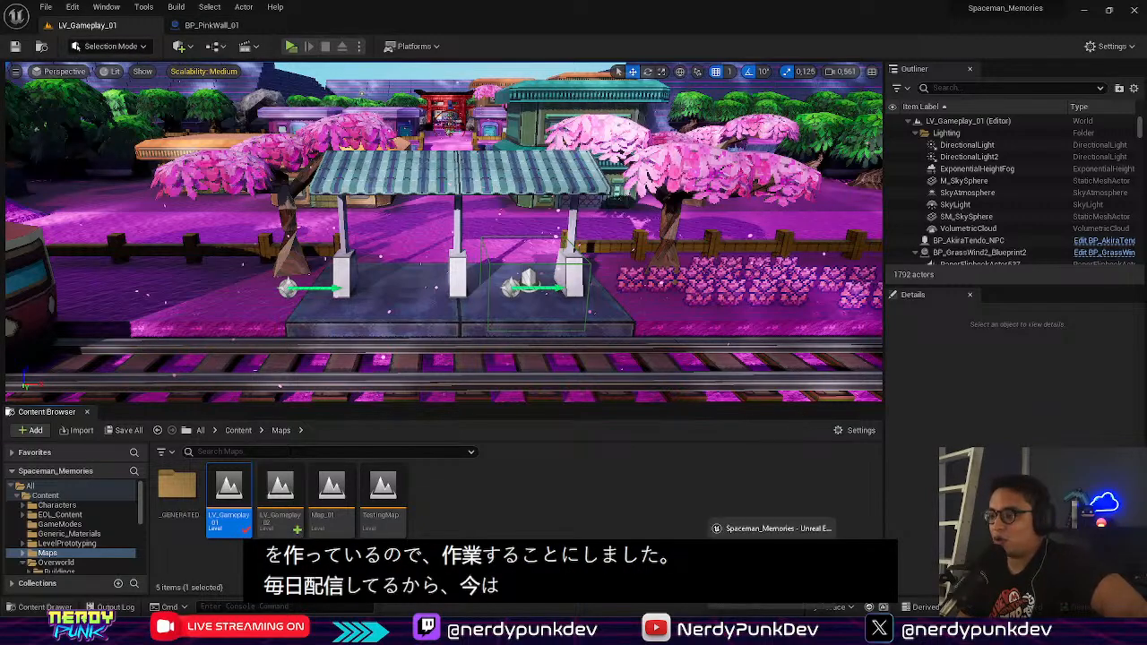
# Step: Switch to the browser, open the blog post "The Unreal Engine Proficiency Project - Log 00" and read through it, dismissing the subscription prompt
pyautogui.moveTo(746, 632)
pyautogui.click(681, 528)
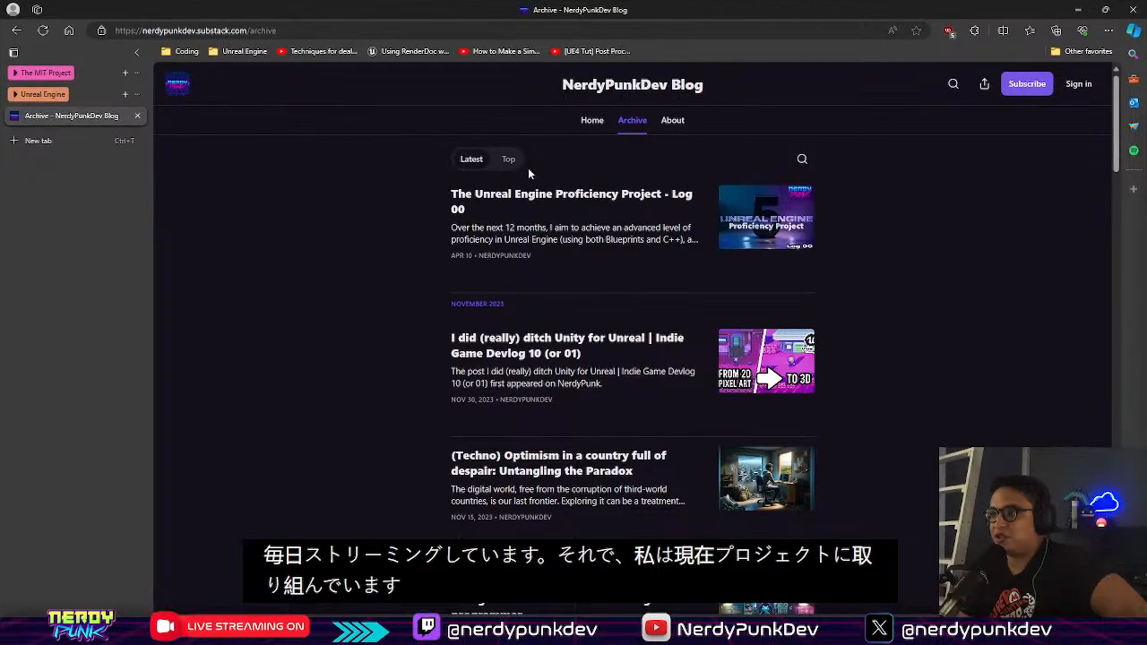
pyautogui.click(559, 194)
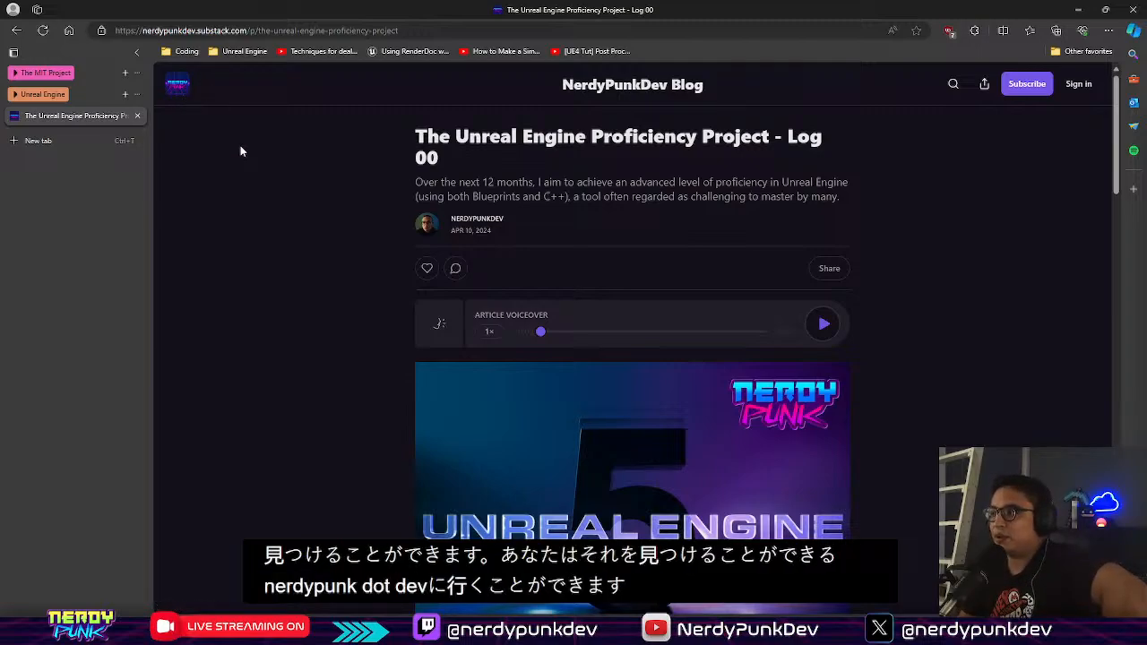
pyautogui.scroll(-1, 249, 171)
pyautogui.scroll(-2, 249, 171)
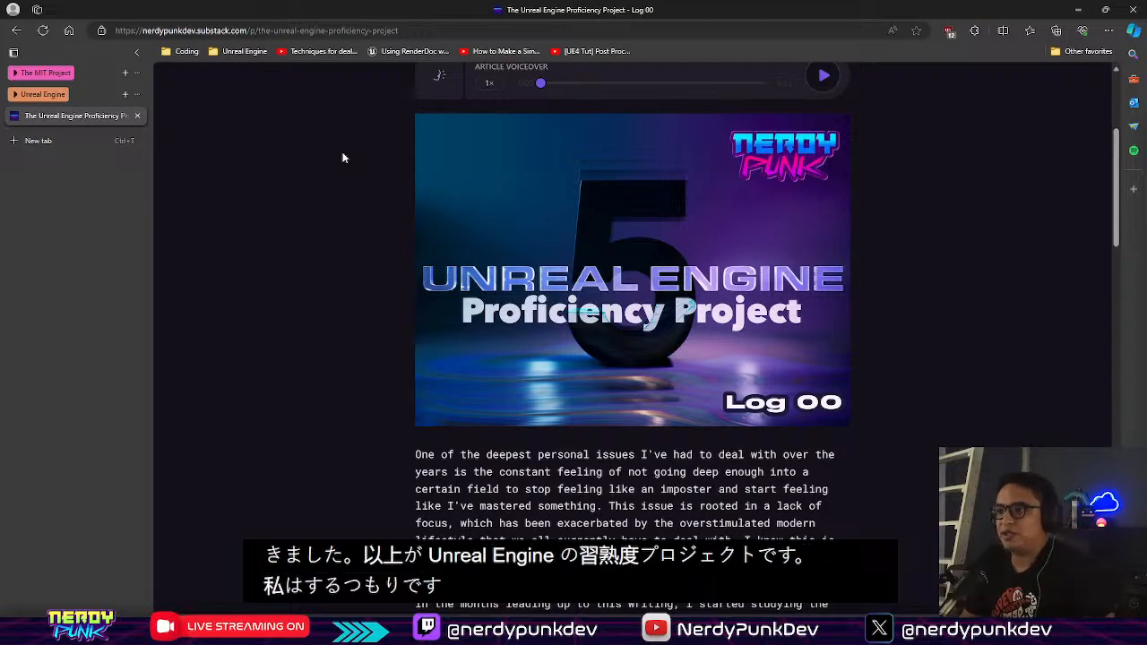
pyautogui.scroll(-15, 342, 196)
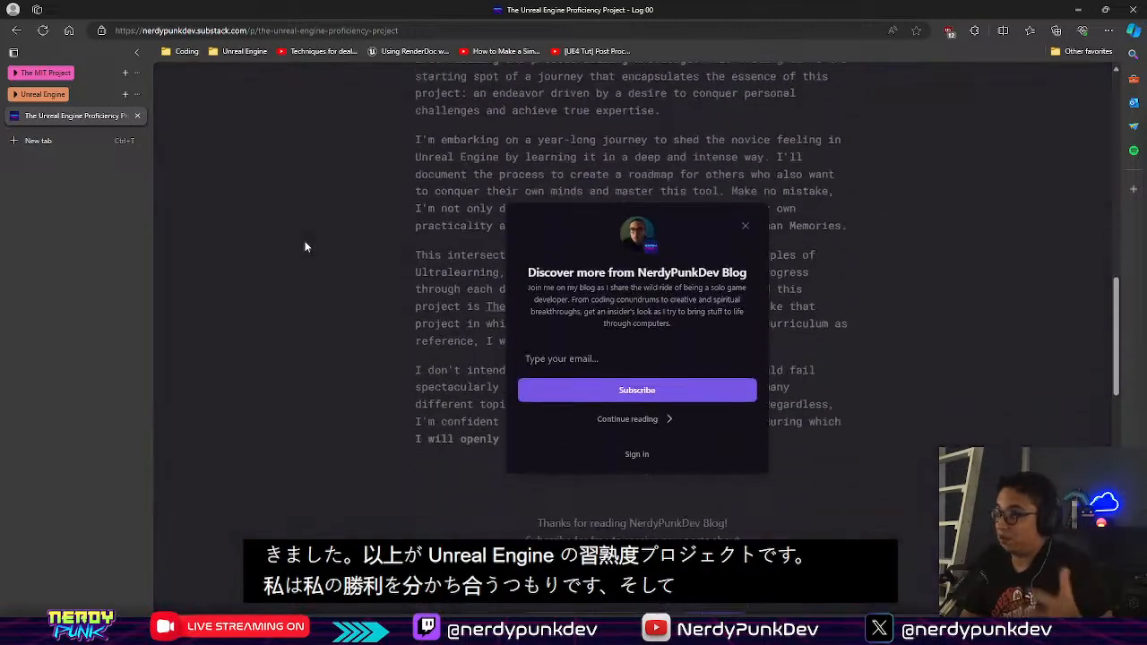
pyautogui.click(744, 227)
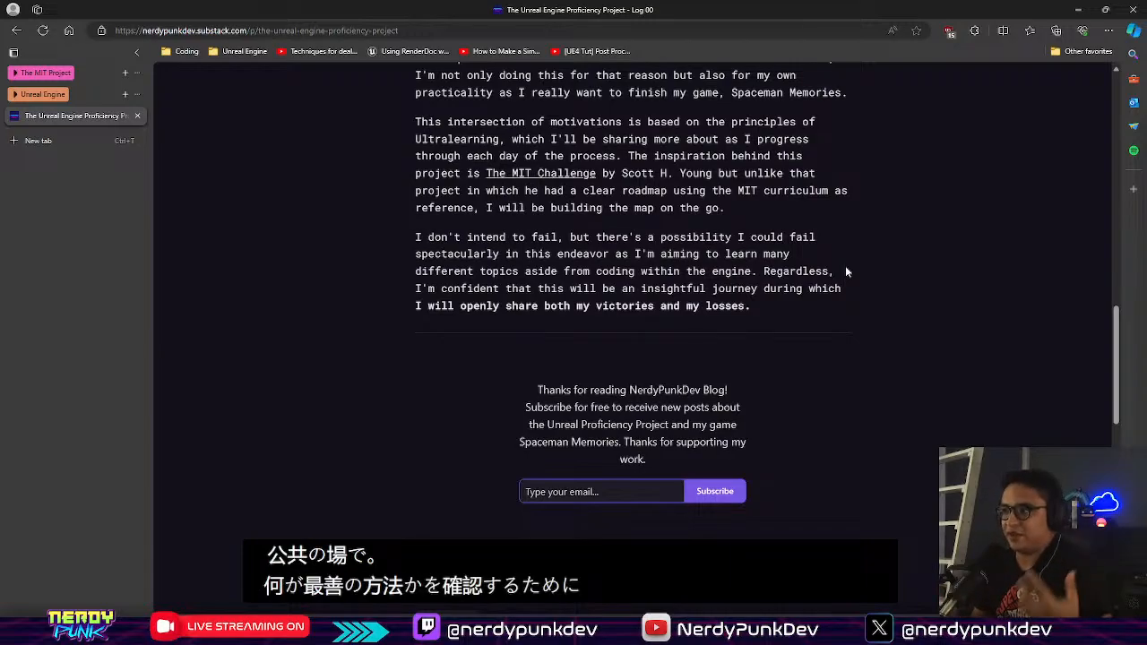
pyautogui.scroll(7, 767, 311)
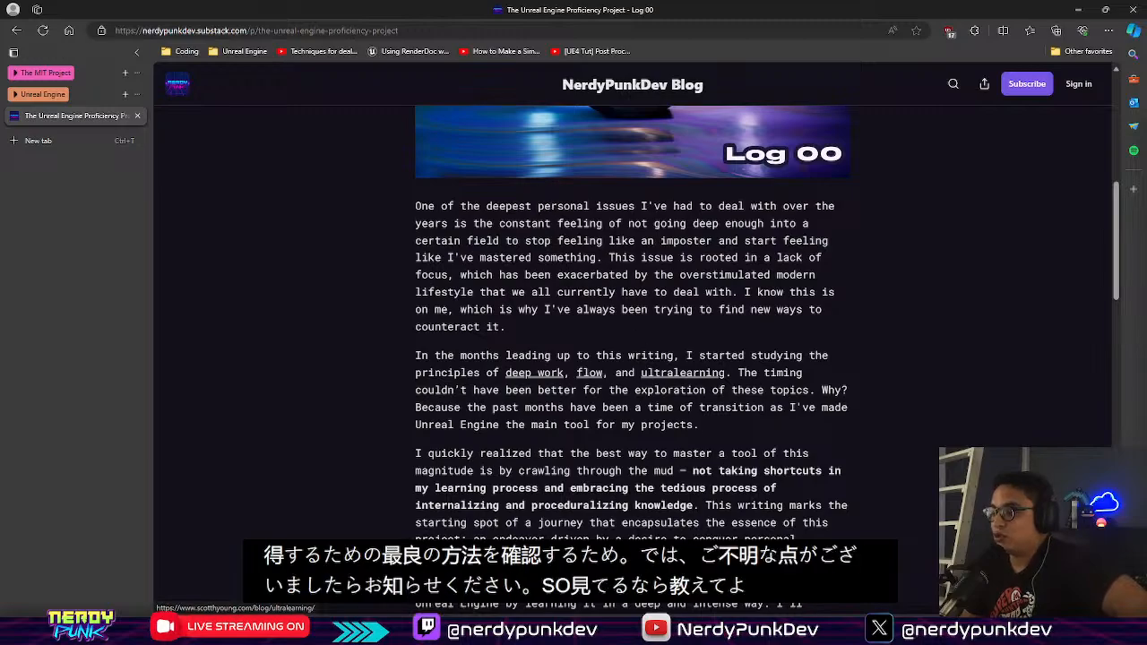
# Step: Switch back to Unreal Editor and copy the Lighting folder from the LV_Gameplay_01 level
pyautogui.click(767, 529)
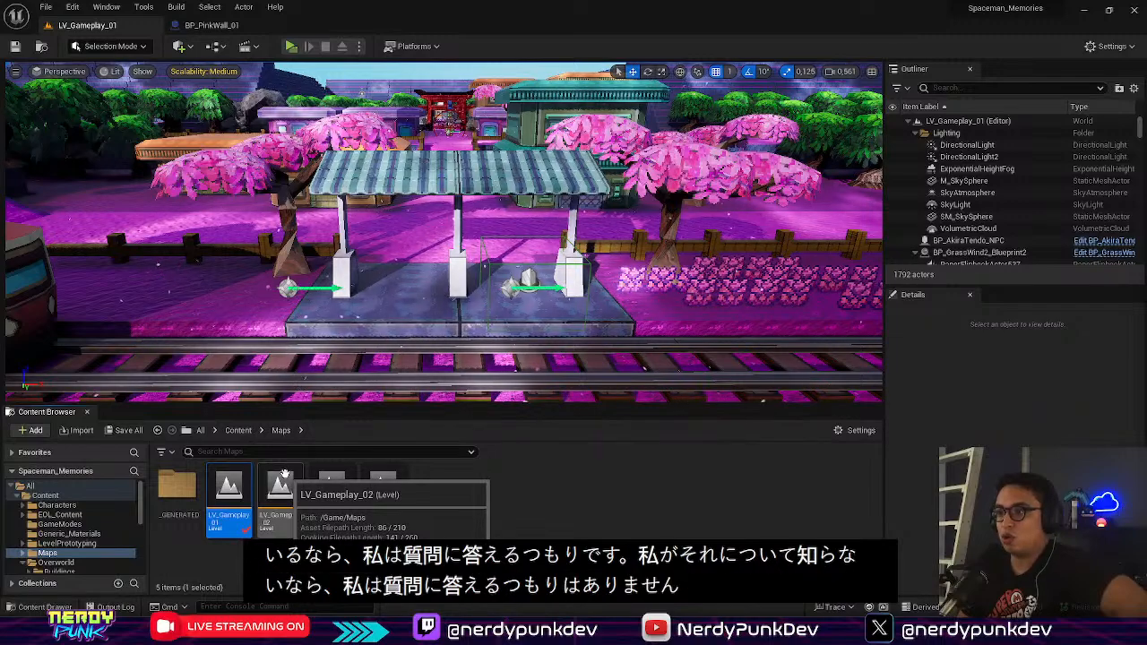
pyautogui.doubleClick(285, 487)
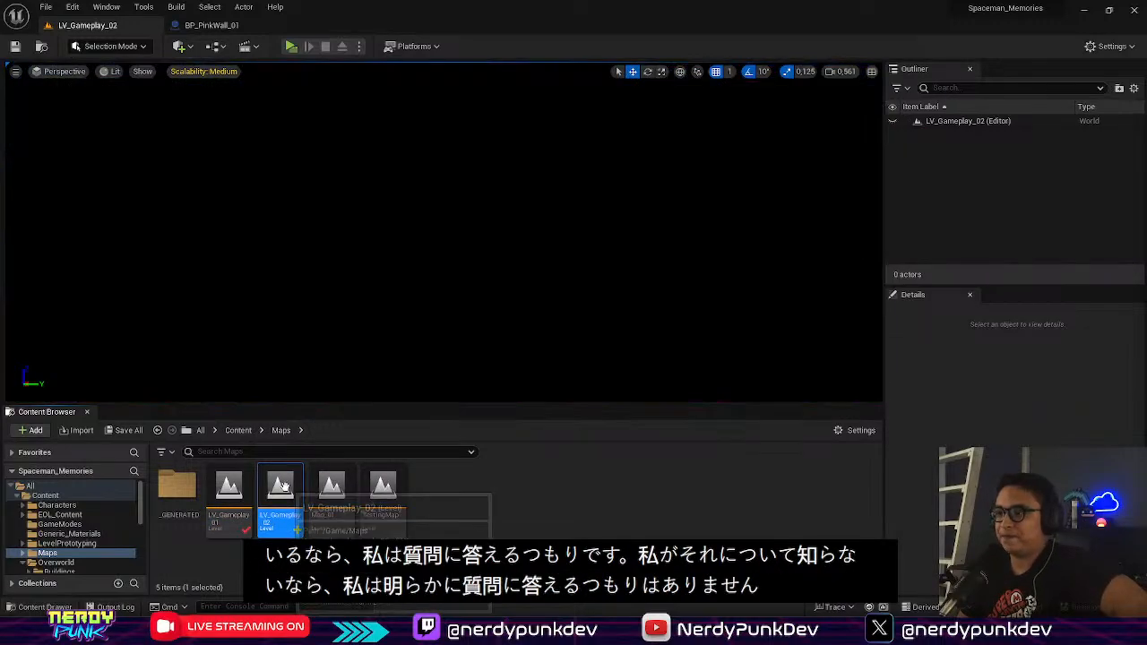
pyautogui.doubleClick(231, 485)
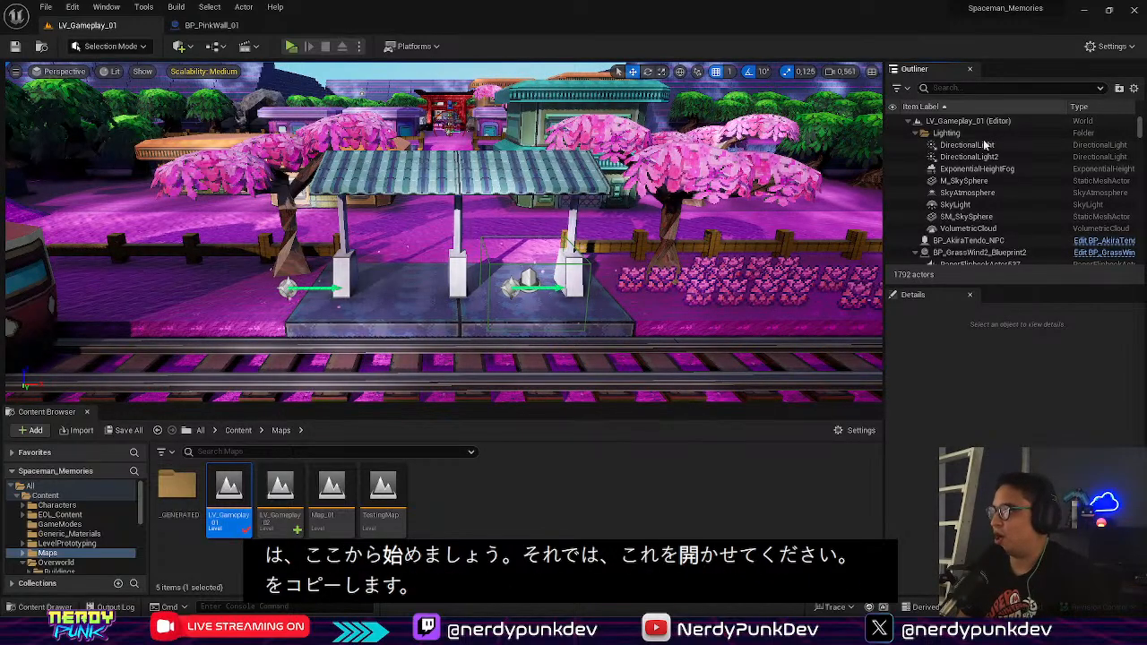
pyautogui.click(965, 133)
pyautogui.rightClick(969, 133)
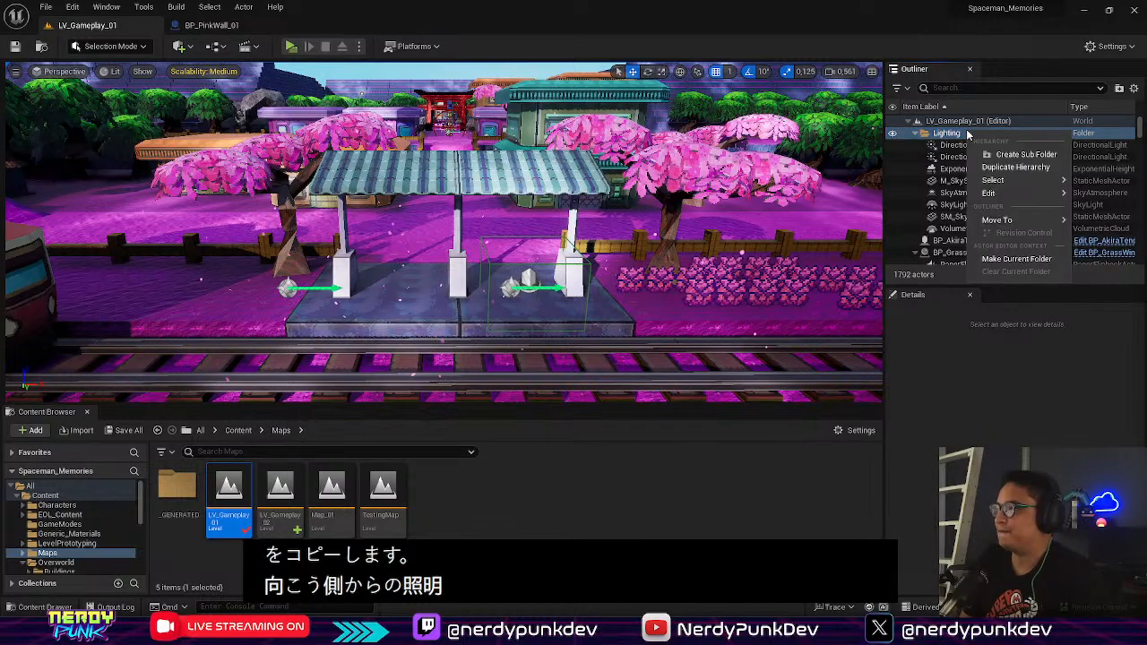
pyautogui.moveTo(1009, 197)
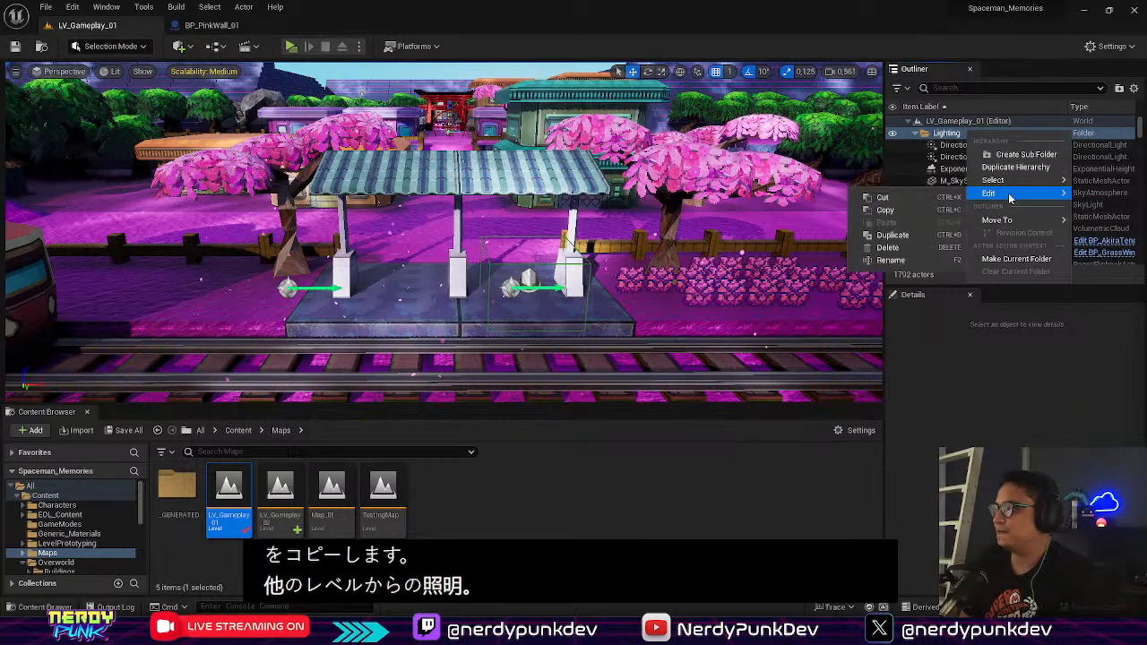
pyautogui.click(885, 210)
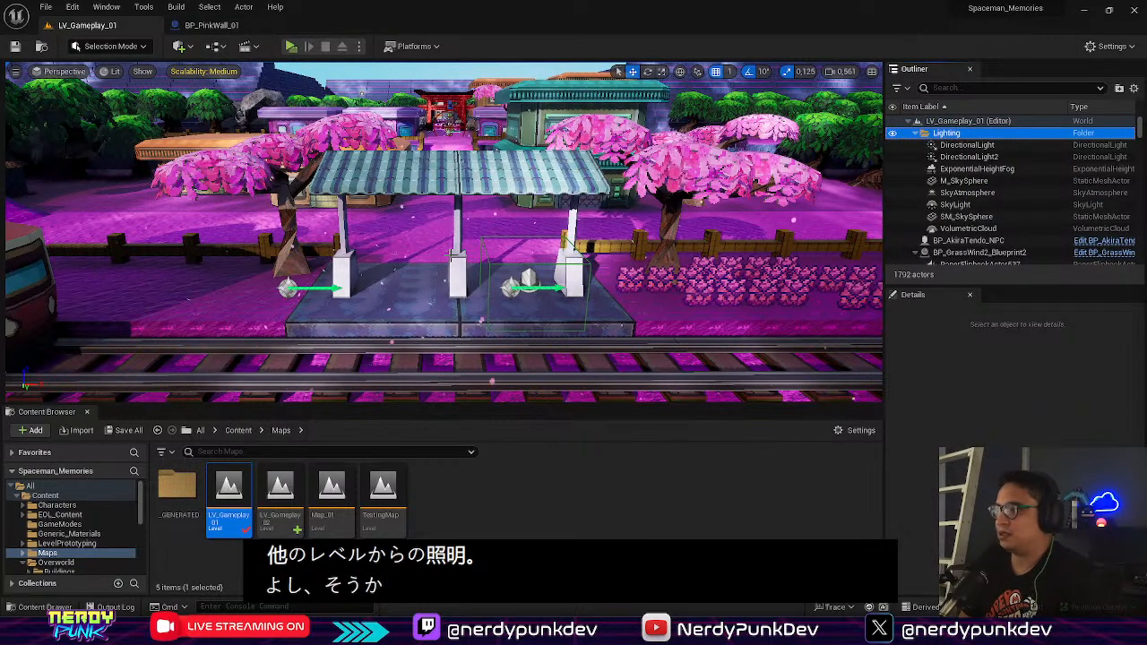
# Step: Open the LV_Gameplay_02 level and try to bring in the lighting by pasting the copied Lighting folder
pyautogui.doubleClick(266, 508)
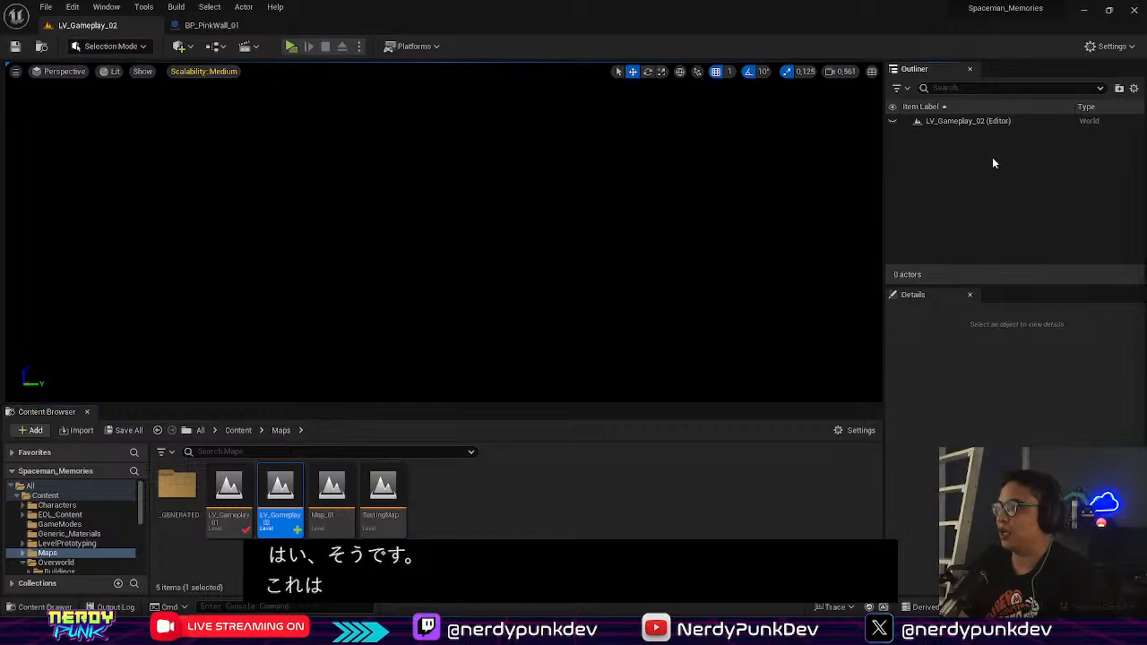
pyautogui.rightClick(992, 157)
pyautogui.moveTo(1036, 190)
pyautogui.click(922, 227)
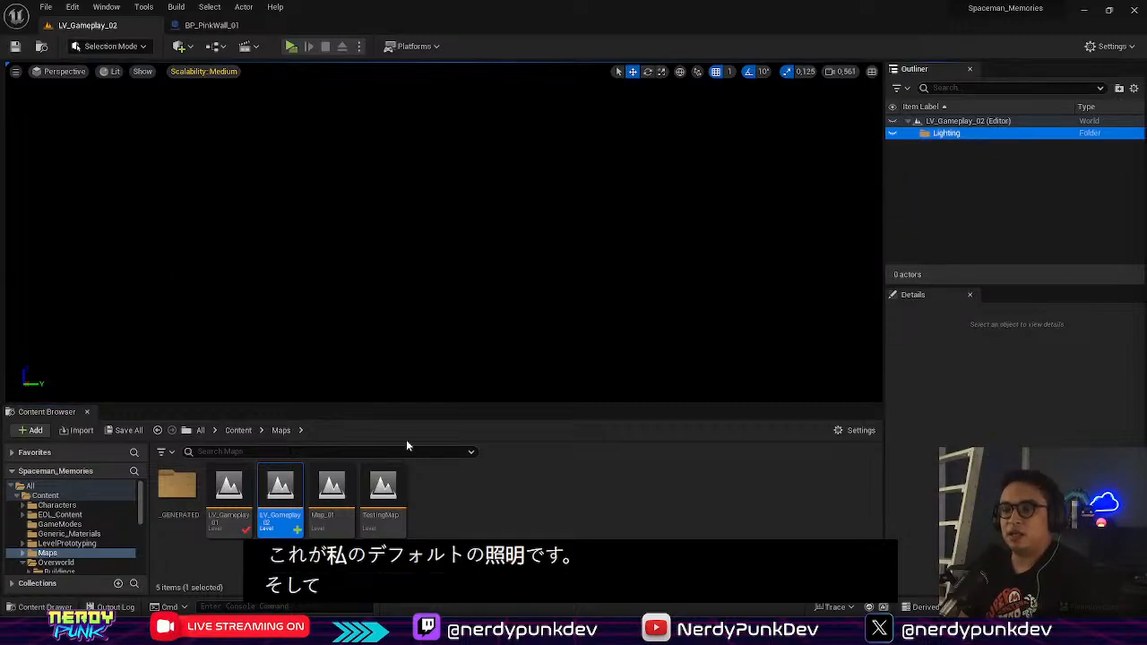
# Step: Place BP_GreenFloor_01 from Content/Overworld/Ground/GreenFloor in the LV_Gameplay_02 level
pyautogui.click(202, 430)
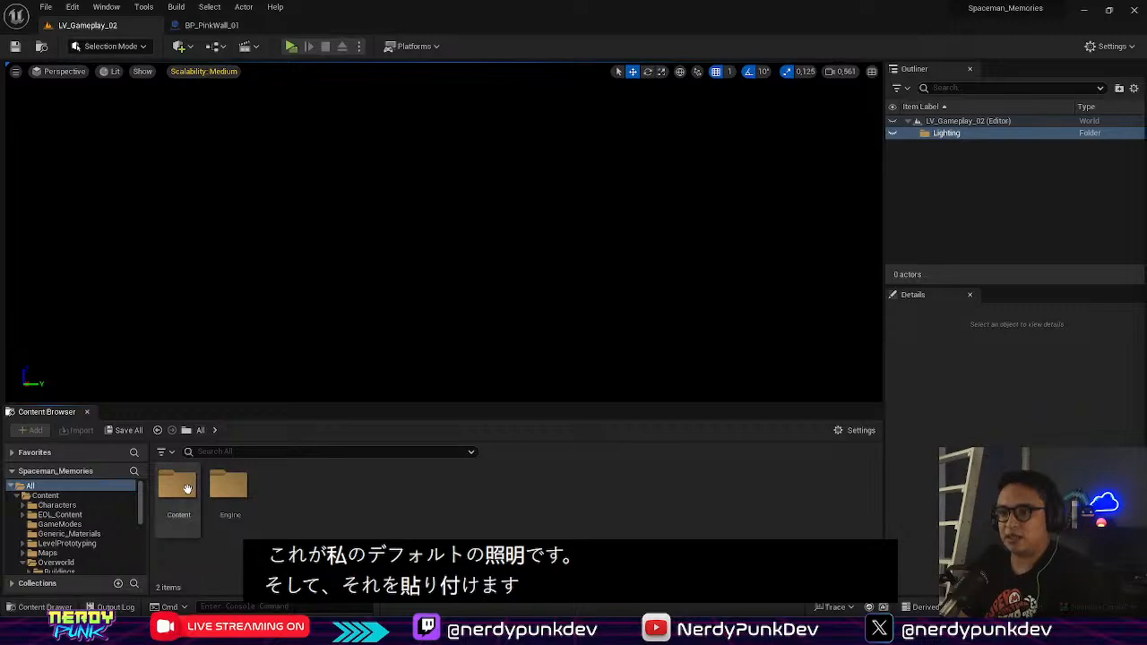
pyautogui.doubleClick(177, 487)
pyautogui.click(487, 498)
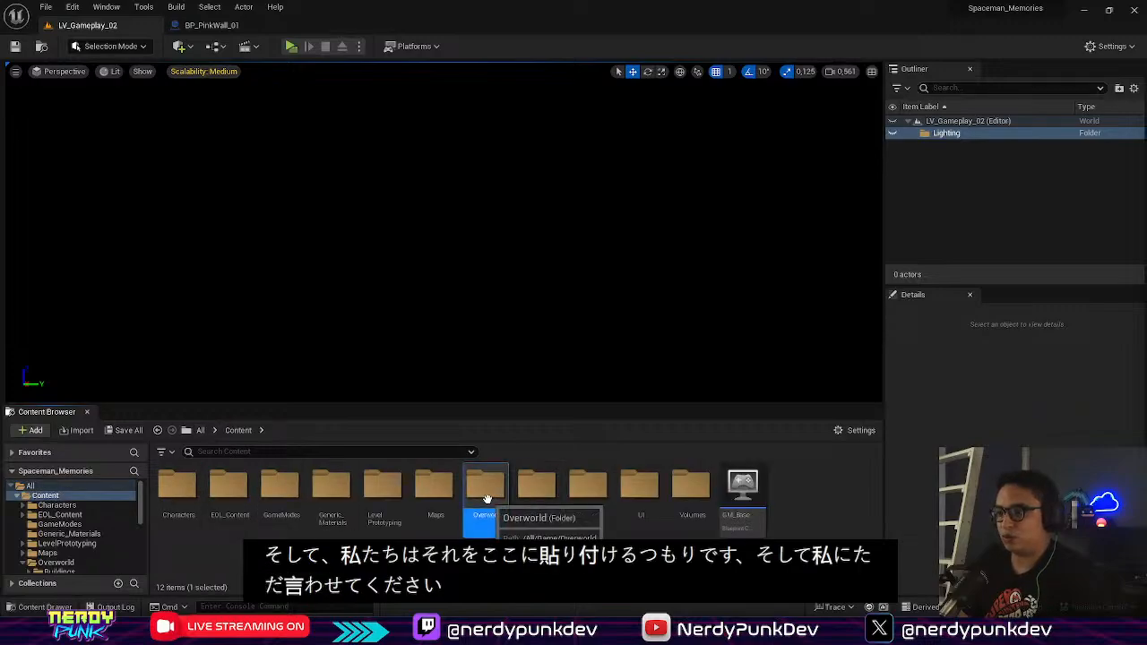
pyautogui.doubleClick(487, 498)
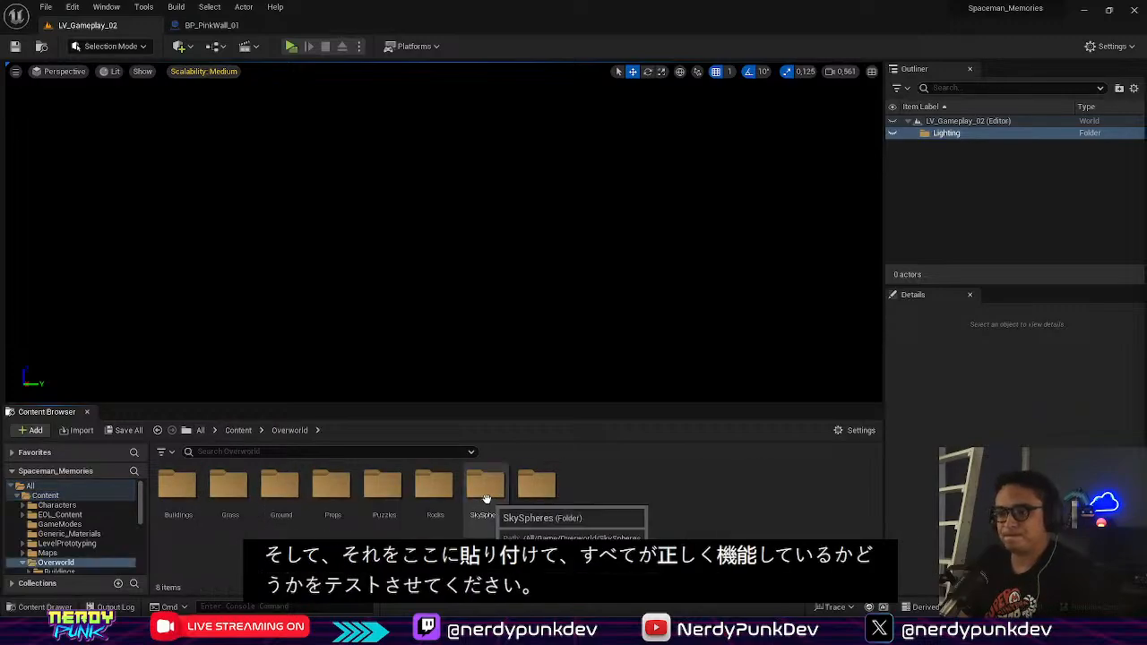
pyautogui.doubleClick(281, 487)
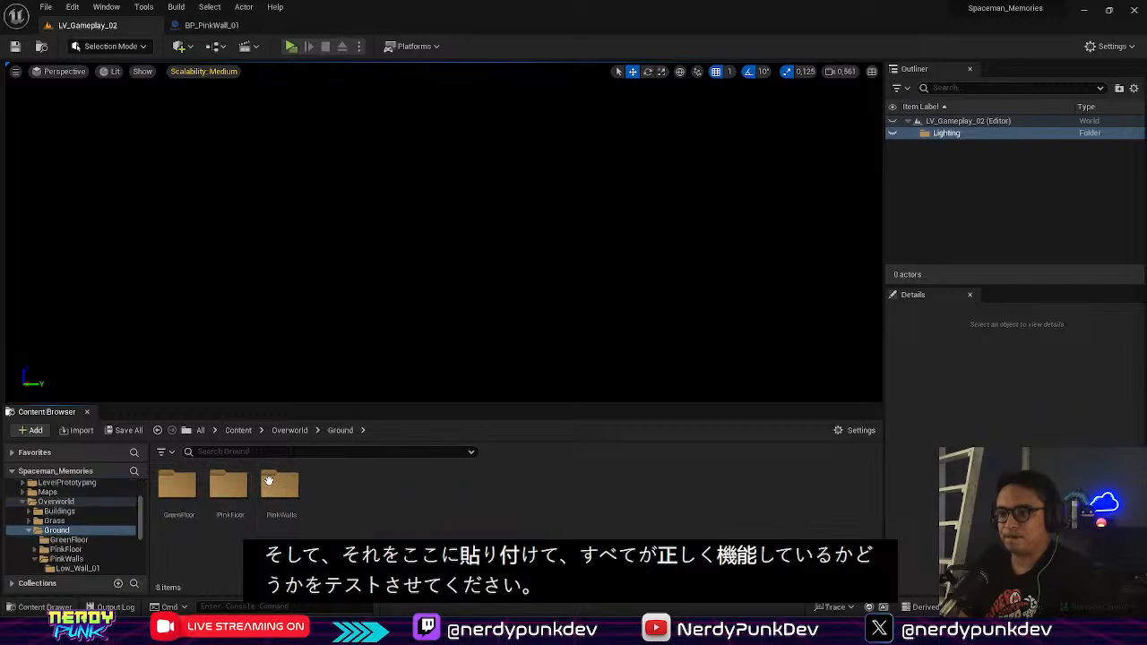
pyautogui.doubleClick(177, 485)
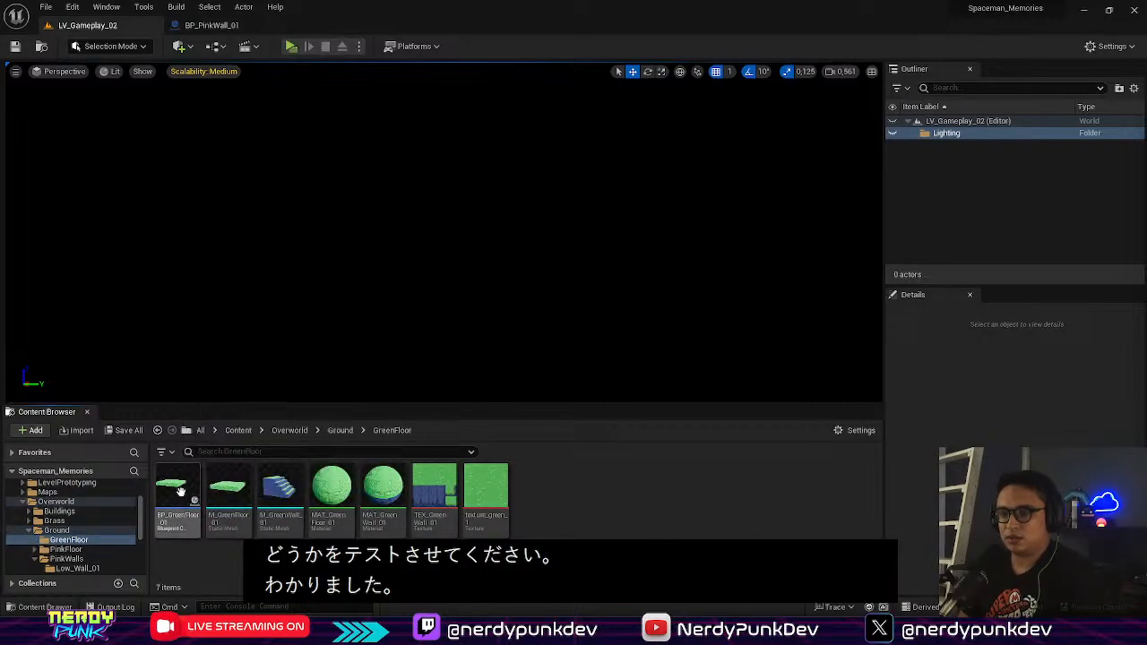
pyautogui.moveTo(179, 493); pyautogui.dragTo(543, 158)
pyautogui.scroll(3, 445, 231)
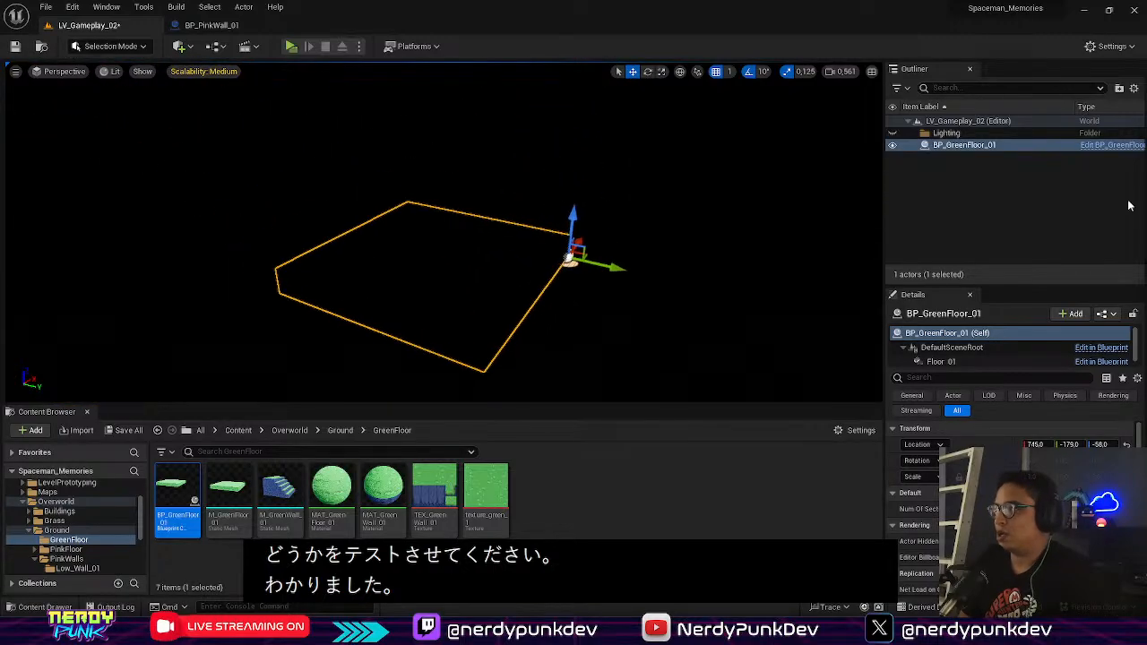
pyautogui.click(947, 133)
pyautogui.click(952, 145)
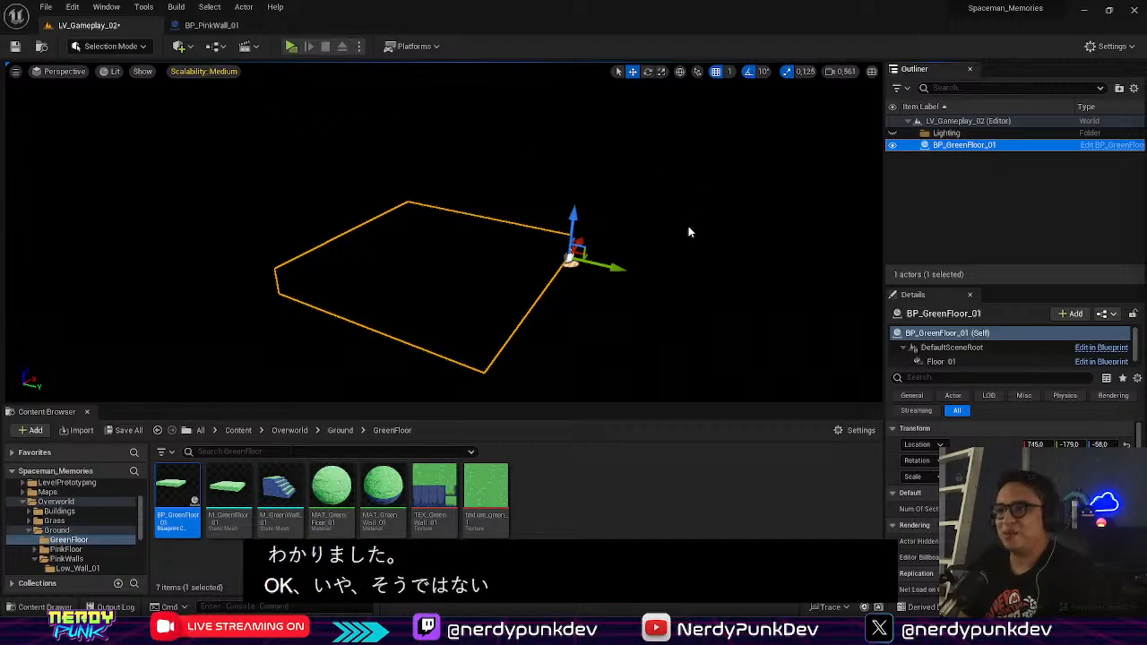
# Step: Reopen LV_Gameplay_01 from the Maps folder, saving the changes to LV_Gameplay_02
pyautogui.click(238, 430)
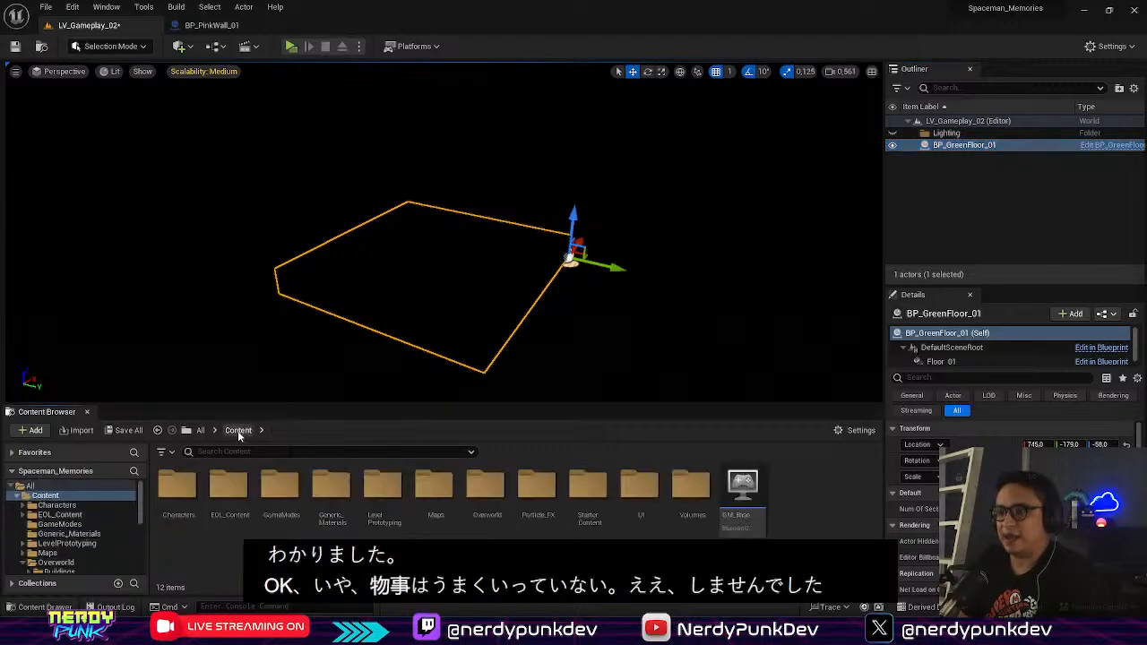
pyautogui.doubleClick(440, 497)
pyautogui.doubleClick(229, 491)
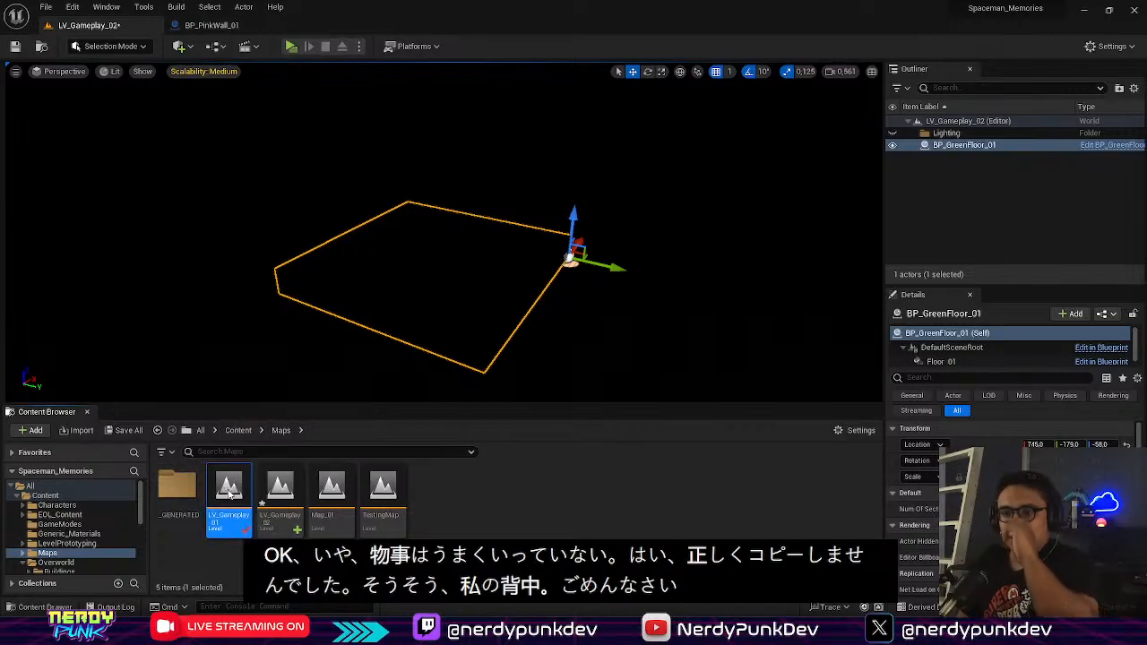
pyautogui.click(674, 450)
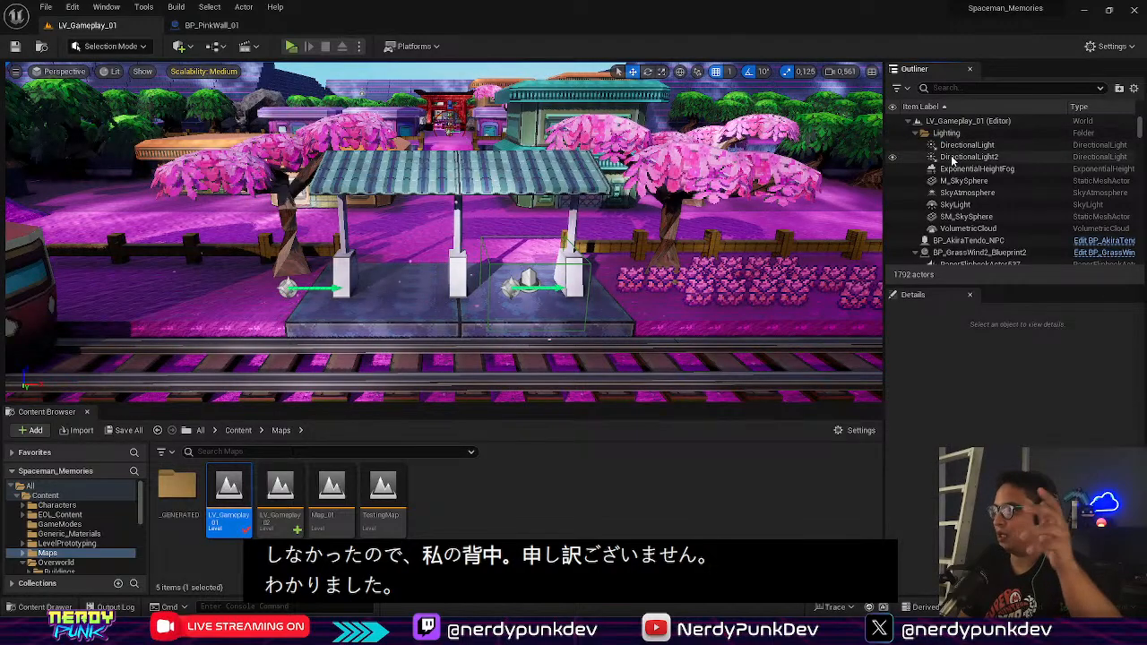
# Step: Copy all actors inside the Lighting folder, from DirectionalLight through VolumetricCloud
pyautogui.click(962, 144)
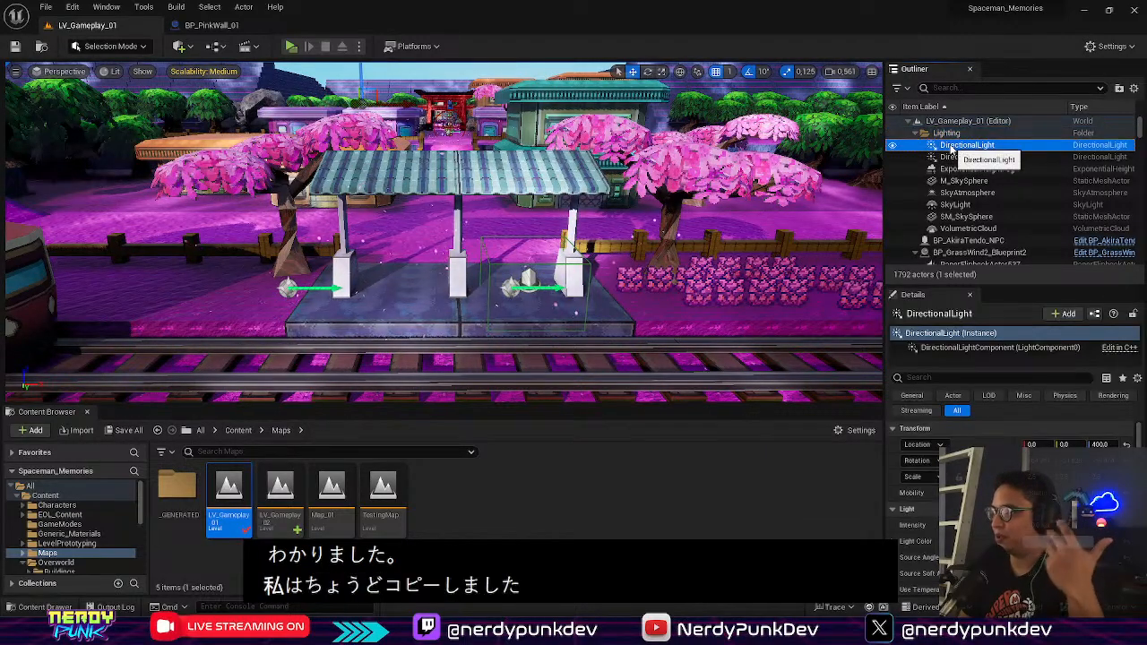
pyautogui.keyDown('shift'); pyautogui.click(968, 229); pyautogui.keyUp('shift')
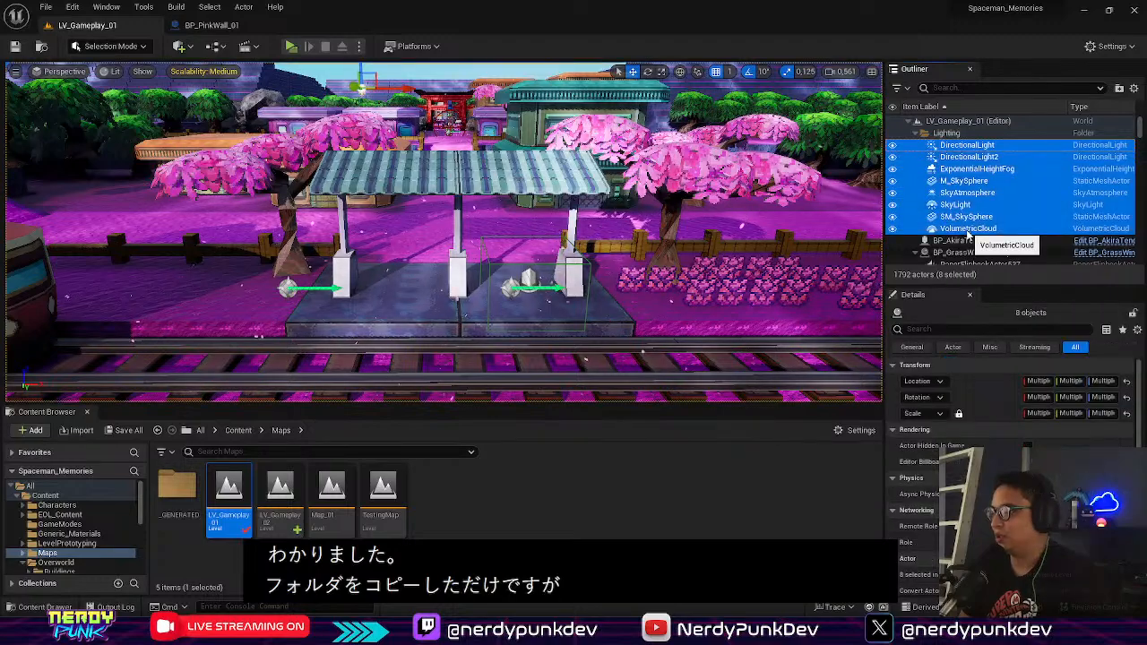
pyautogui.rightClick(970, 231)
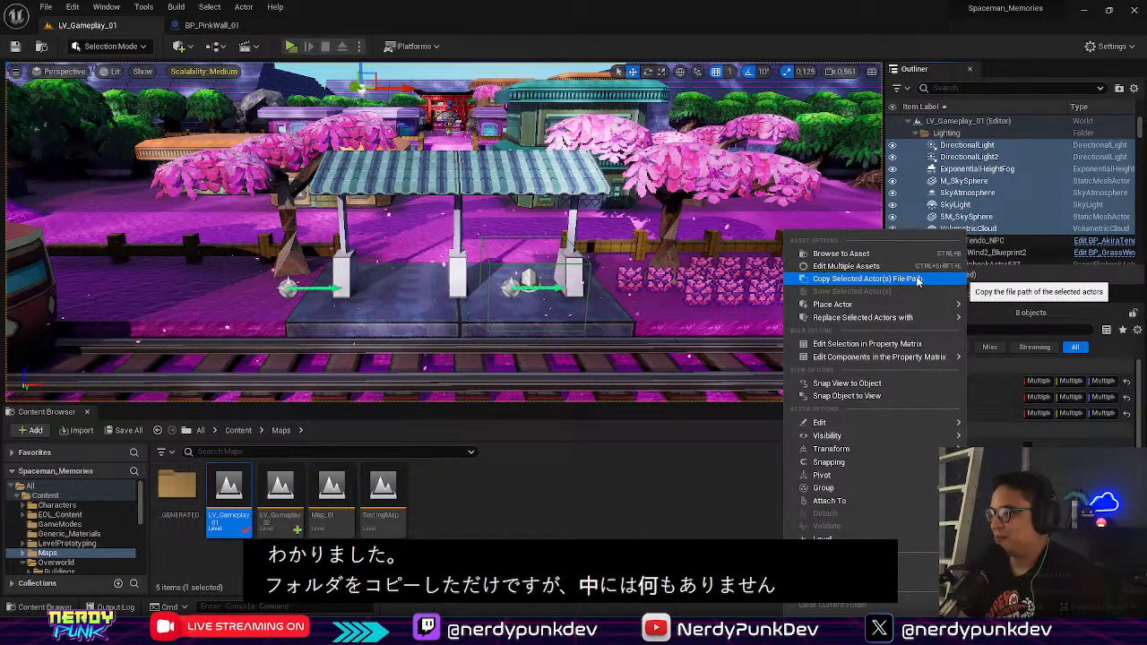
pyautogui.moveTo(893, 425)
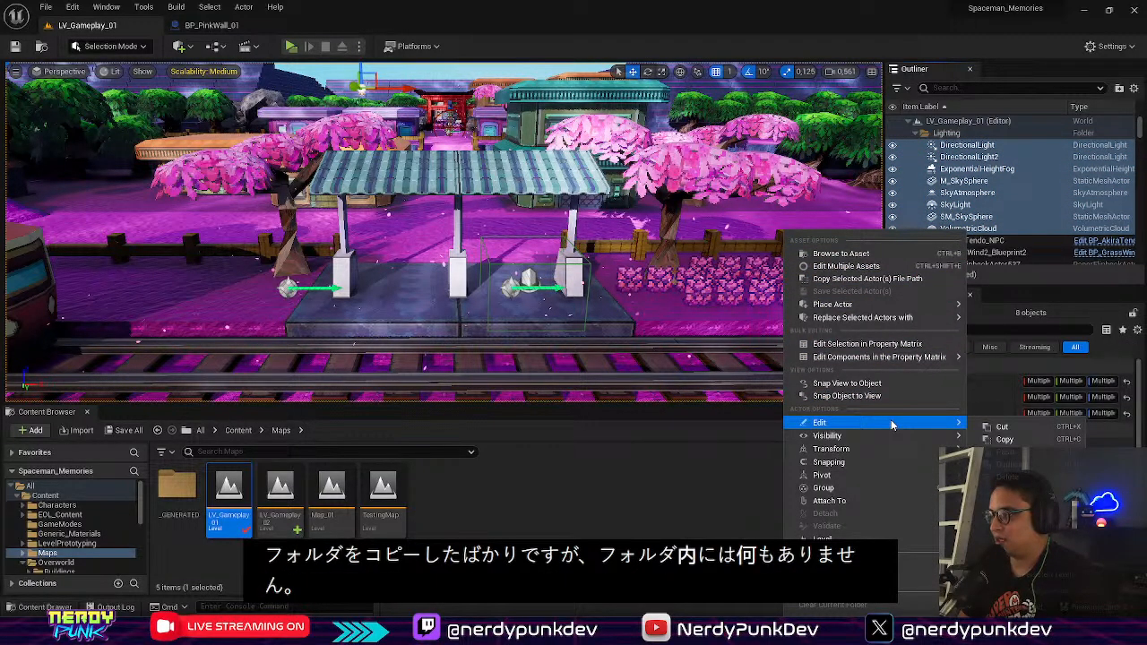
pyautogui.click(1005, 439)
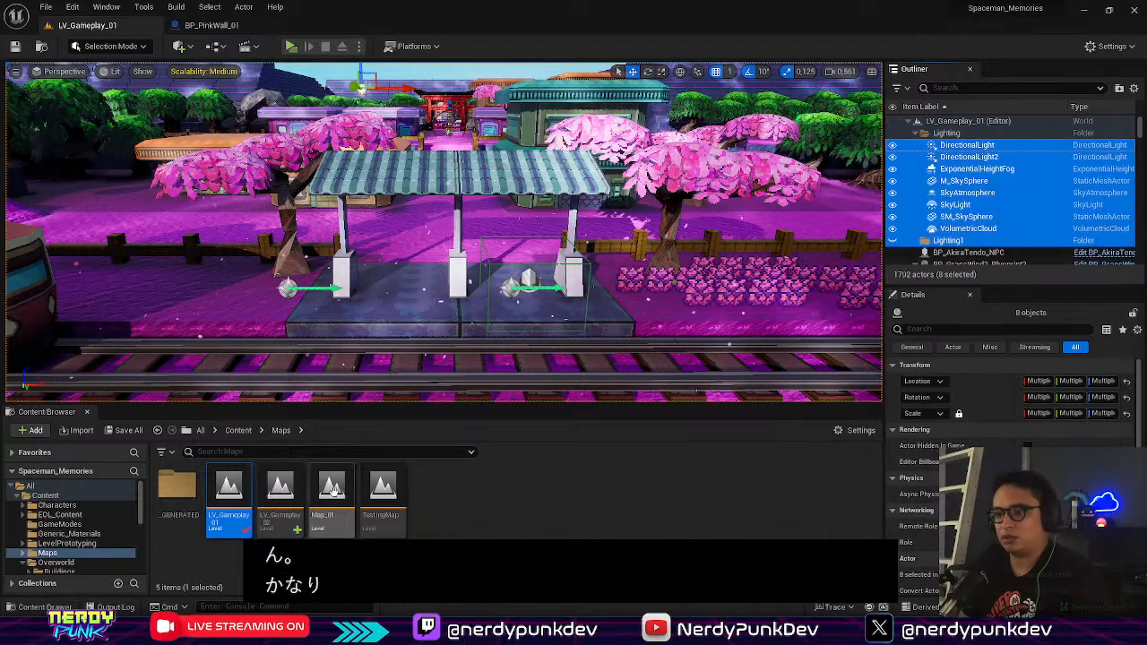
# Step: Open LV_Gameplay_02 and create a folder named Lighting in its actor hierarchy
pyautogui.doubleClick(280, 493)
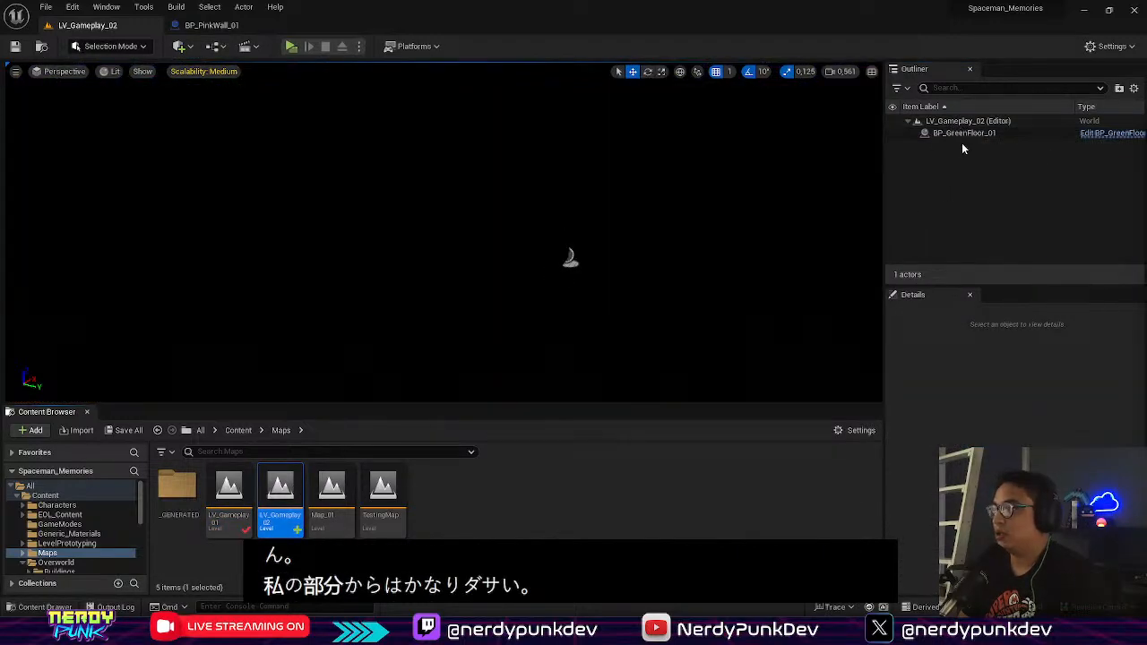
pyautogui.rightClick(946, 185)
pyautogui.click(988, 214)
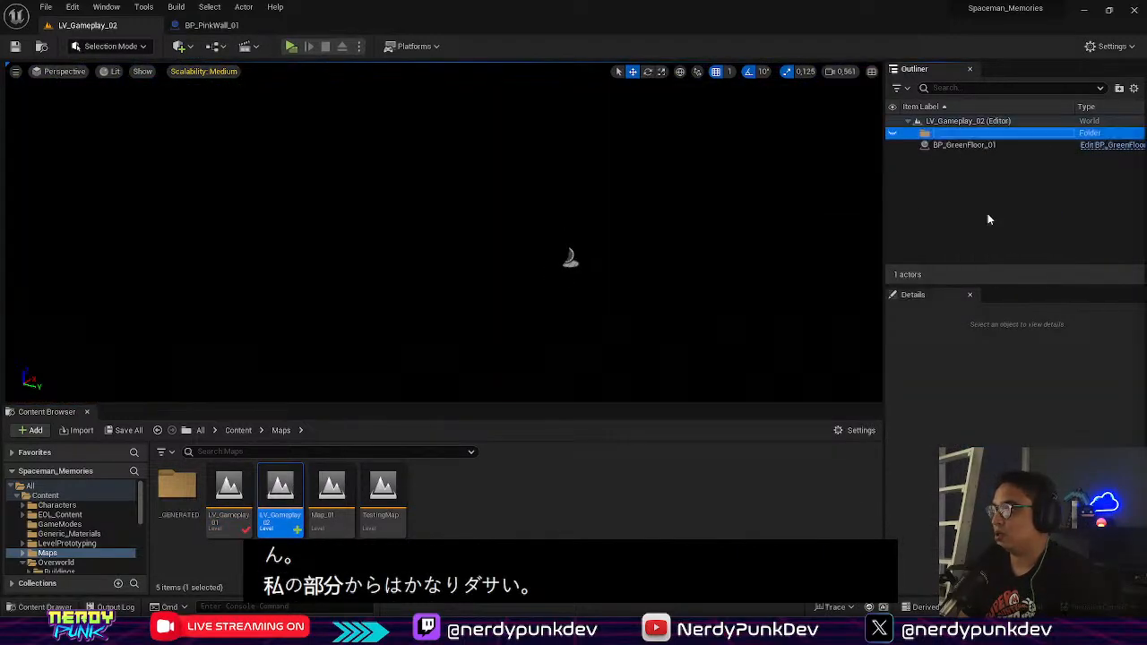
pyautogui.write('Lighting')
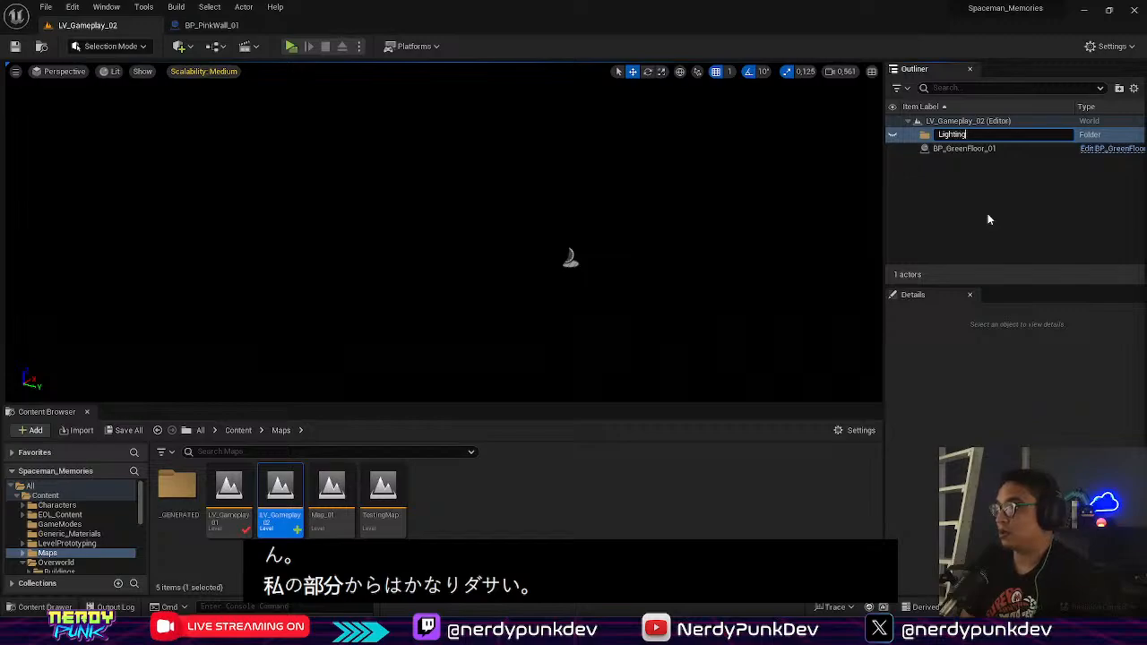
pyautogui.press('Return')
# Step: Try to paste the copied lighting into the Lighting folder, and delete the extra Lighting1 folder
pyautogui.rightClick(956, 135)
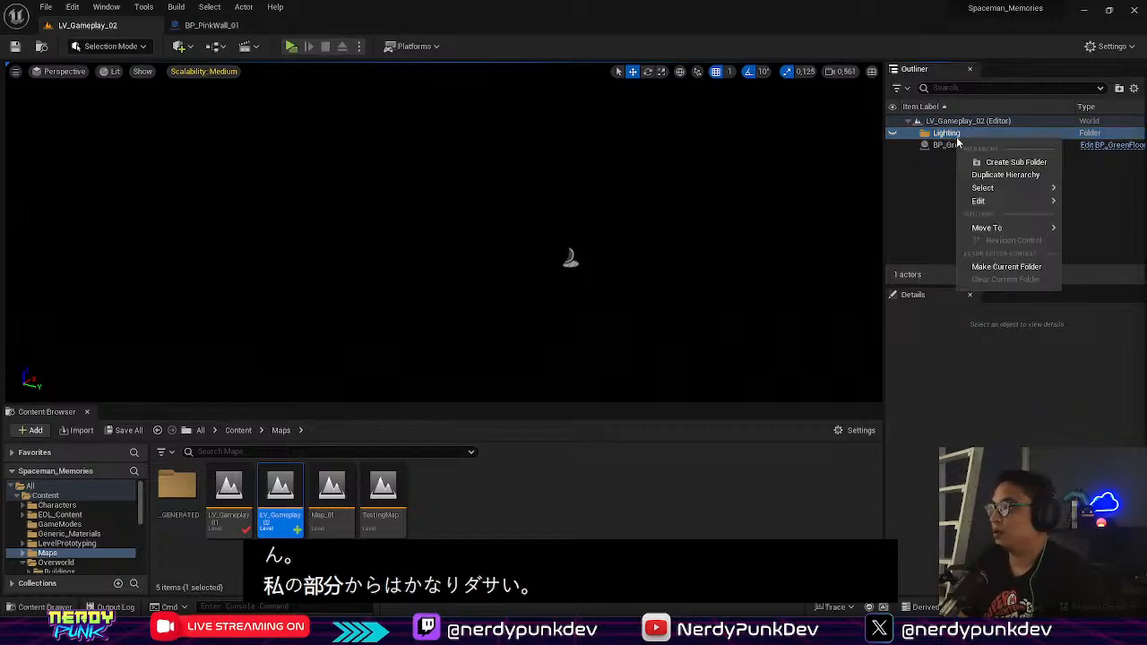
pyautogui.moveTo(995, 202)
pyautogui.click(909, 242)
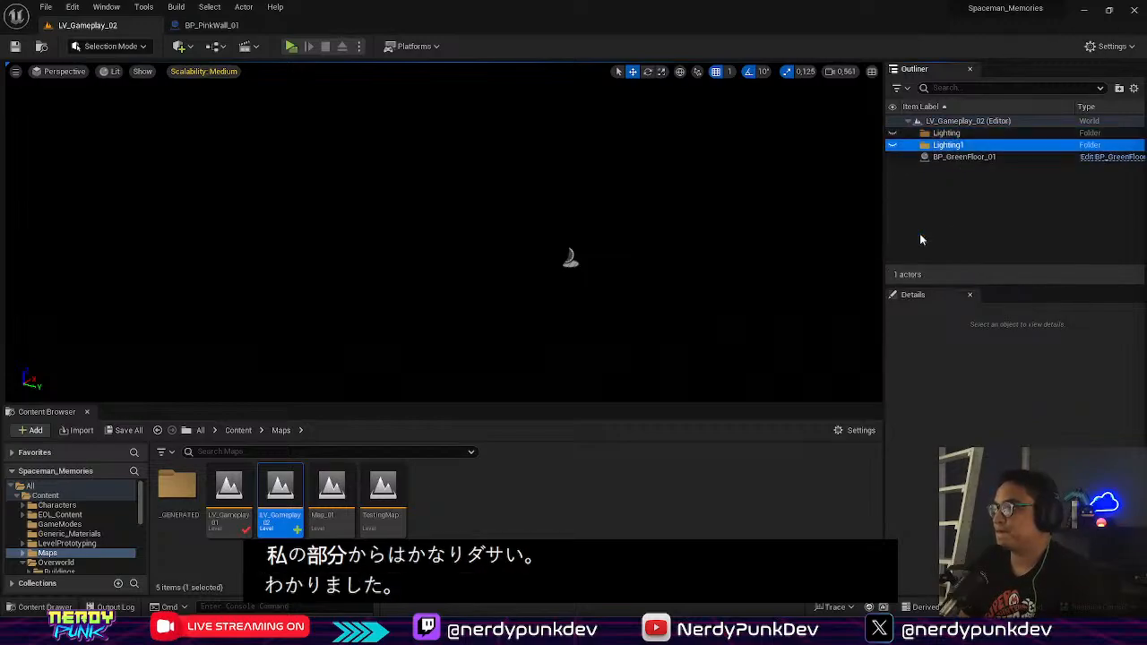
pyautogui.press('Delete')
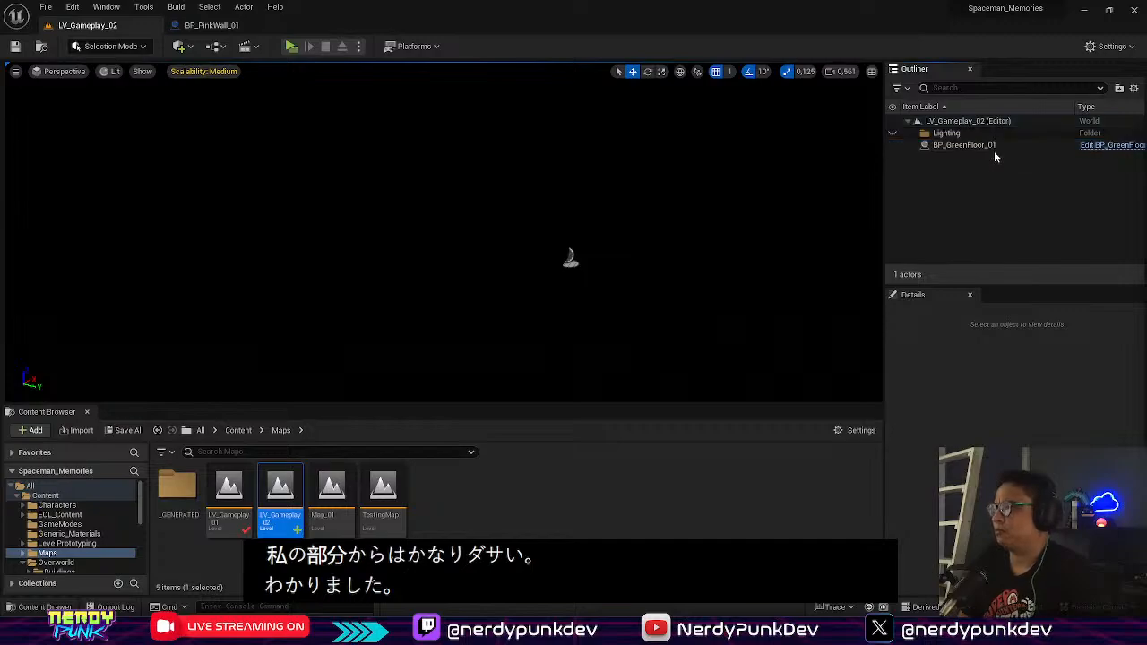
# Step: Open LV_Gameplay_01 and copy only the DirectionalLight actor from its Lighting folder
pyautogui.click(950, 133)
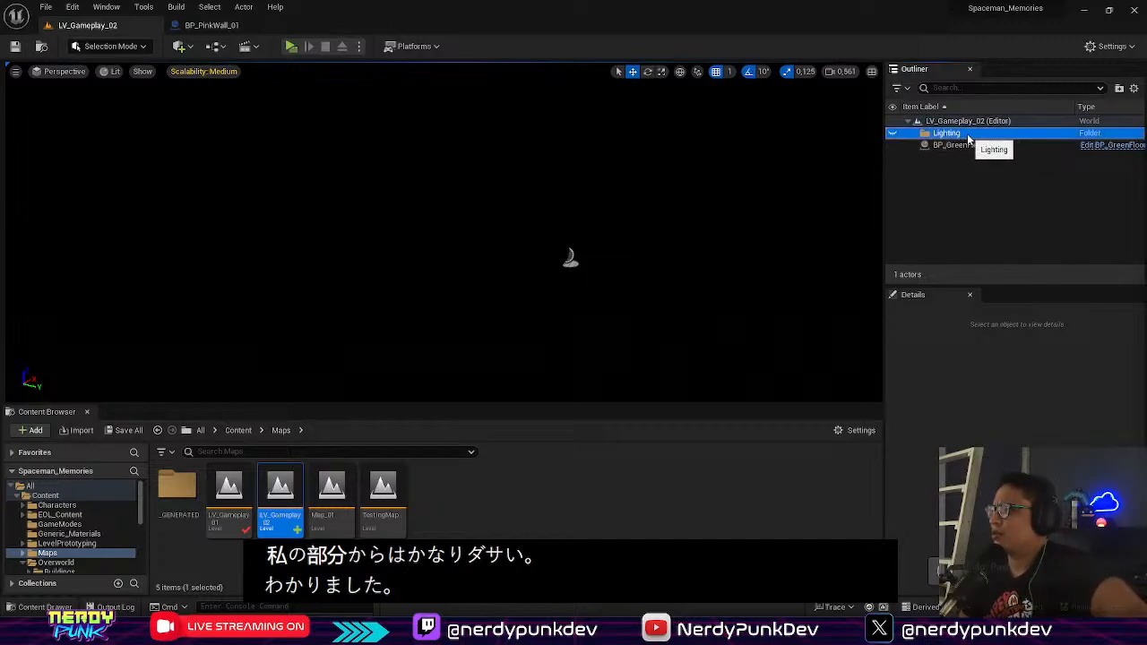
pyautogui.doubleClick(246, 495)
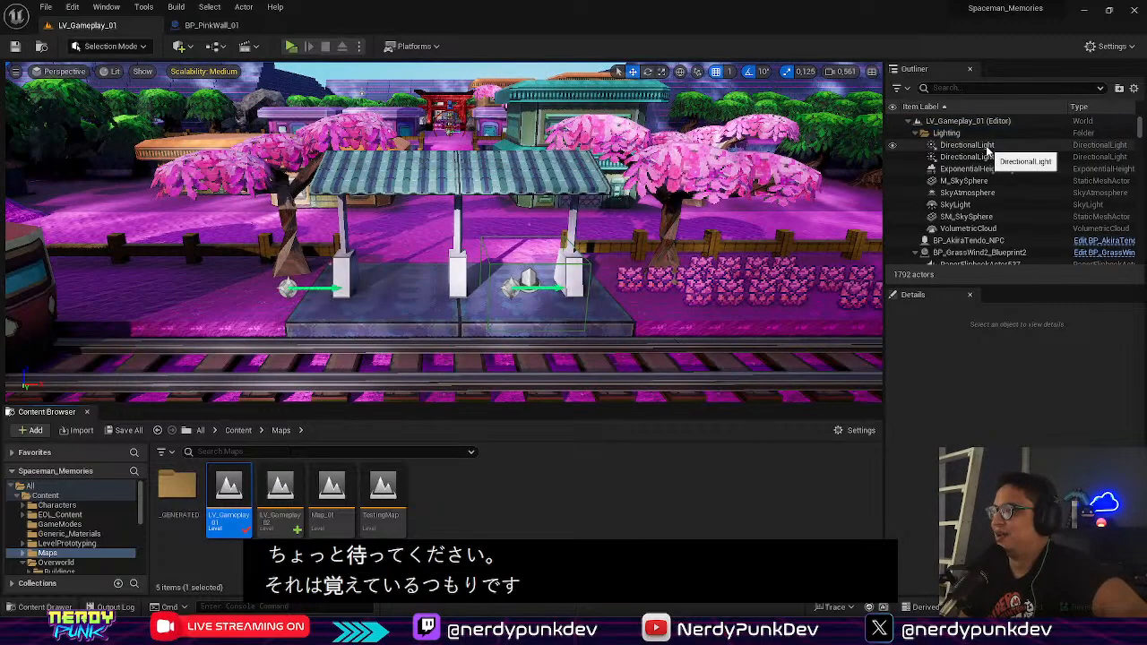
pyautogui.click(986, 146)
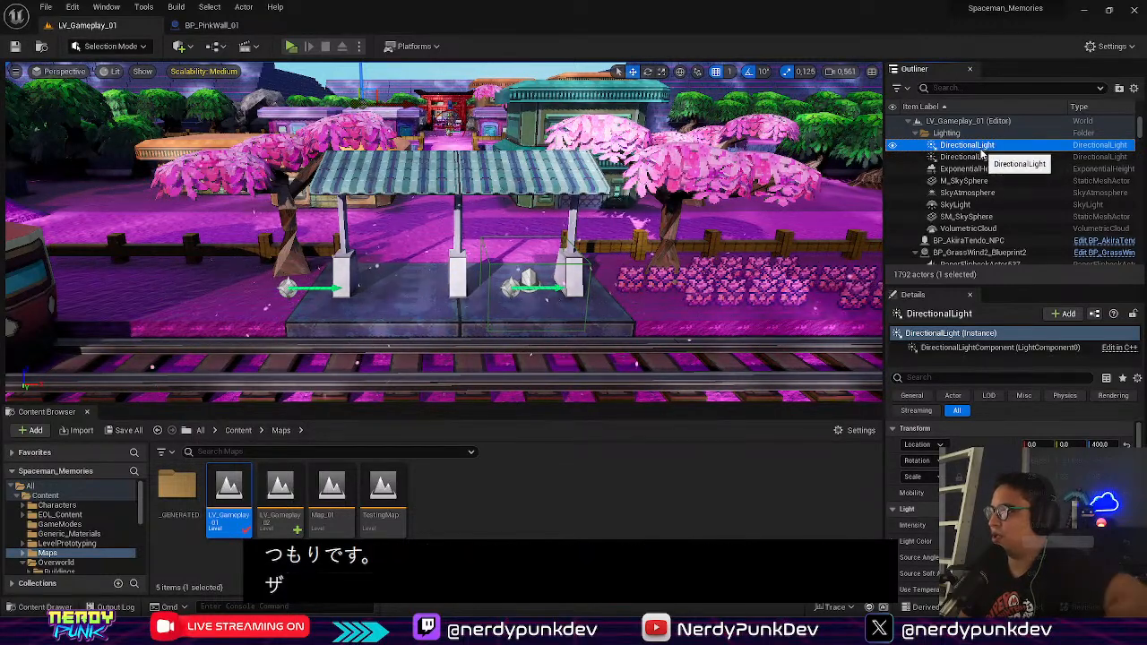
pyautogui.rightClick(974, 147)
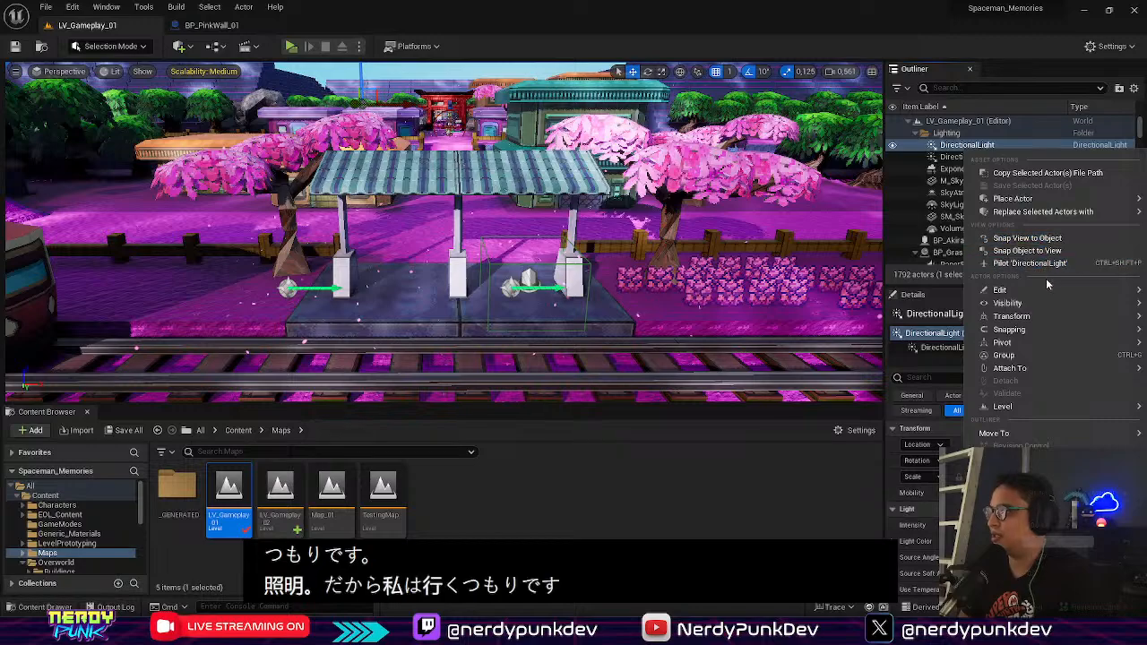
pyautogui.moveTo(1035, 288)
pyautogui.click(882, 306)
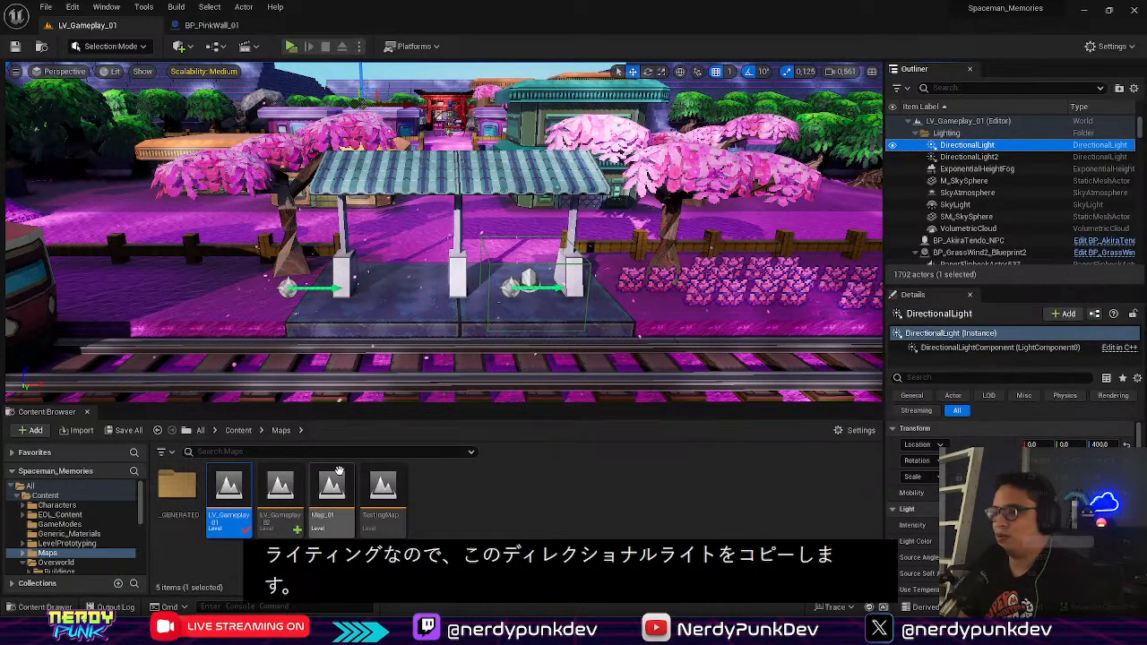
# Step: Paste the copied DirectionalLight into LV_Gameplay_02, and save that level while switching back to LV_Gameplay_01
pyautogui.doubleClick(280, 491)
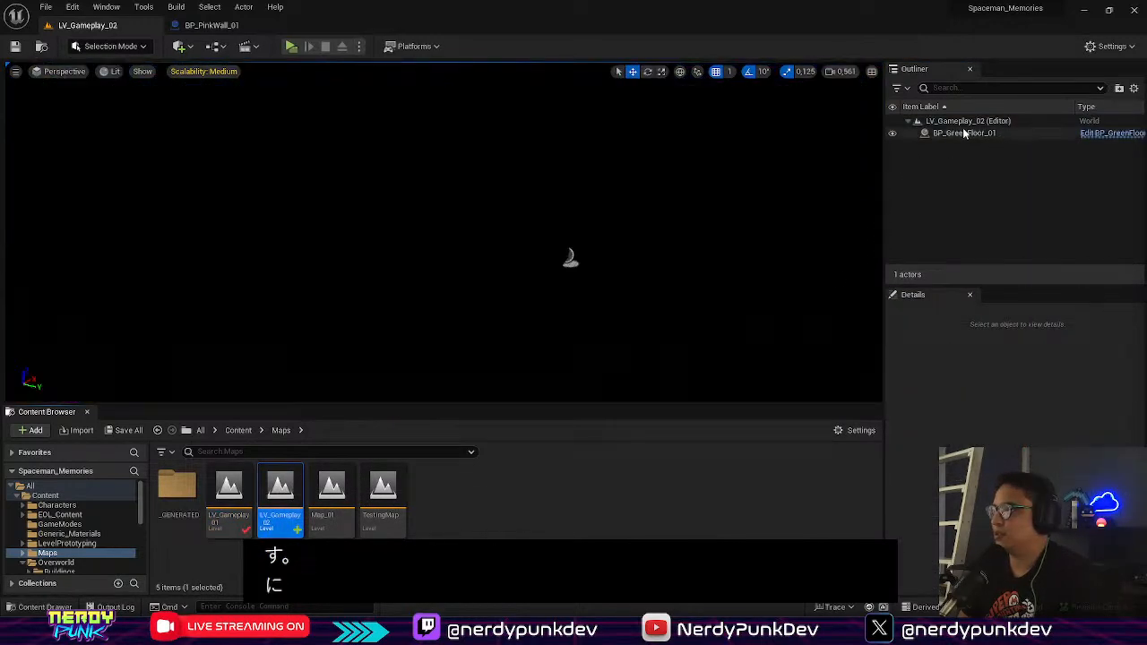
pyautogui.rightClick(948, 168)
pyautogui.moveTo(998, 208)
pyautogui.click(880, 237)
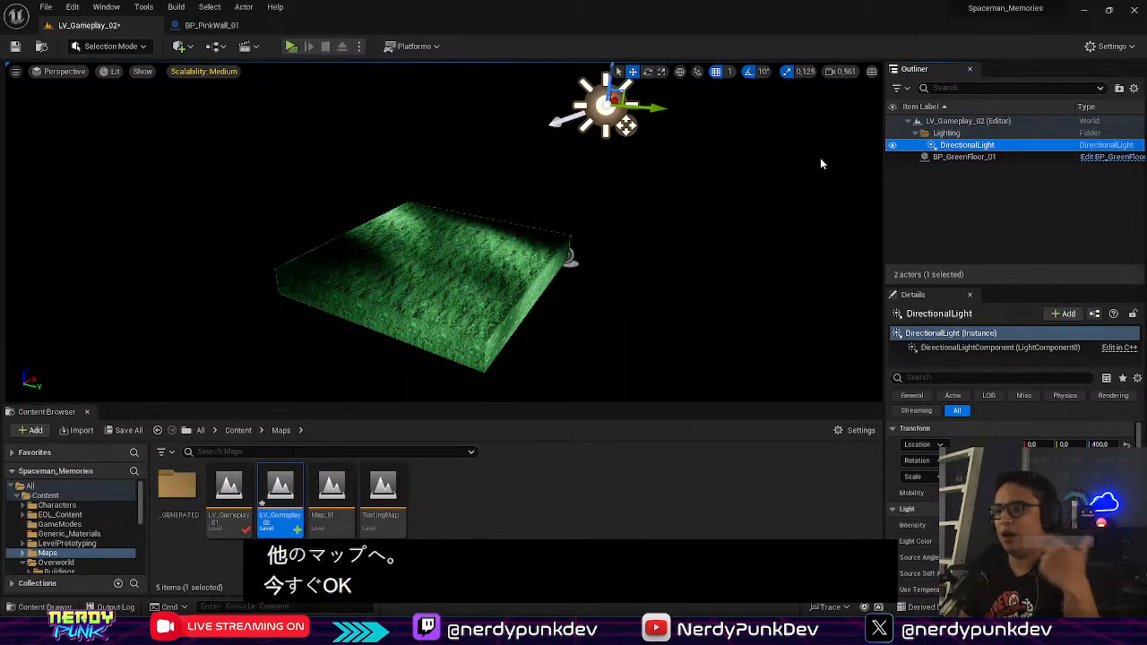
pyautogui.doubleClick(215, 517)
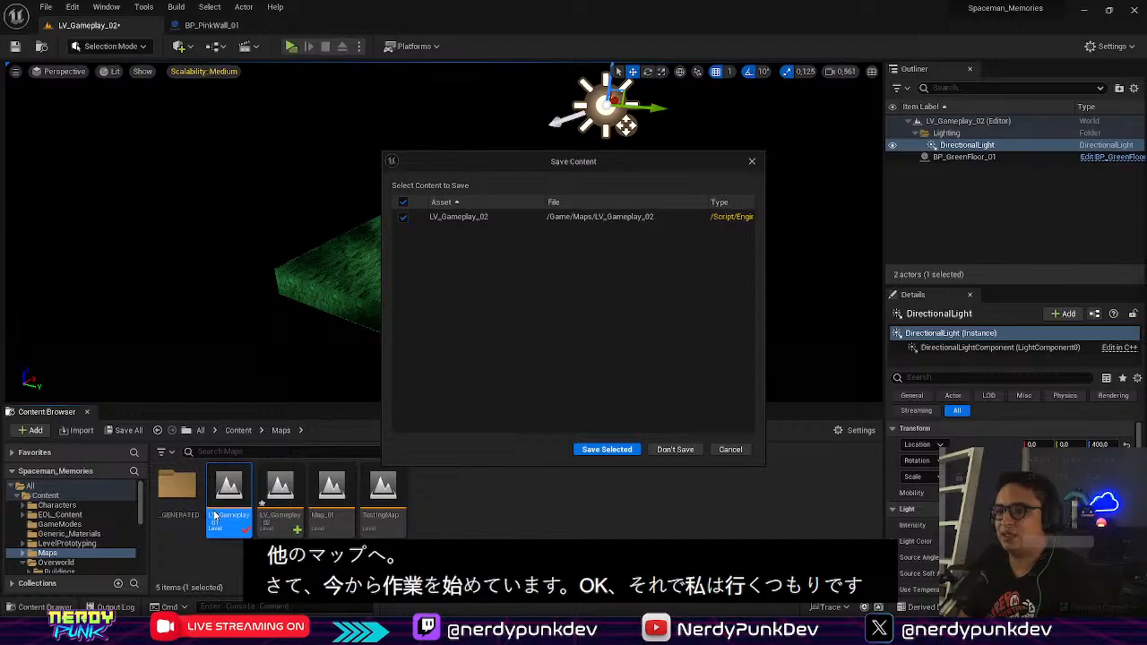
pyautogui.click(609, 449)
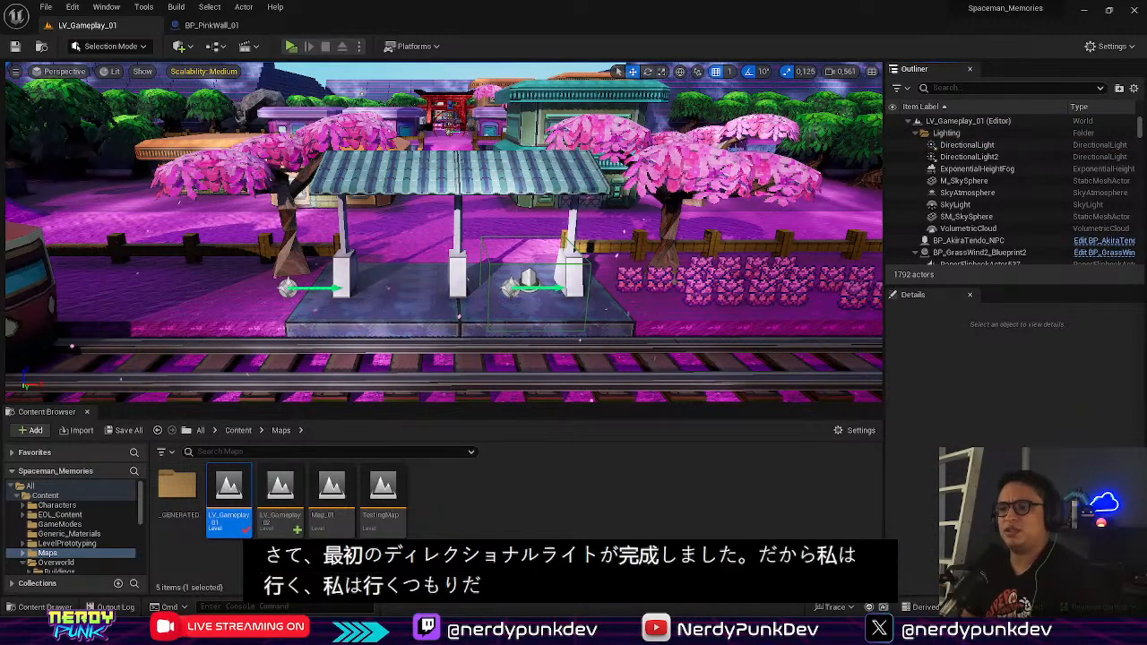
# Step: Reopen LV_Gameplay_02 and examine how the directional light falls on the green floor
pyautogui.click(281, 502)
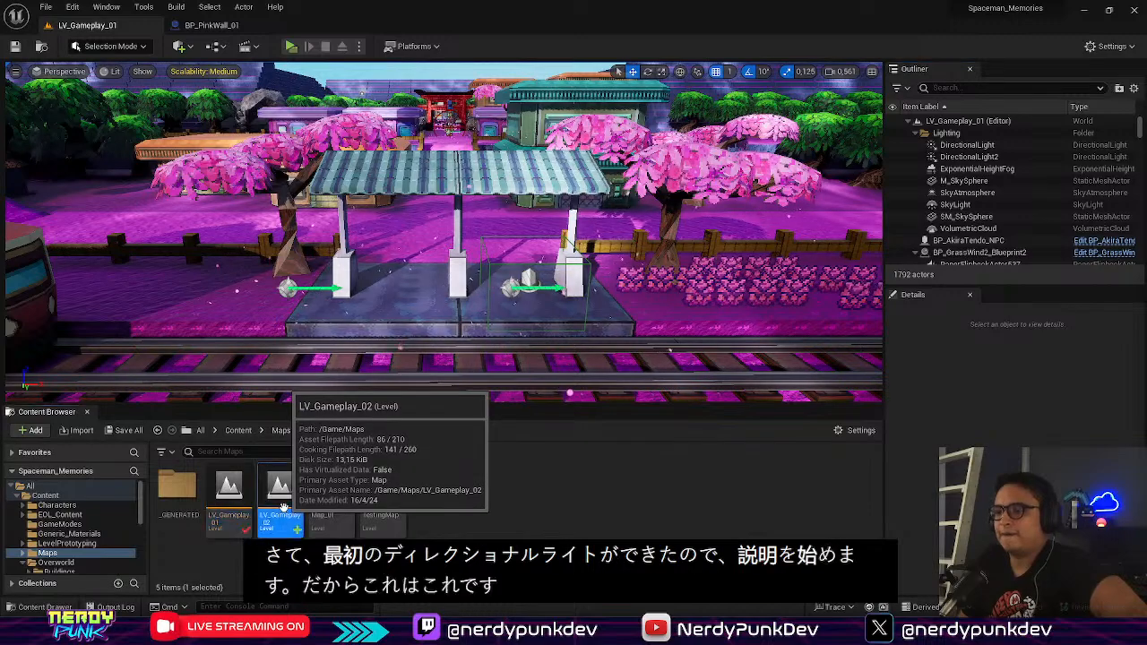
pyautogui.doubleClick(282, 503)
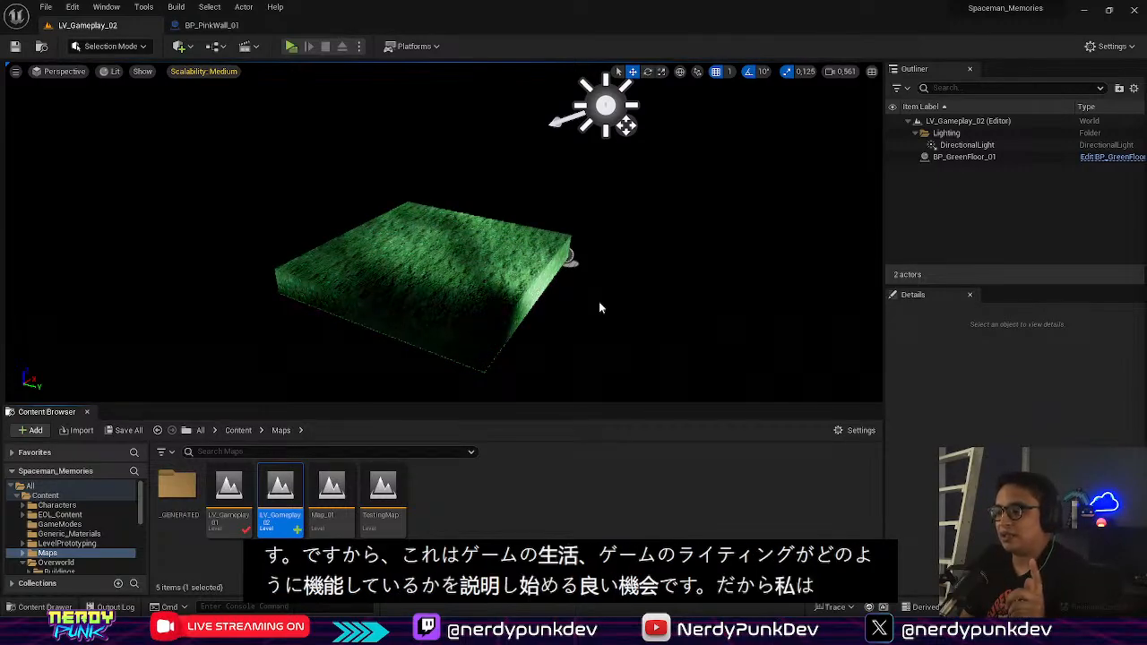
pyautogui.moveTo(541, 297); pyautogui.dragTo(597, 300, button='right')
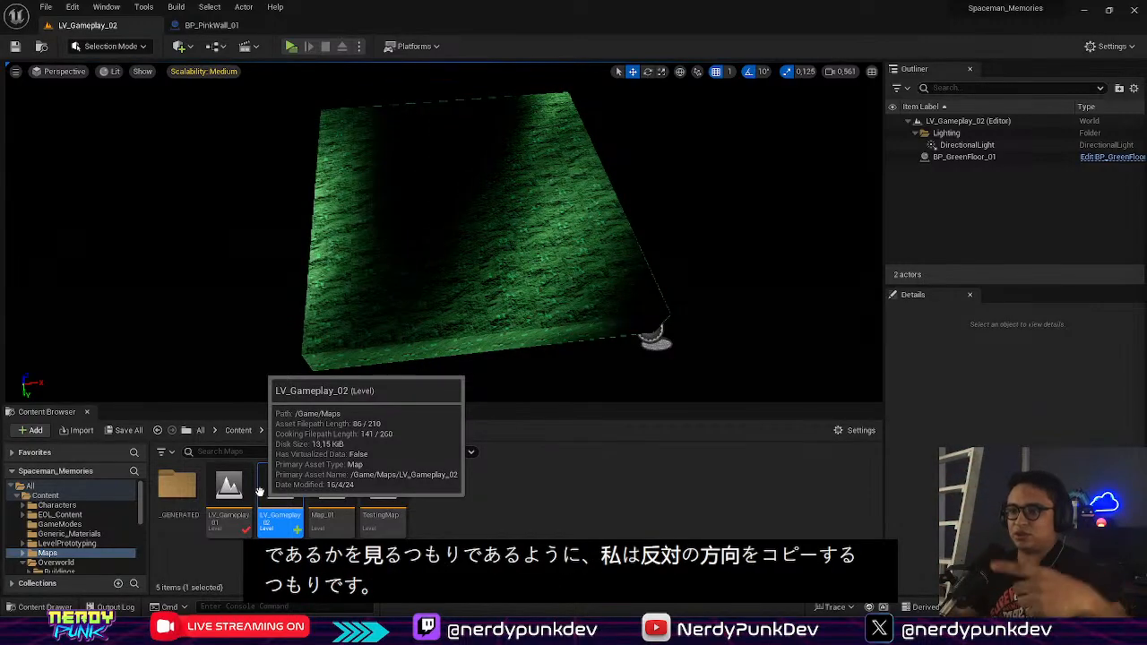
# Step: Open LV_Gameplay_01 and copy DirectionalLight2, ExponentialHeightFog and M_SkySphere from its Lighting folder
pyautogui.doubleClick(229, 488)
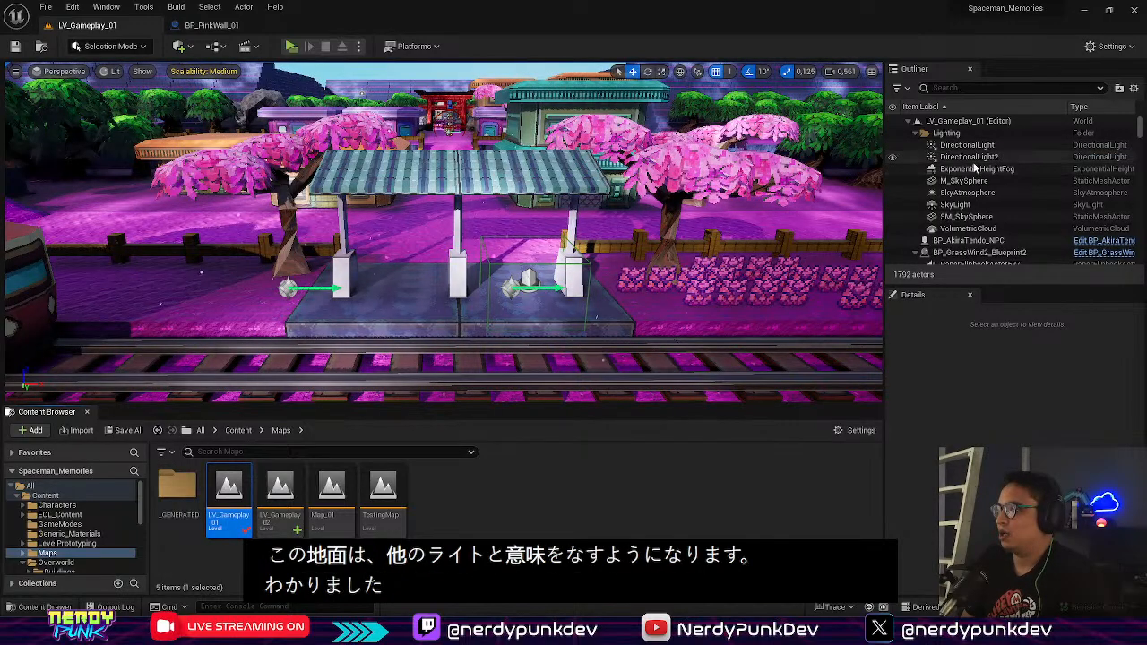
pyautogui.click(970, 159)
pyautogui.keyDown('shift'); pyautogui.click(981, 181); pyautogui.keyUp('shift')
pyautogui.rightClick(985, 184)
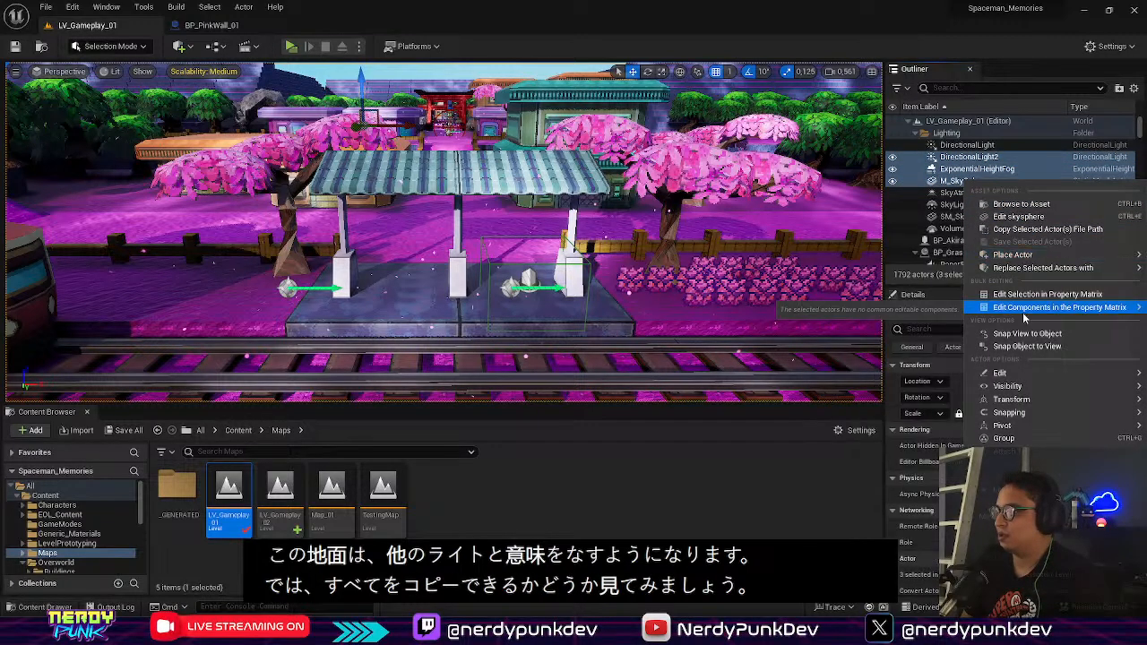
pyautogui.moveTo(1031, 400)
pyautogui.moveTo(1019, 374)
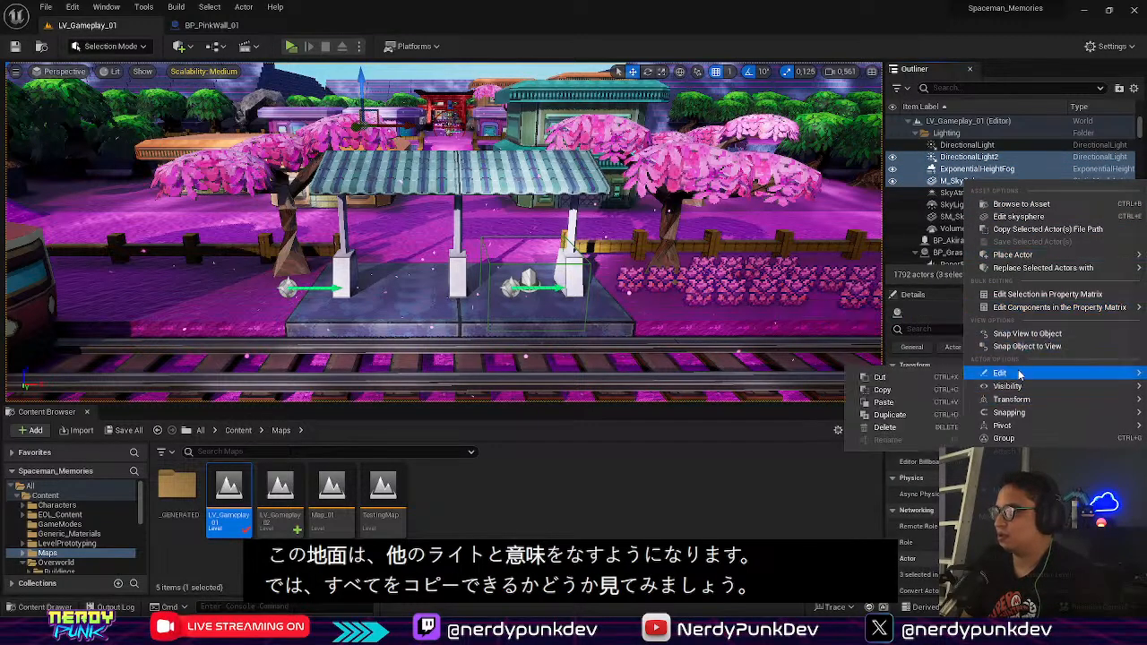
pyautogui.click(925, 393)
# Step: Open LV_Gameplay_02 and paste the copied light, fog and sky sphere actors into its Lighting folder
pyautogui.doubleClick(280, 493)
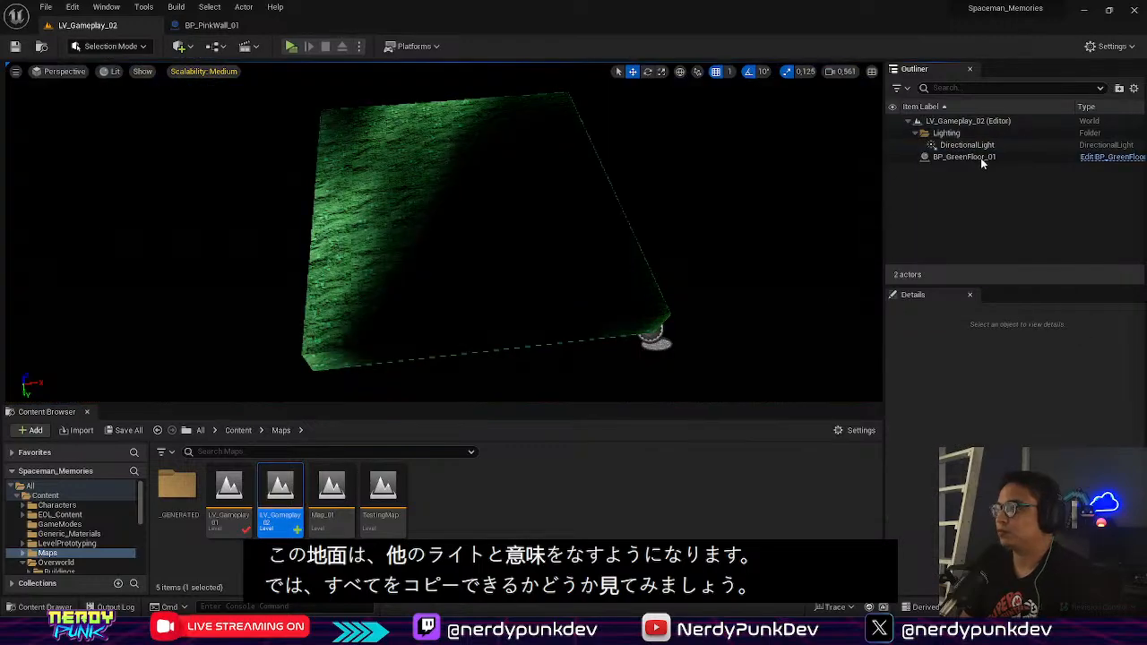
pyautogui.click(946, 133)
pyautogui.rightClick(944, 136)
pyautogui.moveTo(985, 195)
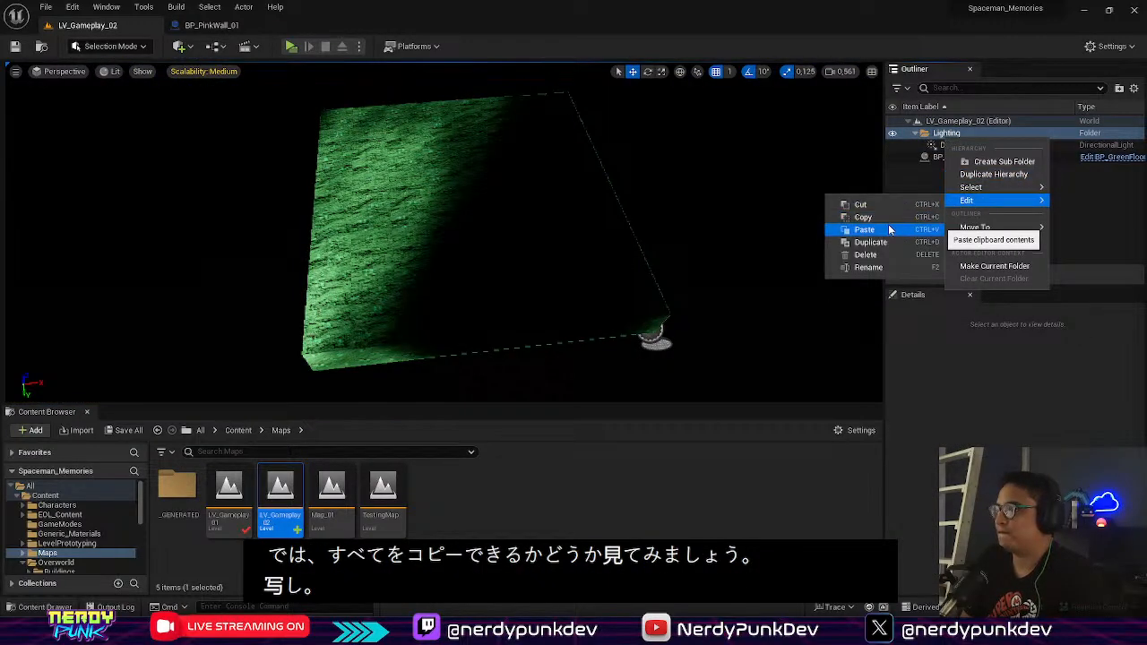
pyautogui.click(888, 228)
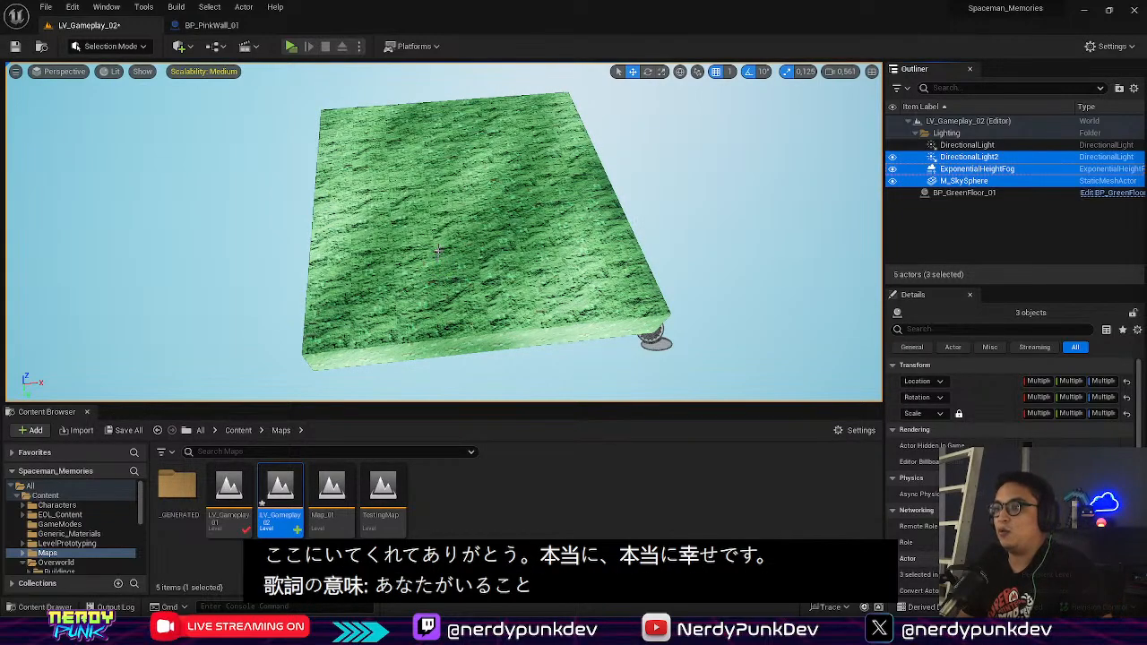
# Step: Toggle the visibility of DirectionalLight2, ExponentialHeightFog and M_SkySphere off and on to compare the lighting on the green floor
pyautogui.moveTo(557, 265); pyautogui.dragTo(565, 201, button='right')
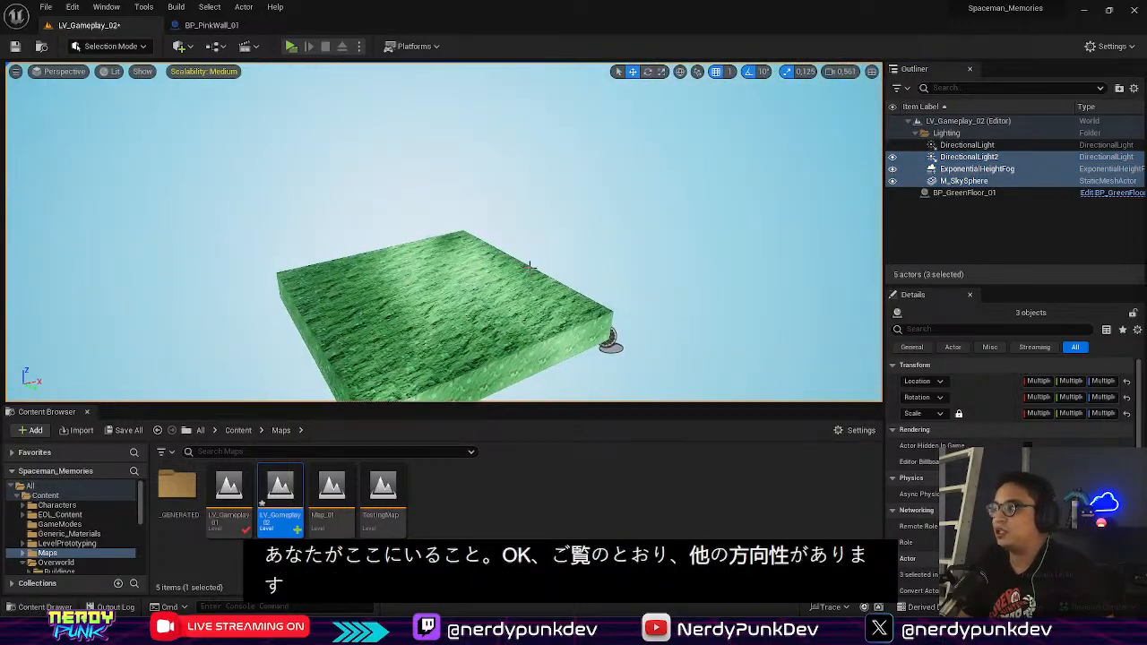
pyautogui.moveTo(494, 238); pyautogui.dragTo(814, 233, button='right')
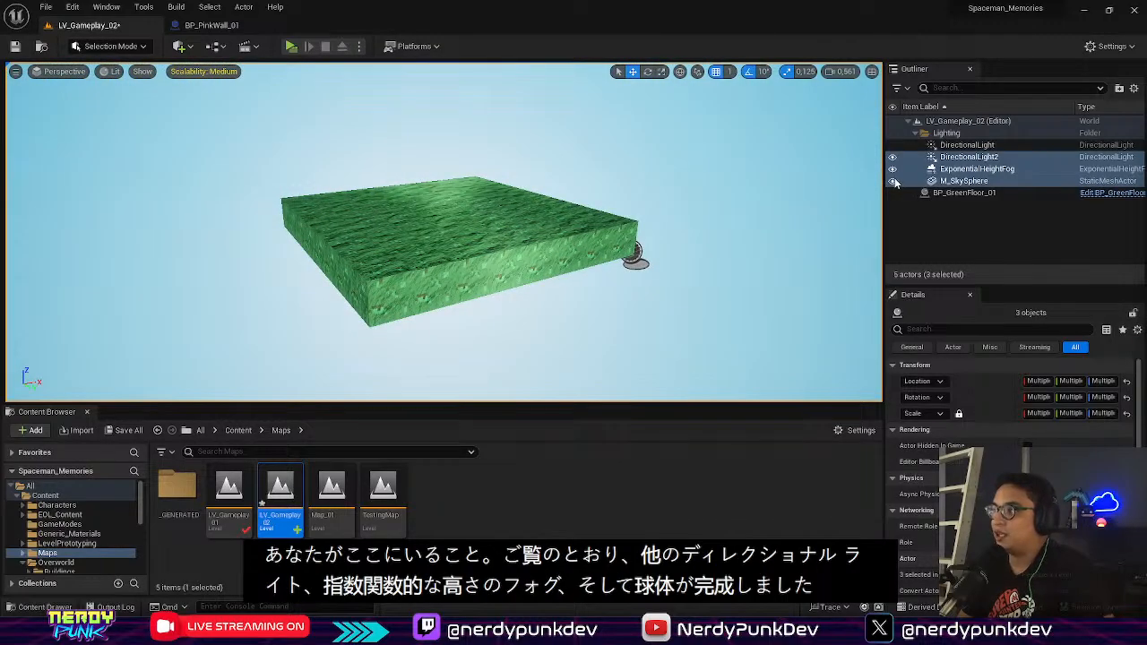
pyautogui.click(893, 181)
pyautogui.click(893, 181)
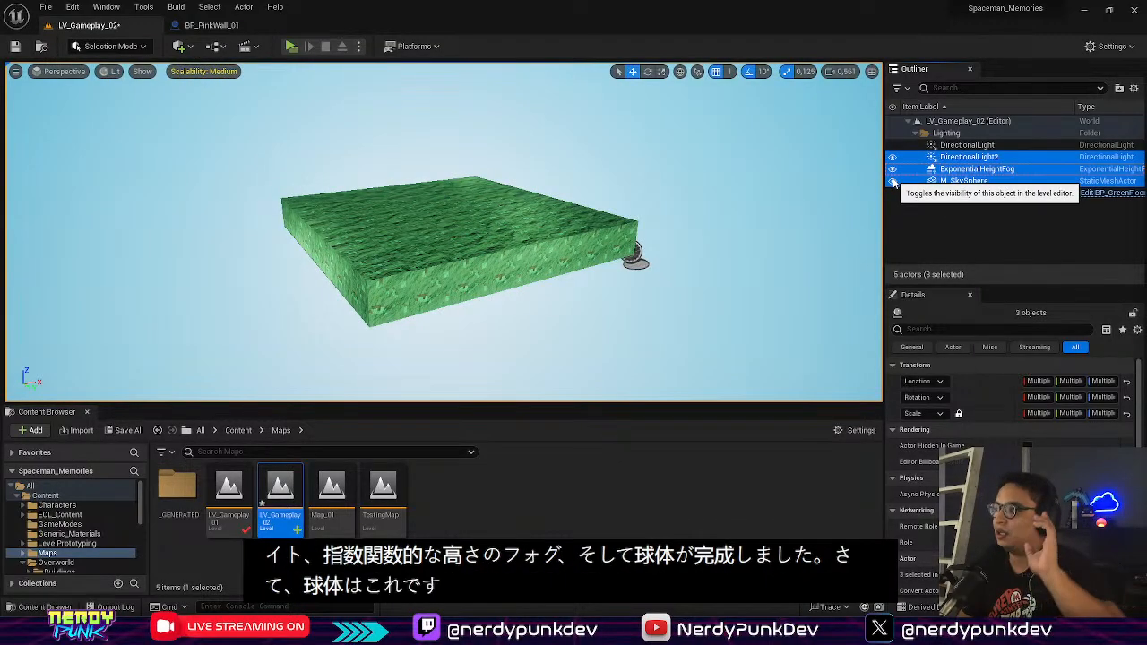
pyautogui.click(893, 181)
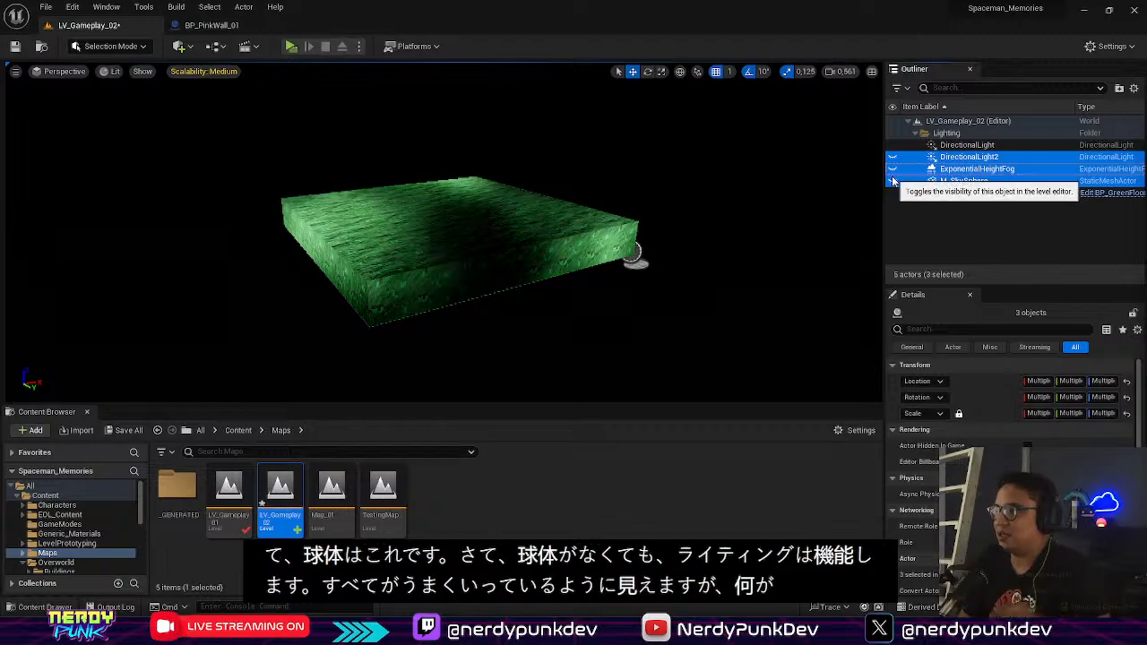
pyautogui.click(892, 181)
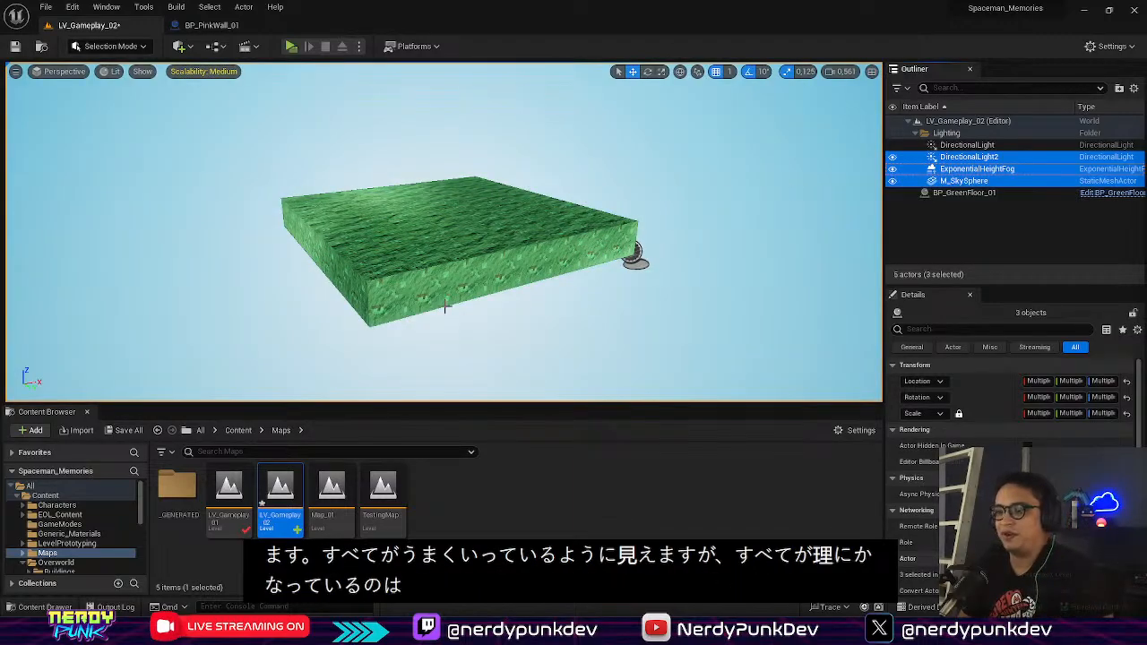
# Step: Save the changes to LV_Gameplay_02 and reopen LV_Gameplay_01 from the Maps folder
pyautogui.doubleClick(231, 488)
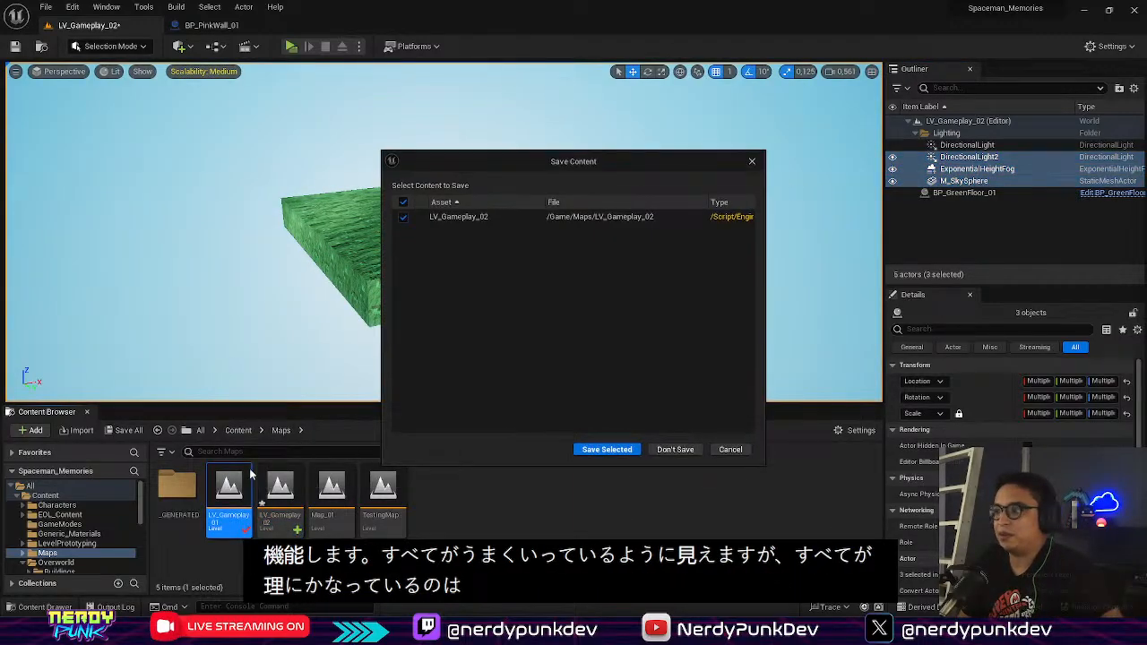
pyautogui.click(607, 449)
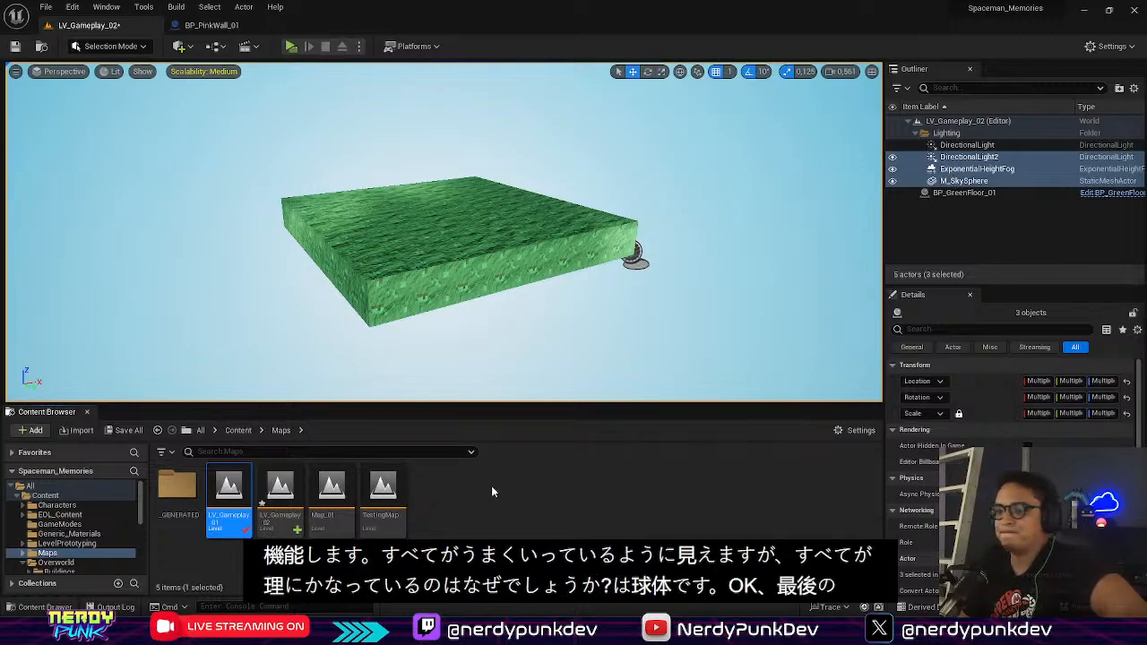
pyautogui.doubleClick(231, 495)
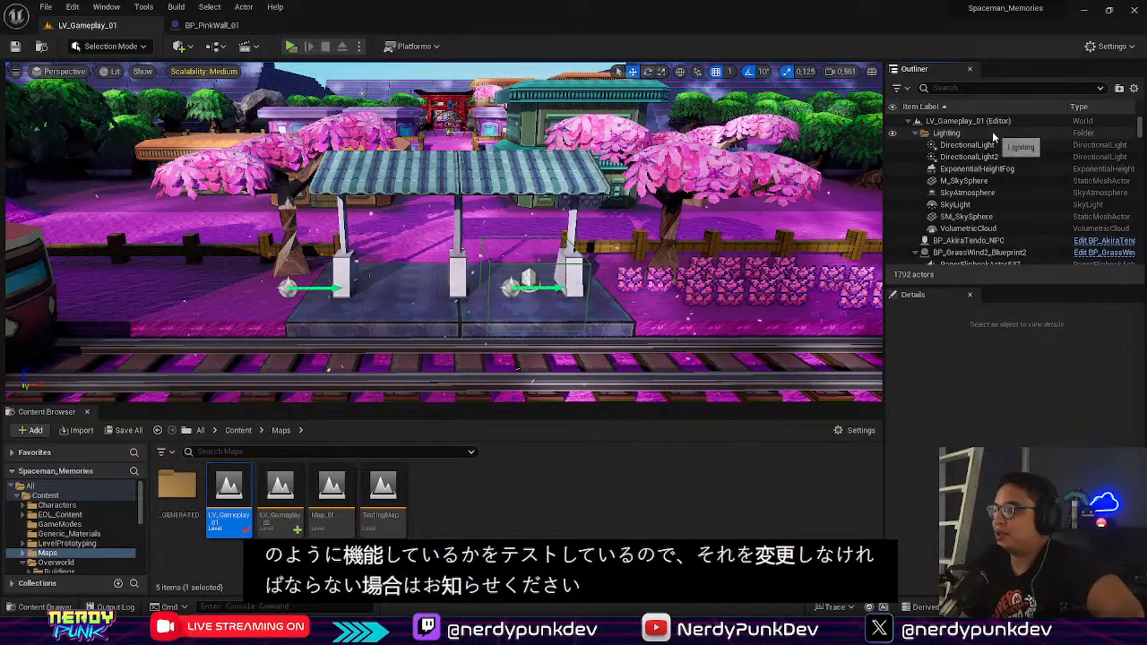
# Step: Copy the remaining lighting actors SkyAtmosphere, SkyLight, SM_SkySphere and VolumetricCloud from the Lighting folder
pyautogui.click(981, 193)
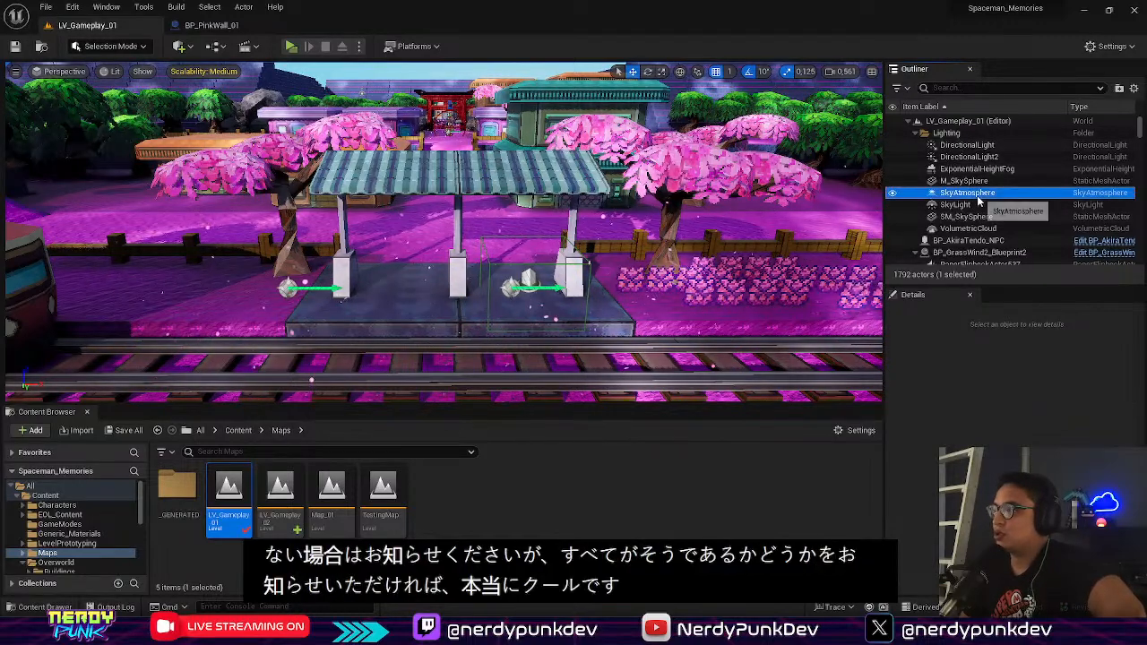
pyautogui.keyDown('shift'); pyautogui.click(968, 228); pyautogui.keyUp('shift')
pyautogui.rightClick(968, 230)
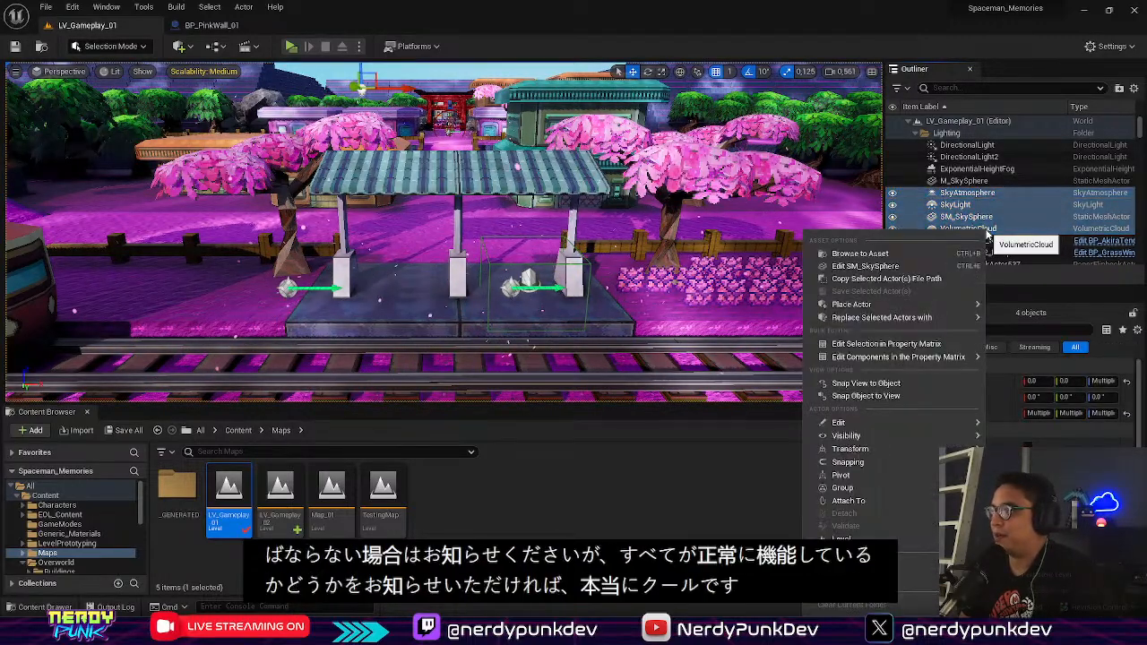
pyautogui.moveTo(901, 322)
pyautogui.moveTo(888, 423)
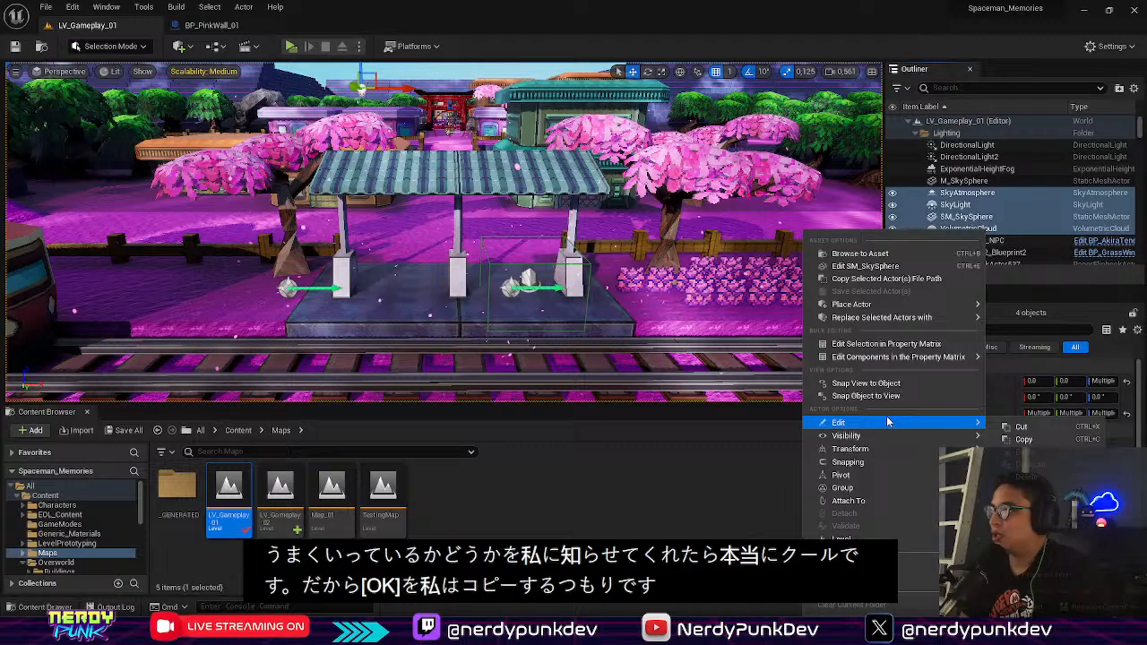
pyautogui.click(1025, 440)
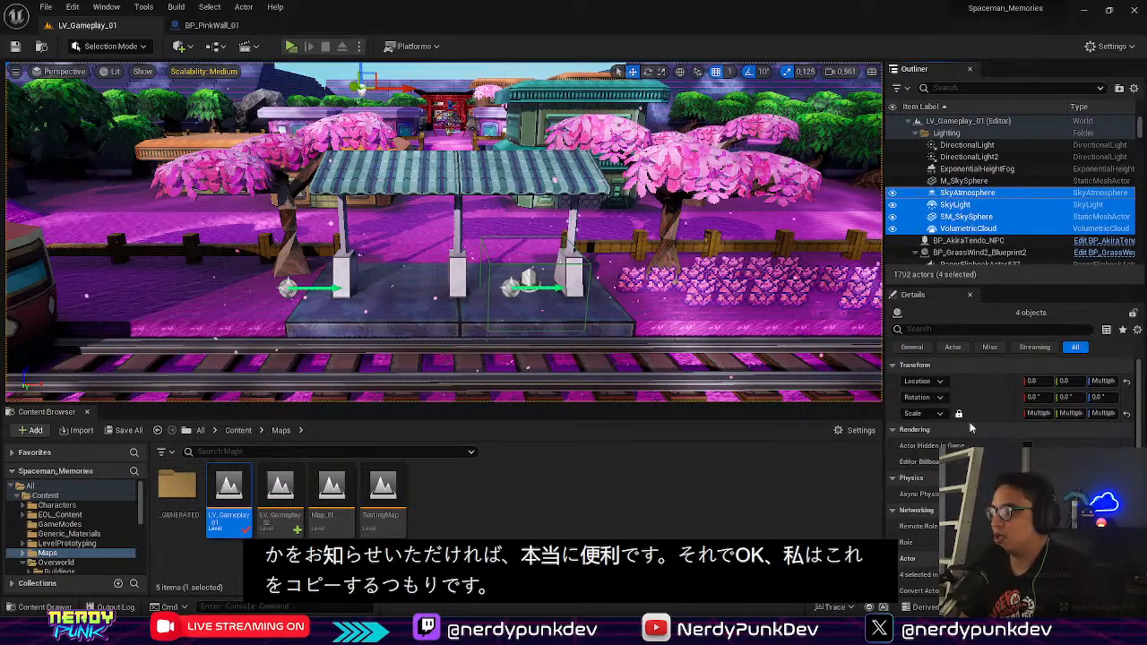
# Step: Open LV_Gameplay_02, paste the four copied sky actors into its Lighting folder, and inspect the lit green floor
pyautogui.doubleClick(280, 485)
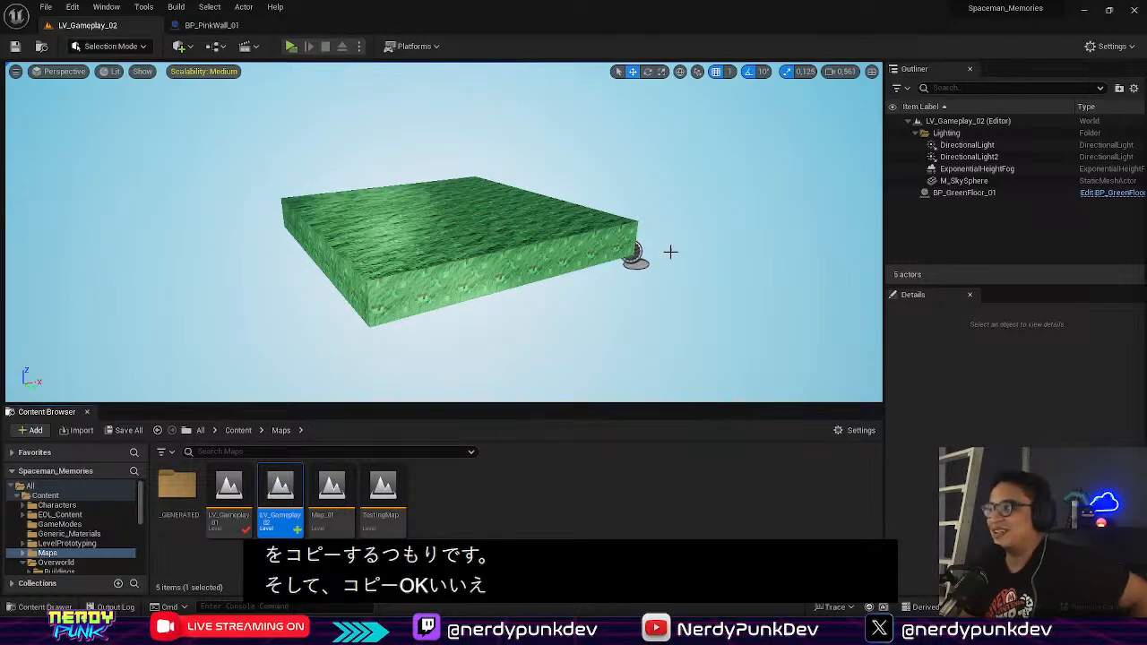
pyautogui.click(949, 134)
pyautogui.rightClick(952, 135)
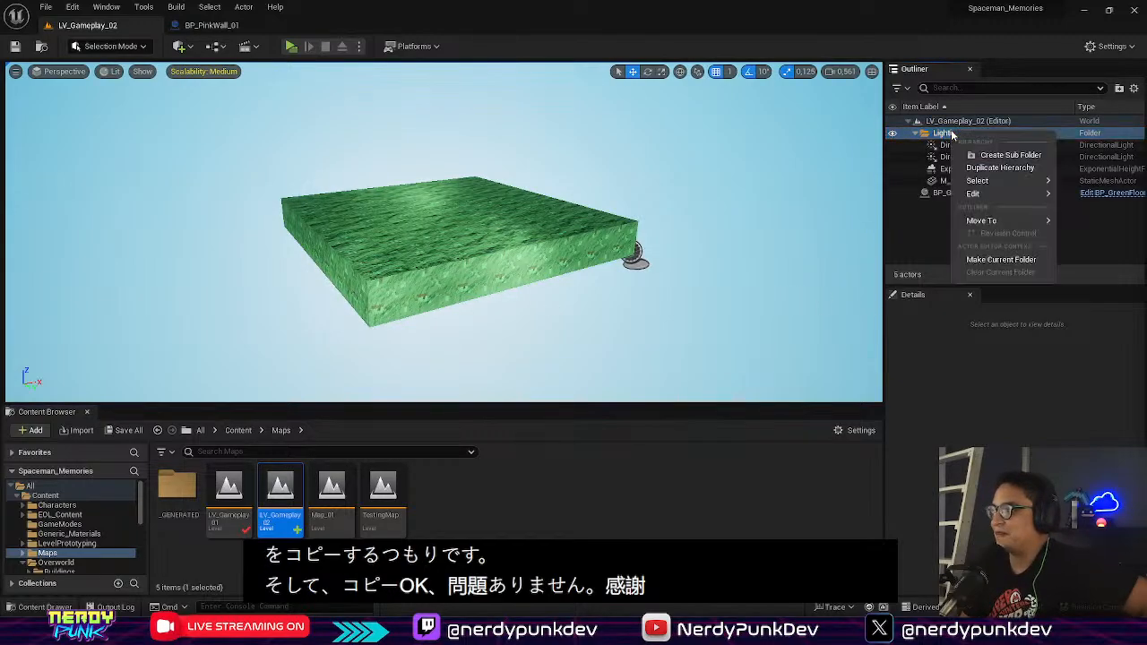
pyautogui.moveTo(977, 194)
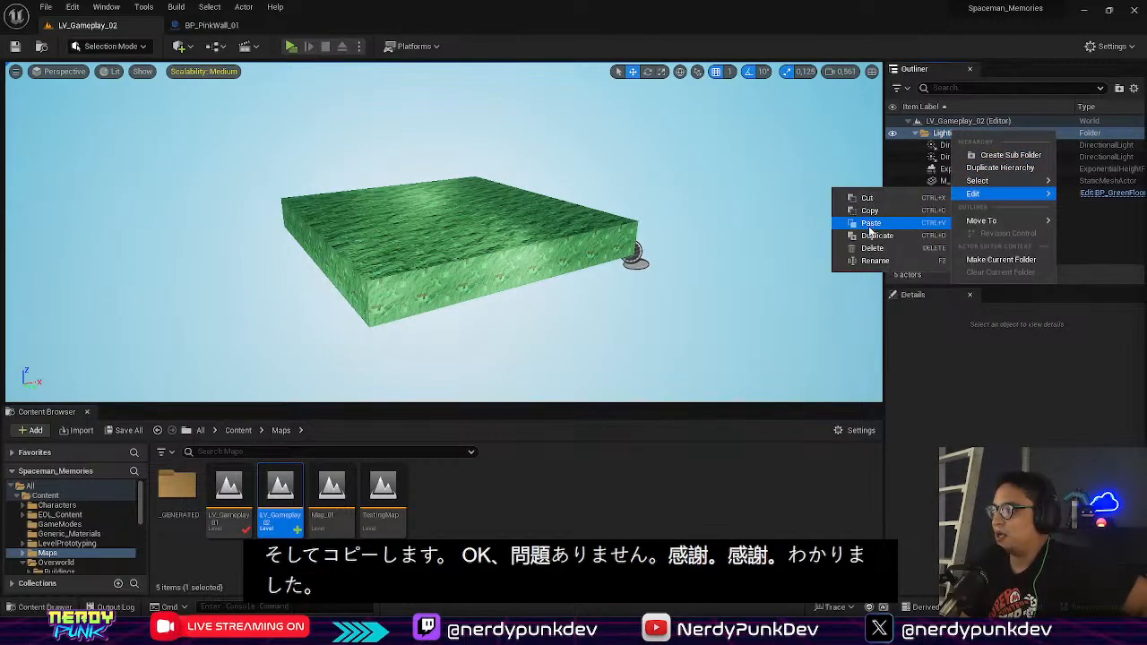
pyautogui.click(870, 229)
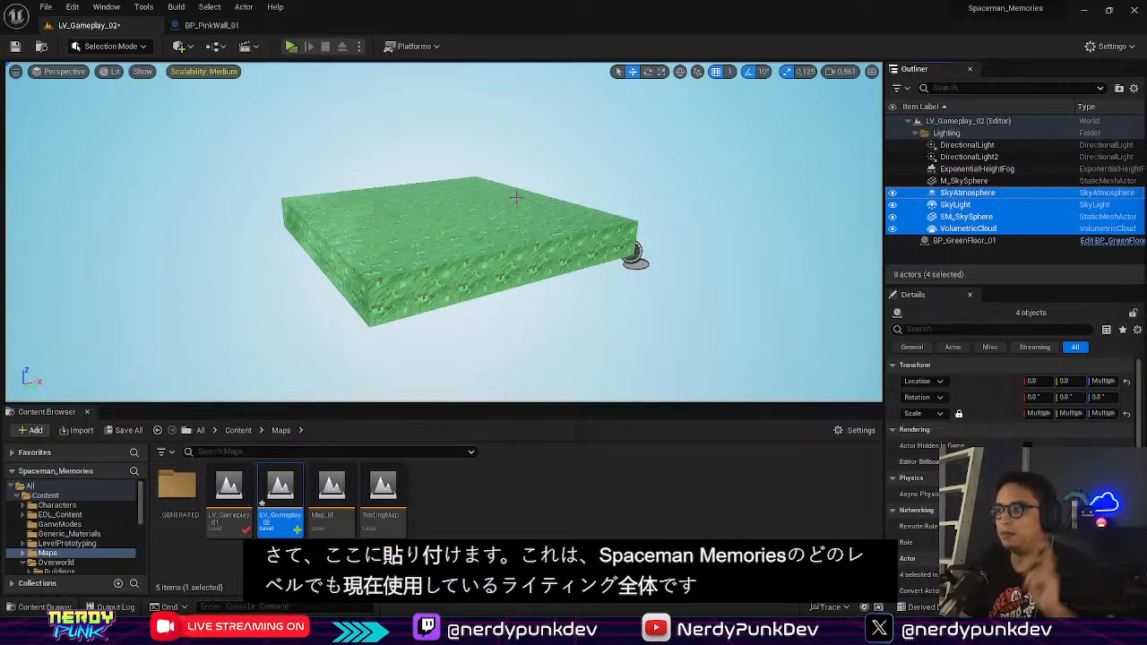
pyautogui.moveTo(500, 240)
pyautogui.mouseDown(button='right')
pyautogui.moveTo(413, 240)
pyautogui.moveTo(556, 251)
pyautogui.moveTo(529, 242)
pyautogui.moveTo(538, 207)
pyautogui.moveTo(529, 269)
pyautogui.moveTo(502, 224)
pyautogui.moveTo(493, 229)
pyautogui.moveTo(502, 278)
pyautogui.moveTo(484, 224)
pyautogui.mouseUp(button='right')
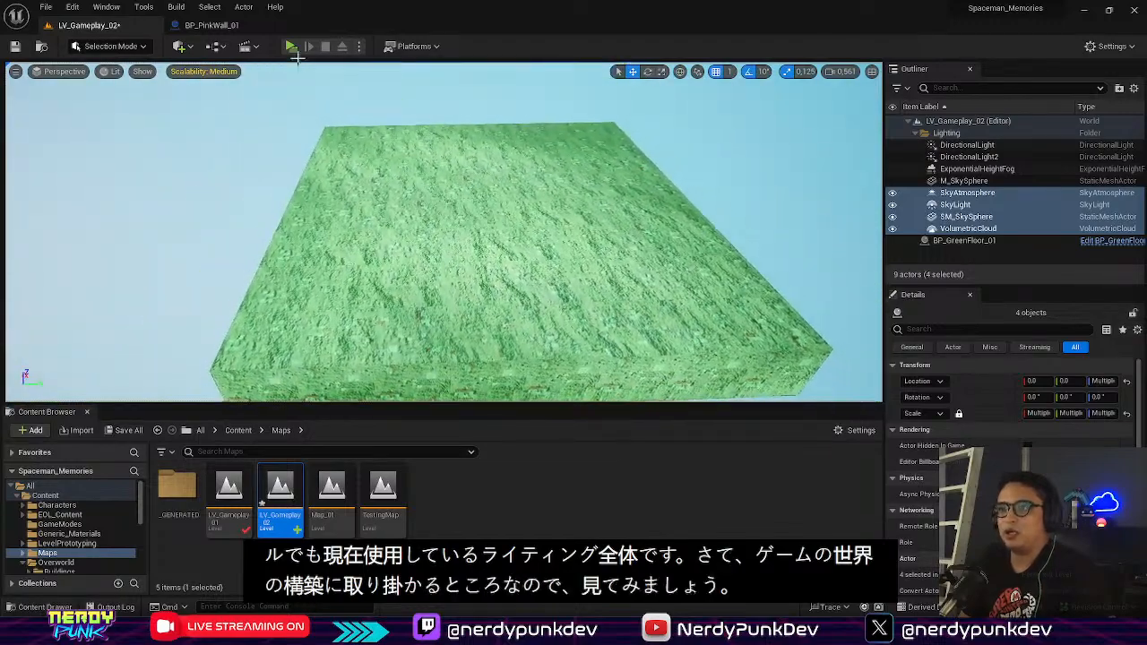
# Step: Add a Player Start to the level and position it just above the green floor, at a height of 94
pyautogui.click(180, 46)
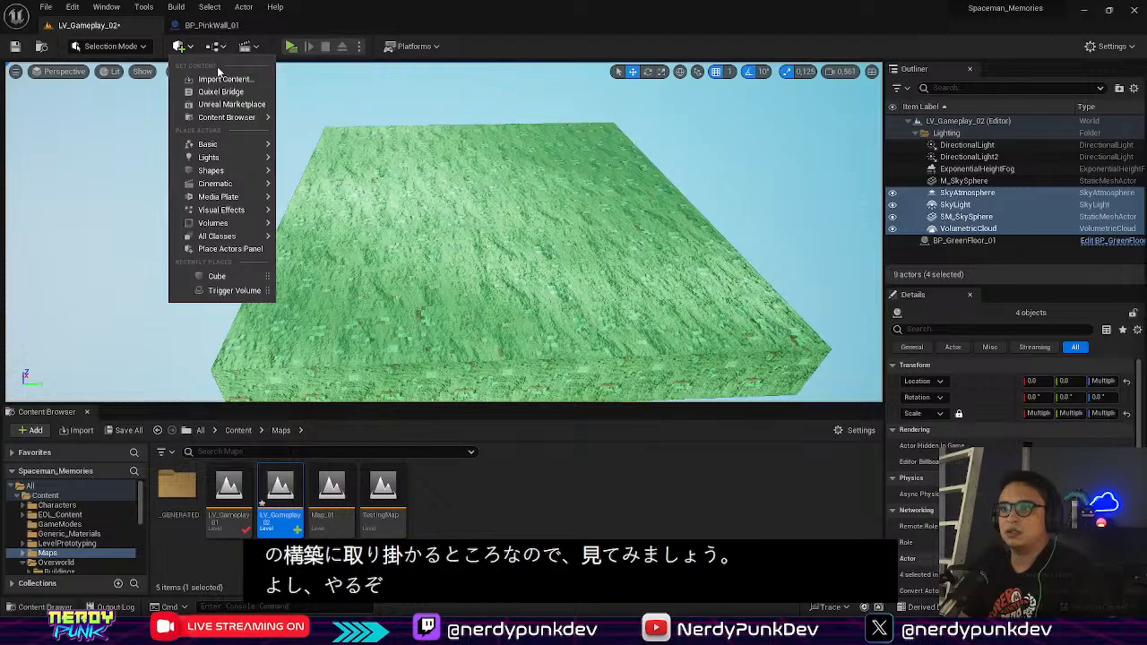
pyautogui.moveTo(252, 146)
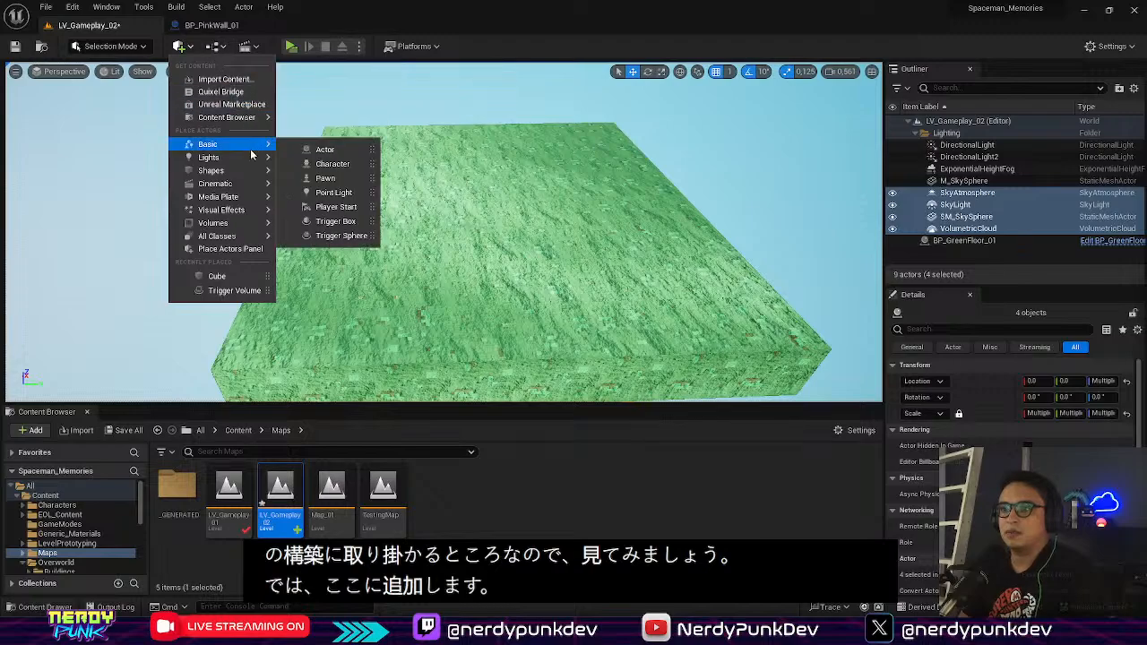
pyautogui.click(337, 207)
pyautogui.moveTo(444, 108); pyautogui.dragTo(446, 81)
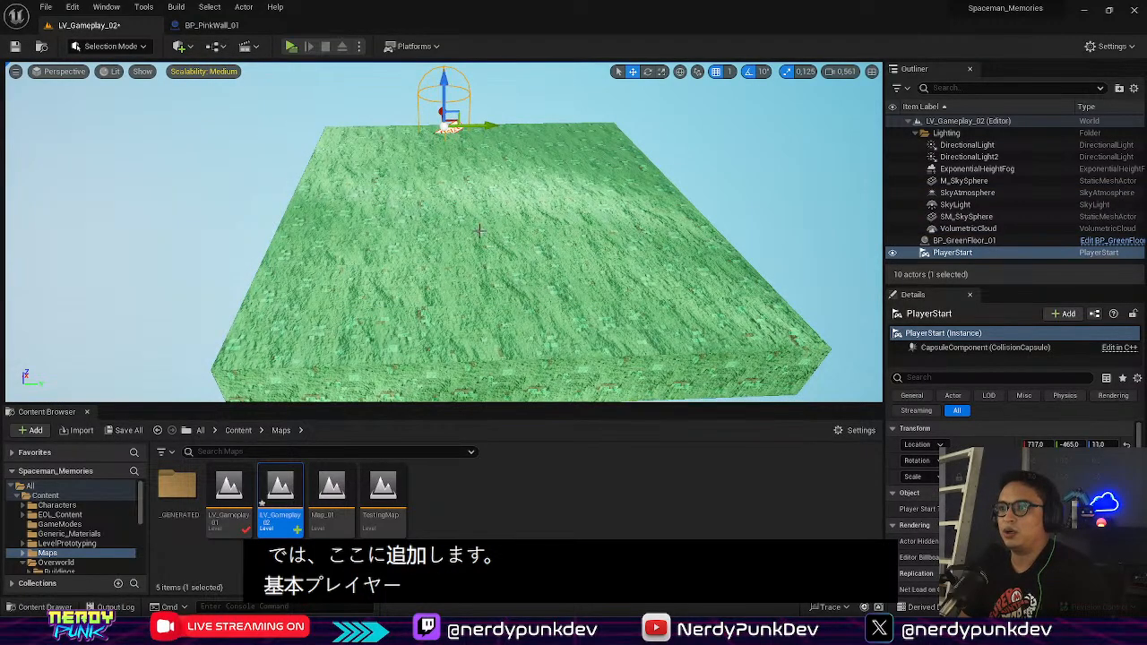
pyautogui.moveTo(373, 231)
pyautogui.mouseDown(button='right')
pyautogui.moveTo(376, 180)
pyautogui.moveTo(467, 215)
pyautogui.moveTo(372, 231)
pyautogui.mouseUp(button='right')
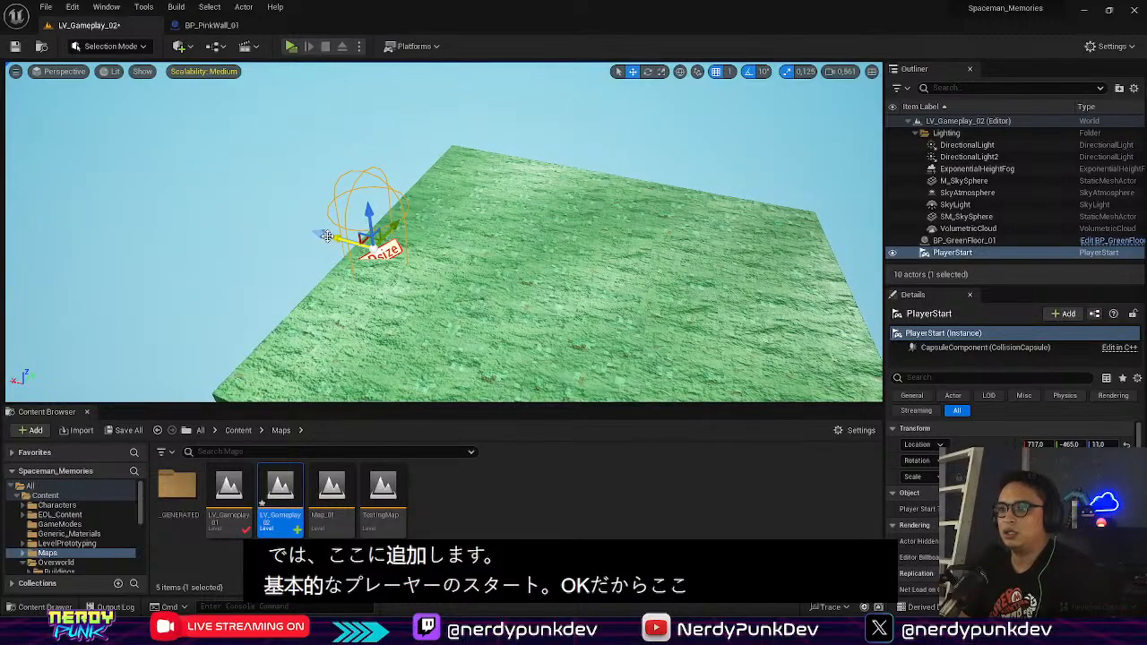
pyautogui.moveTo(356, 240); pyautogui.dragTo(475, 139)
pyautogui.moveTo(532, 243)
pyautogui.mouseDown(button='right')
pyautogui.moveTo(582, 296)
pyautogui.moveTo(484, 206)
pyautogui.moveTo(520, 251)
pyautogui.moveTo(533, 243)
pyautogui.mouseUp(button='right')
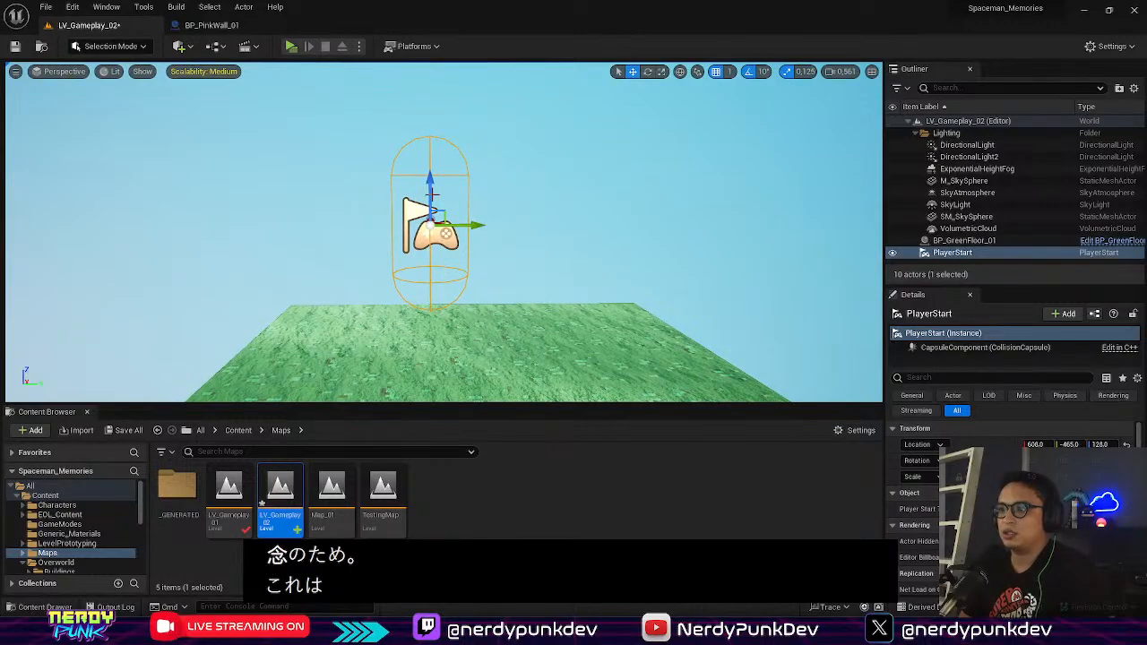
pyautogui.moveTo(430, 184); pyautogui.dragTo(428, 217)
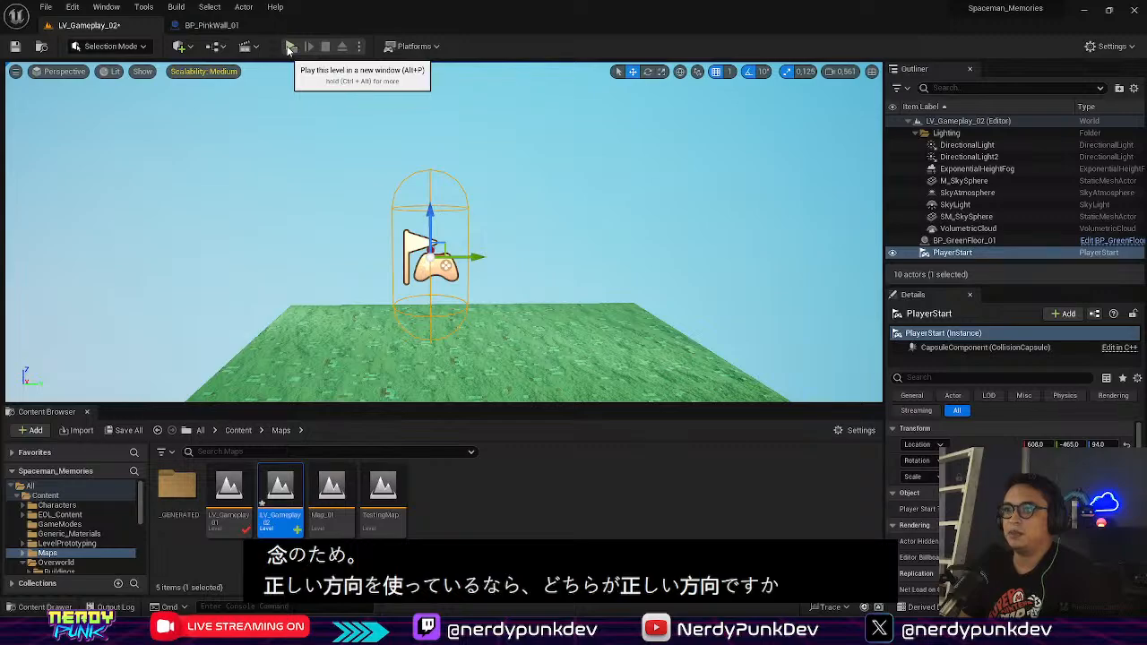
# Step: Play-test the level by walking the character around the green floor in all directions, and end the preview
pyautogui.click(289, 47)
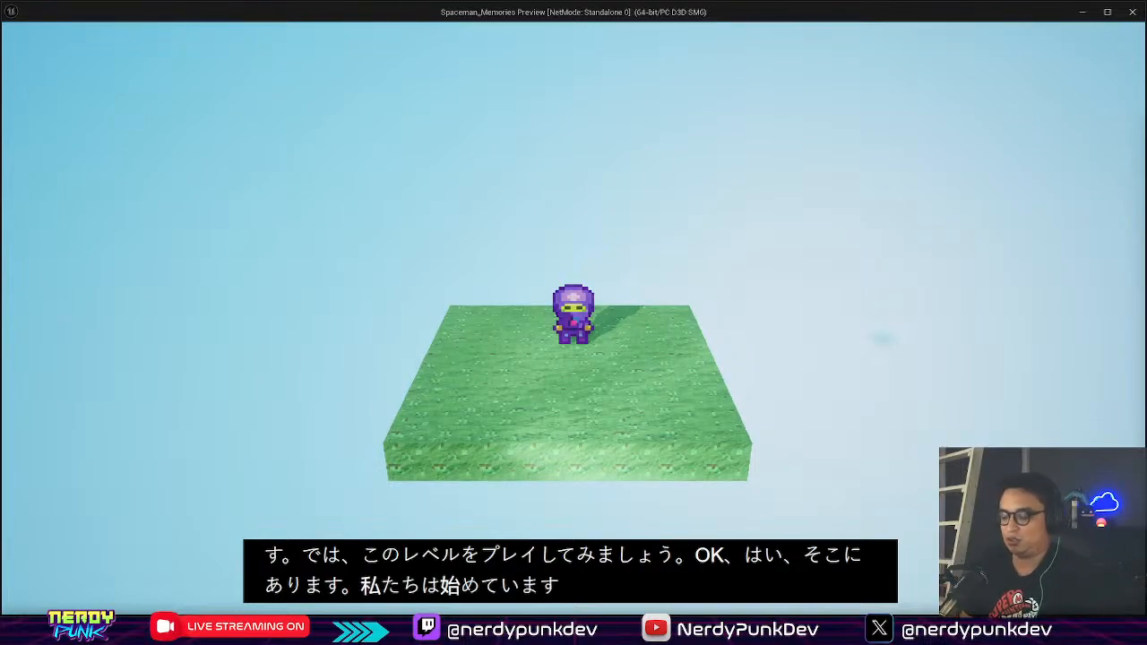
pyautogui.press('a')
pyautogui.press('d')
pyautogui.press('a')
pyautogui.press('s')
pyautogui.press('d')
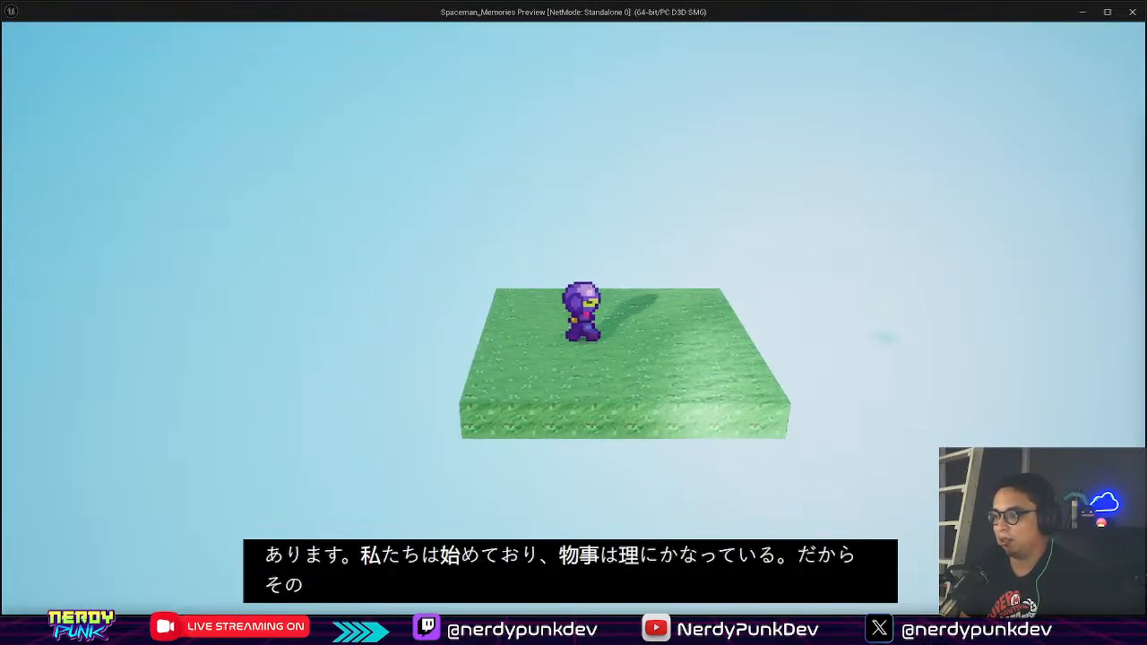
pyautogui.press('w')
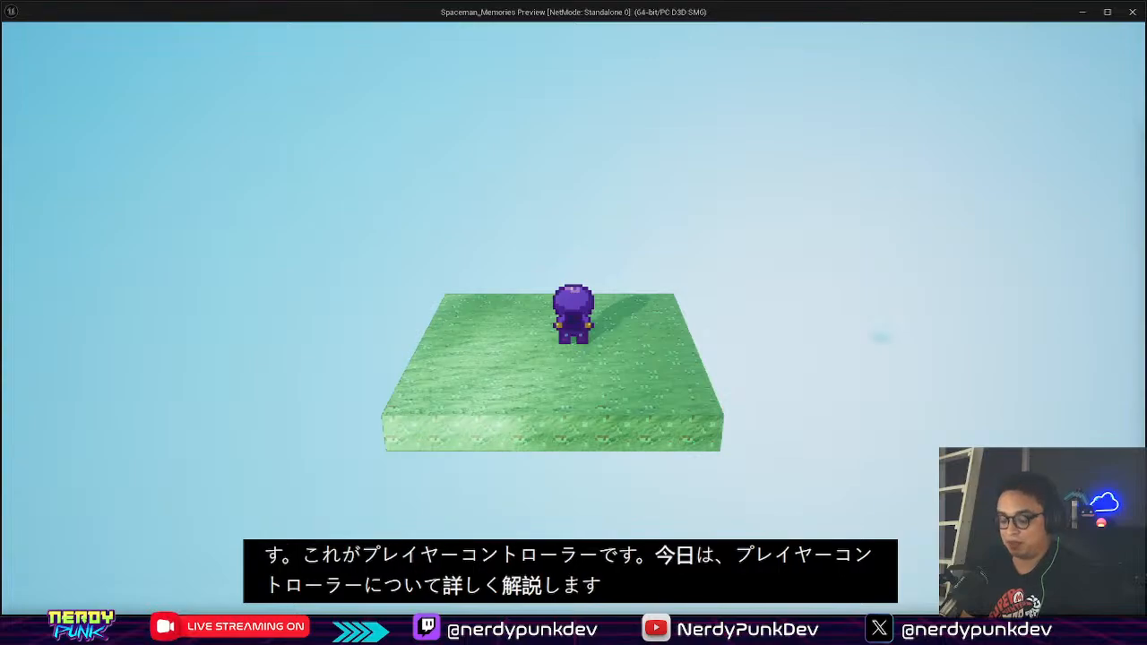
pyautogui.press('s')
pyautogui.press('w')
pyautogui.press('a')
pyautogui.press('s')
pyautogui.press('d')
pyautogui.press('w')
pyautogui.press('a')
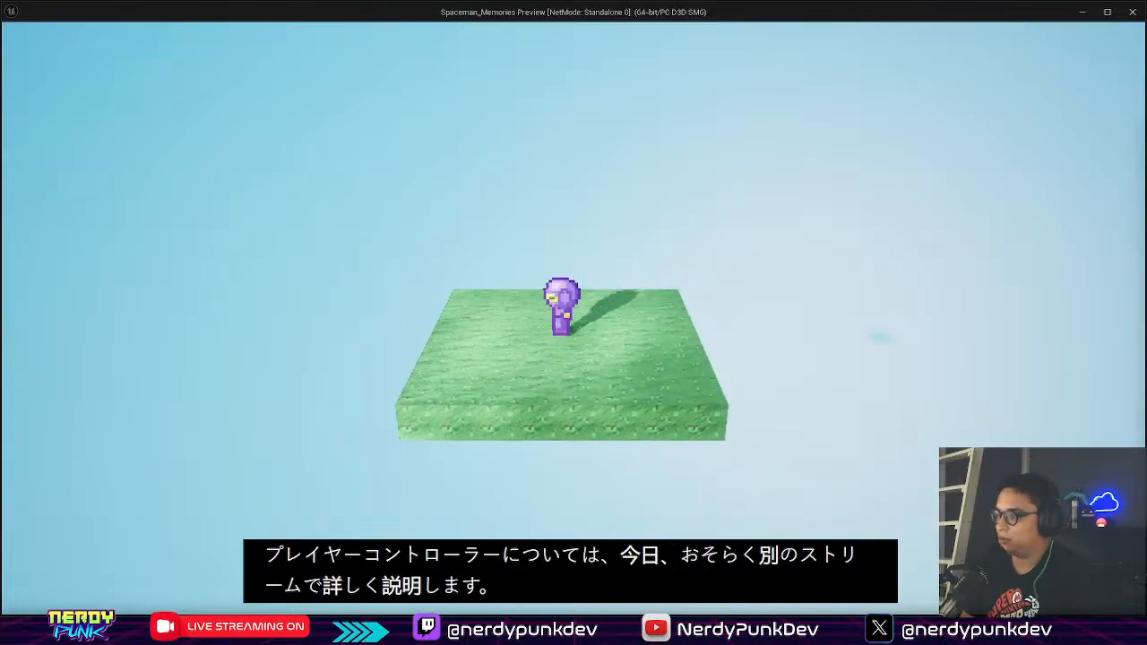
pyautogui.press('d')
pyautogui.press('Escape')
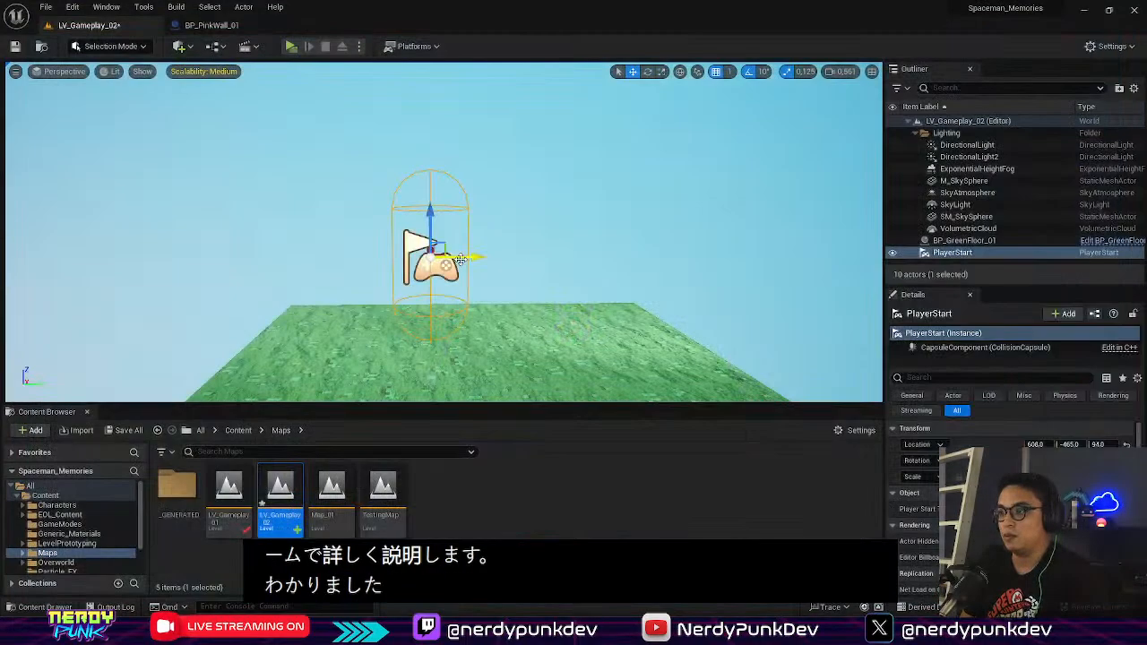
# Step: Select the green floor in the level and locate its BP_GreenFloor_01 asset in the project content
pyautogui.moveTo(631, 292); pyautogui.dragTo(466, 329, button='right')
pyautogui.press('s')
pyautogui.press('w')
pyautogui.click(465, 329)
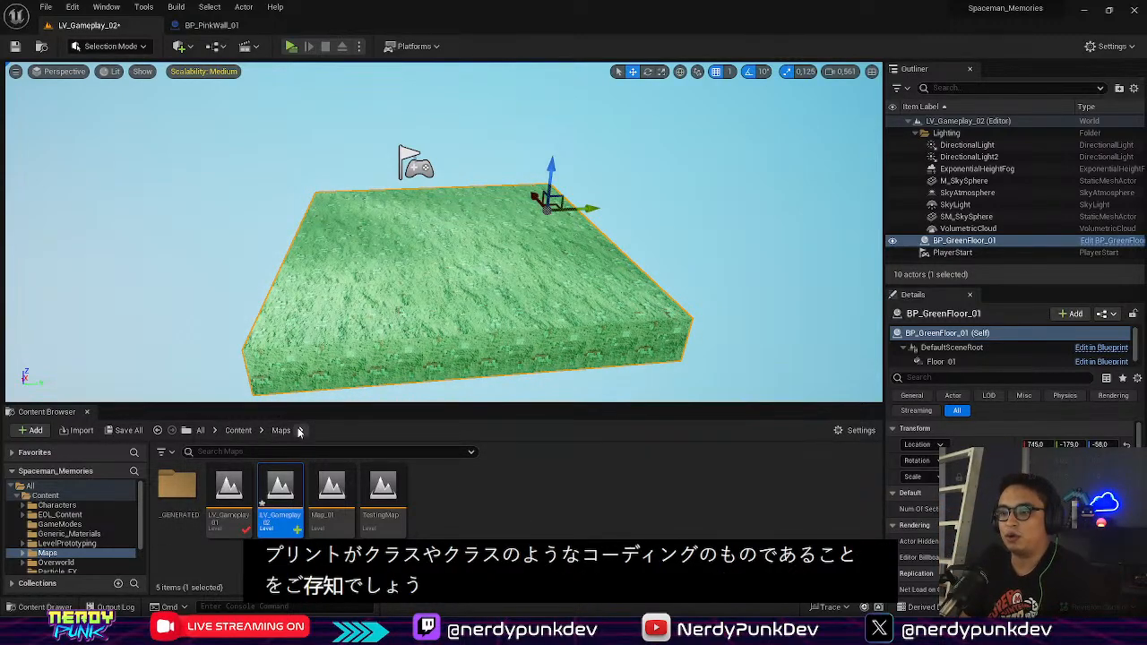
pyautogui.click(235, 432)
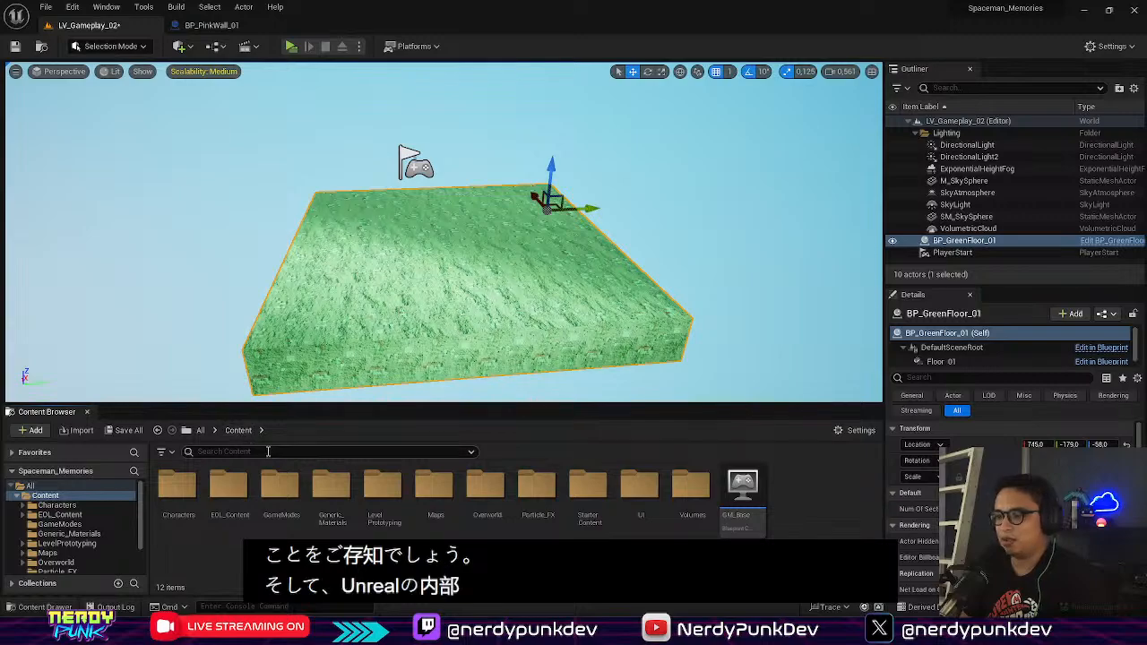
pyautogui.rightClick(958, 240)
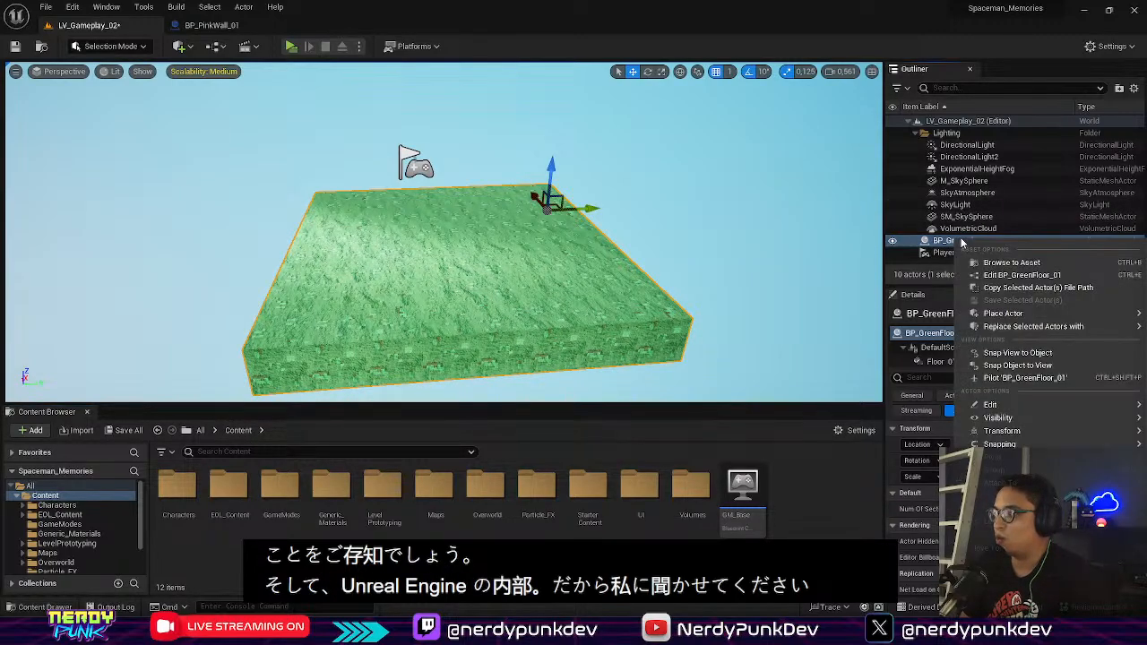
pyautogui.click(1000, 267)
# Step: Open the M_GreenFloor_01 static mesh, inspect it from another angle, and return to LV_Gameplay_02
pyautogui.click(227, 489)
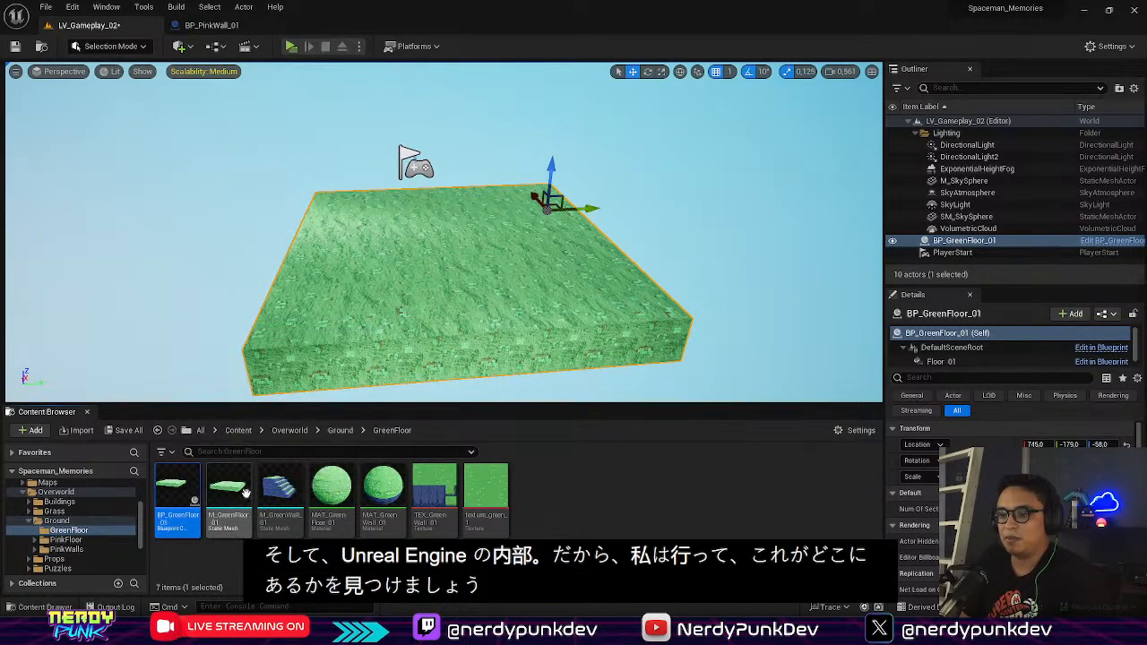
pyautogui.doubleClick(228, 484)
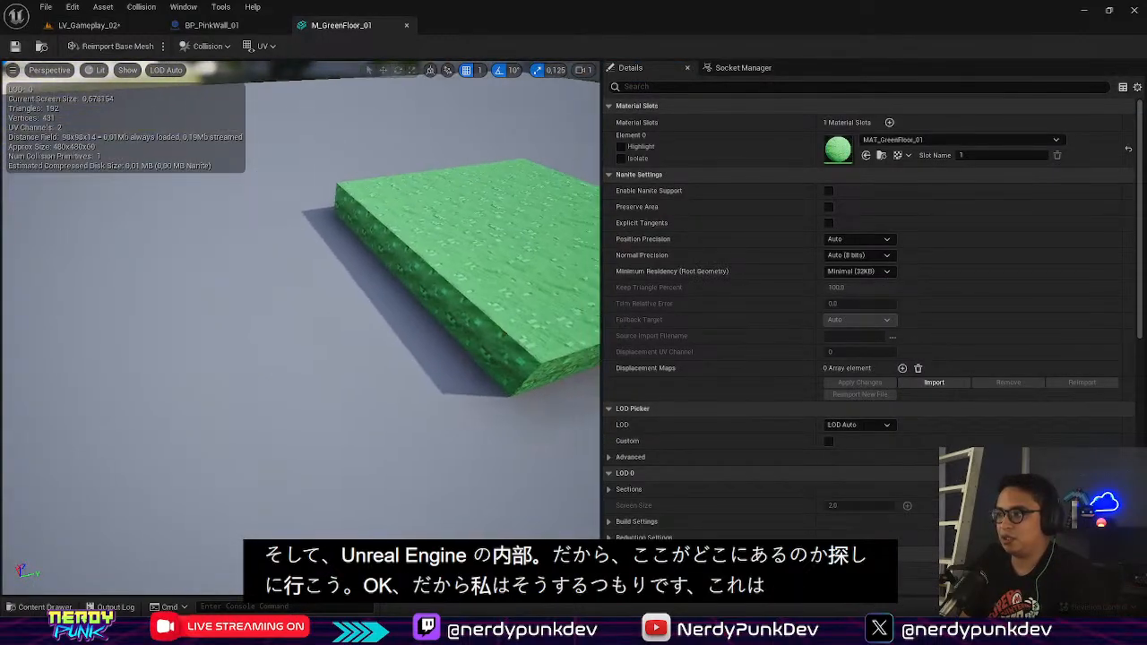
pyautogui.moveTo(452, 367); pyautogui.dragTo(450, 366)
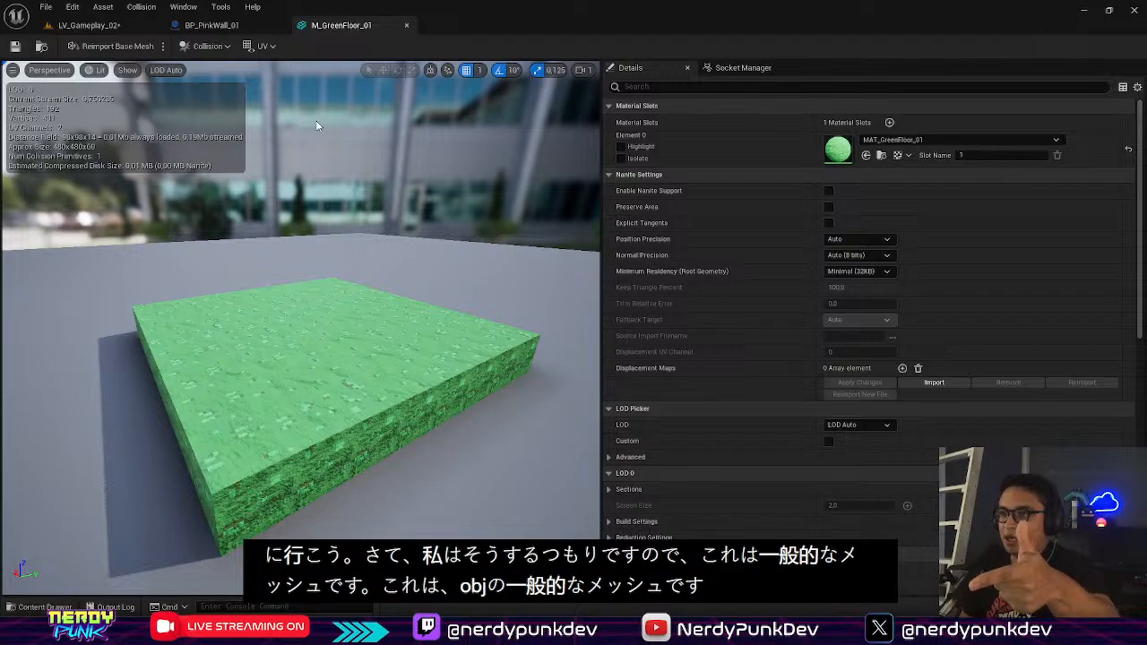
pyautogui.click(115, 27)
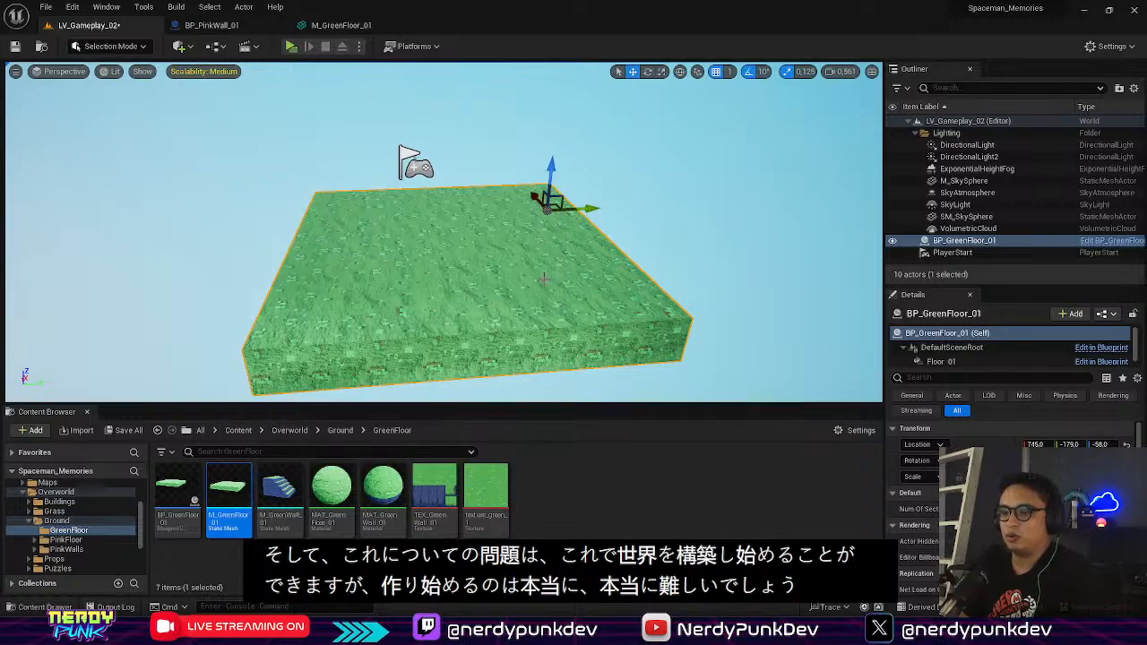
# Step: Place an M_GreenFloor_01 static mesh in the level beside the existing green floor and shift it away along Y
pyautogui.moveTo(544, 279); pyautogui.dragTo(681, 301, button='right')
pyautogui.press('s')
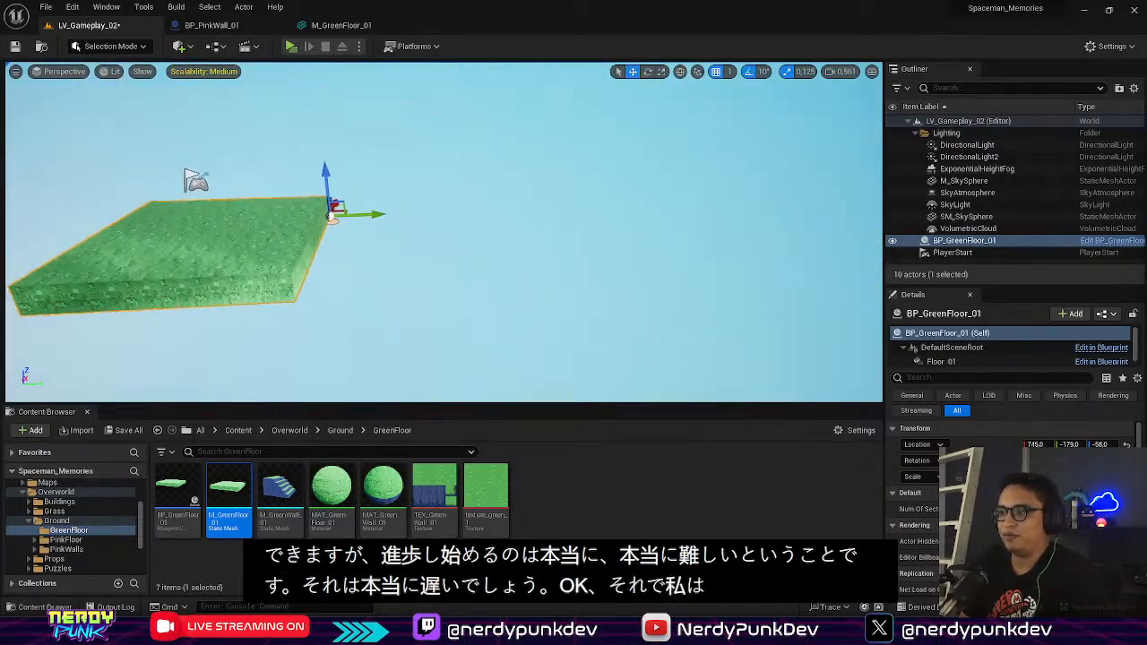
pyautogui.press('w')
pyautogui.moveTo(466, 340); pyautogui.dragTo(374, 364, button='right')
pyautogui.moveTo(228, 498); pyautogui.dragTo(627, 212)
pyautogui.moveTo(628, 212); pyautogui.dragTo(452, 130, button='right')
pyautogui.press('s')
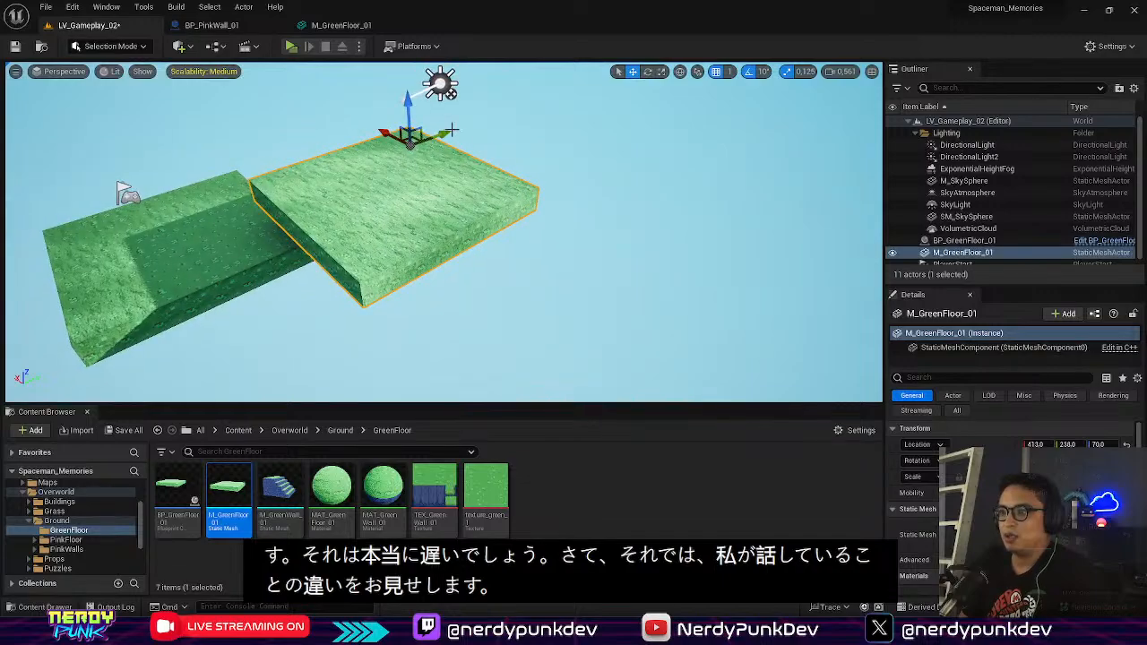
pyautogui.moveTo(443, 134); pyautogui.dragTo(474, 126)
# Step: Duplicate the placed M_GreenFloor_01 tile along the Y axis to make a row of three tiles
pyautogui.moveTo(473, 125)
pyautogui.mouseDown(button='right')
pyautogui.moveTo(421, 135)
pyautogui.moveTo(408, 117)
pyautogui.moveTo(502, 171)
pyautogui.moveTo(484, 103)
pyautogui.moveTo(478, 140)
pyautogui.mouseUp(button='right')
pyautogui.press('w')
pyautogui.press('s')
pyautogui.rightClick(478, 141)
pyautogui.click(448, 215)
pyautogui.keyDown('alt'); pyautogui.moveTo(468, 202); pyautogui.dragTo(829, 167); pyautogui.keyUp('alt')
pyautogui.moveTo(805, 134); pyautogui.dragTo(699, 185, button='right')
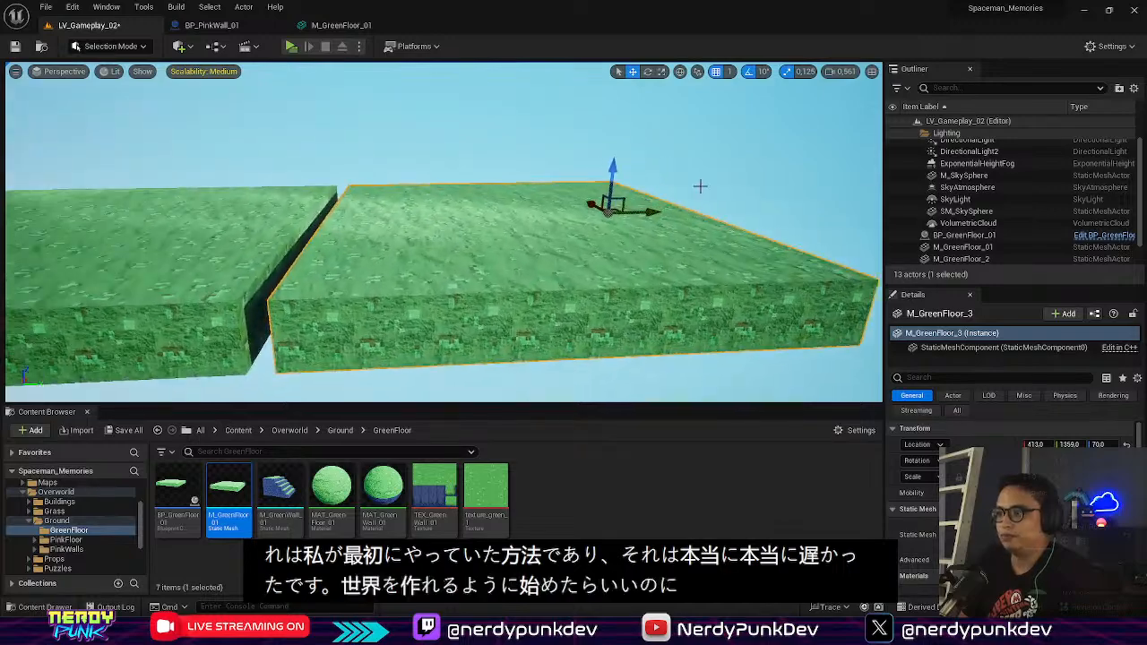
# Step: Move the last tile copy along Y until it sits flush against its neighbour, and select the first tile
pyautogui.scroll(2, 699, 184)
pyautogui.moveTo(662, 214)
pyautogui.mouseDown()
pyautogui.moveTo(633, 212)
pyautogui.moveTo(644, 212)
pyautogui.mouseUp()
pyautogui.press('s')
pyautogui.moveTo(644, 211); pyautogui.dragTo(574, 216, button='right')
pyautogui.press('a')
pyautogui.press('w')
pyautogui.rightClick(294, 242)
pyautogui.click(402, 231)
pyautogui.scroll(1, 428, 231)
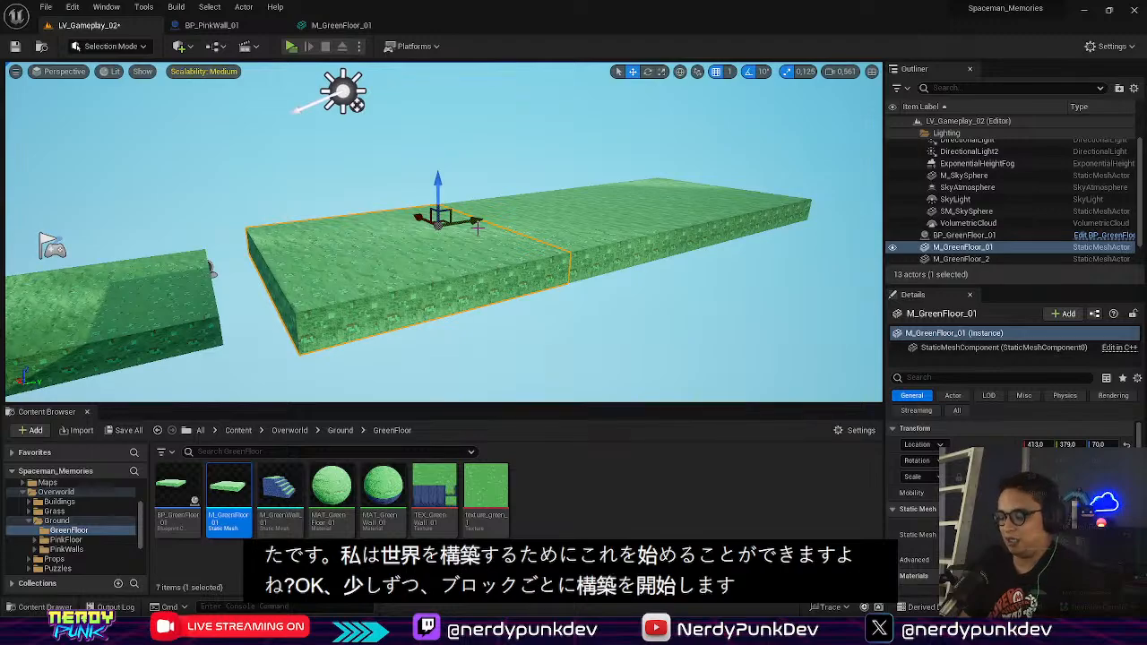
# Step: Delete the three M_GreenFloor static mesh tiles, keeping only the BP_GreenFloor_01 floor
pyautogui.click(561, 233)
pyautogui.press('Delete')
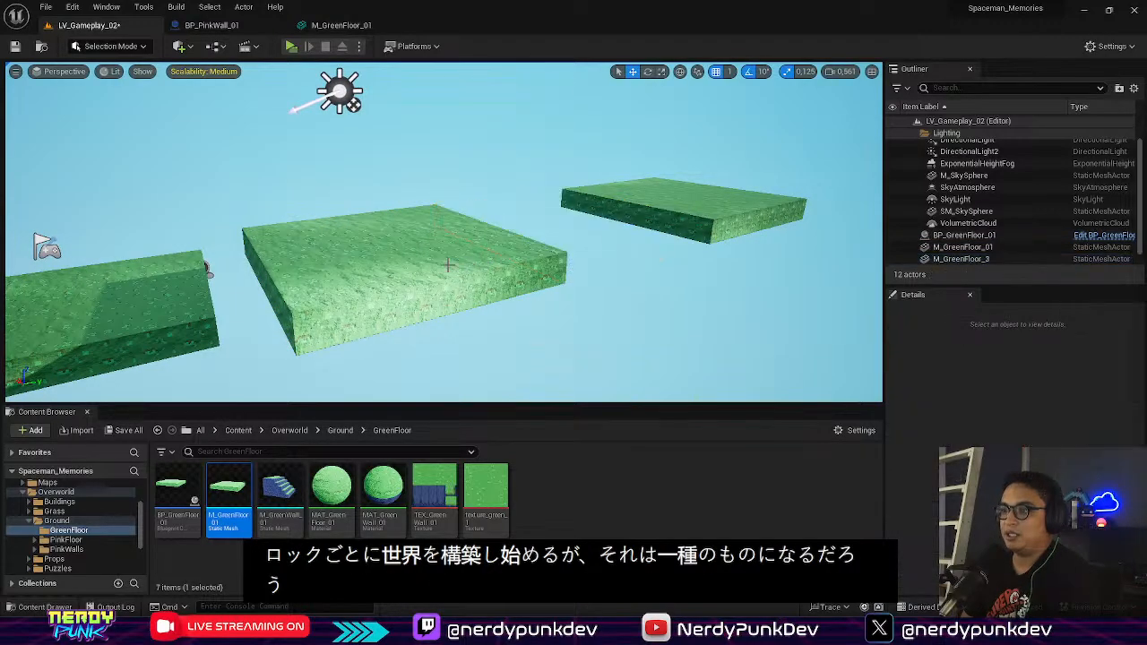
pyautogui.moveTo(449, 265); pyautogui.dragTo(423, 274, button='right')
pyautogui.click(448, 266)
pyautogui.press('Delete')
pyautogui.click(707, 205)
pyautogui.press('Delete')
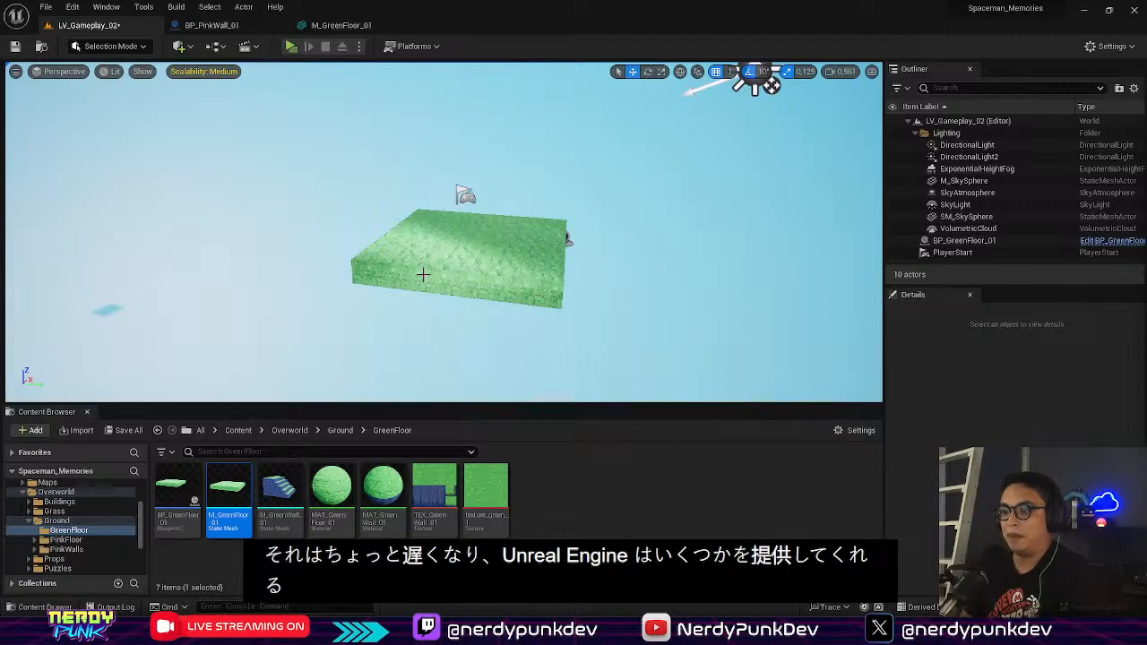
# Step: Select BP_GreenFloor_01 in the level and examine the Construction Script graph of the BP_PinkWall_01 blueprint
pyautogui.click(476, 251)
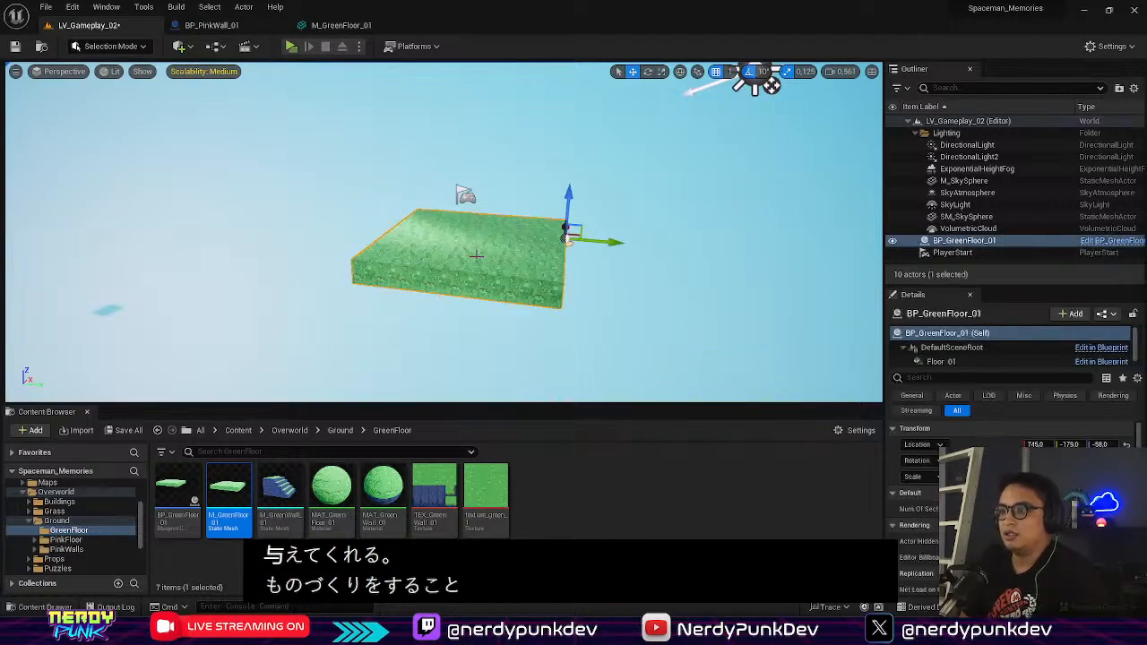
pyautogui.moveTo(476, 251); pyautogui.dragTo(570, 218, button='right')
pyautogui.press('w')
pyautogui.moveTo(421, 260); pyautogui.dragTo(389, 323, button='right')
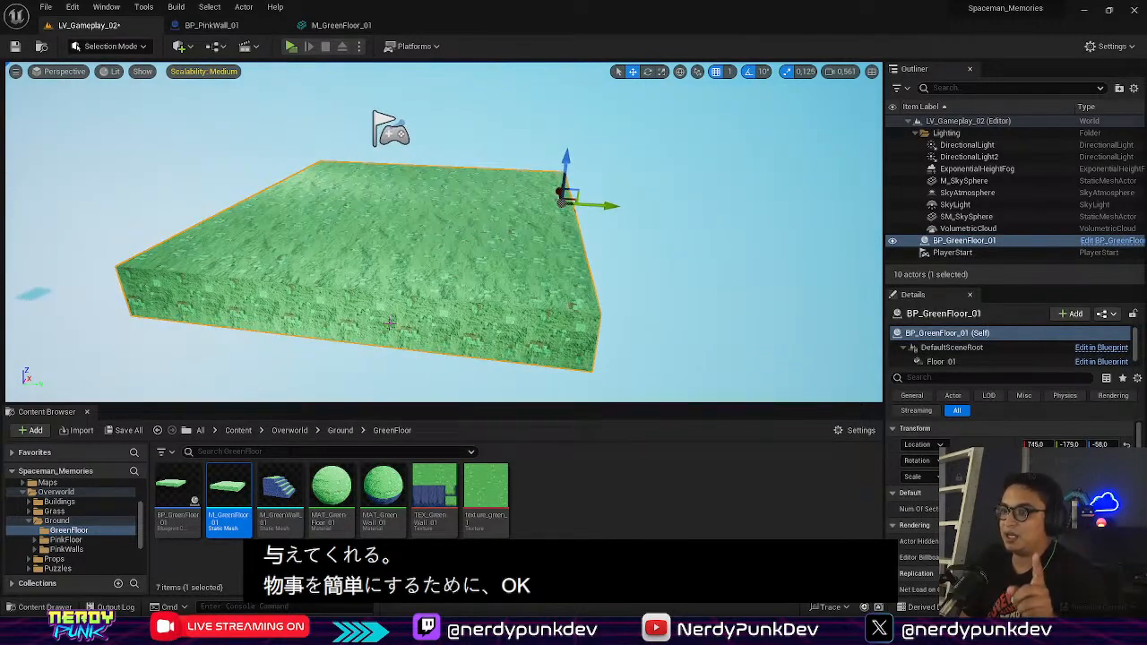
pyautogui.click(231, 34)
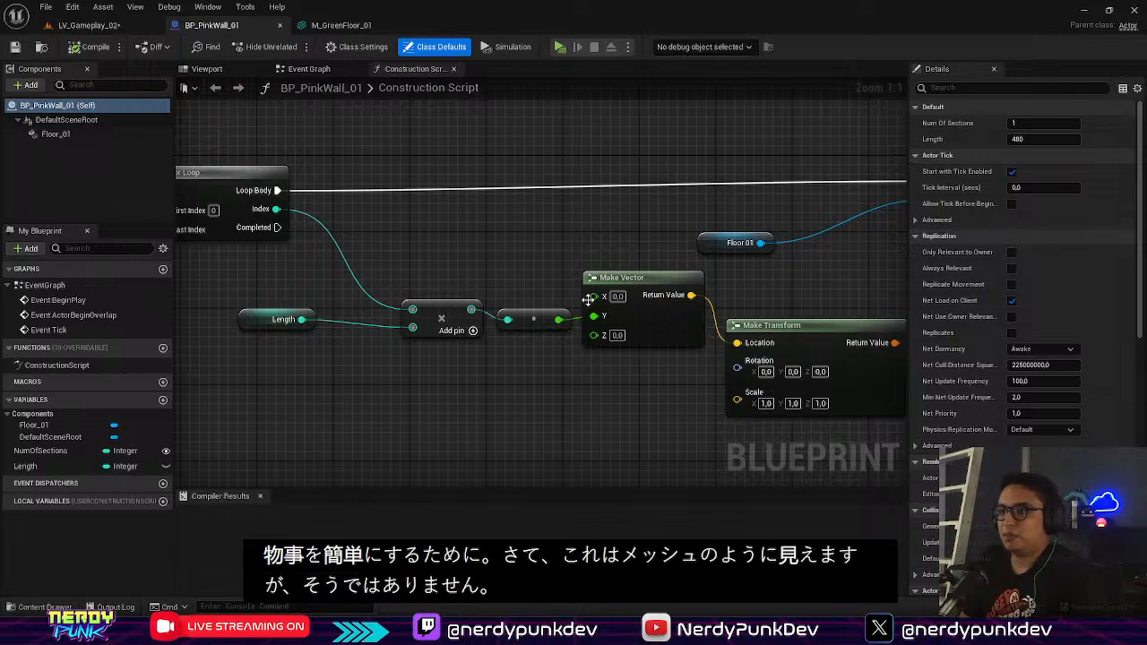
pyautogui.scroll(-2, 563, 269)
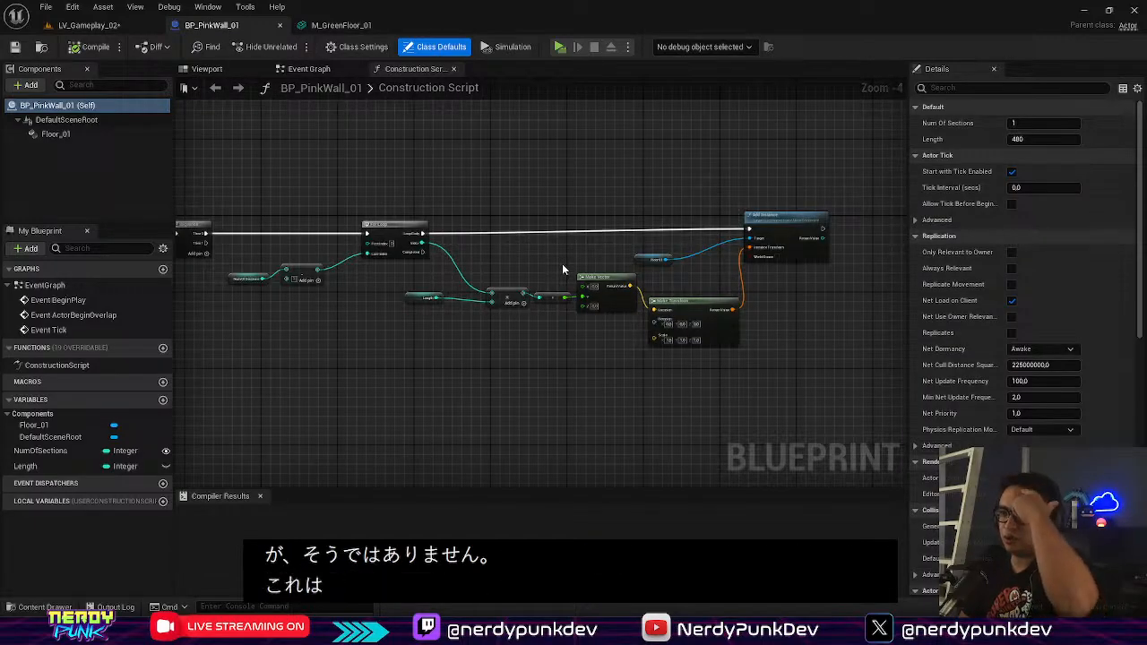
pyautogui.moveTo(454, 280); pyautogui.dragTo(683, 280, button='right')
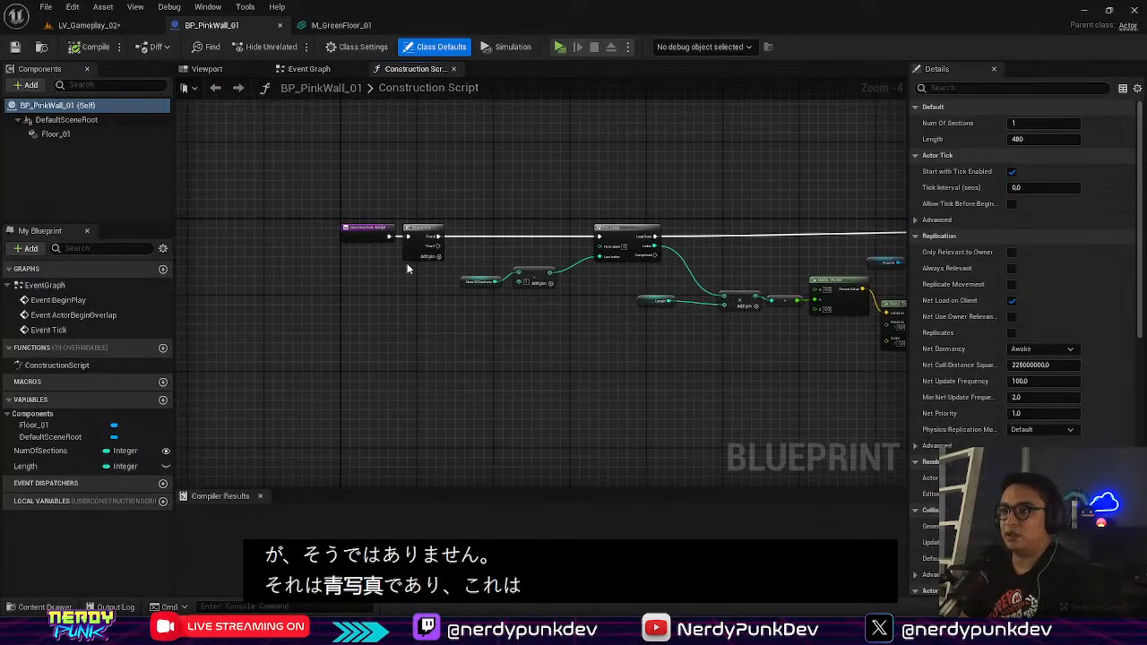
pyautogui.scroll(4, 417, 256)
# Step: Delete the Sequence node, wire Construction Script directly to the For Loop, compile BP_PinkWall_01, and return to LV_Gameplay_02
pyautogui.click(422, 210)
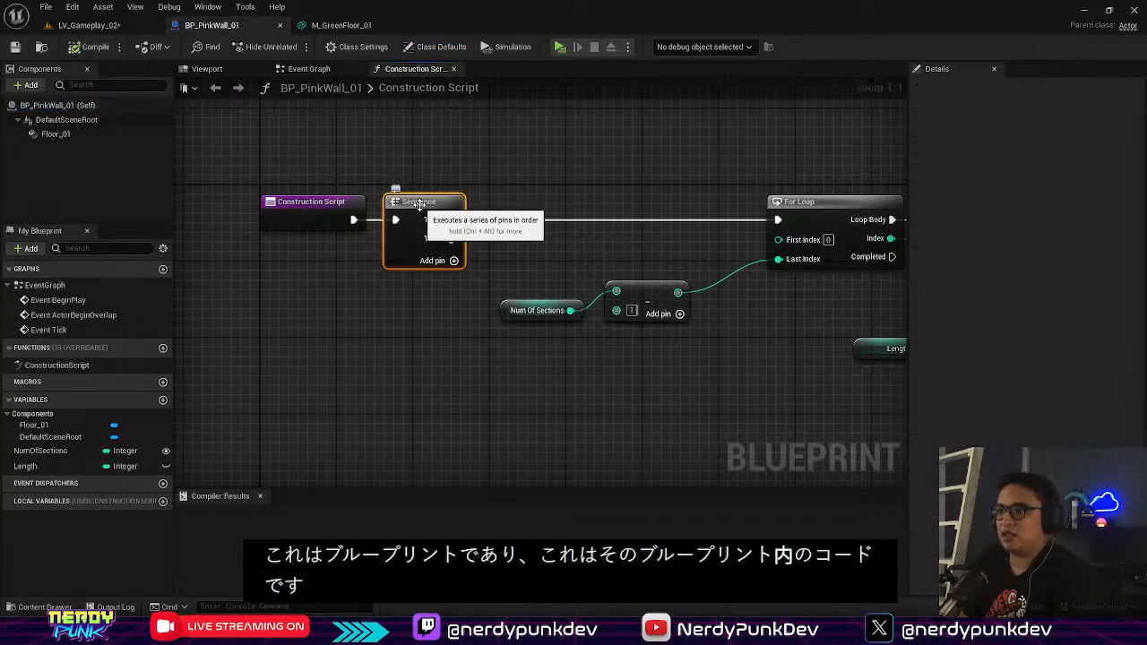
pyautogui.press('Delete')
pyautogui.moveTo(353, 219); pyautogui.dragTo(782, 221)
pyautogui.moveTo(832, 363); pyautogui.dragTo(555, 438, button='right')
pyautogui.rightClick(539, 437)
pyautogui.click(593, 160)
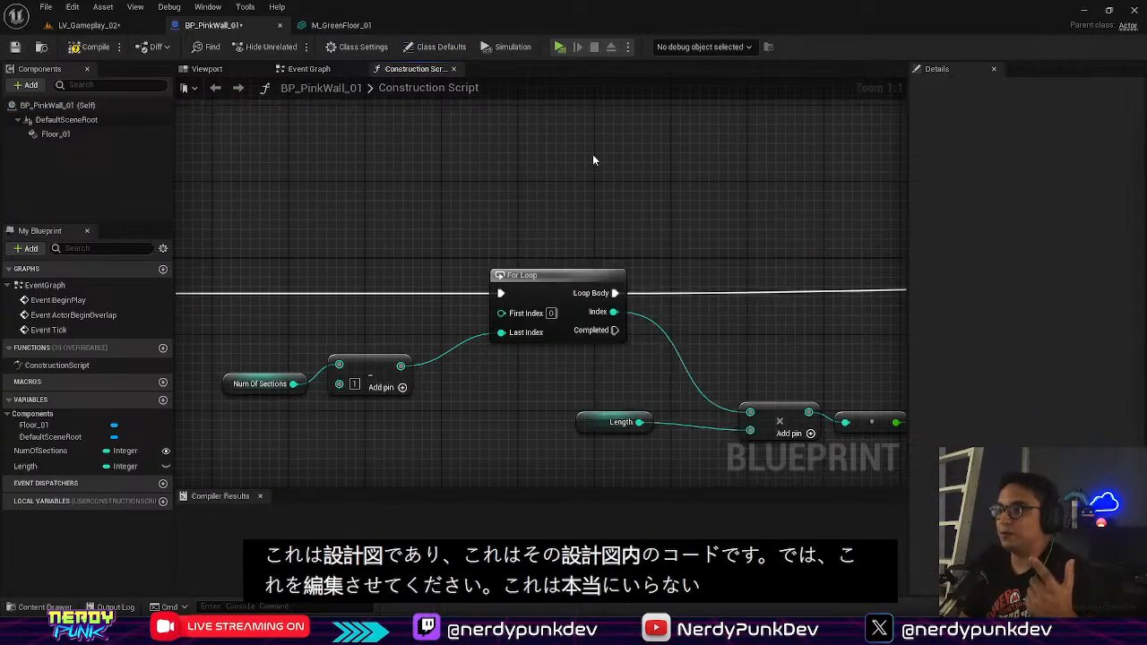
pyautogui.click(92, 46)
pyautogui.click(87, 25)
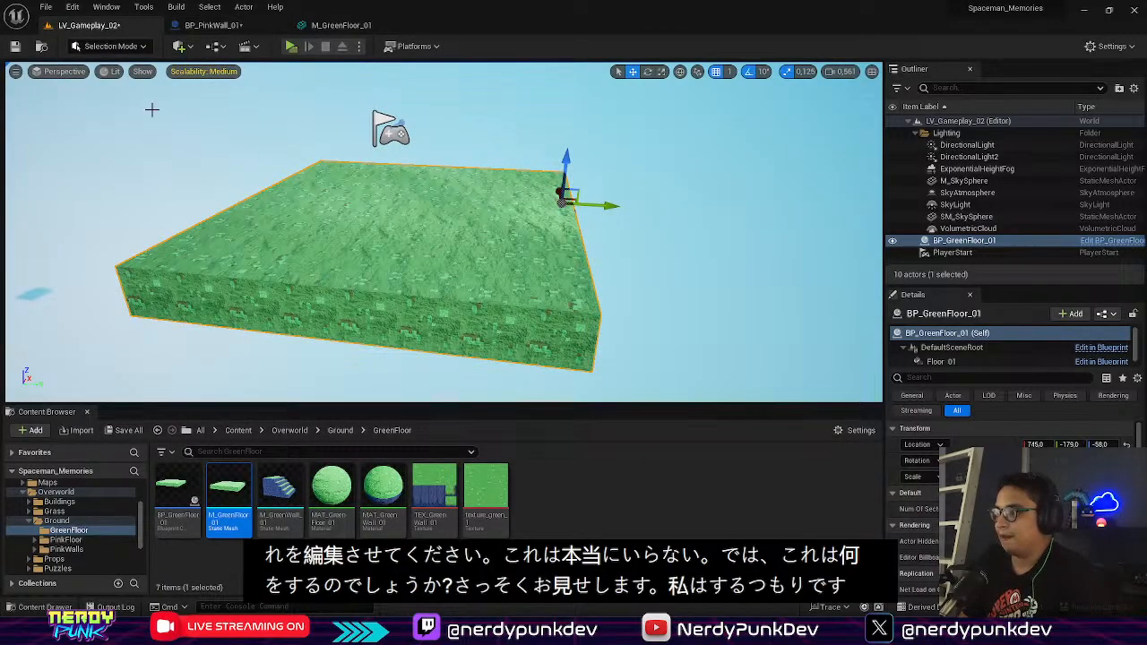
# Step: Undo and redo the section changes on BP_GreenFloor_01 to extend the green floor across more sections
pyautogui.scroll(-5, 544, 265)
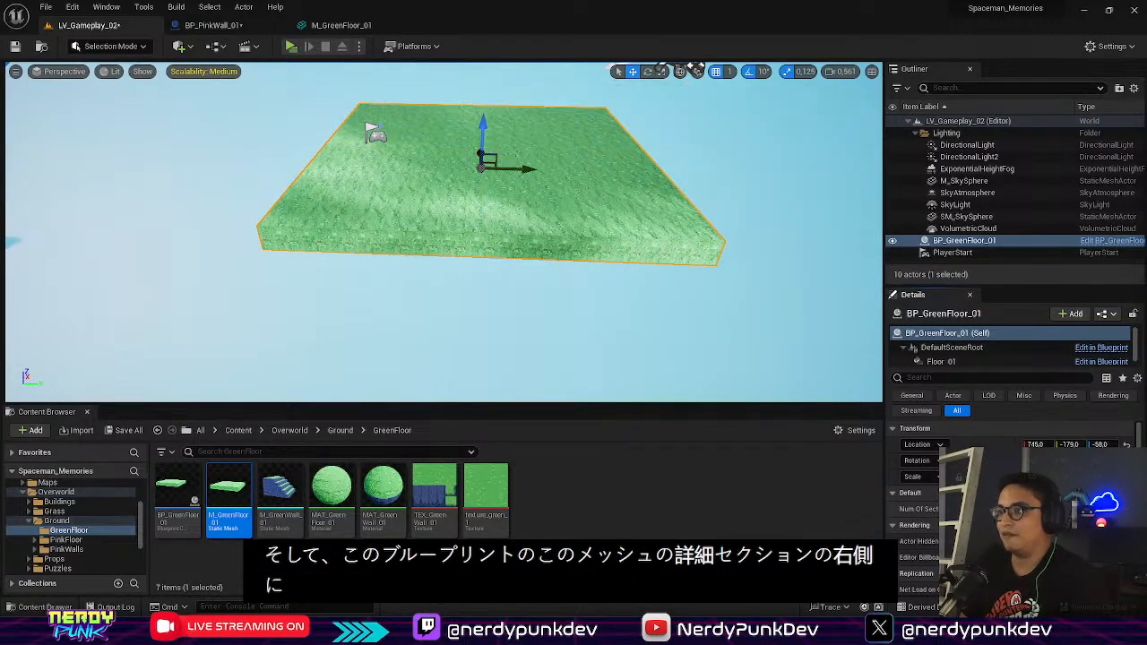
pyautogui.hotkey('ctrl', 'y')
pyautogui.hotkey('ctrl', 'z')
pyautogui.hotkey('ctrl', 'y')
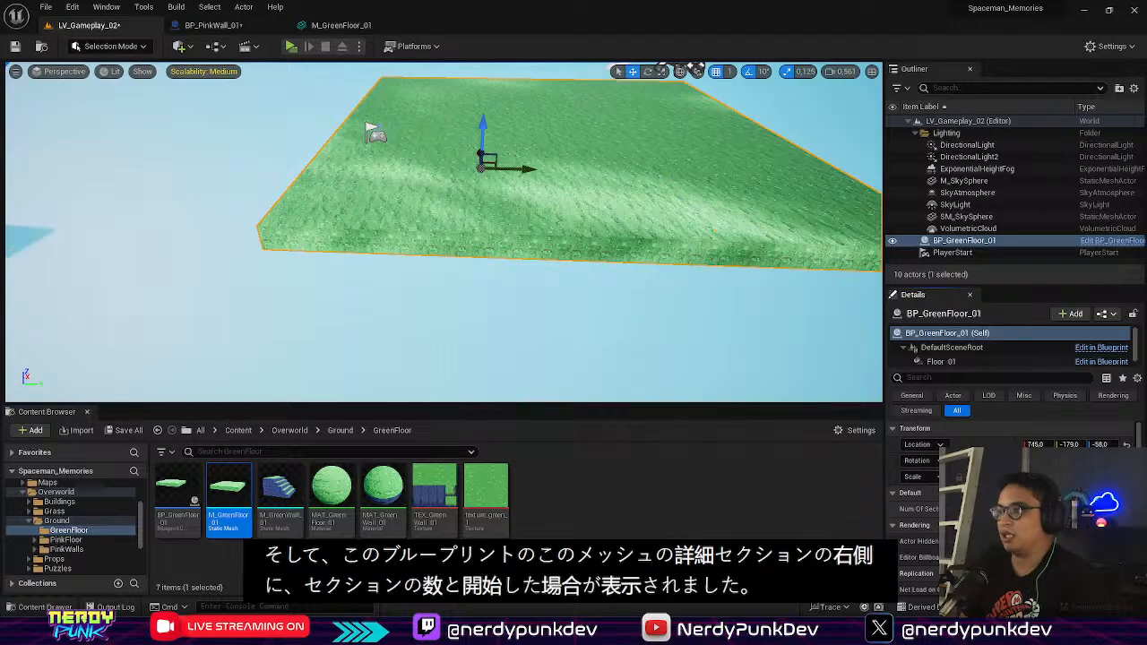
pyautogui.scroll(-3, 366, 235)
pyautogui.rightClick(322, 229)
pyautogui.click(514, 245)
pyautogui.scroll(-2, 514, 246)
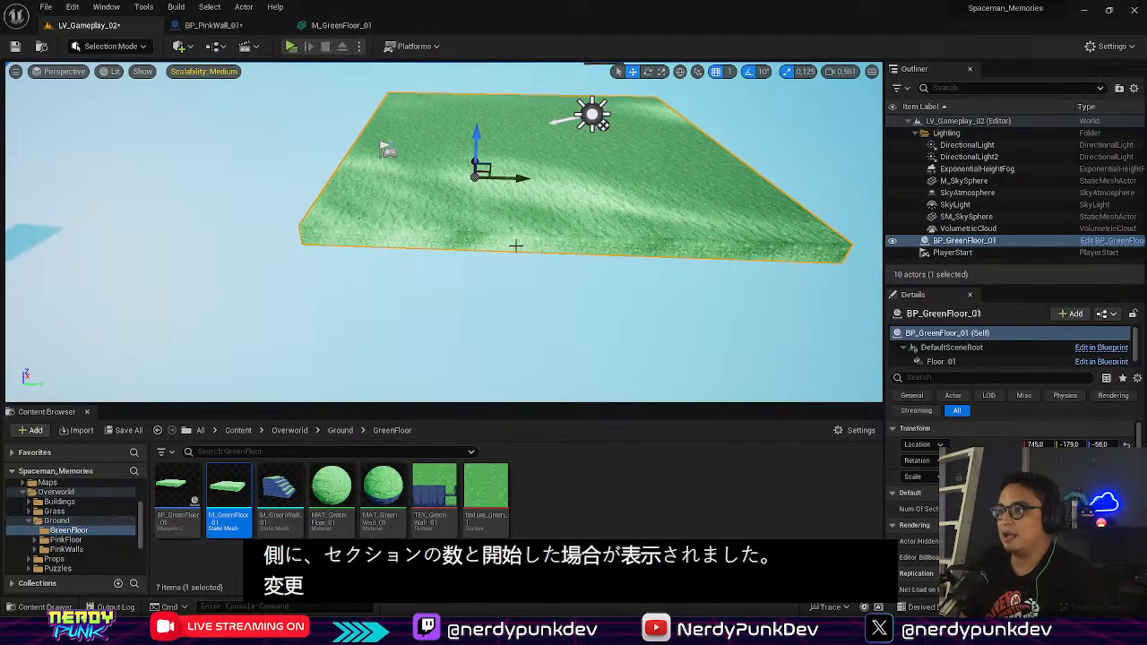
# Step: Step back and forth through the section changes on BP_GreenFloor_01, ending with the large multi-section floor
pyautogui.moveTo(514, 246); pyautogui.dragTo(565, 179, button='right')
pyautogui.press('s')
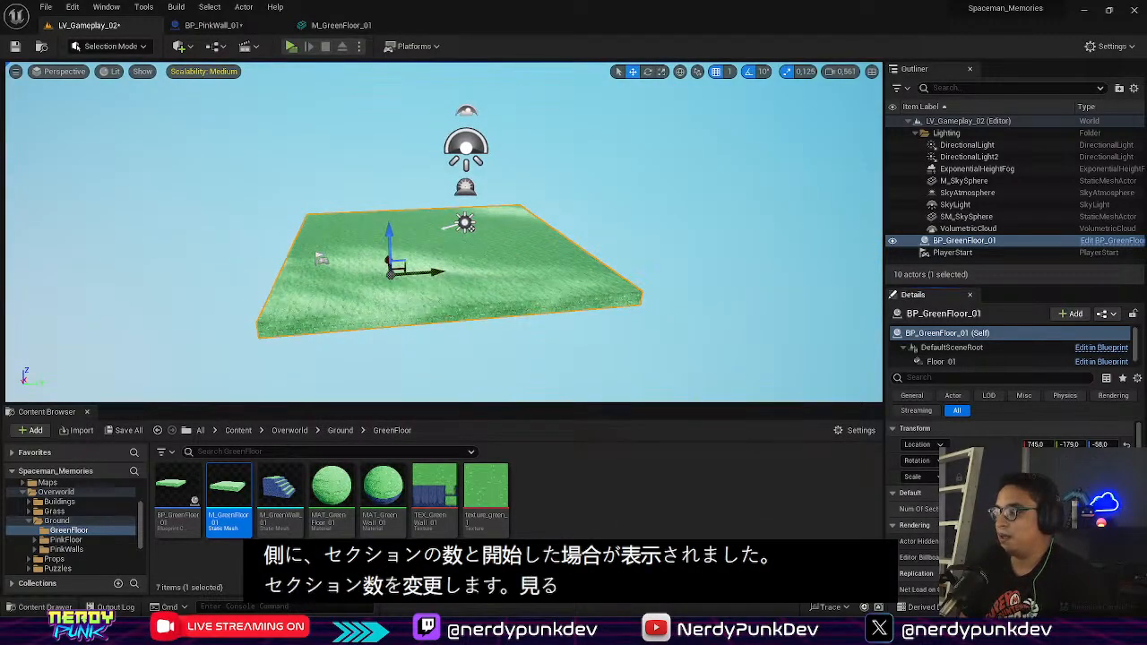
pyautogui.hotkey('ctrl', 'y')
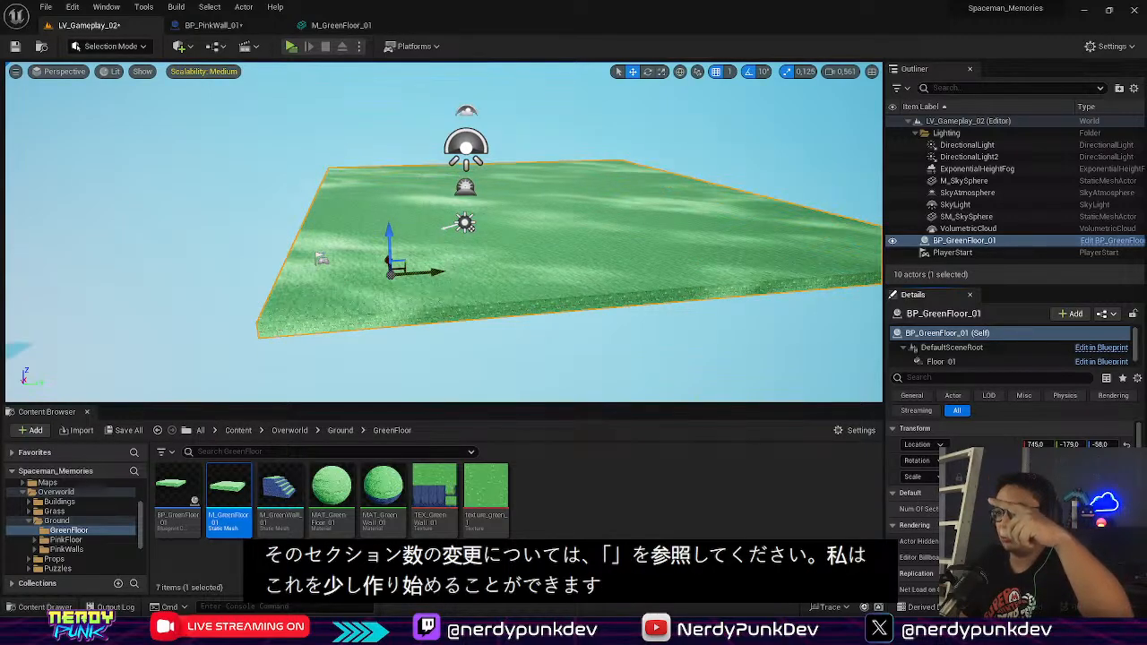
pyautogui.hotkey('ctrl', 'z')
pyautogui.hotkey('ctrl', 'y')
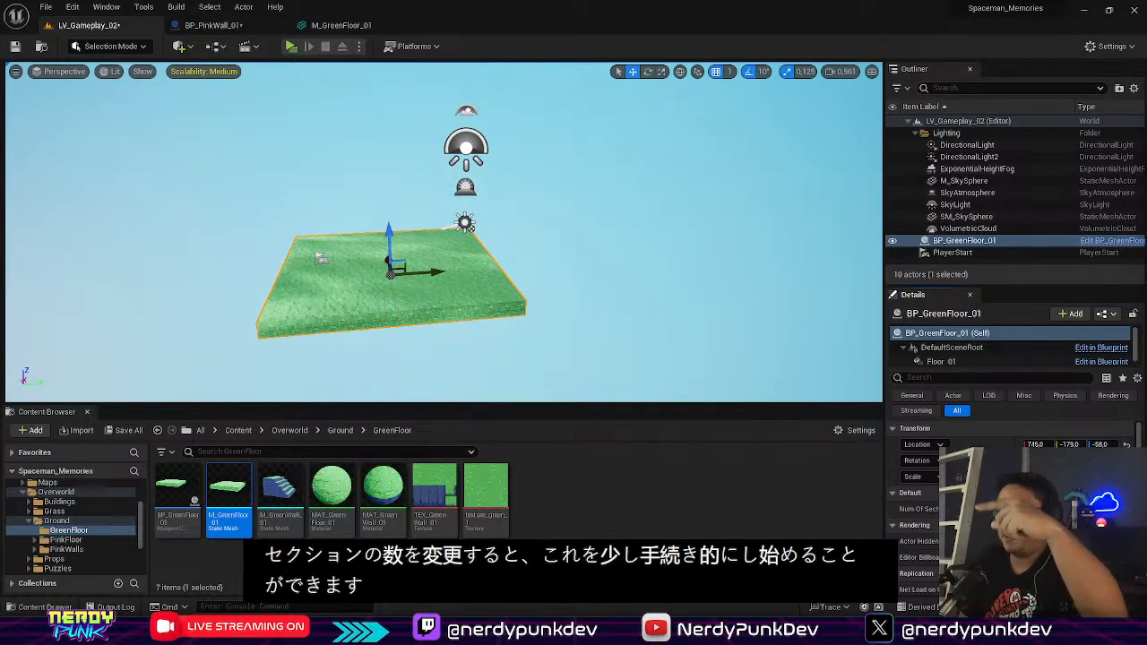
pyautogui.hotkey('ctrl', 'y')
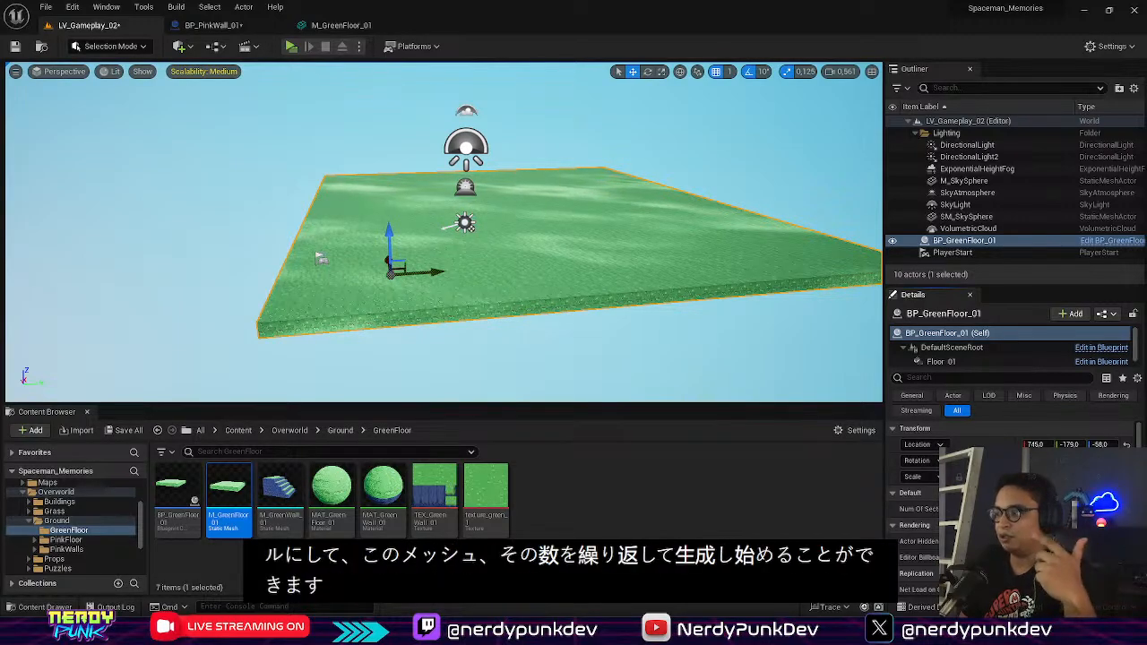
# Step: Playtest the level, walk the character across the enlarged green floor to its front edge and back, and end the preview
pyautogui.click(292, 46)
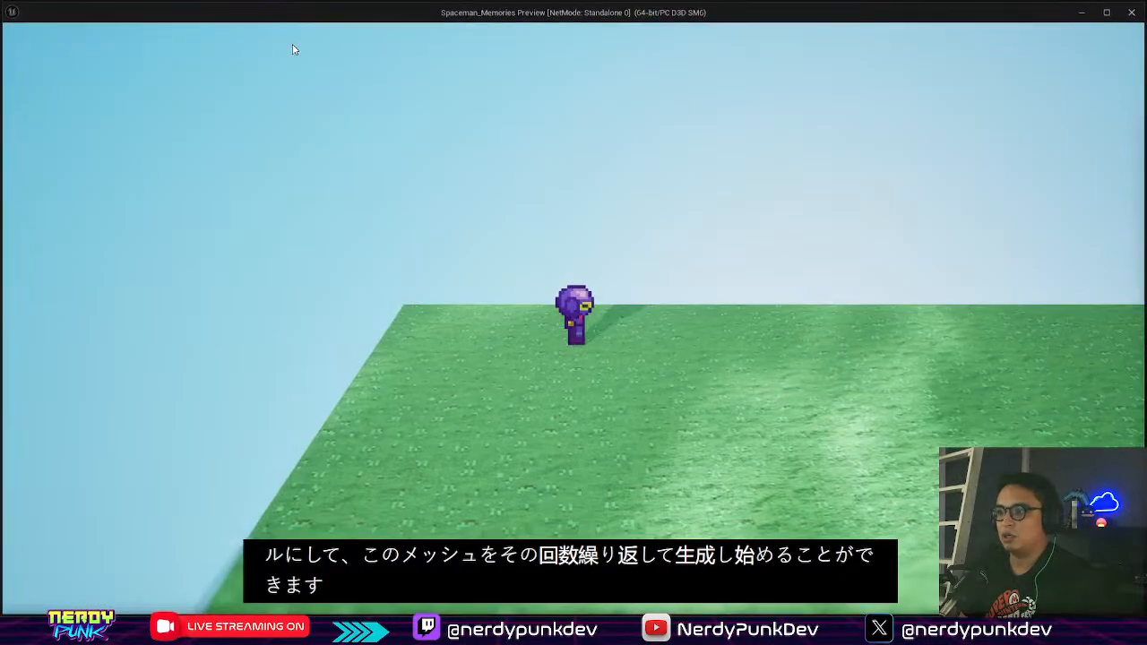
pyautogui.press('s')
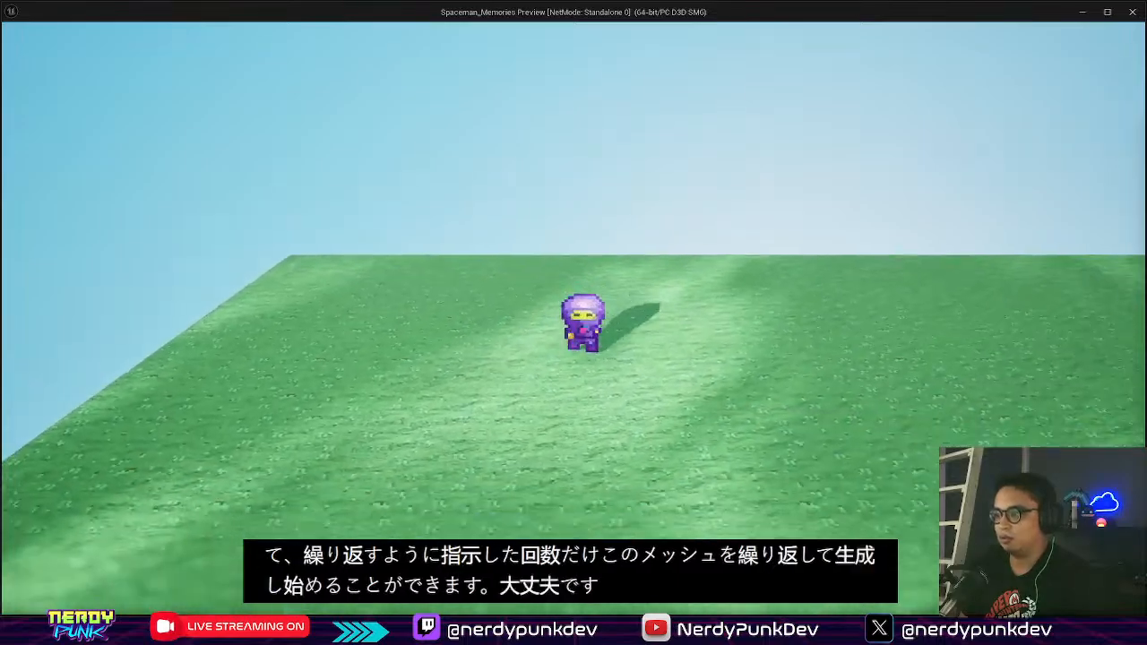
pyautogui.press('s')
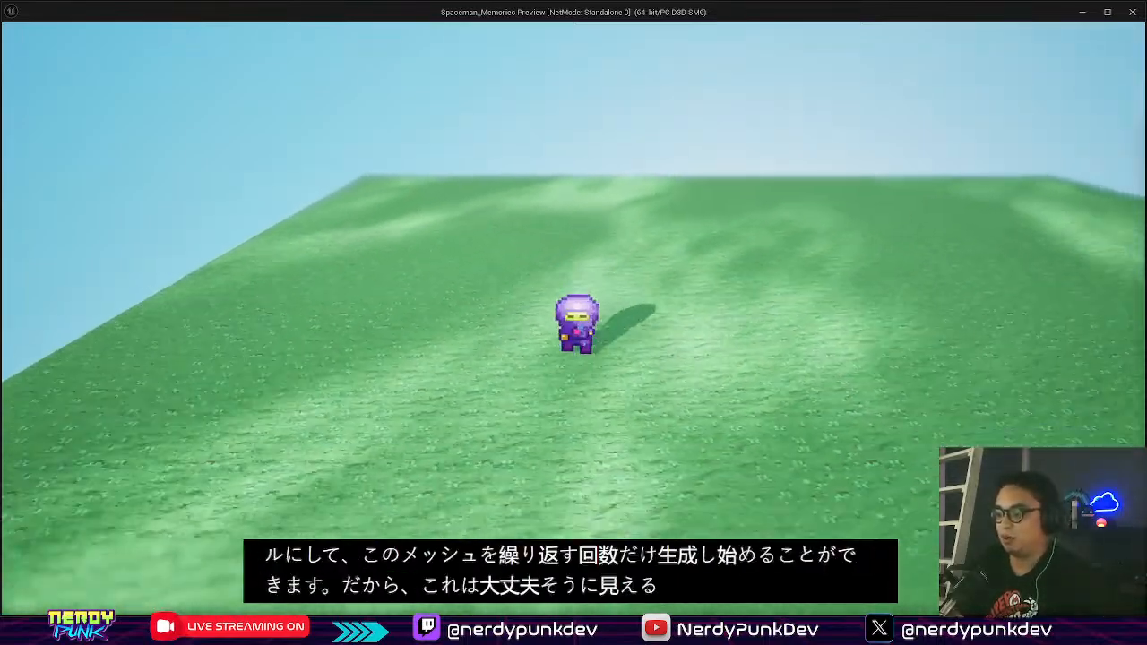
pyautogui.press('d')
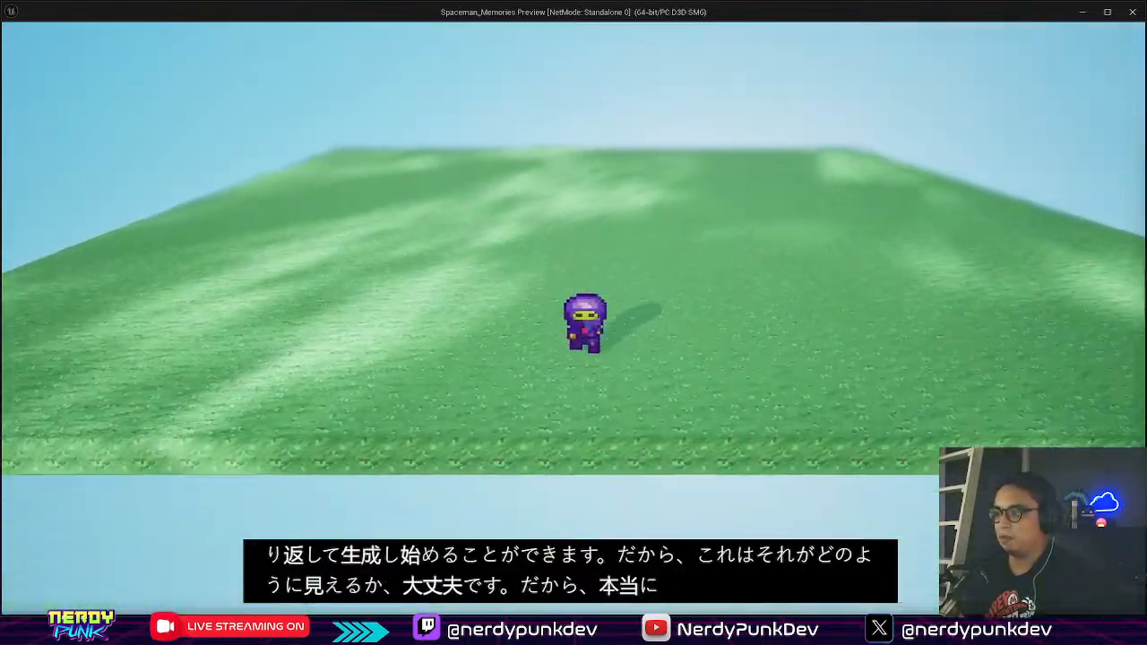
pyautogui.press('w')
pyautogui.press('w')
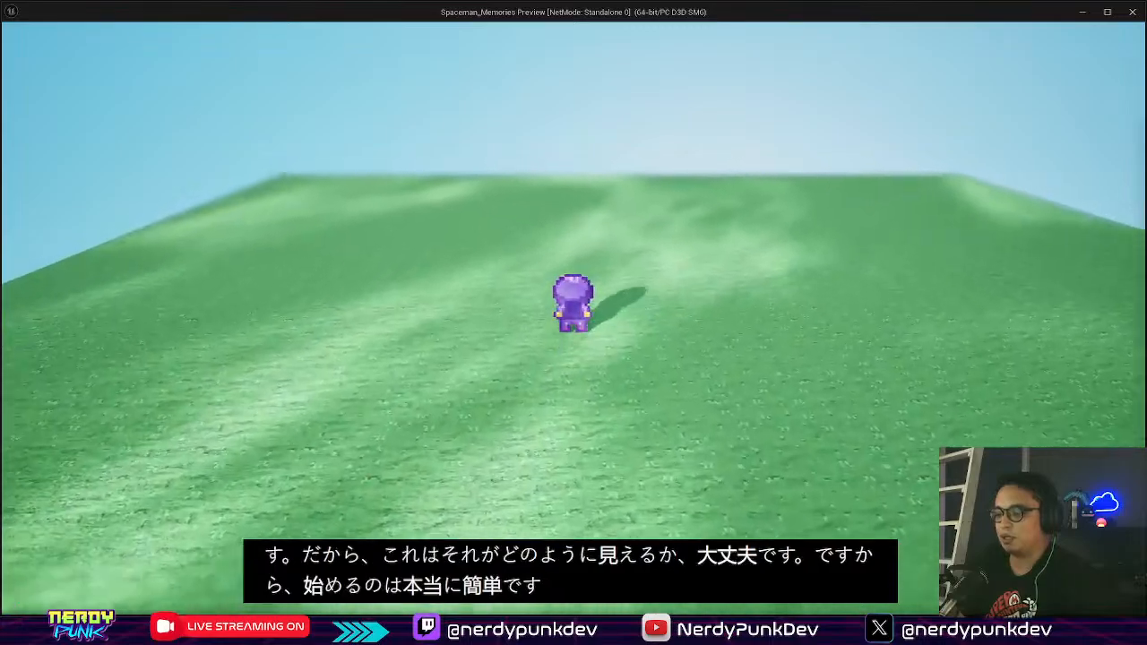
pyautogui.press('s')
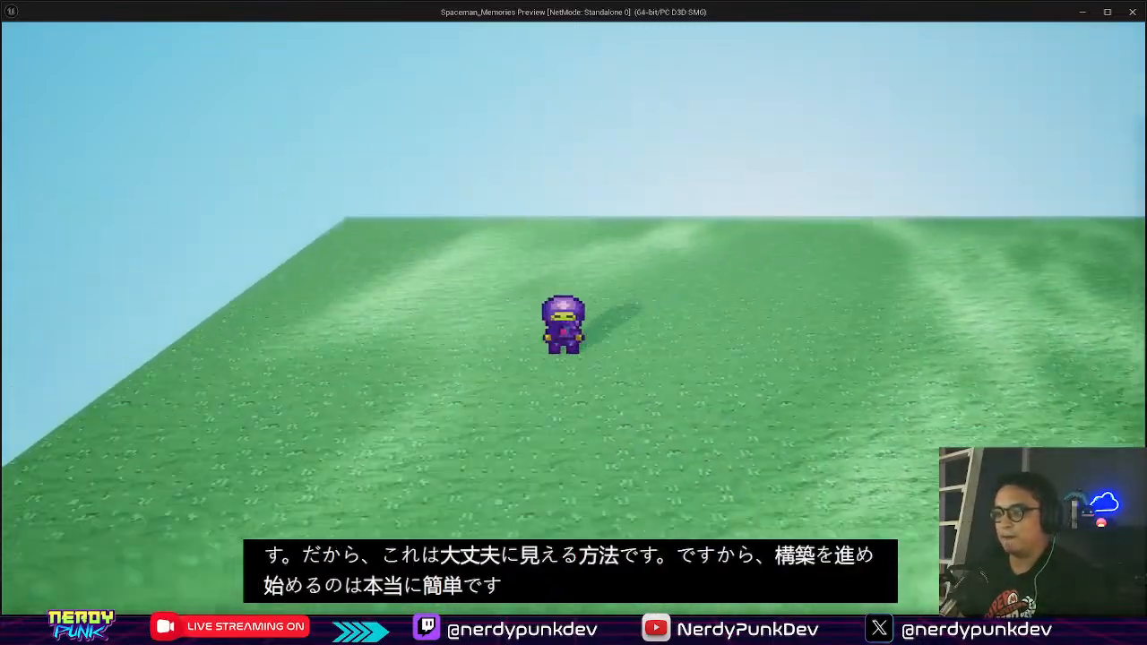
pyautogui.press('s')
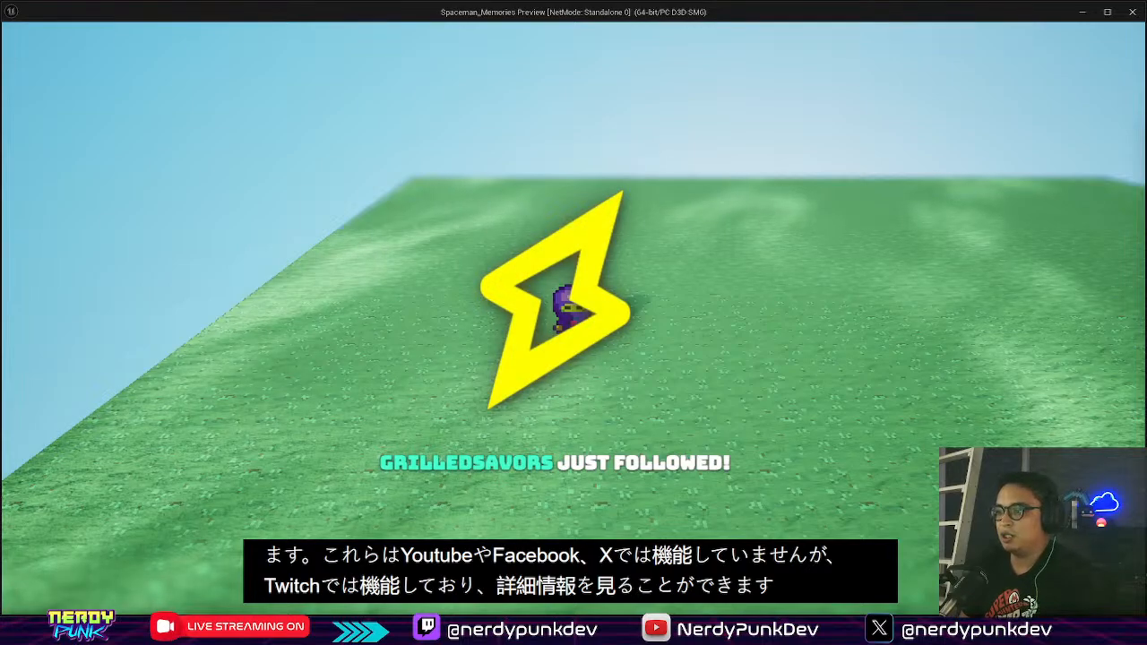
pyautogui.press('Escape')
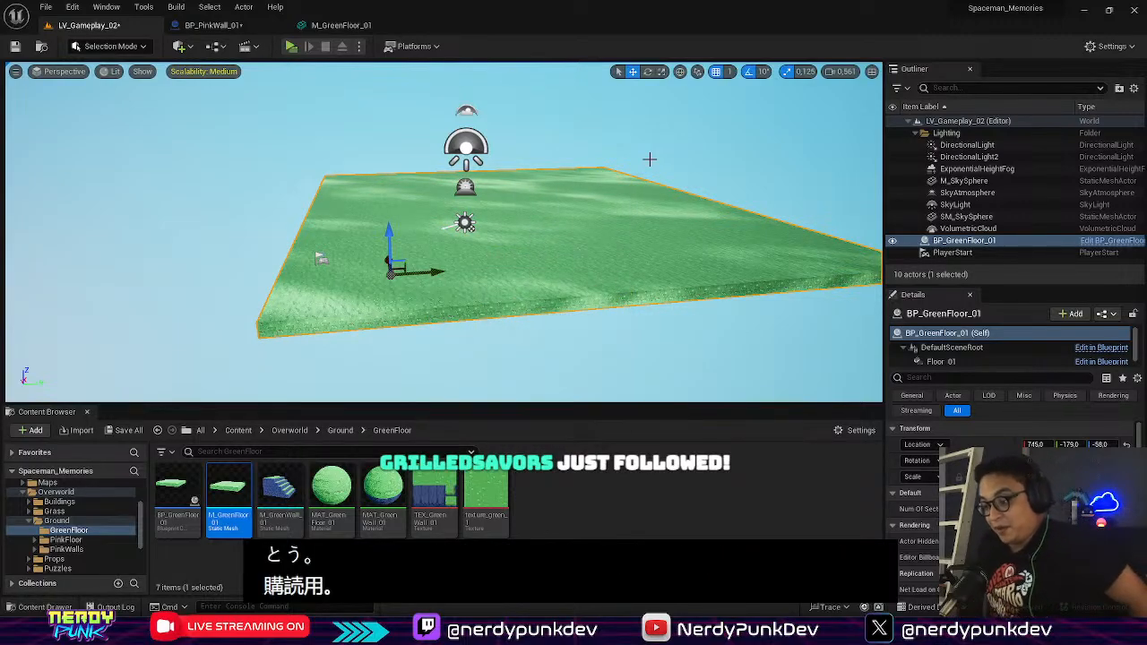
# Step: Select BP_GreenFloor_01 and playtest the level again, walking the character around the floor's back corner, and end the preview
pyautogui.click(463, 222)
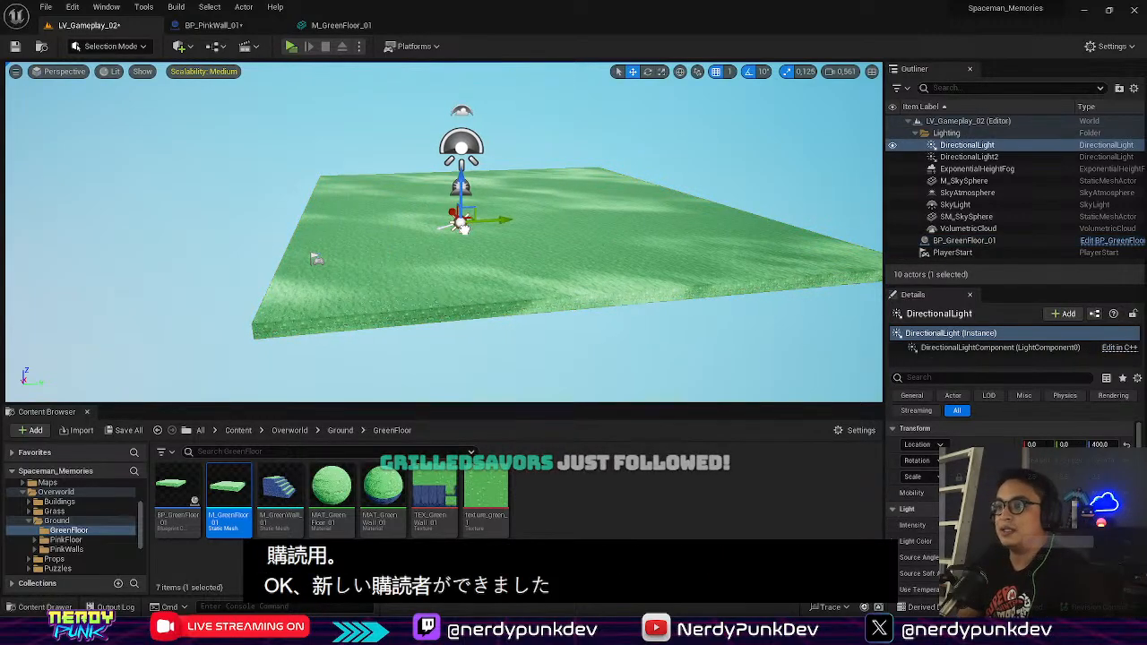
pyautogui.scroll(1, 463, 222)
pyautogui.click(359, 265)
pyautogui.moveTo(359, 266); pyautogui.dragTo(242, 265, button='right')
pyautogui.press('w')
pyautogui.moveTo(377, 156); pyautogui.dragTo(251, 193, button='right')
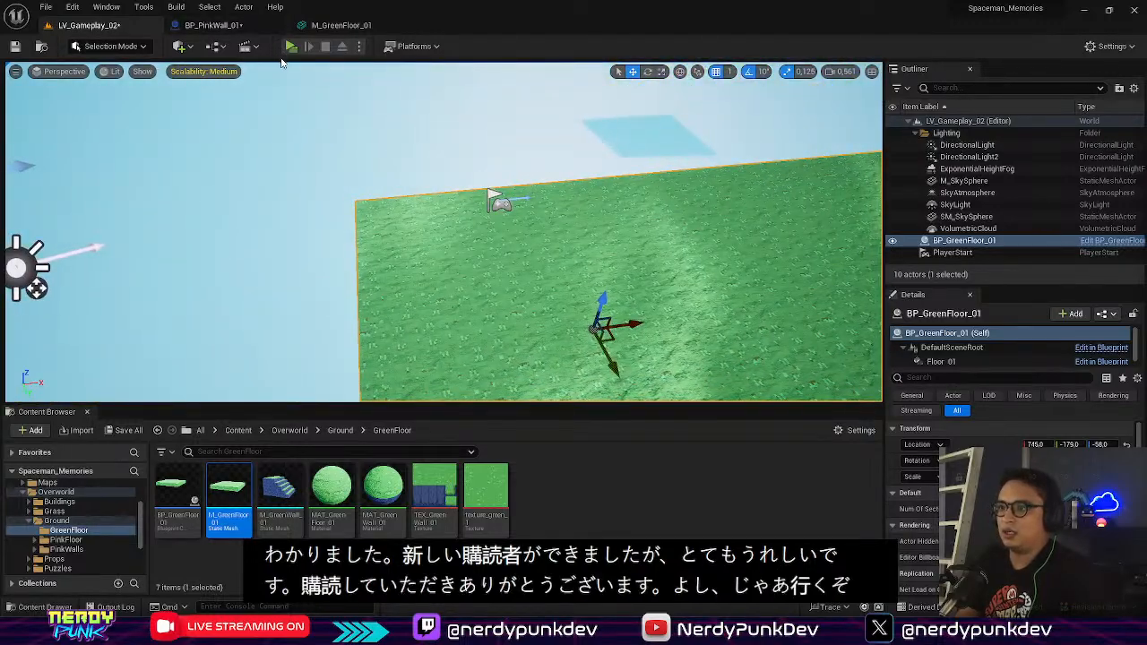
pyautogui.click(292, 48)
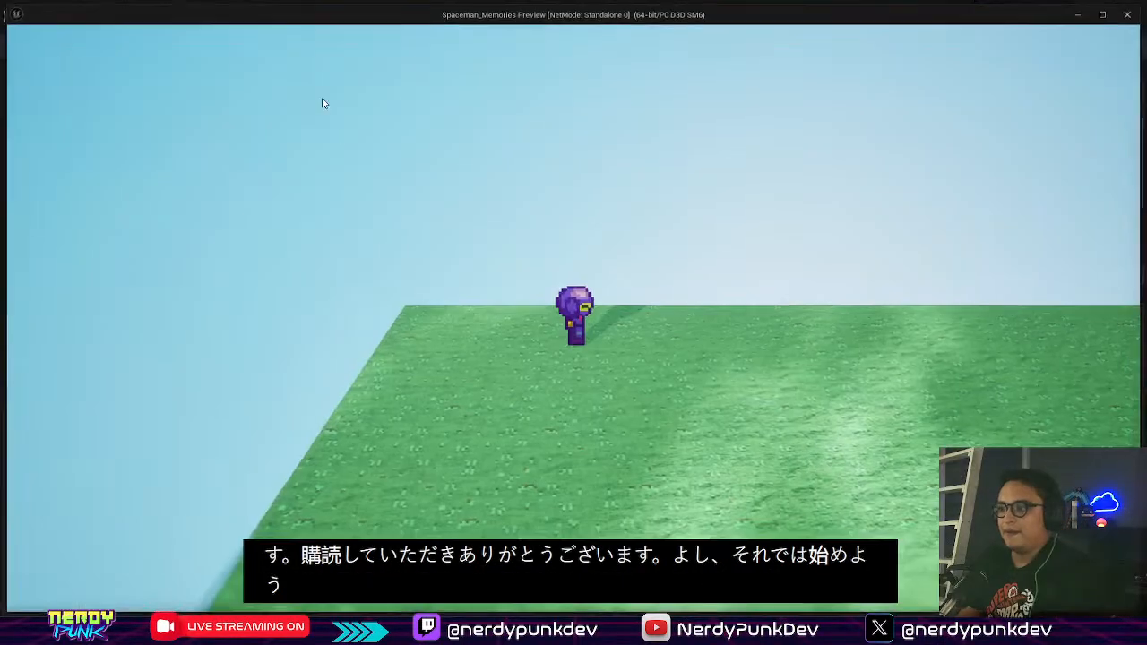
pyautogui.press('w')
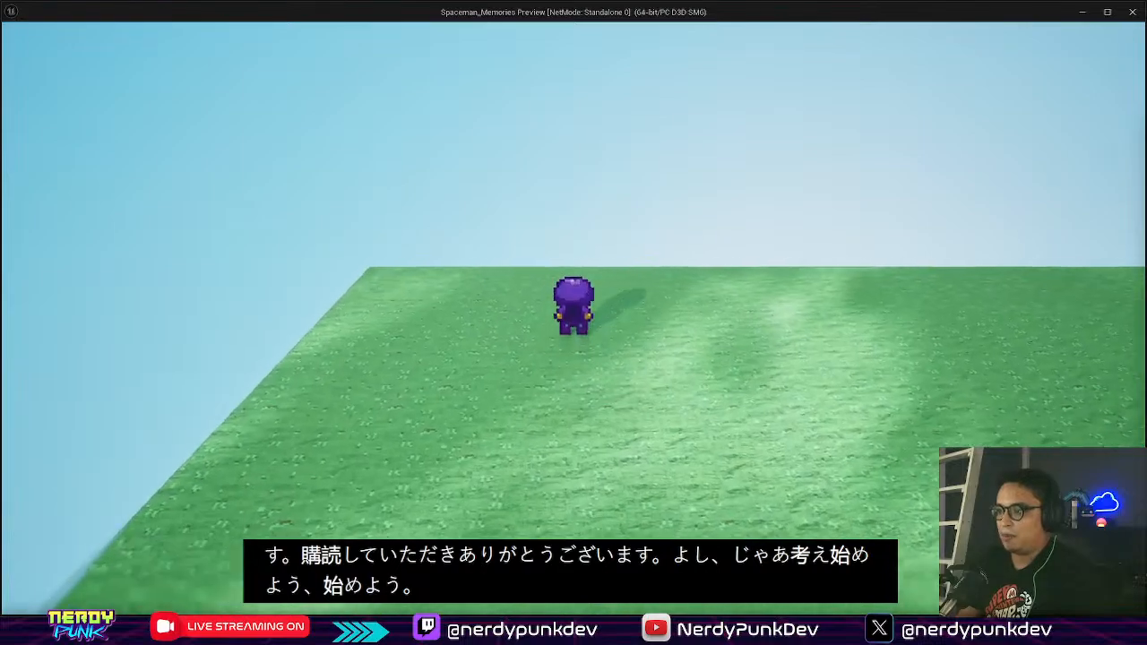
pyautogui.press('a')
pyautogui.press('w')
pyautogui.press('s')
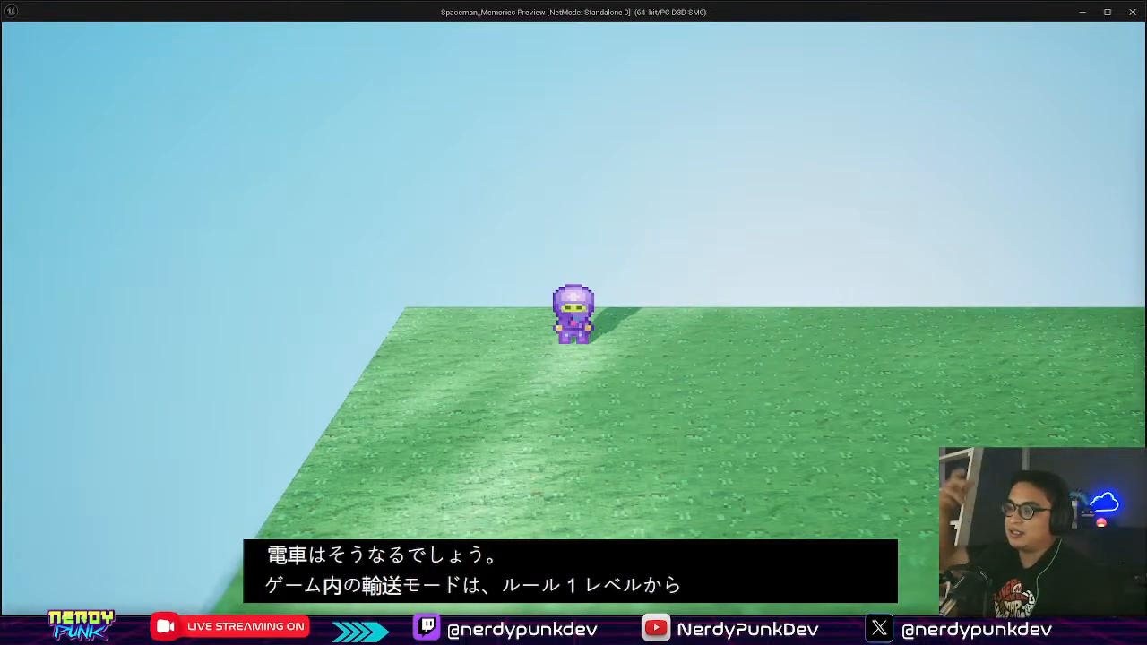
pyautogui.press('w')
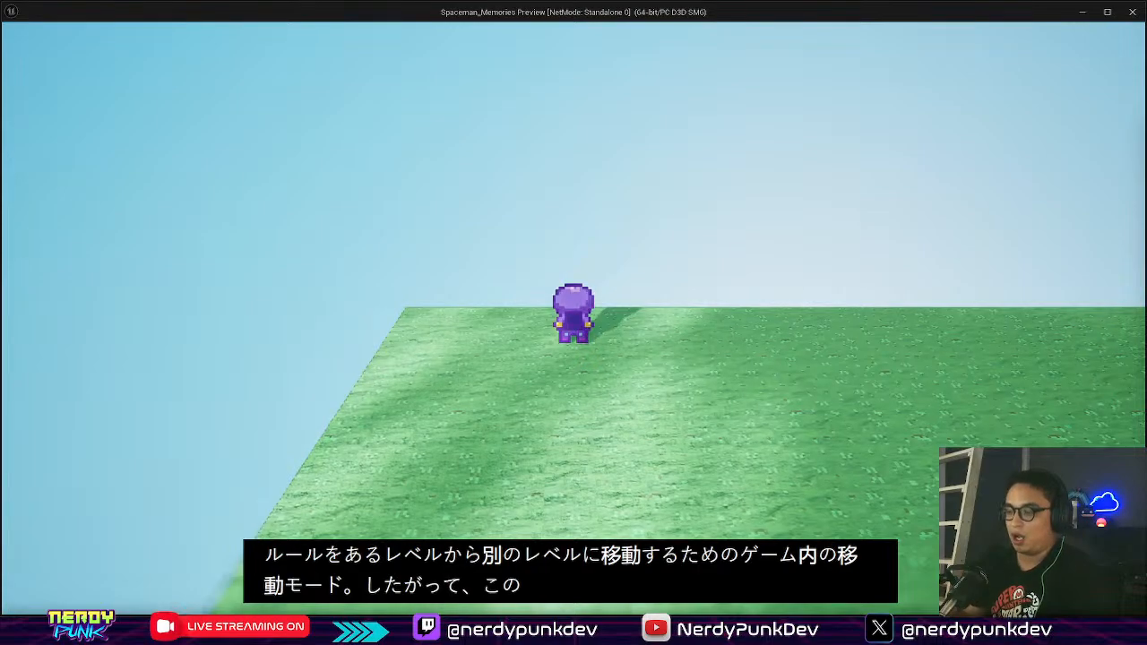
pyautogui.press('s')
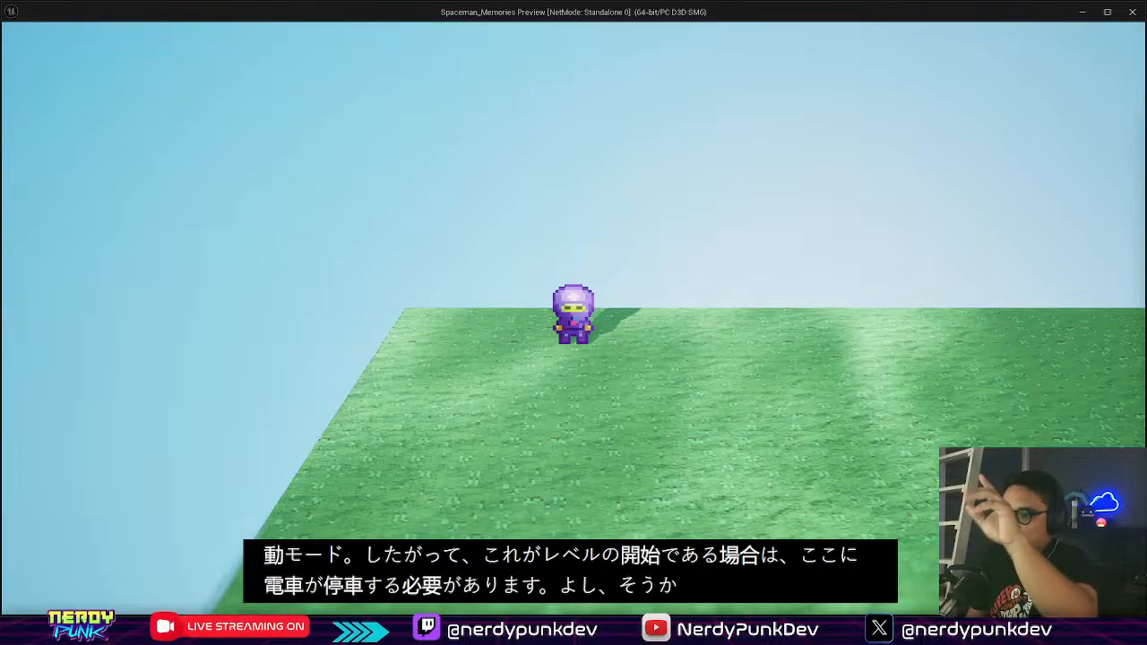
pyautogui.press('Escape')
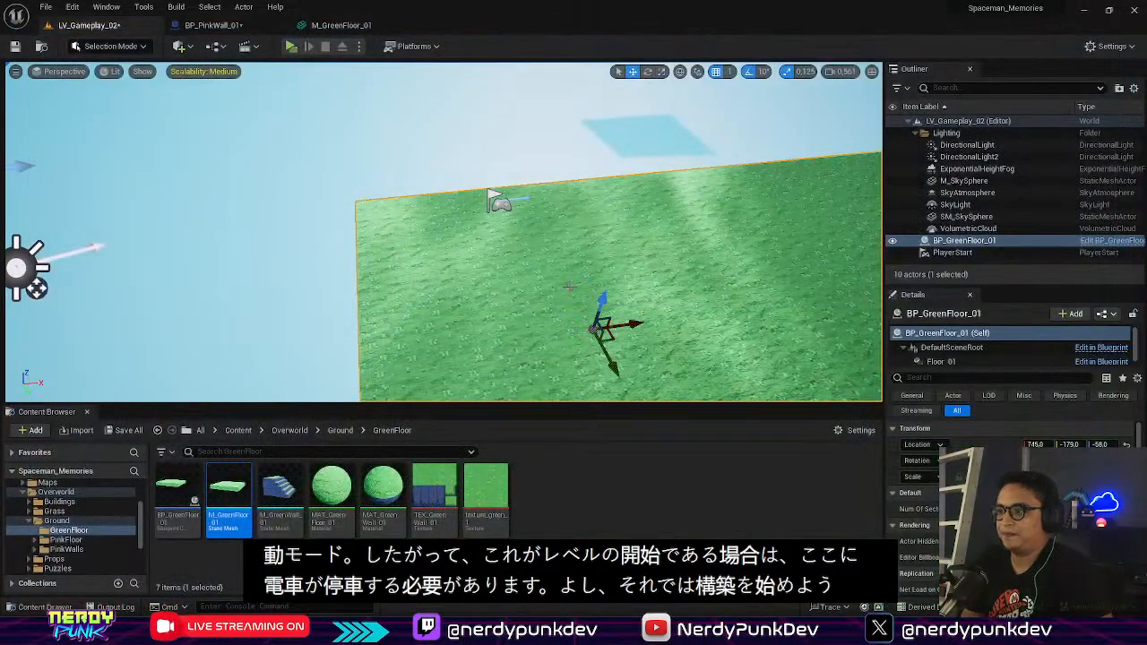
# Step: Move the PlayerStart inward from the floor's corner to X 960, Y -83, keeping its height
pyautogui.click(493, 205)
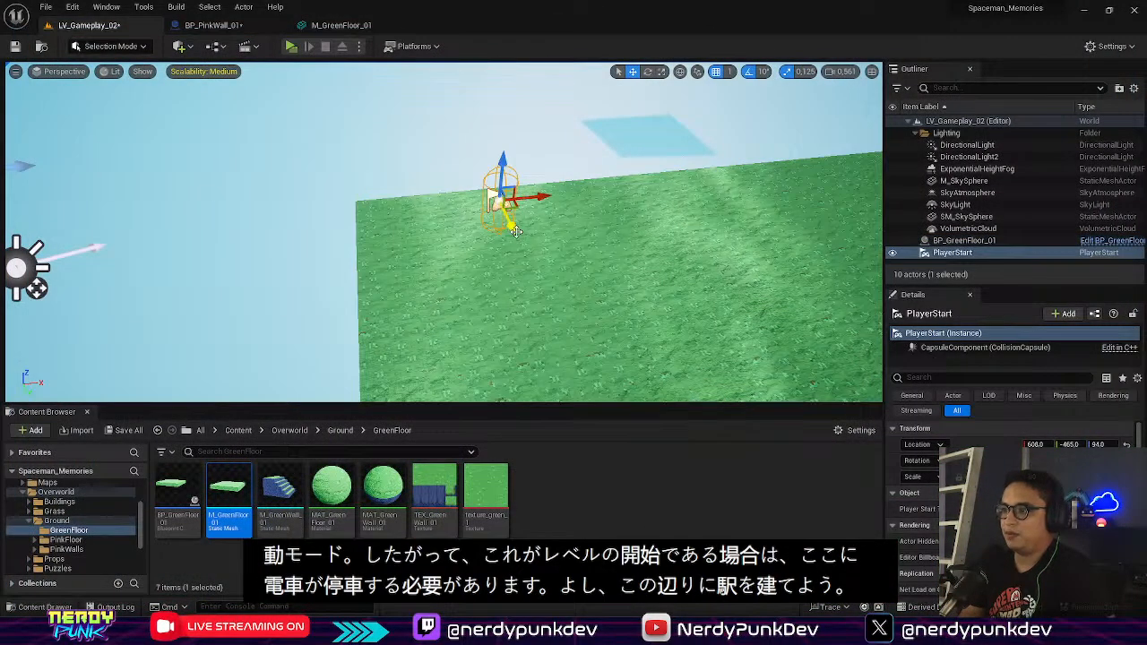
pyautogui.moveTo(599, 321); pyautogui.dragTo(789, 303)
pyautogui.press('f')
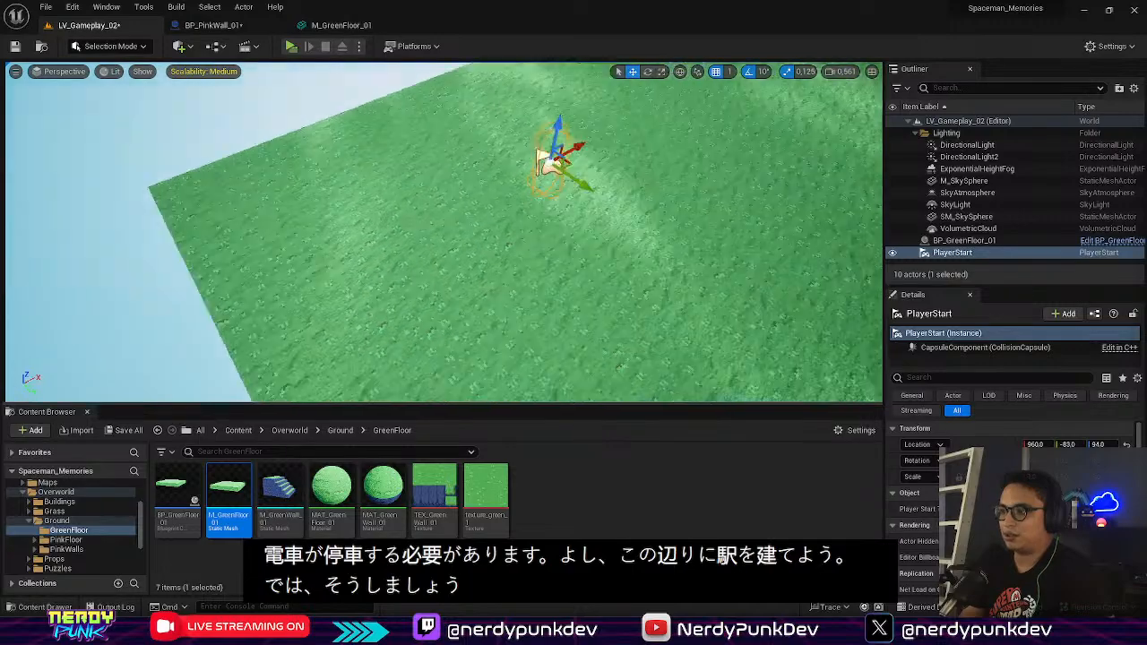
pyautogui.moveTo(444, 231); pyautogui.dragTo(381, 206, button='right')
pyautogui.press('w')
pyautogui.press('s')
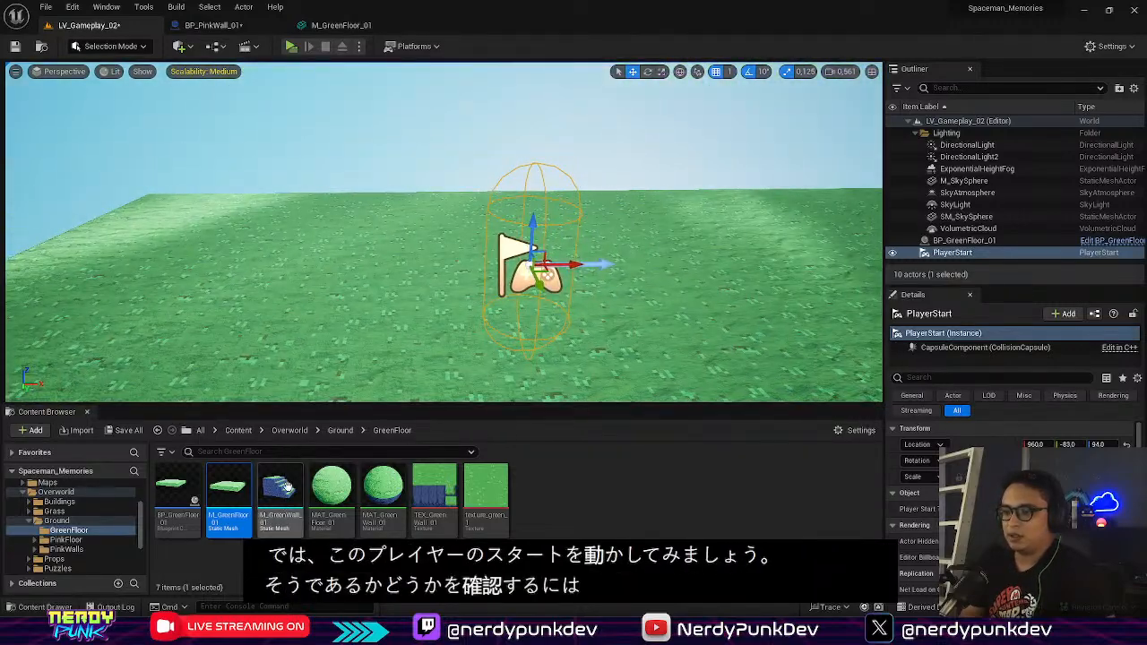
# Step: Select BP_GreenFloor_01 and open the Particle_FX content folder containing the water assets
pyautogui.click(281, 487)
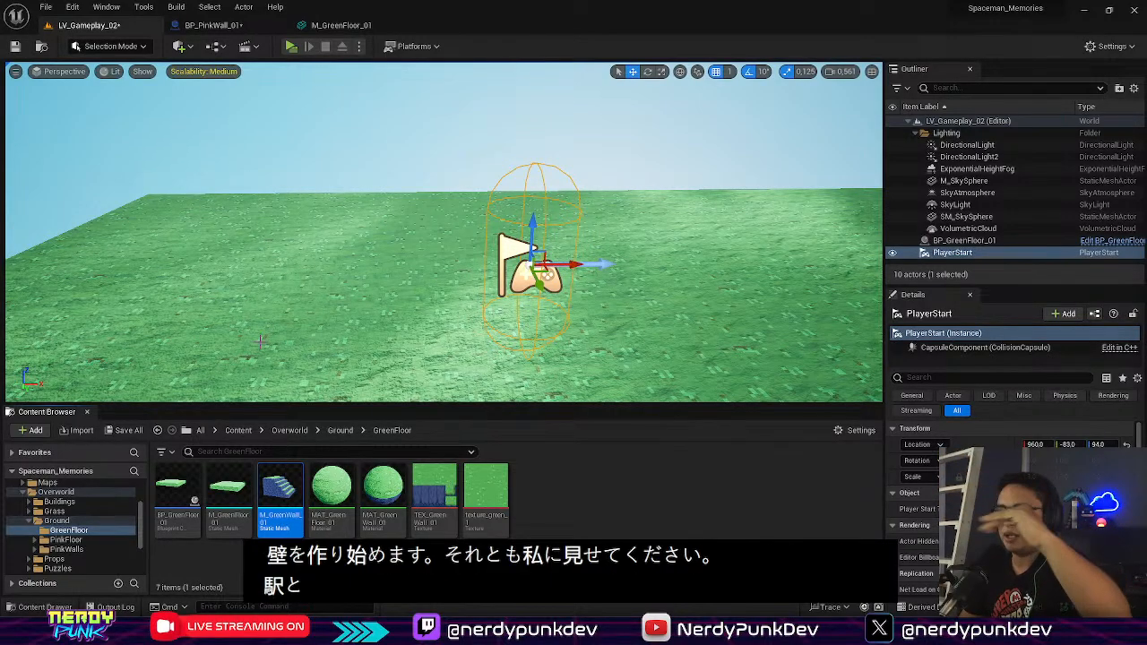
pyautogui.moveTo(437, 260); pyautogui.dragTo(374, 254, button='right')
pyautogui.rightClick(438, 260)
pyautogui.click(550, 157)
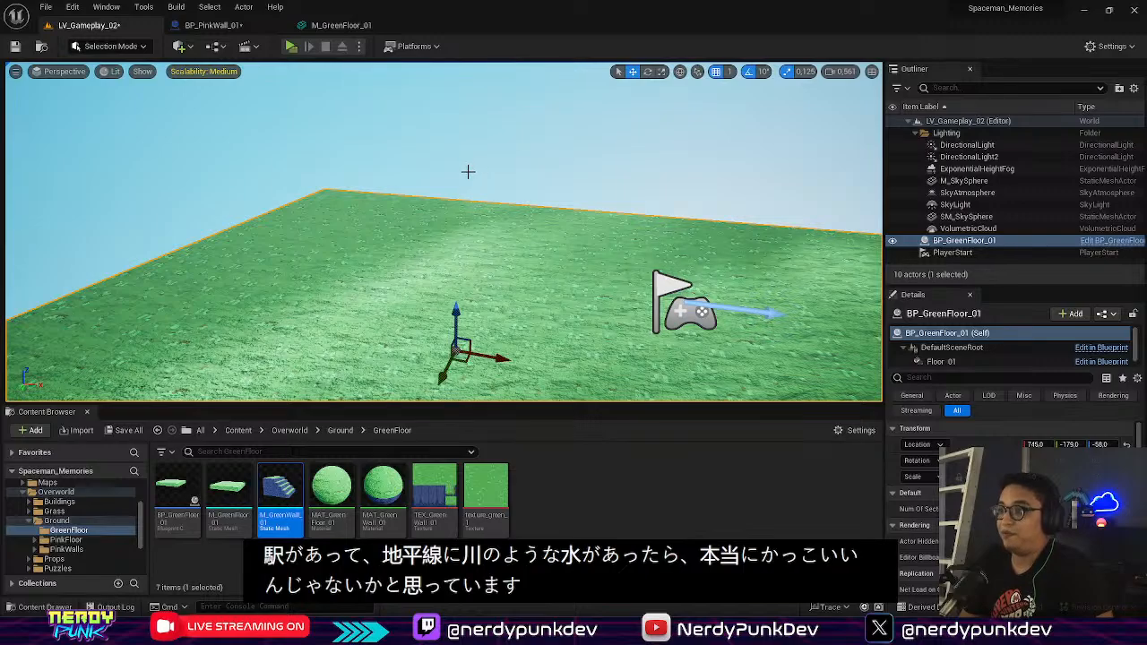
pyautogui.moveTo(468, 172); pyautogui.dragTo(445, 225, button='right')
pyautogui.click(181, 46)
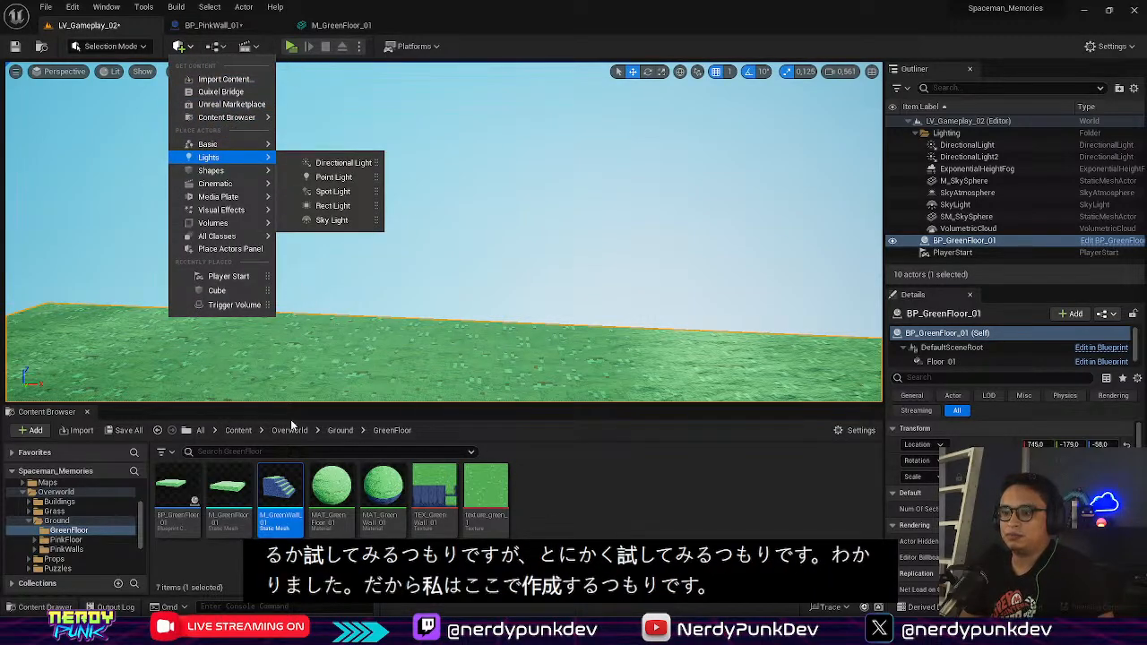
pyautogui.click(239, 432)
pyautogui.click(238, 432)
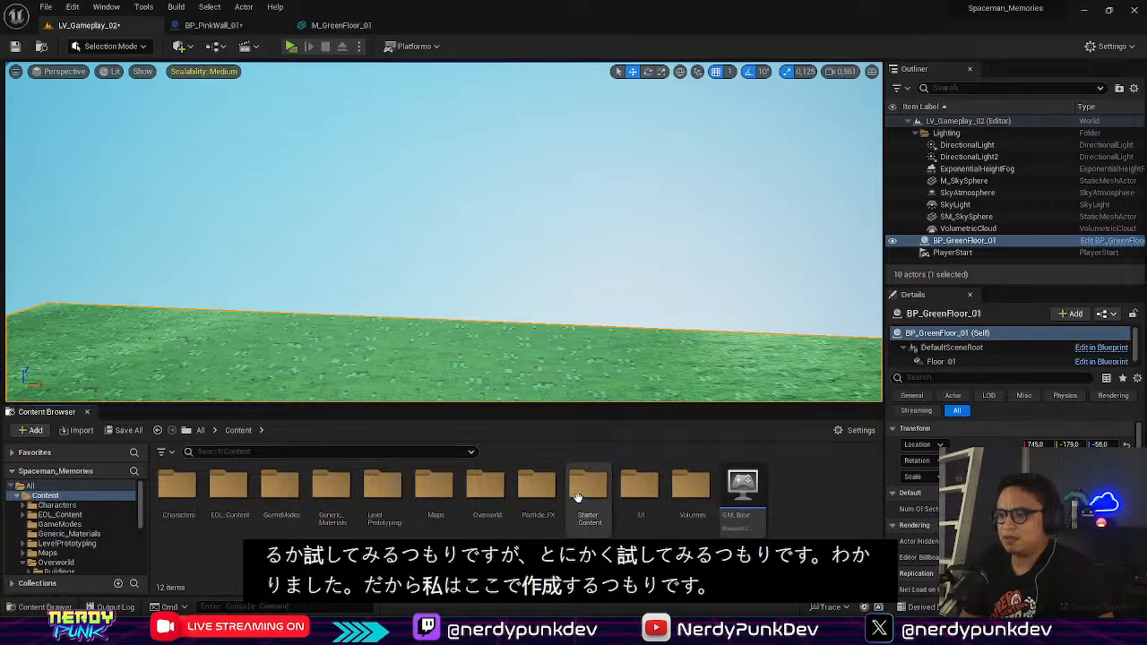
pyautogui.doubleClick(545, 498)
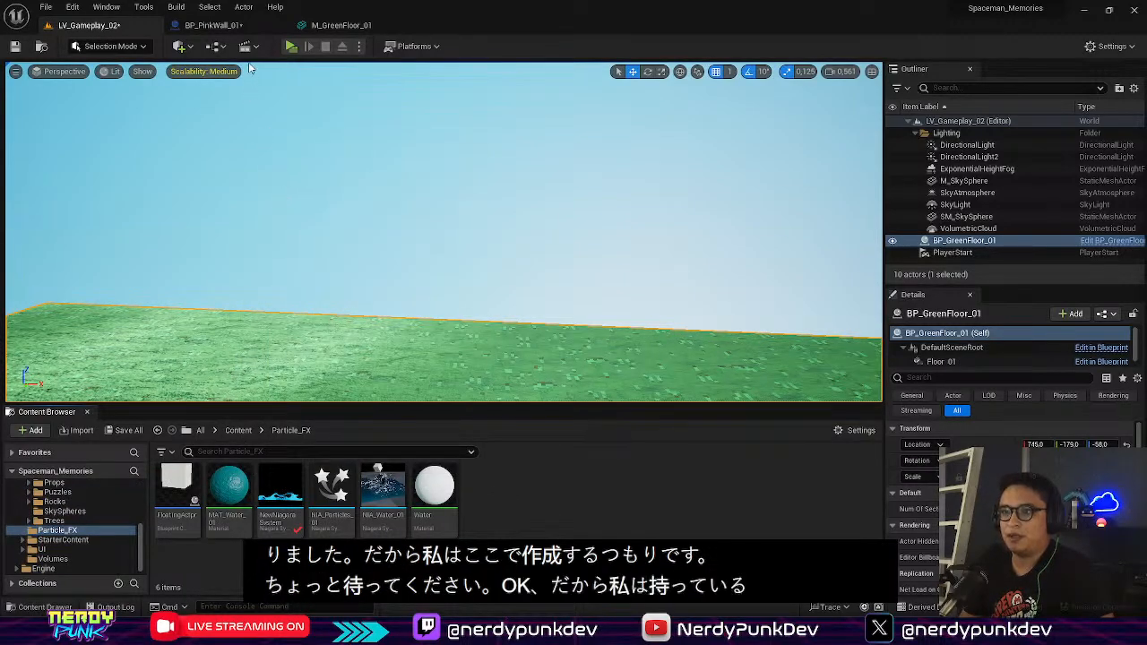
# Step: Add a Plane shape beyond the back edge of the green floor and select it
pyautogui.click(179, 45)
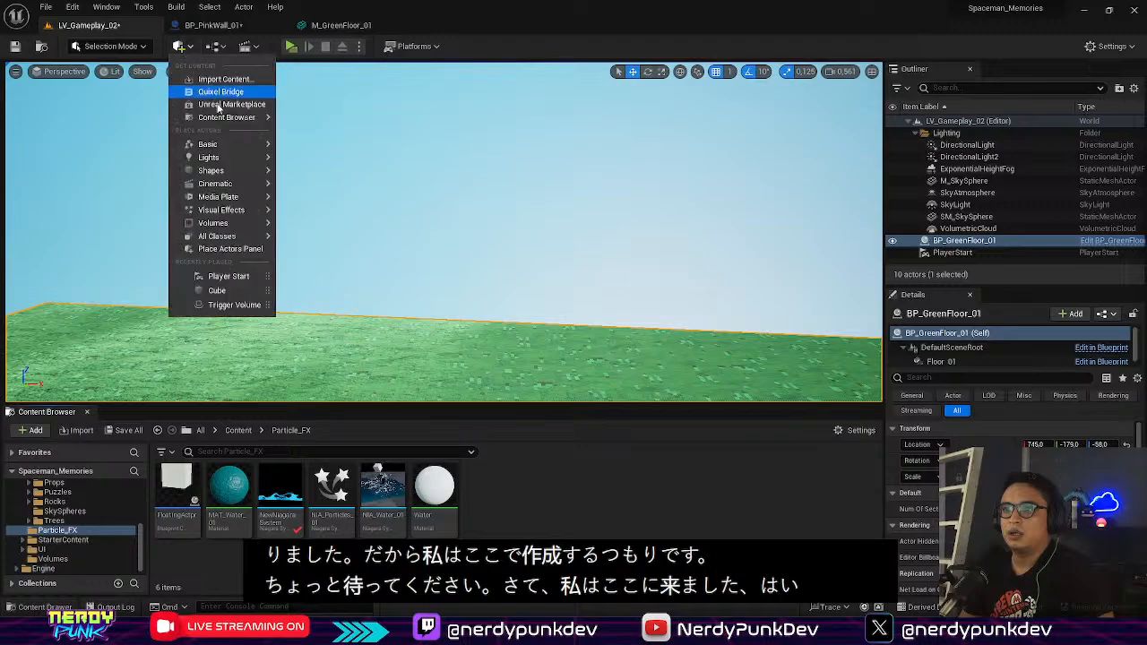
pyautogui.moveTo(240, 148)
pyautogui.moveTo(238, 171)
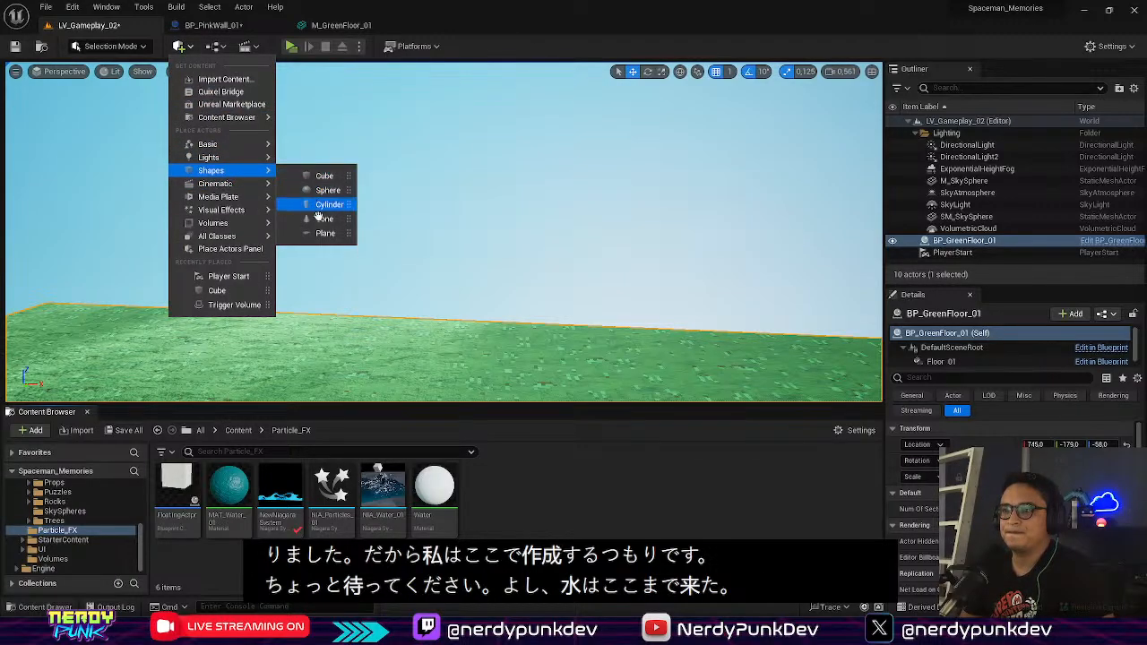
pyautogui.click(318, 234)
pyautogui.moveTo(484, 233); pyautogui.dragTo(444, 201, button='right')
pyautogui.rightClick(484, 233)
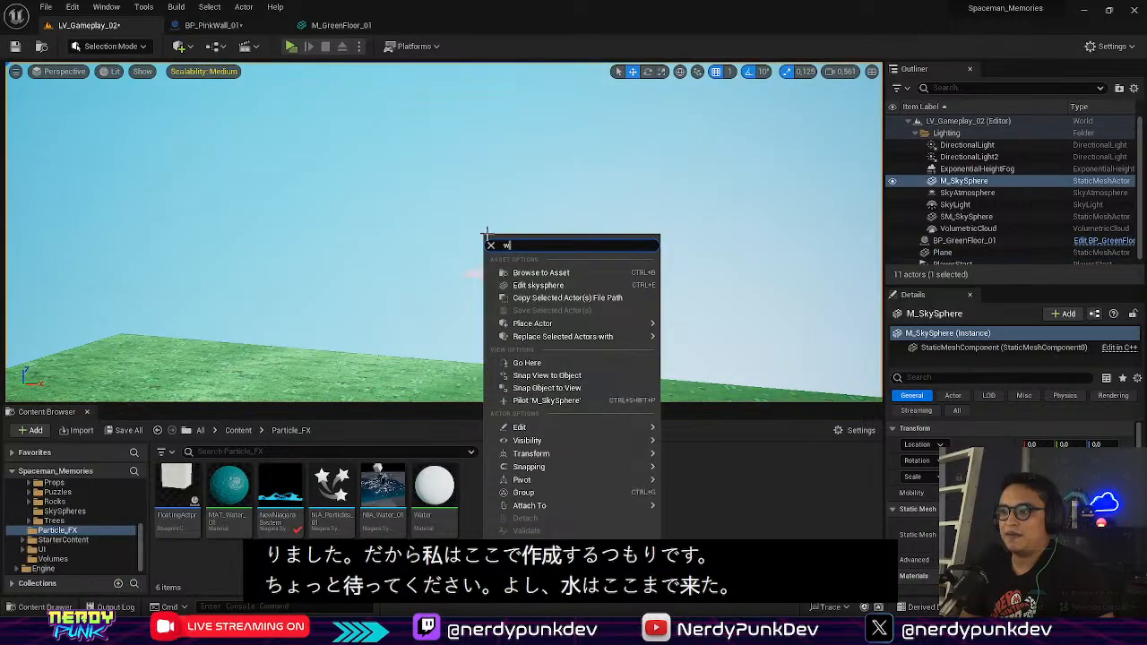
pyautogui.click(440, 205)
pyautogui.click(483, 272)
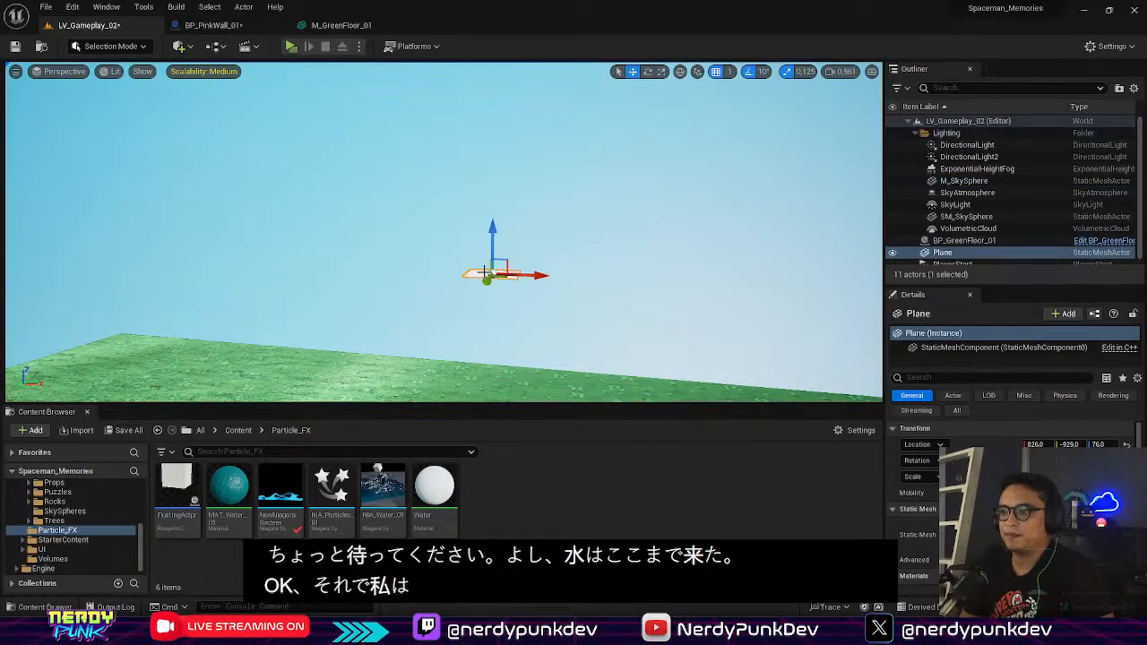
pyautogui.press('f')
pyautogui.moveTo(482, 270); pyautogui.dragTo(453, 341, button='right')
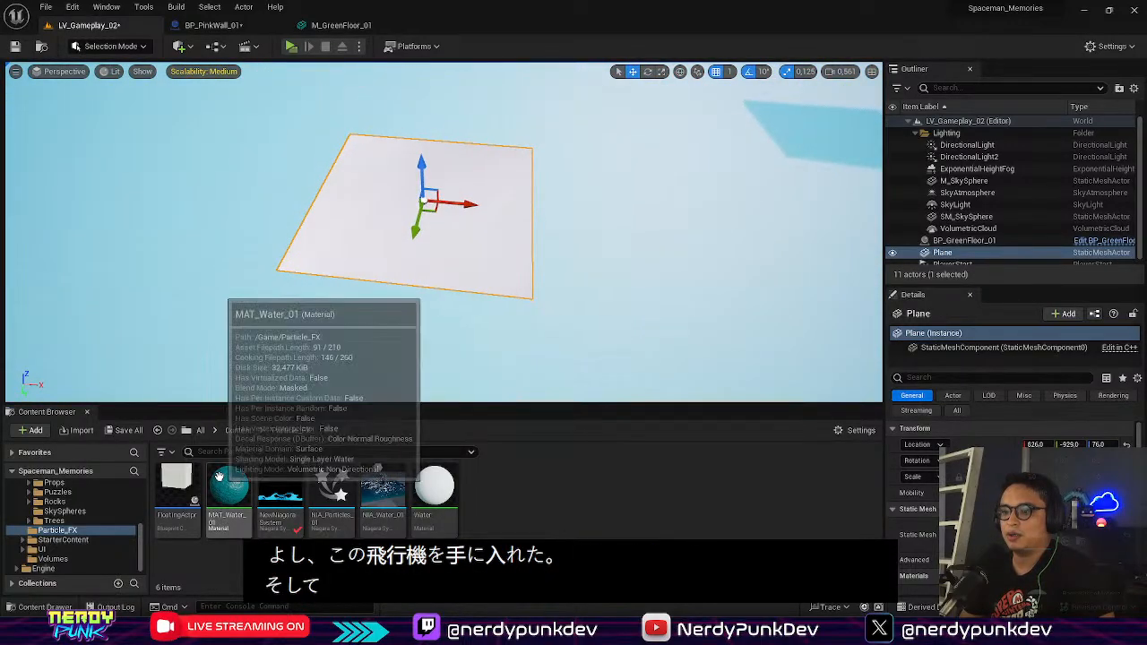
# Step: Apply the MAT_Water_01 material from Particle_FX to the Plane
pyautogui.moveTo(229, 488); pyautogui.dragTo(423, 212)
pyautogui.moveTo(423, 212); pyautogui.dragTo(439, 251, button='right')
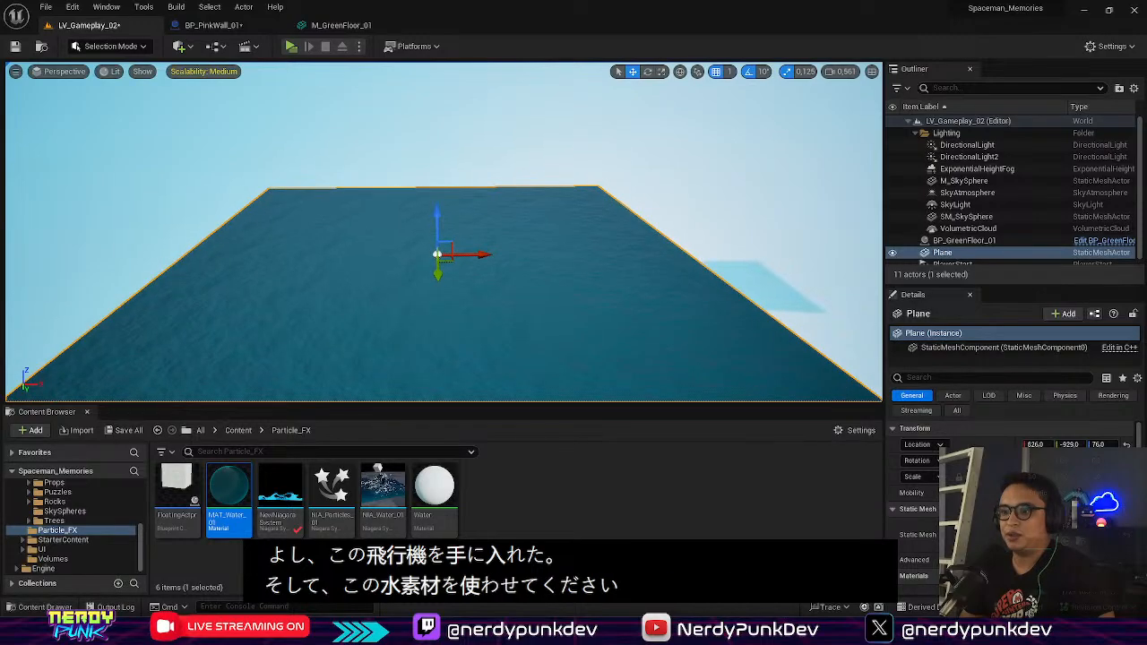
pyautogui.rightClick(471, 235)
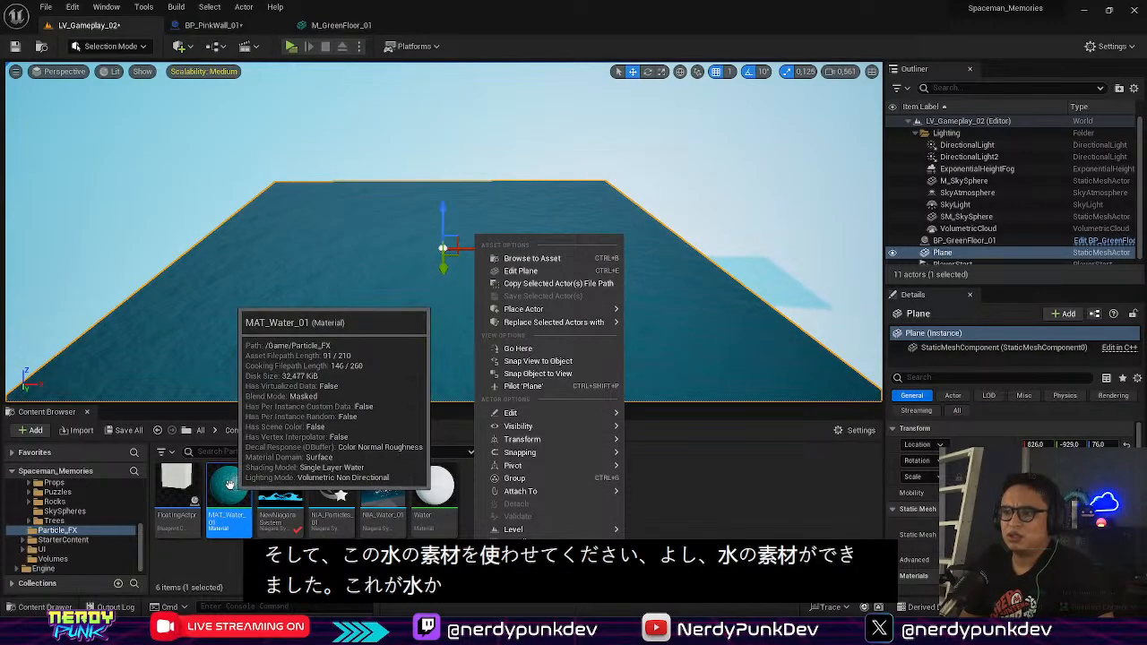
# Step: Try the High scalability preset on the water material, and return the viewport scalability to Medium
pyautogui.click(213, 72)
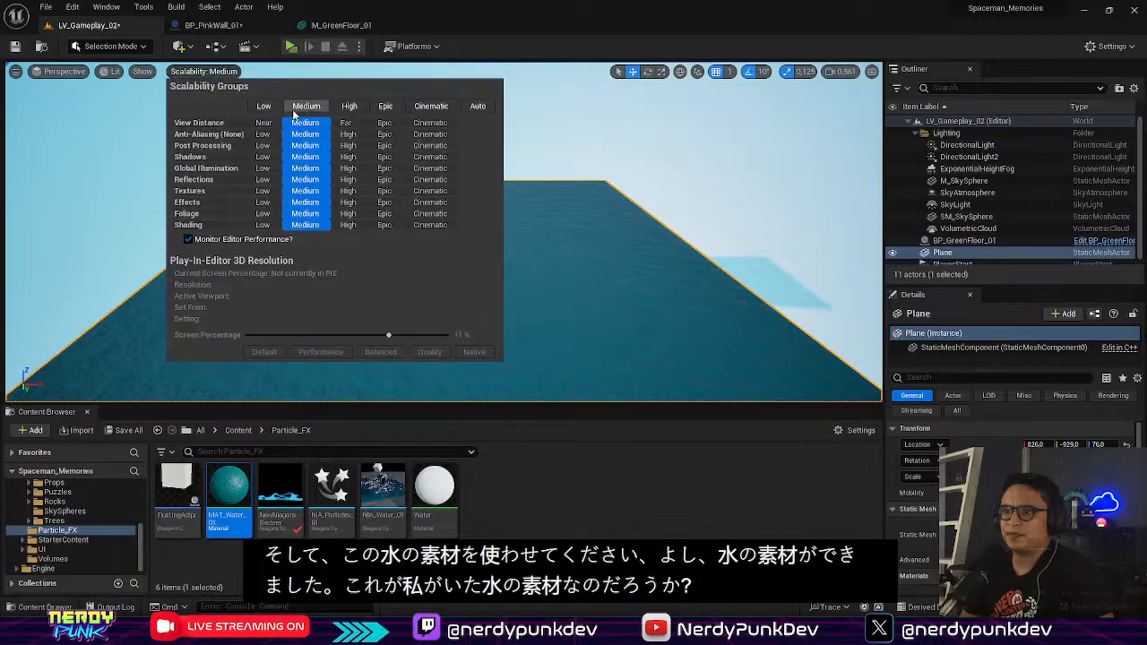
pyautogui.click(349, 106)
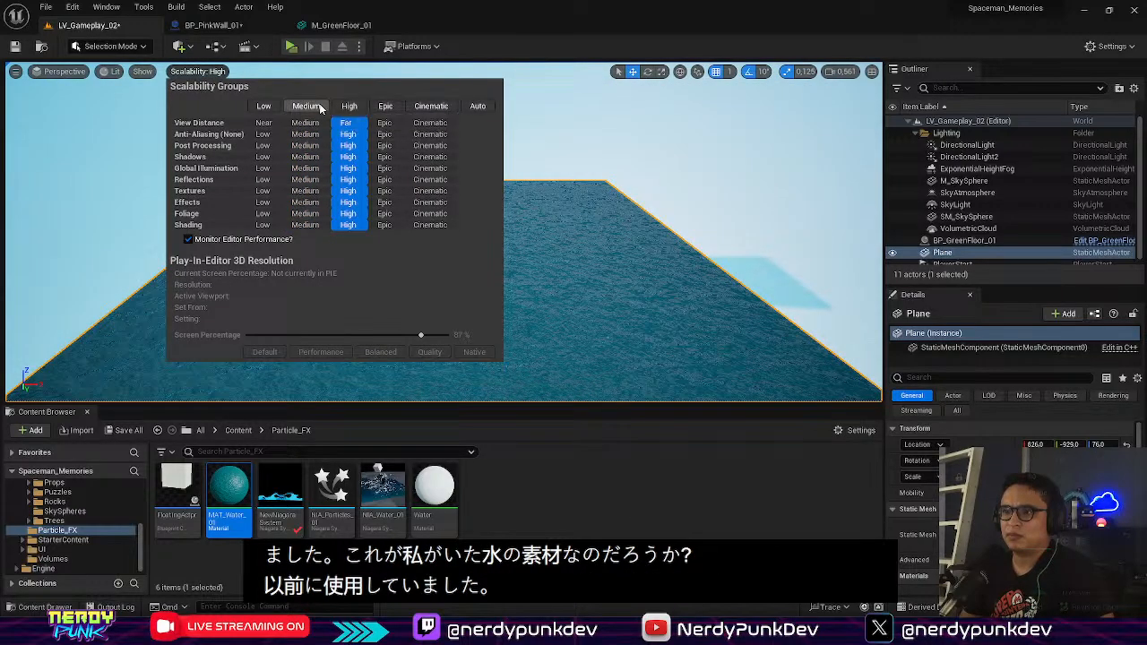
pyautogui.click(306, 106)
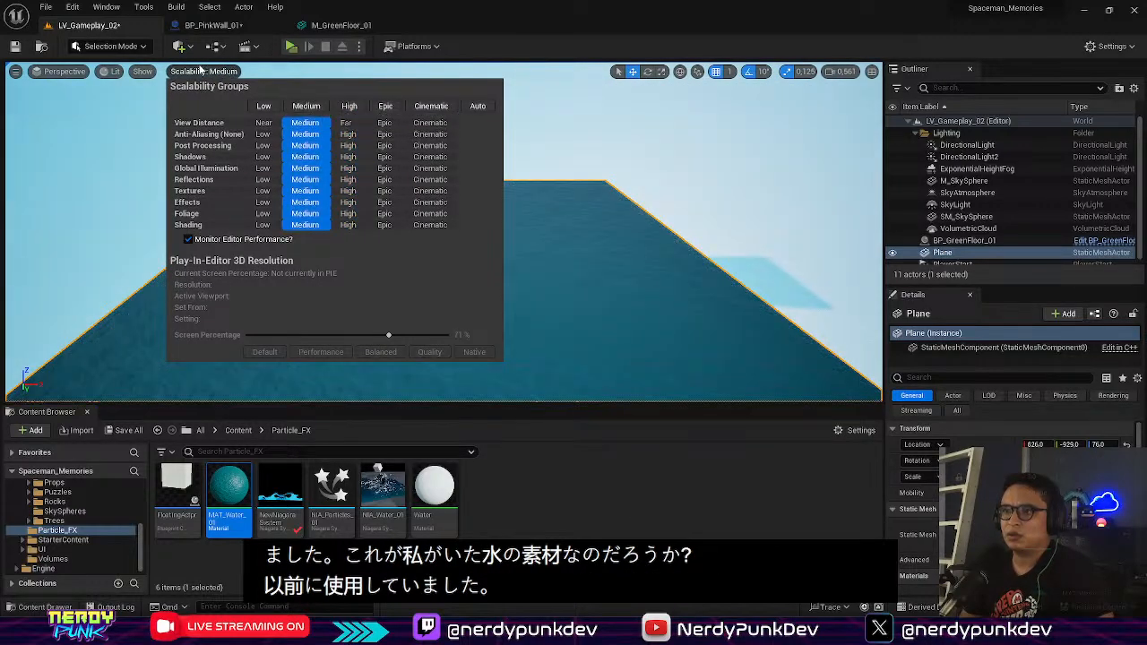
pyautogui.click(202, 70)
# Step: Scale the water Plane behind the green floor up along X and Y into a large water surface
pyautogui.moveTo(468, 298); pyautogui.dragTo(478, 283, button='right')
pyautogui.click(477, 283)
pyautogui.moveTo(444, 232); pyautogui.dragTo(422, 304, button='right')
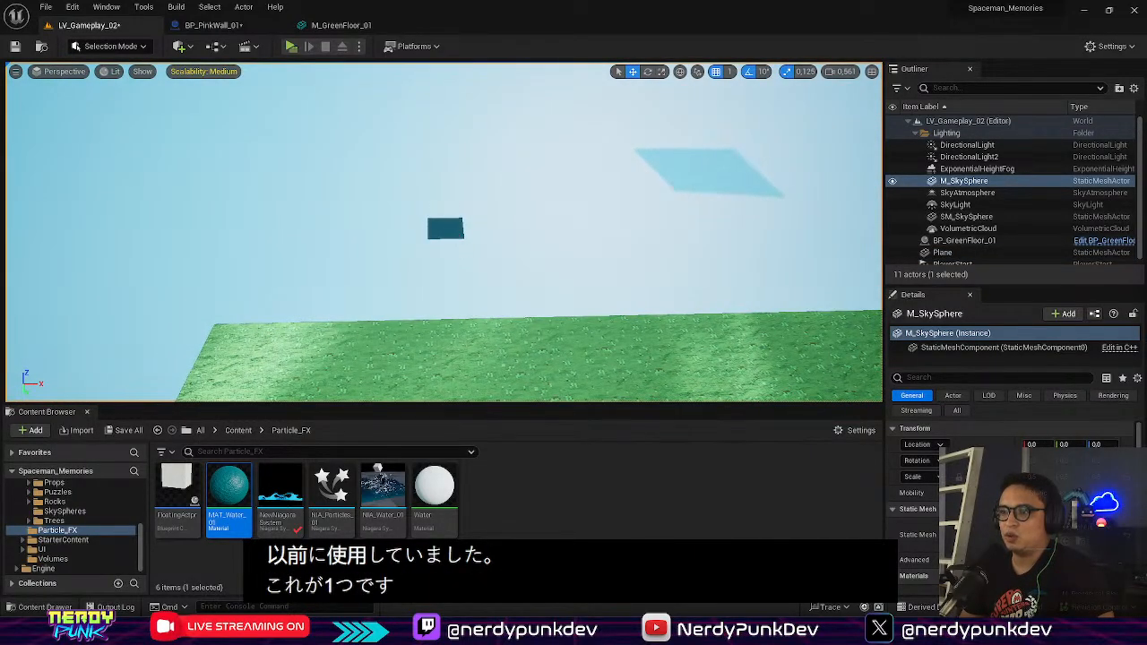
pyautogui.click(446, 229)
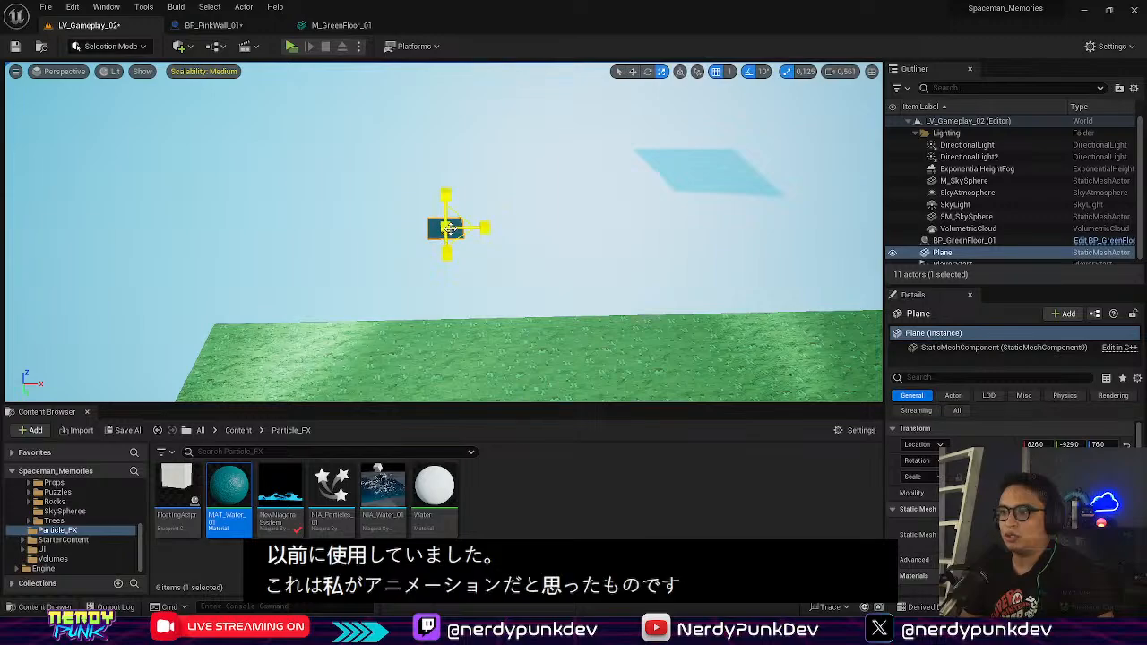
pyautogui.moveTo(482, 227); pyautogui.dragTo(596, 227)
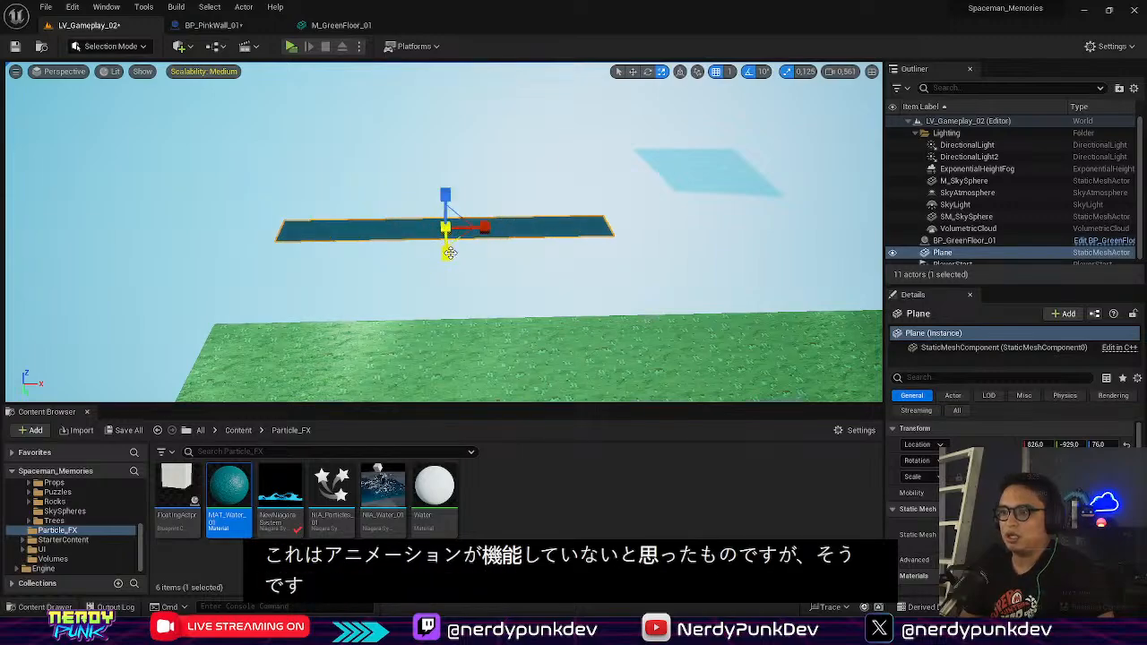
pyautogui.moveTo(449, 252); pyautogui.dragTo(503, 119)
pyautogui.moveTo(481, 233); pyautogui.dragTo(567, 233)
pyautogui.moveTo(312, 274); pyautogui.dragTo(199, 399, button='right')
pyautogui.moveTo(443, 234); pyautogui.dragTo(471, 287, button='right')
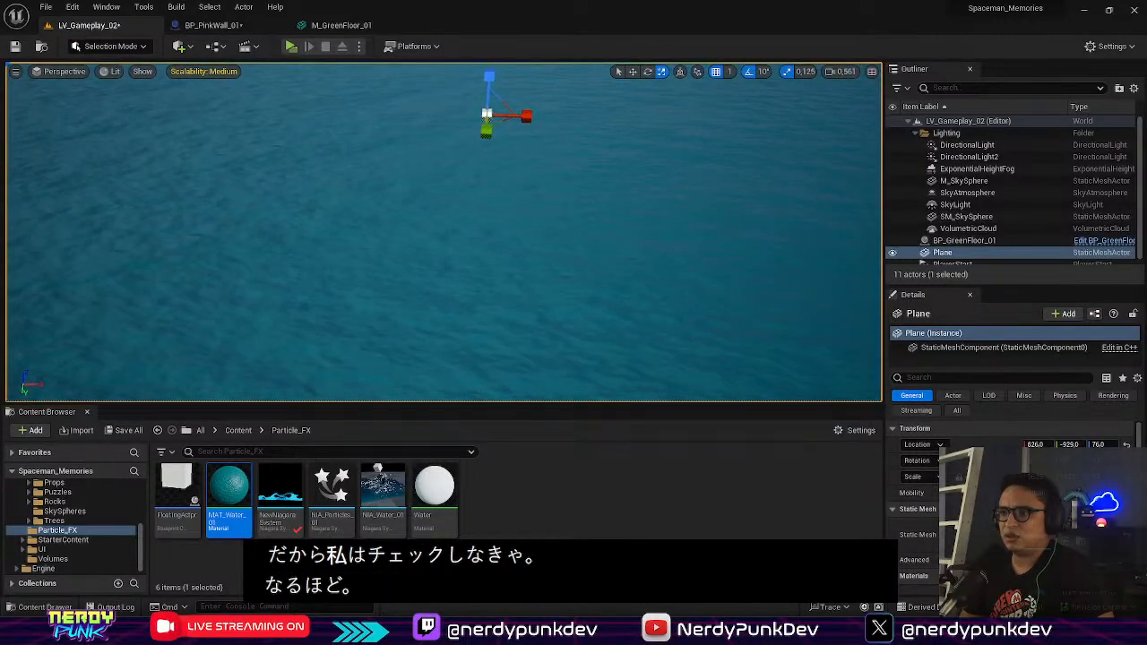
# Step: Open the MAT_Water_01 material and examine its Panner and Texture Sample nodes and its preview
pyautogui.rightClick(314, 259)
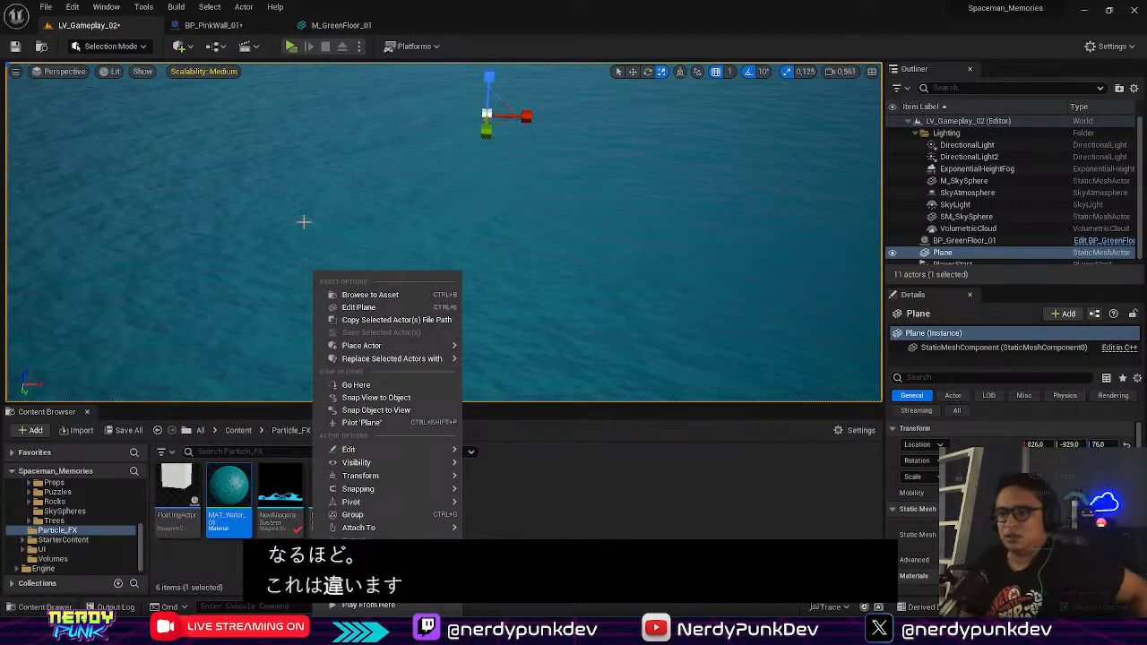
pyautogui.doubleClick(230, 486)
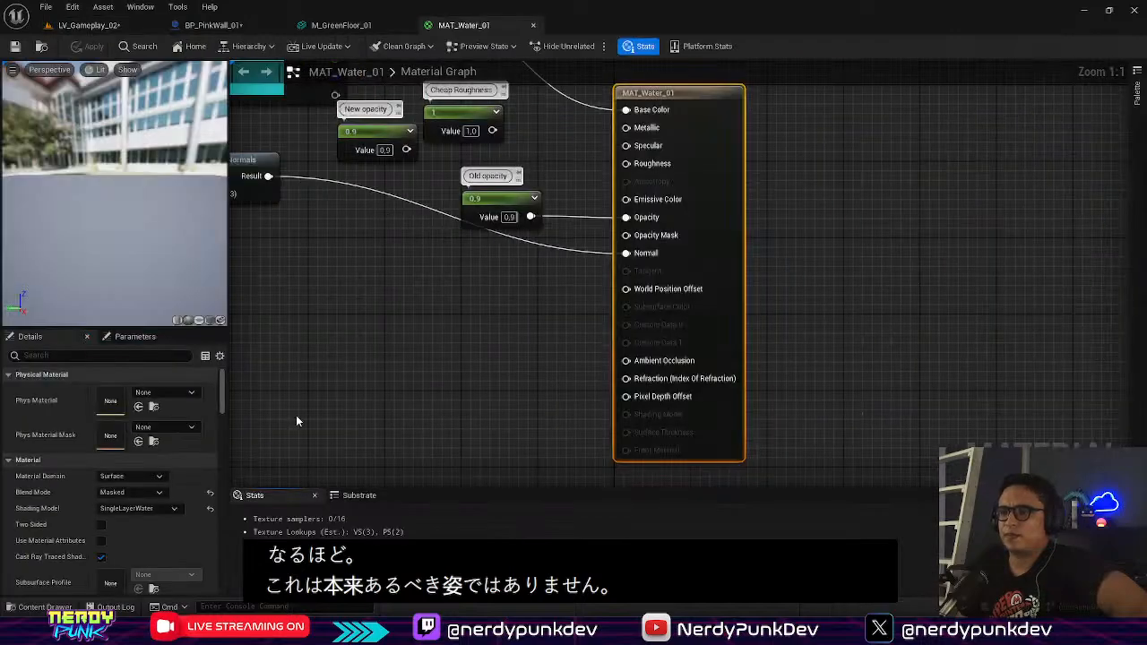
pyautogui.moveTo(475, 326); pyautogui.dragTo(920, 457, button='right')
pyautogui.moveTo(648, 398); pyautogui.dragTo(883, 403, button='right')
pyautogui.moveTo(400, 237); pyautogui.dragTo(619, 262, button='right')
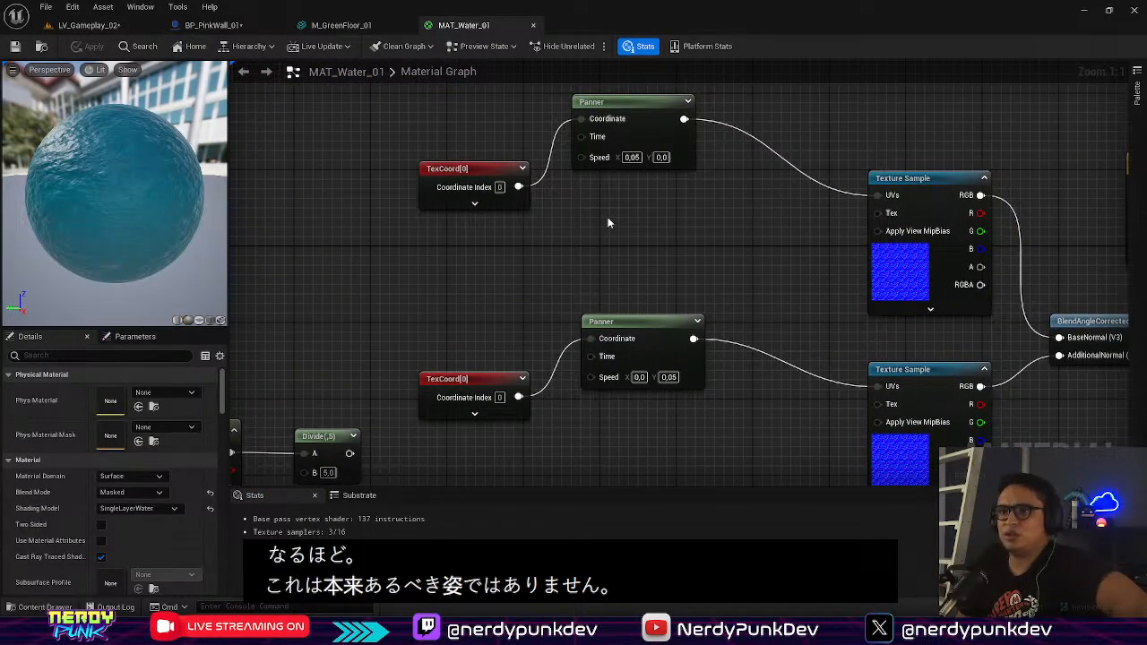
pyautogui.moveTo(146, 194)
pyautogui.mouseDown()
pyautogui.moveTo(202, 202)
pyautogui.moveTo(175, 203)
pyautogui.moveTo(193, 208)
pyautogui.moveTo(174, 94)
pyautogui.mouseUp()
# Step: Return to the level and open TestingMap from the Maps folder, saving the pending changes
pyautogui.click(87, 25)
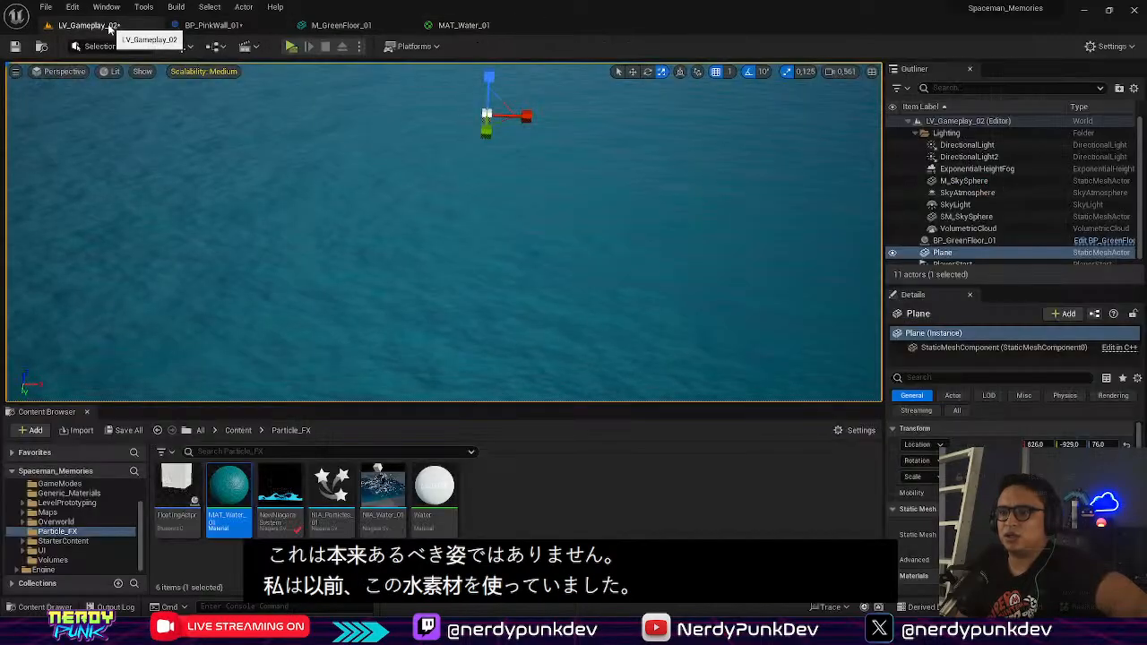
pyautogui.click(200, 431)
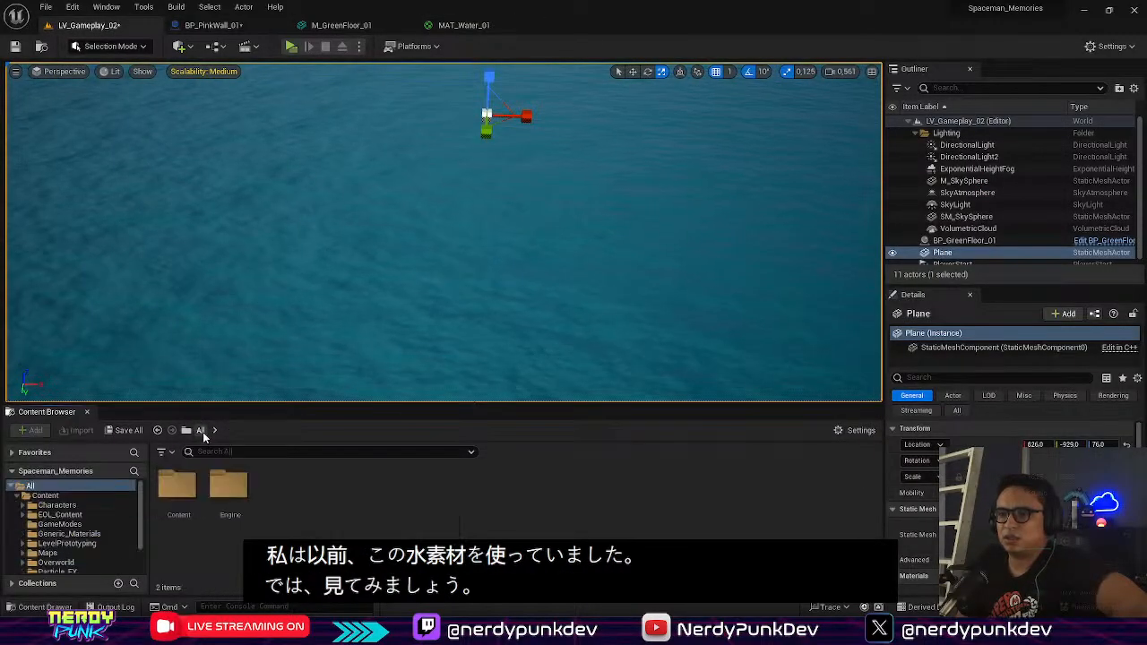
pyautogui.doubleClick(184, 482)
pyautogui.doubleClick(437, 484)
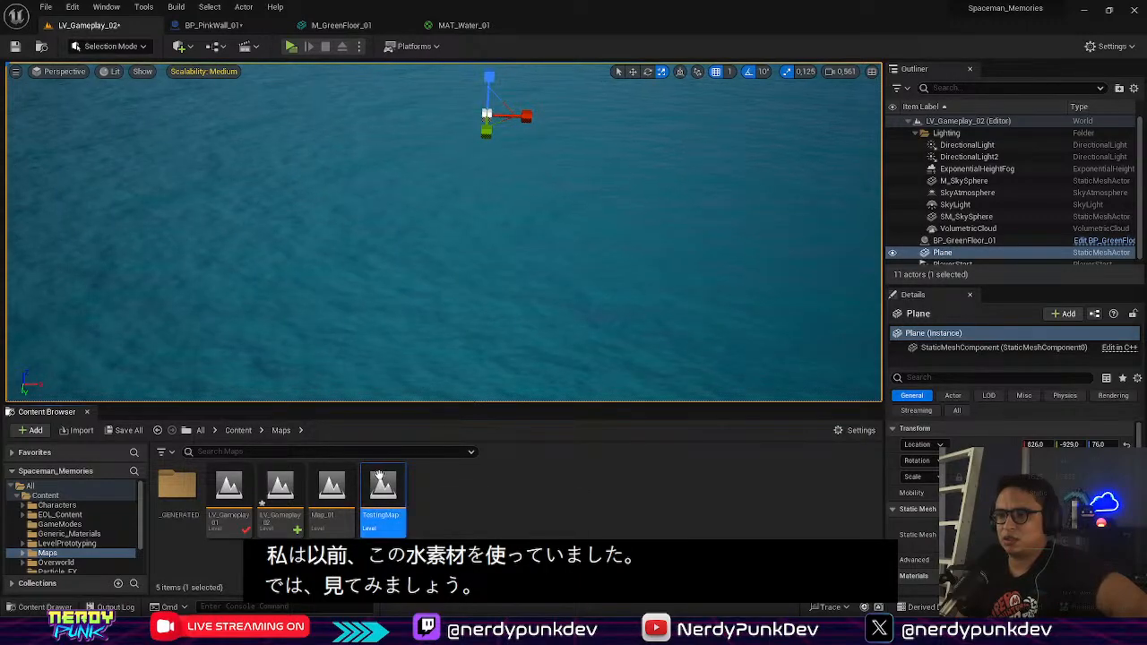
pyautogui.doubleClick(381, 482)
pyautogui.click(607, 449)
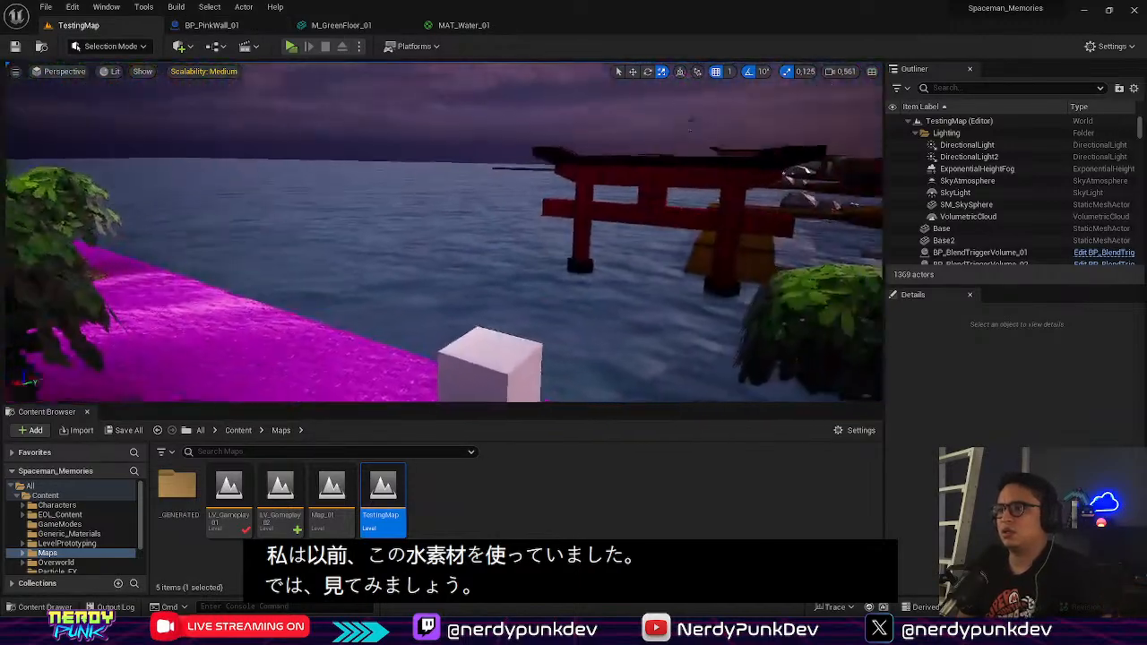
# Step: Set the viewport scalability to High and inspect the water Plane around the buildings in TestingMap
pyautogui.moveTo(691, 125); pyautogui.dragTo(377, 135, button='right')
pyautogui.click(205, 71)
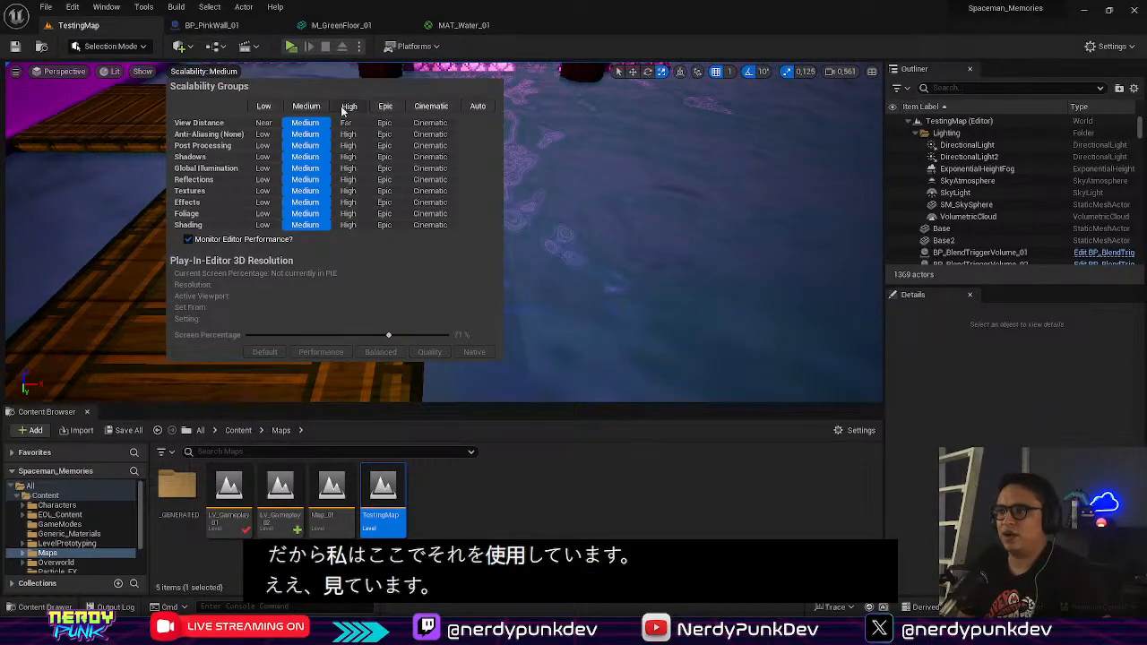
pyautogui.click(597, 254)
pyautogui.moveTo(597, 253); pyautogui.dragTo(502, 98, button='right')
pyautogui.moveTo(574, 233); pyautogui.dragTo(632, 153, button='right')
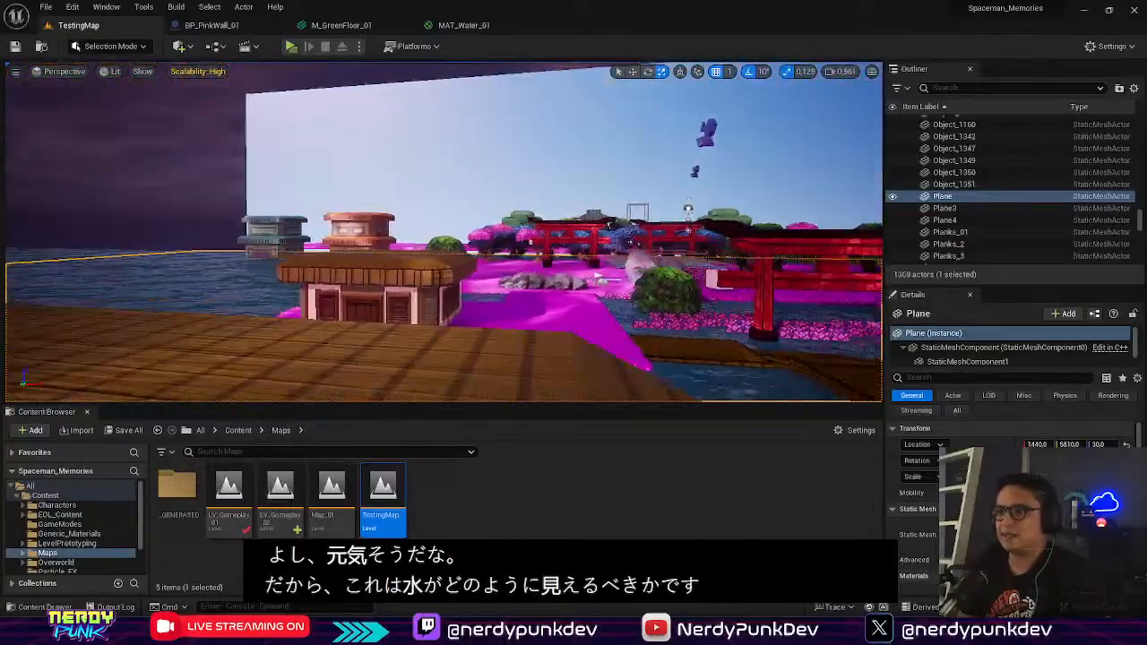
pyautogui.moveTo(574, 179); pyautogui.dragTo(632, 322, button='right')
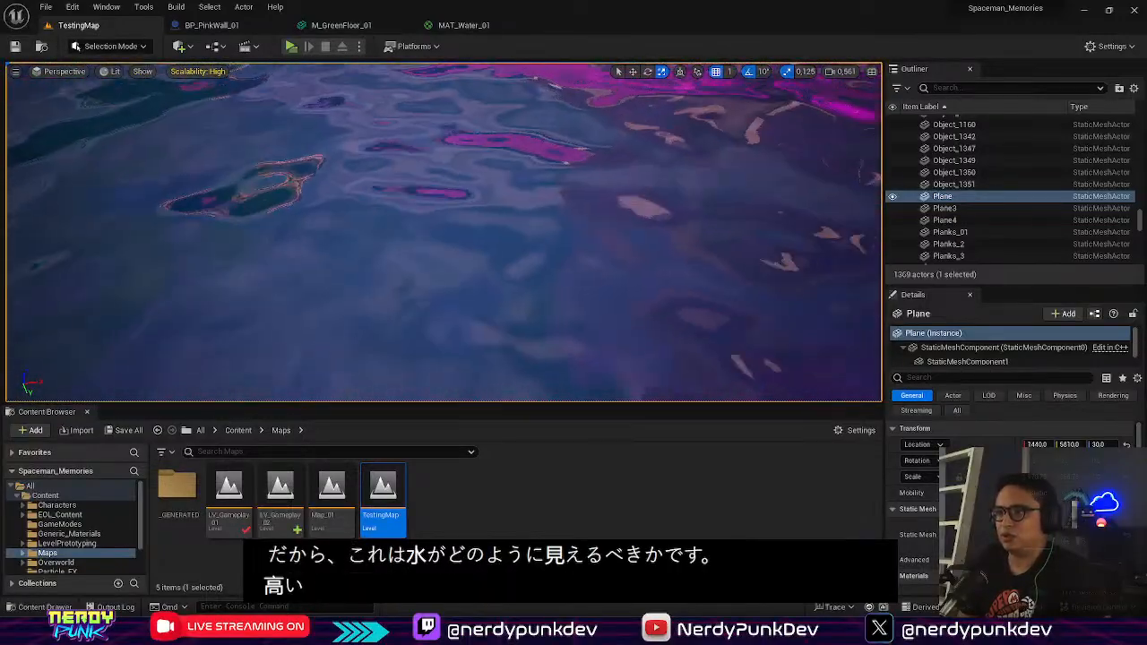
pyautogui.rightClick(556, 195)
pyautogui.click(553, 194)
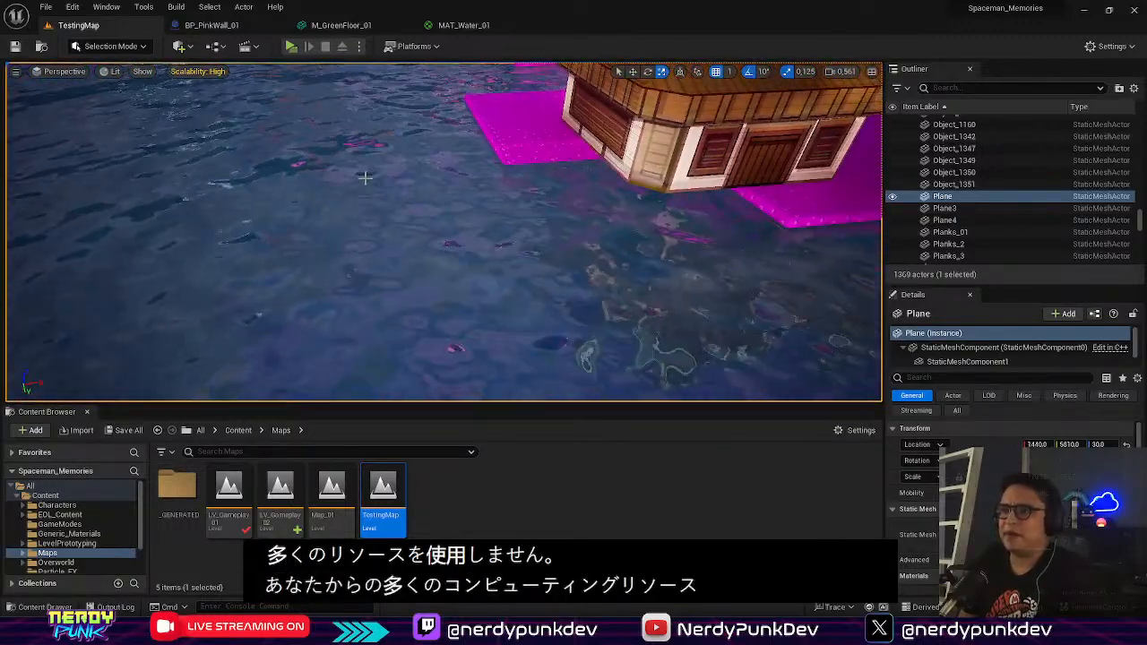
# Step: Copy the water Plane actor in TestingMap
pyautogui.click(449, 215)
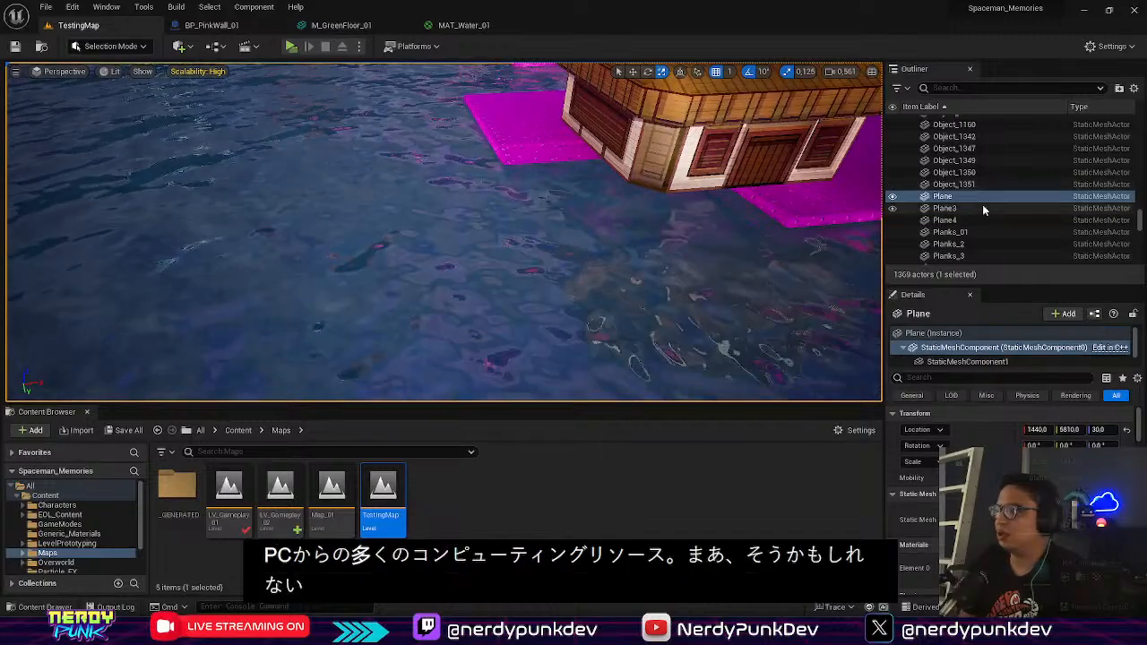
pyautogui.rightClick(951, 198)
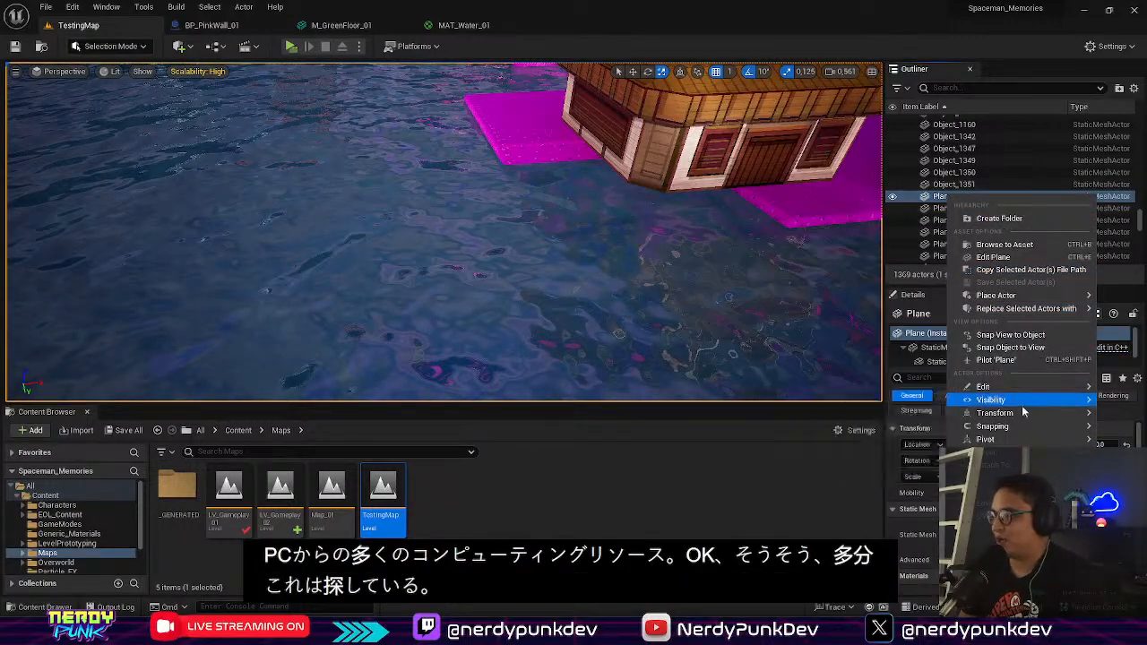
pyautogui.moveTo(986, 387)
pyautogui.click(898, 405)
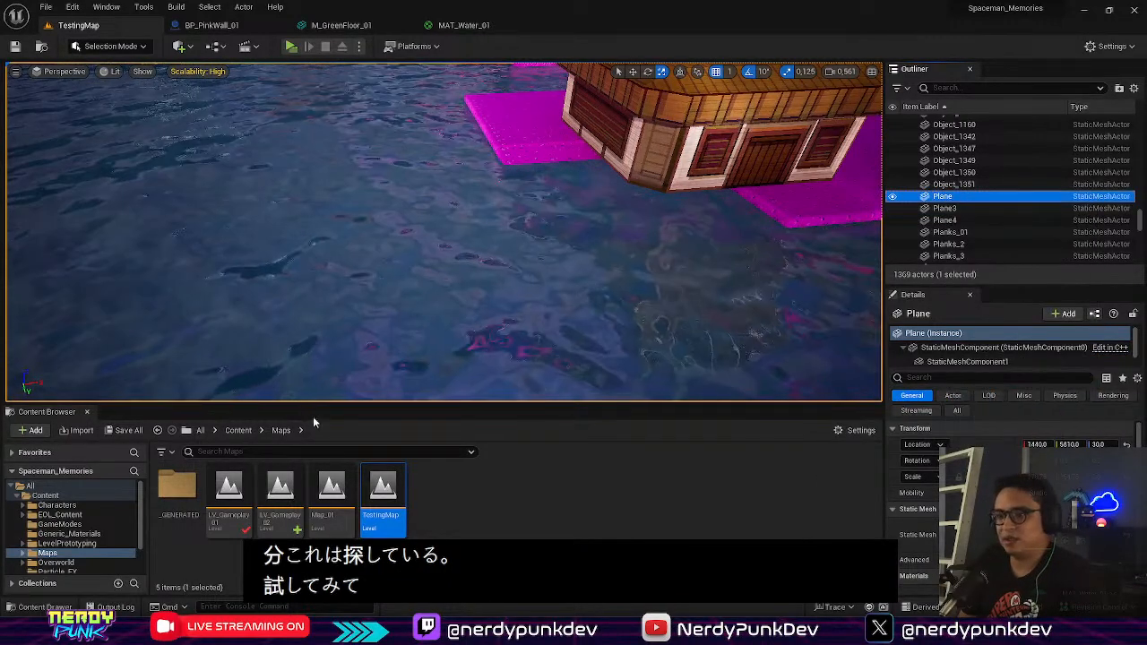
# Step: Reopen LV_Gameplay_02, collapse the Lighting folder and paste the copied water plane into the level
pyautogui.doubleClick(265, 488)
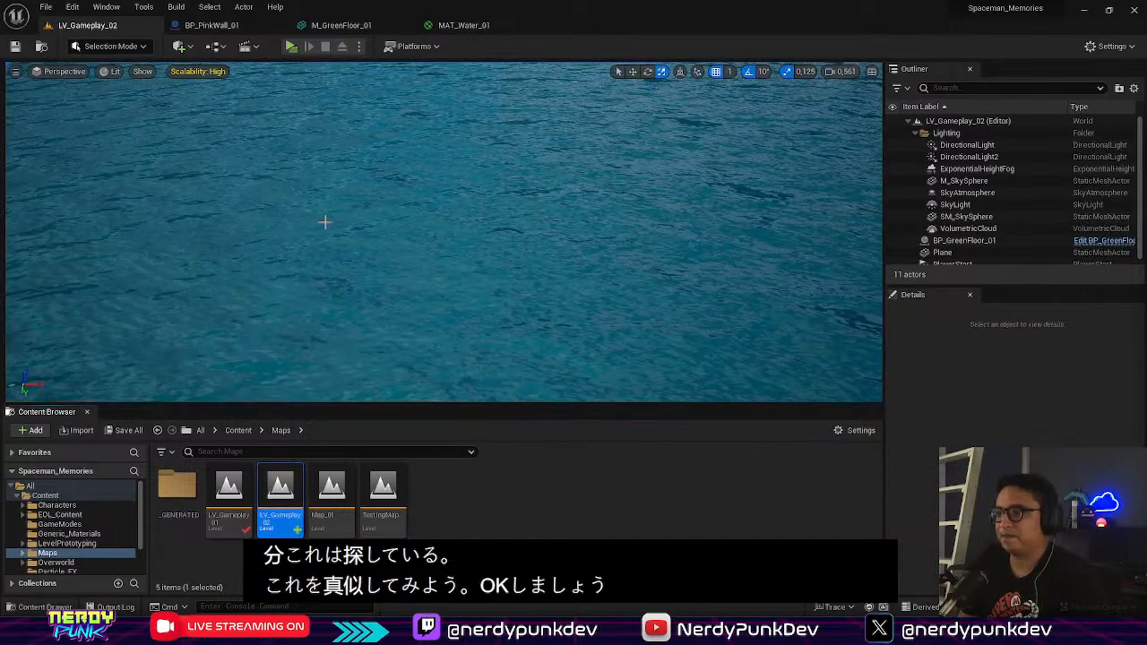
pyautogui.moveTo(522, 231); pyautogui.dragTo(771, 161, button='right')
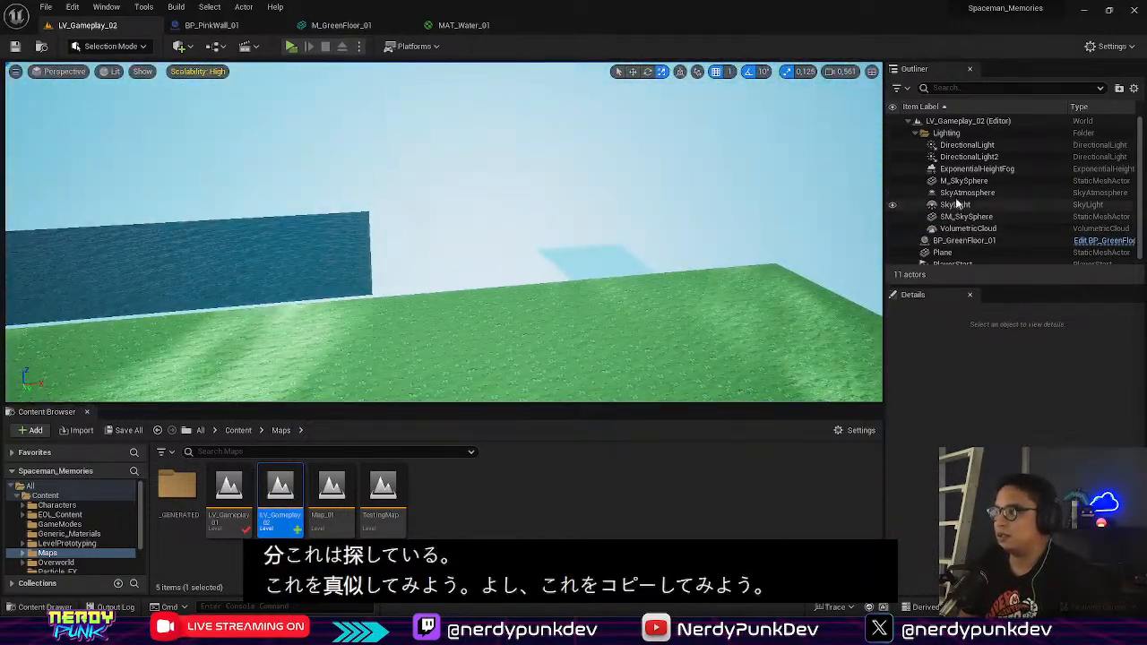
pyautogui.click(914, 133)
pyautogui.rightClick(960, 231)
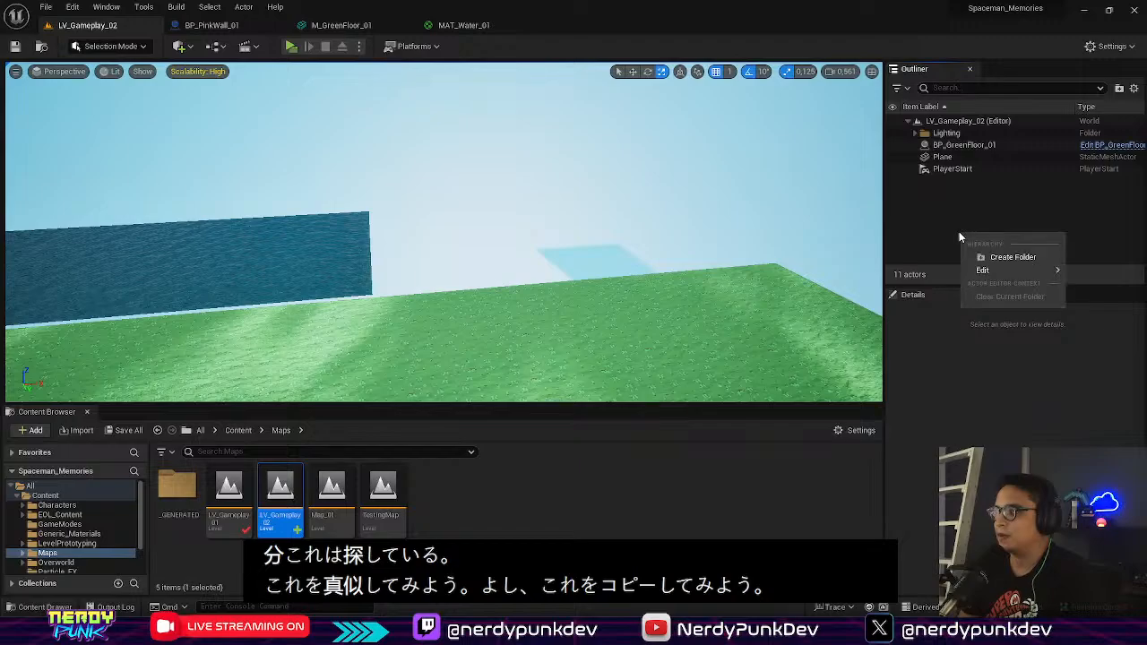
pyautogui.moveTo(1004, 273)
pyautogui.click(878, 300)
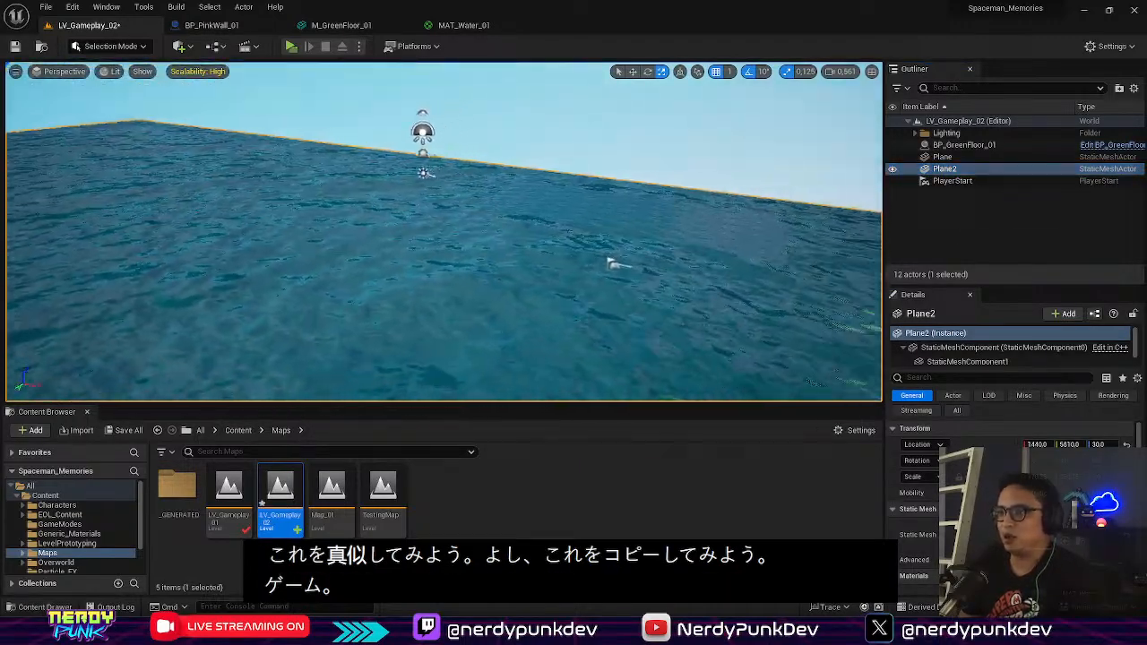
# Step: Delete the original water Plane that overlaps the pasted one
pyautogui.moveTo(444, 231); pyautogui.dragTo(699, 305, button='right')
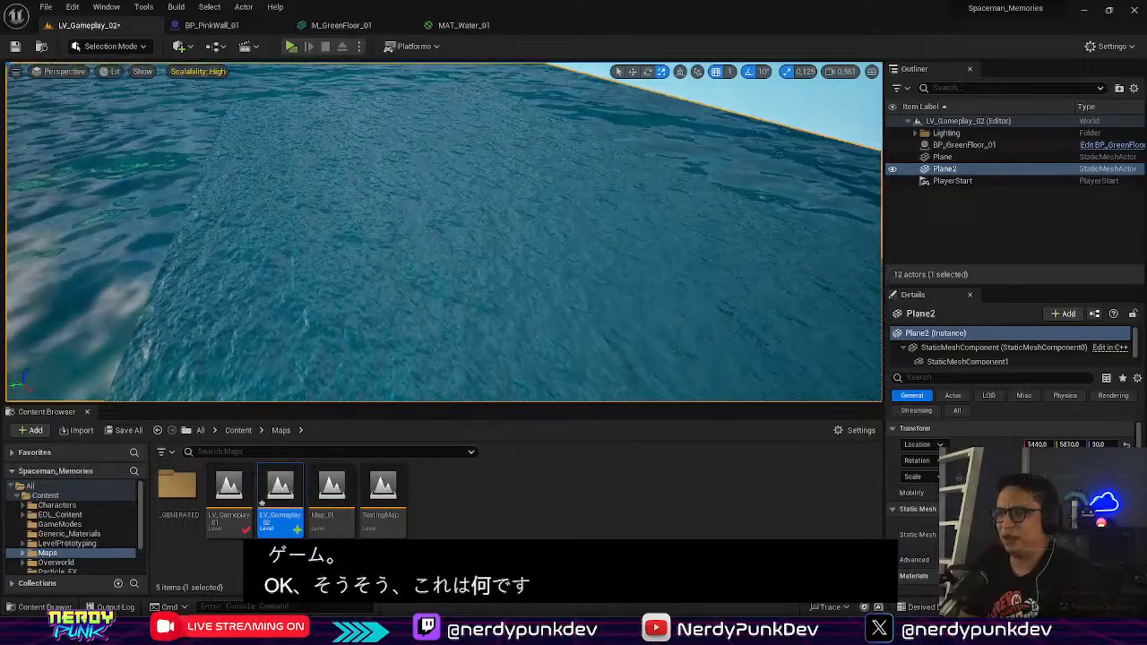
pyautogui.click(432, 227)
pyautogui.press('Delete')
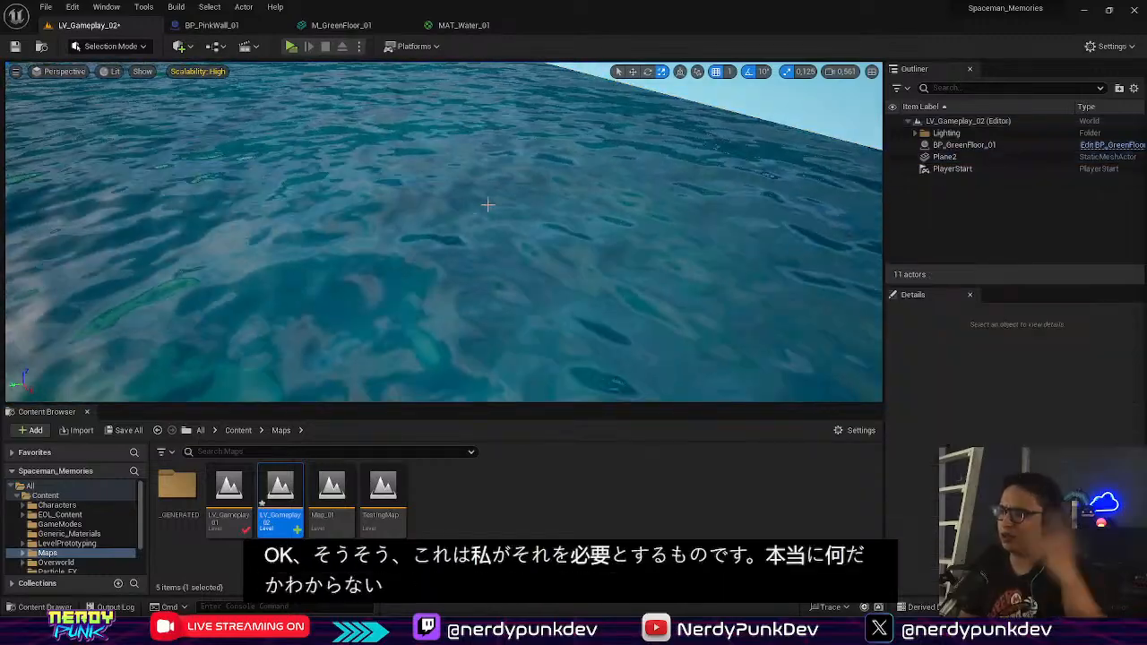
# Step: Lower Plane2 beneath the green floor to Z -18
pyautogui.moveTo(488, 205); pyautogui.dragTo(862, 157, button='right')
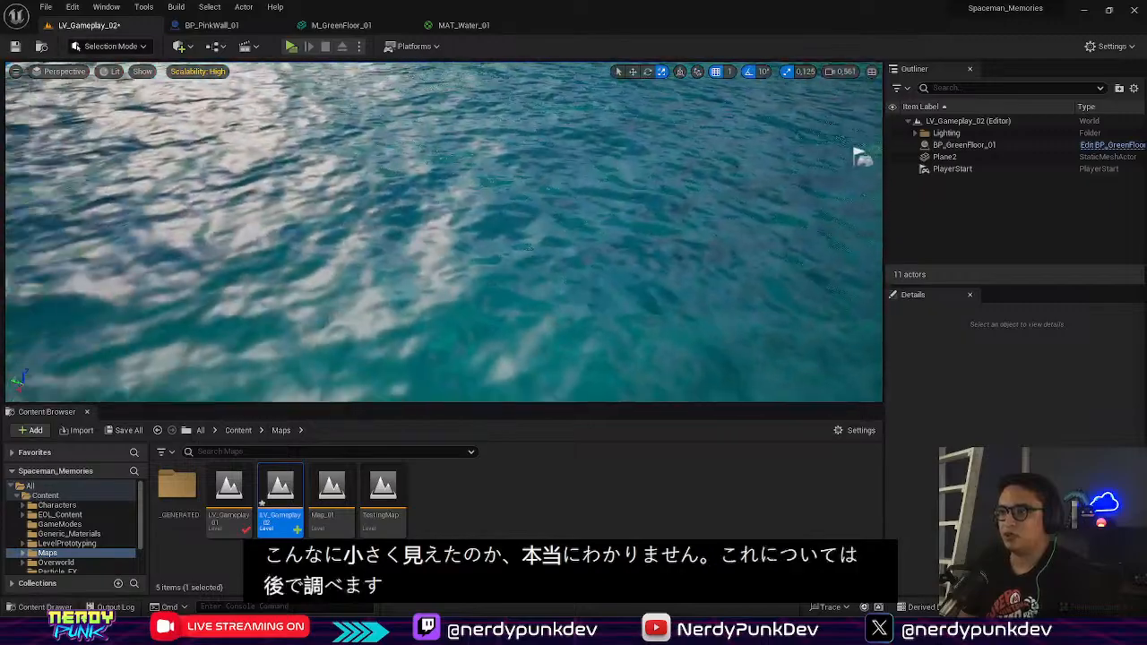
pyautogui.press('s')
pyautogui.moveTo(529, 247); pyautogui.dragTo(431, 213, button='right')
pyautogui.click(529, 248)
pyautogui.press('w')
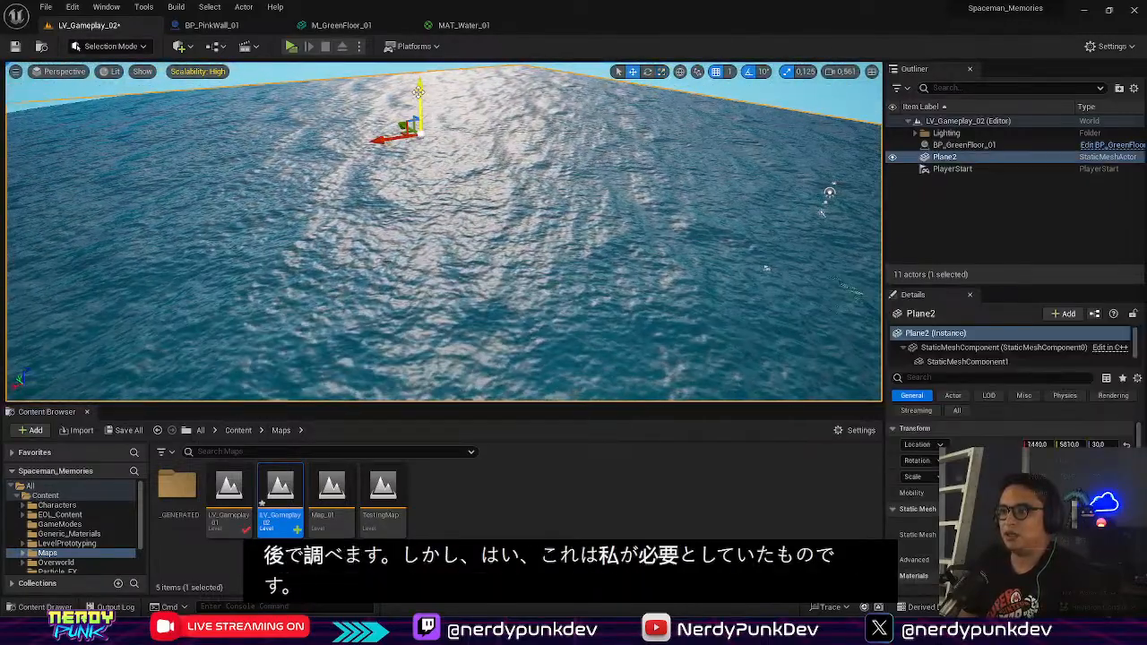
pyautogui.moveTo(418, 92); pyautogui.dragTo(419, 98)
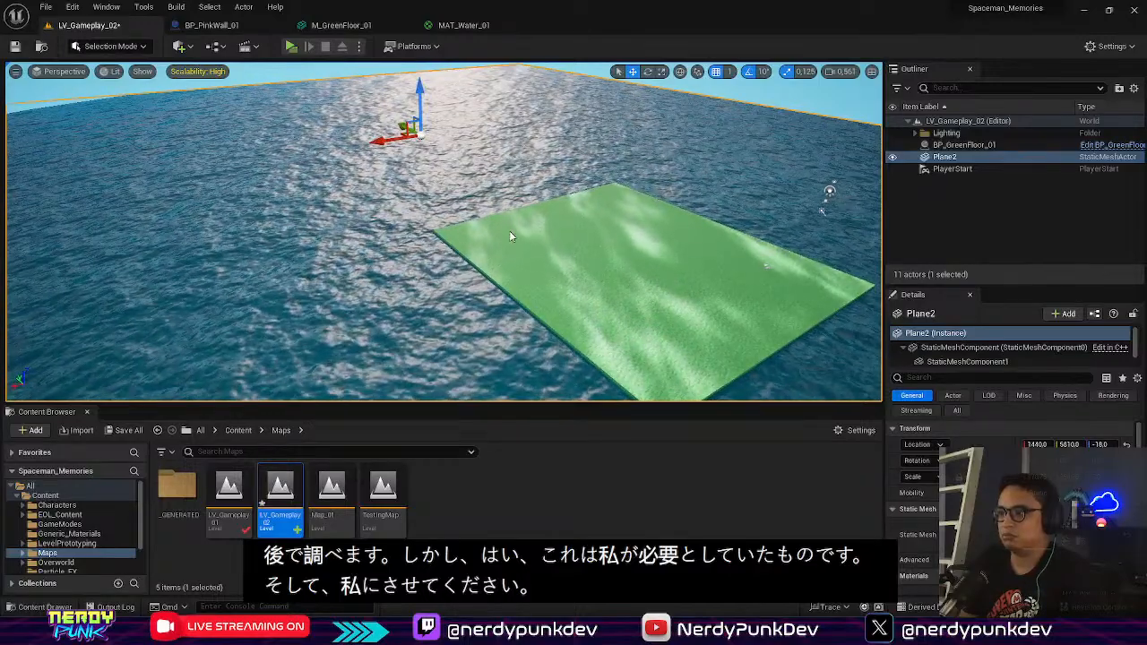
# Step: Play the level, walk the character around the green floor beside the water, and stop the preview
pyautogui.rightClick(525, 256)
pyautogui.moveTo(502, 251); pyautogui.dragTo(529, 211, button='right')
pyautogui.press('w')
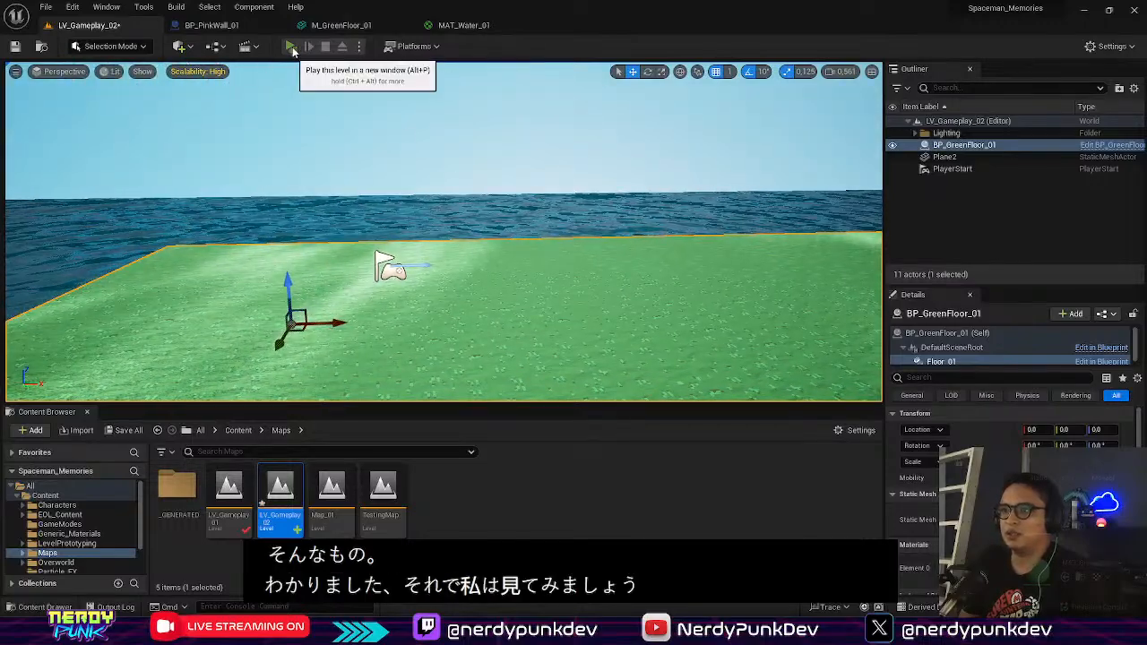
pyautogui.click(291, 47)
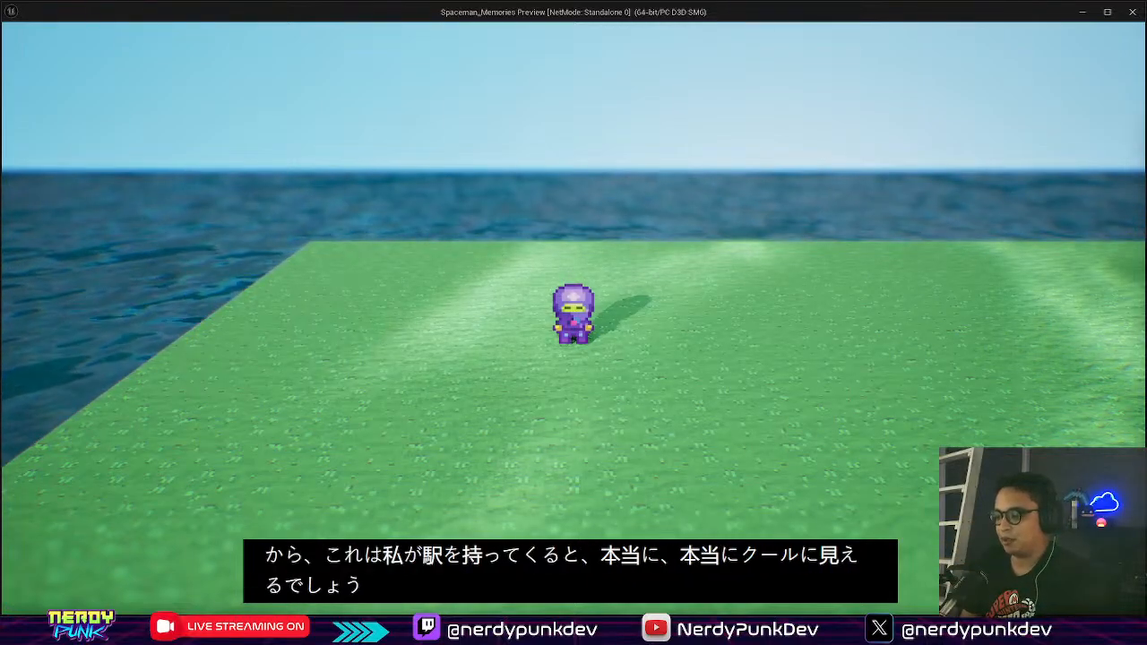
pyautogui.press('w')
pyautogui.press('d')
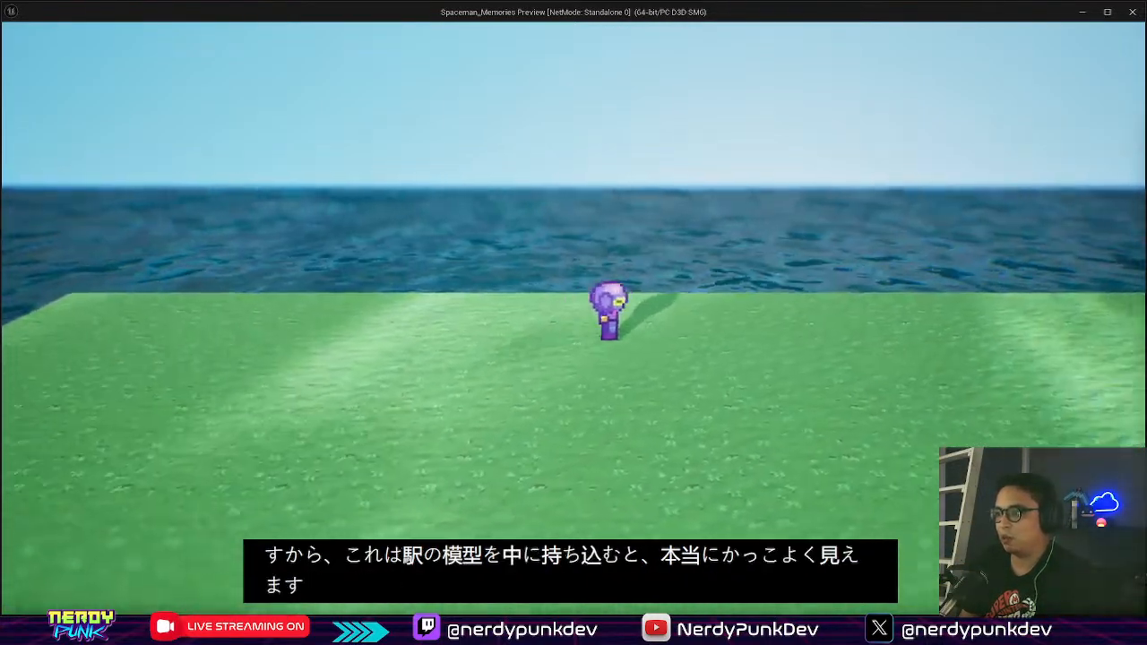
pyautogui.press('s')
pyautogui.press('Escape')
# Step: Move Plane2 along the Y axis to about -2354 so the water extends past the floor's opposite side
pyautogui.moveTo(497, 285); pyautogui.dragTo(310, 269, button='right')
pyautogui.click(305, 287)
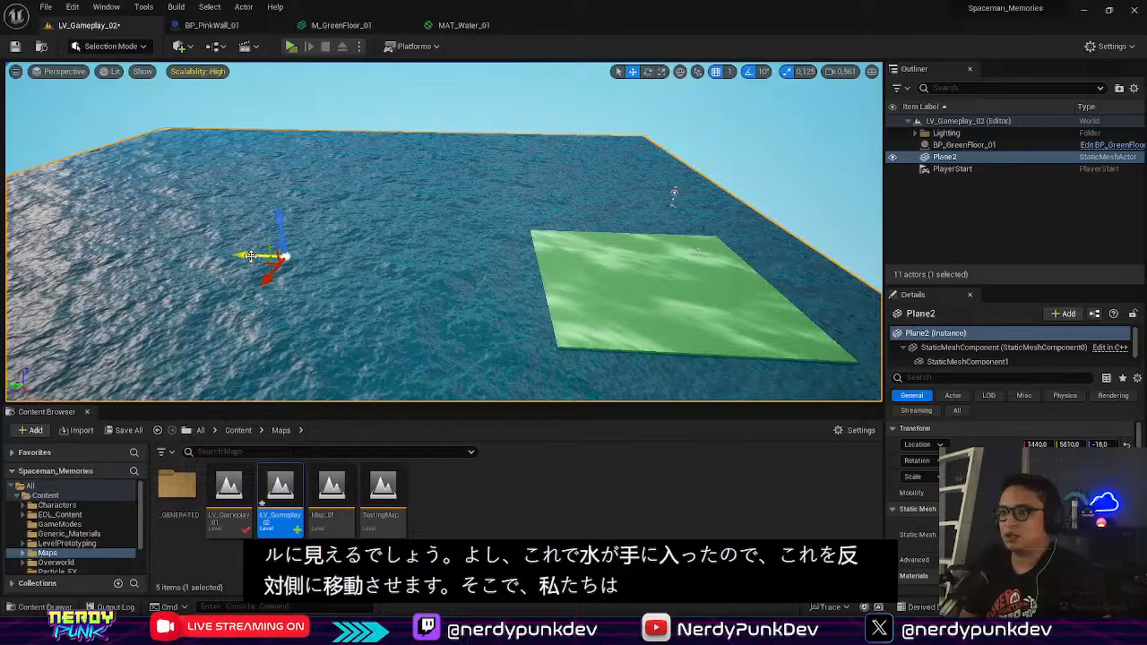
pyautogui.moveTo(250, 256); pyautogui.dragTo(846, 281)
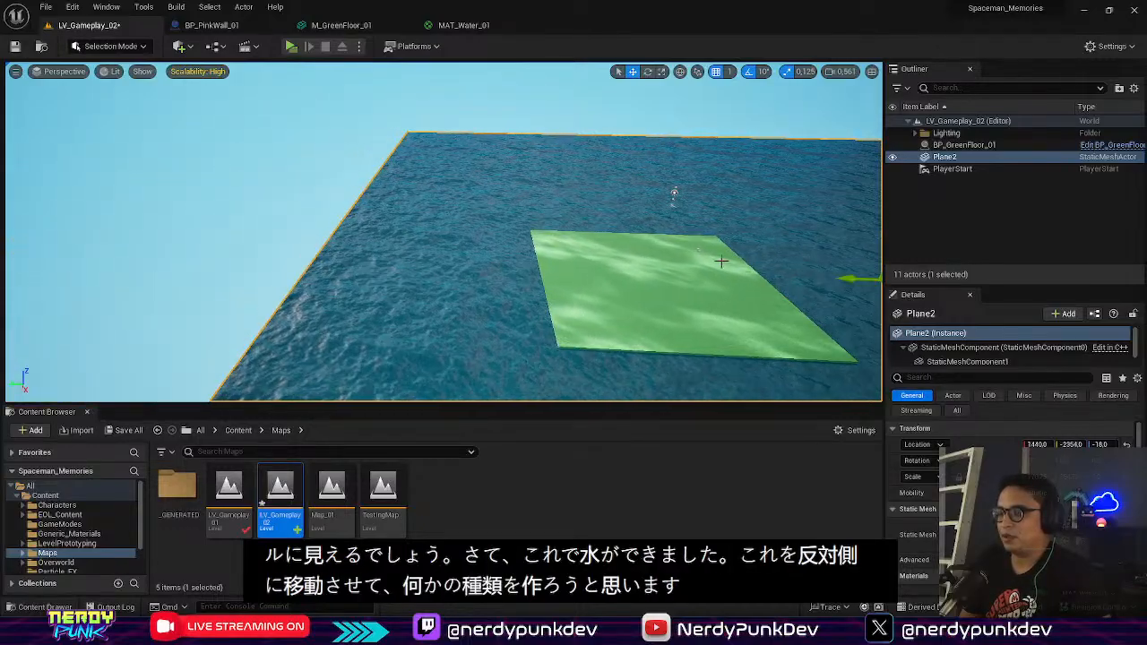
# Step: Play the level, walk the character across the green floor to check the water horizon on each side, and stop the preview
pyautogui.moveTo(722, 261); pyautogui.dragTo(771, 265, button='right')
pyautogui.press('w')
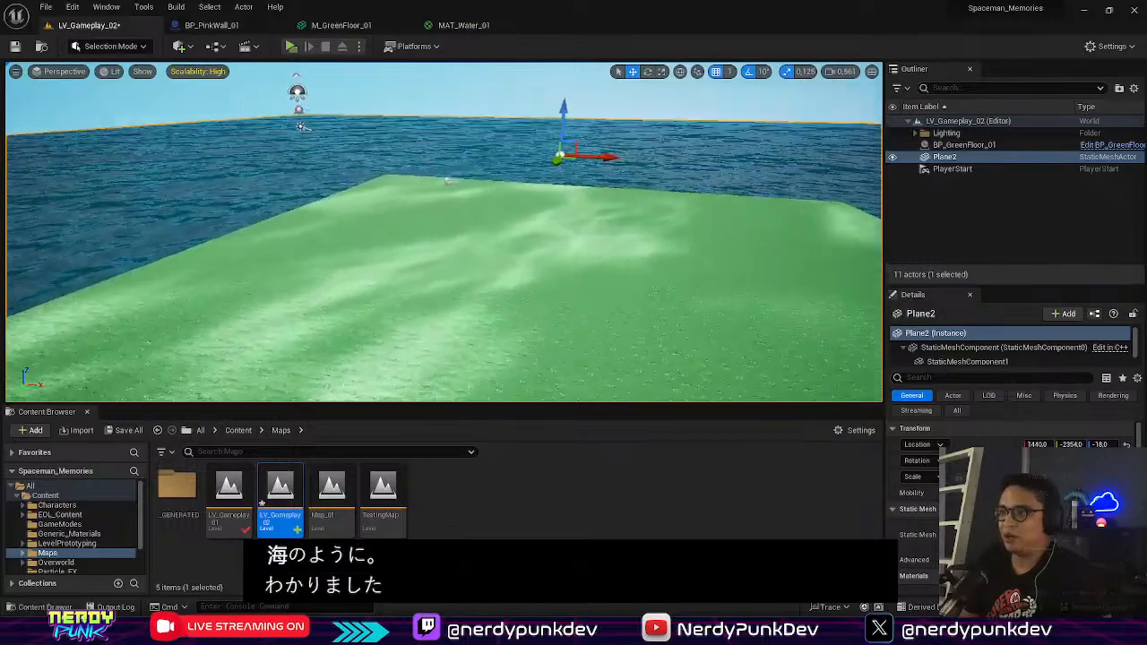
pyautogui.moveTo(612, 263); pyautogui.dragTo(448, 146, button='right')
pyautogui.press('w')
pyautogui.press('w')
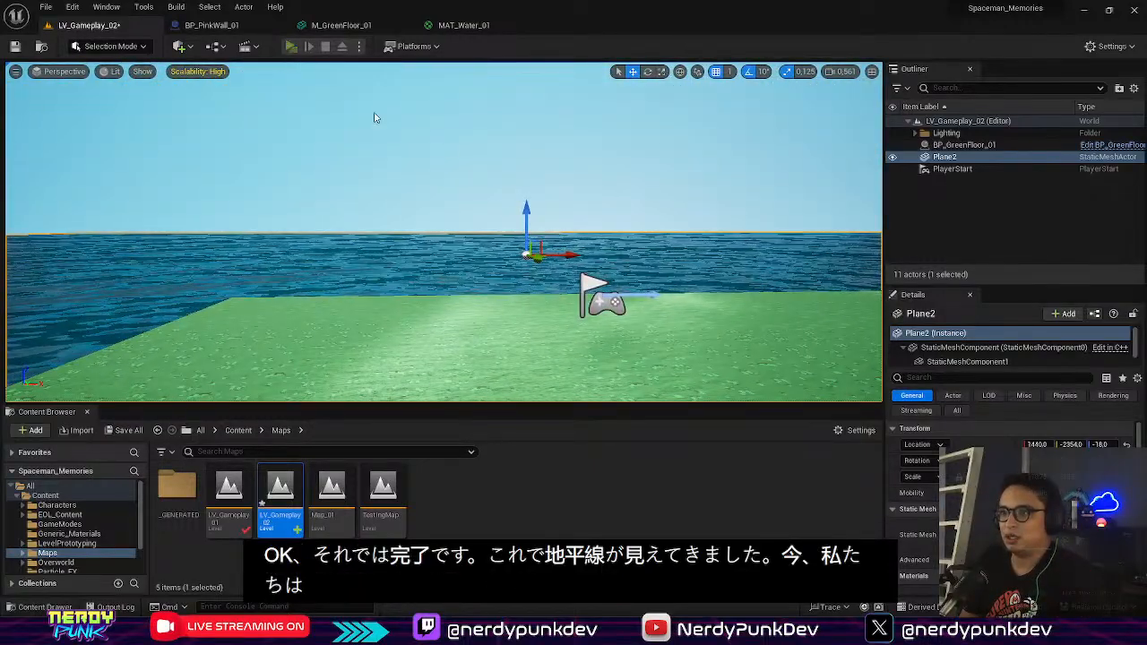
pyautogui.hotkey('alt', 'p')
pyautogui.press('s')
pyautogui.press('w')
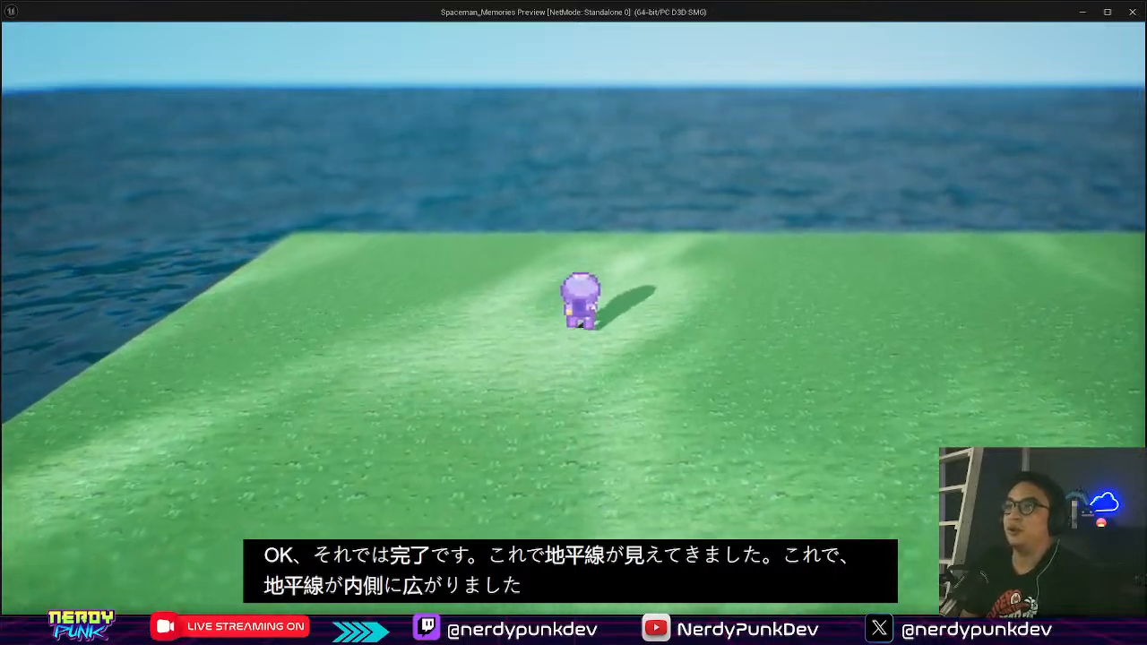
pyautogui.press('d')
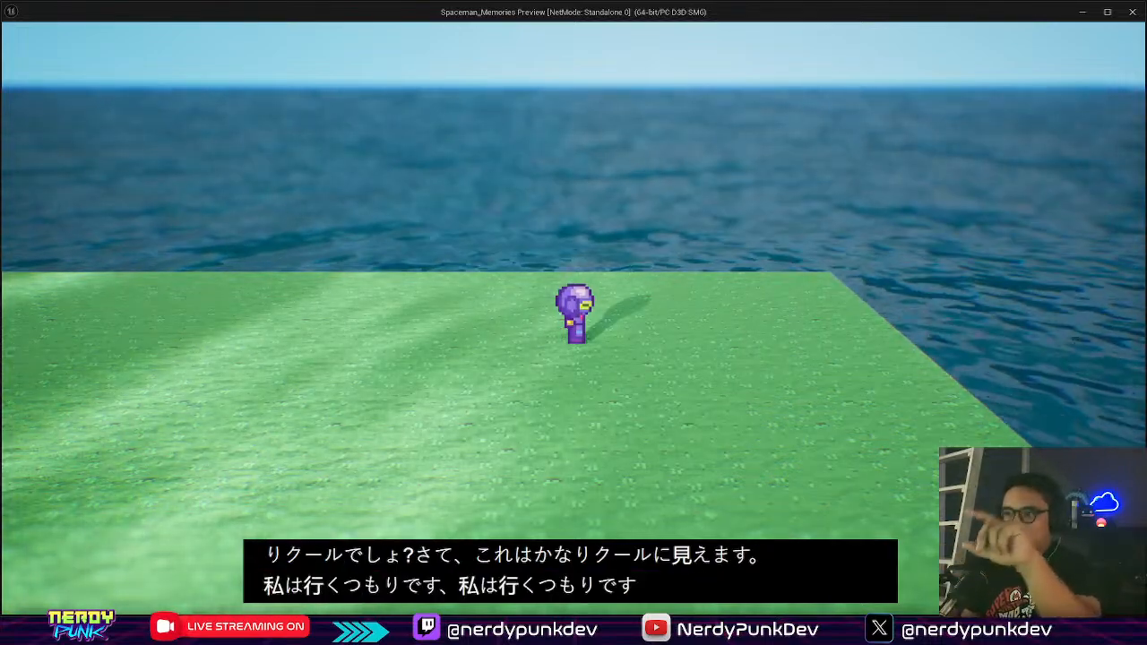
pyautogui.press('a')
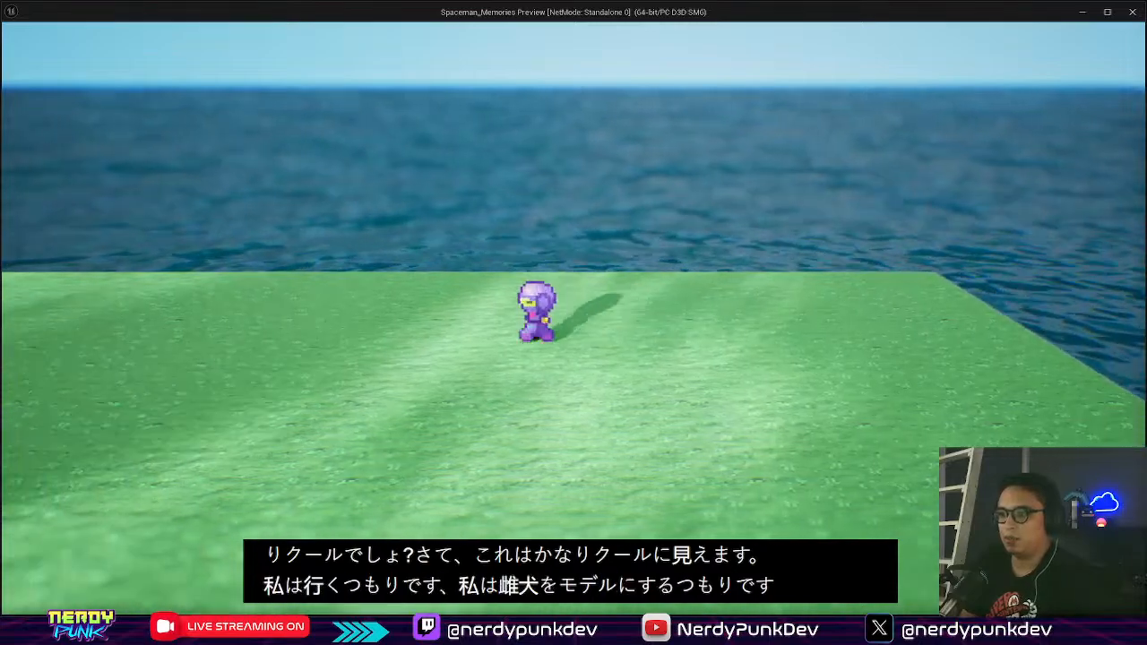
pyautogui.press('a')
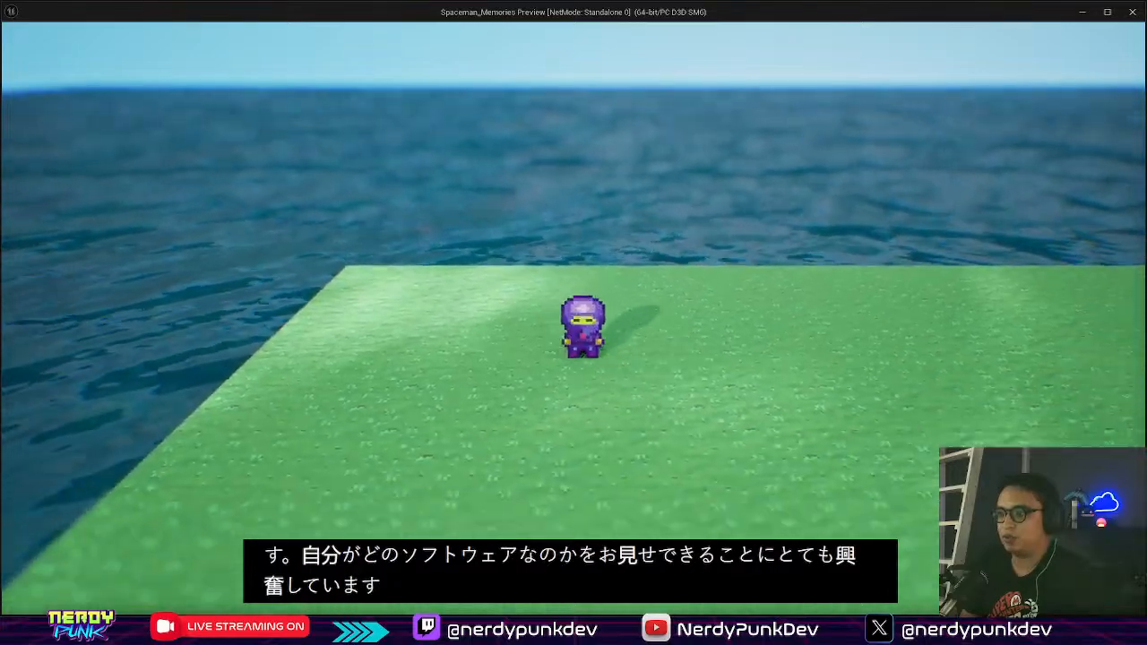
pyautogui.press('s')
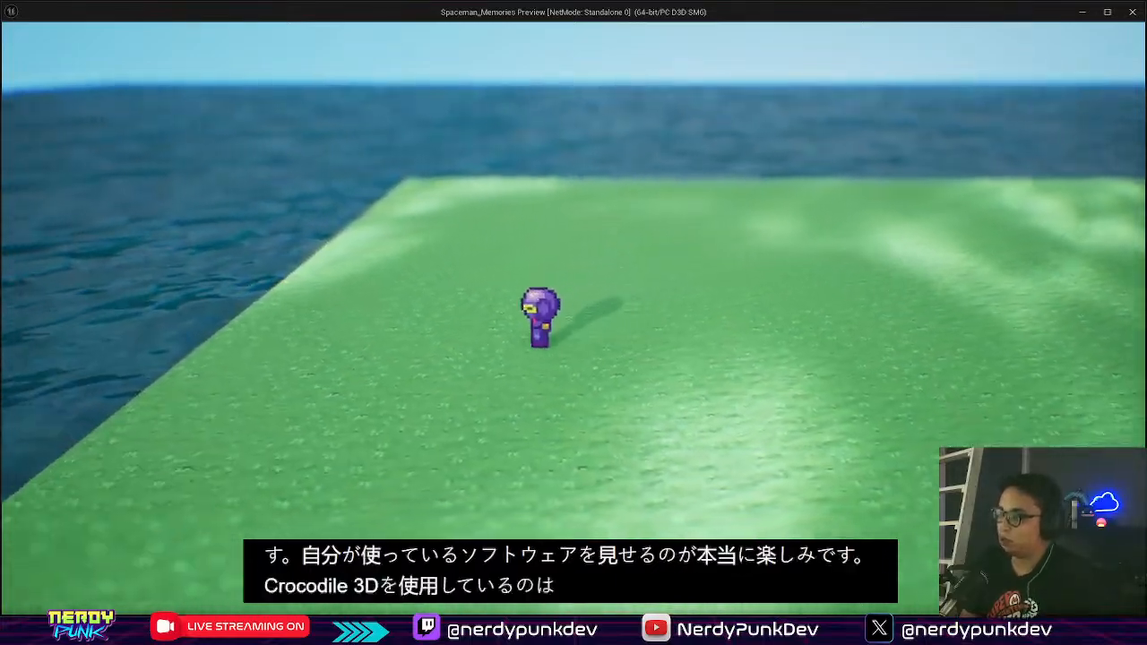
pyautogui.press('w')
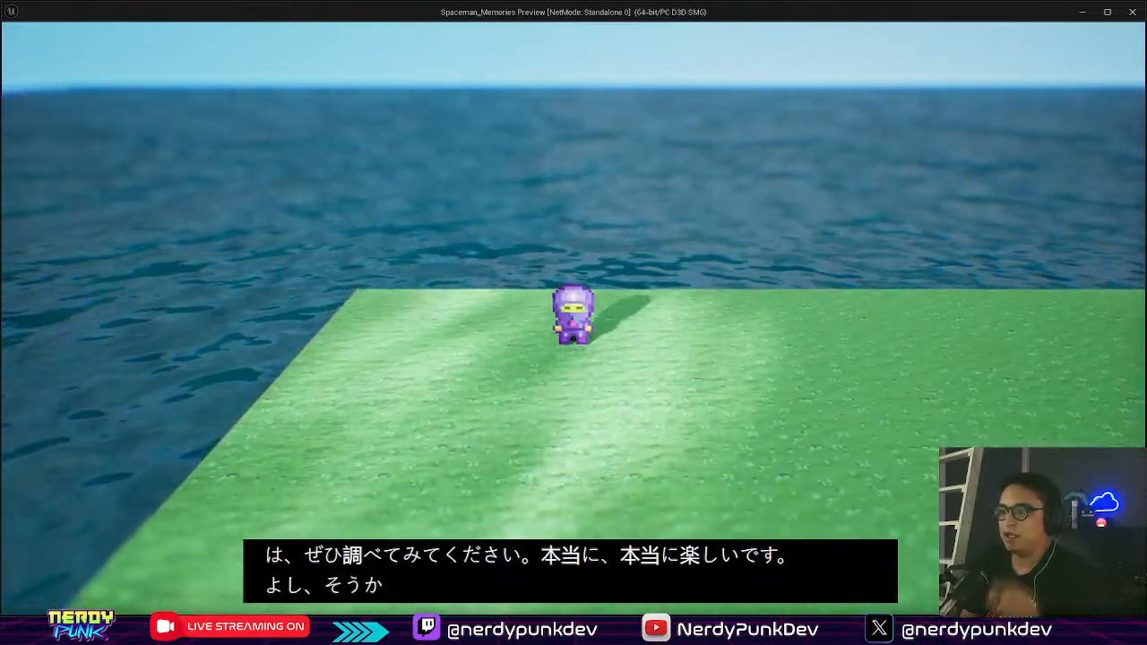
pyautogui.press('Escape')
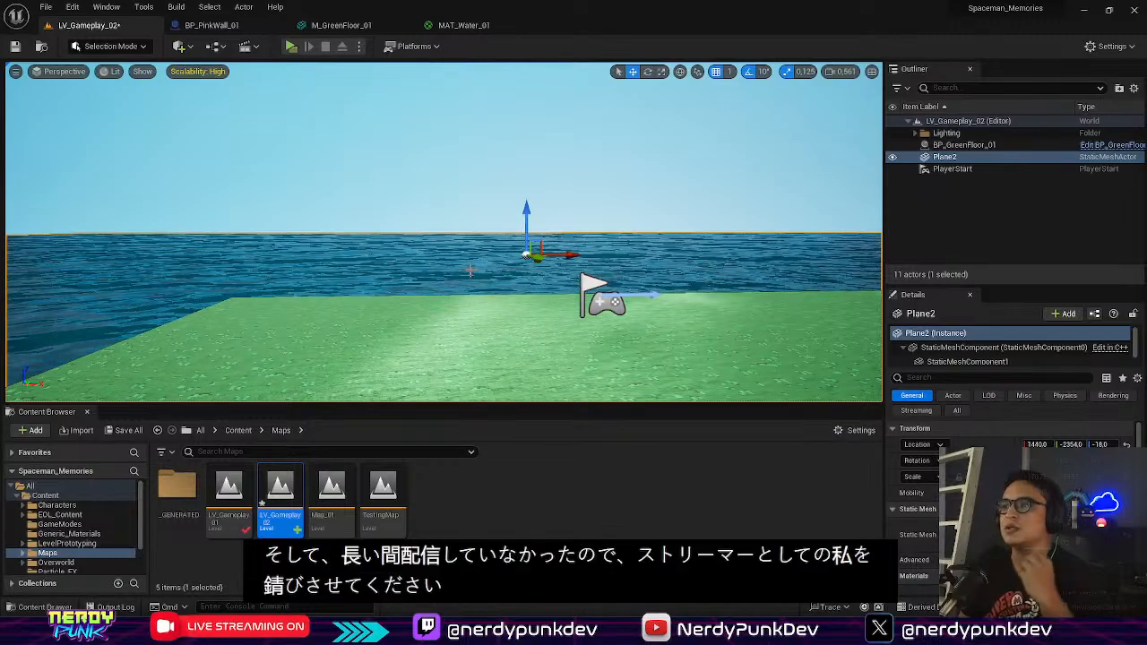
# Step: Search the Overworld folder for "train" and place the M_Train_Station_01 mesh on the green floor near its edge
pyautogui.moveTo(470, 270); pyautogui.dragTo(484, 341, button='right')
pyautogui.press('w')
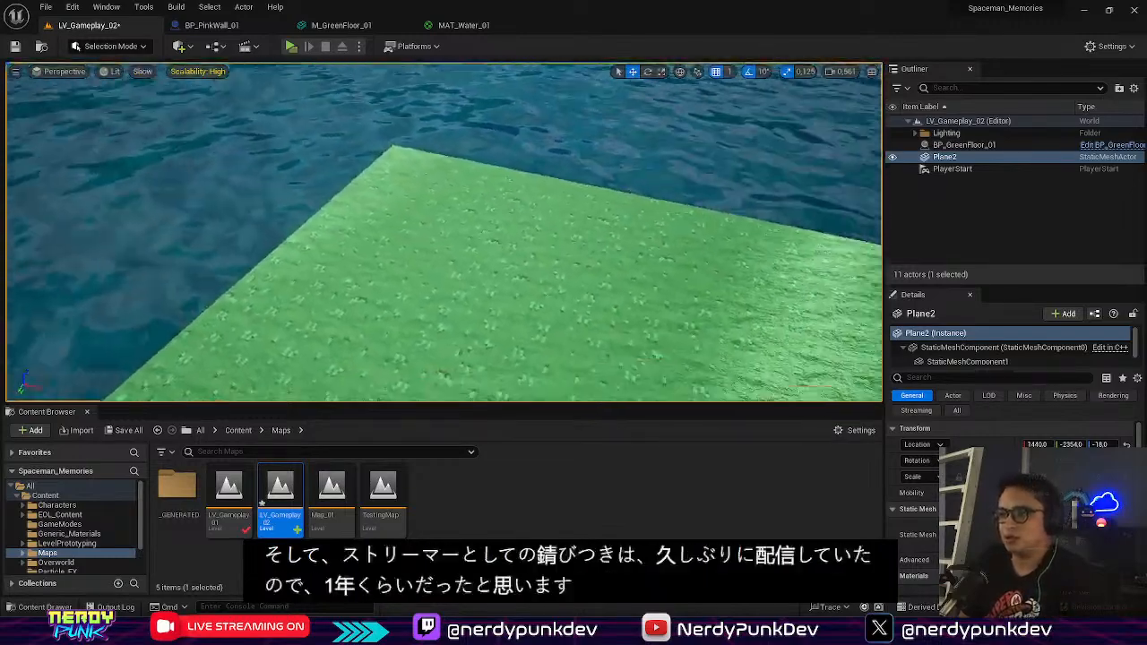
pyautogui.rightClick(466, 279)
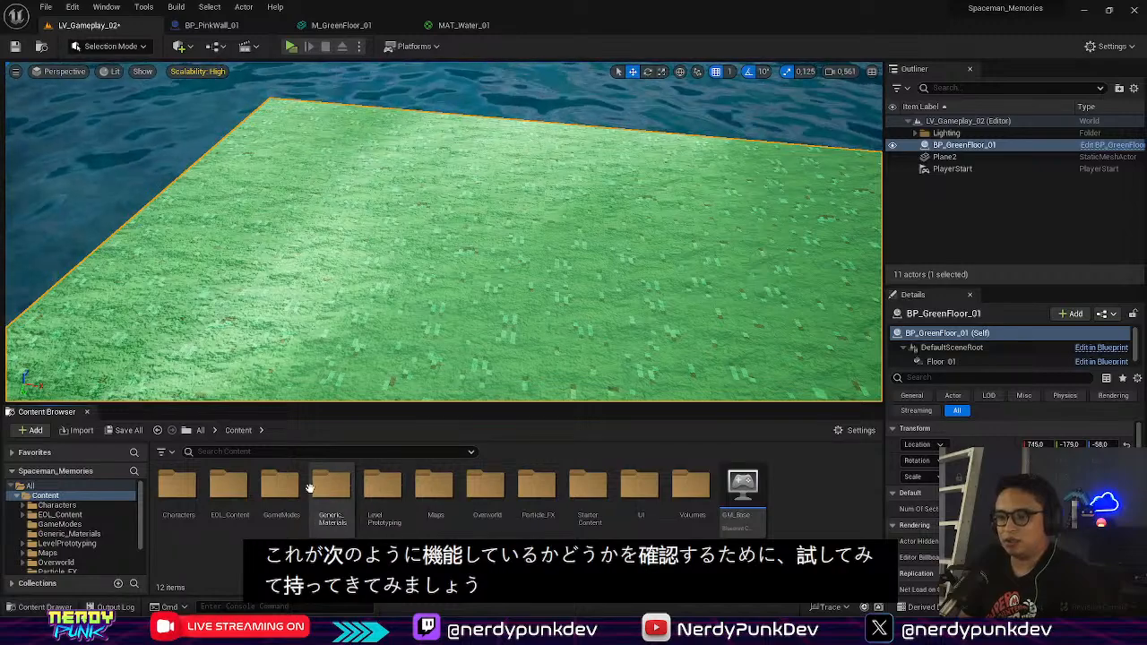
pyautogui.doubleClick(487, 489)
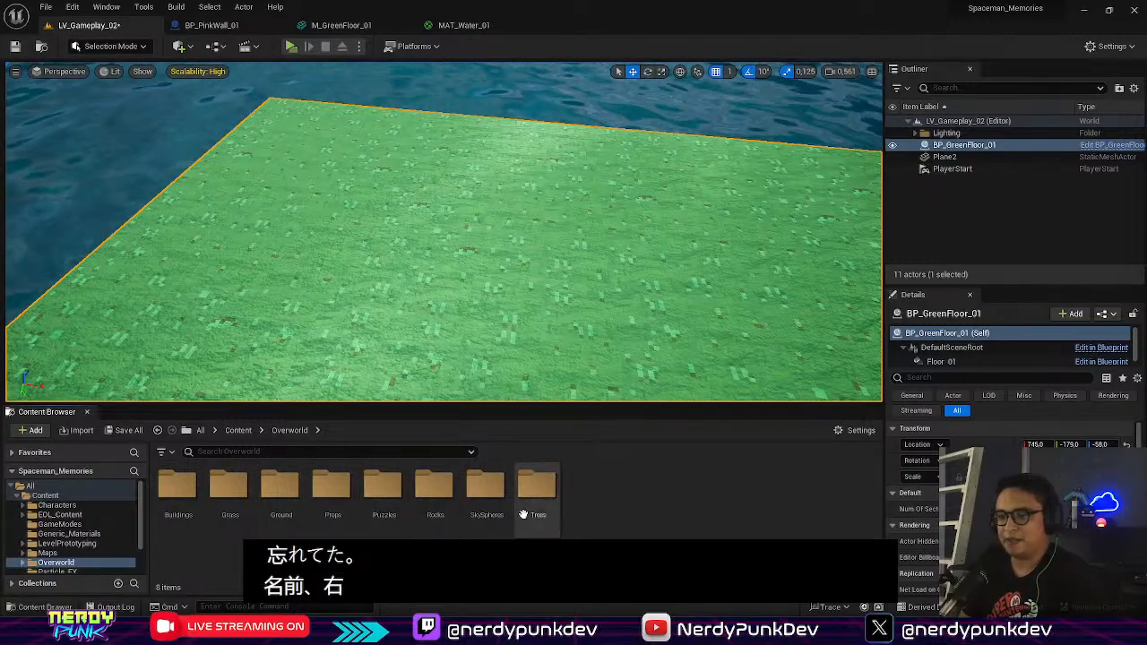
pyautogui.doubleClick(183, 489)
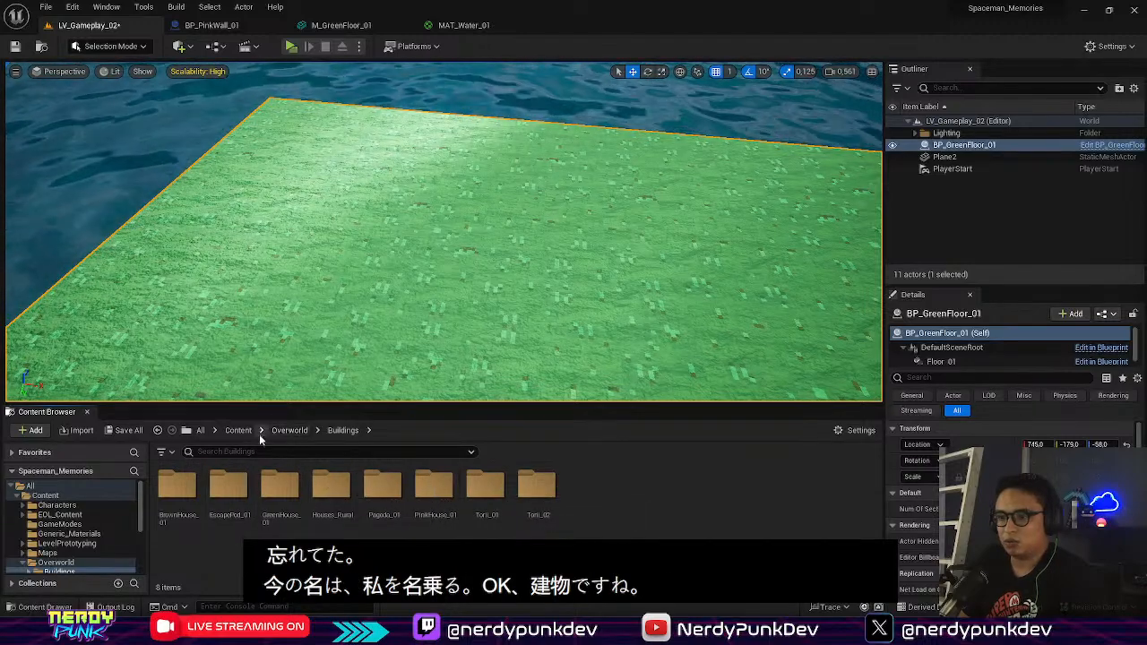
pyautogui.click(281, 432)
pyautogui.click(306, 452)
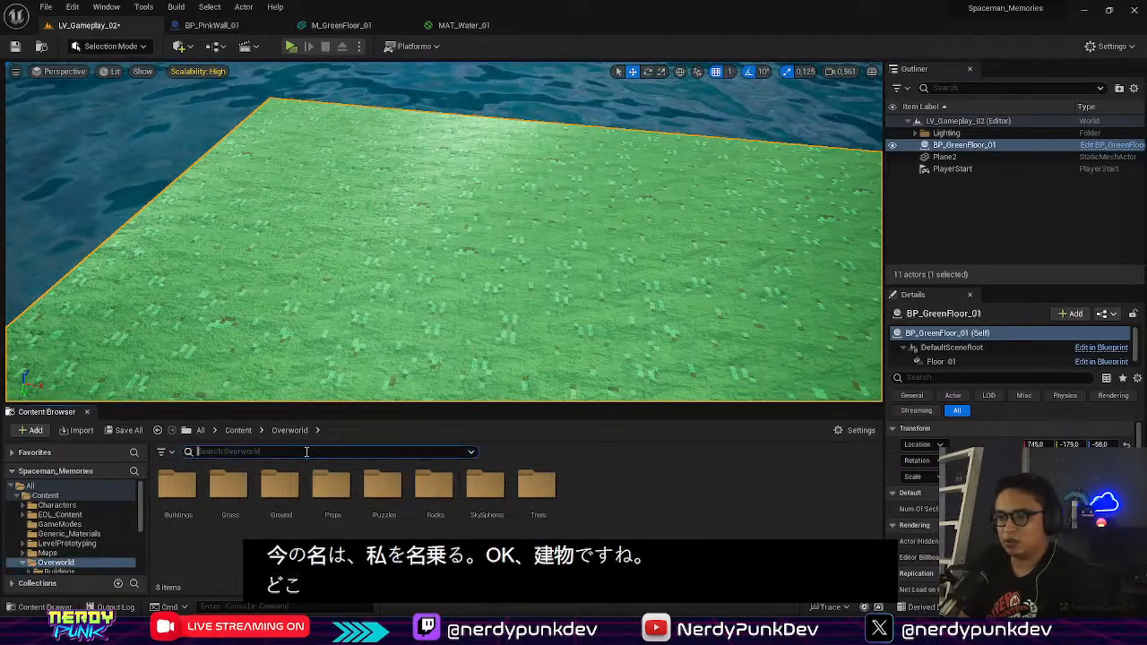
pyautogui.write('train')
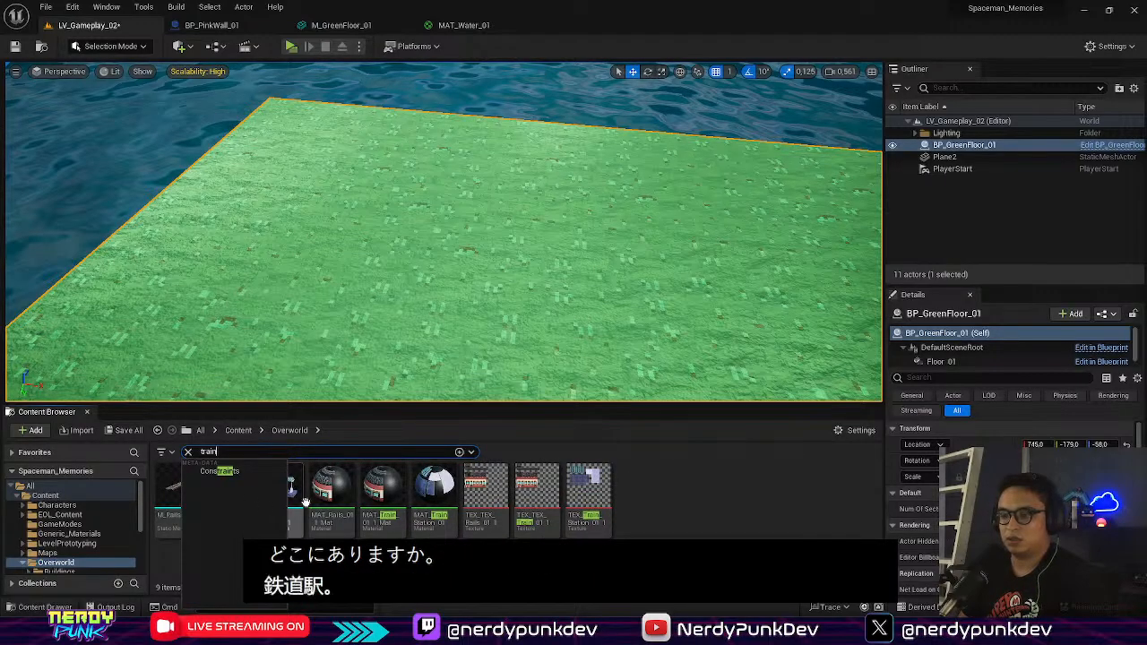
pyautogui.moveTo(302, 504); pyautogui.dragTo(402, 243)
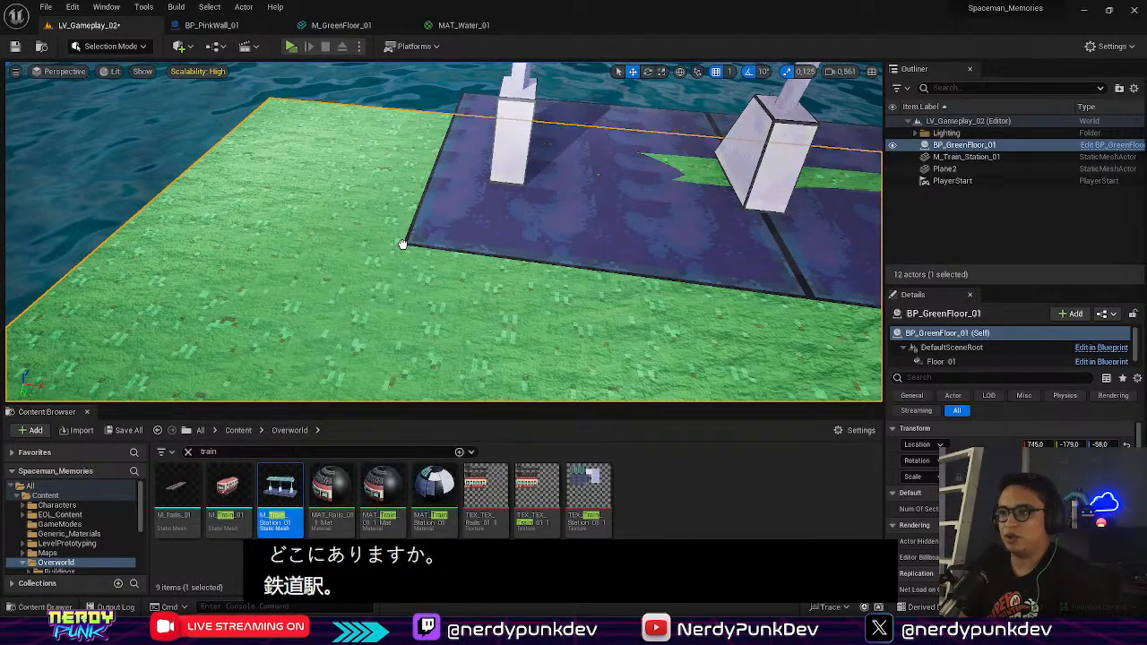
# Step: Raise M_Train_Station_01 to Z 22 and shift it along the Y axis to about -558
pyautogui.moveTo(401, 243); pyautogui.dragTo(448, 264, button='right')
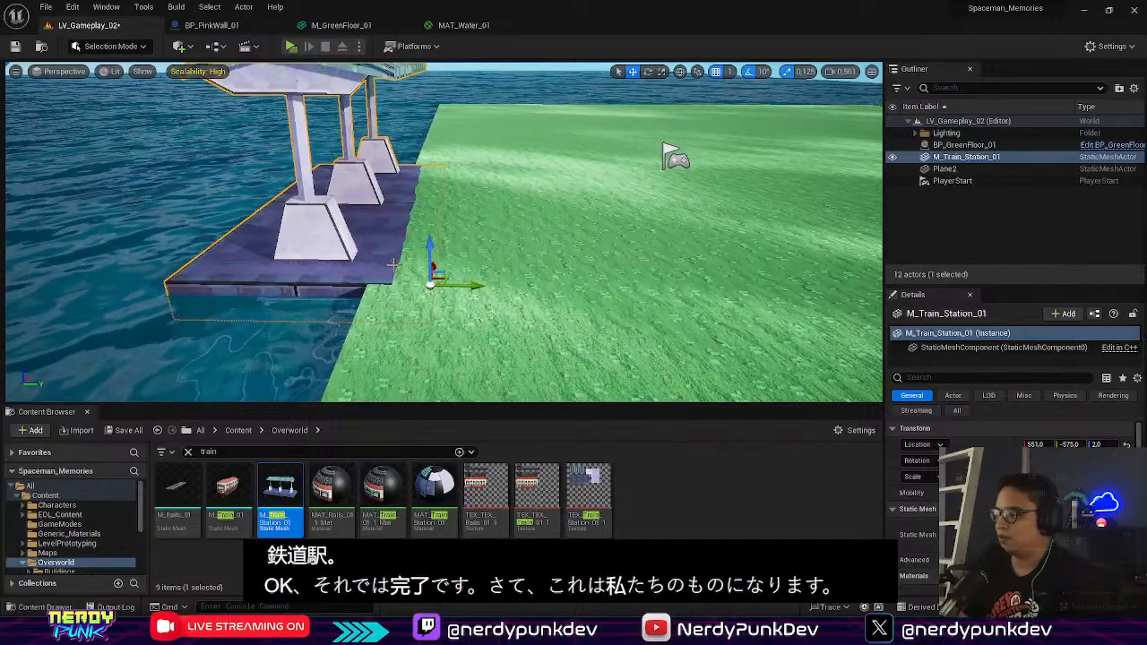
pyautogui.moveTo(479, 286); pyautogui.dragTo(485, 286)
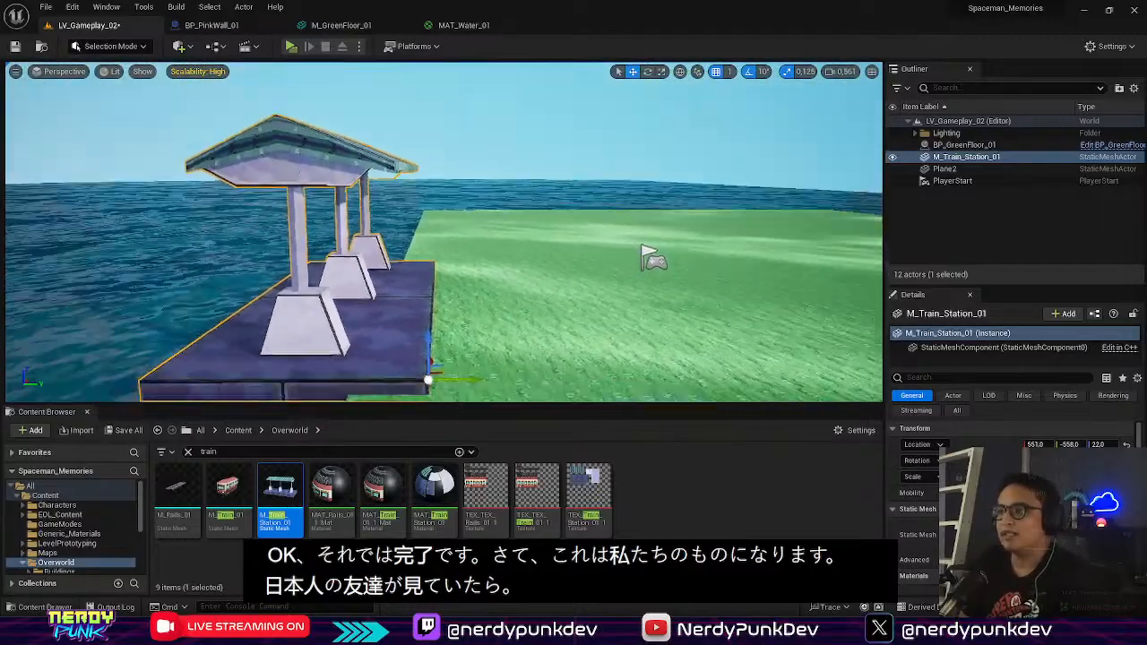
pyautogui.moveTo(444, 233); pyautogui.dragTo(296, 220, button='right')
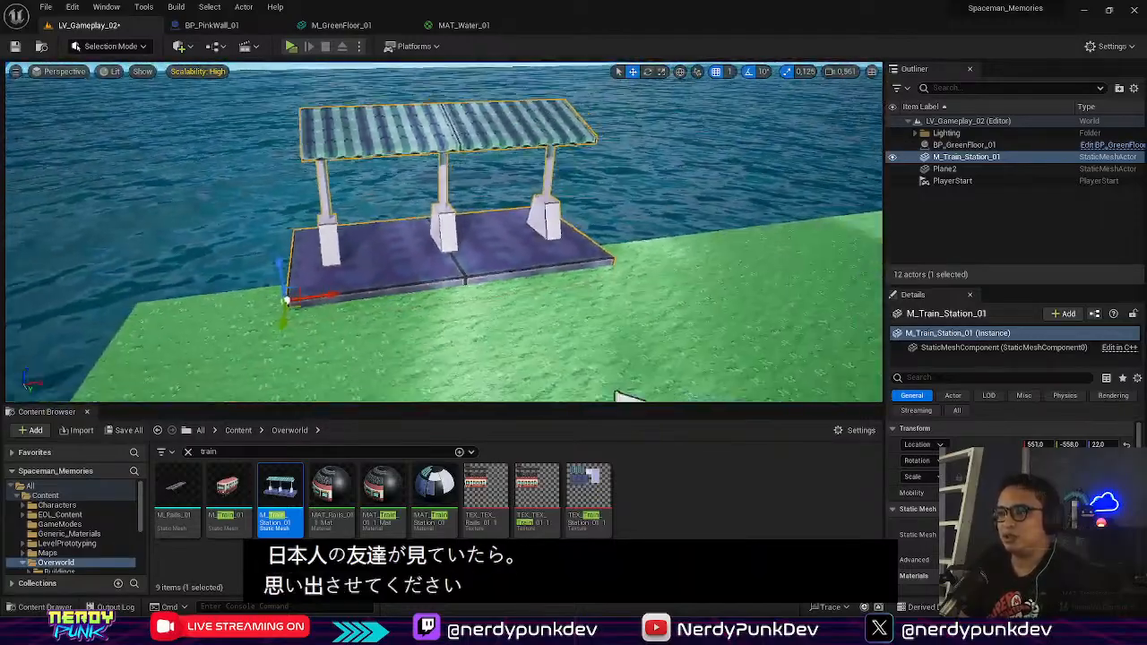
pyautogui.moveTo(443, 232); pyautogui.dragTo(502, 255, button='right')
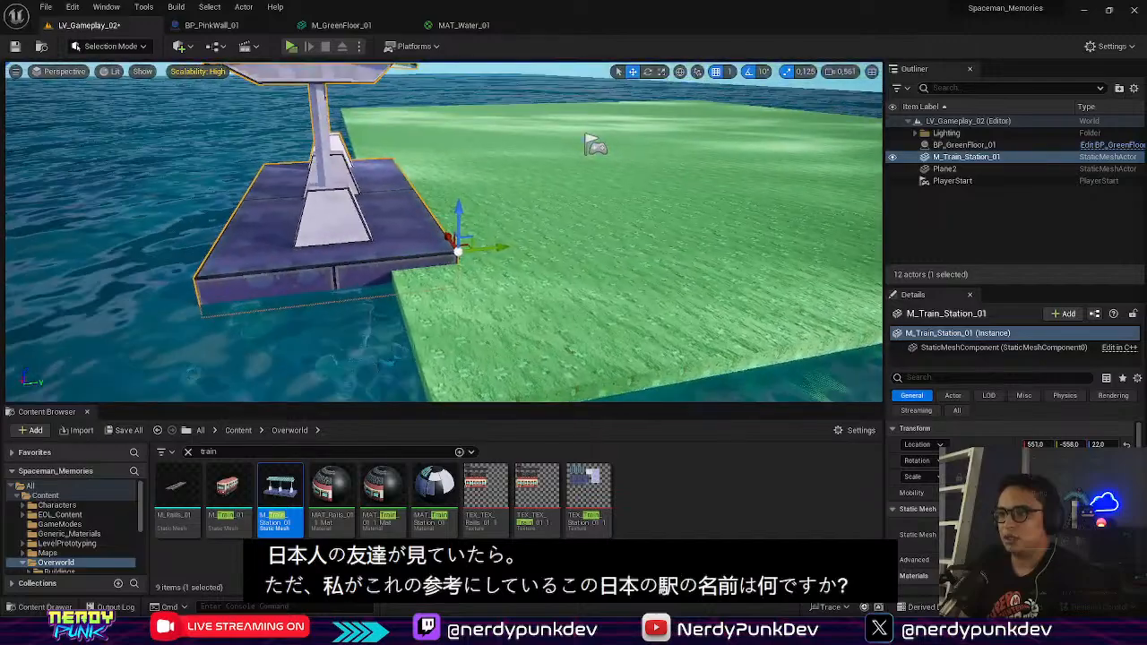
# Step: Slide the train station fully onto the green floor at about Y -316 and shift it along the X axis
pyautogui.moveTo(501, 242); pyautogui.dragTo(474, 245)
pyautogui.click(484, 231)
pyautogui.click(406, 224)
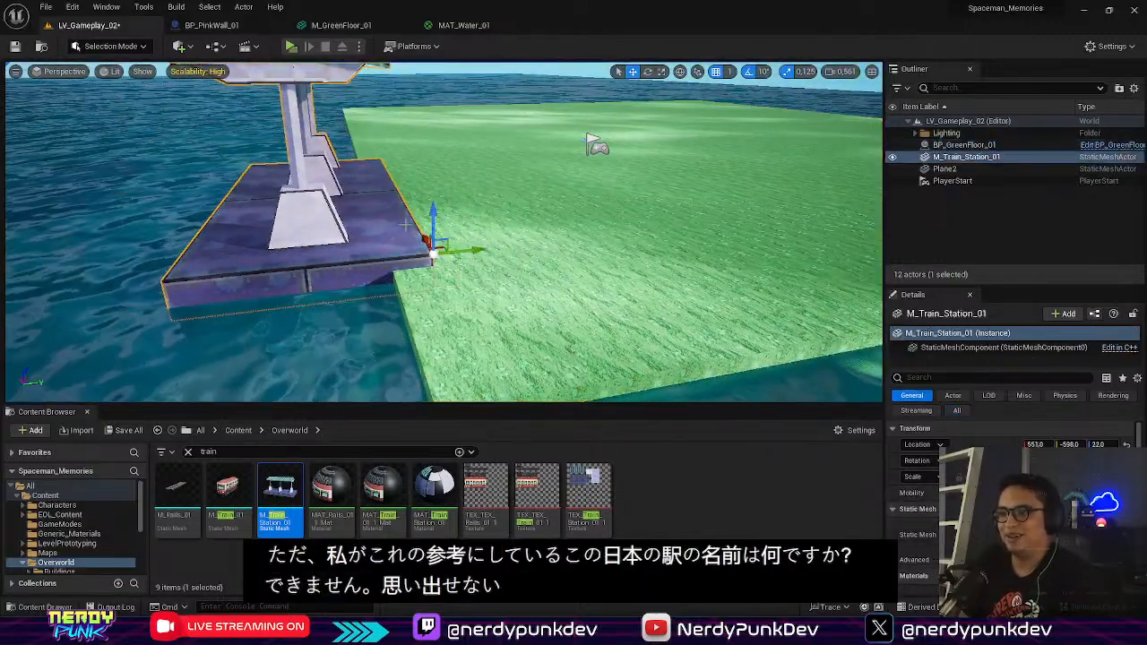
pyautogui.moveTo(467, 251); pyautogui.dragTo(637, 251)
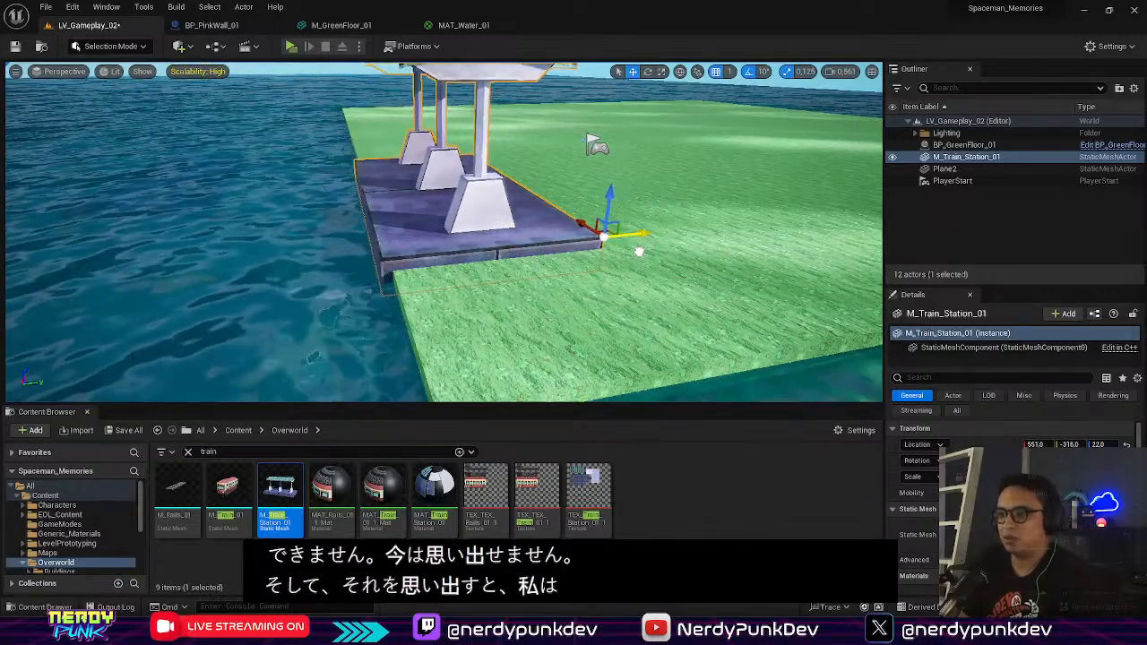
pyautogui.moveTo(579, 227); pyautogui.dragTo(542, 203)
# Step: Play the level, walk the character onto the train station platform, and stop the preview
pyautogui.moveTo(542, 202); pyautogui.dragTo(278, 233, button='right')
pyautogui.press('s')
pyautogui.press('w')
pyautogui.click(301, 47)
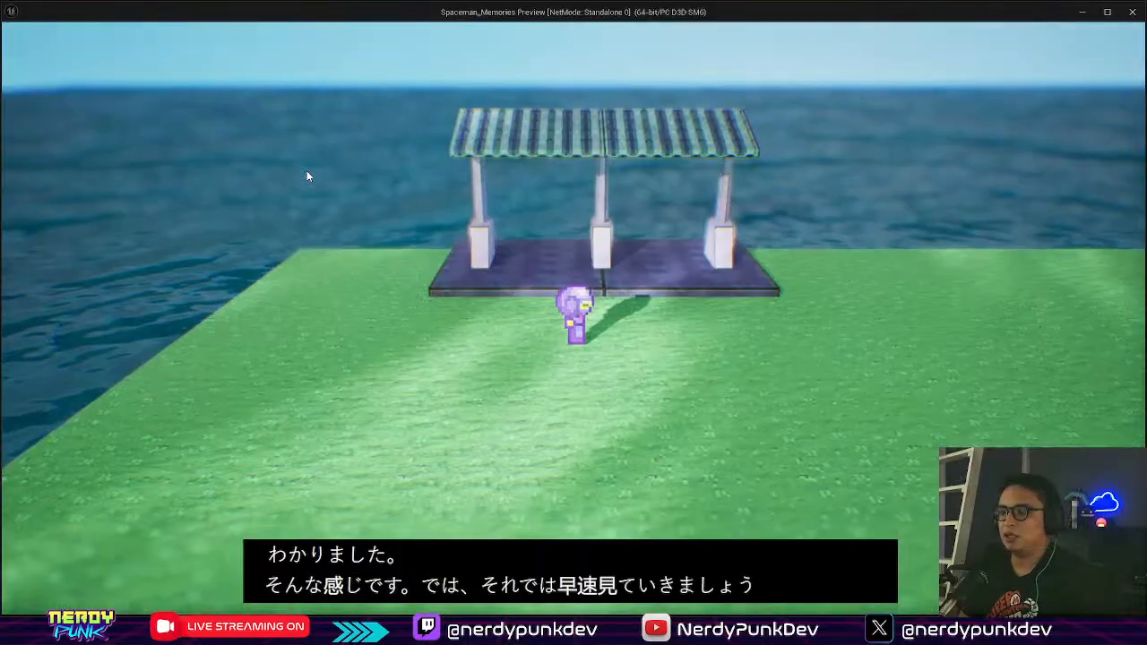
pyautogui.click(434, 228)
pyautogui.press('w')
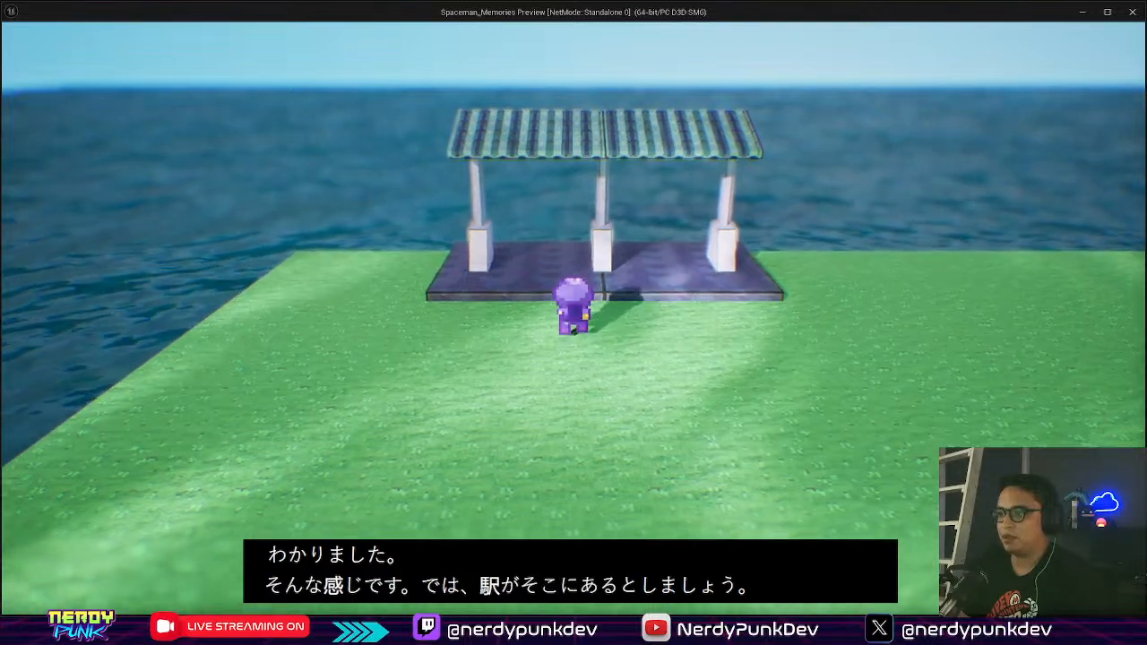
pyautogui.press('a')
pyautogui.press('d')
pyautogui.press('s')
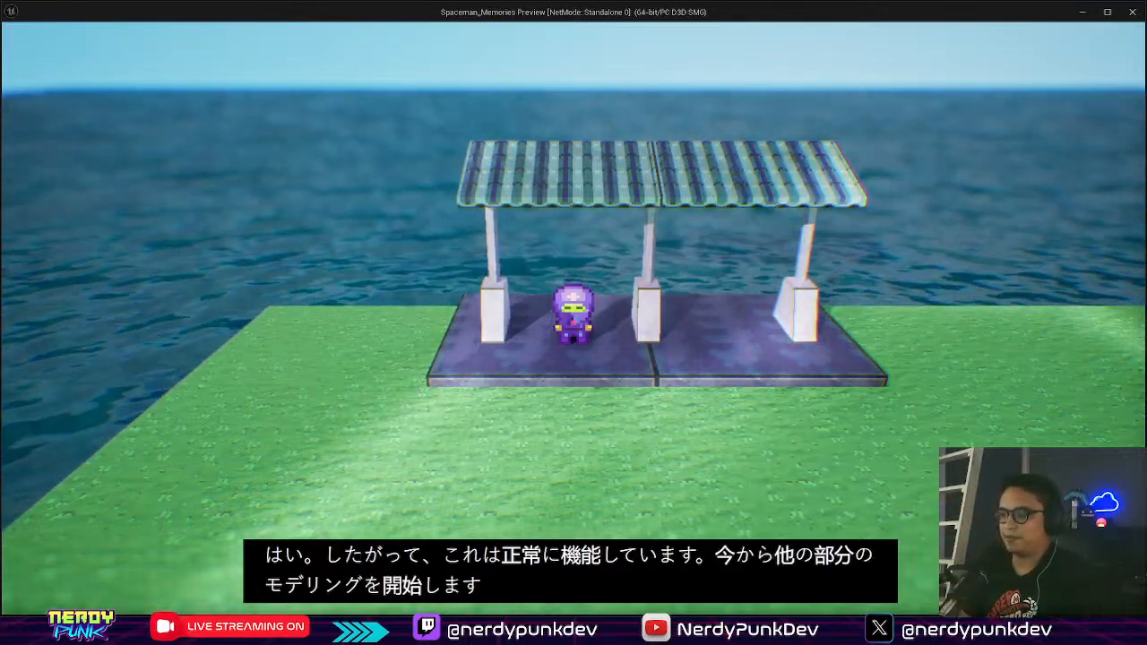
pyautogui.press('Escape')
# Step: Duplicate BP_GreenFloor_01 along the Y axis to about -1258 and reduce the copy's Num Of Sections
pyautogui.moveTo(574, 269); pyautogui.dragTo(583, 304, button='right')
pyautogui.rightClick(476, 271)
pyautogui.write('s')
pyautogui.moveTo(462, 251); pyautogui.dragTo(425, 221, button='right')
pyautogui.click(424, 221)
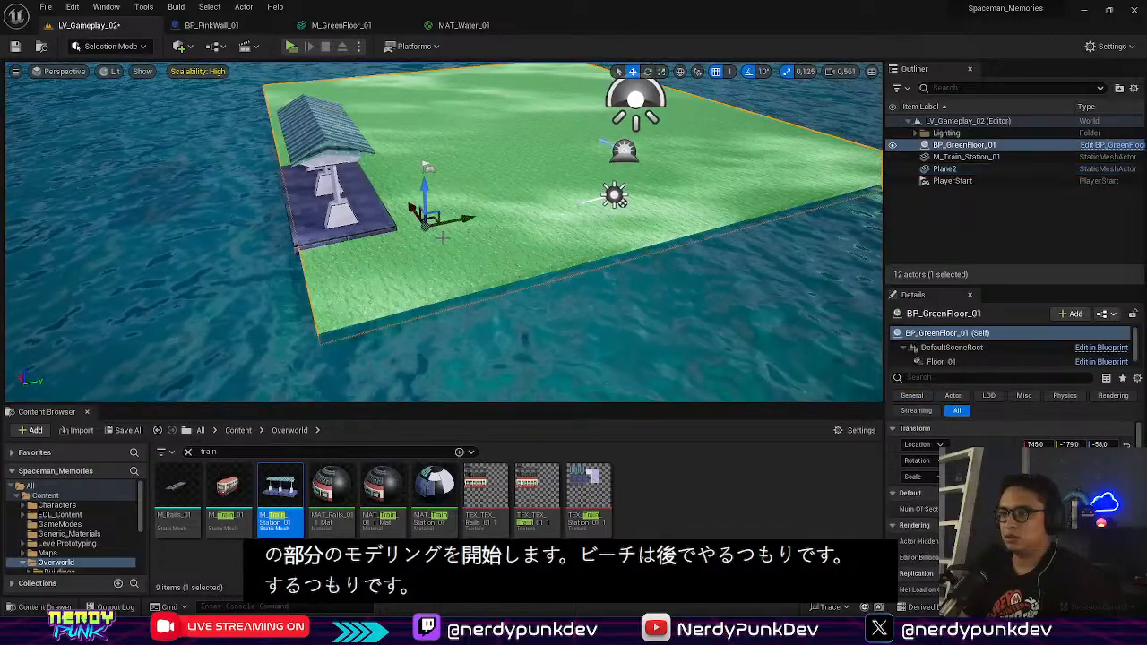
pyautogui.keyDown('alt'); pyautogui.moveTo(474, 215); pyautogui.dragTo(106, 280); pyautogui.keyUp('alt')
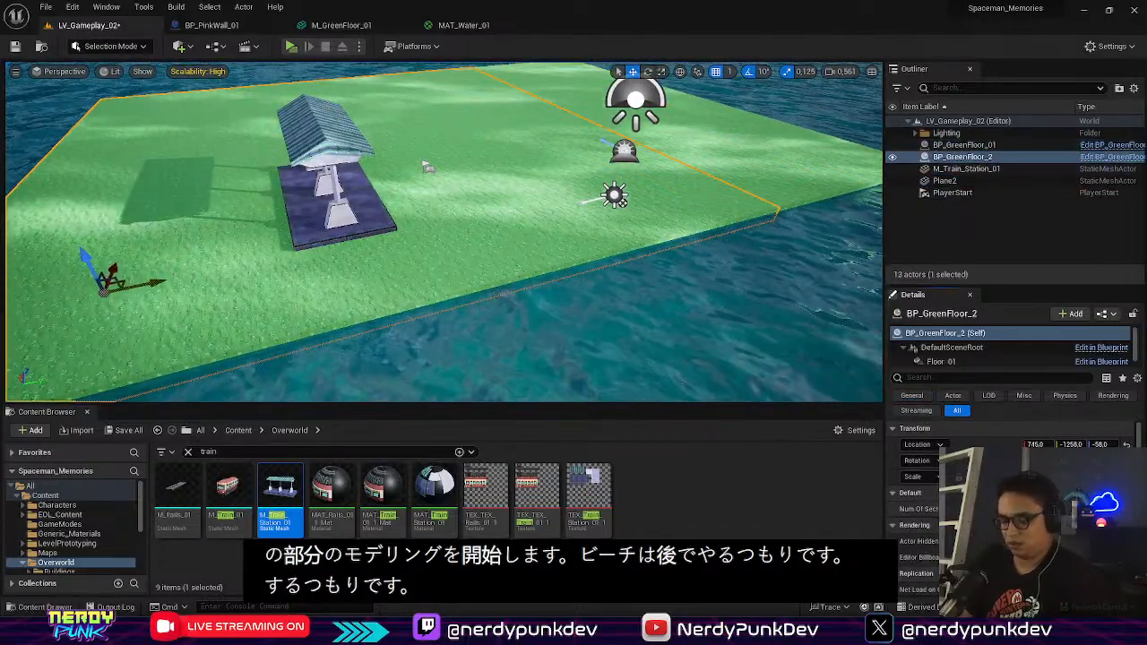
pyautogui.press('Return')
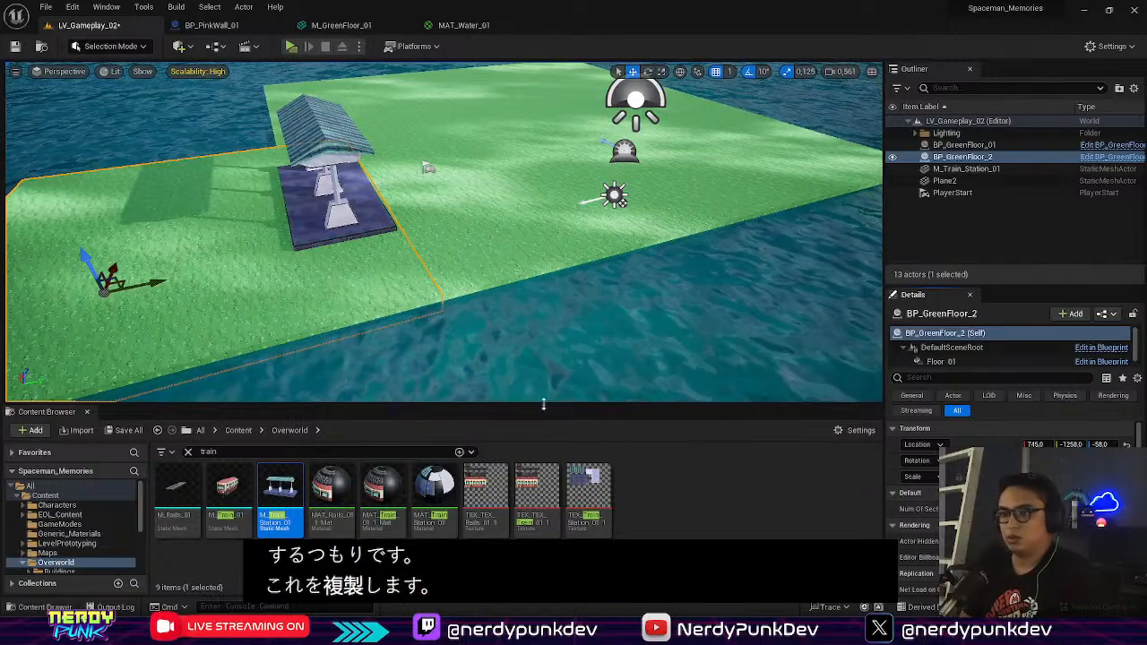
# Step: Locate the floor copy's Blueprint asset in the GreenFloor folder and duplicate it as BP_GreenFloor_02
pyautogui.moveTo(505, 302)
pyautogui.mouseDown(button='right')
pyautogui.moveTo(358, 301)
pyautogui.moveTo(498, 301)
pyautogui.mouseUp(button='right')
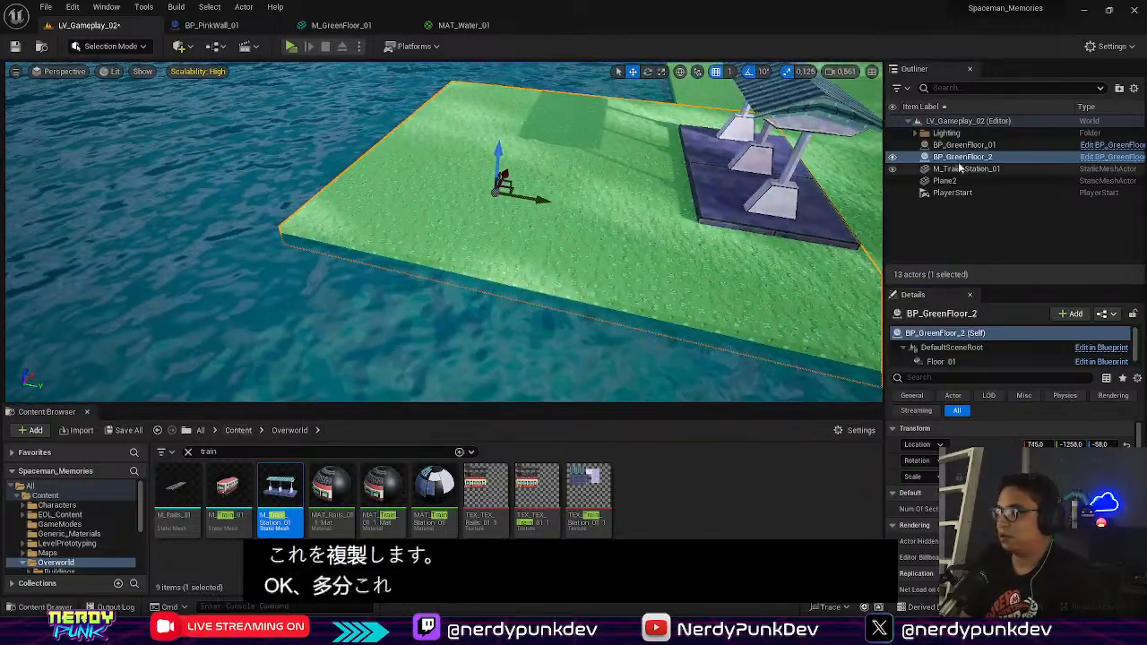
pyautogui.rightClick(943, 159)
pyautogui.click(994, 181)
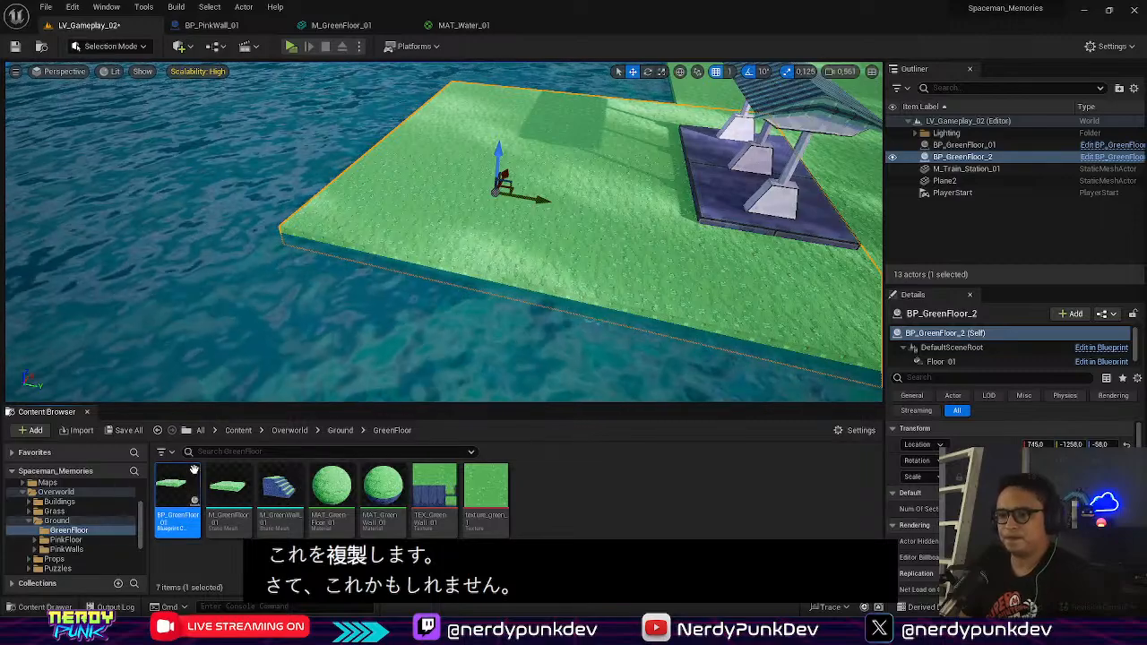
pyautogui.rightClick(177, 489)
pyautogui.click(265, 262)
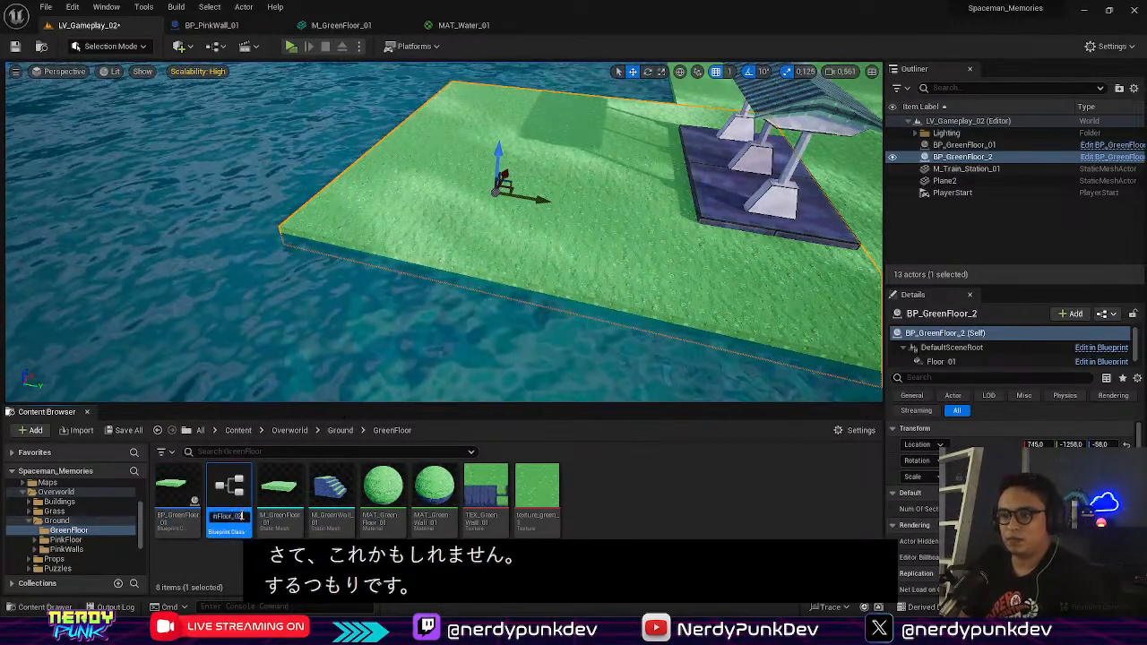
pyautogui.press('Return')
# Step: In BP_GreenFloor_02's Construction Script, delete the lower For Loop and the multiply and conversion nodes feeding Make Vector's X
pyautogui.doubleClick(230, 485)
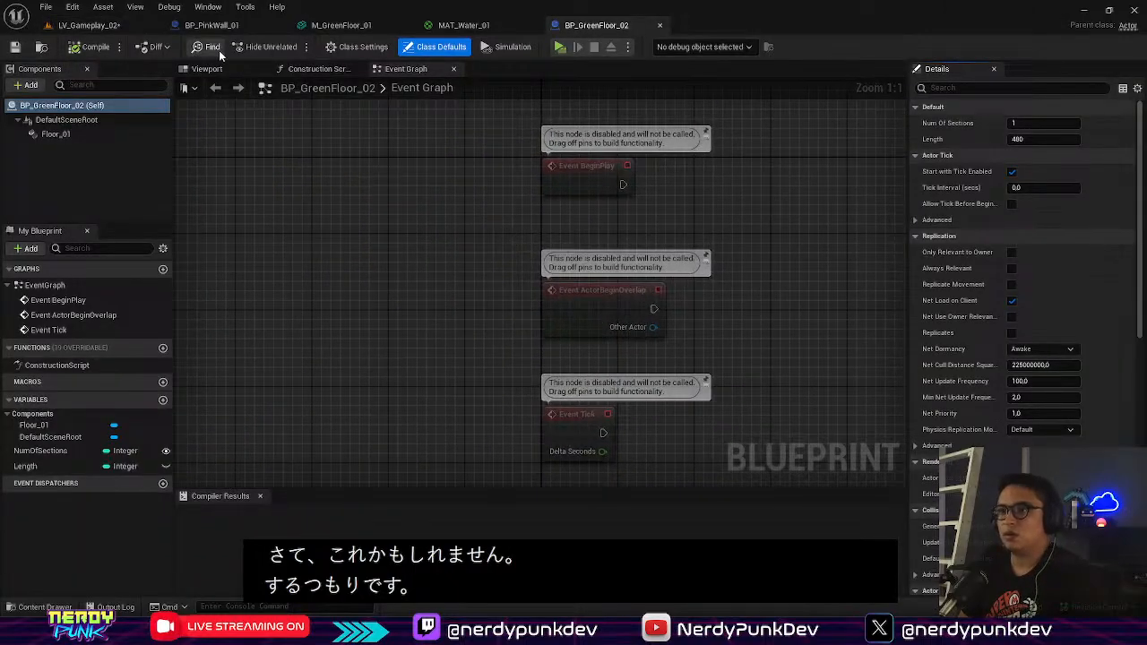
pyautogui.click(315, 69)
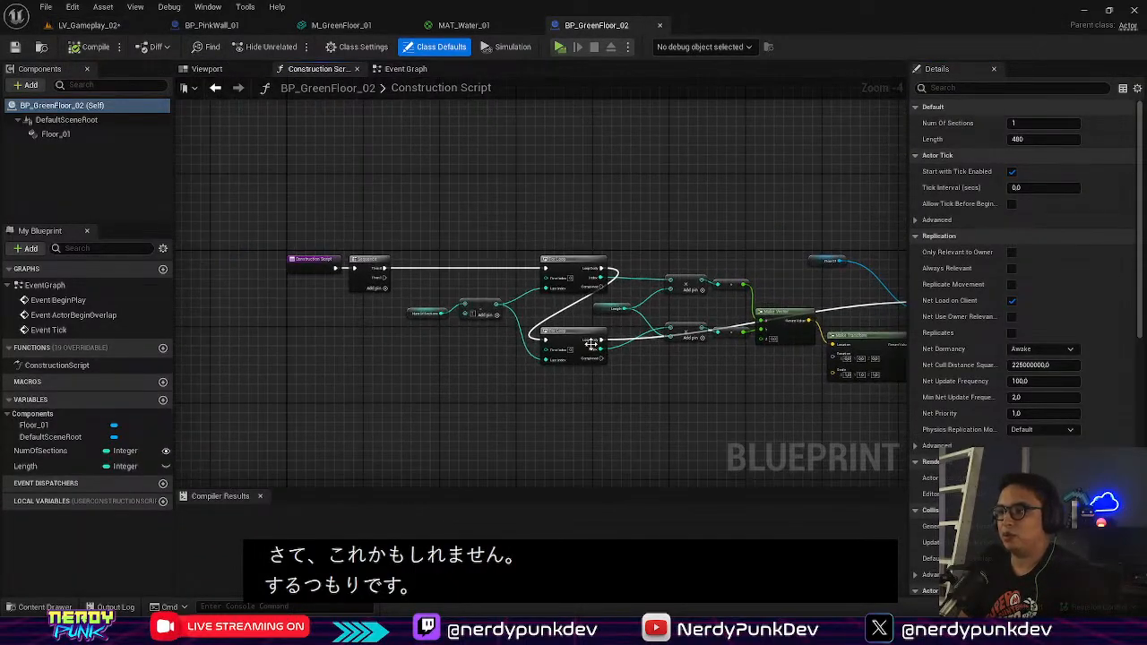
pyautogui.scroll(2, 603, 345)
pyautogui.moveTo(605, 259); pyautogui.dragTo(634, 309, button='right')
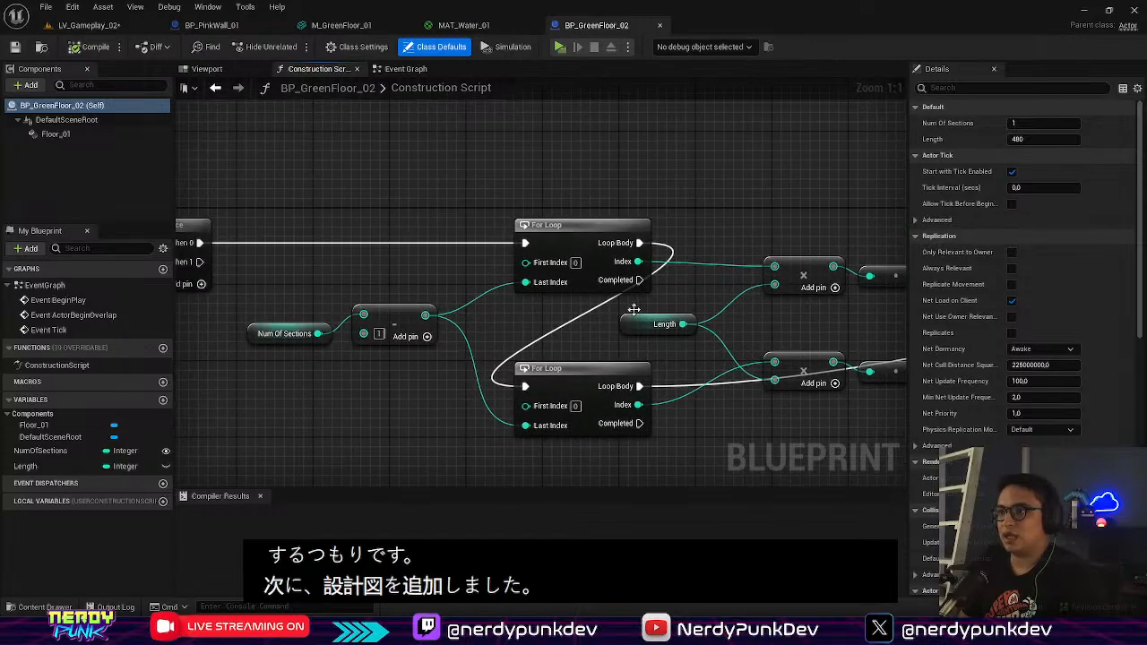
pyautogui.moveTo(471, 260); pyautogui.dragTo(582, 317, button='right')
pyautogui.click(535, 340)
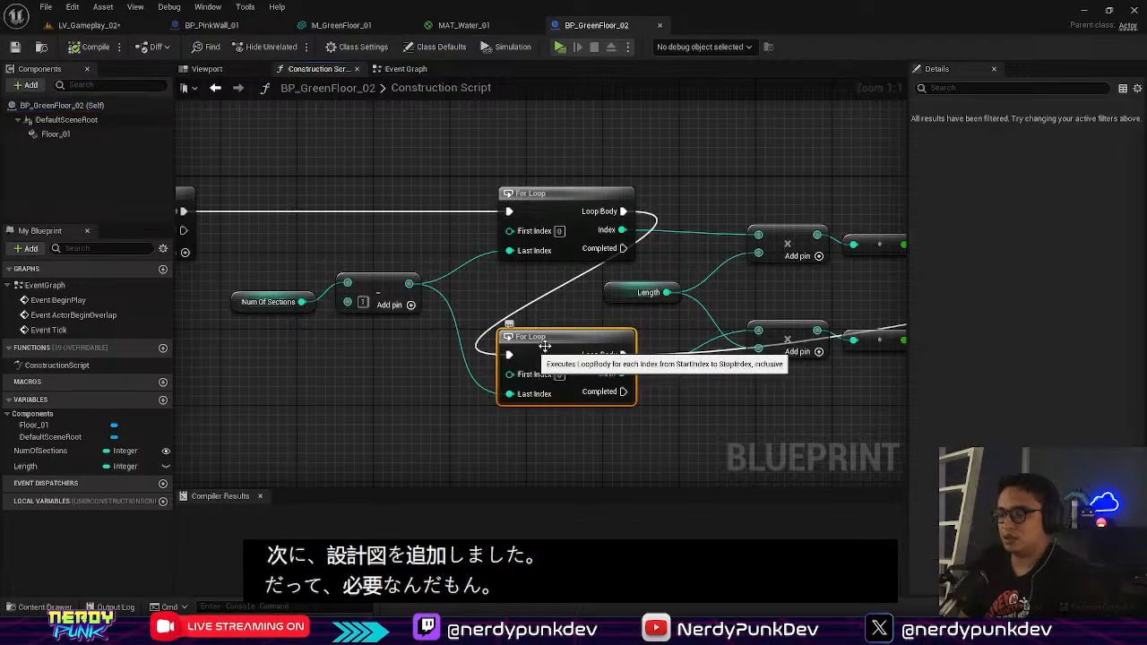
pyautogui.press('Delete')
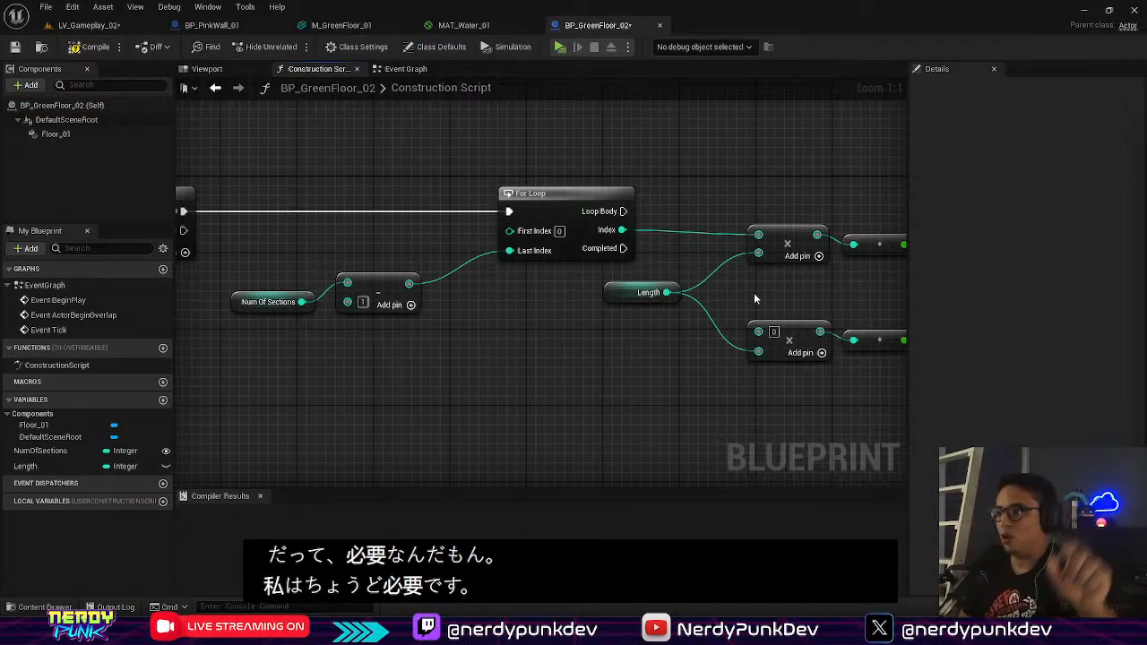
pyautogui.moveTo(755, 298); pyautogui.dragTo(551, 352, button='right')
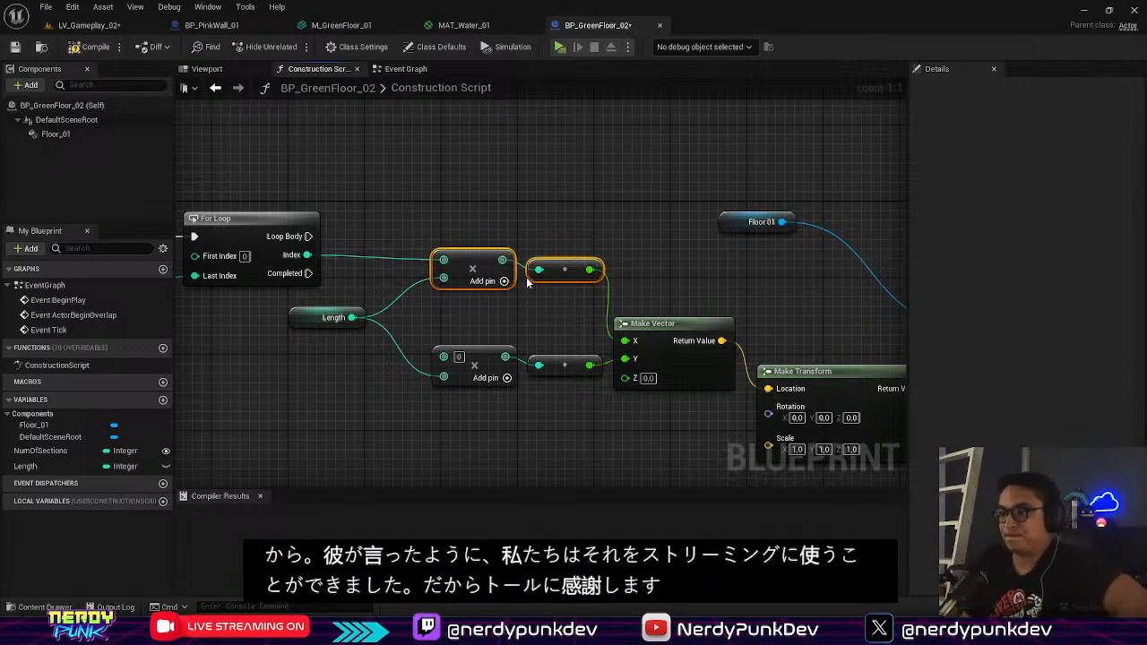
pyautogui.press('Delete')
# Step: Wire the For Loop's Index into the remaining multiply node and its Loop Body into Add Instance
pyautogui.moveTo(670, 278); pyautogui.dragTo(597, 286, button='right')
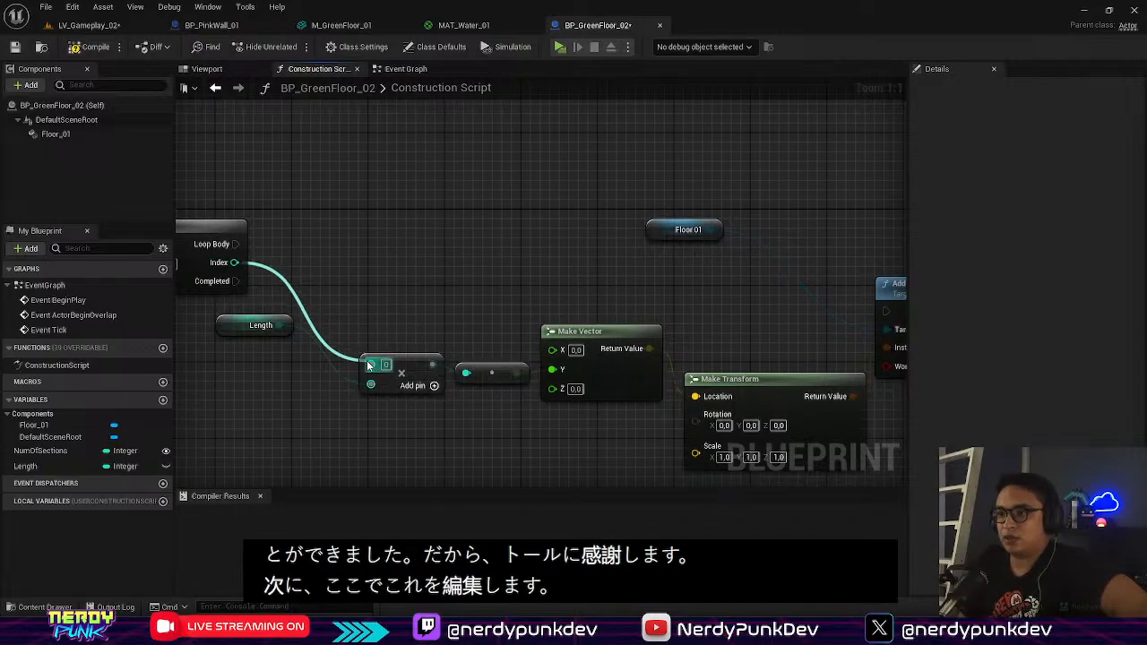
pyautogui.moveTo(244, 320); pyautogui.dragTo(213, 367)
pyautogui.moveTo(421, 308); pyautogui.dragTo(506, 334, button='right')
pyautogui.moveTo(320, 270); pyautogui.dragTo(572, 333)
pyautogui.moveTo(652, 324); pyautogui.dragTo(584, 207)
# Step: Tidy the positions of the Floor 01 and Add Instance nodes and compile the Blueprint
pyautogui.moveTo(505, 304); pyautogui.dragTo(828, 279, button='right')
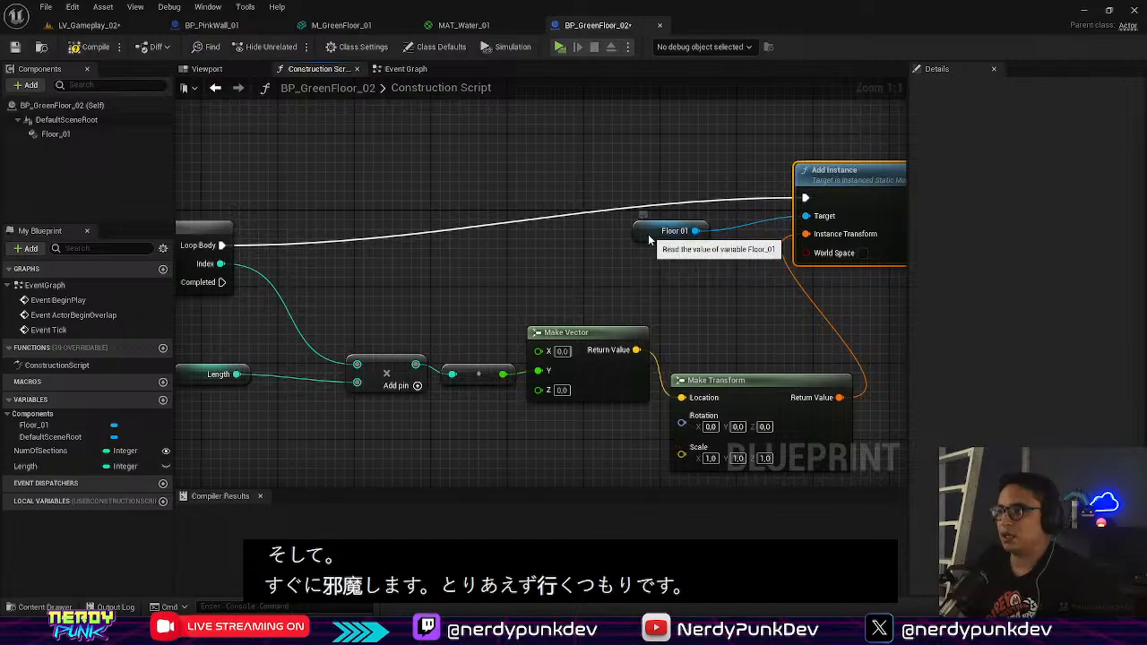
pyautogui.moveTo(649, 237); pyautogui.dragTo(627, 292)
pyautogui.moveTo(804, 326); pyautogui.dragTo(741, 274, button='right')
pyautogui.moveTo(800, 136); pyautogui.dragTo(805, 186)
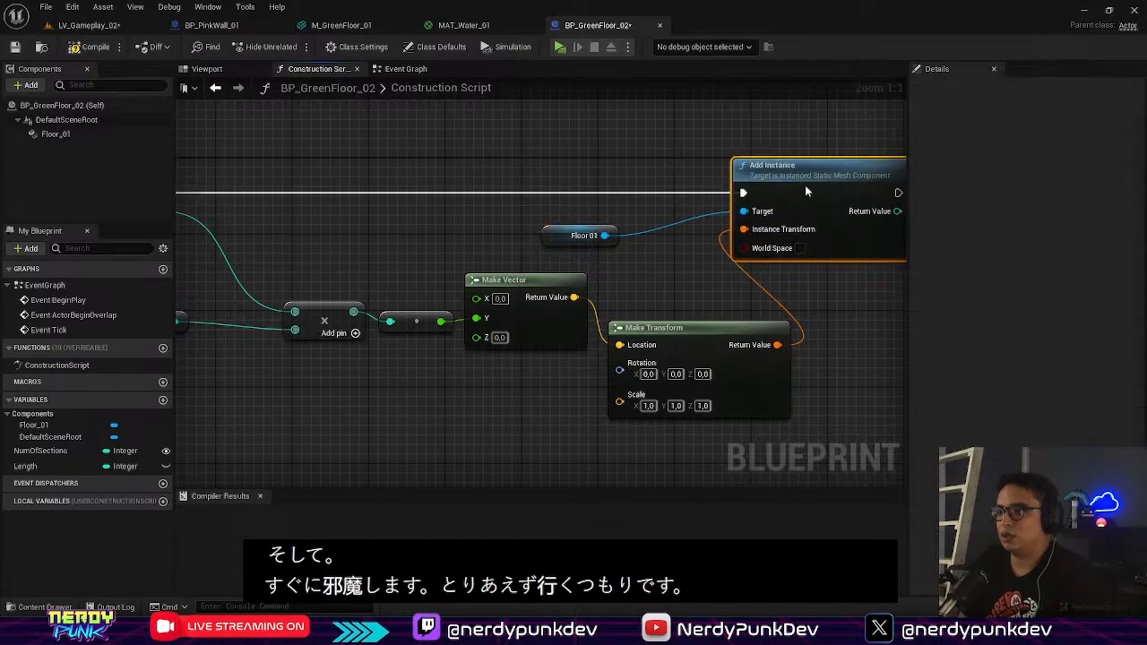
pyautogui.click(93, 47)
# Step: Place a BP_GreenFloor_02 instance in LV_Gameplay_02 at about X -121, Y -1478, Z 211
pyautogui.click(113, 26)
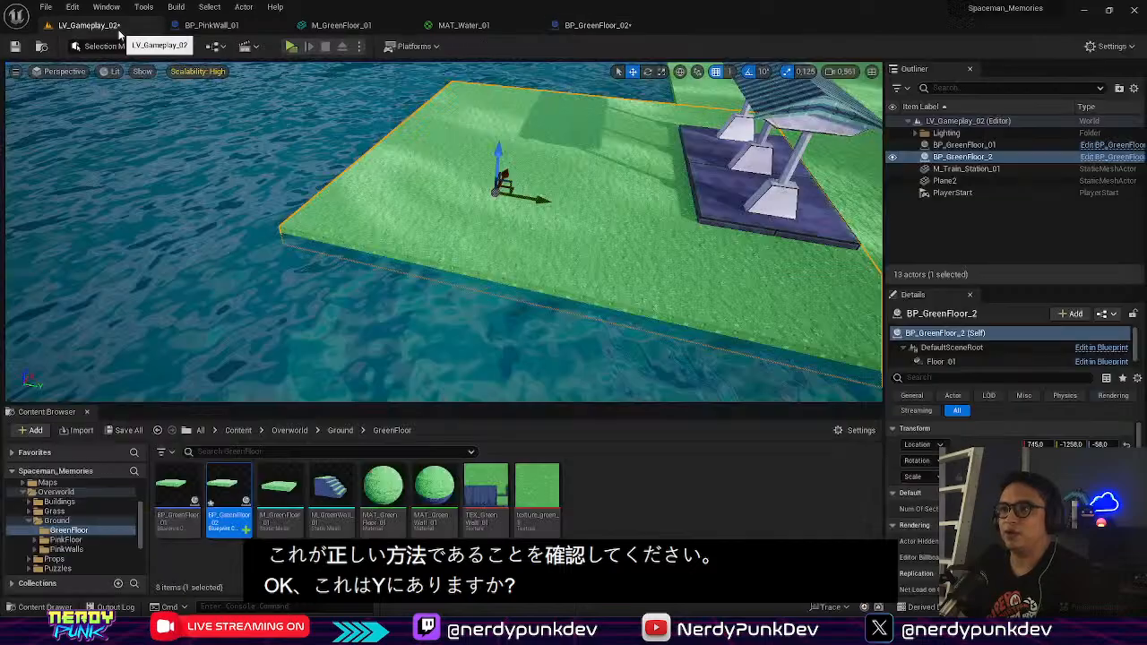
pyautogui.moveTo(236, 274); pyautogui.dragTo(232, 271)
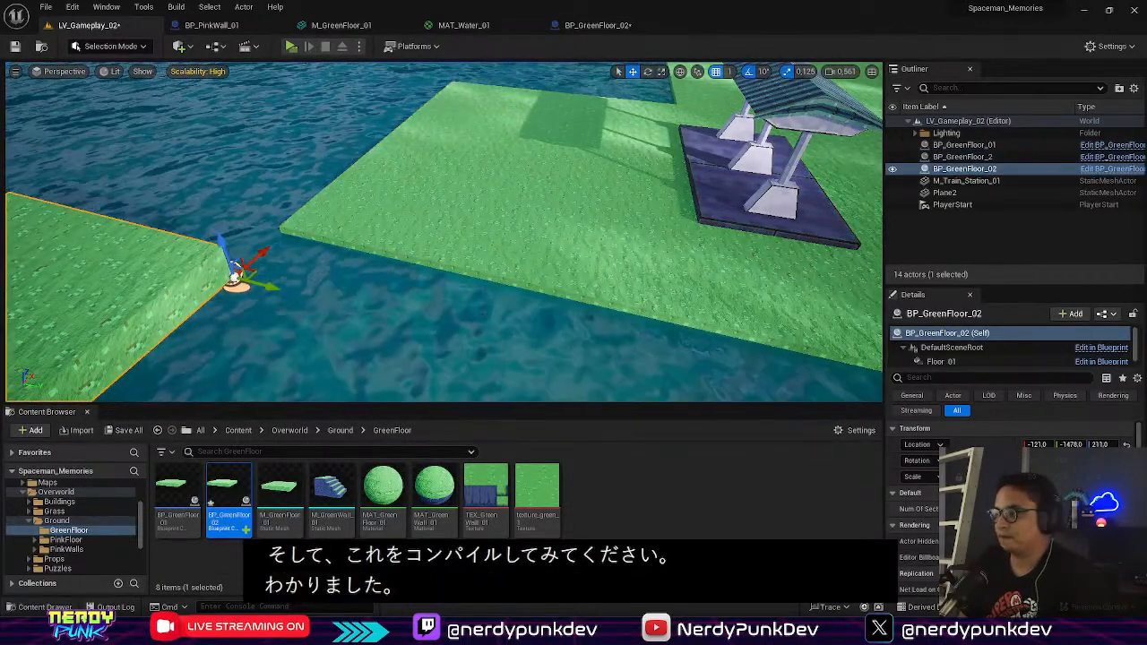
pyautogui.moveTo(379, 277); pyautogui.dragTo(531, 251, button='right')
pyautogui.moveTo(381, 237)
pyautogui.mouseDown(button='right')
pyautogui.moveTo(359, 255)
pyautogui.moveTo(393, 225)
pyautogui.moveTo(381, 237)
pyautogui.mouseUp(button='right')
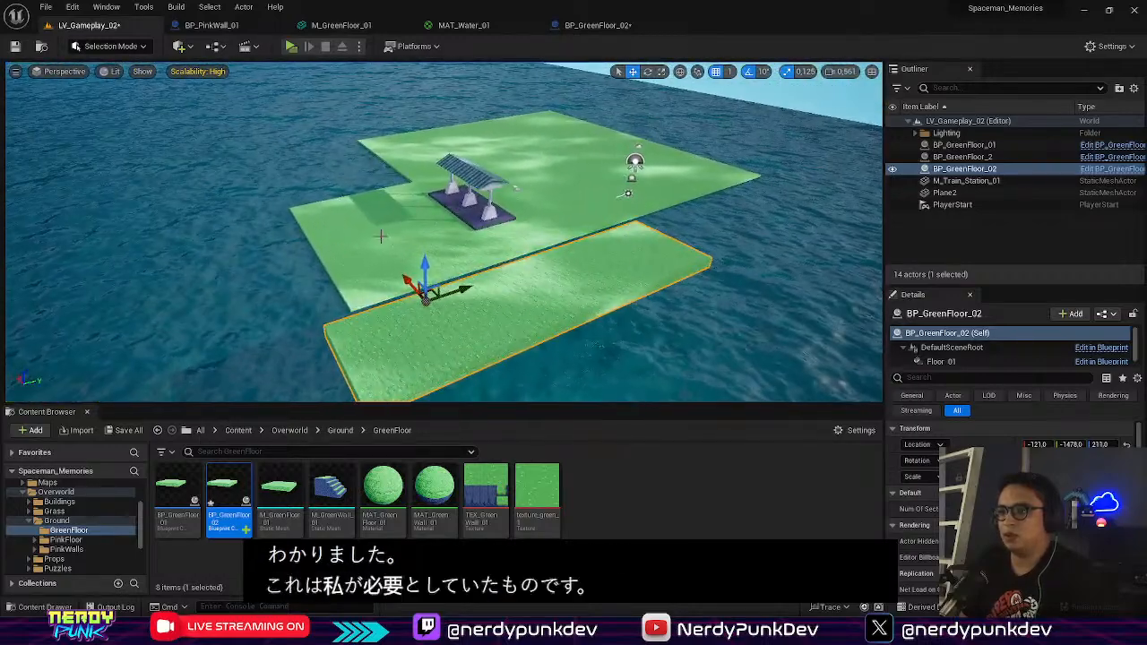
# Step: Delete the BP_GreenFloor_2 copy beneath and beside the train station
pyautogui.click(381, 237)
pyautogui.click(551, 174)
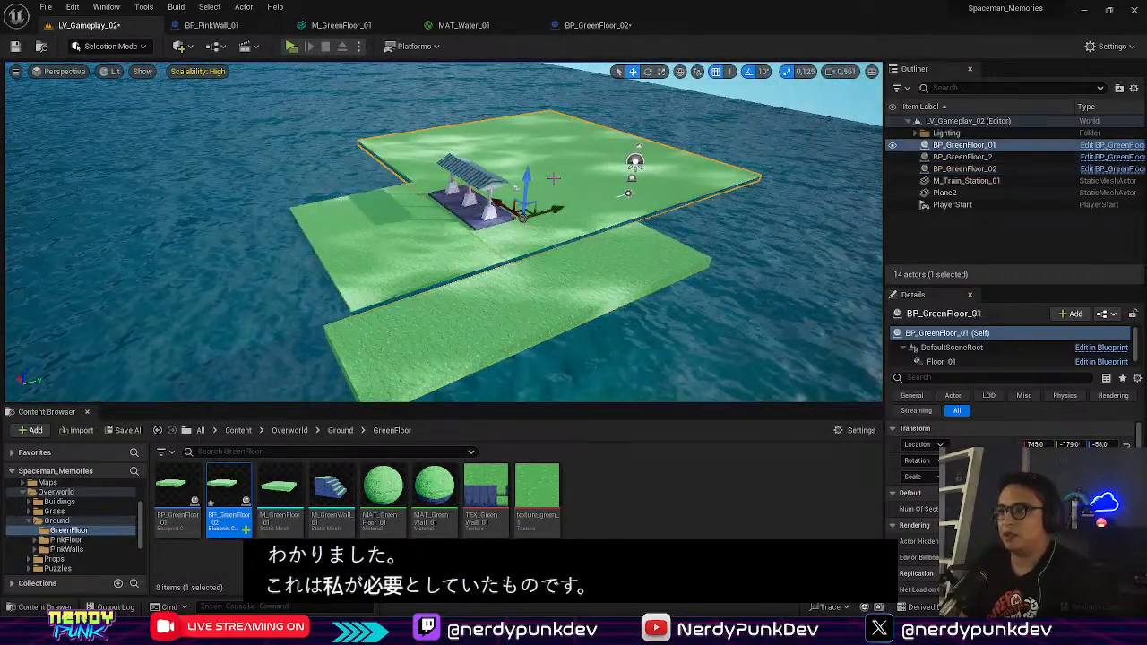
pyautogui.click(433, 236)
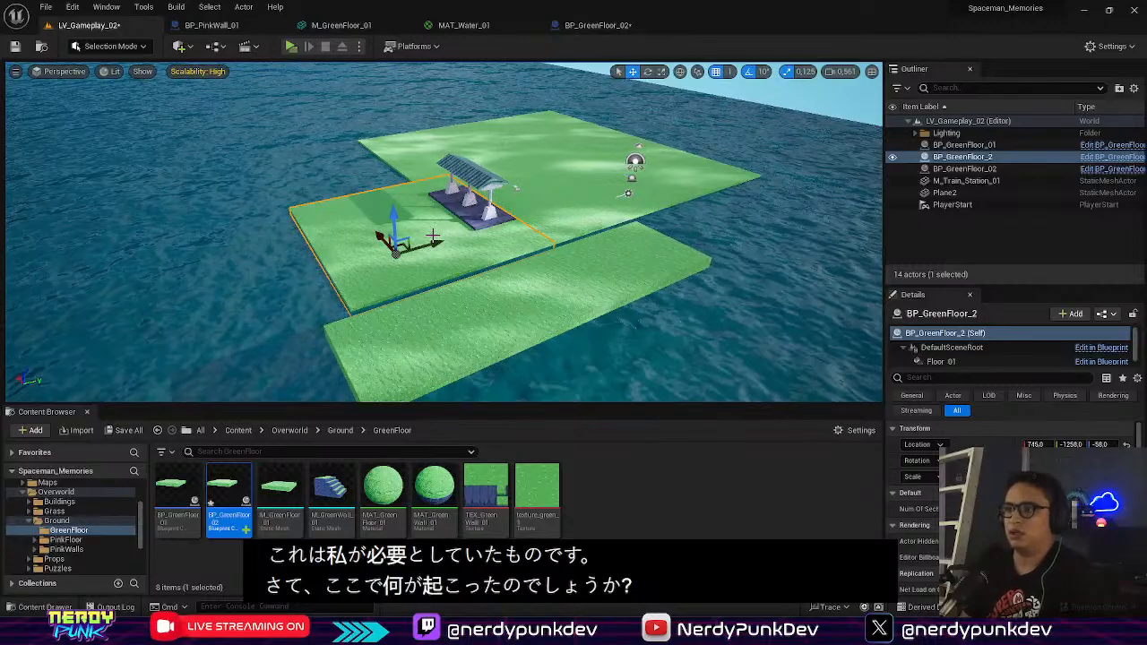
pyautogui.press('Delete')
# Step: Move BP_GreenFloor_02 behind the train station and lower it to about X 719, Y -1319, Z -72
pyautogui.click(553, 312)
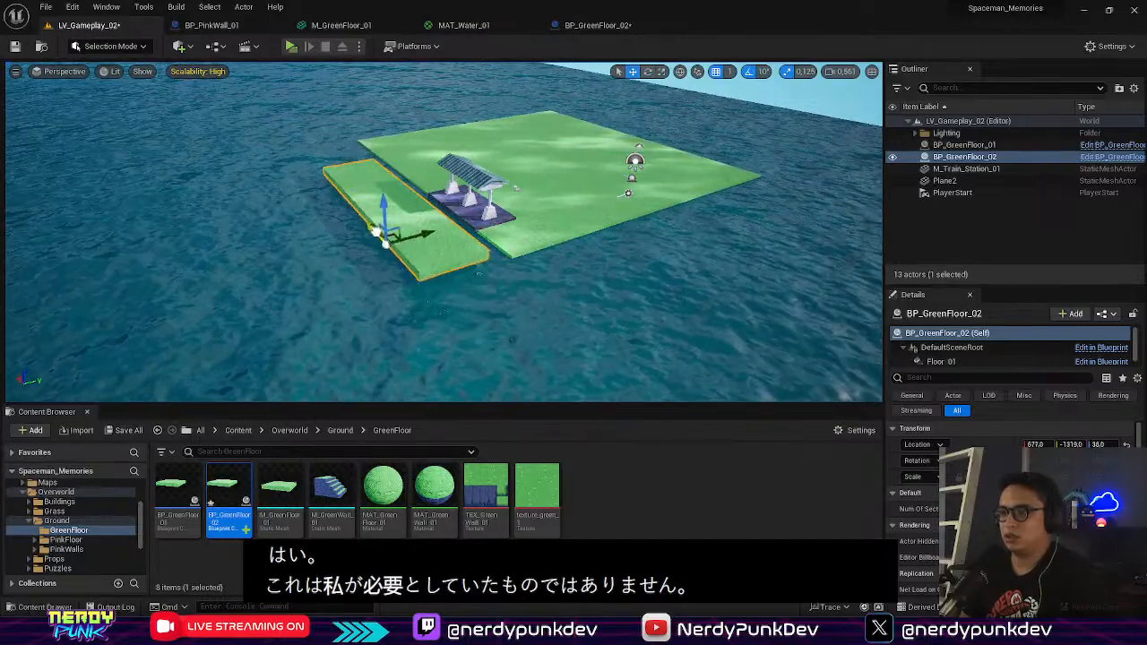
pyautogui.click(488, 296)
pyautogui.scroll(1, 444, 232)
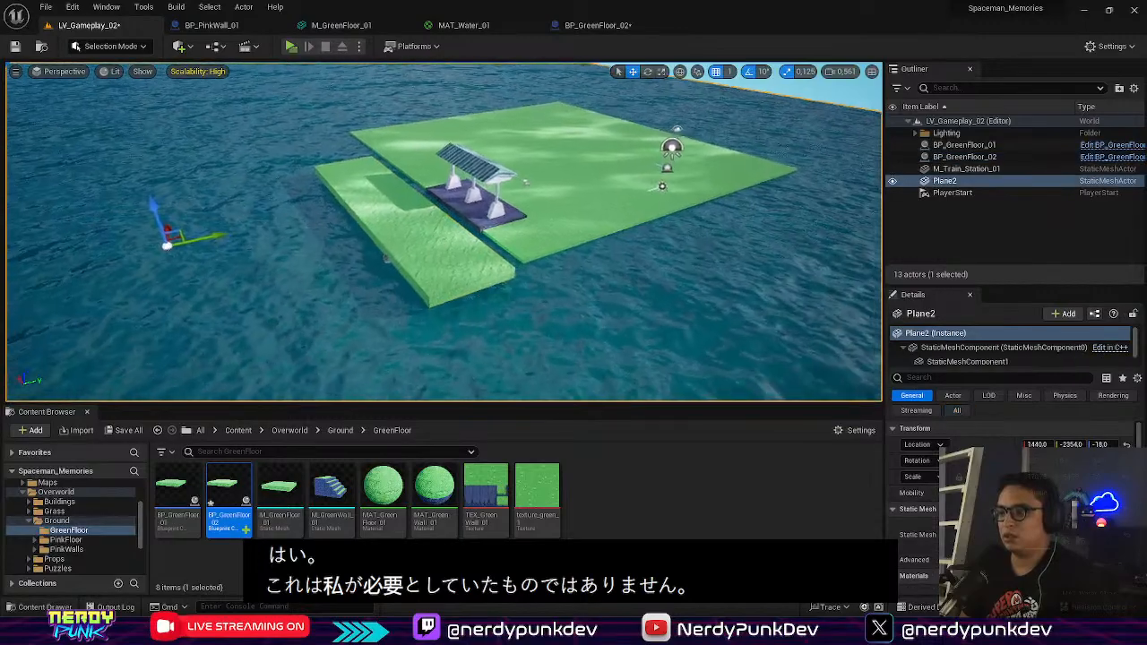
pyautogui.click(498, 280)
pyautogui.moveTo(497, 280); pyautogui.dragTo(587, 279, button='right')
pyautogui.press('w')
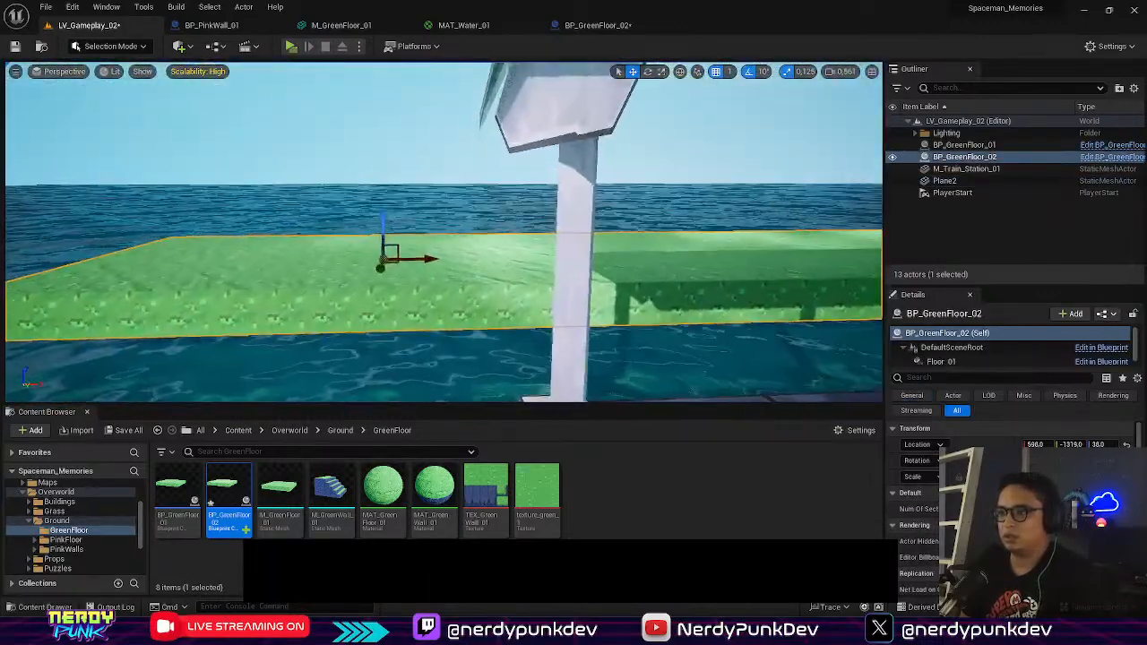
pyautogui.press('s')
pyautogui.rightClick(497, 280)
pyautogui.click(488, 253)
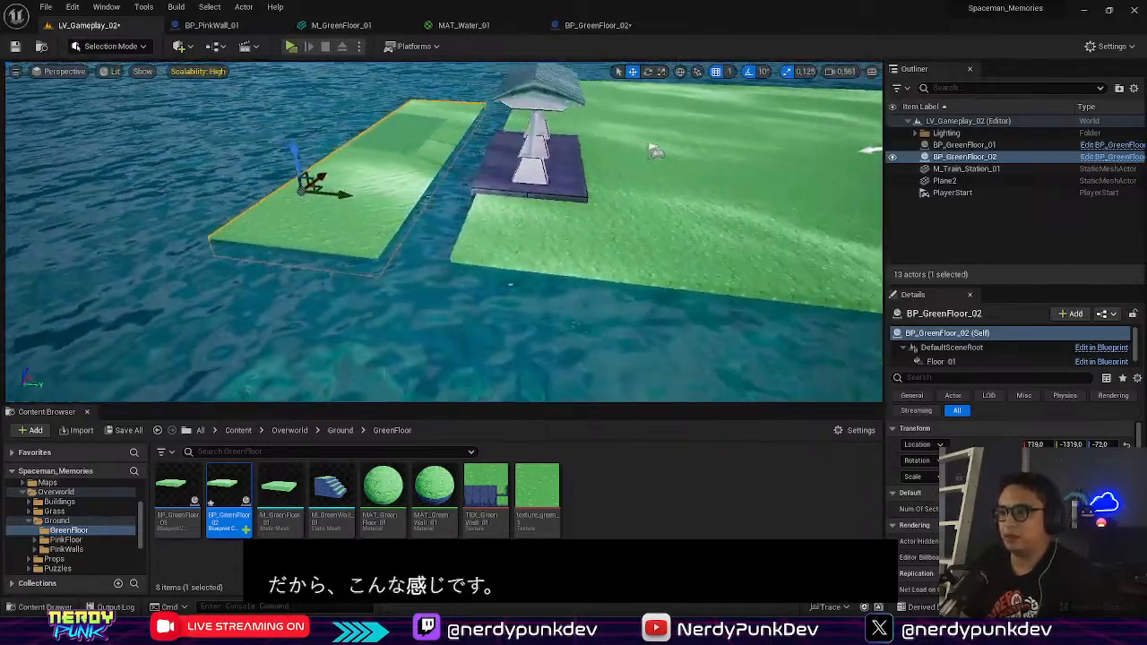
# Step: Slide BP_GreenFloor_02 along the Y axis to about -1128 so it meets the main green floor
pyautogui.moveTo(510, 284); pyautogui.dragTo(412, 268, button='right')
pyautogui.click(412, 271)
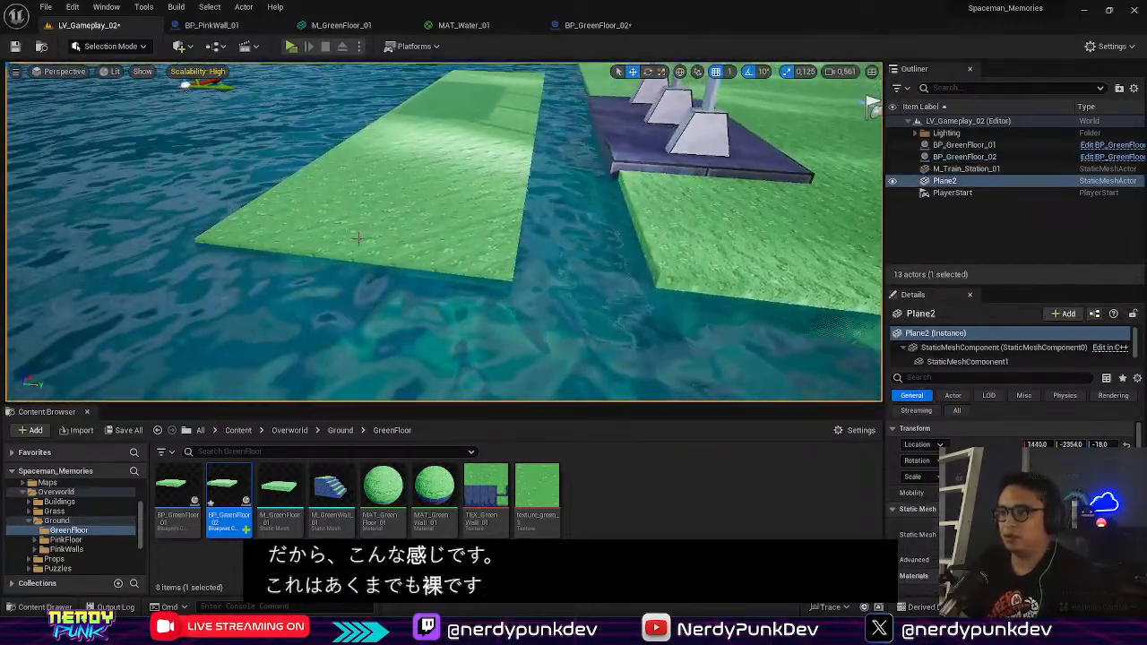
pyautogui.click(359, 236)
pyautogui.moveTo(373, 176); pyautogui.dragTo(497, 197)
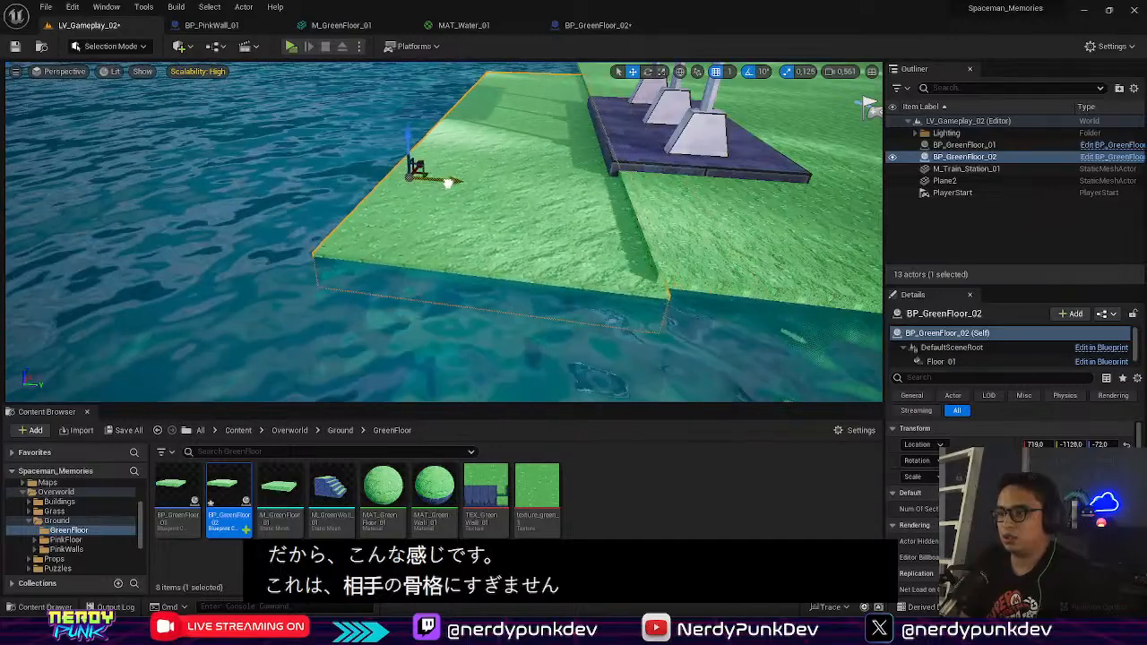
# Step: Shift BP_GreenFloor_02 along the X axis to 745, aligning its end with the main floor's edge
pyautogui.moveTo(448, 183); pyautogui.dragTo(400, 193, button='right')
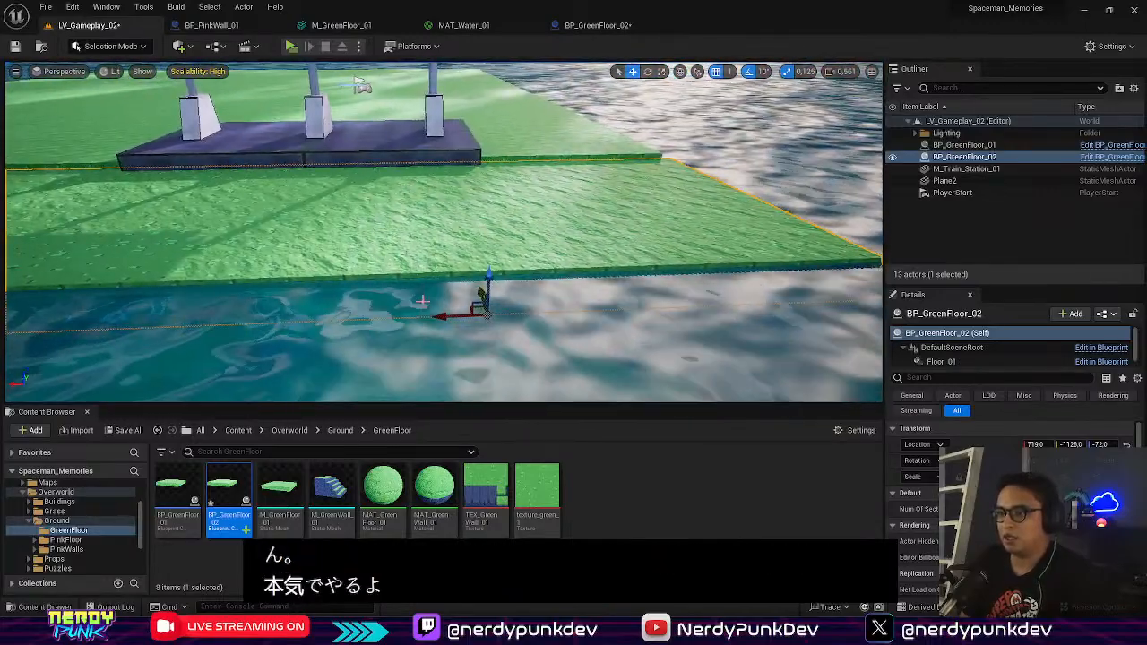
pyautogui.moveTo(428, 316); pyautogui.dragTo(423, 315)
pyautogui.moveTo(507, 251); pyautogui.dragTo(601, 206, button='right')
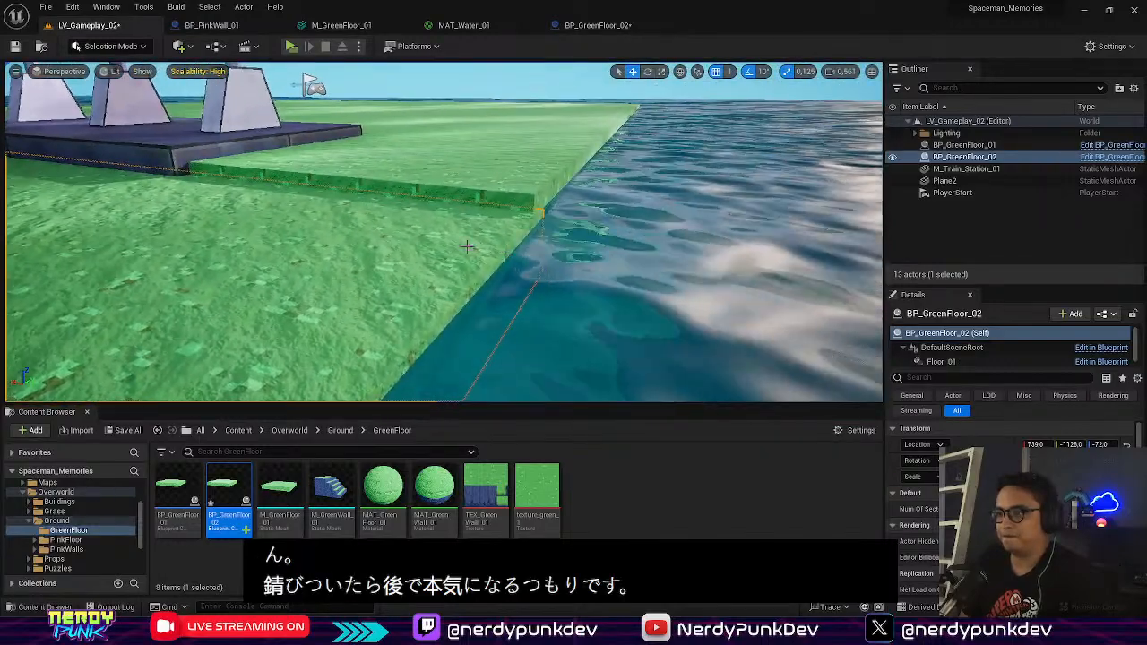
pyautogui.rightClick(467, 247)
pyautogui.moveTo(549, 472)
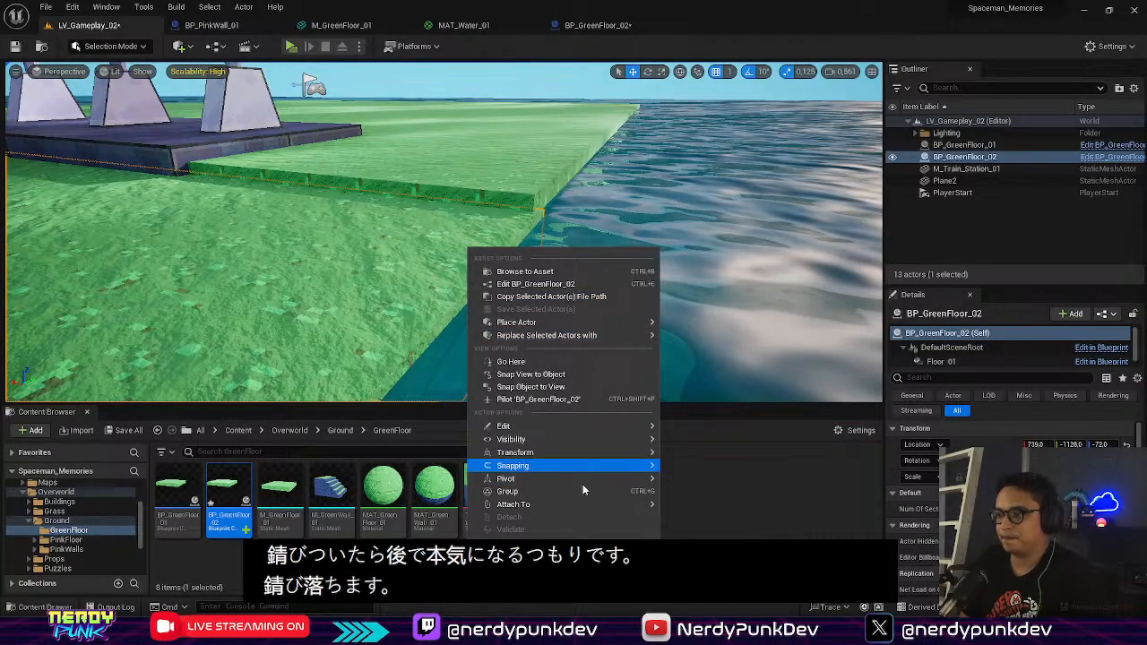
pyautogui.moveTo(601, 478)
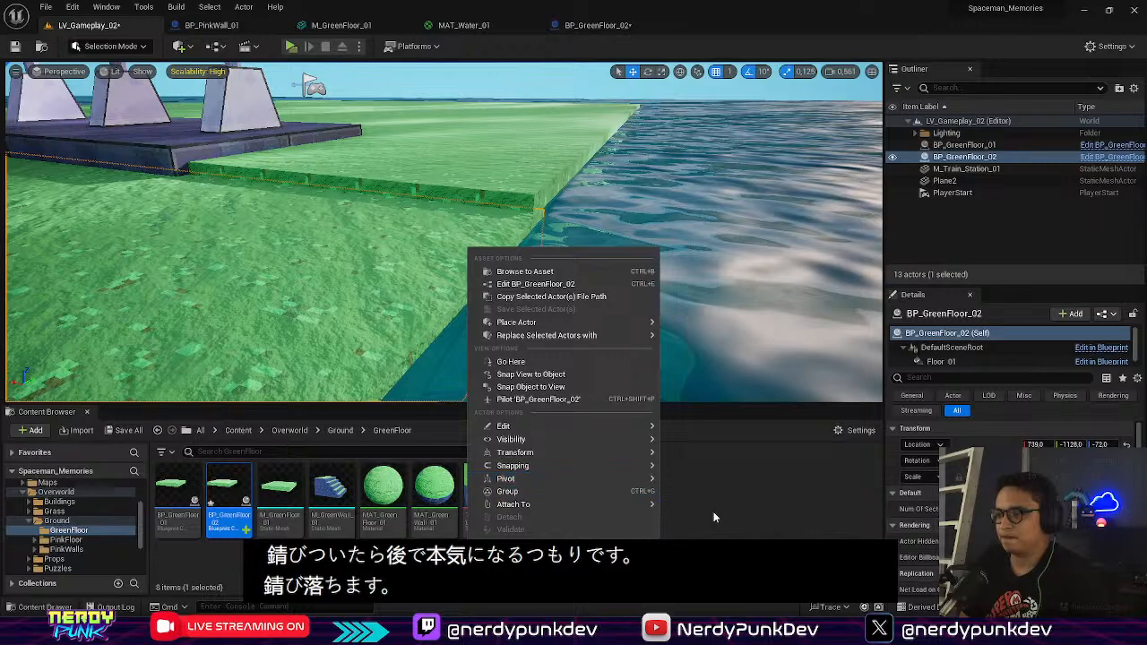
pyautogui.click(712, 521)
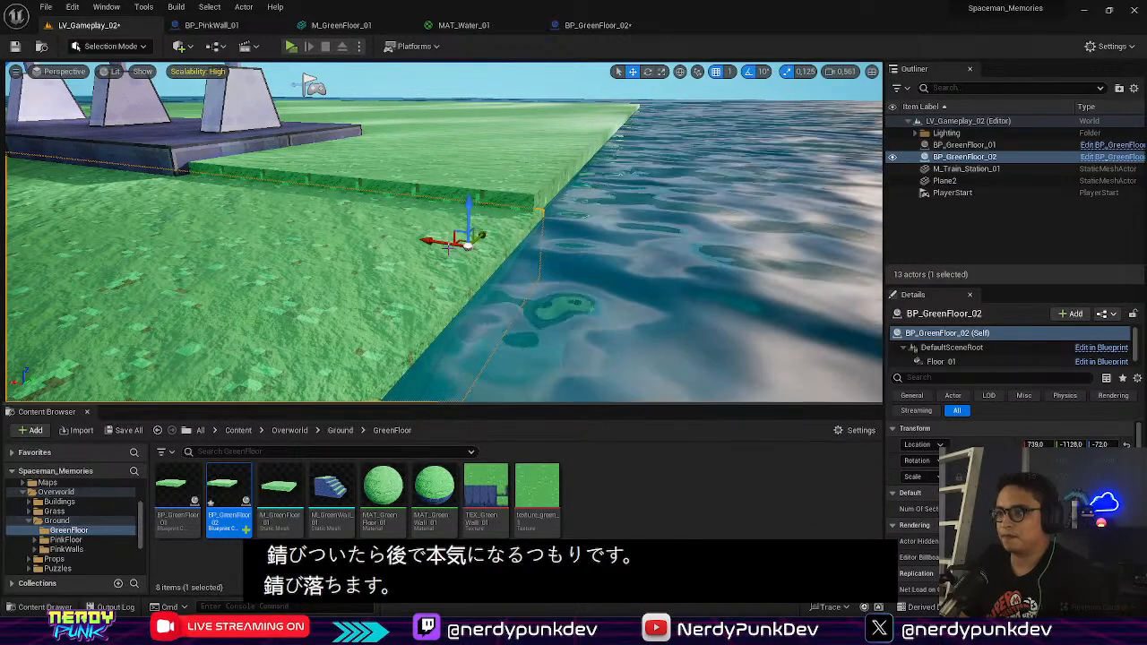
pyautogui.moveTo(425, 242); pyautogui.dragTo(441, 240)
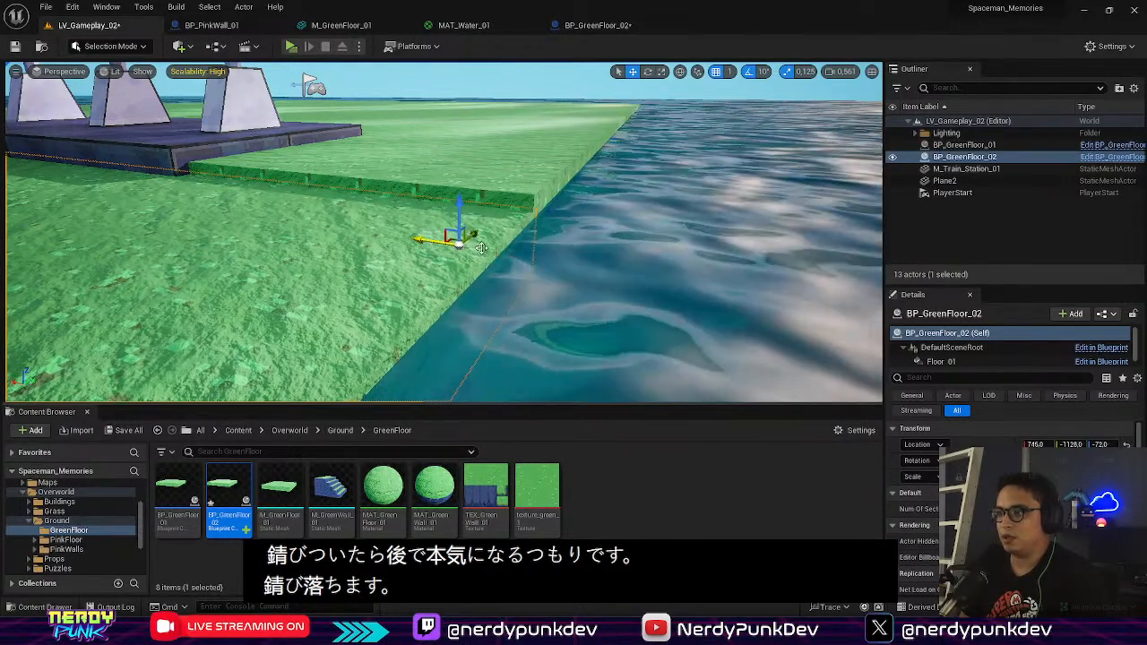
# Step: Increase Num Of Sections on BP_GreenFloor_02 and BP_GreenFloor_01 to extend both green floors
pyautogui.moveTo(441, 240); pyautogui.dragTo(516, 247, button='right')
pyautogui.press('w')
pyautogui.press('w')
pyautogui.press('s')
pyautogui.press('s')
pyautogui.press('w')
pyautogui.press('s')
pyautogui.press('w')
pyautogui.press('w')
pyautogui.press('s')
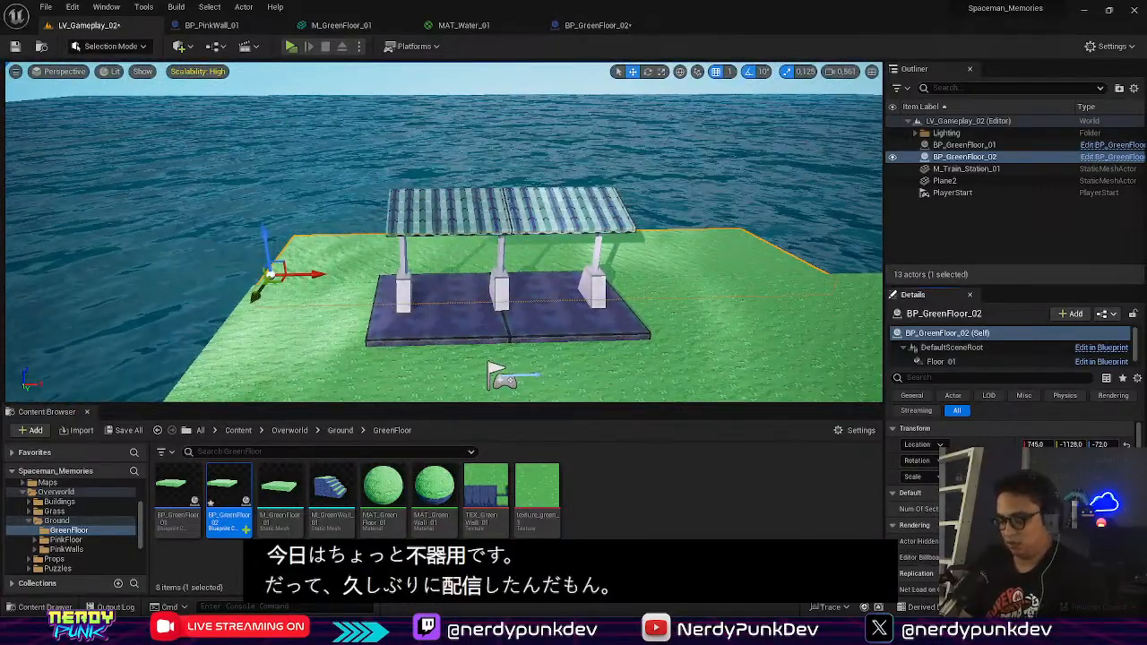
pyautogui.press('d')
pyautogui.moveTo(359, 346); pyautogui.dragTo(197, 340, button='right')
pyautogui.click(358, 346)
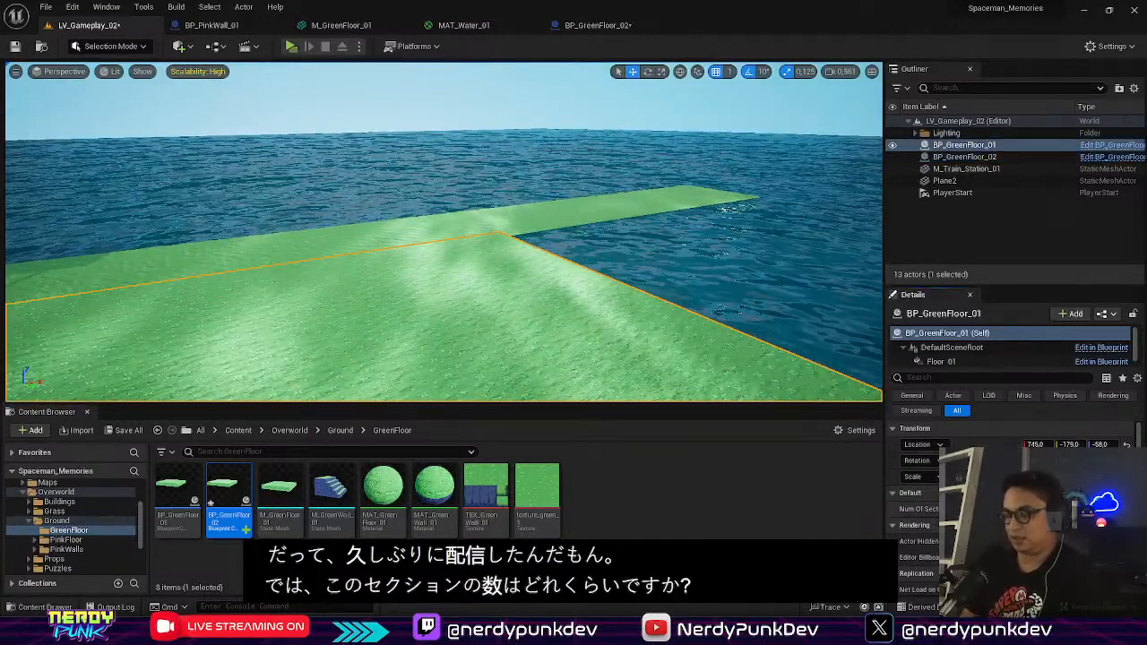
pyautogui.press('Return')
# Step: Slide M_Train_Station_01 along the X axis toward the middle of the enlarged green floor
pyautogui.moveTo(485, 344); pyautogui.dragTo(269, 332, button='right')
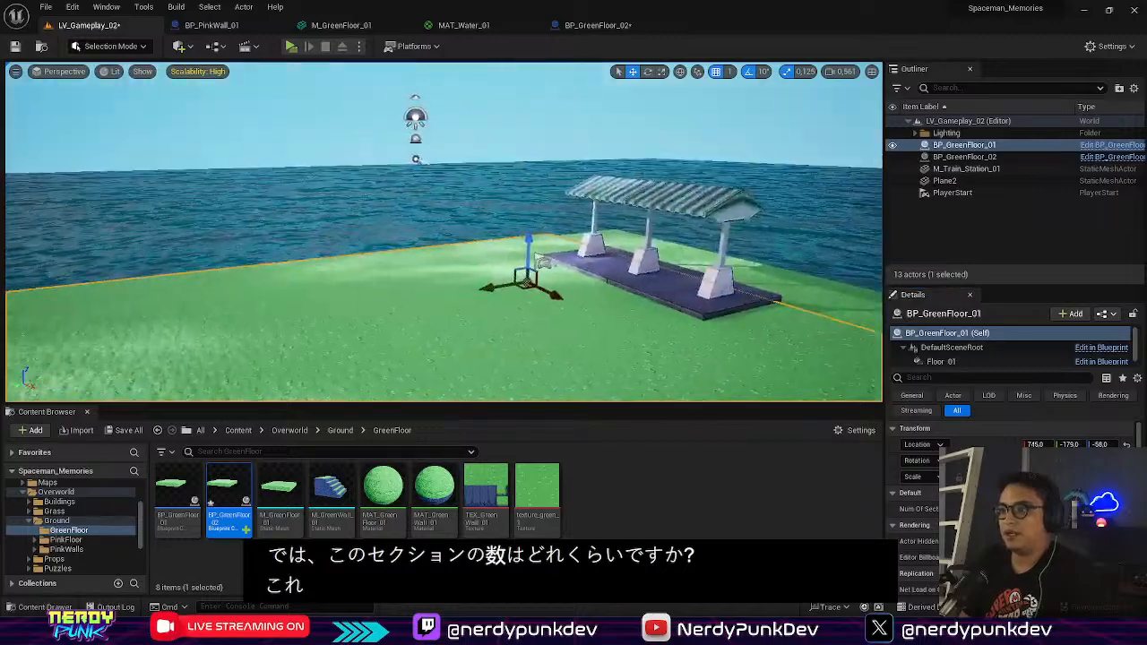
pyautogui.moveTo(441, 269); pyautogui.dragTo(520, 301, button='right')
pyautogui.press('w')
pyautogui.press('s')
pyautogui.click(350, 267)
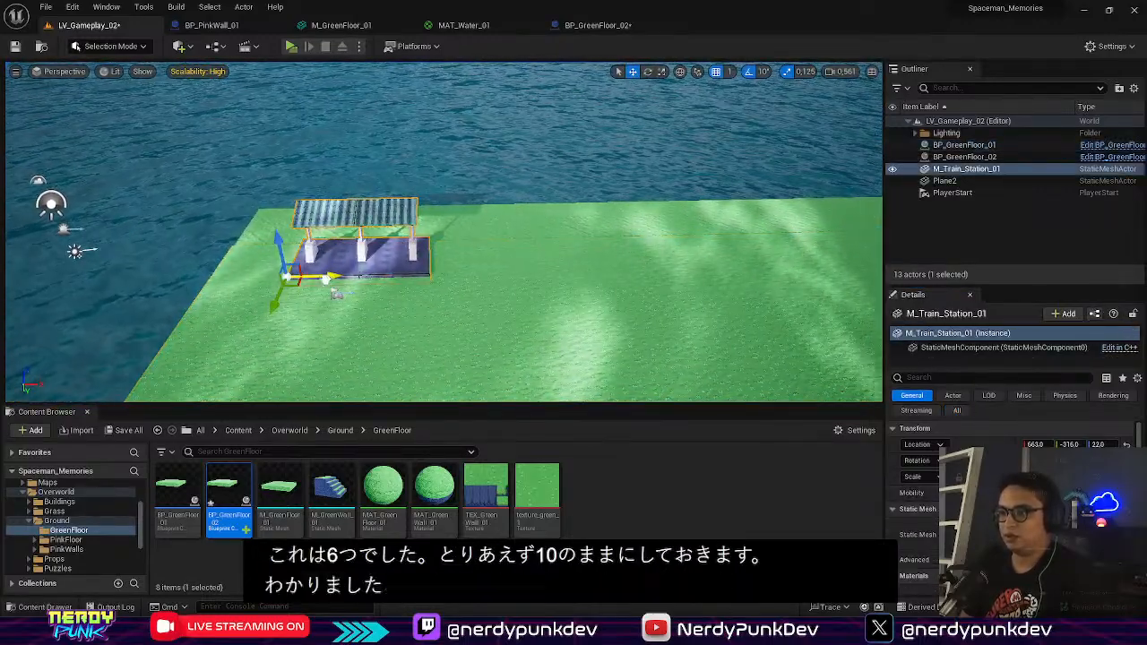
pyautogui.moveTo(605, 244); pyautogui.dragTo(574, 244, button='right')
pyautogui.click(605, 243)
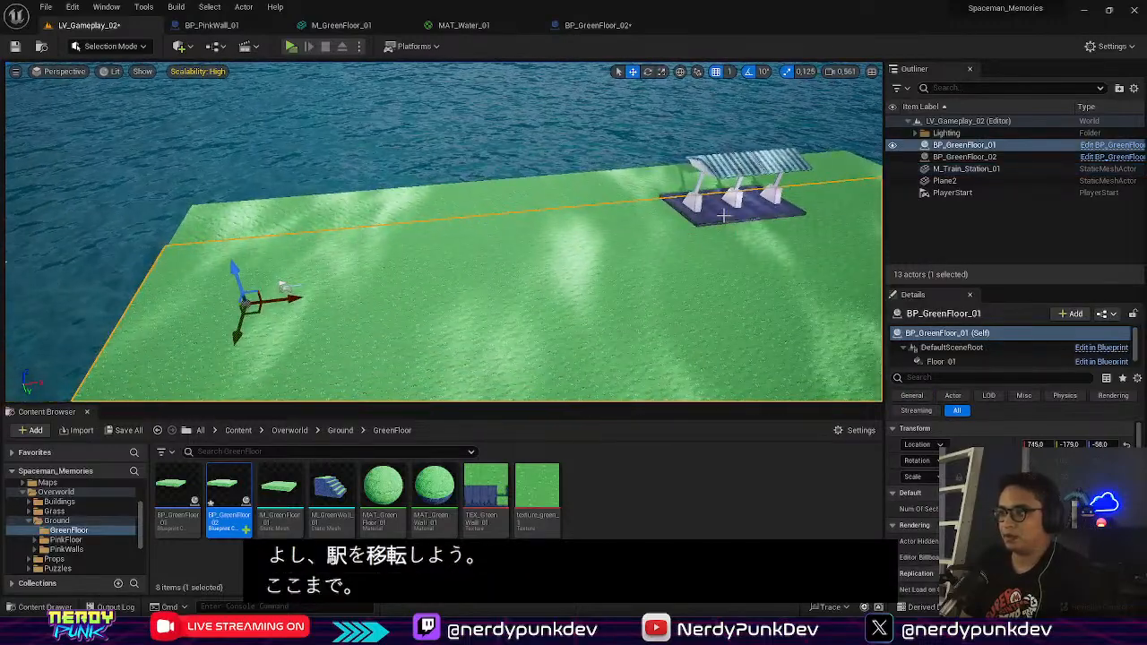
pyautogui.click(748, 228)
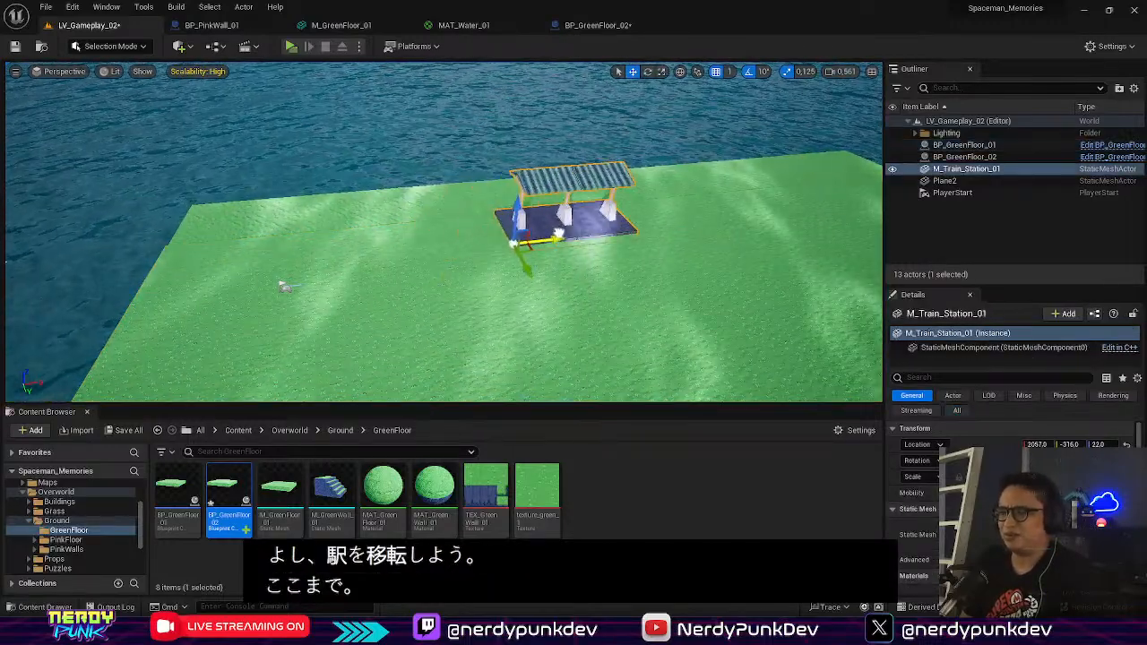
# Step: Move PlayerStart along the X axis to about 2497, in front of the train station
pyautogui.click(283, 287)
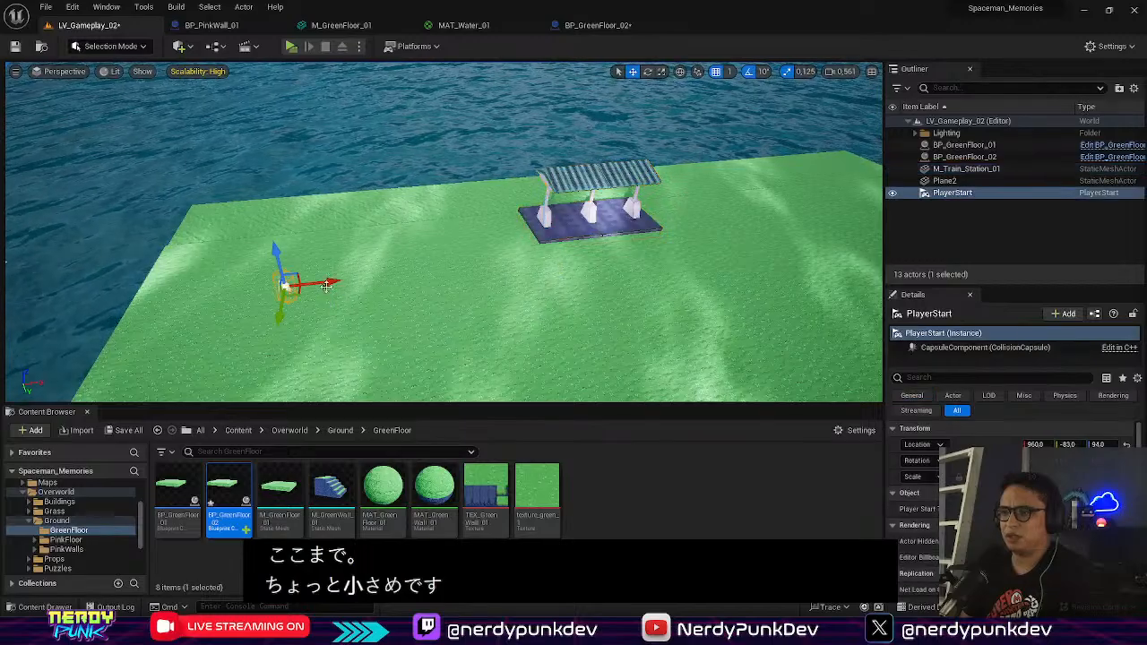
pyautogui.moveTo(444, 231); pyautogui.dragTo(484, 189, button='right')
pyautogui.press('w')
pyautogui.press('s')
pyautogui.moveTo(501, 231); pyautogui.dragTo(619, 247, button='right')
pyautogui.press('a')
pyautogui.press('a')
pyautogui.moveTo(536, 268); pyautogui.dragTo(673, 269, button='right')
pyautogui.press('w')
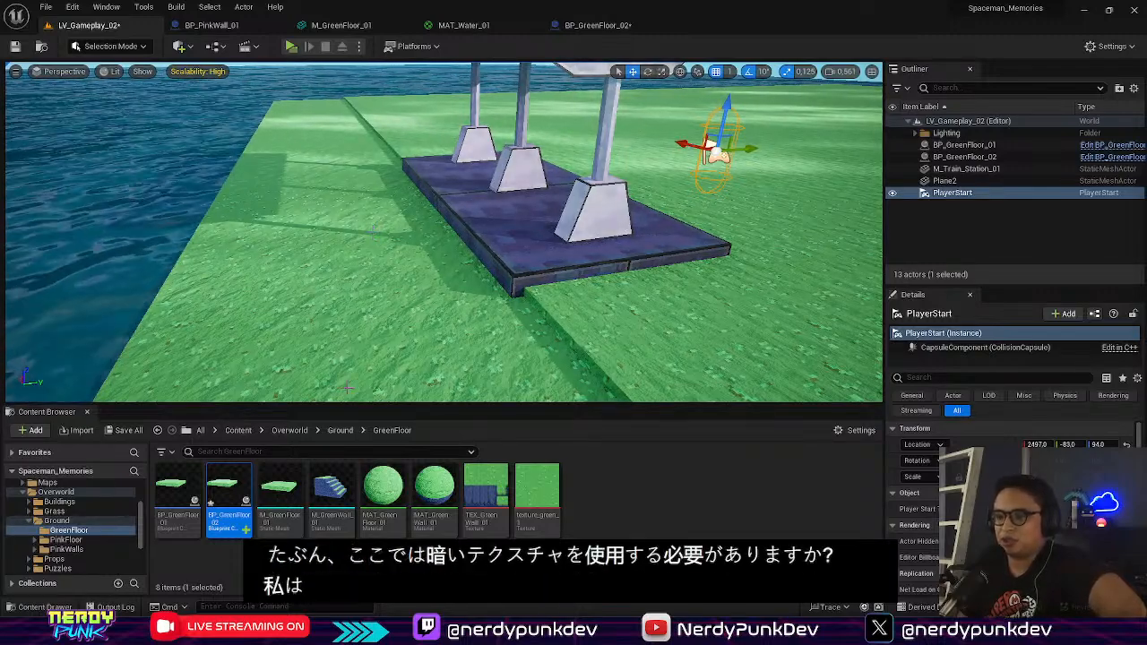
# Step: Duplicate the M_GreenFloor_01 static mesh in the GreenFloor folder and name the copy M_DarkGreenFloor_02
pyautogui.click(280, 491)
pyautogui.rightClick(281, 491)
pyautogui.moveTo(381, 159)
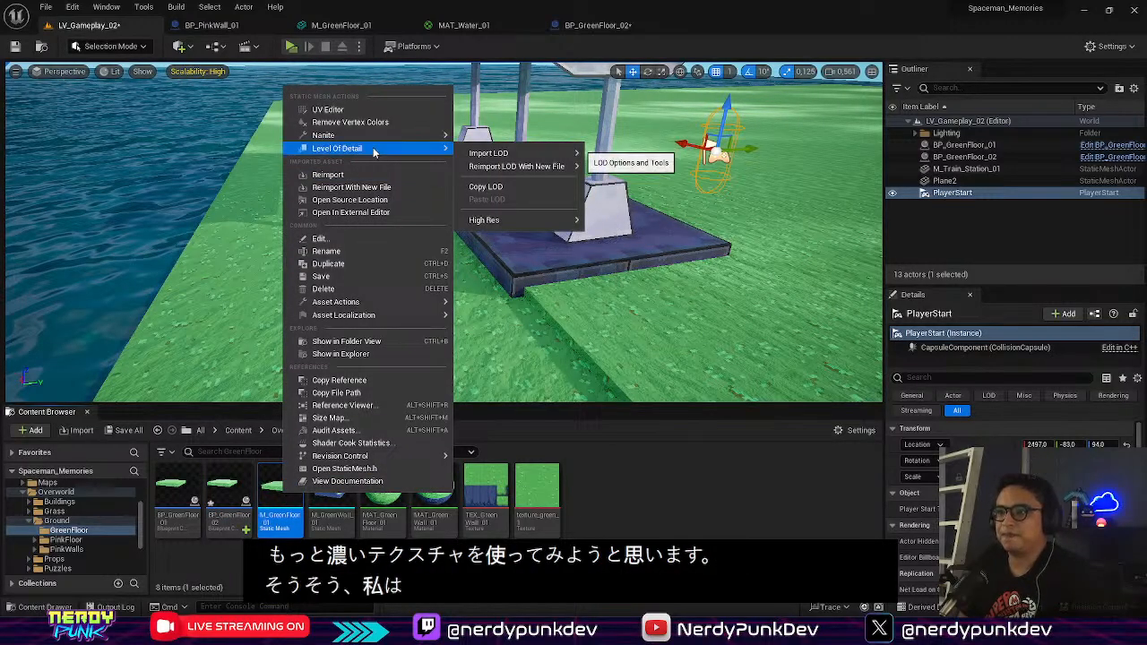
pyautogui.click(388, 263)
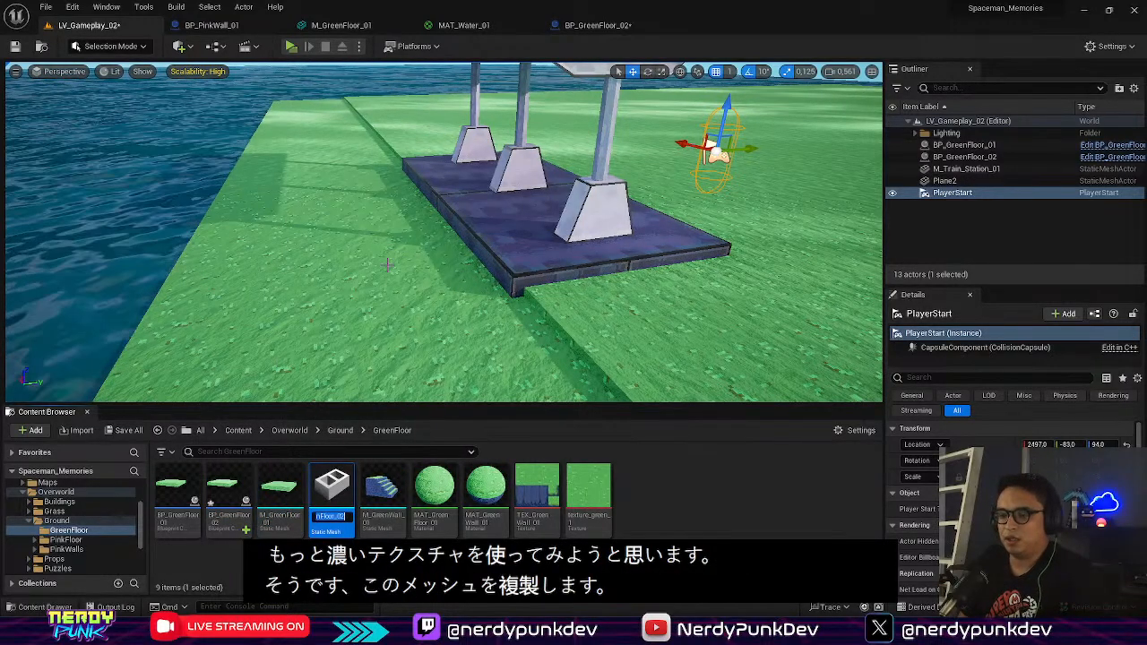
pyautogui.write('M_GreenF')
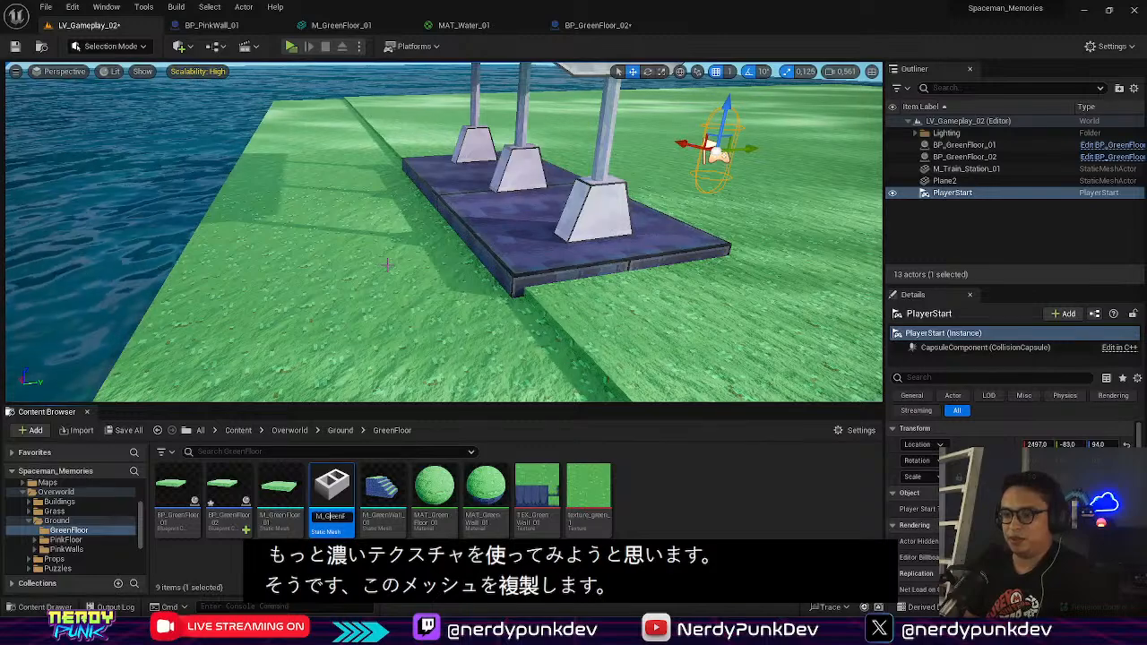
pyautogui.press('Left')
pyautogui.press('Left')
pyautogui.press('Left')
pyautogui.press('Left')
pyautogui.press('Left')
pyautogui.press('Left')
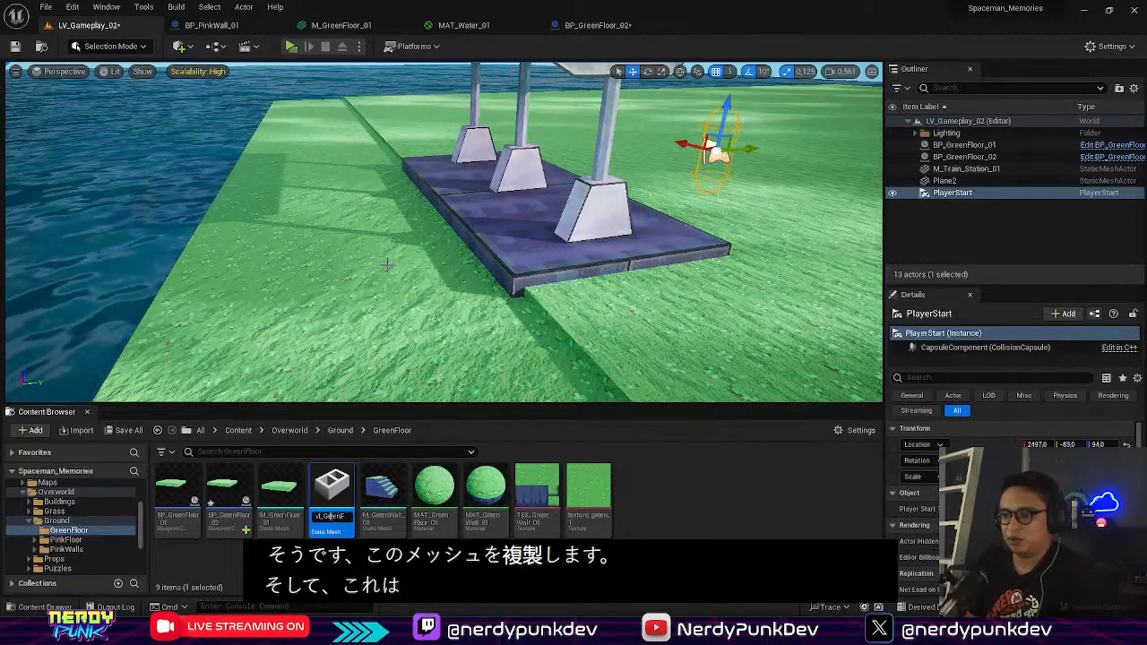
pyautogui.write('Dark')
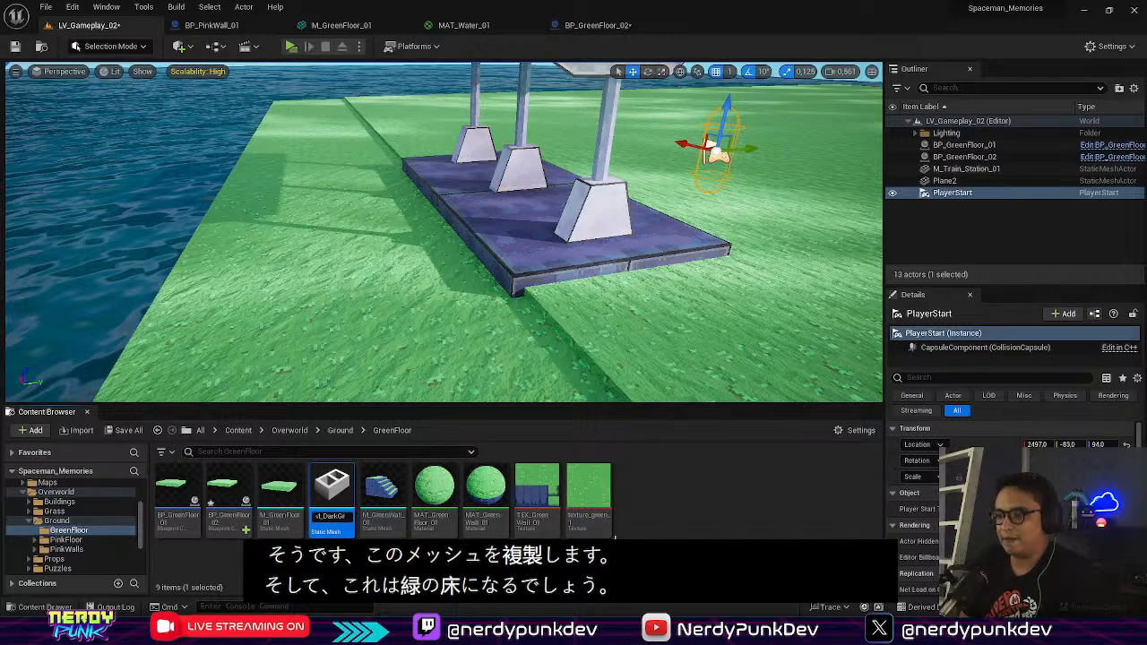
pyautogui.press('Return')
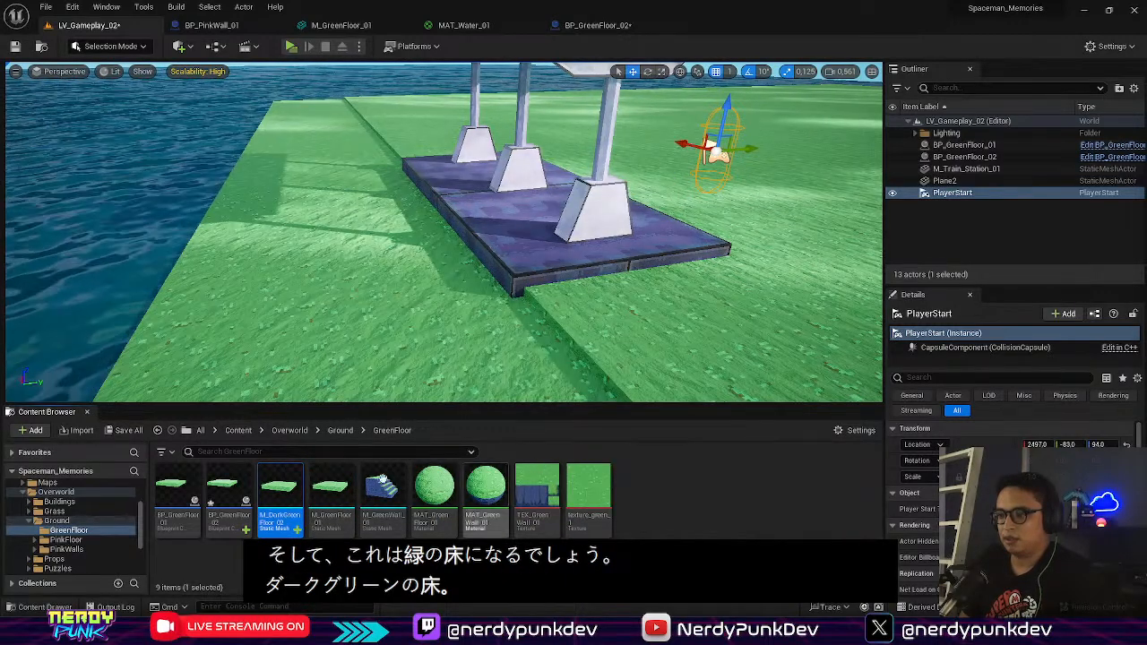
# Step: In BP_GreenFloor_02, set the Floor_01 component's static mesh to M_DarkGreenFloor_02
pyautogui.doubleClick(228, 493)
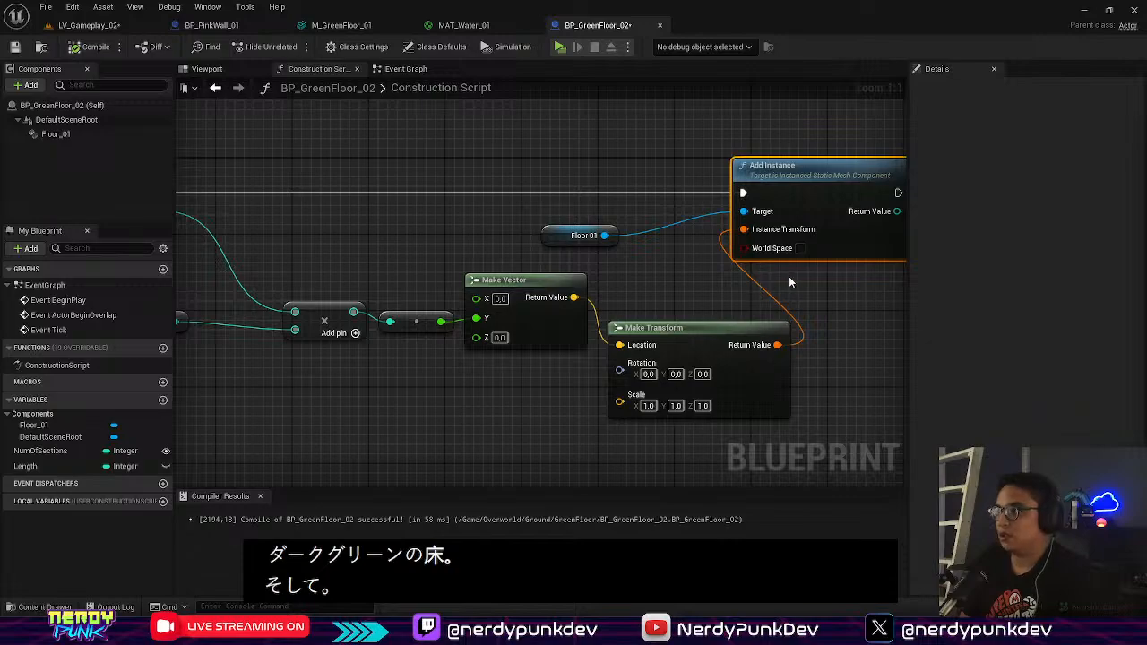
pyautogui.moveTo(790, 282); pyautogui.dragTo(631, 322, button='right')
pyautogui.click(441, 276)
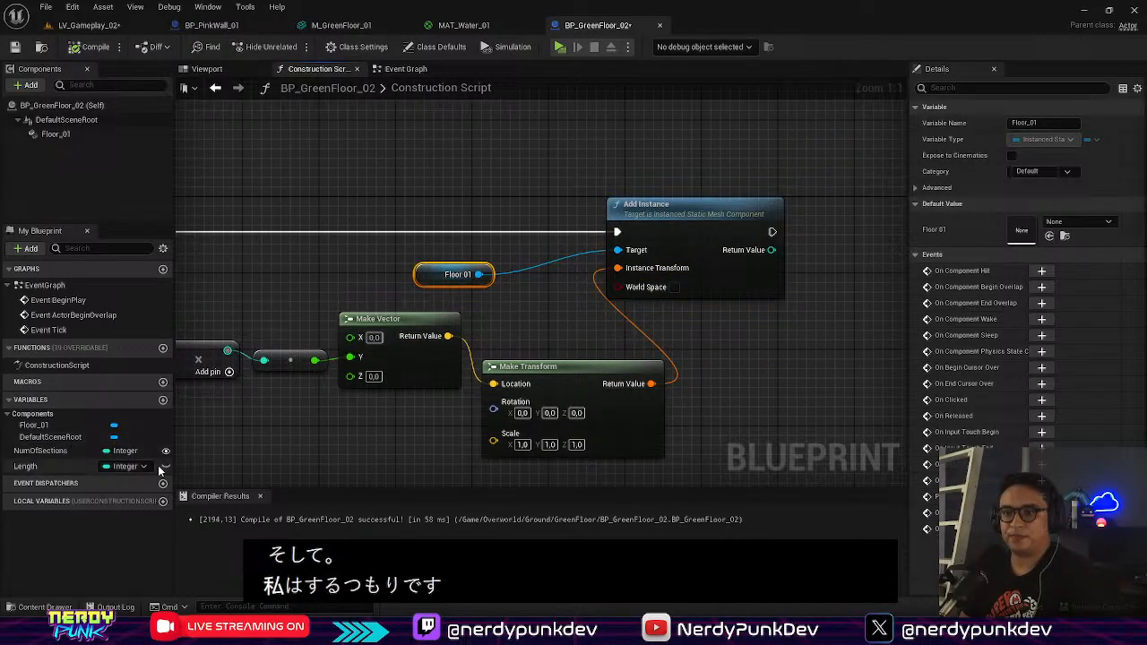
pyautogui.click(99, 426)
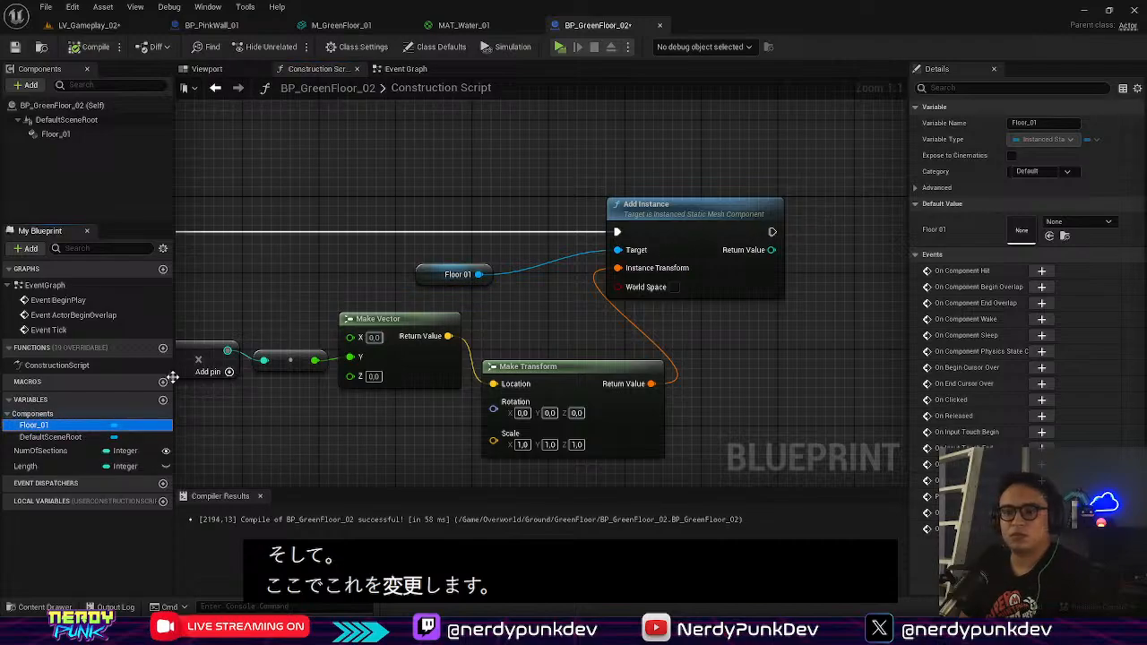
pyautogui.click(432, 273)
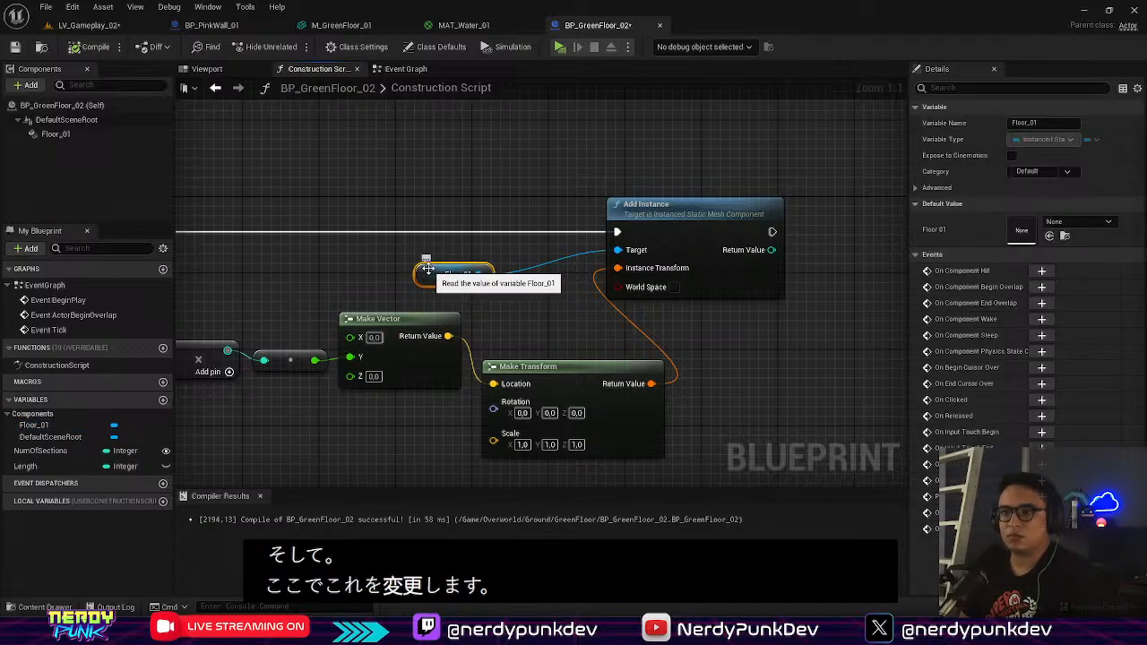
pyautogui.click(77, 423)
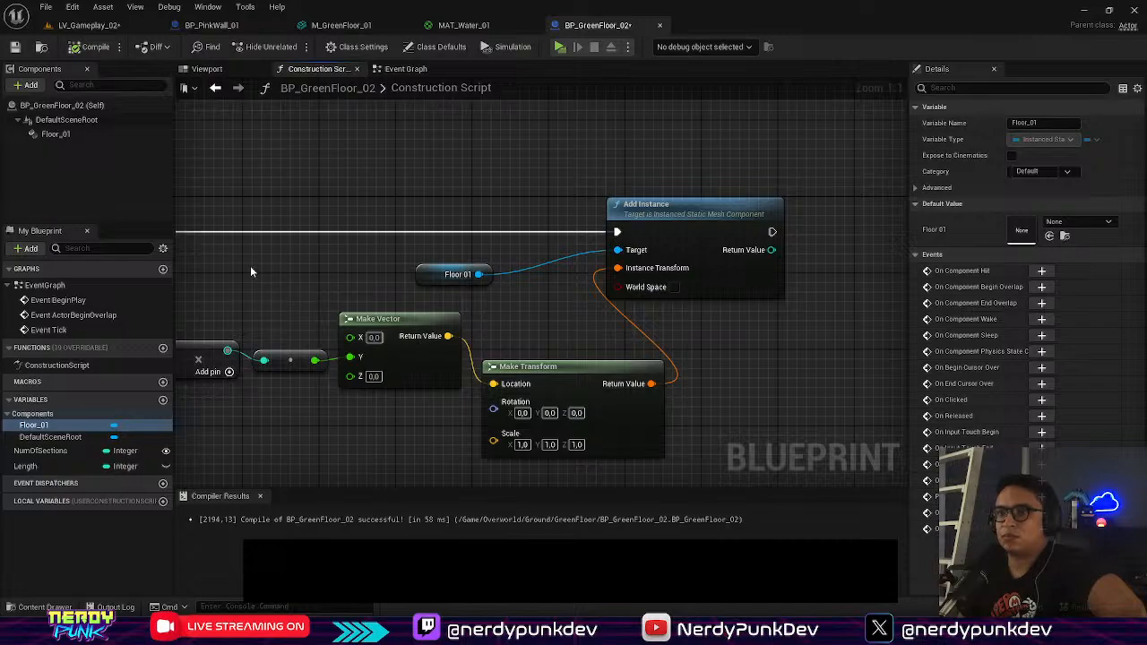
pyautogui.click(79, 134)
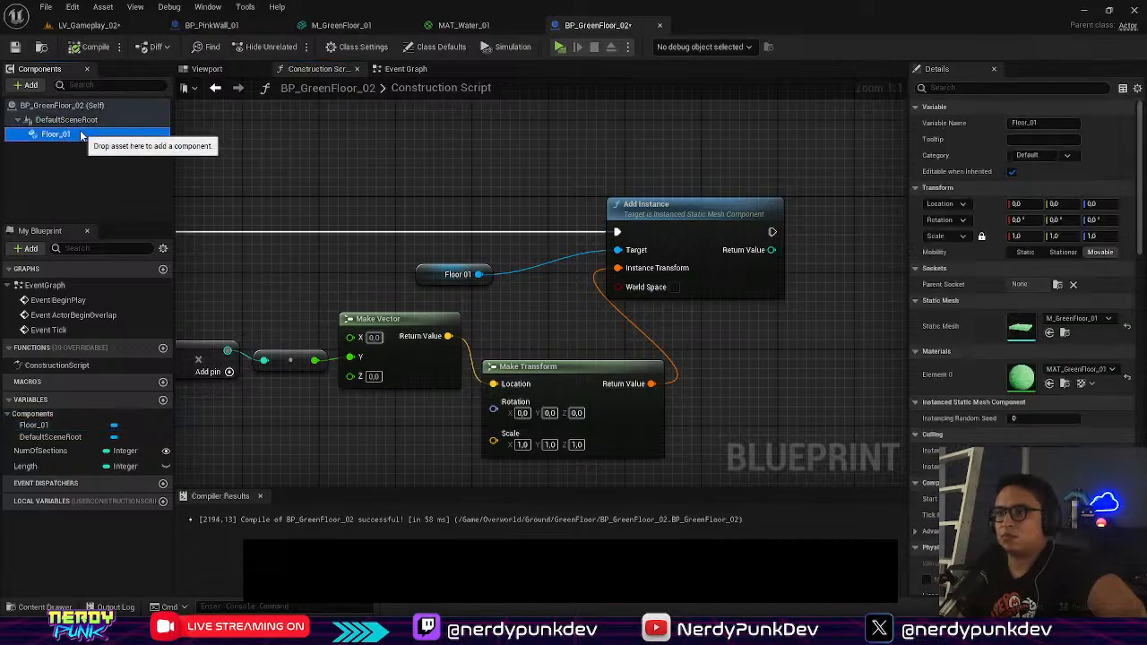
pyautogui.click(1077, 320)
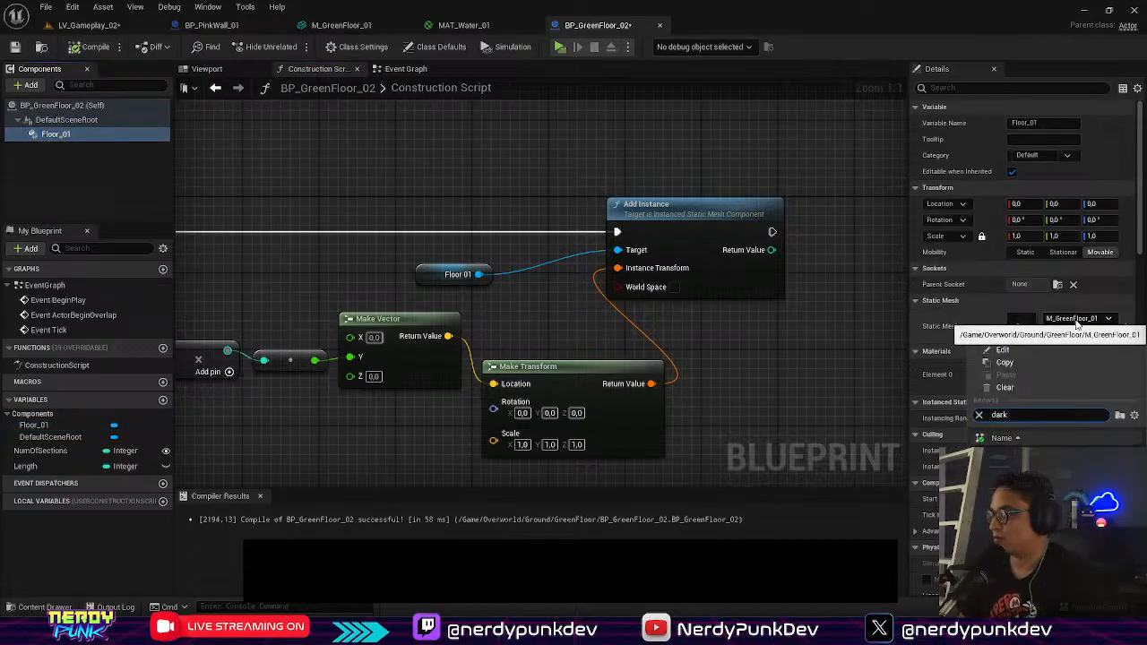
pyautogui.click(1022, 457)
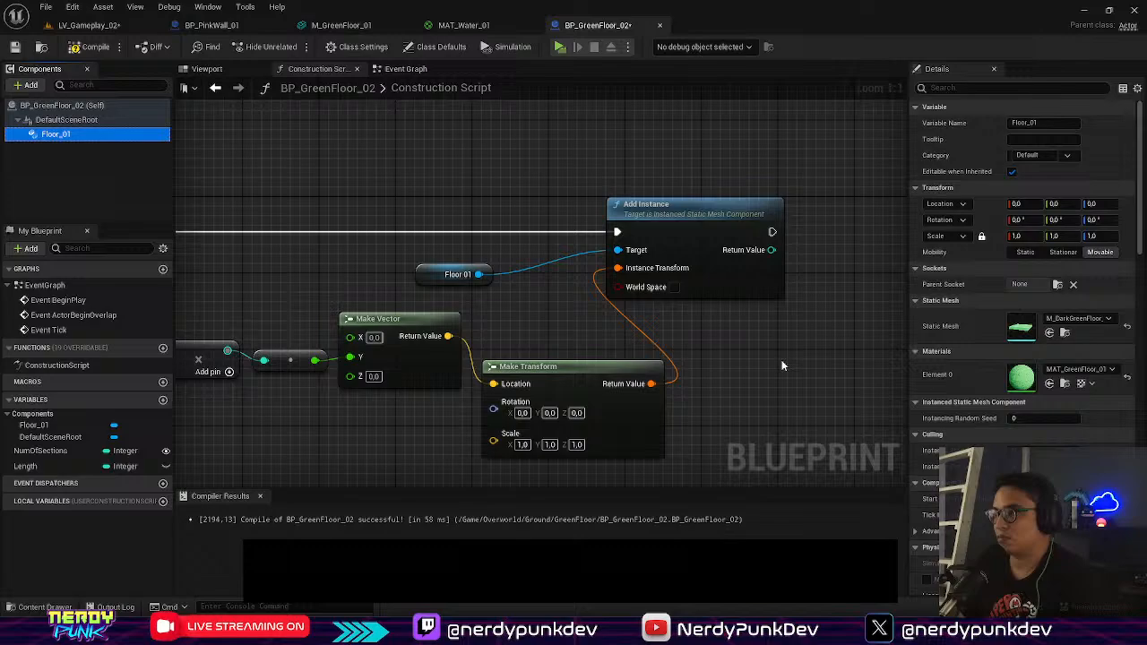
# Step: Duplicate the TEX_GreenWall_01 texture in the level's GreenFloor folder and name the copy TEX_DarkGreenWall_02
pyautogui.click(89, 25)
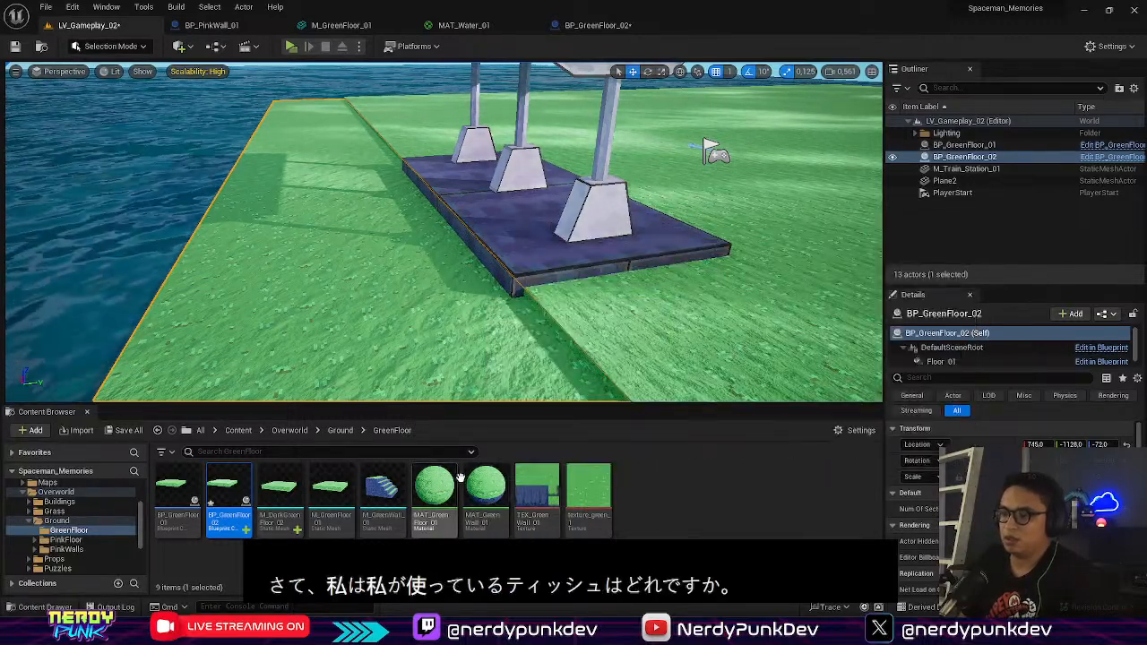
pyautogui.click(536, 489)
pyautogui.hotkey('ctrl', 'd')
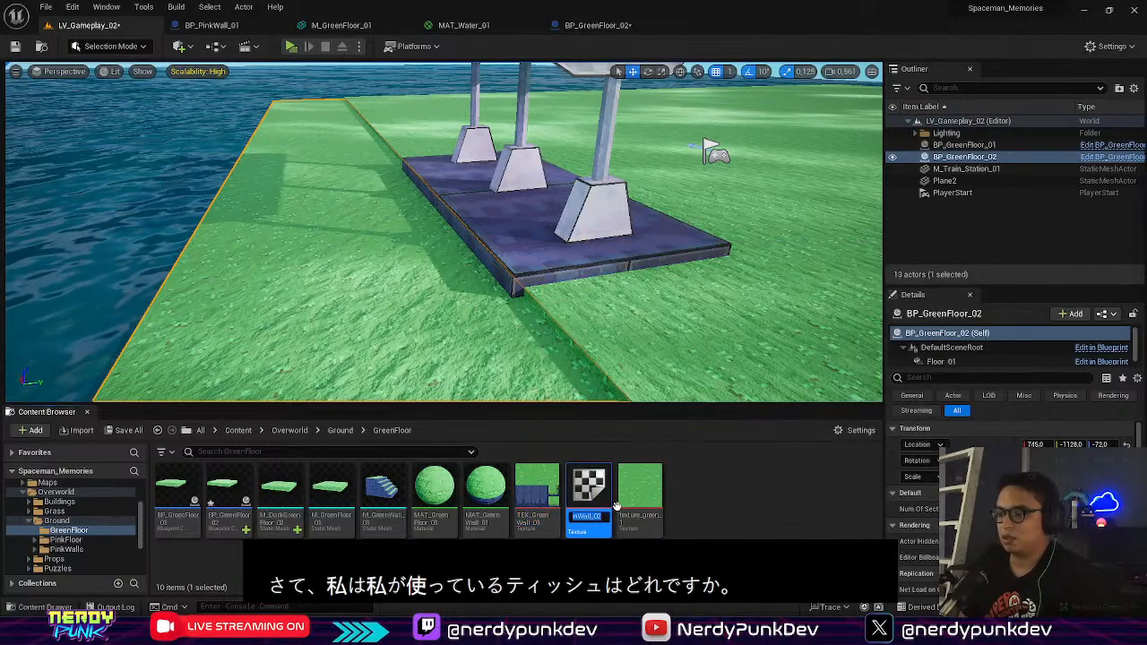
pyautogui.write('TEX_Gre')
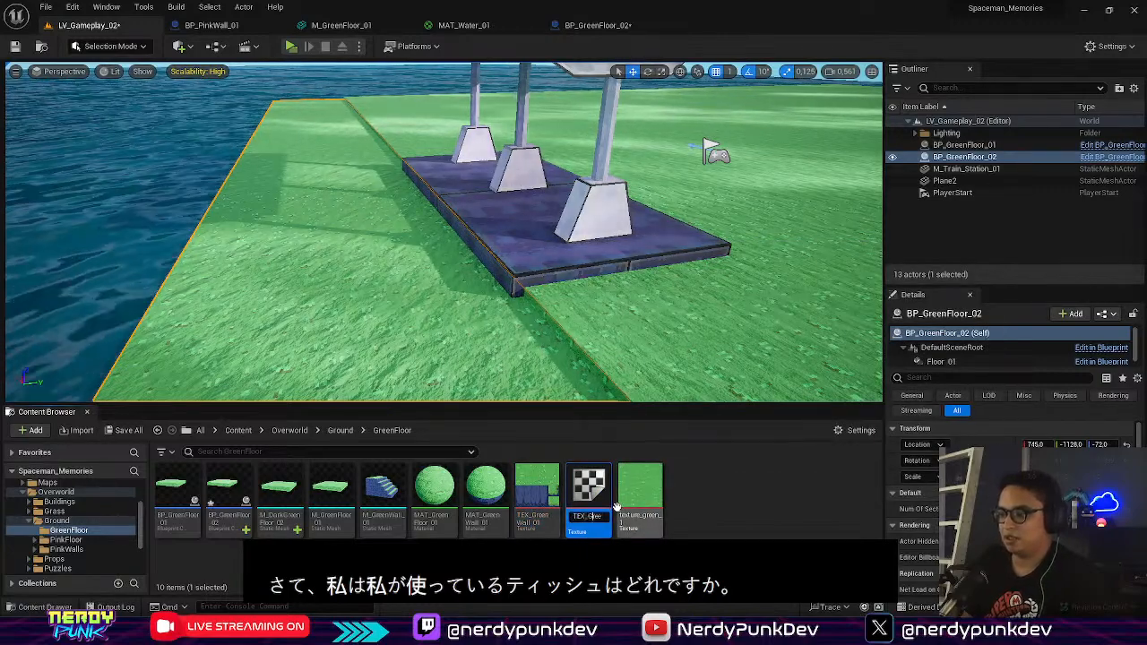
pyautogui.press('BackSpace')
pyautogui.press('BackSpace')
pyautogui.press('BackSpace')
pyautogui.write('Dark')
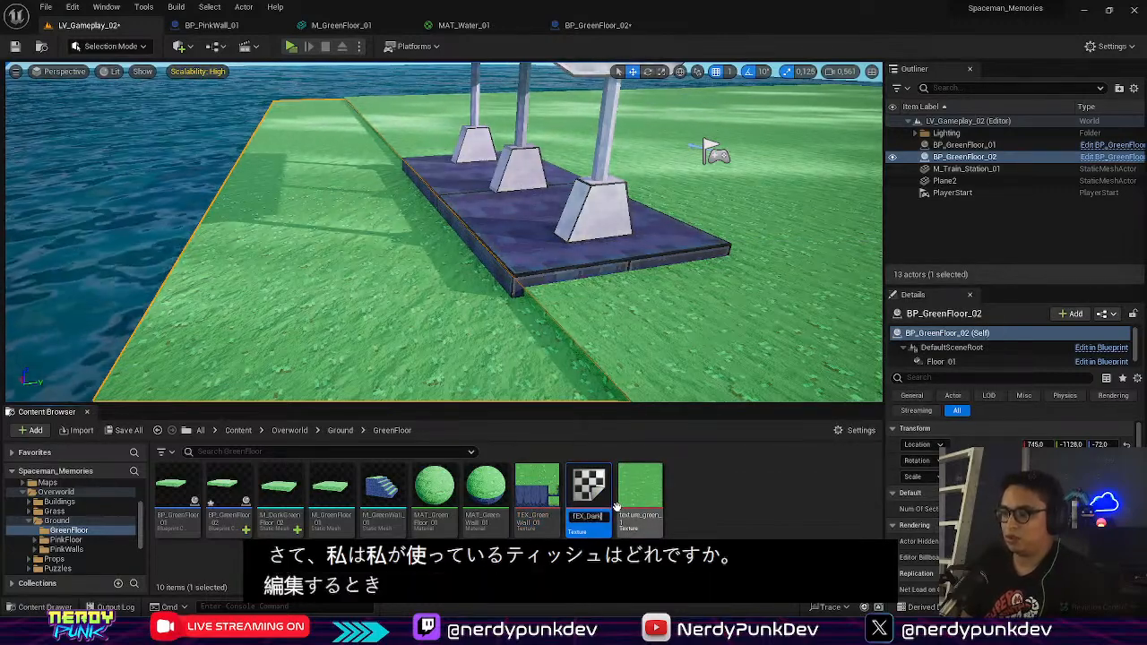
pyautogui.press('Return')
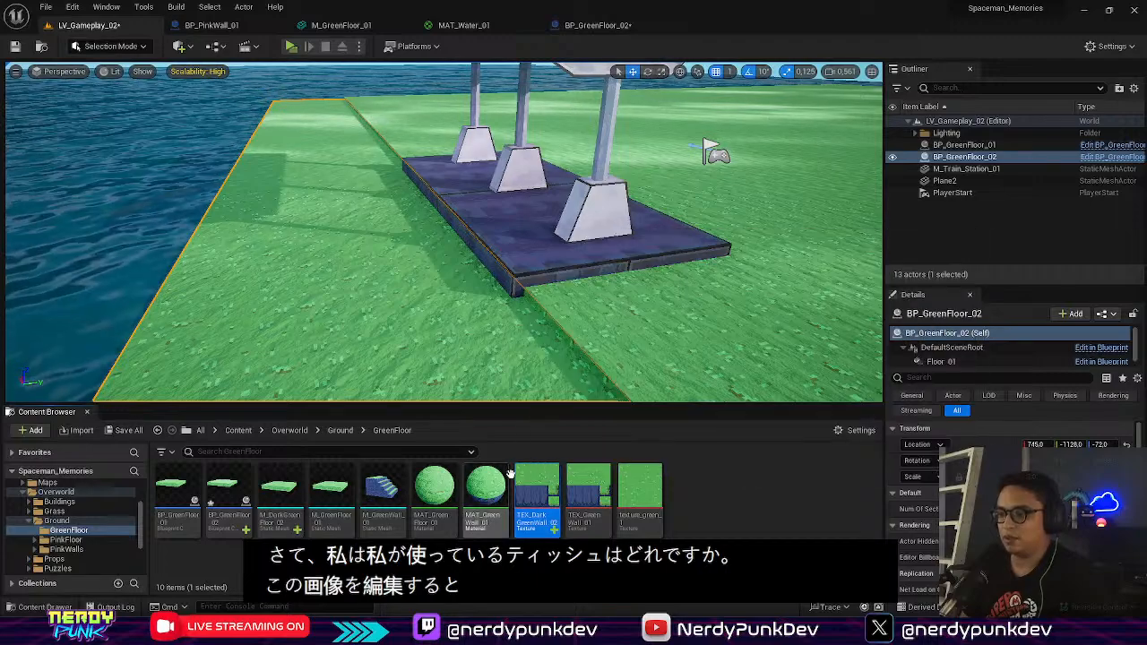
# Step: Darken TEX_DarkGreenWall_02 by lowering its Brightness to about 0.344, and save the texture
pyautogui.doubleClick(549, 482)
pyautogui.scroll(5, 403, 358)
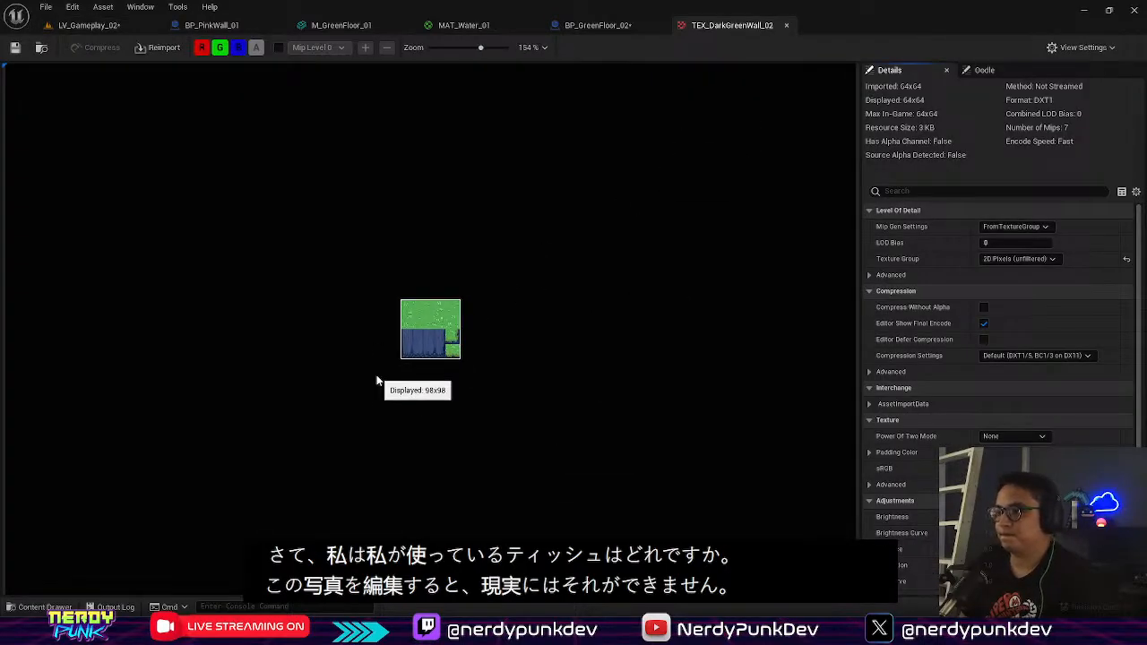
pyautogui.scroll(2, 432, 346)
pyautogui.scroll(-3, 1031, 413)
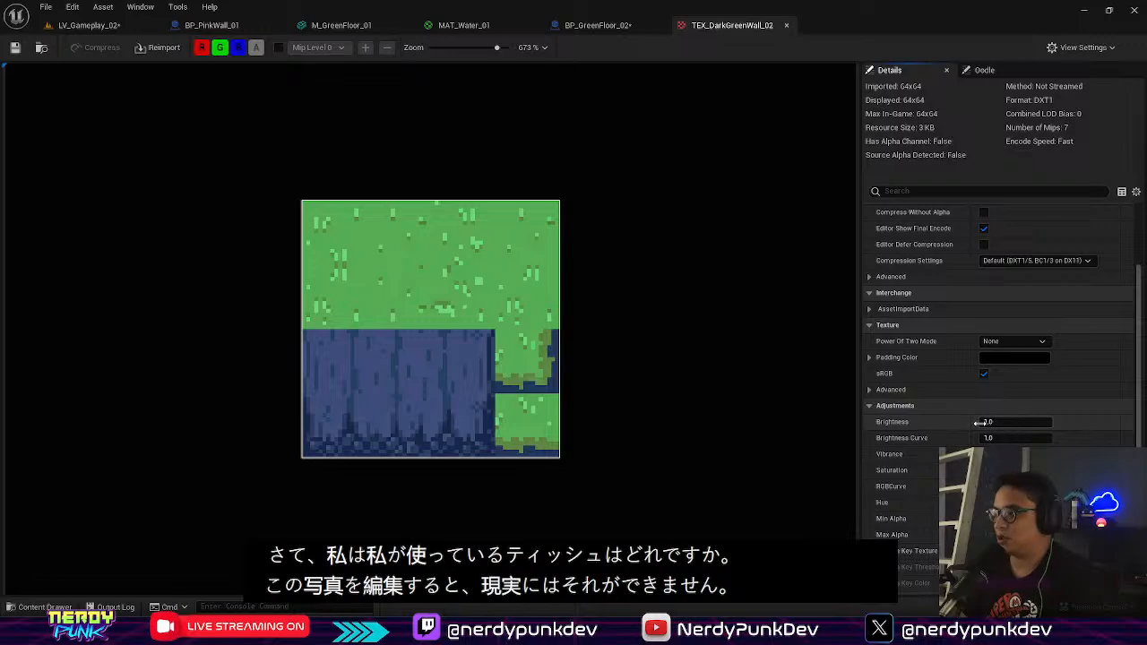
pyautogui.moveTo(995, 421); pyautogui.dragTo(980, 422)
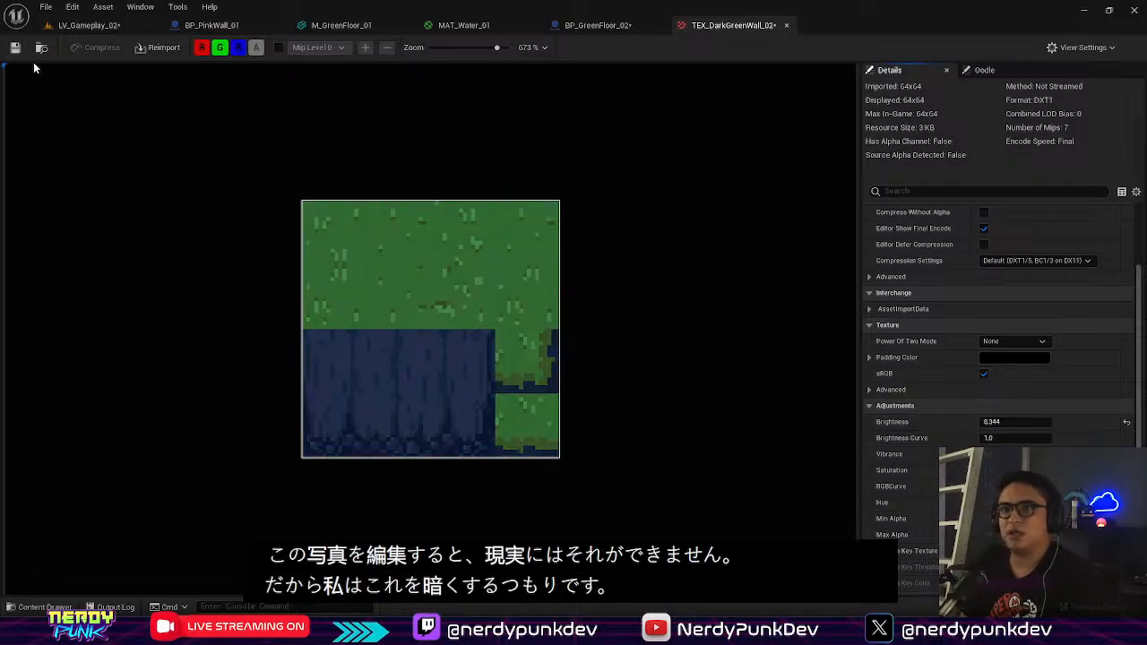
pyautogui.click(15, 47)
# Step: Duplicate the MAT_GreenFloor_01 material in the GreenFloor folder and name the copy MAT_DarkGreenFloor_02
pyautogui.click(89, 25)
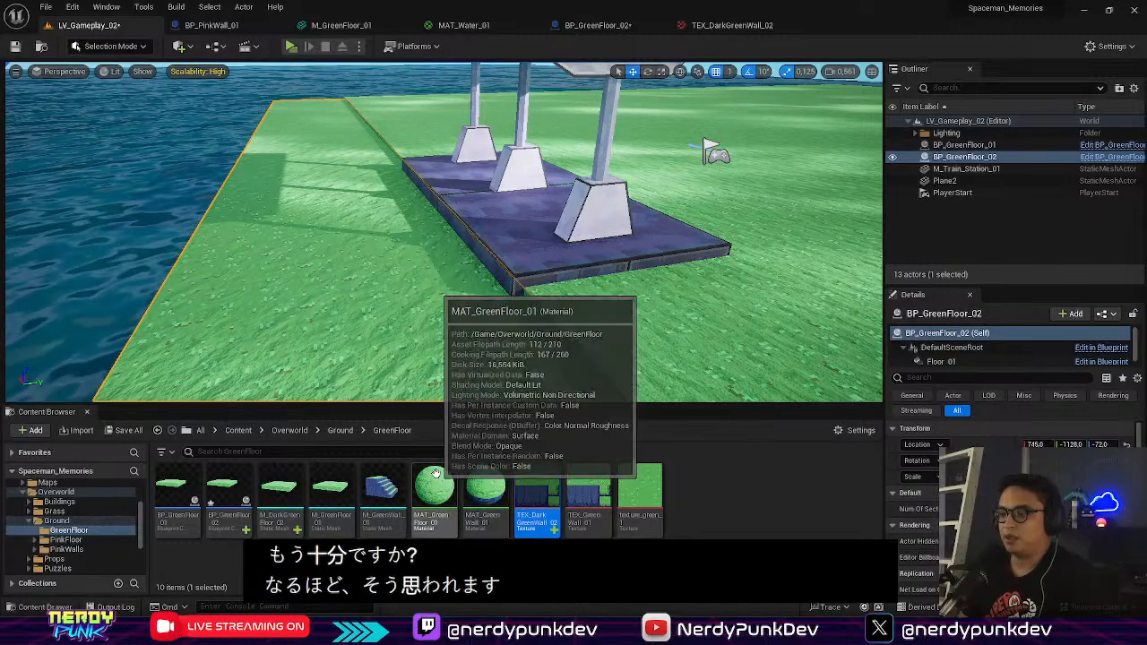
pyautogui.hotkey('ctrl', 'd')
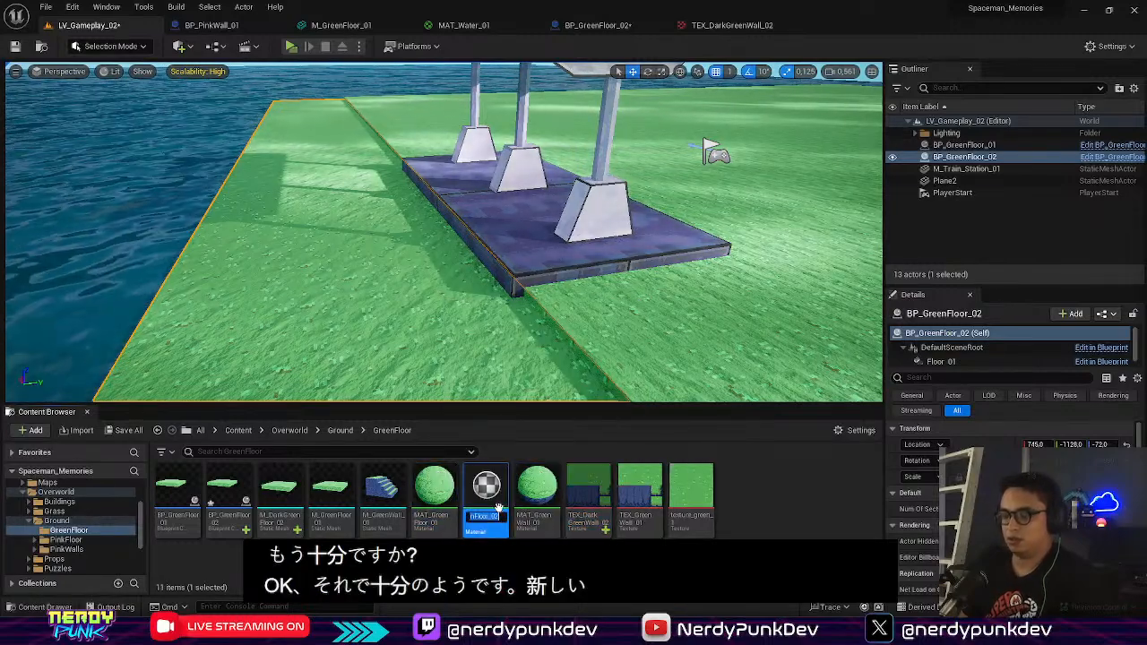
pyautogui.press('Right')
pyautogui.press('Right')
pyautogui.press('Right')
pyautogui.press('Right')
pyautogui.write('Dark')
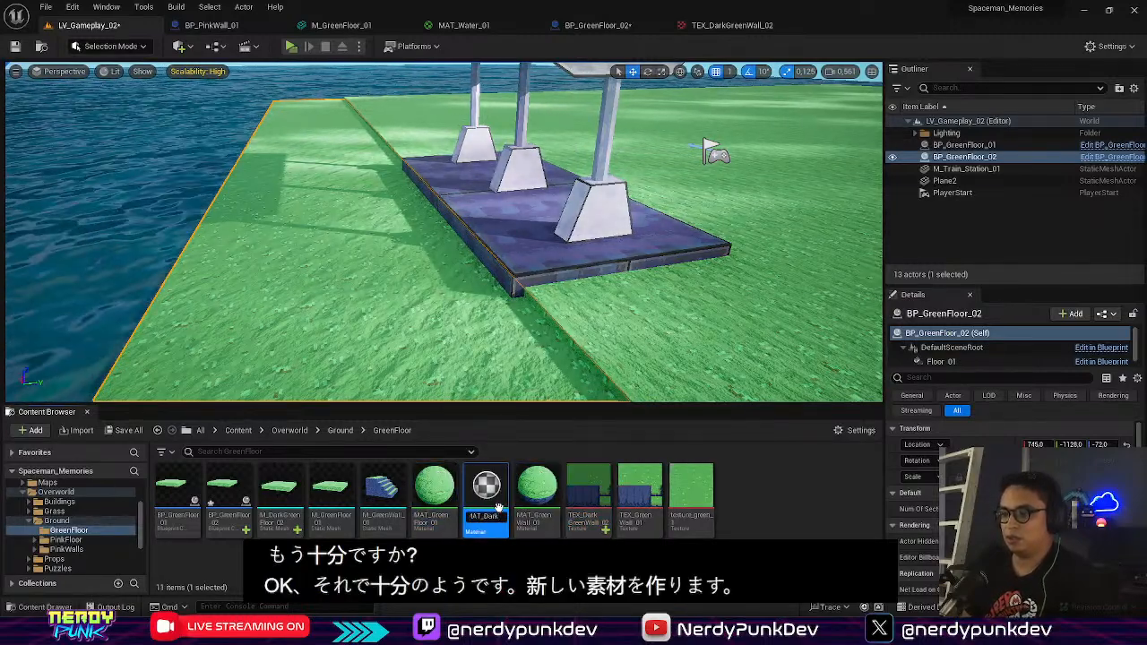
pyautogui.press('Return')
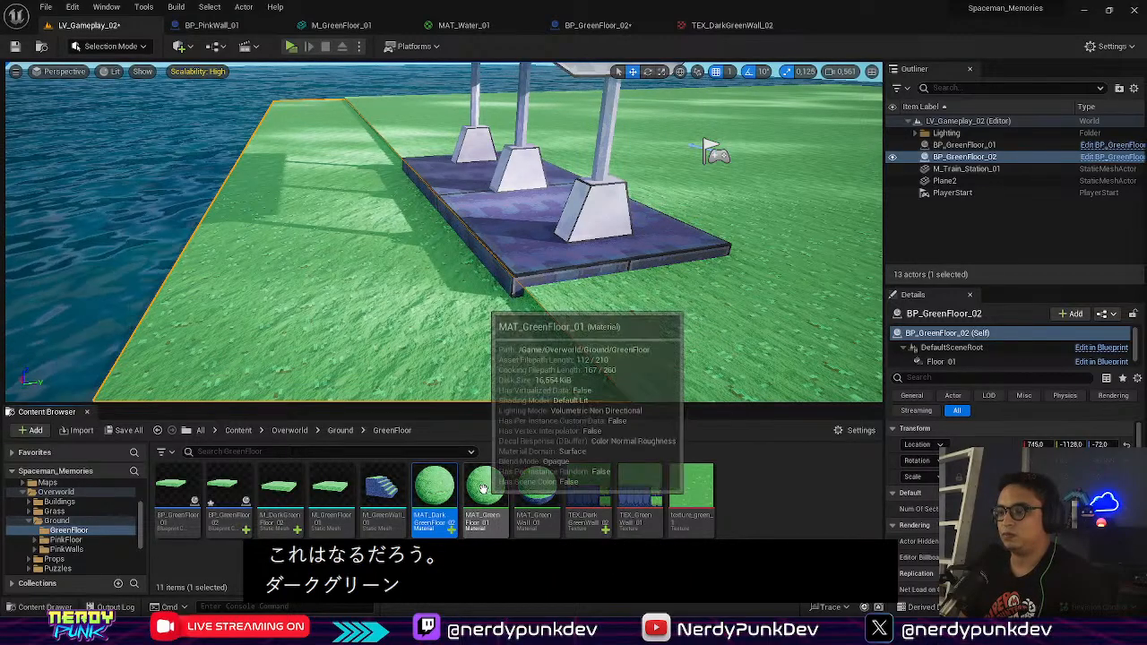
# Step: In MAT_DarkGreenFloor_02, set the Base Color texture sample to TEX_DarkGreenWall_02, apply the change and return to the level
pyautogui.doubleClick(434, 490)
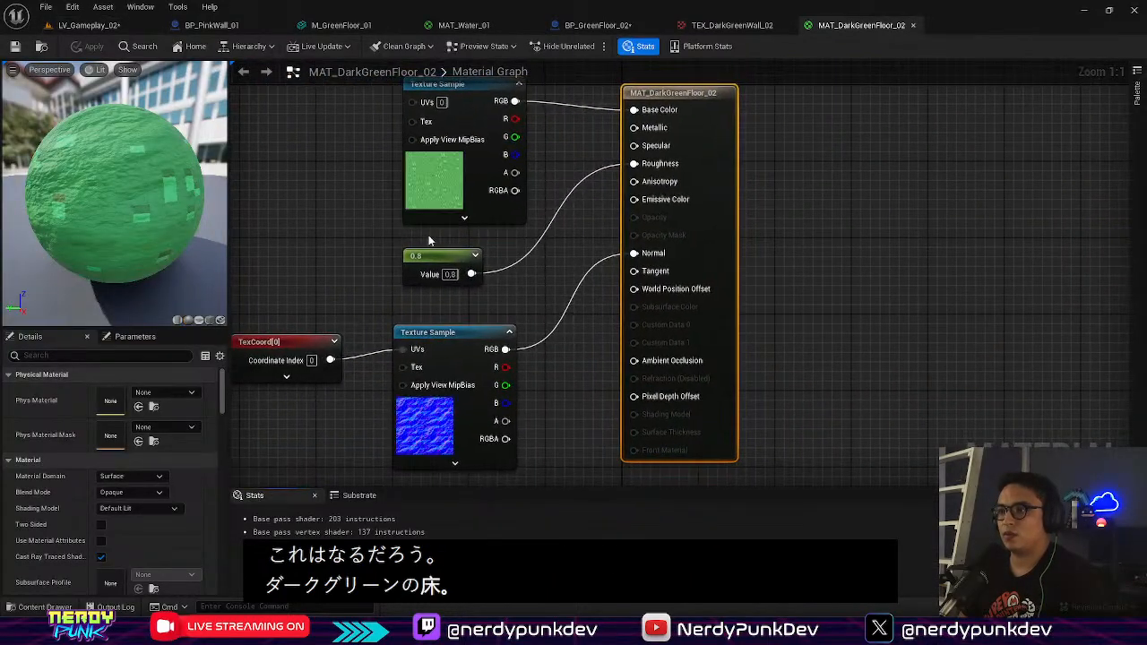
pyautogui.moveTo(456, 232); pyautogui.dragTo(506, 332, button='right')
pyautogui.click(507, 274)
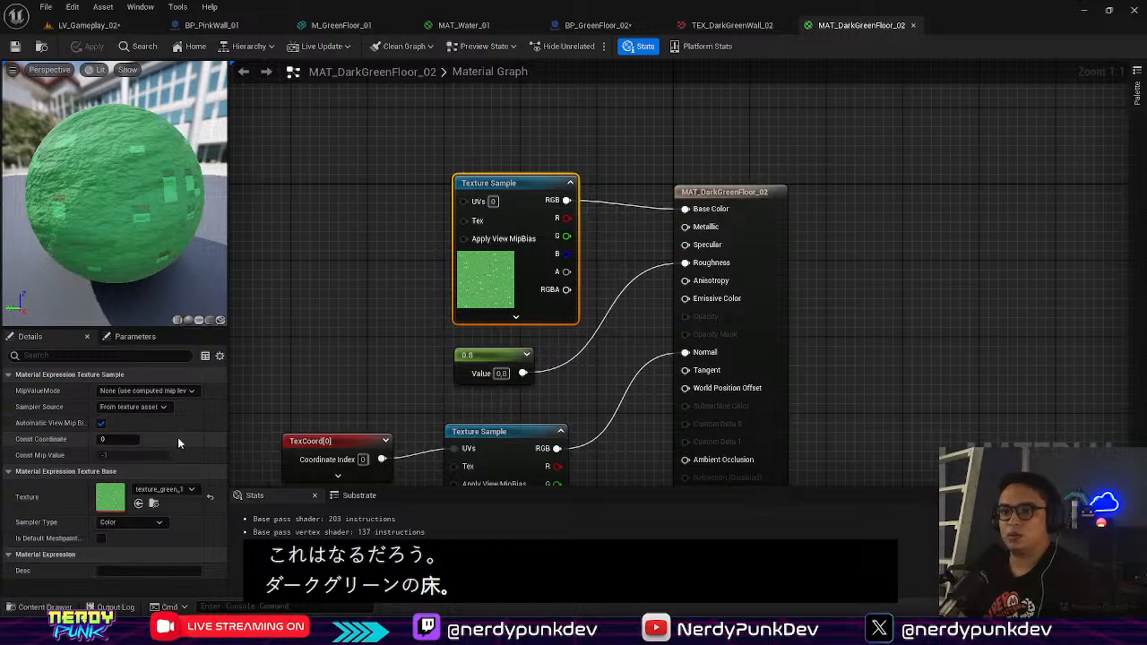
pyautogui.click(150, 490)
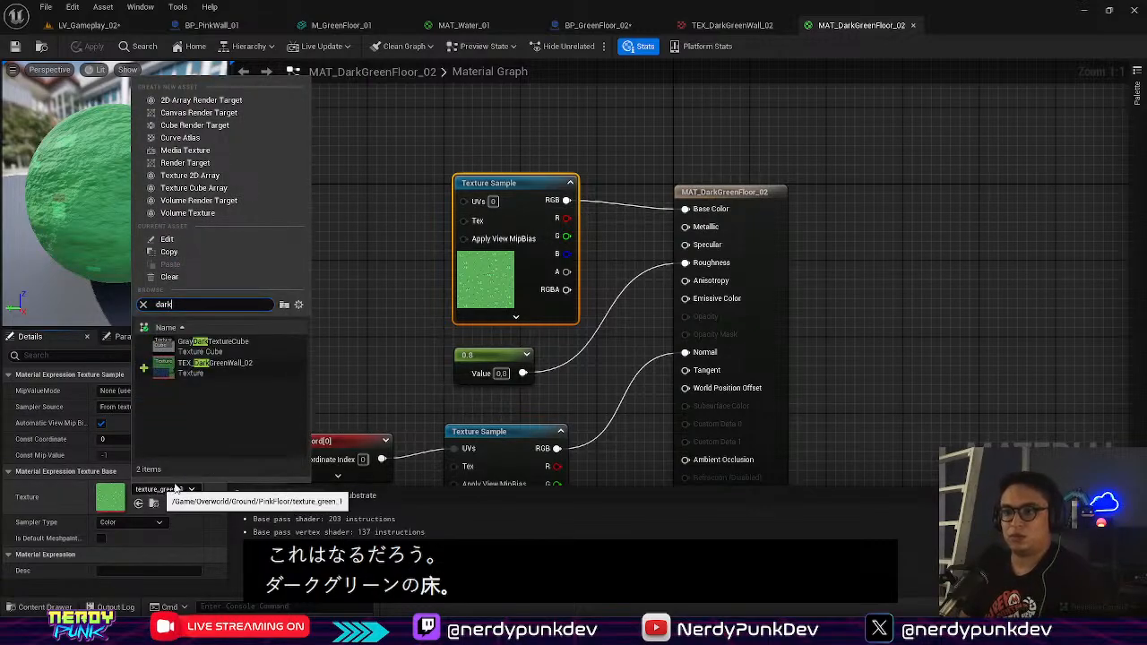
pyautogui.click(211, 373)
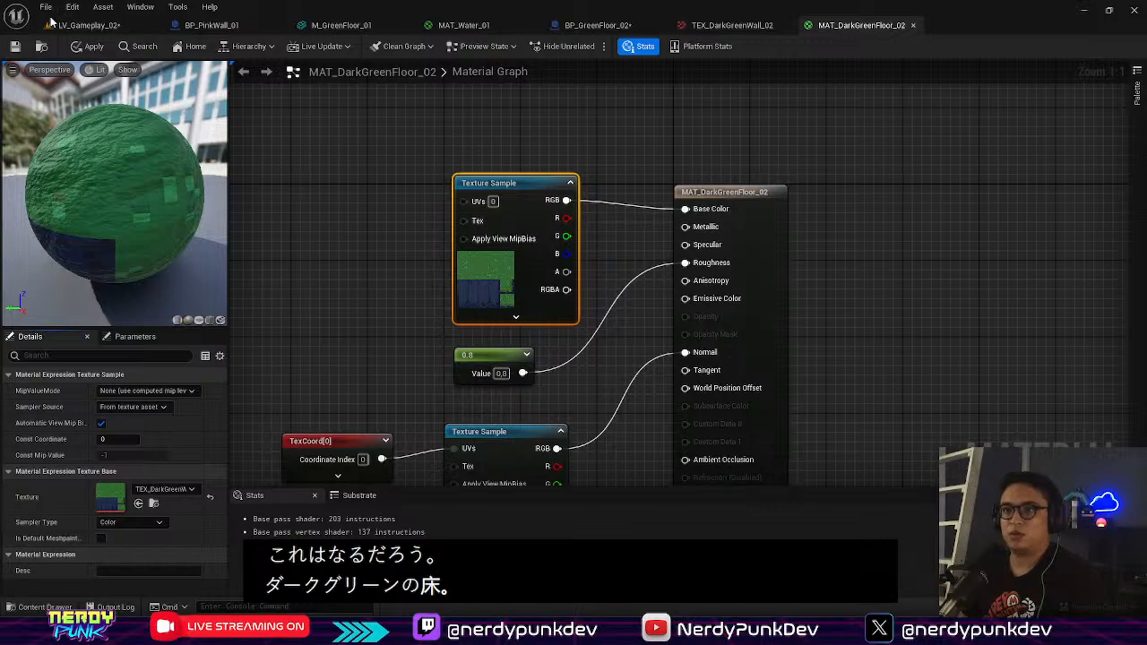
pyautogui.click(88, 47)
pyautogui.click(99, 26)
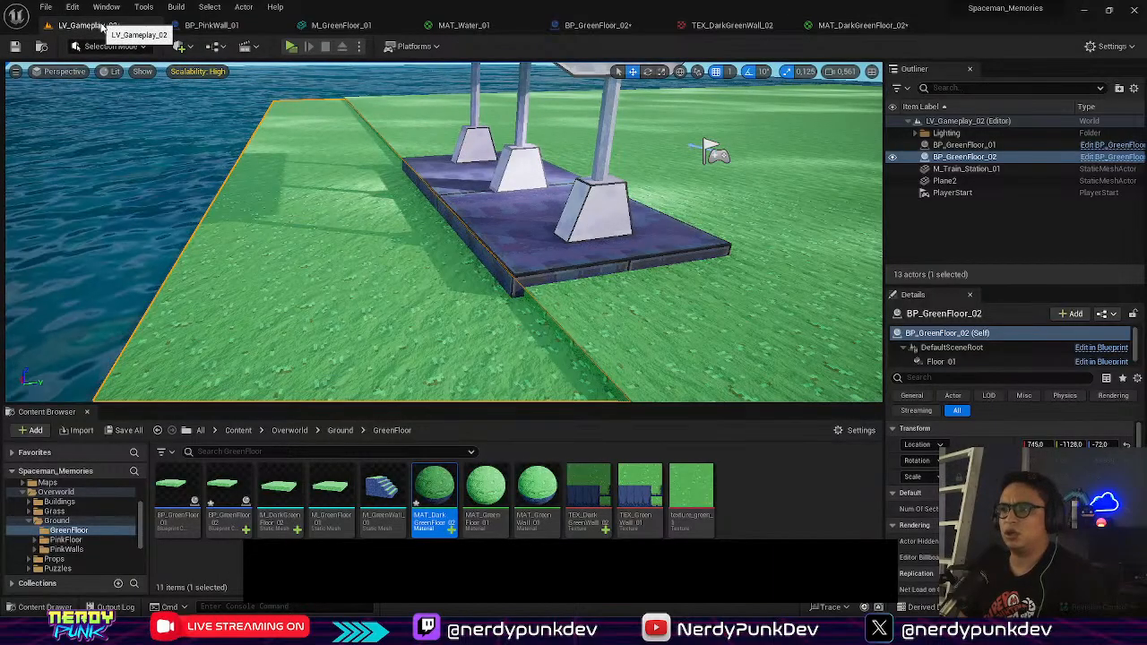
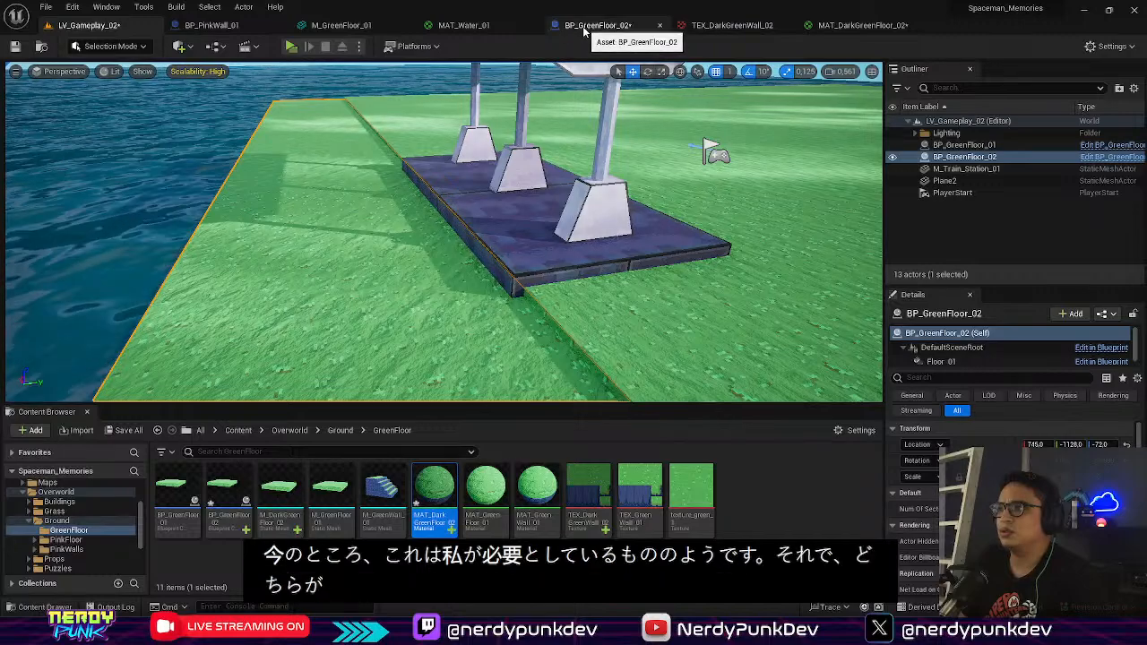
# Step: Assign MAT_DarkGreenFloor_02 to the material slot of the M_DarkGreenFloor_02 mesh and return to the level
pyautogui.click(285, 488)
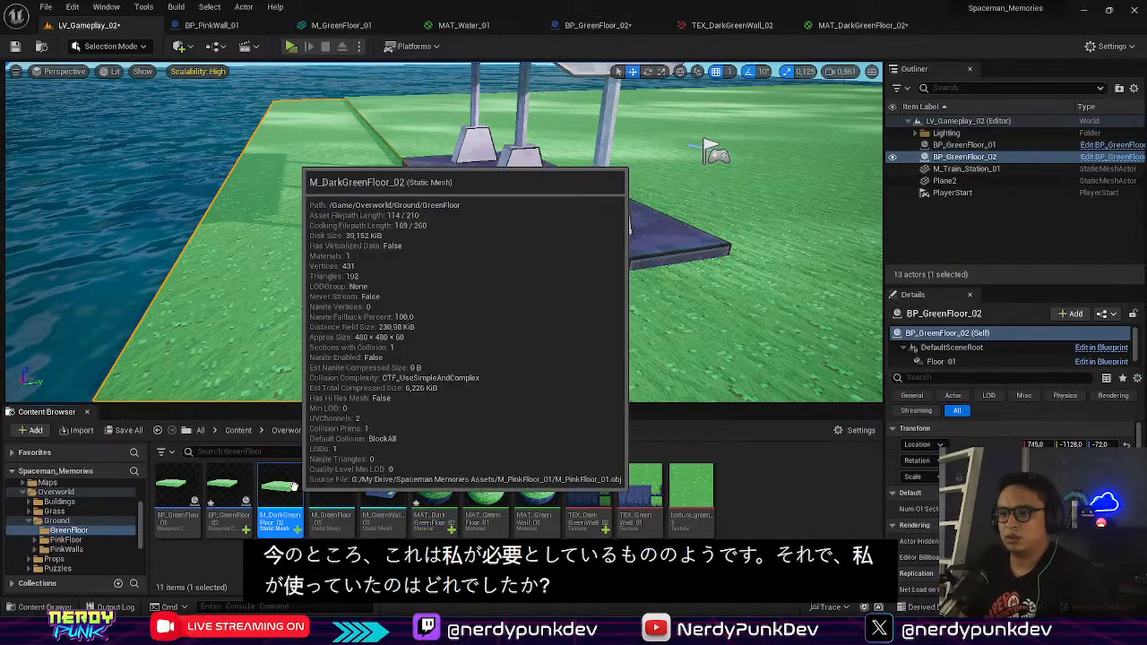
pyautogui.doubleClick(293, 486)
pyautogui.click(912, 139)
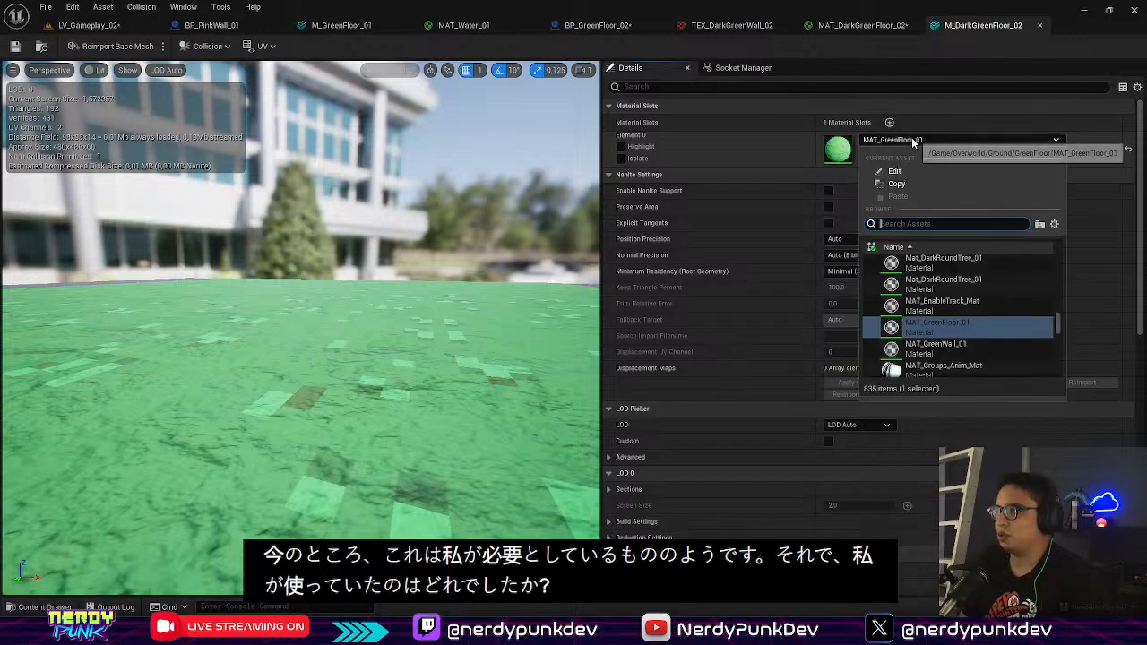
pyautogui.write('dark')
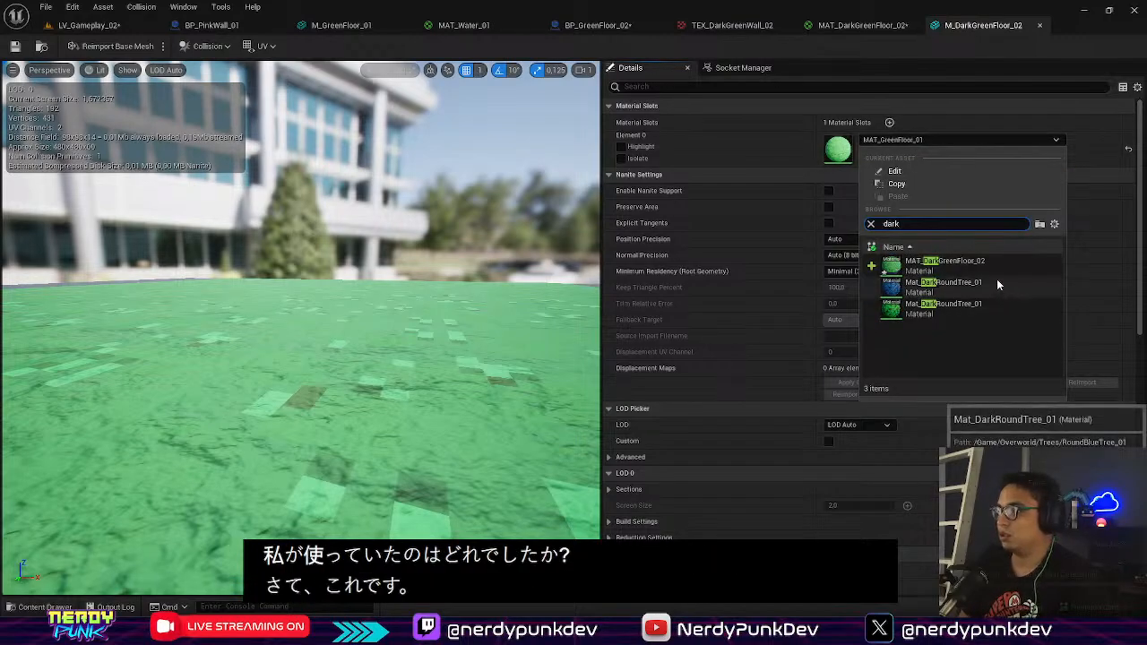
pyautogui.click(988, 268)
pyautogui.moveTo(538, 325); pyautogui.dragTo(467, 394, button='right')
pyautogui.press('s')
pyautogui.press('w')
pyautogui.moveTo(402, 312)
pyautogui.mouseDown(button='right')
pyautogui.moveTo(403, 278)
pyautogui.moveTo(385, 287)
pyautogui.moveTo(403, 312)
pyautogui.mouseUp(button='right')
pyautogui.press('s')
pyautogui.press('w')
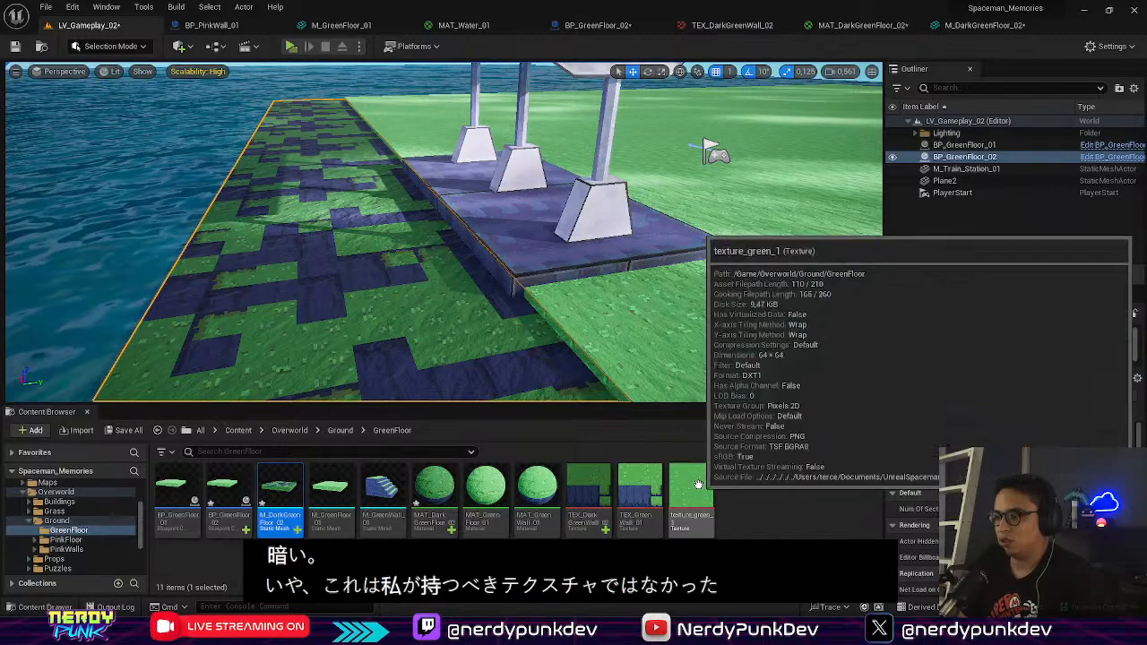
# Step: Duplicate the texture_green_1 texture in the GreenFloor folder and name the copy Tex_Darkgreen_2
pyautogui.moveTo(682, 489)
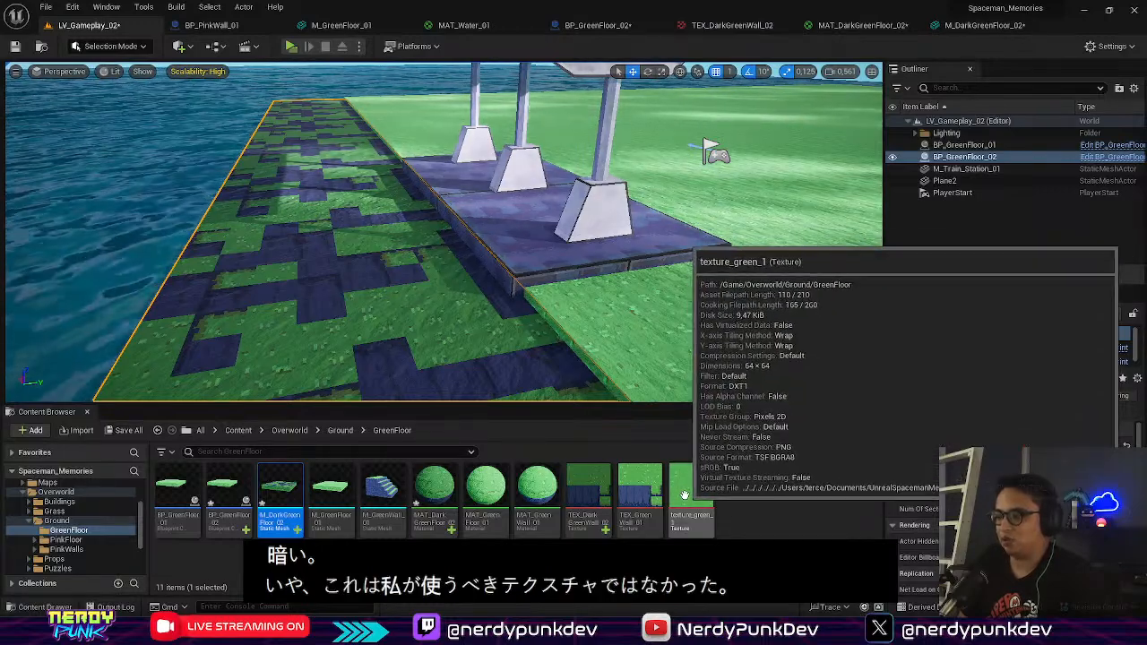
pyautogui.moveTo(591, 500)
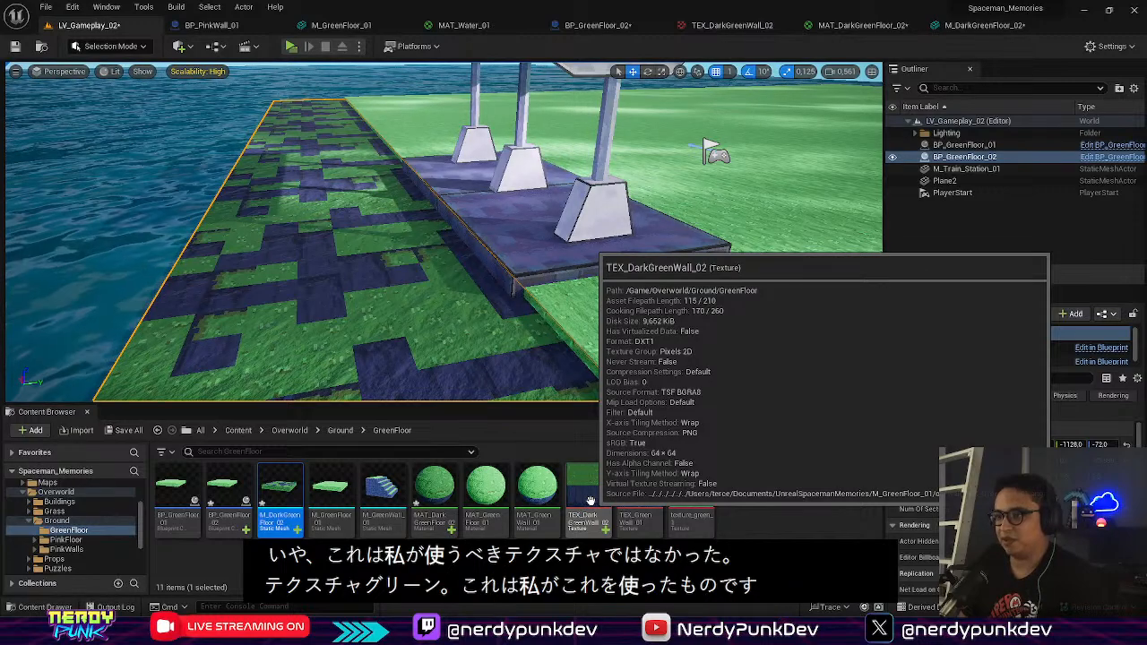
pyautogui.click(685, 488)
pyautogui.rightClick(682, 478)
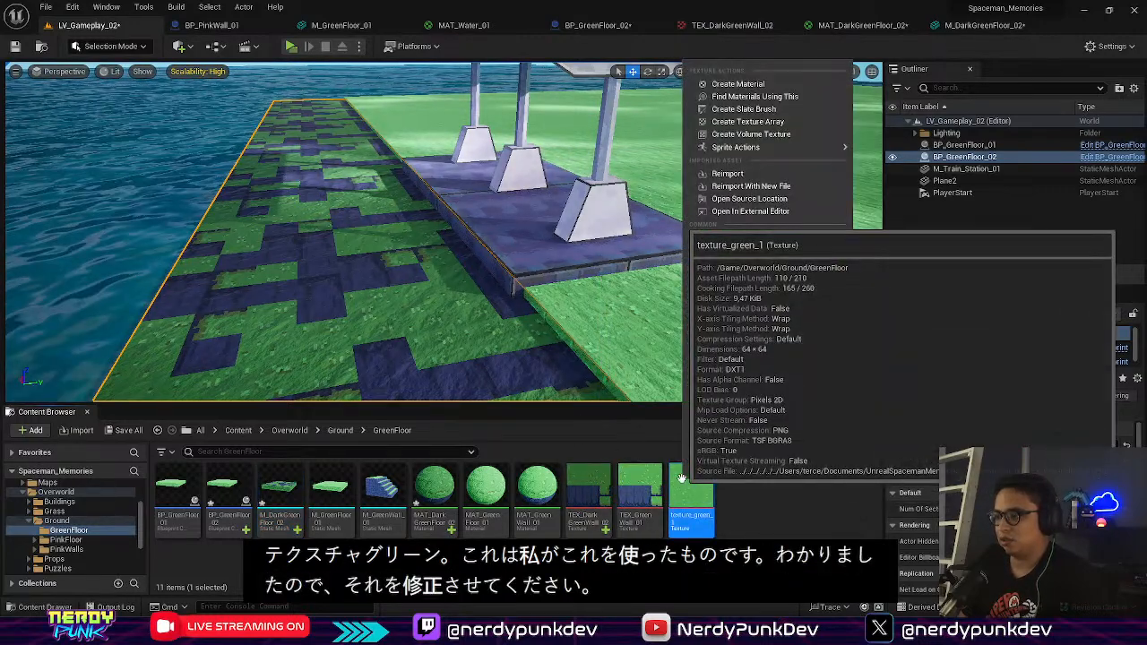
pyautogui.click(763, 262)
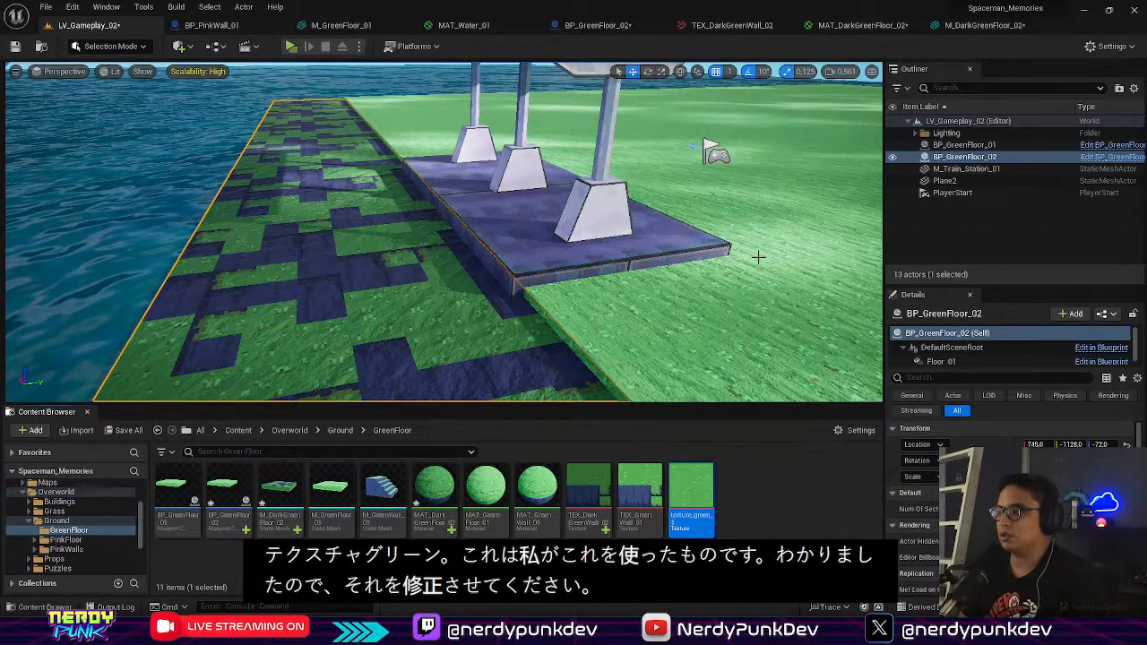
pyautogui.press('Home')
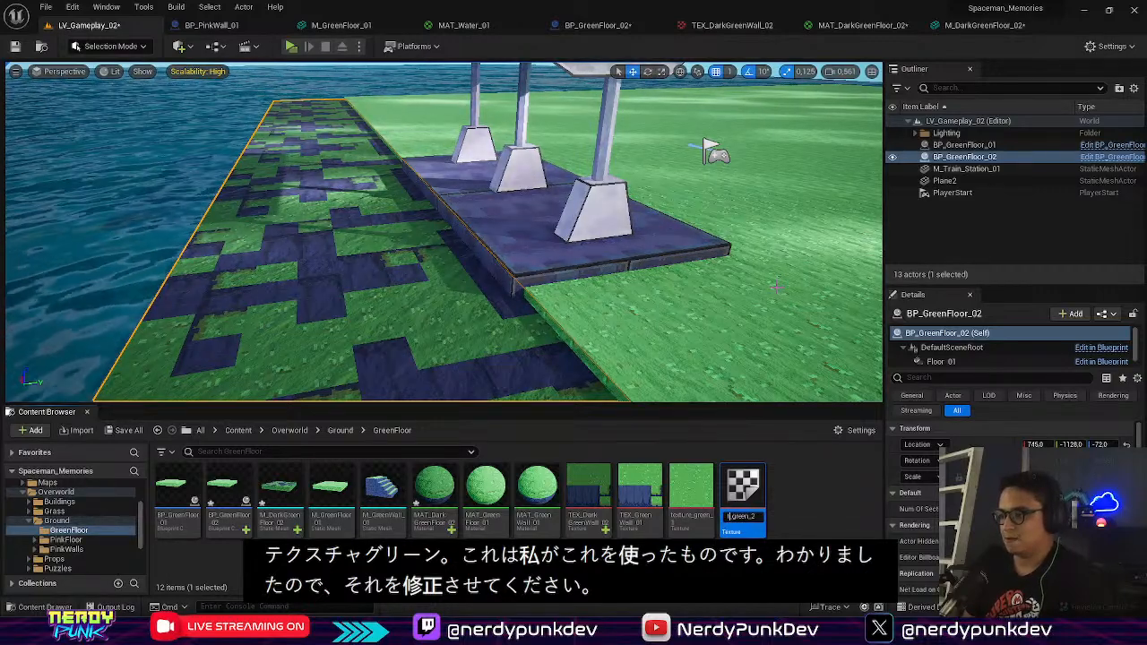
pyautogui.write('Tex_')
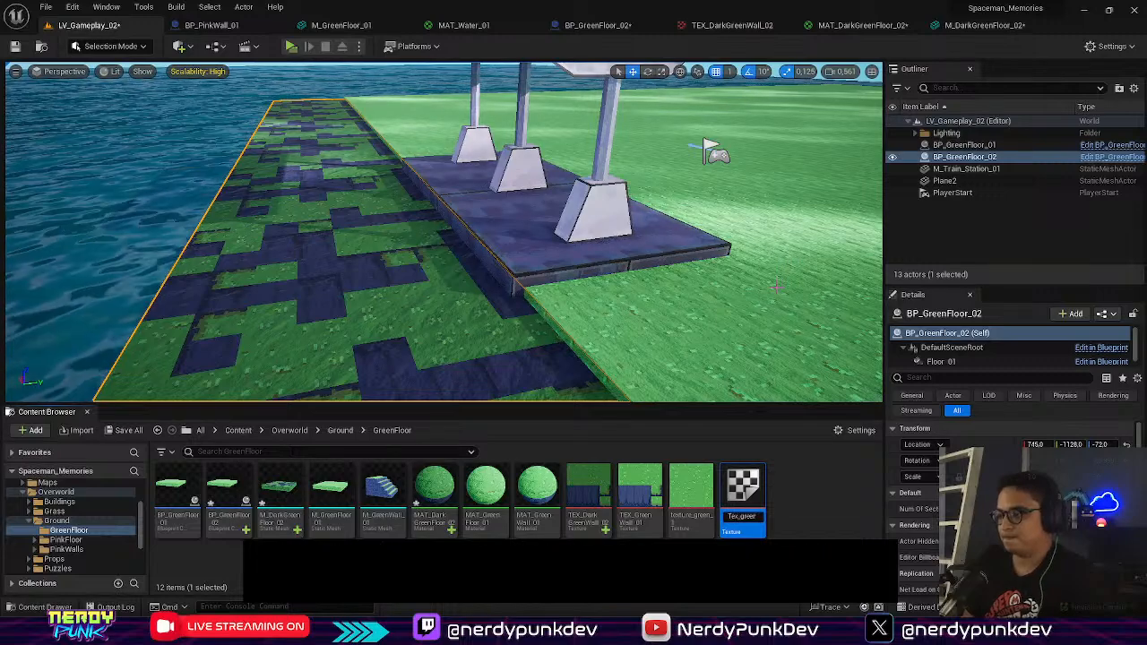
pyautogui.write('Dark')
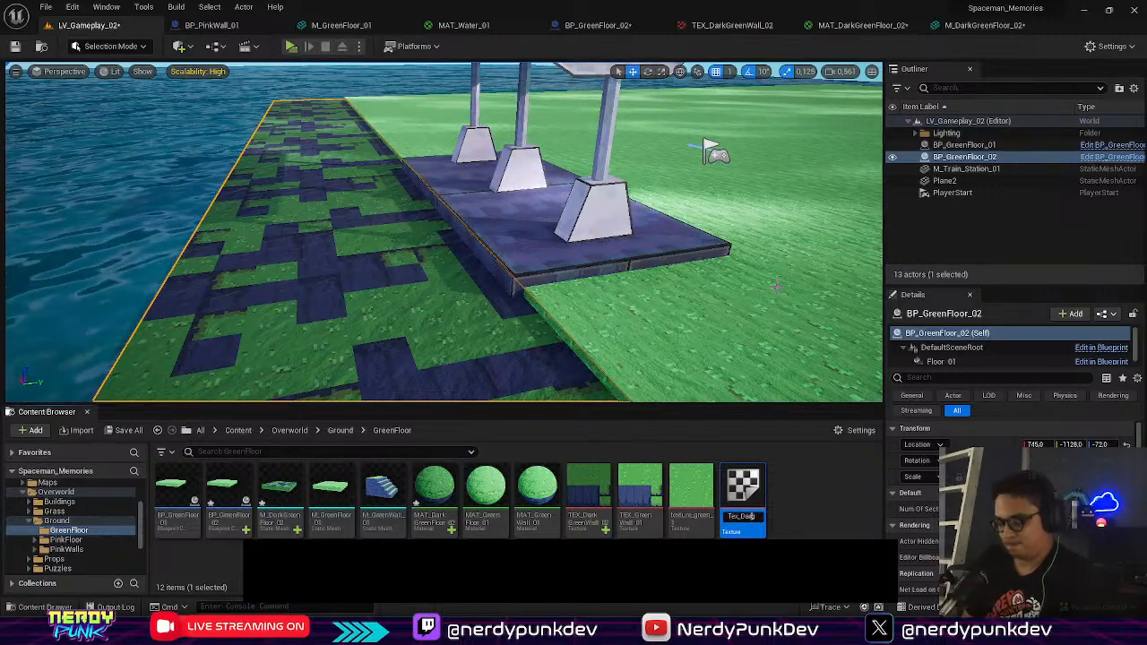
pyautogui.press('Return')
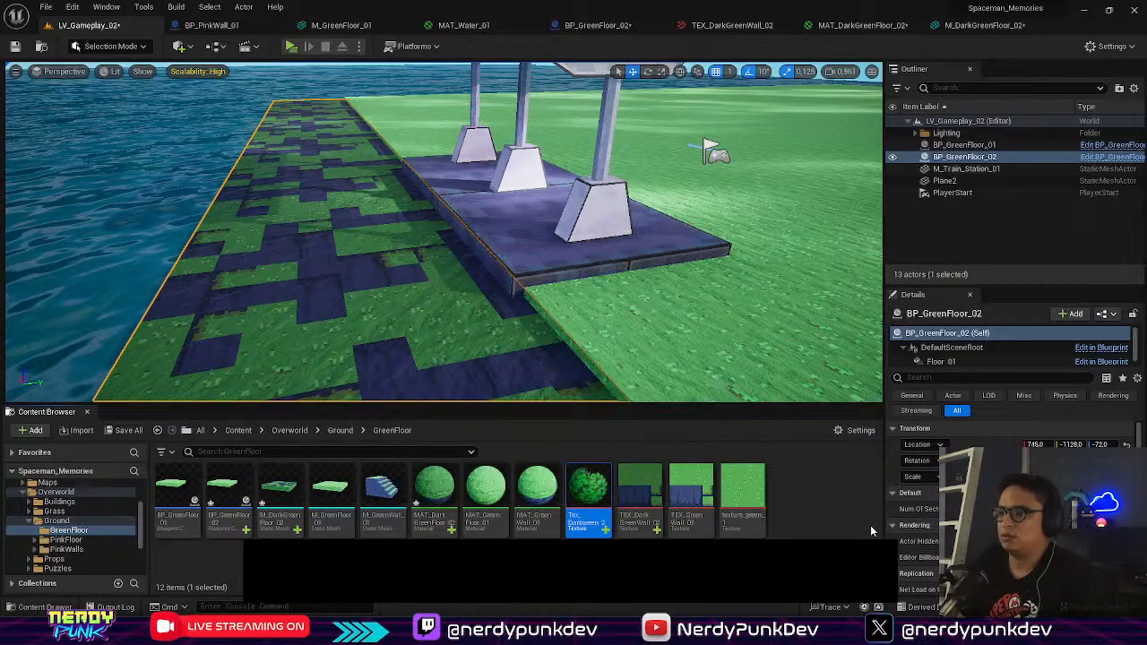
pyautogui.click(844, 519)
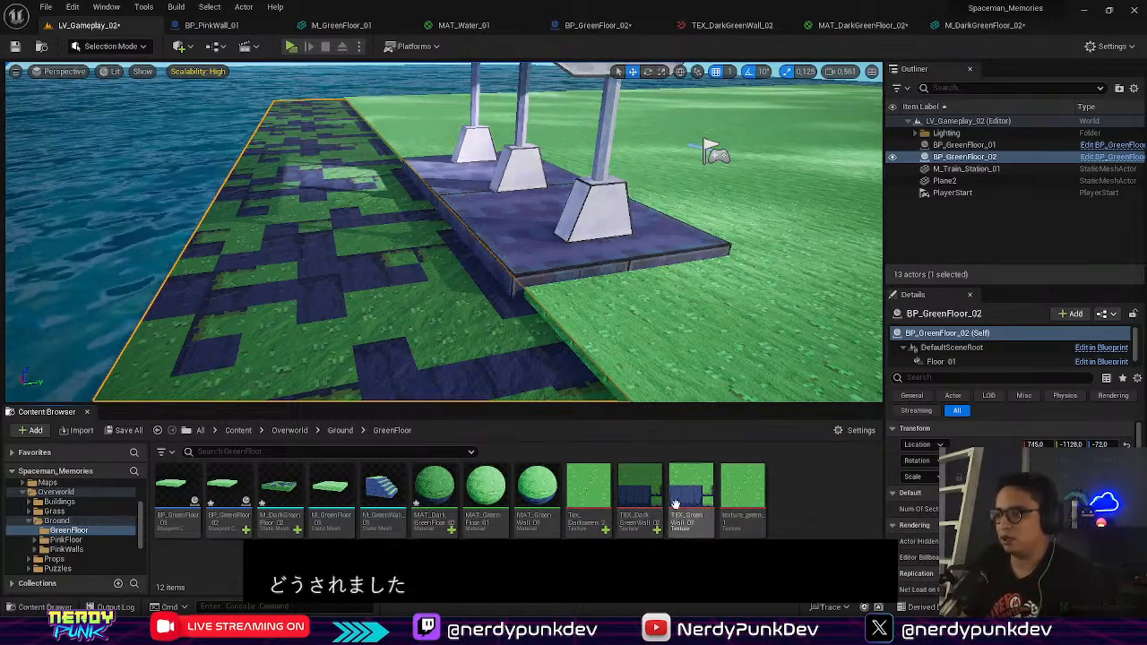
# Step: Force-delete the TEX_DarkGreenWall_02 texture from the GreenFloor folder
pyautogui.moveTo(688, 504)
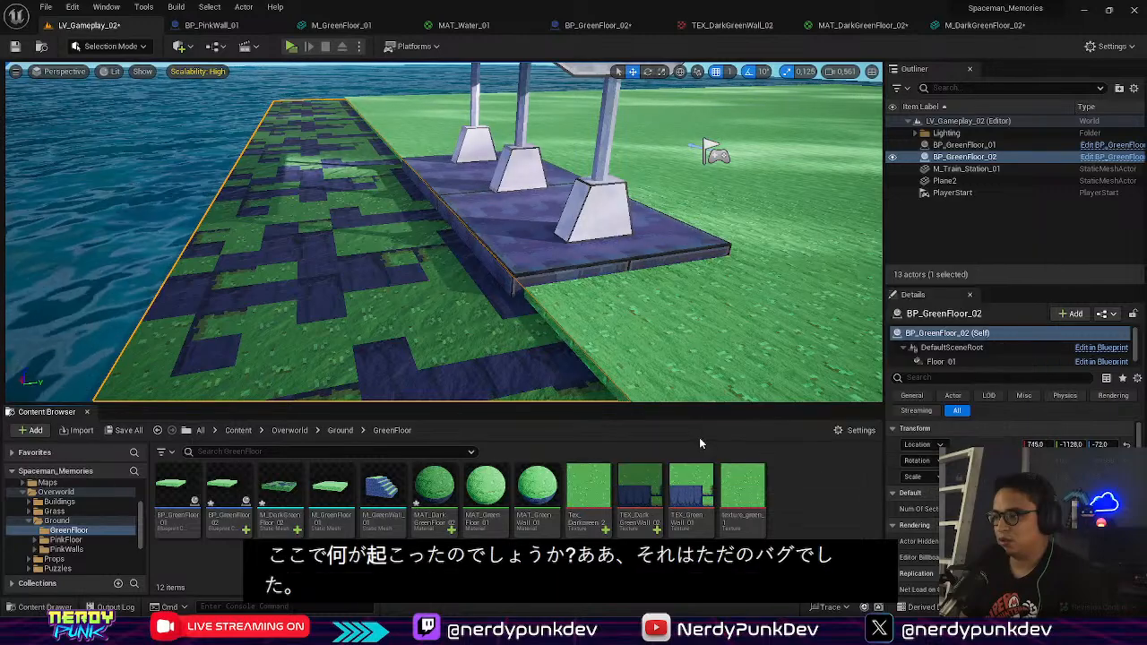
pyautogui.rightClick(646, 493)
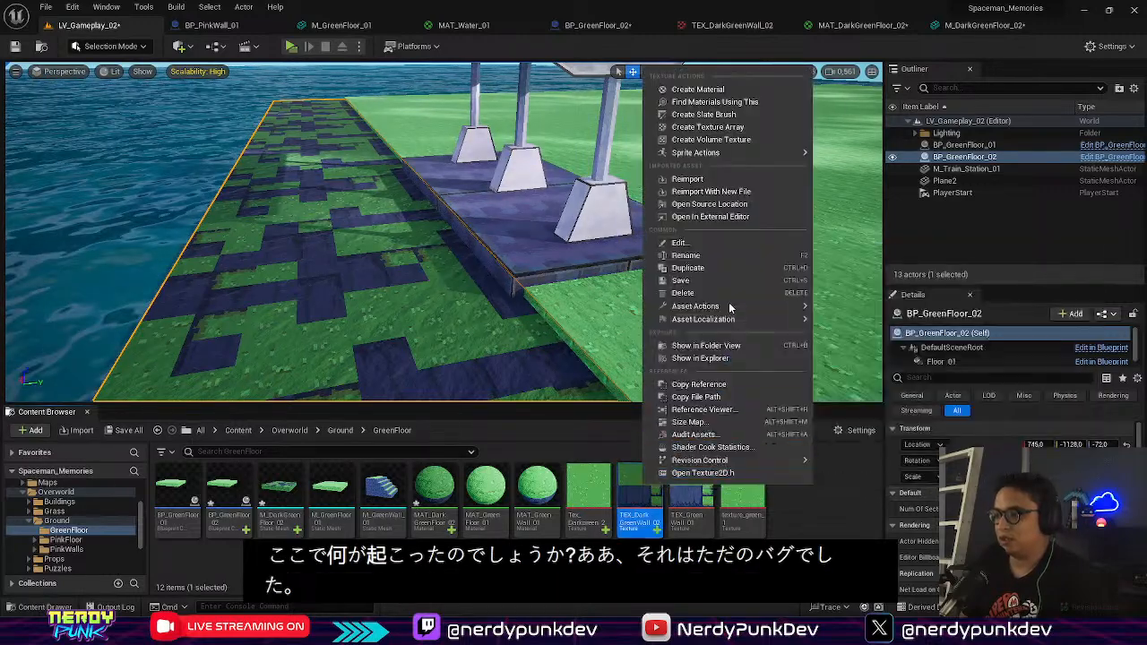
pyautogui.click(684, 293)
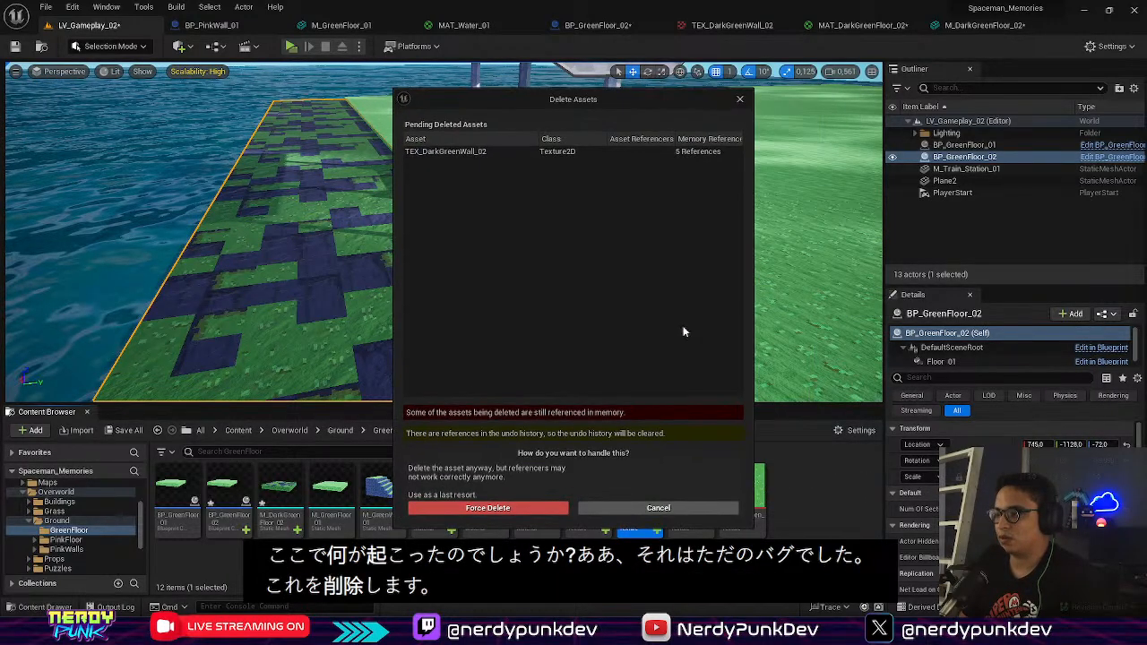
pyautogui.click(513, 509)
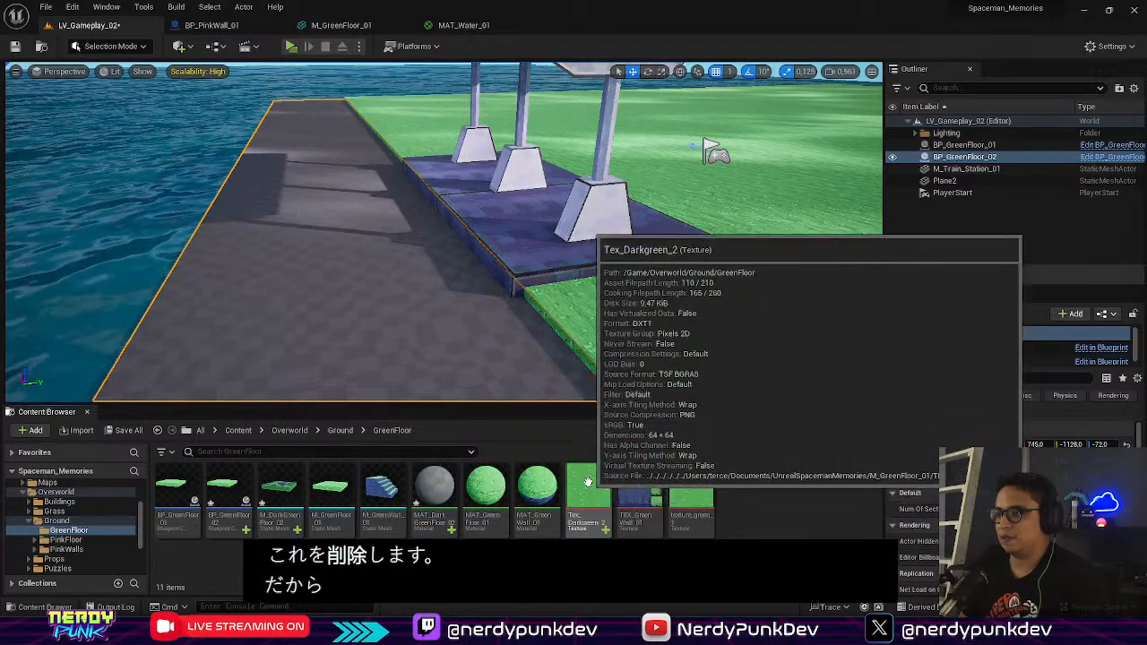
# Step: Darken Tex_Darkgreen_2 by lowering its Brightness to about 0.472, save the texture and return to the level
pyautogui.doubleClick(585, 478)
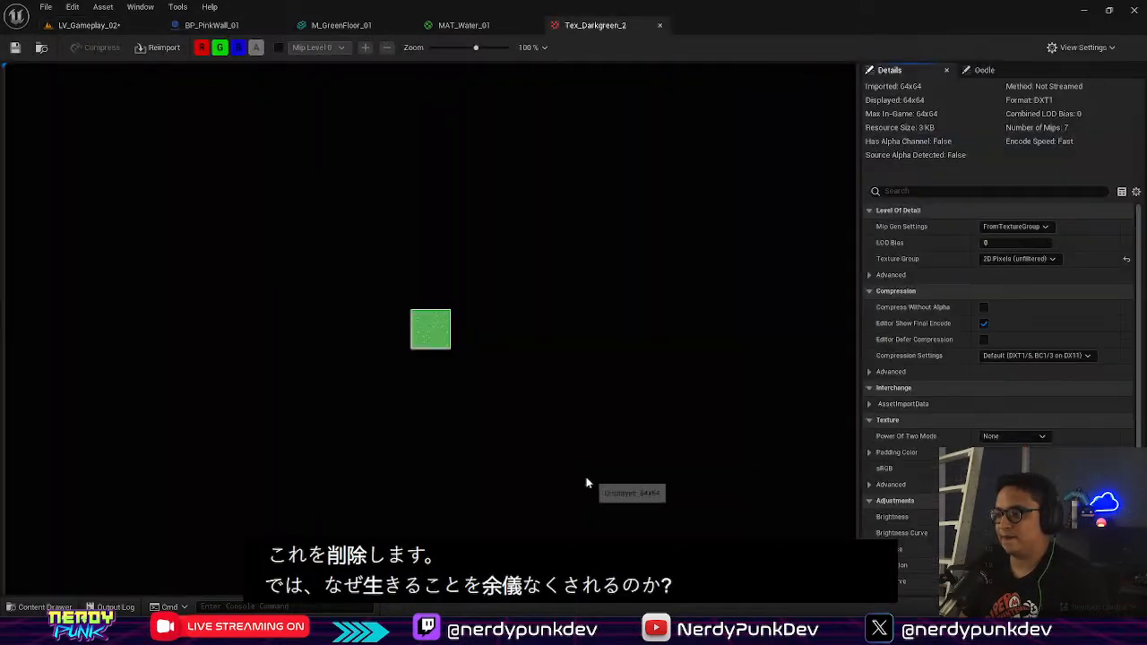
pyautogui.scroll(-1, 1023, 443)
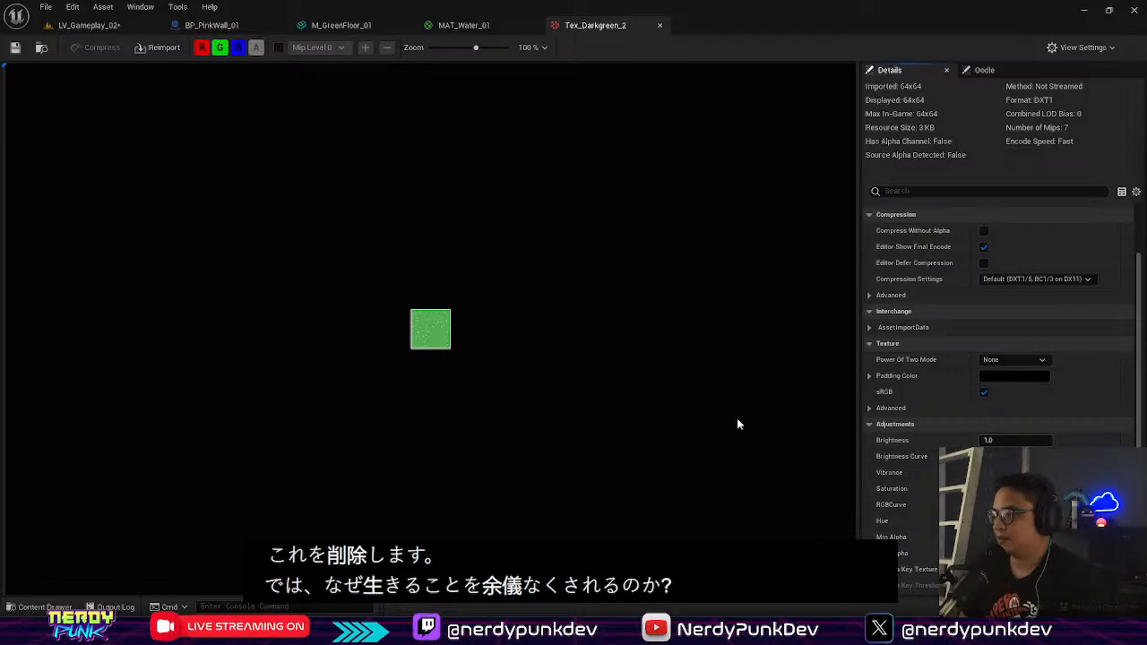
pyautogui.scroll(8, 517, 373)
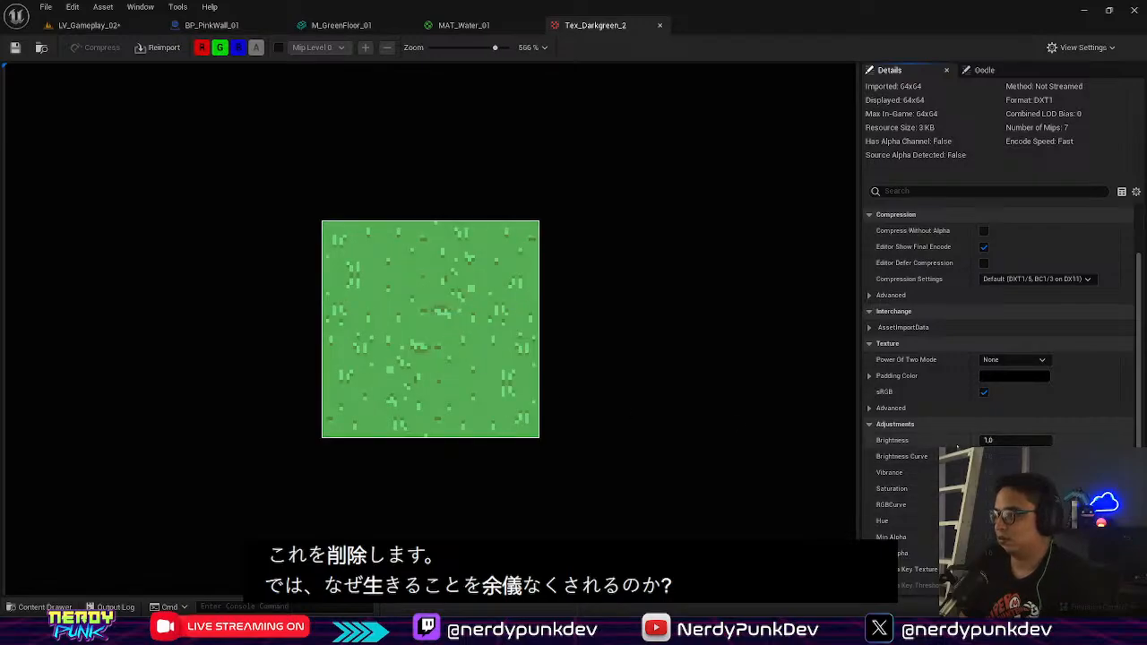
pyautogui.moveTo(1016, 440); pyautogui.dragTo(977, 445)
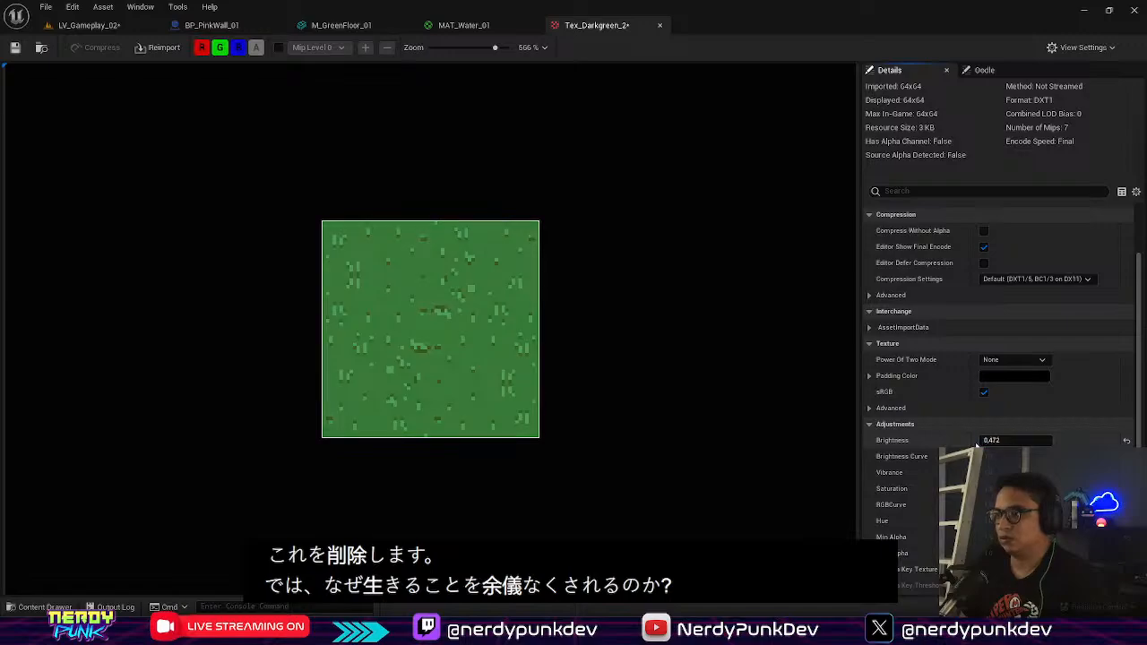
pyautogui.click(101, 27)
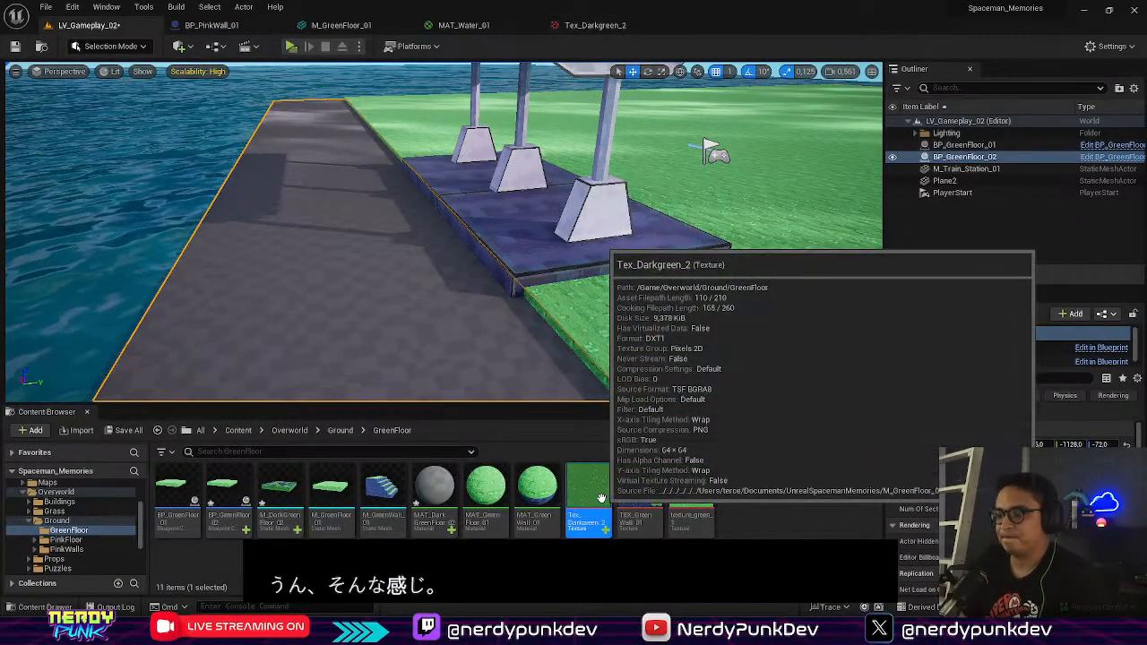
# Step: In MAT_DarkGreenFloor_02, set the Base Color texture sample to Tex_Darkgreen_2, apply the change and return to the level
pyautogui.click(434, 491)
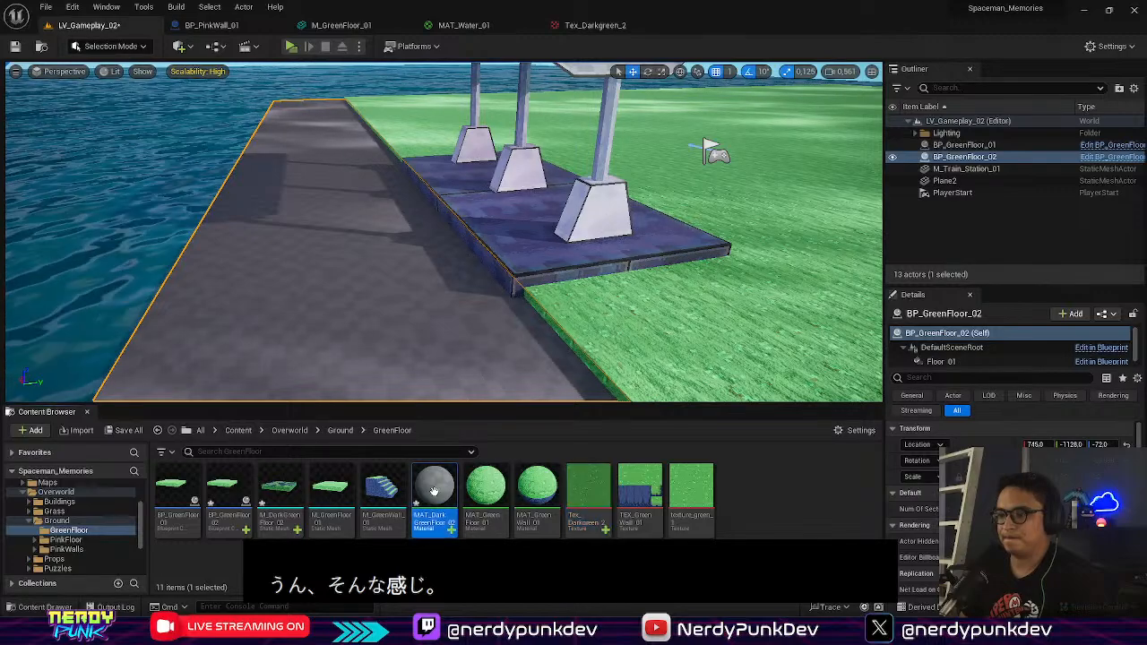
pyautogui.doubleClick(434, 490)
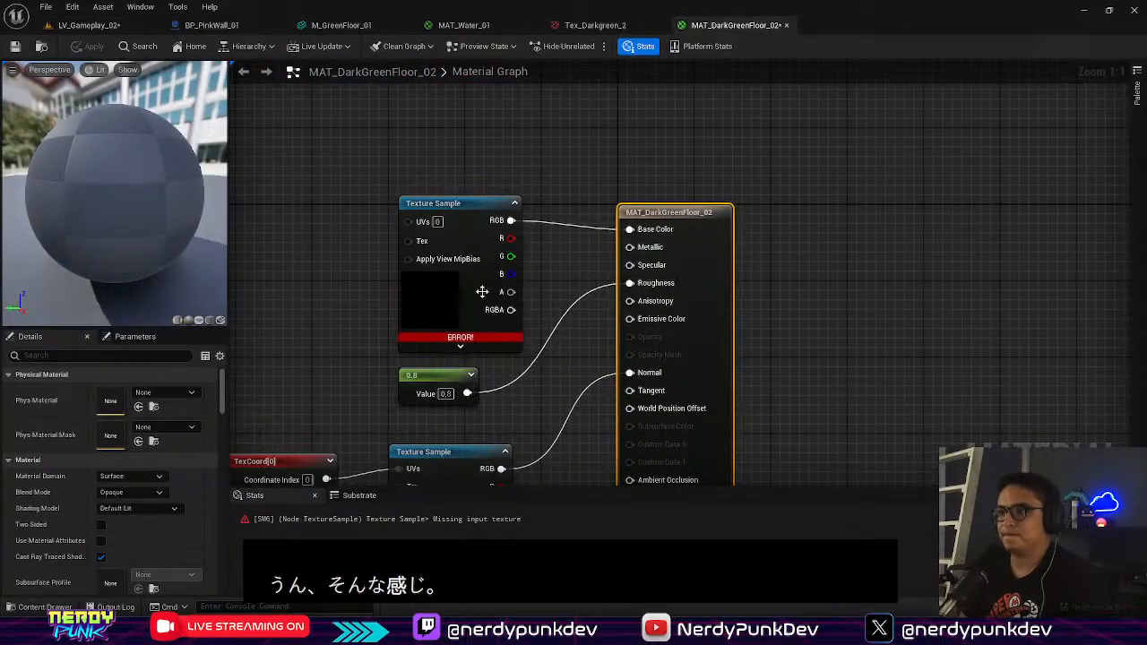
pyautogui.click(482, 291)
pyautogui.click(174, 487)
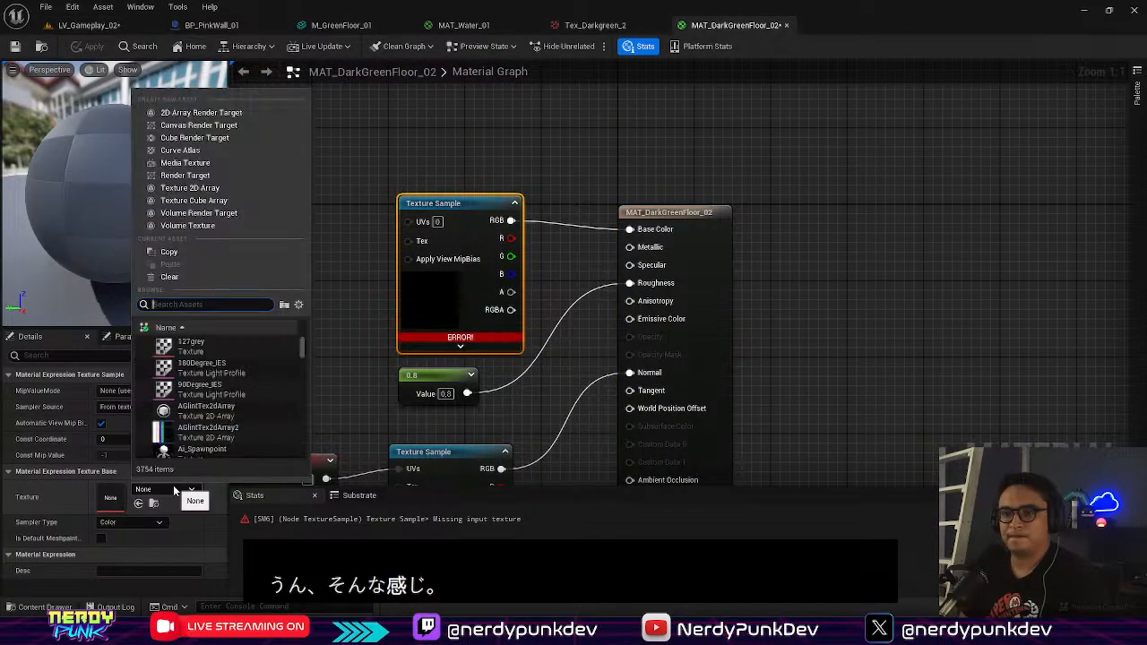
pyautogui.write('dark')
pyautogui.click(225, 366)
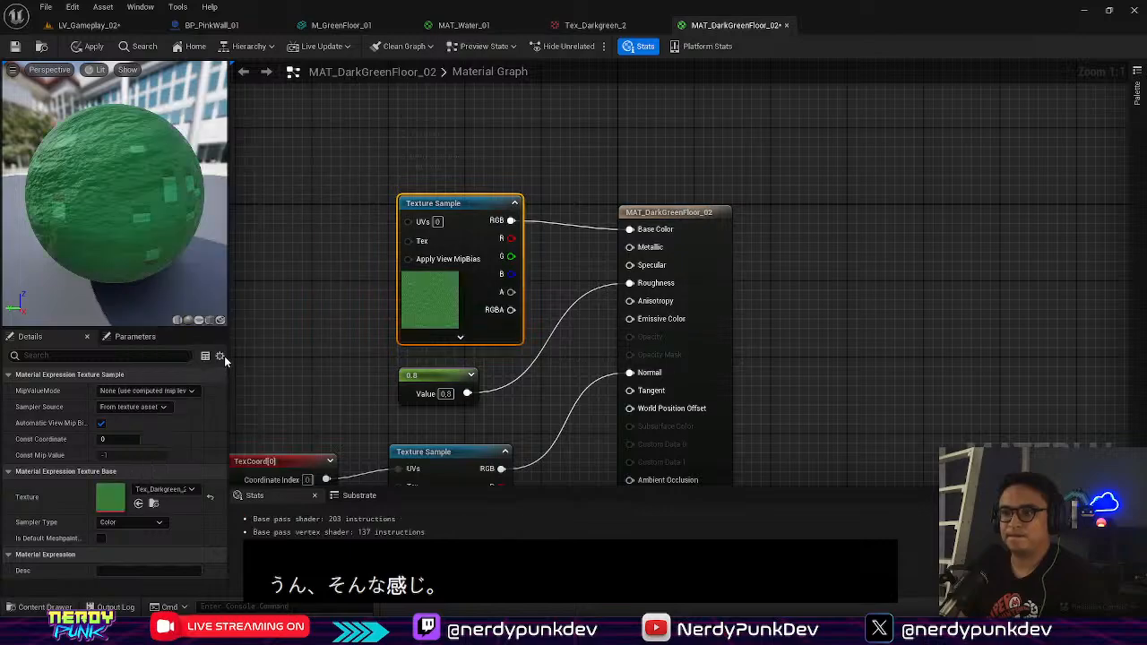
pyautogui.click(70, 50)
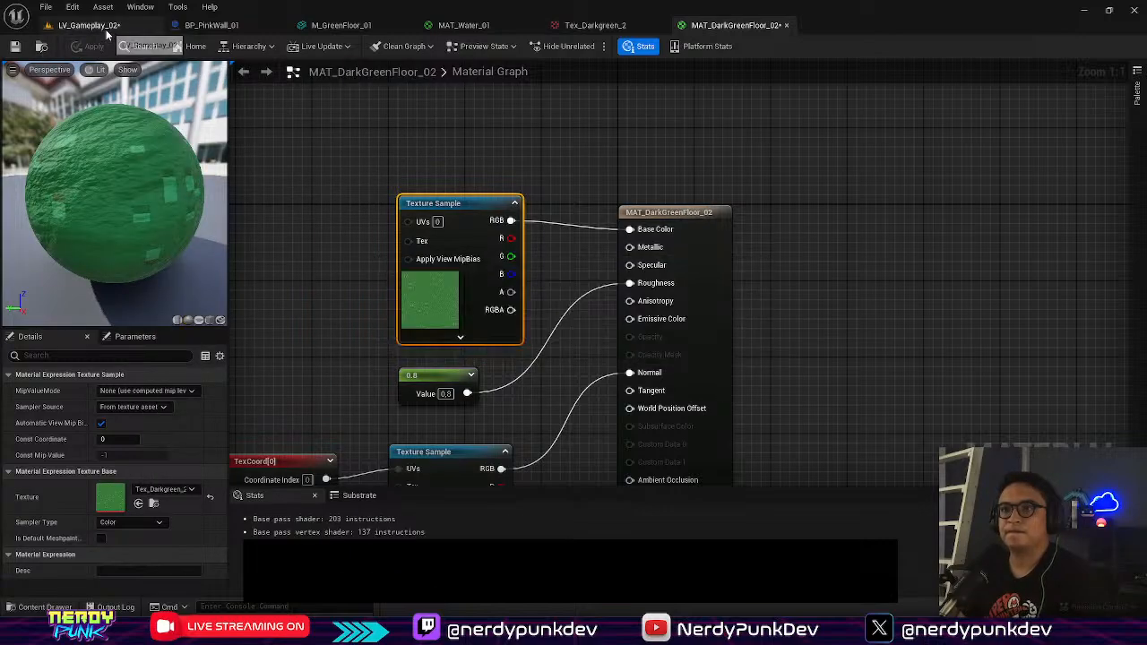
pyautogui.click(87, 25)
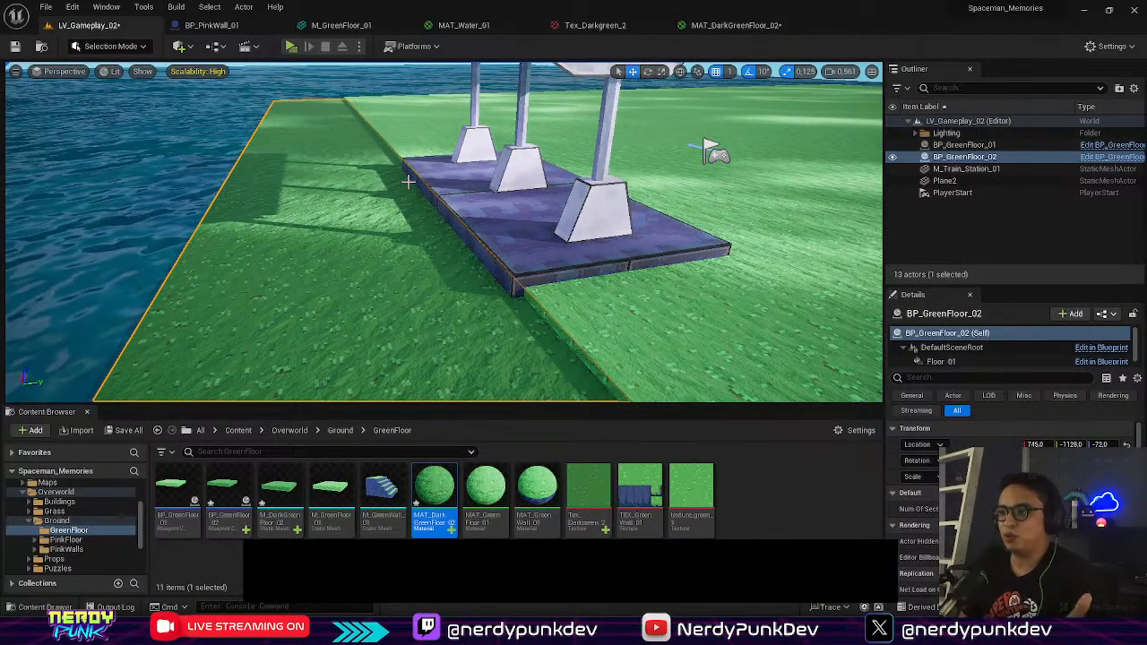
# Step: Inspect the darker green floor strip from several angles, together with the train station and the surrounding water
pyautogui.rightClick(526, 338)
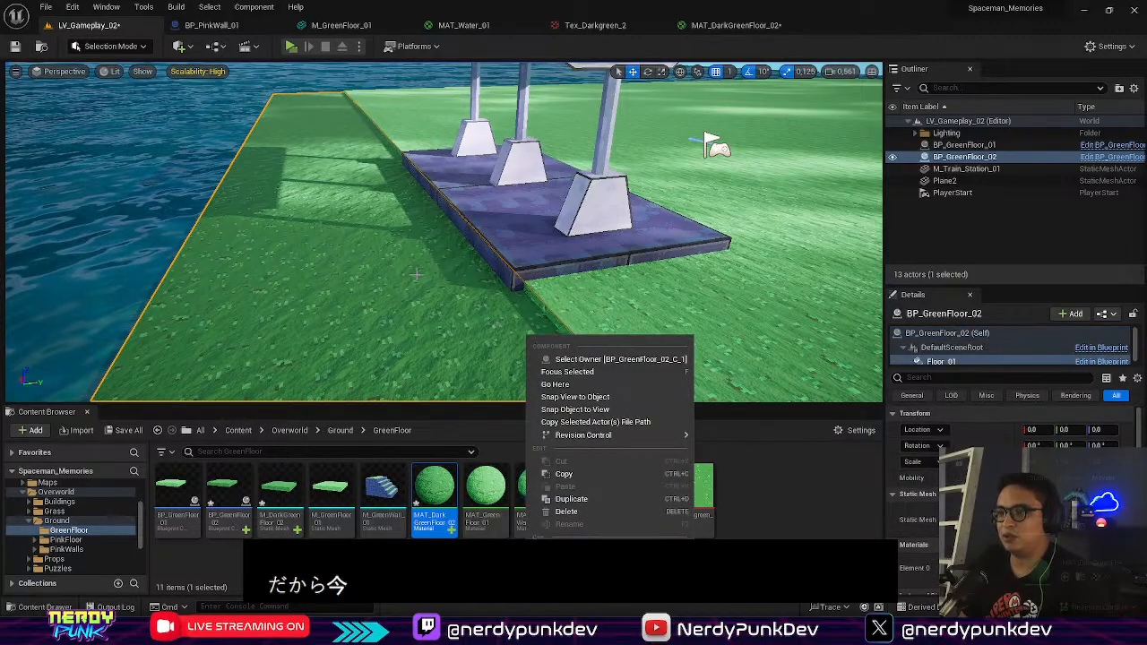
pyautogui.moveTo(525, 338); pyautogui.dragTo(376, 251, button='right')
pyautogui.press('w')
pyautogui.press('s')
pyautogui.press('s')
pyautogui.press('w')
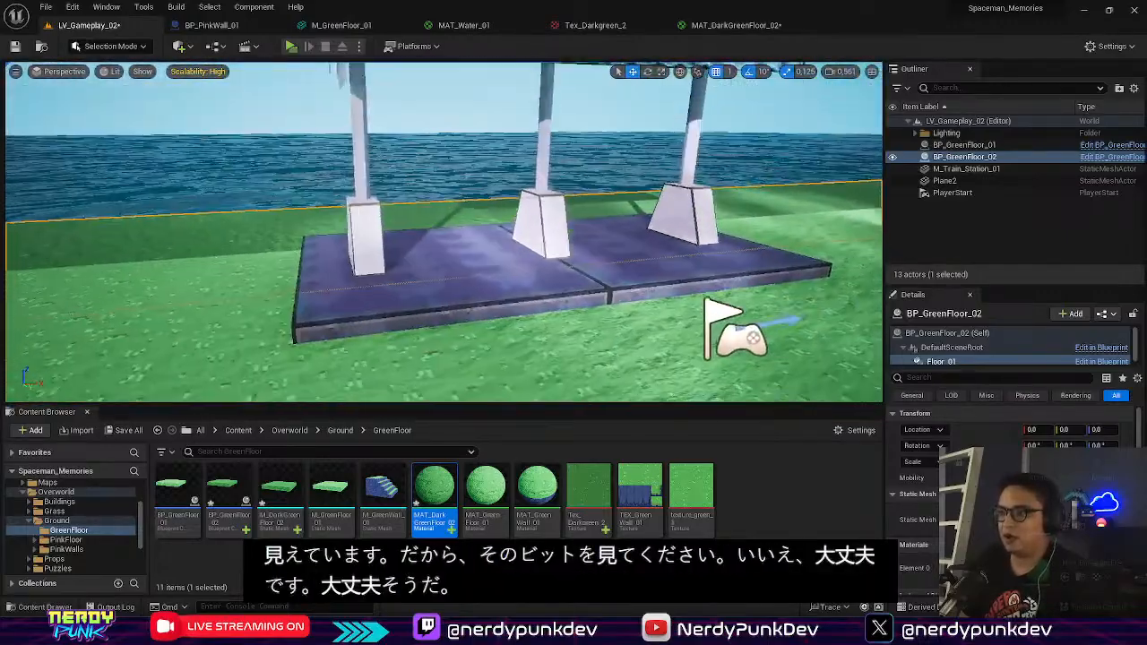
pyautogui.press('s')
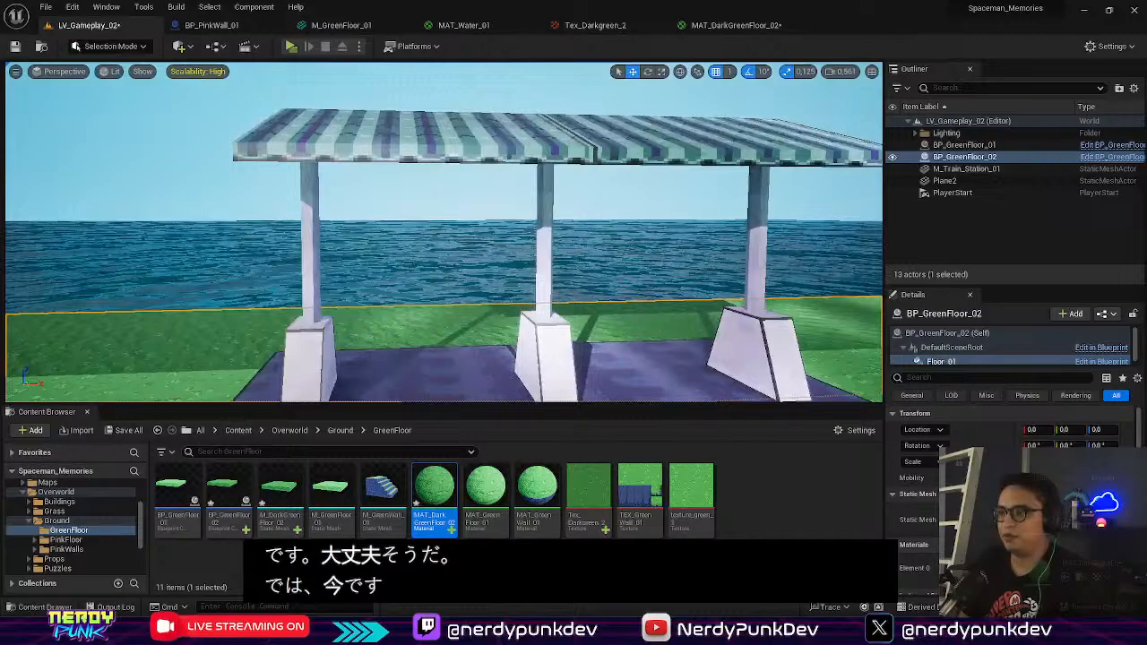
pyautogui.moveTo(444, 233); pyautogui.dragTo(444, 332, button='right')
pyautogui.press('s')
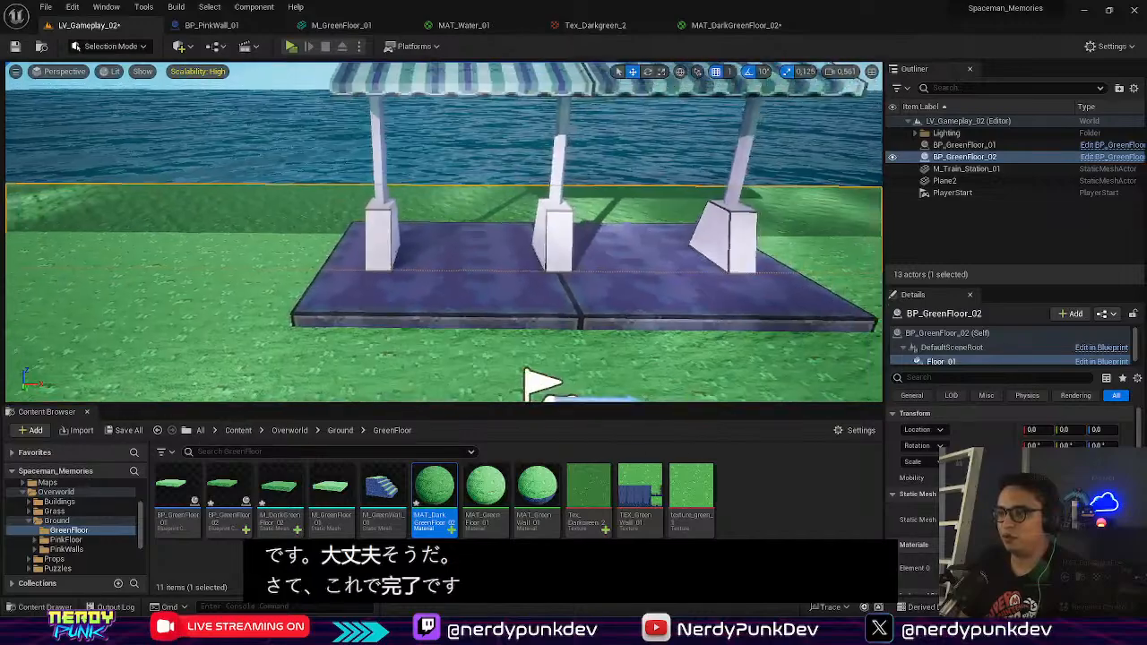
pyautogui.rightClick(489, 296)
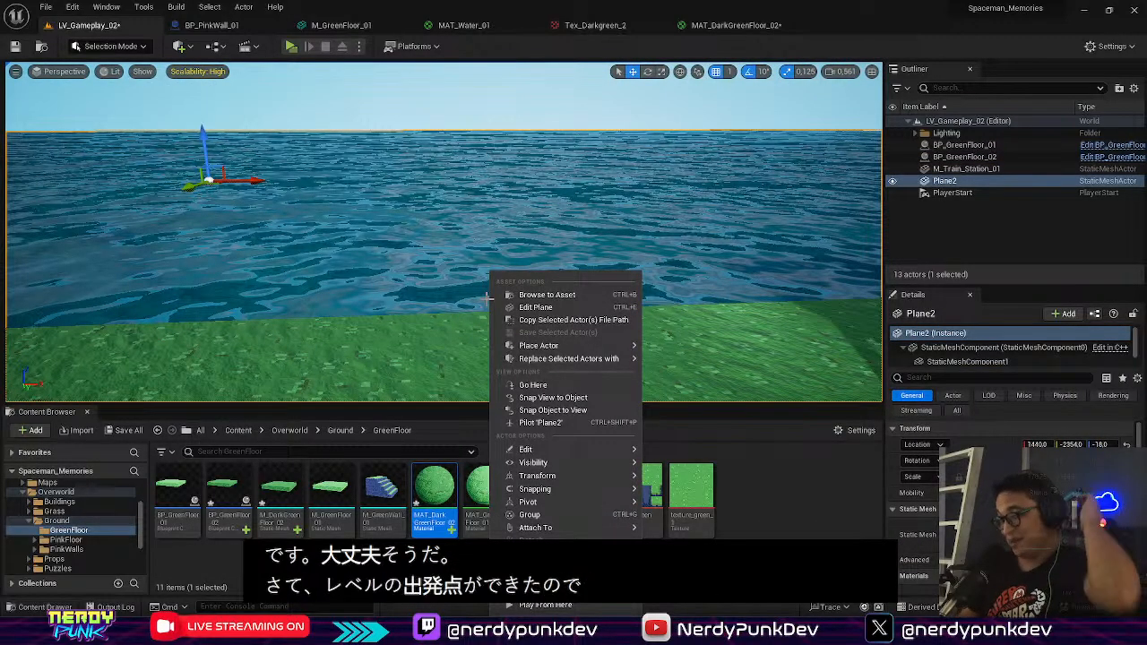
pyautogui.click(455, 353)
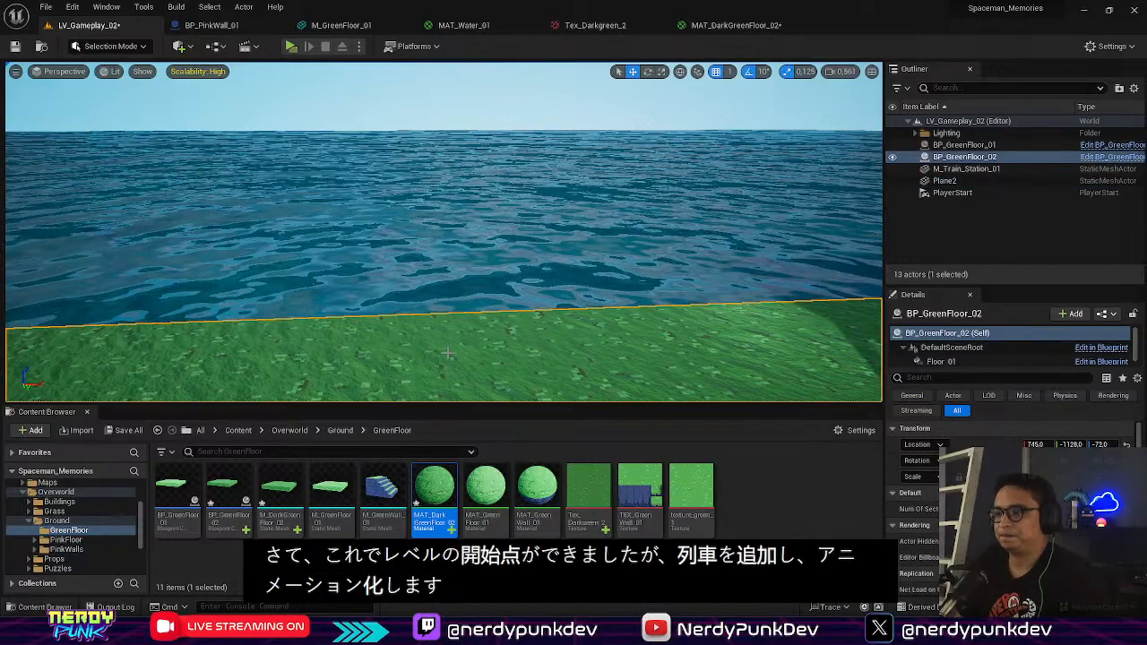
pyautogui.moveTo(455, 353)
pyautogui.mouseDown(button='right')
pyautogui.moveTo(304, 394)
pyautogui.moveTo(456, 353)
pyautogui.mouseUp(button='right')
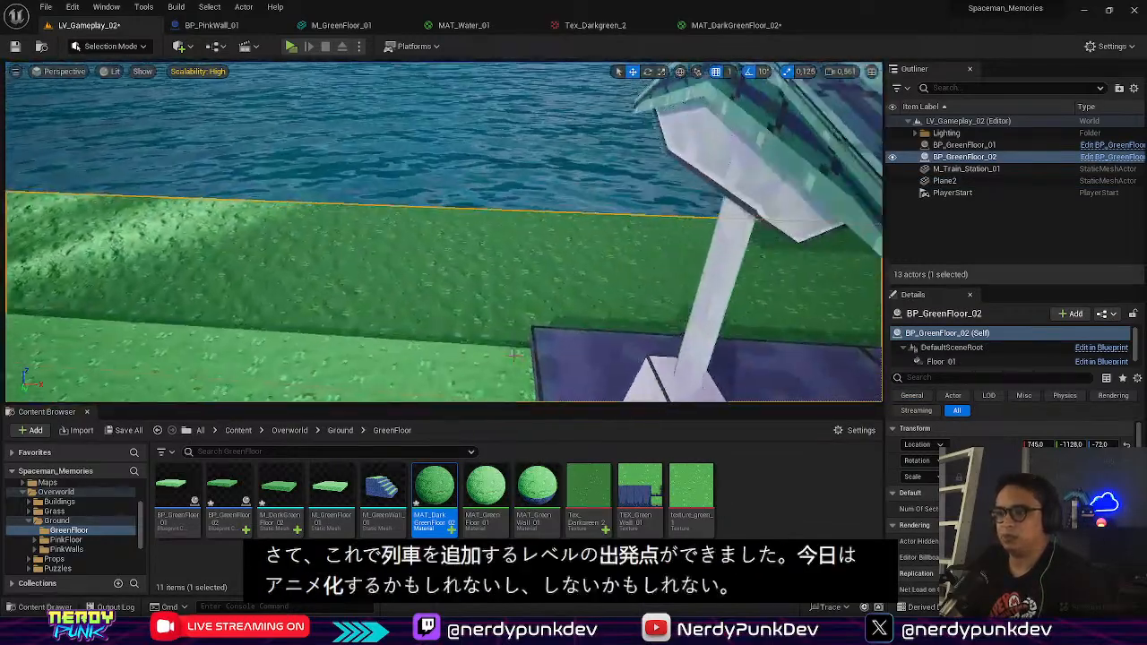
# Step: Search the Overworld folder for "train" and place the M_Rails_01 mesh on the darker green strip beside the train station
pyautogui.click(287, 431)
pyautogui.click(278, 452)
pyautogui.write('train')
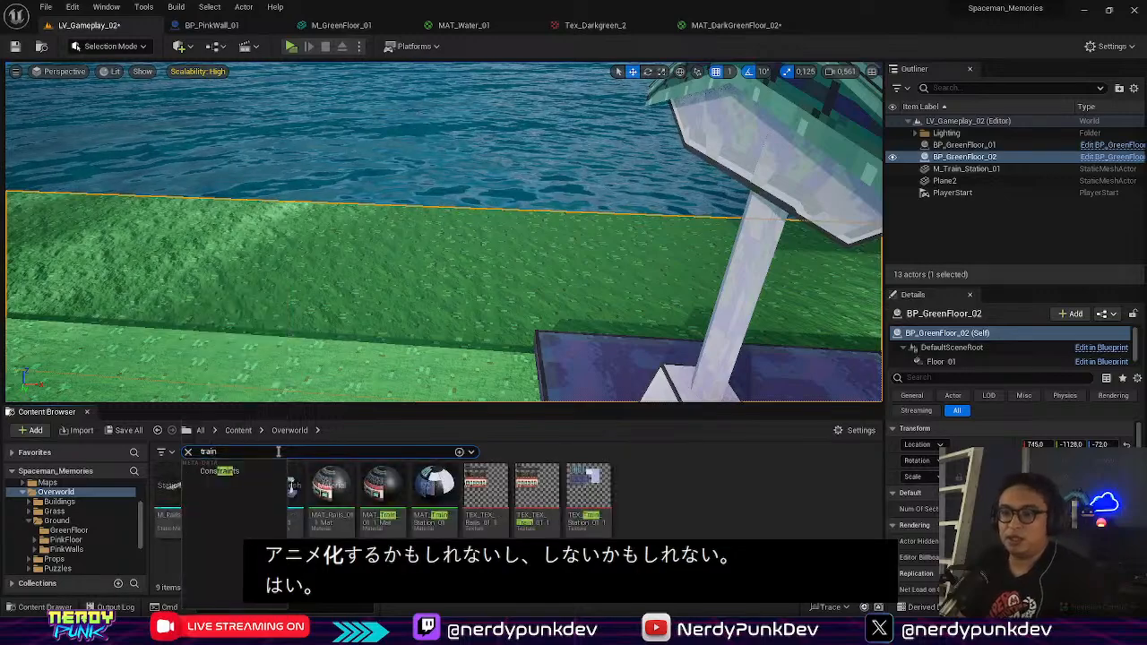
pyautogui.press('Return')
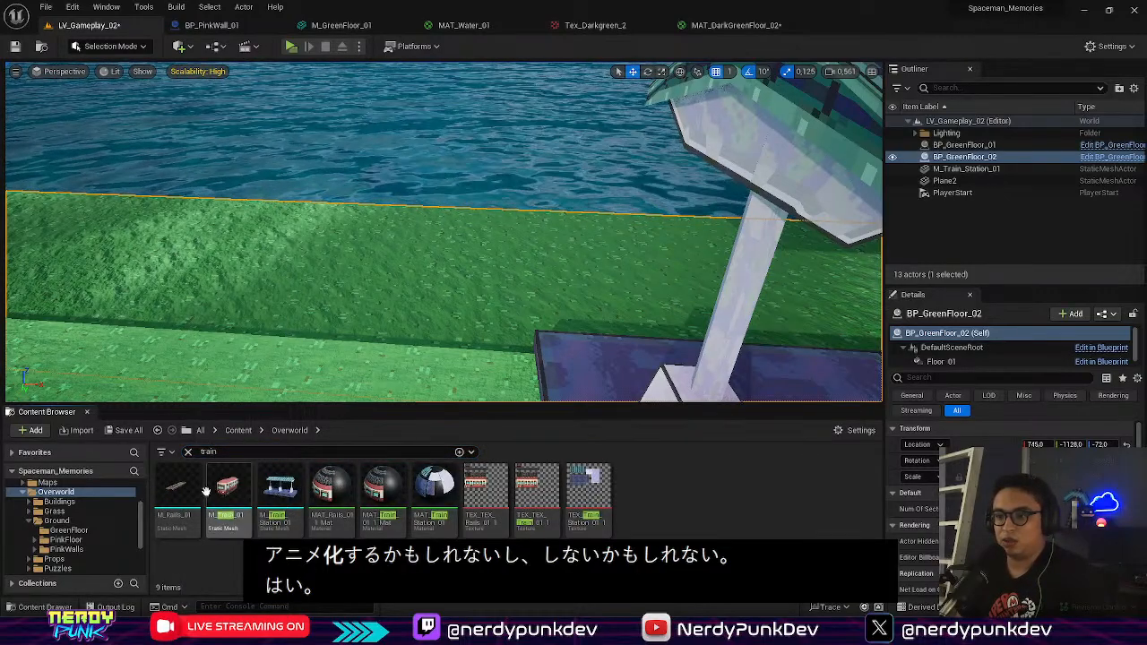
pyautogui.moveTo(206, 492); pyautogui.dragTo(399, 312)
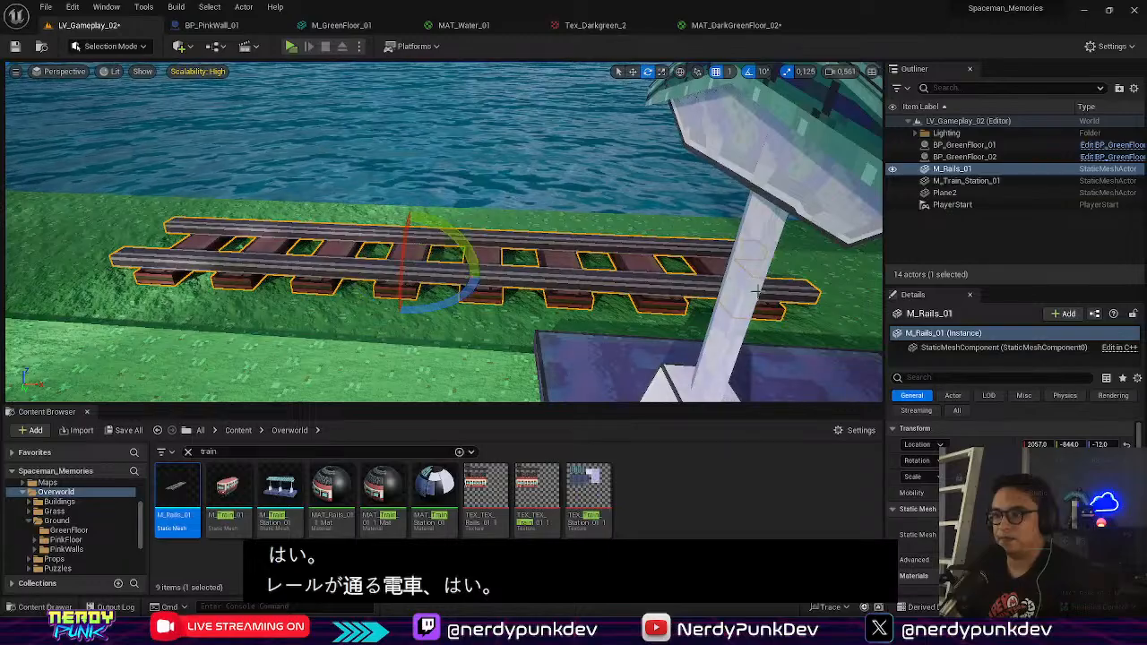
pyautogui.moveTo(757, 292); pyautogui.dragTo(339, 269, button='right')
pyautogui.press('w')
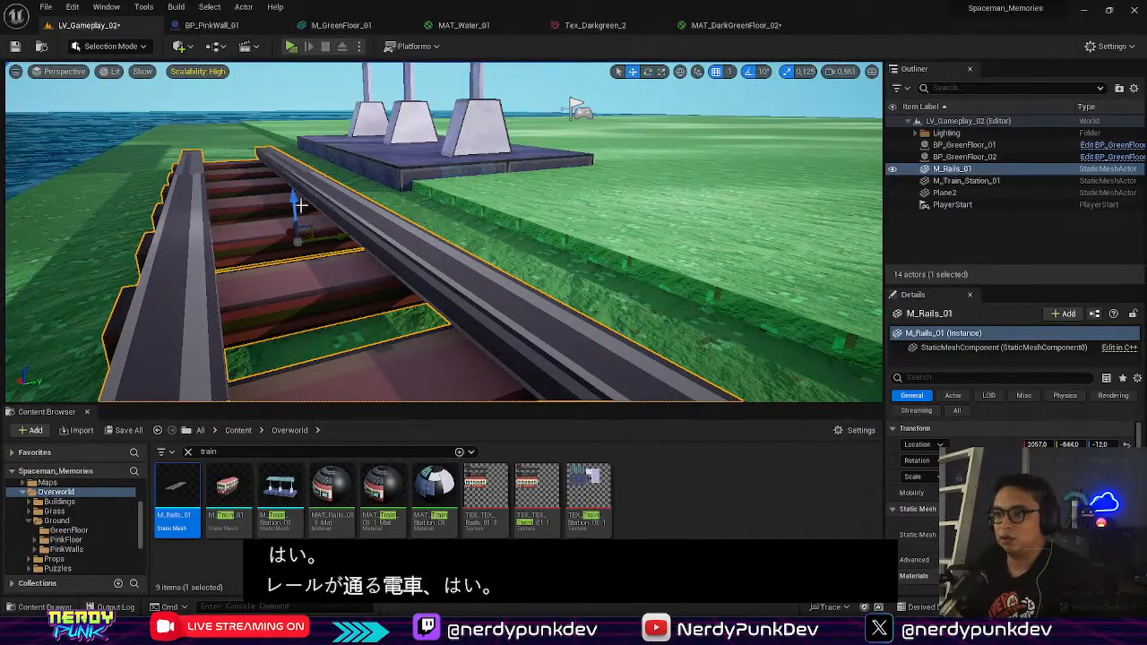
pyautogui.moveTo(334, 250); pyautogui.dragTo(365, 252, button='right')
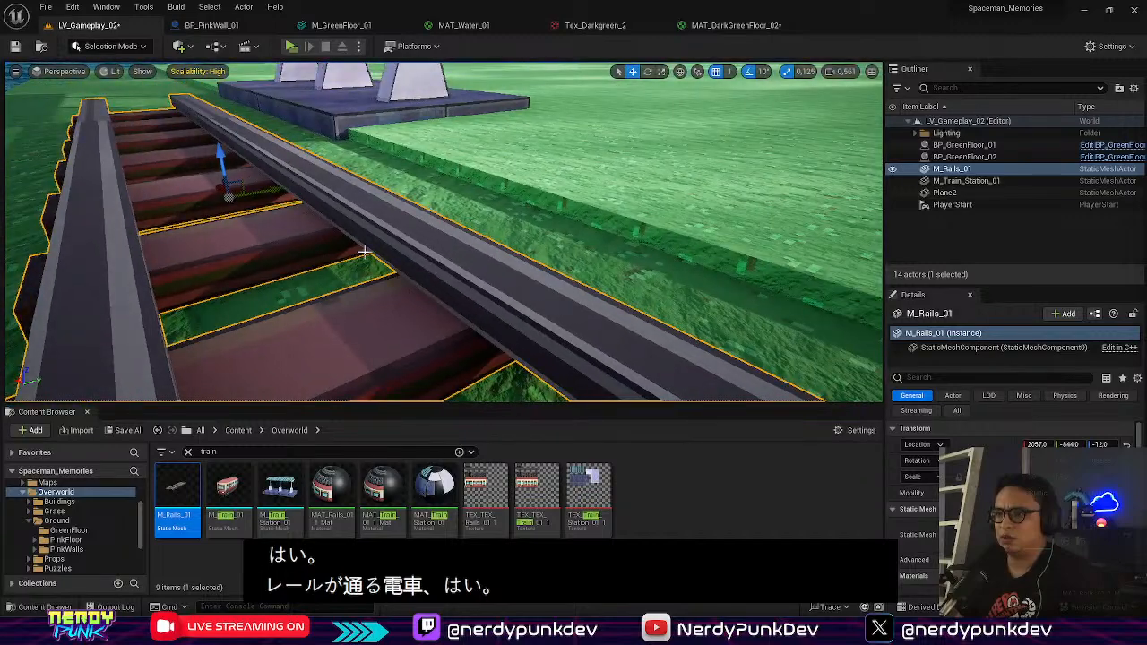
pyautogui.moveTo(222, 160)
pyautogui.mouseDown()
pyautogui.moveTo(218, 184)
pyautogui.moveTo(223, 159)
pyautogui.mouseUp()
pyautogui.moveTo(375, 240); pyautogui.dragTo(440, 269, button='right')
# Step: Select BP_GreenFloor_02 together with M_Rails_01, set their pivot offset on the strip and lower both, bringing the rails to Z -26
pyautogui.keyDown('ctrl'); pyautogui.click(273, 251); pyautogui.keyUp('ctrl')
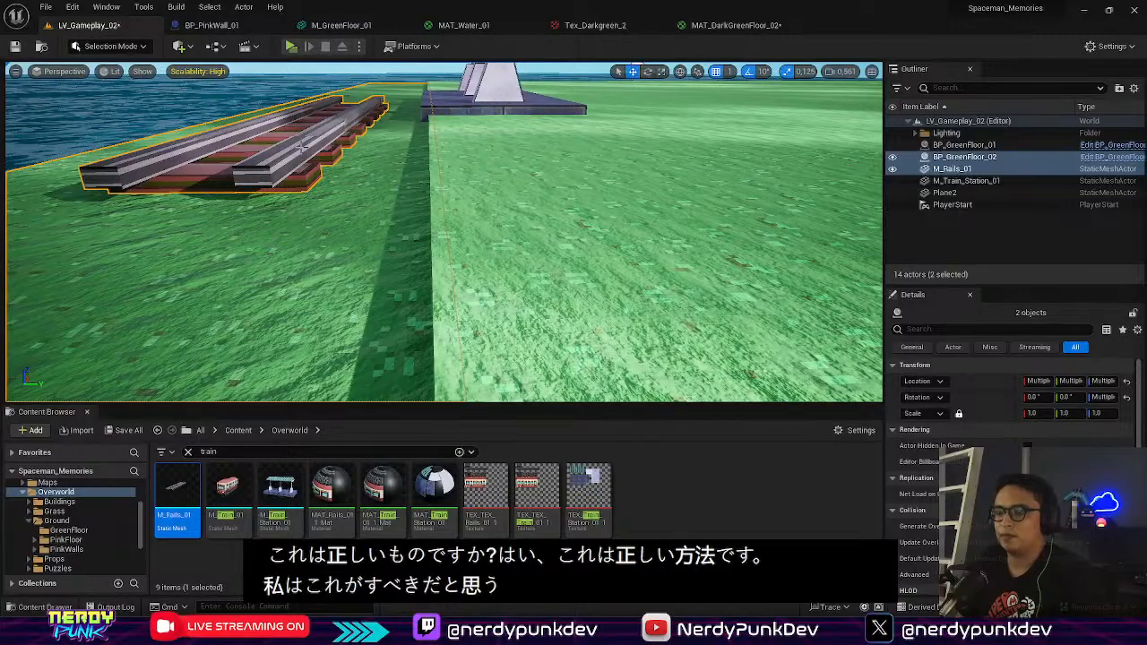
pyautogui.moveTo(273, 250); pyautogui.dragTo(215, 211, button='right')
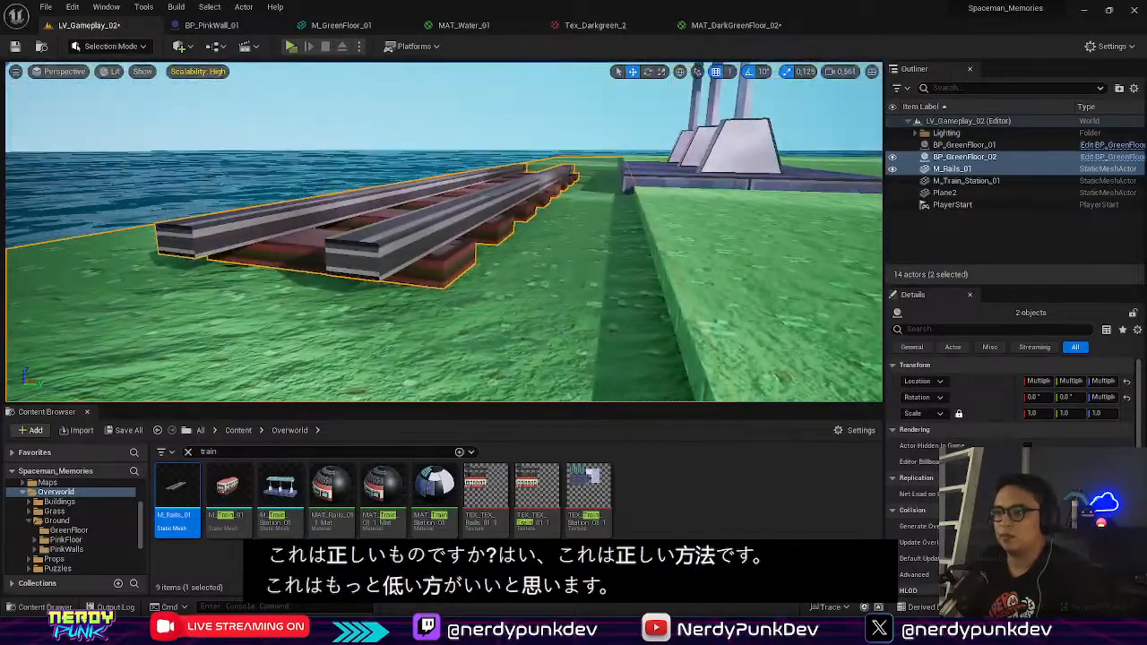
pyautogui.rightClick(501, 281)
pyautogui.moveTo(641, 486)
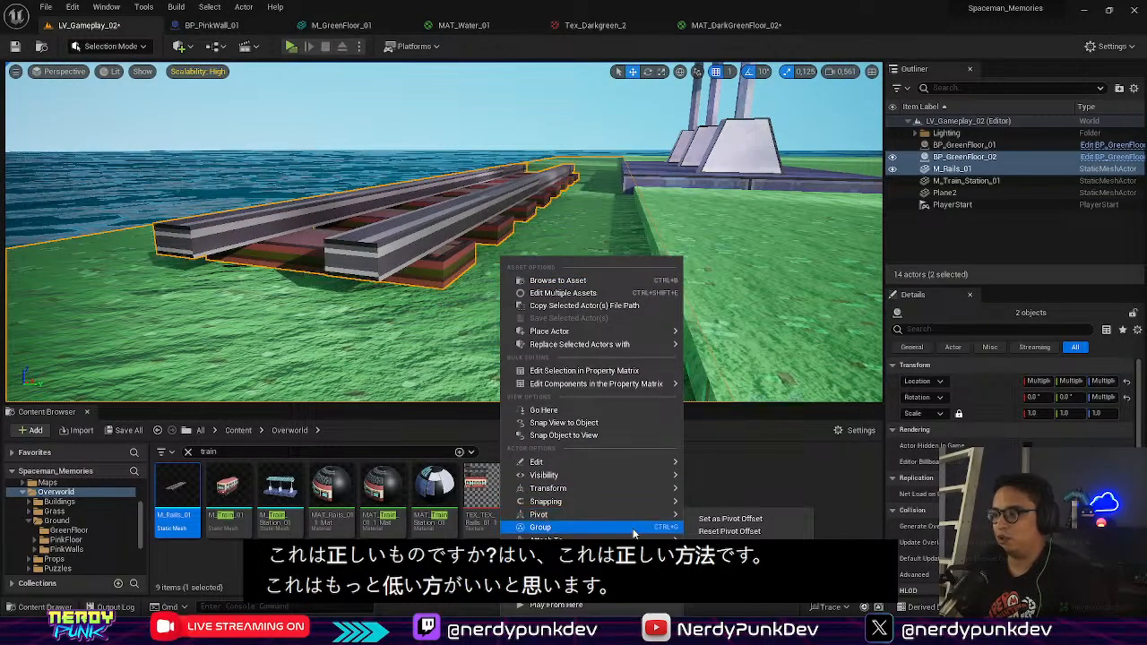
pyautogui.moveTo(641, 516)
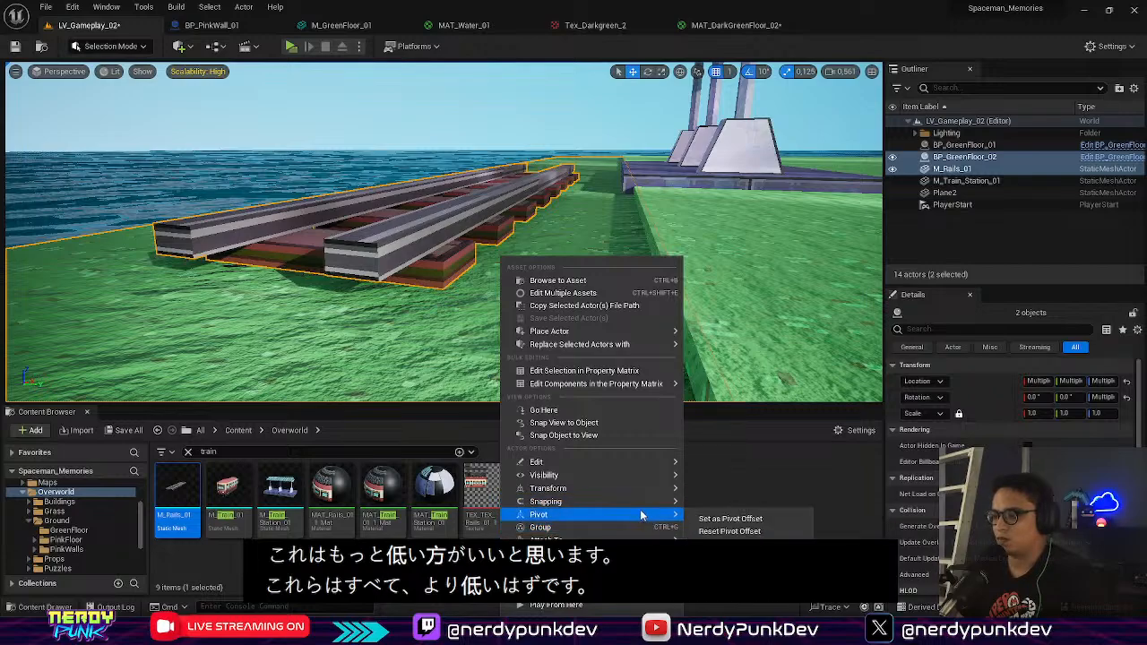
pyautogui.click(730, 545)
pyautogui.moveTo(499, 239); pyautogui.dragTo(498, 260)
# Step: Set a pivot offset on the nearby surface of the Plane2 water and lower the plane to Z -40
pyautogui.click(165, 196)
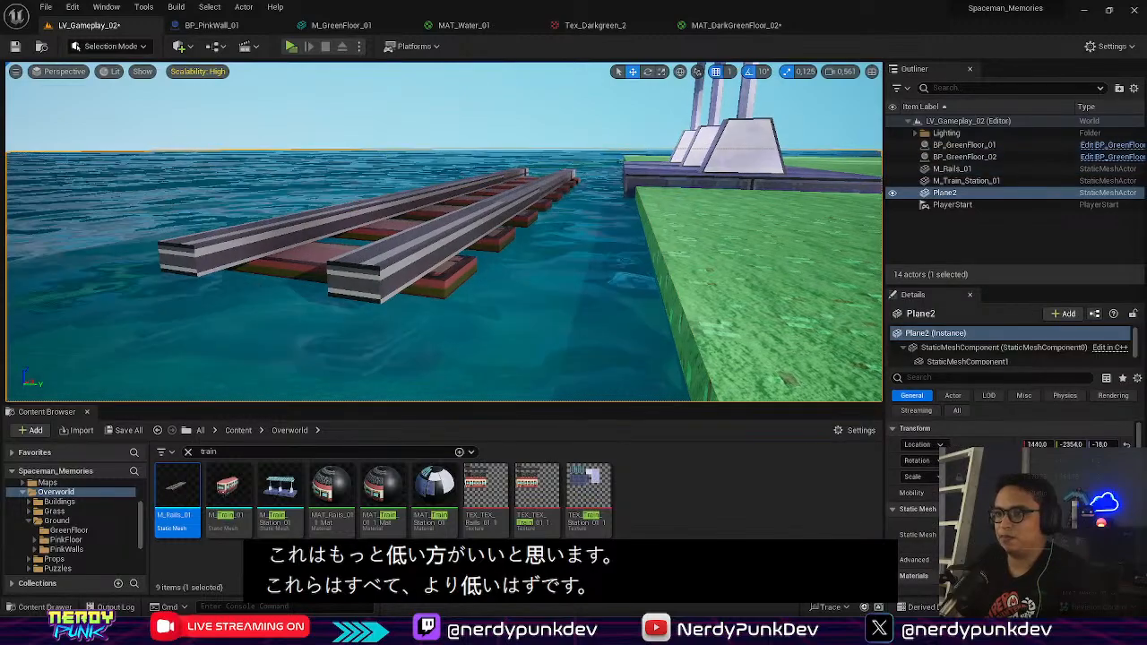
pyautogui.rightClick(166, 196)
pyautogui.moveTo(276, 431)
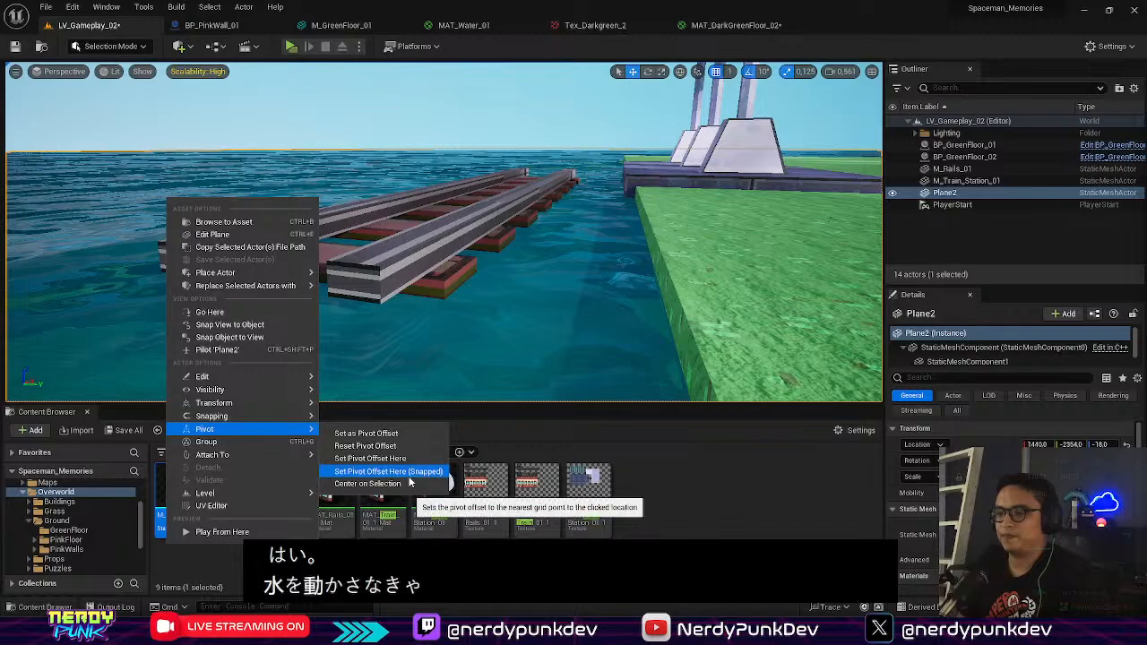
pyautogui.click(358, 471)
pyautogui.moveTo(163, 152); pyautogui.dragTo(159, 168)
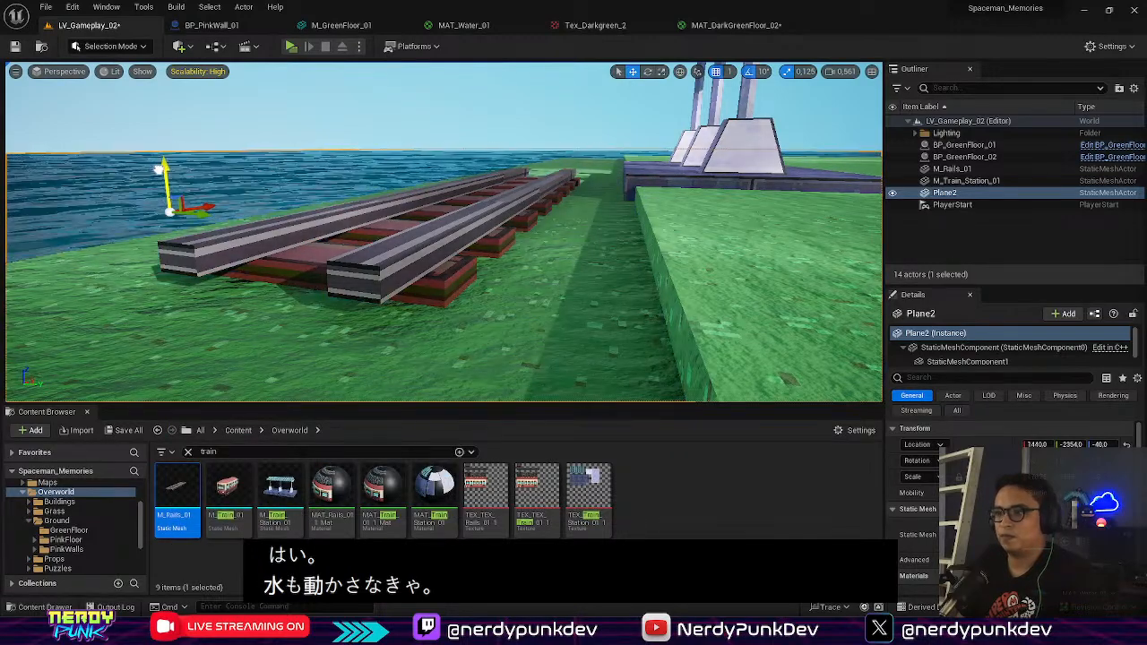
# Step: Move M_Rails_01 sideways against the station platform, to about Y -754
pyautogui.click(513, 214)
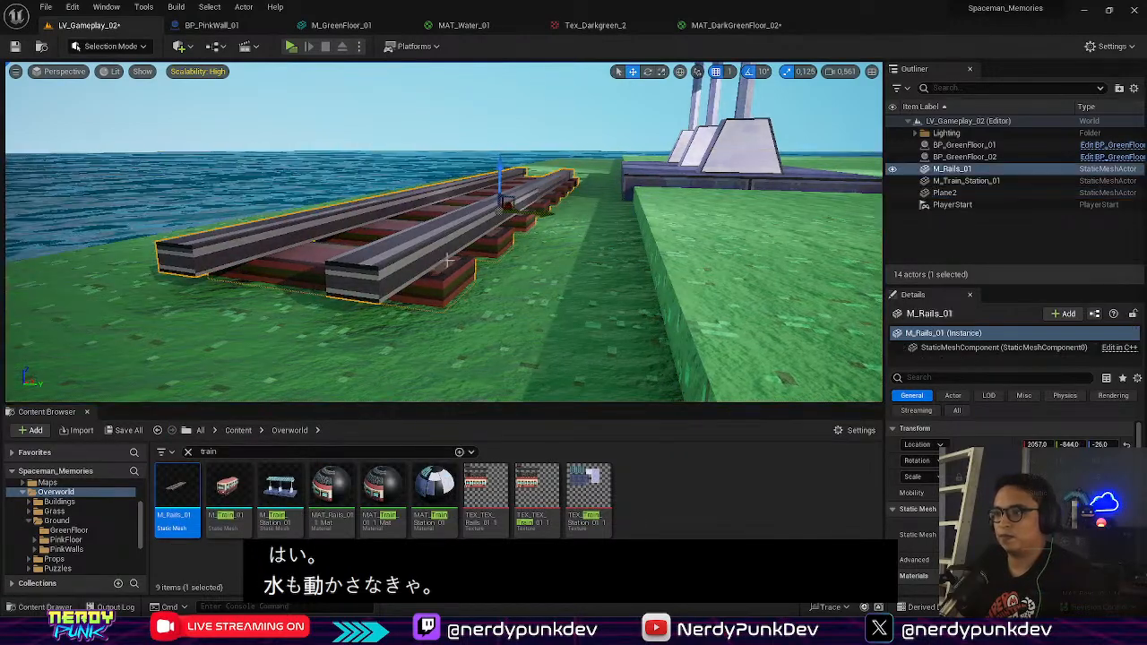
pyautogui.moveTo(545, 224); pyautogui.dragTo(614, 228)
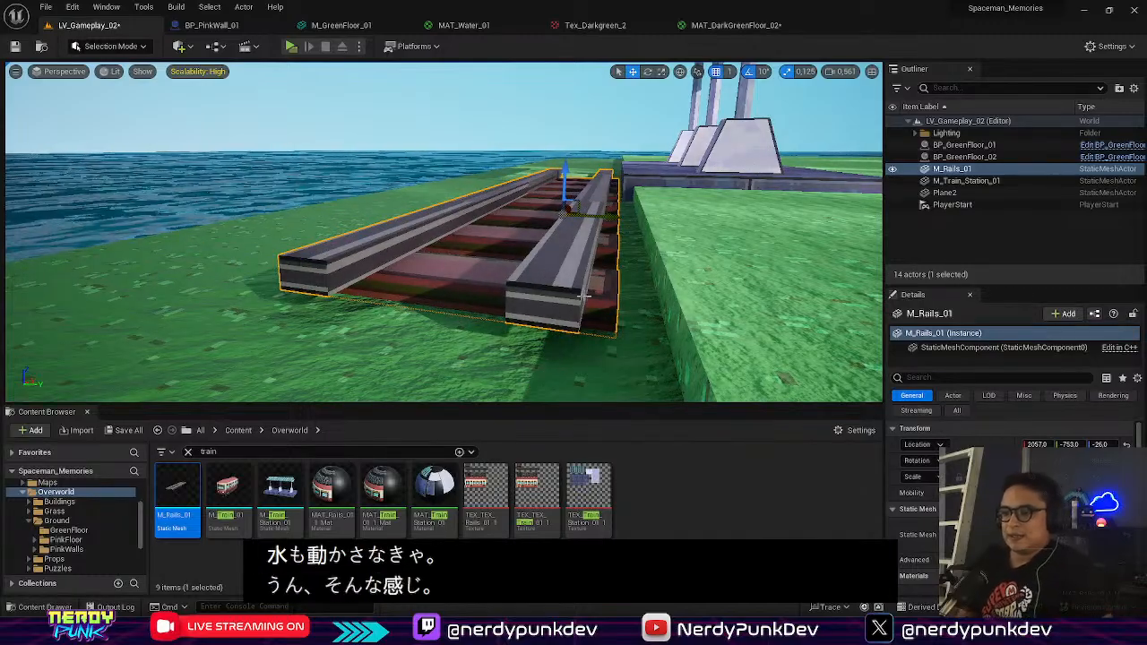
pyautogui.moveTo(577, 363); pyautogui.dragTo(614, 394, button='right')
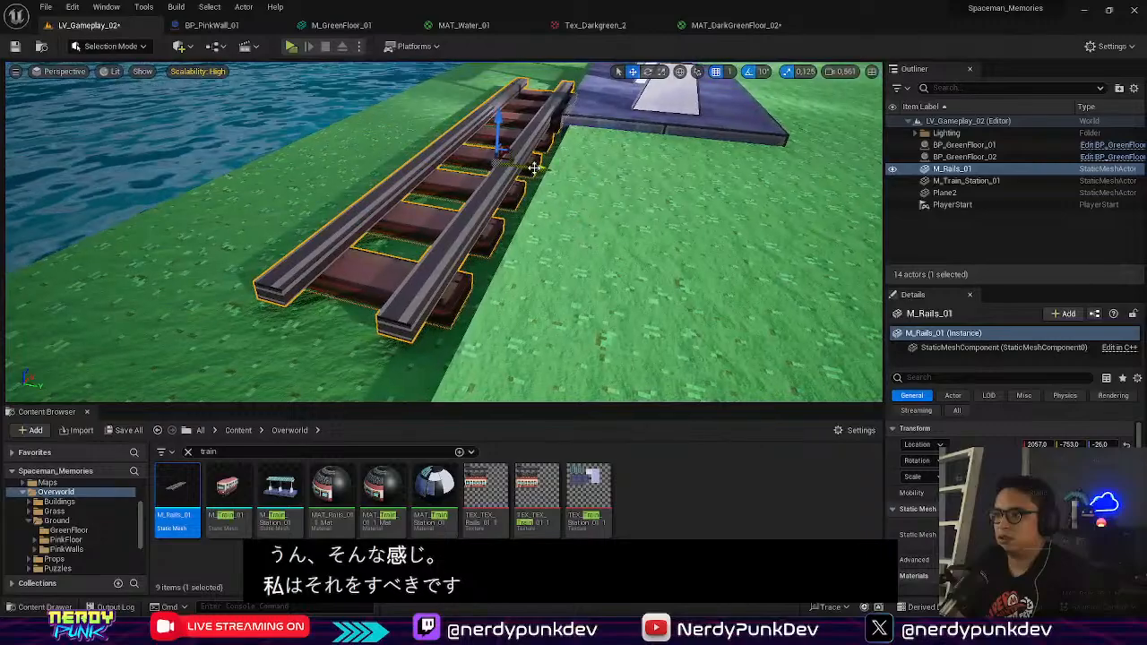
pyautogui.moveTo(537, 166); pyautogui.dragTo(531, 170)
pyautogui.moveTo(528, 170); pyautogui.dragTo(504, 216, button='right')
# Step: Duplicate the rails along the track direction and align the copy with the first segment's end, at about X 1094
pyautogui.keyDown('alt'); pyautogui.moveTo(451, 236); pyautogui.dragTo(282, 240); pyautogui.keyUp('alt')
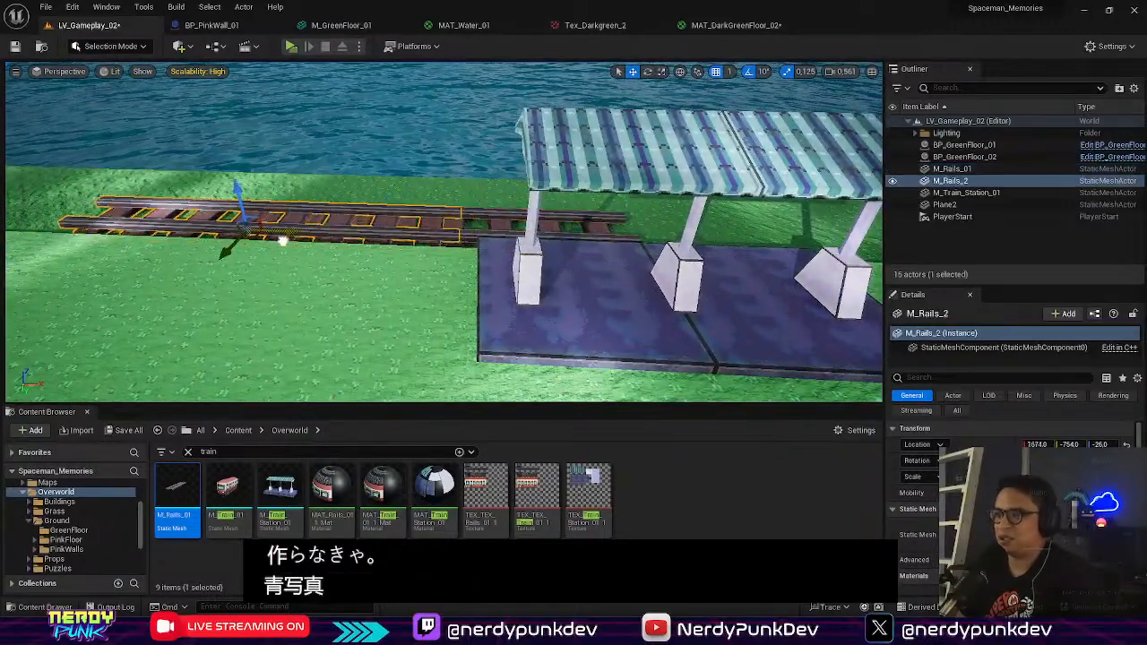
pyautogui.moveTo(65, 211); pyautogui.dragTo(68, 207)
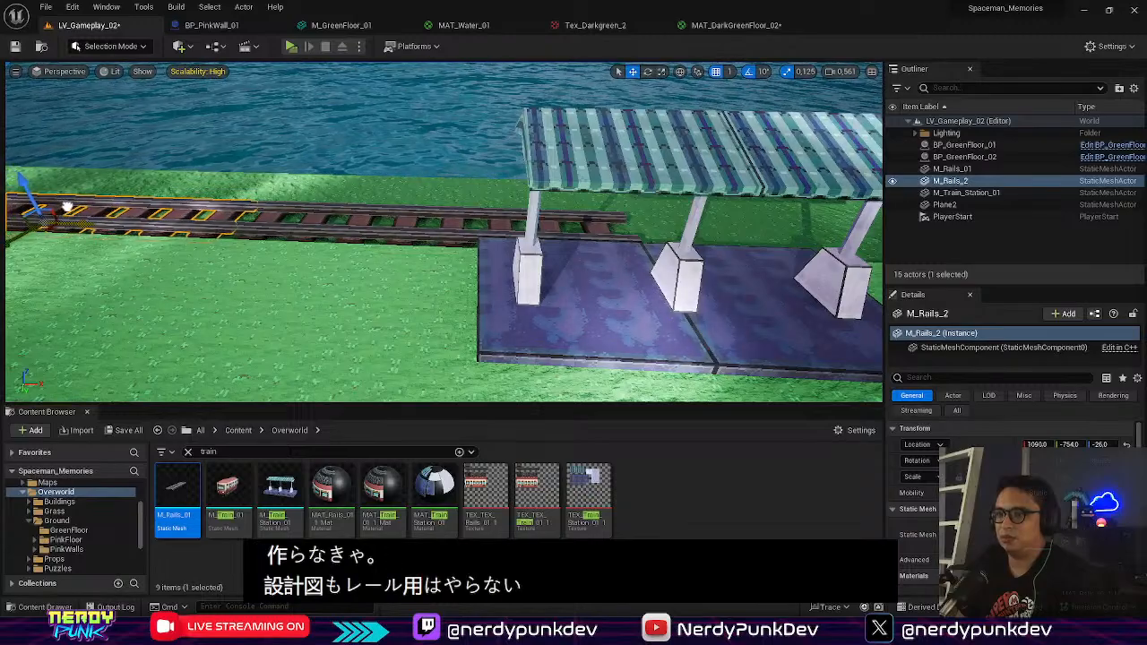
pyautogui.moveTo(68, 208); pyautogui.dragTo(55, 208, button='right')
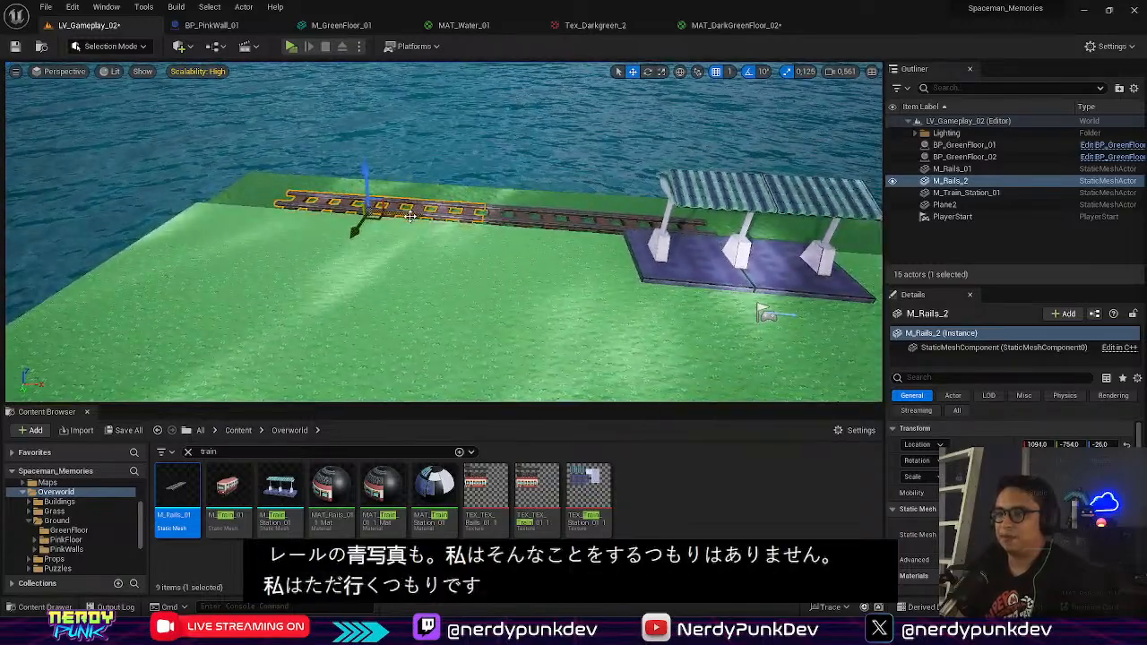
# Step: Duplicate M_Rails_2 to the other side of the first segment and align the copy behind the station at about X 3039
pyautogui.keyDown('alt'); pyautogui.moveTo(391, 216); pyautogui.dragTo(807, 263); pyautogui.keyUp('alt')
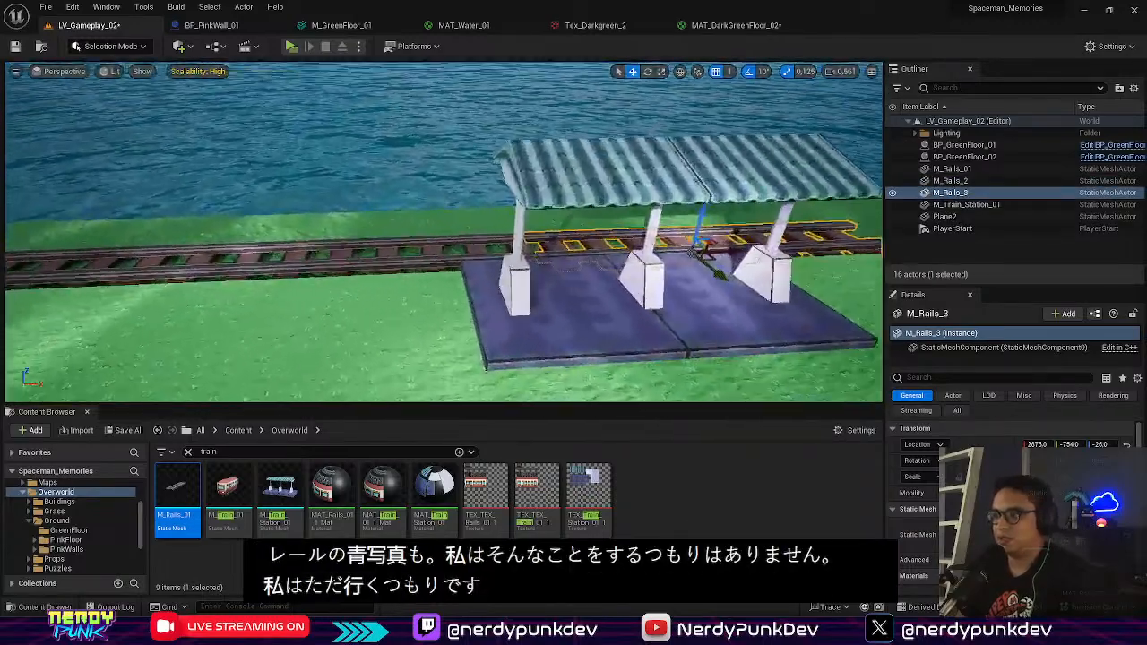
pyautogui.press('w')
pyautogui.moveTo(444, 233); pyautogui.dragTo(493, 237, button='right')
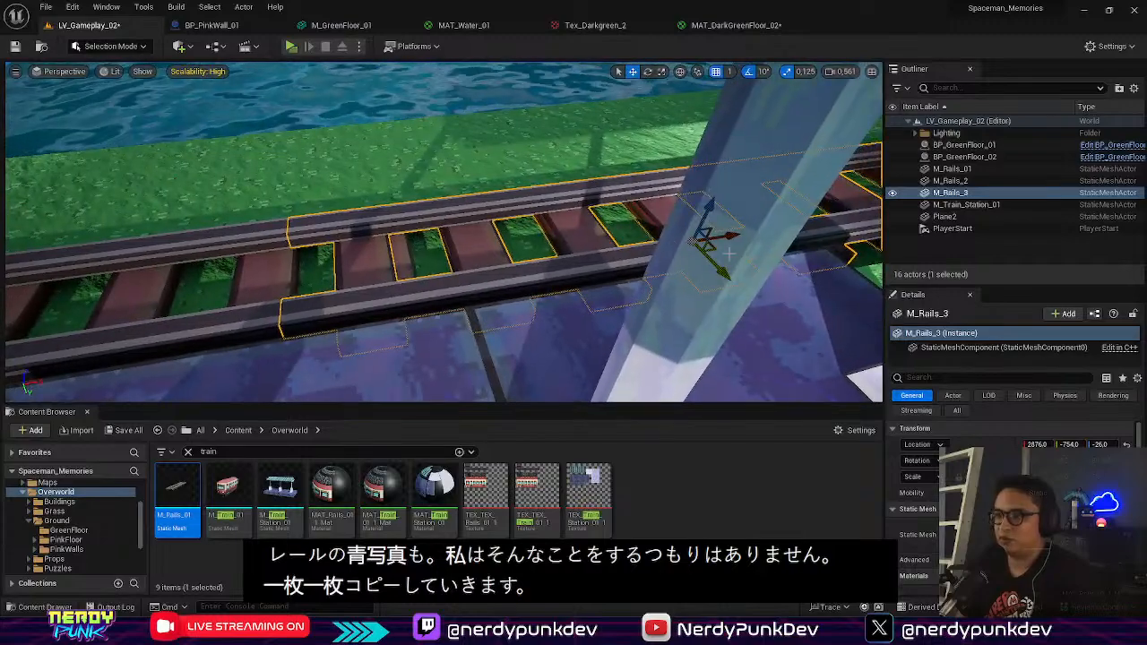
pyautogui.moveTo(768, 232); pyautogui.dragTo(848, 195)
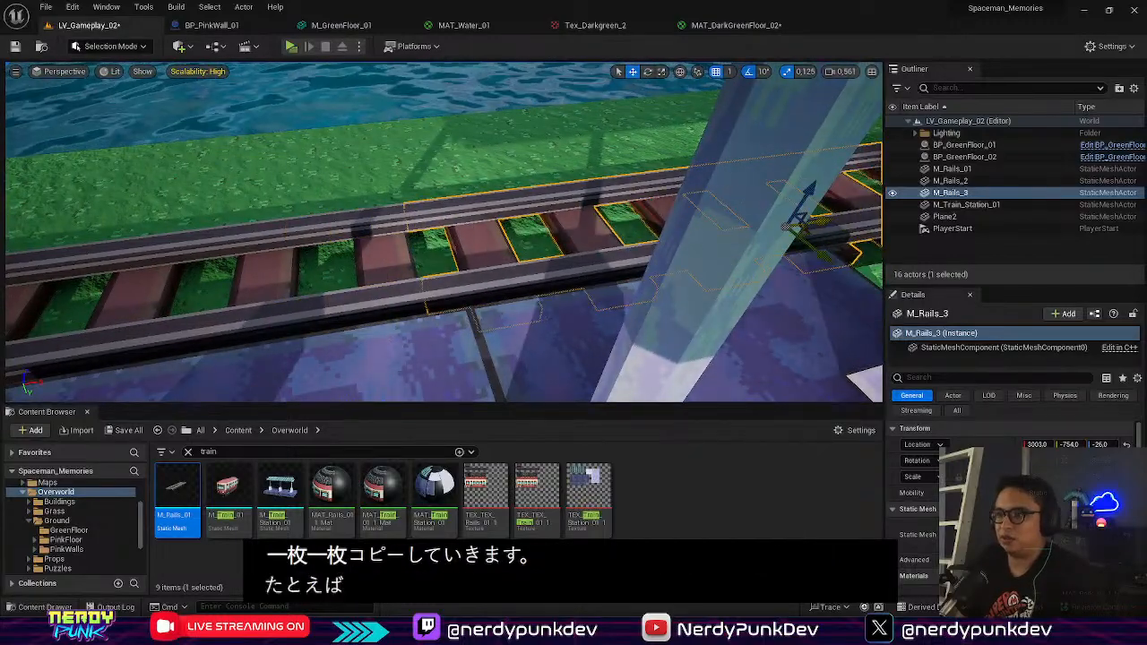
pyautogui.moveTo(502, 235); pyautogui.dragTo(543, 203, button='right')
pyautogui.press('s')
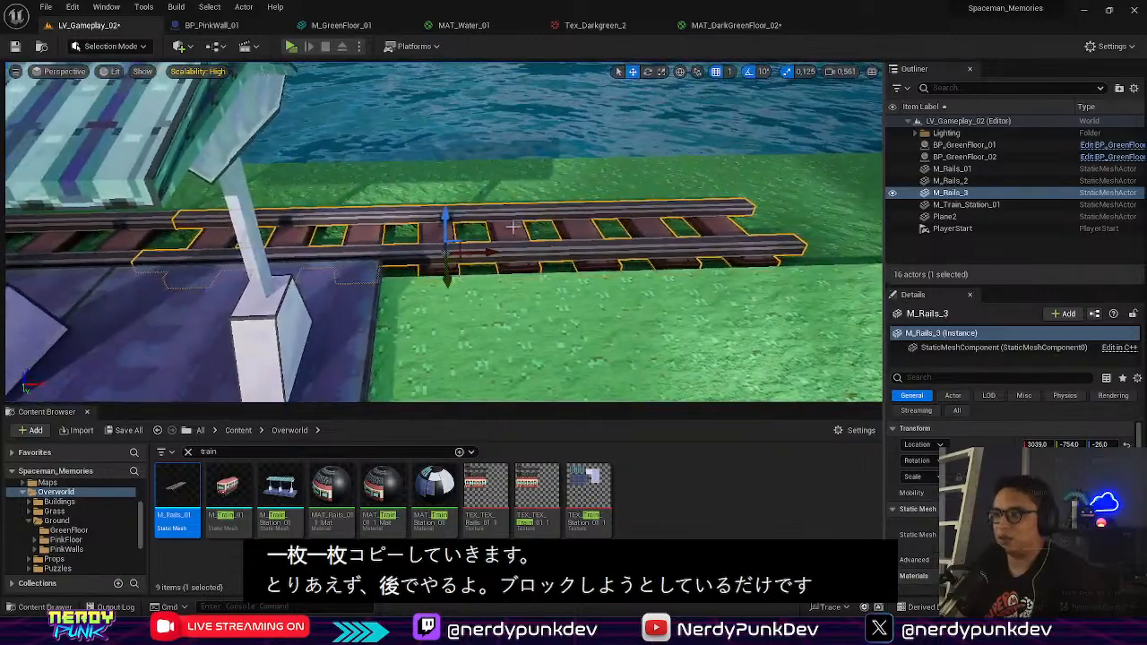
# Step: Duplicate M_Rails_3 farther along the strip and align the copy with its end, at about X 4025
pyautogui.keyDown('alt'); pyautogui.moveTo(513, 228); pyautogui.dragTo(780, 233); pyautogui.keyUp('alt')
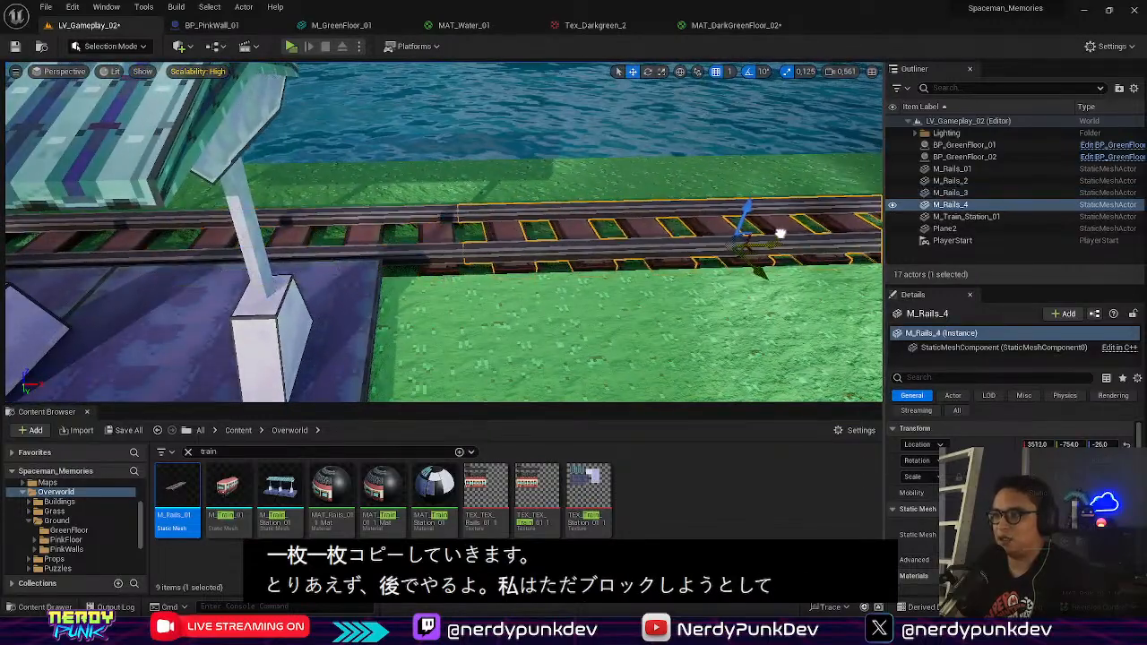
pyautogui.click(673, 313)
pyautogui.moveTo(672, 314); pyautogui.dragTo(717, 304, button='right')
pyautogui.press('d')
pyautogui.click(549, 224)
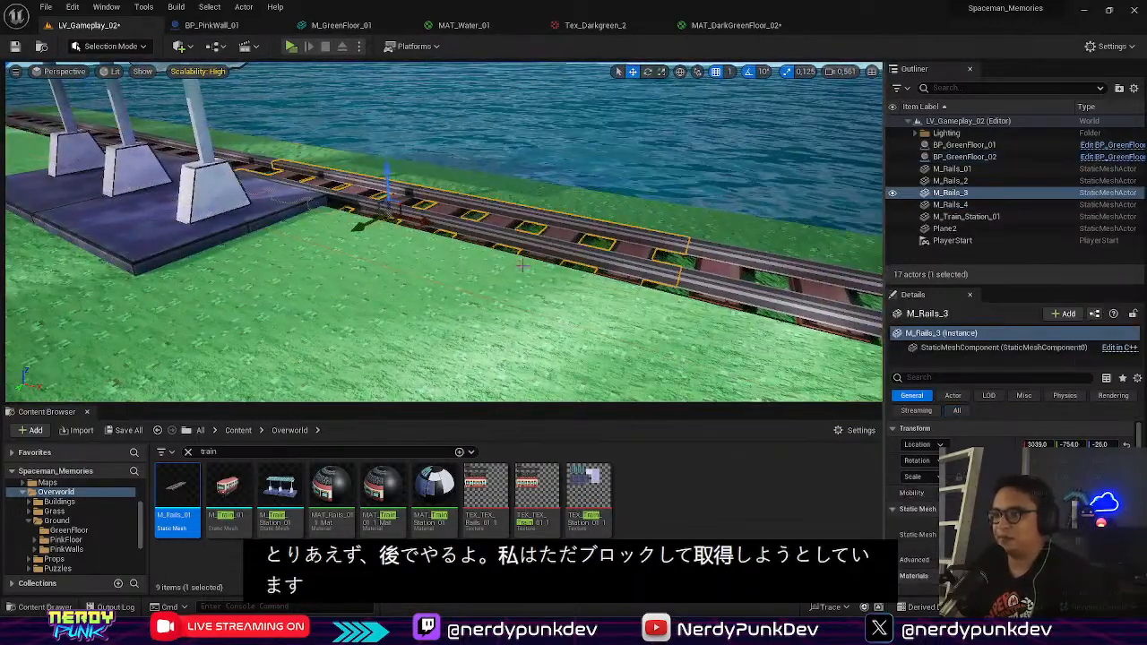
pyautogui.moveTo(549, 224); pyautogui.dragTo(628, 202, button='right')
pyautogui.click(428, 235)
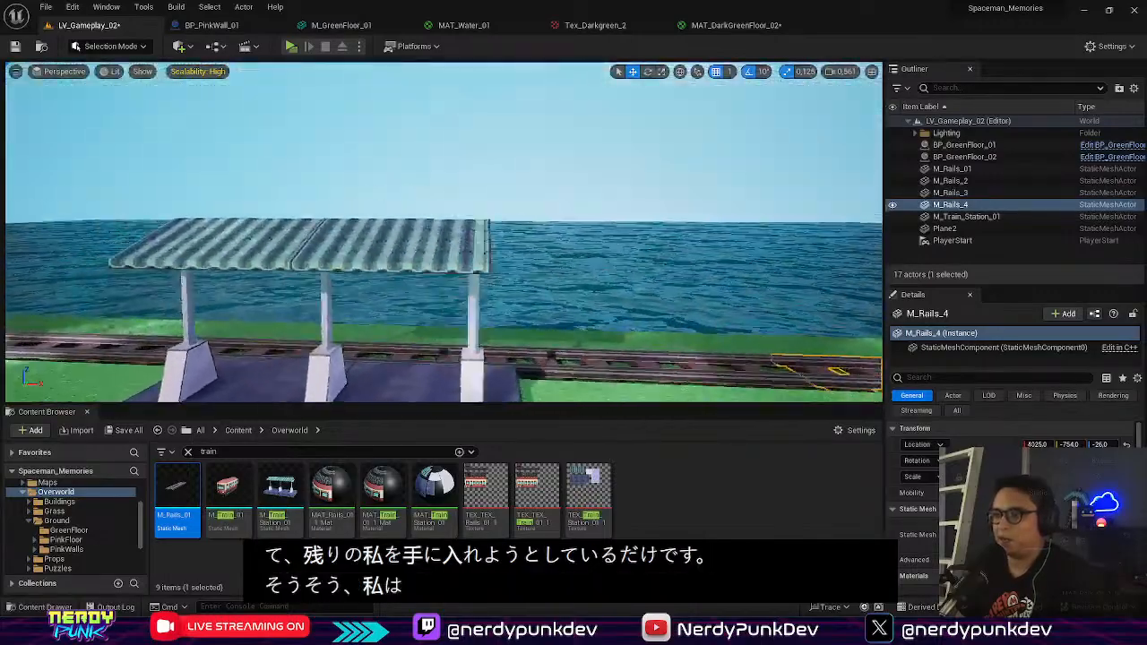
# Step: Place the M_Train_01 mesh on the rails next to the station platform
pyautogui.press('w')
pyautogui.moveTo(445, 232); pyautogui.dragTo(484, 313, button='right')
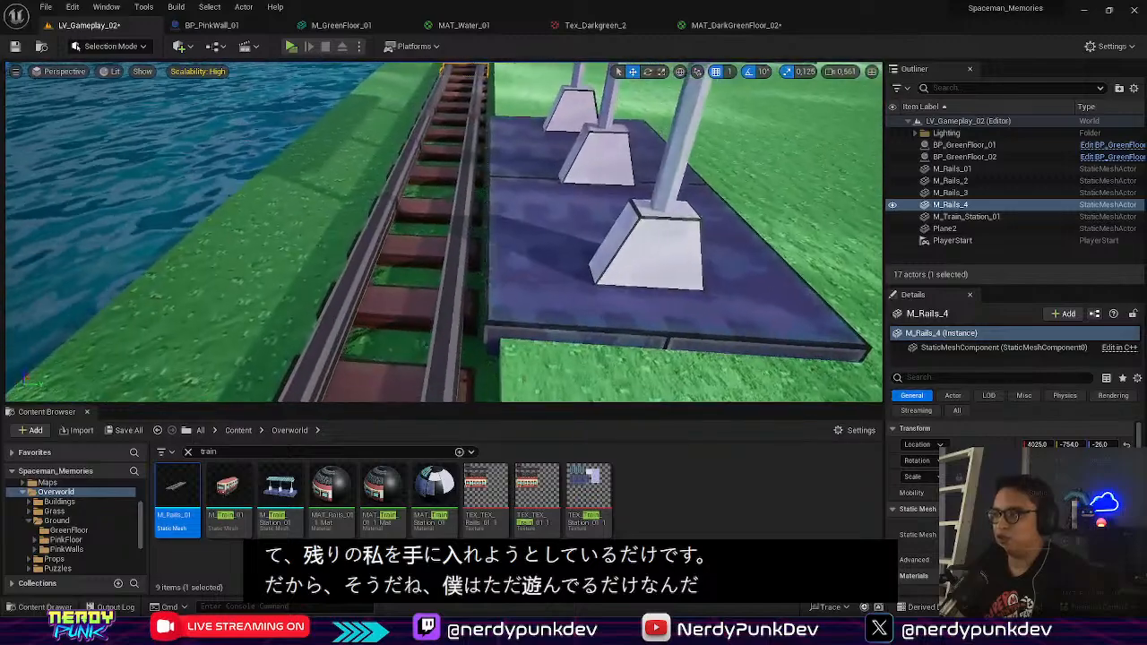
pyautogui.press('w')
pyautogui.moveTo(444, 232); pyautogui.dragTo(421, 232, button='right')
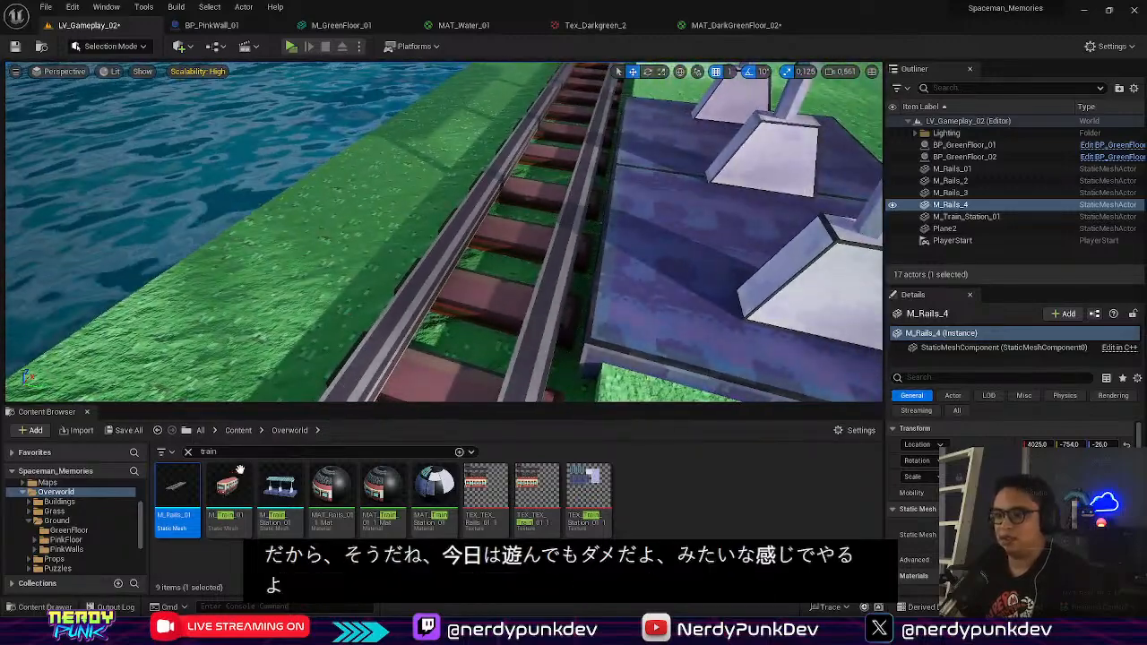
pyautogui.moveTo(227, 488); pyautogui.dragTo(549, 303)
pyautogui.press('e')
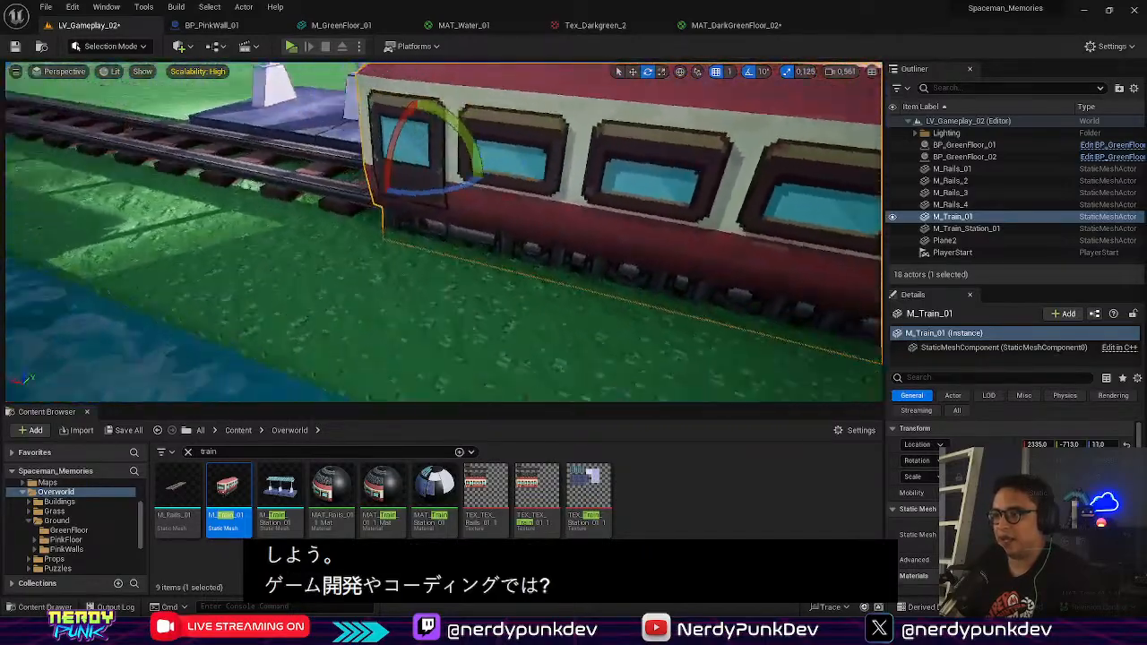
# Step: Center M_Train_01 on the track and raise it onto the rails, at about X 2278, Y -684, Z 49
pyautogui.moveTo(443, 232); pyautogui.dragTo(574, 233, button='right')
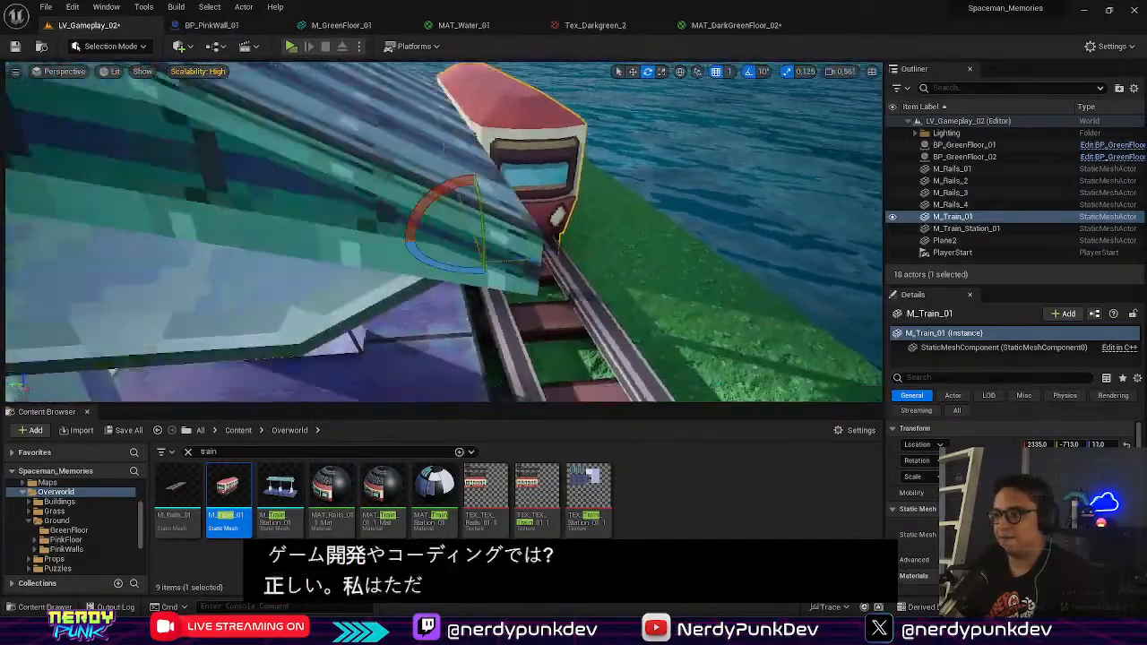
pyautogui.moveTo(446, 323)
pyautogui.mouseDown(button='right')
pyautogui.moveTo(395, 296)
pyautogui.moveTo(359, 251)
pyautogui.moveTo(446, 322)
pyautogui.mouseUp(button='right')
pyautogui.press('w')
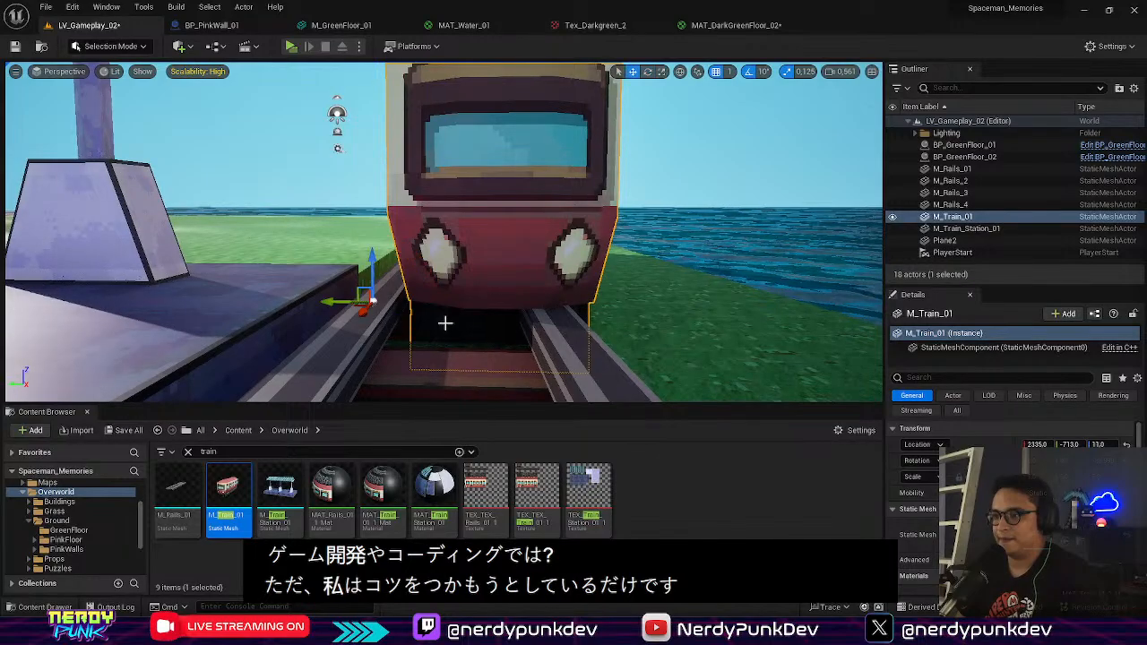
pyautogui.moveTo(313, 300); pyautogui.dragTo(337, 287)
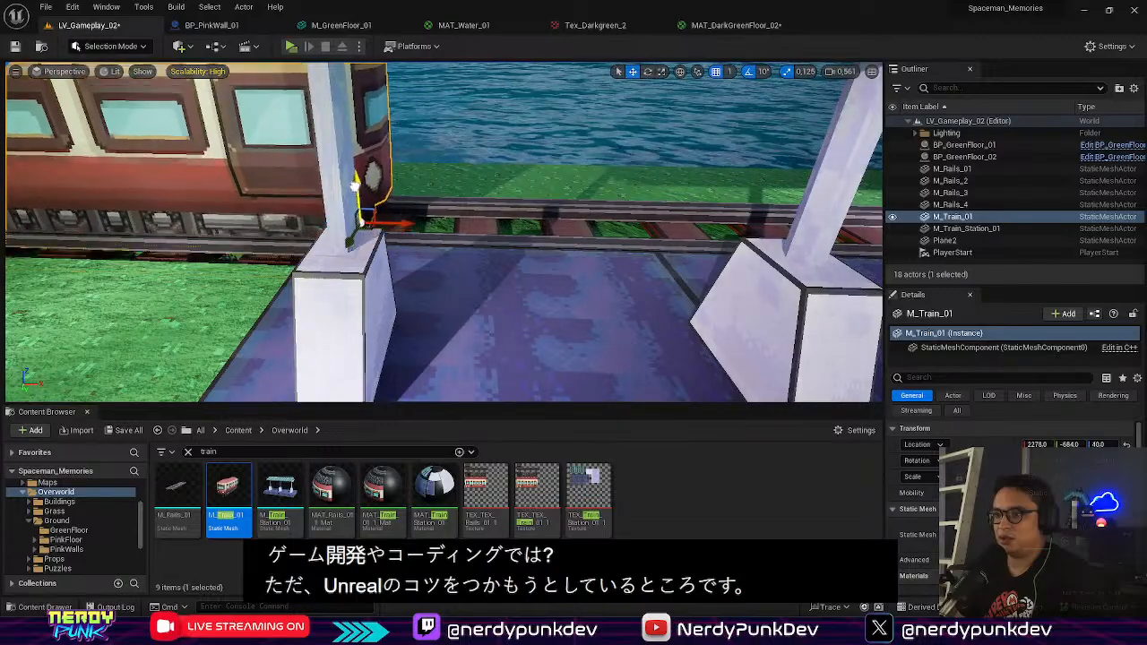
pyautogui.moveTo(355, 185); pyautogui.dragTo(354, 178)
pyautogui.moveTo(444, 232); pyautogui.dragTo(363, 279, button='right')
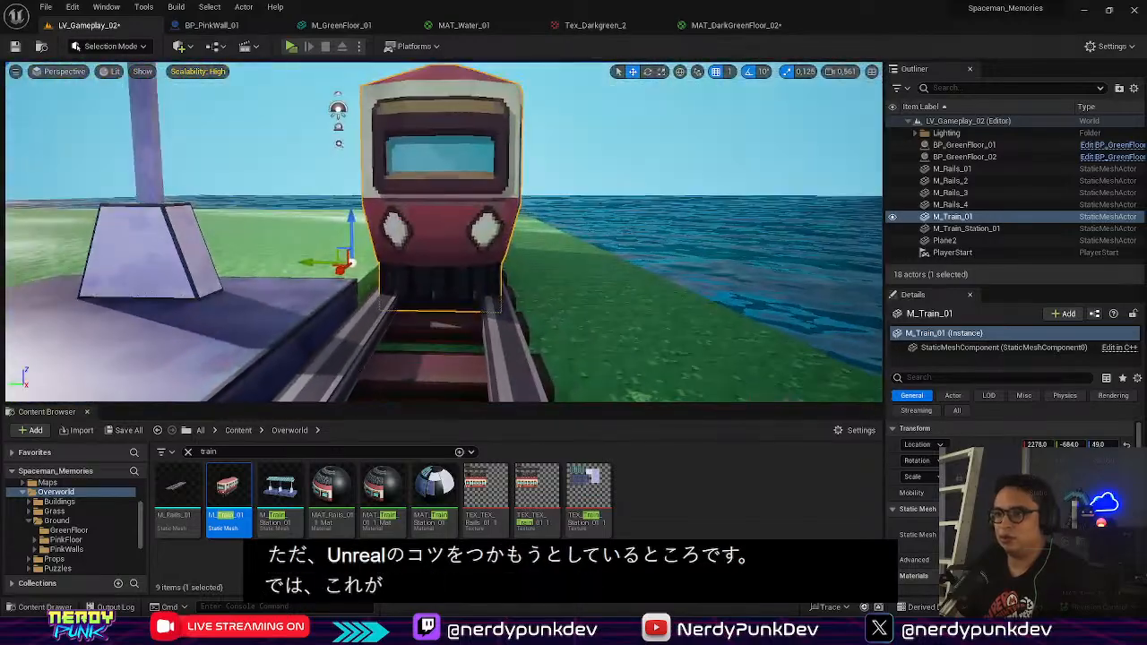
pyautogui.moveTo(338, 110); pyautogui.dragTo(325, 91, button='right')
pyautogui.moveTo(458, 223); pyautogui.dragTo(458, 224, button='right')
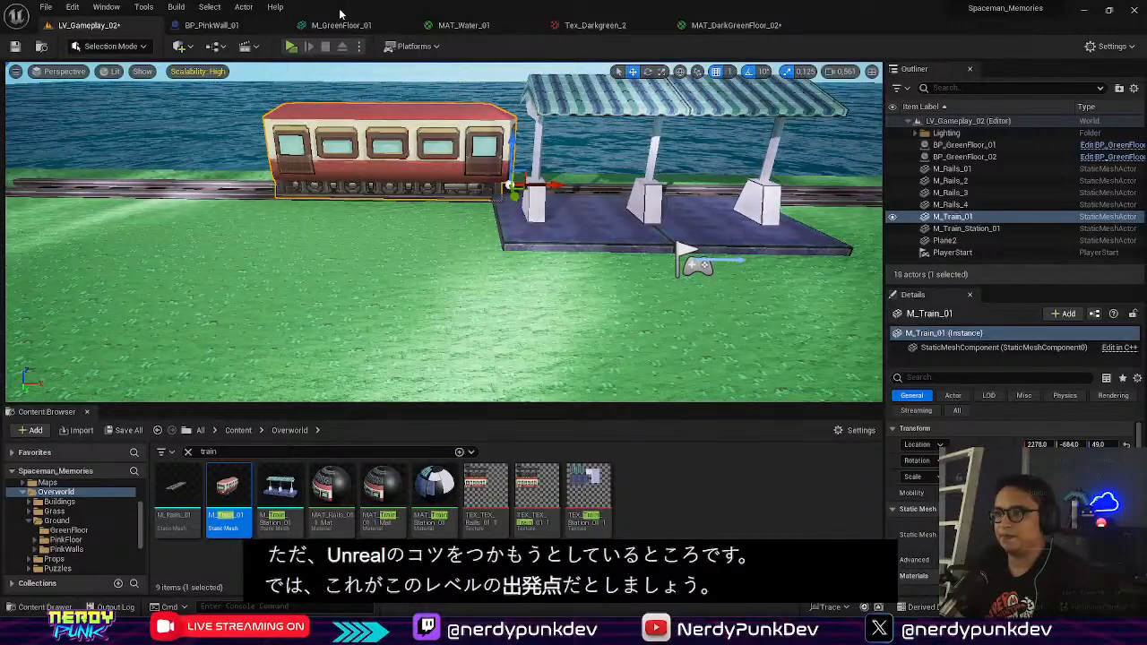
# Step: Play the level in the preview and walk the character onto the station platform beside the train
pyautogui.click(291, 47)
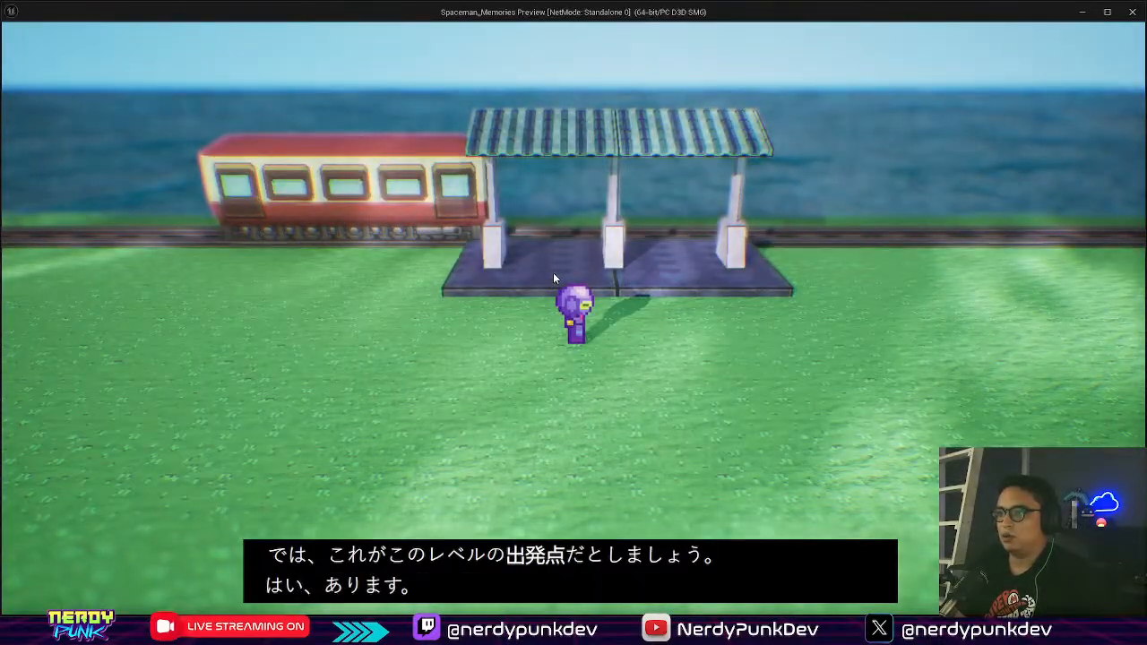
pyautogui.press('w')
pyautogui.press('a')
pyautogui.press('s')
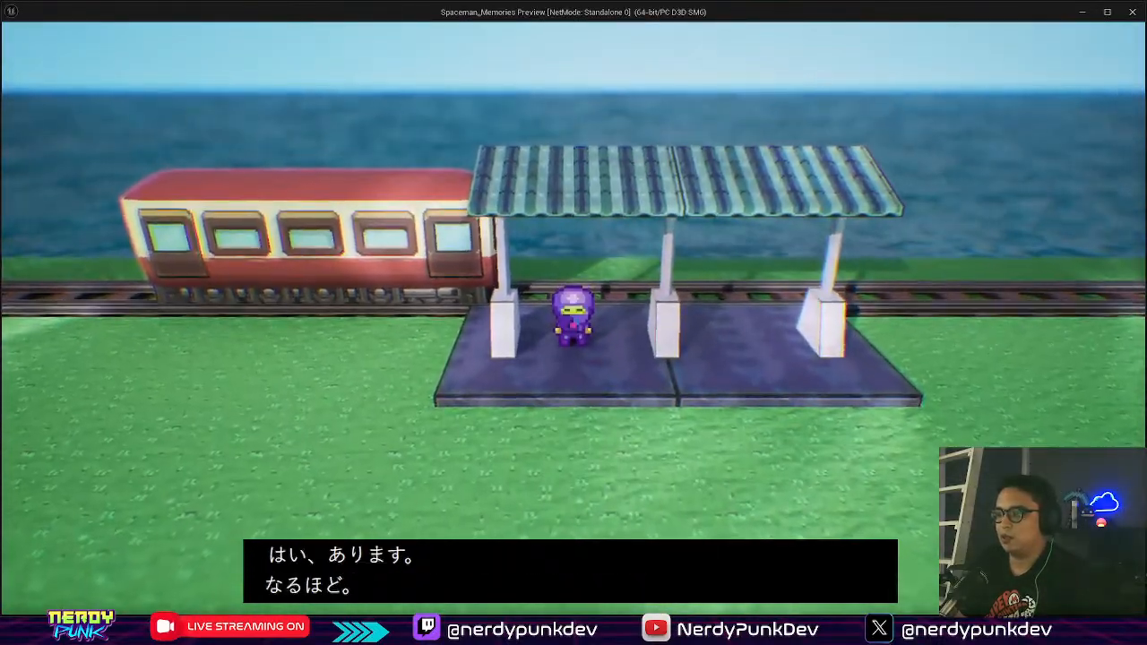
# Step: Stop the preview and move PlayerStart onto the station platform, at about X 2454, Y -491, Z 129
pyautogui.press('Escape')
pyautogui.click(685, 254)
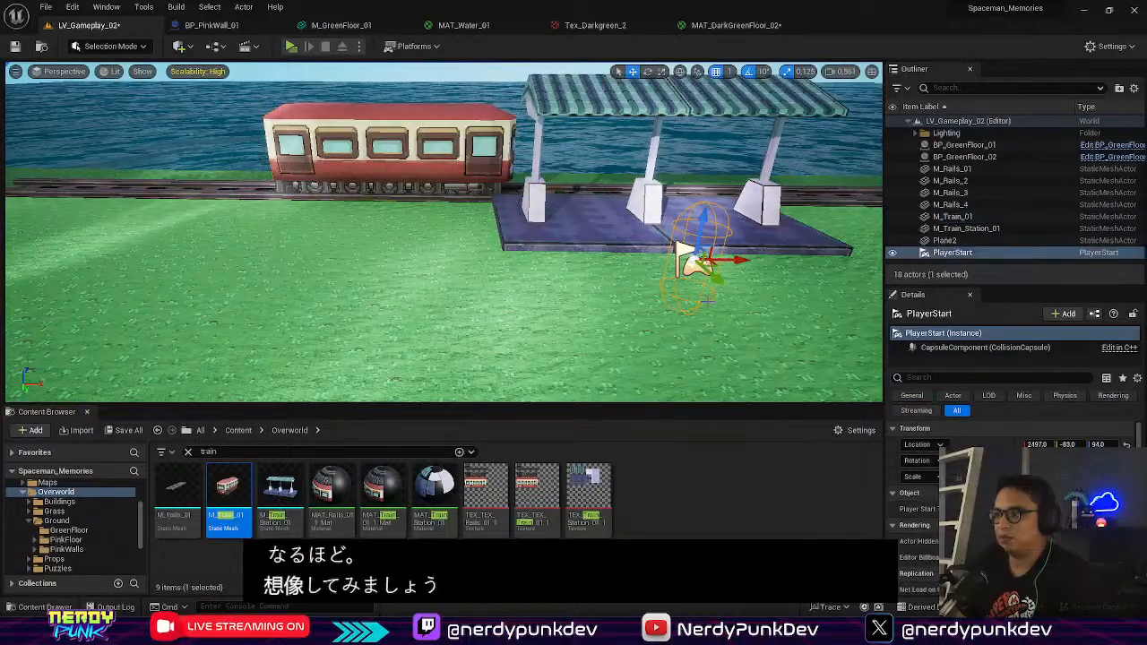
pyautogui.moveTo(717, 278); pyautogui.dragTo(671, 238)
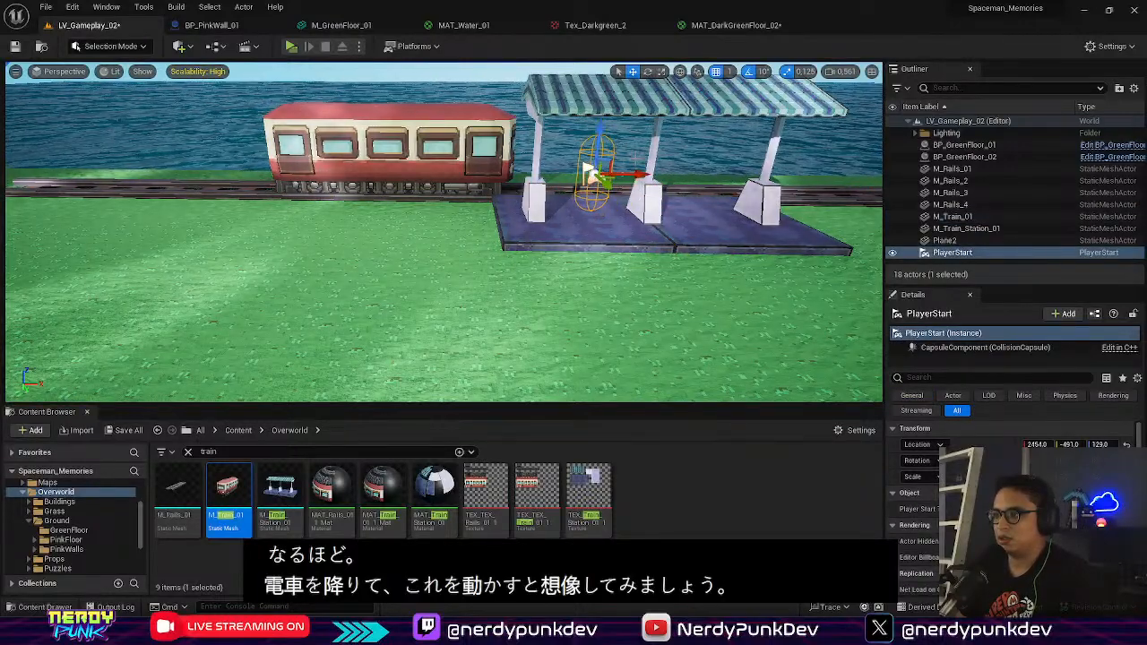
# Step: Play the level from the platform, walk the character back and forth under the station roof, and end the preview
pyautogui.click(292, 45)
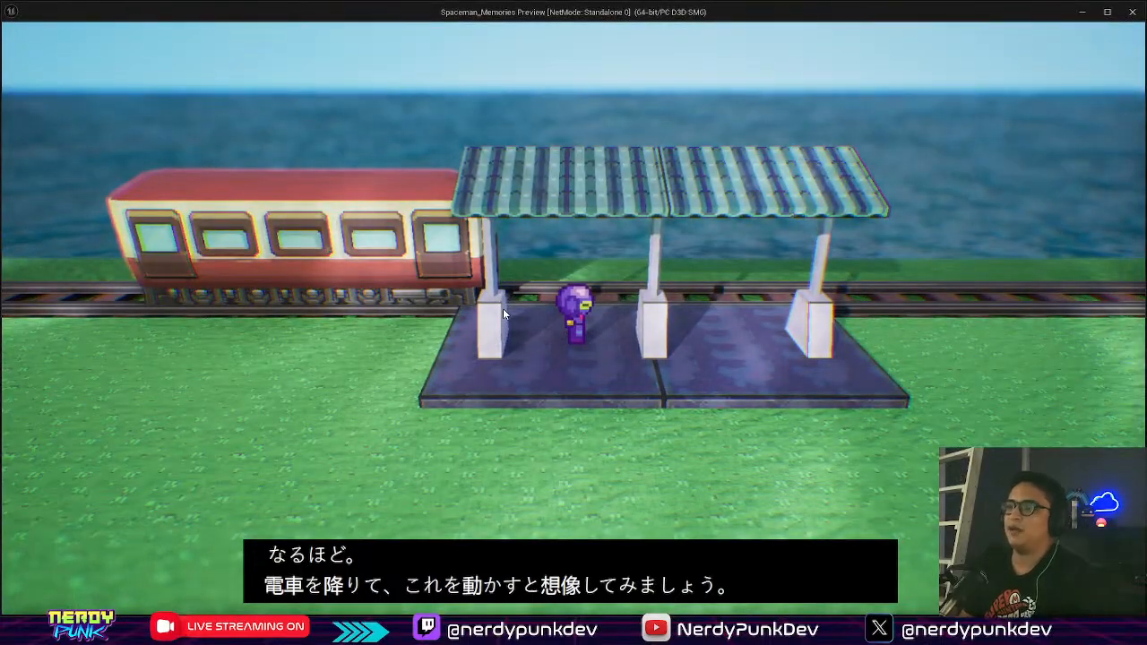
pyautogui.click(503, 309)
pyautogui.press('s')
pyautogui.press('w')
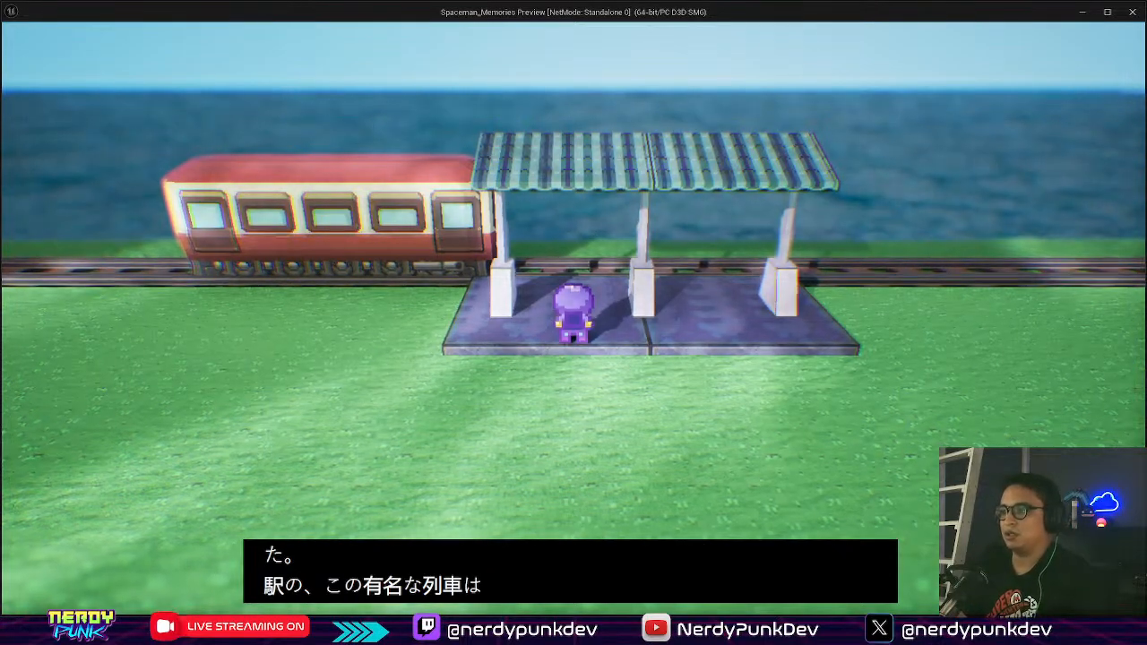
pyautogui.press('w')
pyautogui.press('s')
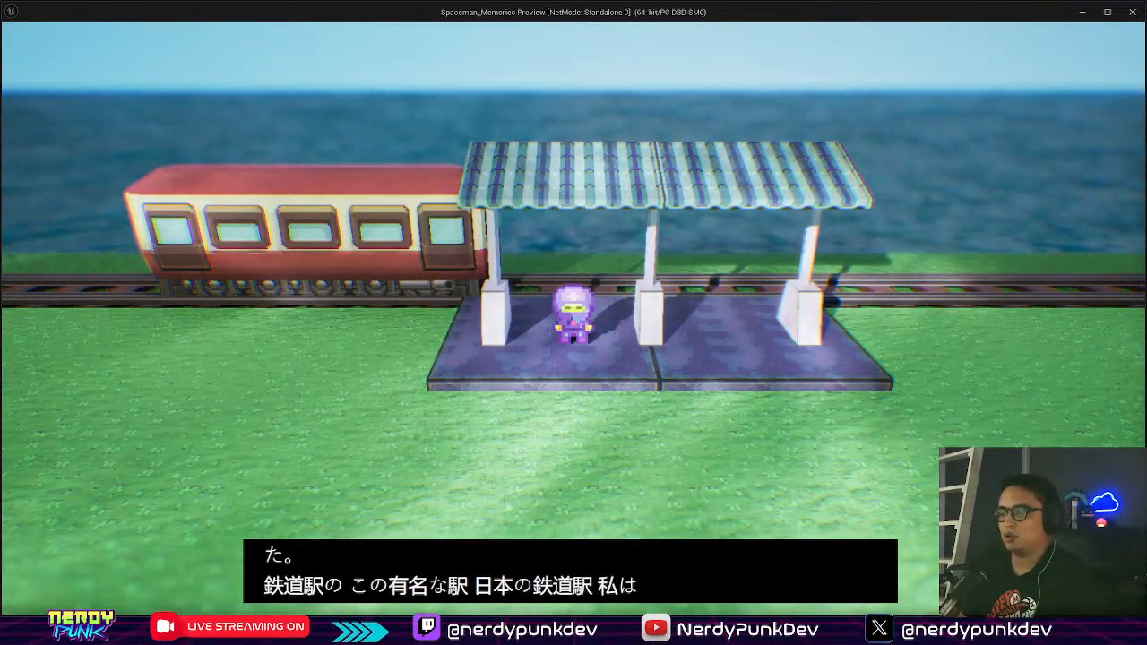
pyautogui.press('Escape')
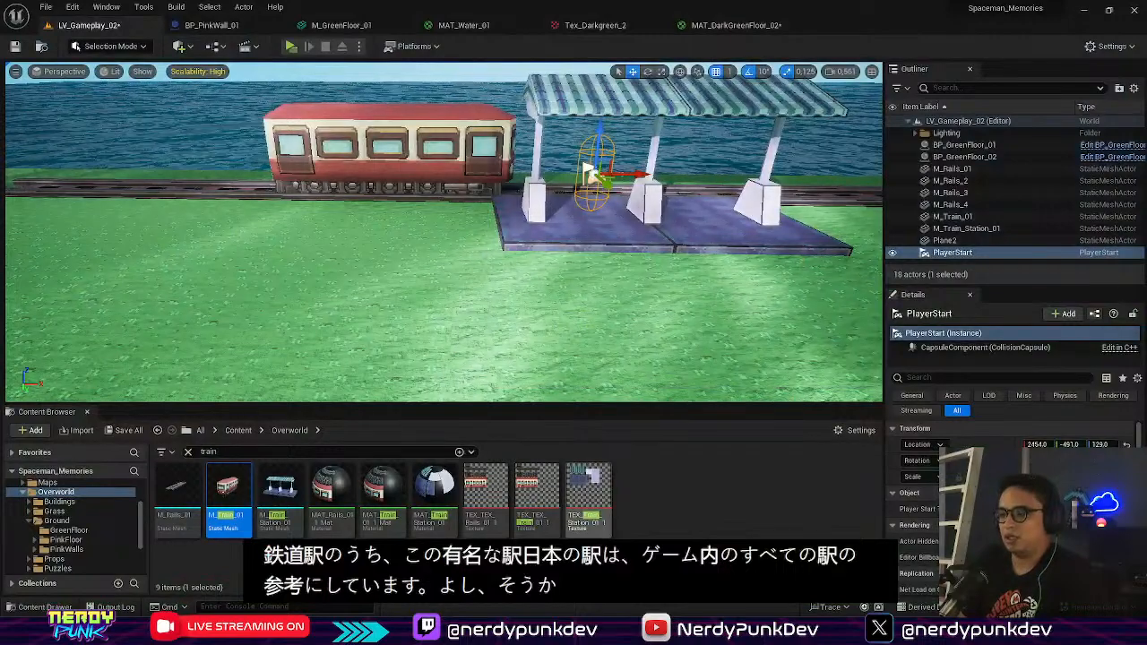
# Step: Switch to the web browser and search for images of "shimonada train station" in a new tab
pyautogui.moveTo(746, 628)
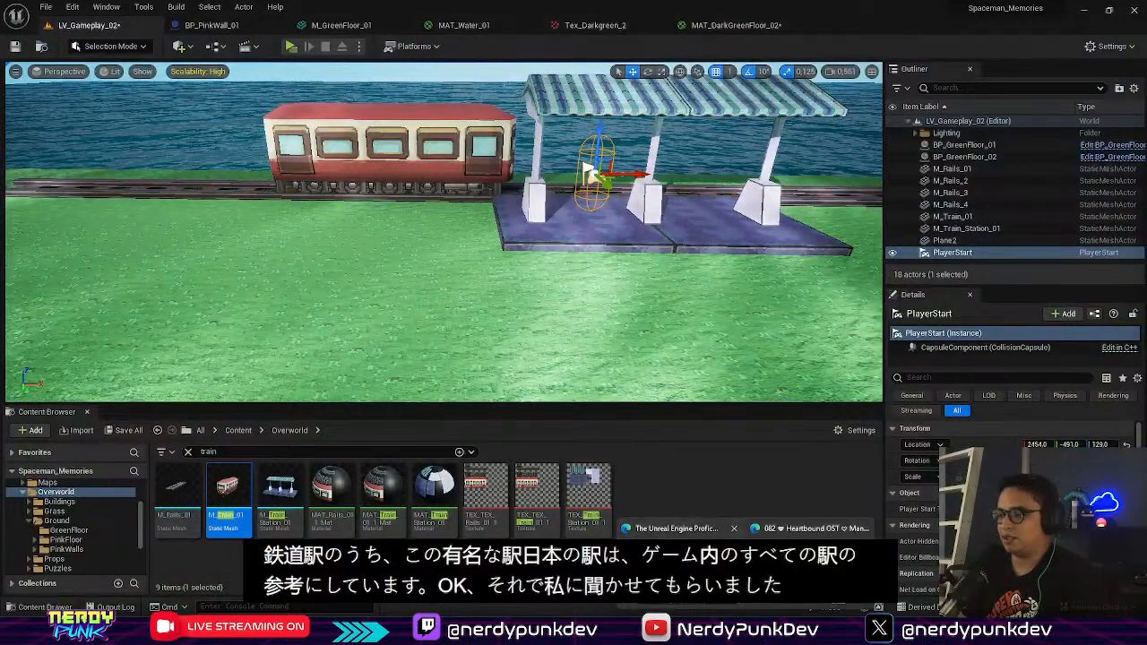
pyautogui.click(687, 529)
pyautogui.hotkey('ctrl', 't')
pyautogui.write('sh')
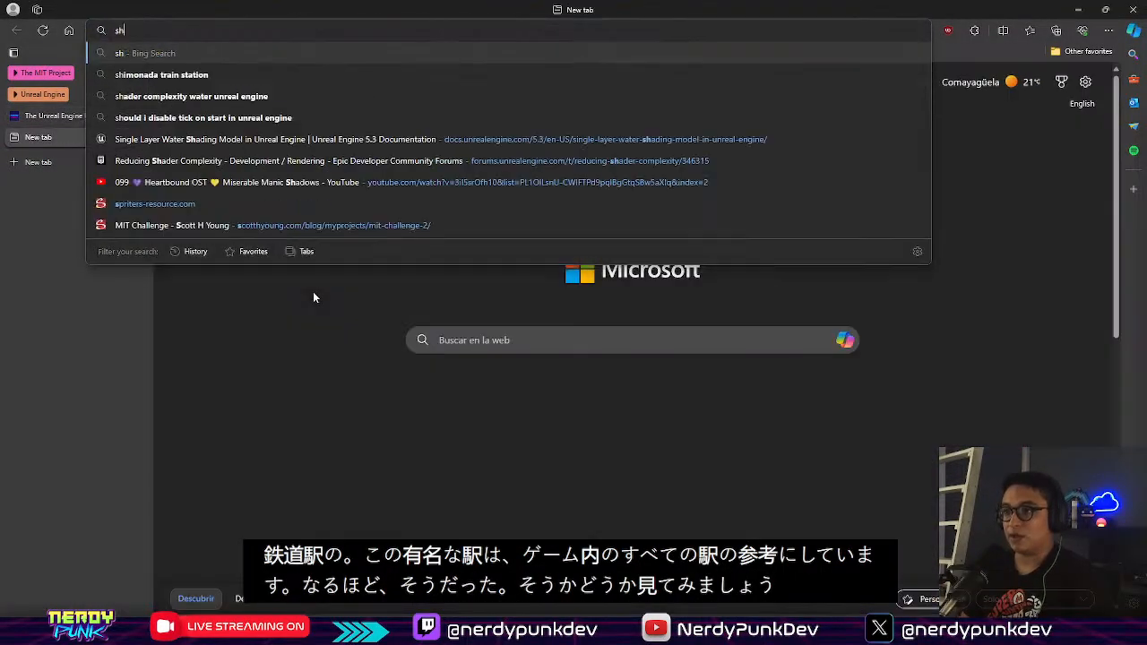
pyautogui.write('imonada train')
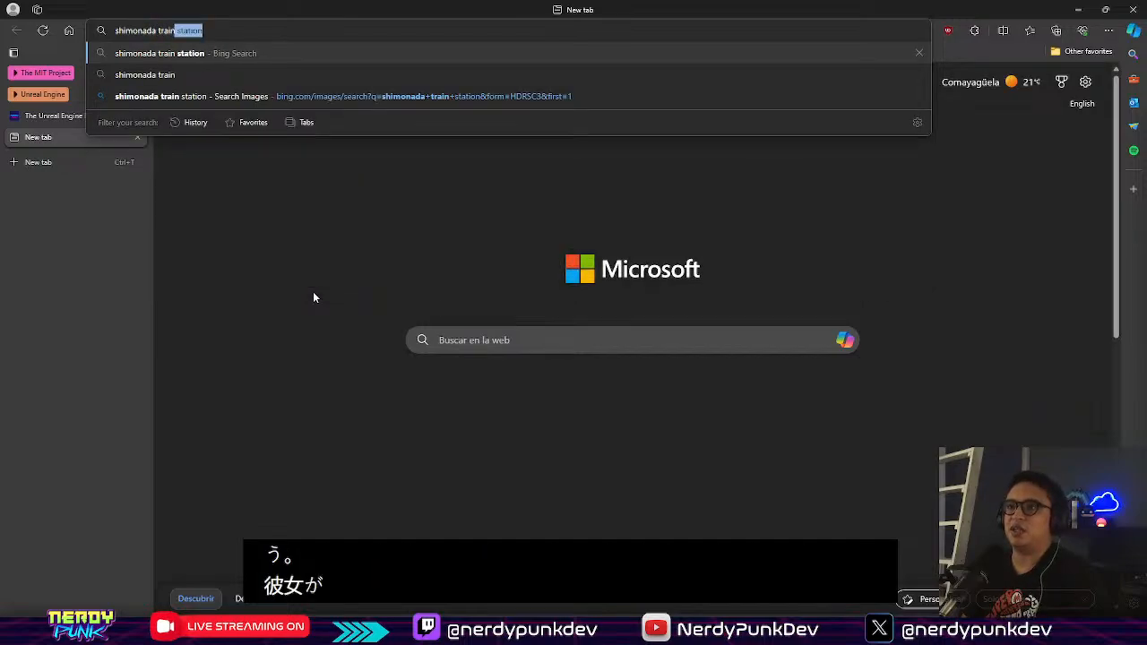
pyautogui.press('Return')
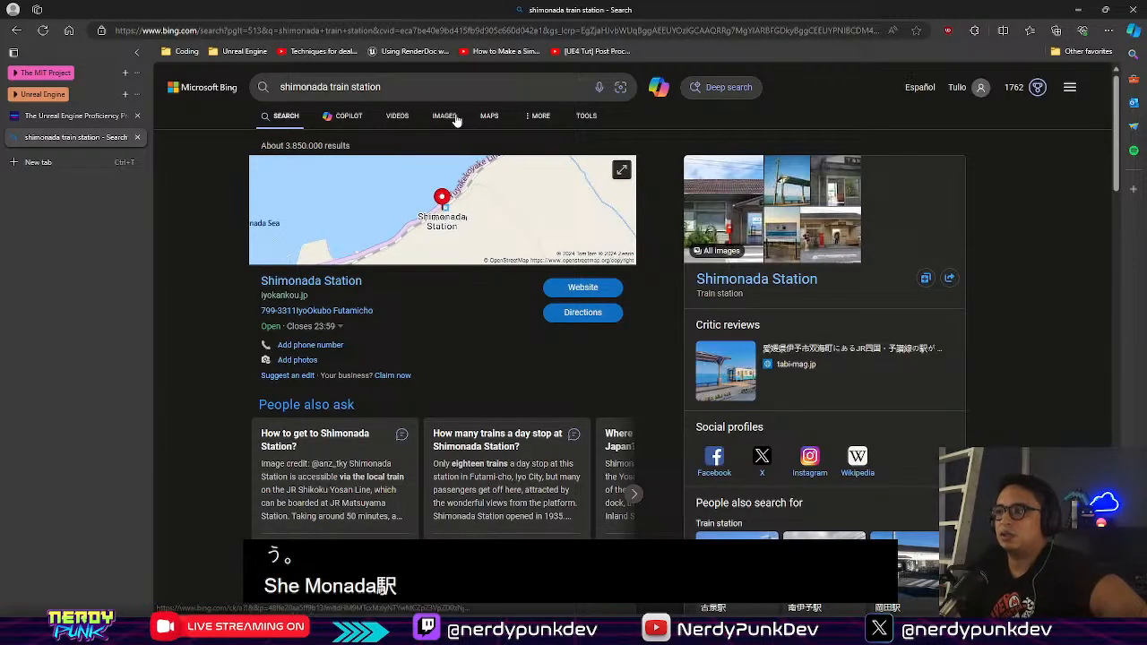
pyautogui.click(453, 116)
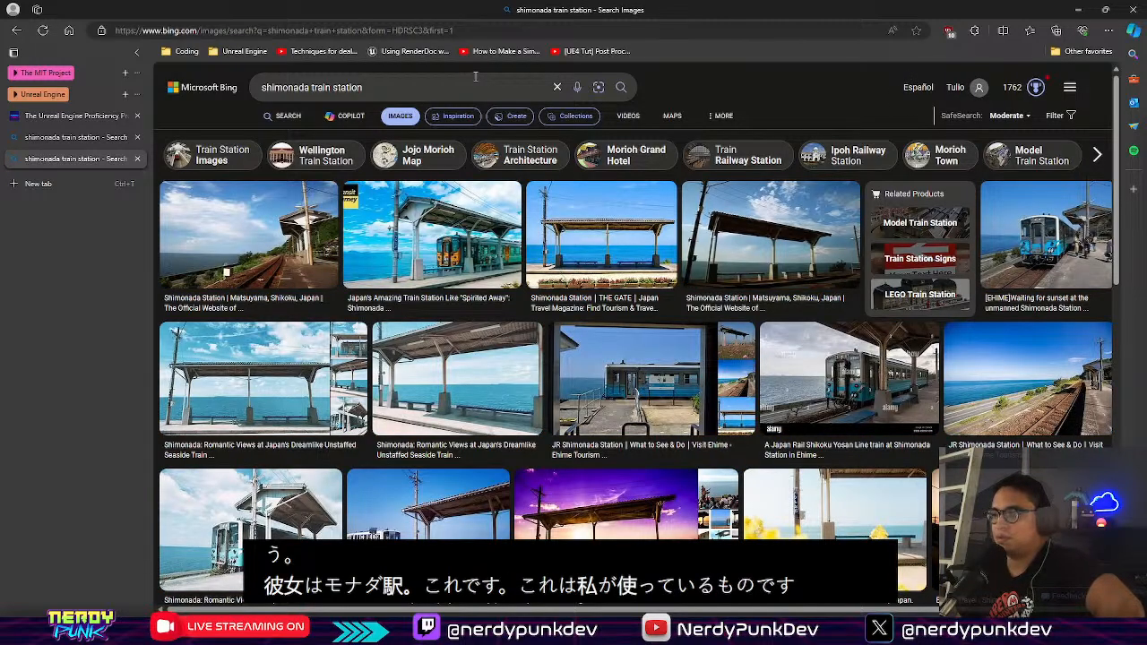
# Step: View the enlarged grapee.jp photo of the seaside platform and examine more of the station reference images
pyautogui.moveTo(381, 235)
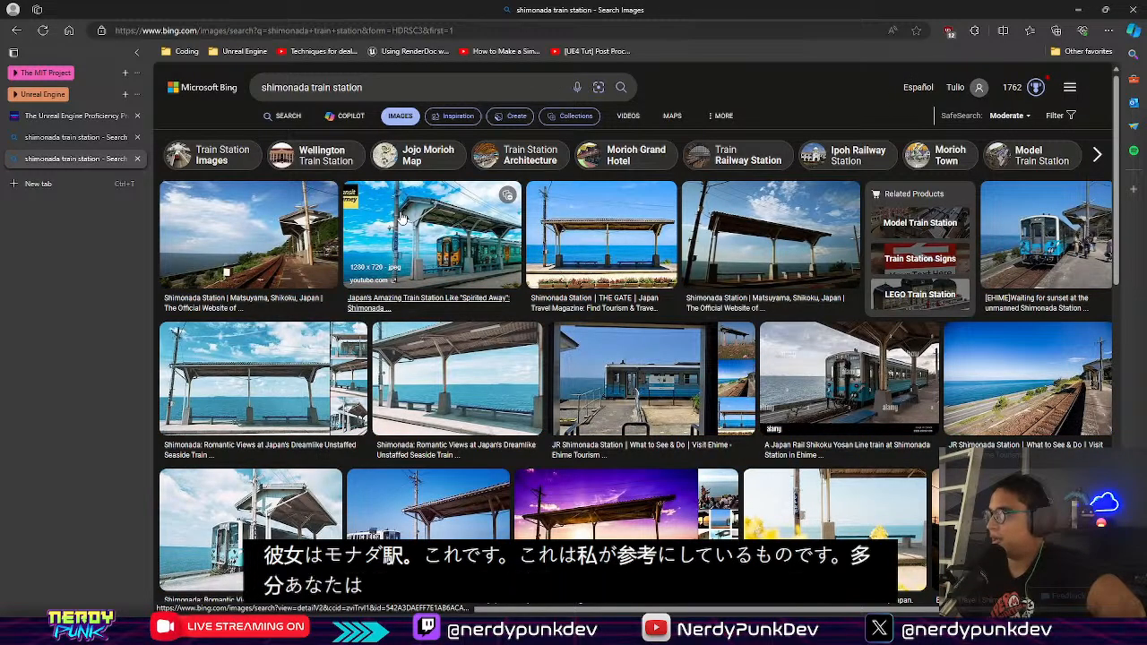
pyautogui.moveTo(280, 296)
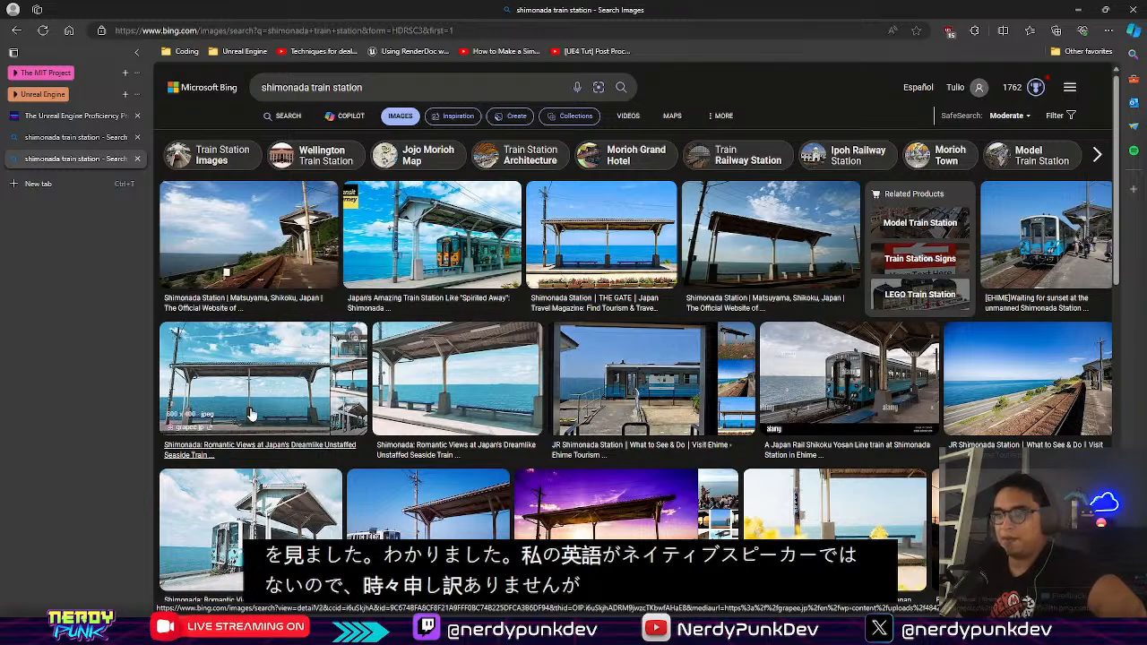
pyautogui.click(320, 356)
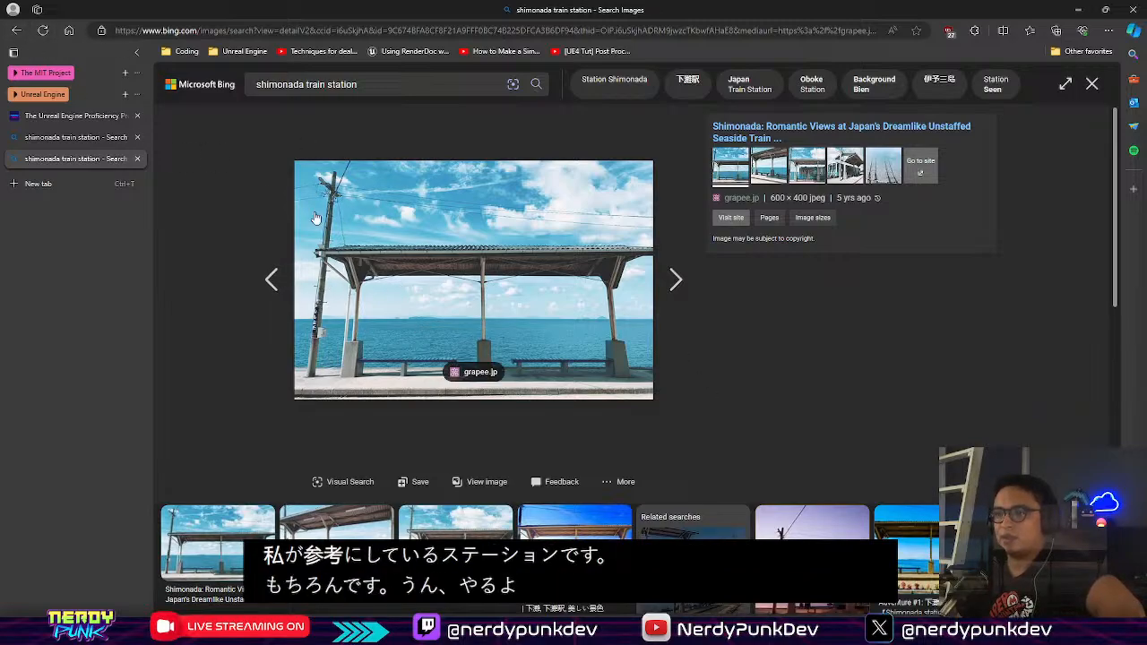
pyautogui.click(25, 36)
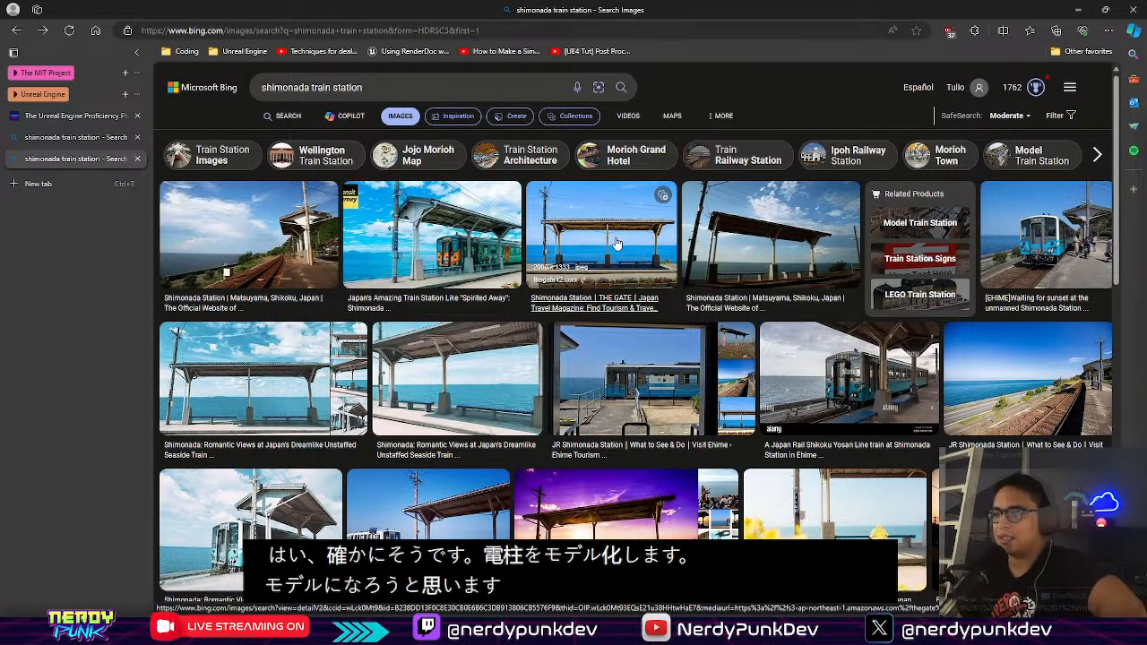
pyautogui.scroll(-2, 615, 243)
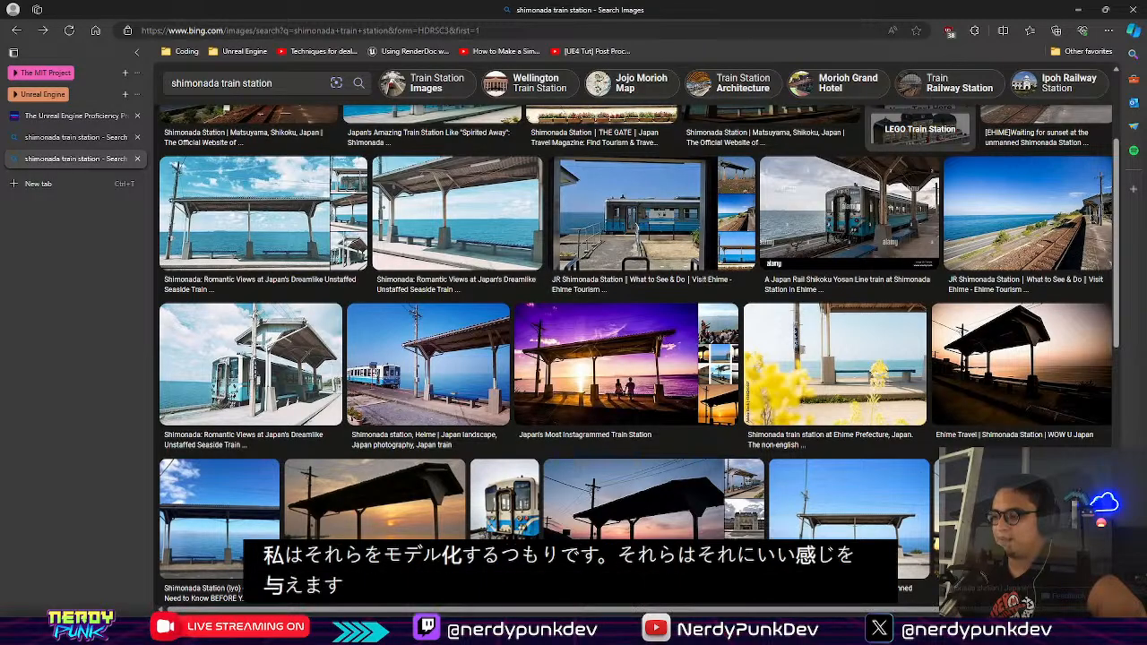
# Step: Switch back to Unreal Engine, look closely at the train station, and set all scalability groups to Medium
pyautogui.click(771, 573)
pyautogui.moveTo(669, 310); pyautogui.dragTo(661, 270, button='right')
pyautogui.press('w')
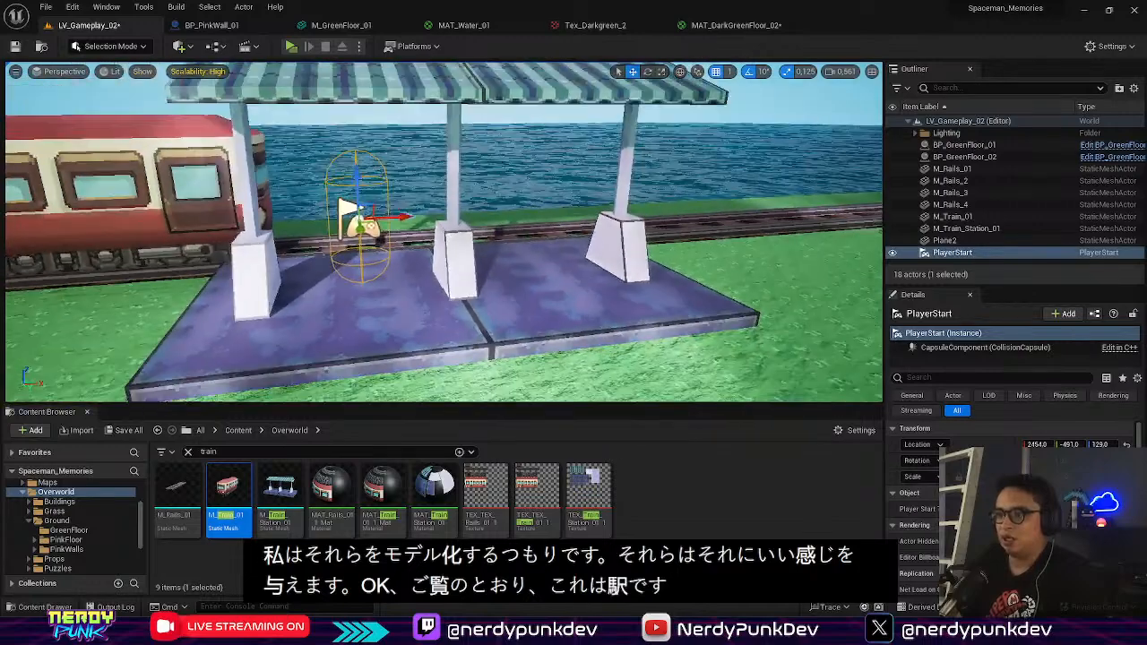
pyautogui.rightClick(661, 270)
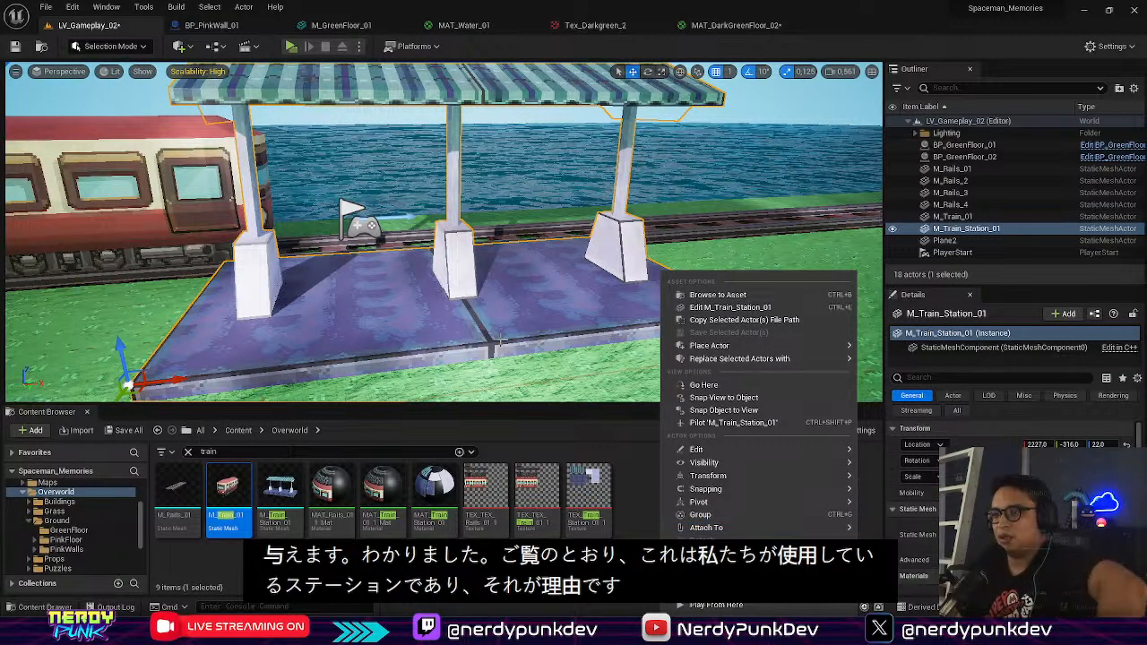
pyautogui.press('Escape')
pyautogui.click(198, 72)
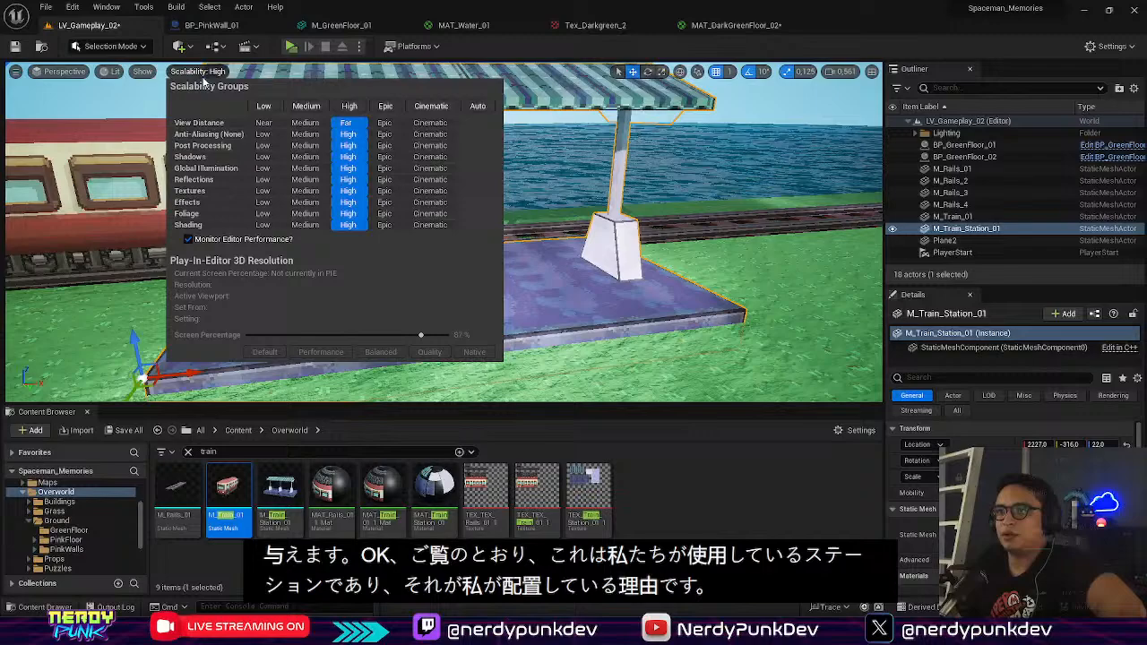
pyautogui.click(305, 107)
pyautogui.click(679, 281)
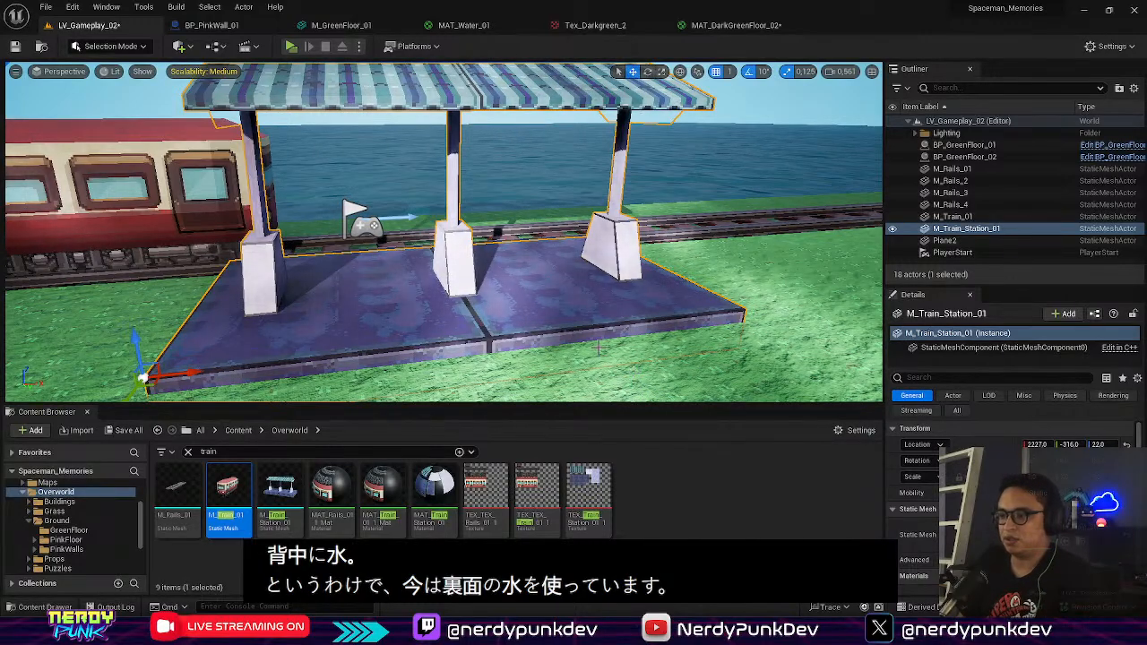
pyautogui.moveTo(599, 348)
pyautogui.mouseDown(button='right')
pyautogui.moveTo(422, 390)
pyautogui.moveTo(520, 394)
pyautogui.moveTo(475, 394)
pyautogui.moveTo(595, 351)
pyautogui.mouseUp(button='right')
pyautogui.press('s')
pyautogui.rightClick(534, 281)
pyautogui.write('ssa')
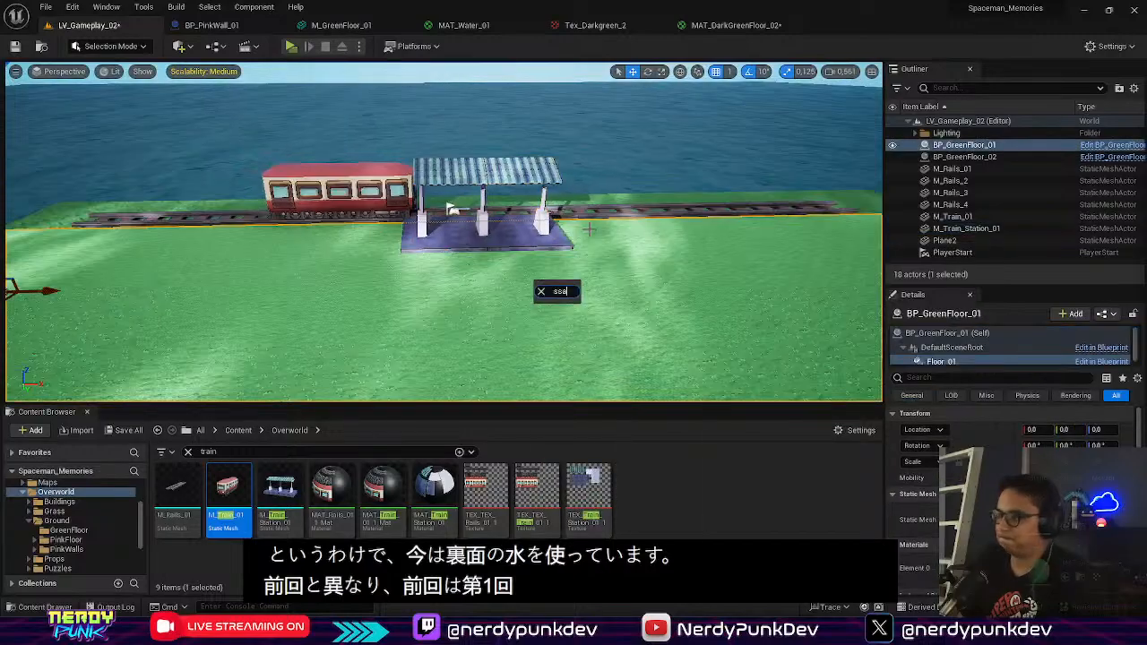
pyautogui.moveTo(589, 229); pyautogui.dragTo(573, 322, button='right')
pyautogui.press('w')
# Step: Replace the train asset filter with a search for "trees" in Content, look through the assets, and clear the search
pyautogui.click(201, 430)
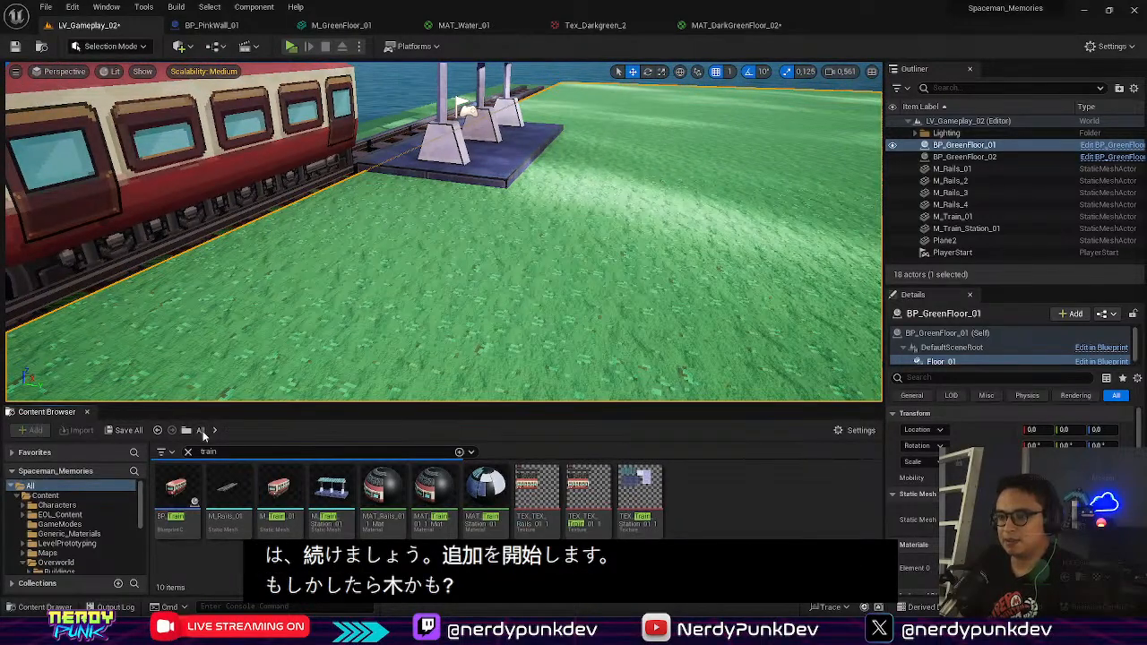
pyautogui.click(188, 452)
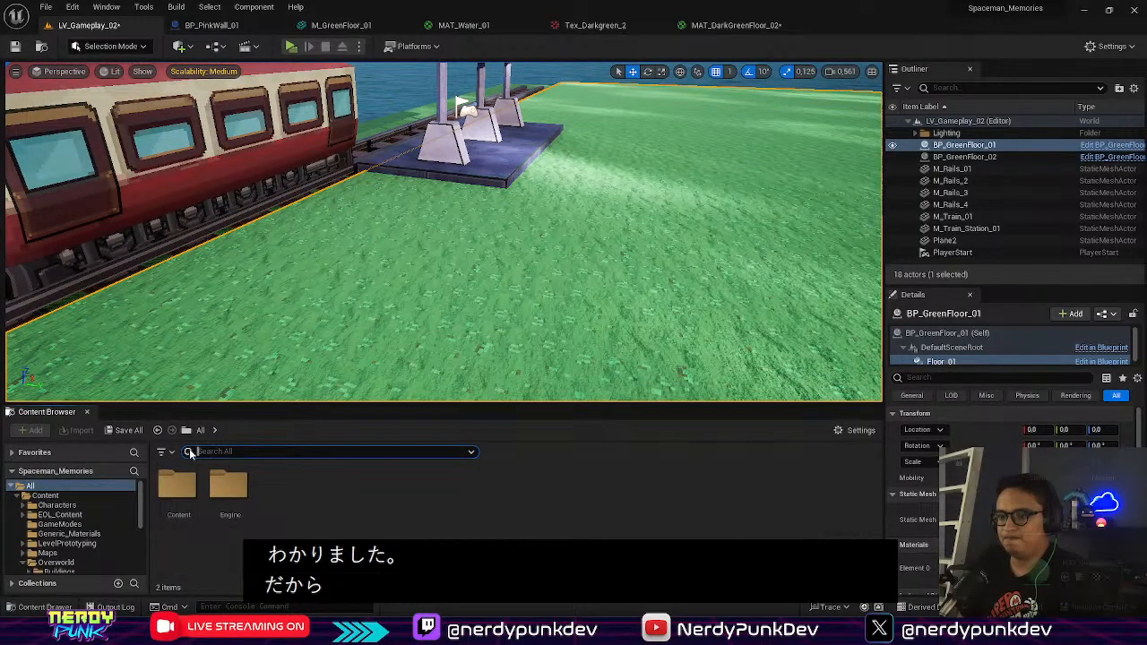
pyautogui.doubleClick(186, 477)
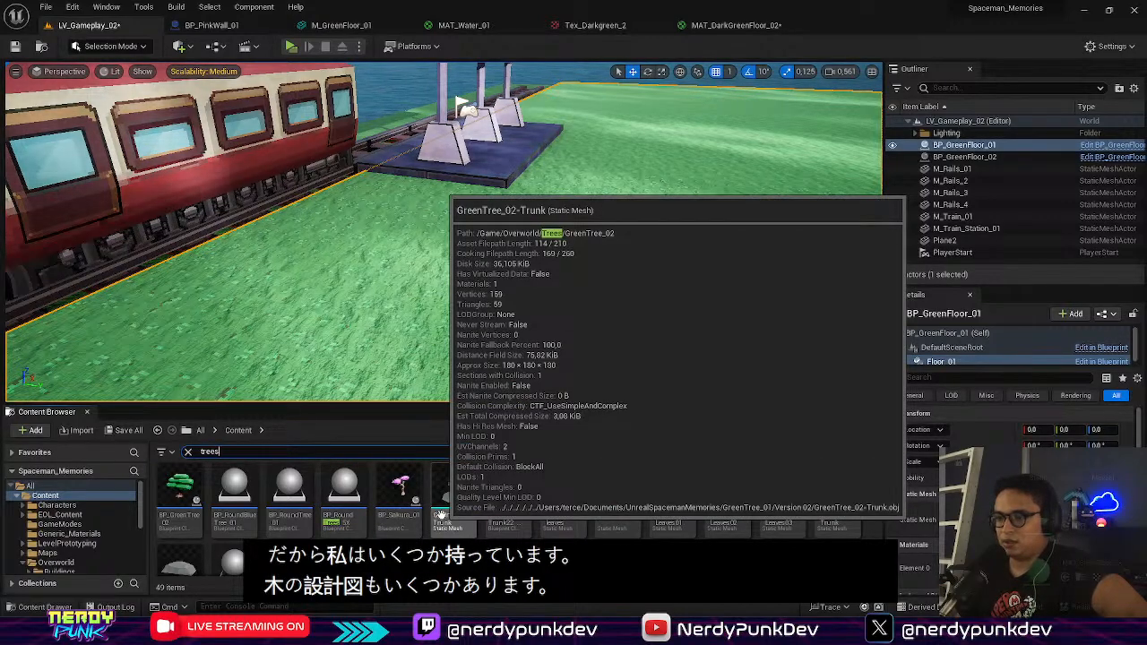
pyautogui.scroll(-1, 521, 499)
pyautogui.scroll(-2, 520, 499)
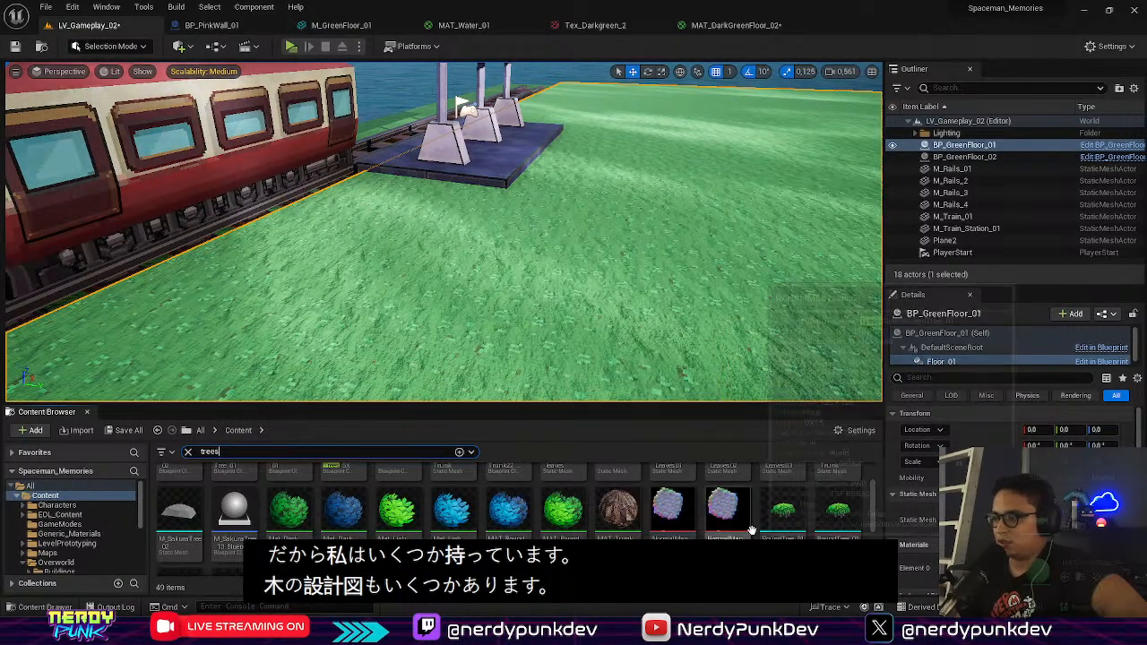
pyautogui.scroll(3, 755, 491)
pyautogui.click(200, 430)
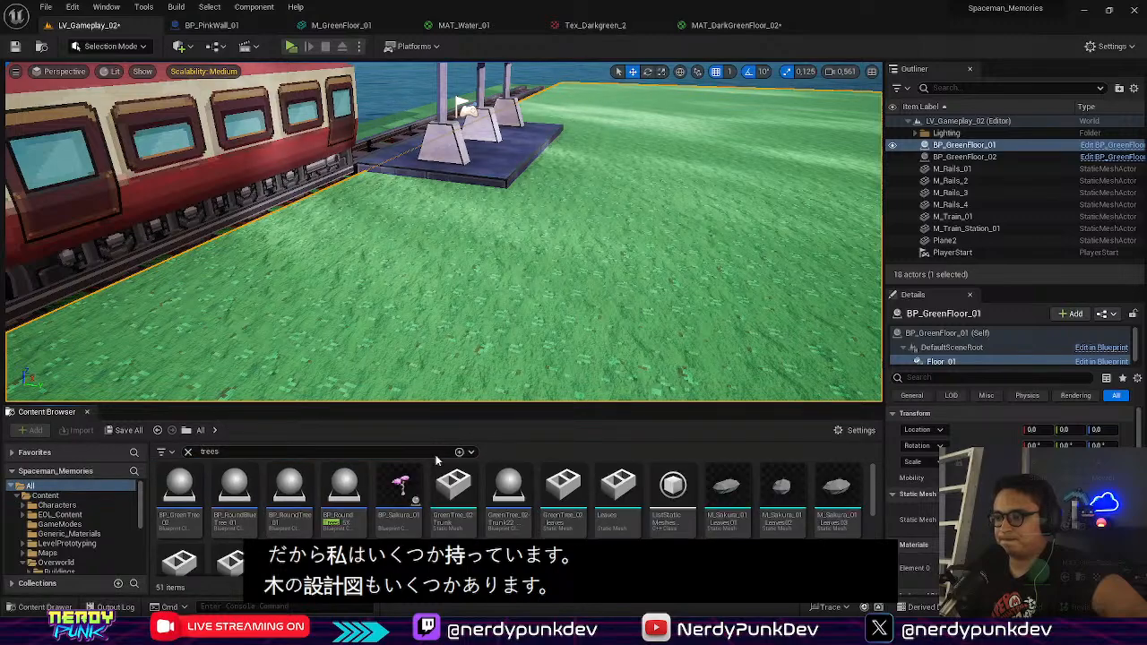
pyautogui.click(187, 452)
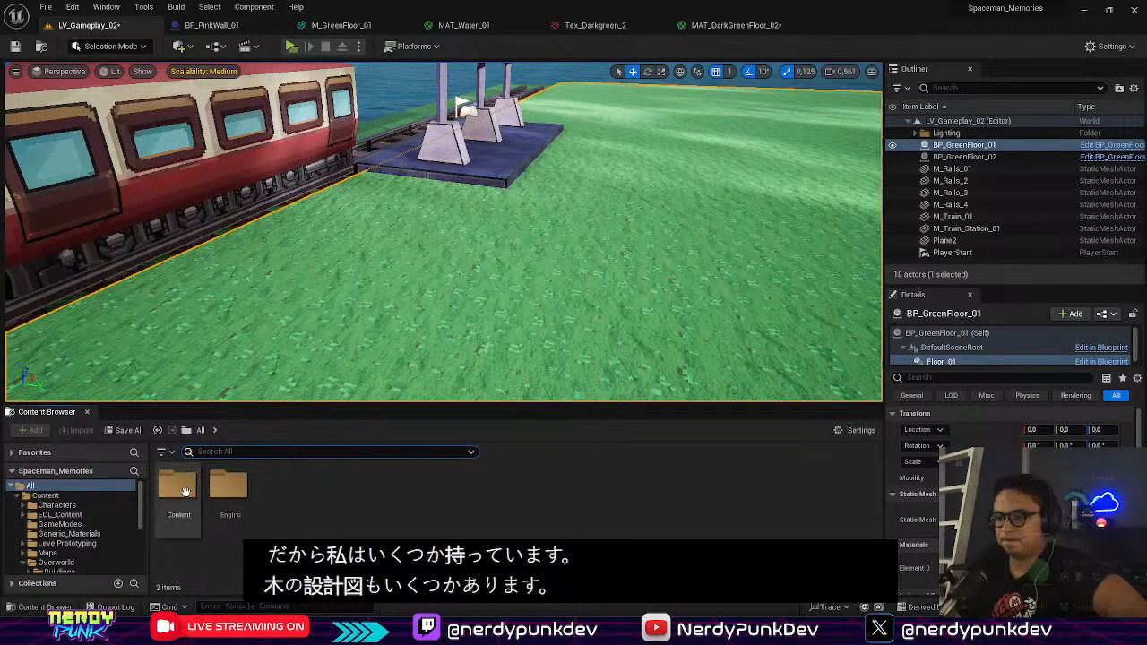
# Step: Browse to the Overworld Trees folder and check the contents of the GreenTree_02 and GreenTree_01 folders
pyautogui.doubleClick(186, 492)
pyautogui.doubleClick(485, 489)
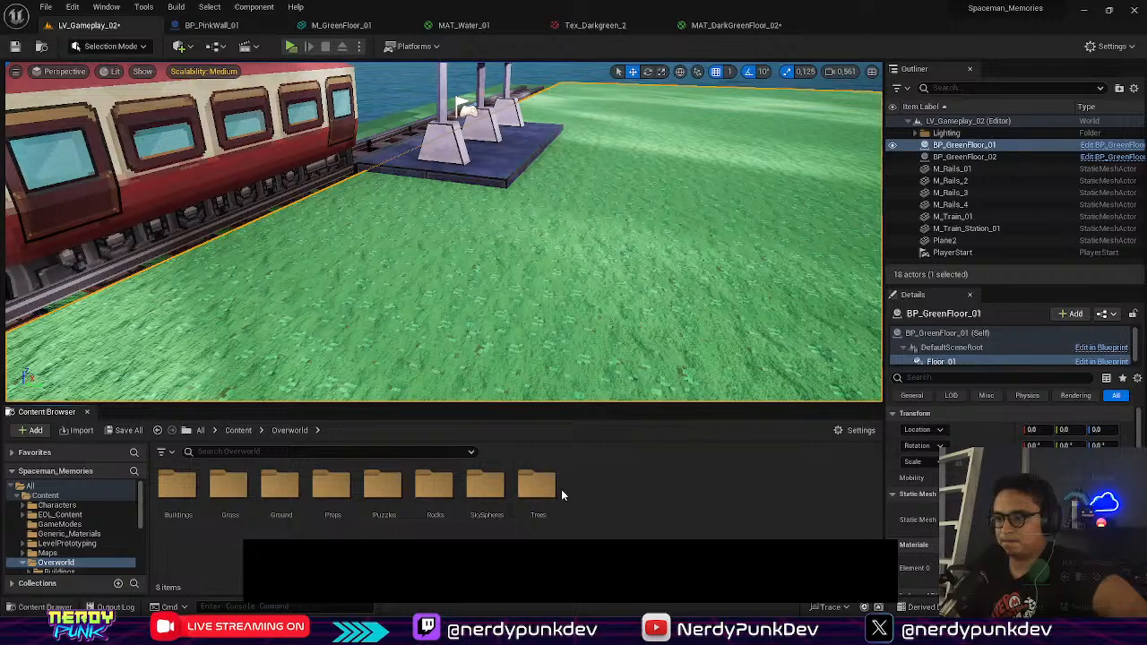
pyautogui.doubleClick(538, 489)
pyautogui.doubleClick(230, 488)
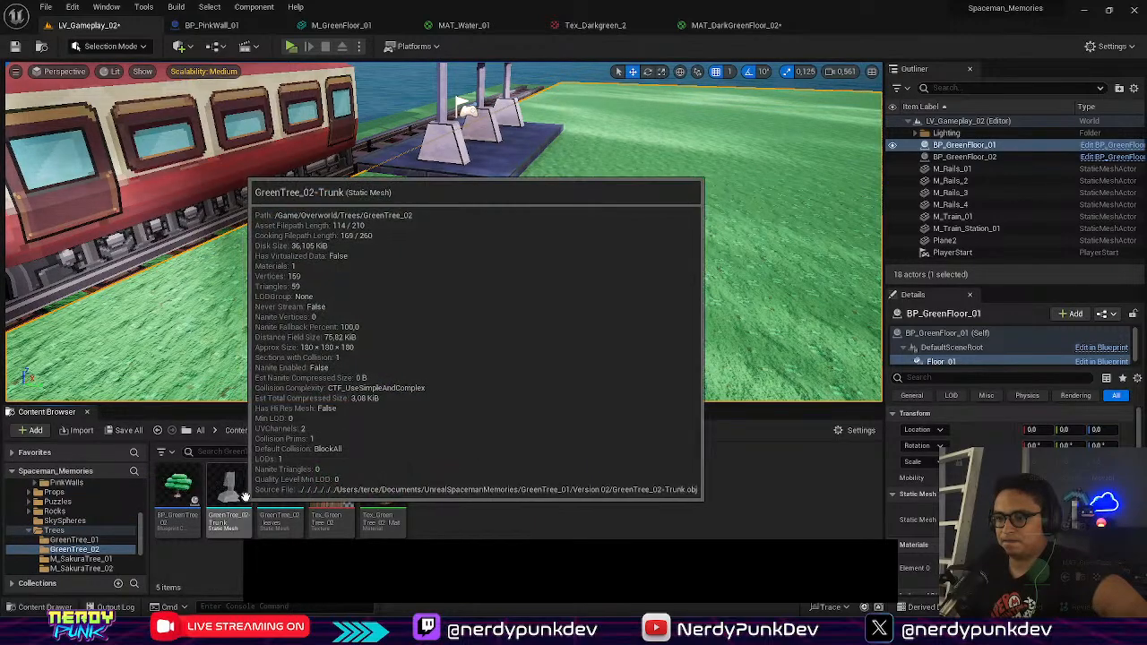
pyautogui.click(338, 431)
pyautogui.doubleClick(178, 489)
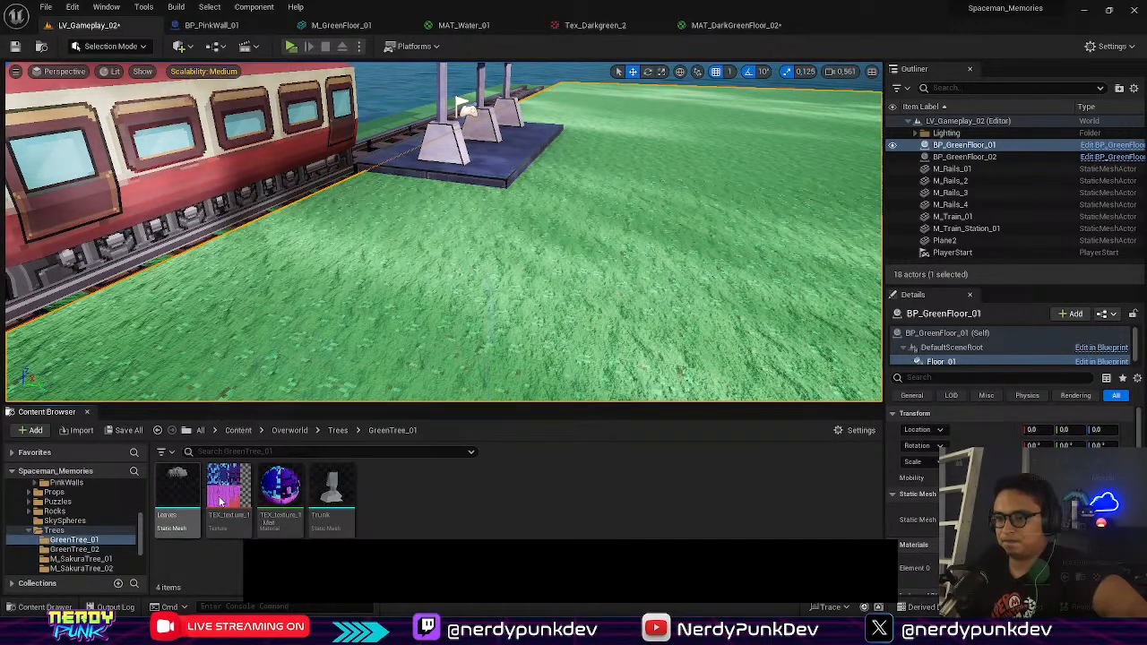
pyautogui.click(338, 430)
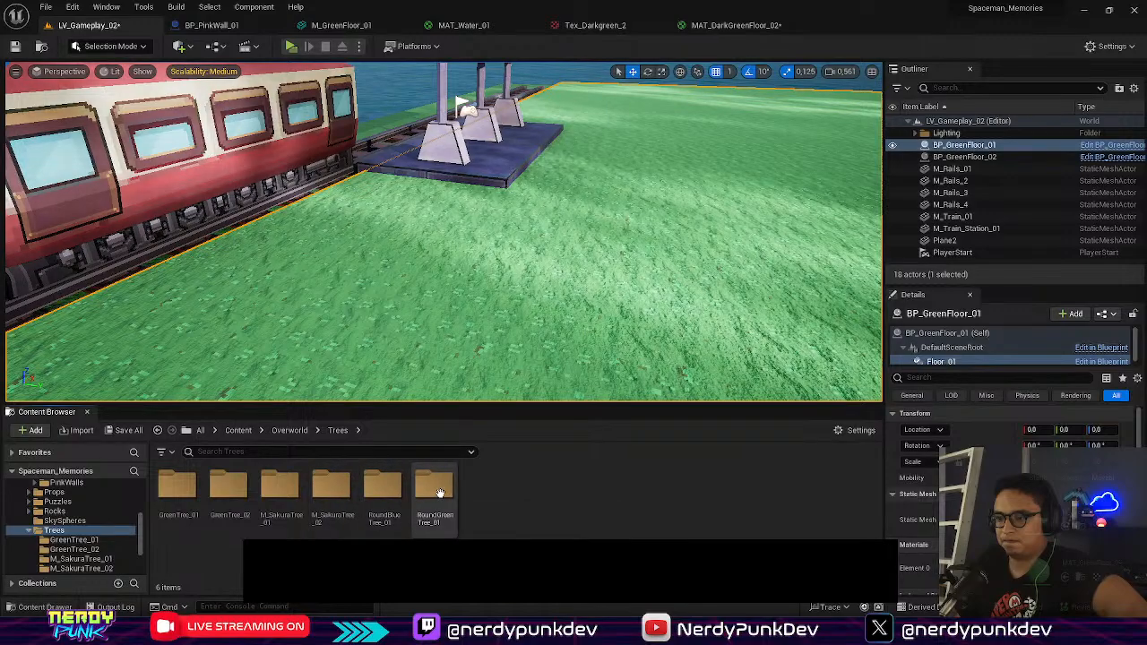
# Step: Place the BP_RoundTrees_5X blueprint from the RoundGreenTree_01 Blueprints folder on the green floor near the station
pyautogui.doubleClick(438, 490)
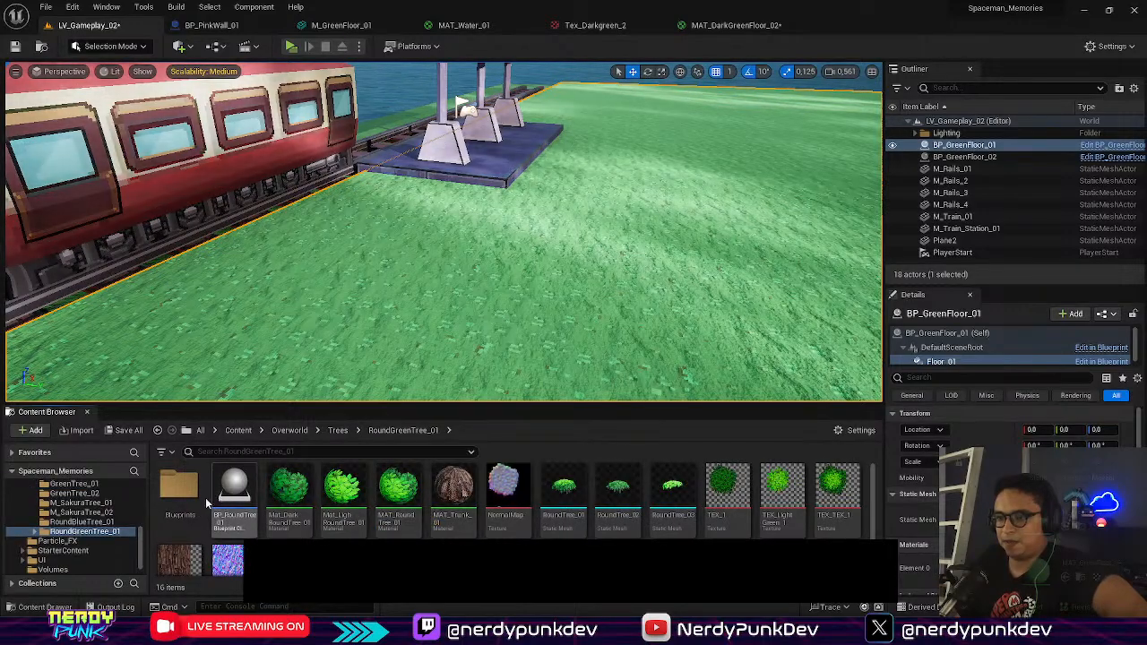
pyautogui.doubleClick(179, 489)
pyautogui.moveTo(177, 493); pyautogui.dragTo(619, 243)
pyautogui.moveTo(619, 243); pyautogui.dragTo(477, 297, button='right')
# Step: Move the BP_RoundTrees_5X row across the grass away from the rails, to about X 1875, Y 388, Z 2
pyautogui.moveTo(402, 160); pyautogui.dragTo(335, 170)
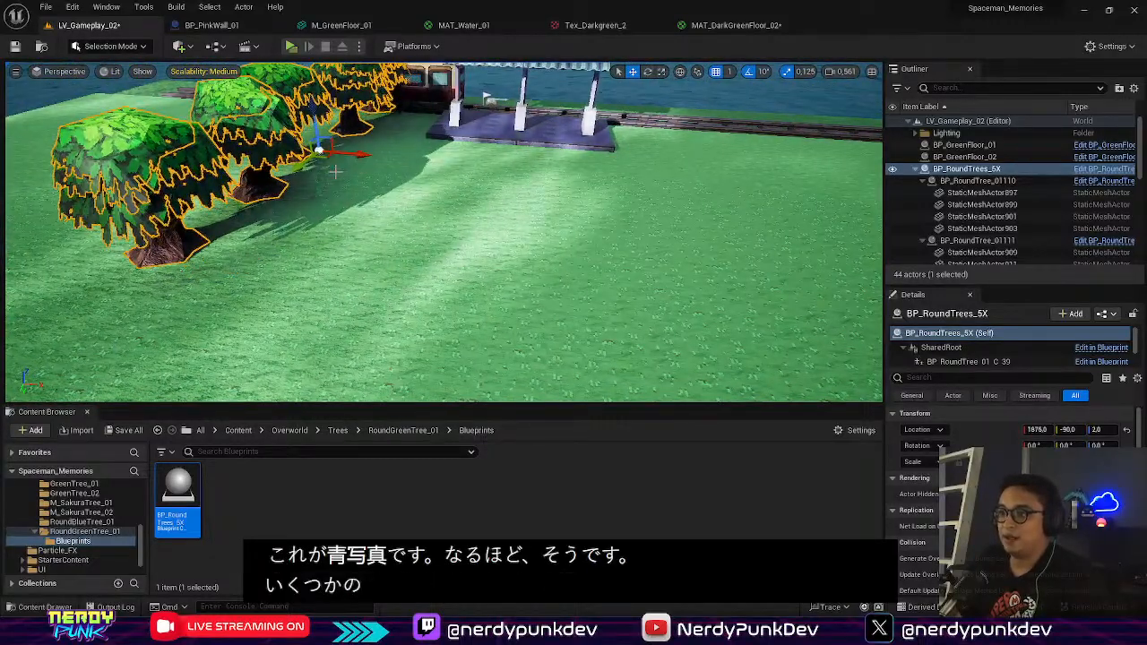
pyautogui.moveTo(224, 255); pyautogui.dragTo(461, 204, button='right')
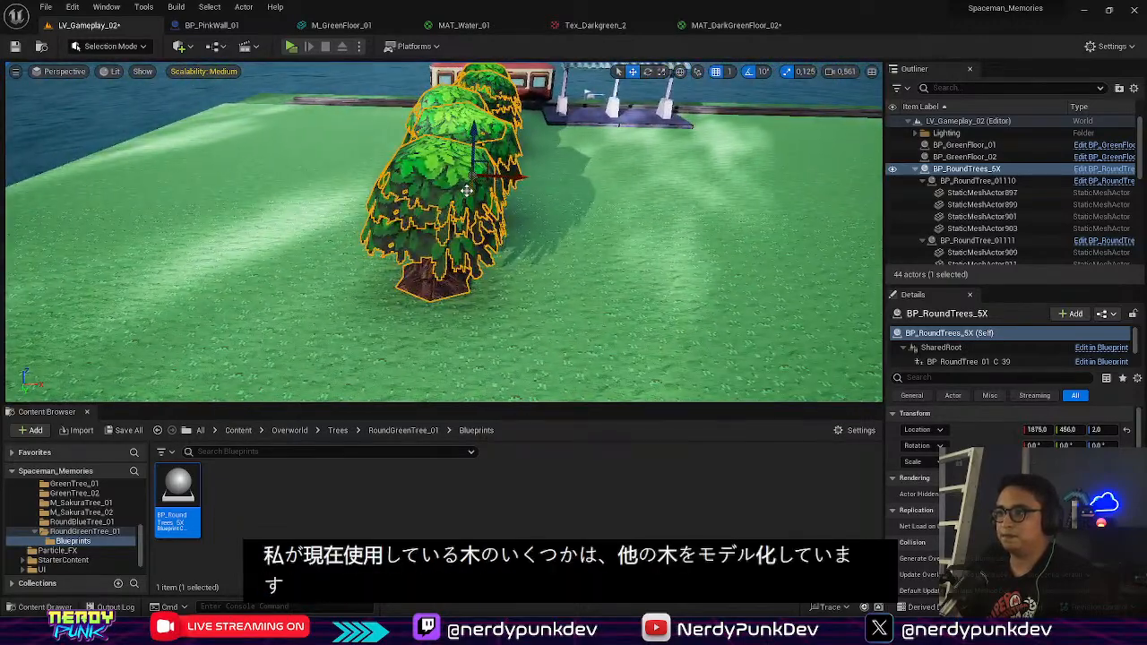
pyautogui.moveTo(473, 208); pyautogui.dragTo(492, 186)
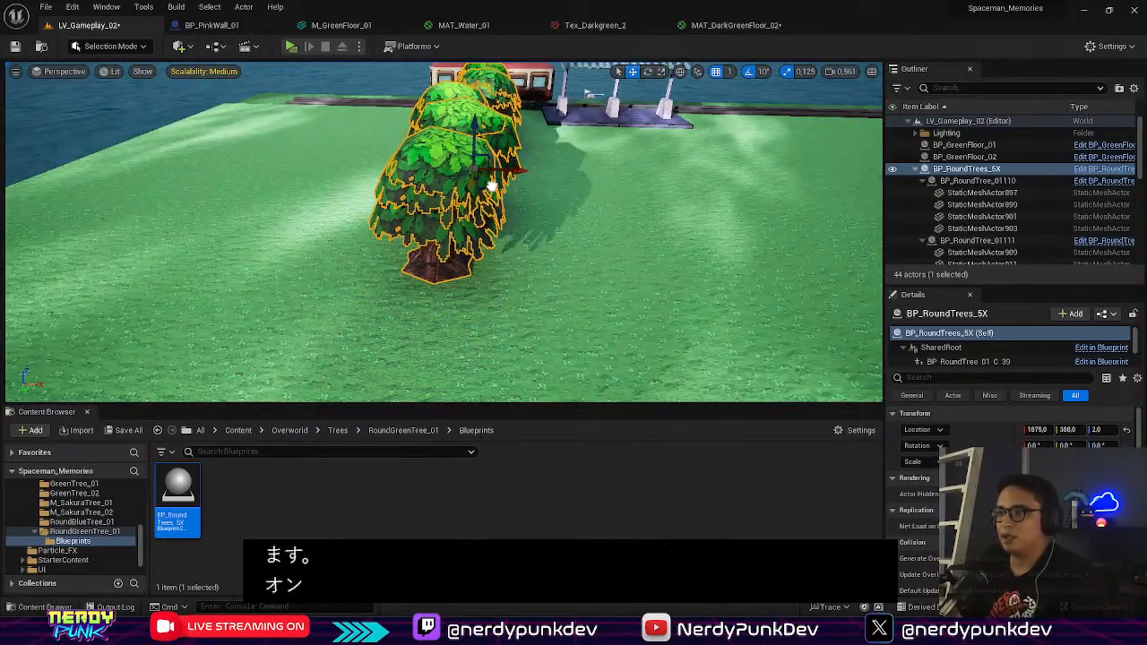
# Step: Duplicate the BP_RoundTrees_5X row across the grass to form a parallel row at about X 3153, Y 635, Z 2
pyautogui.moveTo(538, 203); pyautogui.dragTo(488, 204, button='right')
pyautogui.rightClick(538, 203)
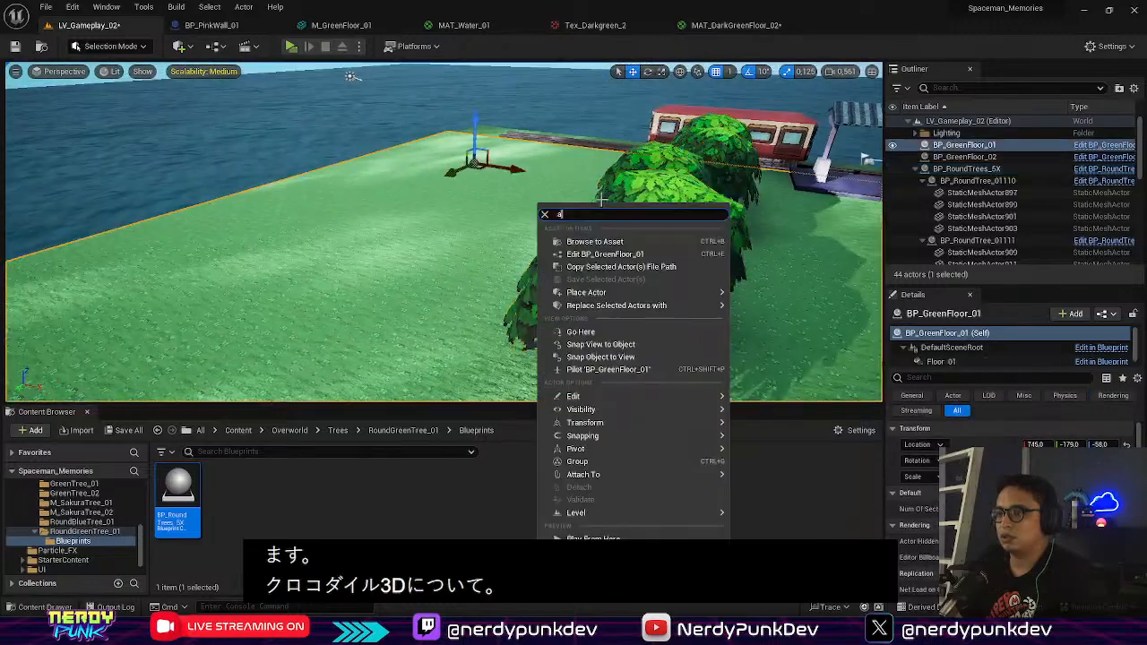
pyautogui.write('a')
pyautogui.click(617, 217)
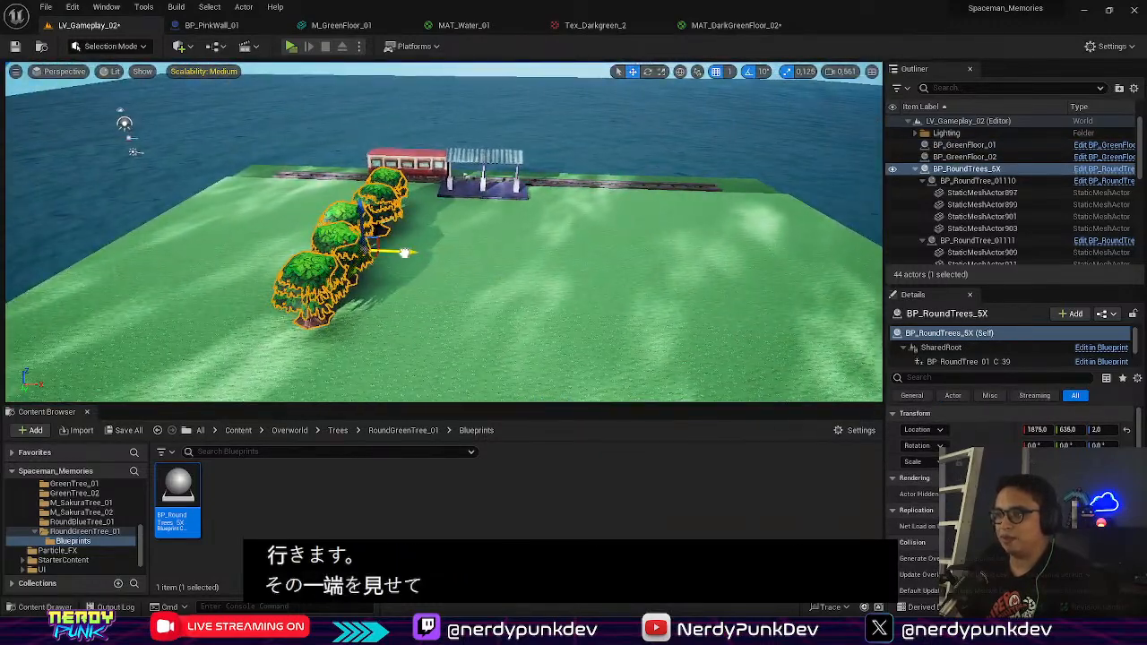
pyautogui.keyDown('alt'); pyautogui.moveTo(426, 252); pyautogui.dragTo(694, 268); pyautogui.keyUp('alt')
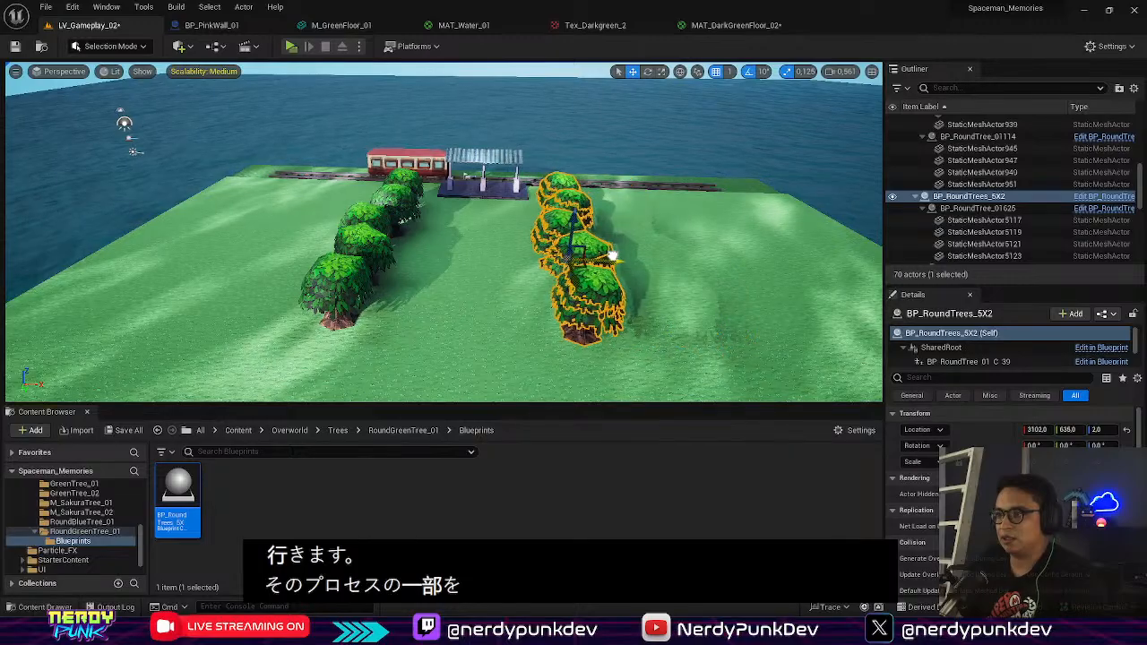
pyautogui.moveTo(612, 255); pyautogui.dragTo(622, 254)
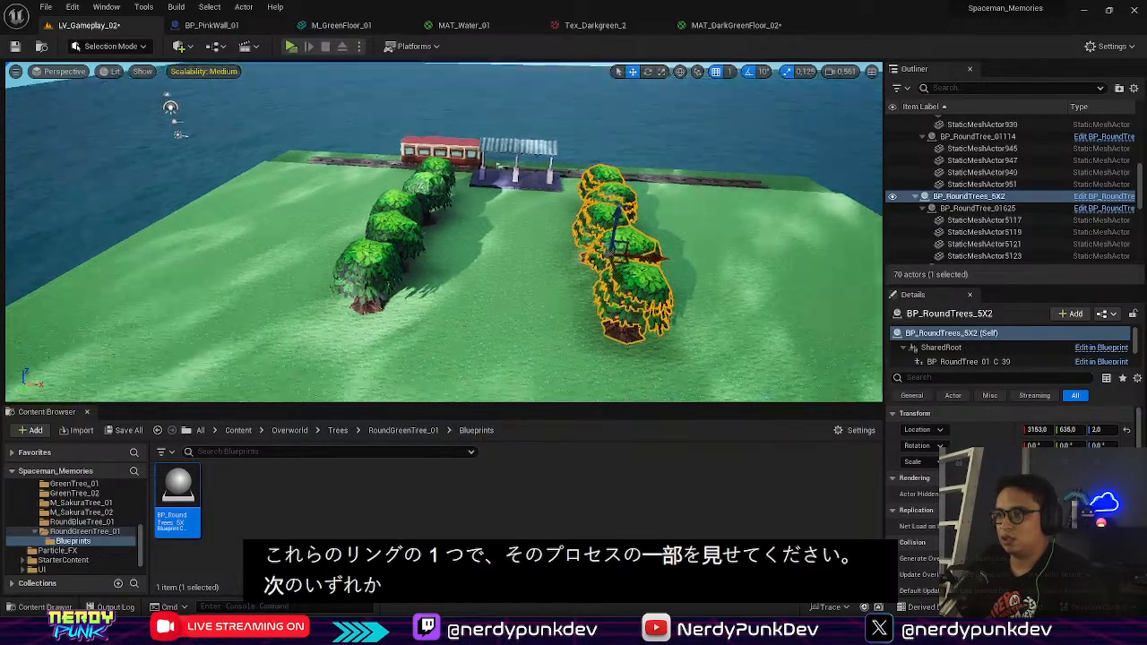
# Step: Inspect the two tree rows and the path to the train station up close
pyautogui.moveTo(612, 254); pyautogui.dragTo(608, 301, button='right')
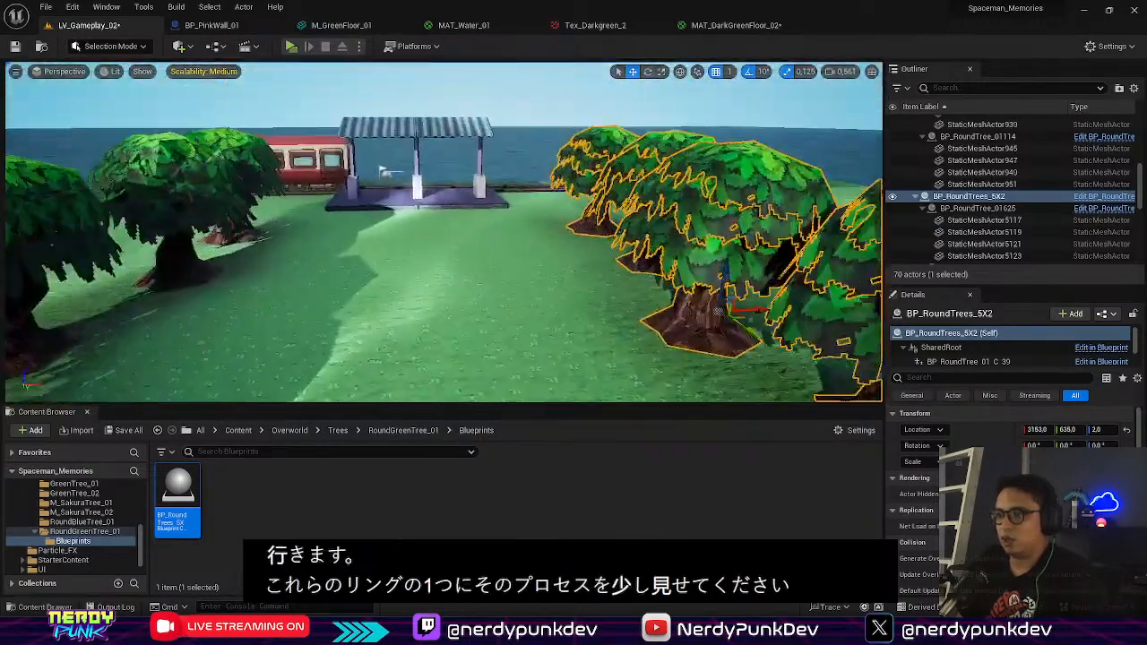
pyautogui.moveTo(612, 254)
pyautogui.mouseDown(button='right')
pyautogui.moveTo(607, 301)
pyautogui.moveTo(596, 254)
pyautogui.mouseUp(button='right')
pyautogui.click(613, 254)
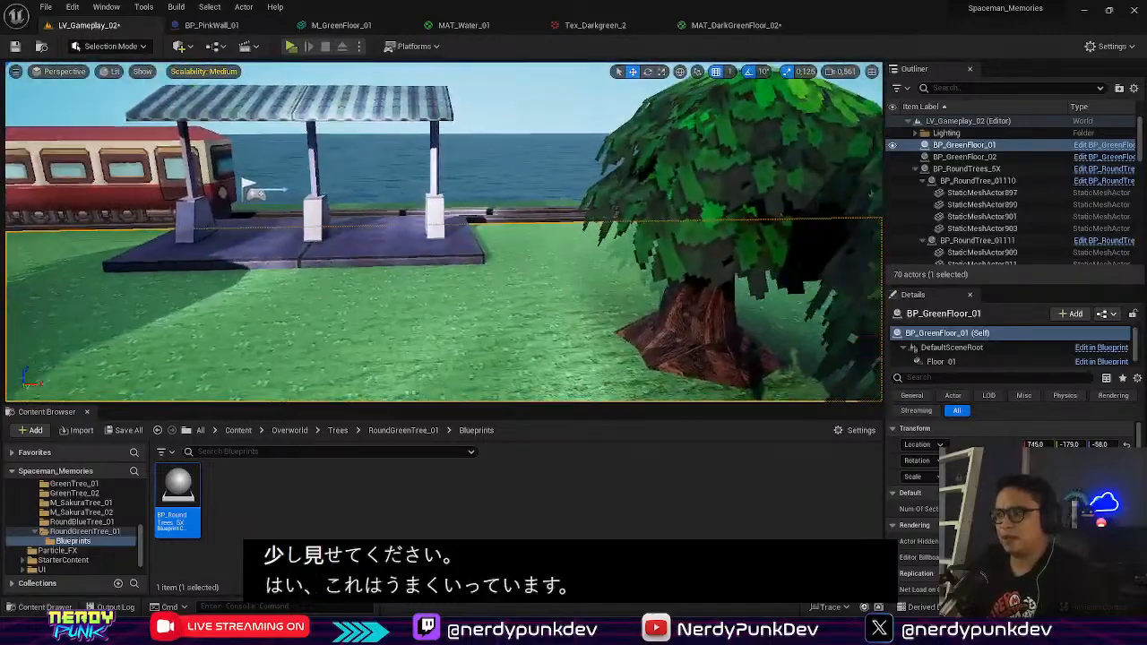
pyautogui.rightClick(522, 267)
pyautogui.moveTo(523, 267); pyautogui.dragTo(491, 296, button='right')
pyautogui.click(491, 251)
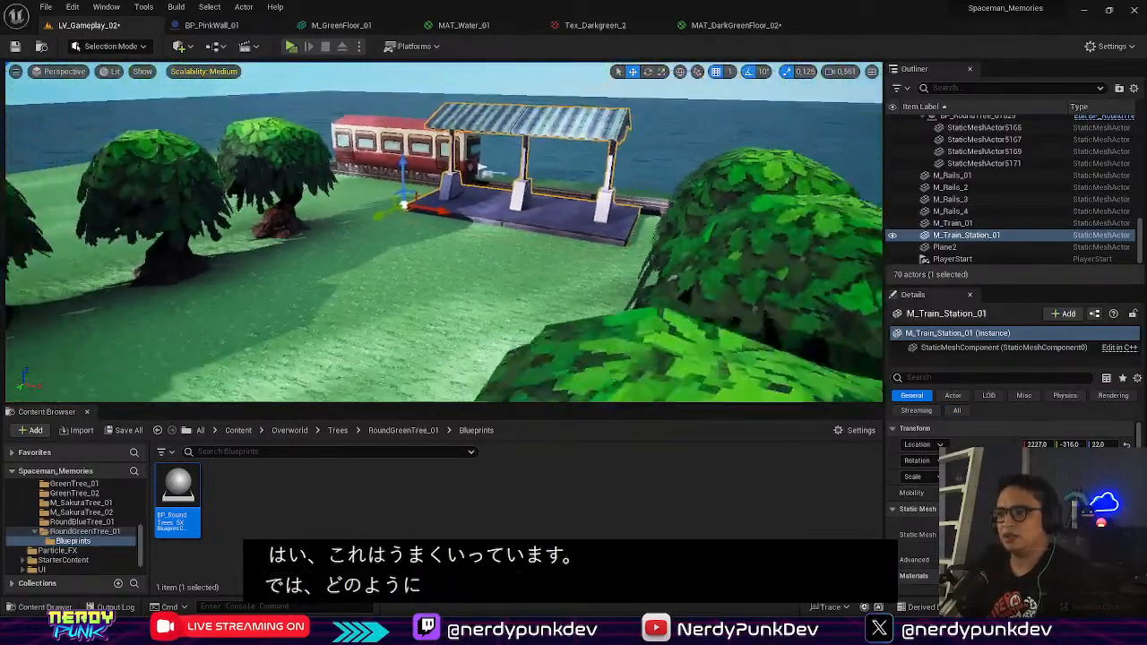
# Step: Playtest the level by walking the character back and forth between the station and the end of the tree rows, and stop the preview
pyautogui.click(291, 46)
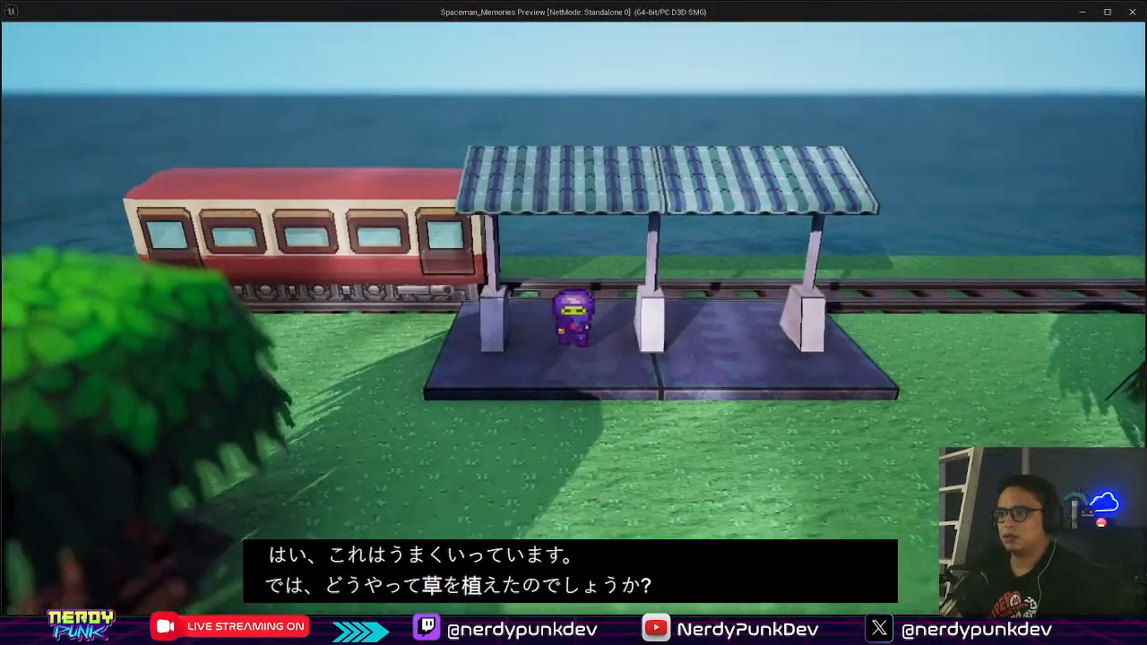
pyautogui.press('s')
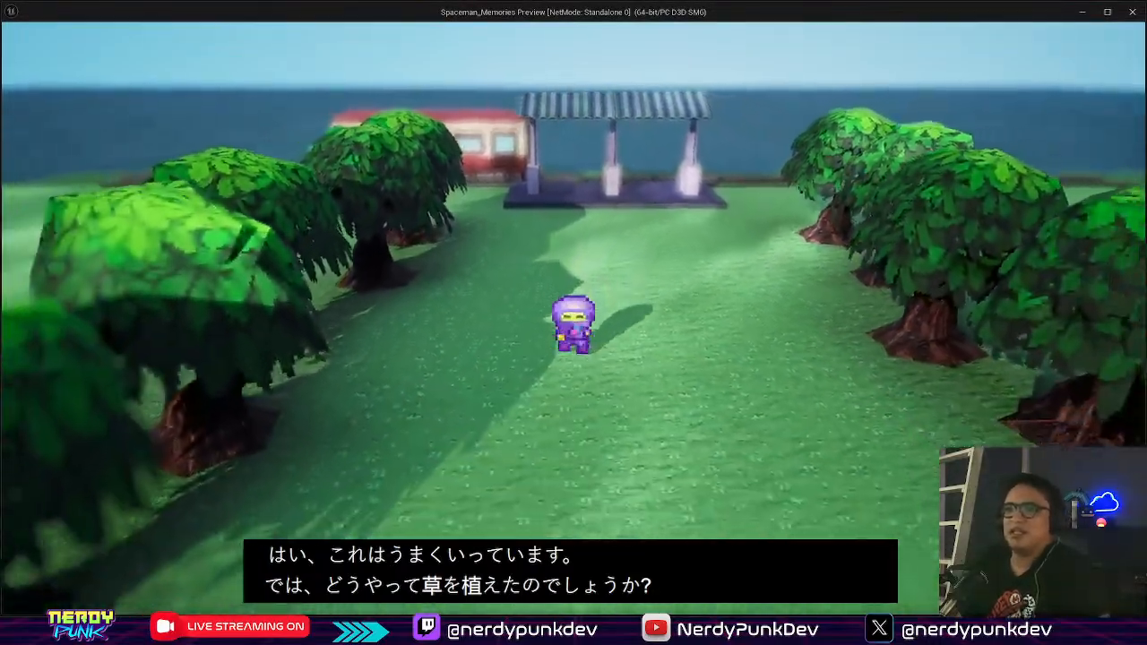
pyautogui.press('w')
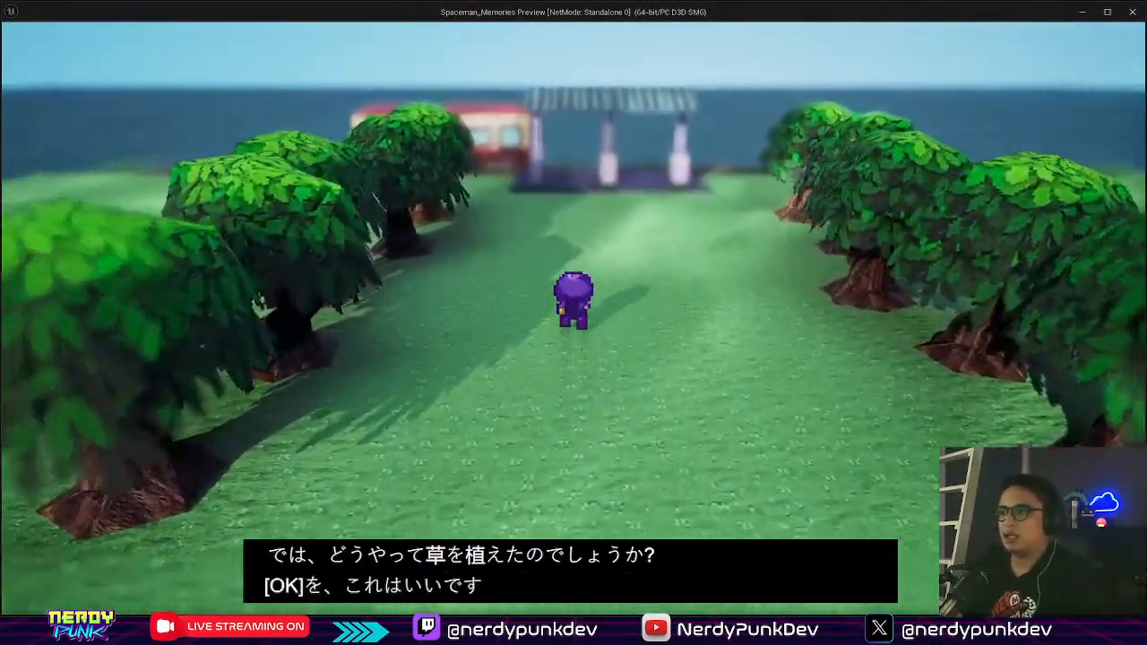
pyautogui.press('w')
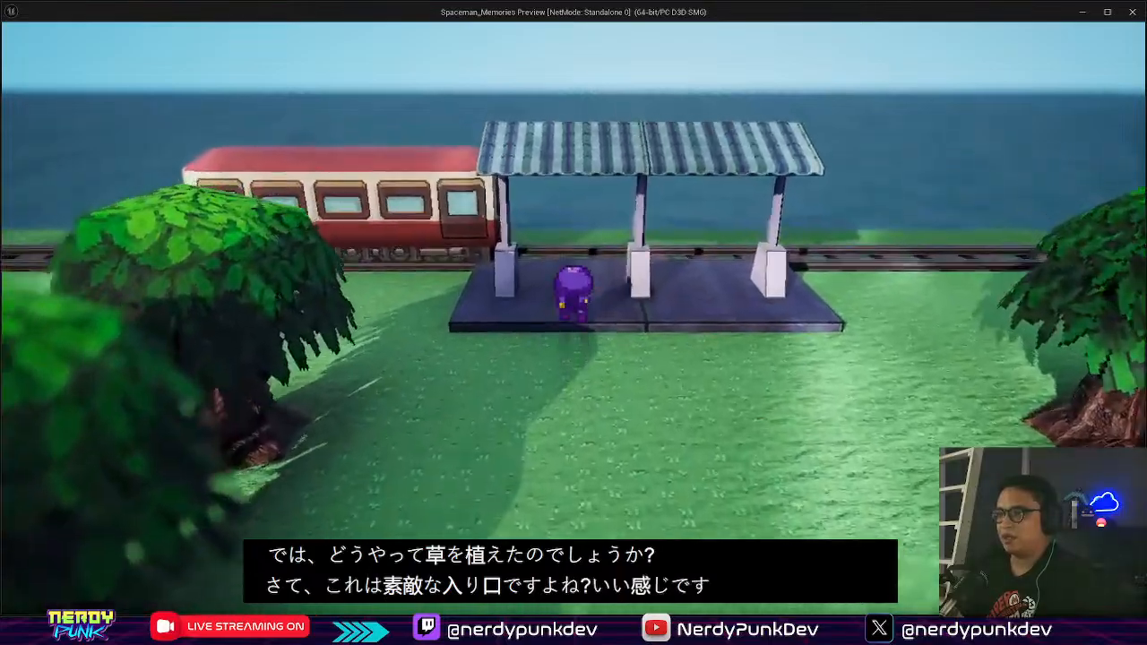
pyautogui.press('s')
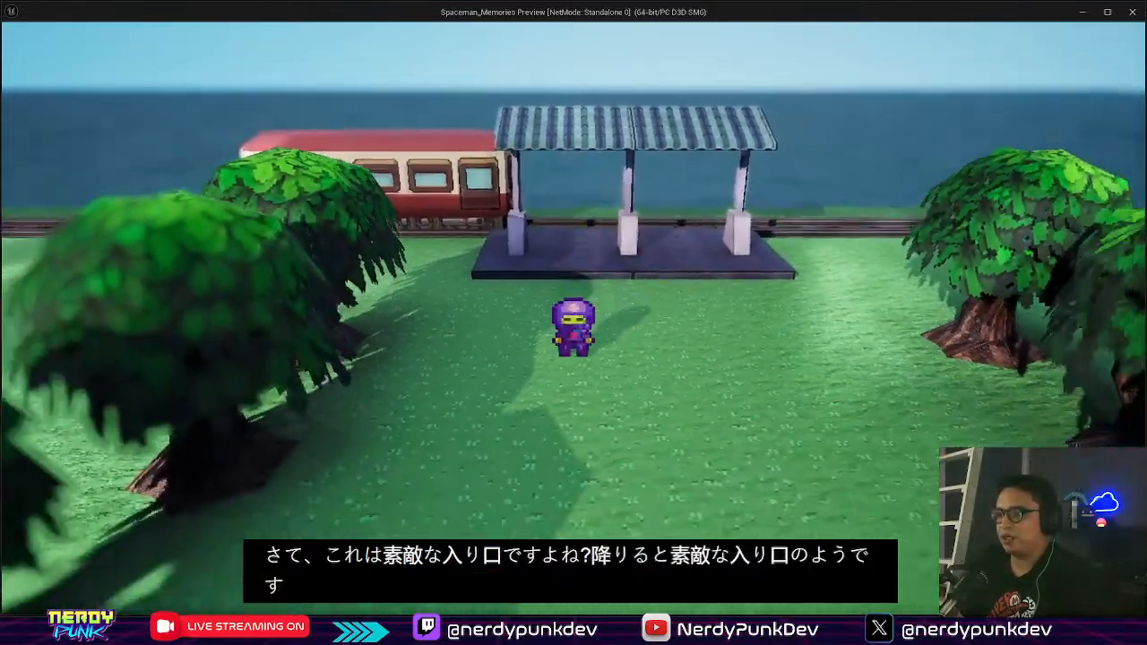
pyautogui.press('s')
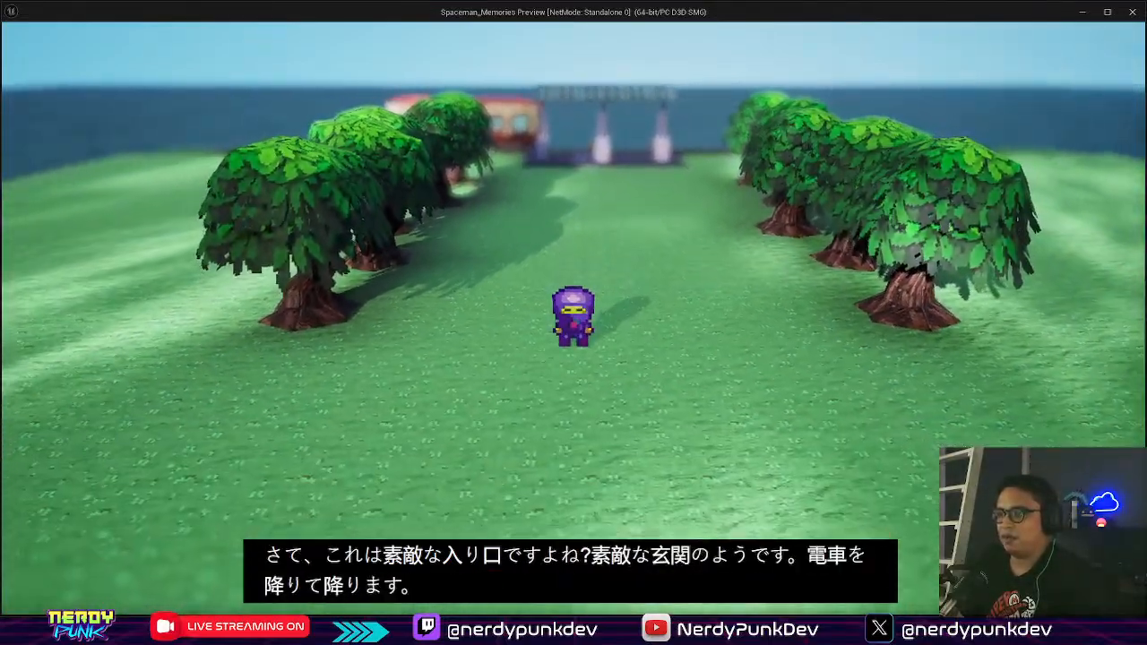
pyautogui.press('Escape')
pyautogui.moveTo(475, 288); pyautogui.dragTo(457, 323, button='right')
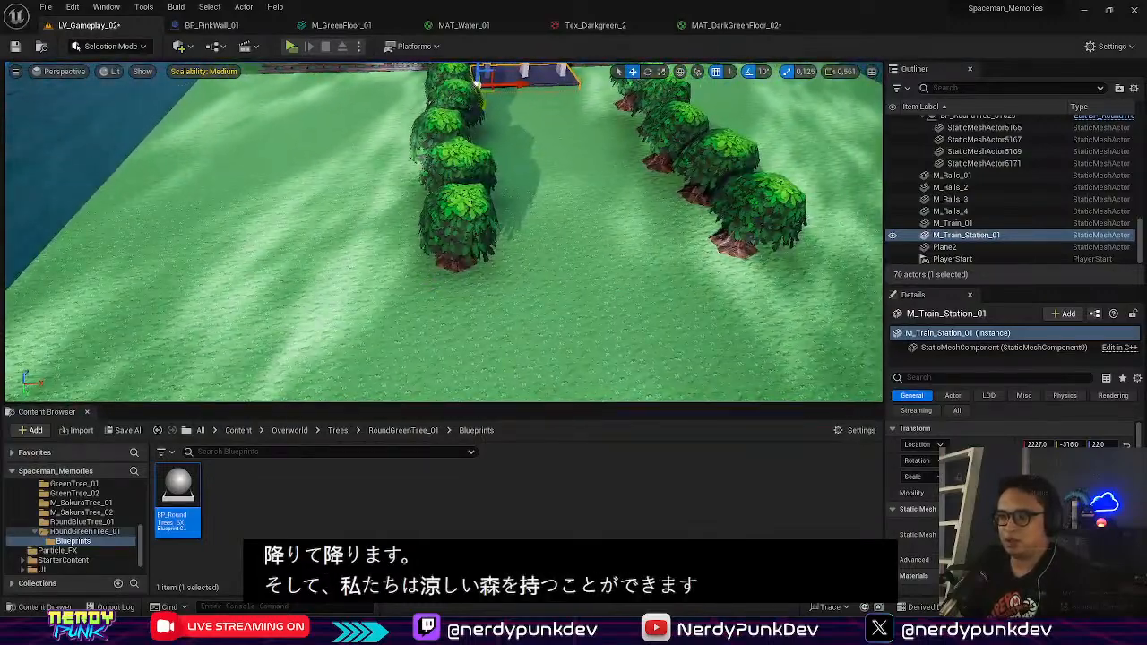
# Step: Duplicate the row of five round trees repeatedly on the train side of the clearing, out to about X 777
pyautogui.keyDown('alt'); pyautogui.moveTo(497, 162); pyautogui.dragTo(330, 172); pyautogui.keyUp('alt')
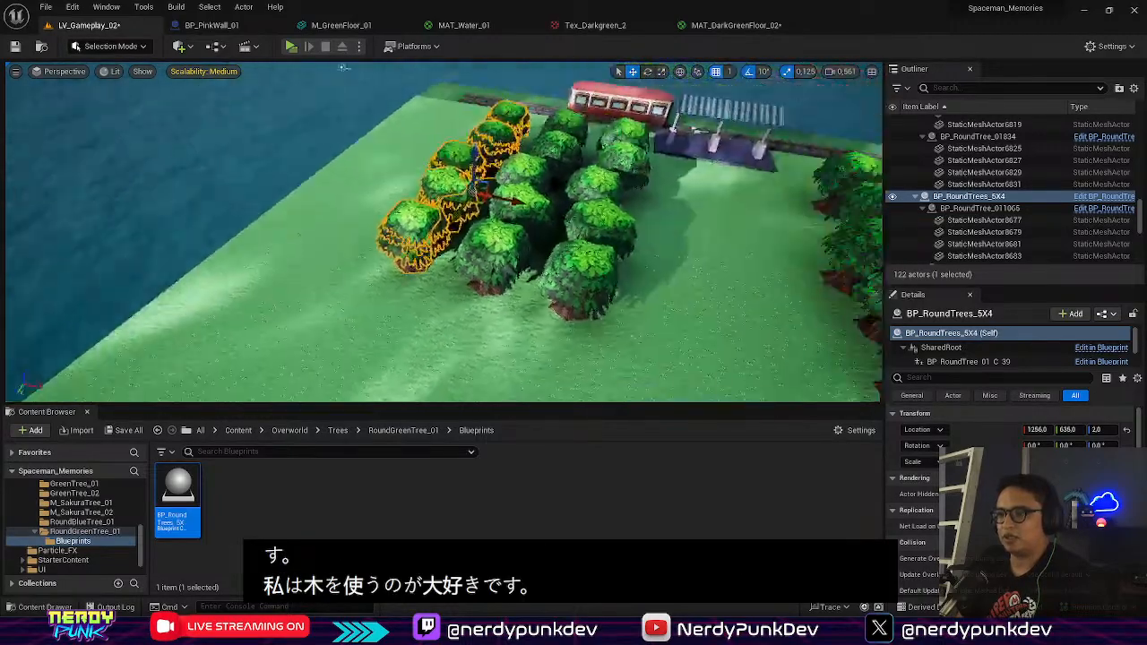
pyautogui.moveTo(480, 218); pyautogui.dragTo(477, 218, button='right')
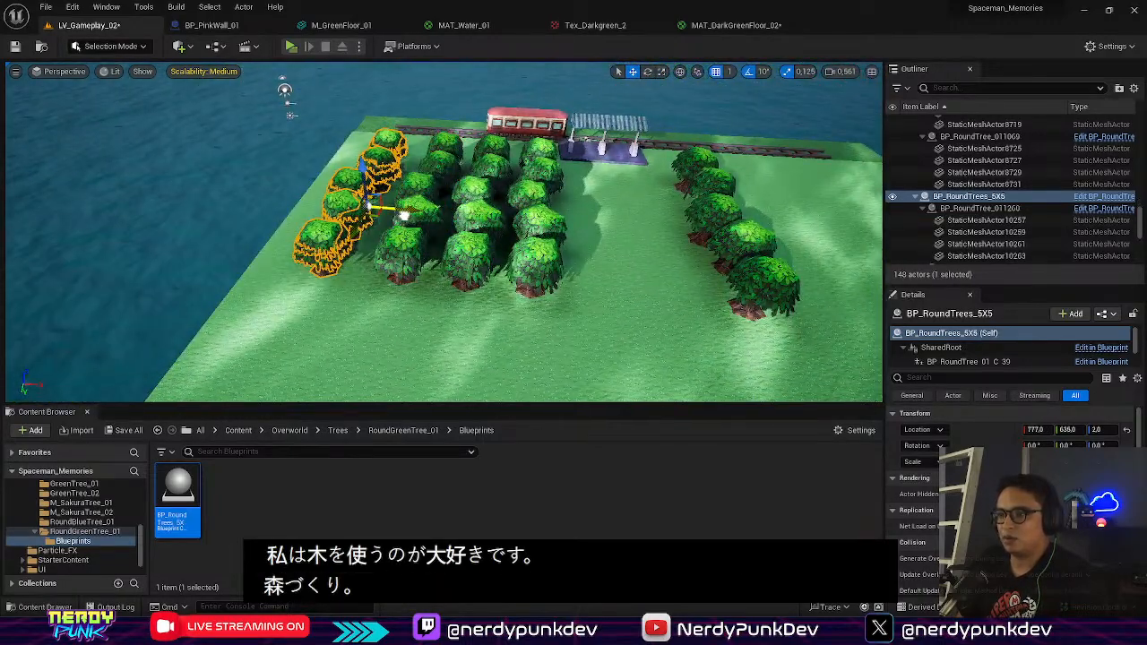
pyautogui.moveTo(523, 232); pyautogui.dragTo(386, 232, button='right')
# Step: Duplicate the round tree rows on the opposite side of the clearing, adding rows at about X 3856 and X 4217
pyautogui.keyDown('alt'); pyautogui.moveTo(166, 164); pyautogui.dragTo(663, 223); pyautogui.keyUp('alt')
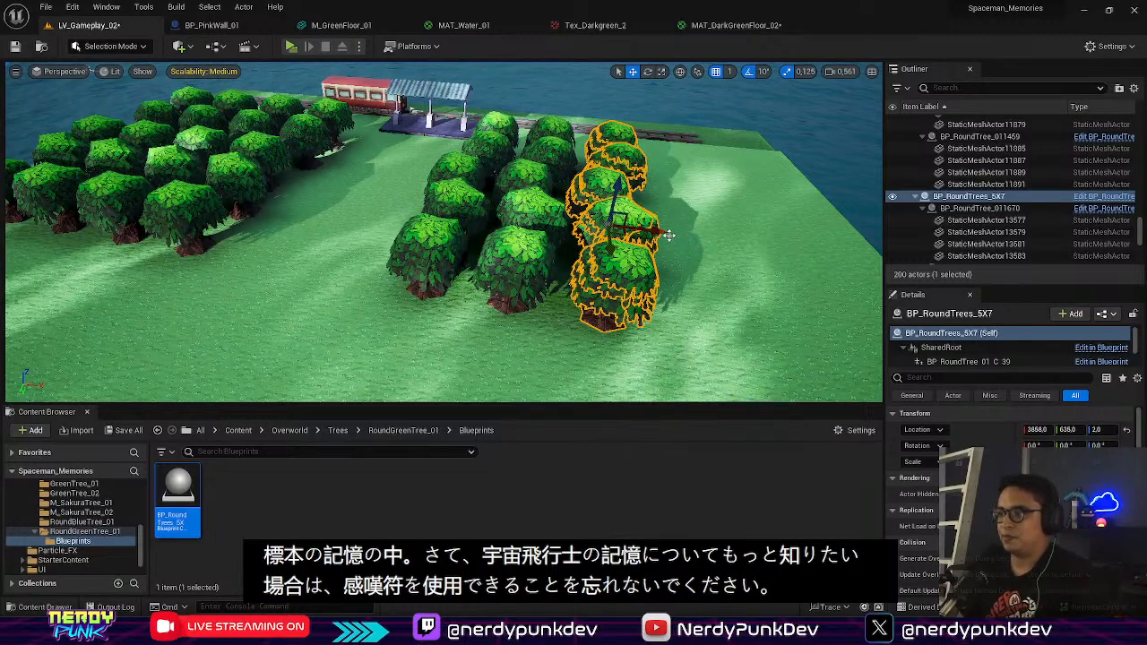
pyautogui.keyDown('alt'); pyautogui.moveTo(662, 231); pyautogui.dragTo(744, 225); pyautogui.keyUp('alt')
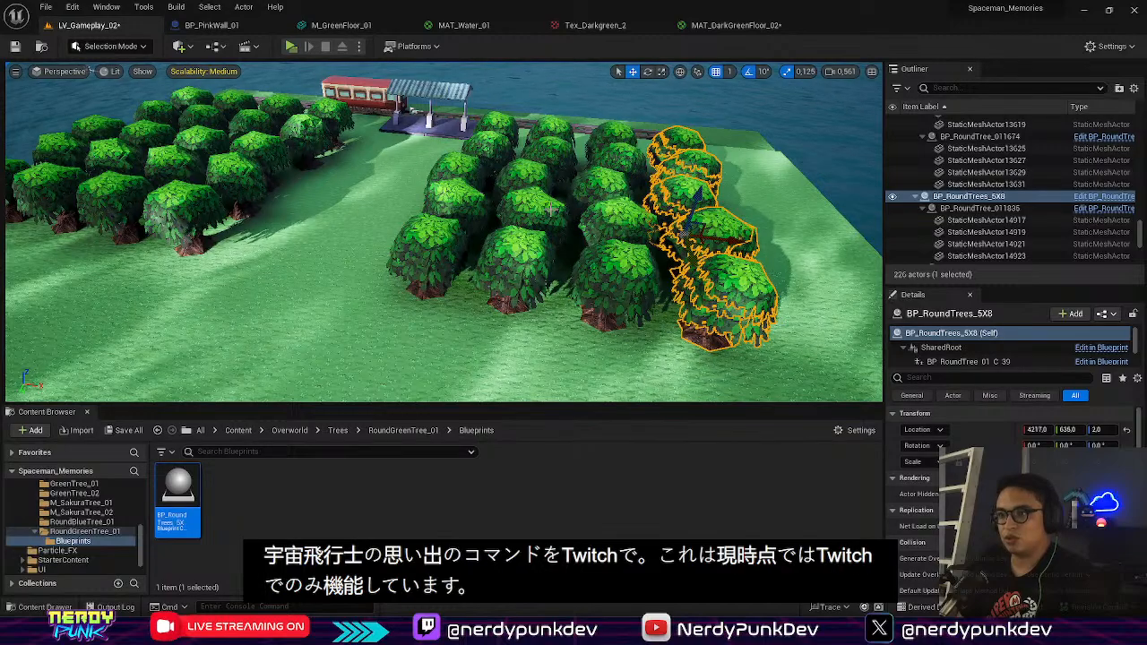
pyautogui.moveTo(744, 225)
pyautogui.mouseDown(button='right')
pyautogui.moveTo(493, 225)
pyautogui.moveTo(789, 225)
pyautogui.moveTo(744, 225)
pyautogui.mouseUp(button='right')
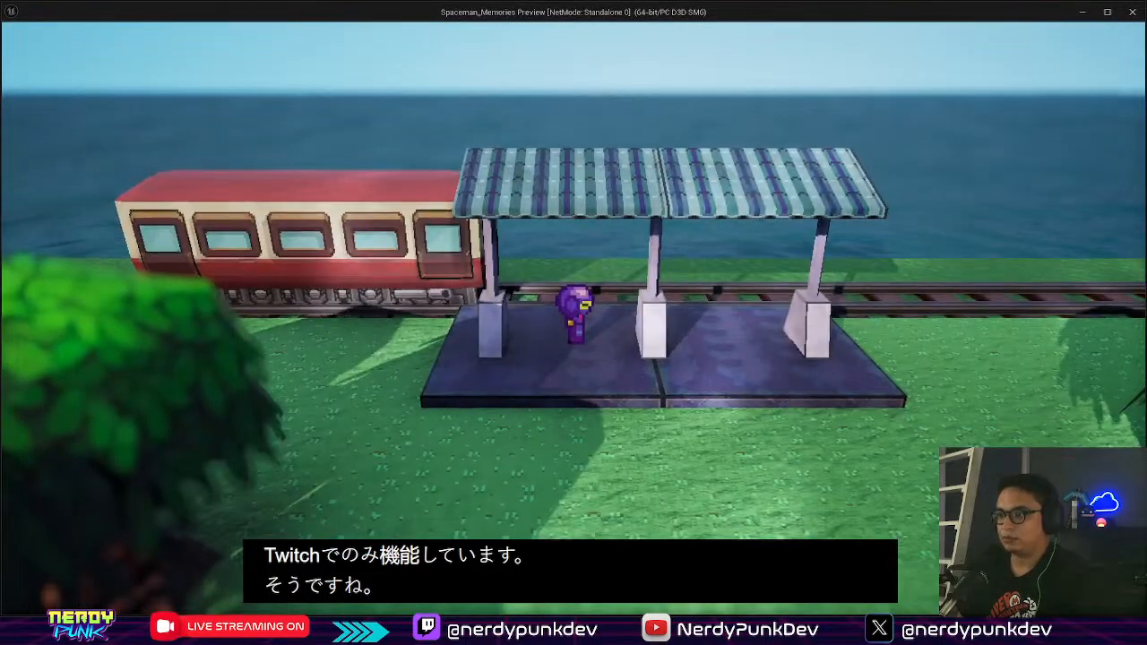
# Step: Play-test the level by walking the character from the station through the tree rows and back, and end the preview
pyautogui.press('s')
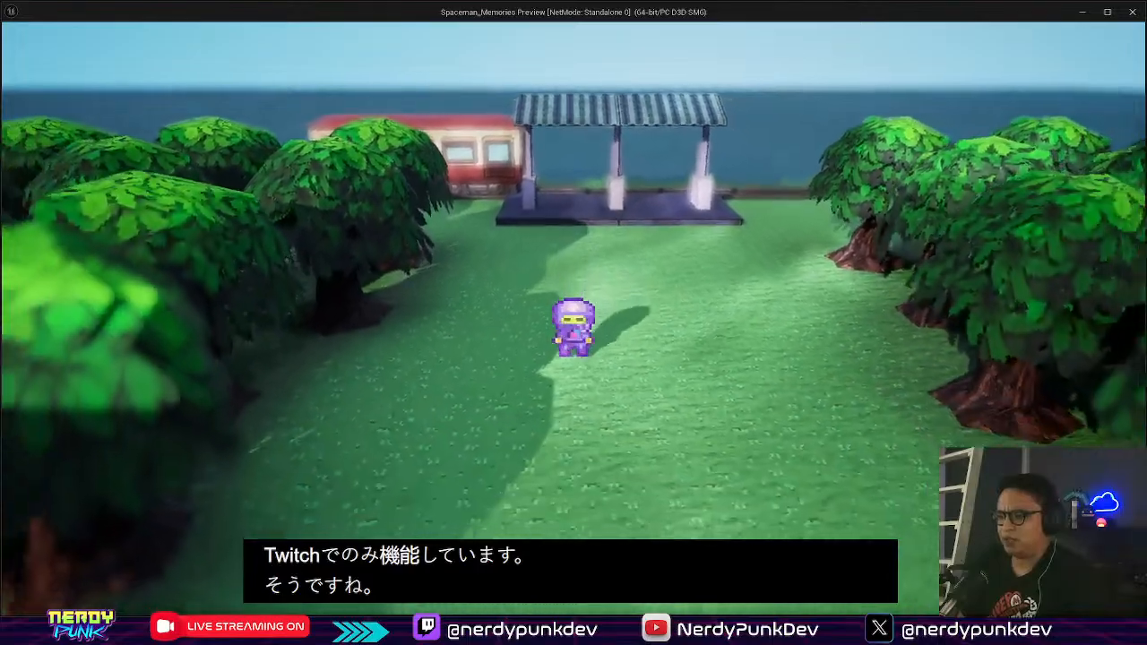
pyautogui.press('s')
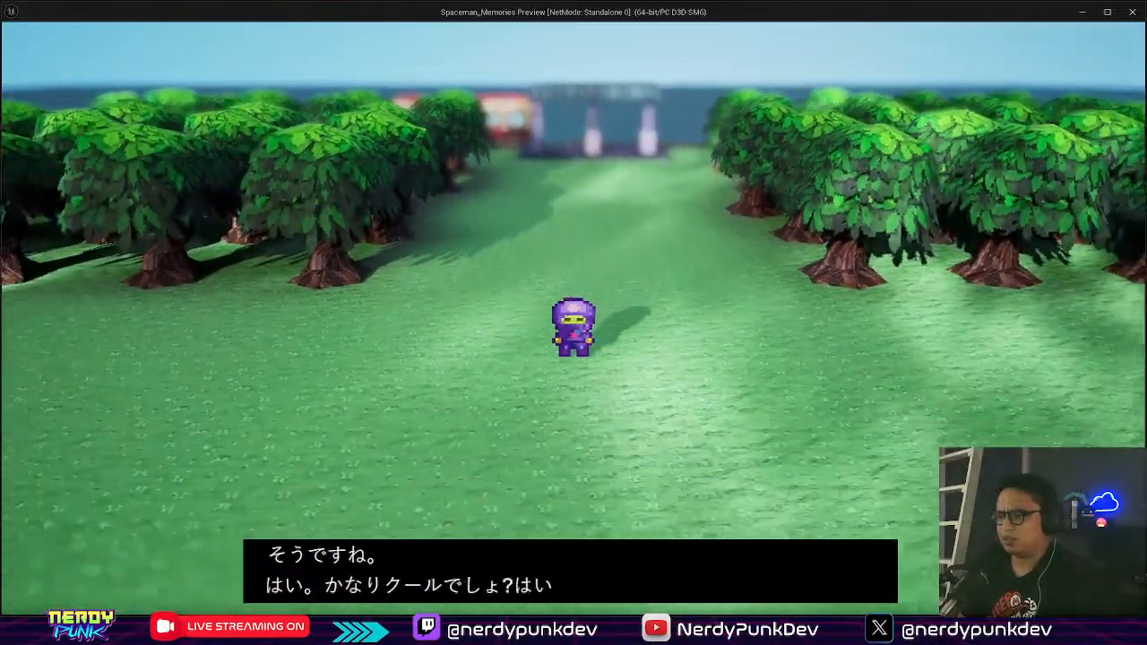
pyautogui.press('a')
pyautogui.press('w')
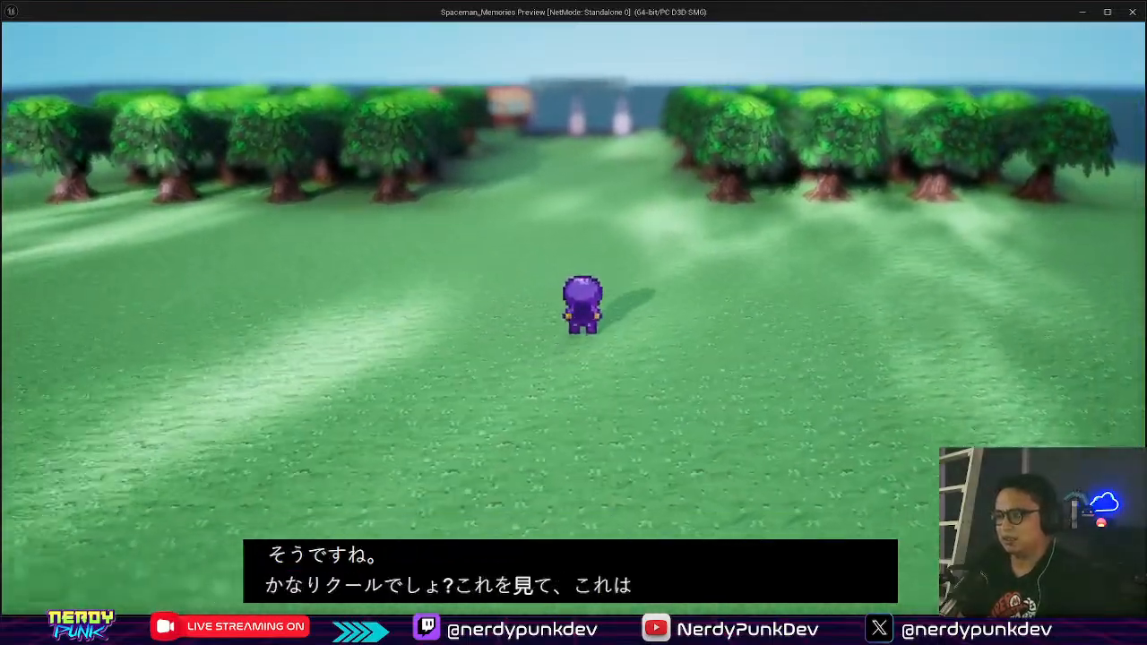
pyautogui.press('w')
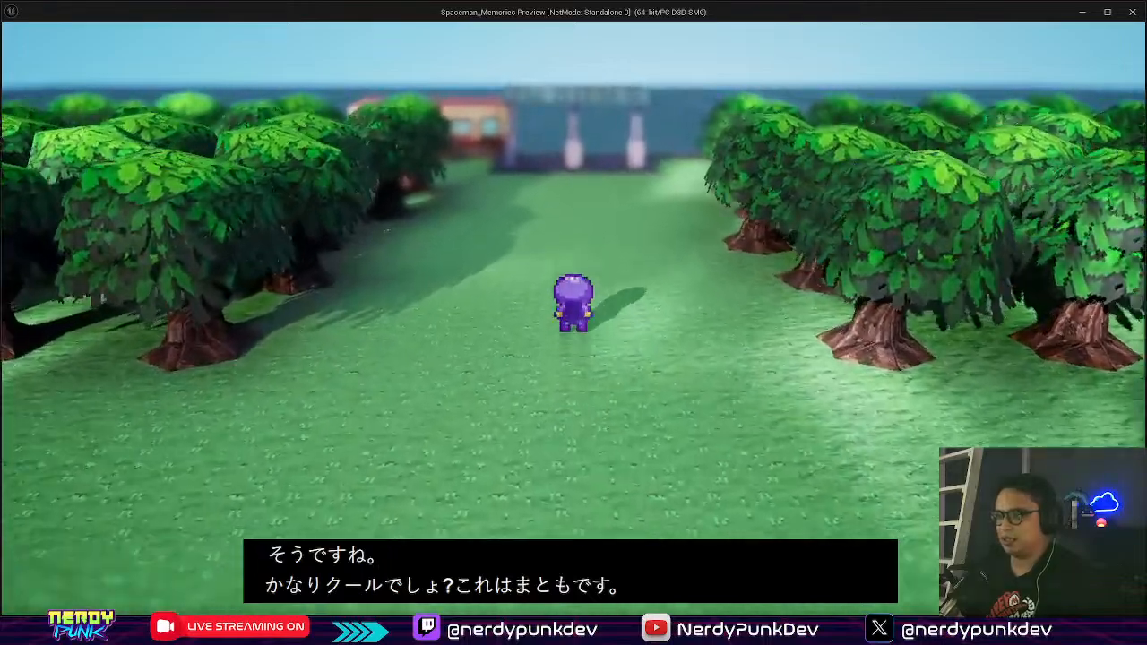
pyautogui.press('w')
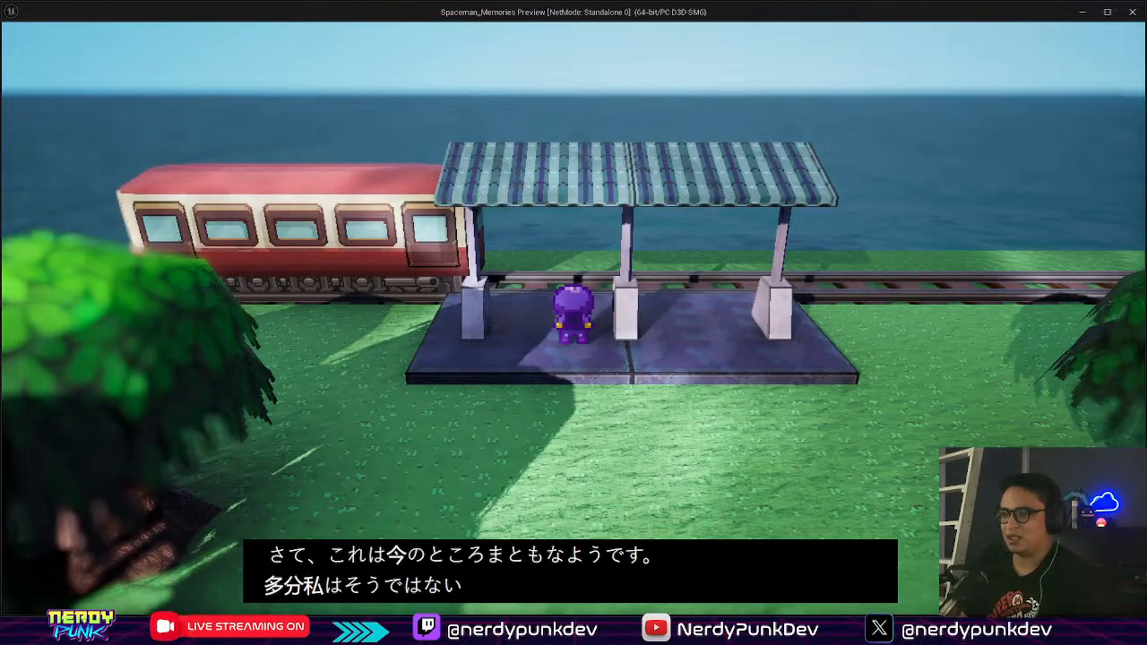
pyautogui.press('s')
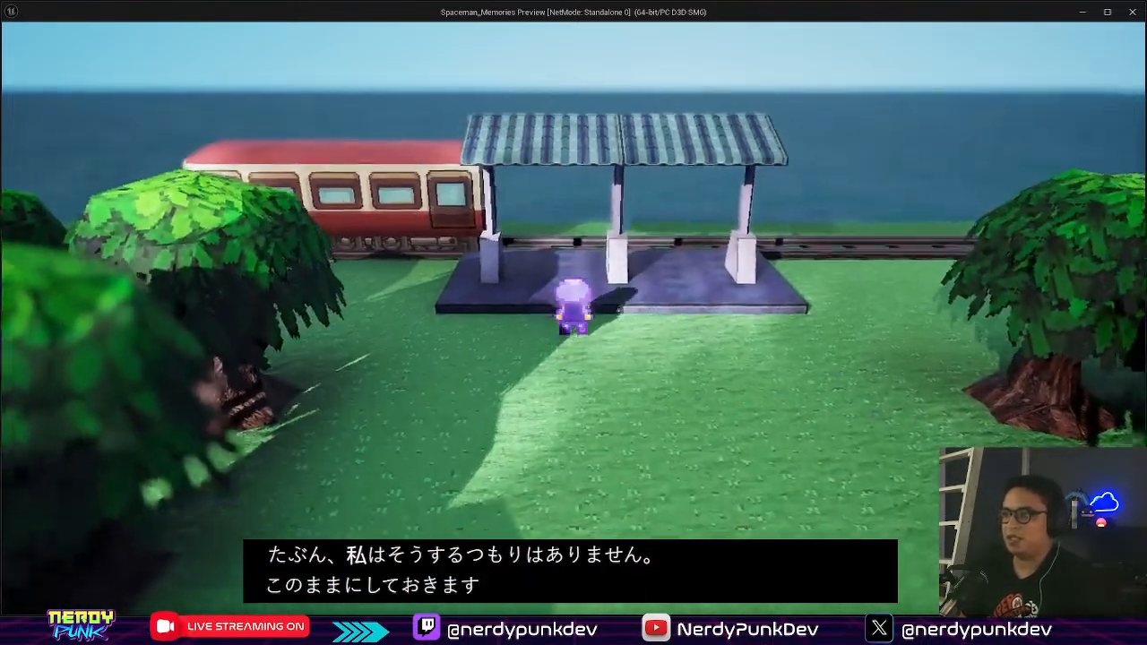
pyautogui.press('w')
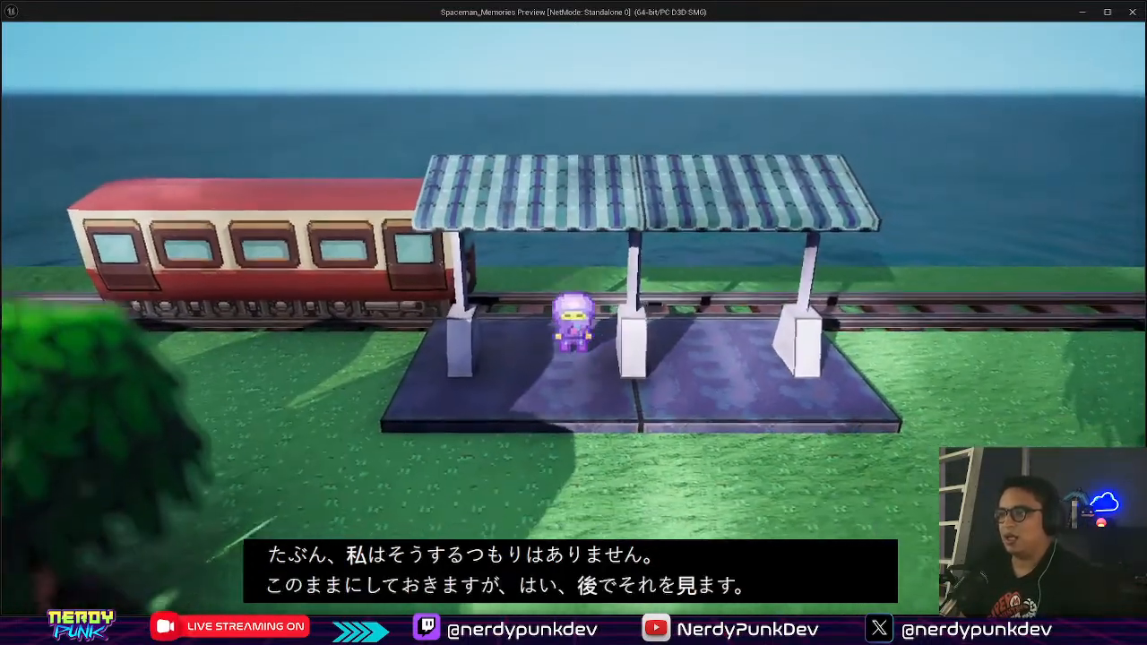
pyautogui.press('Escape')
# Step: Set the engine scalability to High and start a new play preview of the level
pyautogui.click(206, 72)
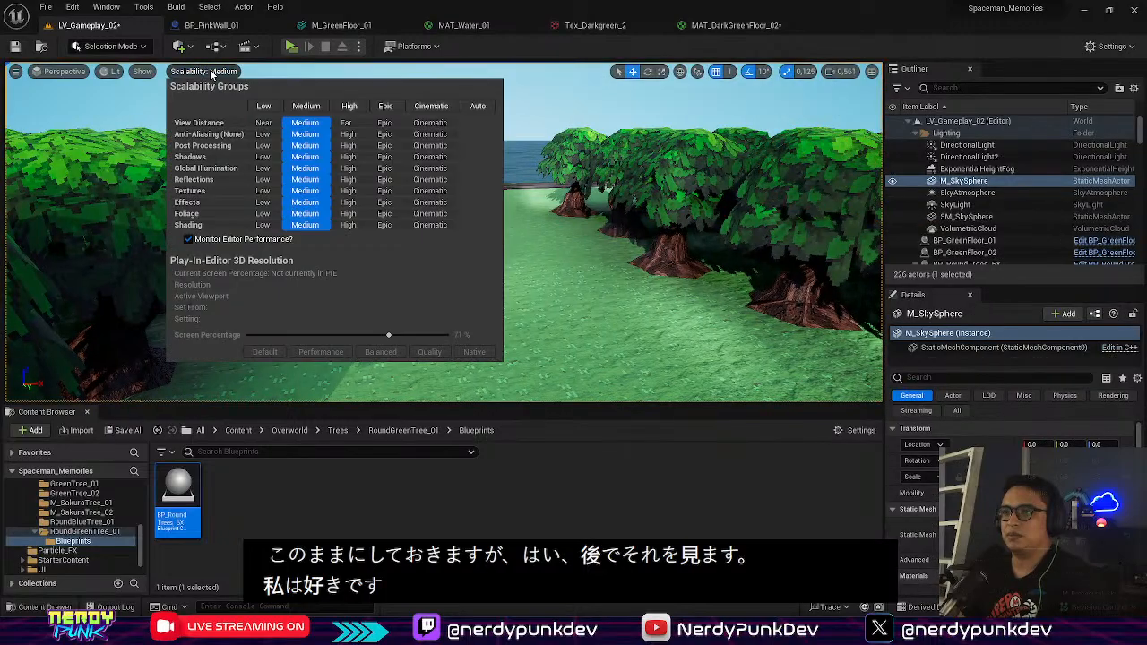
pyautogui.click(290, 47)
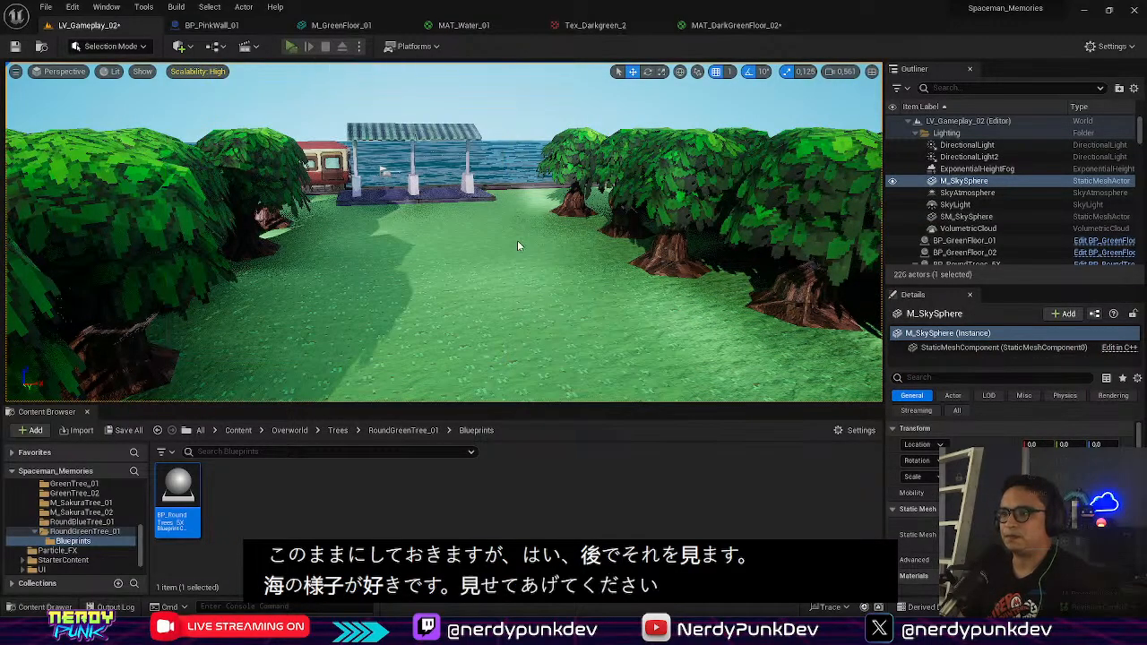
# Step: Examine the sea, trees and camera blur at High quality by walking around the station and clearing, and end the preview
pyautogui.press('s')
pyautogui.press('d')
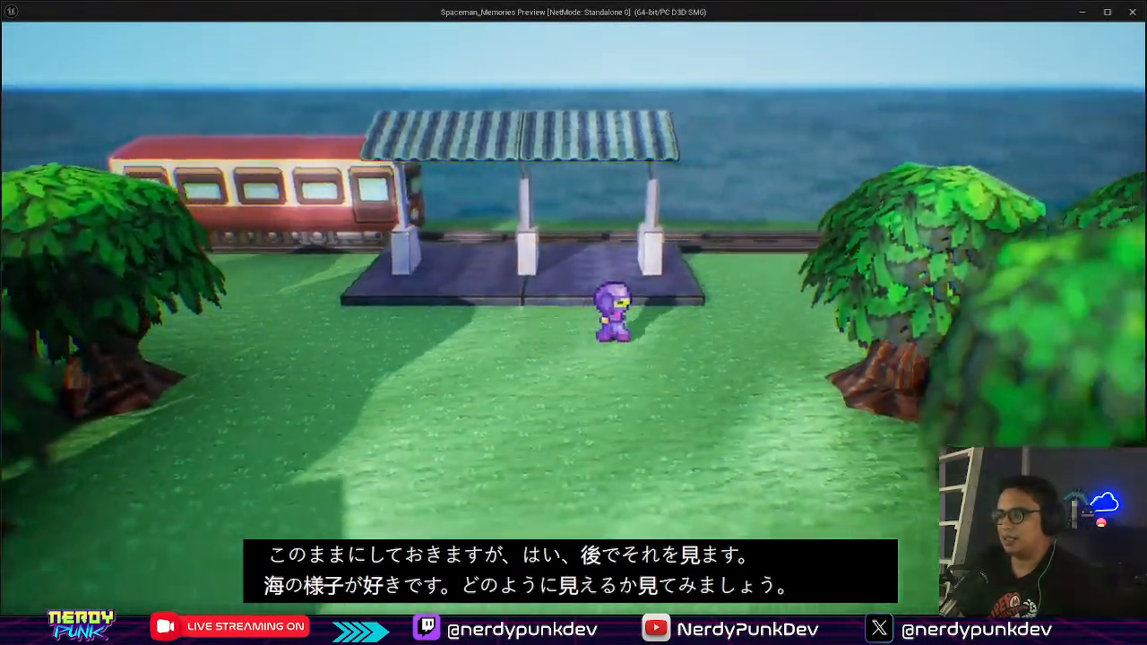
pyautogui.press('w')
pyautogui.press('s')
pyautogui.press('d')
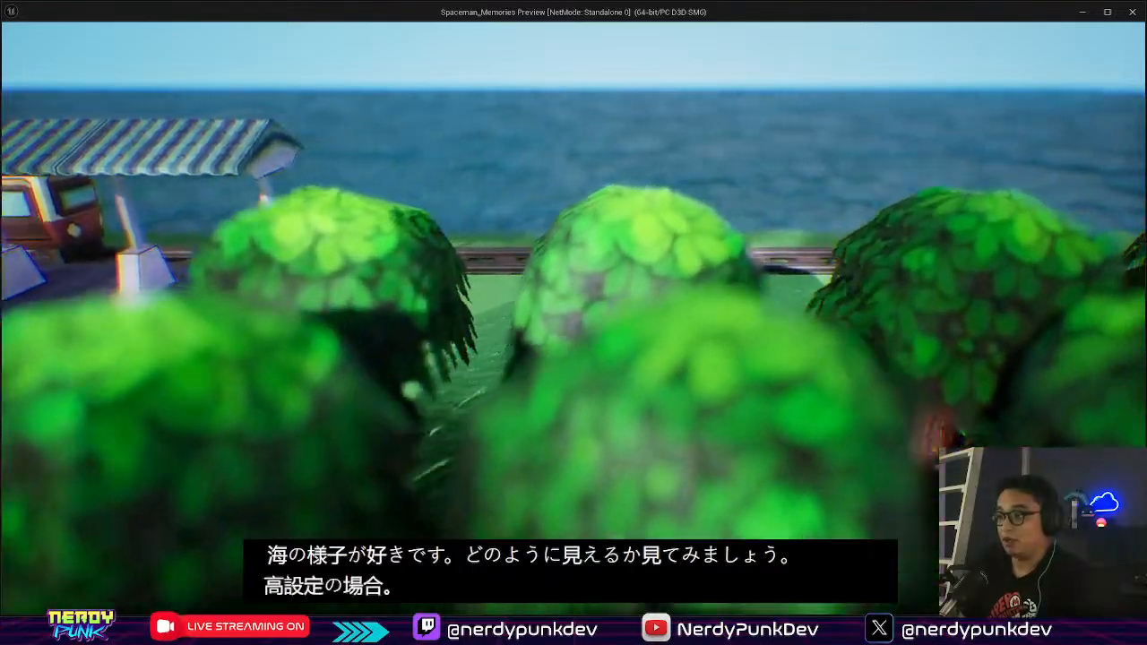
pyautogui.press('a')
pyautogui.press('s')
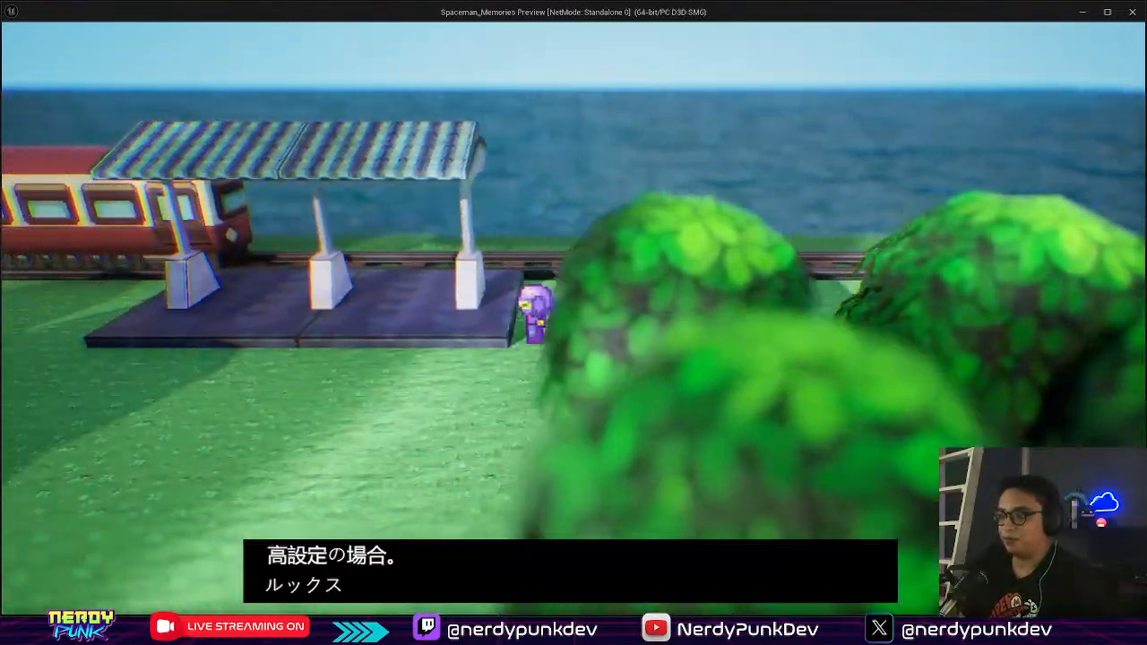
pyautogui.press('s')
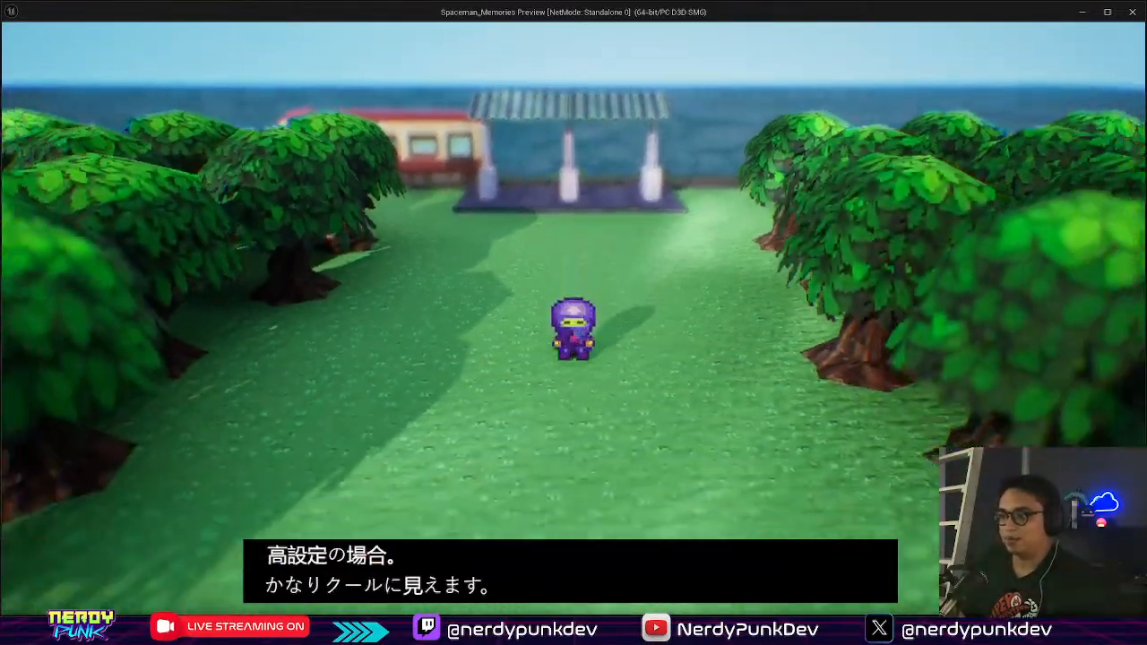
pyautogui.press('s')
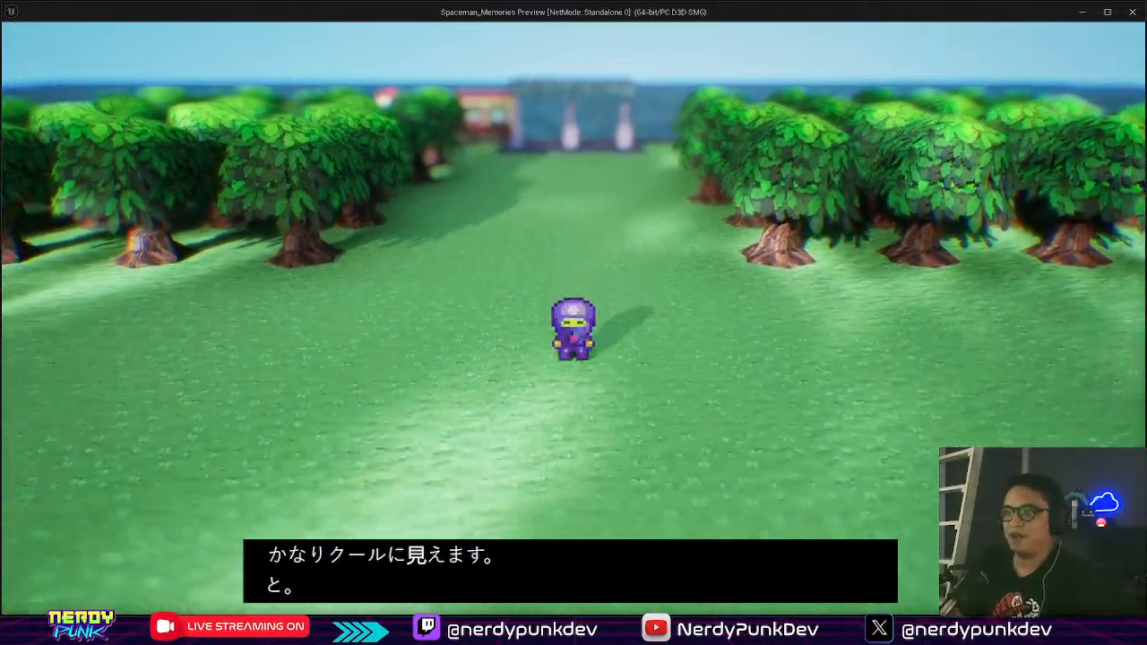
pyautogui.press('w')
pyautogui.press('w')
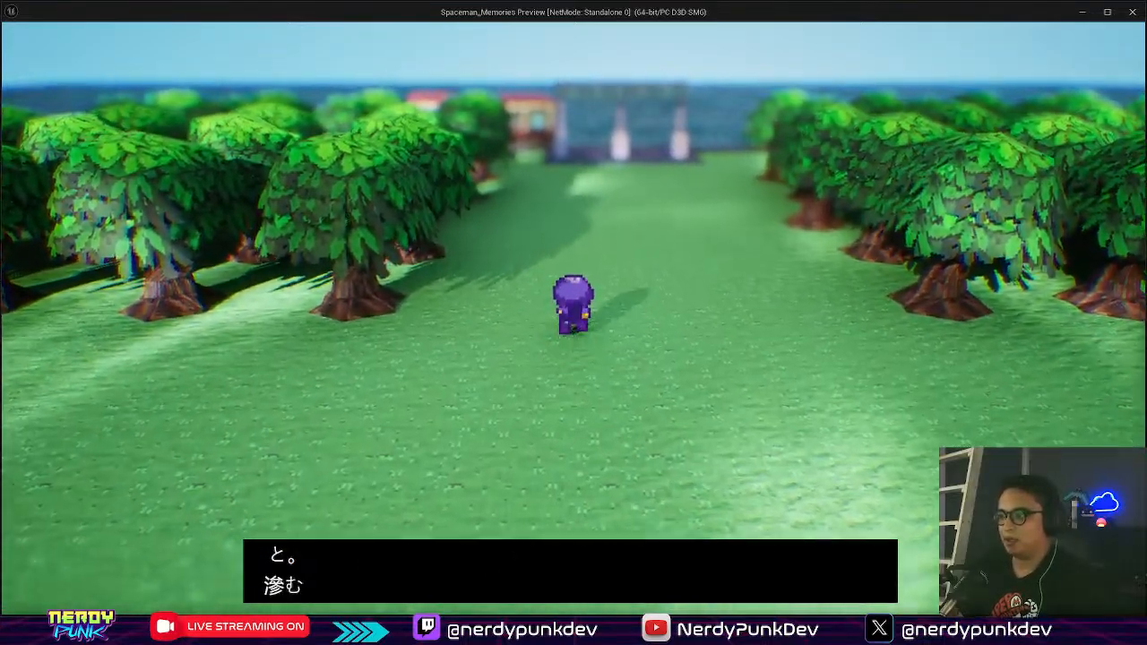
pyautogui.press('d')
pyautogui.press('w')
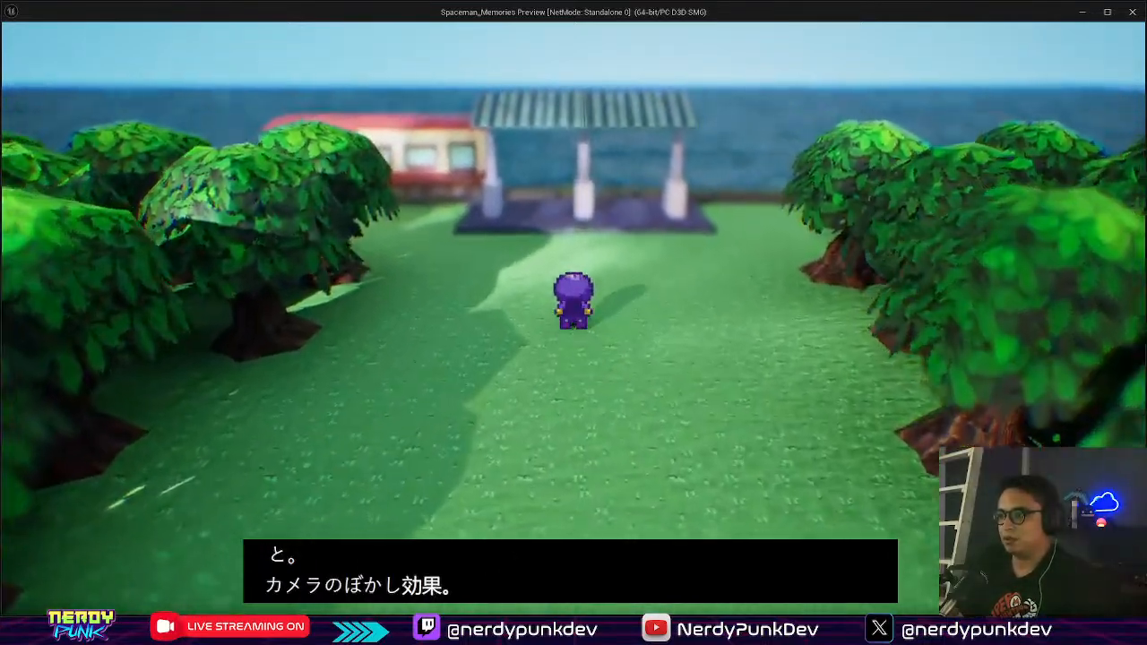
pyautogui.press('s')
pyautogui.press('w')
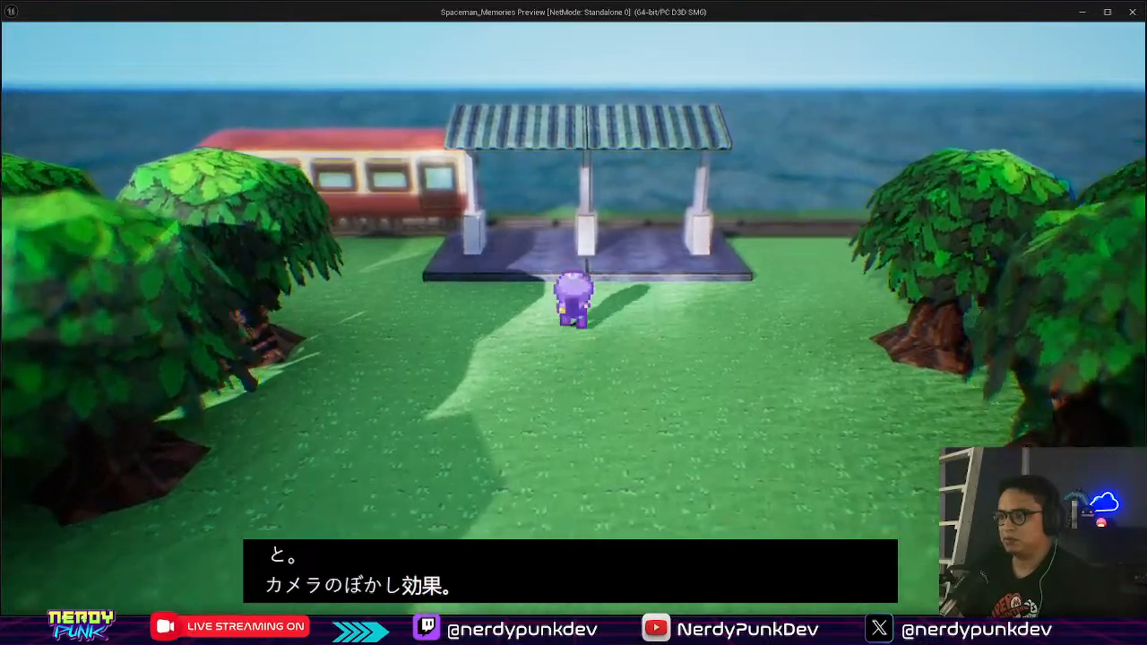
pyautogui.press('a')
pyautogui.press('s')
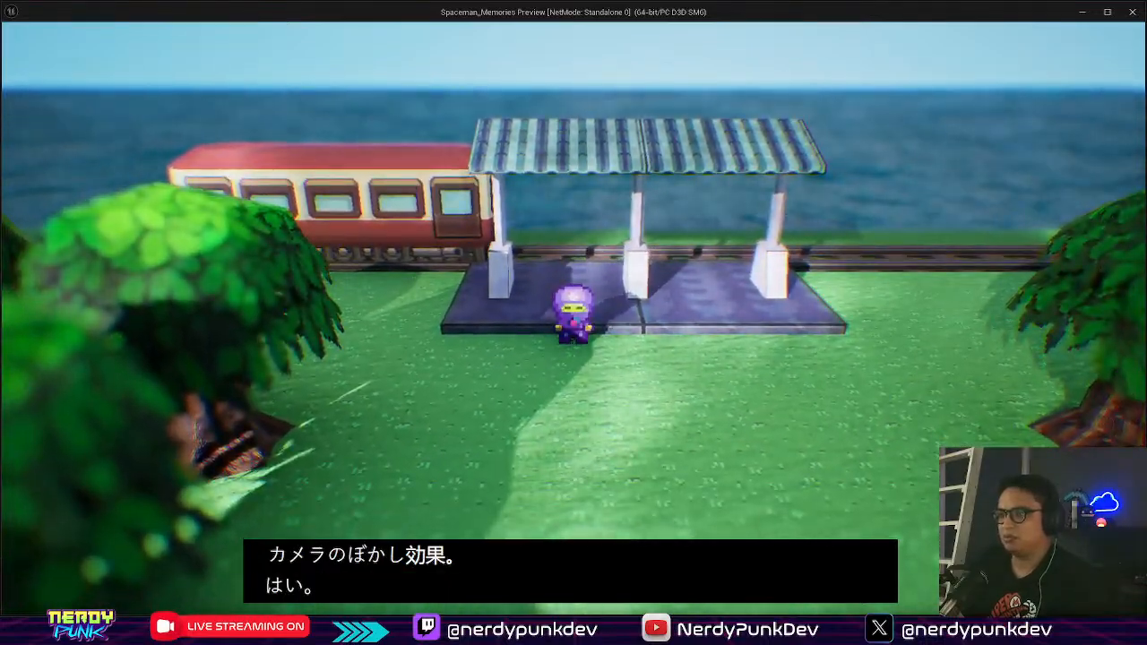
pyautogui.press('Escape')
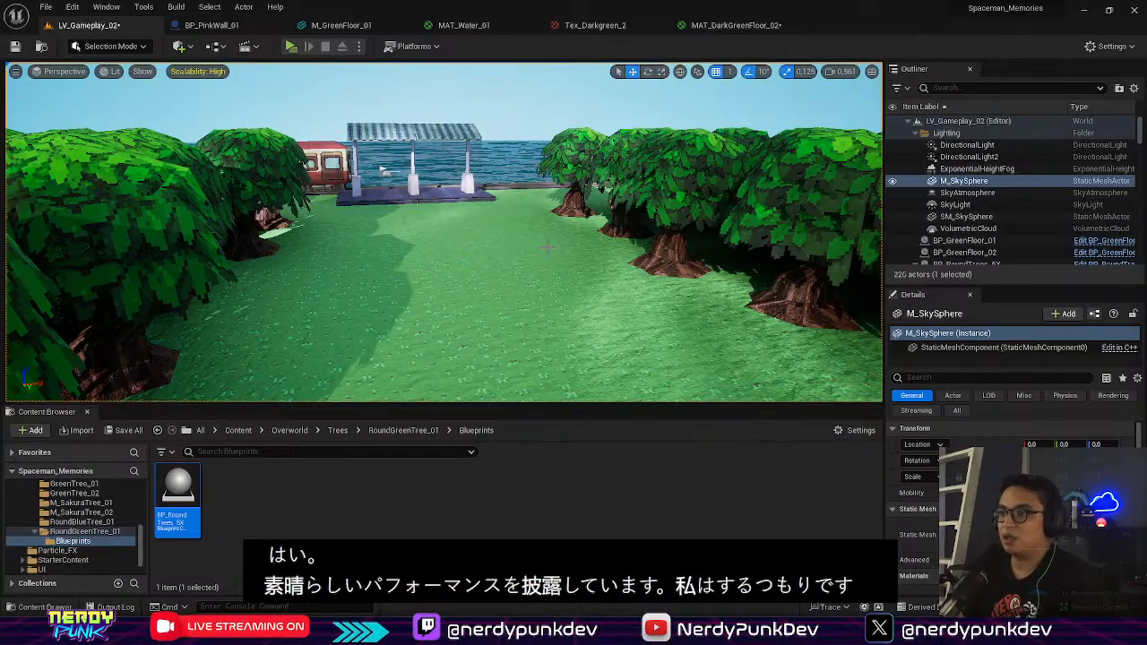
pyautogui.press('w')
pyautogui.moveTo(549, 246); pyautogui.dragTo(515, 180, button='right')
pyautogui.press('w')
pyautogui.press('s')
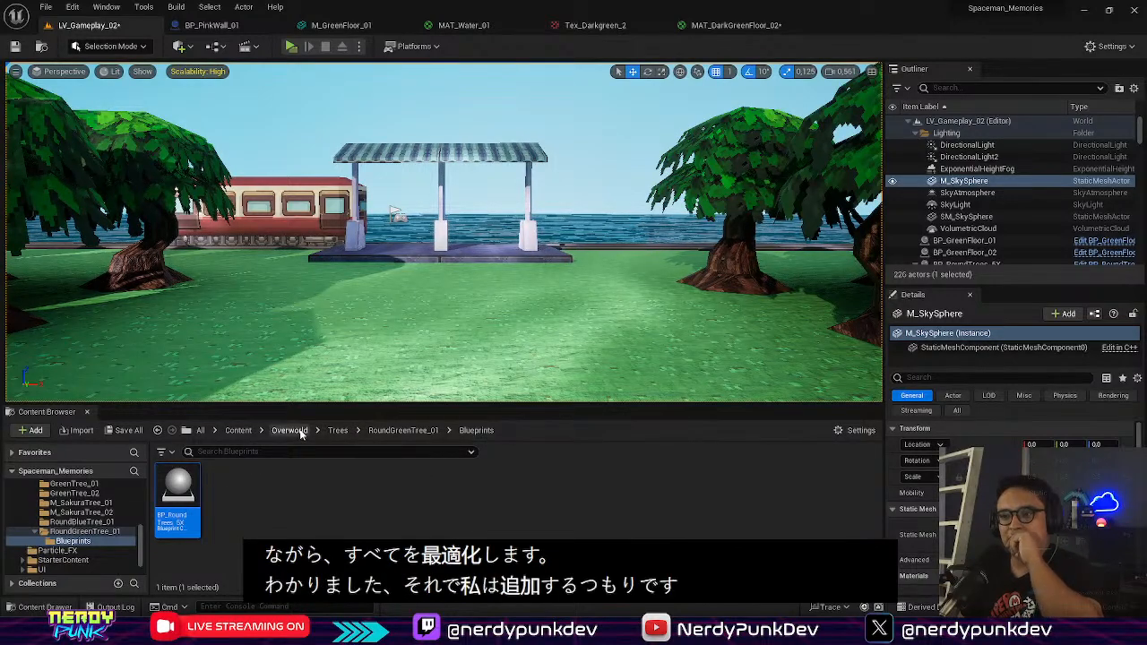
# Step: Search the Content folder for "level", widen the search to all folders, and clear the search
pyautogui.click(238, 430)
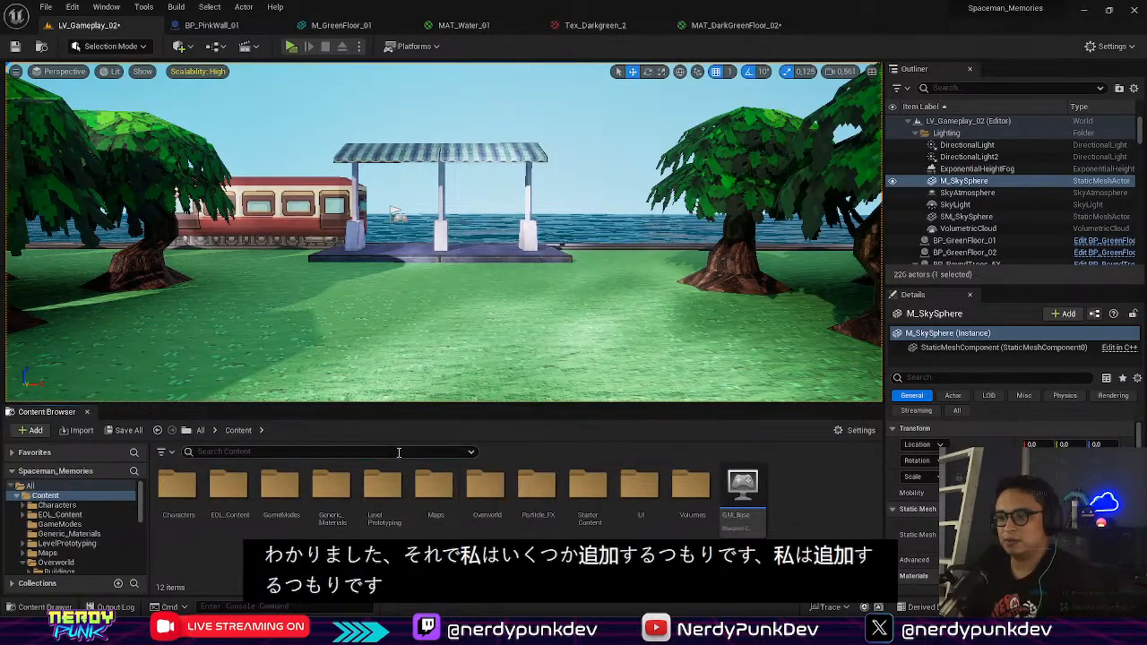
pyautogui.click(399, 452)
pyautogui.write('levell')
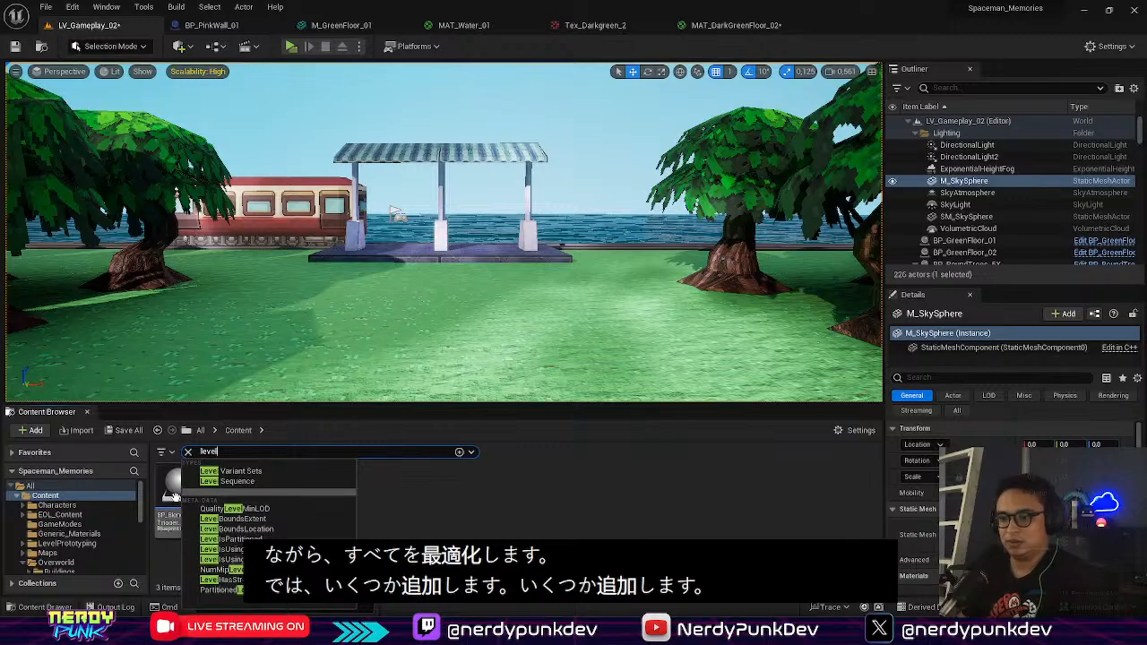
pyautogui.click(427, 509)
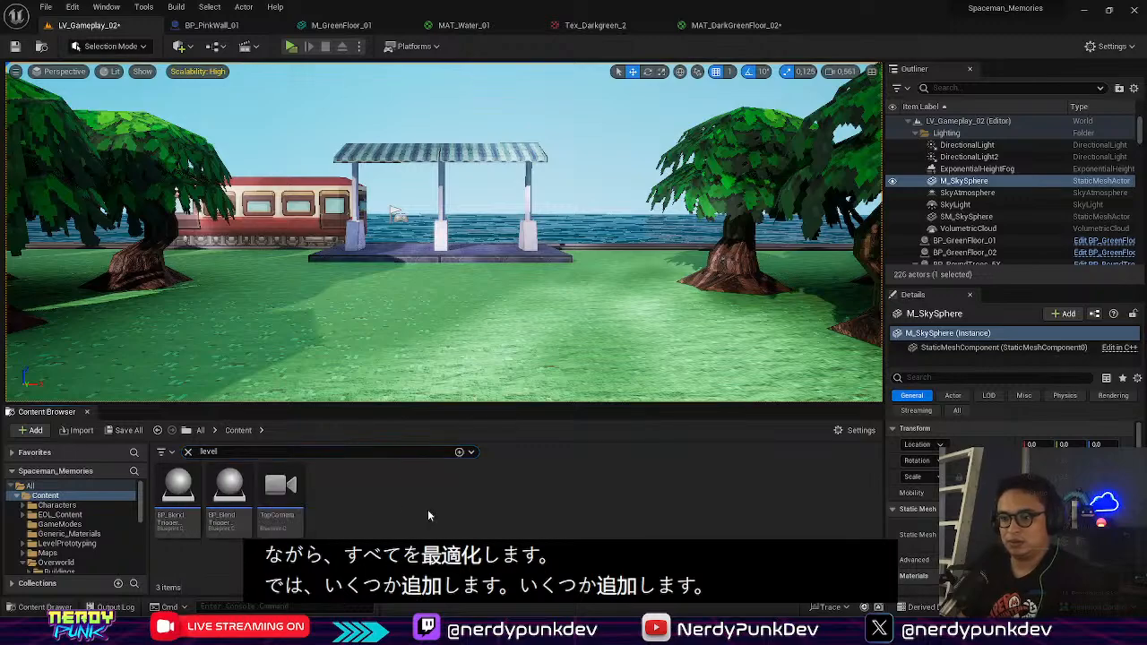
pyautogui.click(205, 437)
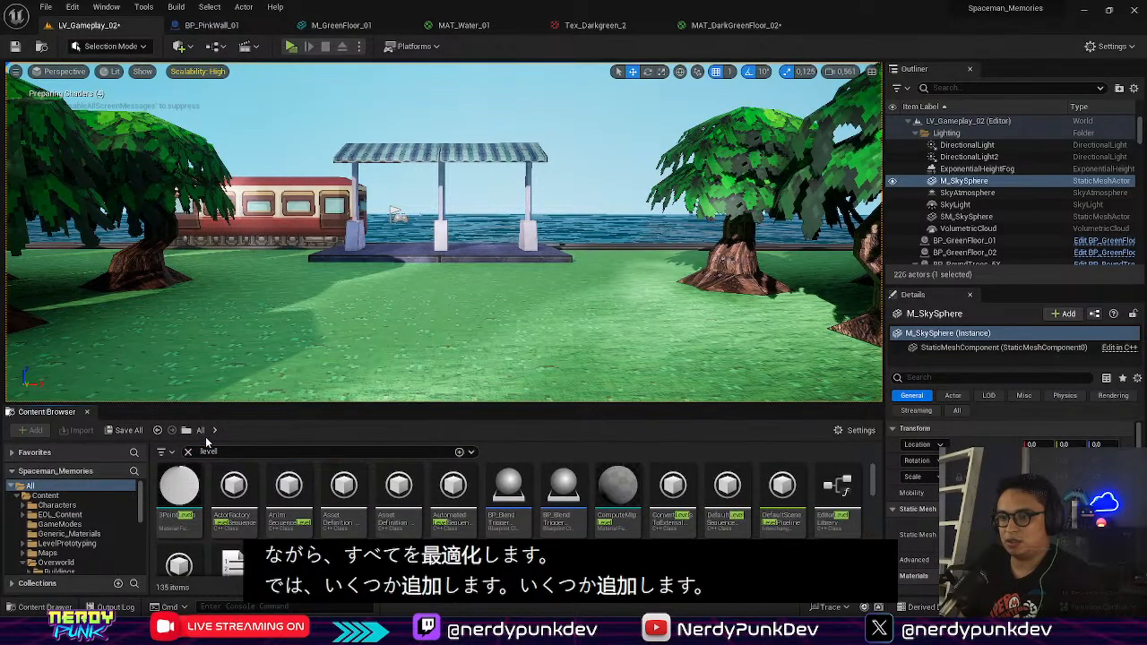
pyautogui.click(188, 452)
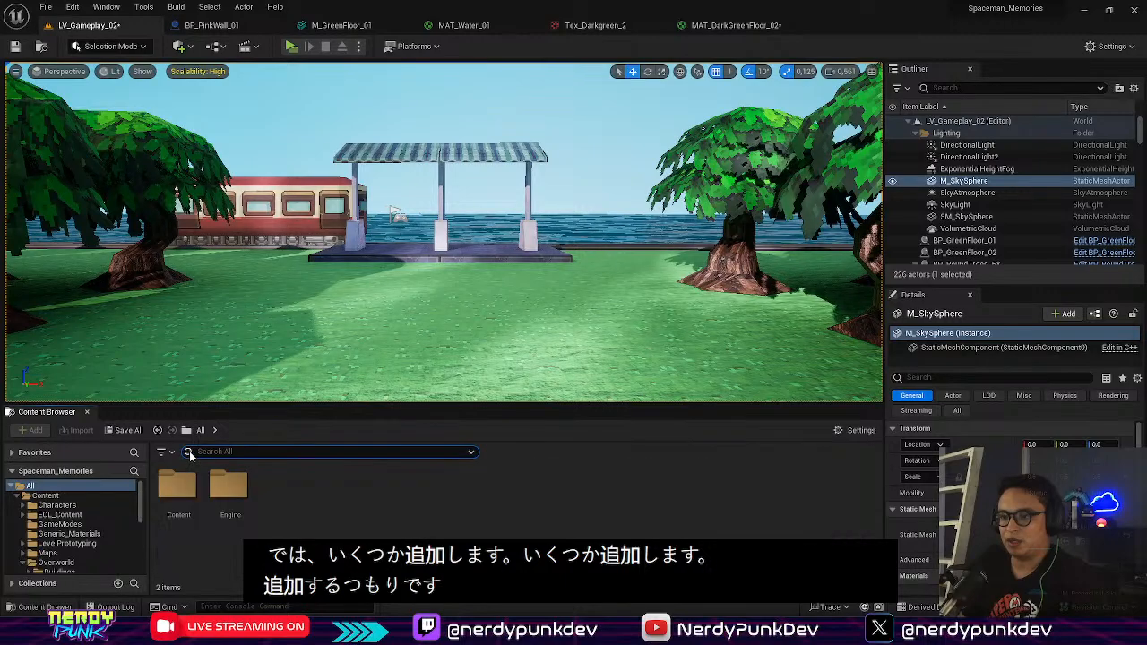
# Step: Open the LV_Gameplay_01 level from the Content/Maps folder, saving the unsaved changes
pyautogui.click(182, 476)
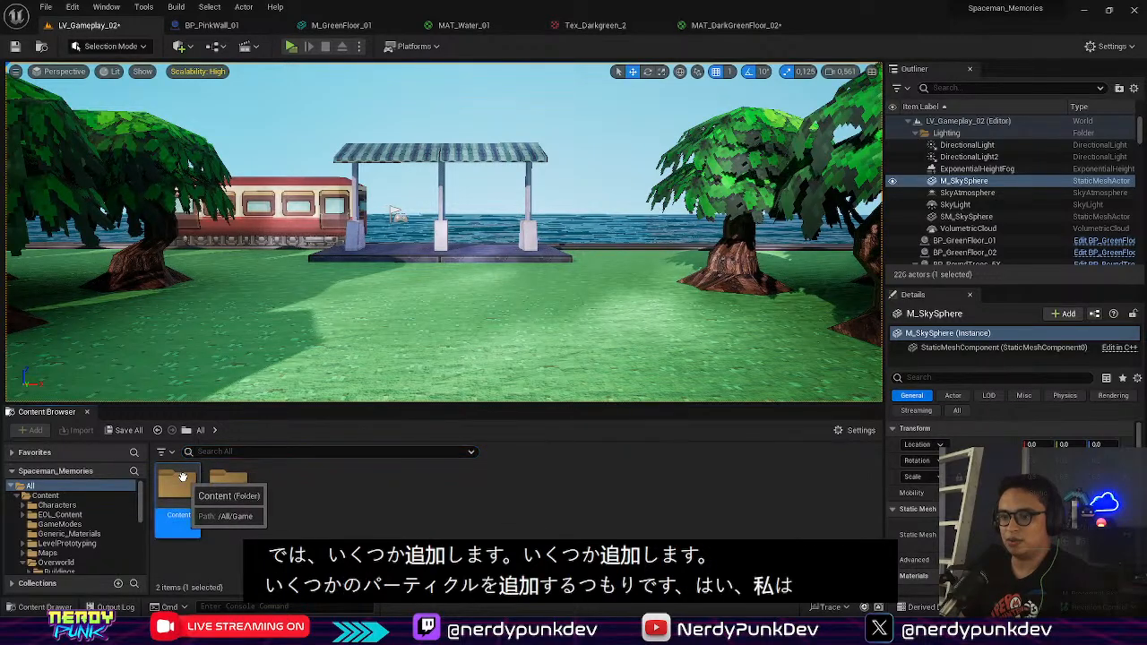
pyautogui.doubleClick(182, 477)
pyautogui.doubleClick(423, 491)
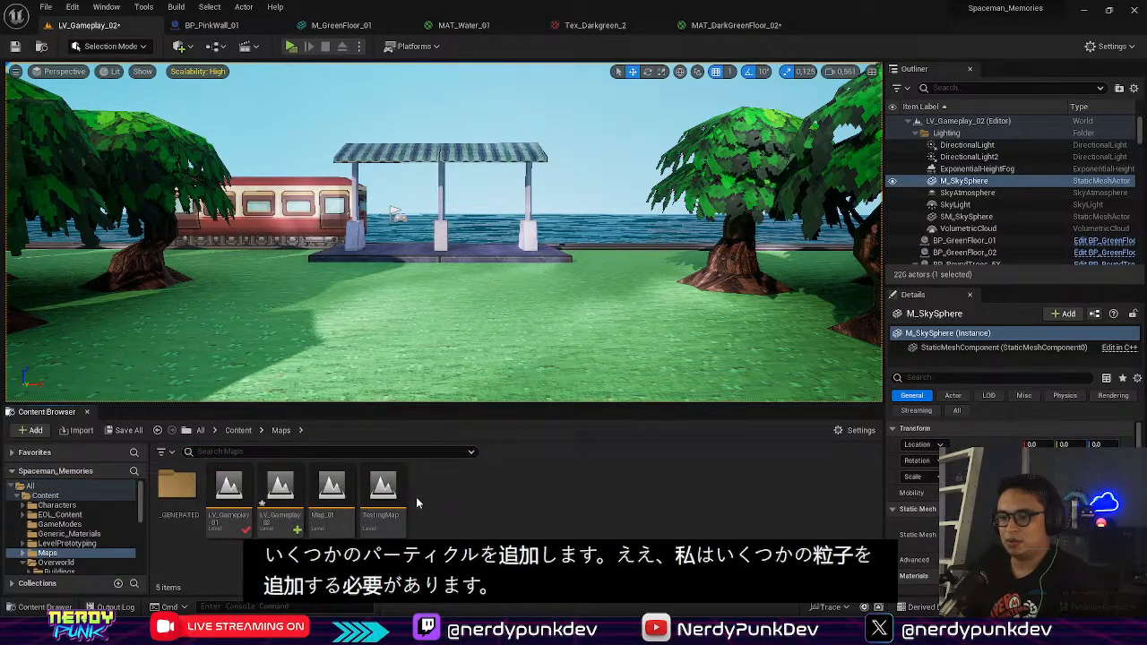
pyautogui.doubleClick(230, 489)
pyautogui.click(681, 452)
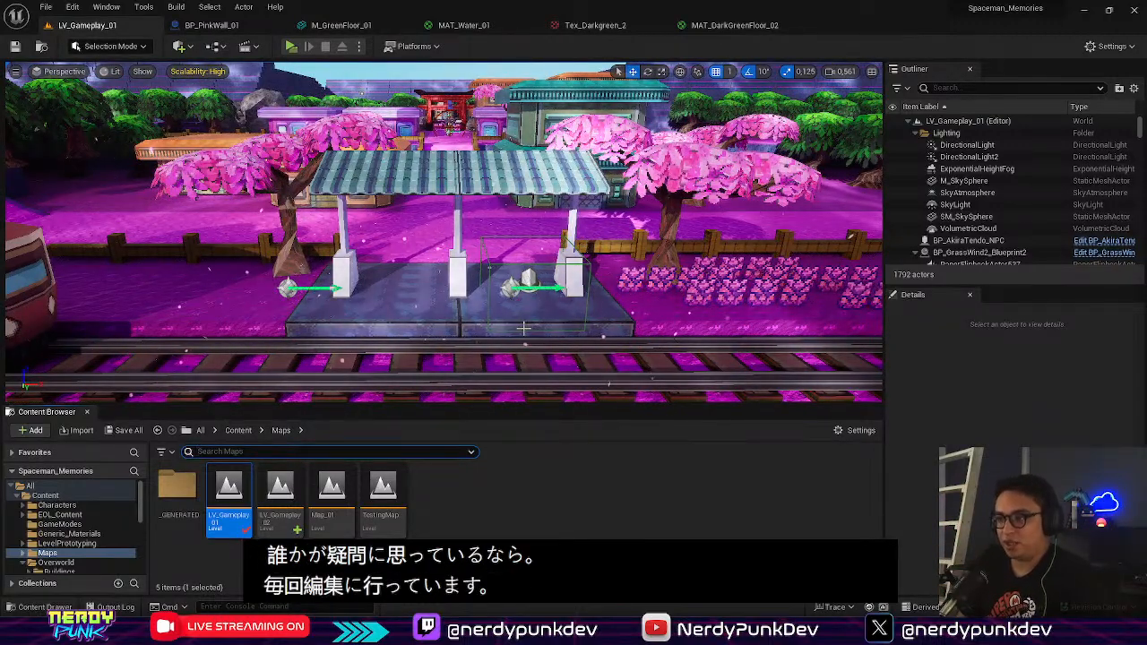
# Step: Select the NIA_Particles_10 particle actor beside the station platform and reopen the LV_Gameplay_02 level
pyautogui.click(287, 287)
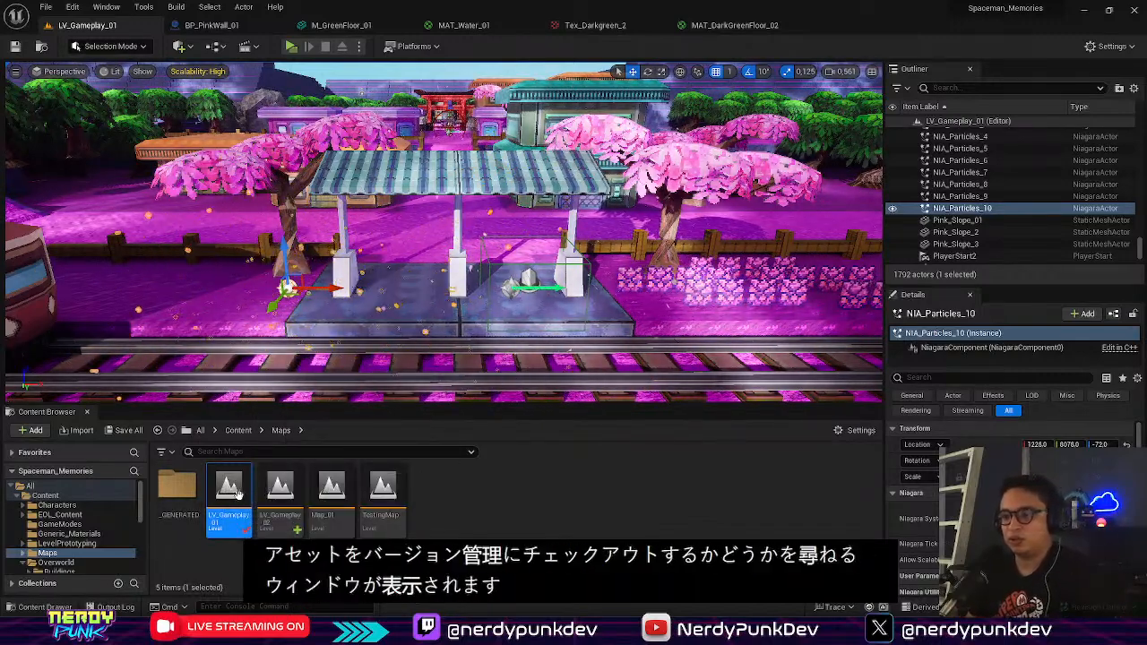
pyautogui.doubleClick(278, 500)
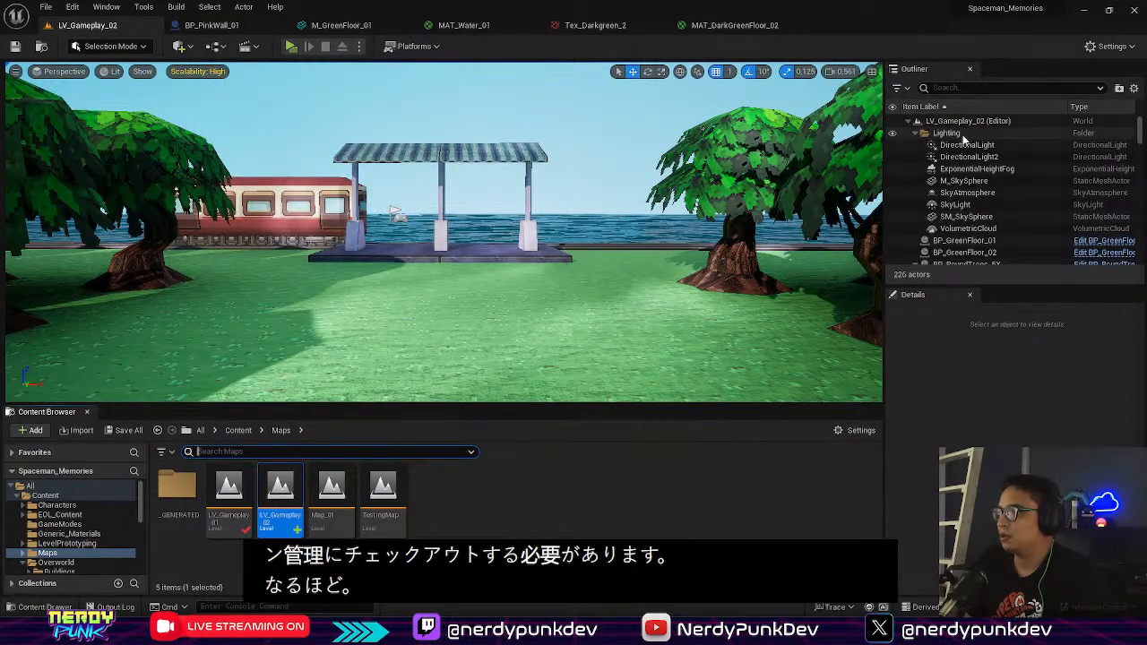
# Step: Collapse the Lighting folder and the BP_RoundTrees_5X through BP_RoundTrees_5X4 groups in the Outliner
pyautogui.click(915, 133)
pyautogui.click(916, 169)
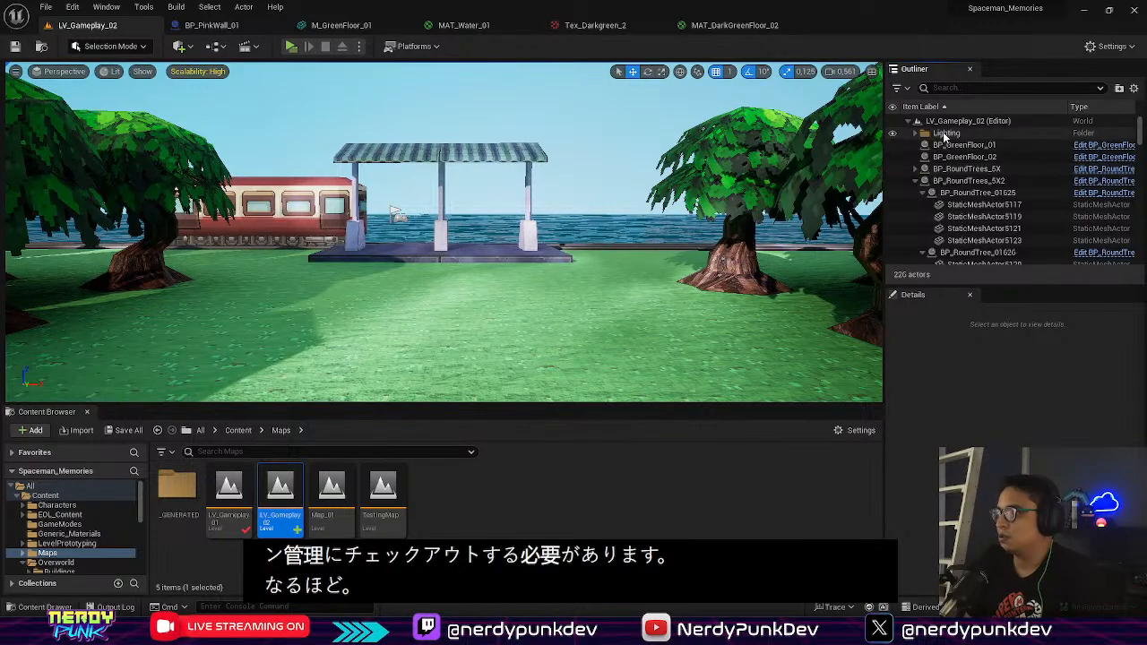
pyautogui.click(917, 180)
pyautogui.click(917, 193)
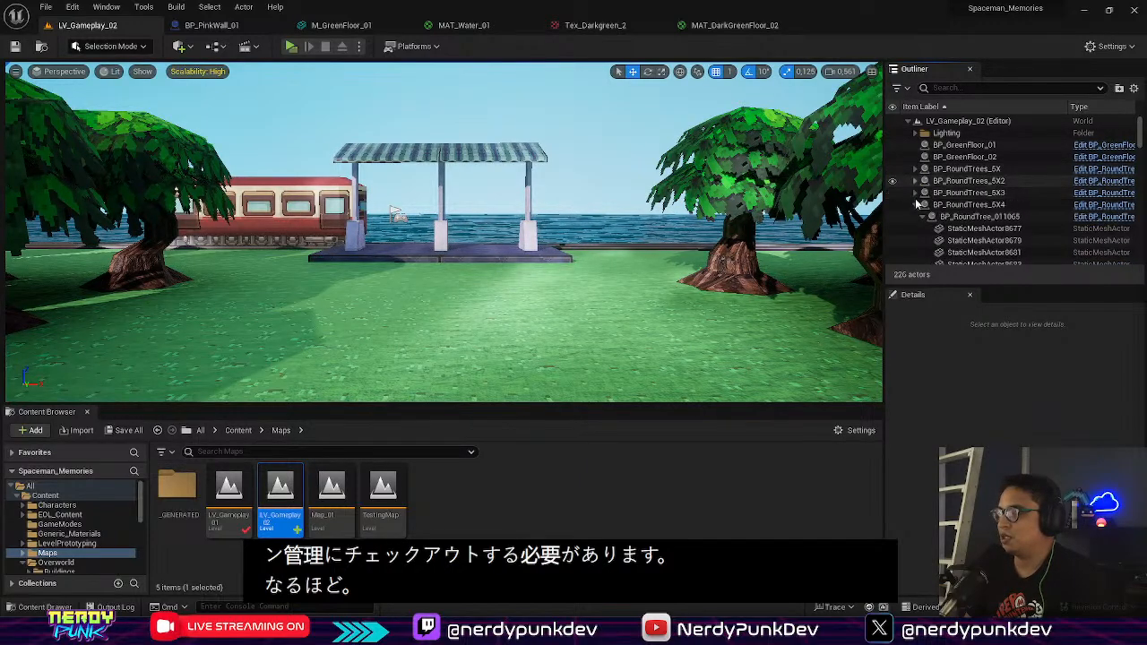
pyautogui.click(916, 195)
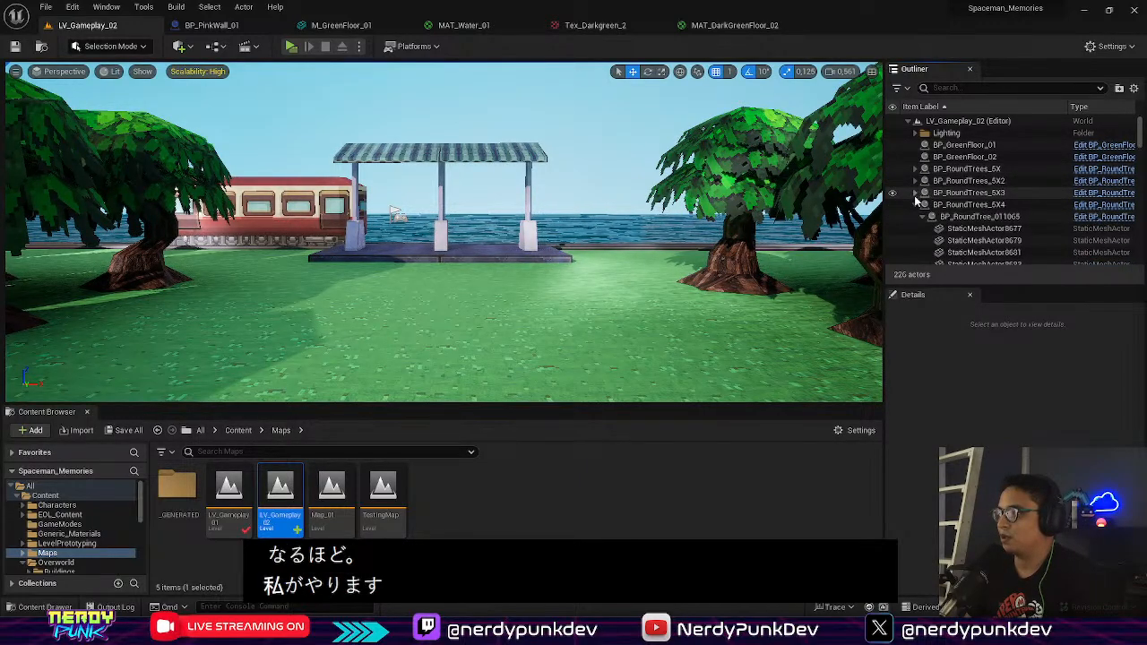
pyautogui.click(916, 205)
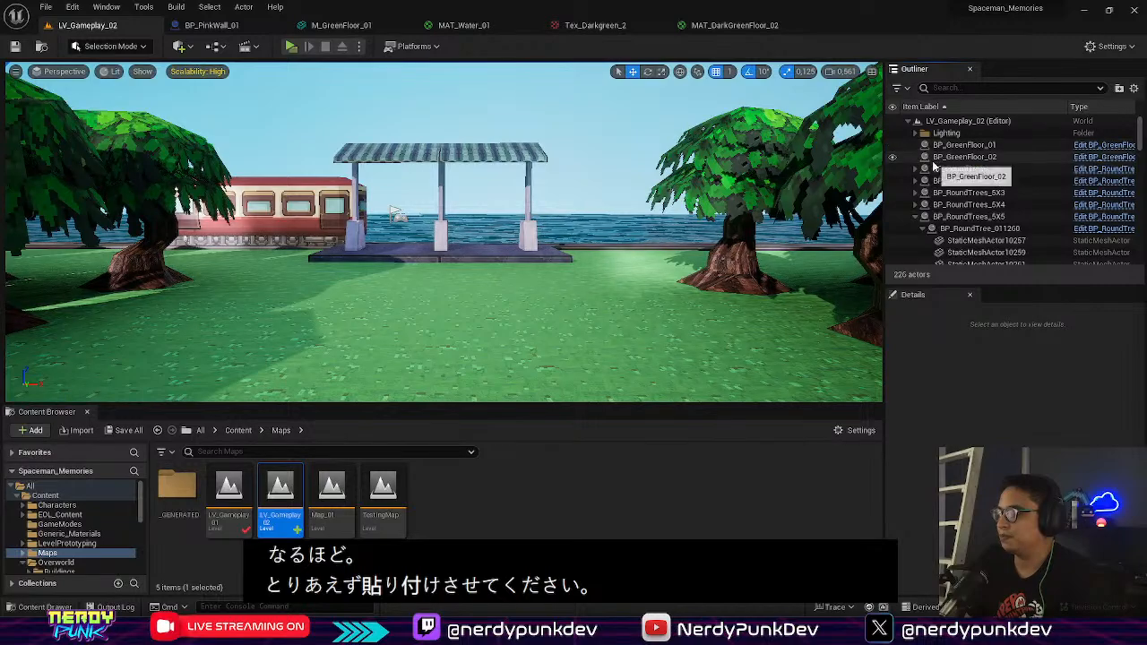
# Step: Paste the copied NIA_Particles_10 actor into the LV_Gameplay_02 level
pyautogui.scroll(-10, 925, 234)
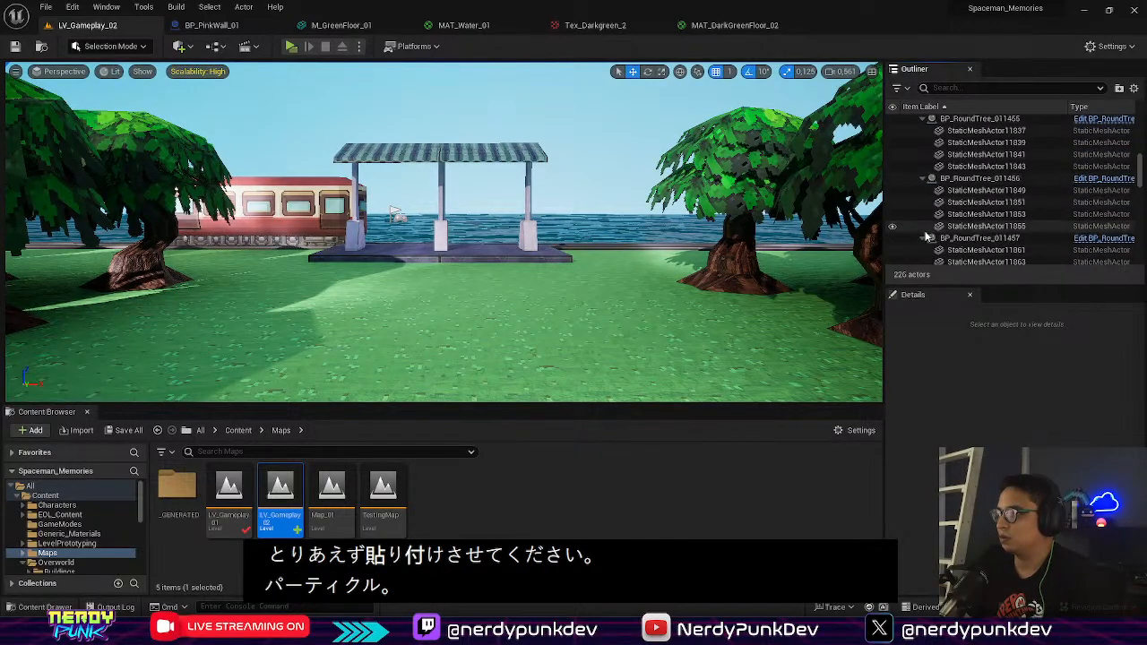
pyautogui.scroll(-15, 926, 231)
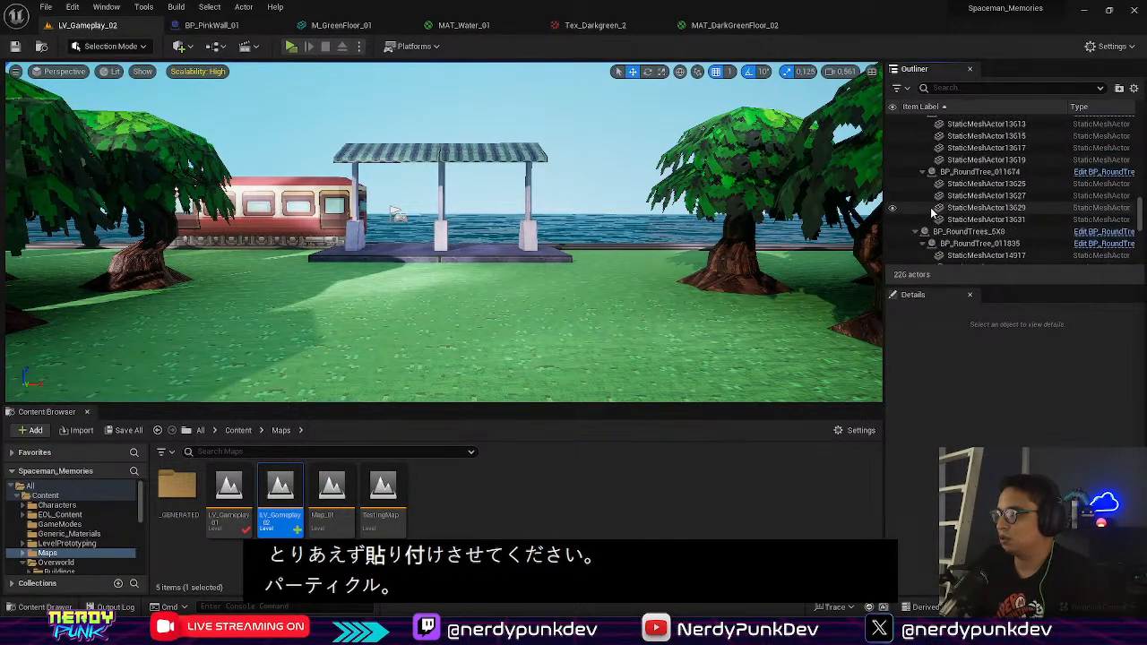
pyautogui.scroll(-10, 933, 212)
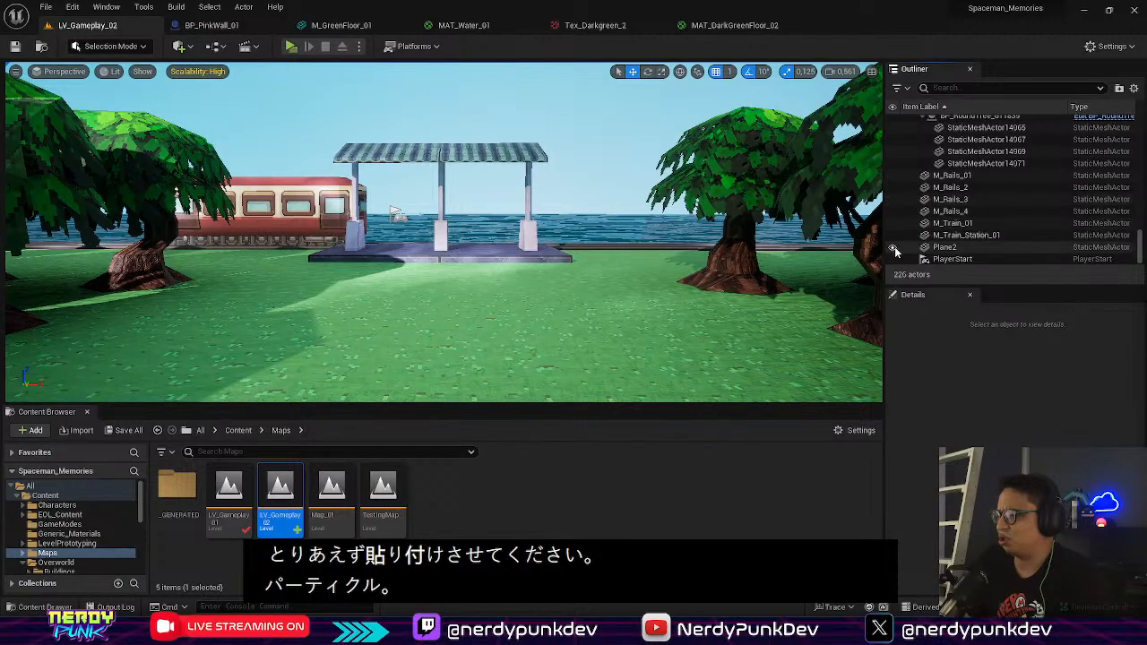
pyautogui.rightClick(897, 213)
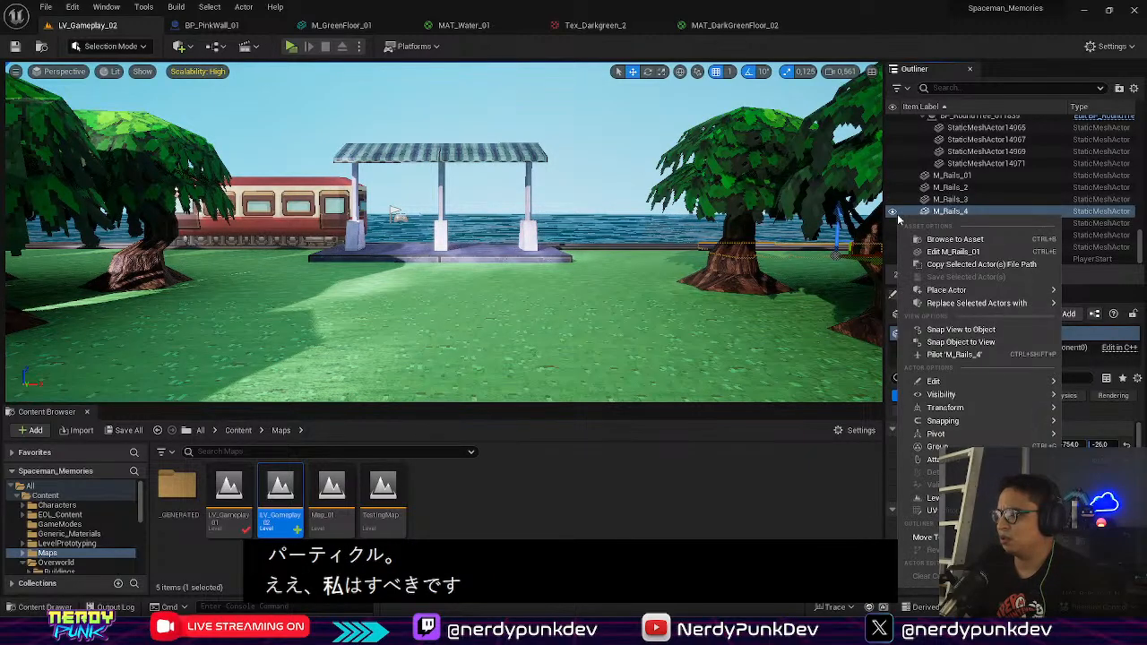
pyautogui.moveTo(933, 385)
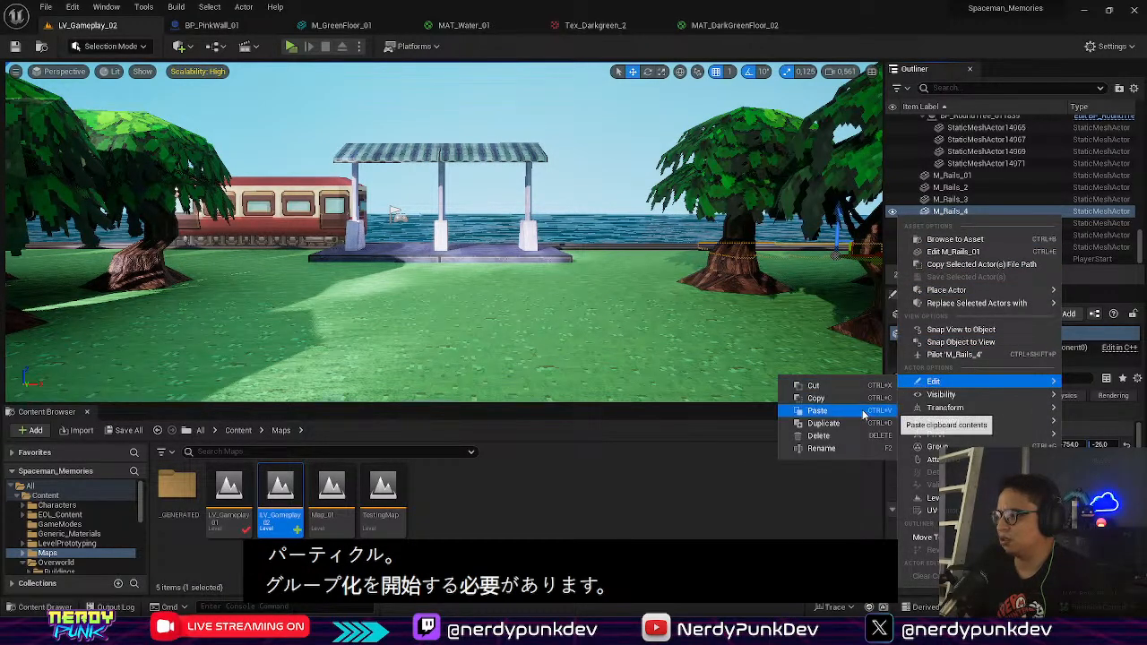
pyautogui.click(818, 410)
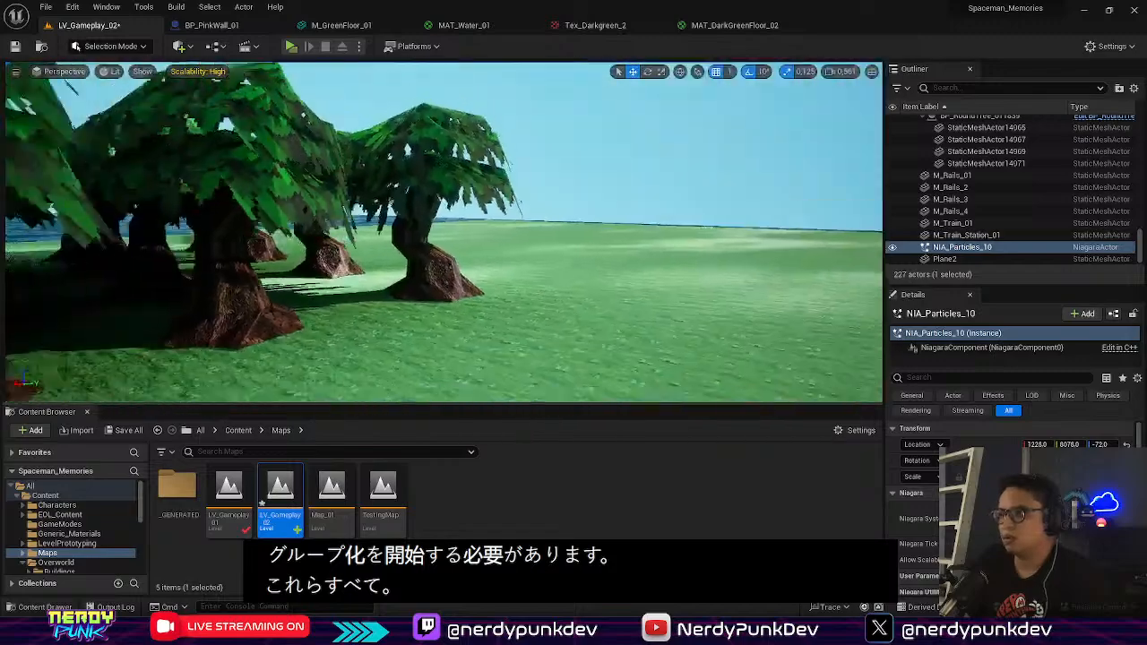
# Step: Move the NIA_Particles_10 actor onto the grass near the trees at Y 1824 and raise it to Z 56
pyautogui.press('w')
pyautogui.moveTo(444, 231); pyautogui.dragTo(430, 260, button='right')
pyautogui.press('s')
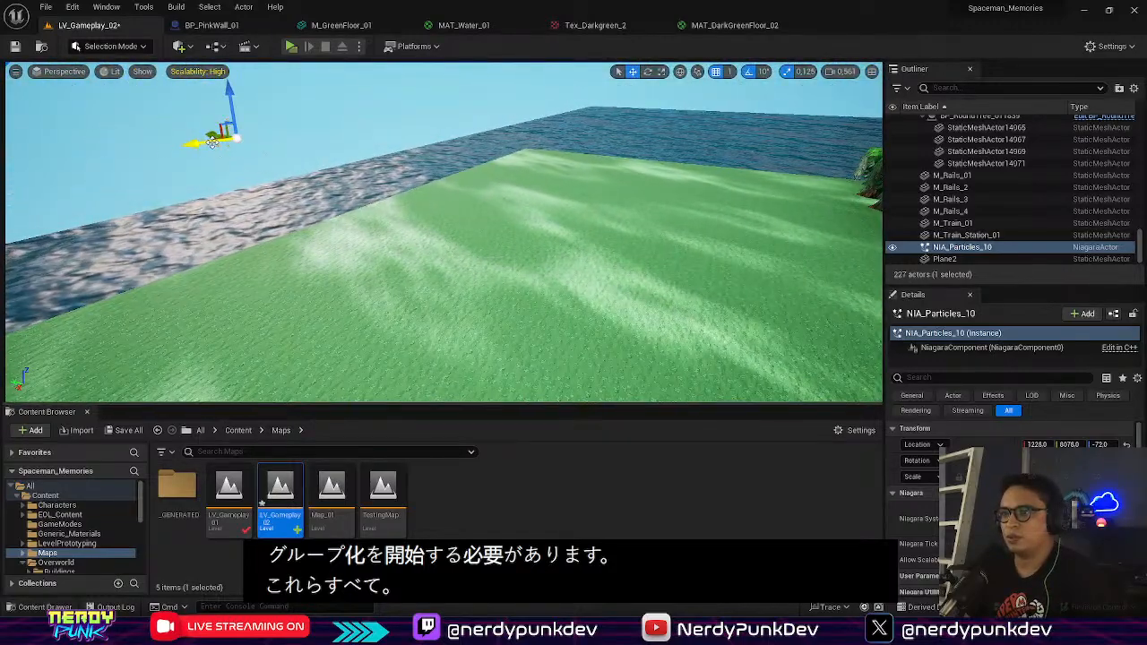
pyautogui.moveTo(219, 136); pyautogui.dragTo(641, 257)
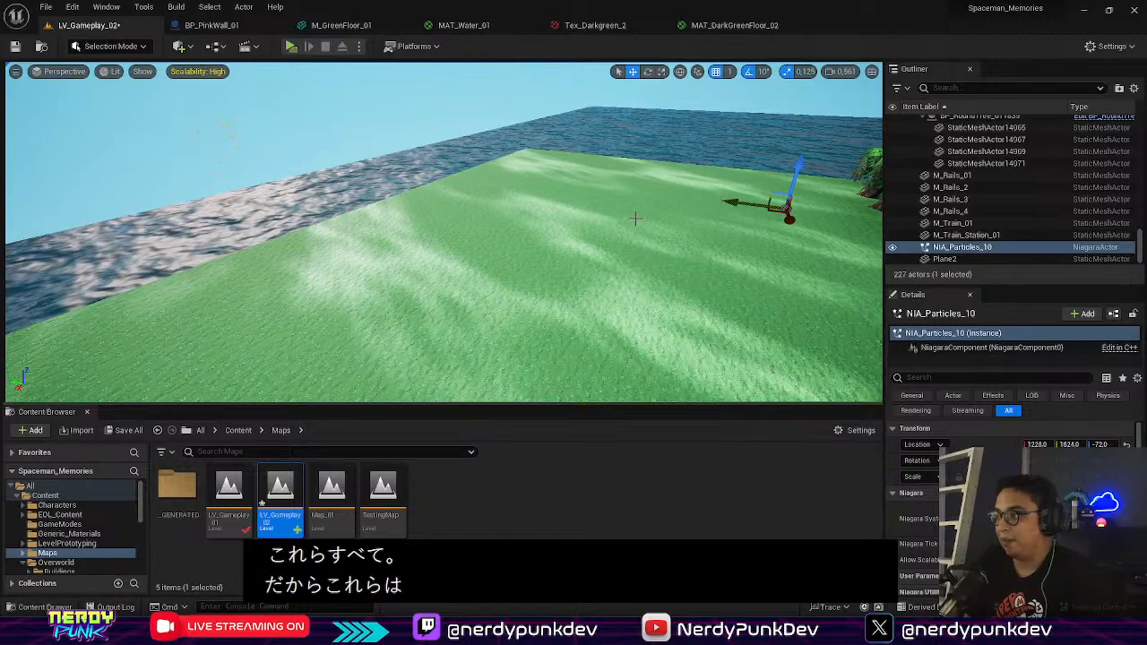
pyautogui.moveTo(635, 219); pyautogui.dragTo(775, 192, button='right')
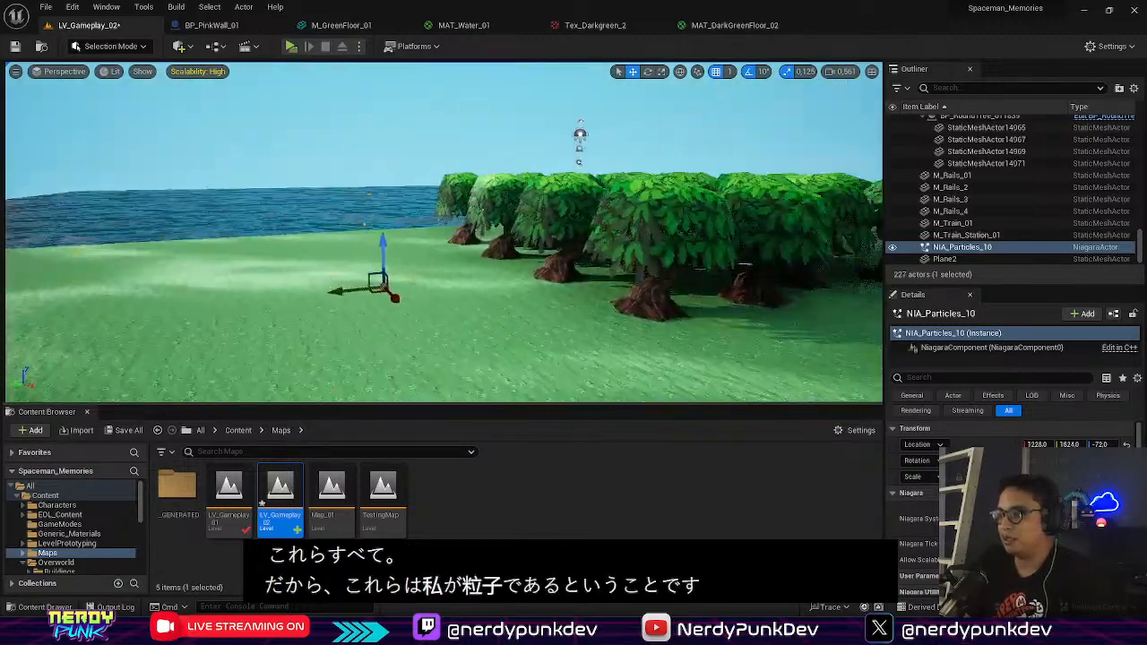
pyautogui.press('w')
pyautogui.moveTo(542, 223); pyautogui.dragTo(570, 306, button='right')
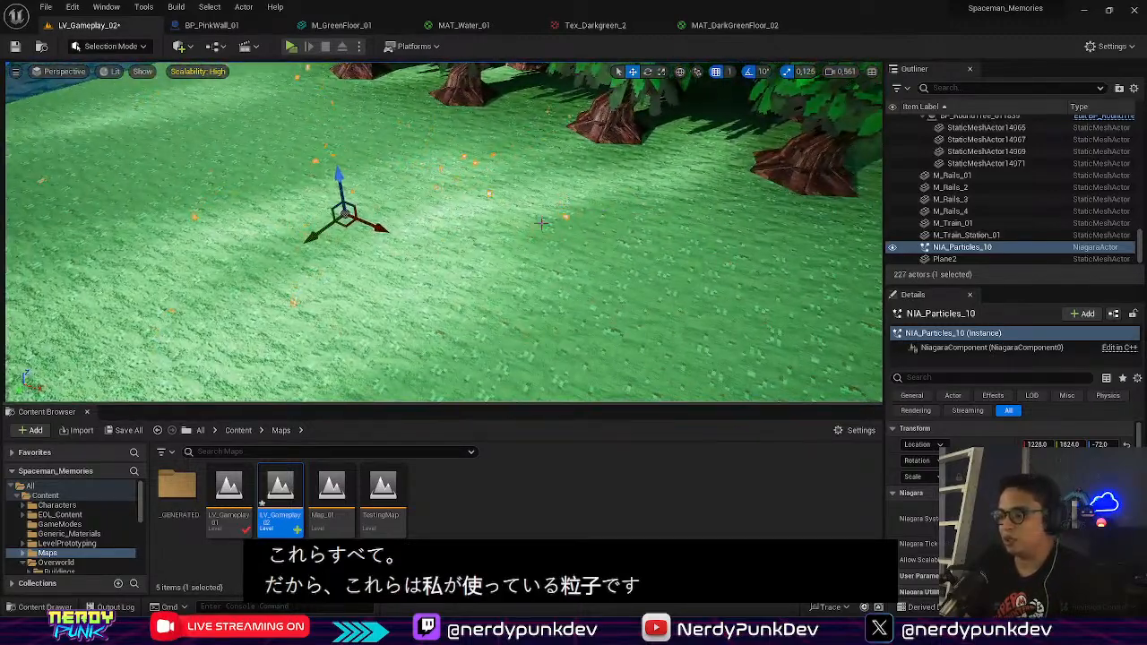
pyautogui.moveTo(340, 178); pyautogui.dragTo(329, 118)
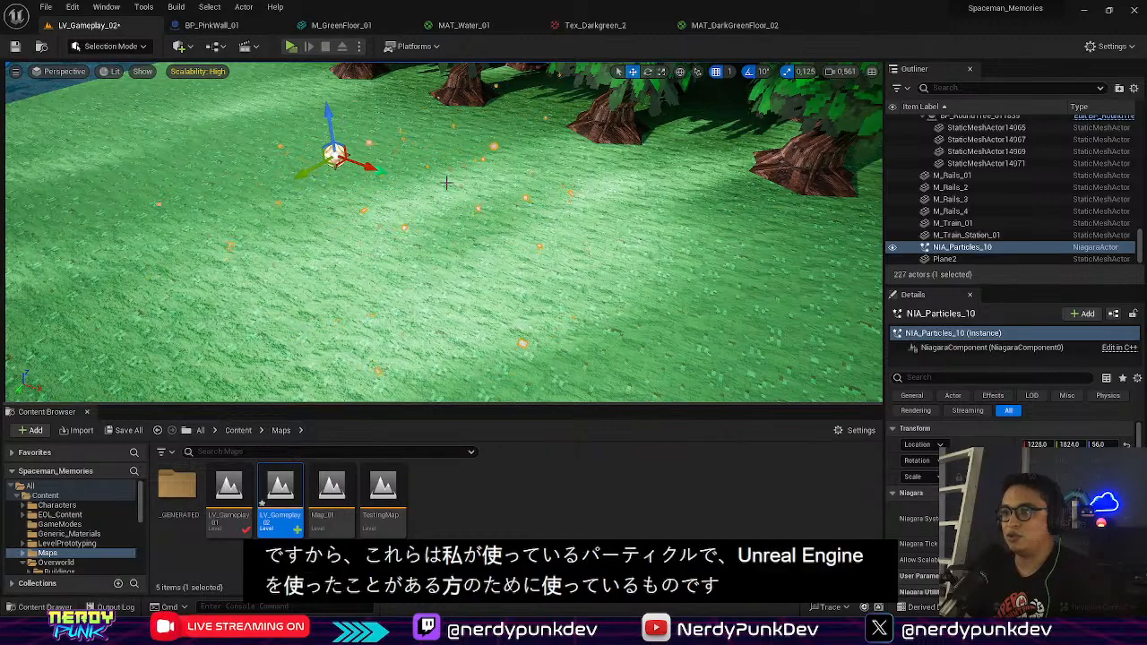
# Step: Shift the NIA_Particles_10 actor along the X axis to about 1369, in front of the tree row
pyautogui.moveTo(446, 182)
pyautogui.mouseDown(button='right')
pyautogui.moveTo(403, 175)
pyautogui.moveTo(466, 171)
pyautogui.moveTo(439, 179)
pyautogui.mouseUp(button='right')
pyautogui.press('w')
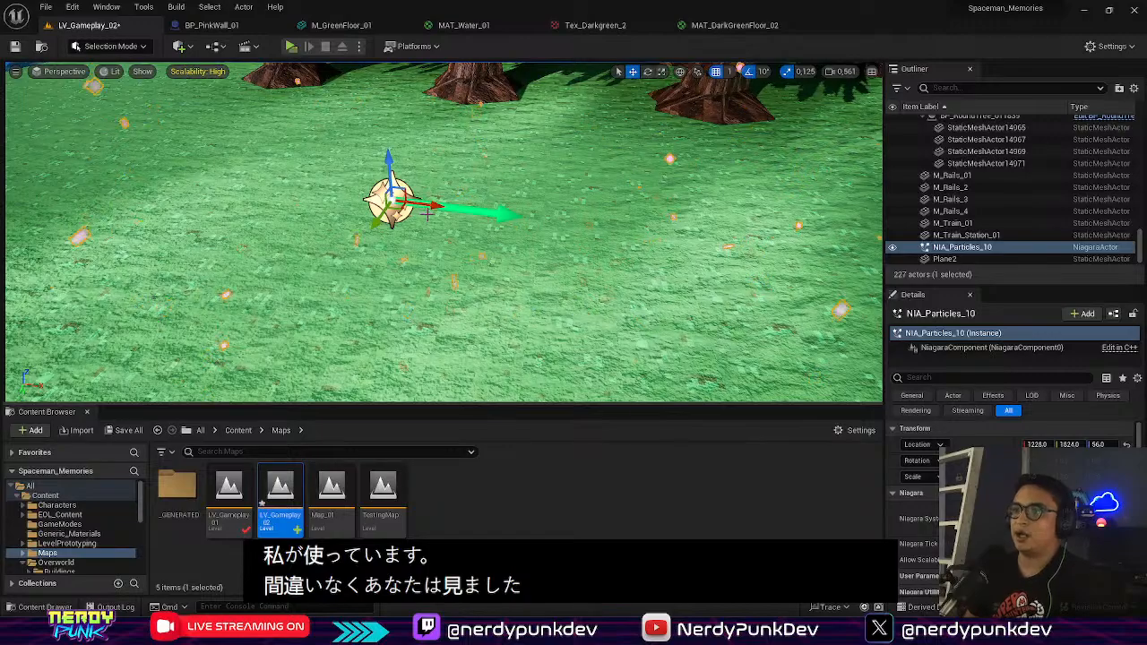
pyautogui.moveTo(429, 206); pyautogui.dragTo(620, 226)
pyautogui.moveTo(620, 226); pyautogui.dragTo(592, 240, button='right')
pyautogui.press('s')
# Step: Locate the source Niagara system of the NIA_Particles_10 actor in the Particle_FX content folder
pyautogui.click(970, 247)
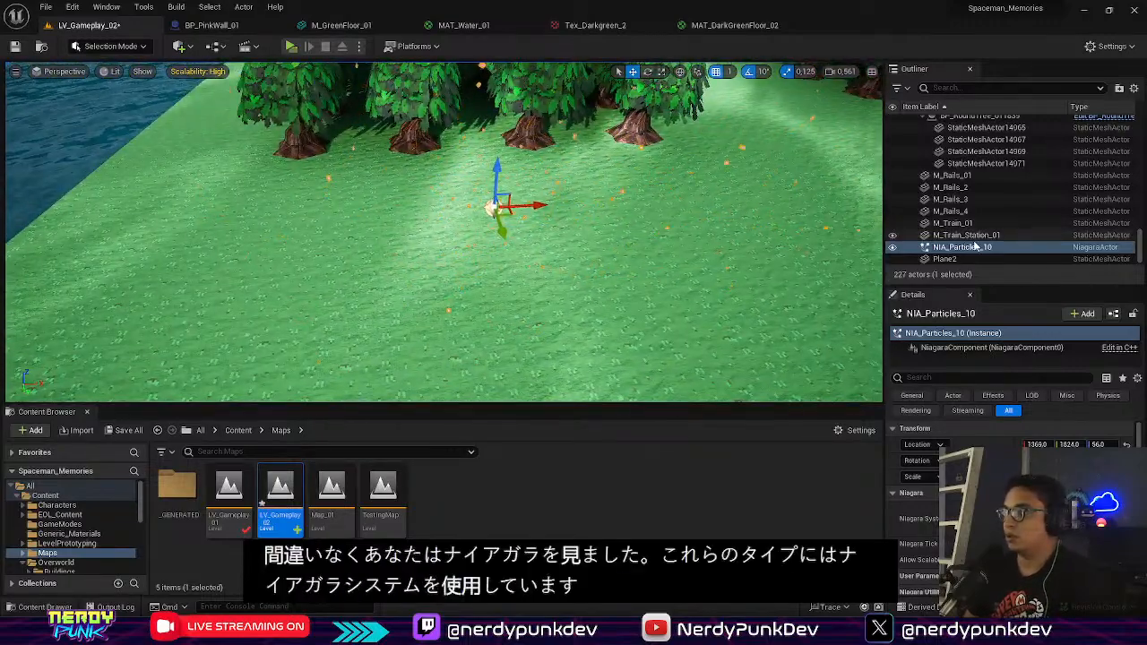
pyautogui.doubleClick(970, 248)
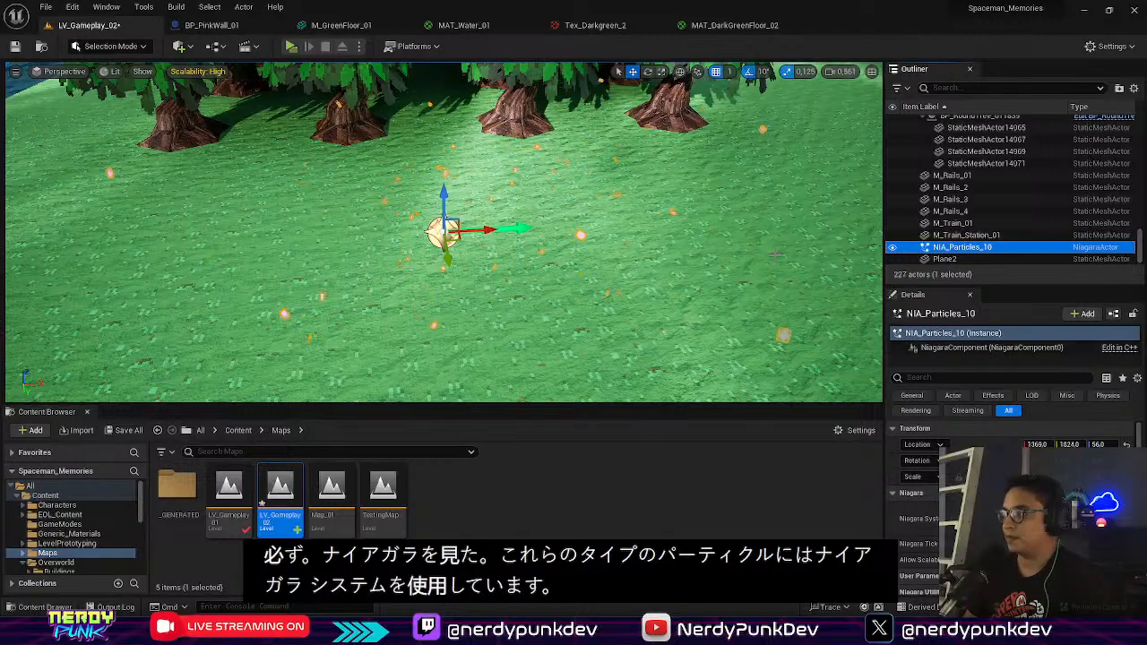
pyautogui.rightClick(943, 249)
pyautogui.click(938, 249)
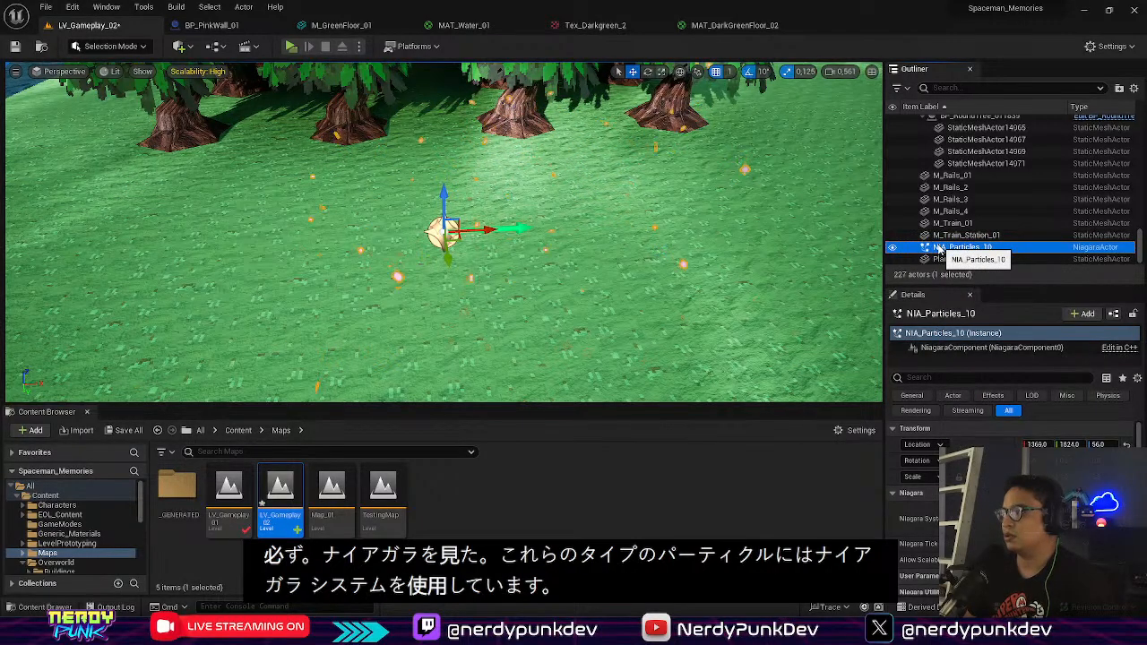
pyautogui.rightClick(939, 249)
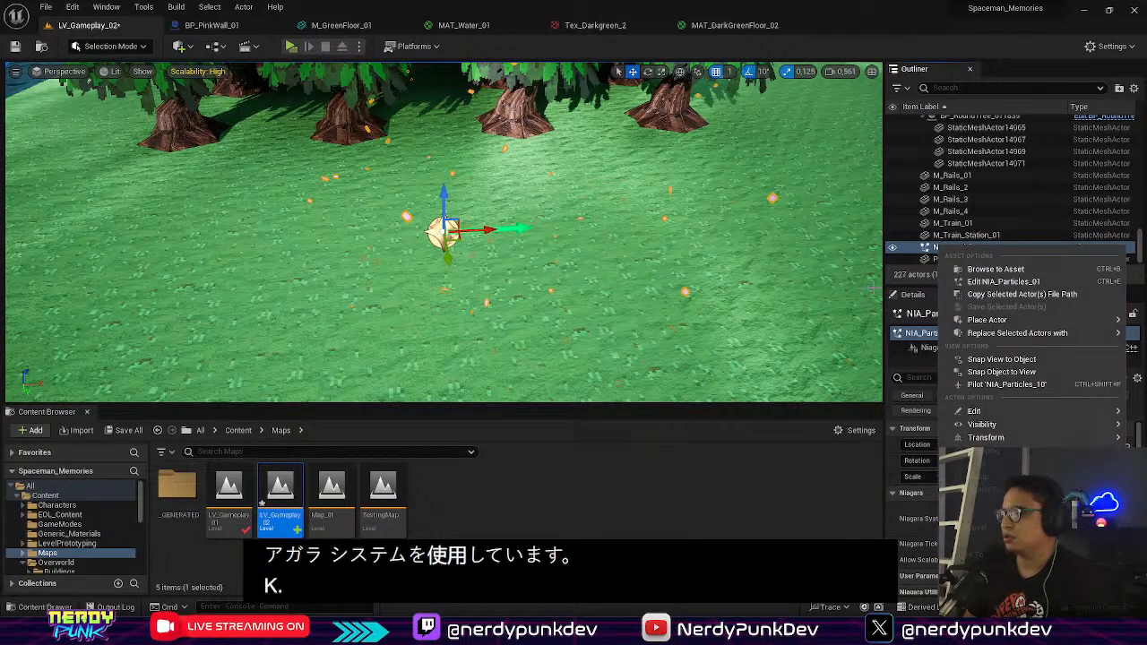
pyautogui.click(995, 270)
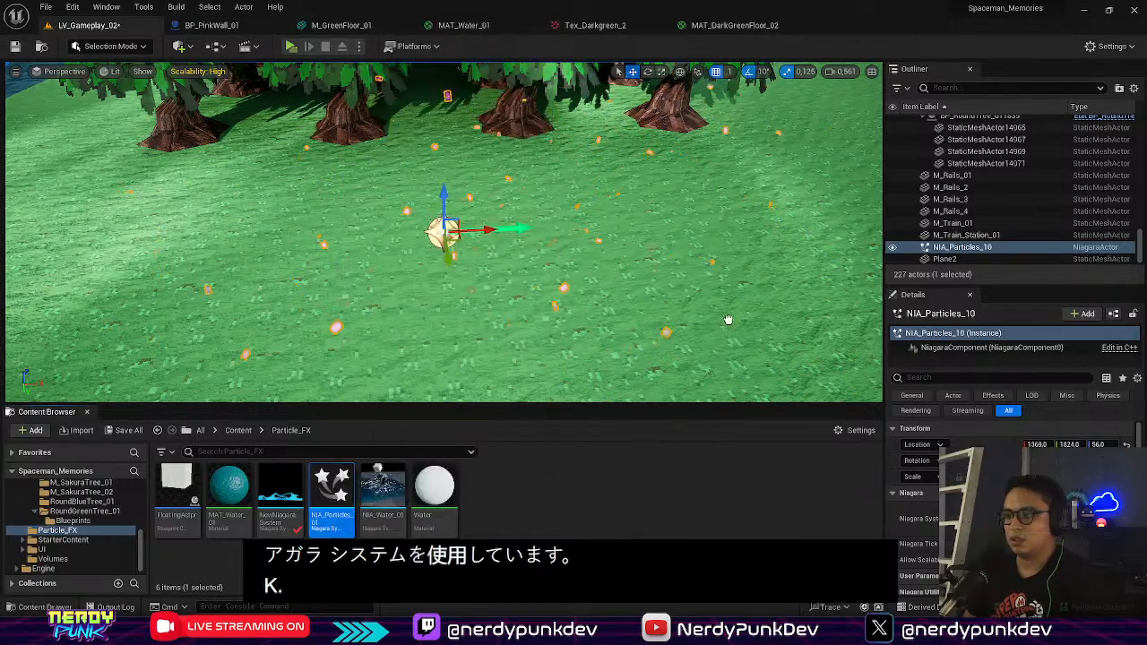
# Step: Replace the NIA_Particles_10 actor with a new NIA_Particles_01 instance on the grass, raised to Z 49
pyautogui.moveTo(744, 303); pyautogui.dragTo(744, 303)
pyautogui.click(444, 234)
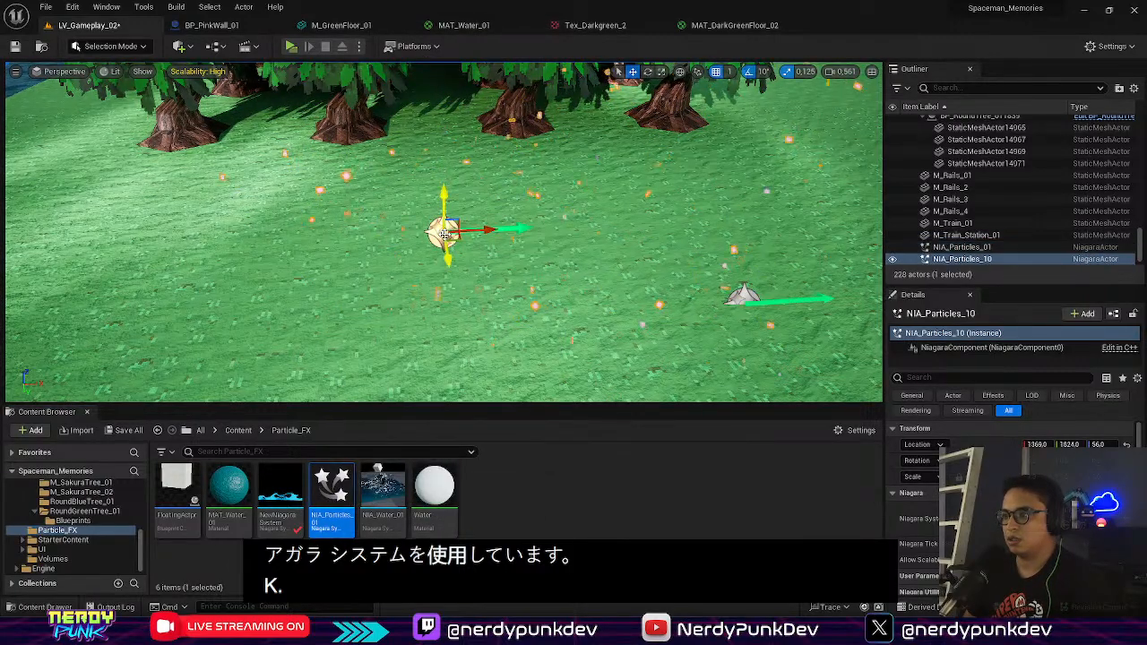
pyautogui.press('Delete')
pyautogui.click(744, 295)
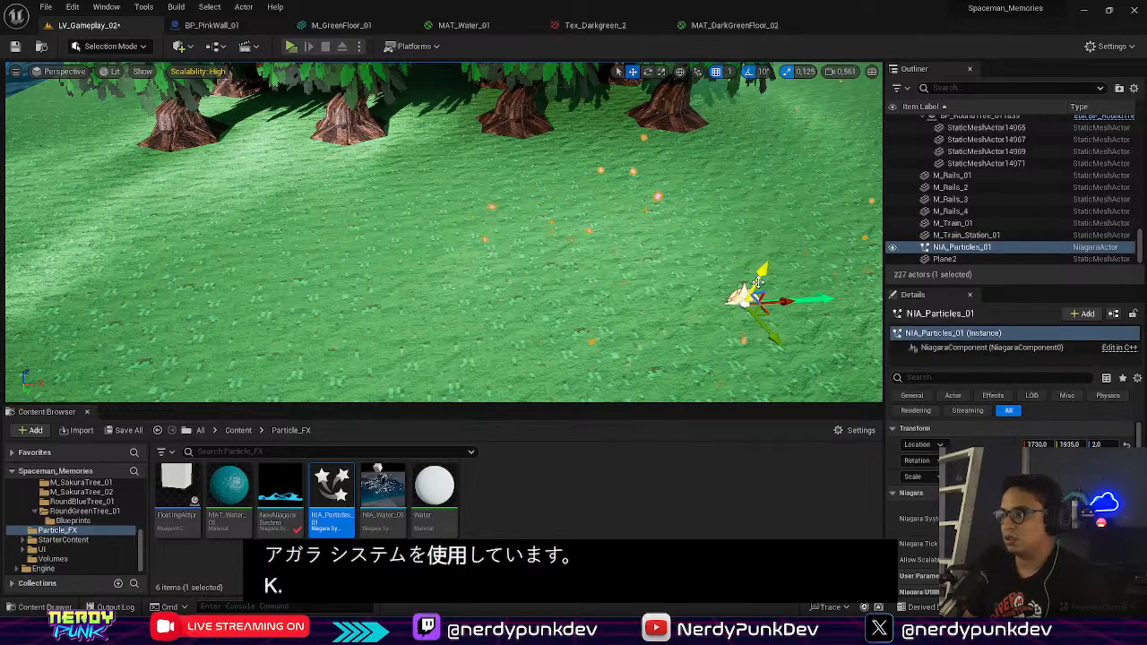
# Step: Duplicate the NIA_Particles_01 Niagara system in the Particle_FX folder and name the copy NIA_GreenParticles_02
pyautogui.hotkey('ctrl', 'd')
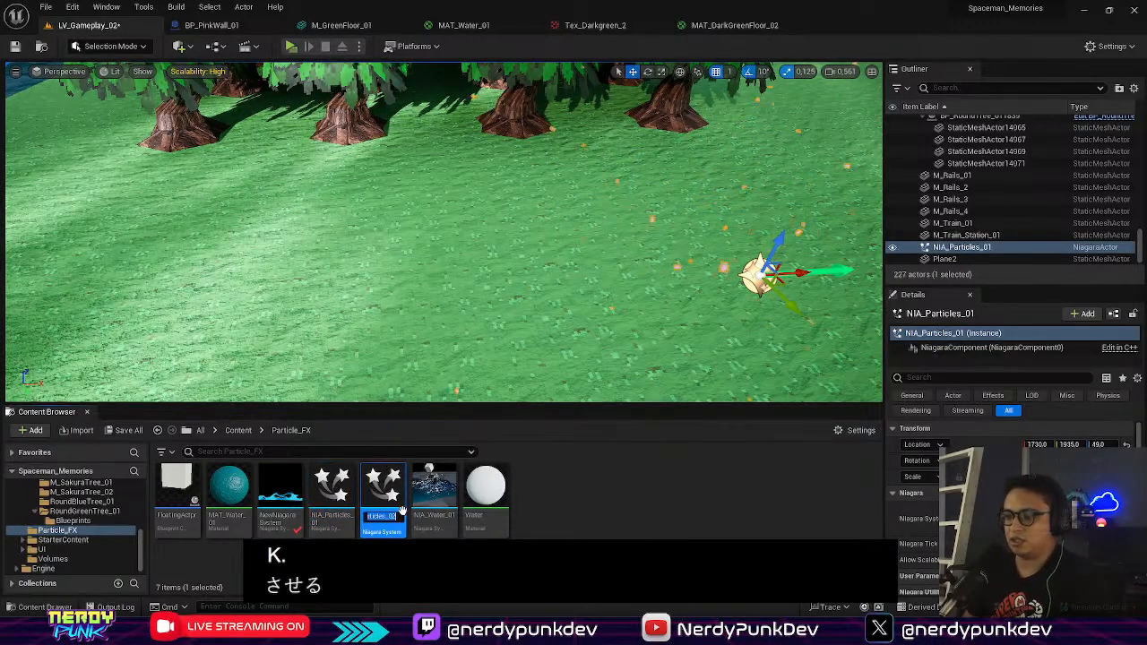
pyautogui.press('Home')
pyautogui.press('Right')
pyautogui.press('Right')
pyautogui.press('Right')
pyautogui.hotkey('shift', 'End')
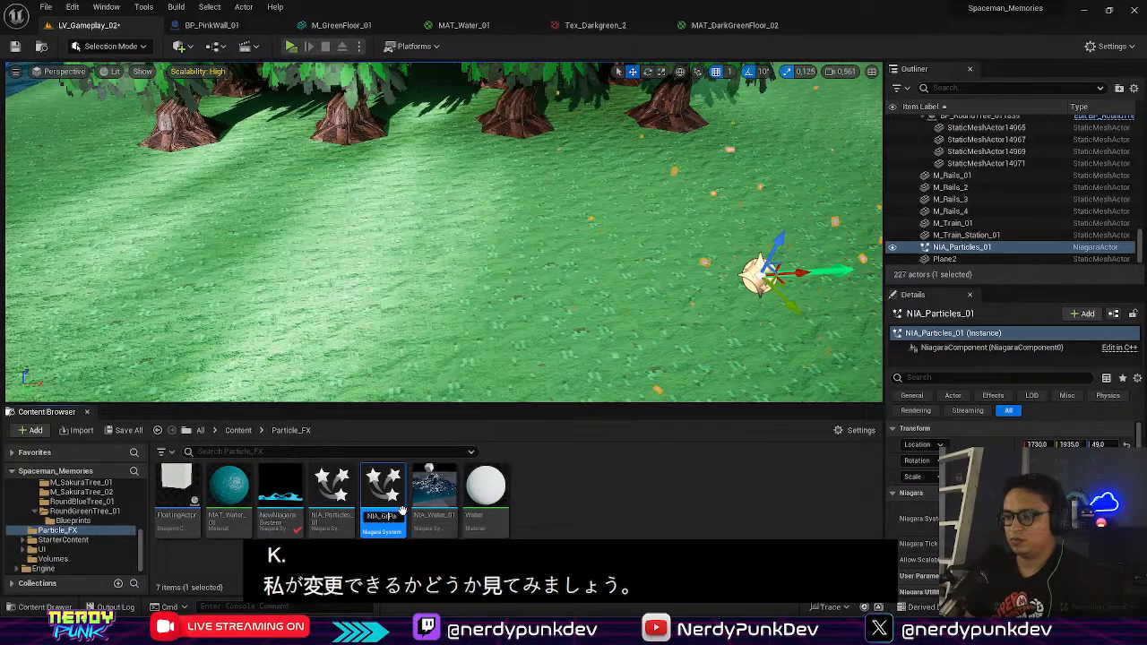
pyautogui.write('Green')
pyautogui.press('Return')
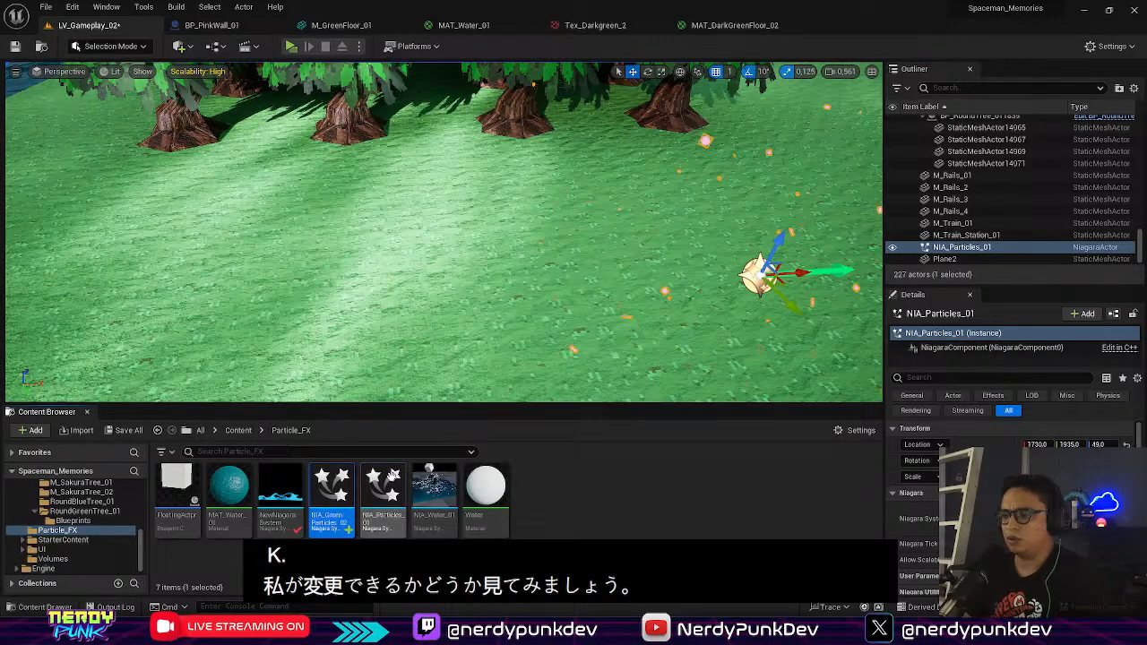
# Step: Open the NIA_GreenParticles_02 system and bring up the Initialize Particle settings of its HangingParticulates emitter
pyautogui.doubleClick(330, 491)
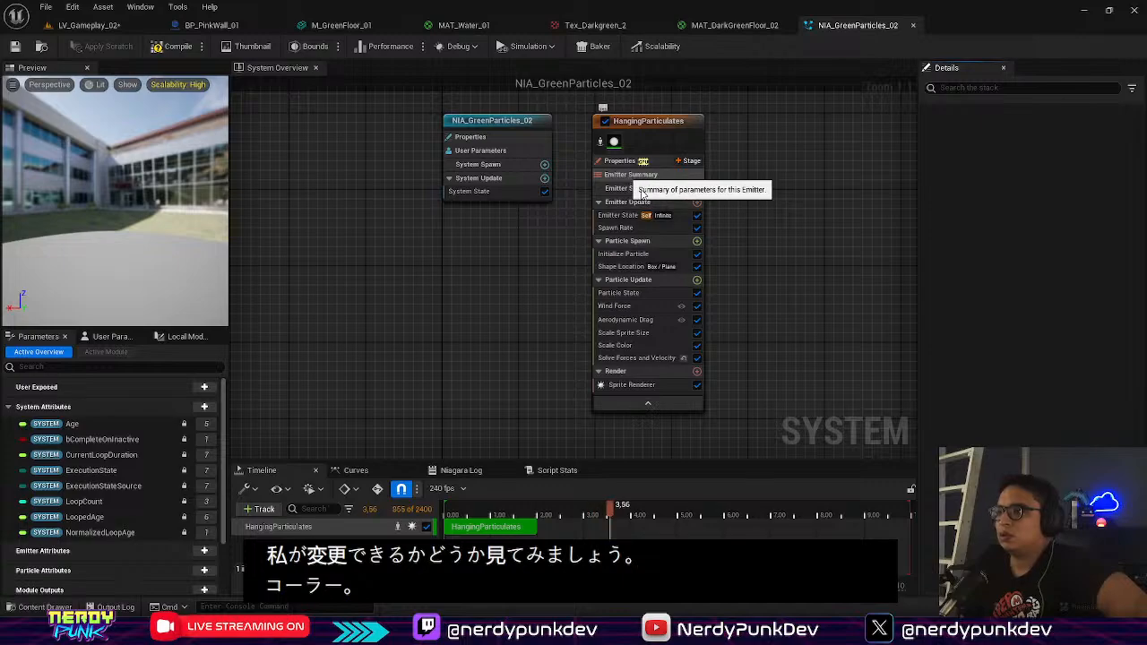
pyautogui.click(641, 190)
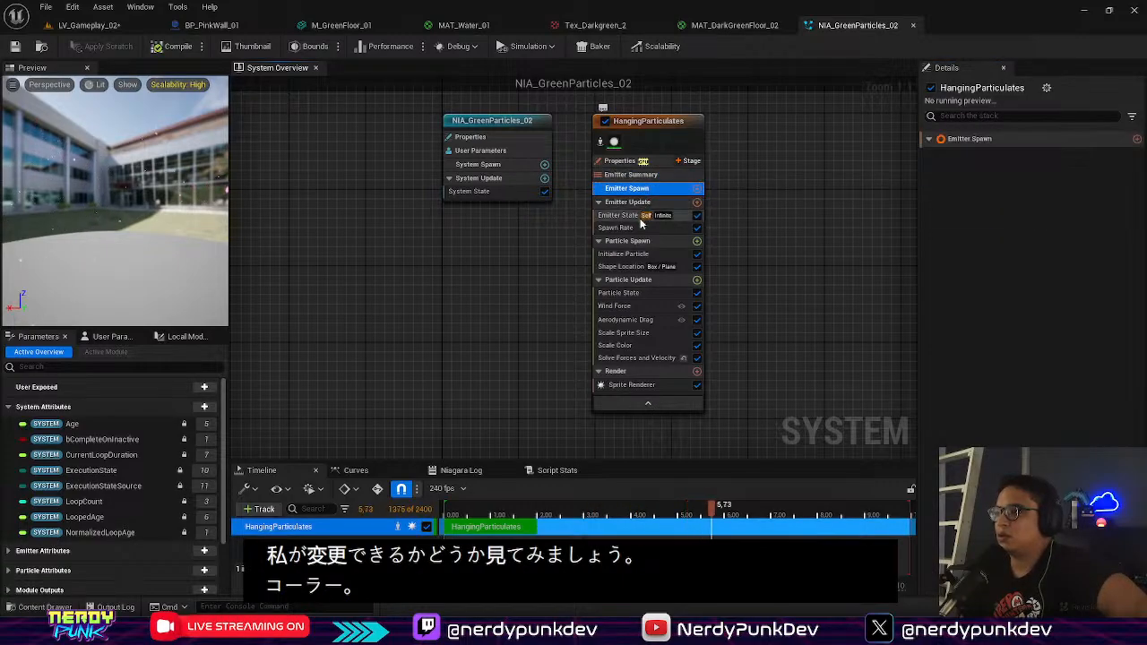
pyautogui.click(640, 217)
pyautogui.click(639, 228)
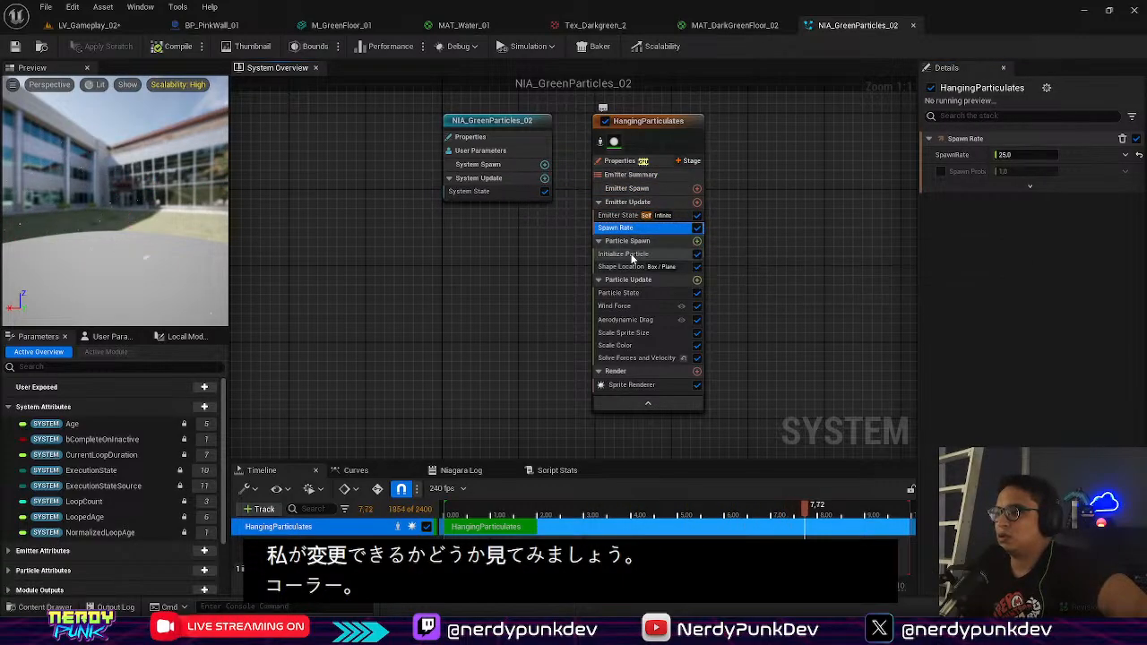
pyautogui.click(633, 255)
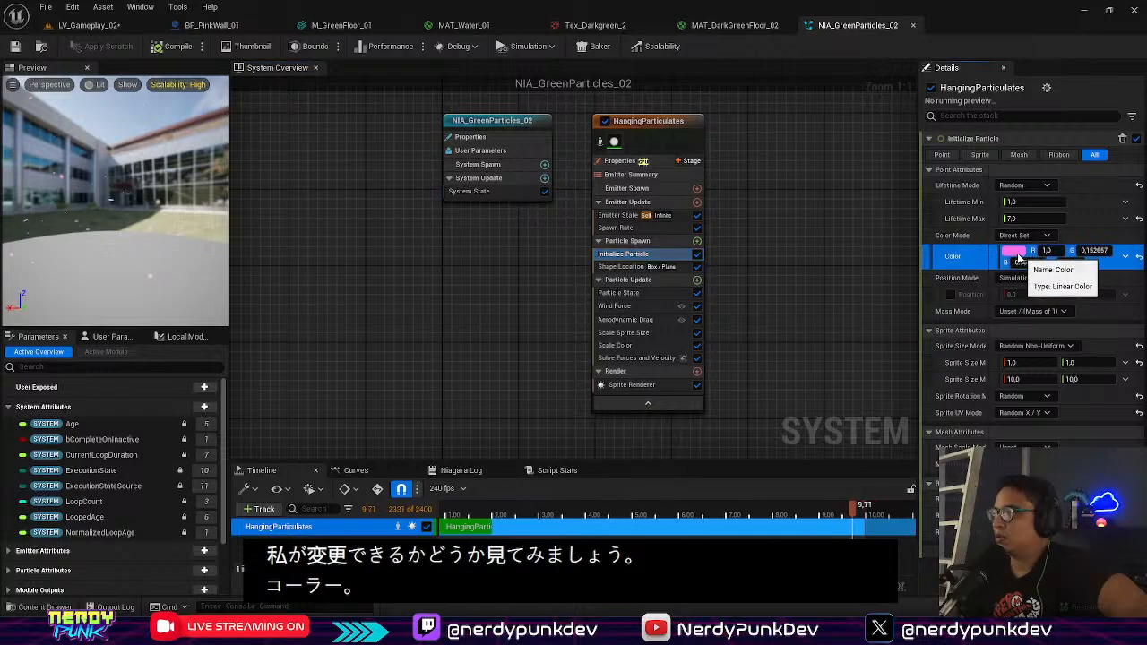
# Step: Set the Initialize Particle color to light green with R 0.482825, G 1.0 and B 0.52015
pyautogui.click(1015, 253)
pyautogui.click(802, 377)
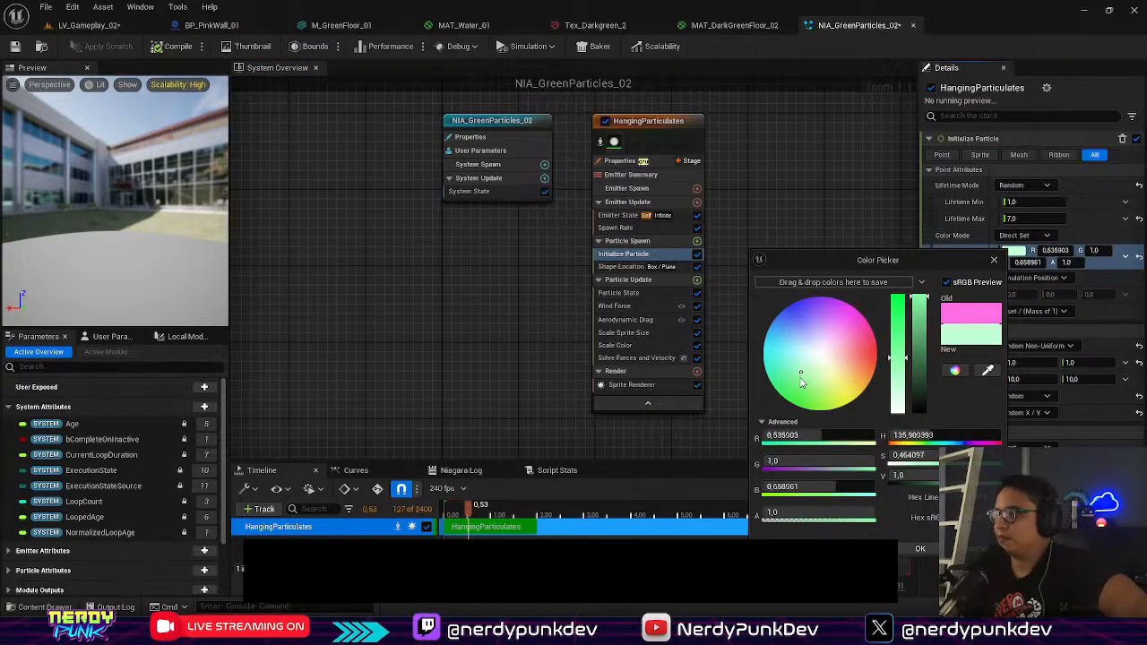
pyautogui.click(807, 396)
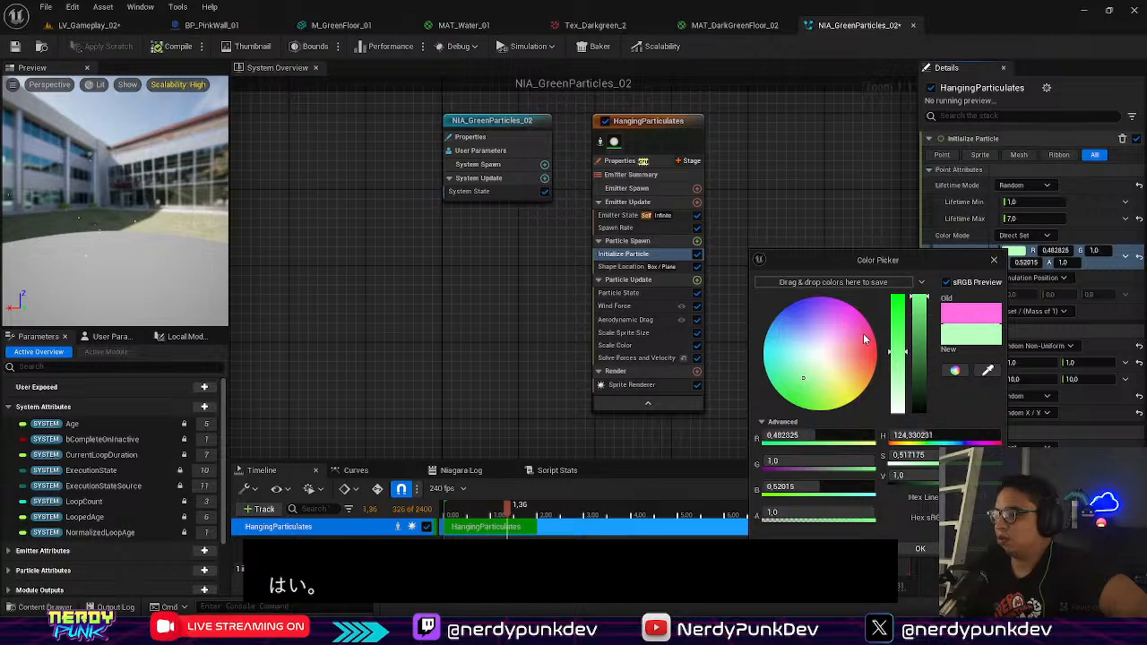
pyautogui.click(920, 548)
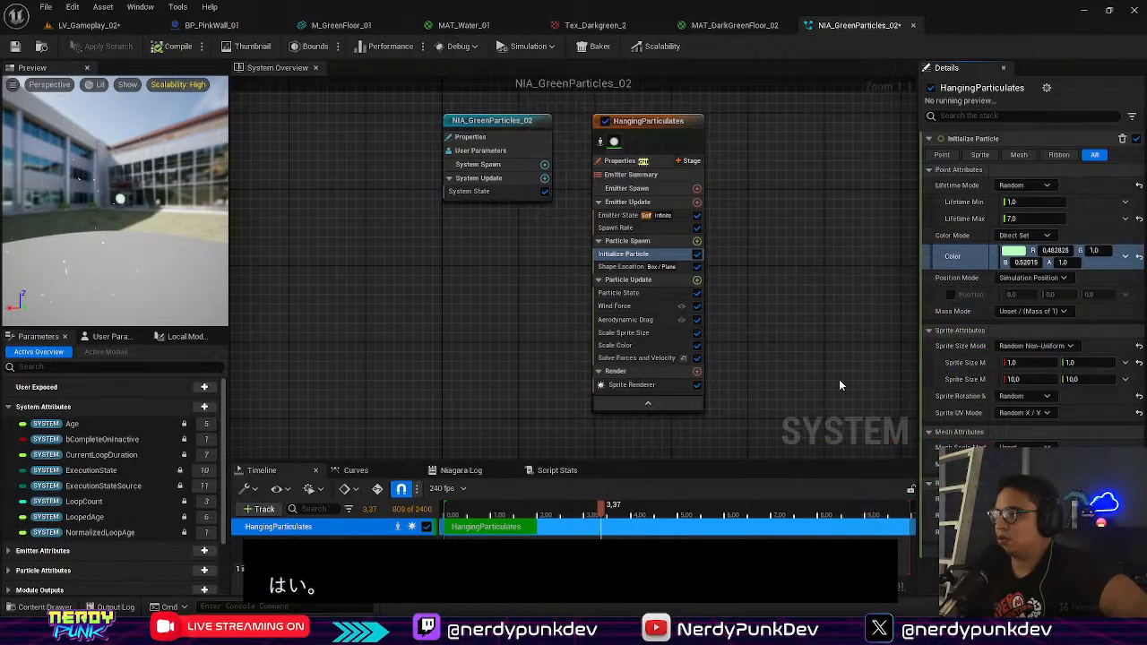
# Step: Return to the LV_Gameplay_02 level and view the placed particles against the trees and clearing from farther away
pyautogui.click(98, 27)
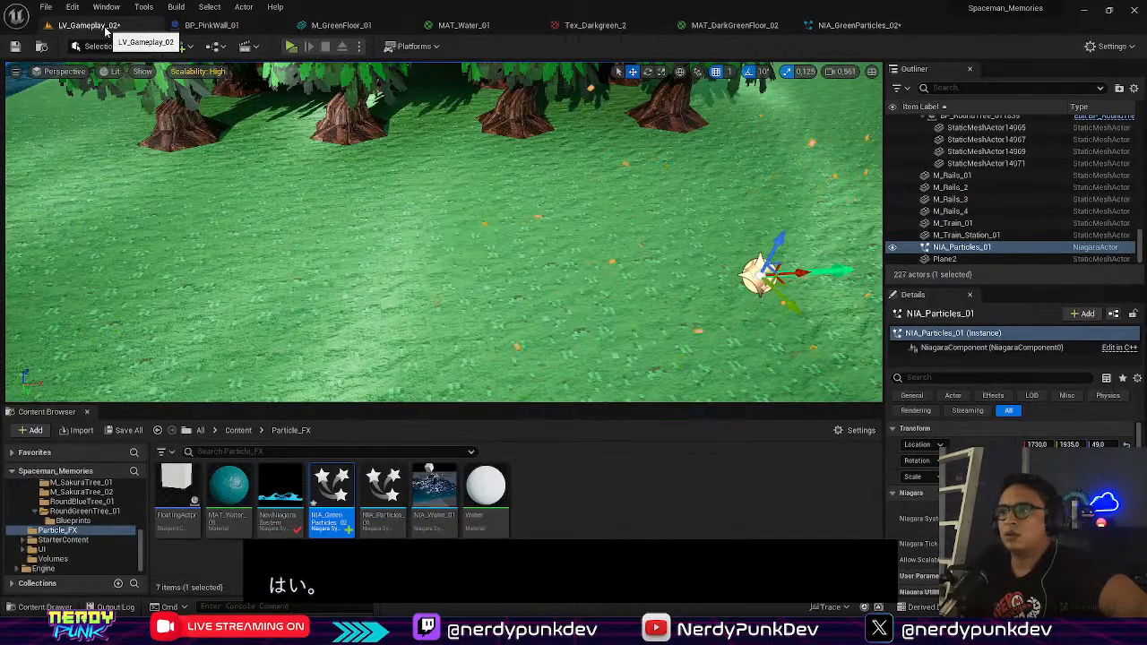
pyautogui.moveTo(444, 232); pyautogui.dragTo(385, 162, button='right')
pyautogui.moveTo(586, 168)
pyautogui.mouseDown(button='right')
pyautogui.moveTo(574, 175)
pyautogui.moveTo(574, 296)
pyautogui.moveTo(555, 233)
pyautogui.moveTo(585, 168)
pyautogui.mouseUp(button='right')
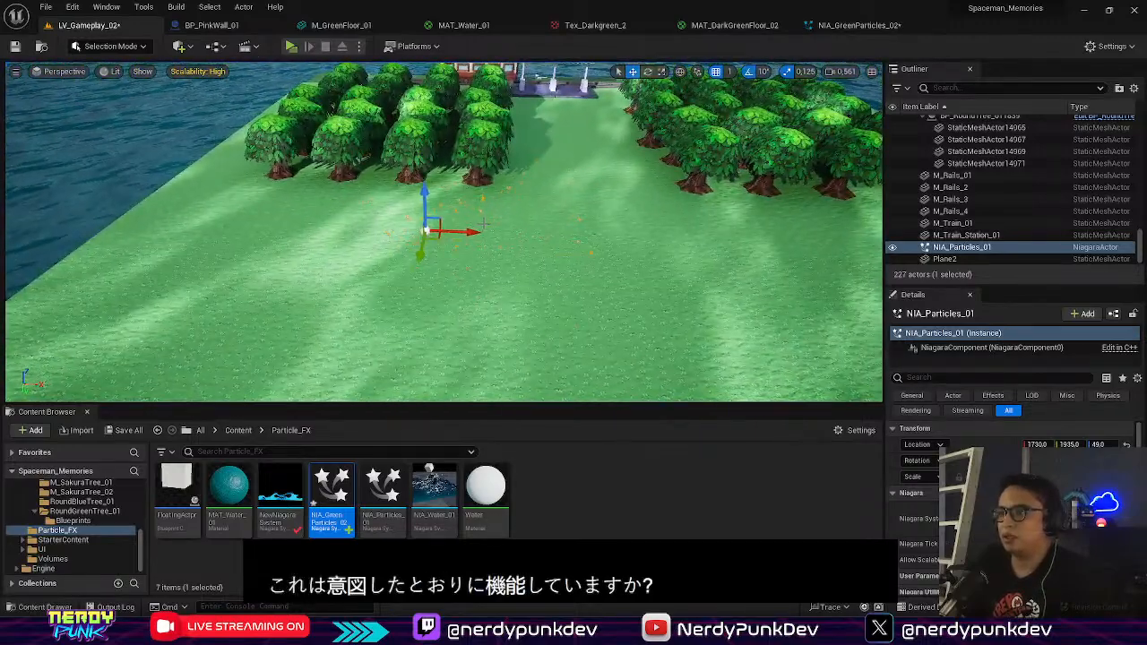
# Step: Move the NIA_Particles_01 actor onto the grass in front of the station platform, at about X 2526, Y -56, Z 49
pyautogui.moveTo(452, 235); pyautogui.dragTo(632, 252)
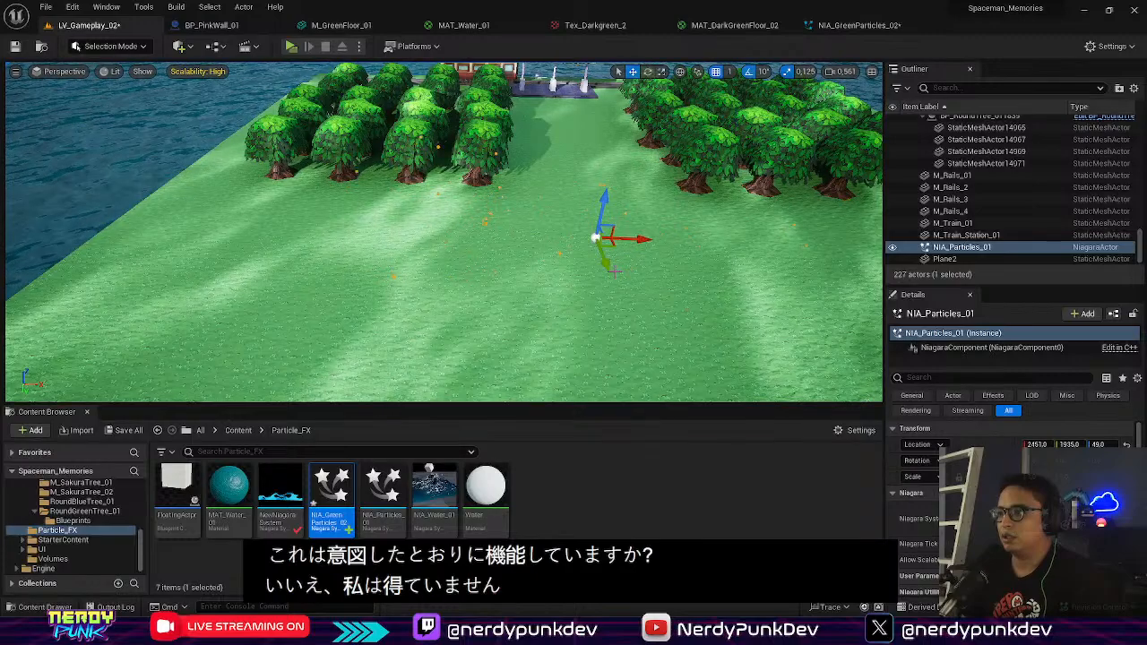
pyautogui.moveTo(629, 299); pyautogui.dragTo(583, 144)
pyautogui.moveTo(583, 144); pyautogui.dragTo(565, 205, button='right')
pyautogui.press('w')
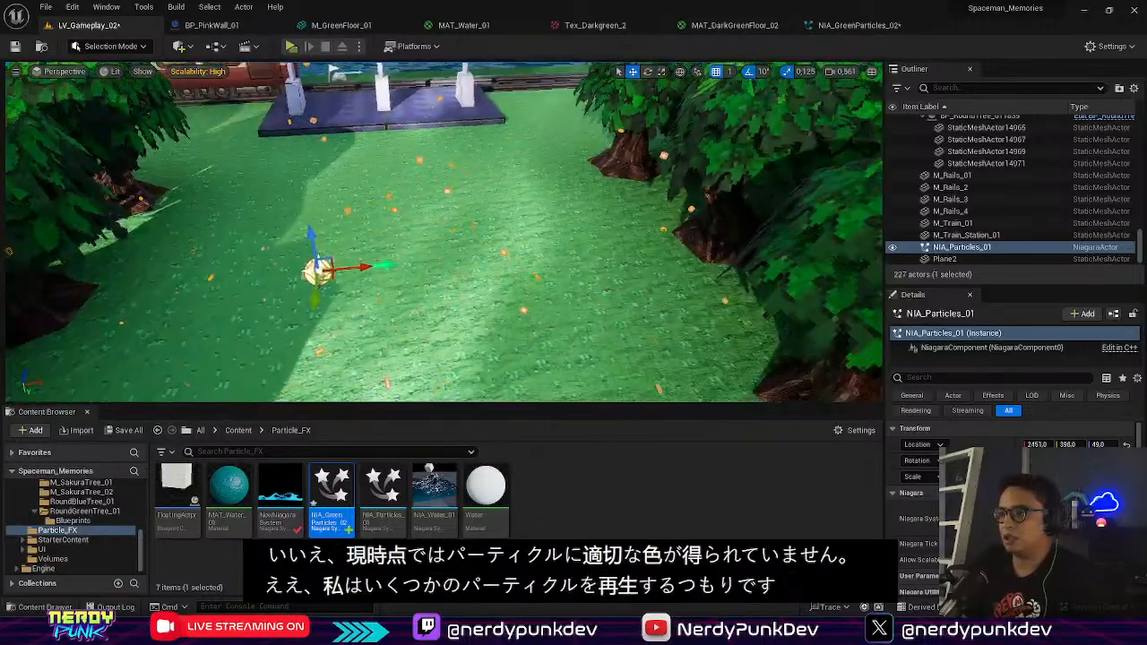
pyautogui.moveTo(450, 265); pyautogui.dragTo(498, 266)
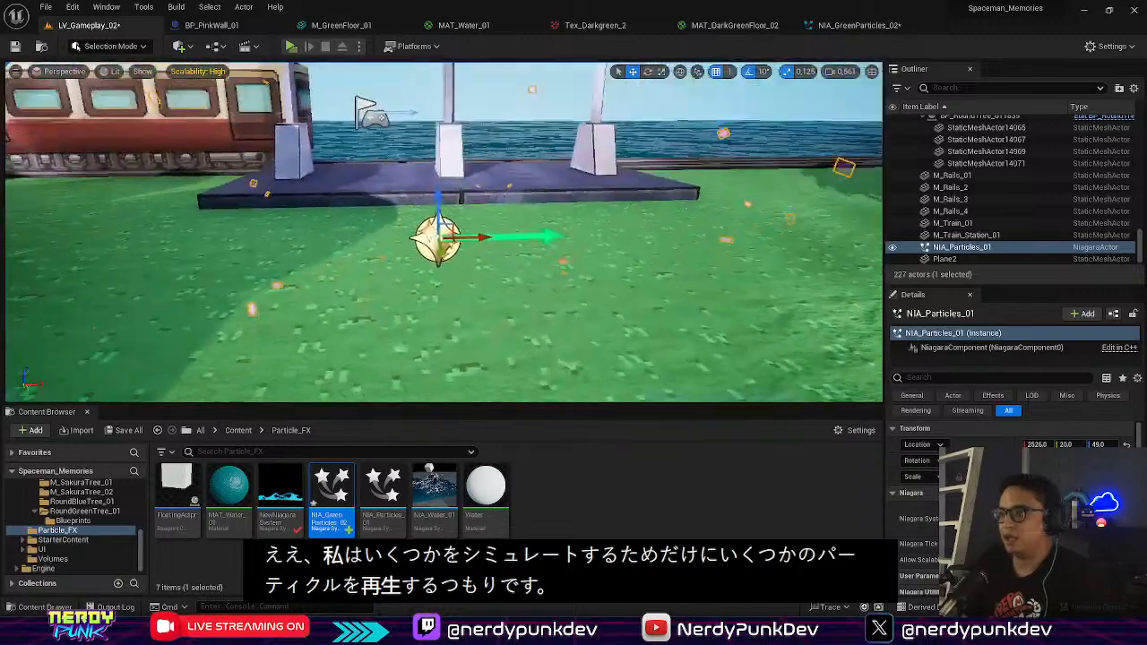
pyautogui.moveTo(497, 265); pyautogui.dragTo(498, 305, button='right')
pyautogui.press('w')
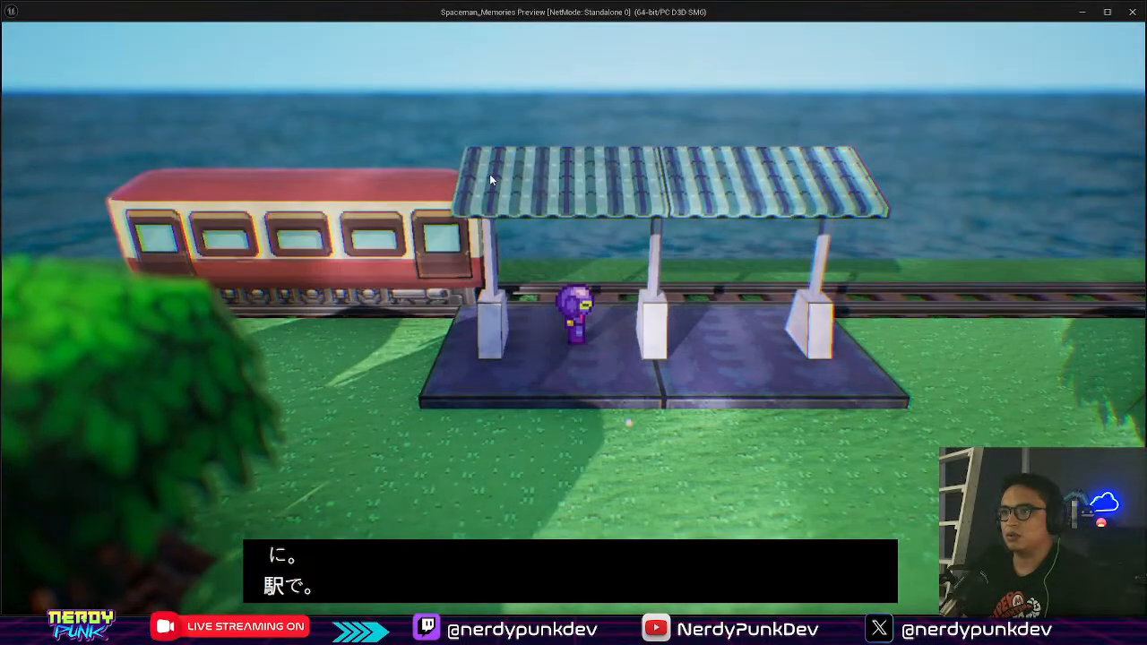
# Step: Play-test the level, walking the character around the platform and clearing to check the color of the flying particles
pyautogui.press('s')
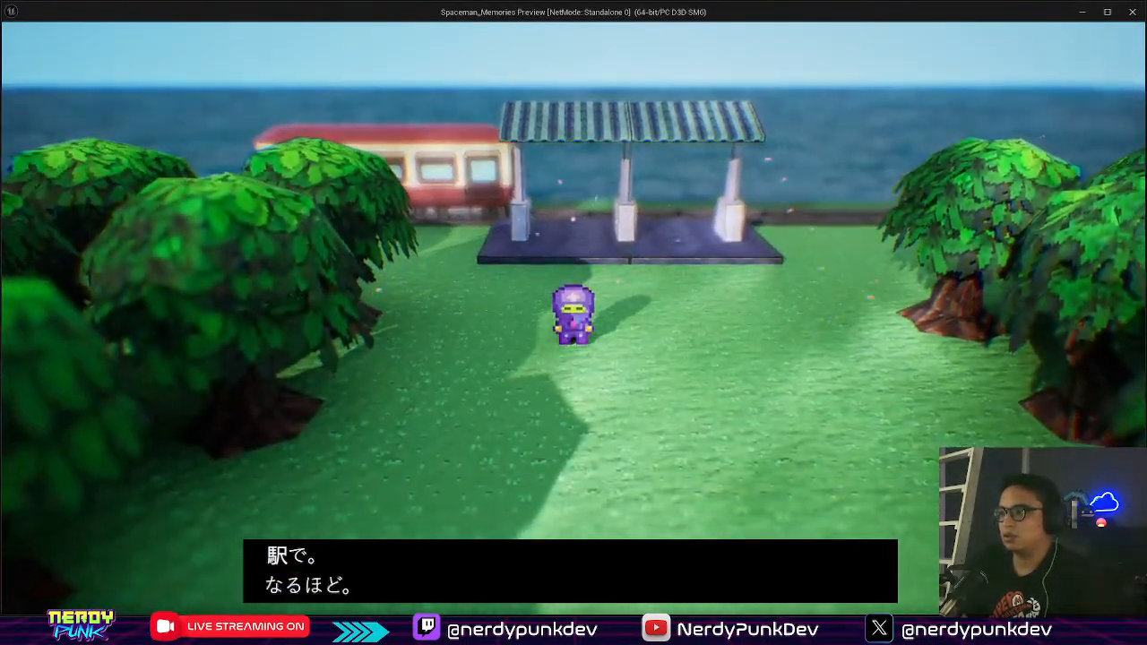
pyautogui.press('w')
pyautogui.press('w')
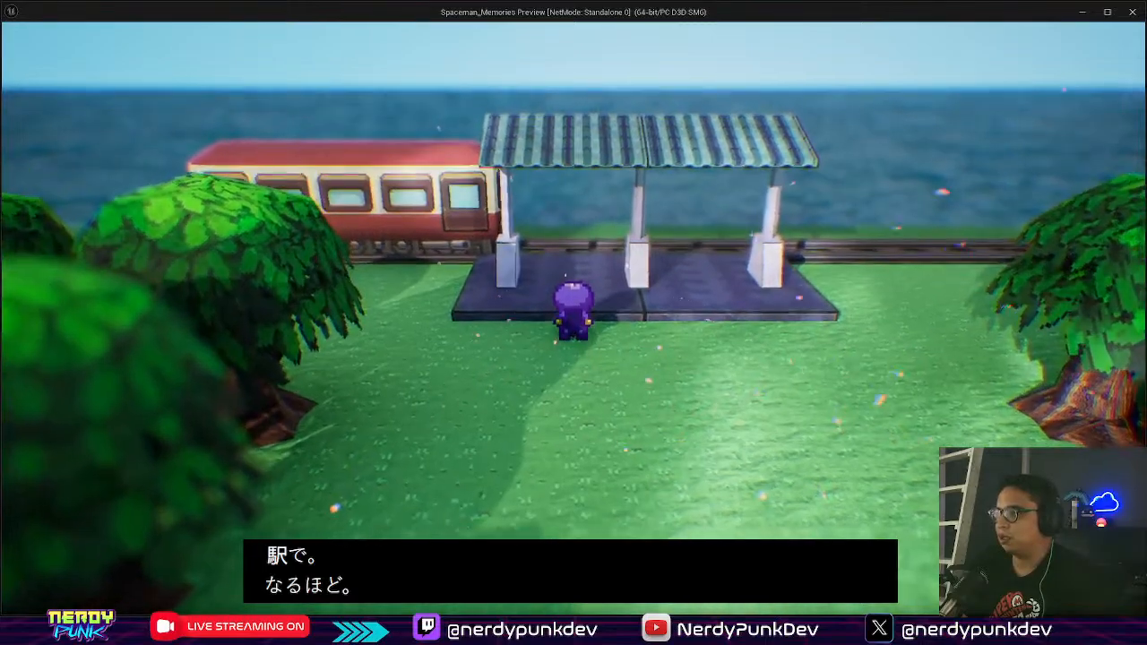
pyautogui.press('s')
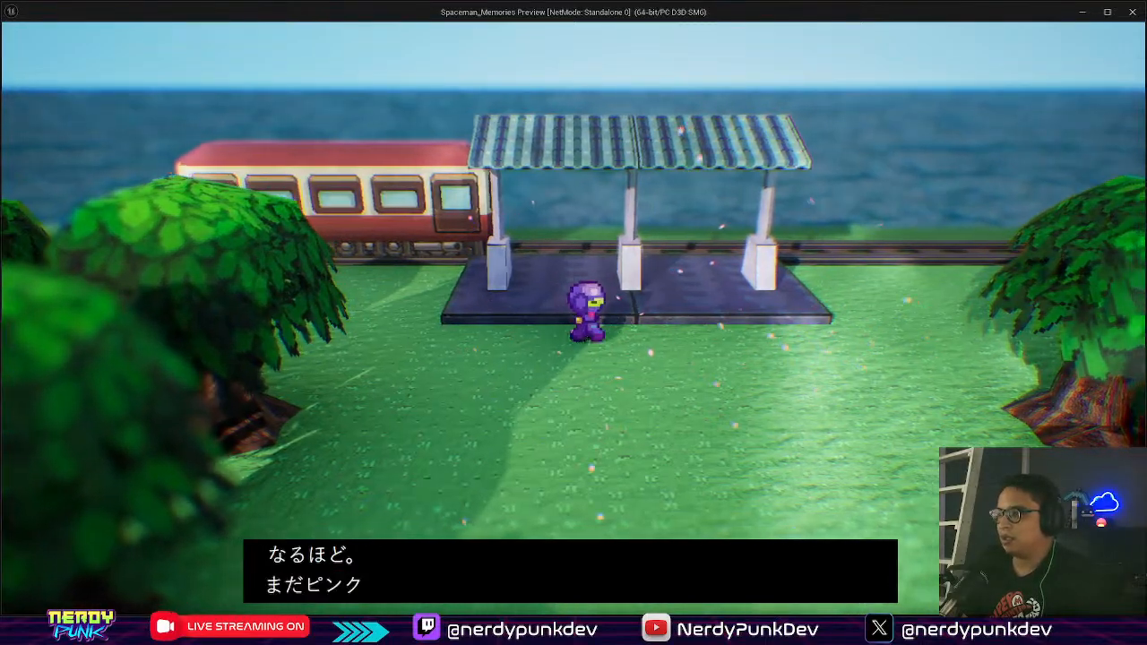
pyautogui.press('w')
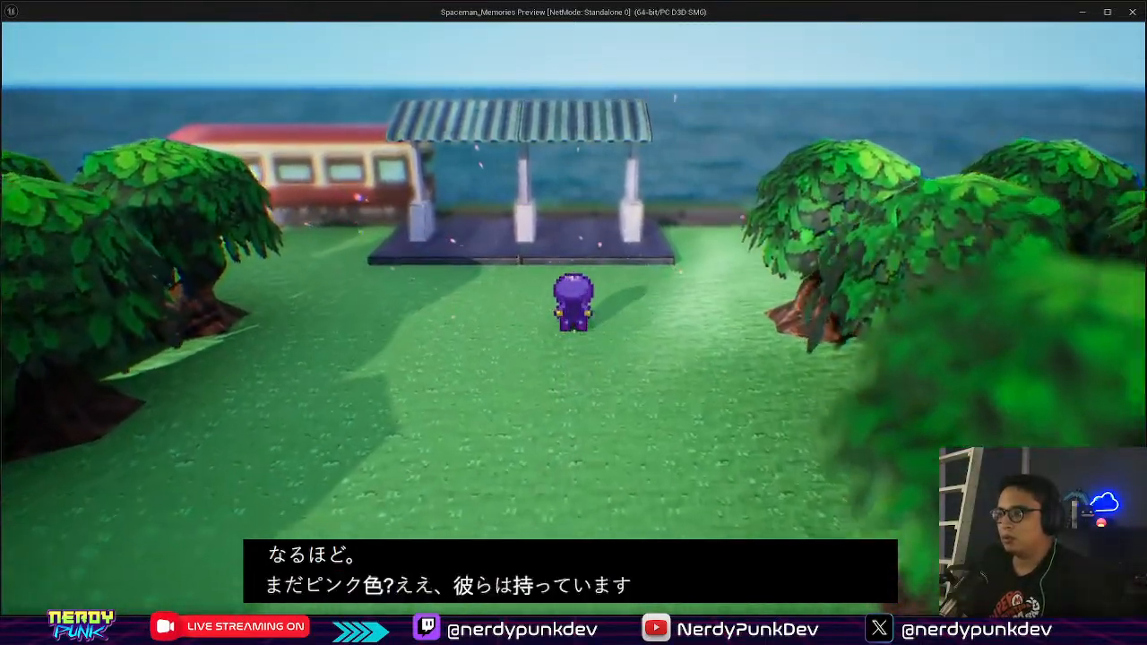
pyautogui.press('a')
pyautogui.press('s')
pyautogui.press('Escape')
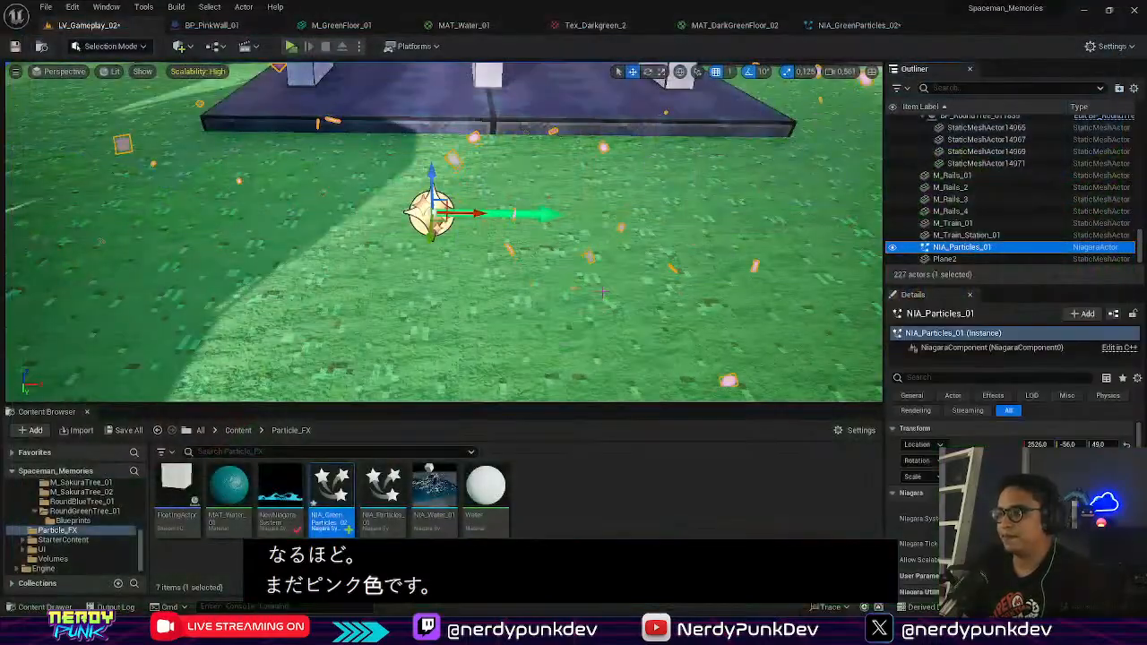
# Step: Delete the NIA_Particles_01 actor from the level and place NIA_GreenParticles_02 in front of the platform, at about X 2543, Y -73, Z 24
pyautogui.click(343, 476)
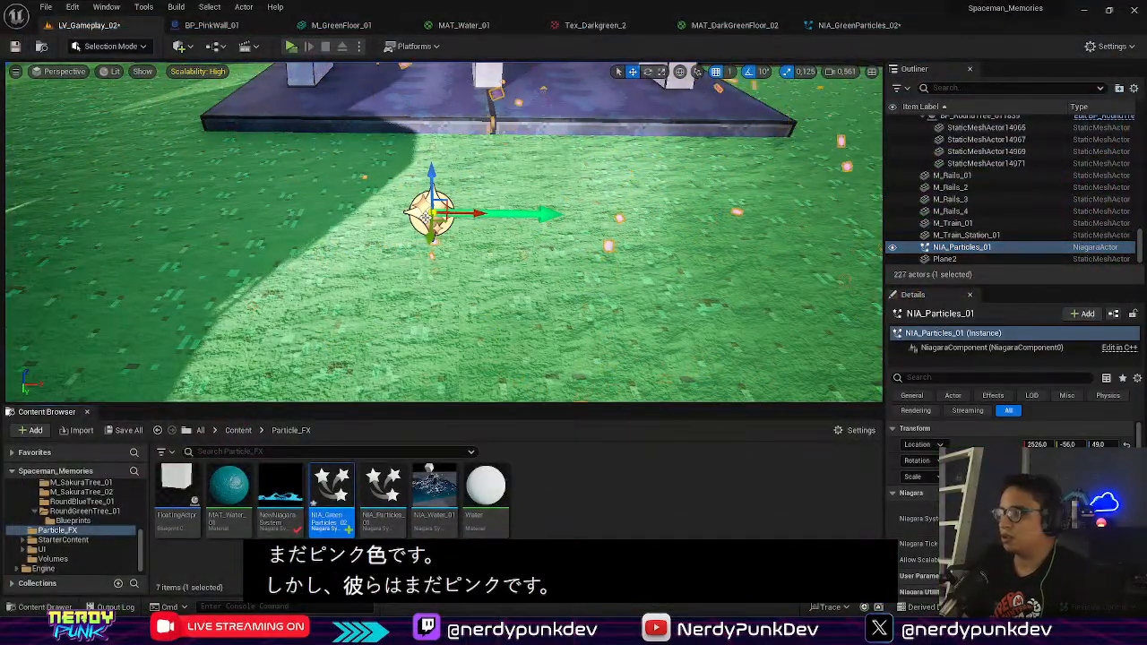
pyautogui.rightClick(971, 252)
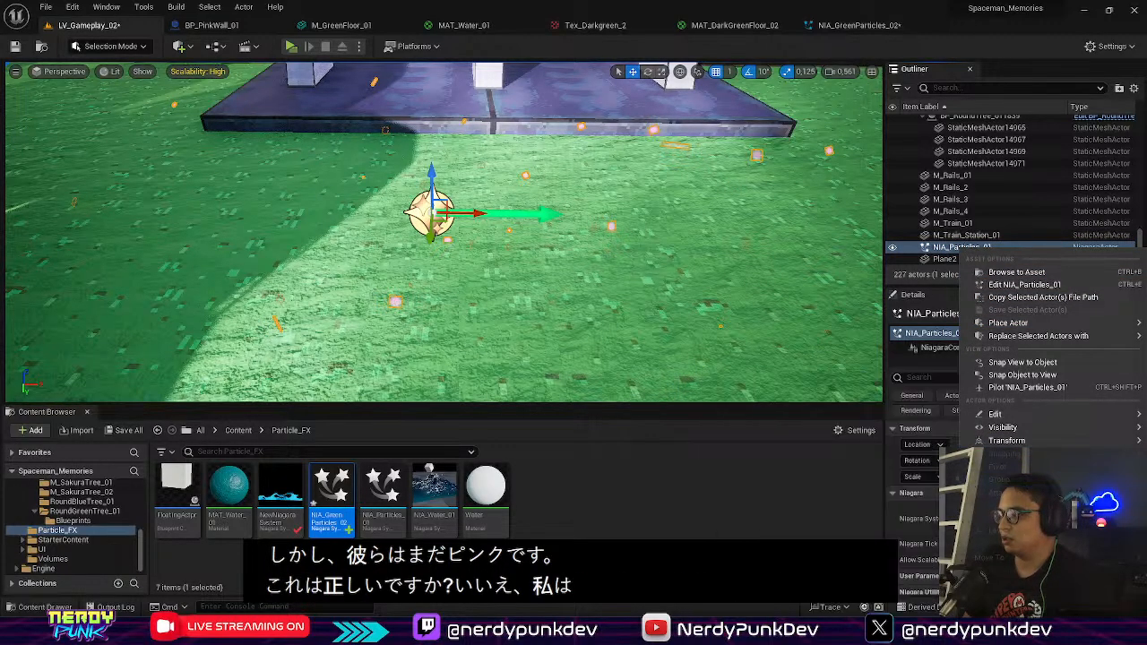
pyautogui.moveTo(1035, 468)
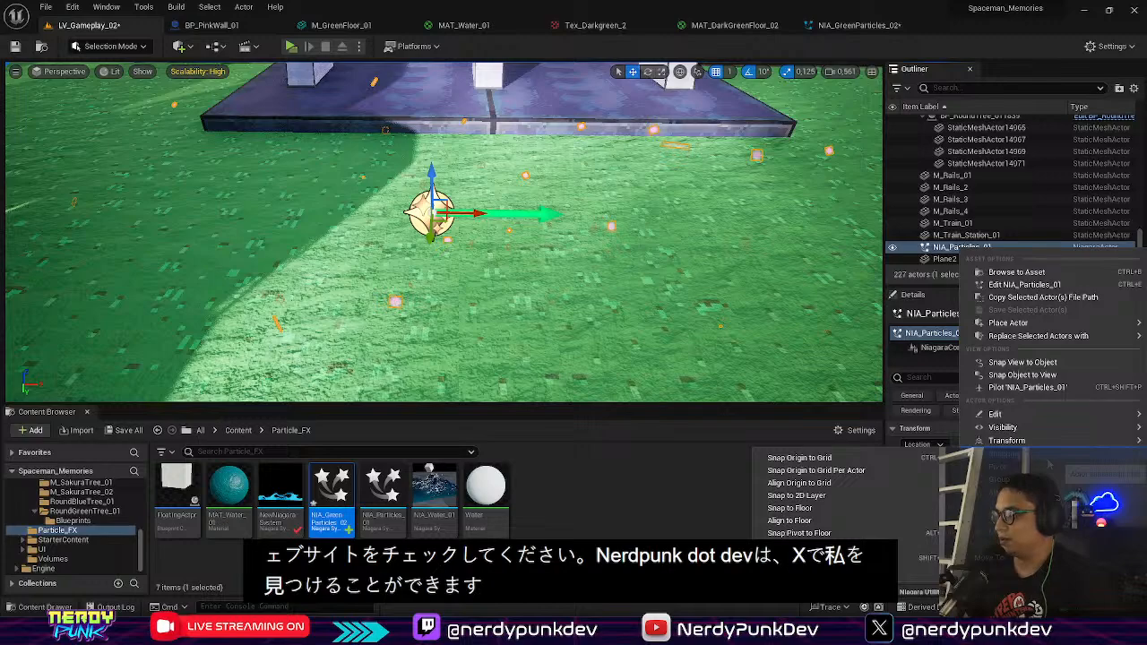
pyautogui.moveTo(998, 420)
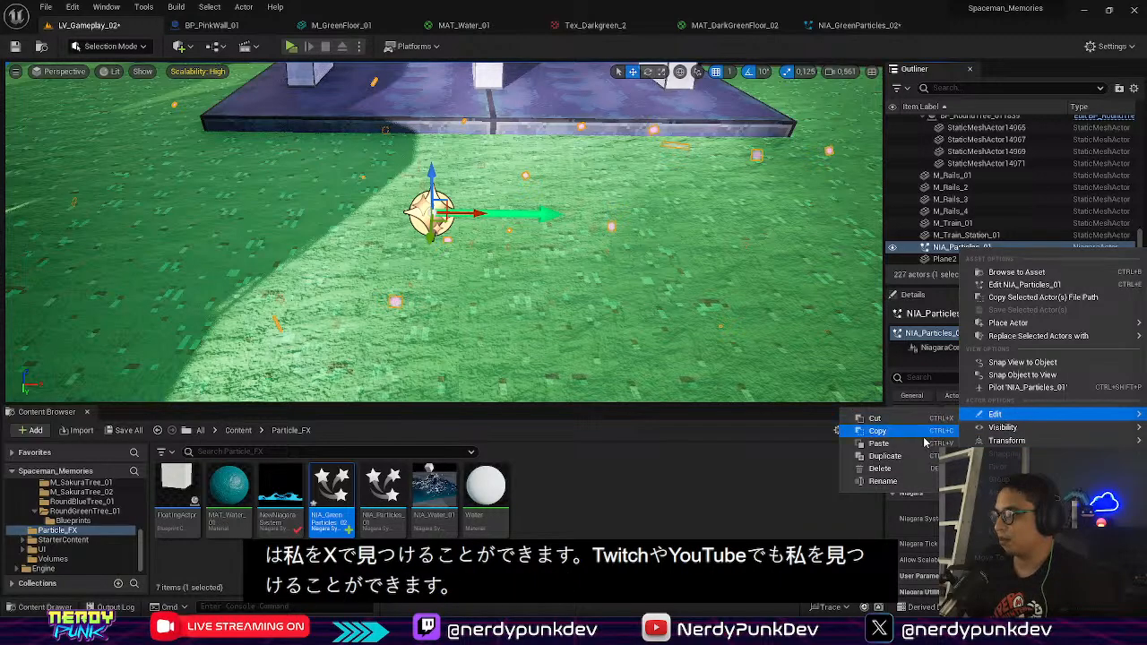
pyautogui.click(924, 468)
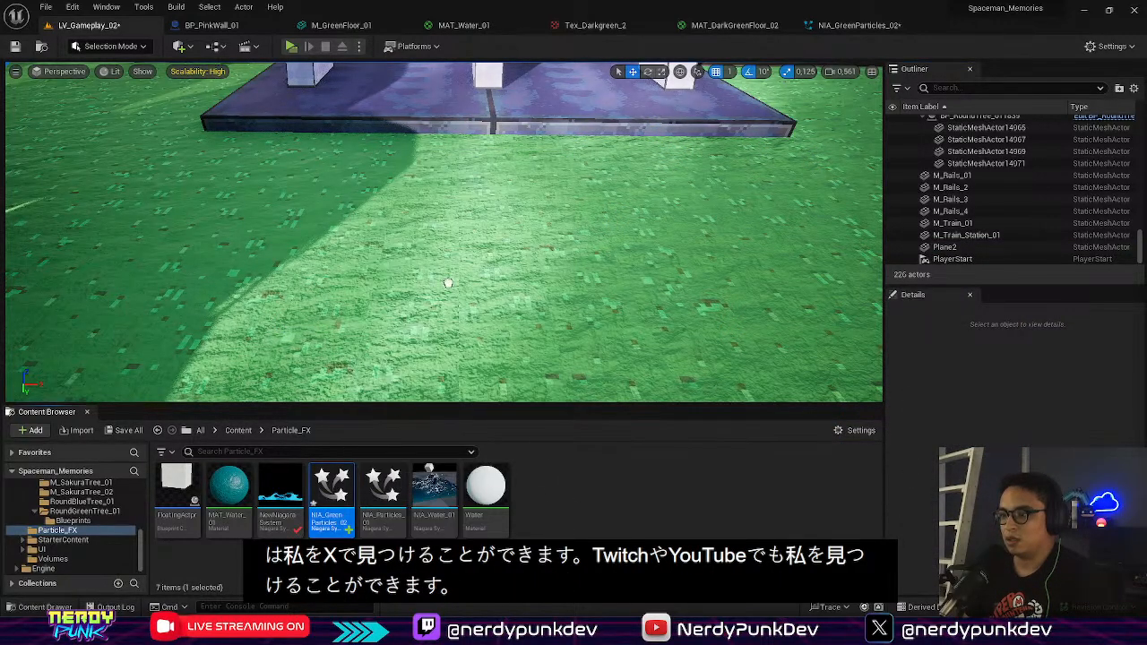
pyautogui.moveTo(448, 283); pyautogui.dragTo(454, 278)
pyautogui.moveTo(453, 278); pyautogui.dragTo(556, 201, button='right')
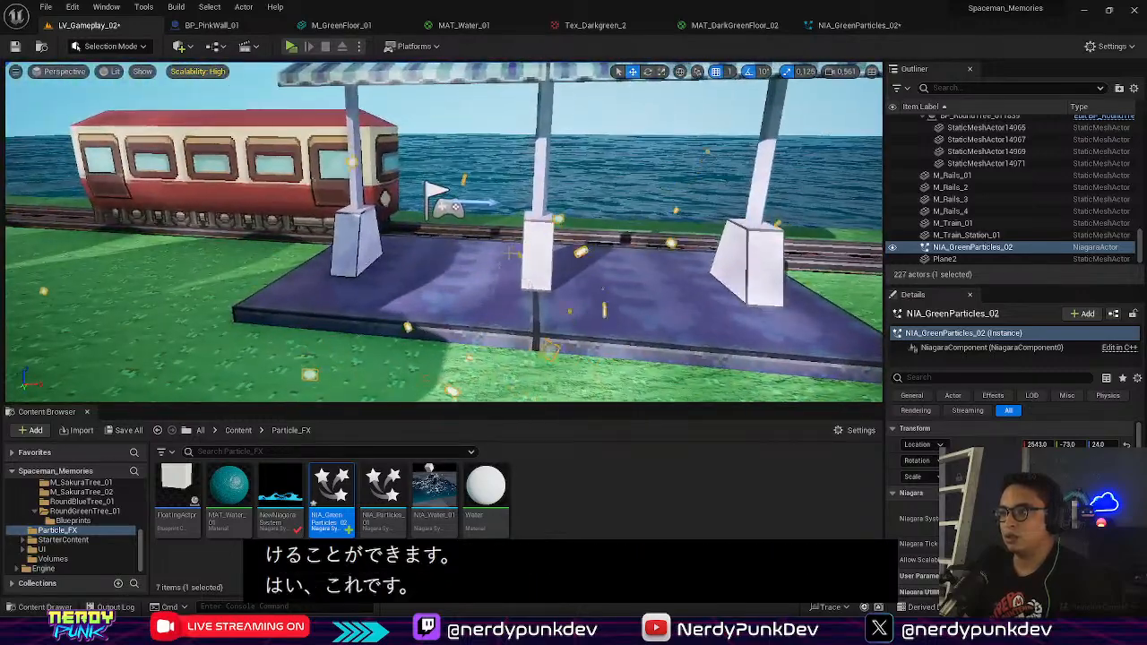
# Step: Set the Initialize Particle color of NIA_GreenParticles_02 to a darker green with R 0.098466, G 0.421875, B 0.167446, and compile the system
pyautogui.doubleClick(331, 493)
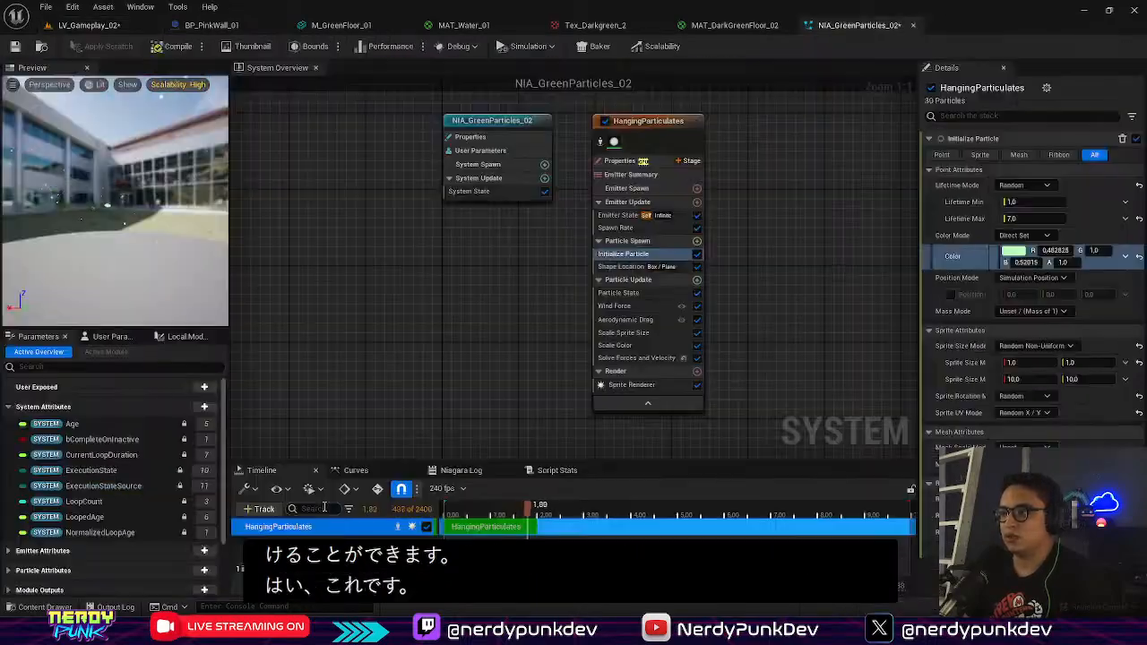
pyautogui.click(1013, 252)
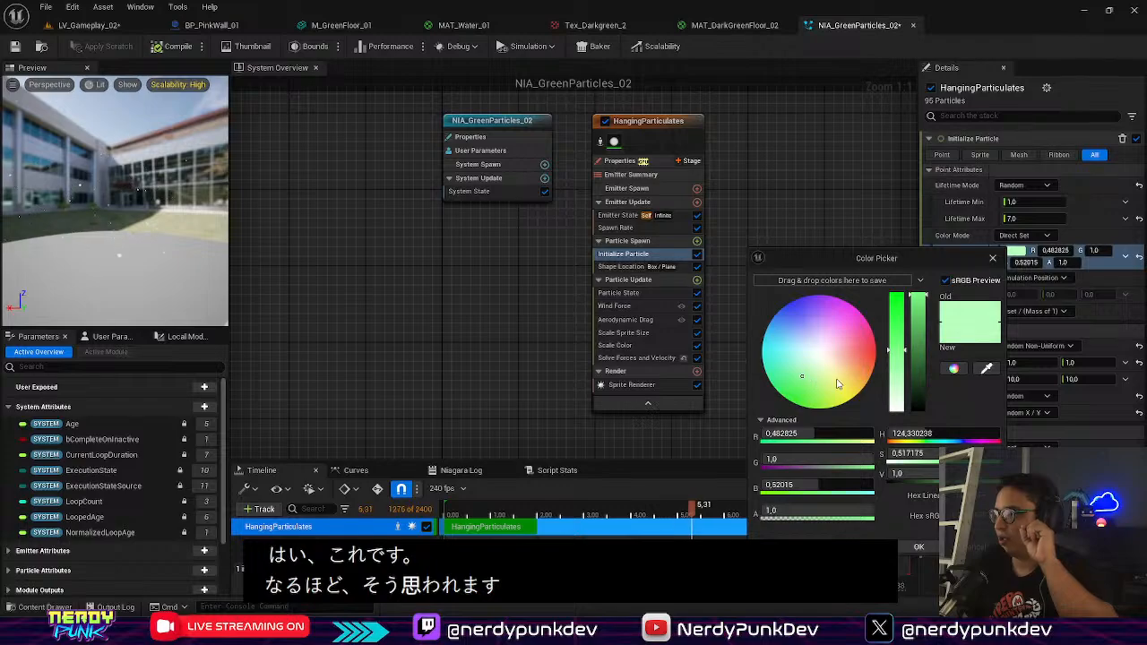
pyautogui.moveTo(906, 356); pyautogui.dragTo(904, 302)
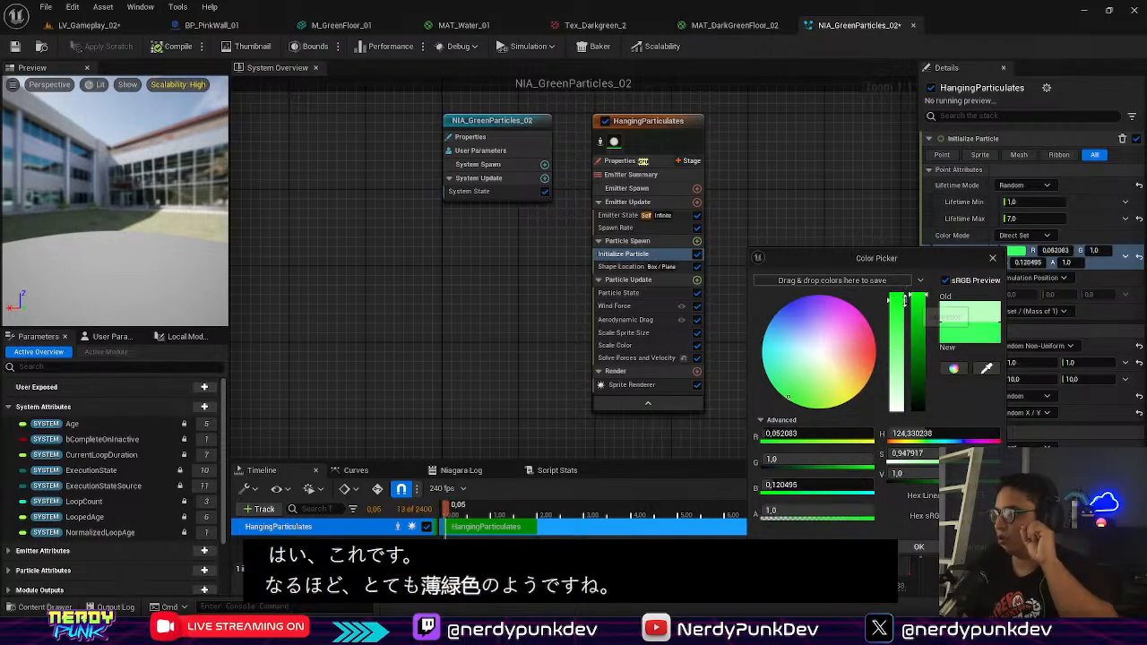
pyautogui.click(794, 389)
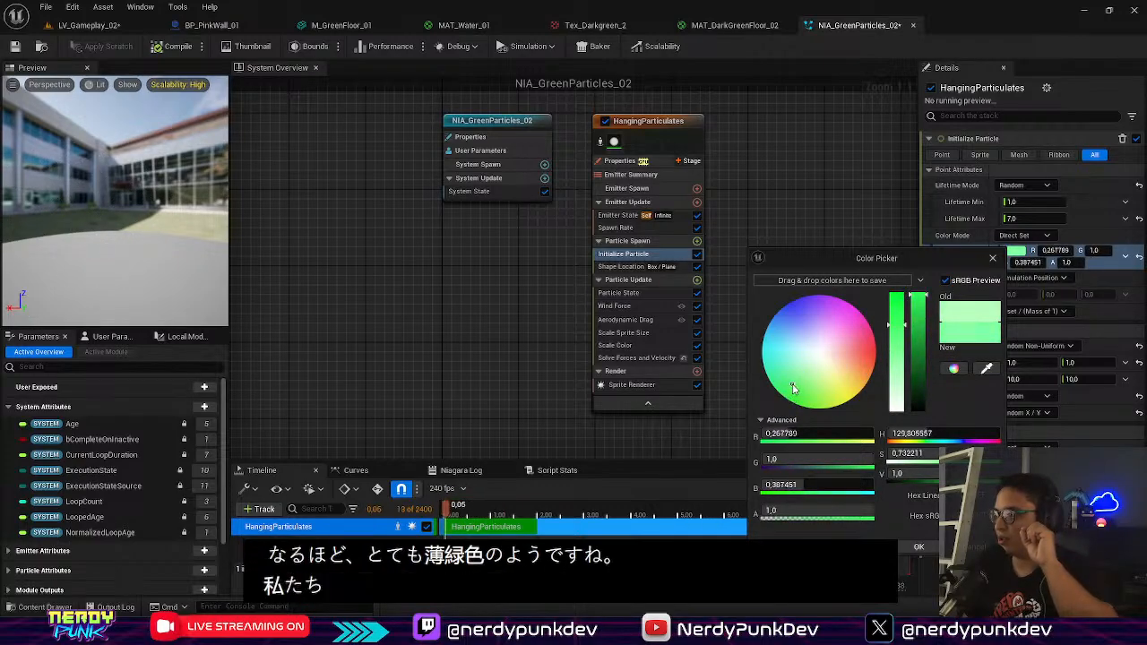
pyautogui.moveTo(927, 309); pyautogui.dragTo(921, 350)
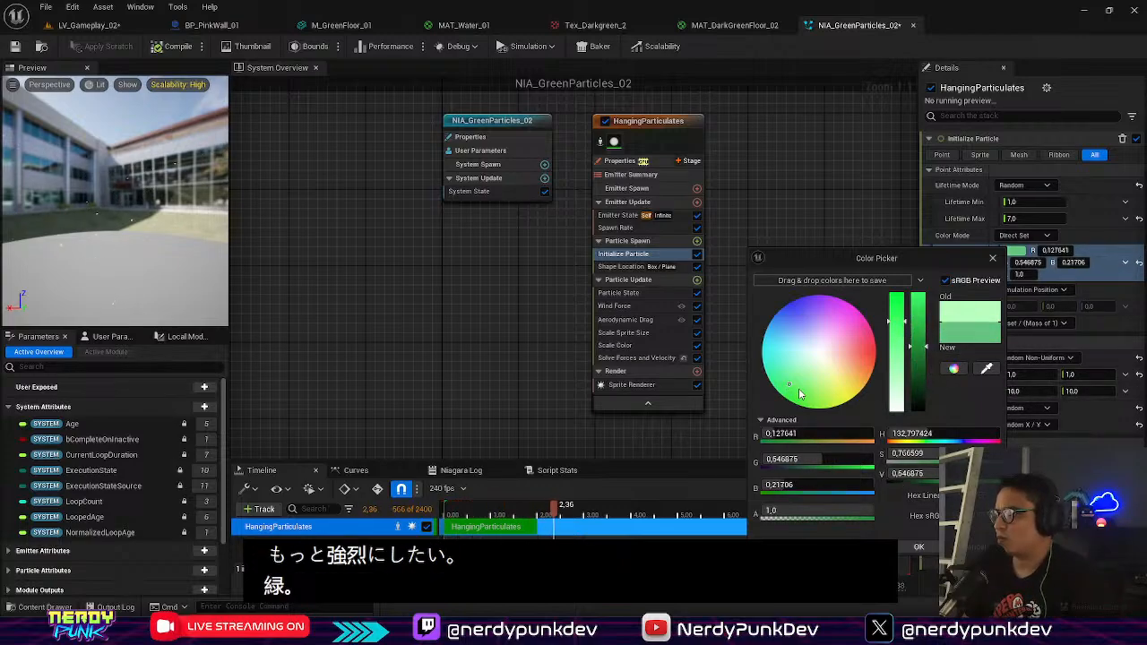
pyautogui.click(1023, 252)
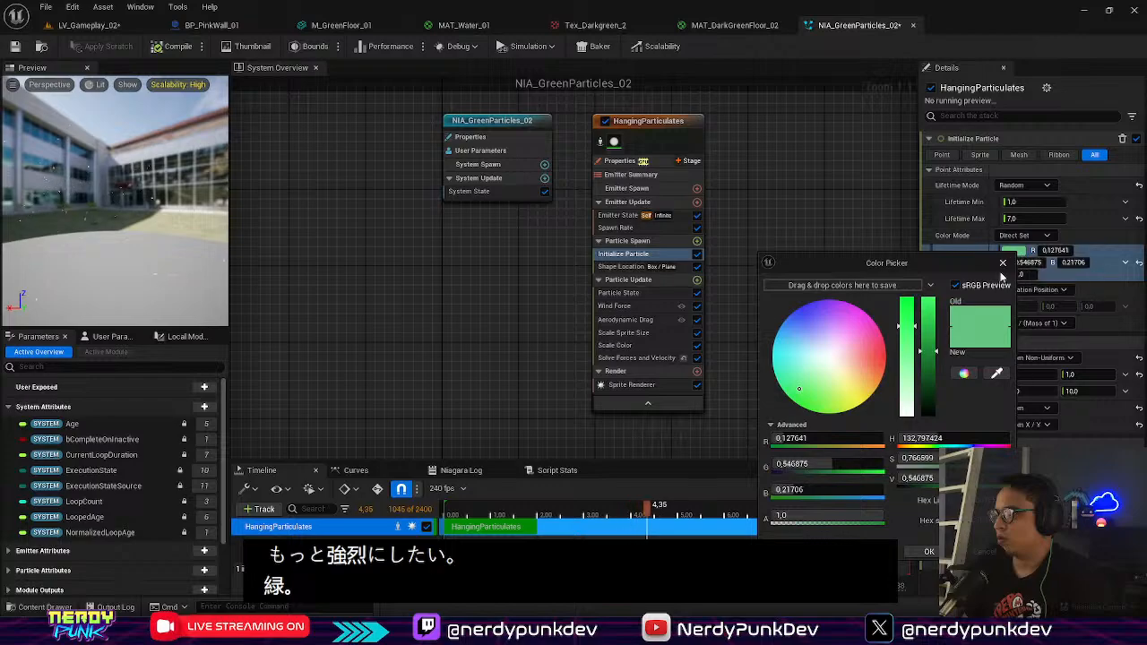
pyautogui.moveTo(940, 370)
pyautogui.mouseDown()
pyautogui.moveTo(935, 380)
pyautogui.moveTo(936, 365)
pyautogui.mouseUp()
pyautogui.click(929, 553)
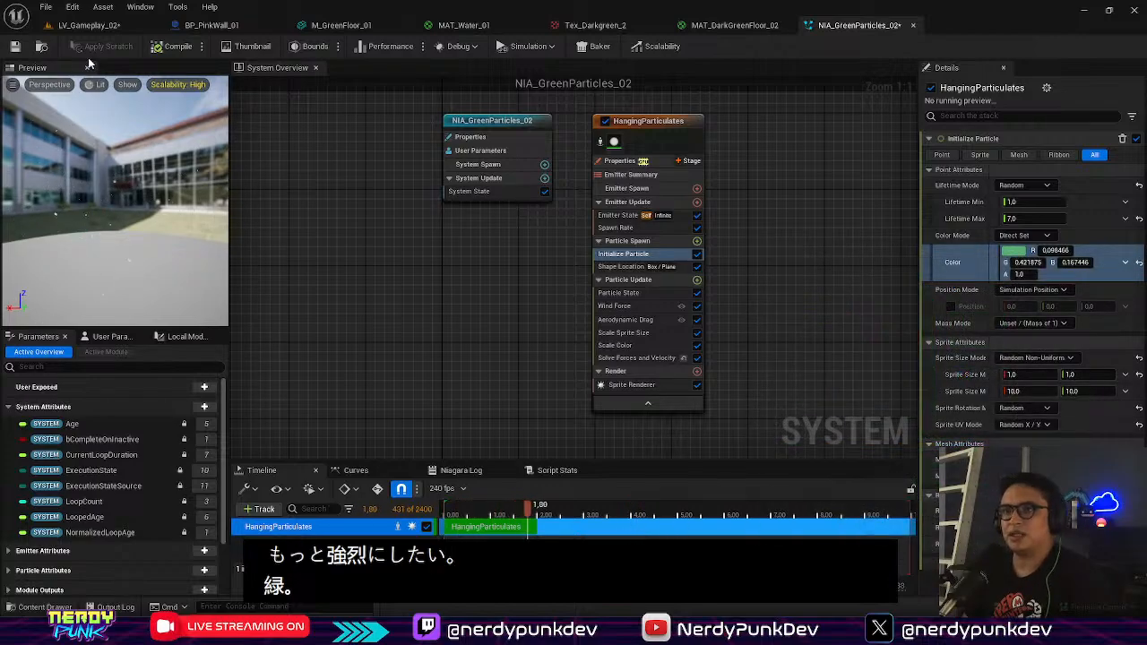
pyautogui.click(168, 49)
# Step: Play-test LV_Gameplay_02, walking between the forest and the station to examine the recolored green particles
pyautogui.click(100, 27)
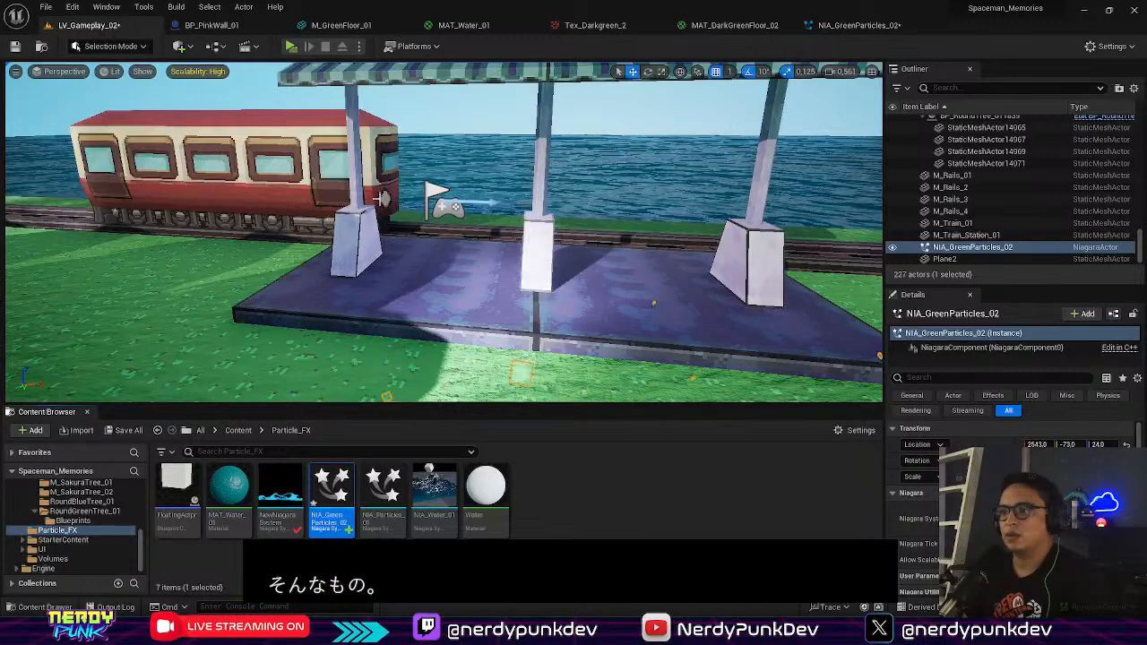
pyautogui.moveTo(653, 303); pyautogui.dragTo(709, 349, button='right')
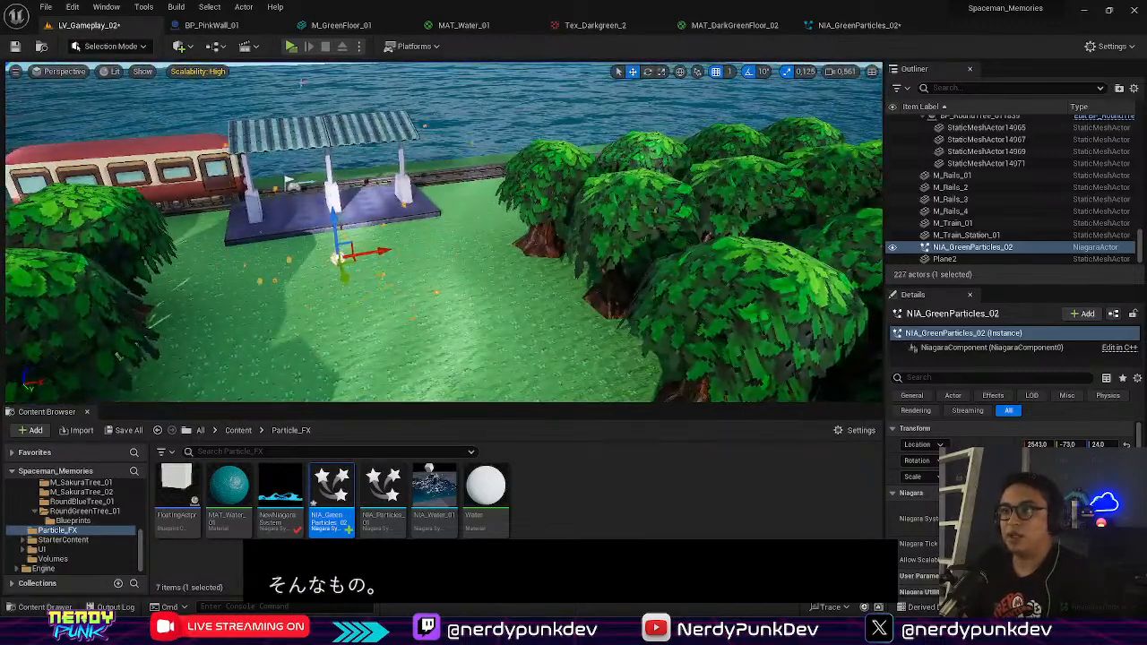
pyautogui.click(292, 50)
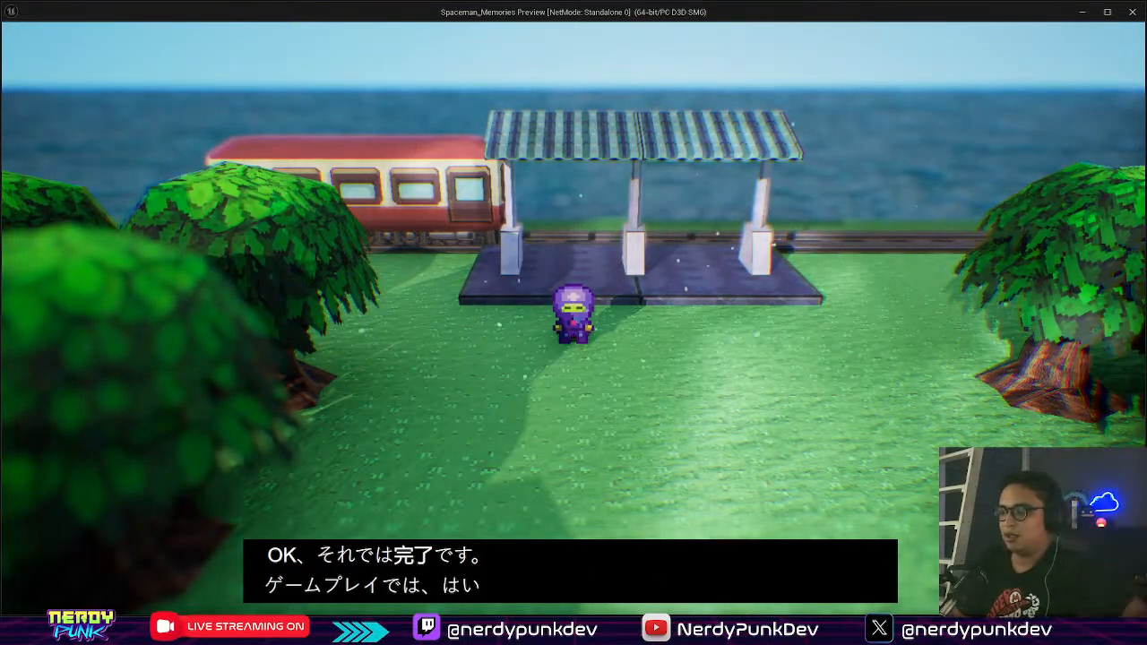
pyautogui.press('d')
pyautogui.press('s')
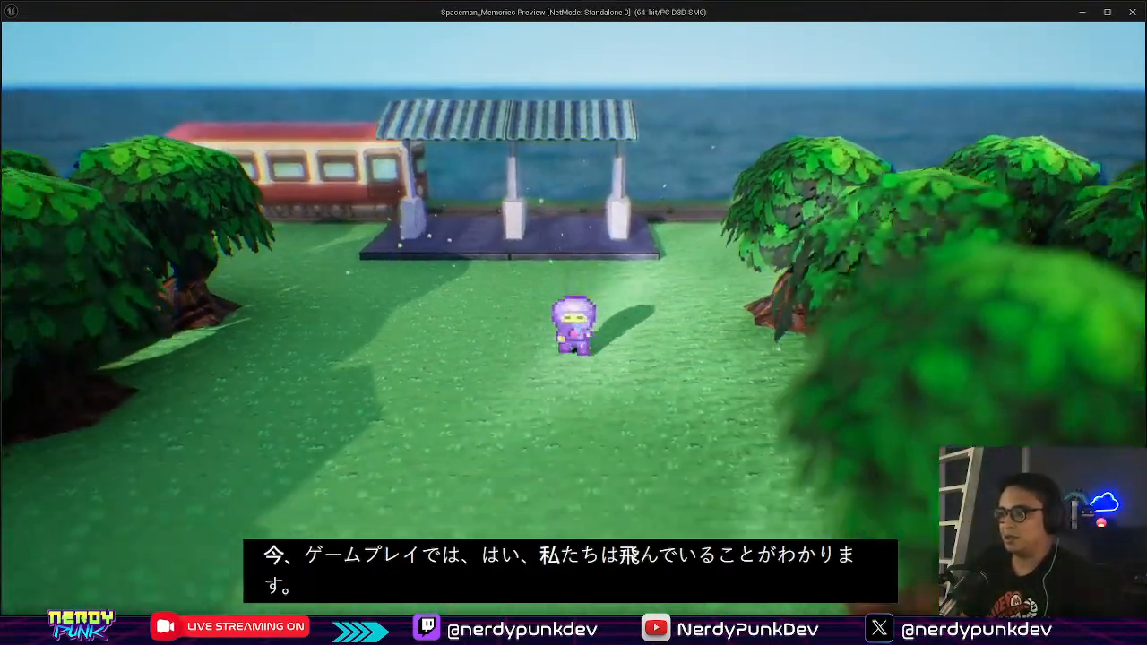
pyautogui.press('a')
pyautogui.press('s')
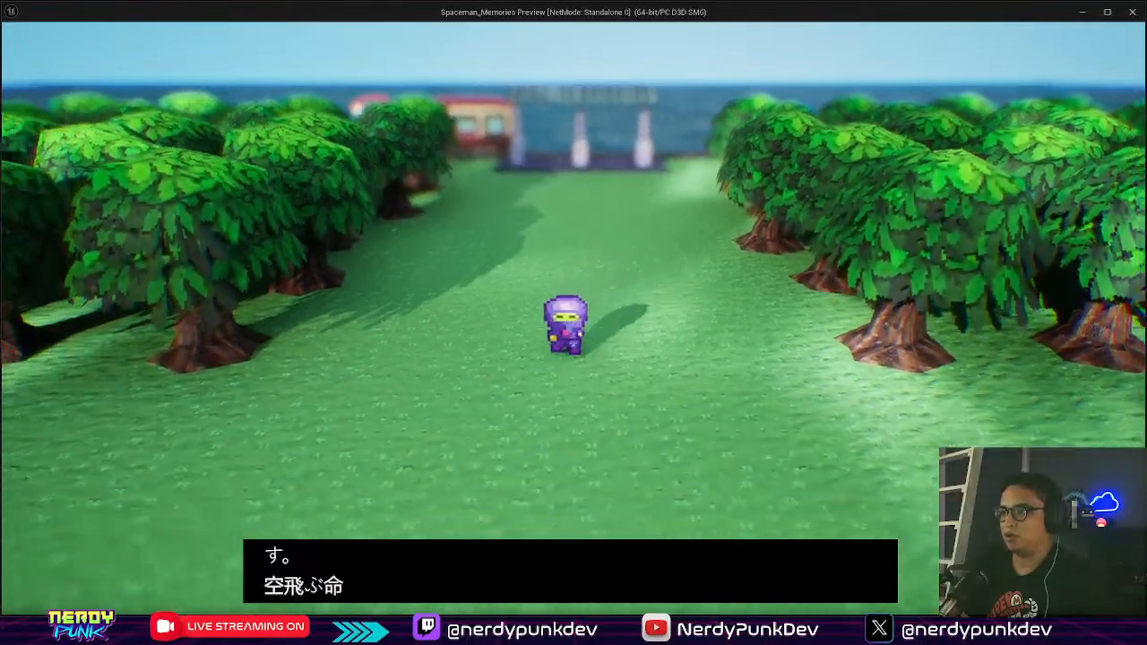
pyautogui.press('w')
pyautogui.press('w')
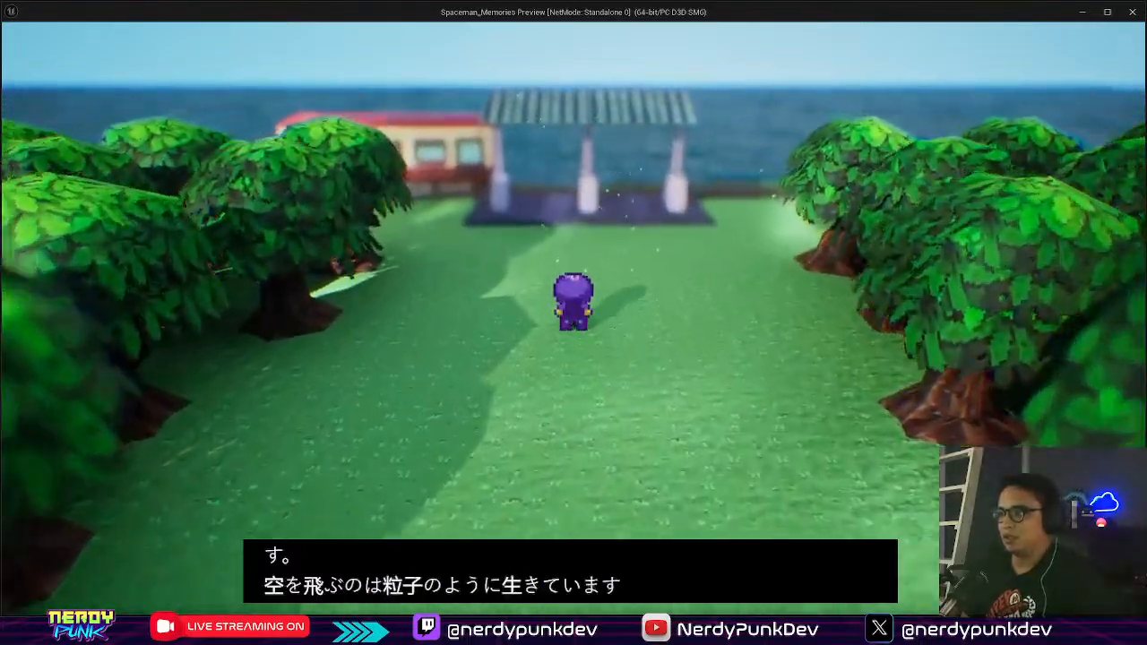
pyautogui.press('w')
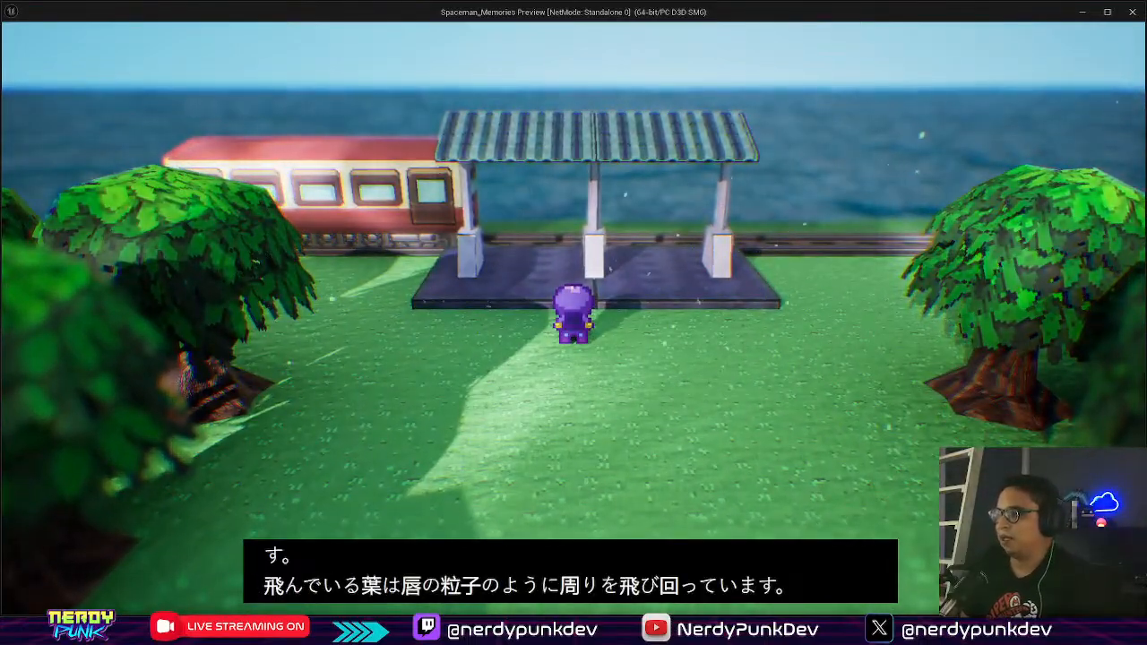
pyautogui.press('Escape')
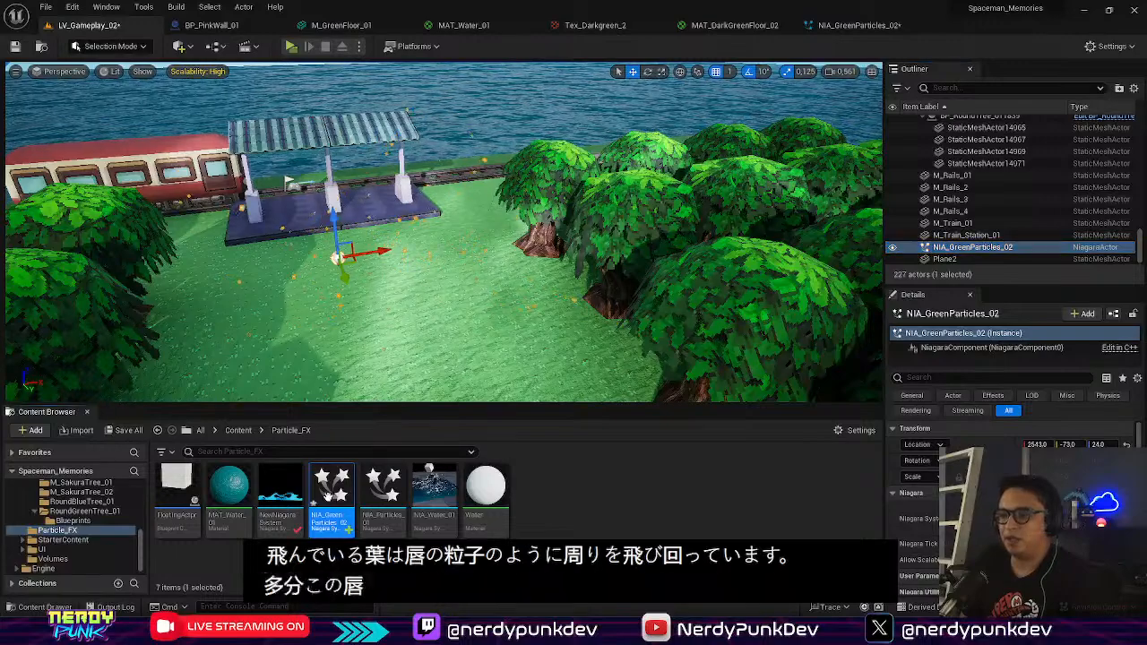
# Step: Set the minimum sprite size of NIA_GreenParticles_02 to 3.0 by 3.0 and check the particles around the platform in the level
pyautogui.doubleClick(331, 498)
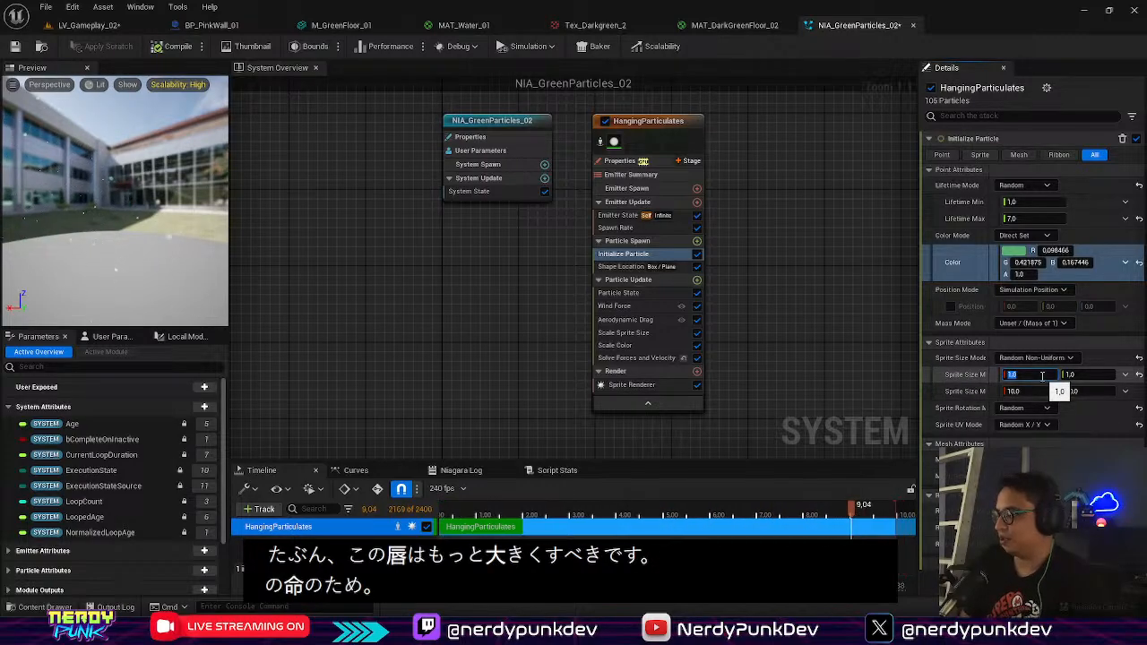
pyautogui.click(1080, 375)
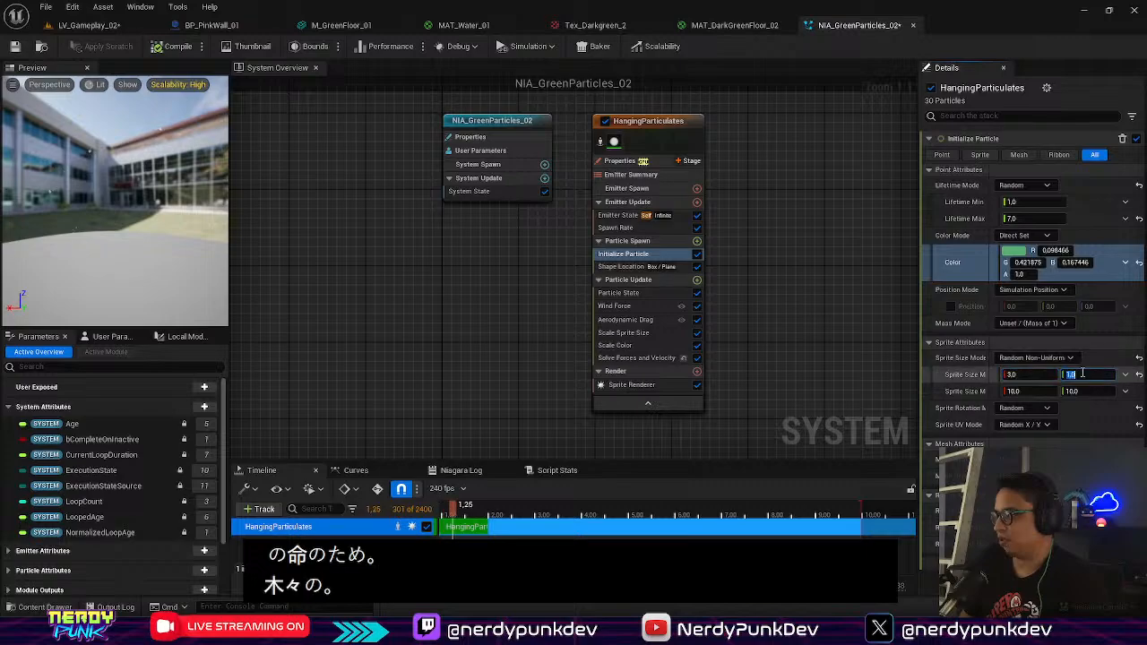
pyautogui.press('Return')
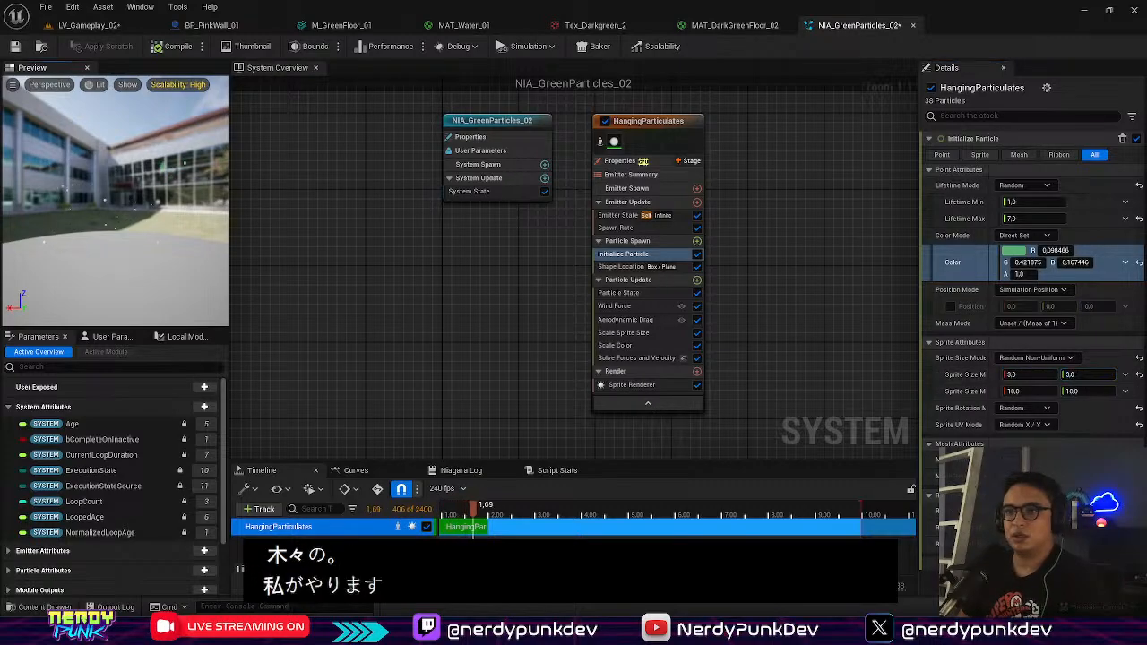
pyautogui.click(101, 28)
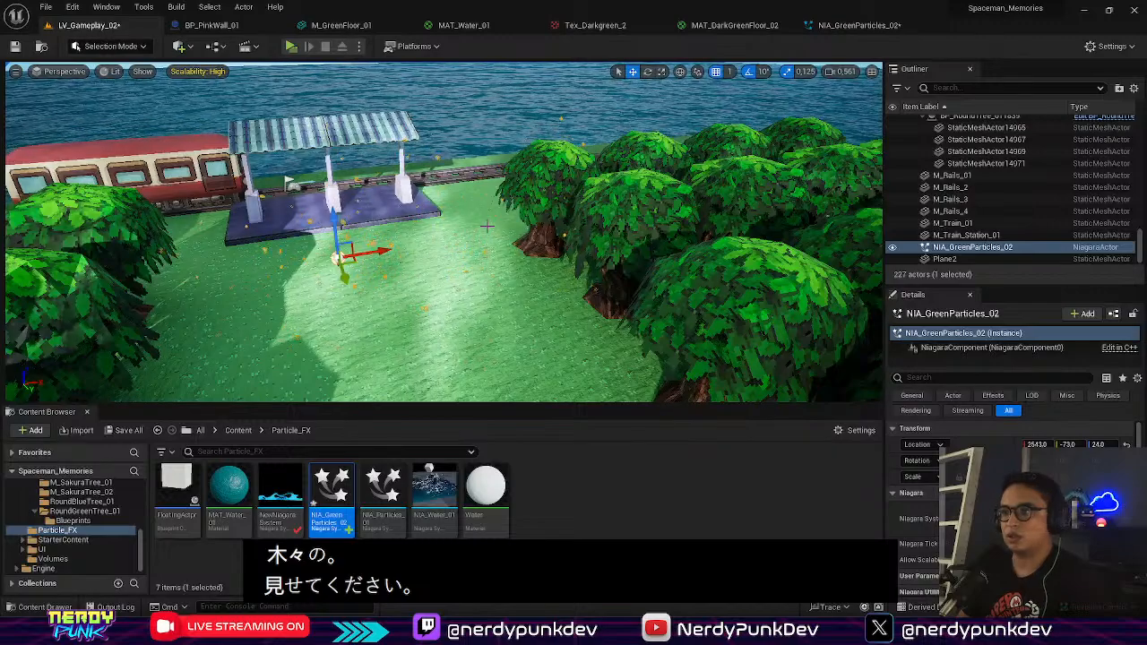
pyautogui.moveTo(413, 269); pyautogui.dragTo(363, 234, button='right')
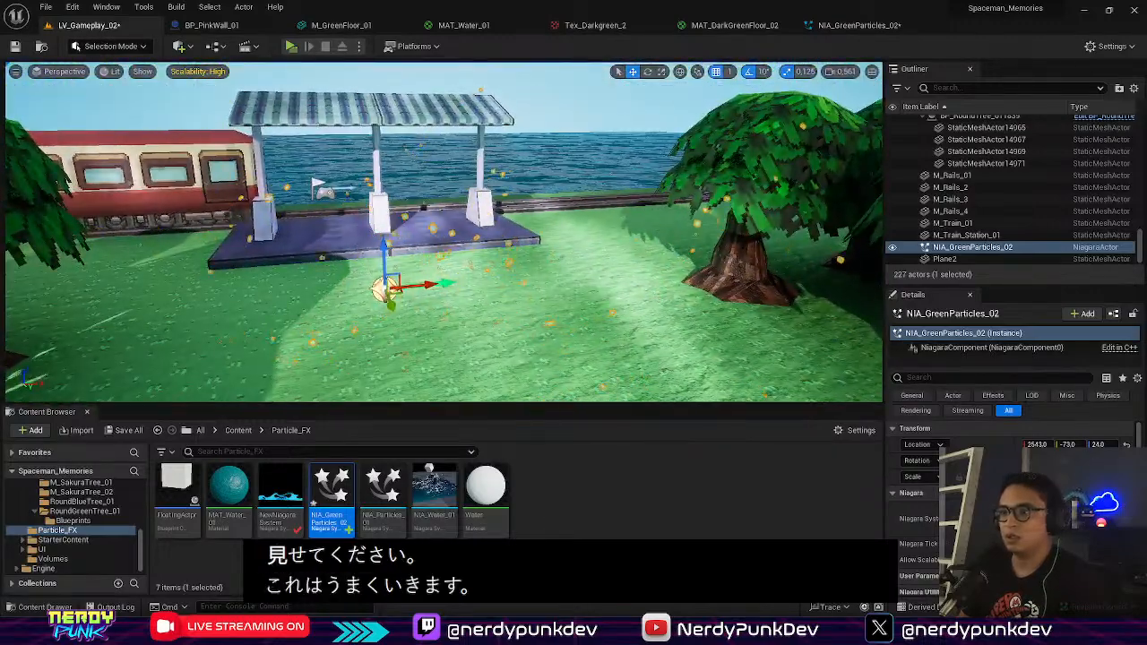
# Step: Set the minimum sprite size of NIA_GreenParticles_02 to 5.0 by 5.0 and return to the LV_Gameplay_02 level
pyautogui.click(859, 25)
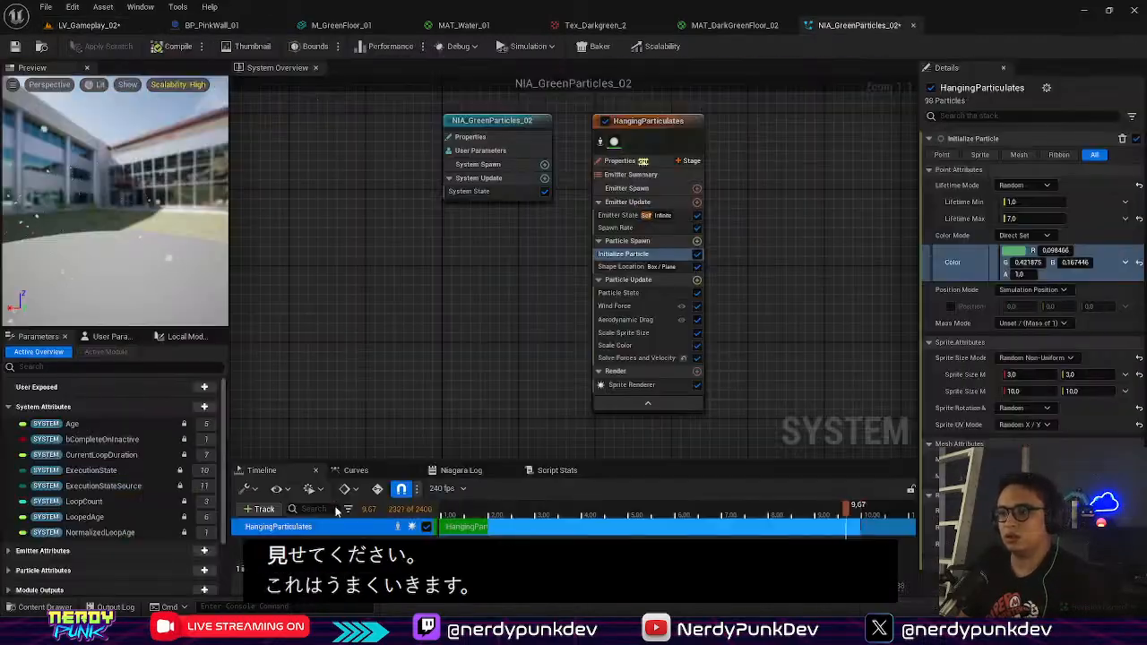
pyautogui.click(1029, 374)
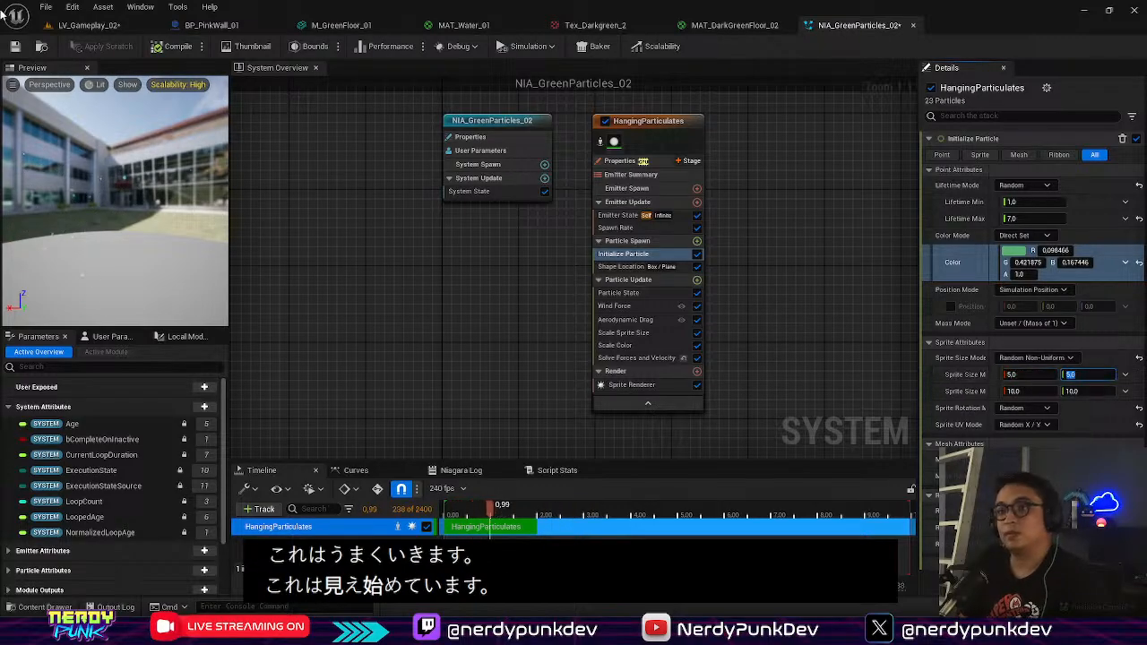
pyautogui.click(90, 25)
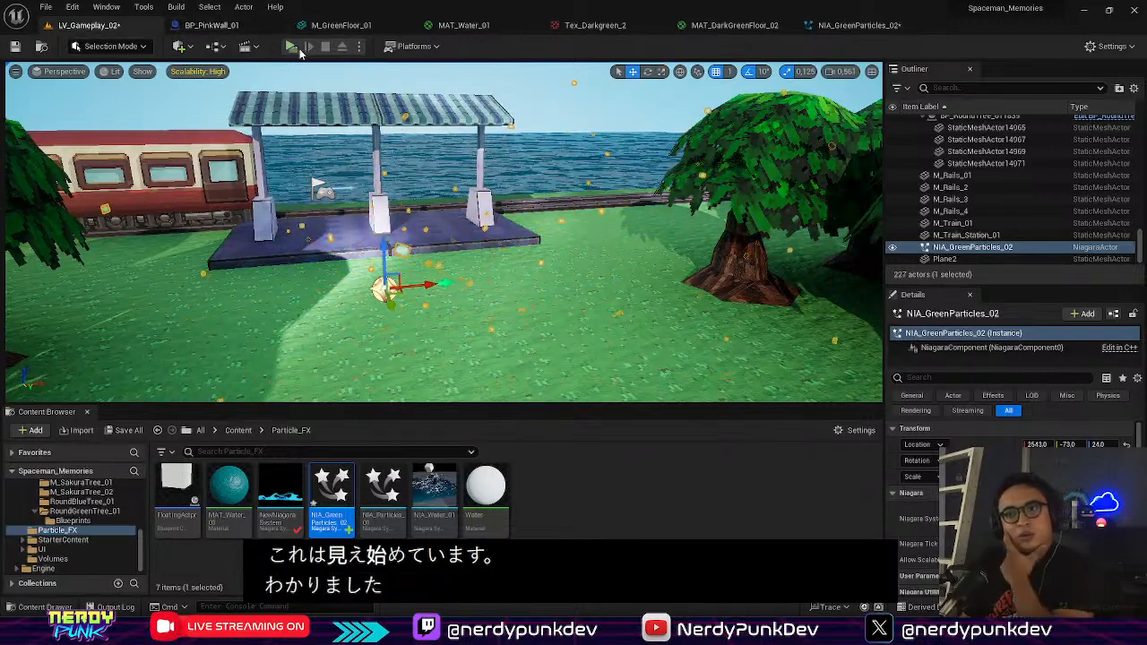
# Step: Play-test LV_Gameplay_02, walking between the platform and the forest path to examine the enlarged particles, and end the session
pyautogui.click(294, 50)
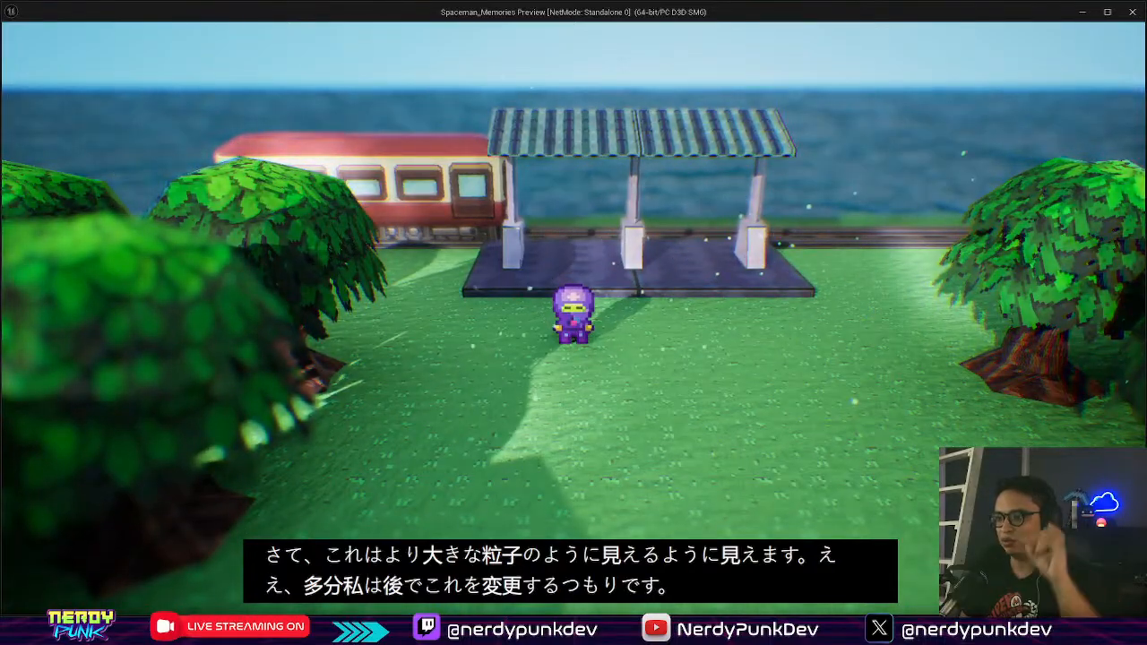
pyautogui.press('d')
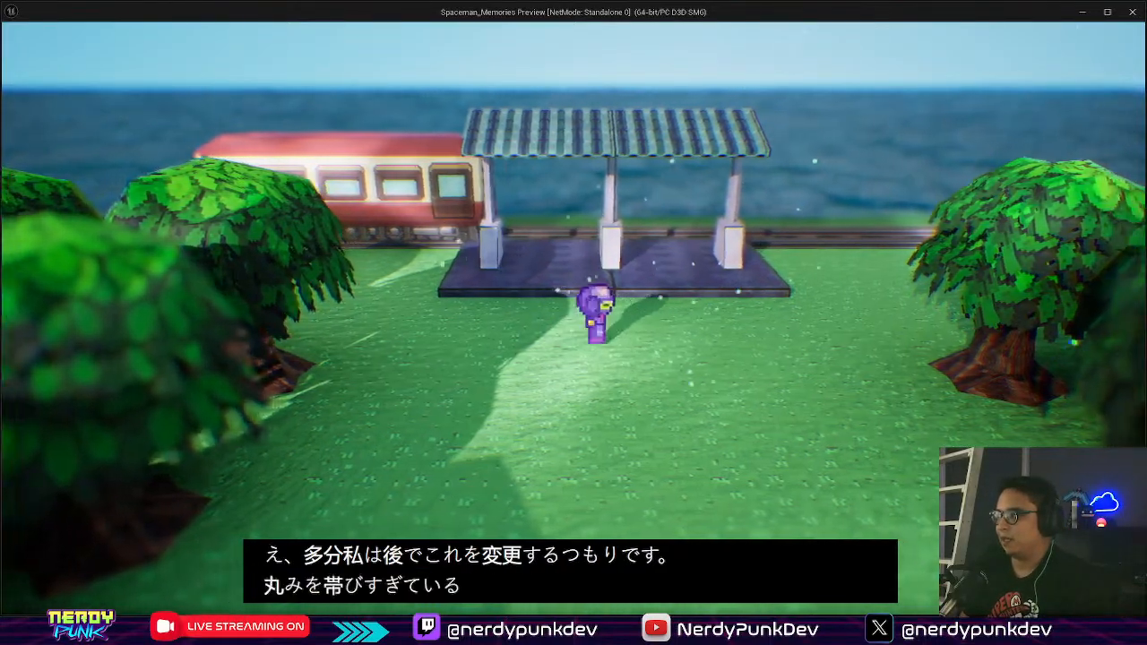
pyautogui.press('s')
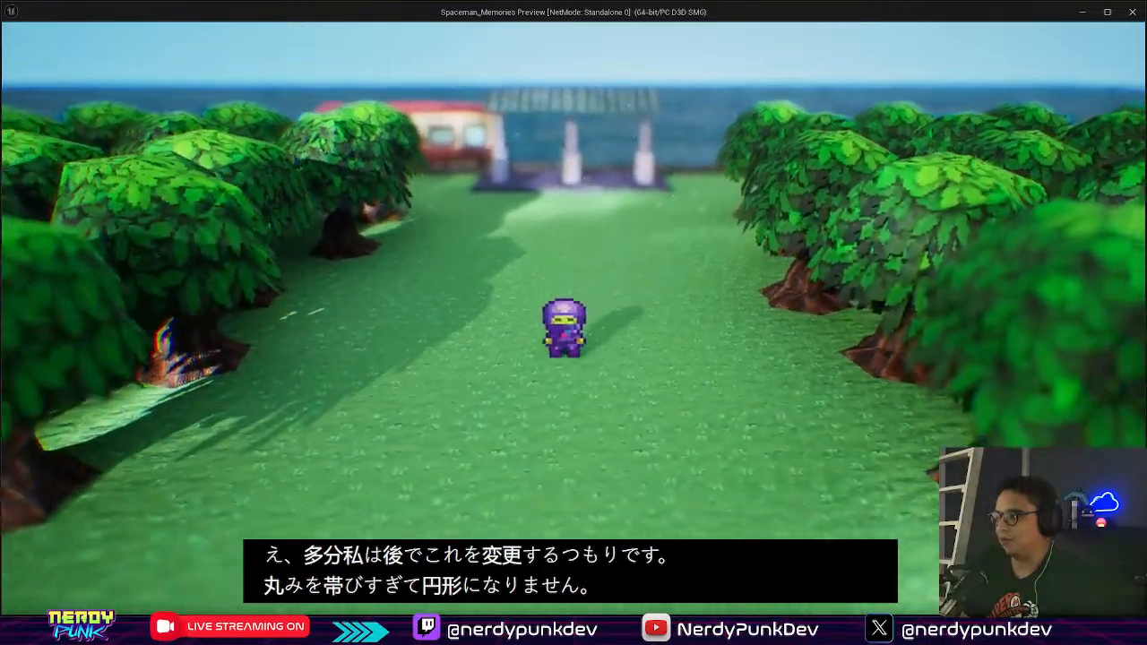
pyautogui.press('a')
pyautogui.press('w')
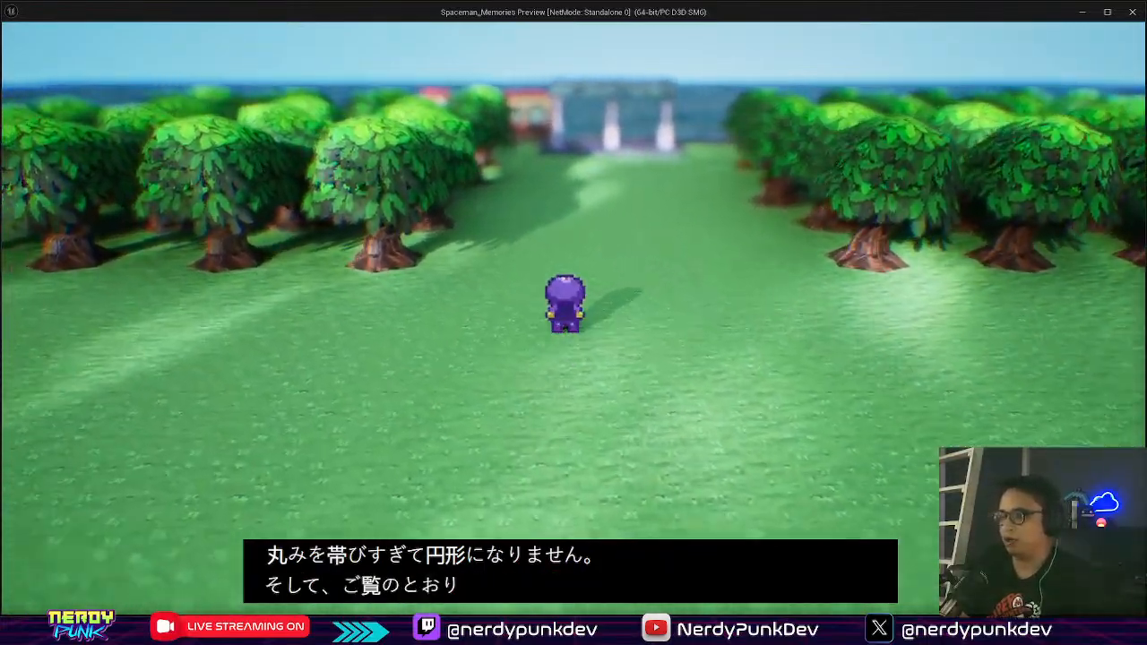
pyautogui.press('d')
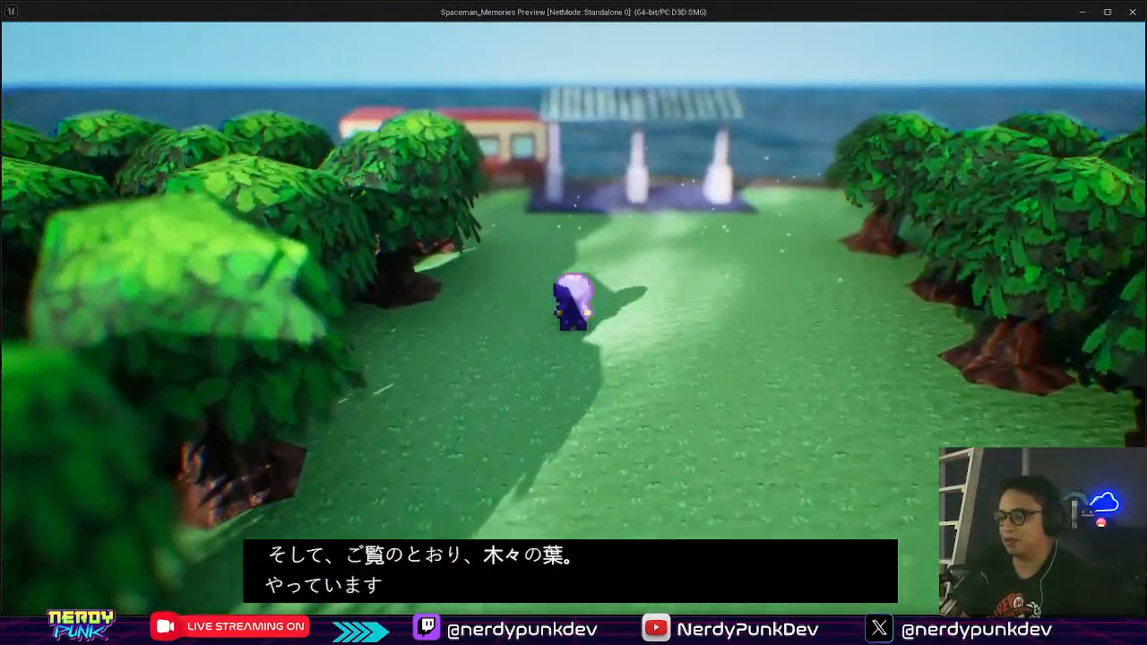
pyautogui.press('w')
pyautogui.press('s')
pyautogui.press('Escape')
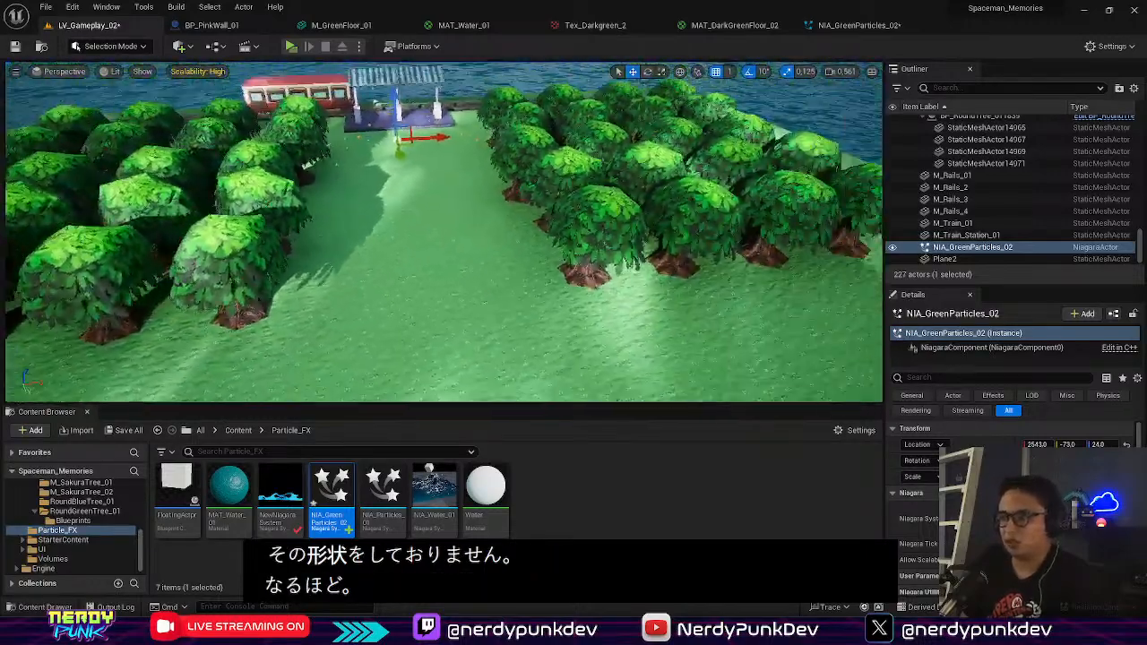
# Step: Look over the open ground in front of the tree rows and open the Overworld/Ground/GreenFloor content folder
pyautogui.moveTo(443, 232); pyautogui.dragTo(484, 232, button='right')
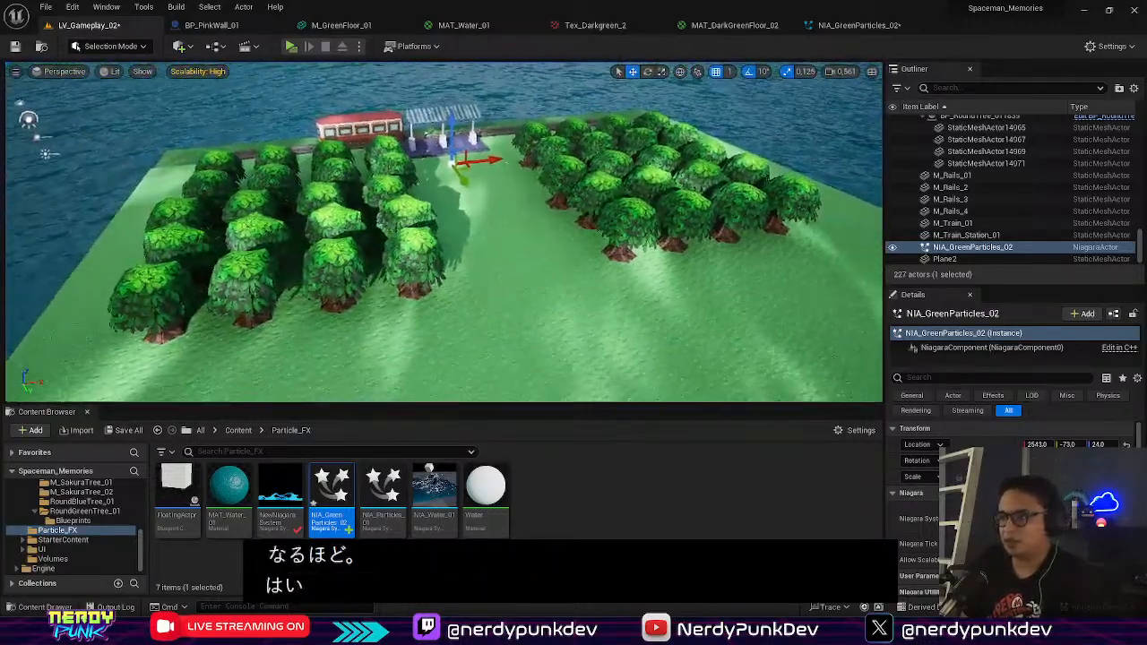
pyautogui.click(416, 235)
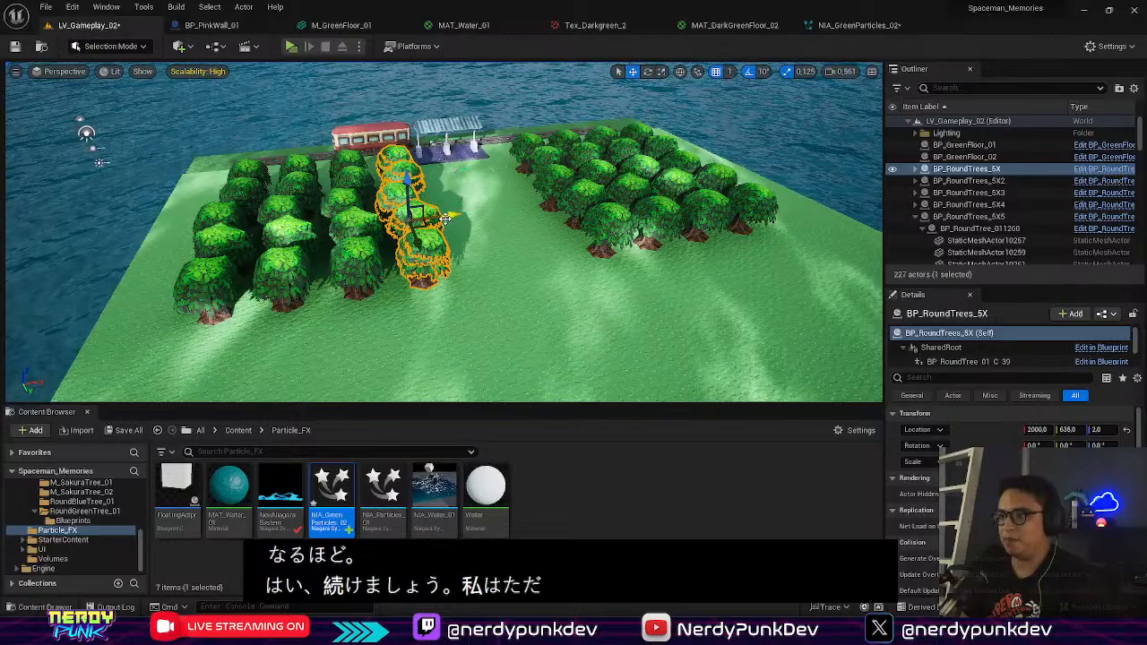
pyautogui.moveTo(443, 232); pyautogui.dragTo(422, 134, button='right')
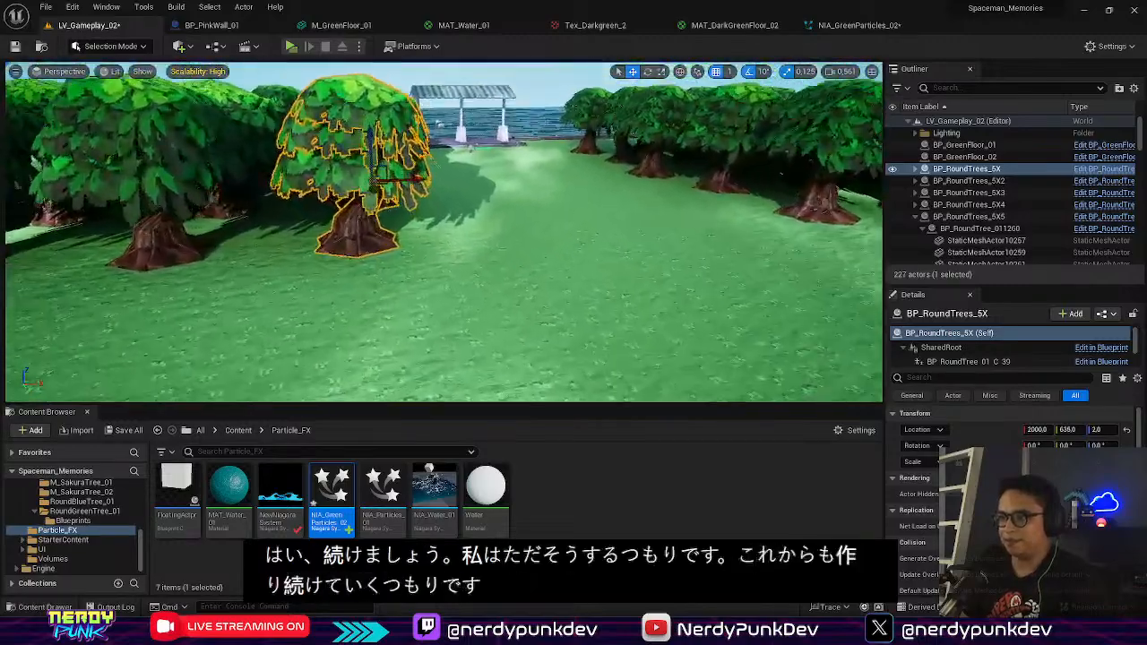
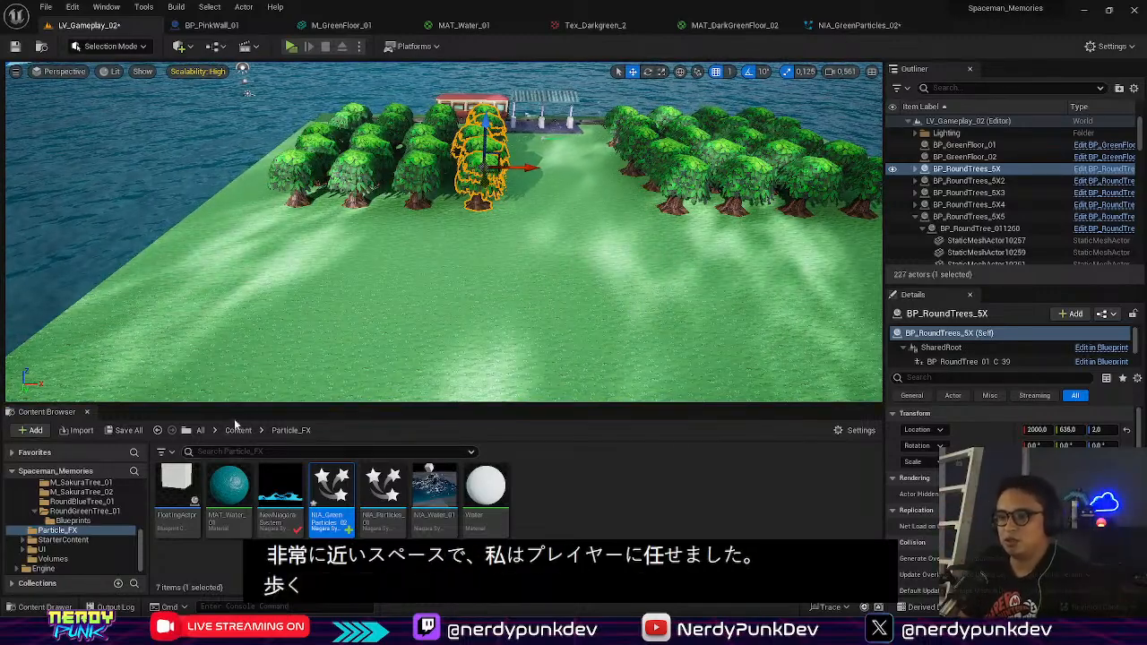
pyautogui.click(199, 431)
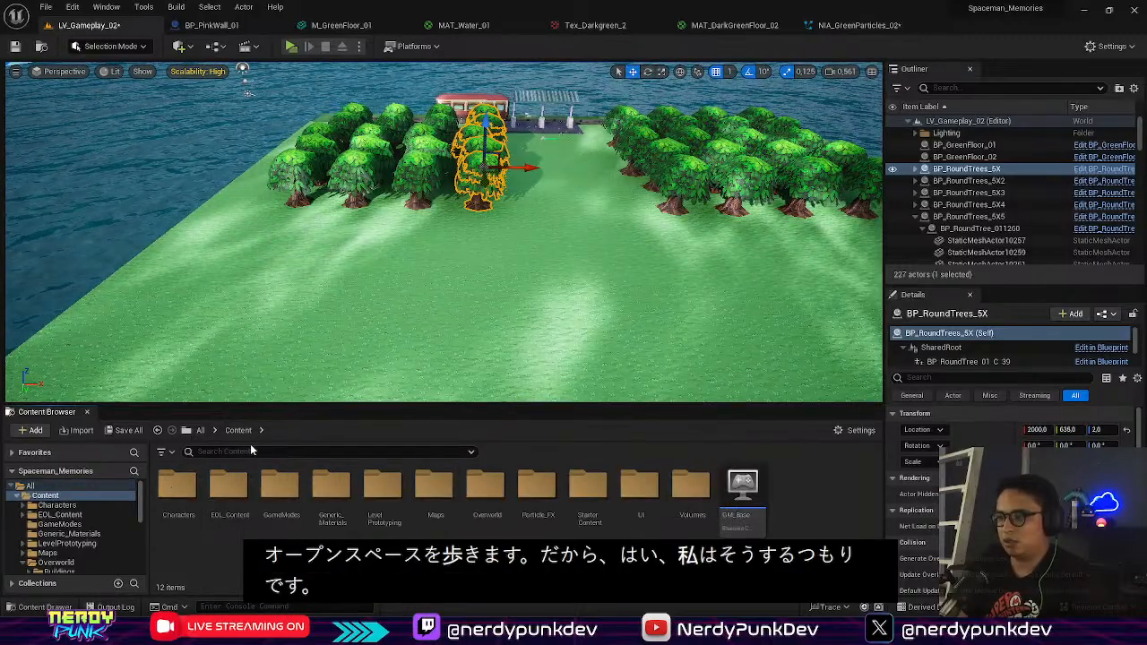
pyautogui.moveTo(403, 269); pyautogui.dragTo(394, 340, button='right')
pyautogui.press('w')
pyautogui.moveTo(499, 269); pyautogui.dragTo(499, 173, button='right')
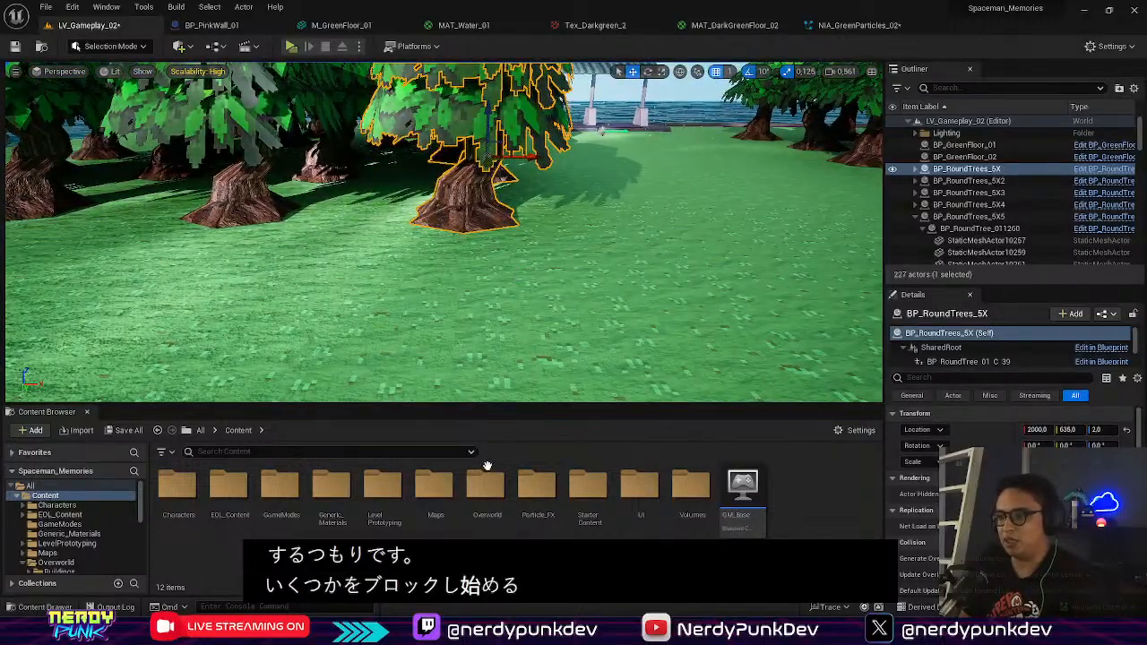
pyautogui.doubleClick(487, 469)
pyautogui.click(285, 485)
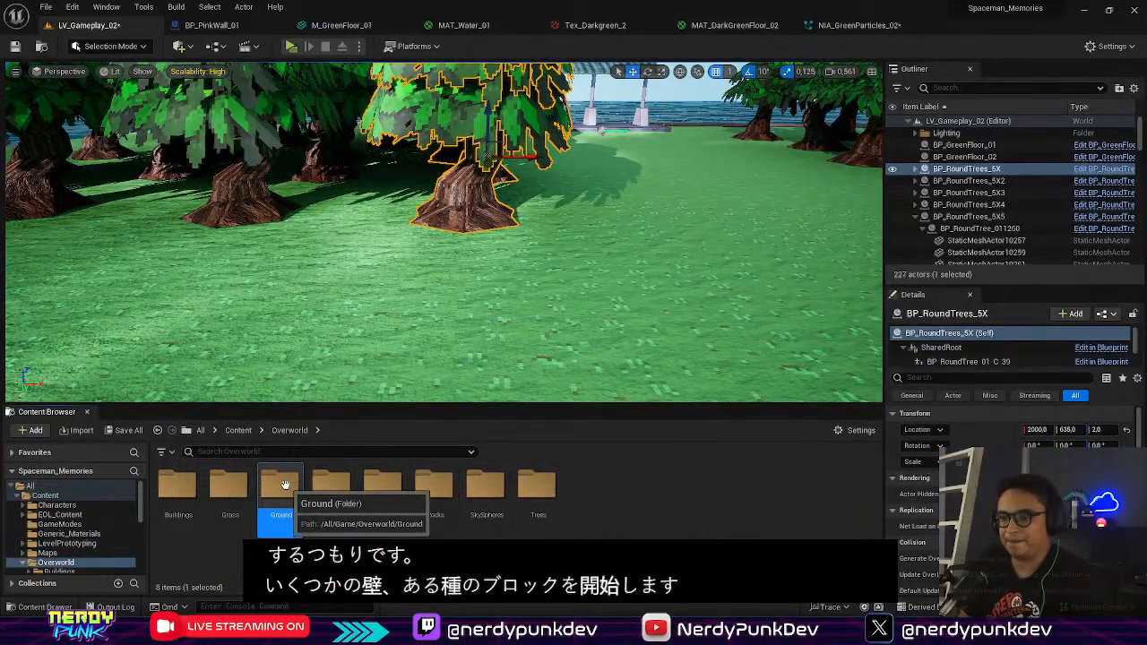
pyautogui.doubleClick(285, 485)
pyautogui.doubleClick(177, 485)
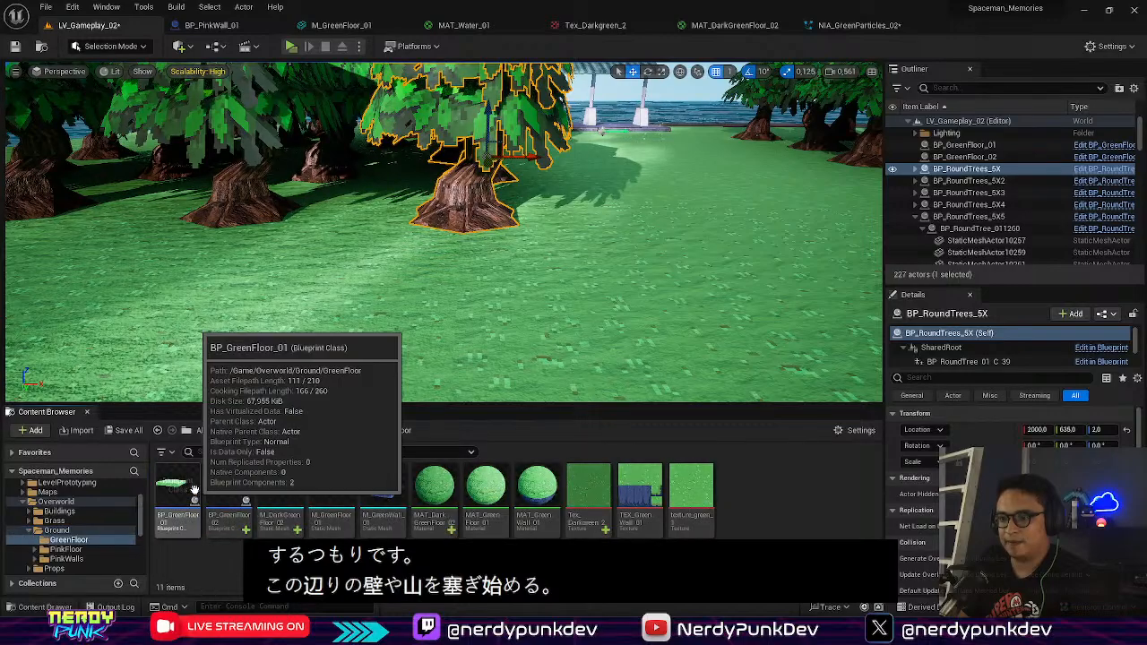
# Step: Place the M_GreenWall_01 mesh in the level and move it along Y in front of the tree row, to X 2038, Y 2075, Z 2
pyautogui.moveTo(384, 488); pyautogui.dragTo(564, 328)
pyautogui.moveTo(564, 328); pyautogui.dragTo(502, 358, button='right')
pyautogui.press('s')
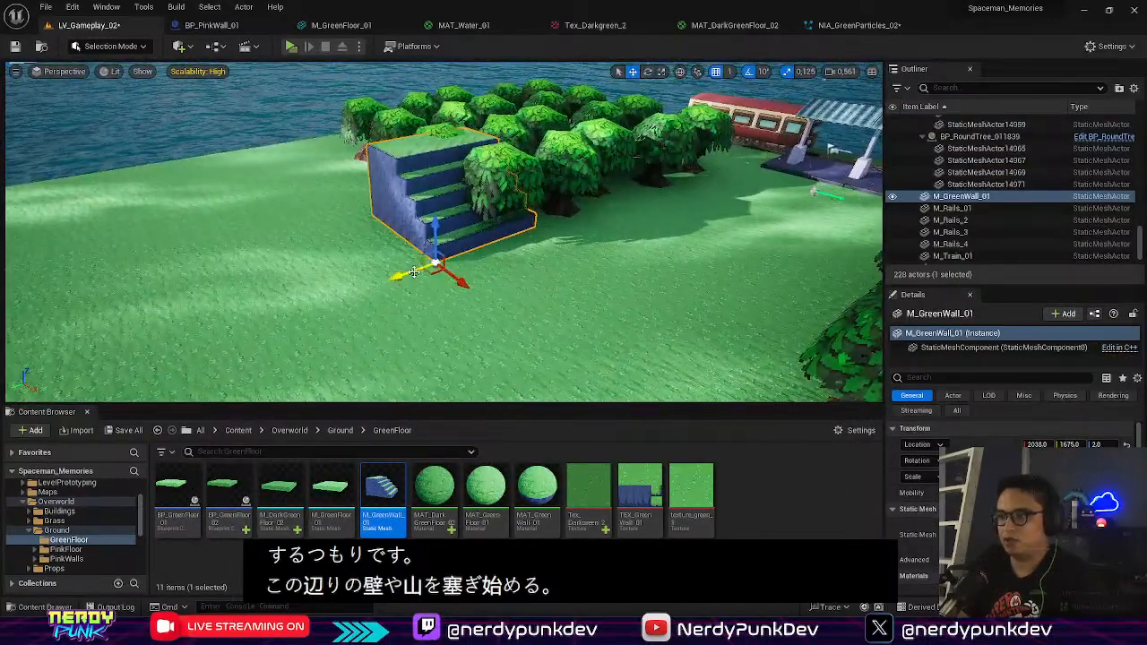
pyautogui.moveTo(407, 274); pyautogui.dragTo(293, 310)
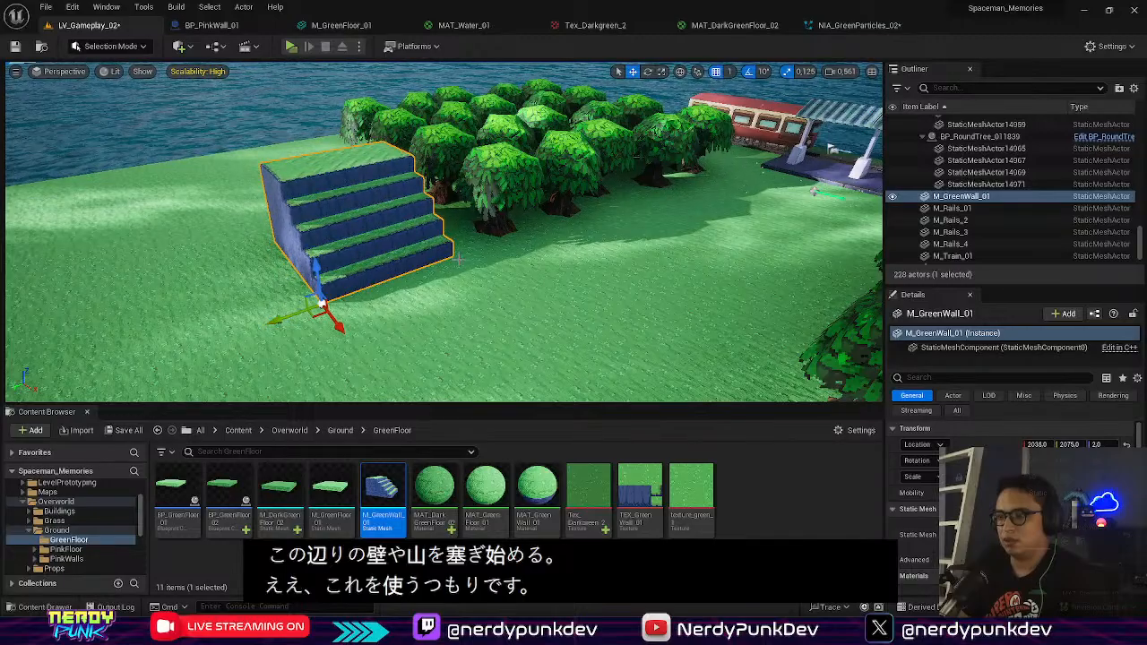
pyautogui.press('w')
pyautogui.moveTo(292, 311); pyautogui.dragTo(305, 332, button='right')
pyautogui.press('w')
pyautogui.press('s')
pyautogui.press('s')
pyautogui.press('w')
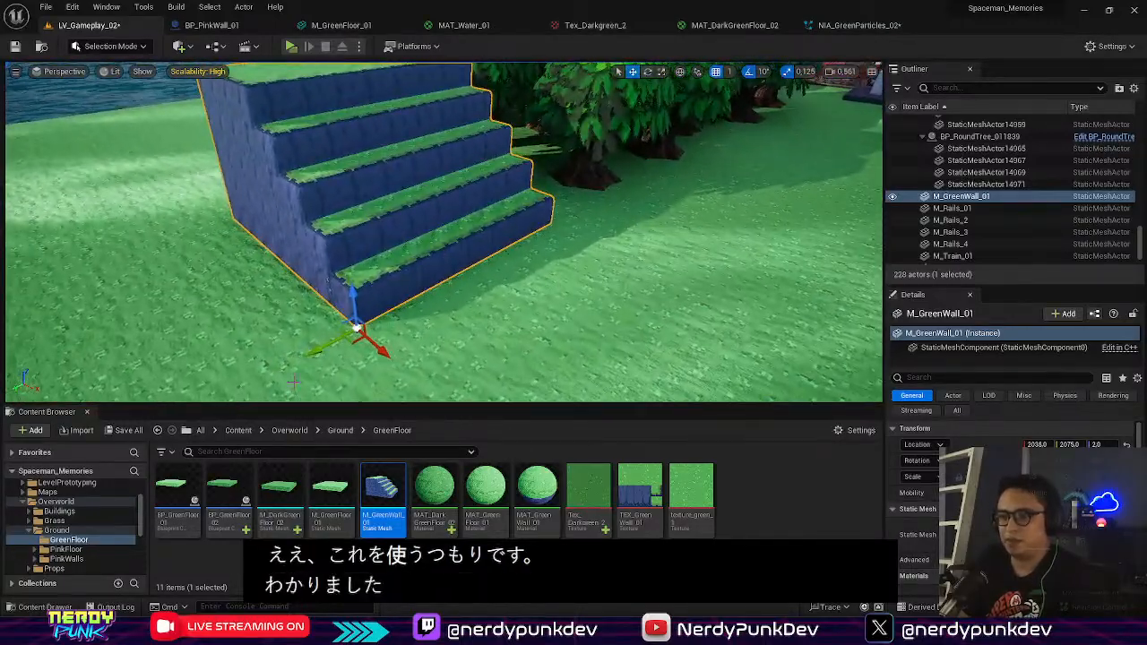
# Step: Try assigning M_GreenWall_01 as the static mesh of the Floor_01 component in BP_GreenFloor_02, and return to the level
pyautogui.doubleClick(240, 463)
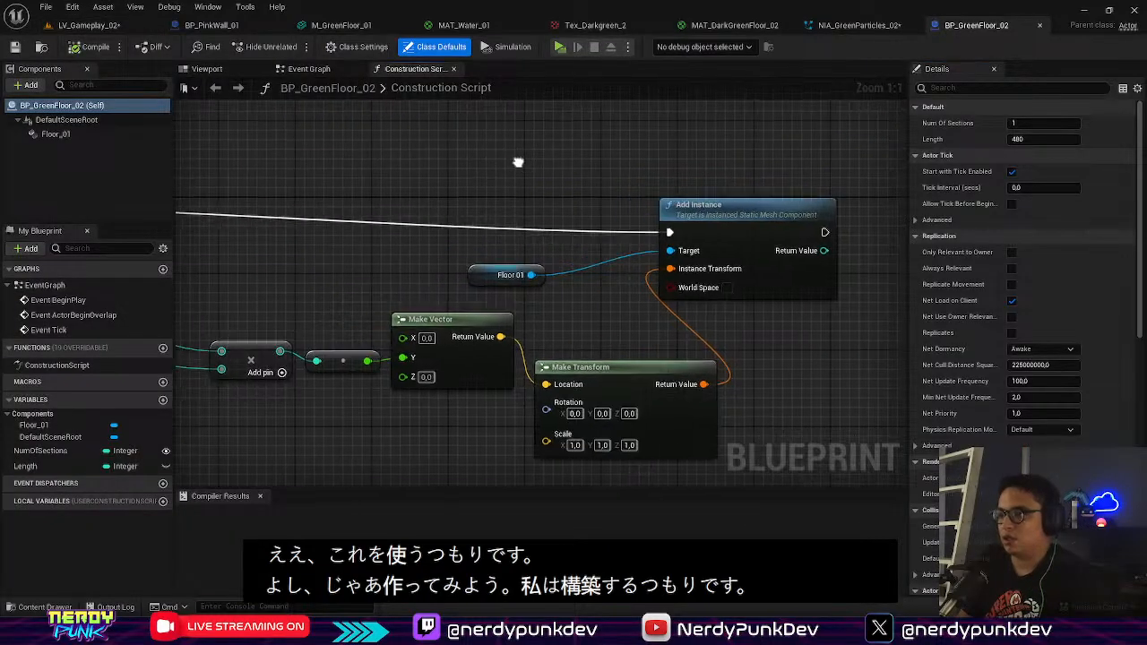
pyautogui.click(615, 271)
pyautogui.click(55, 134)
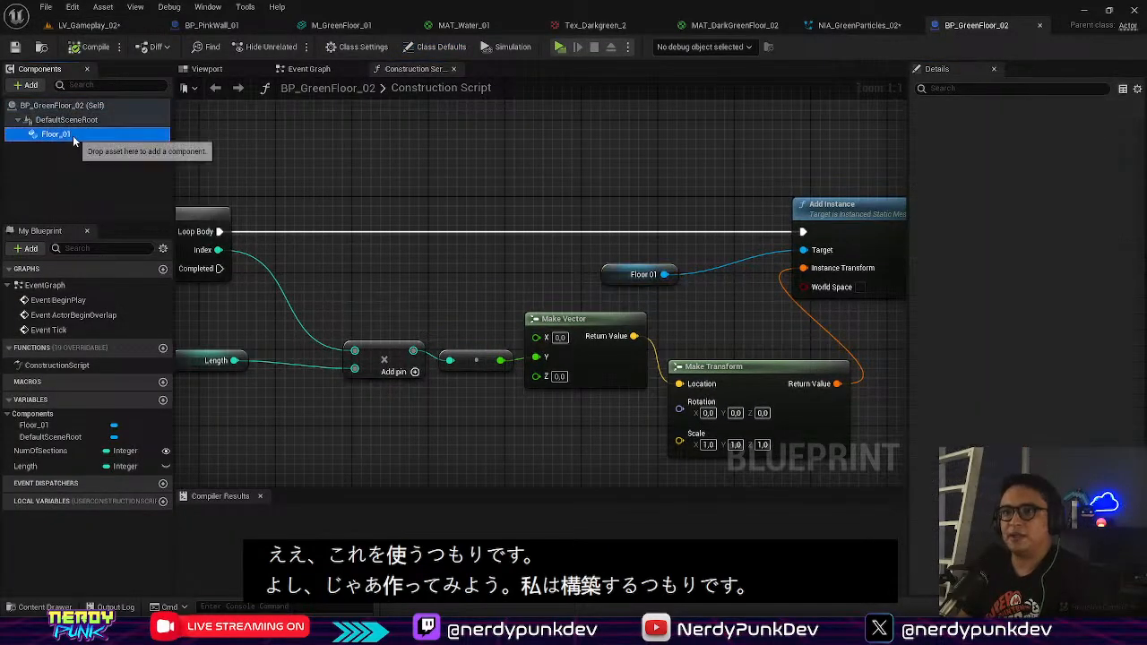
pyautogui.click(1078, 318)
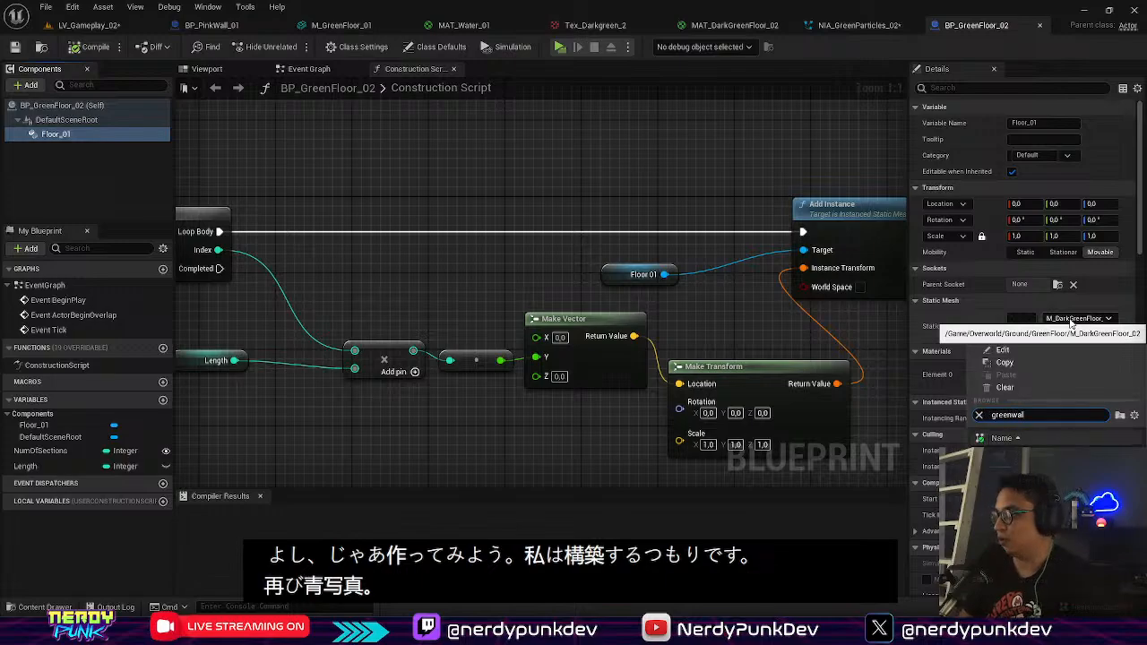
pyautogui.click(1018, 455)
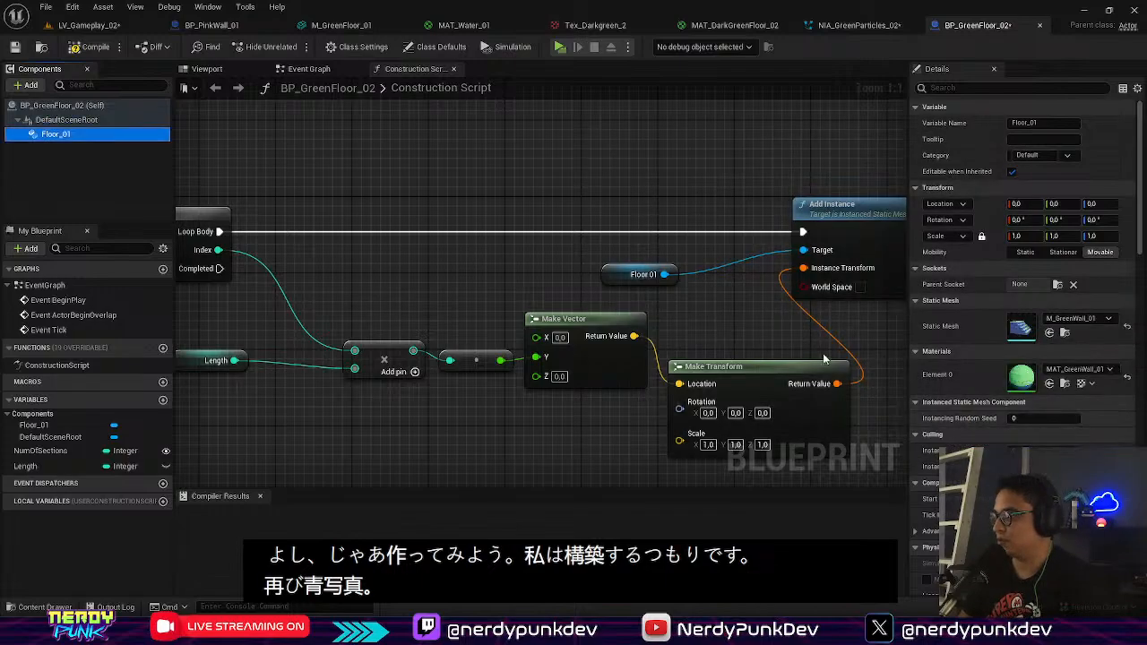
pyautogui.click(96, 46)
pyautogui.click(90, 25)
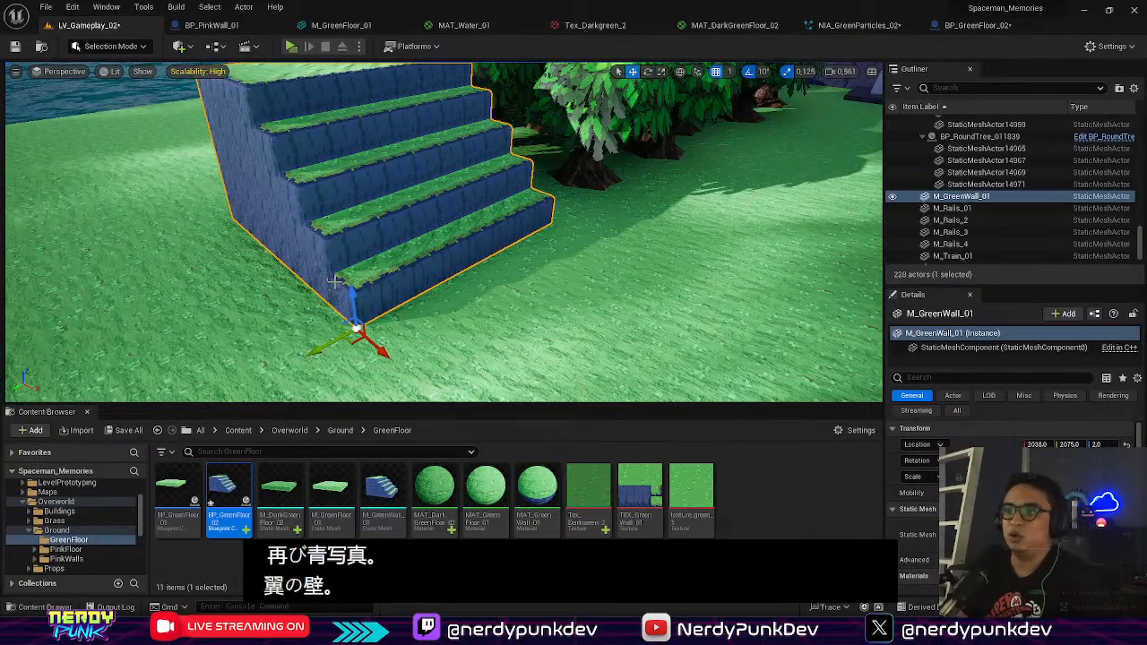
# Step: Examine the BP_GreenFloor_02 actor along the water's edge from several sides to see how the swapped mesh affects it
pyautogui.moveTo(469, 262); pyautogui.dragTo(627, 179, button='right')
pyautogui.press('w')
pyautogui.moveTo(469, 261); pyautogui.dragTo(438, 258, button='right')
pyautogui.press('s')
pyautogui.press('w')
pyautogui.press('w')
pyautogui.press('s')
pyautogui.press('a')
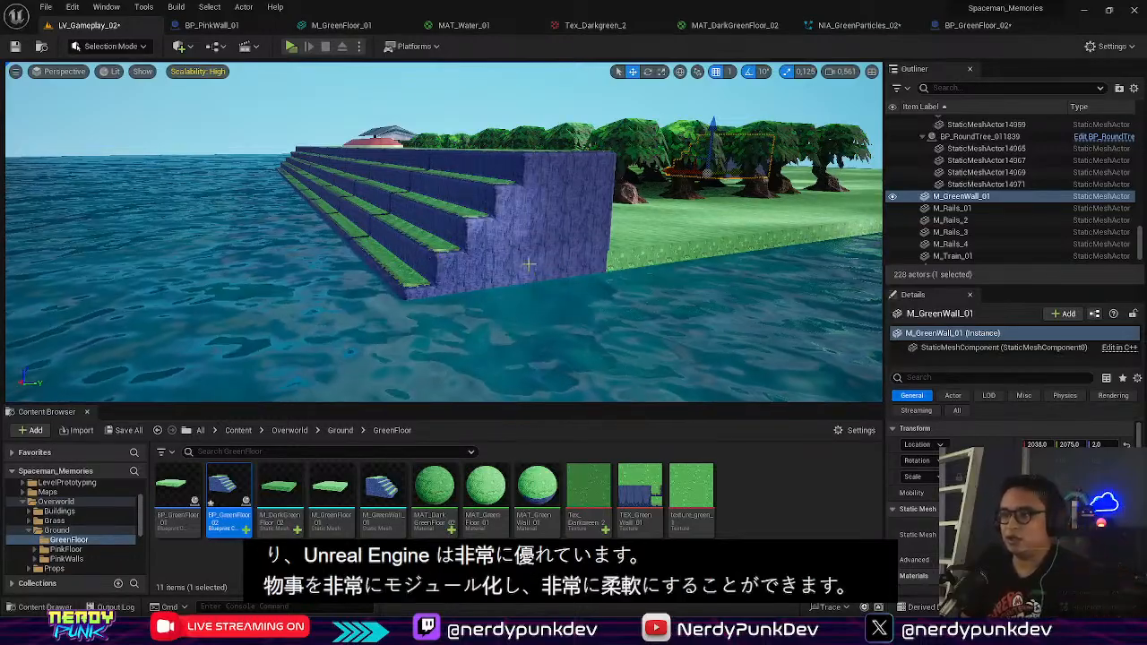
pyautogui.moveTo(443, 232); pyautogui.dragTo(403, 229, button='right')
pyautogui.moveTo(443, 231); pyautogui.dragTo(529, 251, button='right')
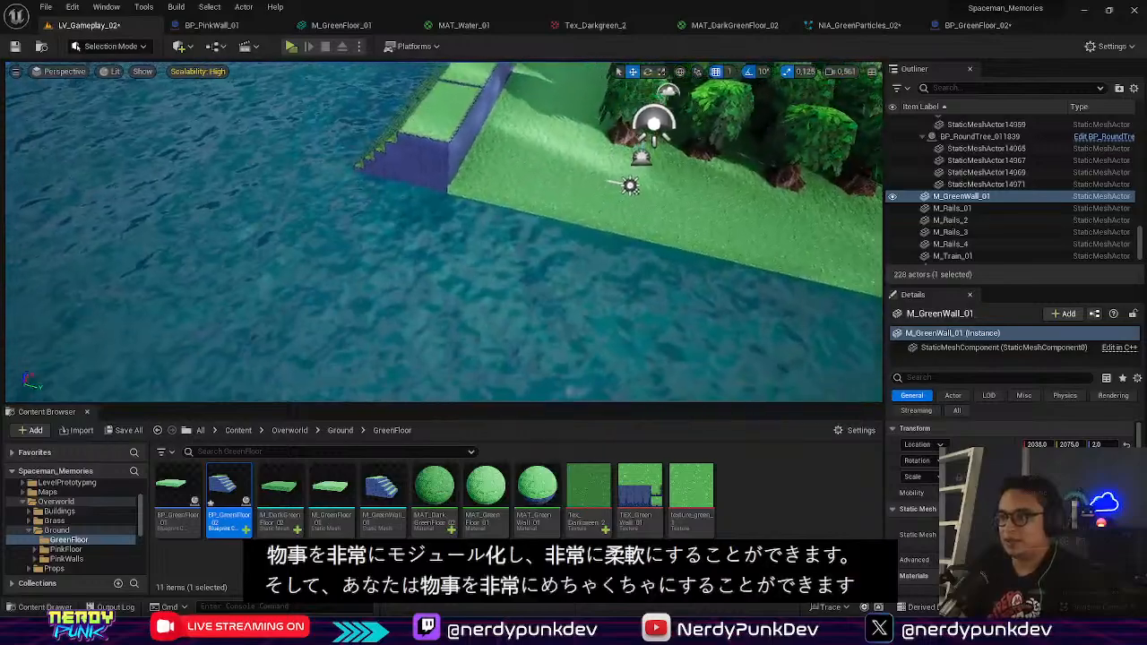
pyautogui.moveTo(444, 231); pyautogui.dragTo(464, 207, button='right')
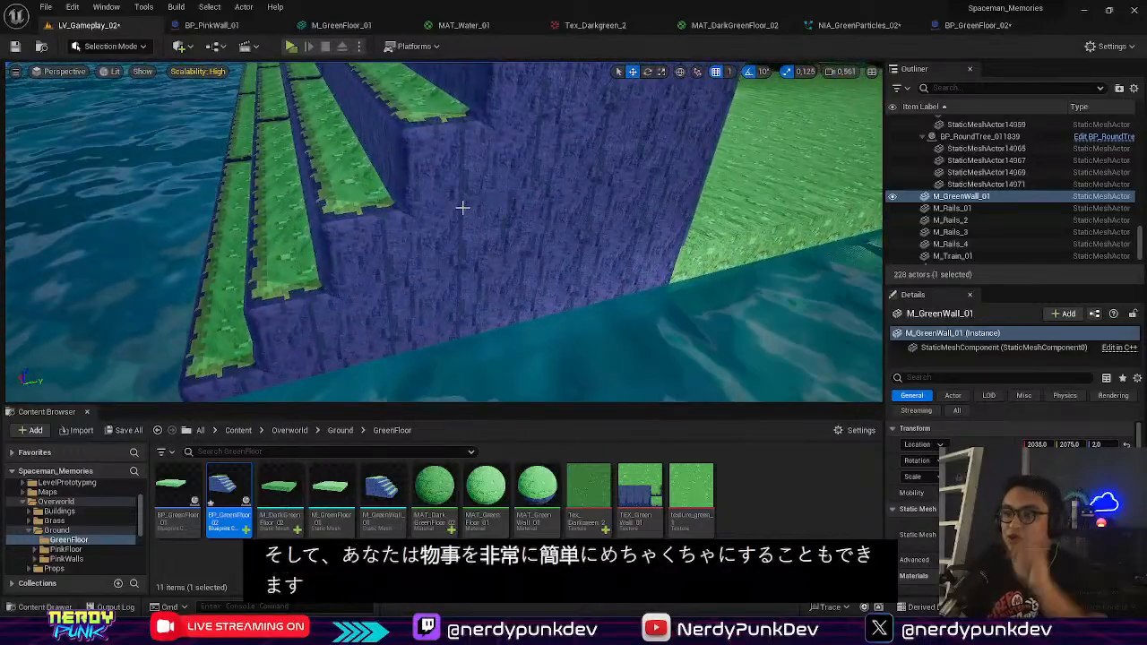
pyautogui.click(467, 207)
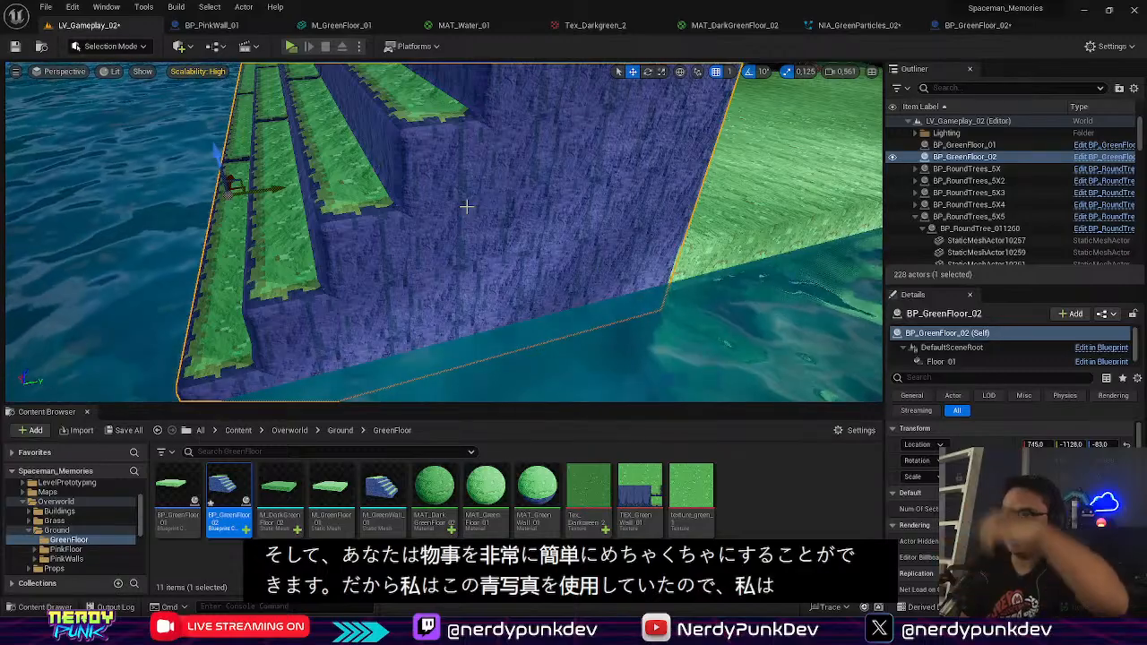
pyautogui.moveTo(565, 223); pyautogui.dragTo(537, 224, button='right')
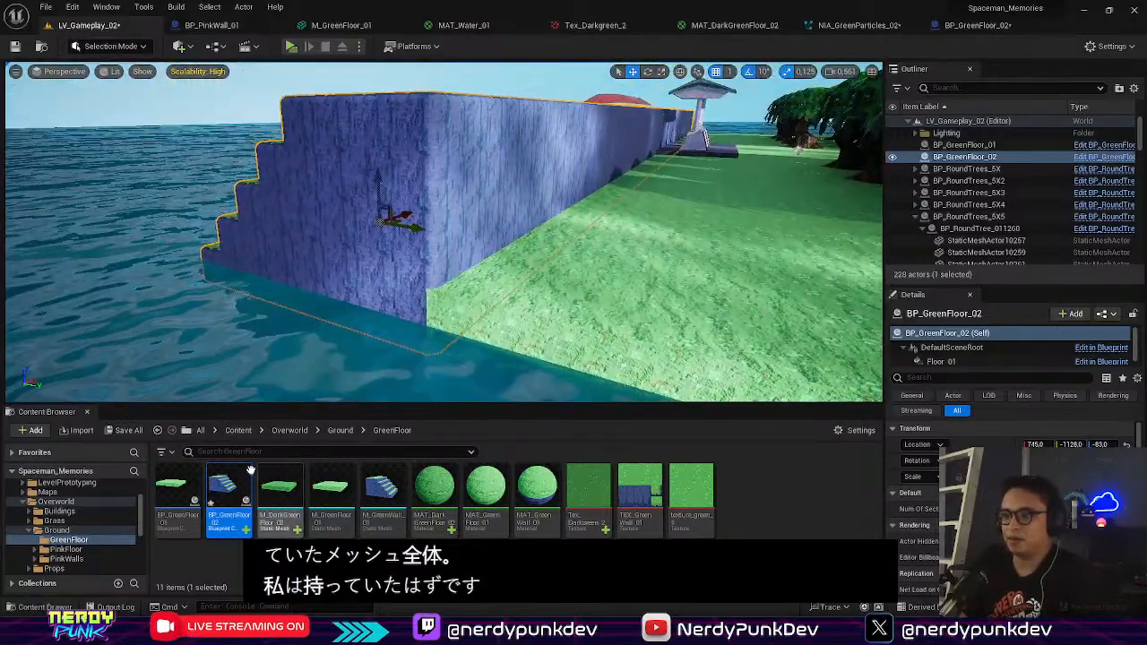
# Step: Restore M_DarkGreenFloor_02 as Floor_01's static mesh in BP_GreenFloor_02, compile it, and check the floor and wall in the level
pyautogui.doubleClick(228, 491)
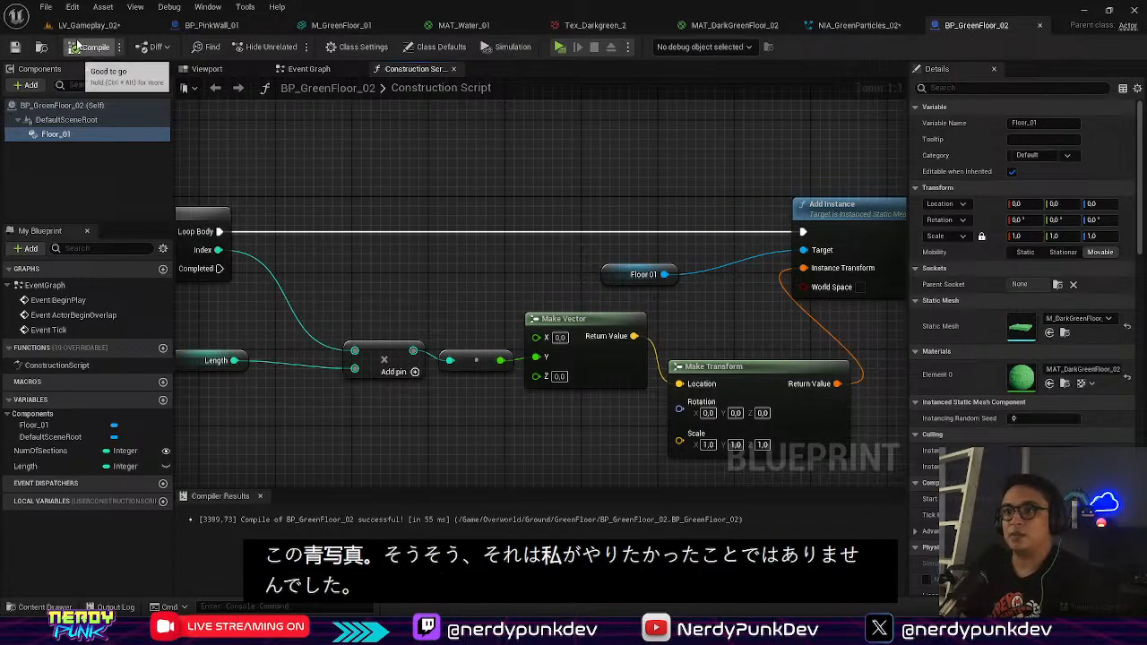
pyautogui.click(108, 28)
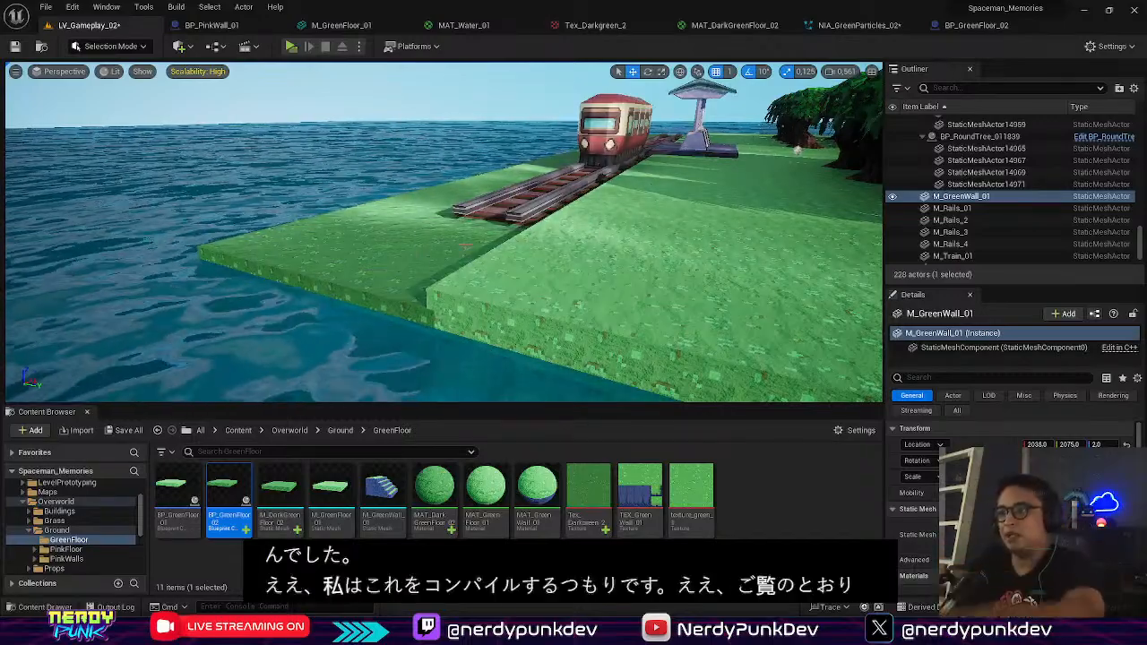
pyautogui.moveTo(511, 207); pyautogui.dragTo(789, 152, button='right')
pyautogui.press('w')
pyautogui.press('s')
pyautogui.press('w')
pyautogui.moveTo(405, 270); pyautogui.dragTo(405, 321, button='right')
pyautogui.press('w')
# Step: Duplicate the BP_GreenFloor_02 blueprint in the GreenFloor folder and name the copy BP_GreenWall_01
pyautogui.rightClick(224, 500)
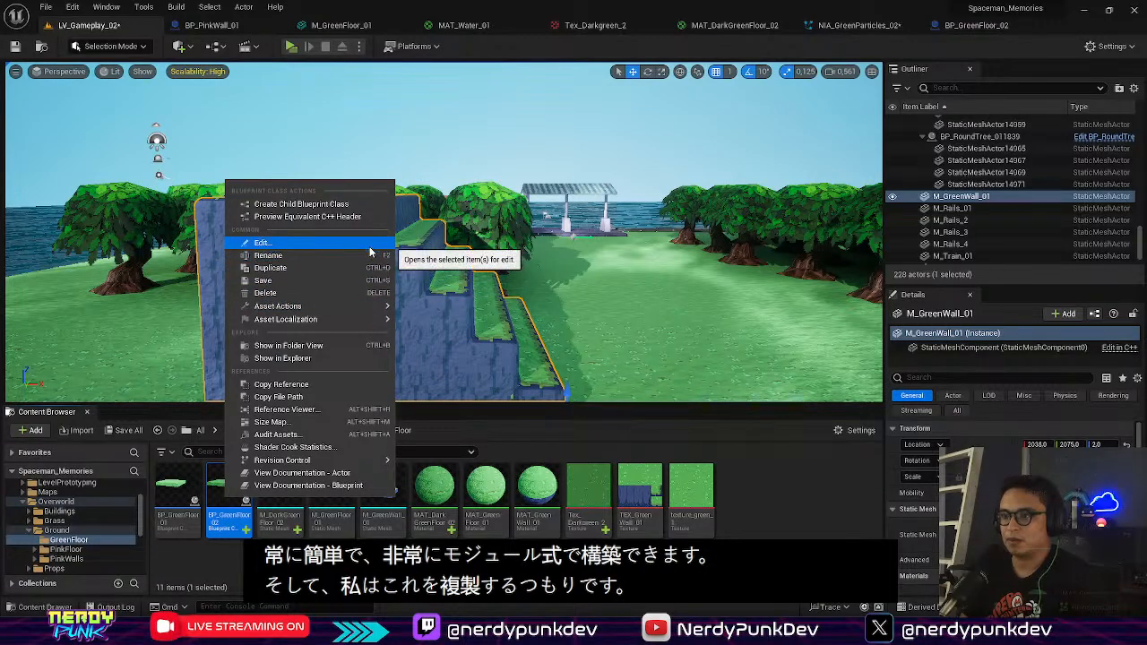
pyautogui.click(349, 268)
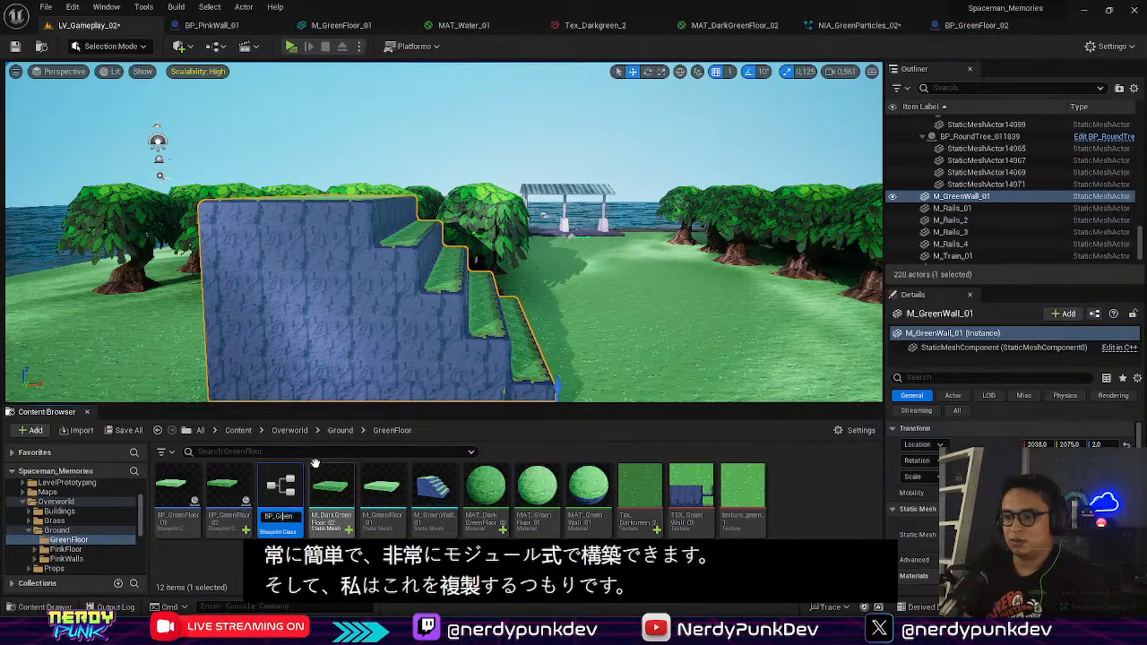
pyautogui.press('Right')
pyautogui.press('Right')
pyautogui.press('Right')
pyautogui.press('BackSpace')
pyautogui.press('BackSpace')
pyautogui.press('BackSpace')
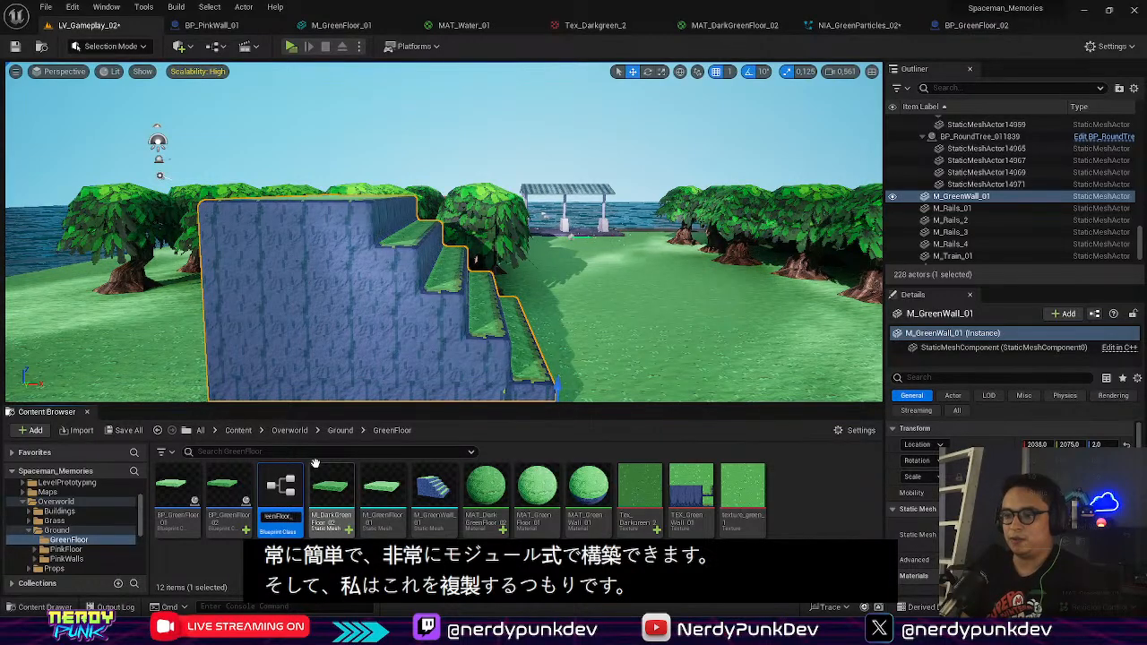
pyautogui.press('BackSpace')
pyautogui.press('BackSpace')
pyautogui.write('Wall')
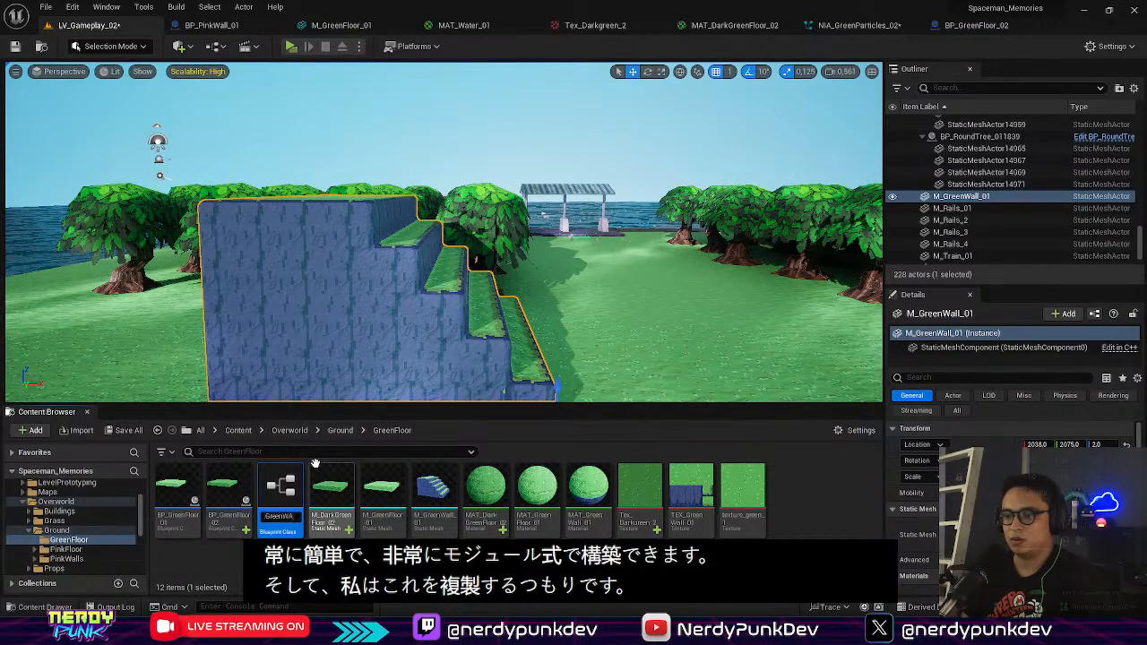
pyautogui.press('Right')
pyautogui.press('Right')
pyautogui.press('Right')
pyautogui.press('BackSpace')
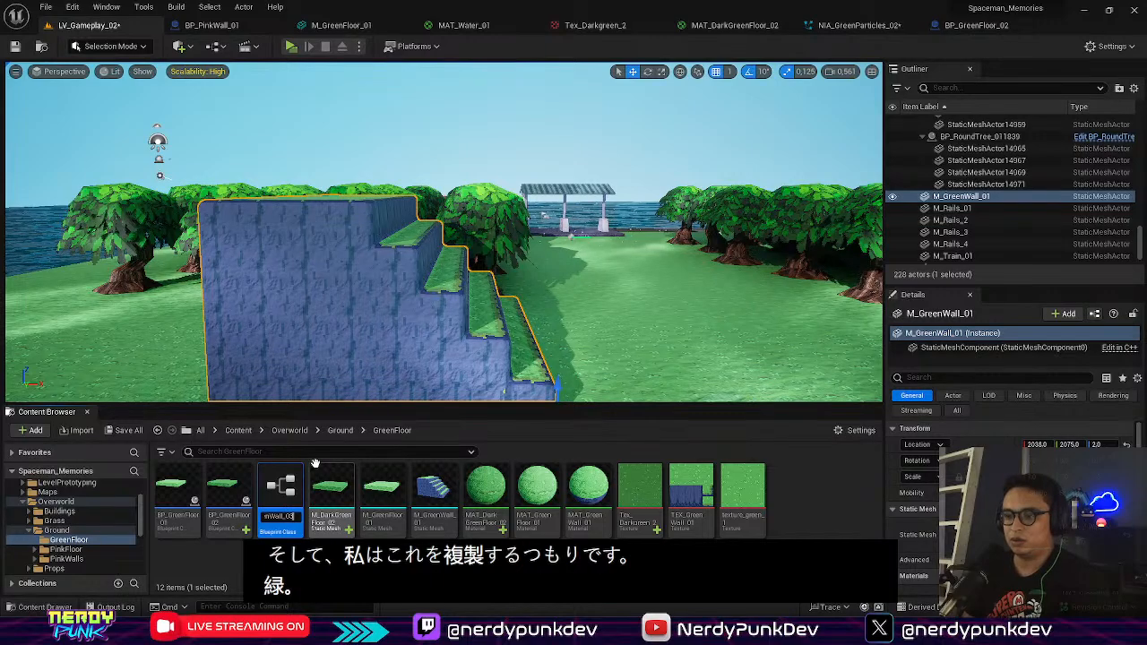
pyautogui.write('1')
# Step: In BP_GreenWall_01's construction script, delete the Sequence node and wire the Construction Script node directly to the For Loop
pyautogui.doubleClick(280, 491)
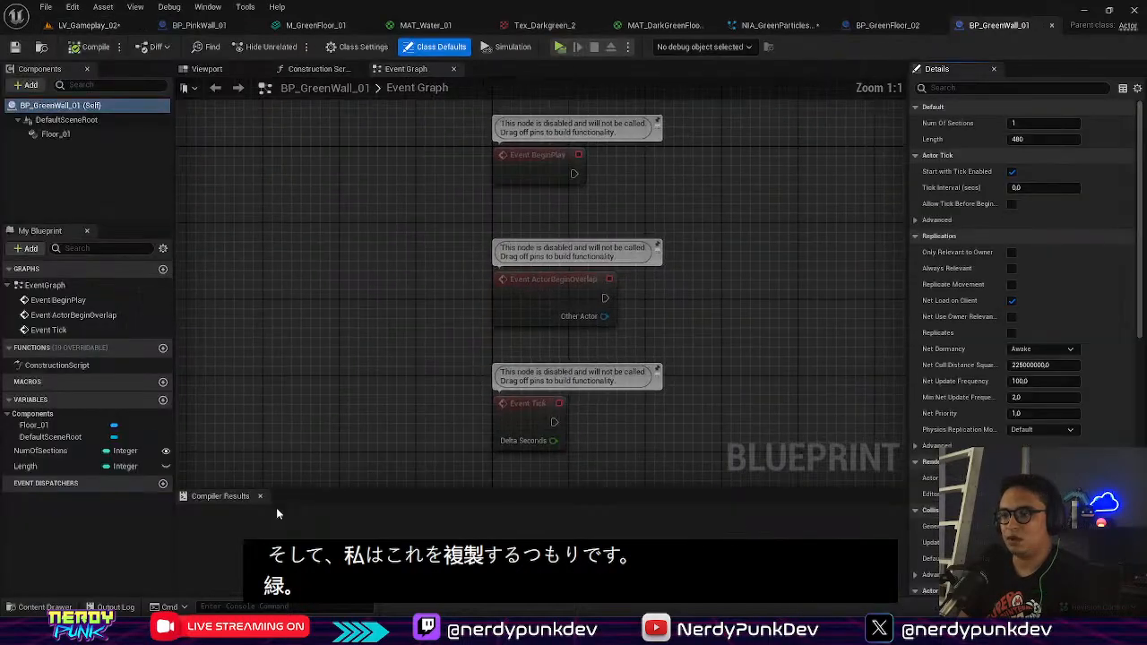
pyautogui.click(288, 69)
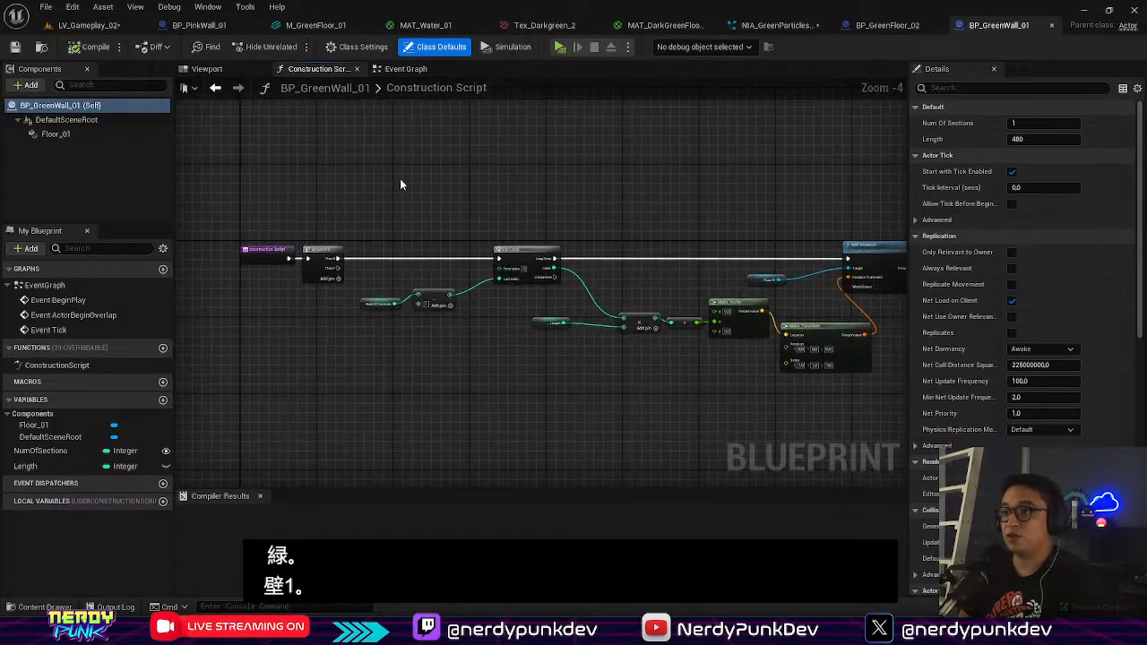
pyautogui.scroll(4, 322, 259)
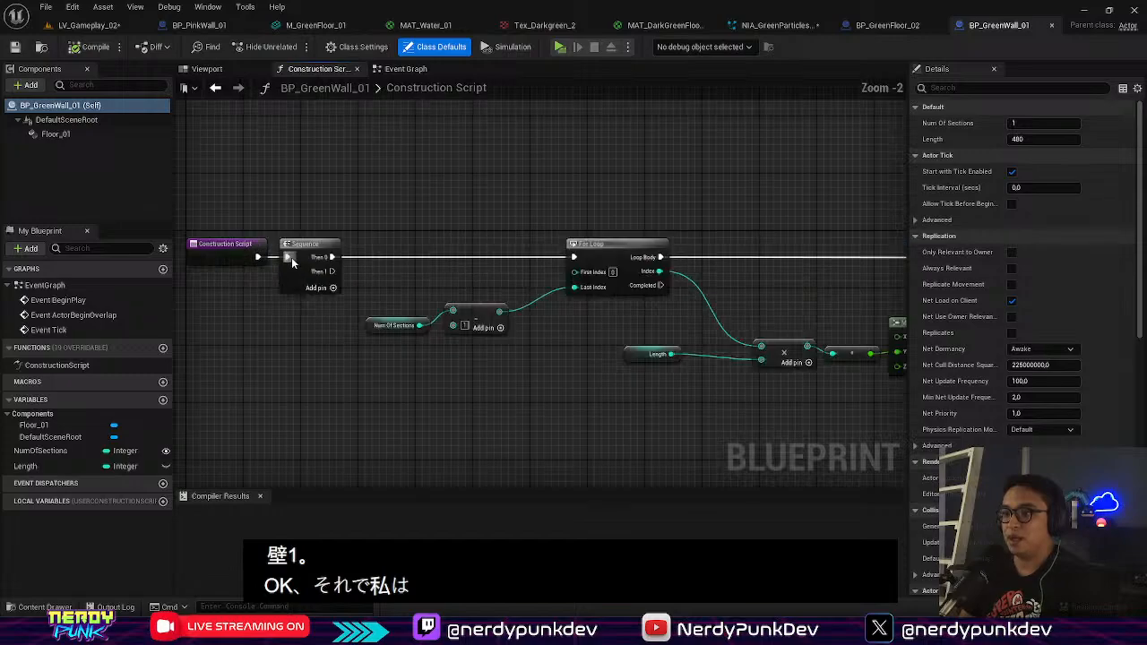
pyautogui.click(315, 240)
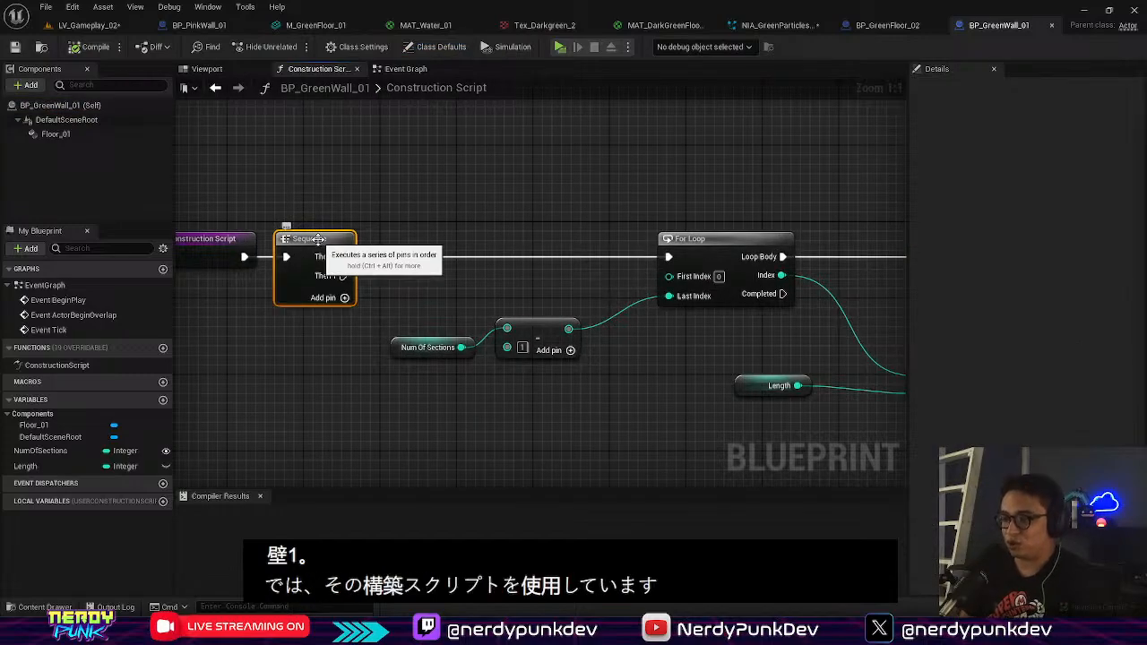
pyautogui.press('Delete')
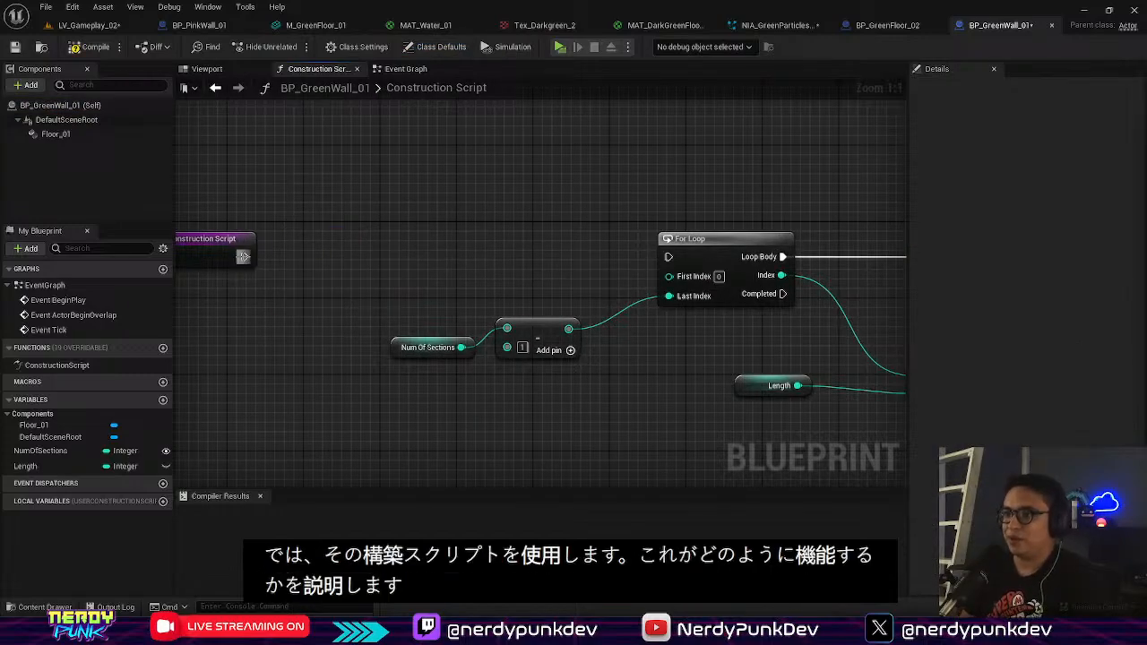
pyautogui.moveTo(206, 251); pyautogui.dragTo(429, 260)
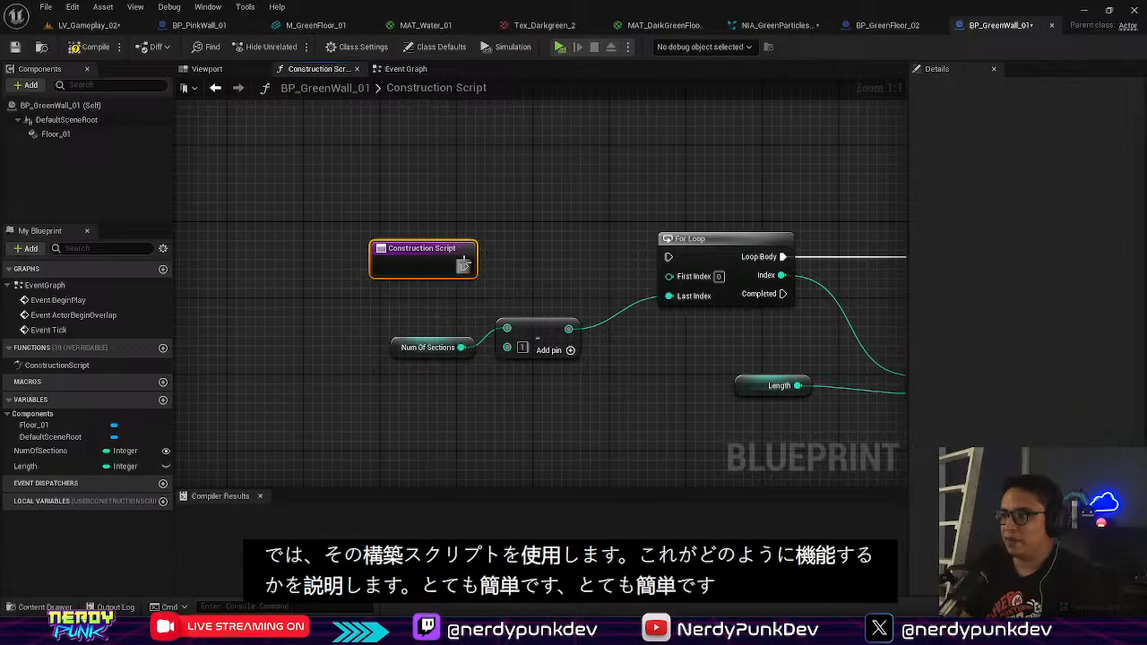
pyautogui.moveTo(657, 266); pyautogui.dragTo(661, 263)
pyautogui.moveTo(661, 261); pyautogui.dragTo(695, 268)
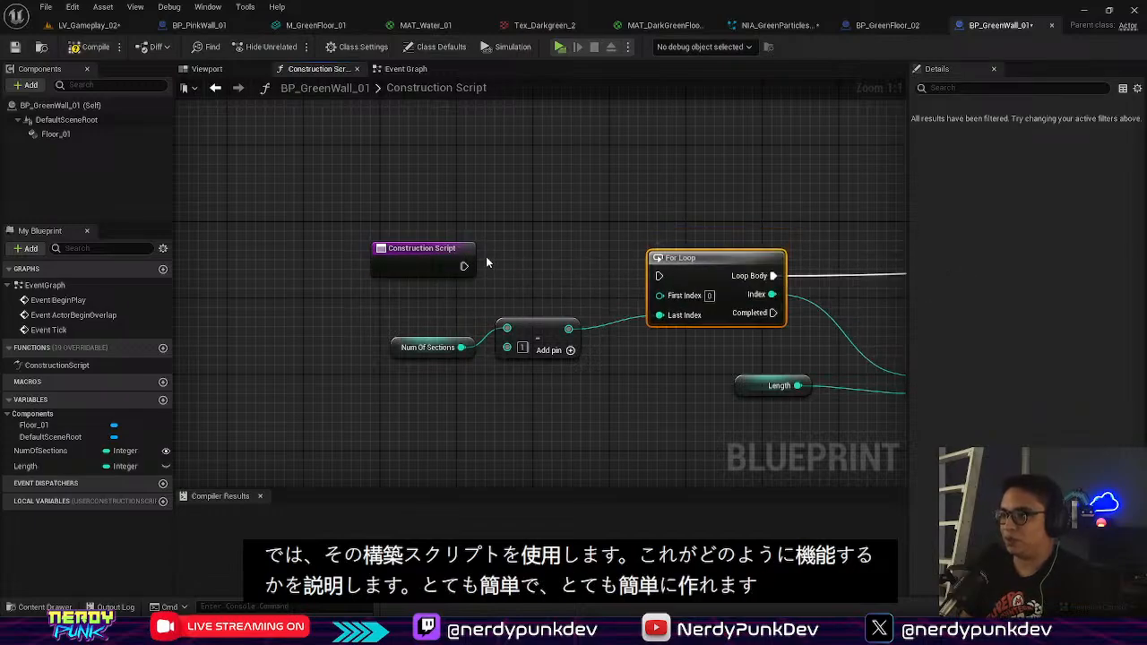
pyautogui.moveTo(464, 266); pyautogui.dragTo(660, 277)
pyautogui.scroll(-2, 699, 245)
pyautogui.moveTo(699, 245); pyautogui.dragTo(443, 289, button='right')
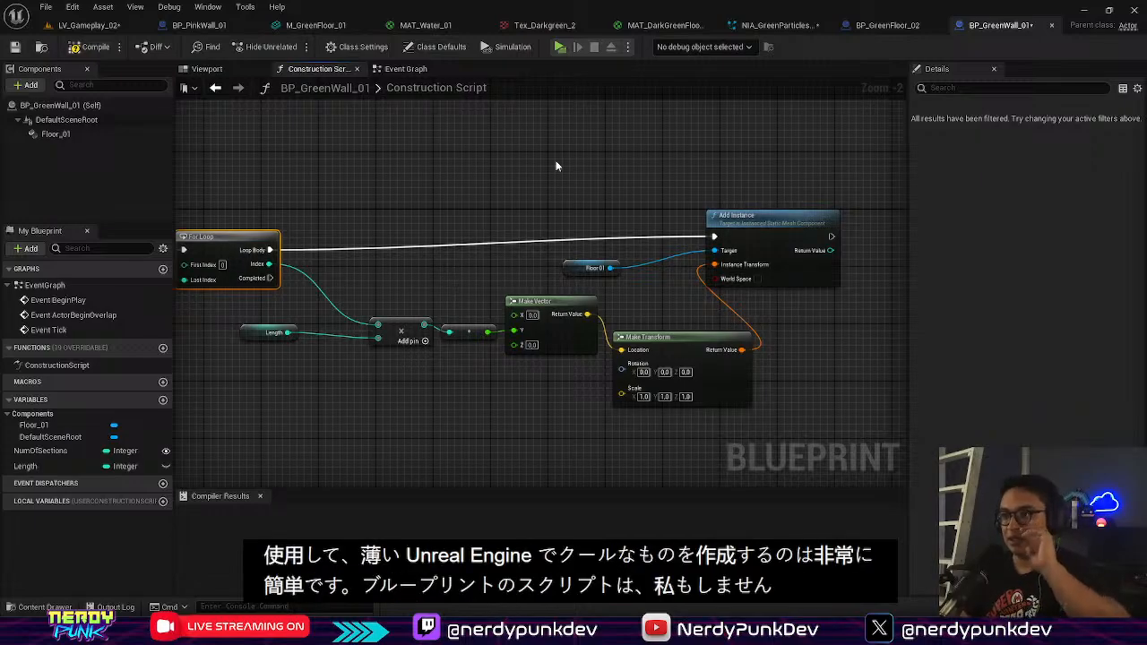
pyautogui.click(106, 26)
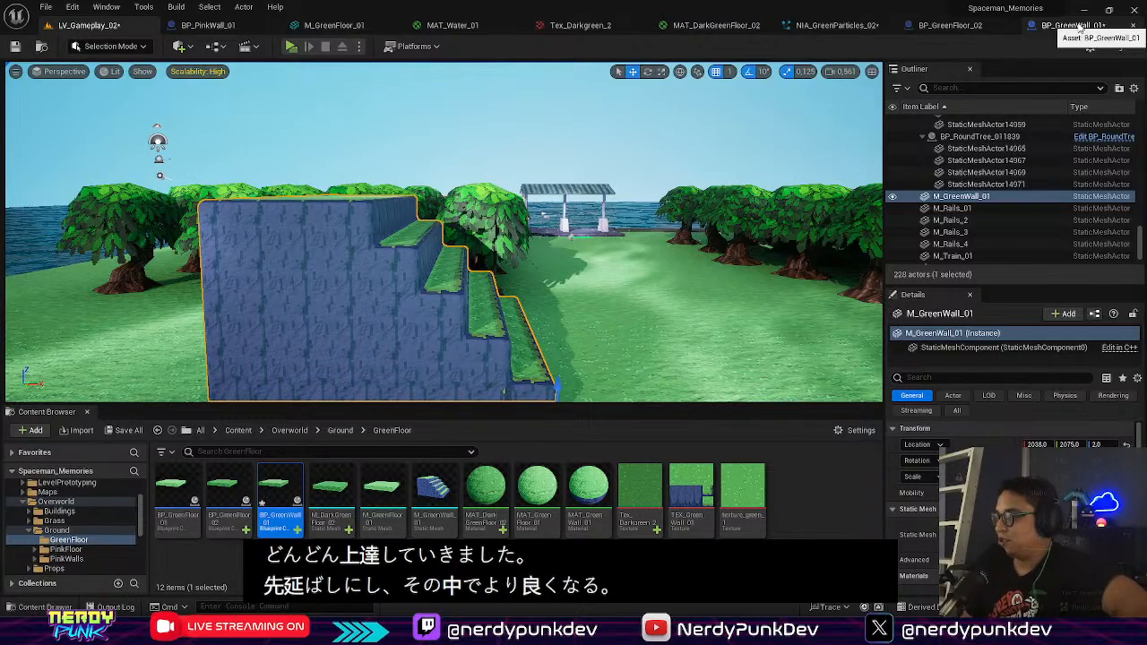
pyautogui.click(1080, 27)
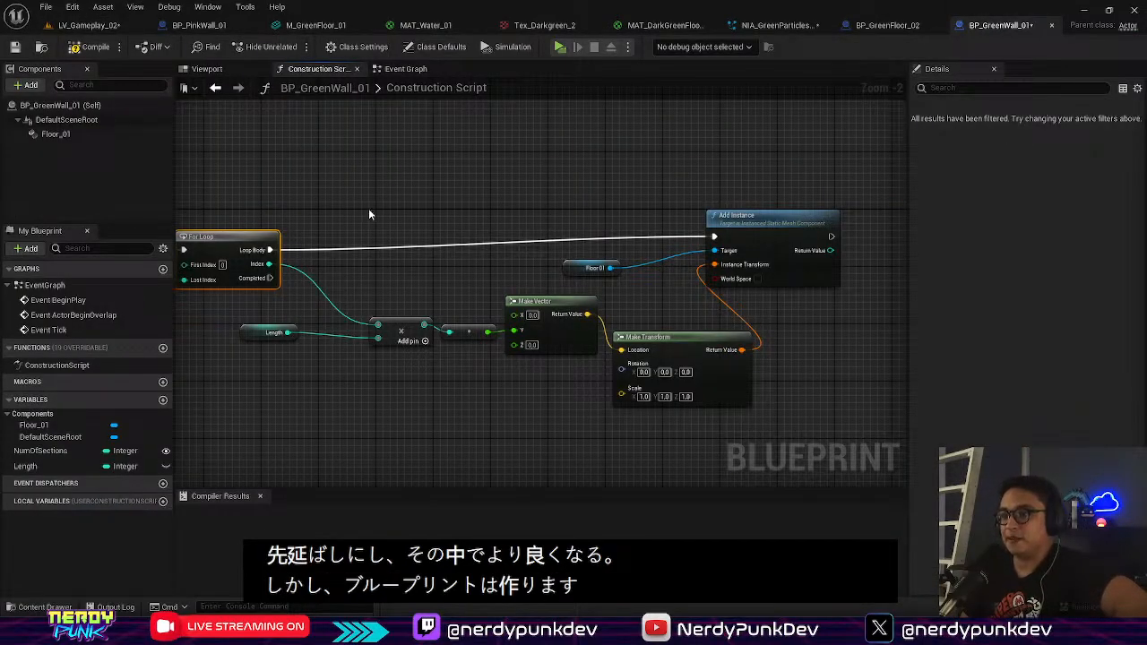
pyautogui.moveTo(368, 214); pyautogui.dragTo(533, 224, button='right')
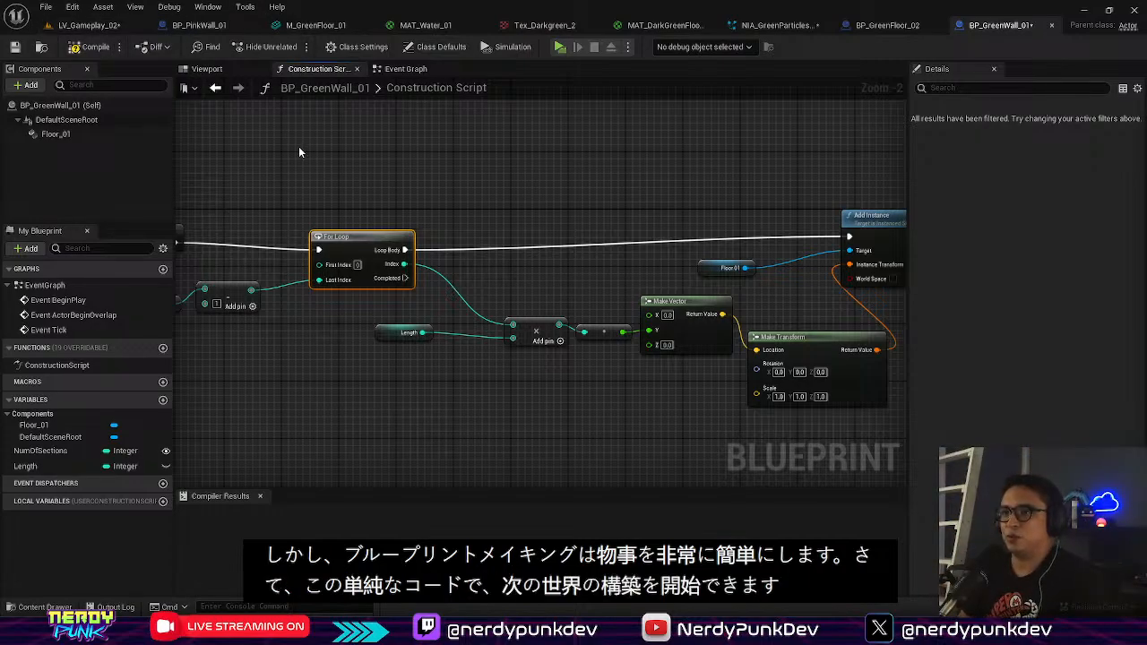
# Step: Delete the M_GreenWall_01 mesh from the level and place a BP_GreenWall_01 actor in front of the trees instead
pyautogui.click(99, 27)
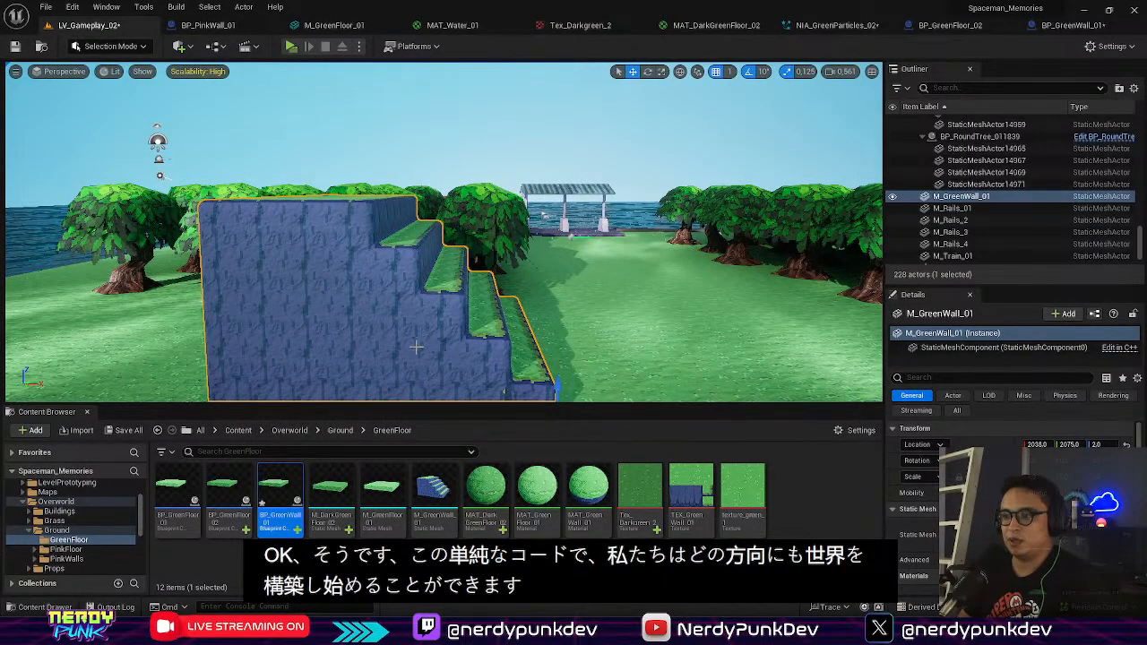
pyautogui.press('Delete')
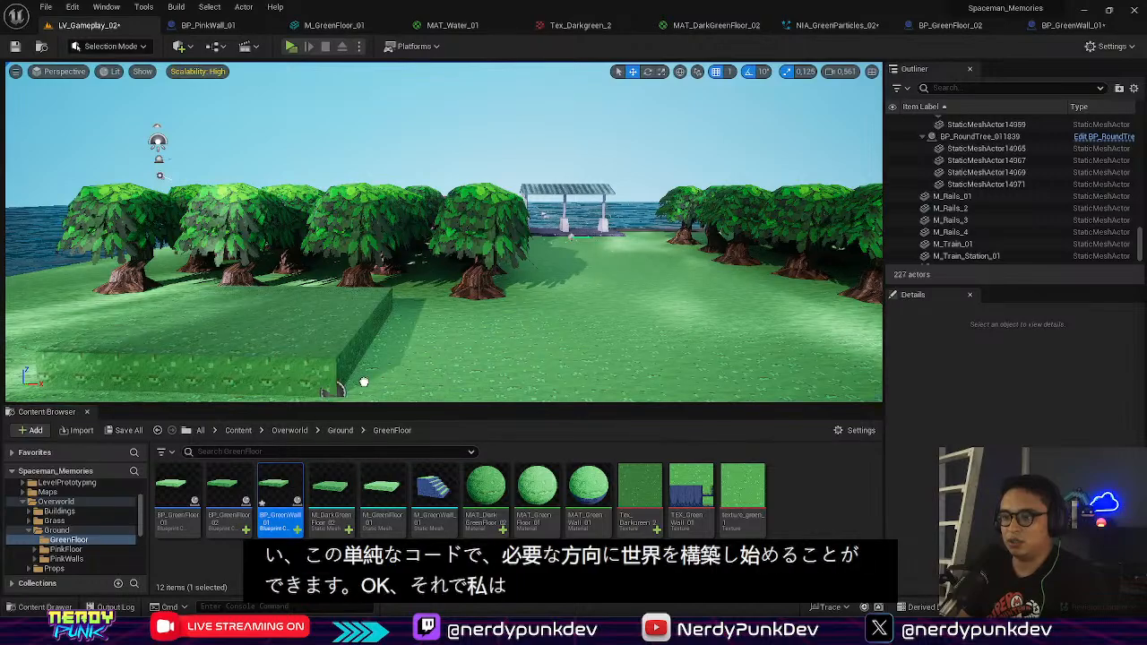
pyautogui.moveTo(417, 385); pyautogui.dragTo(419, 384)
pyautogui.moveTo(389, 385)
pyautogui.mouseDown(button='right')
pyautogui.moveTo(336, 400)
pyautogui.moveTo(385, 387)
pyautogui.mouseUp(button='right')
pyautogui.rightClick(499, 287)
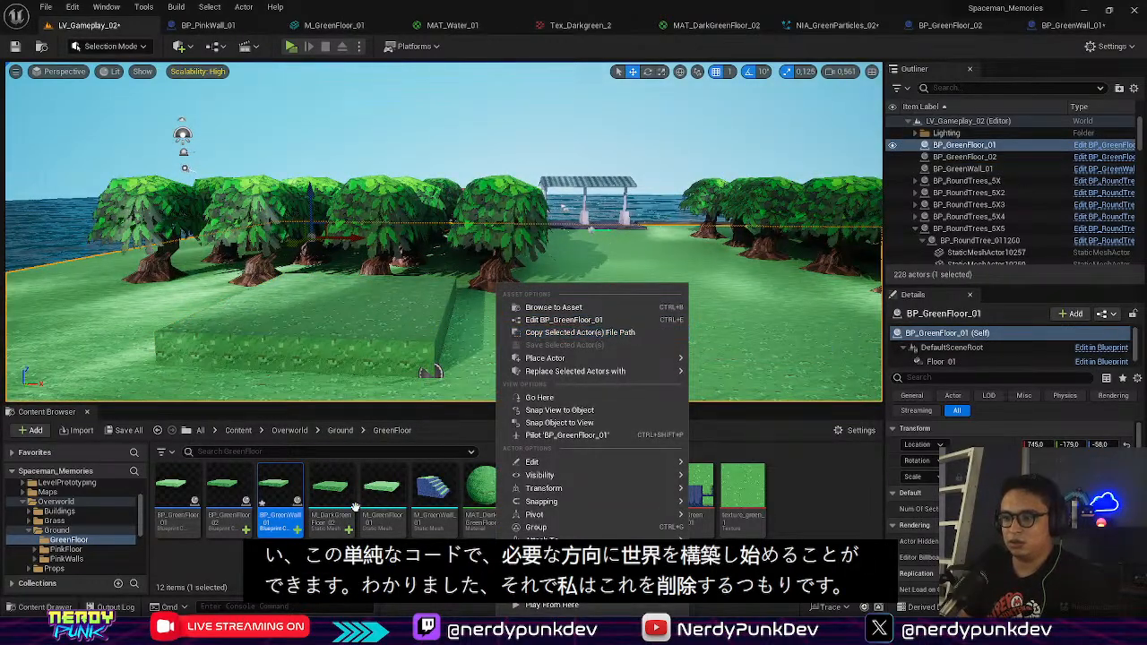
# Step: Assign M_GreenWall_01 as the static mesh of BP_GreenWall_01's Floor_01 component and check the placed wall in the level
pyautogui.click(280, 497)
pyautogui.doubleClick(279, 498)
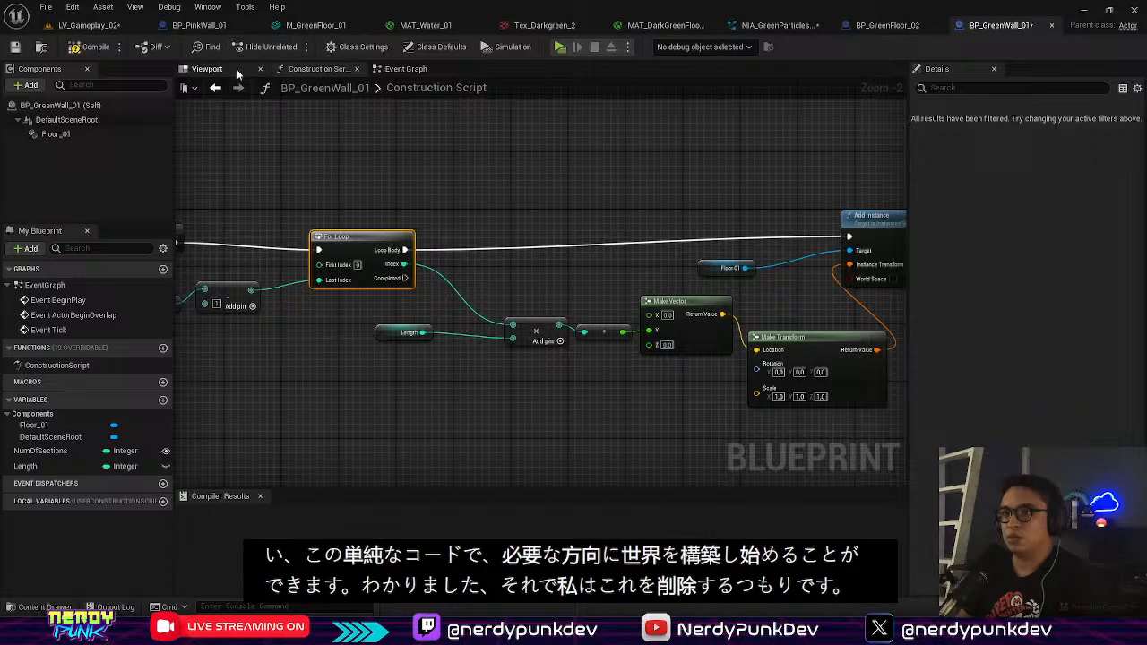
pyautogui.click(56, 133)
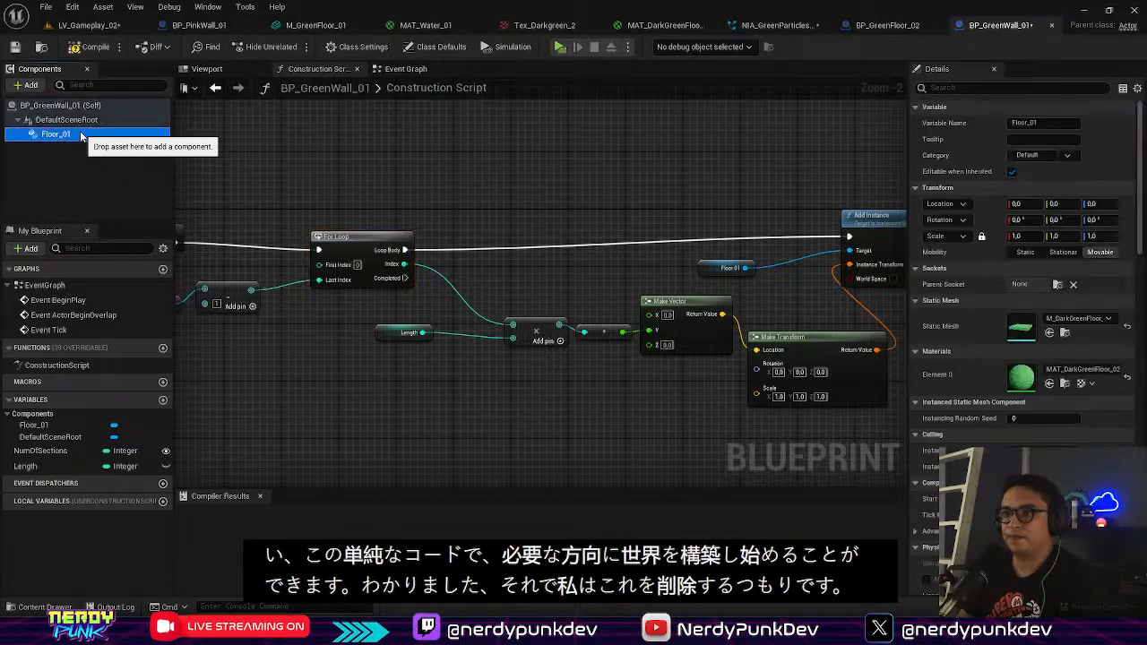
pyautogui.click(1083, 319)
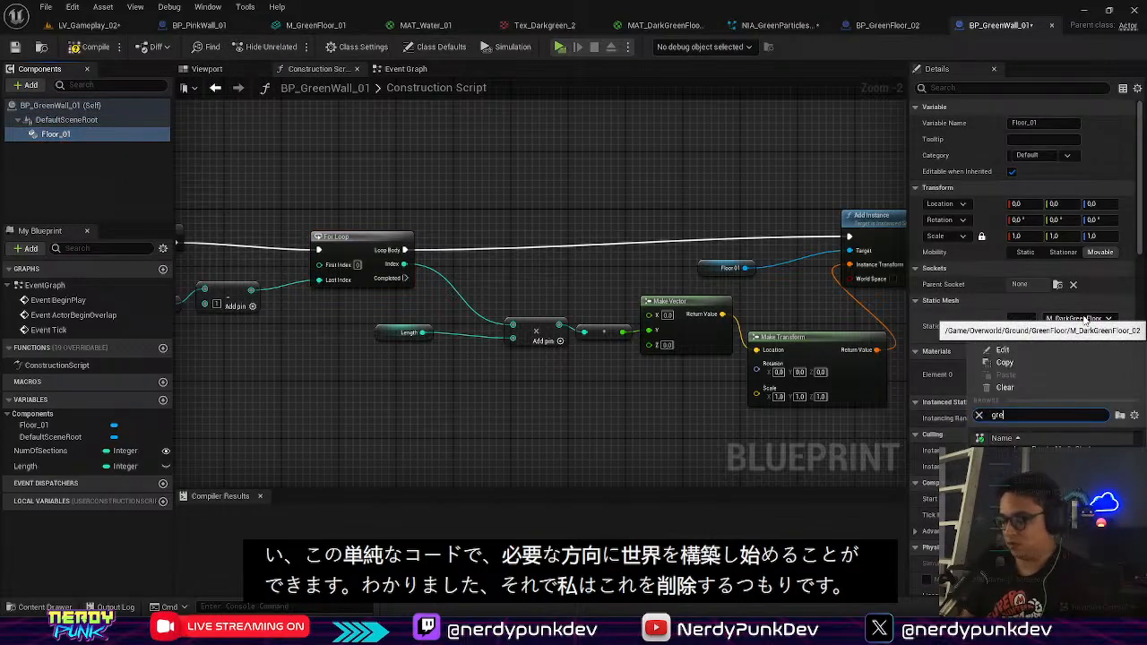
pyautogui.click(1013, 454)
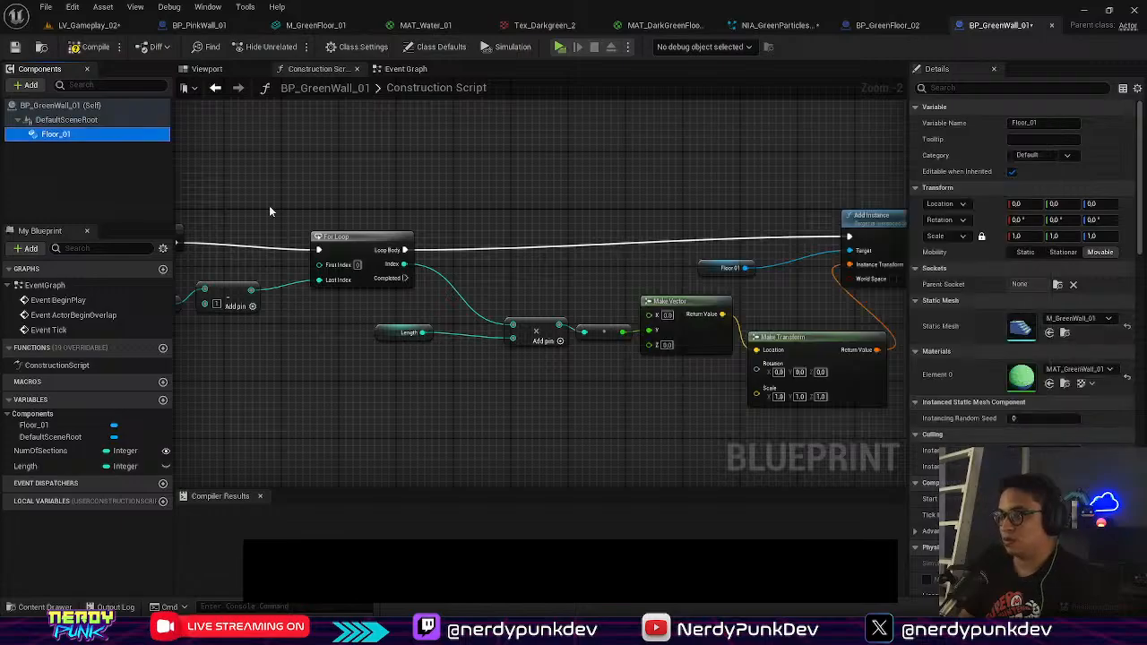
pyautogui.click(89, 24)
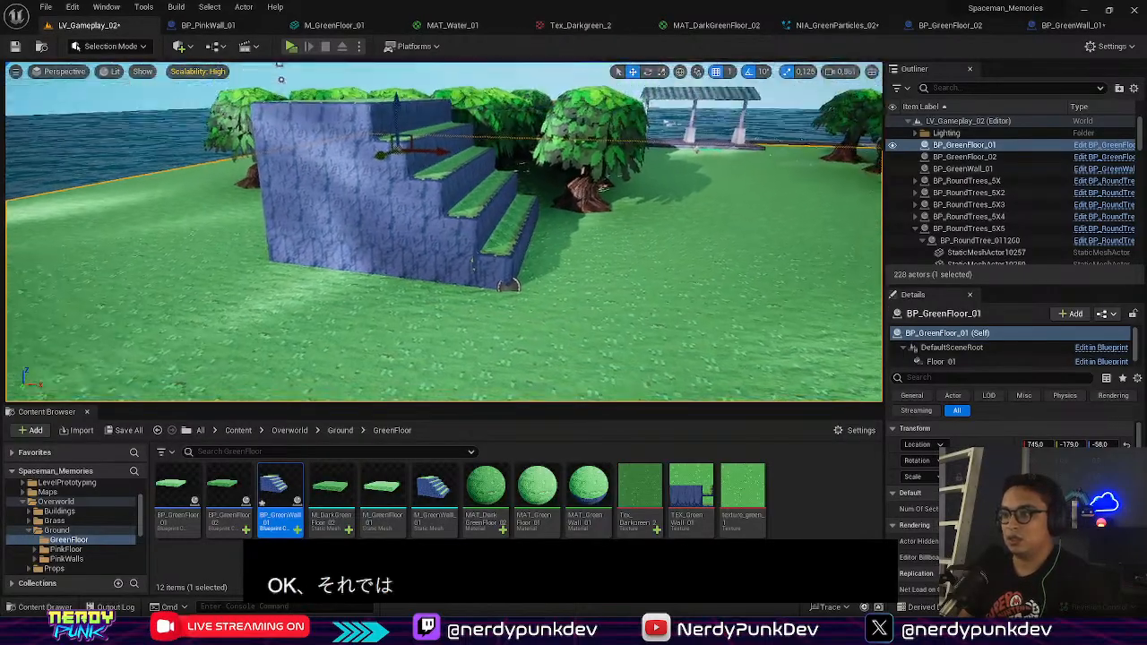
pyautogui.moveTo(532, 236); pyautogui.dragTo(466, 296, button='right')
pyautogui.scroll(-3, 502, 260)
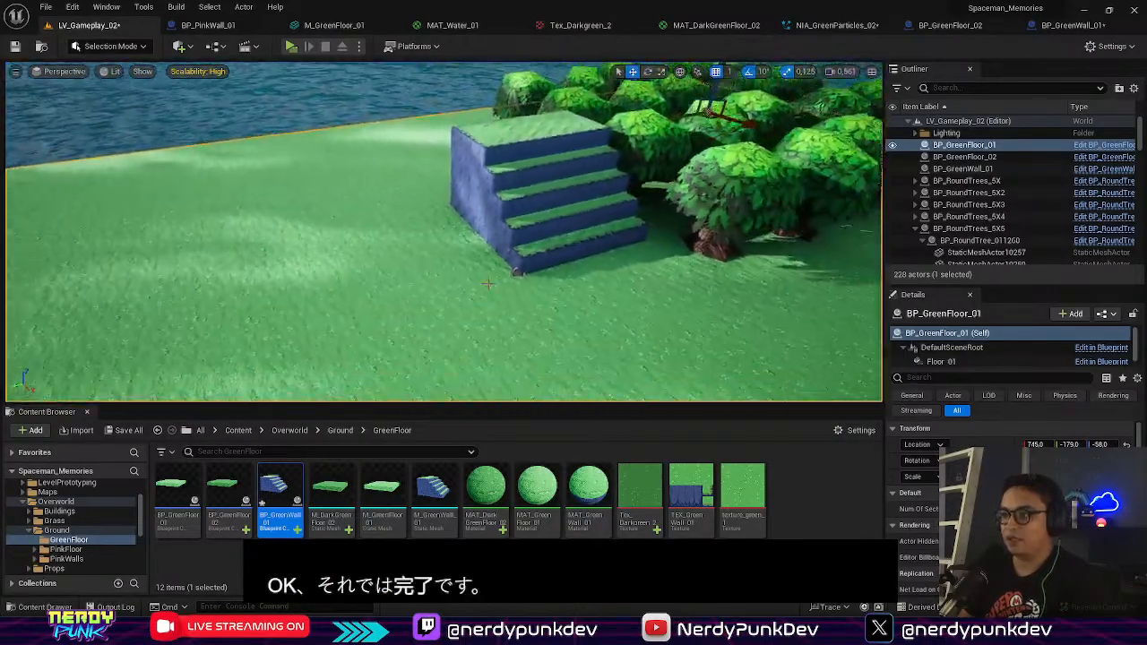
# Step: Raise the number of sections on the placed BP_GreenWall_01 actor to extend it into a long stepped wall
pyautogui.click(531, 236)
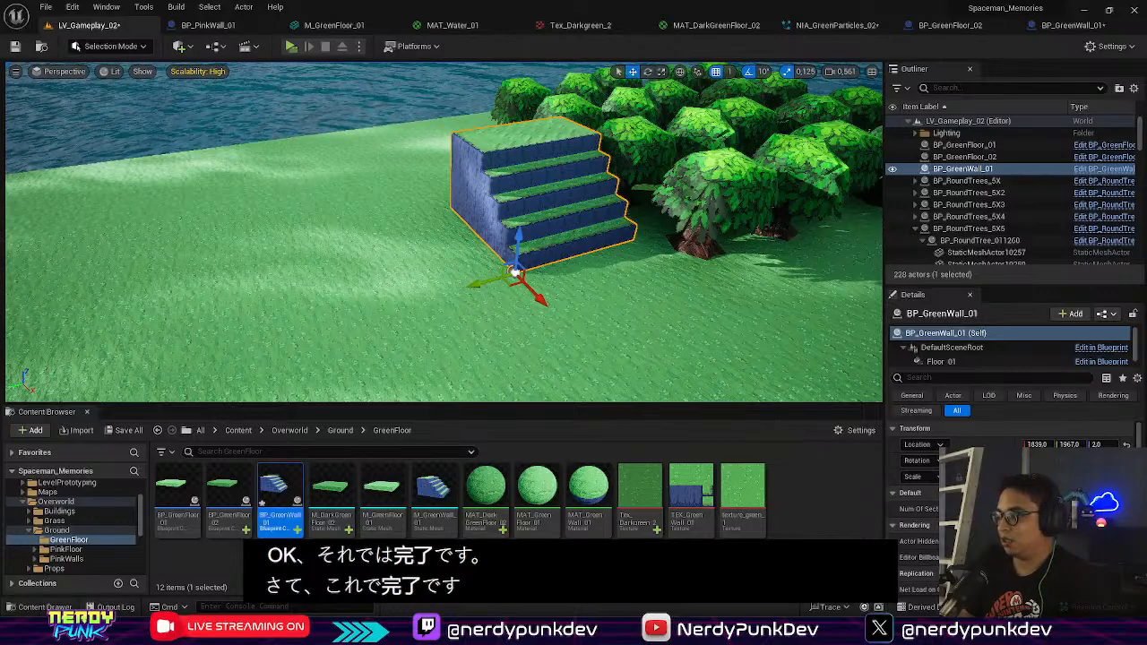
pyautogui.moveTo(1040, 509); pyautogui.dragTo(1076, 509)
pyautogui.moveTo(610, 329); pyautogui.dragTo(628, 385, button='right')
pyautogui.moveTo(1044, 509); pyautogui.dragTo(1075, 509)
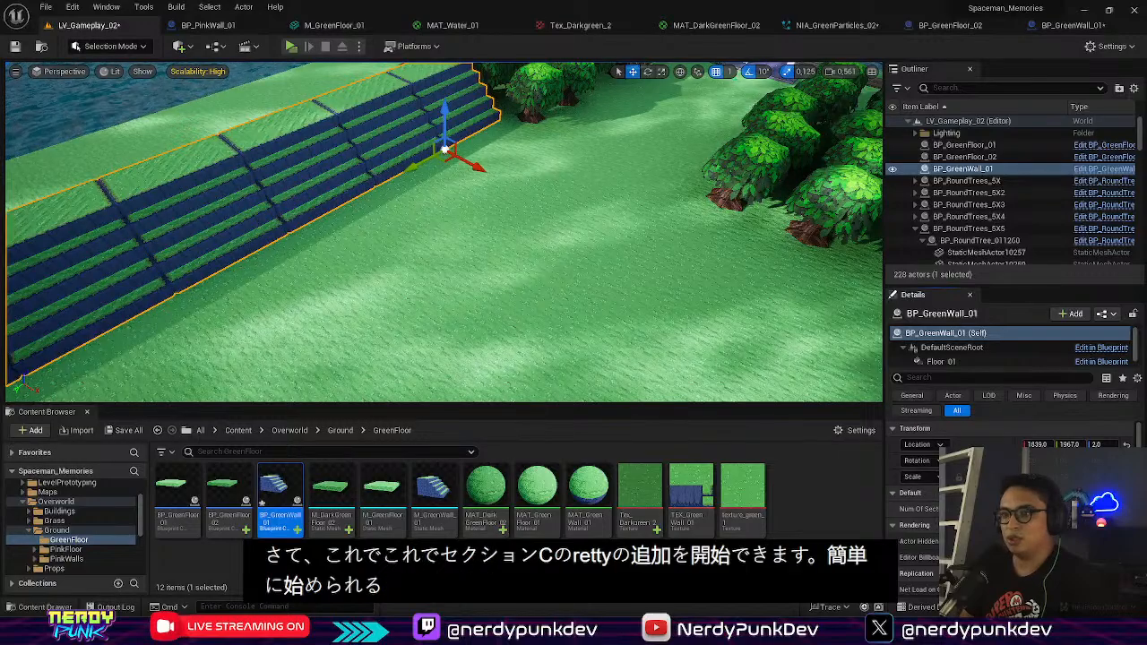
pyautogui.moveTo(573, 359); pyautogui.dragTo(690, 341, button='right')
pyautogui.moveTo(466, 331)
pyautogui.mouseDown(button='right')
pyautogui.moveTo(358, 403)
pyautogui.moveTo(466, 358)
pyautogui.moveTo(556, 341)
pyautogui.moveTo(574, 269)
pyautogui.moveTo(502, 260)
pyautogui.moveTo(538, 278)
pyautogui.moveTo(467, 341)
pyautogui.mouseUp(button='right')
# Step: Increase the number of sections of the BP_GreenFloor_01 actor to 20 to enlarge the ground beyond the wall
pyautogui.click(451, 332)
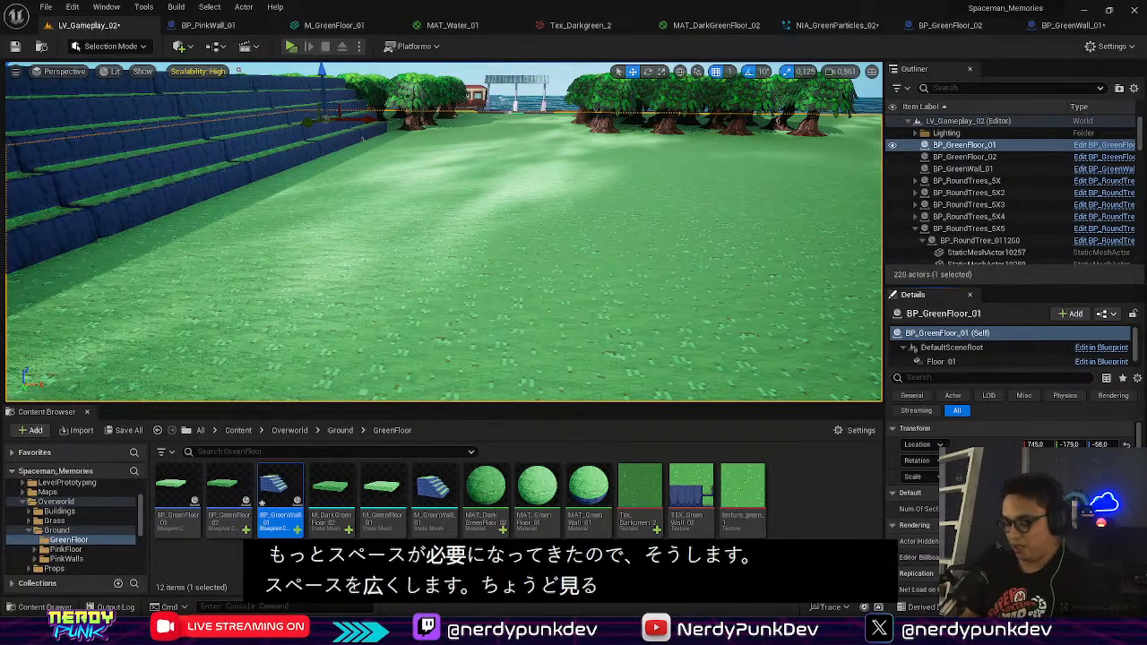
pyautogui.moveTo(654, 236); pyautogui.dragTo(555, 220, button='right')
pyautogui.rightClick(635, 235)
pyautogui.rightClick(556, 220)
pyautogui.write('s')
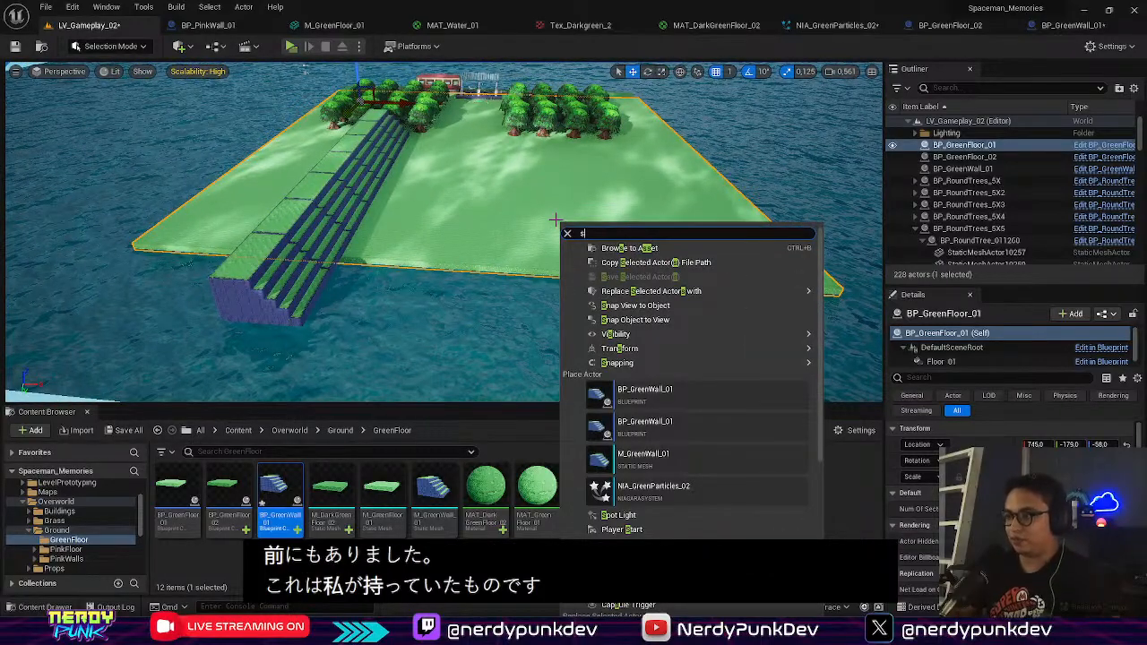
pyautogui.press('Escape')
pyautogui.scroll(-1, 398, 280)
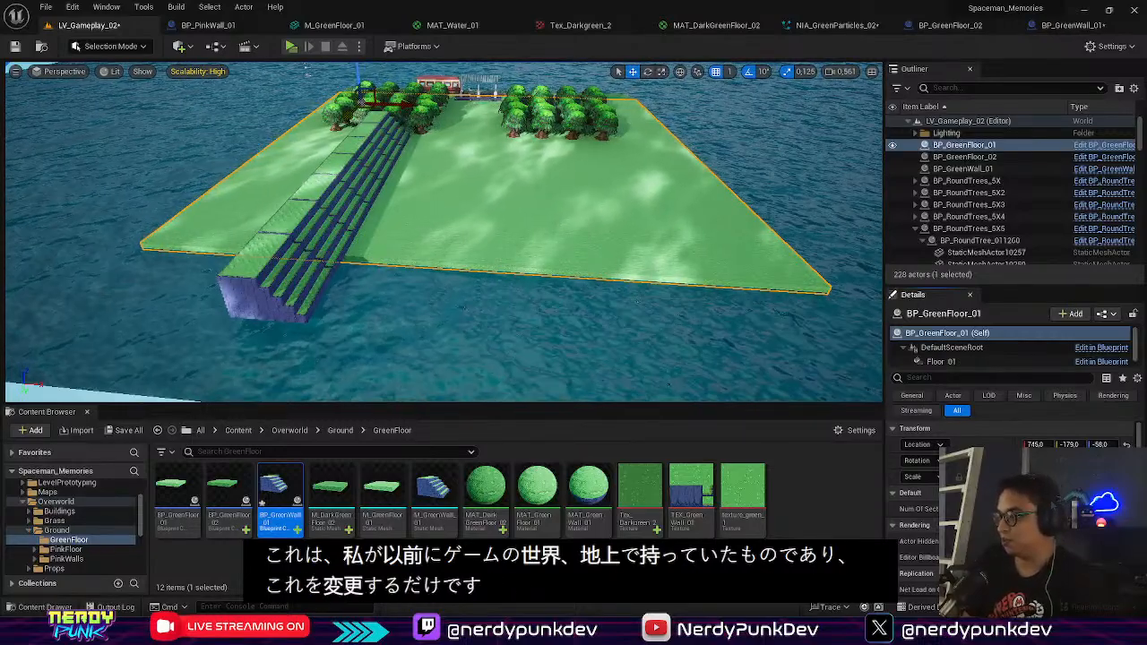
pyautogui.press('Return')
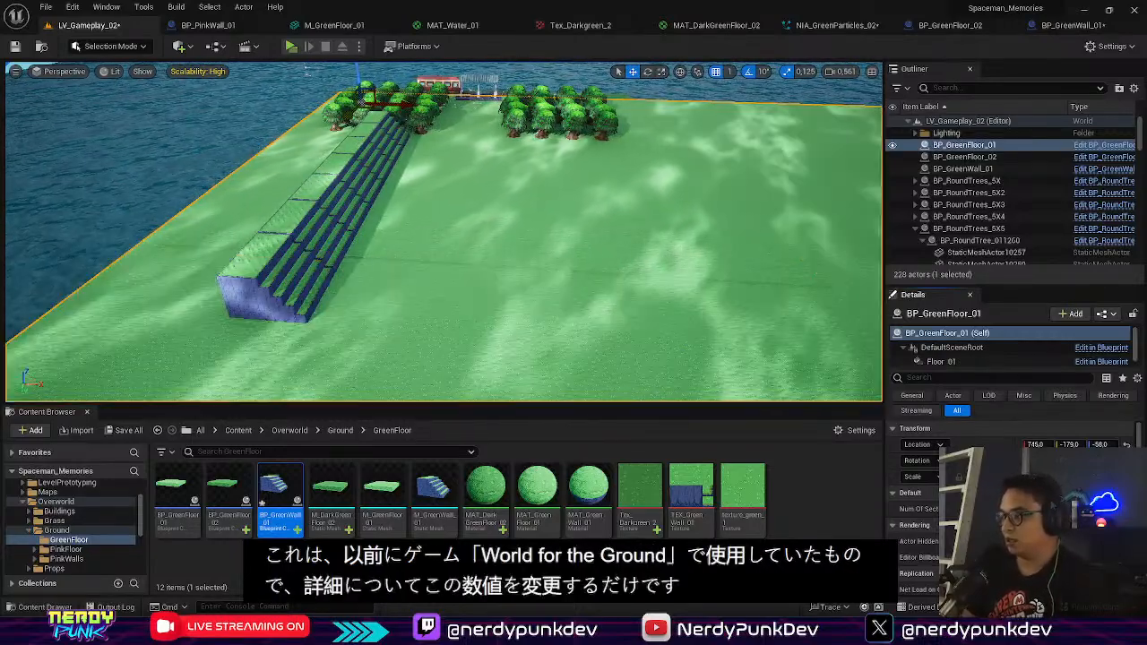
# Step: Undo and redo BP_GreenFloor_01's section change to compare the ground sizes, and view the stepped wall up close
pyautogui.moveTo(444, 231); pyautogui.dragTo(394, 260, button='right')
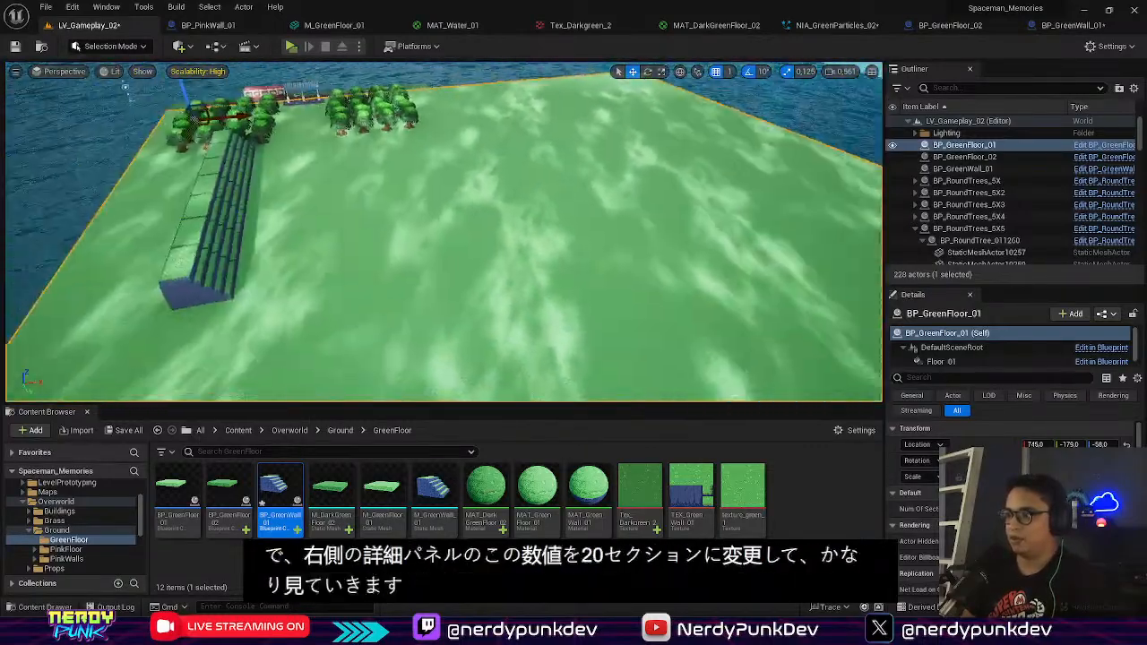
pyautogui.hotkey('ctrl', 'z')
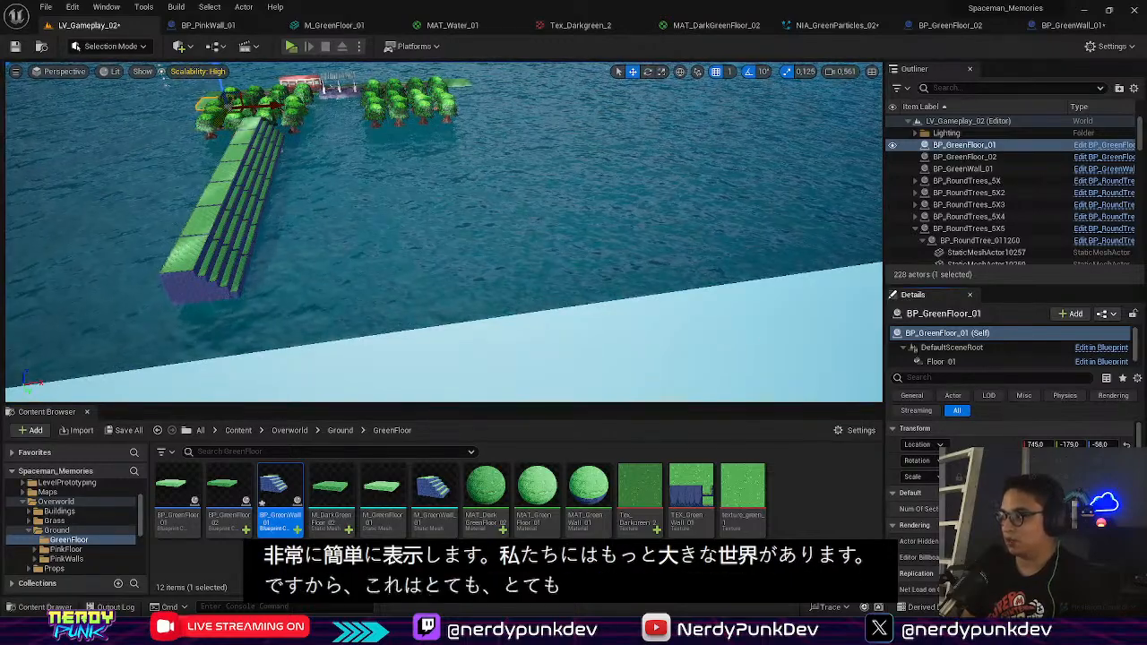
pyautogui.hotkey('ctrl', 'y')
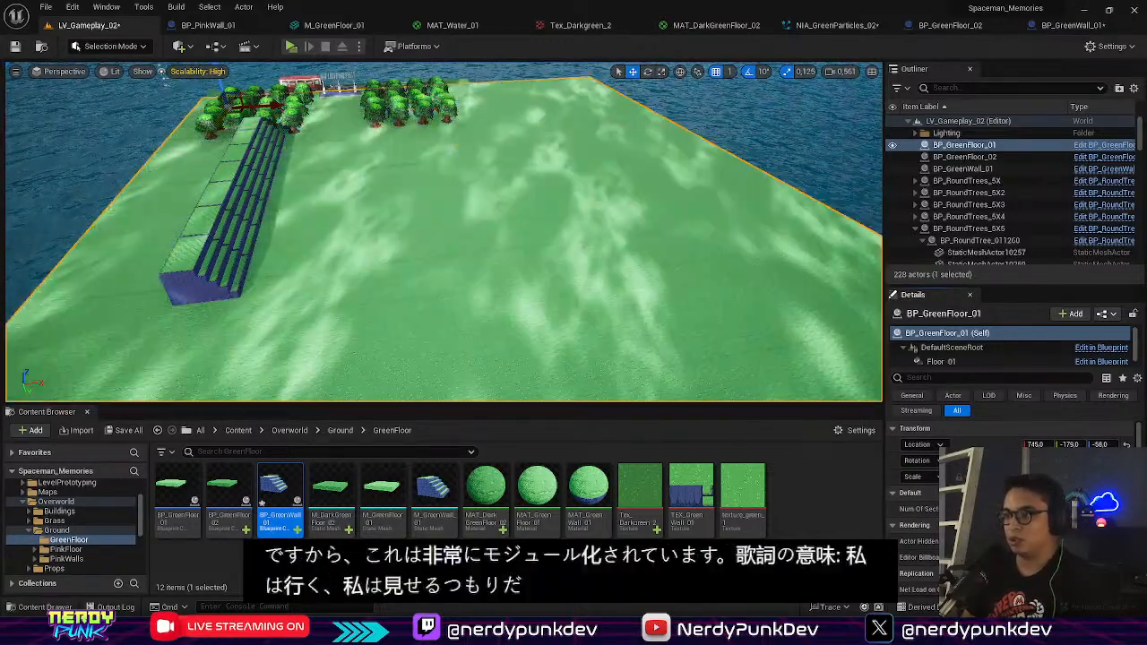
pyautogui.moveTo(380, 277); pyautogui.dragTo(305, 238, button='right')
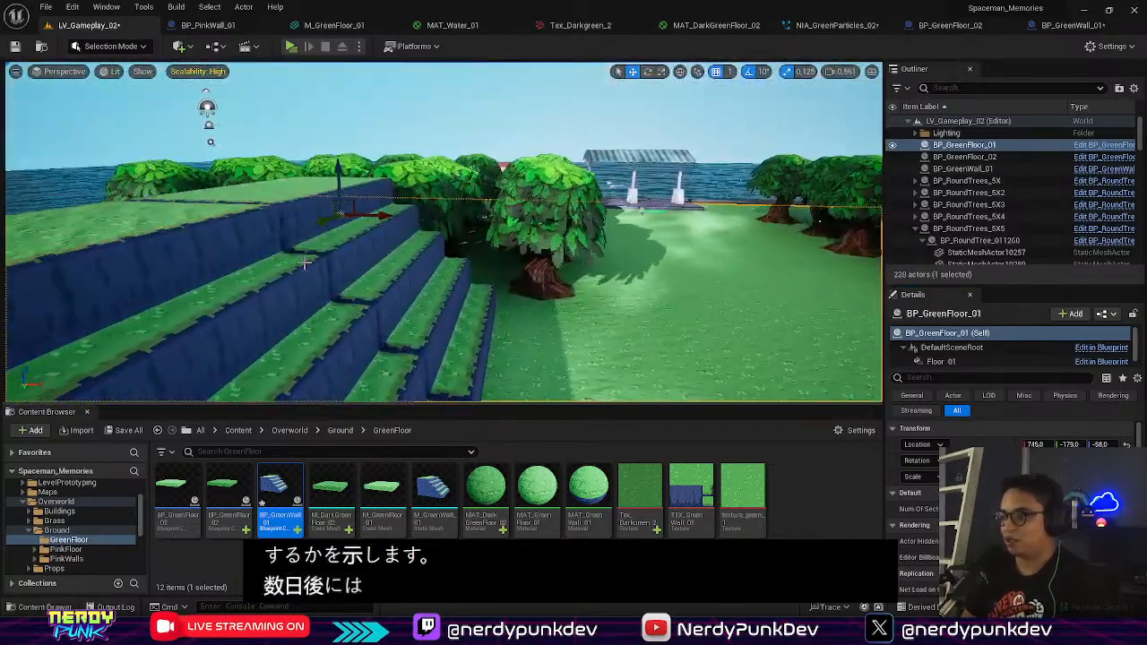
# Step: Move the placed BP_GreenWall_01 actor along the X axis to 2000
pyautogui.click(326, 259)
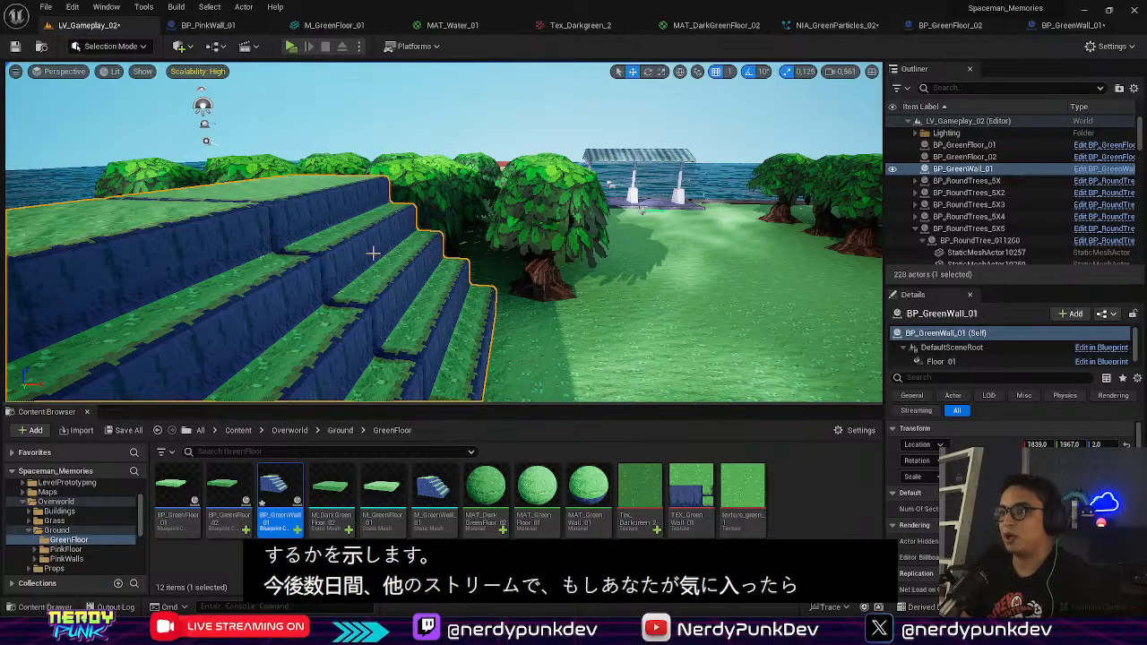
pyautogui.keyDown('alt'); pyautogui.moveTo(374, 252); pyautogui.dragTo(224, 269); pyautogui.keyUp('alt')
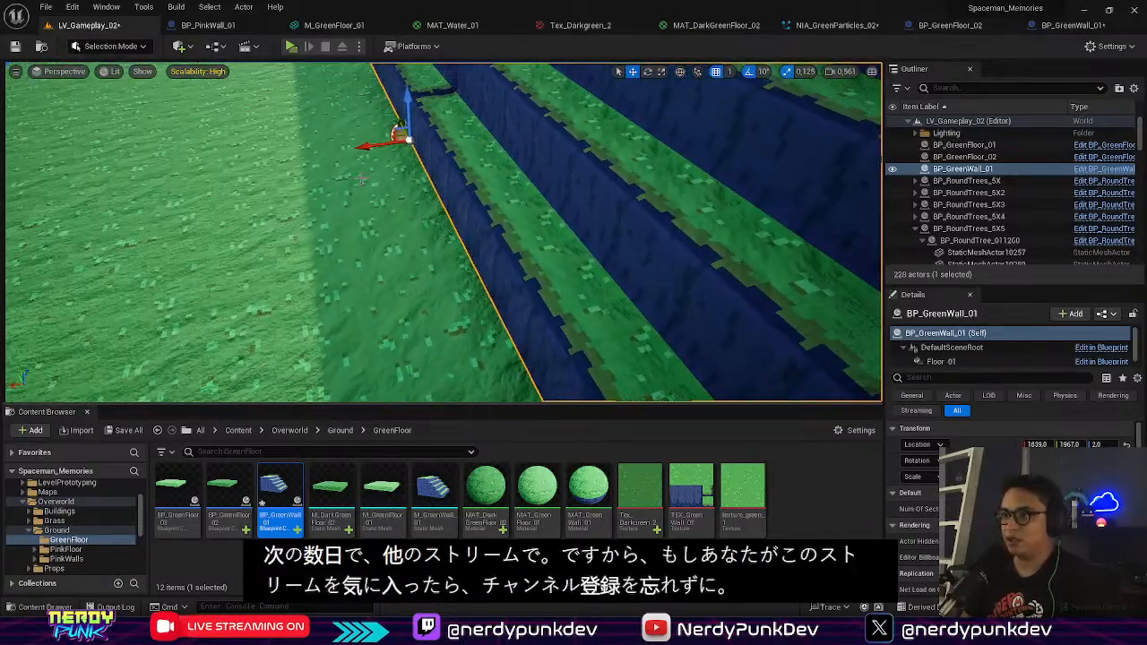
pyautogui.moveTo(361, 146); pyautogui.dragTo(265, 162)
pyautogui.rightClick(420, 236)
pyautogui.write('s')
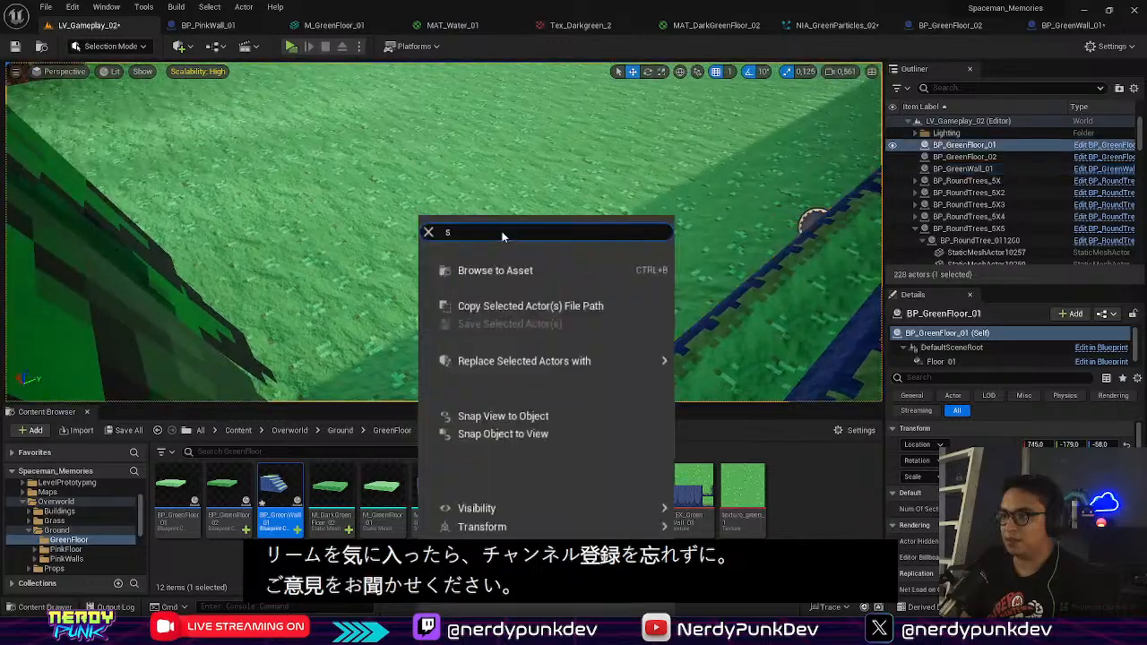
# Step: Duplicate the wall's Floor_01 component, rotate the copy 180° and place it at X 1257, Y 2397 as a facing stepped wall
pyautogui.click(795, 318)
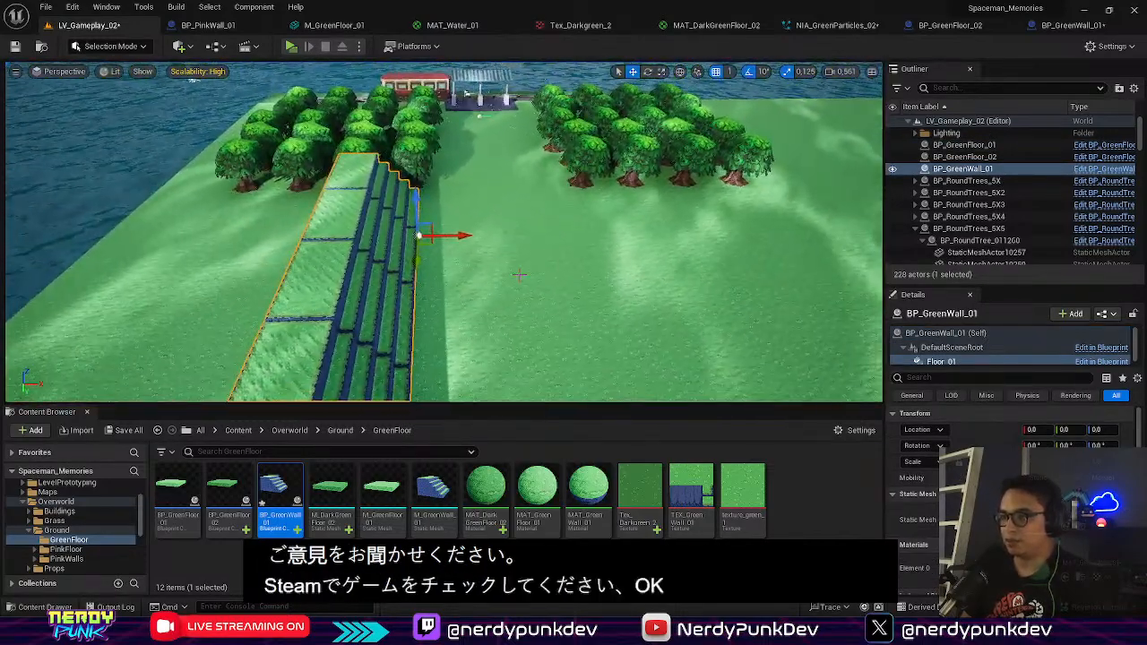
pyautogui.keyDown('alt'); pyautogui.moveTo(457, 238); pyautogui.dragTo(708, 232); pyautogui.keyUp('alt')
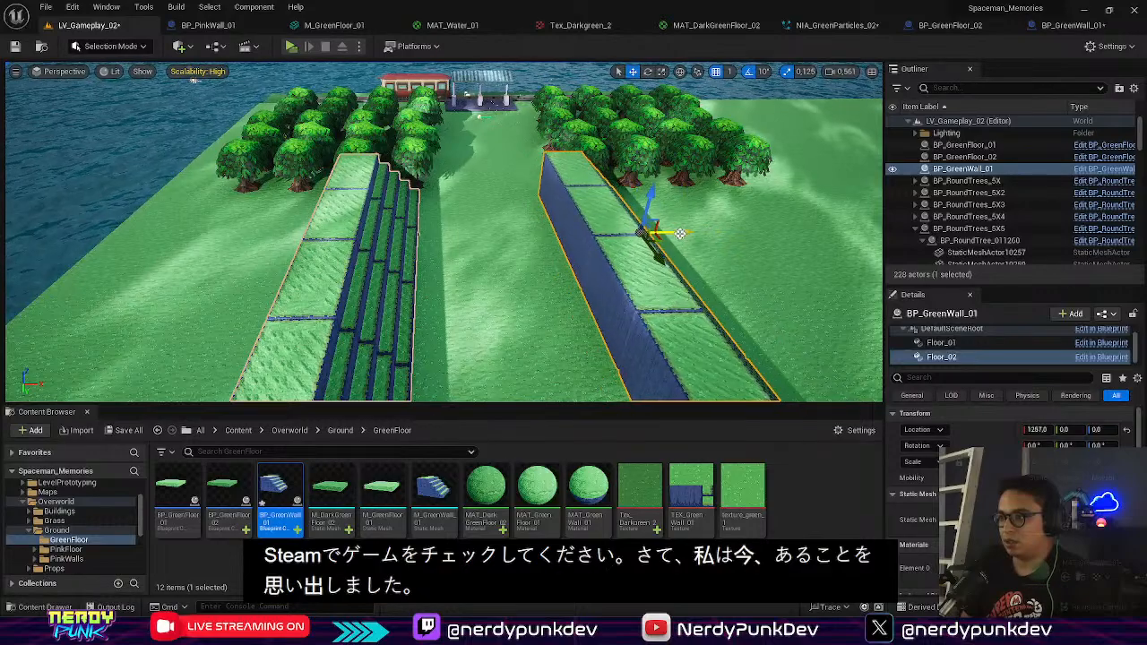
pyautogui.moveTo(581, 224); pyautogui.dragTo(574, 235)
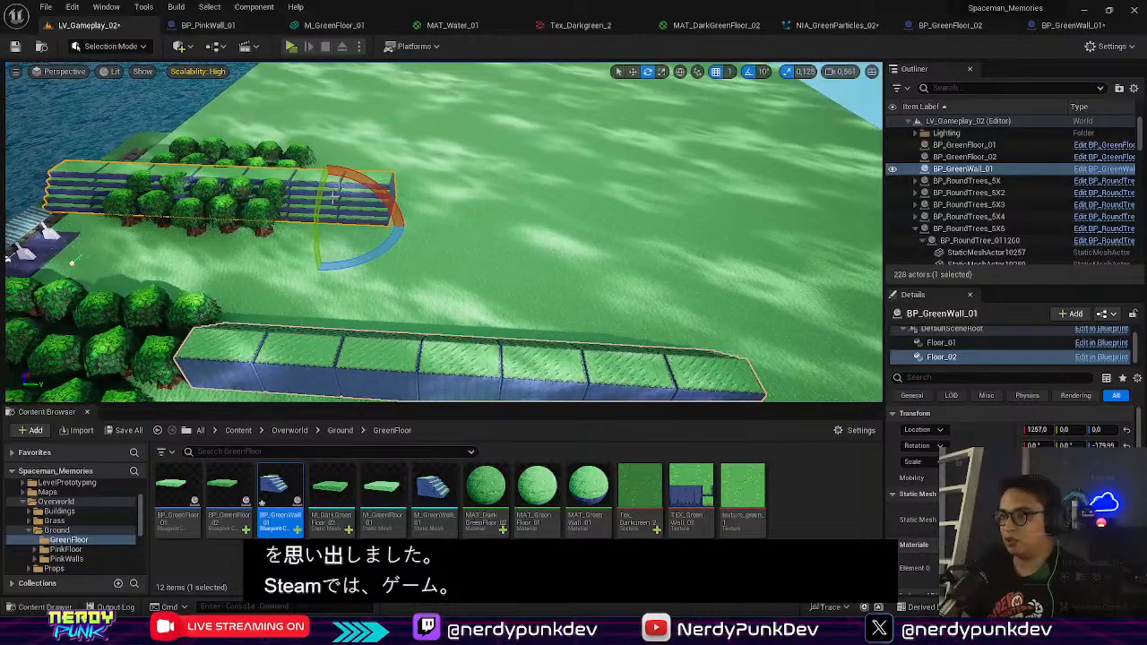
pyautogui.moveTo(412, 235); pyautogui.dragTo(695, 258)
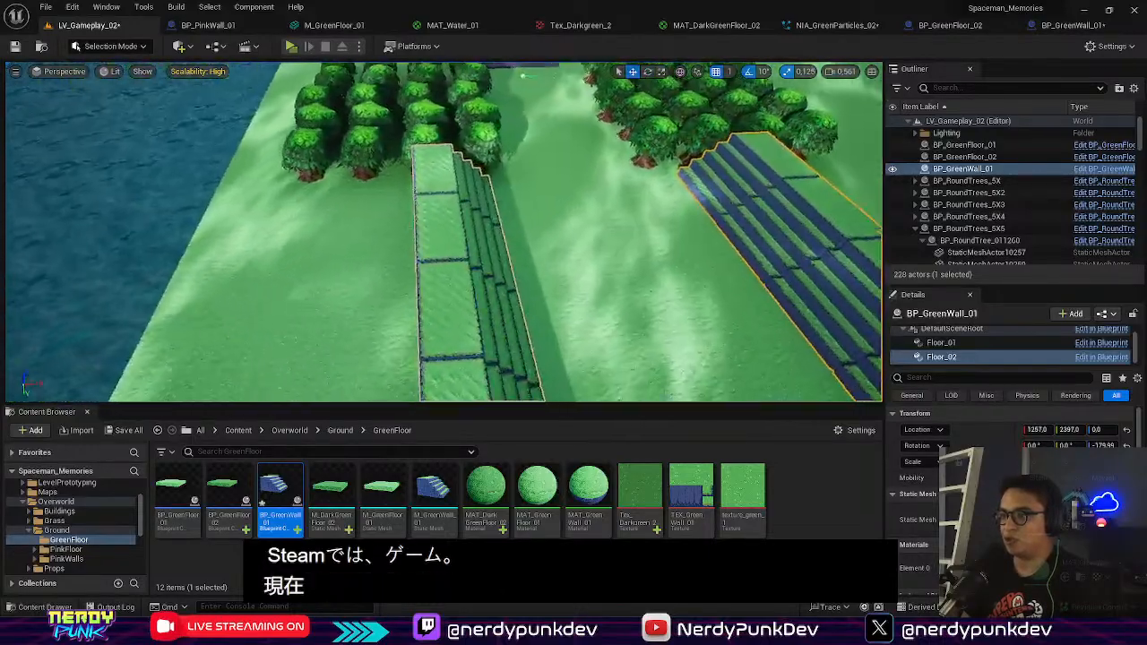
# Step: Shift the original wall's Floor_01 component to X 196 and check the passage between the two walls
pyautogui.click(382, 279)
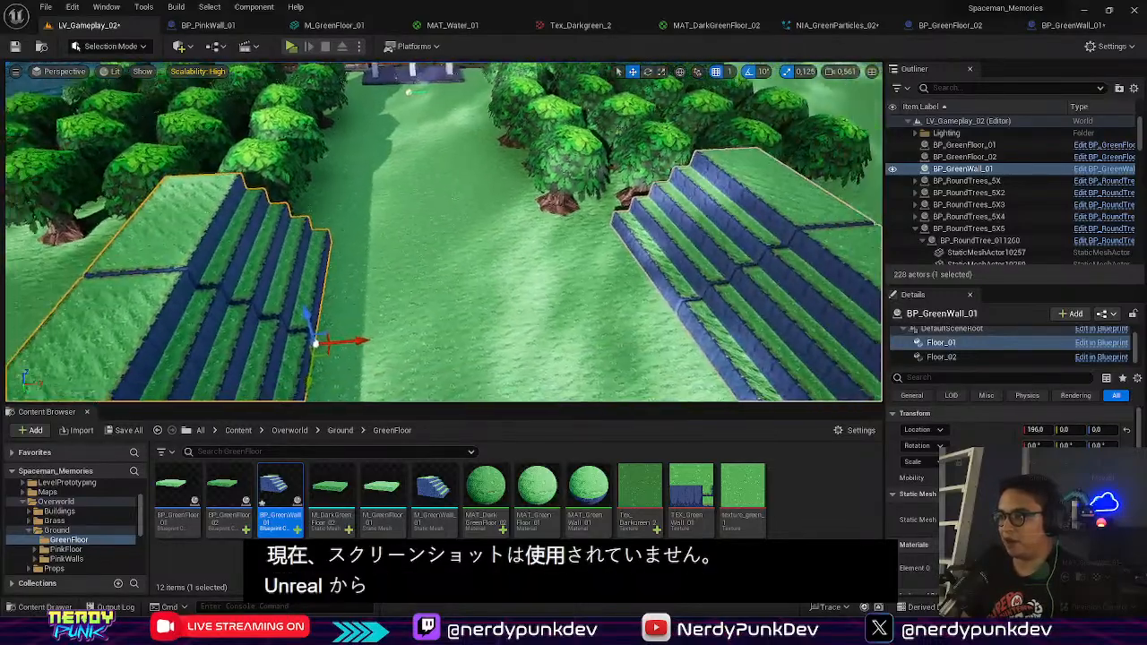
pyautogui.rightClick(506, 295)
pyautogui.click(663, 260)
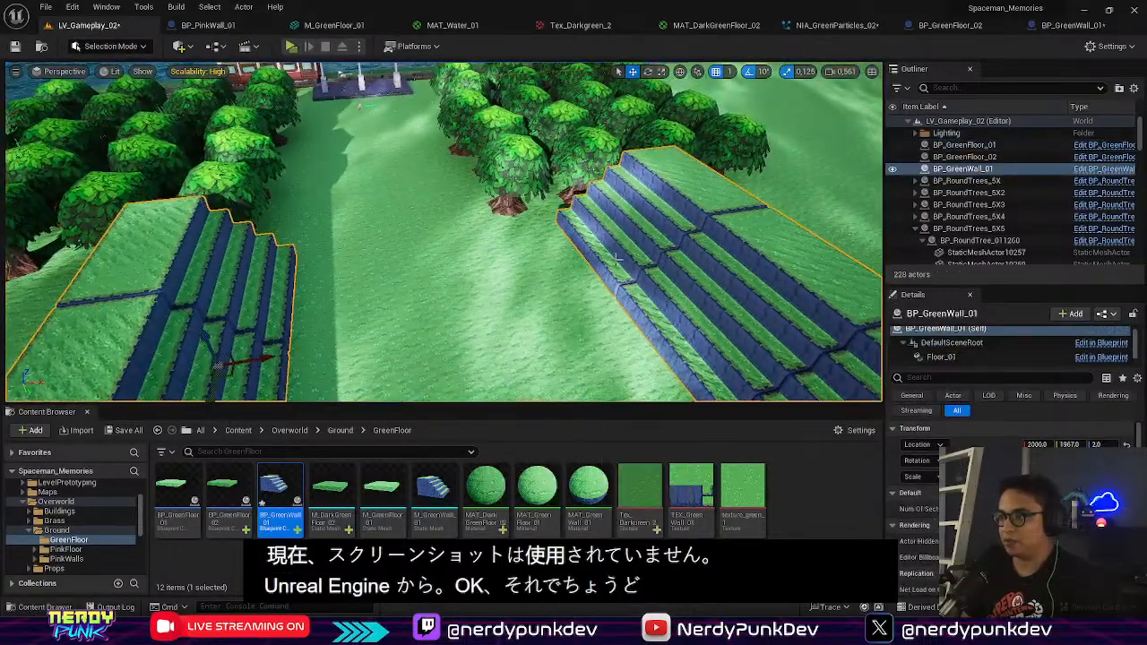
pyautogui.moveTo(663, 260); pyautogui.dragTo(806, 296, button='right')
pyautogui.moveTo(567, 228); pyautogui.dragTo(568, 236, button='right')
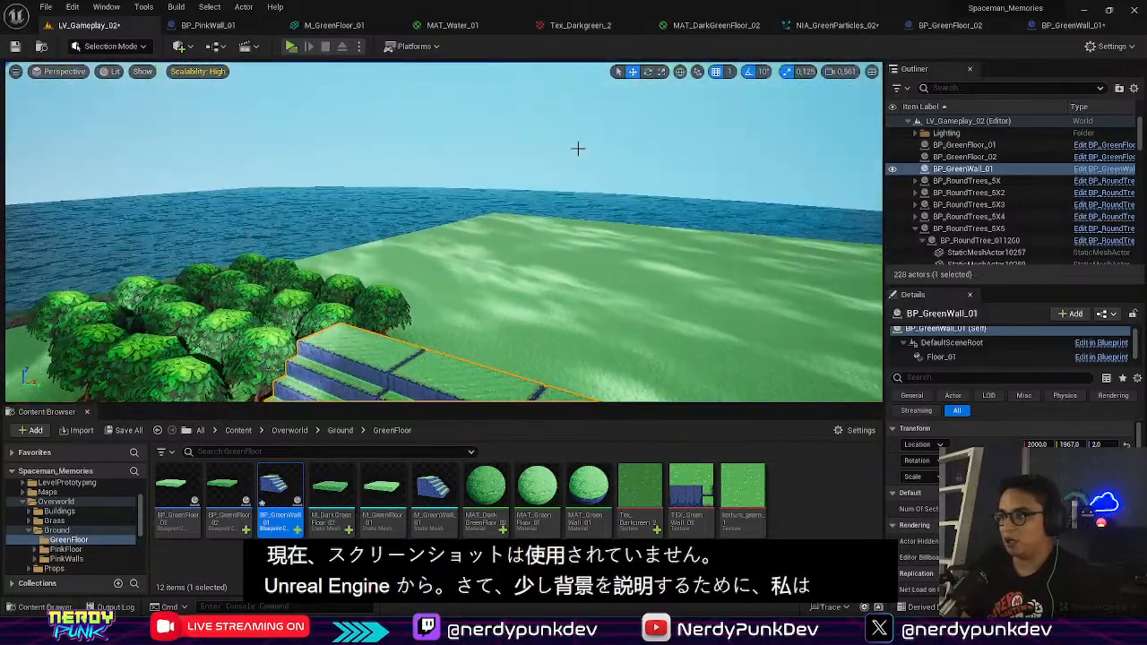
pyautogui.click(577, 149)
pyautogui.moveTo(577, 148); pyautogui.dragTo(443, 193, button='right')
pyautogui.click(505, 275)
pyautogui.moveTo(504, 275); pyautogui.dragTo(395, 256, button='right')
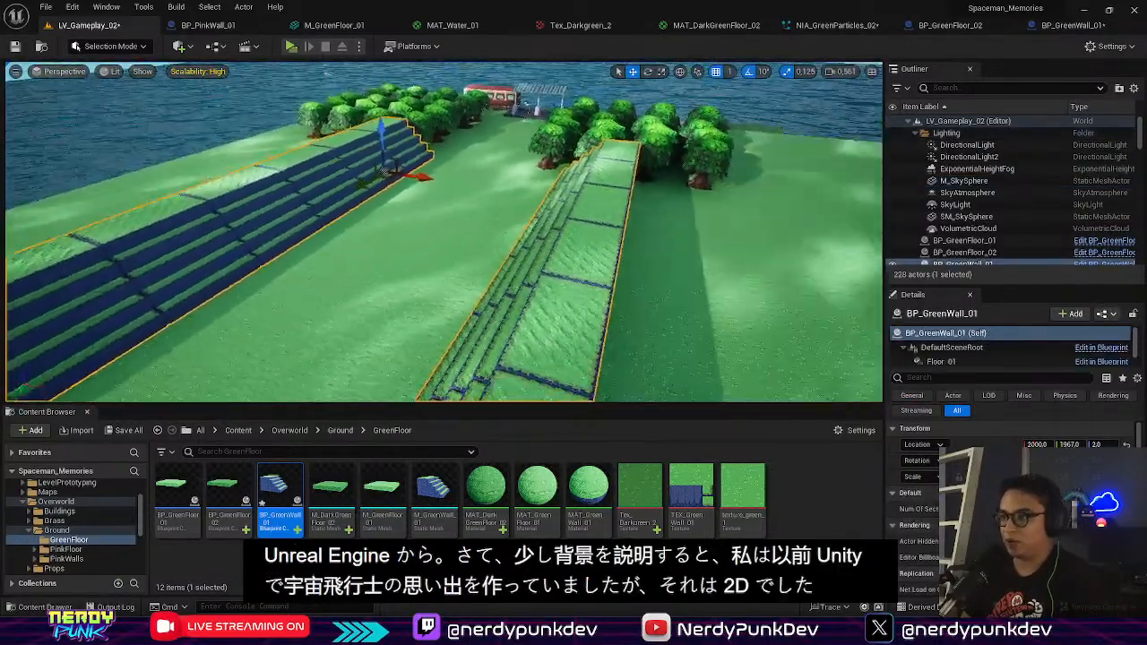
pyautogui.moveTo(551, 217); pyautogui.dragTo(585, 217, button='right')
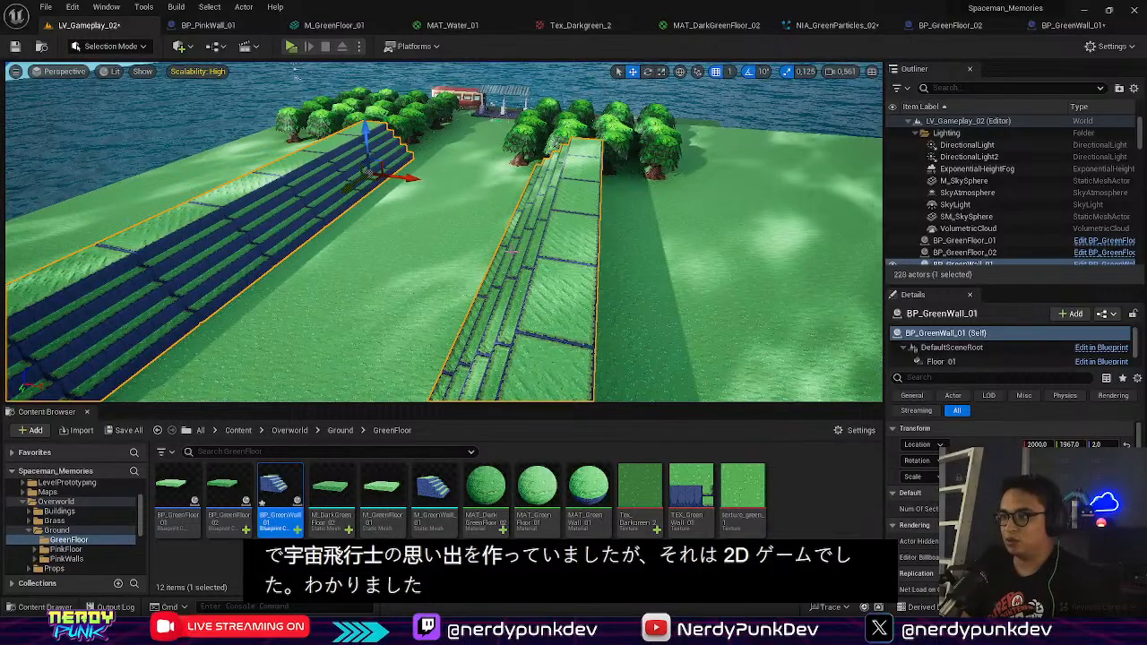
# Step: Undo and redo the Floor_01 shift to compare the spacing between the facing walls
pyautogui.hotkey('ctrl', 'z')
pyautogui.click(551, 217)
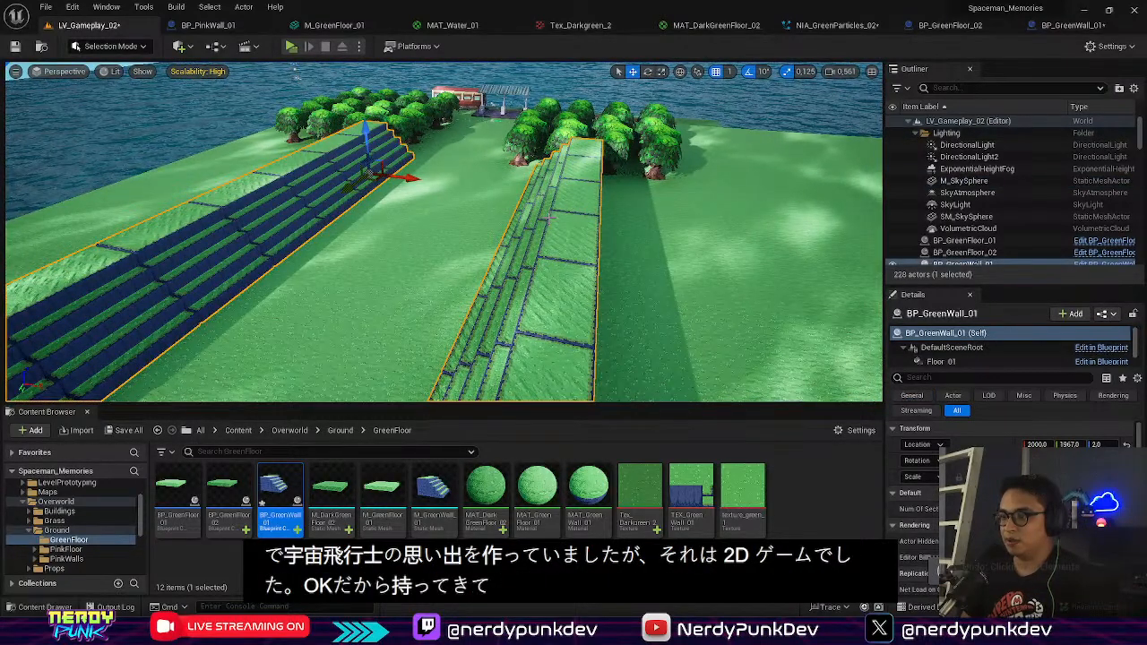
pyautogui.hotkey('ctrl', 'z')
pyautogui.hotkey('ctrl', 'y')
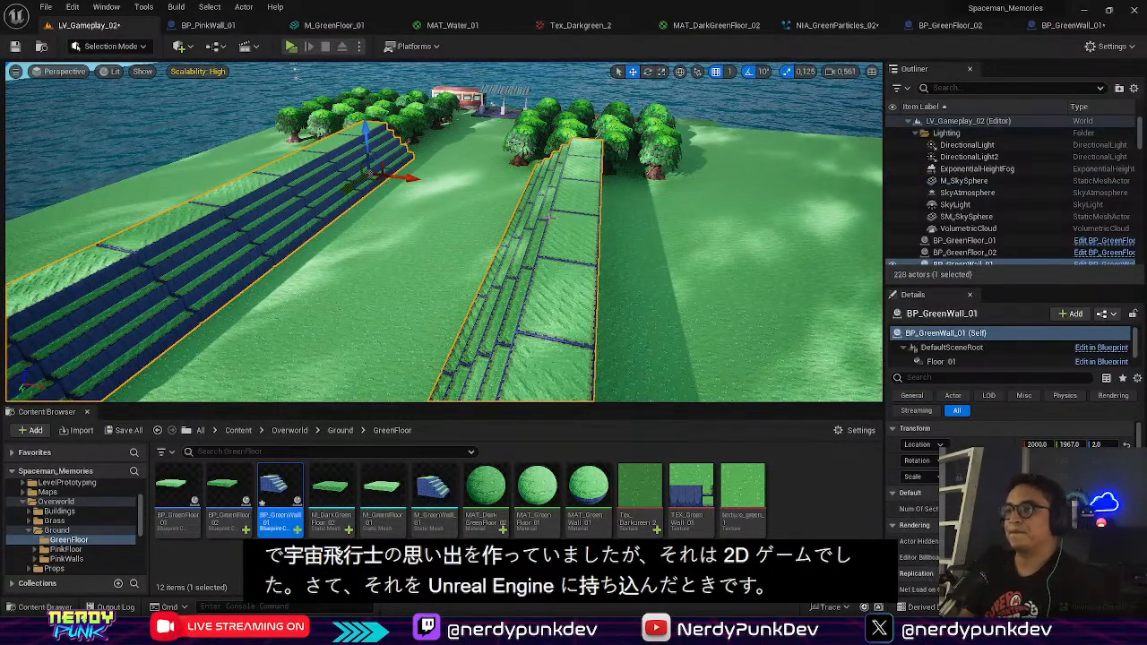
pyautogui.hotkey('ctrl', 'z')
pyautogui.hotkey('ctrl', 'y')
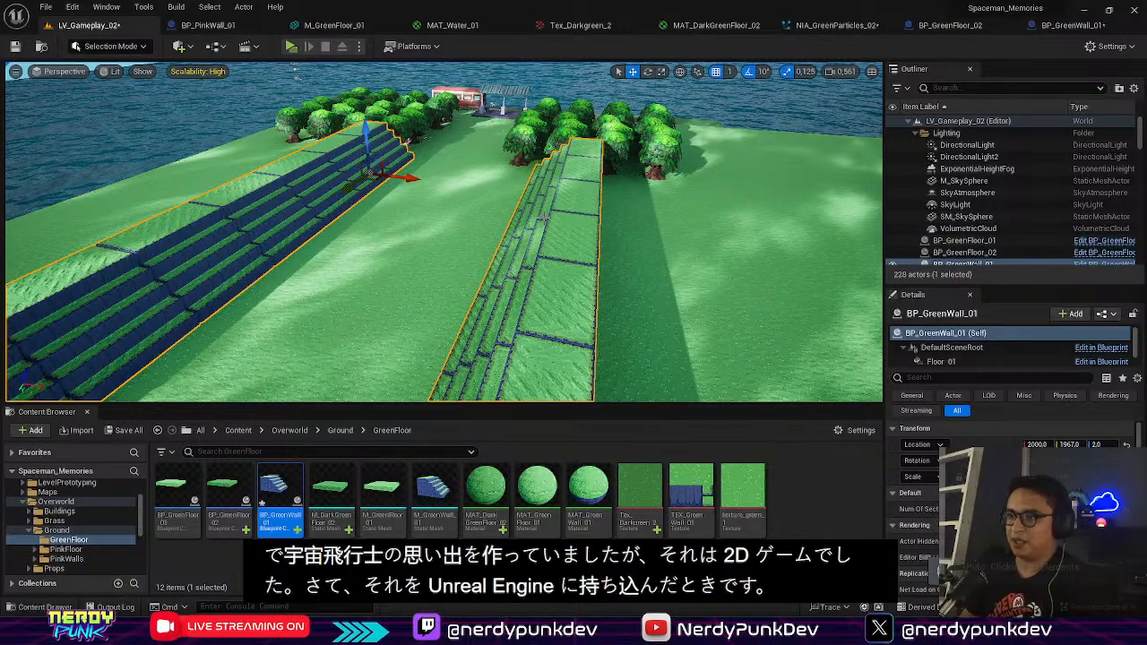
pyautogui.hotkey('ctrl', 'z')
pyautogui.hotkey('ctrl', 'z')
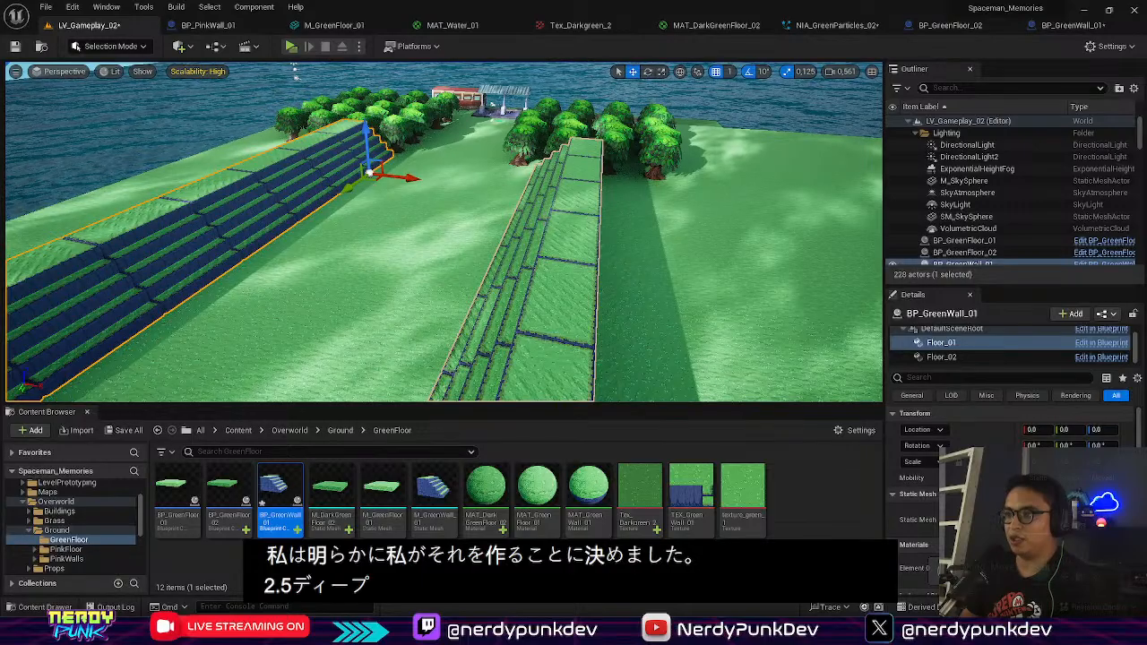
pyautogui.hotkey('ctrl', 'y')
# Step: Move the original wall's Floor_01 component along the X axis to 246, closer to the facing wall
pyautogui.moveTo(544, 217)
pyautogui.mouseDown(button='right')
pyautogui.moveTo(544, 341)
pyautogui.moveTo(502, 358)
pyautogui.moveTo(545, 179)
pyautogui.moveTo(544, 202)
pyautogui.moveTo(529, 157)
pyautogui.moveTo(484, 153)
pyautogui.moveTo(484, 233)
pyautogui.moveTo(520, 206)
pyautogui.moveTo(525, 215)
pyautogui.mouseUp(button='right')
pyautogui.click(376, 242)
pyautogui.moveTo(390, 296); pyautogui.dragTo(469, 299)
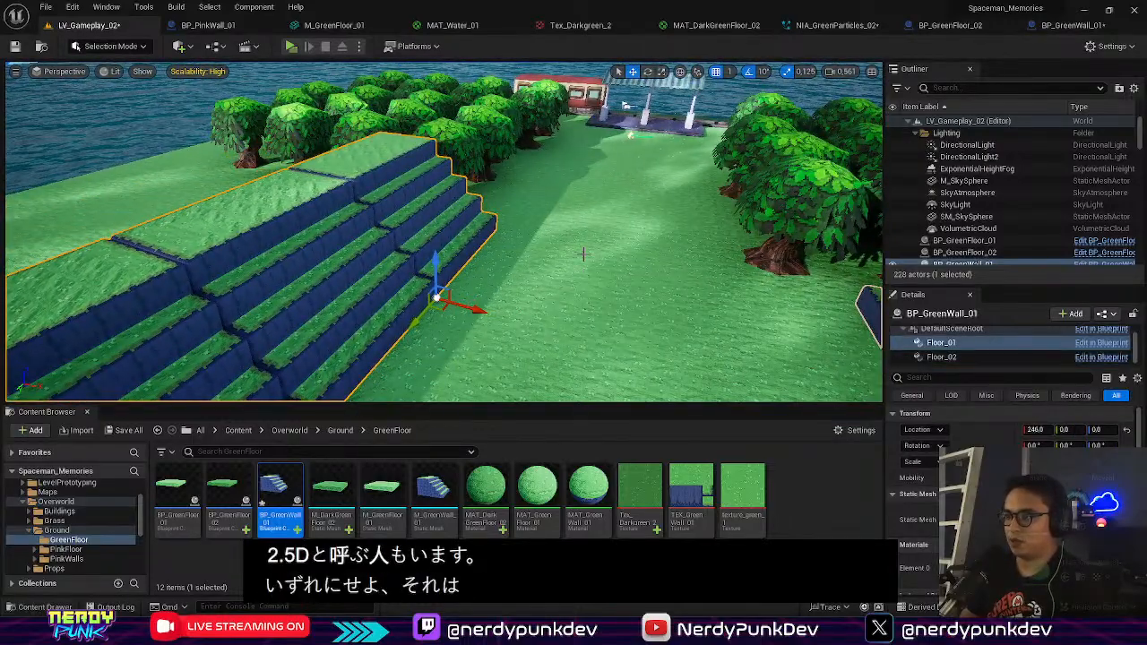
# Step: Examine the duplicated wall's steps, surface texture and far end up close
pyautogui.moveTo(583, 256); pyautogui.dragTo(792, 271, button='right')
pyautogui.click(474, 225)
pyautogui.moveTo(474, 225); pyautogui.dragTo(475, 179, button='right')
pyautogui.moveTo(395, 199); pyautogui.dragTo(375, 230, button='right')
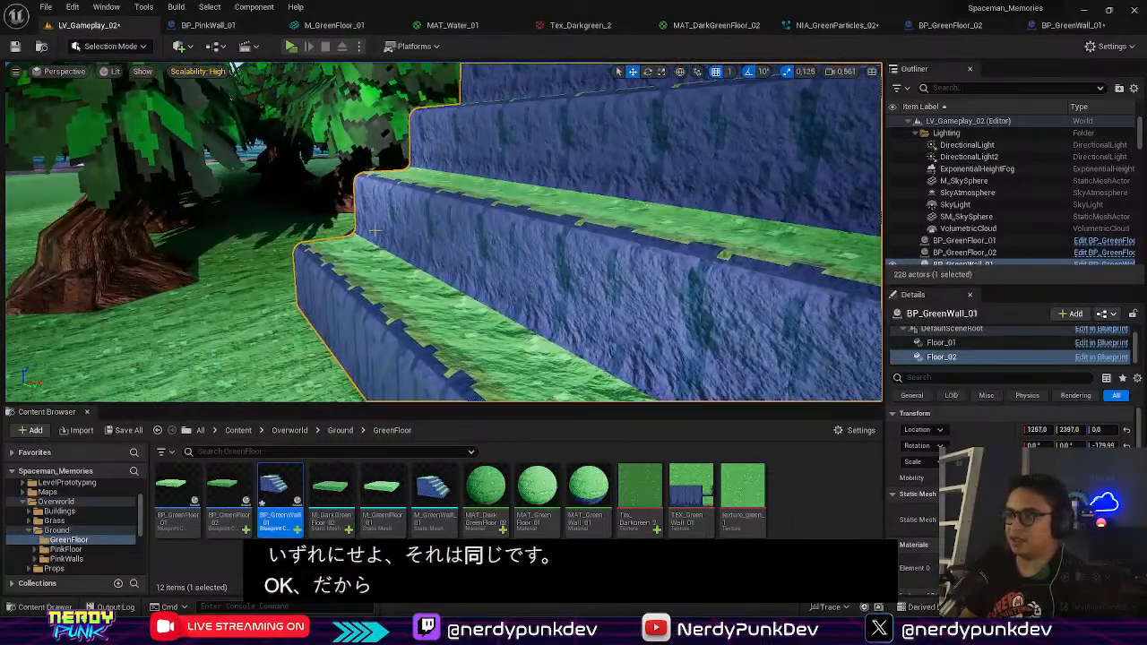
pyautogui.rightClick(377, 235)
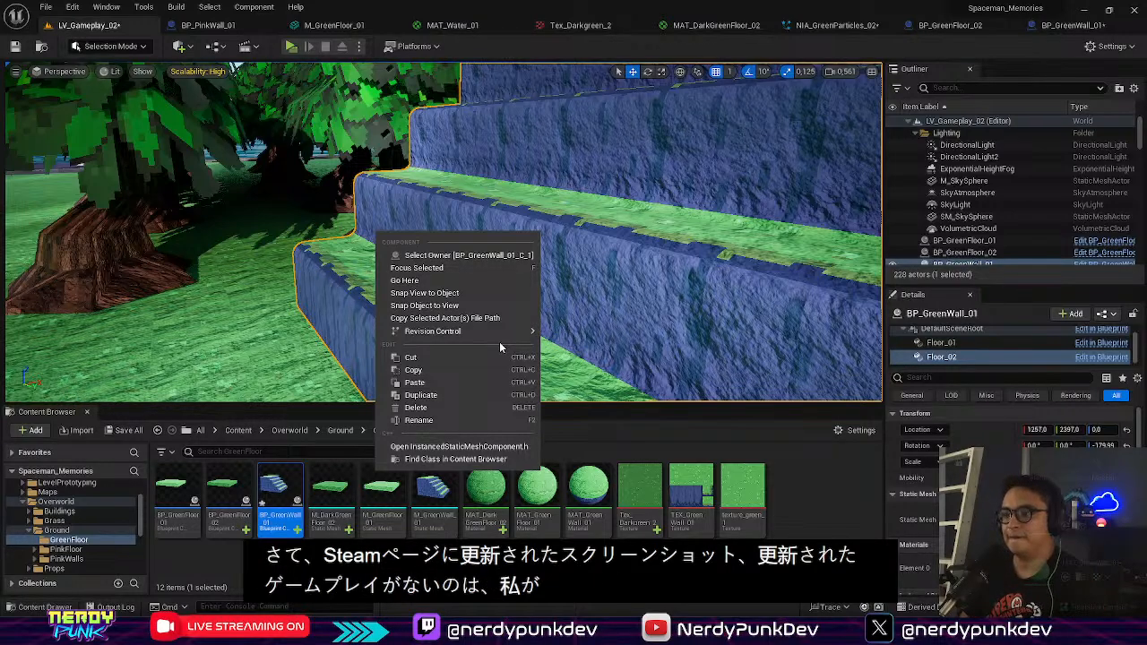
pyautogui.rightClick(583, 270)
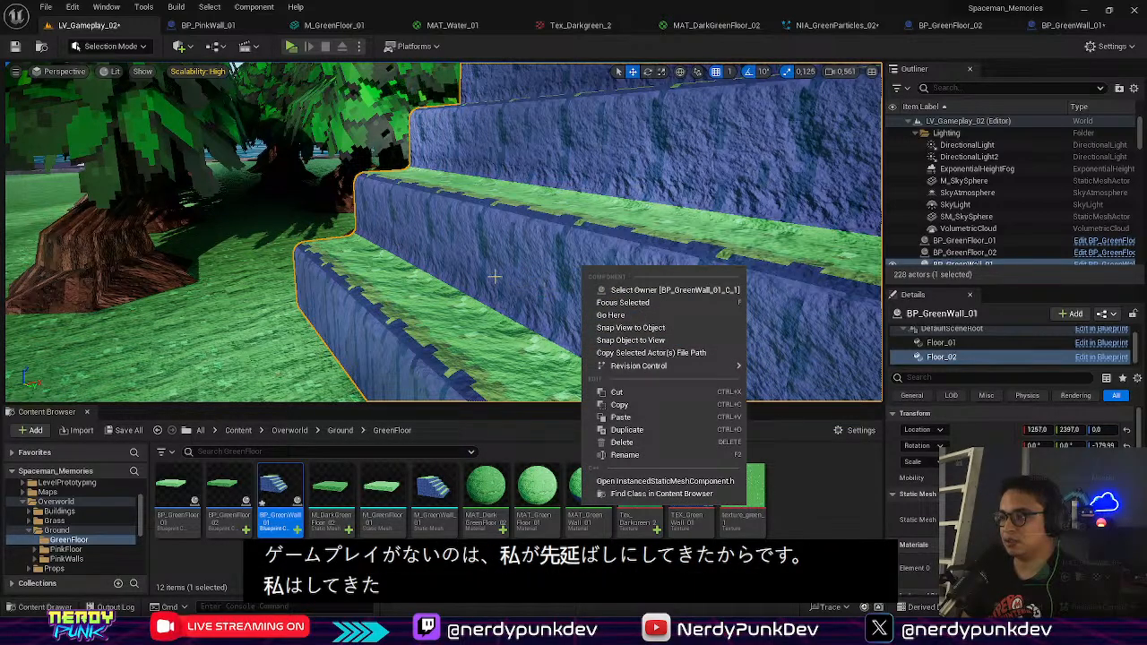
pyautogui.moveTo(495, 276); pyautogui.dragTo(461, 223, button='right')
pyautogui.press('s')
pyautogui.click(568, 181)
pyautogui.press('w')
pyautogui.press('d')
# Step: Set a snapped pivot offset for the BP_GreenWall_01 actor on the duplicated wall's steps
pyautogui.click(466, 224)
pyautogui.rightClick(462, 222)
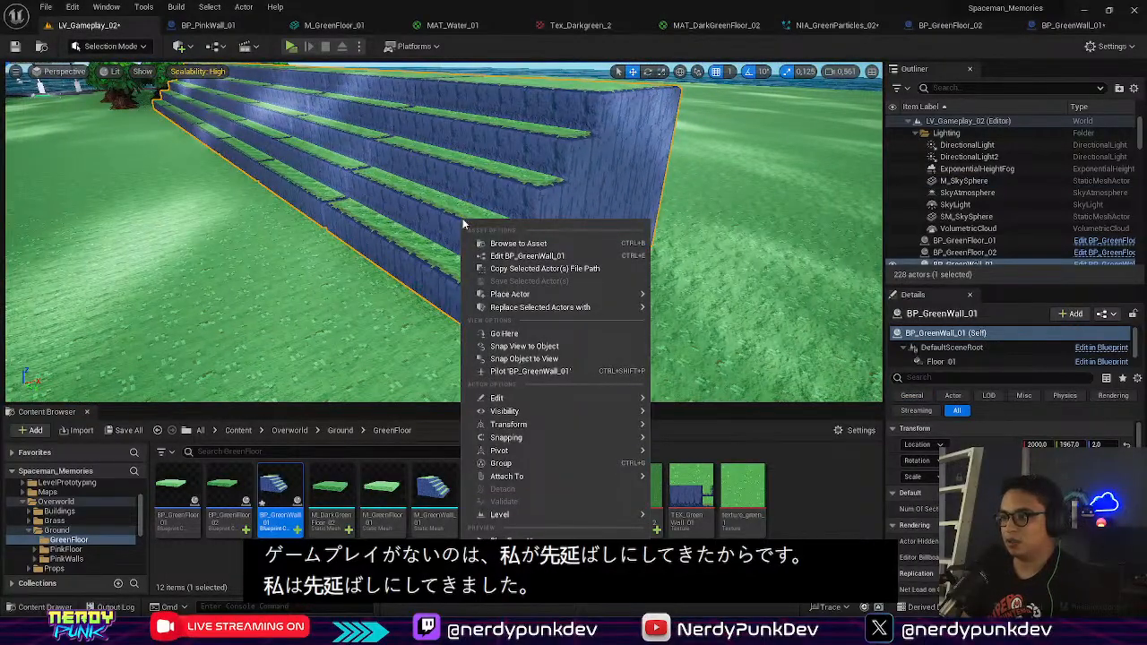
pyautogui.moveTo(605, 451)
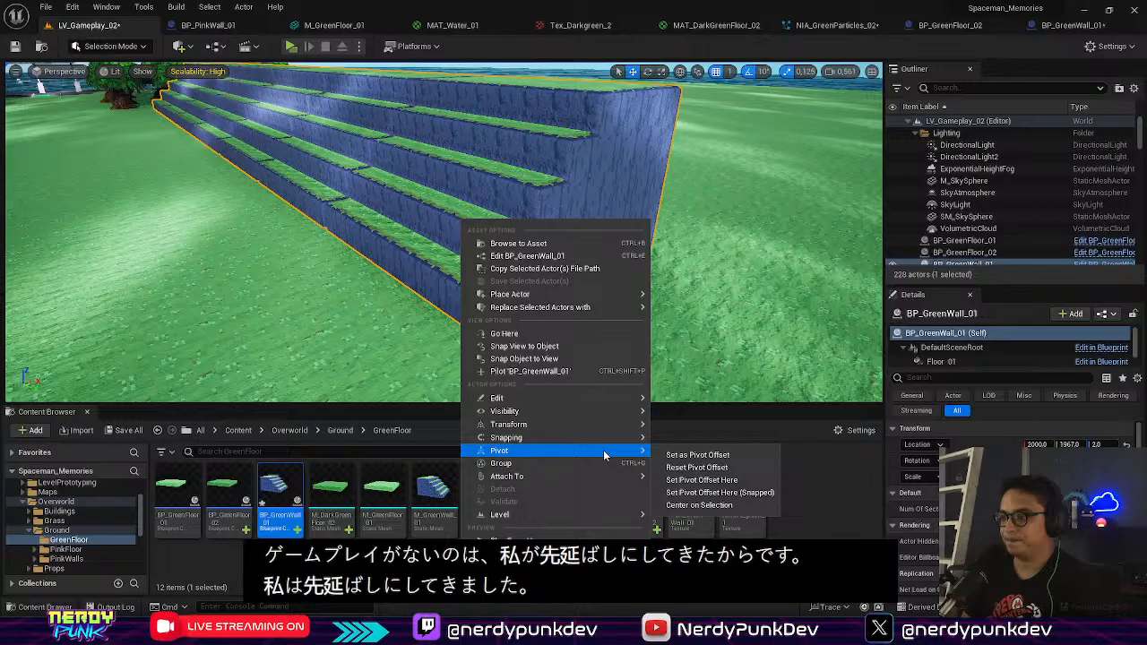
pyautogui.click(732, 492)
# Step: Examine the front corner of the duplicated wall's steps where it meets the round trees
pyautogui.moveTo(594, 371); pyautogui.dragTo(502, 279, button='right')
pyautogui.rightClick(502, 279)
pyautogui.write('w')
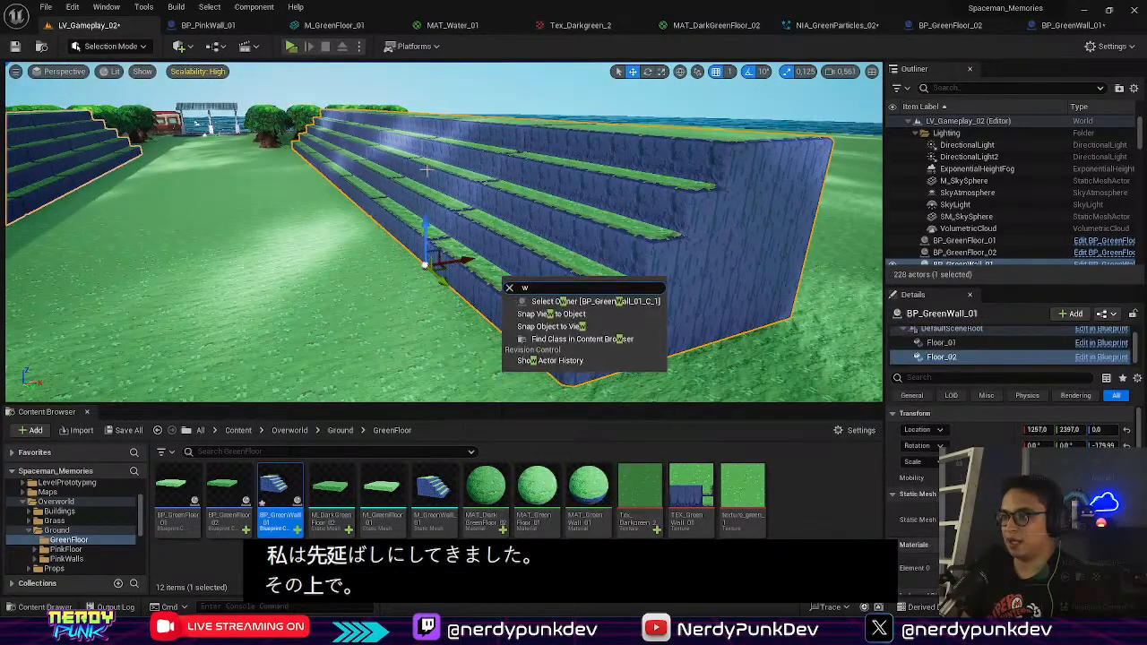
pyautogui.press('w')
pyautogui.moveTo(427, 169); pyautogui.dragTo(365, 206, button='right')
pyautogui.press('w')
pyautogui.press('s')
pyautogui.press('w')
pyautogui.press('w')
pyautogui.press('s')
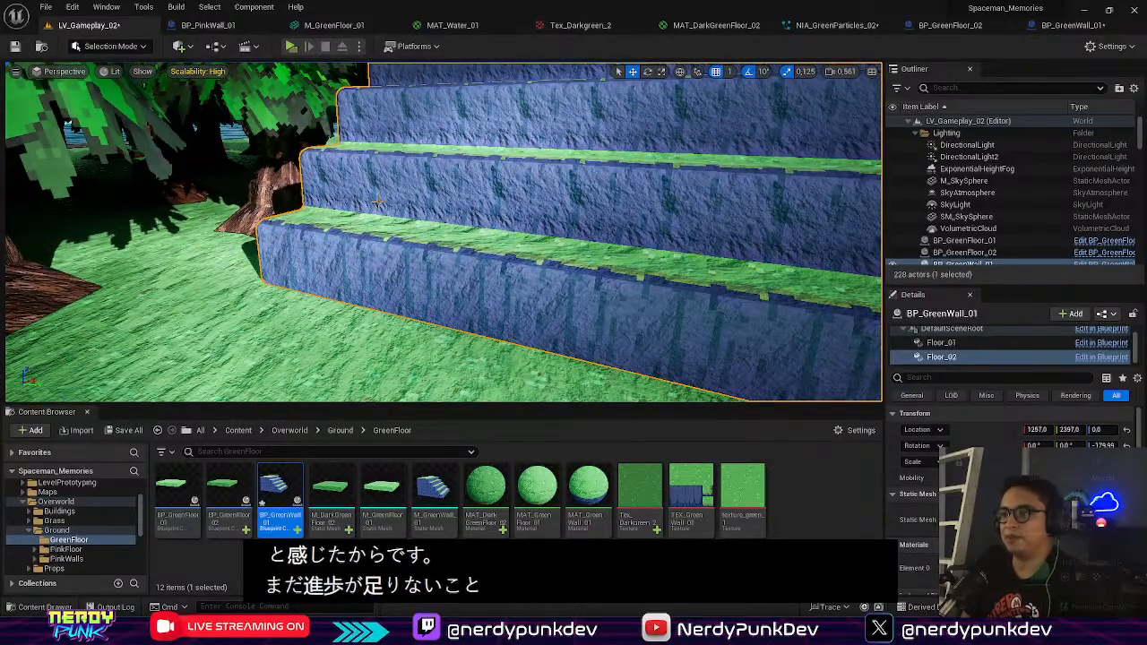
pyautogui.moveTo(377, 201); pyautogui.dragTo(415, 210, button='right')
pyautogui.rightClick(414, 210)
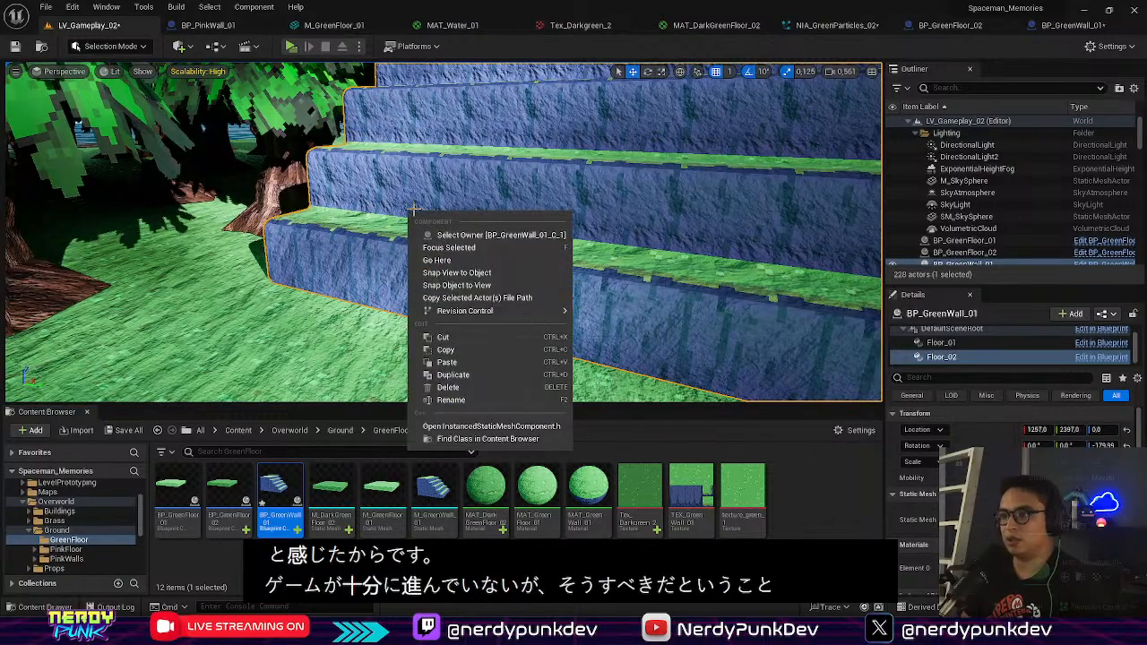
# Step: Set a snapped pivot offset for the BP_GreenWall_01 actor on the duplicated wall's lowest step near the trees
pyautogui.click(679, 155)
pyautogui.click(341, 314)
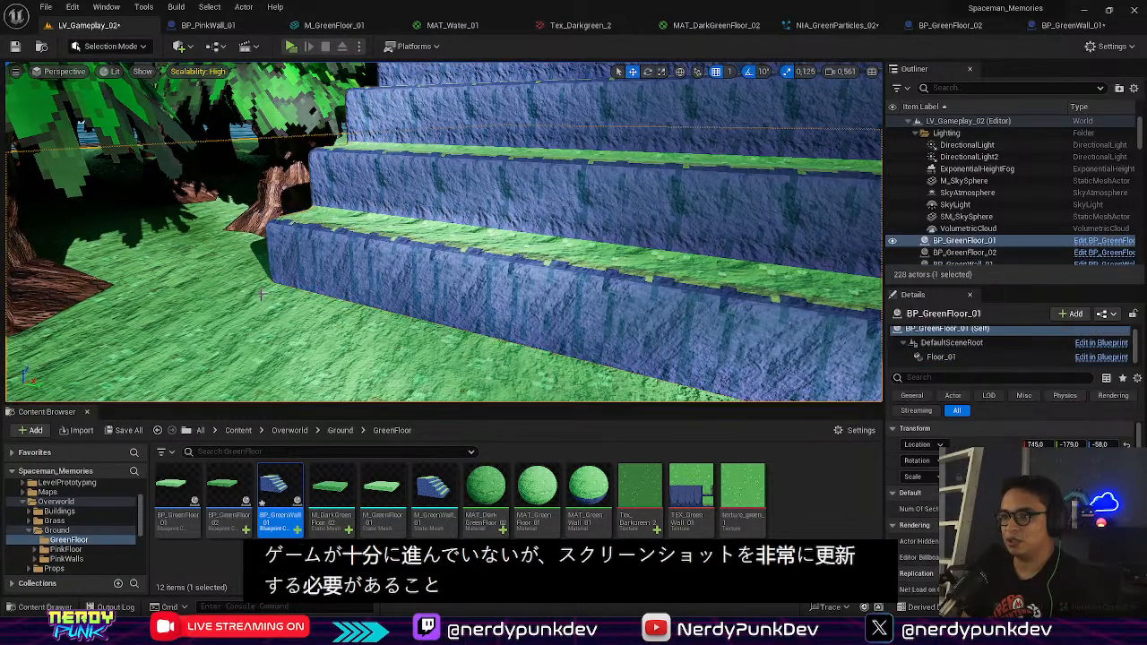
pyautogui.click(415, 237)
pyautogui.rightClick(415, 237)
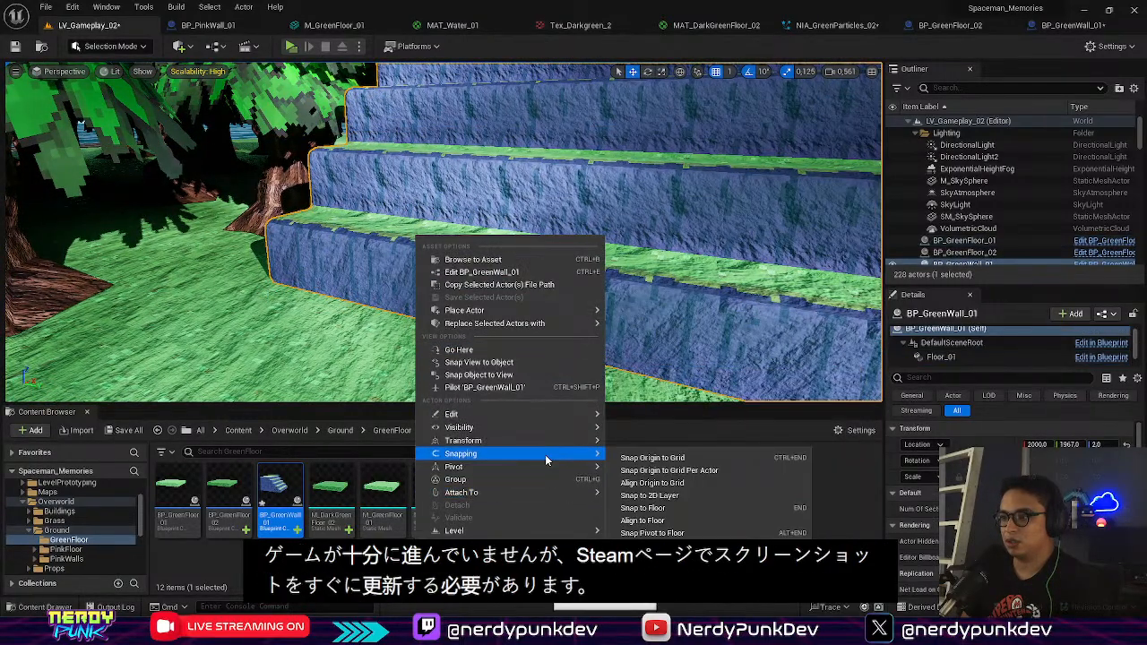
pyautogui.moveTo(495, 466)
pyautogui.click(697, 509)
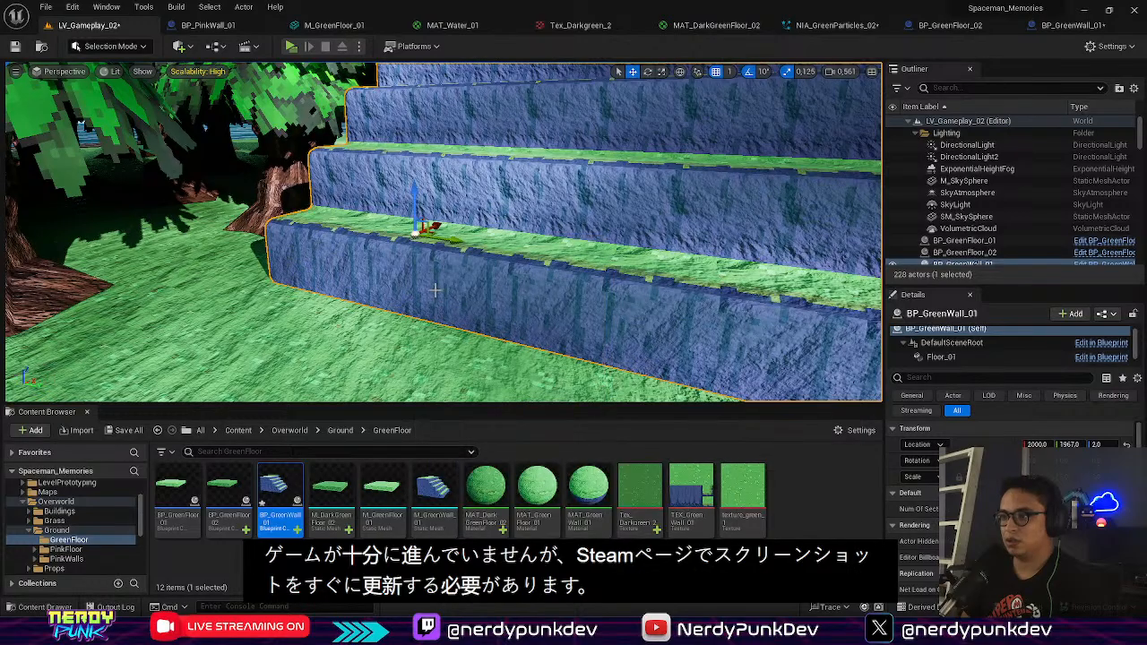
# Step: Move both walls of the BP_GreenWall_01 actor along X to 1852 and nudge them on to 1864
pyautogui.moveTo(448, 220); pyautogui.dragTo(308, 340)
pyautogui.moveTo(427, 276); pyautogui.dragTo(491, 219, button='right')
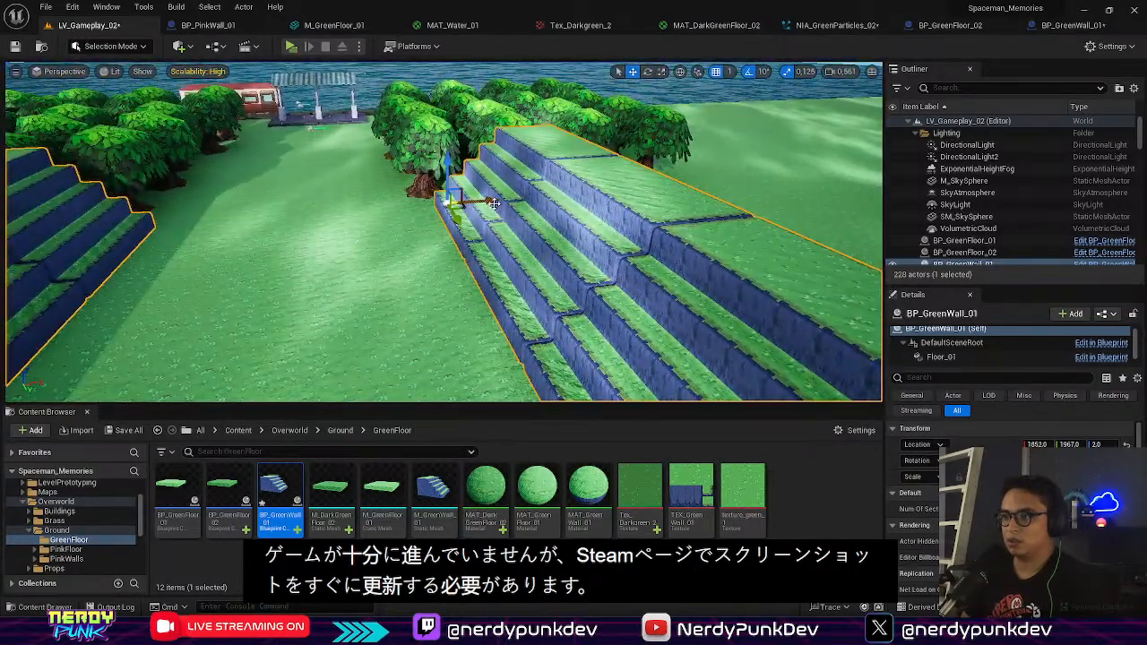
pyautogui.moveTo(481, 201)
pyautogui.mouseDown()
pyautogui.moveTo(428, 203)
pyautogui.moveTo(485, 201)
pyautogui.mouseUp()
# Step: Reselect the BP_GreenWall_01 actor and move both walls along X to 1639
pyautogui.click(721, 144)
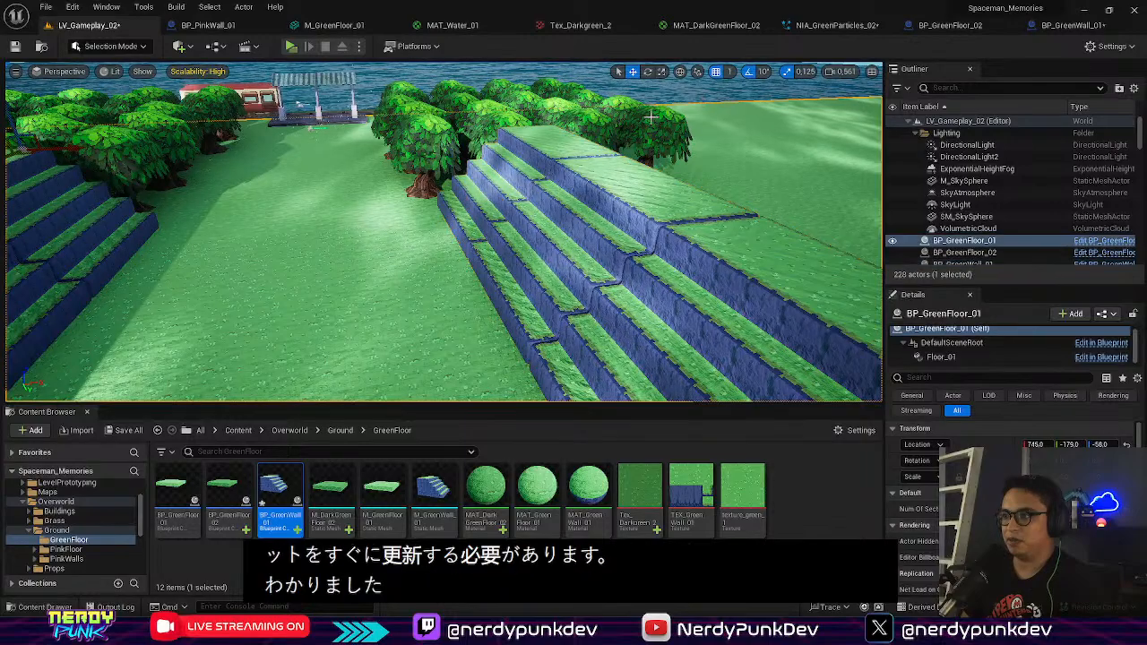
pyautogui.click(647, 193)
pyautogui.moveTo(647, 193); pyautogui.dragTo(618, 197, button='right')
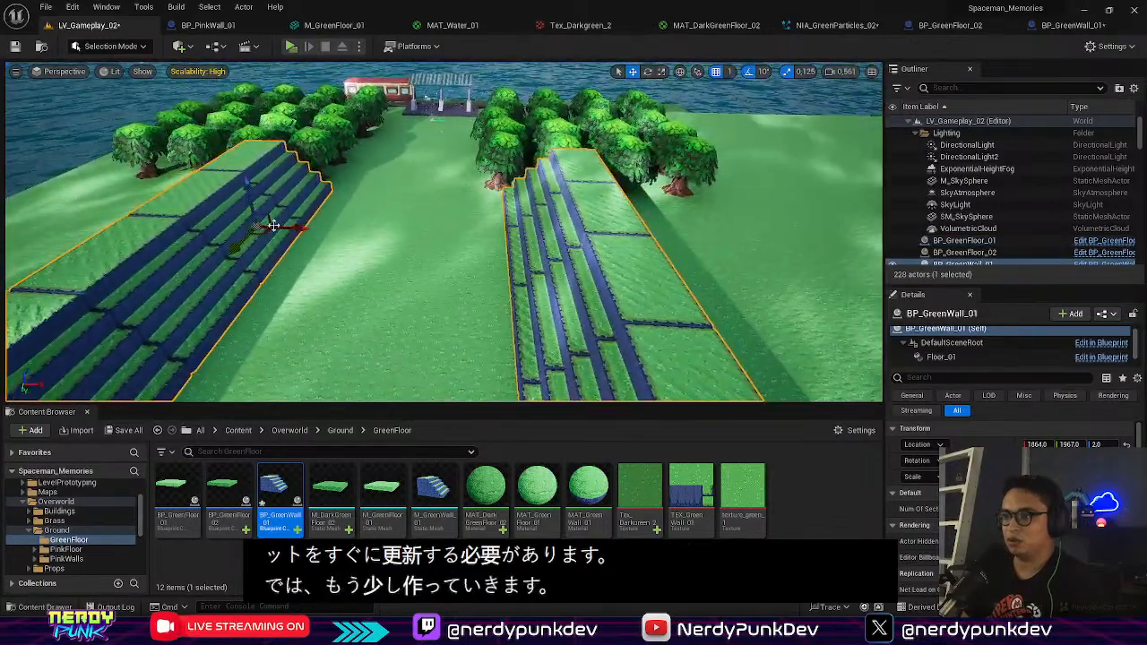
pyautogui.moveTo(299, 231)
pyautogui.mouseDown()
pyautogui.moveTo(315, 233)
pyautogui.moveTo(291, 233)
pyautogui.mouseUp()
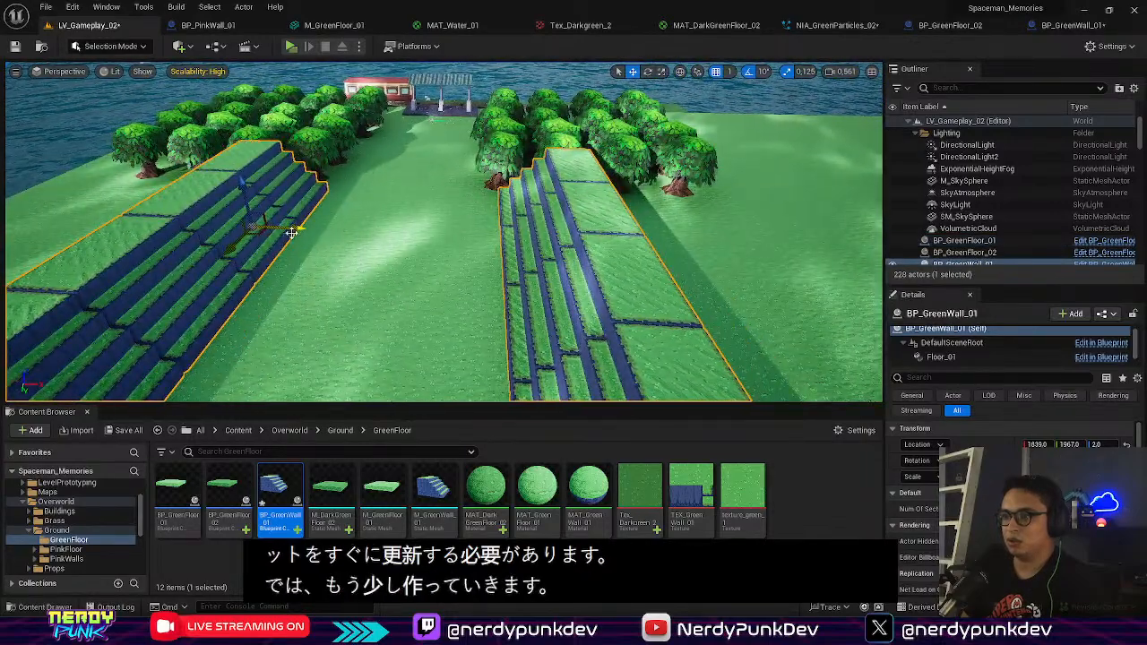
# Step: Toggle the visibility of the BP_GreenWall_01 actor to see which walls belong to it, and undo its latest moves
pyautogui.scroll(-2, 963, 224)
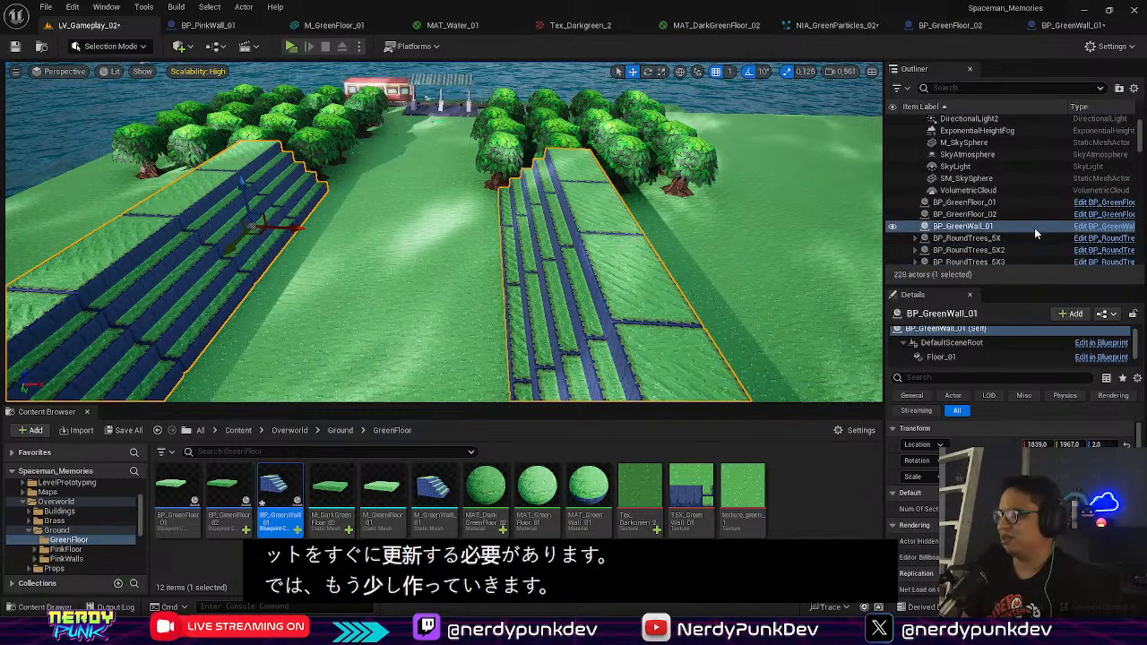
pyautogui.click(892, 226)
pyautogui.click(892, 226)
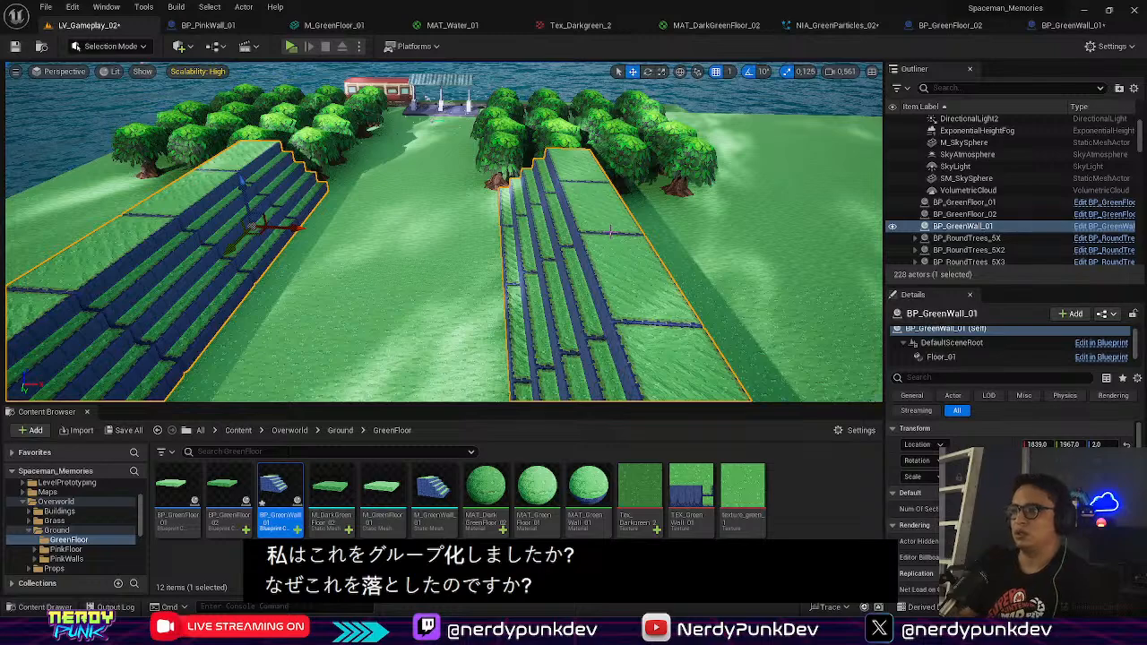
pyautogui.hotkey('ctrl', 'z')
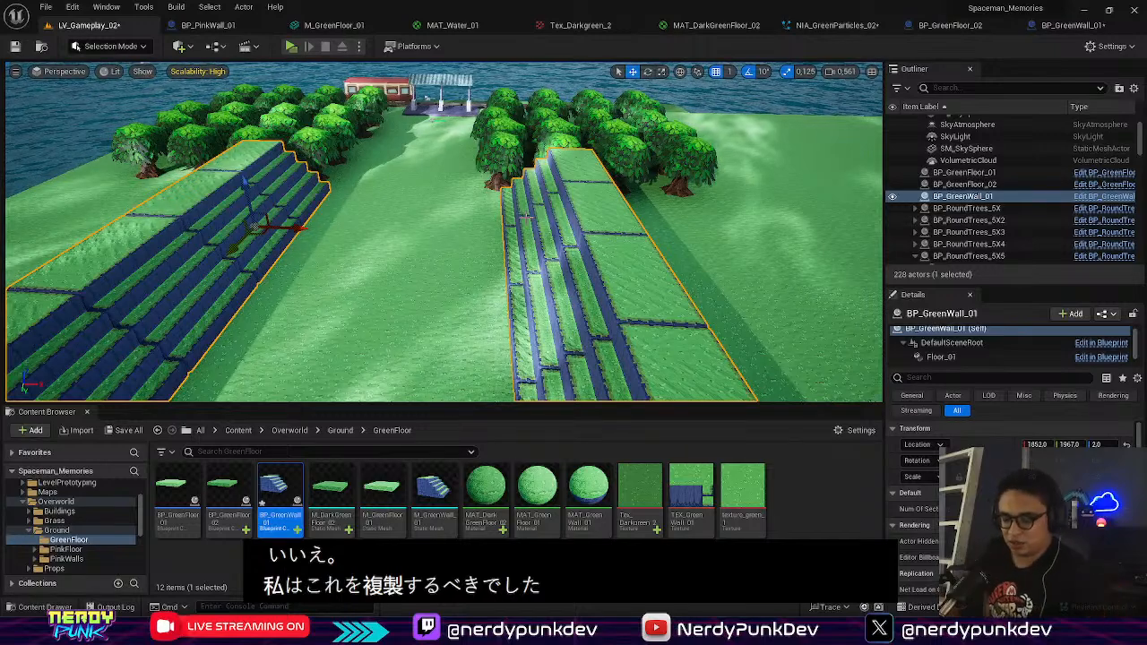
# Step: Undo the remaining X move of the BP_GreenWall_01 actor
pyautogui.click(527, 216)
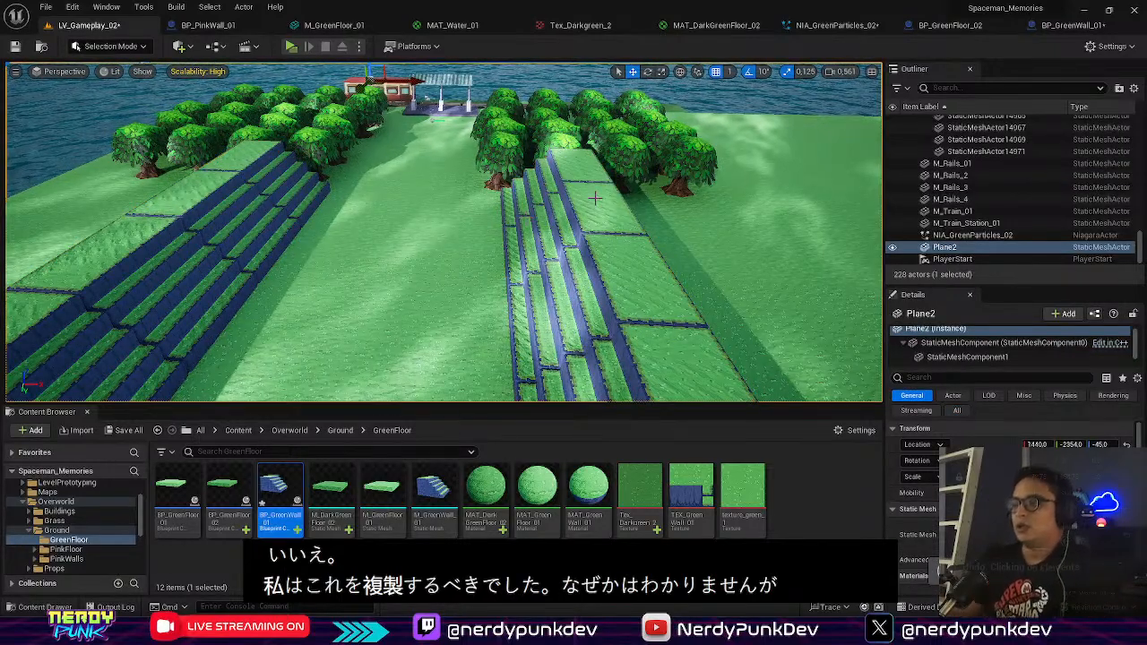
pyautogui.hotkey('ctrl', 'z')
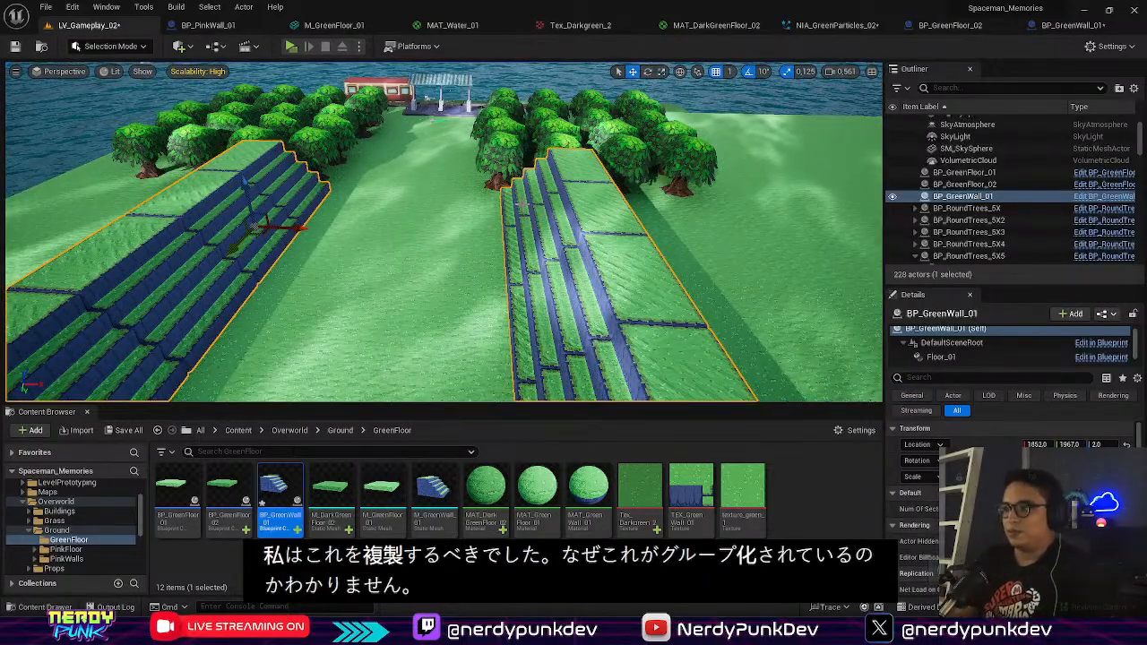
pyautogui.click(562, 231)
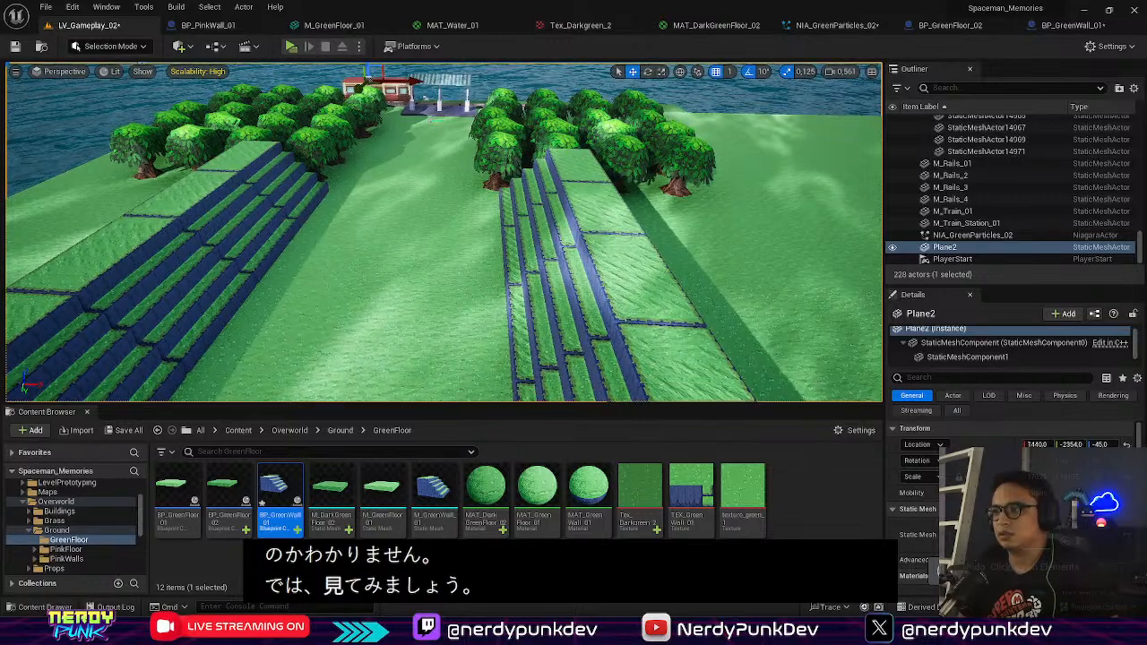
pyautogui.hotkey('ctrl', 'z')
pyautogui.click(562, 231)
pyautogui.hotkey('ctrl', 'z')
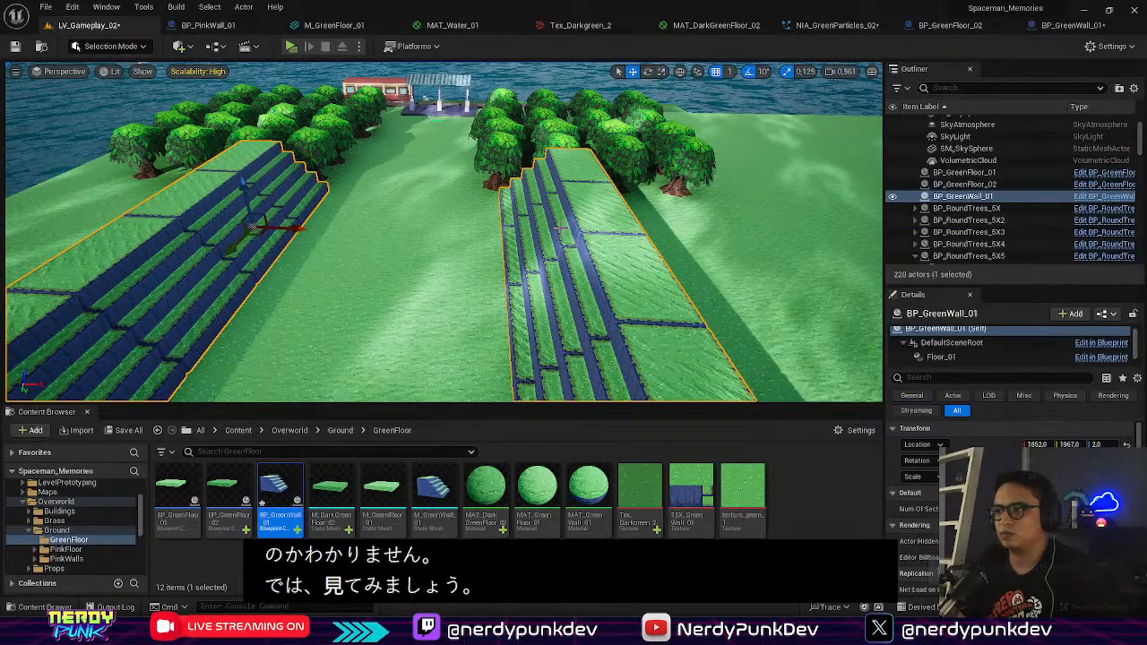
pyautogui.hotkey('ctrl', 'z')
pyautogui.hotkey('ctrl', 'z')
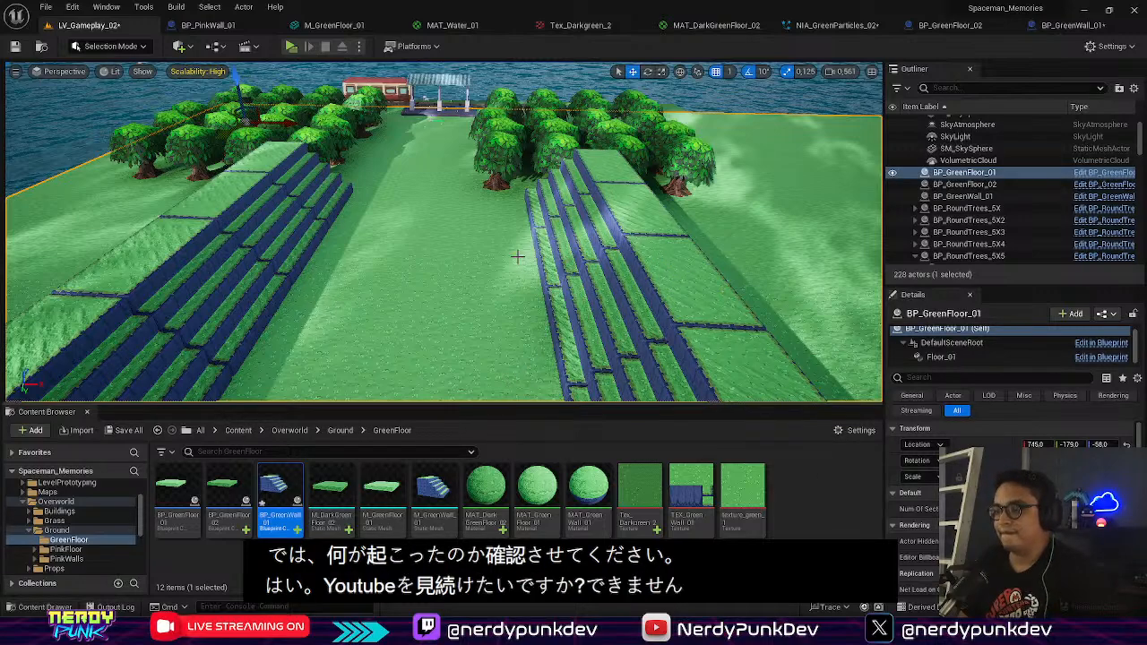
# Step: Select only the Floor_02 wall component inside BP_GreenWall_01 and move it along X to 673
pyautogui.click(549, 249)
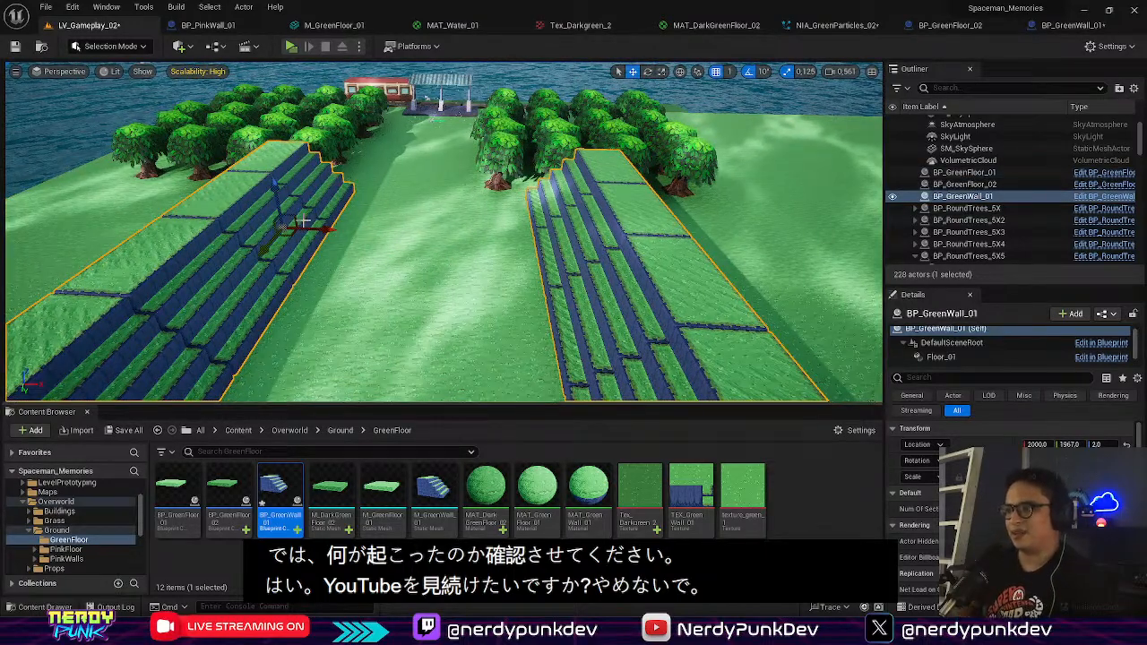
pyautogui.click(305, 222)
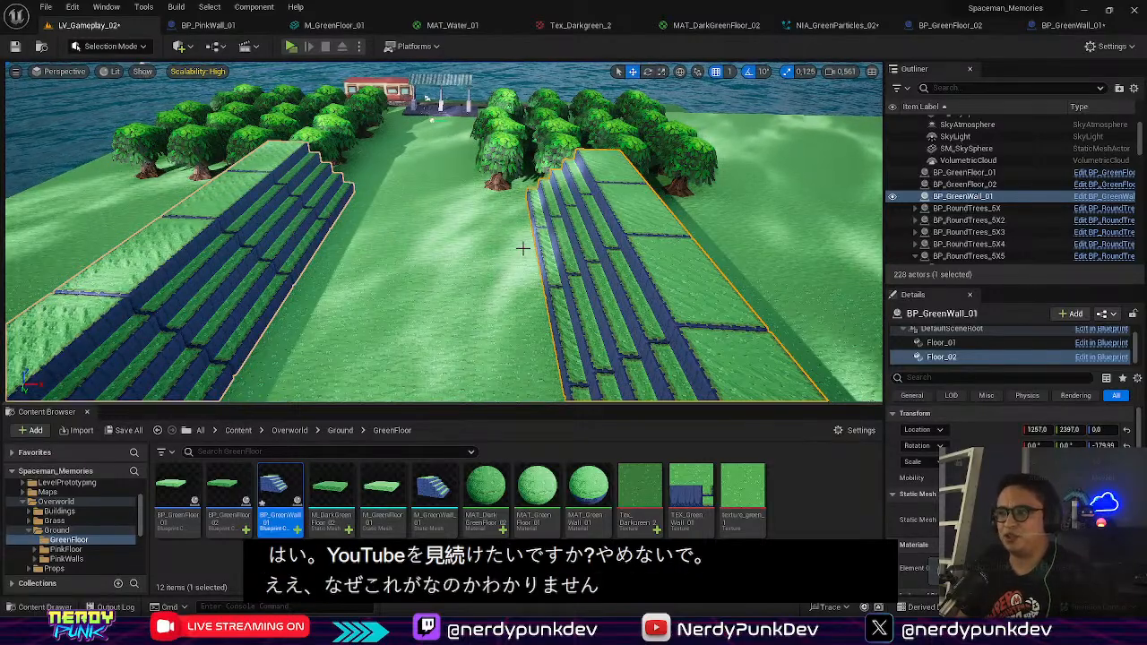
pyautogui.moveTo(523, 249); pyautogui.dragTo(81, 246, button='right')
pyautogui.press('s')
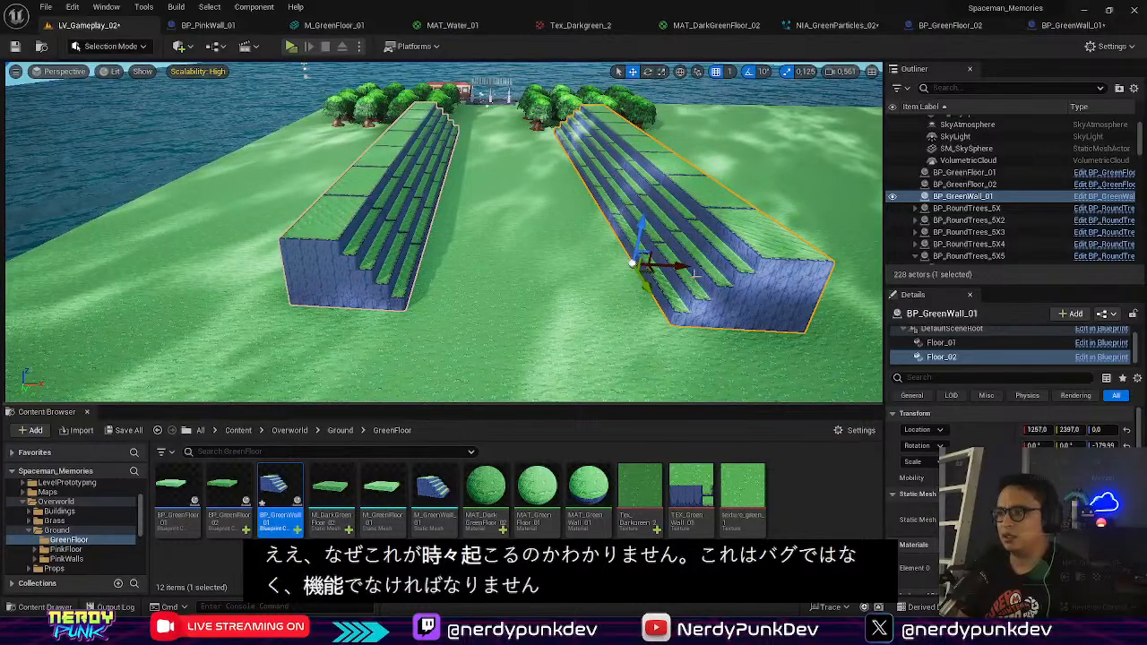
pyautogui.moveTo(676, 269); pyautogui.dragTo(596, 269)
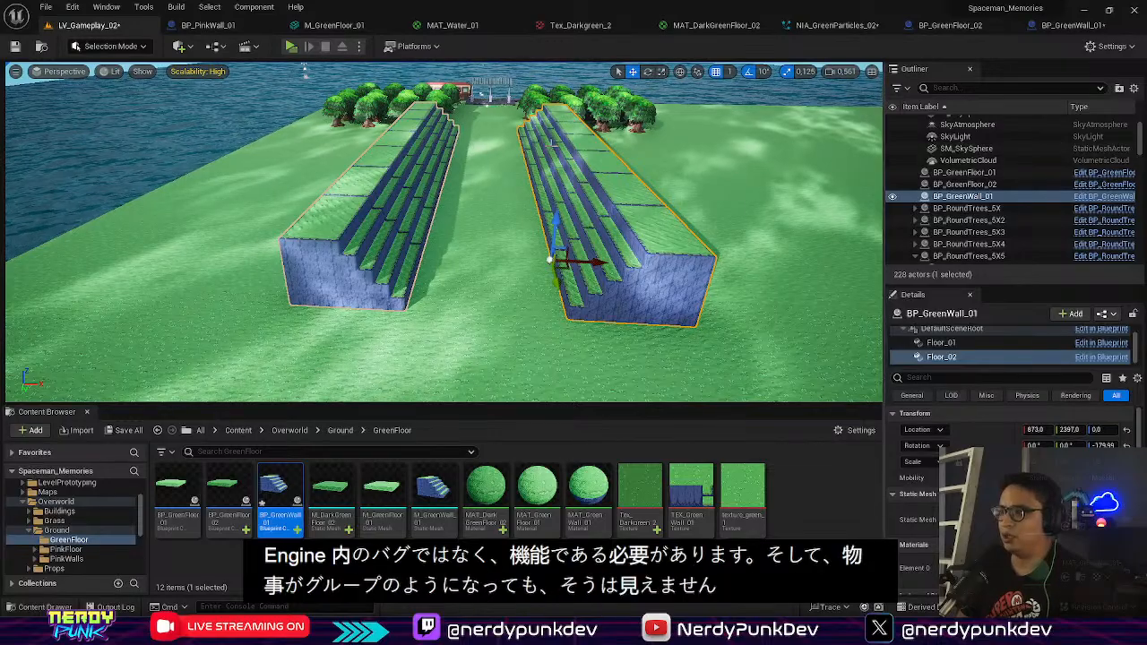
# Step: Select the Floor_01 wall component of BP_GreenWall_01 and duplicate it outward, offset to X -77 and Z 273
pyautogui.moveTo(628, 224); pyautogui.dragTo(627, 330, button='right')
pyautogui.click(399, 212)
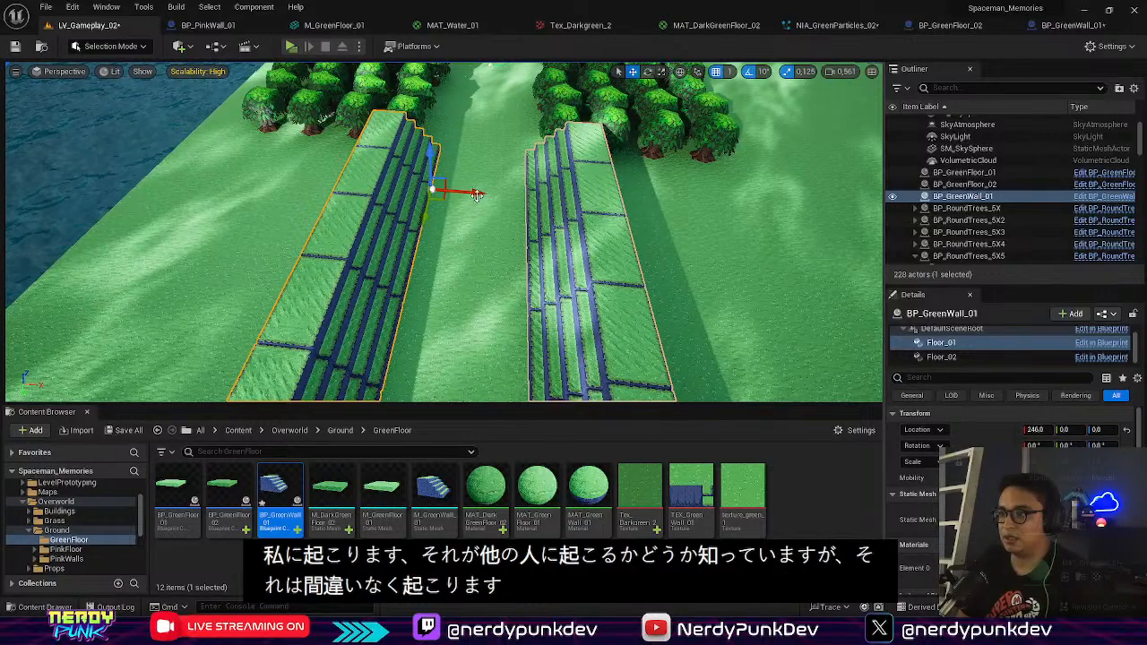
pyautogui.keyDown('alt'); pyautogui.moveTo(475, 190); pyautogui.dragTo(364, 185); pyautogui.keyUp('alt')
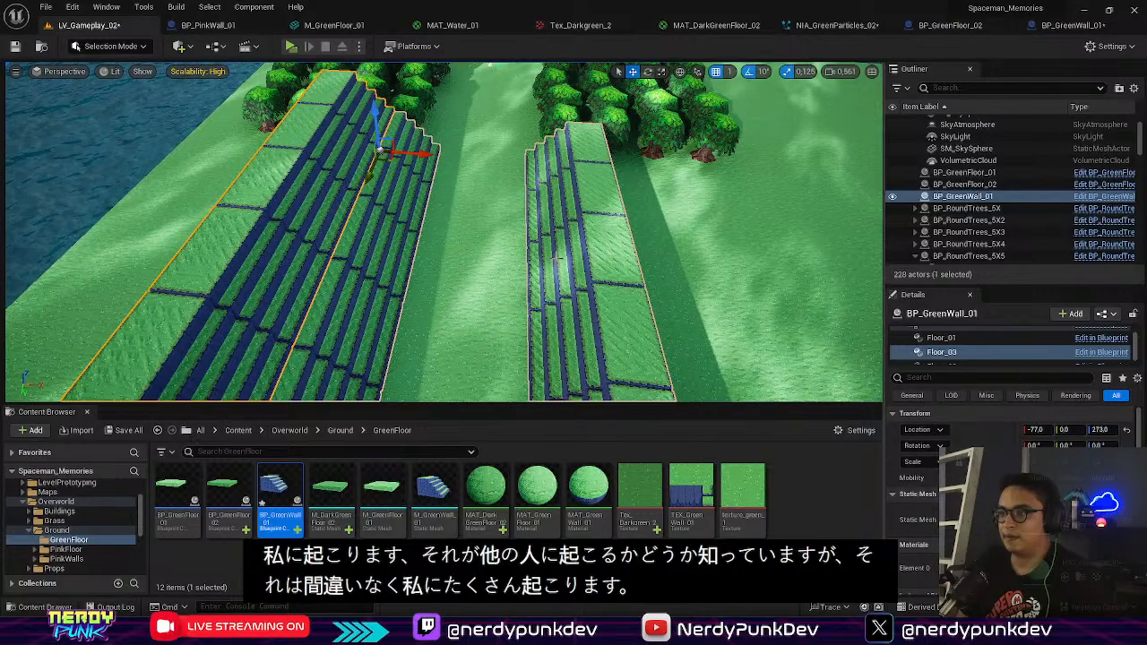
# Step: Reselect the whole BP_GreenWall_01 actor and move all its walls along X to 1969
pyautogui.click(564, 246)
pyautogui.moveTo(546, 231); pyautogui.dragTo(682, 278, button='right')
pyautogui.rightClick(546, 235)
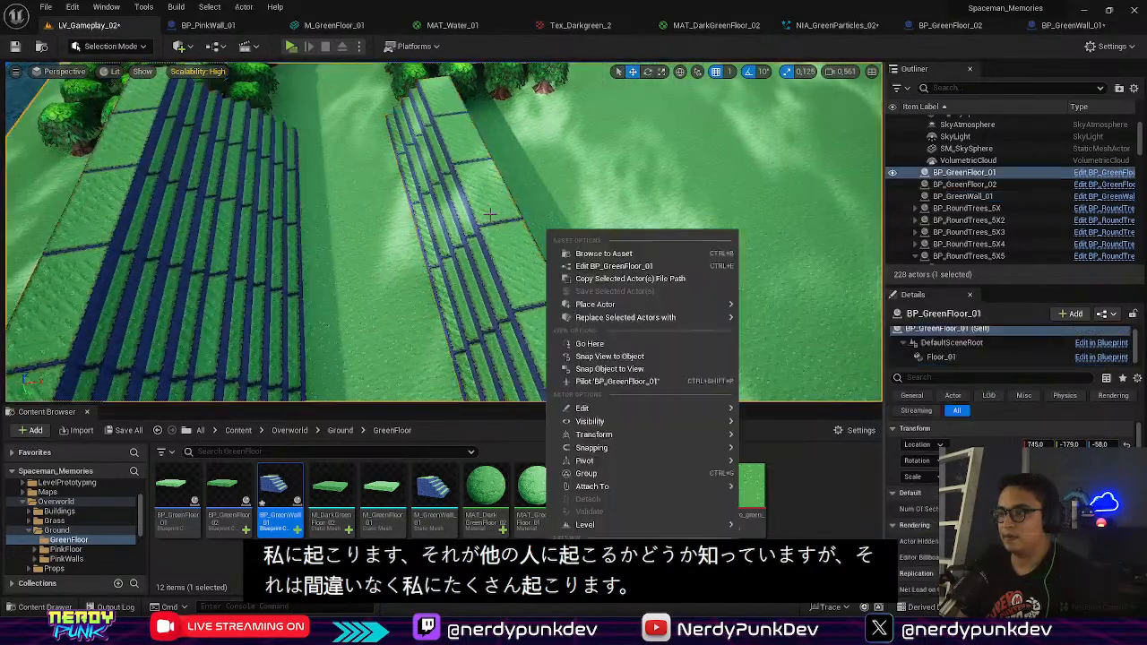
pyautogui.rightClick(436, 161)
pyautogui.press('Escape')
pyautogui.hotkey('ctrl', 'z')
pyautogui.click(467, 173)
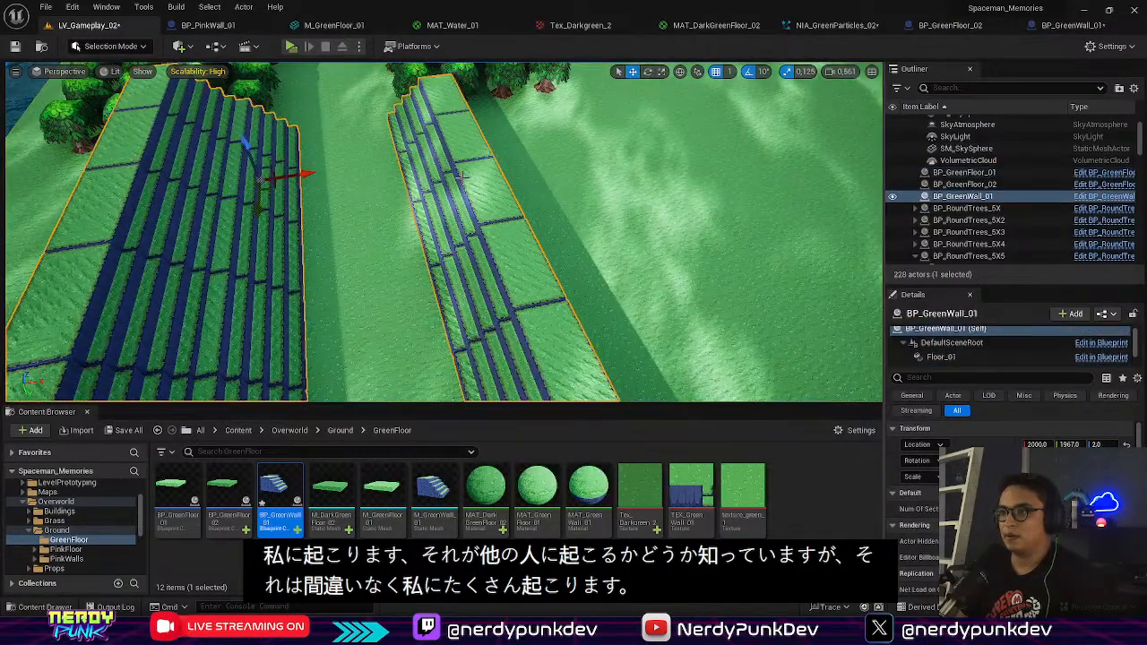
pyautogui.scroll(-3, 443, 231)
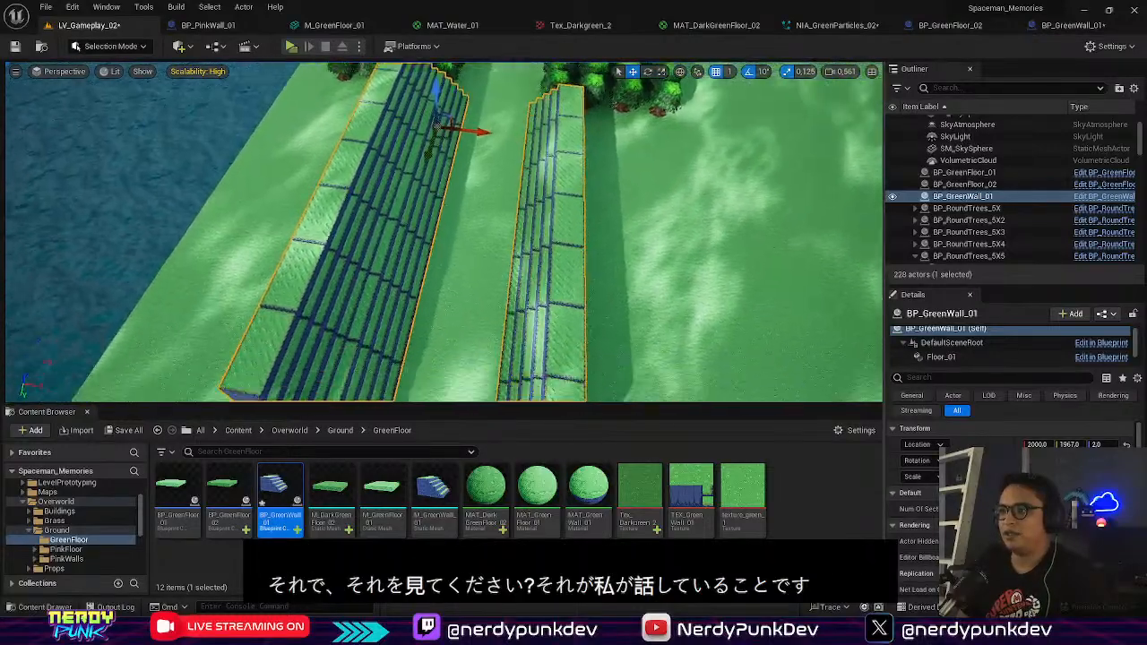
pyautogui.moveTo(444, 231)
pyautogui.mouseDown(button='right')
pyautogui.moveTo(444, 285)
pyautogui.moveTo(439, 170)
pyautogui.moveTo(444, 210)
pyautogui.mouseUp(button='right')
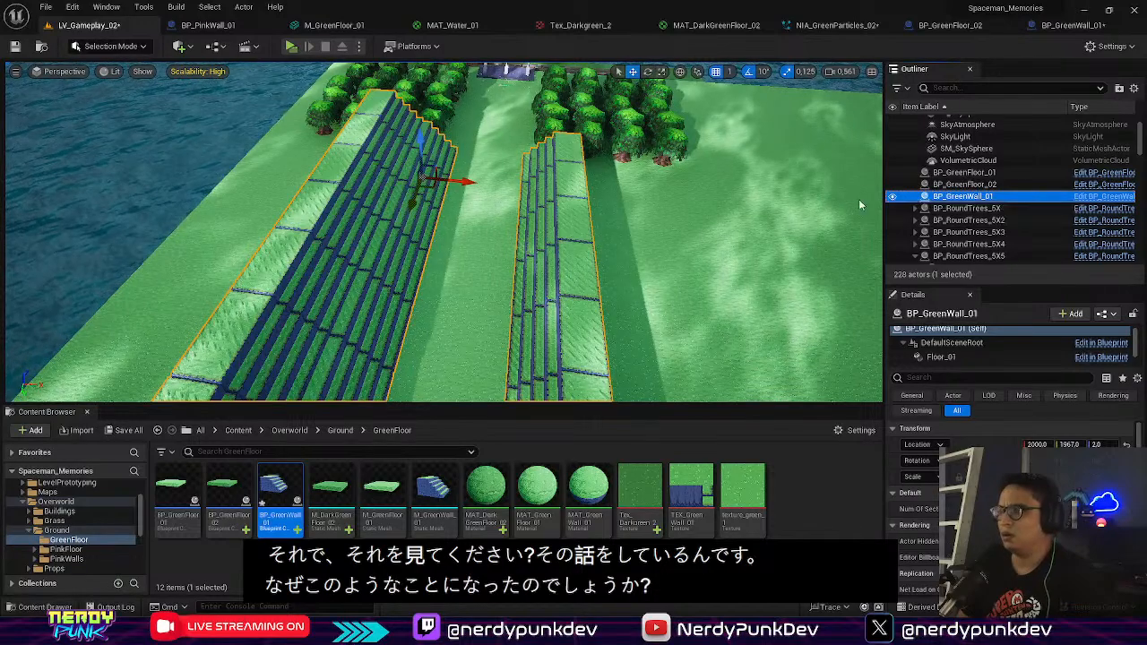
pyautogui.moveTo(461, 177)
pyautogui.mouseDown()
pyautogui.moveTo(436, 182)
pyautogui.moveTo(453, 179)
pyautogui.mouseUp()
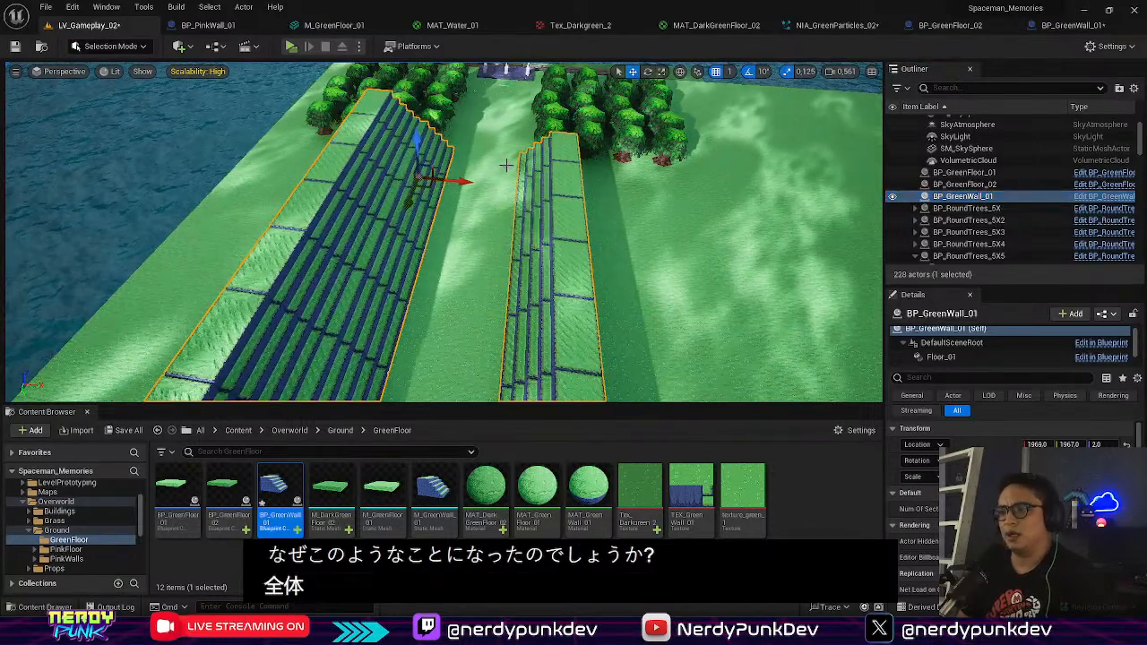
# Step: Undo the last X move of BP_GreenWall_01, then hide the actor and make it visible again
pyautogui.click(518, 133)
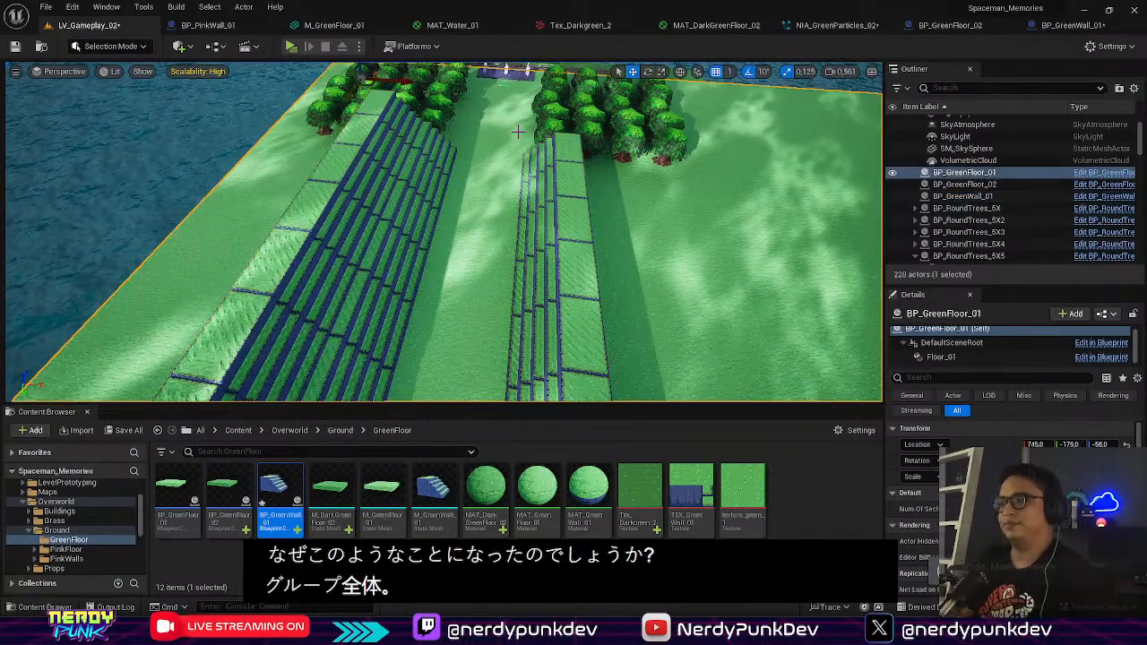
pyautogui.click(517, 126)
pyautogui.press('h')
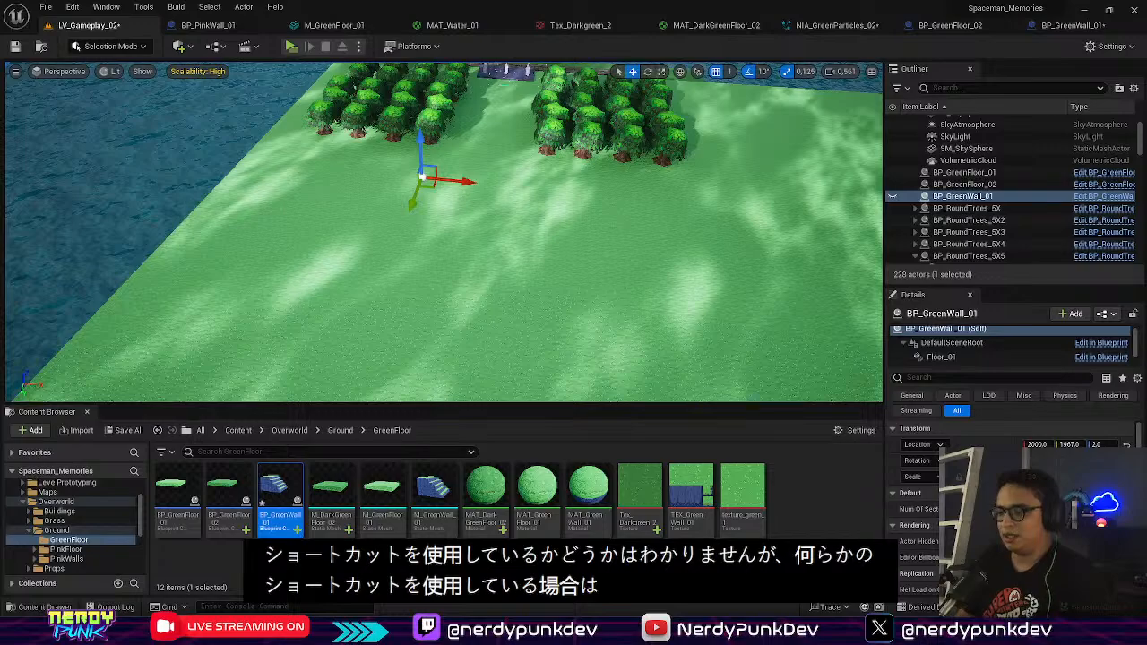
pyautogui.click(507, 269)
pyautogui.moveTo(474, 237); pyautogui.dragTo(376, 279, button='right')
pyautogui.hotkey('ctrl', 'z')
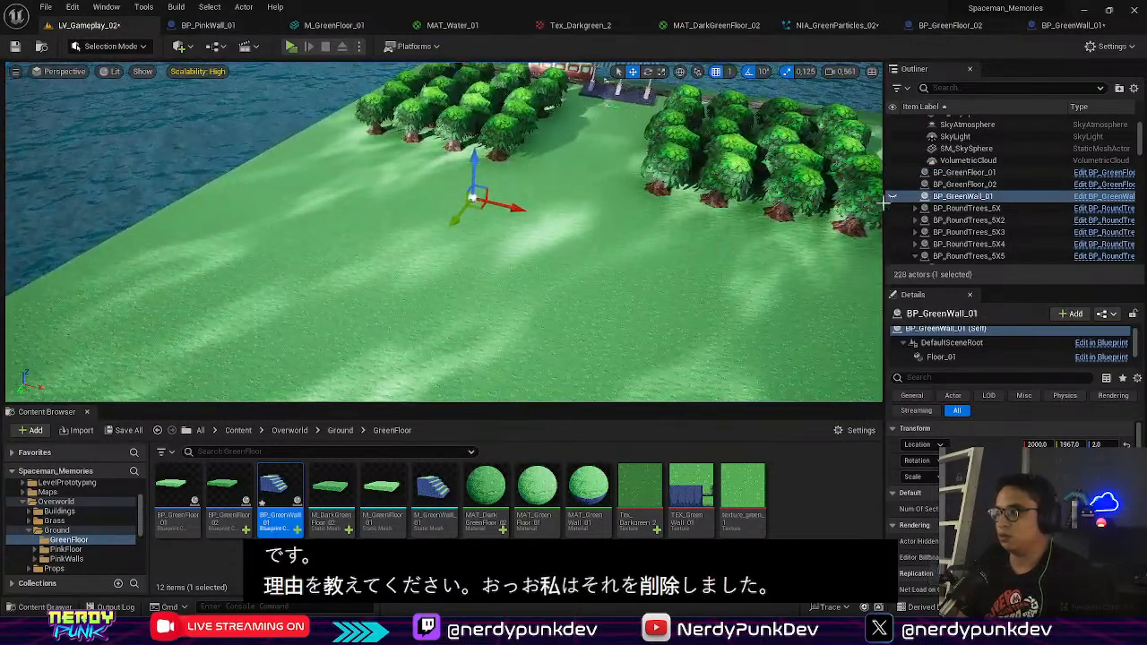
pyautogui.click(893, 197)
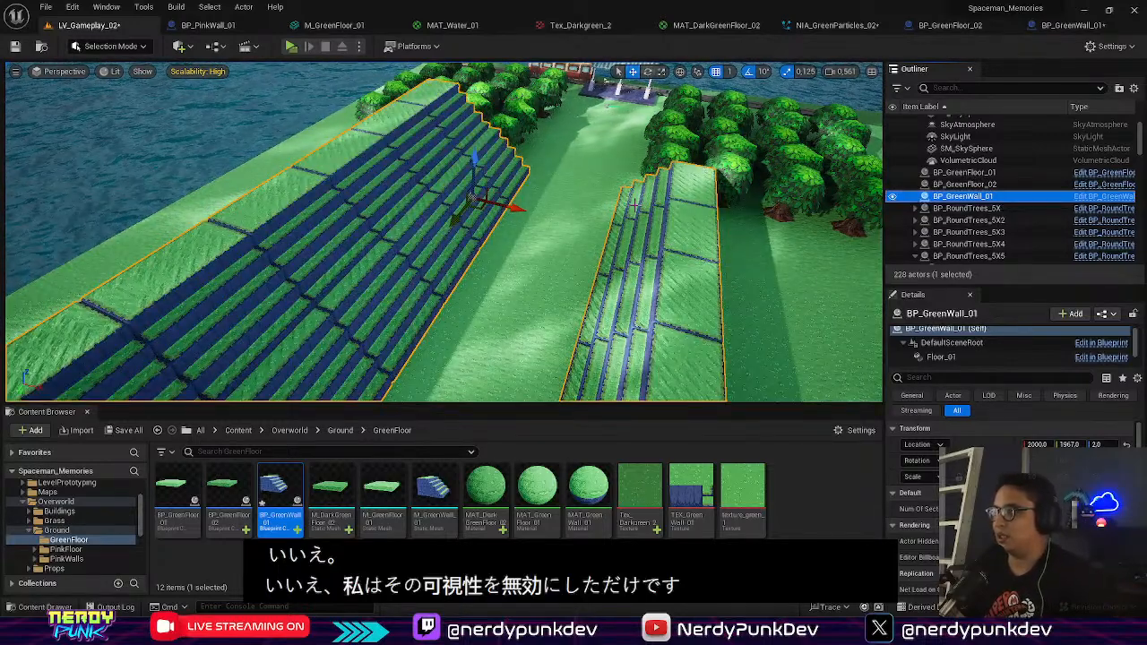
# Step: Undo the duplicated wall component and the X move of the Floor_02 component
pyautogui.hotkey('ctrl', 'z')
pyautogui.hotkey('ctrl', 'z')
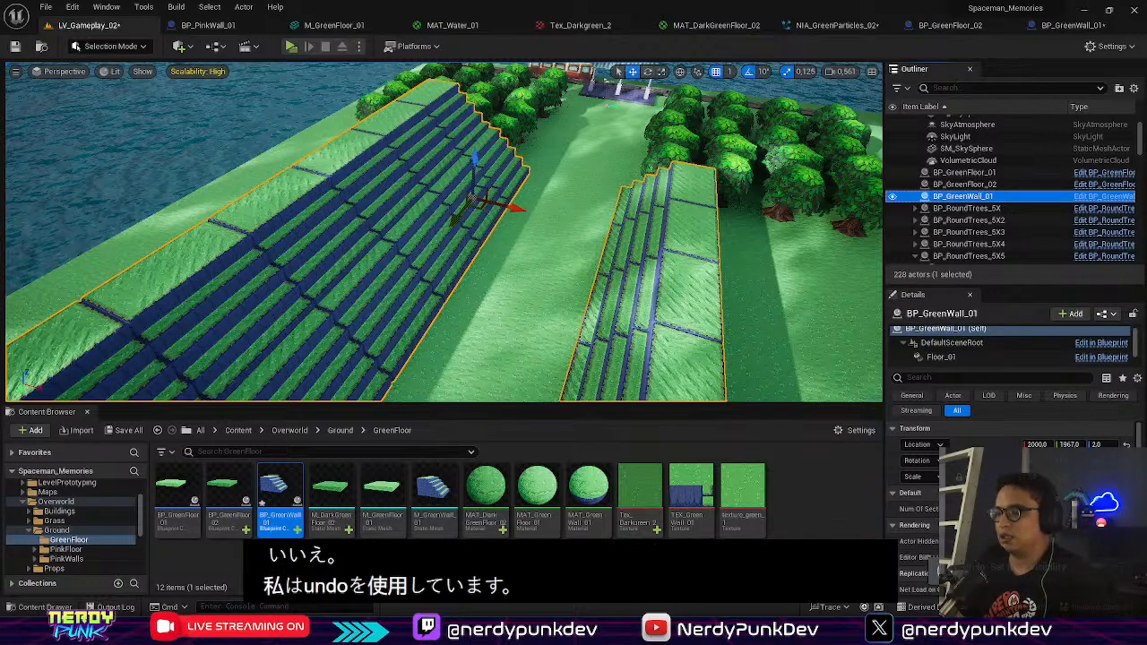
pyautogui.hotkey('ctrl', 'z')
pyautogui.rightClick(498, 247)
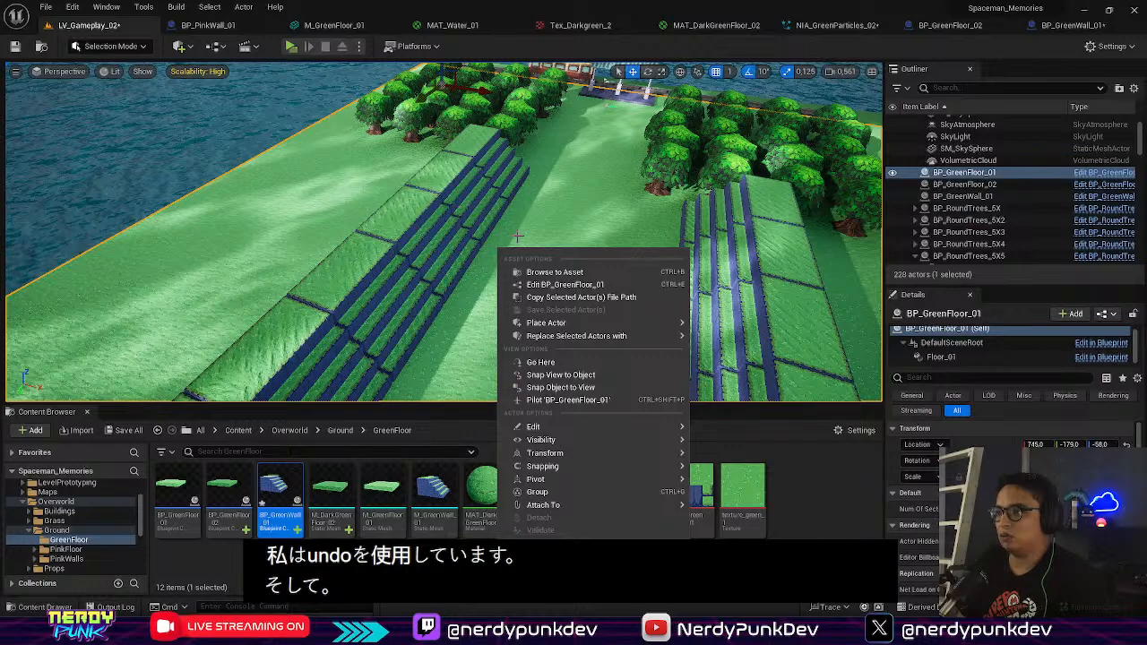
pyautogui.click(466, 237)
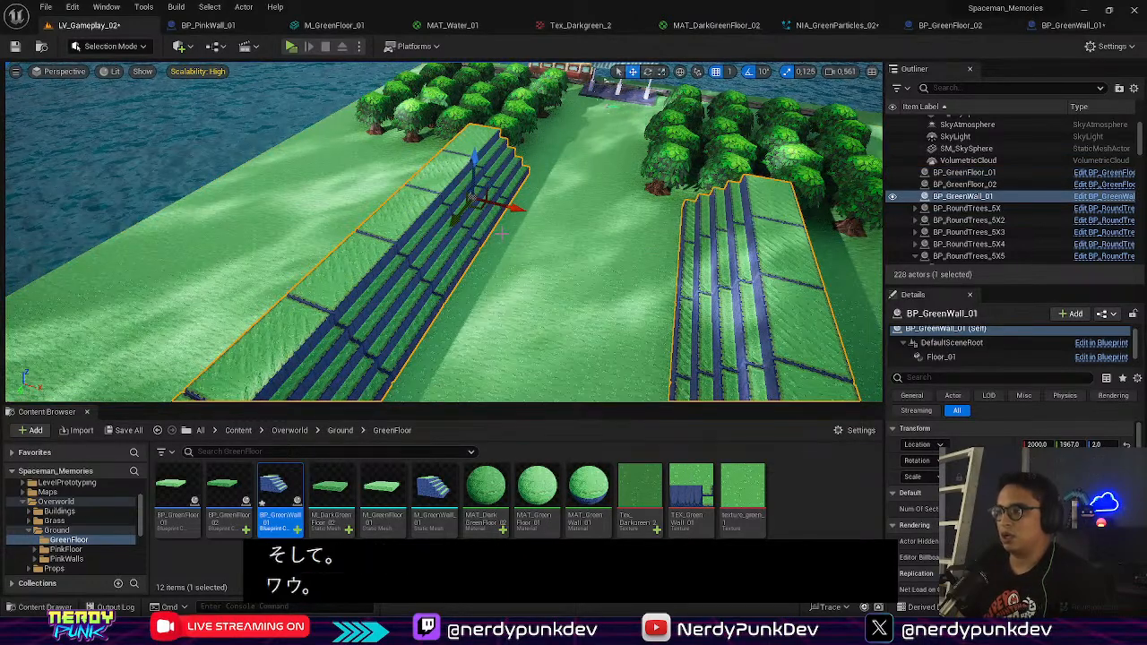
# Step: Alternate the selection between the green floor, BP_GreenWall_01 and its Floor_02 component to examine how the two walls are grouped
pyautogui.click(502, 233)
pyautogui.click(466, 236)
pyautogui.moveTo(467, 237); pyautogui.dragTo(484, 197, button='right')
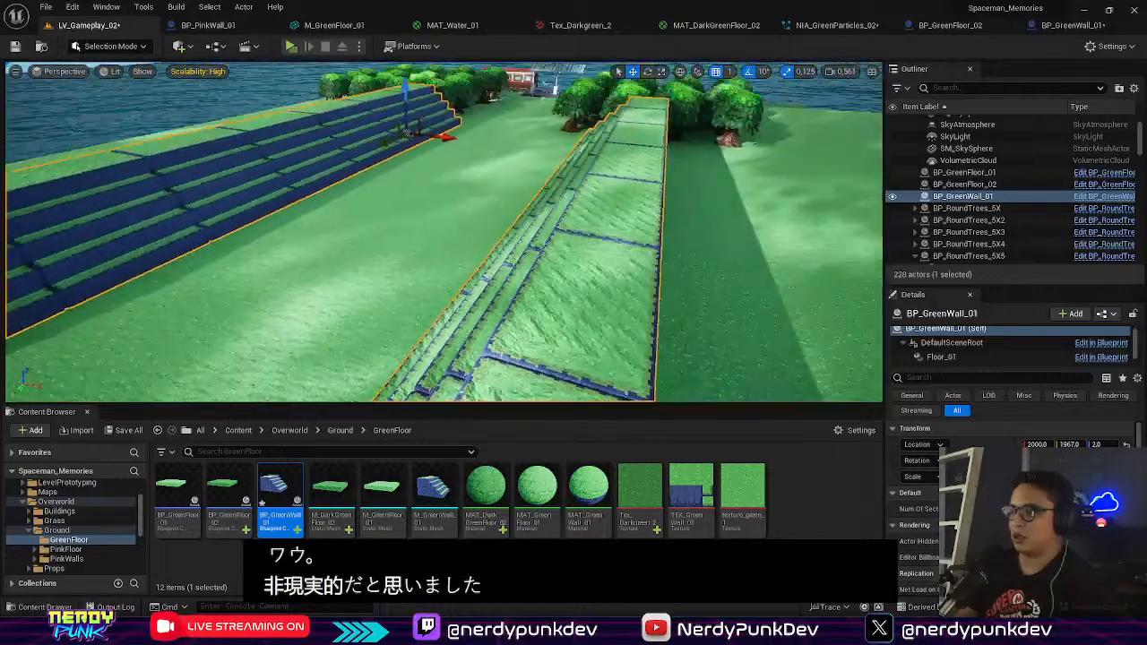
pyautogui.hotkey('ctrl', 'z')
pyautogui.moveTo(669, 269); pyautogui.dragTo(735, 251, button='right')
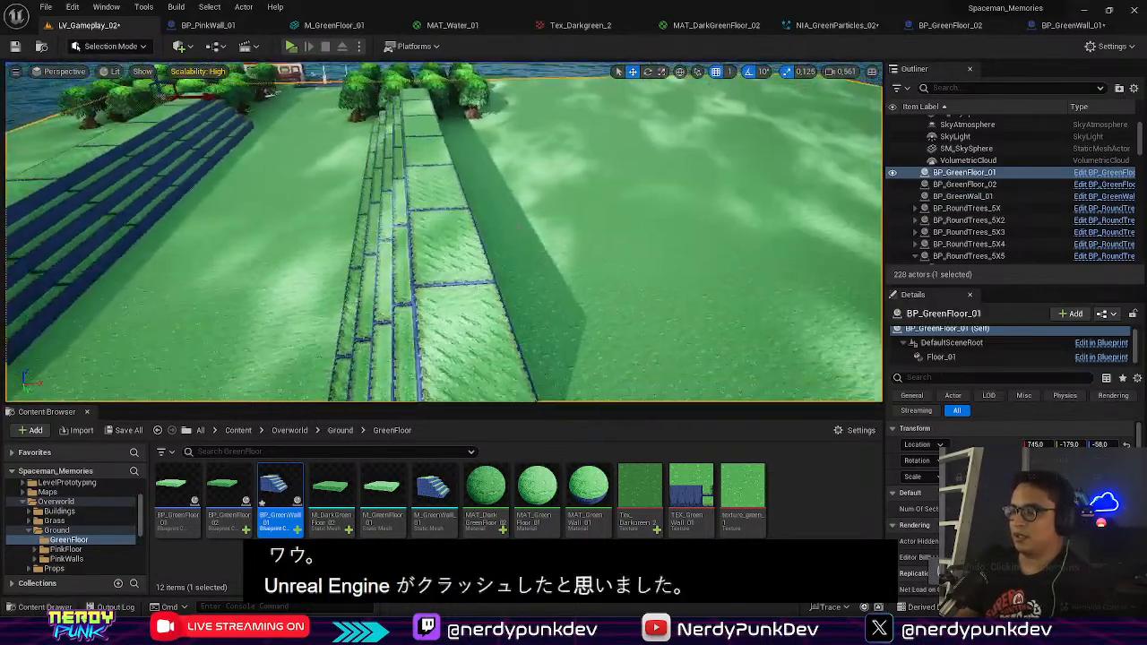
pyautogui.click(458, 240)
pyautogui.moveTo(461, 249); pyautogui.dragTo(461, 203, button='right')
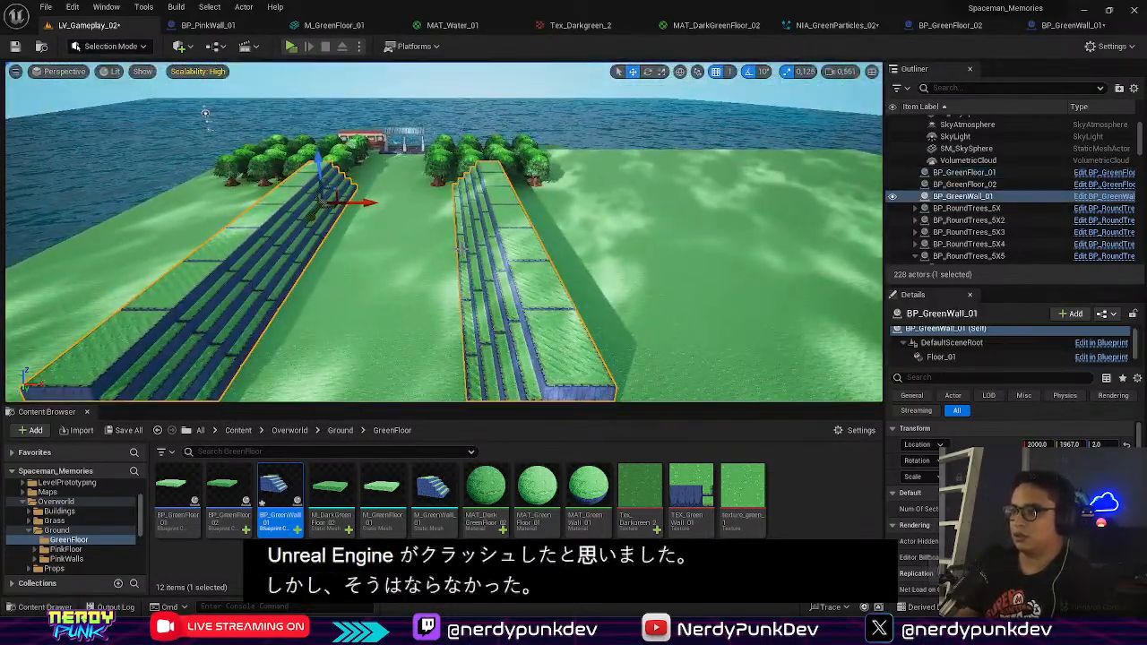
pyautogui.hotkey('ctrl', 'z')
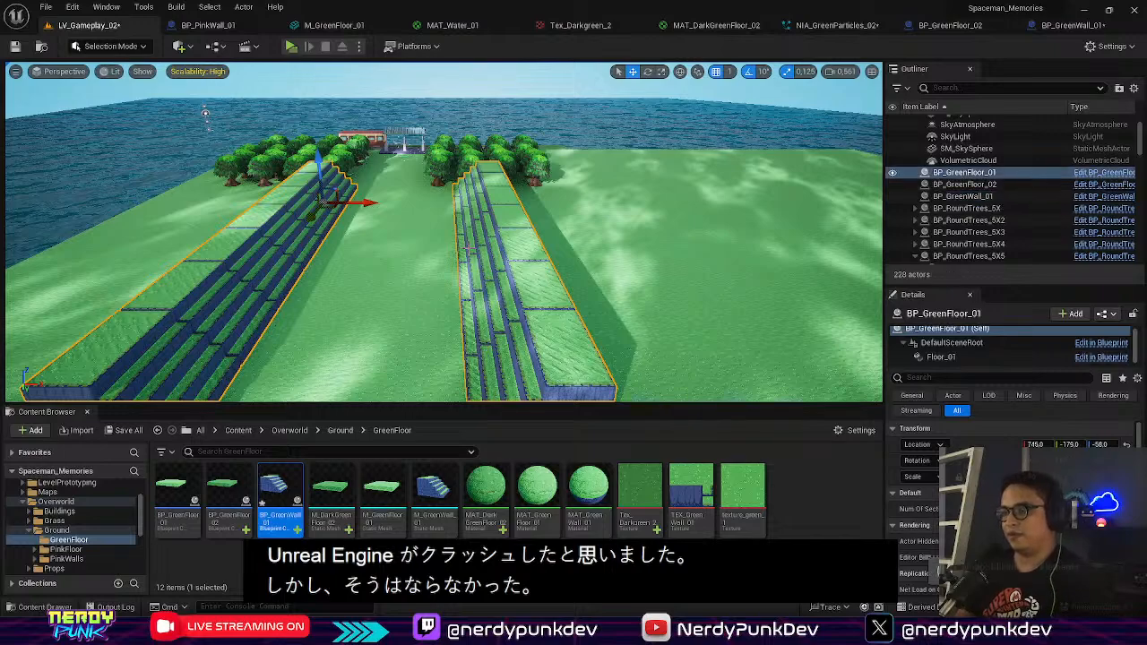
pyautogui.hotkey('ctrl', 'z')
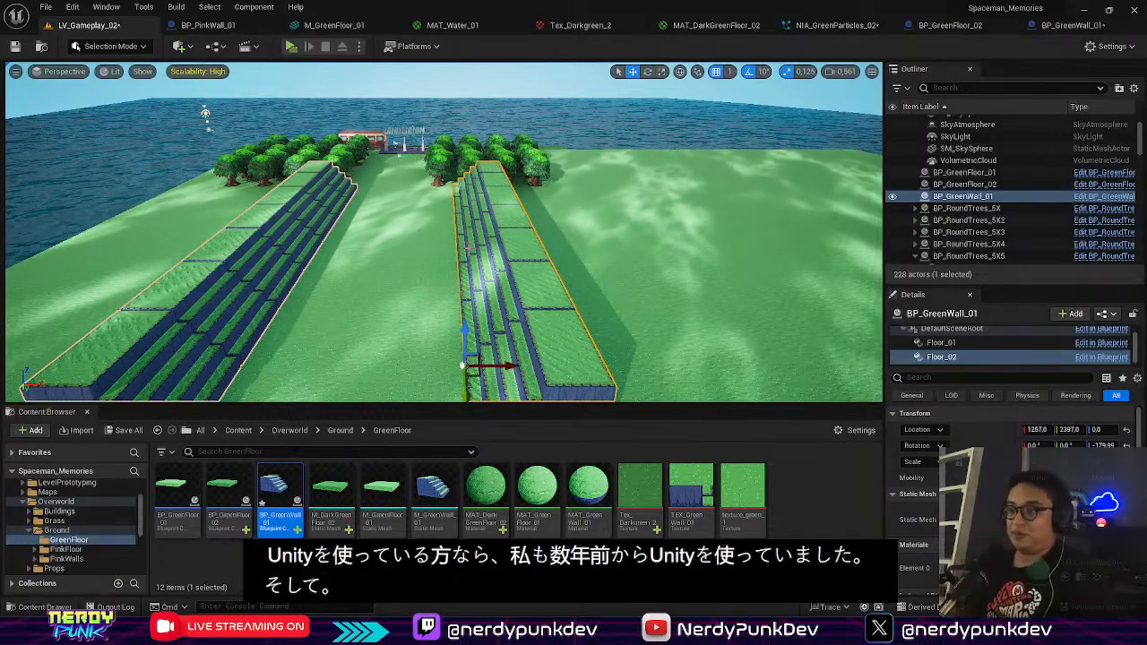
pyautogui.click(212, 213)
pyautogui.click(269, 235)
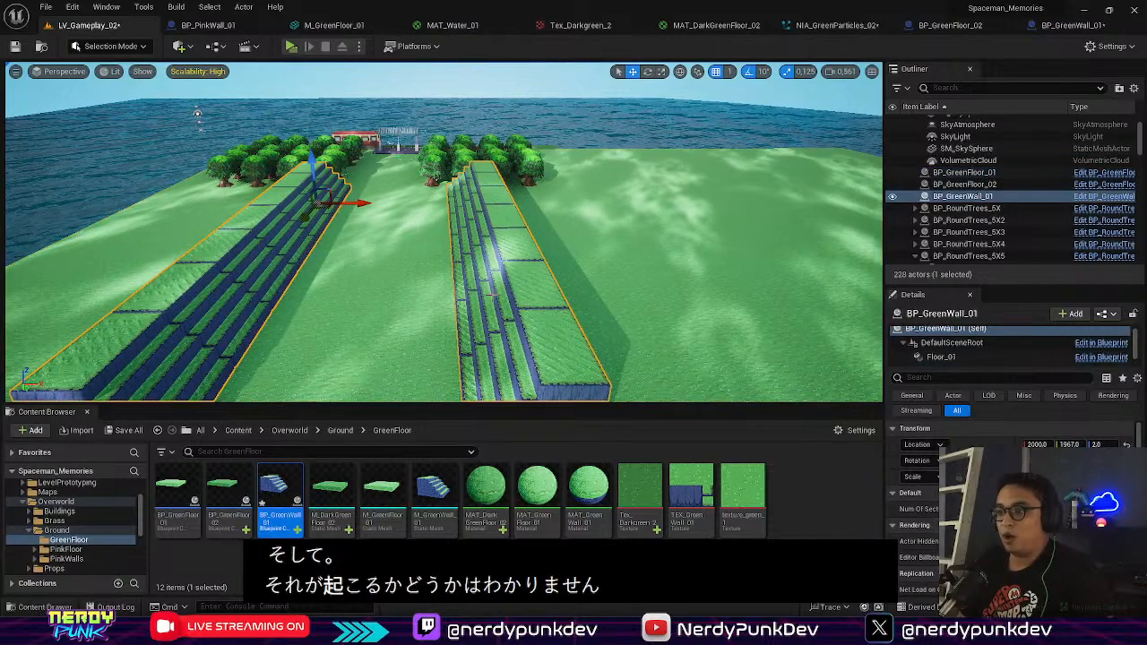
# Step: Select the Floor_02 wall component and move it along X to 773 to narrow the path between the walls
pyautogui.moveTo(498, 291); pyautogui.dragTo(413, 328, button='right')
pyautogui.click(512, 272)
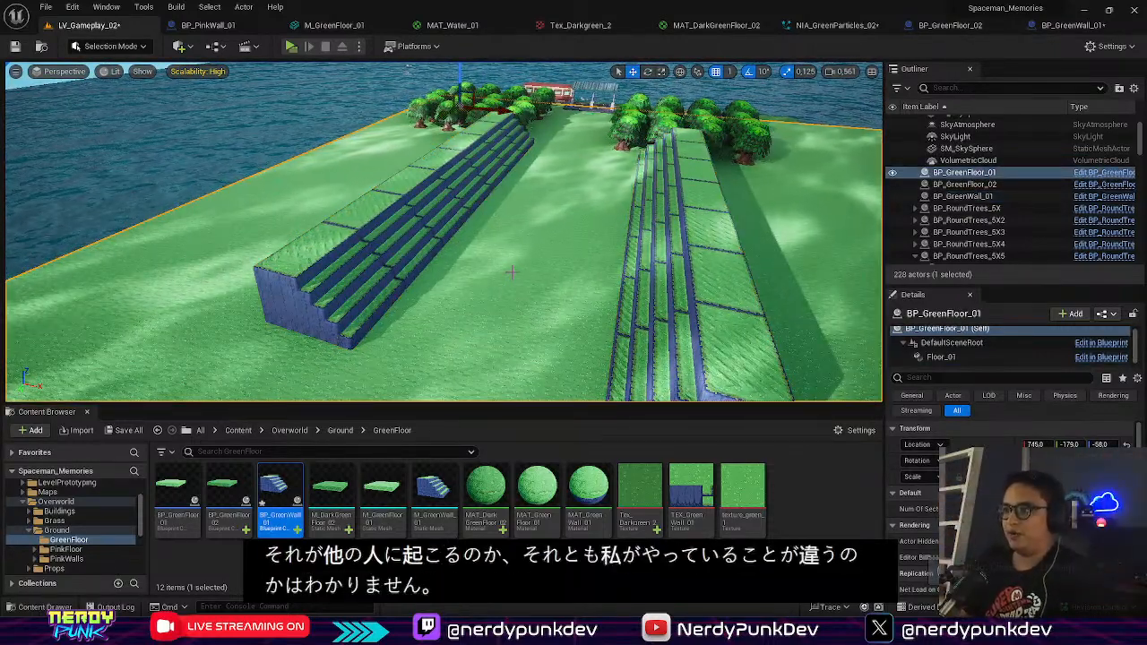
pyautogui.hotkey('ctrl', 'z')
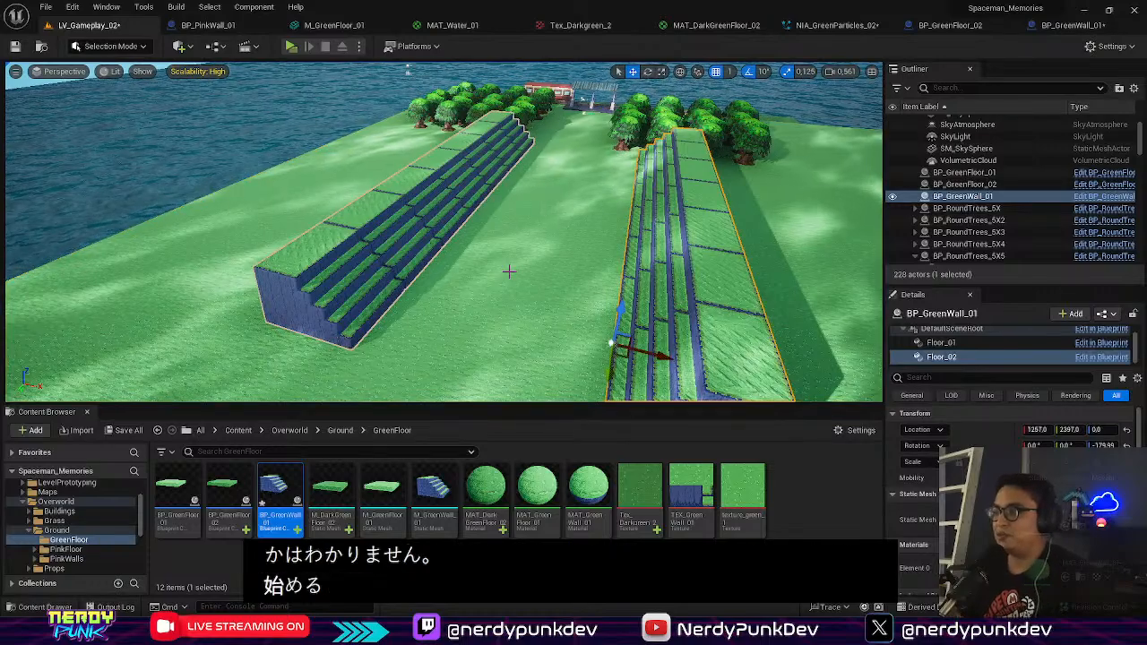
pyautogui.moveTo(509, 272); pyautogui.dragTo(627, 305, button='right')
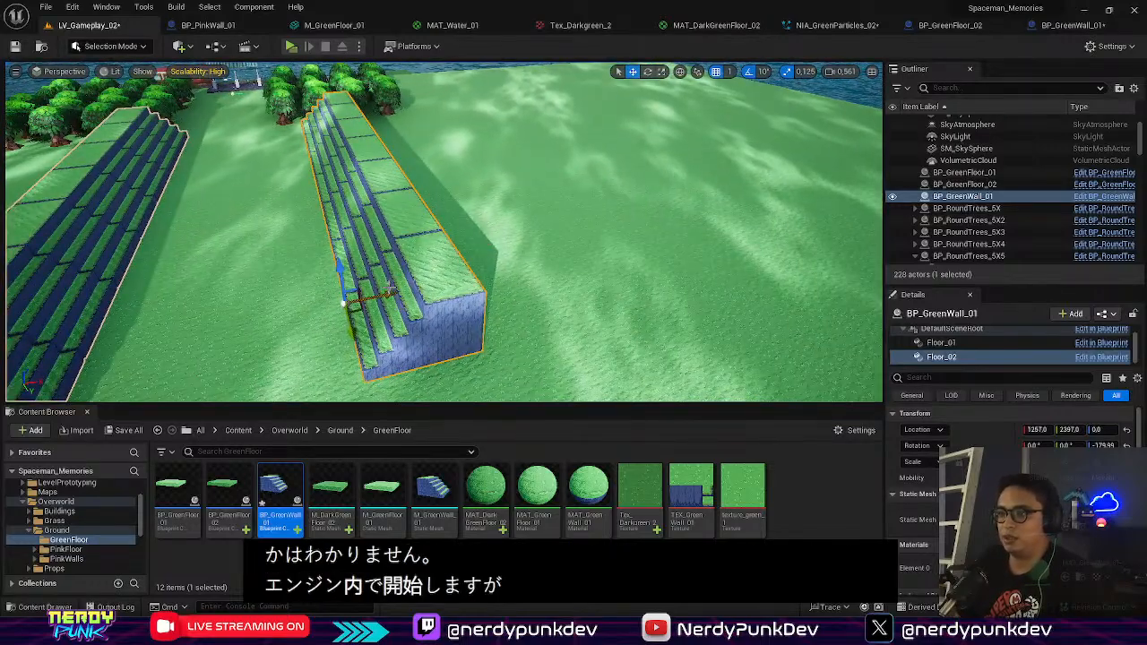
pyautogui.moveTo(390, 279); pyautogui.dragTo(380, 292)
pyautogui.moveTo(268, 303); pyautogui.dragTo(275, 302)
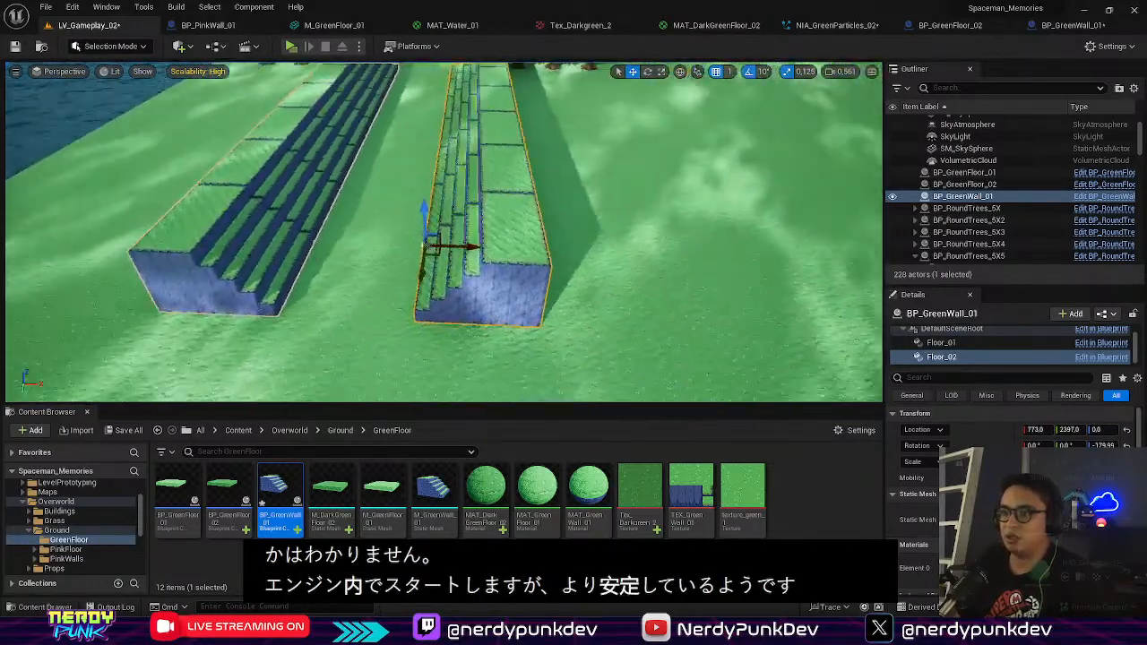
pyautogui.moveTo(436, 246); pyautogui.dragTo(435, 126, button='right')
pyautogui.scroll(3, 449, 269)
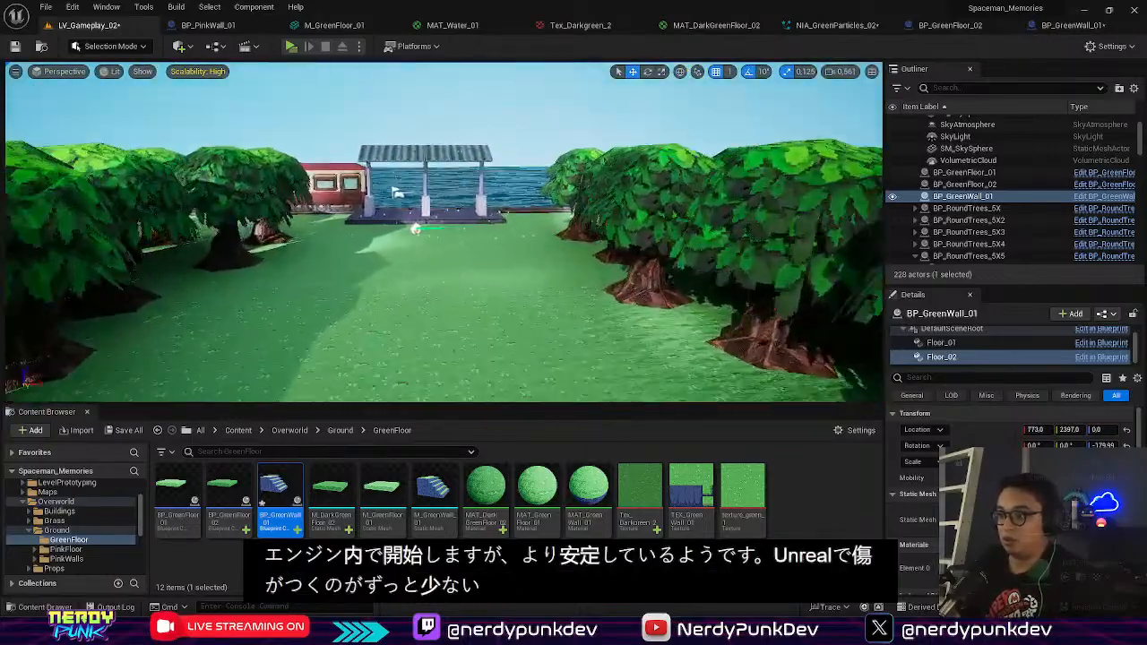
pyautogui.moveTo(448, 270); pyautogui.dragTo(305, 269, button='right')
pyautogui.moveTo(442, 233); pyautogui.dragTo(305, 233, button='right')
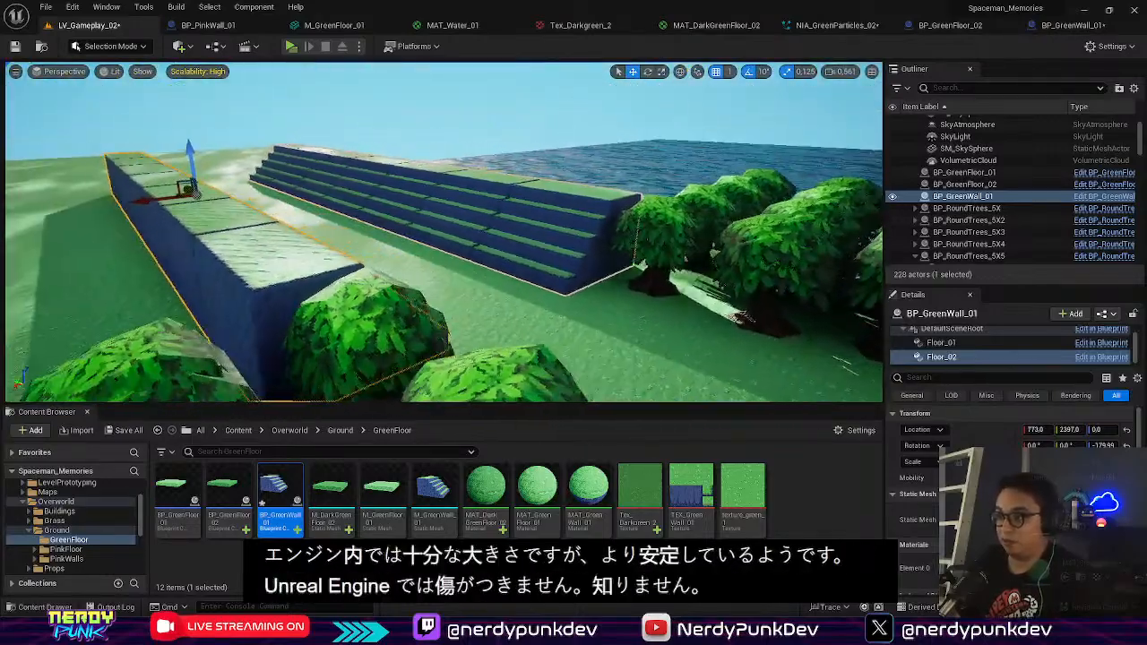
# Step: Move the Floor_02 wall component of BP_GreenWall_01 along X to 778
pyautogui.moveTo(441, 233); pyautogui.dragTo(305, 269, button='right')
pyautogui.rightClick(356, 260)
pyautogui.click(553, 194)
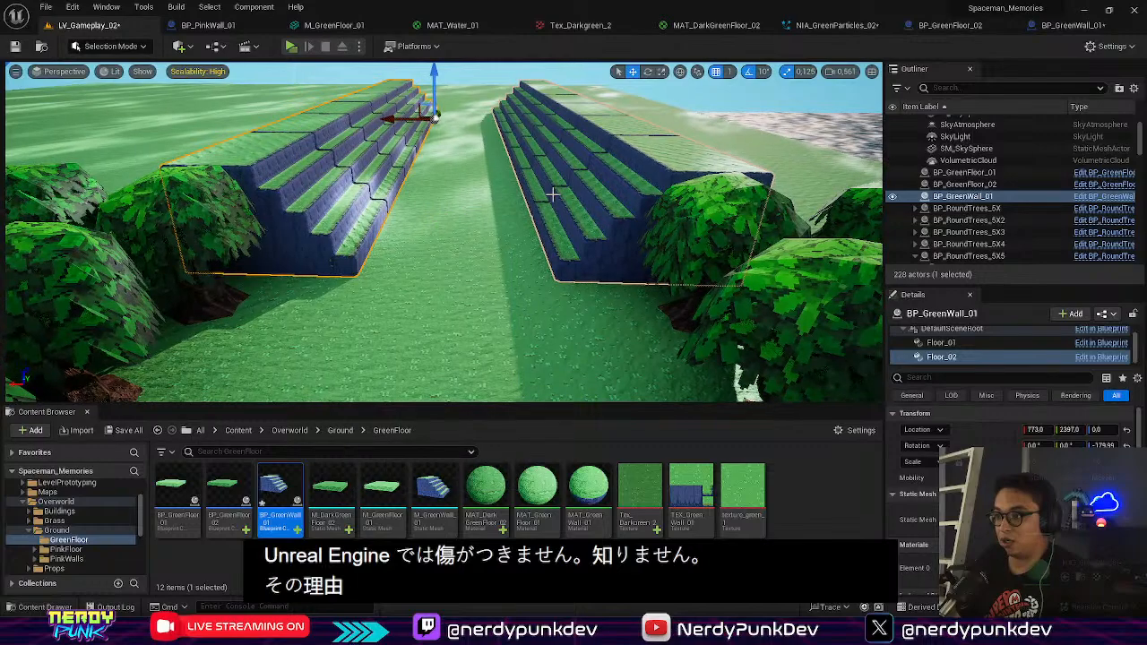
pyautogui.click(553, 195)
pyautogui.click(355, 183)
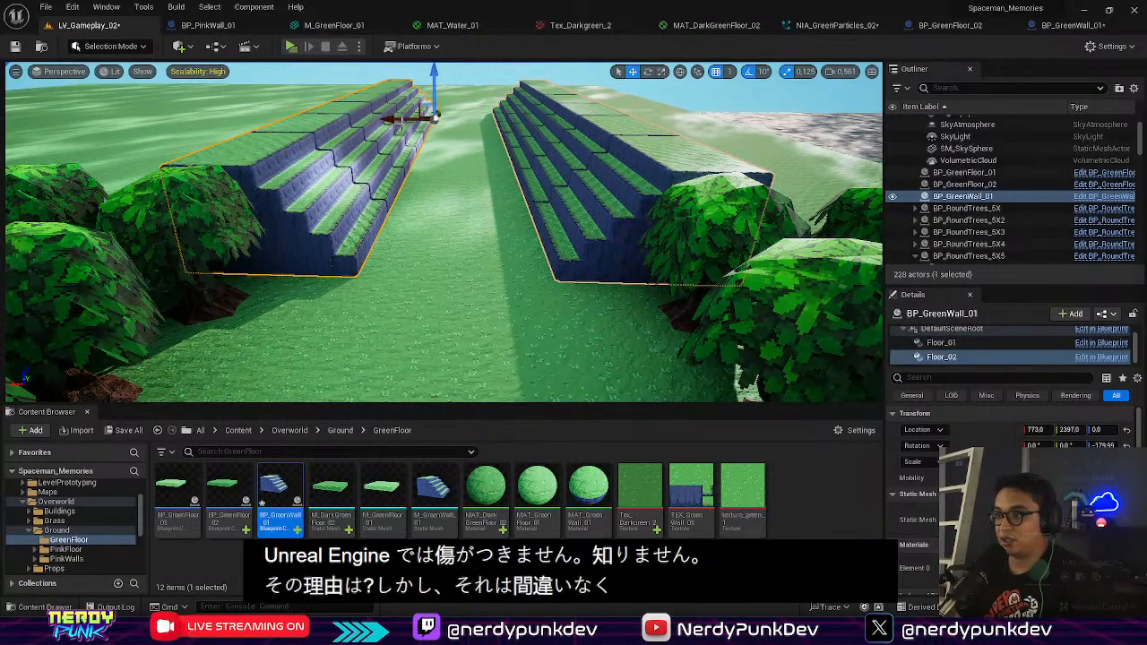
pyautogui.moveTo(399, 120); pyautogui.dragTo(398, 122)
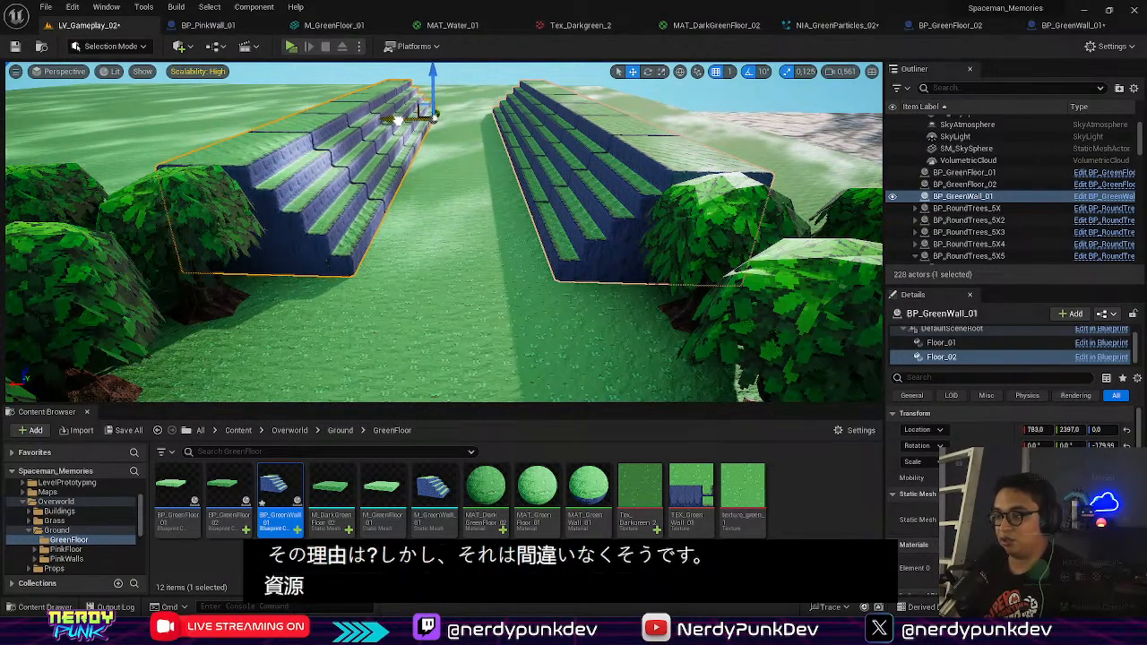
# Step: Select BP_GreenWall_01 and inspect whether the path between its two stepped walls lines up with the train station
pyautogui.click(430, 162)
pyautogui.press('w')
pyautogui.moveTo(430, 161); pyautogui.dragTo(85, 85, button='right')
pyautogui.press('e')
pyautogui.press('q')
pyautogui.click(314, 211)
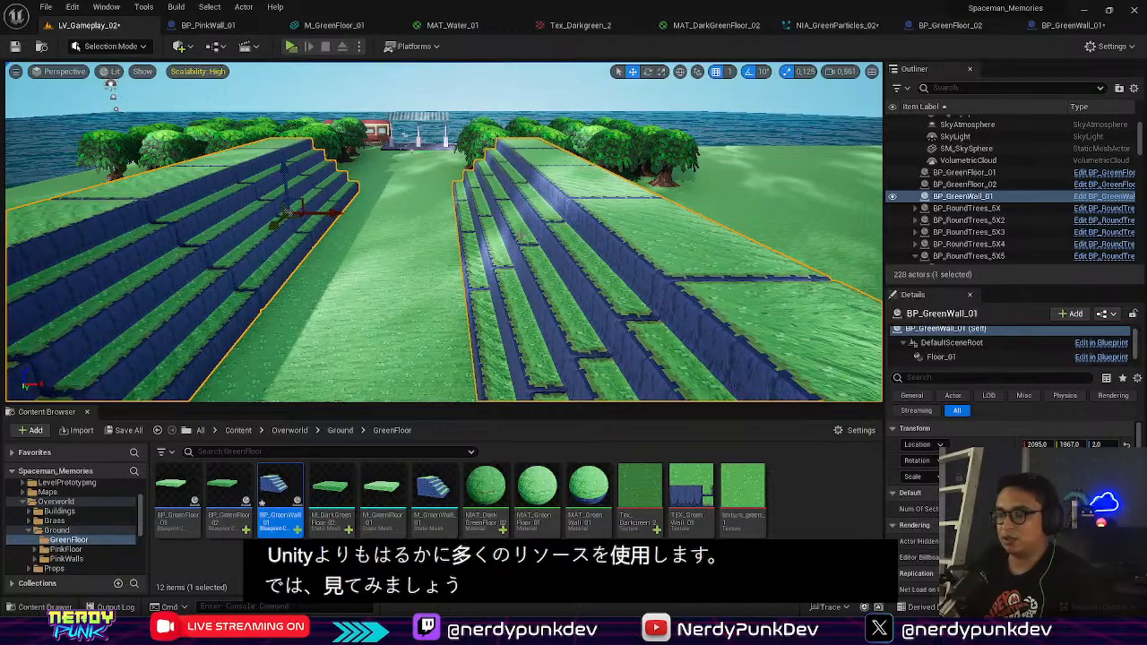
pyautogui.moveTo(521, 235); pyautogui.dragTo(431, 256, button='right')
pyautogui.moveTo(219, 184); pyautogui.dragTo(101, 224, button='right')
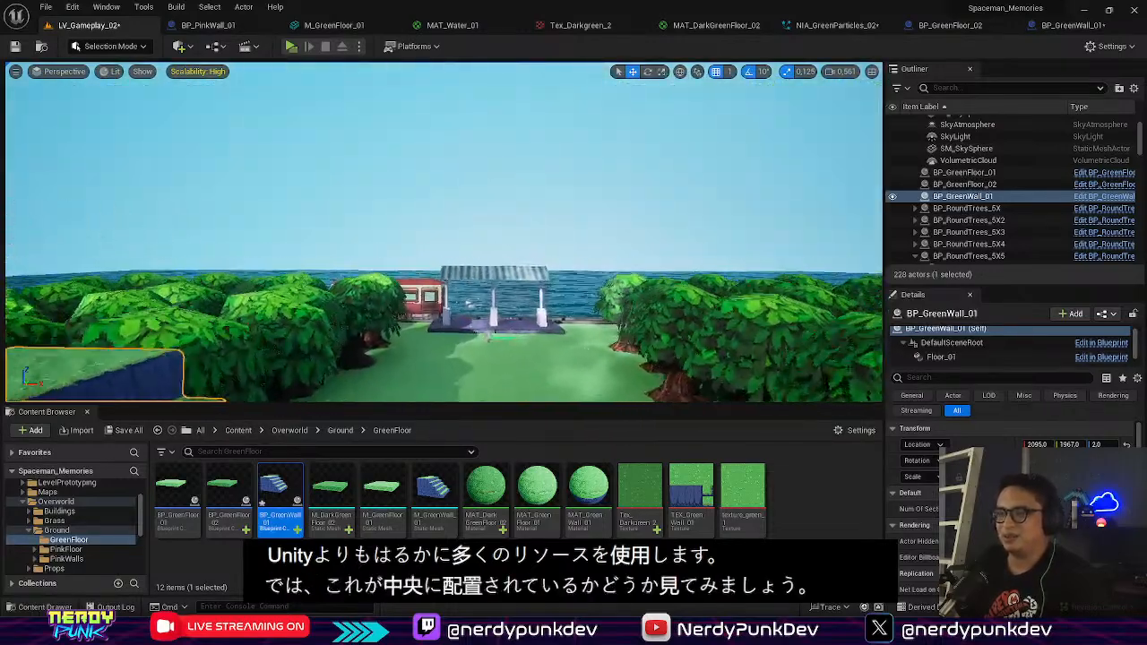
# Step: Play the level, walk the character between the stepped walls and towards the station, and end the preview
pyautogui.press('s')
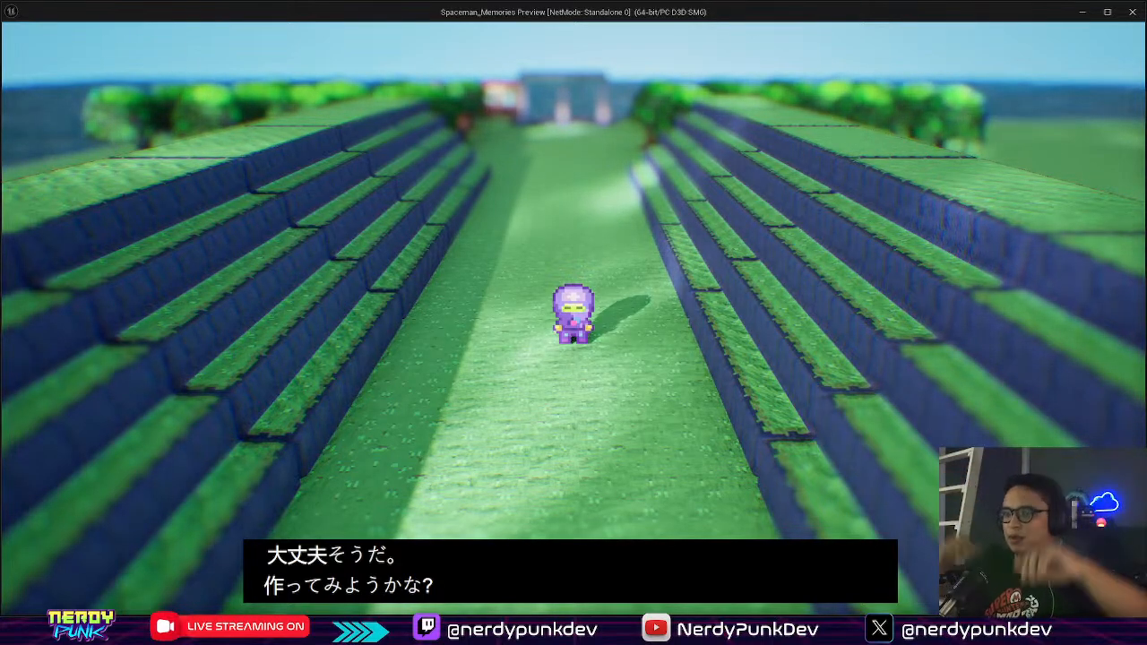
pyautogui.press('w')
pyautogui.press('a')
pyautogui.press('s')
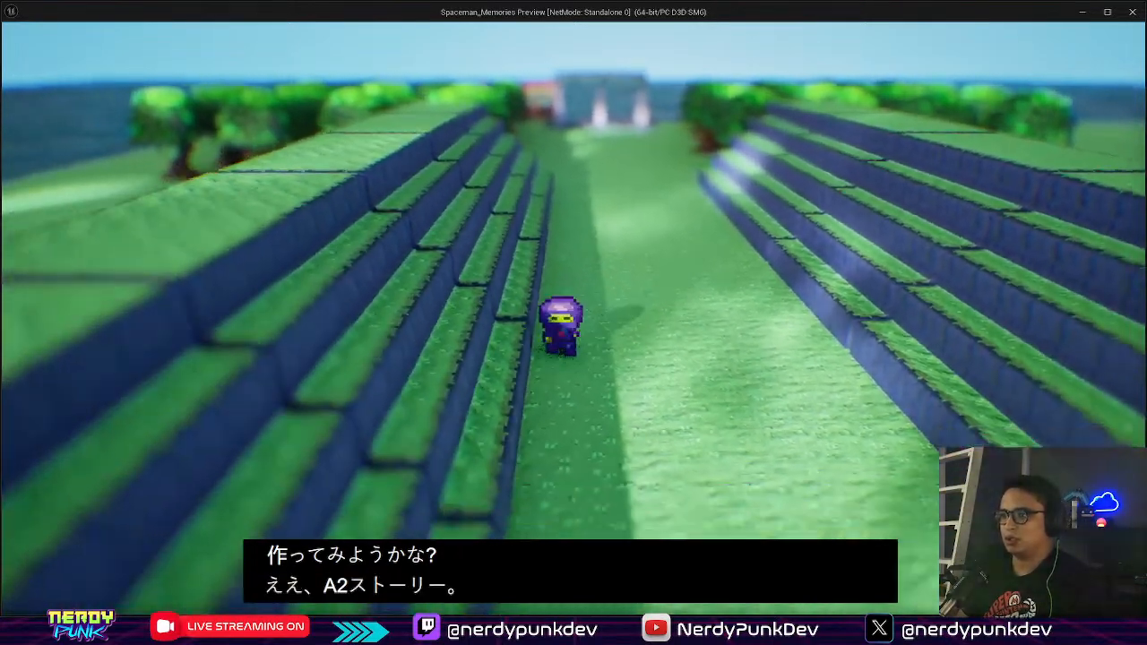
pyautogui.press('d')
pyautogui.press('s')
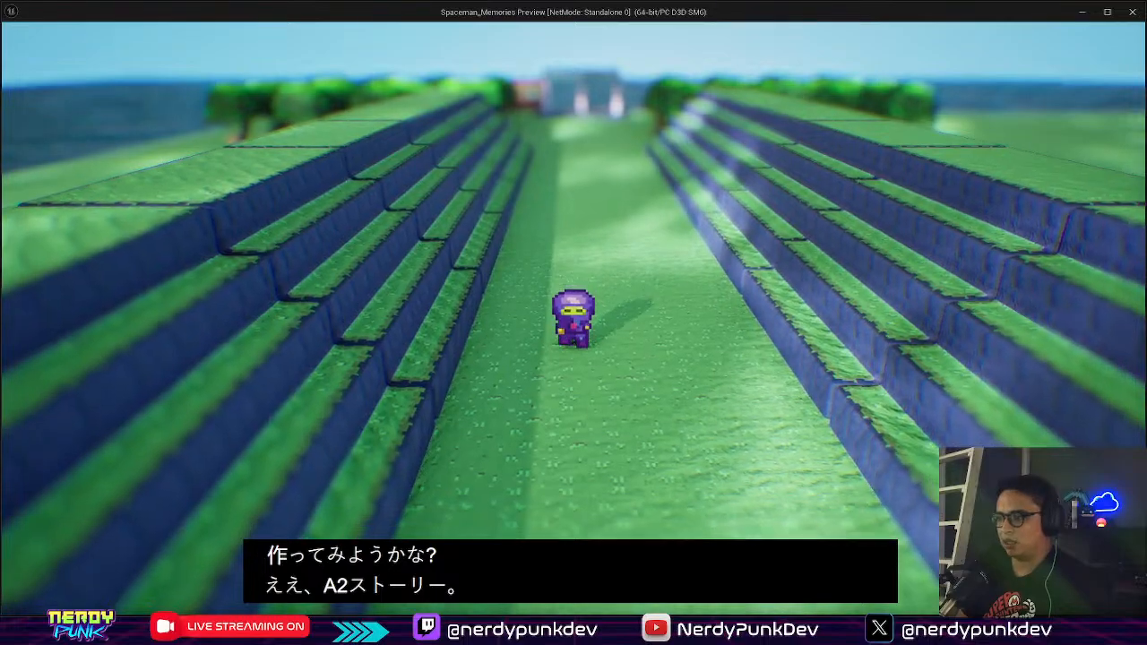
pyautogui.press('w')
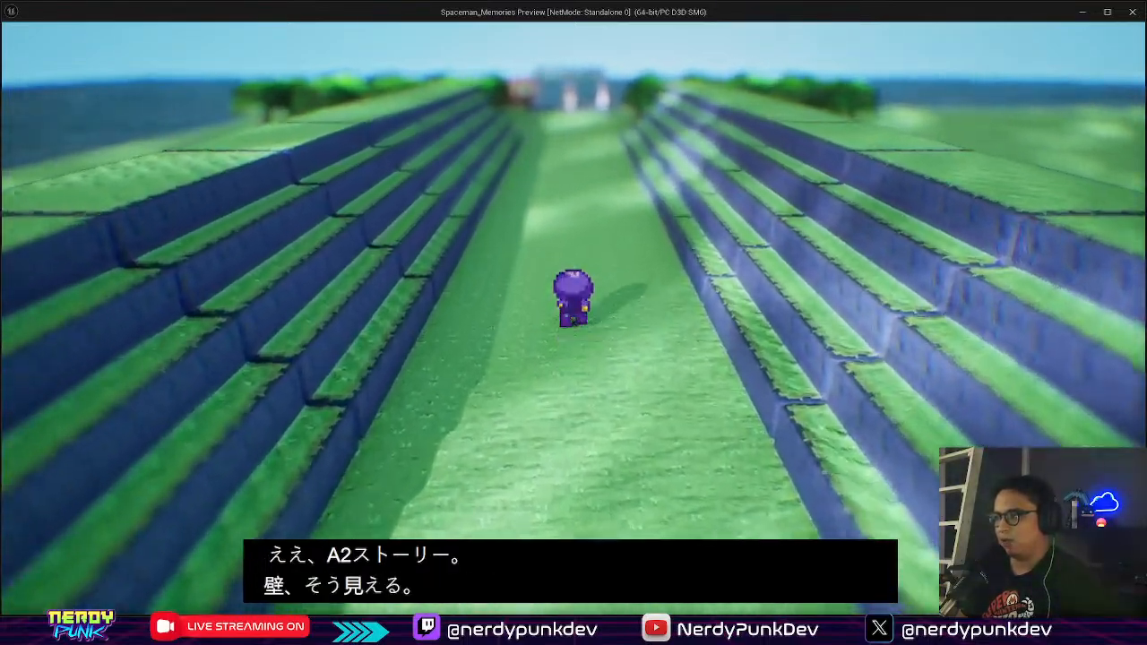
pyautogui.press('w')
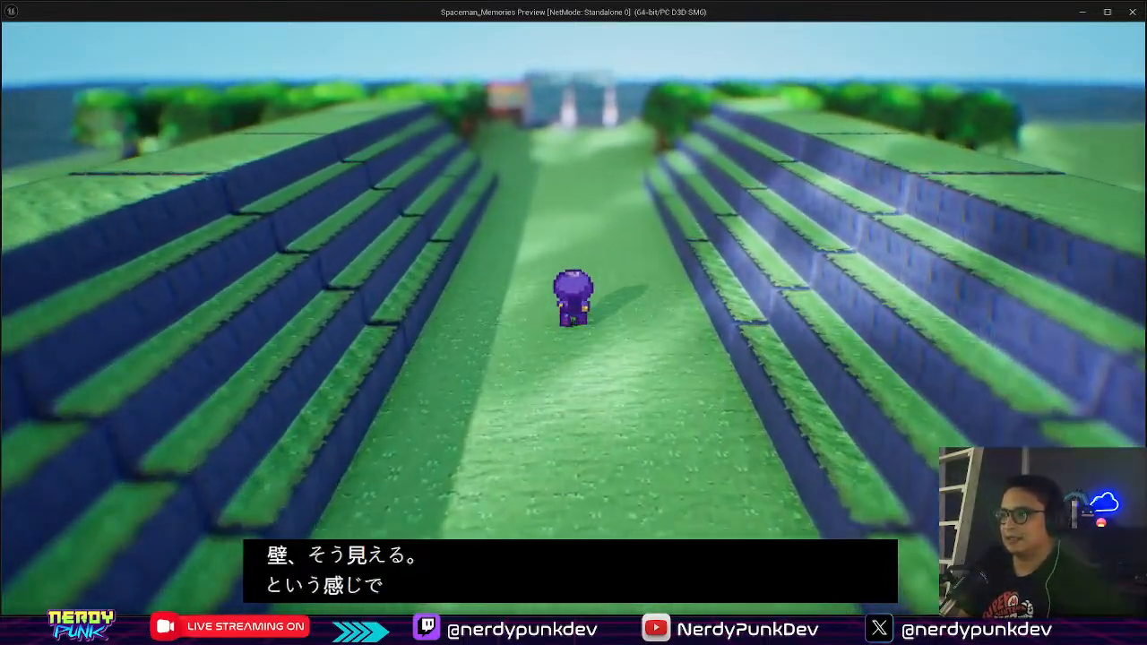
pyautogui.press('w')
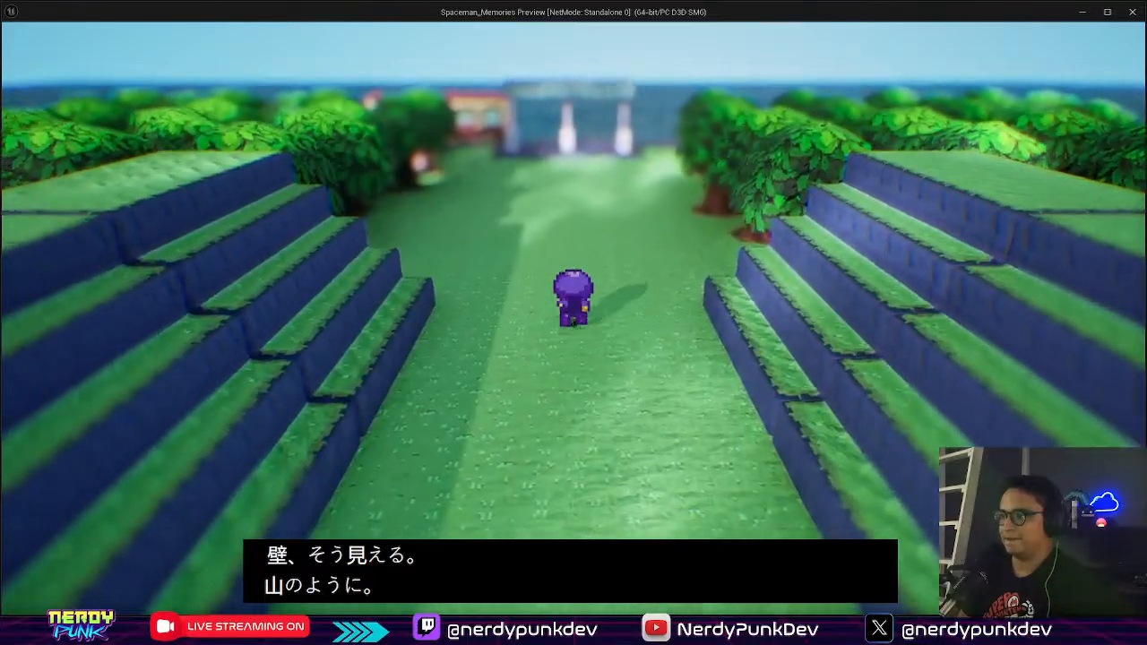
pyautogui.press('w')
pyautogui.press('Escape')
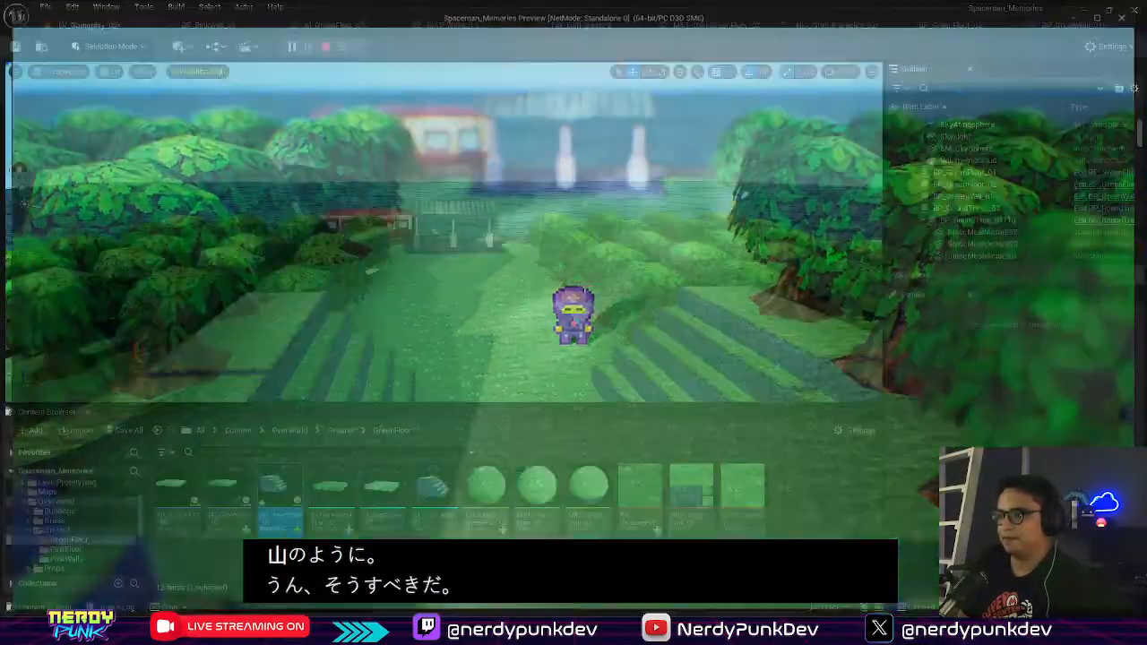
# Step: Cut the Floor_02 component out of BP_GreenWall_01 so only one wall remains in the actor
pyautogui.moveTo(119, 242); pyautogui.dragTo(180, 305, button='right')
pyautogui.press('s')
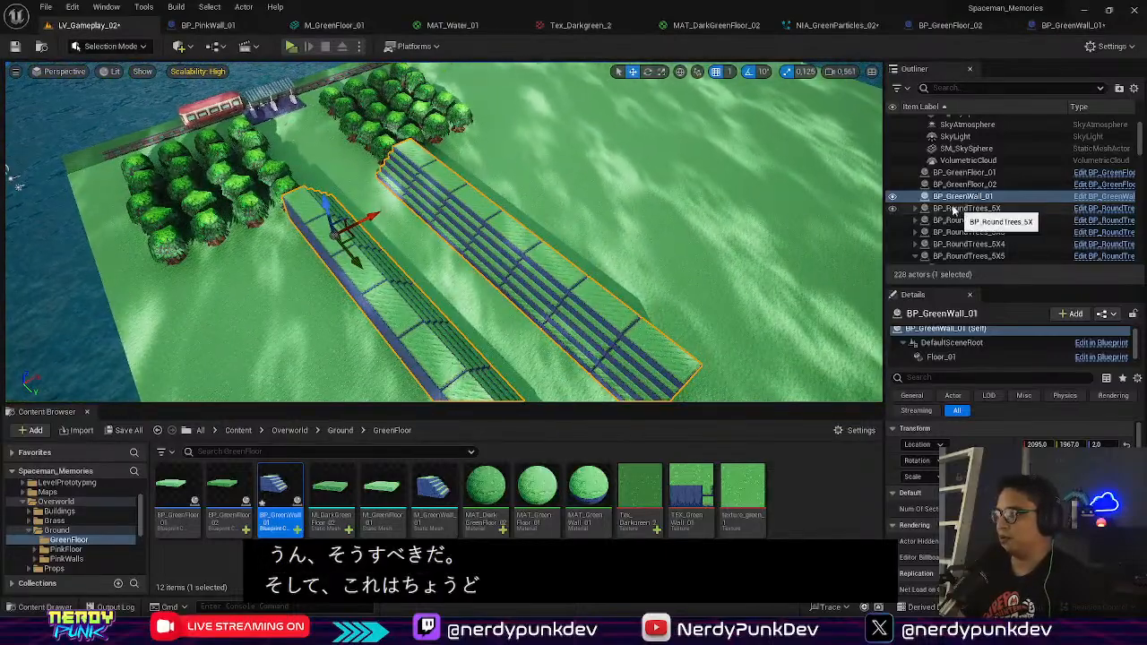
pyautogui.scroll(-1, 999, 352)
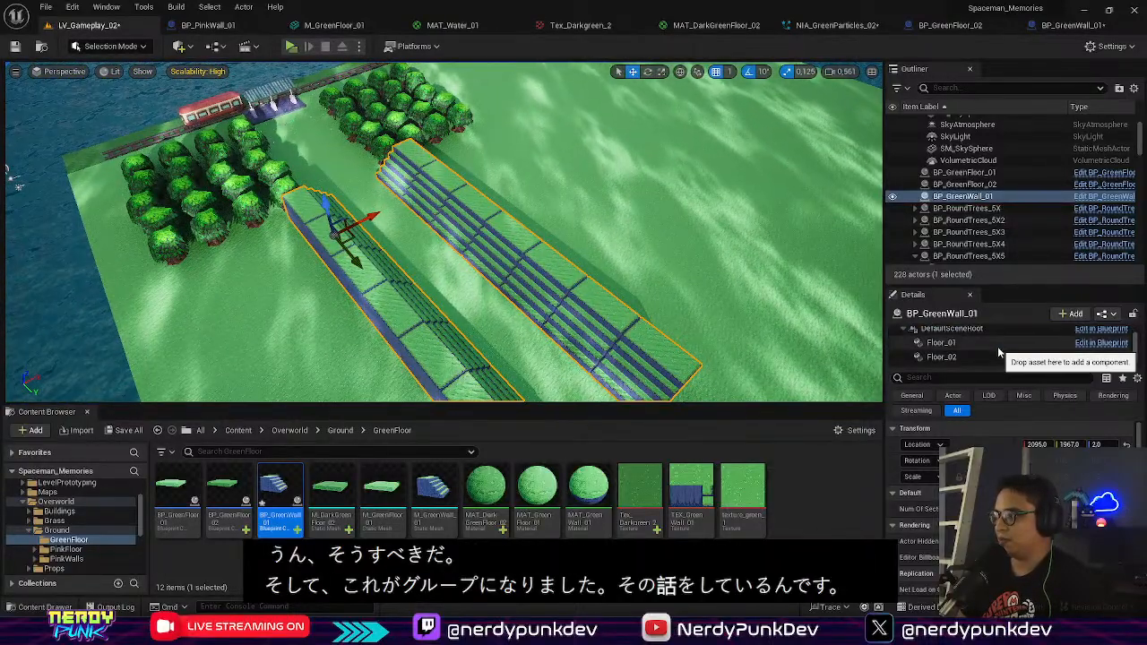
pyautogui.click(969, 357)
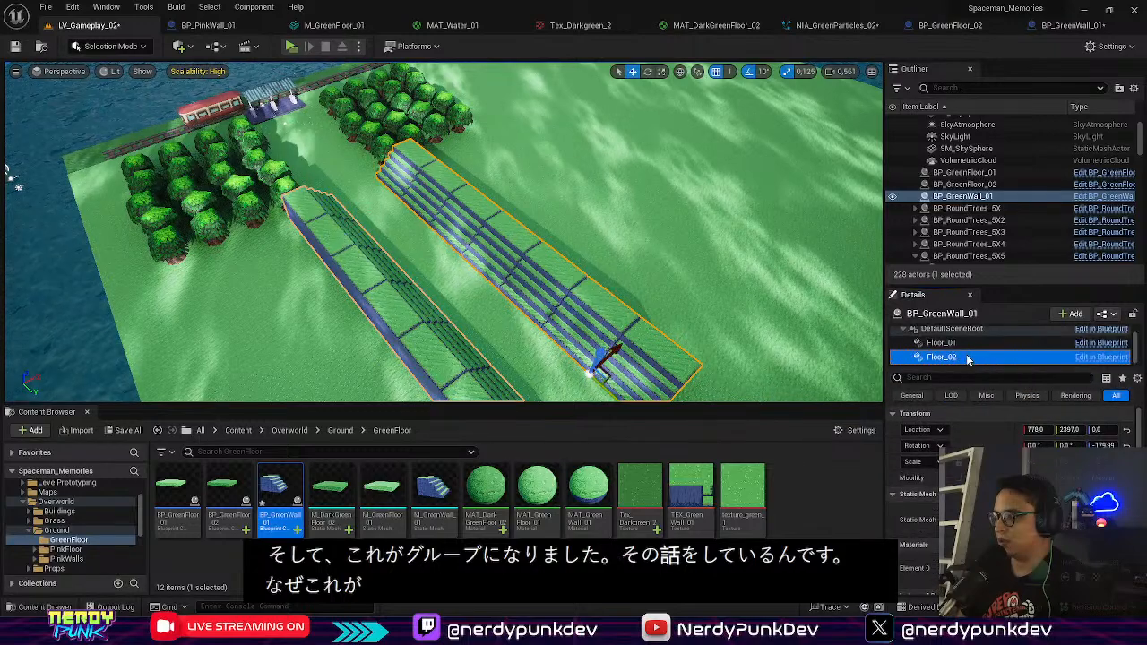
pyautogui.rightClick(966, 358)
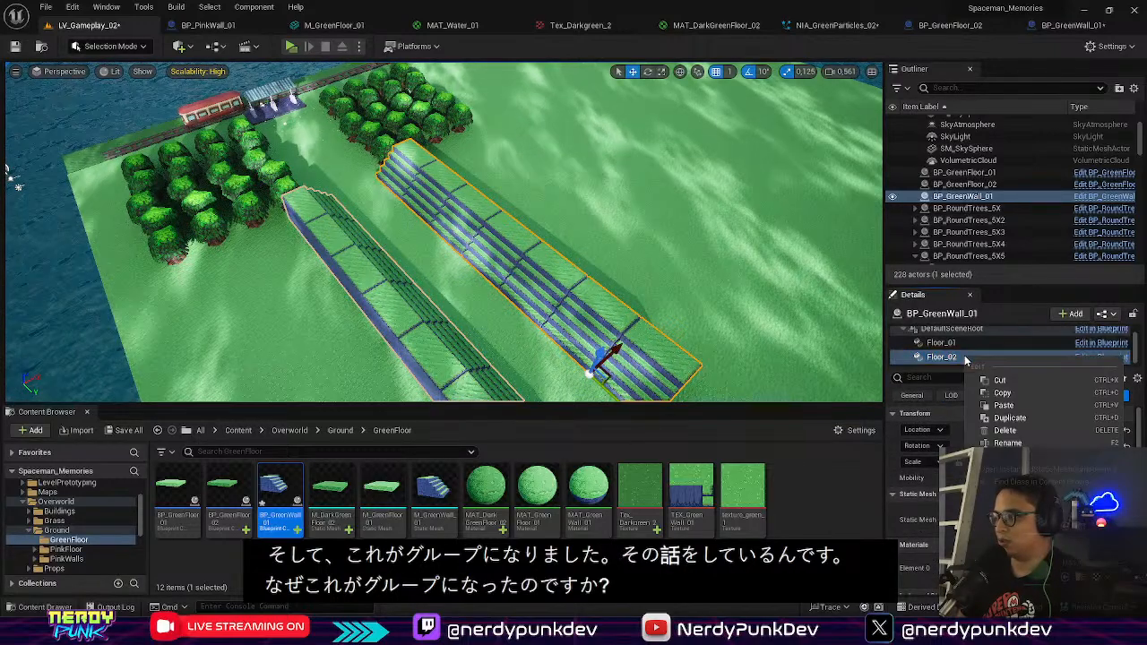
pyautogui.click(1009, 381)
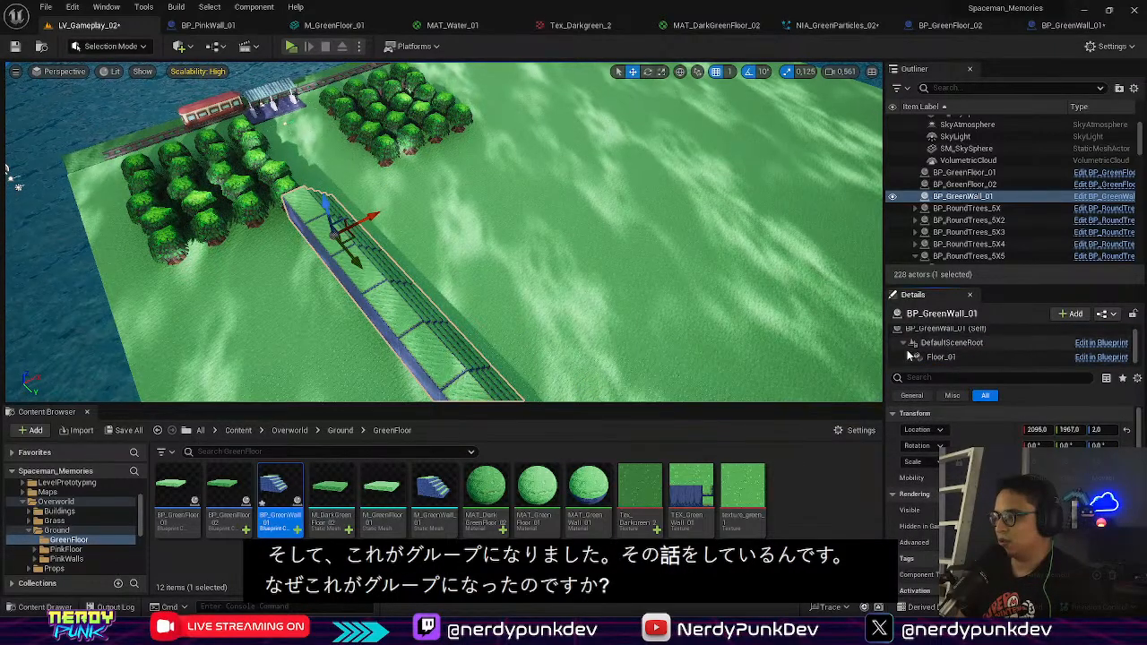
# Step: Try to paste the cut wall into the level as a separate actor
pyautogui.rightClick(894, 233)
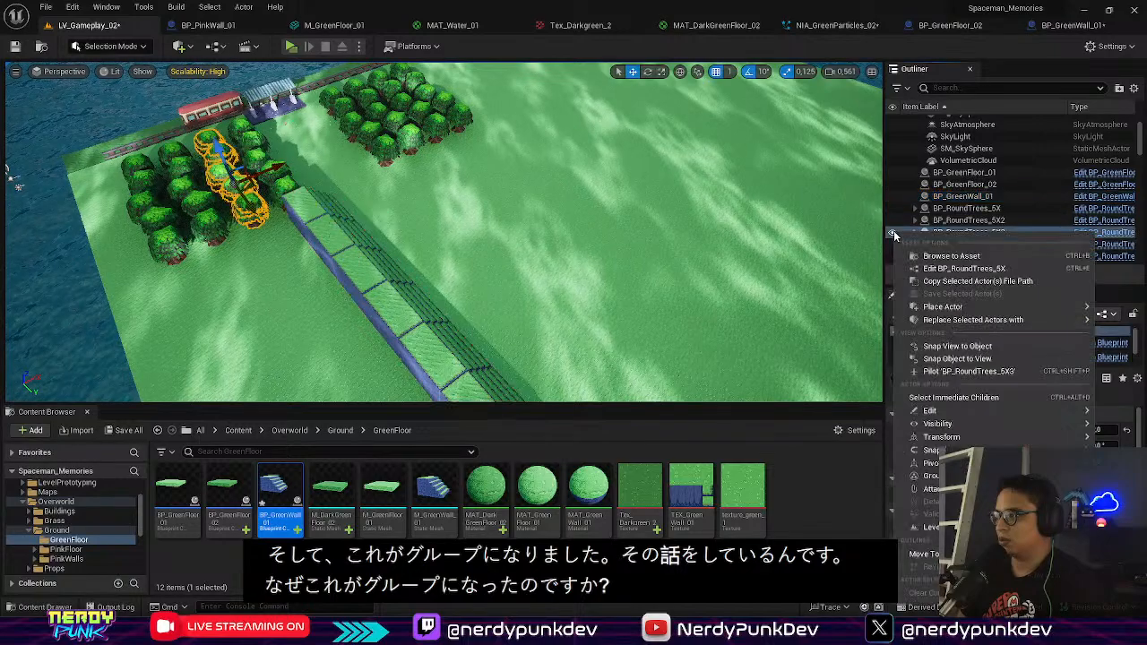
pyautogui.moveTo(968, 412)
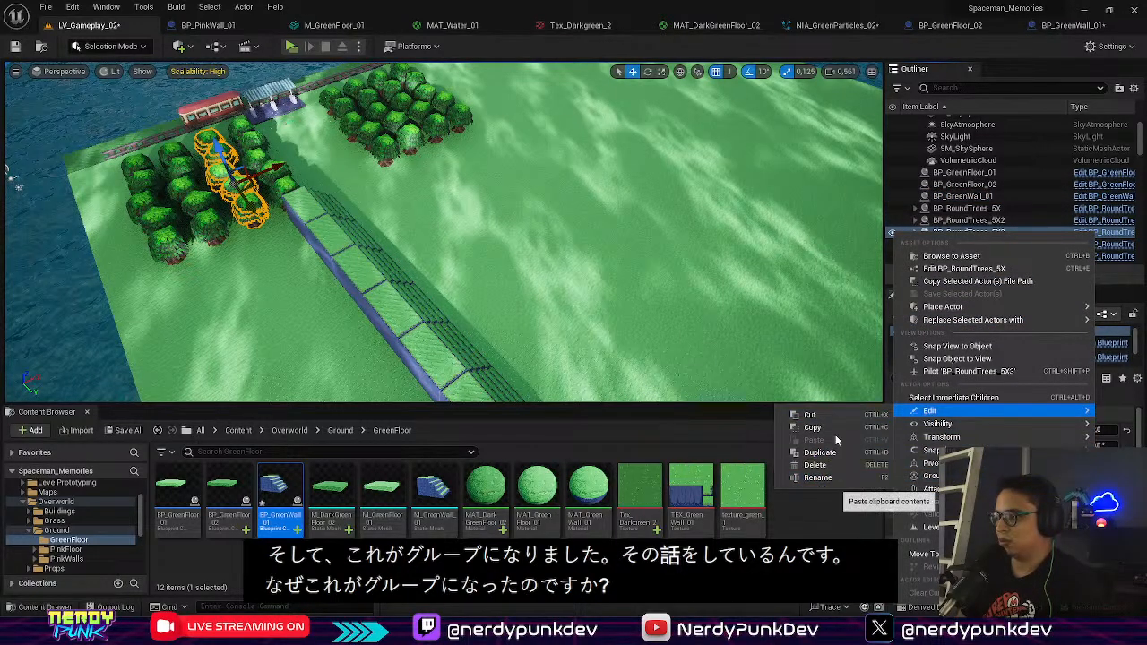
pyautogui.click(984, 225)
pyautogui.click(959, 234)
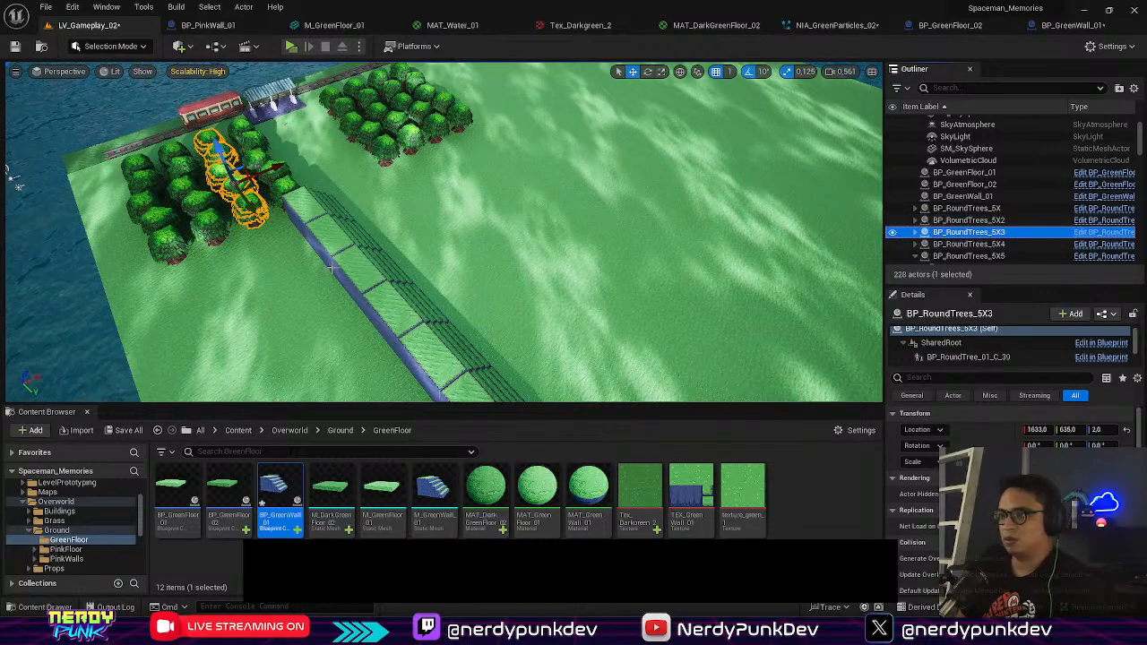
# Step: Duplicate the BP_GreenWall_01 actor along X, placing the copy at X 2652
pyautogui.click(403, 300)
pyautogui.moveTo(384, 214); pyautogui.dragTo(295, 220, button='right')
pyautogui.moveTo(438, 269)
pyautogui.mouseDown(button='right')
pyautogui.moveTo(412, 247)
pyautogui.moveTo(426, 278)
pyautogui.moveTo(439, 269)
pyautogui.mouseUp(button='right')
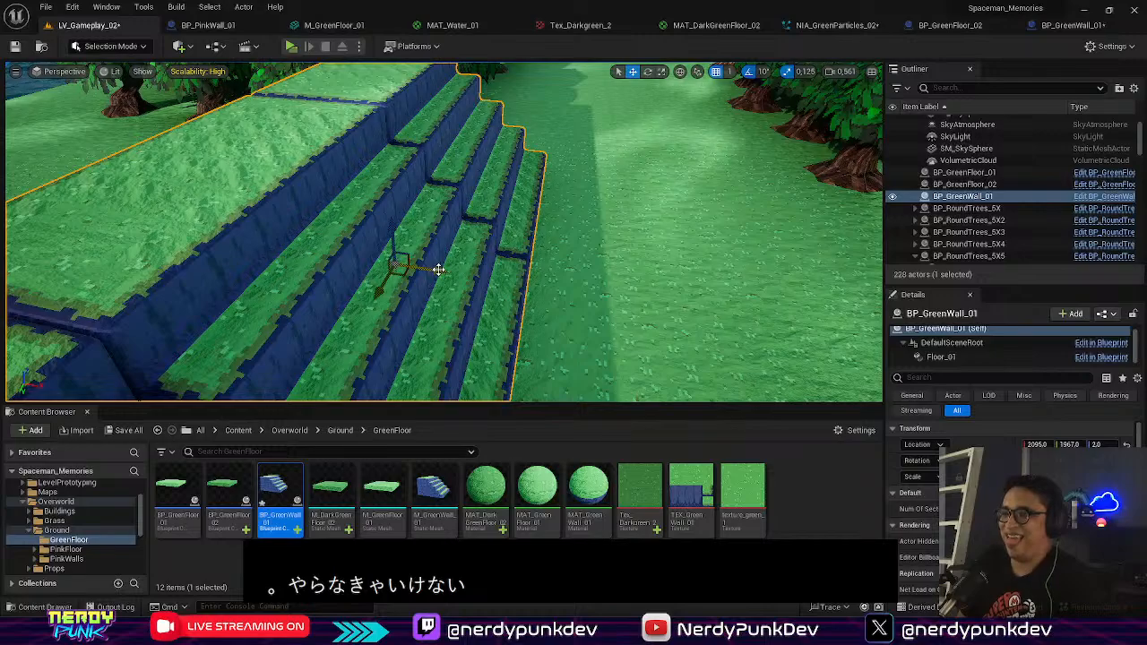
pyautogui.keyDown('alt'); pyautogui.moveTo(438, 269); pyautogui.dragTo(776, 262); pyautogui.keyUp('alt')
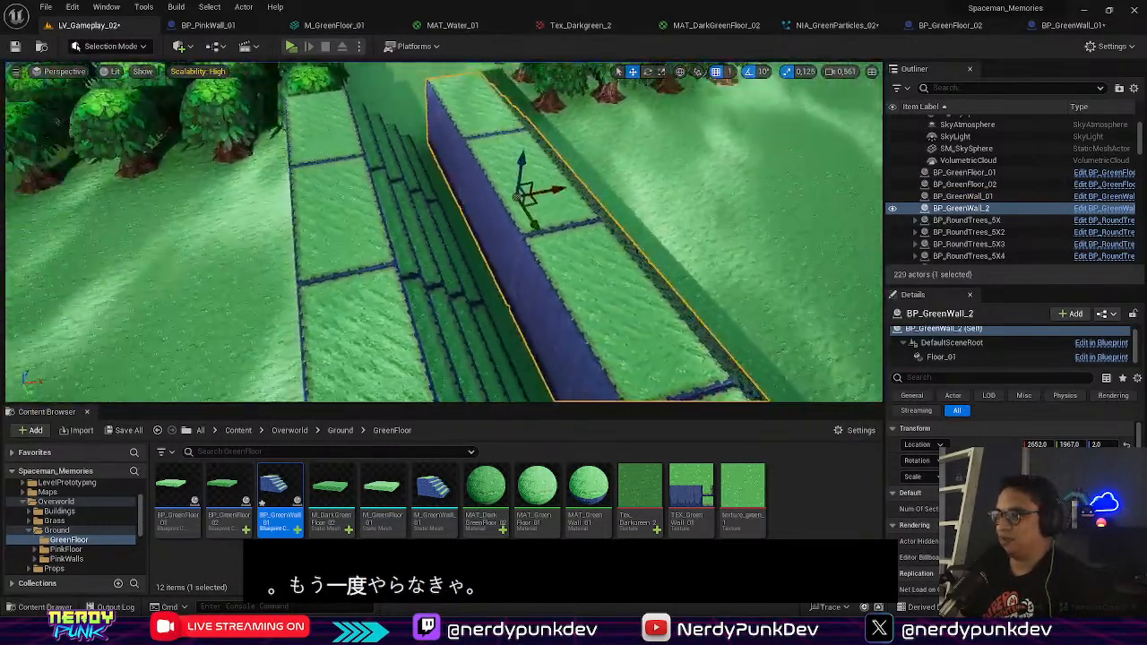
# Step: Rotate BP_GreenWall_2 about its vertical axis so its steps face the original wall, and move it along Y to 4426
pyautogui.moveTo(444, 232); pyautogui.dragTo(359, 235, button='right')
pyautogui.press('e')
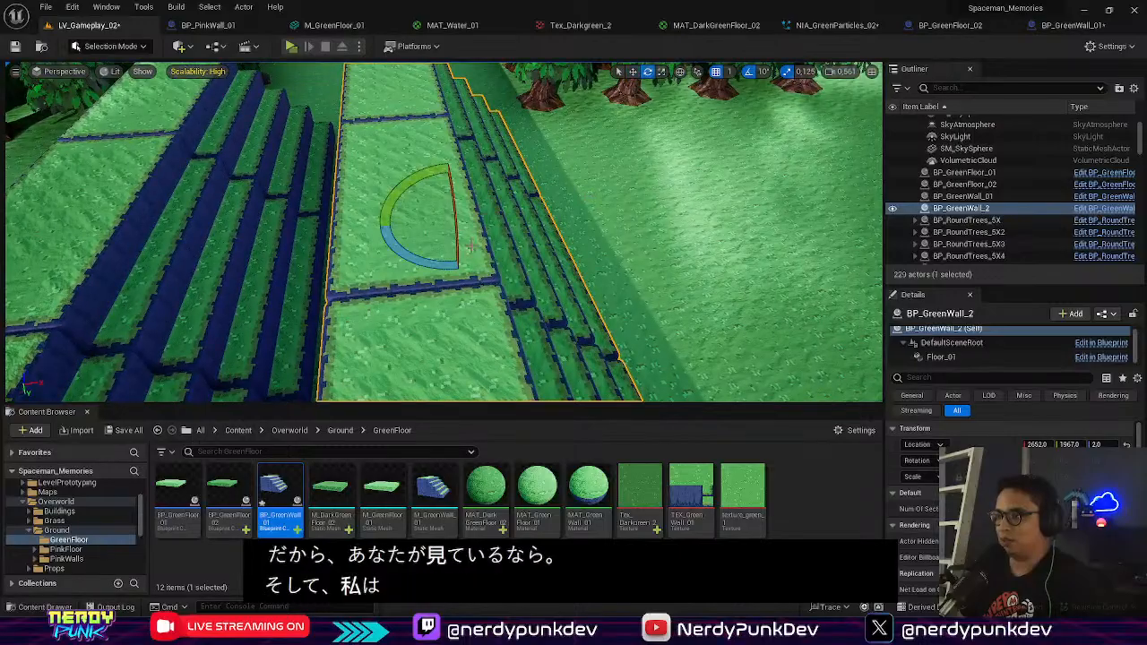
pyautogui.moveTo(395, 197); pyautogui.dragTo(381, 219)
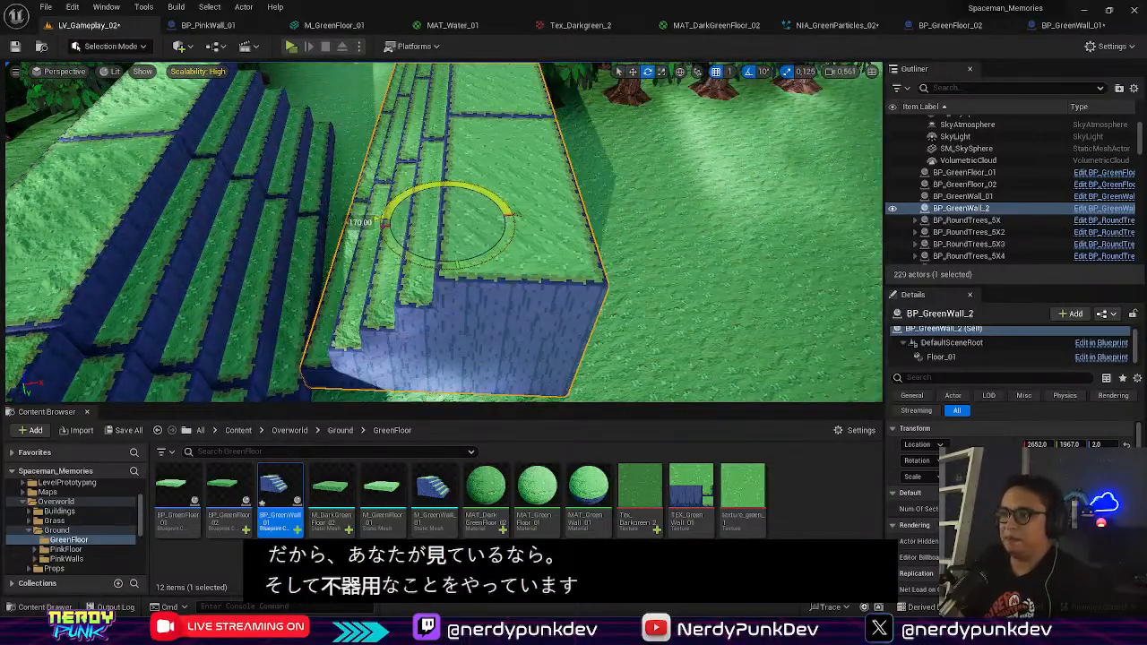
pyautogui.moveTo(381, 226); pyautogui.dragTo(395, 314, button='right')
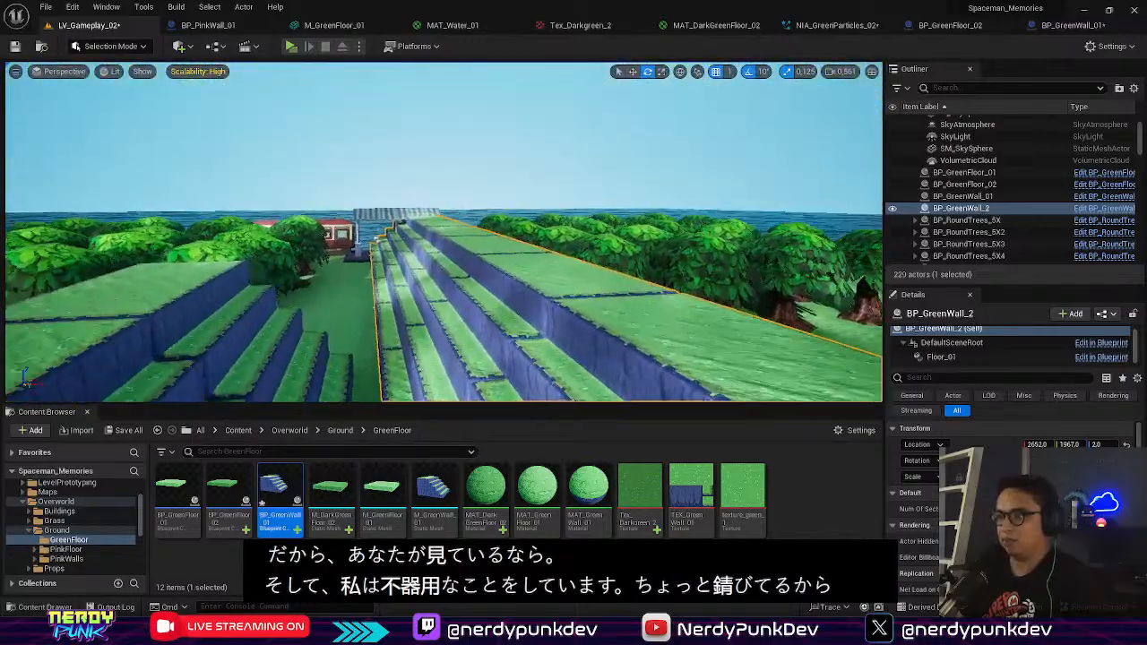
pyautogui.moveTo(395, 264); pyautogui.dragTo(502, 345, button='right')
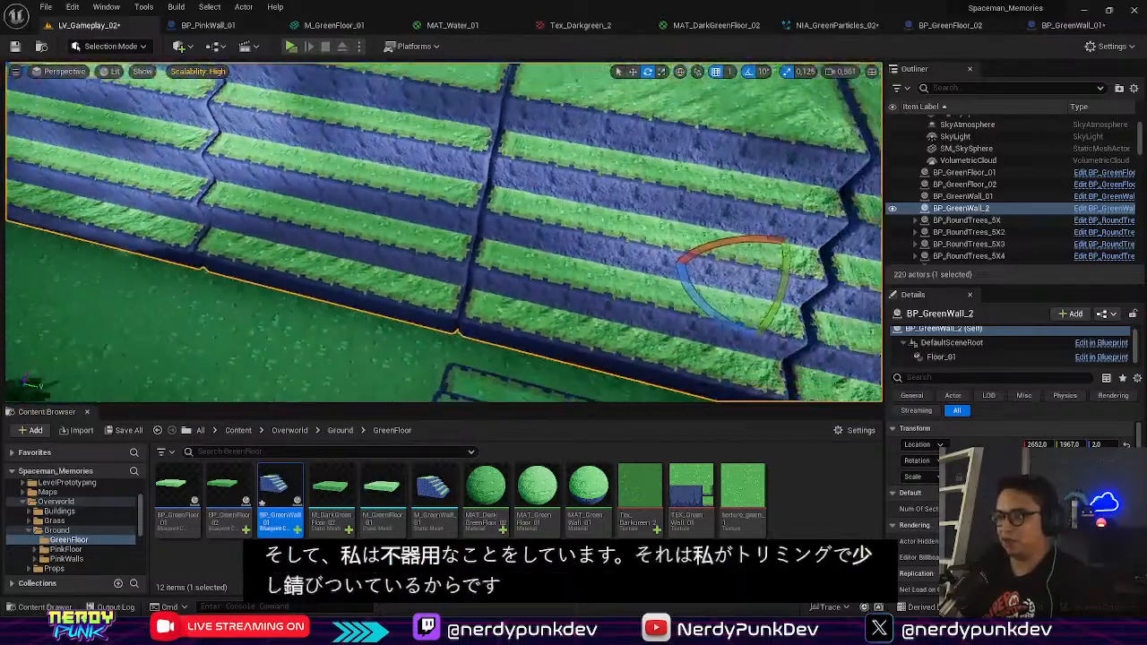
pyautogui.moveTo(267, 235); pyautogui.dragTo(304, 235, button='right')
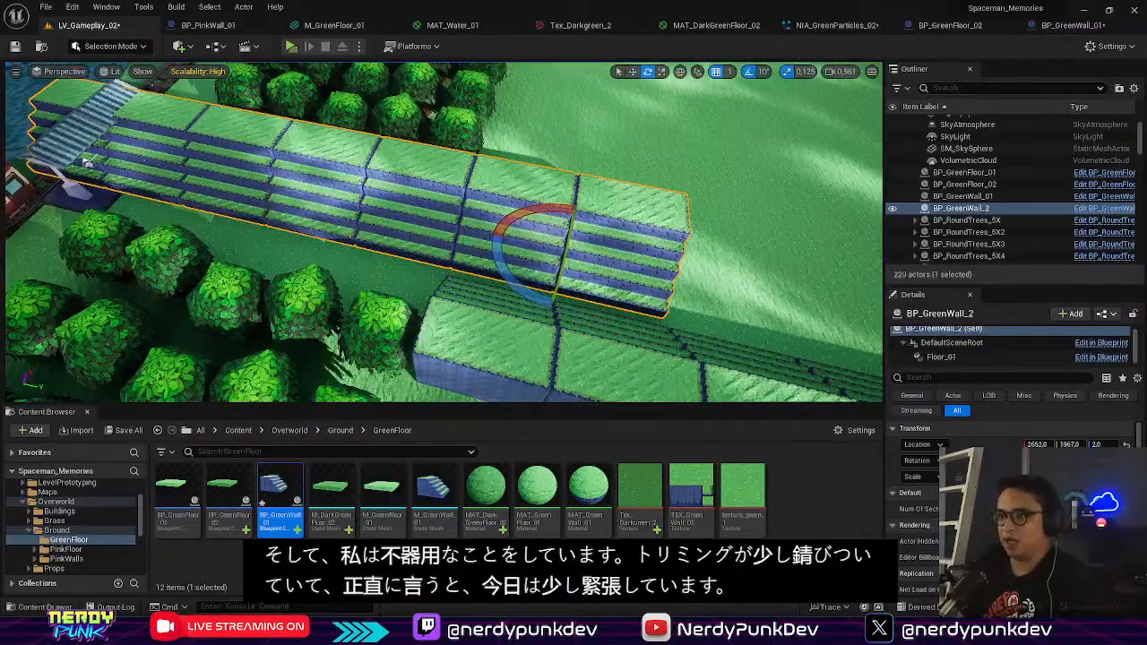
pyautogui.moveTo(589, 258); pyautogui.dragTo(856, 297)
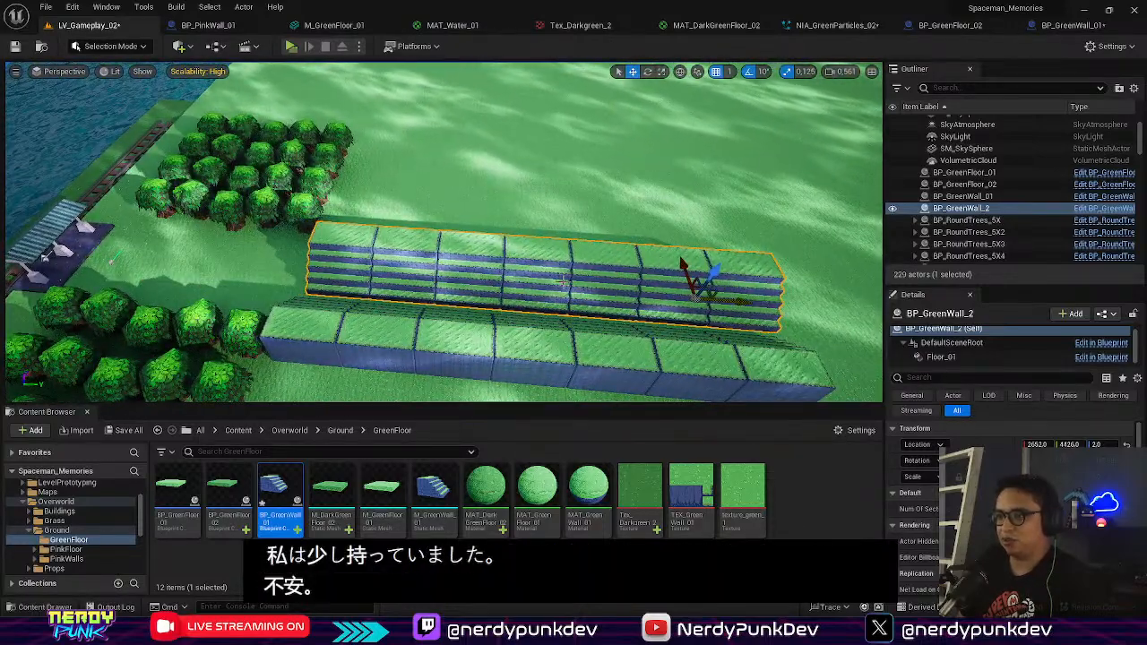
# Step: Examine from ground level how the ends of the two stepped walls align and how wide the gap between them is
pyautogui.press('w')
pyautogui.moveTo(443, 231); pyautogui.dragTo(435, 287, button='right')
pyautogui.press('w')
pyautogui.press('s')
pyautogui.press('w')
pyautogui.press('s')
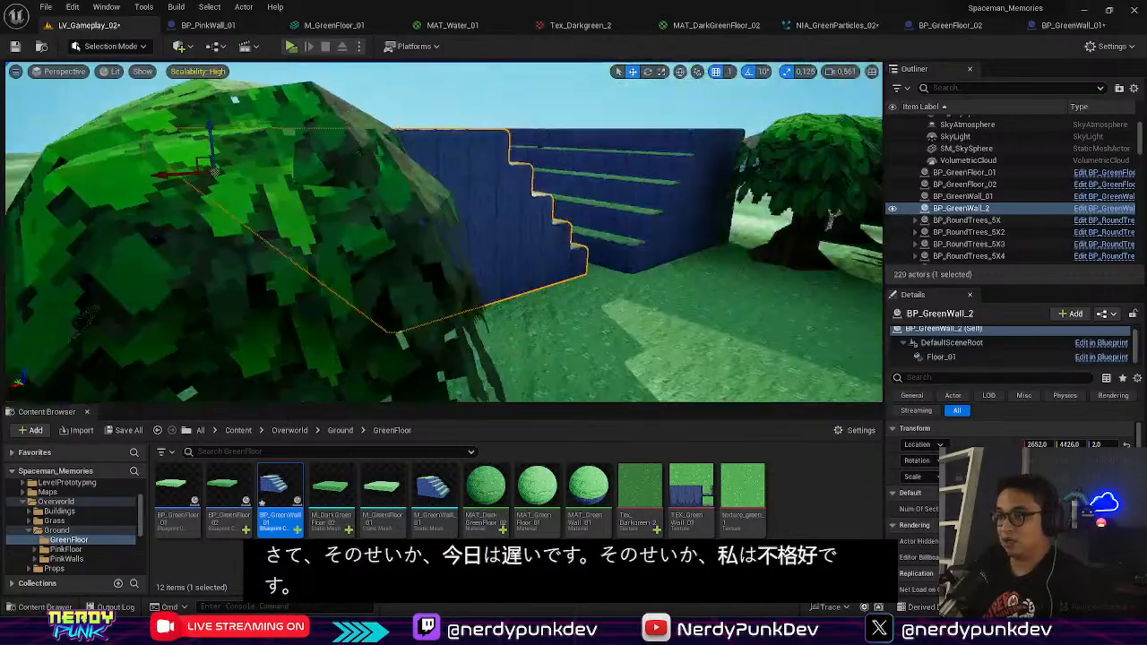
pyautogui.moveTo(477, 222); pyautogui.dragTo(475, 220, button='right')
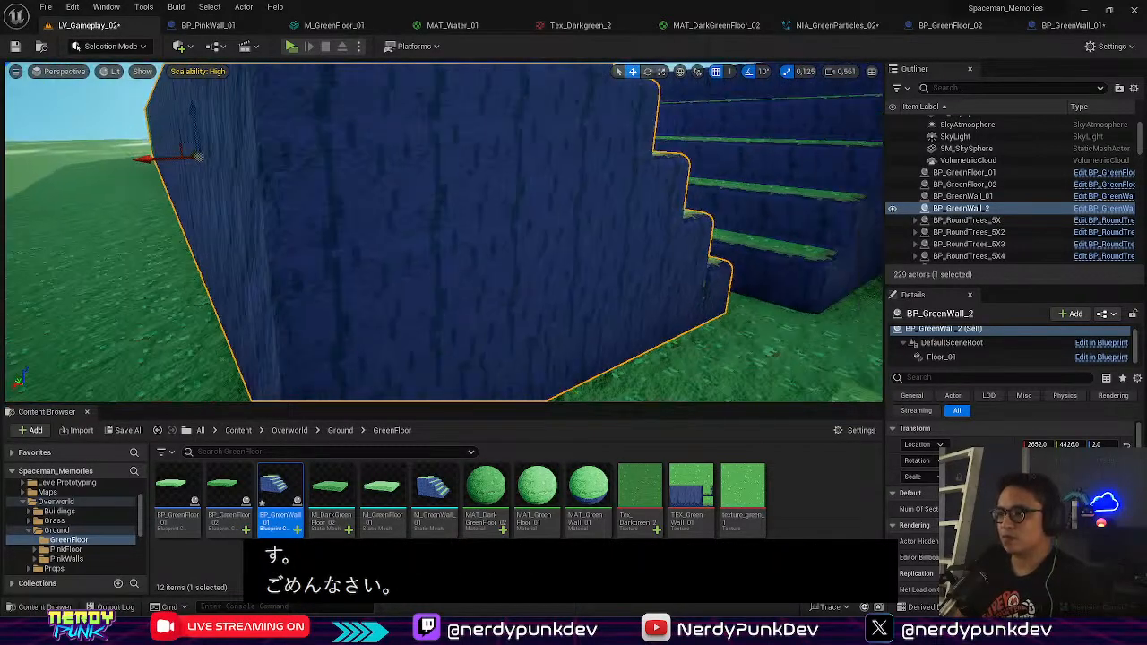
pyautogui.press('s')
pyautogui.rightClick(591, 210)
pyautogui.moveTo(592, 209); pyautogui.dragTo(580, 181, button='right')
pyautogui.press('s')
# Step: Undo the last action, then move BP_GreenWall_2 to X 2978 and Y 4370 opposite the first wall
pyautogui.hotkey('ctrl', 'z')
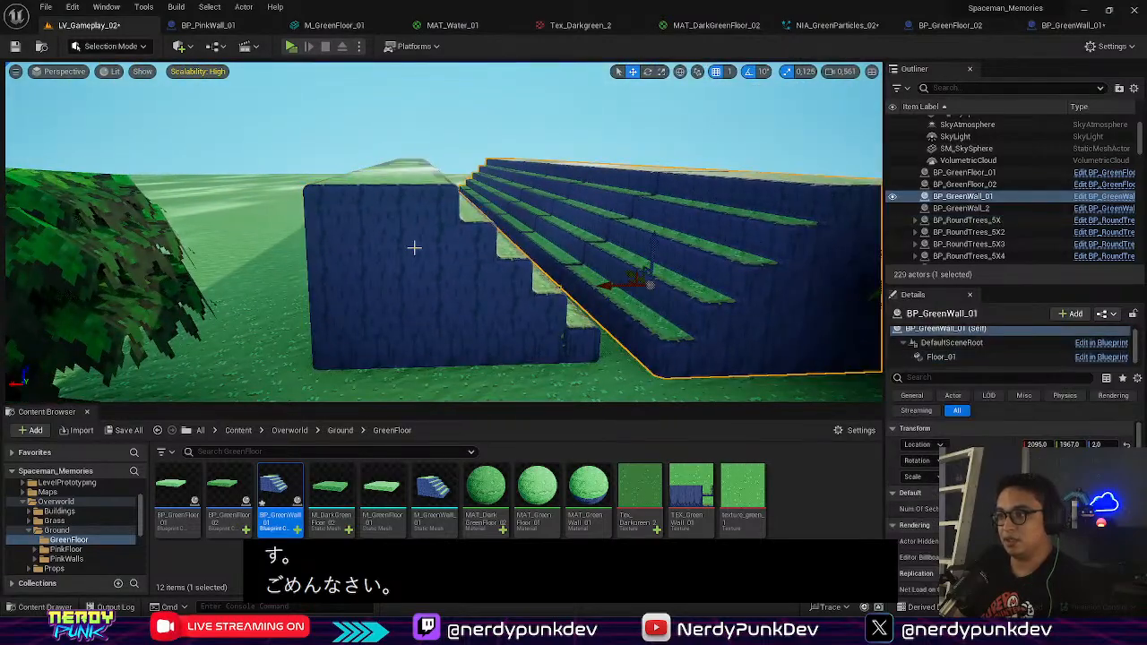
pyautogui.click(414, 247)
pyautogui.moveTo(412, 193); pyautogui.dragTo(440, 194, button='right')
pyautogui.press('a')
pyautogui.click(440, 195)
pyautogui.press('a')
pyautogui.click(440, 194)
pyautogui.press('w')
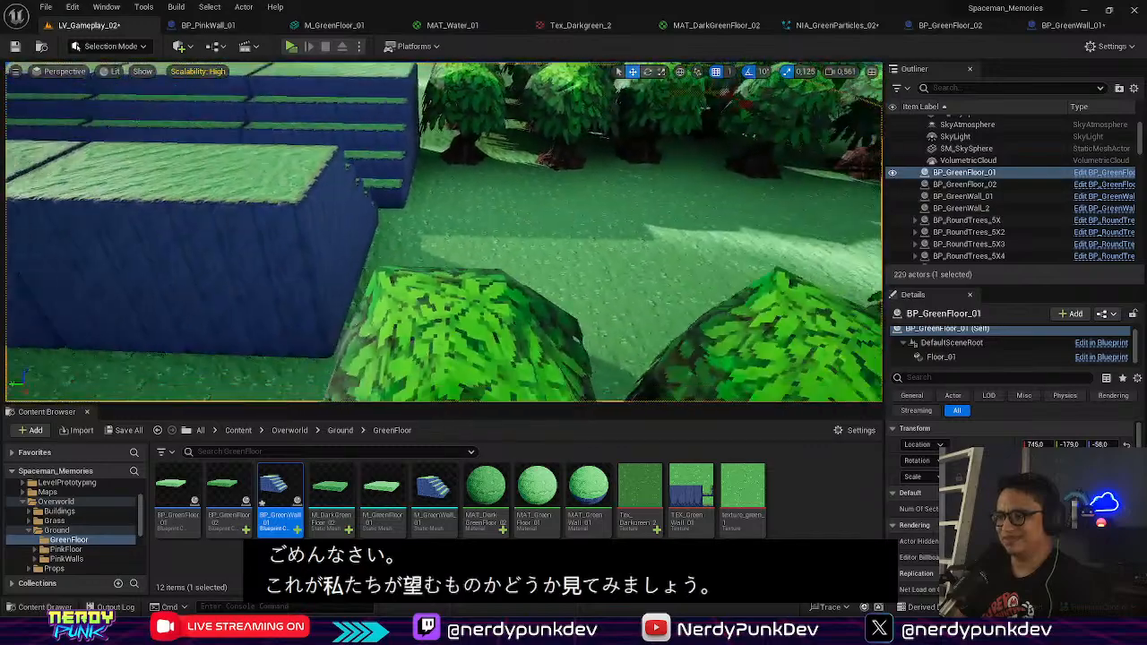
pyautogui.click(376, 179)
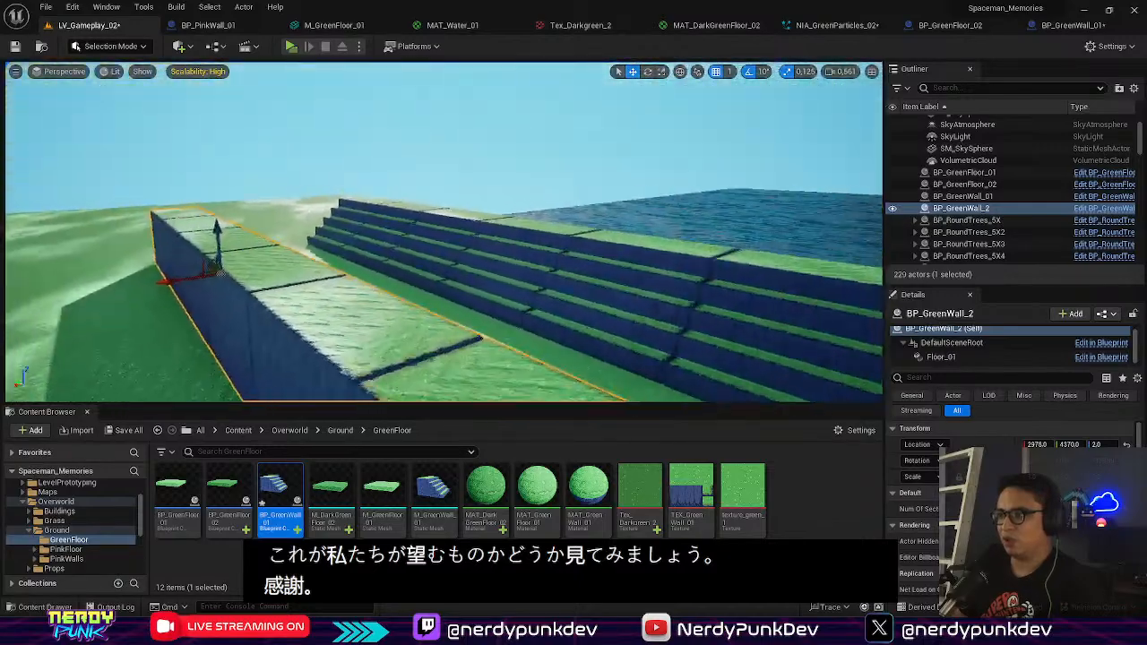
# Step: Duplicate BP_GreenWall_2 along X, placing the copy behind it at X 3354
pyautogui.moveTo(443, 232); pyautogui.dragTo(681, 231, button='right')
pyautogui.press('f')
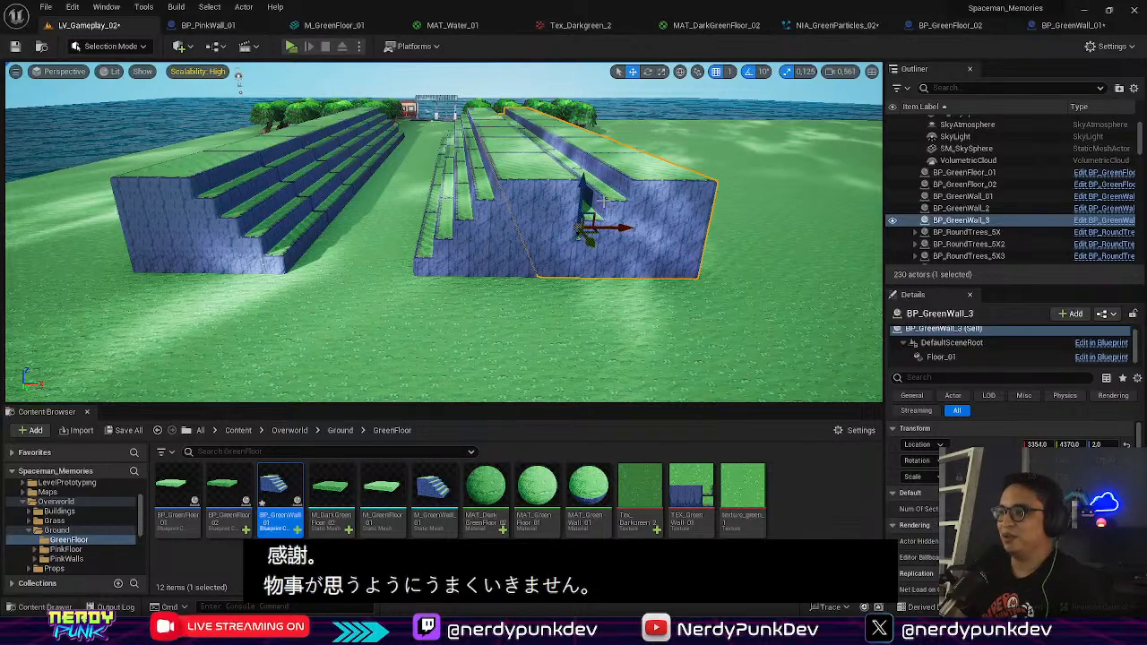
pyautogui.click(547, 196)
pyautogui.click(595, 196)
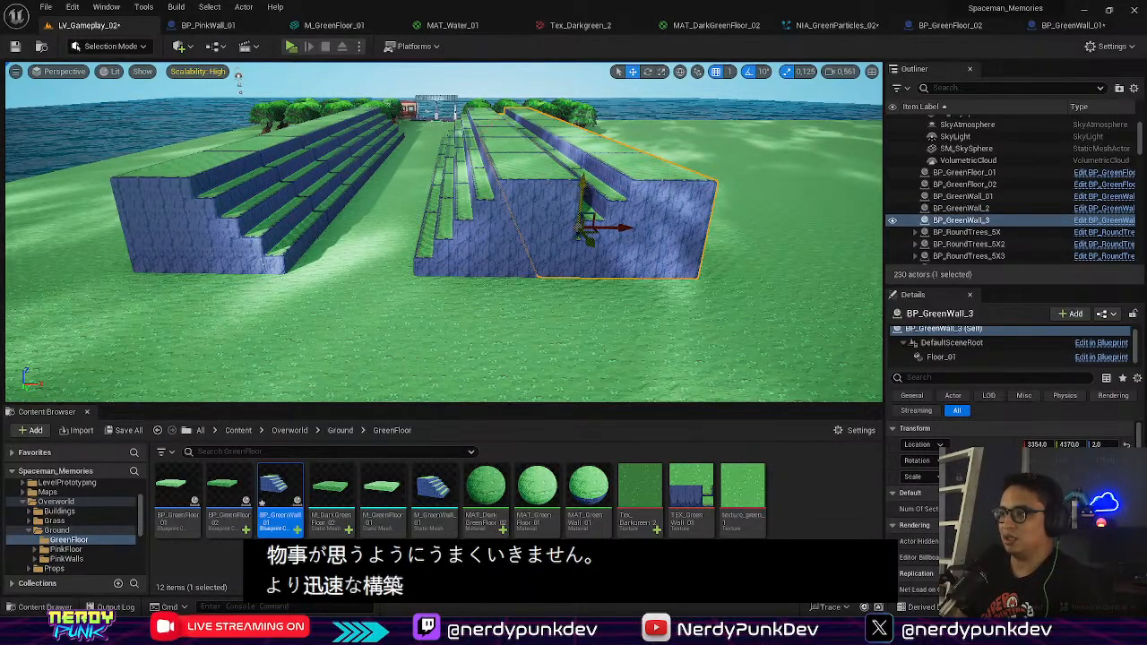
# Step: Raise BP_GreenWall_3 to Z 290 and shift it to X 3296, stacking it as an upper tier on BP_GreenWall_2
pyautogui.moveTo(632, 227); pyautogui.dragTo(627, 159)
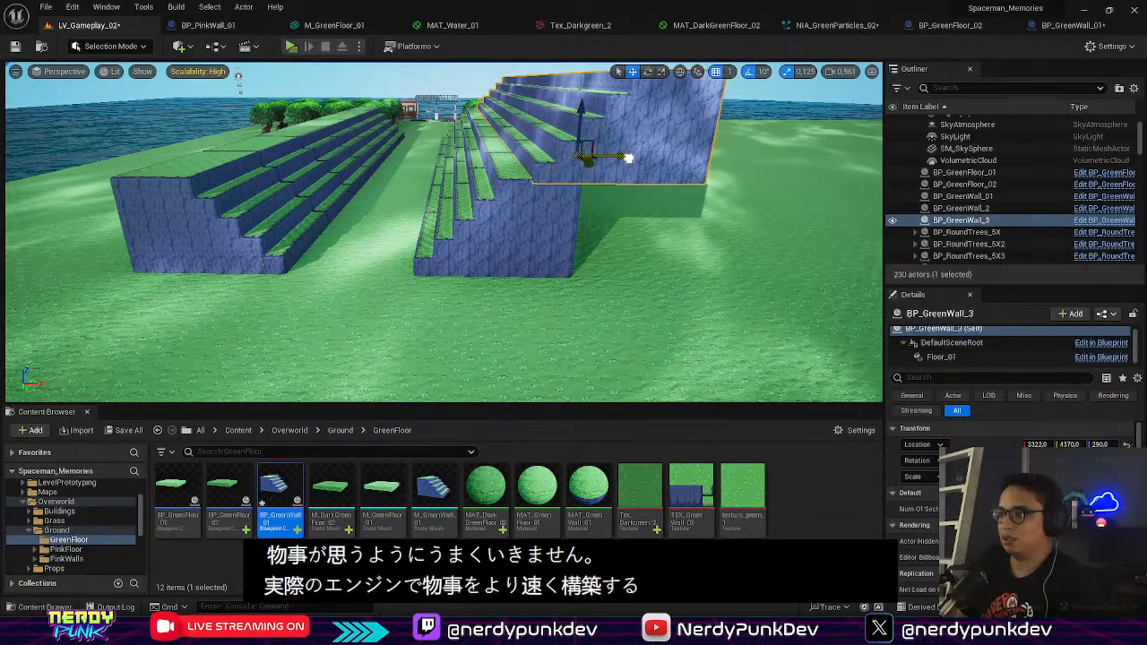
pyautogui.moveTo(553, 195); pyautogui.dragTo(564, 112, button='right')
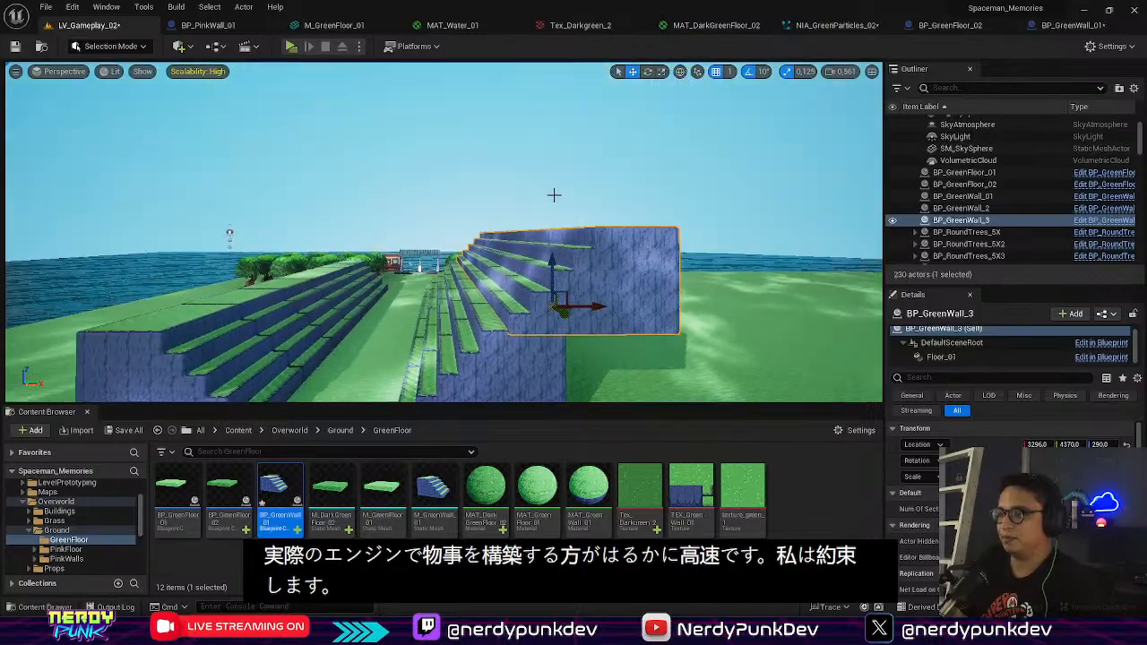
pyautogui.rightClick(553, 195)
pyautogui.write('w')
# Step: Duplicate the stepped wall on the opposite side of the path and place the copy above and behind the original at X 1395, Z 395
pyautogui.click(525, 287)
pyautogui.press('w')
pyautogui.moveTo(525, 287); pyautogui.dragTo(628, 296, button='right')
pyautogui.press('s')
pyautogui.moveTo(398, 293); pyautogui.dragTo(278, 305, button='right')
pyautogui.click(398, 293)
pyautogui.press('d')
pyautogui.moveTo(487, 248); pyautogui.dragTo(460, 224, button='right')
pyautogui.press('d')
pyautogui.keyDown('alt'); pyautogui.moveTo(511, 201); pyautogui.dragTo(371, 157); pyautogui.keyUp('alt')
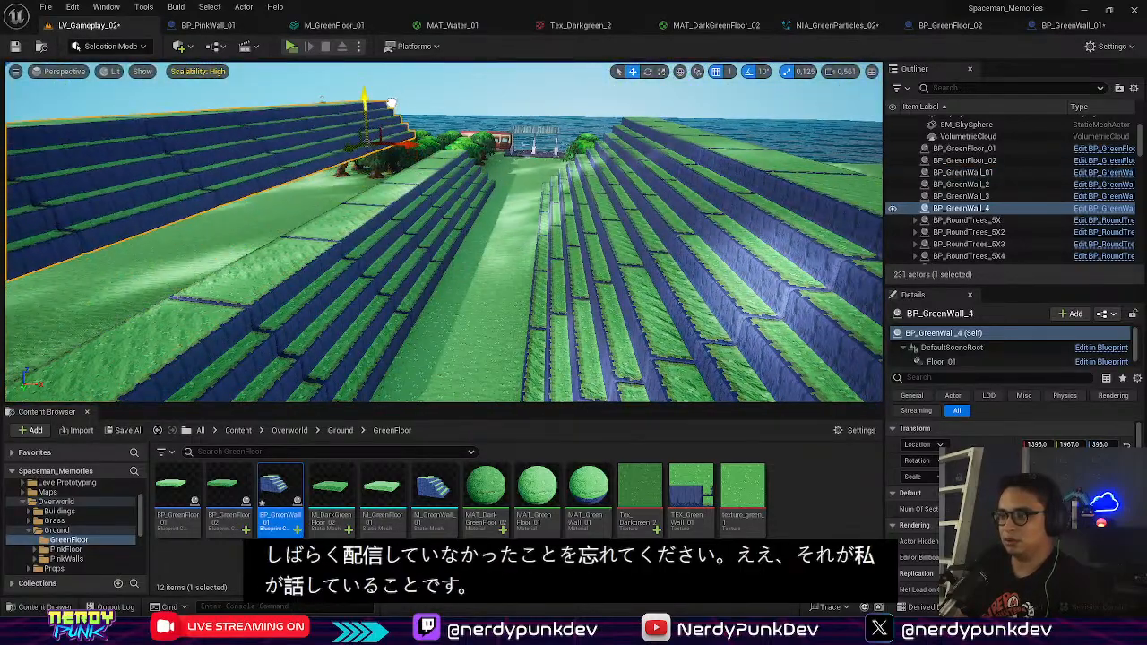
# Step: Lower BP_GreenWall_4 to Z 302 and move it to X 1665 so its steps continue those of the wall below
pyautogui.click(410, 156)
pyautogui.click(415, 154)
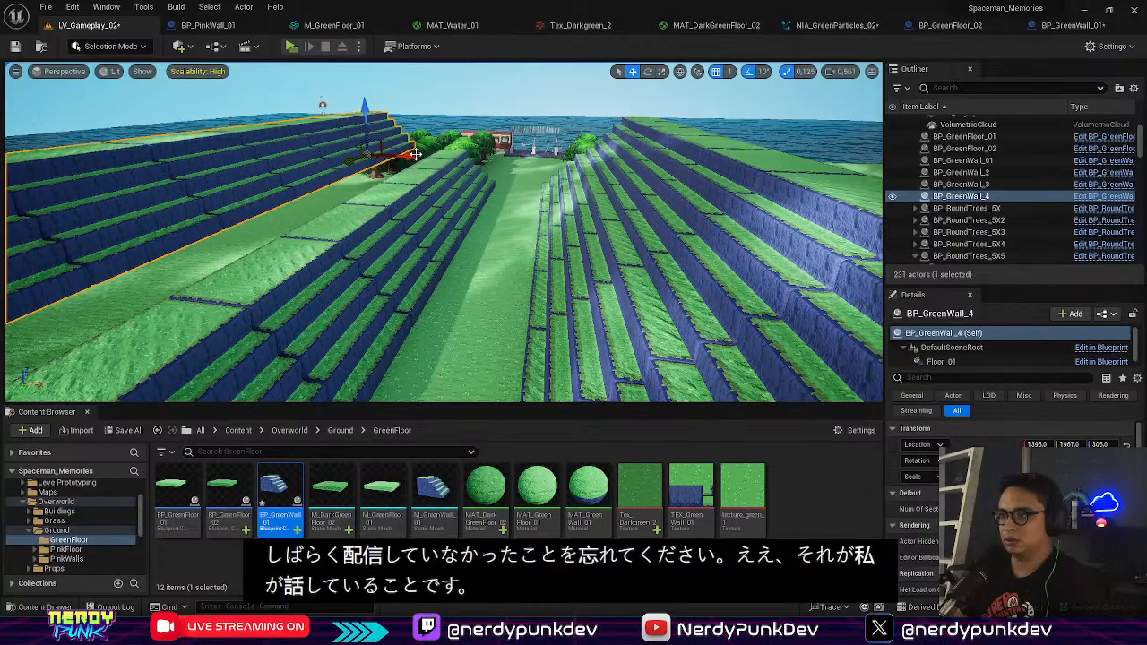
pyautogui.moveTo(412, 157); pyautogui.dragTo(444, 160)
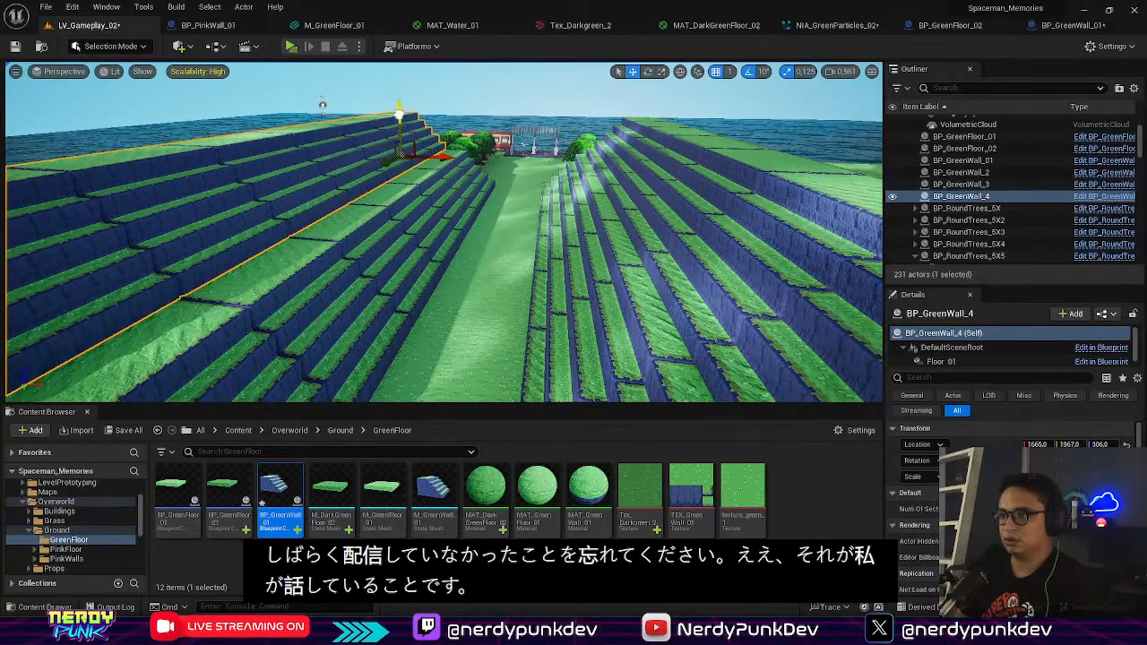
pyautogui.moveTo(399, 115); pyautogui.dragTo(404, 126)
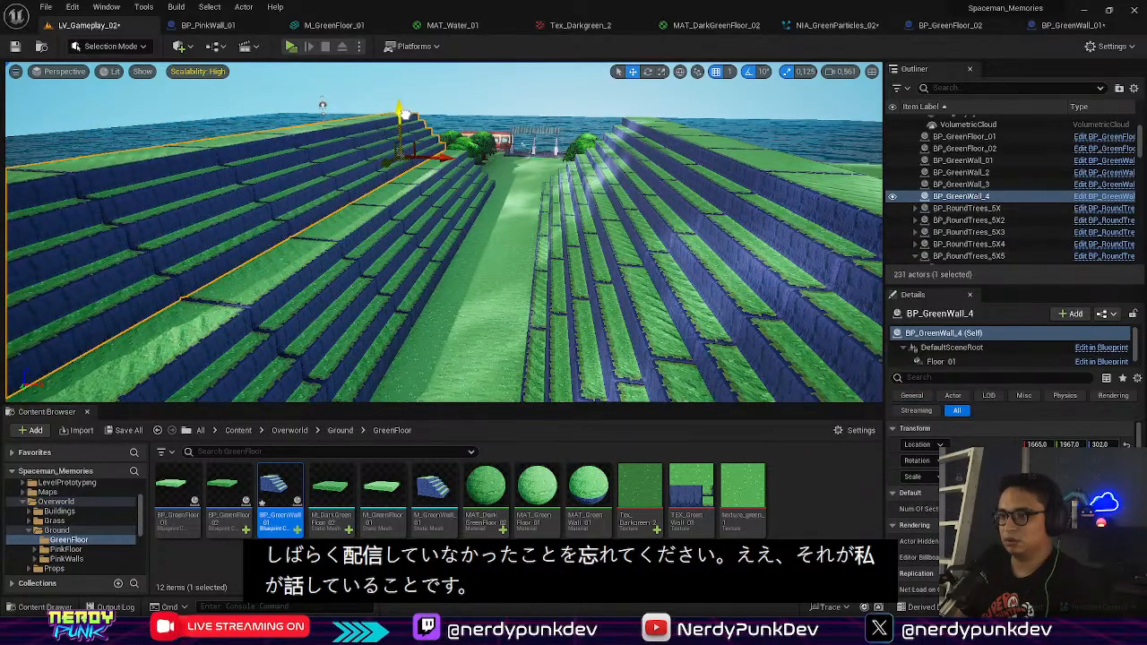
pyautogui.moveTo(454, 160); pyautogui.dragTo(456, 156)
pyautogui.click(508, 159)
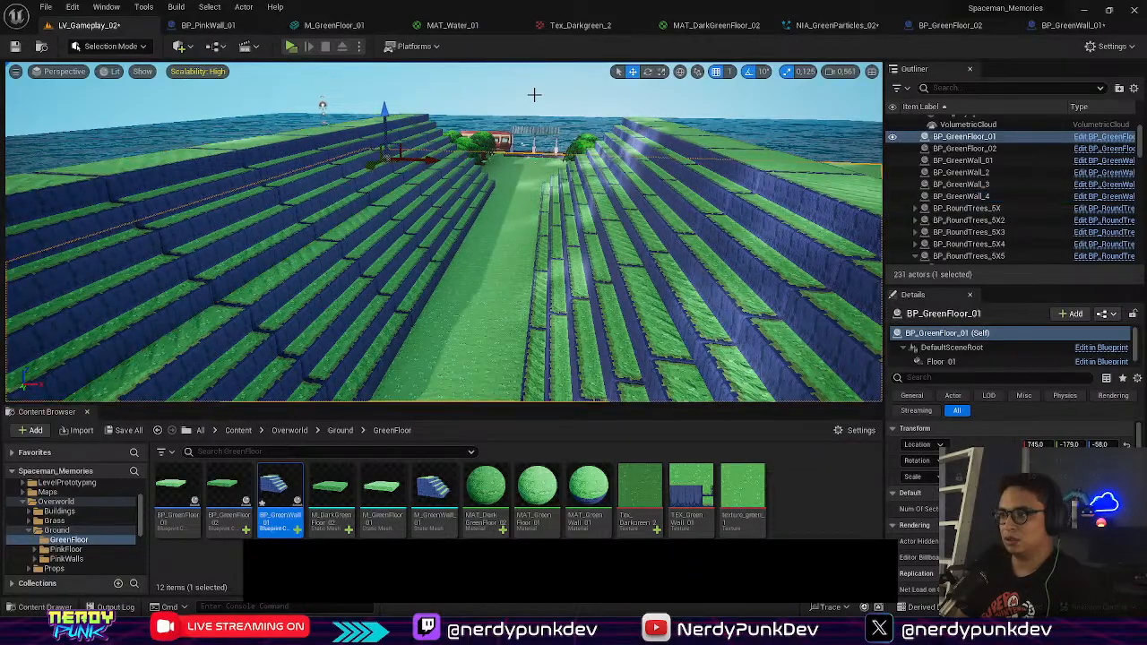
# Step: Run the level preview from the station end of the path and walk the character towards the platform
pyautogui.click(533, 94)
pyautogui.click(502, 269)
pyautogui.moveTo(502, 269); pyautogui.dragTo(538, 178, button='right')
pyautogui.press('w')
pyautogui.press('s')
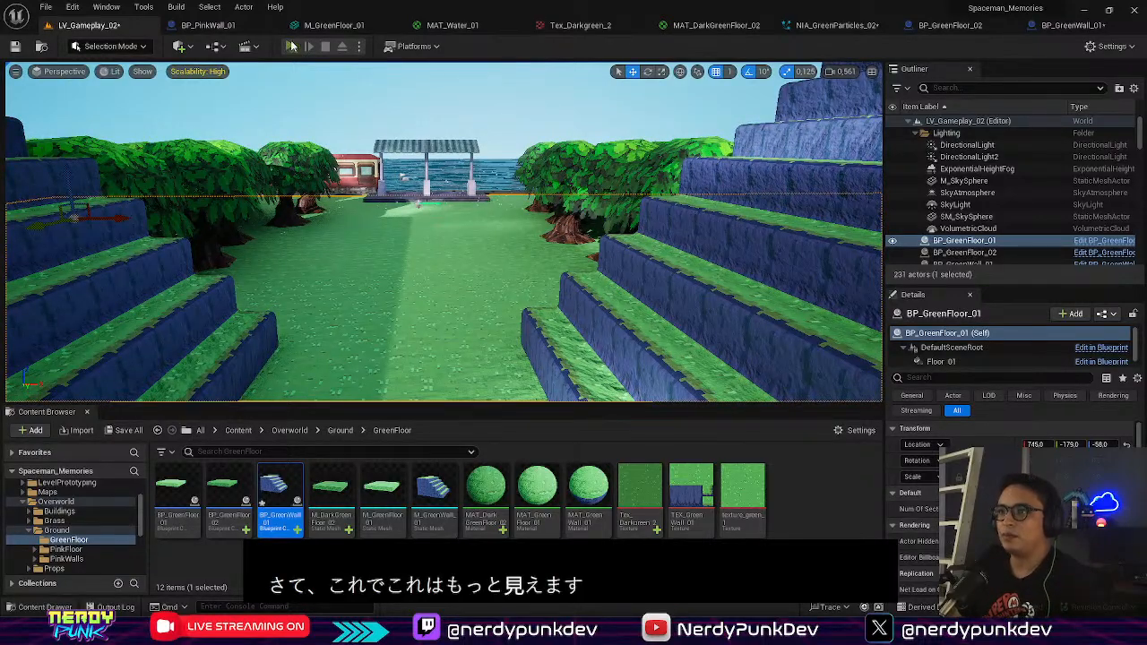
pyautogui.click(291, 46)
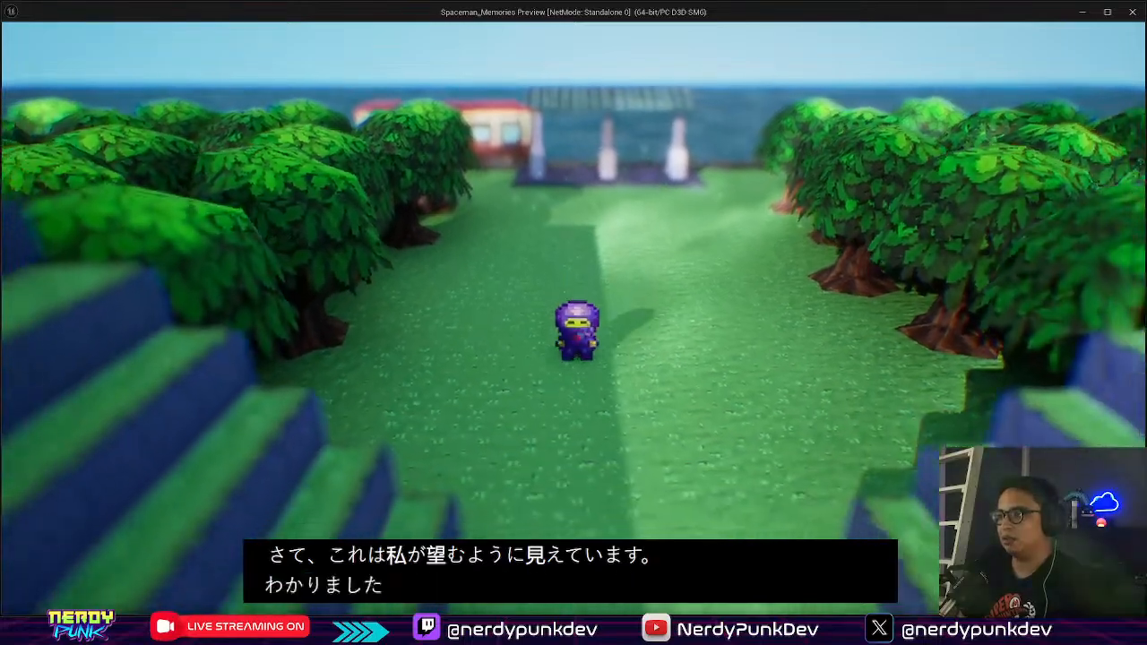
pyautogui.press('s')
pyautogui.press('w')
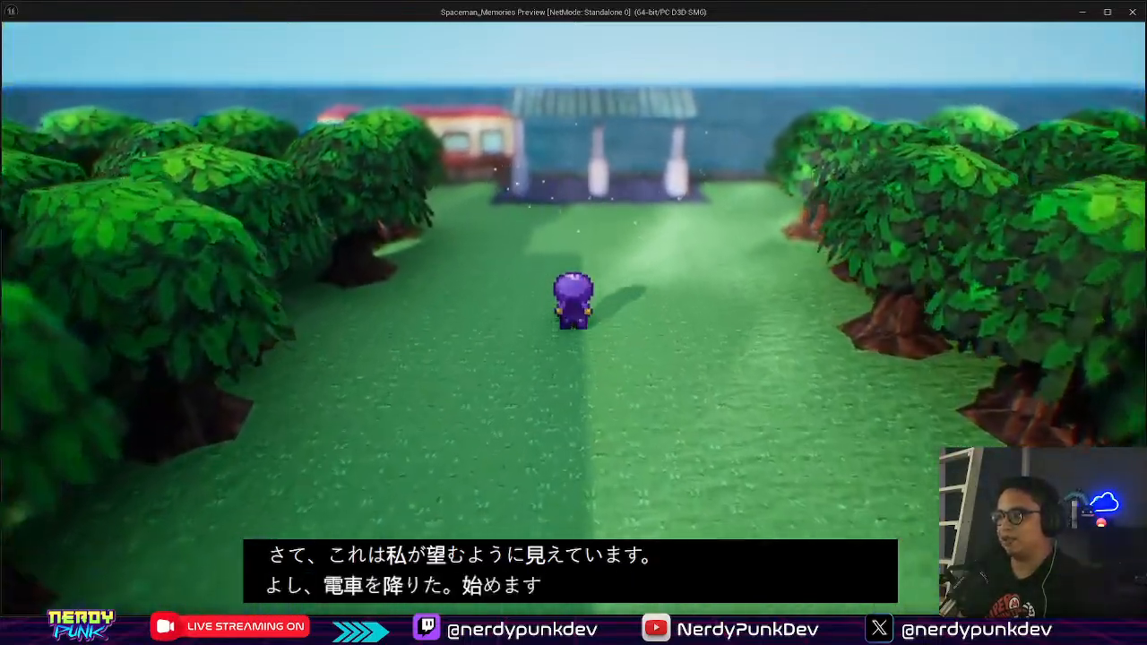
# Step: Walk the character along the path between the stepped walls to their far end, checking the spacing, and stop the preview
pyautogui.press('s')
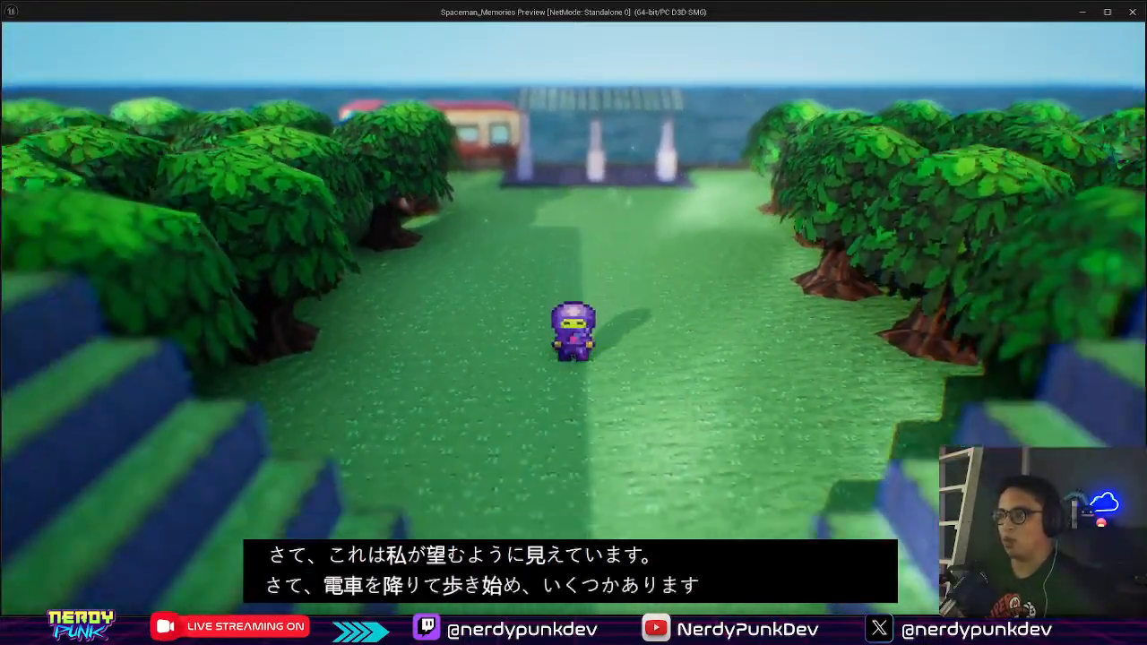
pyautogui.press('s')
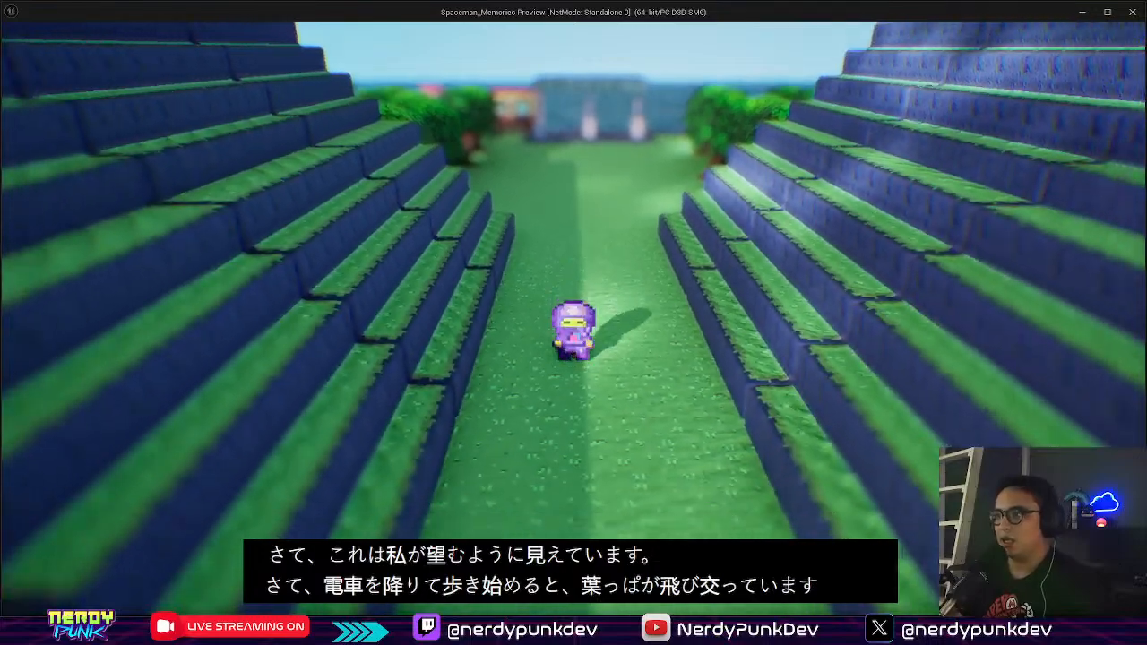
pyautogui.press('s')
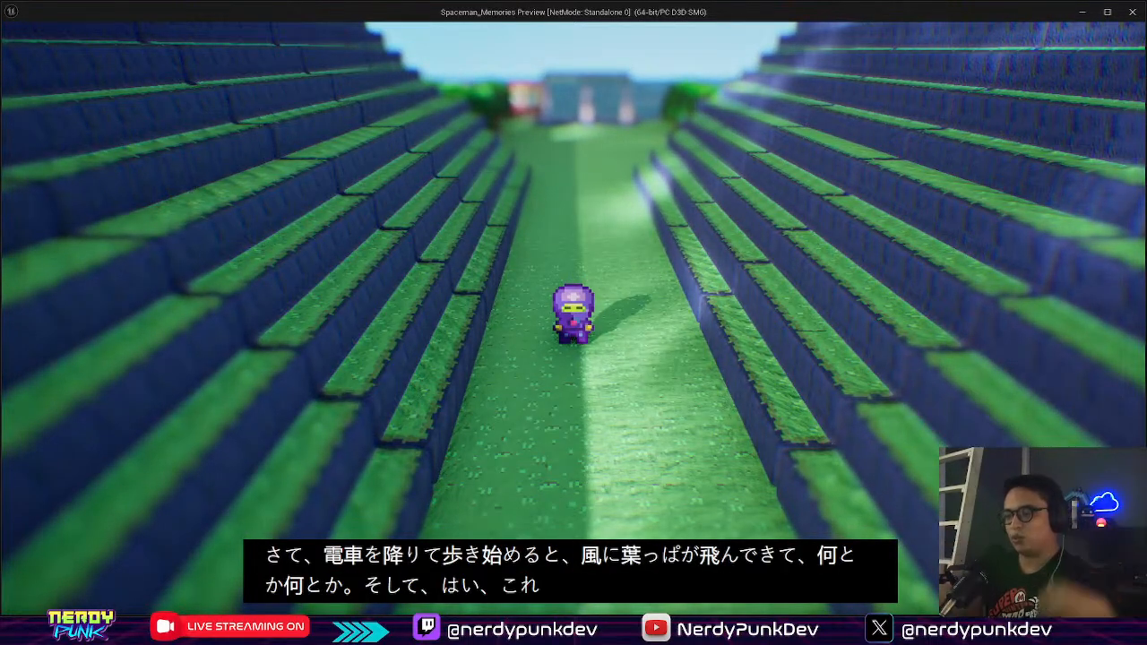
pyautogui.press('s')
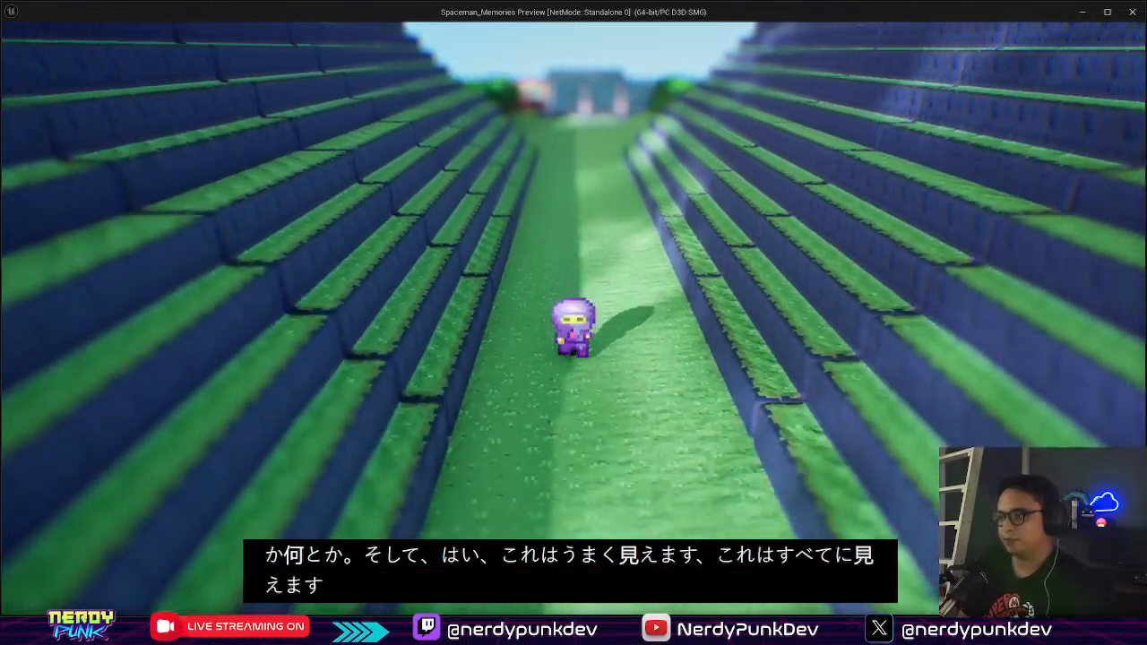
pyautogui.press('s')
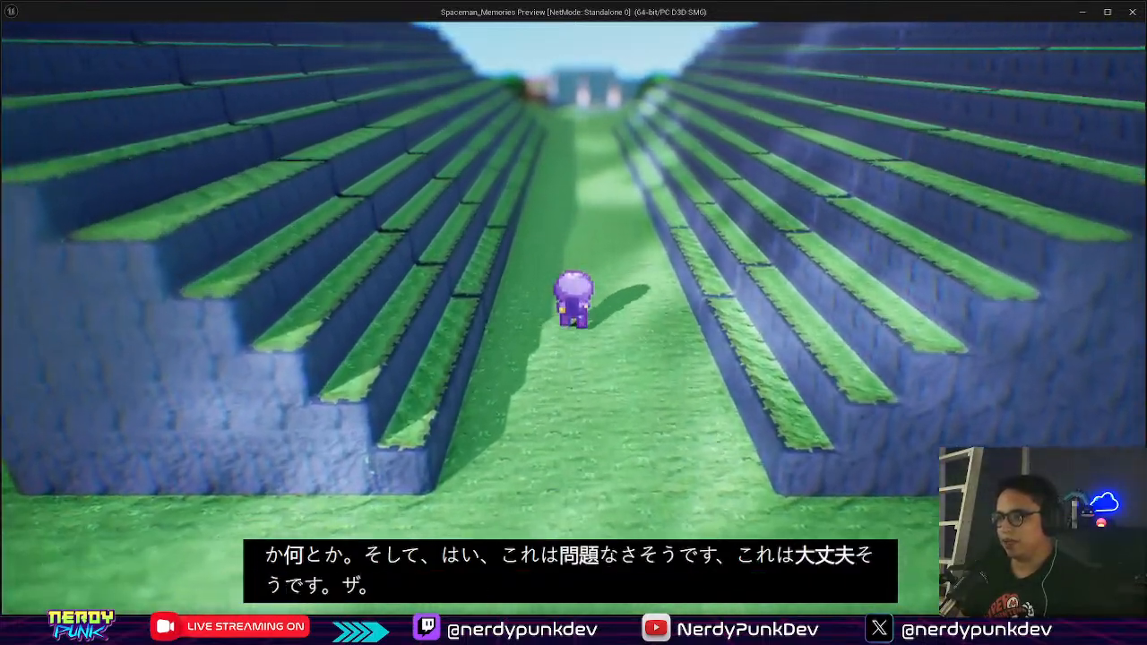
pyautogui.press('s')
pyautogui.press('a')
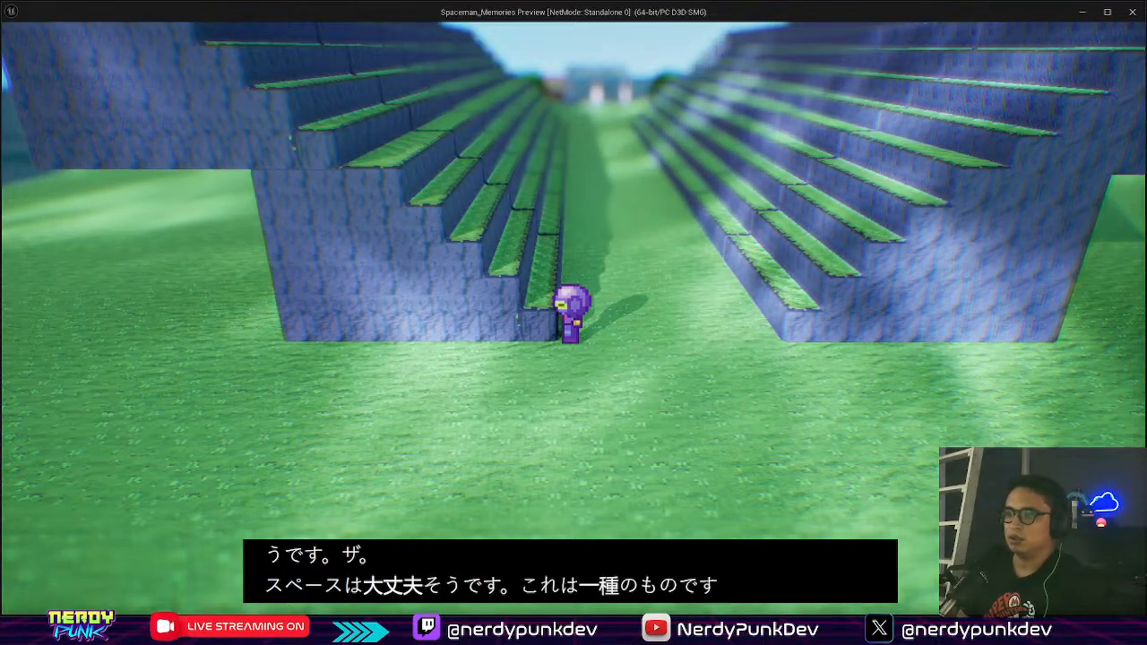
pyautogui.press('Escape')
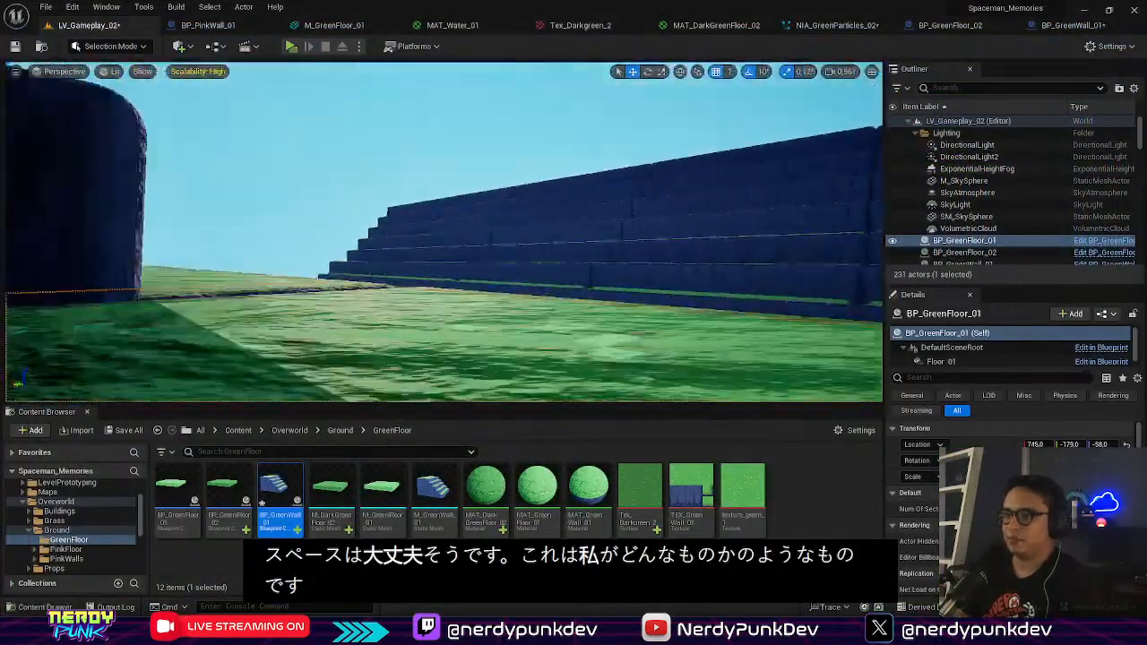
# Step: Place the M_GreenWall_01 static mesh beside the far end of the original stepped wall, crosswise with its flat back facing away from the station
pyautogui.moveTo(444, 232); pyautogui.dragTo(268, 231, button='right')
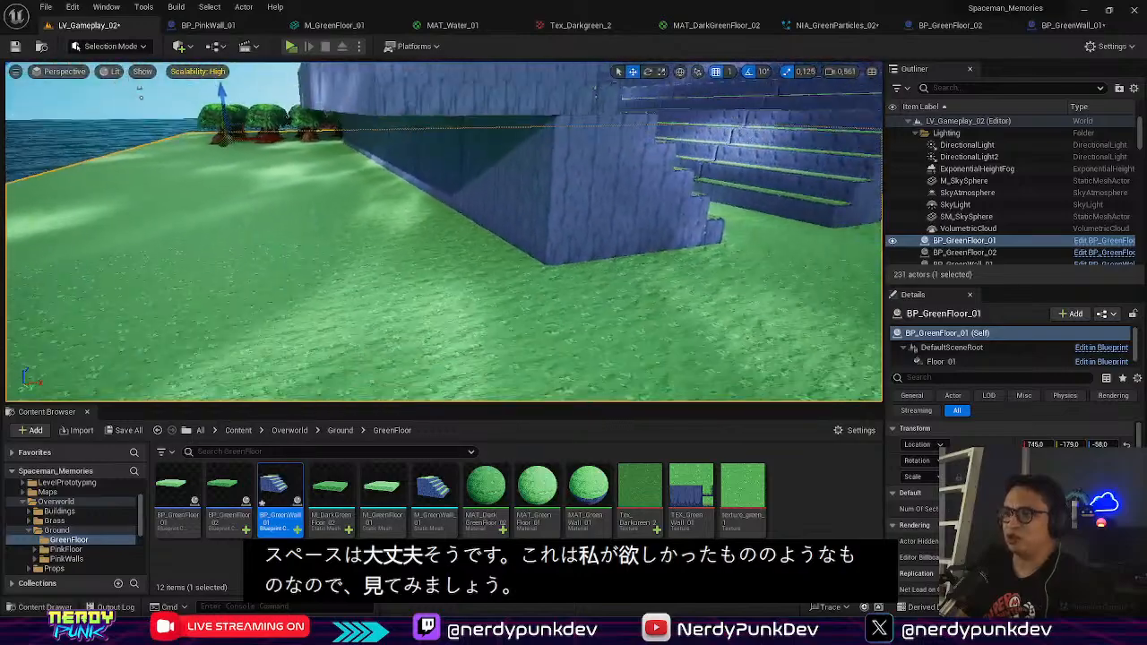
pyautogui.moveTo(443, 232); pyautogui.dragTo(422, 341, button='right')
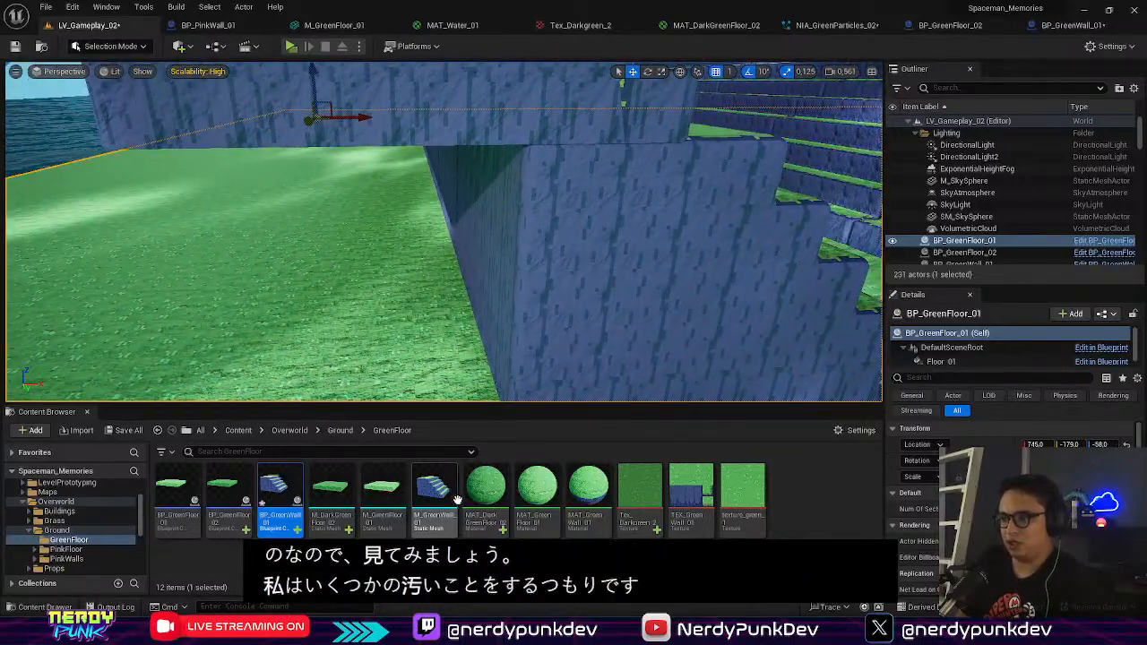
pyautogui.click(374, 335)
pyautogui.press('f')
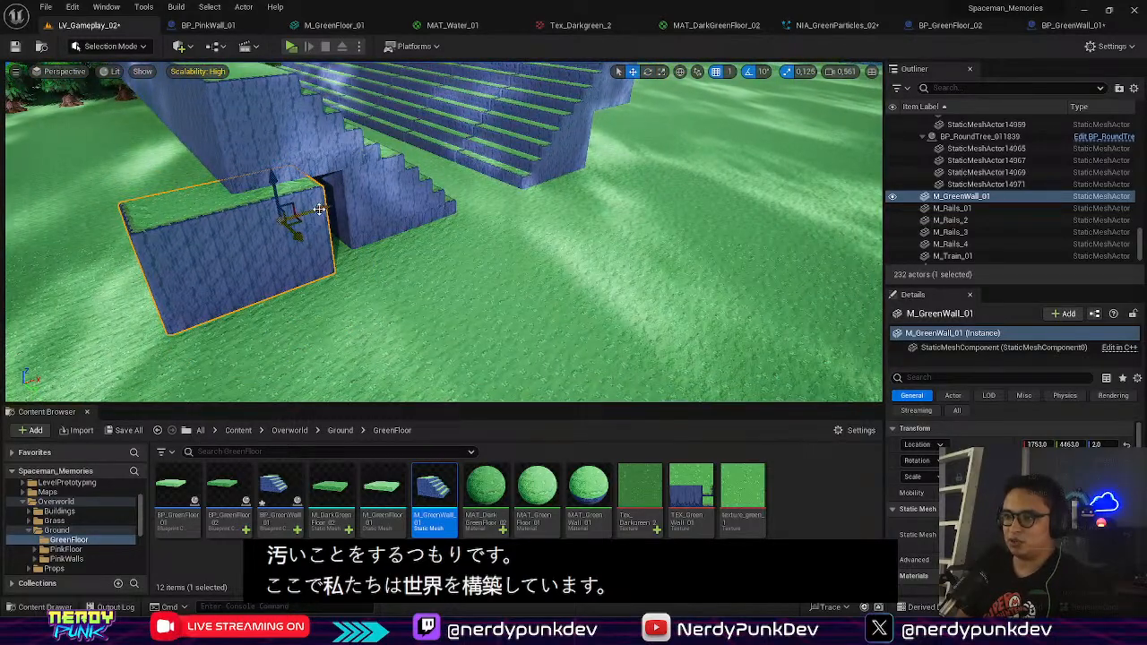
# Step: Slide M_GreenWall_01 along X to 1852 so its end meets the side of the stepped wall
pyautogui.moveTo(318, 209); pyautogui.dragTo(328, 205)
pyautogui.moveTo(444, 231); pyautogui.dragTo(358, 143, button='right')
pyautogui.rightClick(412, 260)
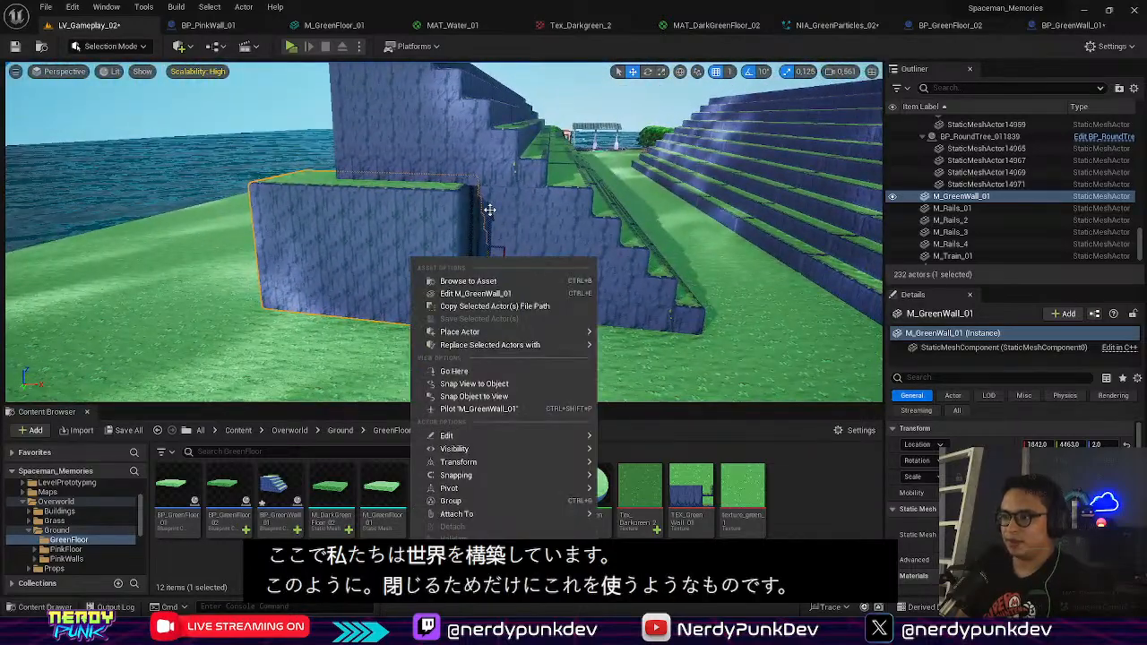
pyautogui.click(520, 215)
pyautogui.hotkey('ctrl', 'z')
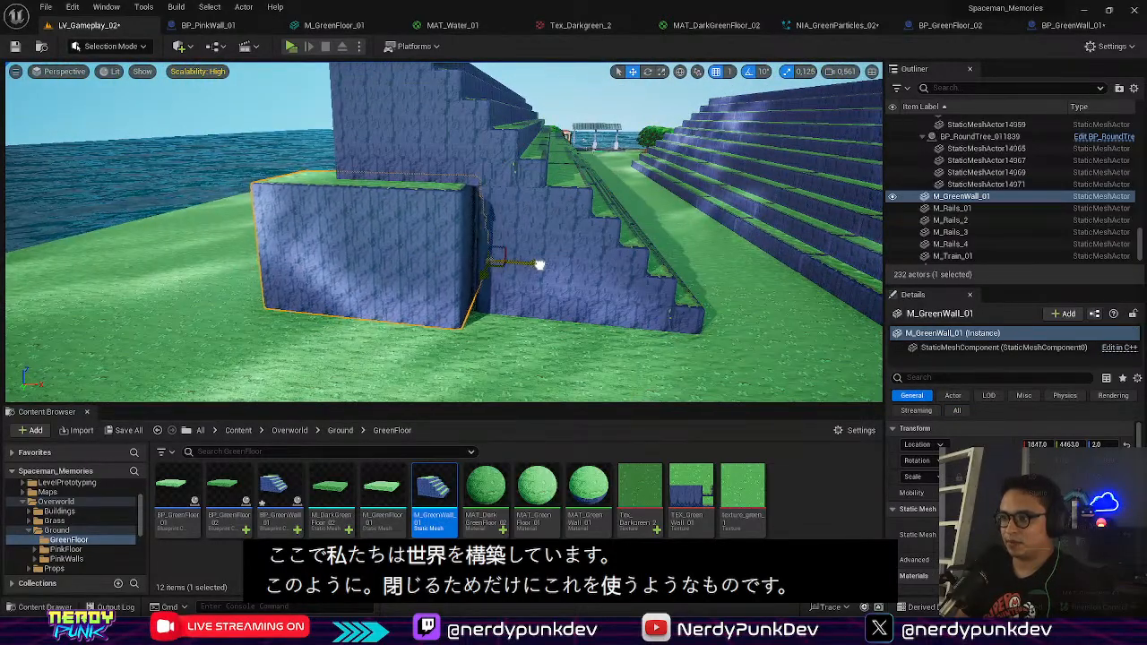
pyautogui.moveTo(539, 265); pyautogui.dragTo(546, 264)
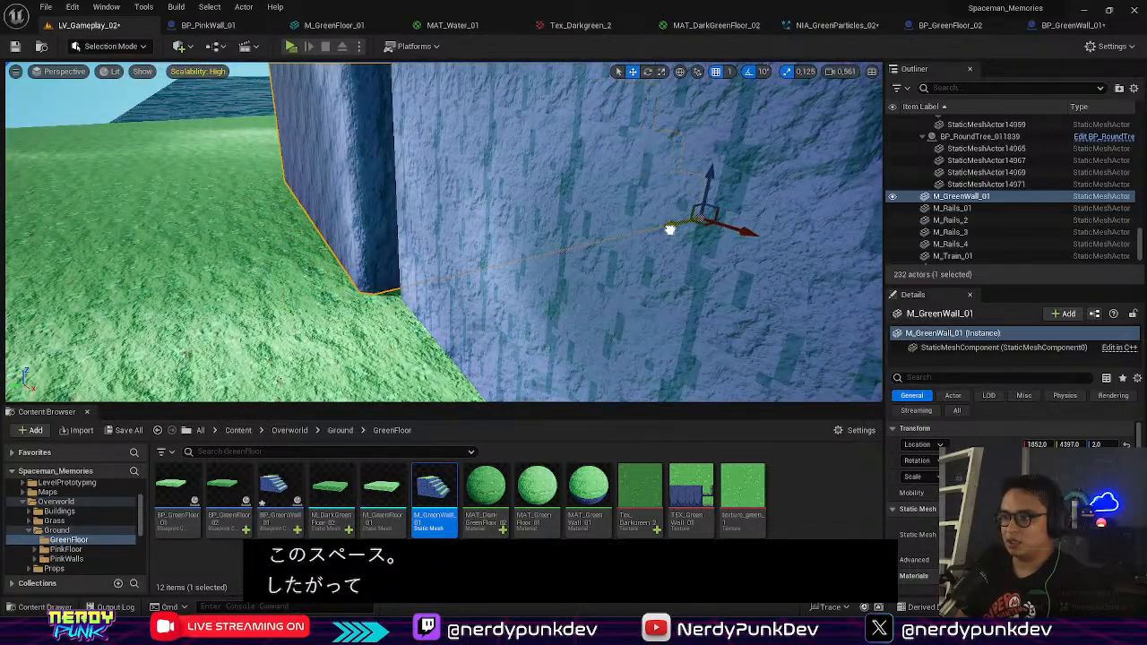
# Step: Push M_GreenWall_01 in to Y 4379 and adjust it to X 1859 to close the seam with the stepped wall
pyautogui.moveTo(670, 229); pyautogui.dragTo(677, 227)
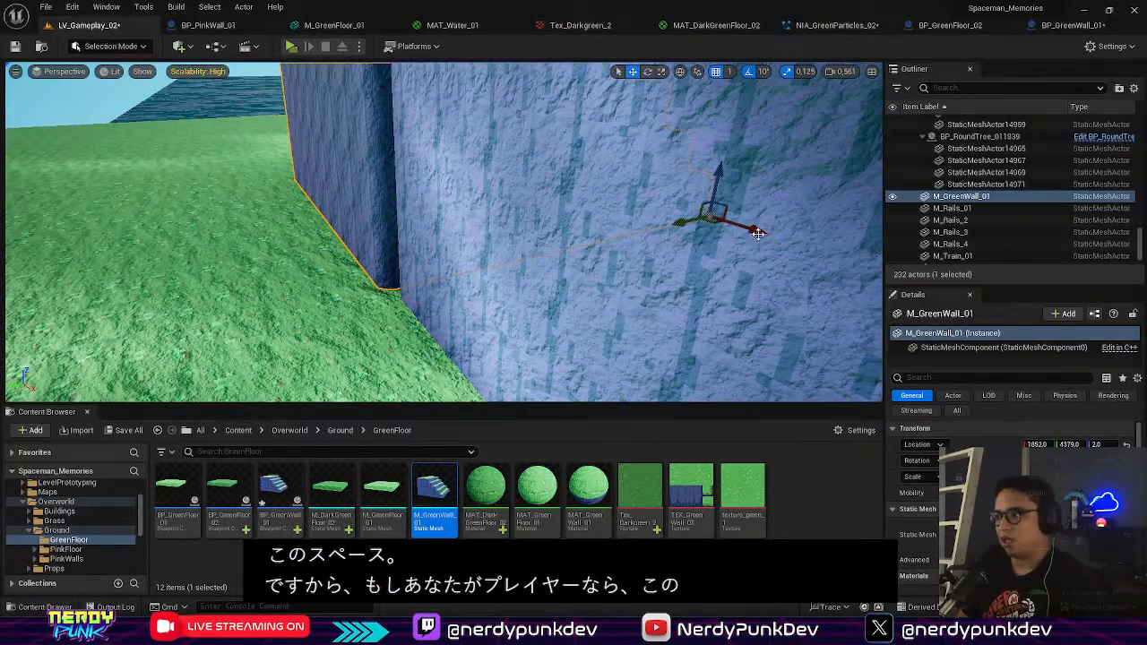
pyautogui.moveTo(444, 231); pyautogui.dragTo(591, 224, button='right')
pyautogui.moveTo(500, 277)
pyautogui.mouseDown(button='right')
pyautogui.moveTo(448, 269)
pyautogui.moveTo(500, 278)
pyautogui.mouseUp(button='right')
pyautogui.rightClick(500, 278)
pyautogui.click(435, 255)
pyautogui.moveTo(434, 256)
pyautogui.mouseDown(button='right')
pyautogui.moveTo(395, 255)
pyautogui.moveTo(538, 242)
pyautogui.moveTo(340, 260)
pyautogui.moveTo(449, 260)
pyautogui.mouseUp(button='right')
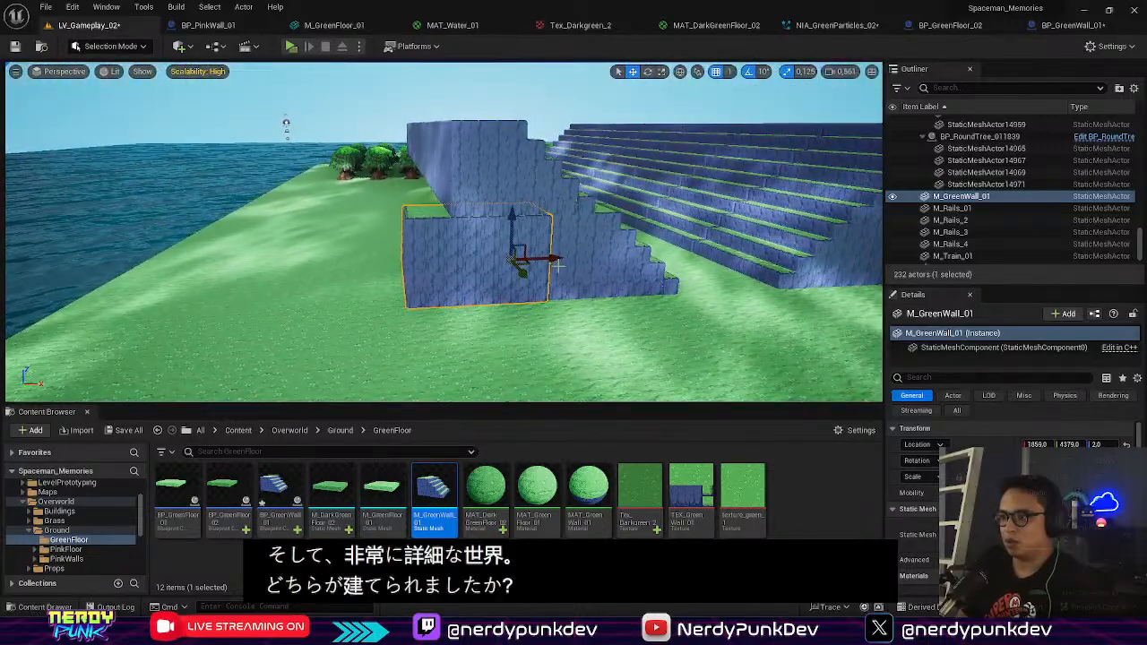
# Step: Duplicate M_GreenWall_01 twice along X, placing the copies in line with it at X 1415 and X 949
pyautogui.hotkey('ctrl', 'd')
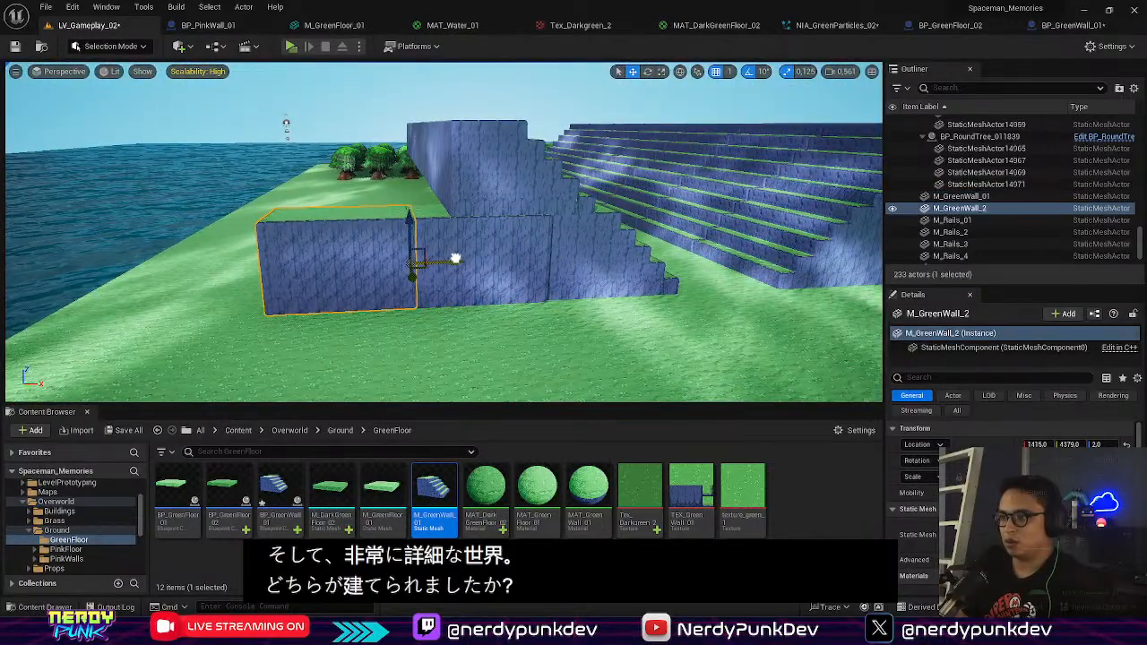
pyautogui.keyDown('alt'); pyautogui.moveTo(458, 258); pyautogui.dragTo(455, 263); pyautogui.keyUp('alt')
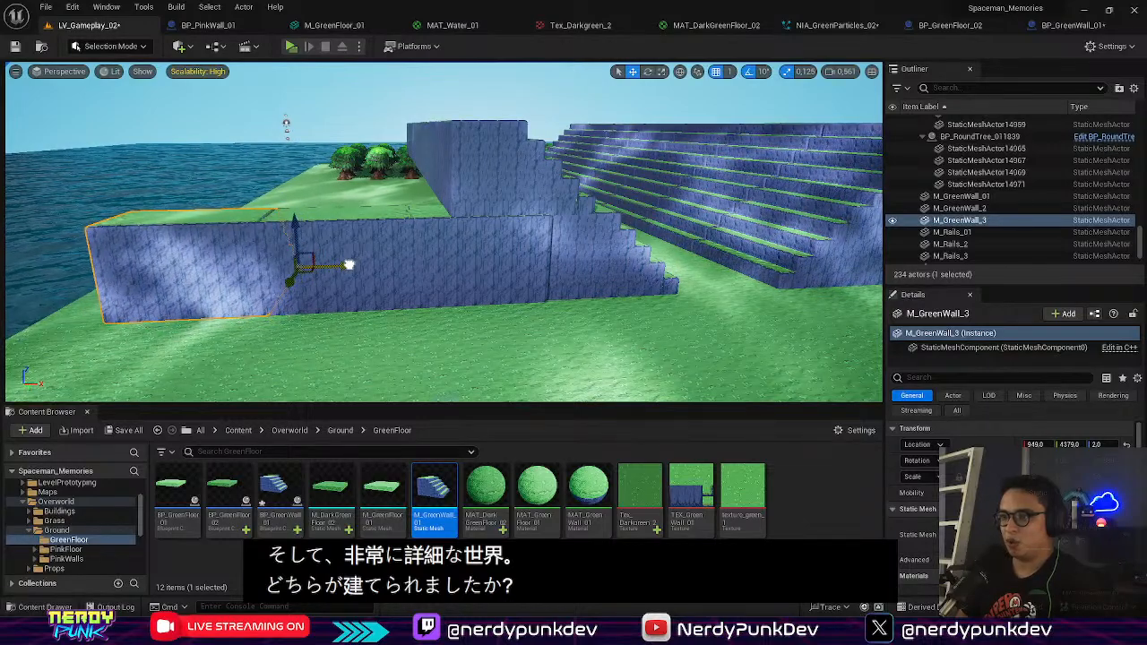
pyautogui.moveTo(413, 272); pyautogui.dragTo(413, 272, button='right')
pyautogui.click(413, 272)
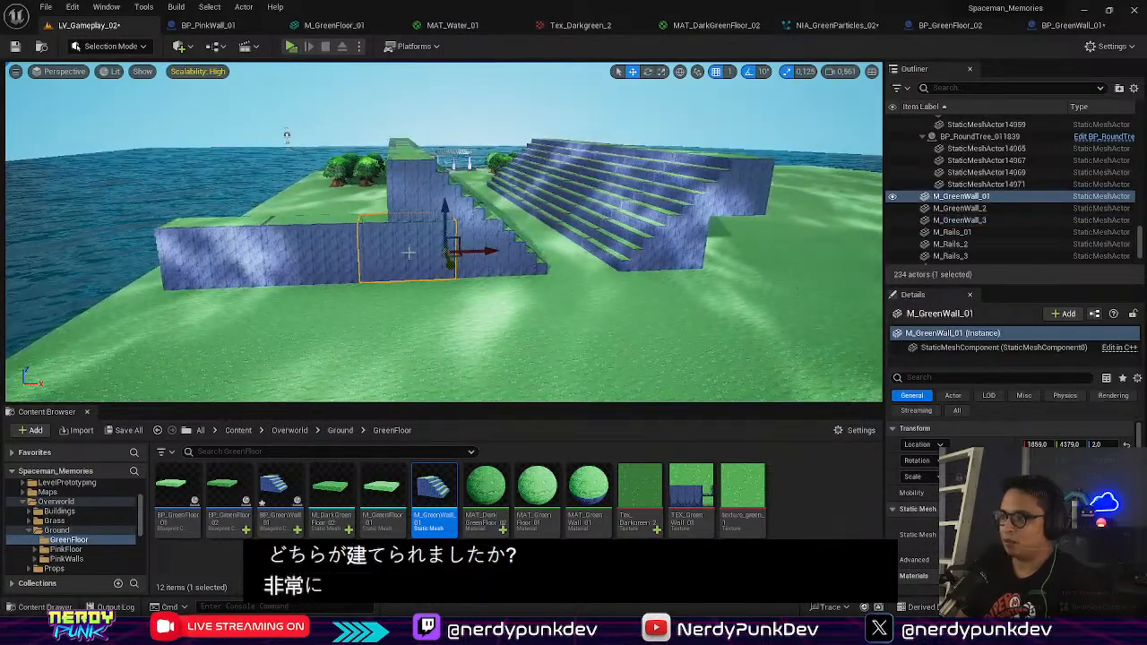
# Step: Select the three M_GreenWall closing pieces and duplicate them along X to the outer side of the opposite stepped wall
pyautogui.click(235, 240)
pyautogui.keyDown('shift'); pyautogui.click(327, 227); pyautogui.keyUp('shift')
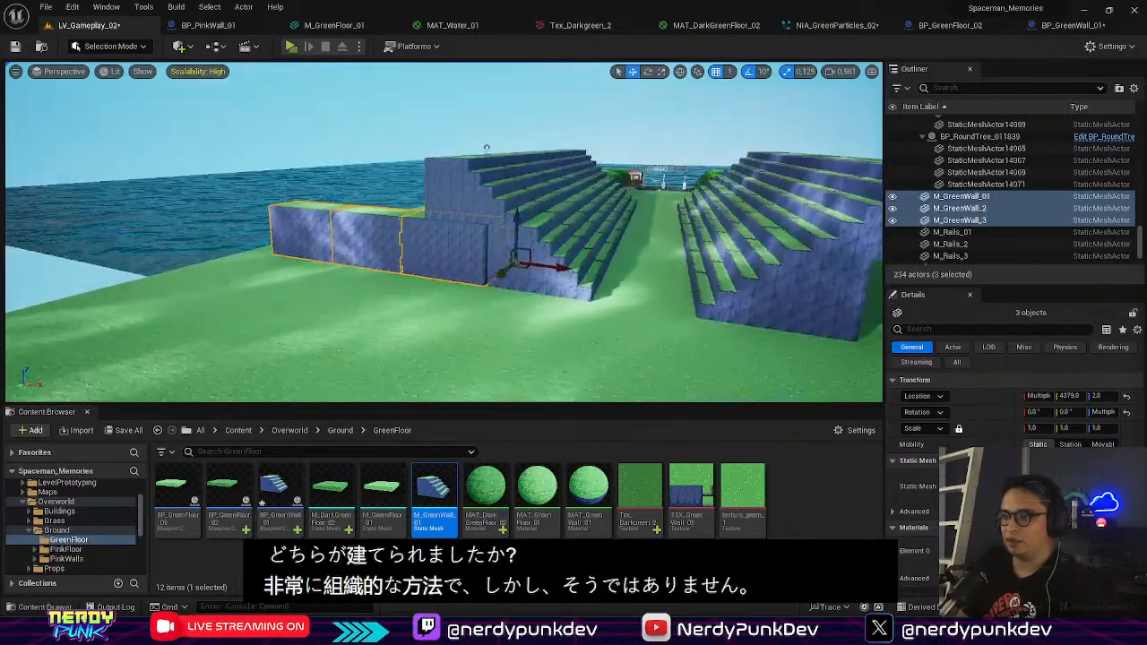
pyautogui.rightClick(454, 275)
pyautogui.click(295, 235)
pyautogui.moveTo(294, 235); pyautogui.dragTo(205, 236, button='right')
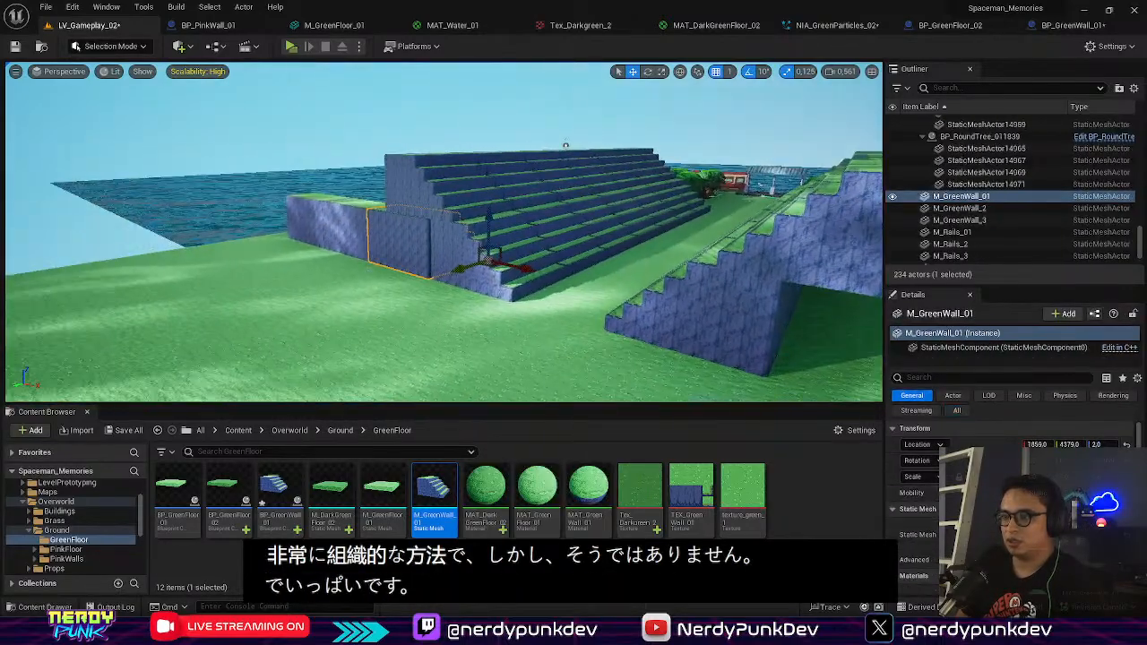
pyautogui.keyDown('shift'); pyautogui.click(348, 226); pyautogui.keyUp('shift')
pyautogui.keyDown('shift'); pyautogui.click(310, 218); pyautogui.keyUp('shift')
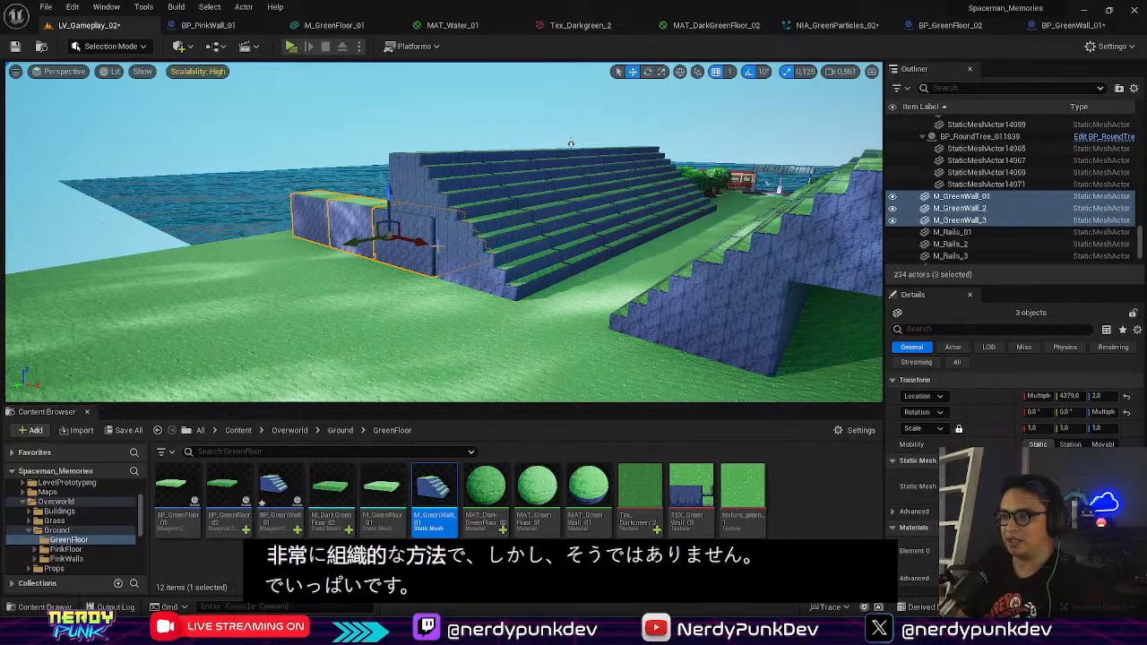
pyautogui.keyDown('alt'); pyautogui.moveTo(414, 241); pyautogui.dragTo(806, 346); pyautogui.keyUp('alt')
pyautogui.moveTo(639, 287); pyautogui.dragTo(798, 333, button='right')
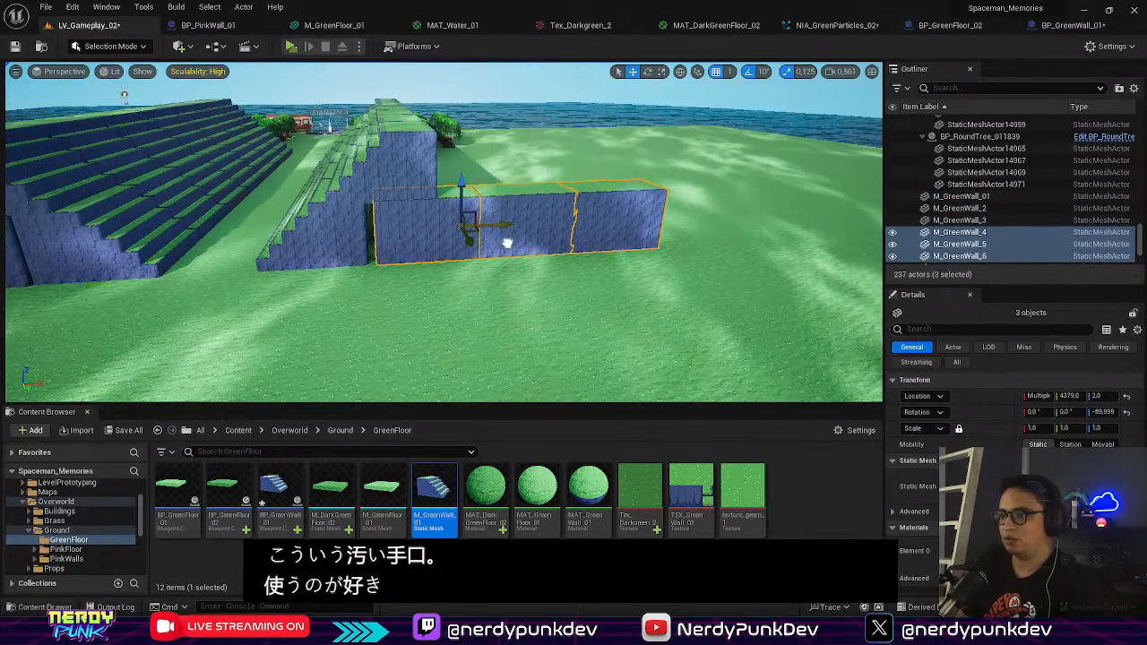
# Step: Select the original three closing pieces, M_GreenWall_01 to M_GreenWall_3, and move them along Y to 4362
pyautogui.moveTo(499, 245); pyautogui.dragTo(343, 224, button='right')
pyautogui.click(283, 157)
pyautogui.keyDown('shift'); pyautogui.click(343, 184); pyautogui.keyUp('shift')
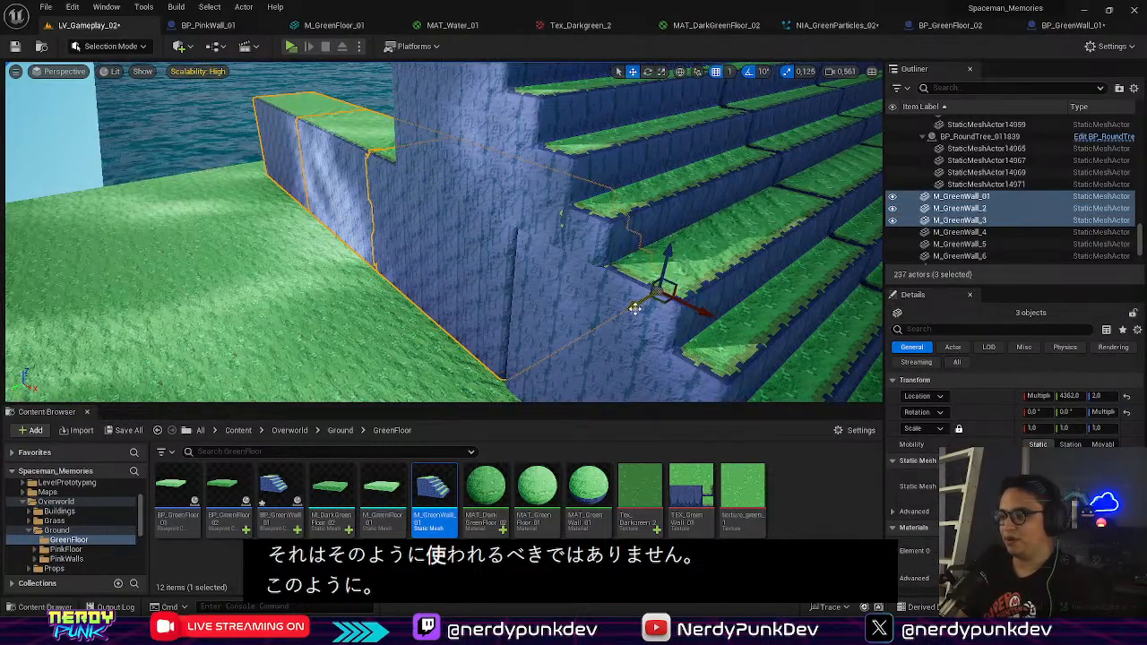
# Step: Play-test the level, walking the character from the train station down the path between the stepped walls to its far end
pyautogui.moveTo(635, 309); pyautogui.dragTo(673, 305, button='right')
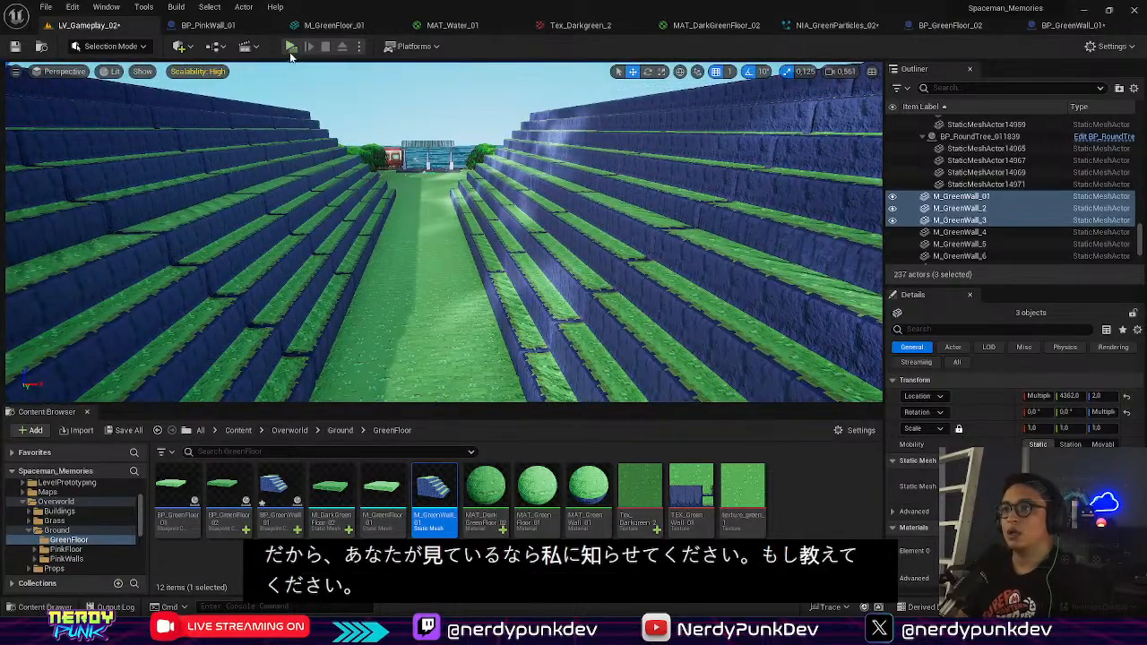
pyautogui.click(292, 50)
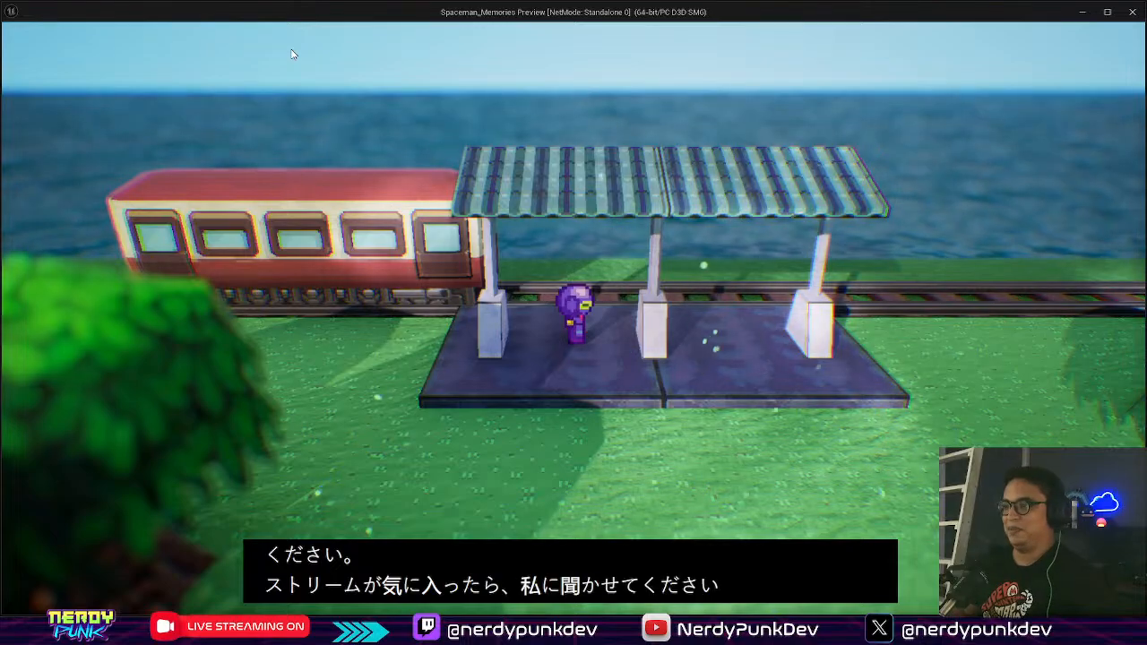
pyautogui.press('s')
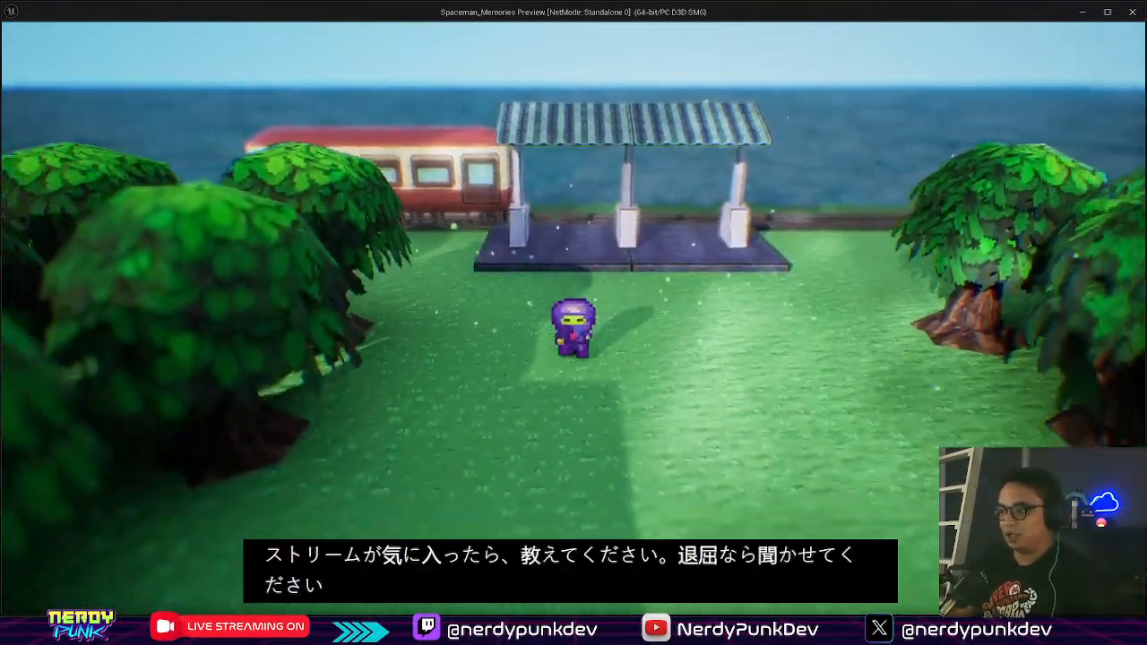
pyautogui.press('s')
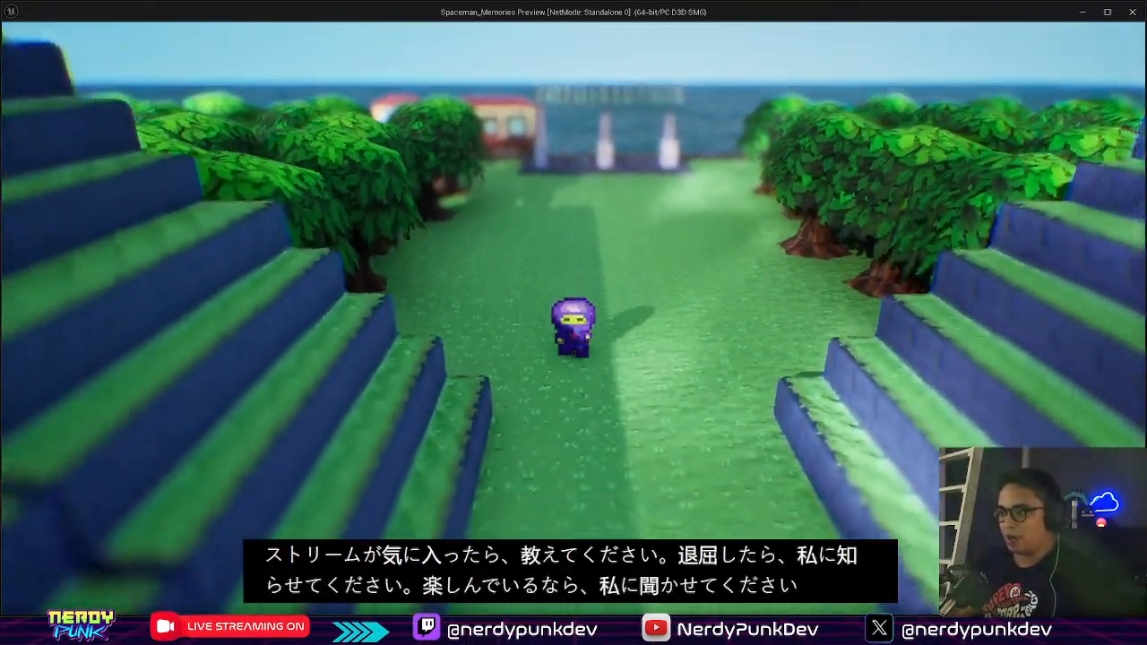
pyautogui.press('s')
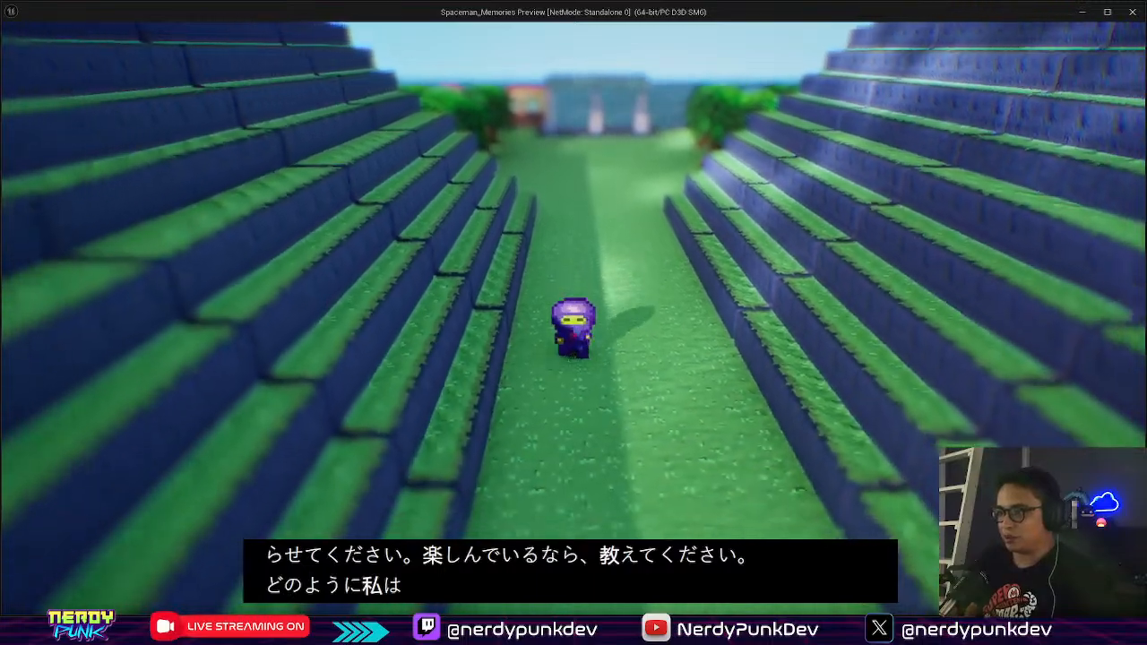
pyautogui.press('s')
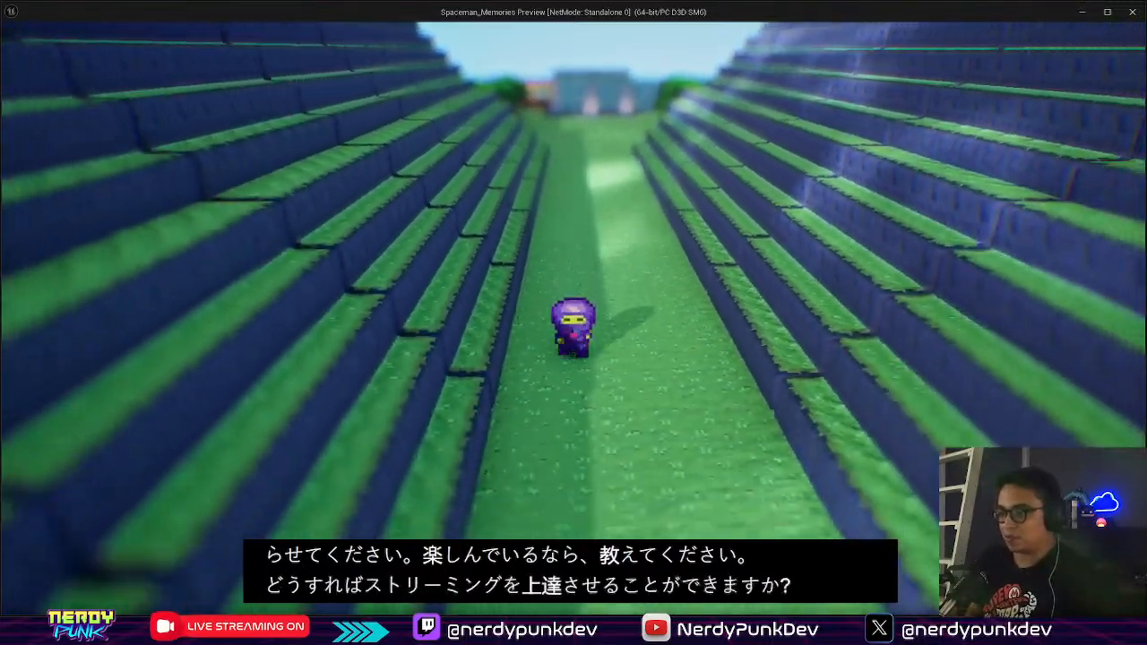
pyautogui.press('s')
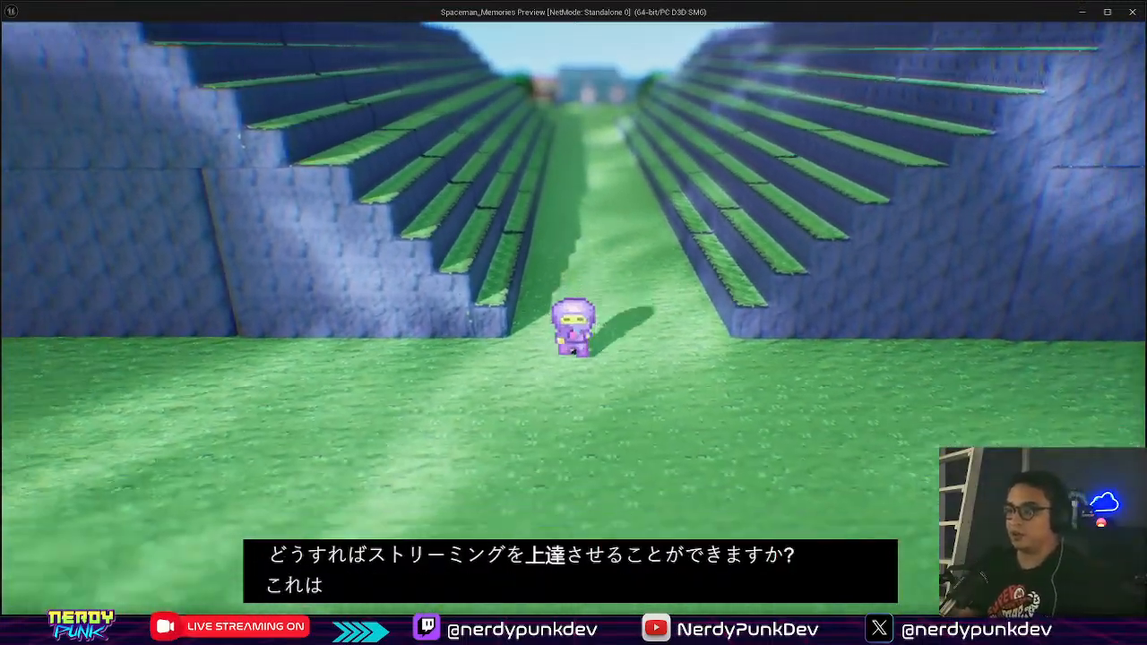
# Step: Inspect the closing walls on both sides of the path in play mode, walk back between the stepped walls, and end the play-test
pyautogui.press('w')
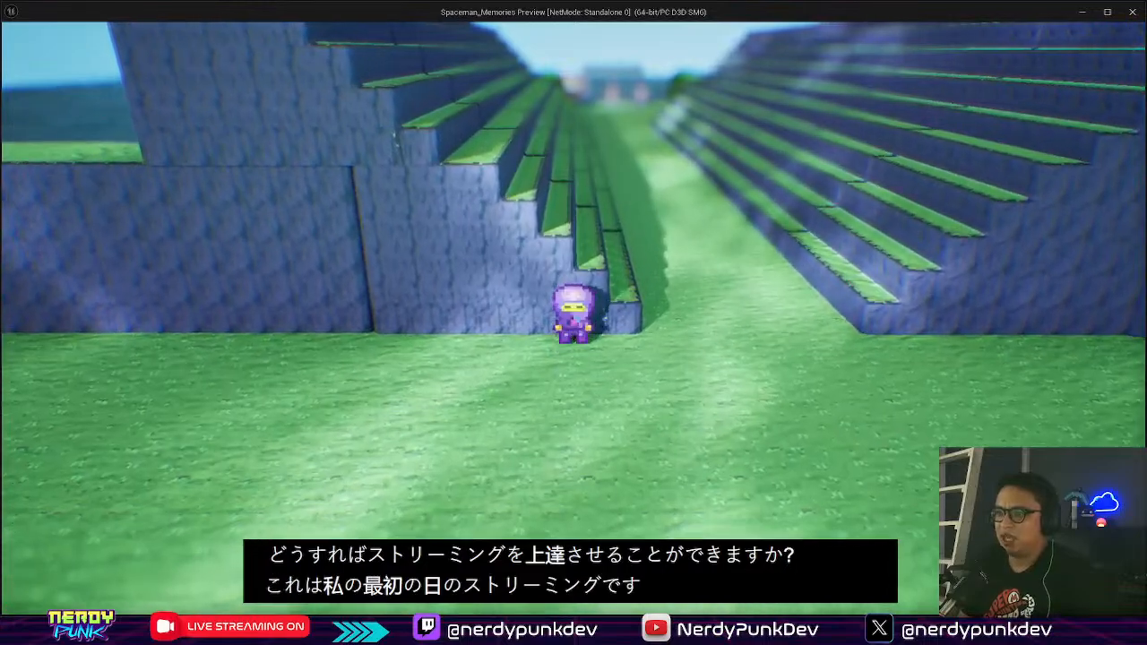
pyautogui.press('w')
pyautogui.press('d')
pyautogui.press('w')
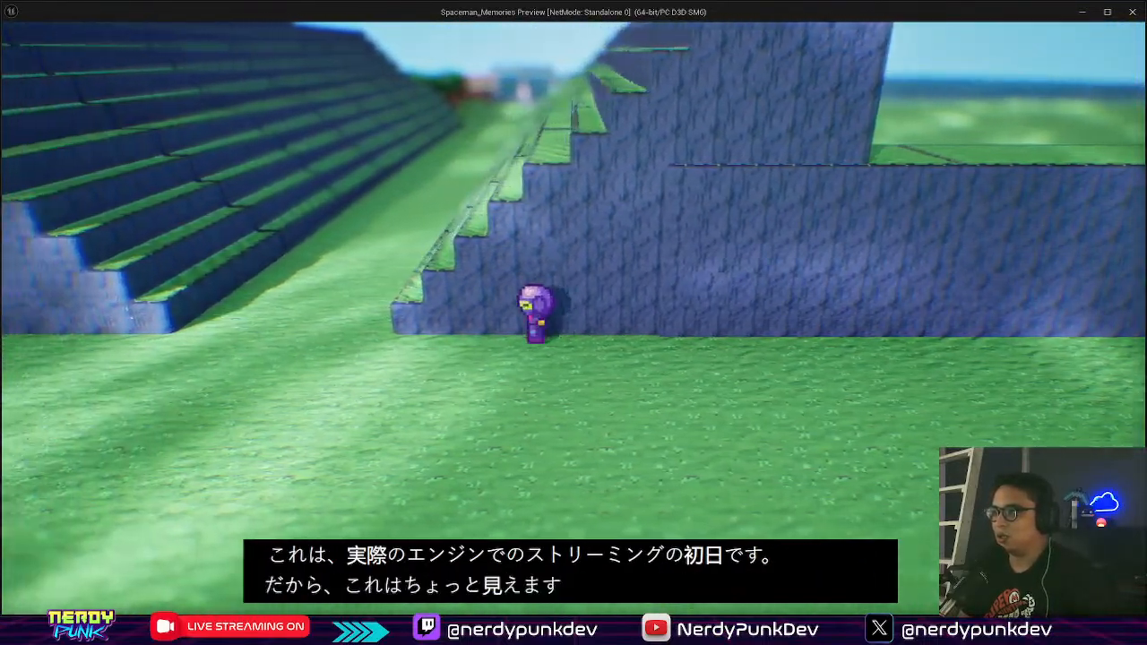
pyautogui.press('a')
pyautogui.press('s')
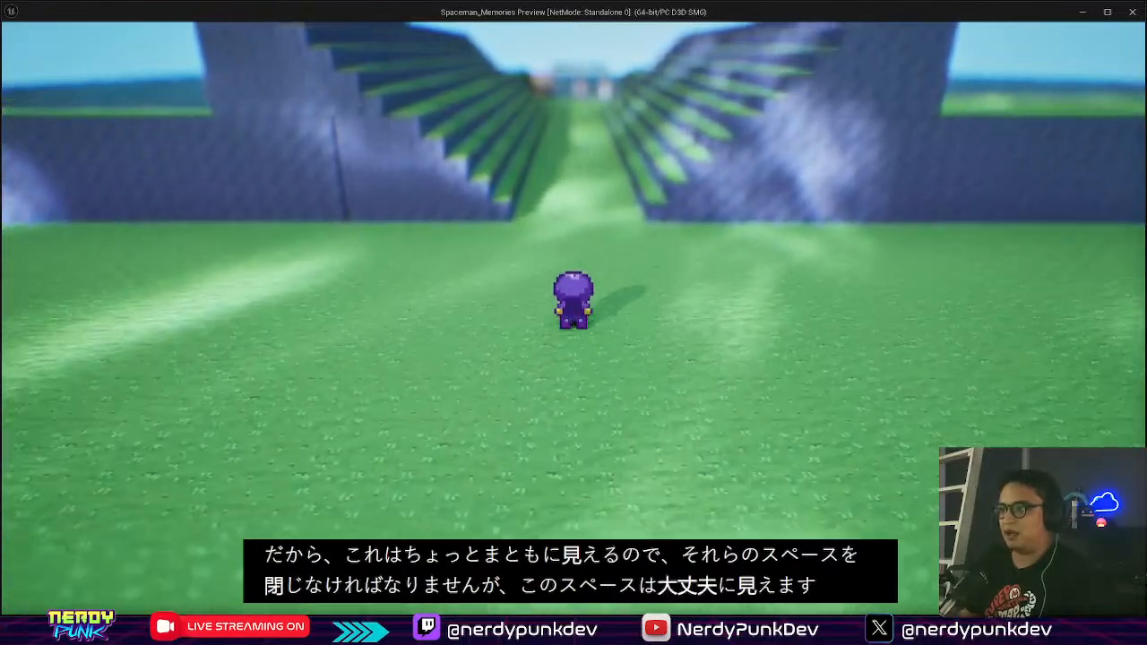
pyautogui.press('w')
pyautogui.press('w')
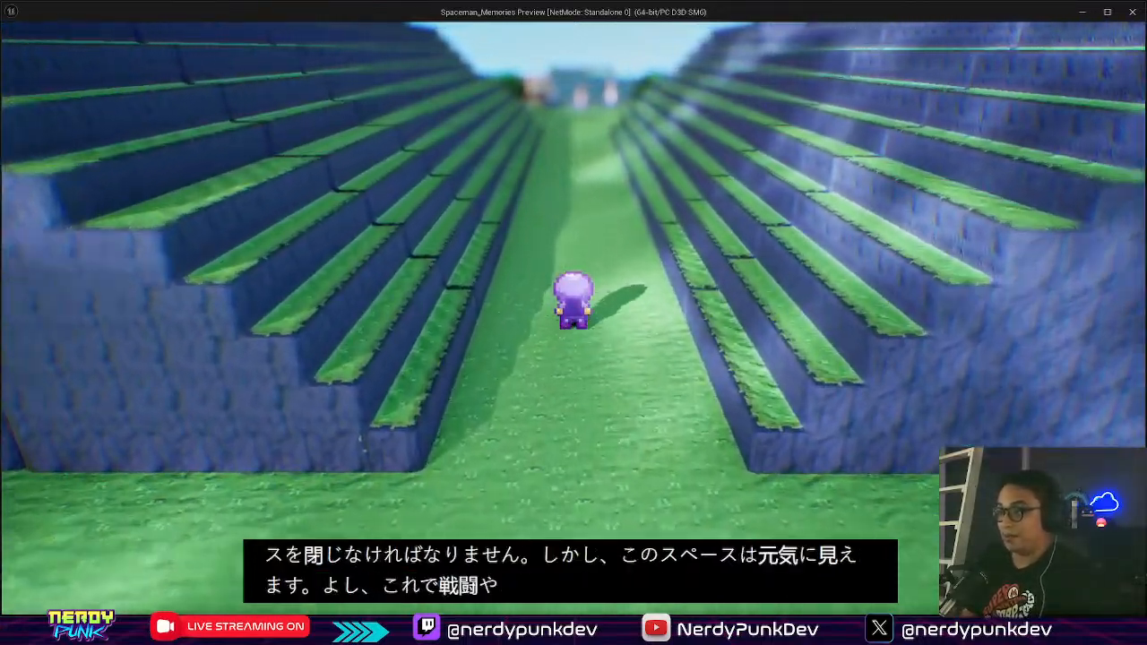
pyautogui.press('w')
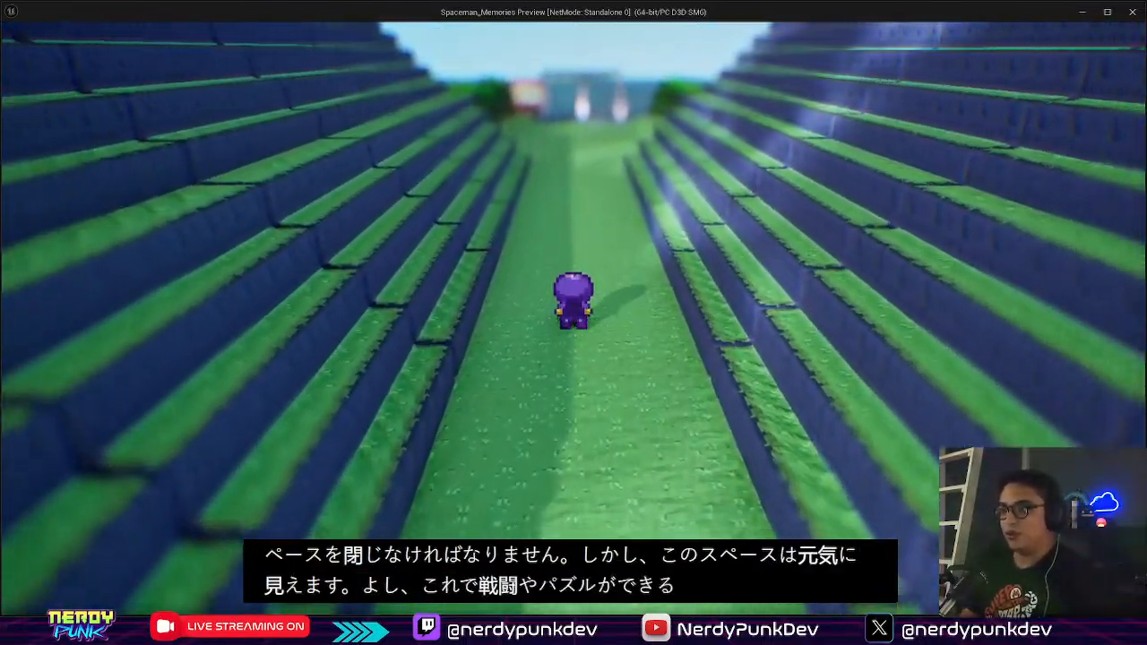
pyautogui.press('s')
pyautogui.press('Escape')
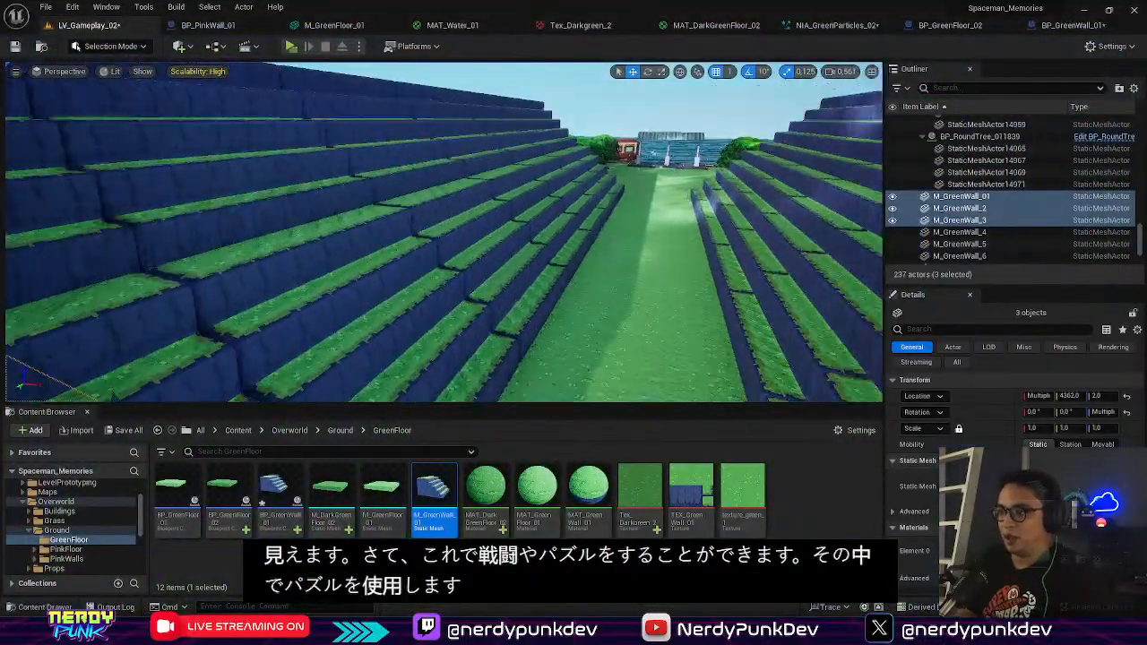
# Step: Select closing pieces M_GreenWall_01 to M_GreenWall_3 and duplicate them upward as a second row at Z 298
pyautogui.moveTo(444, 231); pyautogui.dragTo(179, 269, button='right')
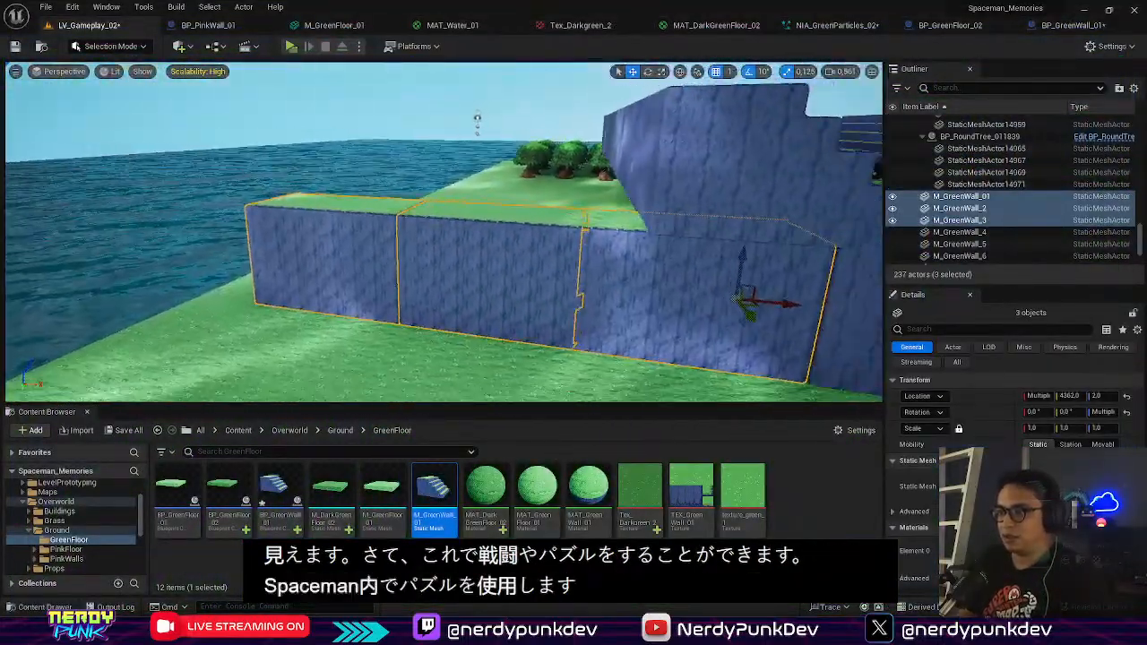
pyautogui.moveTo(444, 231); pyautogui.dragTo(574, 231, button='right')
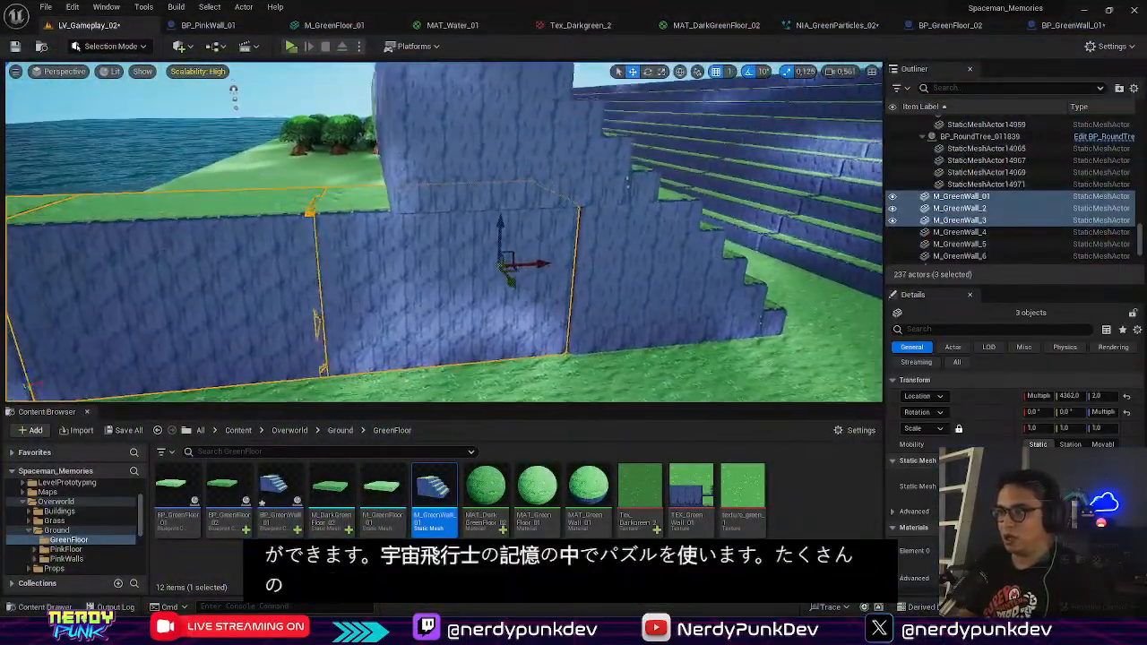
pyautogui.moveTo(184, 226); pyautogui.dragTo(86, 241, button='right')
pyautogui.hotkey('ctrl', 'z')
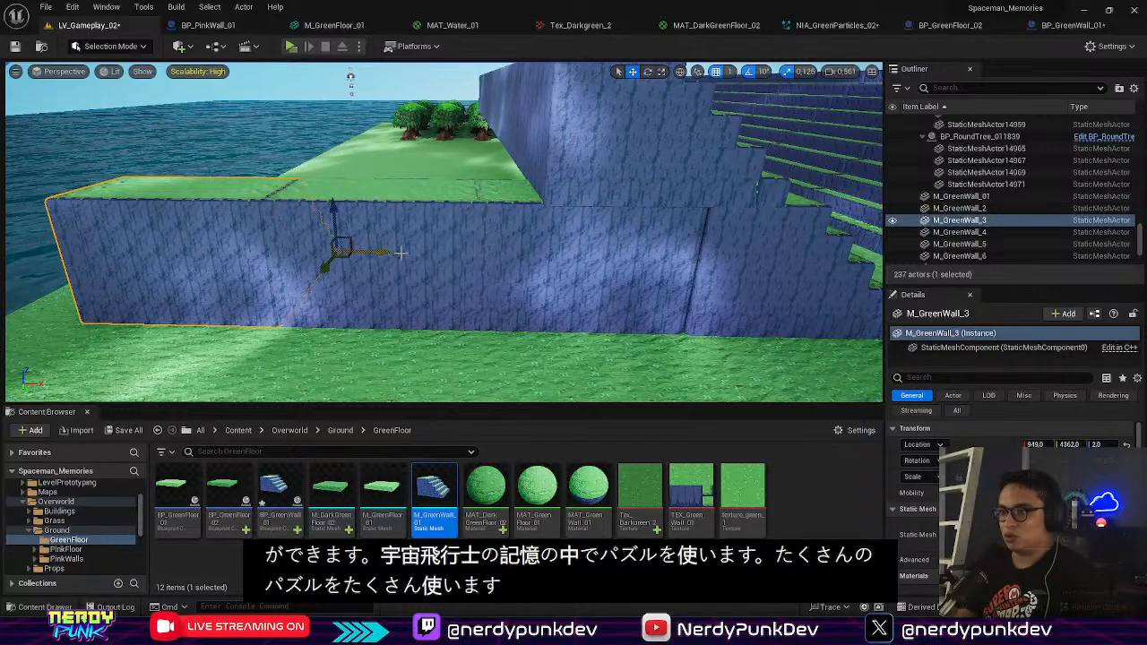
pyautogui.hotkey('ctrl', 'y')
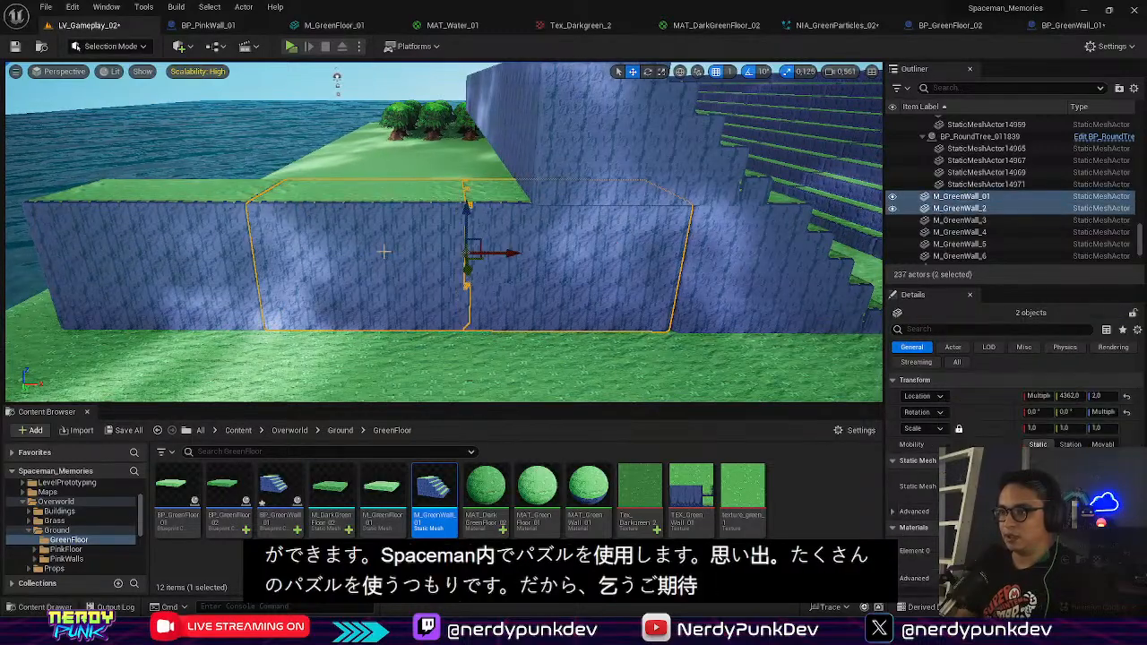
pyautogui.keyDown('ctrl'); pyautogui.click(215, 232); pyautogui.keyUp('ctrl')
pyautogui.keyDown('alt'); pyautogui.moveTo(321, 215); pyautogui.dragTo(322, 211); pyautogui.keyUp('alt')
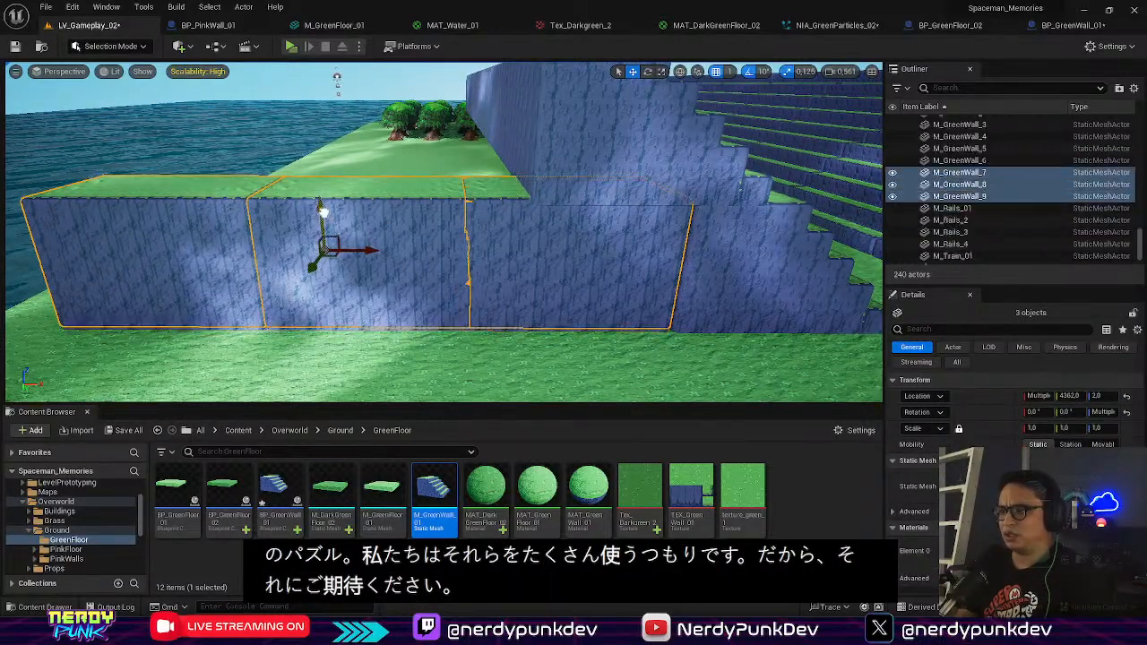
pyautogui.moveTo(333, 100); pyautogui.dragTo(329, 112)
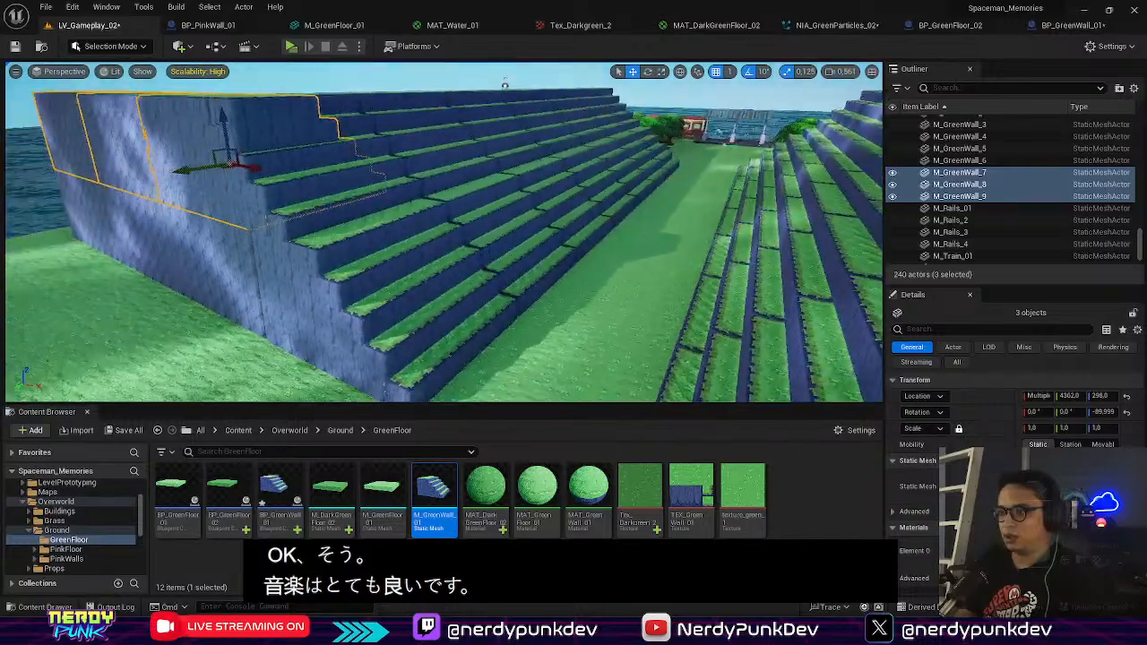
# Step: Duplicate the upper row of three closing pieces along X onto the closing wall beside the opposite stepped wall
pyautogui.moveTo(505, 84); pyautogui.dragTo(538, 135, button='right')
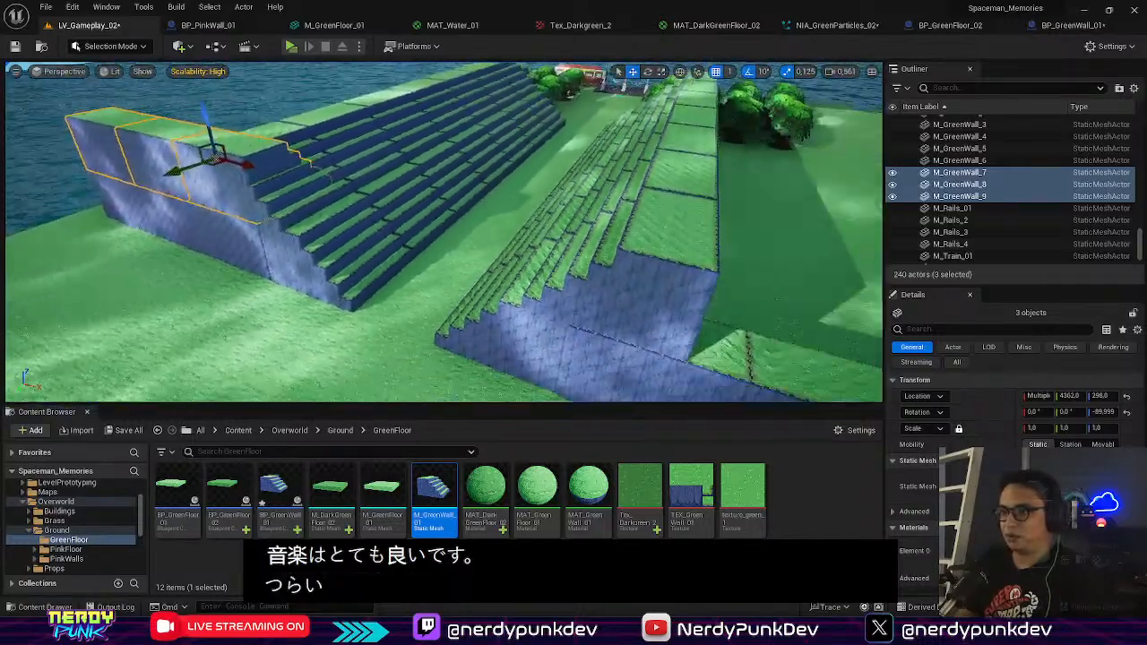
pyautogui.moveTo(331, 178); pyautogui.dragTo(409, 204, button='right')
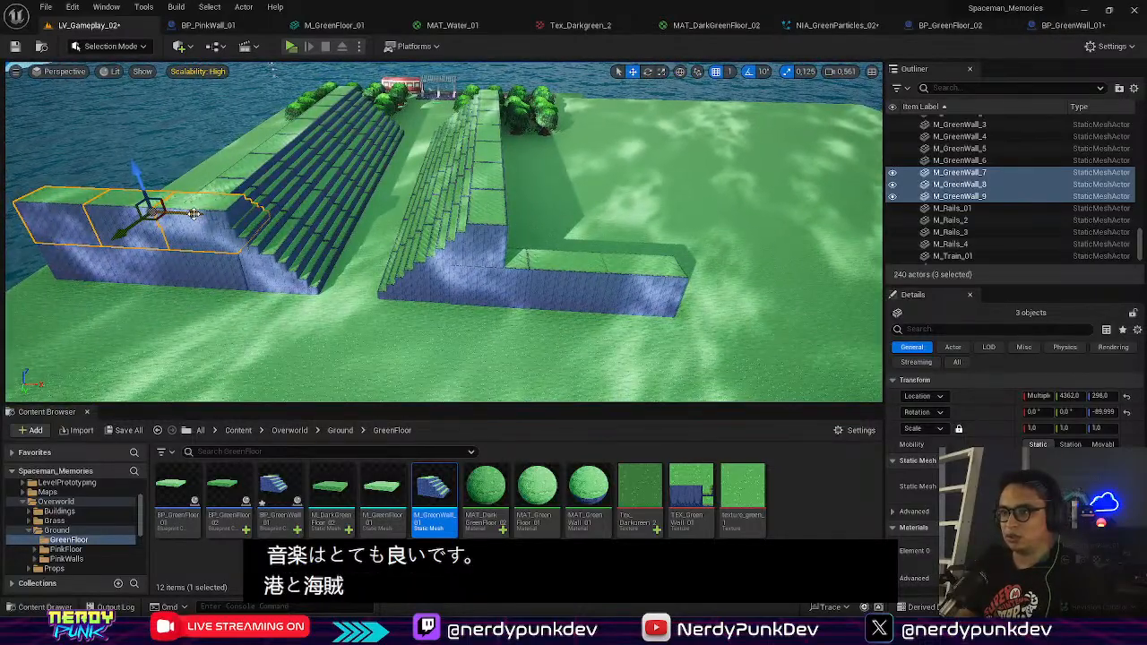
pyautogui.keyDown('alt'); pyautogui.moveTo(194, 214); pyautogui.dragTo(572, 254); pyautogui.keyUp('alt')
pyautogui.press('w')
pyautogui.moveTo(544, 263); pyautogui.dragTo(574, 216, button='right')
pyautogui.press('w')
pyautogui.press('s')
pyautogui.press('a')
pyautogui.press('w')
pyautogui.press('w')
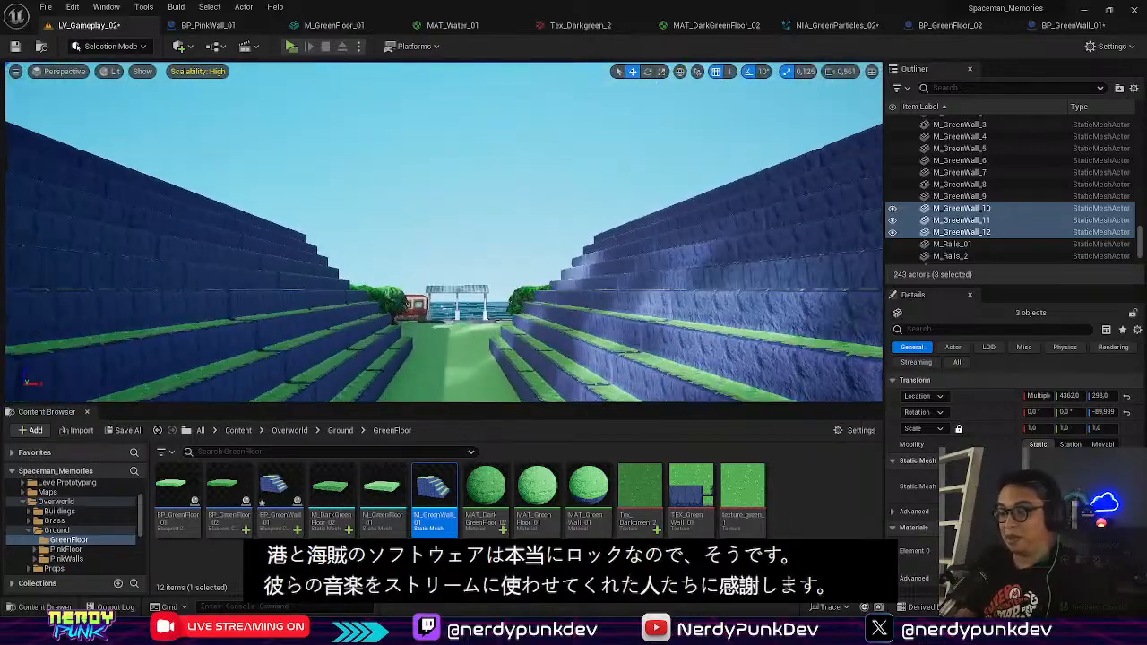
# Step: Play-test the level again, walking to the raised closing walls and back up the path to check how they look
pyautogui.click(289, 48)
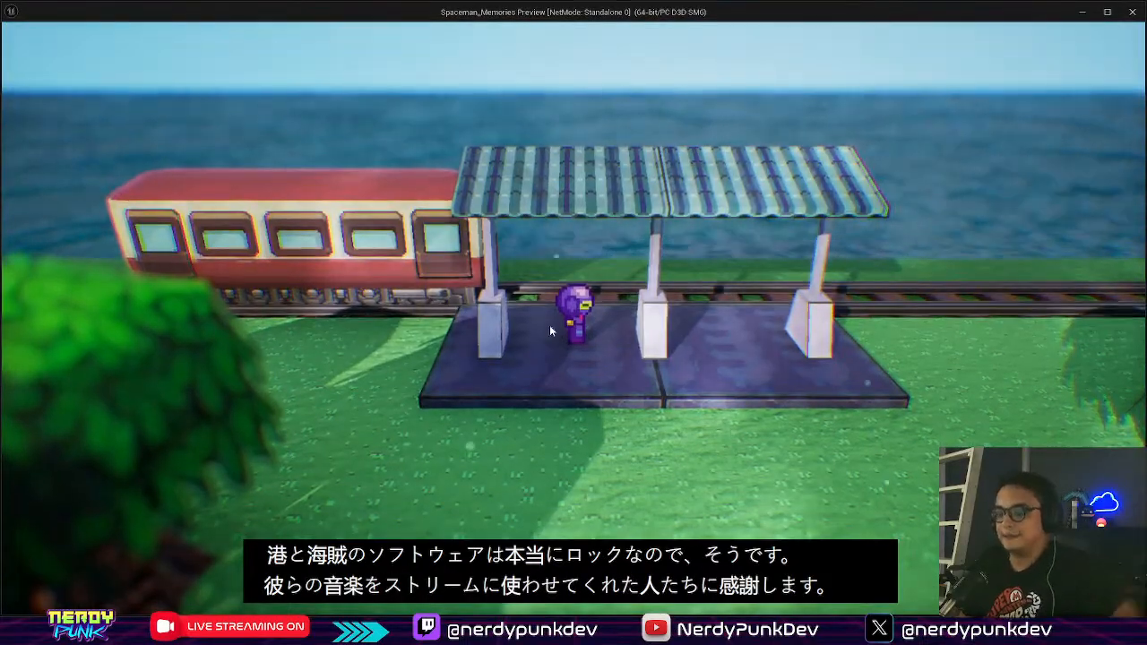
pyautogui.press('s')
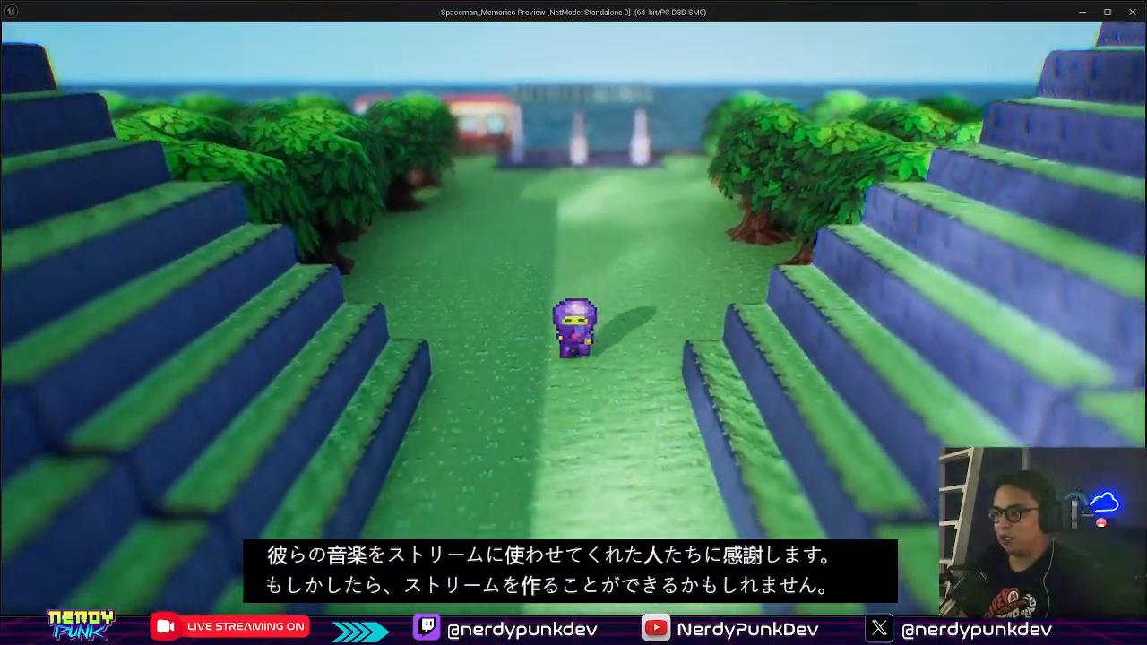
pyautogui.press('s')
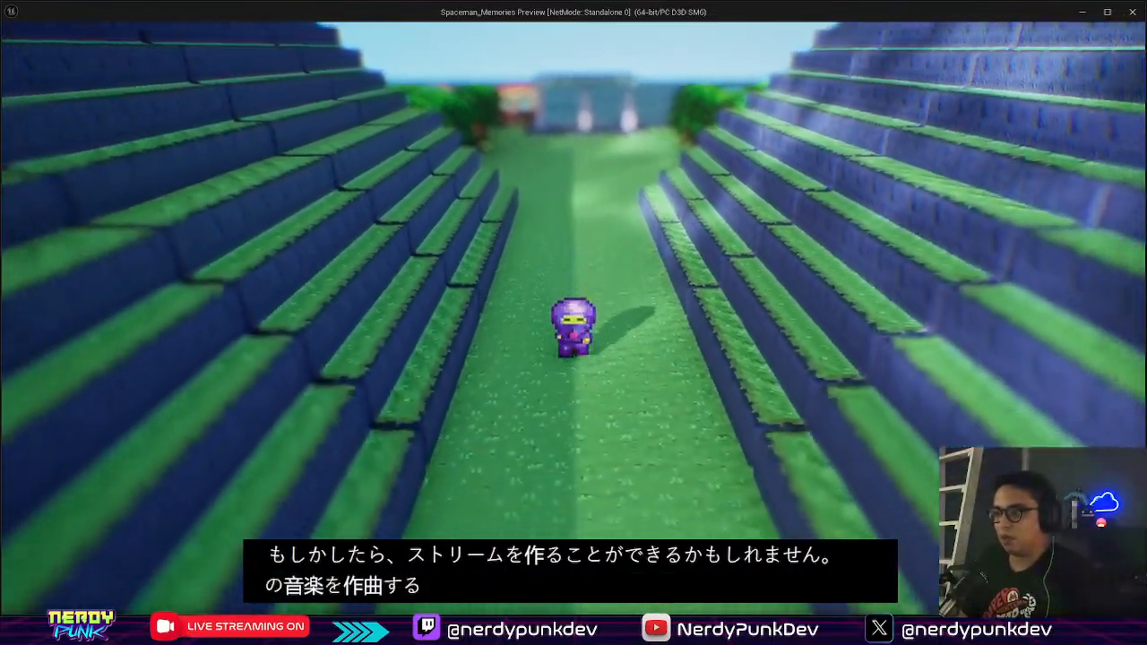
pyautogui.press('s')
pyautogui.press('s')
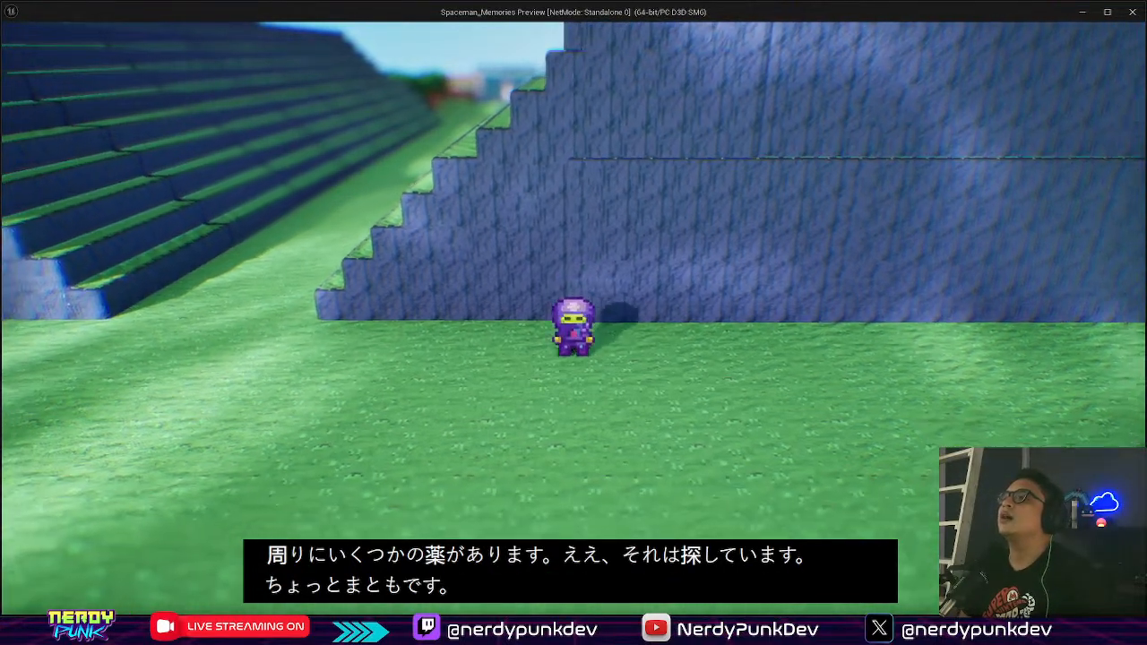
pyautogui.press('w')
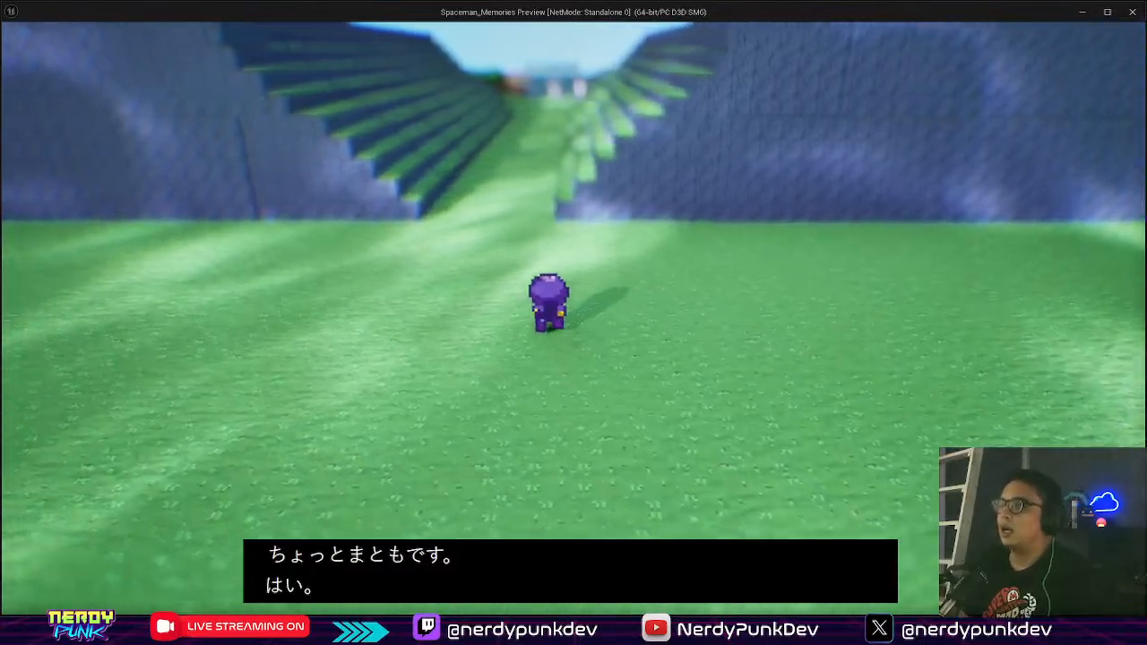
pyautogui.press('w')
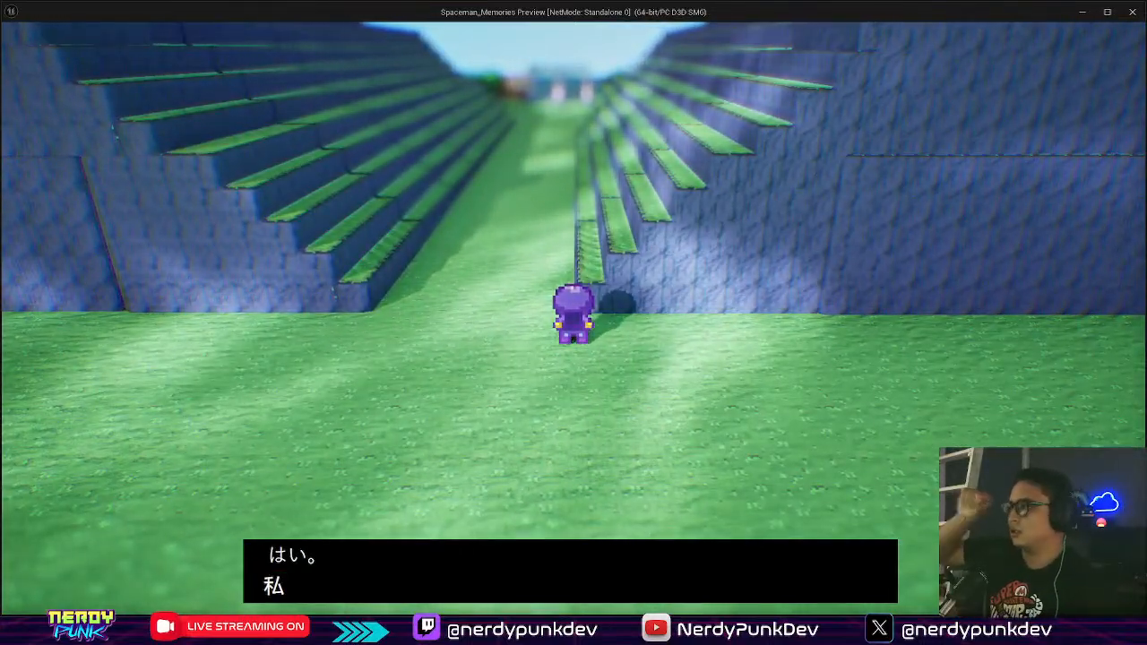
pyautogui.press('w')
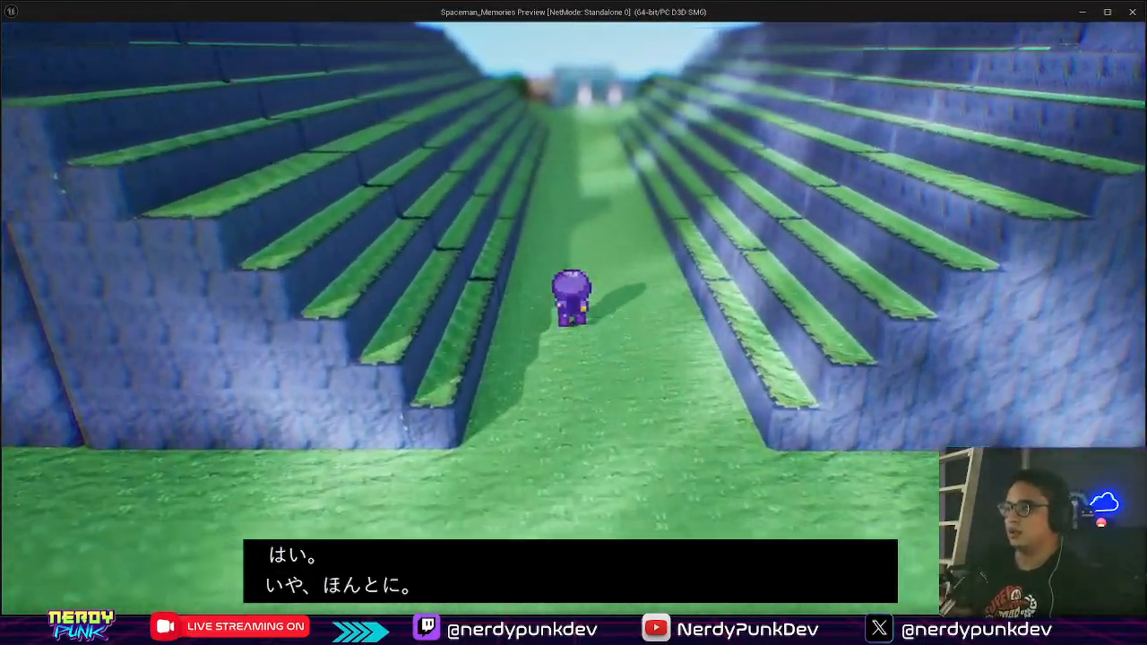
pyautogui.press('w')
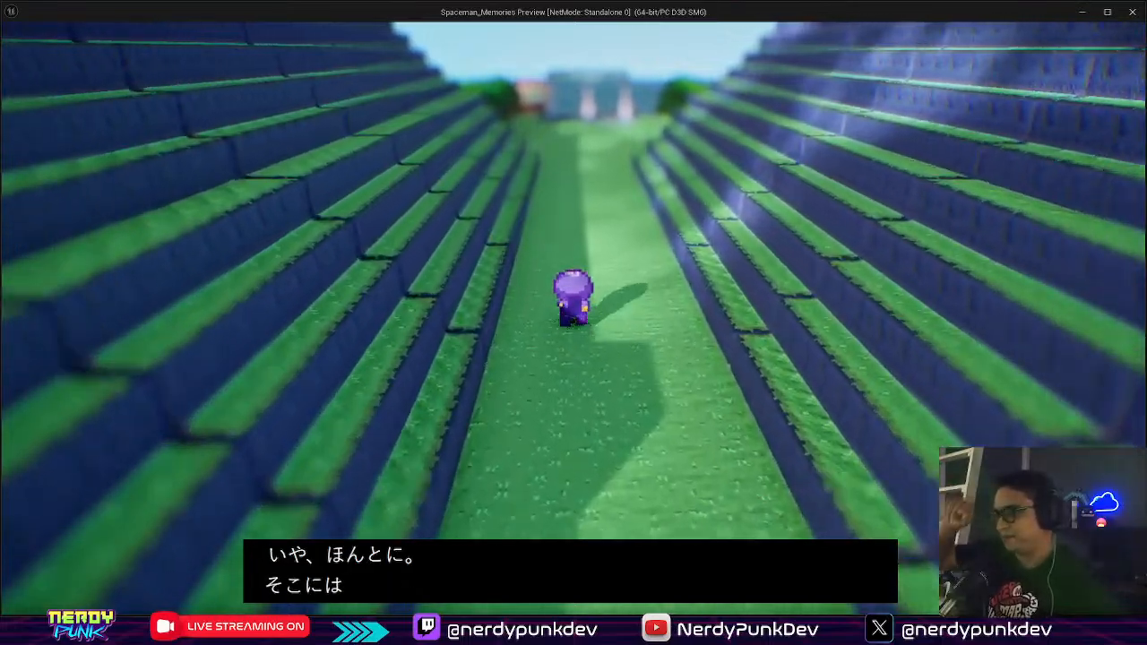
pyautogui.press('w')
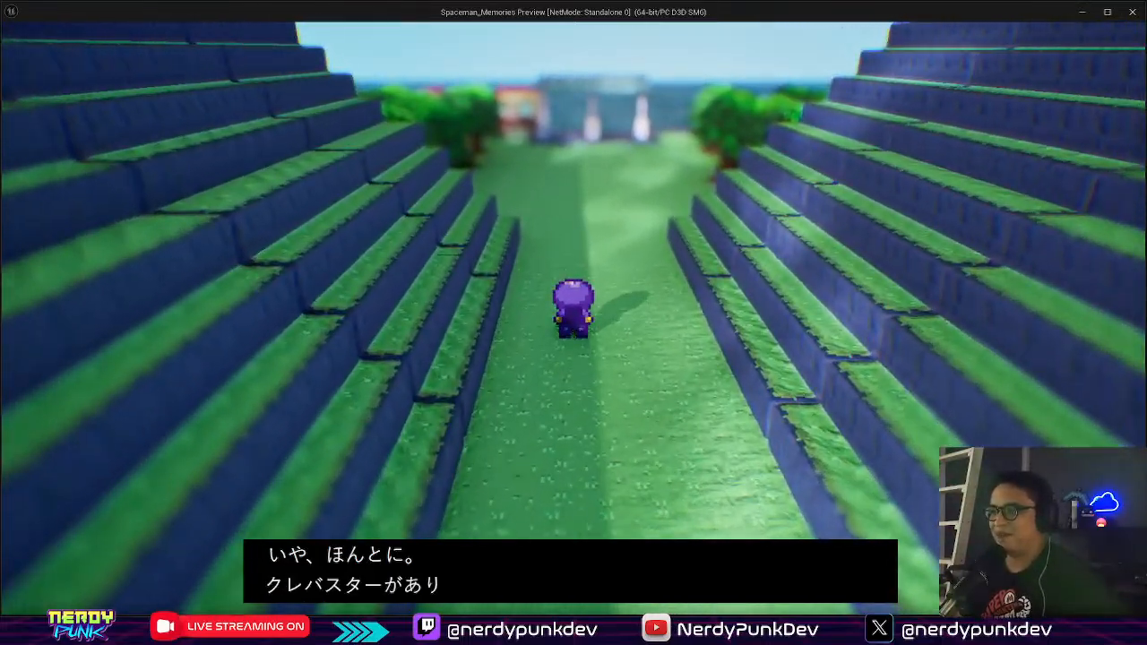
pyautogui.press('Escape')
# Step: End the play-test, duplicate tree row BP_RoundTrees_5X along Y past the far end of the stepped walls, and rotate the copy to 80°
pyautogui.moveTo(574, 234); pyautogui.dragTo(296, 229, button='right')
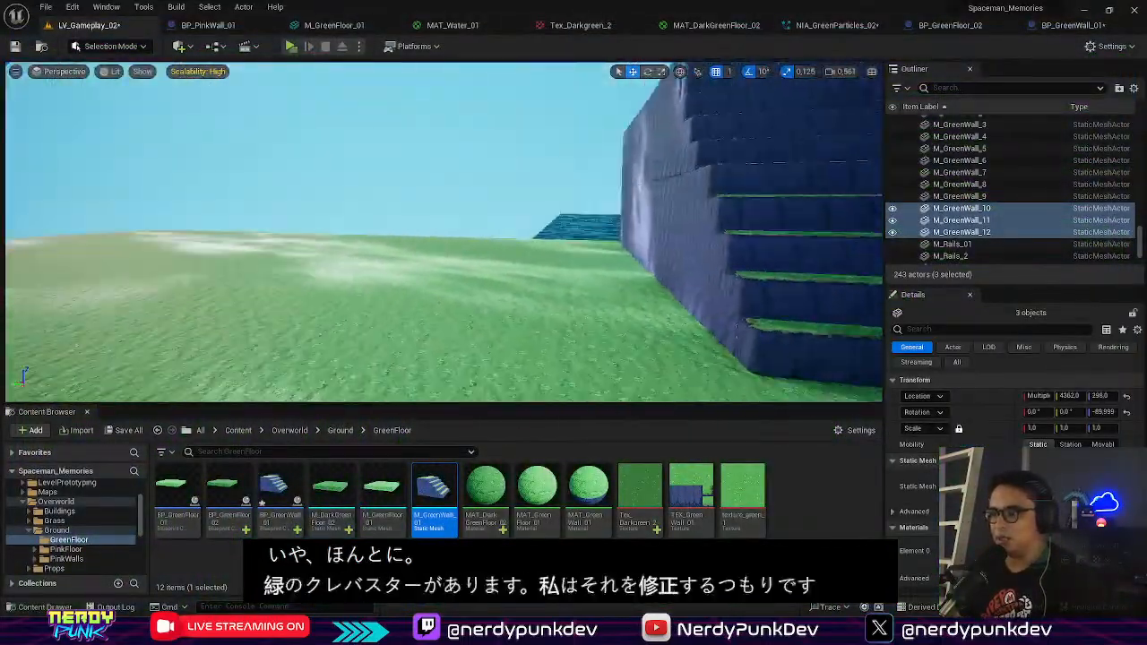
pyautogui.moveTo(443, 231); pyautogui.dragTo(395, 107, button='right')
pyautogui.moveTo(444, 231); pyautogui.dragTo(431, 341, button='right')
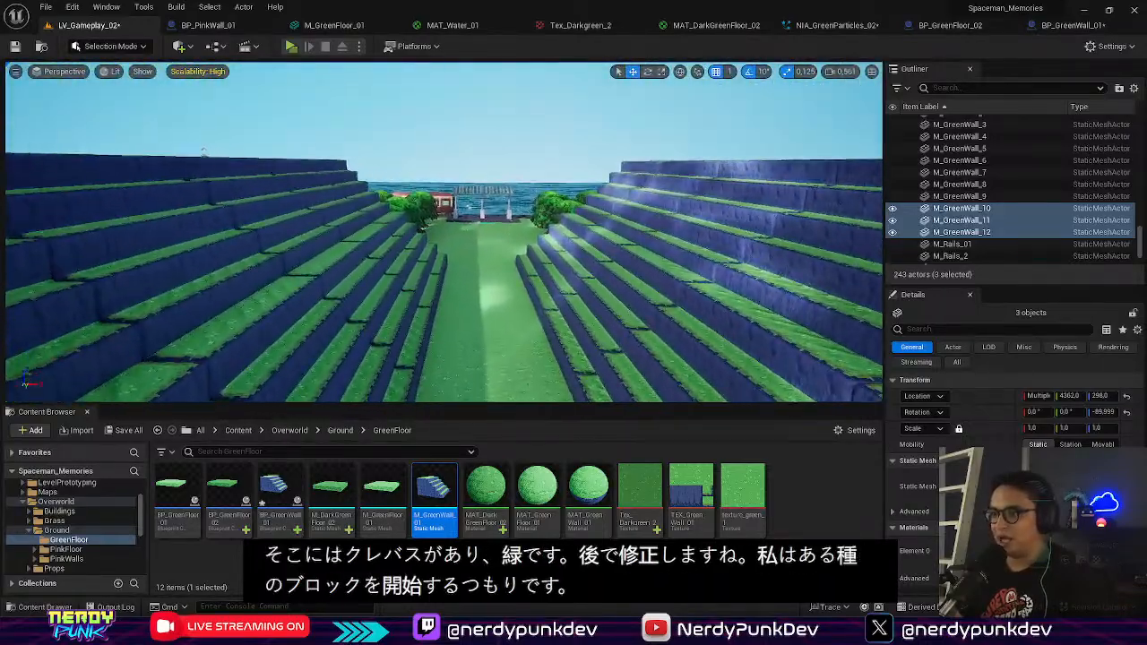
pyautogui.moveTo(444, 231); pyautogui.dragTo(269, 322, button='right')
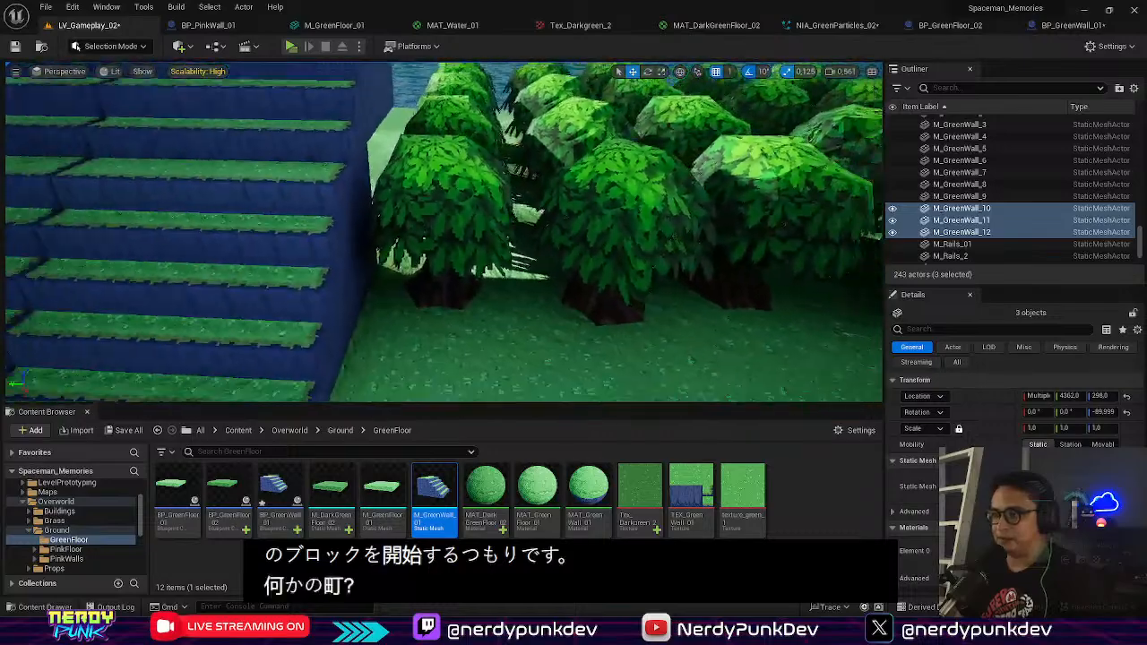
pyautogui.click(625, 258)
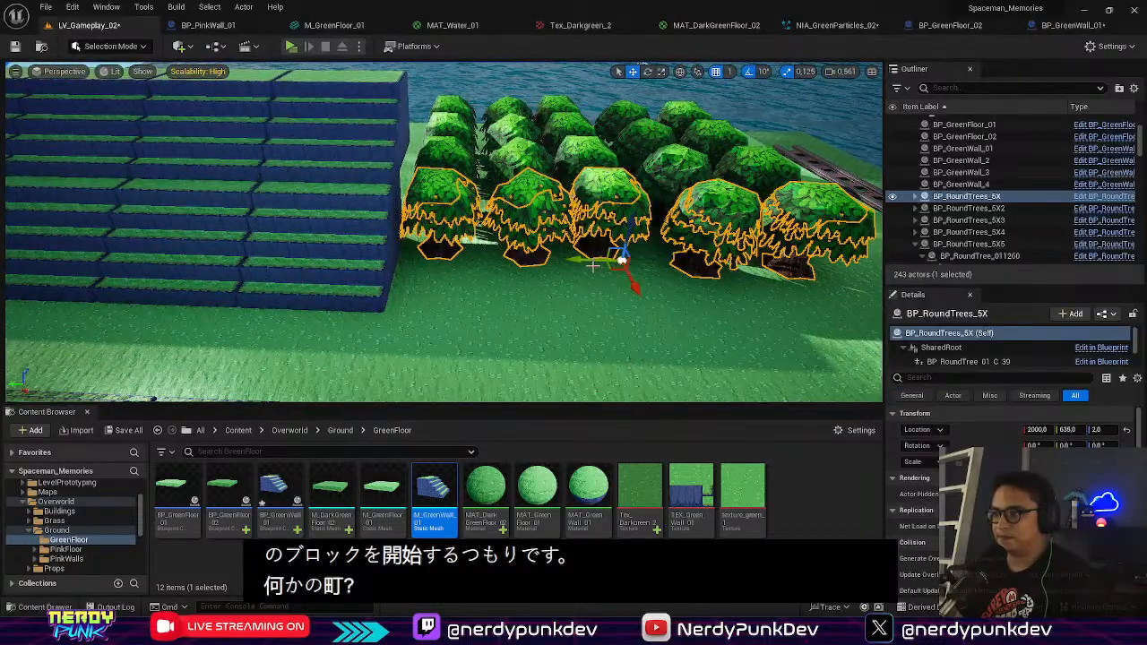
pyautogui.keyDown('alt'); pyautogui.moveTo(574, 262); pyautogui.dragTo(54, 237); pyautogui.keyUp('alt')
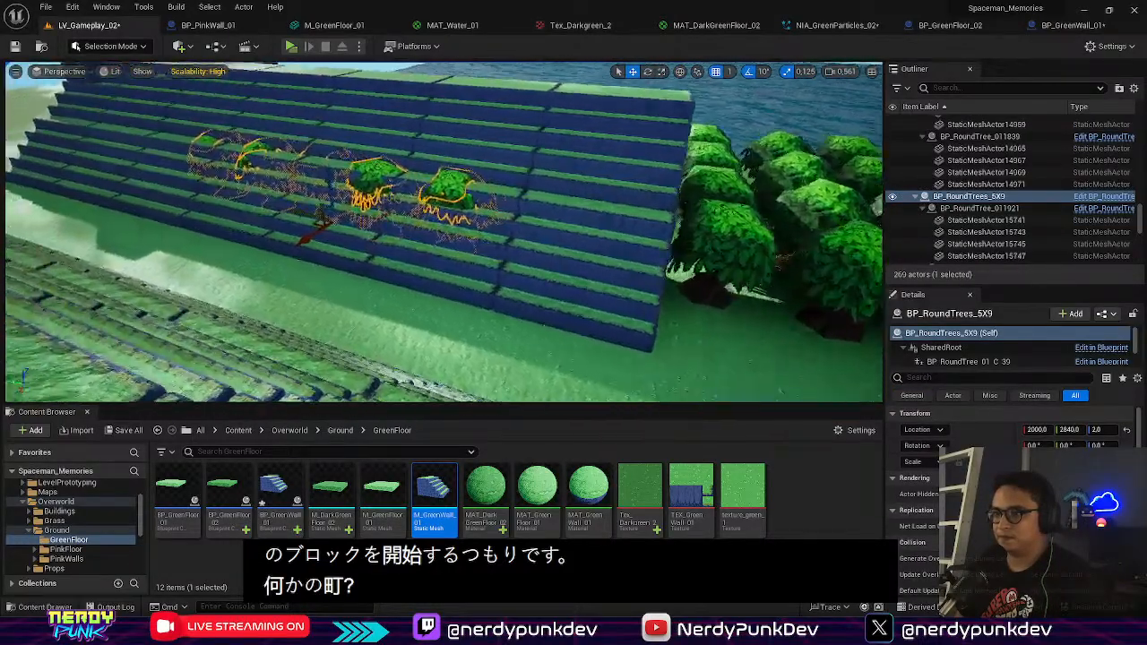
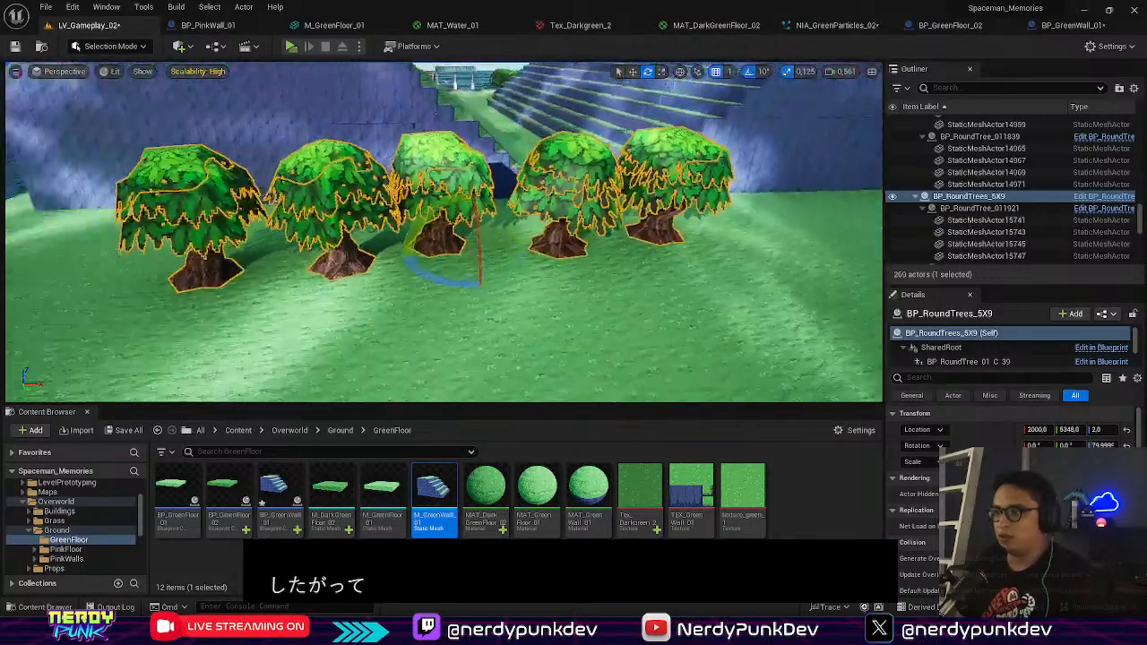
# Step: Move the duplicated tree row in front of one closing wall, beside the path exit, at X 1549 and Y 5101
pyautogui.moveTo(616, 271); pyautogui.dragTo(543, 271, button='right')
pyautogui.rightClick(617, 271)
pyautogui.click(560, 221)
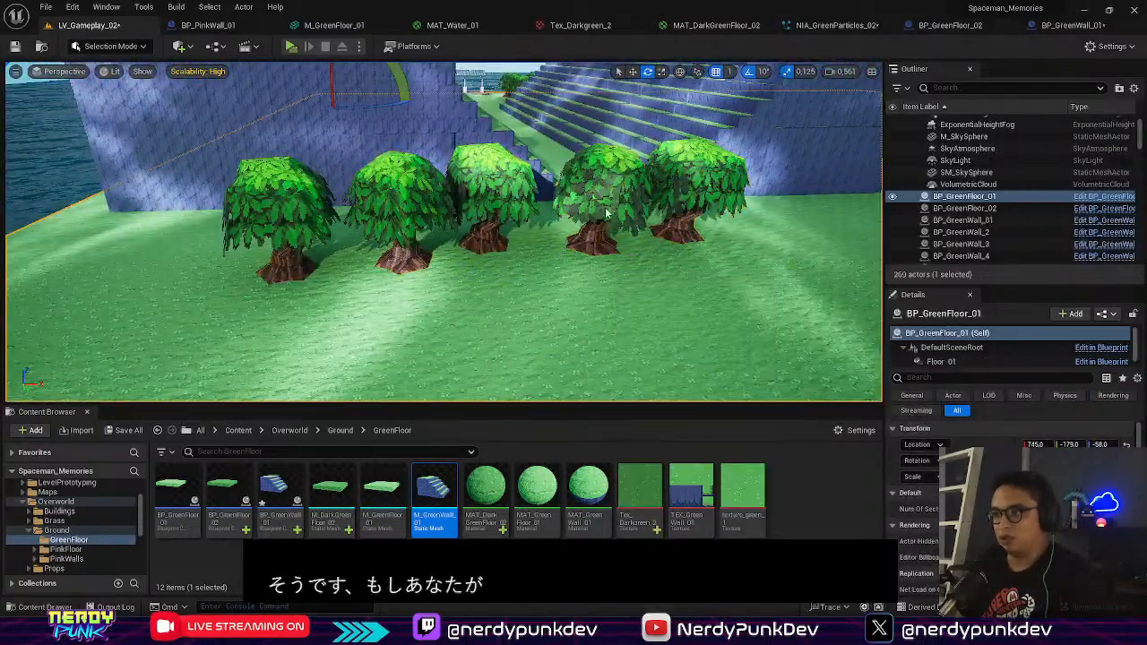
pyautogui.hotkey('ctrl', 'z')
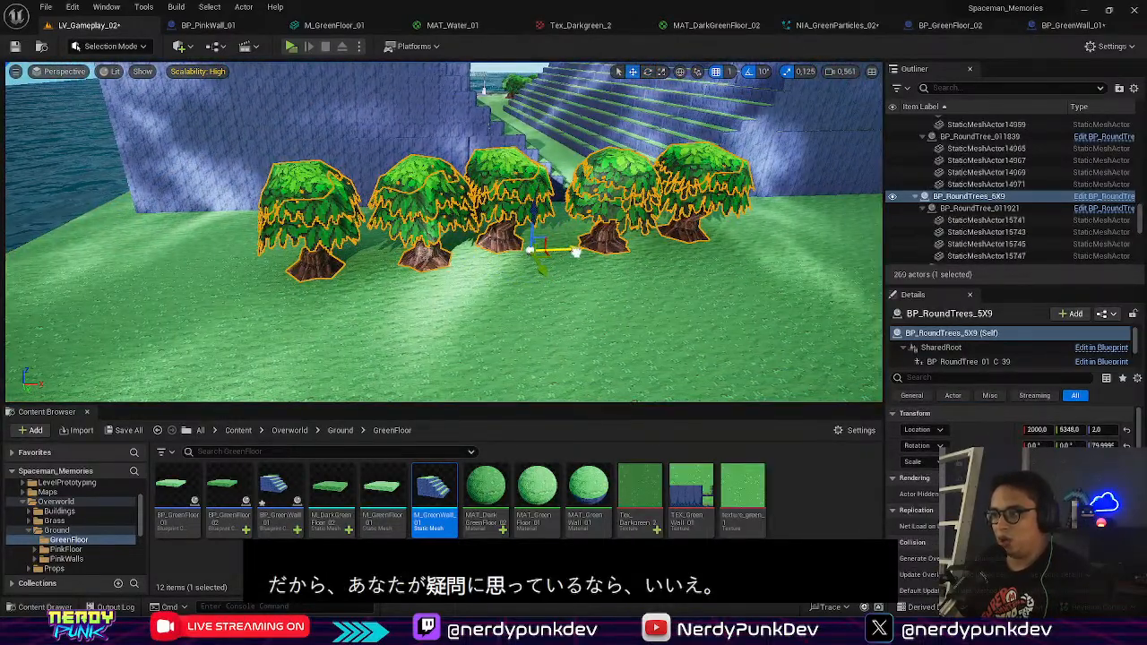
pyautogui.moveTo(415, 256); pyautogui.dragTo(408, 257)
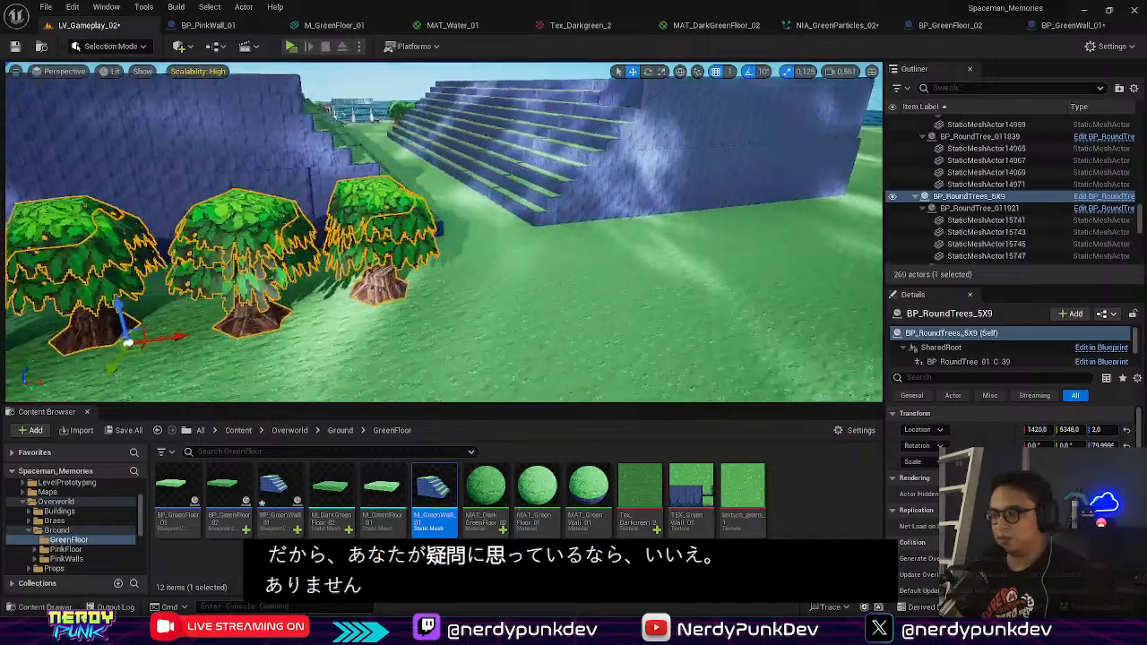
pyautogui.moveTo(444, 232); pyautogui.dragTo(376, 143, button='right')
pyautogui.moveTo(386, 263); pyautogui.dragTo(455, 255)
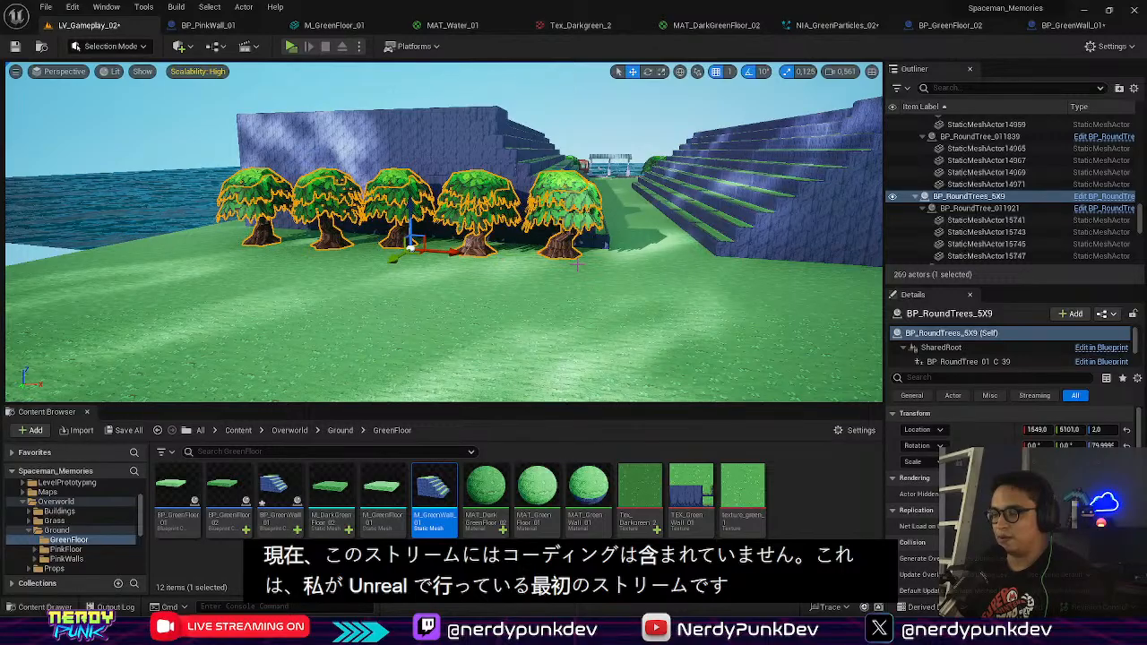
# Step: Duplicate the tree row along X to the other side of the path, in front of the opposite closing wall, at X 3641
pyautogui.moveTo(578, 265); pyautogui.dragTo(610, 327, button='right')
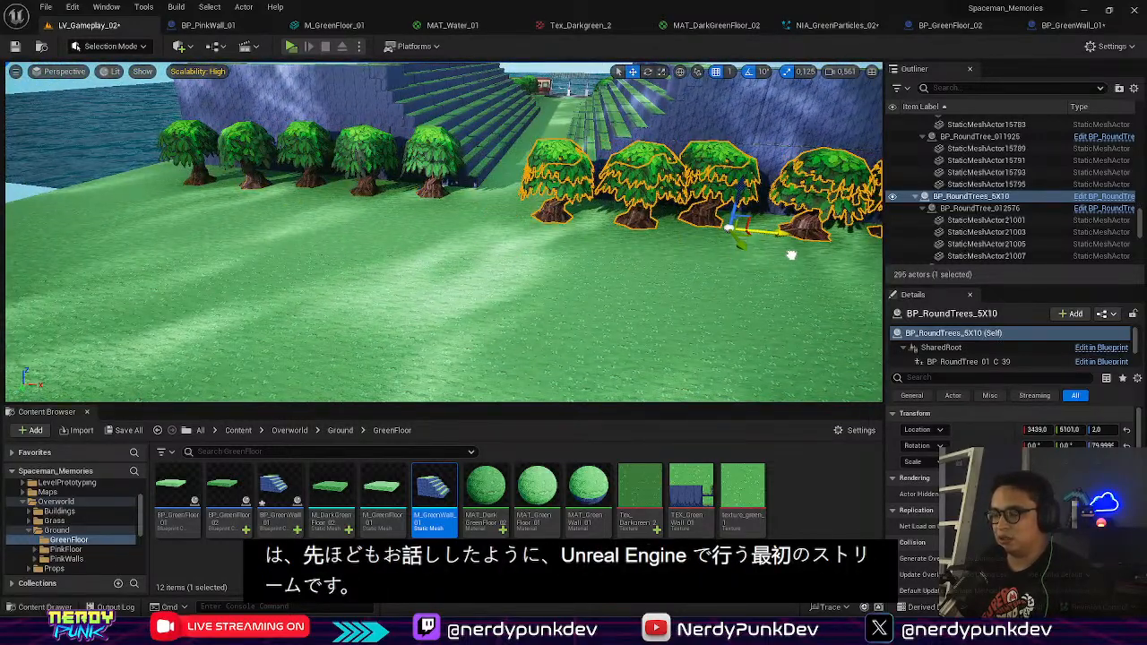
pyautogui.moveTo(574, 269); pyautogui.dragTo(682, 233, button='right')
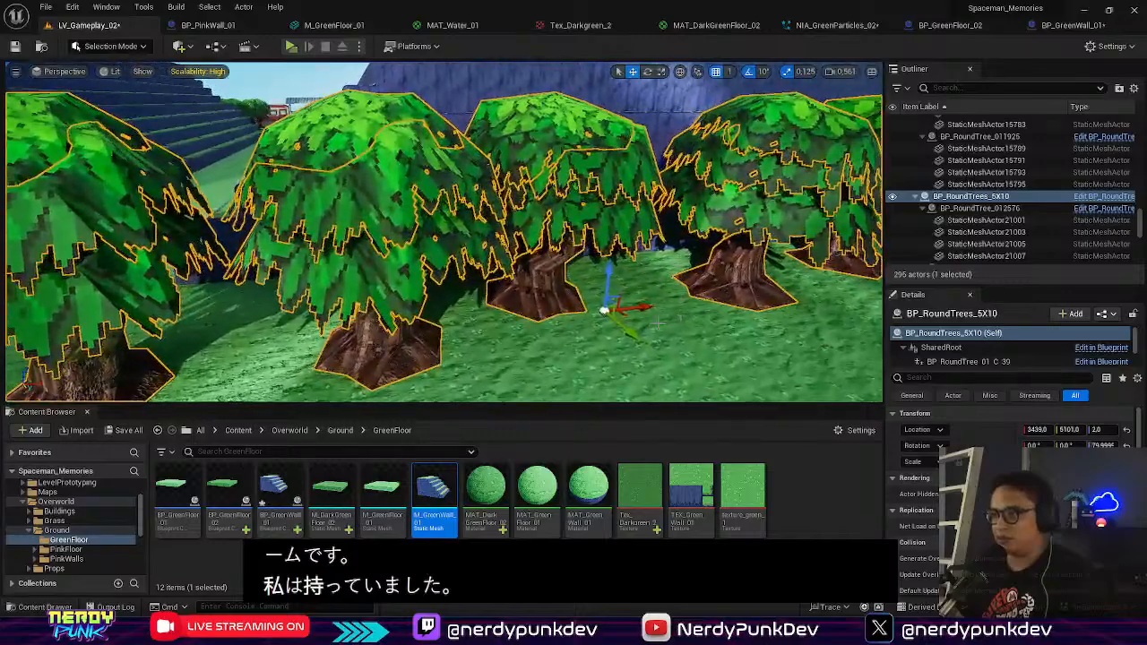
pyautogui.moveTo(633, 307); pyautogui.dragTo(653, 303)
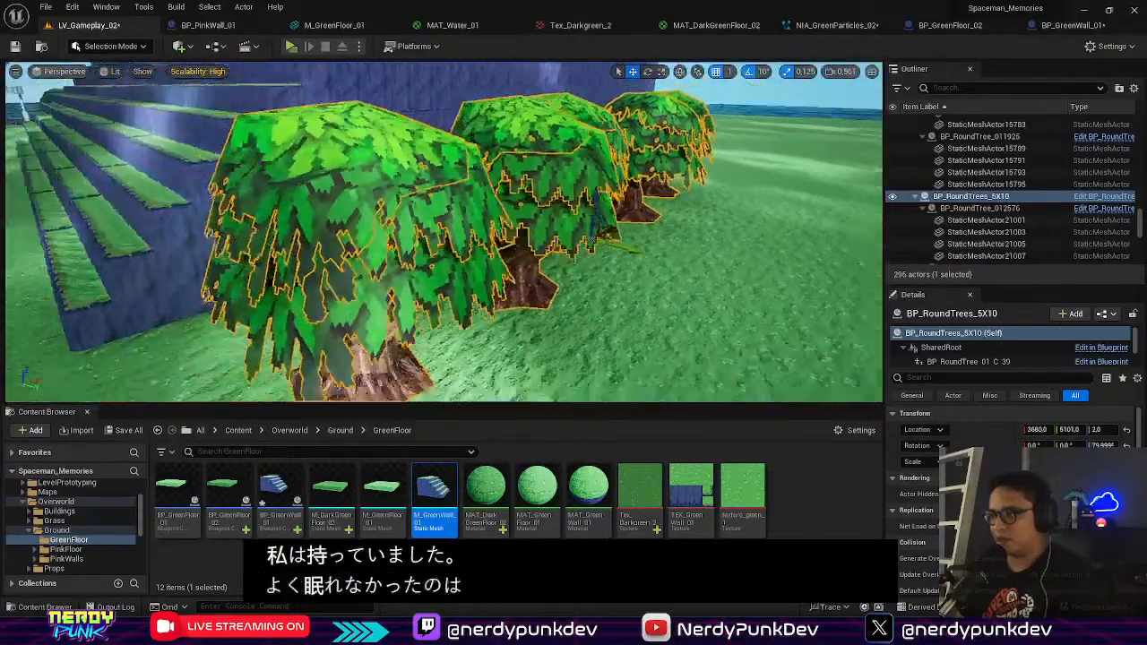
pyautogui.moveTo(583, 265); pyautogui.dragTo(690, 314, button='right')
pyautogui.moveTo(574, 233); pyautogui.dragTo(511, 287, button='right')
pyautogui.rightClick(599, 269)
pyautogui.click(570, 159)
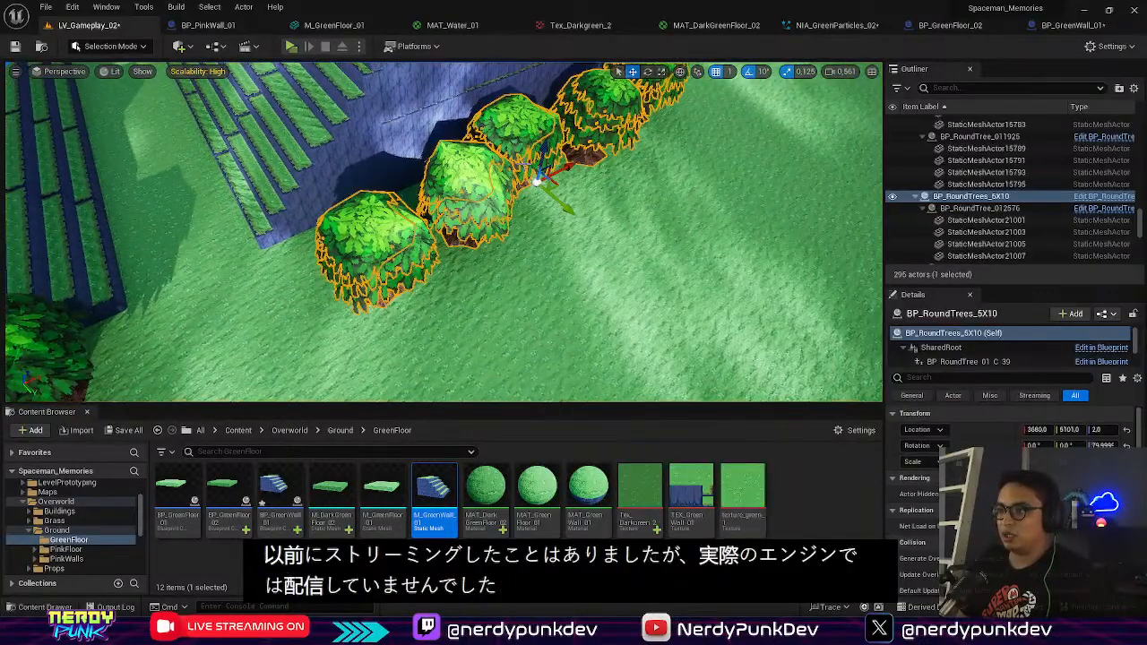
pyautogui.moveTo(574, 164); pyautogui.dragTo(551, 208)
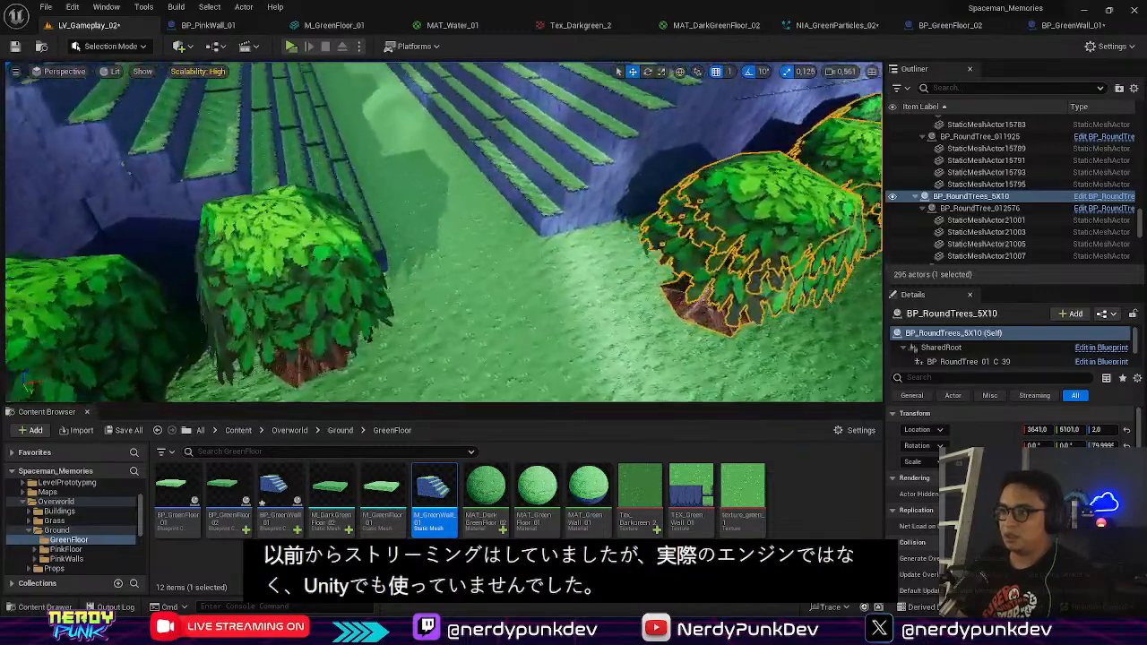
# Step: Rotate the second tree row to 90° so it runs parallel to the closing wall
pyautogui.moveTo(444, 231); pyautogui.dragTo(385, 231, button='right')
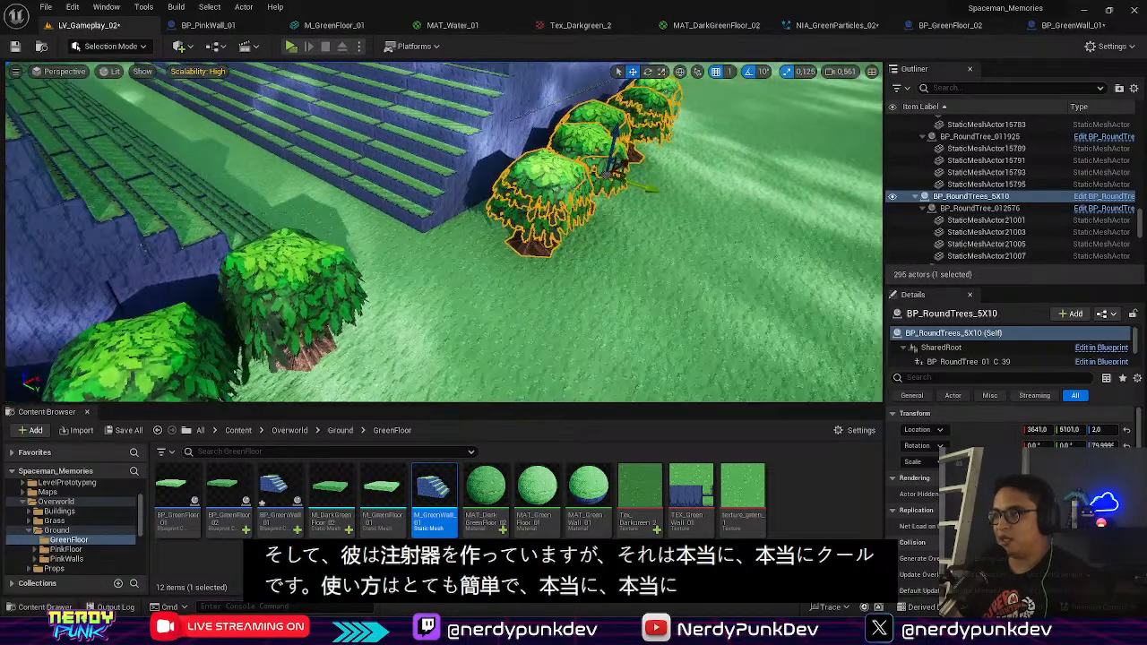
pyautogui.moveTo(573, 269); pyautogui.dragTo(682, 197, button='right')
pyautogui.moveTo(574, 269); pyautogui.dragTo(599, 258, button='right')
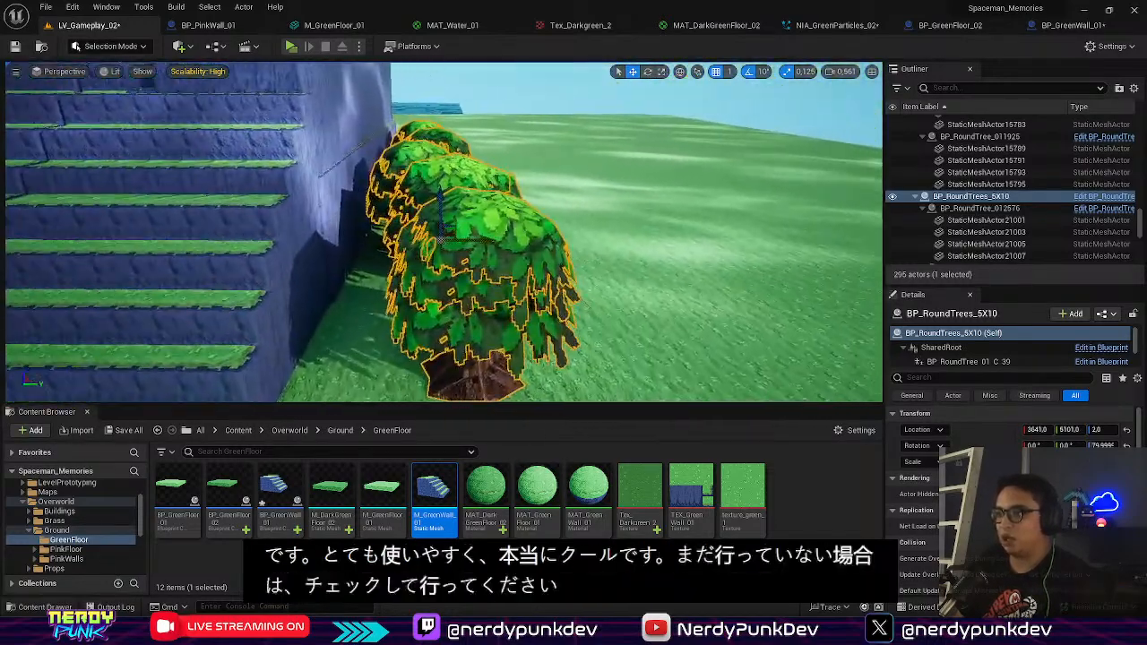
pyautogui.rightClick(599, 258)
pyautogui.click(471, 250)
pyautogui.click(475, 258)
pyautogui.press('e')
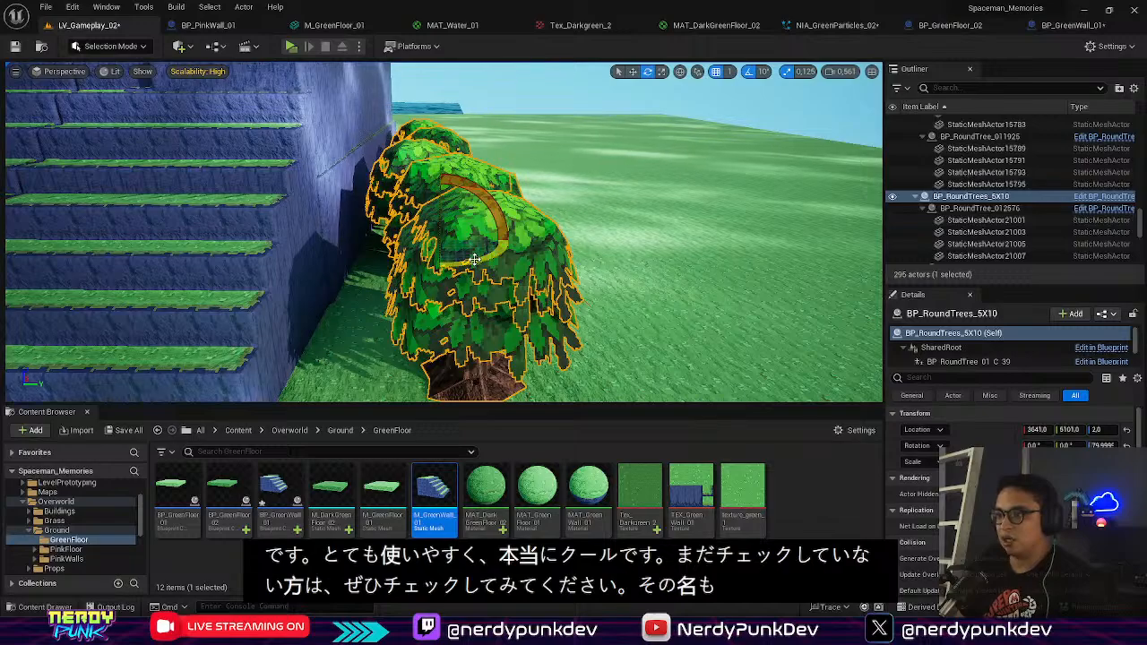
pyautogui.moveTo(475, 258); pyautogui.dragTo(461, 235)
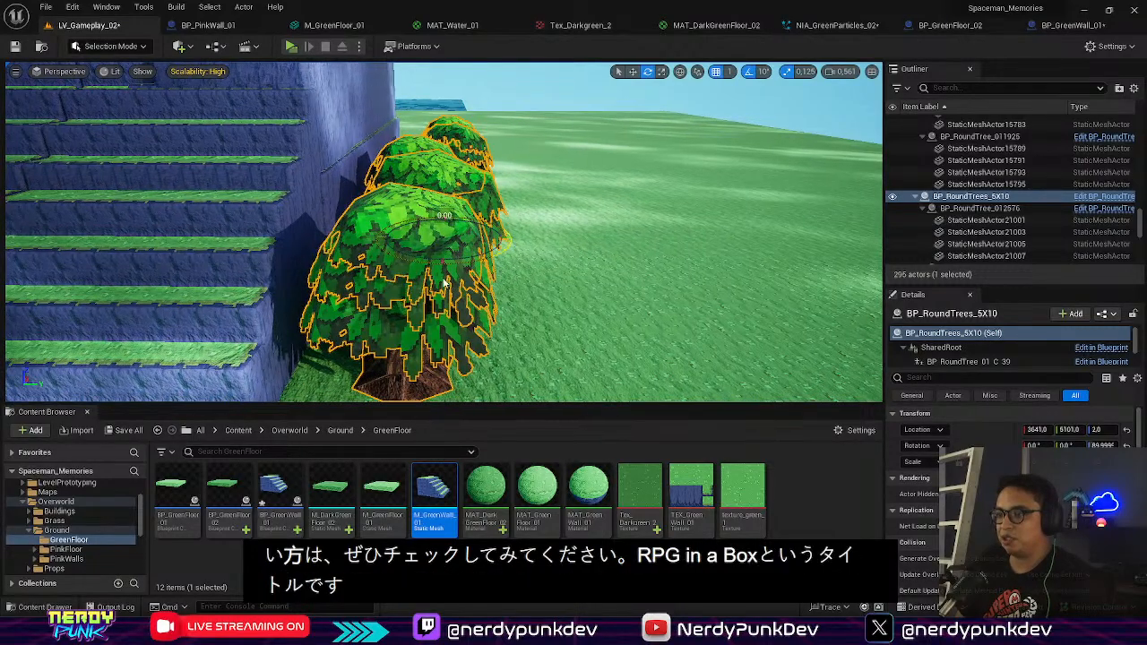
pyautogui.rightClick(391, 272)
pyautogui.click(517, 247)
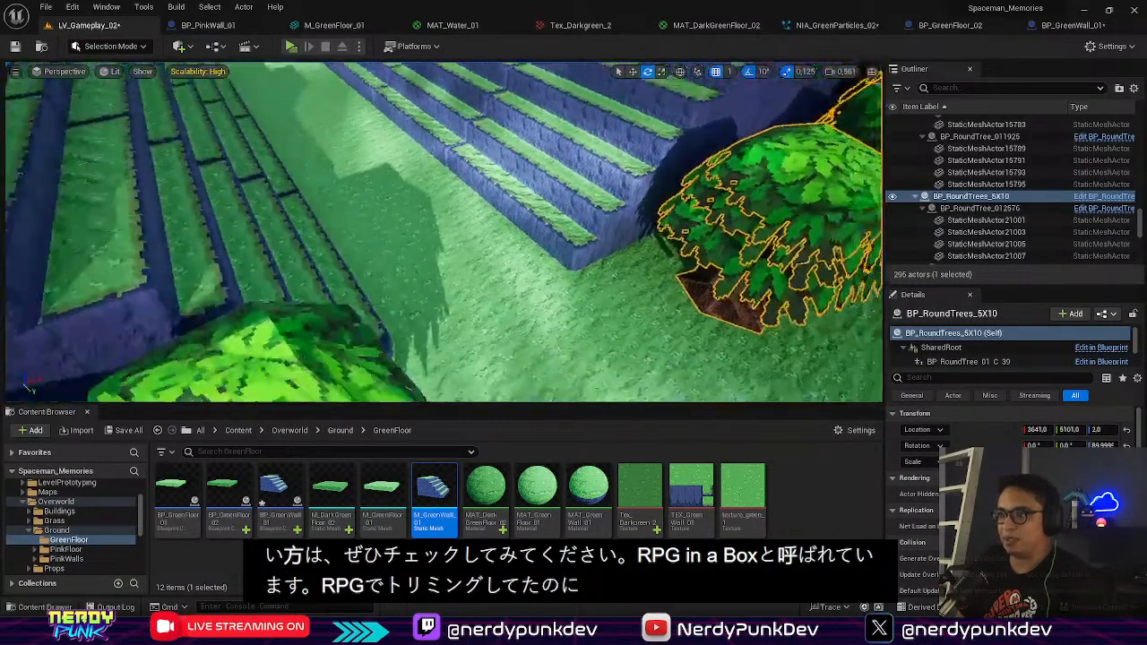
# Step: Play-test the level, walking from the station between the stepped walls to the new tree rows and partway back, and end the test
pyautogui.moveTo(574, 260); pyautogui.dragTo(477, 265, button='right')
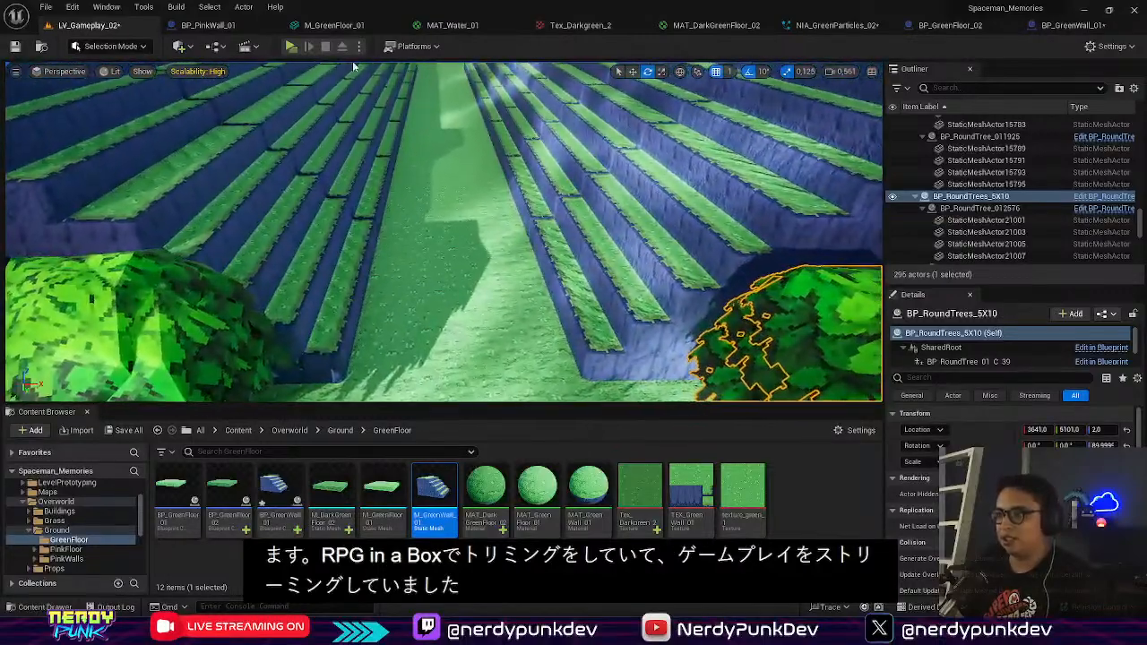
pyautogui.click(292, 47)
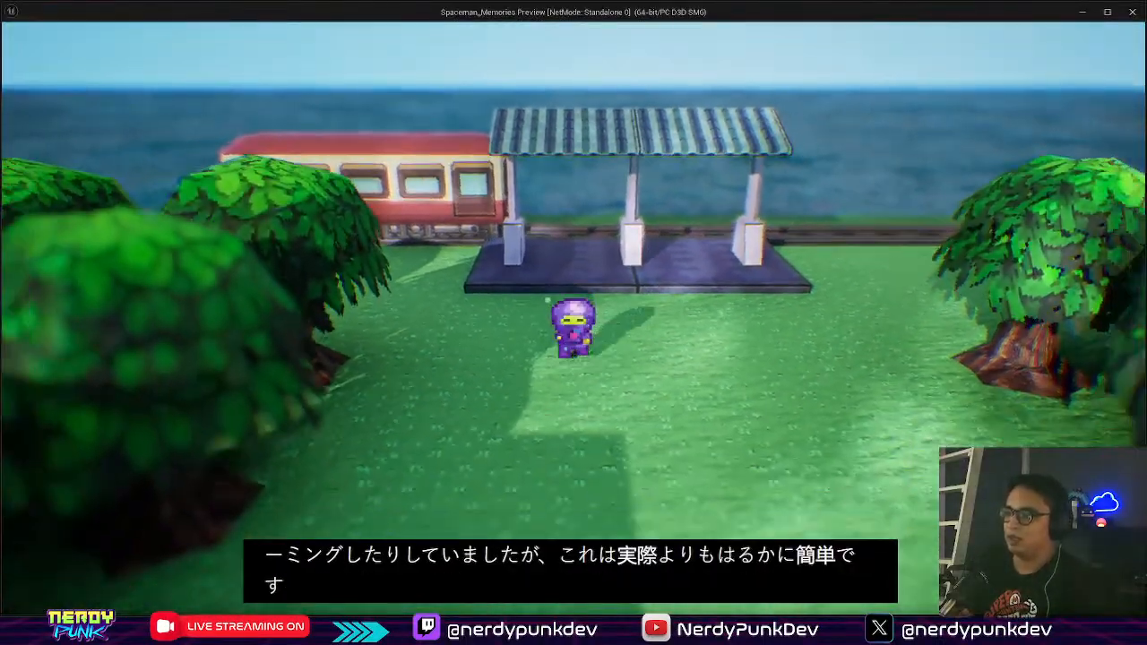
pyautogui.press('s')
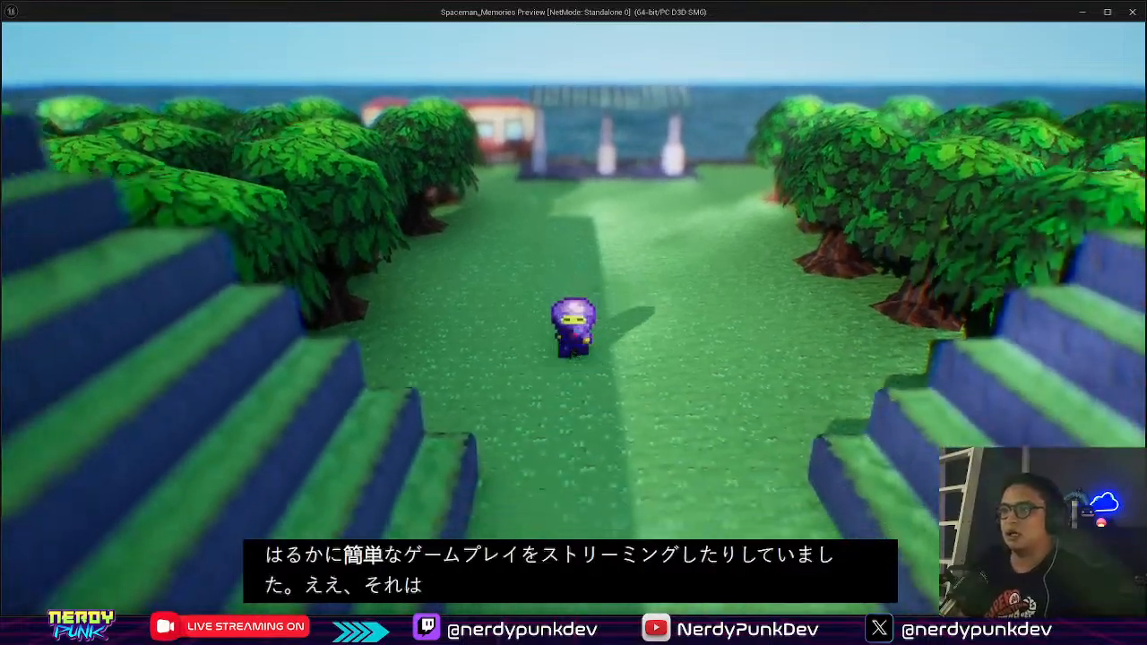
pyautogui.press('s')
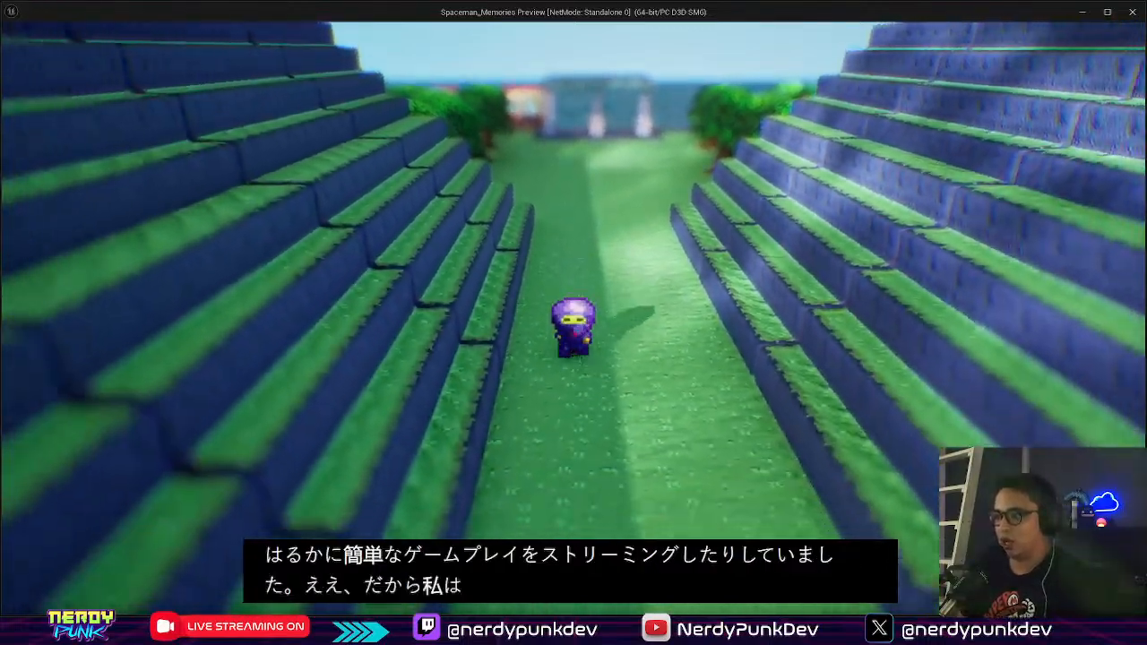
pyautogui.press('s')
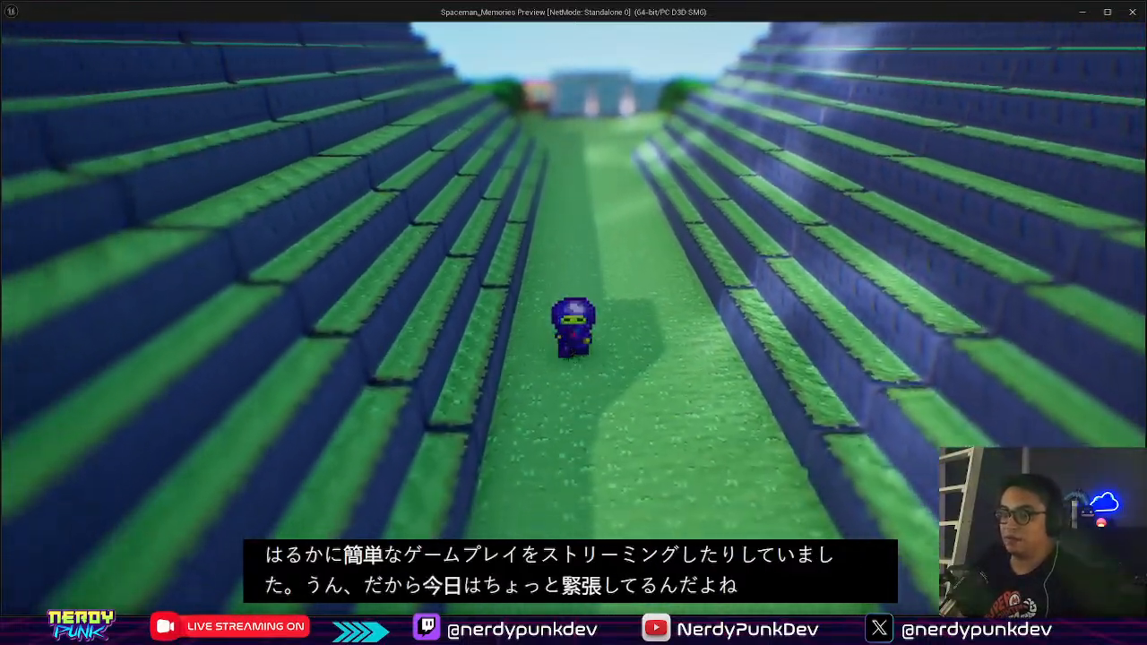
pyautogui.press('s')
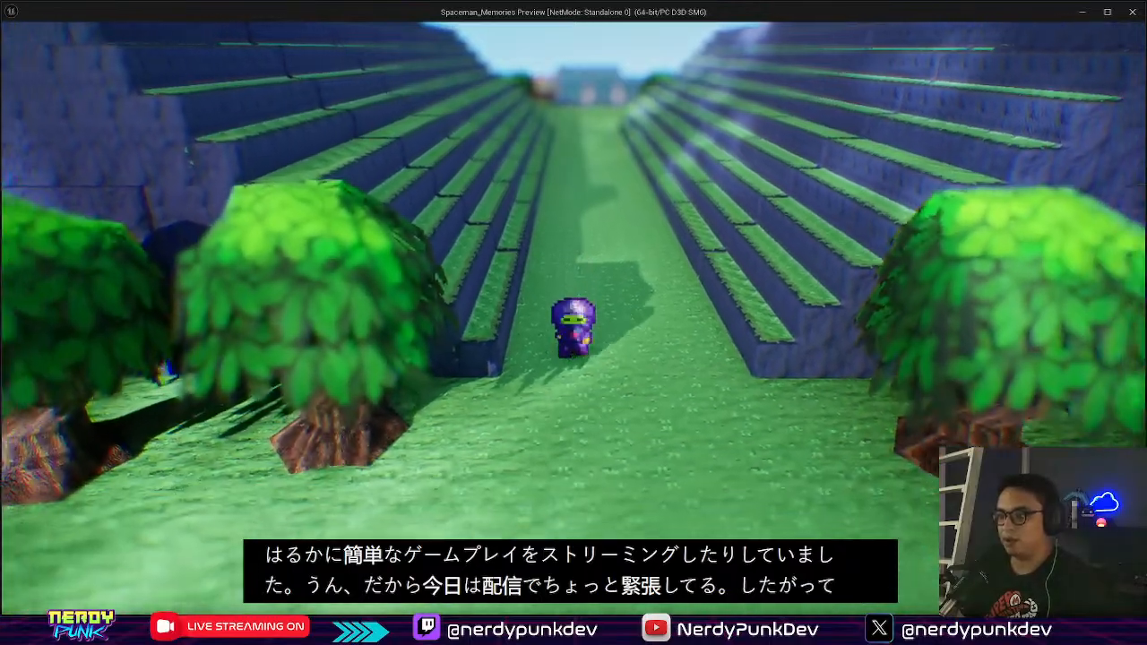
pyautogui.press('s')
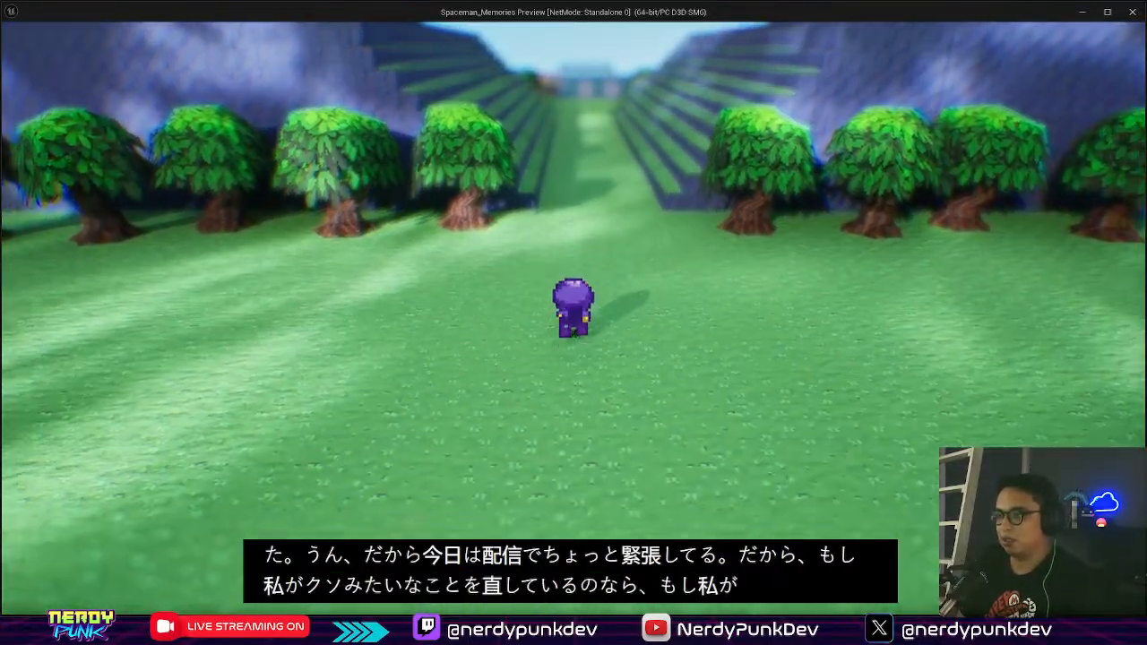
pyautogui.press('w')
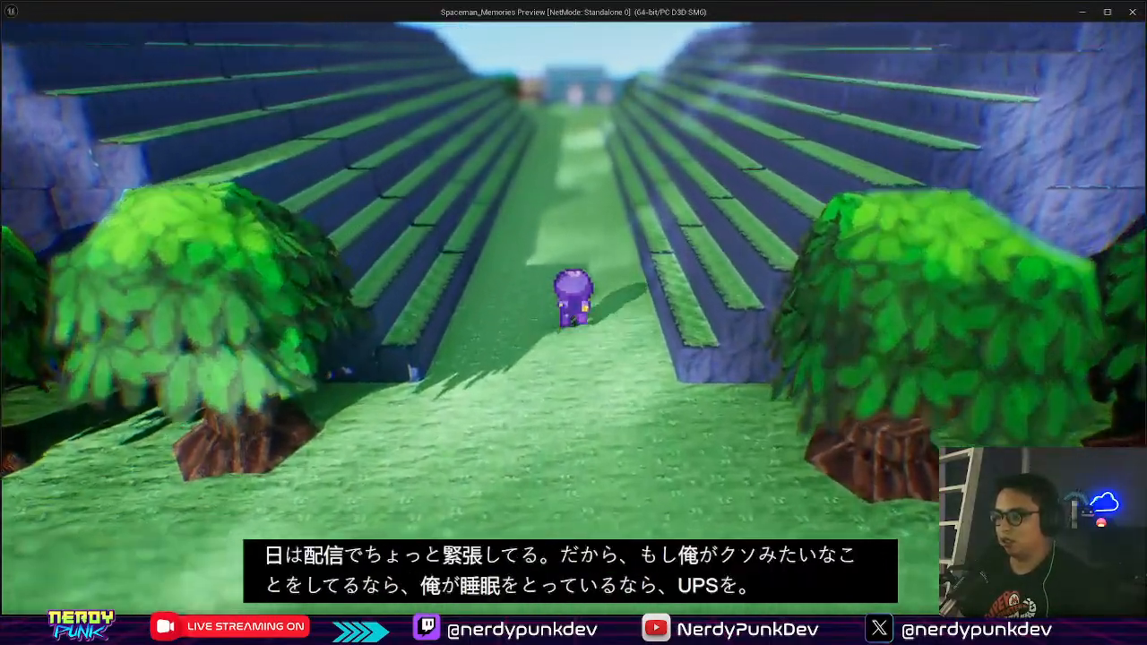
pyautogui.press('w')
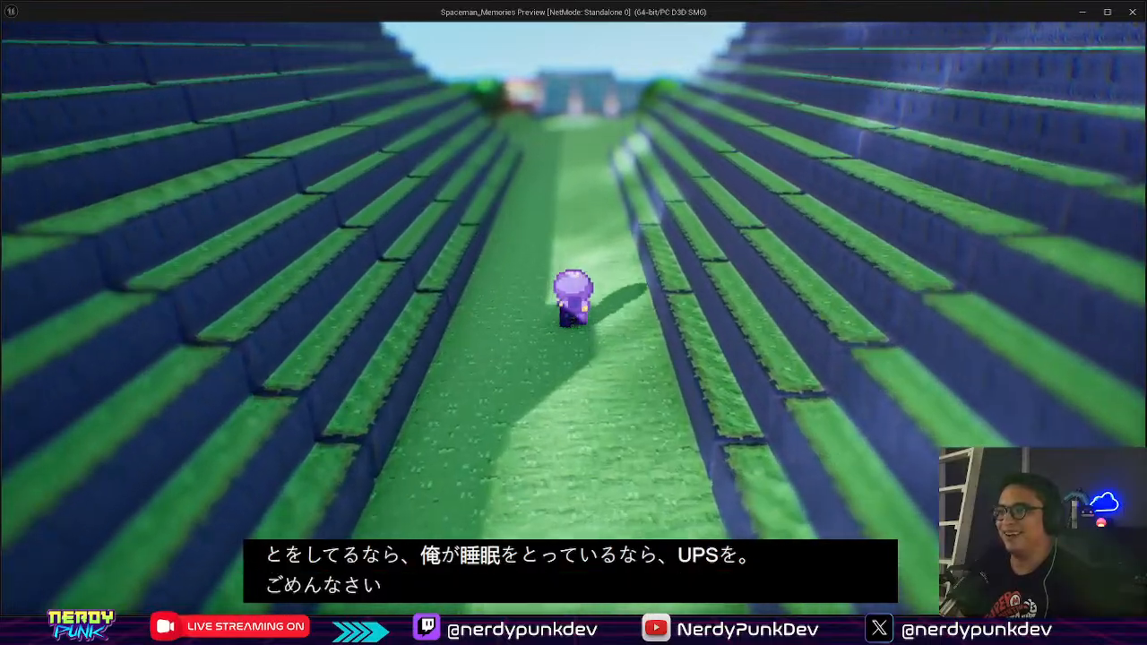
pyautogui.press('Escape')
# Step: Search the Overworld content folder for "pagoda" assets
pyautogui.rightClick(469, 267)
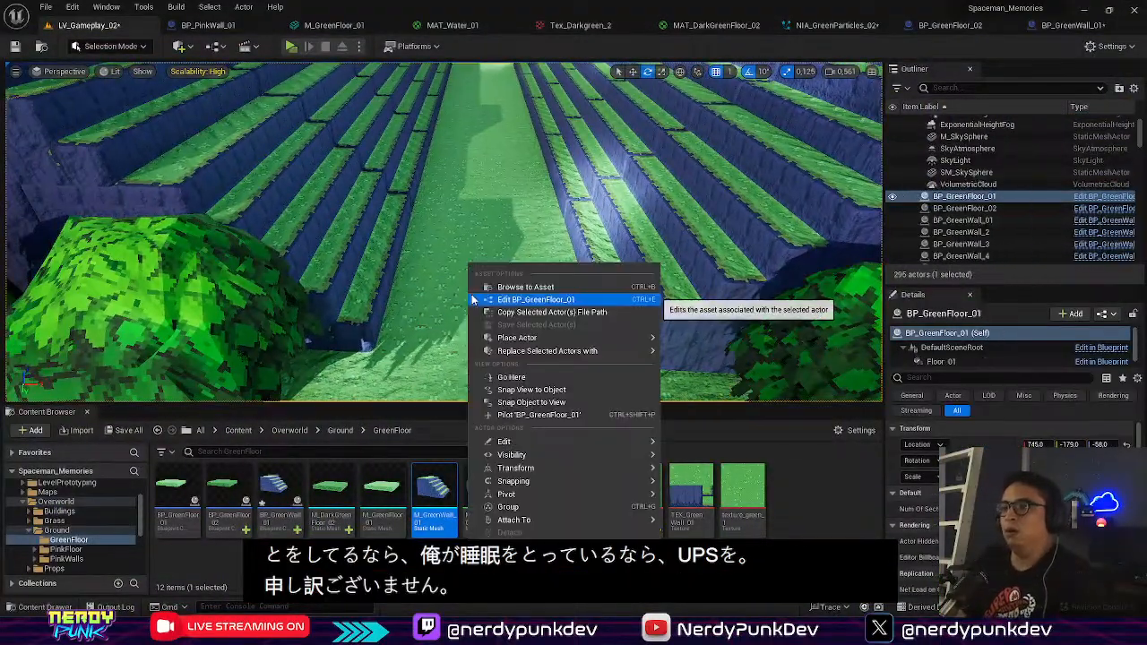
pyautogui.moveTo(570, 208); pyautogui.dragTo(359, 224, button='right')
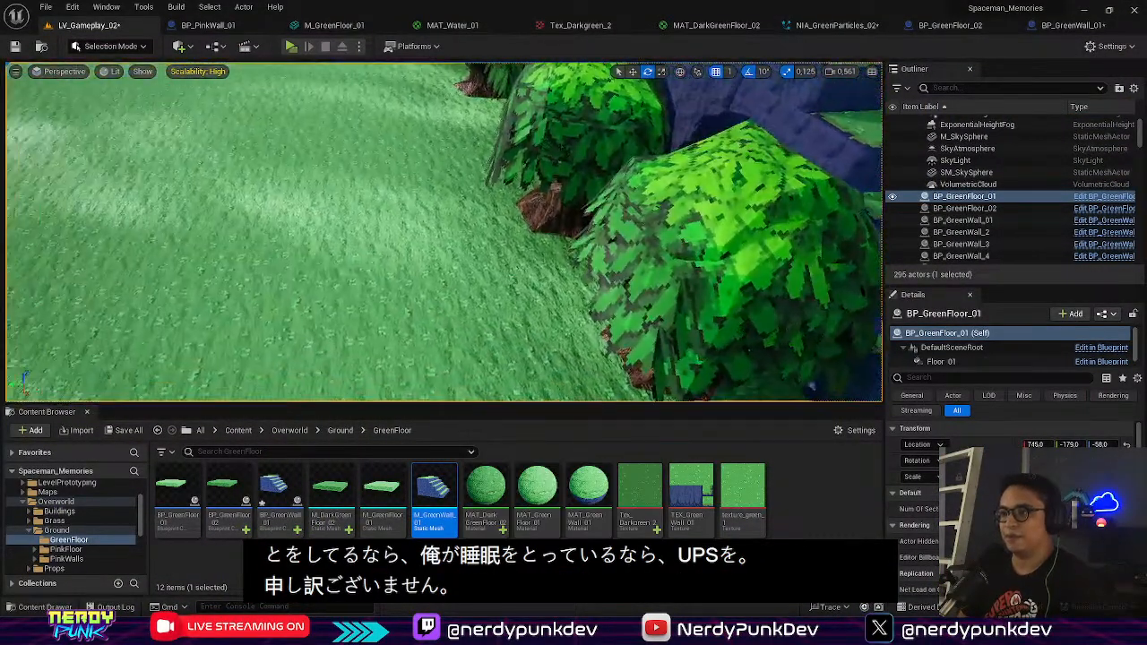
pyautogui.press('s')
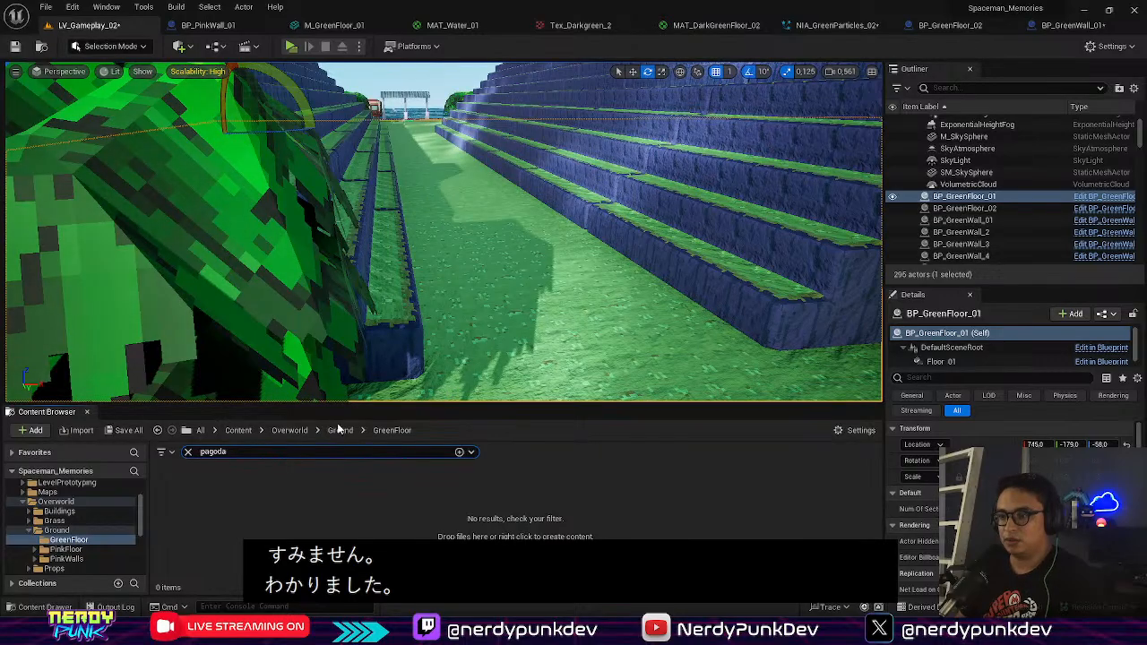
pyautogui.click(289, 431)
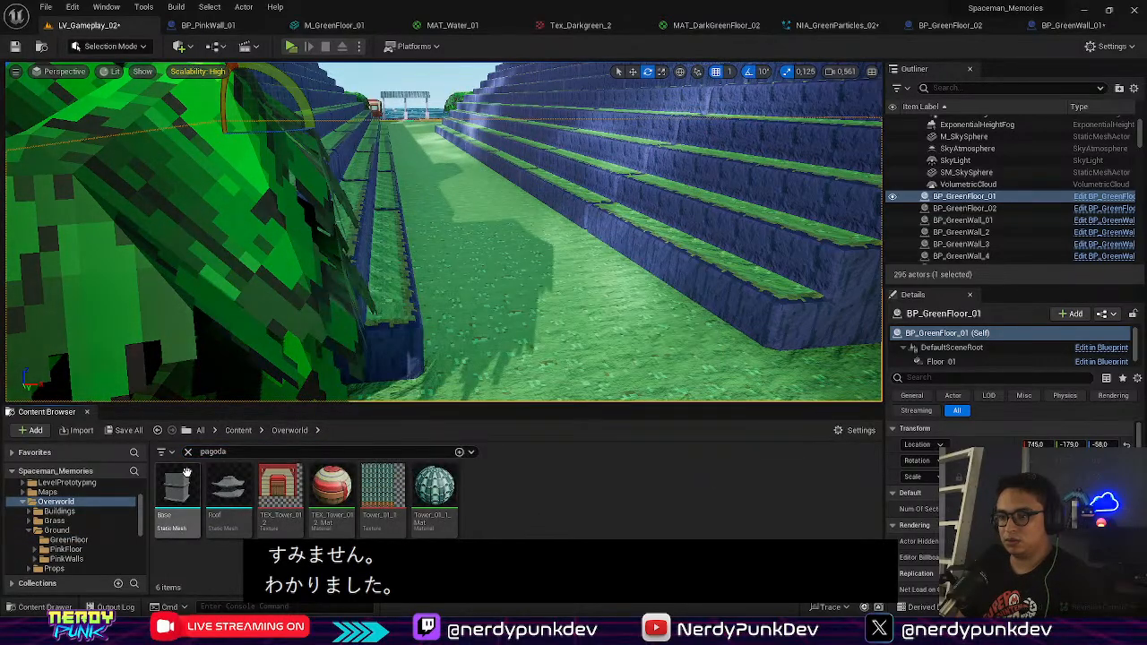
# Step: Place the pagoda's Base static mesh on the open grass beyond the tree rows, beside the path exit
pyautogui.moveTo(377, 296); pyautogui.dragTo(395, 269, button='right')
pyautogui.moveTo(446, 371)
pyautogui.mouseDown(button='right')
pyautogui.moveTo(385, 395)
pyautogui.moveTo(457, 376)
pyautogui.moveTo(446, 370)
pyautogui.mouseUp(button='right')
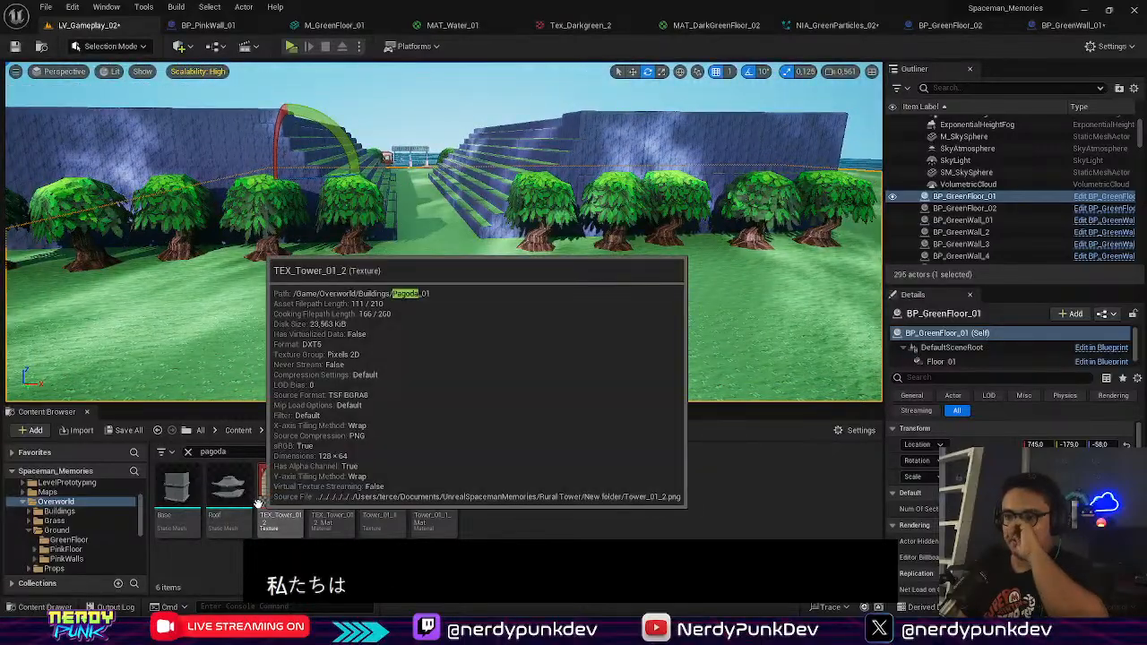
pyautogui.moveTo(177, 489); pyautogui.dragTo(359, 160)
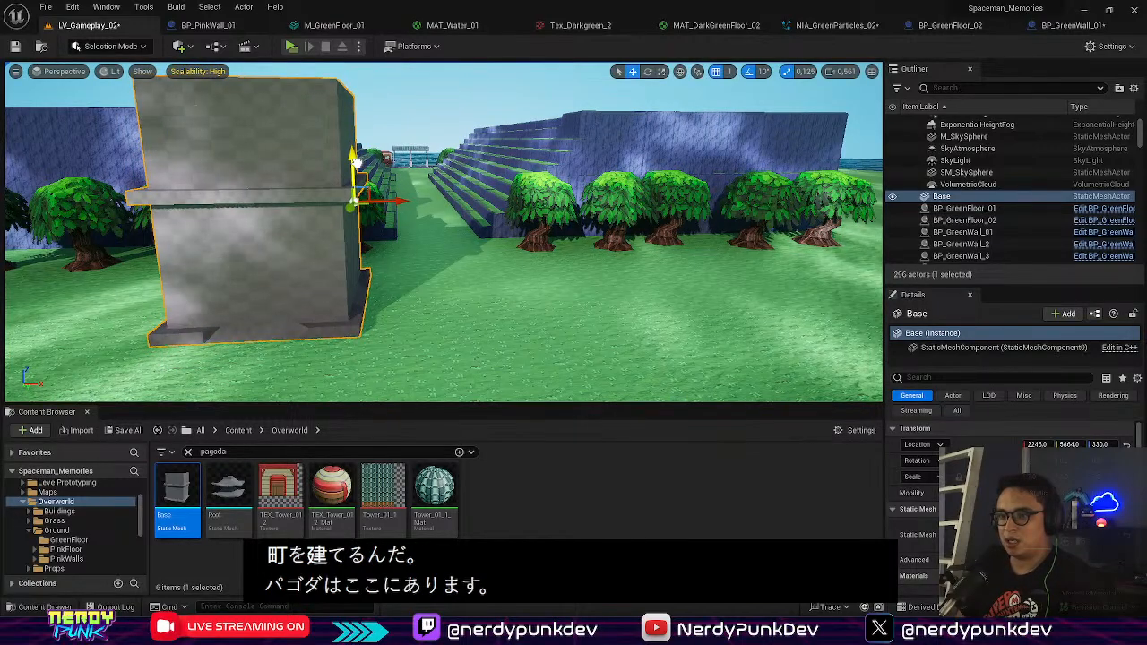
# Step: Adjust the pagoda Base's position on the grass, raising it to Z 331 and shifting it to Y 6002
pyautogui.moveTo(355, 165); pyautogui.dragTo(355, 176)
pyautogui.press('d')
pyautogui.moveTo(355, 177); pyautogui.dragTo(260, 177, button='right')
pyautogui.press('d')
pyautogui.moveTo(354, 247); pyautogui.dragTo(225, 273, button='right')
pyautogui.press('w')
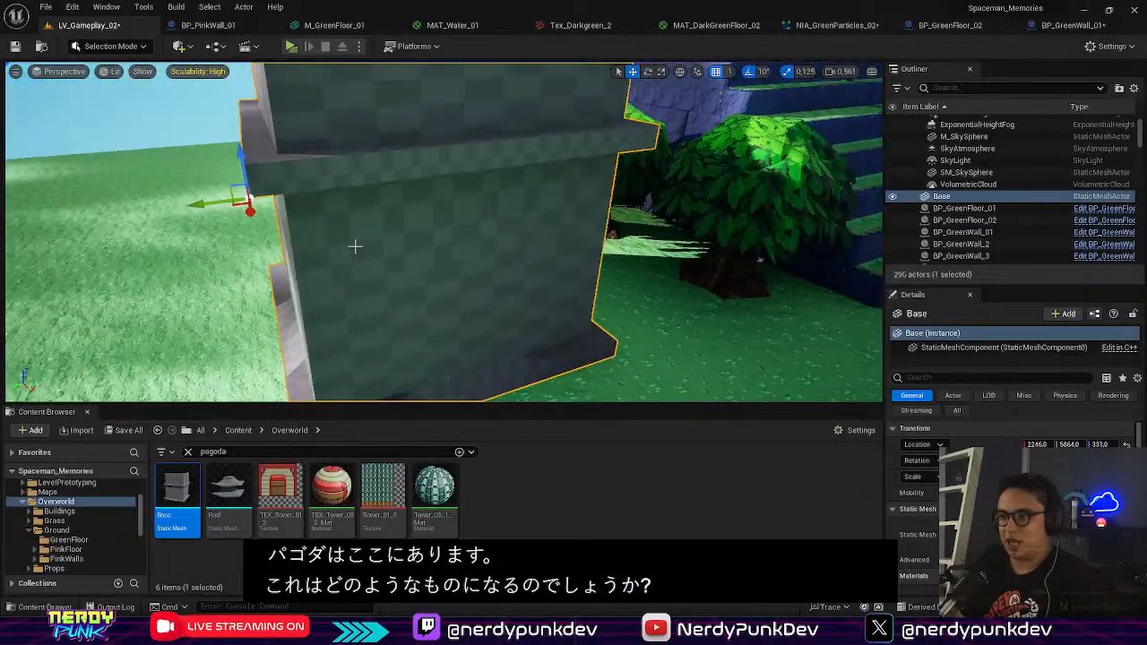
pyautogui.moveTo(209, 207); pyautogui.dragTo(13, 224)
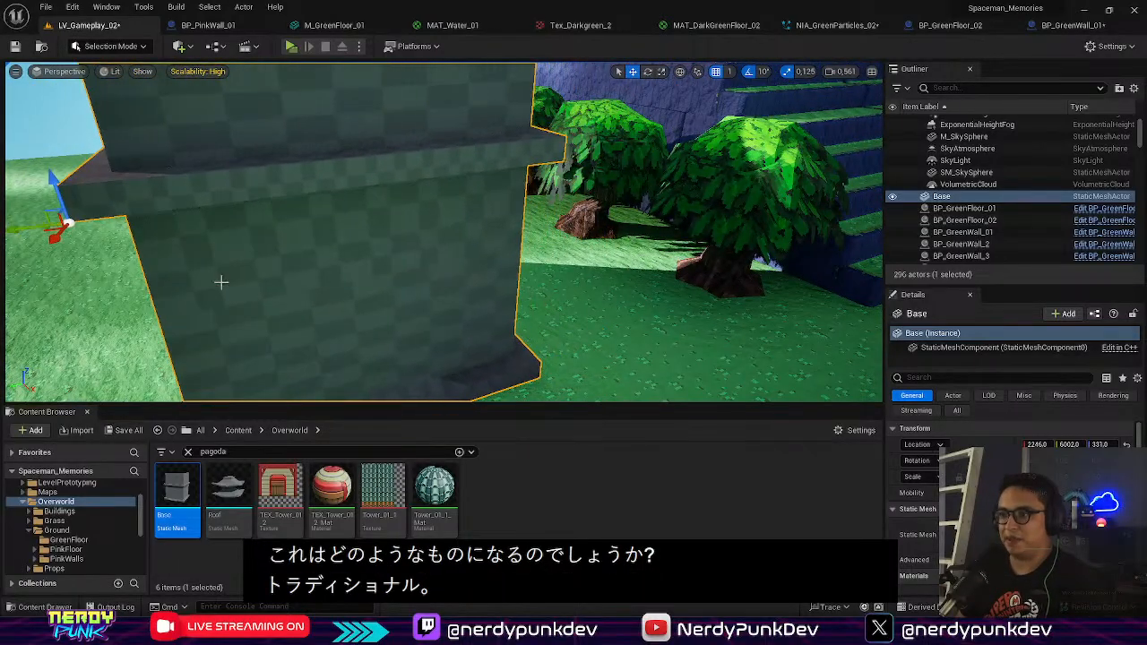
# Step: Place the pagoda's Roof static mesh over the Base and position it at about X 1732, Y 6093, Z 148
pyautogui.press('a')
pyautogui.moveTo(220, 282); pyautogui.dragTo(331, 291, button='right')
pyautogui.press('s')
pyautogui.moveTo(460, 216); pyautogui.dragTo(489, 216, button='right')
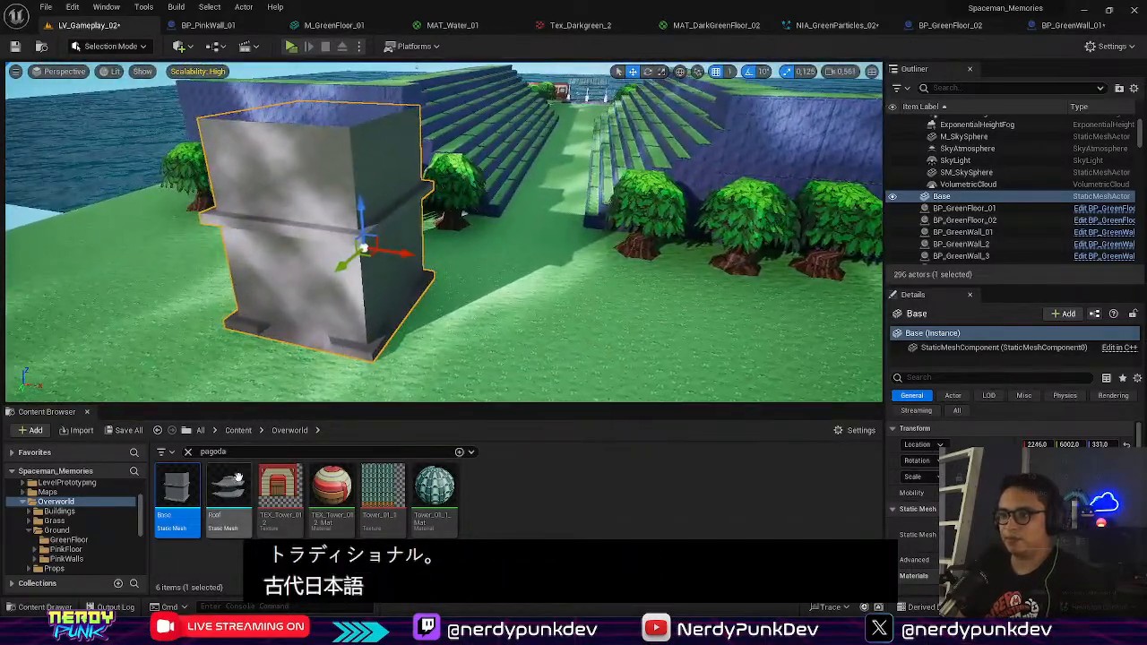
pyautogui.moveTo(228, 488); pyautogui.dragTo(289, 348)
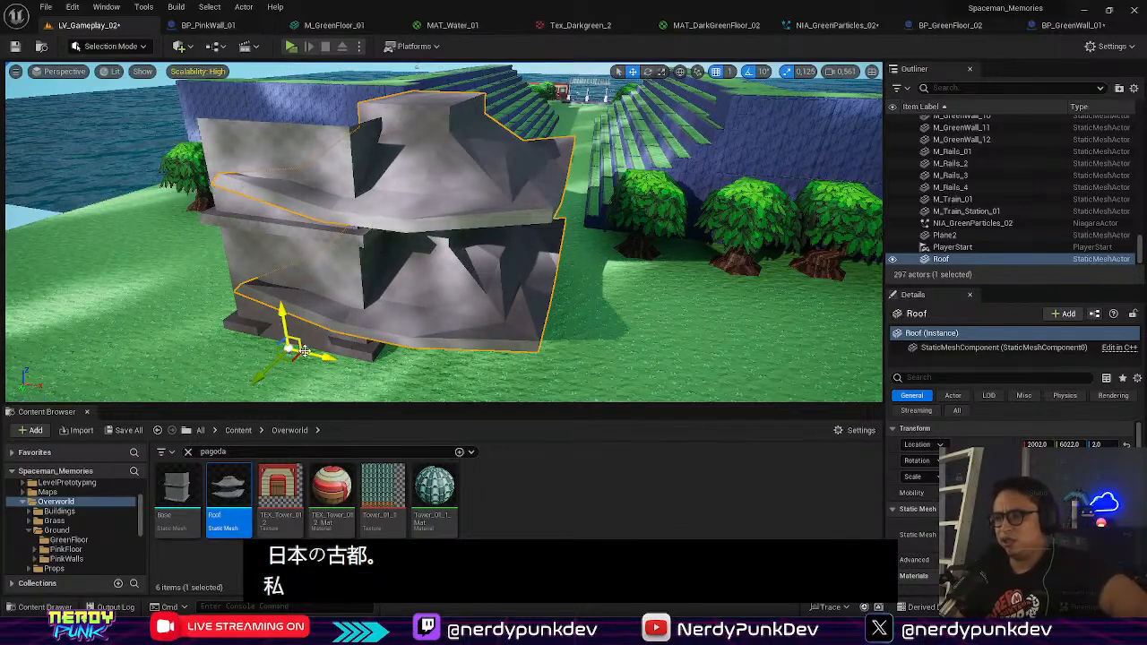
pyautogui.moveTo(292, 333); pyautogui.dragTo(152, 376)
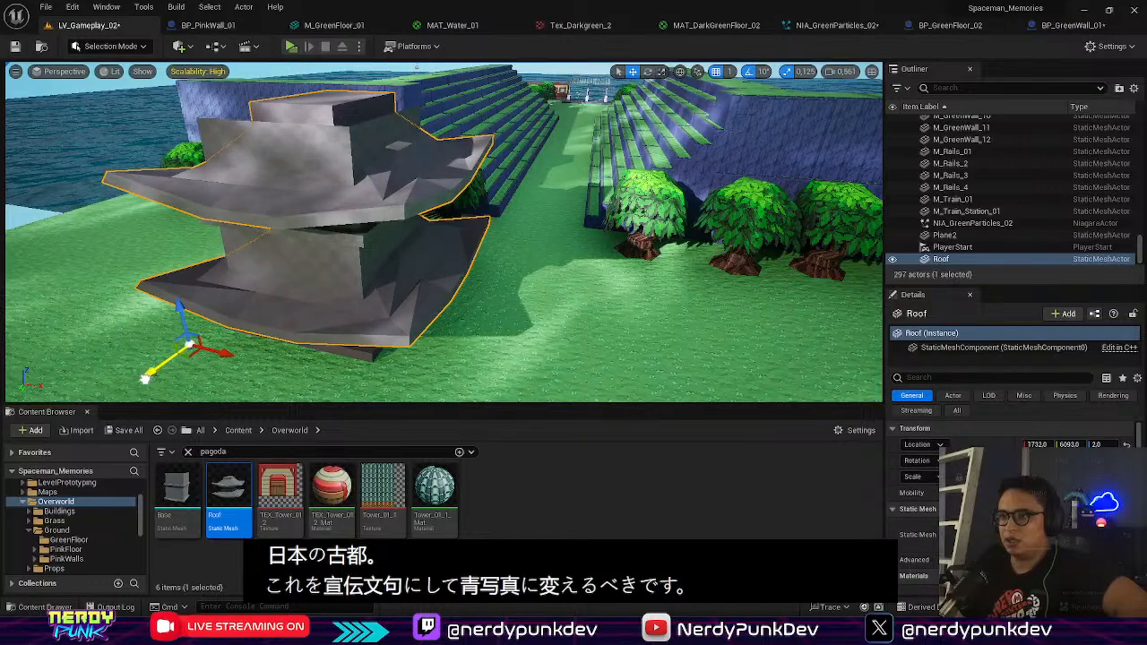
pyautogui.moveTo(183, 321); pyautogui.dragTo(178, 271)
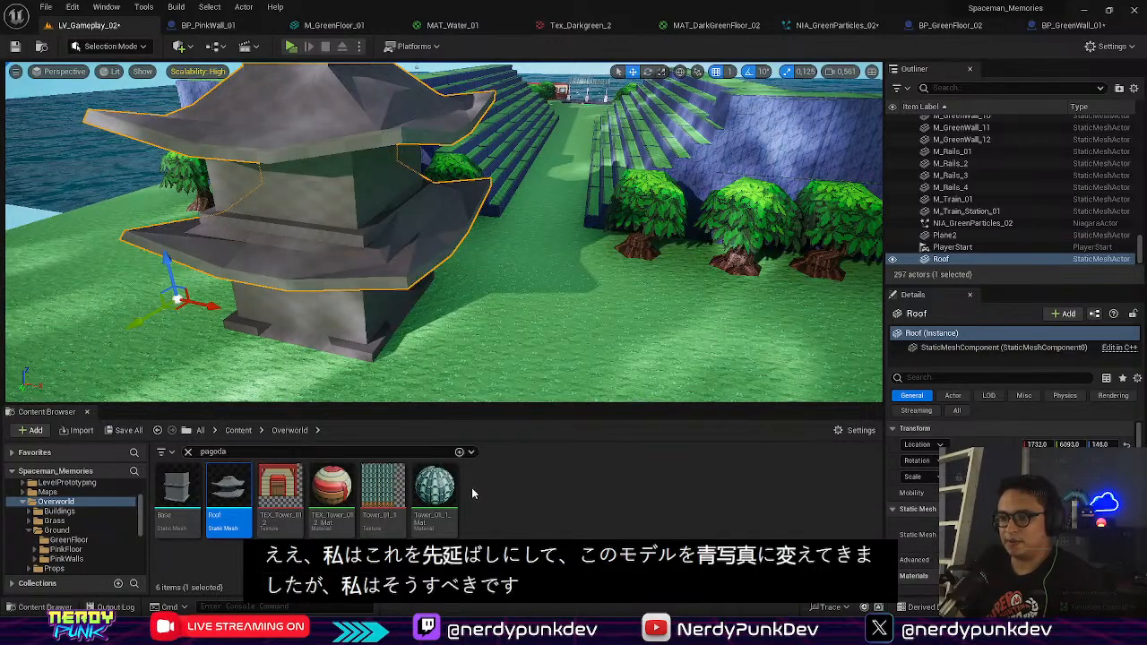
# Step: Rename the material TEX_Tower_01_2_Mat to MAT_Tower_01_2_Mat
pyautogui.click(331, 480)
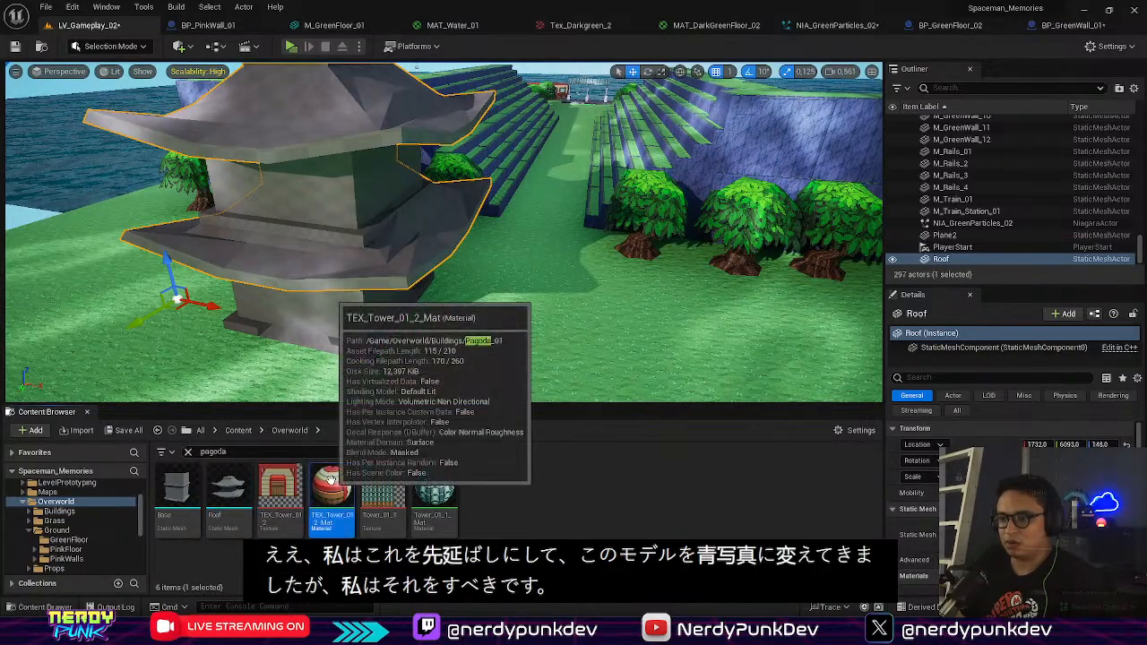
pyautogui.rightClick(331, 481)
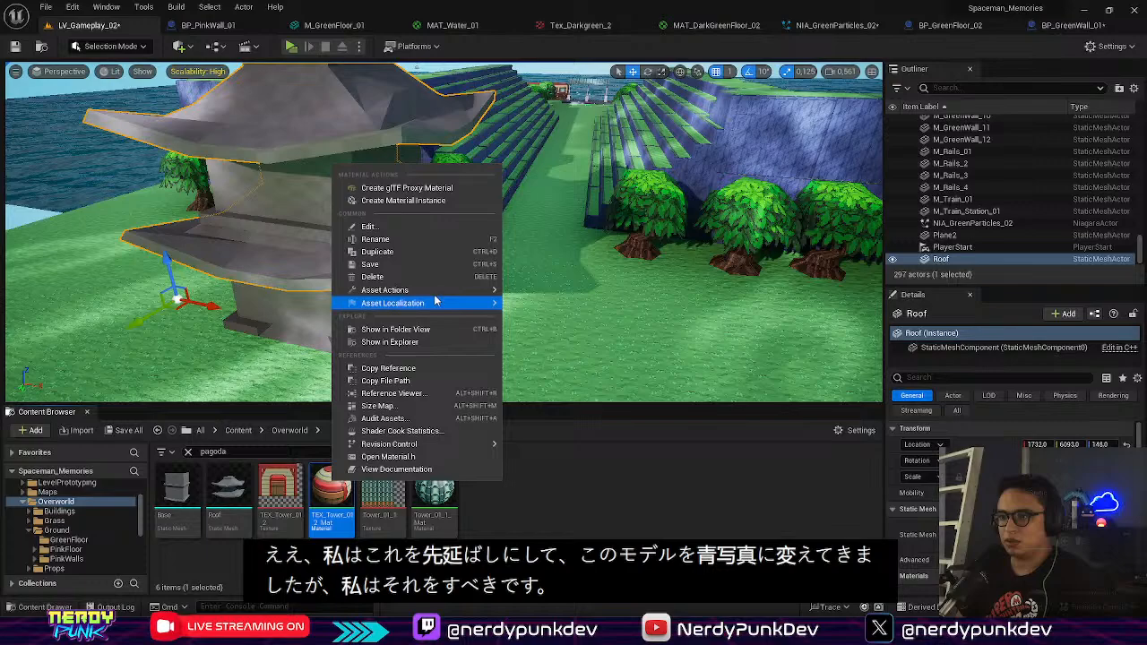
pyautogui.click(404, 239)
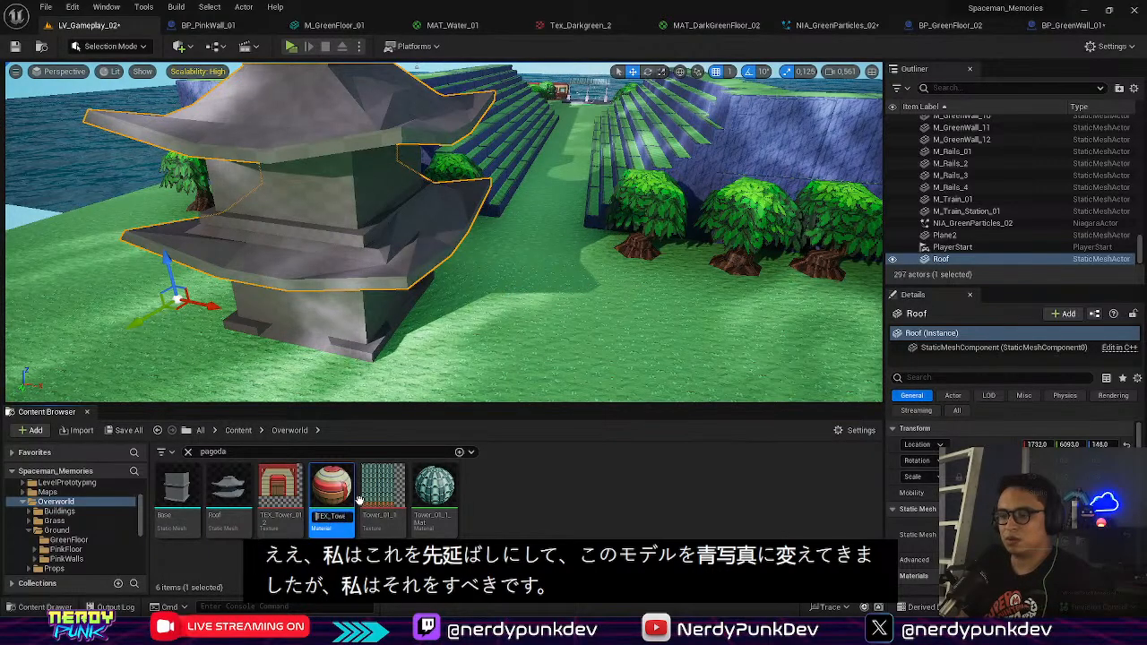
pyautogui.press('Right')
pyautogui.press('BackSpace')
pyautogui.press('BackSpace')
pyautogui.press('BackSpace')
pyautogui.write('MAT')
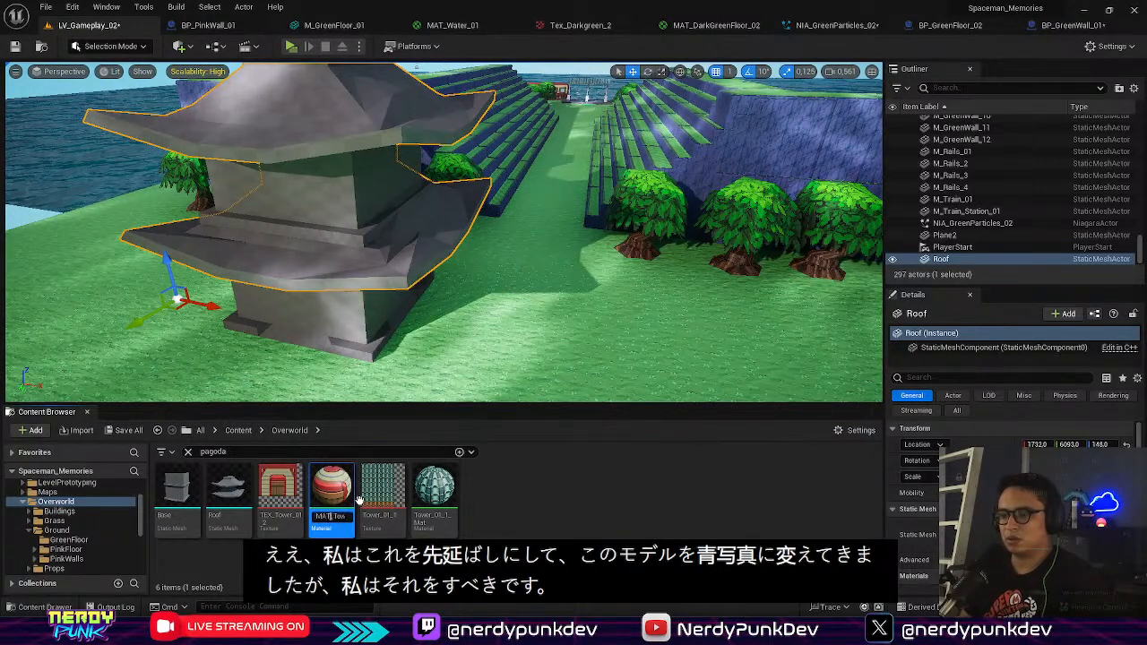
pyautogui.press('Return')
pyautogui.click(630, 449)
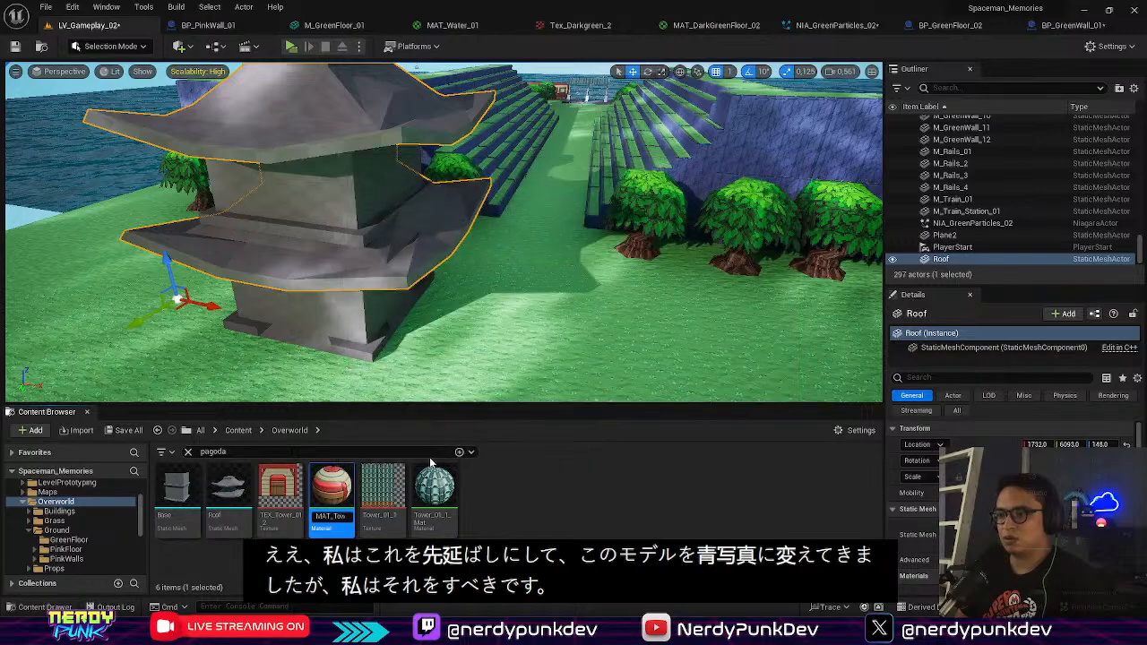
# Step: Apply the MAT_Tower_01_2_Mat material to the pagoda's Base, try it on the Roof, and undo the Roof assignment
pyautogui.moveTo(229, 488); pyautogui.dragTo(320, 256)
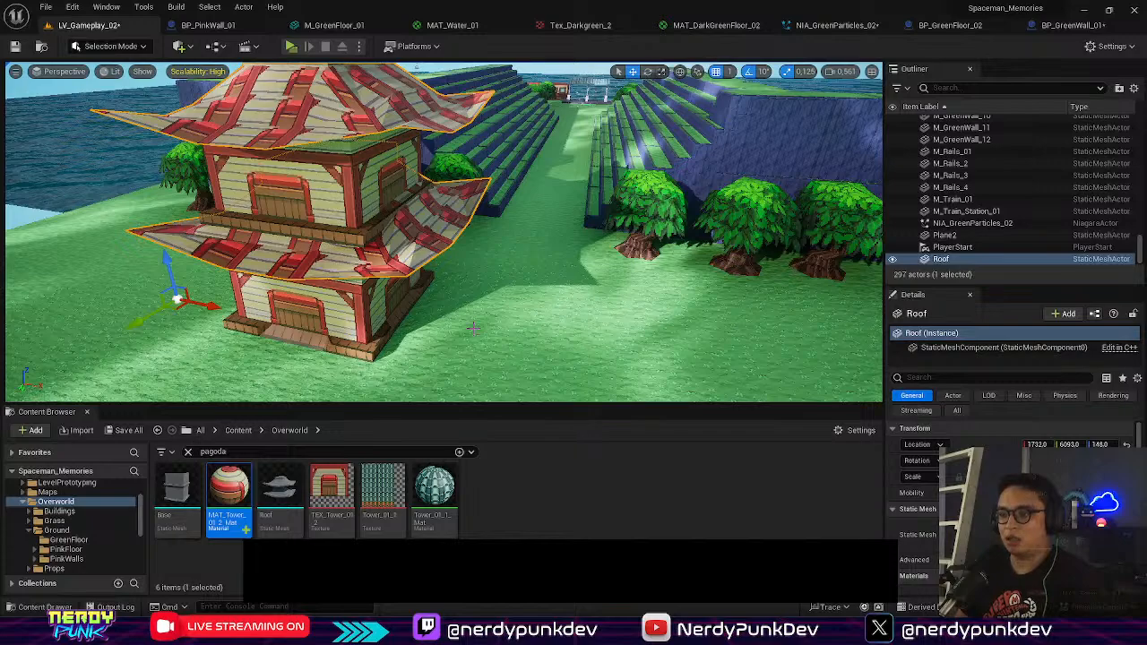
pyautogui.hotkey('ctrl', 'z')
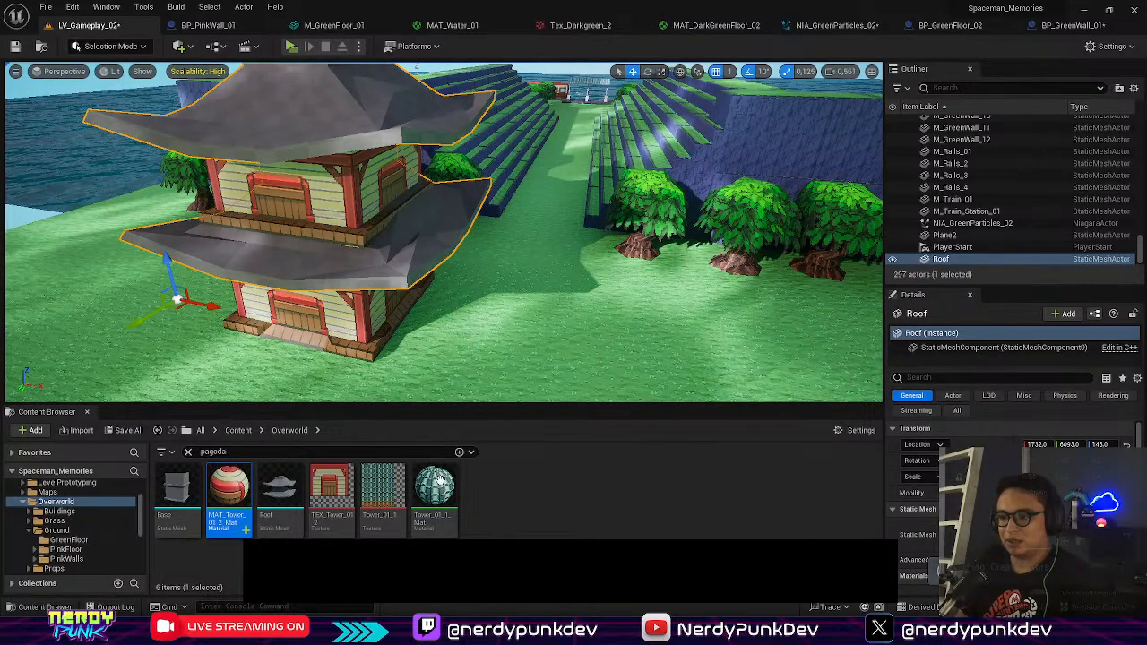
# Step: Open the name of the Tower_01_1_Mat material for editing
pyautogui.click(437, 487)
pyautogui.rightClick(436, 487)
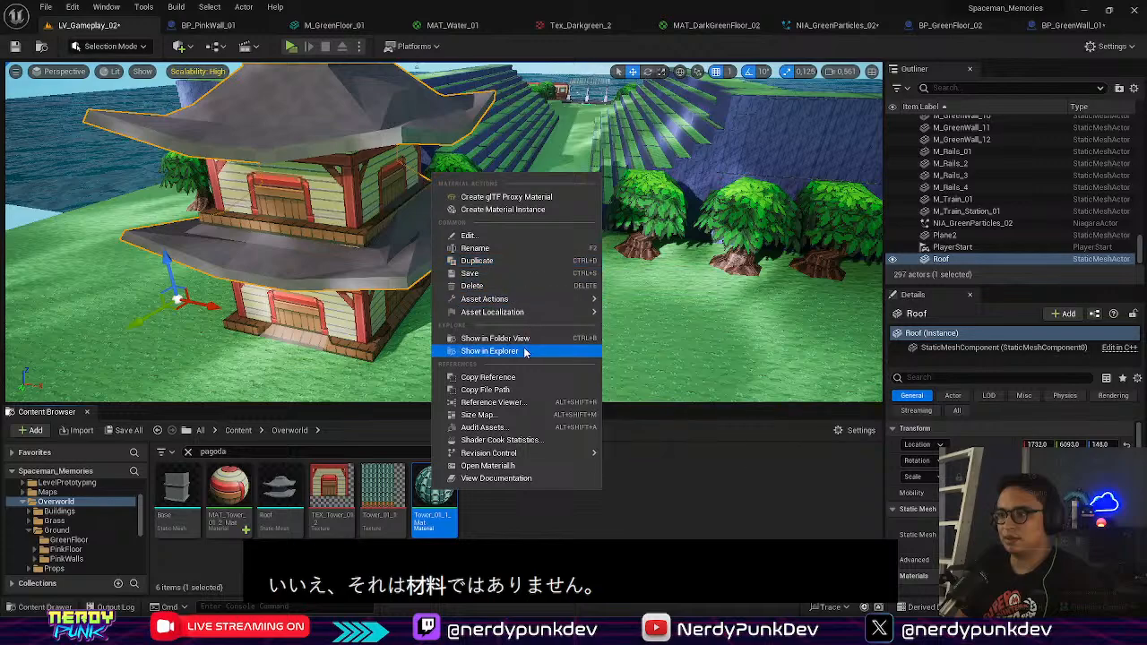
pyautogui.click(484, 248)
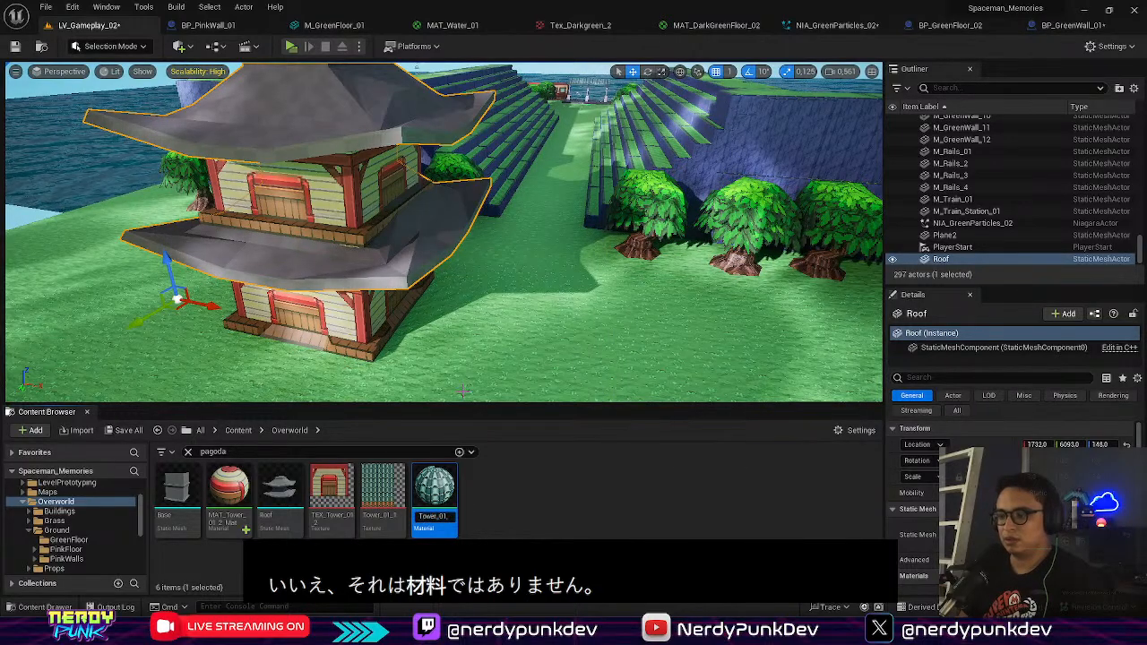
# Step: Rename the Tower_01_1_Mat material to MAT_Tower_01_1_Mat and check out the asset
pyautogui.write('MAT_Towe')
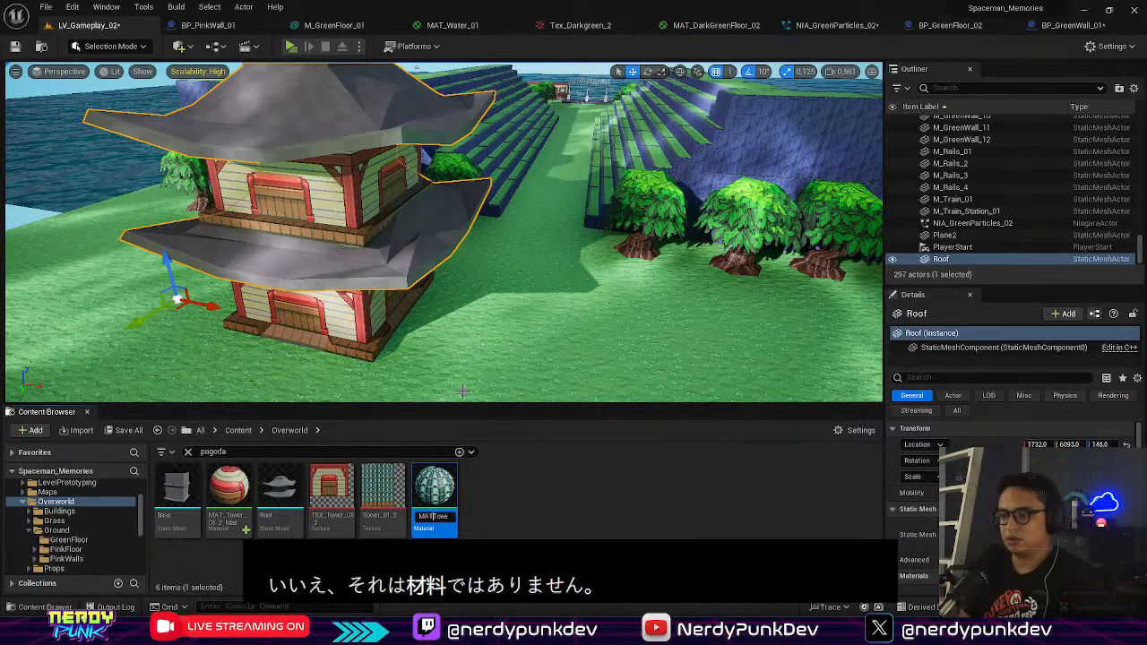
pyautogui.press('Return')
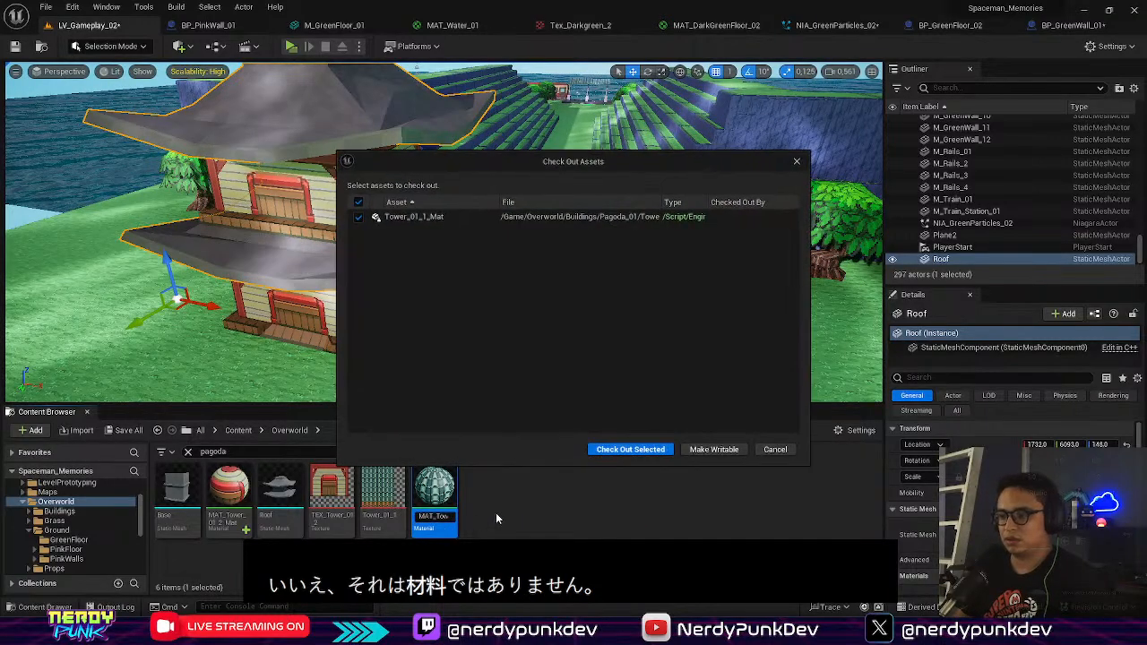
pyautogui.click(630, 449)
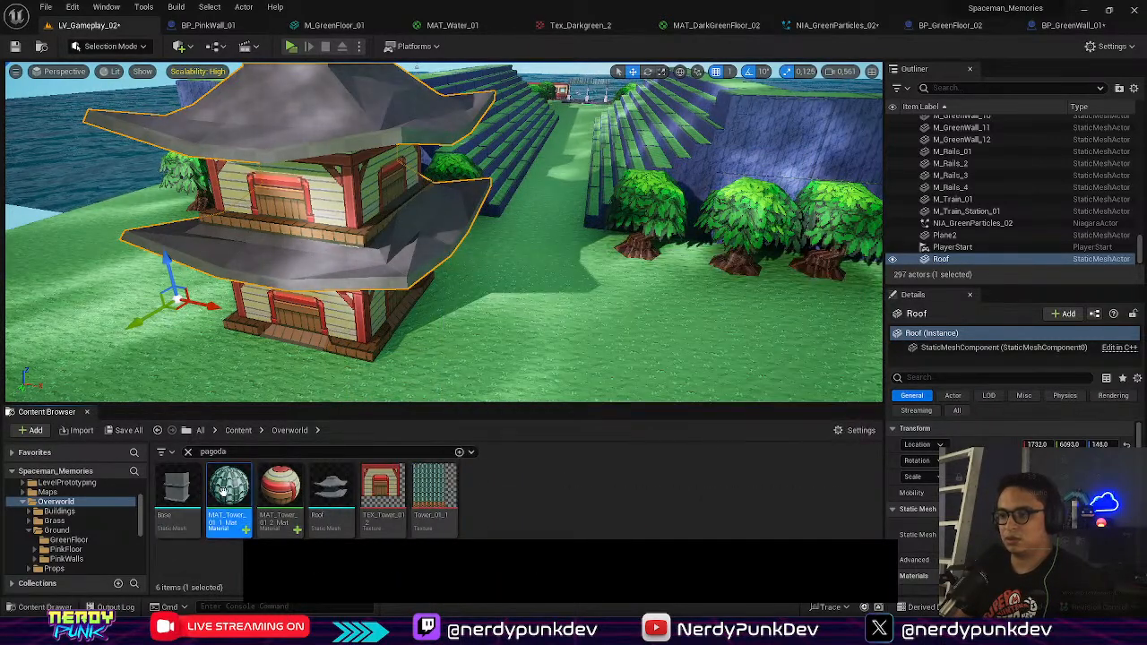
# Step: Apply the MAT_Tower_01_1_Mat material to the pagoda's roof mesh and inspect the tiles up close
pyautogui.moveTo(223, 492); pyautogui.dragTo(309, 269)
pyautogui.moveTo(456, 299); pyautogui.dragTo(269, 299, button='right')
pyautogui.rightClick(441, 285)
pyautogui.write('S')
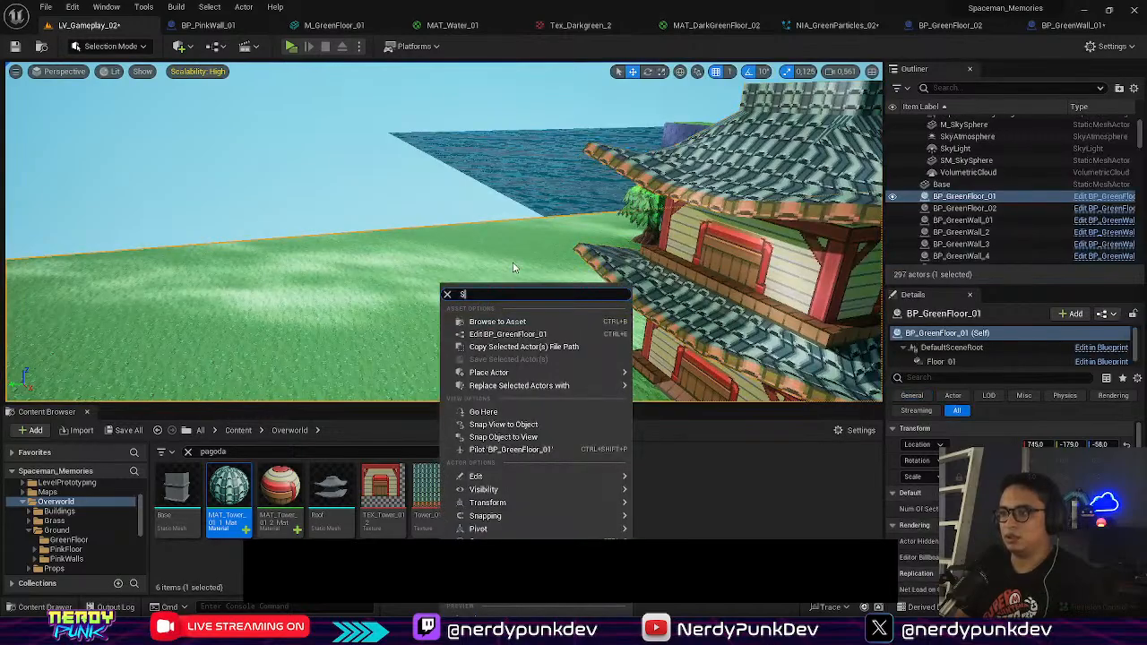
pyautogui.moveTo(513, 267); pyautogui.dragTo(636, 314, button='right')
pyautogui.press('w')
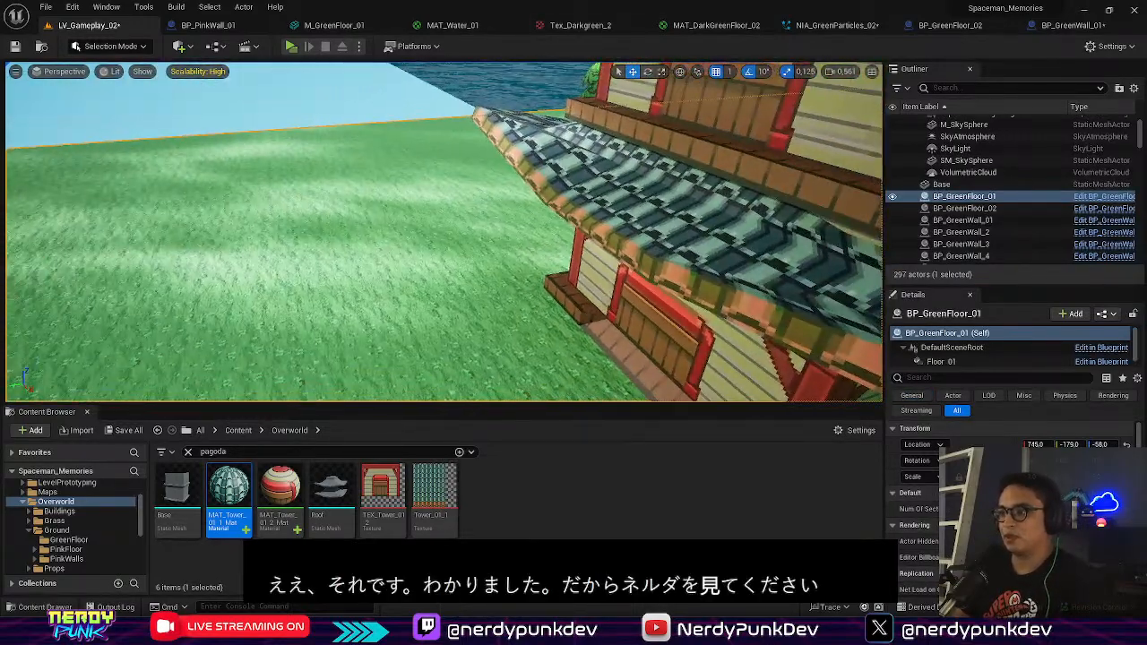
pyautogui.moveTo(444, 231); pyautogui.dragTo(538, 232, button='right')
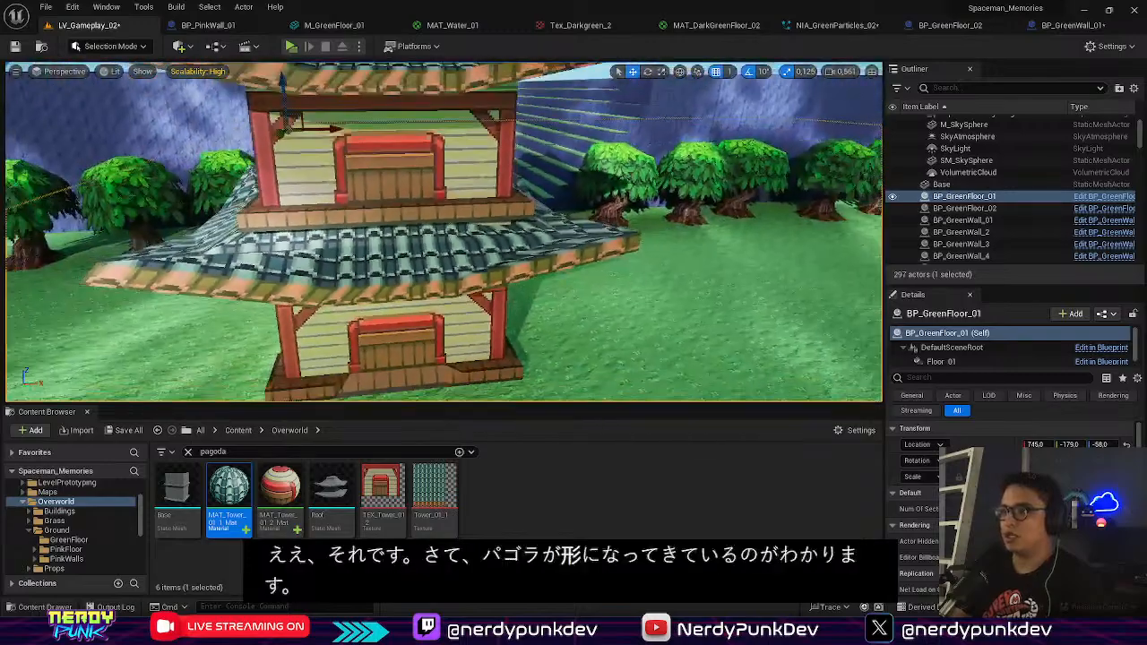
# Step: Select the pagoda roof and shift it along the Y axis to about 6161
pyautogui.click(443, 235)
pyautogui.moveTo(444, 235); pyautogui.dragTo(672, 273, button='right')
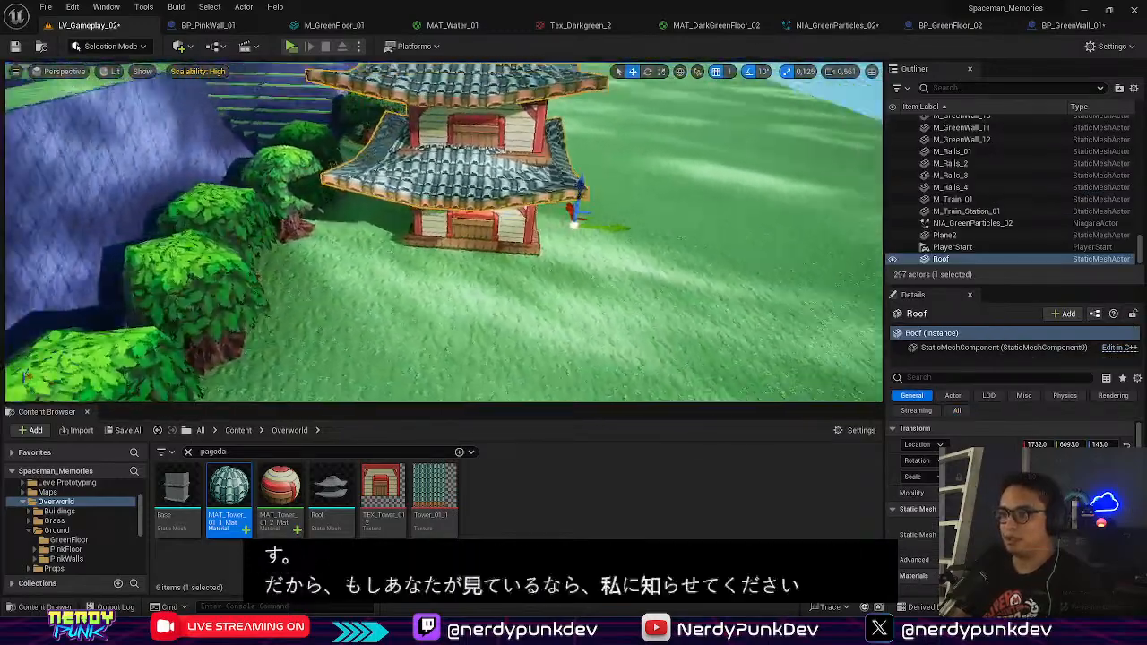
pyautogui.press('f')
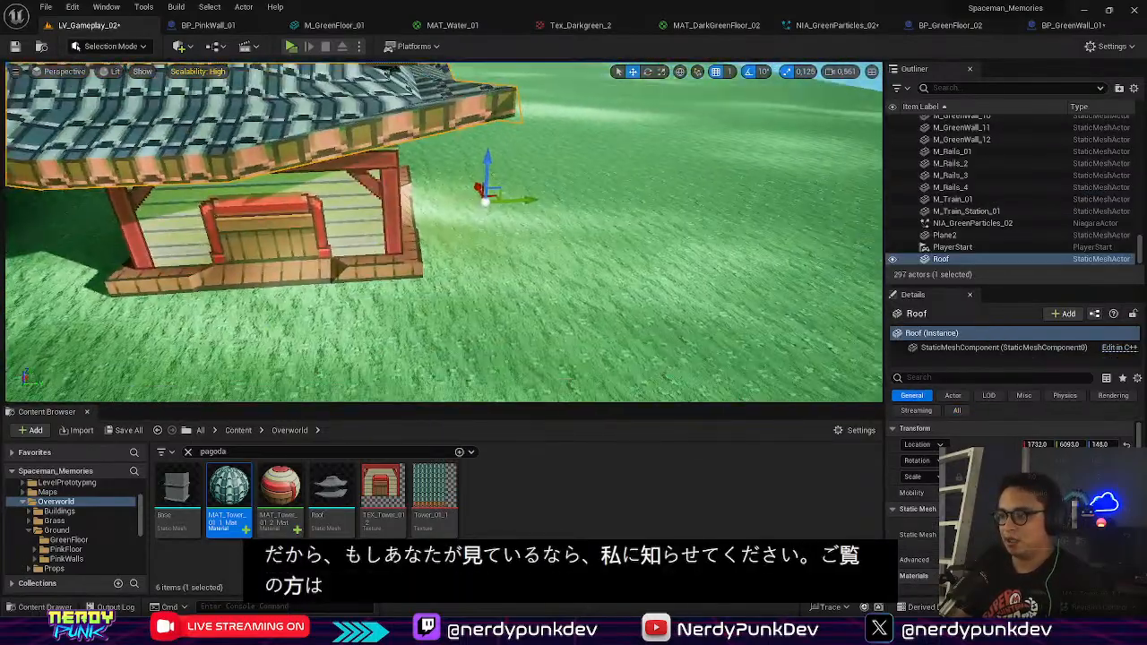
pyautogui.moveTo(465, 312); pyautogui.dragTo(394, 301, button='right')
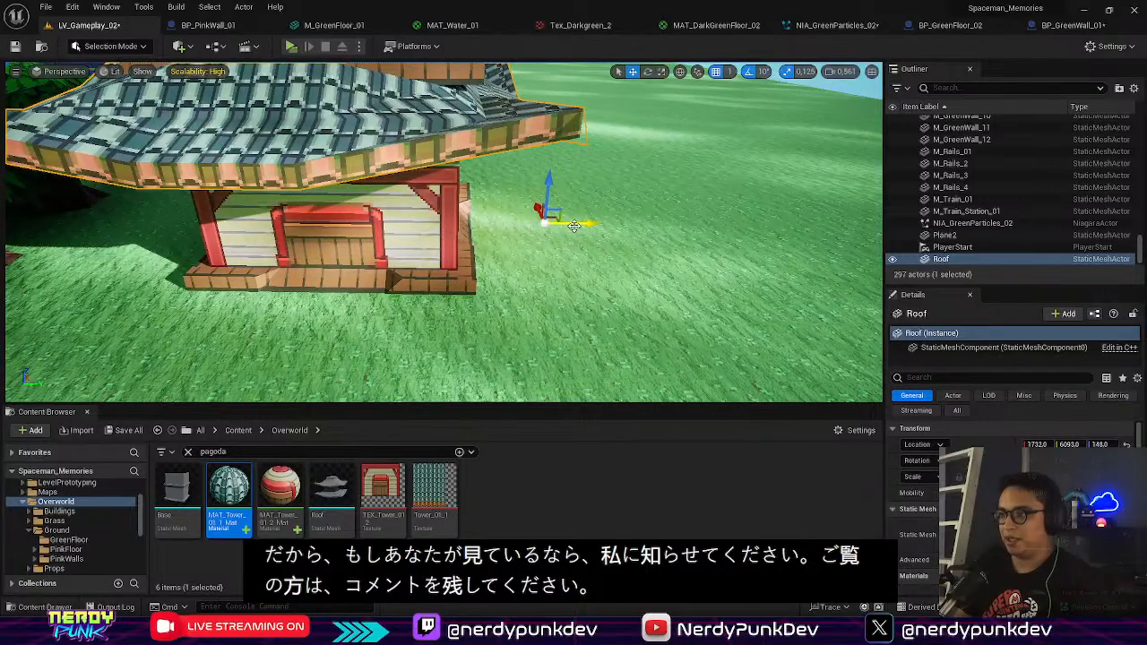
pyautogui.moveTo(625, 224); pyautogui.dragTo(629, 223)
# Step: Adjust the roof's height to about 112 on the Z axis so it sits properly over the pagoda base
pyautogui.moveTo(629, 223); pyautogui.dragTo(485, 183, button='right')
pyautogui.press('s')
pyautogui.press('w')
pyautogui.press('w')
pyautogui.moveTo(541, 271); pyautogui.dragTo(631, 271, button='right')
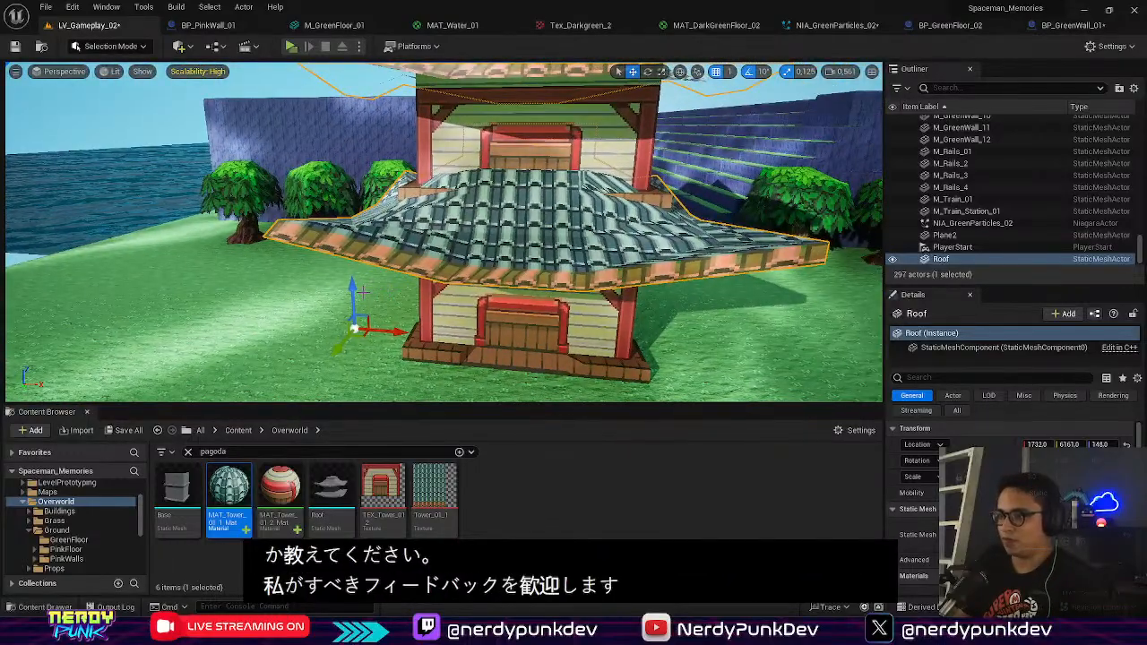
pyautogui.press('d')
pyautogui.moveTo(362, 272); pyautogui.dragTo(292, 253, button='right')
pyautogui.press('w')
pyautogui.press('s')
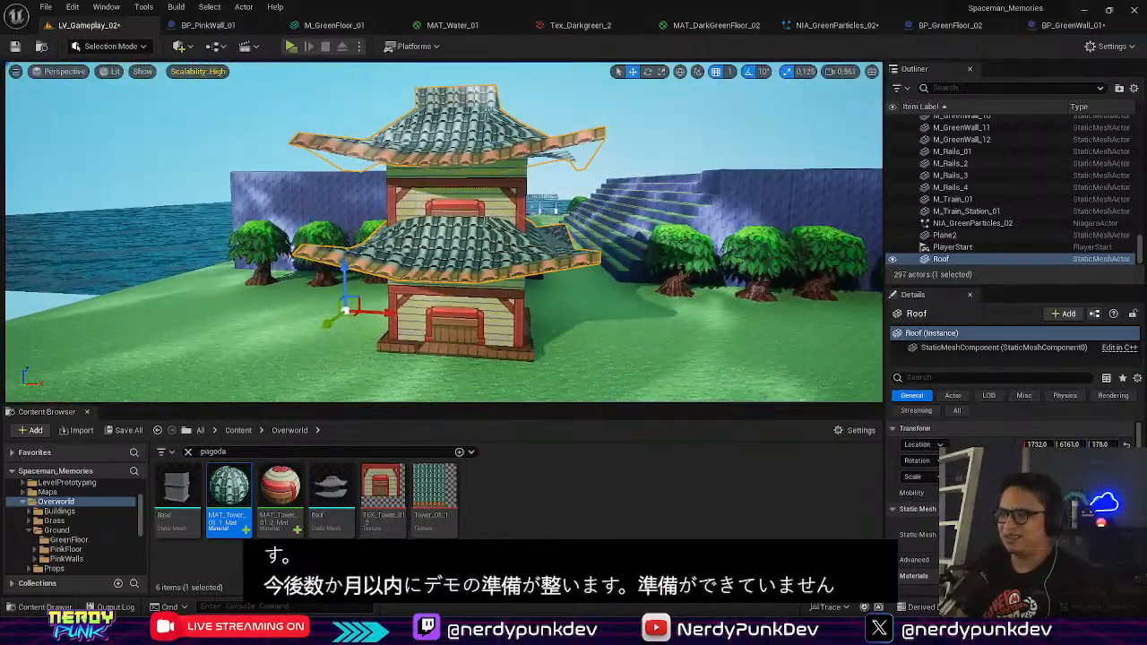
pyautogui.moveTo(454, 294); pyautogui.dragTo(457, 297, button='right')
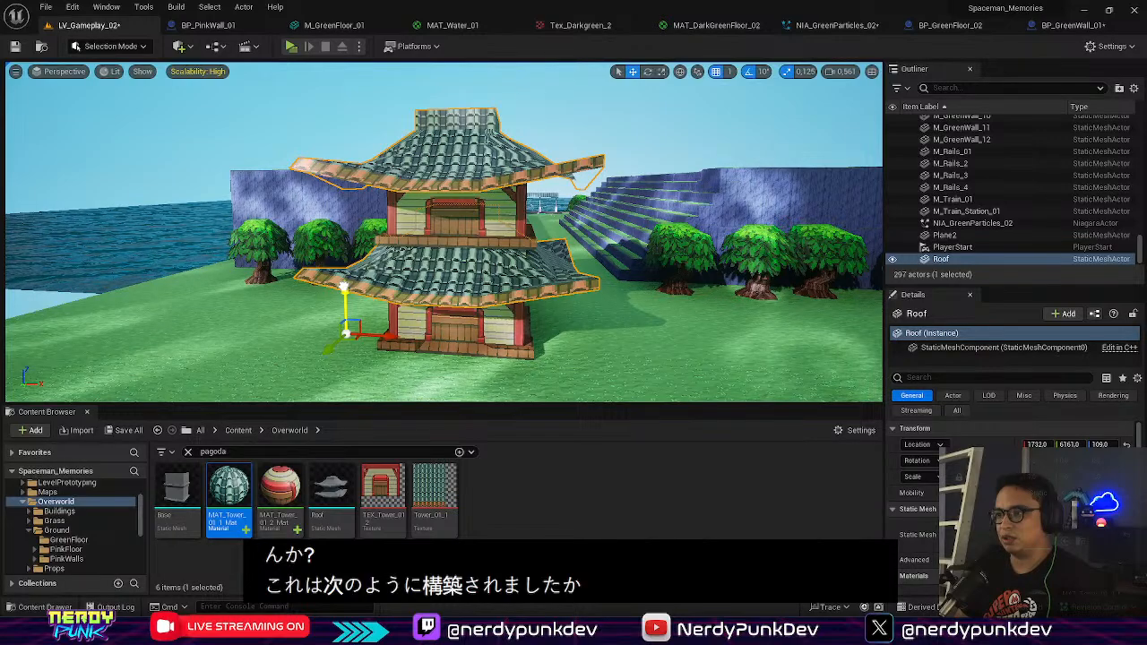
pyautogui.moveTo(343, 282); pyautogui.dragTo(342, 285)
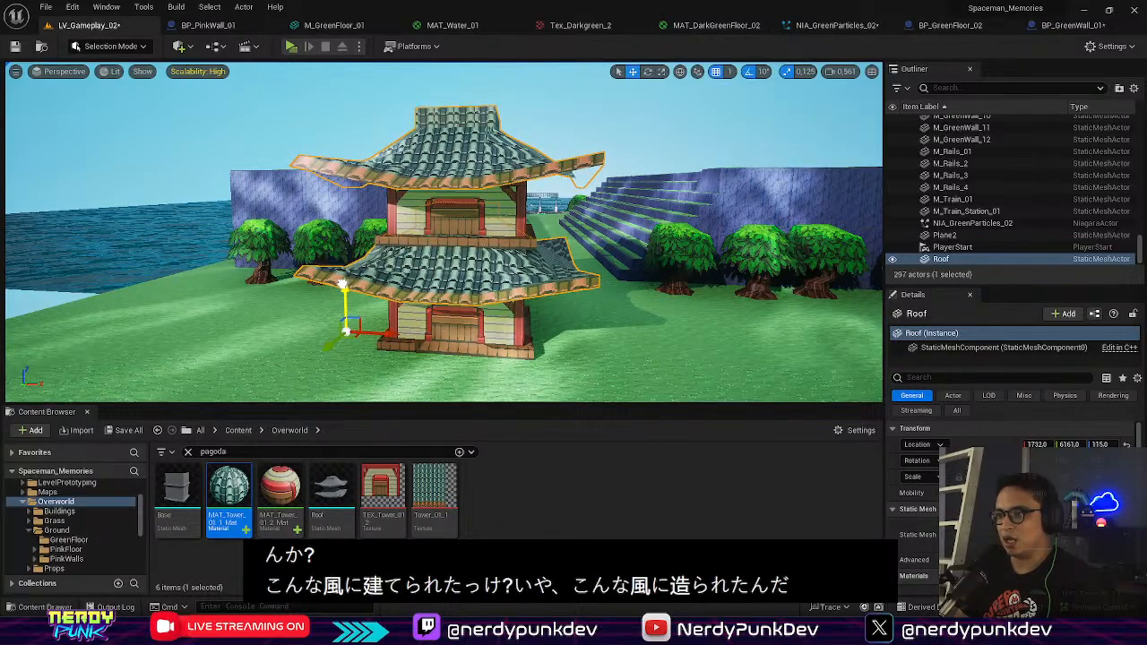
# Step: Select the pagoda's Roof and Base meshes together and switch the editor to Modeling mode
pyautogui.click(628, 124)
pyautogui.moveTo(628, 123); pyautogui.dragTo(704, 166, button='right')
pyautogui.click(629, 124)
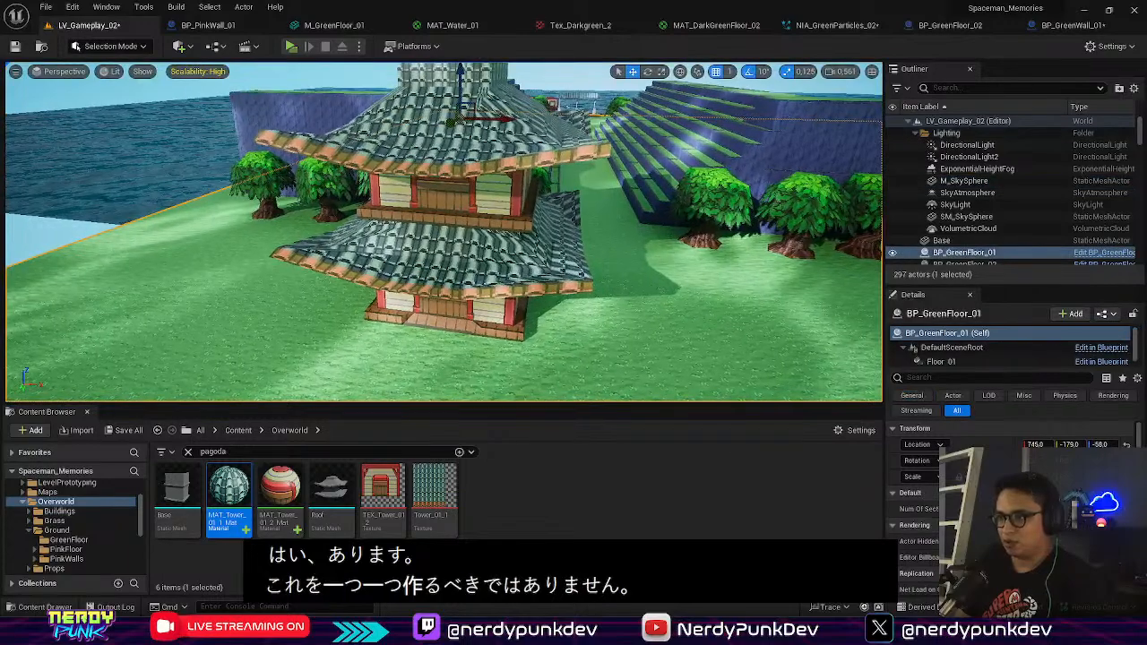
pyautogui.click(502, 135)
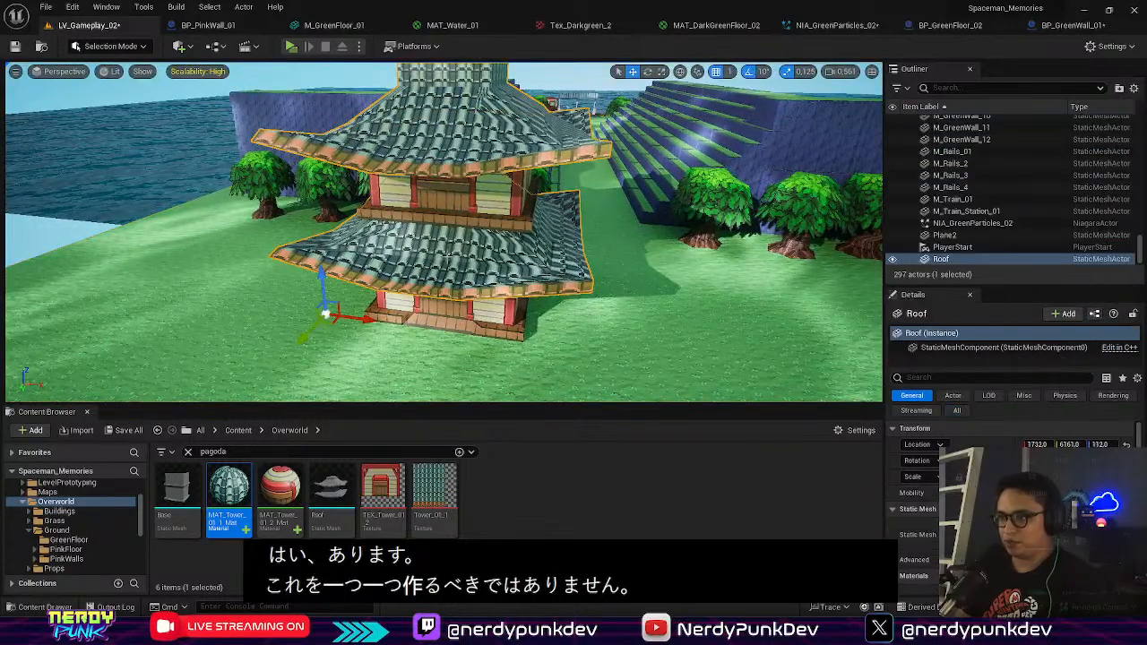
pyautogui.keyDown('ctrl'); pyautogui.click(443, 216); pyautogui.keyUp('ctrl')
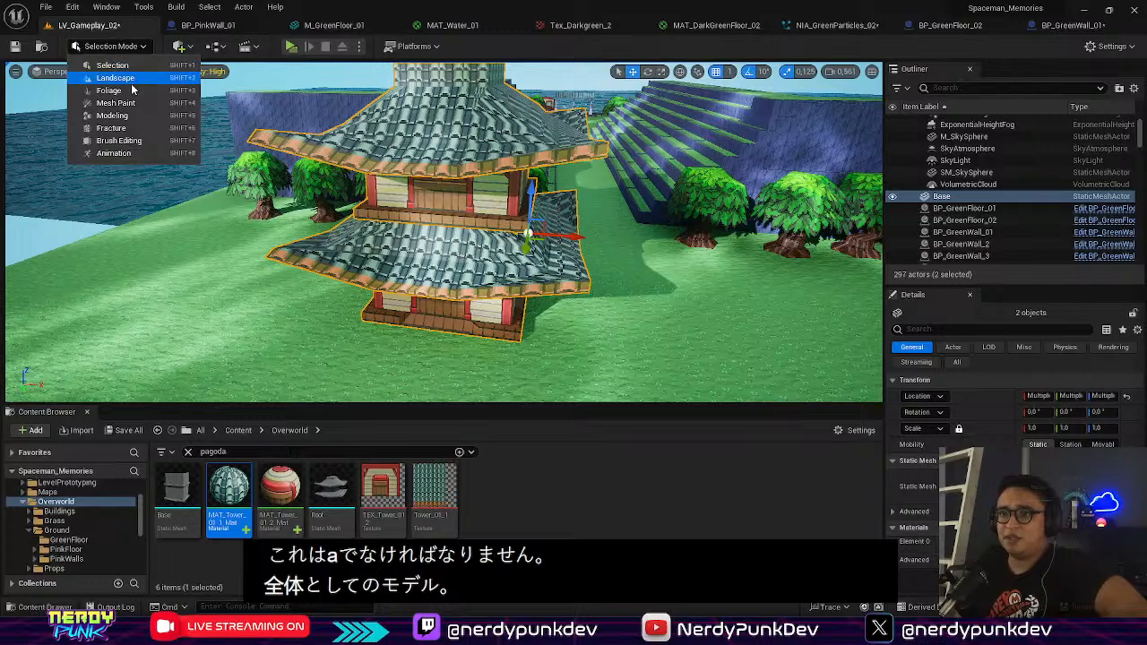
pyautogui.click(129, 114)
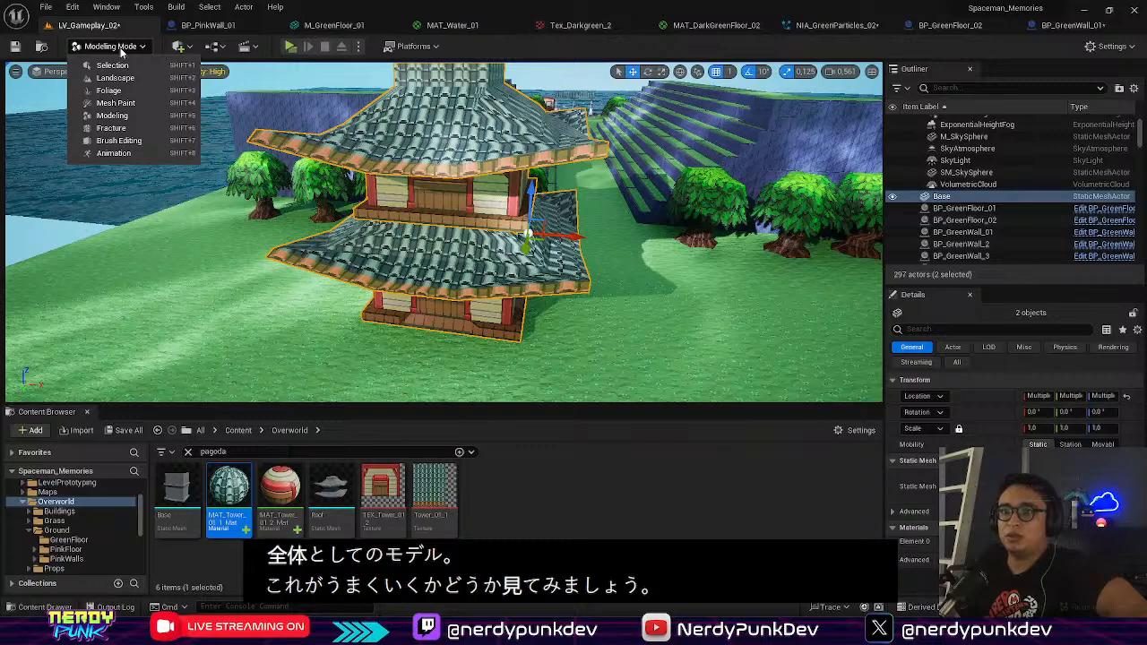
pyautogui.click(130, 115)
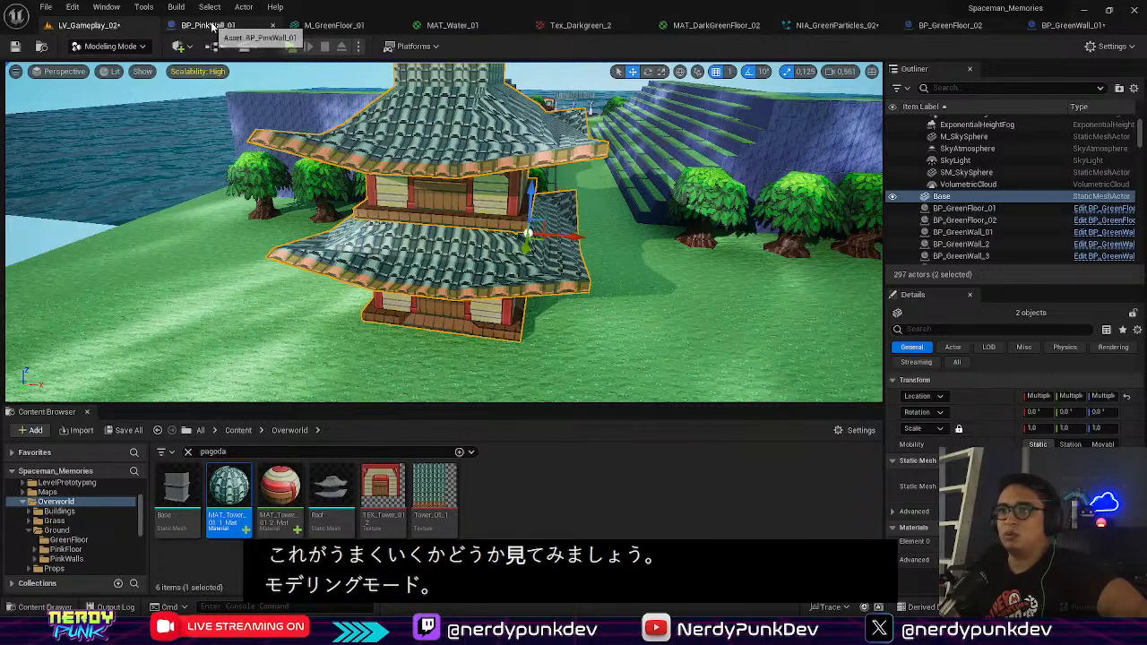
# Step: Look for the modeling tools among the editor's window options and re-enter Modeling mode by way of Selection mode
pyautogui.click(106, 7)
pyautogui.moveTo(154, 40)
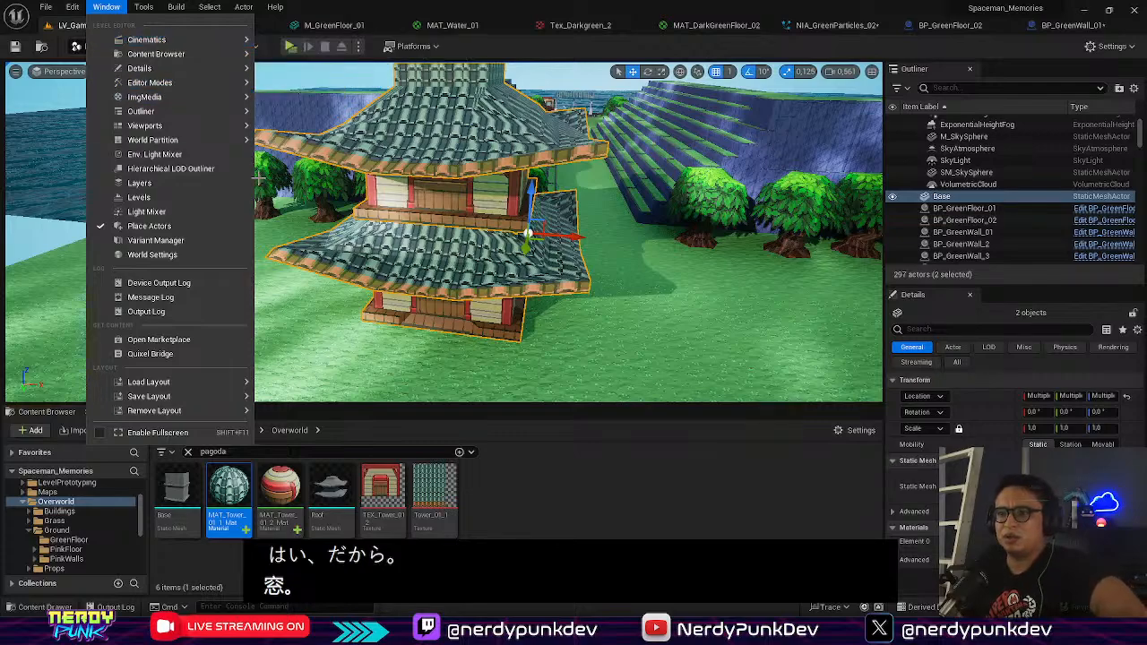
pyautogui.moveTo(231, 141)
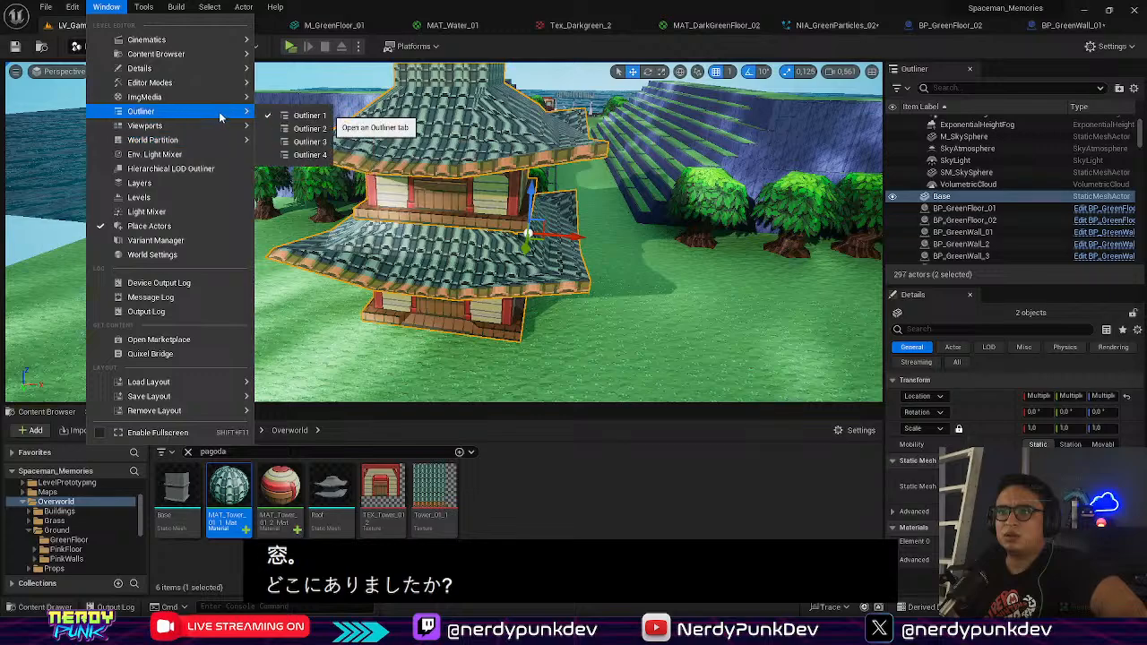
pyautogui.moveTo(207, 94)
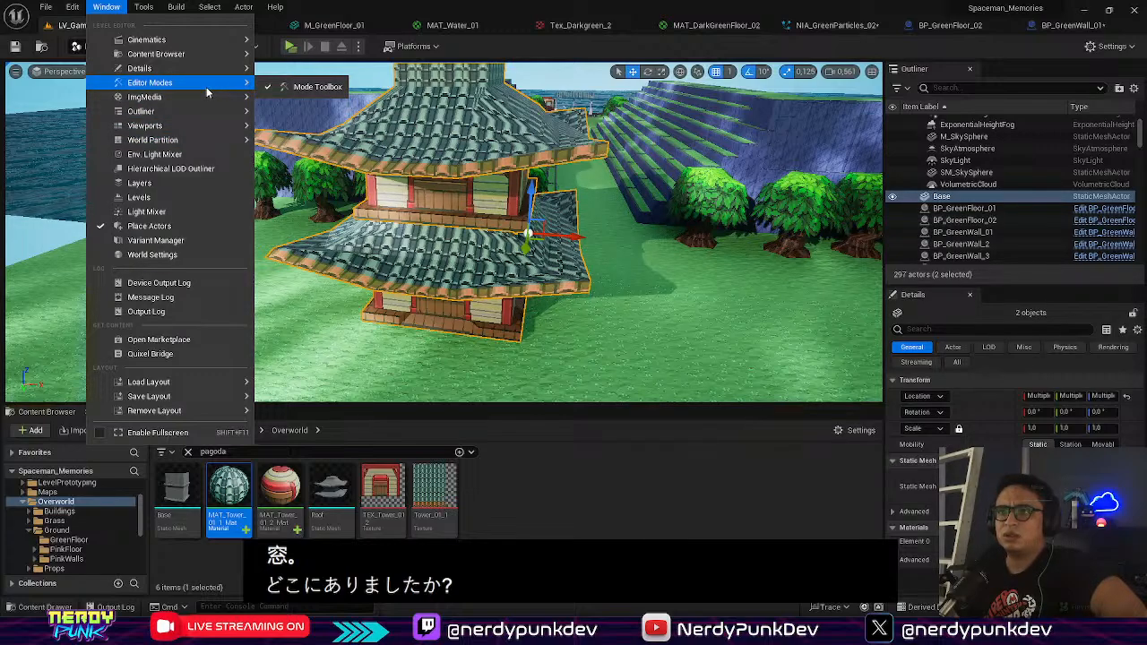
pyautogui.moveTo(199, 73)
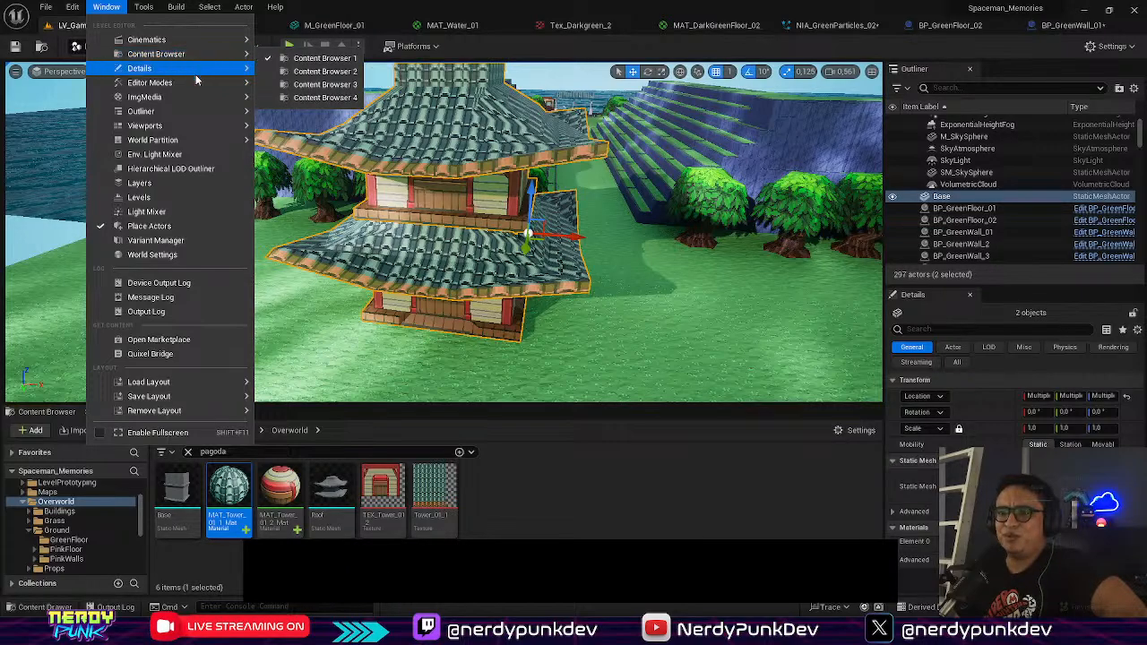
pyautogui.click(389, 8)
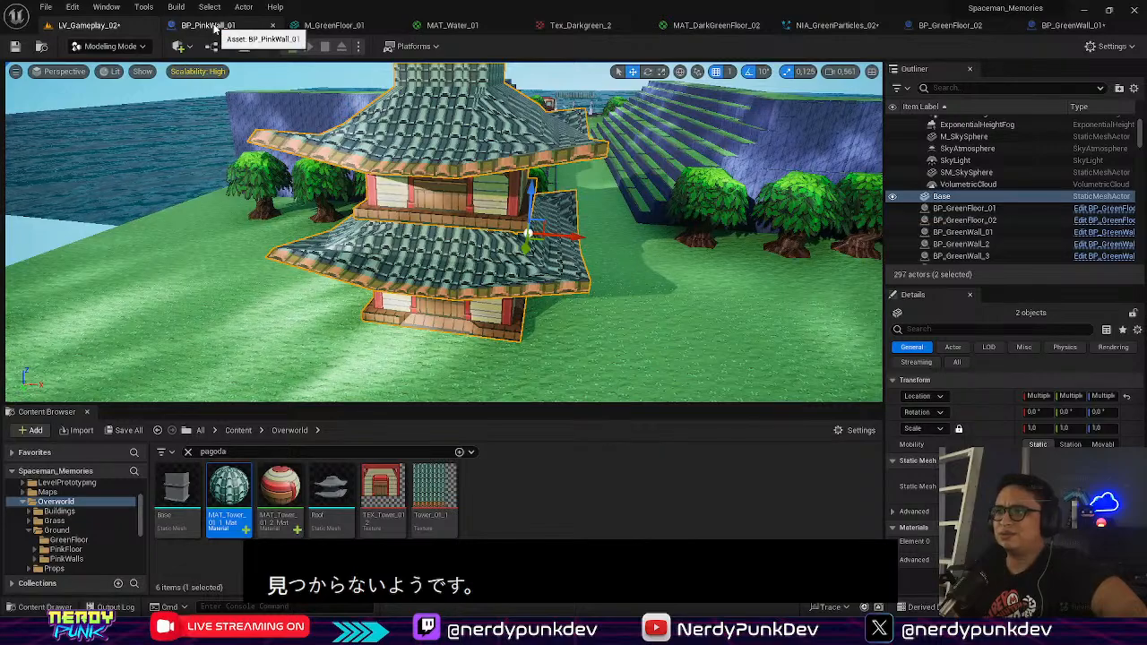
pyautogui.click(110, 45)
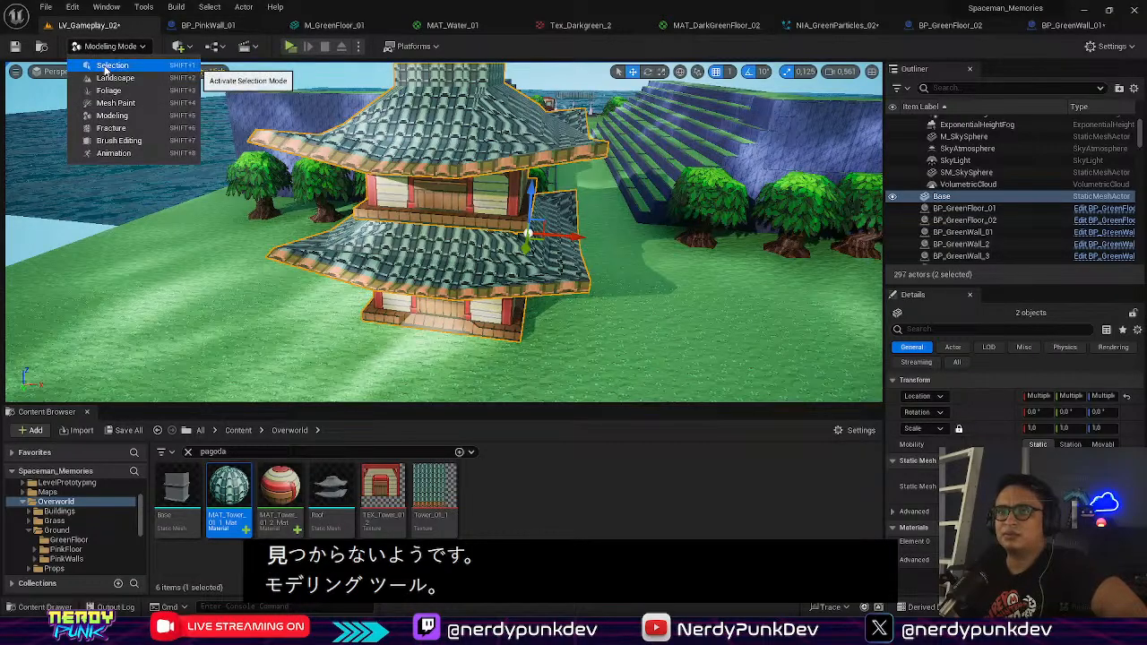
pyautogui.click(101, 70)
pyautogui.click(111, 46)
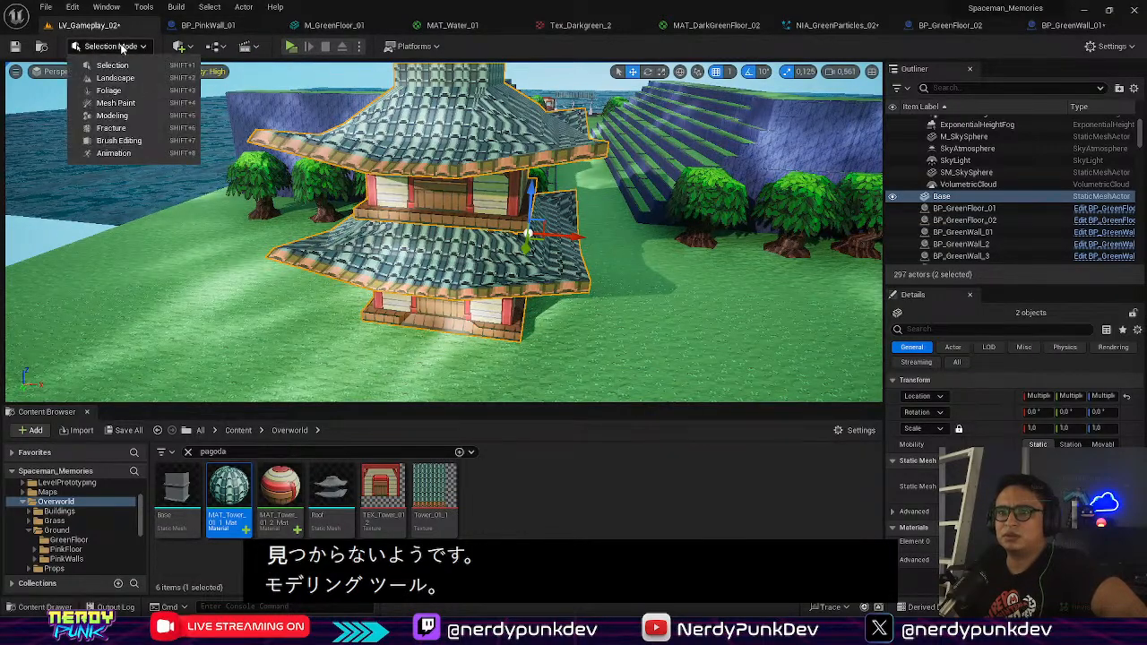
pyautogui.click(126, 115)
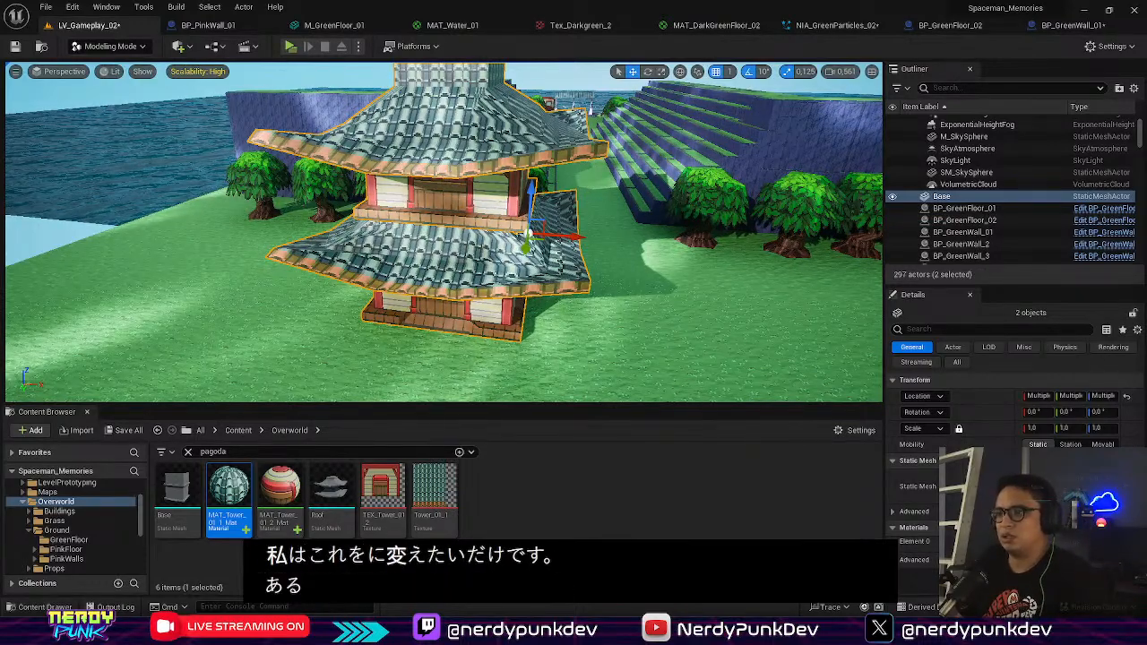
# Step: Select the pagoda's Base and Roof meshes together and start converting the selection to a Blueprint class
pyautogui.click(454, 212)
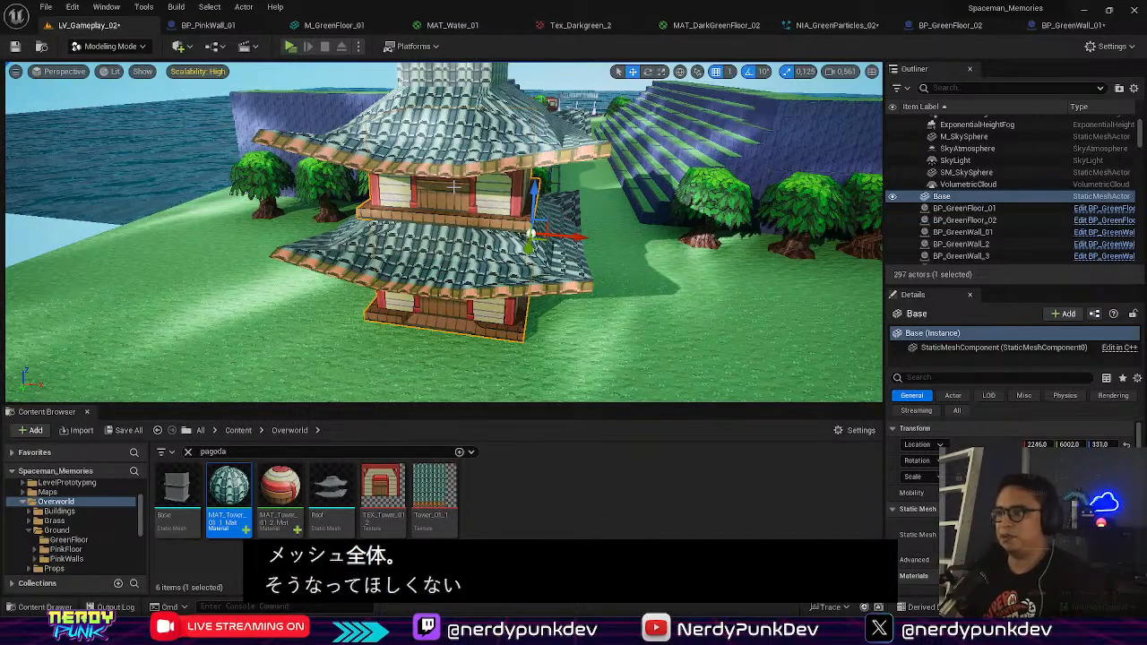
pyautogui.keyDown('shift'); pyautogui.click(432, 247); pyautogui.keyUp('shift')
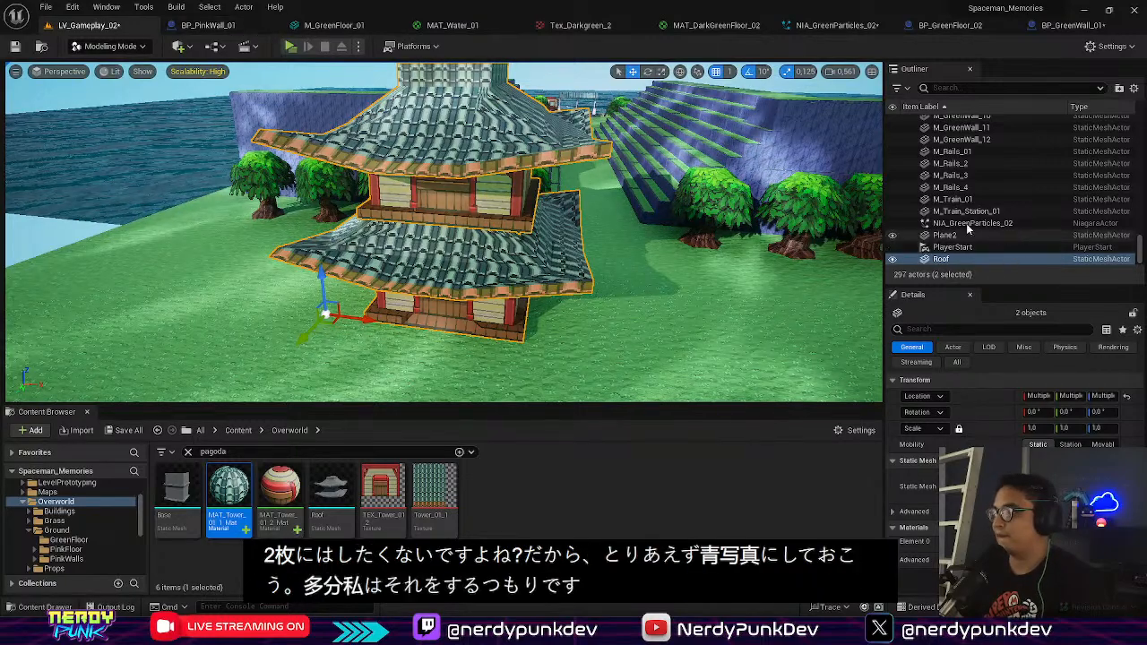
pyautogui.moveTo(259, 248); pyautogui.dragTo(264, 248, button='right')
pyautogui.click(446, 199)
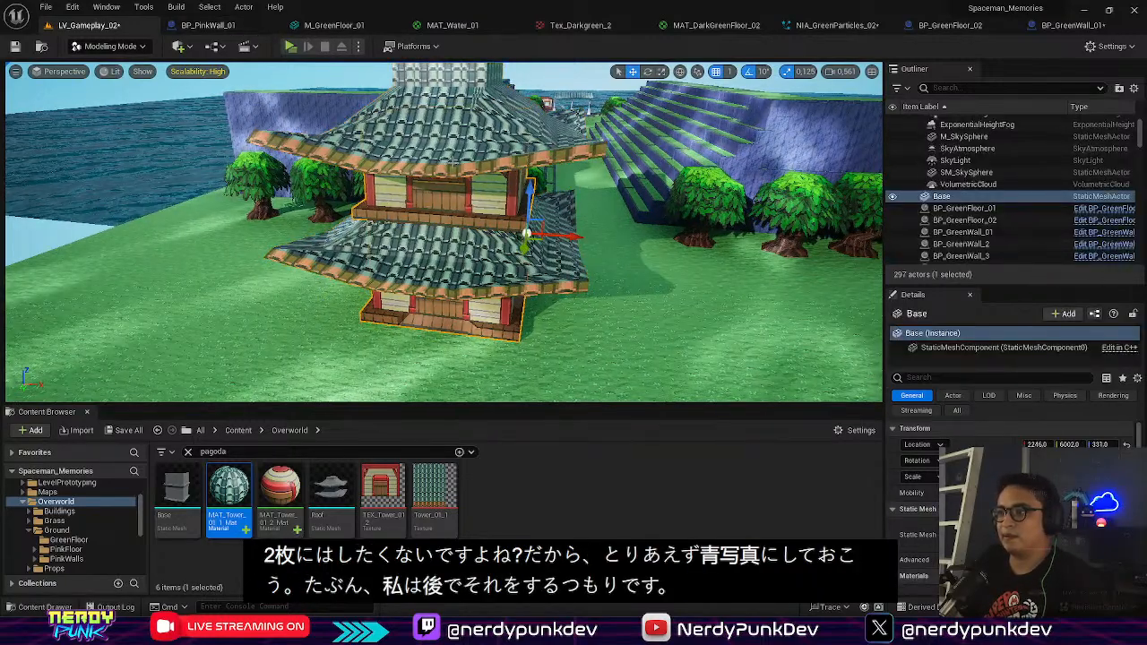
pyautogui.keyDown('shift'); pyautogui.click(454, 140); pyautogui.keyUp('shift')
pyautogui.click(212, 47)
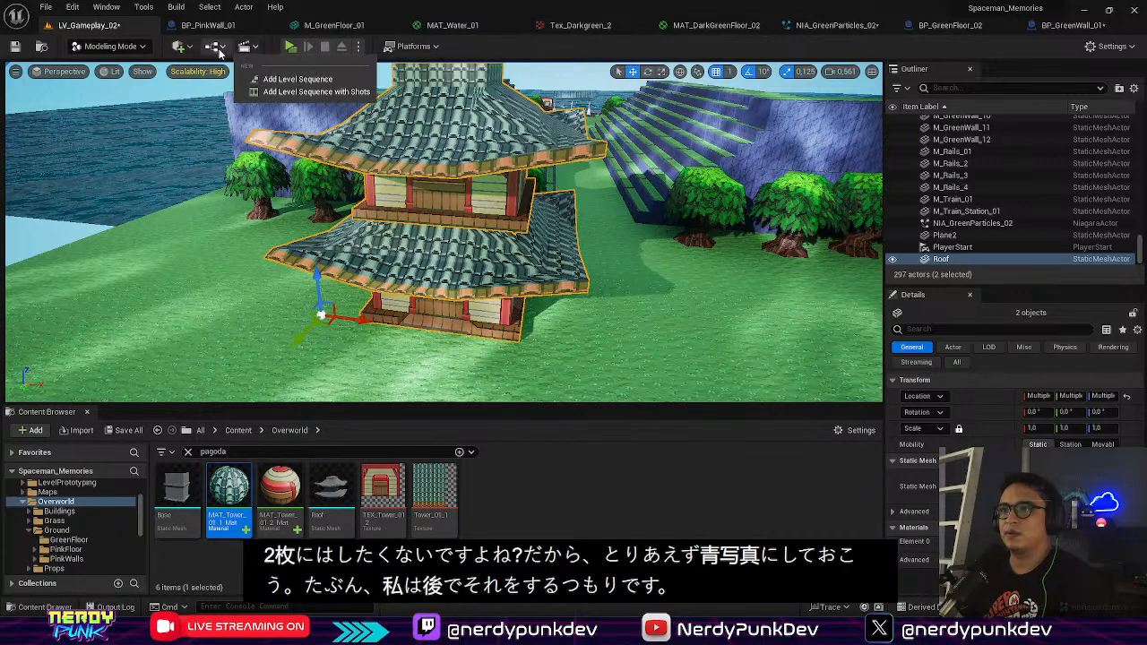
pyautogui.click(297, 91)
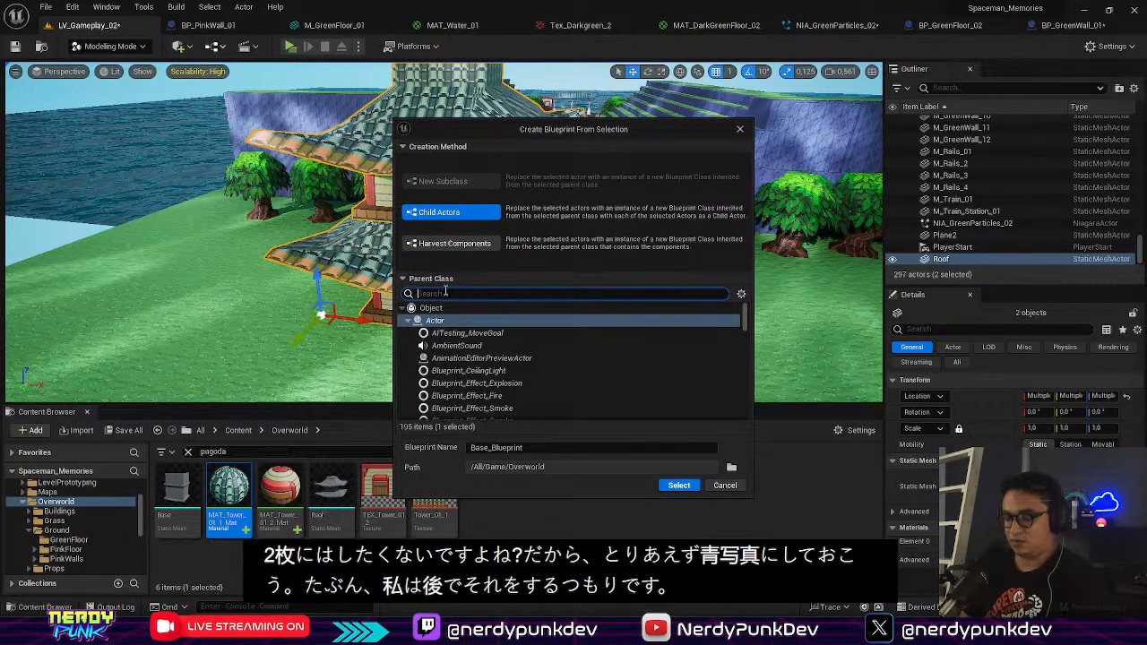
# Step: Search the parent classes for Pagoda and set the new Blueprint's save path to /All/Game/Overworld/Buildings/Pagoda_01
pyautogui.write('pagod')
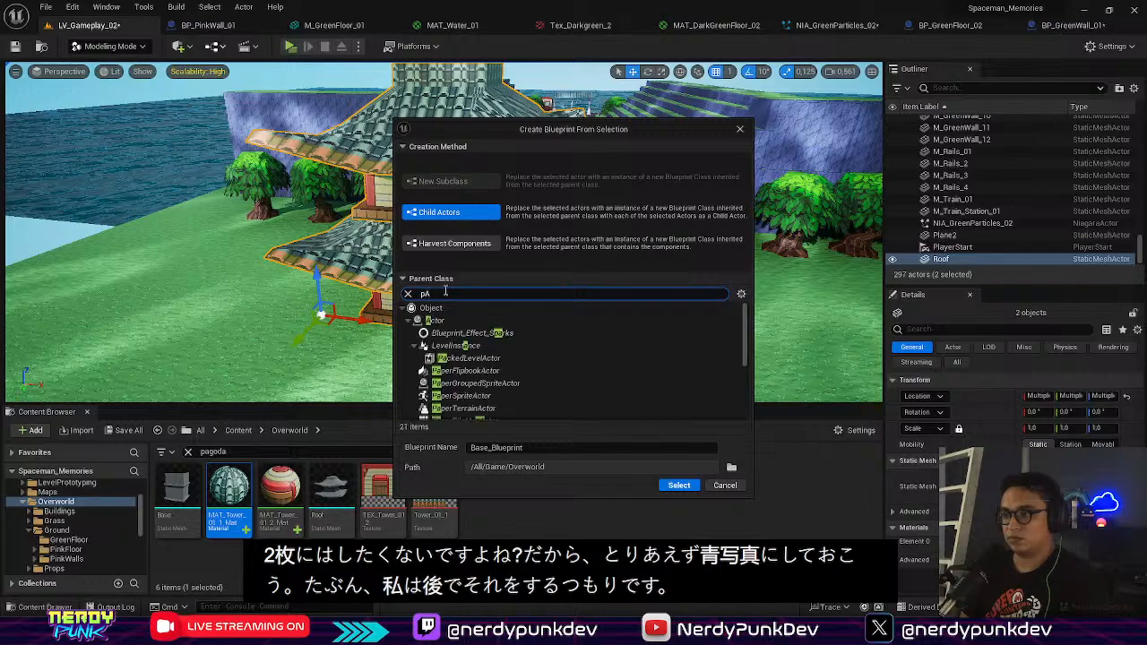
pyautogui.write('a')
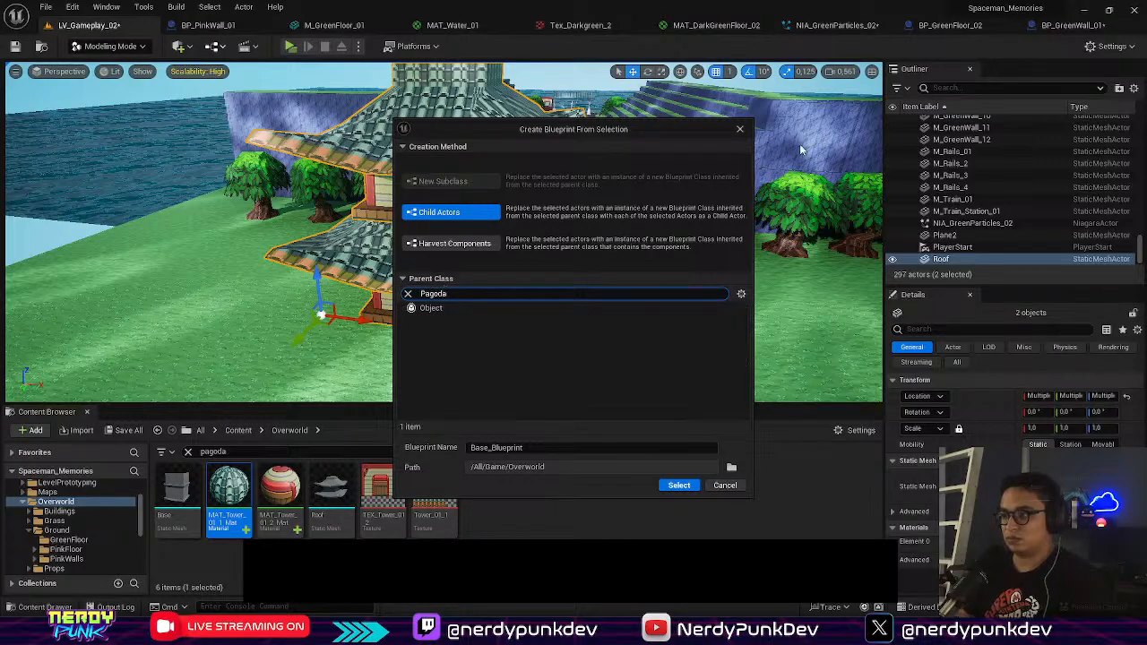
pyautogui.click(732, 468)
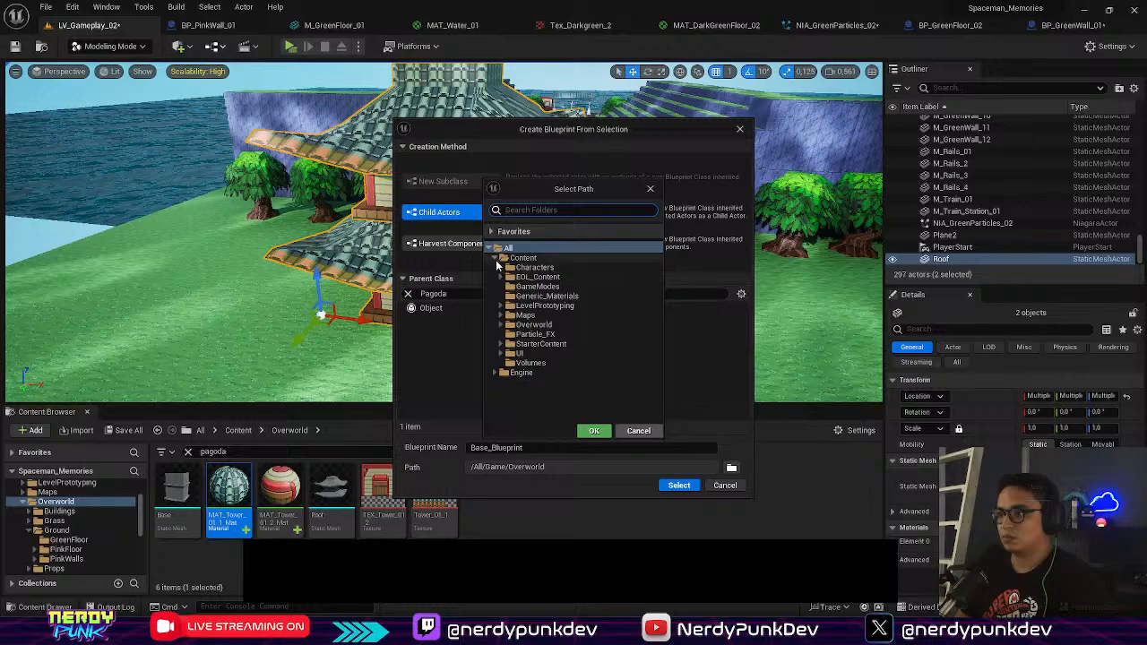
pyautogui.click(501, 325)
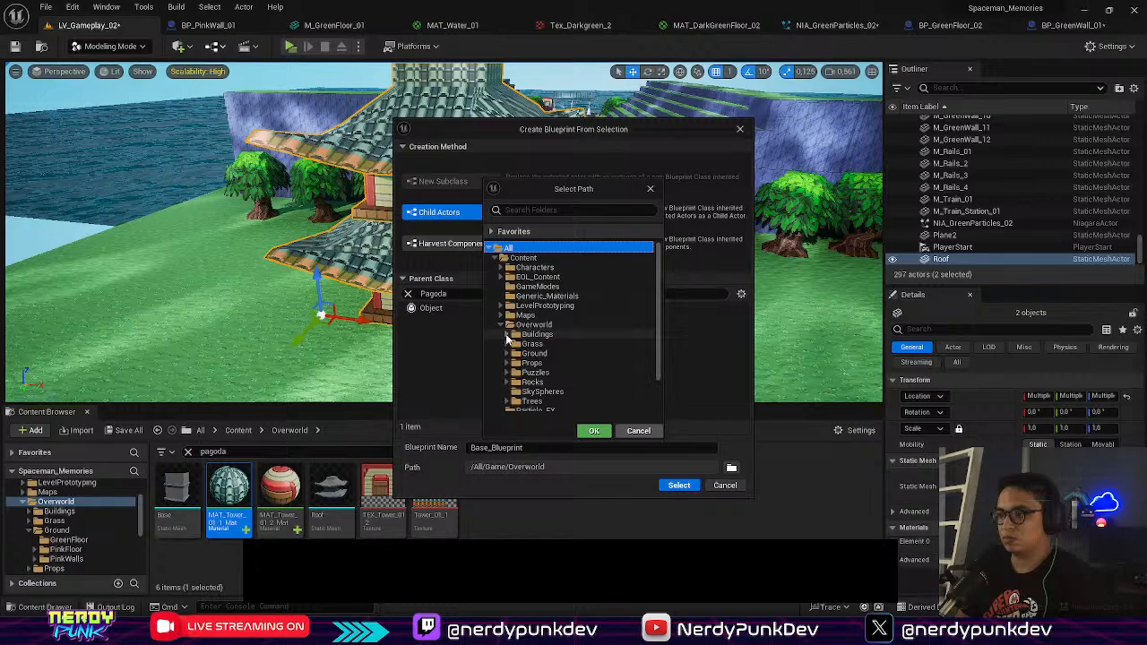
pyautogui.click(507, 334)
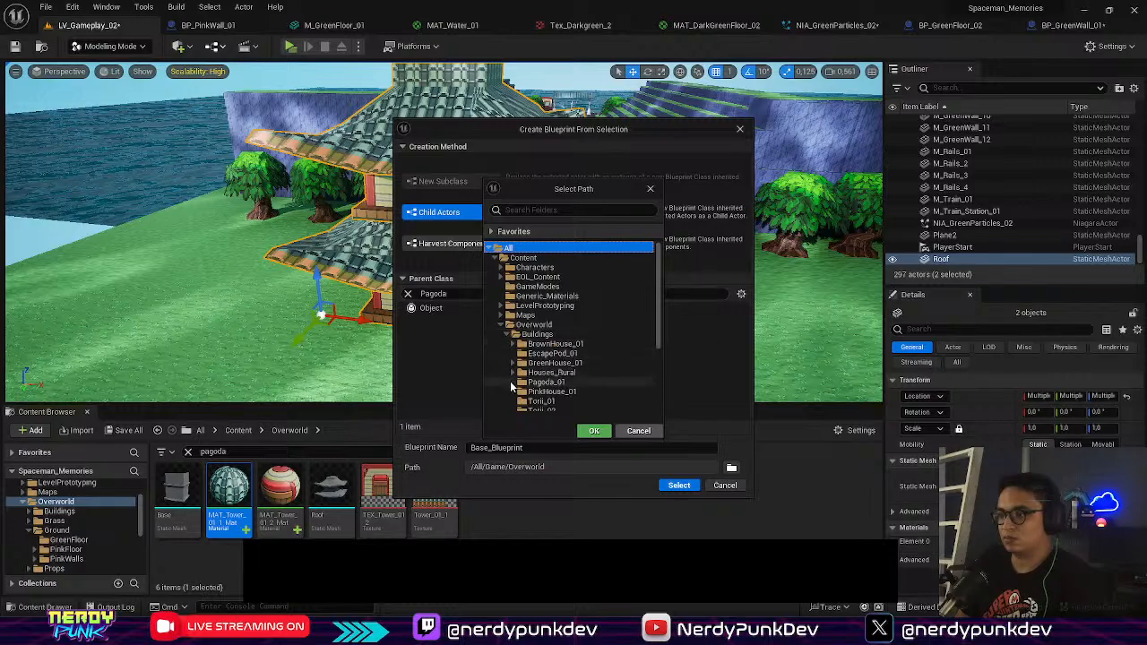
pyautogui.click(542, 382)
pyautogui.click(592, 433)
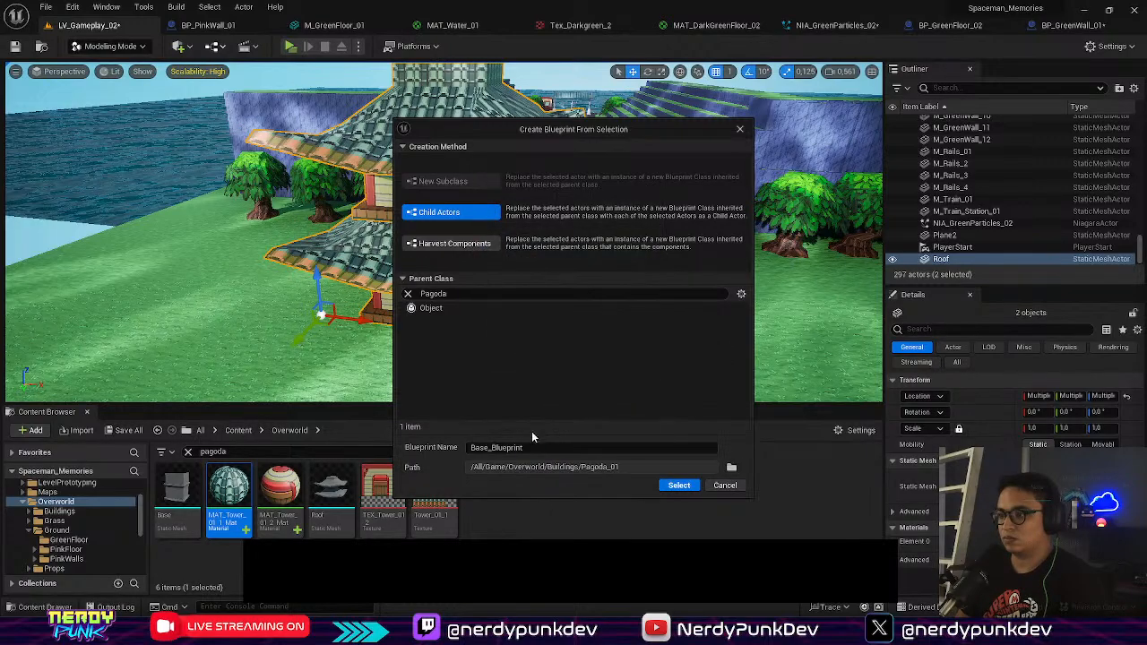
# Step: Name the Blueprint BP_Pagoda_01, choose Actor as its parent class with the Child Actors method, and create it
pyautogui.click(534, 445)
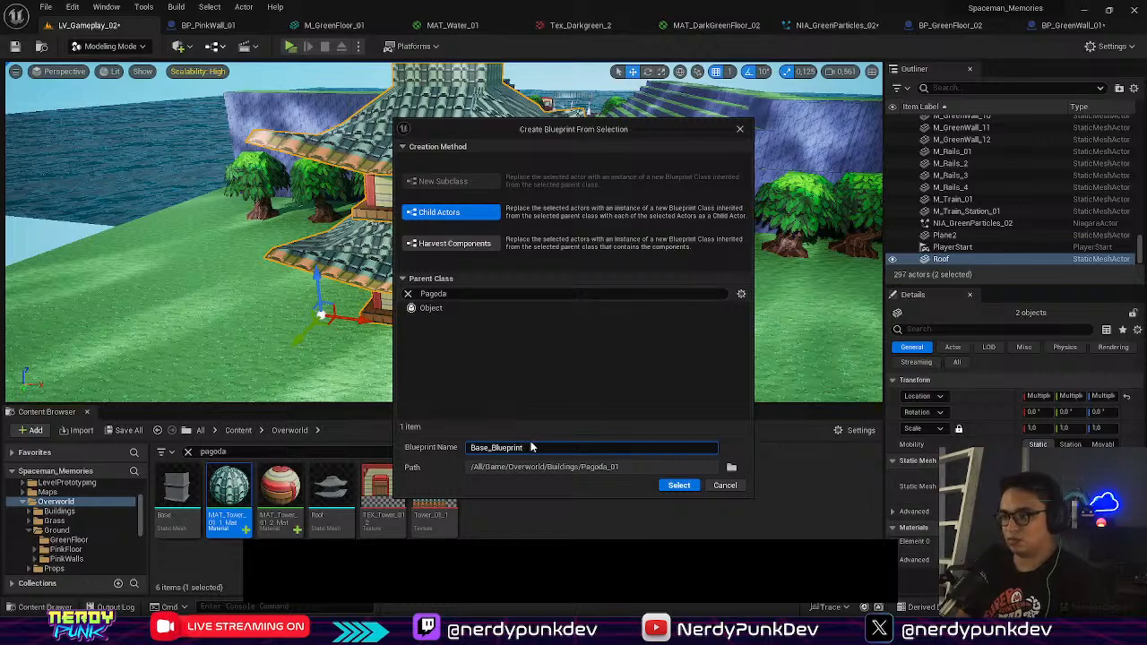
pyautogui.hotkey('ctrl', 'a')
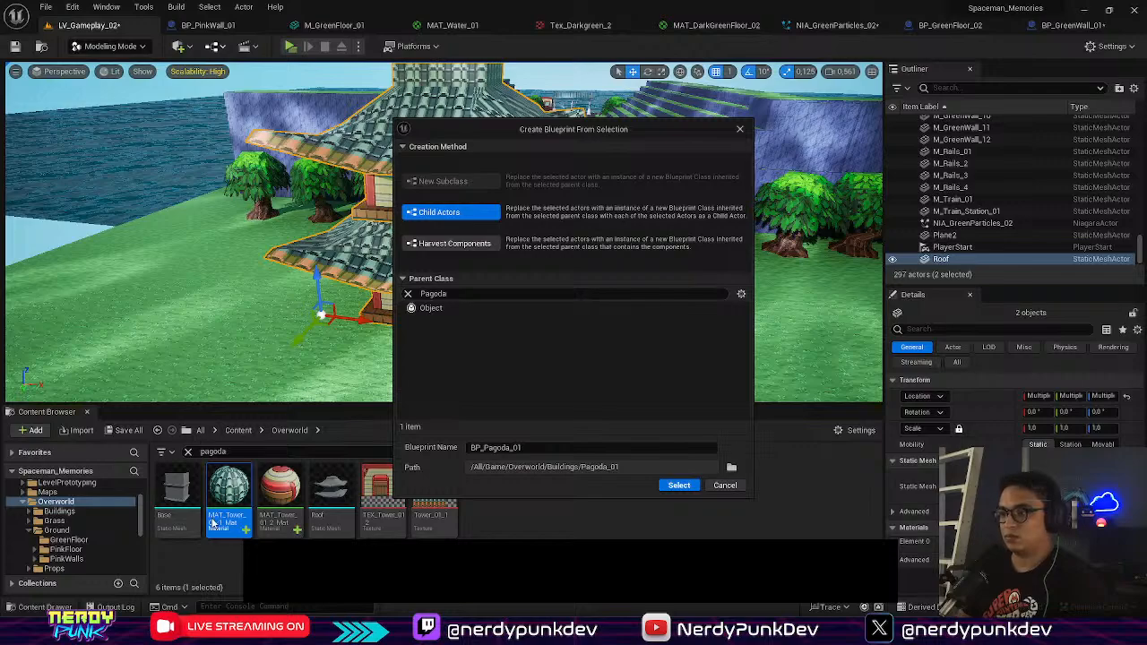
pyautogui.click(409, 295)
pyautogui.click(436, 321)
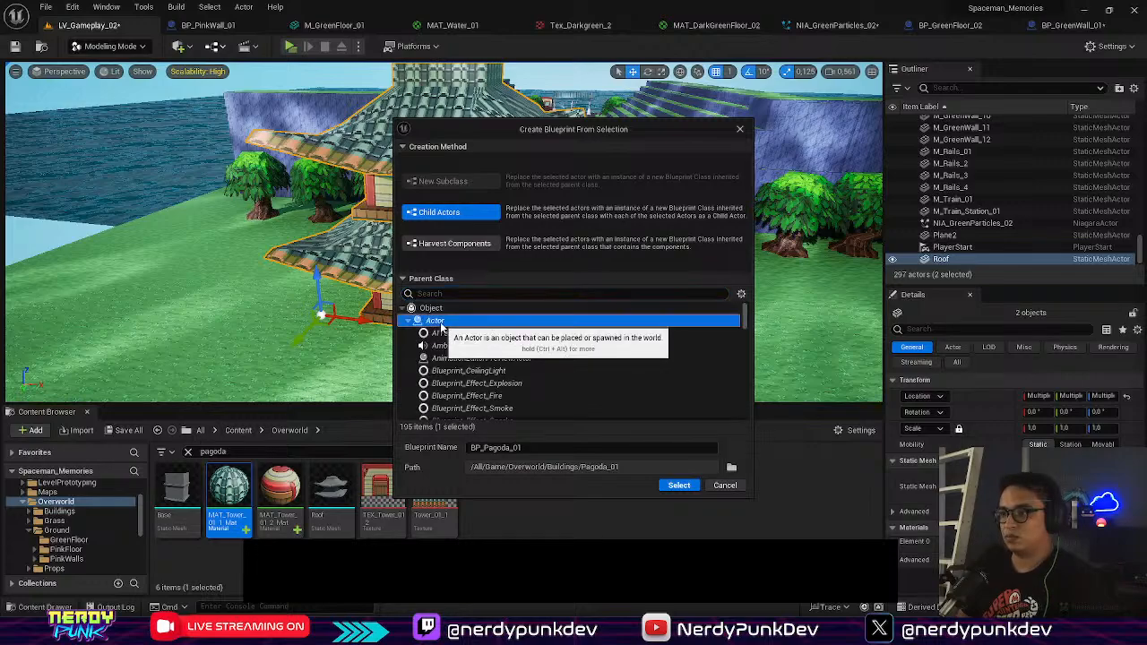
pyautogui.click(683, 486)
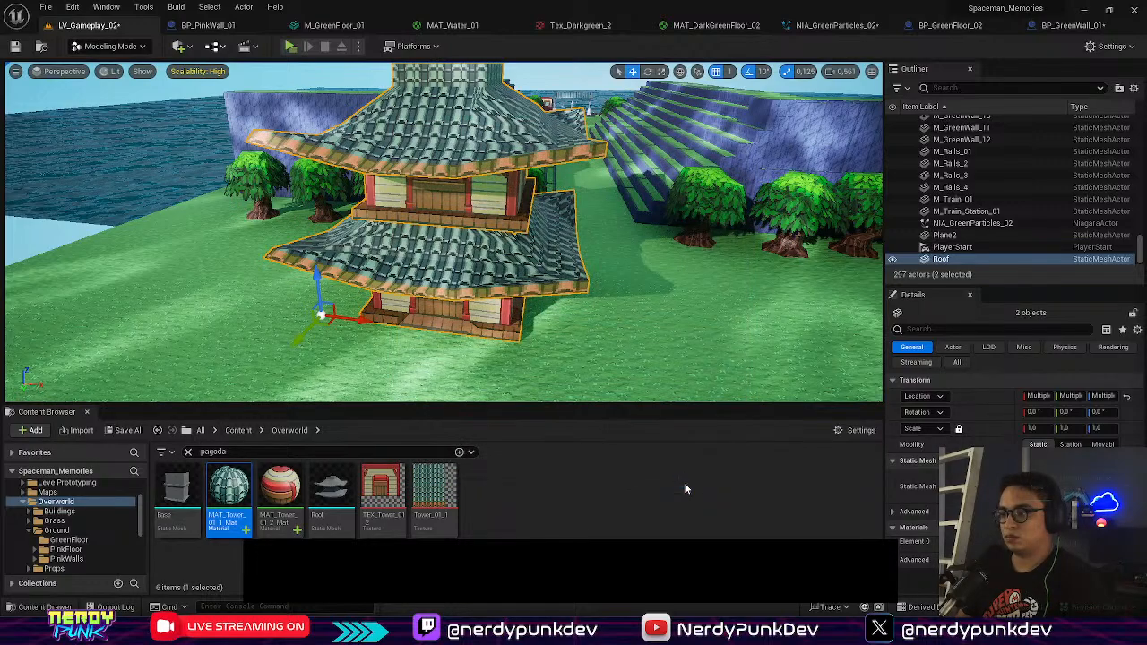
# Step: Inspect the combined pagoda's roofs and base from several distances and angles in the Blueprint viewport
pyautogui.scroll(-6, 549, 243)
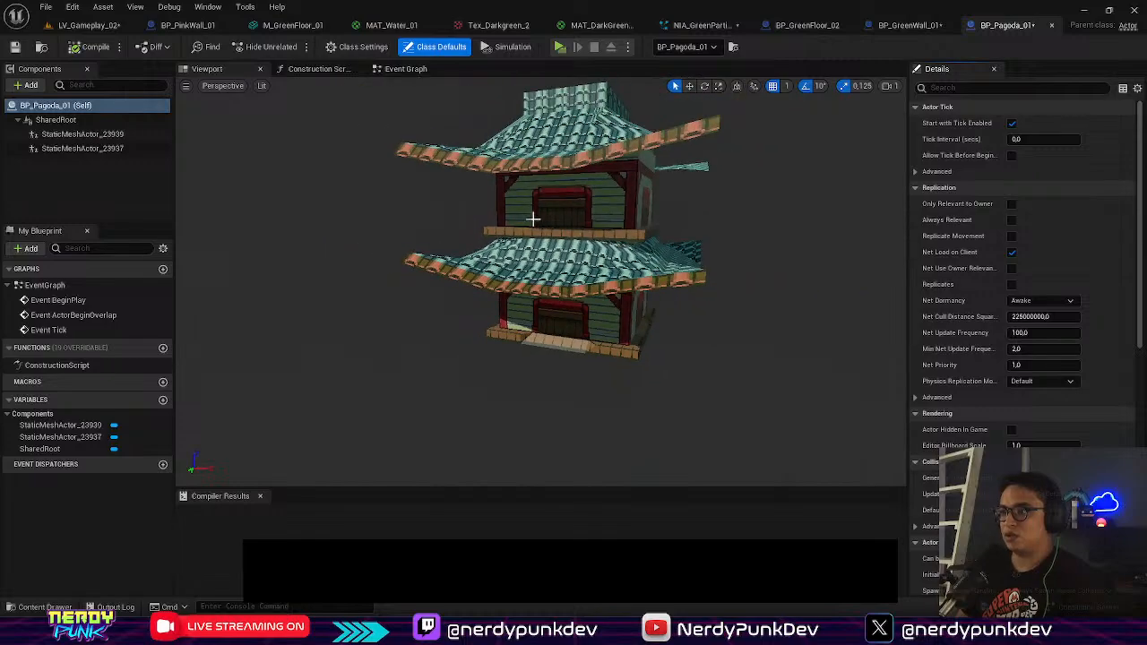
pyautogui.moveTo(533, 218)
pyautogui.mouseDown(button='right')
pyautogui.moveTo(592, 189)
pyautogui.moveTo(511, 215)
pyautogui.mouseUp(button='right')
pyautogui.press('w')
pyautogui.press('s')
pyautogui.moveTo(557, 182)
pyautogui.mouseDown(button='right')
pyautogui.moveTo(557, 269)
pyautogui.moveTo(592, 251)
pyautogui.moveTo(557, 182)
pyautogui.mouseUp(button='right')
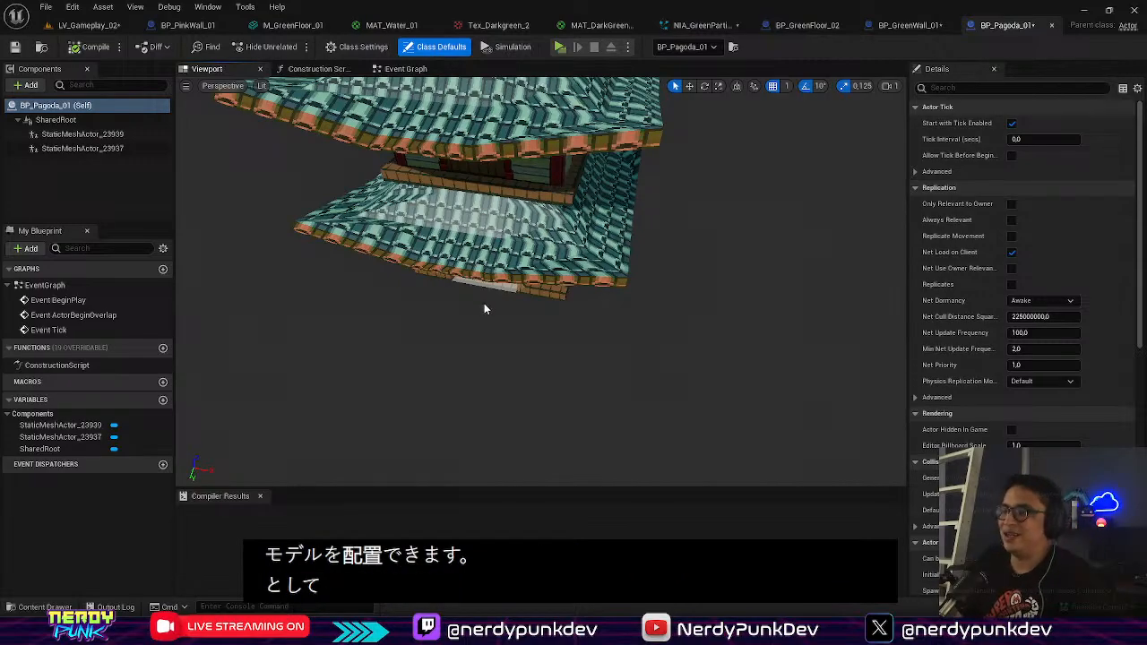
pyautogui.moveTo(484, 308); pyautogui.dragTo(485, 242, button='right')
pyautogui.press('w')
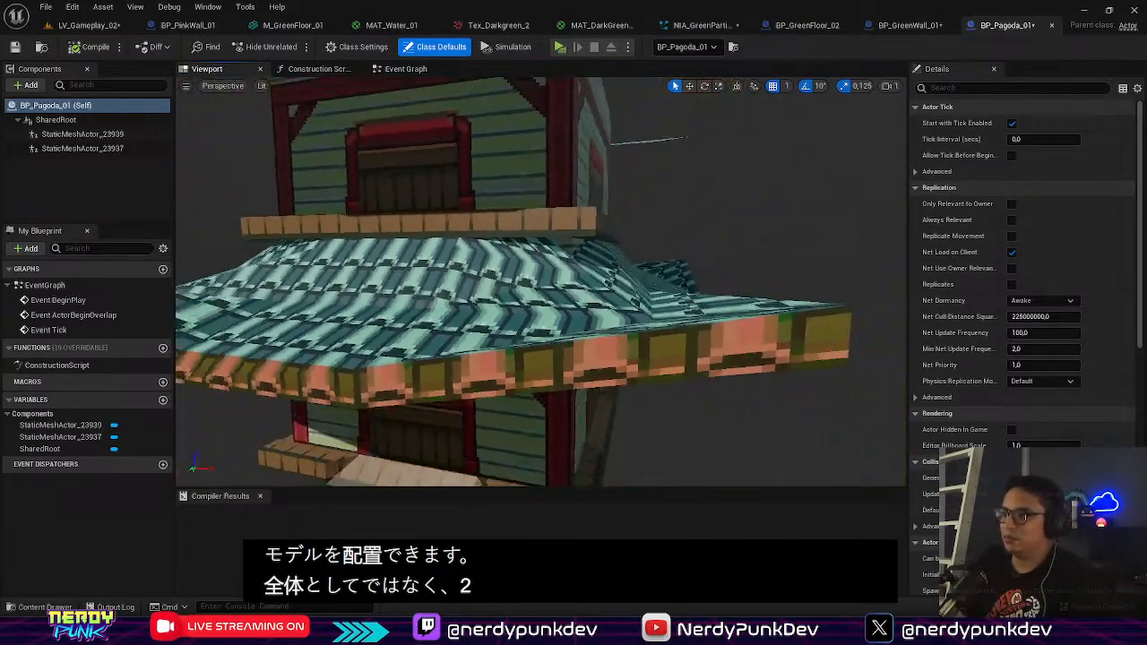
pyautogui.press('s')
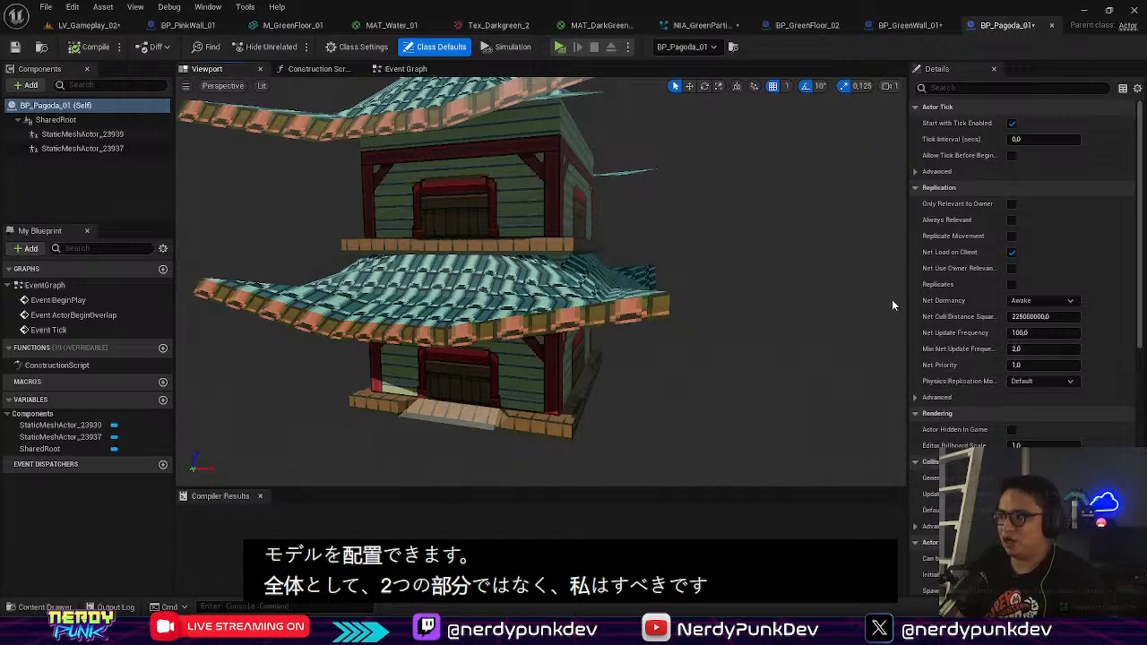
# Step: Disable Start with Tick Enabled in BP_Pagoda_01's class defaults, compile the Blueprint and return to the LV_Gameplay_02 level
pyautogui.scroll(-3, 946, 299)
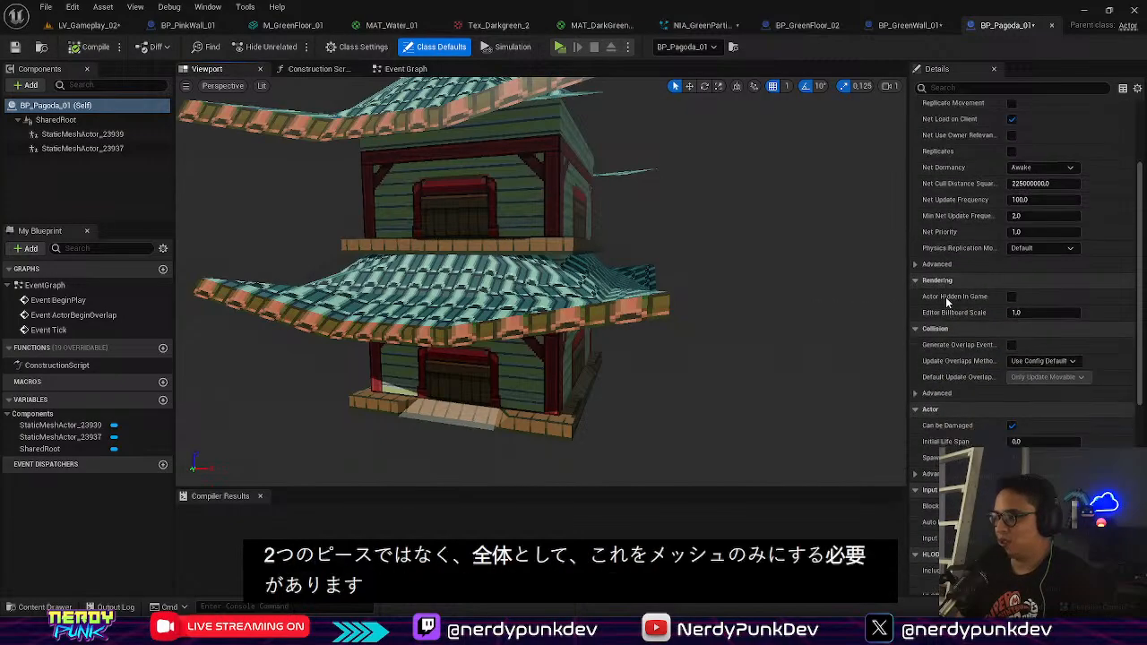
pyautogui.scroll(-1, 946, 303)
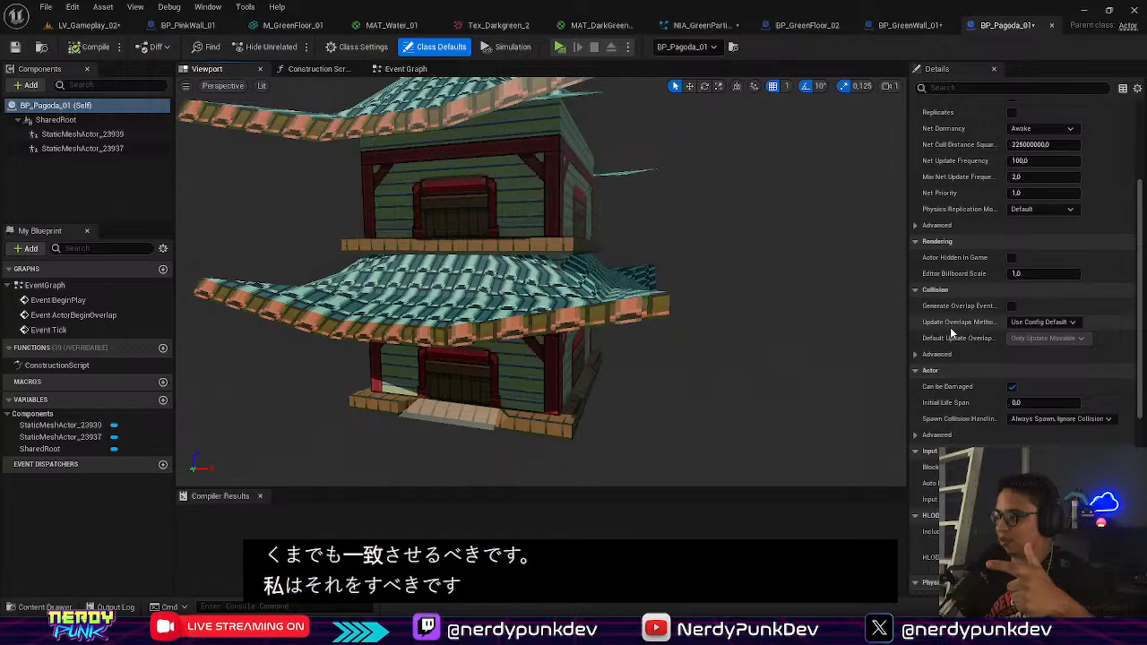
pyautogui.scroll(-4, 951, 329)
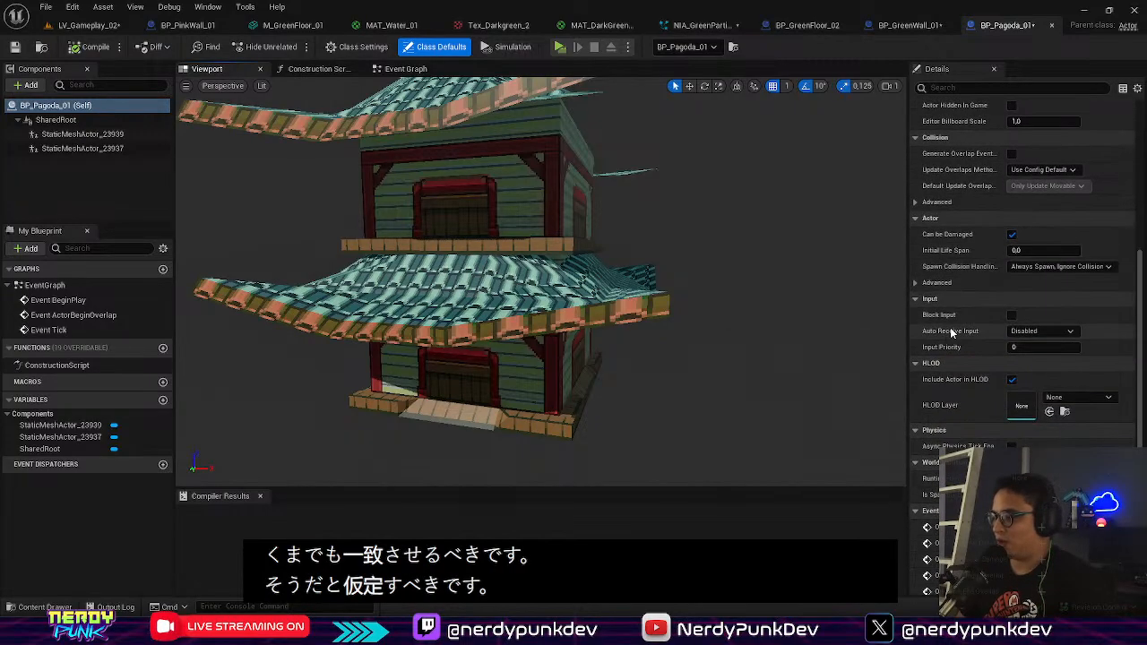
pyautogui.scroll(4, 945, 292)
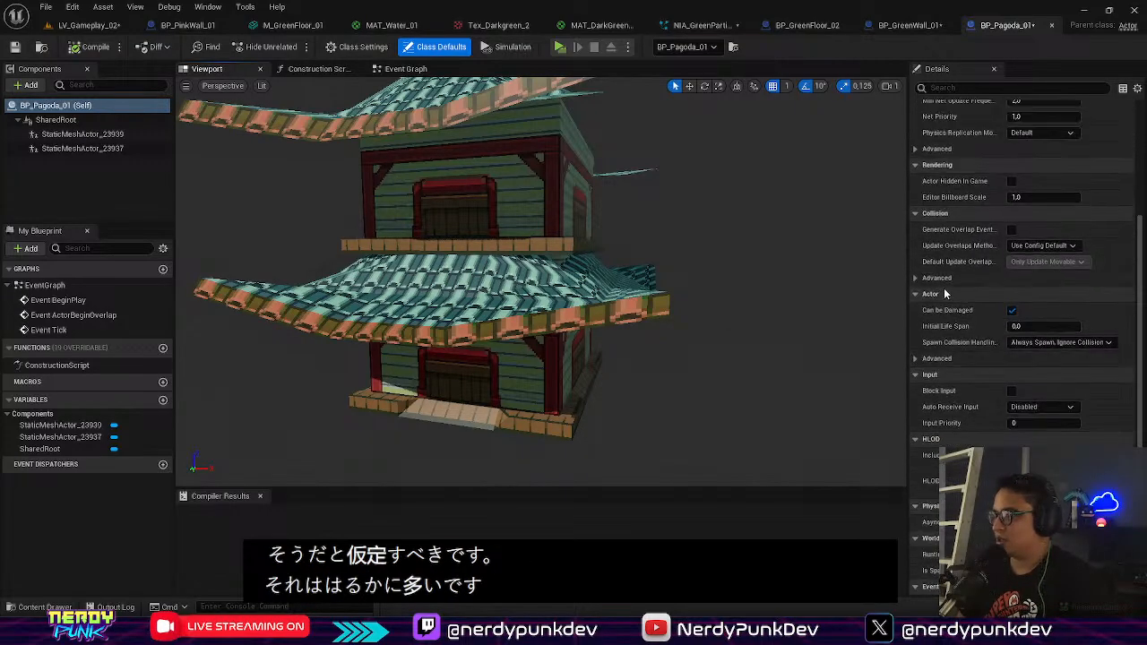
pyautogui.scroll(5, 945, 292)
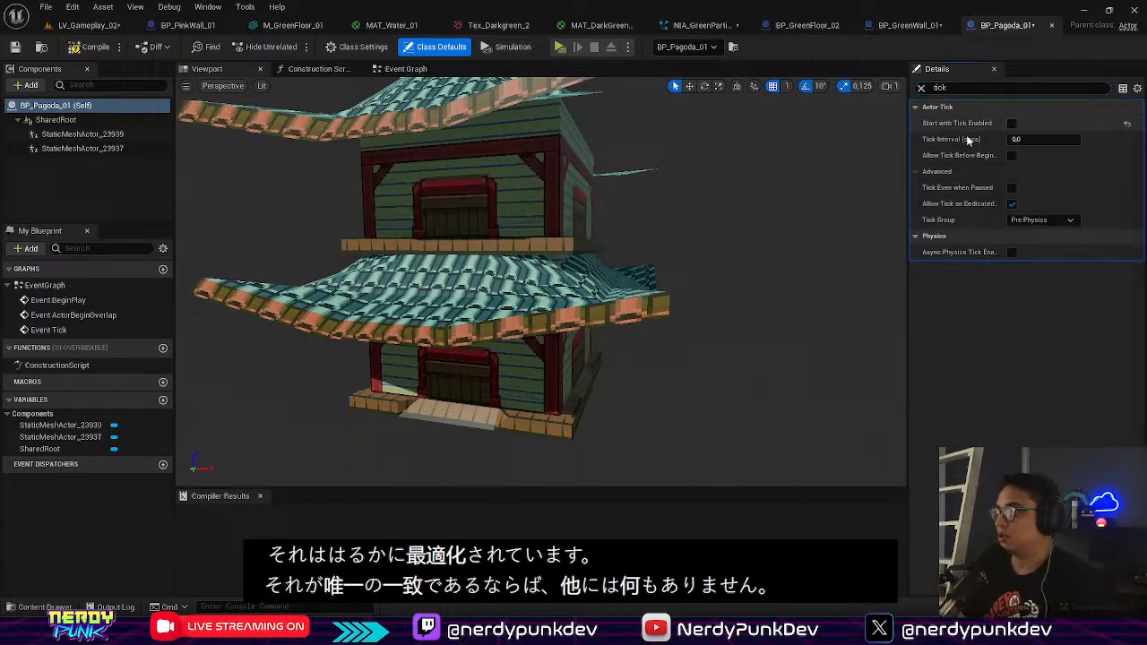
pyautogui.click(89, 47)
pyautogui.click(90, 25)
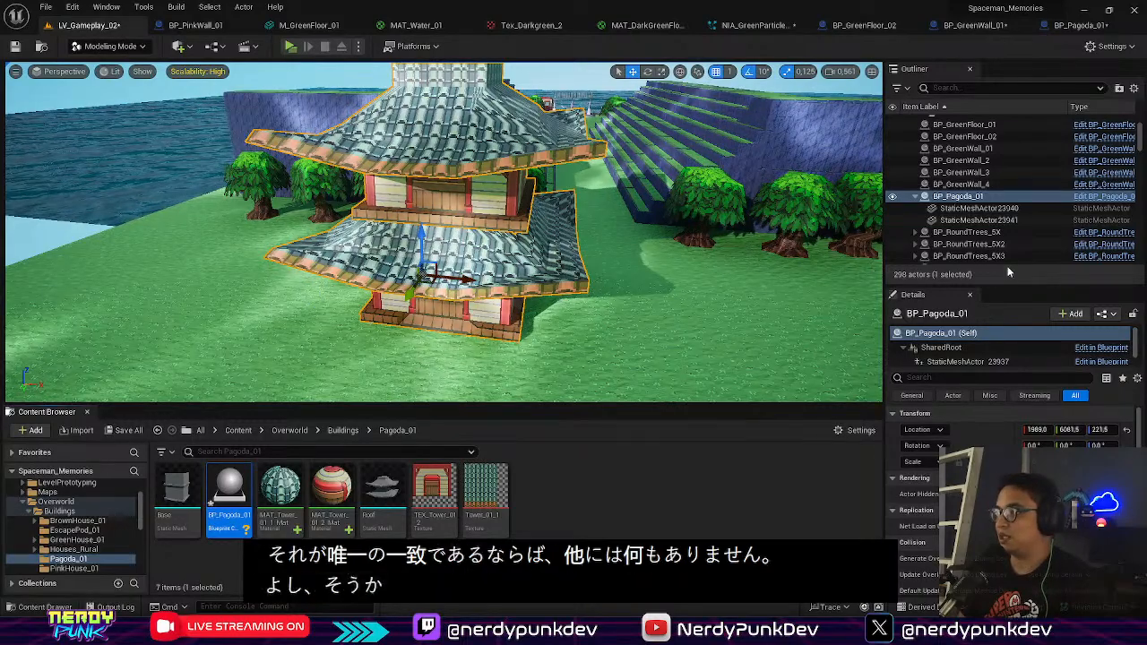
# Step: Move the pagoda farther from the stairs along Y and place a duplicate across the path at about X 3342
pyautogui.moveTo(555, 233); pyautogui.dragTo(547, 269, button='right')
pyautogui.press('s')
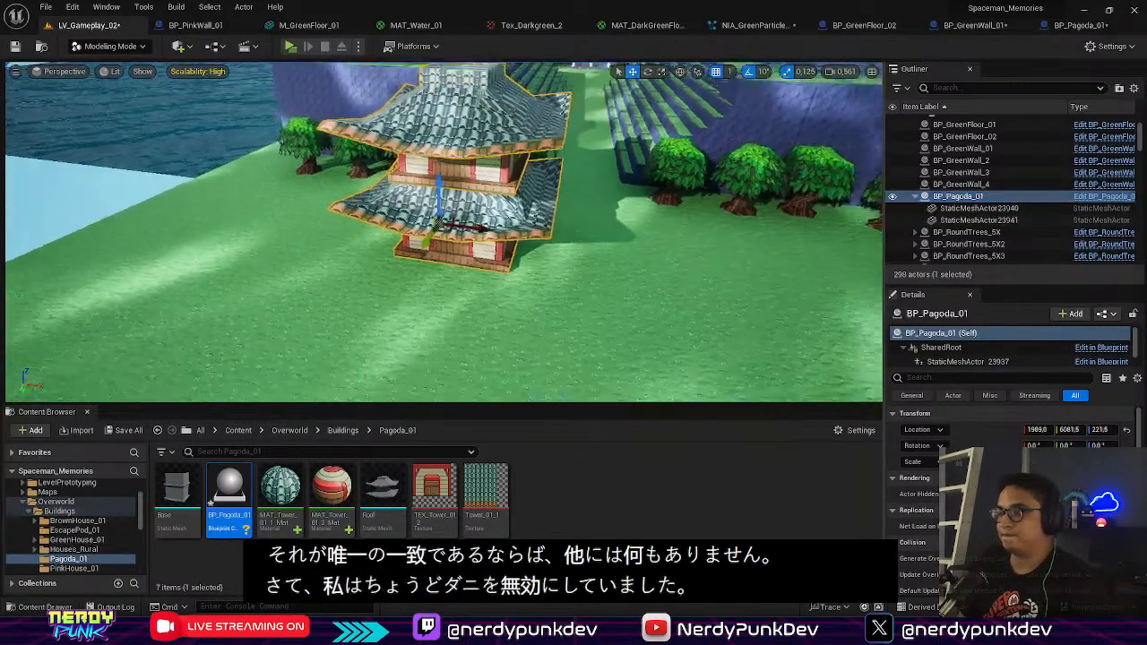
pyautogui.press('s')
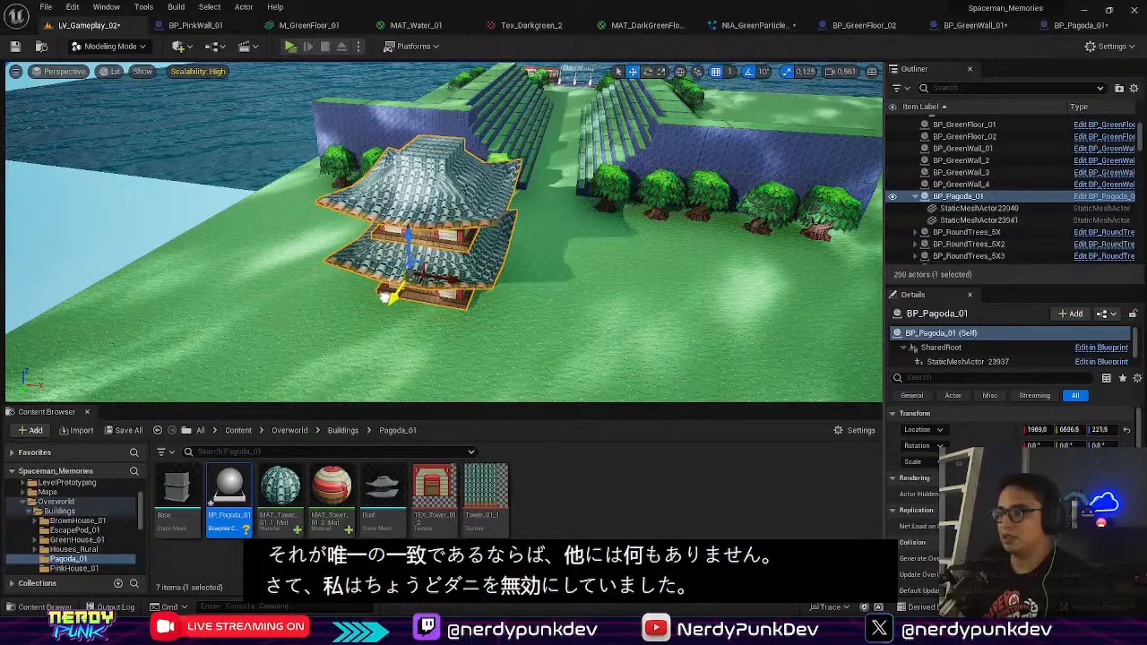
pyautogui.keyDown('alt'); pyautogui.moveTo(387, 298); pyautogui.dragTo(800, 296); pyautogui.keyUp('alt')
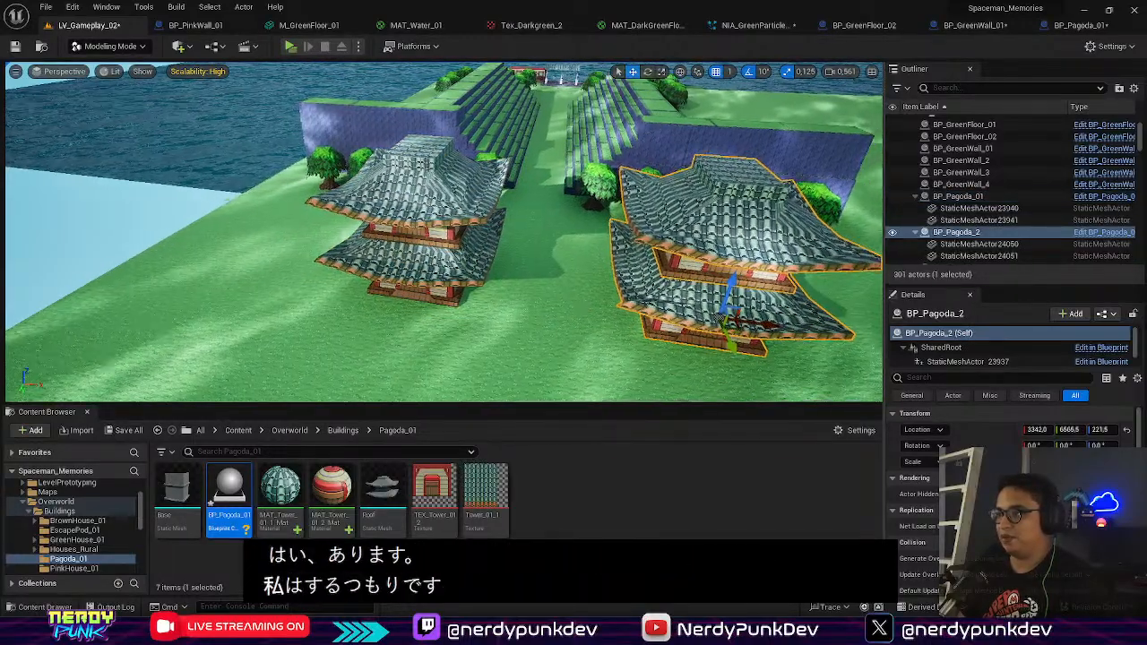
# Step: Shift the original pagoda, BP_Pagoda_01, away from the path to about X 1639
pyautogui.click(496, 285)
pyautogui.moveTo(459, 246); pyautogui.dragTo(296, 247, button='right')
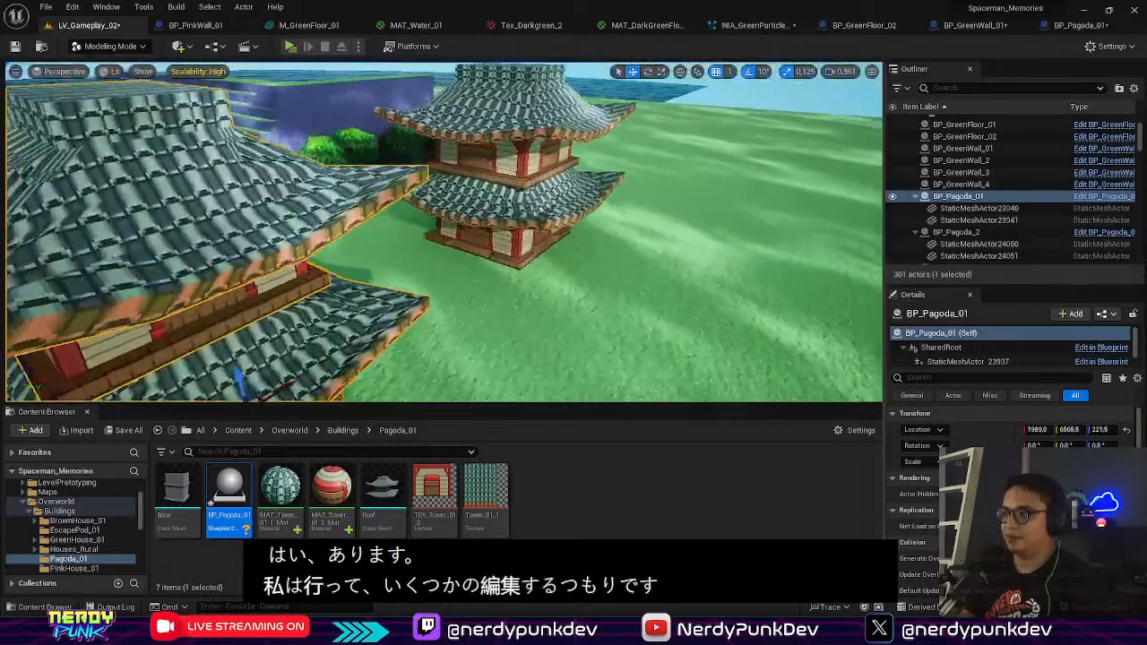
pyautogui.moveTo(443, 247); pyautogui.dragTo(395, 260, button='right')
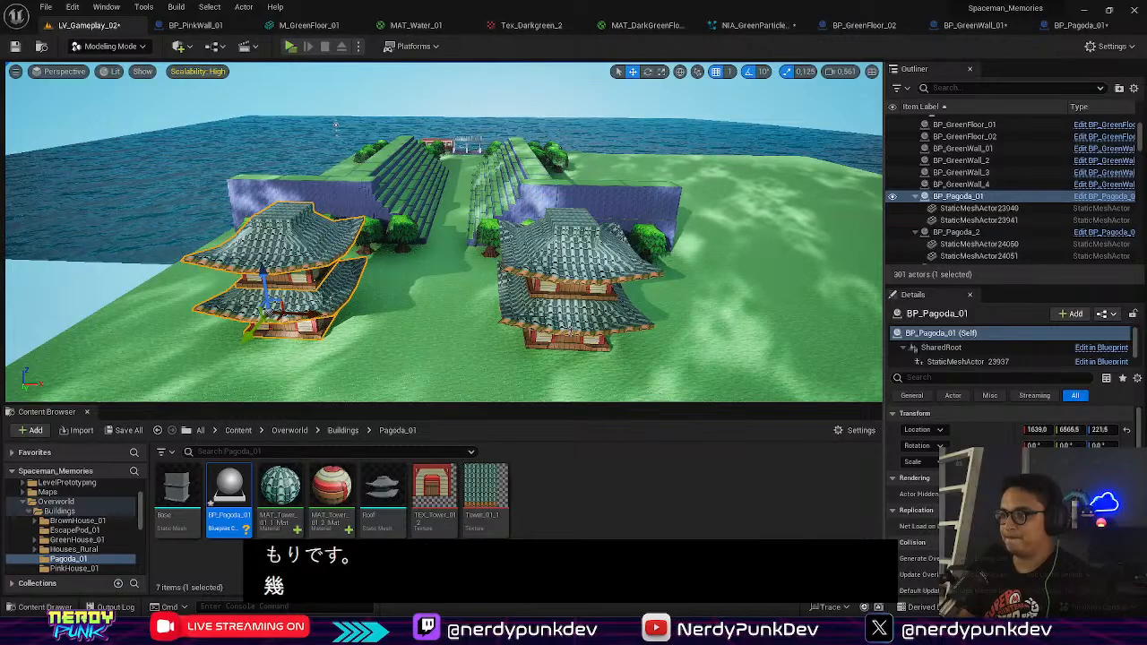
pyautogui.hotkey('ctrl', 'z')
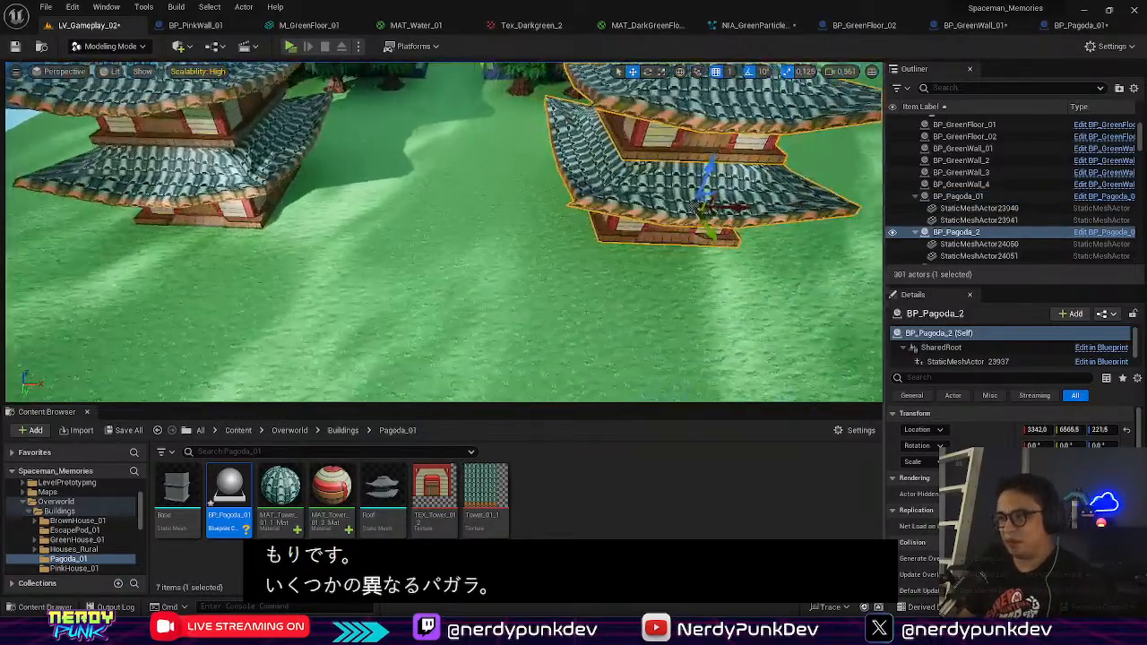
# Step: Move BP_Pagoda_01 slightly back toward the path, to about X 1703, comparing its spacing with the second pagoda
pyautogui.moveTo(695, 208); pyautogui.dragTo(695, 153, button='right')
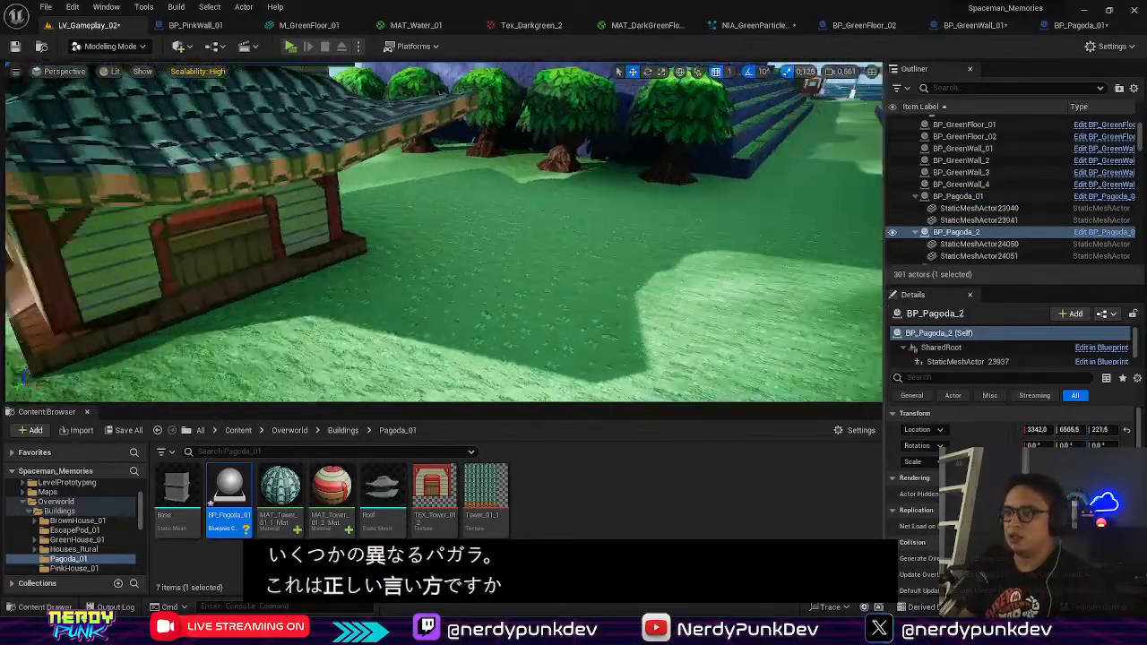
pyautogui.moveTo(436, 296); pyautogui.dragTo(367, 332, button='right')
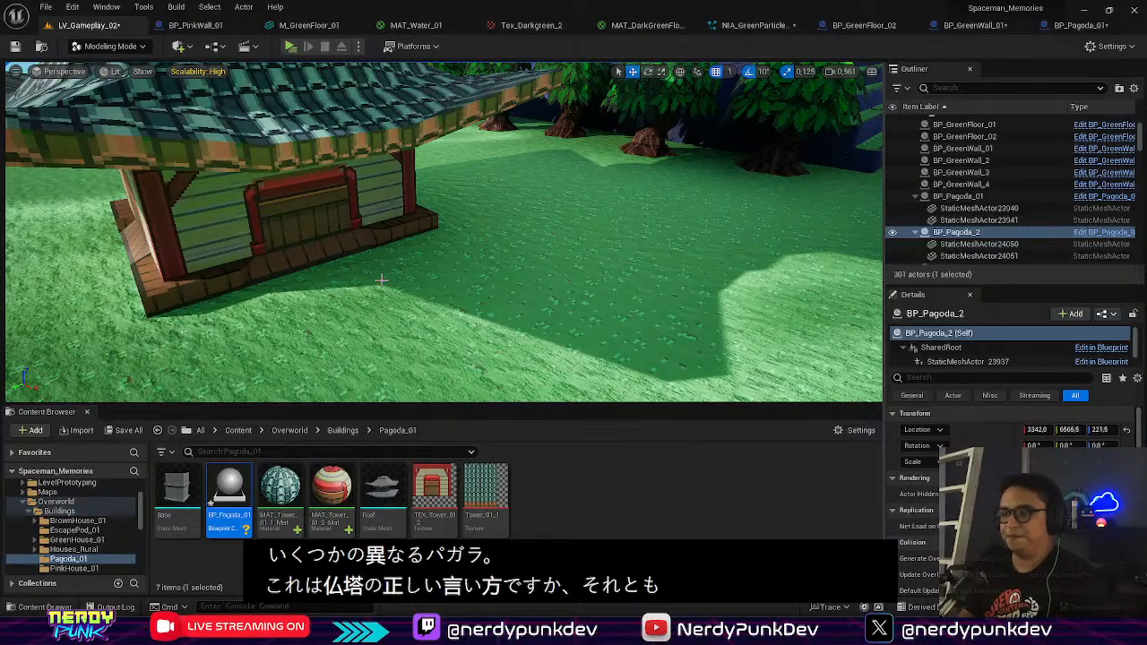
pyautogui.press('s')
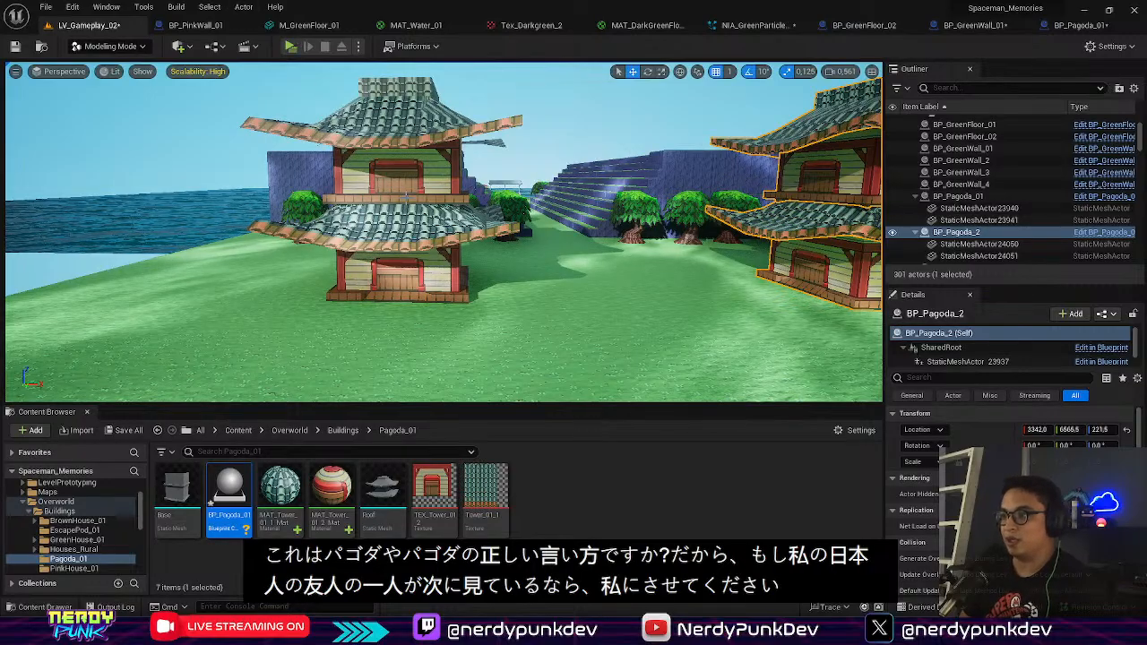
pyautogui.moveTo(574, 233)
pyautogui.mouseDown(button='right')
pyautogui.moveTo(663, 206)
pyautogui.moveTo(619, 314)
pyautogui.moveTo(565, 278)
pyautogui.moveTo(565, 206)
pyautogui.moveTo(565, 224)
pyautogui.mouseUp(button='right')
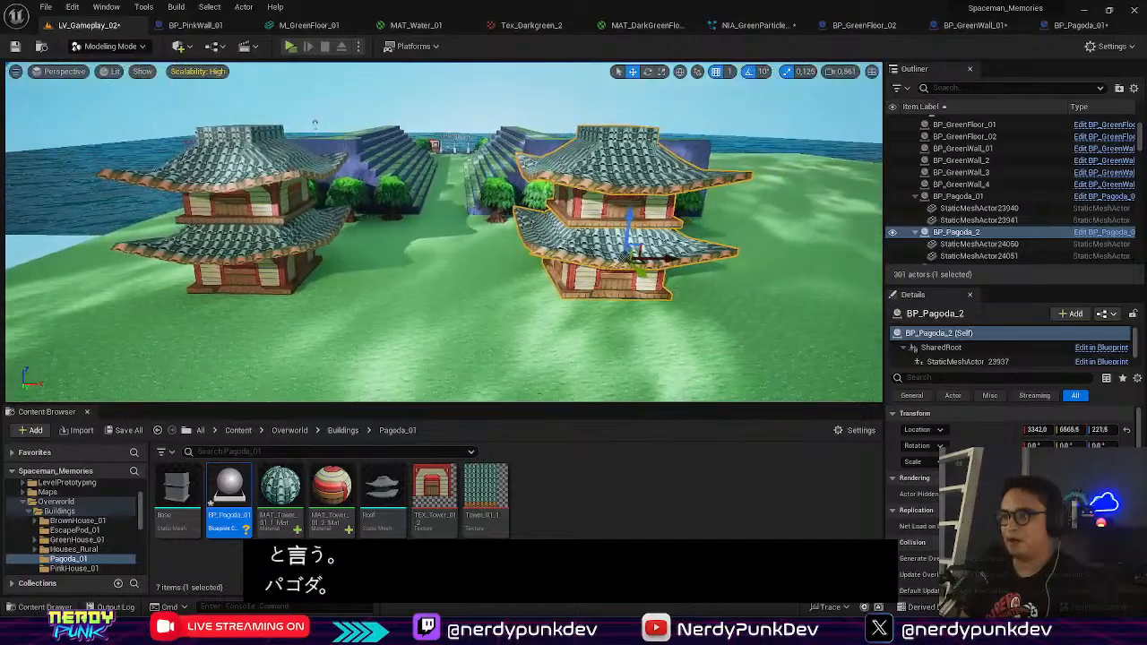
pyautogui.click(256, 260)
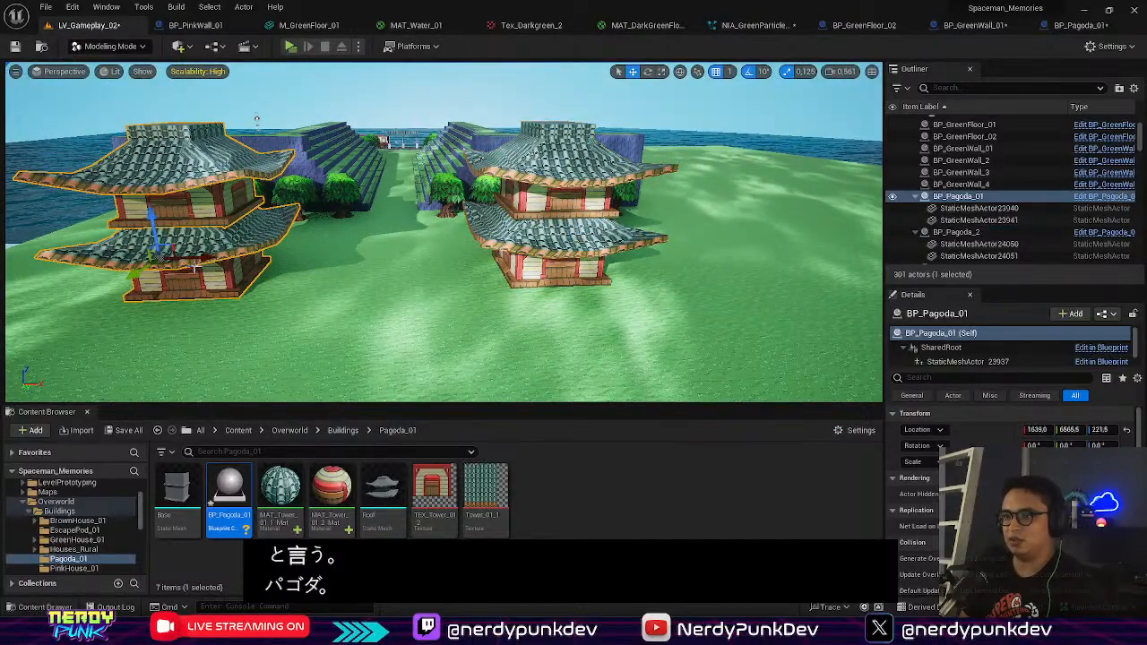
pyautogui.moveTo(190, 255); pyautogui.dragTo(206, 258)
# Step: Look over the town layout around the pagodas, stairs and green walls, and select the water plane
pyautogui.moveTo(219, 260); pyautogui.dragTo(94, 240, button='right')
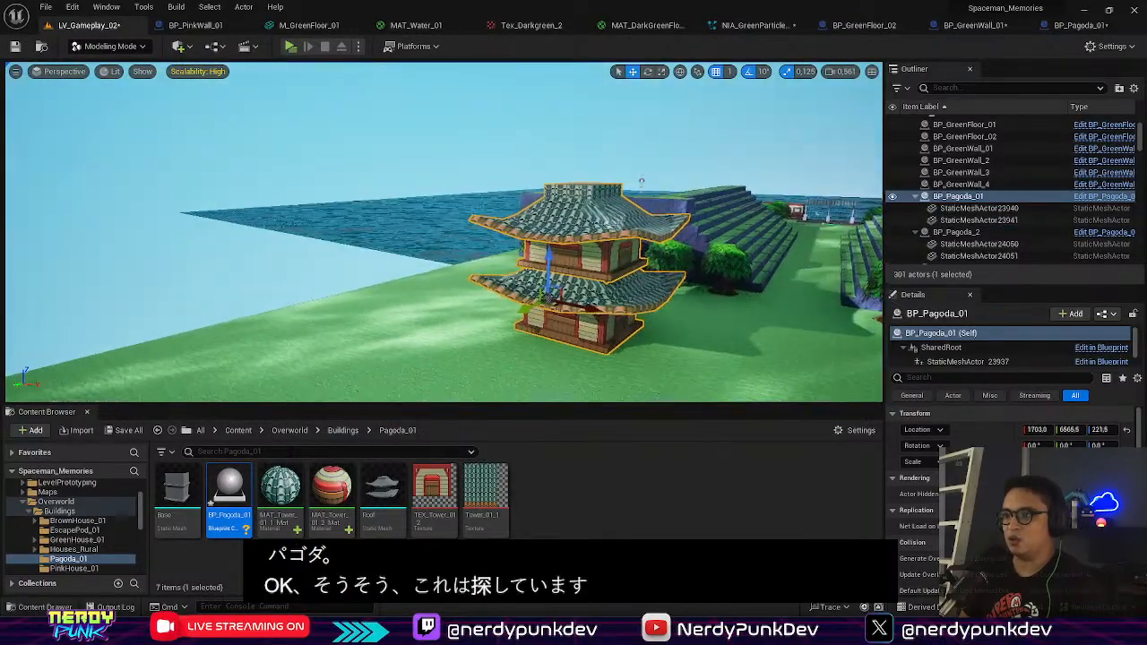
pyautogui.moveTo(443, 231); pyautogui.dragTo(400, 258, button='right')
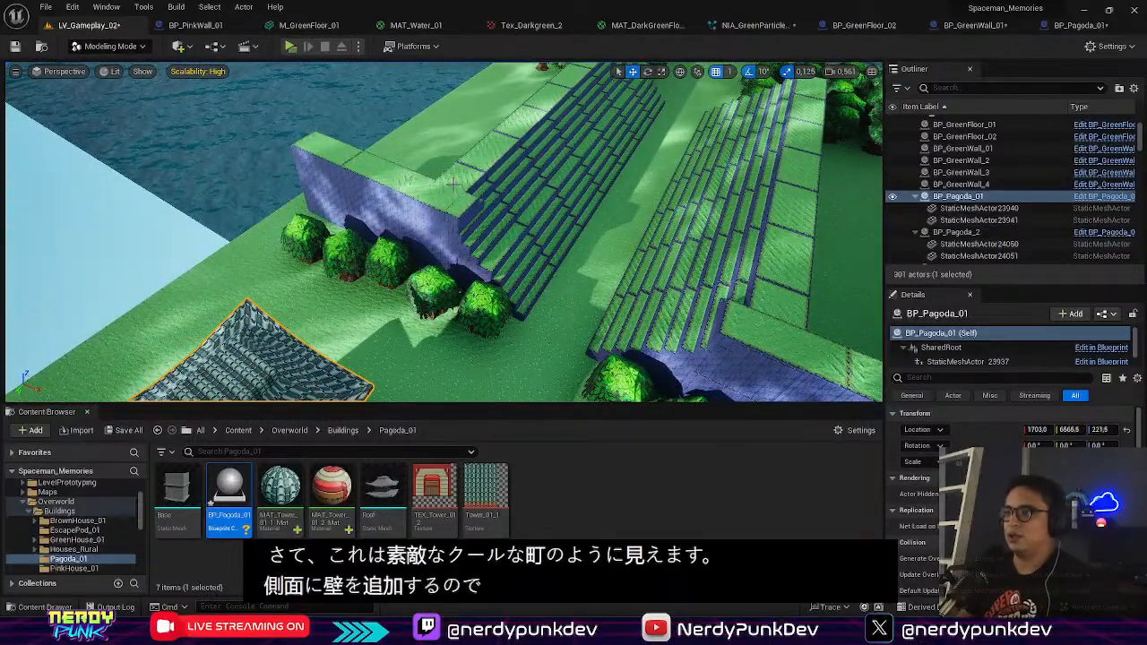
pyautogui.moveTo(581, 197); pyautogui.dragTo(538, 201, button='right')
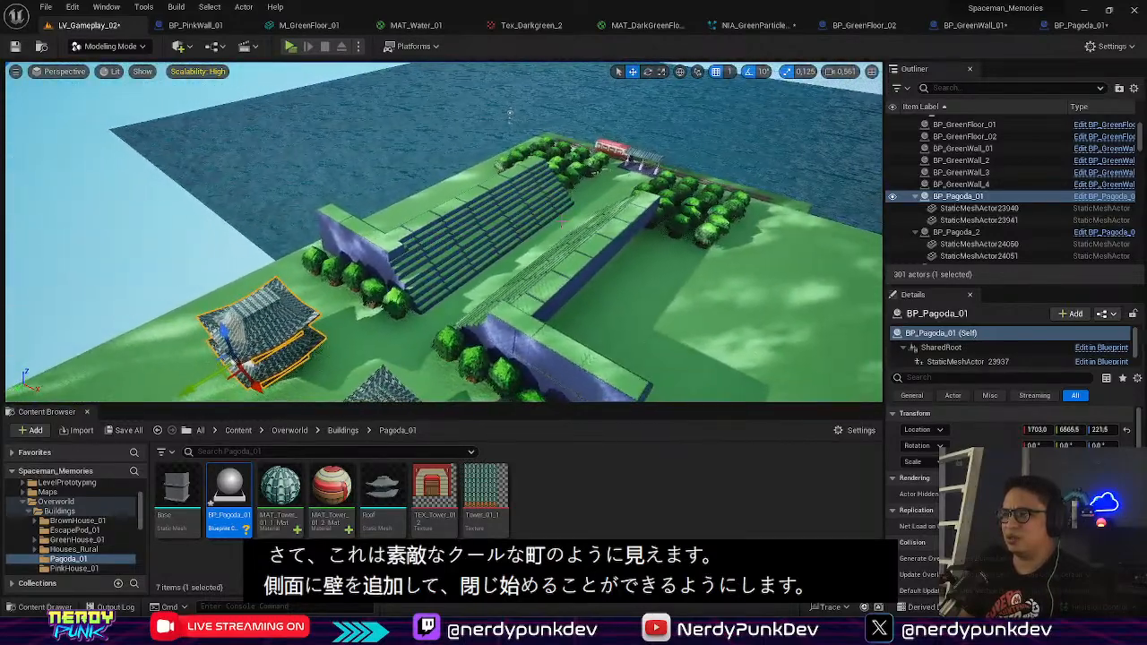
pyautogui.click(512, 114)
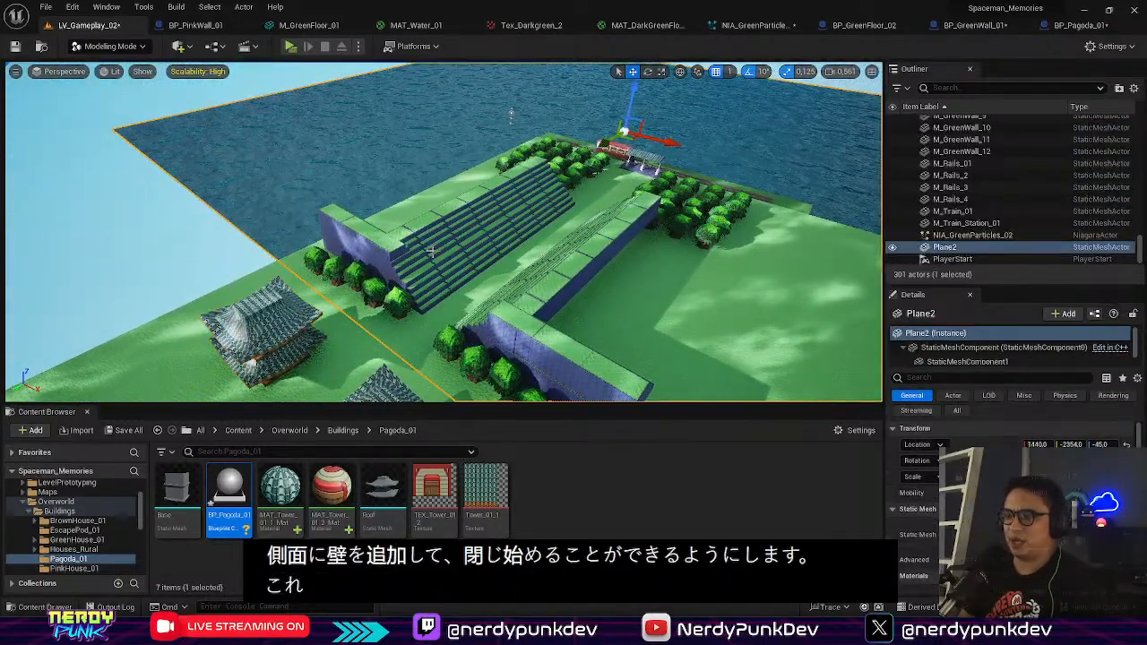
# Step: Duplicate the two stacked stepped walls, BP_GreenWall_01 and BP_GreenWall_4, and place the copies behind the first pagoda at about Y 5159
pyautogui.click(445, 258)
pyautogui.click(529, 224)
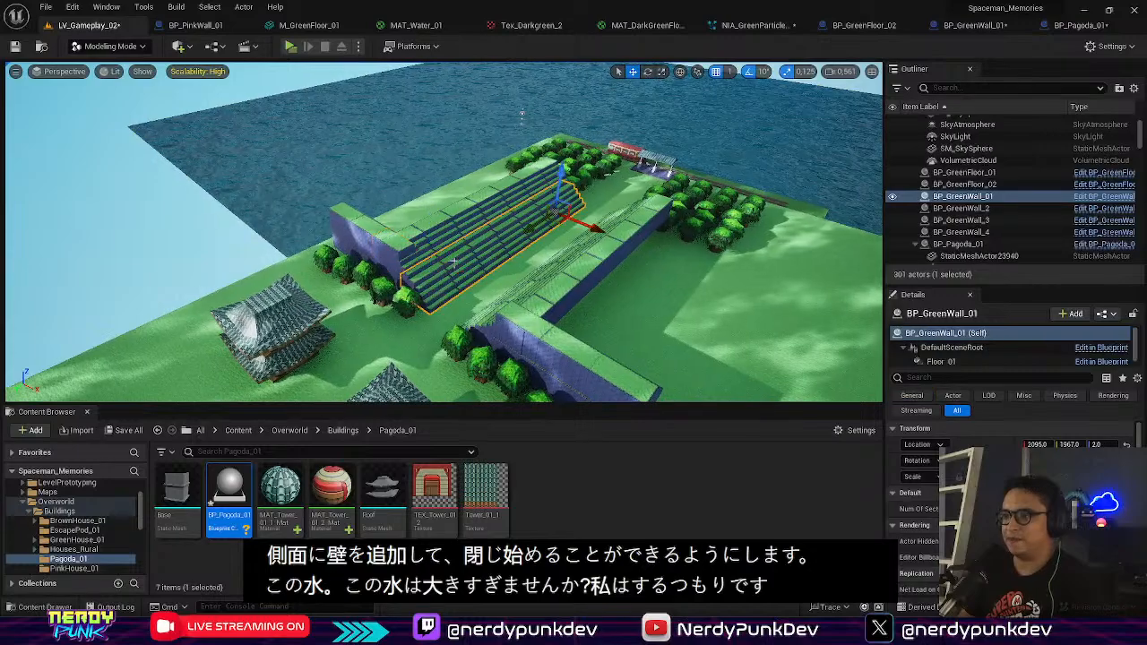
pyautogui.keyDown('shift'); pyautogui.click(502, 201); pyautogui.keyUp('shift')
pyautogui.keyDown('alt'); pyautogui.moveTo(564, 203); pyautogui.dragTo(223, 267); pyautogui.keyUp('alt')
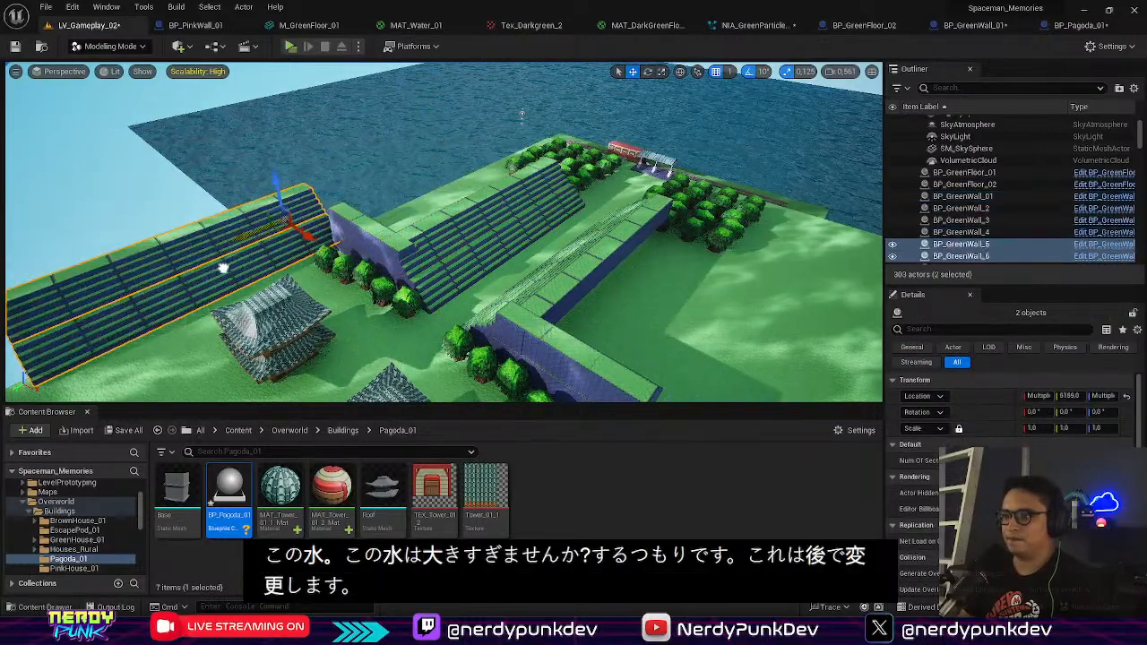
pyautogui.moveTo(522, 115); pyautogui.dragTo(395, 115, button='right')
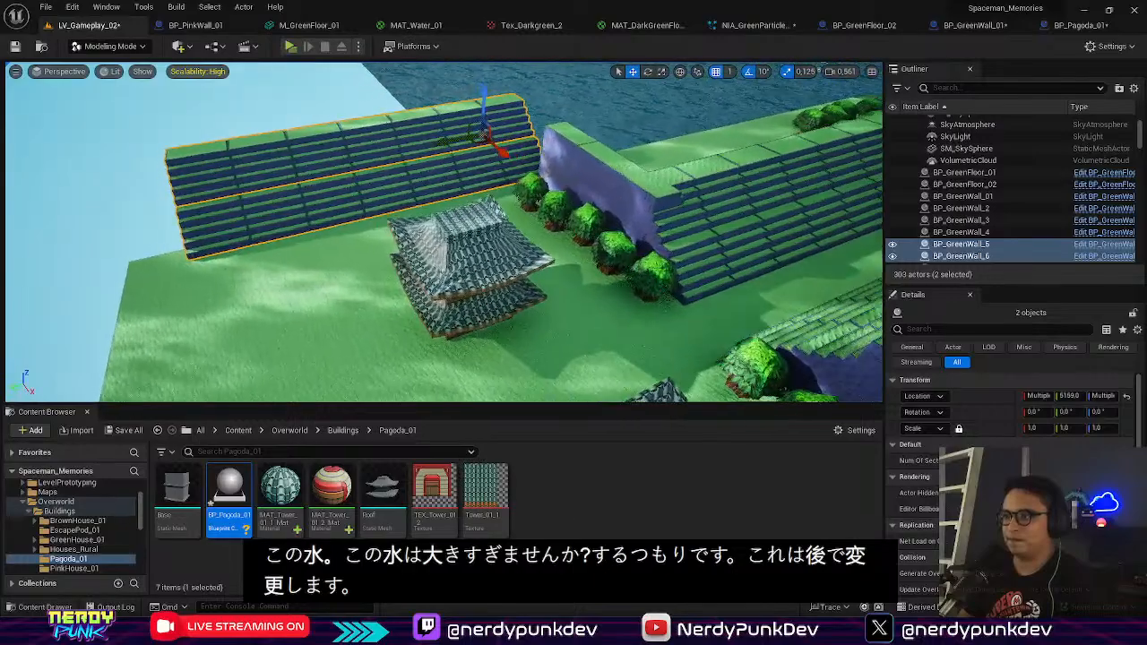
pyautogui.press('w')
pyautogui.moveTo(441, 232); pyautogui.dragTo(467, 229, button='right')
pyautogui.press('w')
pyautogui.press('s')
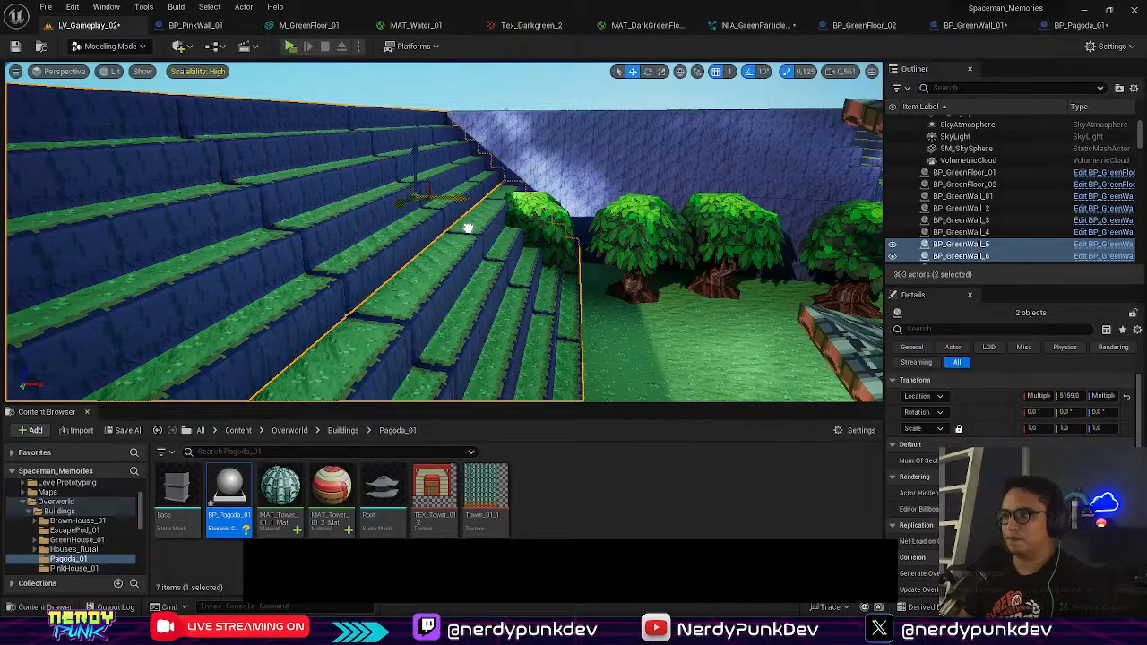
# Step: Delete both rows of round trees, BP_RoundTrees_5X9 and BP_RoundTrees_5X10, in front of the large walls facing the pagodas
pyautogui.rightClick(524, 237)
pyautogui.write('w')
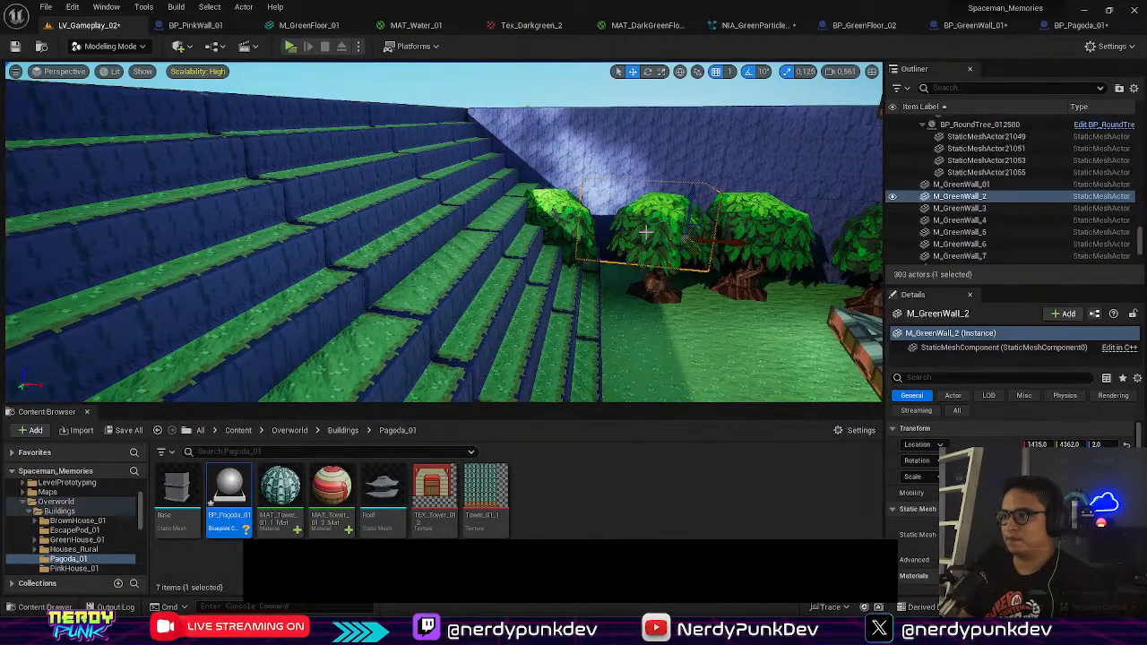
pyautogui.click(616, 239)
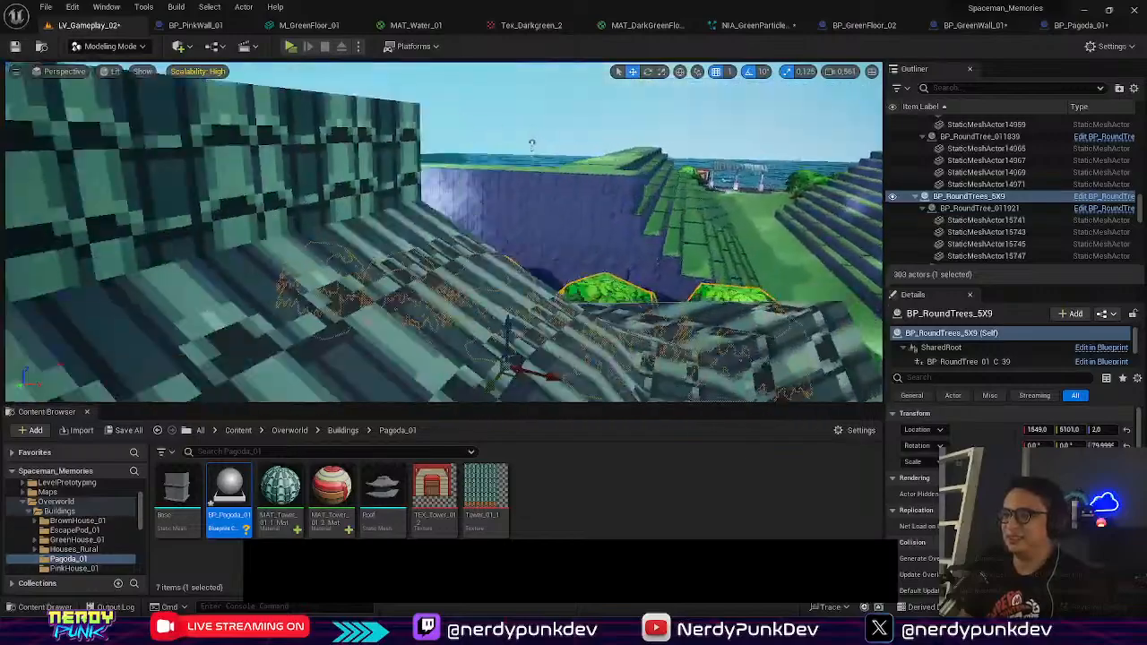
pyautogui.press('Delete')
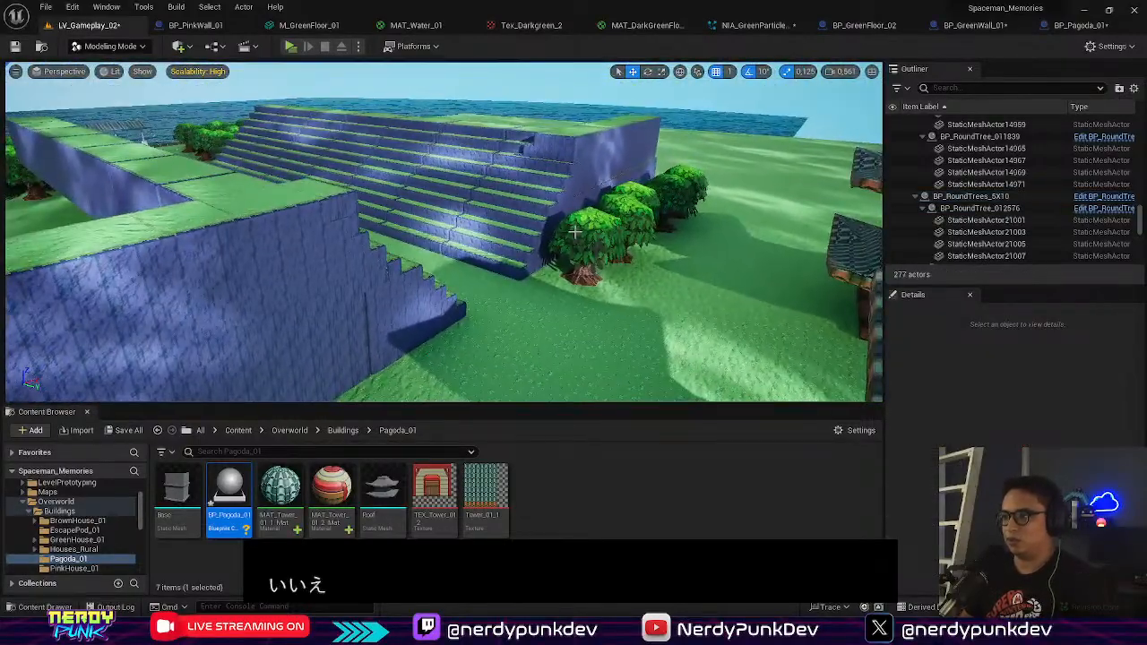
pyautogui.click(575, 232)
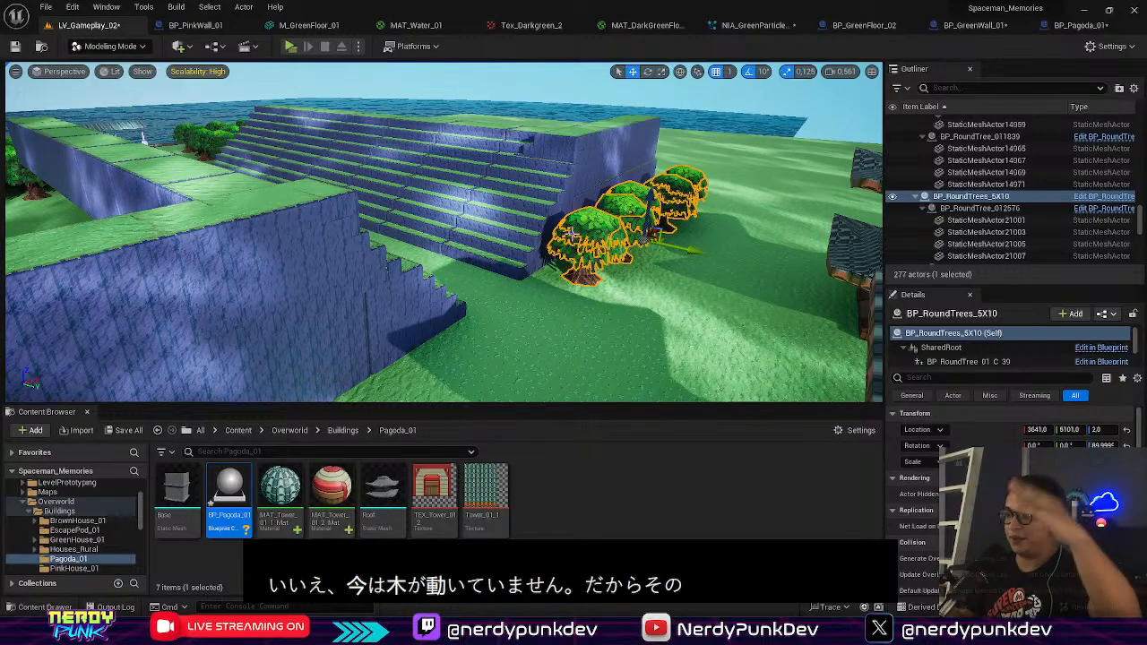
pyautogui.press('Delete')
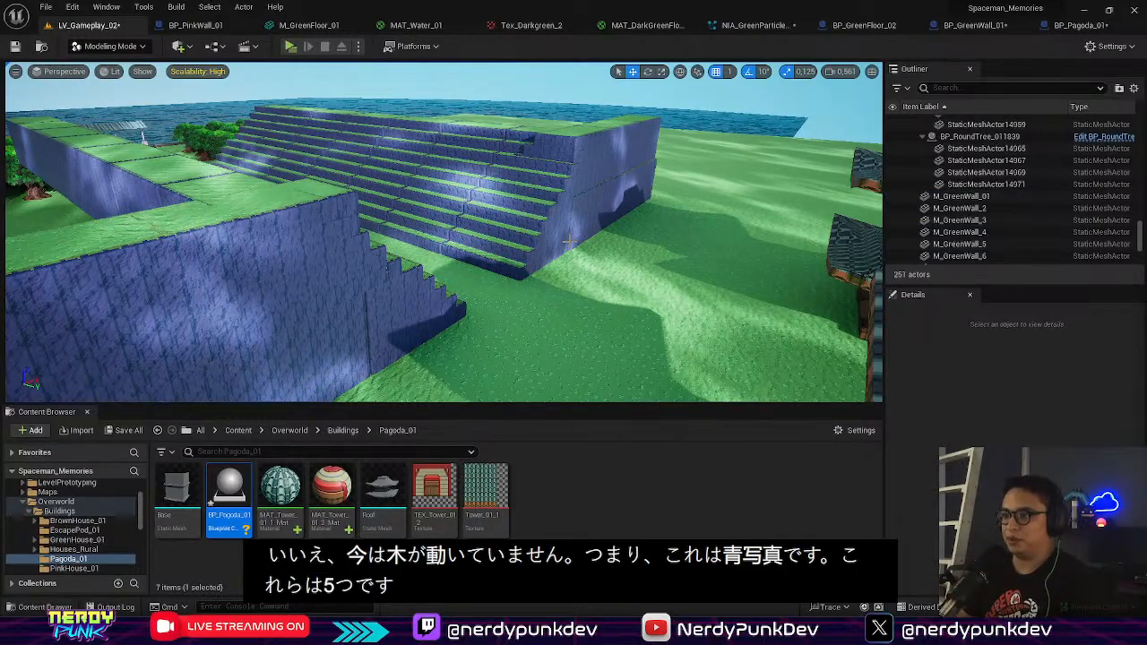
# Step: Duplicate the stacked stepped walls BP_GreenWall_2 and BP_GreenWall_3 and shift the copies outward along X toward the outer end of the front wall
pyautogui.moveTo(568, 242); pyautogui.dragTo(542, 260, button='right')
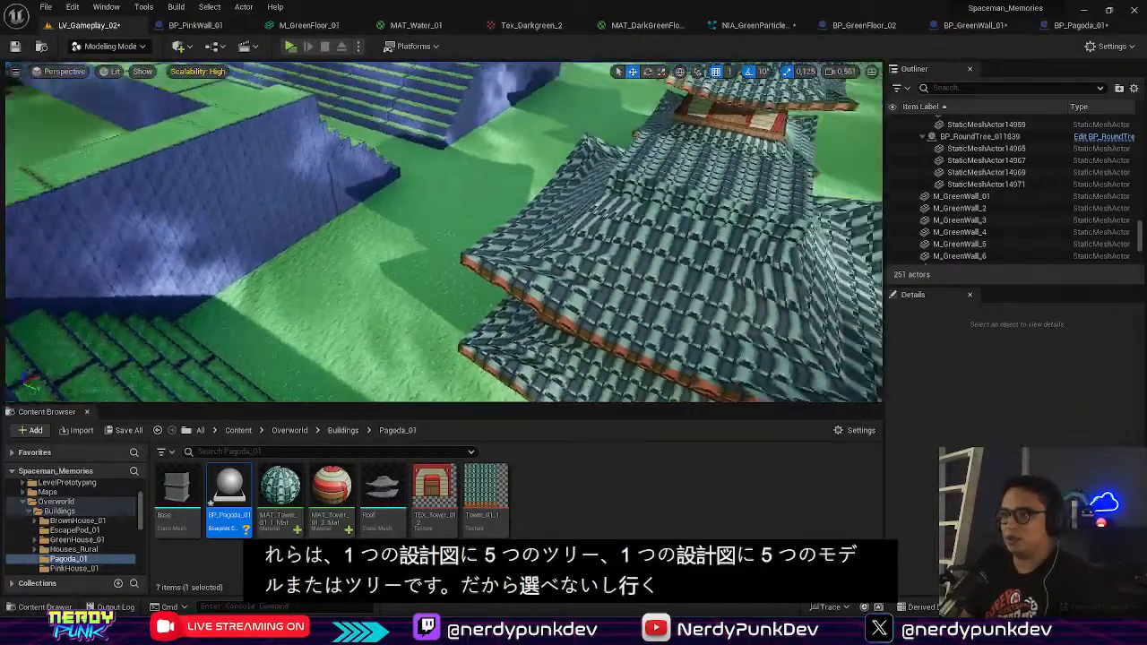
pyautogui.moveTo(542, 260); pyautogui.dragTo(677, 210, button='right')
pyautogui.press('w')
pyautogui.press('w')
pyautogui.moveTo(220, 292); pyautogui.dragTo(61, 213, button='right')
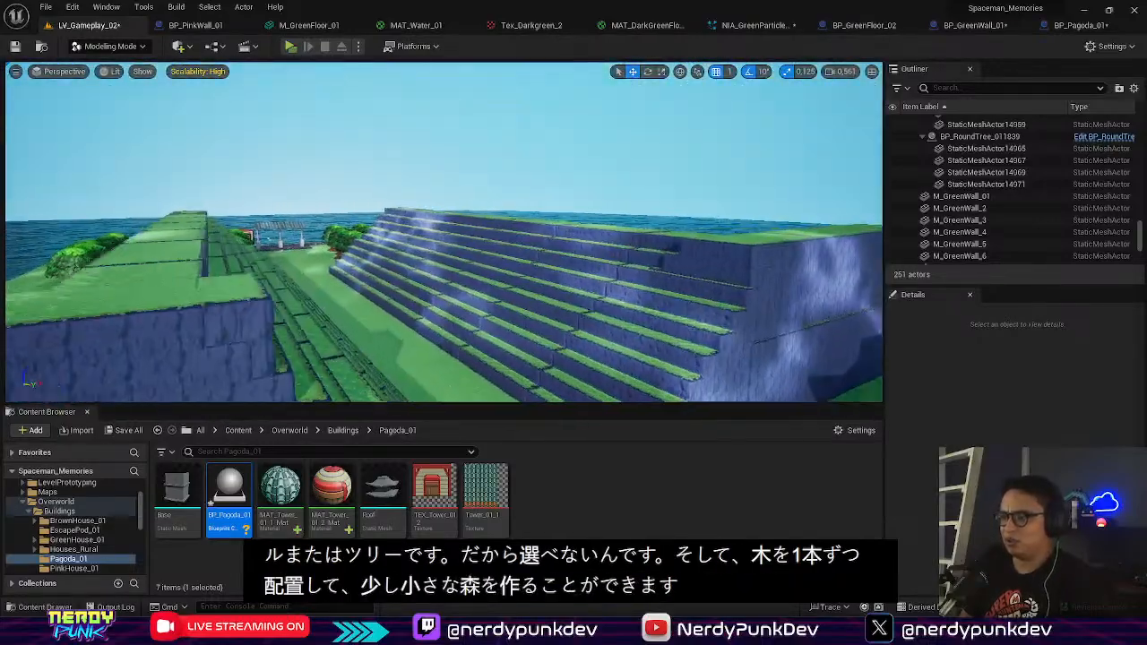
pyautogui.press('w')
pyautogui.moveTo(444, 232); pyautogui.dragTo(471, 336, button='right')
pyautogui.press('s')
pyautogui.click(574, 170)
pyautogui.keyDown('ctrl'); pyautogui.click(362, 243); pyautogui.keyUp('ctrl')
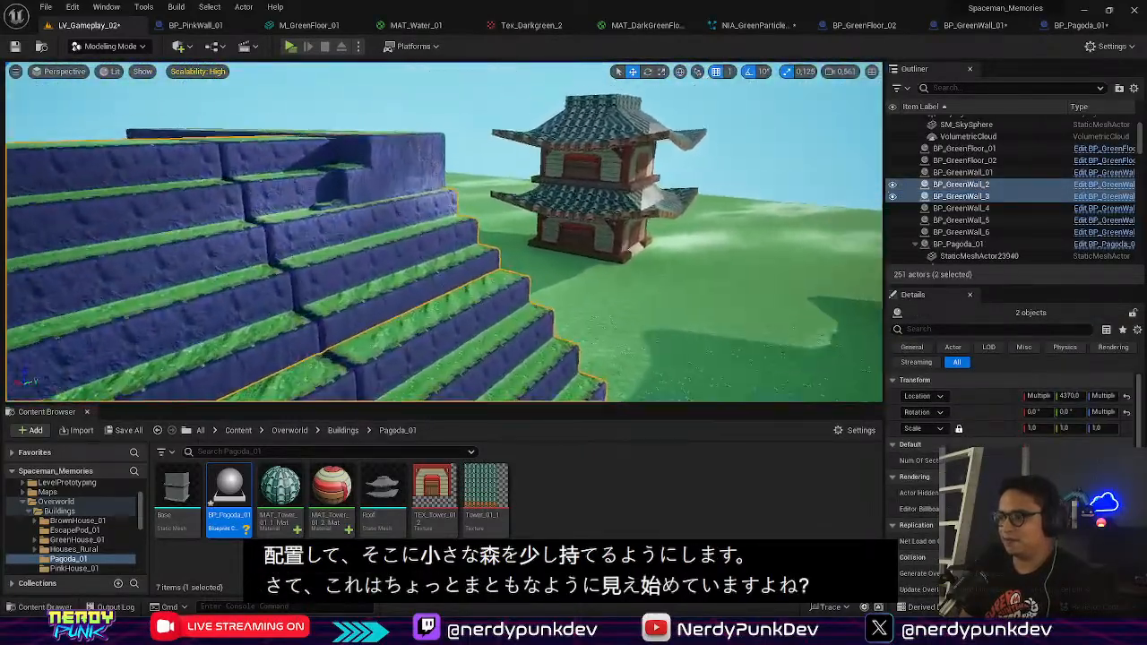
pyautogui.press('w')
pyautogui.moveTo(444, 231); pyautogui.dragTo(269, 260, button='right')
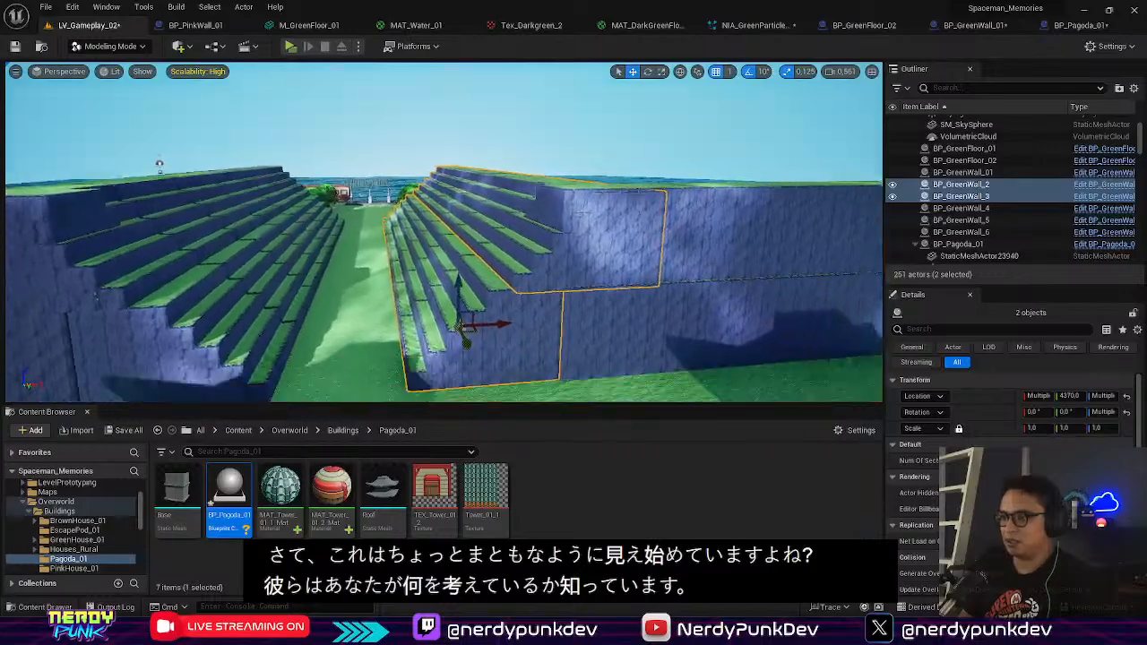
pyautogui.moveTo(444, 231); pyautogui.dragTo(444, 313, button='right')
pyautogui.press('w')
pyautogui.scroll(-3, 525, 282)
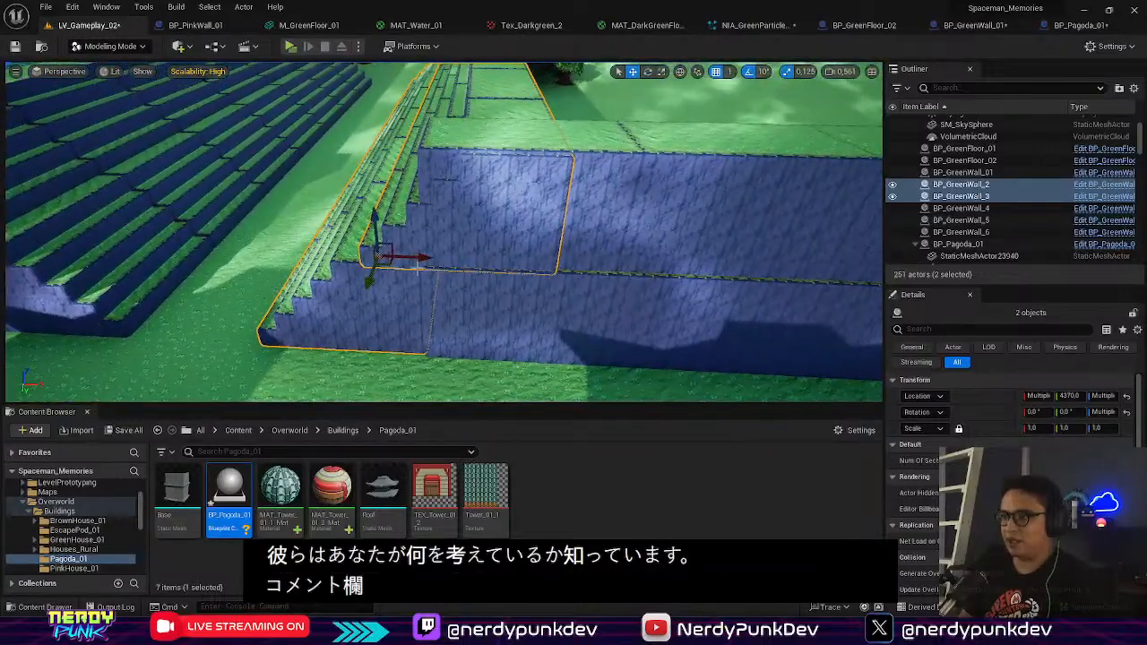
pyautogui.keyDown('alt'); pyautogui.moveTo(419, 261); pyautogui.dragTo(777, 251); pyautogui.keyUp('alt')
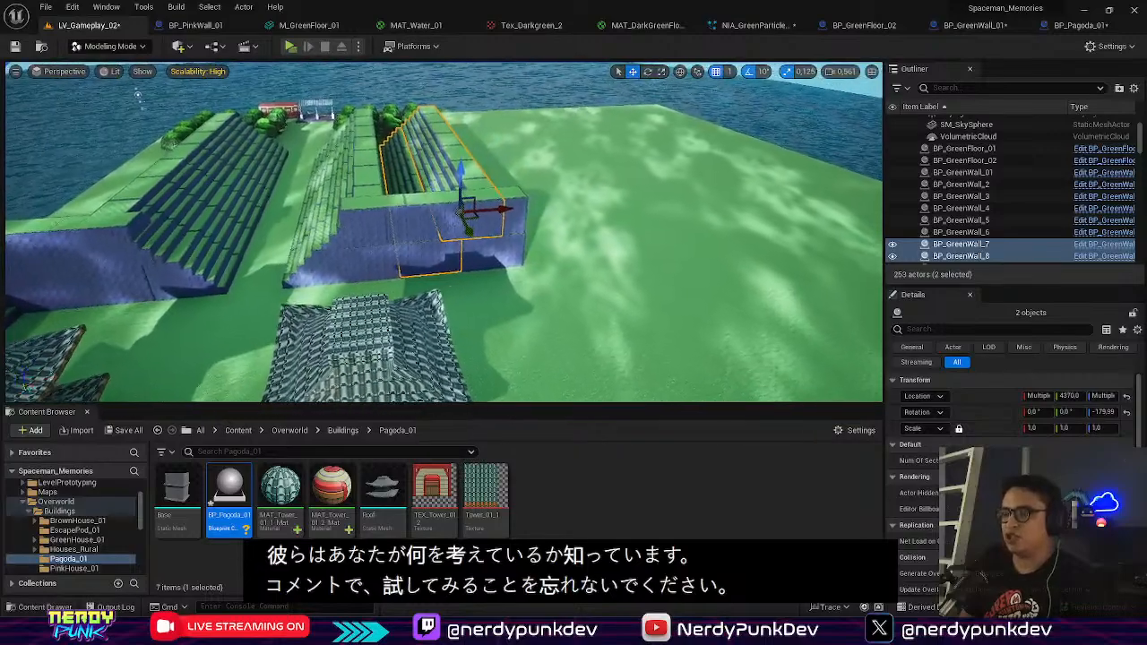
# Step: Move the duplicated stepped walls along Y past the front wall and behind the second pagoda, to about Y 7562
pyautogui.scroll(2, 402, 233)
pyautogui.moveTo(473, 254); pyautogui.dragTo(509, 296)
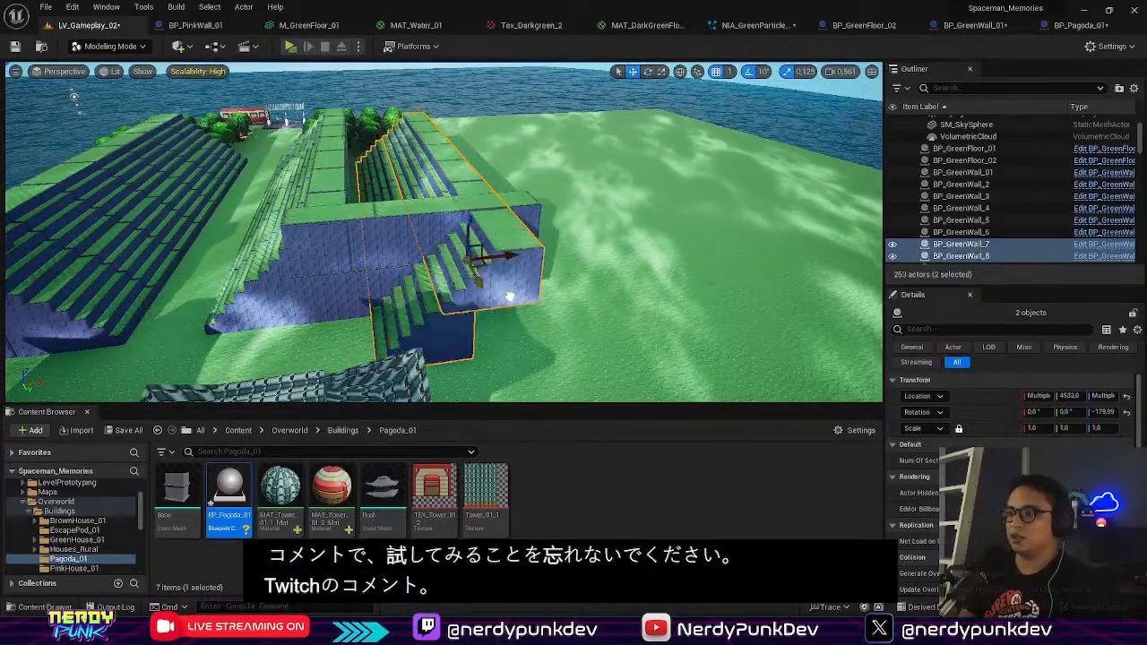
pyautogui.moveTo(580, 306); pyautogui.dragTo(627, 332, button='right')
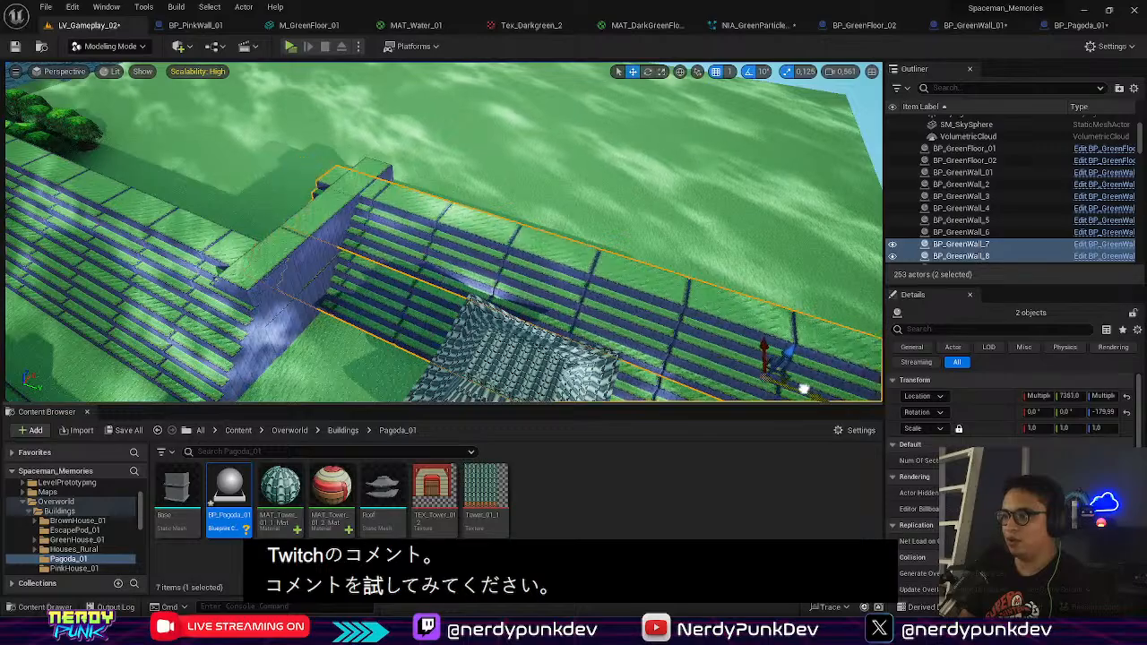
pyautogui.moveTo(804, 390); pyautogui.dragTo(842, 396)
pyautogui.moveTo(843, 396); pyautogui.dragTo(968, 430, button='right')
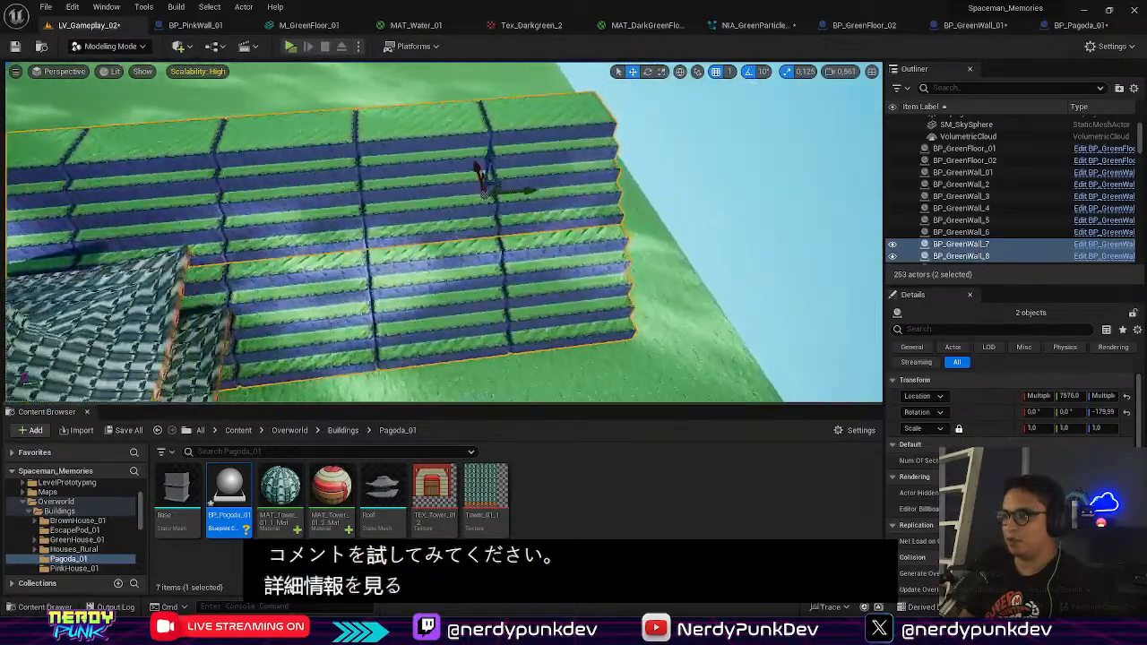
pyautogui.moveTo(717, 260); pyautogui.dragTo(398, 176, button='right')
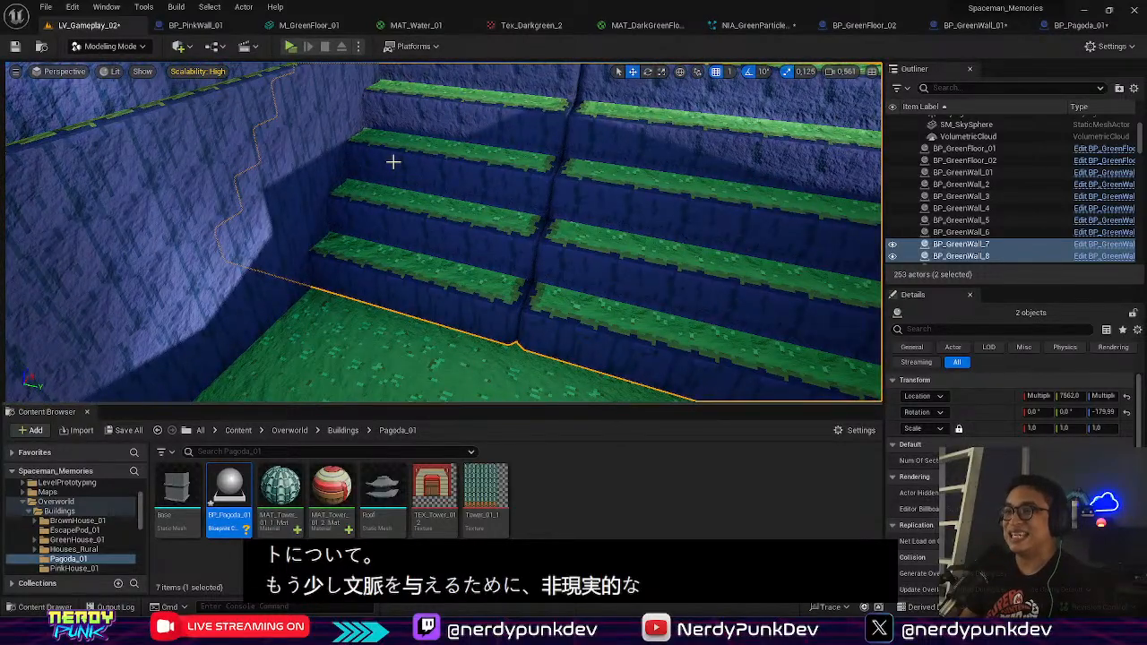
# Step: Set a snapped pivot offset on the duplicated stepped walls and move them along Y to about 7728, fitting their end to the front wall
pyautogui.rightClick(428, 170)
pyautogui.moveTo(580, 417)
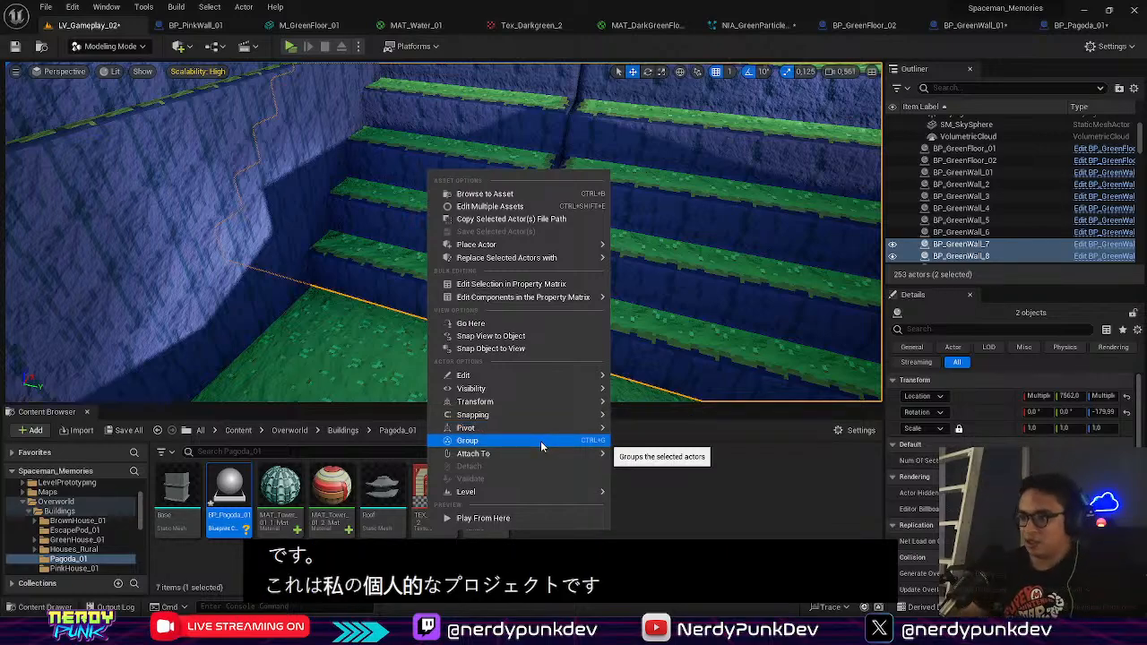
pyautogui.moveTo(457, 417)
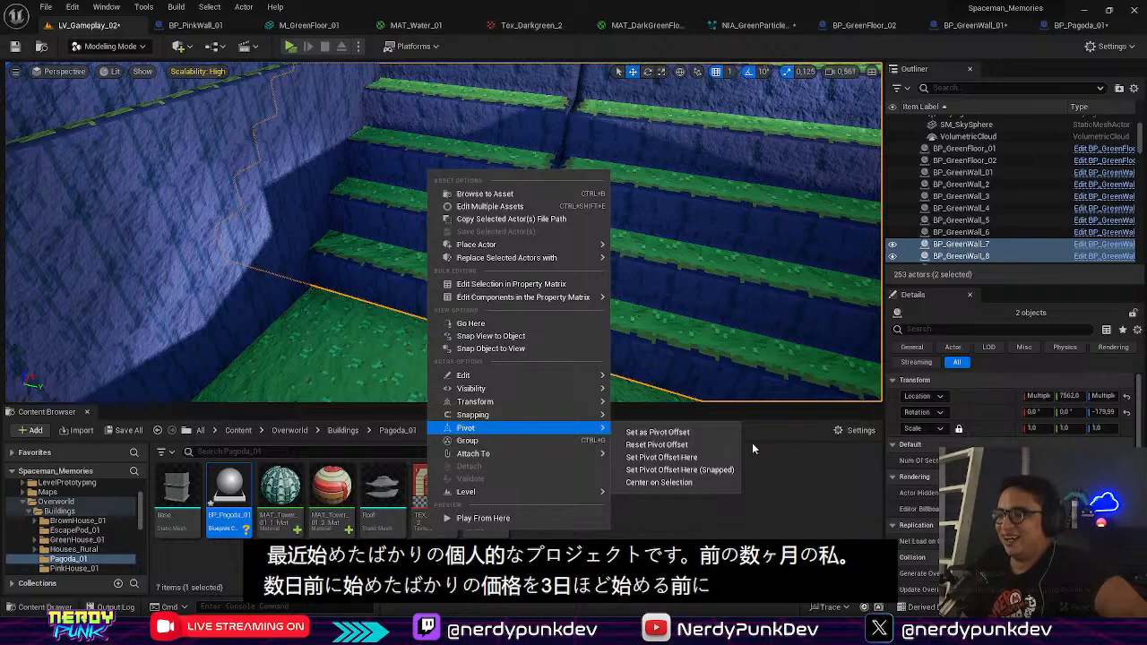
pyautogui.click(691, 470)
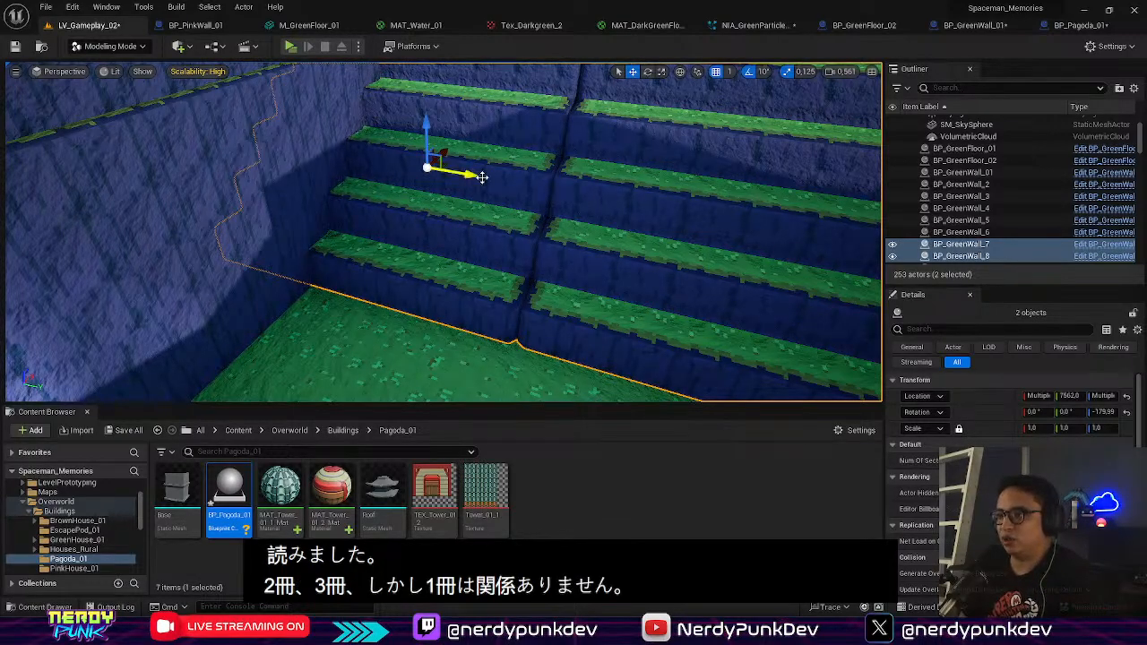
pyautogui.moveTo(470, 175); pyautogui.dragTo(597, 182)
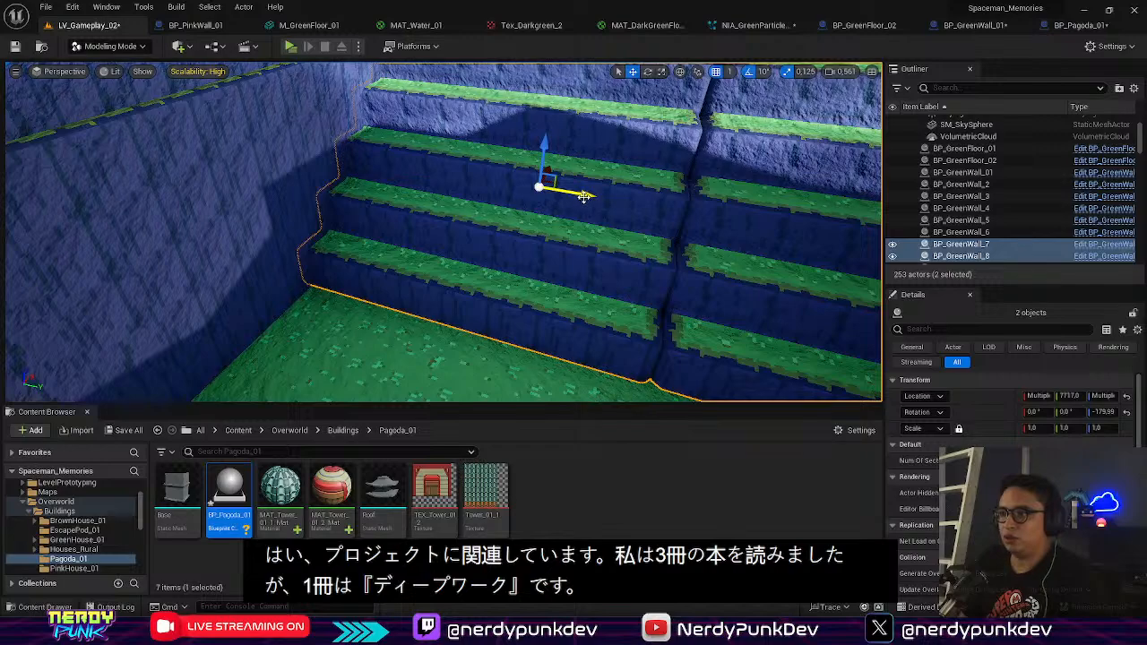
pyautogui.moveTo(584, 197); pyautogui.dragTo(593, 195)
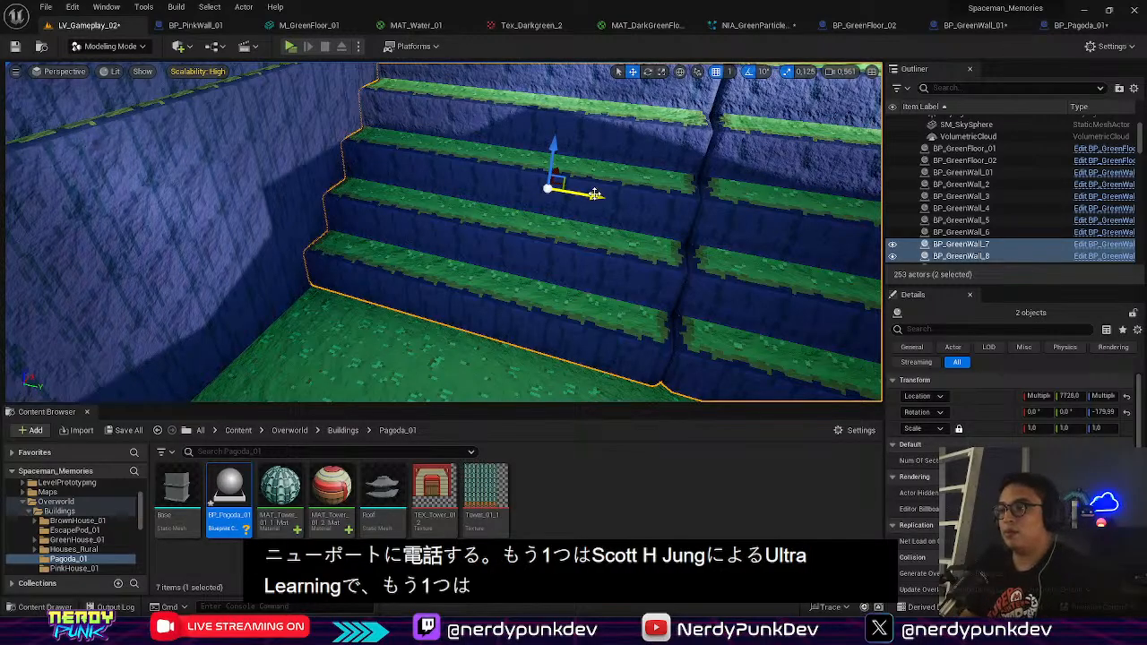
# Step: Play-test the level, walking the character from the train station between the stepped walls and around the open town area
pyautogui.moveTo(468, 210); pyautogui.dragTo(296, 161, button='right')
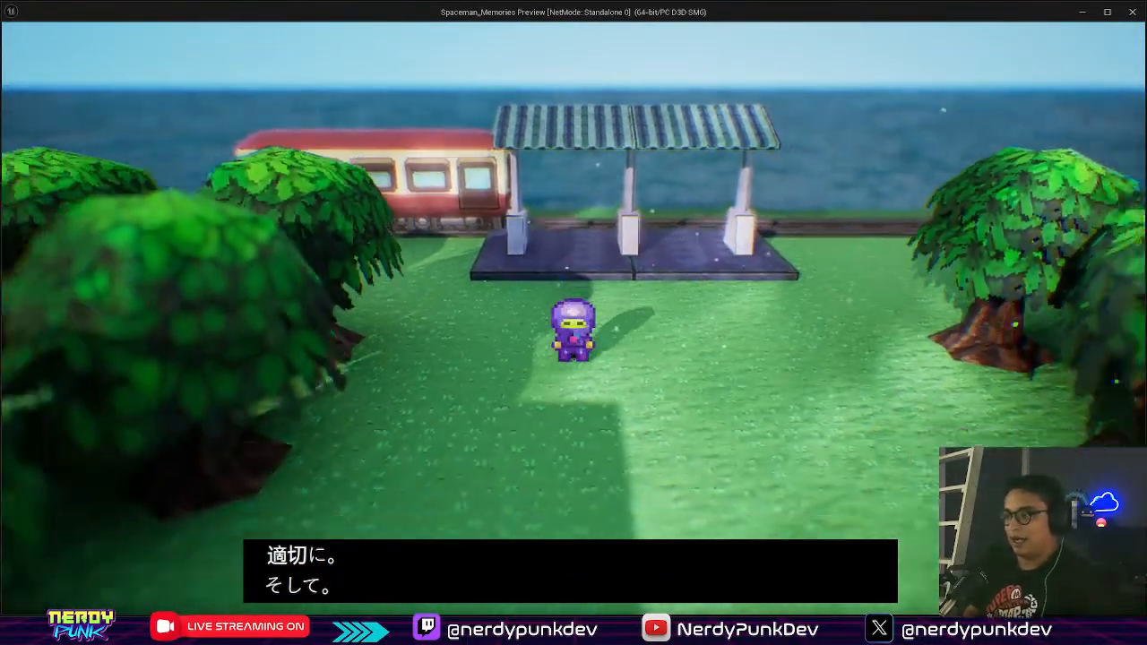
pyautogui.press('s')
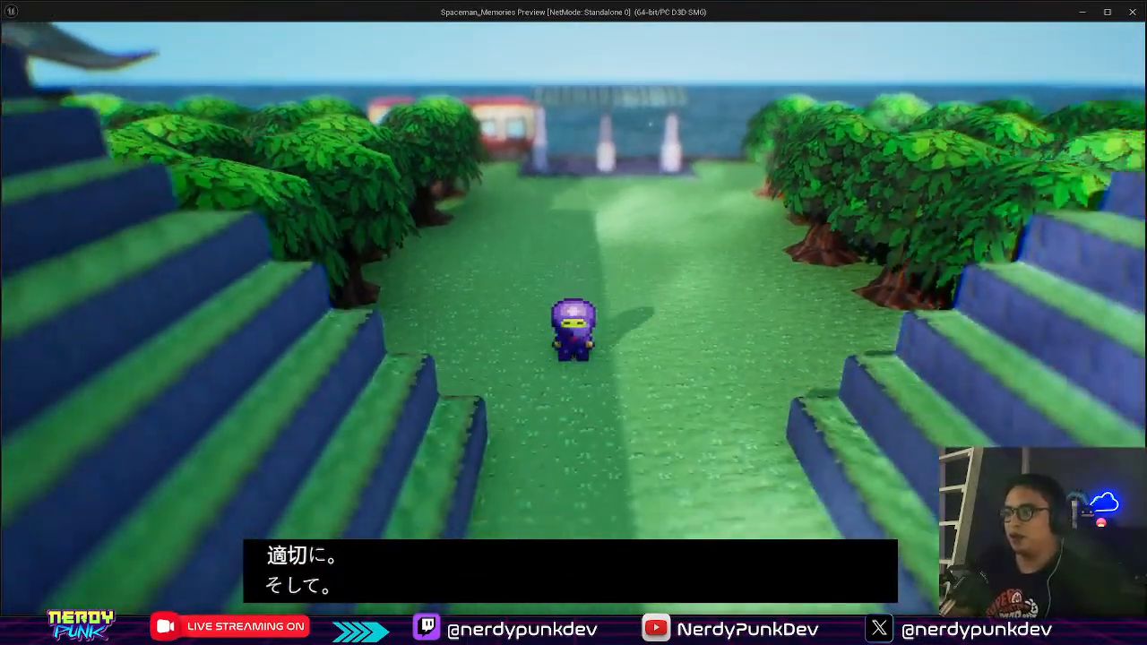
pyautogui.press('s')
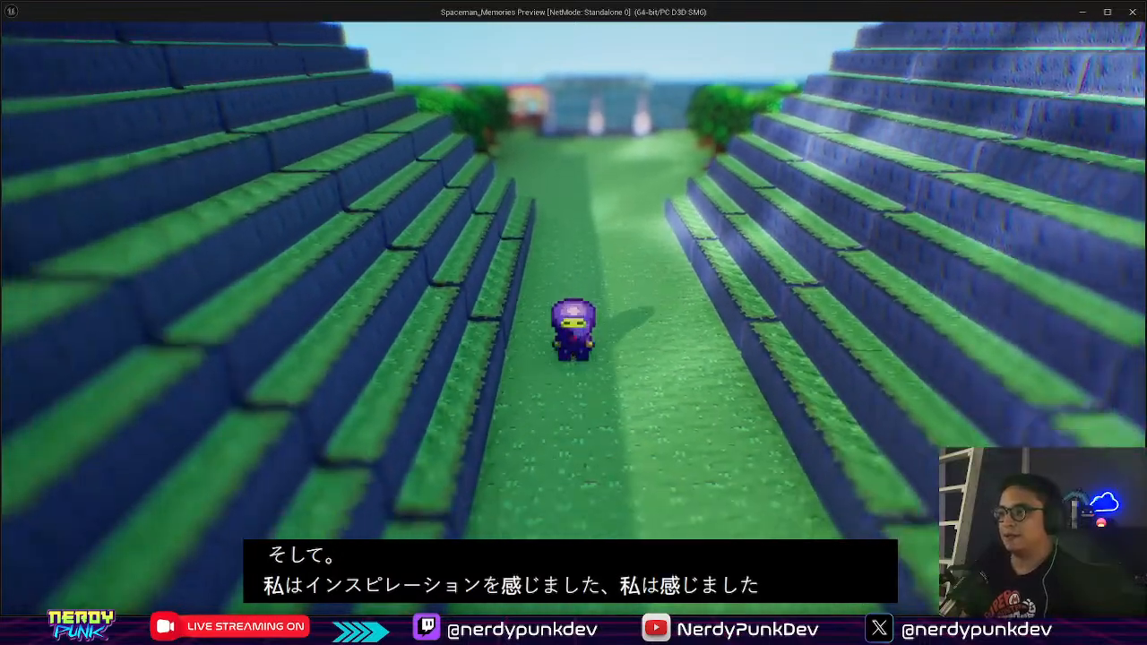
pyautogui.press('s')
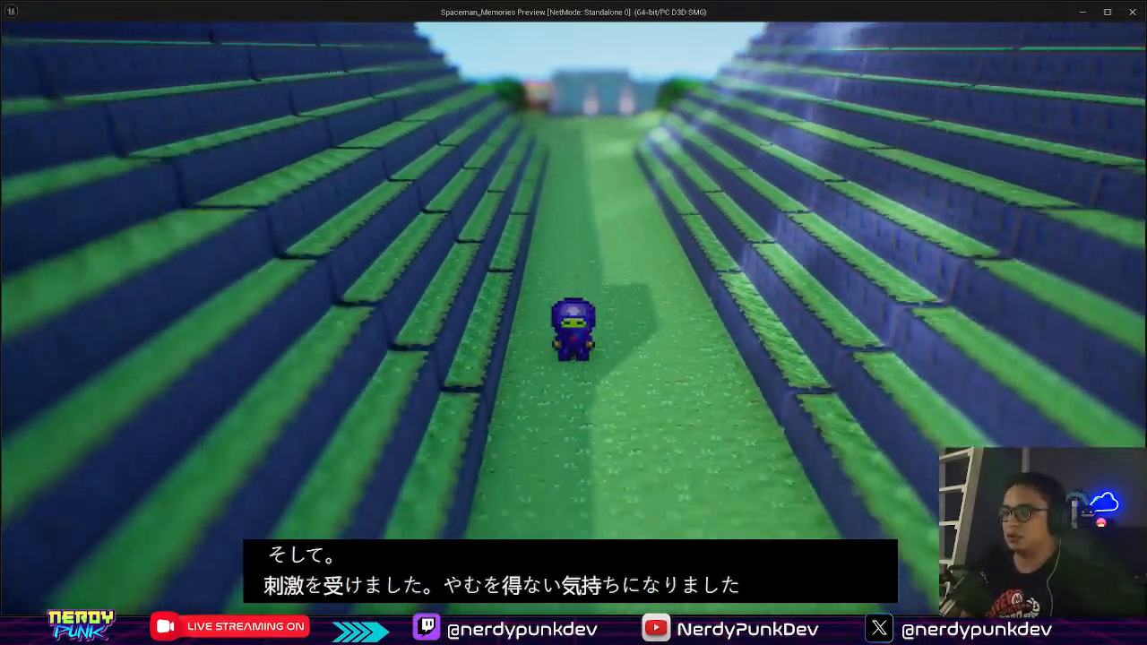
pyautogui.press('s')
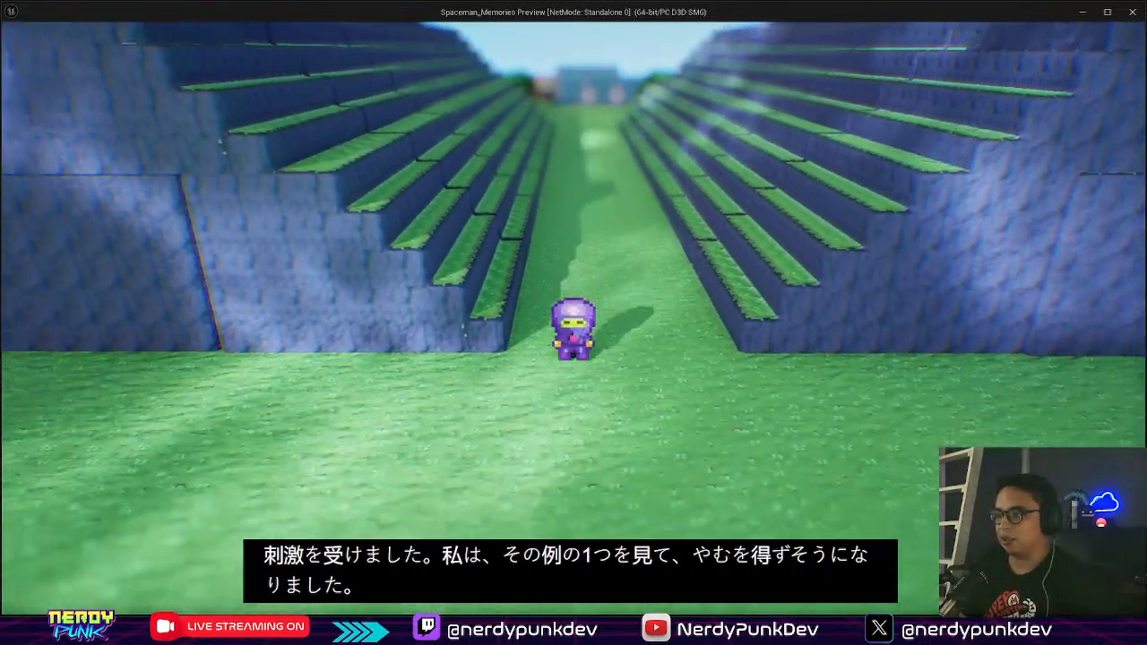
pyautogui.press('s')
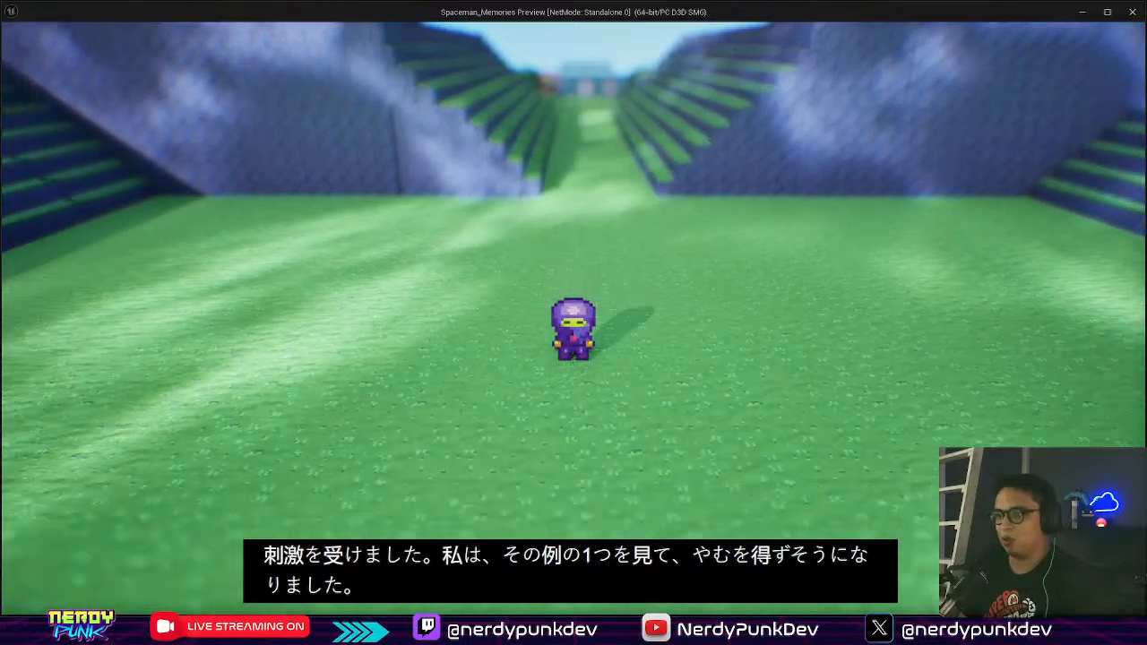
pyautogui.press('s')
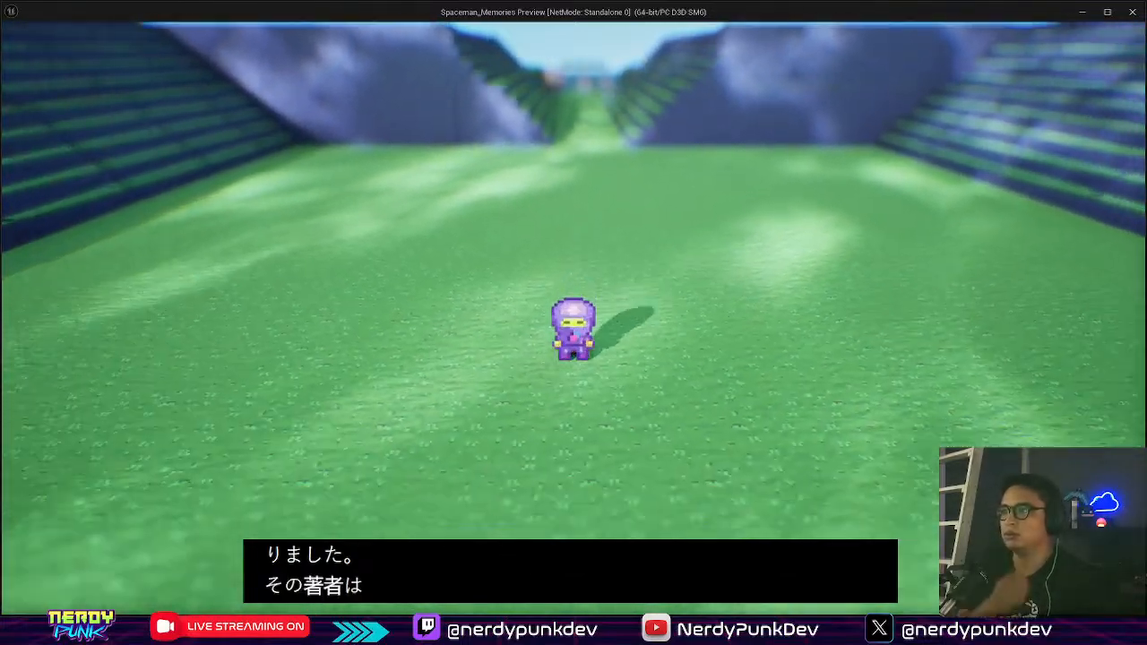
pyautogui.press('w')
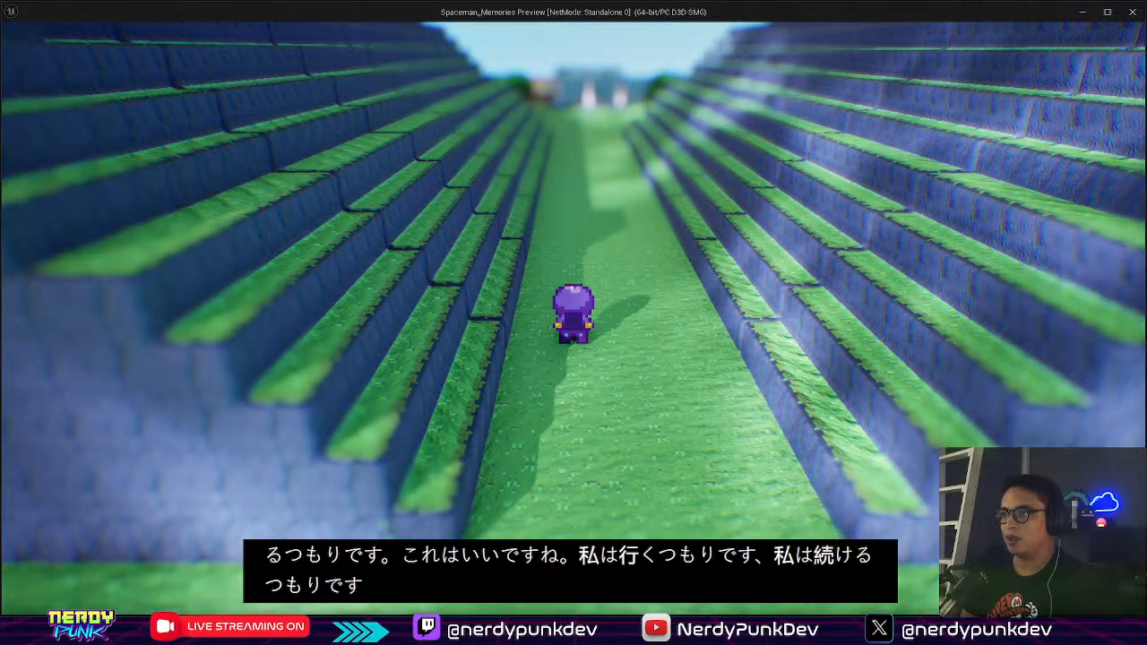
pyautogui.press('s')
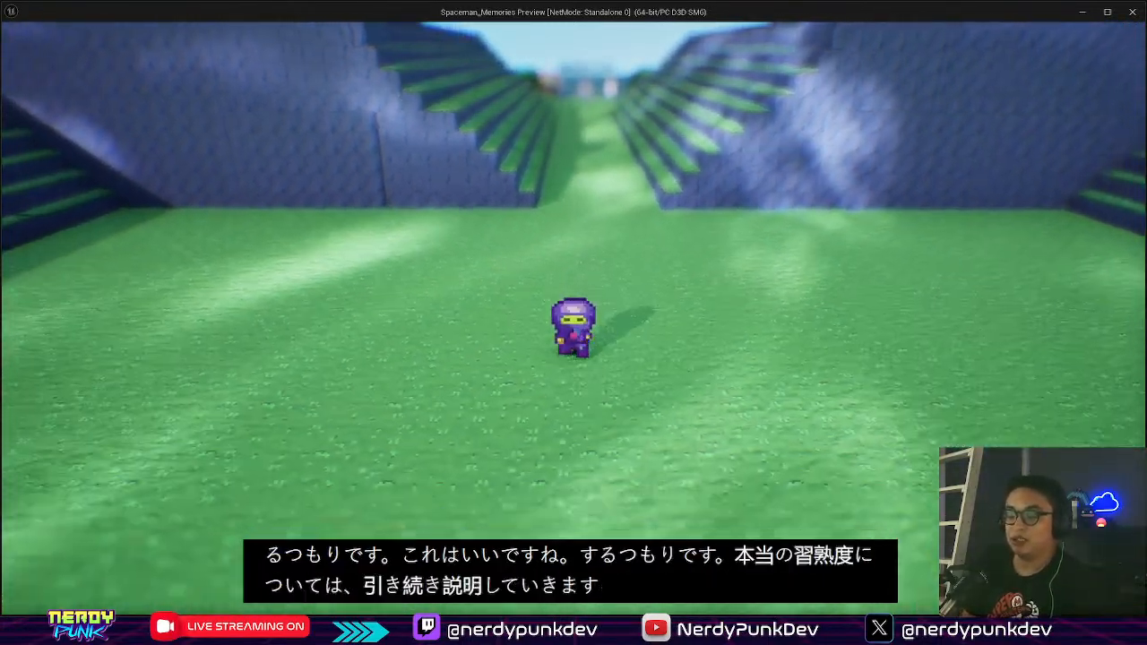
pyautogui.press('s')
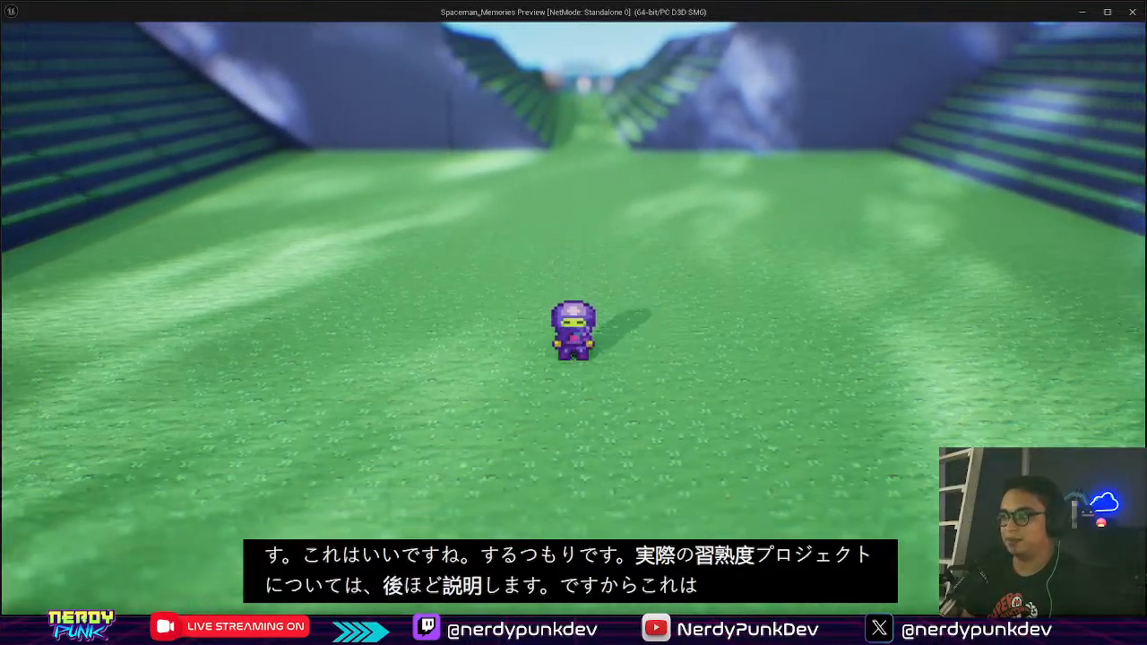
pyautogui.press('d')
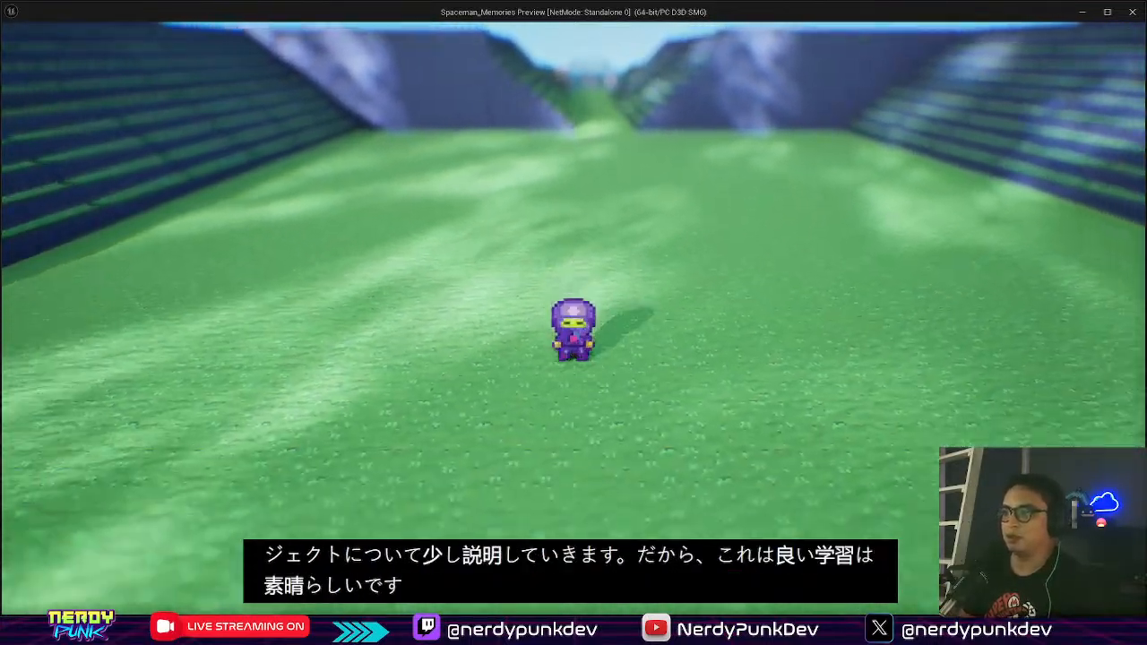
# Step: Walk the character around the open town area and the stepped-wall corridor to check for the missing pagodas, and end the play test
pyautogui.press('s')
pyautogui.press('d')
pyautogui.press('w')
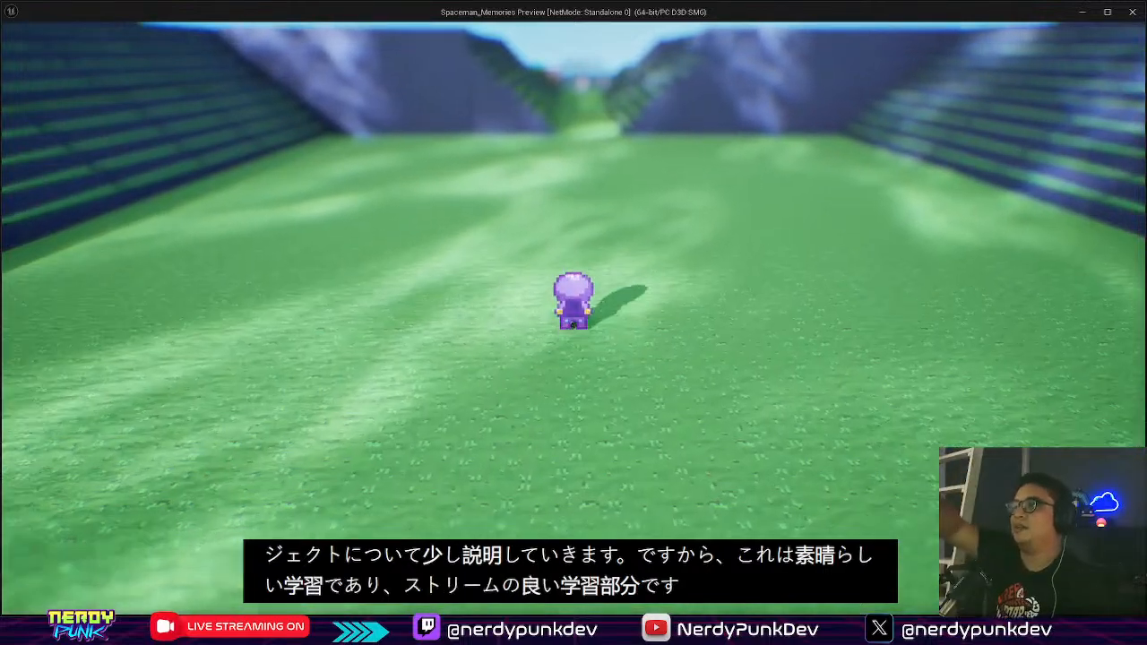
pyautogui.press('w')
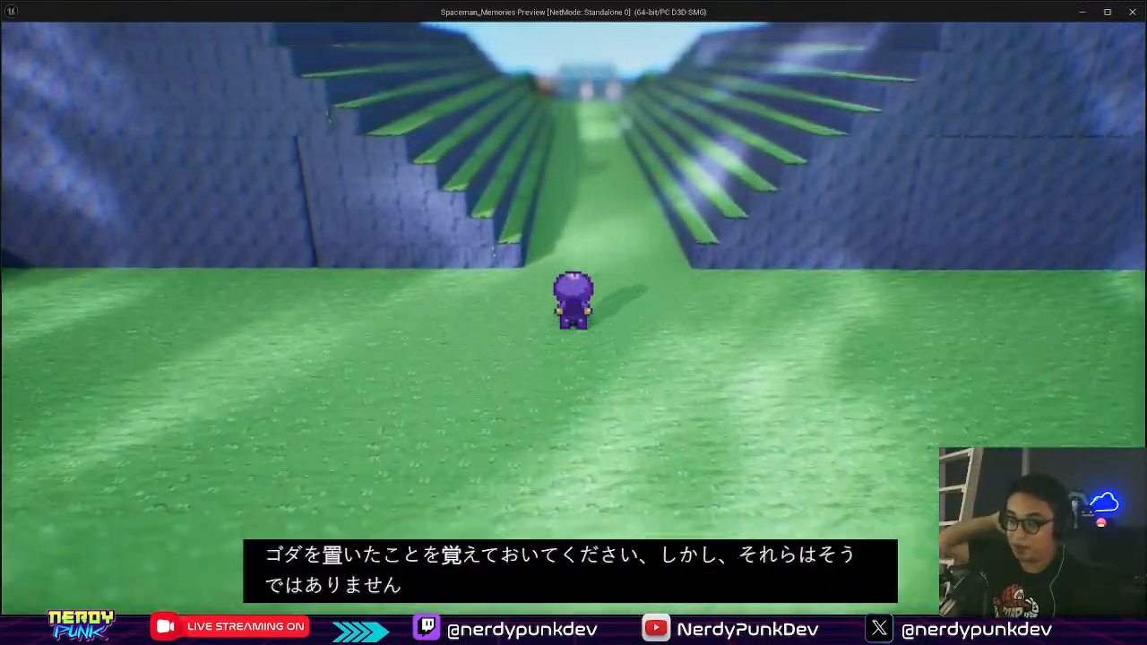
pyautogui.press('w')
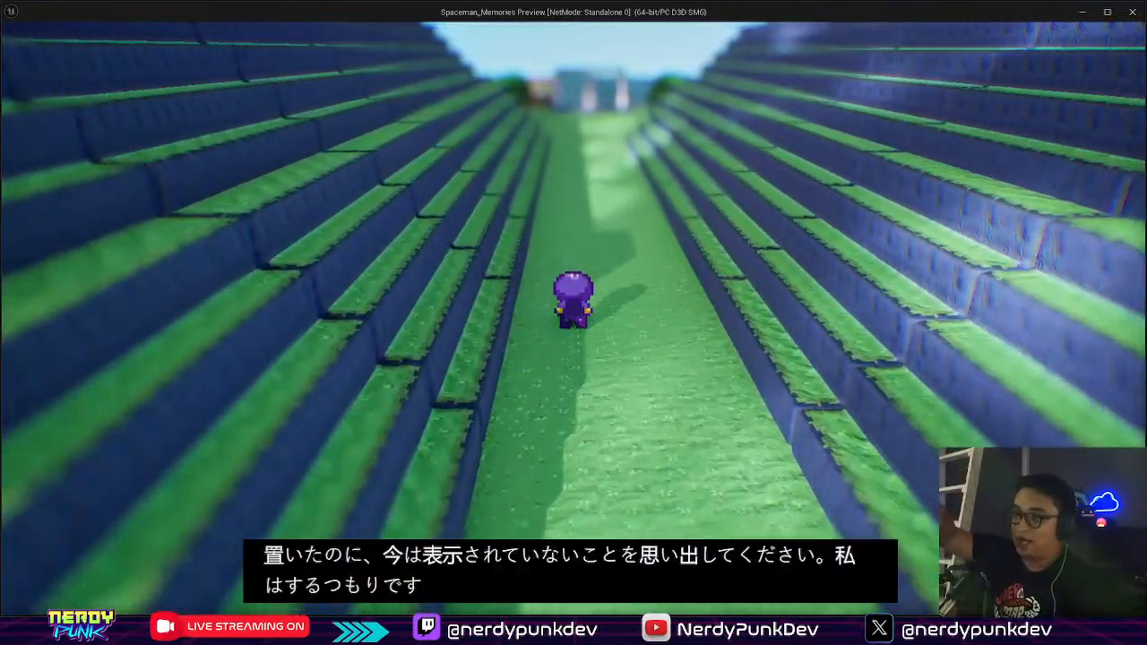
pyautogui.press('s')
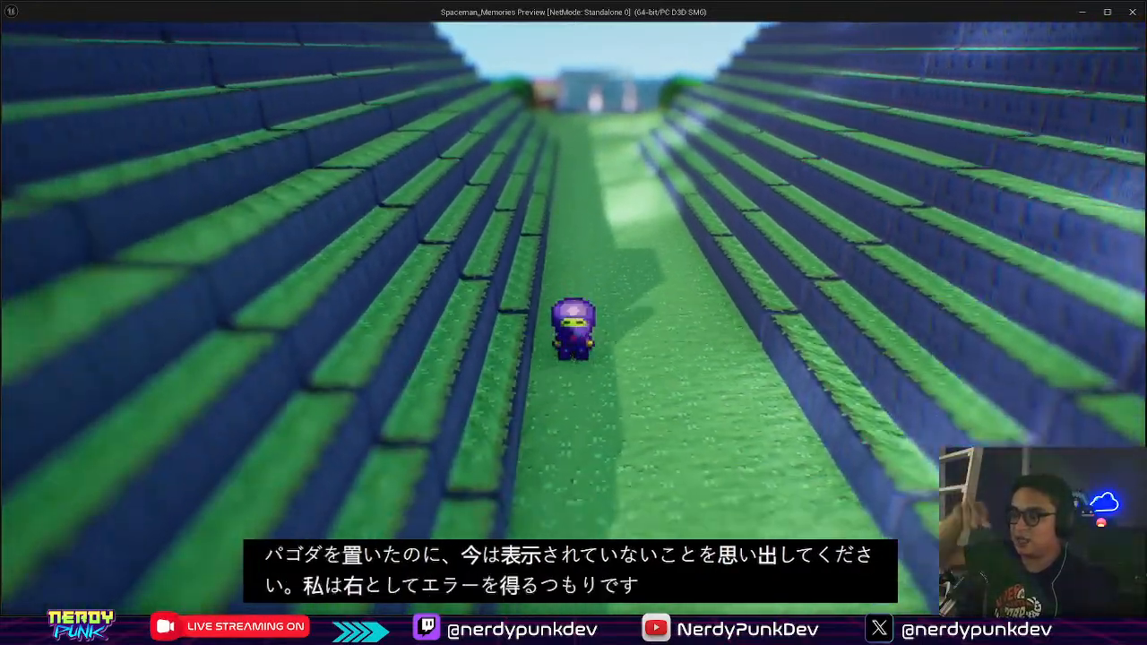
pyautogui.press('s')
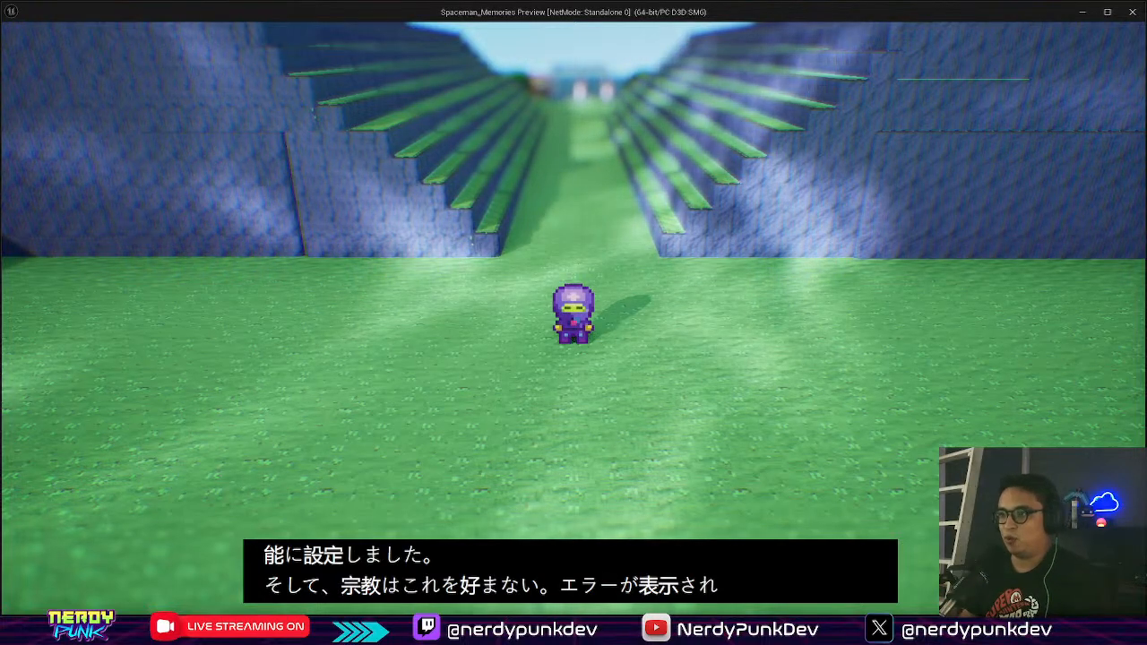
pyautogui.press('s')
pyautogui.press('w')
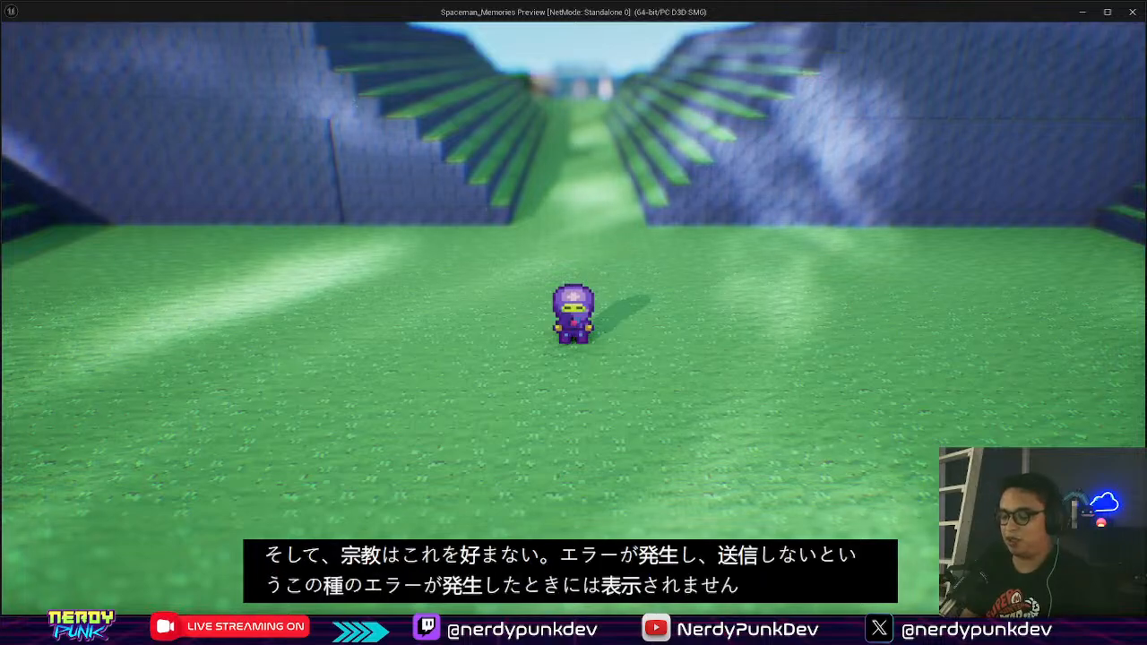
pyautogui.press('Escape')
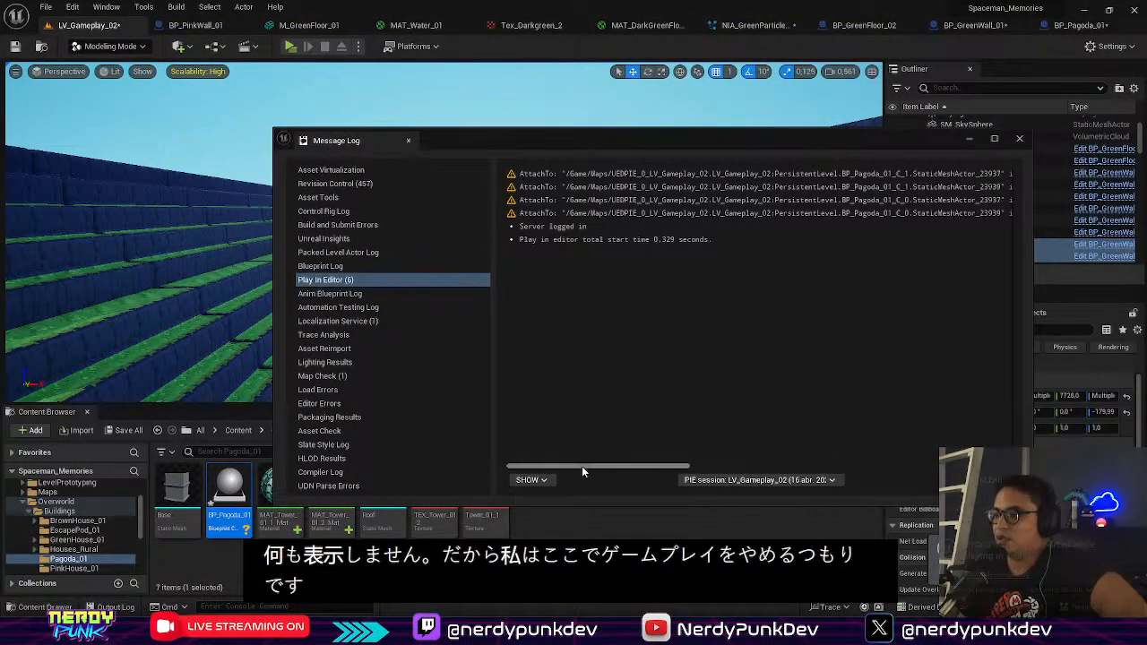
# Step: Read the full Play In Editor warnings about BP_Pagoda_01 in the Message Log and close the log
pyautogui.moveTo(582, 466); pyautogui.dragTo(902, 467)
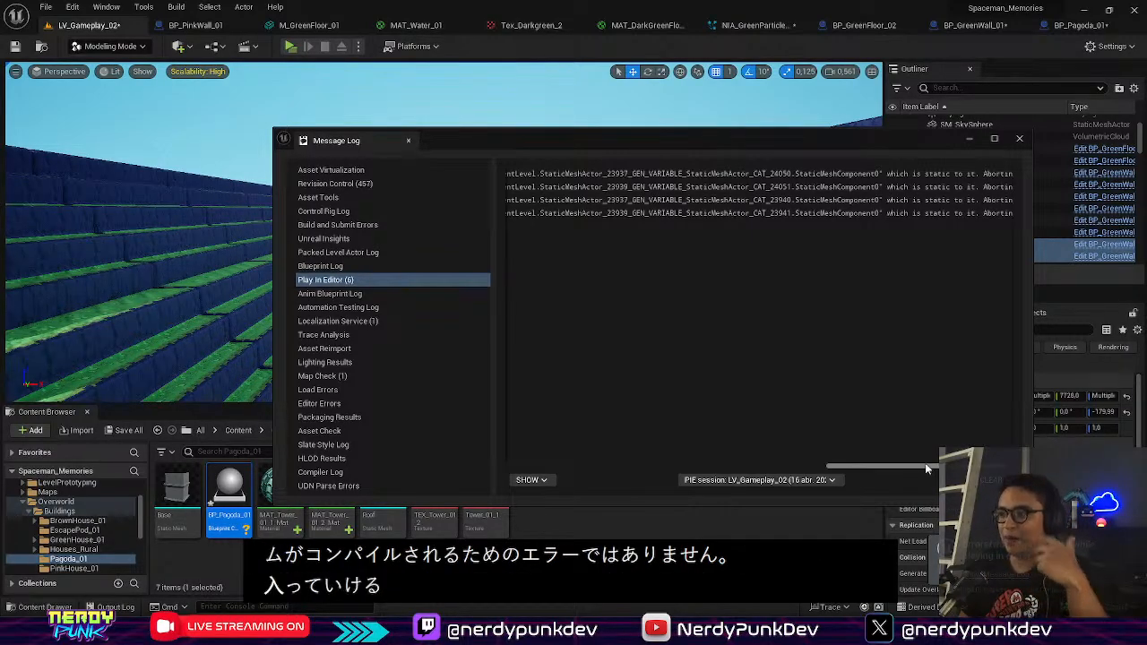
pyautogui.moveTo(925, 462); pyautogui.dragTo(564, 485)
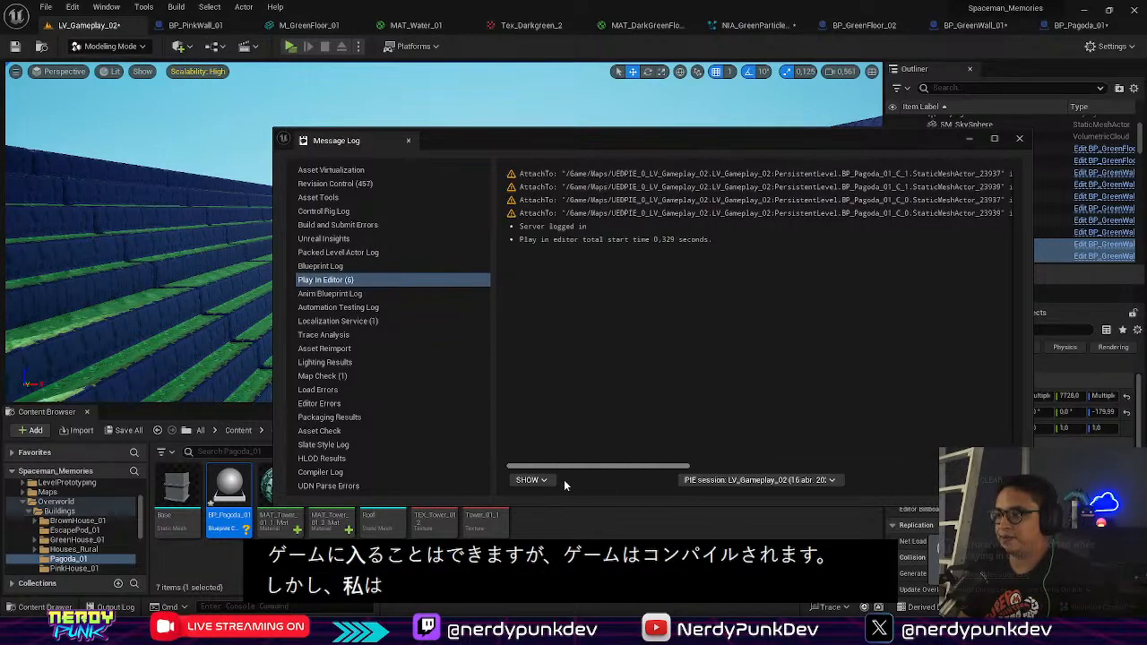
pyautogui.click(1020, 139)
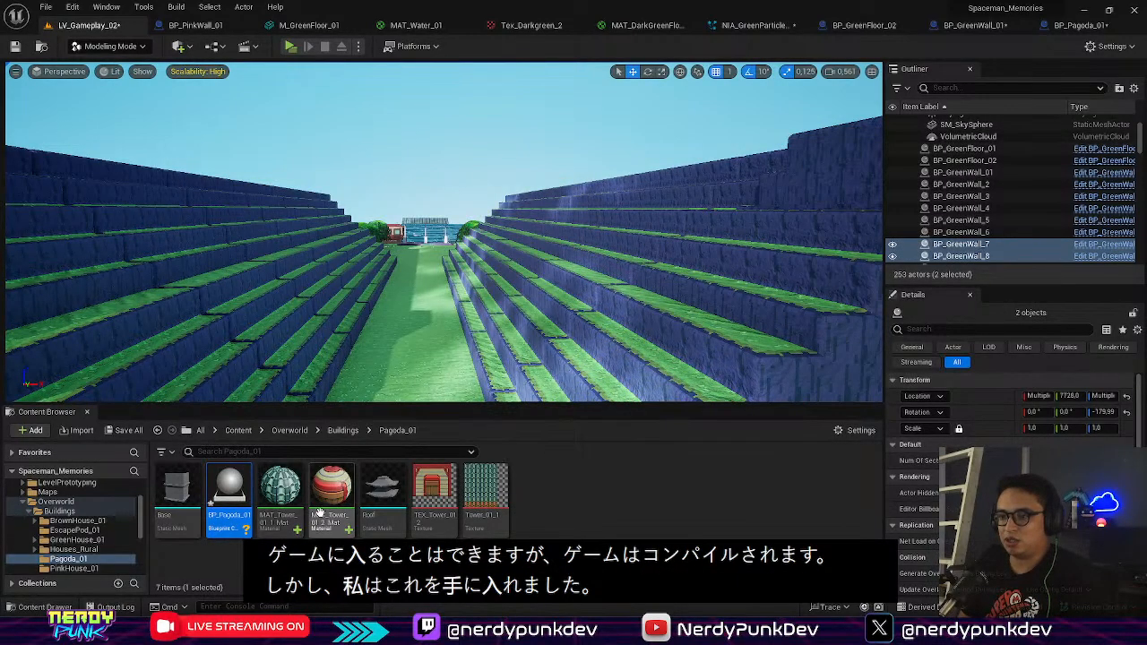
# Step: Open the BP_Pagoda_01 Blueprint, clear the tick property filter, and set the mobility of StaticMeshActor_23937 to Static
pyautogui.doubleClick(230, 477)
pyautogui.click(448, 145)
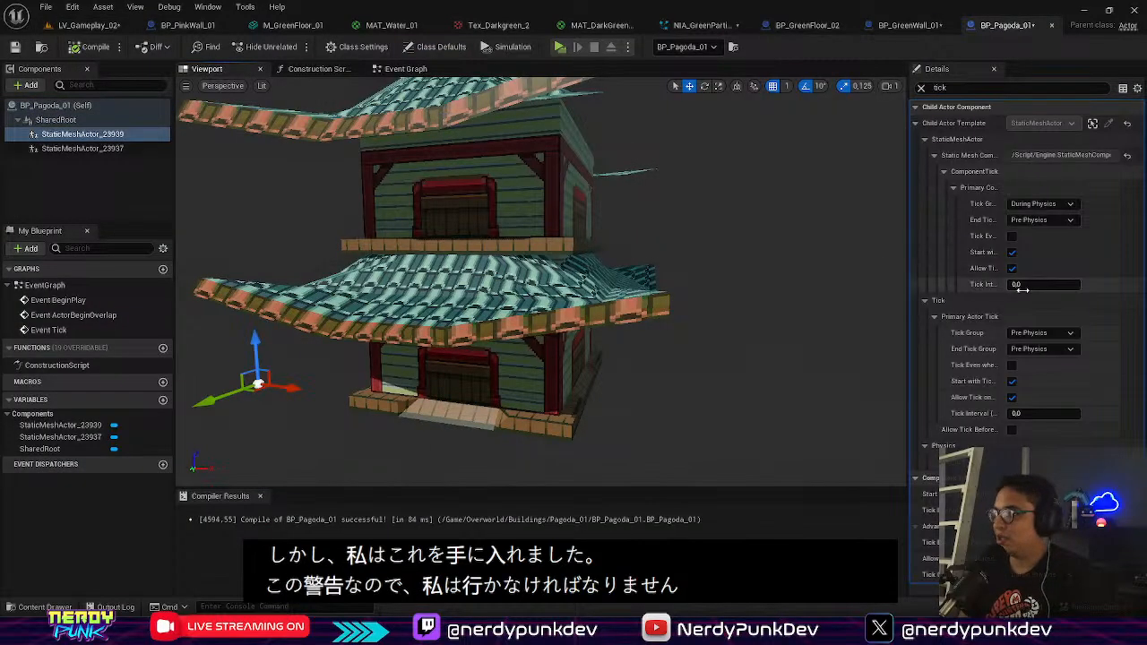
pyautogui.click(924, 88)
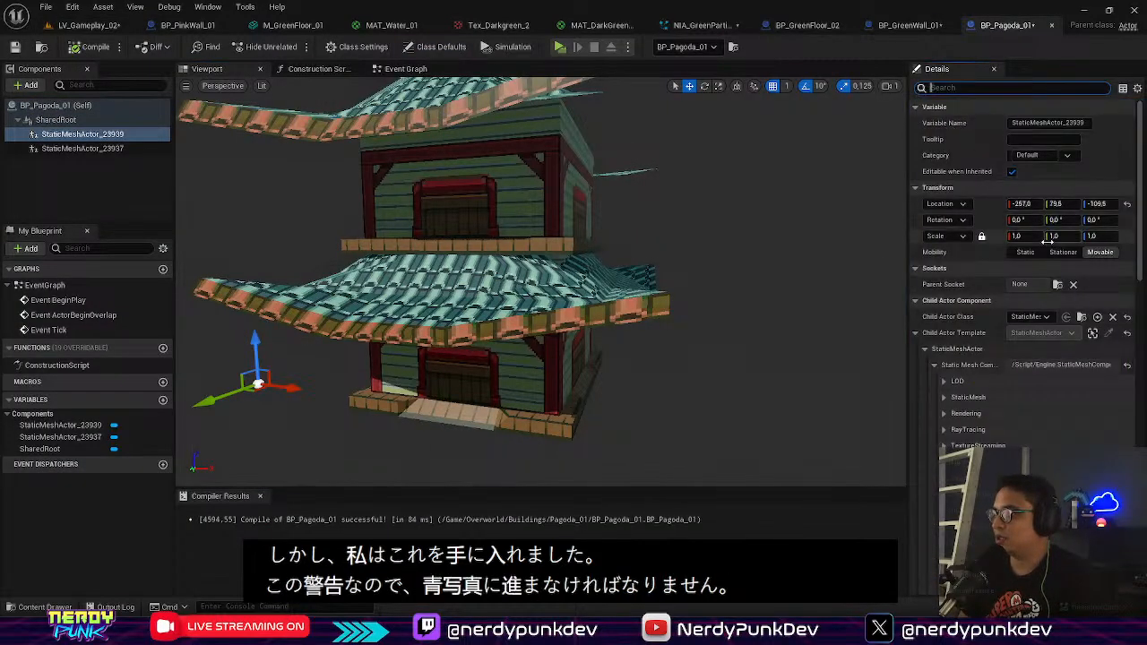
pyautogui.click(79, 149)
pyautogui.click(1019, 256)
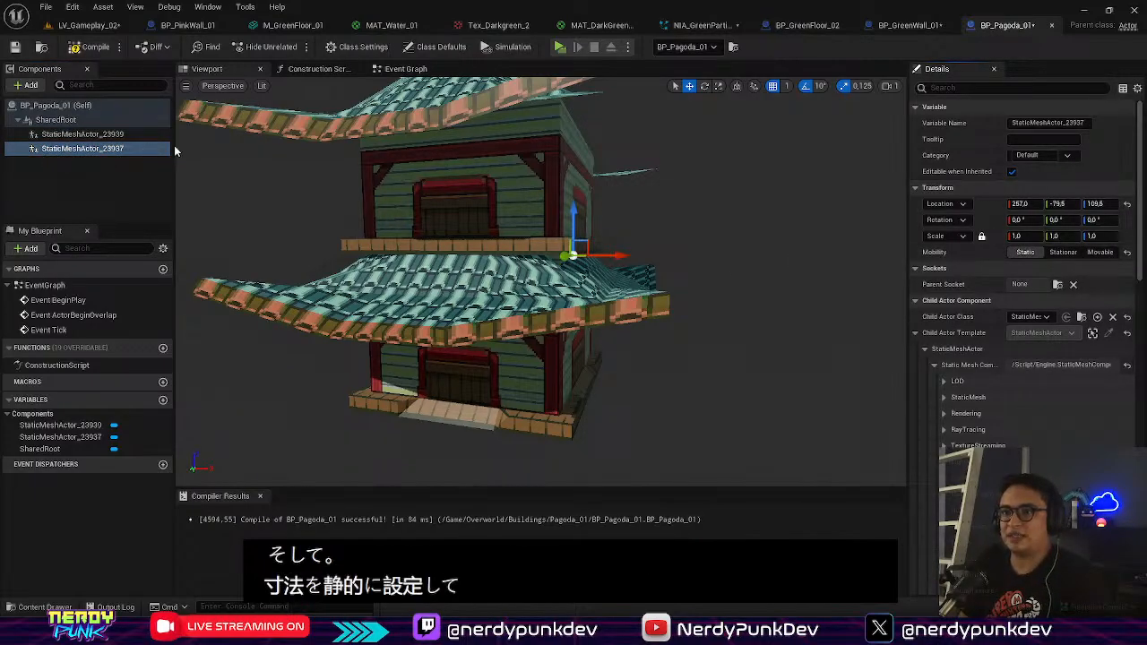
# Step: Play-test the level LV_Gameplay_02, walking the character from the train station through the stepped-wall corridor to the pagodas
pyautogui.click(96, 26)
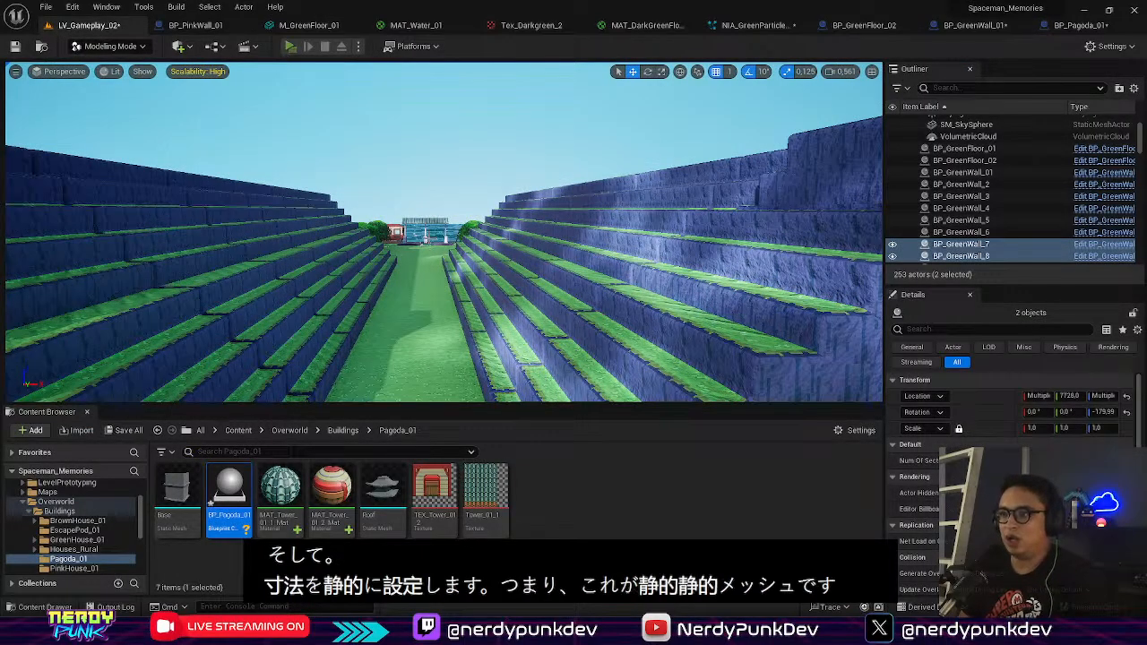
pyautogui.hotkey('alt', 'p')
pyautogui.press('s')
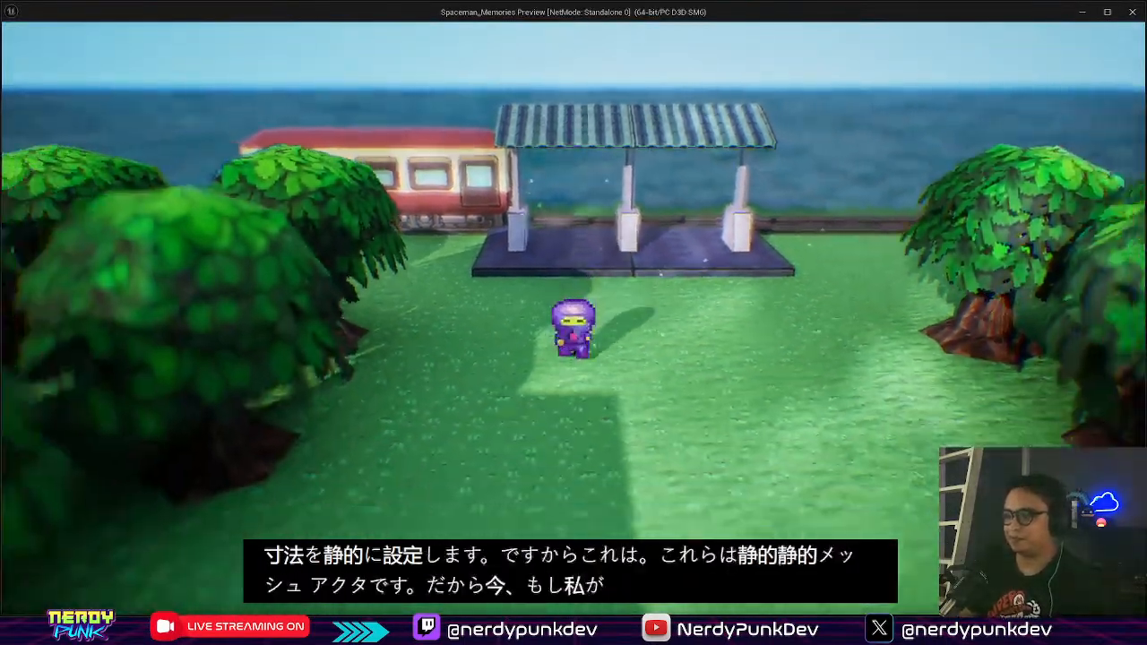
pyautogui.press('s')
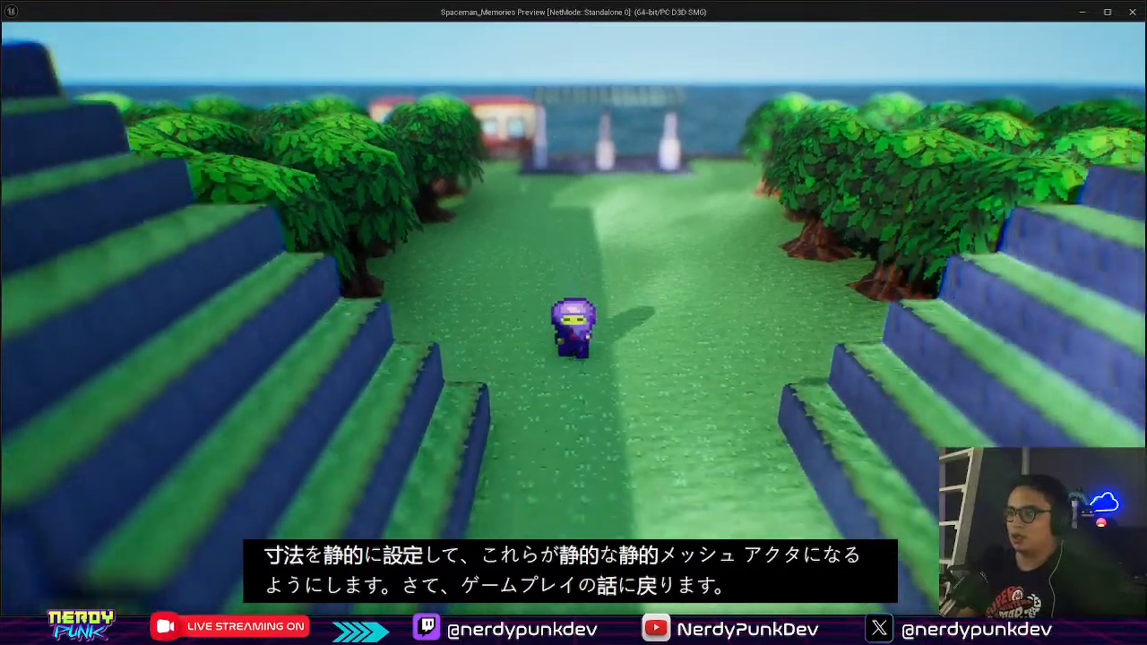
pyautogui.press('s')
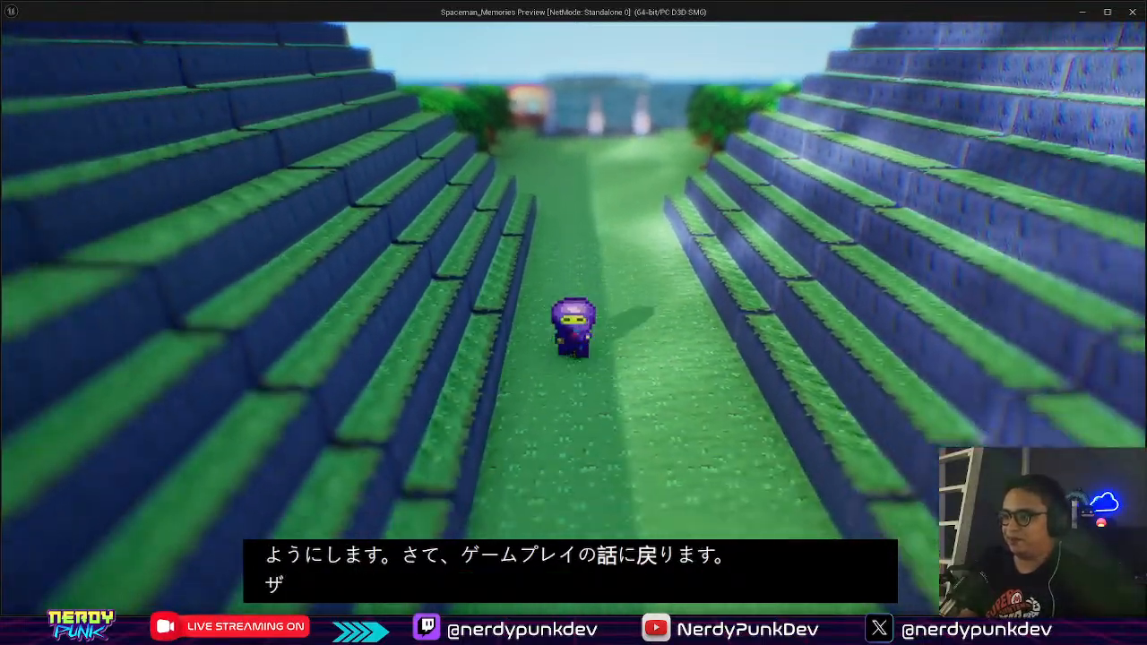
pyautogui.press('s')
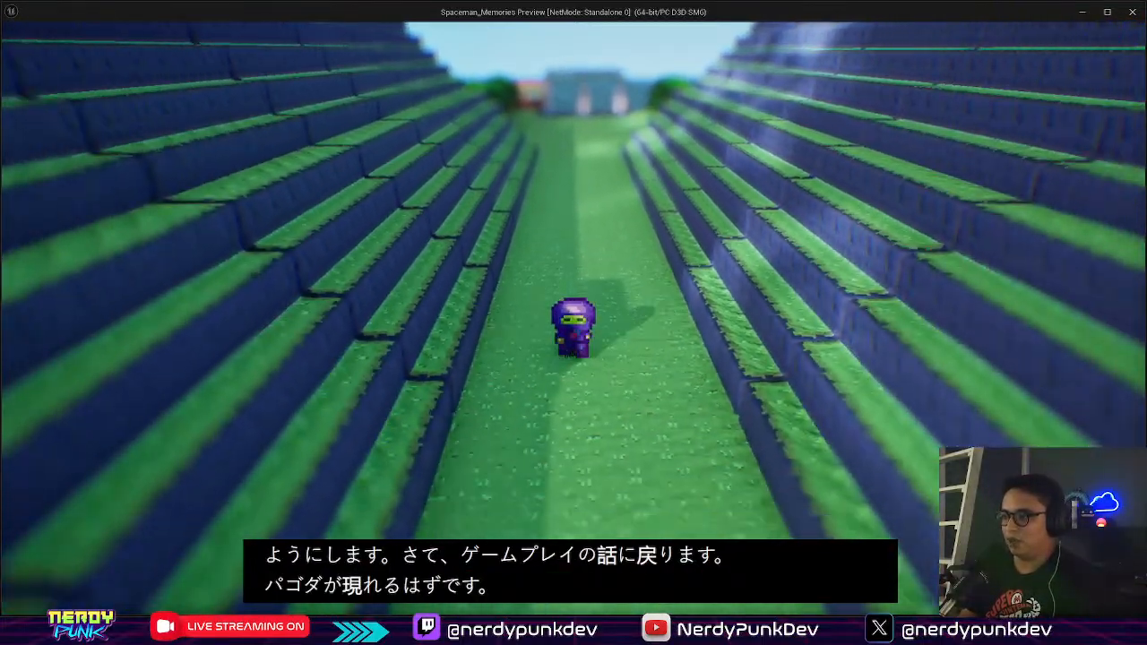
pyautogui.press('s')
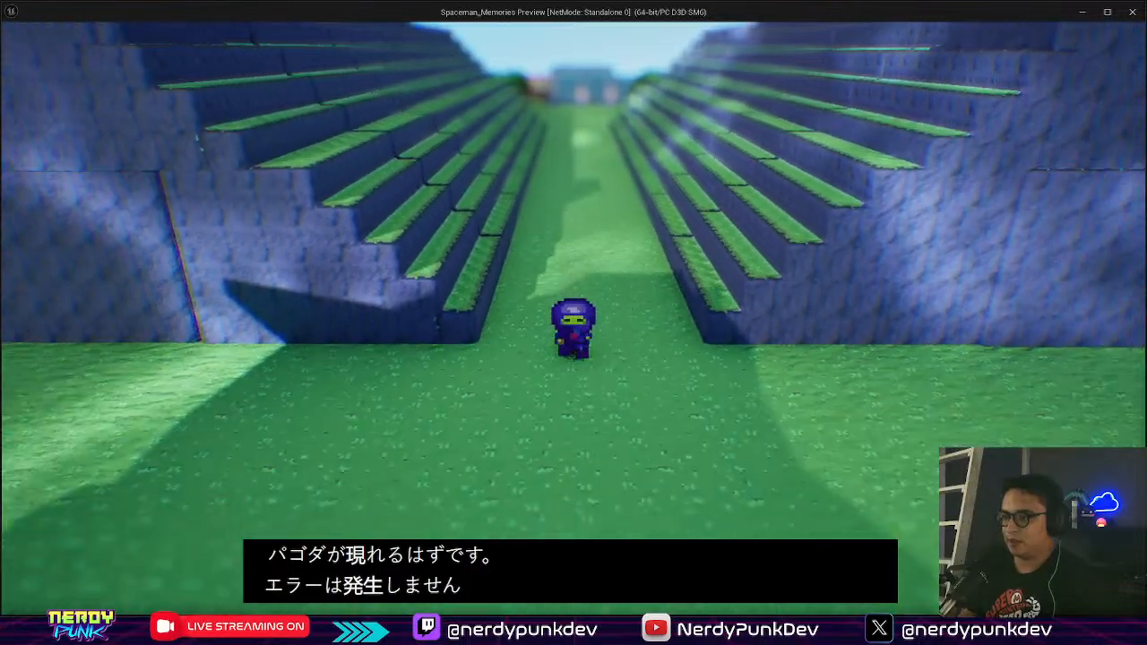
pyautogui.press('s')
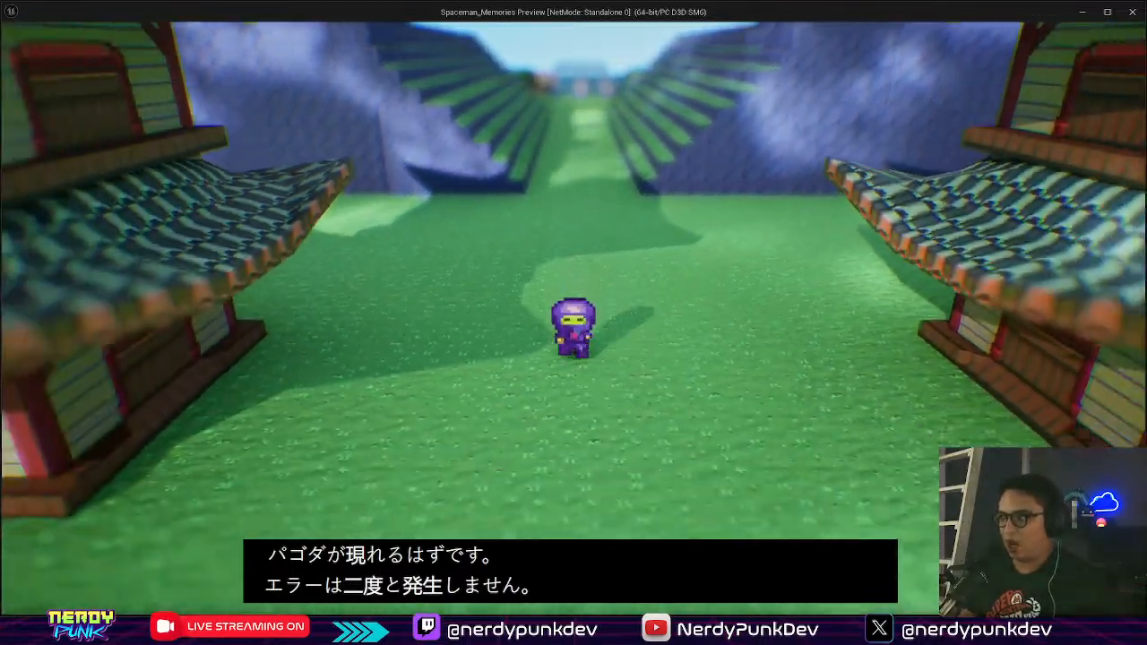
# Step: Walk the character around and between the two pagodas to inspect them, and end the play test
pyautogui.press('s')
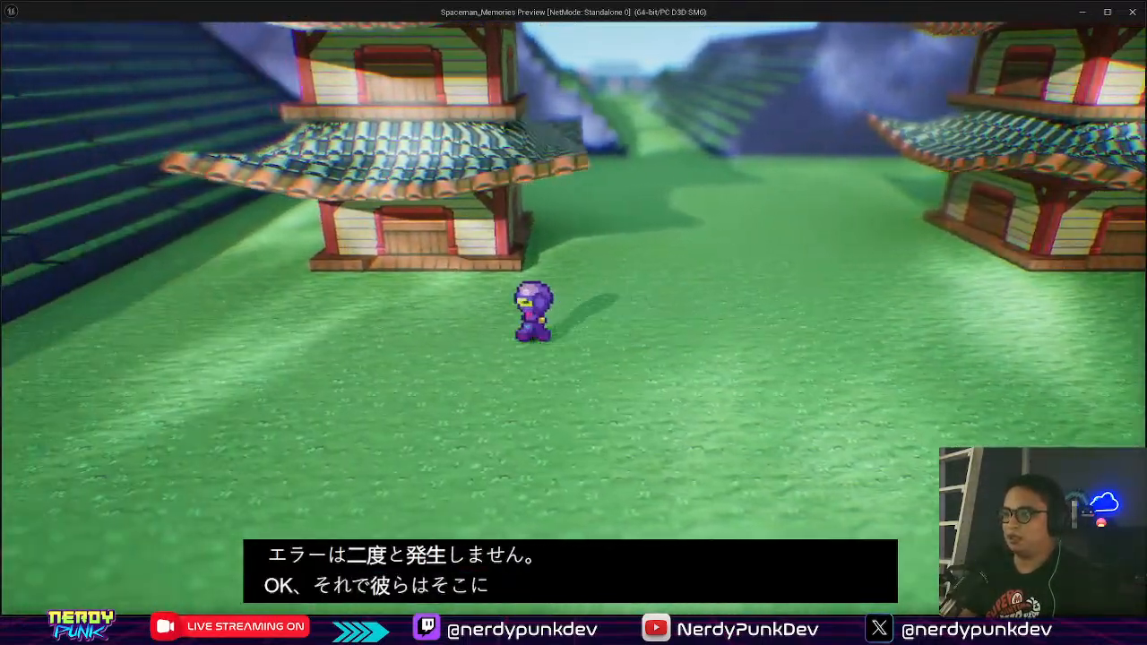
pyautogui.press('w')
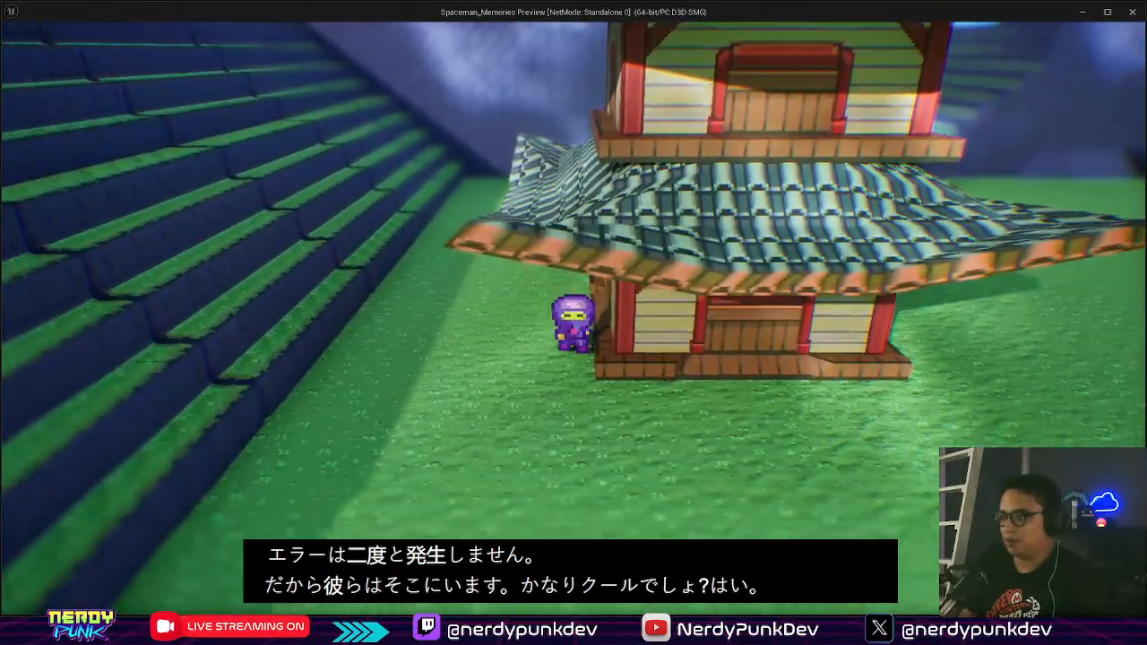
pyautogui.press('s')
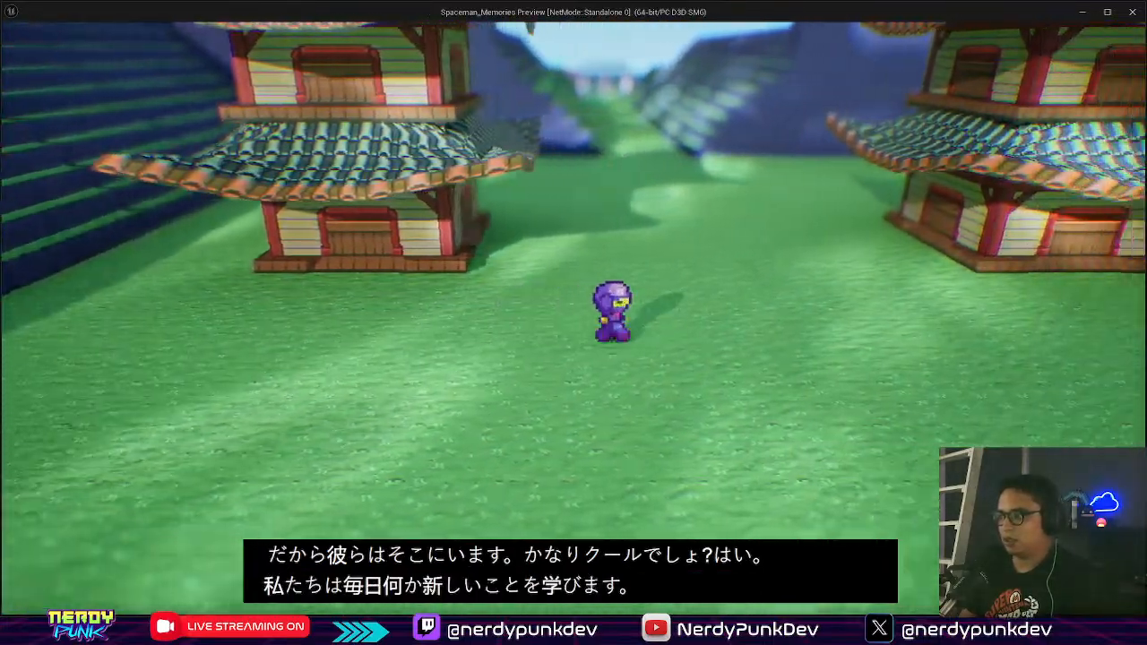
pyautogui.press('d')
pyautogui.press('s')
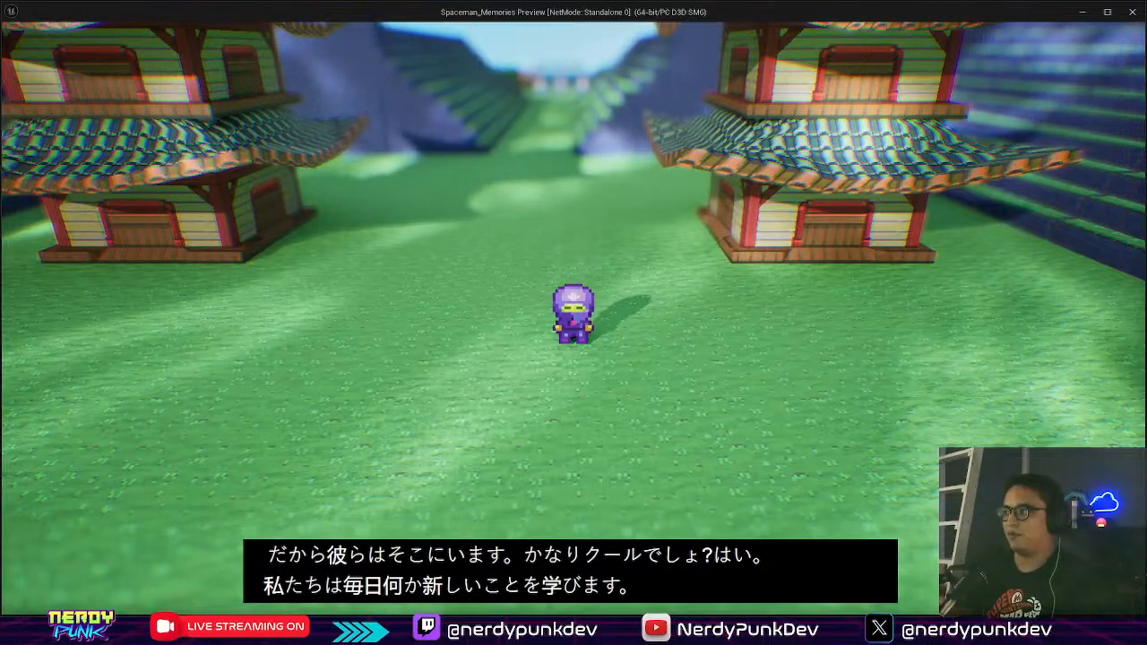
pyautogui.press('Escape')
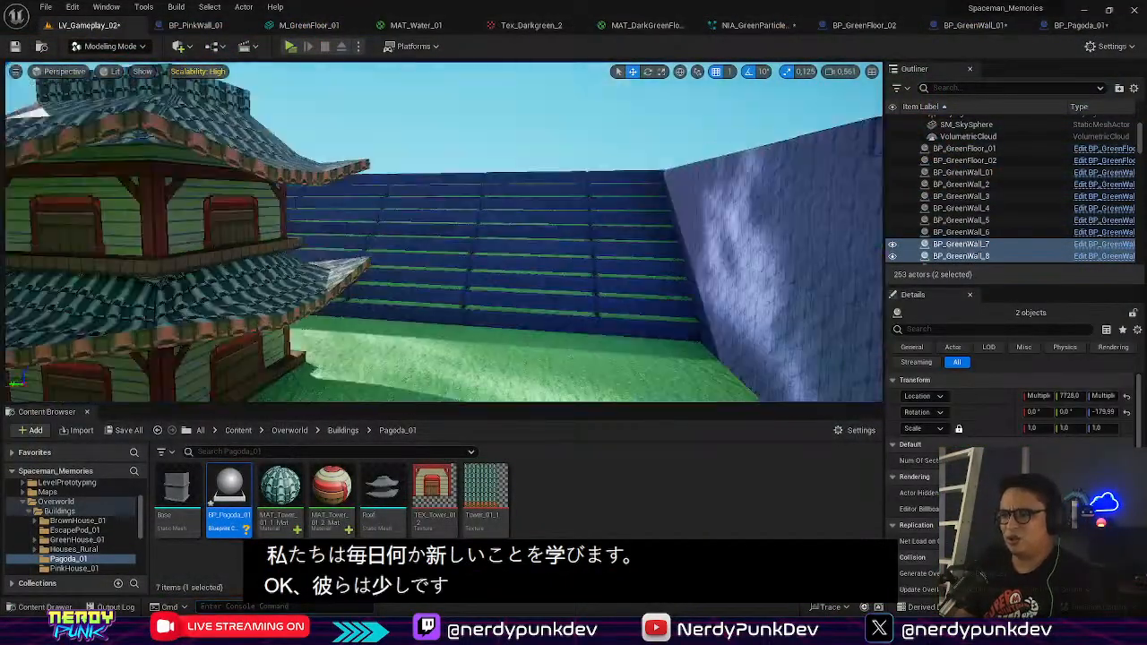
# Step: Move BP_Pagoda_01 inward along X to about 1866, closer to the second pagoda
pyautogui.moveTo(443, 231); pyautogui.dragTo(377, 269, button='right')
pyautogui.press('s')
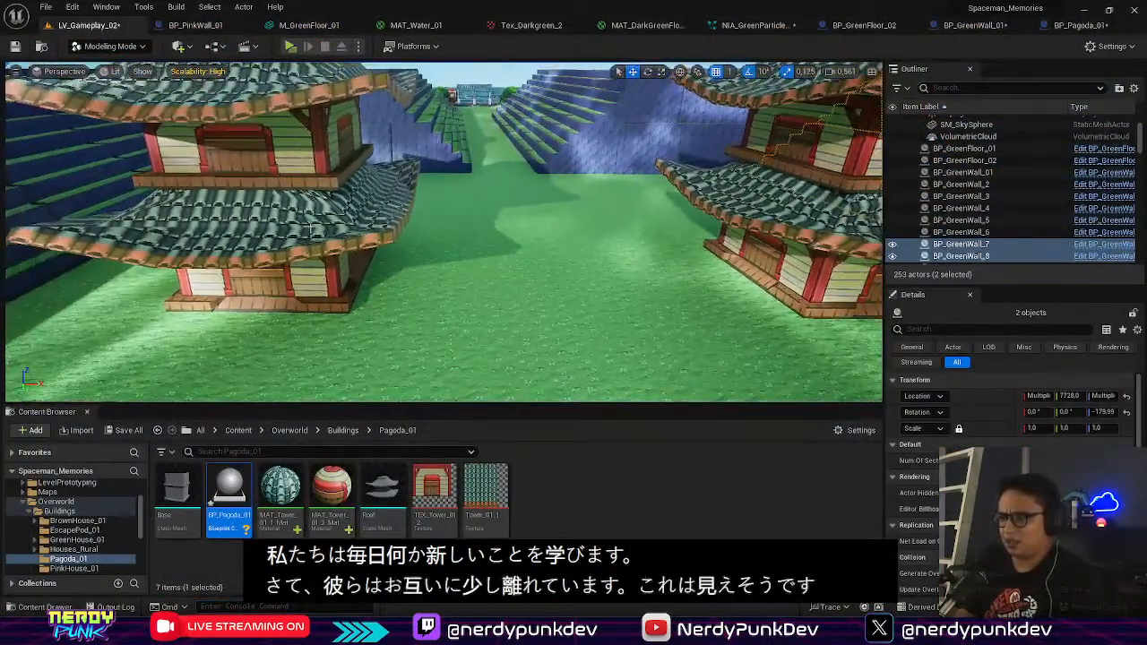
pyautogui.click(359, 263)
pyautogui.moveTo(357, 273); pyautogui.dragTo(344, 272)
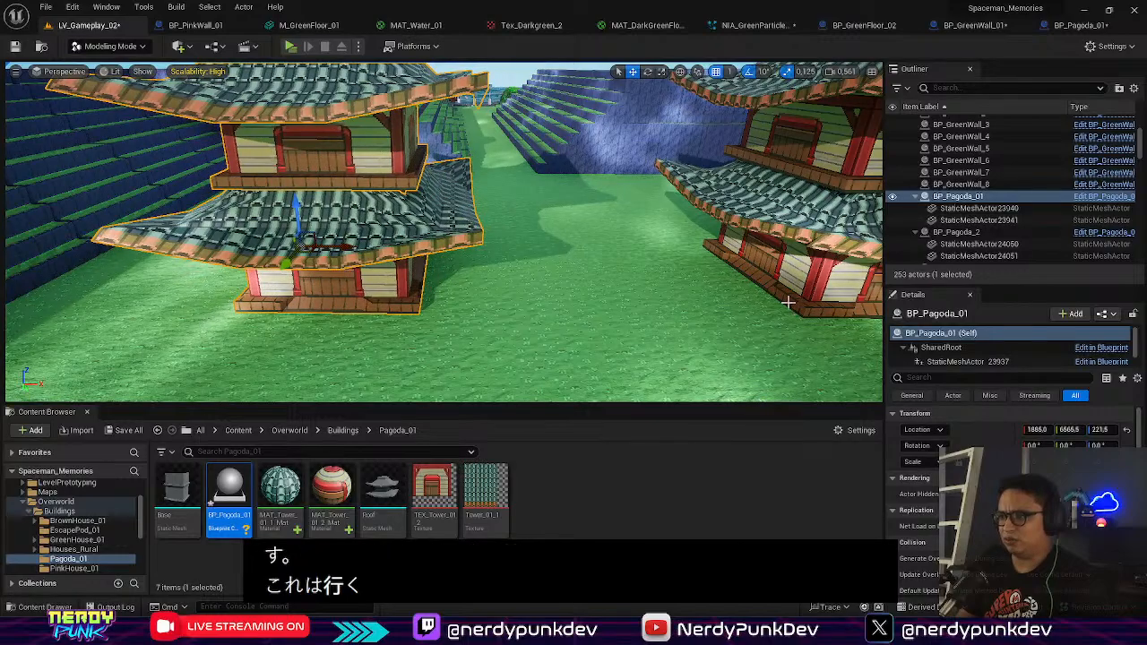
# Step: Move BP_Pagoda_2 inward along X to about 3172, closer to the first pagoda
pyautogui.click(777, 233)
pyautogui.press('s')
pyautogui.moveTo(777, 233)
pyautogui.mouseDown(button='right')
pyautogui.moveTo(681, 233)
pyautogui.moveTo(771, 235)
pyautogui.mouseUp(button='right')
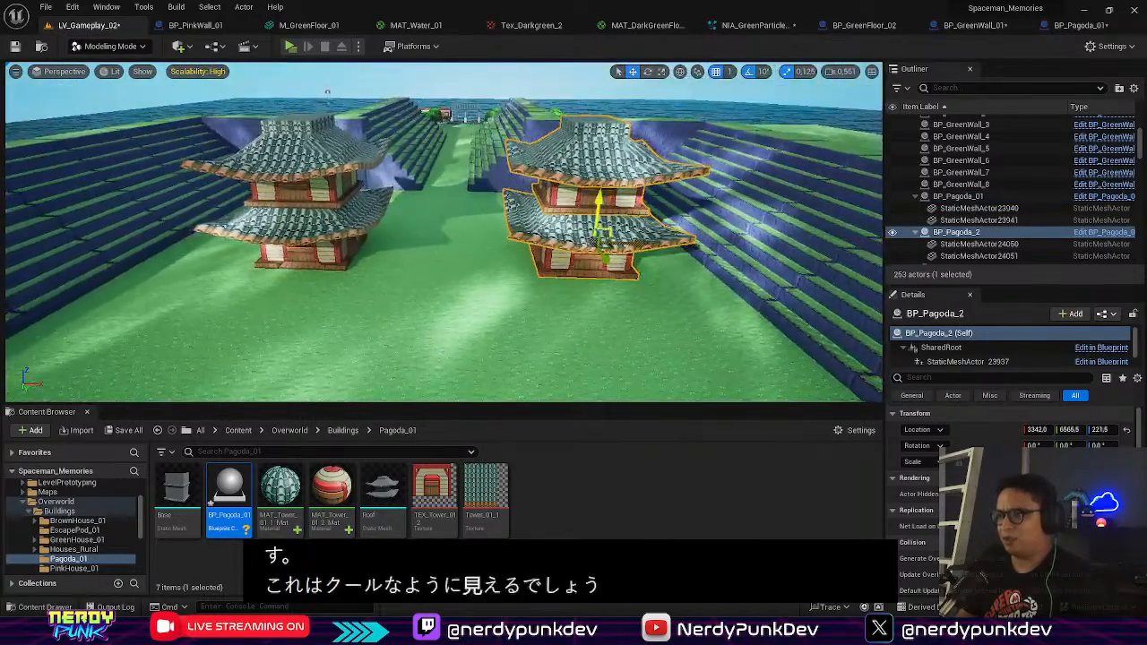
pyautogui.moveTo(611, 240); pyautogui.dragTo(583, 238)
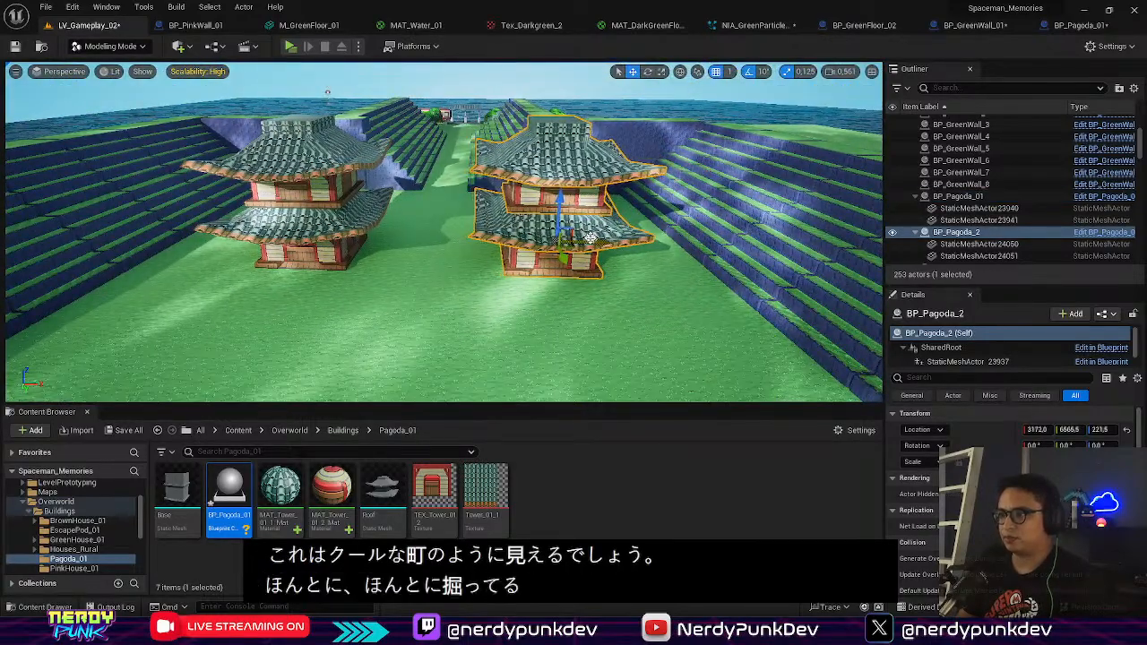
# Step: Search the Content folder for rock, try placing Rock_01 on the grass in front of the train station, and delete it
pyautogui.press('w')
pyautogui.moveTo(590, 237); pyautogui.dragTo(590, 237, button='right')
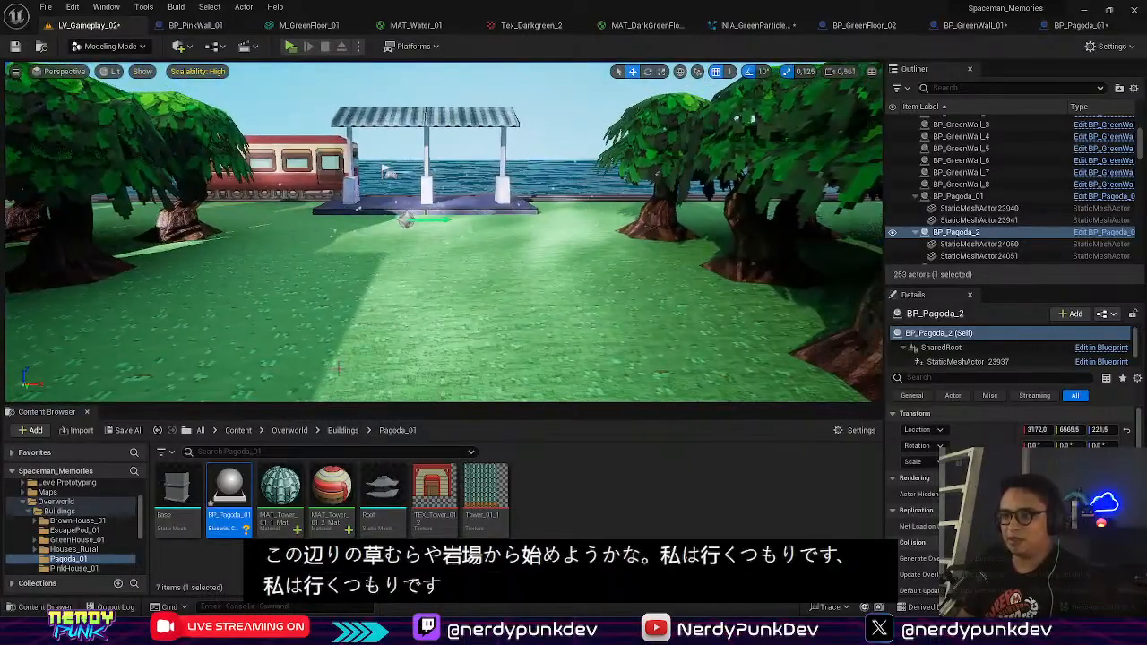
pyautogui.click(239, 431)
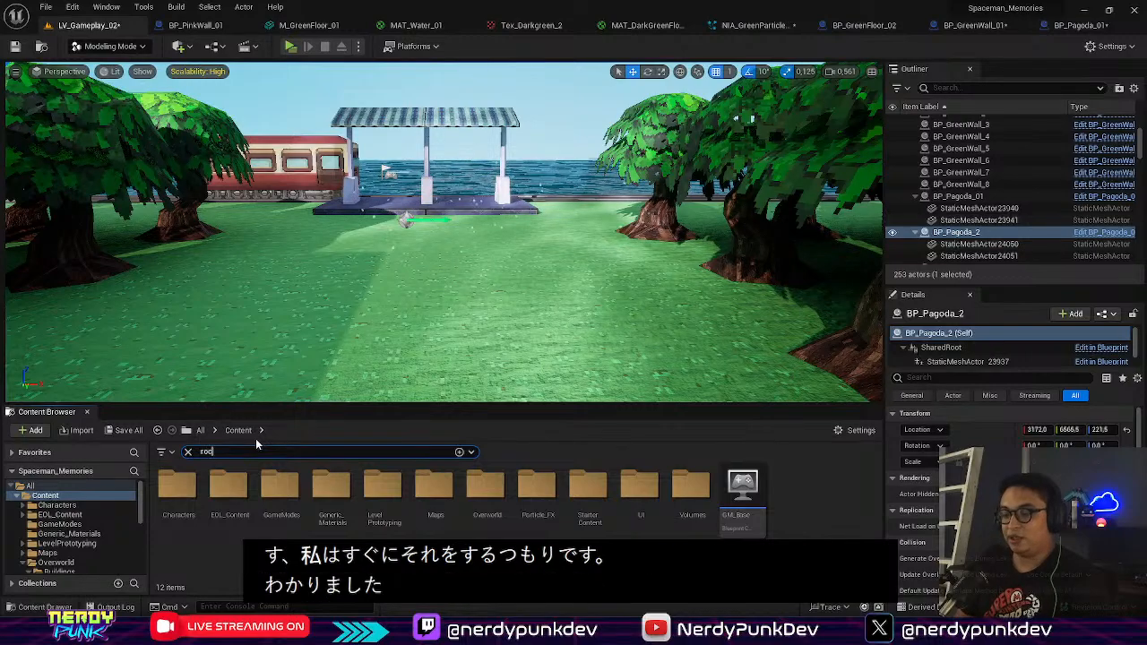
pyautogui.write('rock')
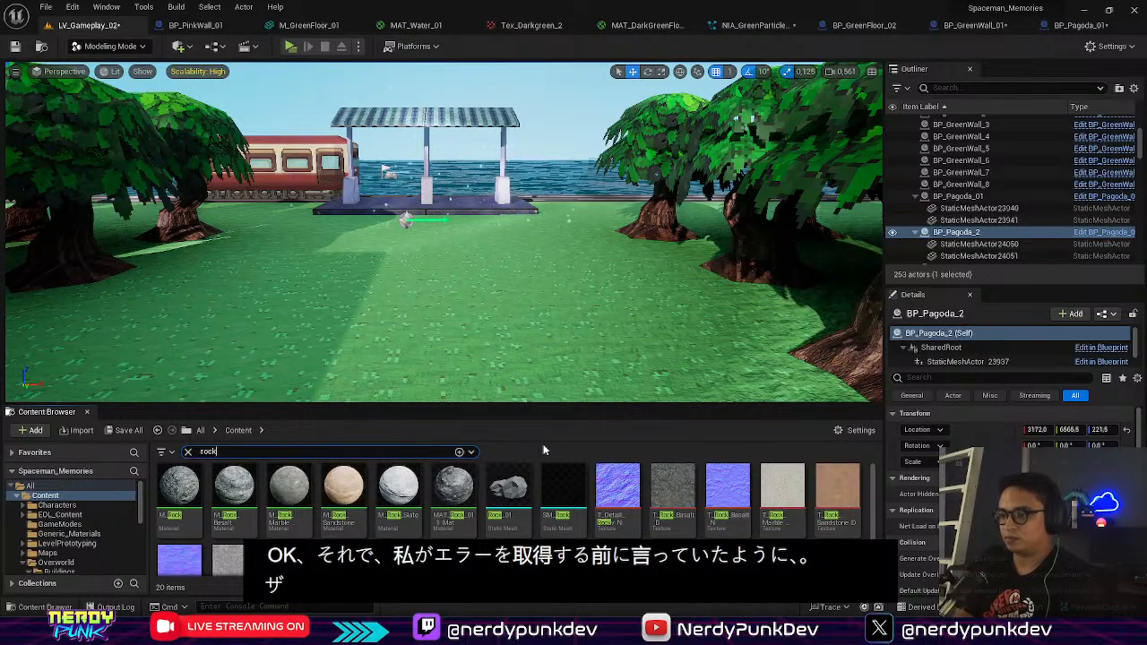
pyautogui.moveTo(509, 488); pyautogui.dragTo(459, 304)
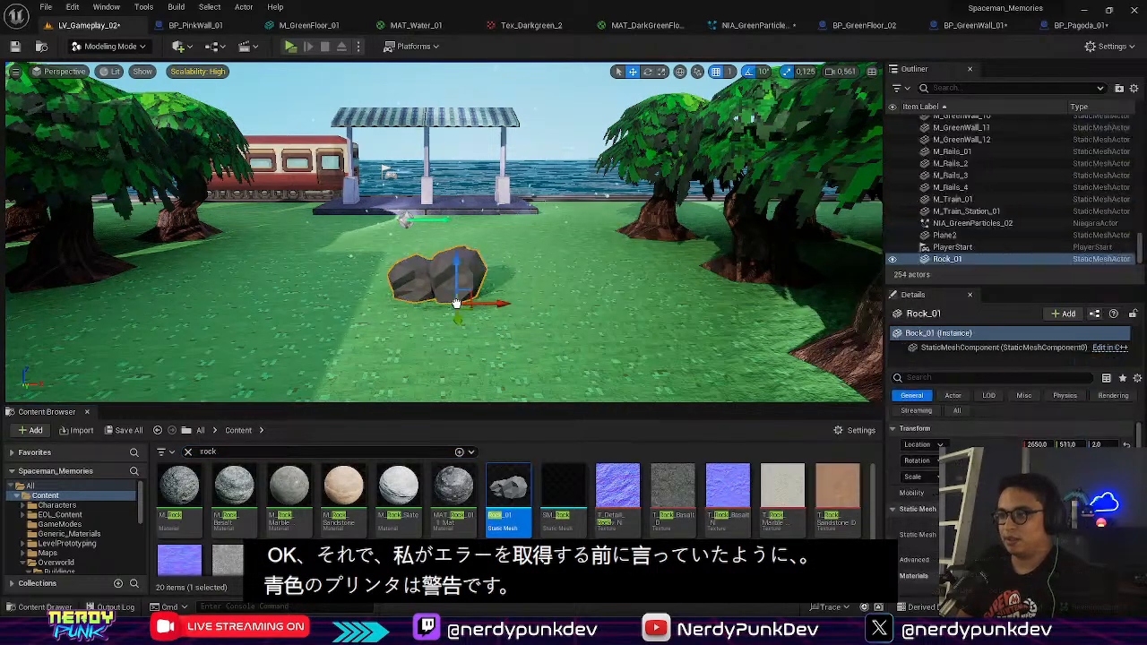
pyautogui.press('Delete')
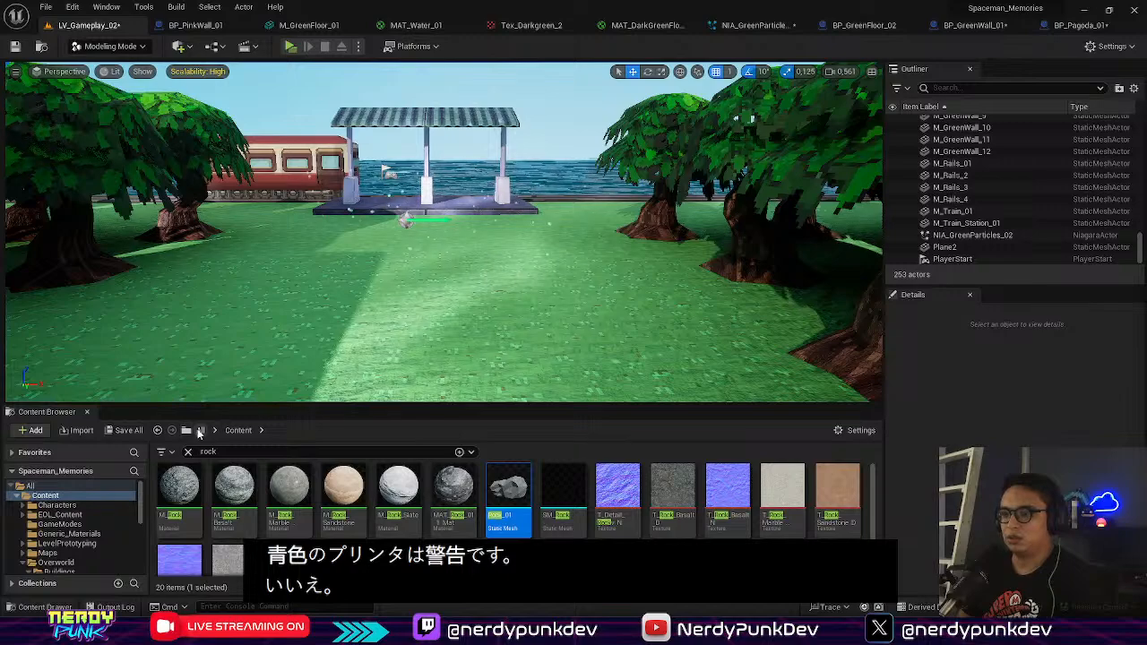
# Step: Search the Content folder for lv and open the LV_Gameplay_01 level, saving all modified assets
pyautogui.click(232, 454)
pyautogui.doubleClick(232, 454)
pyautogui.write('lv')
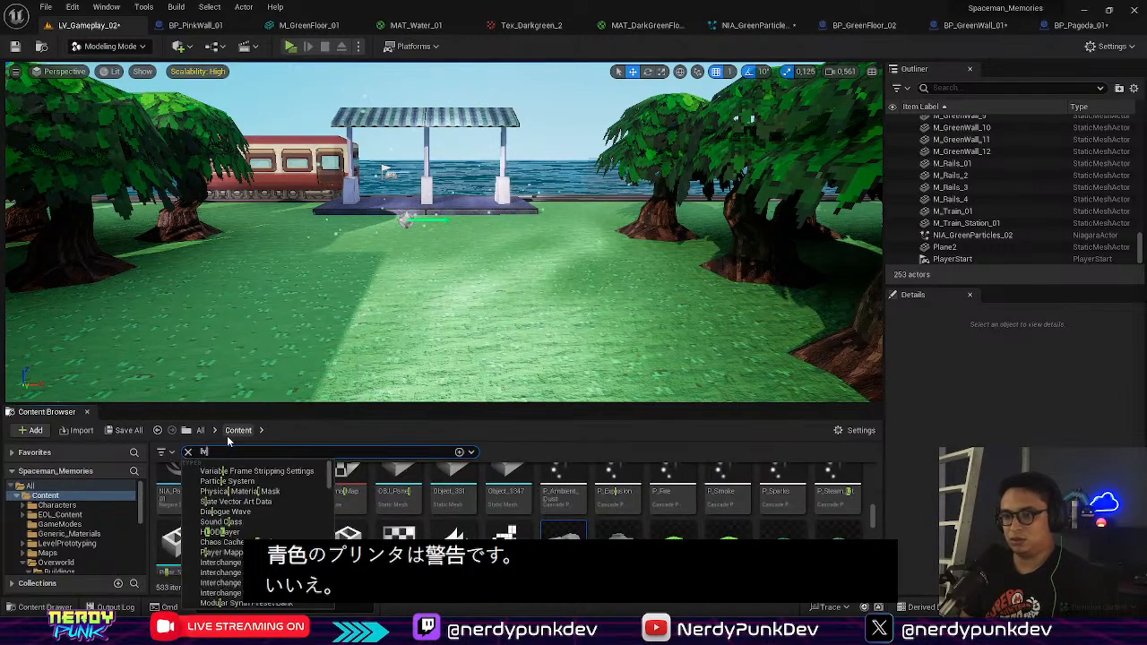
pyautogui.press('Return')
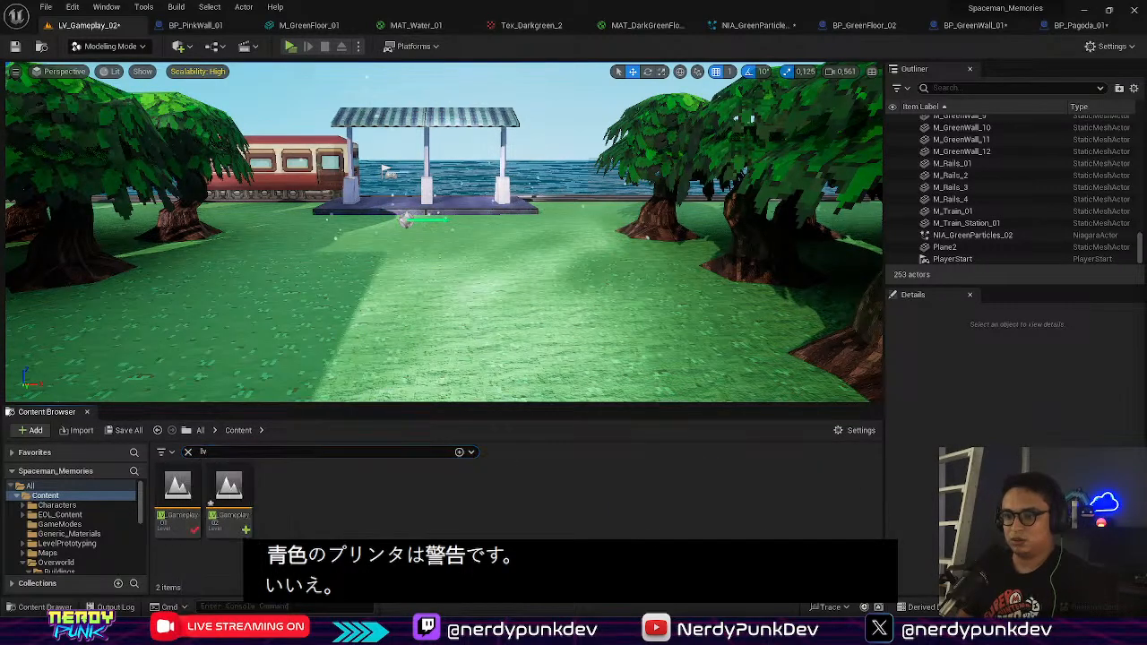
pyautogui.doubleClick(178, 495)
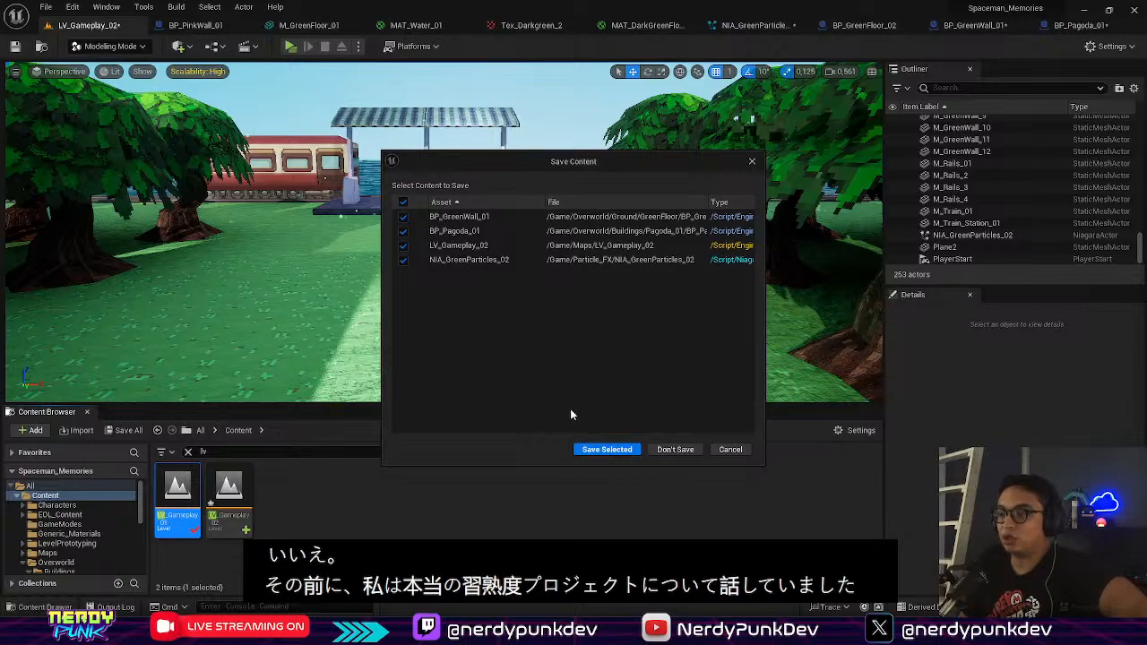
pyautogui.click(591, 452)
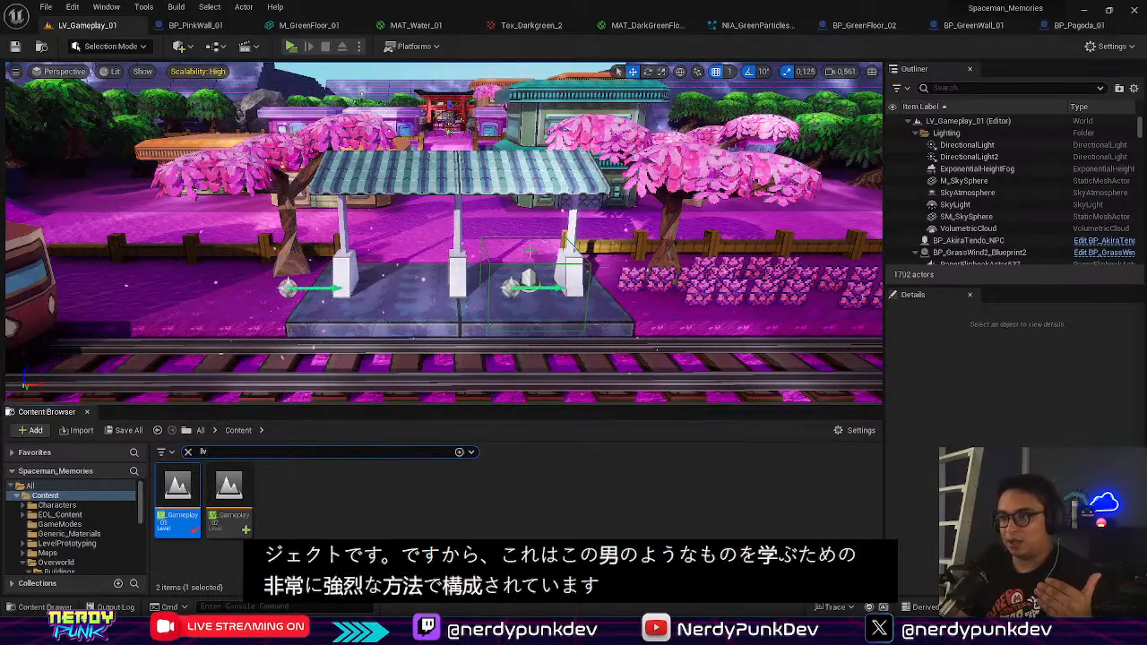
# Step: Select the large double rock Rock_6 in the pink level and copy it
pyautogui.press('w')
pyautogui.moveTo(505, 287); pyautogui.dragTo(556, 269, button='right')
pyautogui.click(504, 288)
pyautogui.rightClick(962, 209)
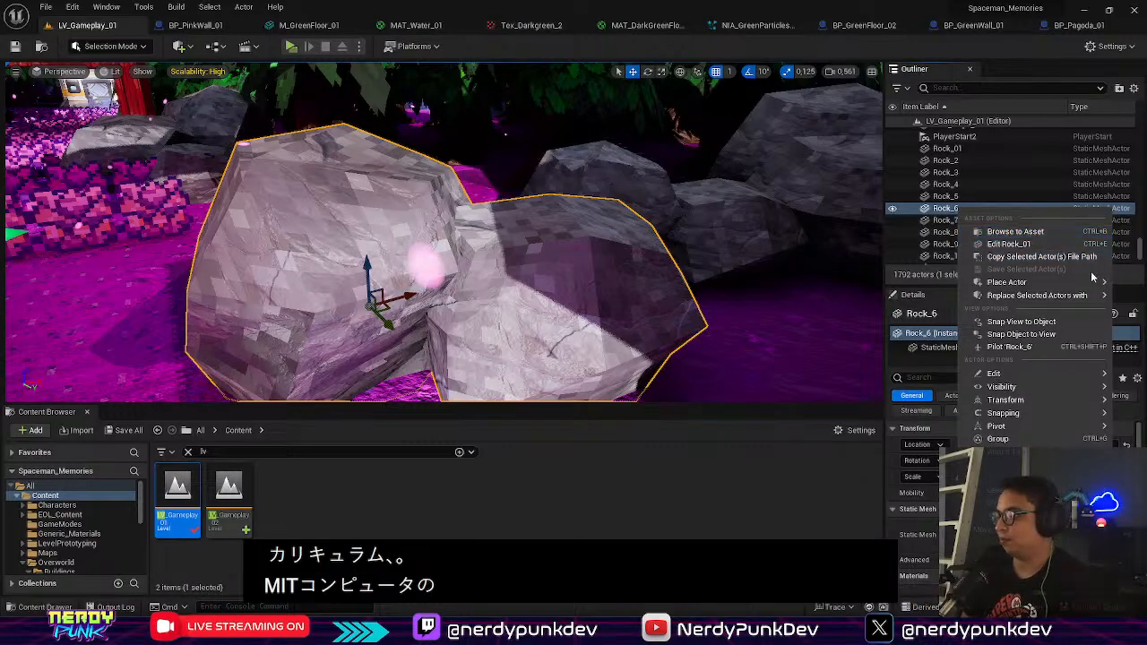
pyautogui.moveTo(1082, 283)
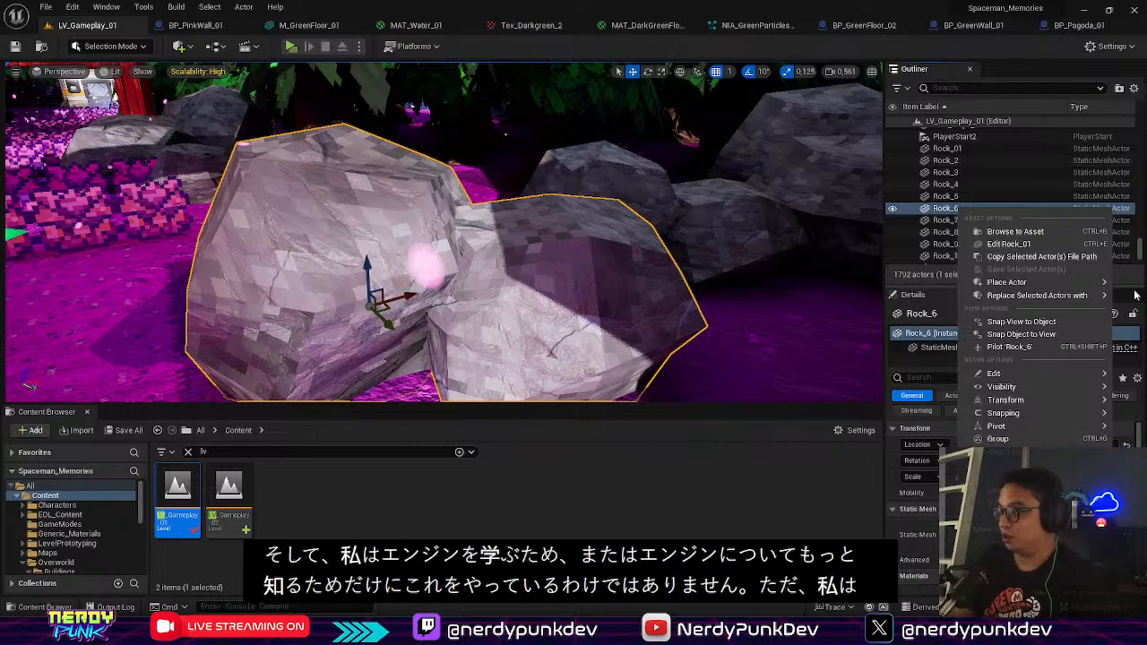
pyautogui.moveTo(1017, 285)
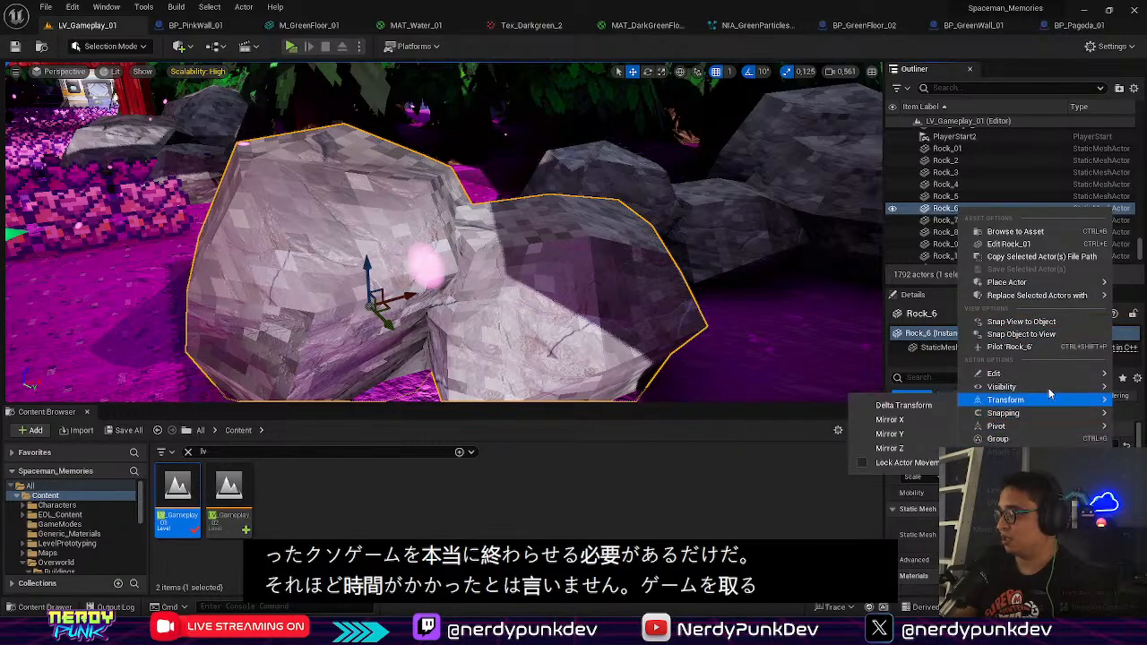
pyautogui.moveTo(1031, 374)
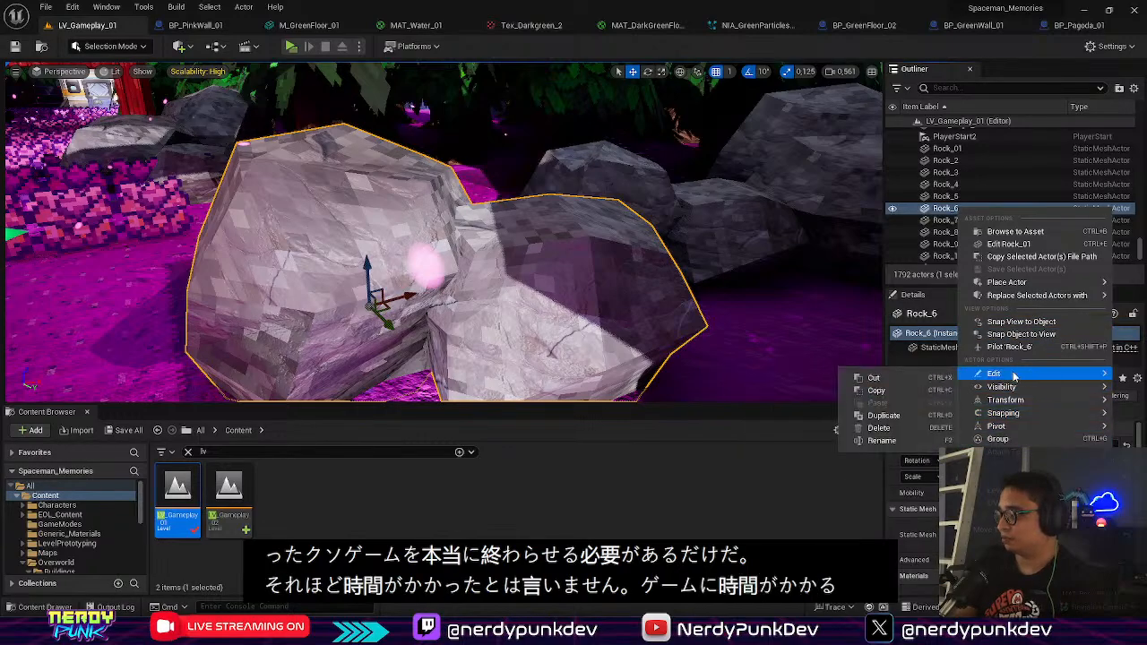
pyautogui.click(896, 392)
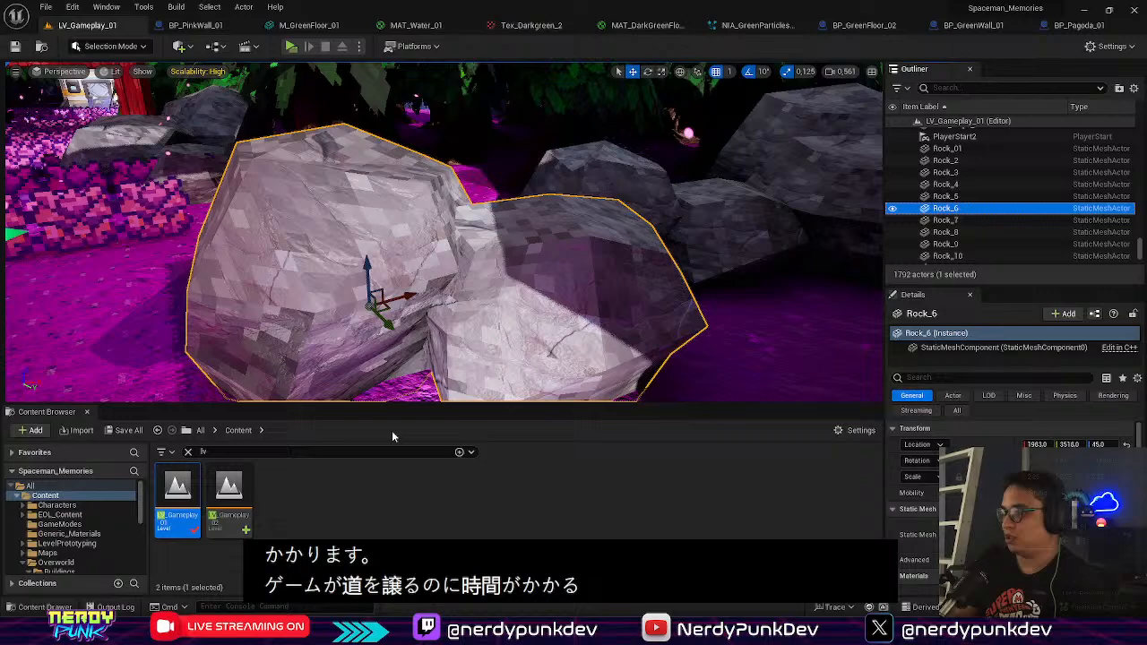
# Step: Reopen the LV_Gameplay_02 level, paste the copied rock into it and focus on it
pyautogui.doubleClick(231, 493)
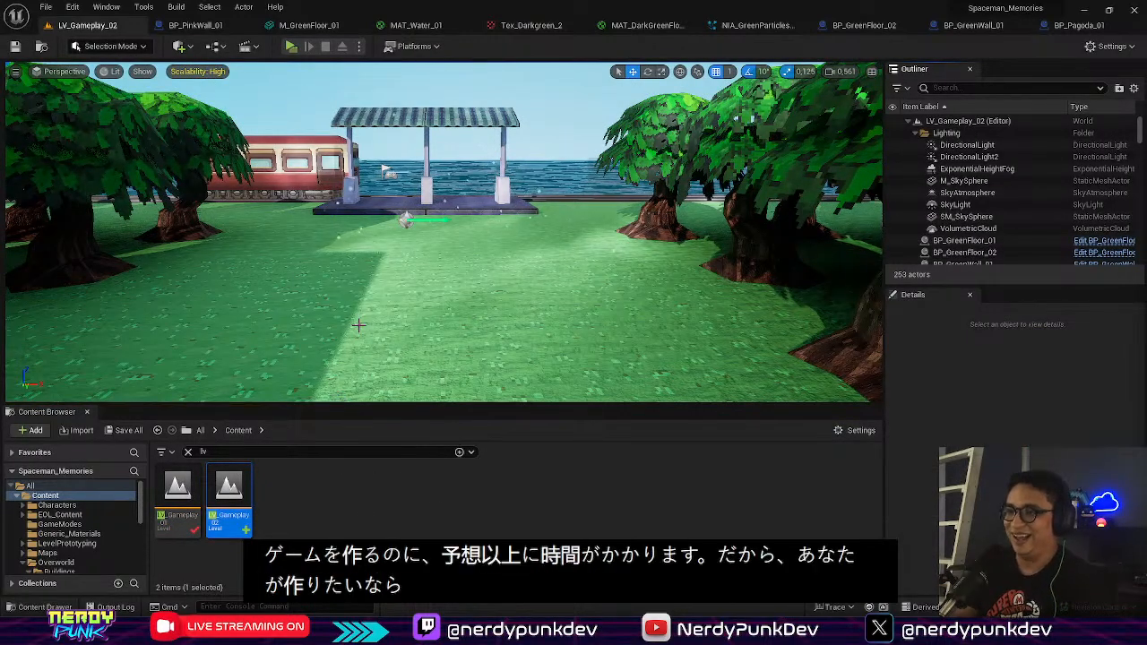
pyautogui.rightClick(953, 126)
pyautogui.moveTo(977, 174)
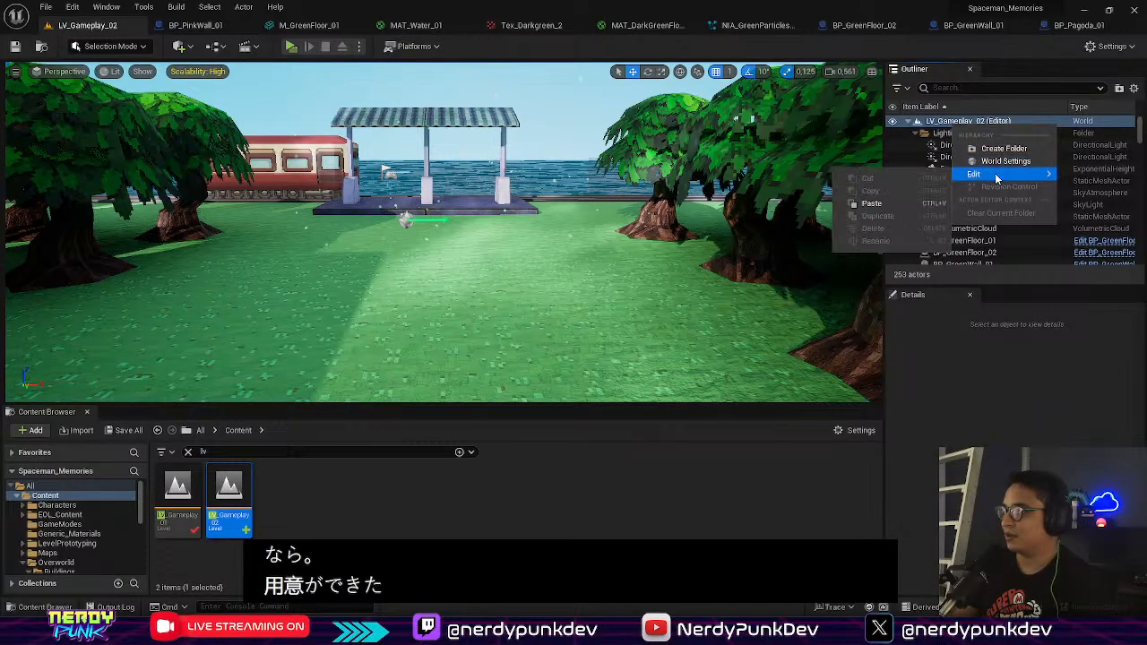
pyautogui.click(866, 202)
pyautogui.press('f')
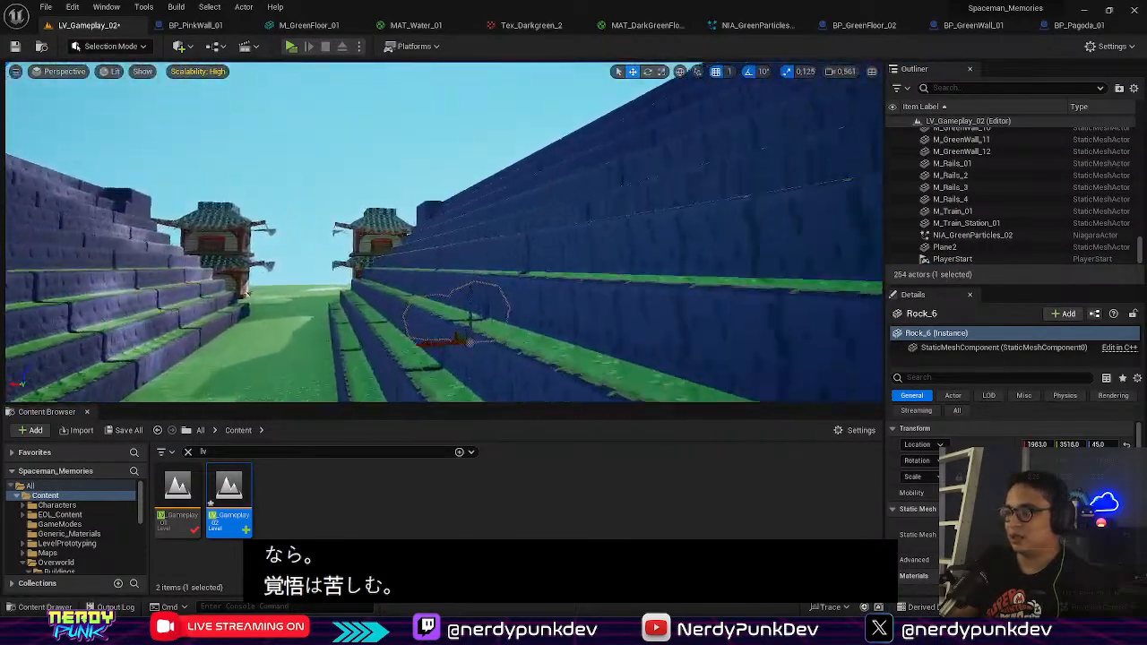
# Step: Move the pasted rock out of the stepped wall to X about 2454, Y about 609, near the trees by the station
pyautogui.moveTo(457, 256); pyautogui.dragTo(762, 278, button='right')
pyautogui.moveTo(457, 256); pyautogui.dragTo(617, 294)
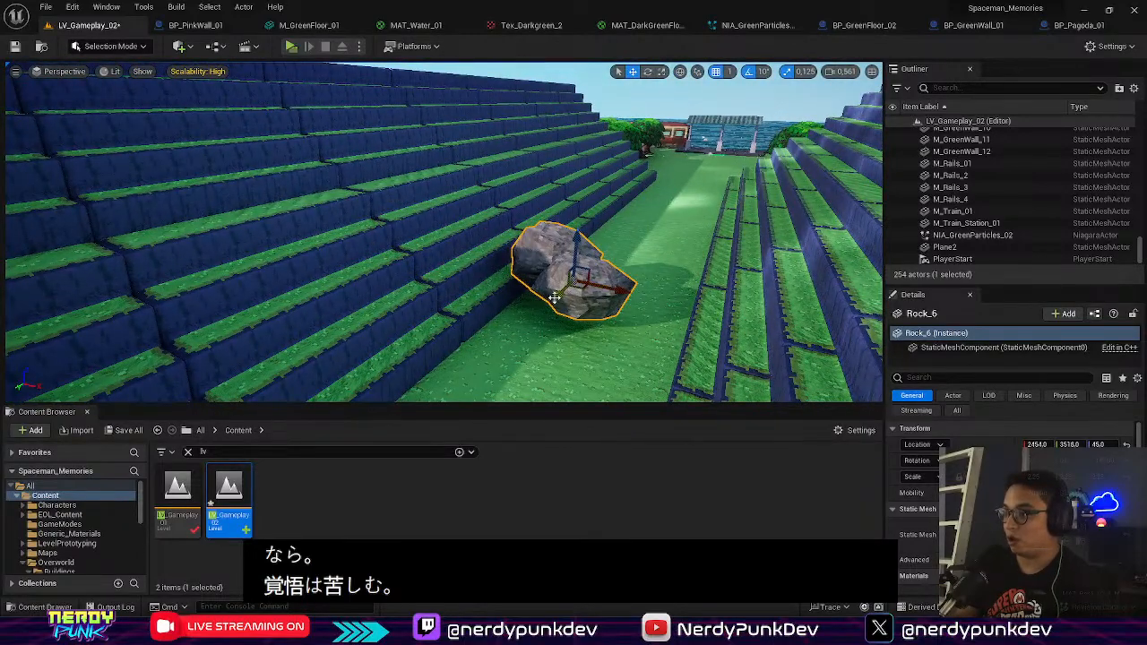
pyautogui.moveTo(707, 190); pyautogui.dragTo(673, 205)
pyautogui.moveTo(661, 187); pyautogui.dragTo(771, 135, button='right')
pyautogui.rightClick(661, 186)
pyautogui.click(576, 214)
pyautogui.click(576, 214)
pyautogui.press('w')
pyautogui.moveTo(575, 213); pyautogui.dragTo(586, 243, button='right')
pyautogui.press('w')
pyautogui.press('s')
pyautogui.press('a')
# Step: Rotate the rock about Z and place it beside the trees at X about 2321, sunk to Z -8
pyautogui.press('e')
pyautogui.moveTo(539, 261); pyautogui.dragTo(591, 261)
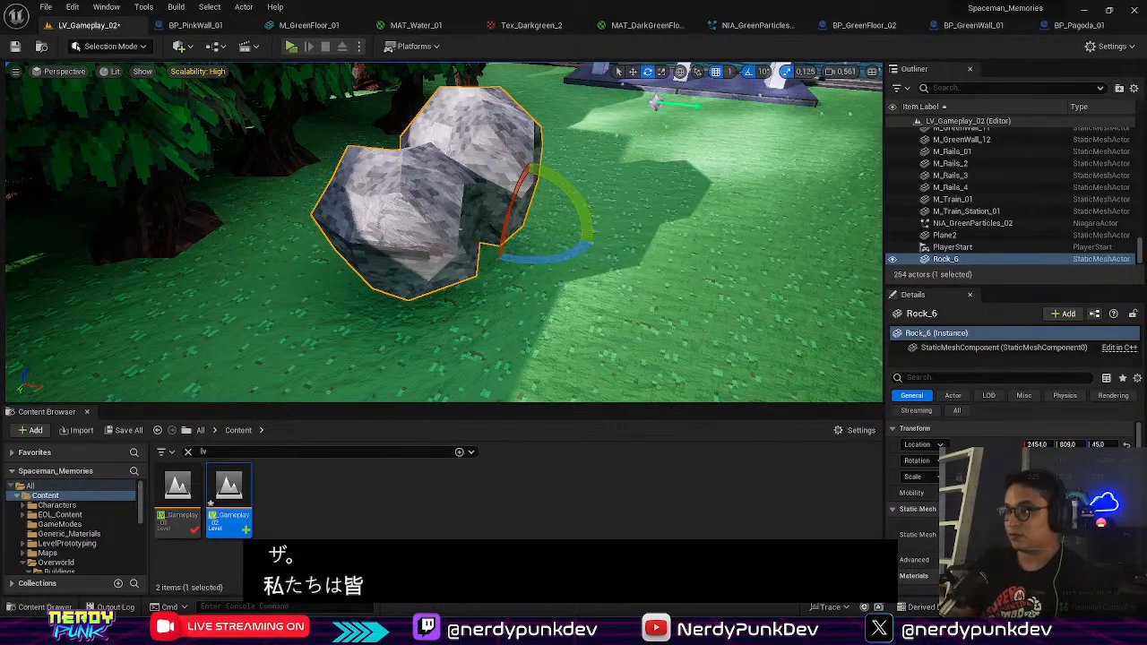
pyautogui.moveTo(569, 236); pyautogui.dragTo(525, 231)
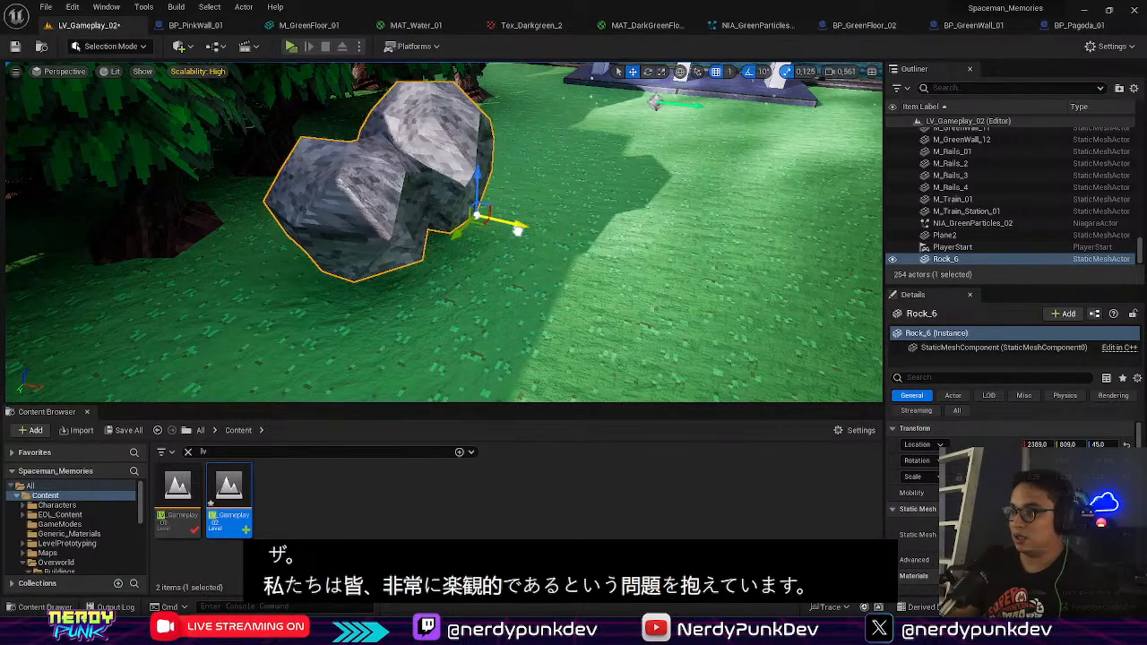
pyautogui.moveTo(479, 191); pyautogui.dragTo(476, 223)
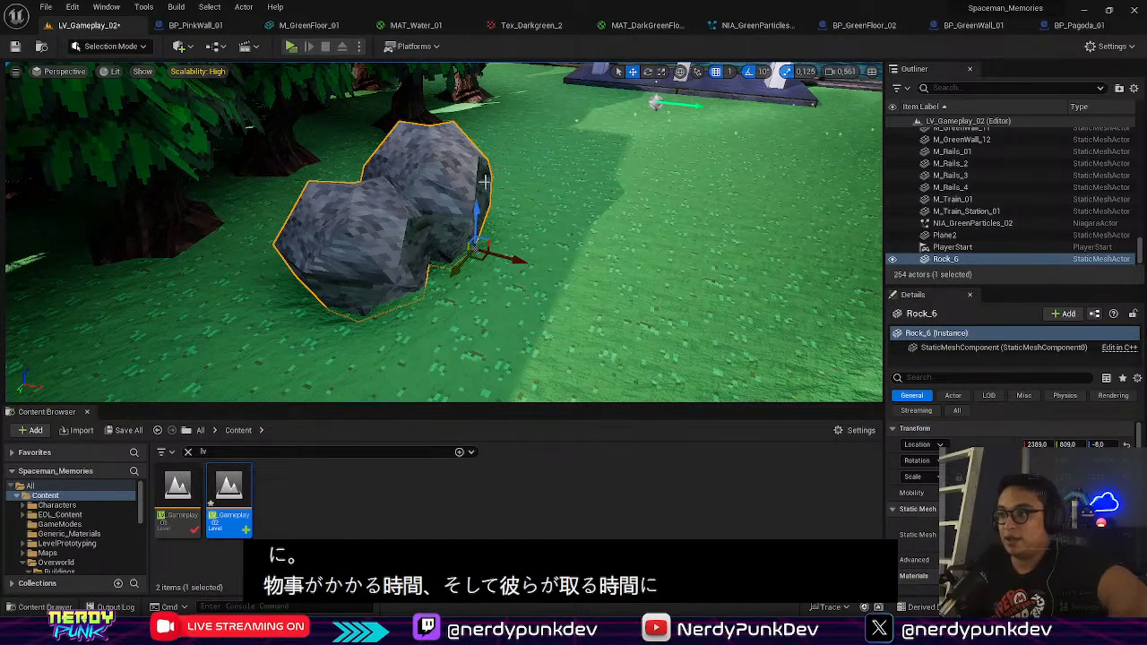
pyautogui.moveTo(522, 251); pyautogui.dragTo(538, 223, button='right')
pyautogui.press('s')
pyautogui.moveTo(539, 222); pyautogui.dragTo(446, 192)
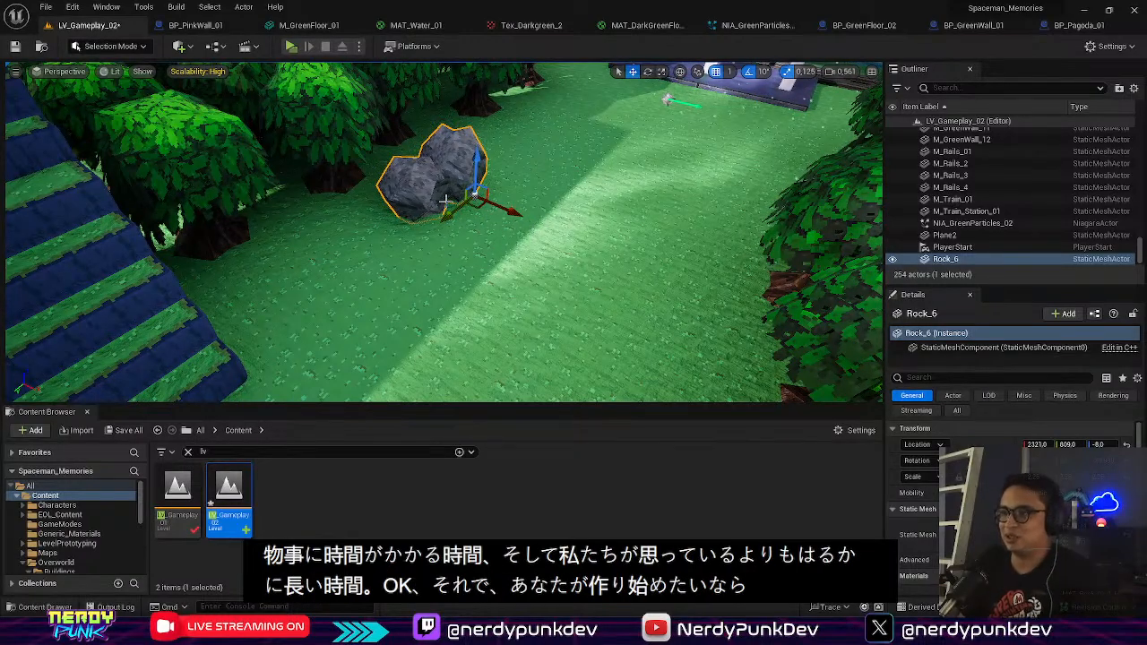
# Step: Shift the rock to Y about 1188 and duplicate it along the tree line as an enlarged copy at X about 2405, Y about 868
pyautogui.moveTo(444, 213)
pyautogui.keyDown('alt'); pyautogui.mouseDown()
pyautogui.moveTo(323, 269)
pyautogui.moveTo(451, 211)
pyautogui.mouseUp(); pyautogui.keyUp('alt')
pyautogui.press('e')
pyautogui.press('r')
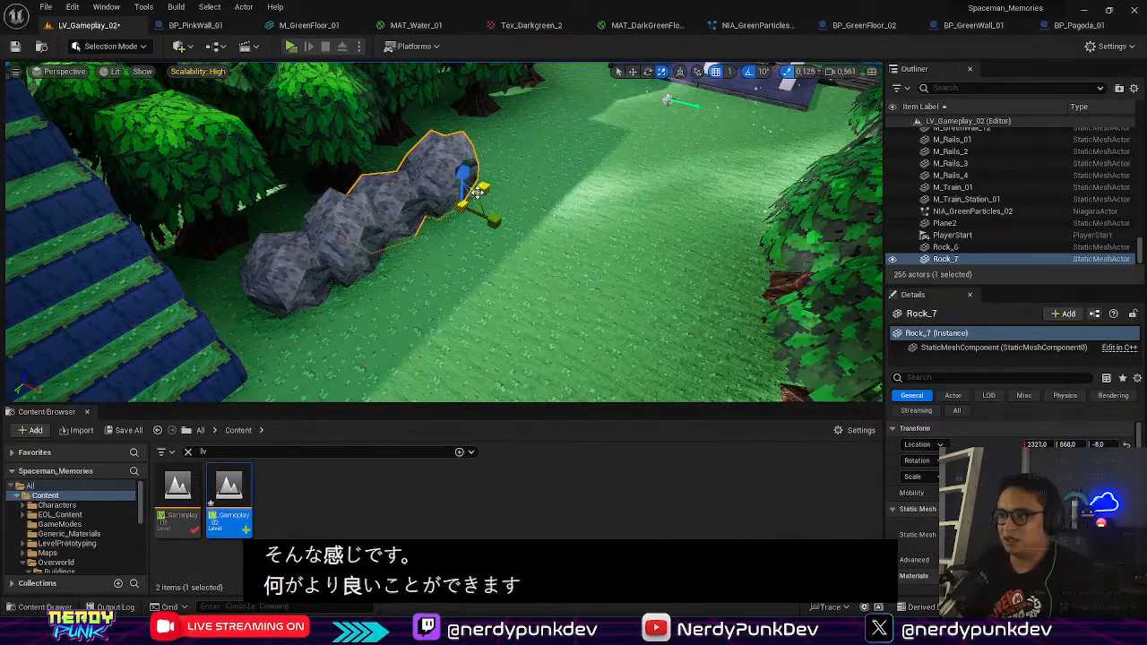
pyautogui.hotkey('ctrl', 'z')
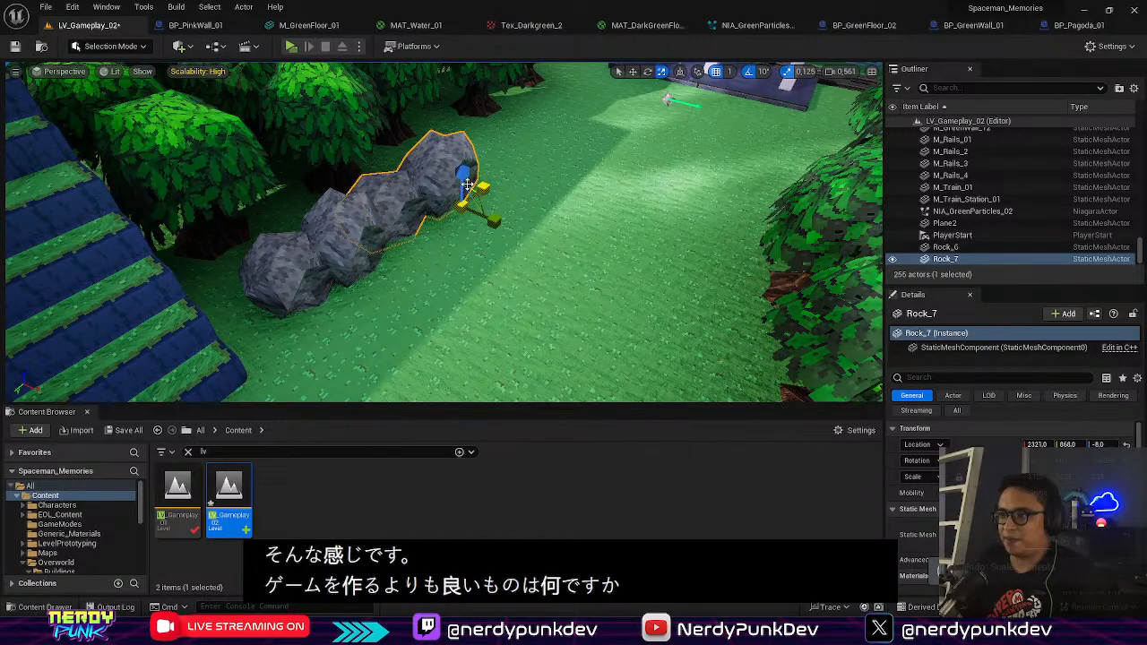
pyautogui.moveTo(462, 173); pyautogui.dragTo(463, 153)
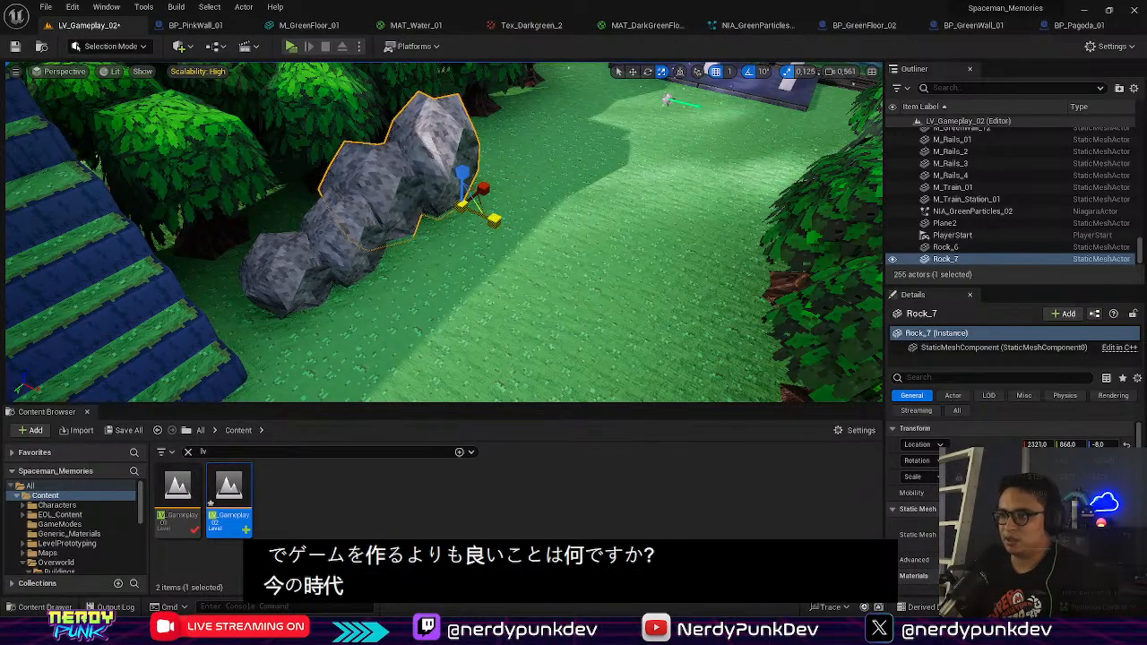
pyautogui.press('w')
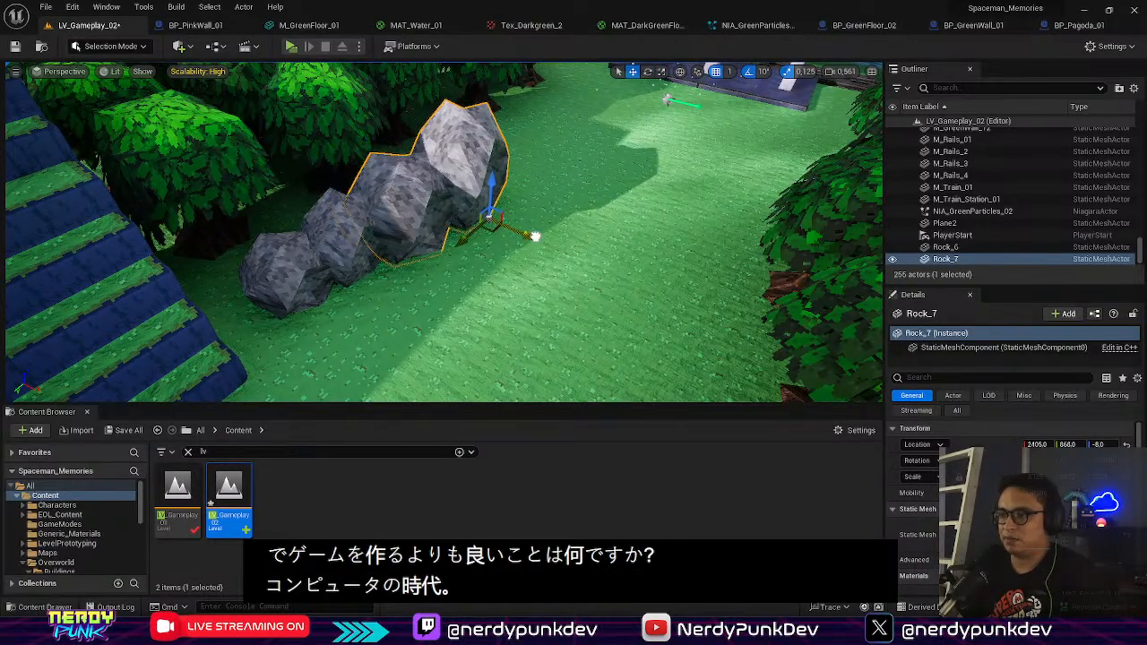
# Step: Duplicate the smaller rock past the large one, rotate the copy and set it at X about 2233, Y about 723
pyautogui.moveTo(469, 244); pyautogui.dragTo(394, 250, button='right')
pyautogui.click(400, 251)
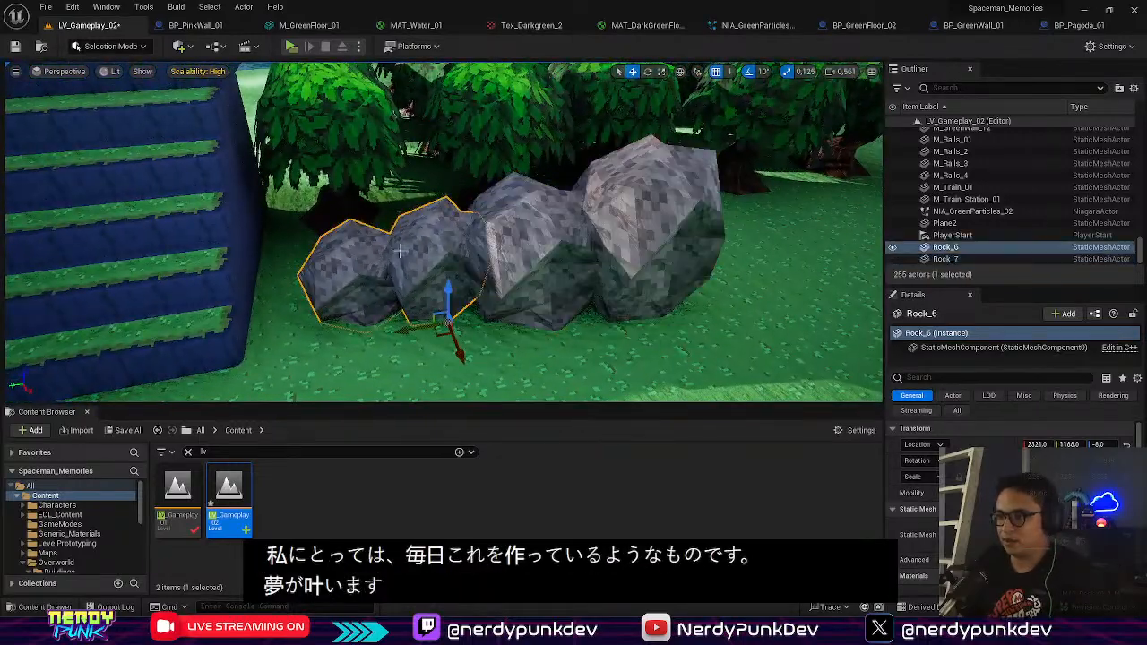
pyautogui.keyDown('alt'); pyautogui.moveTo(399, 327); pyautogui.dragTo(680, 282); pyautogui.keyUp('alt')
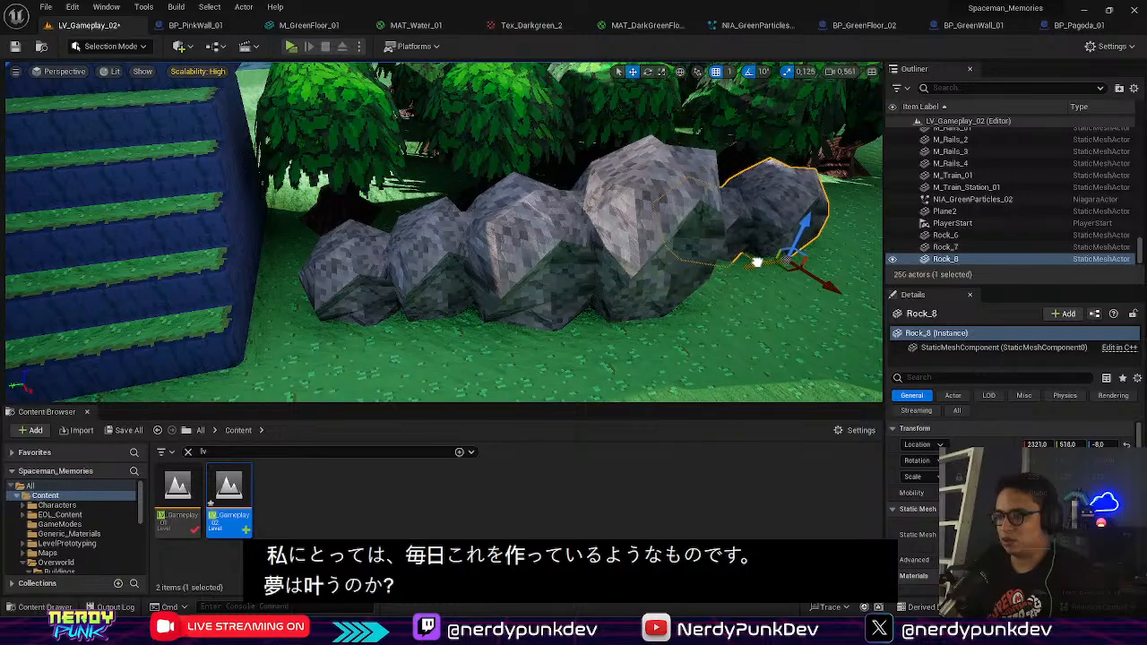
pyautogui.moveTo(757, 262); pyautogui.dragTo(755, 263)
pyautogui.moveTo(755, 263); pyautogui.dragTo(574, 310, button='right')
pyautogui.press('e')
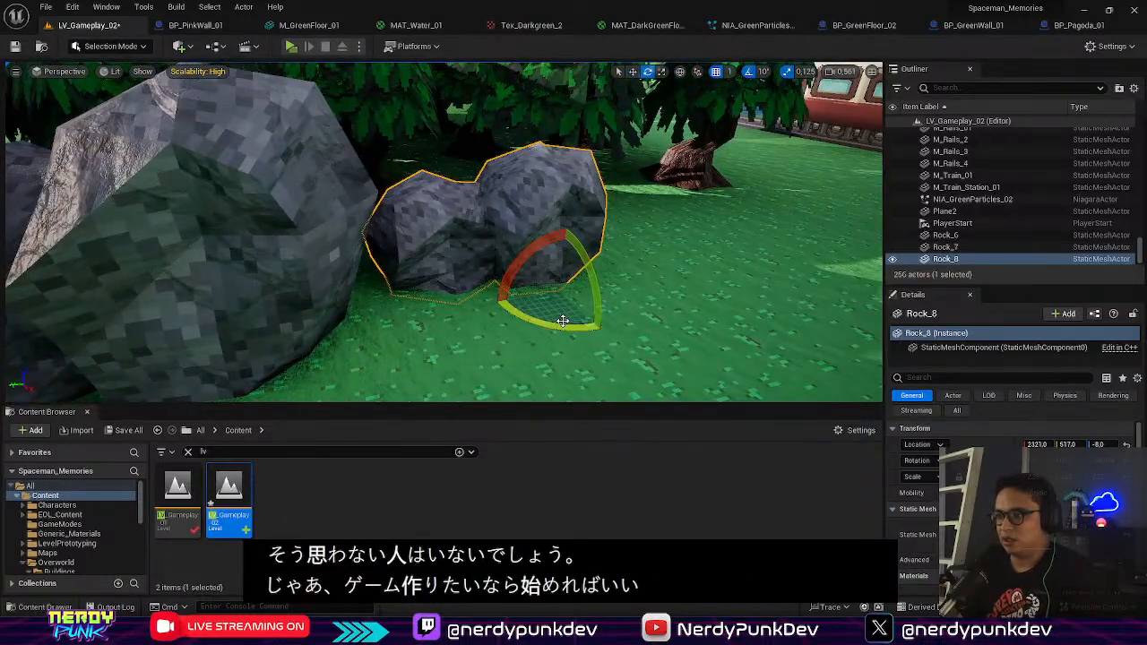
pyautogui.moveTo(493, 285); pyautogui.dragTo(340, 287)
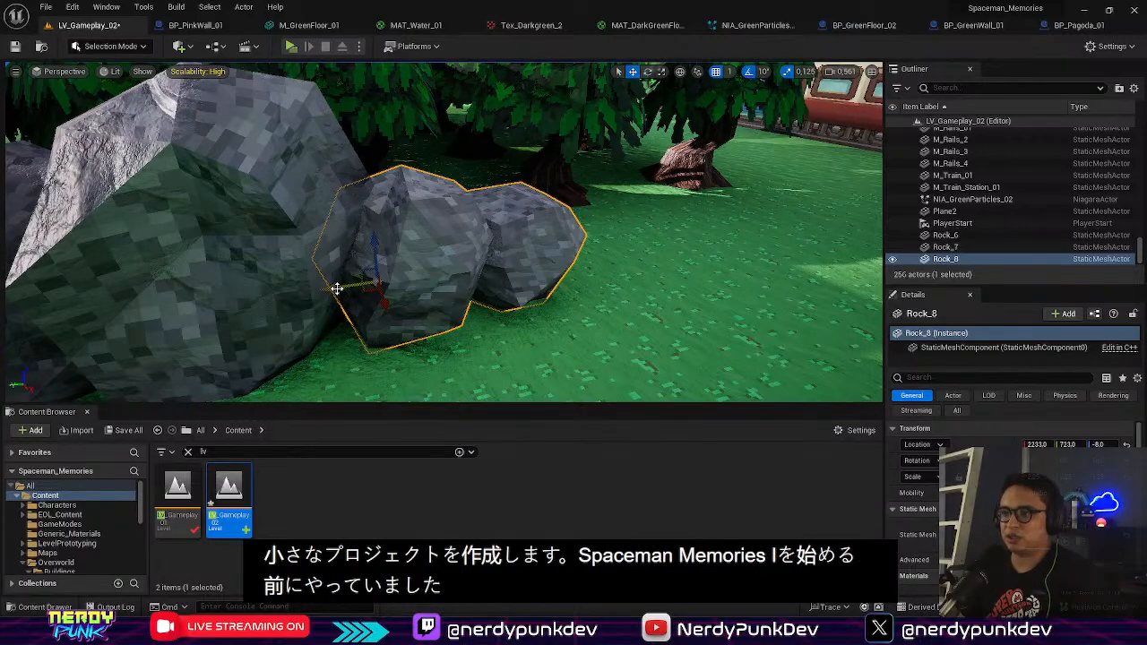
# Step: Duplicate the large rock along Y to about 234, extending the rock row toward the station
pyautogui.moveTo(397, 295); pyautogui.dragTo(278, 269, button='right')
pyautogui.press('s')
pyautogui.press('w')
pyautogui.press('s')
pyautogui.click(310, 268)
pyautogui.press('w')
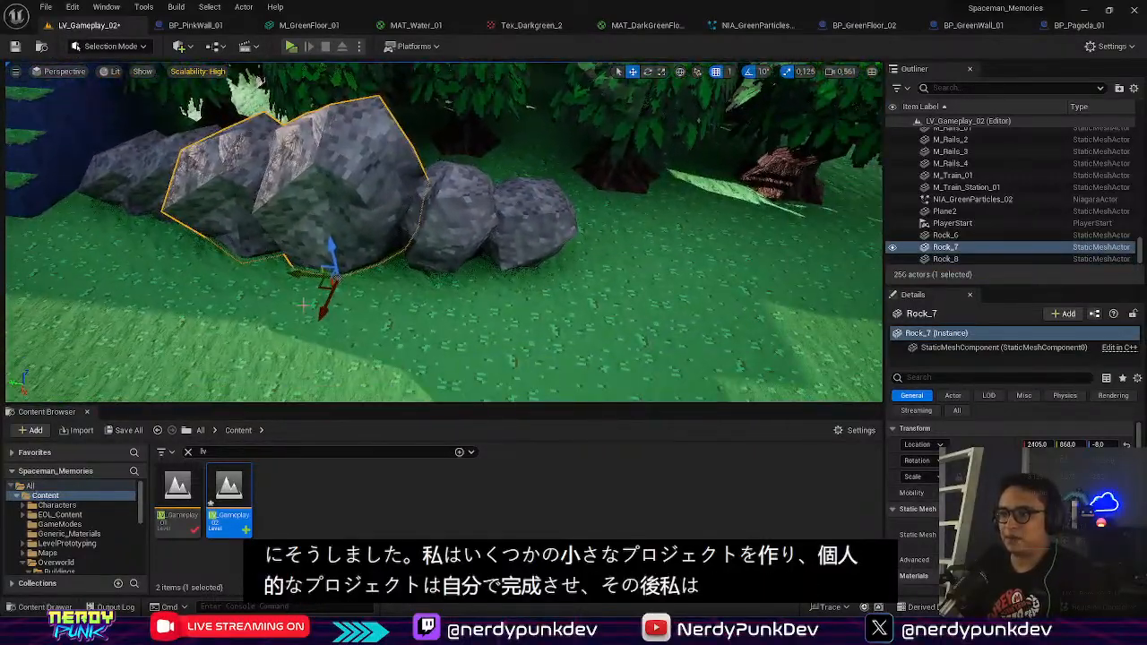
pyautogui.keyDown('alt'); pyautogui.moveTo(329, 262); pyautogui.dragTo(743, 256); pyautogui.keyUp('alt')
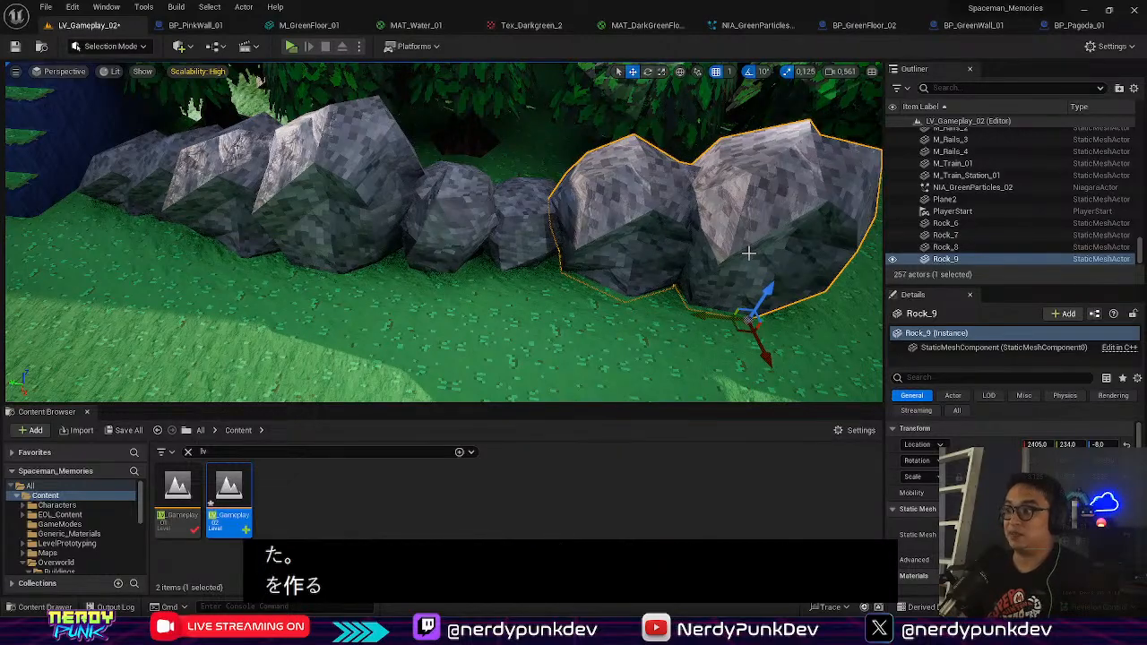
# Step: Move the original large rock back toward the trees to X about 2357
pyautogui.moveTo(666, 281); pyautogui.dragTo(744, 304, button='right')
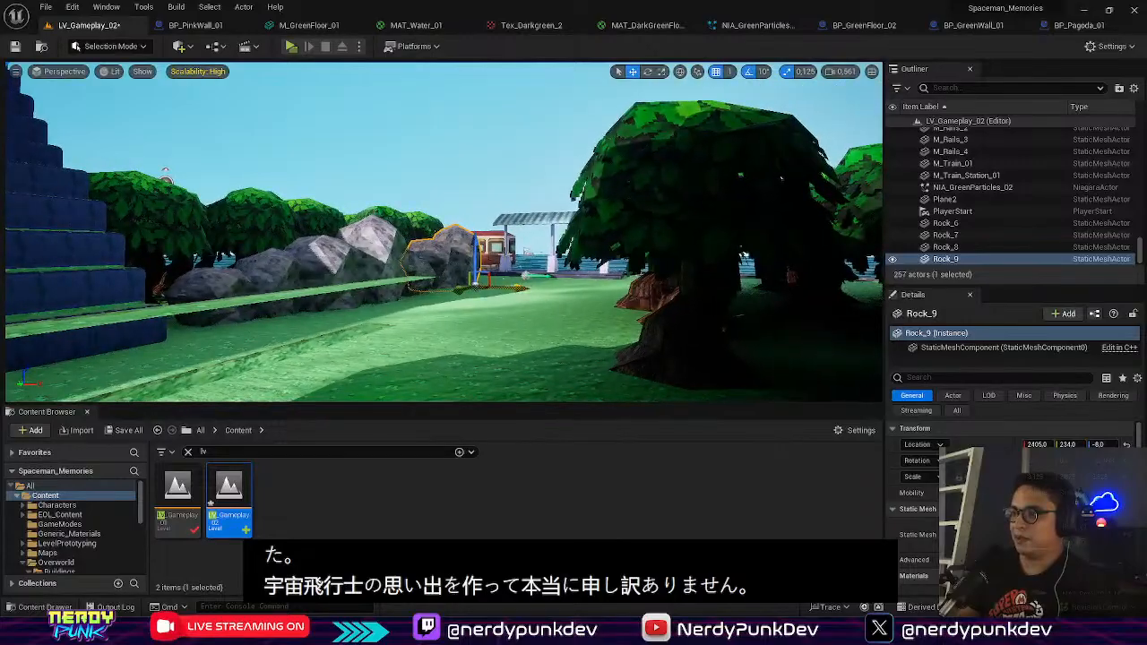
pyautogui.press('f')
pyautogui.press('w')
pyautogui.moveTo(444, 231); pyautogui.dragTo(426, 161, button='right')
pyautogui.press('s')
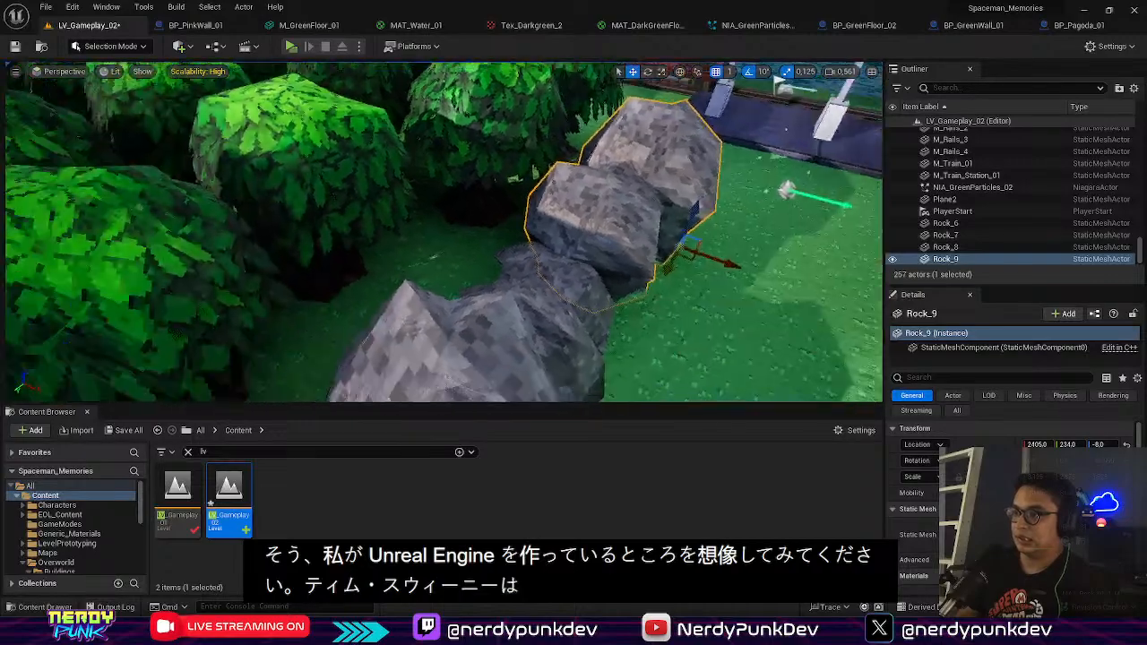
pyautogui.press('s')
pyautogui.moveTo(400, 255); pyautogui.dragTo(493, 301, button='right')
pyautogui.click(399, 254)
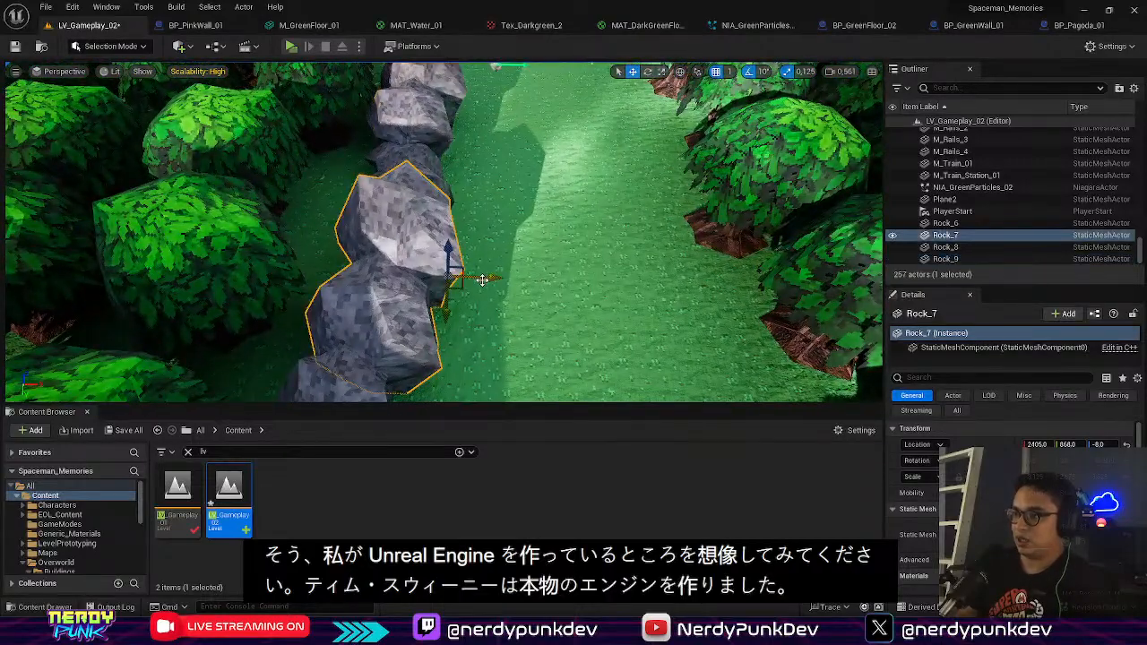
pyautogui.moveTo(466, 273); pyautogui.dragTo(470, 274)
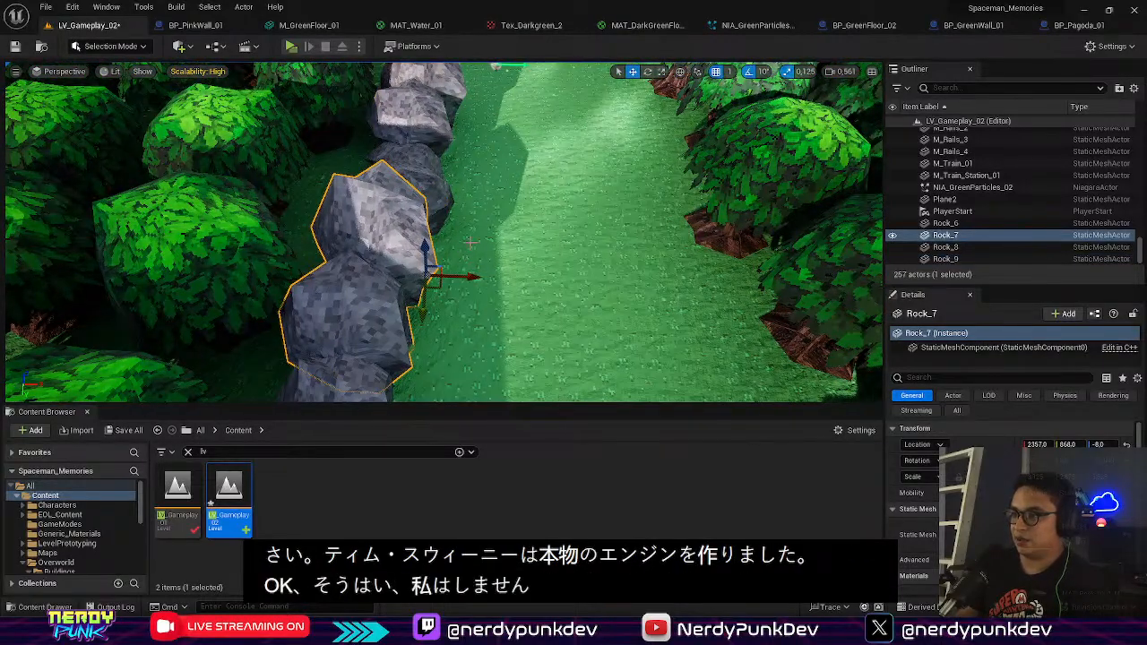
# Step: Duplicate all four rocks of the row across the path to its opposite side, with the nearest copy at X about 2947
pyautogui.press('w')
pyautogui.moveTo(470, 273); pyautogui.dragTo(484, 251, button='right')
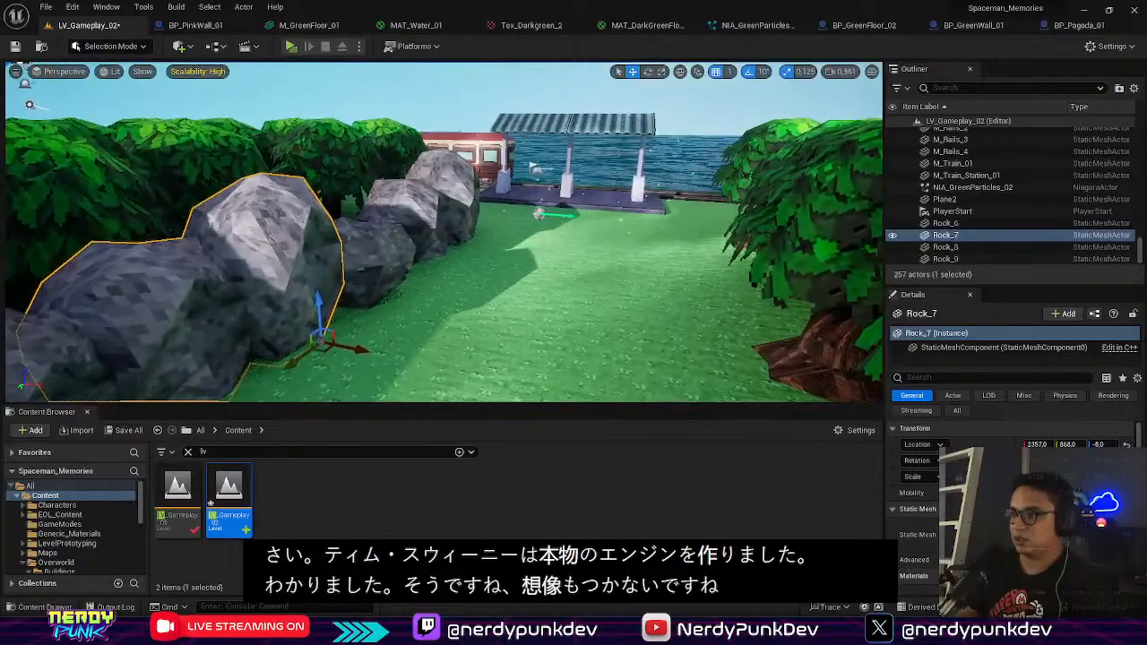
pyautogui.scroll(-3, 413, 237)
pyautogui.click(414, 237)
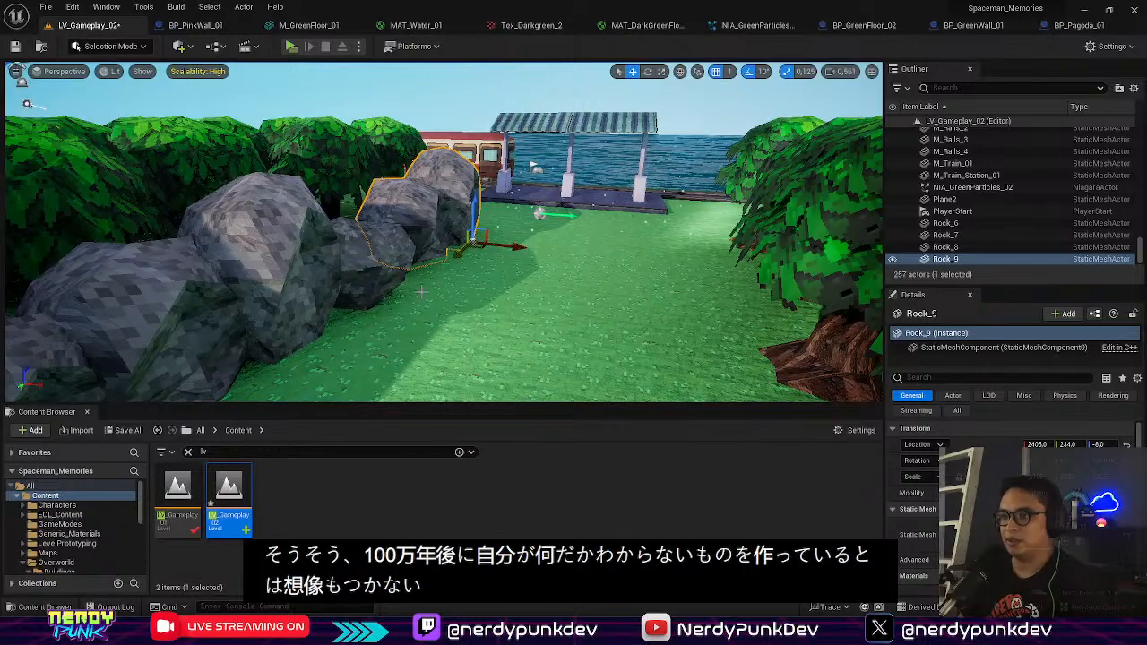
pyautogui.moveTo(286, 204)
pyautogui.mouseDown(button='right')
pyautogui.moveTo(260, 296)
pyautogui.moveTo(278, 269)
pyautogui.moveTo(286, 203)
pyautogui.mouseUp(button='right')
pyautogui.press('s')
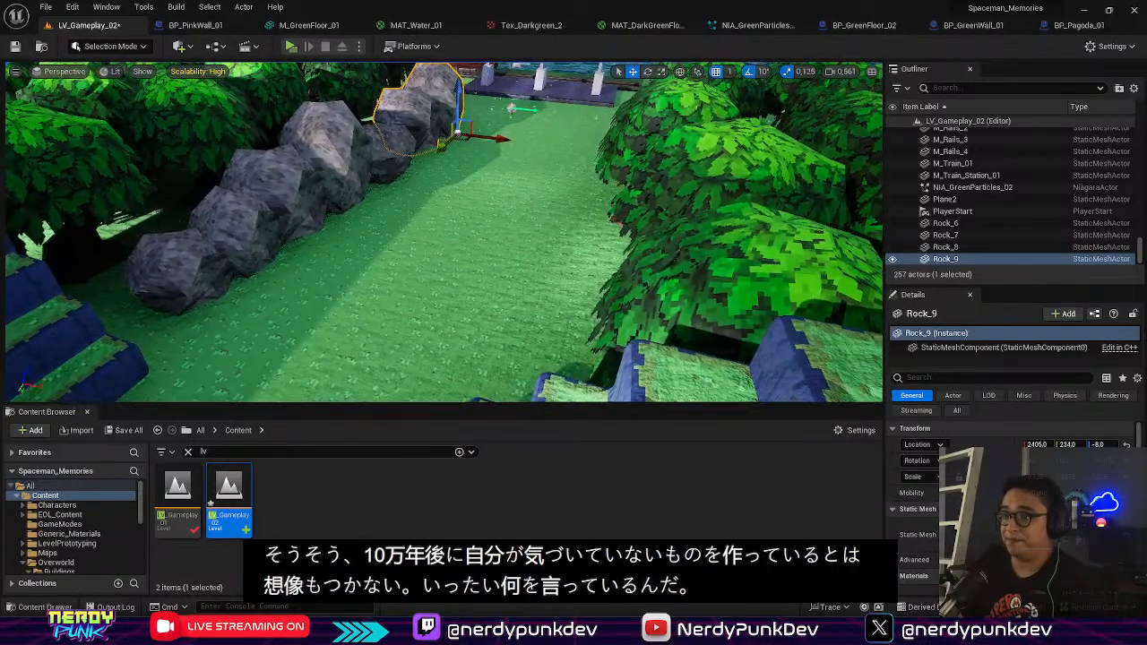
pyautogui.click(261, 220)
pyautogui.keyDown('ctrl'); pyautogui.click(307, 174); pyautogui.keyUp('ctrl')
pyautogui.keyDown('ctrl'); pyautogui.click(389, 154); pyautogui.keyUp('ctrl')
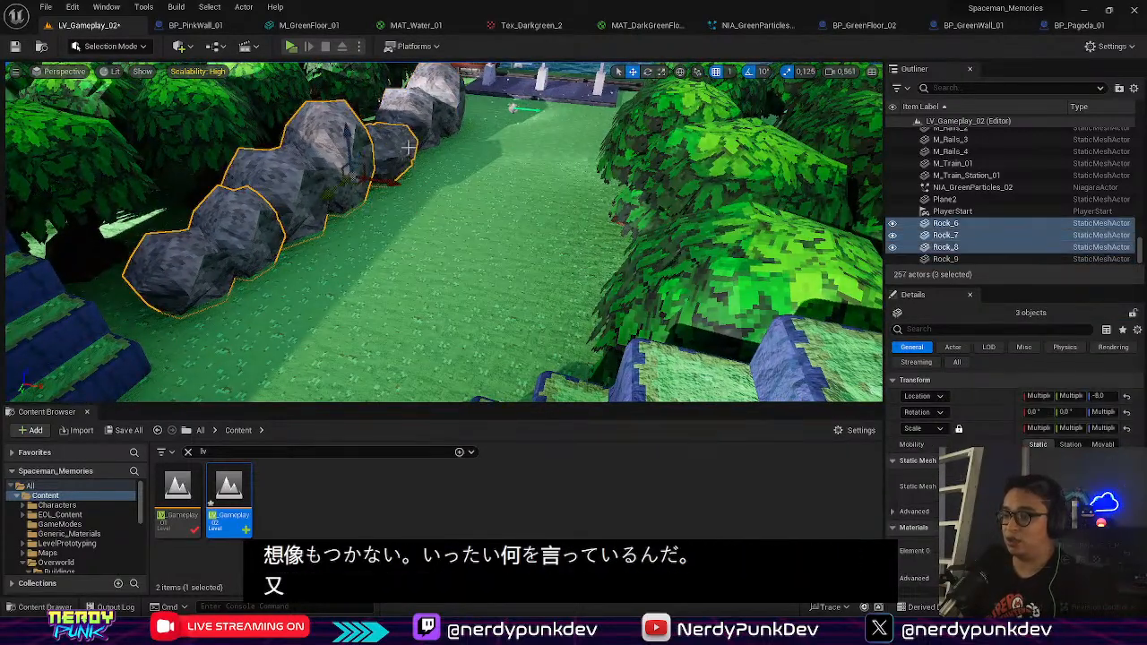
pyautogui.keyDown('ctrl'); pyautogui.click(439, 114); pyautogui.keyUp('ctrl')
pyautogui.keyDown('alt'); pyautogui.moveTo(497, 138); pyautogui.dragTo(509, 144); pyautogui.keyUp('alt')
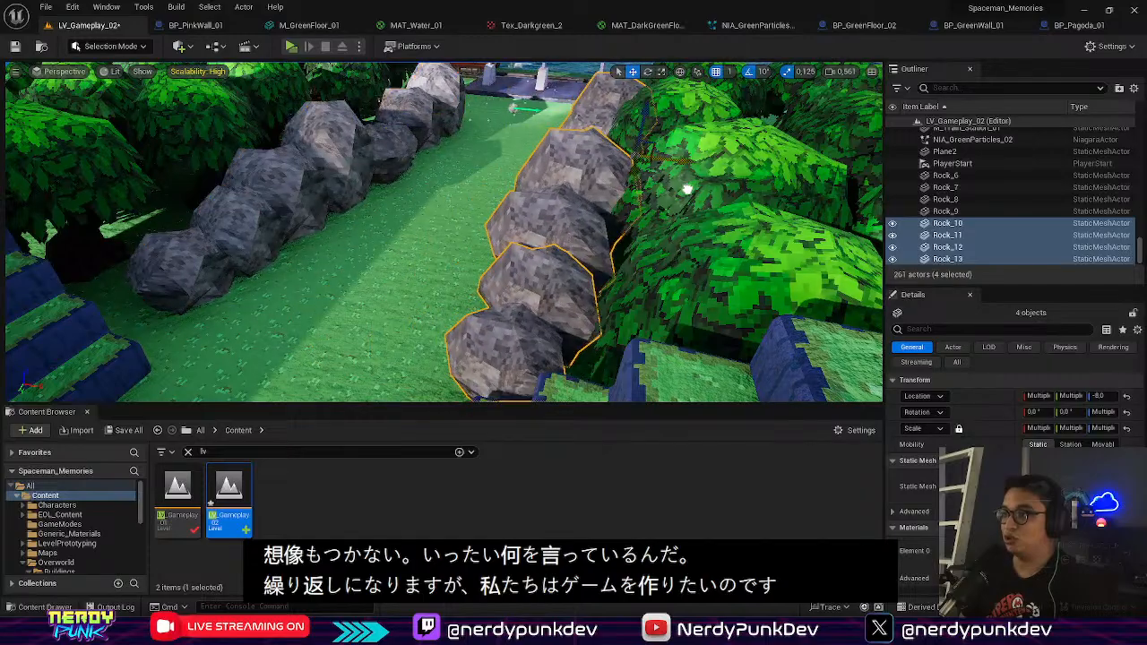
# Step: Shift the nearest rock of each row toward the stepped walls, to Y about 1249 for the copy and about 1232 for the original
pyautogui.press('s')
pyautogui.moveTo(687, 189); pyautogui.dragTo(816, 184, button='right')
pyautogui.press('w')
pyautogui.press('s')
pyautogui.press('s')
pyautogui.press('w')
pyautogui.press('s')
pyautogui.click(363, 182)
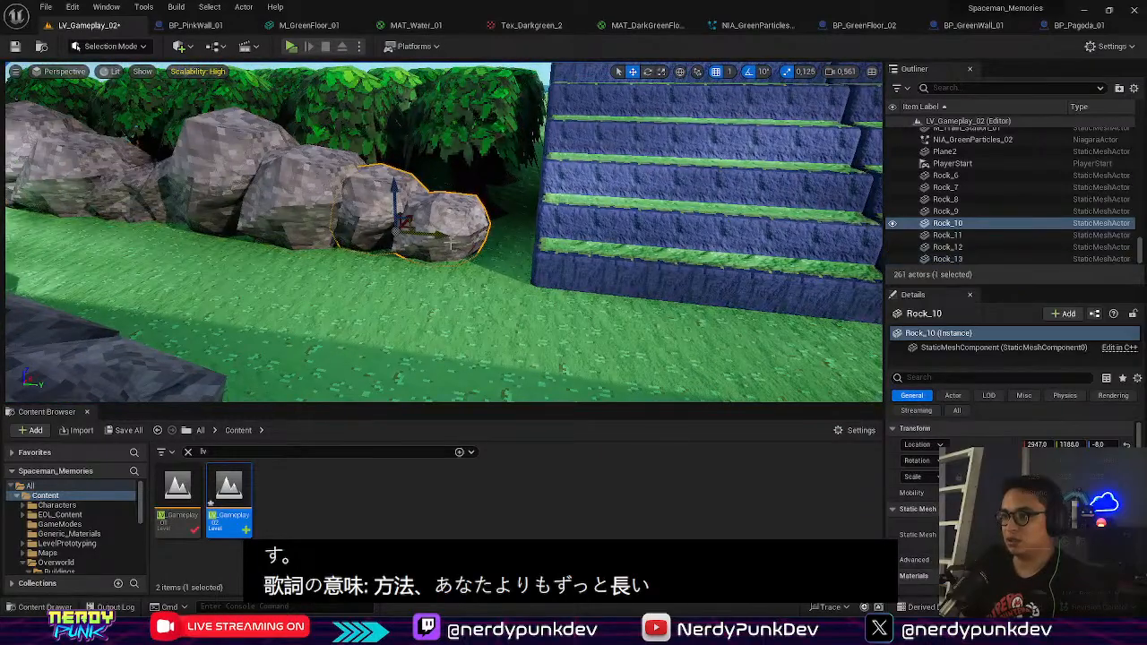
pyautogui.press('s')
pyautogui.moveTo(470, 238)
pyautogui.mouseDown(button='right')
pyautogui.moveTo(386, 269)
pyautogui.moveTo(484, 296)
pyautogui.moveTo(422, 287)
pyautogui.moveTo(440, 260)
pyautogui.moveTo(471, 257)
pyautogui.mouseUp(button='right')
pyautogui.press('e')
pyautogui.press('w')
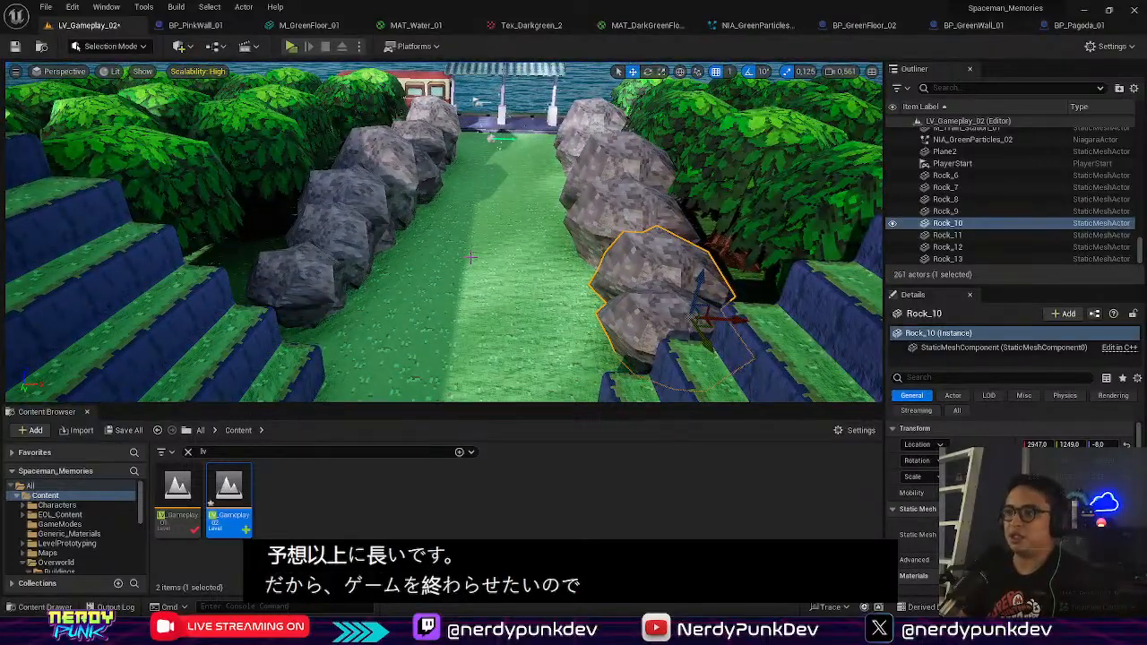
pyautogui.click(324, 291)
pyautogui.moveTo(354, 295); pyautogui.dragTo(351, 313)
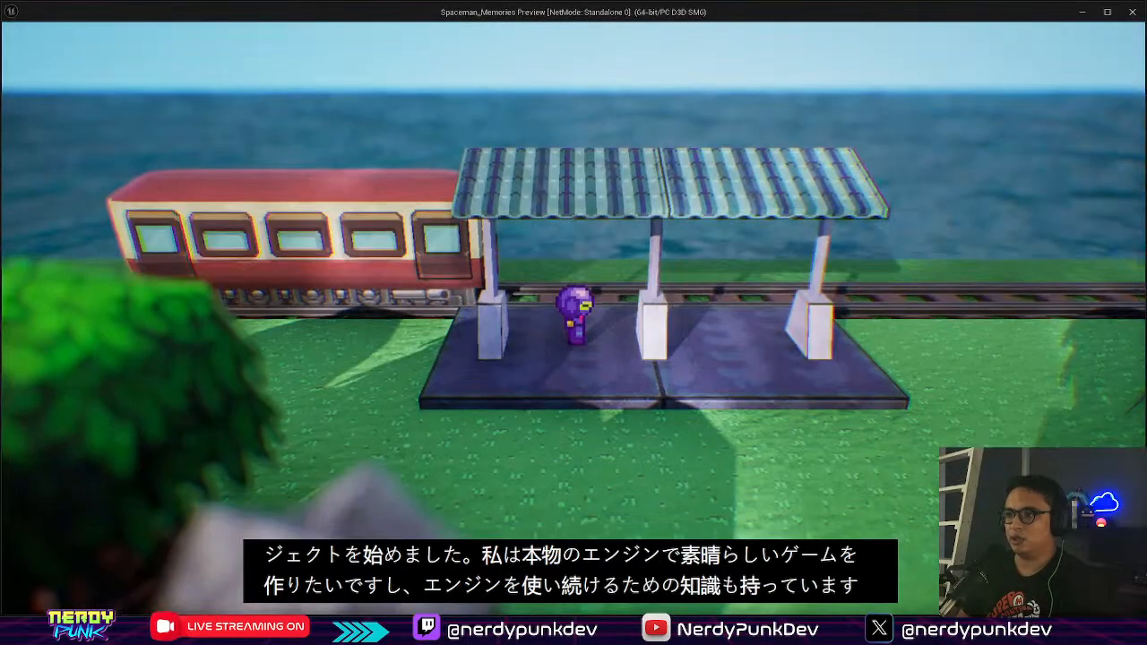
# Step: Play-test the level by walking the character up and down the rock-lined path near the station, and end the preview
pyautogui.press('s')
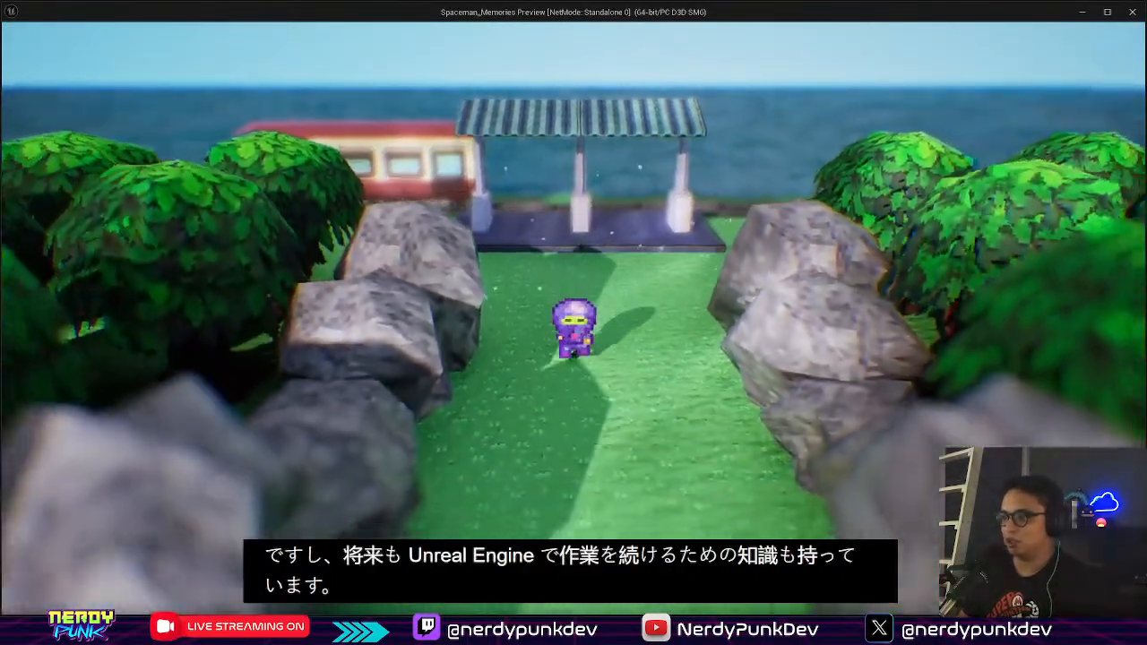
pyautogui.press('w')
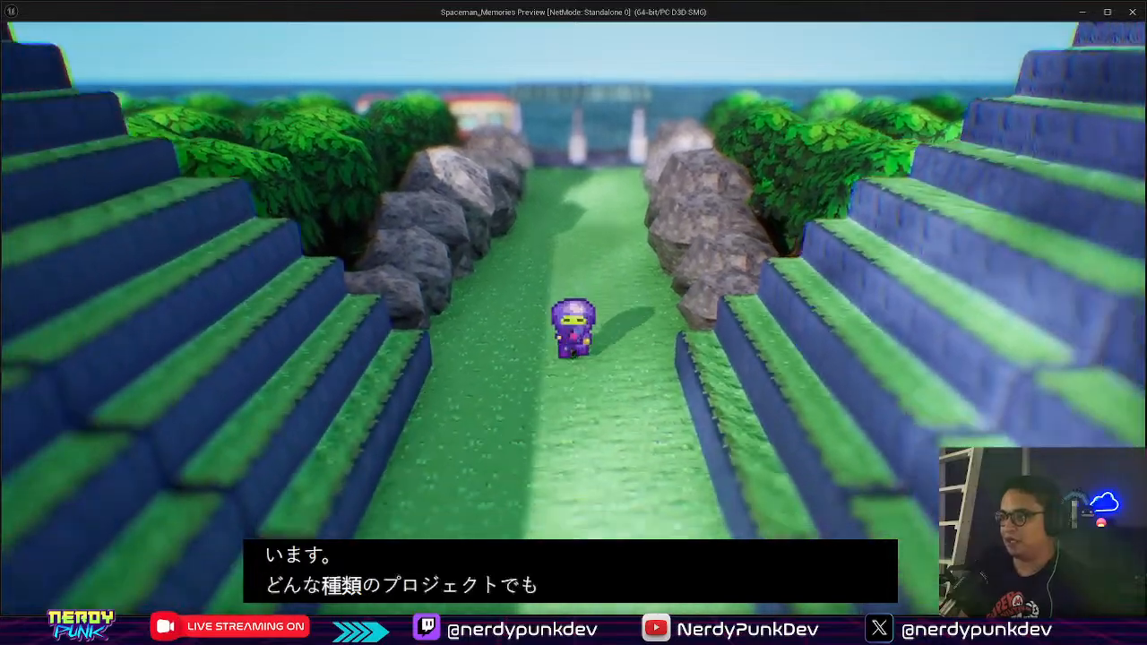
pyautogui.press('w')
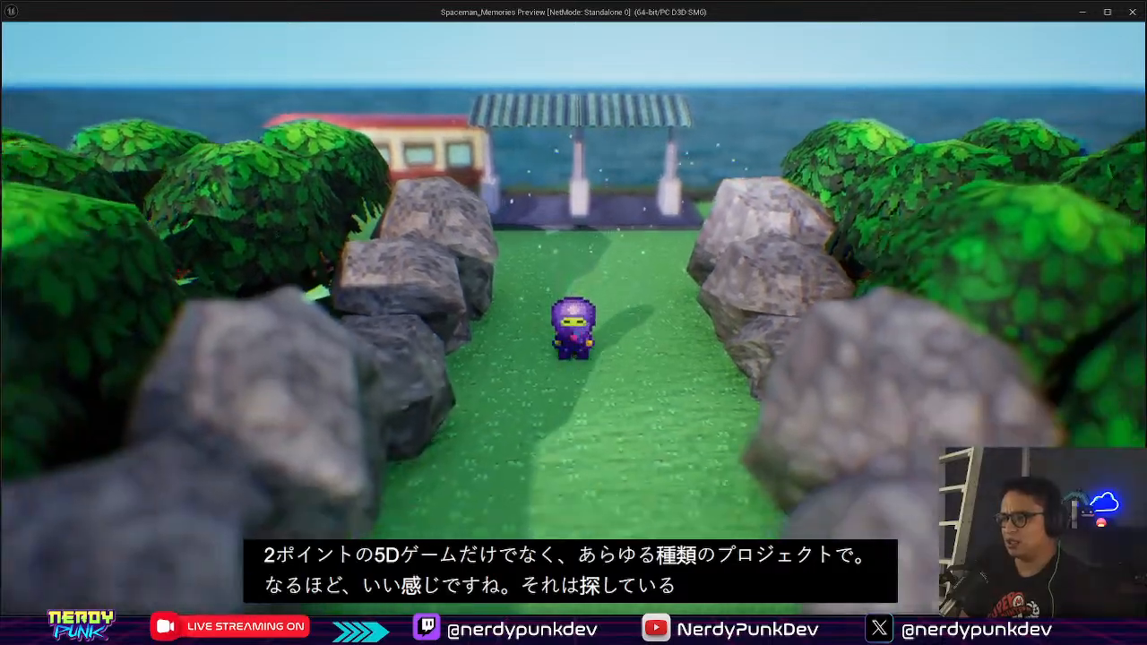
pyautogui.press('a')
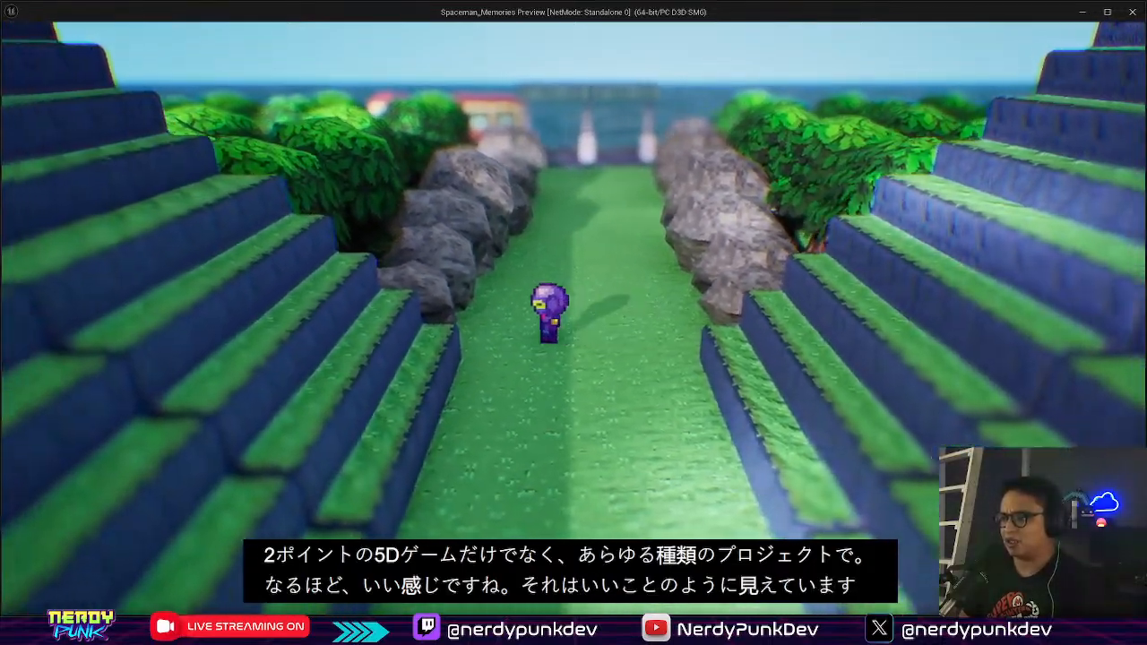
pyautogui.press('w')
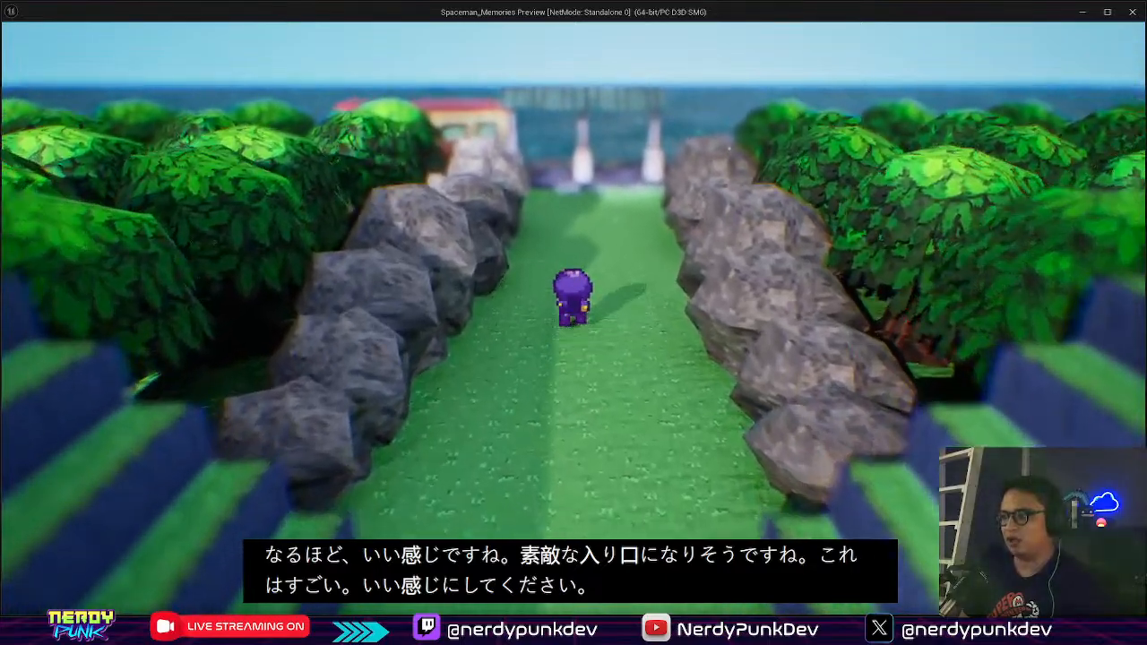
pyautogui.press('s')
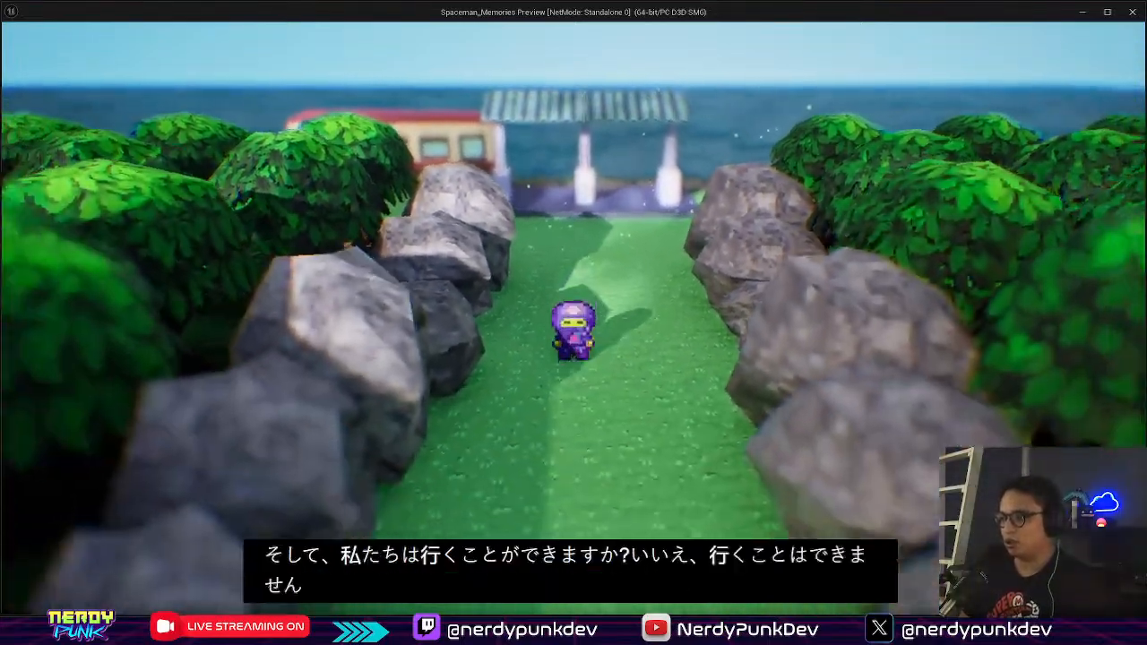
pyautogui.press('Escape')
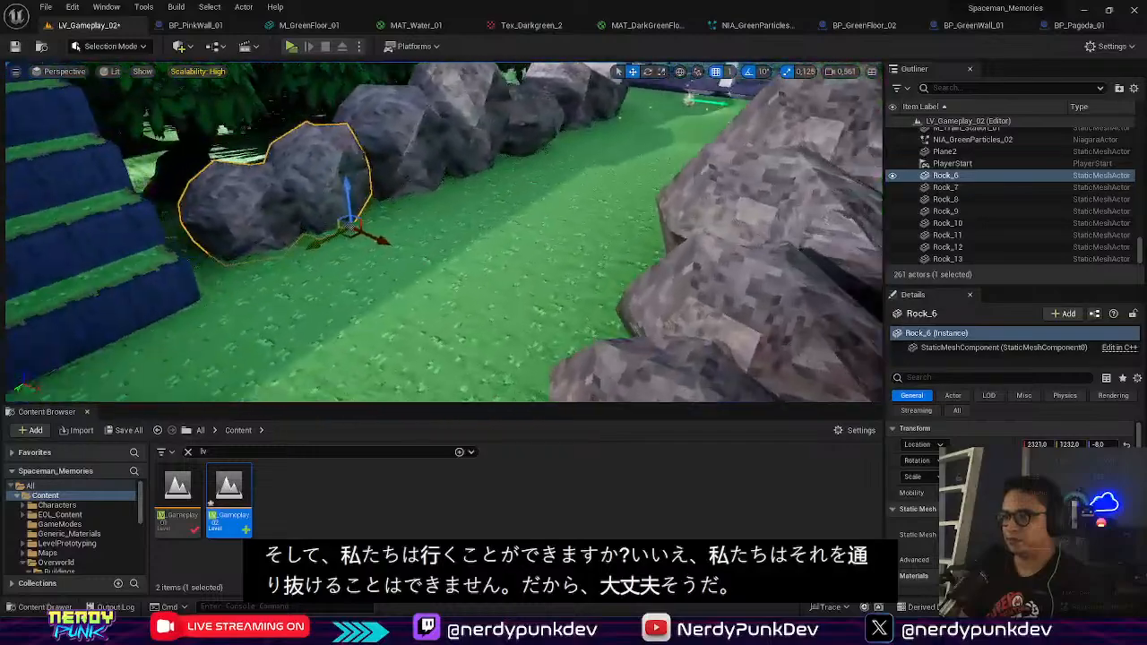
# Step: Search the project content for "tori" assets
pyautogui.press('s')
pyautogui.moveTo(444, 232); pyautogui.dragTo(488, 224, button='right')
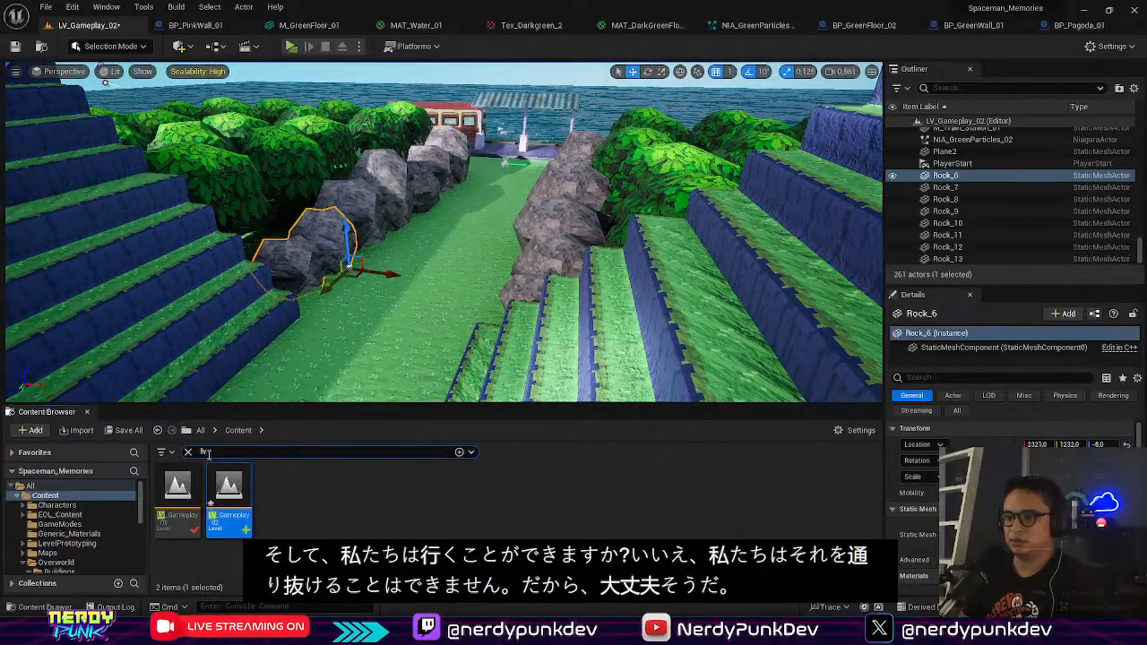
pyautogui.press('BackSpace')
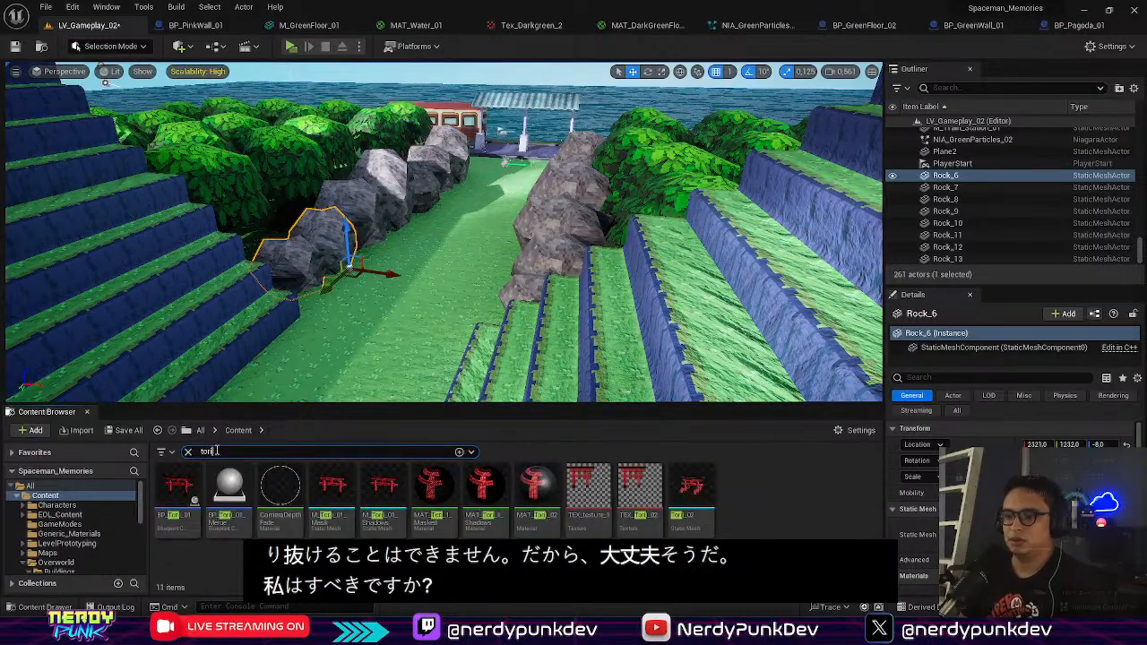
# Step: Place BP_Torii_01 across the path between the stepped walls and shift it to X about 2300, Y about 1439
pyautogui.moveTo(184, 488); pyautogui.dragTo(440, 289)
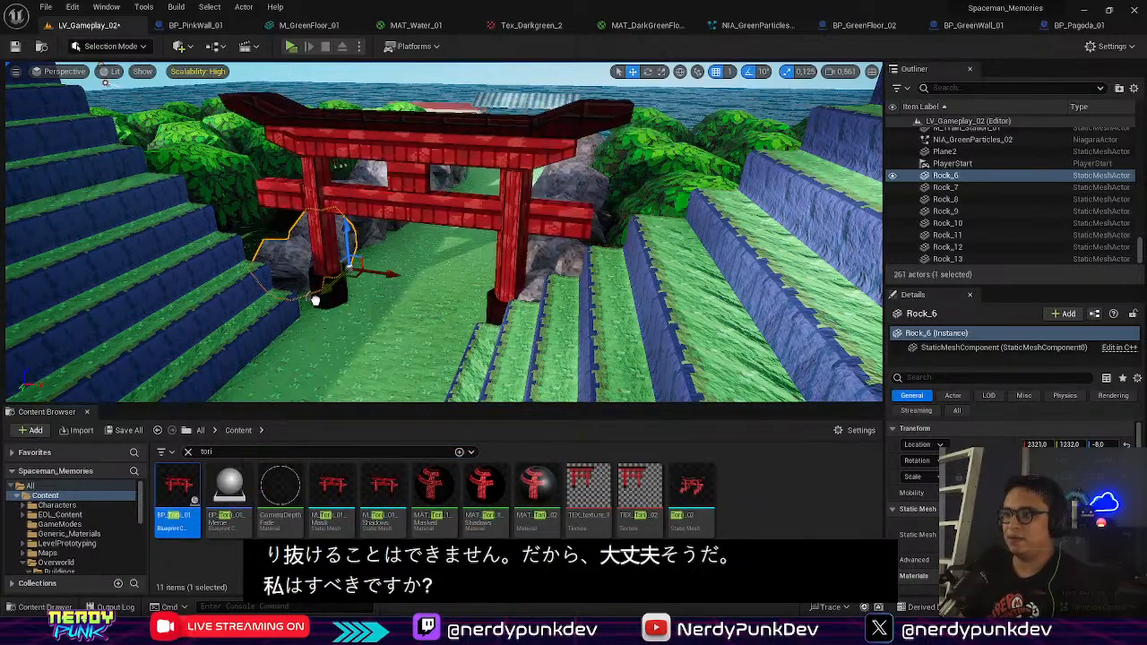
pyautogui.click(314, 300)
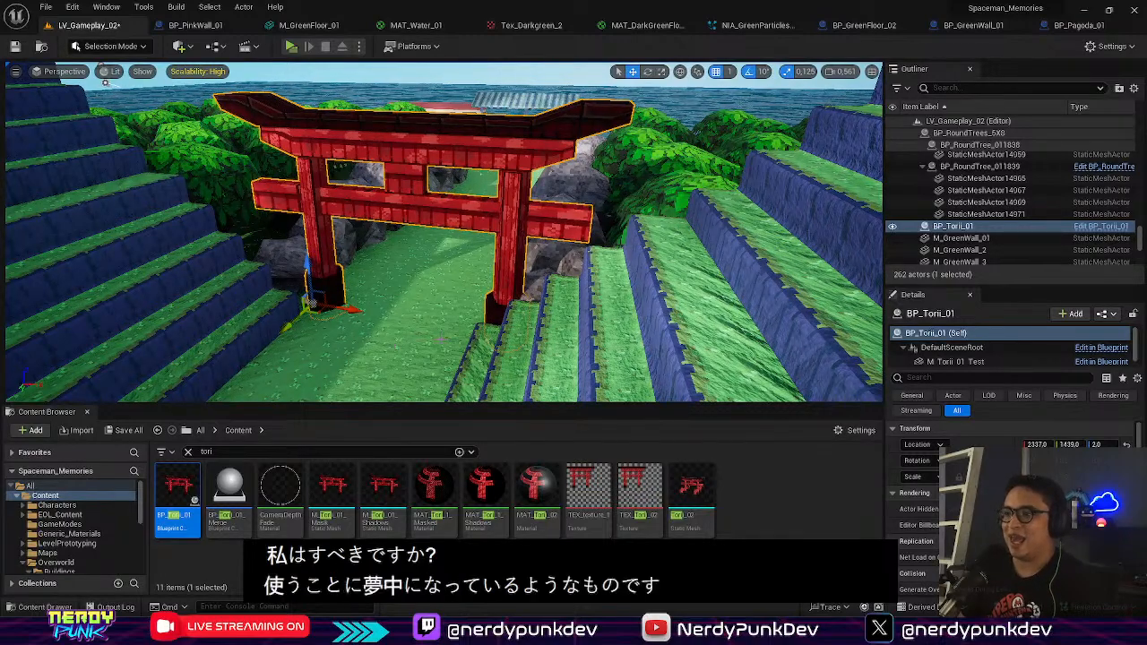
pyautogui.moveTo(350, 312); pyautogui.dragTo(334, 312)
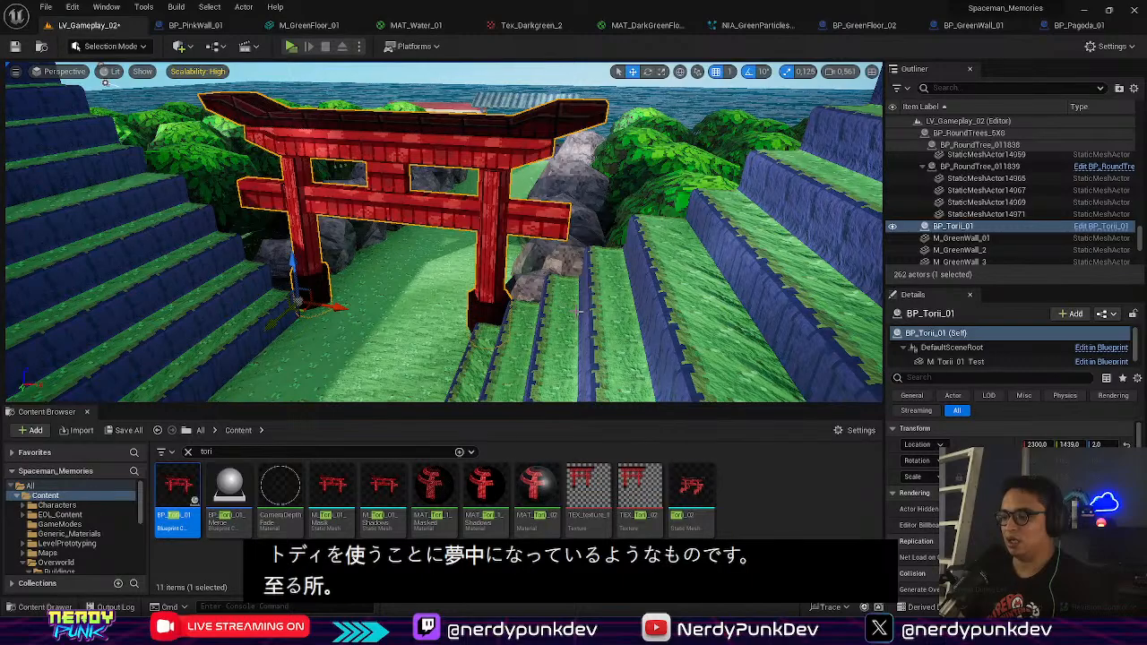
# Step: Raise the torii gate to Z about 22 and offset its mesh component to Y about 13, Z about 277
pyautogui.moveTo(271, 312); pyautogui.dragTo(126, 314, button='right')
pyautogui.moveTo(394, 271); pyautogui.dragTo(369, 231, button='right')
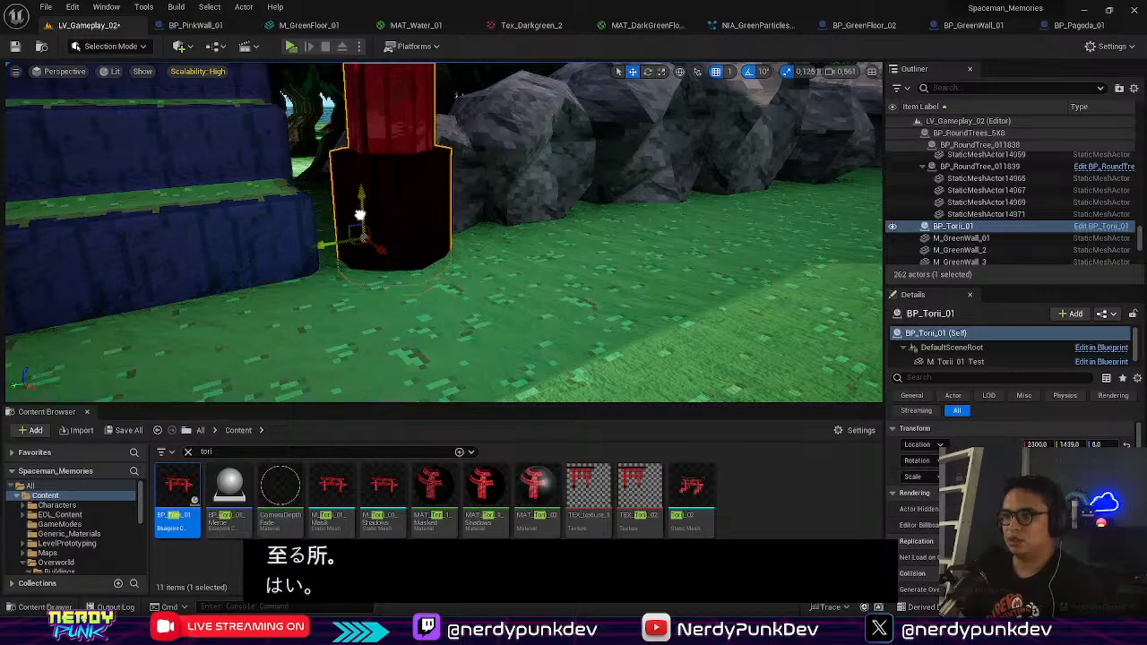
pyautogui.click(357, 195)
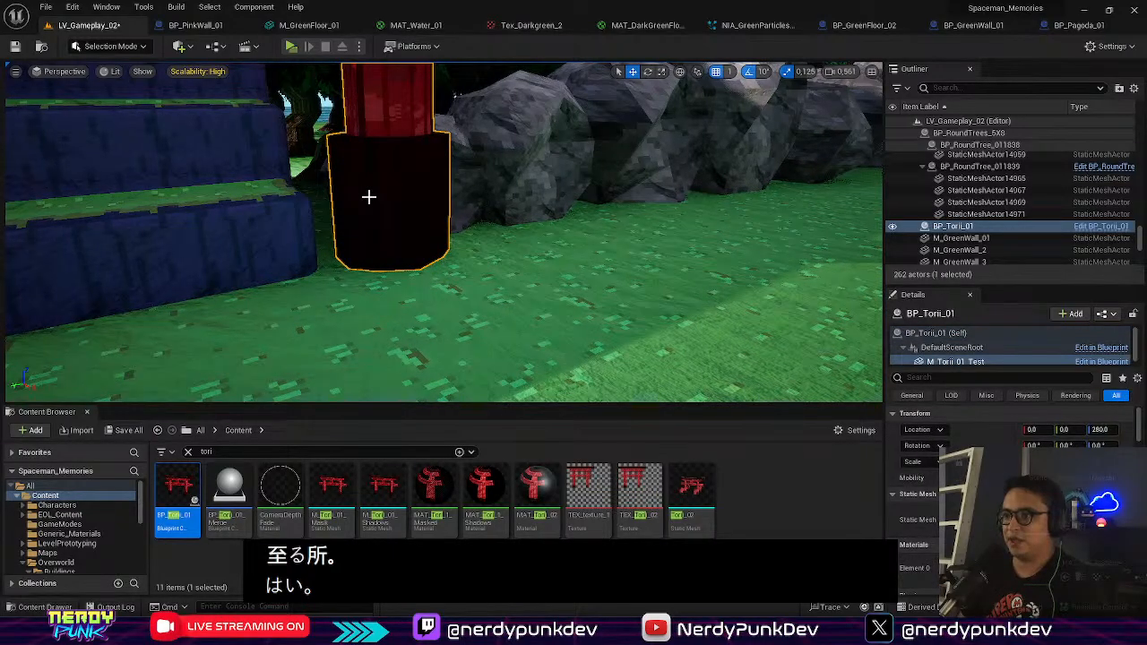
pyautogui.moveTo(369, 197); pyautogui.dragTo(455, 182, button='right')
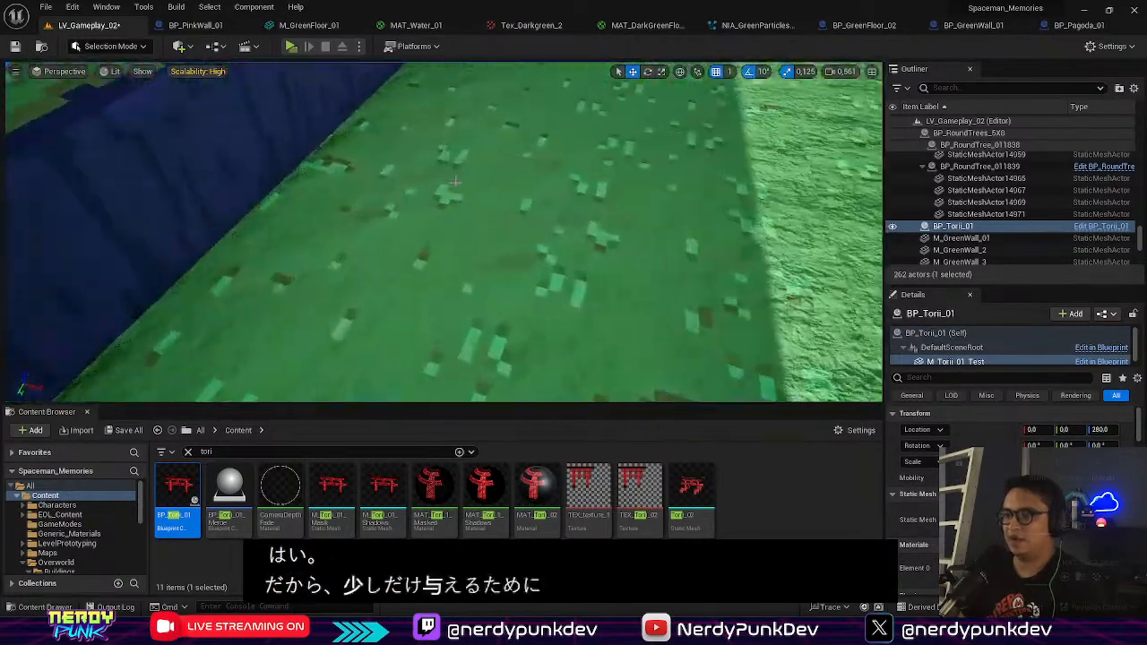
pyautogui.press('f')
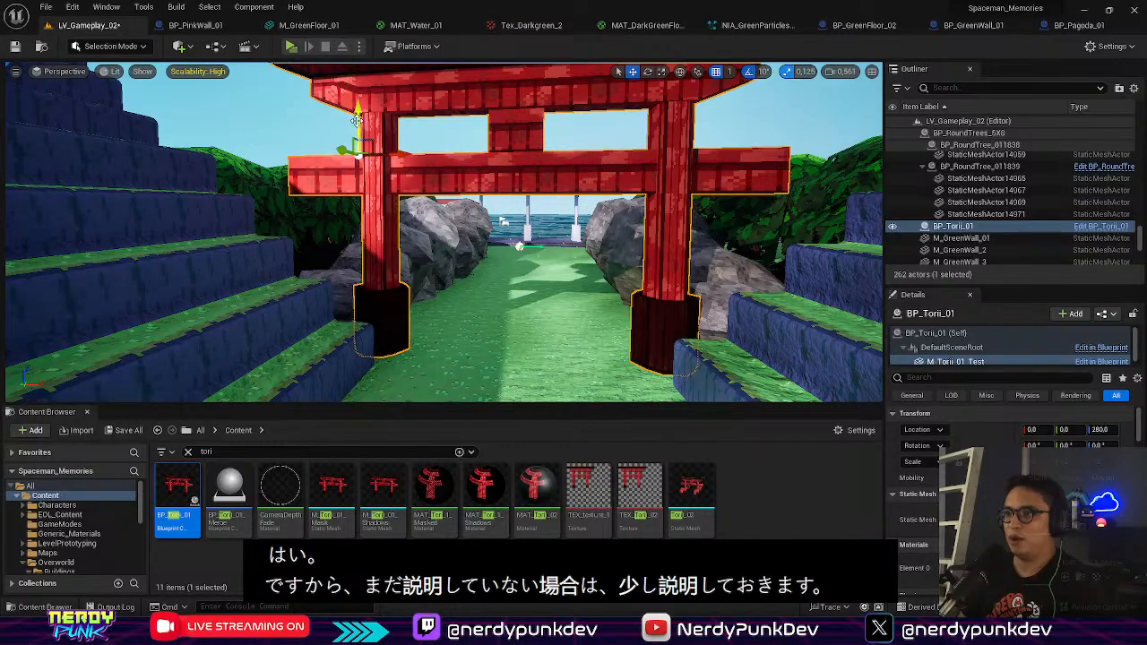
pyautogui.moveTo(356, 120); pyautogui.dragTo(345, 144)
pyautogui.moveTo(345, 144); pyautogui.dragTo(453, 169, button='right')
pyautogui.press('s')
pyautogui.press('w')
# Step: Play-test the level by walking the character back and forth through the torii gate, and end the preview
pyautogui.click(292, 47)
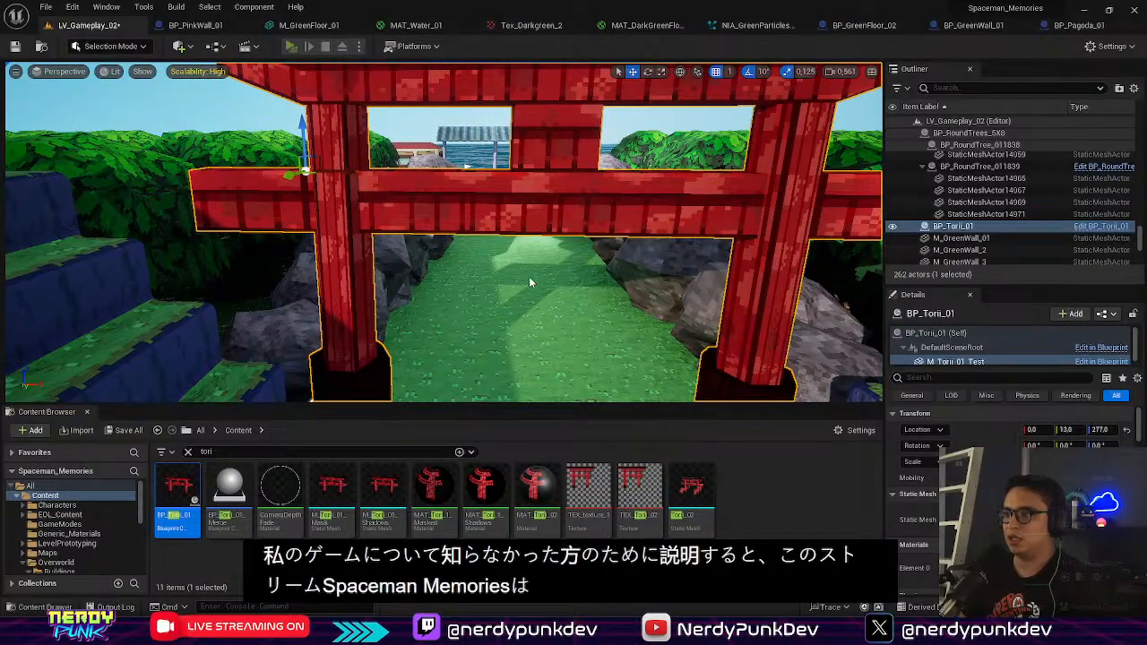
pyautogui.press('s')
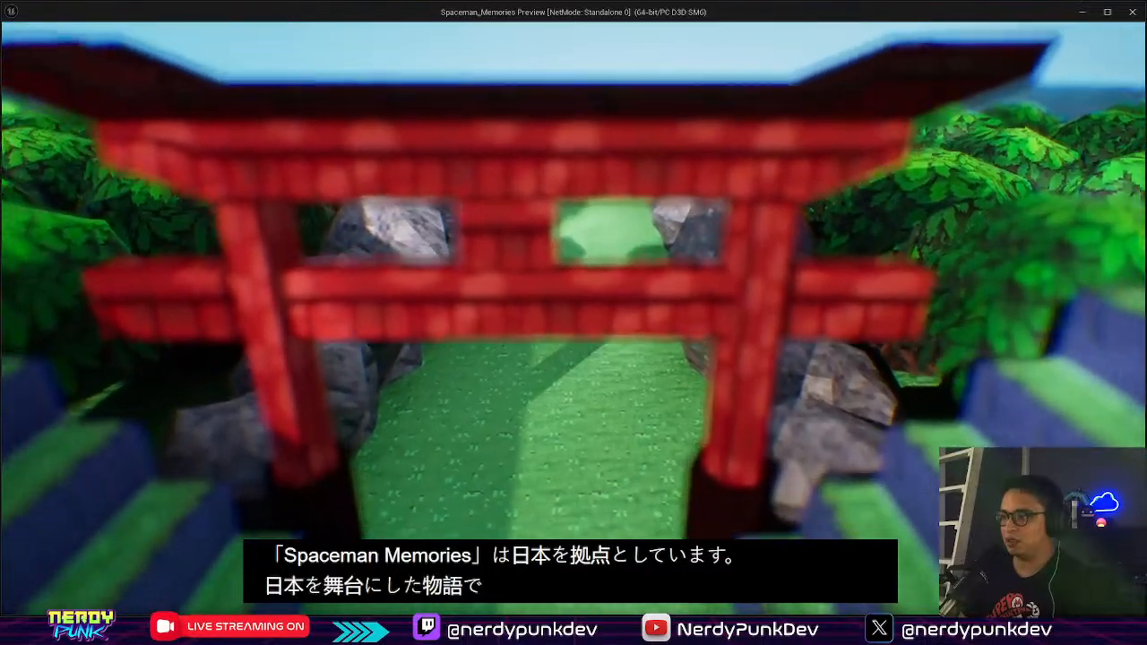
pyautogui.press('s')
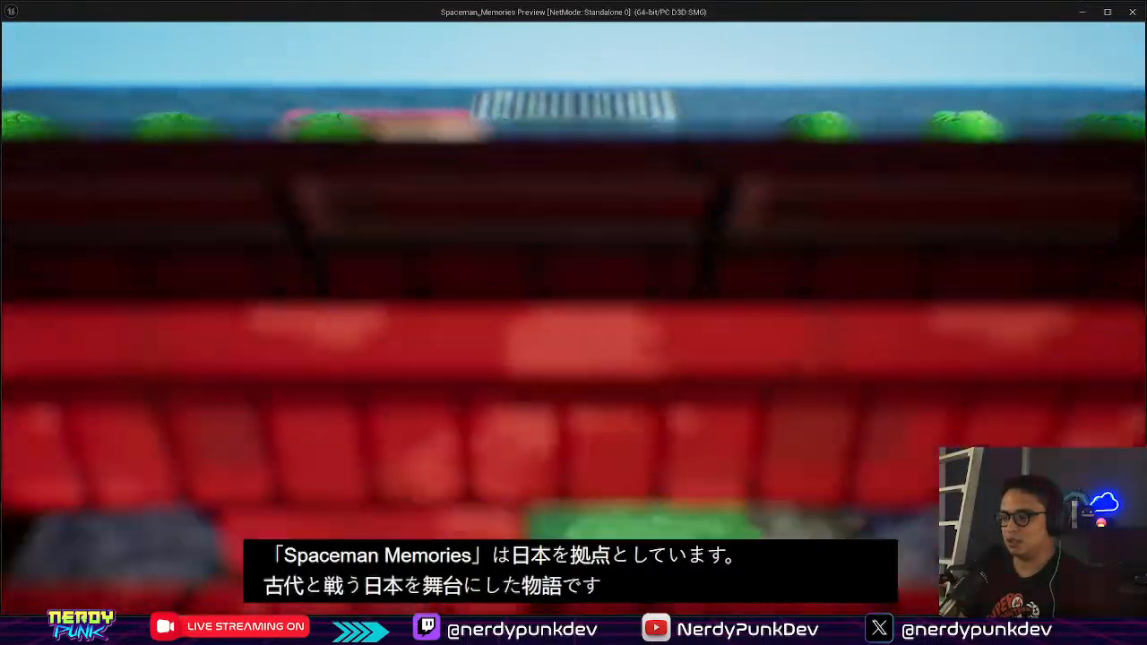
pyautogui.press('w')
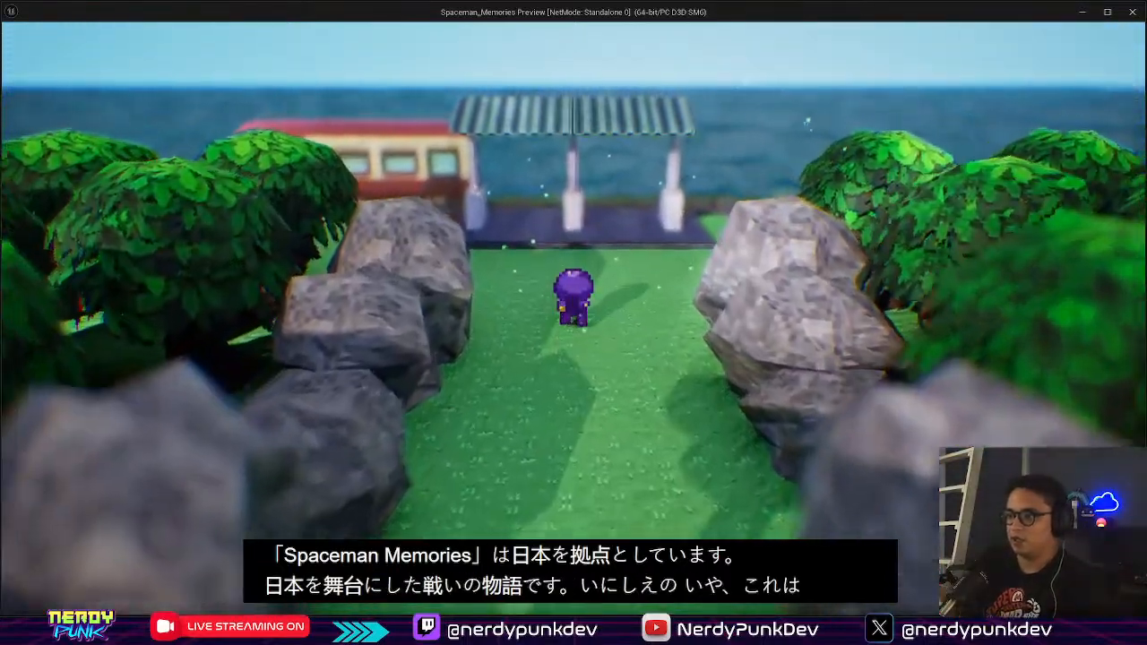
pyautogui.press('s')
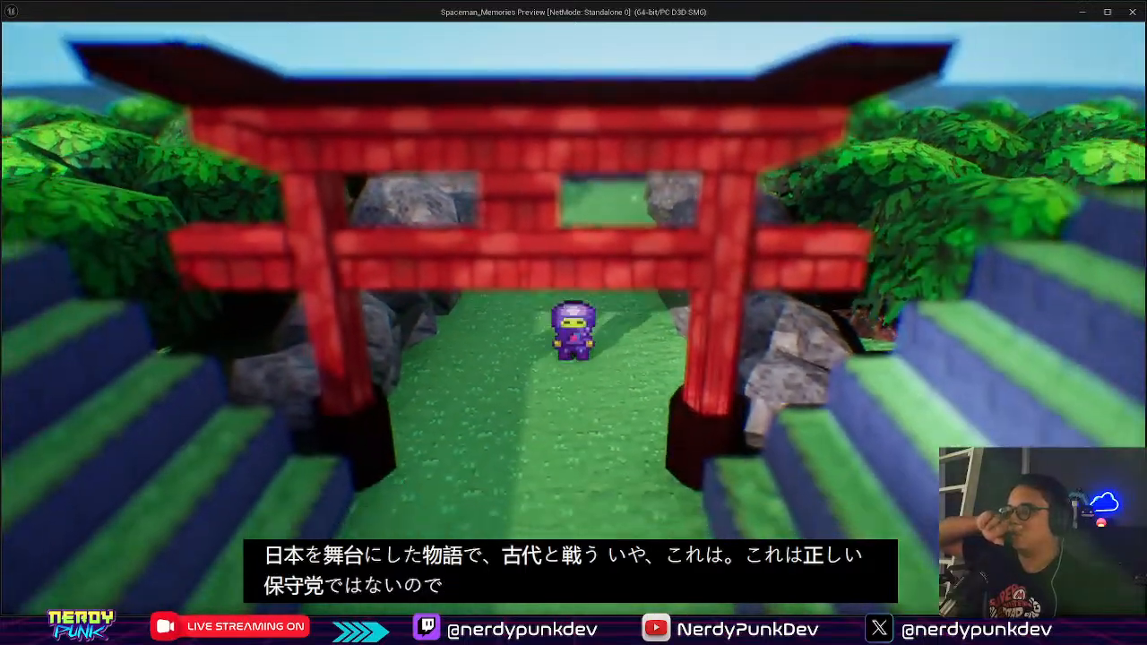
pyautogui.press('w')
pyautogui.press('s')
pyautogui.press('a')
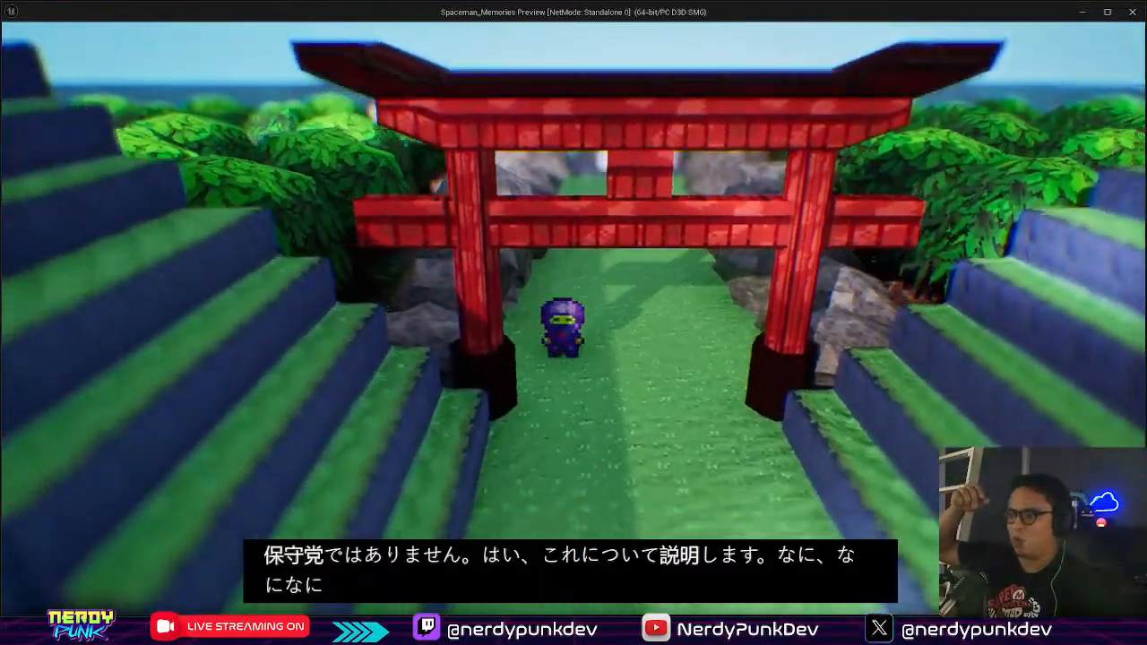
pyautogui.press('d')
pyautogui.press('a')
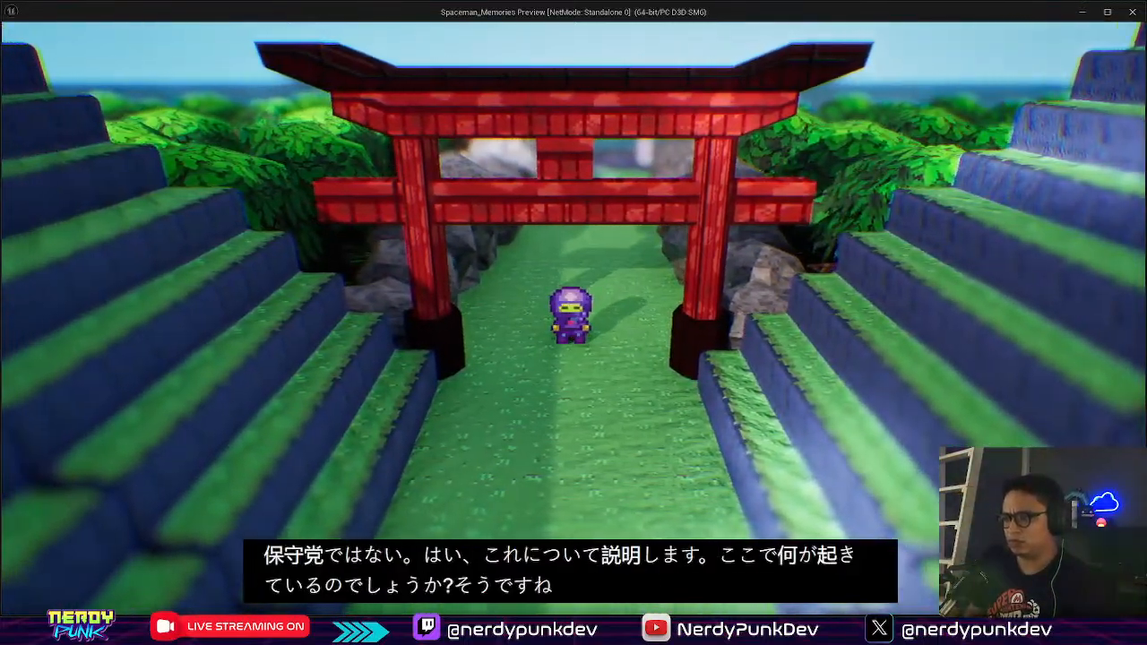
pyautogui.press('w')
pyautogui.press('s')
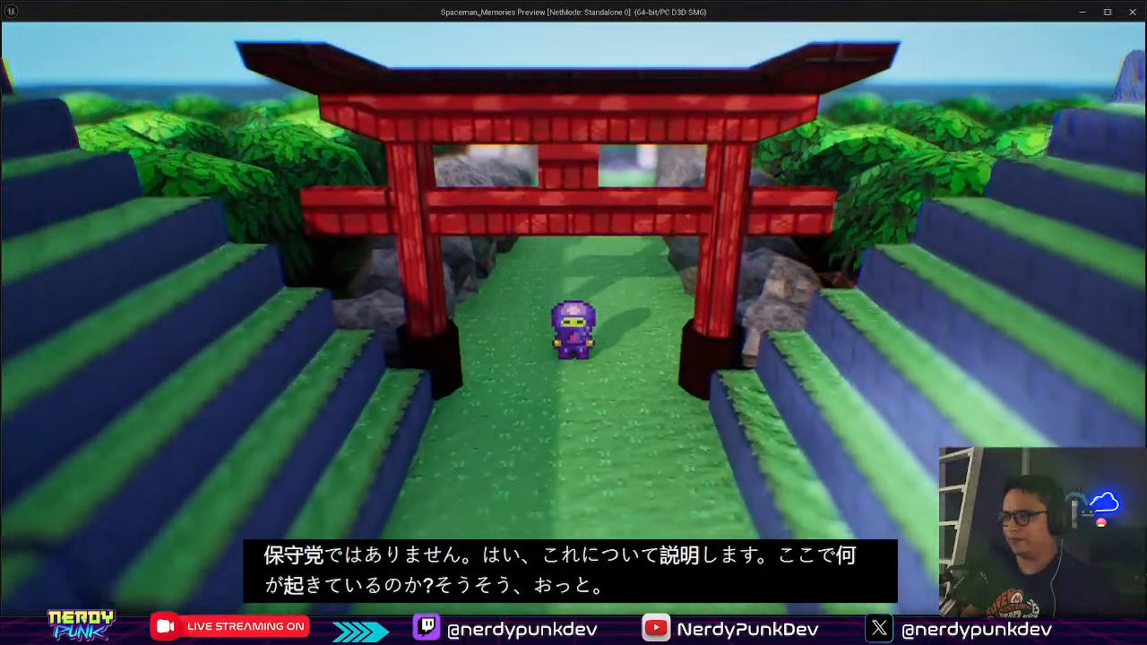
pyautogui.press('w')
pyautogui.press('s')
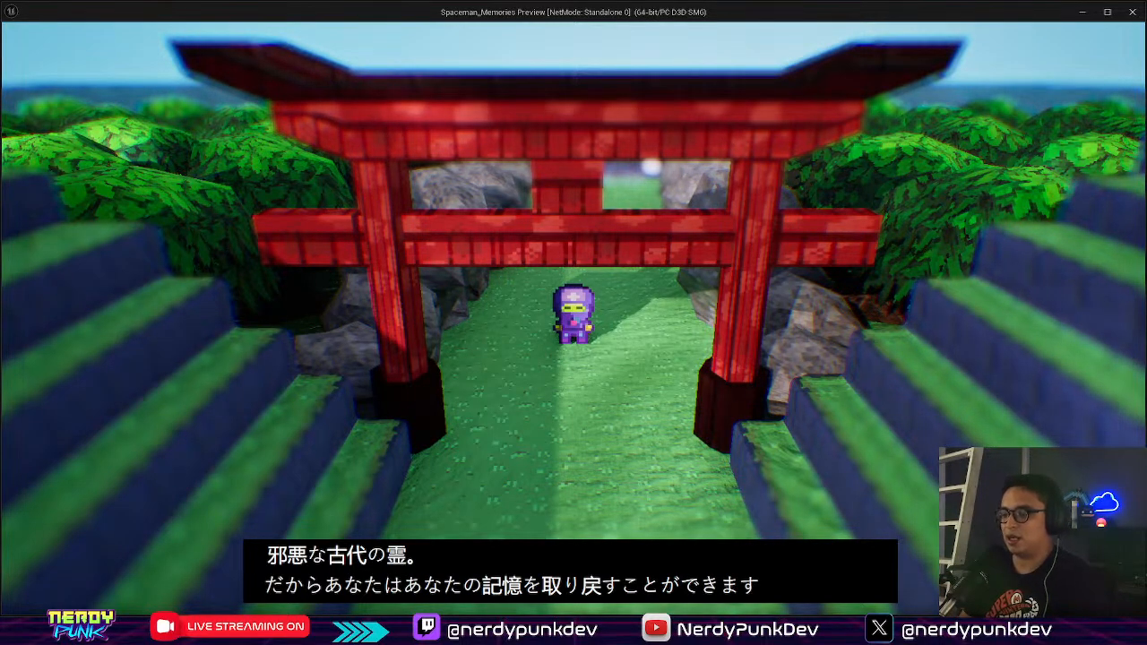
pyautogui.press('Escape')
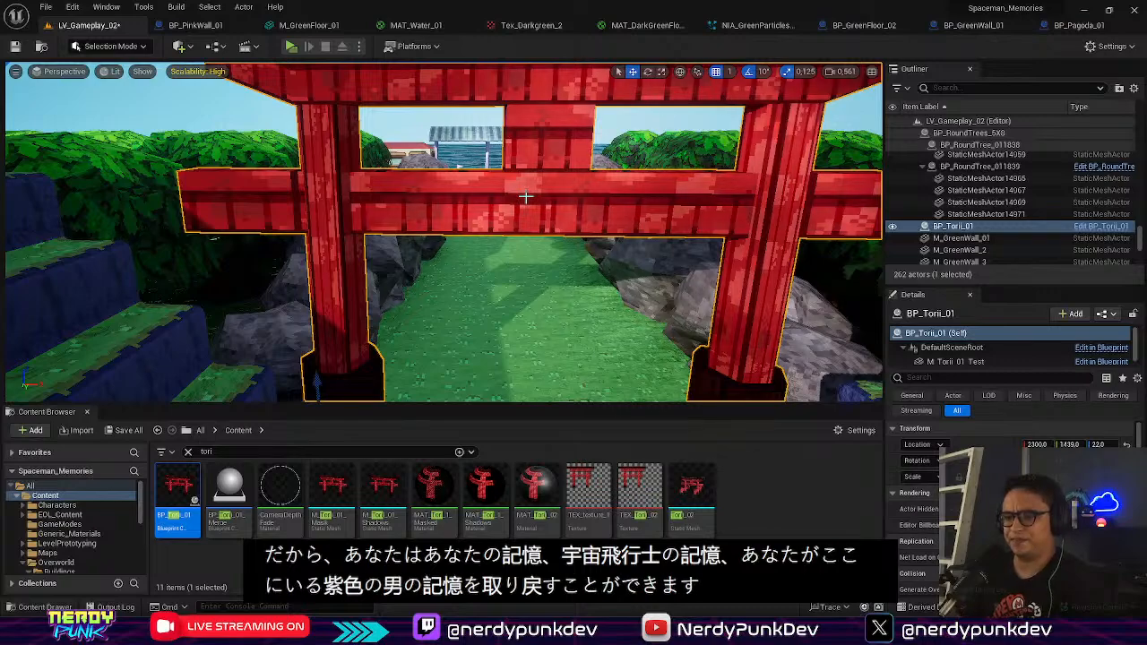
# Step: Replace the placed torii gate with BP_Torii_01_Merge and align it across the path at X about 2311, Z about 299
pyautogui.press('Delete')
pyautogui.moveTo(230, 482); pyautogui.dragTo(436, 119)
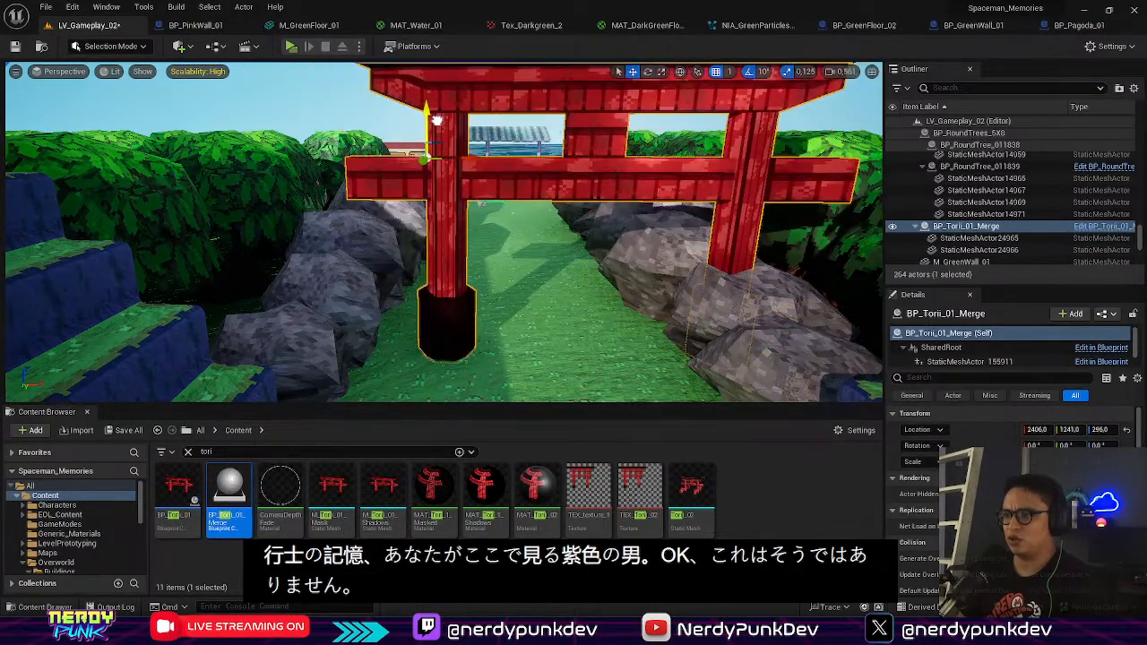
pyautogui.moveTo(472, 164); pyautogui.dragTo(405, 170)
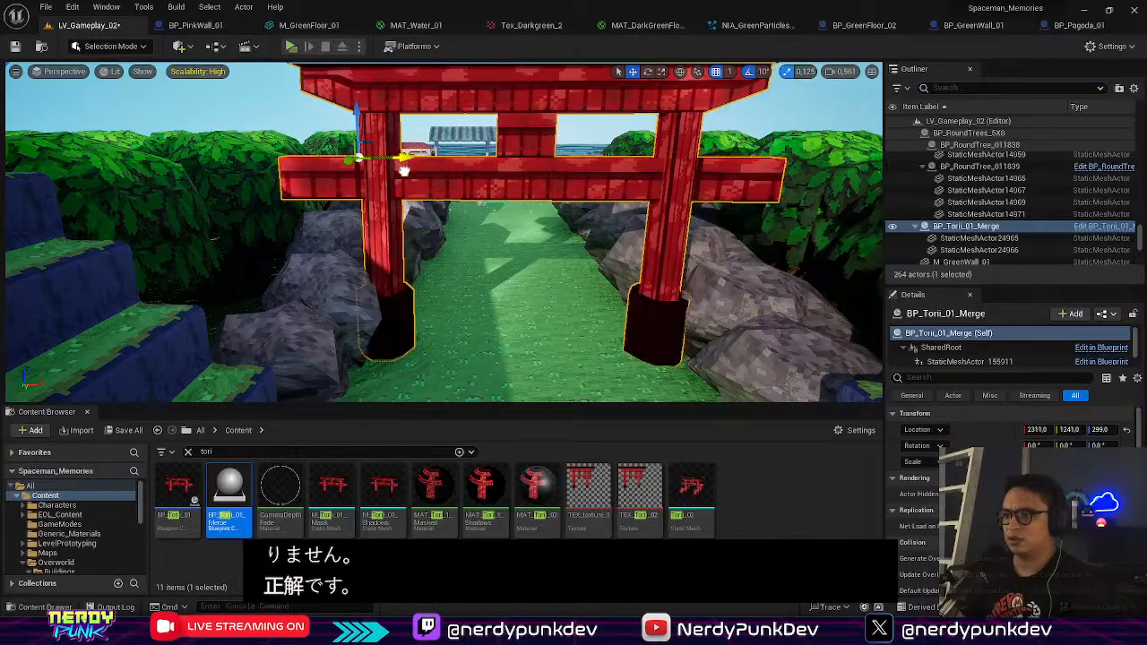
# Step: Shift the merged torii gate along the path, between the stepped walls, to Y about 1431
pyautogui.moveTo(362, 171); pyautogui.dragTo(314, 180, button='right')
pyautogui.press('d')
pyautogui.press('w')
pyautogui.press('s')
pyautogui.press('w')
pyautogui.press('s')
pyautogui.press('w')
pyautogui.press('s')
pyautogui.press('w')
pyautogui.press('w')
pyautogui.press('s')
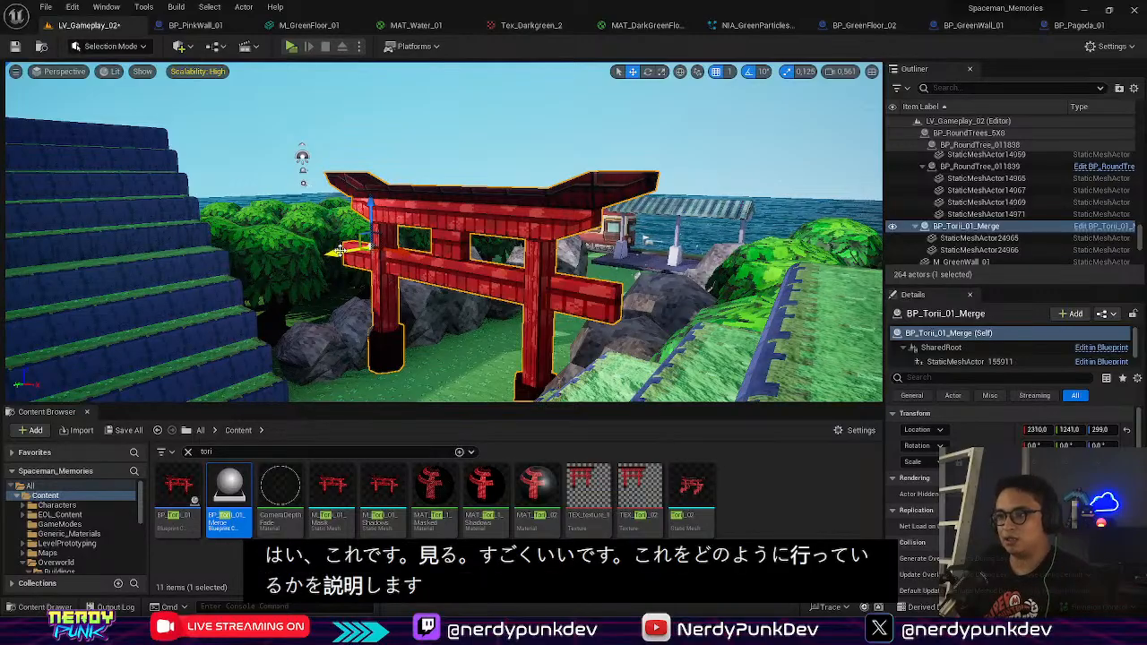
pyautogui.moveTo(324, 262); pyautogui.dragTo(261, 273)
# Step: Fly the view through the torii gate and back to examine how its material fades near the camera
pyautogui.moveTo(376, 302); pyautogui.dragTo(313, 363, button='right')
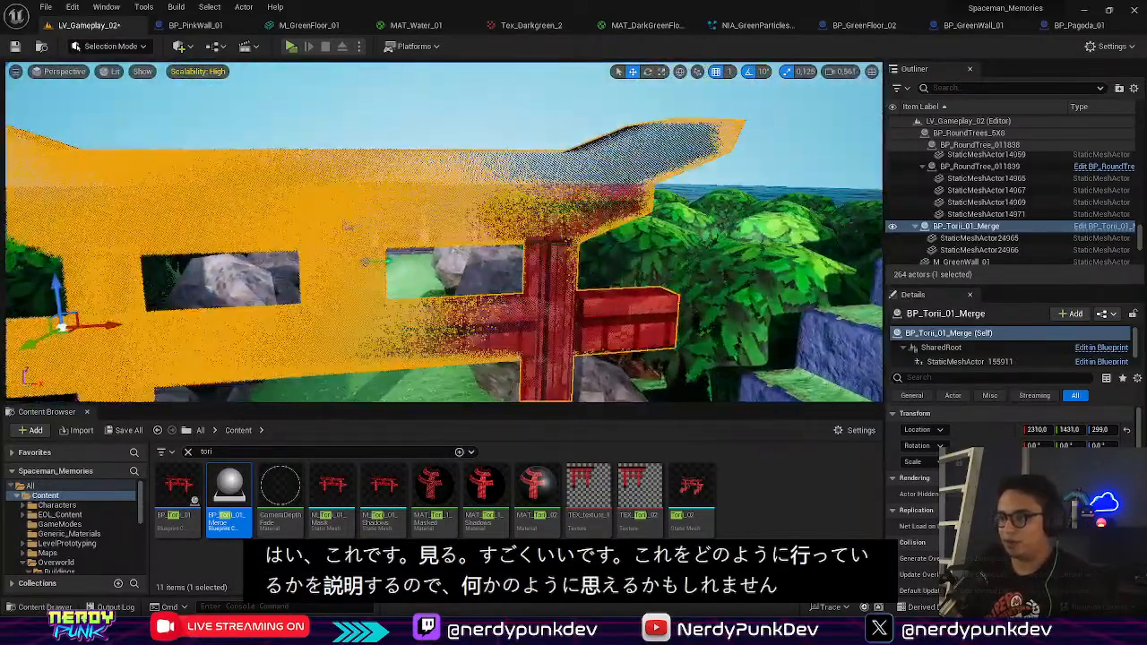
pyautogui.press('f')
pyautogui.press('w')
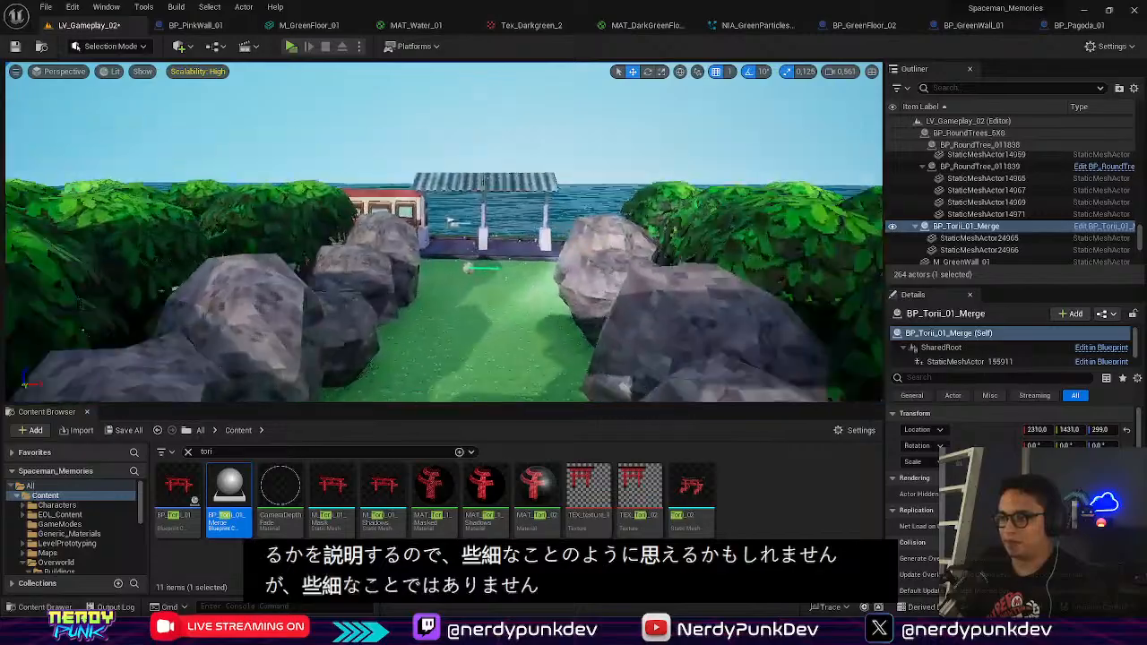
pyautogui.press('w')
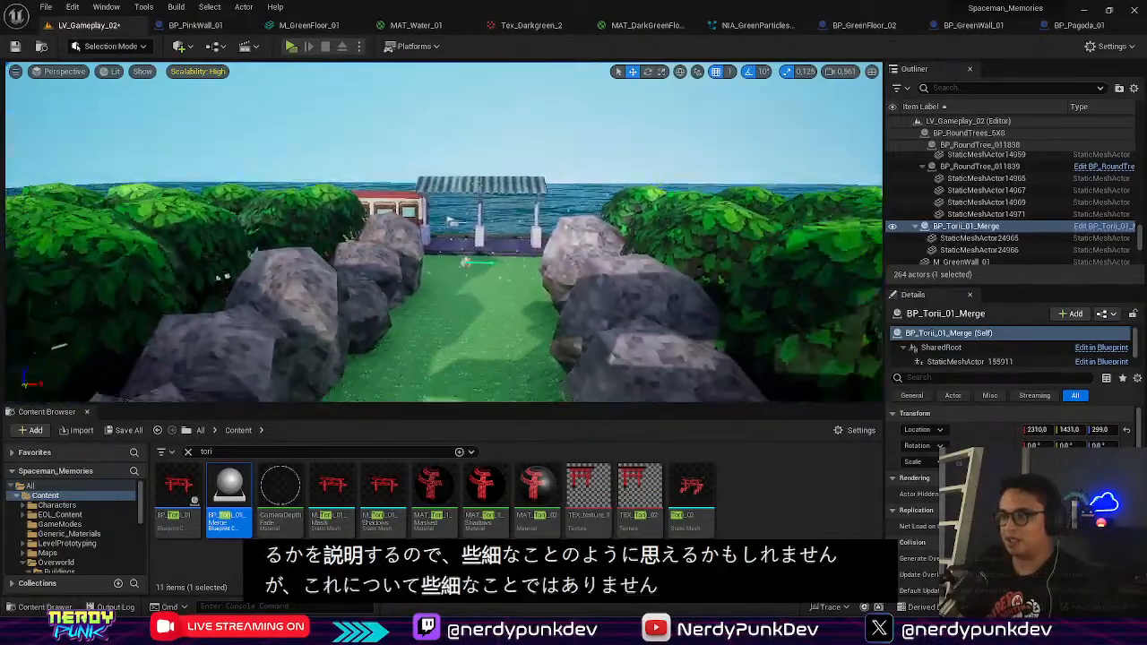
pyautogui.press('s')
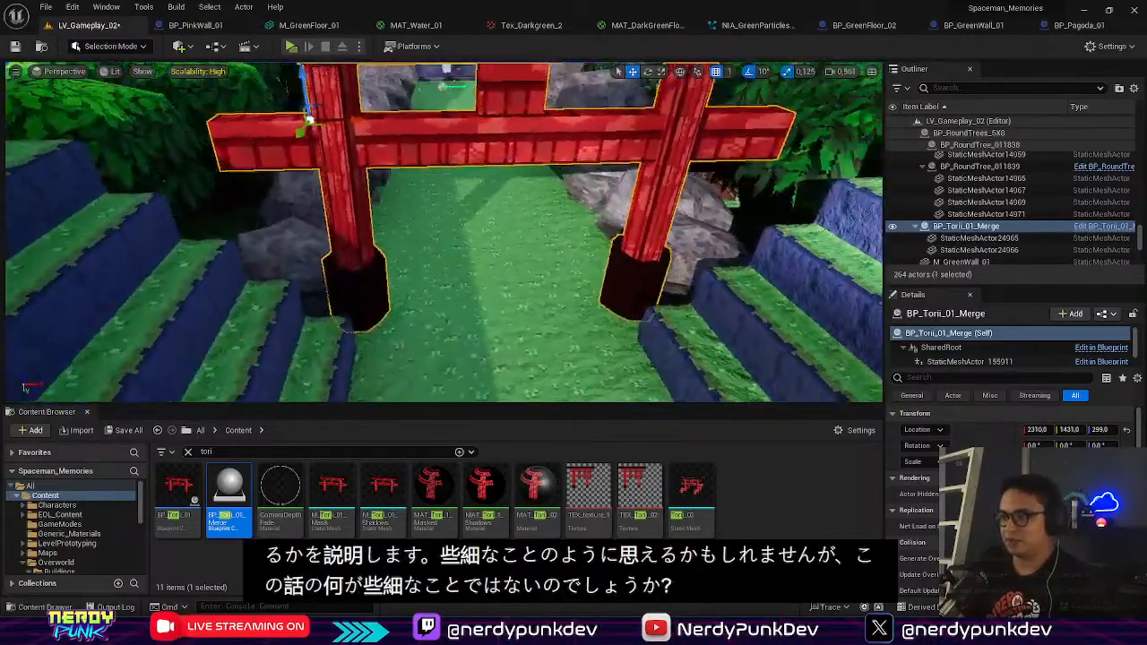
pyautogui.press('w')
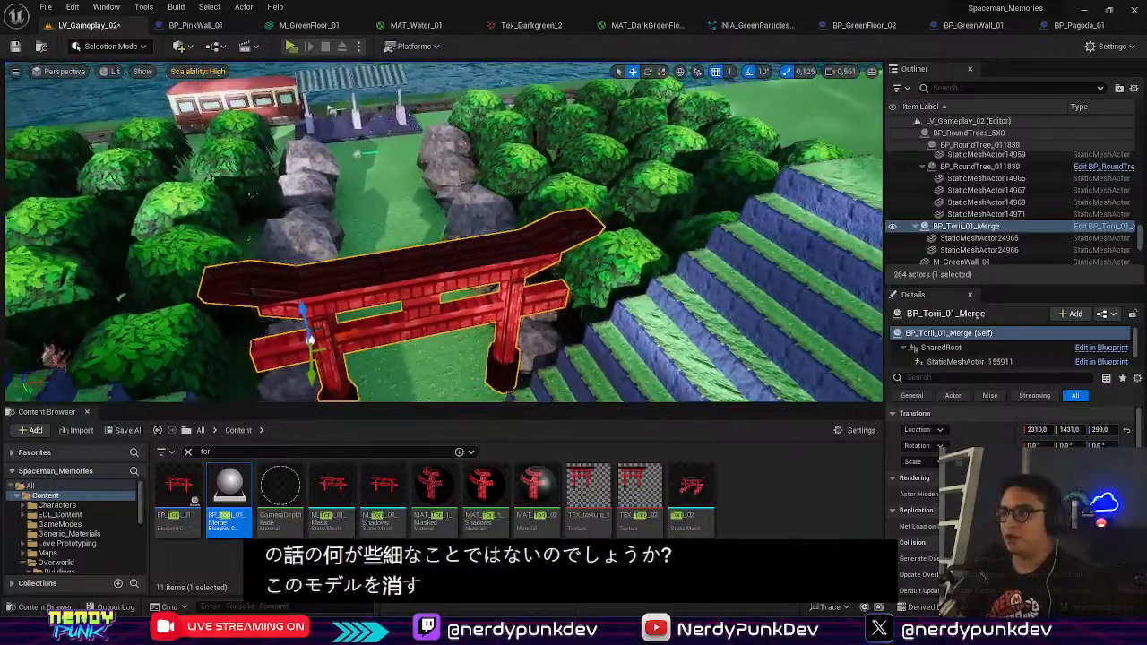
pyautogui.press('w')
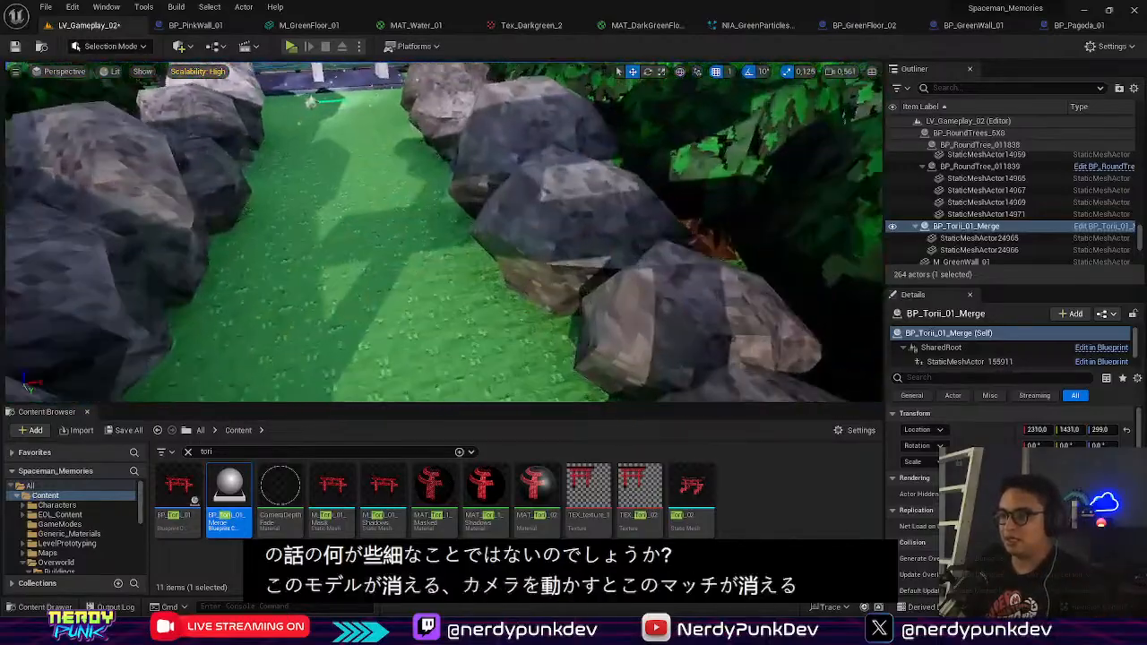
pyautogui.press('s')
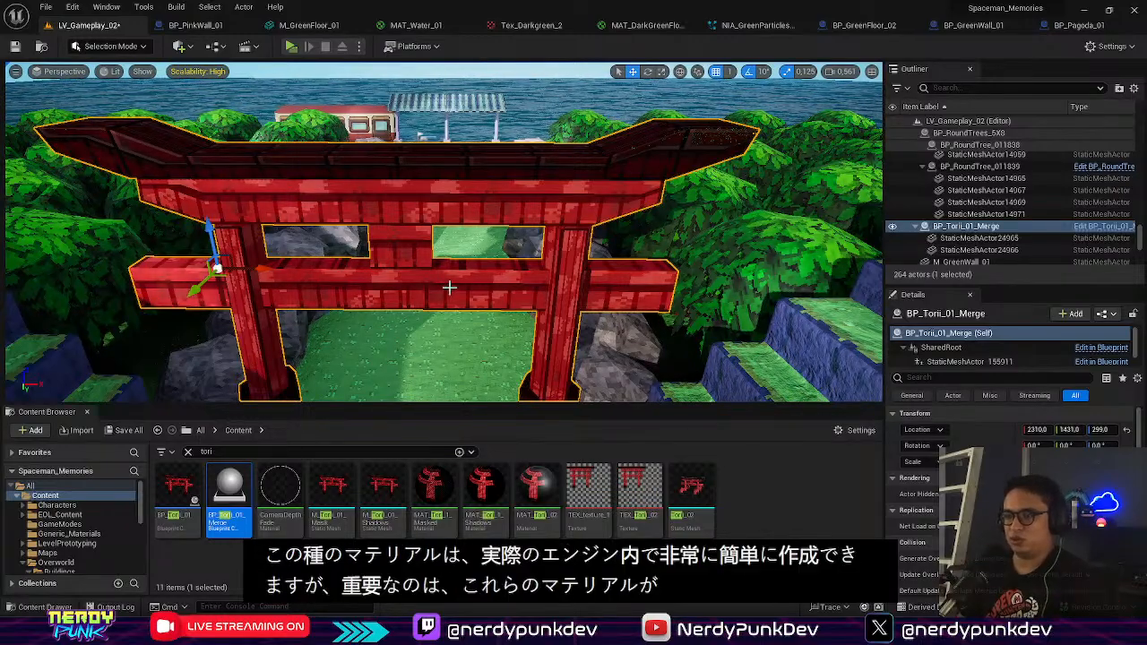
# Step: Inspect the shadow on the path beneath the torii gate while moving the view close to it and away
pyautogui.press('w')
pyautogui.moveTo(448, 287)
pyautogui.mouseDown(button='right')
pyautogui.moveTo(394, 314)
pyautogui.moveTo(448, 341)
pyautogui.moveTo(448, 269)
pyautogui.moveTo(448, 287)
pyautogui.moveTo(448, 271)
pyautogui.moveTo(448, 287)
pyautogui.moveTo(547, 310)
pyautogui.moveTo(446, 323)
pyautogui.moveTo(430, 305)
pyautogui.moveTo(446, 287)
pyautogui.mouseUp(button='right')
pyautogui.press('s')
pyautogui.press('w')
pyautogui.press('w')
pyautogui.press('s')
pyautogui.press('s')
pyautogui.press('w')
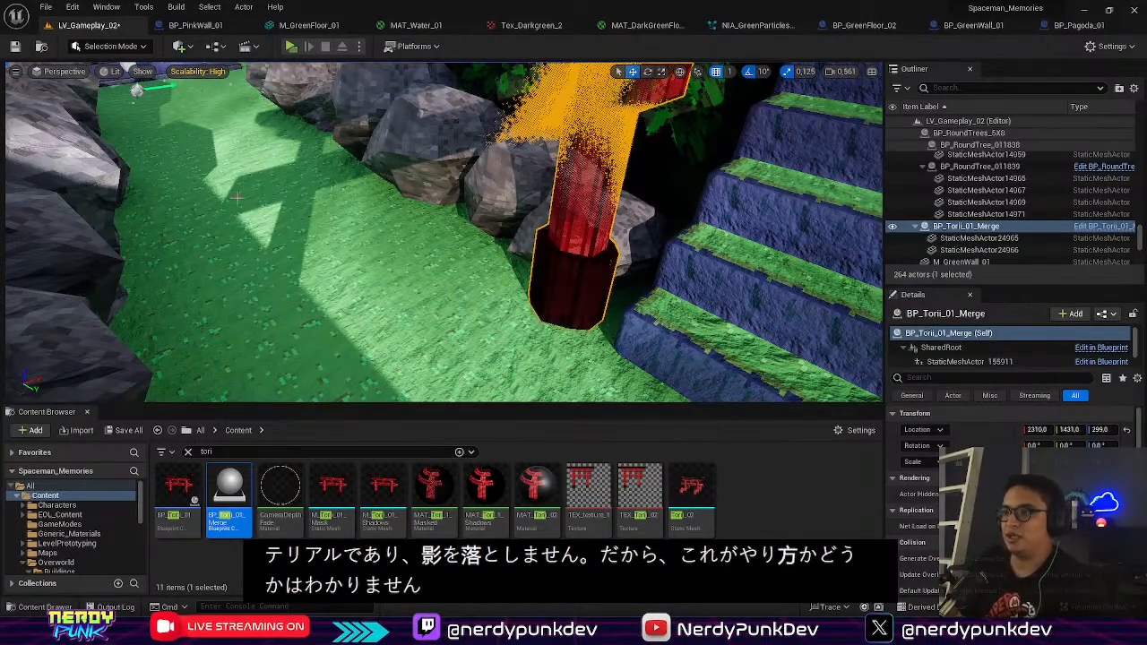
pyautogui.press('s')
pyautogui.moveTo(237, 197)
pyautogui.mouseDown(button='right')
pyautogui.moveTo(179, 197)
pyautogui.moveTo(179, 242)
pyautogui.moveTo(206, 259)
pyautogui.moveTo(207, 180)
pyautogui.moveTo(233, 184)
pyautogui.mouseUp(button='right')
pyautogui.press('w')
pyautogui.press('w')
pyautogui.press('w')
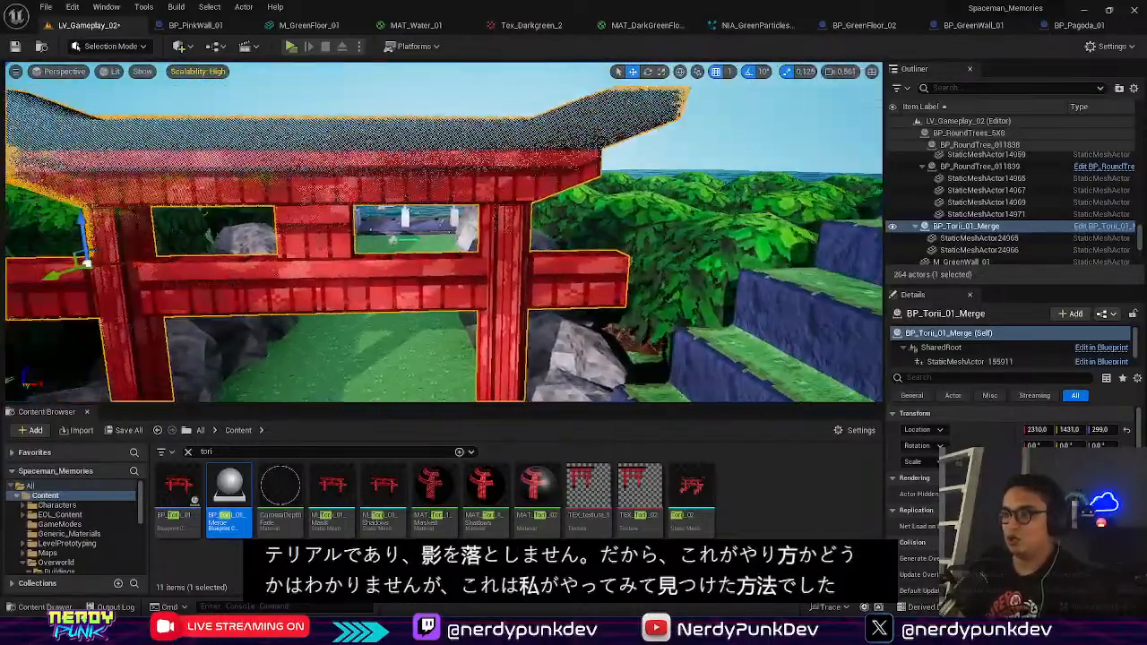
pyautogui.press('s')
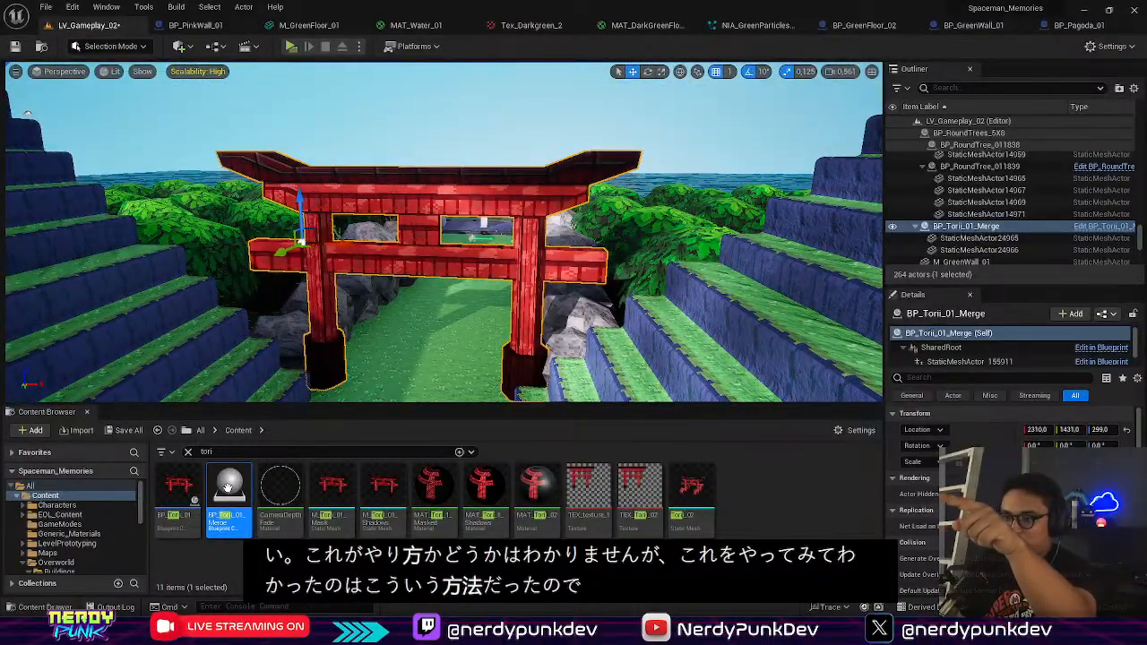
# Step: Open the BP_Torii_01_Merge blueprint, return to the level and shift the torii gate to Y about 1451
pyautogui.doubleClick(231, 481)
pyautogui.click(82, 25)
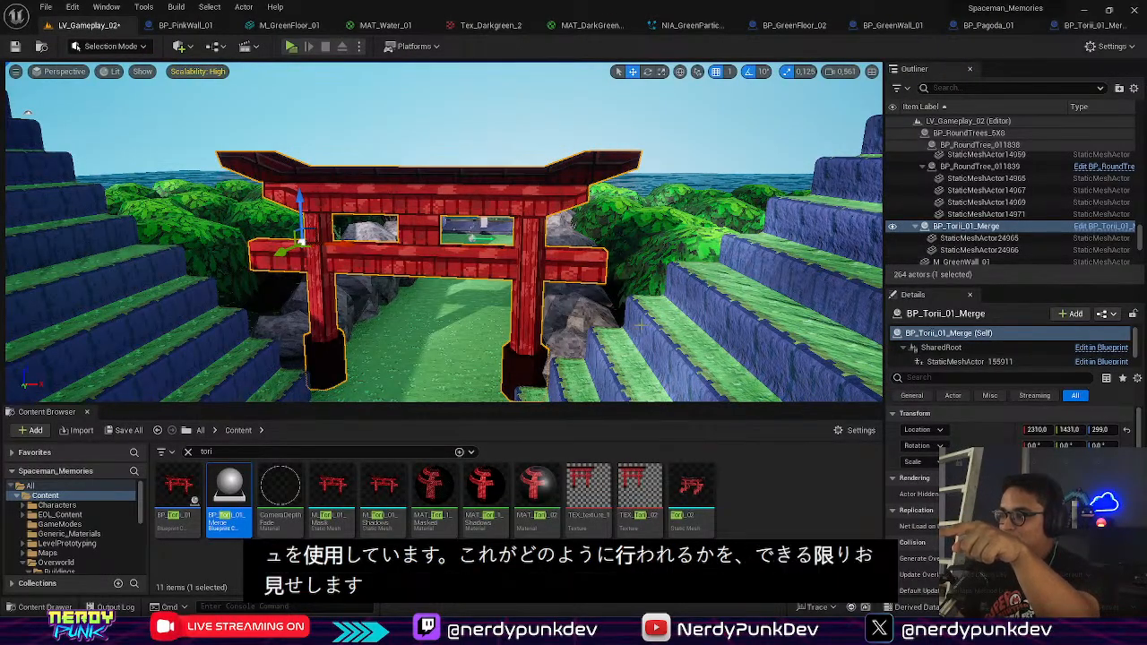
pyautogui.moveTo(520, 214); pyautogui.dragTo(582, 308, button='right')
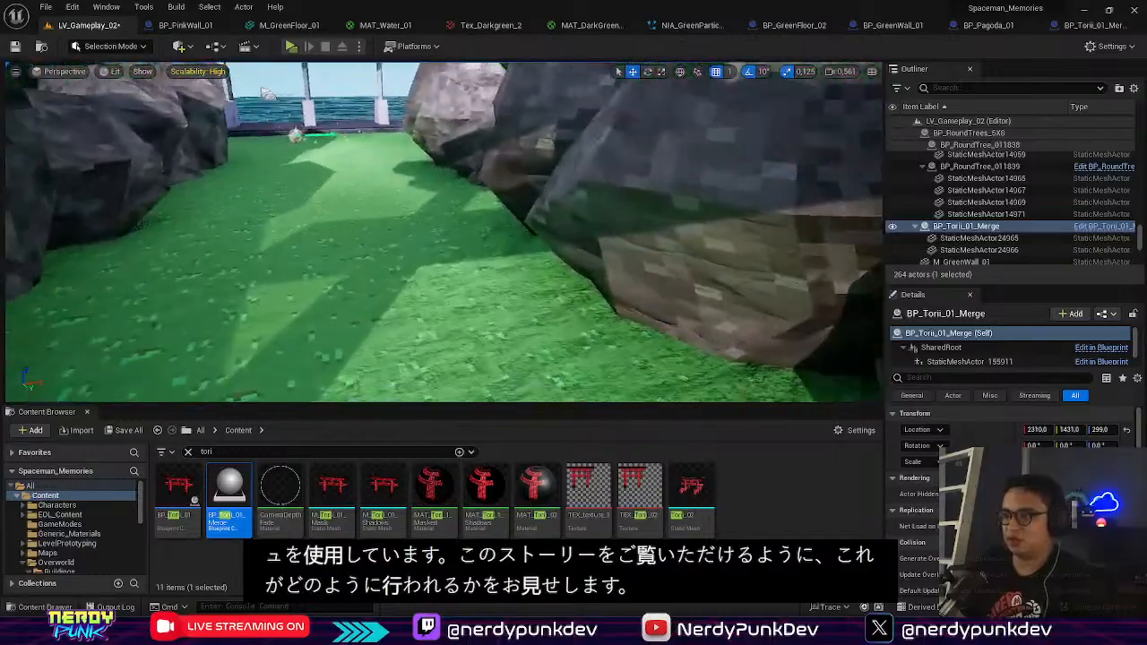
pyautogui.press('s')
pyautogui.moveTo(527, 213); pyautogui.dragTo(568, 286, button='right')
pyautogui.press('s')
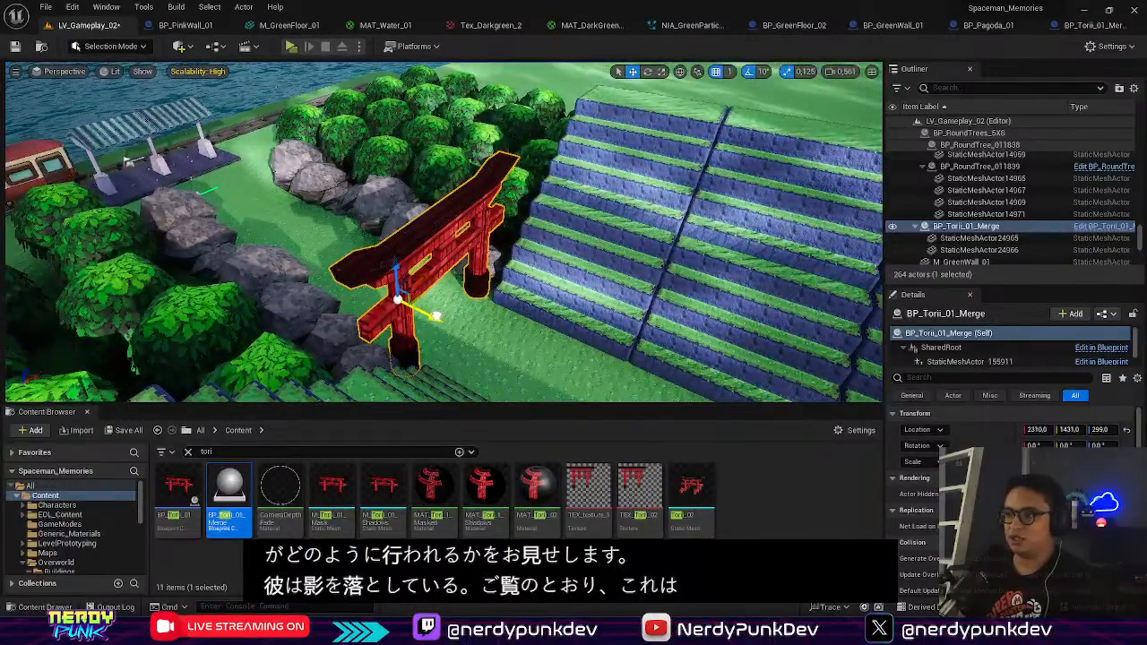
pyautogui.moveTo(435, 316)
pyautogui.mouseDown()
pyautogui.moveTo(385, 305)
pyautogui.moveTo(484, 319)
pyautogui.moveTo(394, 305)
pyautogui.moveTo(423, 322)
pyautogui.moveTo(363, 296)
pyautogui.moveTo(434, 335)
pyautogui.moveTo(434, 323)
pyautogui.moveTo(455, 331)
pyautogui.moveTo(445, 328)
pyautogui.mouseUp()
pyautogui.press('w')
pyautogui.moveTo(445, 327); pyautogui.dragTo(300, 323, button='right')
pyautogui.press('s')
pyautogui.press('w')
pyautogui.press('s')
pyautogui.moveTo(537, 252); pyautogui.dragTo(538, 251, button='right')
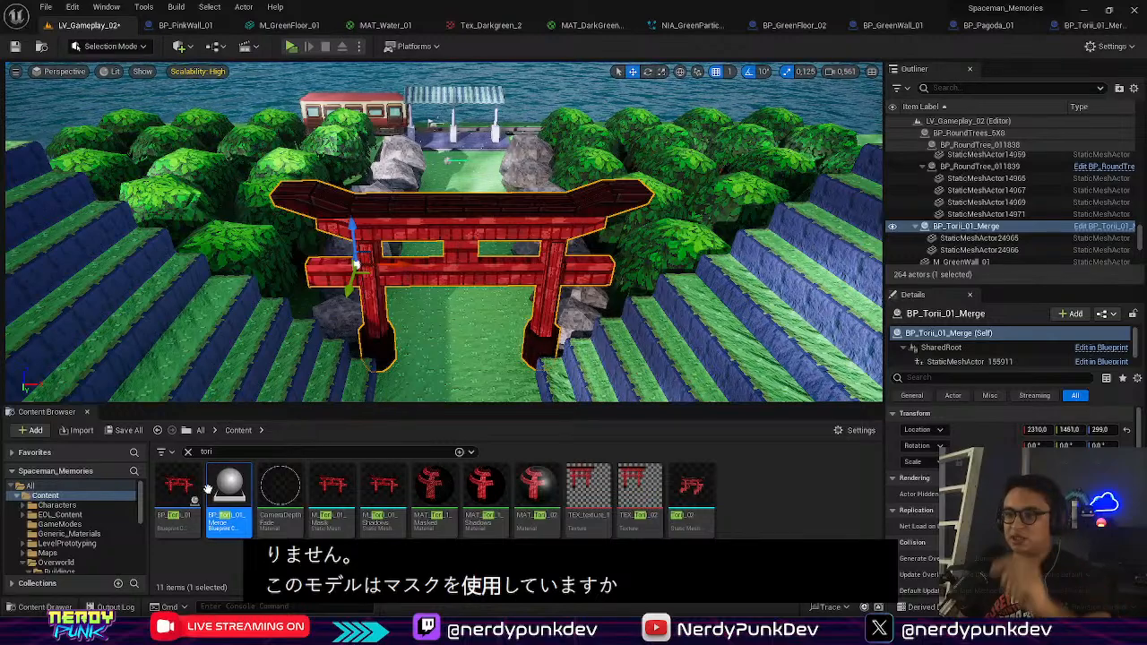
# Step: Show the BP_Torii_01_Merge blueprint in its 3D view and inspect its first mesh component, StaticMeshActor_155909
pyautogui.doubleClick(231, 482)
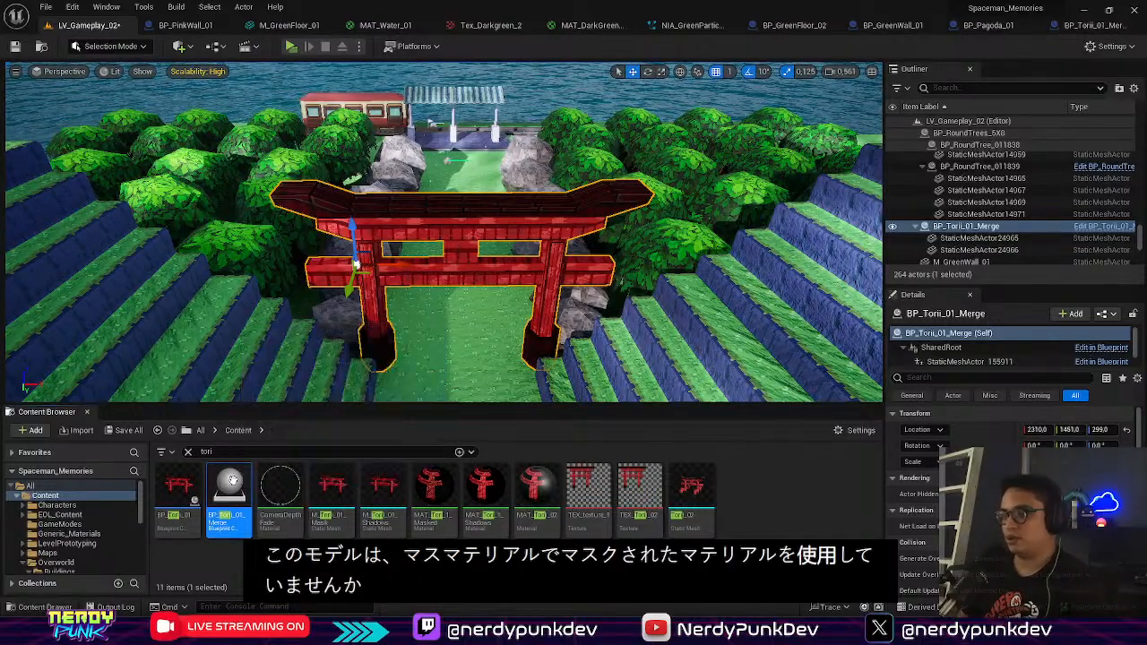
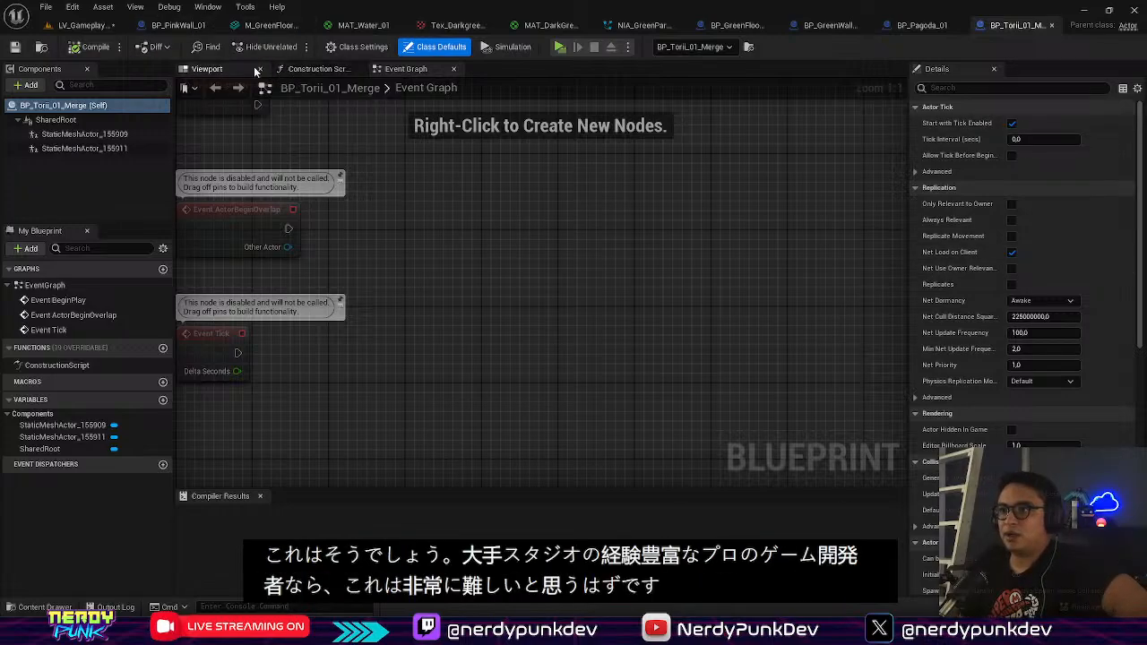
pyautogui.click(222, 73)
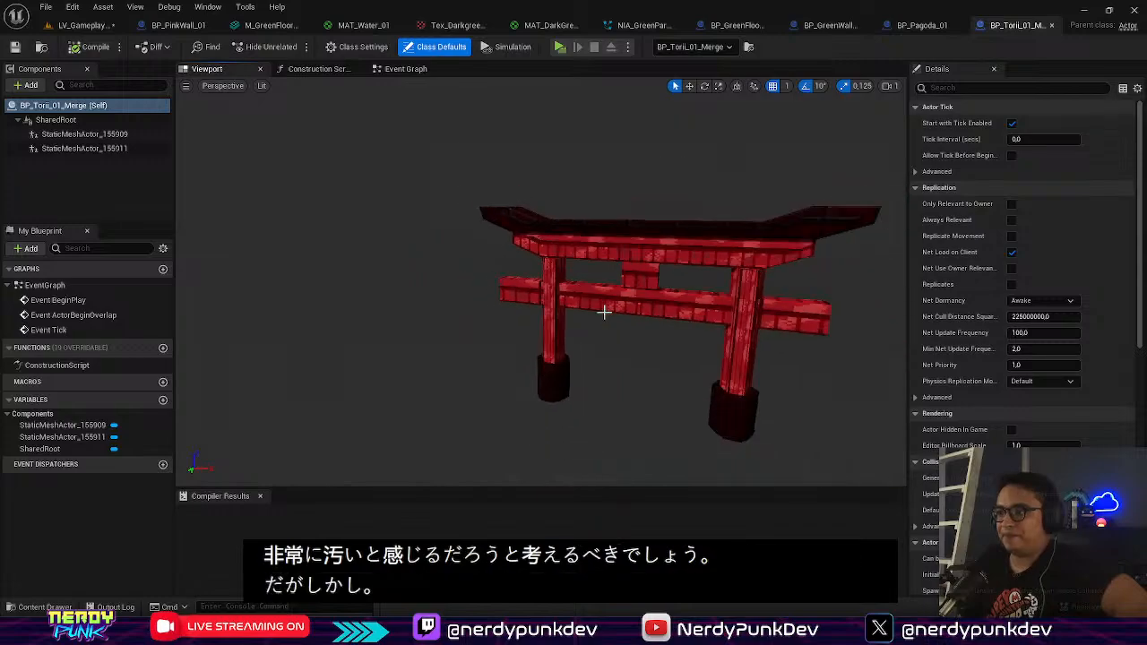
pyautogui.moveTo(528, 325); pyautogui.dragTo(448, 305, button='right')
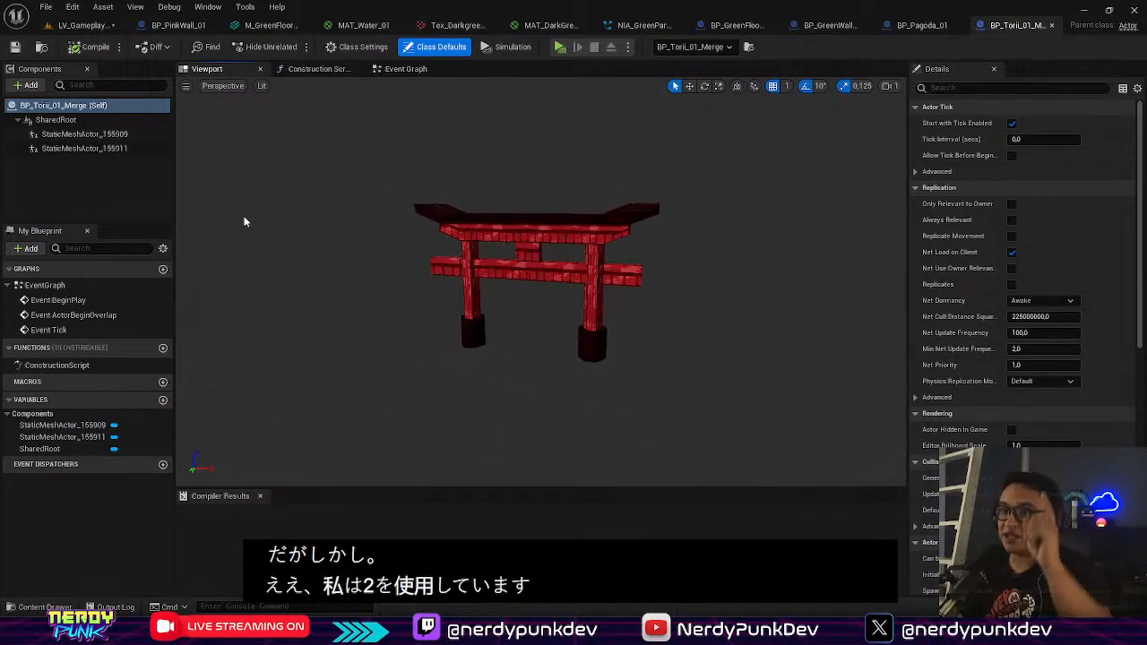
pyautogui.click(84, 134)
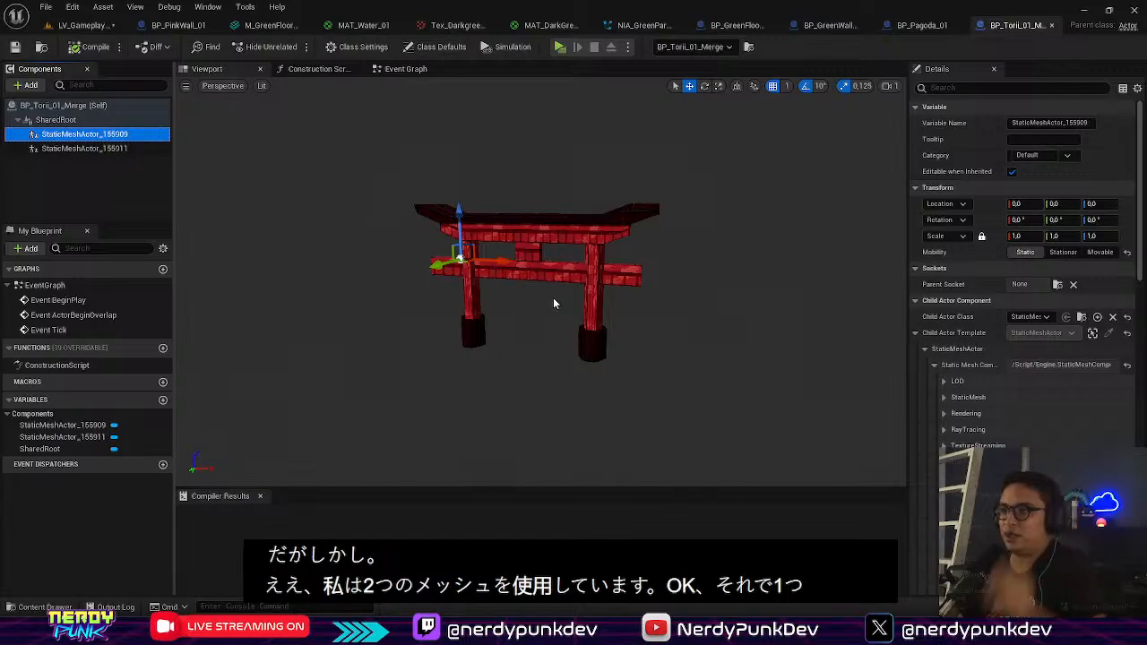
pyautogui.scroll(6, 547, 295)
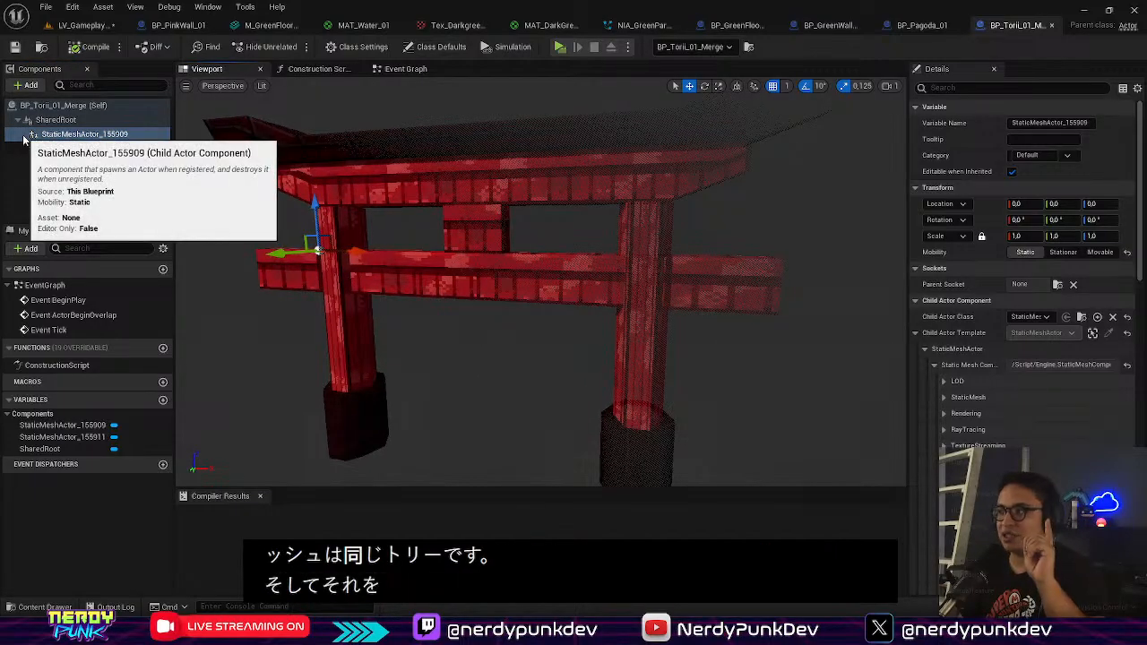
# Step: Select the StaticMeshActor_155911 component and examine the gate's transparency as the view moves closer and farther
pyautogui.click(80, 150)
pyautogui.moveTo(580, 356)
pyautogui.mouseDown(button='right')
pyautogui.moveTo(580, 404)
pyautogui.moveTo(573, 350)
pyautogui.moveTo(593, 351)
pyautogui.moveTo(592, 338)
pyautogui.mouseUp(button='right')
pyautogui.press('s')
pyautogui.press('w')
pyautogui.press('s')
pyautogui.press('s')
pyautogui.press('w')
pyautogui.press('s')
pyautogui.press('w')
pyautogui.scroll(5, 587, 300)
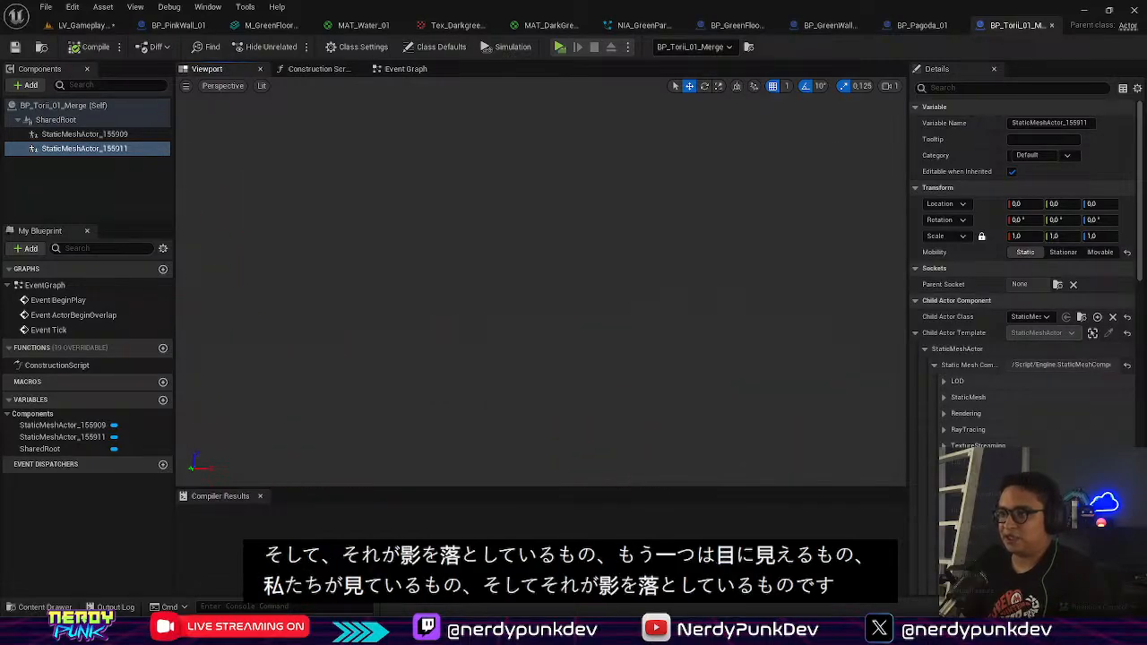
pyautogui.scroll(-6, 585, 307)
pyautogui.scroll(3, 583, 313)
pyautogui.scroll(4, 583, 313)
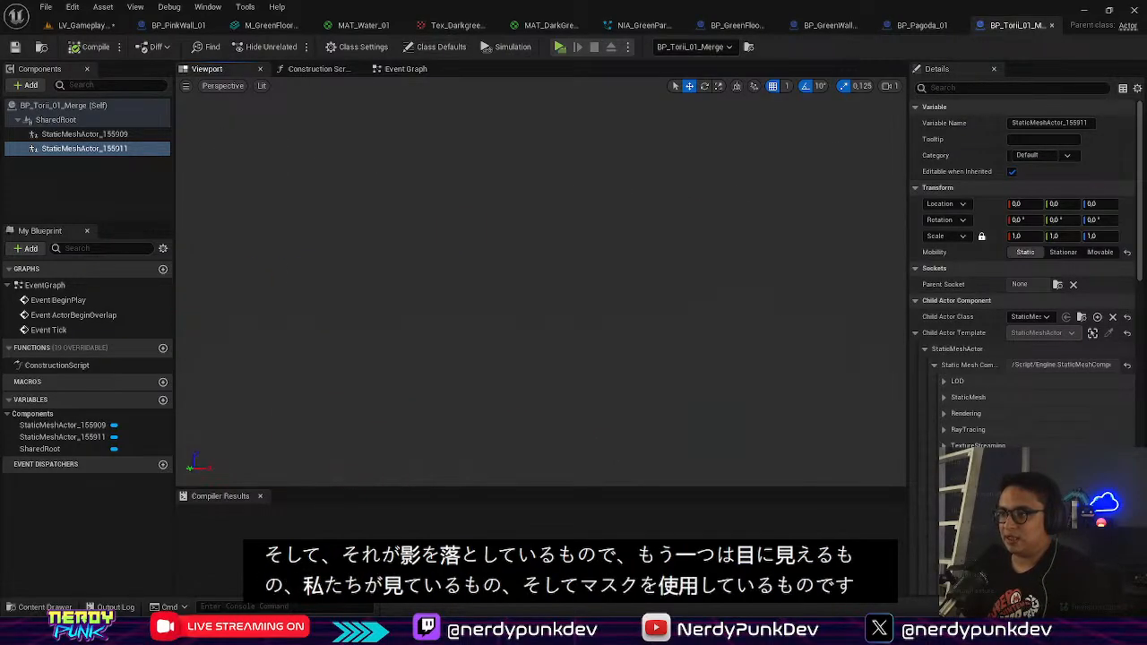
pyautogui.scroll(-7, 583, 313)
pyautogui.scroll(2, 583, 313)
pyautogui.scroll(4, 581, 311)
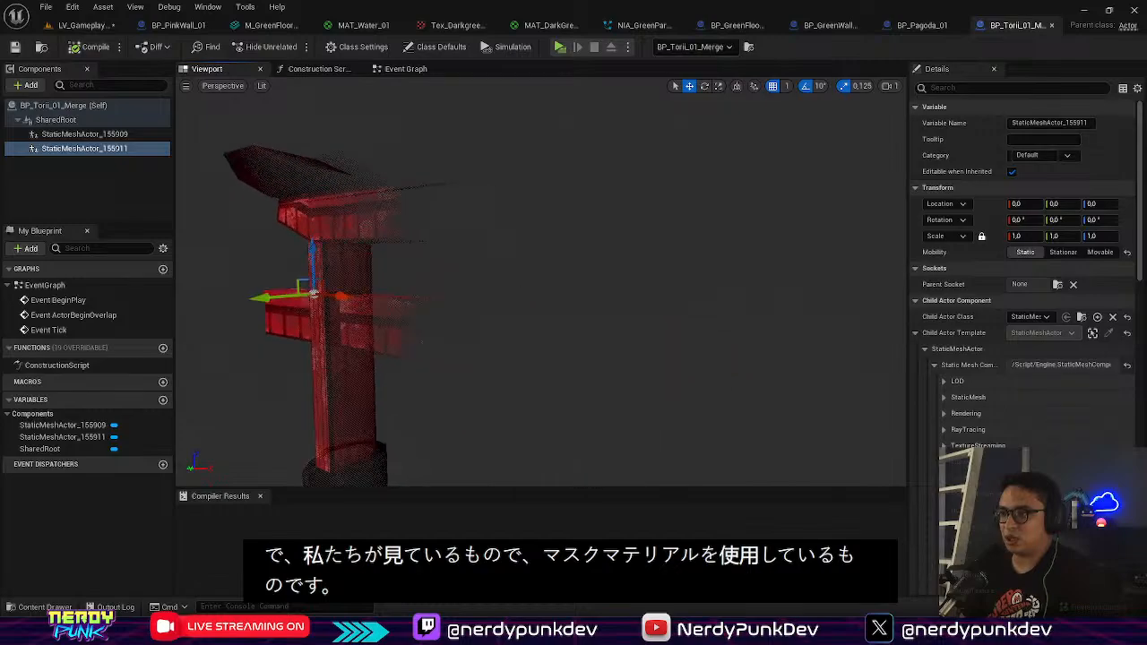
pyautogui.scroll(-4, 581, 310)
pyautogui.scroll(3, 581, 310)
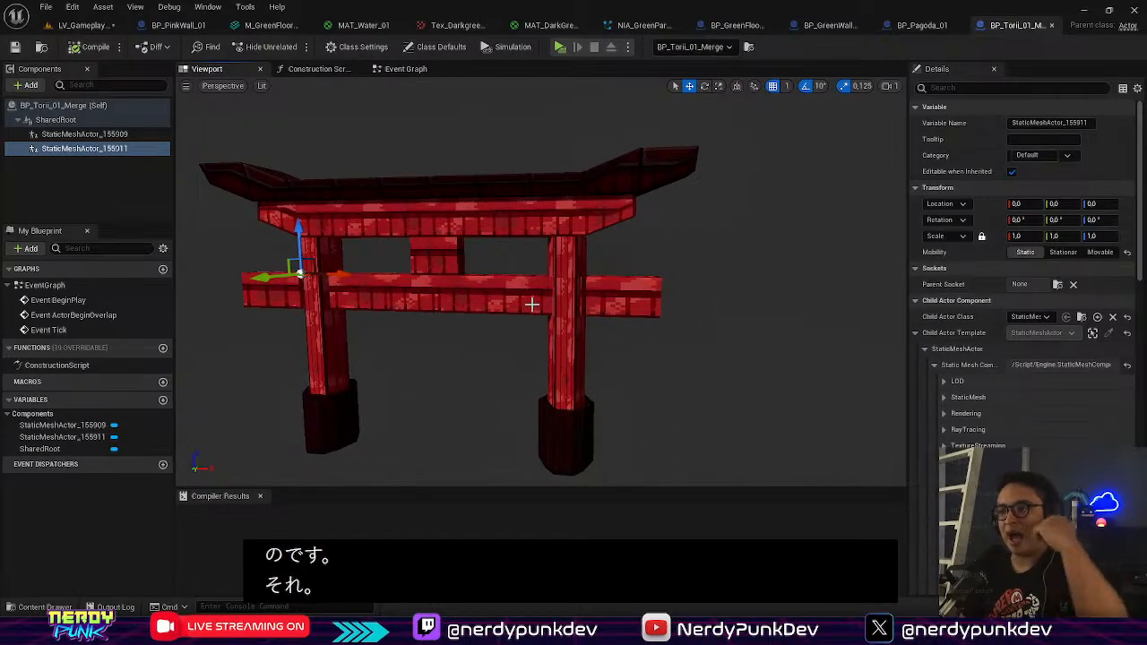
pyautogui.moveTo(537, 315); pyautogui.dragTo(453, 294, button='right')
pyautogui.press('w')
pyautogui.press('s')
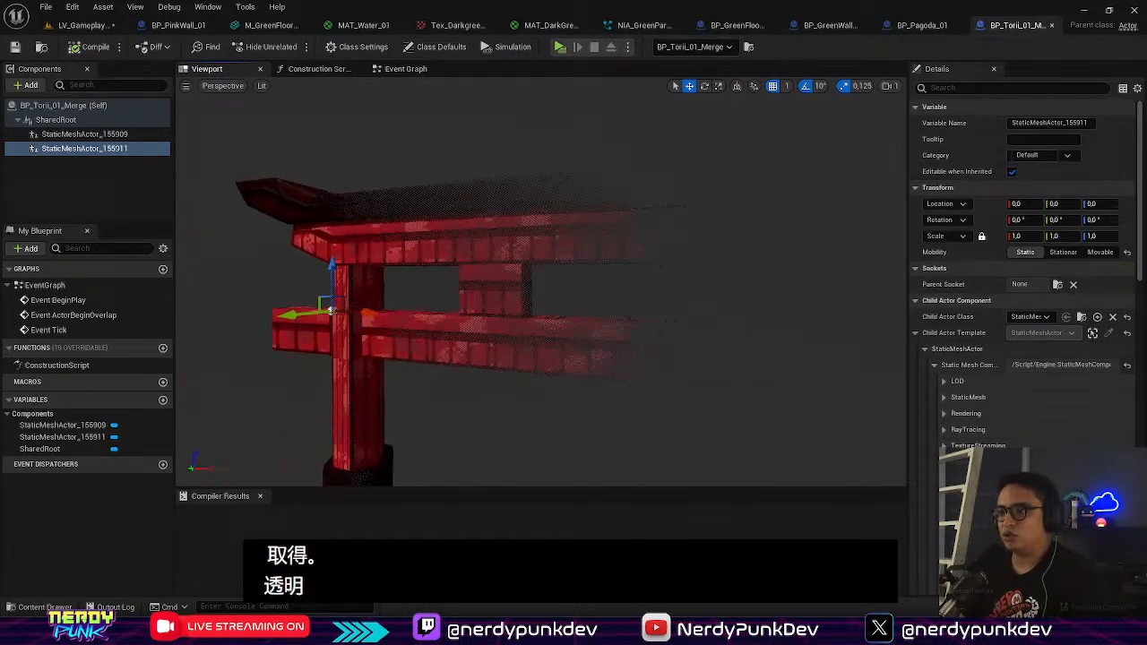
pyautogui.press('w')
pyautogui.press('s')
pyautogui.press('w')
pyautogui.press('s')
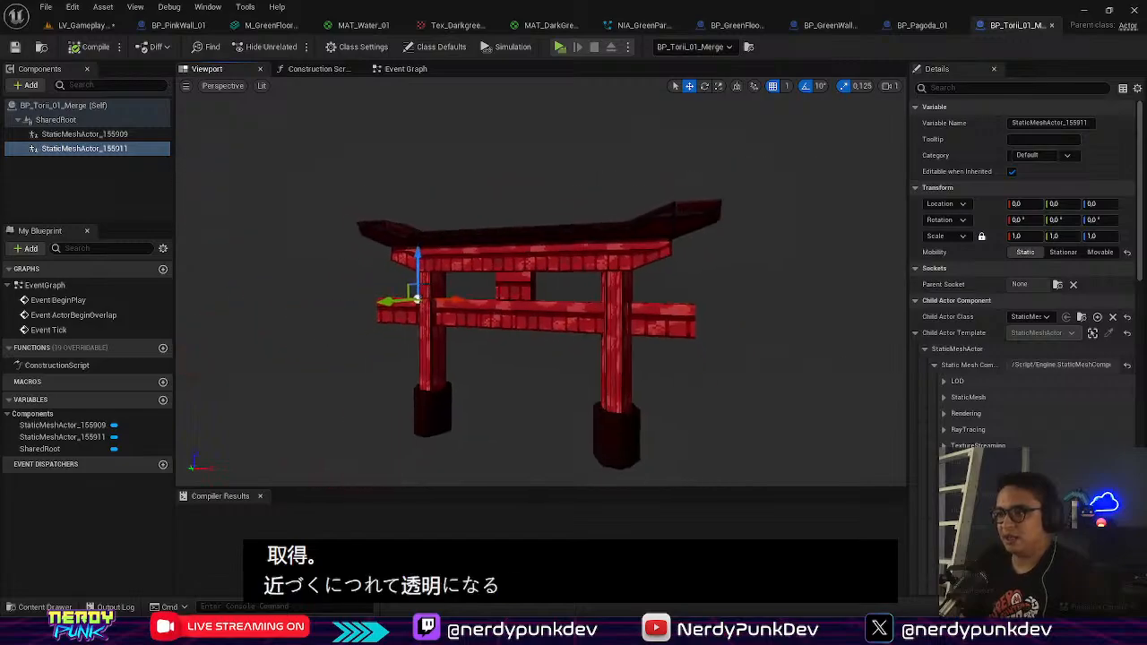
pyautogui.press('w')
pyautogui.press('s')
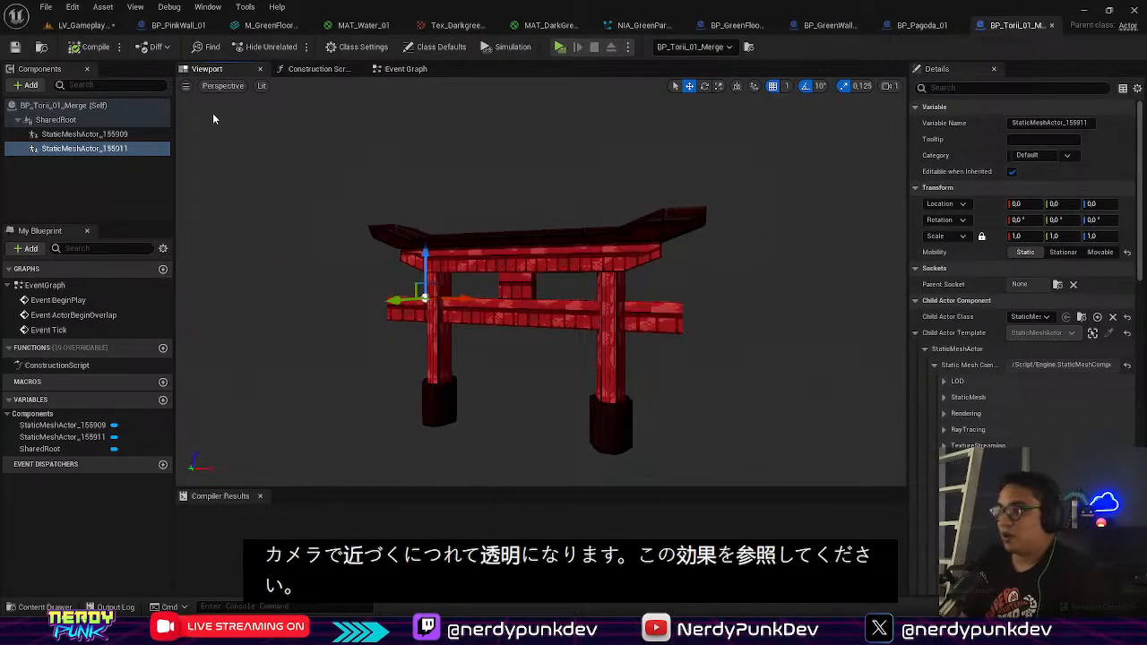
# Step: Open the CameraDepthFade material from the level's asset results and examine its node graph
pyautogui.click(85, 25)
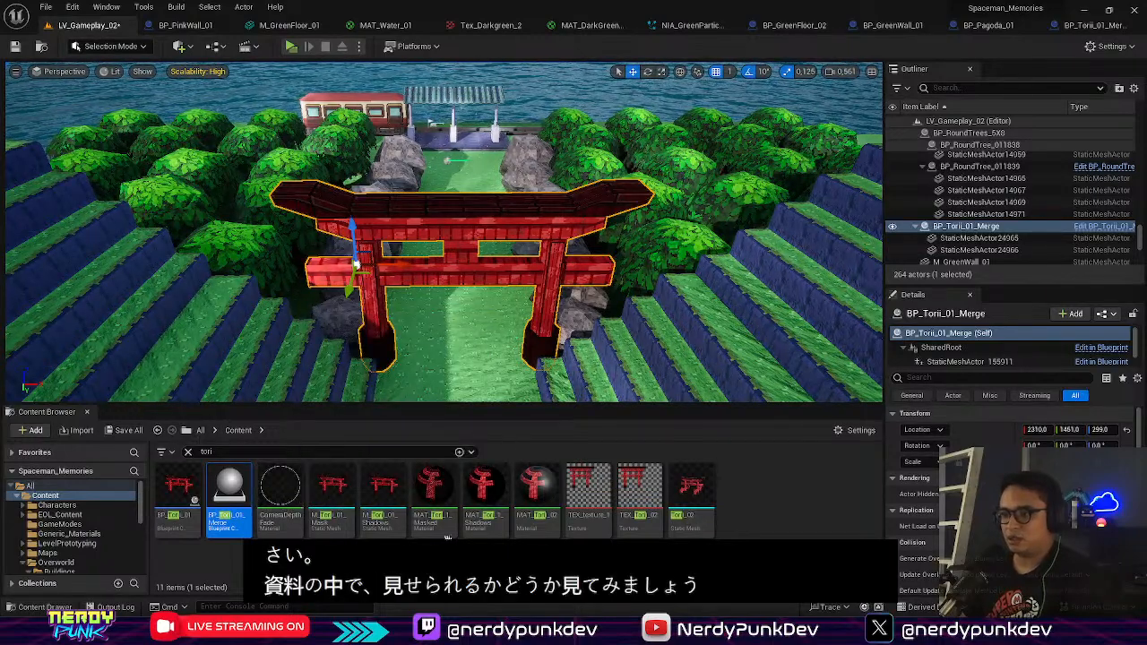
pyautogui.doubleClick(281, 486)
pyautogui.moveTo(413, 364); pyautogui.dragTo(571, 398, button='right')
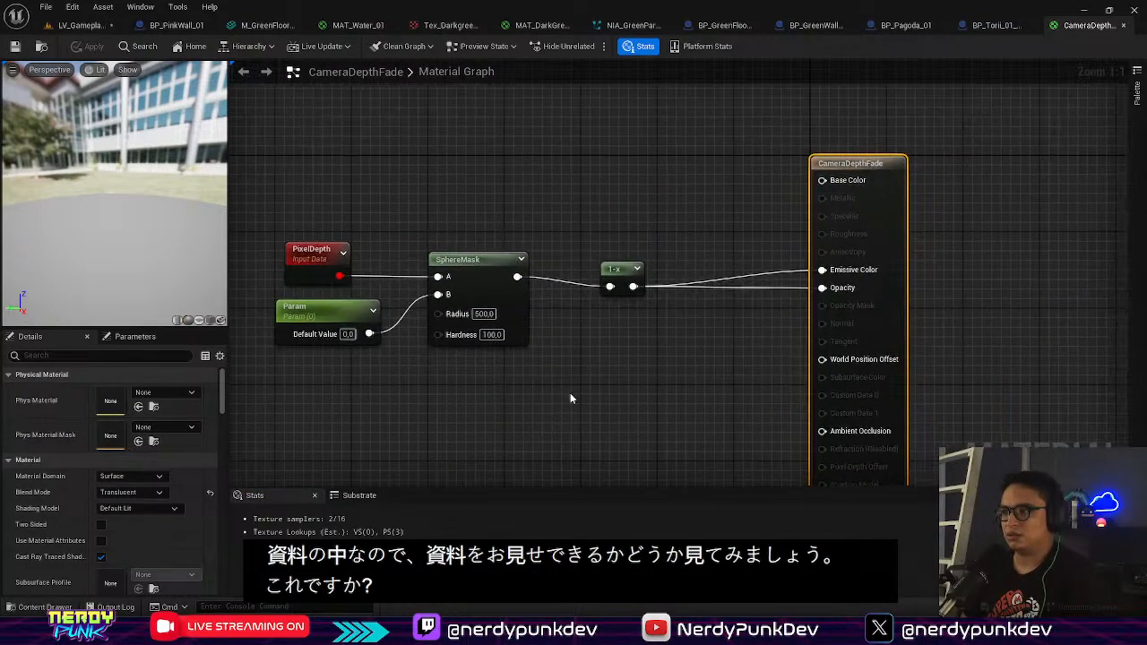
# Step: Return to the level, clear the asset search and open the Overworld > Buildings content folder
pyautogui.click(86, 29)
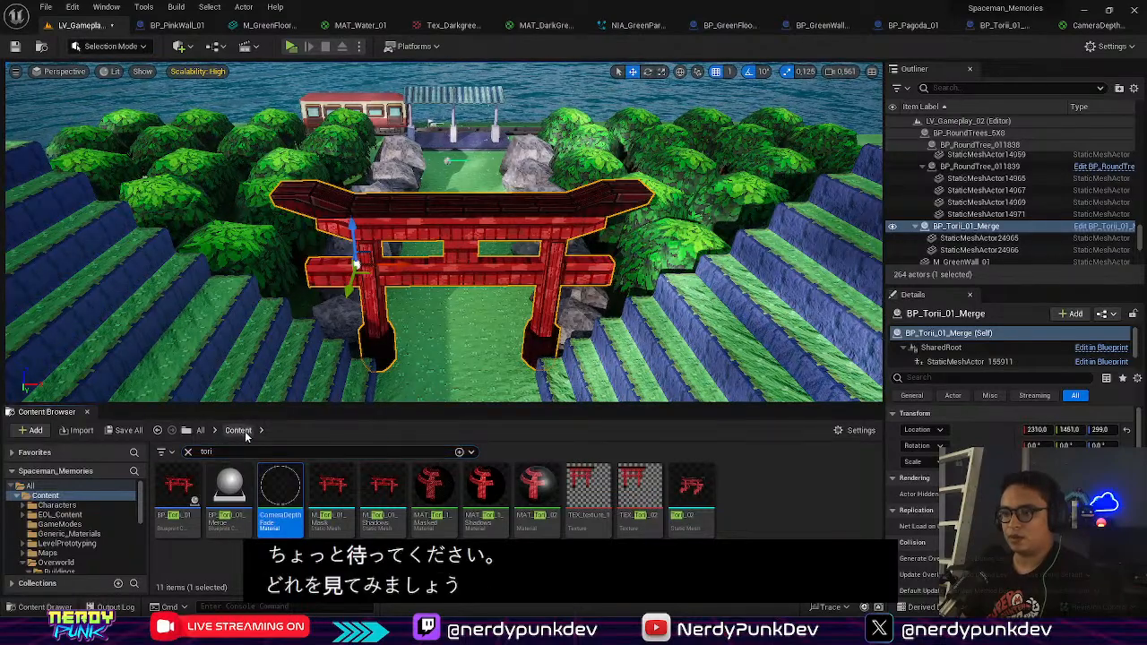
pyautogui.click(190, 452)
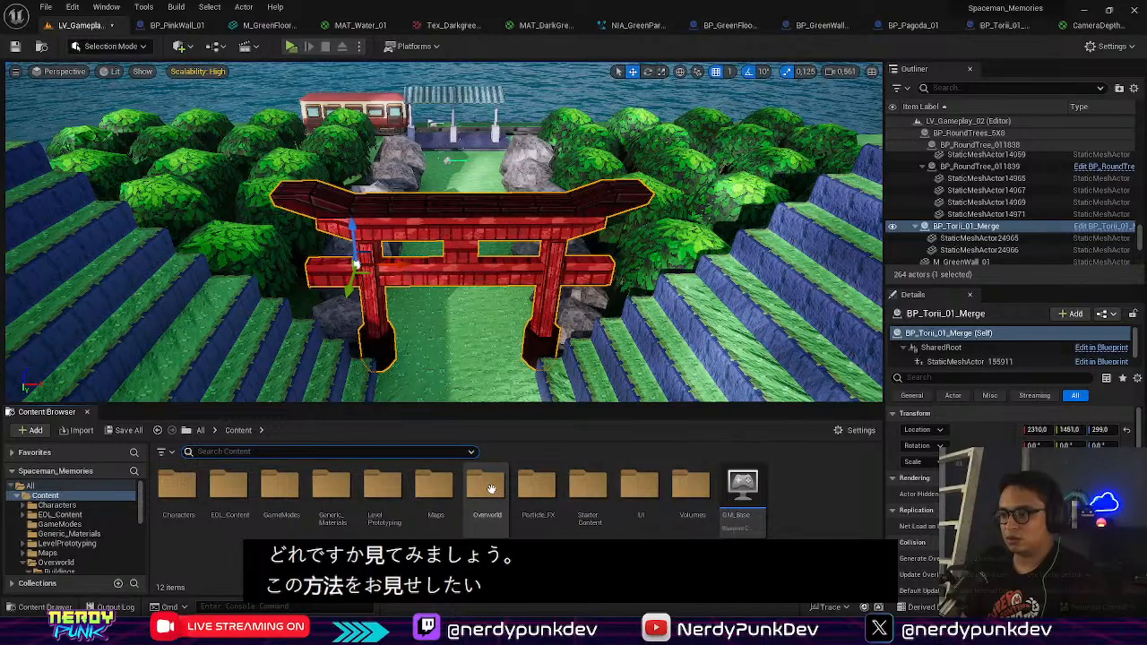
pyautogui.click(488, 486)
pyautogui.doubleClick(493, 488)
pyautogui.doubleClick(164, 487)
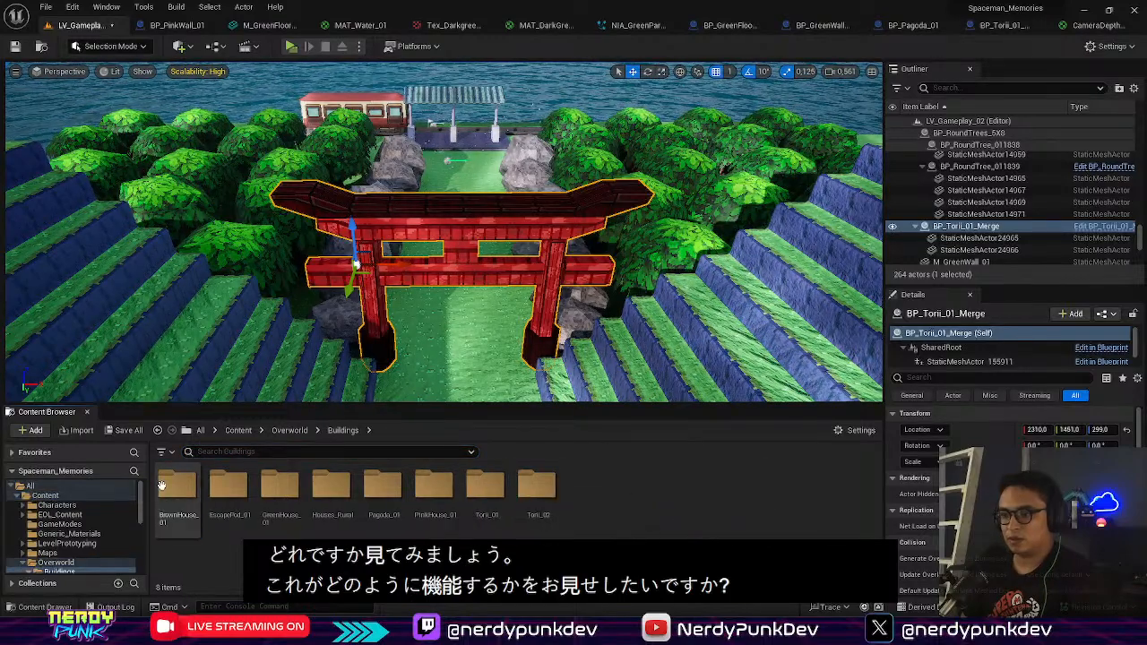
# Step: Check the Torii_02 and Torii_01 building folders and open the MAT_Tori_1_Masked material from Torii_01
pyautogui.doubleClick(537, 487)
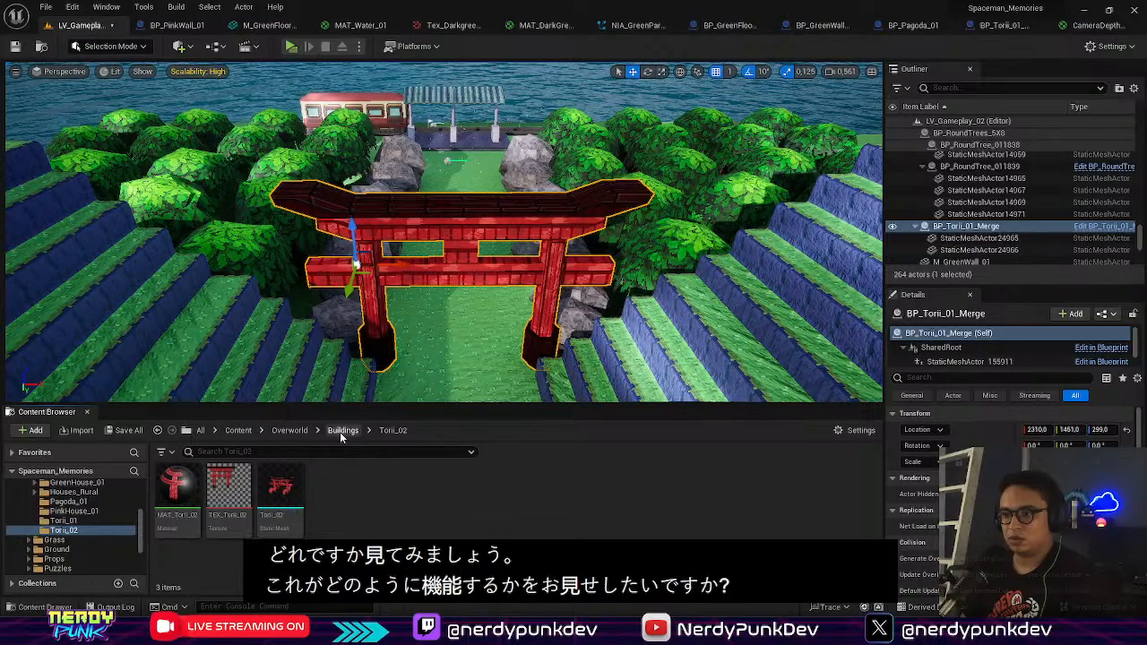
pyautogui.click(342, 432)
pyautogui.doubleClick(482, 488)
pyautogui.click(482, 497)
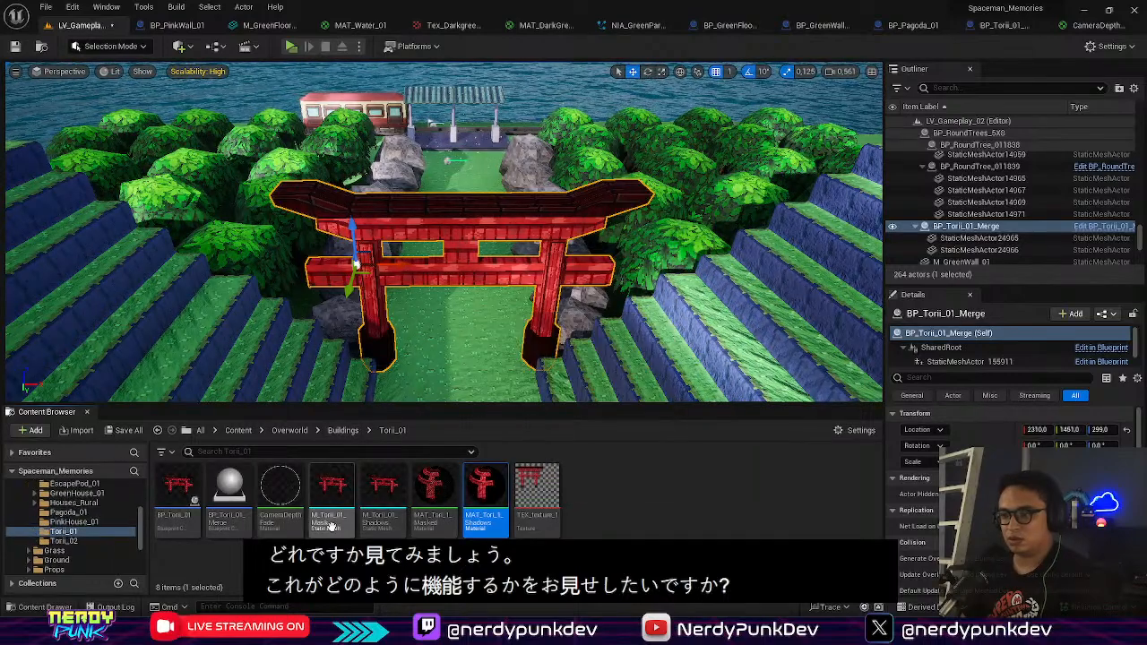
pyautogui.click(324, 553)
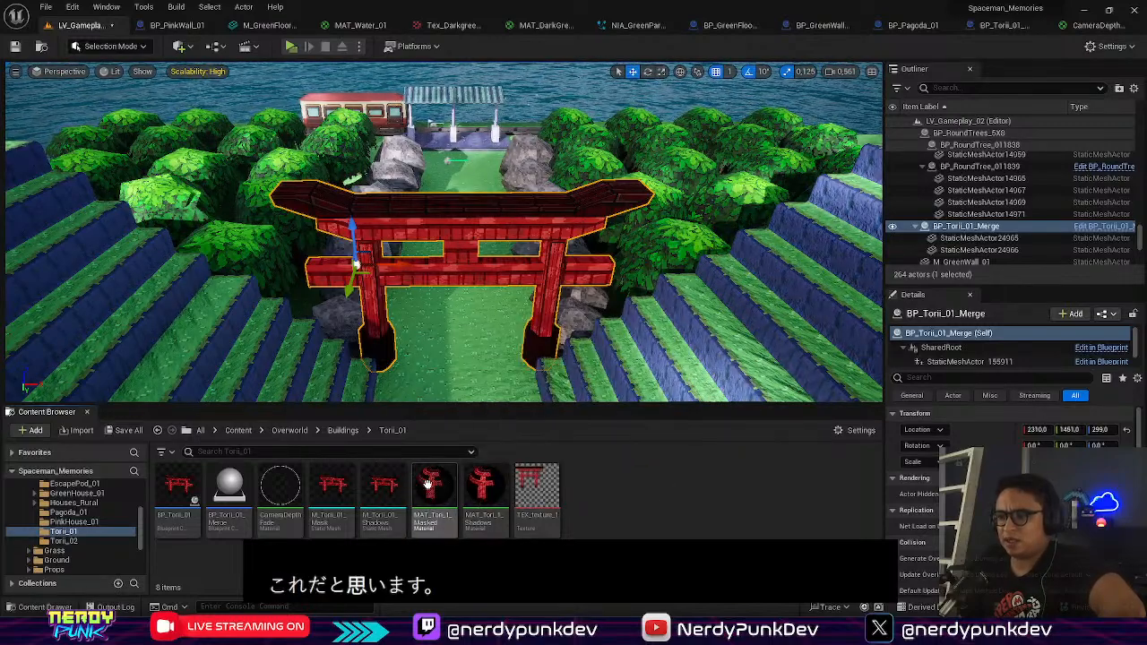
pyautogui.moveTo(427, 481)
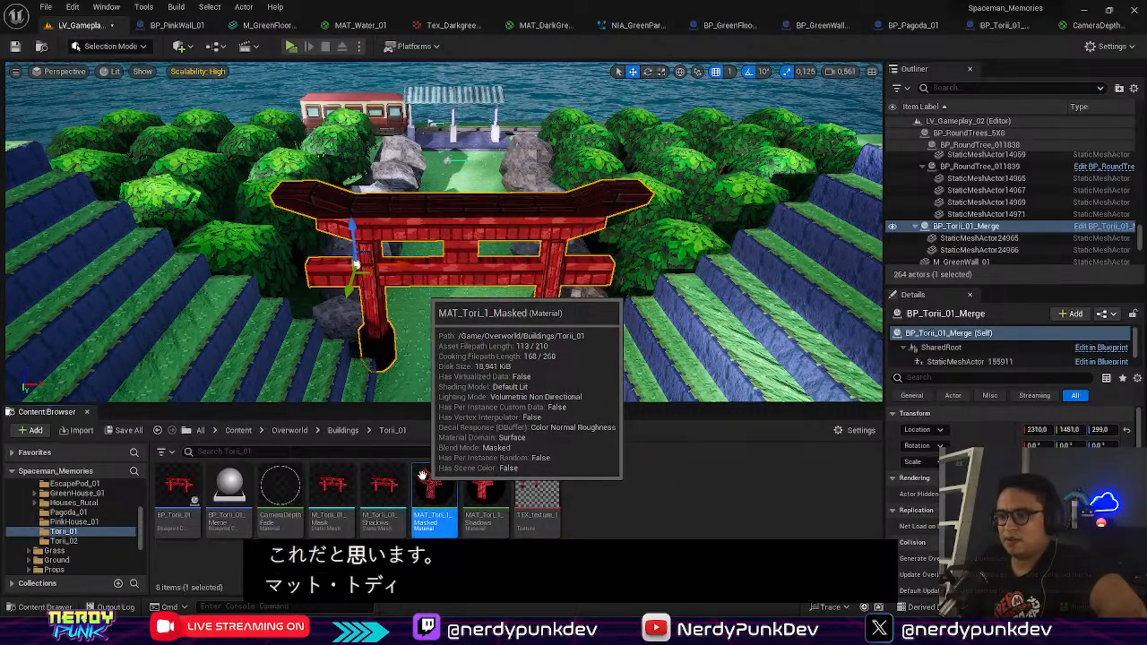
pyautogui.doubleClick(422, 476)
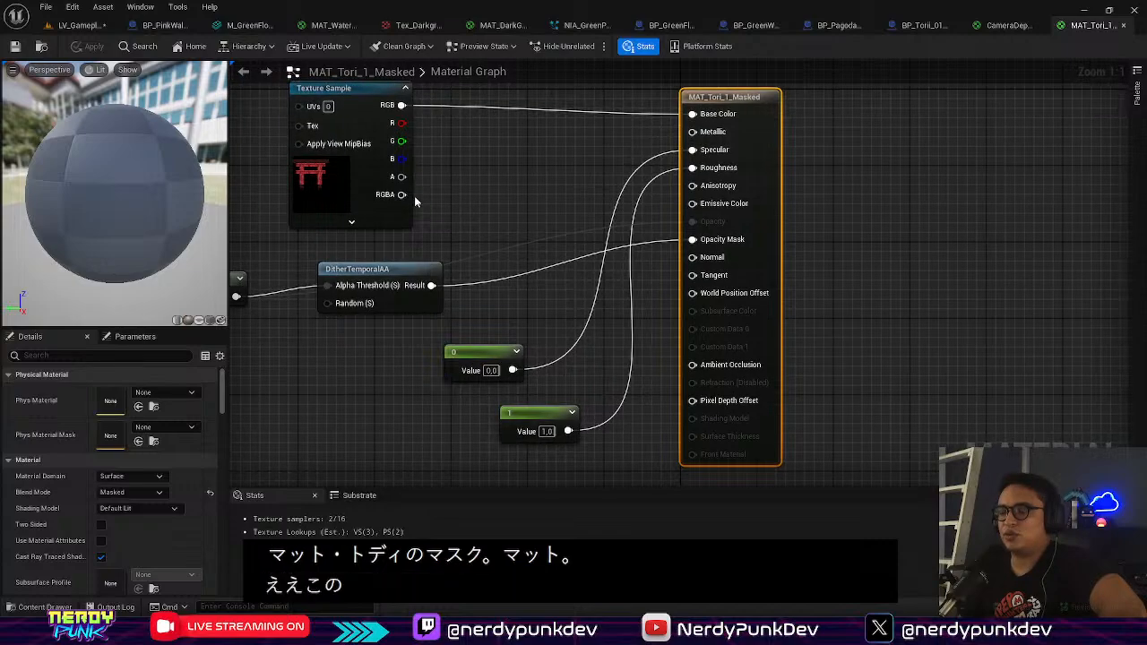
# Step: Try the cube as the material's preview mesh, switch to the sphere, and rotate around it to inspect the torii texture and fade
pyautogui.scroll(-1, 414, 196)
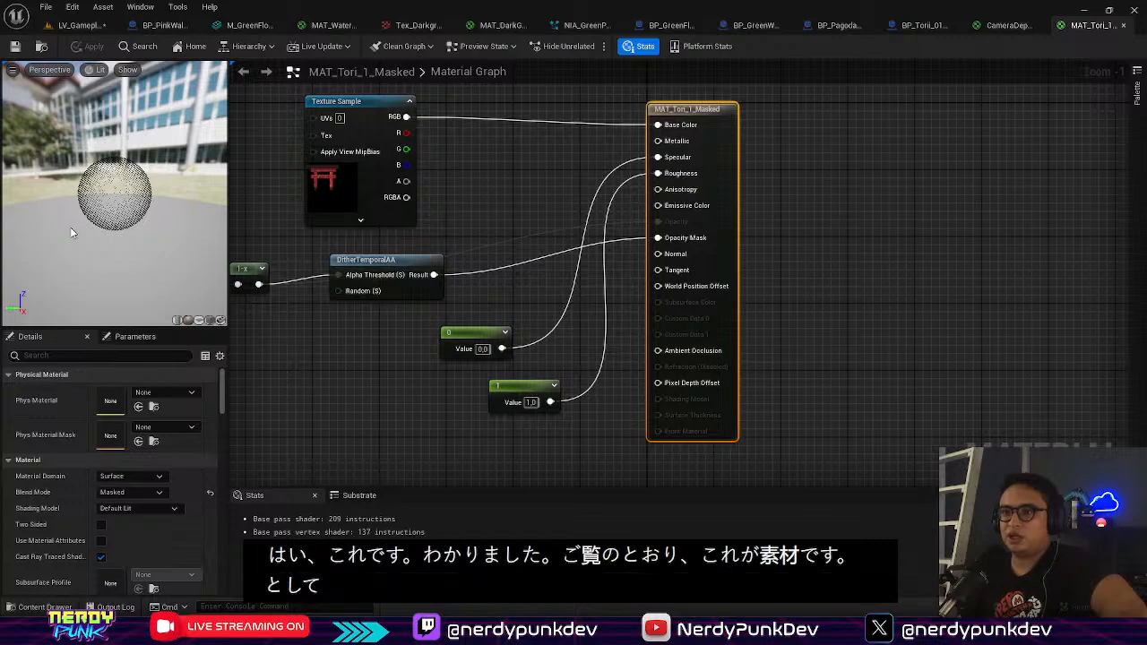
pyautogui.click(210, 321)
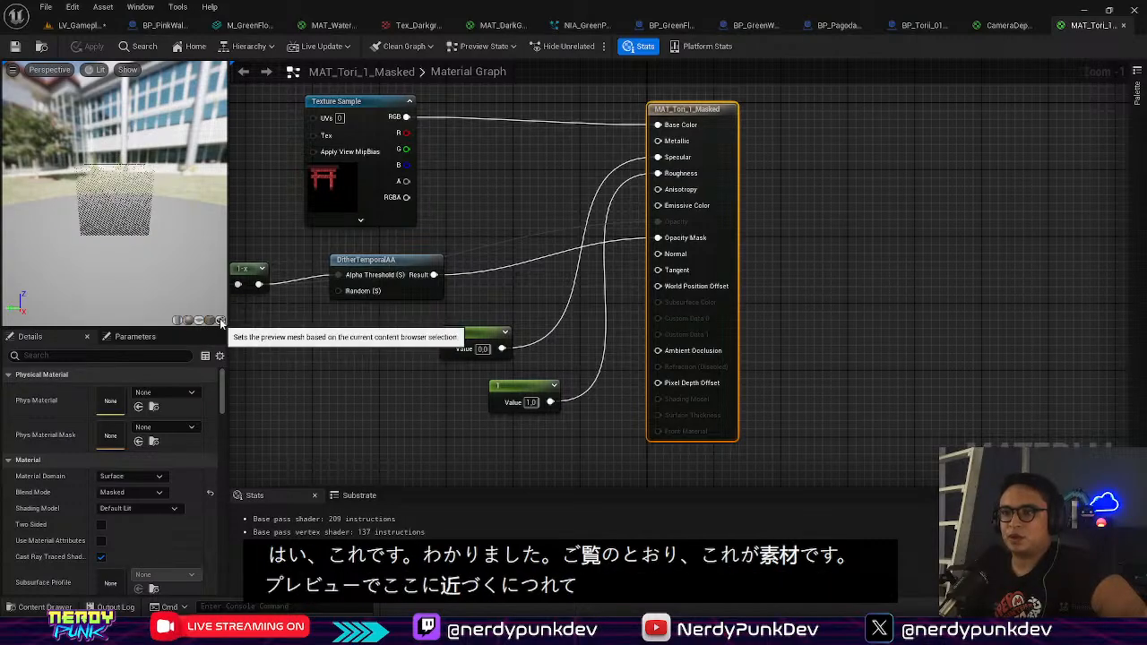
pyautogui.click(222, 322)
pyautogui.click(687, 337)
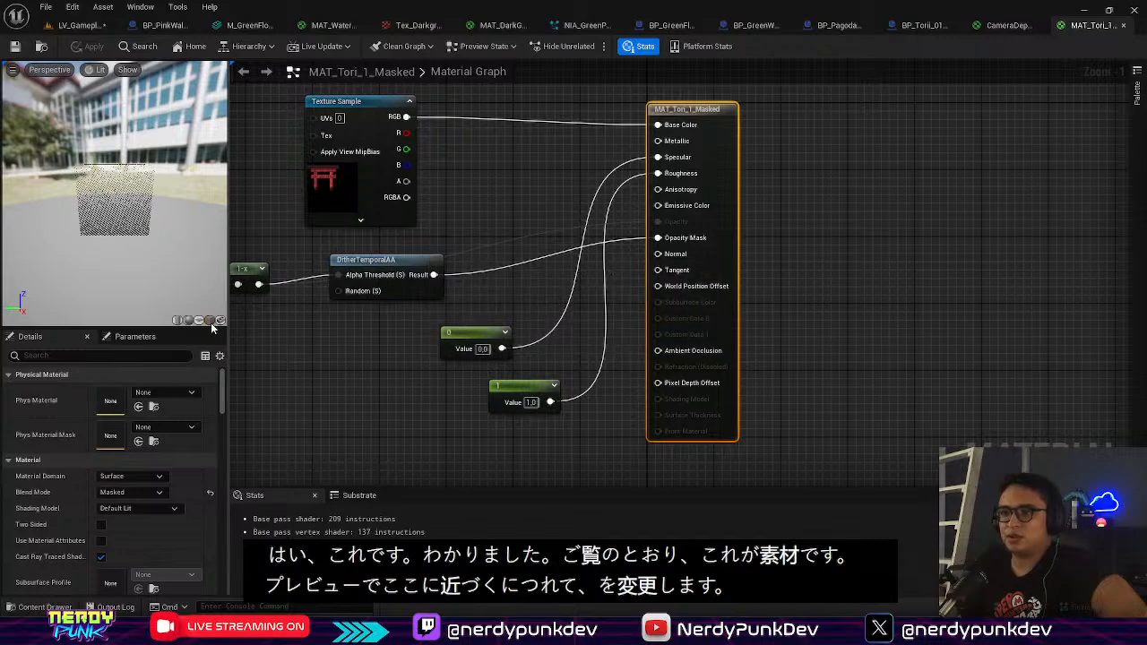
pyautogui.click(197, 321)
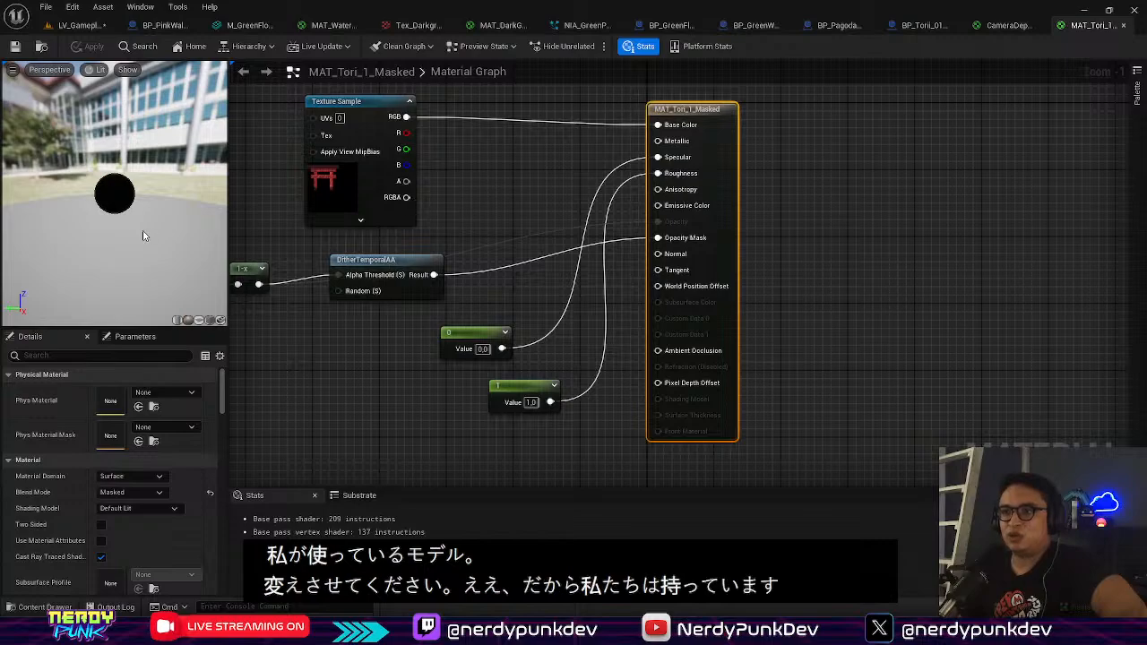
pyautogui.moveTo(143, 236); pyautogui.dragTo(201, 235)
pyautogui.scroll(1, 377, 129)
# Step: Trace the opacity mask chain from PixelDepth and Param through SphereMask, 1-x and DitherTemporalAA to the material output
pyautogui.moveTo(522, 200); pyautogui.dragTo(669, 283, button='right')
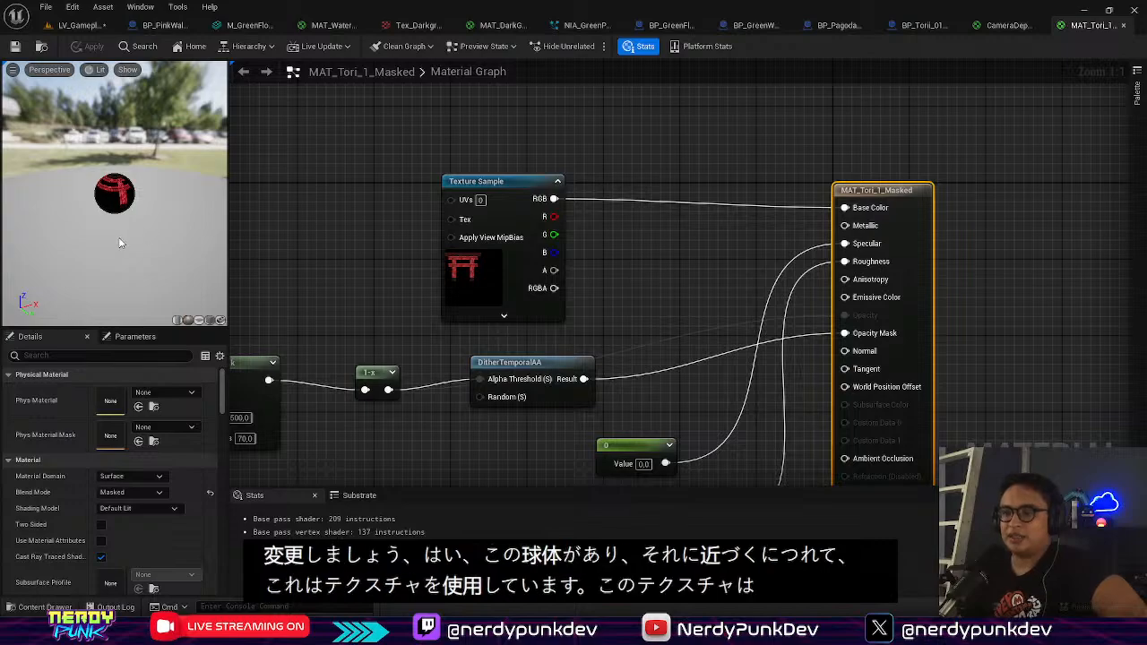
pyautogui.moveTo(543, 423); pyautogui.dragTo(706, 356, button='right')
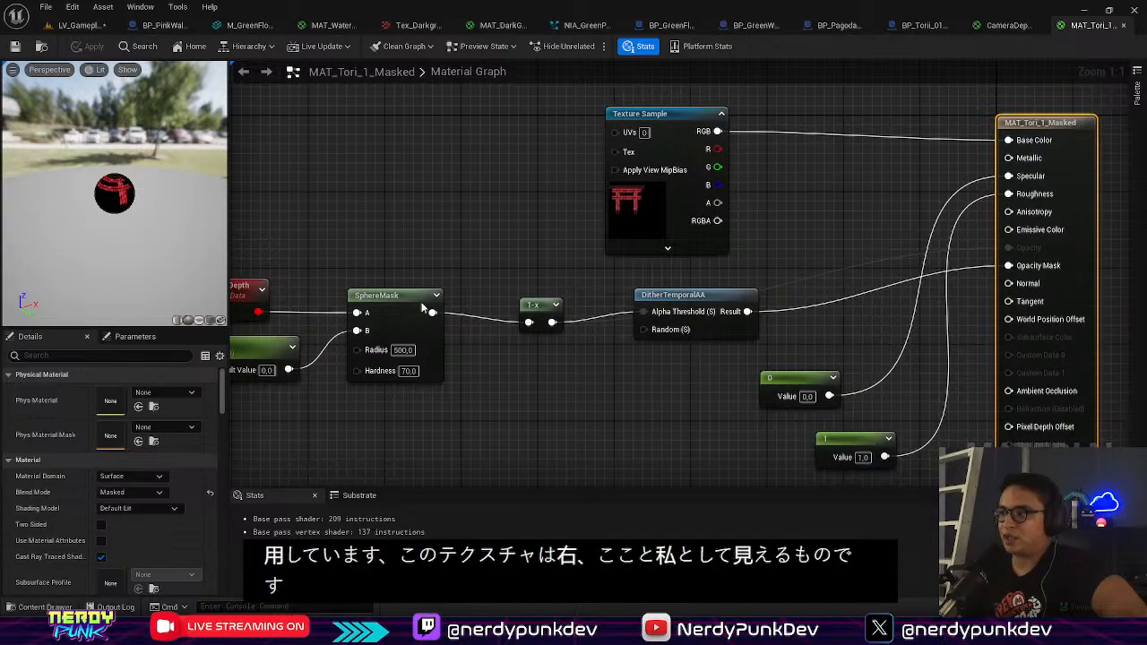
pyautogui.moveTo(505, 424); pyautogui.dragTo(513, 315, button='right')
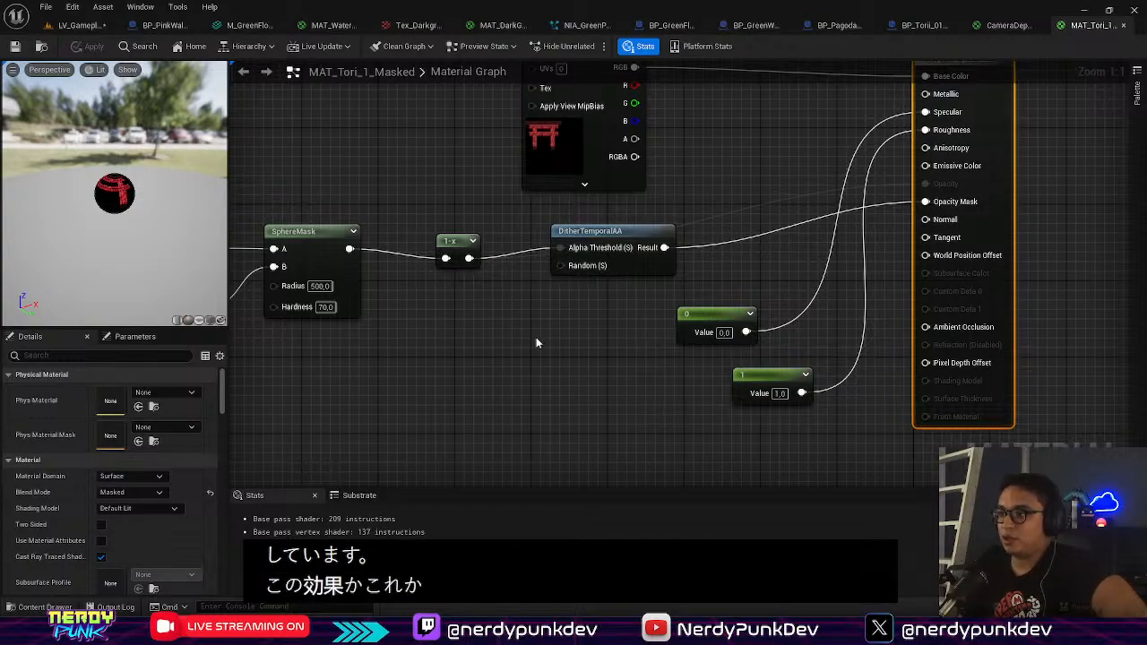
pyautogui.moveTo(425, 284); pyautogui.dragTo(665, 325, button='right')
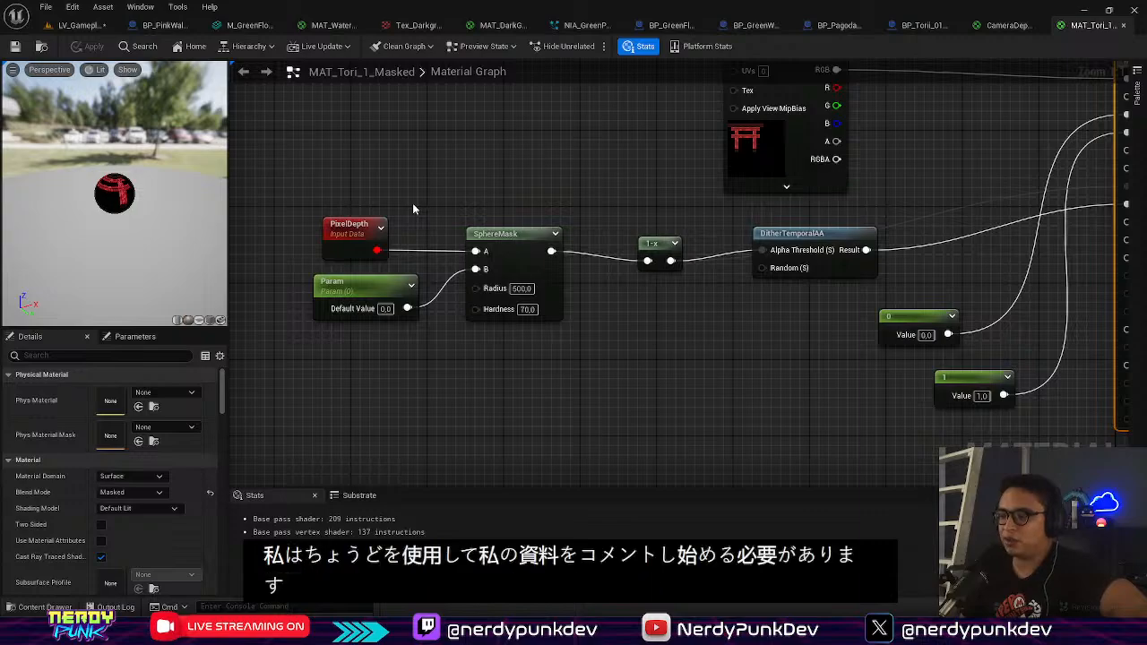
pyautogui.moveTo(644, 202); pyautogui.dragTo(504, 212, button='right')
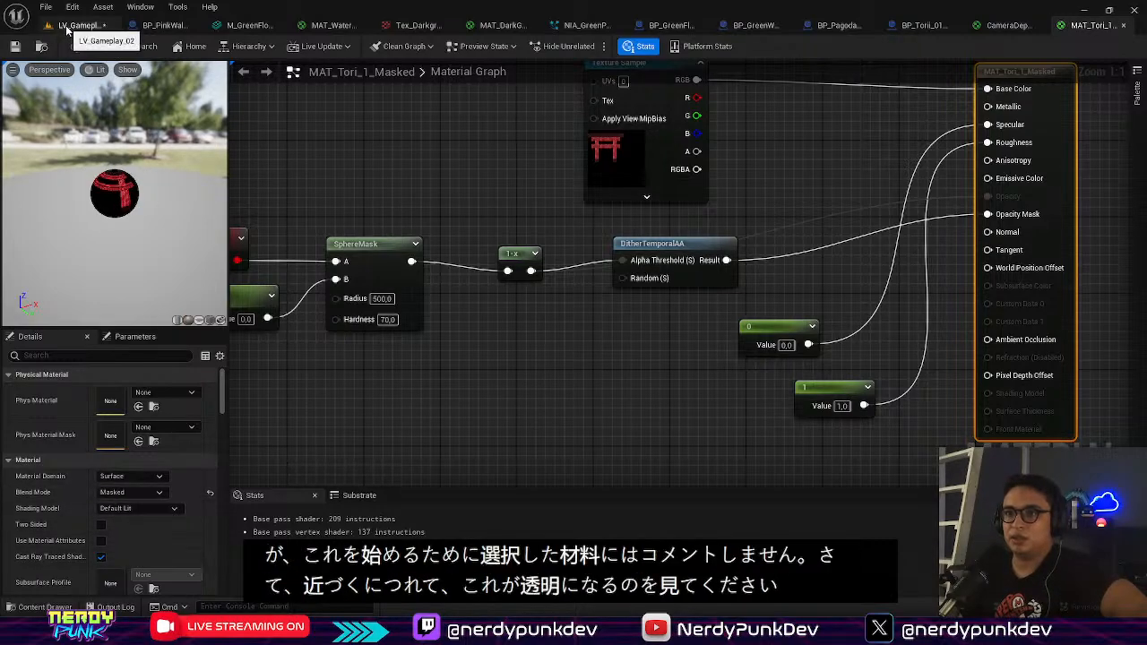
# Step: Close the CameraDepthFade material and select the StaticMeshActor_155909 component in the BP_Torii_01_Merge blueprint
pyautogui.click(1006, 27)
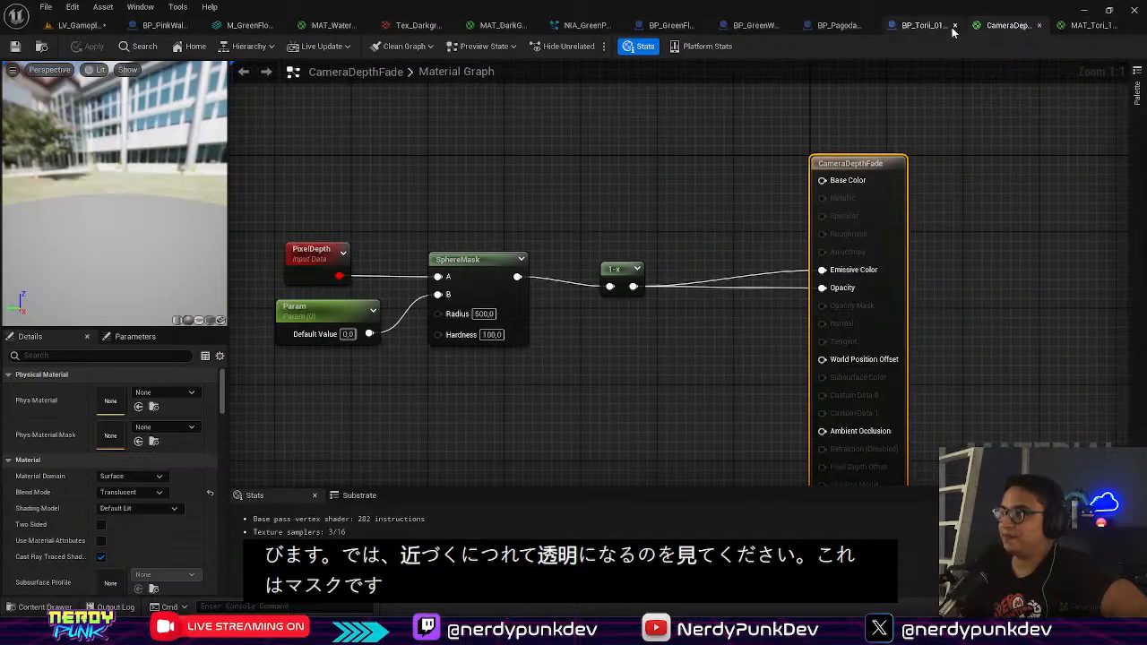
pyautogui.click(950, 26)
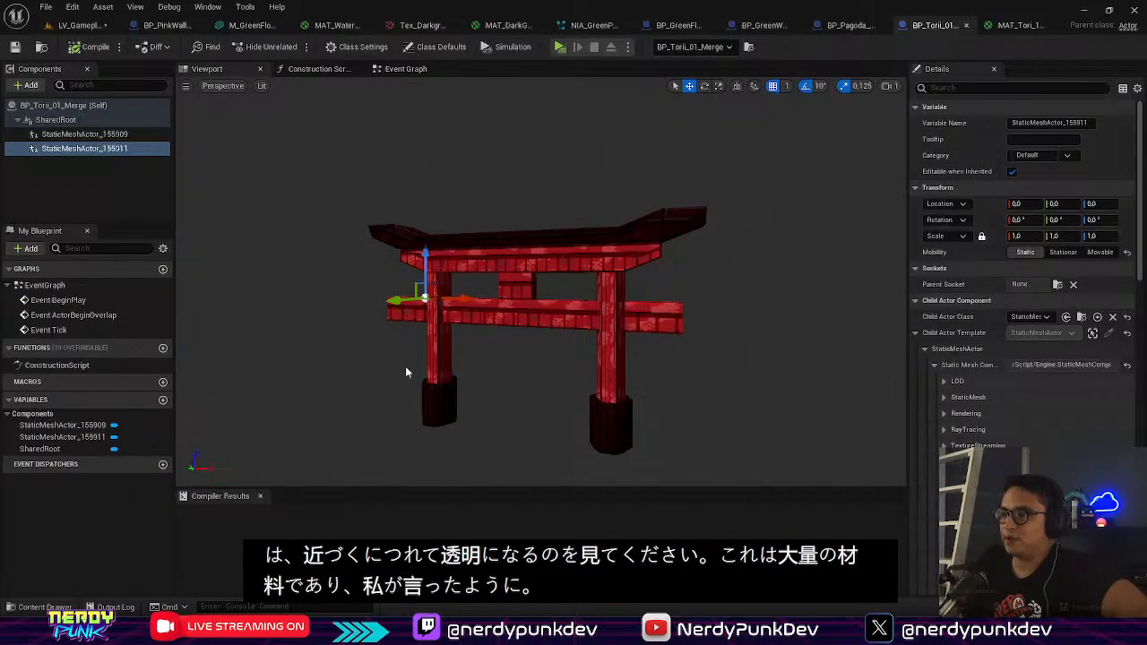
pyautogui.click(112, 134)
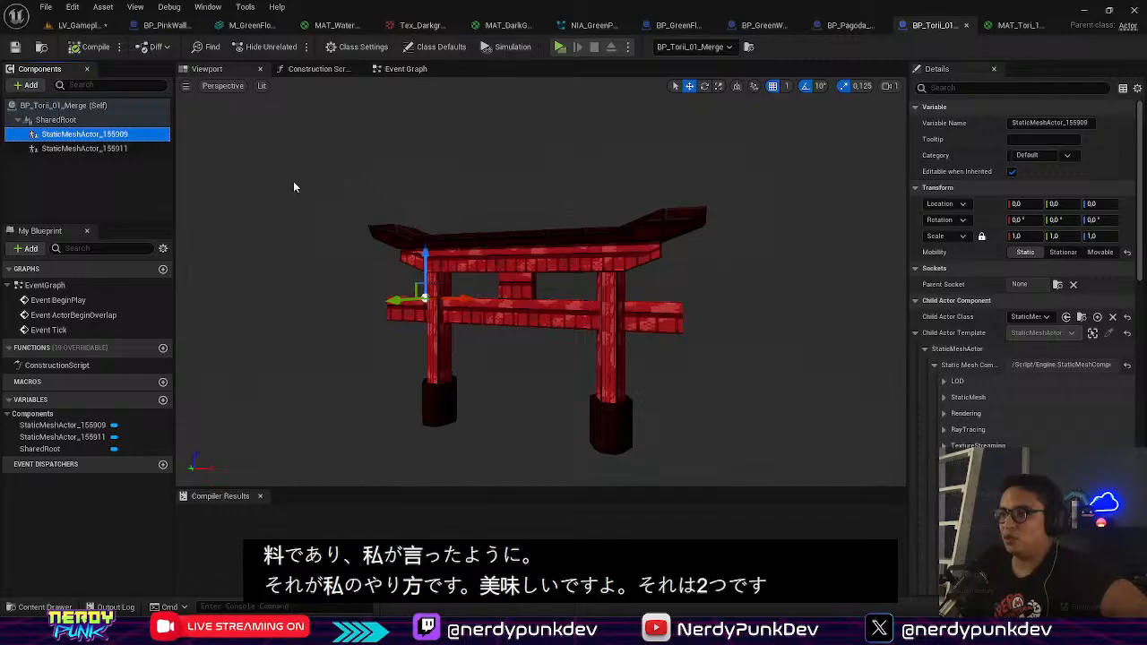
# Step: Return to the LV_Gameplay_02 level and view the torii gate from an angle beside the stepped wall
pyautogui.click(71, 26)
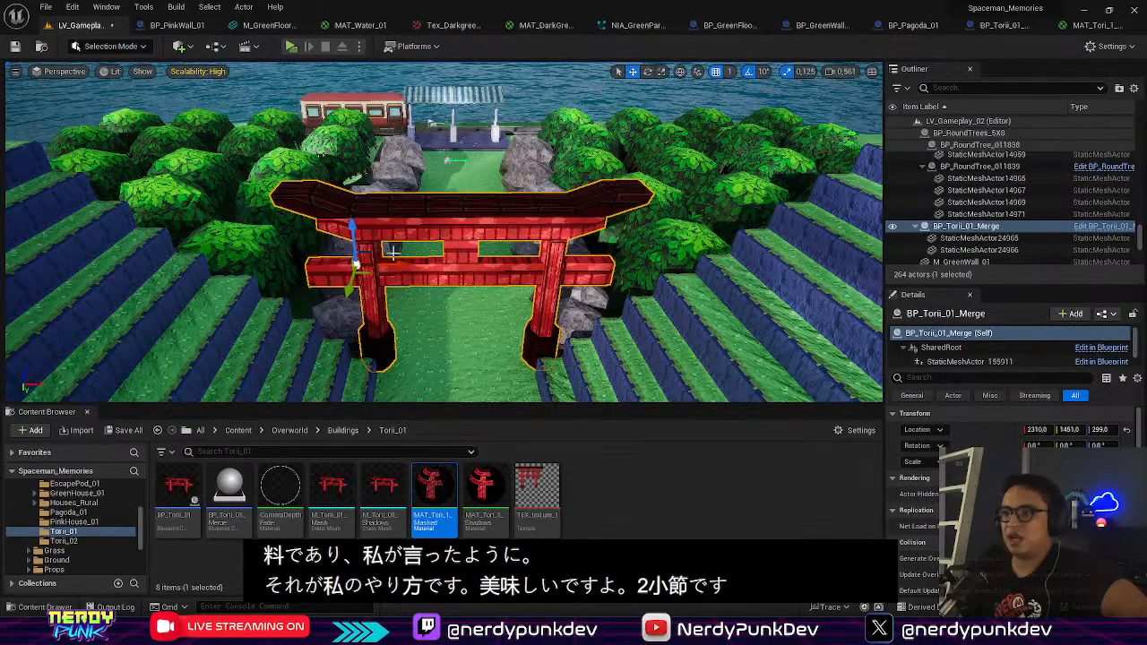
pyautogui.rightClick(441, 235)
pyautogui.moveTo(406, 237); pyautogui.dragTo(408, 214, button='right')
pyautogui.rightClick(408, 214)
pyautogui.write('s')
pyautogui.click(414, 222)
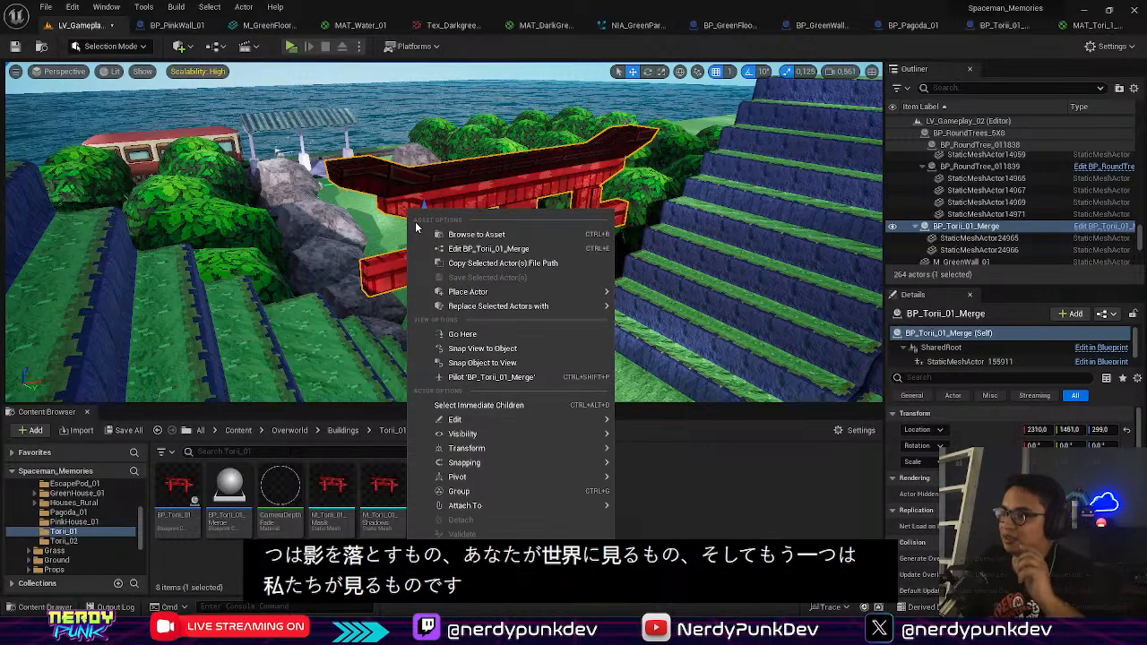
pyautogui.click(454, 113)
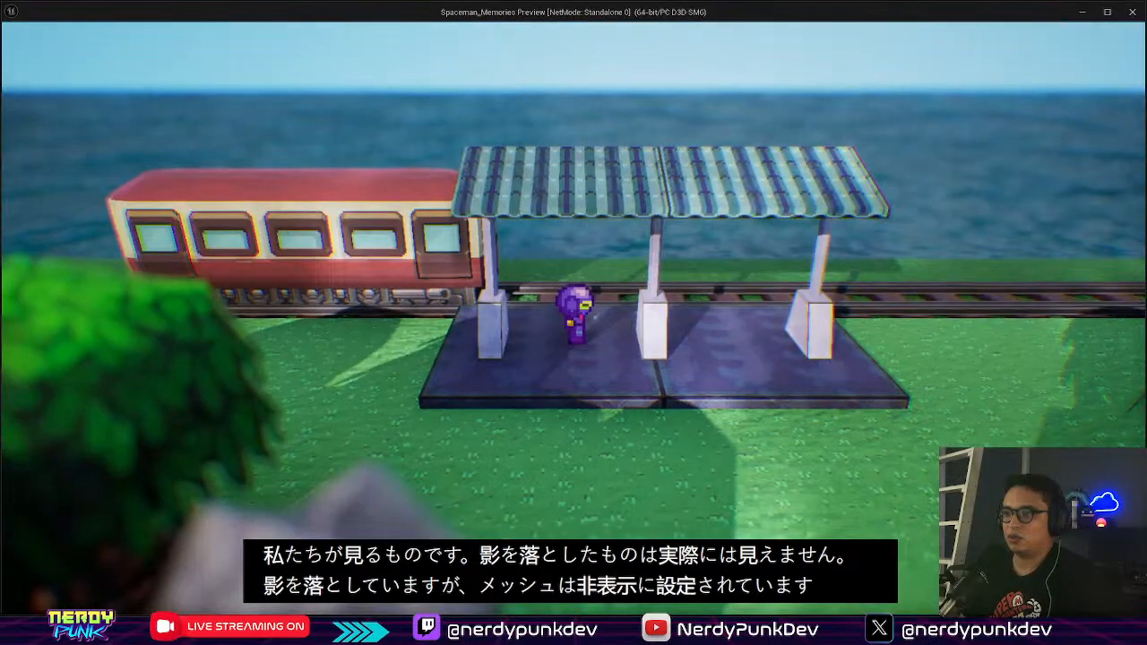
# Step: Play-test the level by walking the character back and forth through the torii gate to check its camera fade and shadow, and end the preview
pyautogui.press('a')
pyautogui.press('s')
pyautogui.press('s')
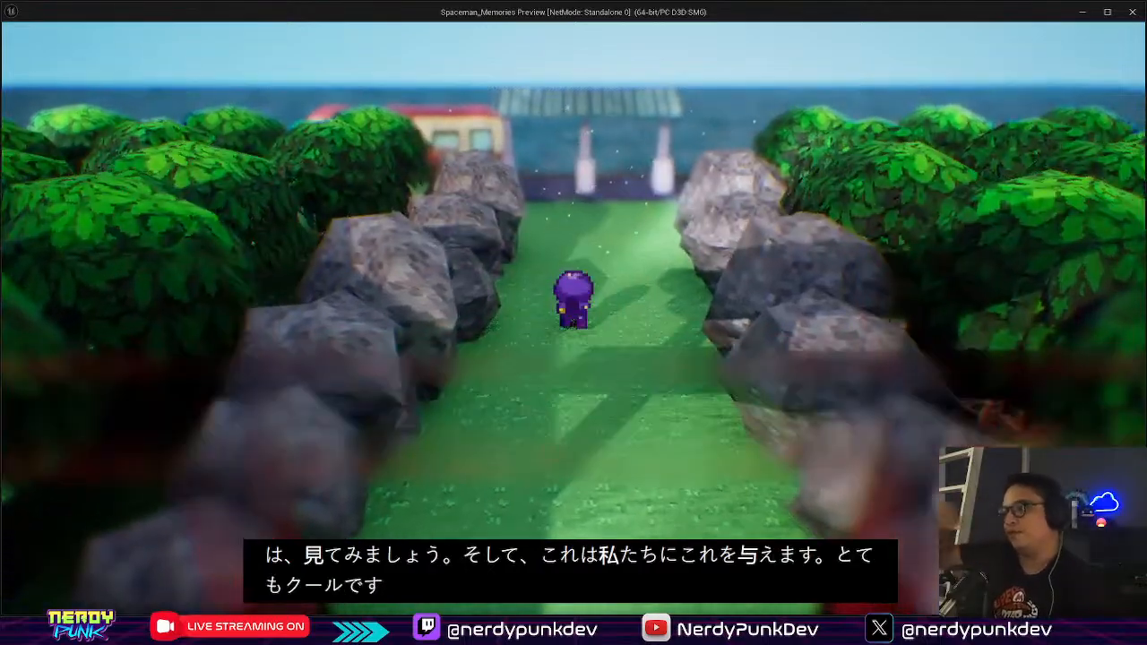
pyautogui.press('s')
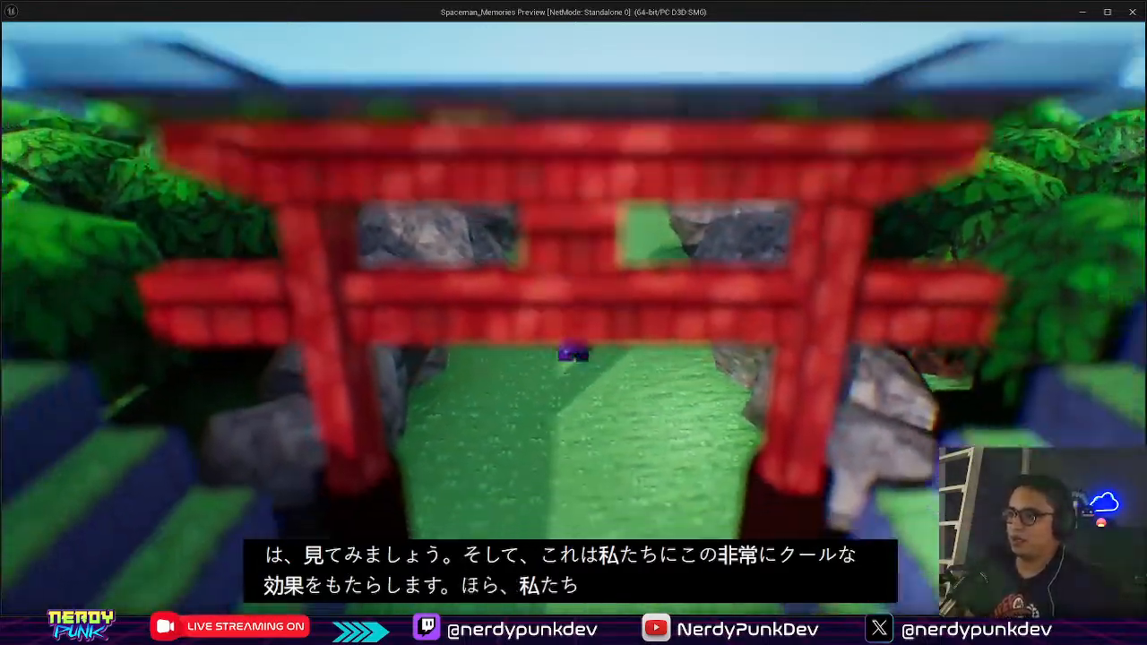
pyautogui.press('w')
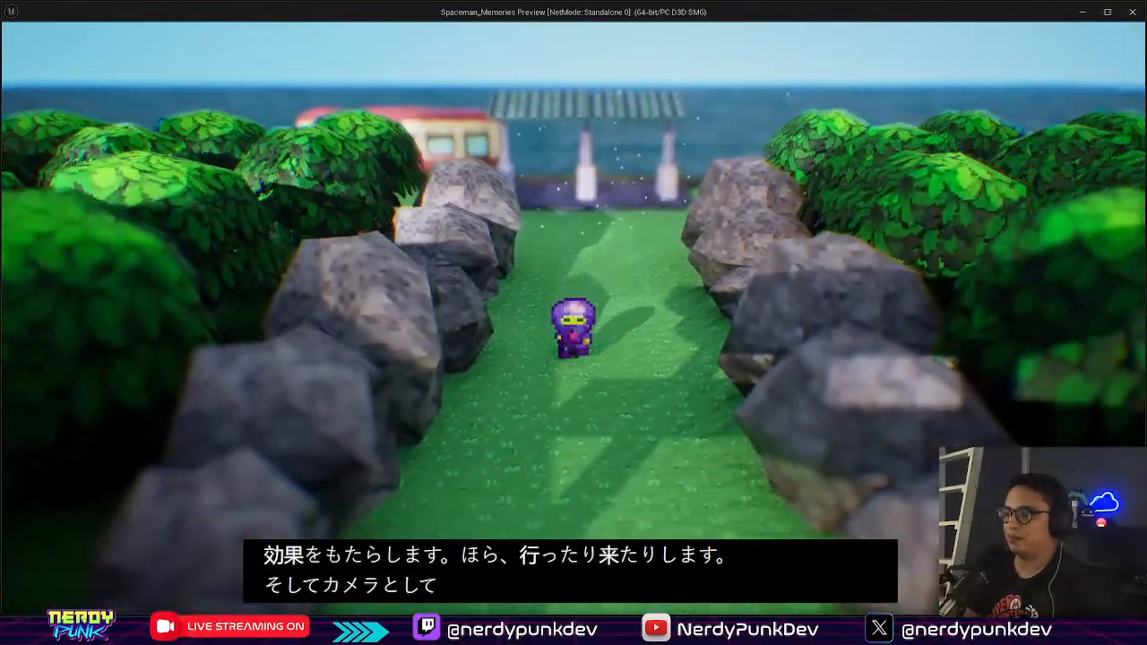
pyautogui.press('s')
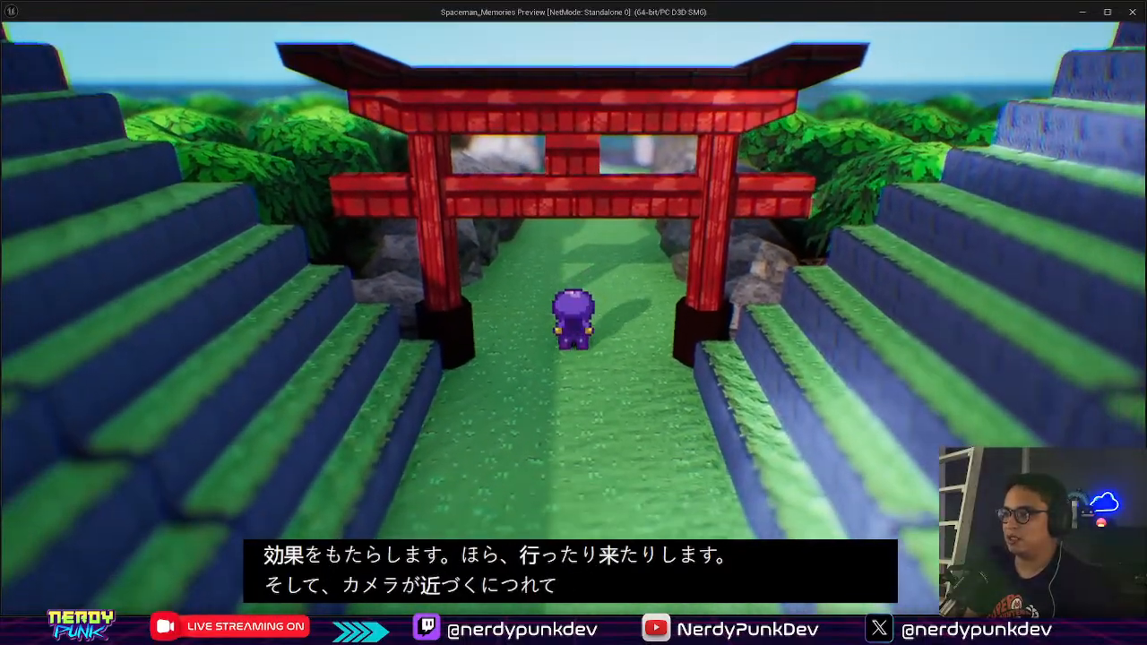
pyautogui.press('w')
pyautogui.press('s')
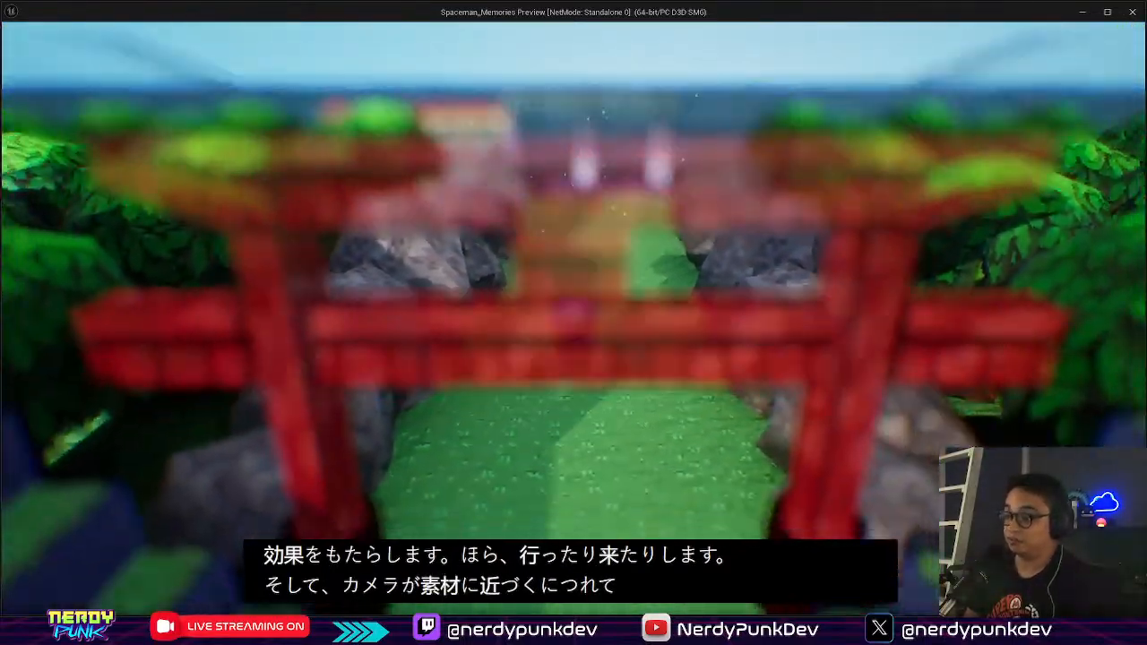
pyautogui.press('s')
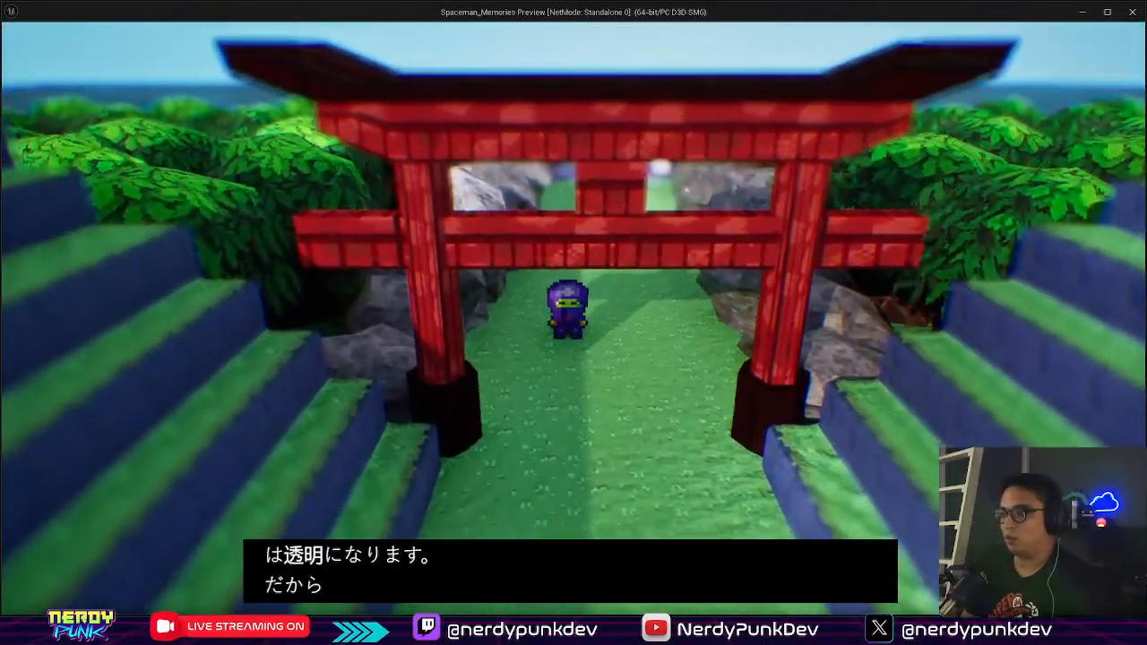
pyautogui.press('w')
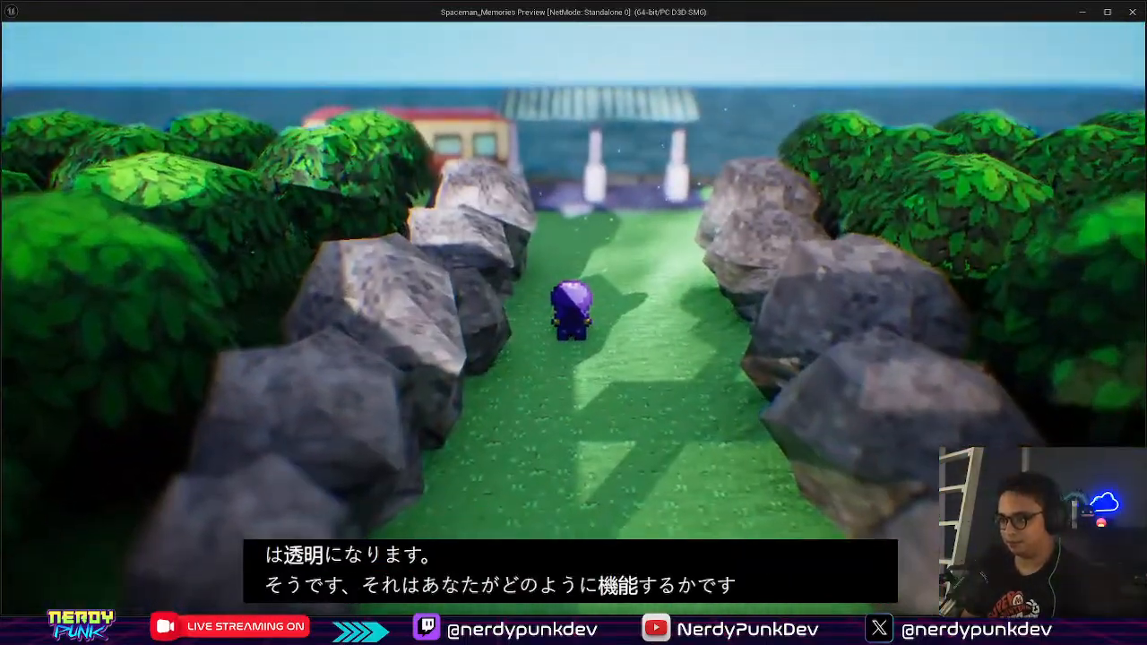
pyautogui.press('s')
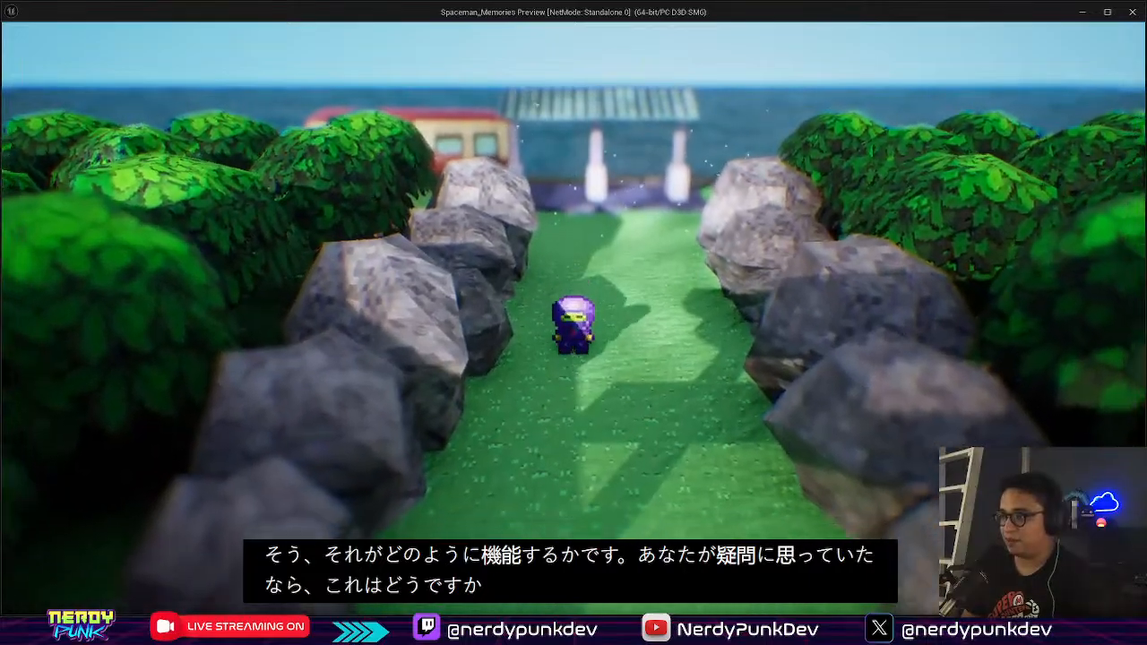
pyautogui.press('s')
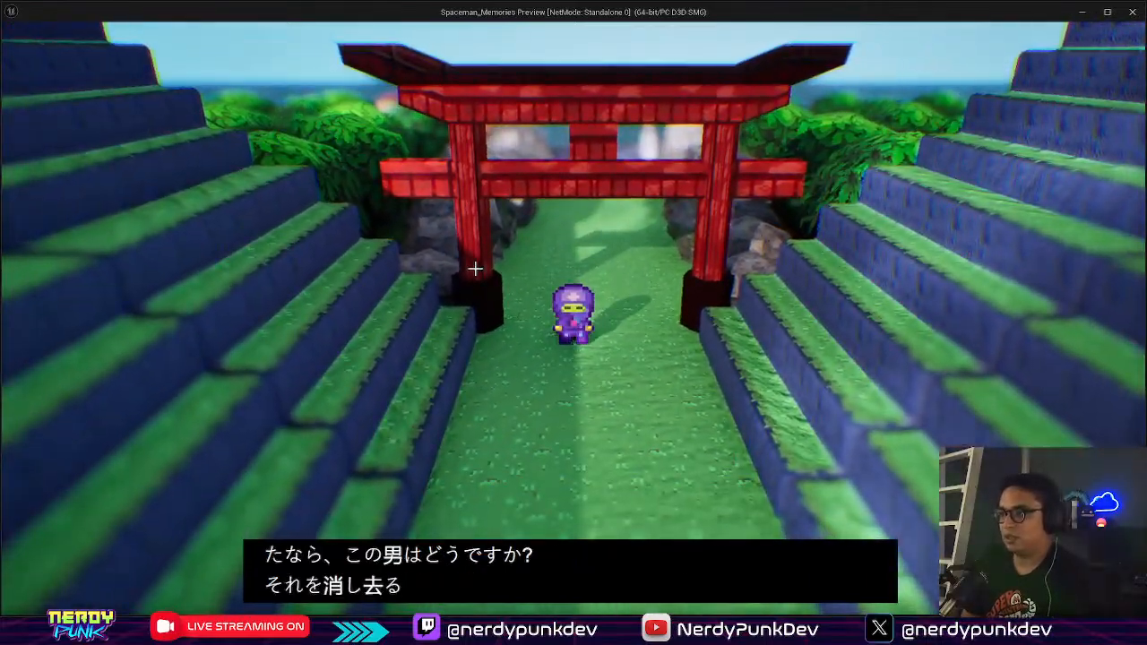
pyautogui.press('Escape')
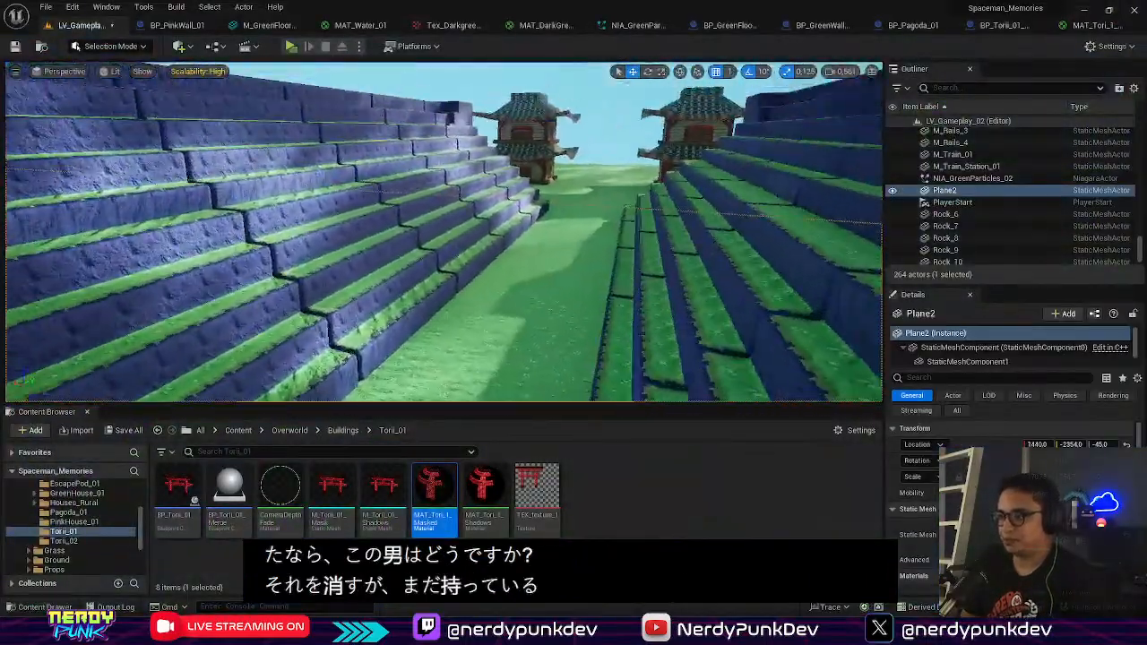
# Step: Survey the pagodas, stepped walls and station path around the torii gate, and select the Rock_7 boulder behind the gate
pyautogui.press('w')
pyautogui.moveTo(444, 232); pyautogui.dragTo(251, 305, button='right')
pyautogui.press('s')
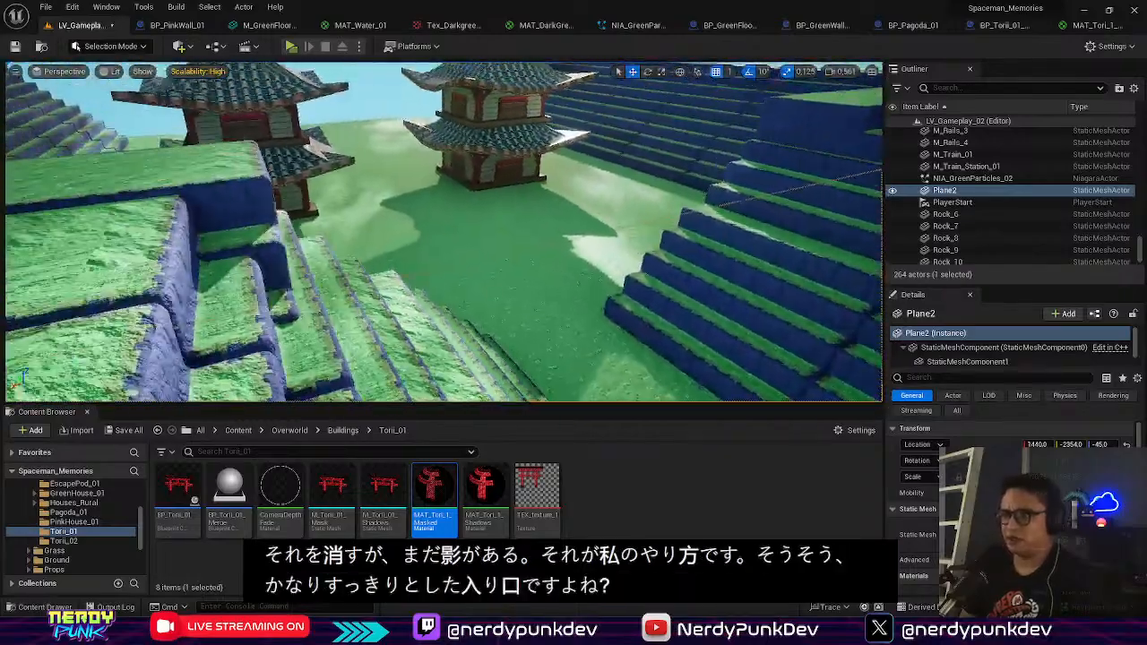
pyautogui.moveTo(443, 232); pyautogui.dragTo(561, 180, button='right')
pyautogui.press('a')
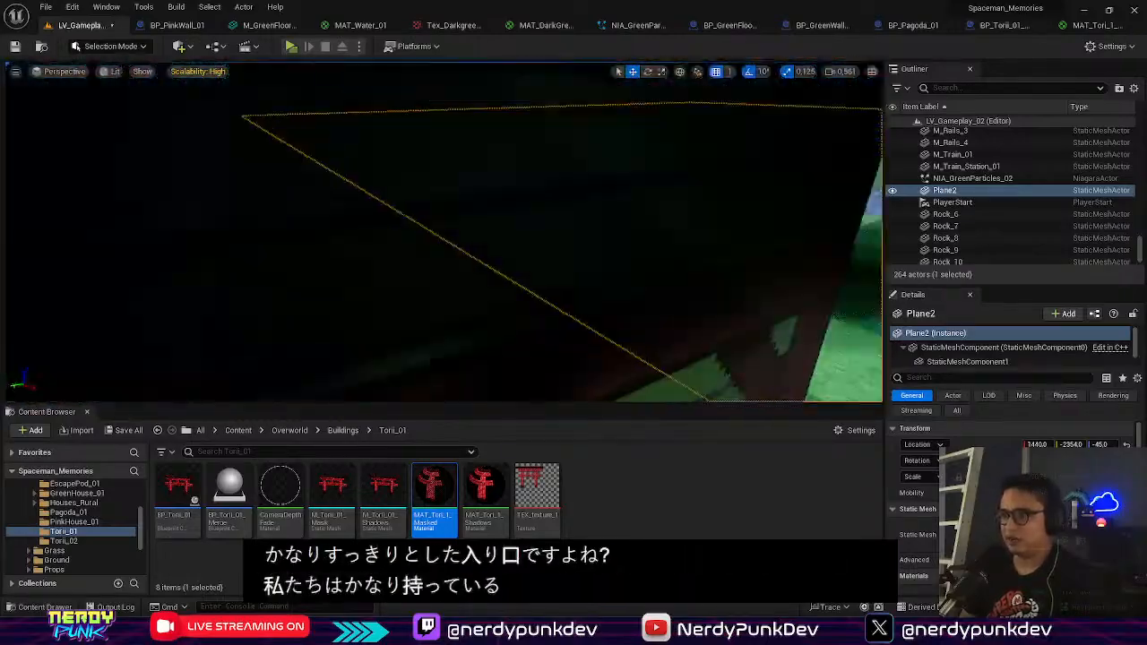
pyautogui.press('s')
pyautogui.moveTo(444, 231); pyautogui.dragTo(567, 178, button='right')
pyautogui.press('w')
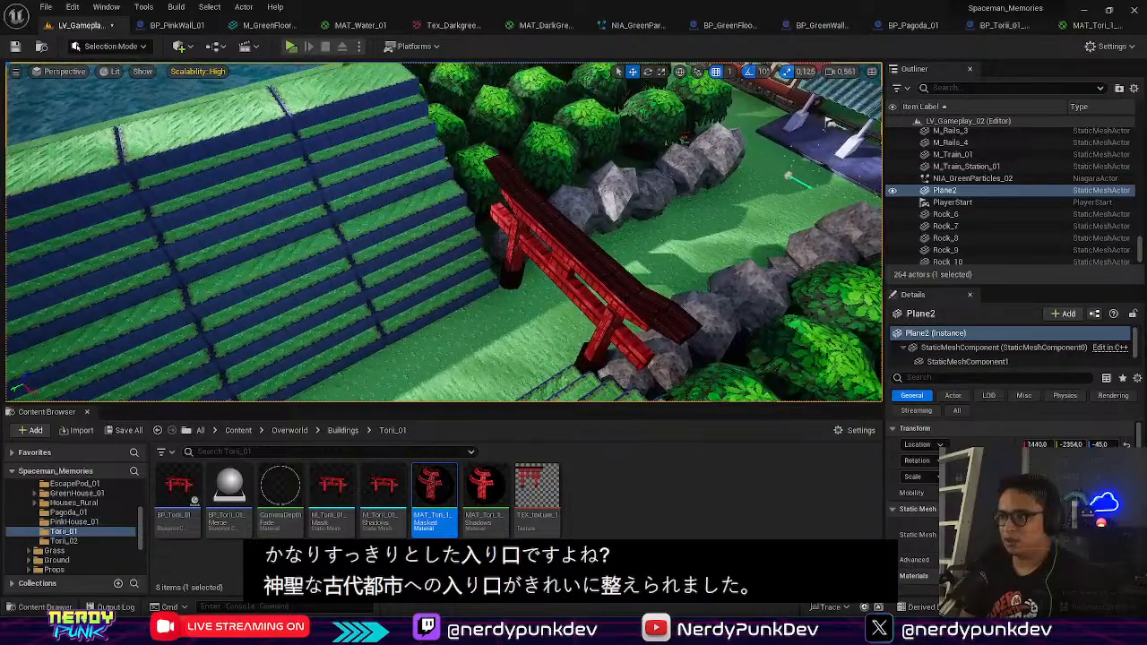
pyautogui.click(574, 225)
pyautogui.click(587, 208)
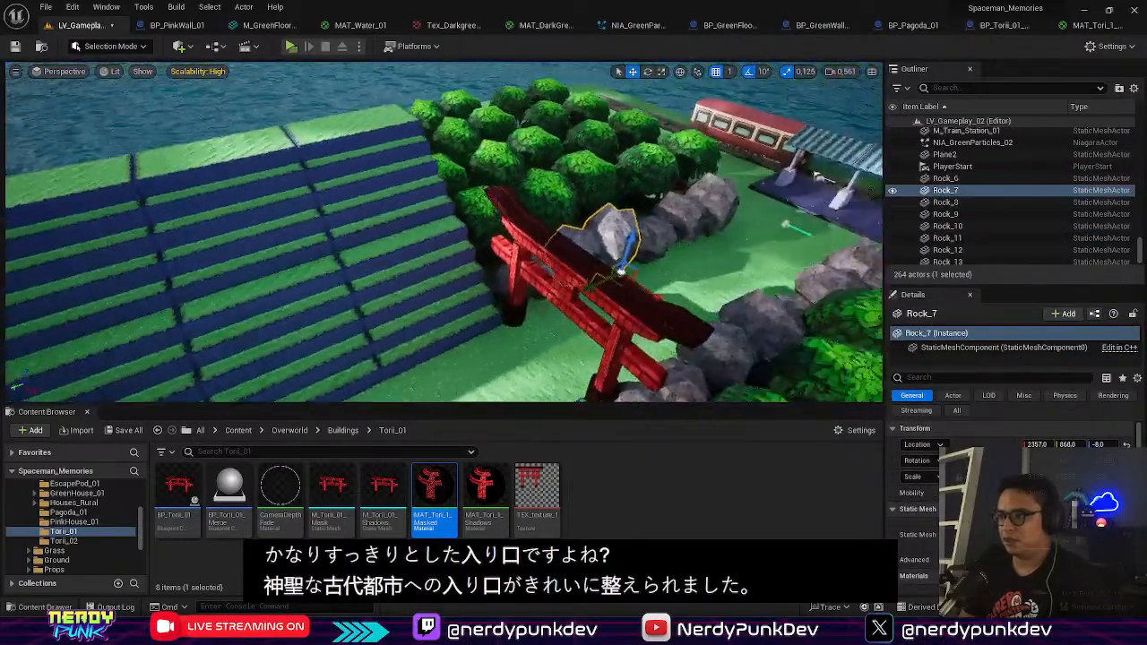
pyautogui.moveTo(573, 250); pyautogui.dragTo(610, 262, button='right')
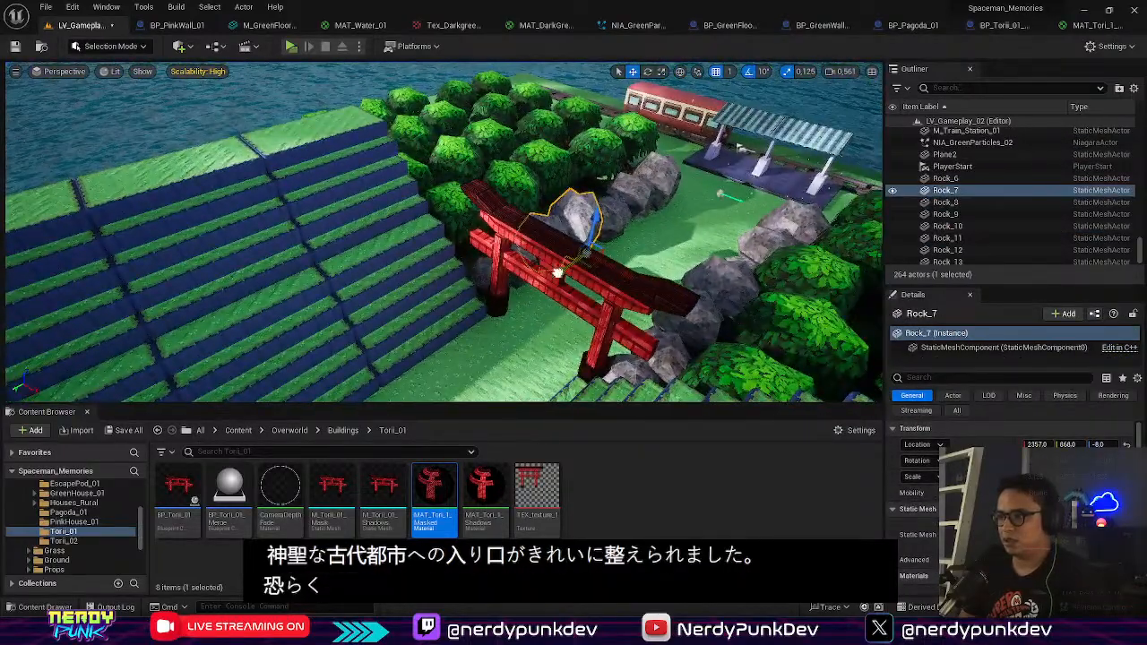
# Step: Duplicate Rock_7 onto the path in front of the torii gate and place the copy at about X 2542, Y 1752
pyautogui.keyDown('alt'); pyautogui.moveTo(557, 273); pyautogui.dragTo(379, 394); pyautogui.keyUp('alt')
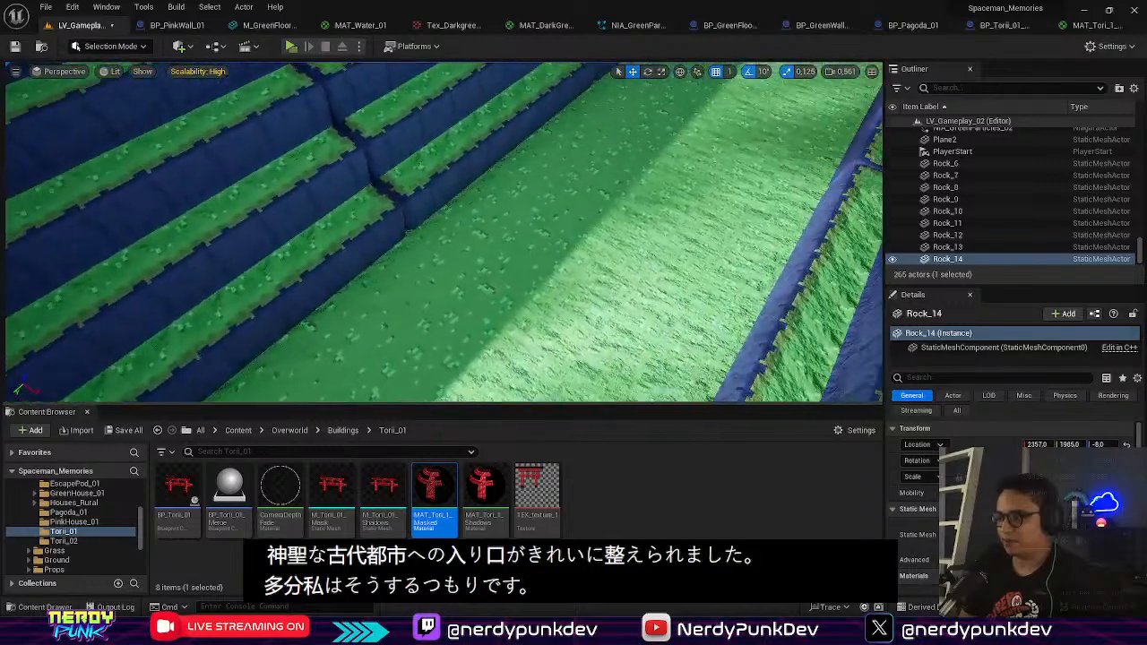
pyautogui.press('f')
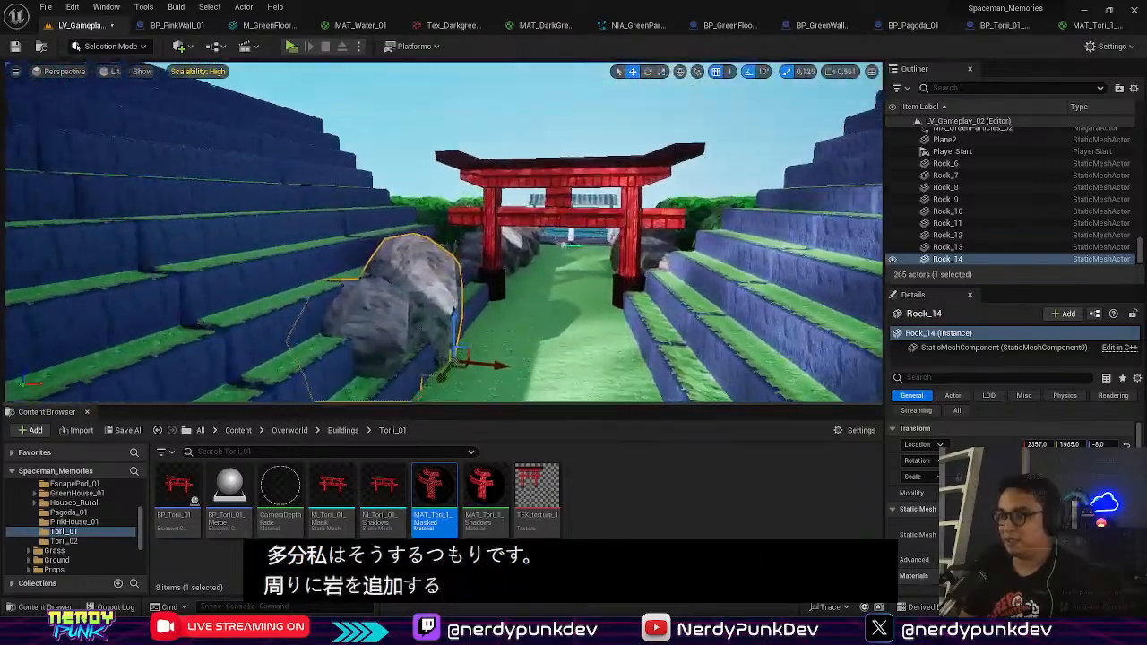
pyautogui.moveTo(574, 250); pyautogui.dragTo(574, 359, button='right')
pyautogui.moveTo(397, 335); pyautogui.dragTo(397, 336, button='right')
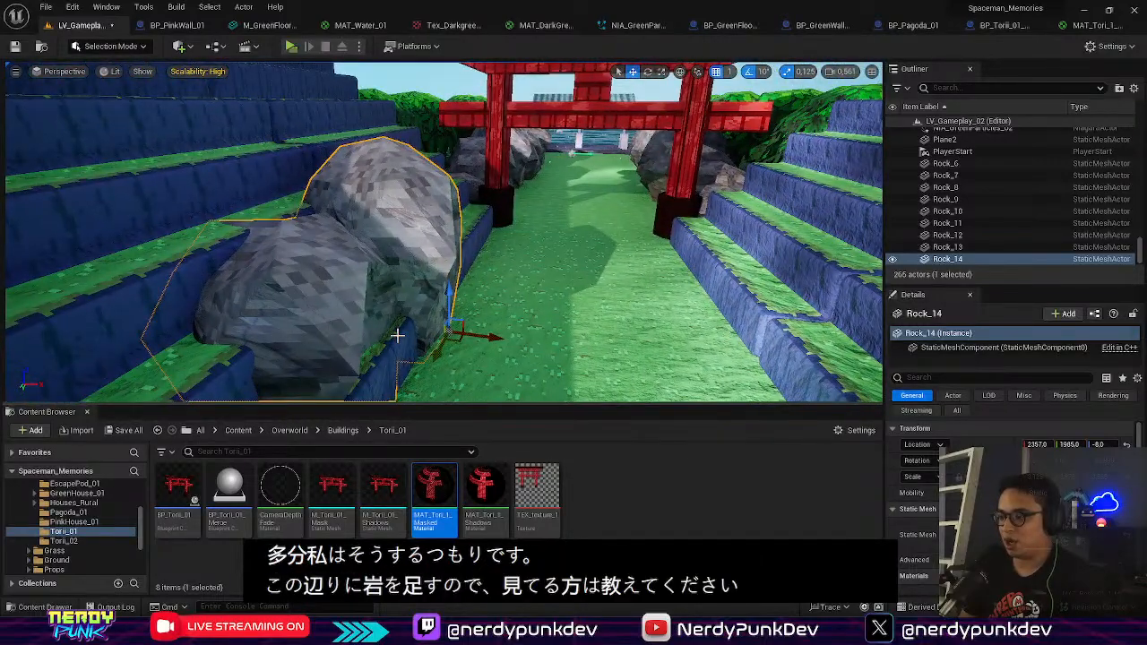
pyautogui.moveTo(484, 336); pyautogui.dragTo(549, 339)
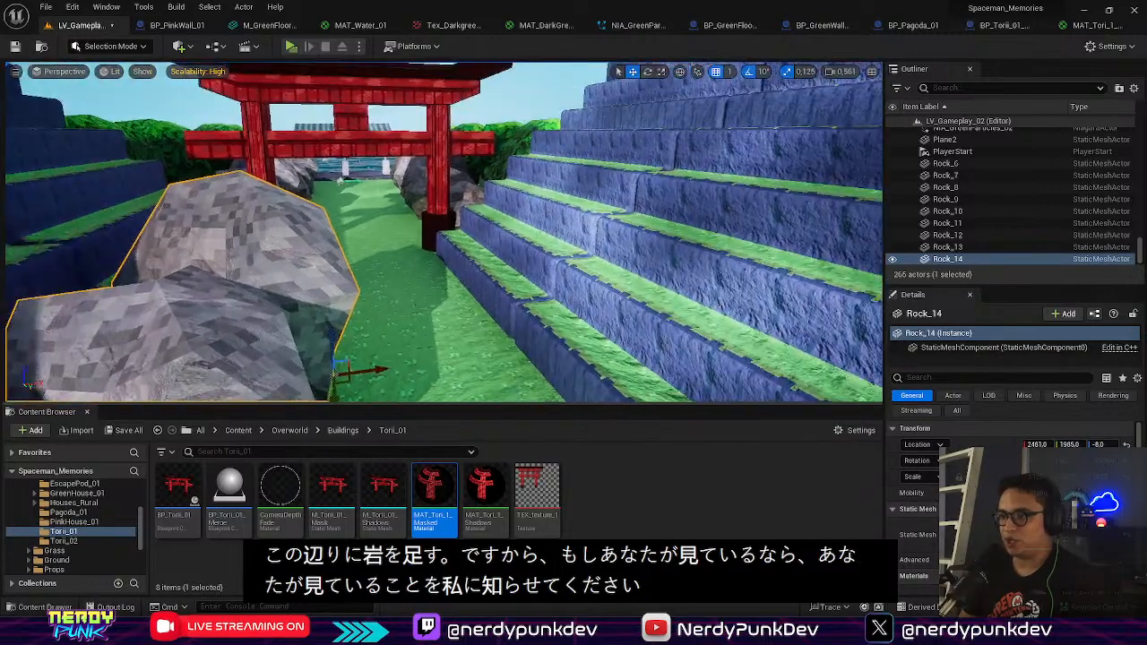
pyautogui.moveTo(573, 268); pyautogui.dragTo(484, 336, button='right')
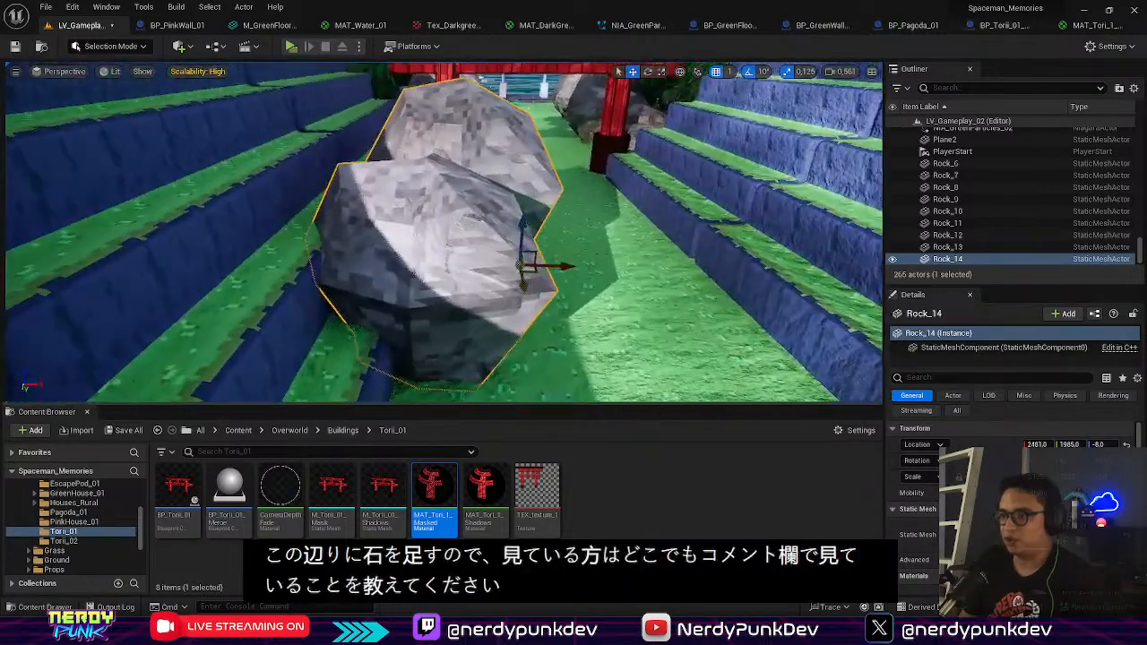
pyautogui.moveTo(573, 268); pyautogui.dragTo(594, 205)
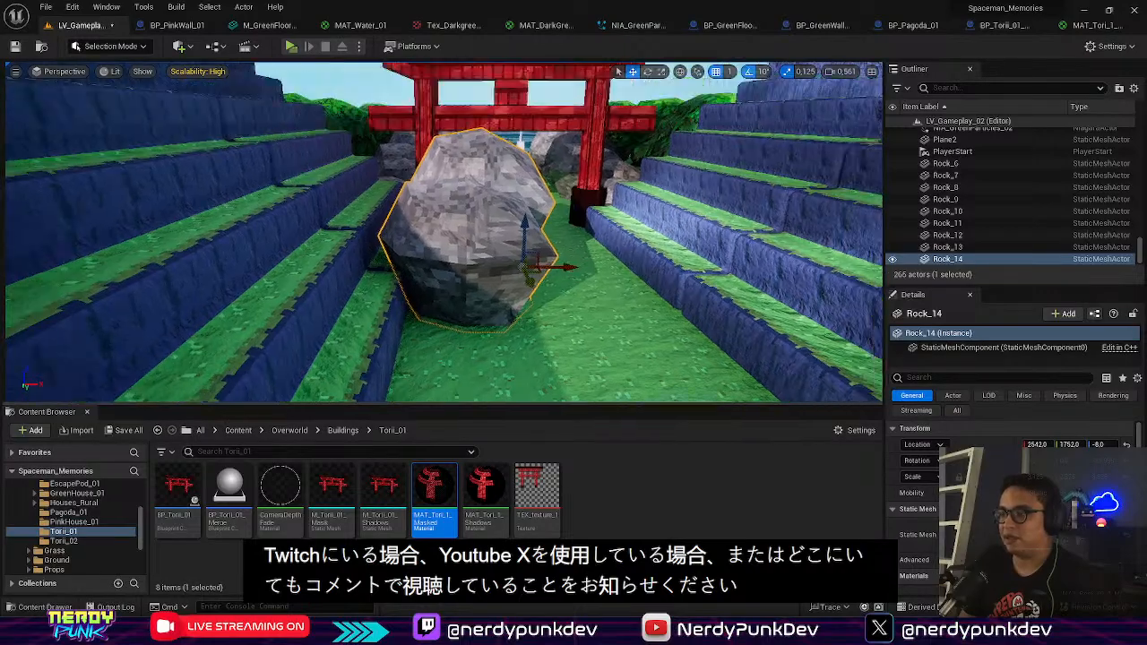
# Step: Shift the copied boulder Rock_14 along the path toward the torii gate to about Y 1689
pyautogui.press('w')
pyautogui.moveTo(443, 232); pyautogui.dragTo(517, 208, button='right')
pyautogui.press('s')
pyautogui.press('w')
pyautogui.press('s')
pyautogui.press('w')
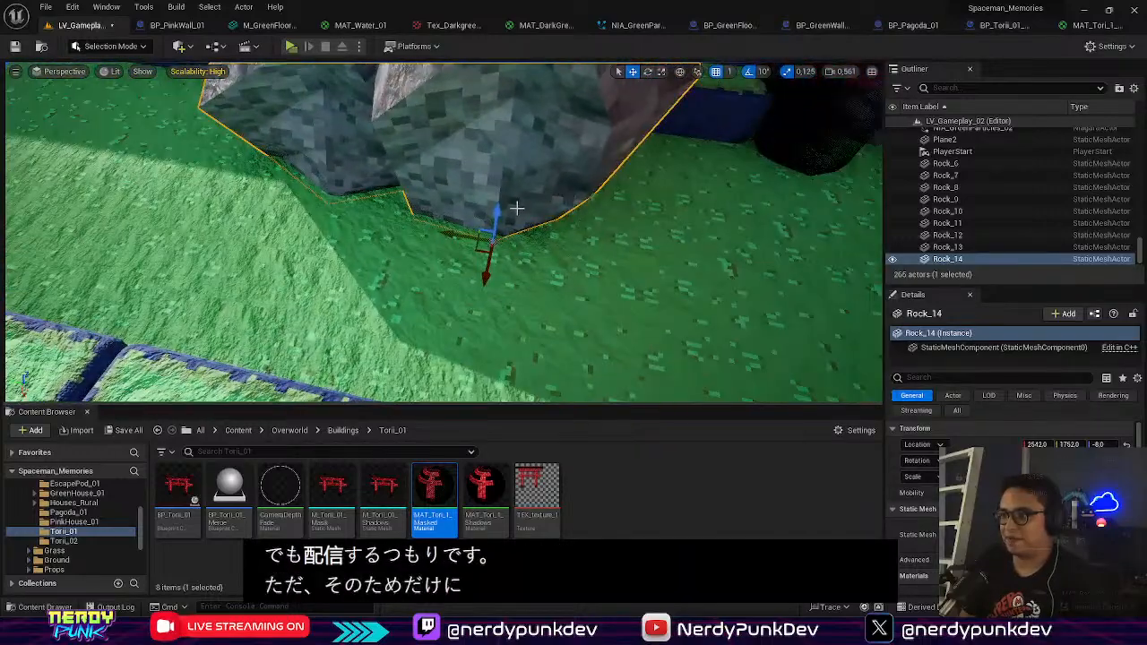
pyautogui.moveTo(451, 231); pyautogui.dragTo(514, 238)
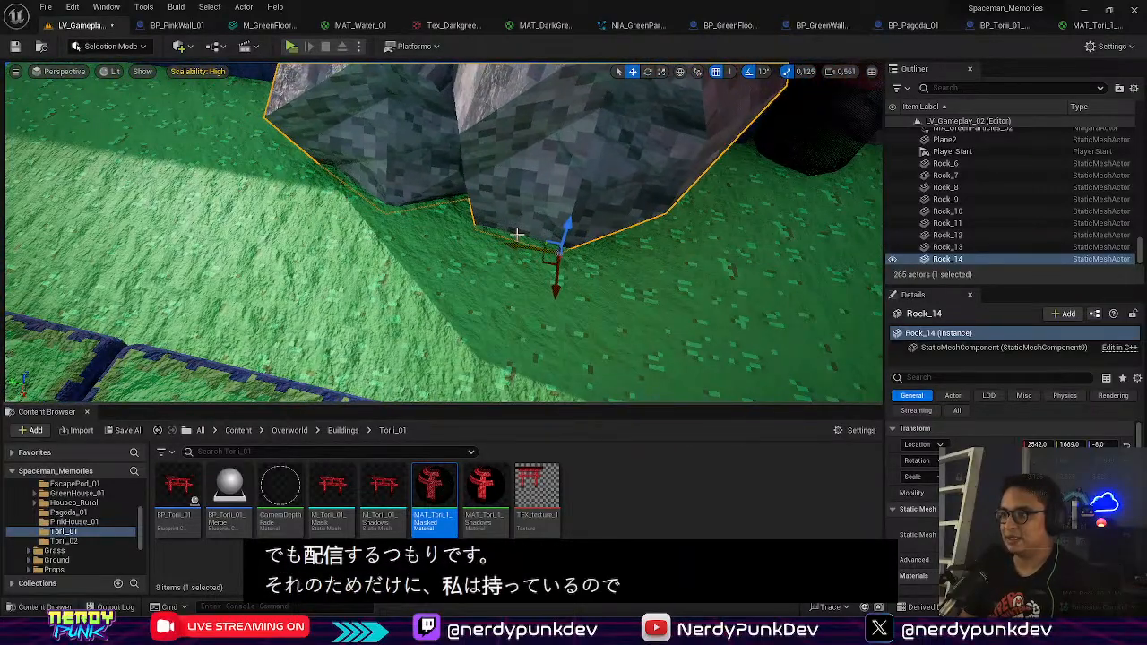
# Step: Duplicate Rock_14 farther down the path and place the copy against the opposite stepped wall at about X 2706, Y 2631
pyautogui.moveTo(519, 242); pyautogui.dragTo(566, 229, button='right')
pyautogui.press('s')
pyautogui.keyDown('alt'); pyautogui.moveTo(566, 223); pyautogui.dragTo(418, 247); pyautogui.keyUp('alt')
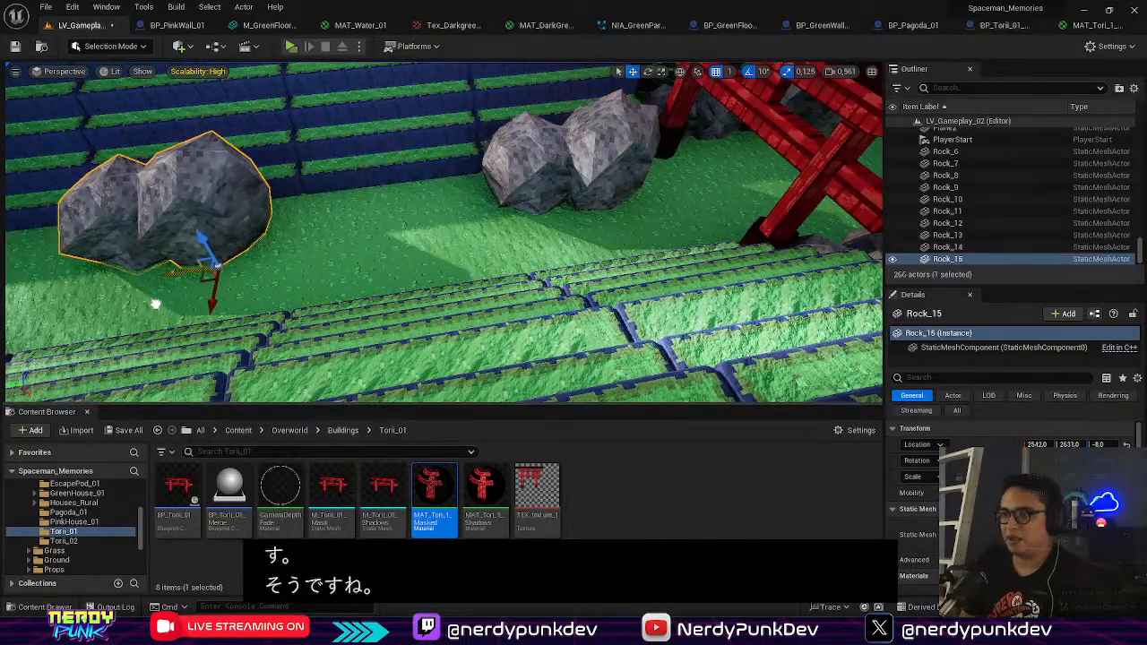
pyautogui.moveTo(219, 306); pyautogui.dragTo(216, 326)
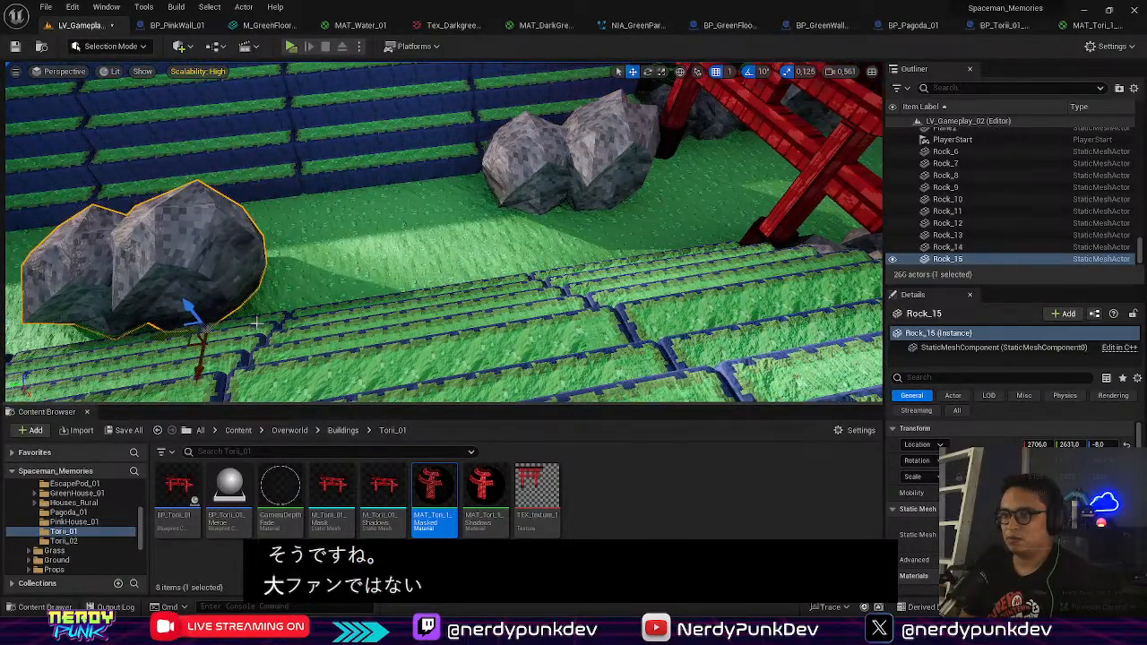
# Step: Scale down the Rock_15 boulder beside the stepped wall so it takes up less of the path
pyautogui.moveTo(199, 380); pyautogui.dragTo(305, 314, button='right')
pyautogui.press('a')
pyautogui.press('s')
pyautogui.press('w')
pyautogui.press('e')
pyautogui.moveTo(472, 267); pyautogui.dragTo(485, 358, button='right')
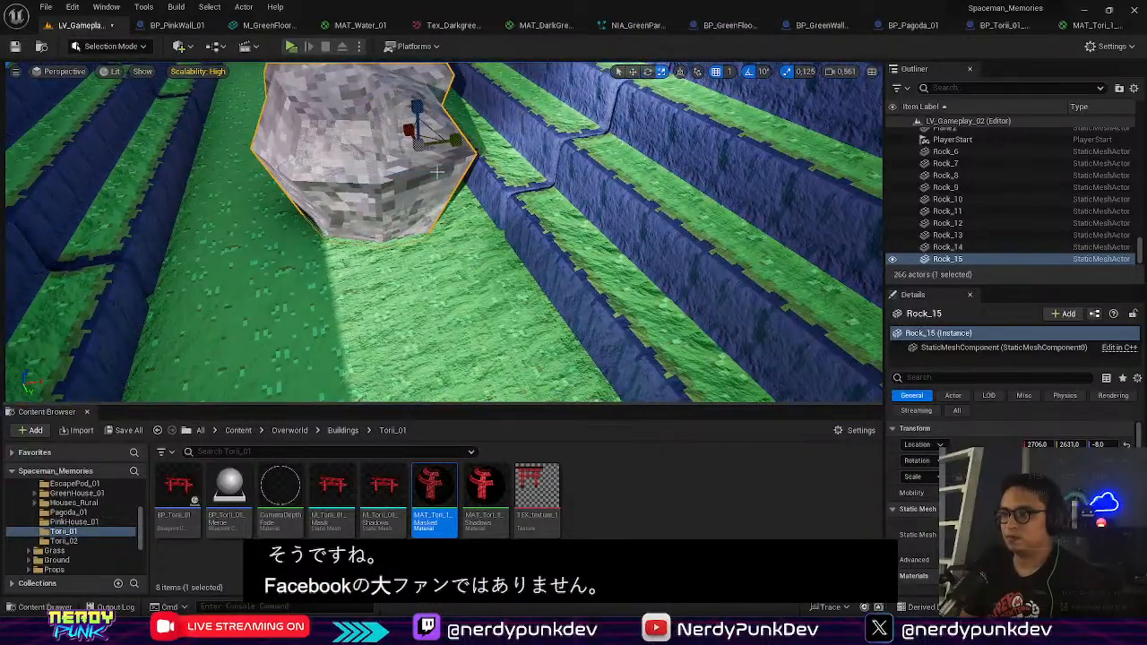
pyautogui.moveTo(433, 126)
pyautogui.mouseDown()
pyautogui.moveTo(422, 140)
pyautogui.moveTo(443, 142)
pyautogui.mouseUp()
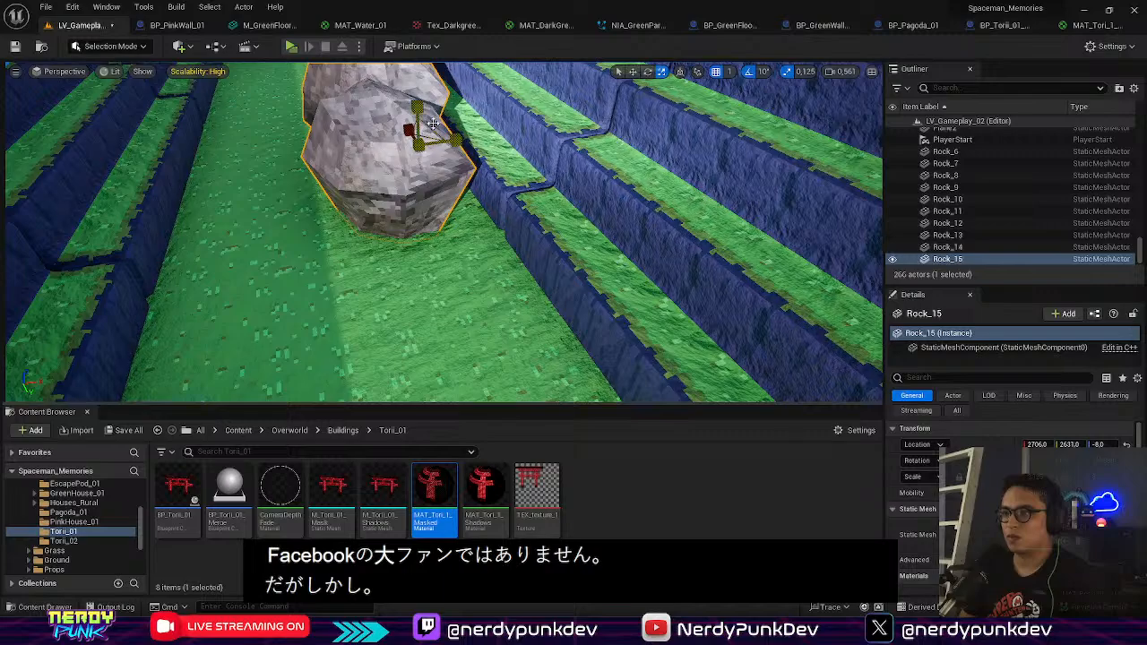
# Step: Scale down Rock_14 near the torii gate and move it against the stepped wall at about X 2491, Y 1855, Z -32
pyautogui.moveTo(419, 124); pyautogui.dragTo(430, 184, button='right')
pyautogui.press('w')
pyautogui.press('w')
pyautogui.press('s')
pyautogui.click(475, 208)
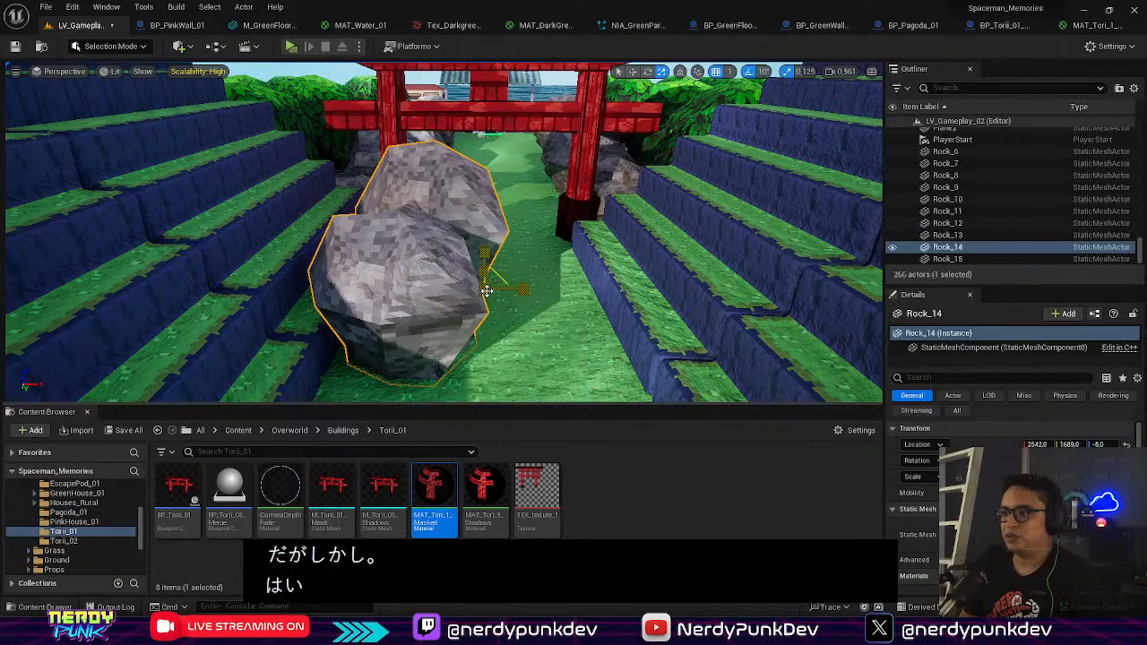
pyautogui.moveTo(485, 288); pyautogui.dragTo(532, 289)
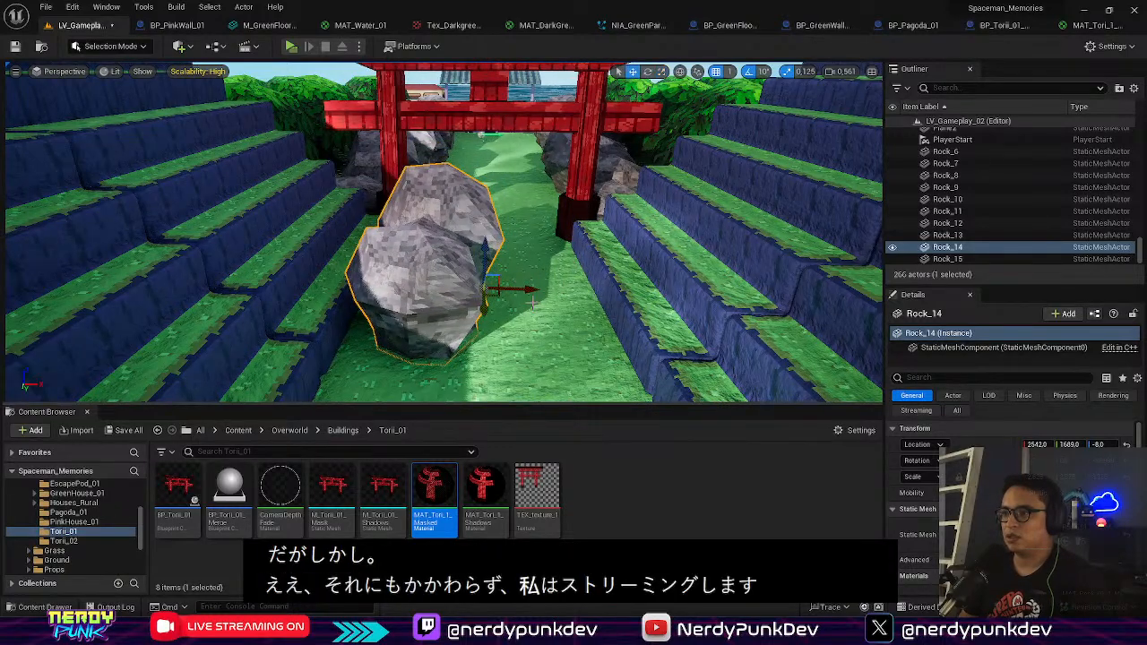
pyautogui.press('w')
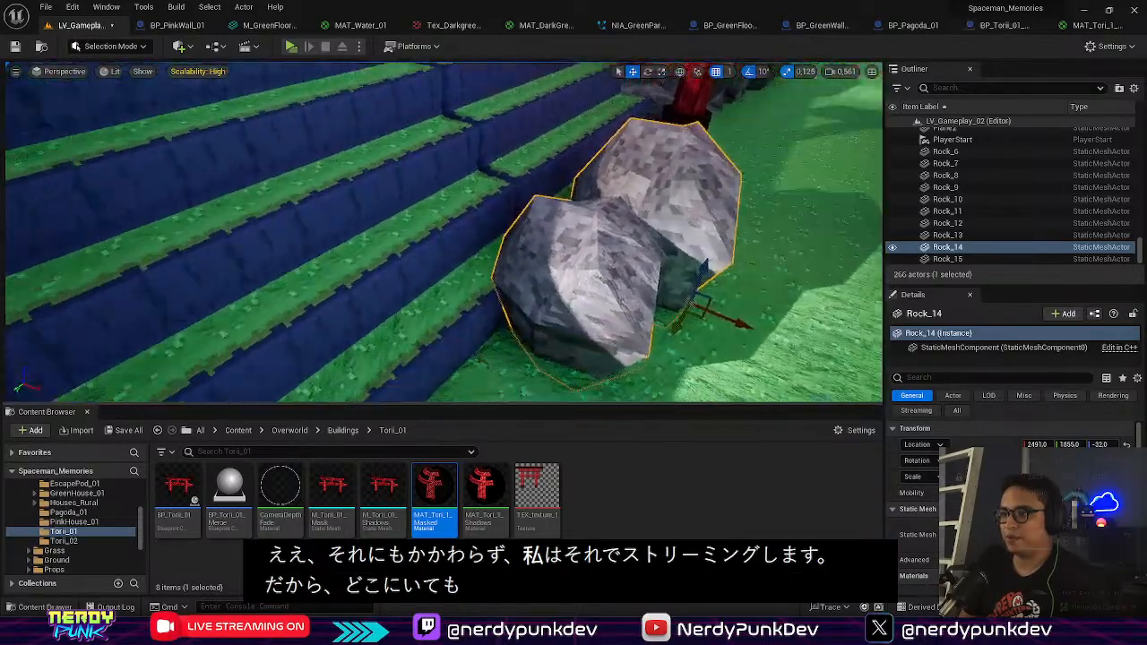
pyautogui.moveTo(573, 268); pyautogui.dragTo(493, 333, button='right')
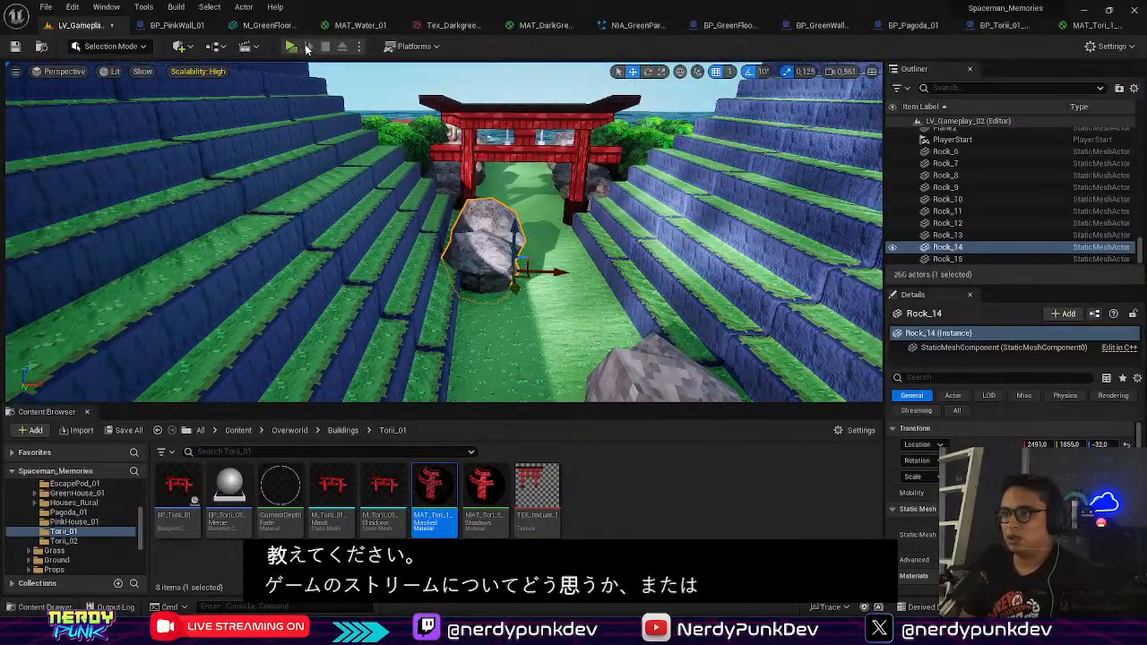
# Step: Play-test the level by walking the character from the station through the torii gate, past the new boulders, to the pagodas
pyautogui.click(290, 47)
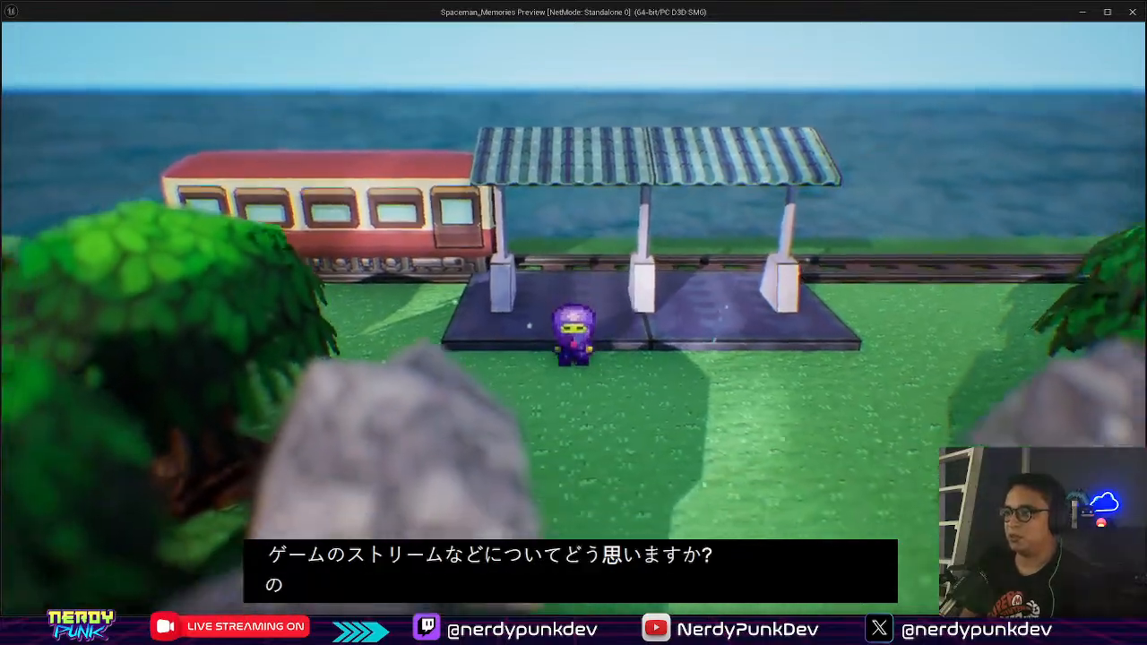
pyautogui.press('s')
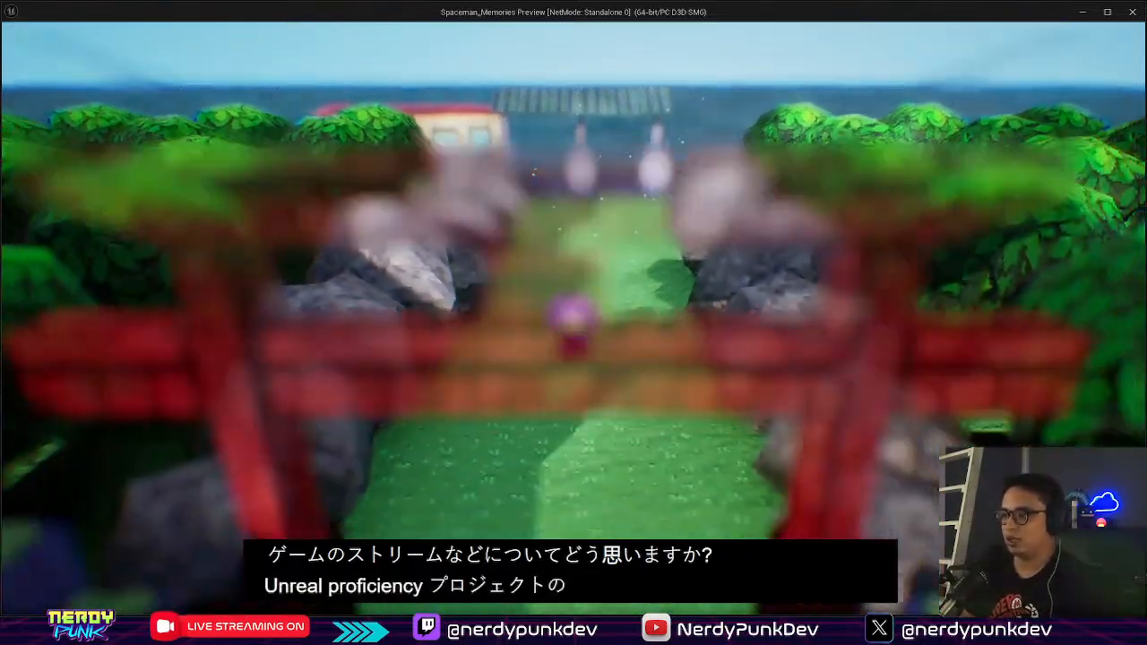
pyautogui.press('s')
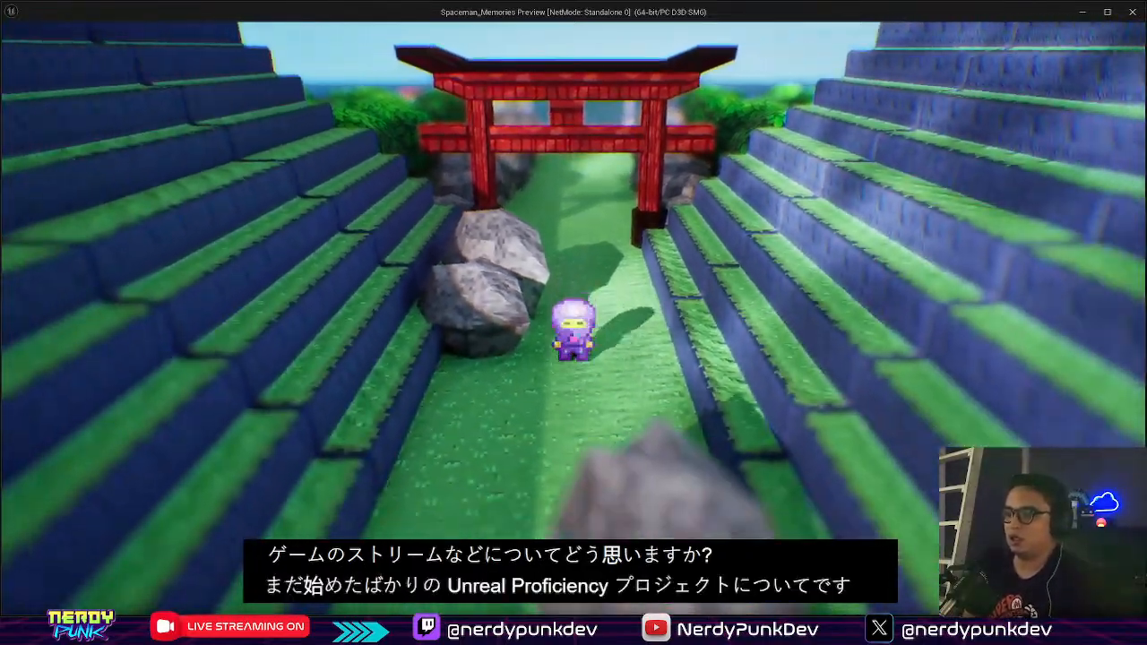
pyautogui.press('s')
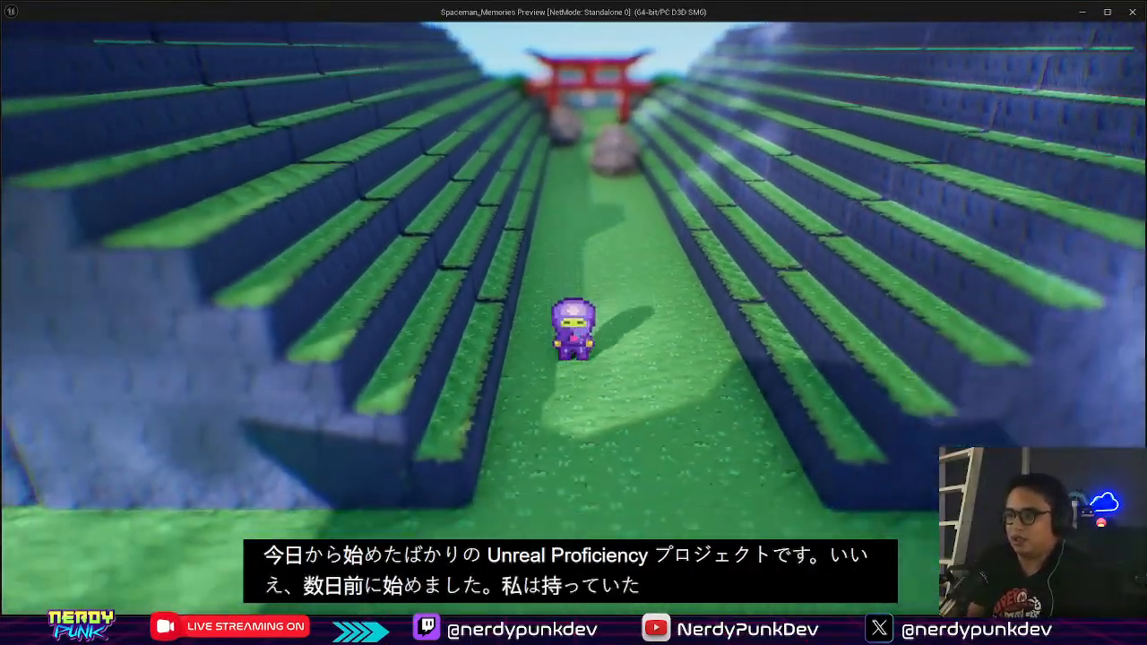
pyautogui.press('s')
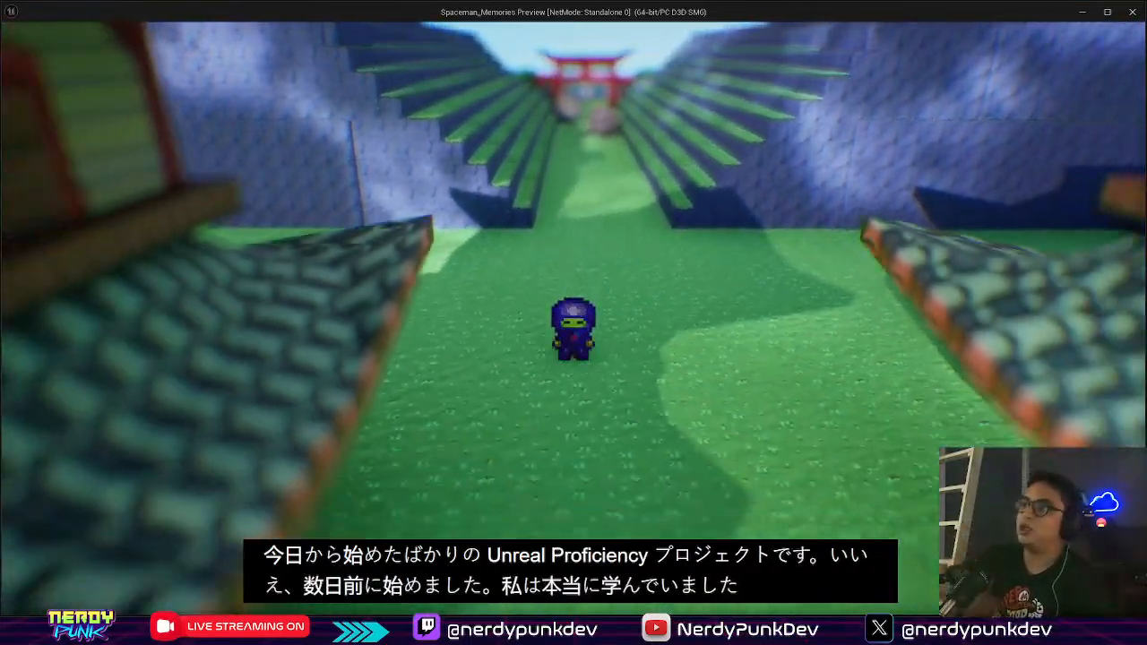
pyautogui.press('s')
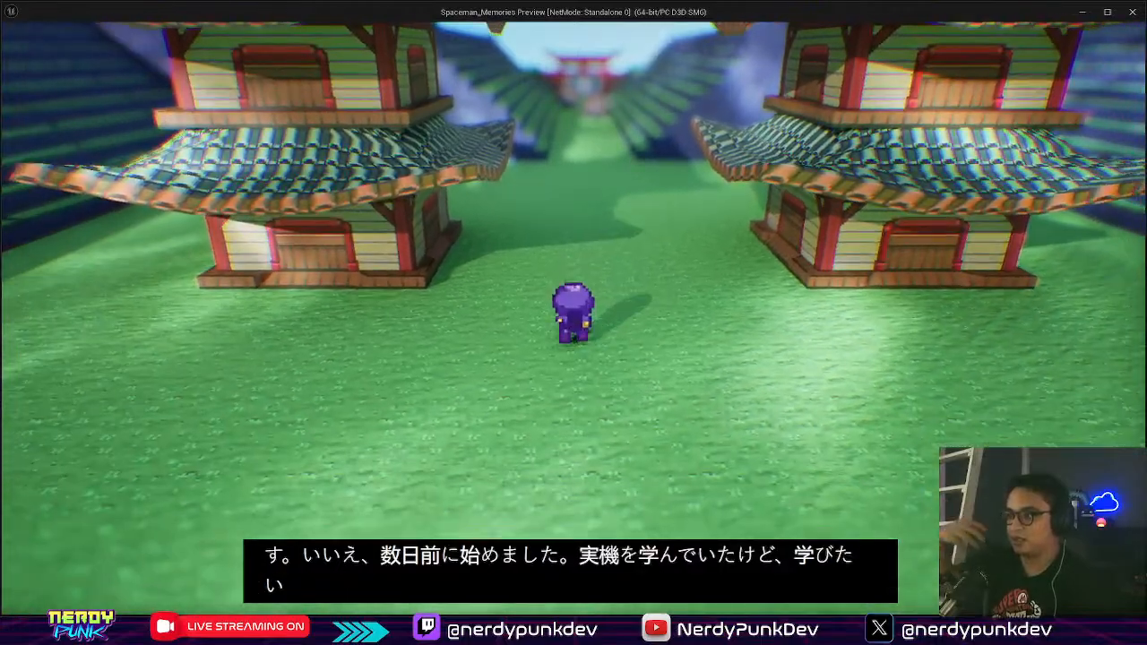
# Step: Walk the character back to the station and down the path past both boulders again, and end the preview
pyautogui.press('s')
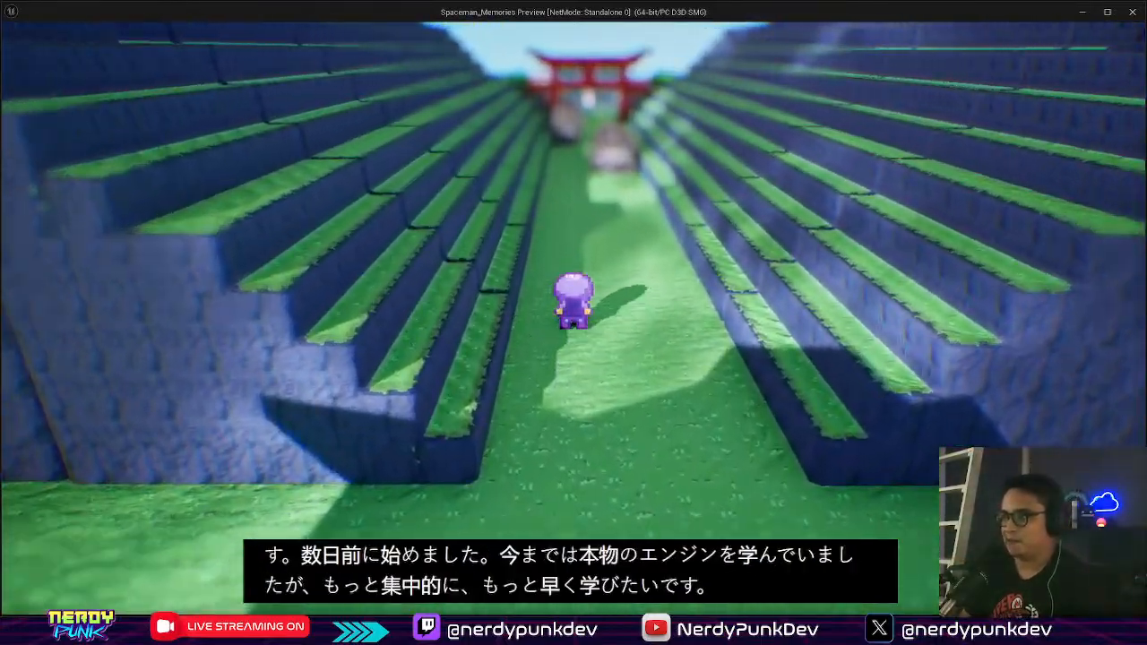
pyautogui.press('w')
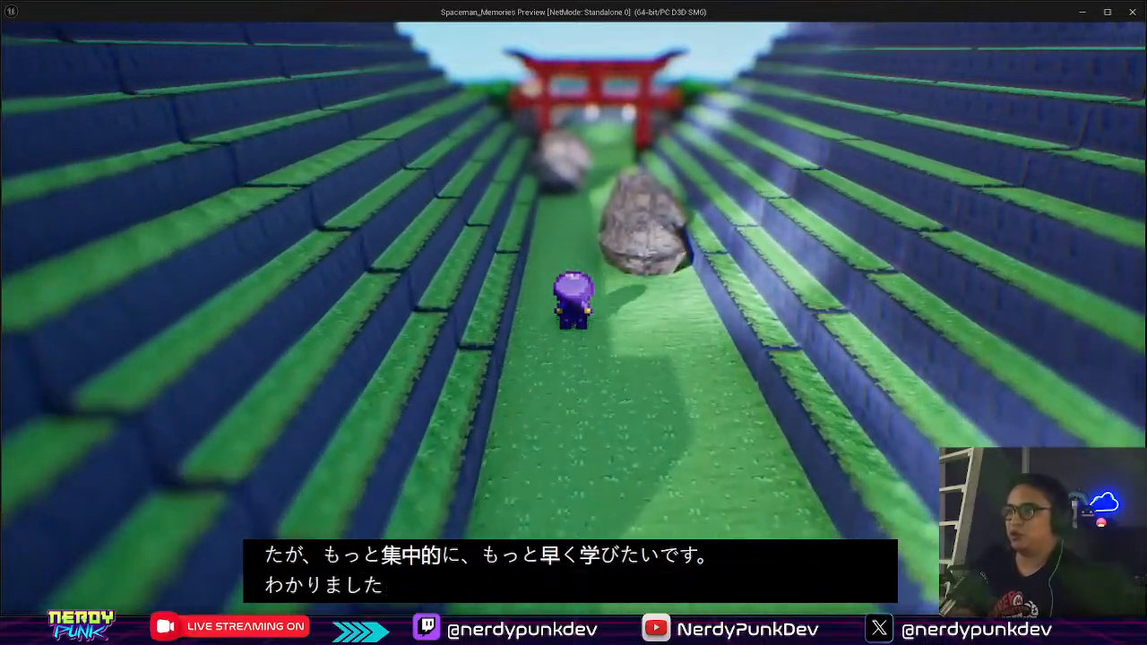
pyautogui.press('w')
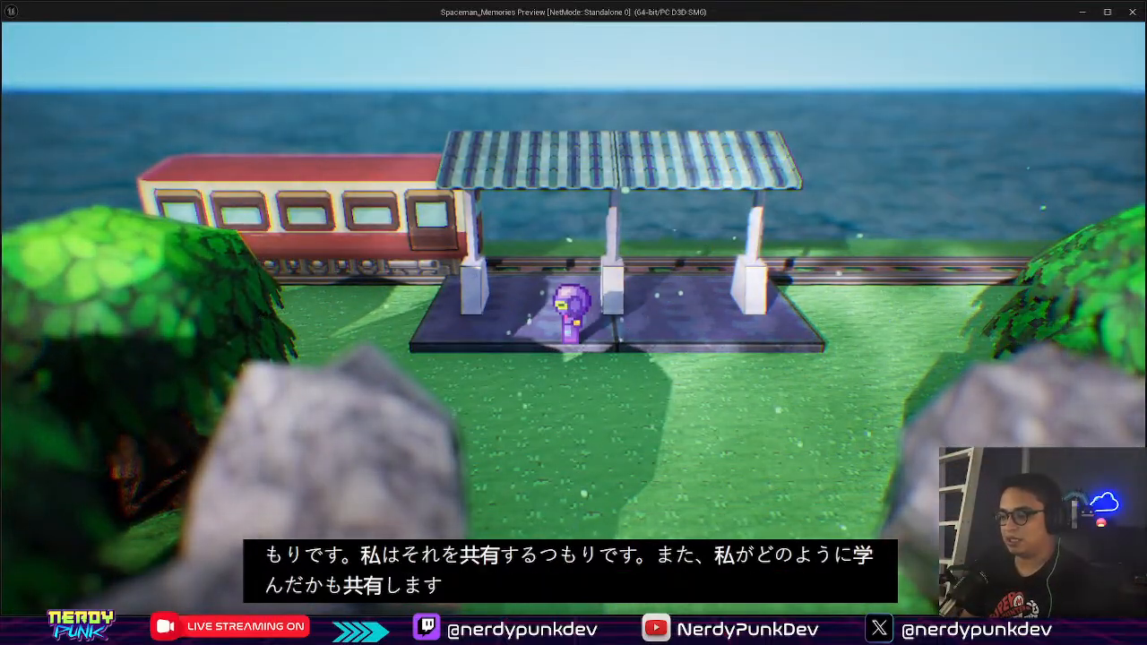
pyautogui.press('s')
pyautogui.press('s')
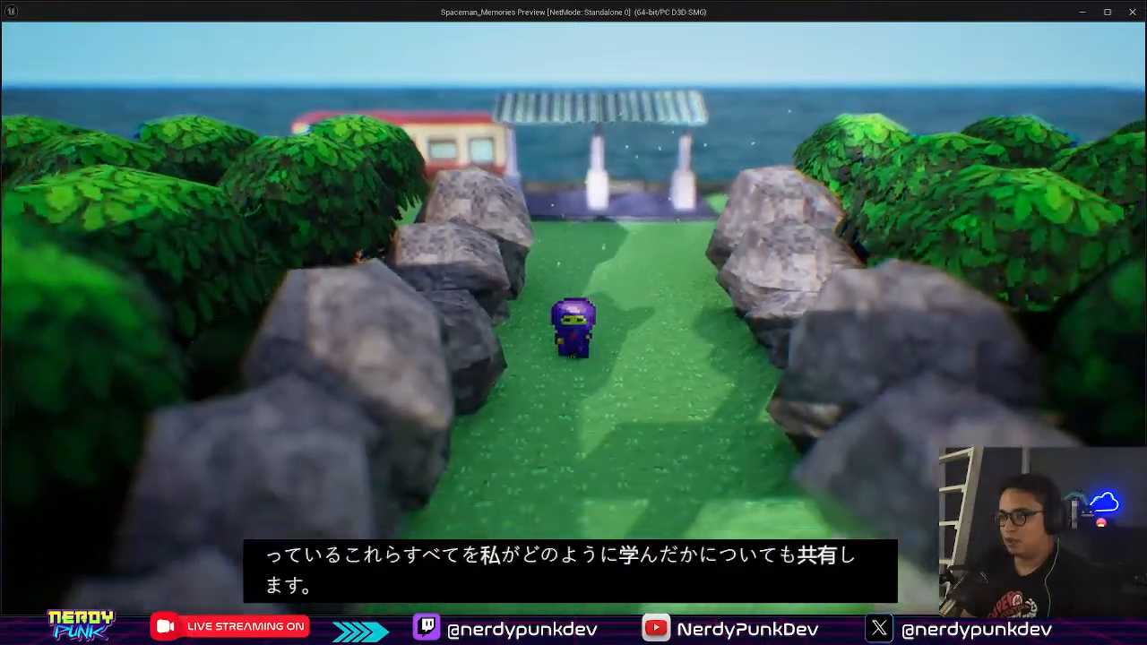
pyautogui.press('s')
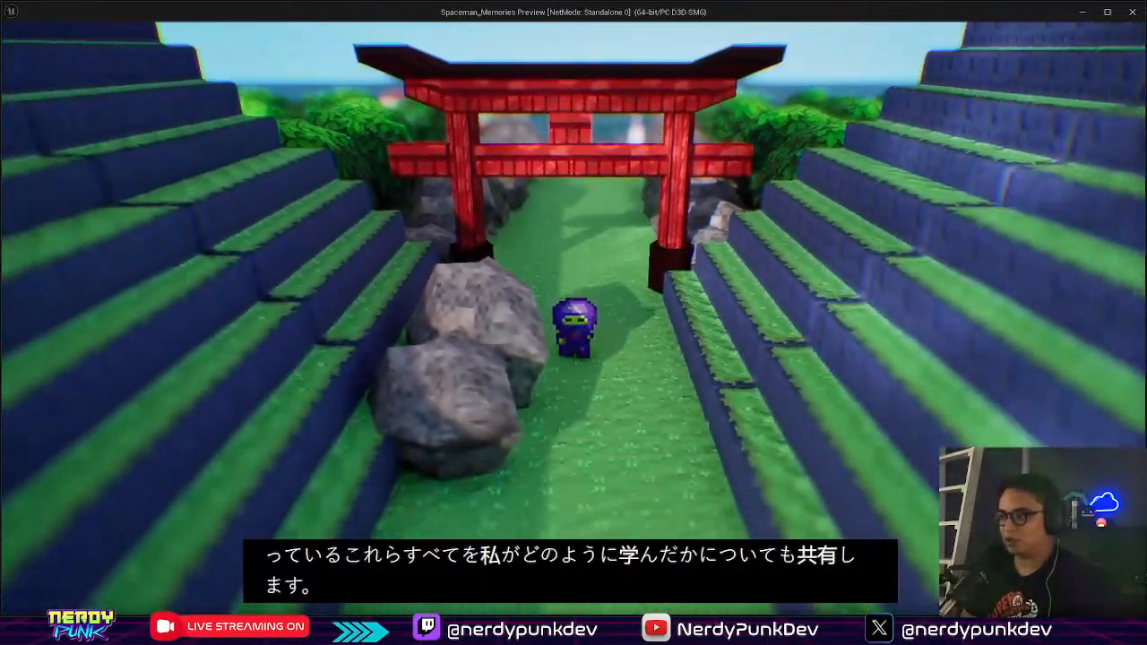
pyautogui.press('s')
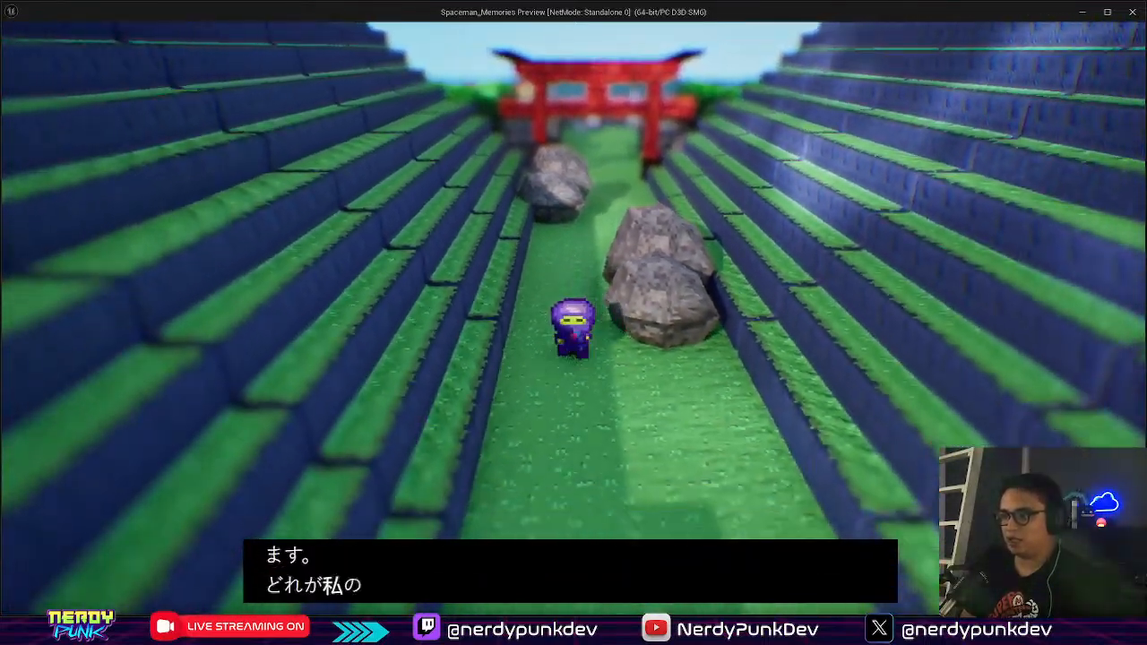
pyautogui.press('s')
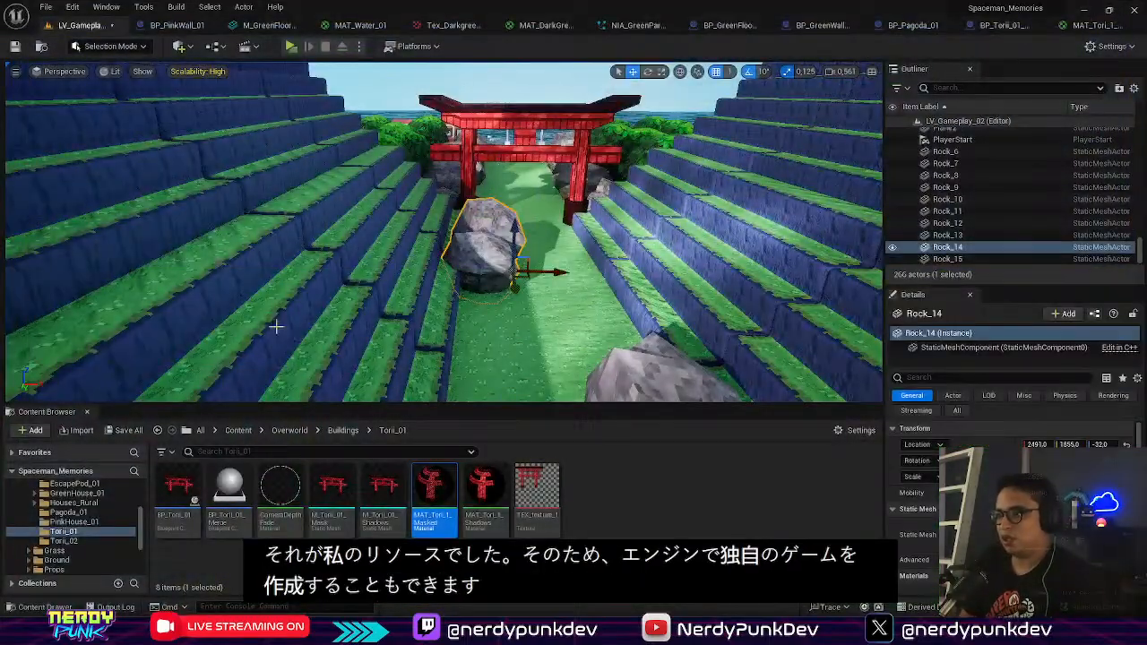
# Step: View the bare base of the tall wall and search the Overworld folder for "rounded"
pyautogui.moveTo(276, 326); pyautogui.dragTo(475, 271, button='right')
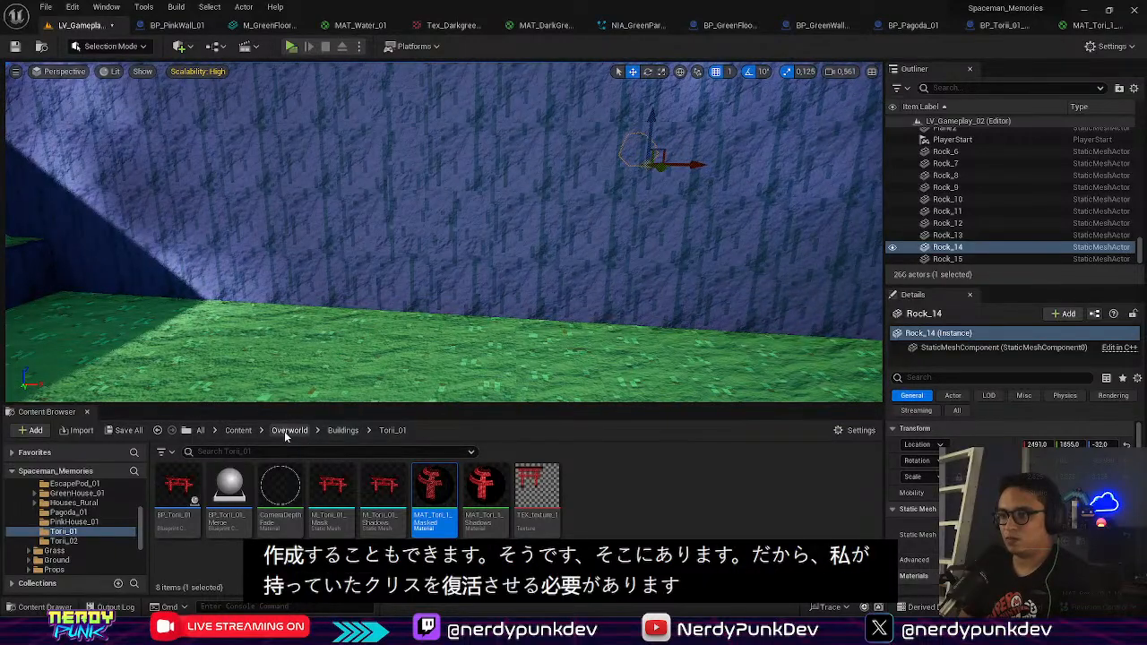
pyautogui.click(287, 430)
pyautogui.click(259, 448)
pyautogui.write('tree')
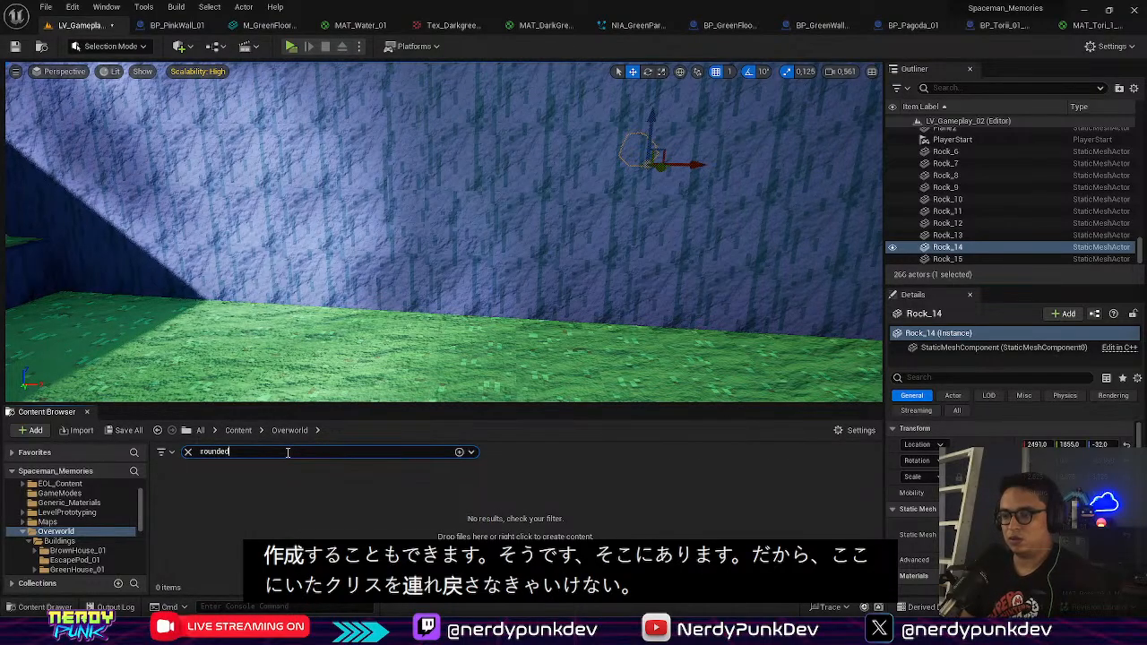
# Step: Change the Overworld folder search to "greenrounded"
pyautogui.press('BackSpace')
pyautogui.press('BackSpace')
pyautogui.press('BackSpace')
pyautogui.press('BackSpace')
pyautogui.press('BackSpace')
pyautogui.press('BackSpace')
pyautogui.press('BackSpace')
pyautogui.write('gree')
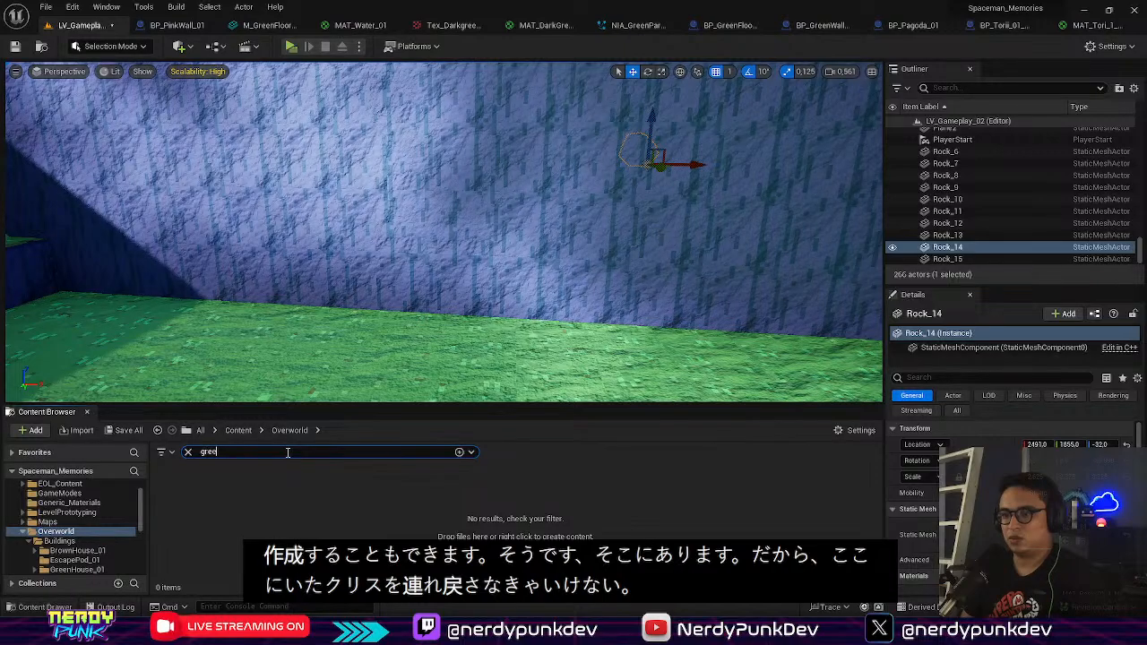
pyautogui.write('nrounded')
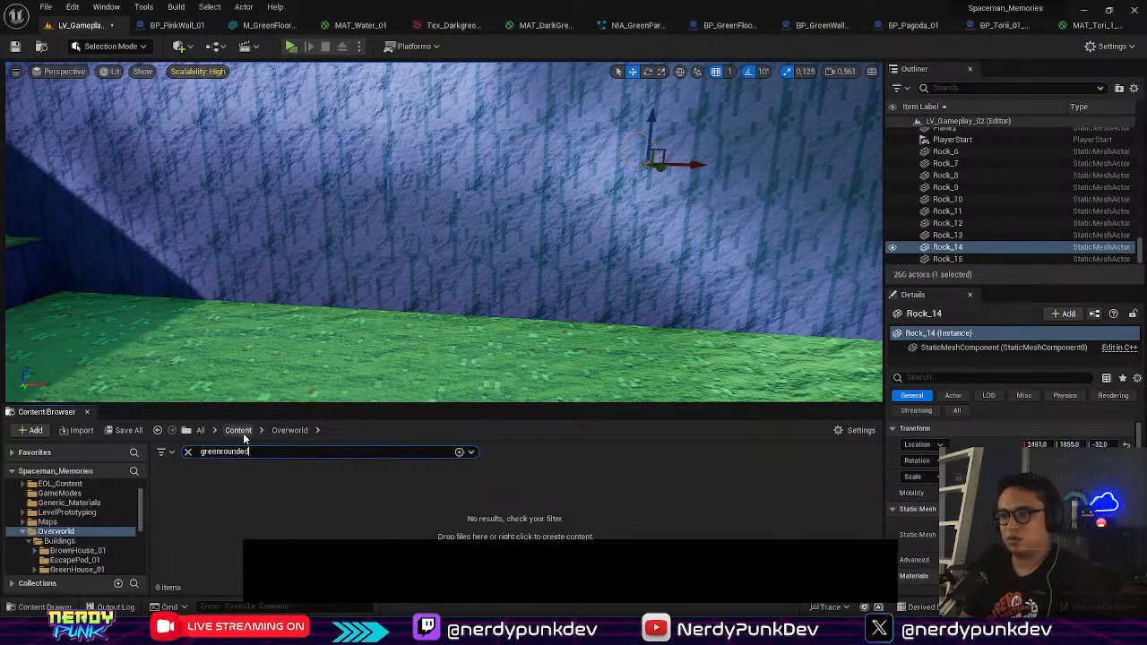
# Step: Widen the asset search to the whole Content folder and look for "tree"
pyautogui.click(240, 432)
pyautogui.click(239, 452)
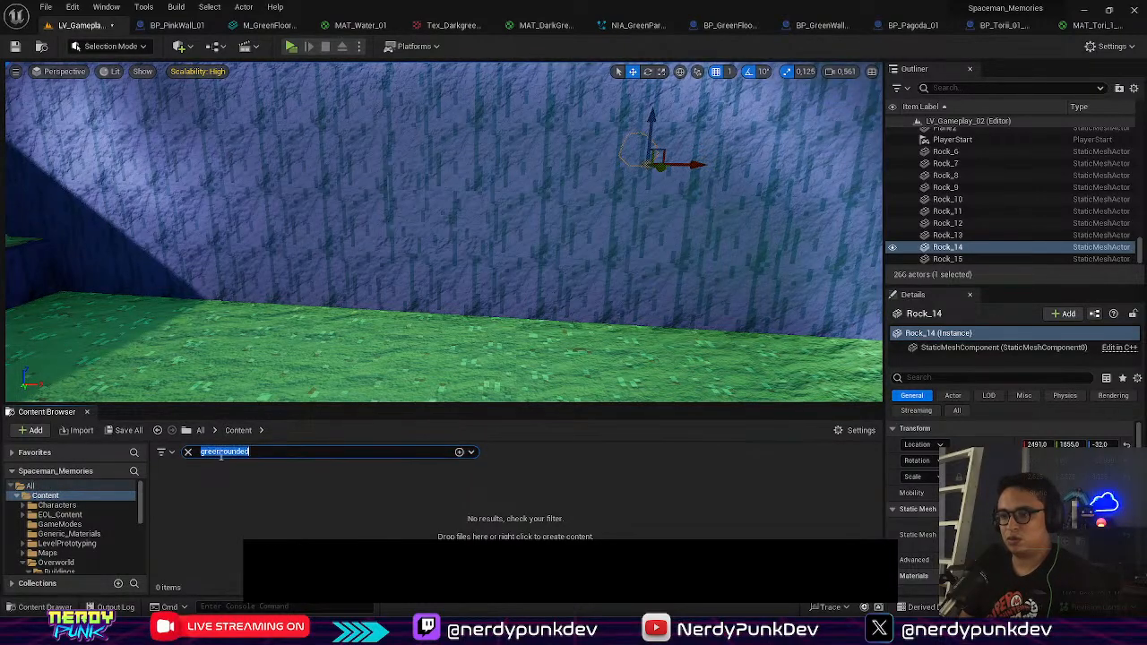
pyautogui.write('tree')
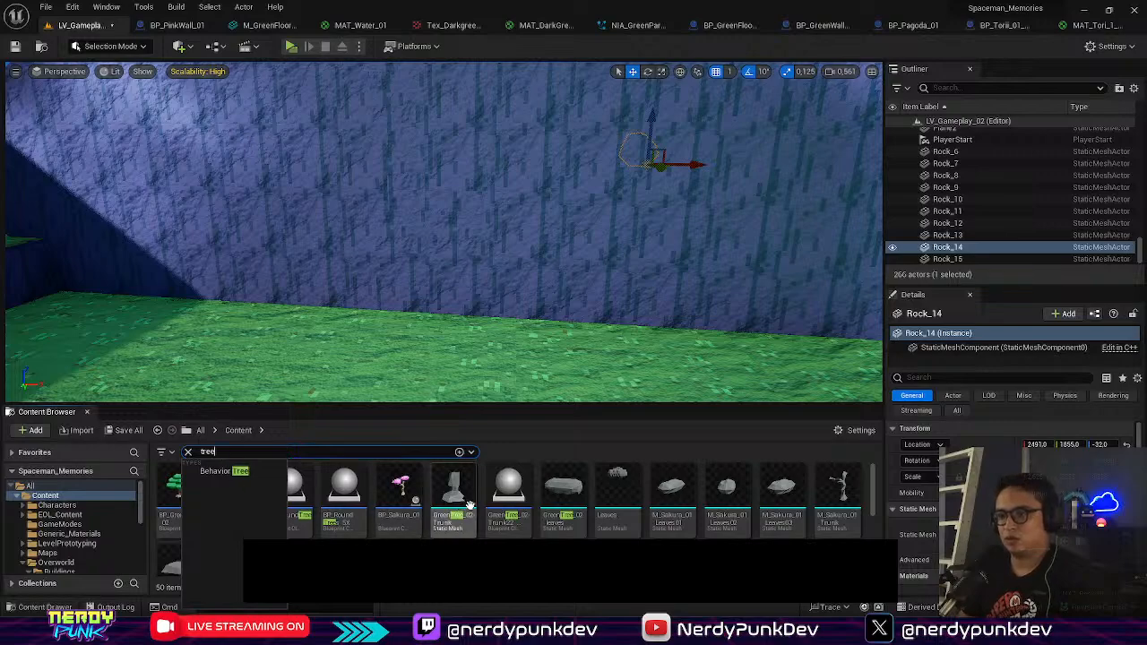
# Step: Place the merged round tree mesh on the grass in front of the wall and raise it to about Z 239
pyautogui.moveTo(872, 485)
pyautogui.mouseDown()
pyautogui.moveTo(866, 520)
pyautogui.moveTo(867, 506)
pyautogui.mouseUp()
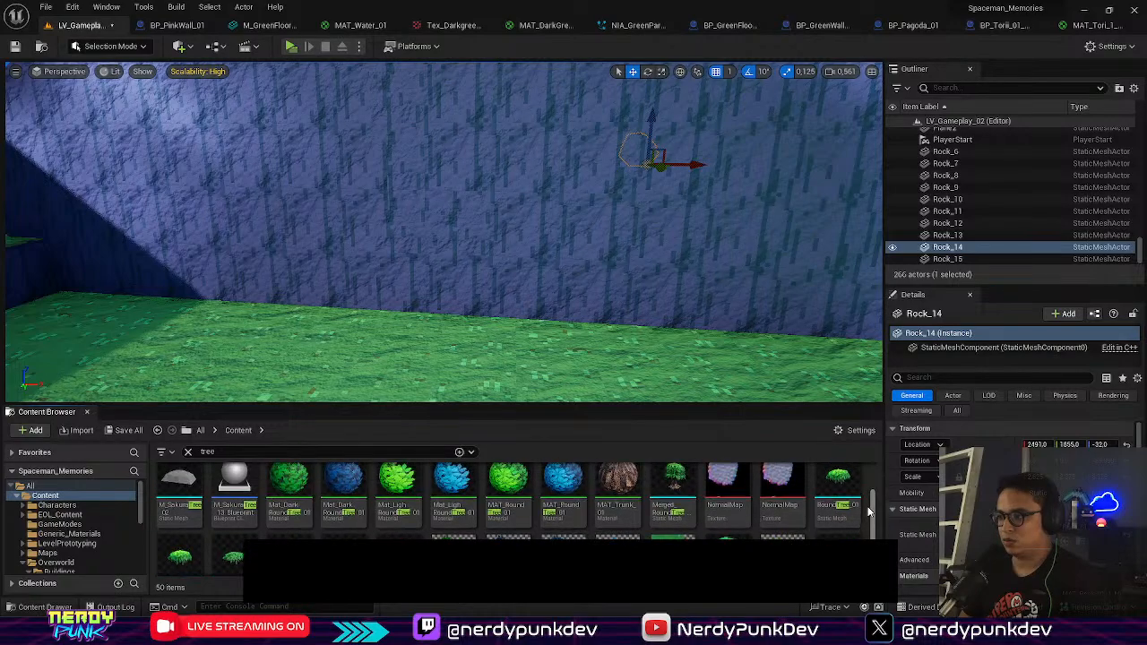
pyautogui.moveTo(860, 490)
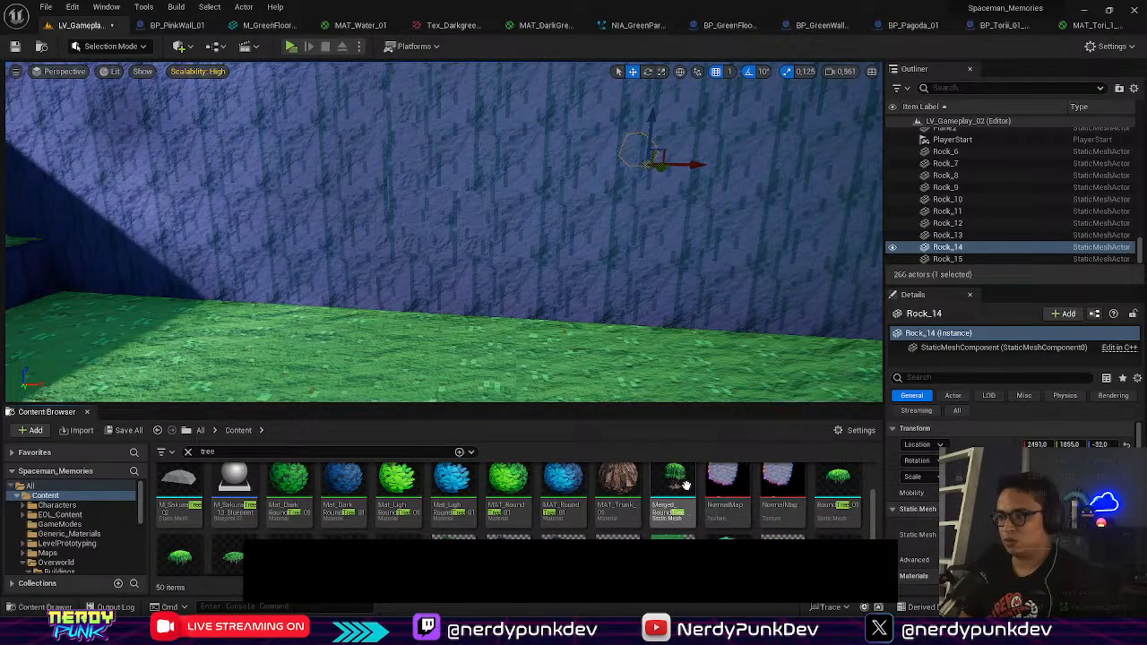
pyautogui.moveTo(686, 485); pyautogui.dragTo(368, 348)
pyautogui.press('f')
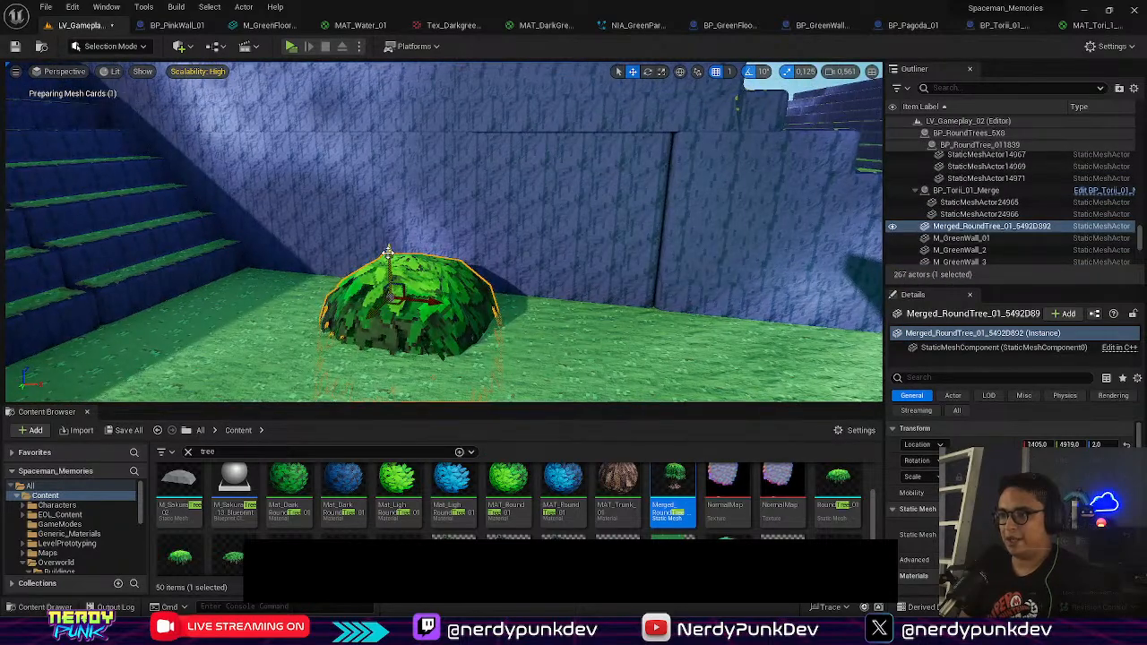
pyautogui.moveTo(387, 253); pyautogui.dragTo(408, 117)
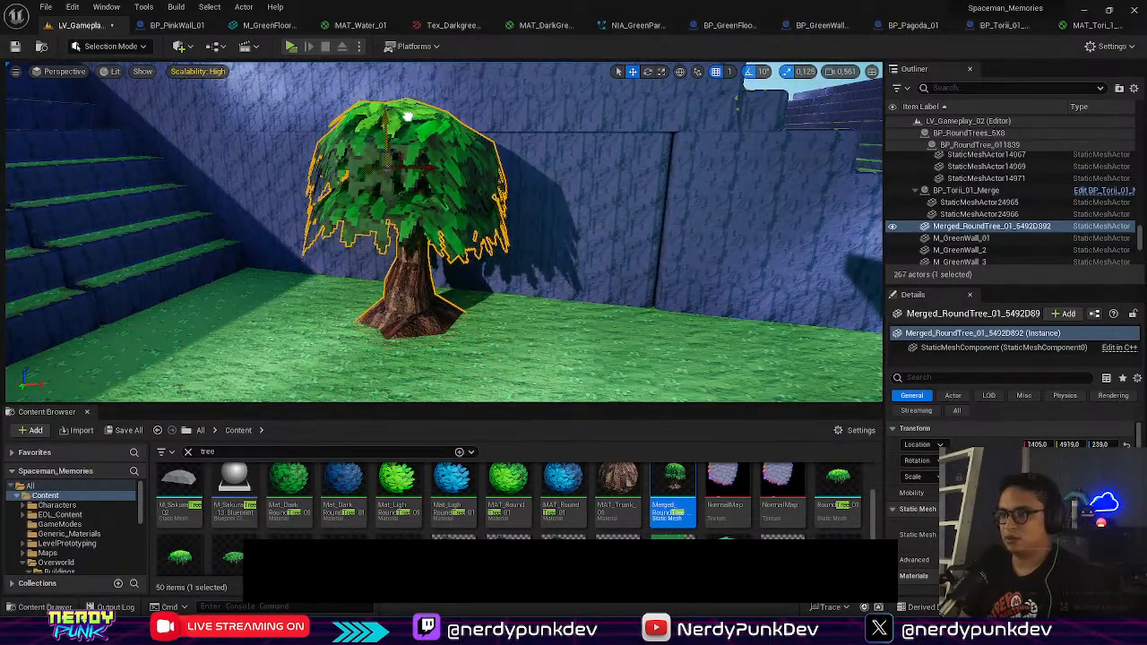
# Step: Shift the round tree toward the corner between the stepped terrace and the wall, to about X 1145, Y 4955
pyautogui.moveTo(436, 167); pyautogui.dragTo(296, 187)
pyautogui.moveTo(380, 185); pyautogui.dragTo(441, 159, button='right')
pyautogui.press('w')
pyautogui.moveTo(441, 154); pyautogui.dragTo(360, 154)
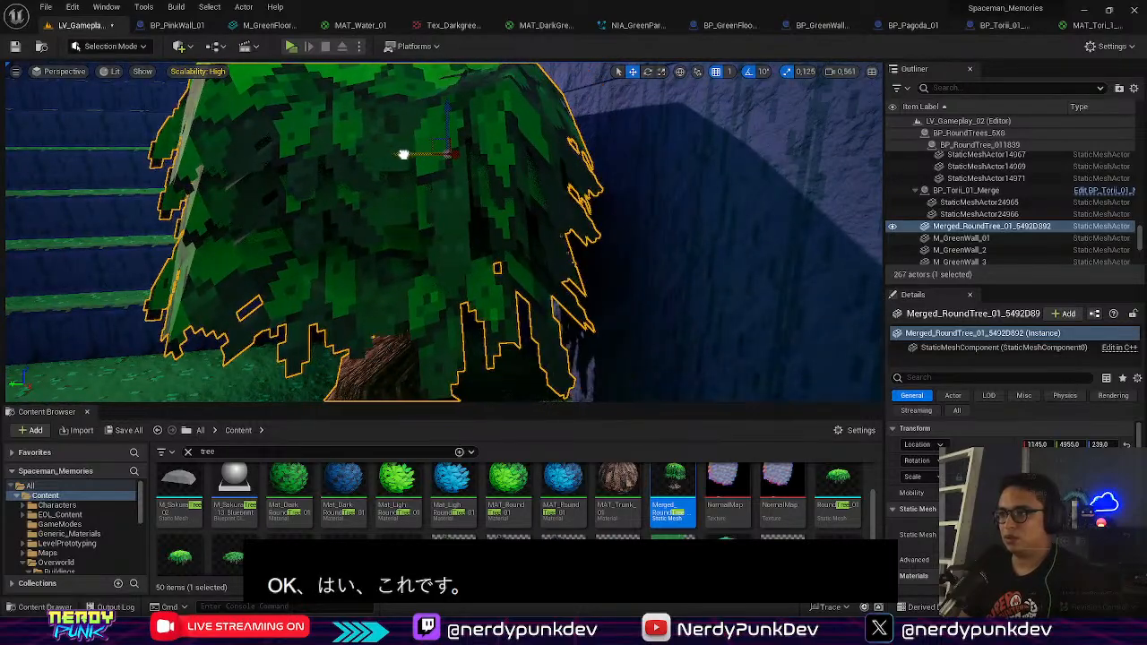
# Step: Examine the existing five-tree round-tree group in the level beside the newly placed single tree
pyautogui.moveTo(360, 154); pyautogui.dragTo(771, 268, button='right')
pyautogui.press('w')
pyautogui.press('s')
pyautogui.press('w')
pyautogui.press('w')
pyautogui.click(470, 208)
pyautogui.press('s')
pyautogui.press('w')
pyautogui.press('w')
pyautogui.press('s')
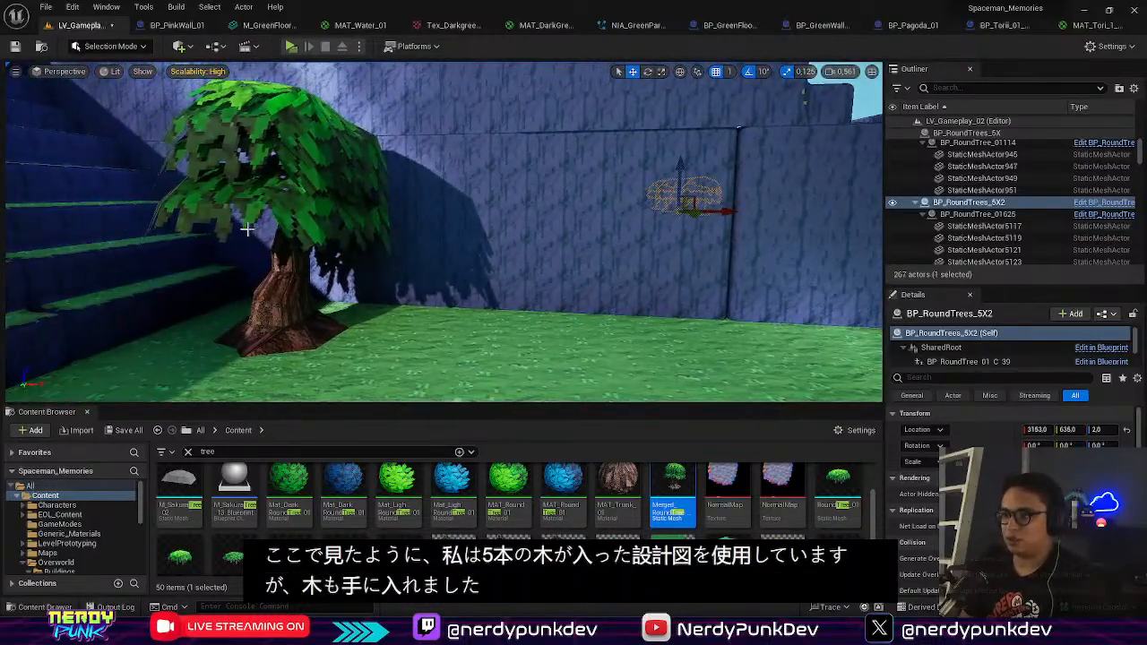
# Step: Rotate the corner round tree about its vertical axis to turn its foliage and trunk
pyautogui.click(293, 226)
pyautogui.click(308, 206)
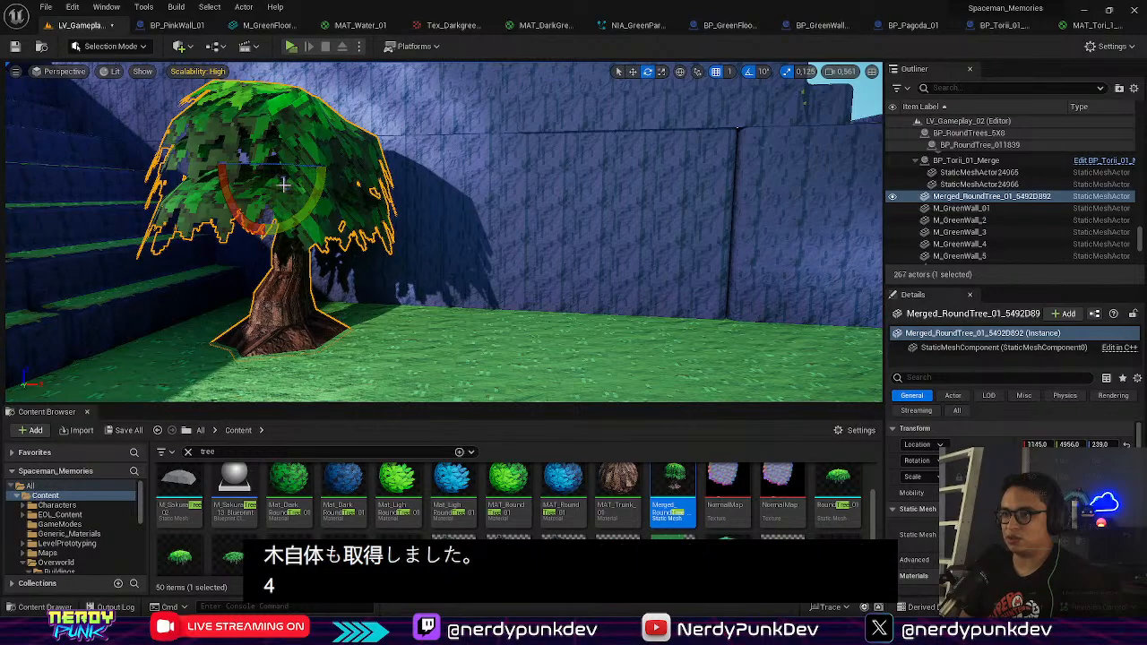
pyautogui.moveTo(276, 165); pyautogui.dragTo(346, 217)
pyautogui.press('w')
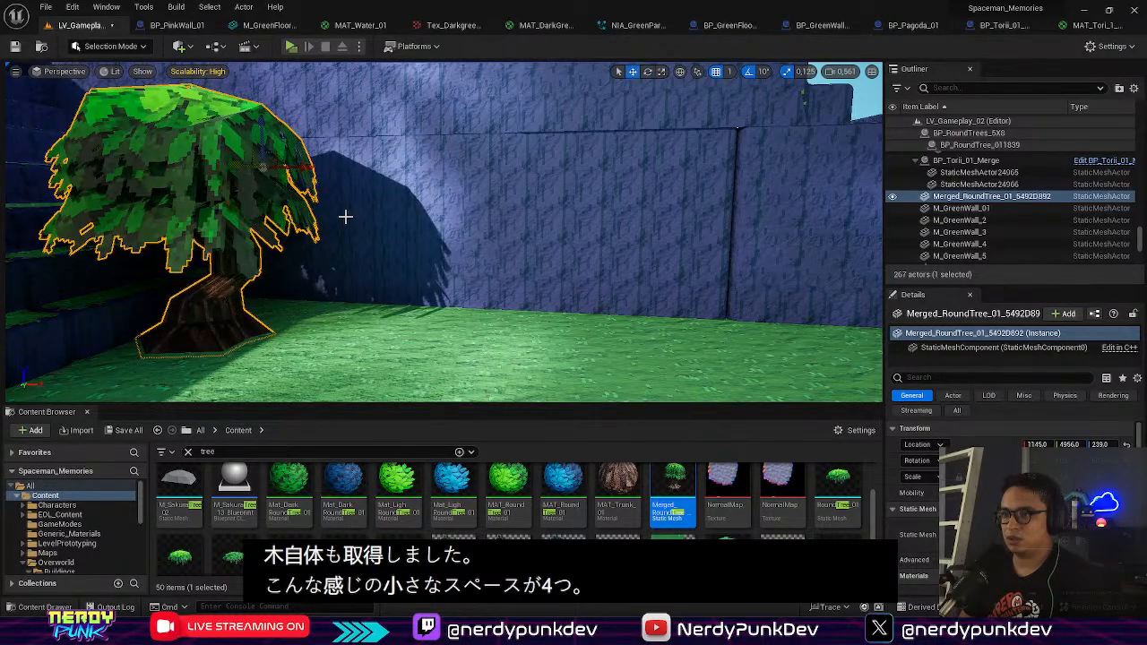
# Step: Duplicate the round tree along the wall at about X 1599 and scale the copy down
pyautogui.moveTo(420, 232)
pyautogui.mouseDown(button='right')
pyautogui.moveTo(420, 179)
pyautogui.moveTo(421, 278)
pyautogui.moveTo(423, 236)
pyautogui.mouseUp(button='right')
pyautogui.rightClick(423, 236)
pyautogui.click(354, 196)
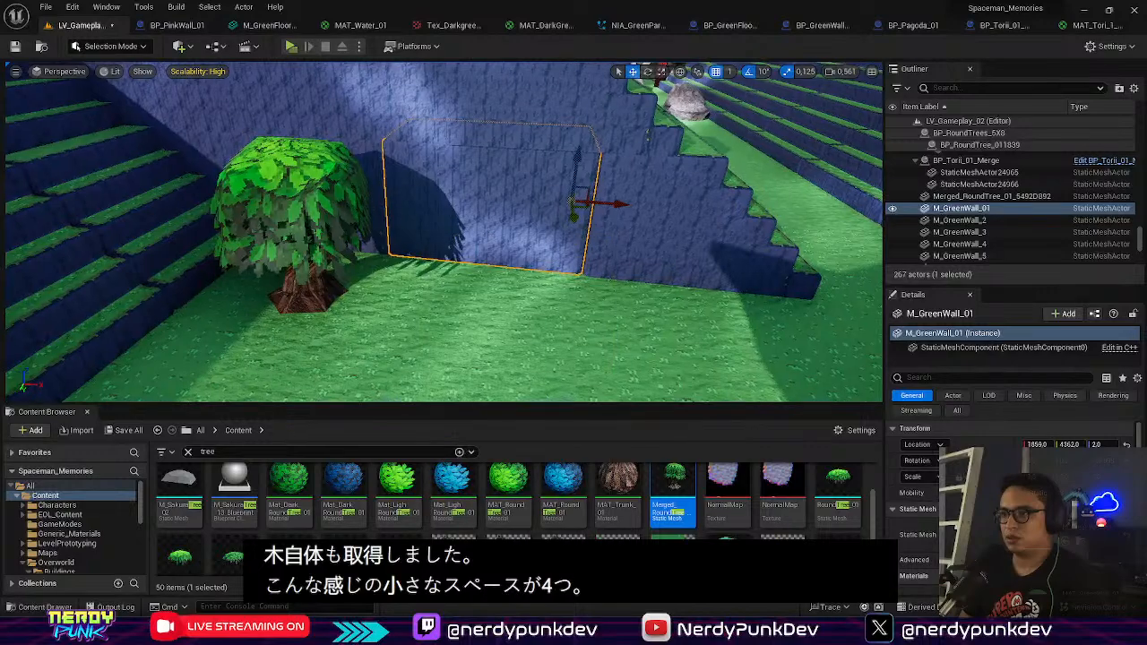
pyautogui.keyDown('alt'); pyautogui.moveTo(364, 192); pyautogui.dragTo(485, 202); pyautogui.keyUp('alt')
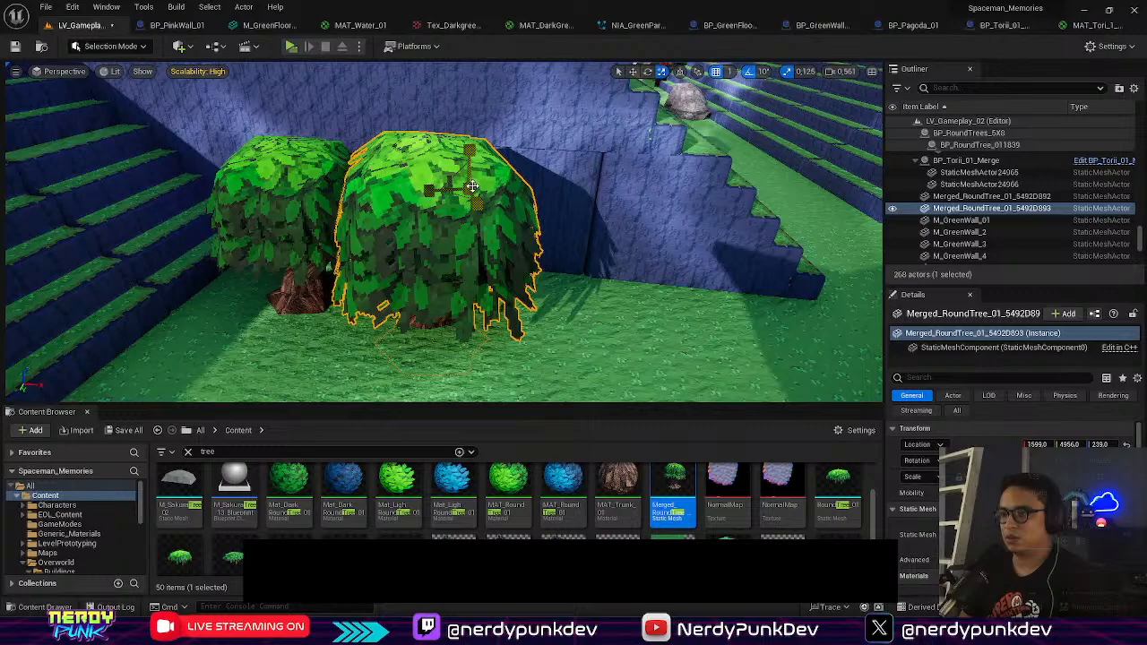
pyautogui.moveTo(472, 186); pyautogui.dragTo(471, 193)
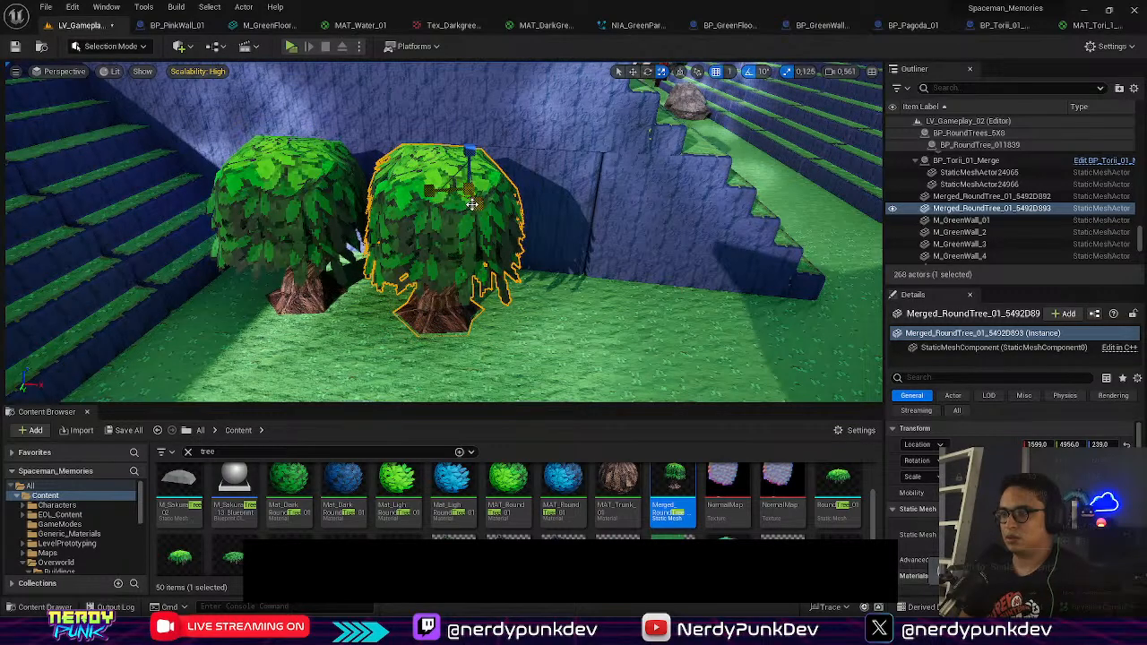
# Step: Shrink the second tree further and lower it to about Z 209 so its trunk meets the ground
pyautogui.press('w')
pyautogui.moveTo(472, 205); pyautogui.dragTo(507, 193, button='right')
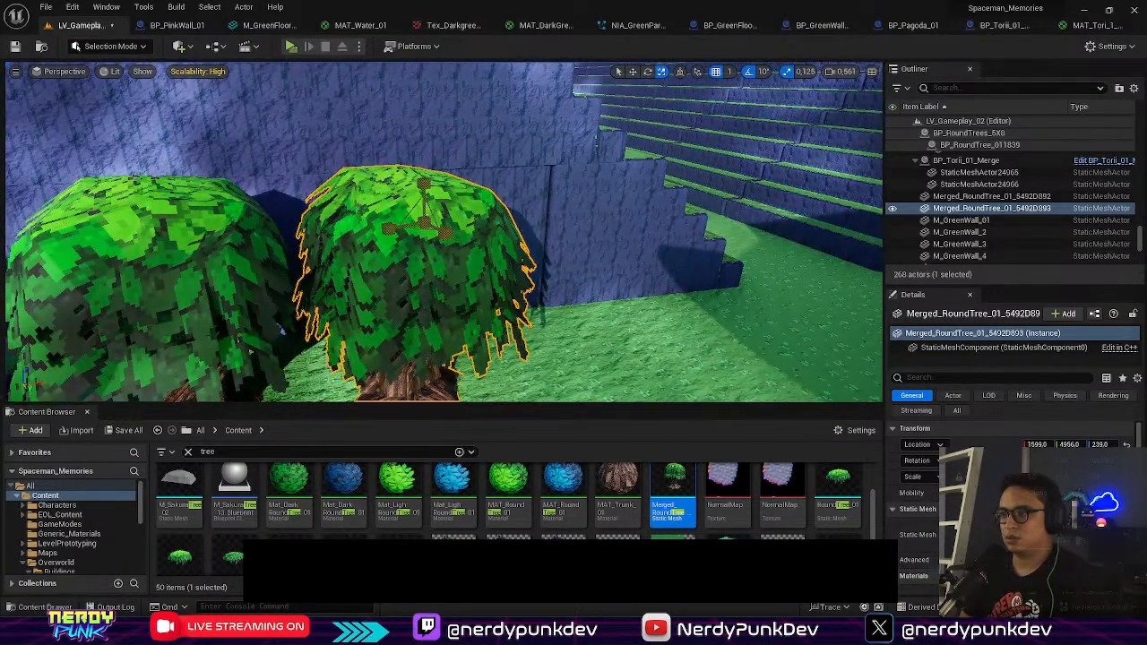
pyautogui.moveTo(424, 224); pyautogui.dragTo(424, 235)
pyautogui.press('w')
pyautogui.moveTo(424, 187); pyautogui.dragTo(450, 209)
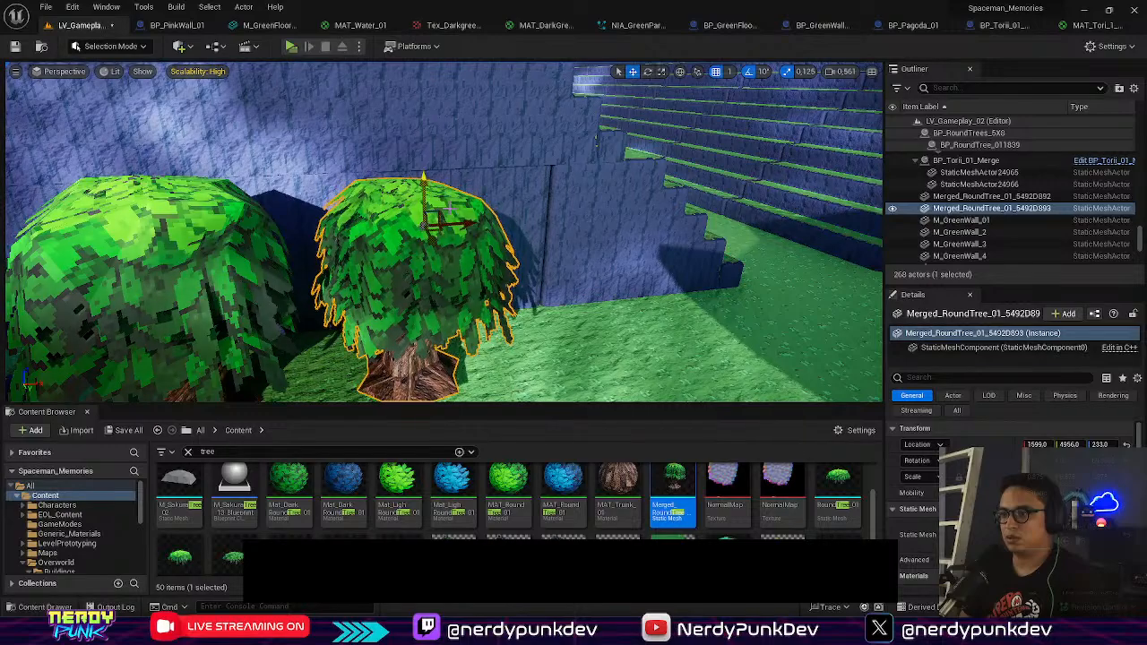
pyautogui.moveTo(450, 209)
pyautogui.mouseDown(button='right')
pyautogui.moveTo(430, 246)
pyautogui.moveTo(448, 255)
pyautogui.moveTo(453, 193)
pyautogui.mouseUp(button='right')
pyautogui.moveTo(457, 143); pyautogui.dragTo(463, 192)
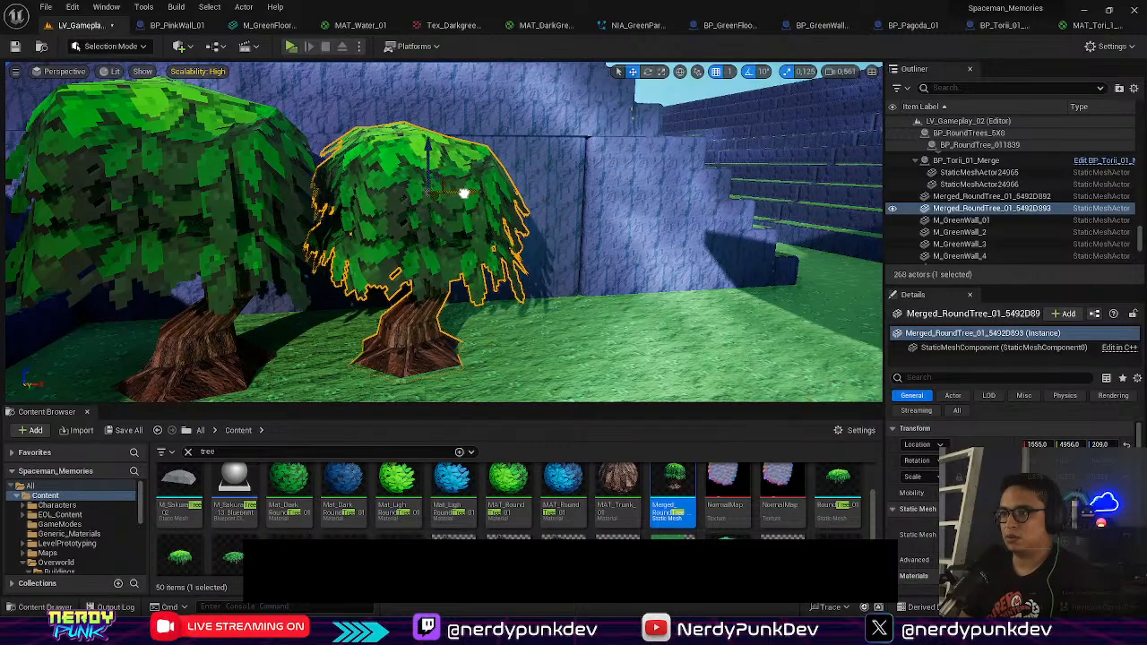
# Step: Duplicate the smaller tree as a third one along the wall at about X 1849
pyautogui.moveTo(430, 207)
pyautogui.mouseDown(button='right')
pyautogui.moveTo(431, 170)
pyautogui.moveTo(431, 207)
pyautogui.mouseUp(button='right')
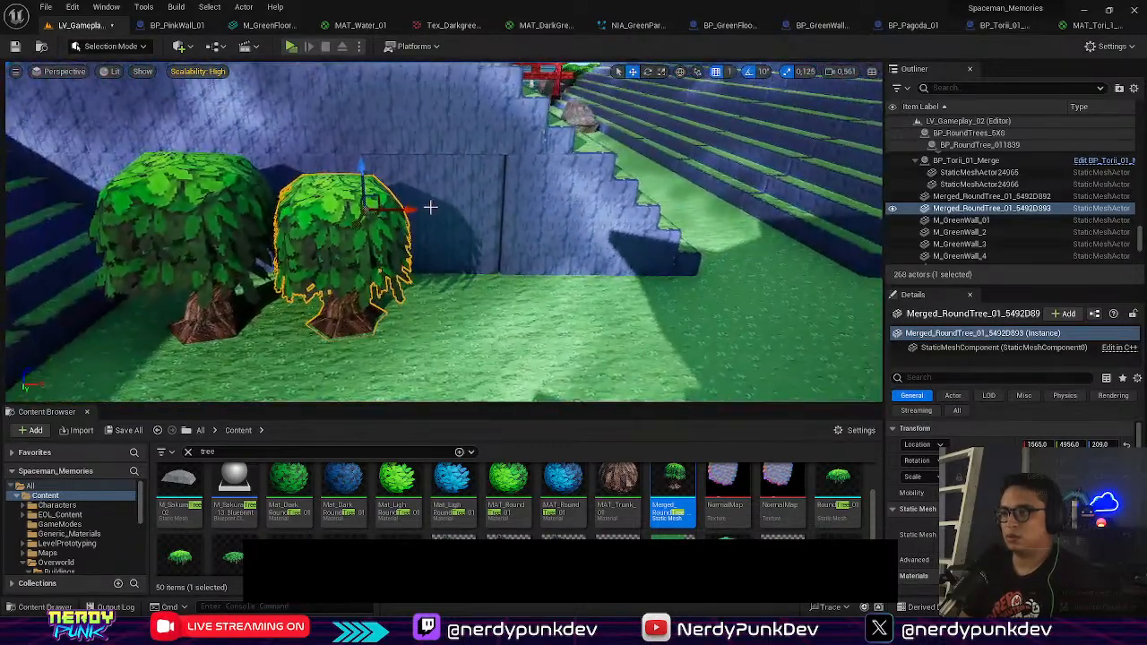
pyautogui.hotkey('ctrl', 'z')
pyautogui.click(390, 231)
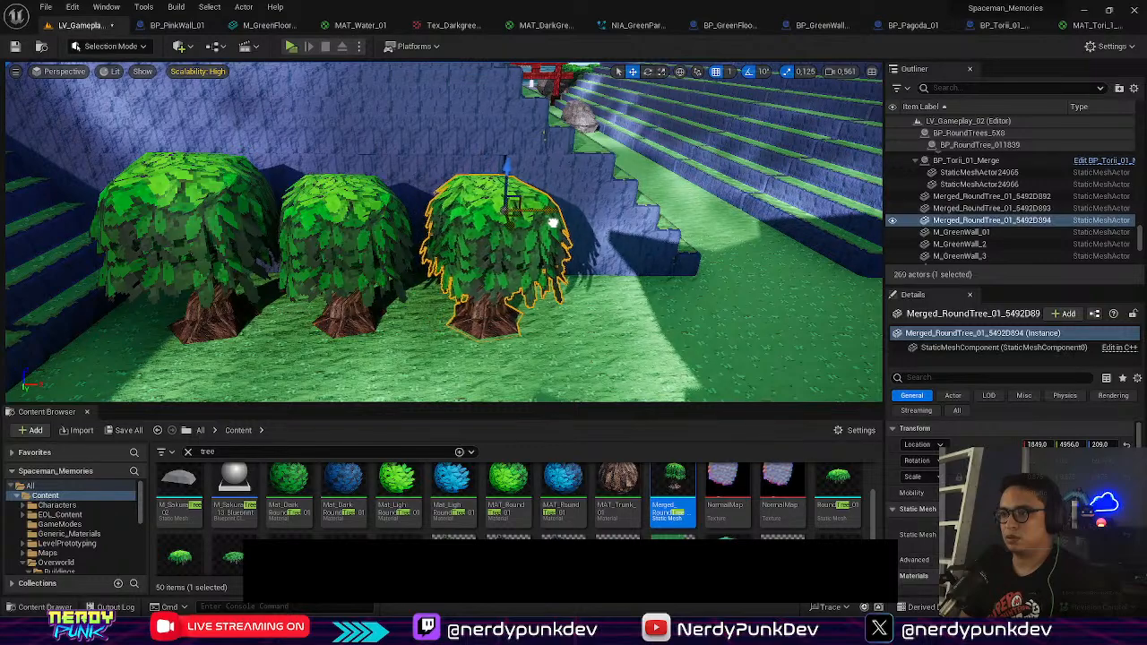
# Step: Enlarge the tree nearest the stepped terrace and position it at about X 1303, Z 300
pyautogui.click(232, 222)
pyautogui.press('e')
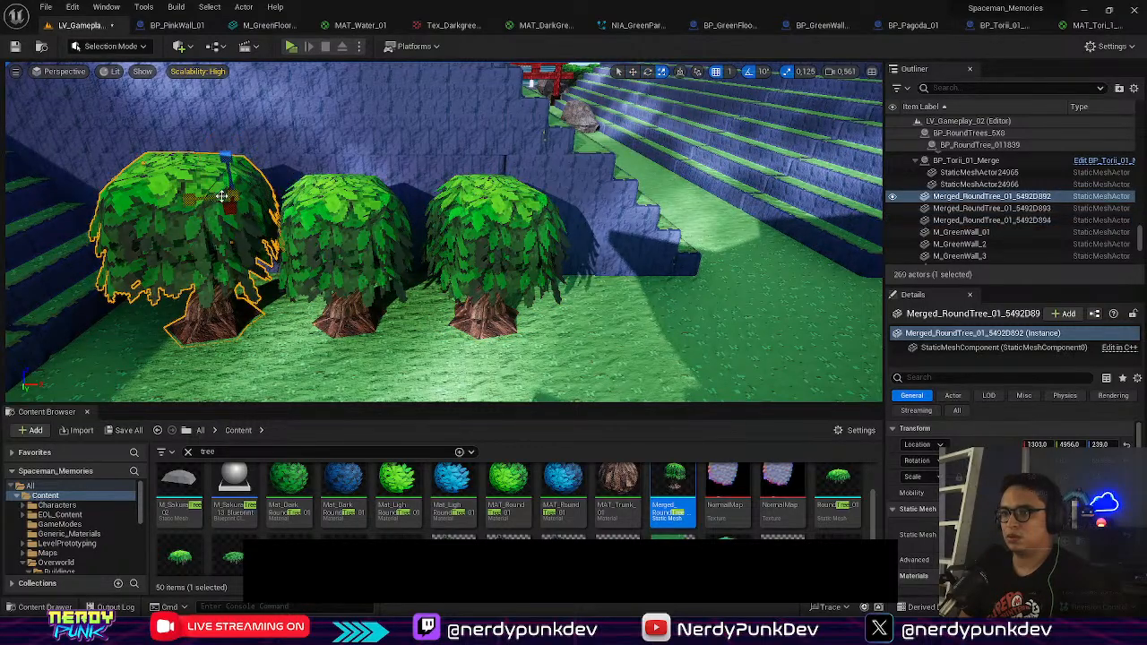
pyautogui.moveTo(473, 205); pyautogui.dragTo(332, 233, button='right')
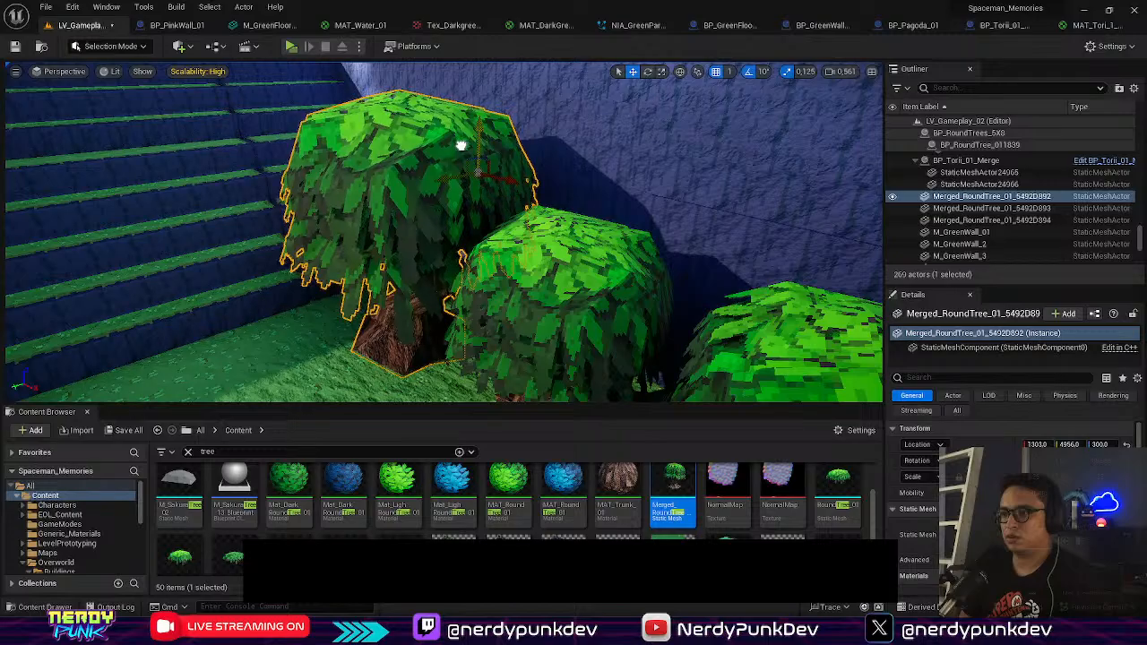
pyautogui.moveTo(461, 145); pyautogui.dragTo(493, 184, button='right')
# Step: Enlarge the second tree and raise it to about Z 236 to make it a middle size
pyautogui.click(416, 249)
pyautogui.moveTo(416, 250); pyautogui.dragTo(437, 227, button='right')
pyautogui.press('space')
pyautogui.press('space')
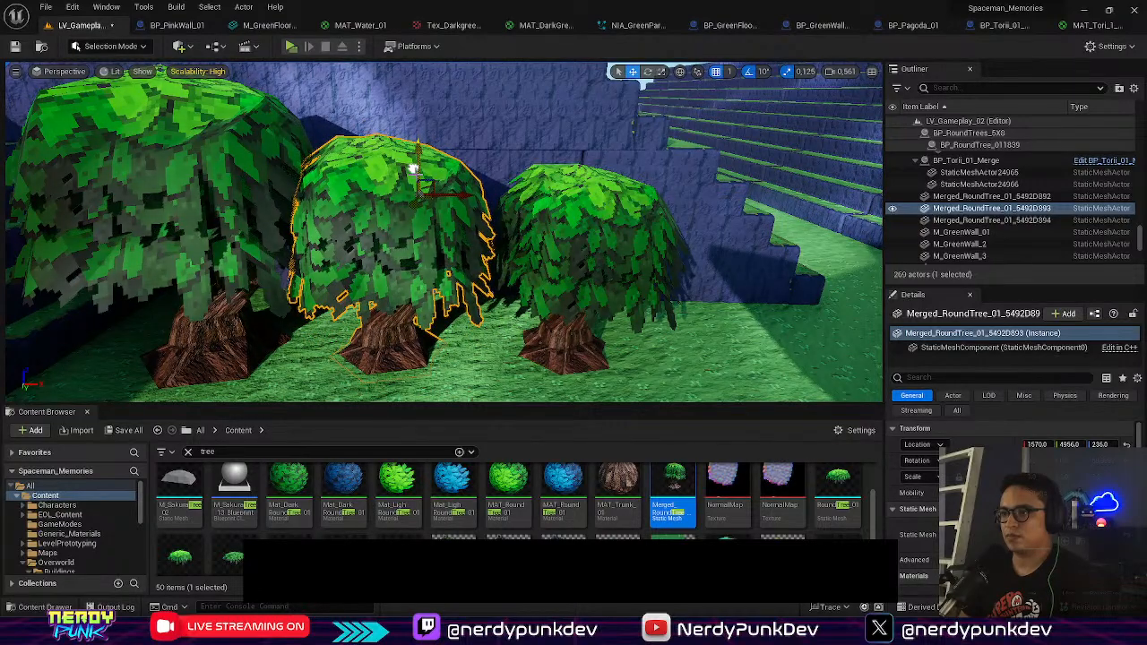
# Step: Lower the third tree to Z 186 and move it away from the second tree to about X 1906
pyautogui.click(556, 231)
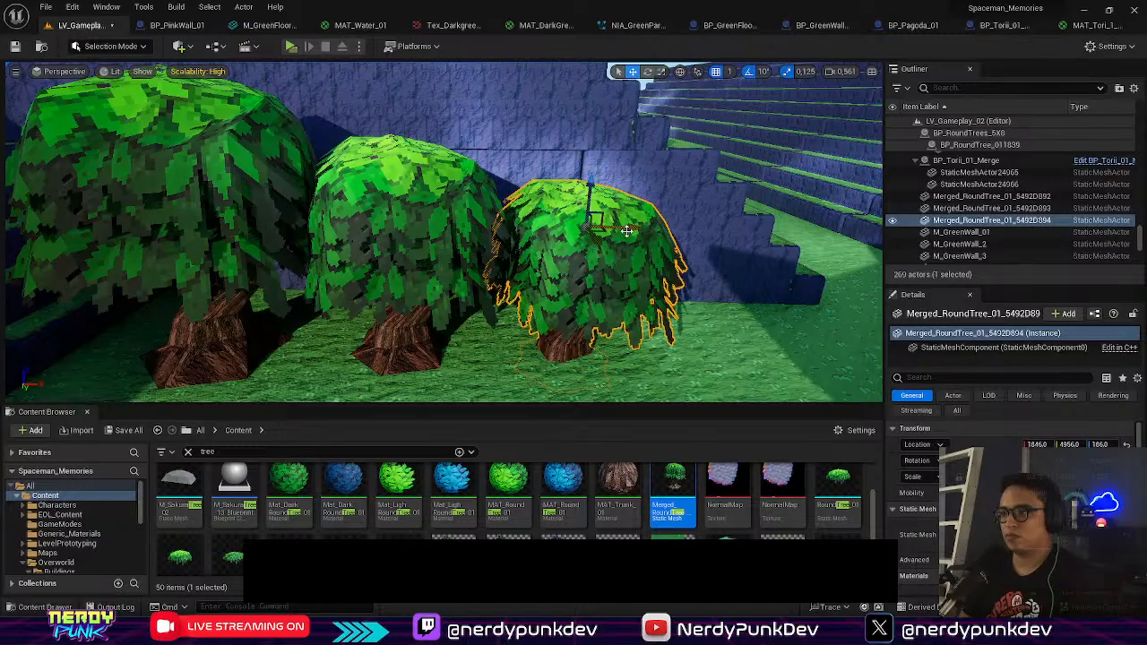
pyautogui.moveTo(606, 217); pyautogui.dragTo(691, 217, button='right')
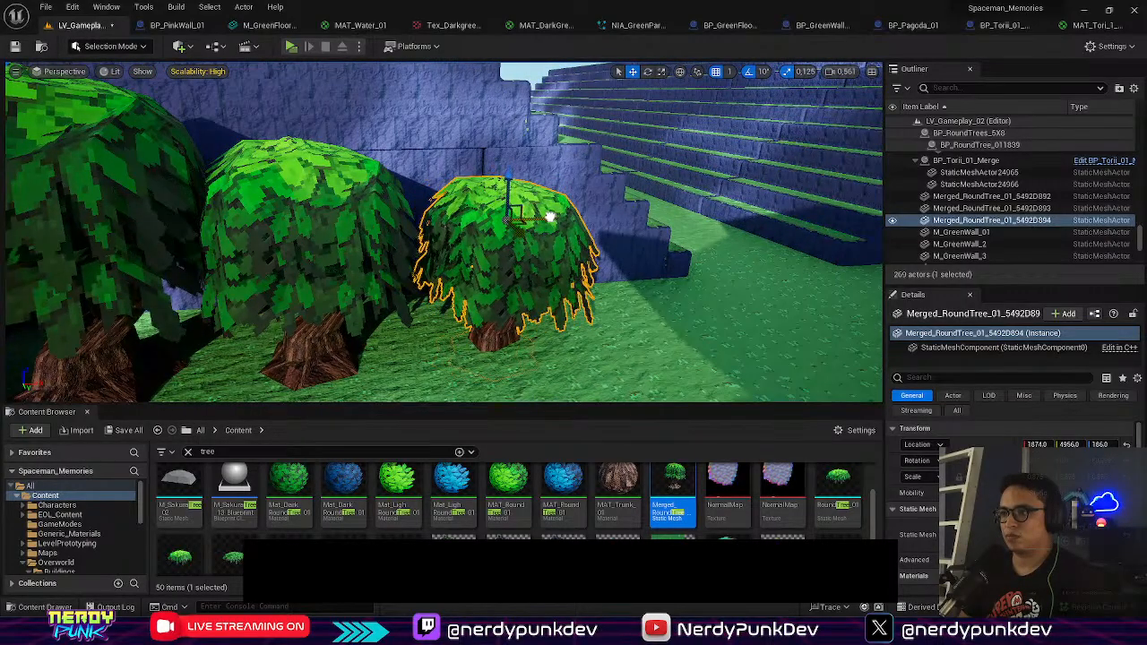
pyautogui.press('s')
pyautogui.moveTo(566, 216); pyautogui.dragTo(567, 251, button='right')
pyautogui.press('w')
pyautogui.press('w')
# Step: Duplicate the third tree toward the end of the wall as a fourth tree at about X 2173, Z 210
pyautogui.moveTo(480, 215)
pyautogui.mouseDown(button='right')
pyautogui.moveTo(537, 251)
pyautogui.moveTo(480, 216)
pyautogui.mouseUp(button='right')
pyautogui.press('s')
pyautogui.press('w')
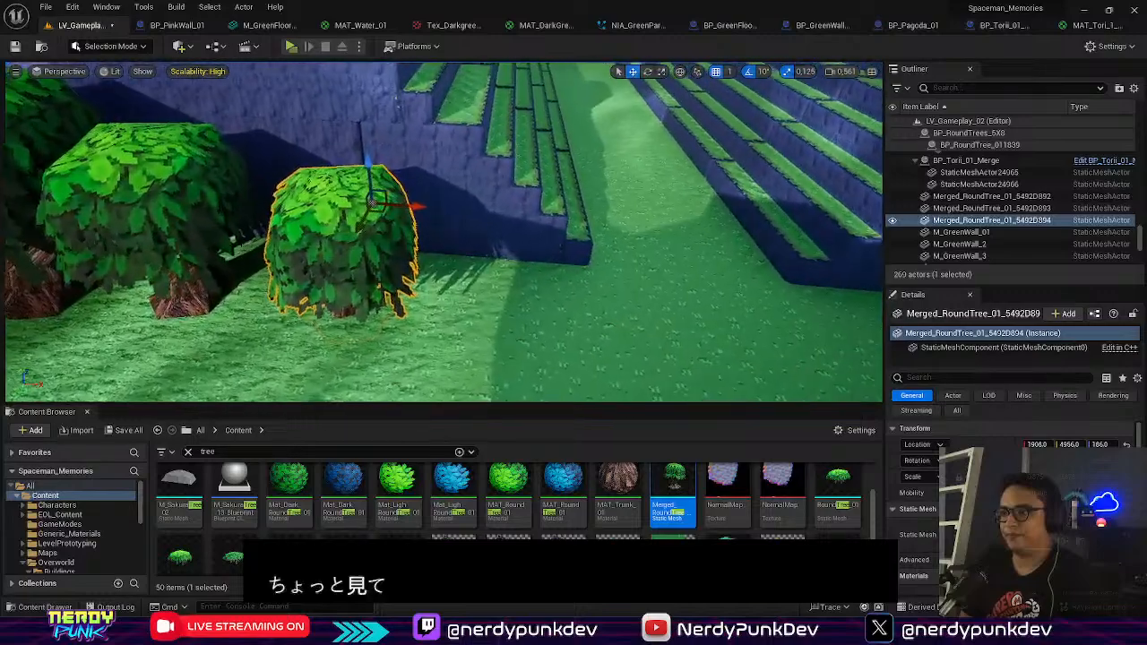
pyautogui.keyDown('alt'); pyautogui.moveTo(410, 204); pyautogui.dragTo(607, 224); pyautogui.keyUp('alt')
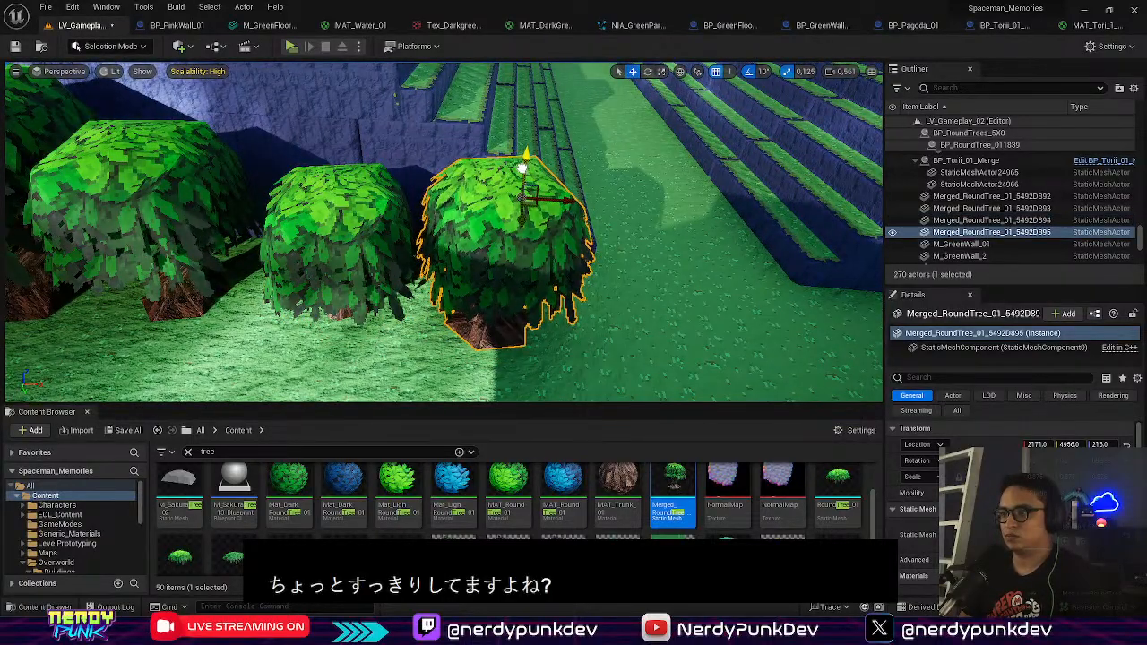
pyautogui.moveTo(517, 170); pyautogui.dragTo(484, 206, button='right')
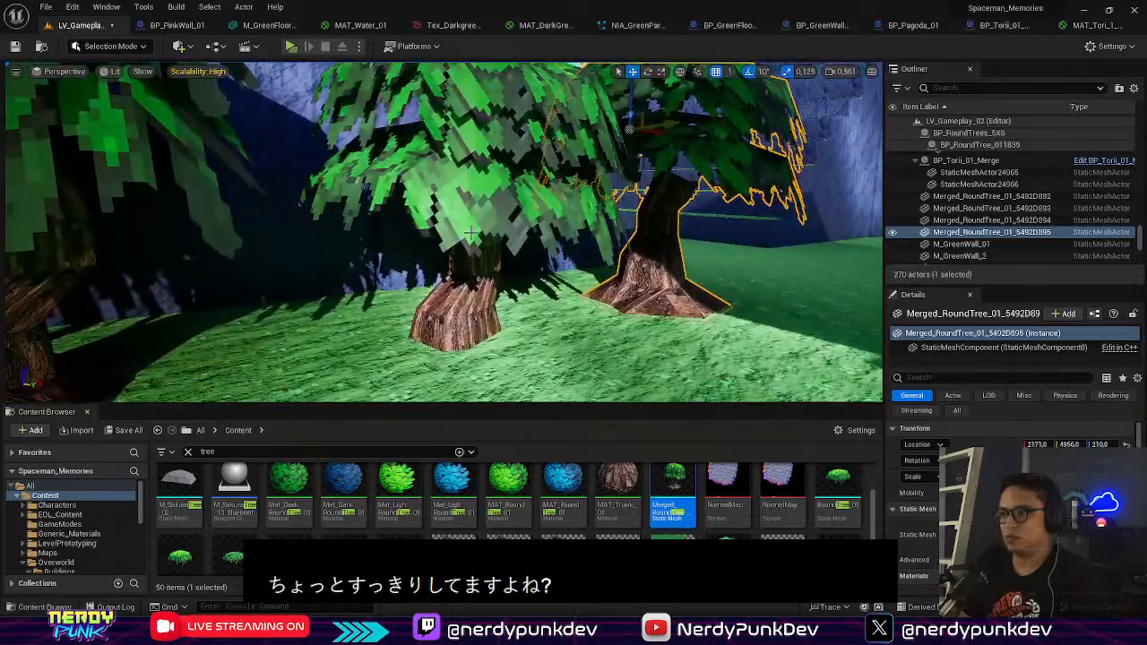
# Step: Raise the third tree to about Z 207 so its roots show above the grass
pyautogui.click(471, 232)
pyautogui.rightClick(477, 294)
pyautogui.press('Escape')
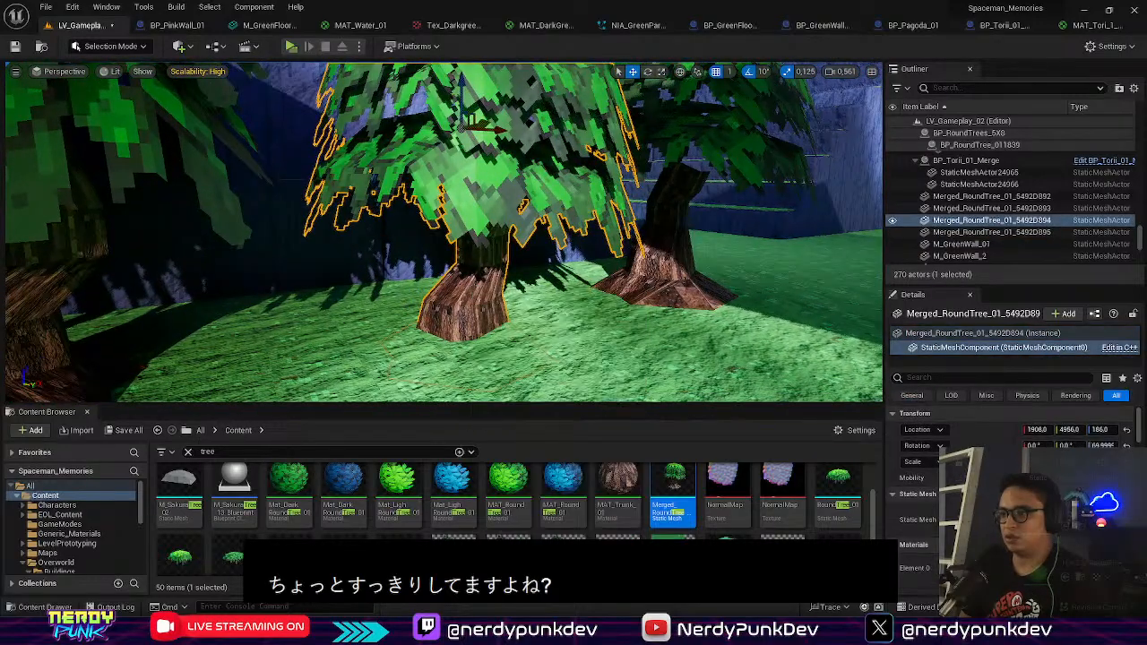
pyautogui.moveTo(480, 215); pyautogui.dragTo(499, 263, button='right')
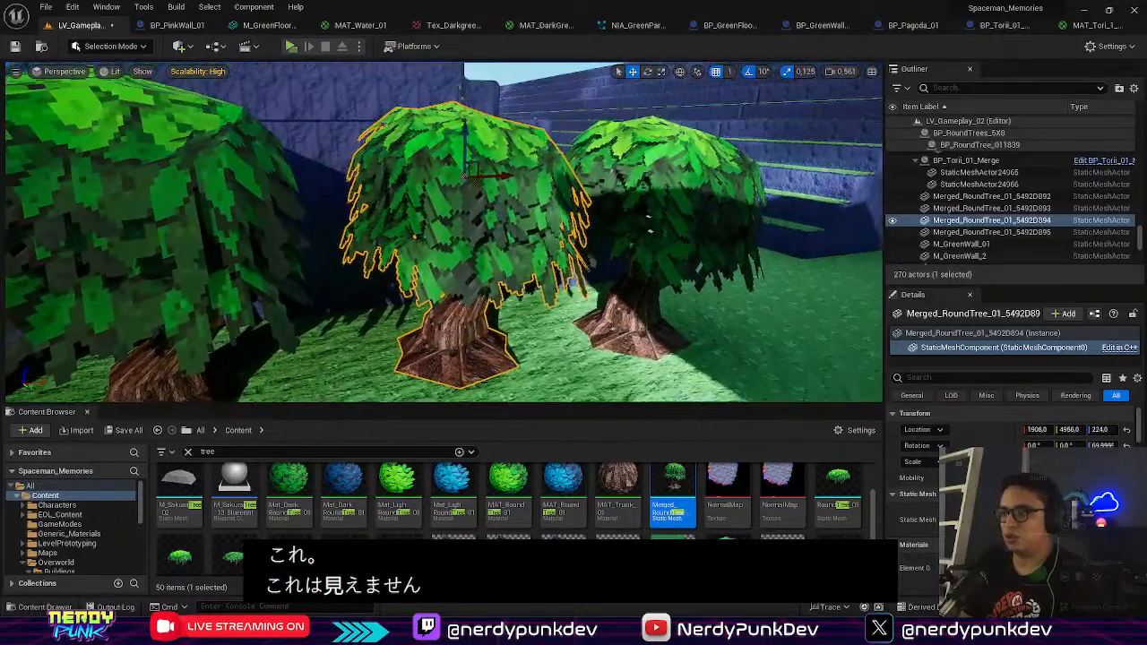
pyautogui.rightClick(499, 264)
pyautogui.moveTo(462, 132); pyautogui.dragTo(448, 153)
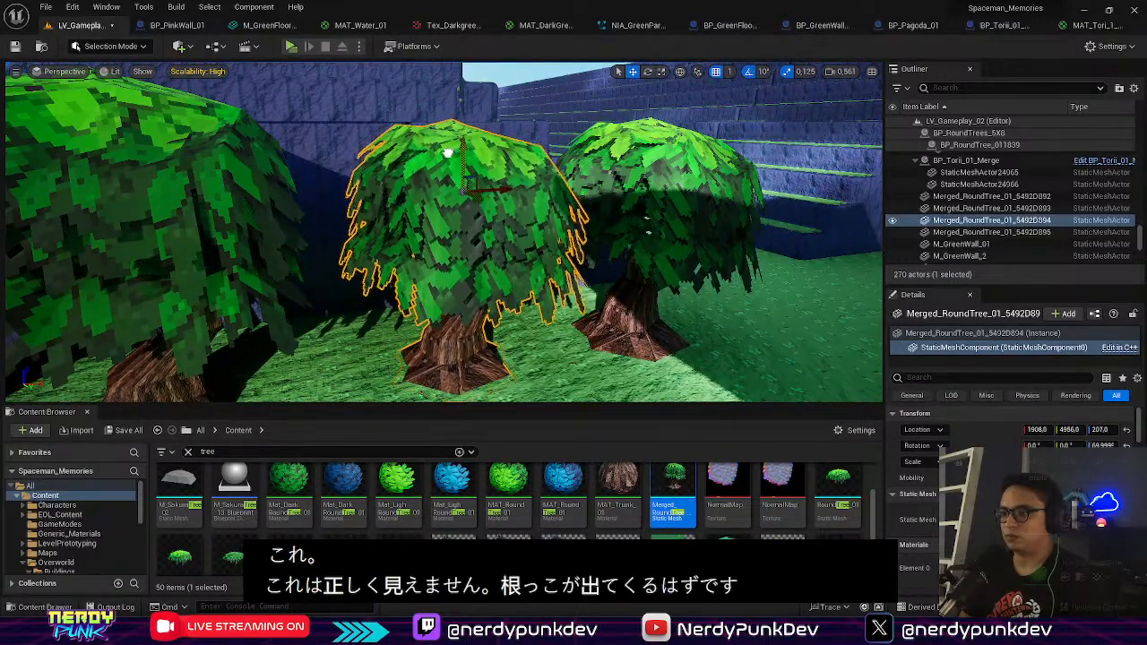
# Step: Duplicate the row of four round trees and move the copies across to the other side of the path
pyautogui.click(617, 222)
pyautogui.moveTo(617, 222); pyautogui.dragTo(624, 310, button='right')
pyautogui.click(235, 240)
pyautogui.keyDown('ctrl'); pyautogui.click(292, 255); pyautogui.keyUp('ctrl')
pyautogui.keyDown('ctrl'); pyautogui.click(372, 260); pyautogui.keyUp('ctrl')
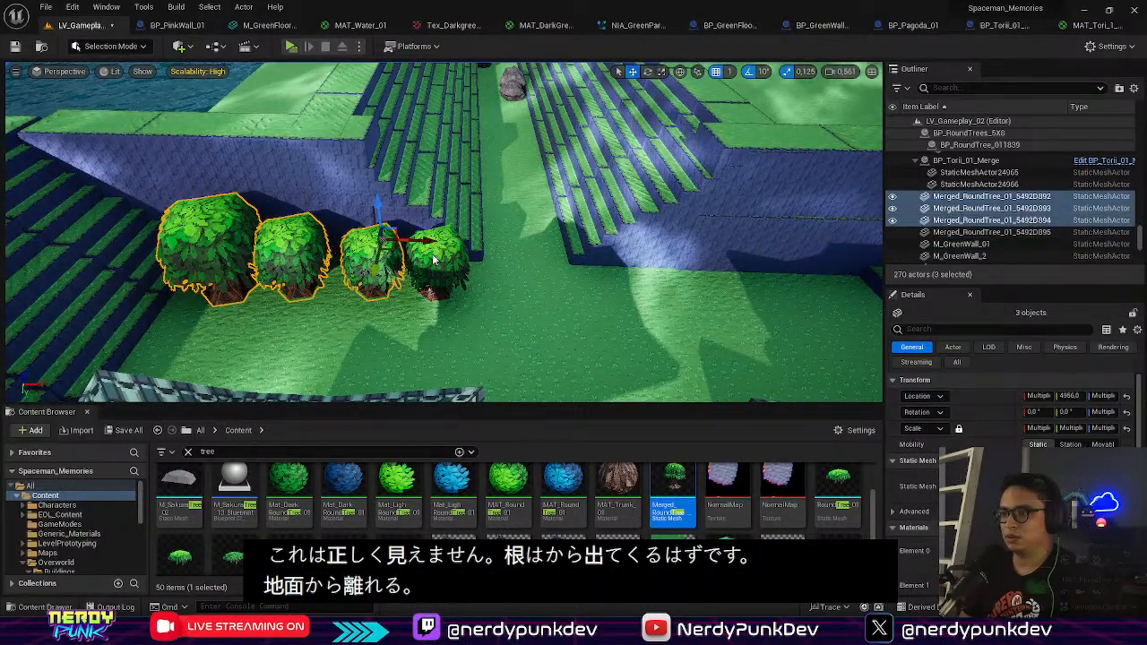
pyautogui.keyDown('ctrl'); pyautogui.click(437, 262); pyautogui.keyUp('ctrl')
pyautogui.hotkey('ctrl', 'd')
pyautogui.moveTo(503, 241); pyautogui.dragTo(834, 246)
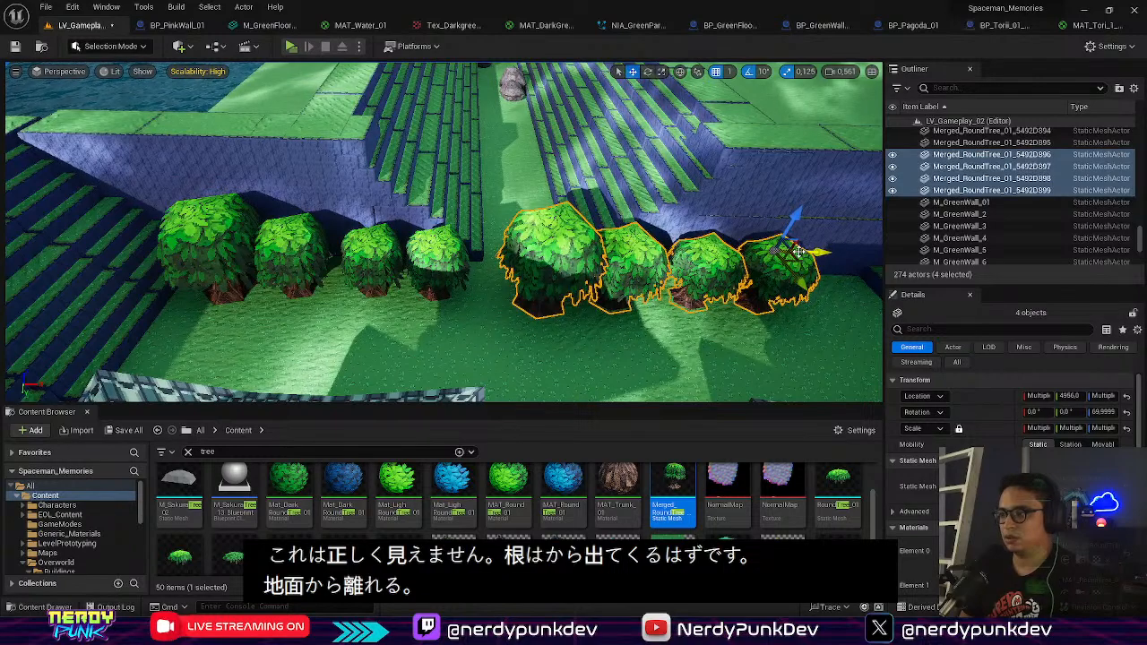
# Step: Rotate the four copied trees to -100° about Z and line them up along the opposite wall, smallest nearest the path
pyautogui.moveTo(733, 277); pyautogui.dragTo(712, 251)
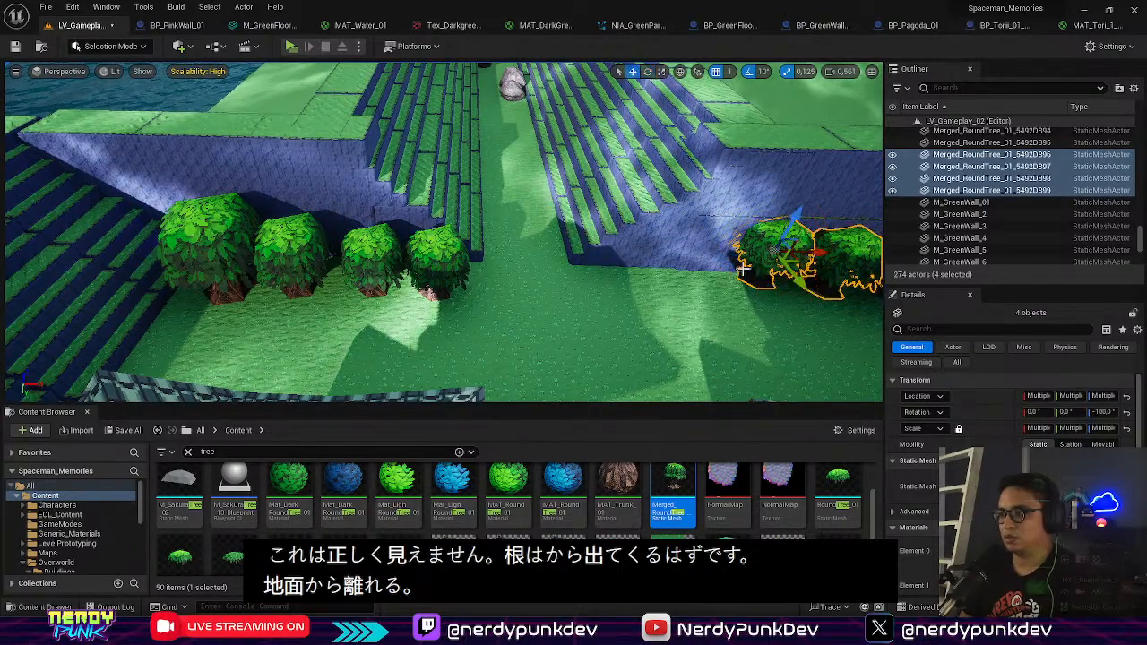
pyautogui.moveTo(629, 273); pyautogui.dragTo(626, 299)
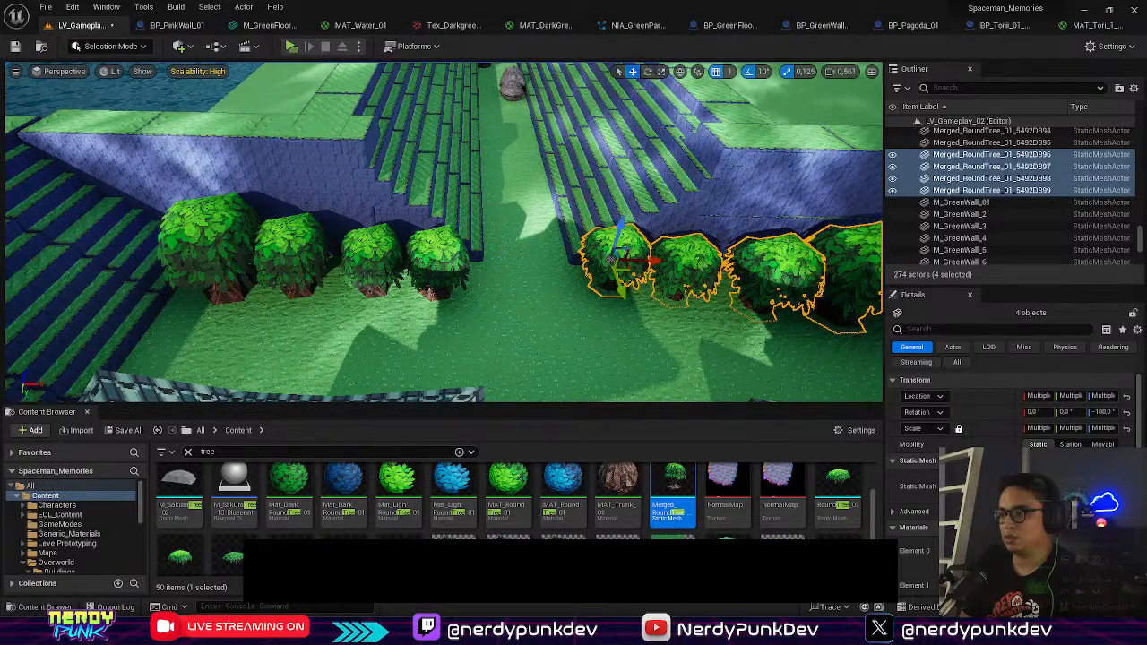
pyautogui.moveTo(444, 231); pyautogui.dragTo(654, 192, button='right')
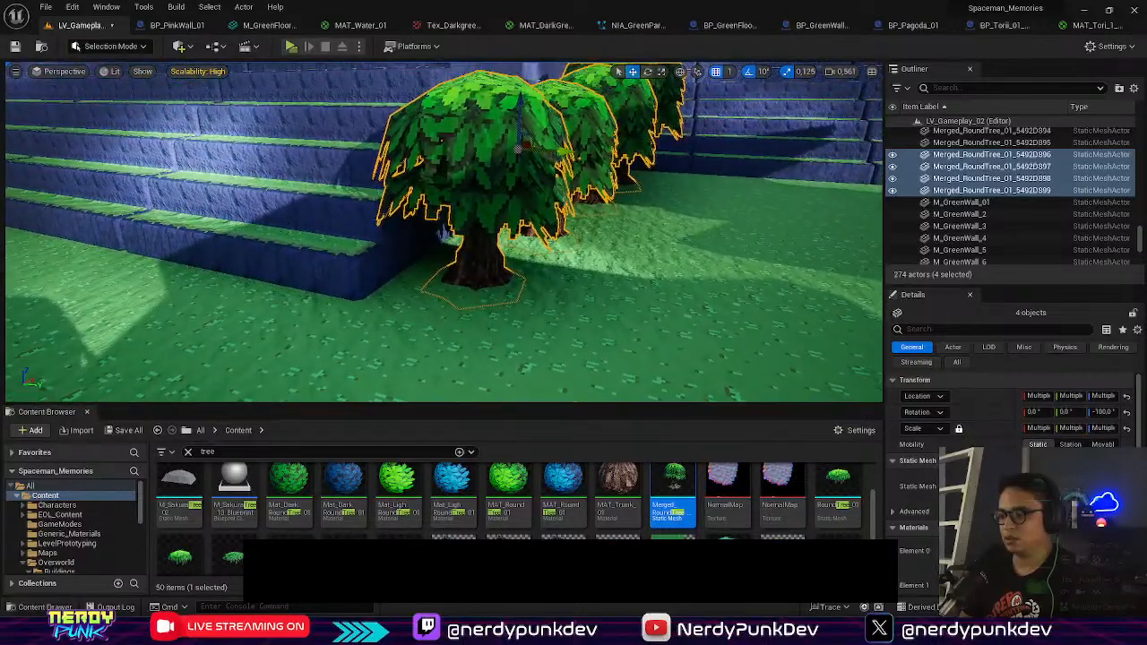
pyautogui.moveTo(502, 206); pyautogui.dragTo(505, 209, button='right')
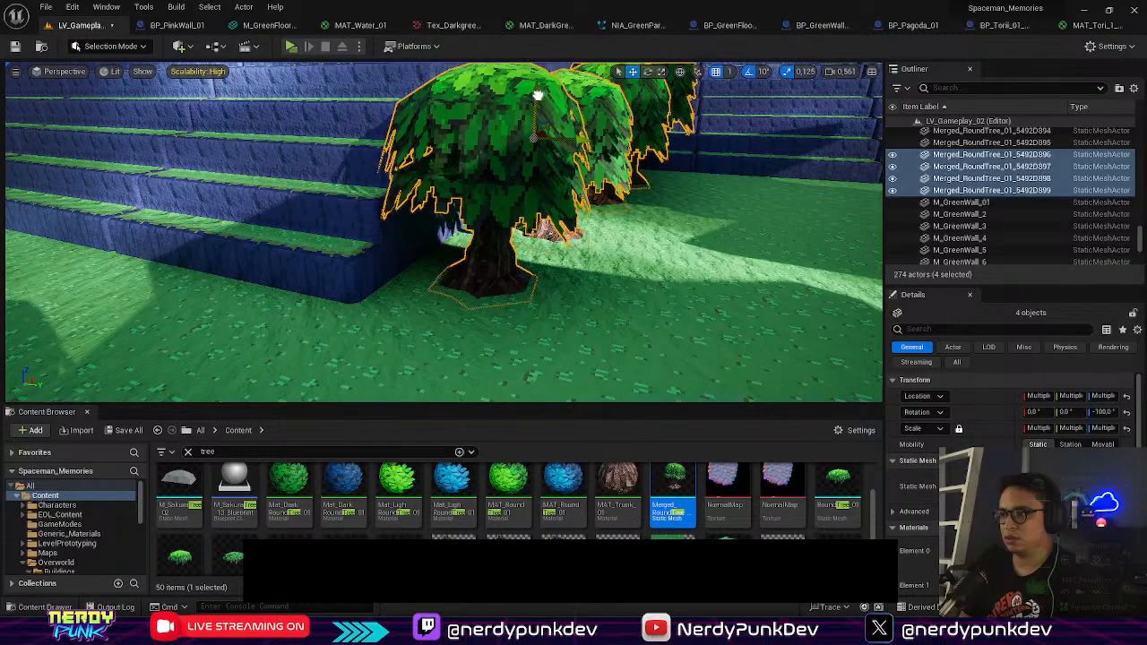
pyautogui.moveTo(551, 280); pyautogui.dragTo(524, 248, button='right')
pyautogui.rightClick(524, 247)
# Step: Play-test the level, walking the character from the torii gate down the boulder path and past the round trees to the pagodas
pyautogui.write('www')
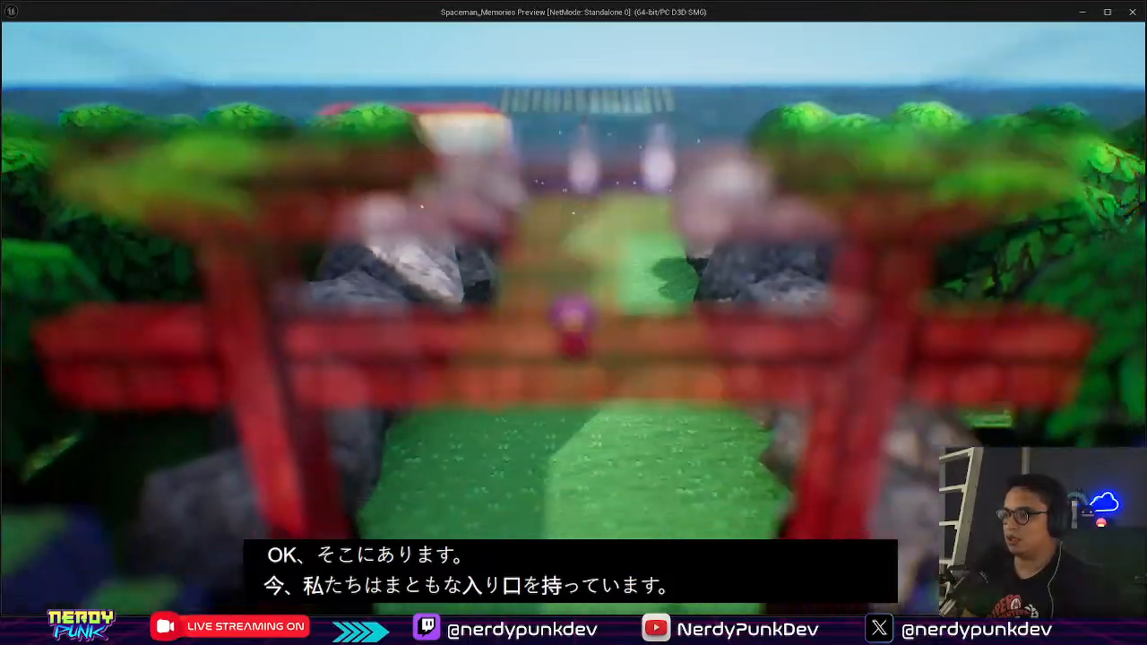
pyautogui.press('s')
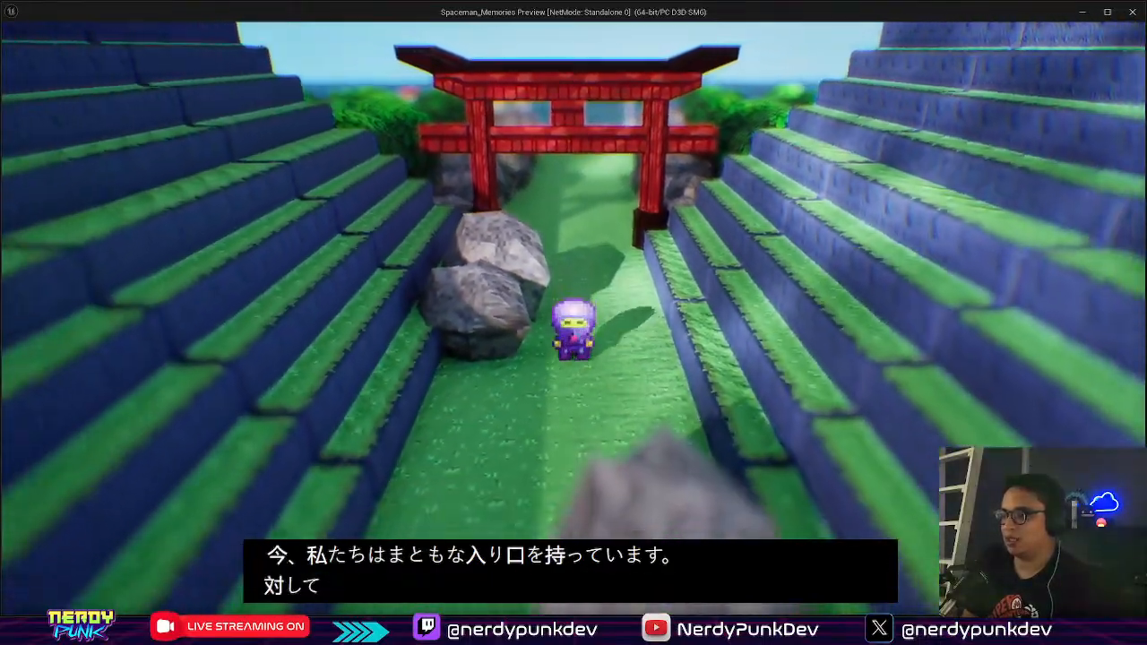
pyautogui.press('a')
pyautogui.press('s')
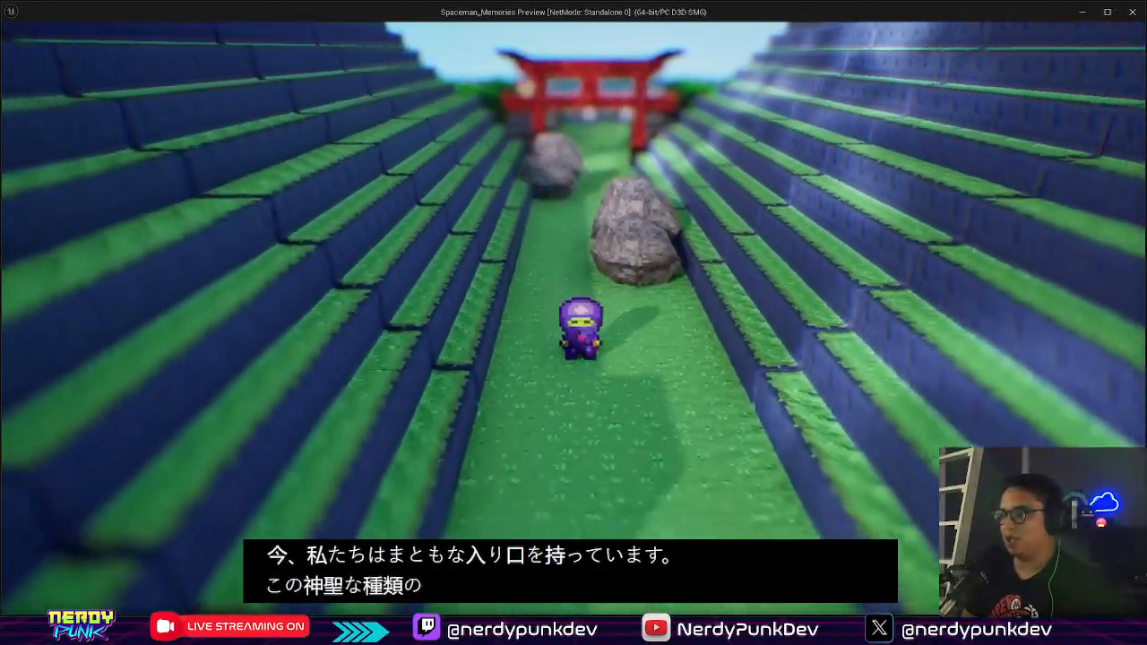
pyautogui.press('s')
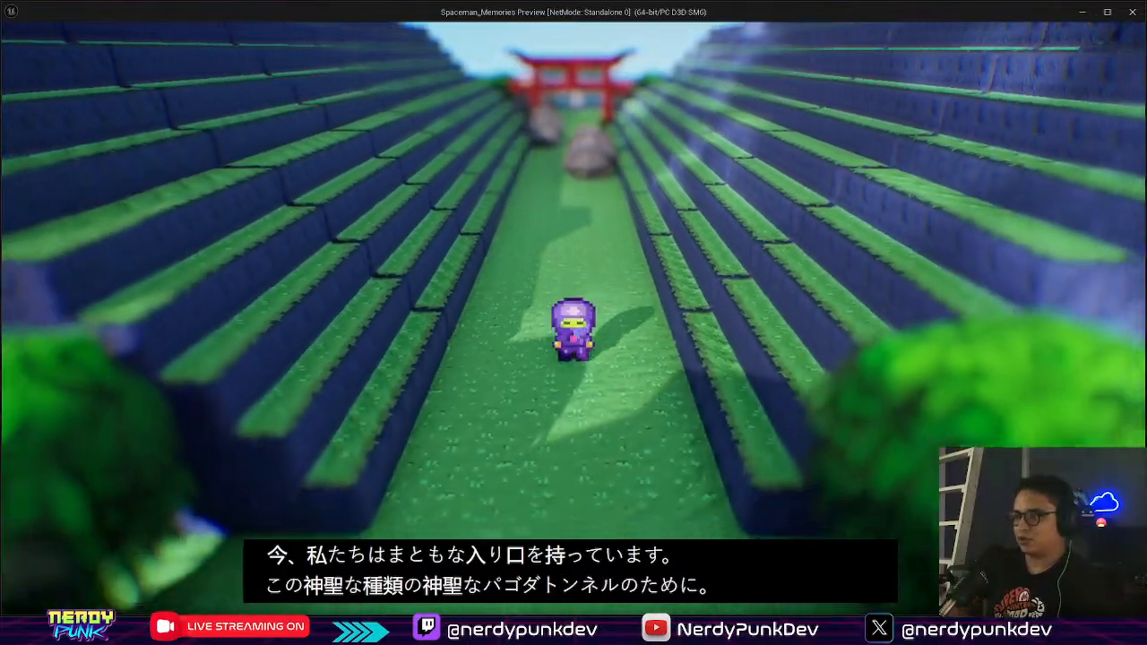
pyautogui.press('s')
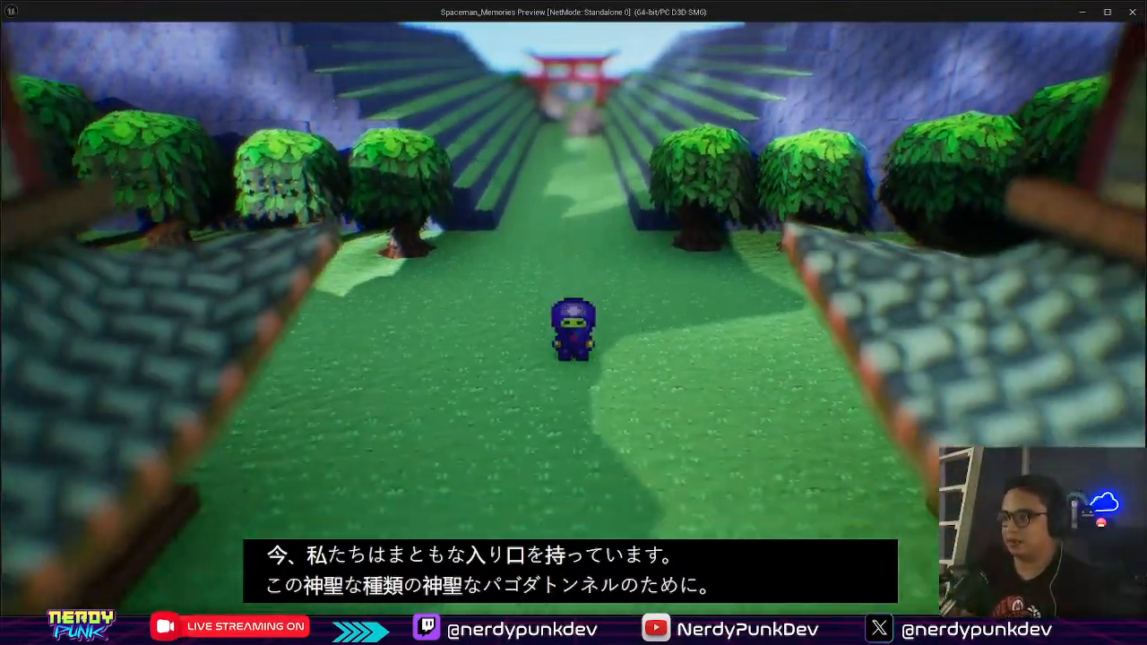
pyautogui.press('s')
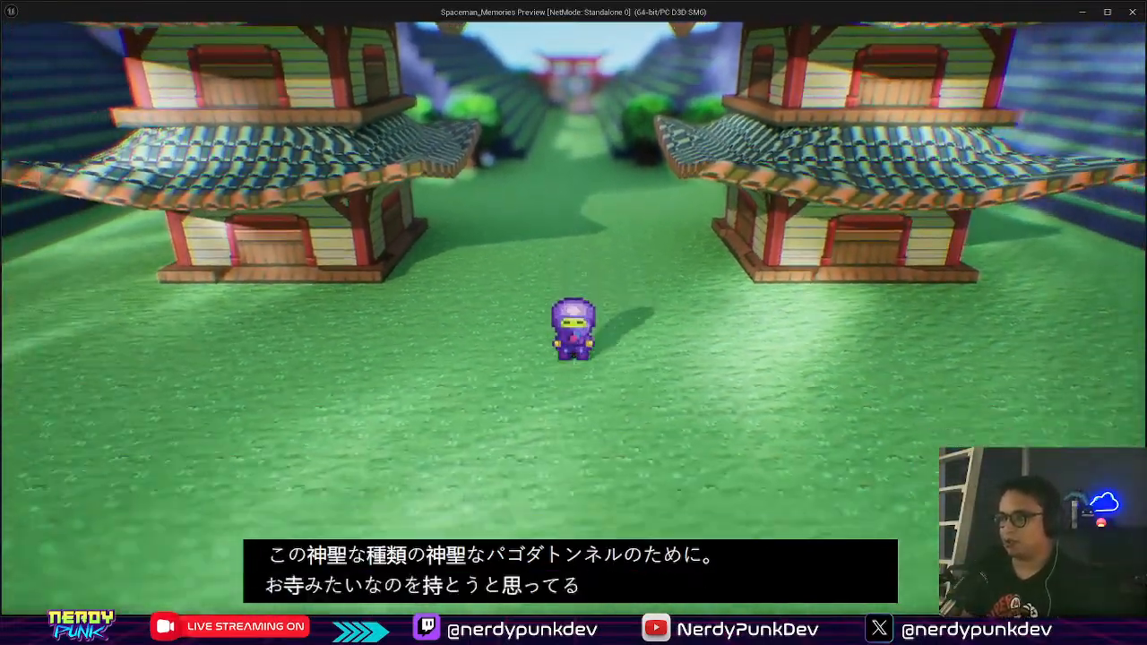
pyautogui.press('s')
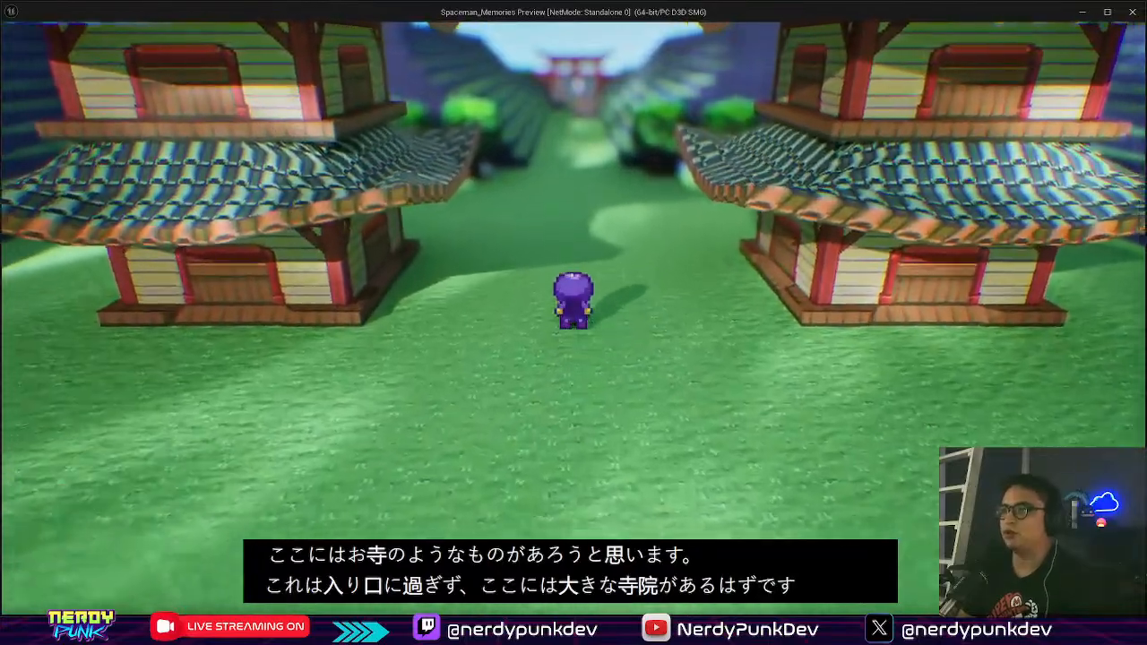
# Step: Walk the character back from the pagodas past both tree rows toward the torii gate and end the play-test
pyautogui.press('w')
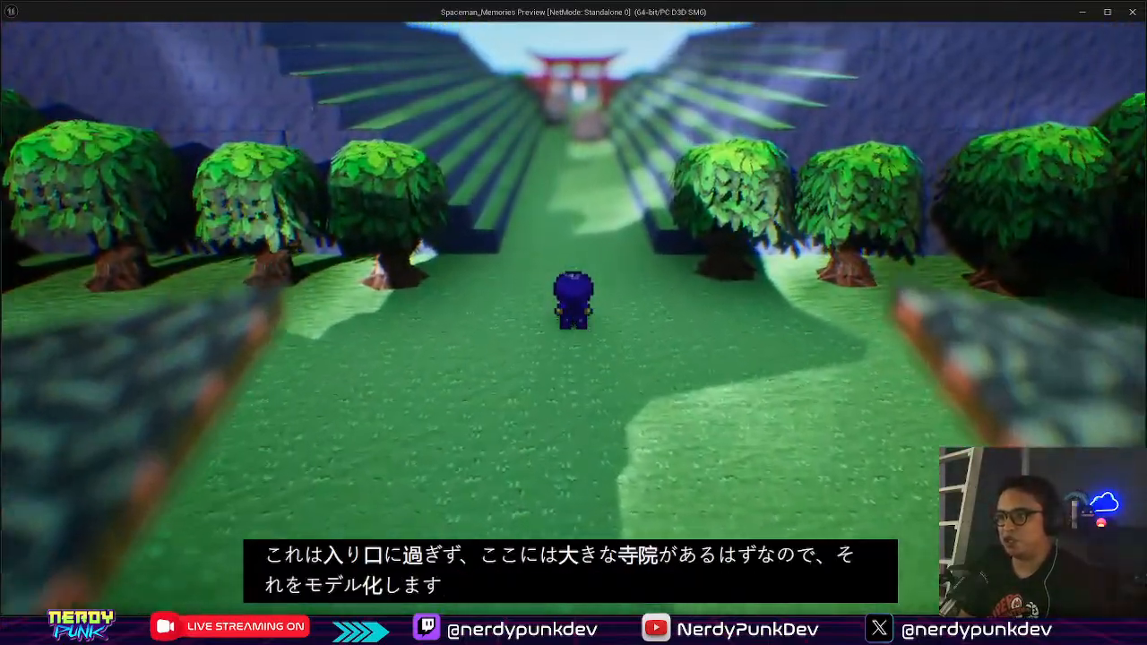
pyautogui.press('w')
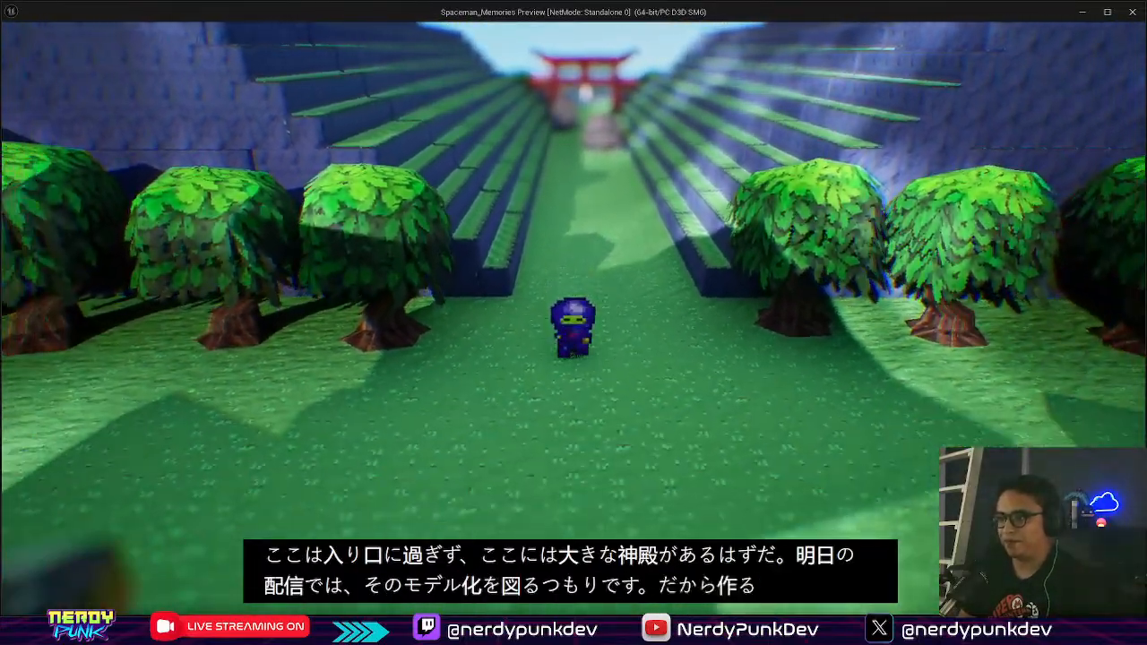
pyautogui.press('s')
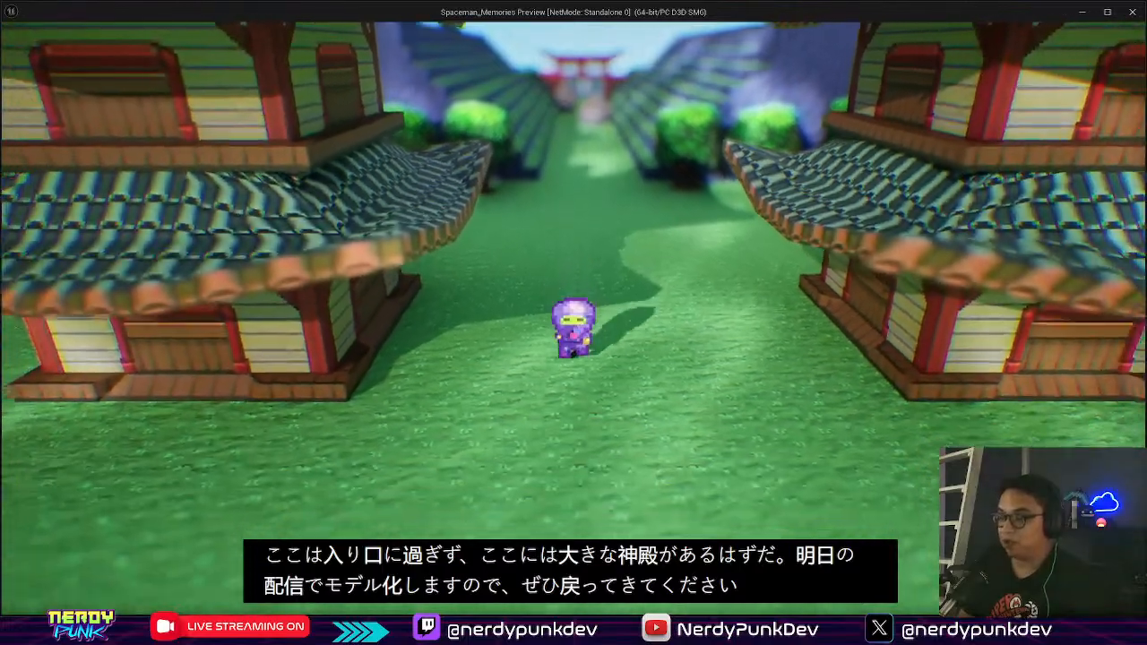
pyautogui.press('w')
pyautogui.press('w')
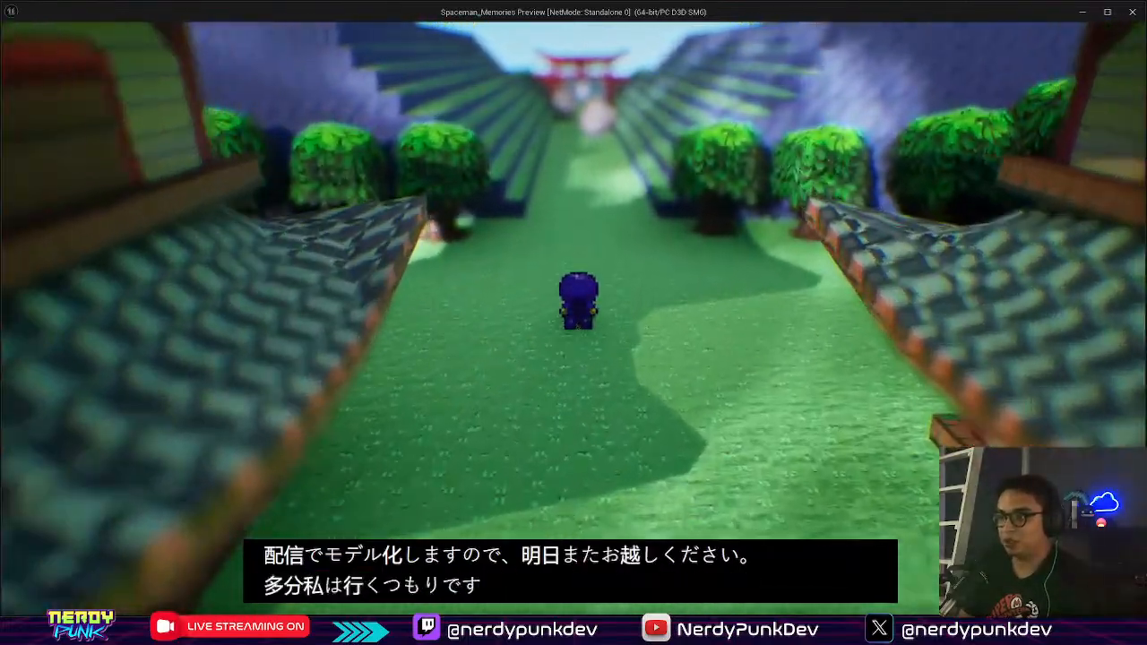
pyautogui.press('w')
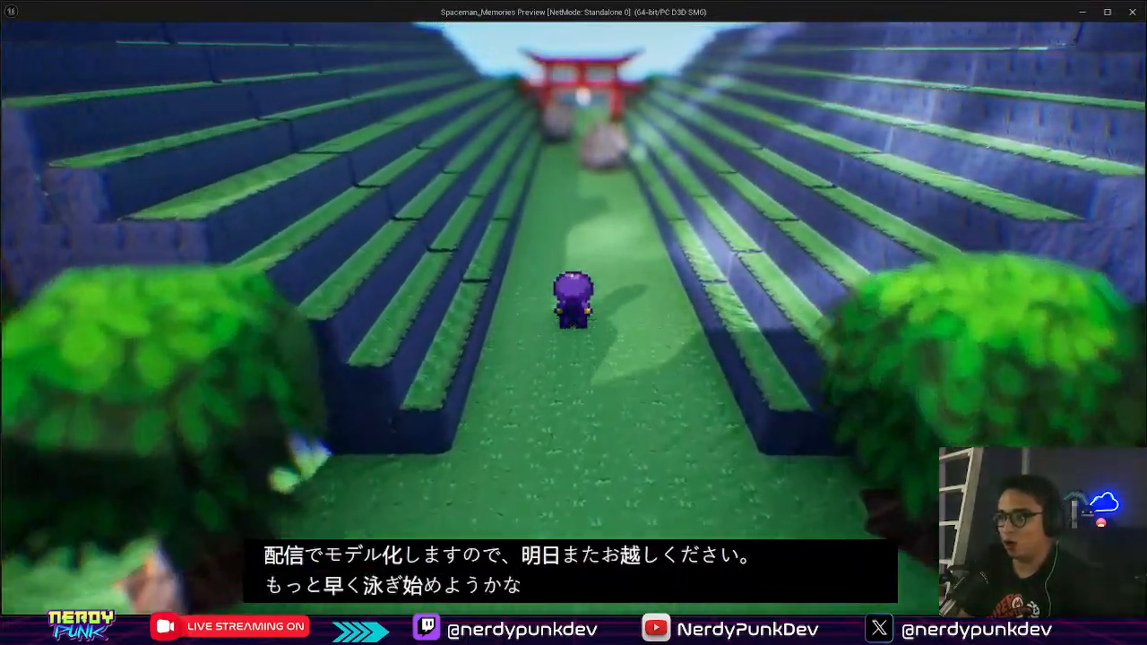
pyautogui.press('w')
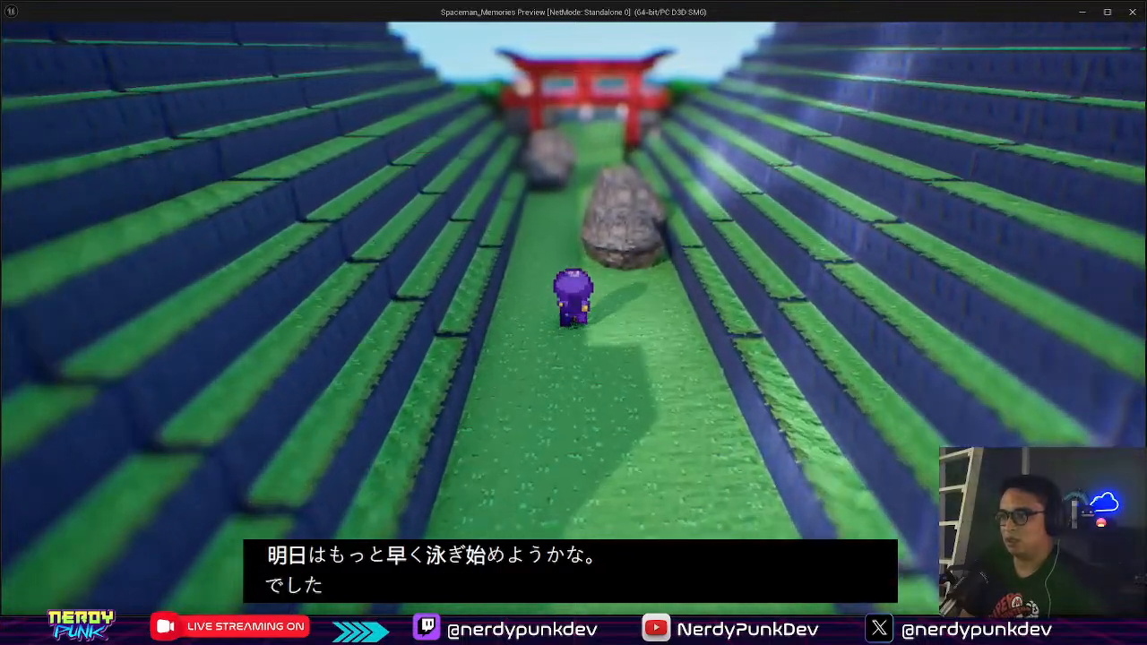
pyautogui.press('Escape')
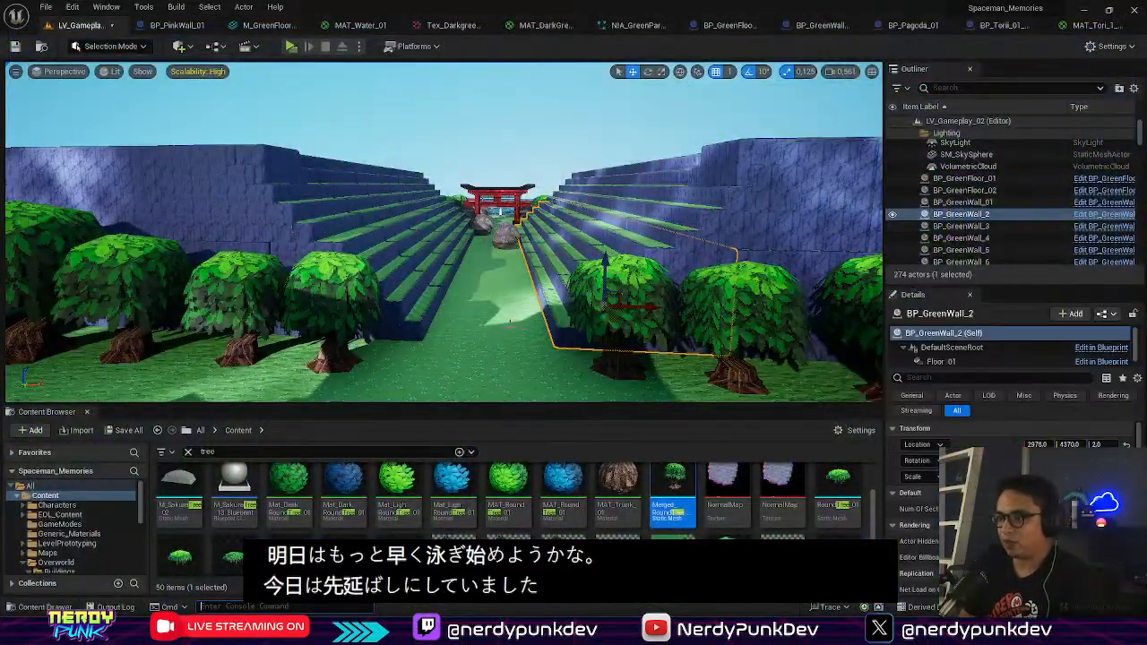
# Step: Select all eight round trees on both sides of the path and duplicate them as a second row on the pagoda side
pyautogui.moveTo(510, 321); pyautogui.dragTo(368, 350, button='right')
pyautogui.click(207, 208)
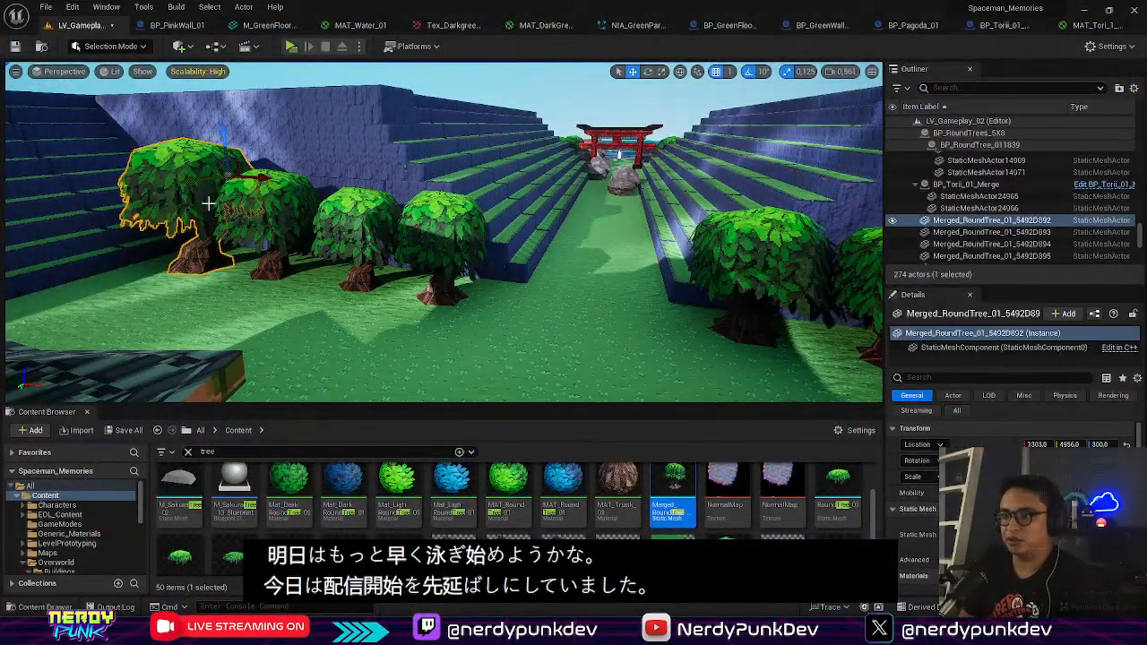
pyautogui.keyDown('ctrl'); pyautogui.click(286, 225); pyautogui.keyUp('ctrl')
pyautogui.keyDown('ctrl'); pyautogui.click(371, 238); pyautogui.keyUp('ctrl')
pyautogui.keyDown('ctrl'); pyautogui.click(417, 243); pyautogui.keyUp('ctrl')
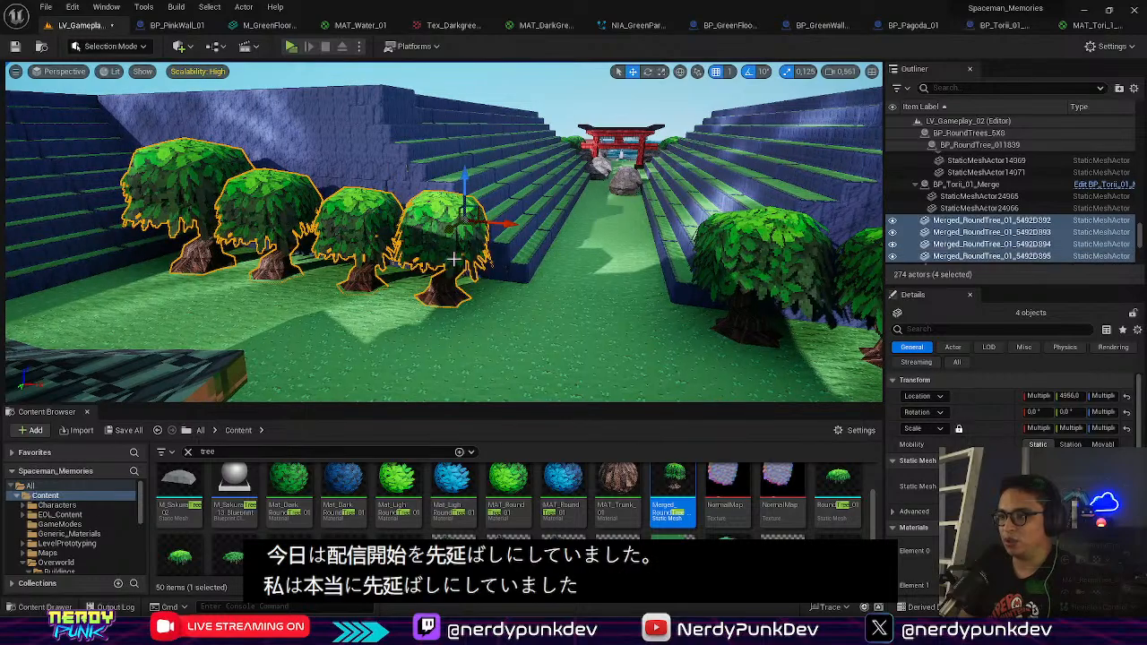
pyautogui.moveTo(417, 242); pyautogui.dragTo(520, 251, button='right')
pyautogui.keyDown('ctrl'); pyautogui.click(455, 215); pyautogui.keyUp('ctrl')
pyautogui.keyDown('ctrl'); pyautogui.click(533, 211); pyautogui.keyUp('ctrl')
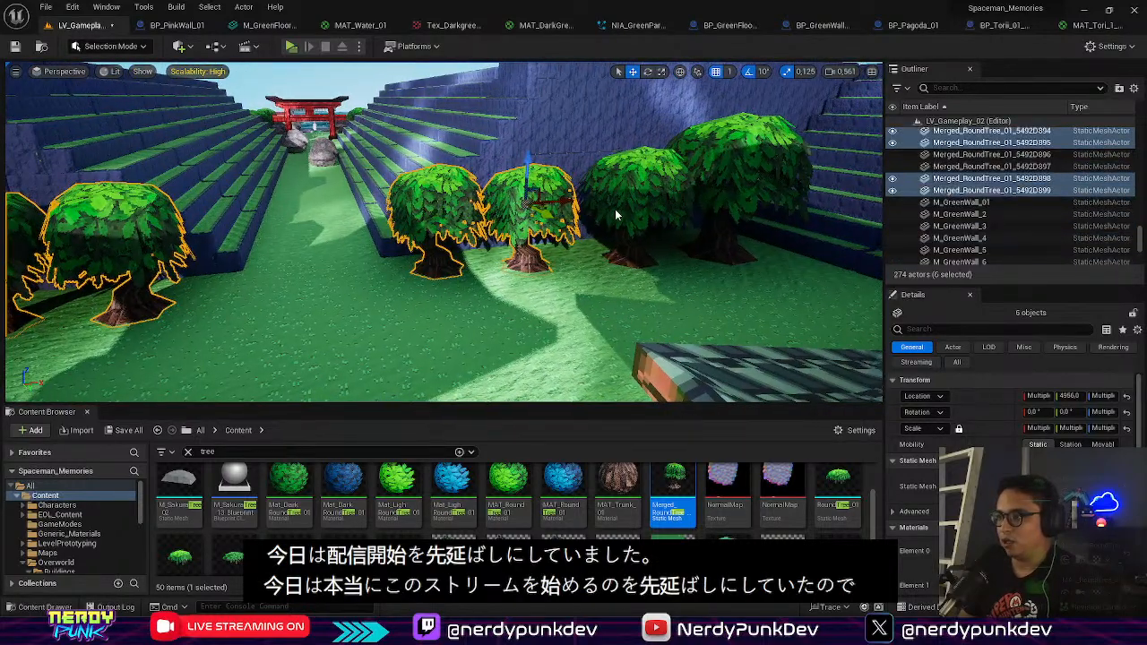
pyautogui.keyDown('ctrl'); pyautogui.click(632, 210); pyautogui.keyUp('ctrl')
pyautogui.keyDown('ctrl'); pyautogui.click(708, 208); pyautogui.keyUp('ctrl')
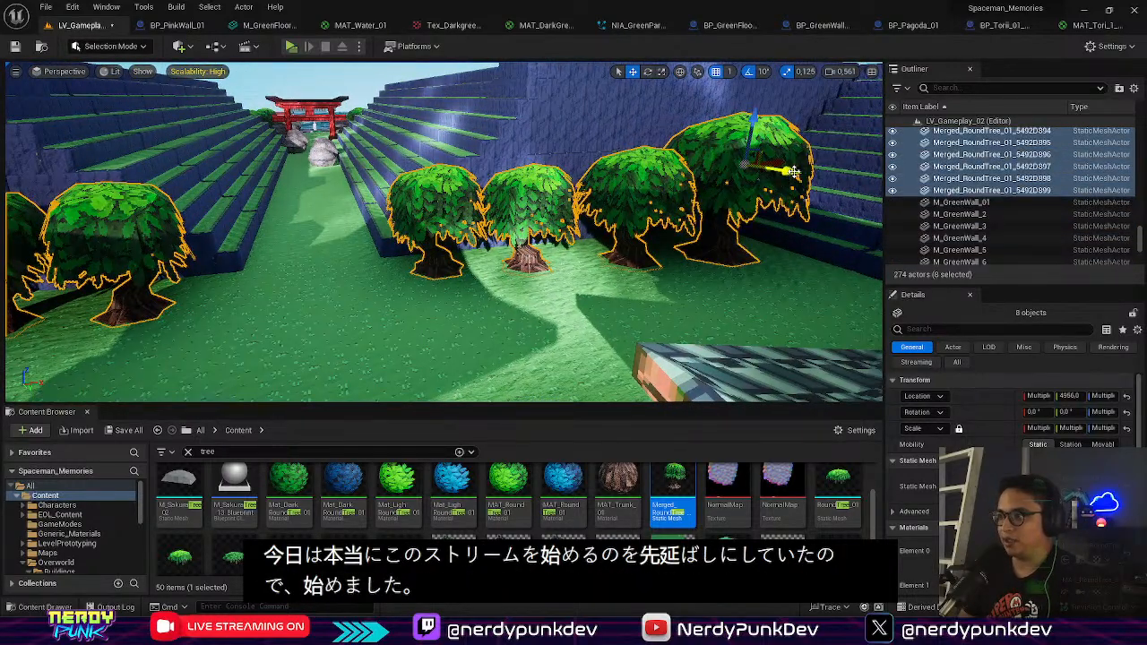
pyautogui.keyDown('alt'); pyautogui.moveTo(794, 171); pyautogui.dragTo(524, 294); pyautogui.keyUp('alt')
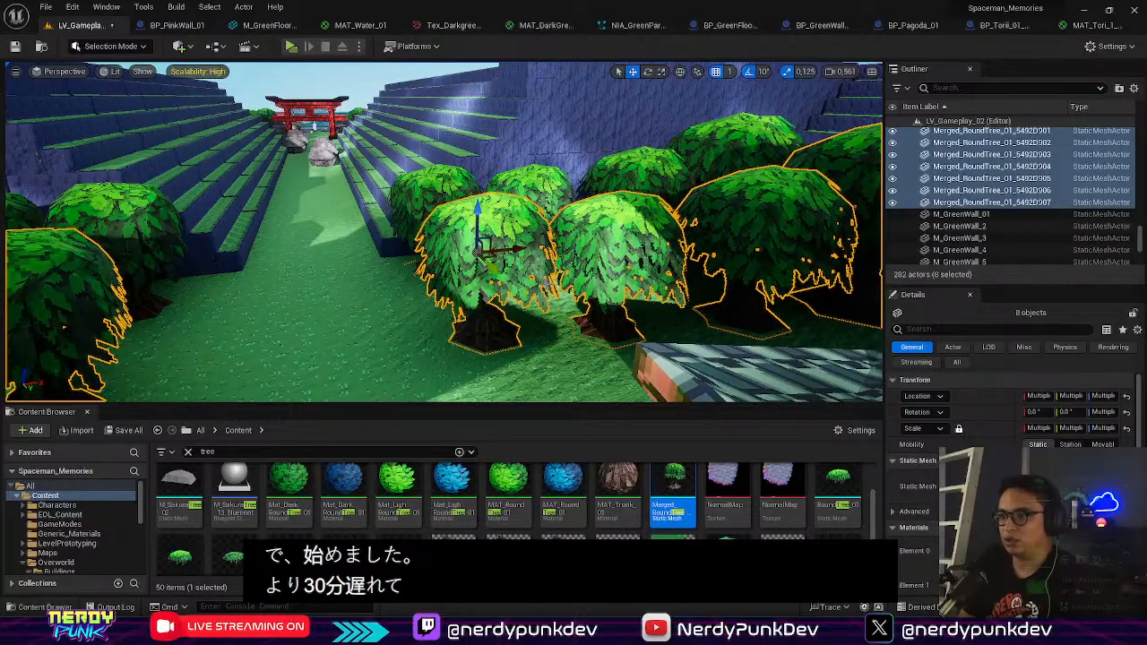
pyautogui.moveTo(524, 294)
pyautogui.mouseDown(button='right')
pyautogui.moveTo(350, 300)
pyautogui.moveTo(346, 233)
pyautogui.moveTo(345, 314)
pyautogui.moveTo(394, 309)
pyautogui.moveTo(403, 358)
pyautogui.moveTo(475, 349)
pyautogui.moveTo(527, 285)
pyautogui.mouseUp(button='right')
pyautogui.click(493, 91)
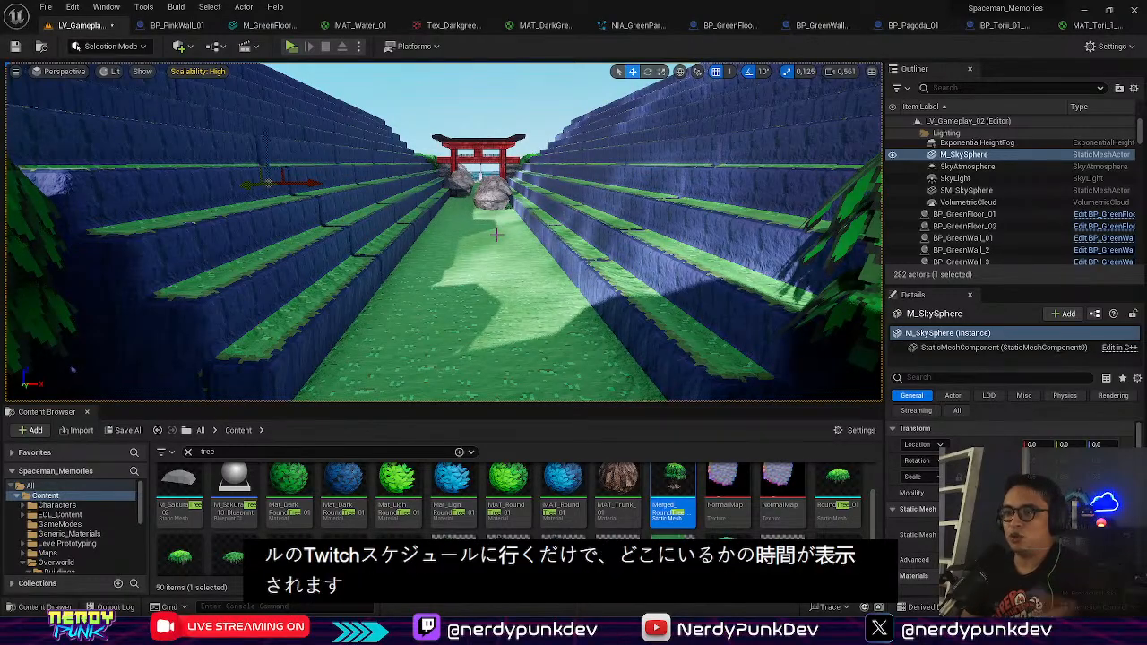
# Step: Search the project content for "grass" assets to dress the path between the boulders near the train station
pyautogui.moveTo(497, 234); pyautogui.dragTo(538, 253, button='right')
pyautogui.press('s')
pyautogui.press('s')
pyautogui.press('w')
pyautogui.press('w')
pyautogui.press('w')
pyautogui.press('s')
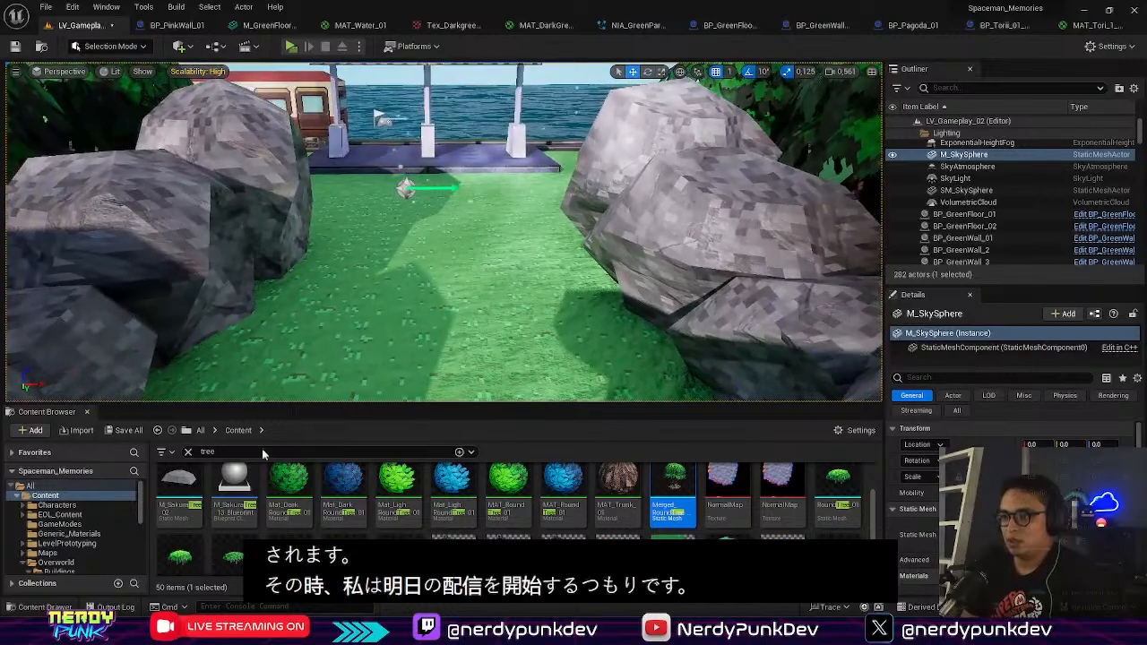
pyautogui.click(239, 452)
pyautogui.write('g')
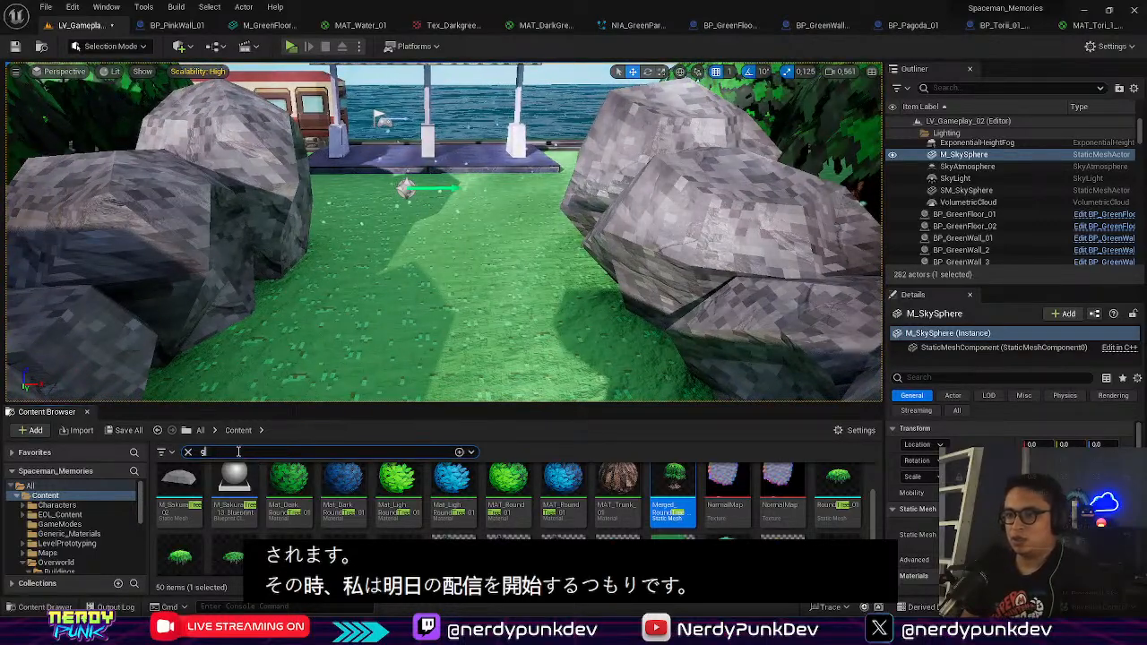
pyautogui.write('rass')
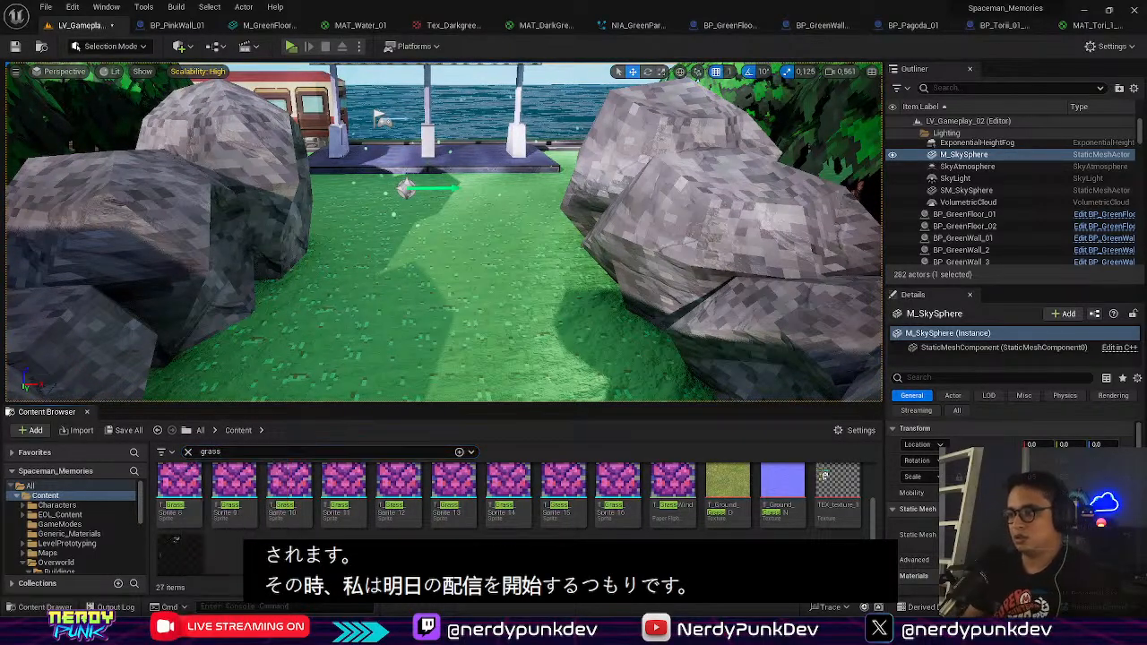
# Step: Place the T_GrassWind flipbook on the path between the boulders at about X 2596, Y 450, Z 36
pyautogui.scroll(1, 448, 511)
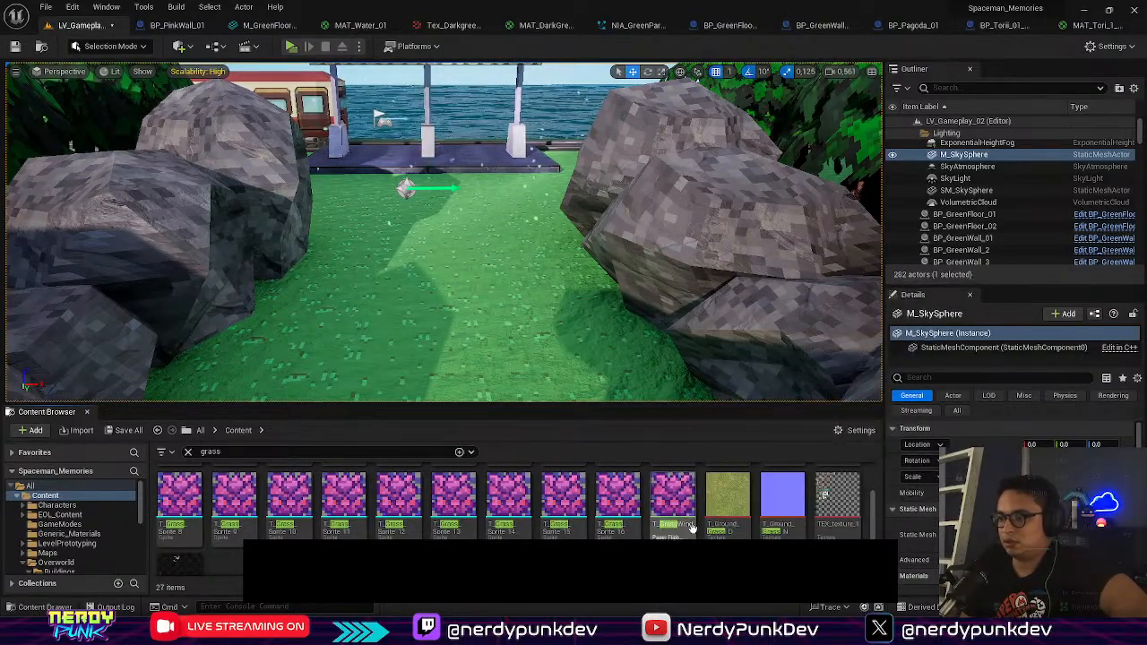
pyautogui.scroll(3, 823, 494)
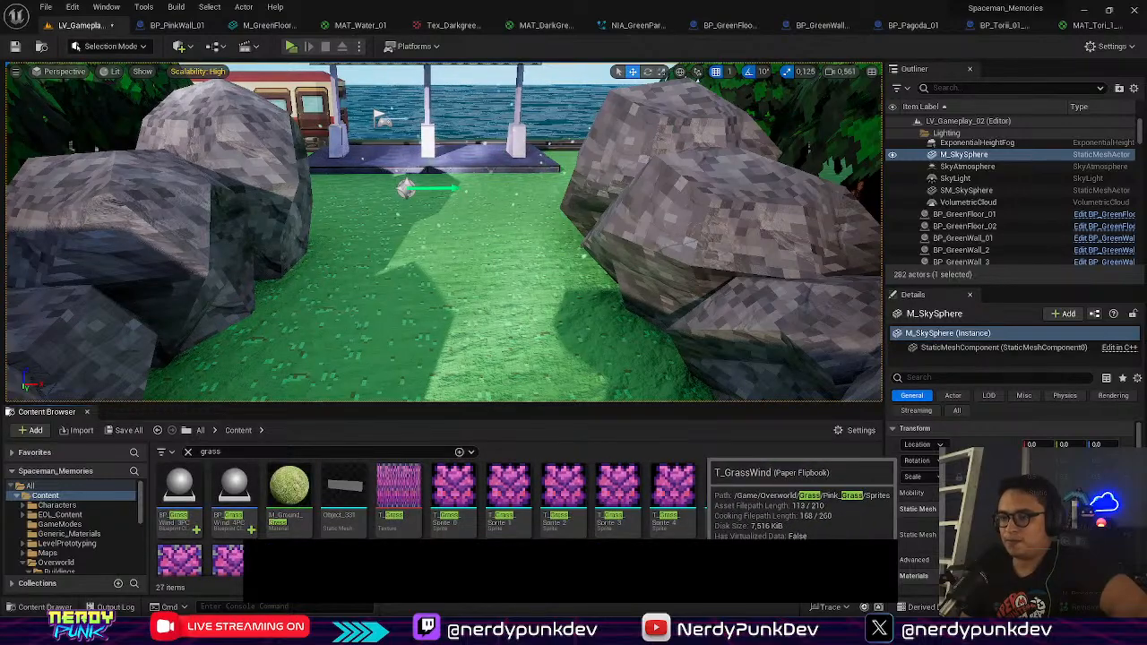
pyautogui.scroll(-5, 678, 527)
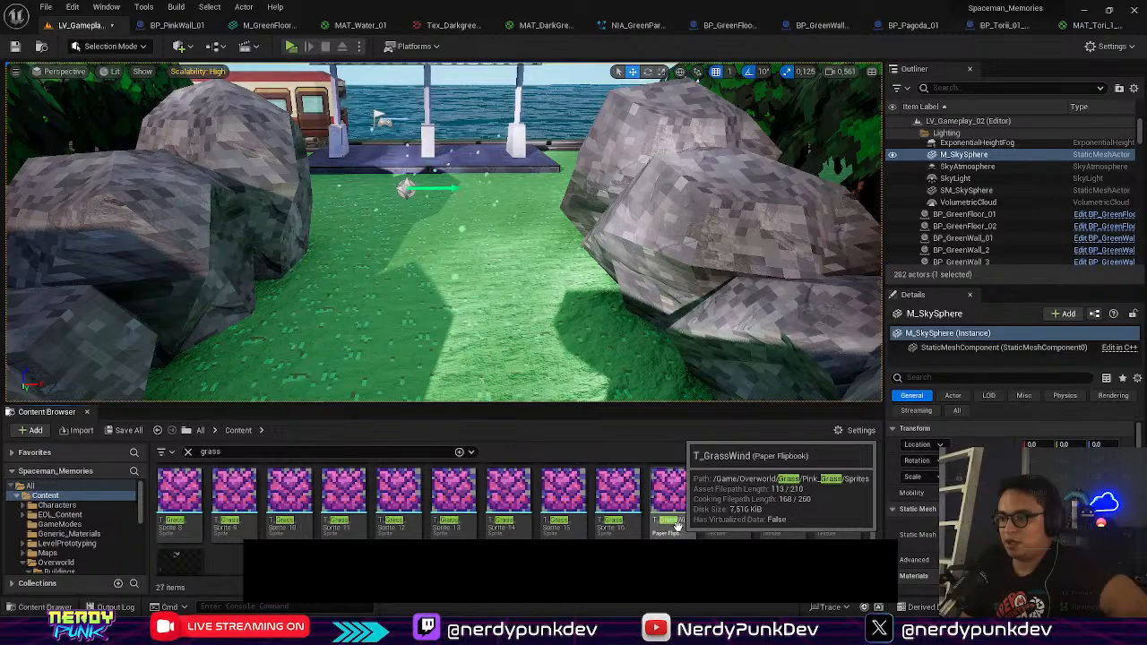
pyautogui.moveTo(678, 527); pyautogui.dragTo(431, 309)
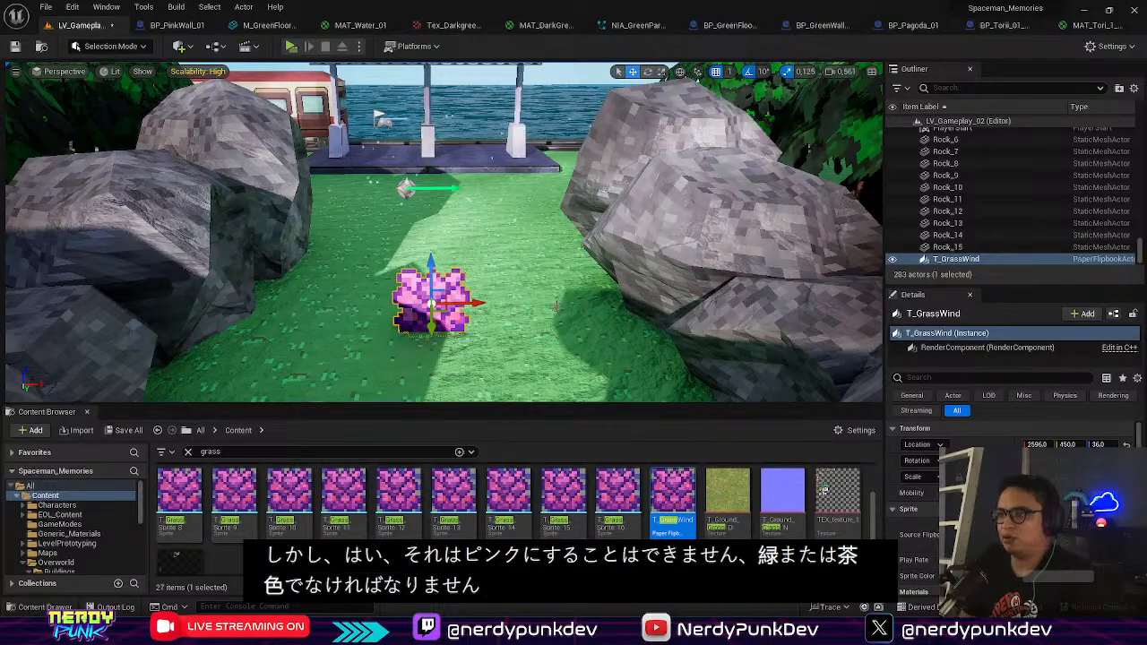
# Step: Duplicate the NIA_GreenParticles_02 effect and move the copy beyond the torii gate to about X 2543, Y 2356, Z 24
pyautogui.moveTo(557, 306); pyautogui.dragTo(467, 304, button='right')
pyautogui.press('a')
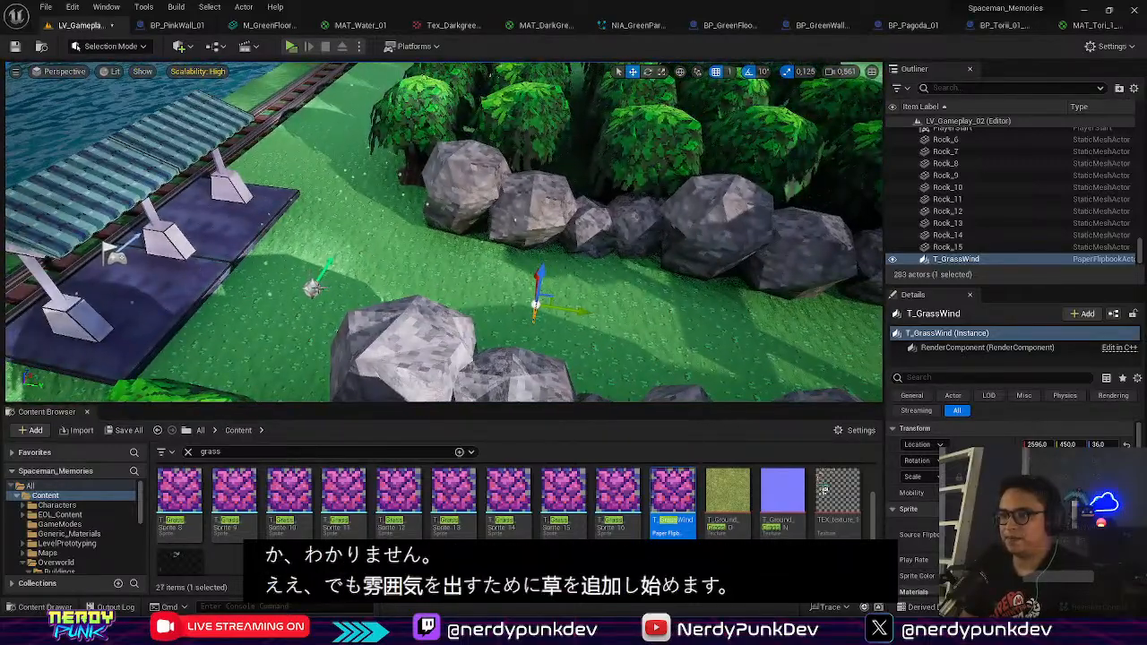
pyautogui.click(312, 287)
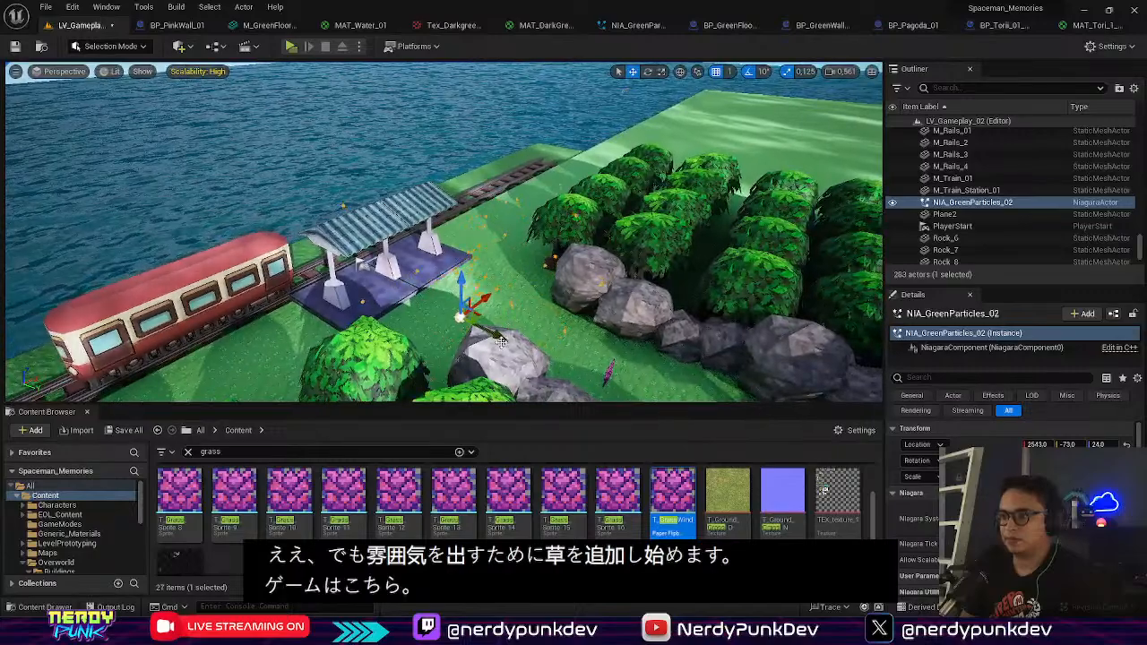
pyautogui.hotkey('ctrl', 'd')
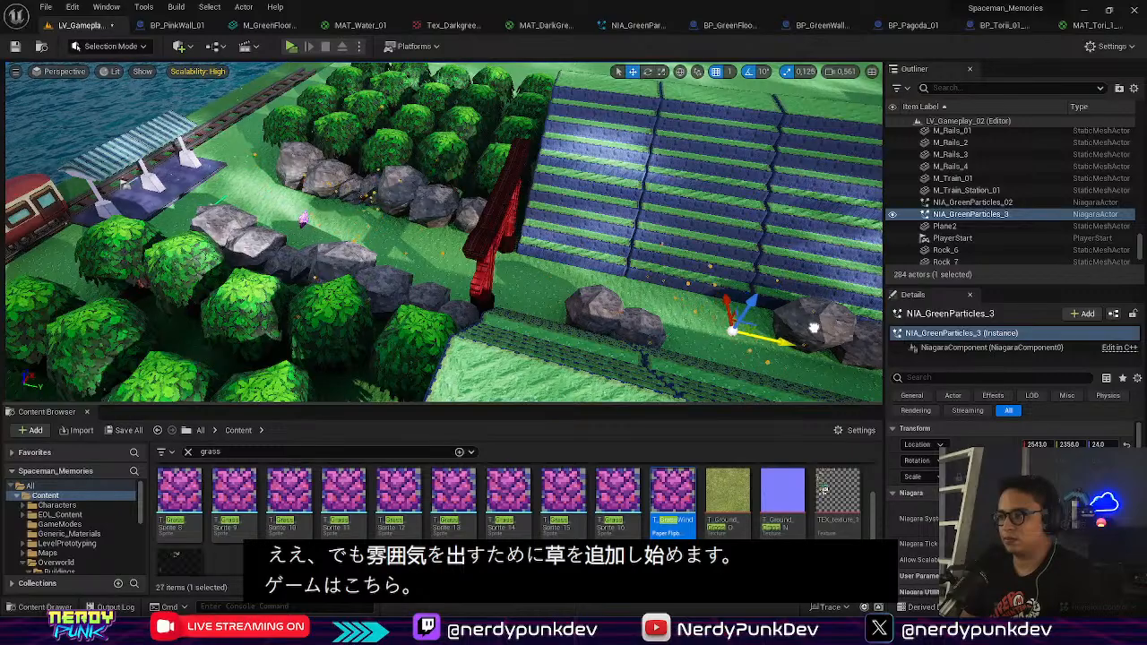
# Step: Raise the T_GrassWind sprite on the path to about Z 41
pyautogui.moveTo(618, 272); pyautogui.dragTo(477, 269, button='right')
pyautogui.press('w')
pyautogui.click(477, 269)
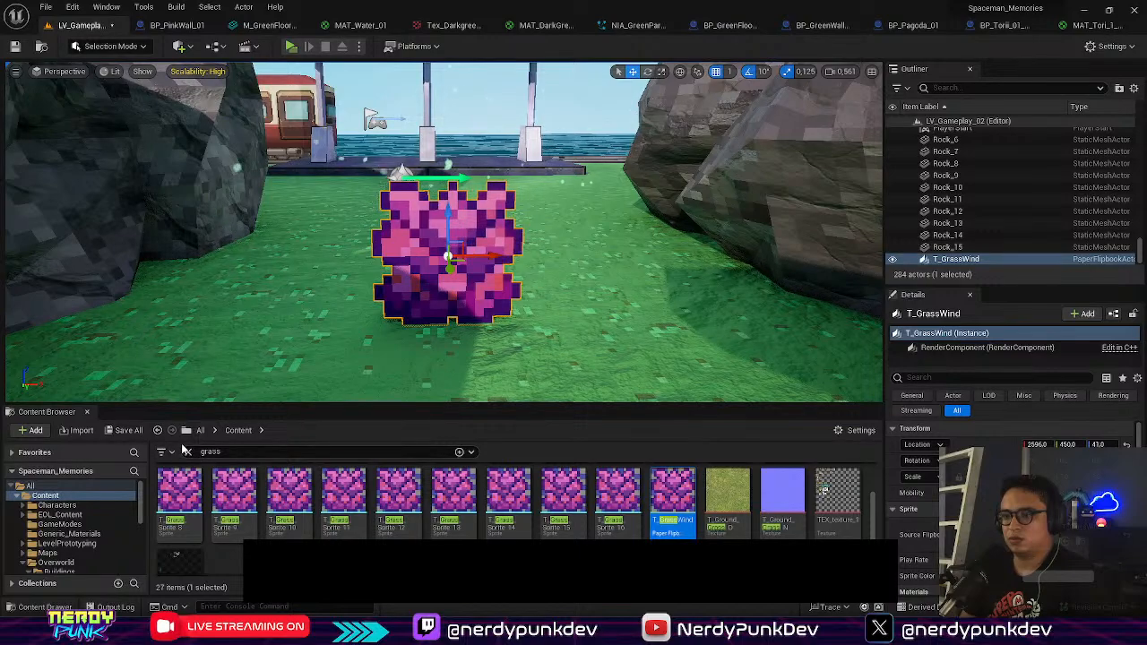
# Step: Clear the asset search and open the Sprites folder under Overworld/Grass/Pink_Grass
pyautogui.click(189, 452)
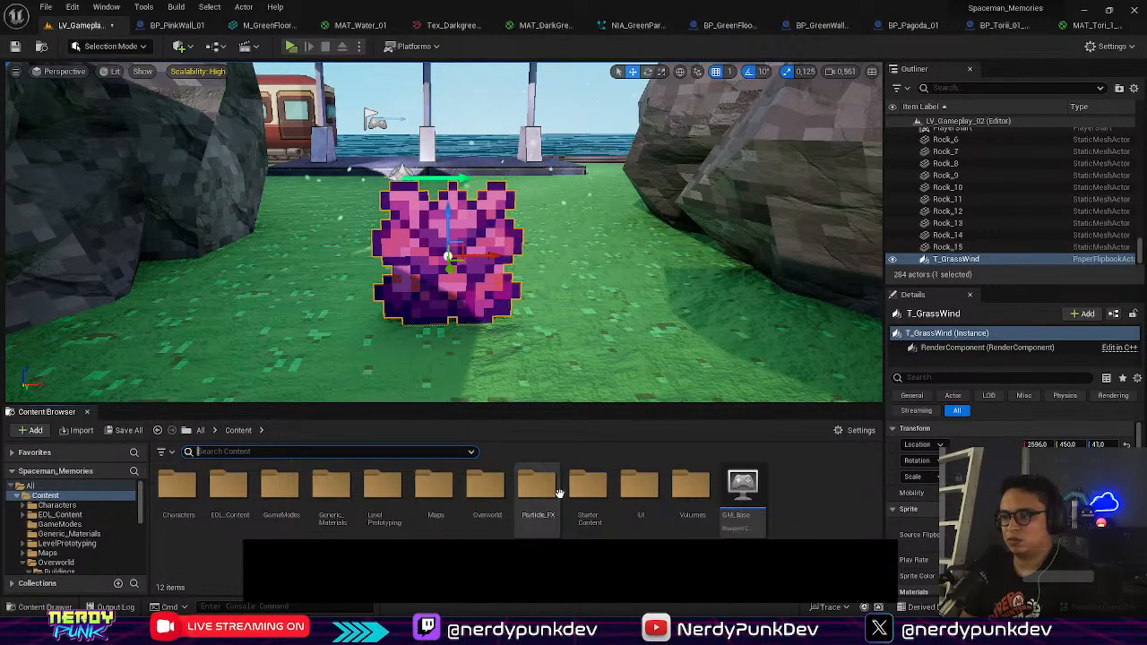
pyautogui.doubleClick(488, 489)
pyautogui.doubleClick(279, 489)
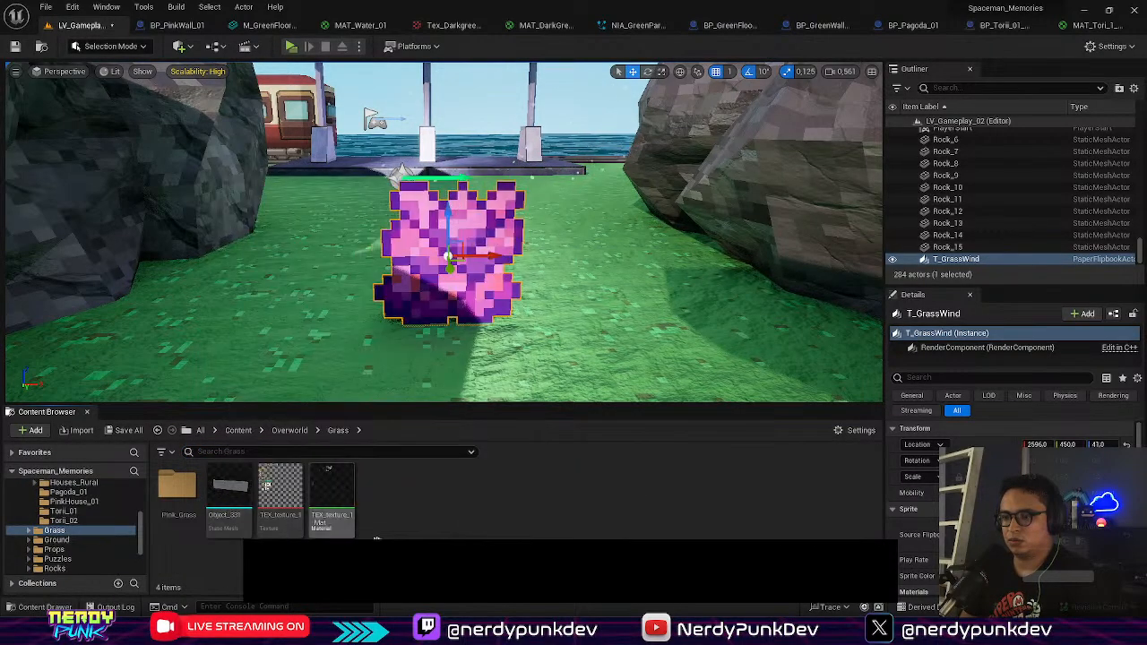
pyautogui.click(168, 491)
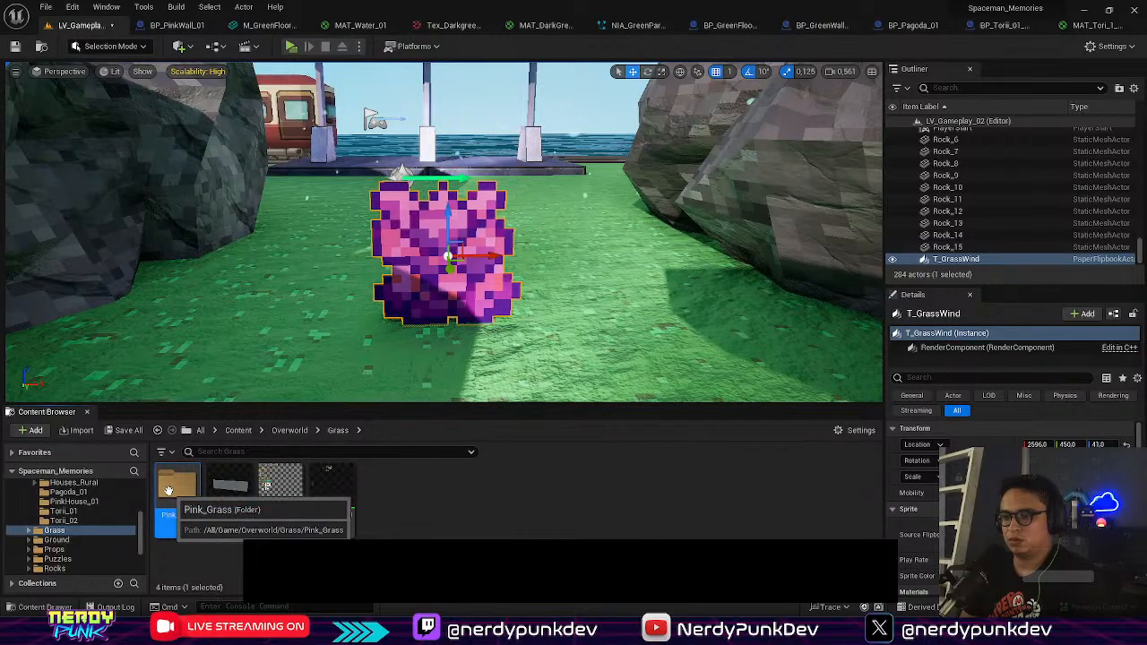
pyautogui.doubleClick(169, 491)
pyautogui.doubleClick(173, 489)
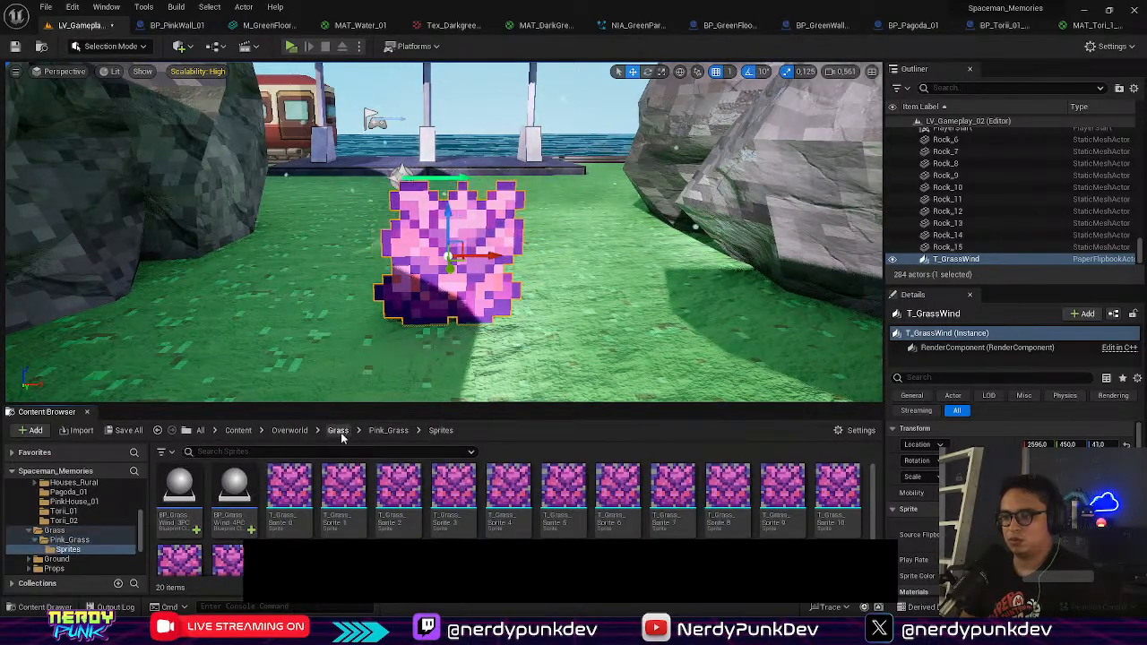
# Step: Look through the Pink_Grass folder and its Sprites subfolder, finishing in Pink_Grass
pyautogui.click(388, 430)
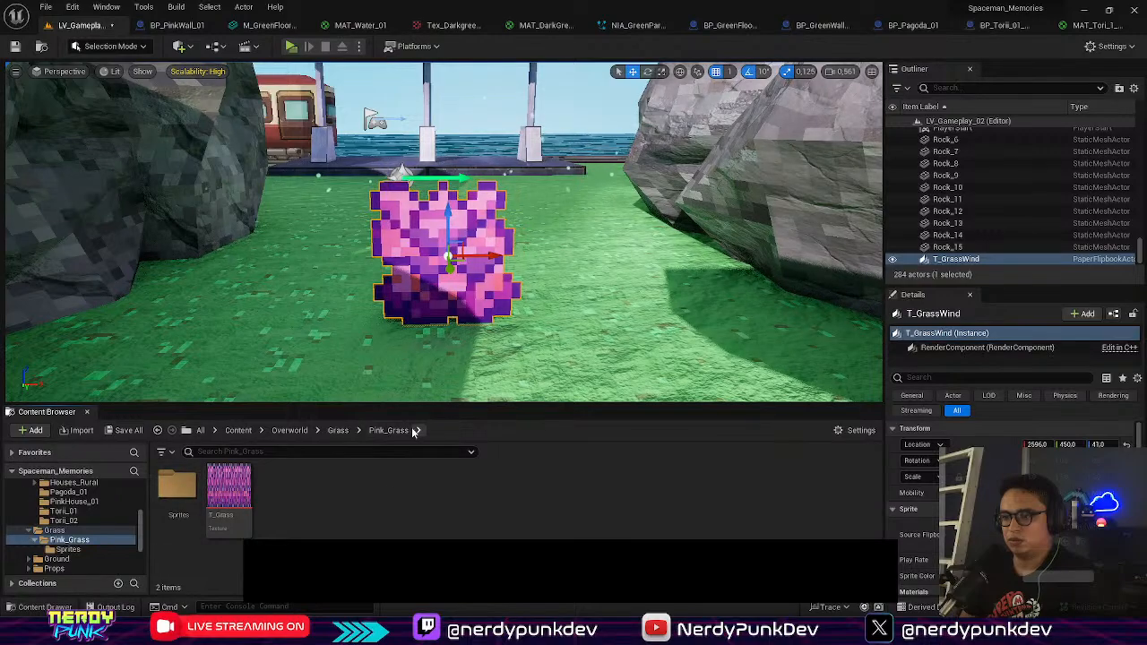
pyautogui.click(178, 489)
pyautogui.rightClick(179, 491)
pyautogui.moveTo(262, 464)
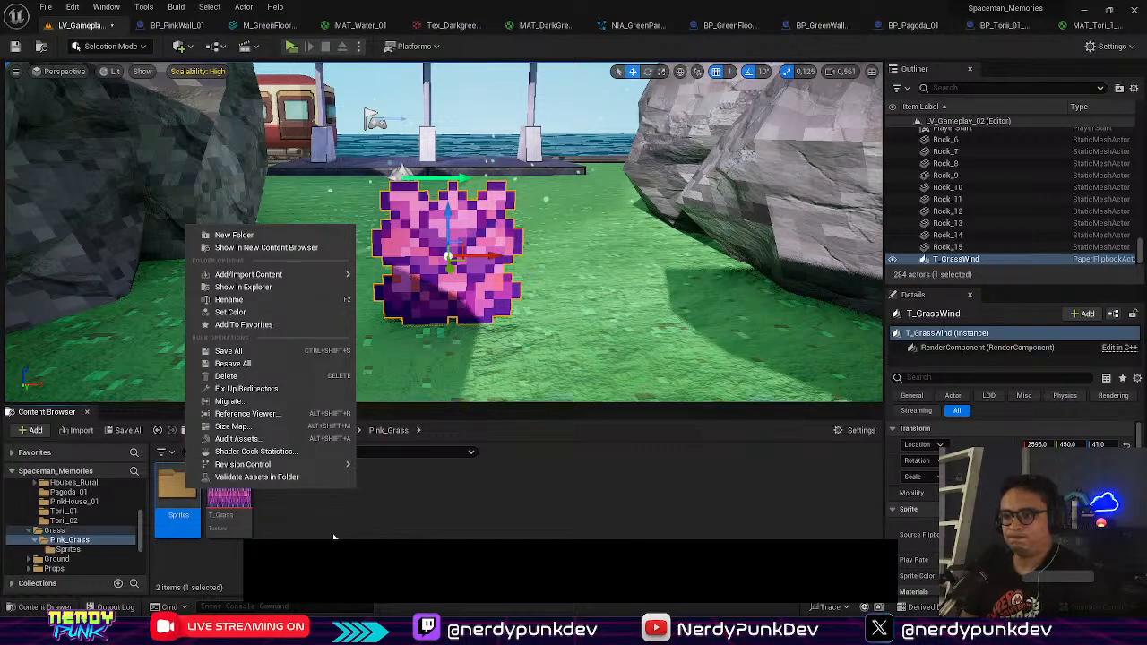
pyautogui.click(292, 531)
pyautogui.doubleClick(176, 489)
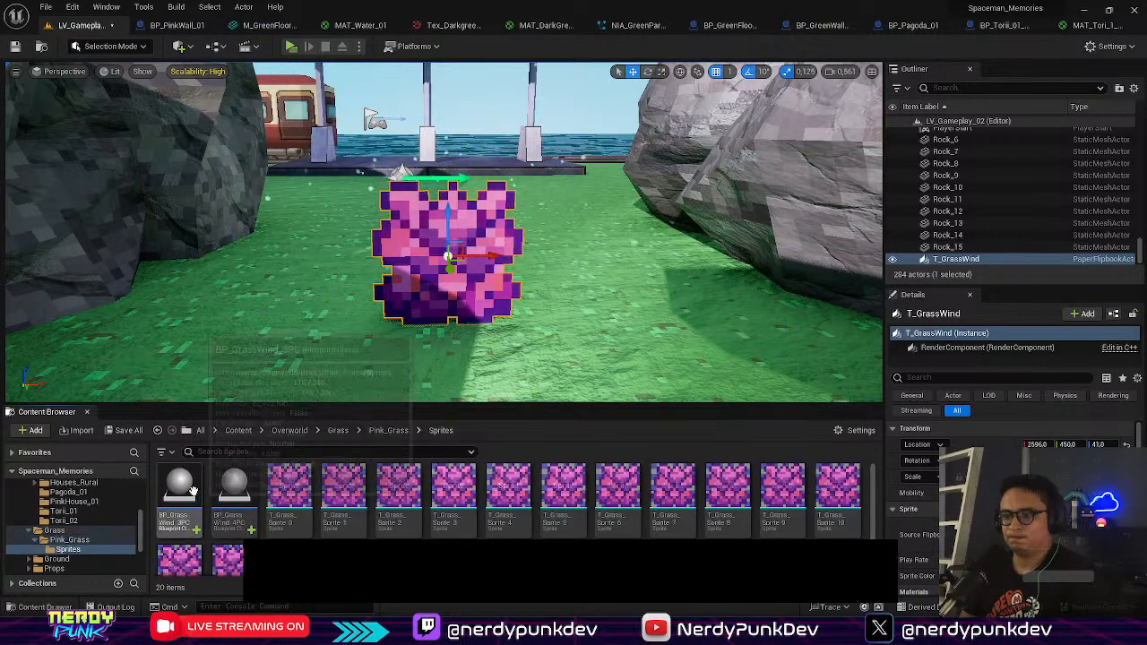
pyautogui.click(388, 430)
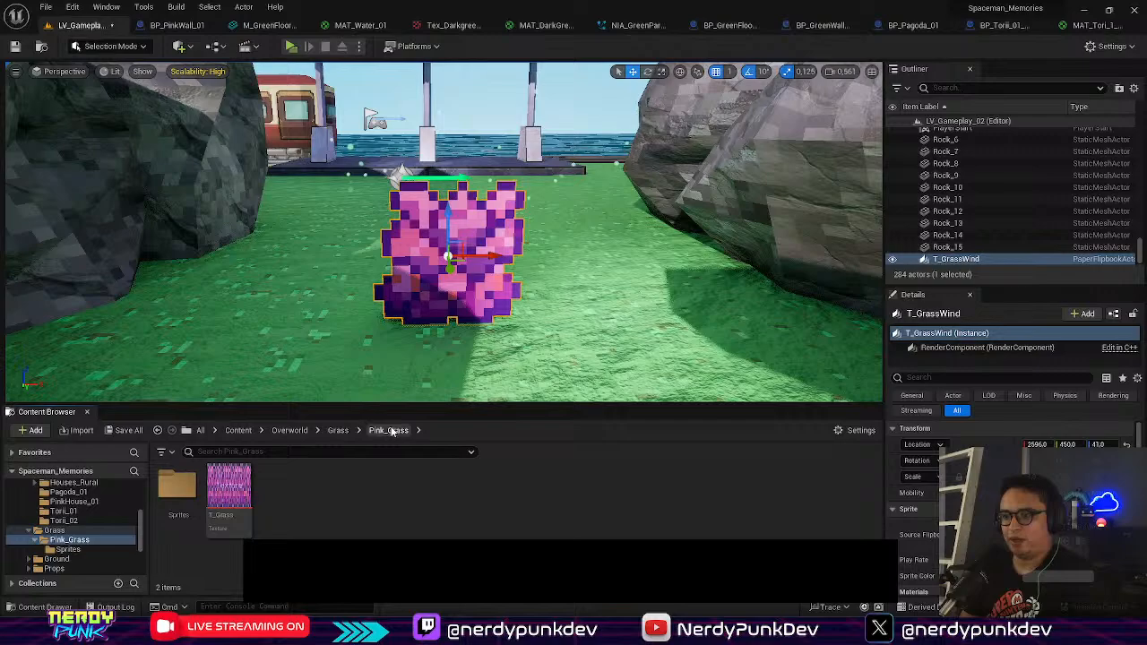
# Step: Create a folder named Green inside the Pink_Grass folder
pyautogui.rightClick(326, 498)
pyautogui.click(376, 110)
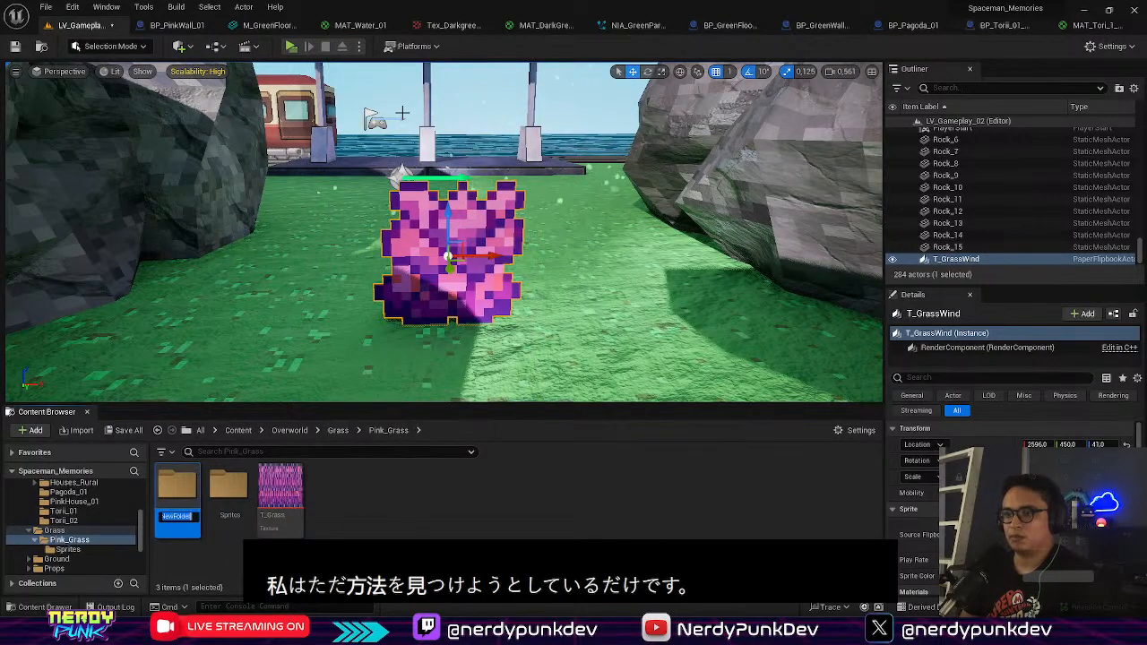
pyautogui.write('Green')
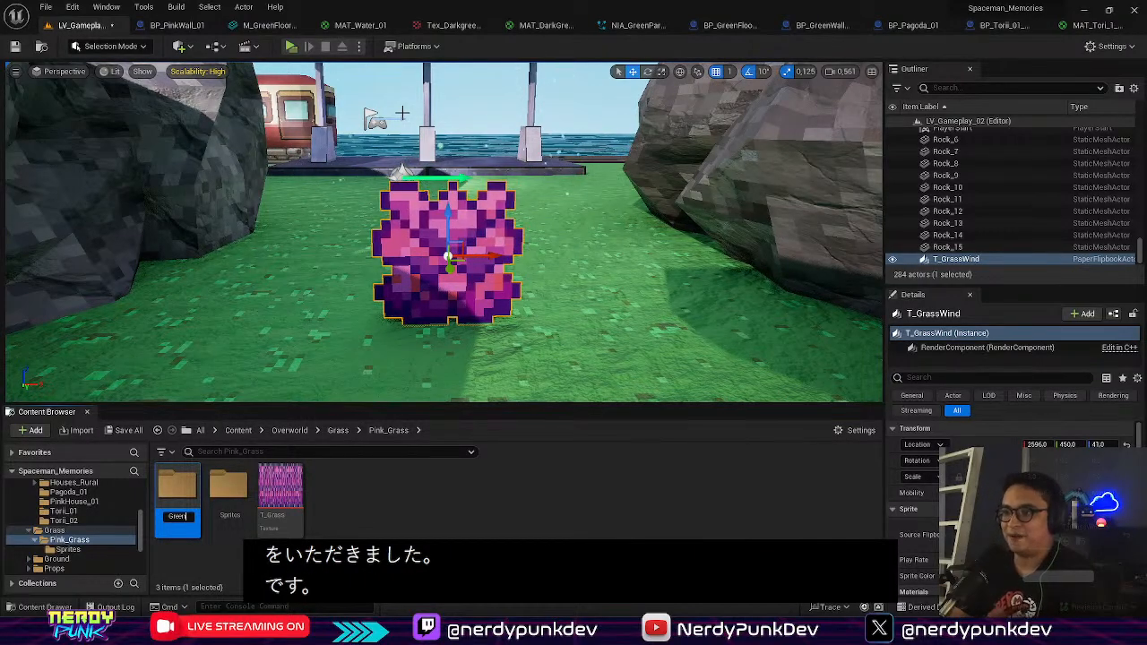
pyautogui.press('Return')
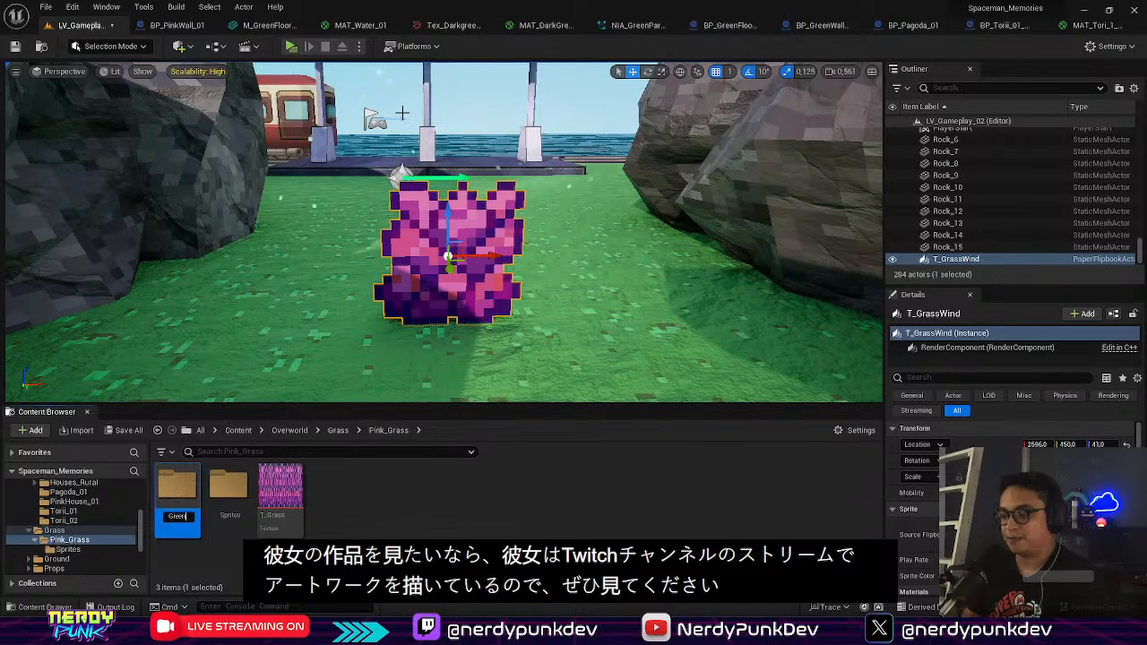
pyautogui.press('Return')
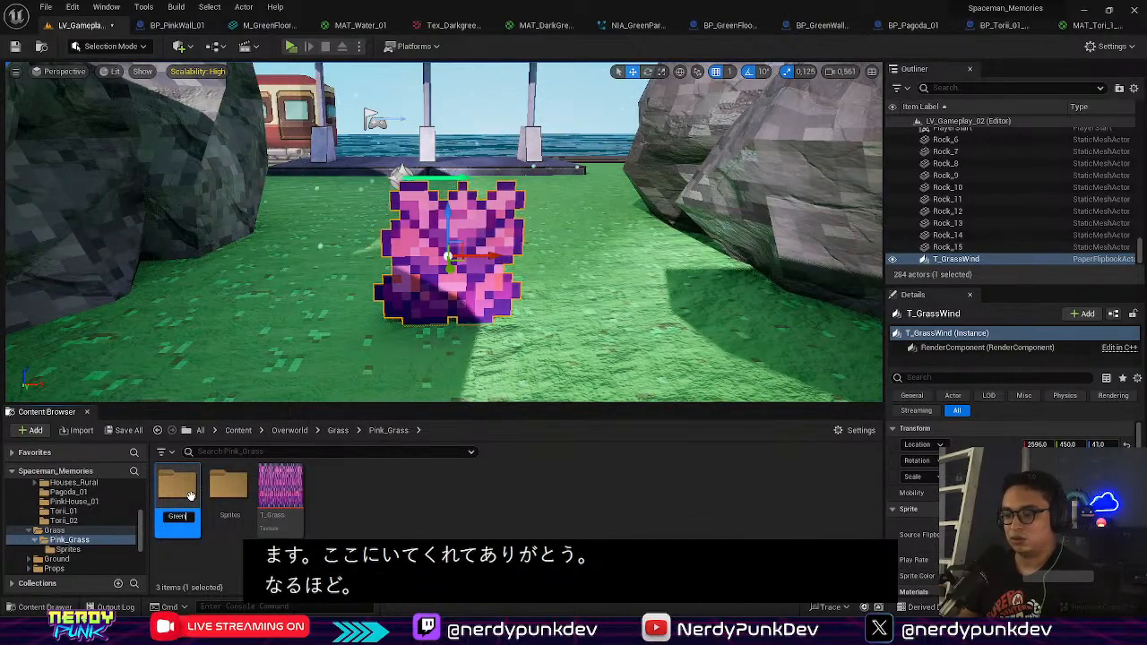
pyautogui.press('Return')
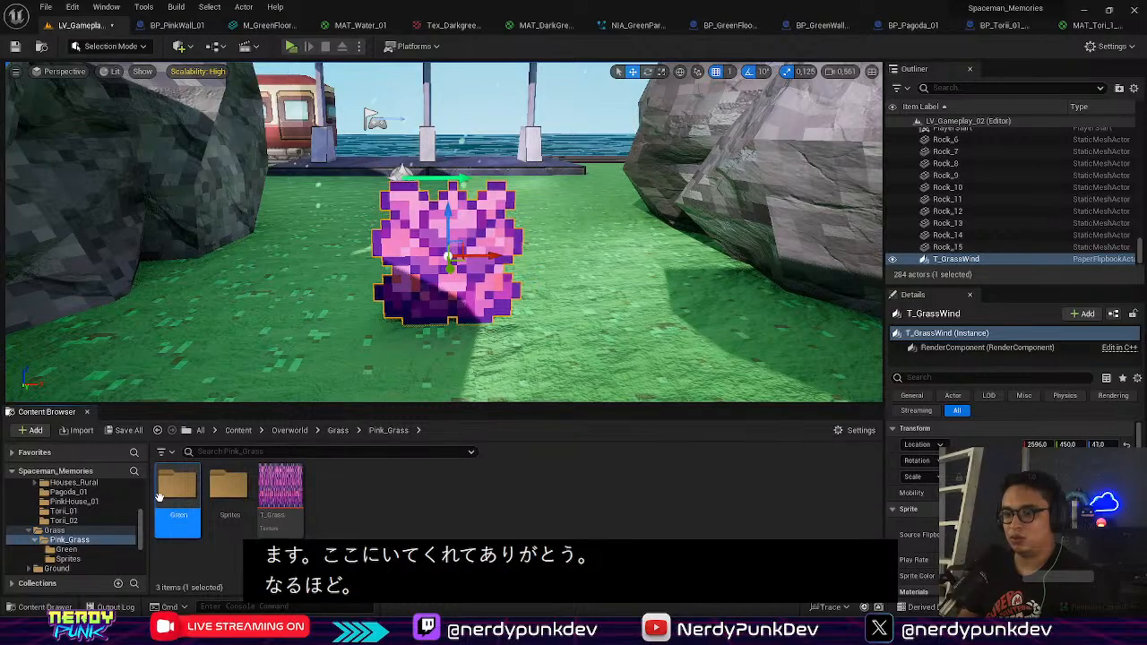
# Step: Delete the Green folder from Pink_Grass and confirm the deletion
pyautogui.rightClick(192, 493)
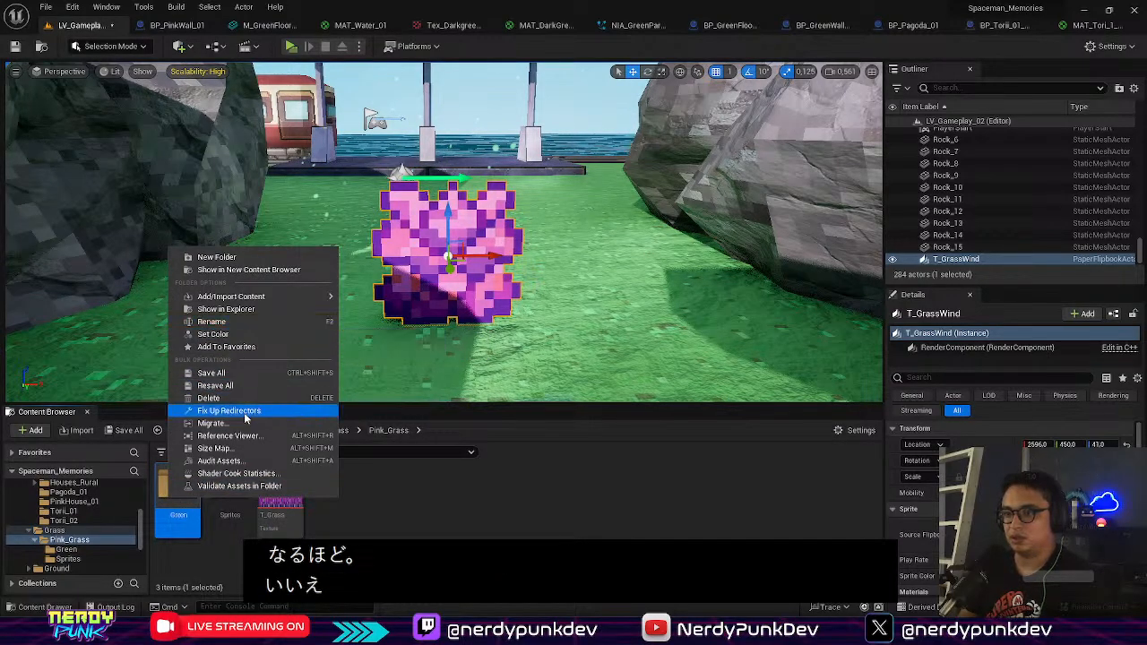
pyautogui.click(214, 398)
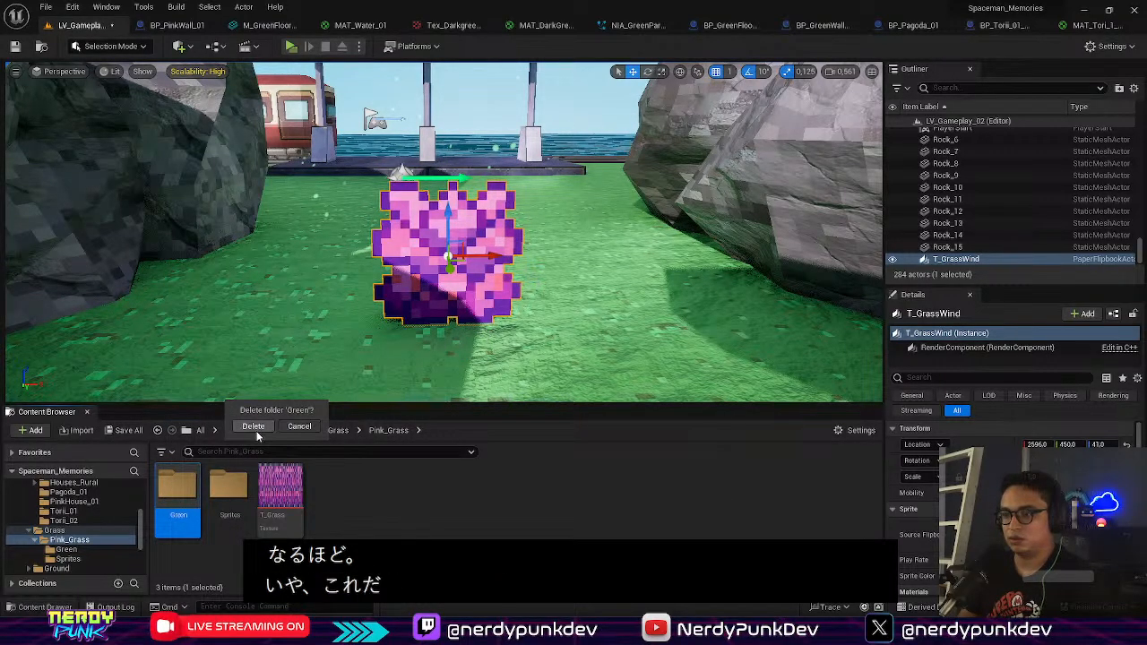
pyautogui.click(255, 427)
# Step: Create a folder named Green_Grass in Overworld/Grass and open the neighbouring Pink_Grass folder
pyautogui.click(332, 431)
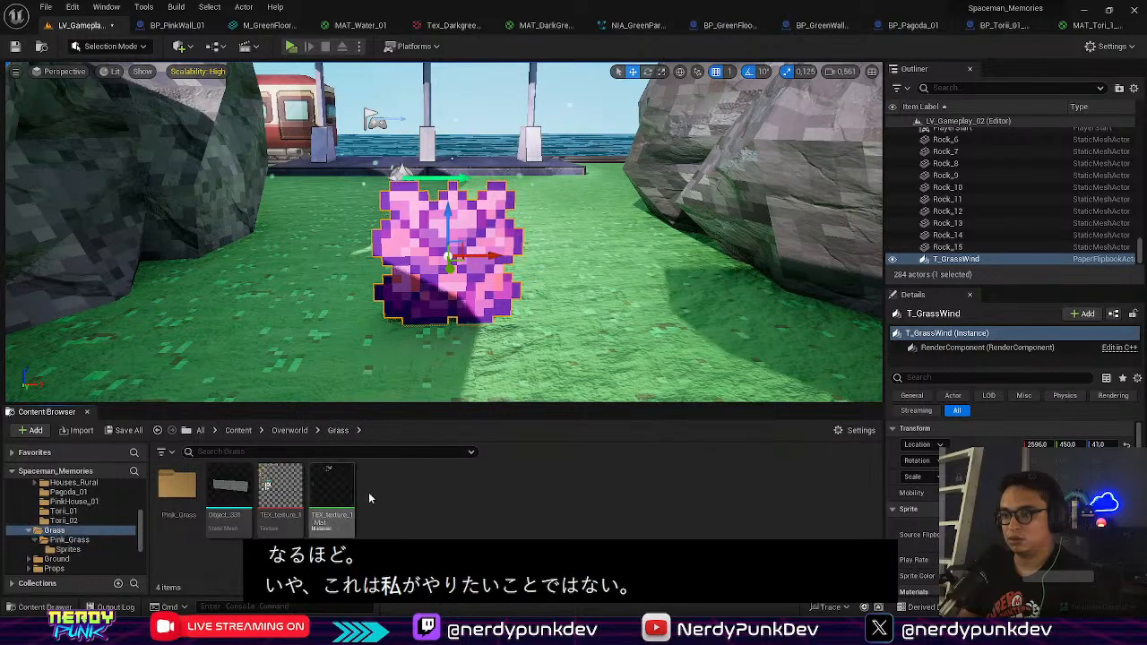
pyautogui.rightClick(422, 498)
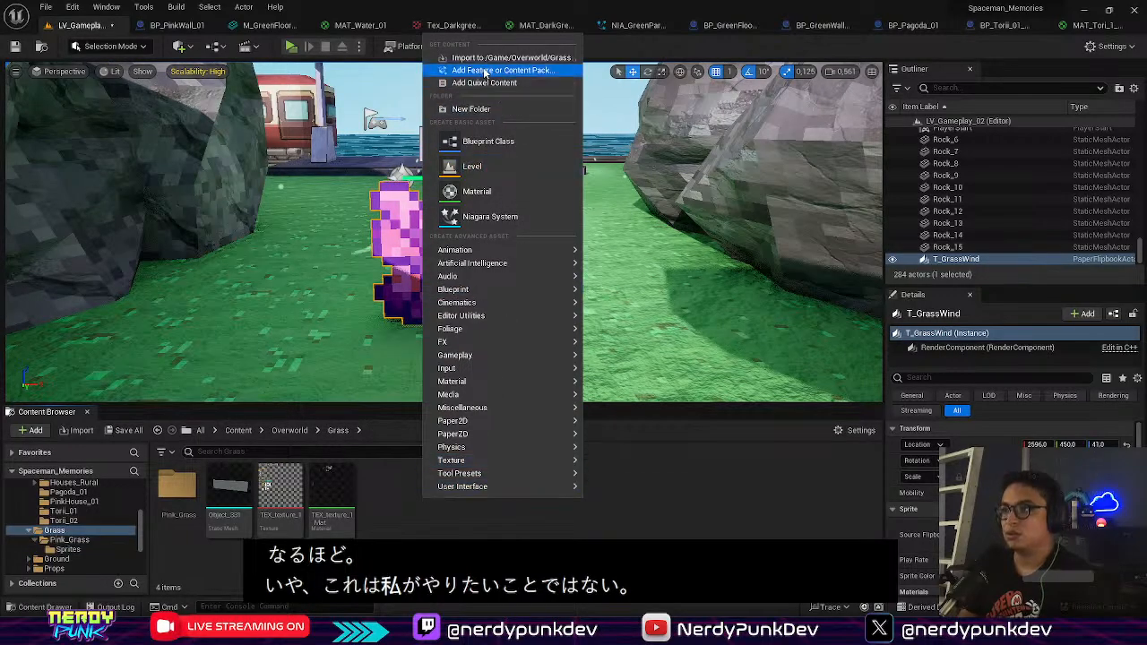
pyautogui.click(475, 108)
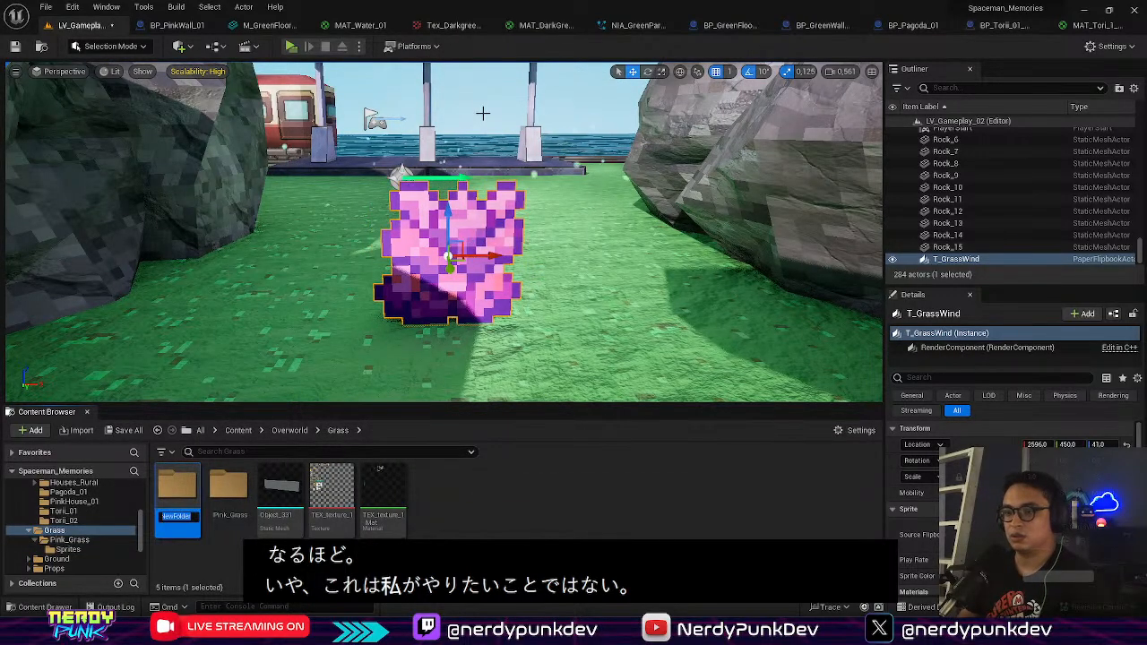
pyautogui.write('Greenm')
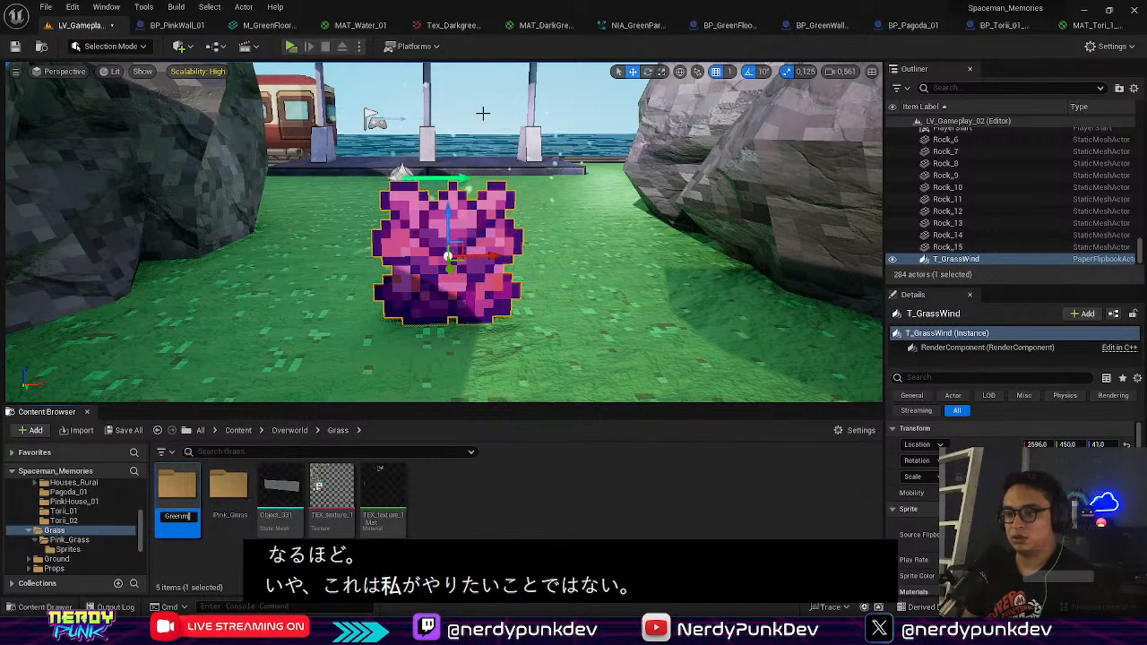
pyautogui.press('BackSpace')
pyautogui.write('en_Grass')
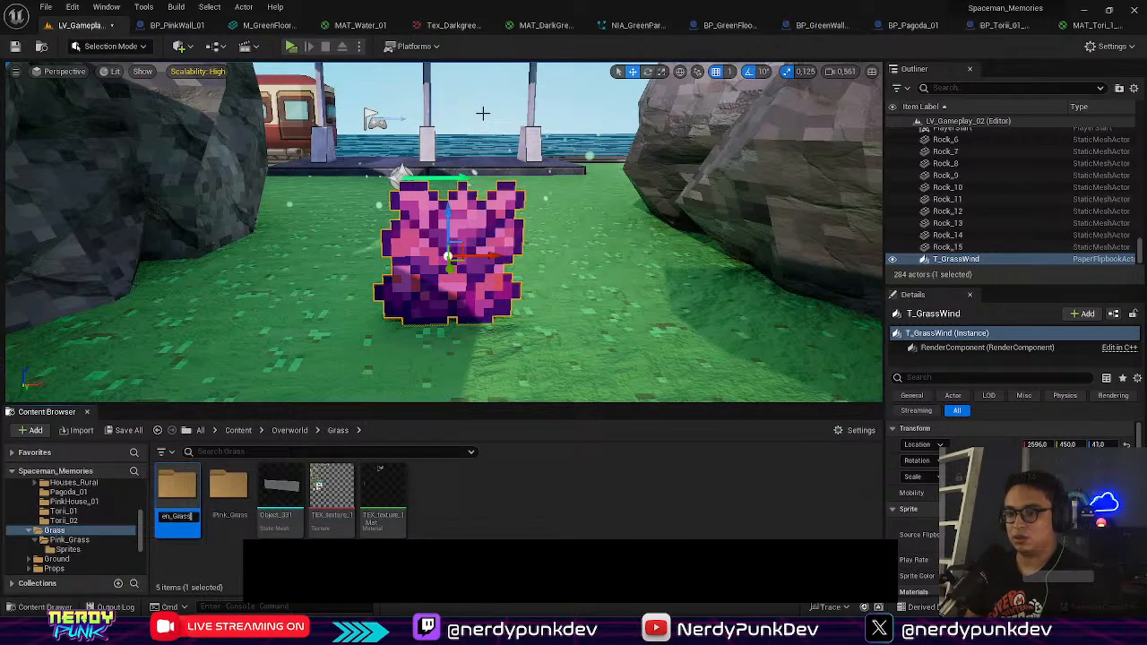
pyautogui.press('Return')
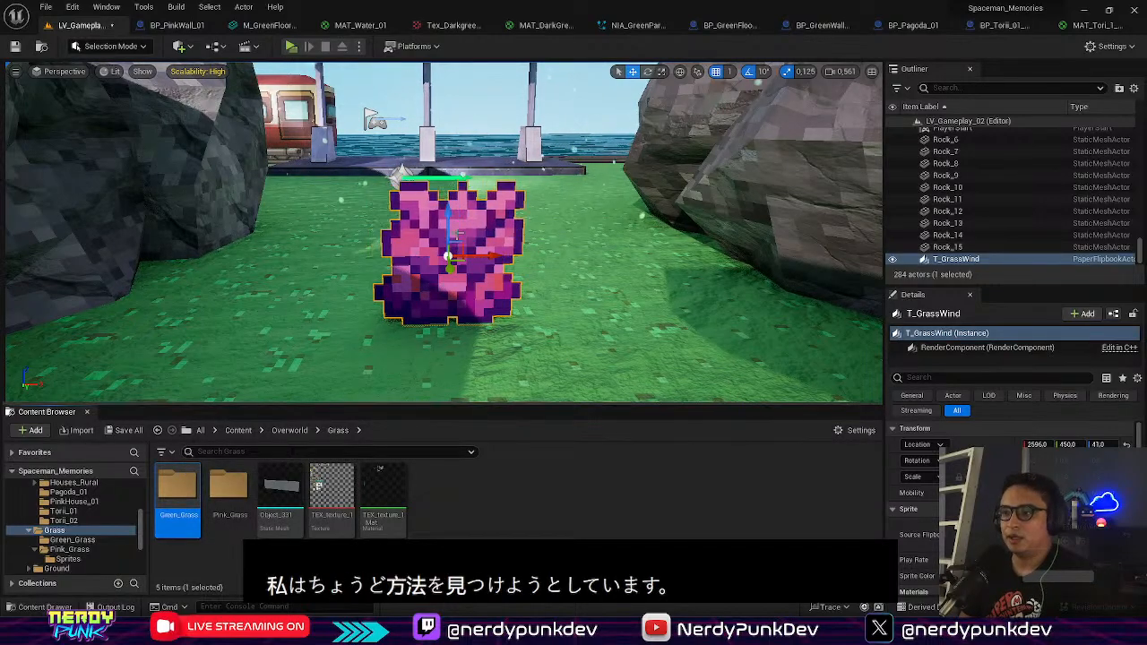
pyautogui.doubleClick(232, 498)
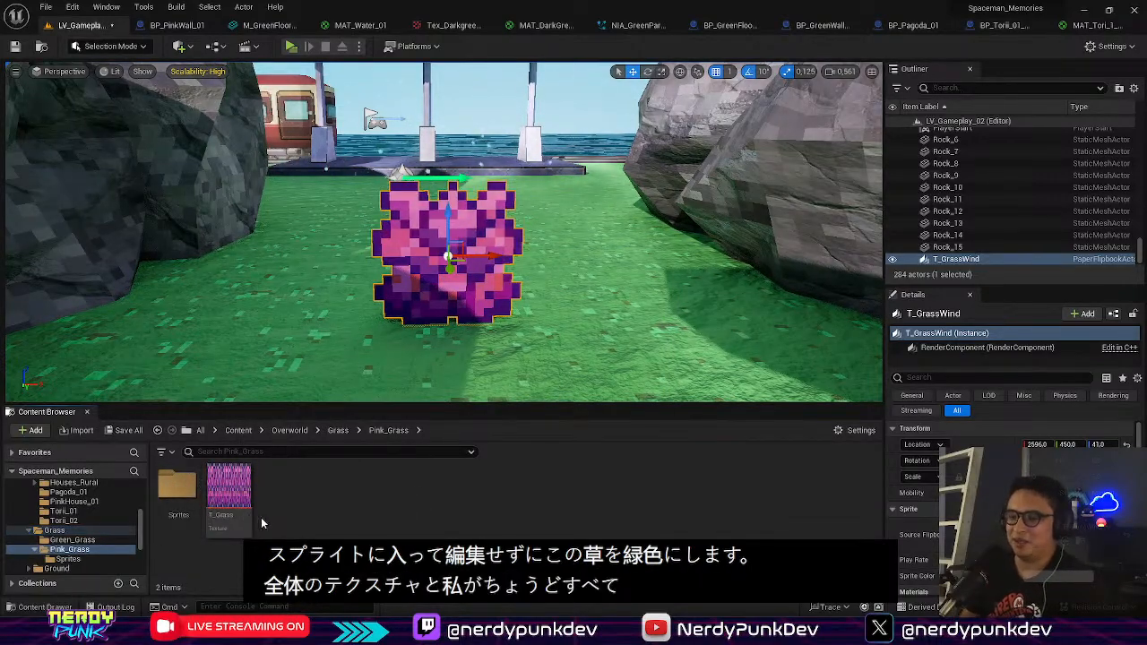
# Step: Copy the T_Grass texture from the Pink_Grass folder into the Green_Grass folder
pyautogui.click(243, 516)
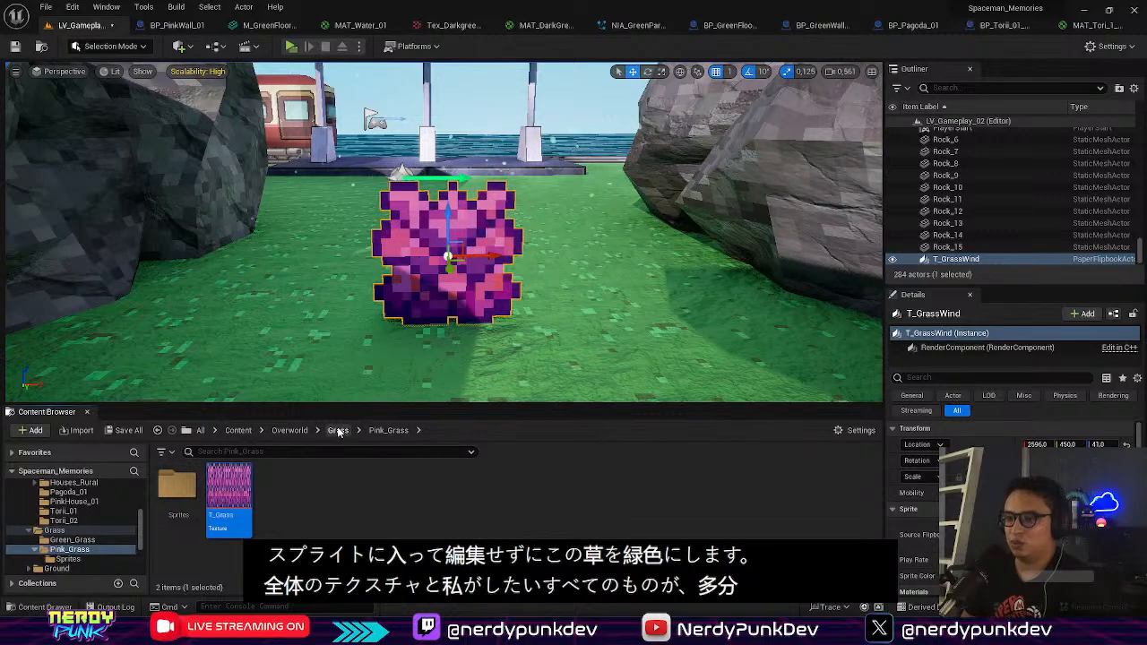
pyautogui.click(338, 431)
pyautogui.doubleClick(196, 492)
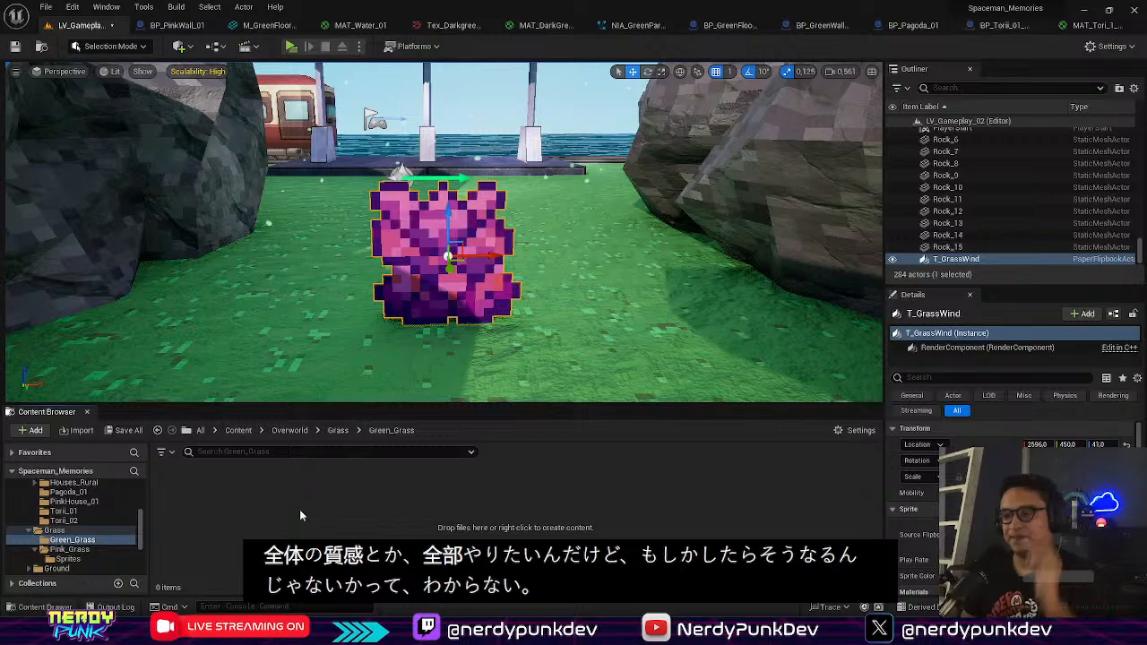
pyautogui.hotkey('ctrl', 'v')
# Step: Open the copied T_Grass texture in Green_Grass and adjust its hue until the pink grass turns green
pyautogui.click(172, 493)
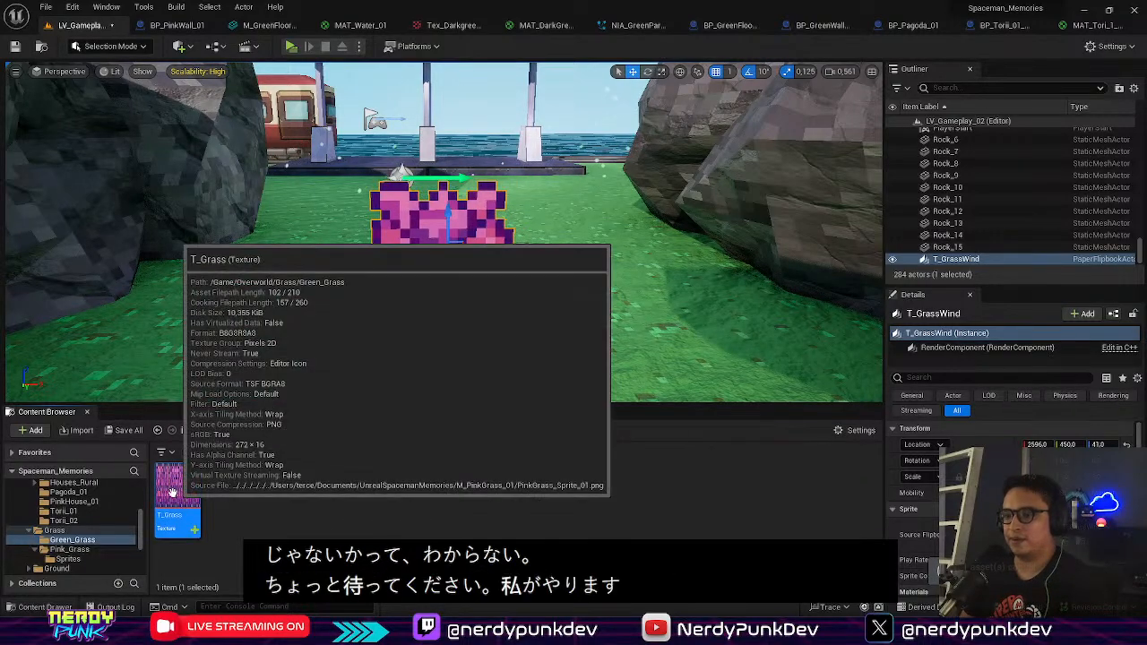
pyautogui.doubleClick(172, 493)
pyautogui.scroll(6, 409, 338)
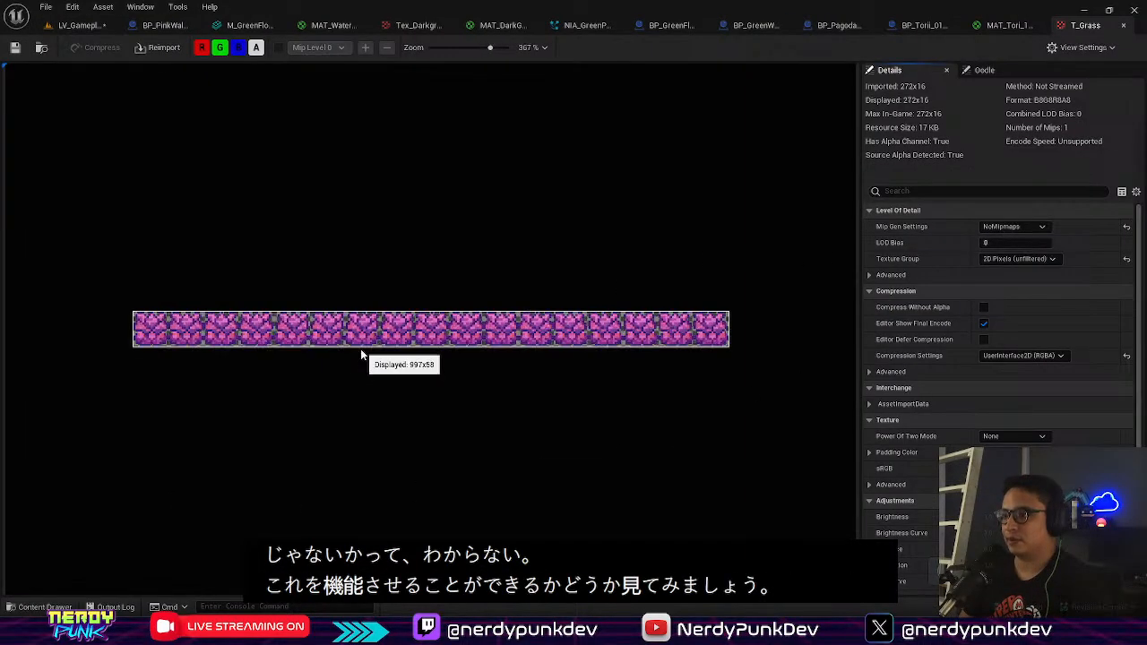
pyautogui.scroll(-5, 1078, 431)
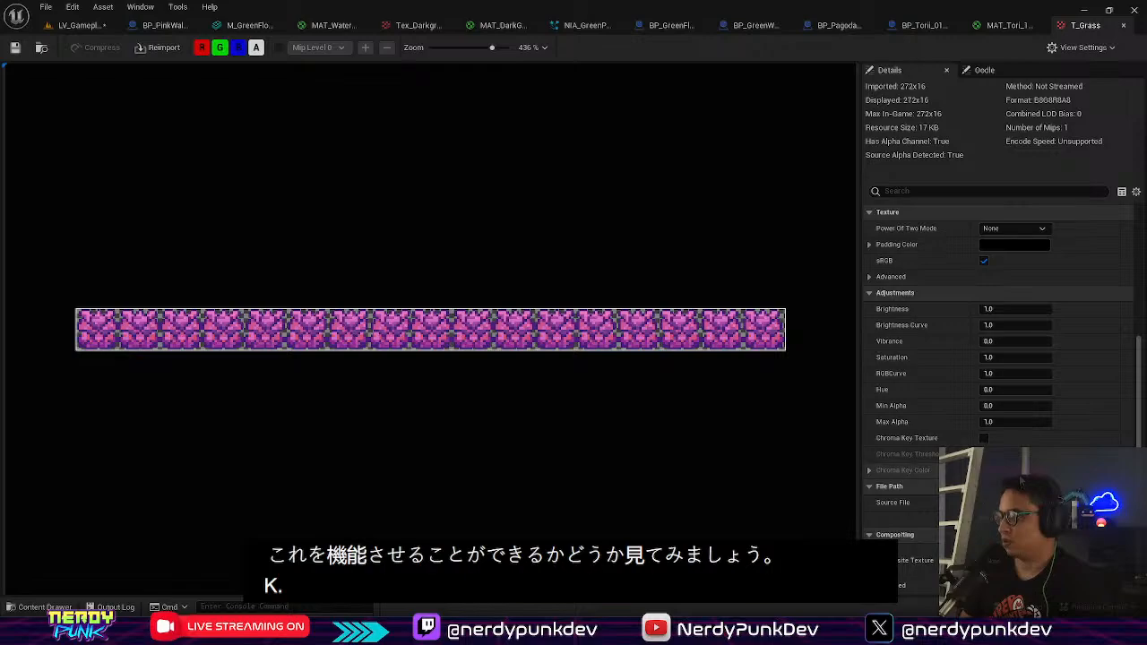
pyautogui.scroll(3, 1064, 416)
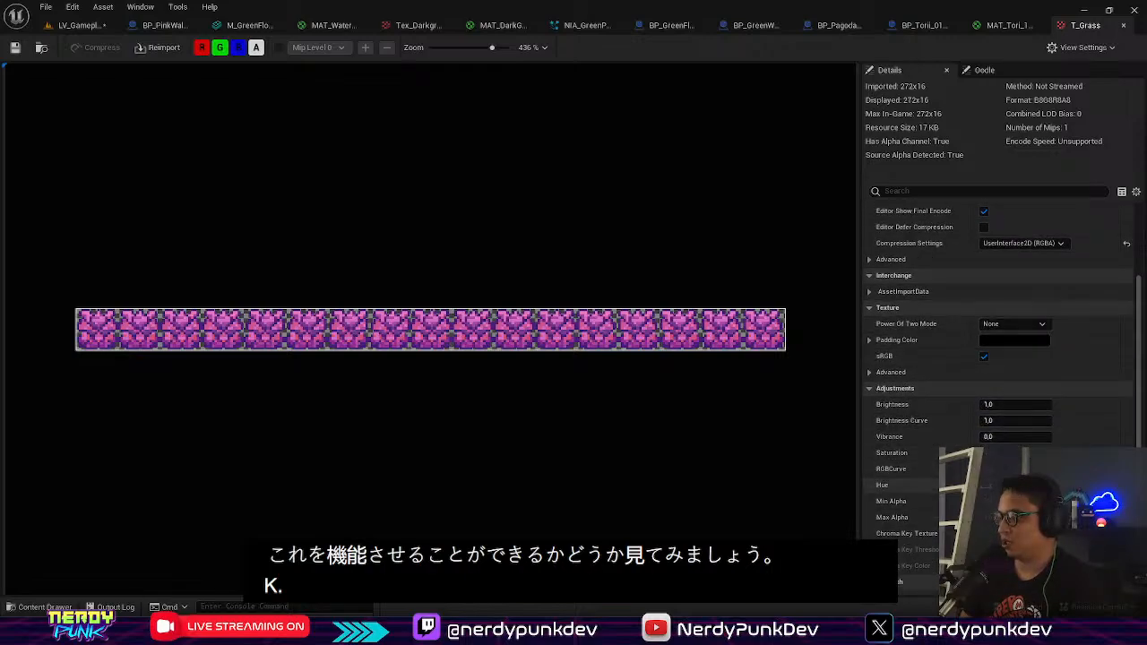
pyautogui.moveTo(1016, 485); pyautogui.dragTo(995, 485)
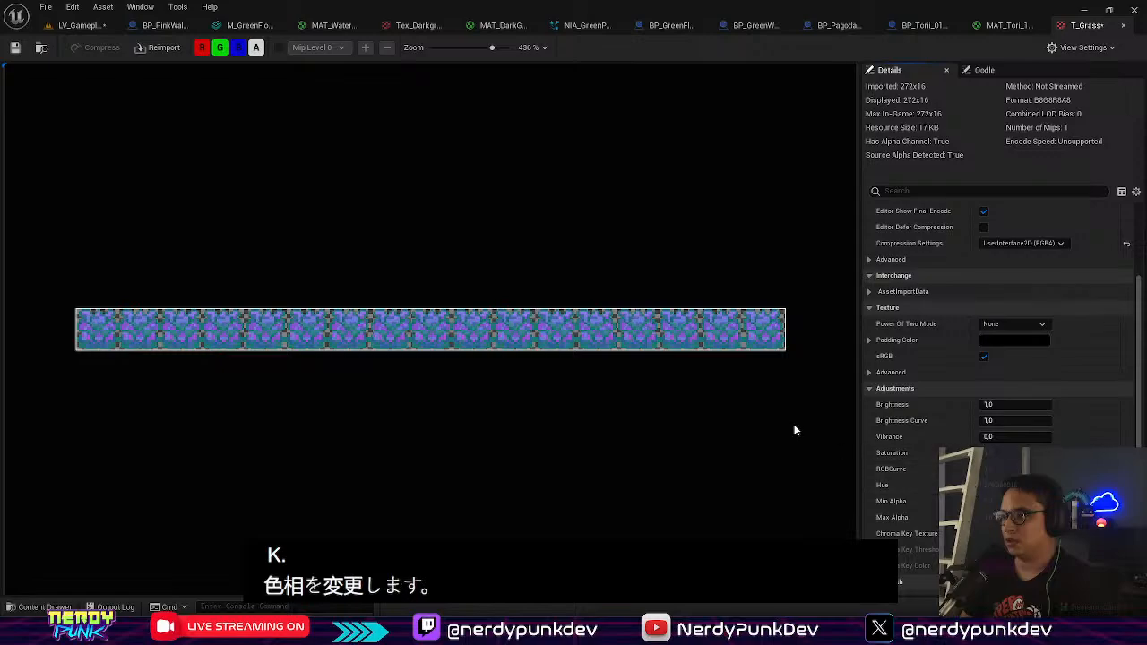
pyautogui.scroll(6, 377, 349)
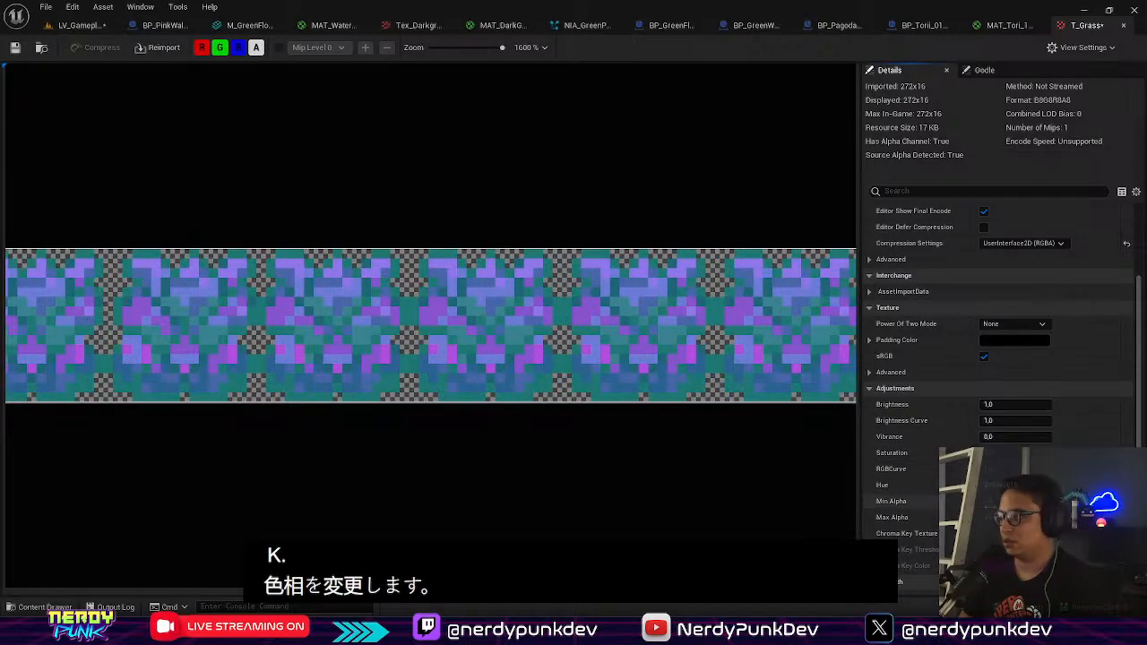
pyautogui.moveTo(1015, 485); pyautogui.dragTo(995, 485)
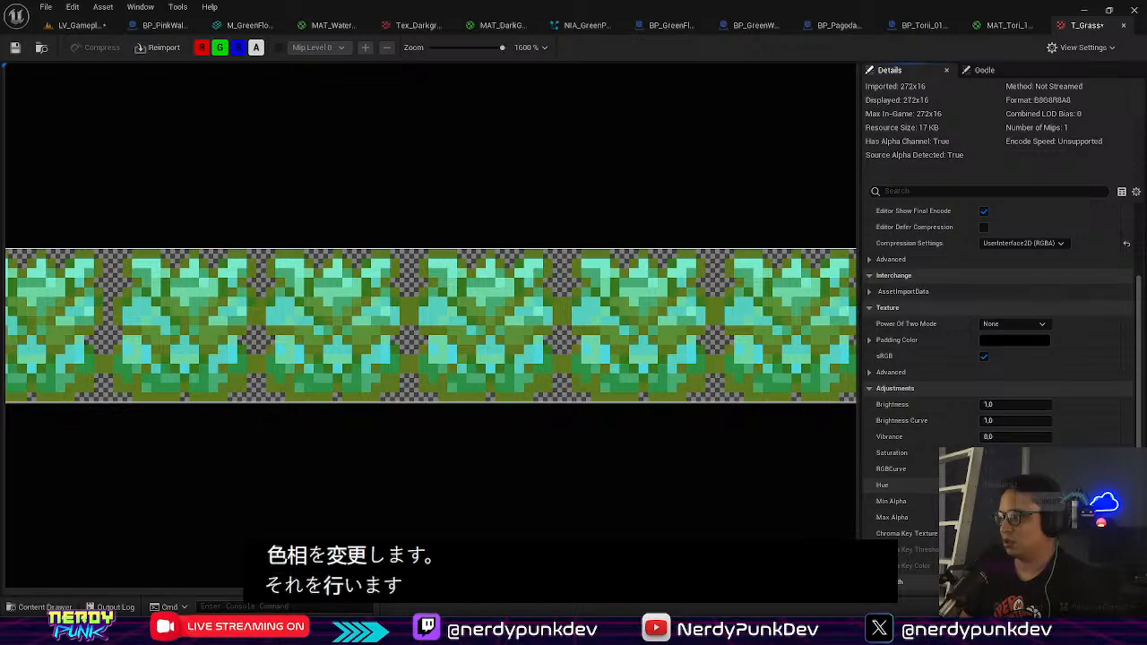
pyautogui.moveTo(1016, 485); pyautogui.dragTo(1025, 484)
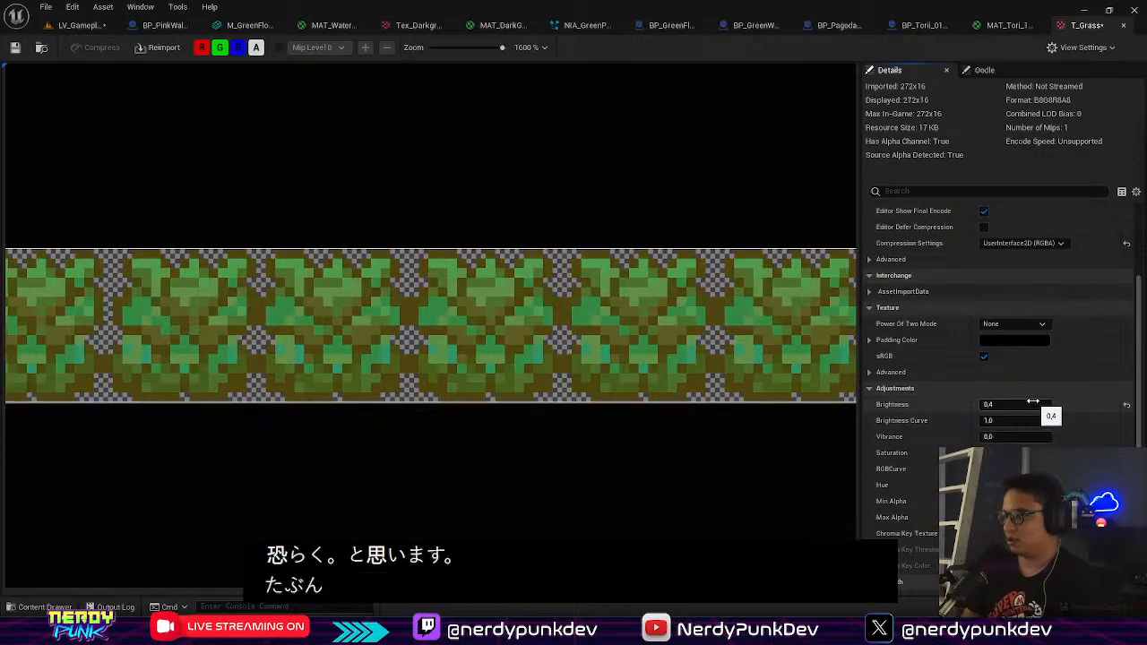
# Step: Try a brightness of 0 on the green T_Grass texture and set it back to 1
pyautogui.write('0')
pyautogui.press('Return')
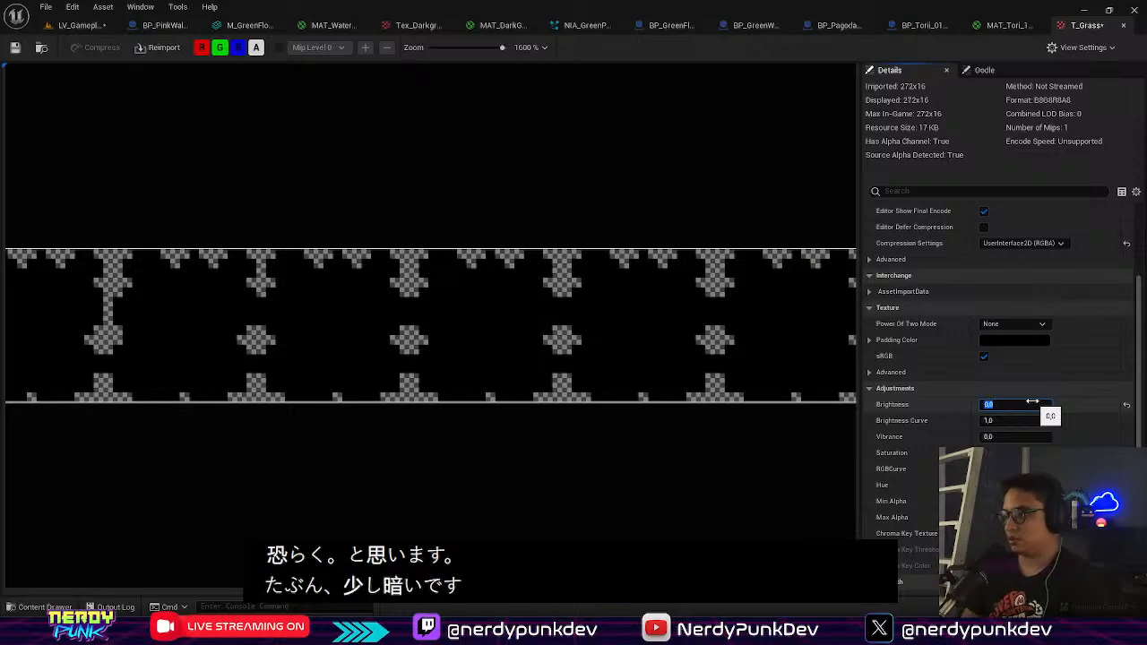
pyautogui.write('1')
pyautogui.press('Return')
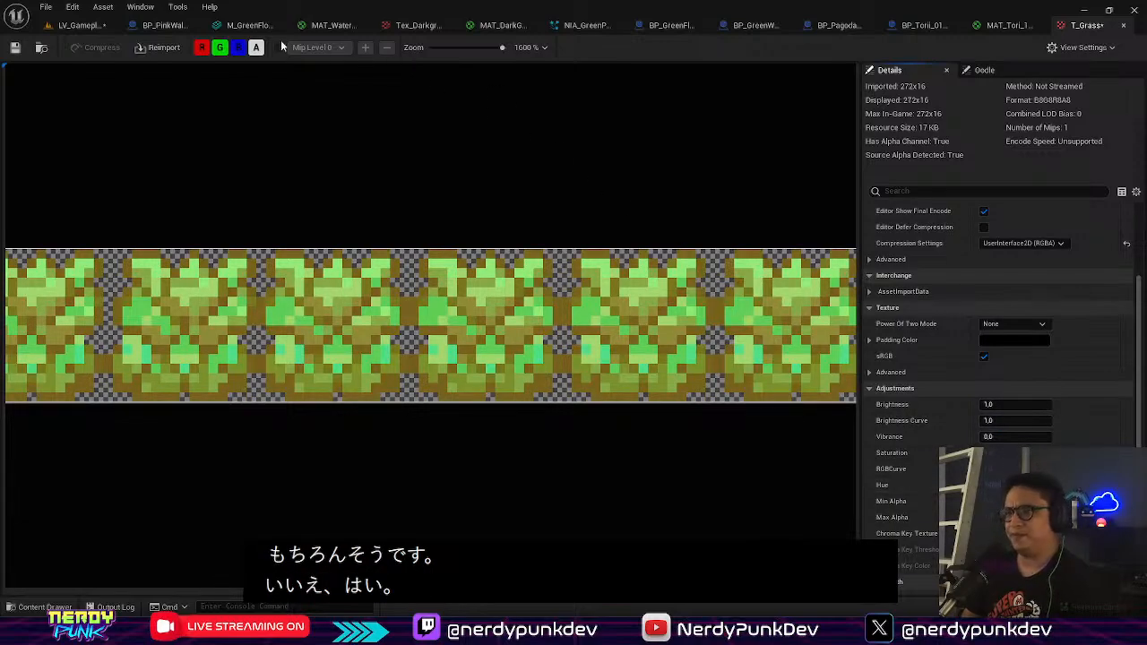
# Step: Return to the LV_Gameplay_02 level and try to place the green T_Grass texture in the scene
pyautogui.click(92, 28)
pyautogui.moveTo(175, 481); pyautogui.dragTo(283, 240)
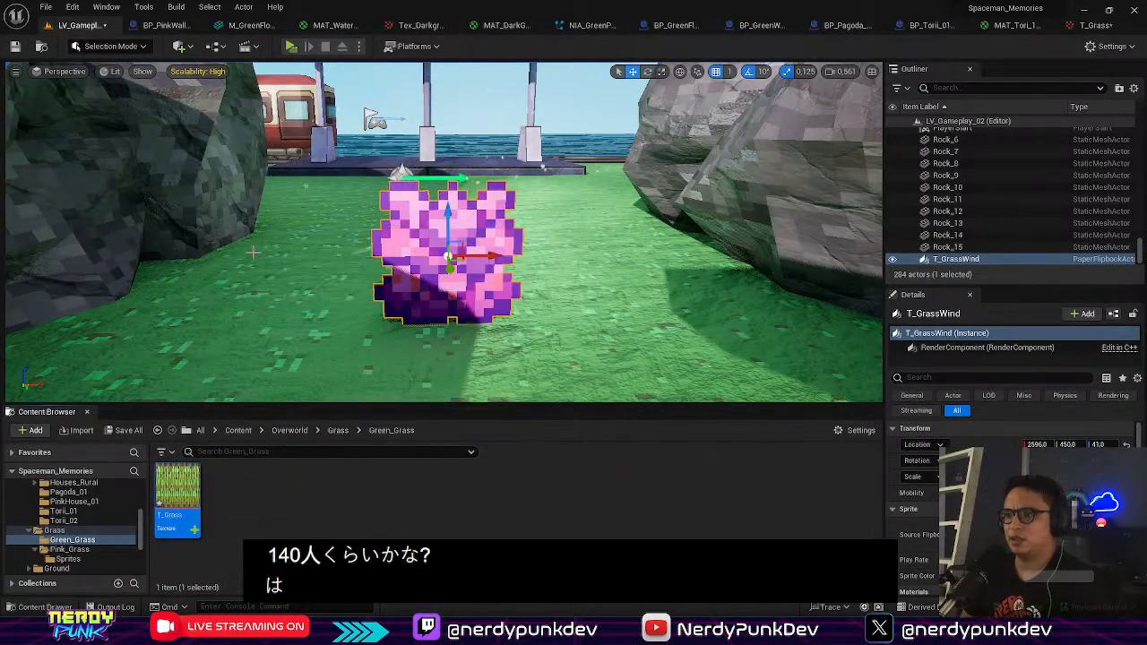
# Step: Examine the contents of the Pink_Grass folder and its Sprites subfolder
pyautogui.click(338, 431)
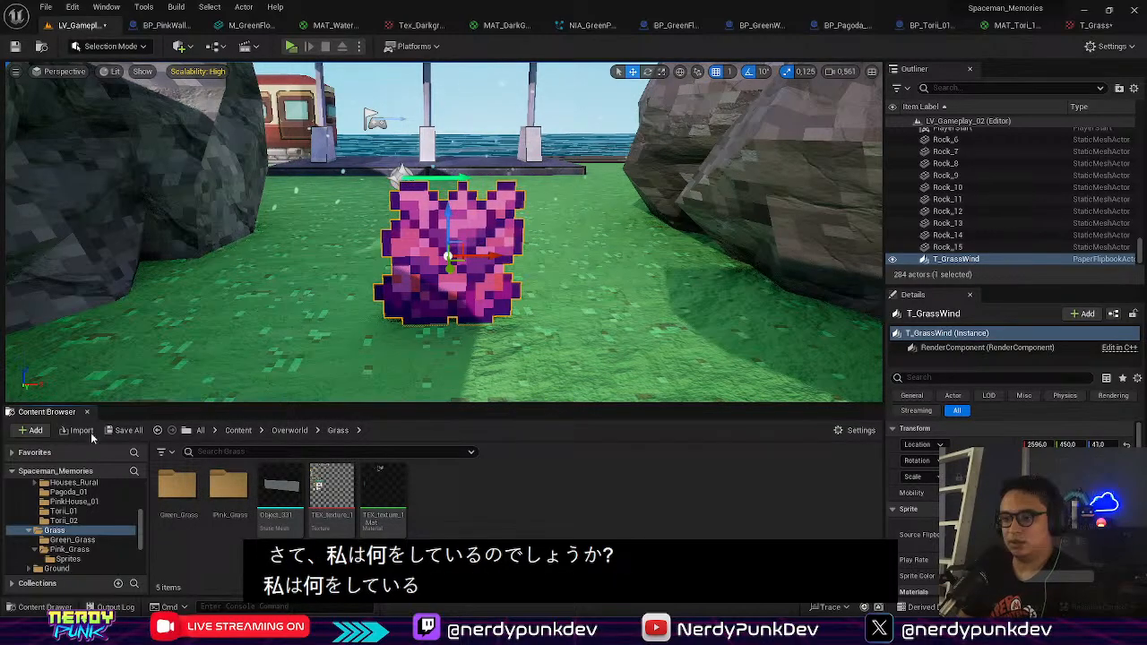
pyautogui.doubleClick(229, 486)
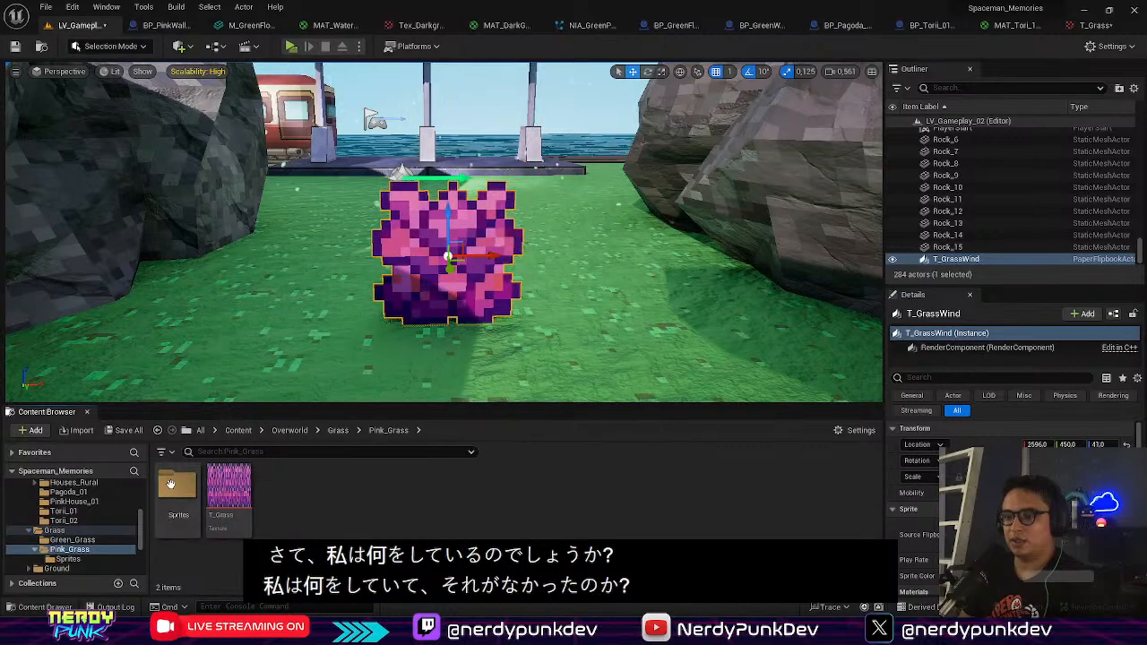
pyautogui.doubleClick(176, 485)
pyautogui.click(288, 488)
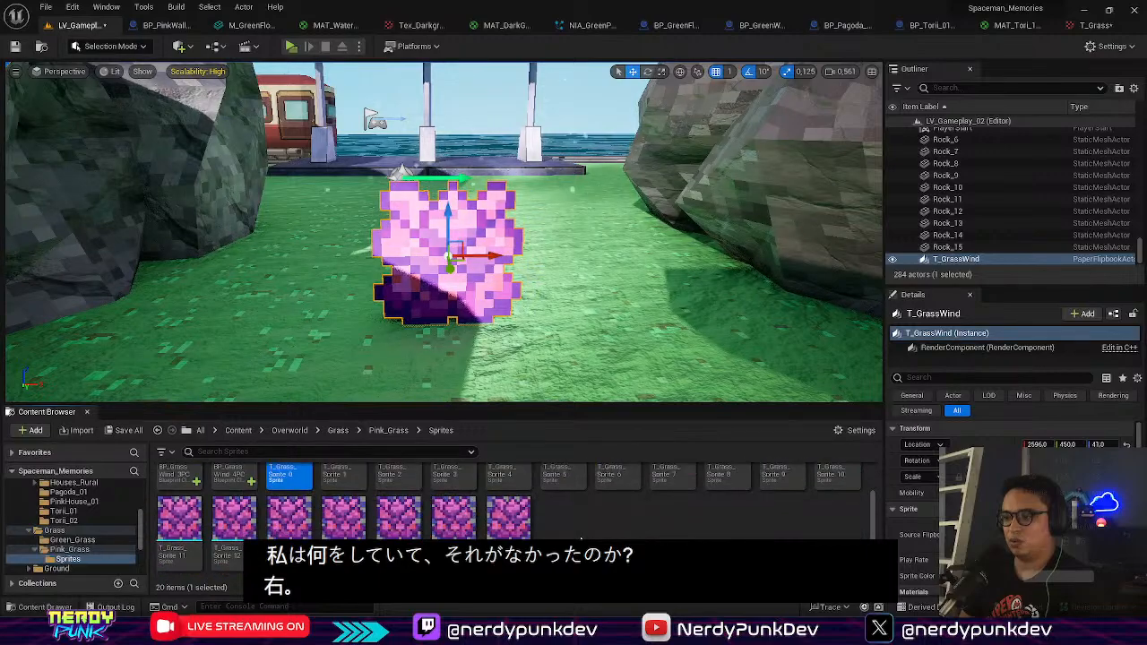
pyautogui.click(388, 430)
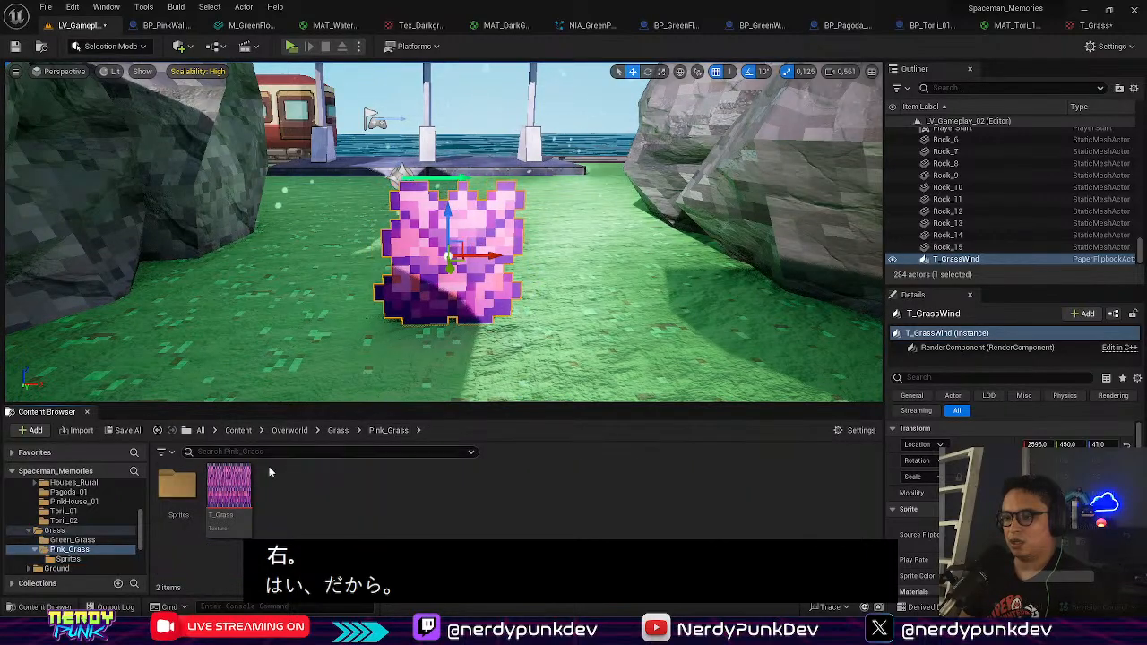
pyautogui.doubleClick(176, 484)
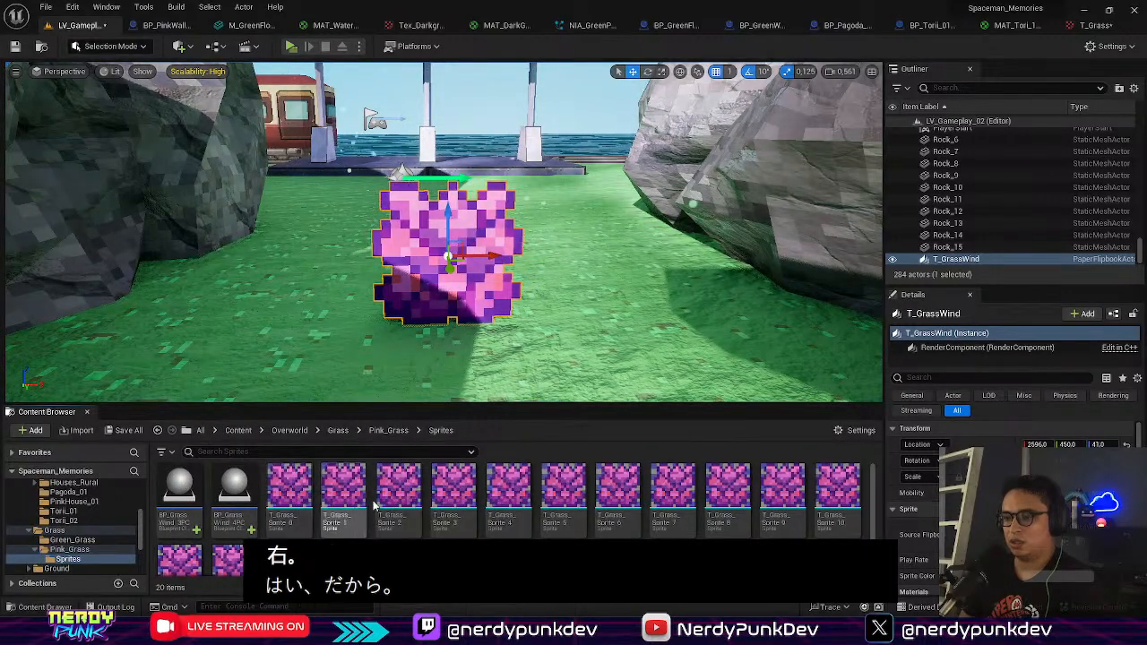
pyautogui.click(399, 434)
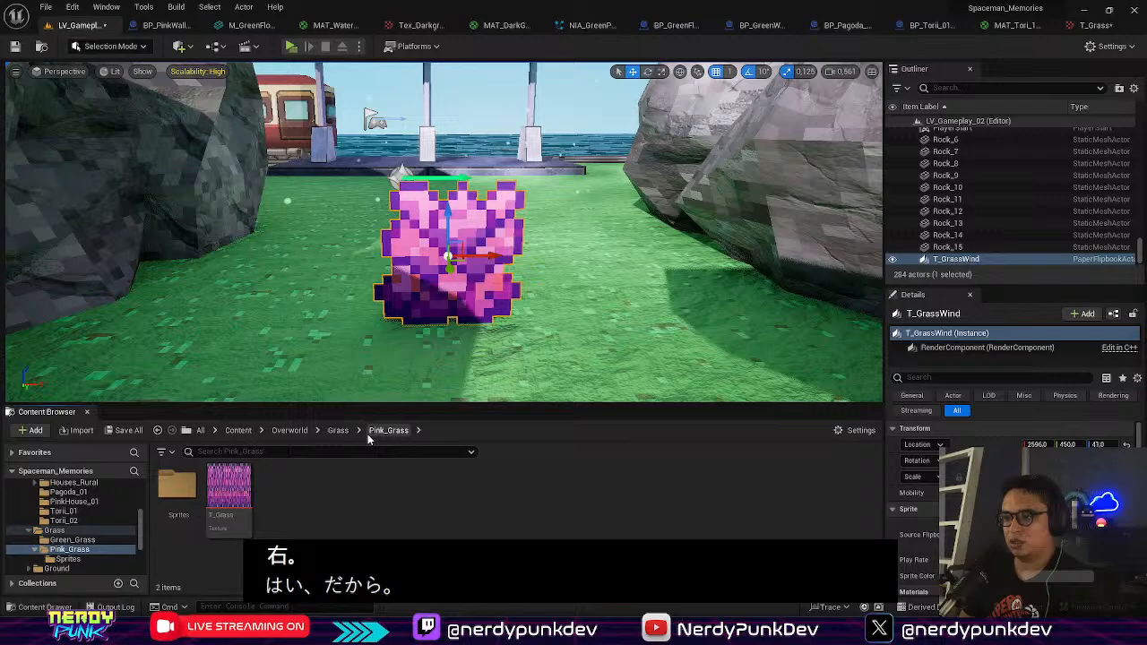
# Step: Find the T_GrassWind flipbook among the Pink_Grass sprites and open it
pyautogui.doubleClick(175, 487)
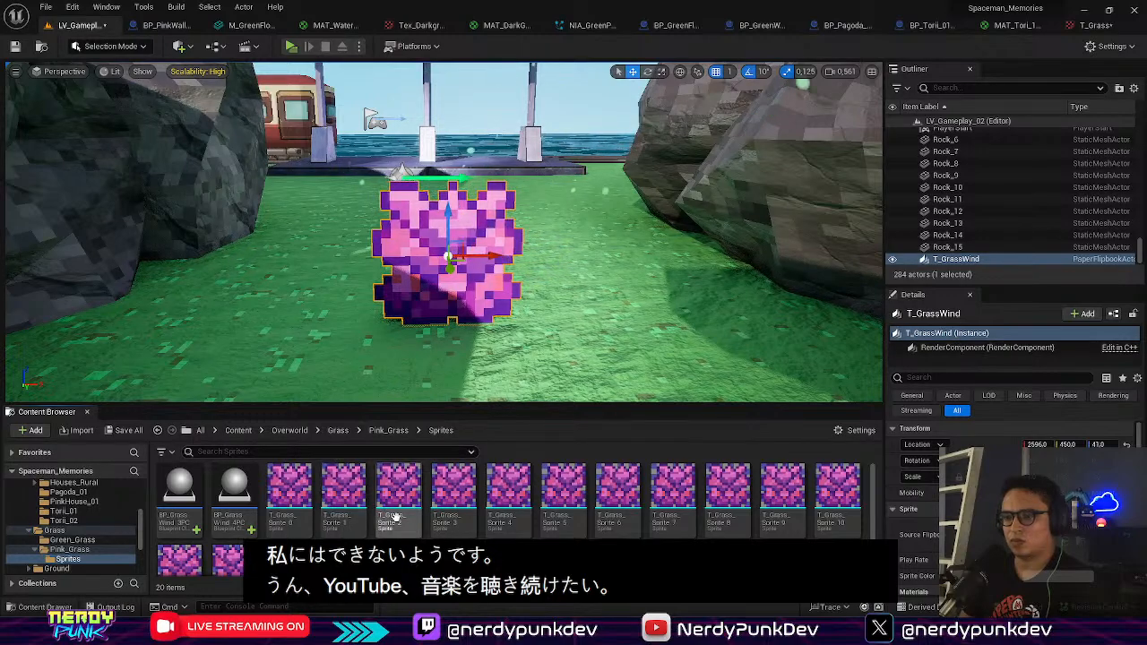
pyautogui.scroll(-2, 394, 517)
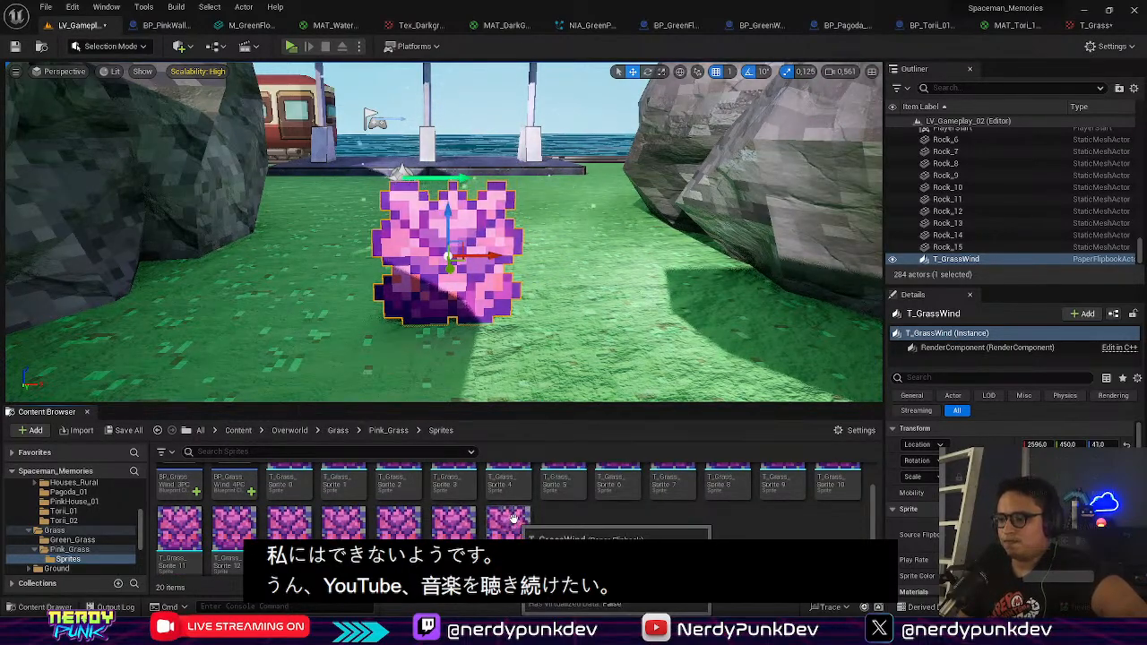
pyautogui.scroll(2, 513, 518)
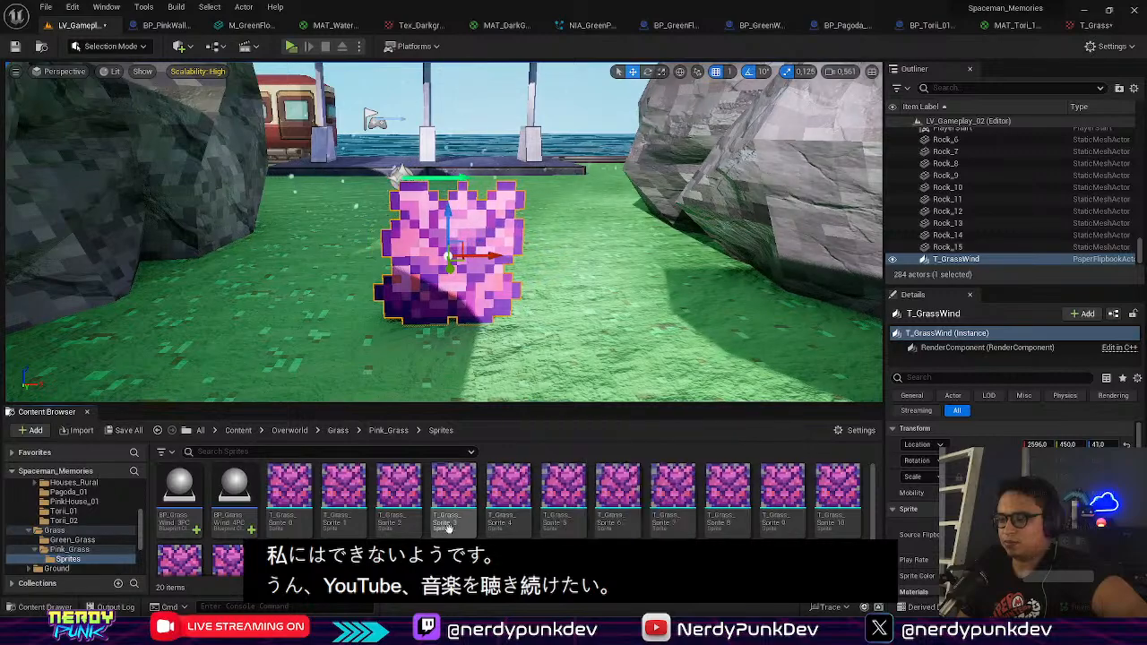
pyautogui.scroll(-2, 449, 527)
pyautogui.click(518, 536)
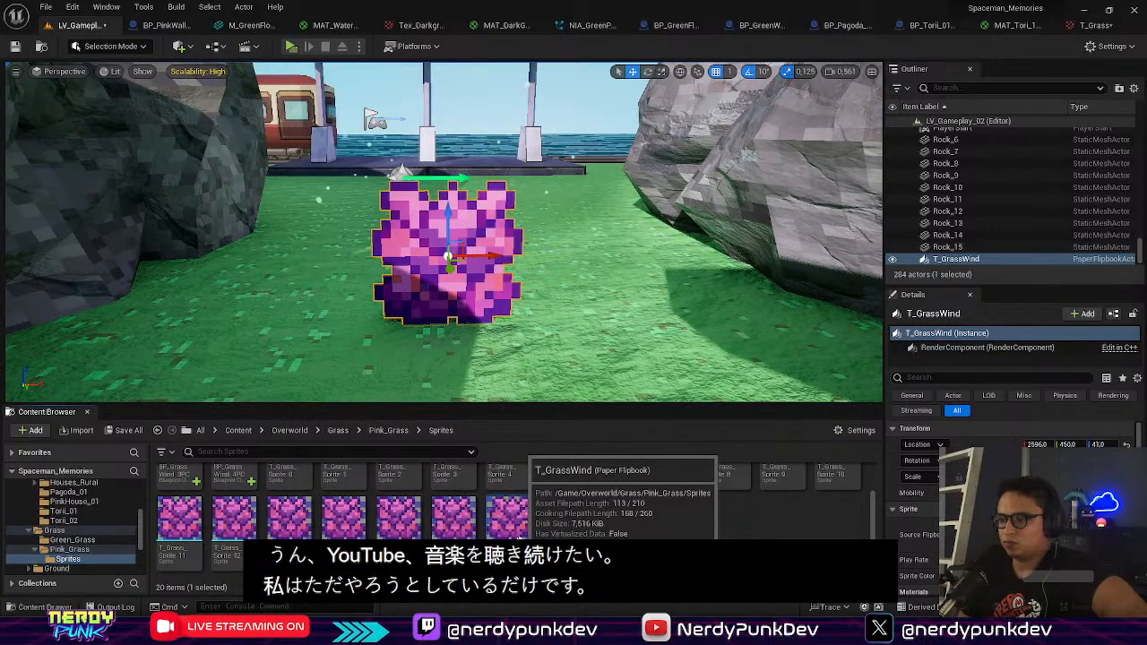
pyautogui.doubleClick(507, 518)
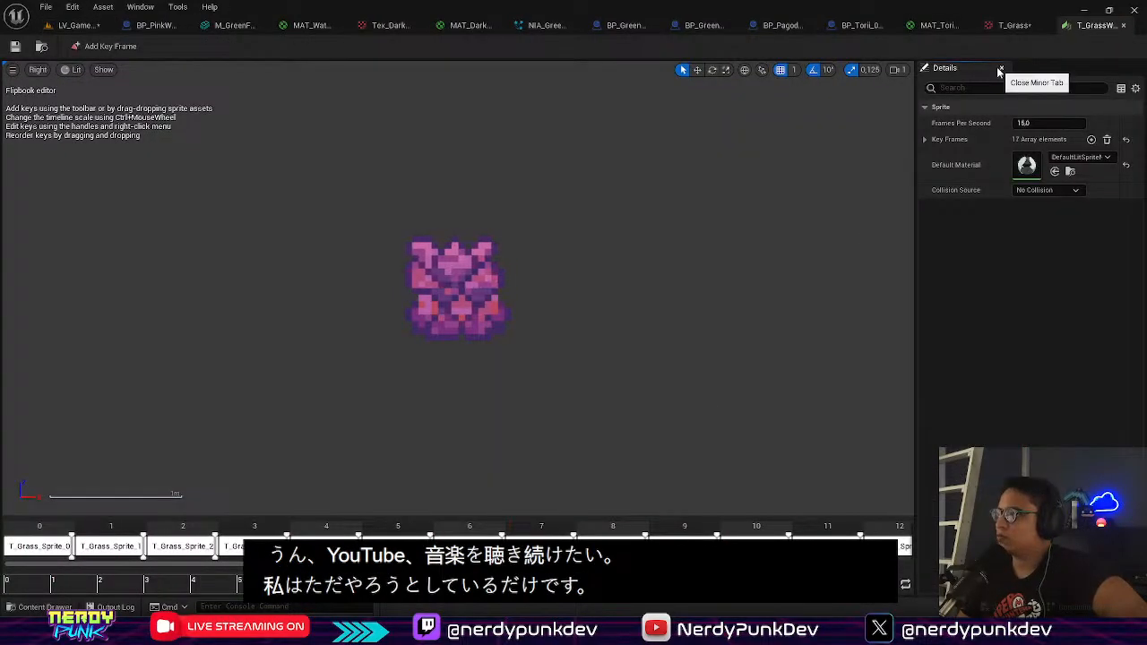
# Step: Close all open asset editors, including the T_Grass texture, keeping only the level and the T_GrassWind flipbook open
pyautogui.click(183, 26)
pyautogui.click(195, 26)
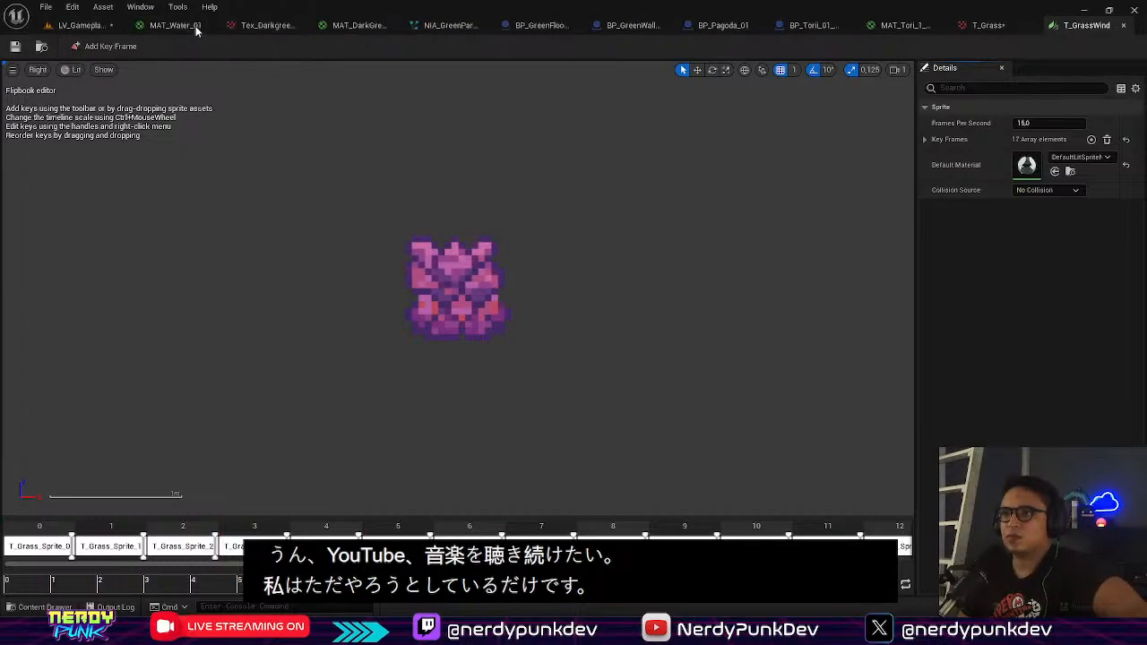
pyautogui.click(209, 26)
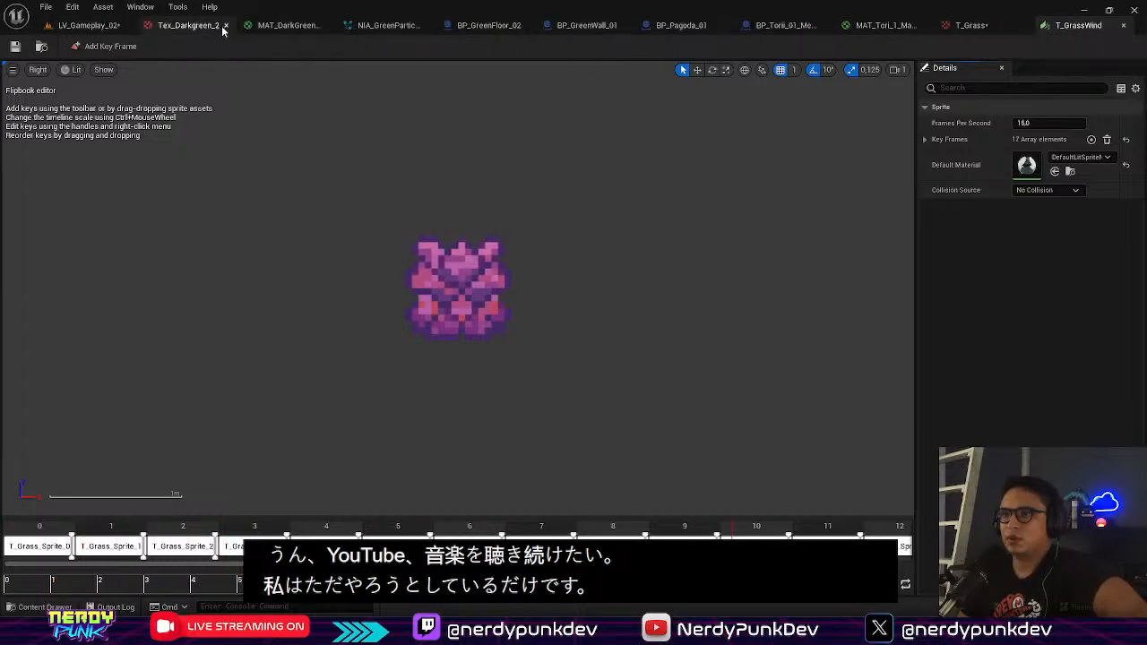
pyautogui.click(223, 26)
pyautogui.click(246, 26)
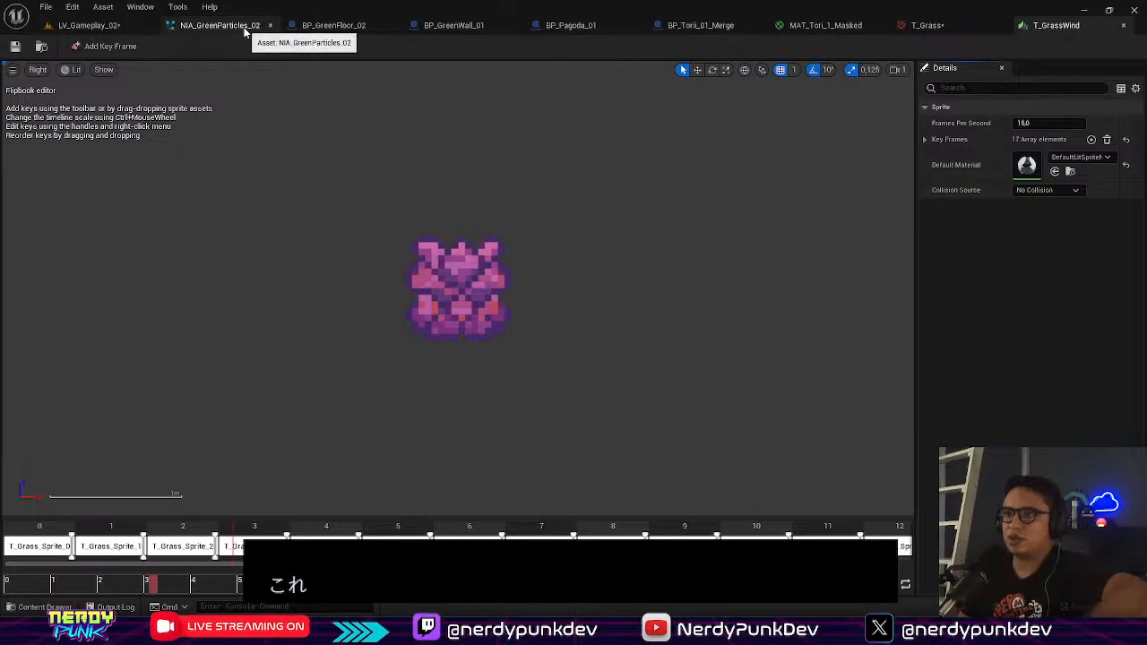
pyautogui.click(270, 27)
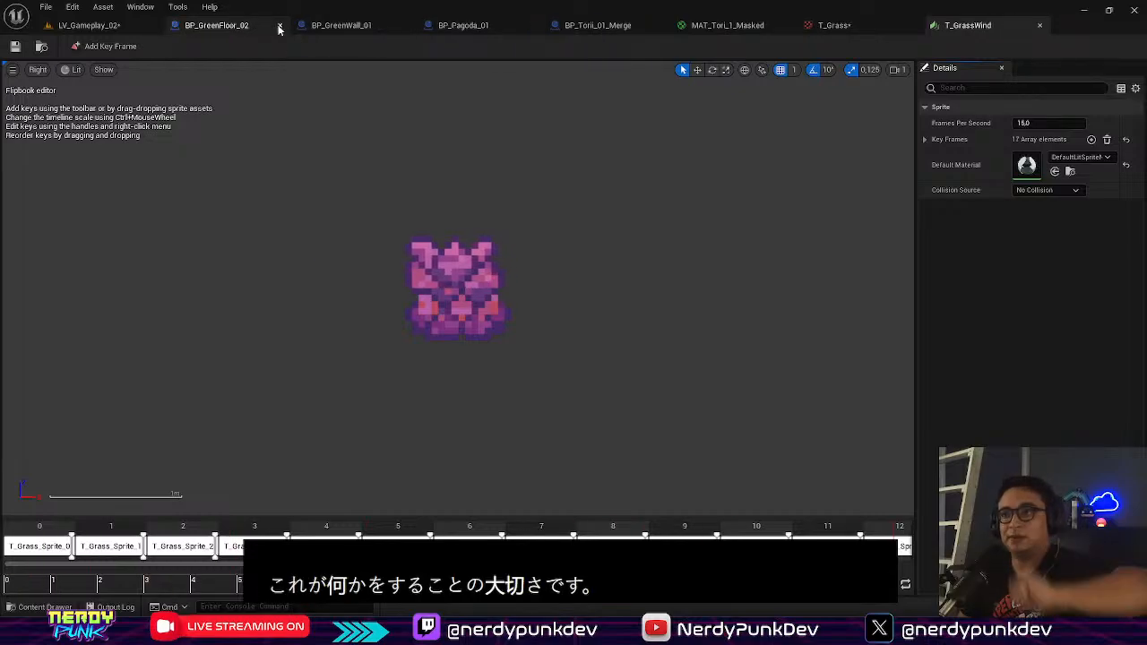
pyautogui.click(280, 26)
pyautogui.click(280, 26)
pyautogui.click(279, 26)
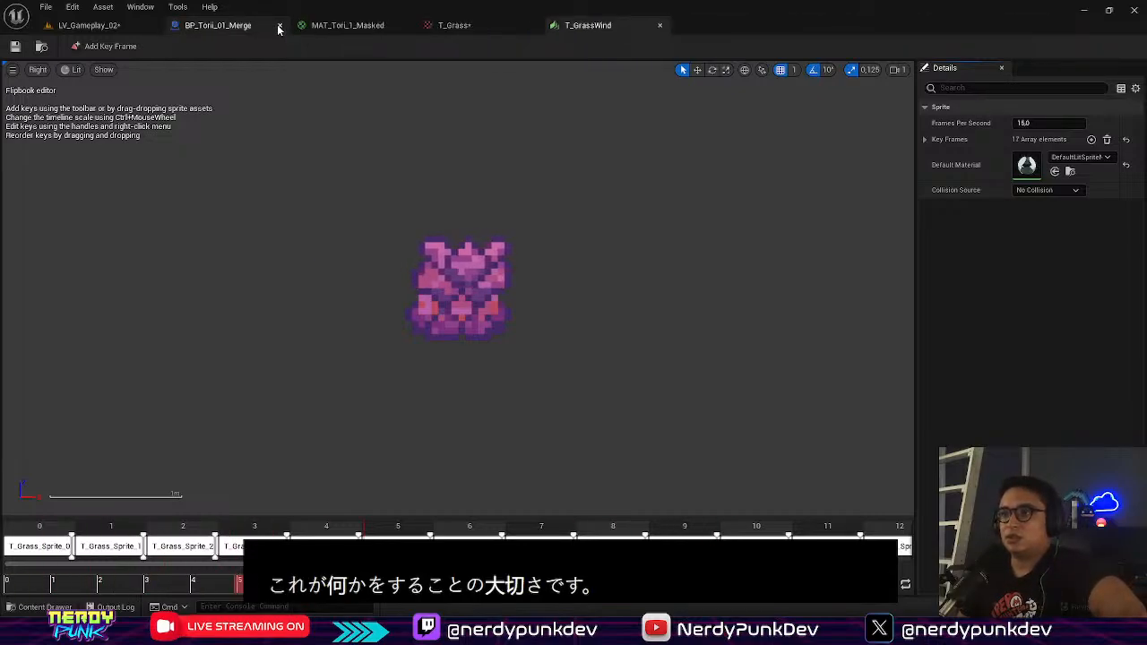
pyautogui.click(280, 26)
pyautogui.click(279, 26)
pyautogui.click(280, 26)
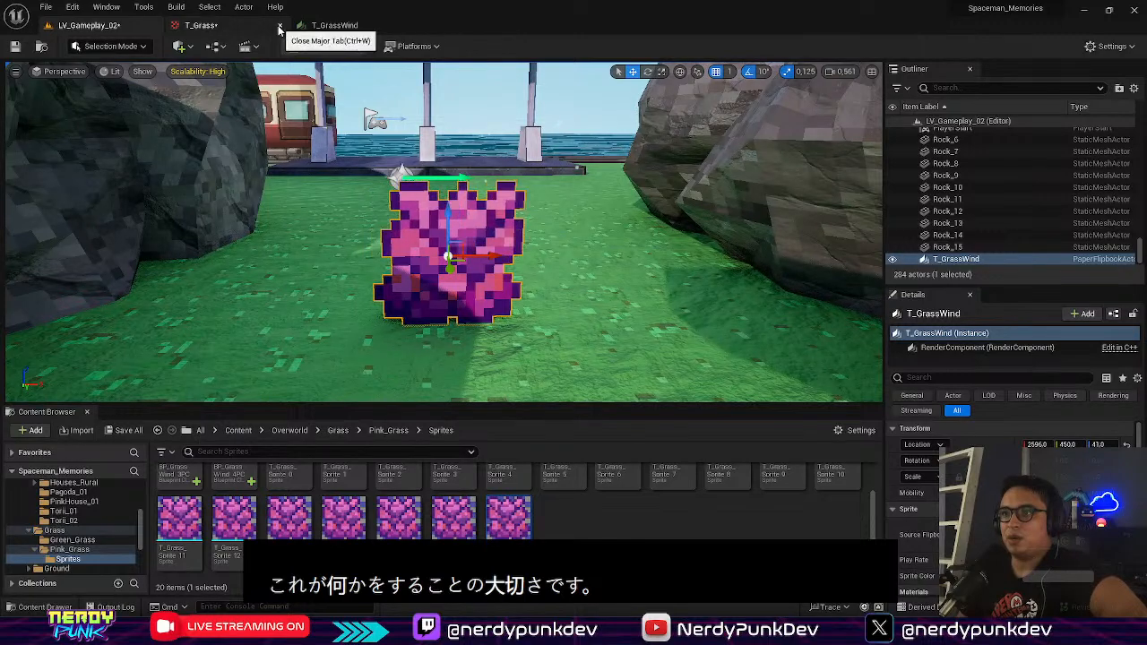
pyautogui.click(280, 26)
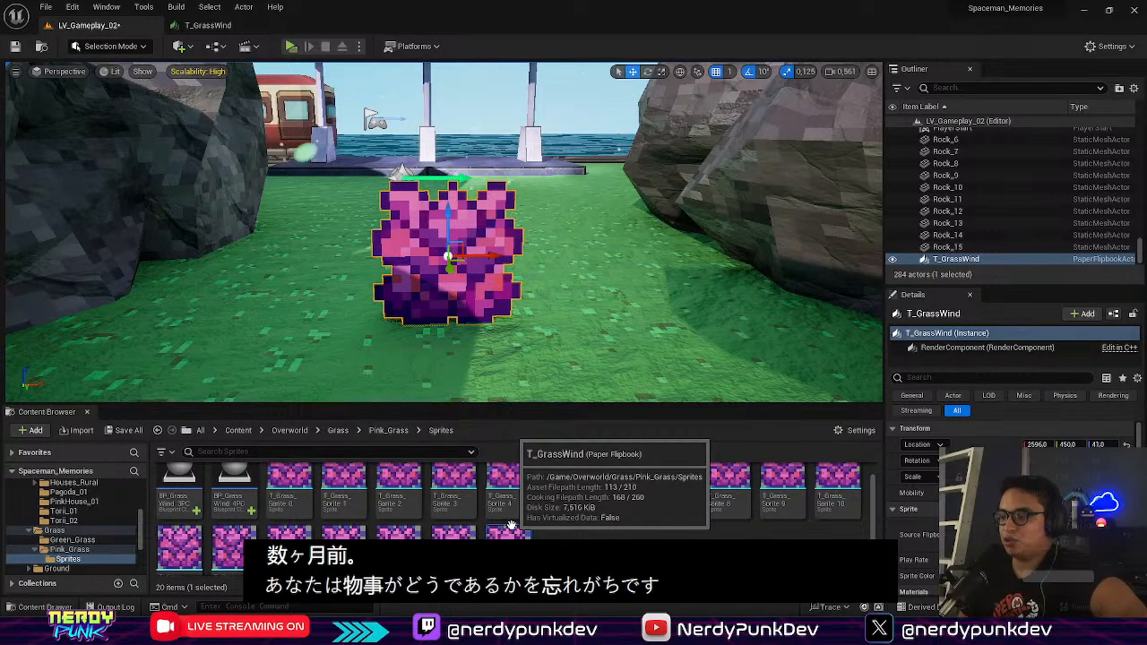
# Step: Start extracting sprites from the green T_Grass texture in the Green_Grass folder
pyautogui.scroll(-1, 511, 528)
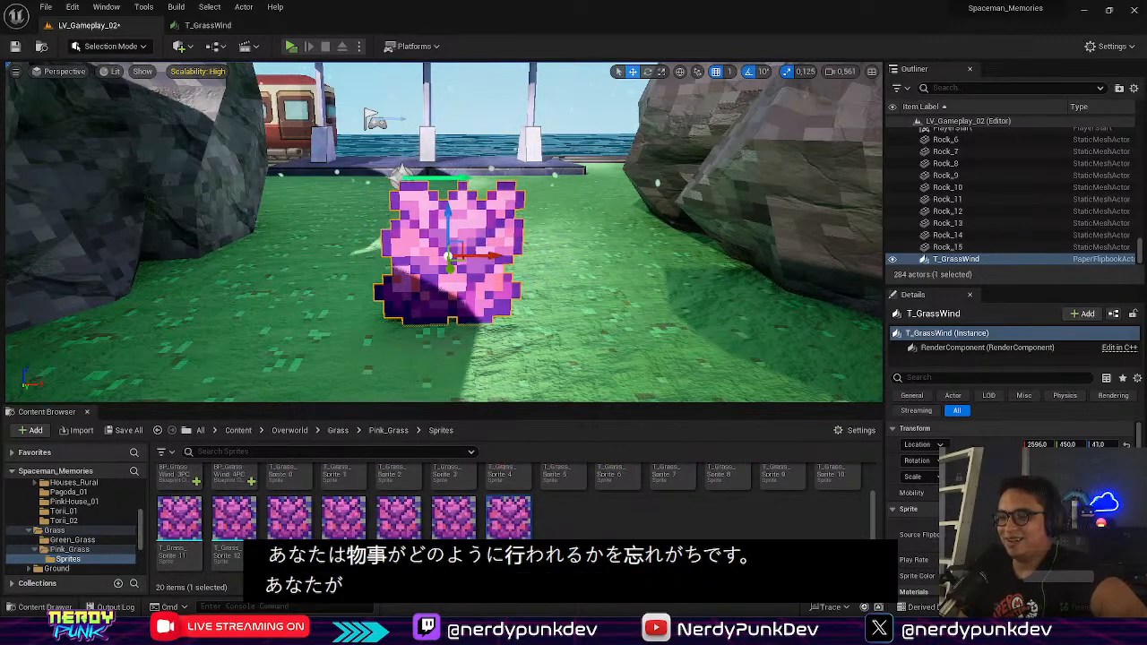
pyautogui.scroll(1, 510, 520)
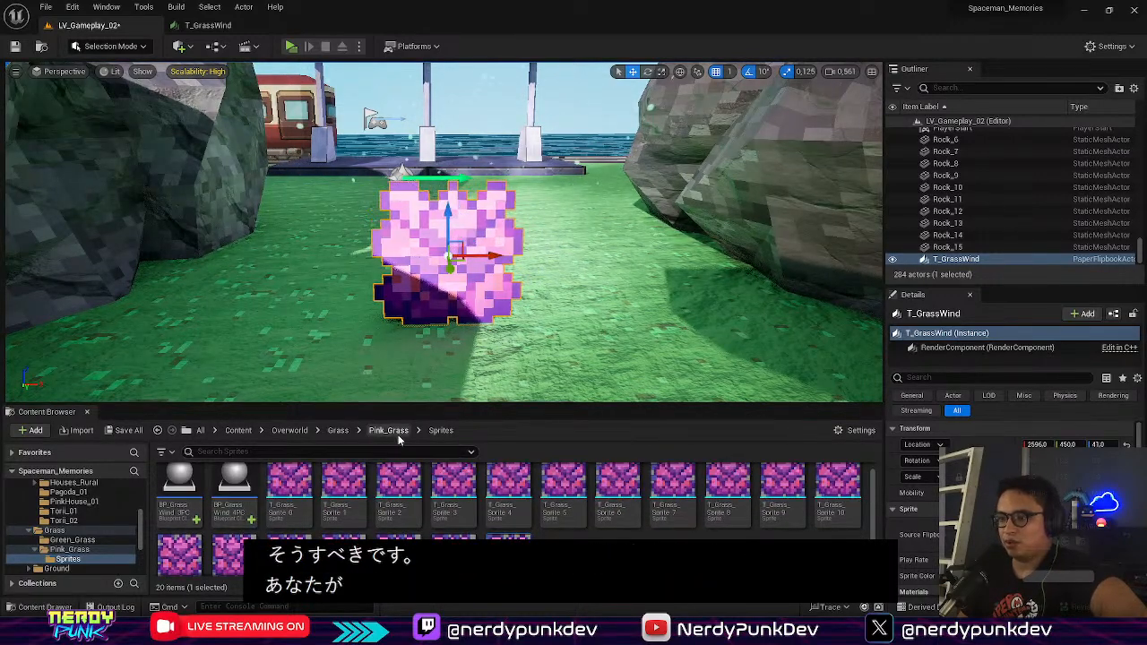
pyautogui.click(338, 432)
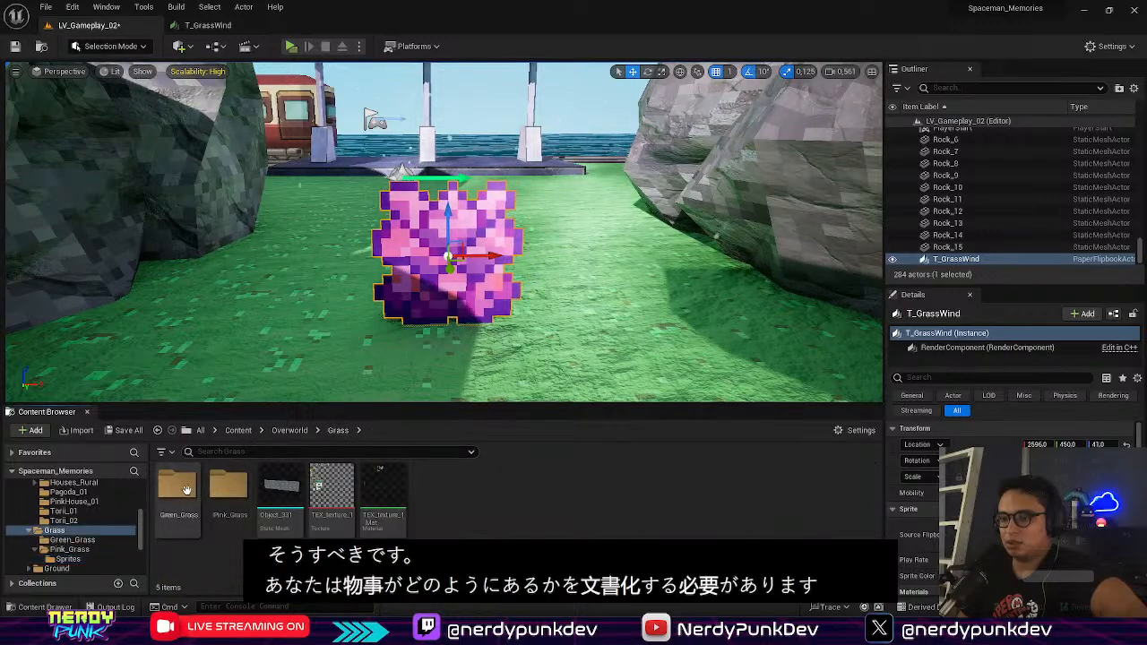
pyautogui.doubleClick(179, 484)
pyautogui.rightClick(184, 489)
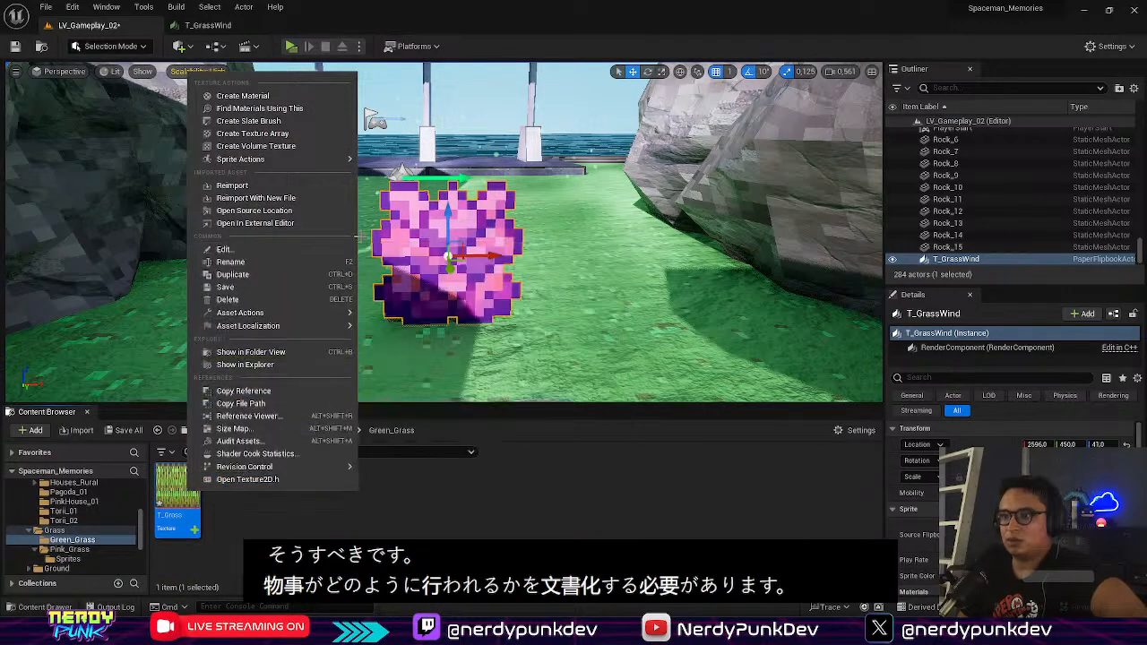
pyautogui.moveTo(325, 159)
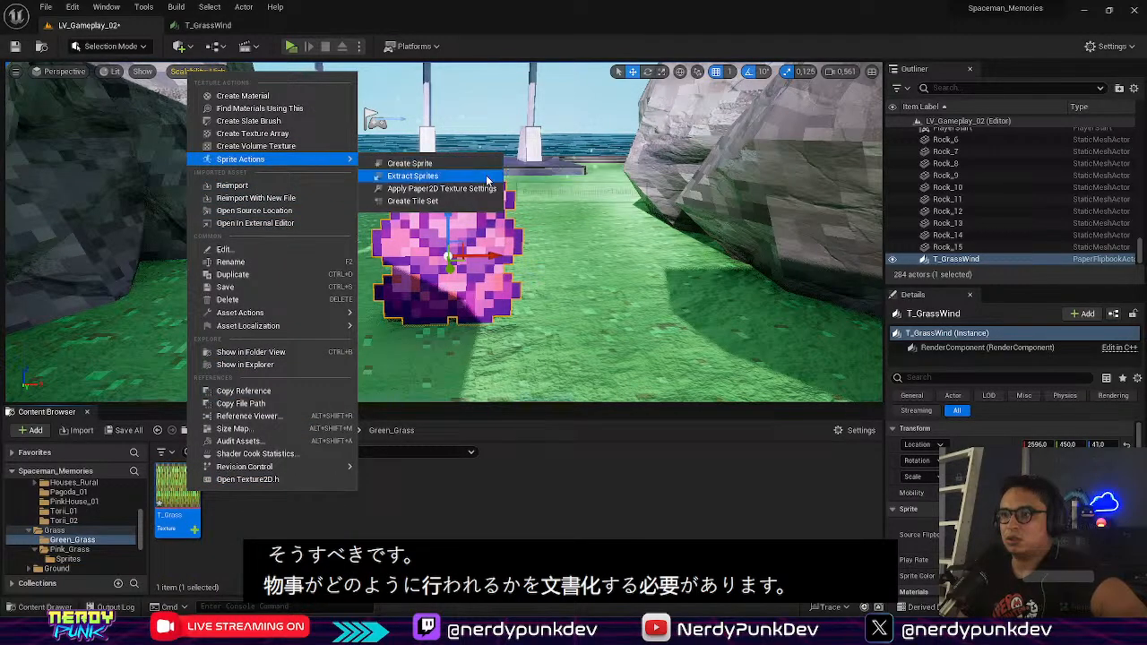
pyautogui.click(490, 179)
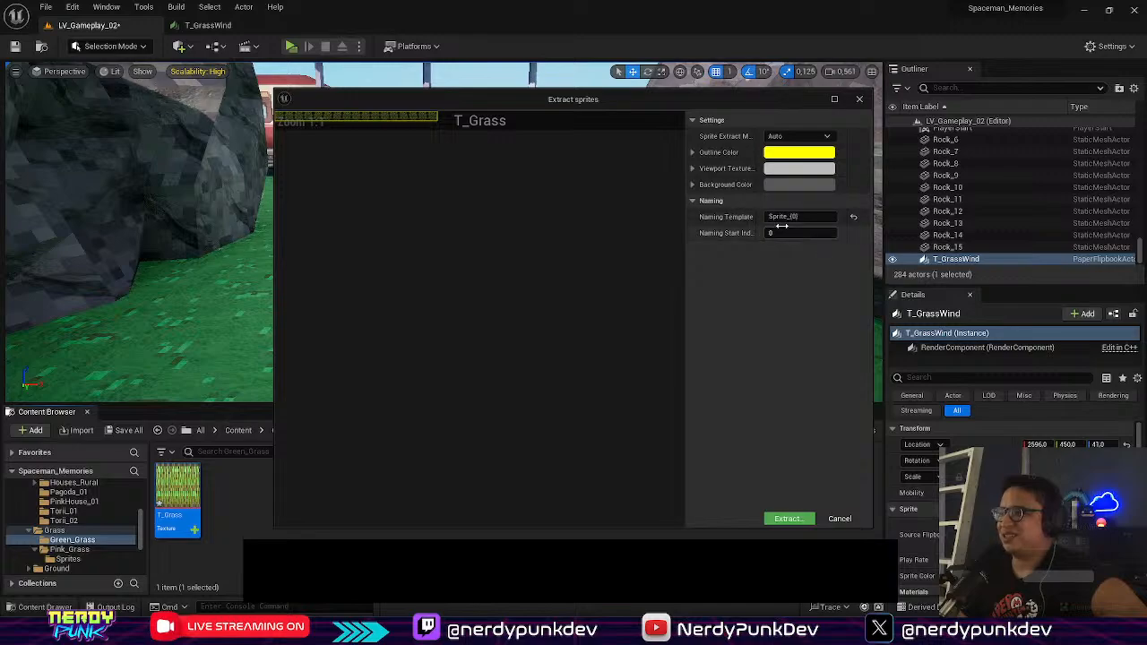
# Step: Extract the T_Grass sprites in Grid mode with a cell width and height of 16
pyautogui.click(787, 139)
pyautogui.click(793, 160)
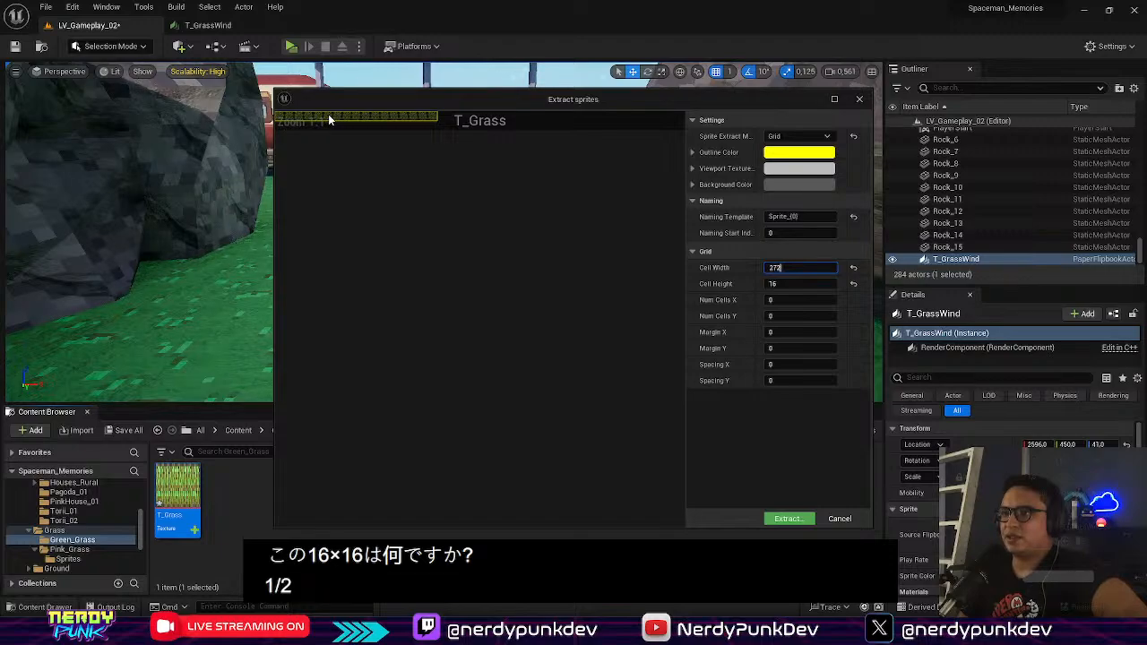
pyautogui.scroll(2, 329, 114)
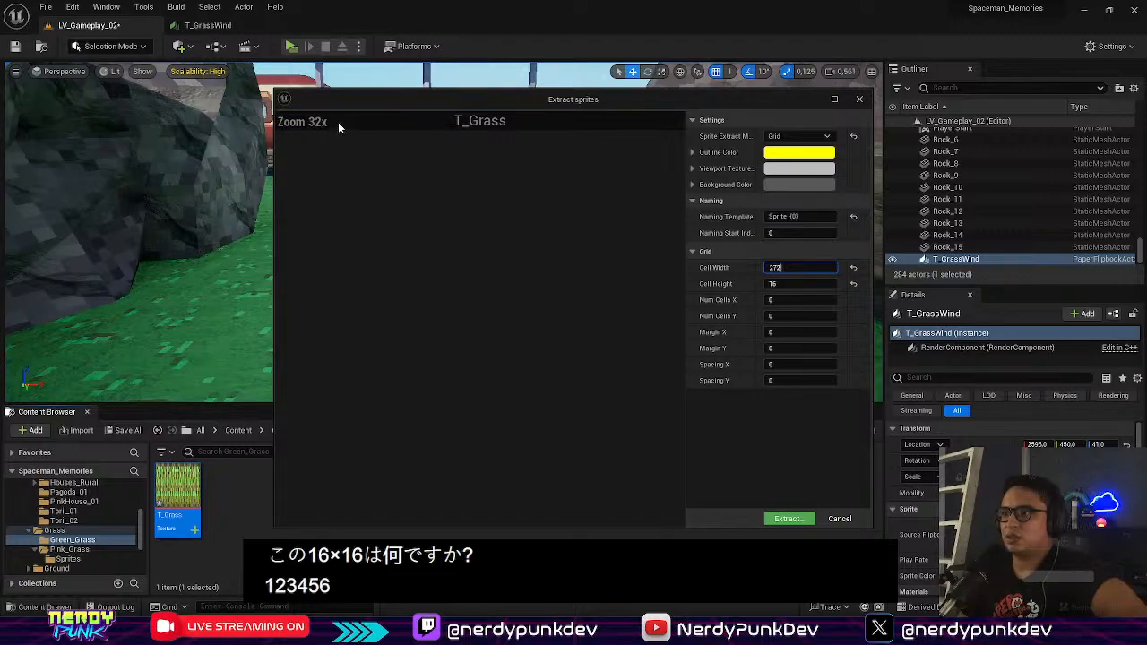
pyautogui.scroll(-3, 339, 123)
pyautogui.scroll(-4, 341, 121)
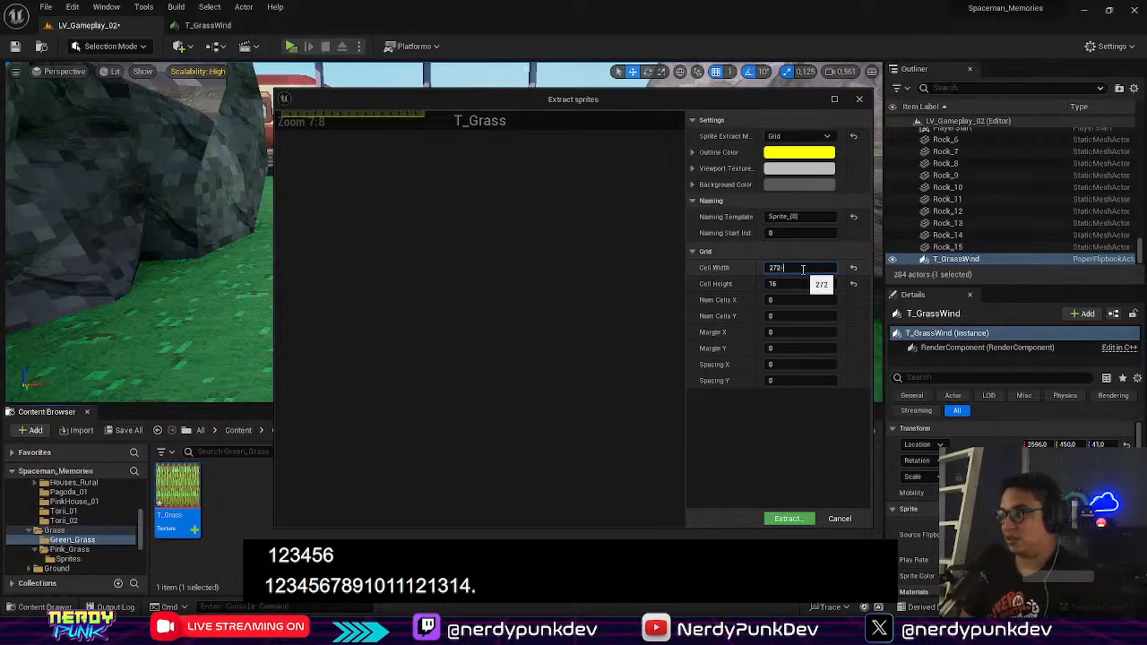
pyautogui.write('/')
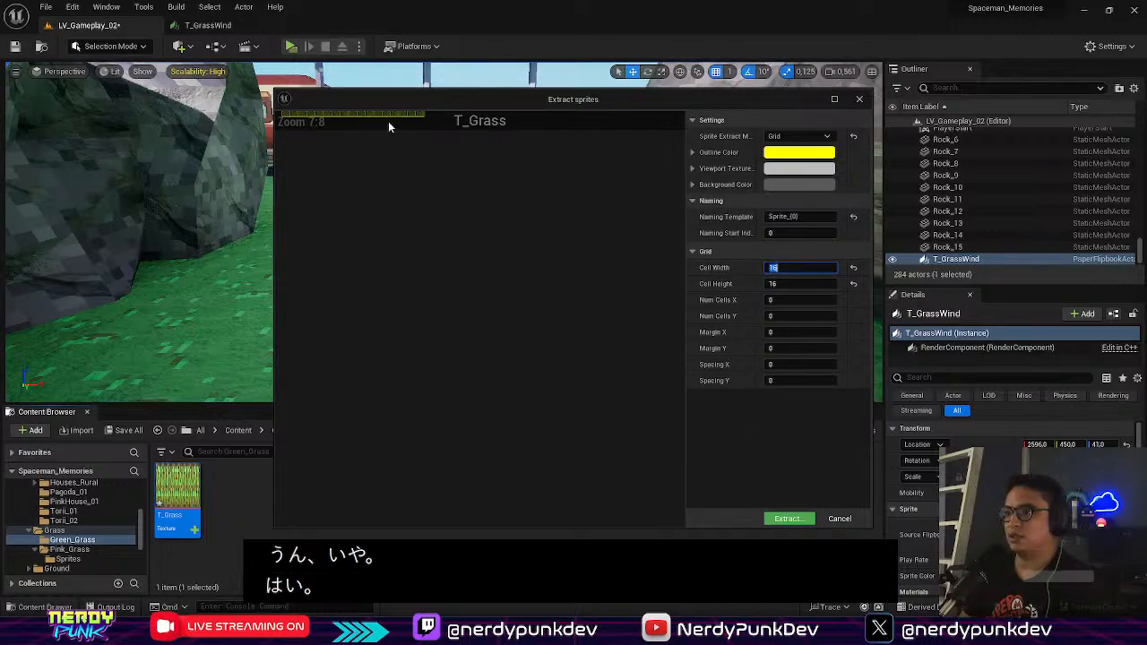
pyautogui.click(781, 519)
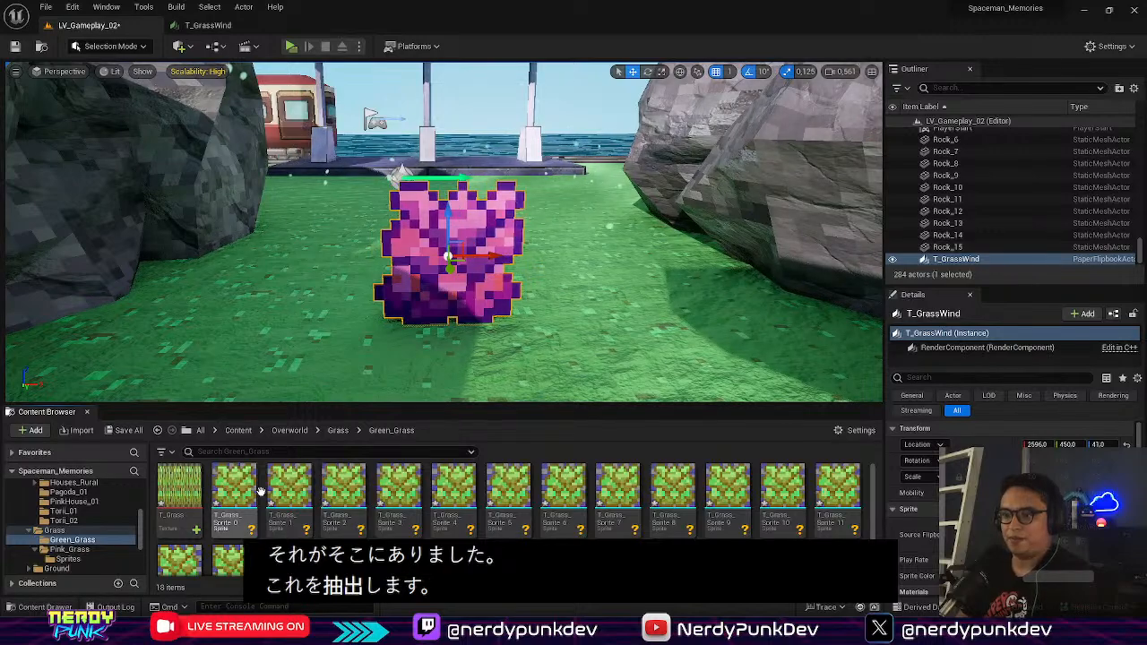
# Step: Create a flipbook from all the extracted green sprites, T_Grass_Sprite_0 through the last one
pyautogui.click(231, 488)
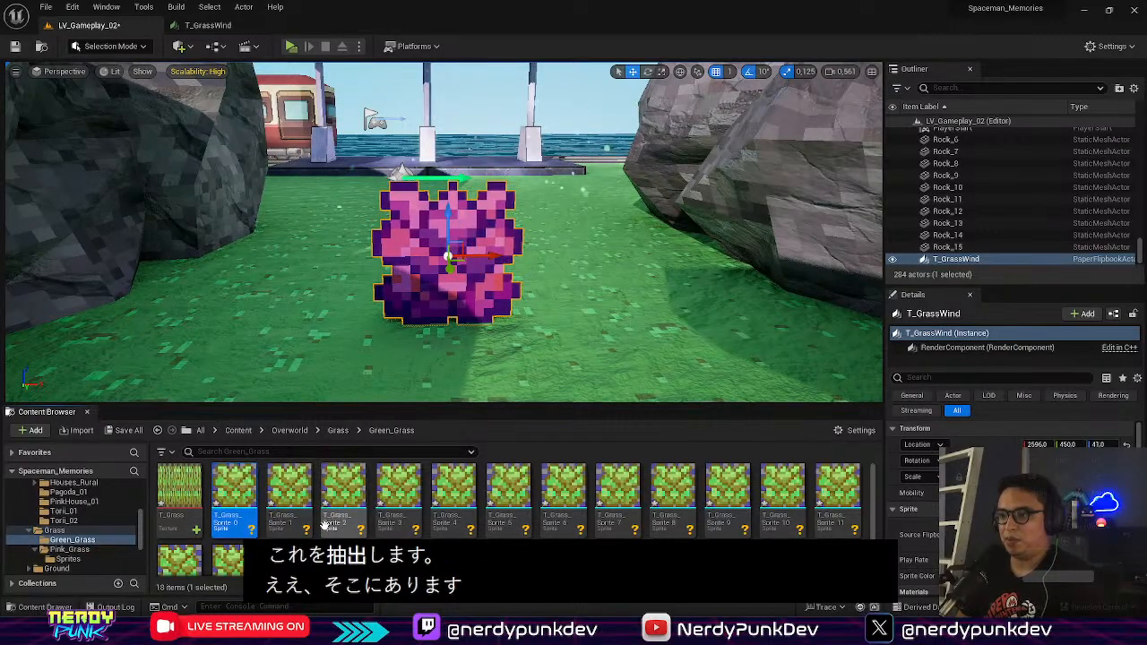
pyautogui.scroll(-1, 359, 511)
pyautogui.keyDown('shift'); pyautogui.click(386, 524); pyautogui.keyUp('shift')
pyautogui.rightClick(388, 525)
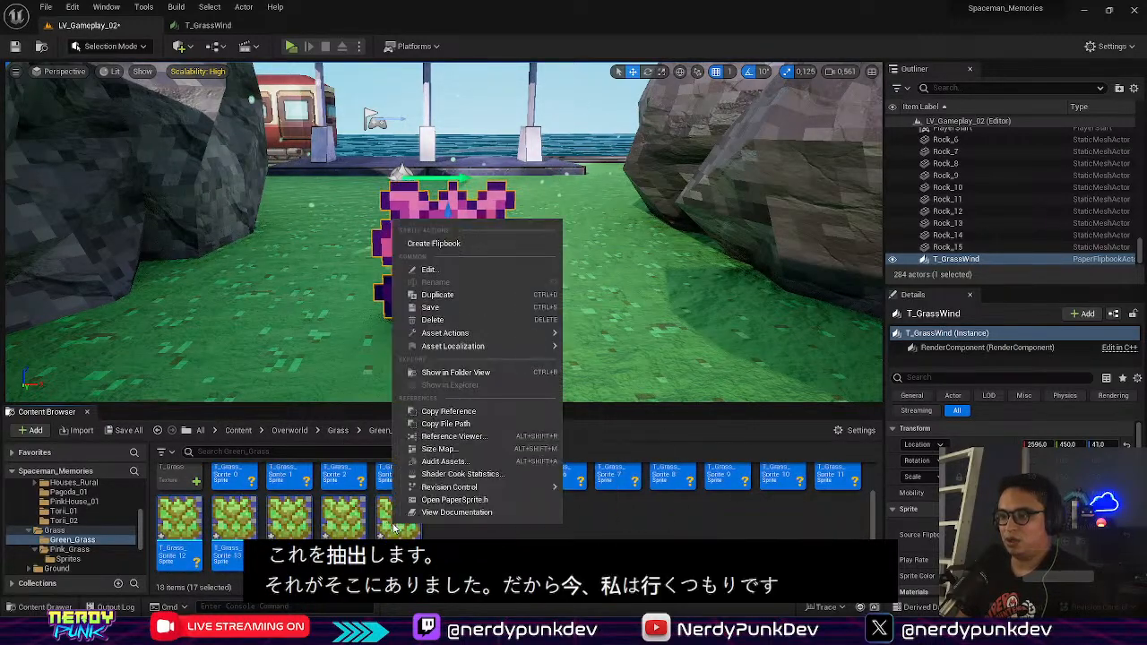
pyautogui.click(473, 244)
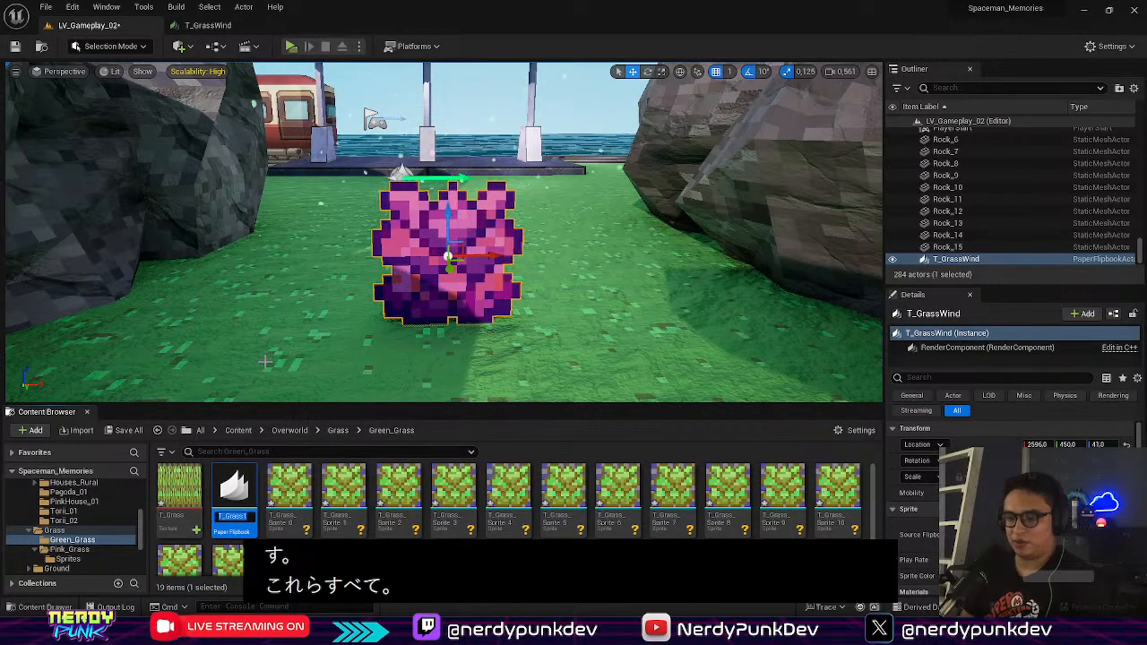
# Step: Name the new flipbook T_GreenGrass1
pyautogui.press('Left')
pyautogui.press('Left')
pyautogui.press('Left')
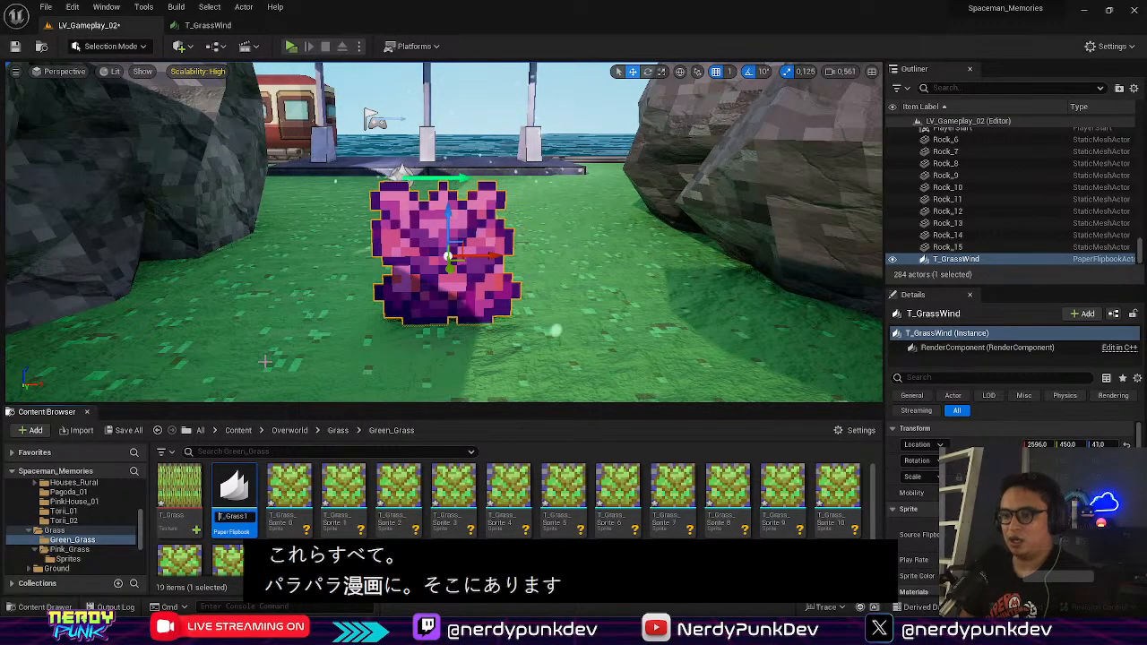
pyautogui.press('Left')
pyautogui.press('Left')
pyautogui.press('Left')
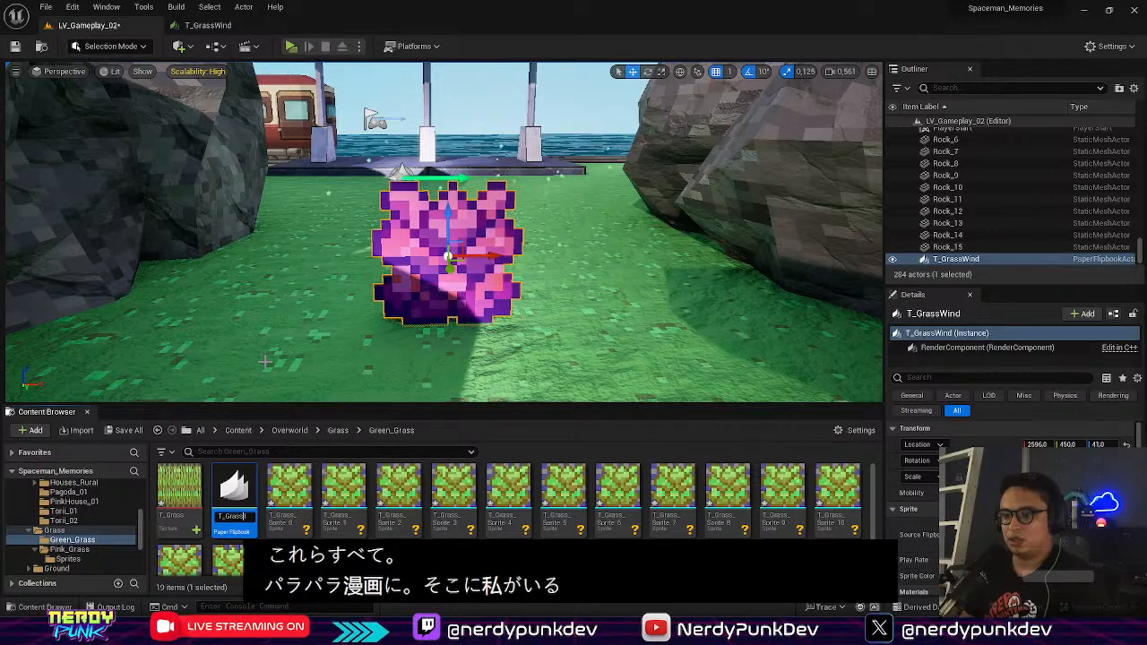
pyautogui.write('Green')
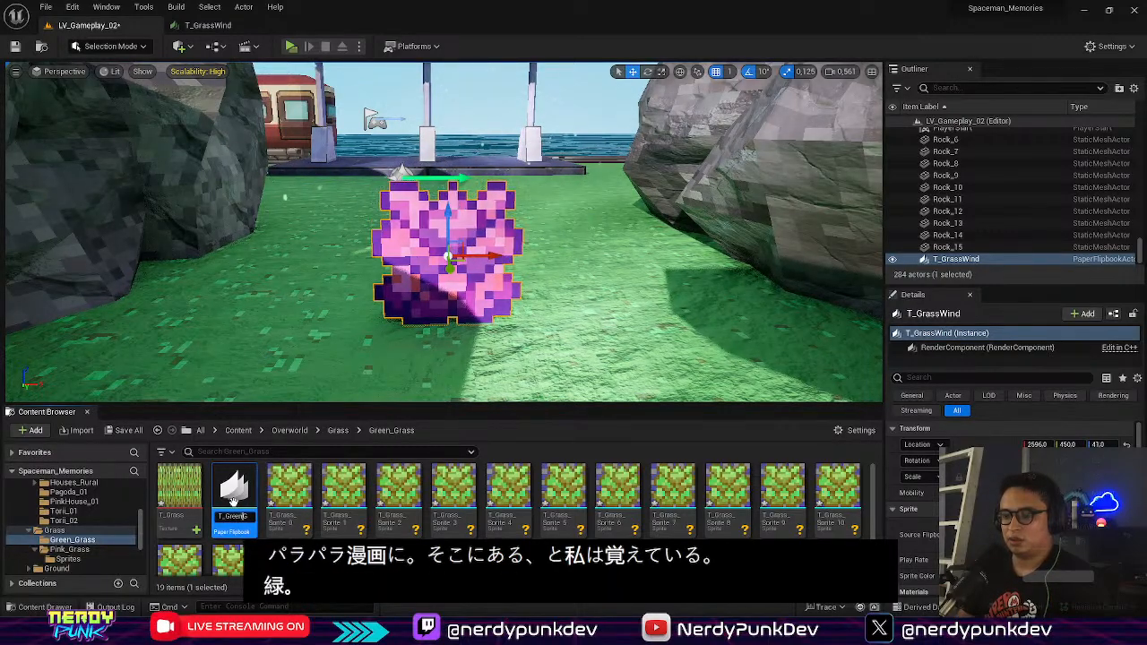
pyautogui.press('Return')
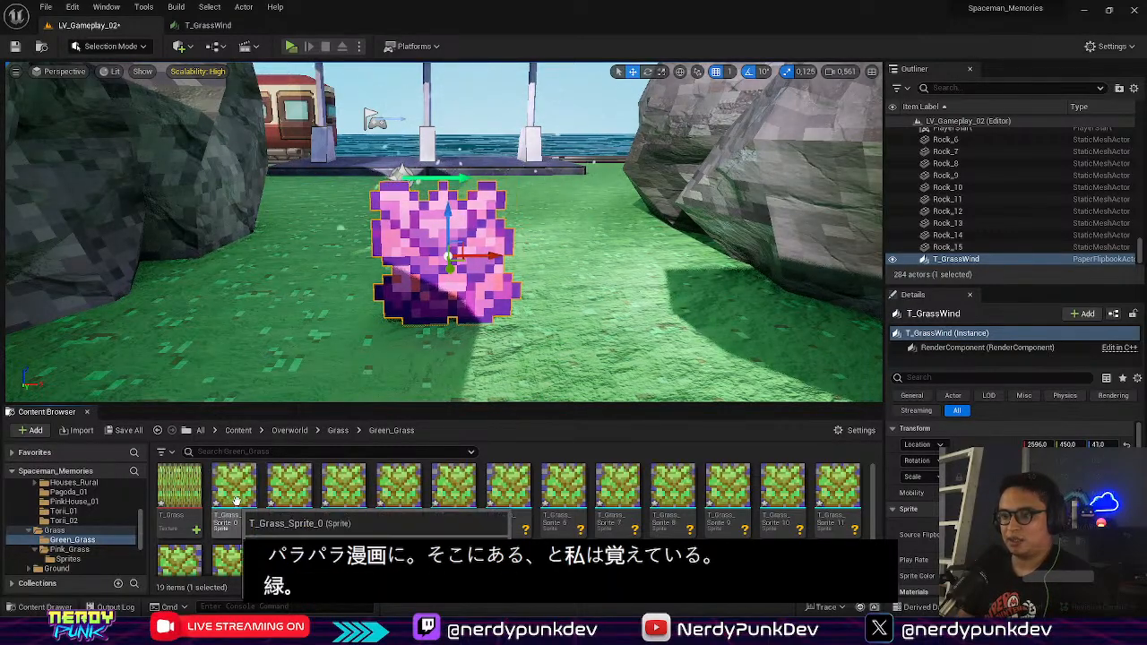
# Step: Check the frame rate of the T_GrassWind flipbook in the Pink_Grass Sprites folder, and return to the level
pyautogui.click(338, 430)
pyautogui.doubleClick(225, 480)
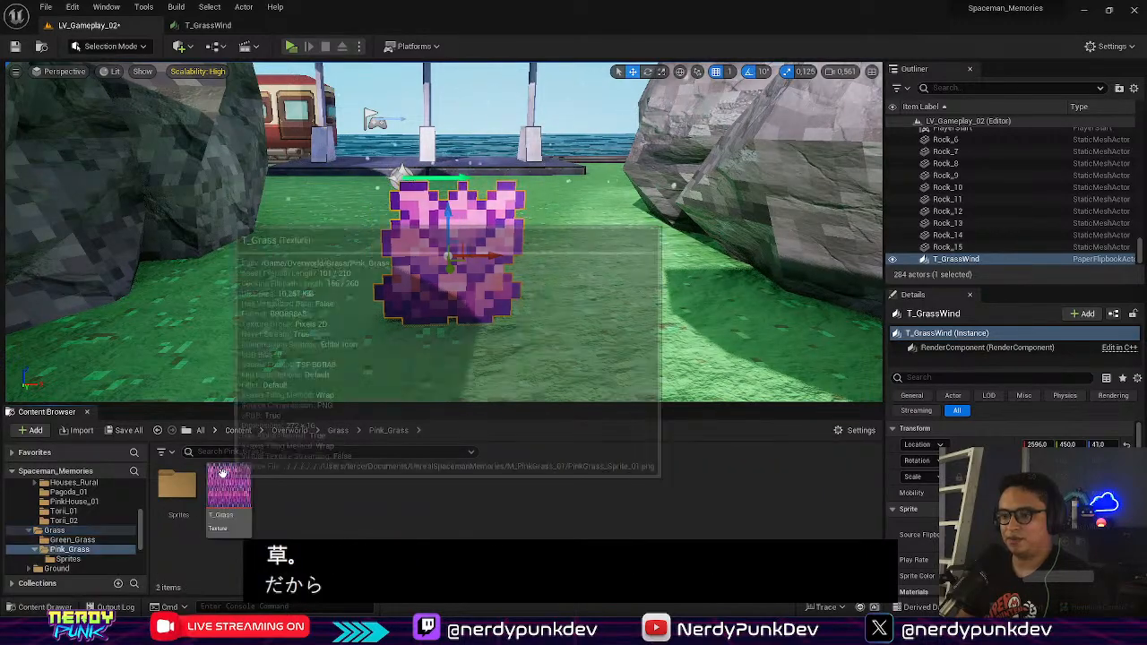
pyautogui.doubleClick(177, 489)
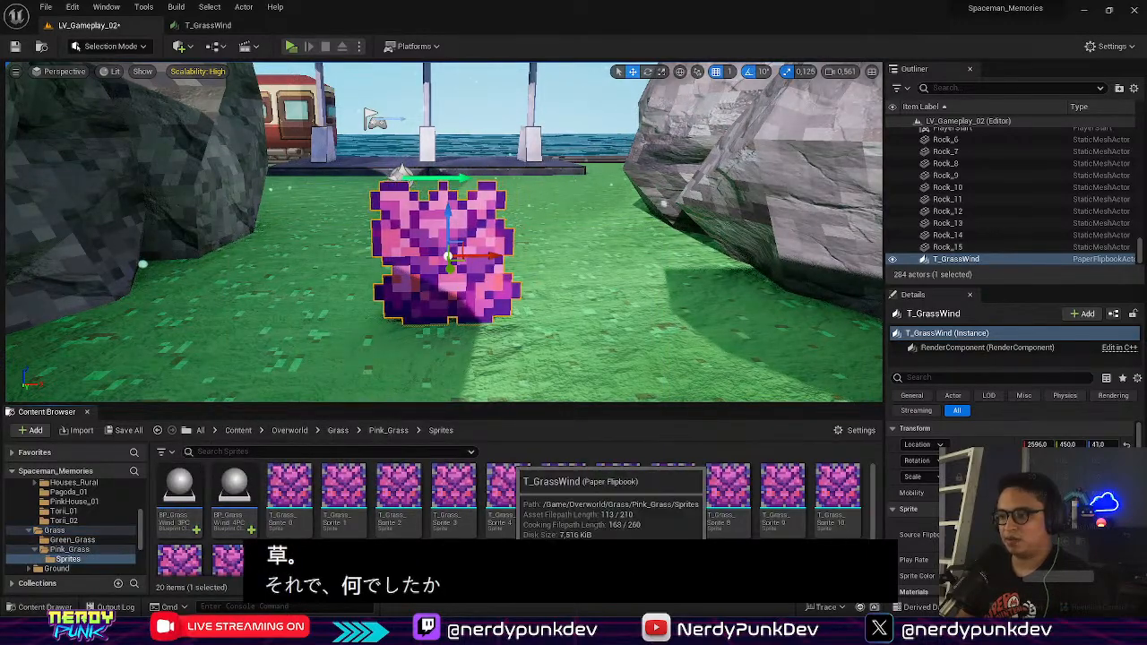
pyautogui.doubleClick(508, 560)
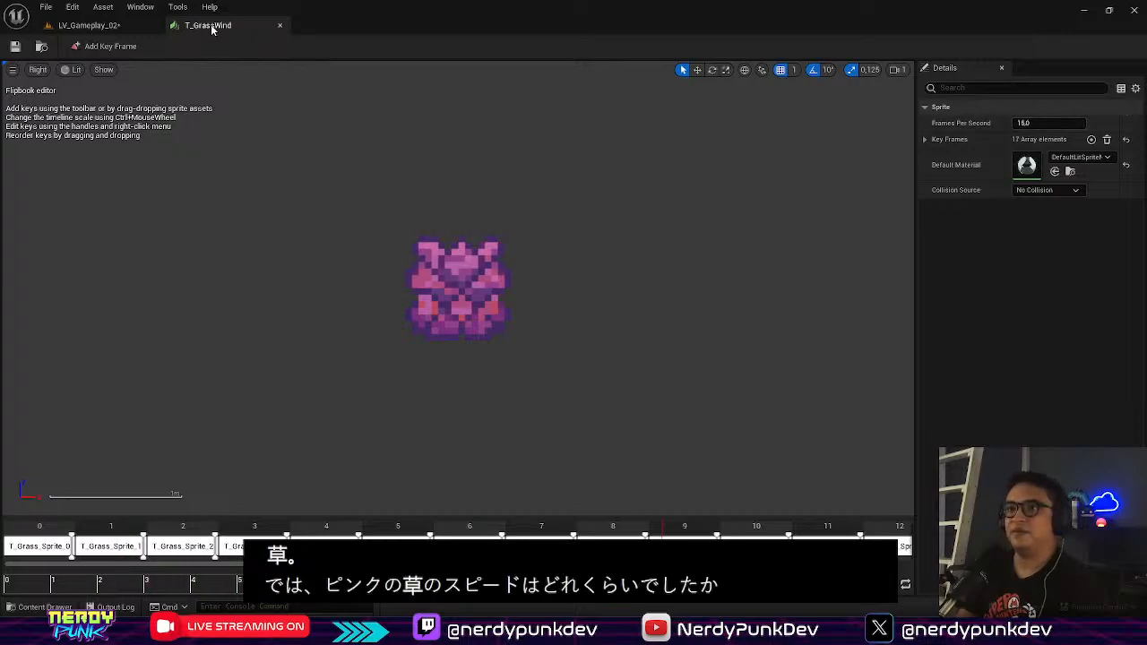
pyautogui.click(89, 25)
# Step: Open the T_GreenGrass1 flipbook from the Green_Grass folder, save it and return to the LV_Gameplay_02 level
pyautogui.click(388, 430)
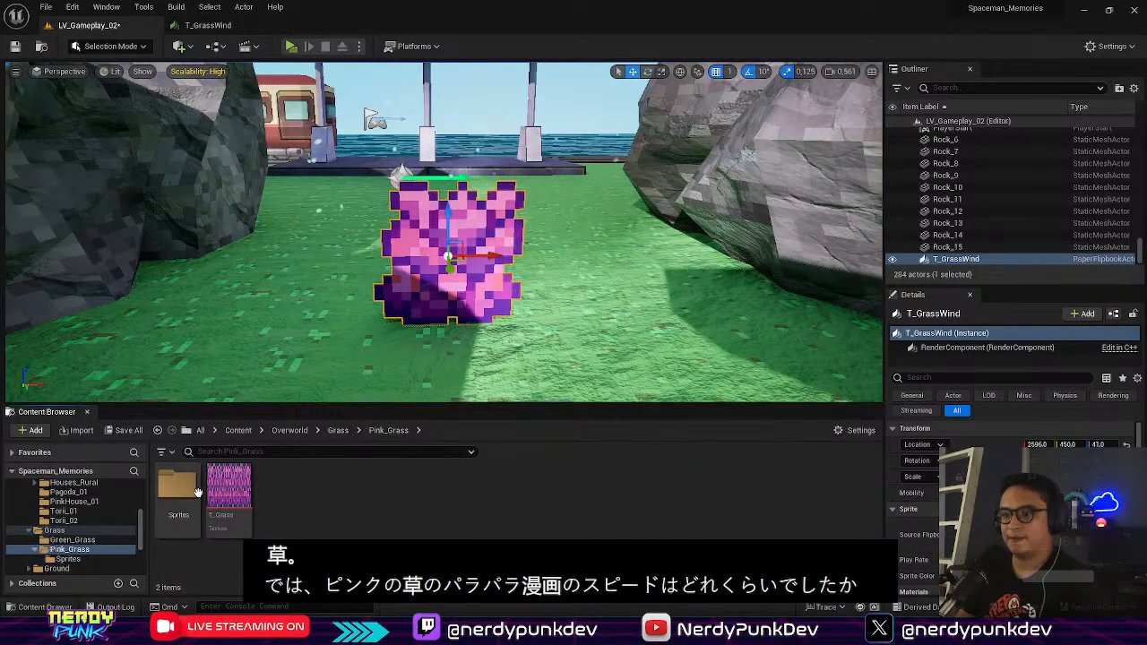
pyautogui.doubleClick(175, 483)
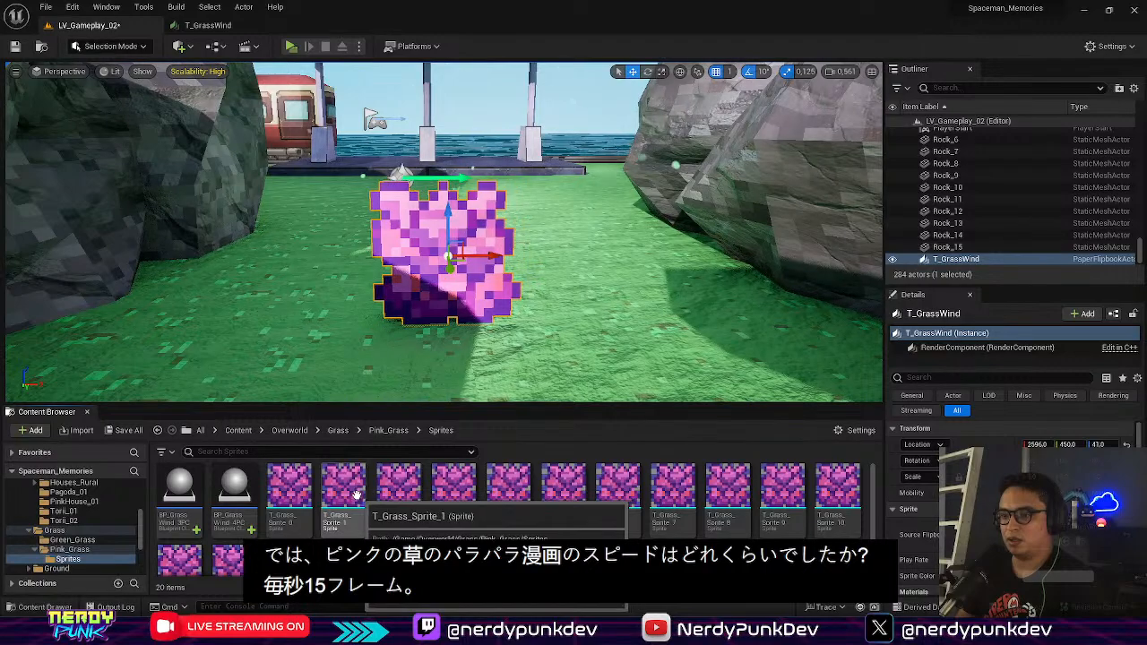
pyautogui.click(401, 434)
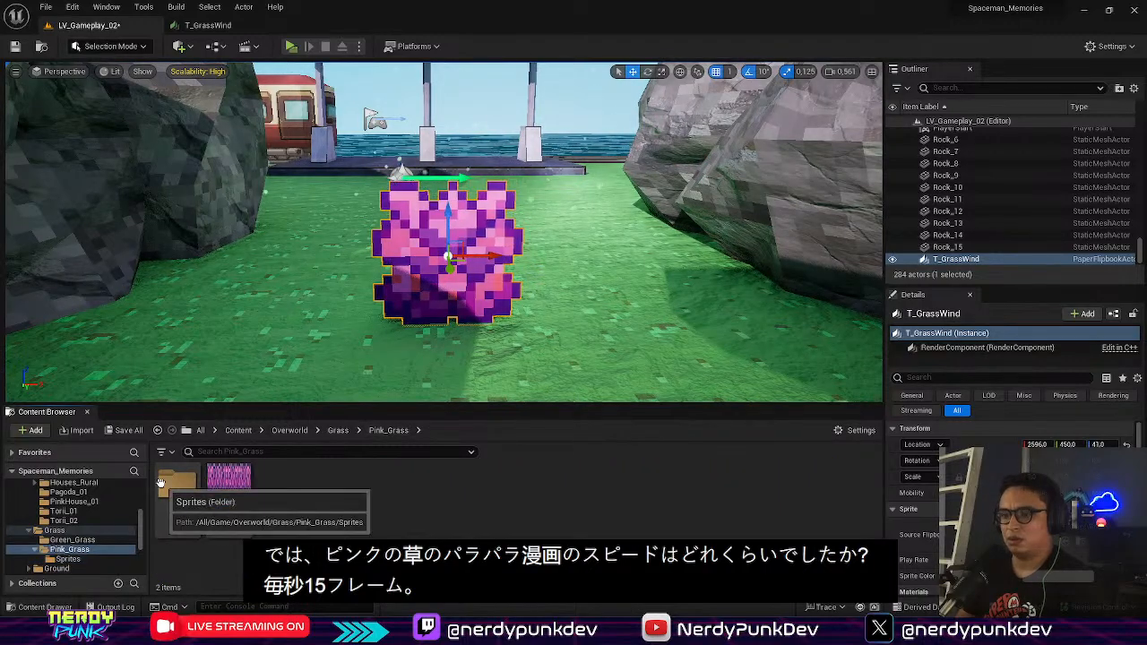
pyautogui.click(335, 432)
pyautogui.doubleClick(182, 477)
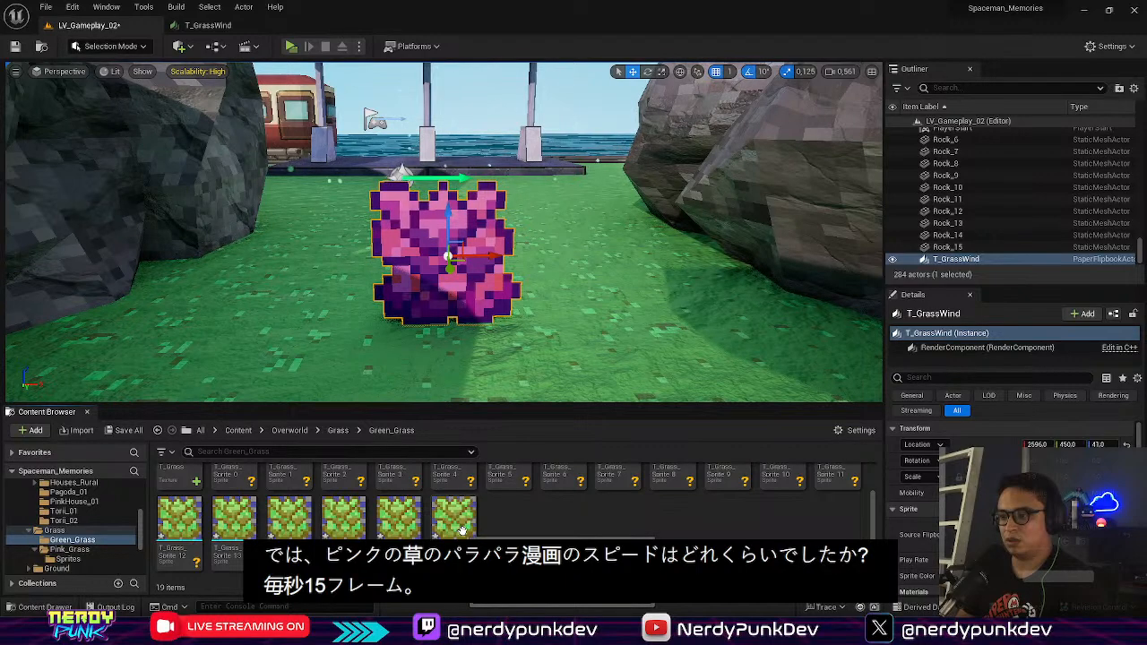
pyautogui.doubleClick(450, 531)
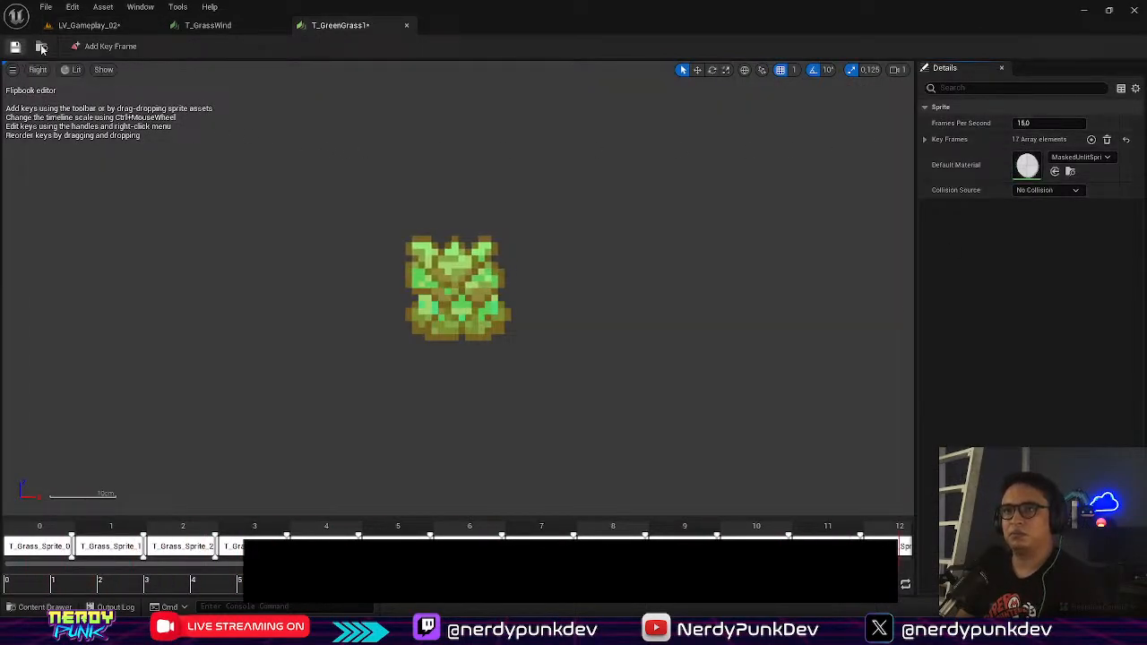
pyautogui.click(123, 25)
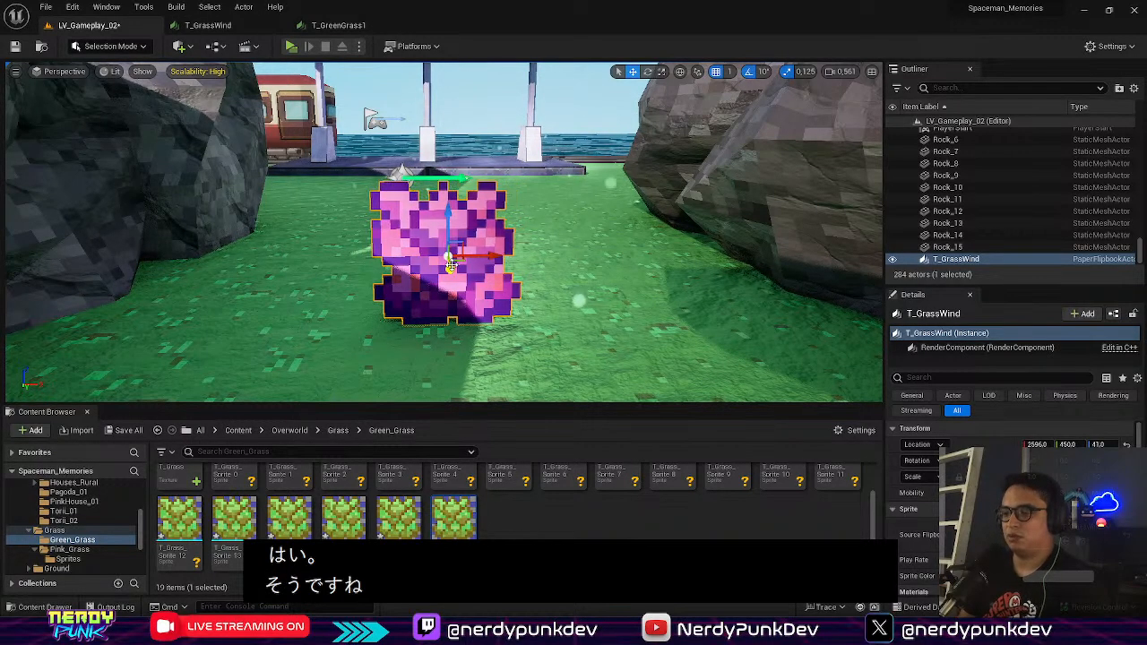
# Step: Delete the pink T_GrassWind flipbook from the level and place T_GreenGrass1 on the ground in its place
pyautogui.press('Delete')
pyautogui.moveTo(453, 517); pyautogui.dragTo(433, 302)
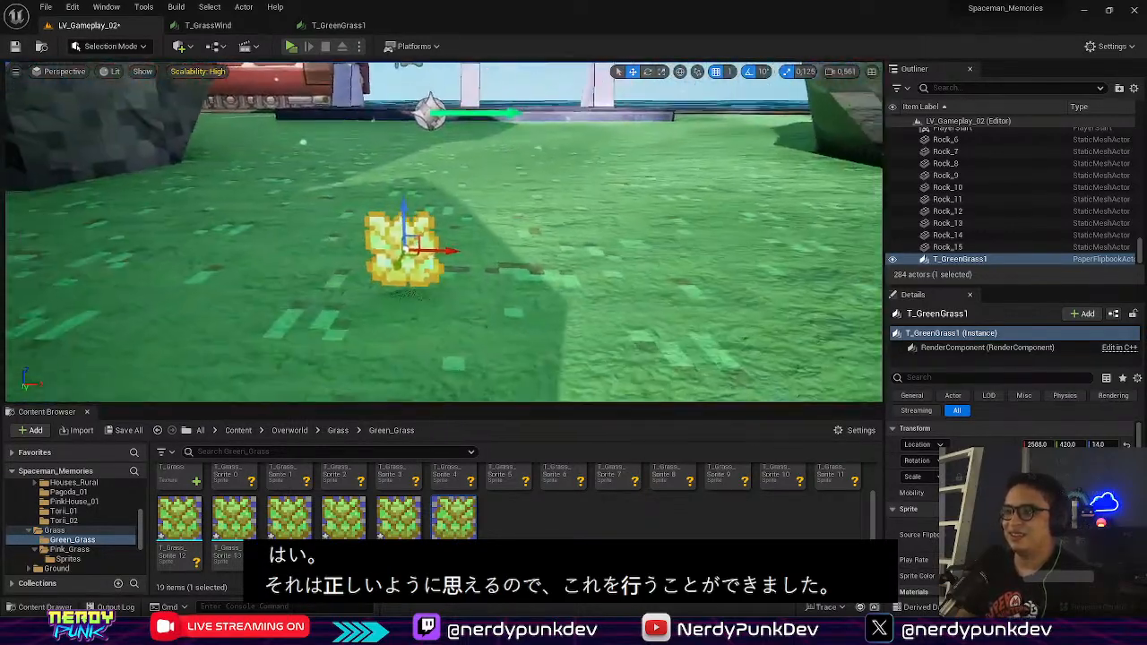
# Step: Examine the size and colour of the placed green grass flipbook from several distances and angles
pyautogui.press('w')
pyautogui.moveTo(443, 232); pyautogui.dragTo(433, 264, button='right')
pyautogui.press('s')
pyautogui.press('s')
pyautogui.press('w')
pyautogui.press('s')
pyautogui.press('a')
pyautogui.press('w')
pyautogui.press('s')
pyautogui.press('w')
pyautogui.press('s')
pyautogui.press('s')
pyautogui.press('w')
pyautogui.press('s')
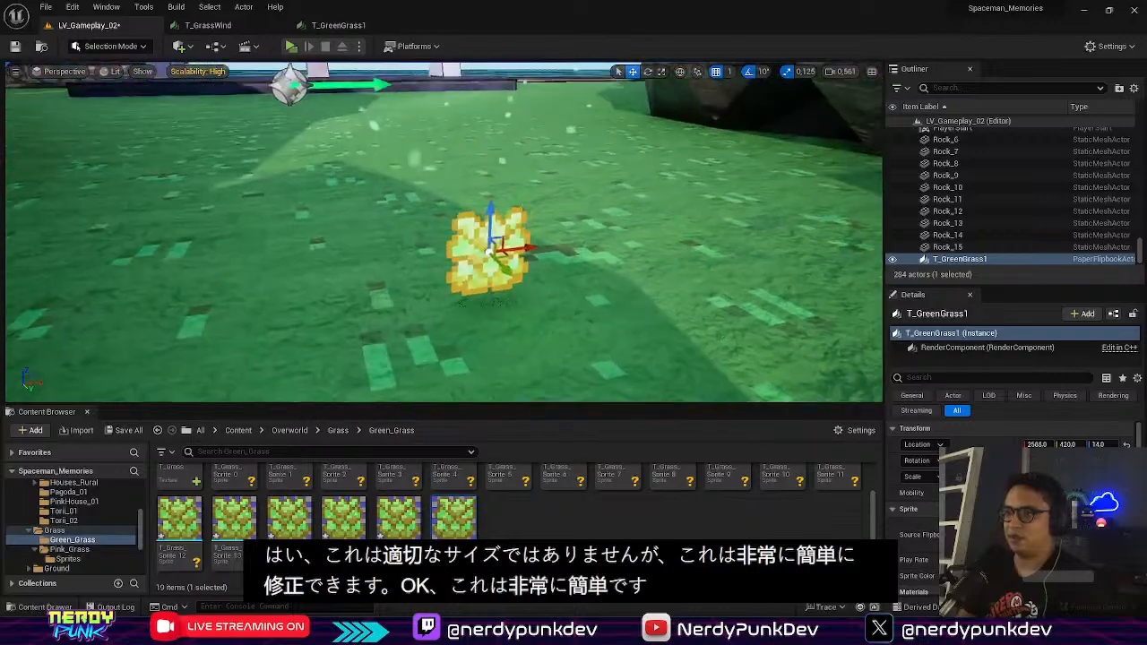
# Step: Open the green T_Grass texture and set its Brightness adjustment to 0.6
pyautogui.scroll(-5, 433, 265)
pyautogui.keyDown('ctrl'); pyautogui.scroll(2, 226, 493); pyautogui.keyUp('ctrl')
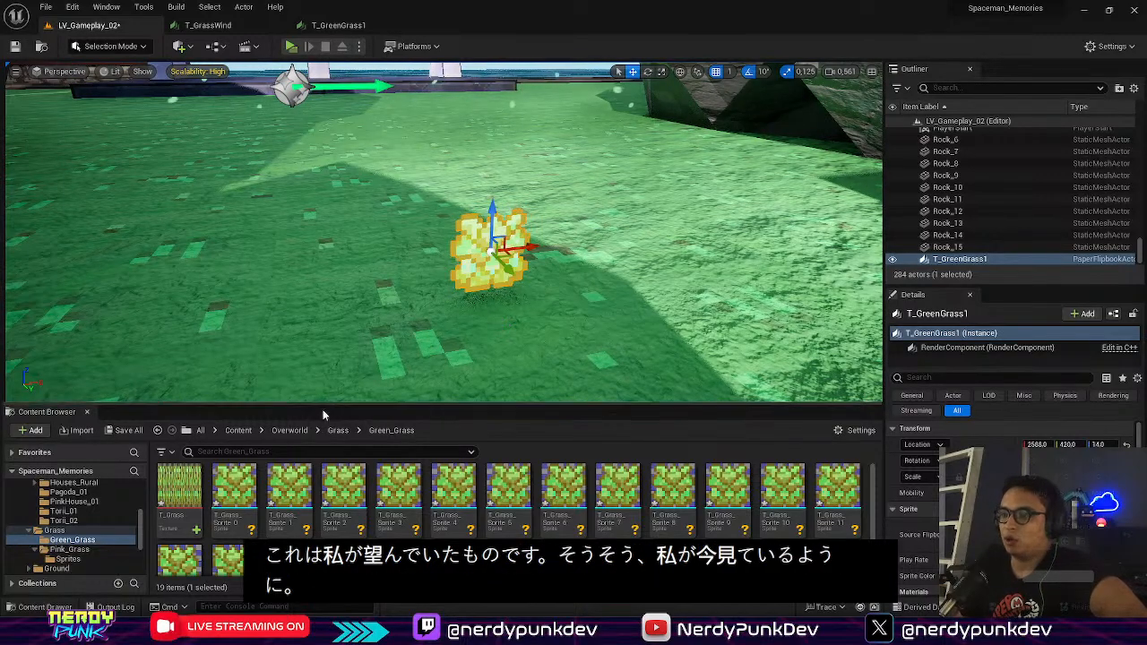
pyautogui.doubleClick(178, 477)
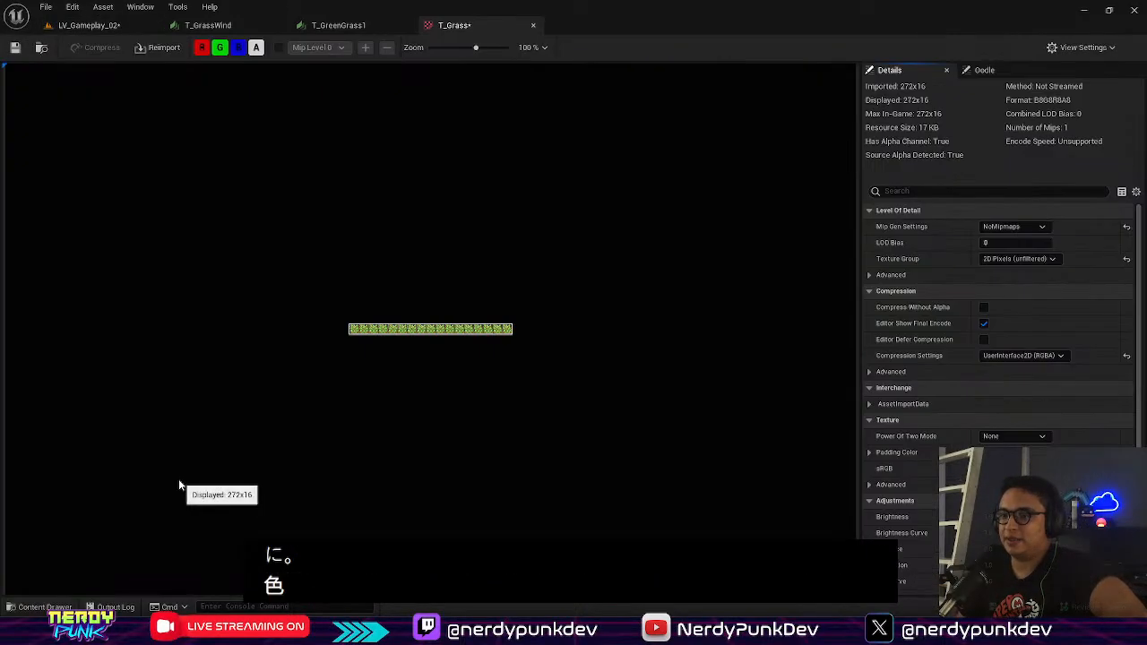
pyautogui.scroll(10, 421, 321)
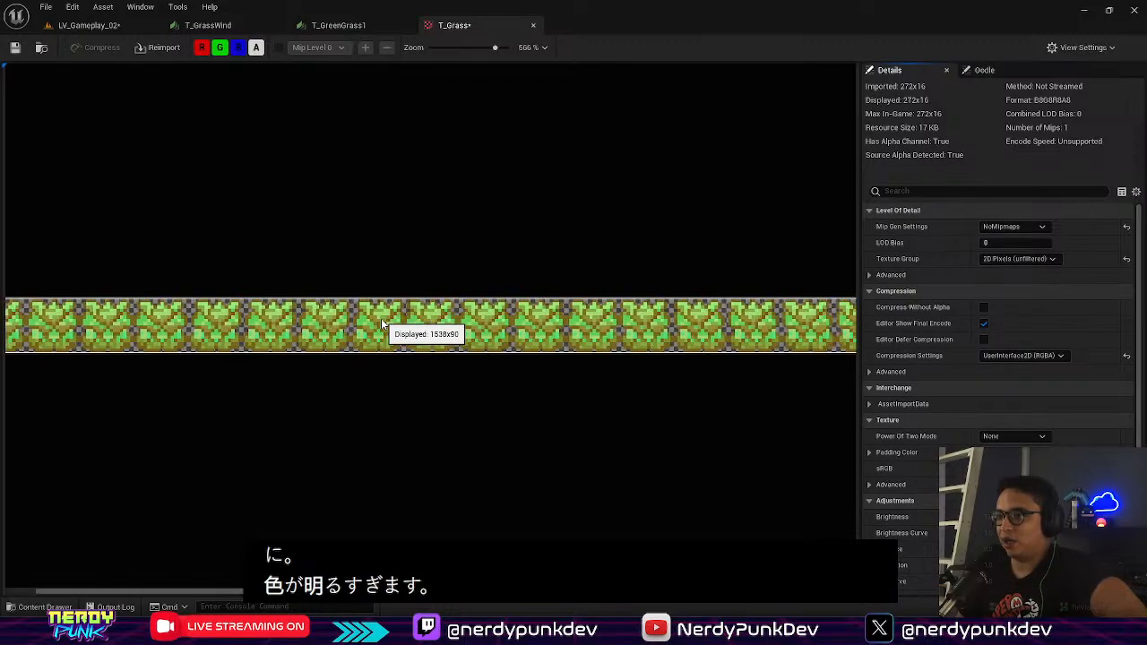
pyautogui.scroll(-3, 1061, 428)
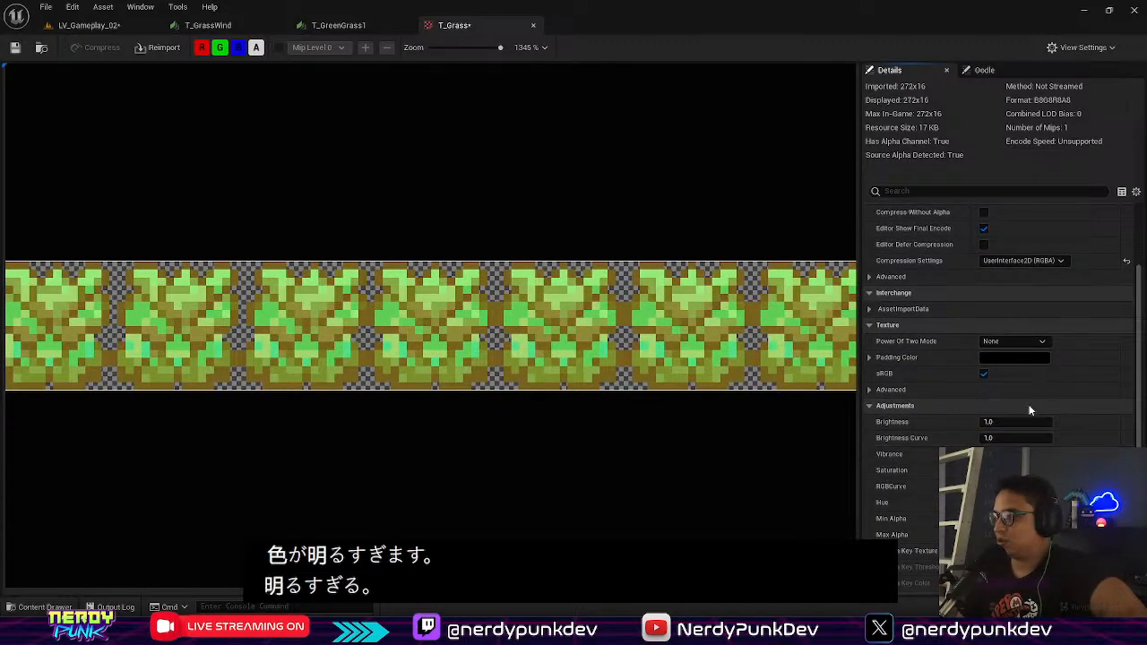
pyautogui.write('0.')
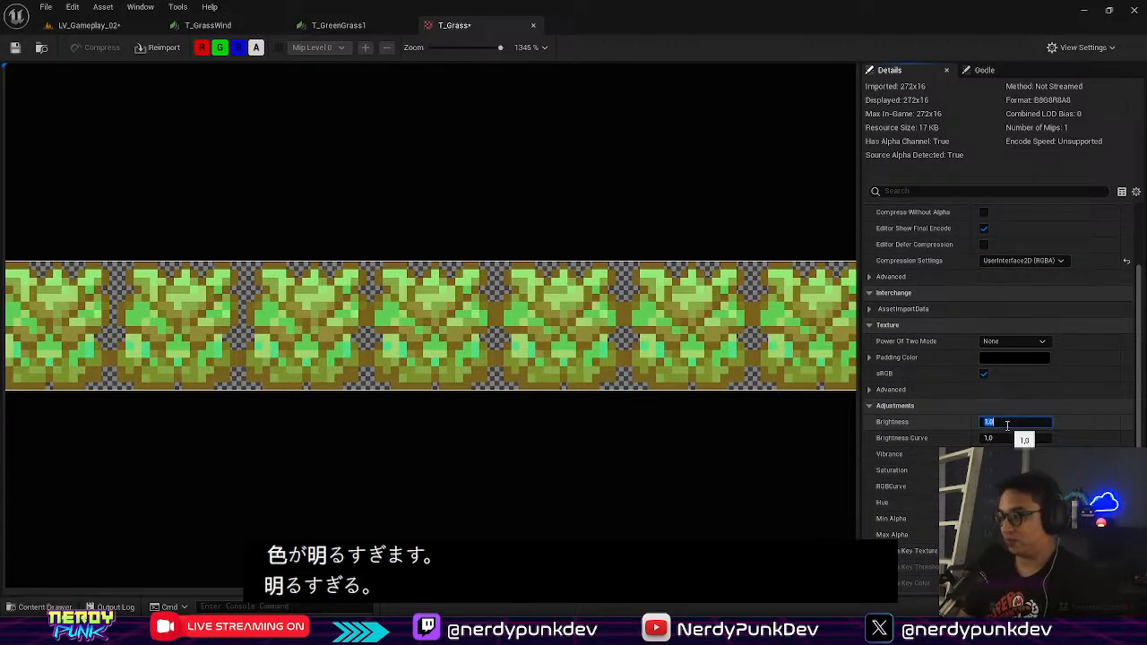
pyautogui.write('5')
pyautogui.press('Return')
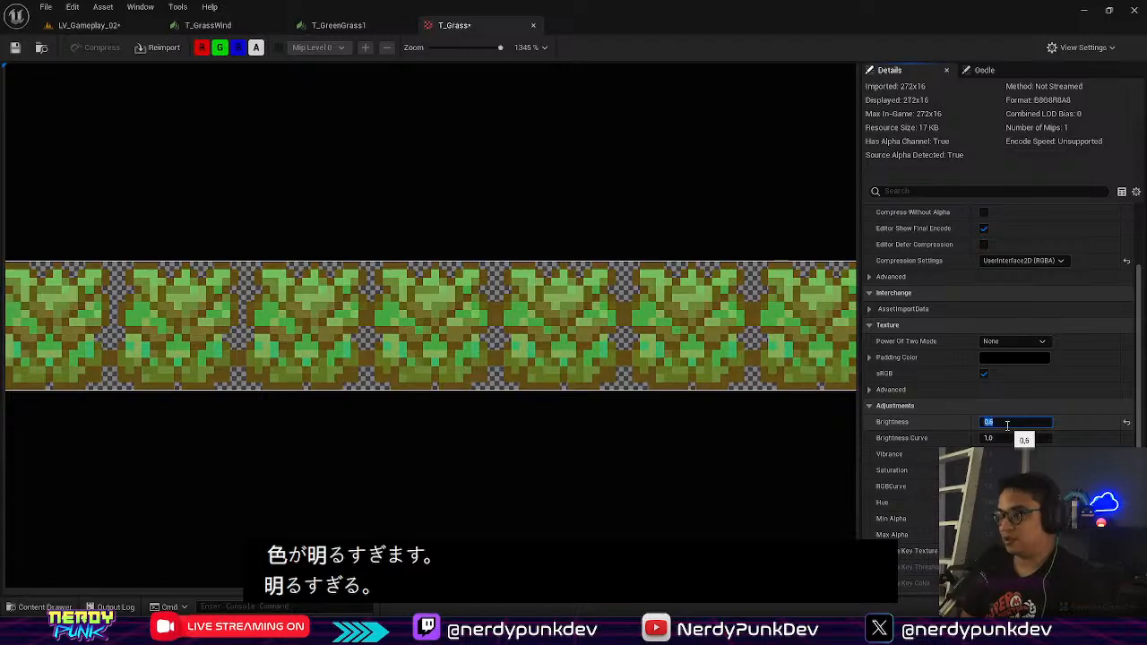
# Step: Examine the brightness of the green grass flipbook on the ground in the LV_Gameplay_02 level
pyautogui.click(89, 25)
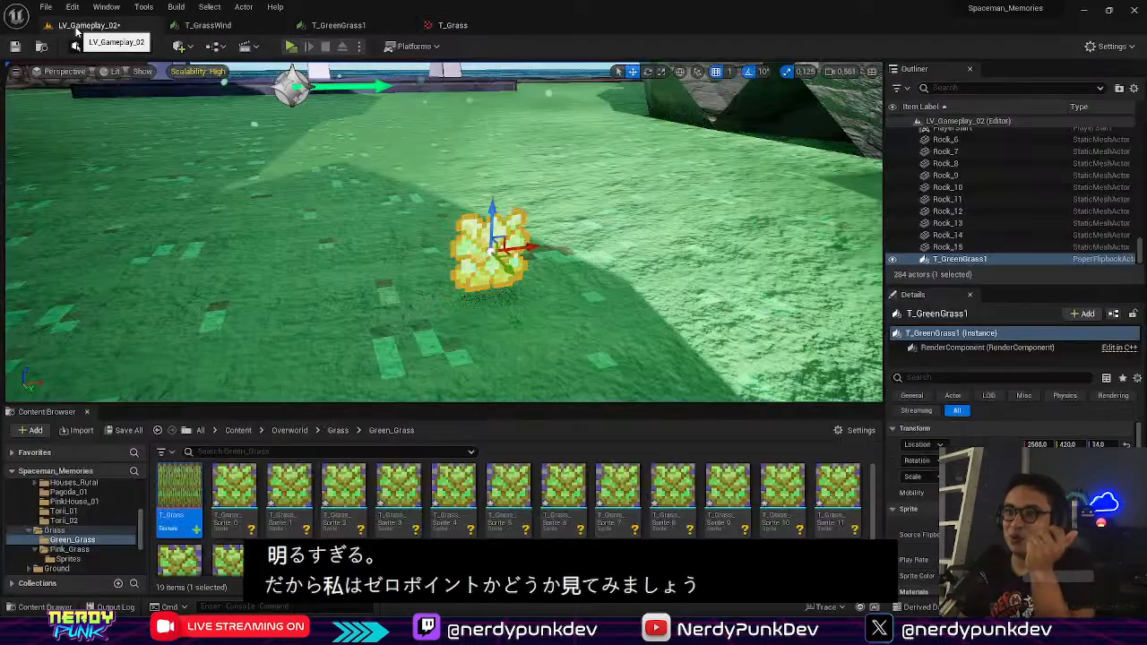
pyautogui.moveTo(516, 254); pyautogui.dragTo(569, 285, button='right')
pyautogui.press('s')
pyautogui.press('w')
# Step: Try a yellower hue on the green T_Grass texture, save it and check the flipbook's colour in the level
pyautogui.doubleClick(169, 485)
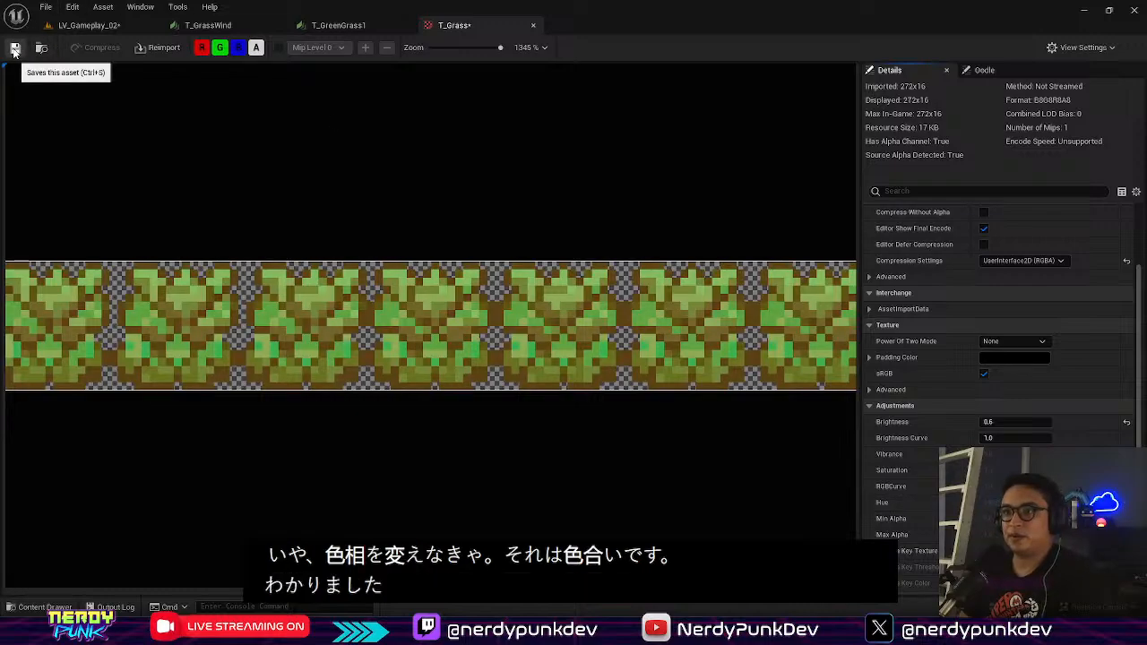
pyautogui.click(116, 28)
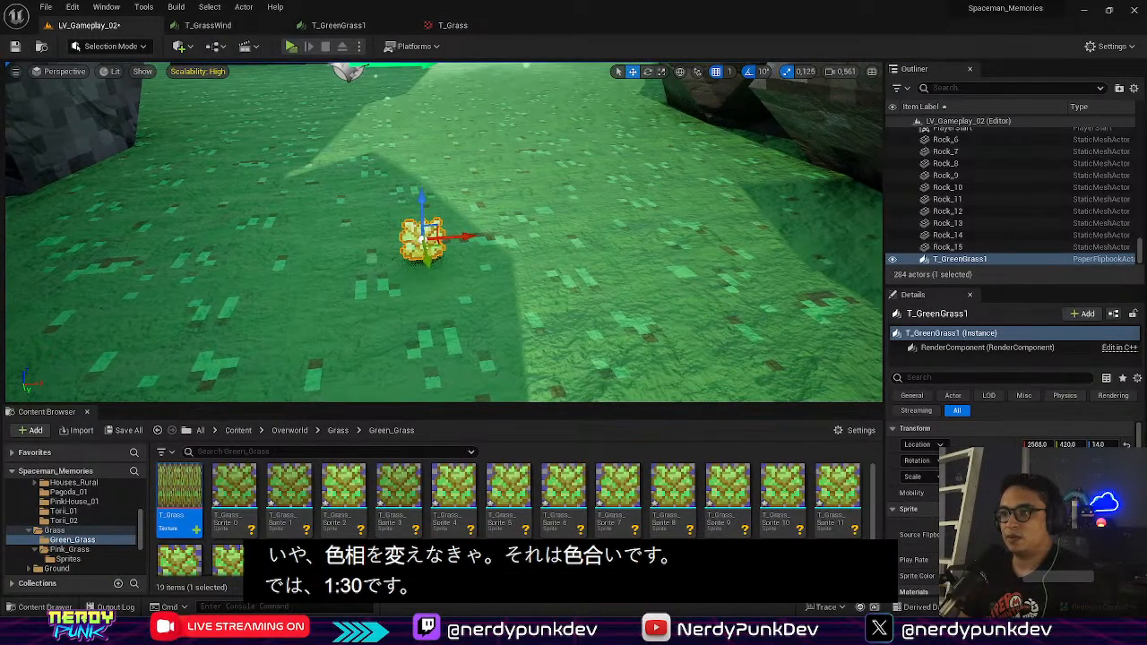
pyautogui.moveTo(466, 260); pyautogui.dragTo(455, 256, button='right')
# Step: Shift the hue of the T_Grass texture towards a cooler green, save it and check the flipbook in the level
pyautogui.doubleClick(177, 476)
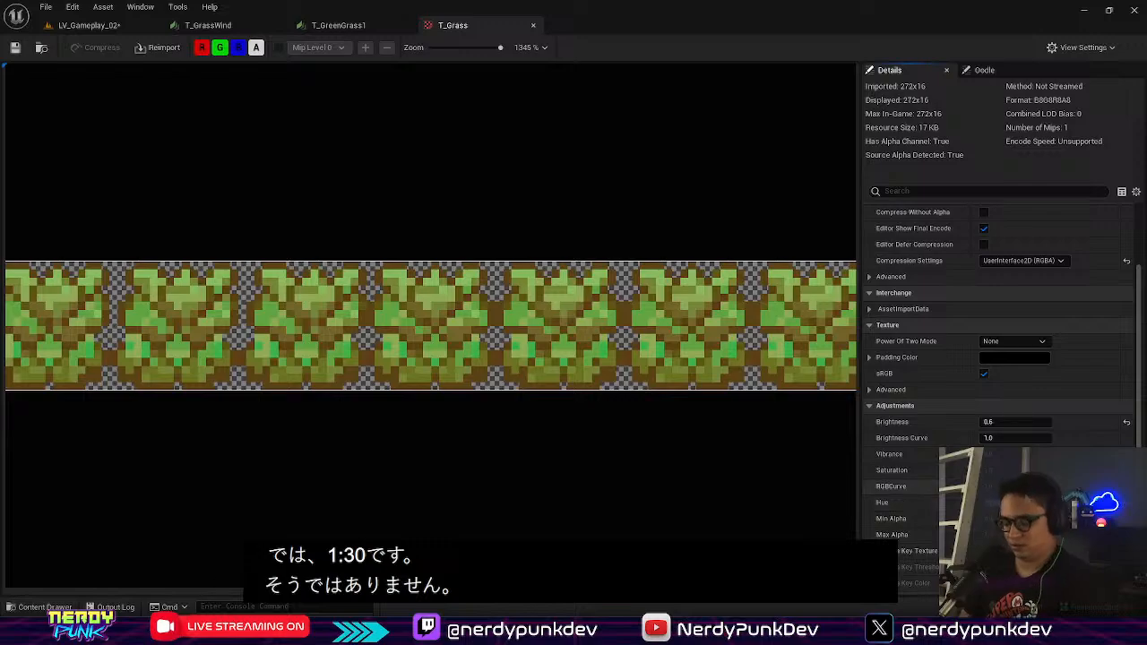
pyautogui.press('Return')
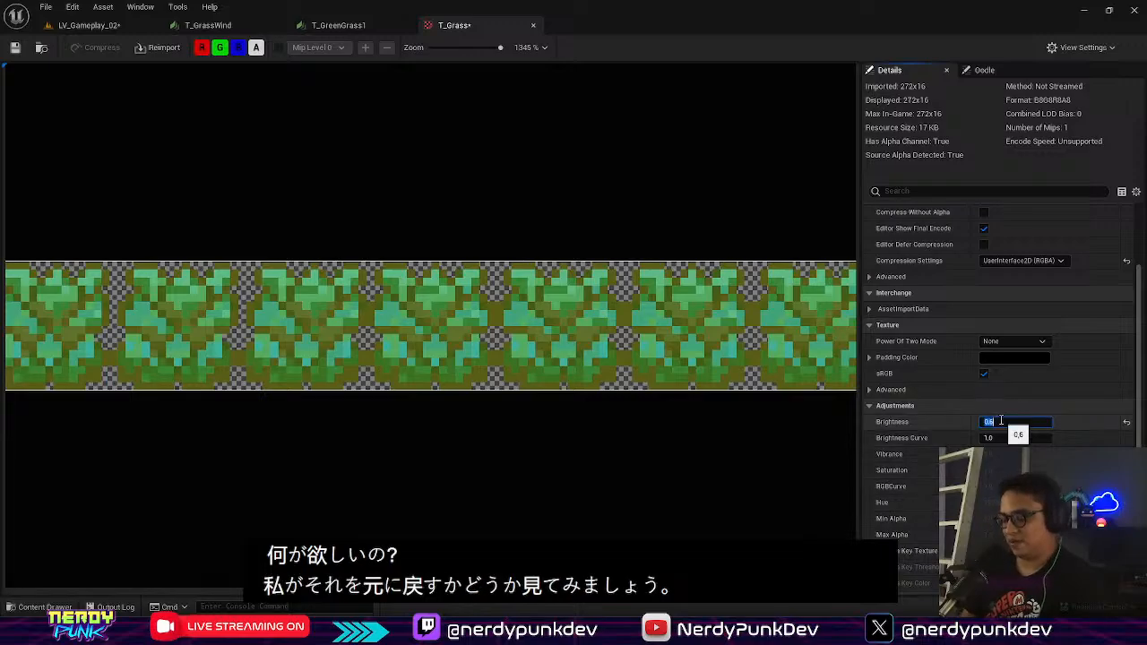
pyautogui.click(85, 25)
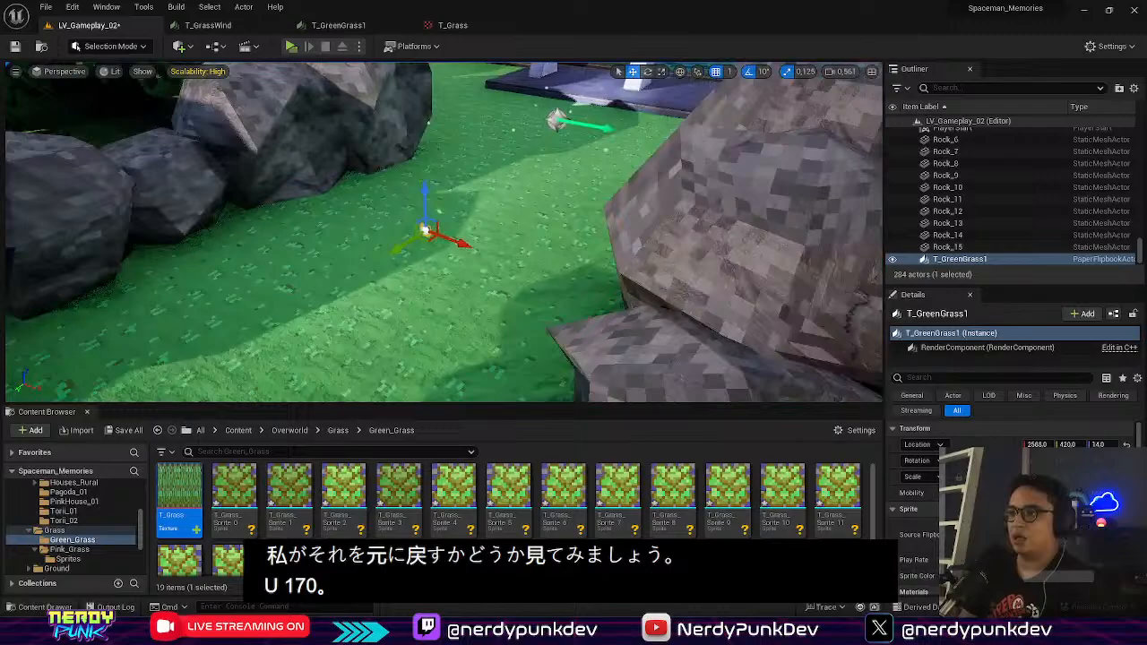
pyautogui.moveTo(444, 232)
pyautogui.mouseDown(button='right')
pyautogui.moveTo(444, 179)
pyautogui.moveTo(444, 233)
pyautogui.moveTo(394, 251)
pyautogui.moveTo(574, 233)
pyautogui.moveTo(394, 233)
pyautogui.moveTo(439, 238)
pyautogui.mouseUp(button='right')
# Step: Set the Brightness adjustment of the green T_Grass texture to 0.3 and save the texture
pyautogui.doubleClick(189, 484)
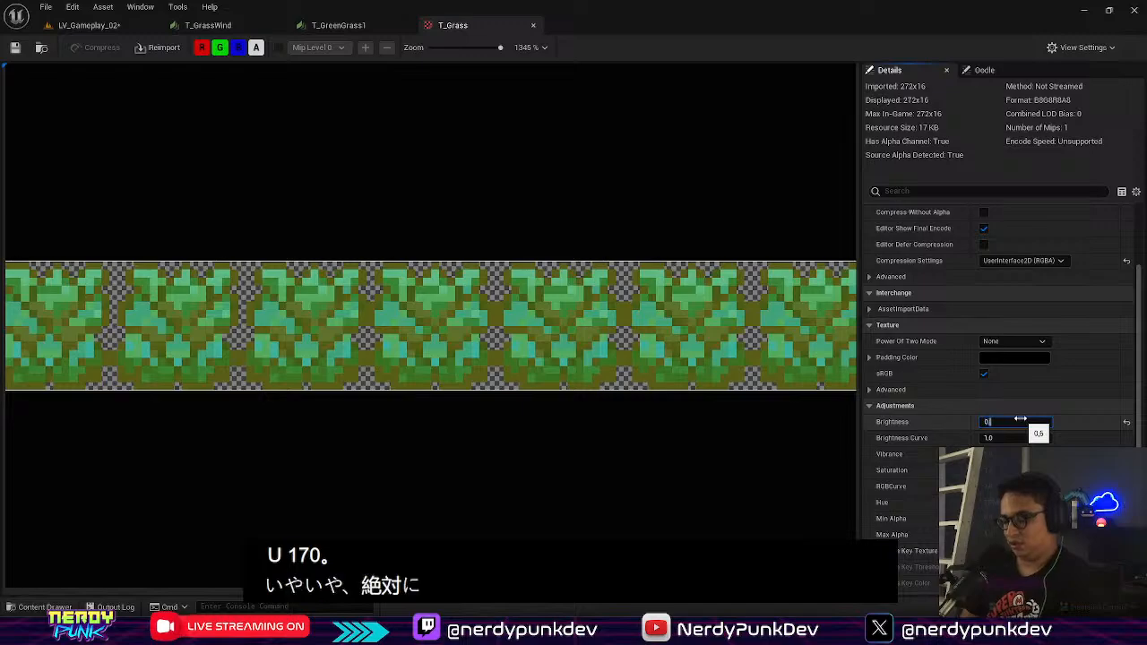
pyautogui.press('BackSpace')
pyautogui.write('3')
pyautogui.press('Return')
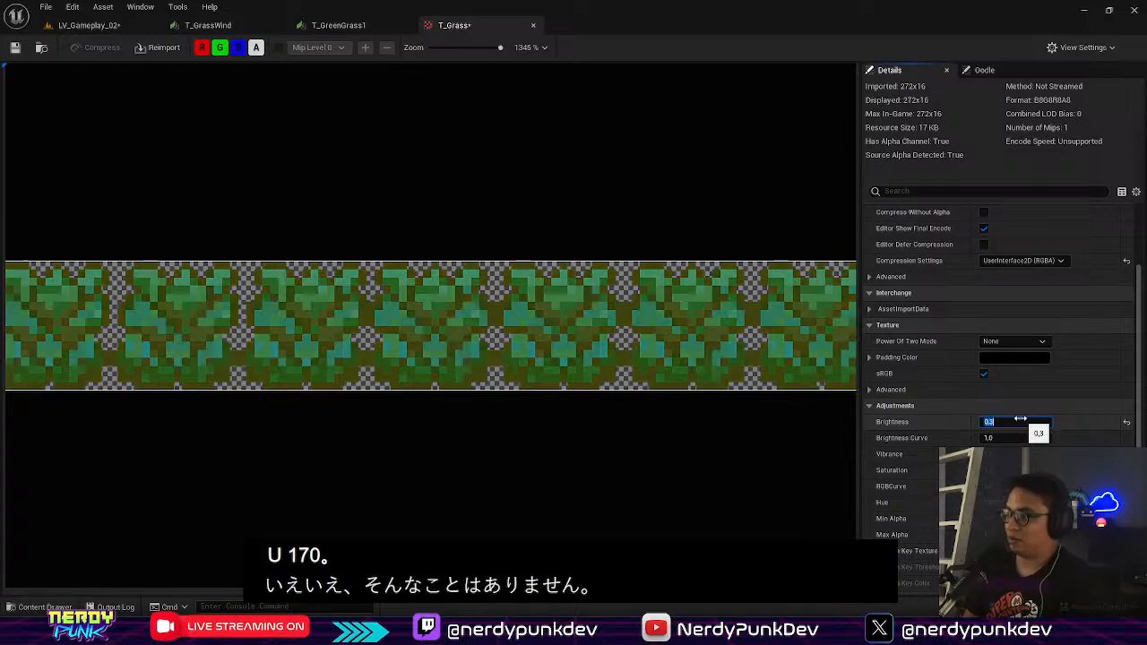
pyautogui.click(14, 48)
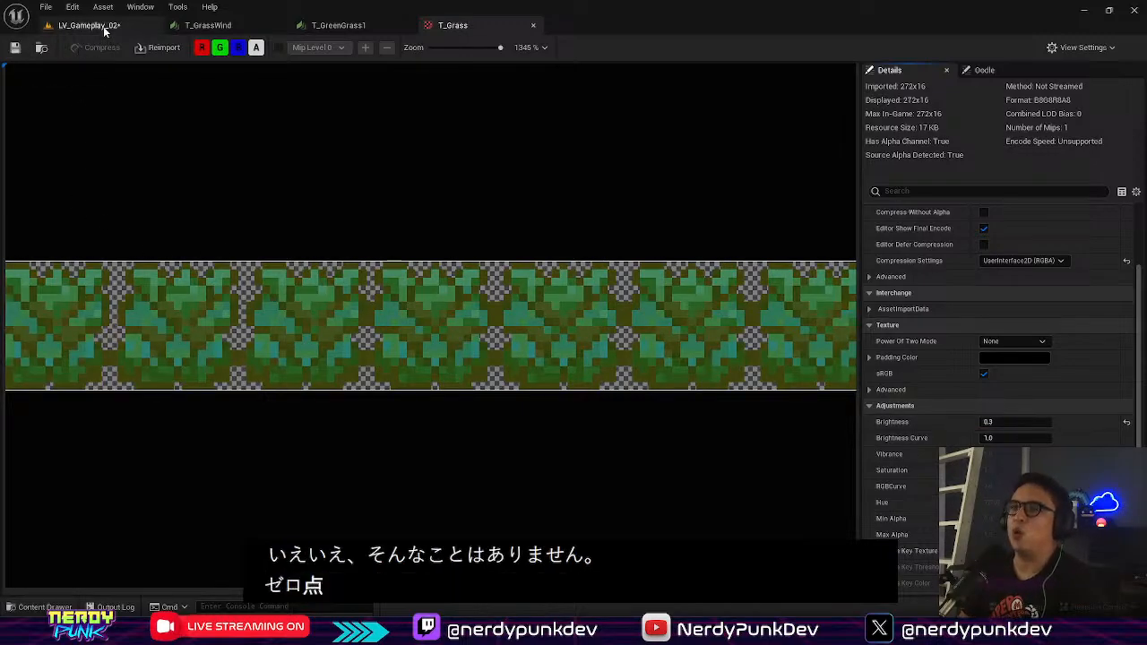
# Step: Compare the darkened T_Grass texture with how the grass flipbook looks in the level
pyautogui.click(102, 26)
pyautogui.moveTo(315, 153); pyautogui.dragTo(458, 67, button='right')
pyautogui.click(447, 30)
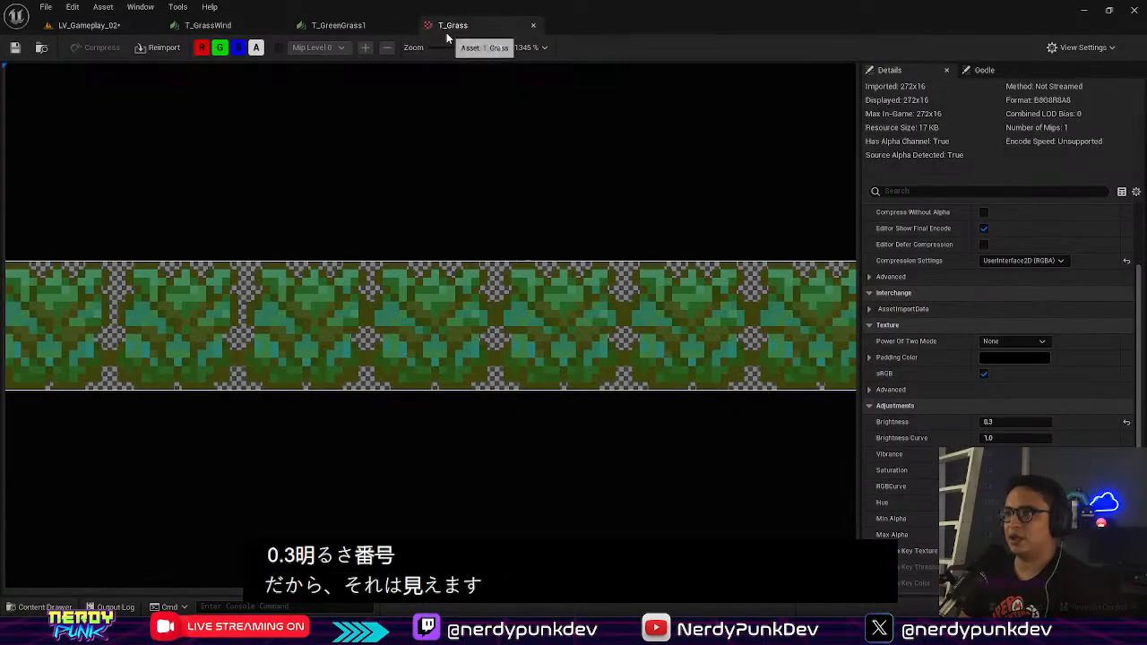
pyautogui.scroll(-1, 345, 305)
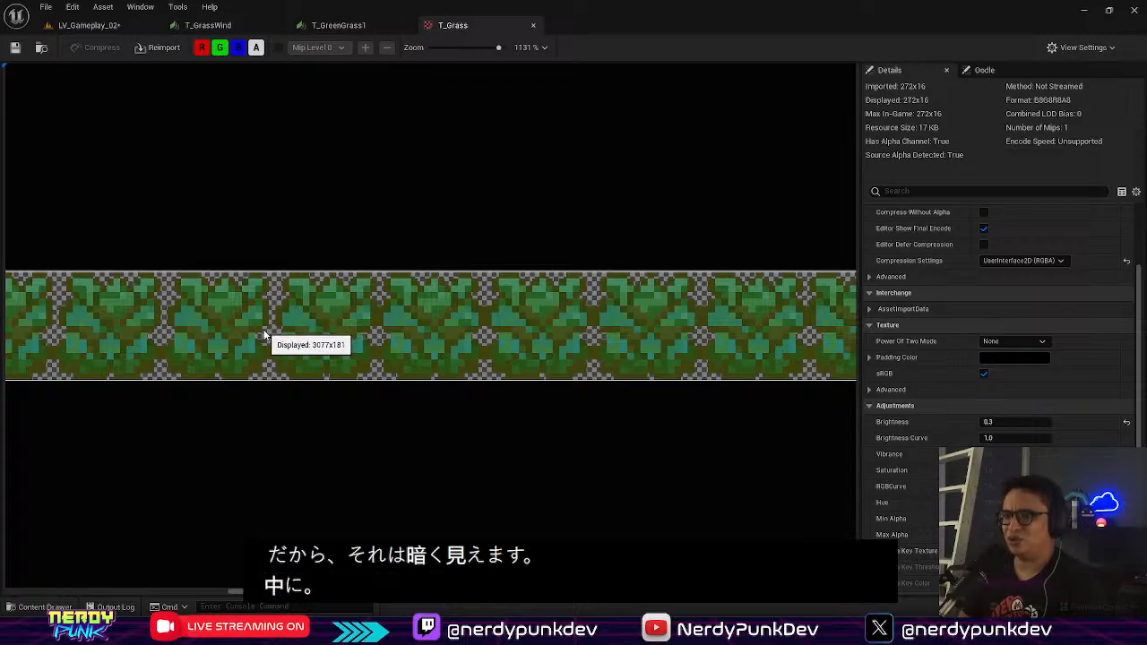
pyautogui.click(116, 30)
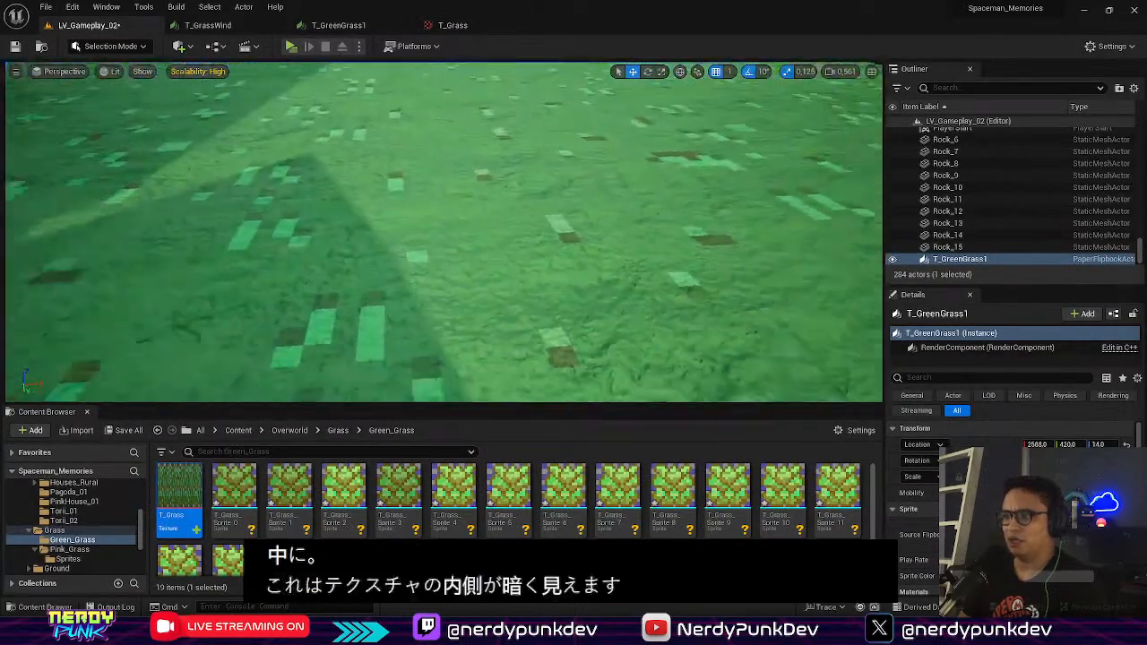
pyautogui.moveTo(443, 232); pyautogui.dragTo(385, 215, button='right')
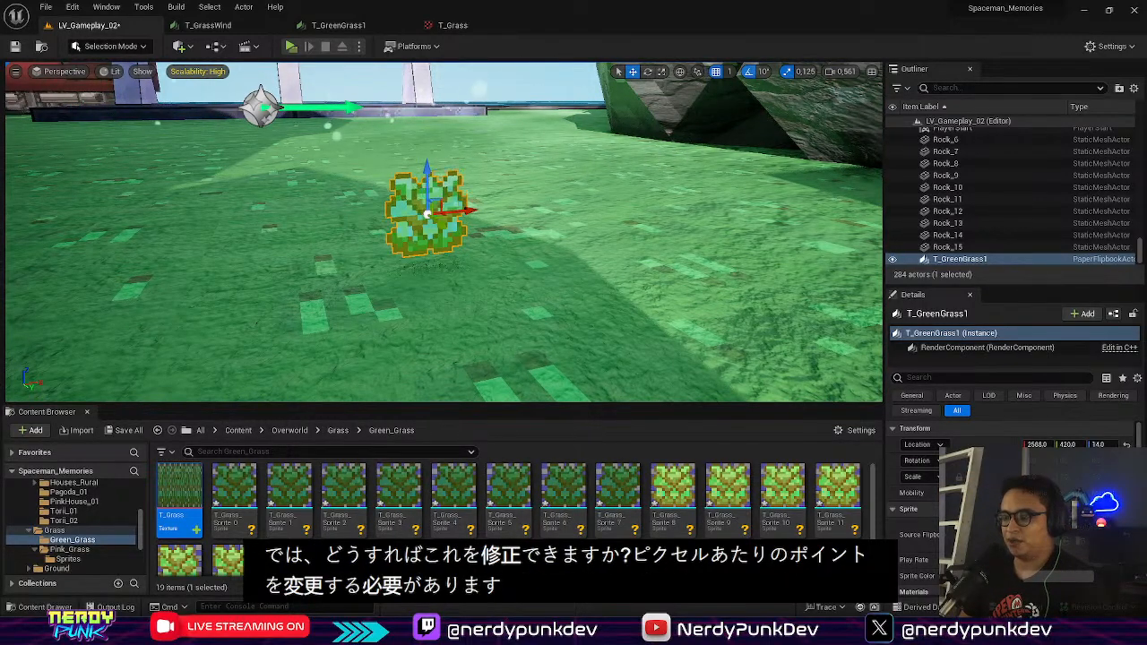
# Step: Open all 17 green T_Grass sprites, 0 to 16, together in the Property Matrix and show their Sprite properties
pyautogui.click(233, 486)
pyautogui.scroll(-1, 382, 526)
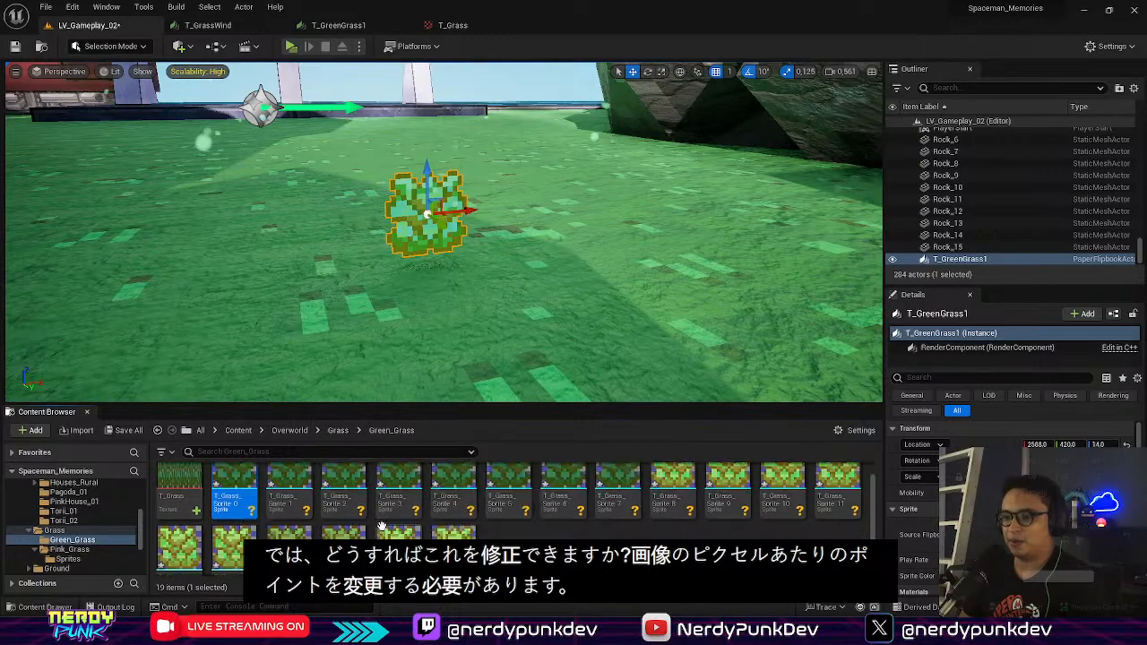
pyautogui.scroll(-1, 454, 518)
pyautogui.keyDown('shift'); pyautogui.click(399, 520); pyautogui.keyUp('shift')
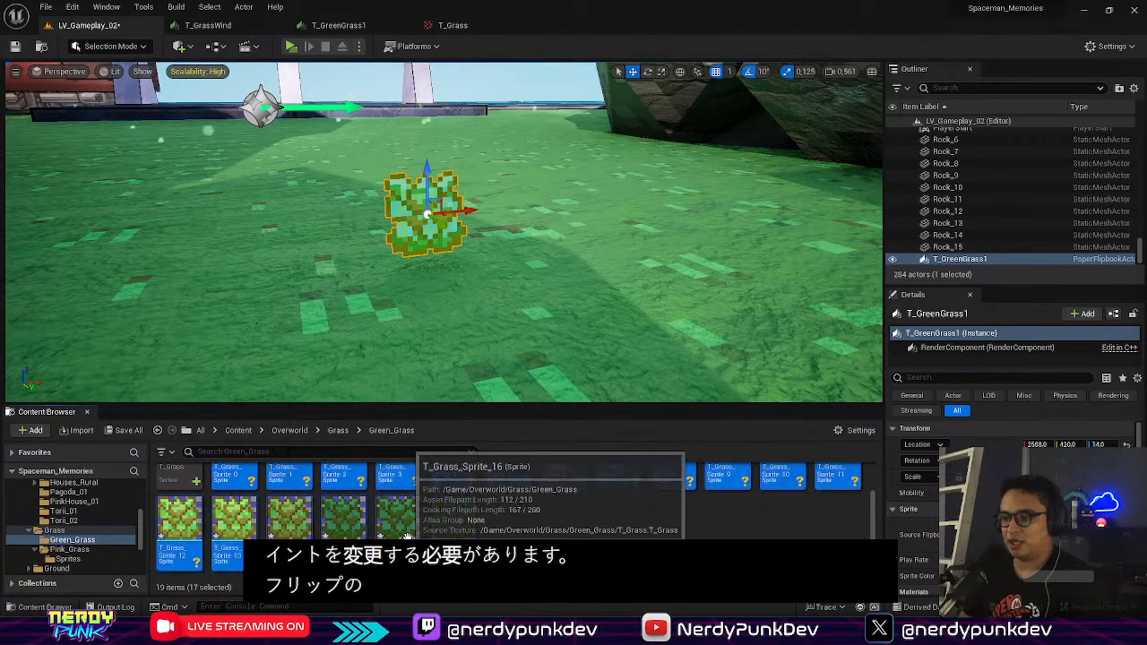
pyautogui.scroll(2, 274, 497)
pyautogui.rightClick(343, 499)
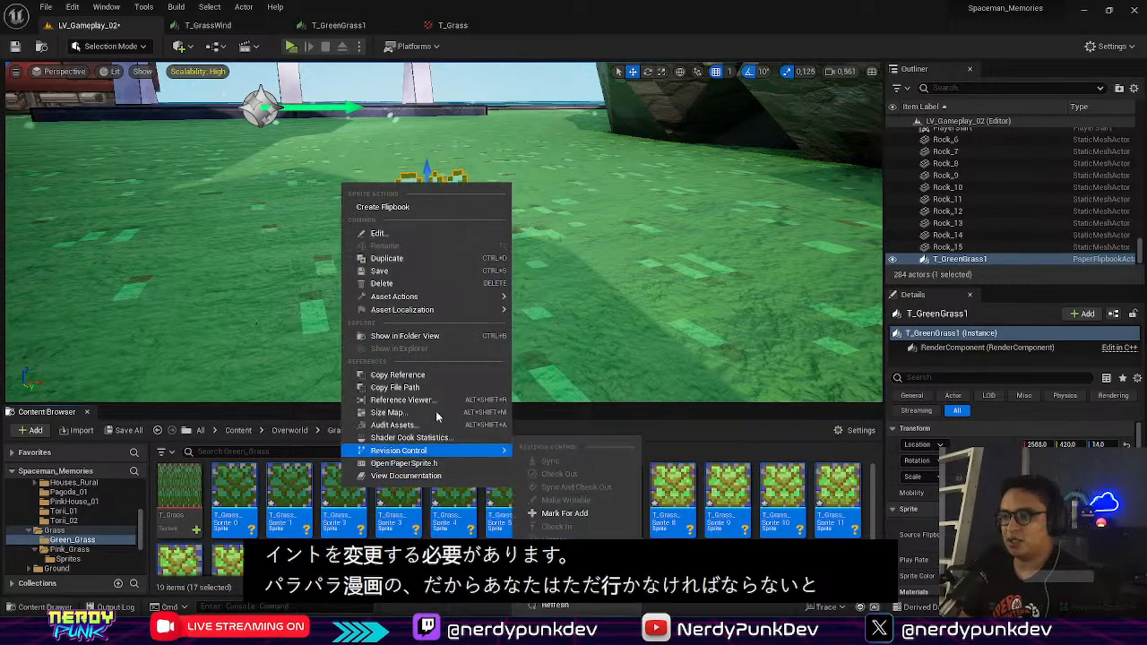
pyautogui.moveTo(487, 296)
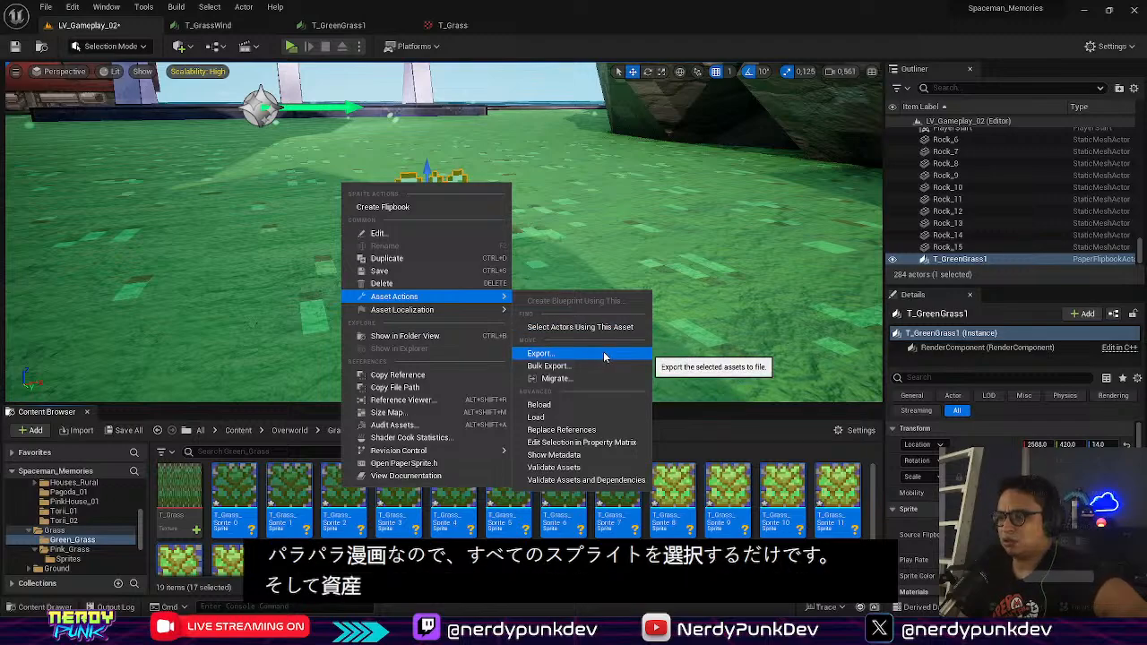
pyautogui.click(592, 442)
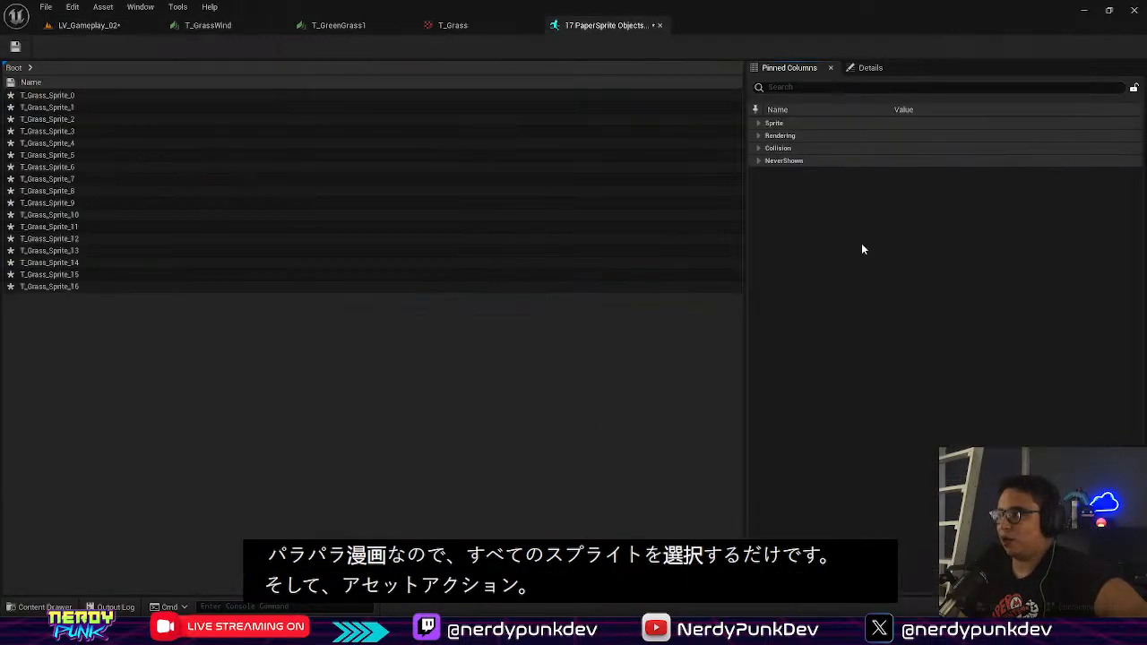
pyautogui.click(759, 135)
pyautogui.click(759, 134)
pyautogui.click(758, 123)
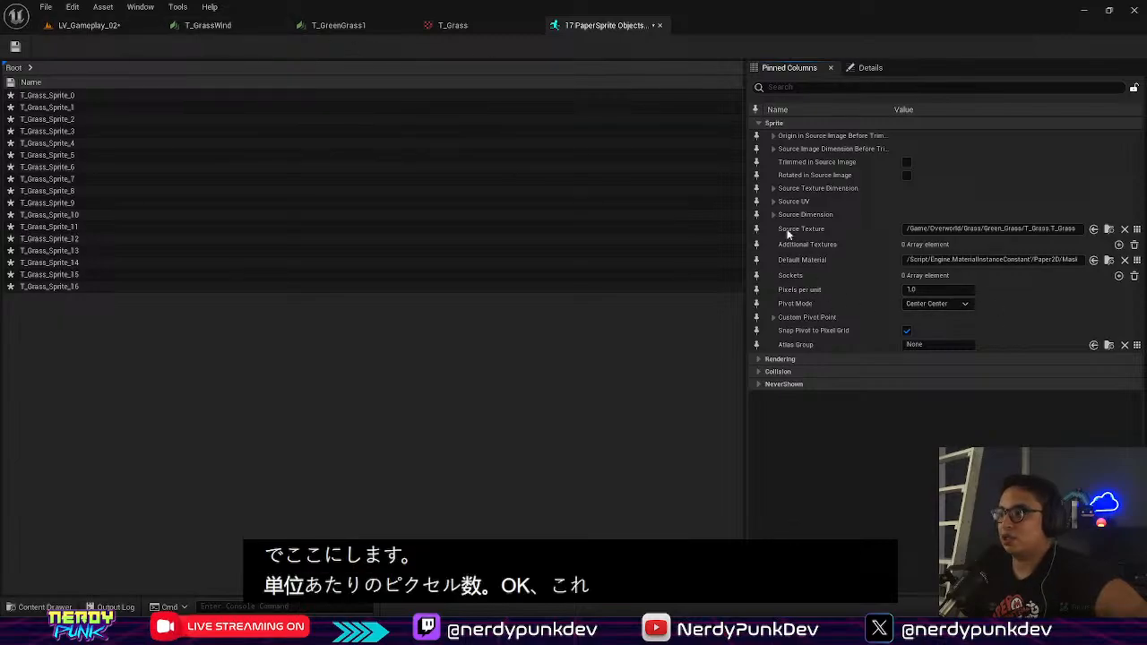
# Step: Open the pink T_Grass_Sprite_0 from Pink_Grass/Sprites to check its Pixels per unit
pyautogui.click(120, 26)
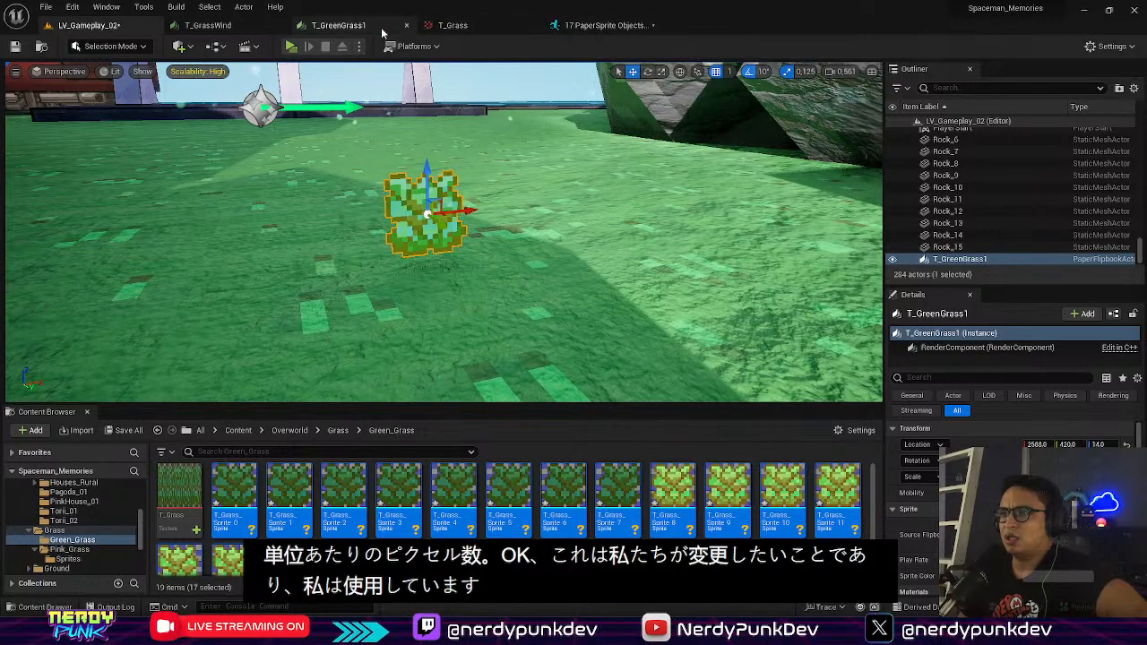
pyautogui.click(338, 431)
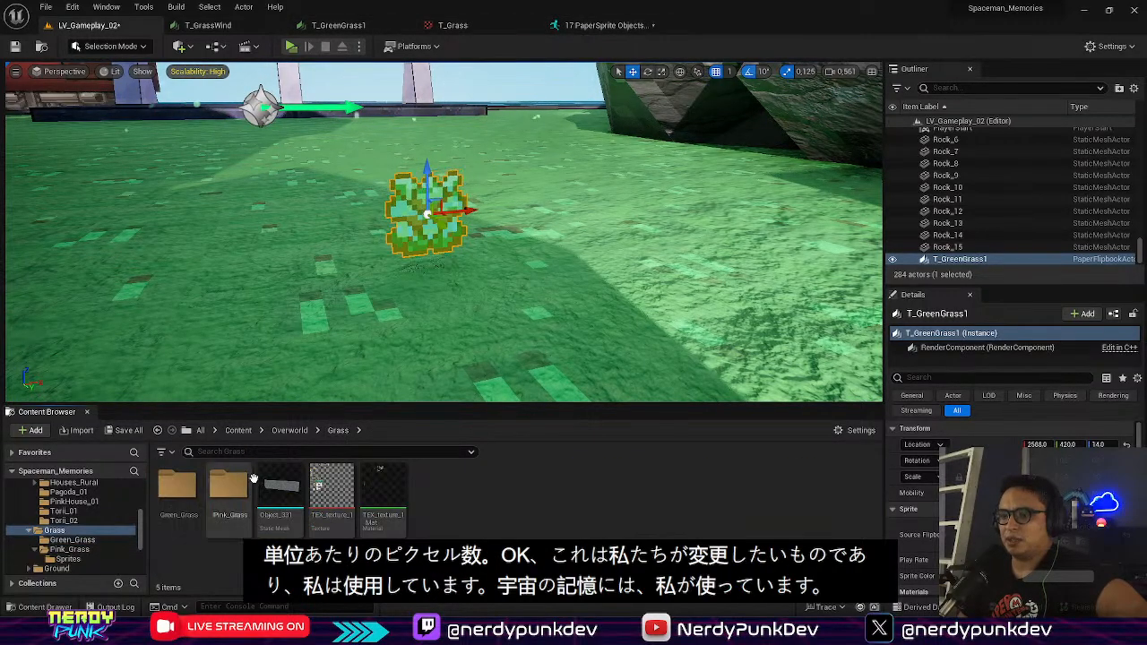
pyautogui.doubleClick(230, 488)
pyautogui.doubleClick(192, 483)
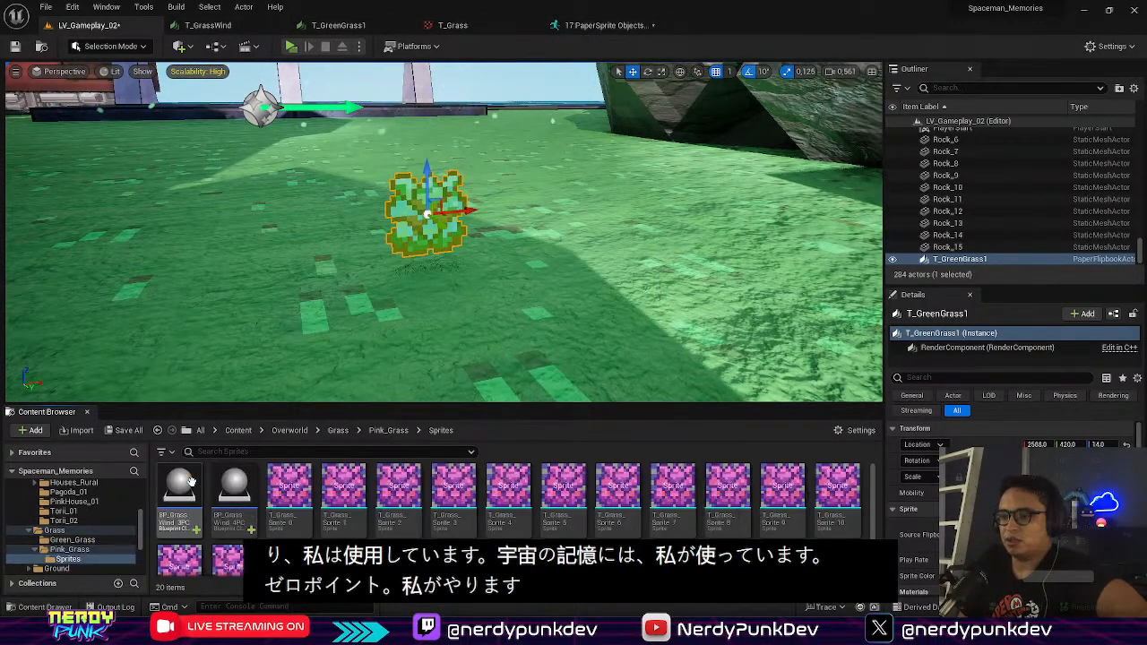
pyautogui.doubleClick(305, 491)
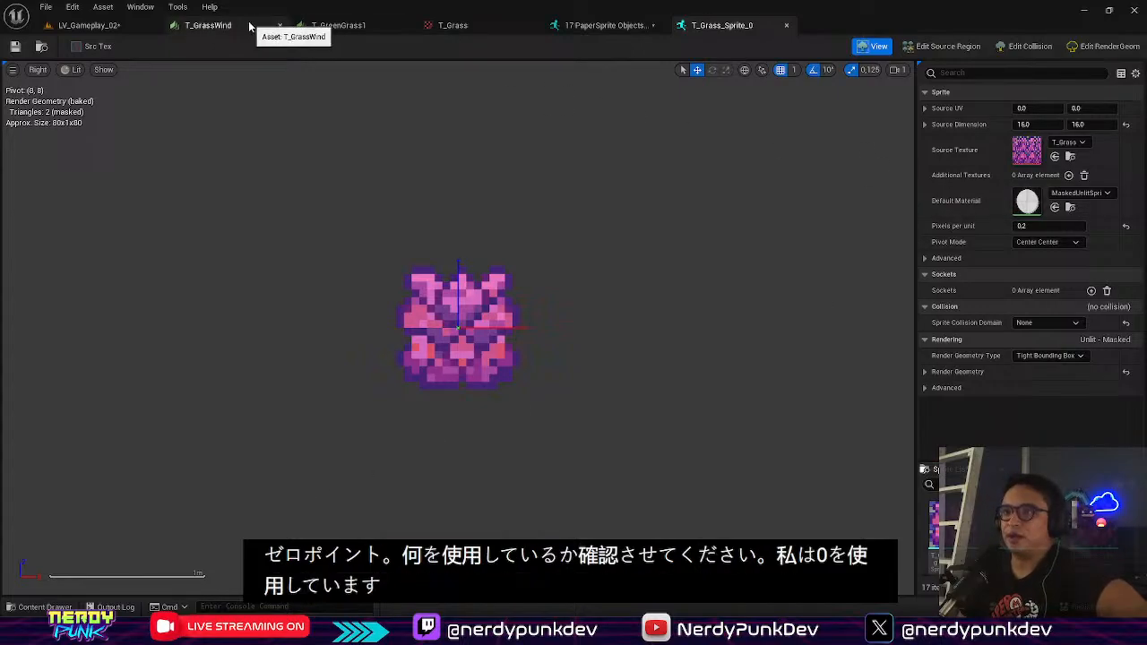
# Step: Set Pixels per unit to 0.2 for all 17 green grass sprites in the Property Matrix
pyautogui.click(606, 25)
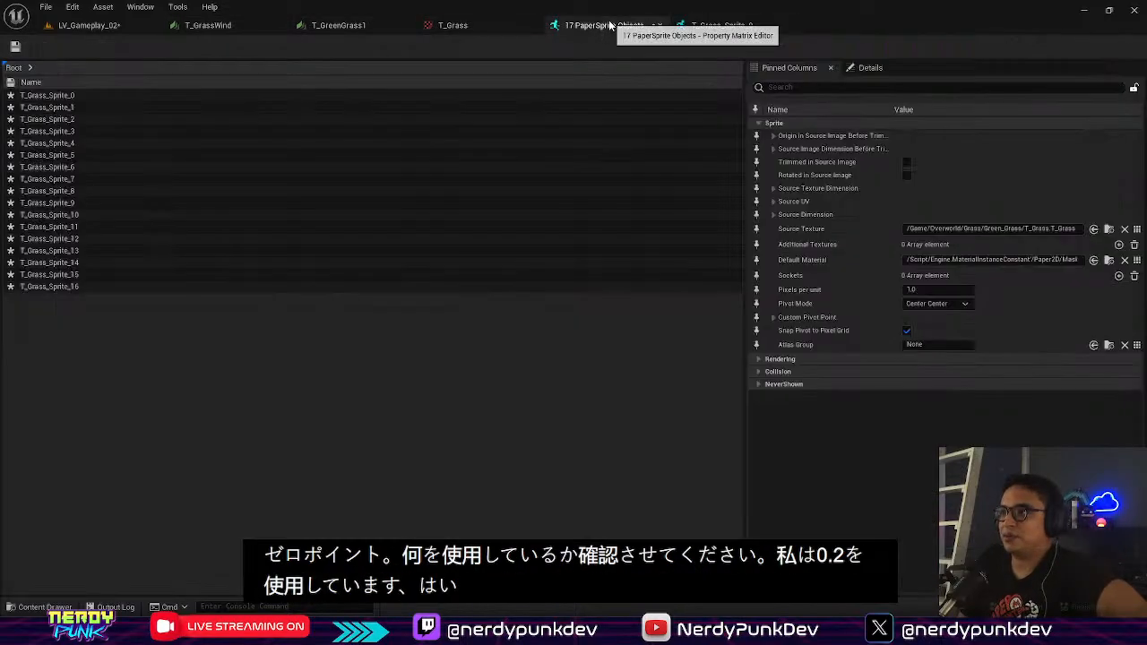
pyautogui.click(922, 289)
pyautogui.moveTo(940, 292); pyautogui.dragTo(840, 273)
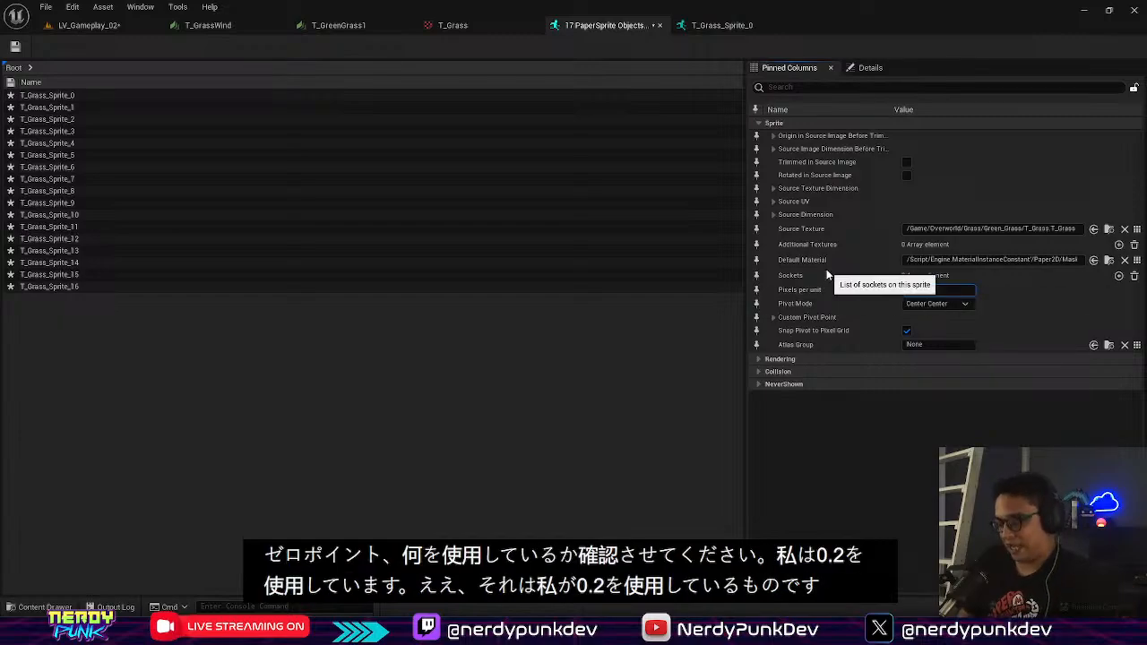
pyautogui.write('0.2')
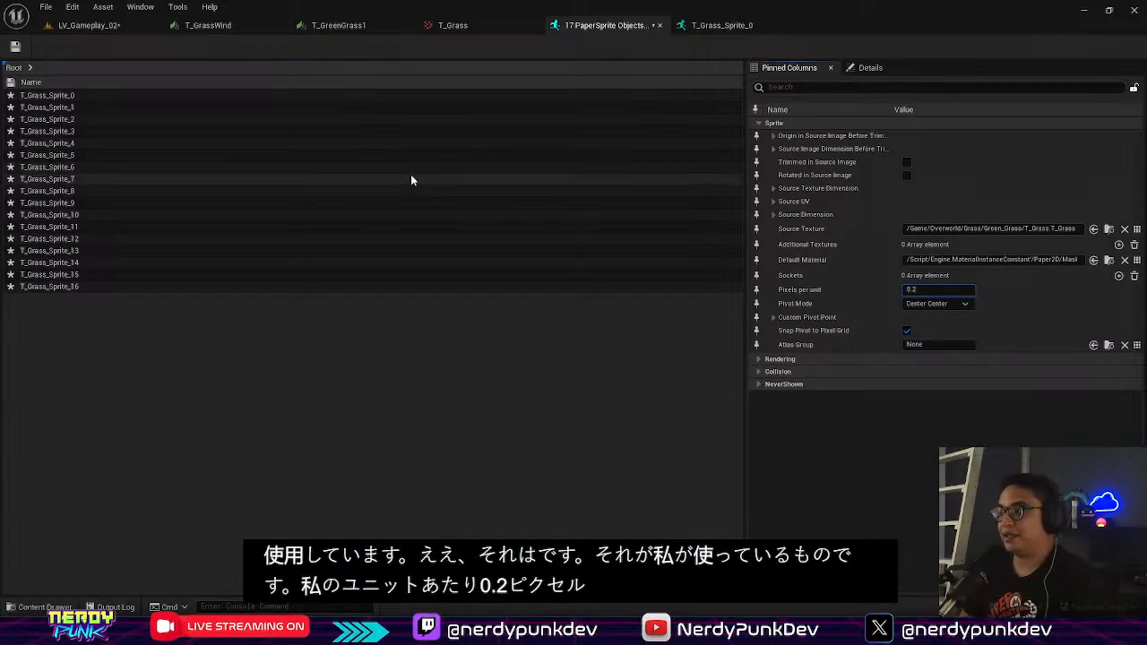
# Step: Raise the enlarged T_GreenGrass1 flipbook in the level to a Z location of 41 so it stands on the ground
pyautogui.click(114, 27)
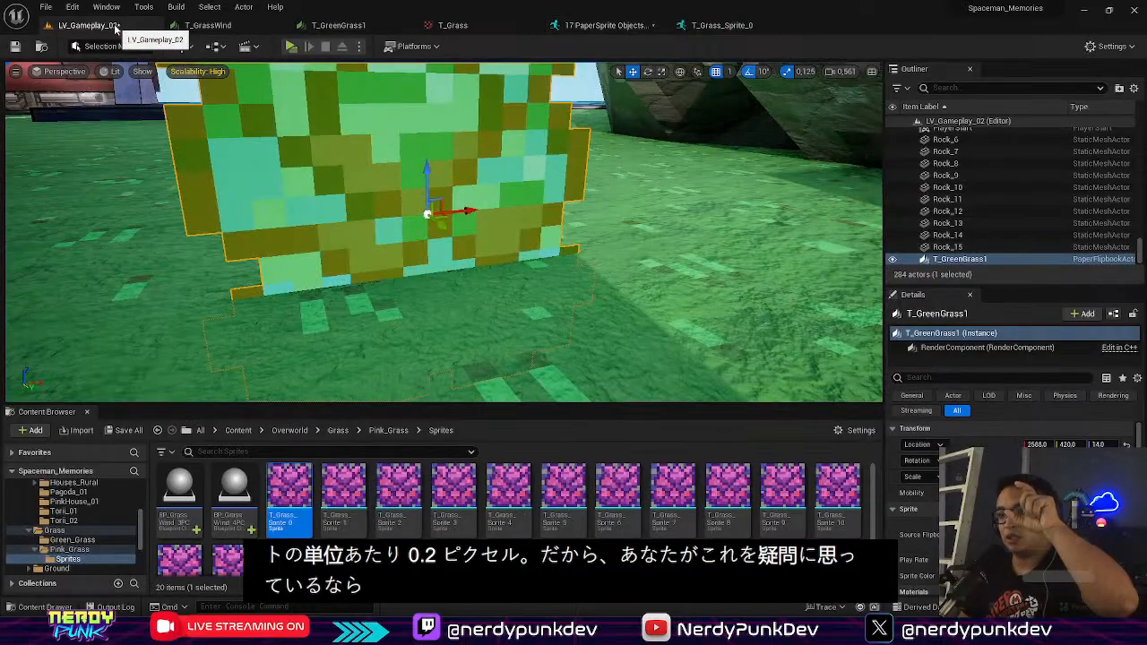
pyautogui.scroll(-5, 444, 184)
pyautogui.scroll(2, 444, 184)
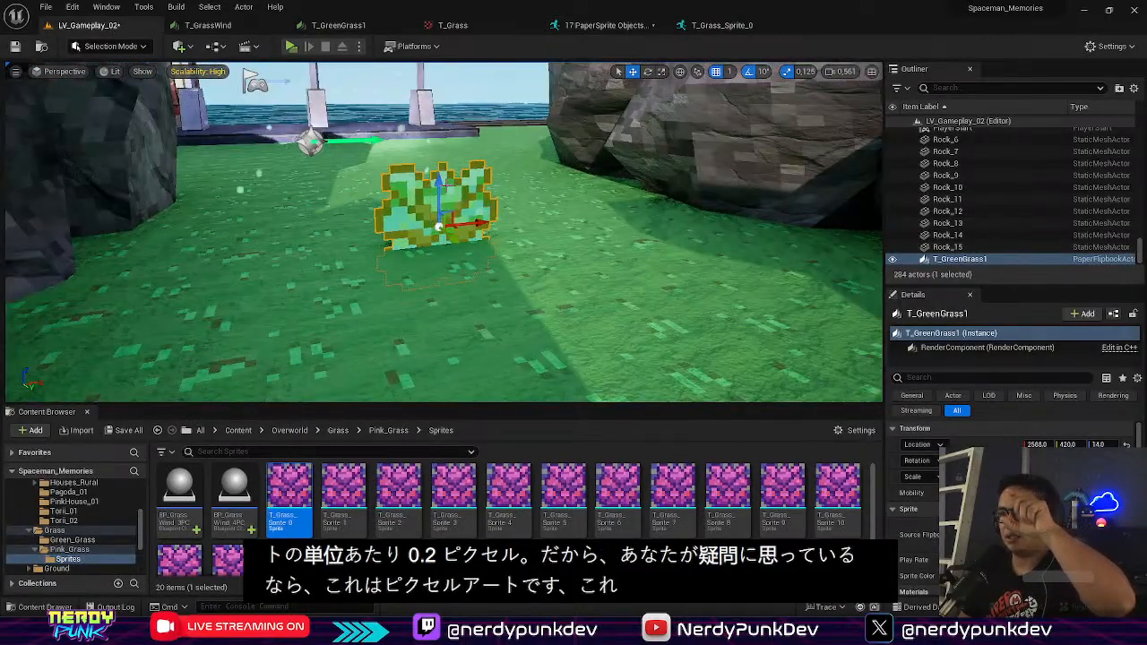
pyautogui.click(605, 25)
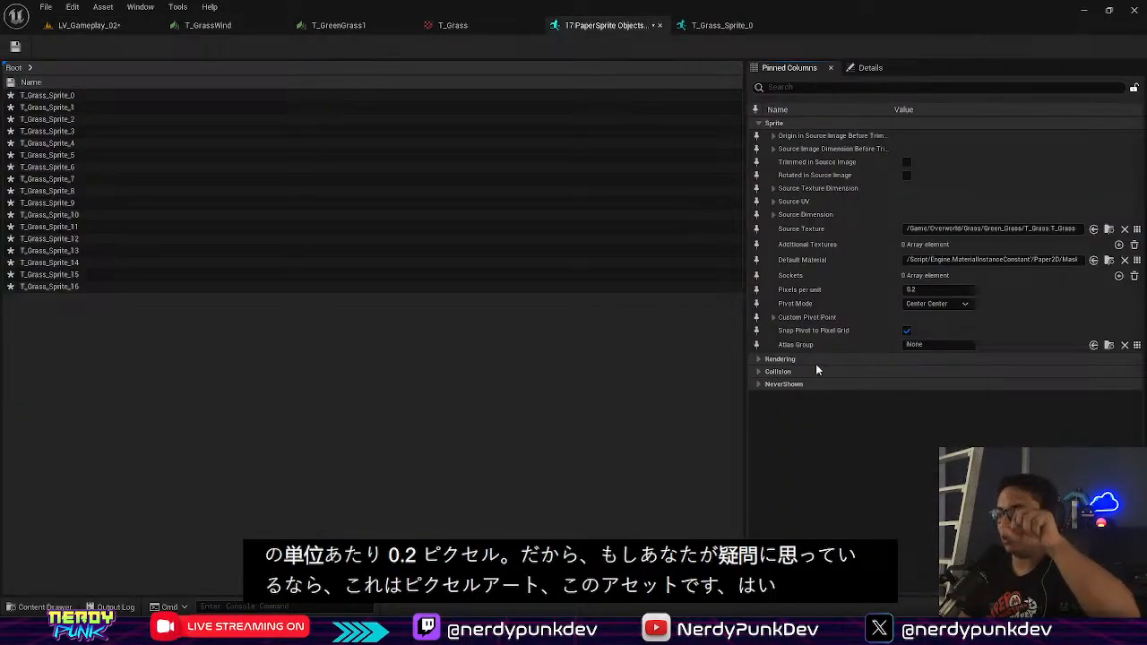
pyautogui.click(90, 26)
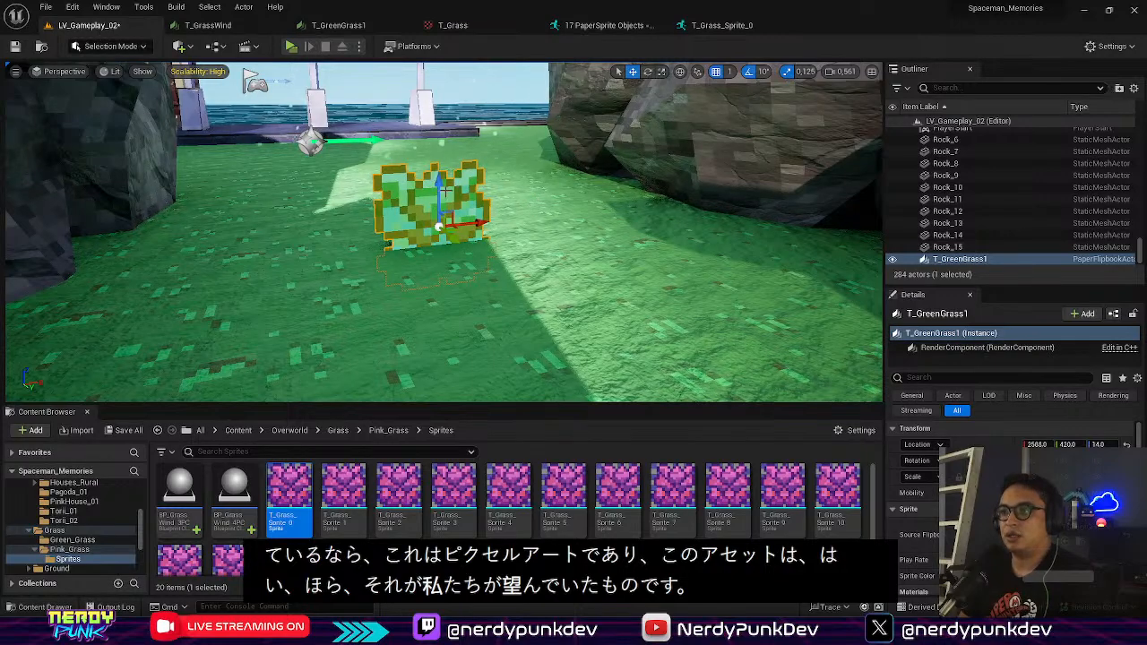
pyautogui.moveTo(446, 190); pyautogui.dragTo(433, 140)
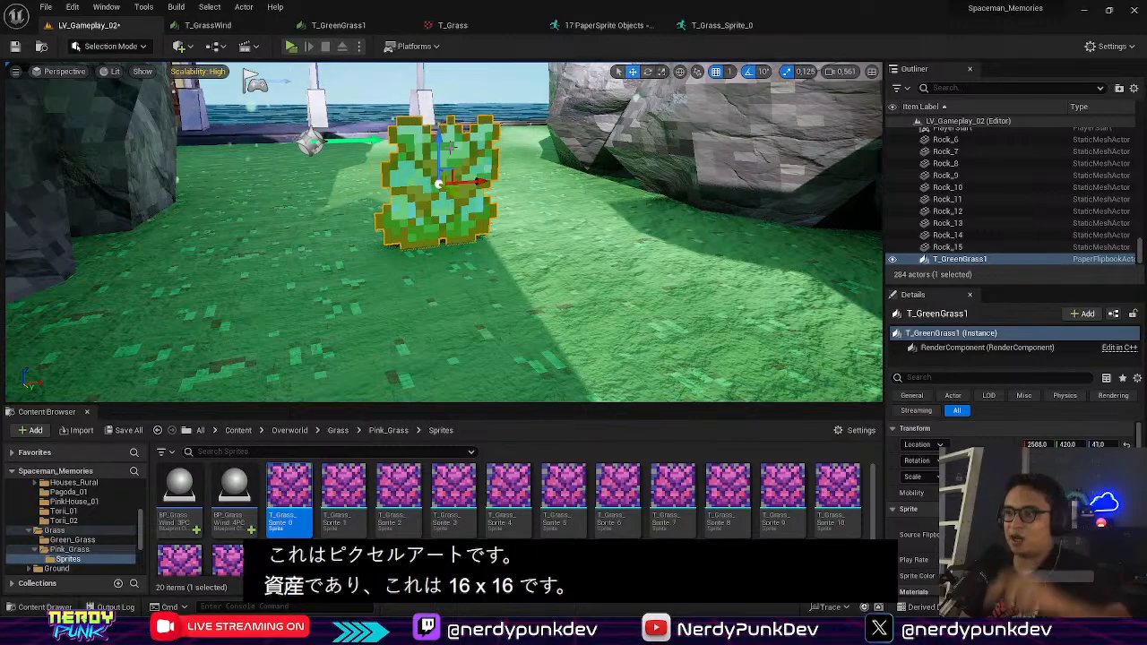
# Step: Examine the size of the enlarged grass flipbook against the rocks and ground from several distances
pyautogui.moveTo(508, 225)
pyautogui.mouseDown(button='right')
pyautogui.moveTo(489, 190)
pyautogui.moveTo(509, 225)
pyautogui.mouseUp(button='right')
pyautogui.press('w')
pyautogui.press('s')
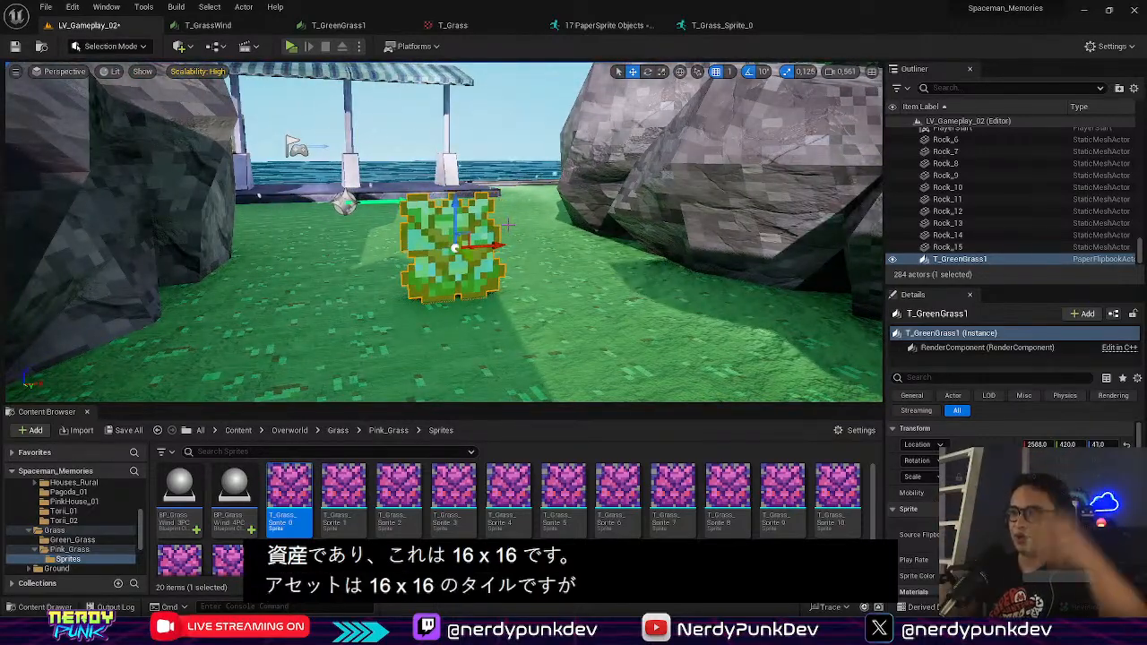
pyautogui.moveTo(504, 250)
pyautogui.mouseDown(button='right')
pyautogui.moveTo(509, 226)
pyautogui.moveTo(518, 268)
pyautogui.moveTo(506, 247)
pyautogui.mouseUp(button='right')
pyautogui.press('w')
pyautogui.press('s')
pyautogui.press('w')
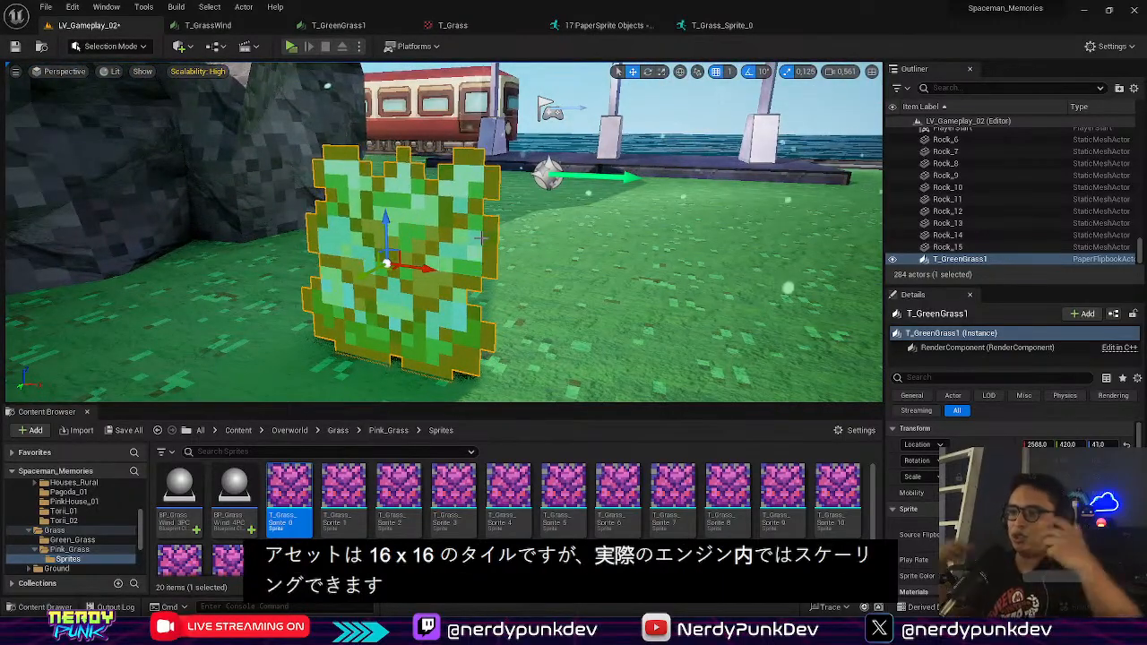
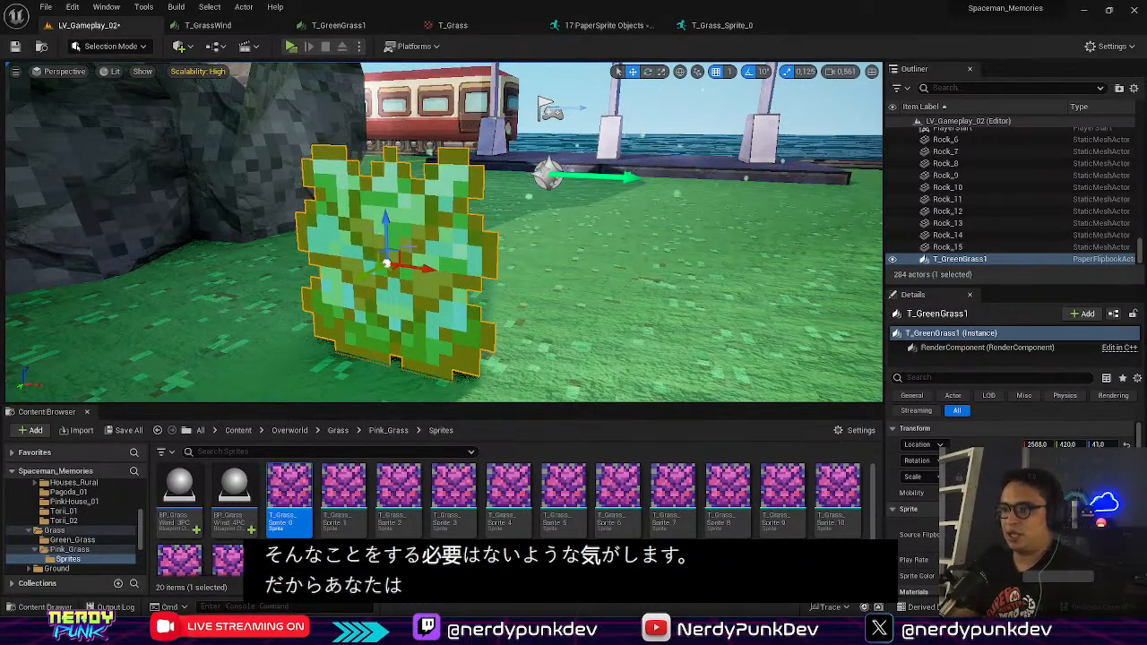
# Step: Move the T_GreenGrass1 flipbook along X to 2504, closer to the rocks
pyautogui.press('s')
pyautogui.moveTo(628, 190); pyautogui.dragTo(618, 269, button='right')
pyautogui.moveTo(468, 270)
pyautogui.mouseDown(button='right')
pyautogui.moveTo(468, 305)
pyautogui.moveTo(468, 242)
pyautogui.moveTo(468, 270)
pyautogui.mouseUp(button='right')
pyautogui.press('w')
pyautogui.press('s')
pyautogui.moveTo(373, 258); pyautogui.dragTo(321, 246)
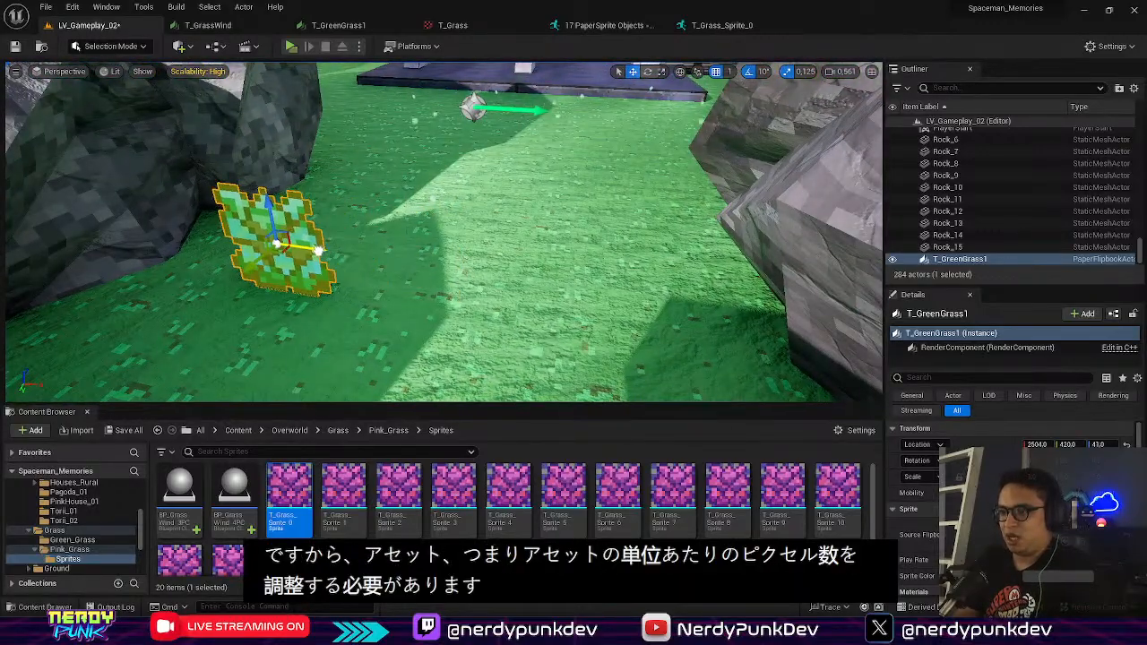
# Step: Duplicate the T_GreenGrass1 flipbook three times along X to form a row of four across the path between the rocks
pyautogui.press('w')
pyautogui.moveTo(321, 247); pyautogui.dragTo(321, 165, button='right')
pyautogui.press('s')
pyautogui.press('s')
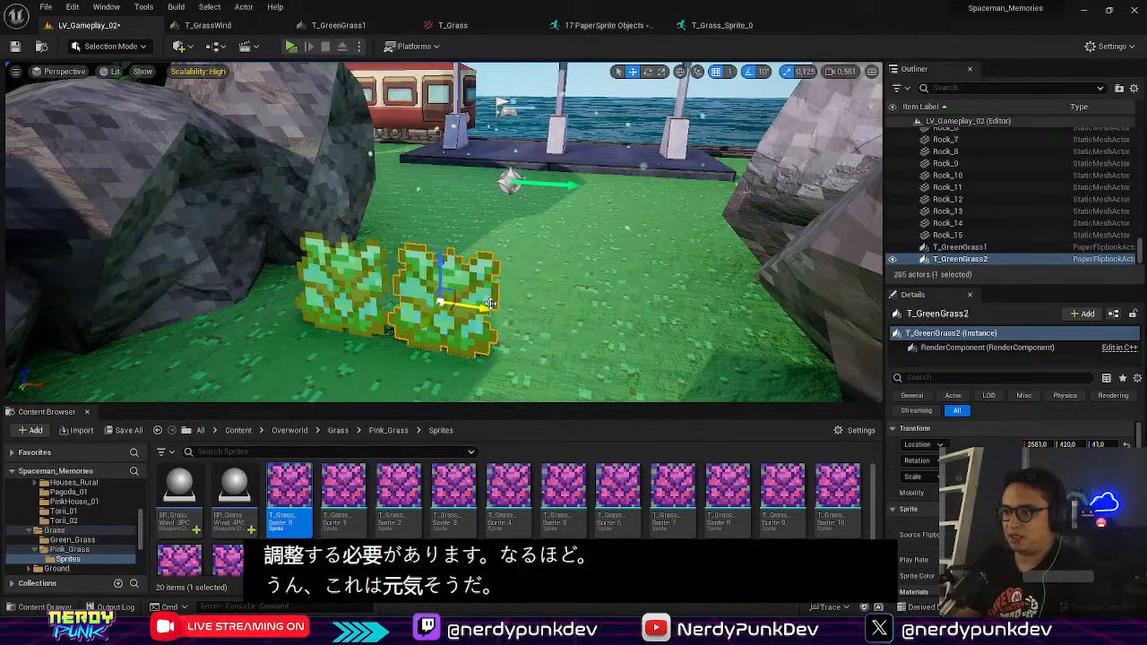
pyautogui.keyDown('alt'); pyautogui.moveTo(487, 305); pyautogui.dragTo(569, 325); pyautogui.keyUp('alt')
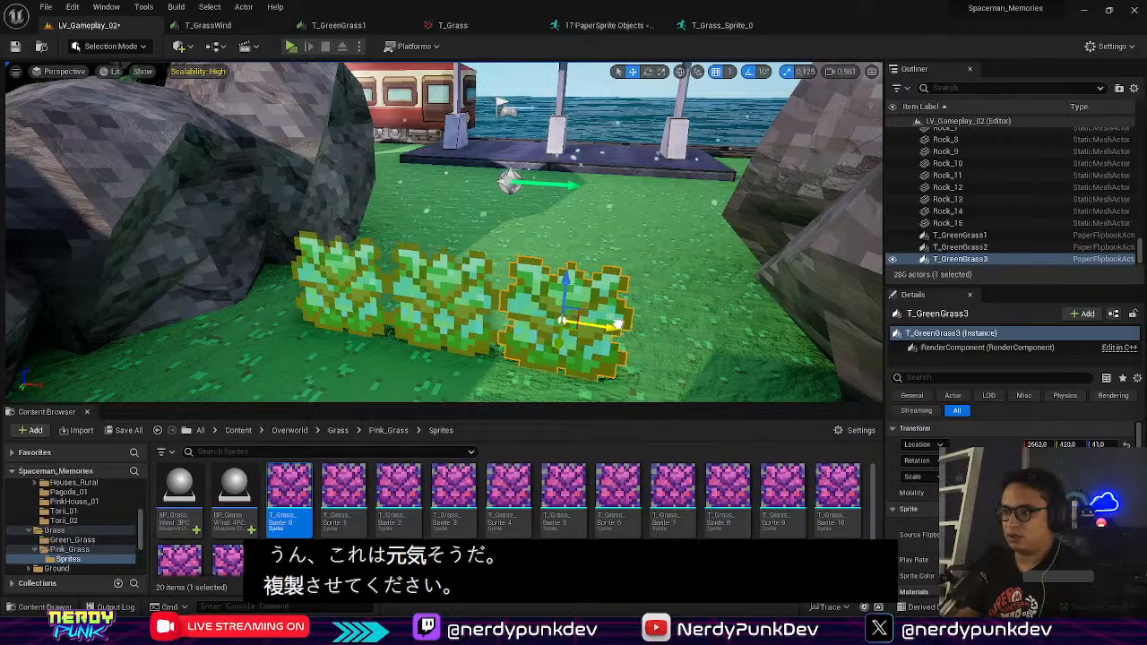
pyautogui.moveTo(716, 351); pyautogui.dragTo(764, 356)
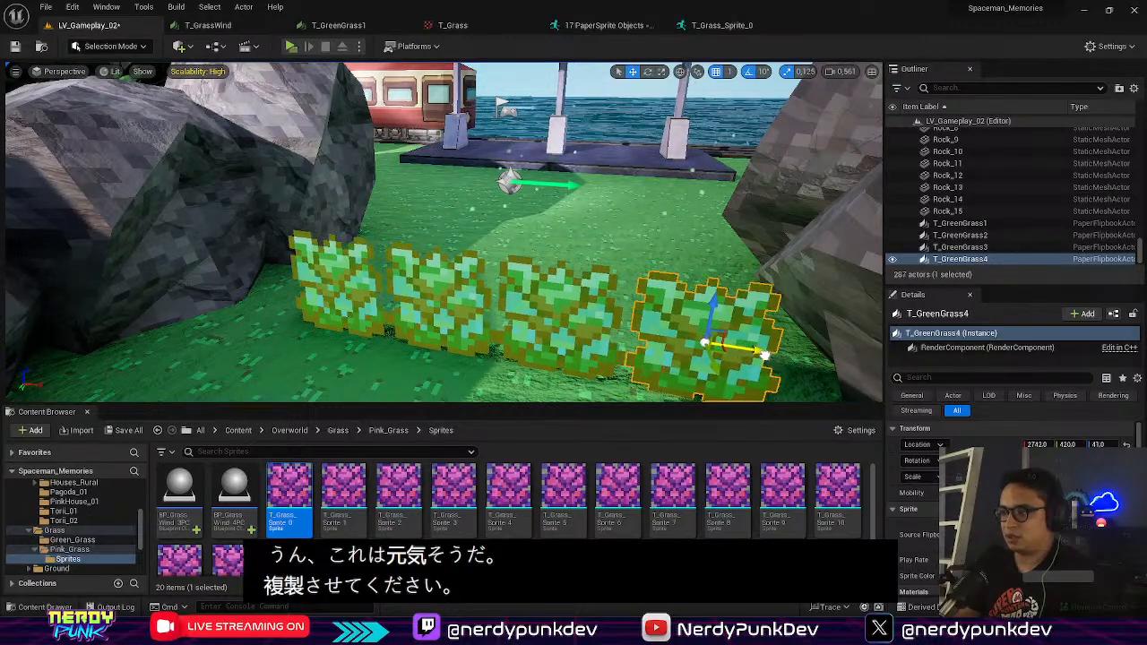
# Step: Select all four green grass flipbooks and open the conversion of the selection to a Blueprint class
pyautogui.moveTo(764, 357); pyautogui.dragTo(801, 360, button='right')
pyautogui.press('s')
pyautogui.press('w')
pyautogui.click(325, 298)
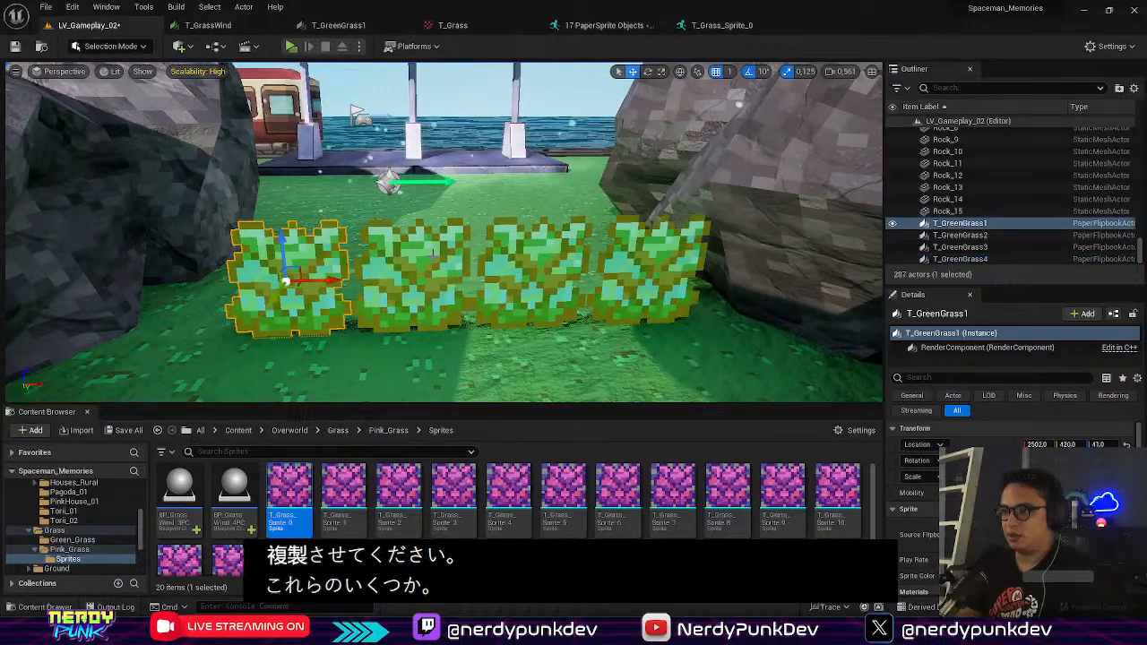
pyautogui.keyDown('shift'); pyautogui.click(412, 284); pyautogui.keyUp('shift')
pyautogui.keyDown('shift'); pyautogui.click(529, 269); pyautogui.keyUp('shift')
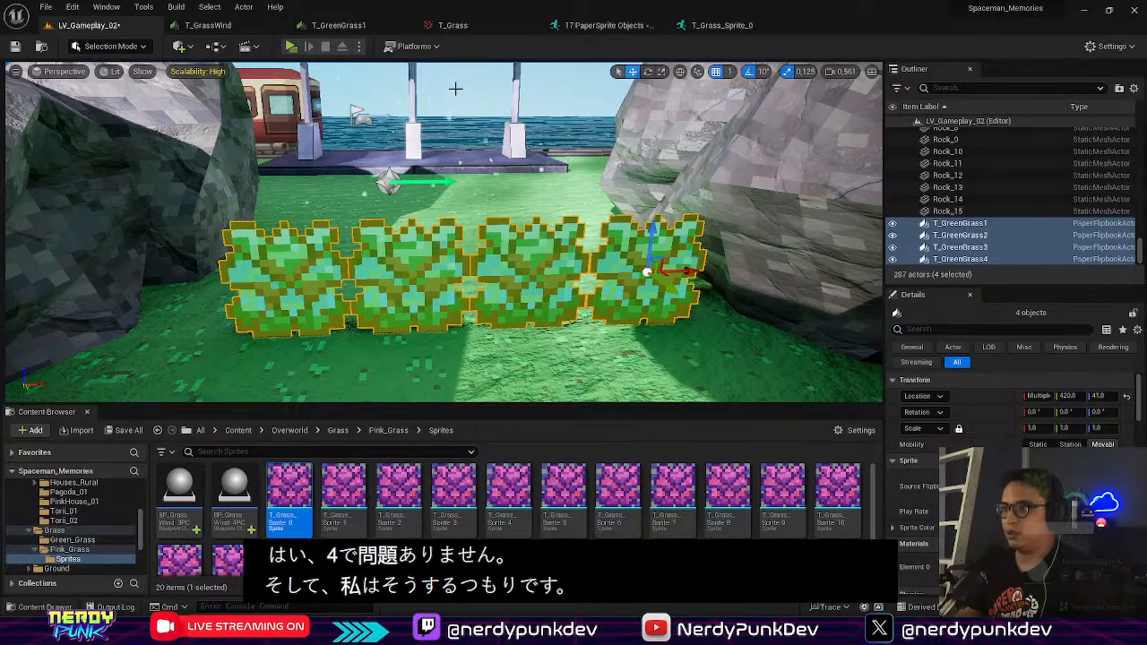
pyautogui.click(188, 46)
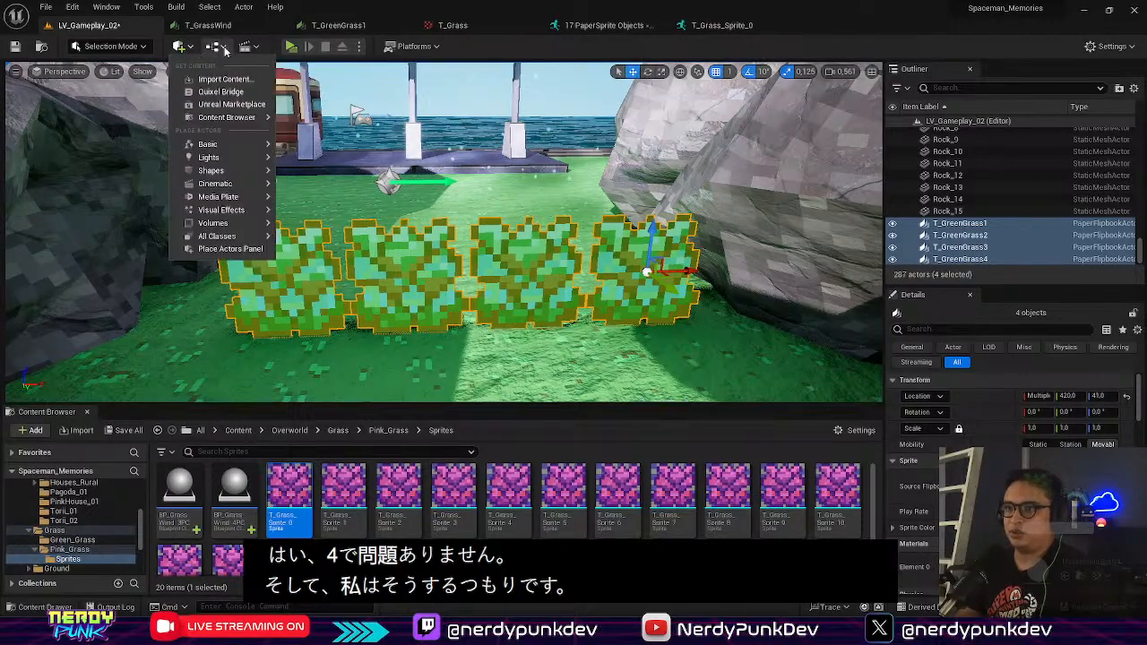
pyautogui.click(222, 48)
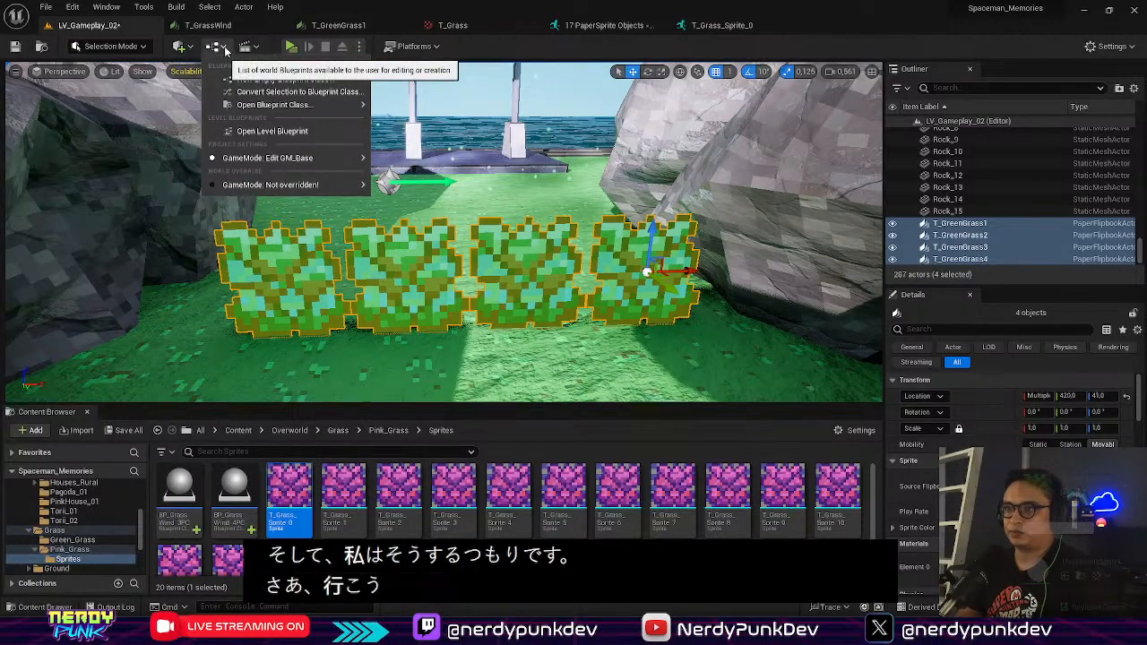
pyautogui.click(300, 92)
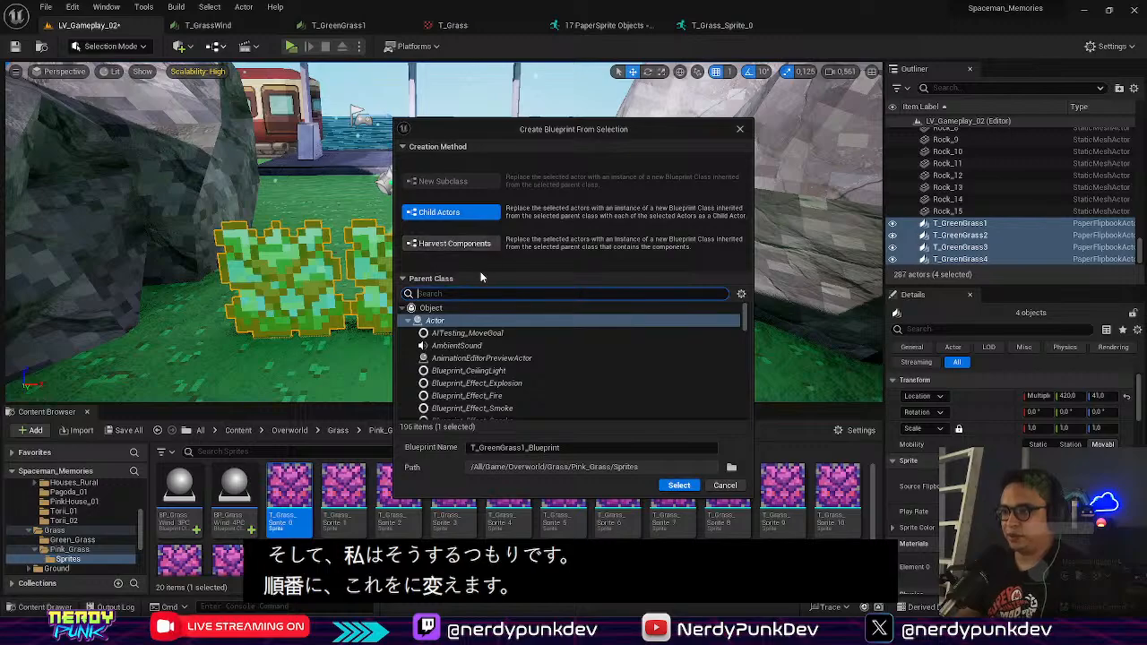
pyautogui.write('BP_')
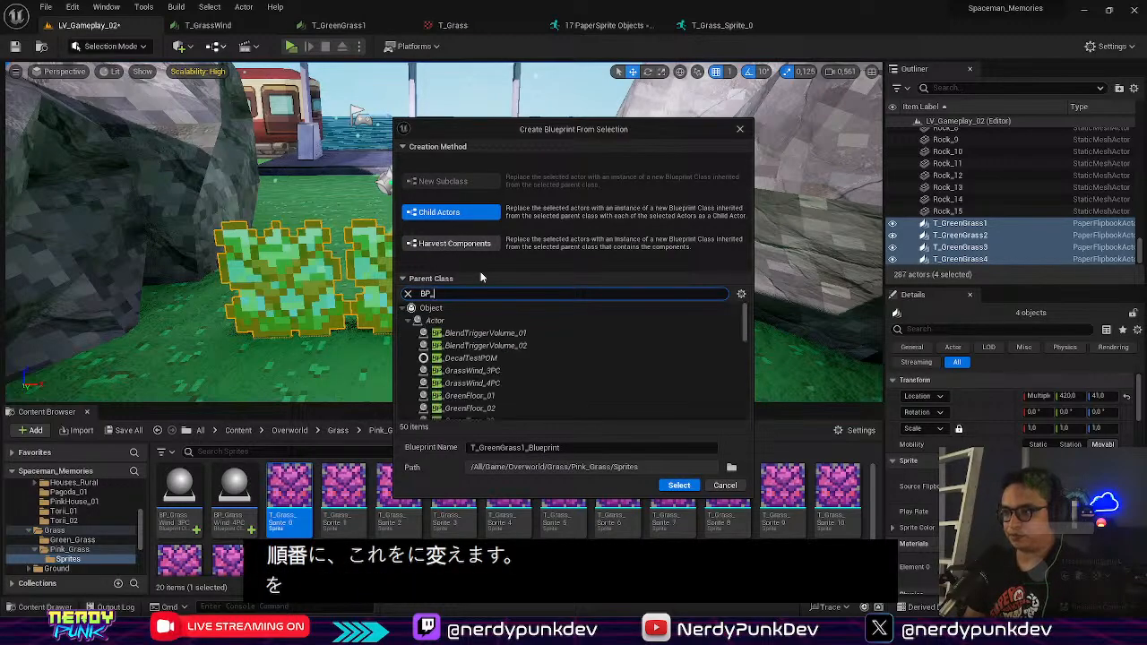
pyautogui.write('g')
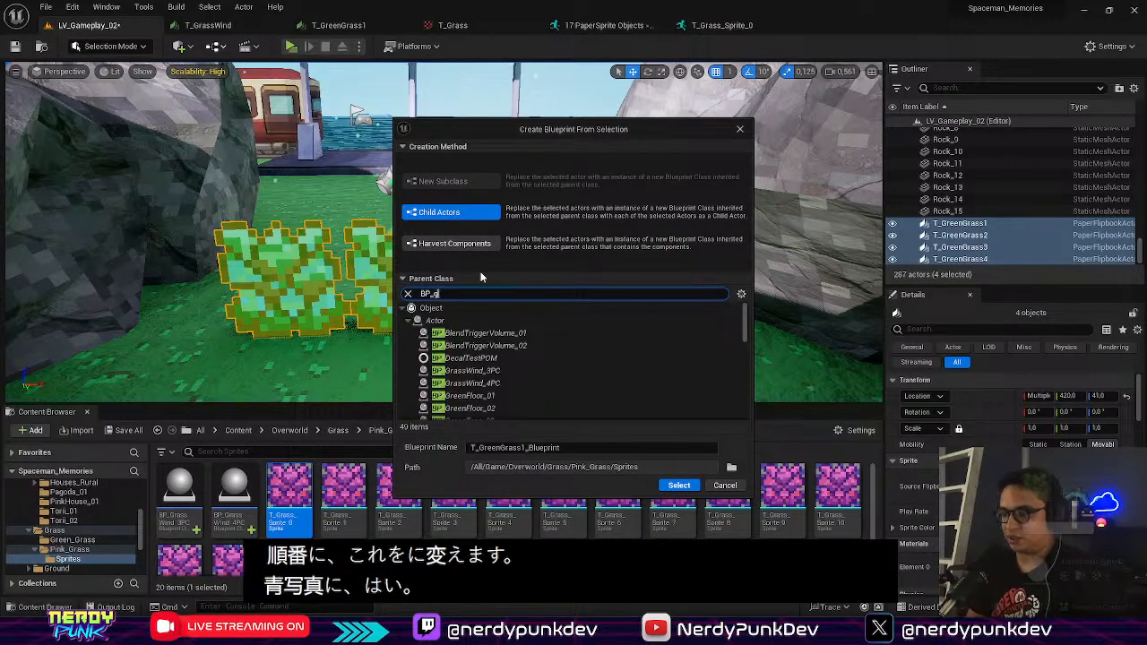
pyautogui.write('REE')
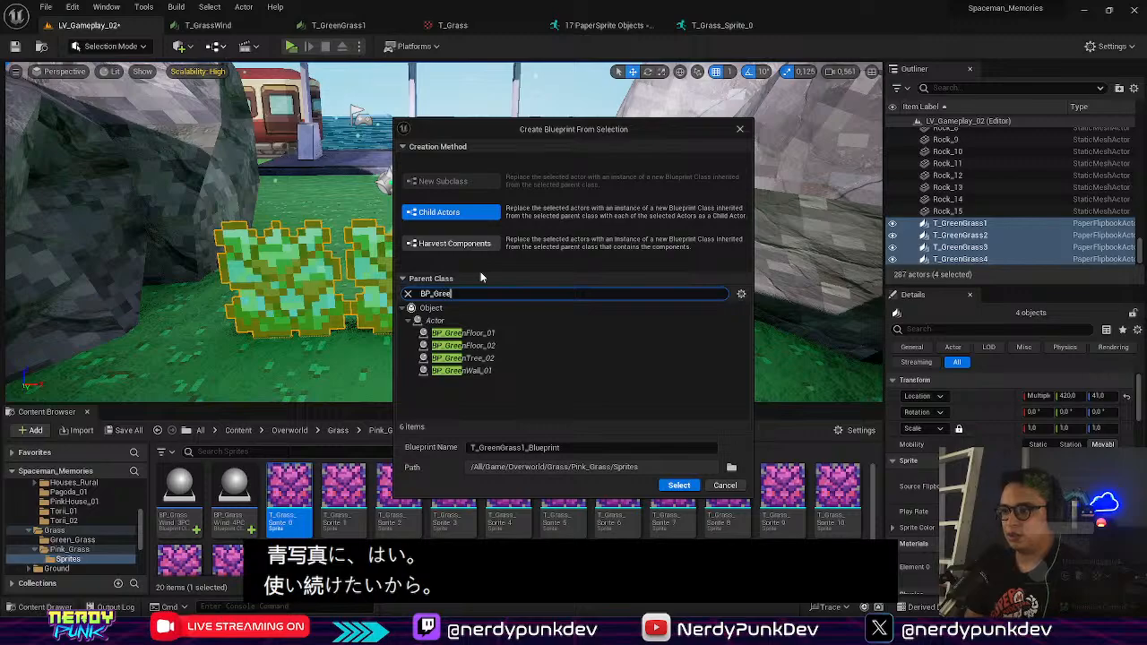
pyautogui.write('nGrass_01')
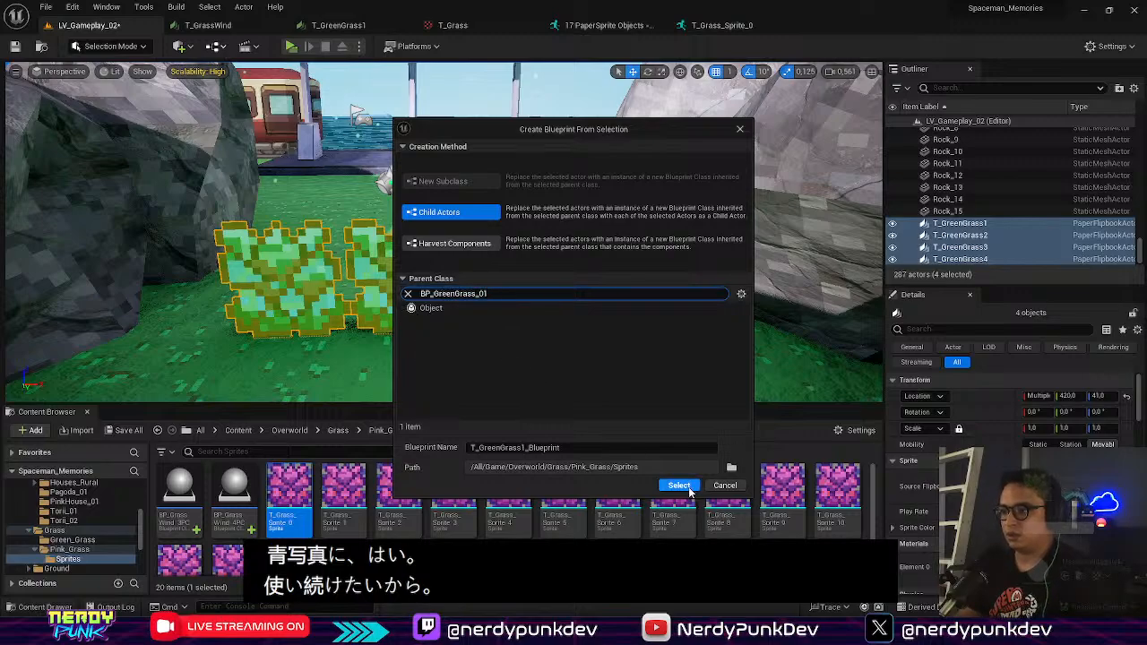
pyautogui.click(410, 295)
# Step: Create a child-actors Blueprint named BP_GreenGrass_01 with parent class Actor from the selection, and return to the level
pyautogui.click(474, 447)
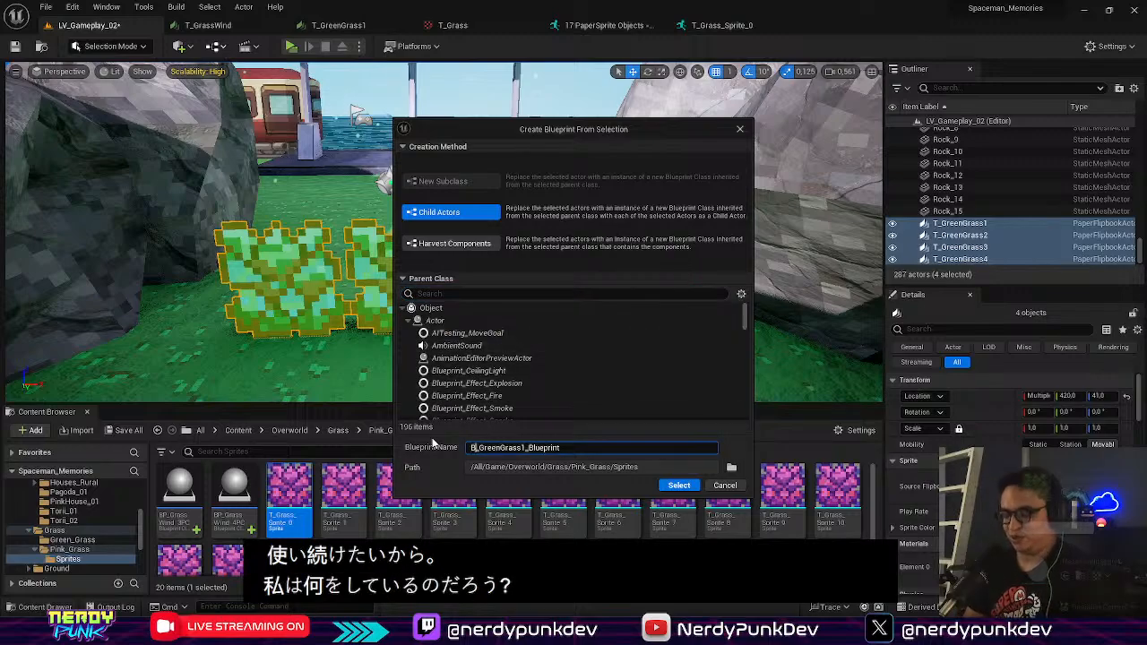
pyautogui.write('BP_')
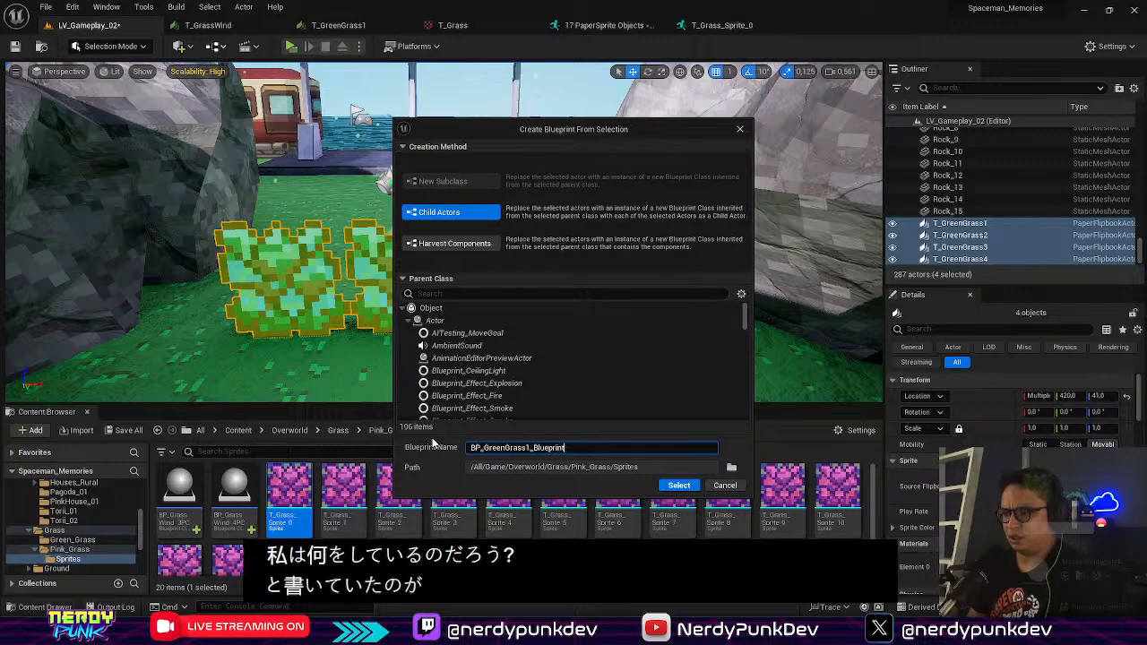
pyautogui.click(475, 320)
pyautogui.click(585, 447)
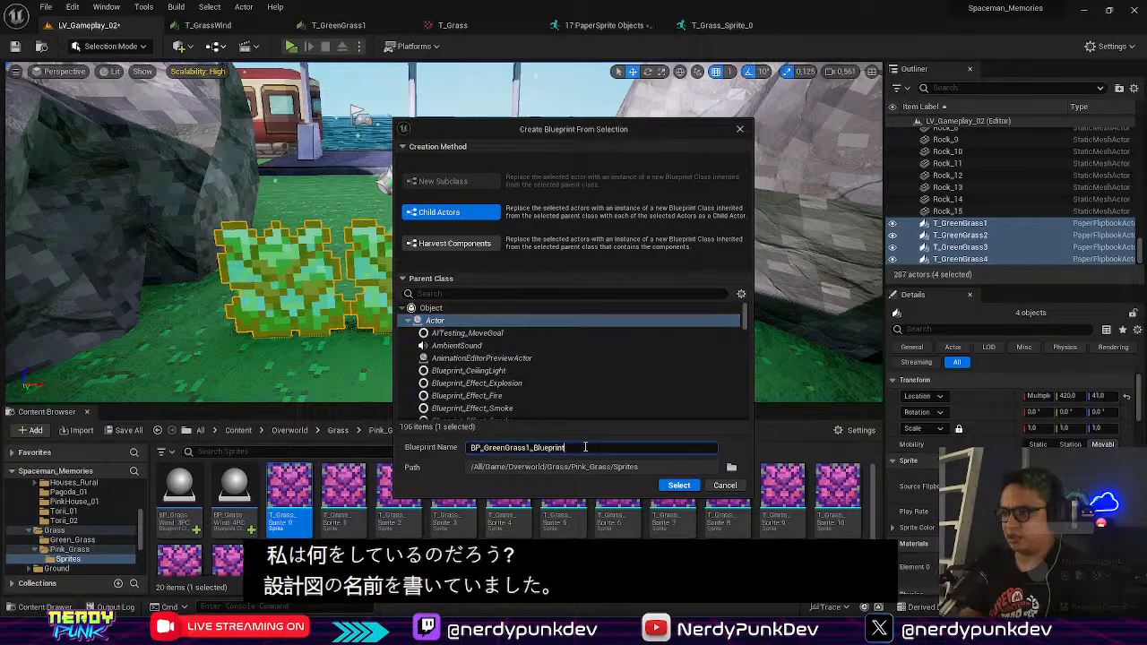
pyautogui.press('BackSpace')
pyautogui.press('BackSpace')
pyautogui.press('BackSpace')
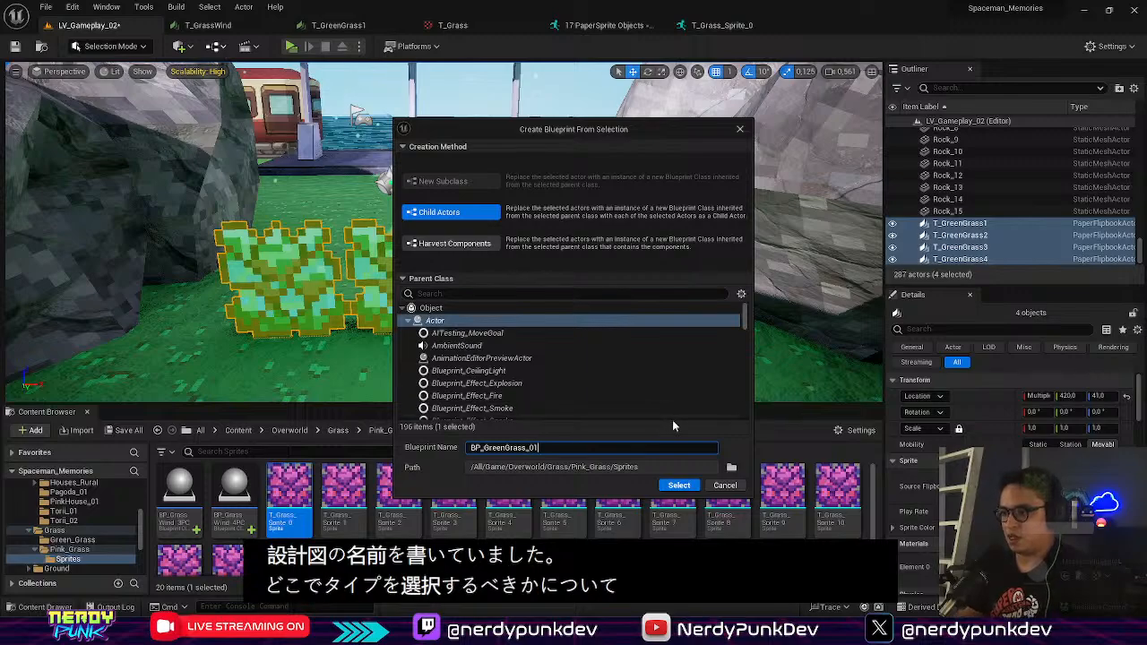
pyautogui.click(680, 486)
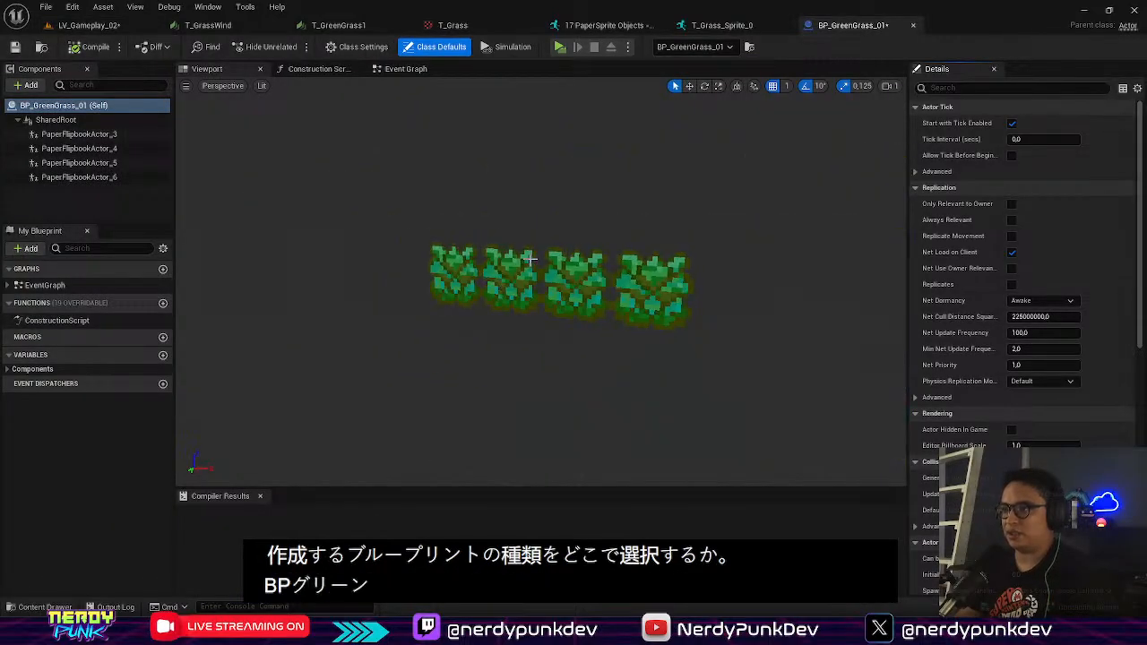
pyautogui.scroll(5, 529, 259)
pyautogui.click(95, 25)
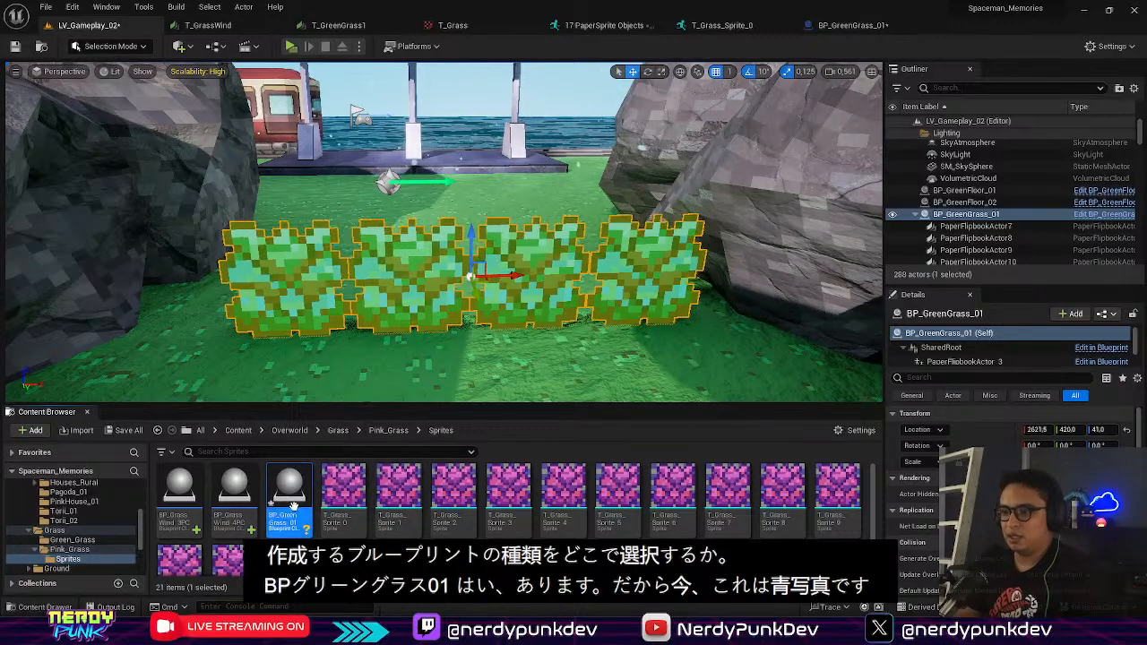
# Step: Try placing several extra instances of BP_GreenGrass_01 on the path in front of and behind the existing row
pyautogui.press('s')
pyautogui.moveTo(492, 312)
pyautogui.mouseDown(button='right')
pyautogui.moveTo(430, 350)
pyautogui.moveTo(484, 377)
pyautogui.moveTo(492, 312)
pyautogui.mouseUp(button='right')
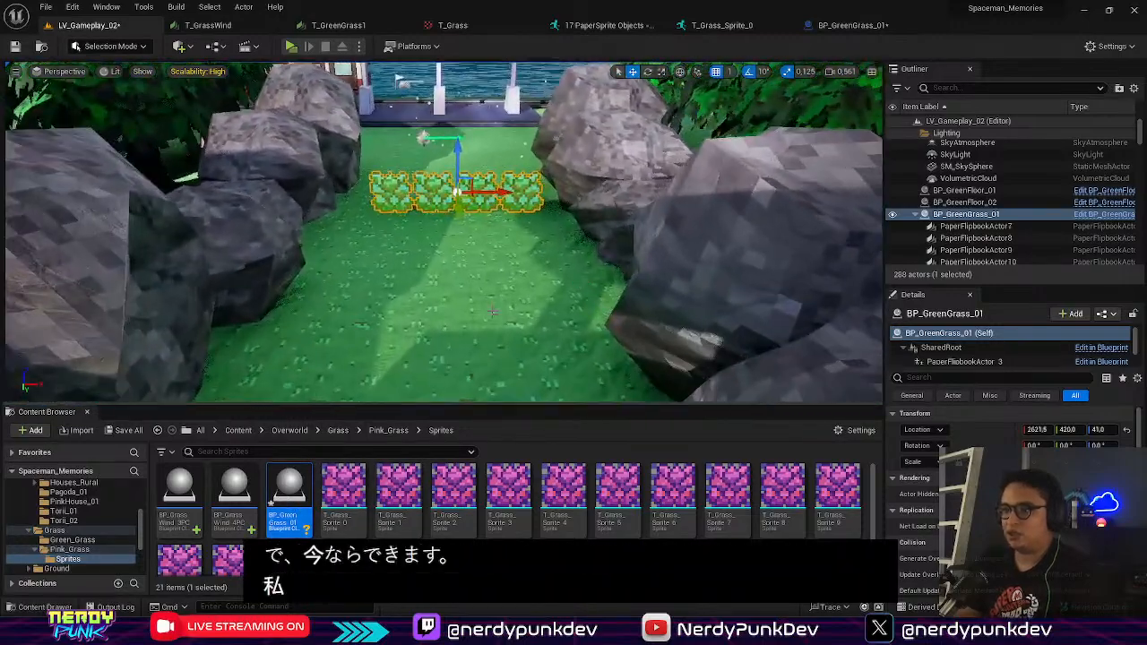
pyautogui.scroll(1, 492, 312)
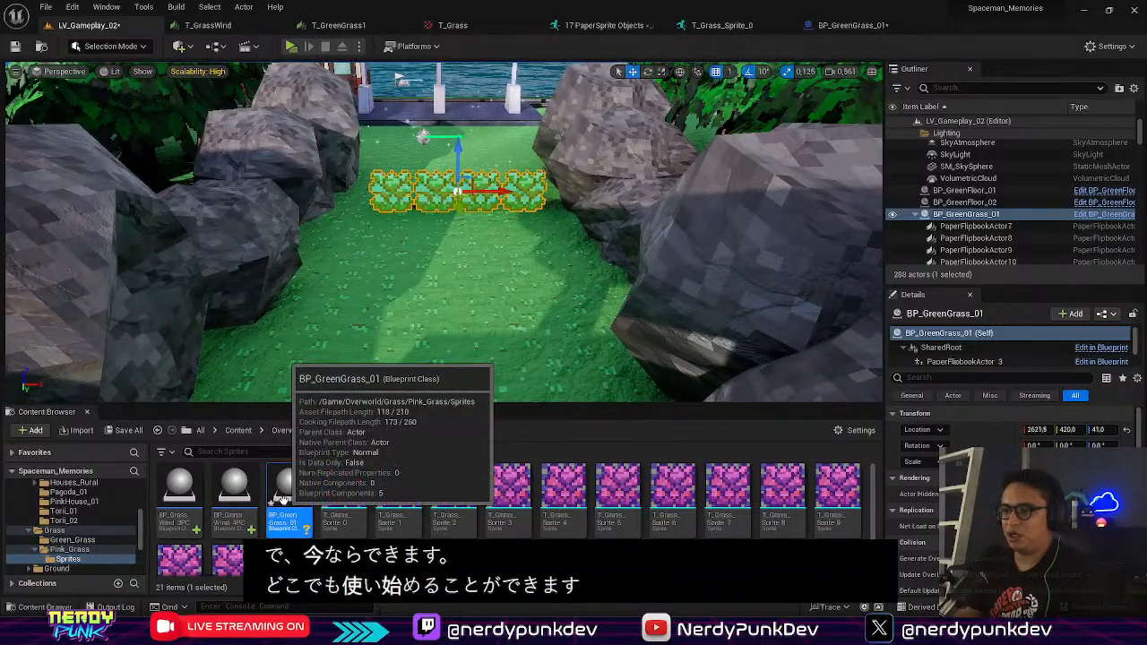
pyautogui.moveTo(282, 498); pyautogui.dragTo(418, 287)
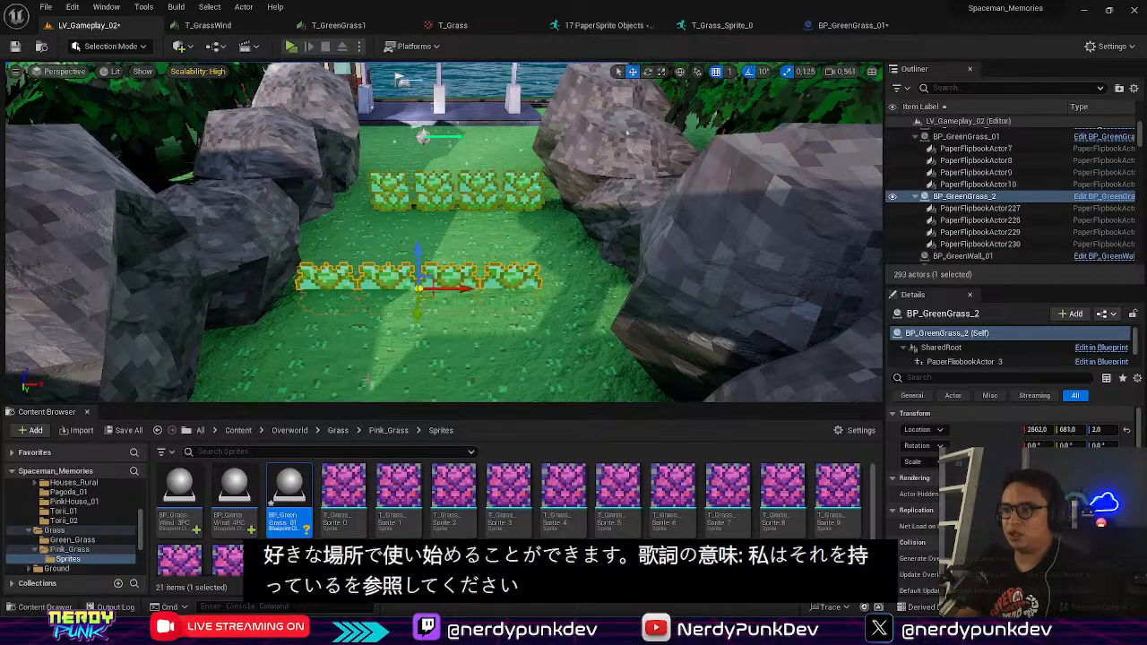
pyautogui.moveTo(287, 506); pyautogui.dragTo(427, 143)
pyautogui.moveTo(279, 499); pyautogui.dragTo(443, 235)
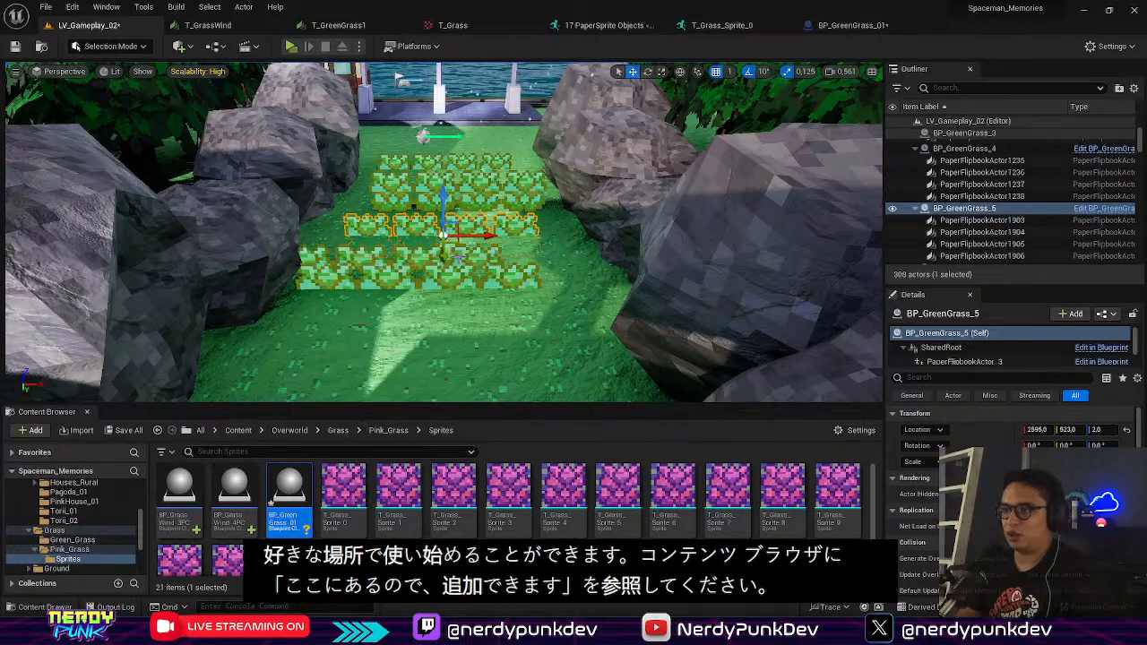
# Step: Undo the placement of the extra BP_GreenGrass_01 instances, leaving only the original row
pyautogui.hotkey('ctrl', 'z')
pyautogui.hotkey('ctrl', 'z')
pyautogui.hotkey('ctrl', 'z')
pyautogui.hotkey('ctrl', 'z')
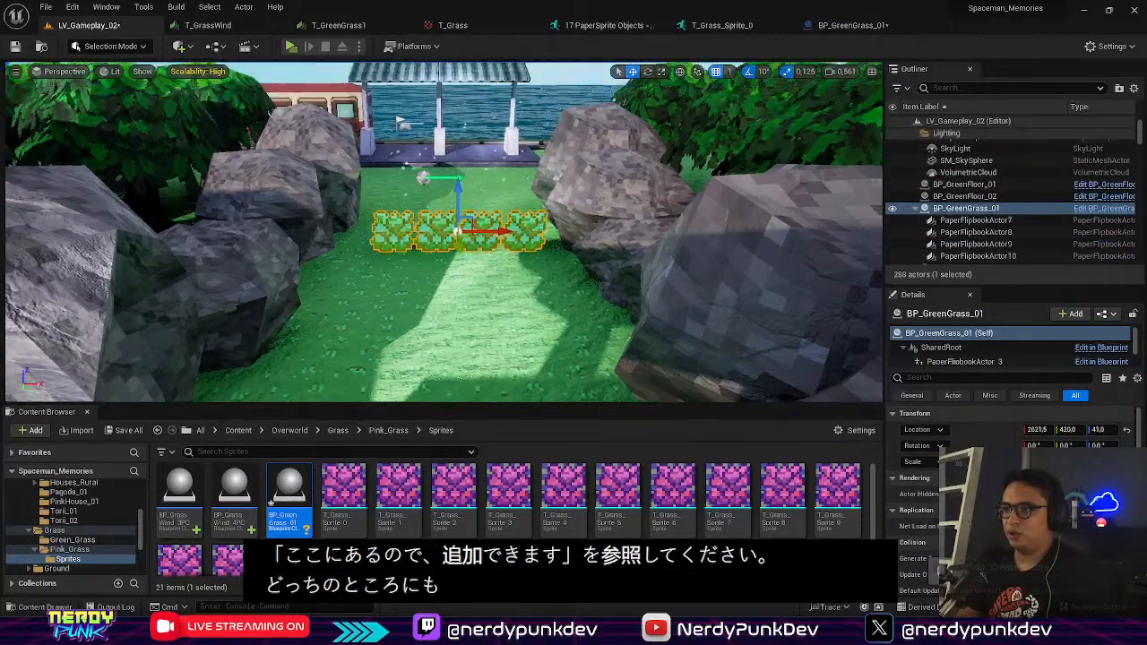
# Step: Duplicate the BP_GreenGrass_01 row twice along Y toward the platform, offset sideways from the first row, with the first copy at Y 302
pyautogui.moveTo(443, 269); pyautogui.dragTo(443, 197)
pyautogui.moveTo(444, 233); pyautogui.dragTo(444, 278, button='right')
pyautogui.keyDown('alt'); pyautogui.moveTo(437, 331); pyautogui.dragTo(437, 226); pyautogui.keyUp('alt')
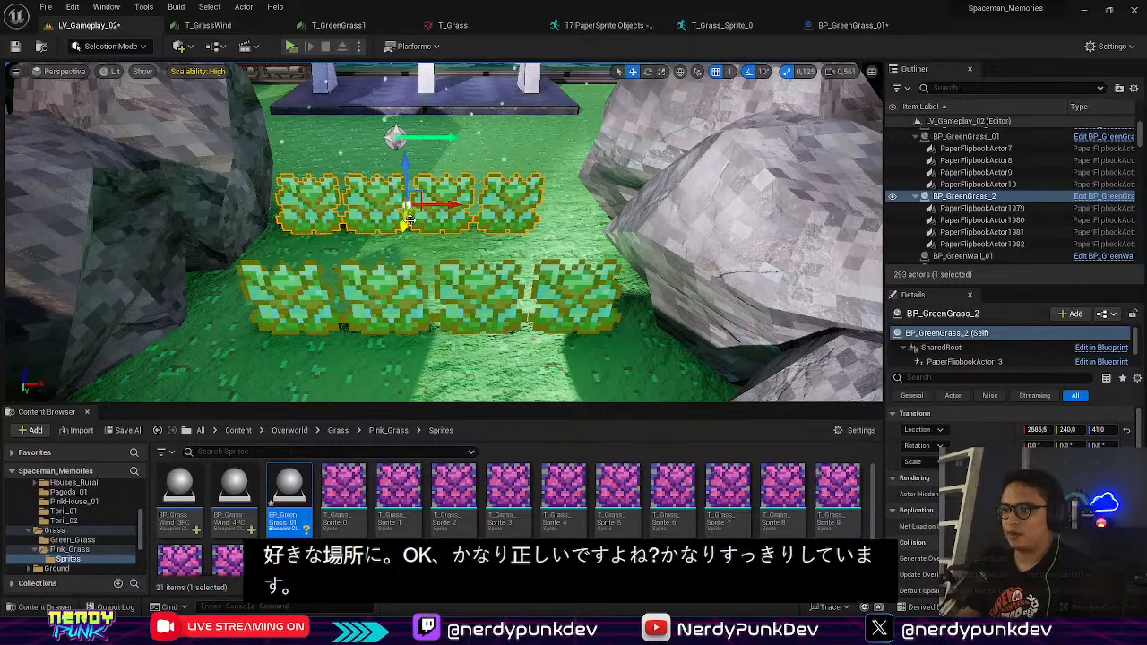
pyautogui.moveTo(408, 250)
pyautogui.mouseDown(button='middle')
pyautogui.moveTo(408, 340)
pyautogui.moveTo(385, 229)
pyautogui.moveTo(421, 264)
pyautogui.mouseUp(button='middle')
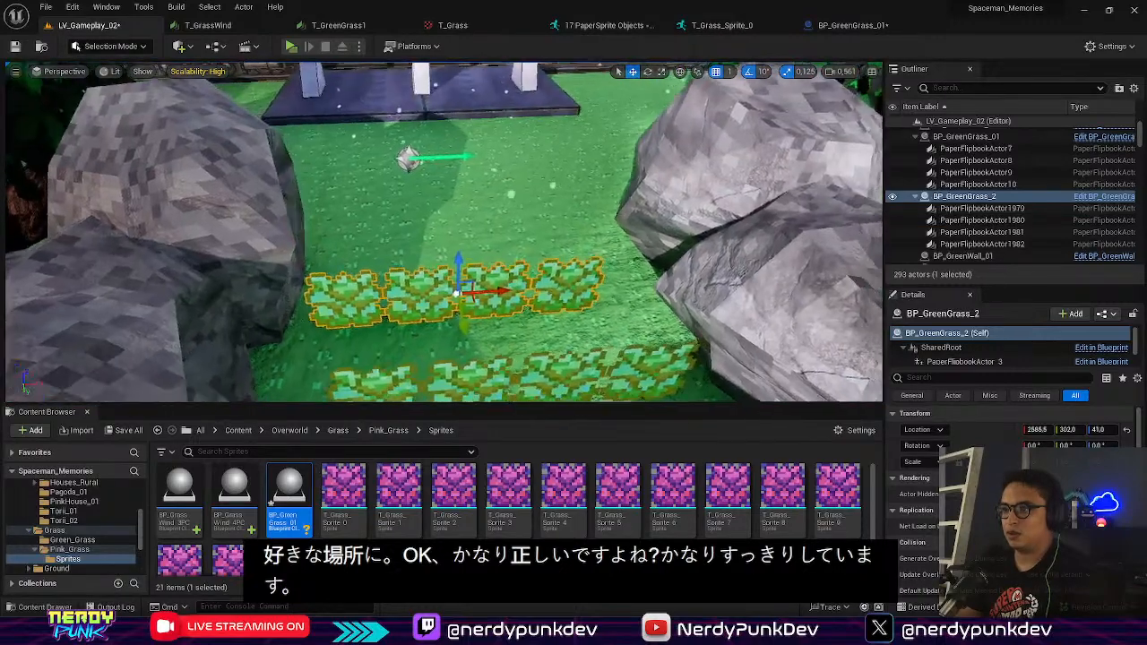
pyautogui.keyDown('alt'); pyautogui.moveTo(366, 241); pyautogui.dragTo(373, 208); pyautogui.keyUp('alt')
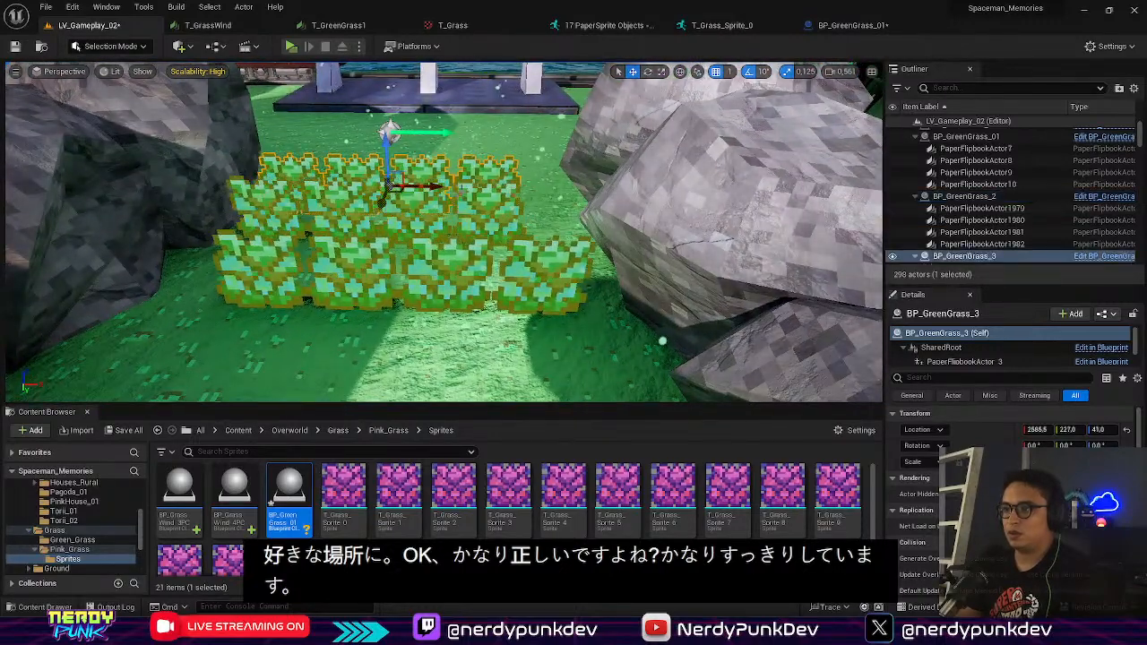
# Step: Duplicate the three grass rows together along Y away from the platform and shift the copied block along X between the rocks
pyautogui.moveTo(524, 235); pyautogui.dragTo(475, 269, button='right')
pyautogui.keyDown('ctrl'); pyautogui.click(475, 220); pyautogui.keyUp('ctrl')
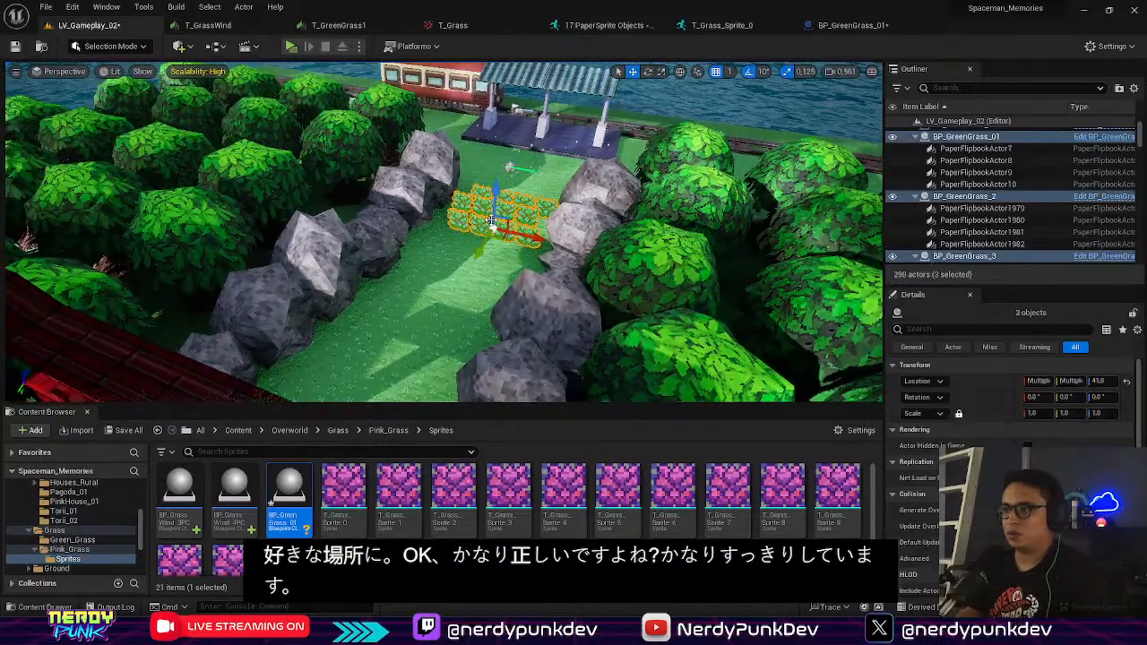
pyautogui.moveTo(491, 220); pyautogui.dragTo(523, 230, button='right')
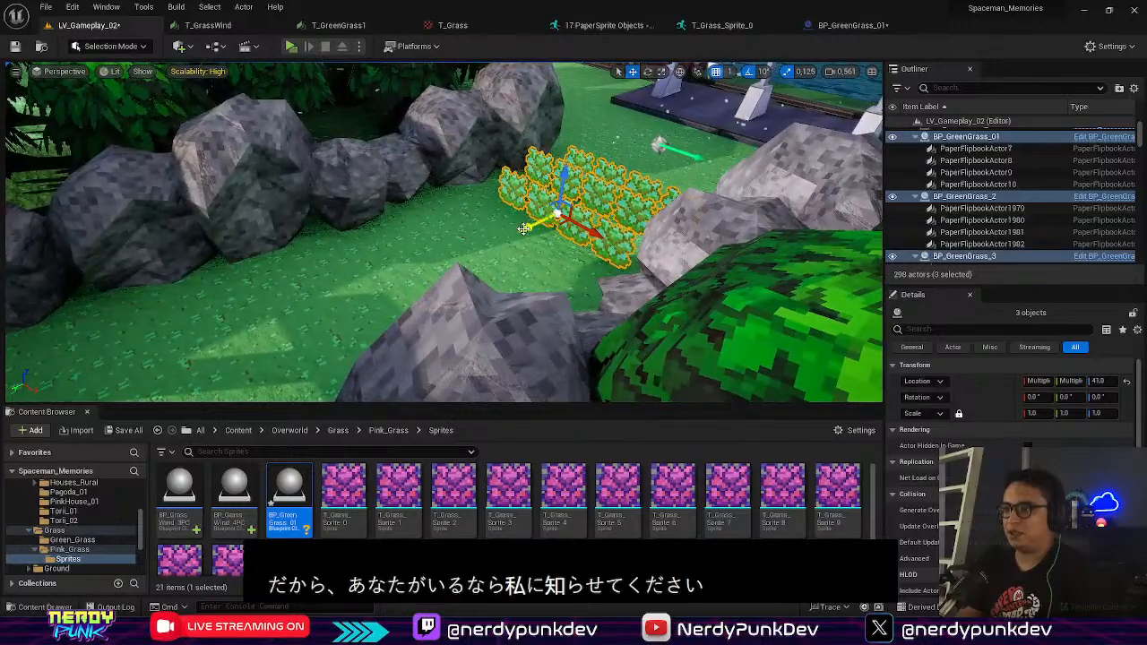
pyautogui.keyDown('alt'); pyautogui.moveTo(524, 229); pyautogui.dragTo(372, 283); pyautogui.keyUp('alt')
pyautogui.moveTo(397, 272)
pyautogui.mouseDown(button='right')
pyautogui.moveTo(323, 260)
pyautogui.moveTo(448, 246)
pyautogui.moveTo(376, 251)
pyautogui.moveTo(398, 264)
pyautogui.mouseUp(button='right')
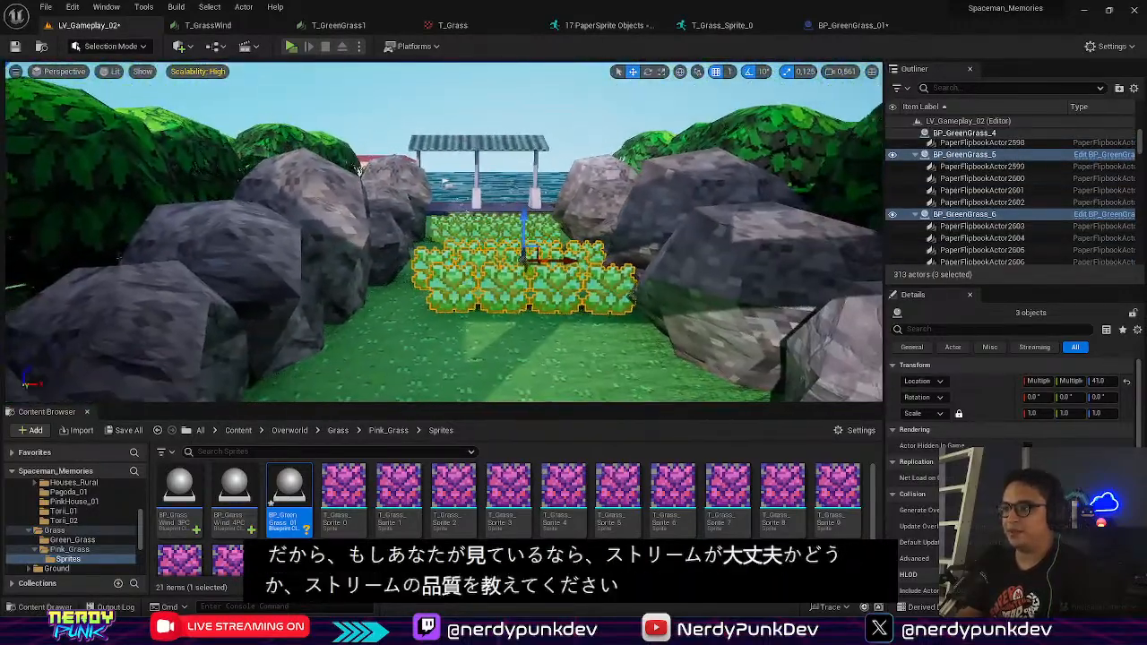
pyautogui.moveTo(541, 263); pyautogui.dragTo(543, 263)
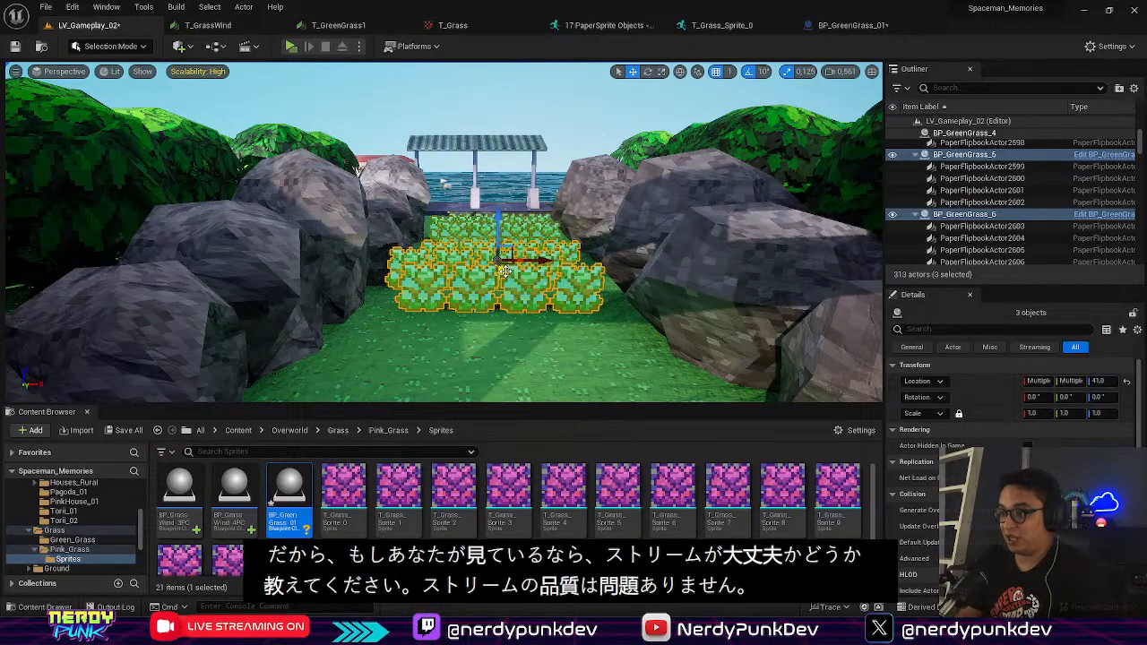
pyautogui.moveTo(506, 301); pyautogui.dragTo(509, 285)
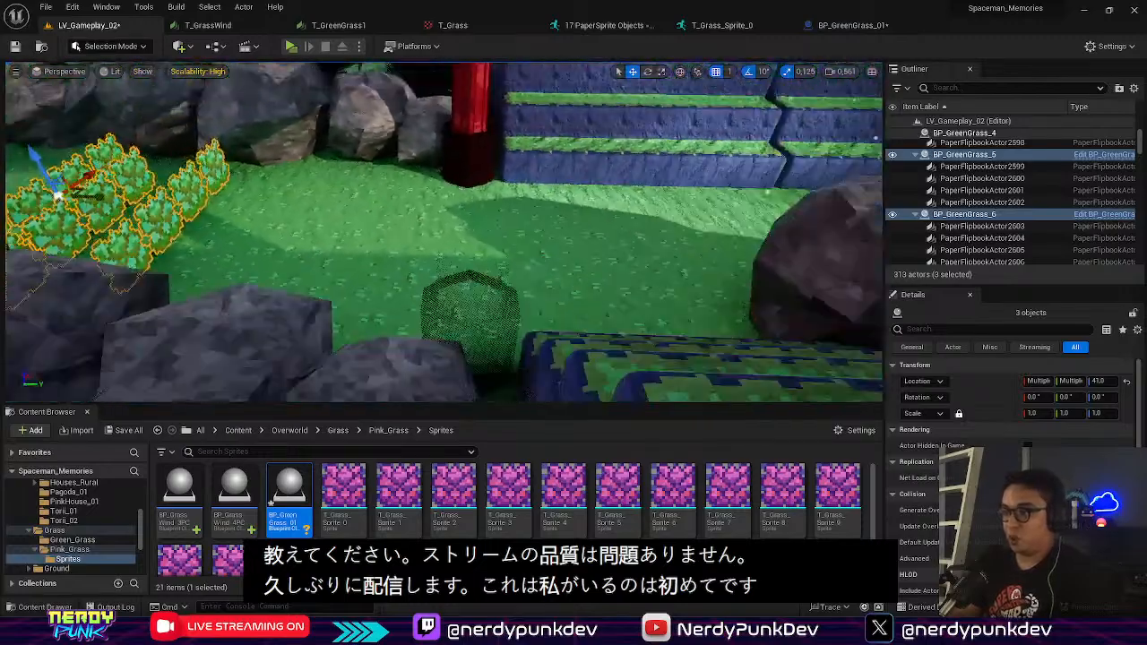
# Step: Duplicate the three-row grass block twice more along the path, once at the red torii gate and once beyond it near the rocks
pyautogui.moveTo(509, 285); pyautogui.dragTo(386, 278, button='right')
pyautogui.keyDown('alt'); pyautogui.moveTo(397, 164); pyautogui.dragTo(529, 218); pyautogui.keyUp('alt')
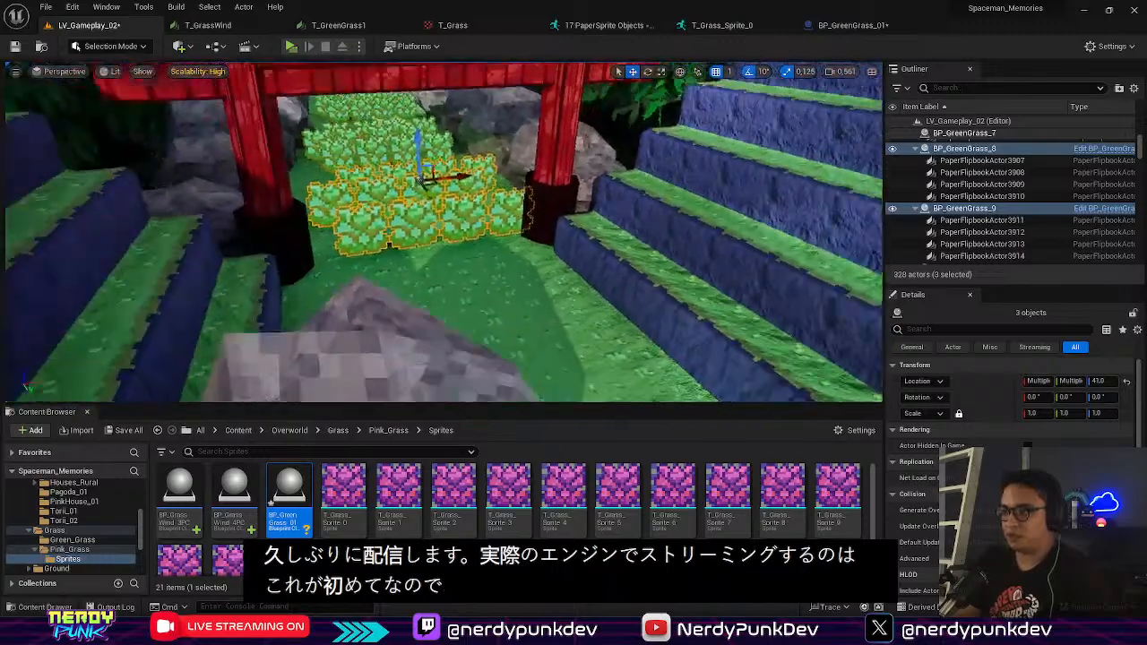
pyautogui.moveTo(443, 233); pyautogui.dragTo(376, 242, button='right')
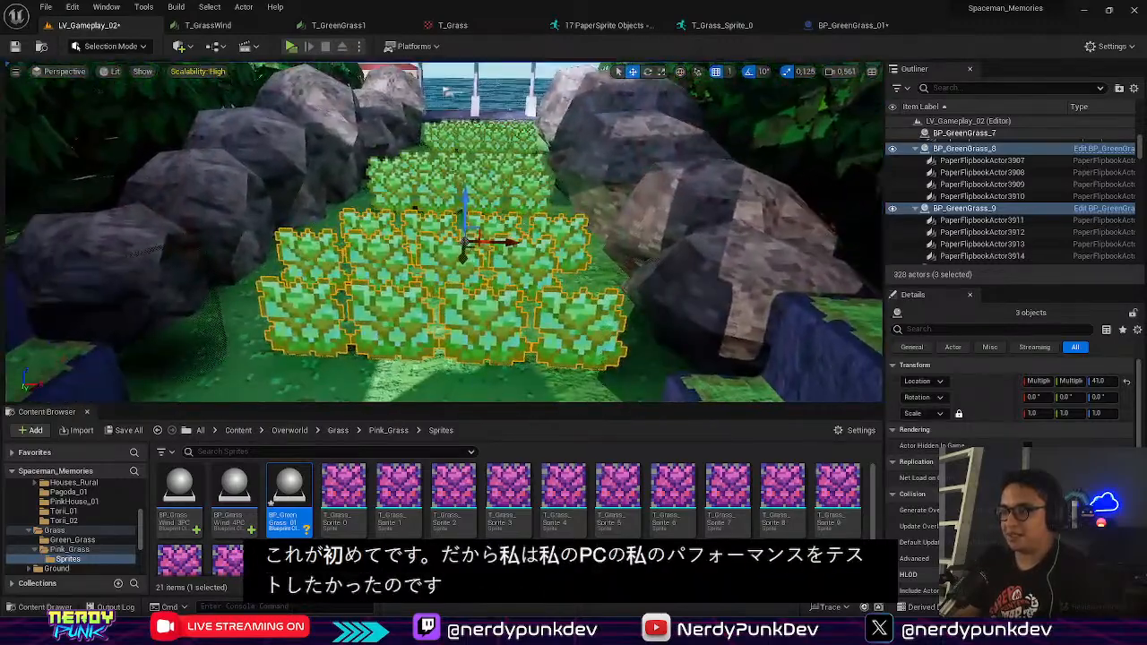
pyautogui.moveTo(444, 233); pyautogui.dragTo(547, 239, button='right')
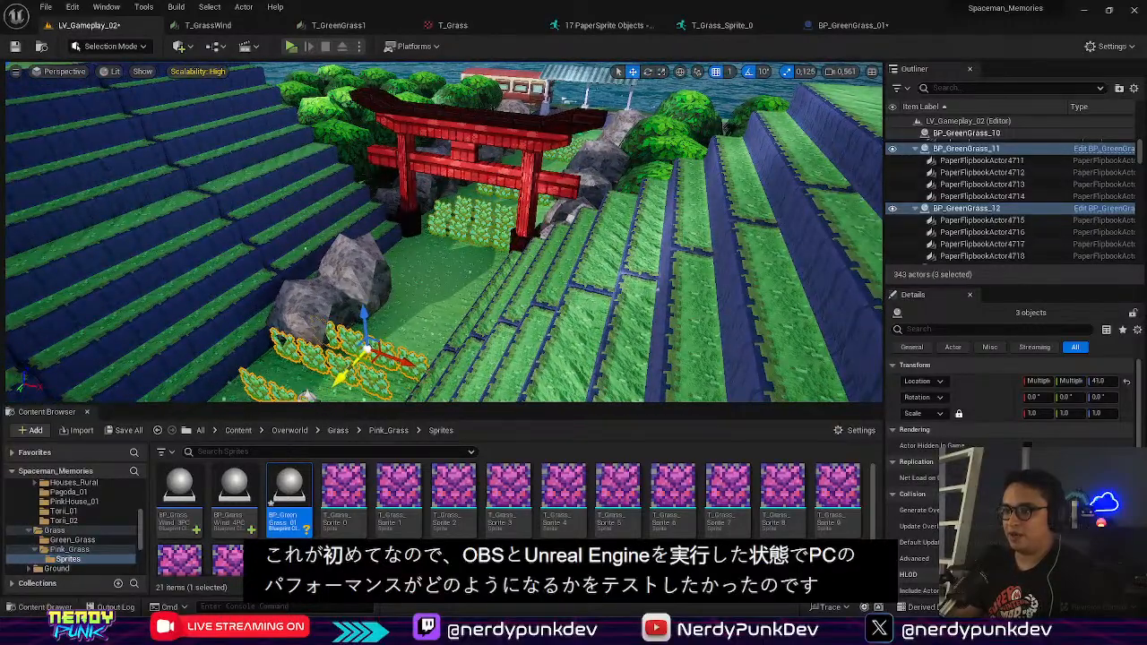
pyautogui.press('f')
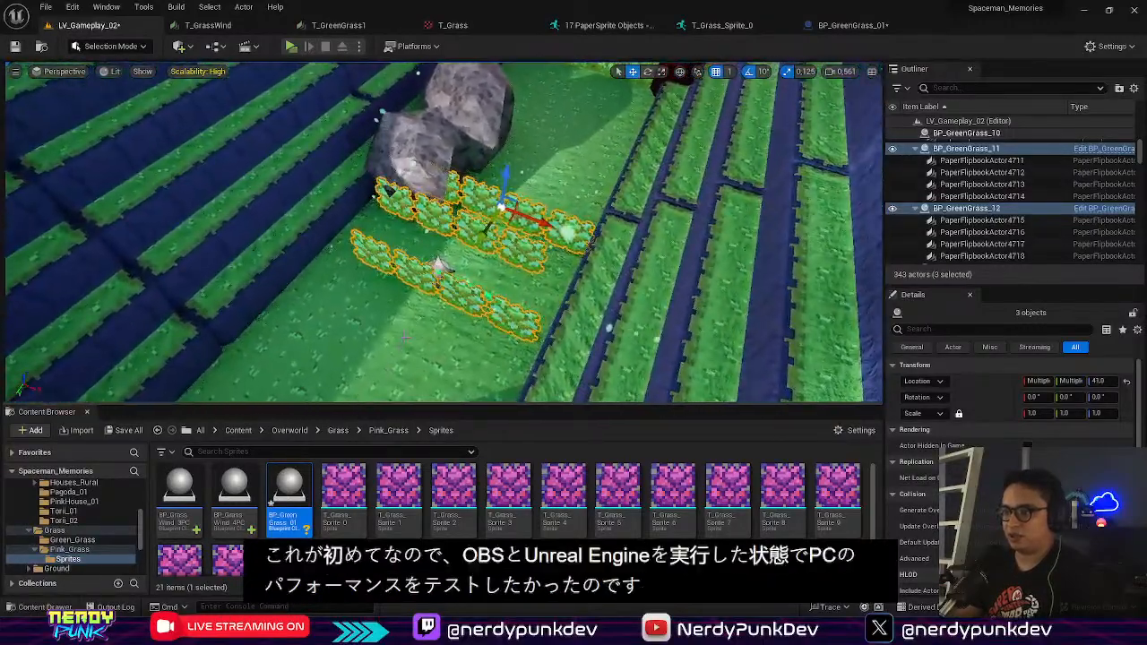
# Step: Find the LV levels in the Content folder and open LV_Gameplay_01, saving the pending changes
pyautogui.moveTo(541, 184); pyautogui.dragTo(595, 111)
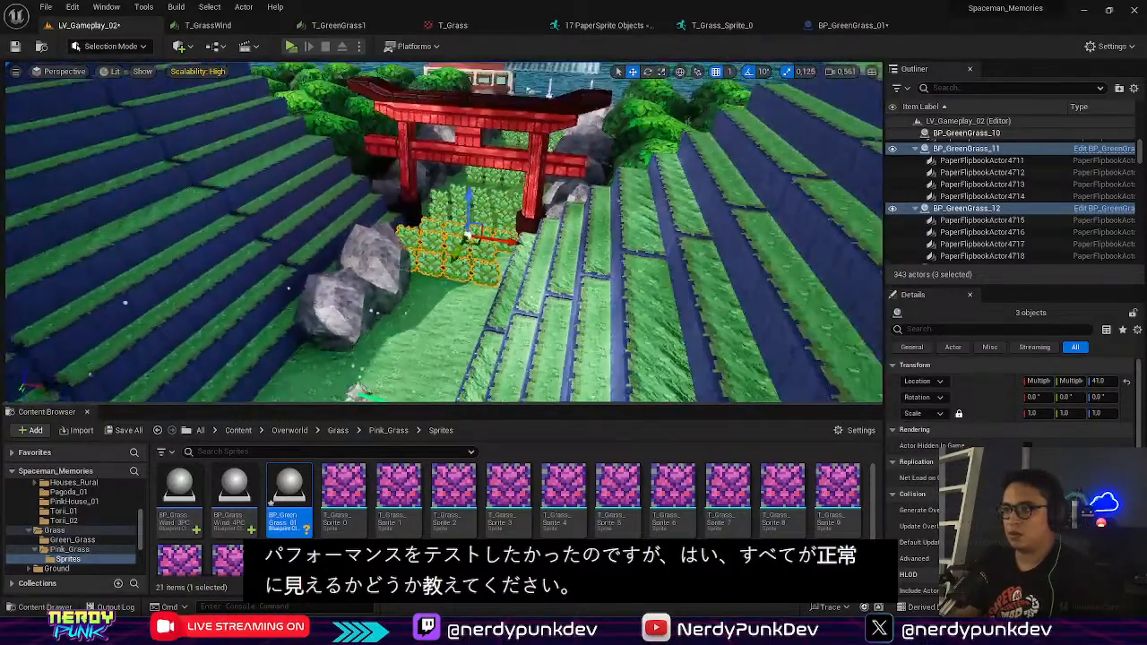
pyautogui.scroll(1, 418, 119)
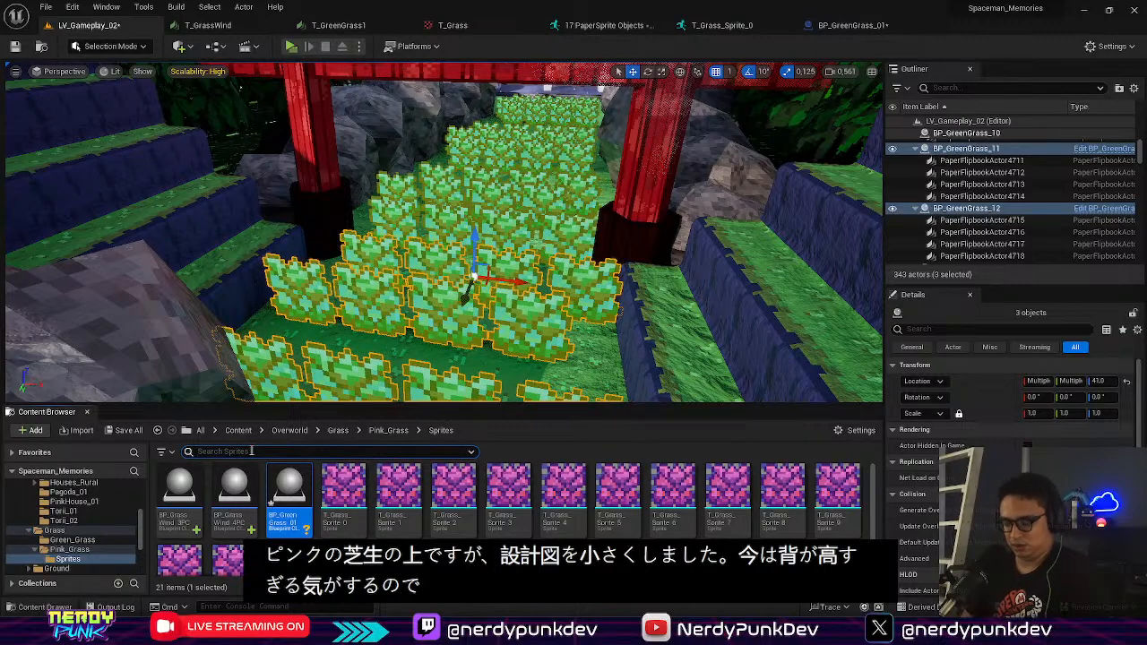
pyautogui.click(252, 451)
pyautogui.write('LV')
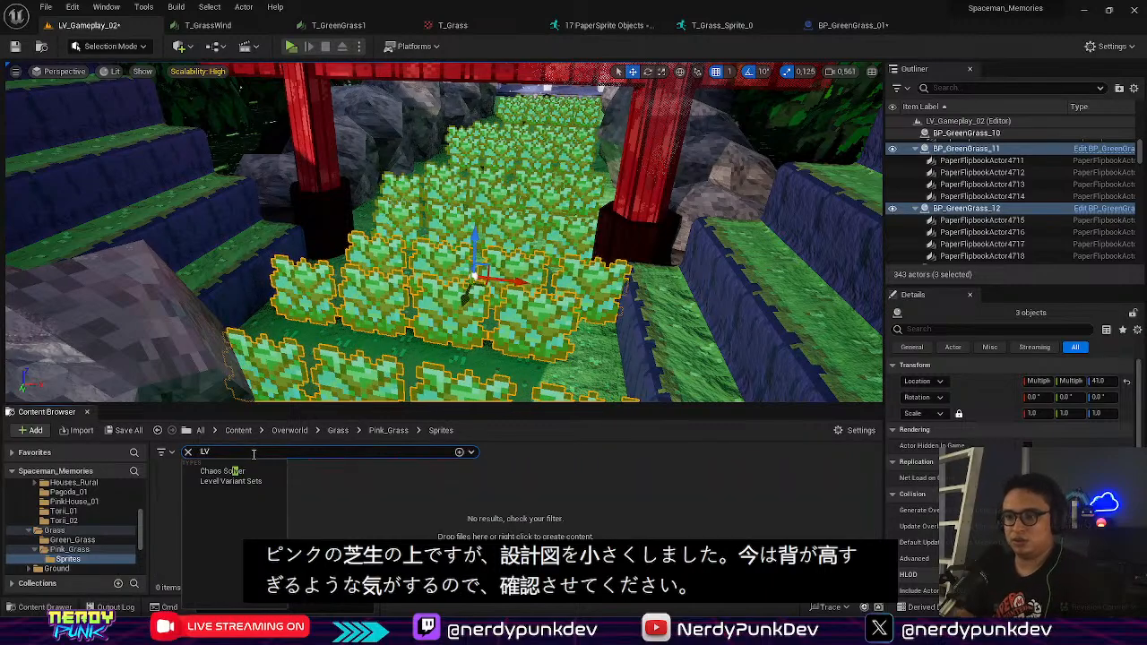
pyautogui.click(188, 452)
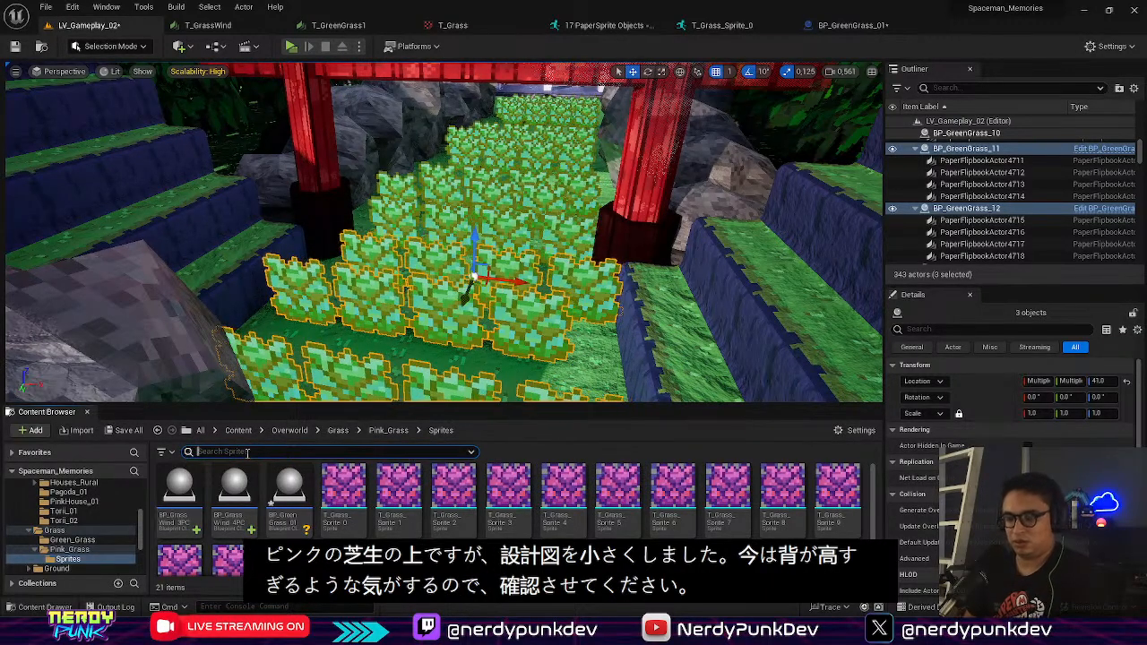
pyautogui.click(239, 430)
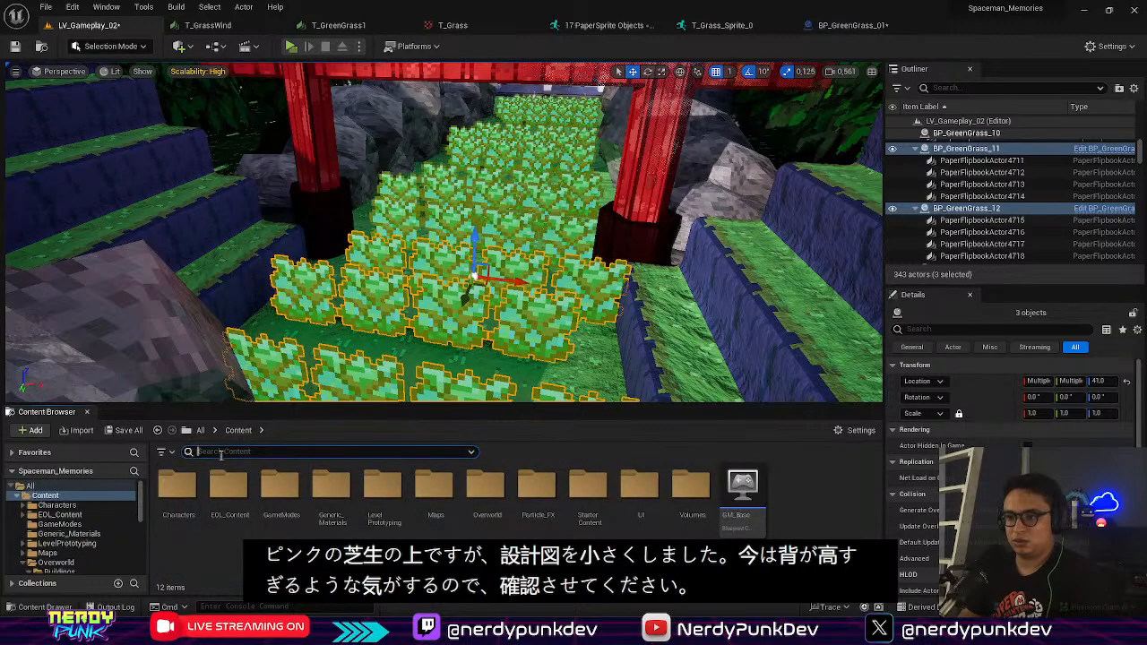
pyautogui.write('LV')
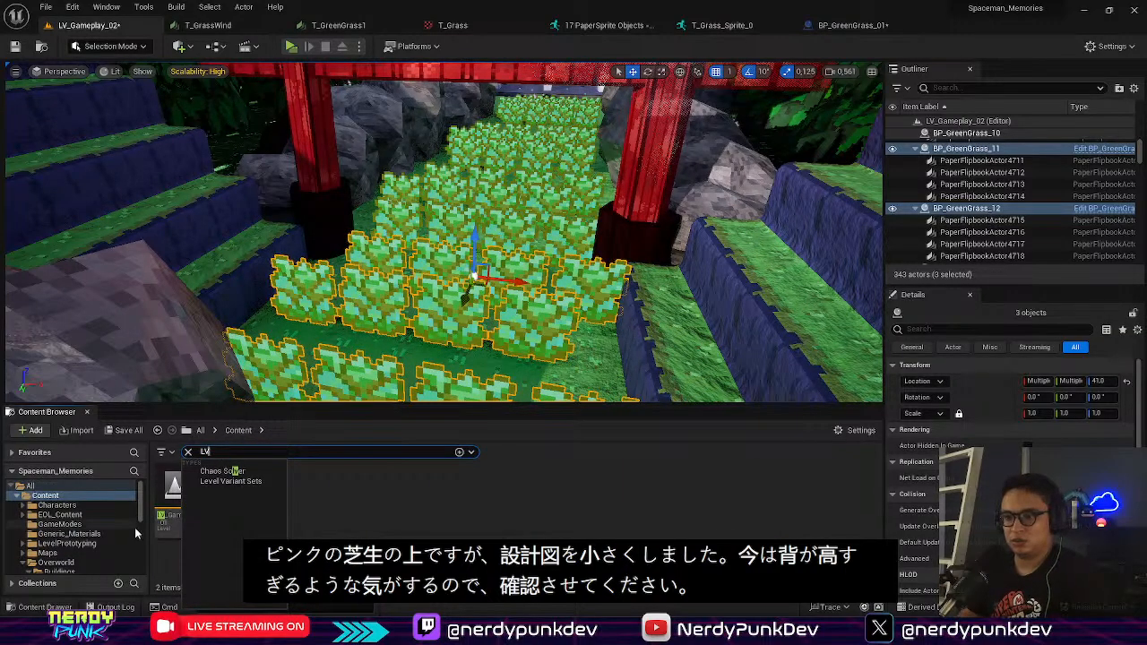
pyautogui.doubleClick(175, 507)
pyautogui.click(581, 452)
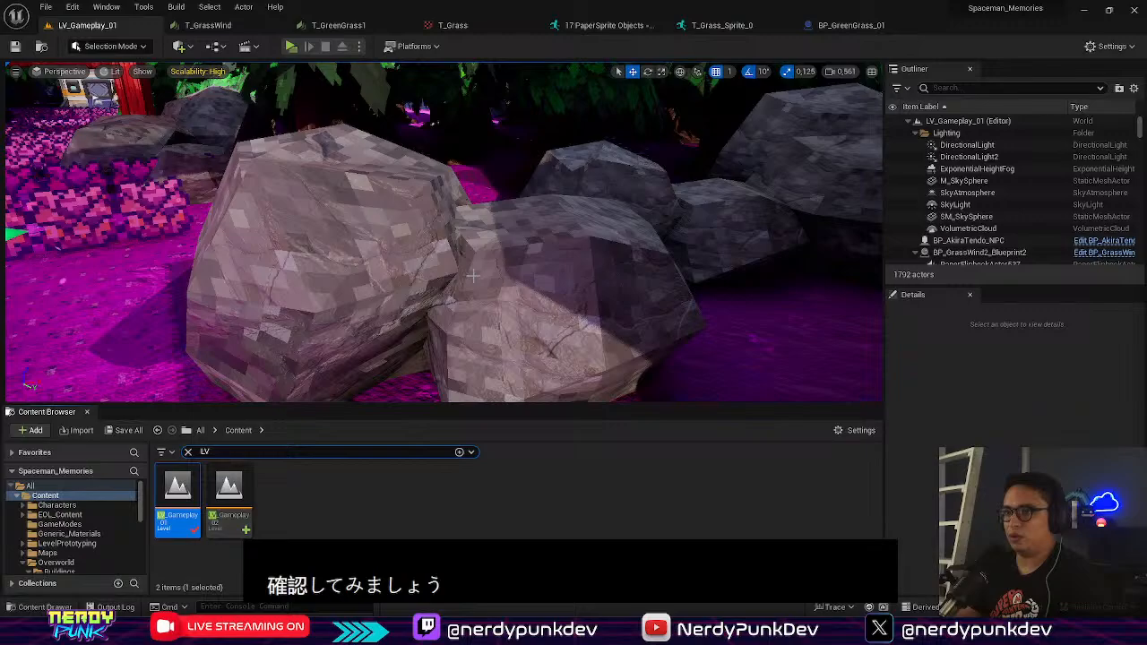
# Step: Select a pink grass row on the path near the rocks and open its Blueprint for editing
pyautogui.moveTo(546, 260); pyautogui.dragTo(386, 260, button='right')
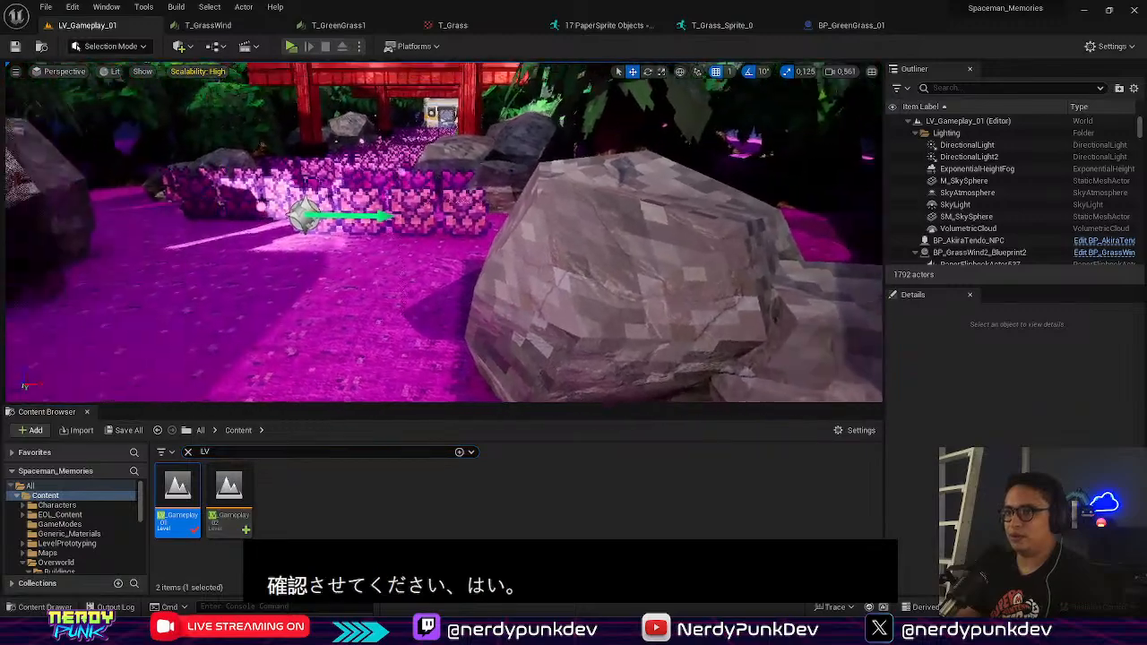
pyautogui.moveTo(452, 271); pyautogui.dragTo(430, 332, button='right')
pyautogui.press('w')
pyautogui.click(452, 271)
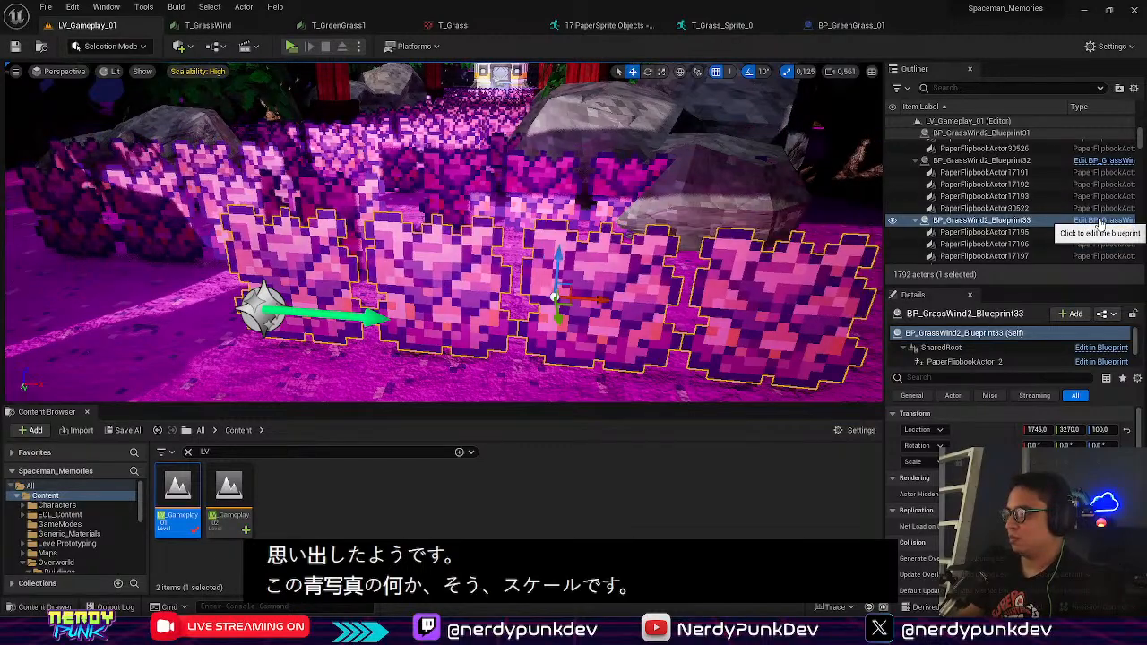
pyautogui.click(1100, 220)
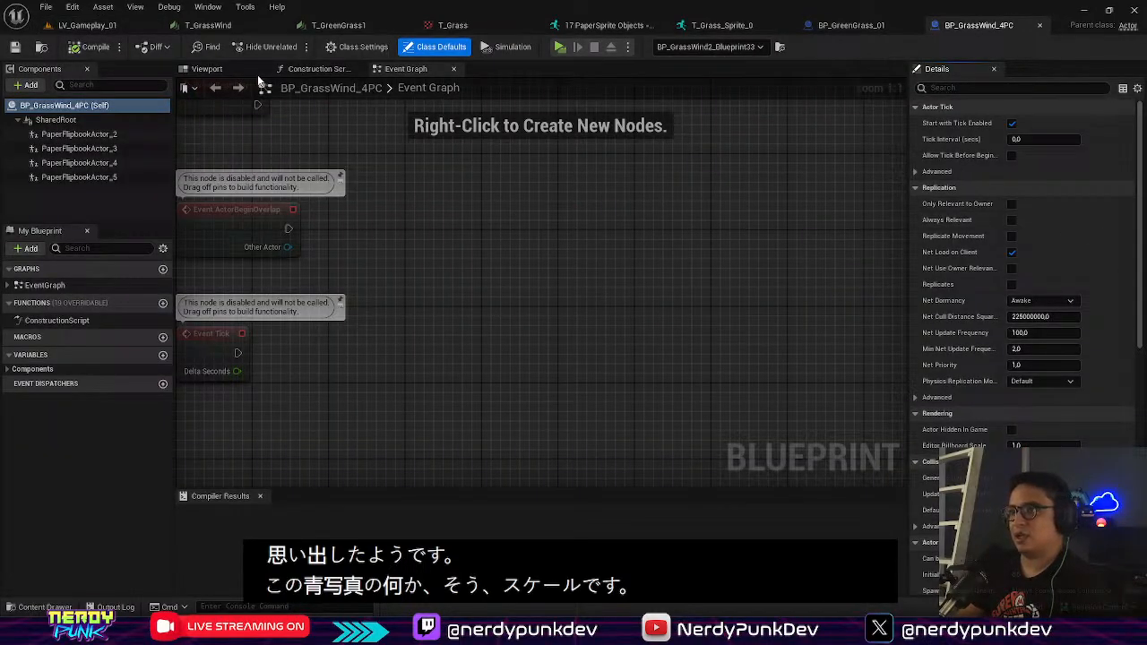
# Step: Check the scale of the pink grass flipbook components in BP_GrassWind_4PC
pyautogui.click(208, 69)
pyautogui.click(425, 265)
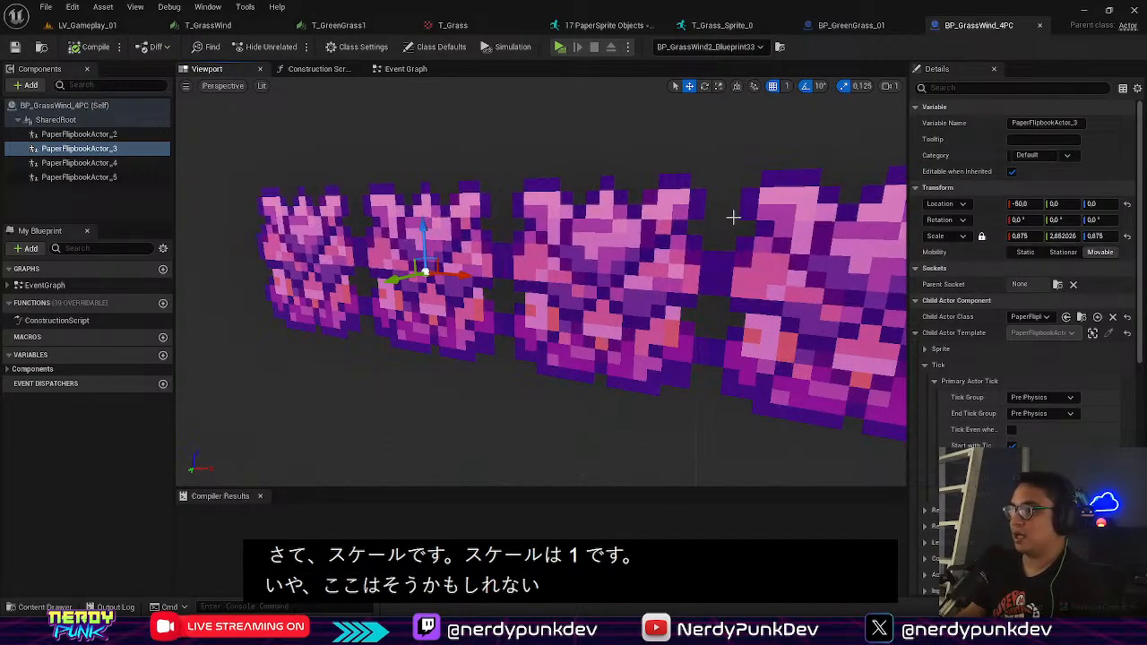
pyautogui.click(78, 134)
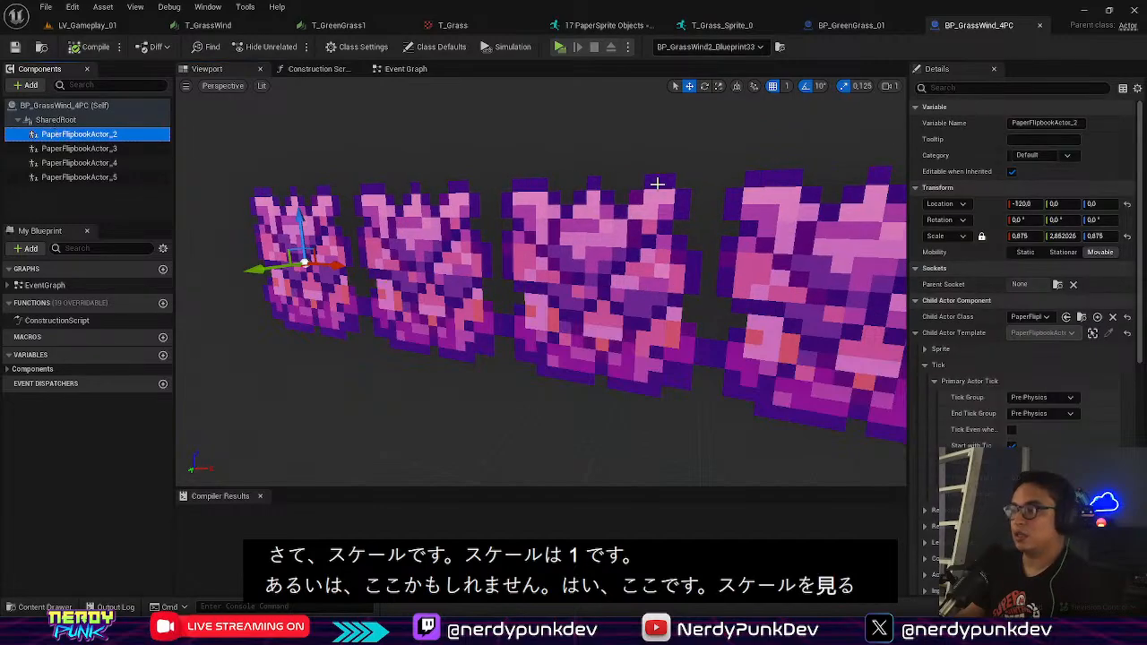
pyautogui.click(1027, 236)
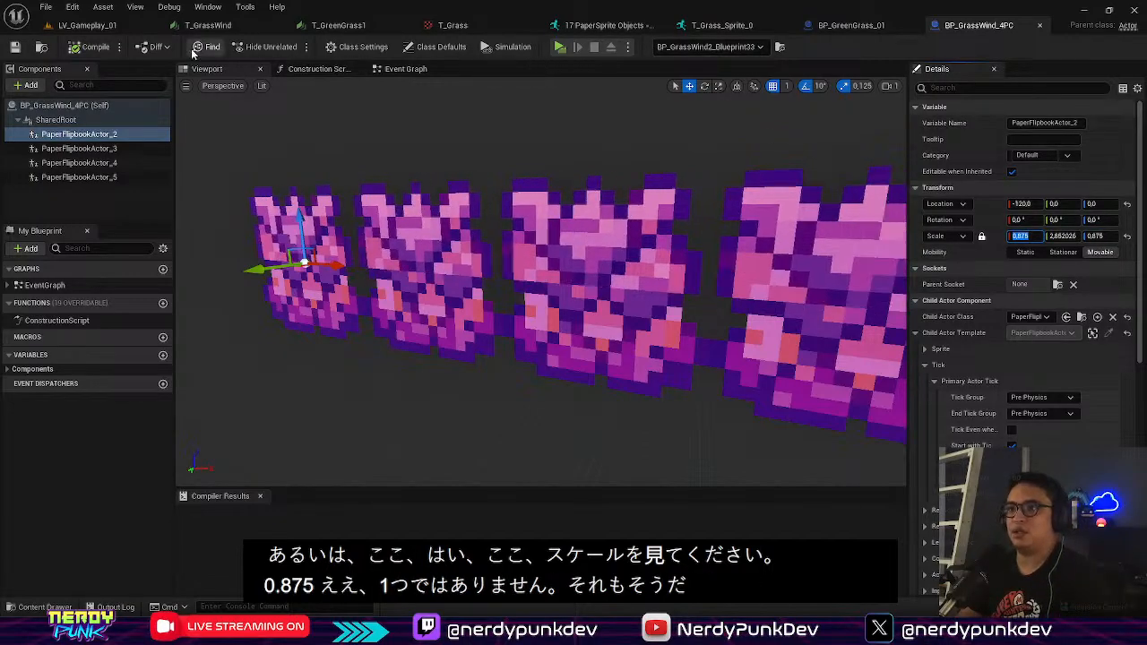
# Step: Set the scale of all four flipbook components in BP_GreenGrass_01 to 0.875 on every axis
pyautogui.click(849, 25)
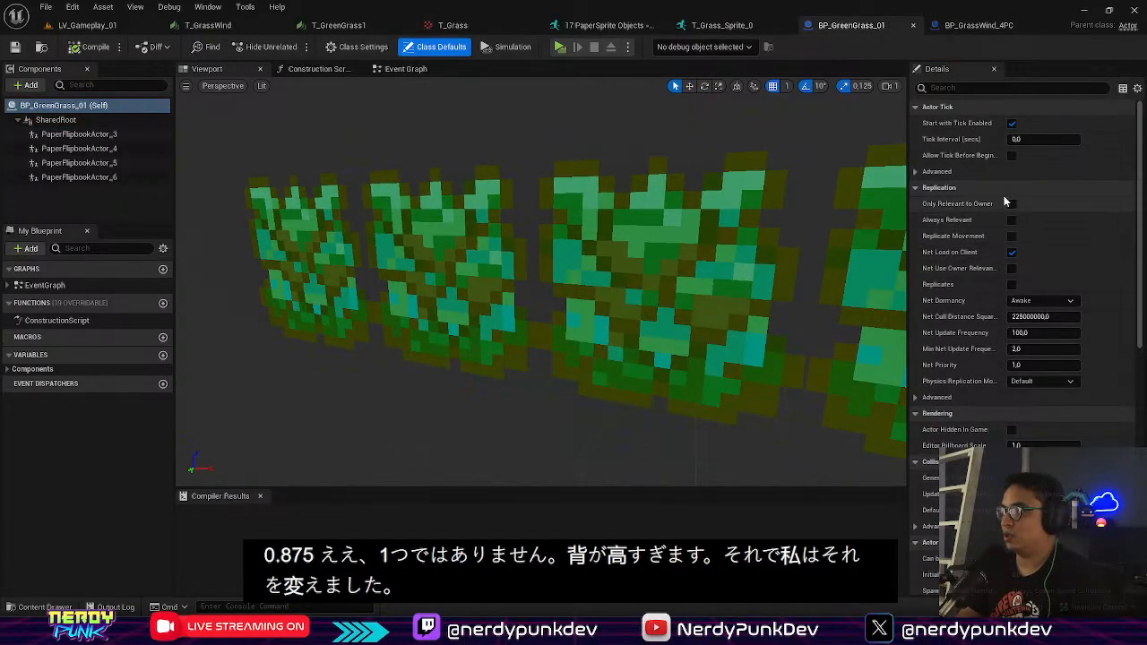
pyautogui.click(79, 134)
pyautogui.keyDown('shift'); pyautogui.click(79, 177); pyautogui.keyUp('shift')
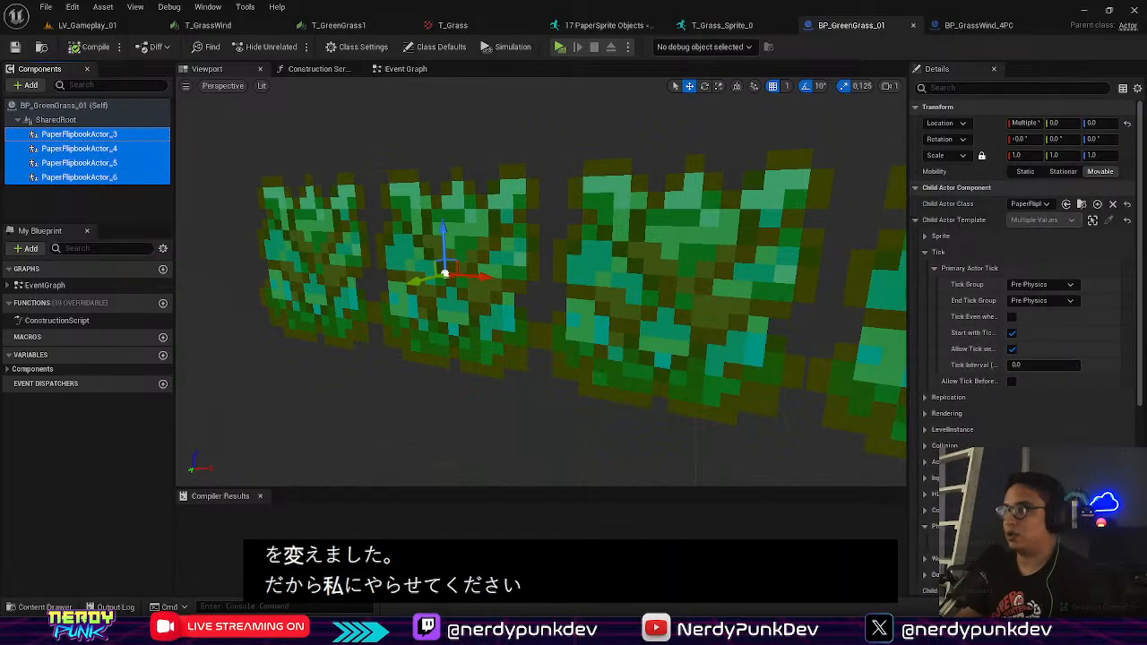
pyautogui.click(1023, 155)
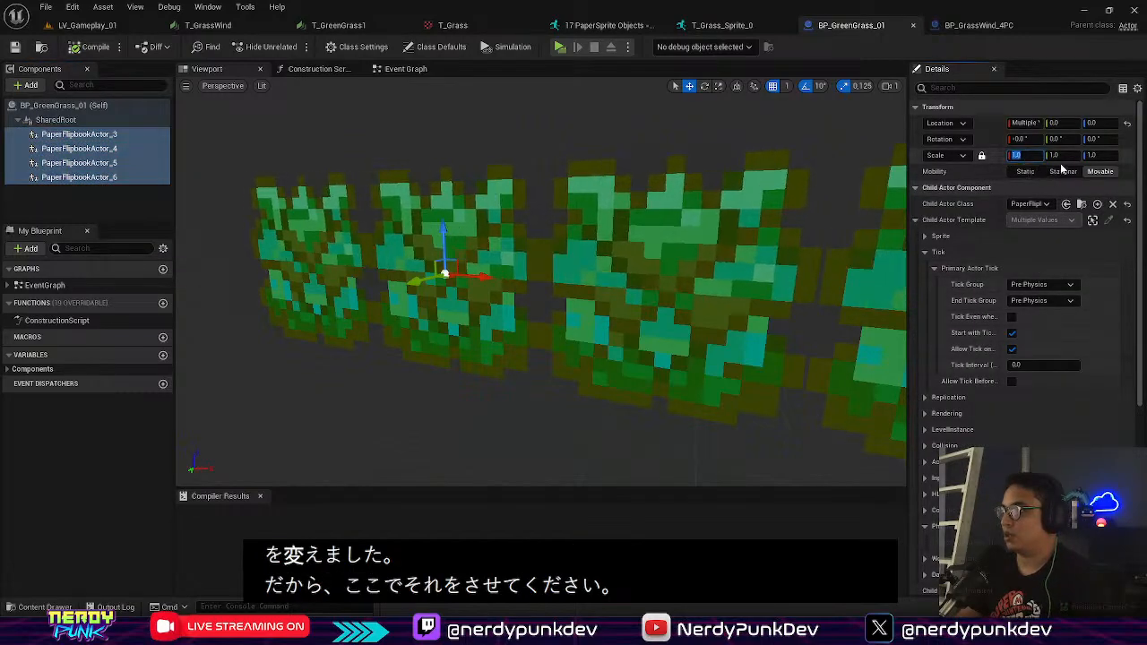
pyautogui.write('0.875')
pyautogui.press('Return')
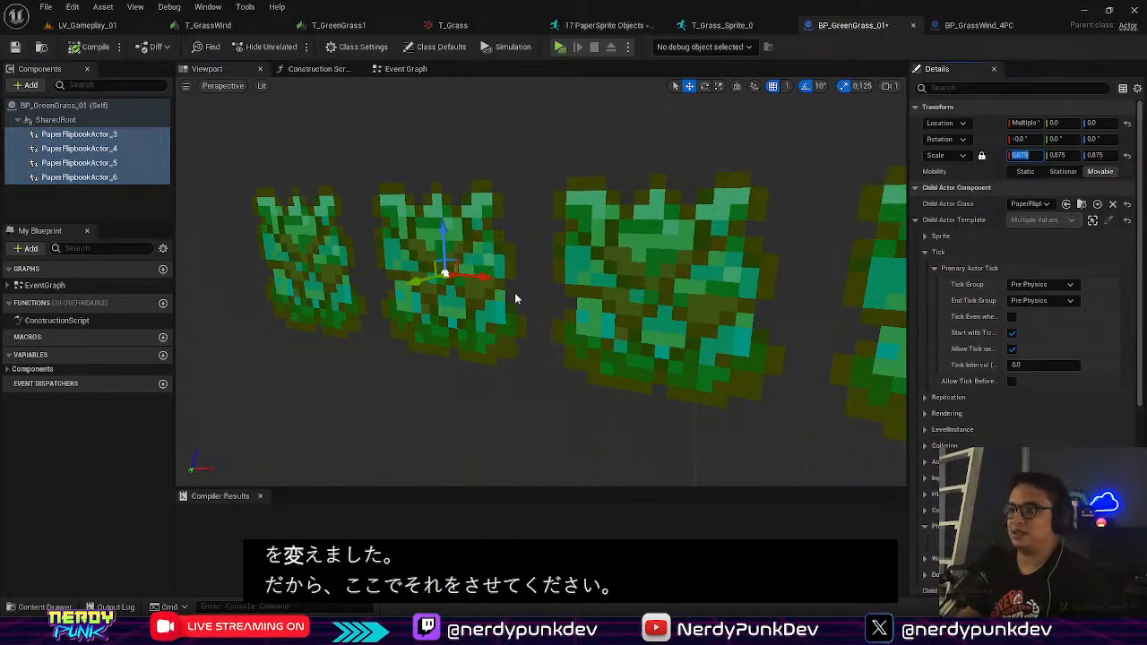
# Step: Undo the shift of all four flipbooks and move only PaperFlipbookActor_4 along X to -51.5, toward the first tuft
pyautogui.moveTo(483, 279); pyautogui.dragTo(466, 282)
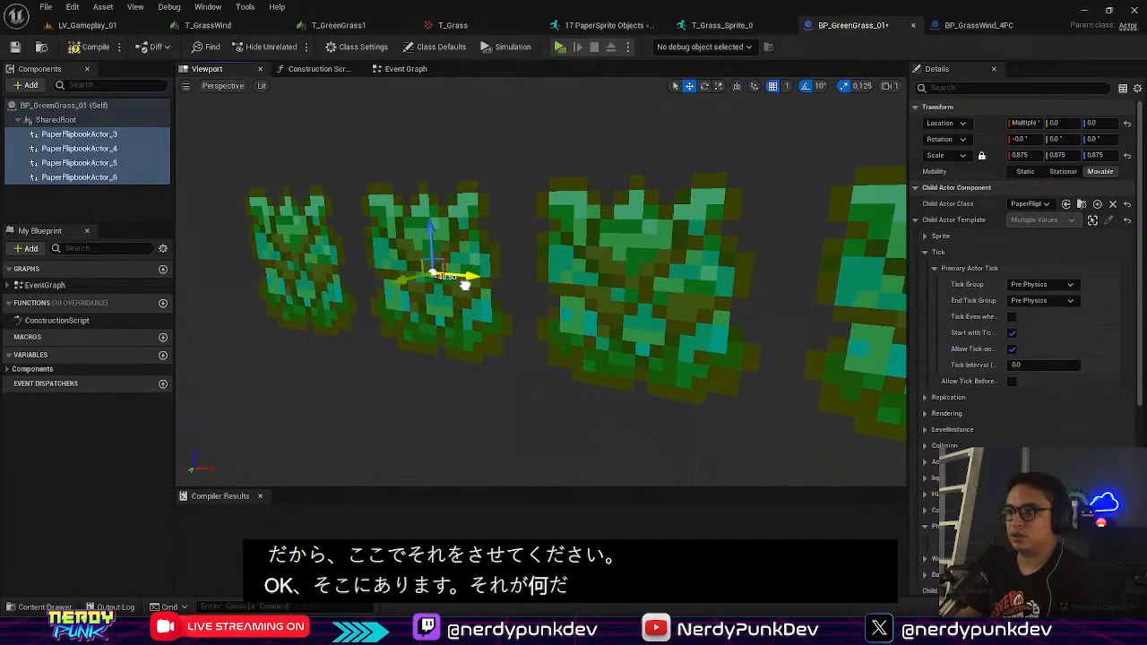
pyautogui.hotkey('ctrl', 'z')
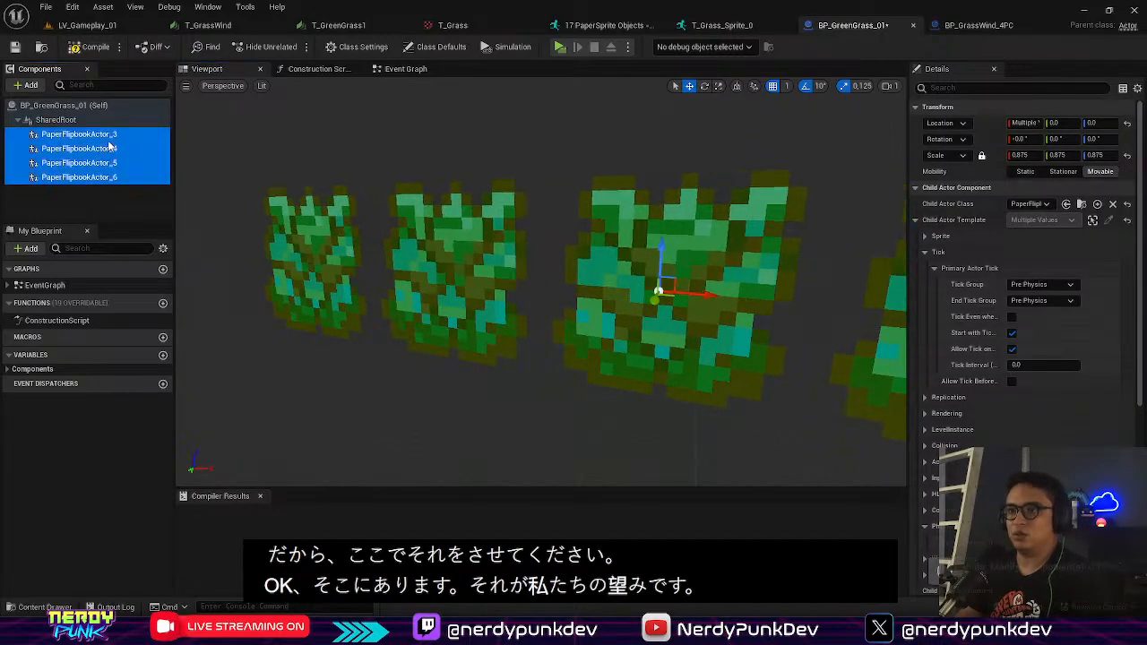
pyautogui.click(305, 235)
pyautogui.click(152, 148)
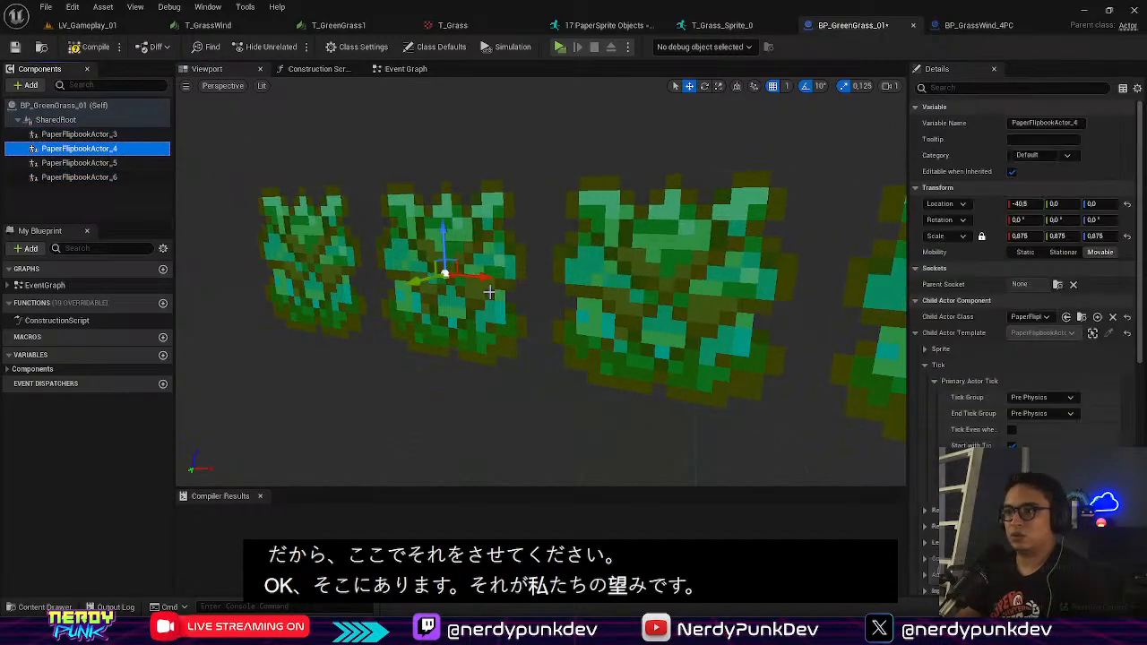
pyautogui.moveTo(484, 277); pyautogui.dragTo(460, 275)
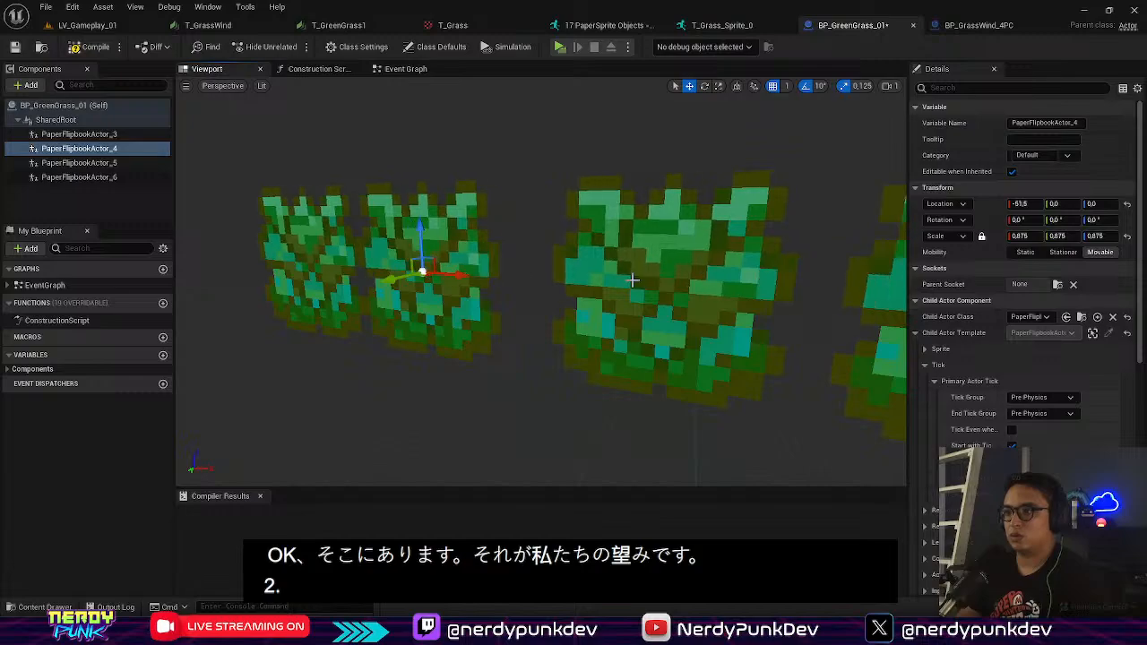
# Step: Close the gaps by moving PaperFlipbookActor_5 toward its neighbour and PaperFlipbookActor_6 to X 85.5, and compile the Blueprint
pyautogui.click(100, 164)
pyautogui.moveTo(679, 290); pyautogui.dragTo(629, 296)
pyautogui.moveTo(629, 295); pyautogui.dragTo(760, 287, button='right')
pyautogui.scroll(-5, 616, 313)
pyautogui.click(627, 280)
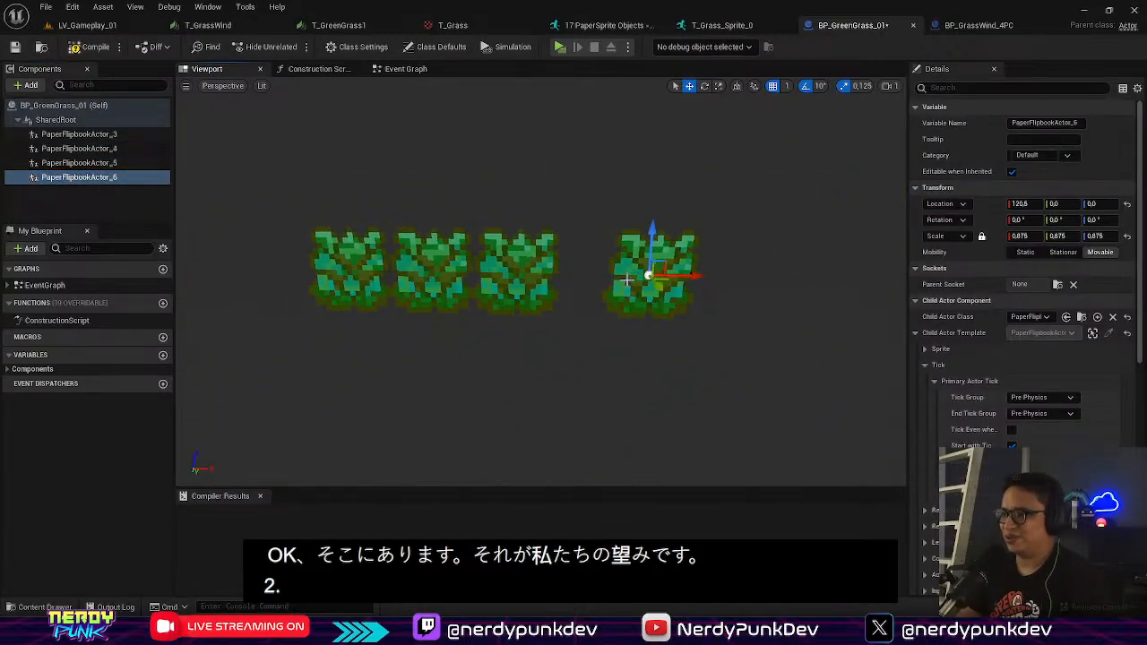
pyautogui.moveTo(686, 277); pyautogui.dragTo(639, 277)
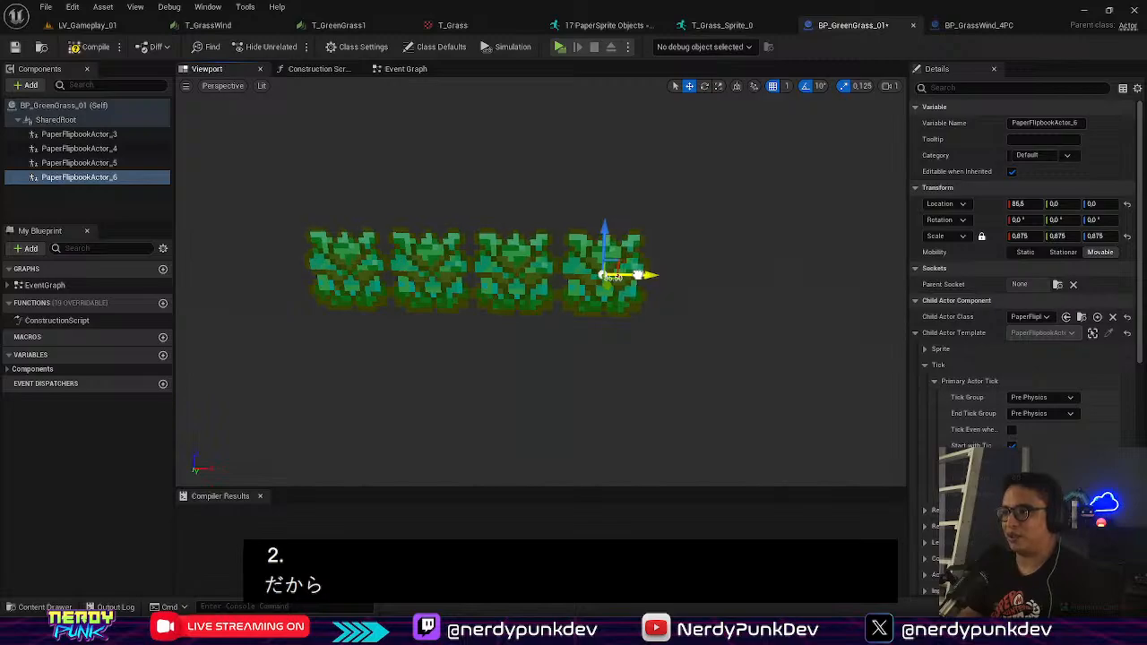
pyautogui.scroll(5, 544, 280)
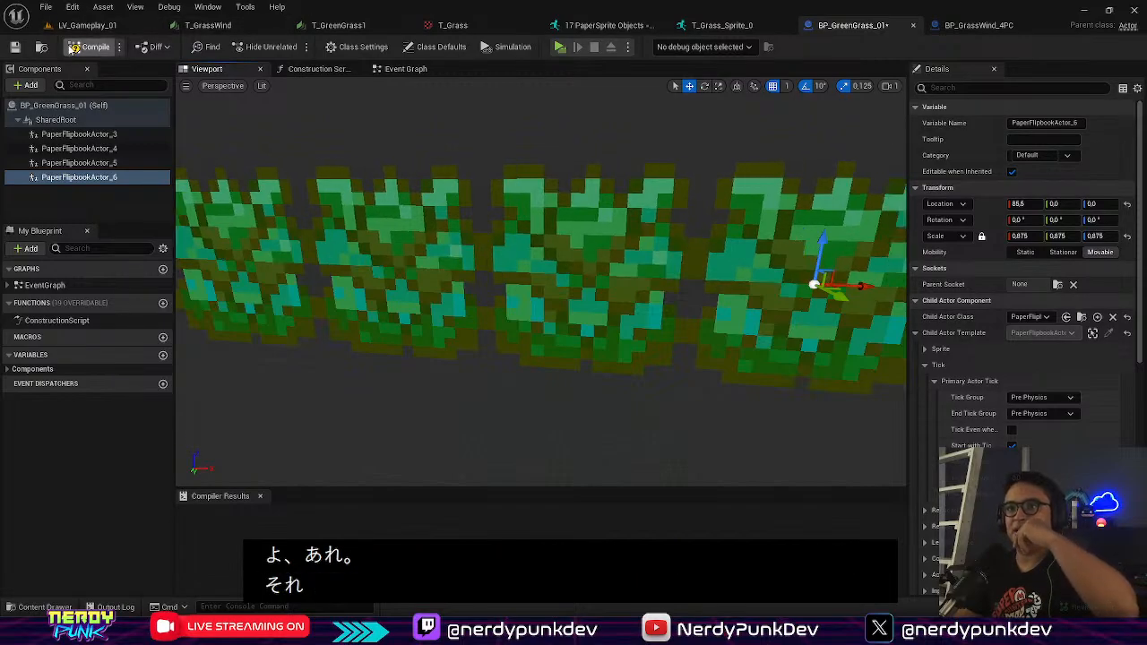
pyautogui.click(76, 48)
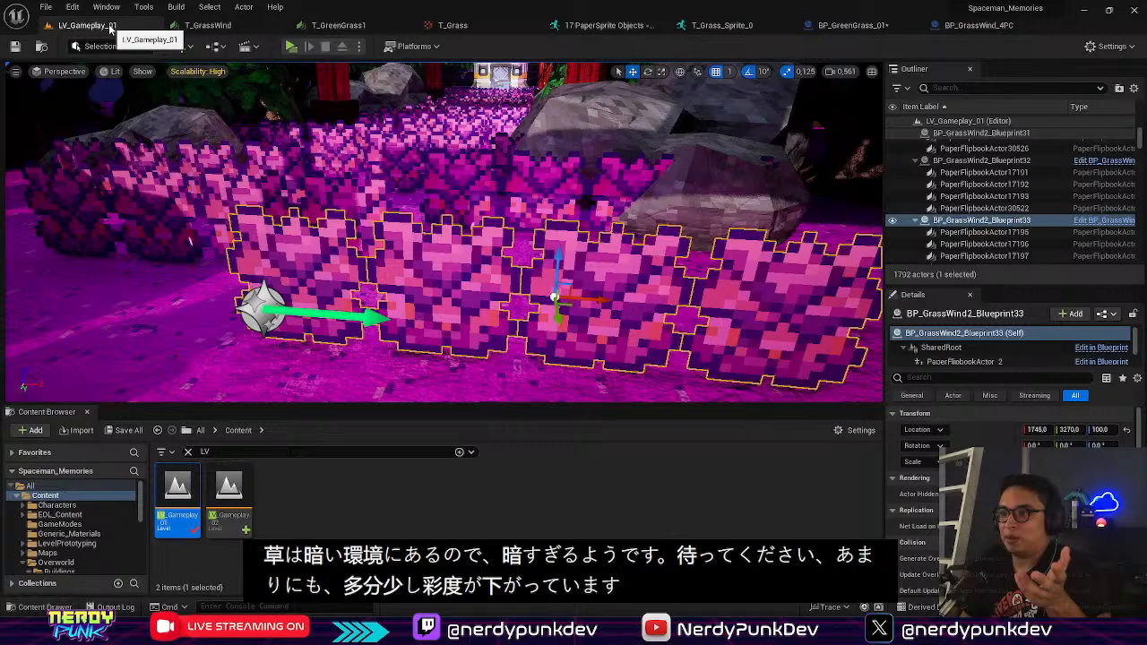
# Step: Return to the level editor and open LV_Gameplay_02, saving the pending changes
pyautogui.click(87, 25)
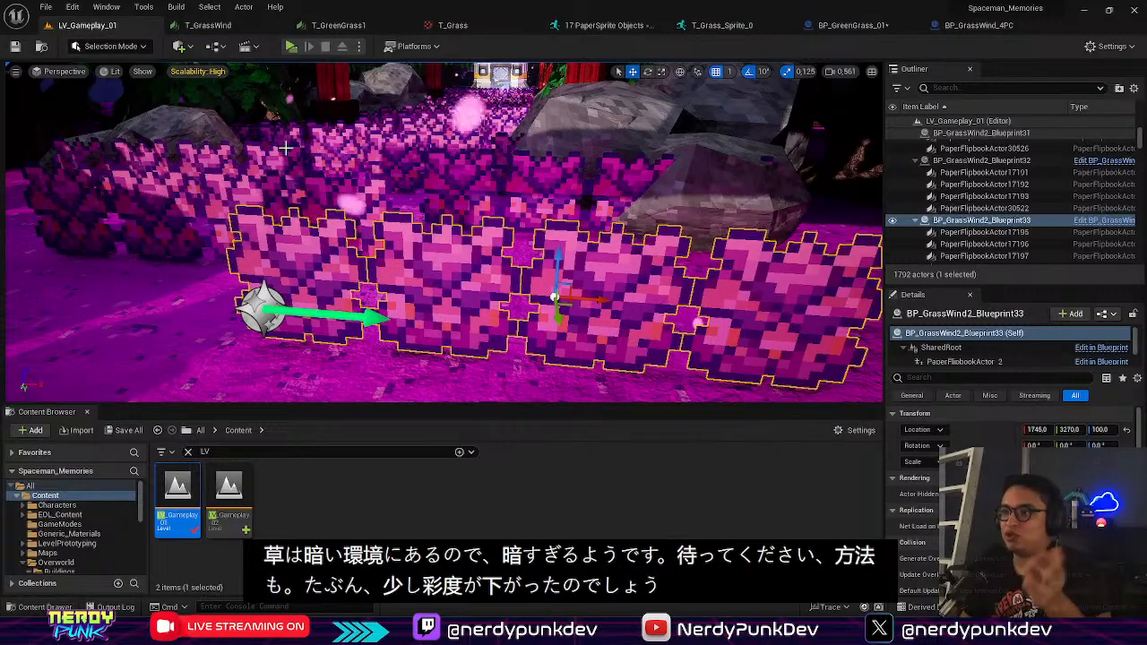
pyautogui.doubleClick(230, 489)
pyautogui.click(609, 450)
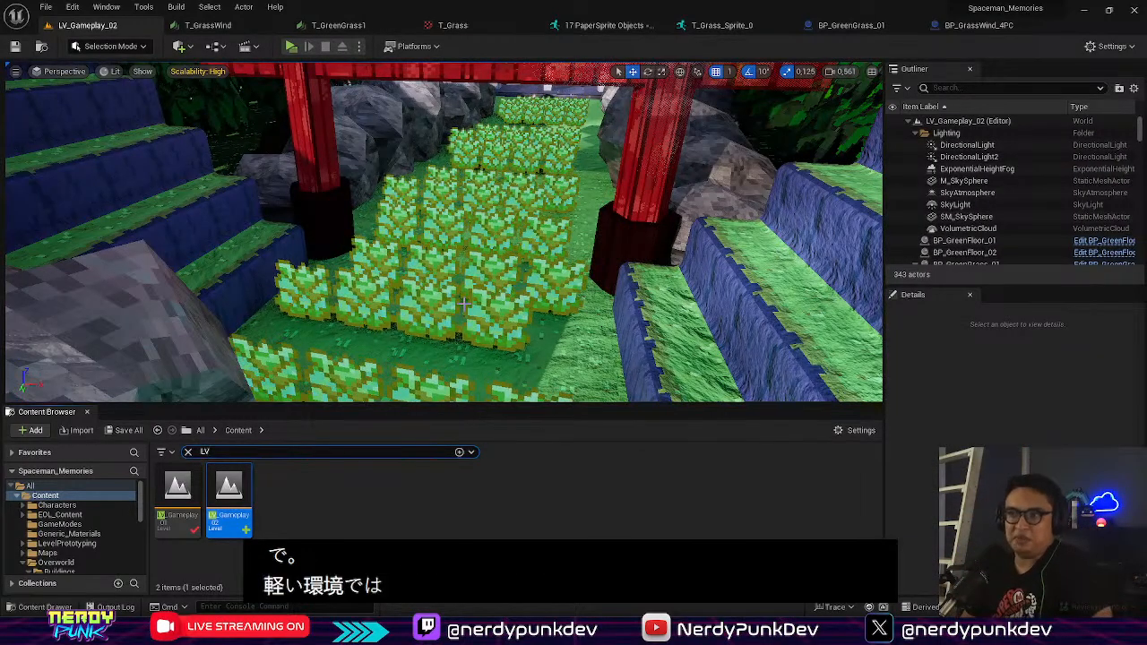
# Step: Duplicate green grass rows along Y into the gap between the existing rows beyond the torii gate, the last at about Y 727
pyautogui.moveTo(464, 303); pyautogui.dragTo(542, 300, button='right')
pyautogui.press('w')
pyautogui.click(336, 303)
pyautogui.moveTo(313, 317)
pyautogui.keyDown('alt'); pyautogui.mouseDown()
pyautogui.moveTo(415, 262)
pyautogui.moveTo(324, 303)
pyautogui.mouseUp(); pyautogui.keyUp('alt')
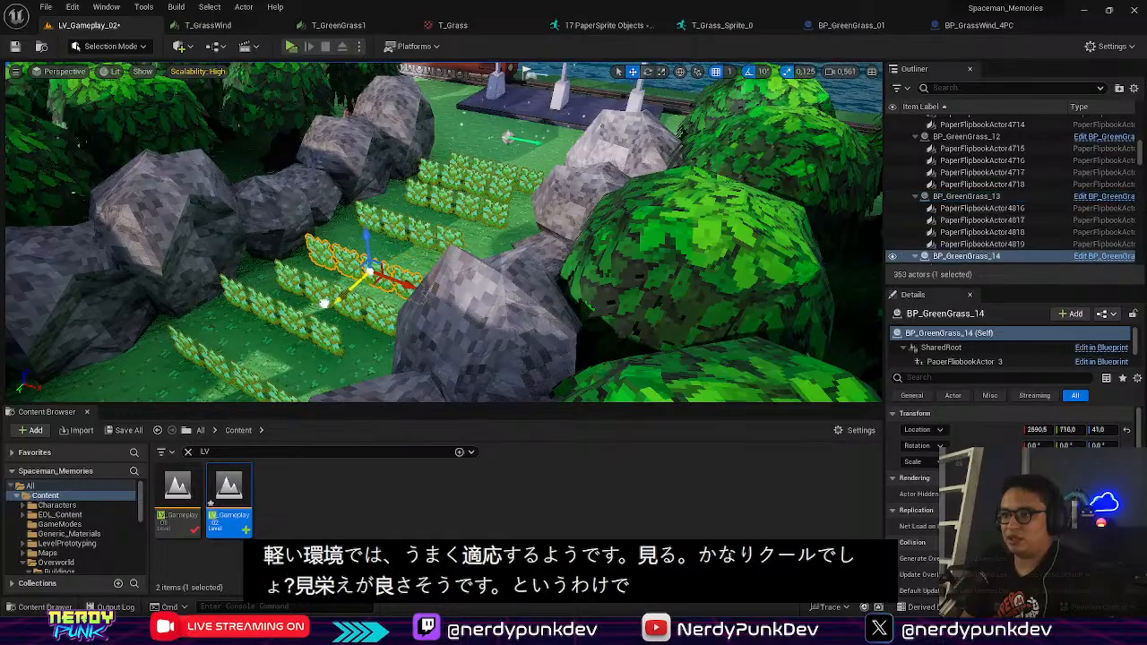
# Step: Examine the resized grass rows along the path in front of and beyond the red torii gate
pyautogui.moveTo(412, 293); pyautogui.dragTo(394, 269, button='right')
pyautogui.press('s')
pyautogui.press('a')
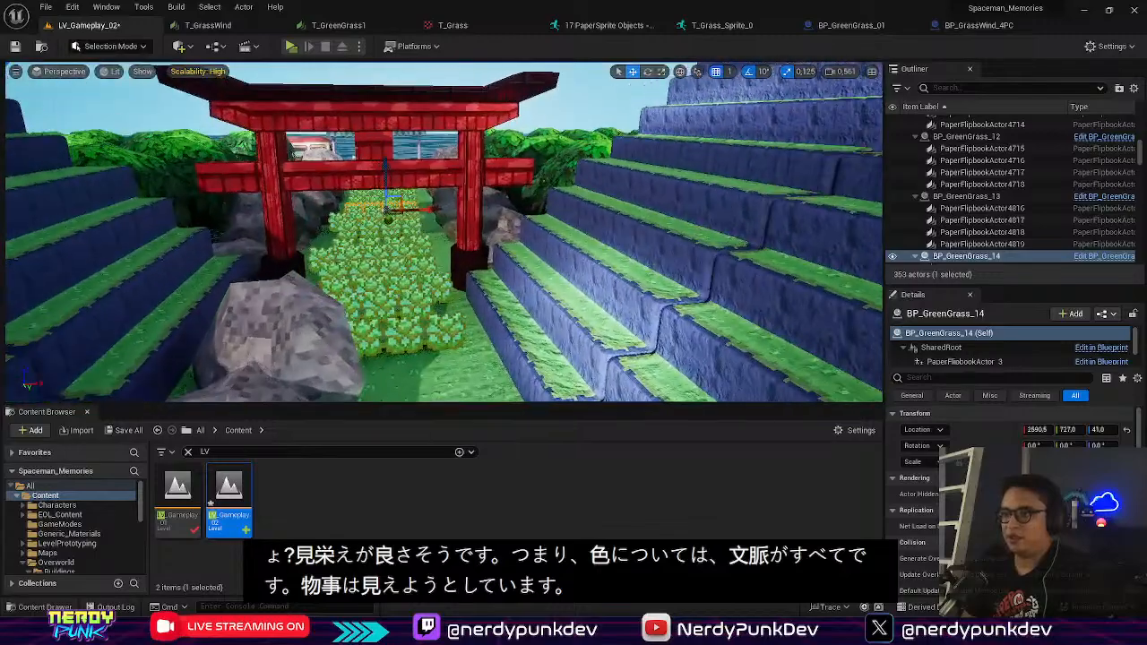
pyautogui.rightClick(409, 272)
pyautogui.click(433, 248)
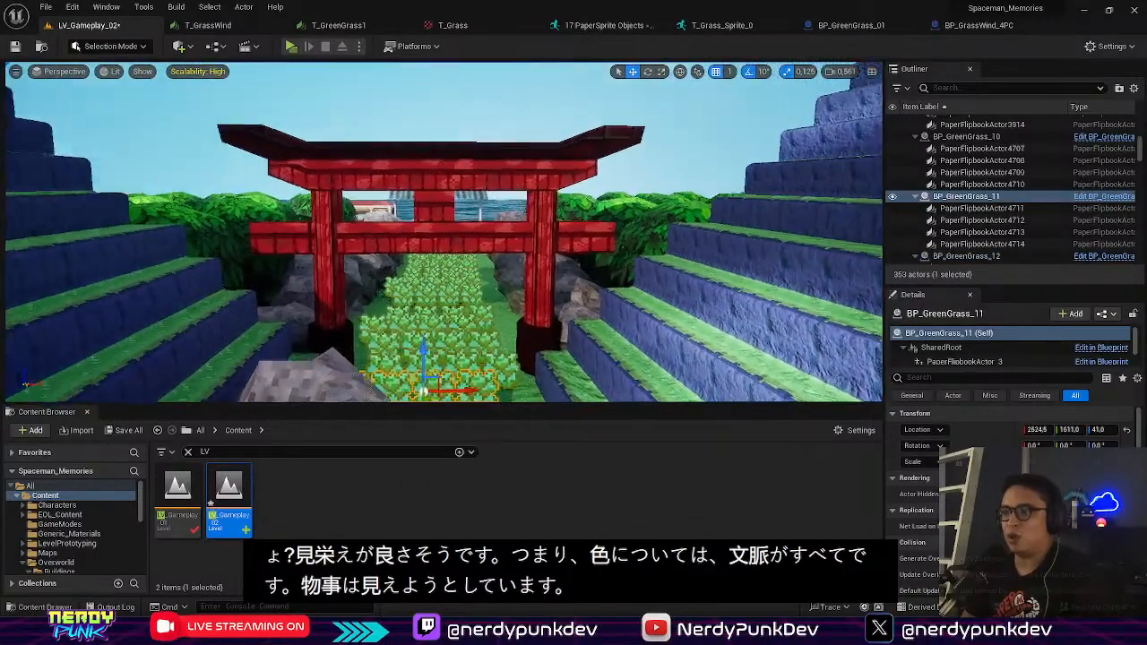
pyautogui.press('w')
pyautogui.moveTo(433, 248)
pyautogui.mouseDown(button='right')
pyautogui.moveTo(385, 242)
pyautogui.moveTo(438, 254)
pyautogui.mouseUp(button='right')
pyautogui.press('w')
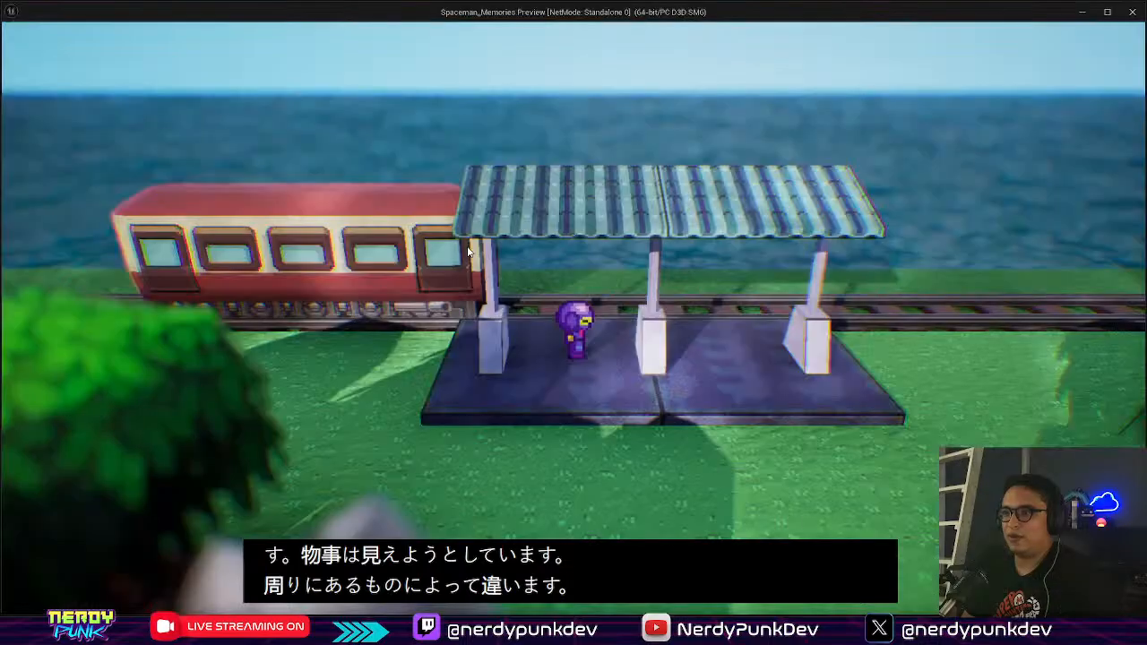
# Step: Walk the character back and forth through the green grass rows on the rock-lined path to examine their height, and end the play session
pyautogui.press('s')
pyautogui.press('d')
pyautogui.press('w')
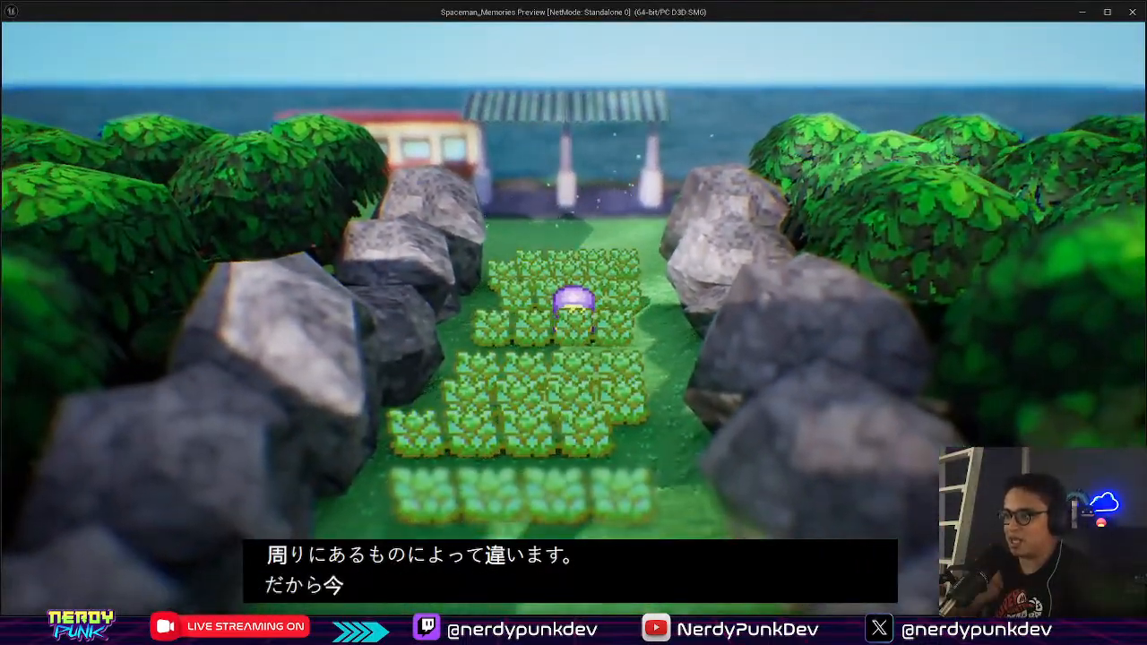
pyautogui.press('s')
pyautogui.press('w')
pyautogui.press('s')
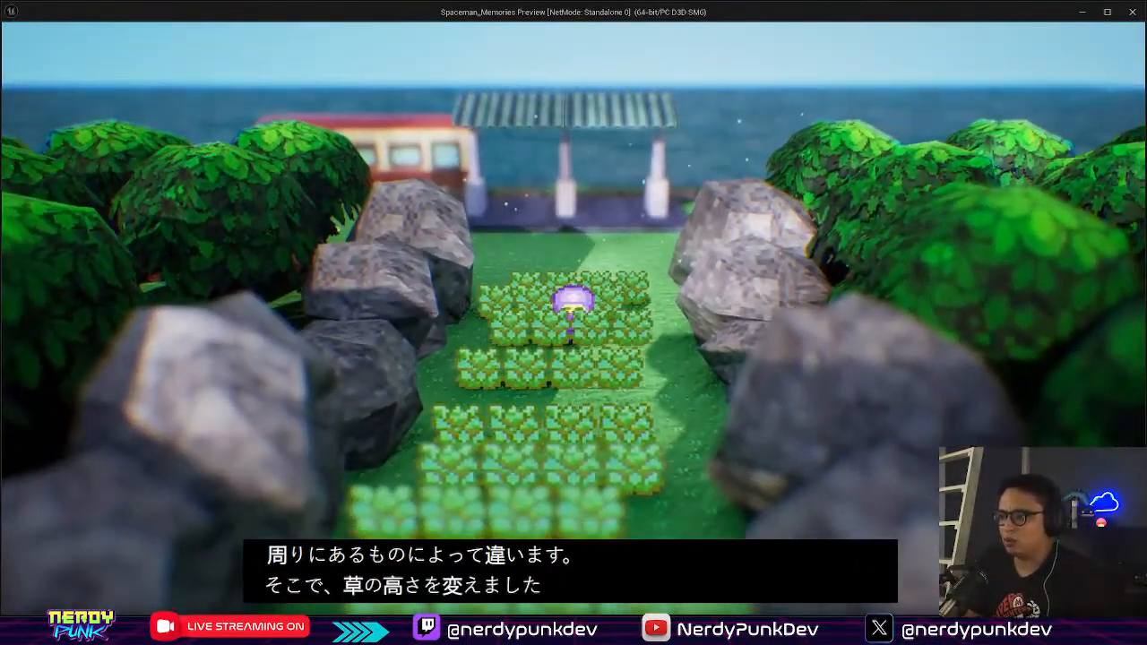
pyautogui.press('w')
pyautogui.press('s')
pyautogui.press('a')
pyautogui.press('s')
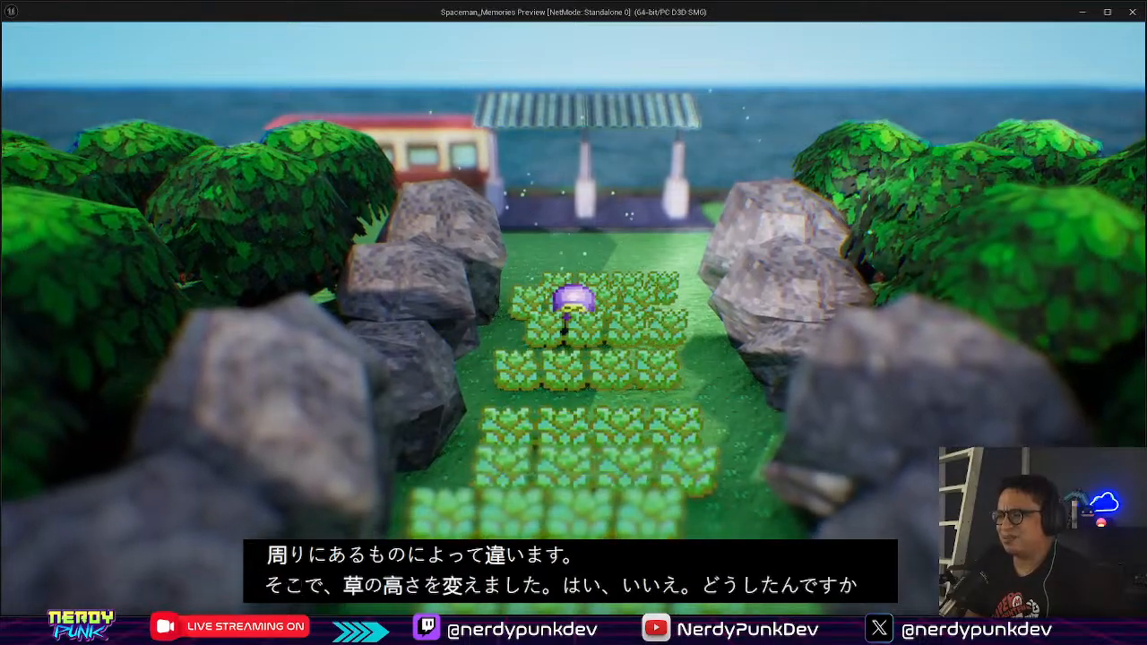
pyautogui.press('w')
pyautogui.press('s')
pyautogui.press('a')
pyautogui.press('s')
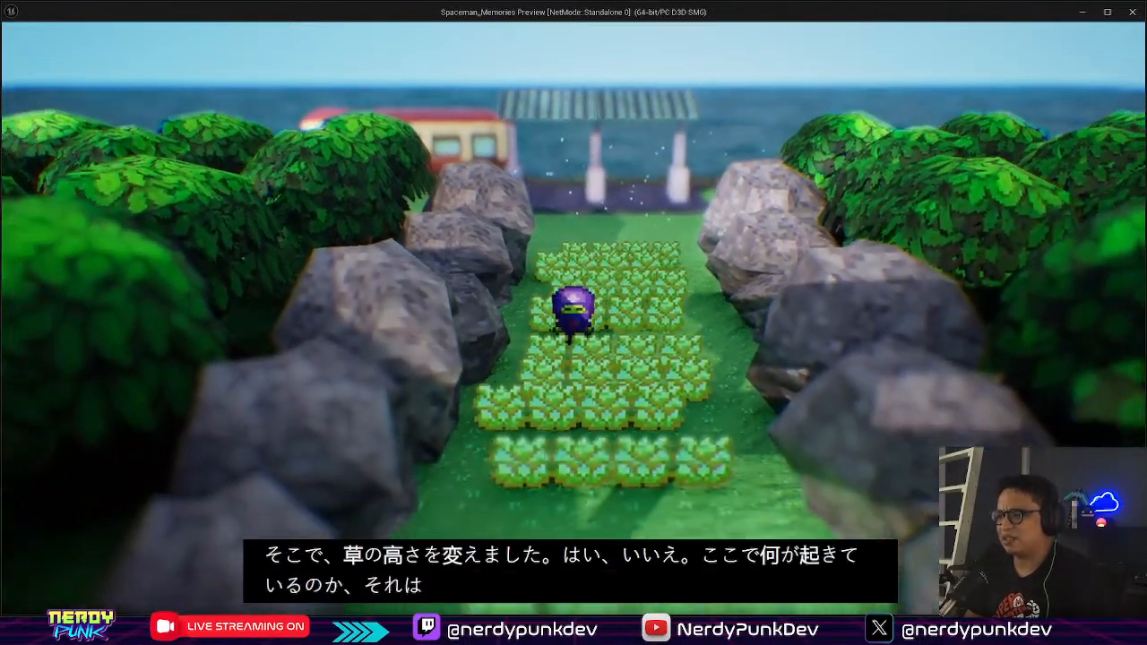
pyautogui.press('w')
pyautogui.press('s')
pyautogui.press('w')
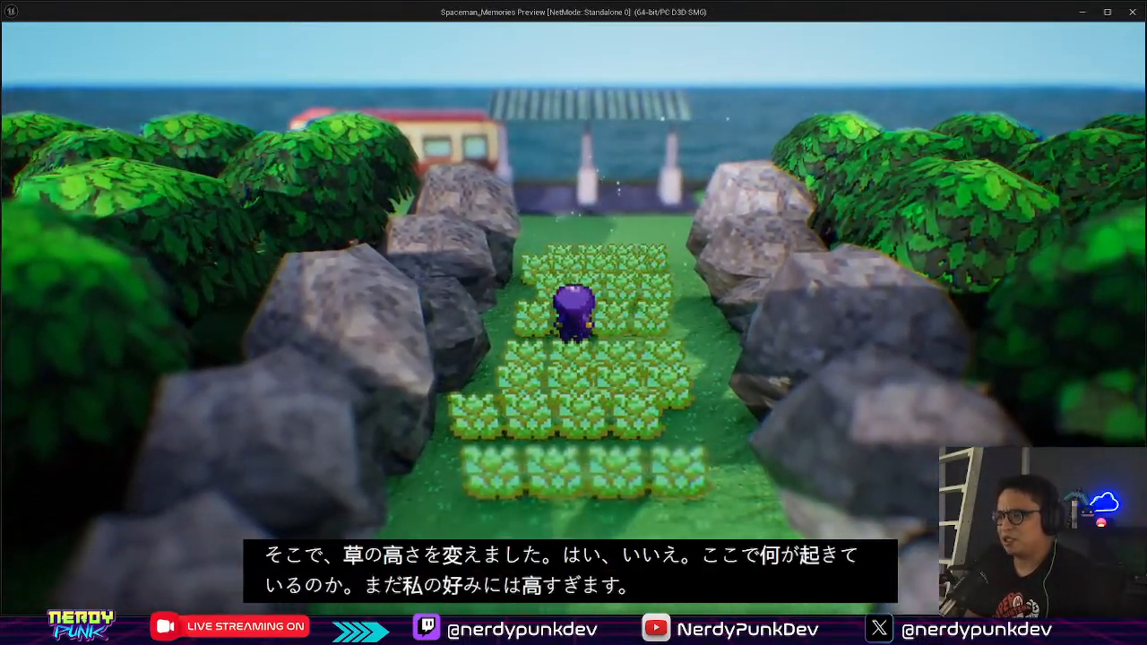
pyautogui.press('Escape')
# Step: Filter the Outliner for GREENGRASS and lower the rows BP_GreenGrass_01 through BP_GreenGrass_13 together to Z 36
pyautogui.press('w')
pyautogui.moveTo(432, 340); pyautogui.dragTo(385, 319, button='right')
pyautogui.click(432, 341)
pyautogui.click(432, 269)
pyautogui.press('s')
pyautogui.press('w')
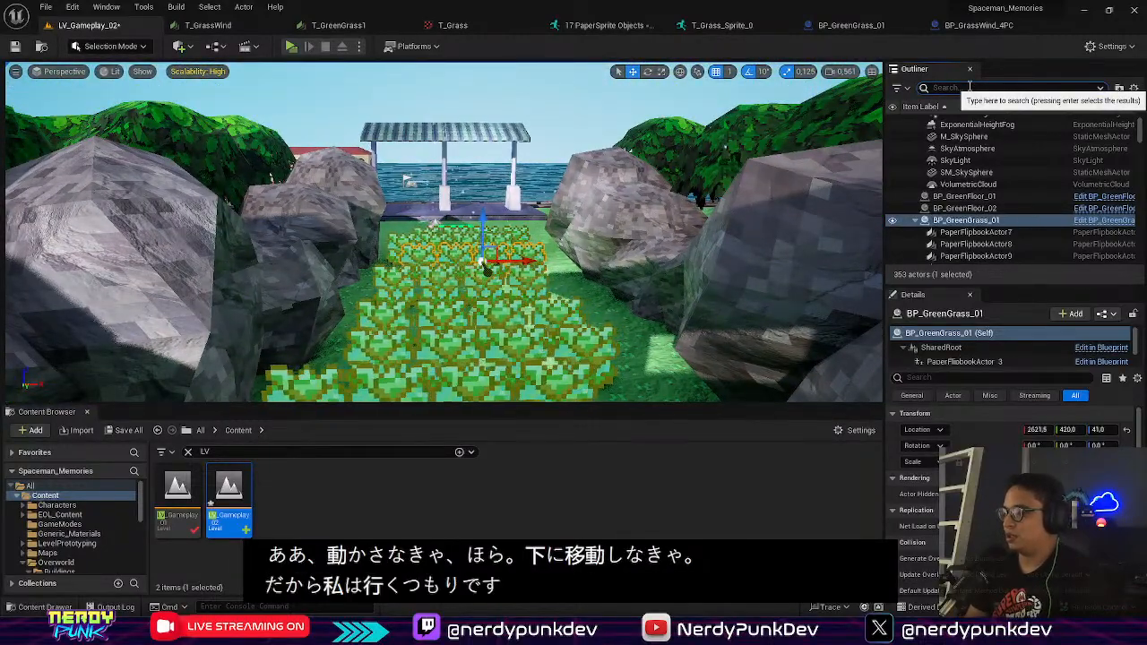
pyautogui.write('GREENGRASS')
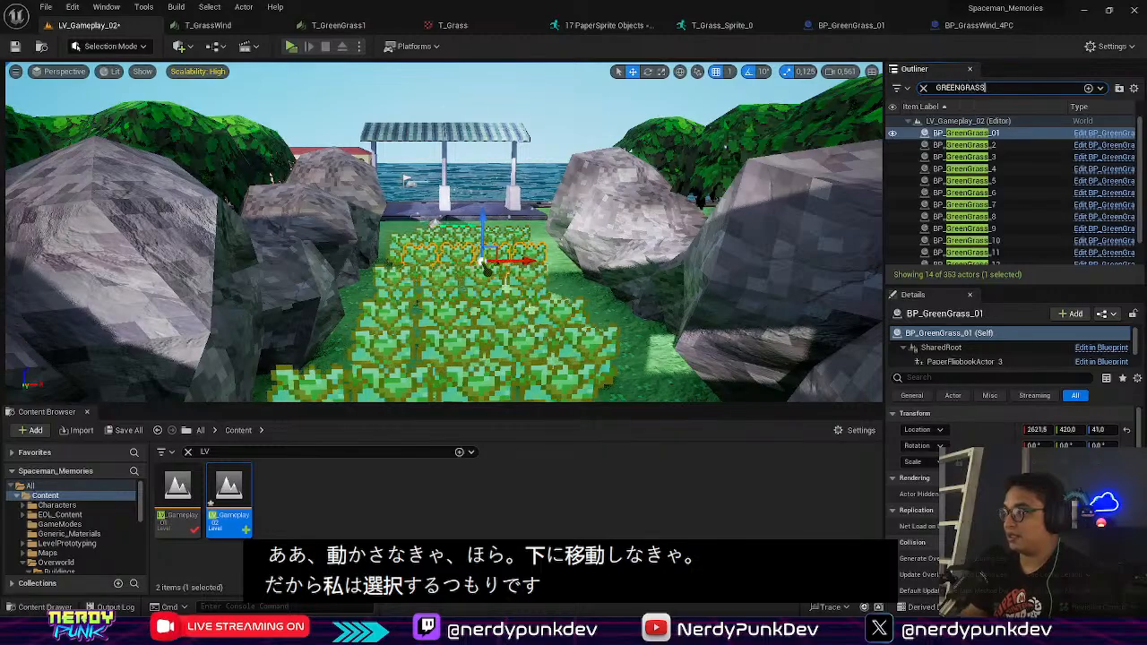
pyautogui.scroll(-2, 1031, 249)
pyautogui.keyDown('shift'); pyautogui.click(991, 249); pyautogui.keyUp('shift')
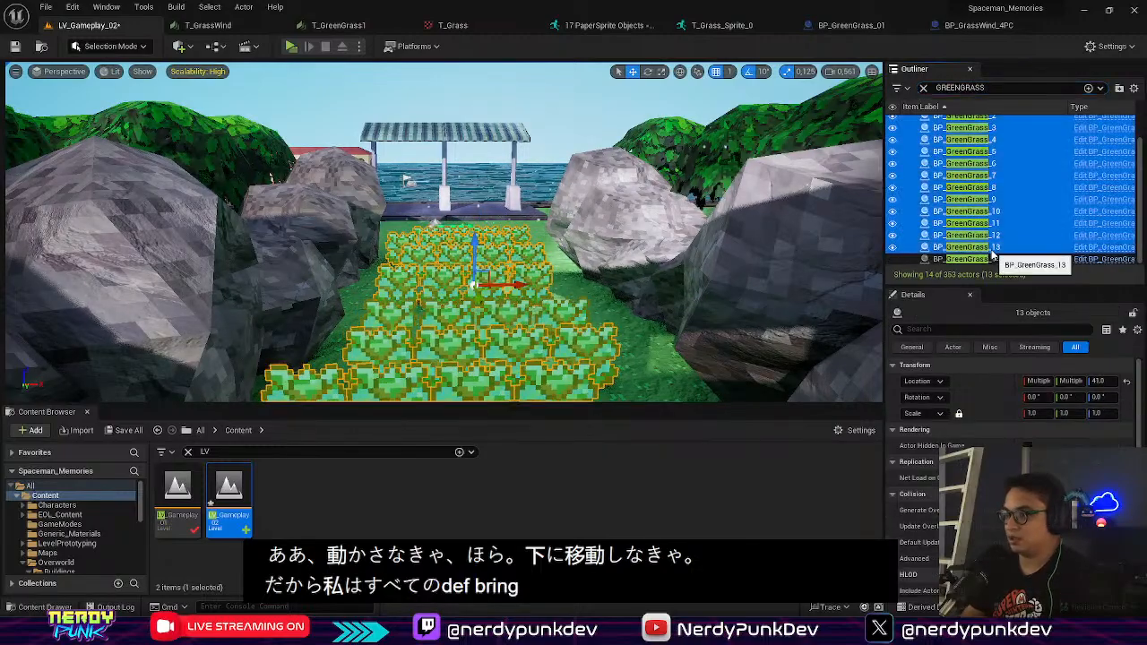
pyautogui.moveTo(481, 248); pyautogui.dragTo(482, 296, button='right')
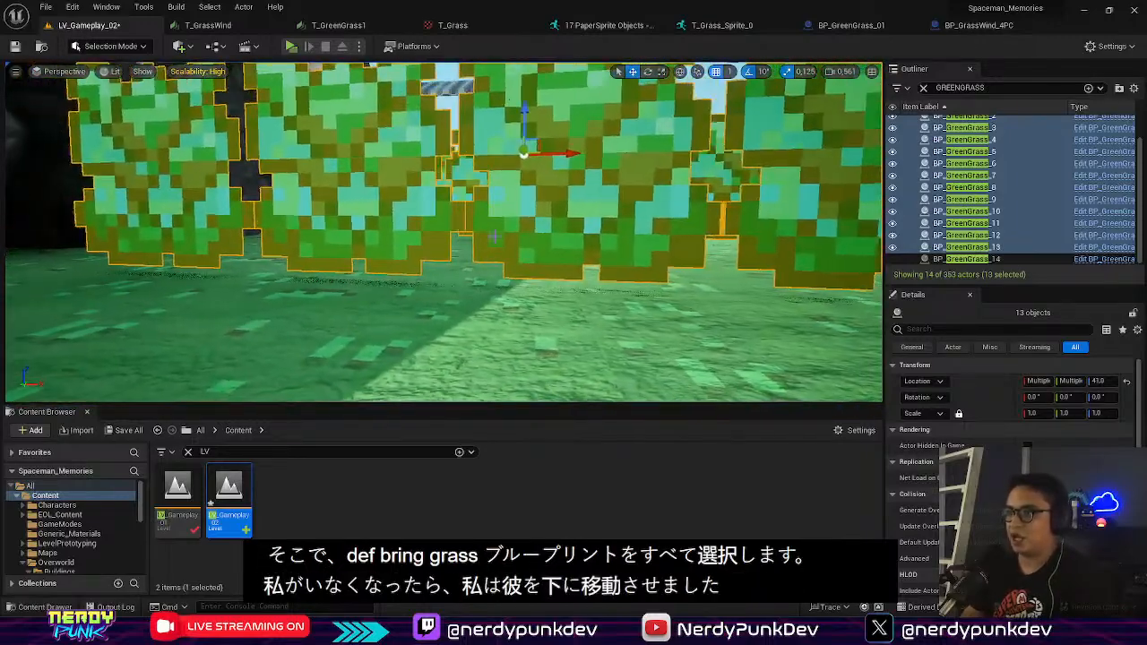
pyautogui.moveTo(527, 115); pyautogui.dragTo(519, 131)
pyautogui.moveTo(528, 177)
pyautogui.mouseDown(button='right')
pyautogui.moveTo(529, 134)
pyautogui.moveTo(532, 180)
pyautogui.mouseUp(button='right')
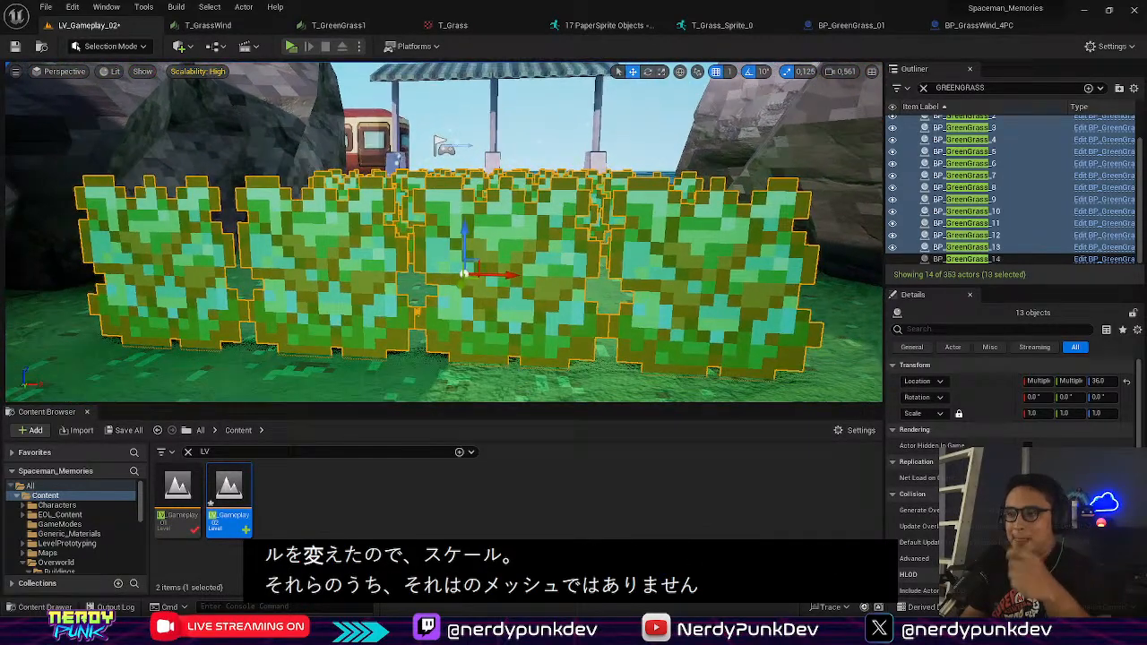
pyautogui.rightClick(531, 206)
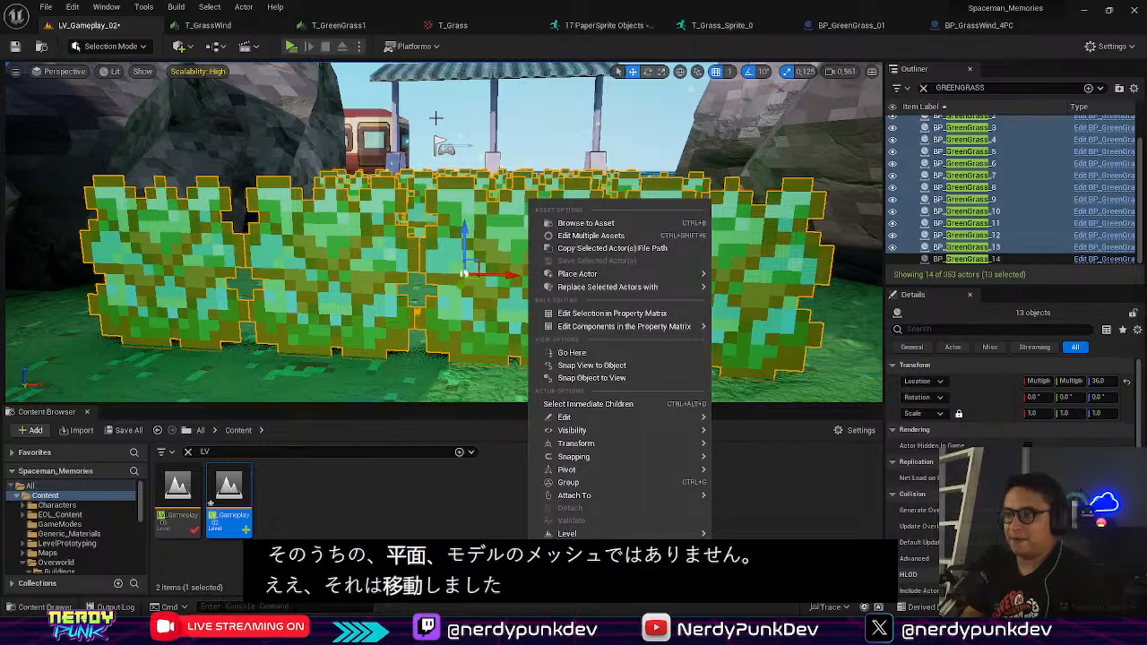
# Step: Play the level and walk through the lowered grass rows to the red torii gate and back to the station to examine their height
pyautogui.click(293, 46)
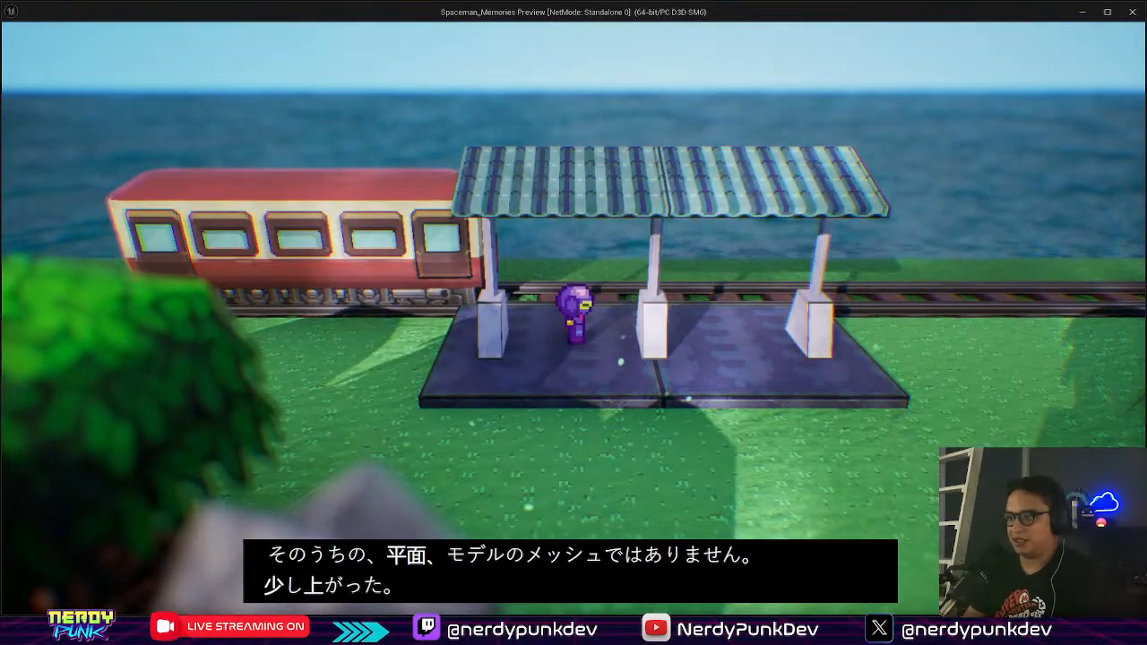
pyautogui.press('s')
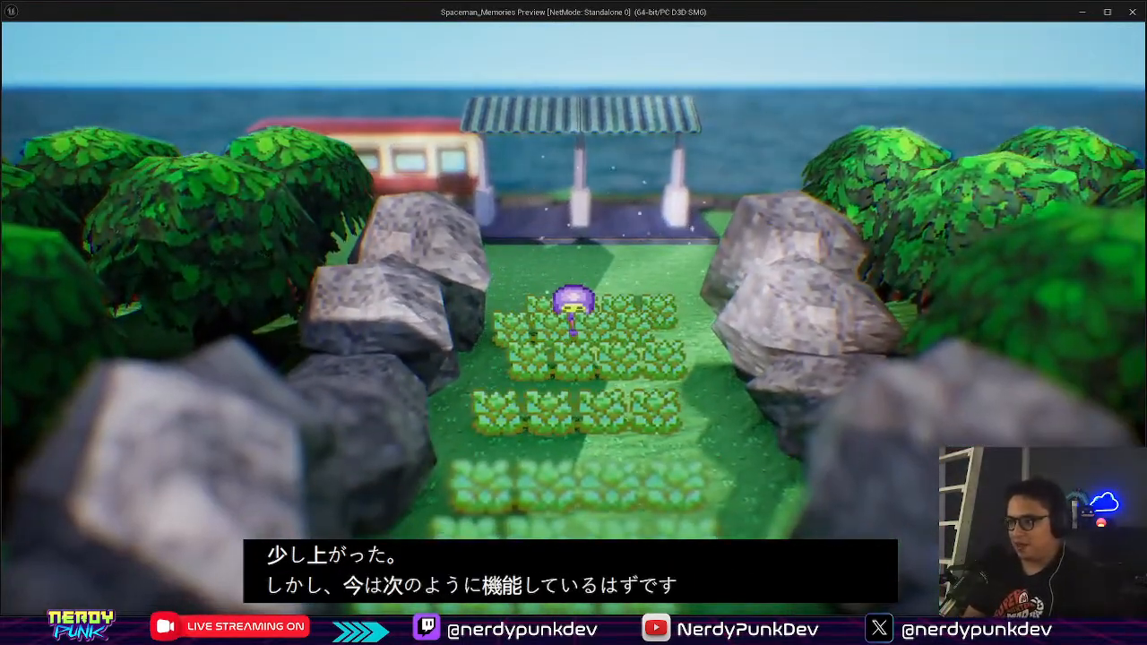
pyautogui.press('w')
pyautogui.press('s')
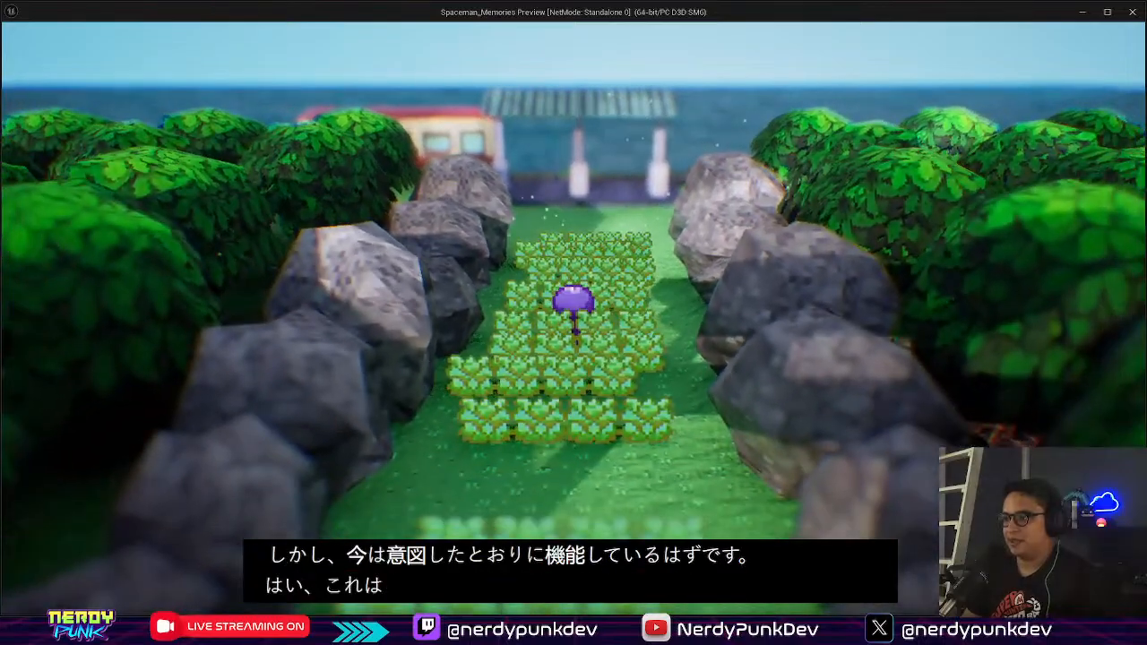
pyautogui.press('s')
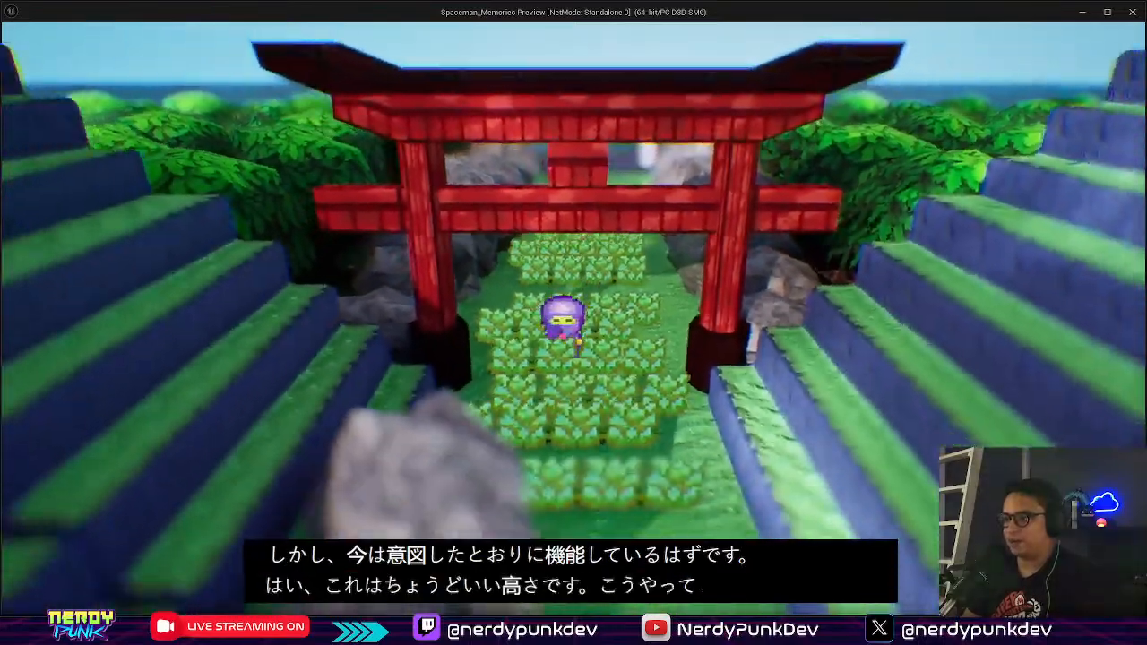
pyautogui.press('w')
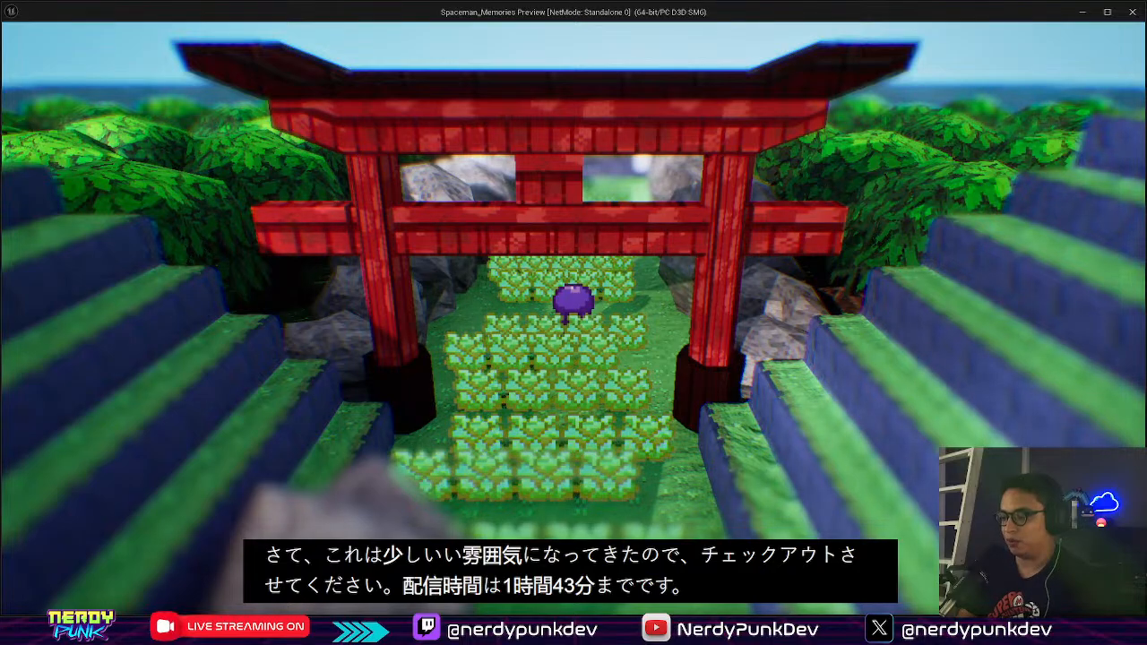
pyautogui.press('s')
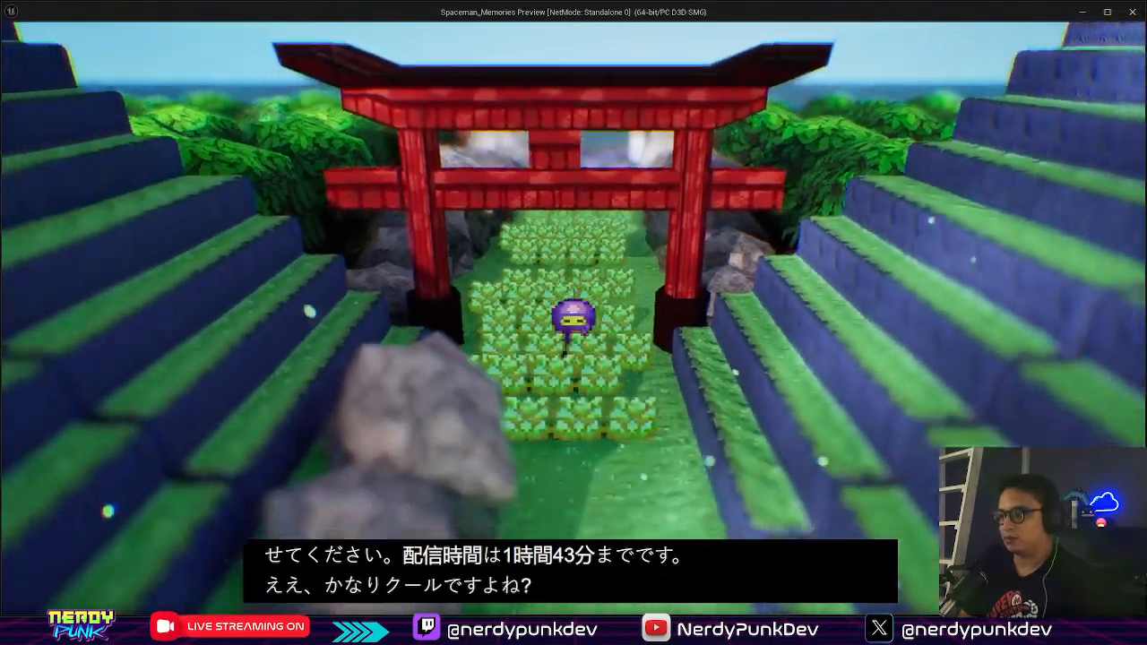
pyautogui.press('w')
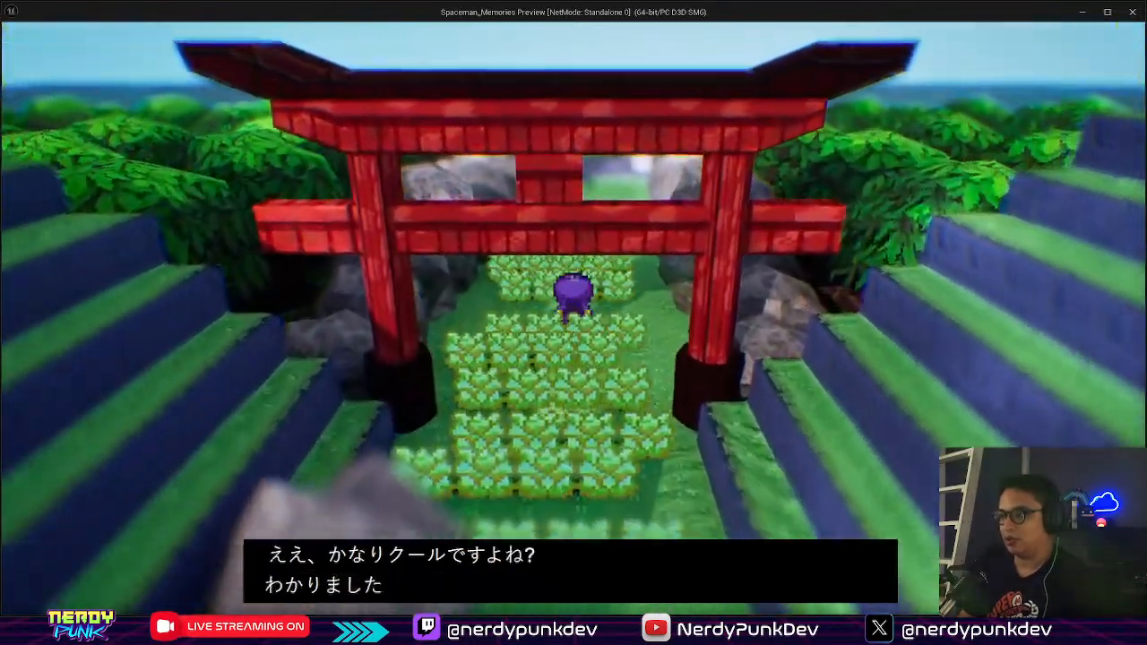
pyautogui.press('w')
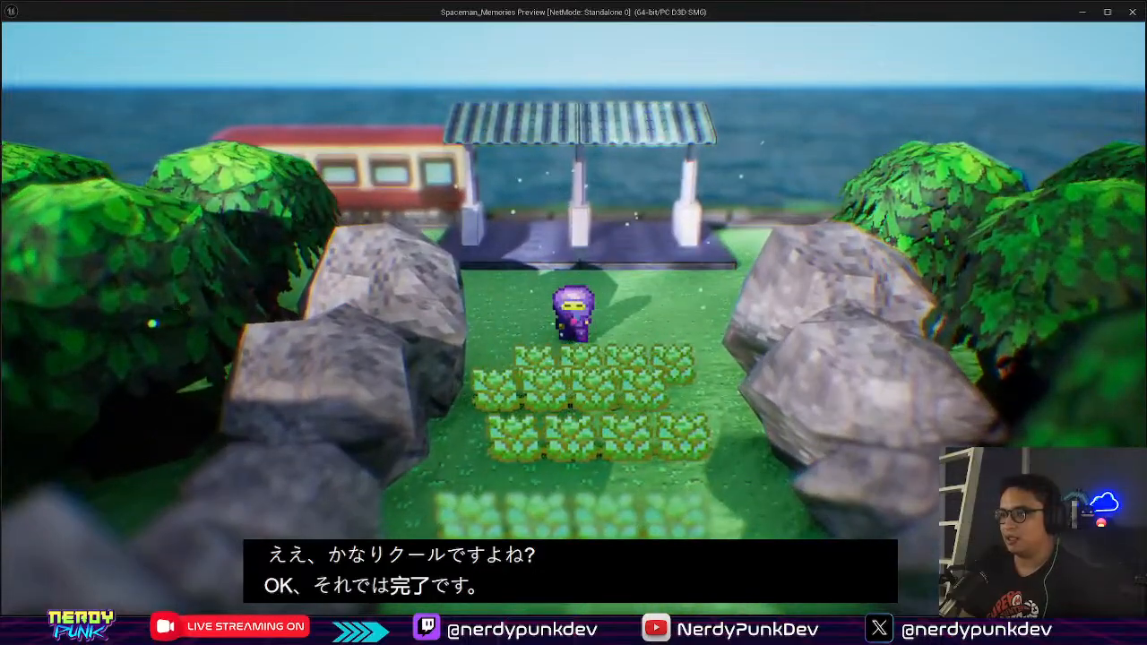
pyautogui.press('w')
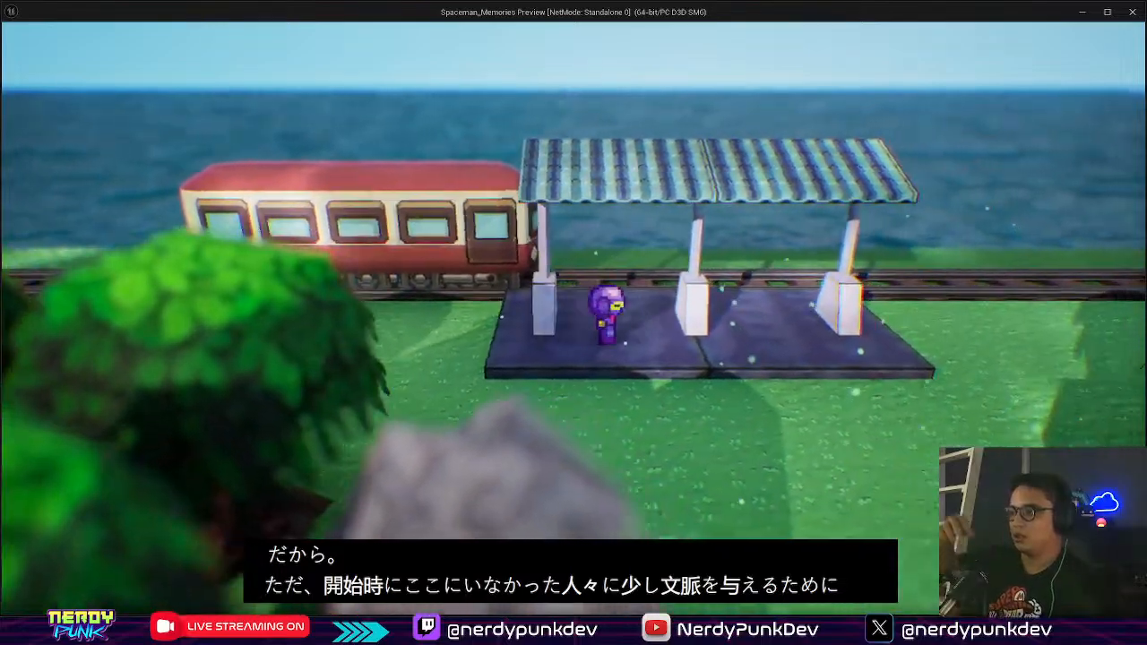
# Step: Walk the character along the railway past the train to look over the shoreline, and return to the station platform
pyautogui.press('d')
pyautogui.press('w')
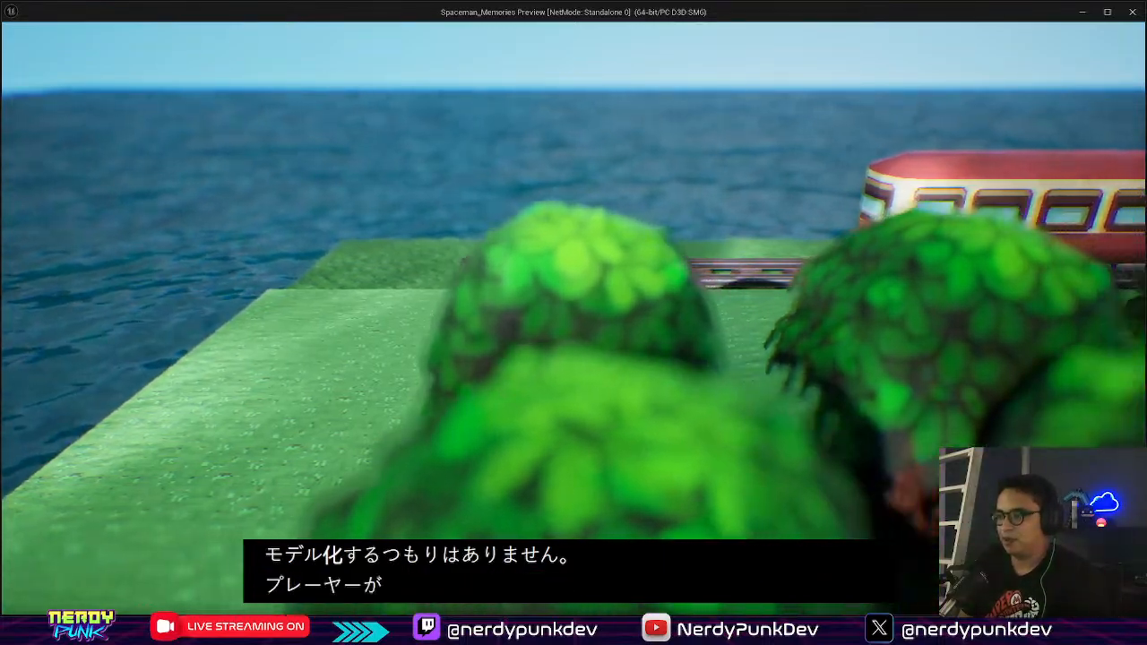
pyautogui.press('a')
pyautogui.press('w')
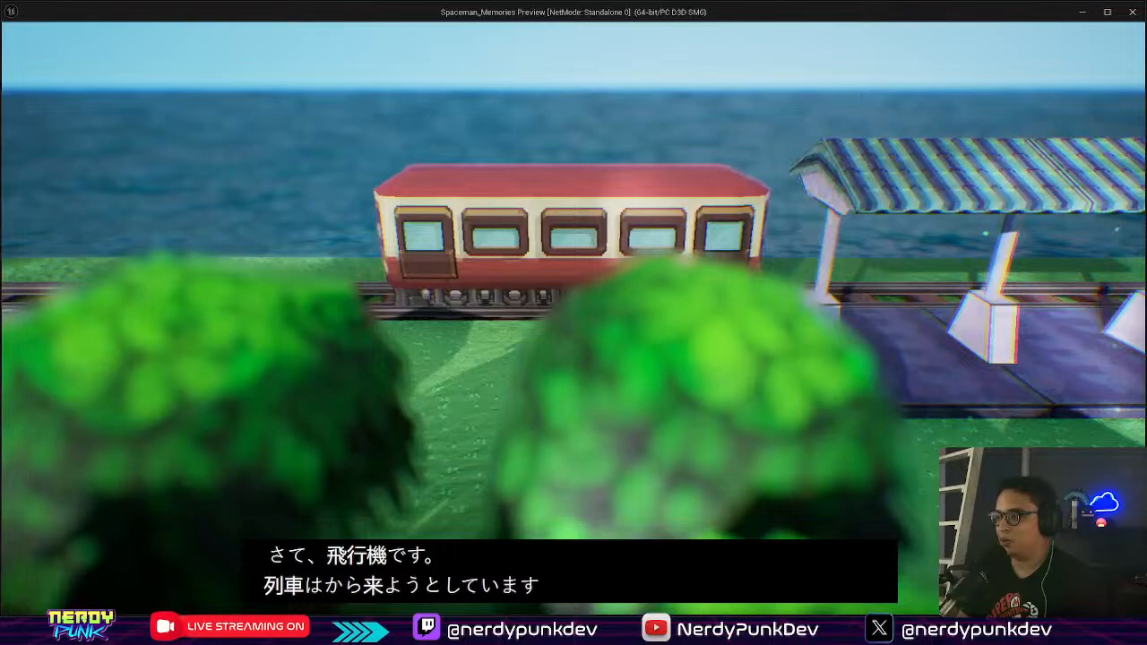
pyautogui.press('d')
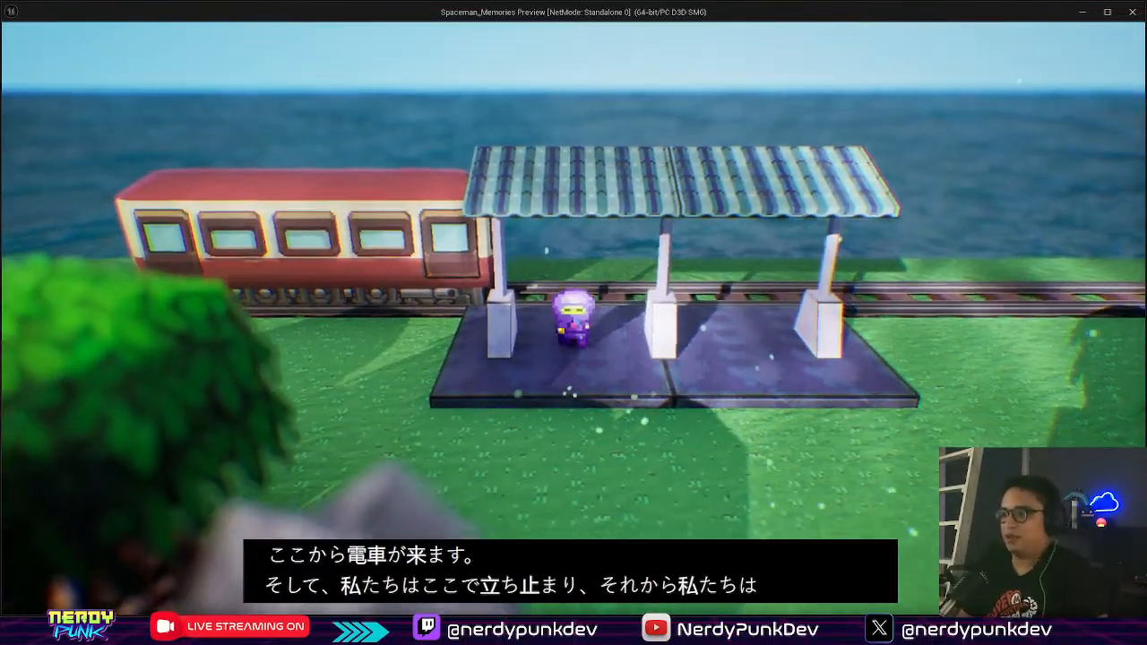
# Step: Follow the player's route from the station platform through the grass path to the torii gate and back
pyautogui.press('s')
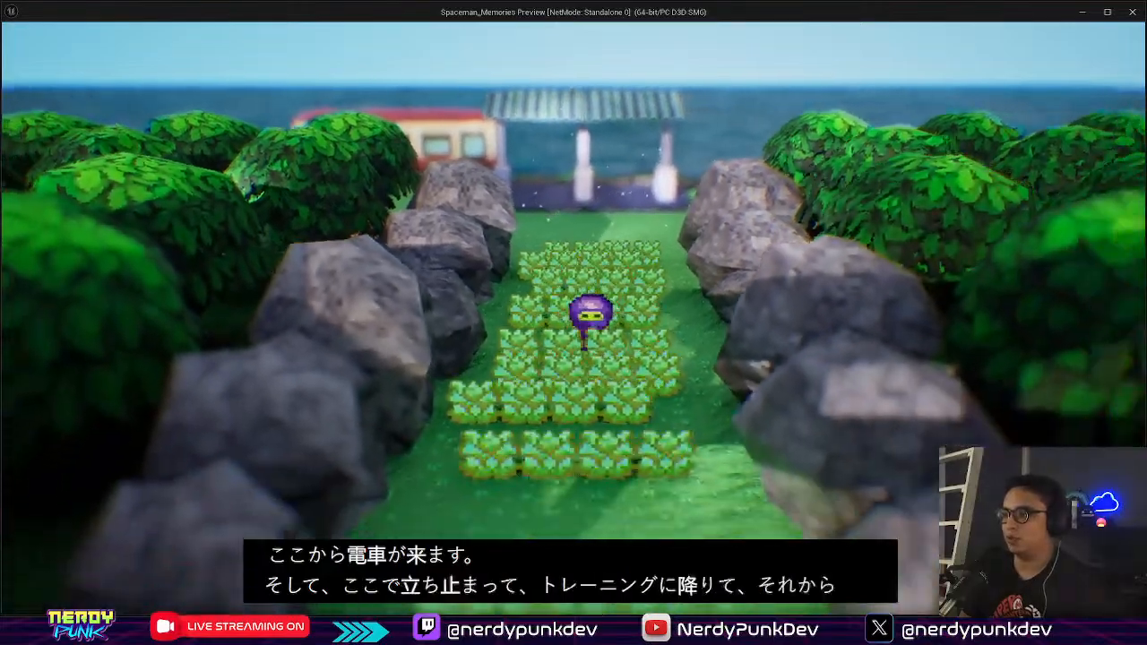
pyautogui.press('s')
pyautogui.press('w')
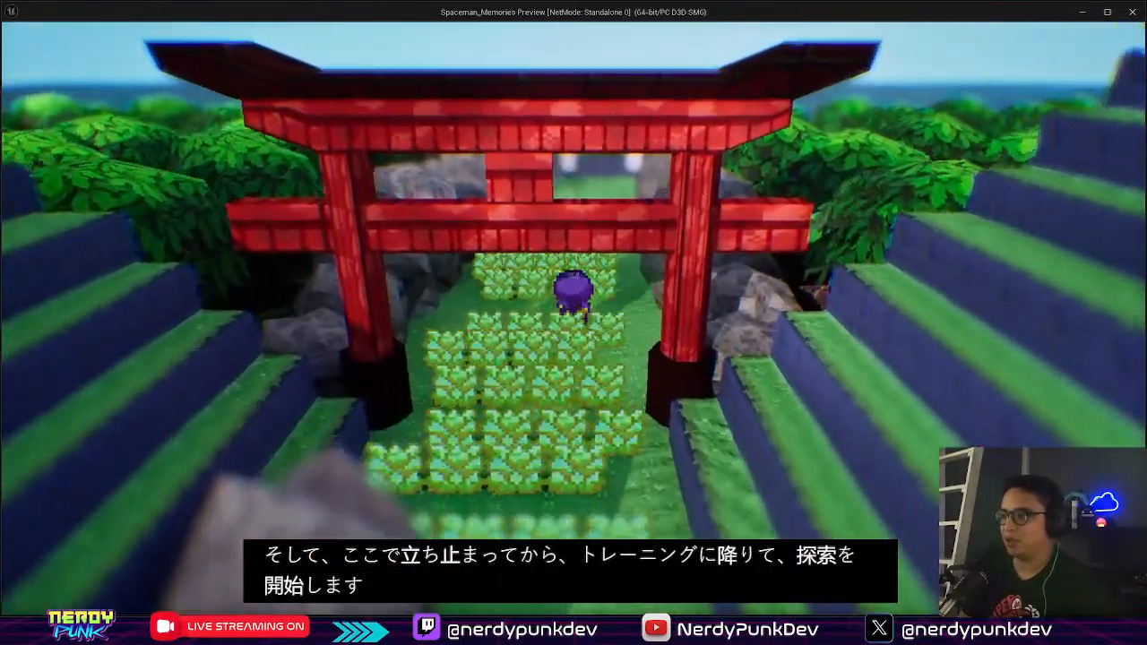
pyautogui.press('w')
pyautogui.press('w')
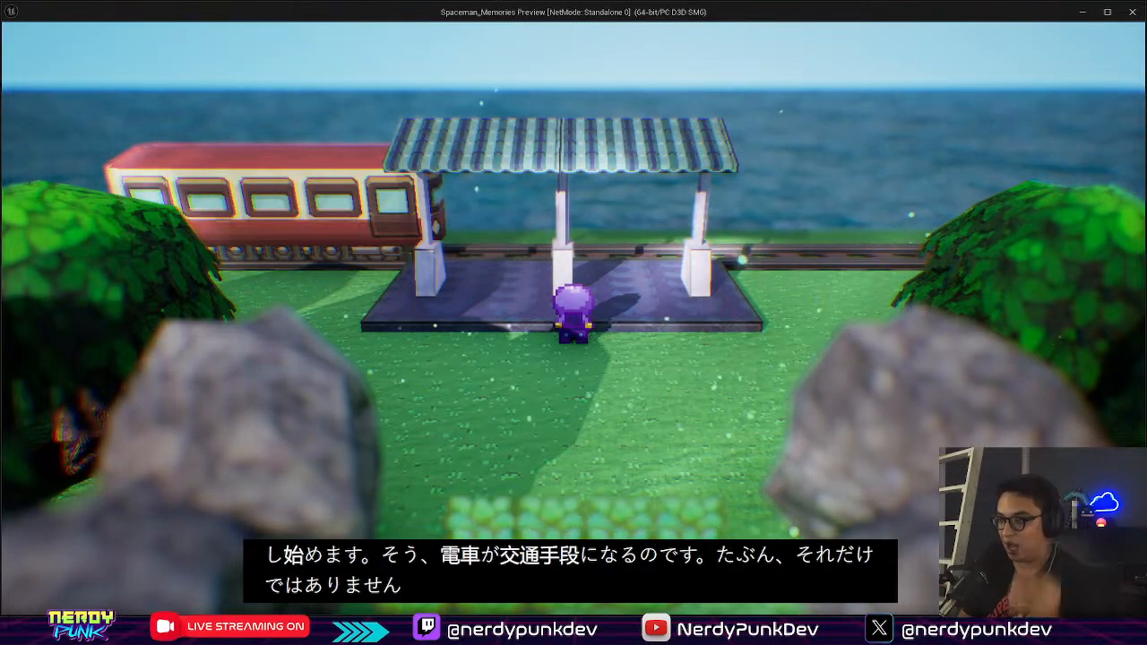
# Step: Walk the character along the tracks away from the train to examine where the rails end beside the sea
pyautogui.press('d')
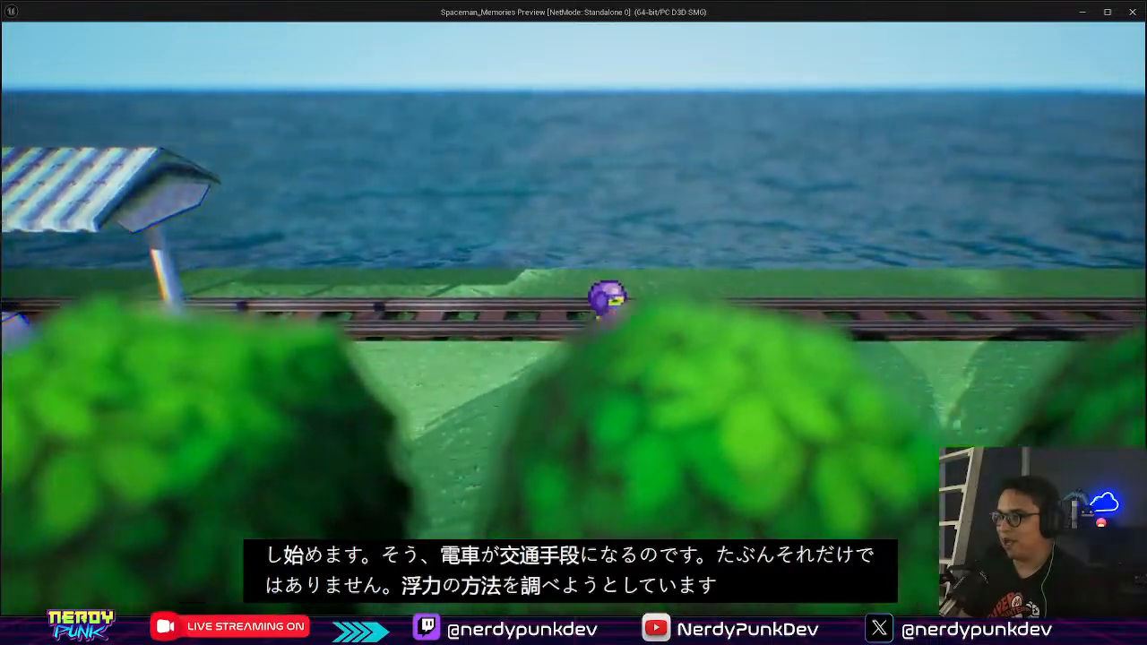
pyautogui.press('d')
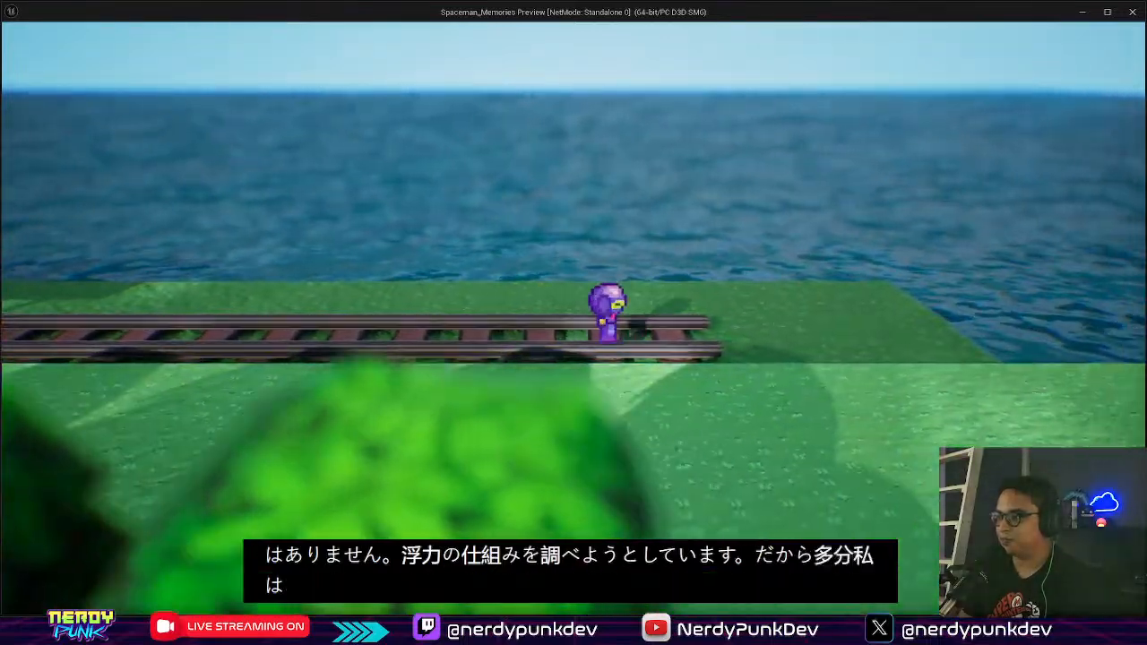
pyautogui.press('w')
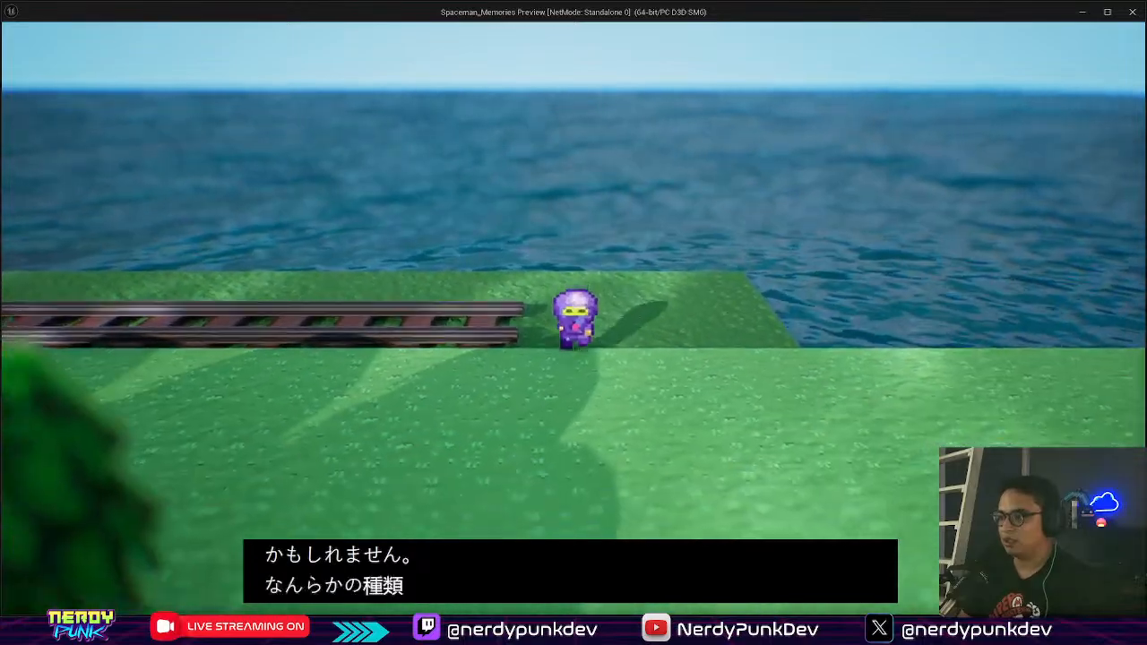
pyautogui.press('w')
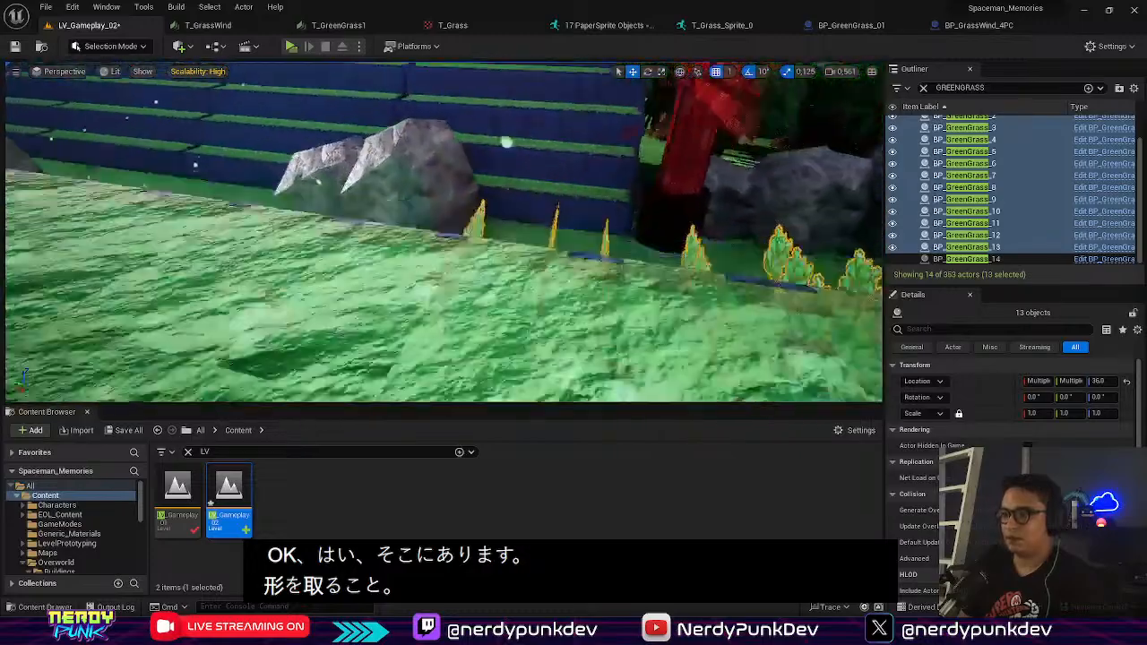
# Step: Group the grass rows BP_GreenGrass_7, 10, 11 and 12 in front of the torii gate, and clear the Outliner search
pyautogui.moveTo(451, 293)
pyautogui.mouseDown(button='right')
pyautogui.moveTo(538, 292)
pyautogui.moveTo(538, 358)
pyautogui.moveTo(451, 292)
pyautogui.mouseUp(button='right')
pyautogui.click(436, 299)
pyautogui.keyDown('ctrl'); pyautogui.click(422, 258); pyautogui.keyUp('ctrl')
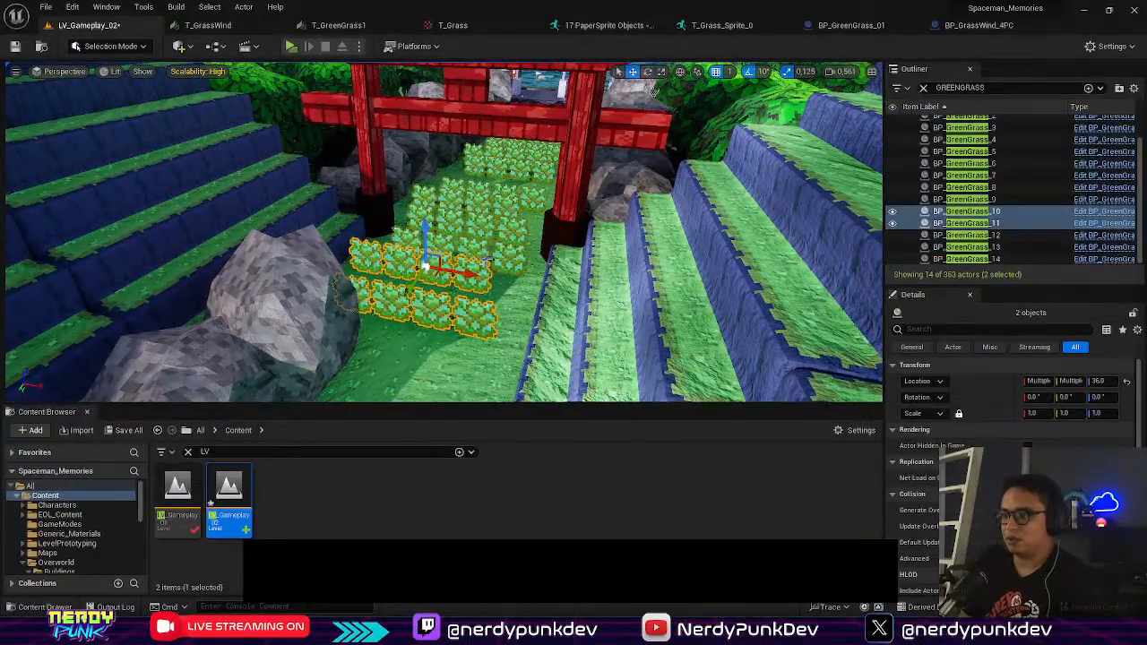
pyautogui.keyDown('ctrl'); pyautogui.click(461, 256); pyautogui.keyUp('ctrl')
pyautogui.keyDown('ctrl'); pyautogui.click(482, 230); pyautogui.keyUp('ctrl')
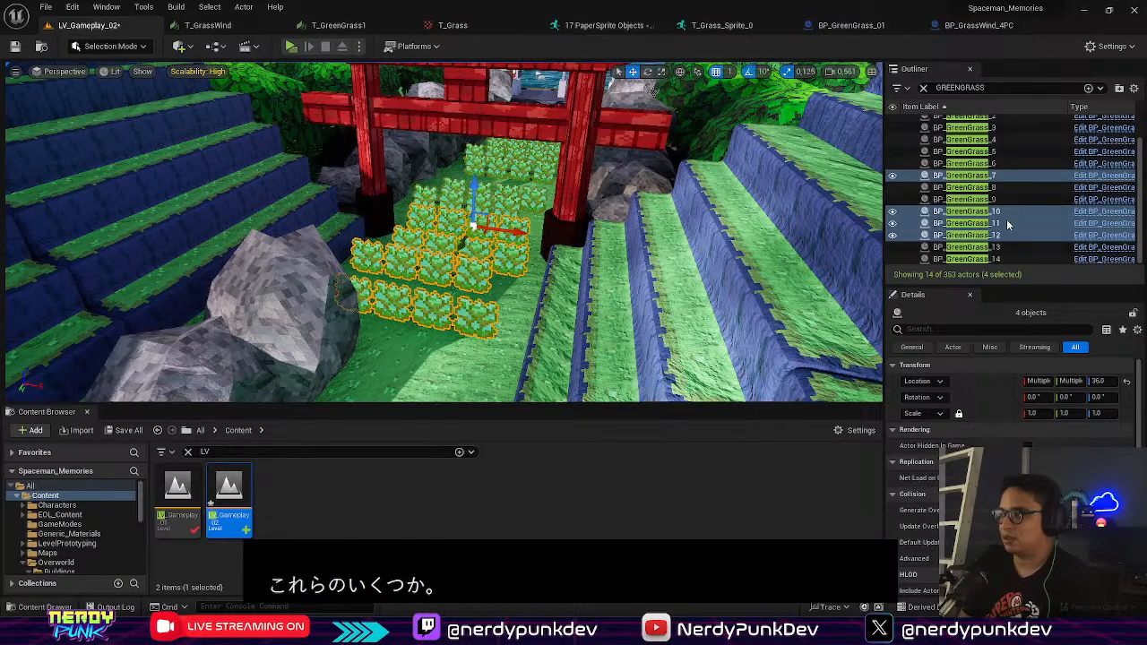
pyautogui.hotkey('ctrl', 'g')
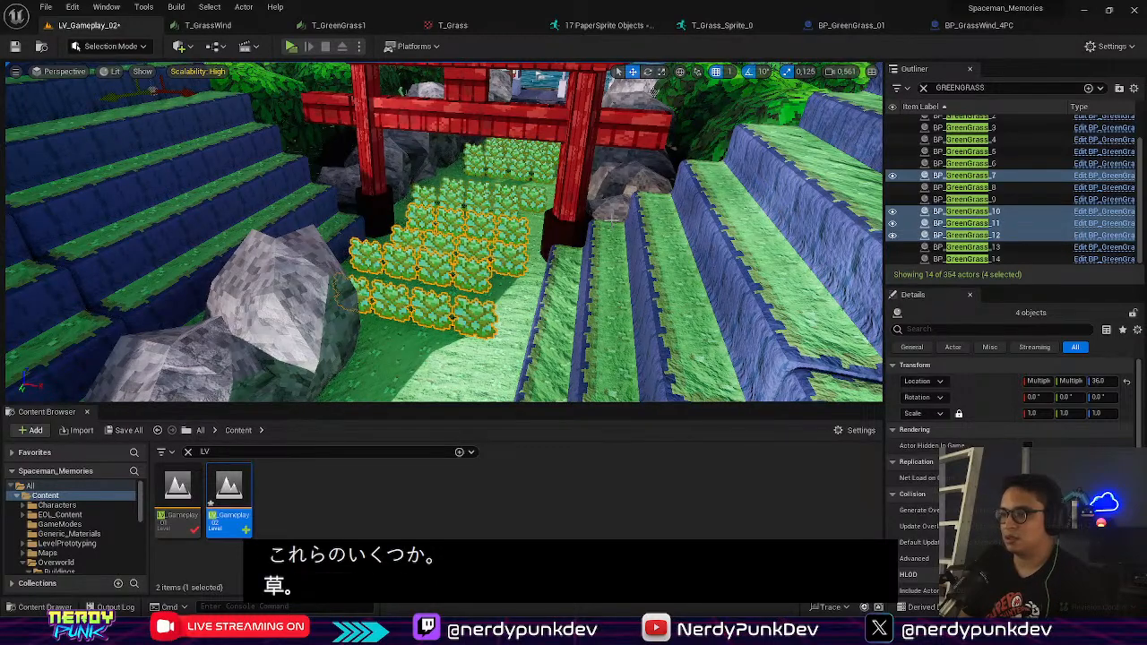
pyautogui.moveTo(350, 178); pyautogui.dragTo(215, 130, button='right')
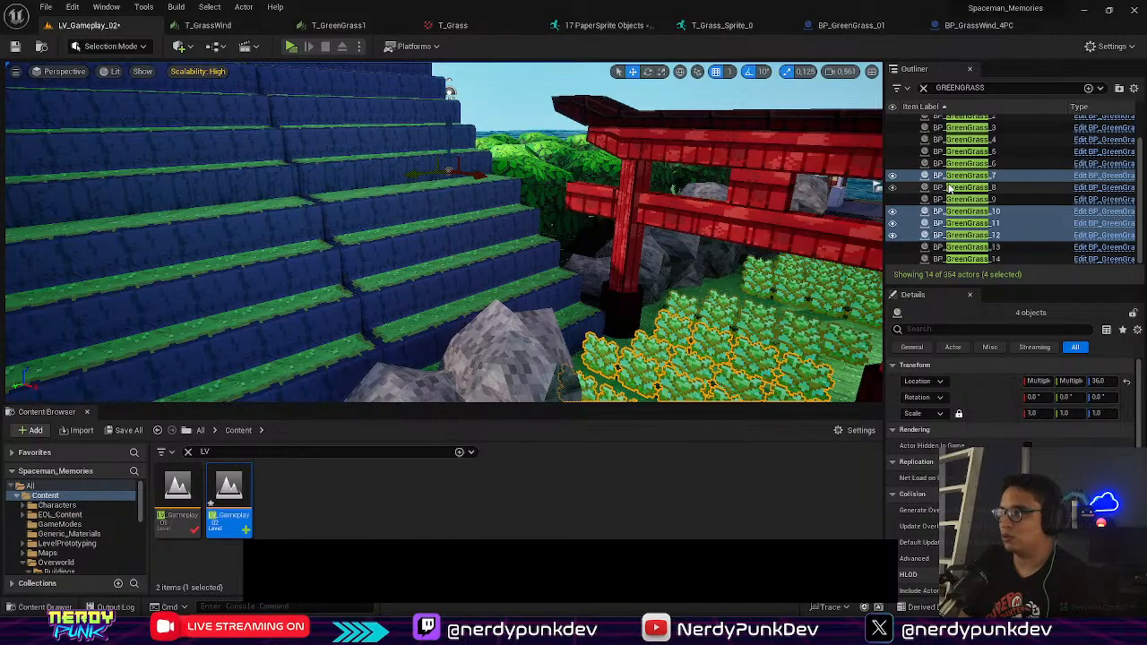
pyautogui.click(923, 87)
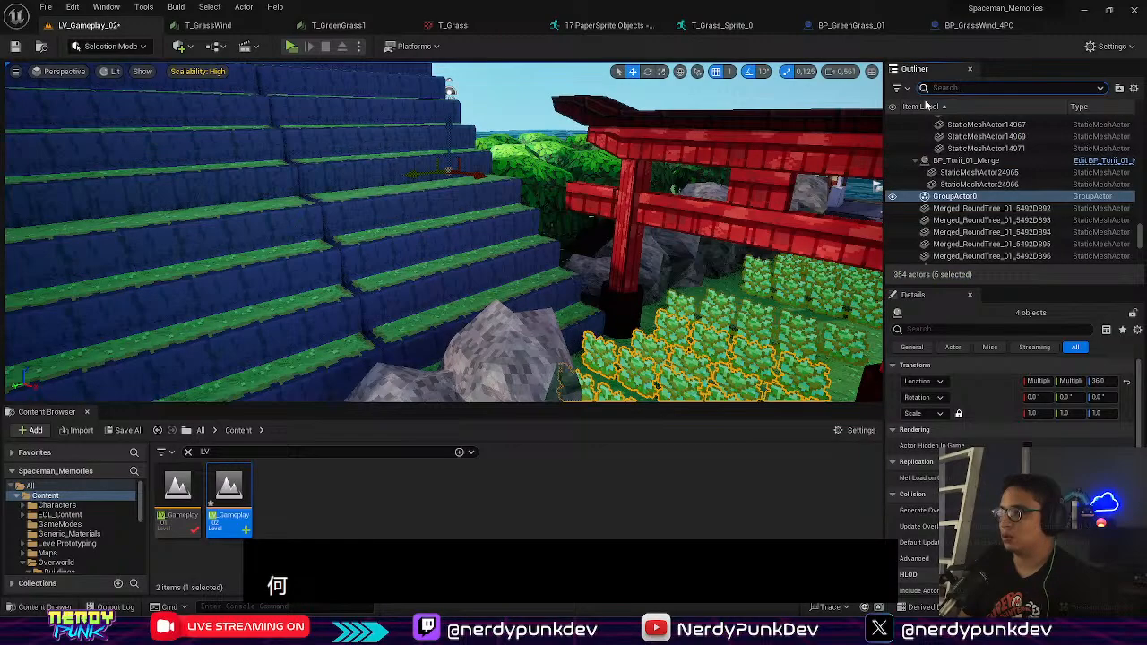
# Step: Set the grass group's pivot offset at its rows near the torii gate and duplicate the group toward the pagodas
pyautogui.doubleClick(951, 196)
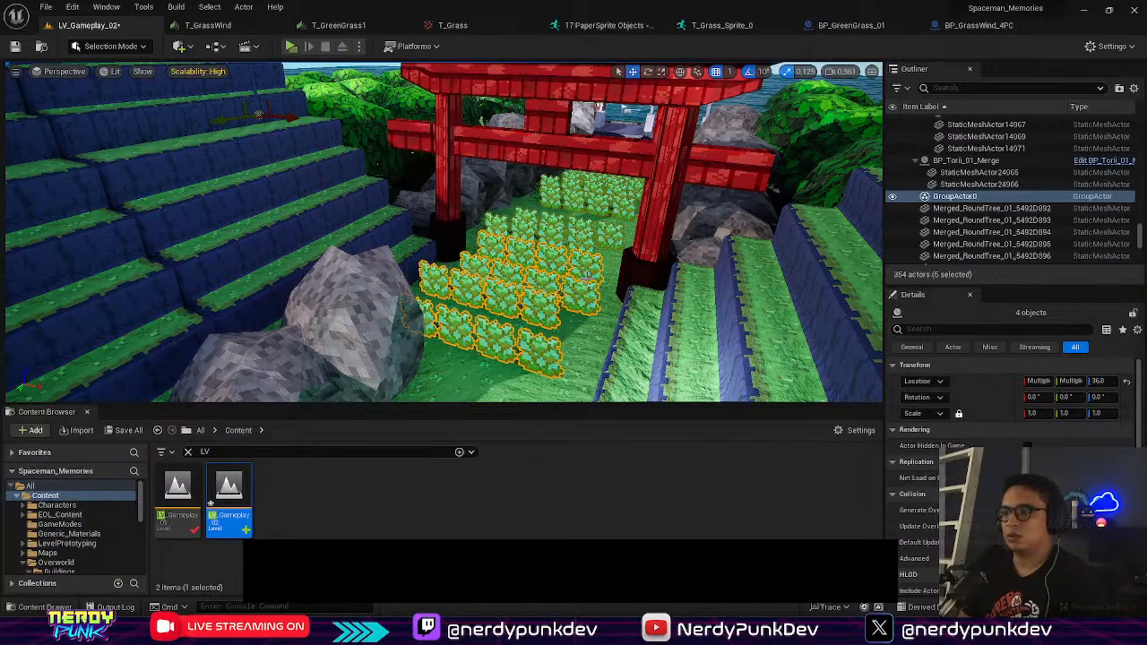
pyautogui.rightClick(507, 251)
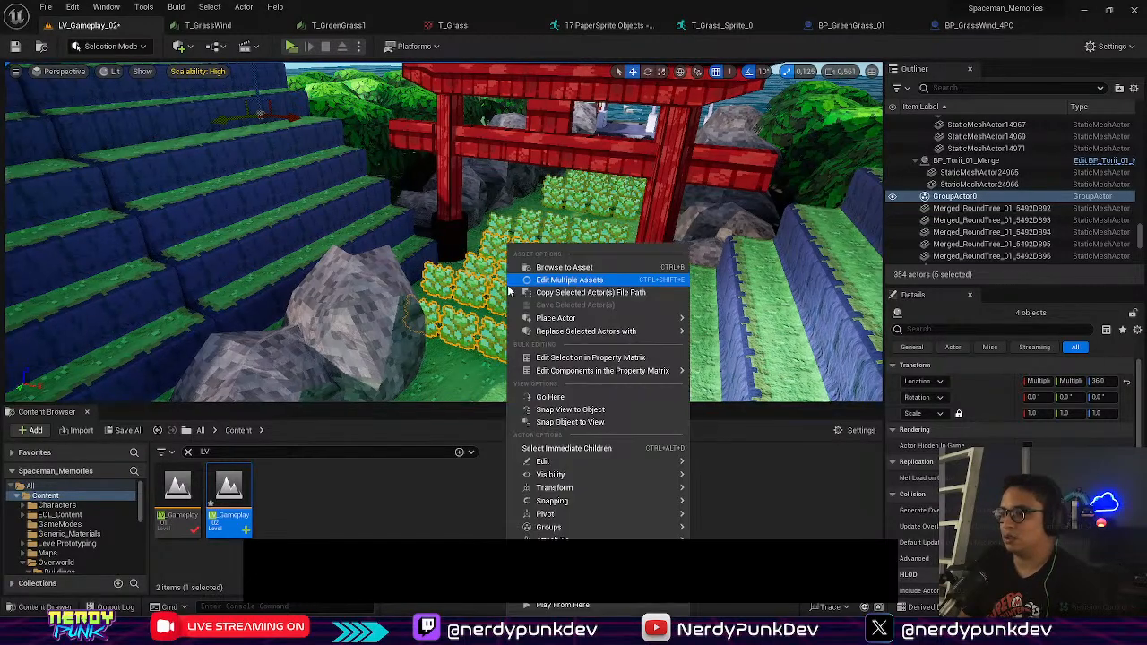
pyautogui.moveTo(663, 515)
pyautogui.click(736, 530)
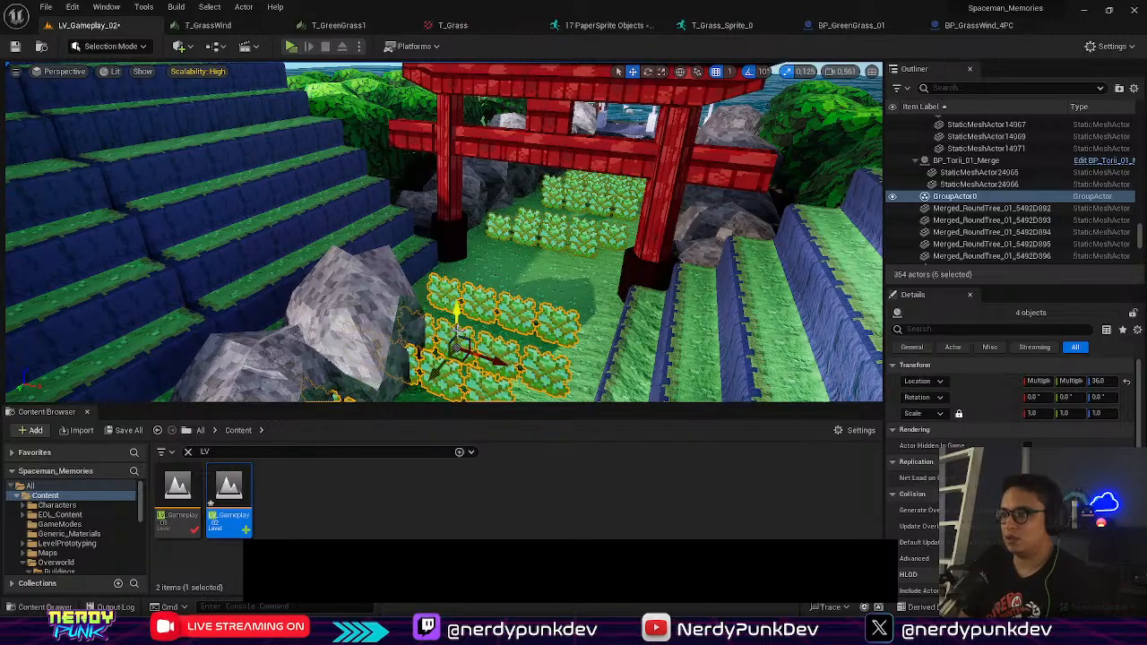
pyautogui.moveTo(455, 320); pyautogui.dragTo(494, 285, button='right')
pyautogui.keyDown('alt'); pyautogui.moveTo(434, 152); pyautogui.dragTo(51, 353); pyautogui.keyUp('alt')
pyautogui.moveTo(52, 353); pyautogui.dragTo(18, 353, button='right')
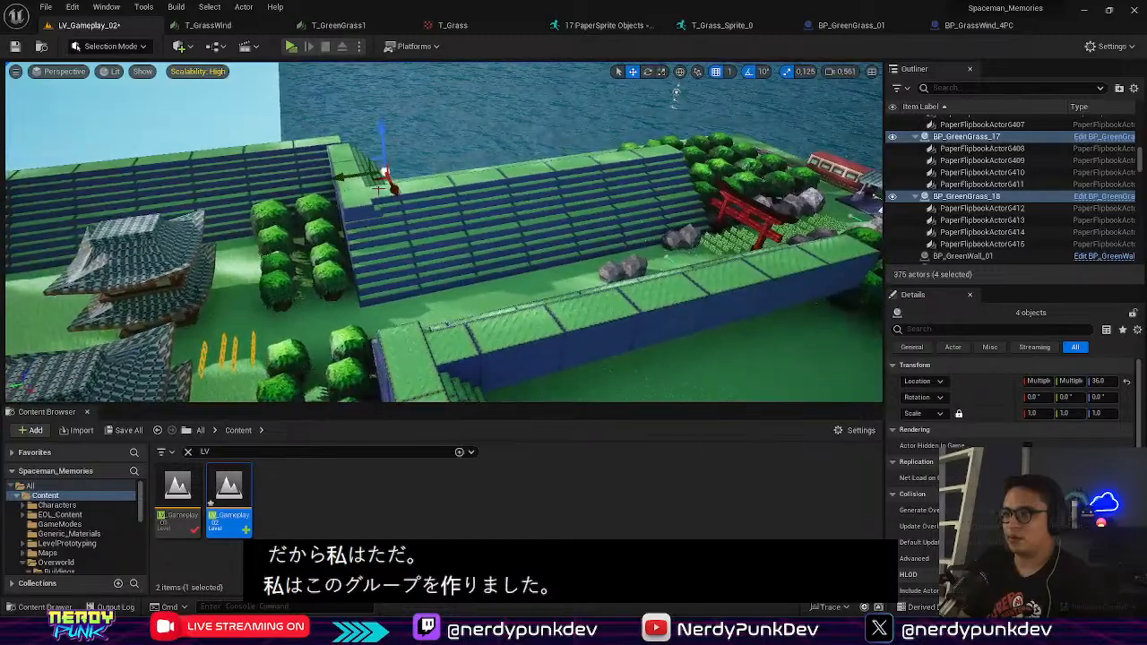
# Step: Move the duplicated grass group onto the open ground beyond the pagodas and set its pivot offset at the rows
pyautogui.moveTo(356, 175); pyautogui.dragTo(203, 211)
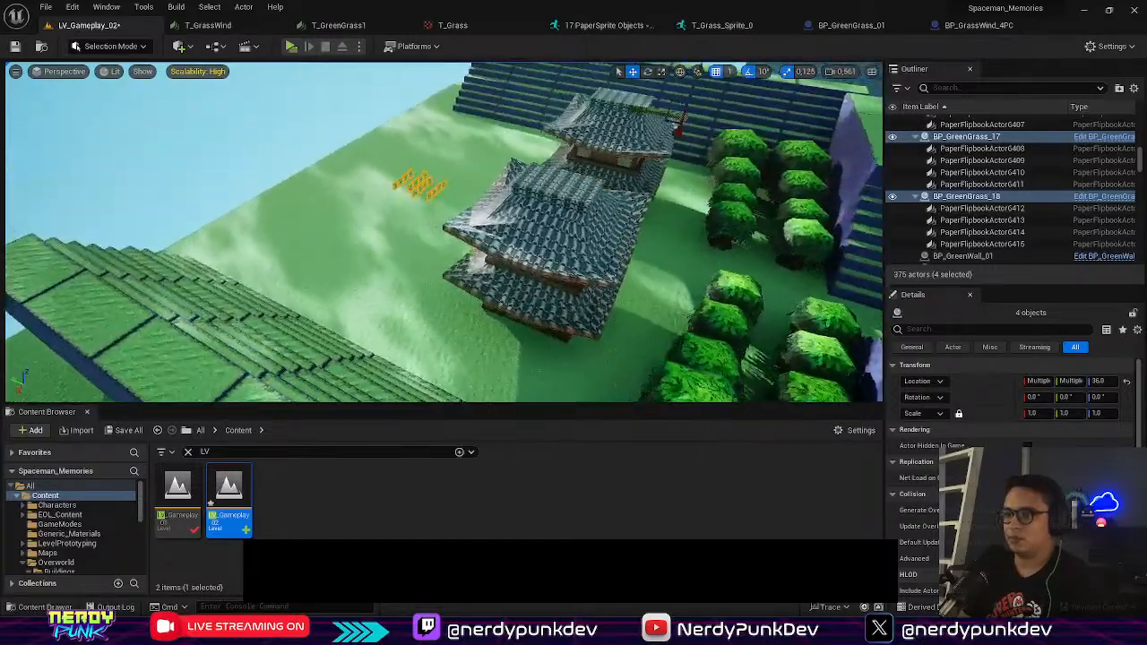
pyautogui.press('f')
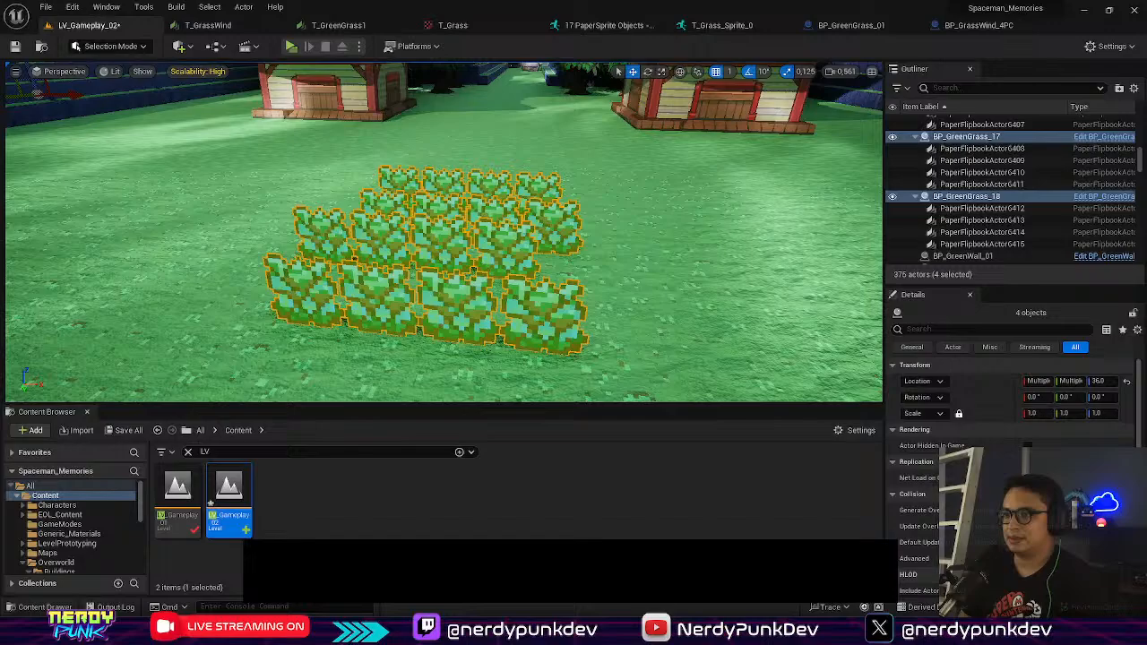
pyautogui.rightClick(375, 244)
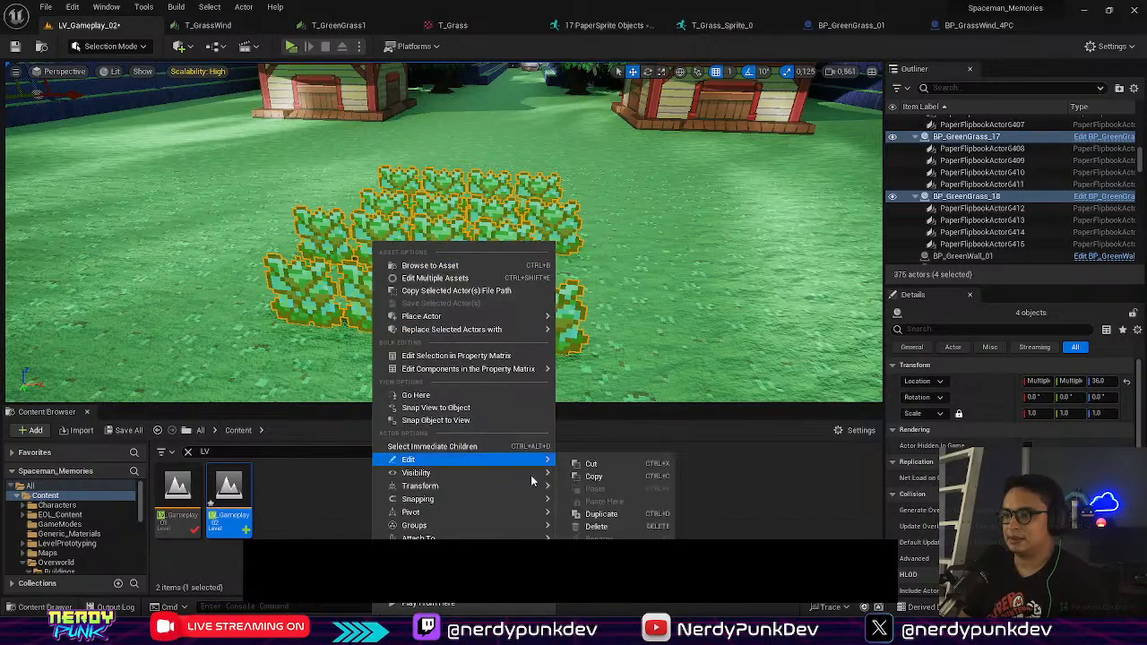
pyautogui.moveTo(505, 514)
pyautogui.click(606, 542)
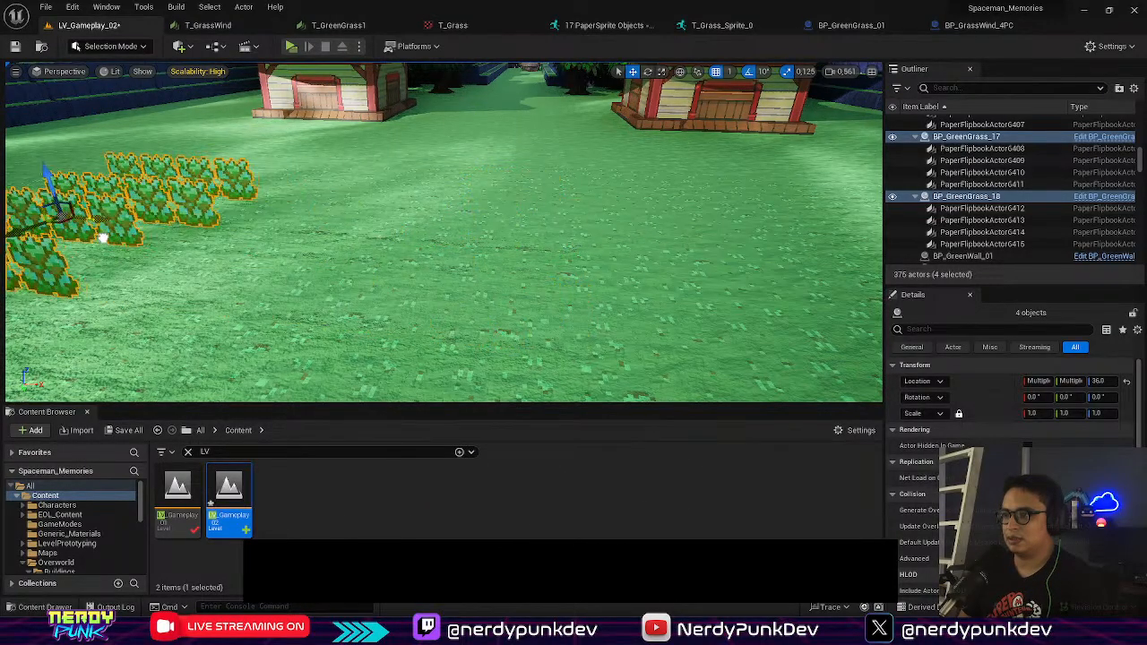
# Step: Position the duplicated grass rows on the ground directly in front of one pagoda's entrance
pyautogui.moveTo(321, 248); pyautogui.dragTo(224, 332, button='right')
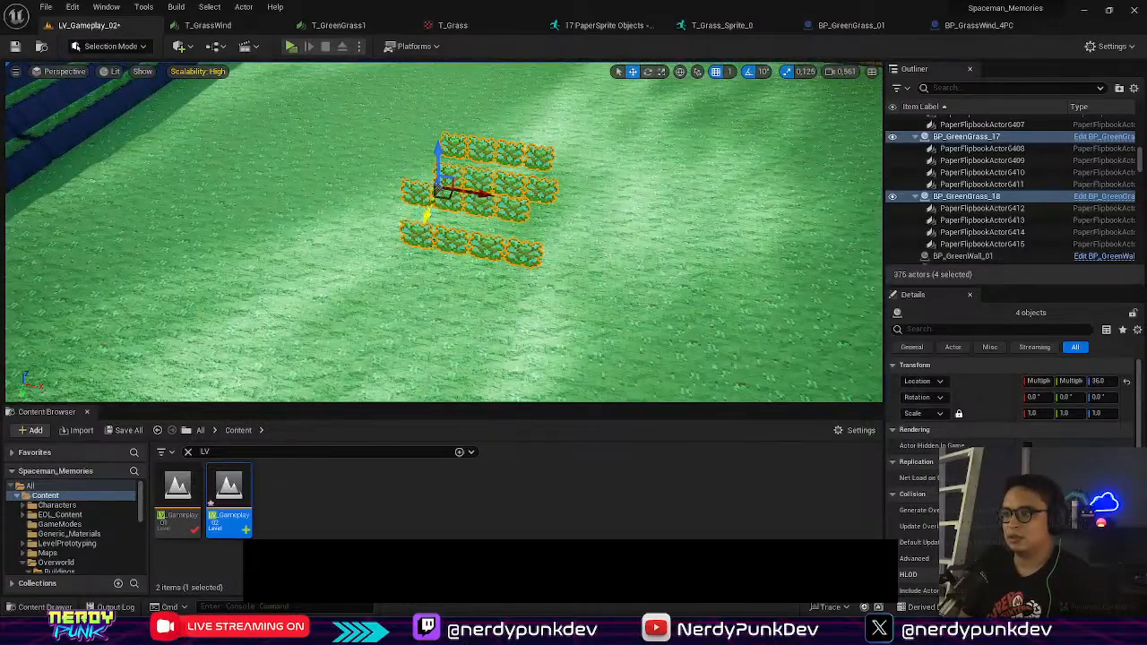
pyautogui.moveTo(457, 115)
pyautogui.mouseDown(button='right')
pyautogui.moveTo(453, 62)
pyautogui.moveTo(453, 112)
pyautogui.mouseUp(button='right')
pyautogui.moveTo(434, 258); pyautogui.dragTo(434, 258, button='right')
pyautogui.press('w')
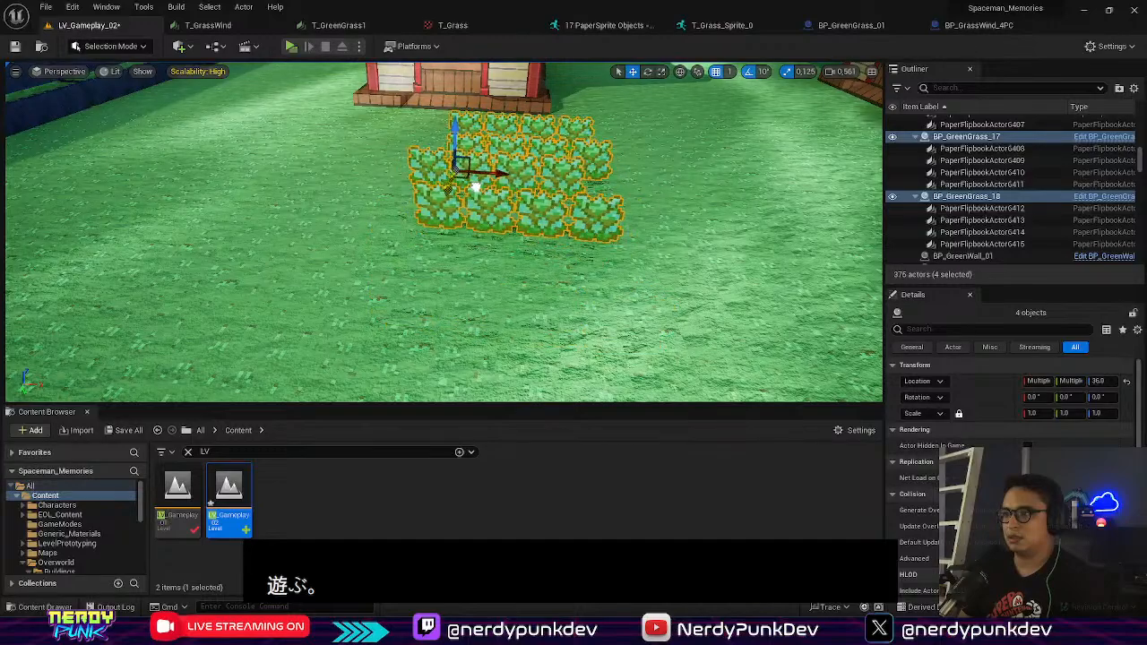
pyautogui.moveTo(504, 170); pyautogui.dragTo(547, 161, button='right')
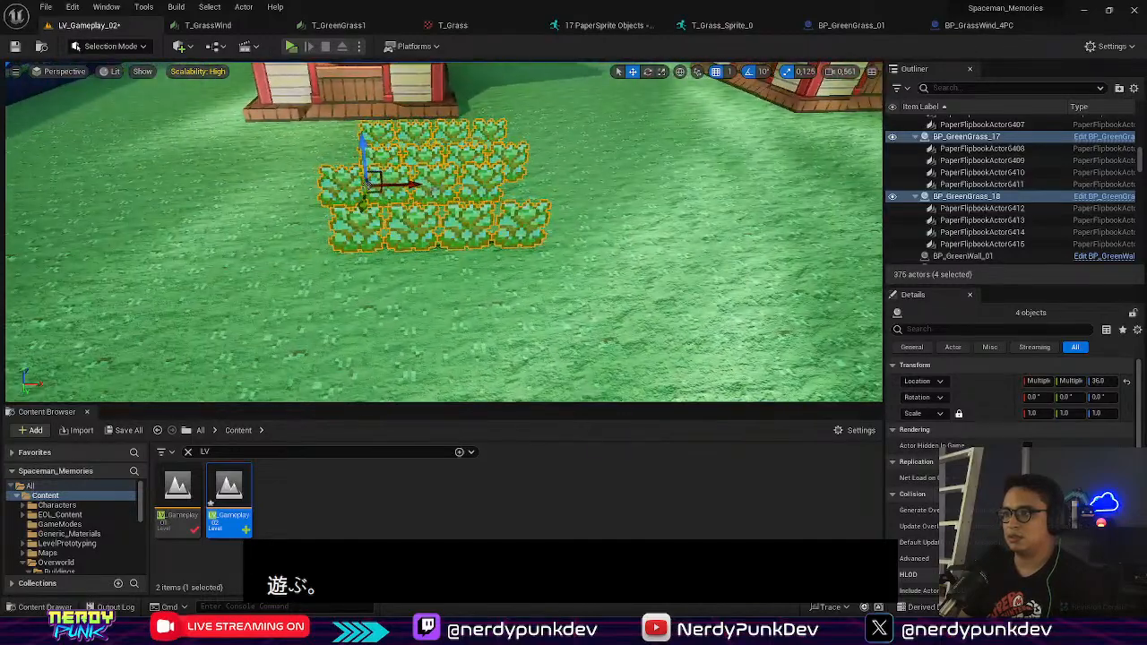
pyautogui.moveTo(392, 276); pyautogui.dragTo(363, 190, button='right')
pyautogui.press('s')
# Step: Try to duplicate the grass group beside the pagoda and adjust its pivot, undoing these changes
pyautogui.keyDown('alt'); pyautogui.moveTo(373, 288); pyautogui.dragTo(715, 325); pyautogui.keyUp('alt')
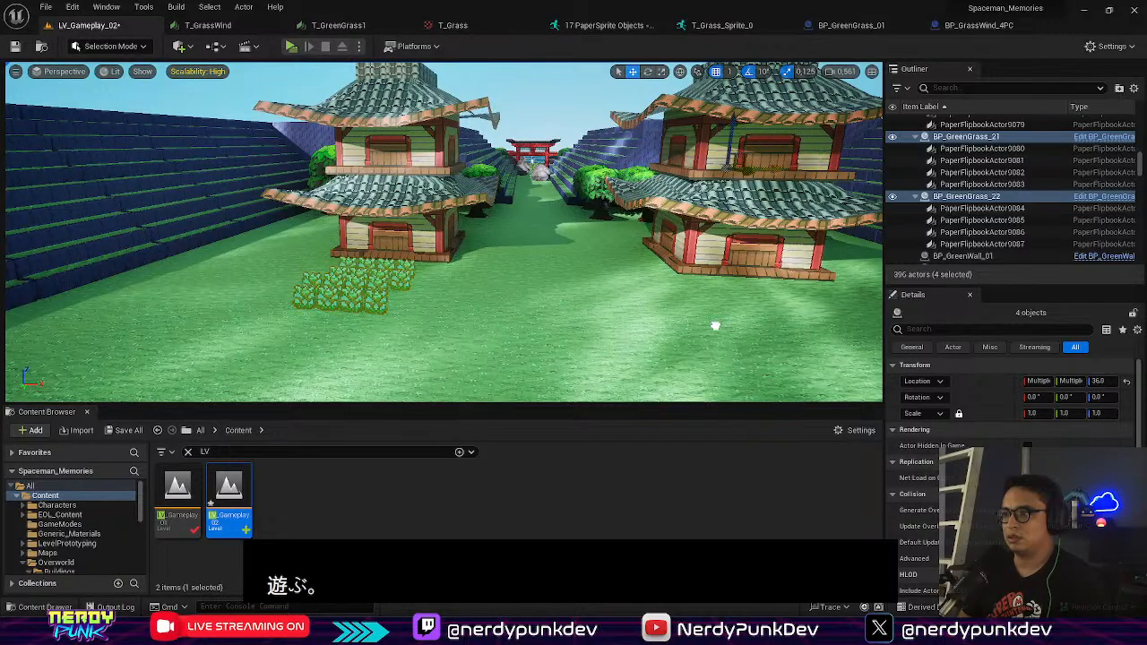
pyautogui.hotkey('ctrl', 'z')
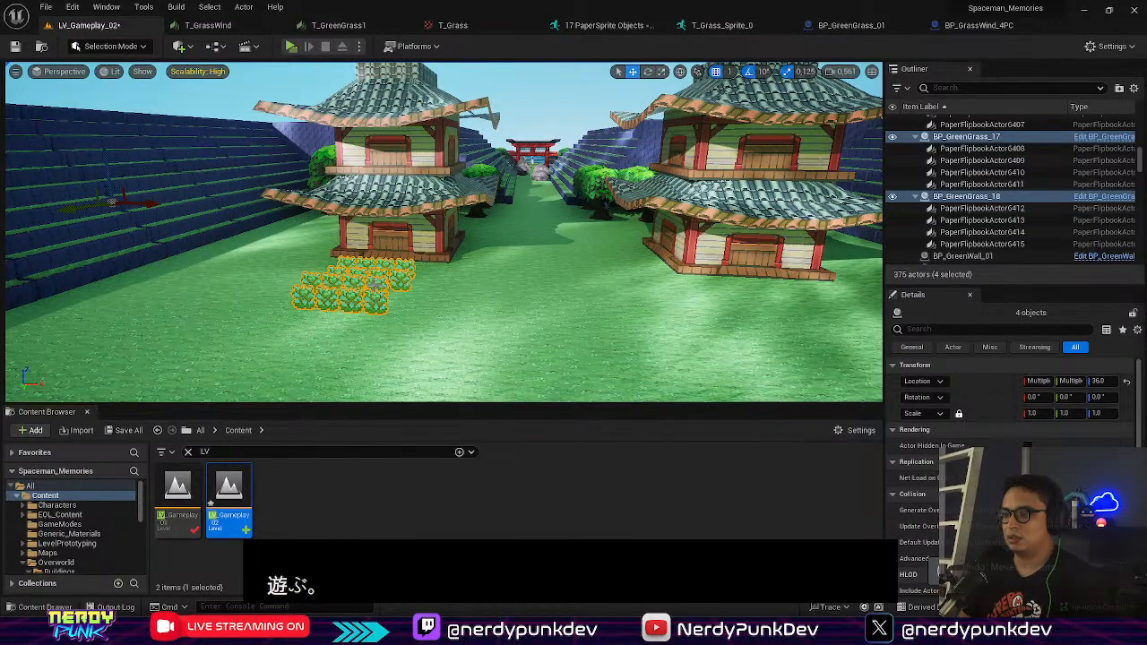
pyautogui.rightClick(375, 284)
pyautogui.moveTo(507, 522)
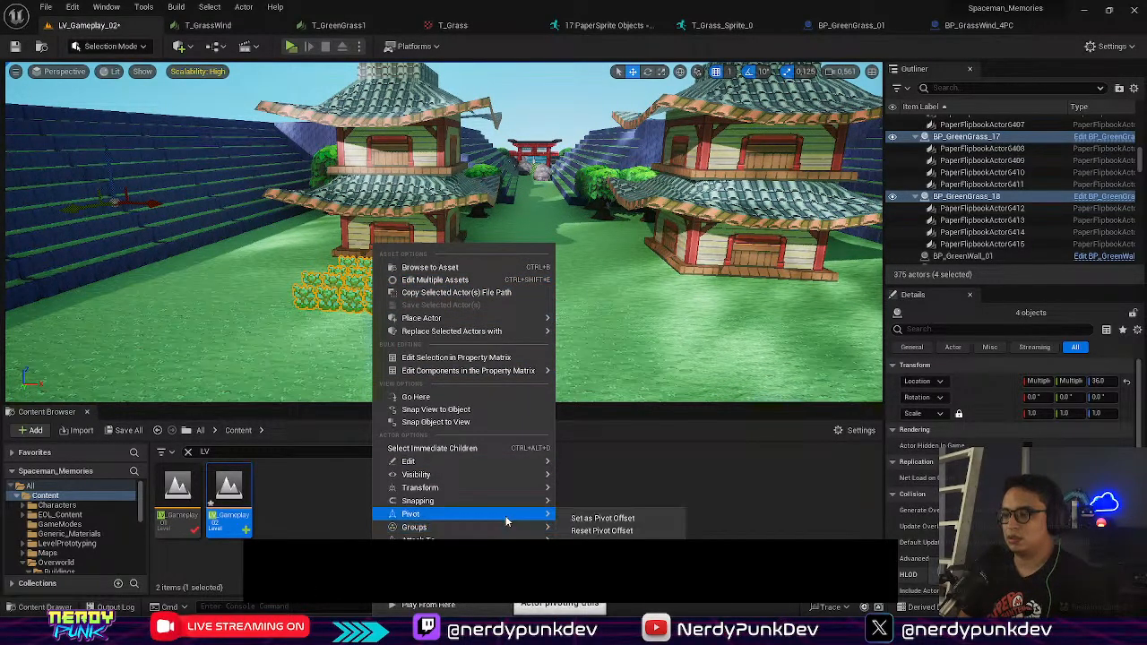
pyautogui.click(601, 531)
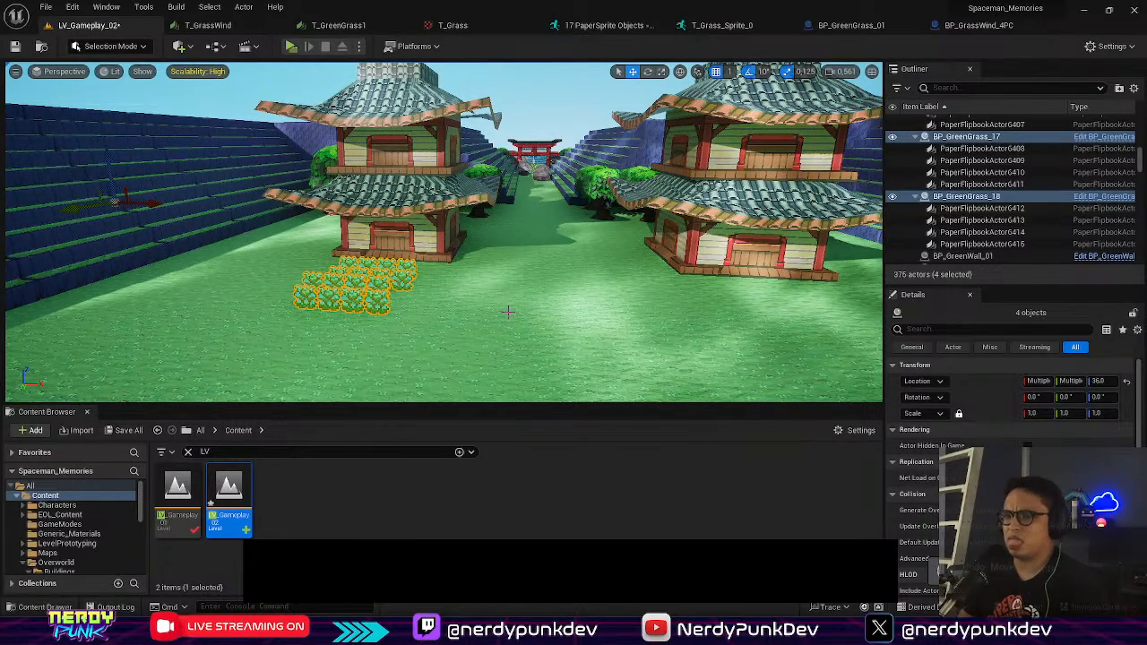
pyautogui.hotkey('ctrl', 'z')
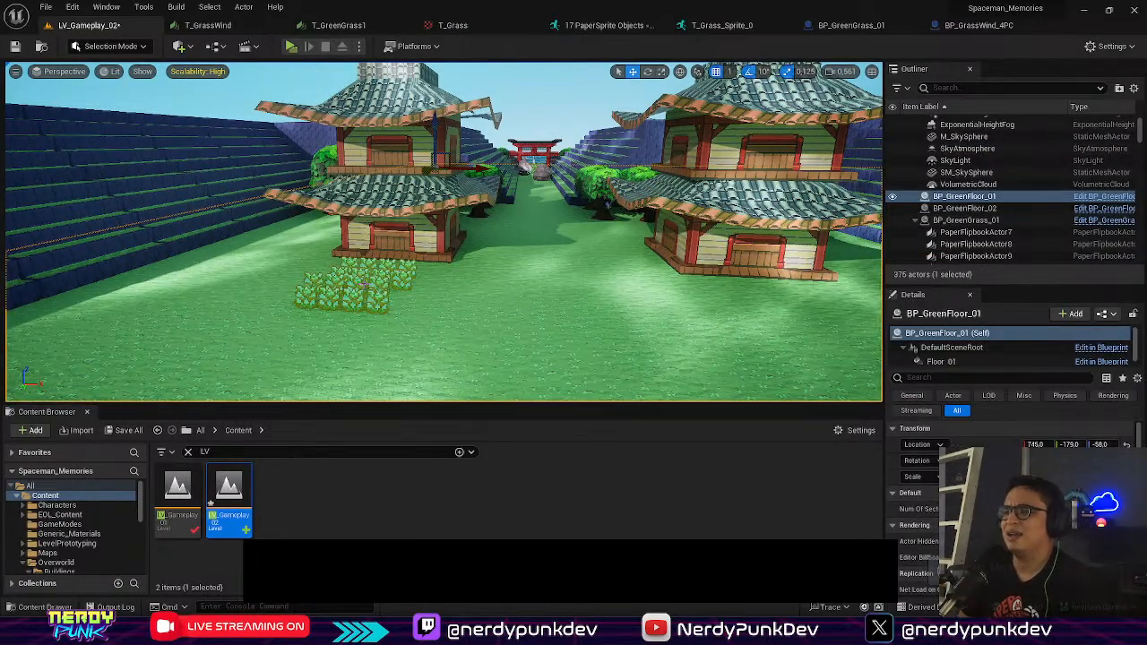
pyautogui.hotkey('ctrl', 'z')
# Step: Set the pivot offset of the grass group in front of the pagoda at the base of its front row
pyautogui.moveTo(492, 311); pyautogui.dragTo(421, 348, button='right')
pyautogui.press('w')
pyautogui.moveTo(428, 267); pyautogui.dragTo(385, 318, button='right')
pyautogui.rightClick(427, 267)
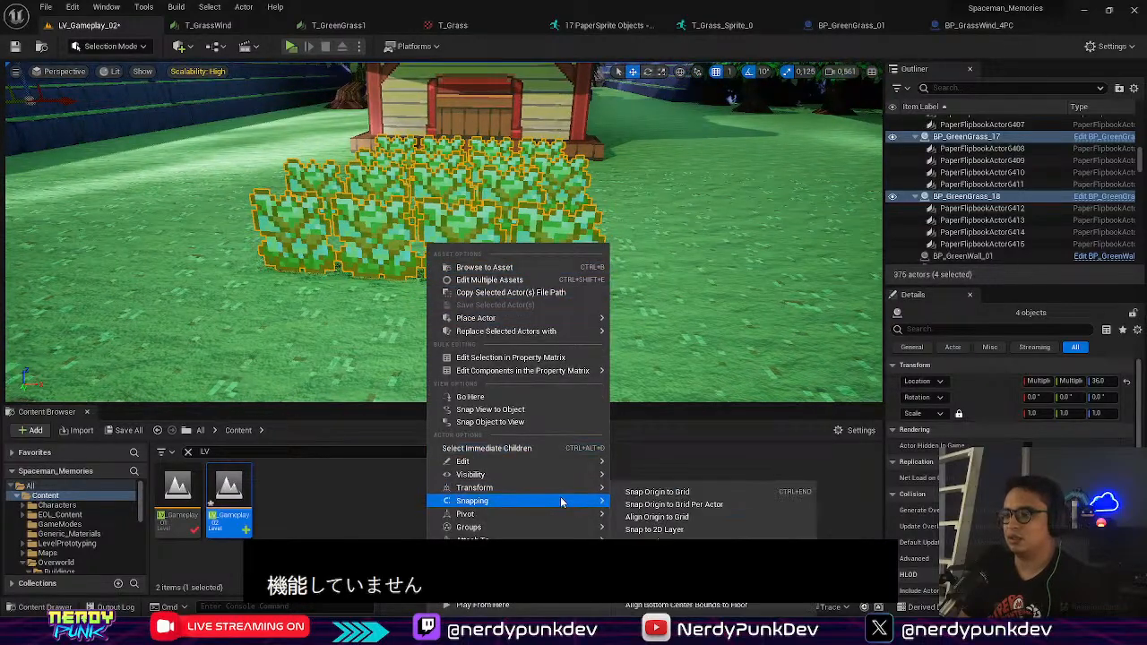
pyautogui.moveTo(560, 514)
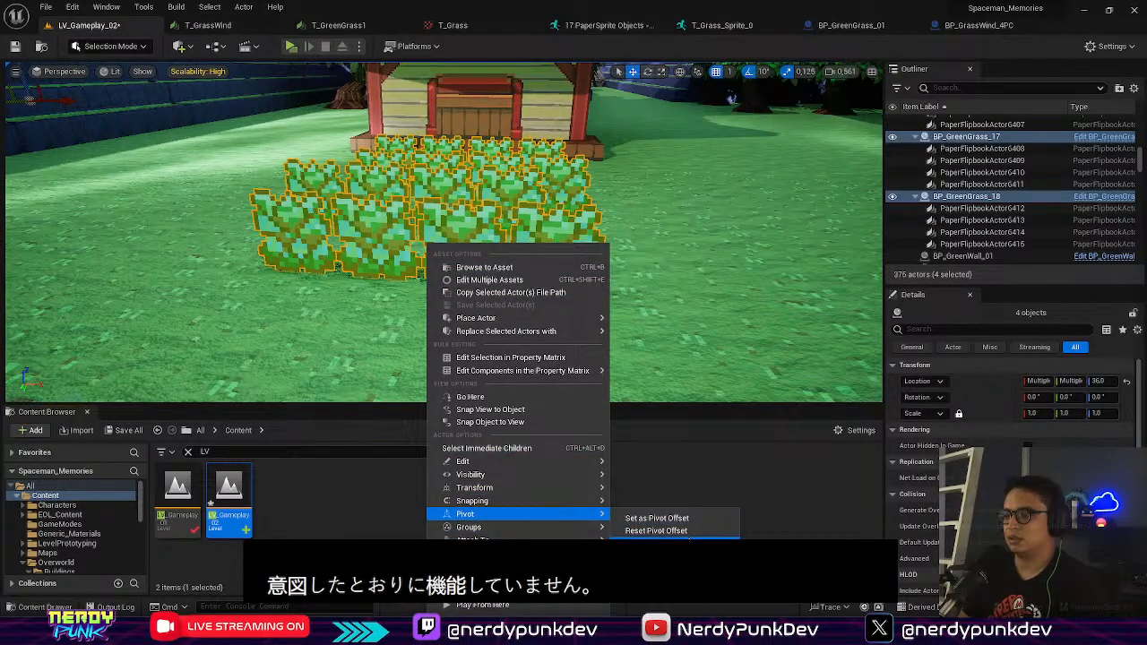
pyautogui.click(648, 534)
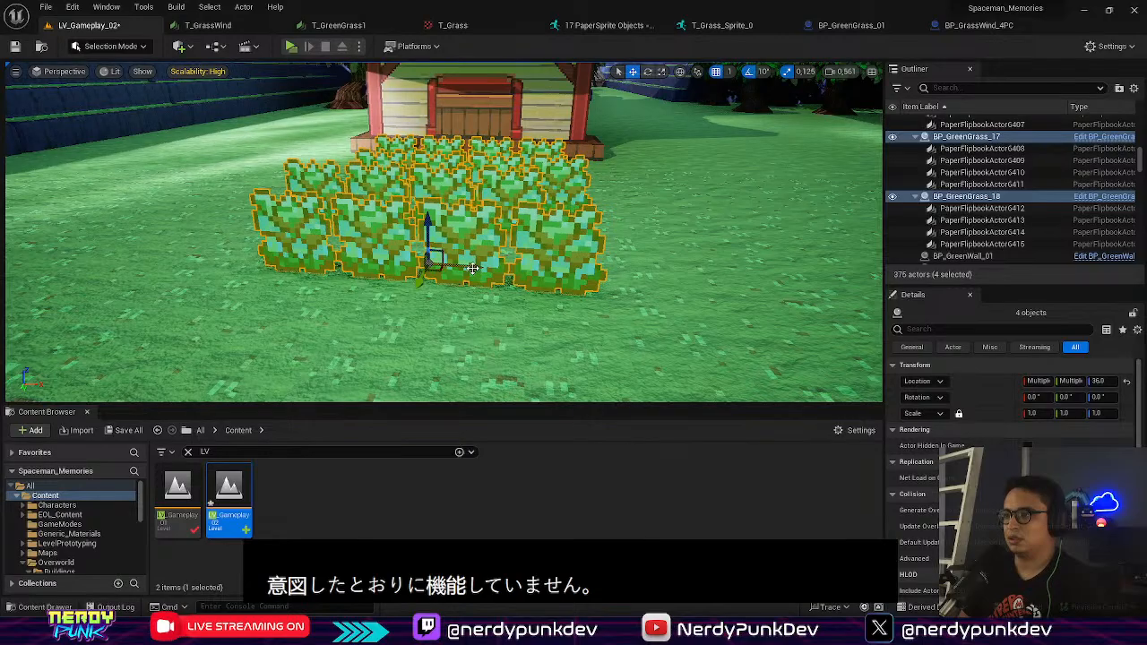
# Step: Duplicate the grass group across the open field, delete the misplaced copy, and reselect the rows by the pagoda
pyautogui.keyDown('alt'); pyautogui.moveTo(473, 267); pyautogui.dragTo(729, 281); pyautogui.keyUp('alt')
pyautogui.moveTo(729, 281); pyautogui.dragTo(771, 251, button='right')
pyautogui.press('w')
pyautogui.press('Delete')
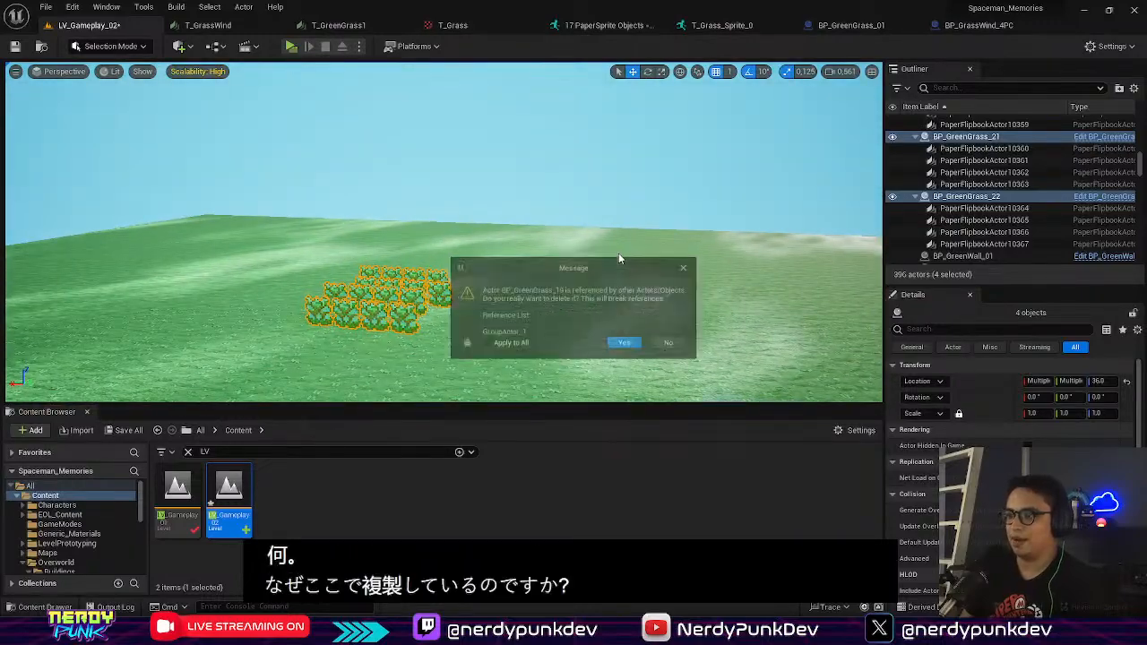
pyautogui.click(626, 346)
pyautogui.moveTo(626, 347); pyautogui.dragTo(646, 395, button='right')
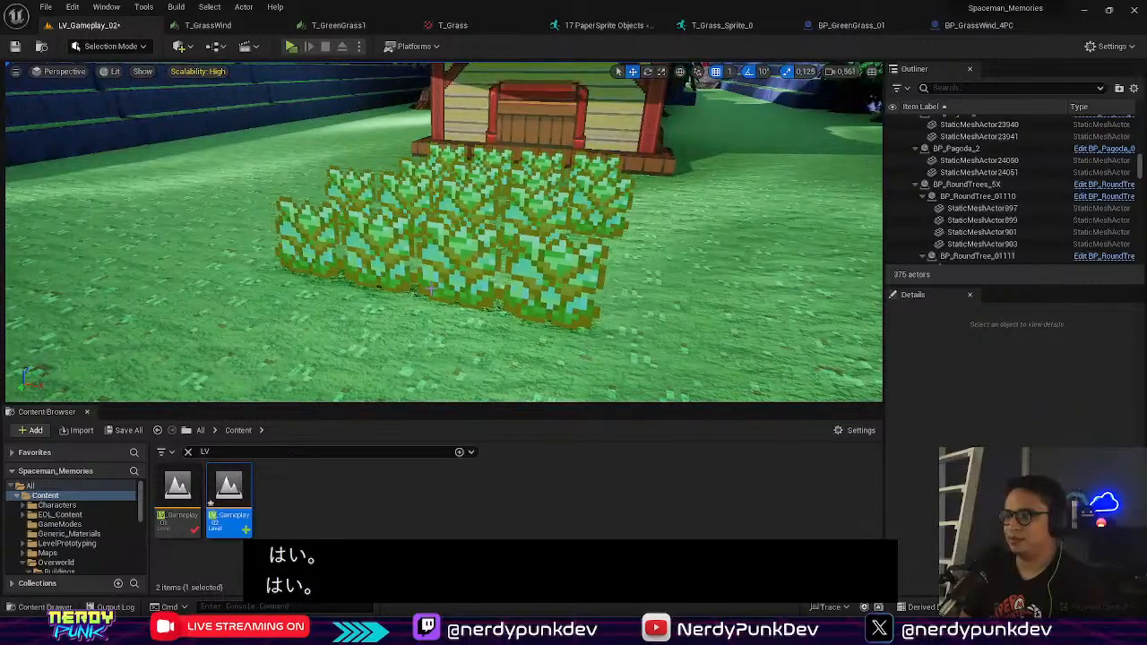
pyautogui.hotkey('ctrl', 'z')
# Step: Switch the level editor to Modeling mode with the grass rows in front of the pagoda selected
pyautogui.click(107, 45)
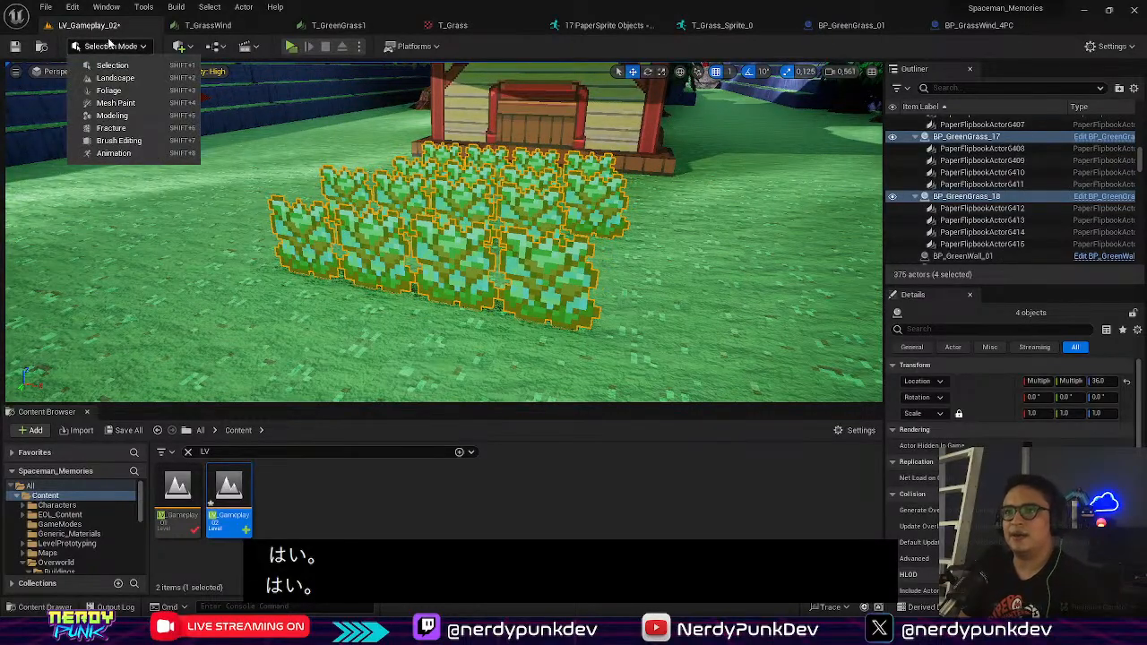
pyautogui.click(153, 114)
pyautogui.moveTo(445, 208)
pyautogui.mouseDown(button='right')
pyautogui.moveTo(341, 212)
pyautogui.moveTo(444, 207)
pyautogui.mouseUp(button='right')
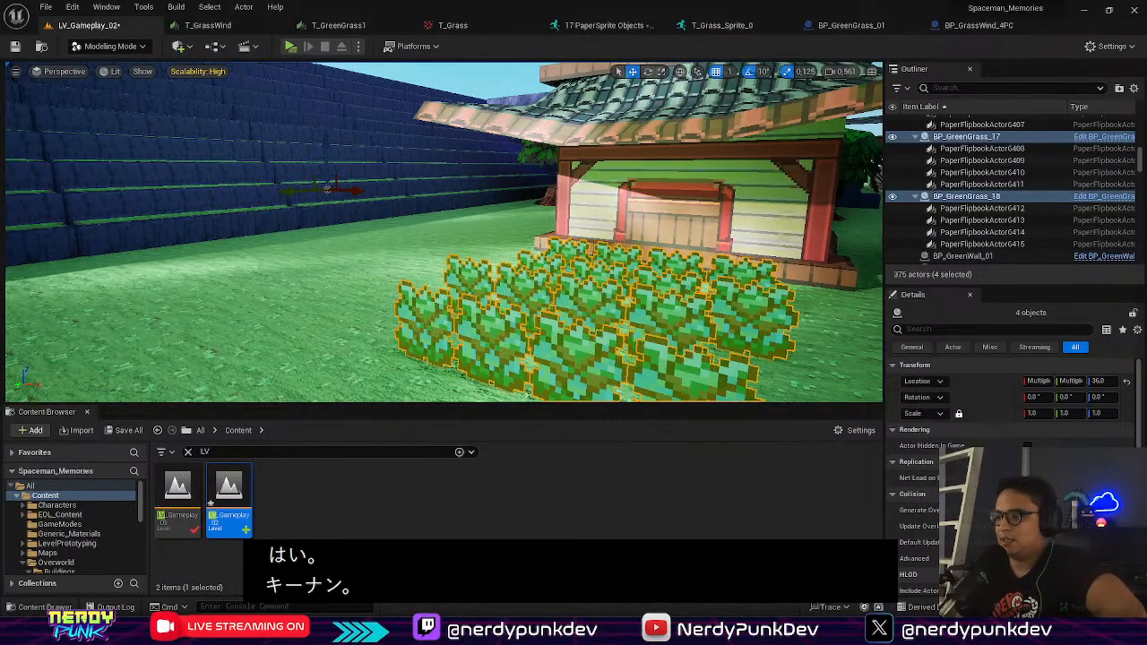
# Step: Switch to the web browser and search in a new tab for "OPEN MODELING MENU UNREAL ENGINE"
pyautogui.hotkey('alt', 'Tab')
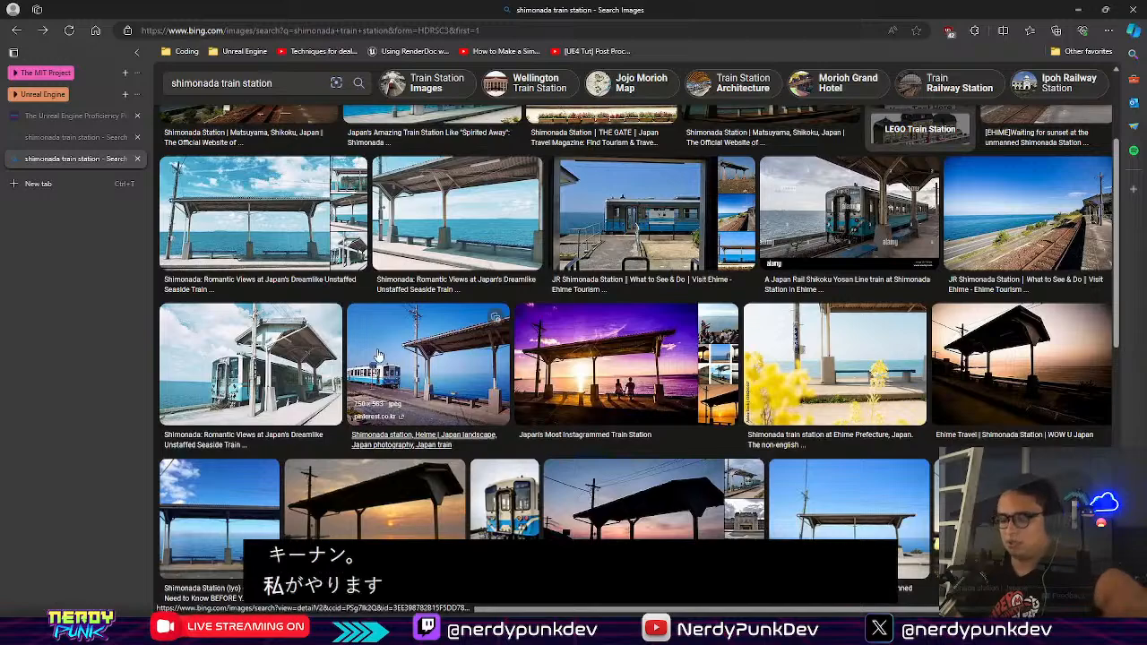
pyautogui.hotkey('ctrl', 't')
pyautogui.write('MODE')
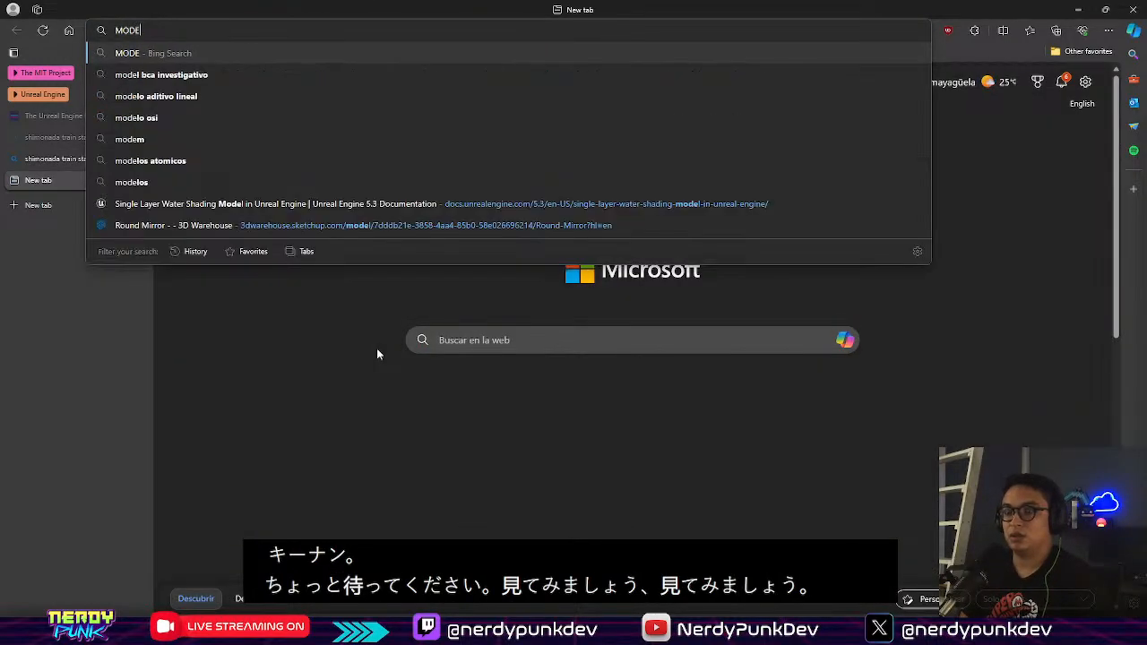
pyautogui.press('BackSpace')
pyautogui.press('BackSpace')
pyautogui.press('BackSpace')
pyautogui.press('BackSpace')
pyautogui.write('OPEN ')
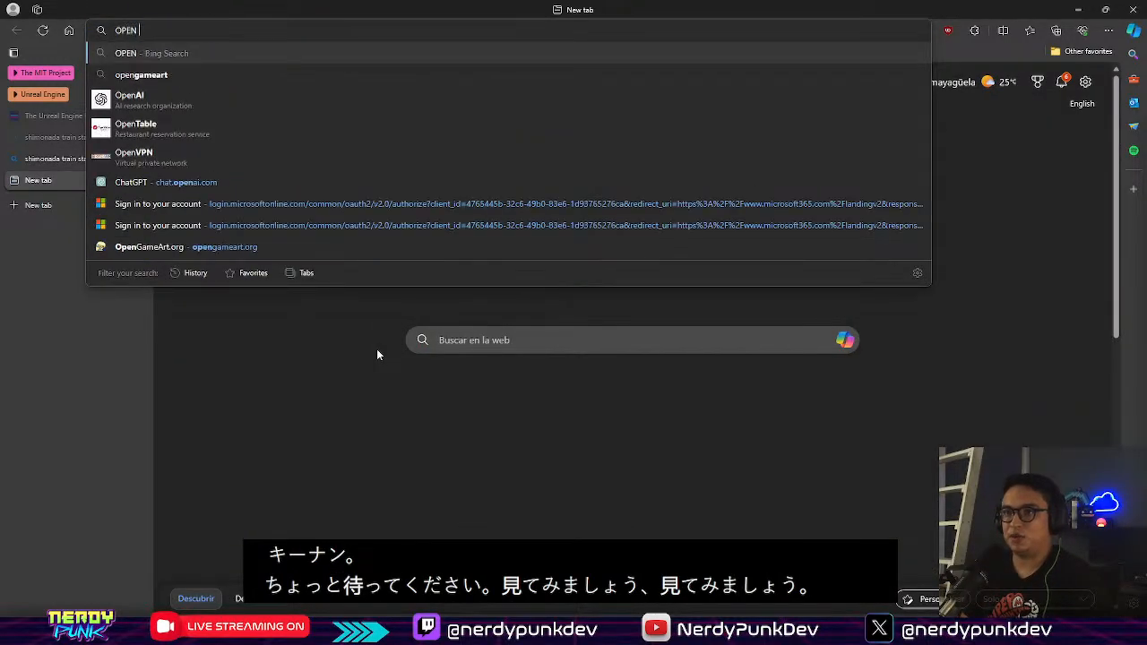
pyautogui.write('MODELING ')
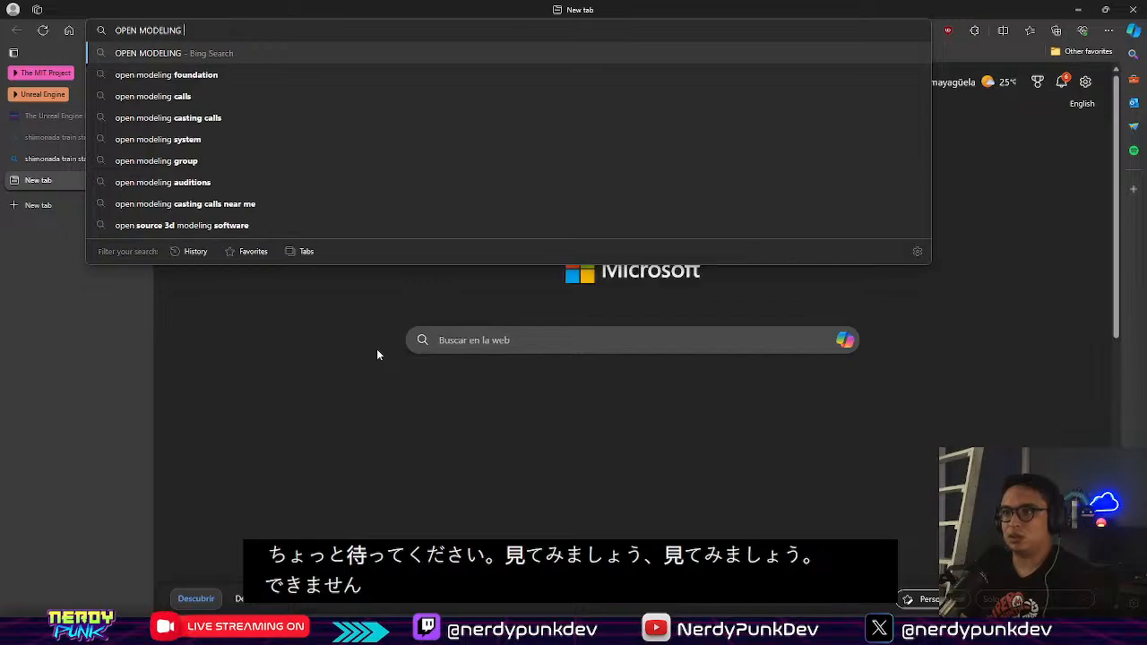
pyautogui.write('MENU UNREAL ENGINE')
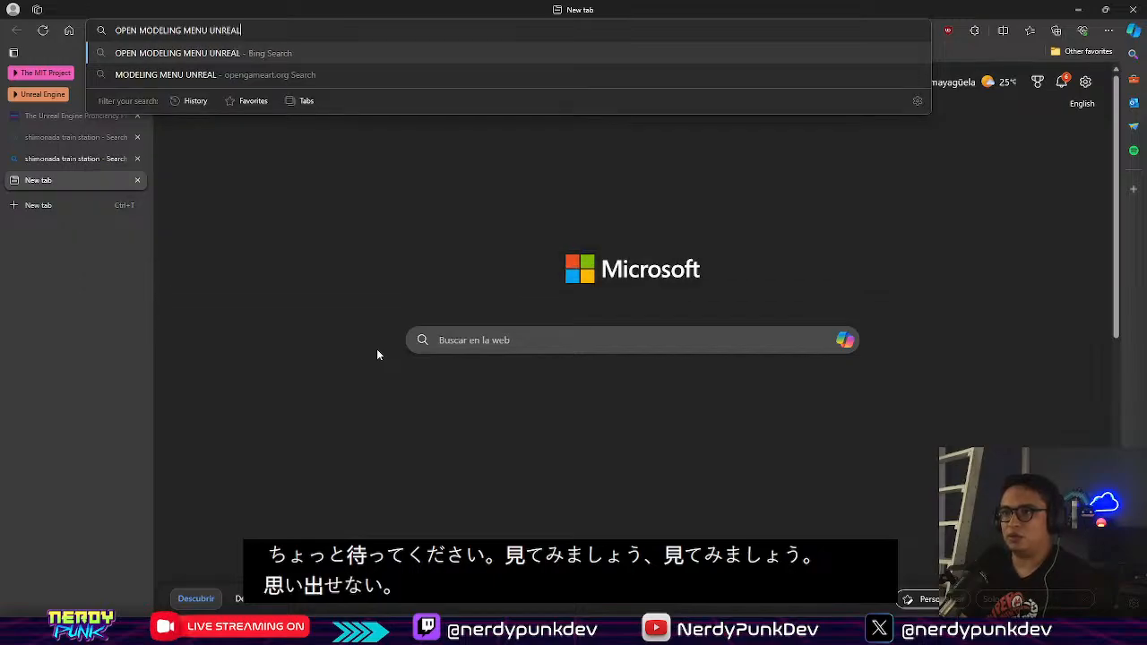
pyautogui.press('Return')
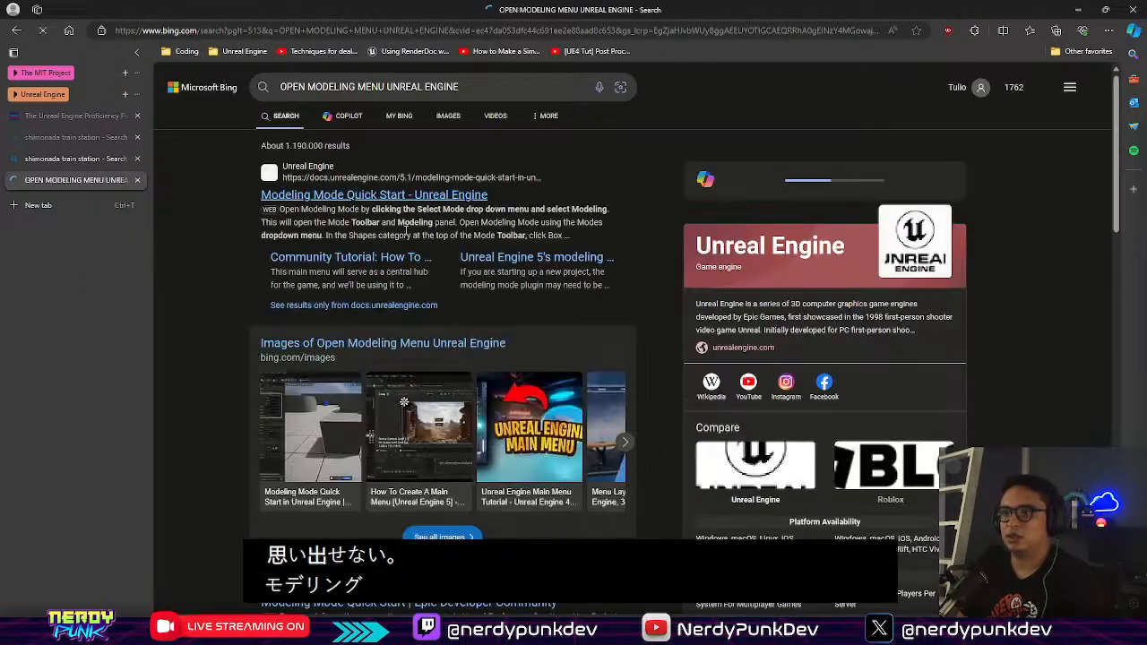
# Step: Open the Modeling Mode Quick Start documentation and examine how the Mode Toolbar and Modeling panel are opened
pyautogui.click(415, 198)
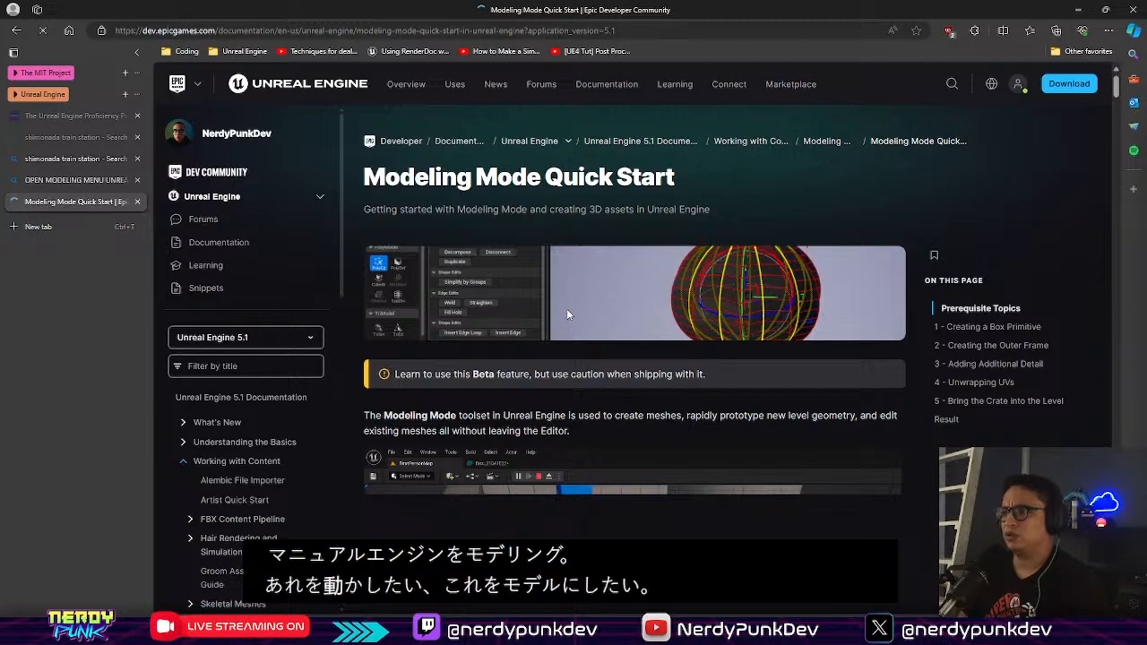
pyautogui.scroll(-1, 560, 310)
pyautogui.scroll(-3, 561, 311)
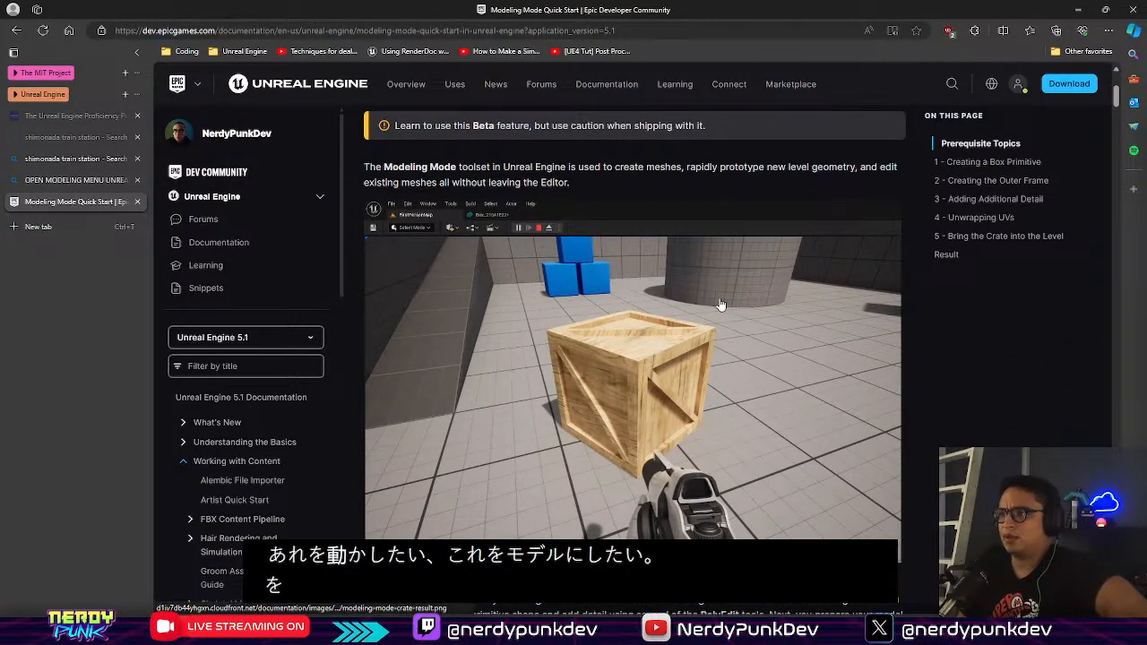
pyautogui.scroll(-3, 722, 306)
pyautogui.scroll(-3, 722, 305)
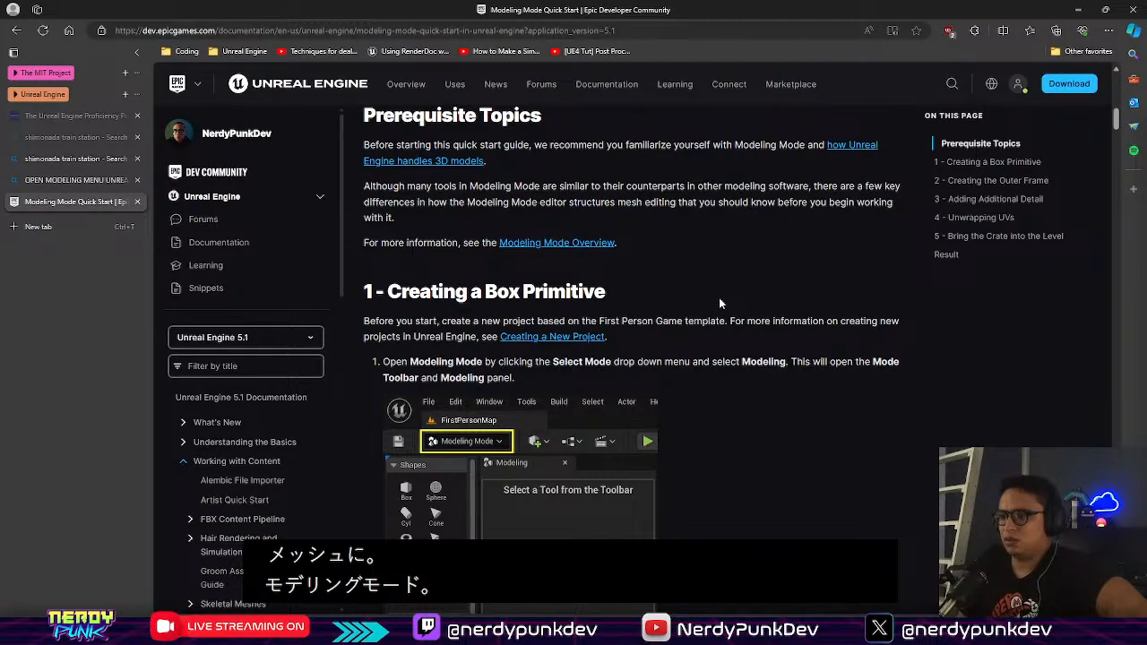
pyautogui.scroll(-3, 718, 304)
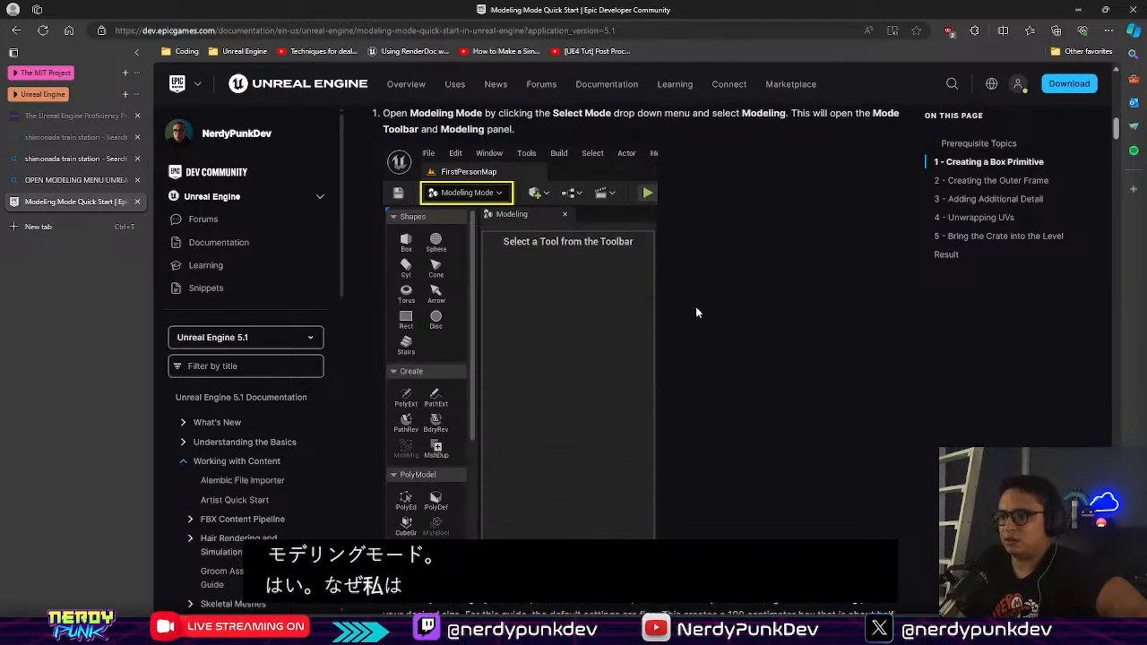
pyautogui.scroll(-2, 664, 318)
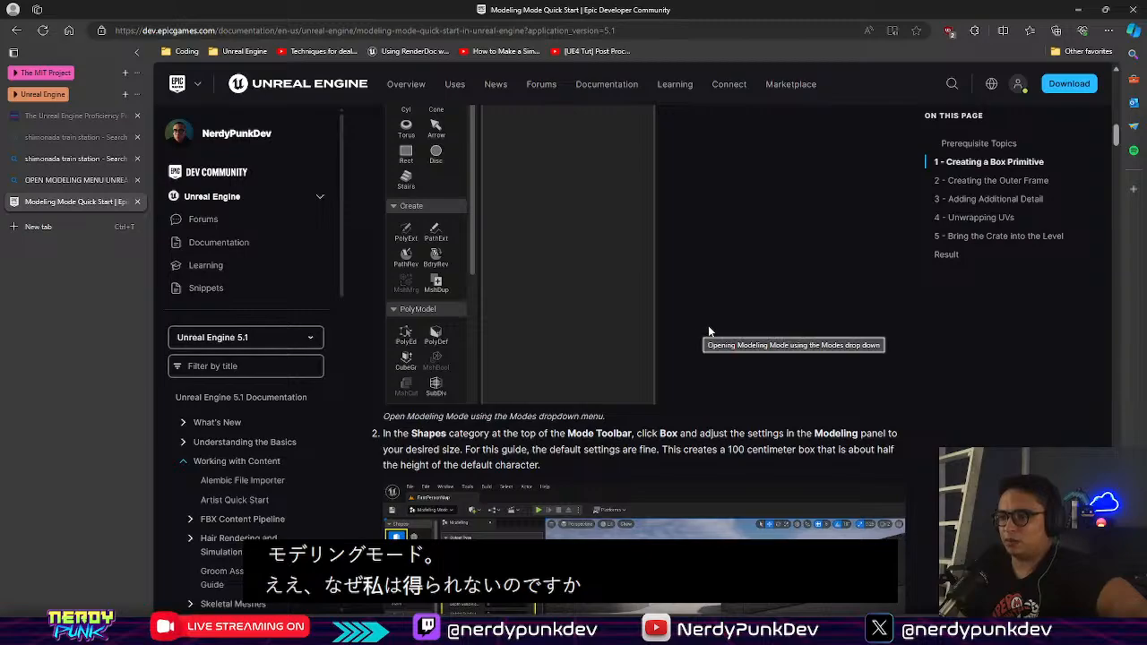
pyautogui.scroll(3, 709, 331)
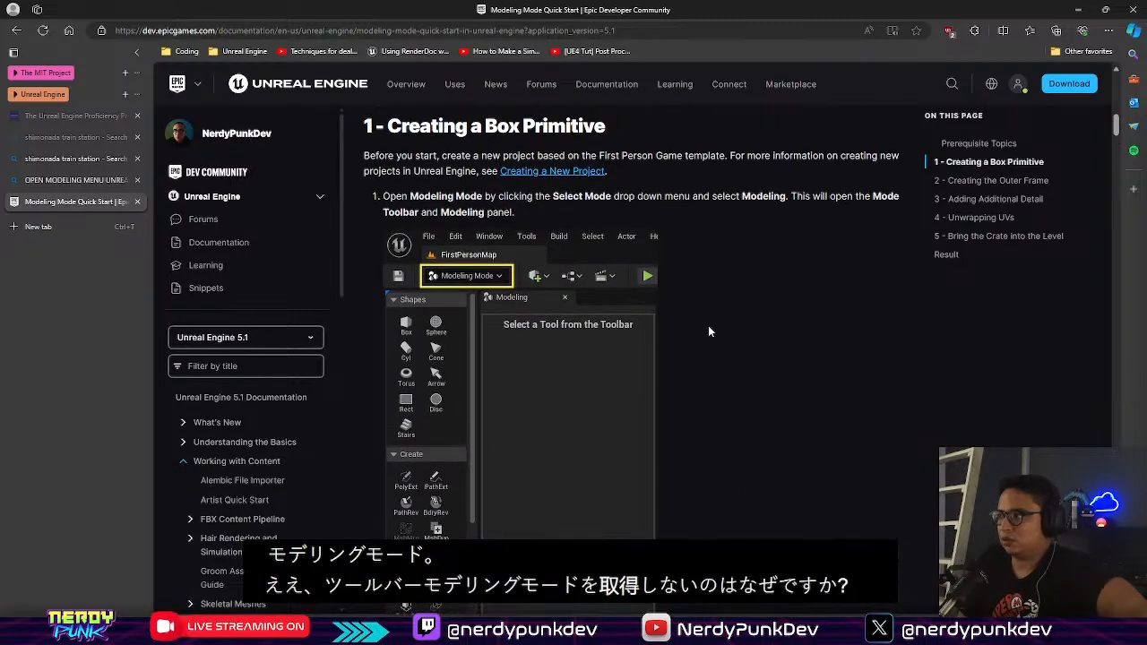
pyautogui.hotkey('ctrl', 't')
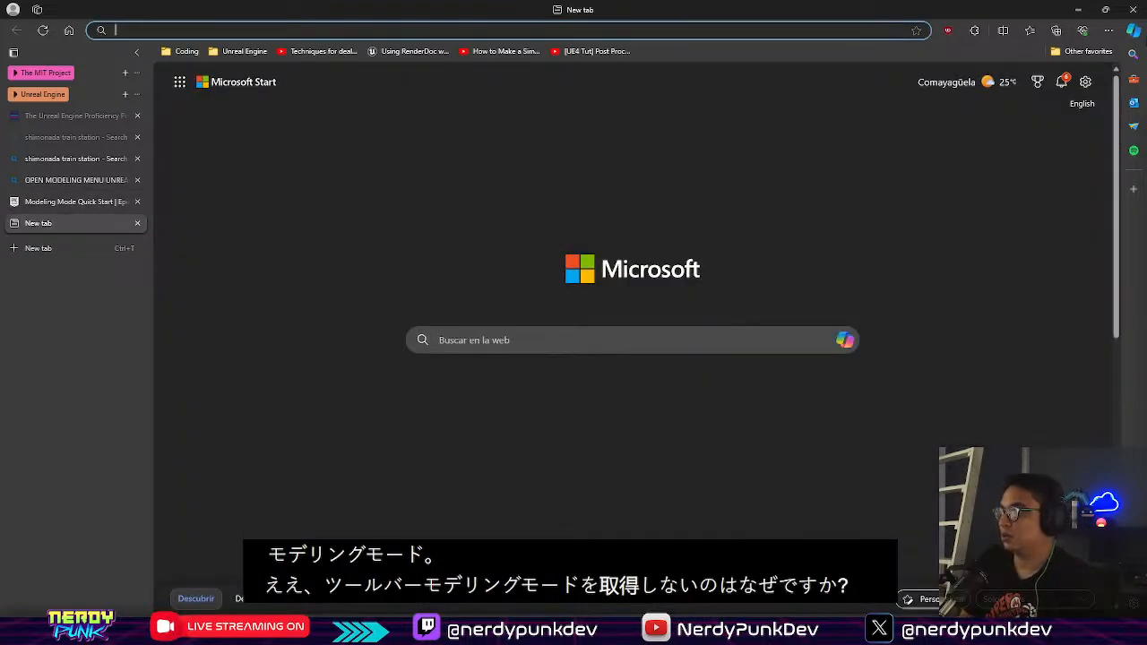
pyautogui.hotkey('ctrl', 'shift', '.')
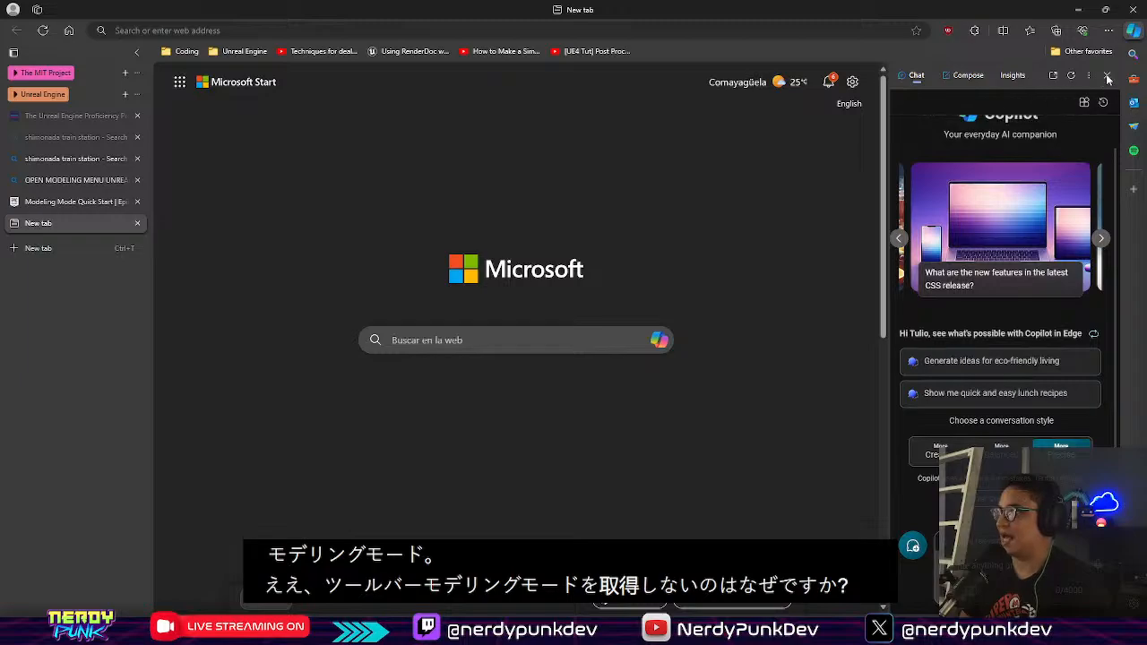
pyautogui.click(968, 77)
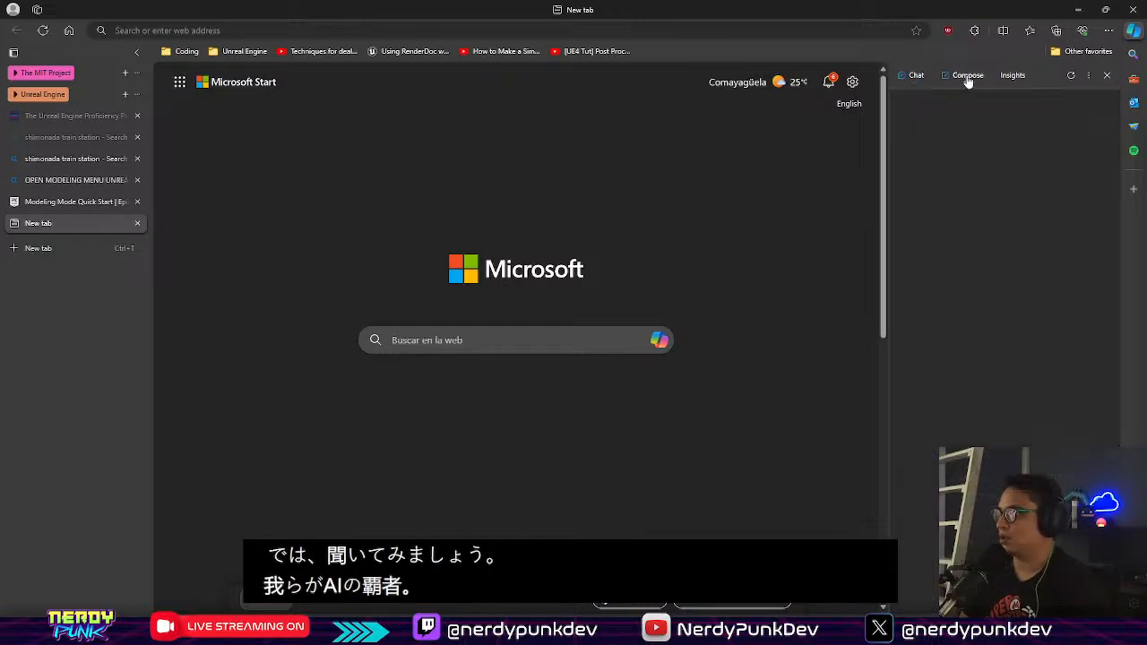
pyautogui.click(917, 79)
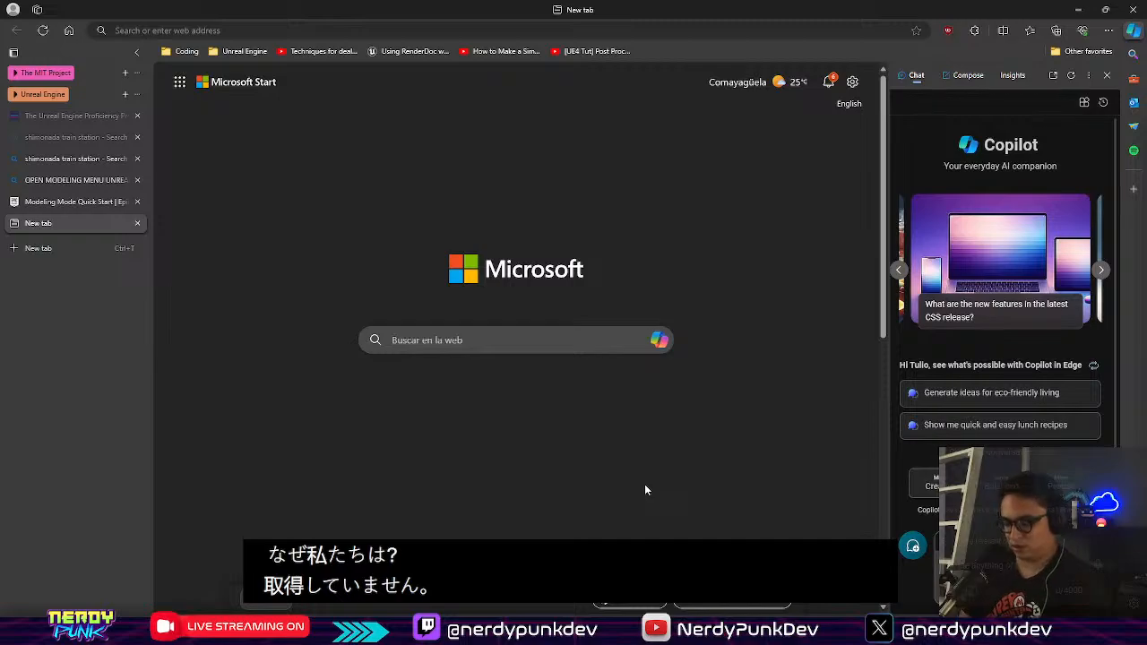
# Step: Search the web in a new browser tab for "COPILOT"
pyautogui.hotkey('ctrl', 't')
pyautogui.write('COPLIT')
pyautogui.press('BackSpace')
pyautogui.press('BackSpace')
pyautogui.press('BackSpace')
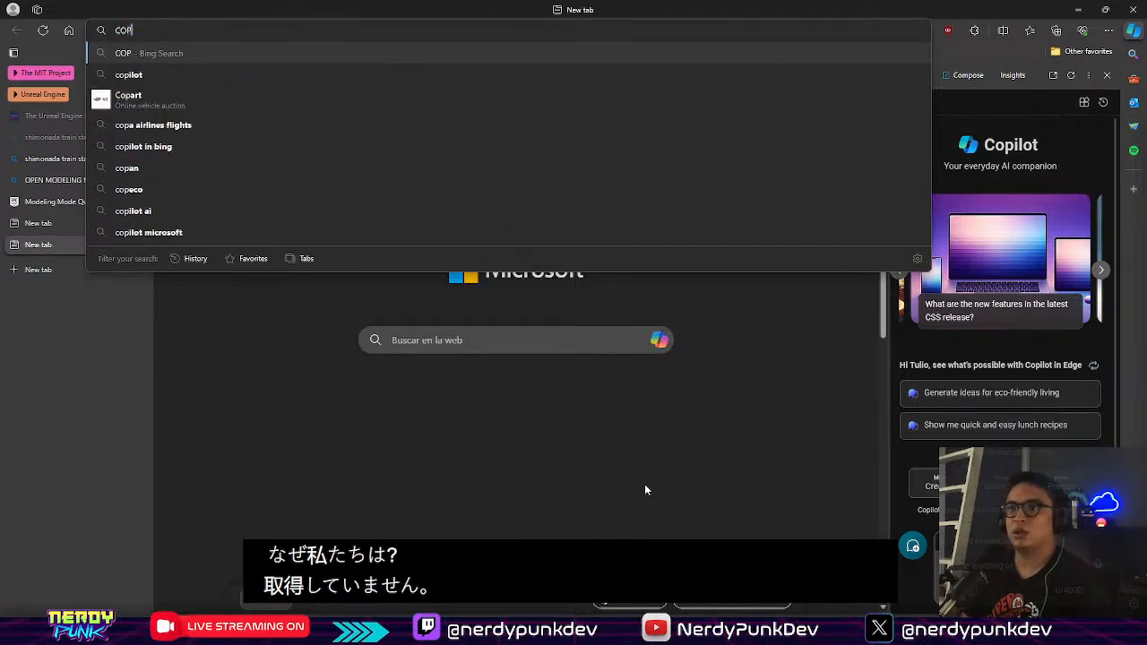
pyautogui.write('ILOT')
pyautogui.press('Return')
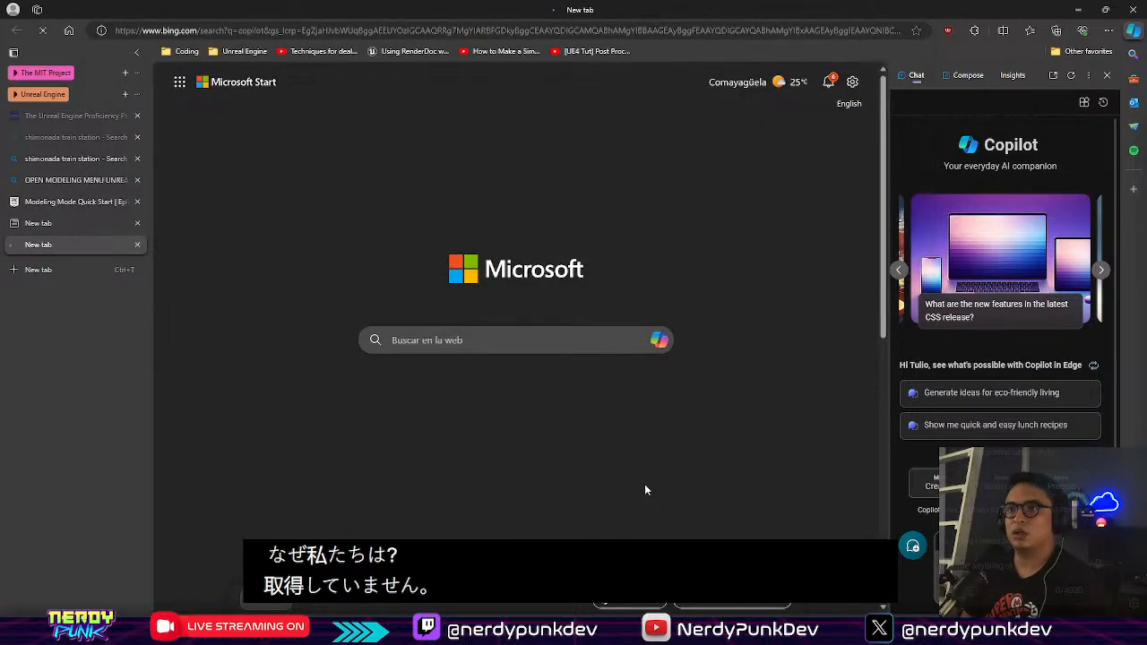
# Step: Open the Copilot website, close the sidebar chat, and ask in Precise style about the modeling toolbar not showing in Unreal Engine's modeling mode
pyautogui.click(346, 194)
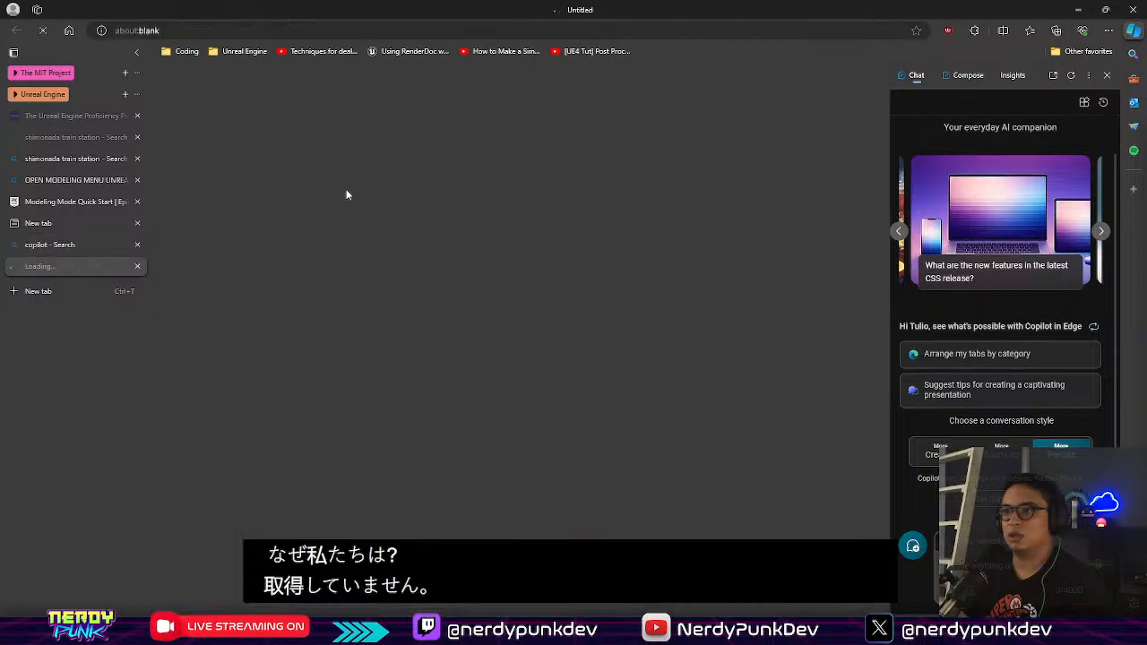
pyautogui.click(1106, 74)
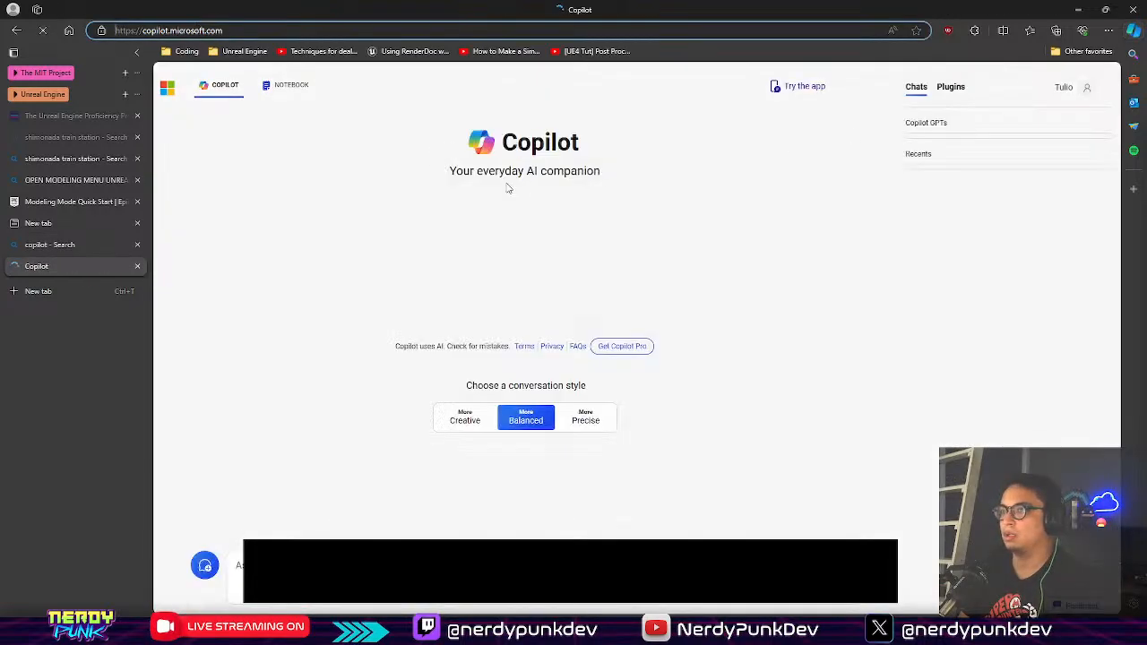
pyautogui.click(592, 523)
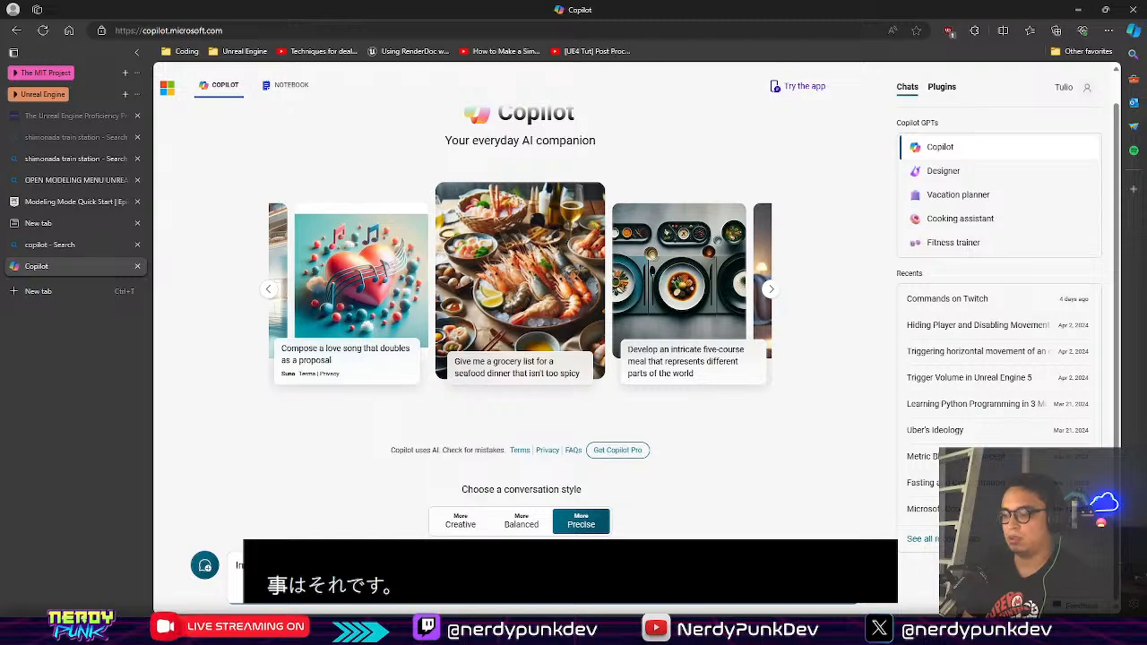
pyautogui.press('Return')
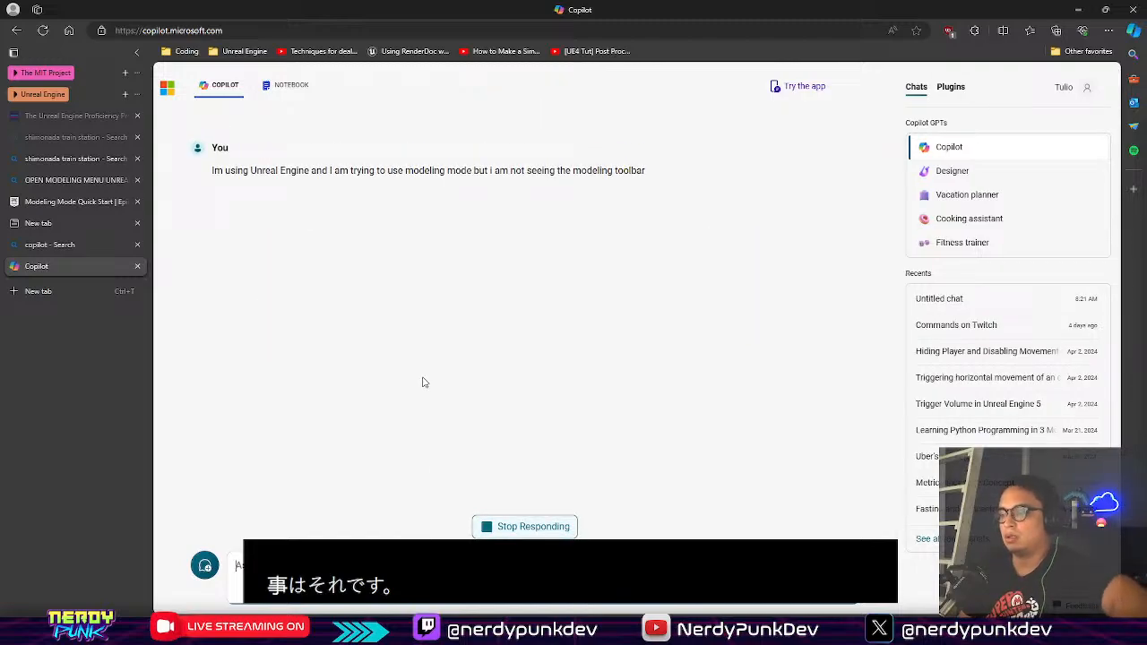
# Step: Switch to Unreal Editor, look through its build, tools and window commands for the missing modeling toolbar, and toggle the Mode Toolbox
pyautogui.moveTo(772, 628)
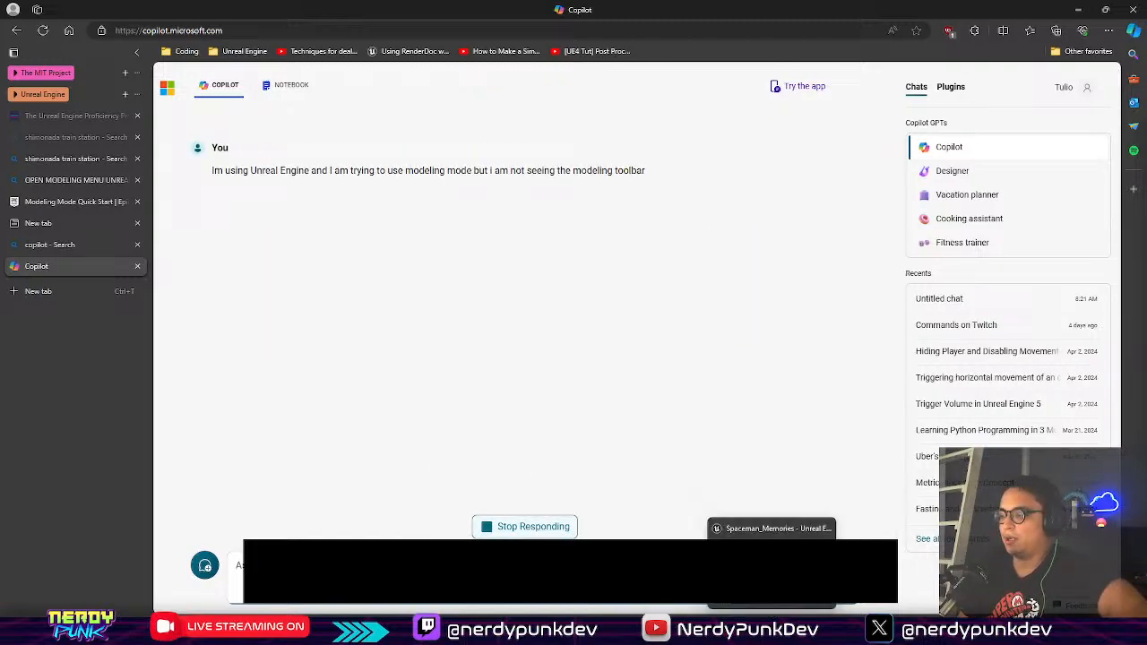
pyautogui.click(766, 529)
pyautogui.click(107, 46)
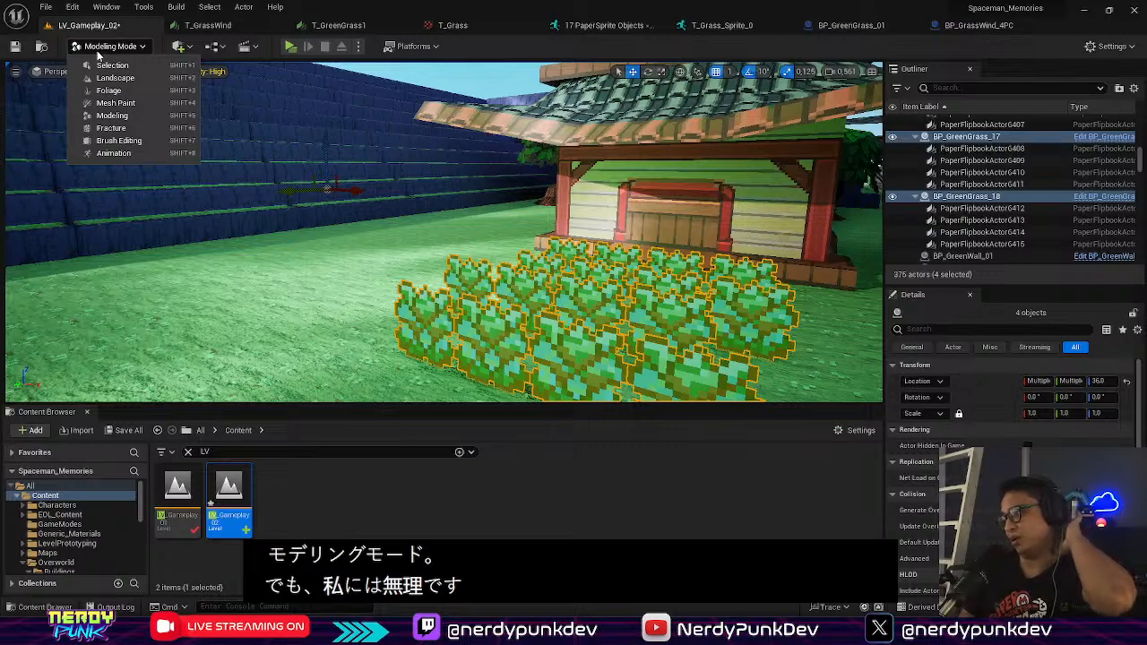
pyautogui.click(177, 8)
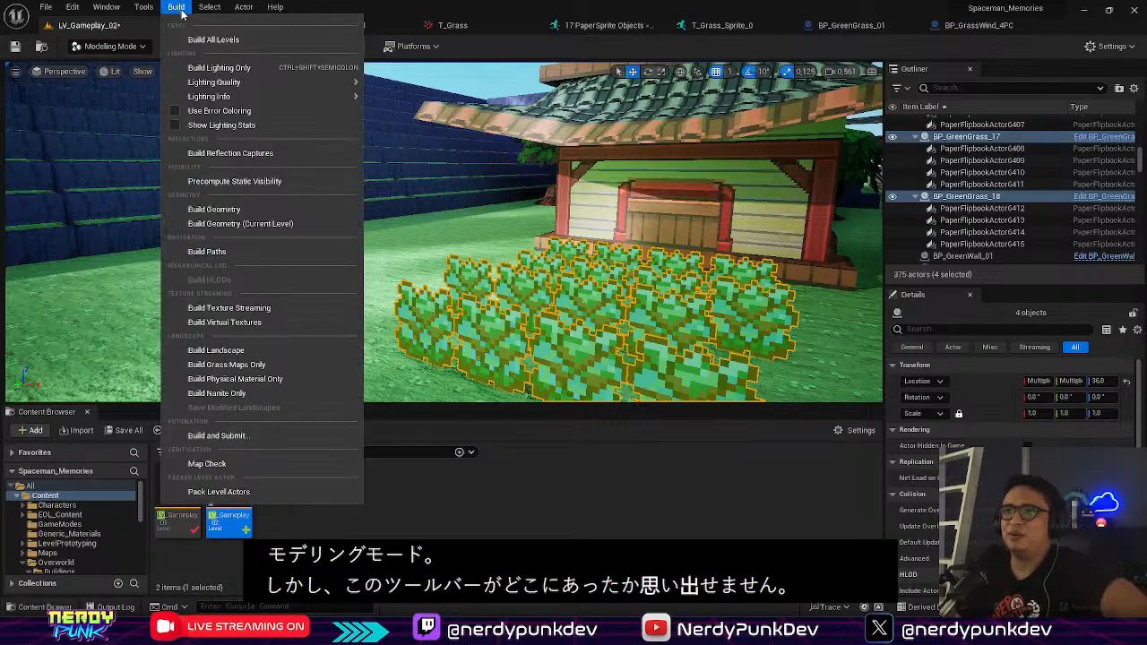
pyautogui.moveTo(150, 13)
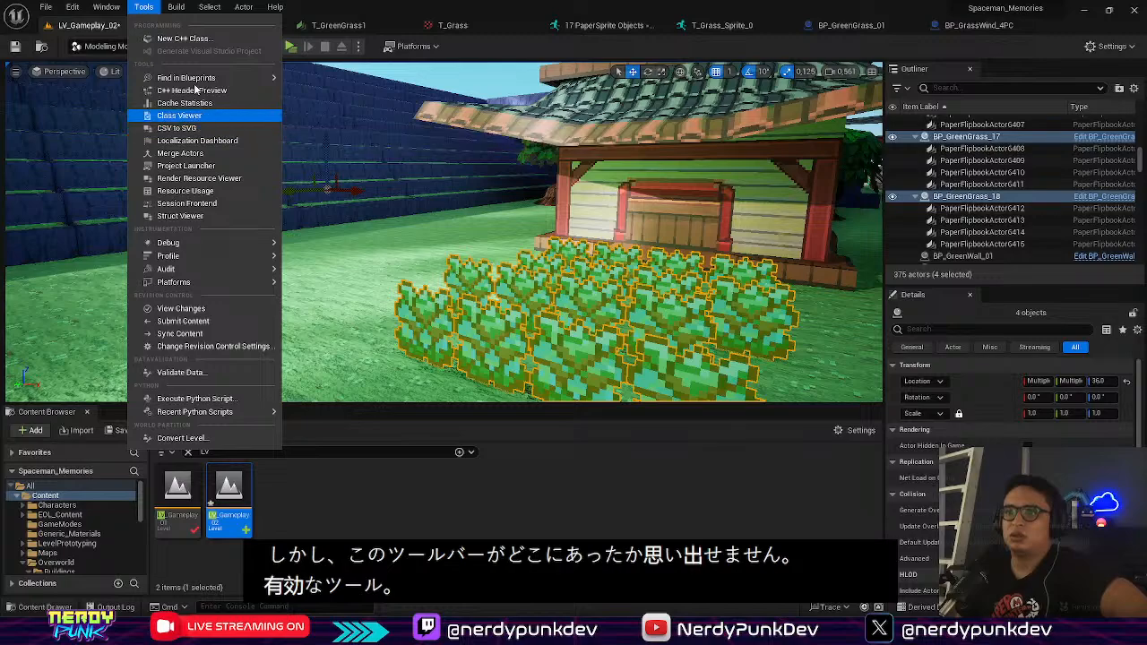
pyautogui.moveTo(109, 10)
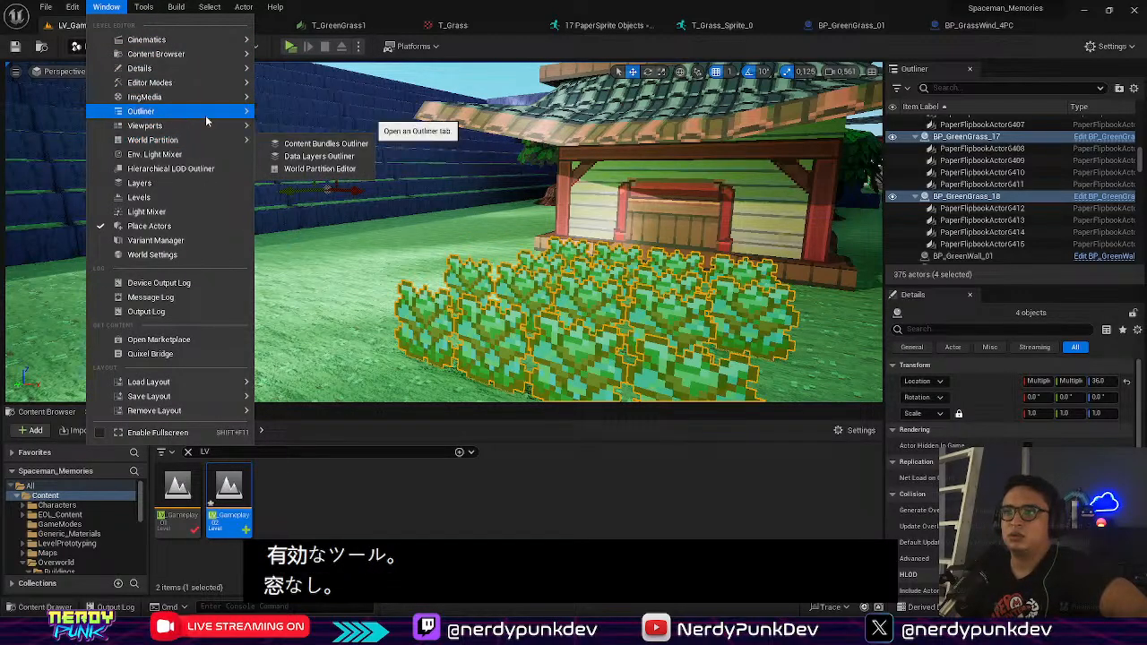
pyautogui.moveTo(202, 90)
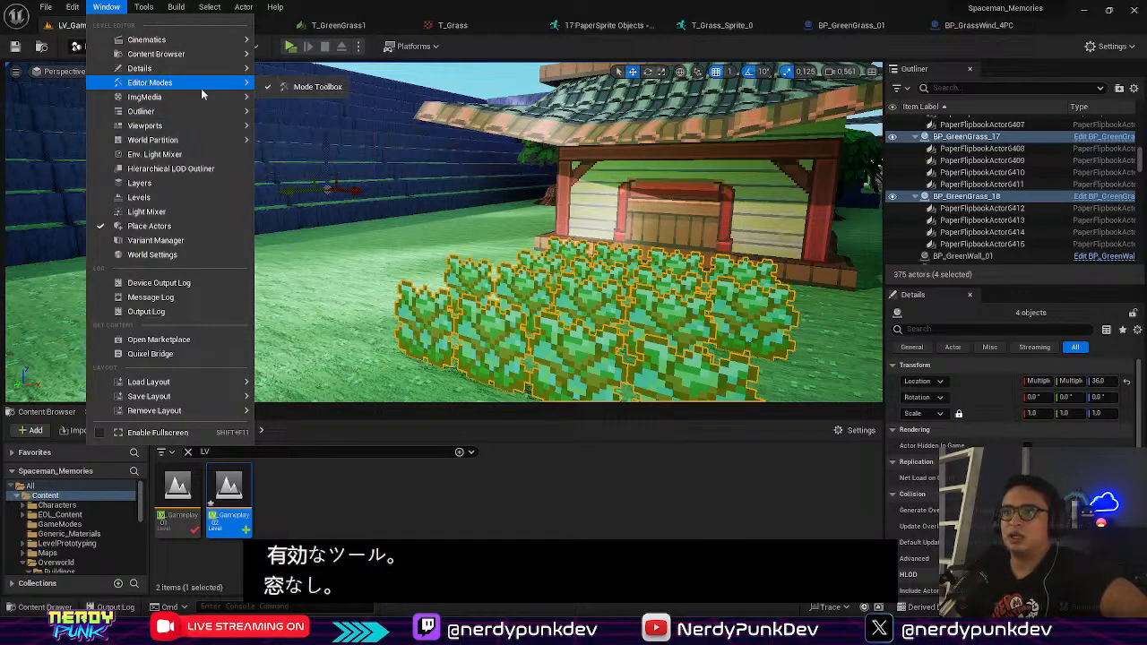
pyautogui.click(274, 88)
# Step: Cycle the level editor through Selection, Landscape and Foliage modes and return it to Modeling mode
pyautogui.click(90, 49)
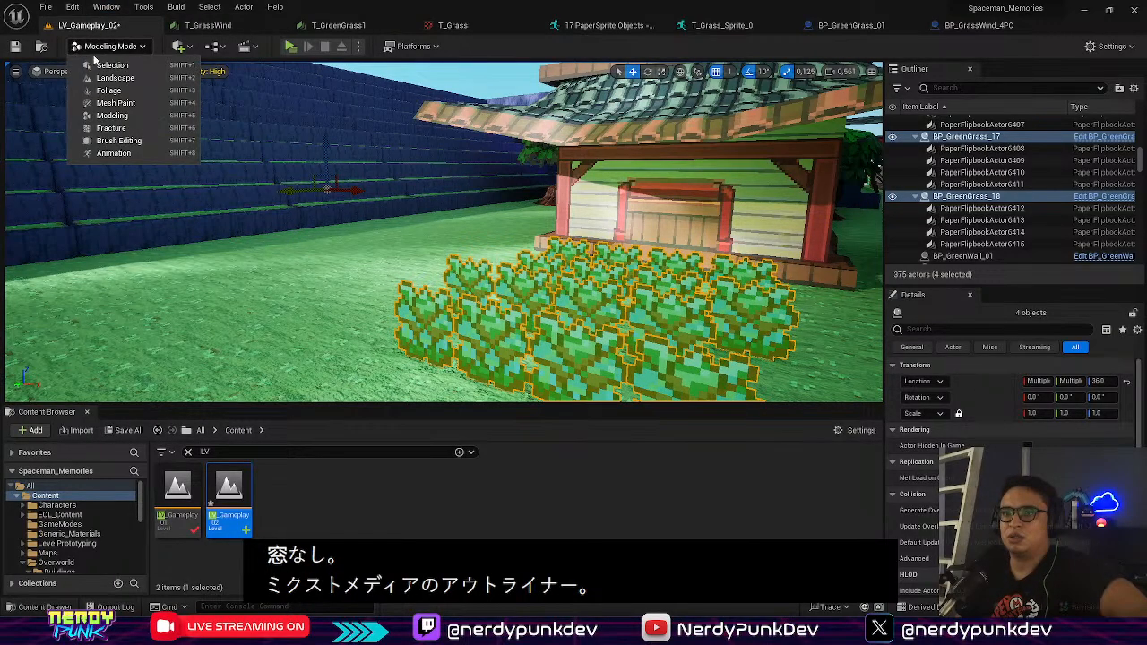
pyautogui.click(110, 71)
pyautogui.click(109, 46)
pyautogui.click(100, 63)
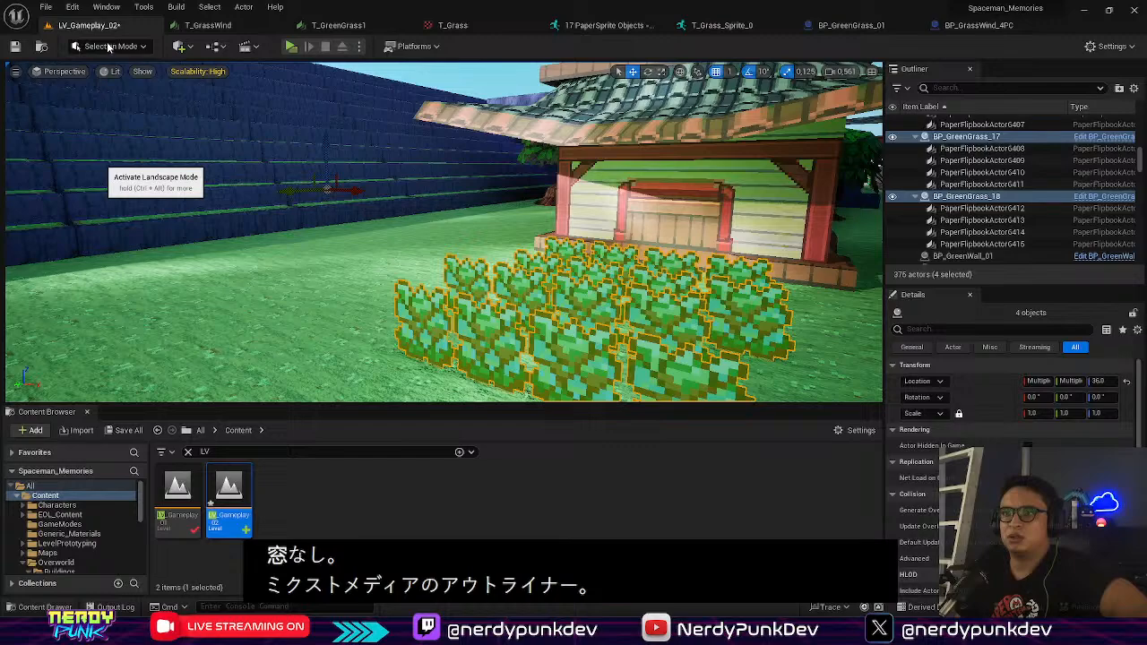
pyautogui.click(108, 47)
pyautogui.click(113, 47)
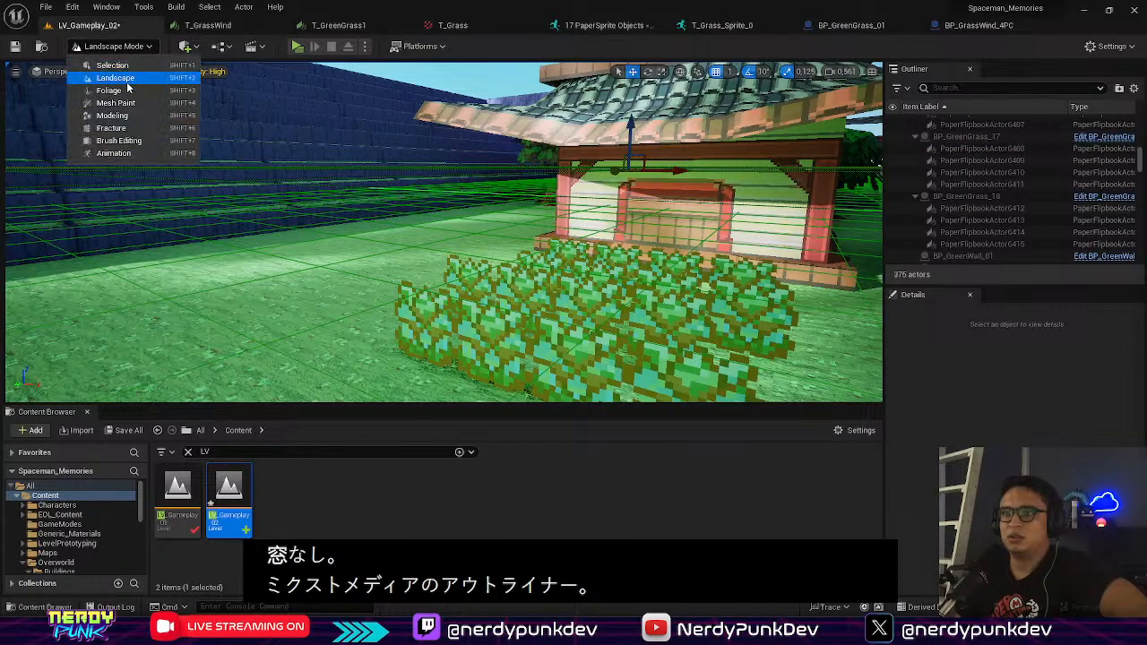
pyautogui.click(108, 90)
pyautogui.click(108, 46)
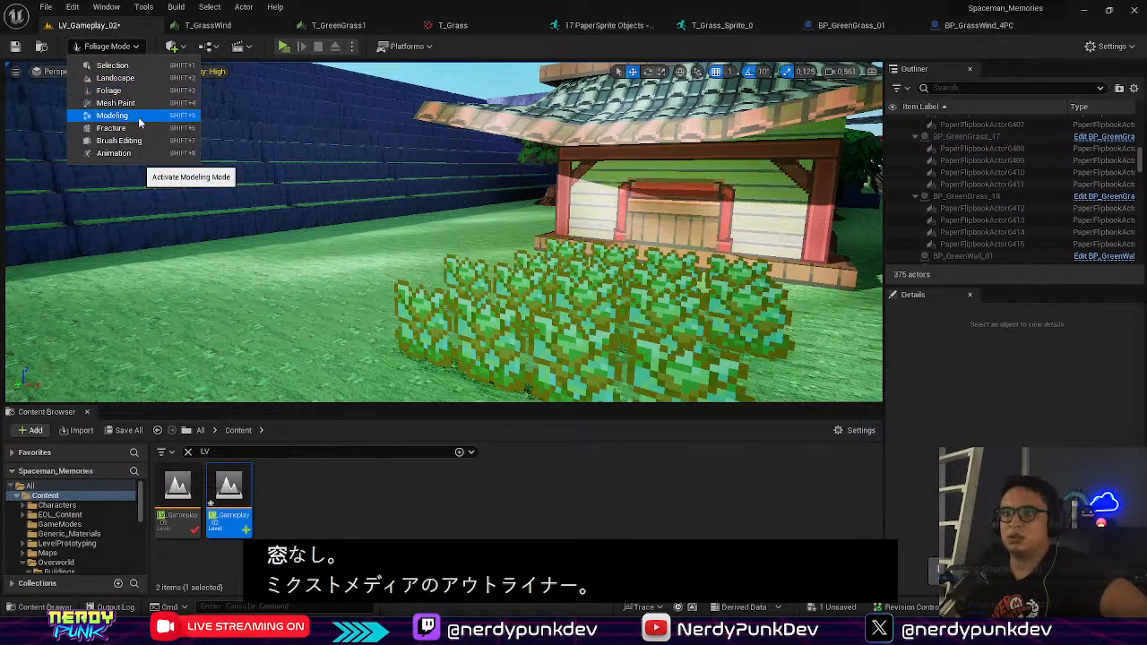
pyautogui.click(139, 119)
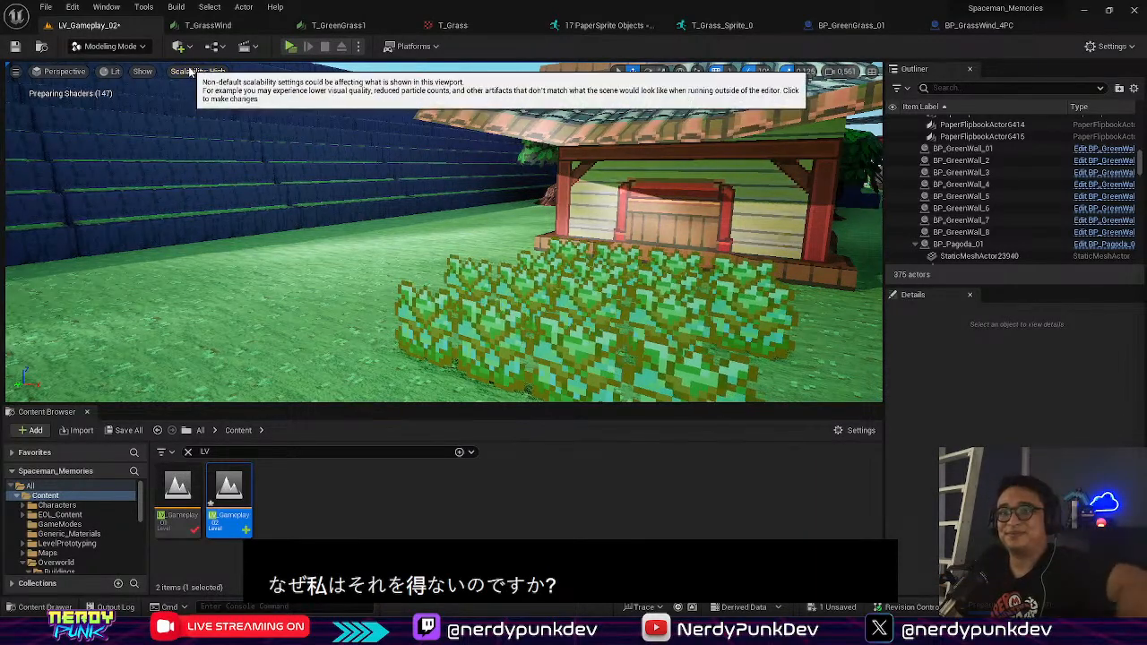
# Step: Switch to the browser, read Copilot's suggestions for the missing modeling toolbar, and return to Unreal Editor
pyautogui.moveTo(746, 627)
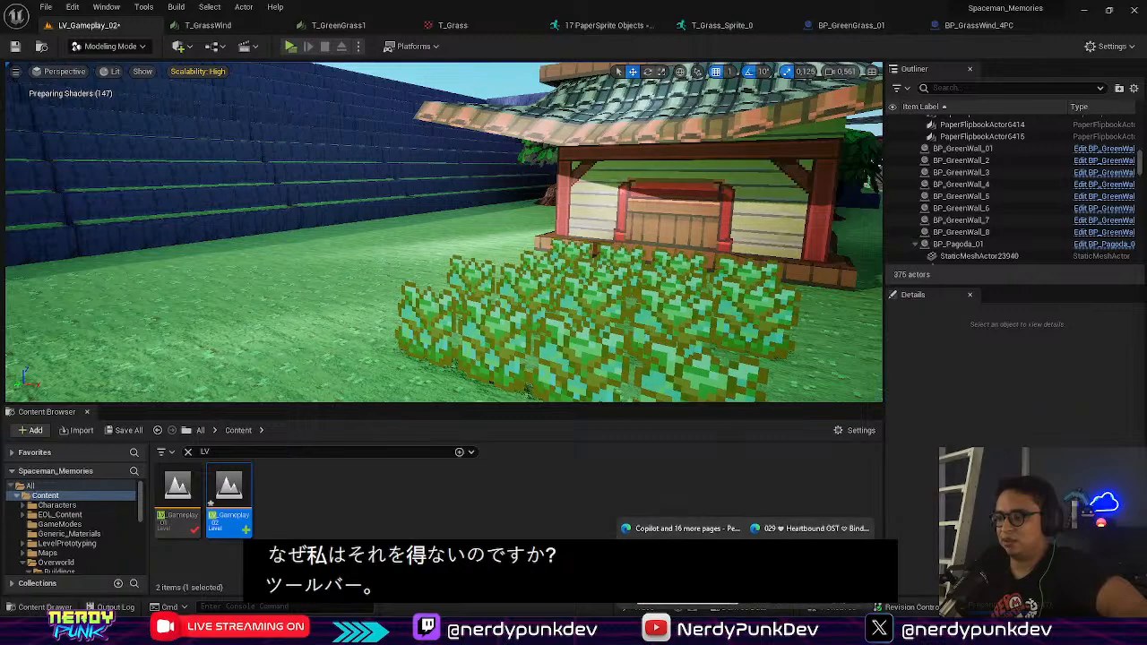
pyautogui.click(675, 528)
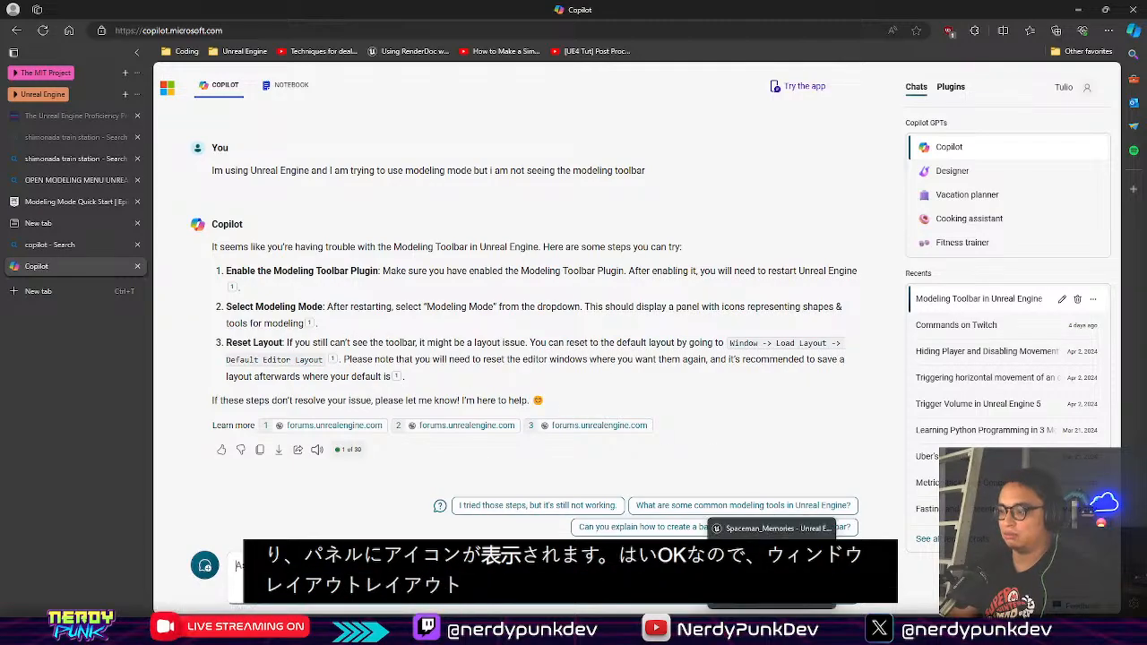
pyautogui.hotkey('alt', 'Tab')
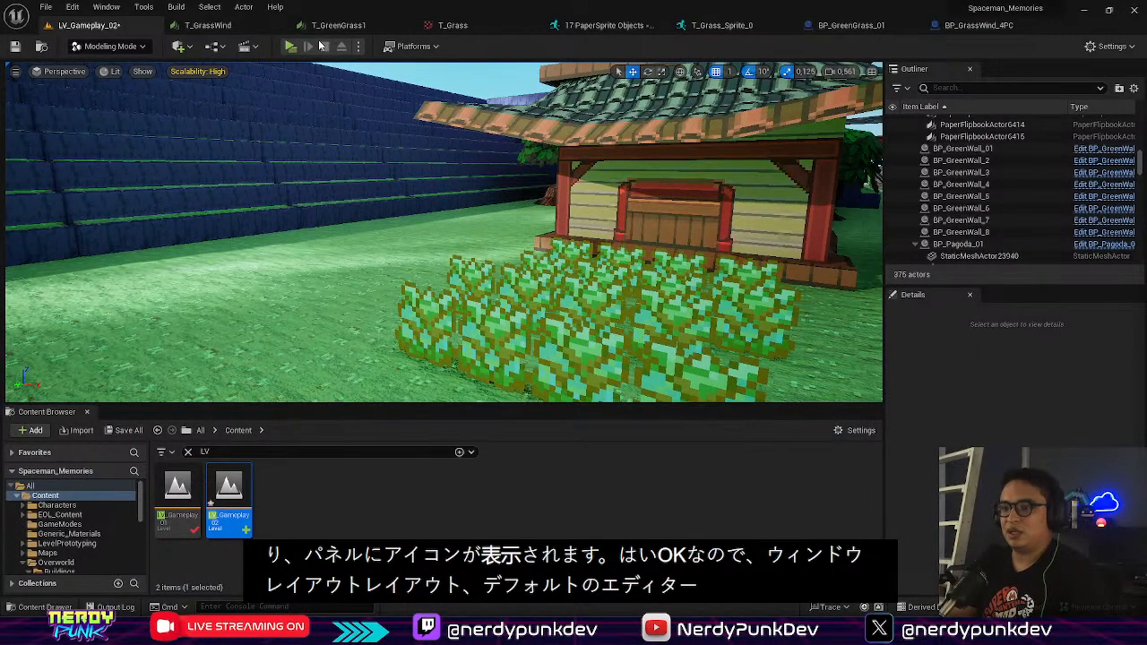
# Step: Save the current editor layout under the name "NerdyPunkDev Layout"
pyautogui.click(111, 7)
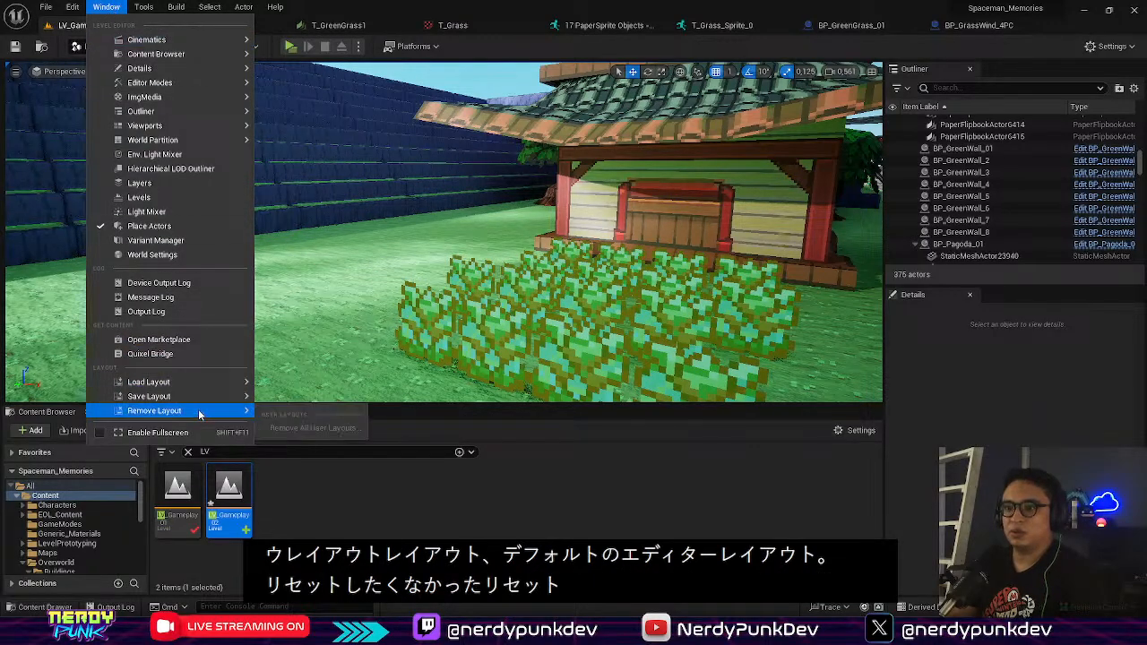
pyautogui.moveTo(197, 399)
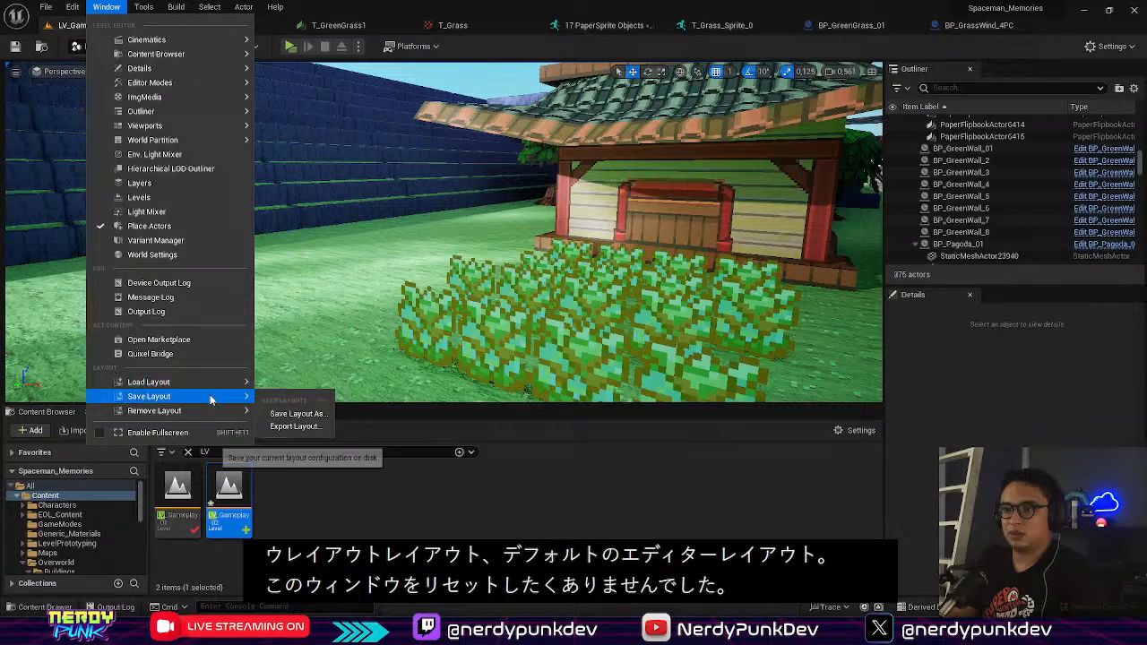
pyautogui.click(312, 417)
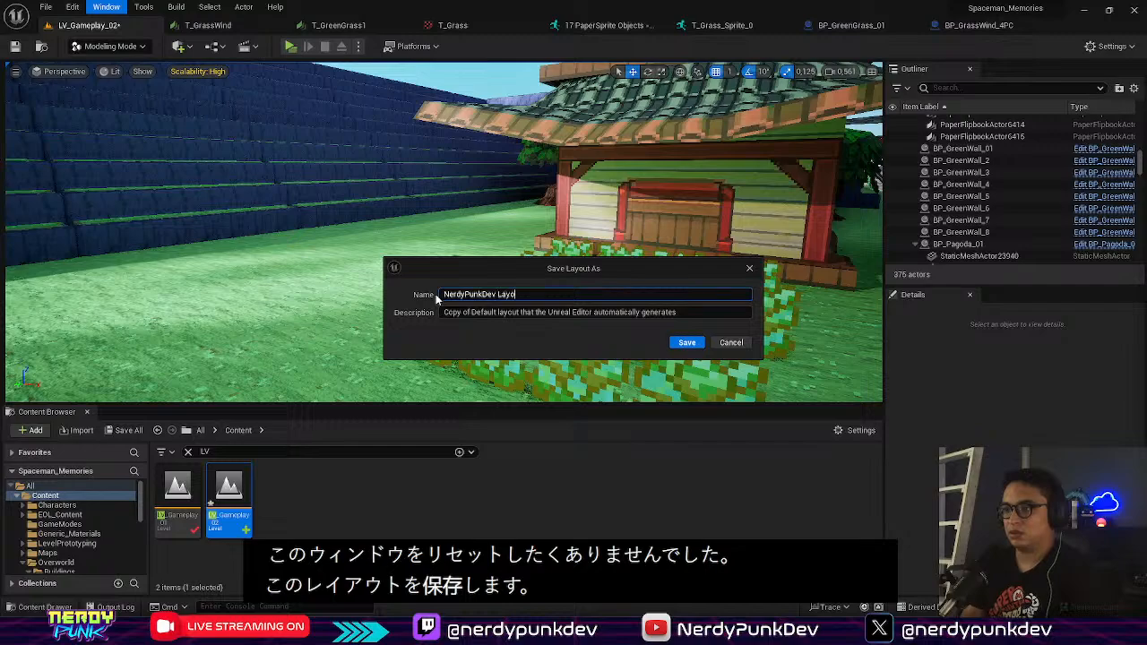
pyautogui.press('Return')
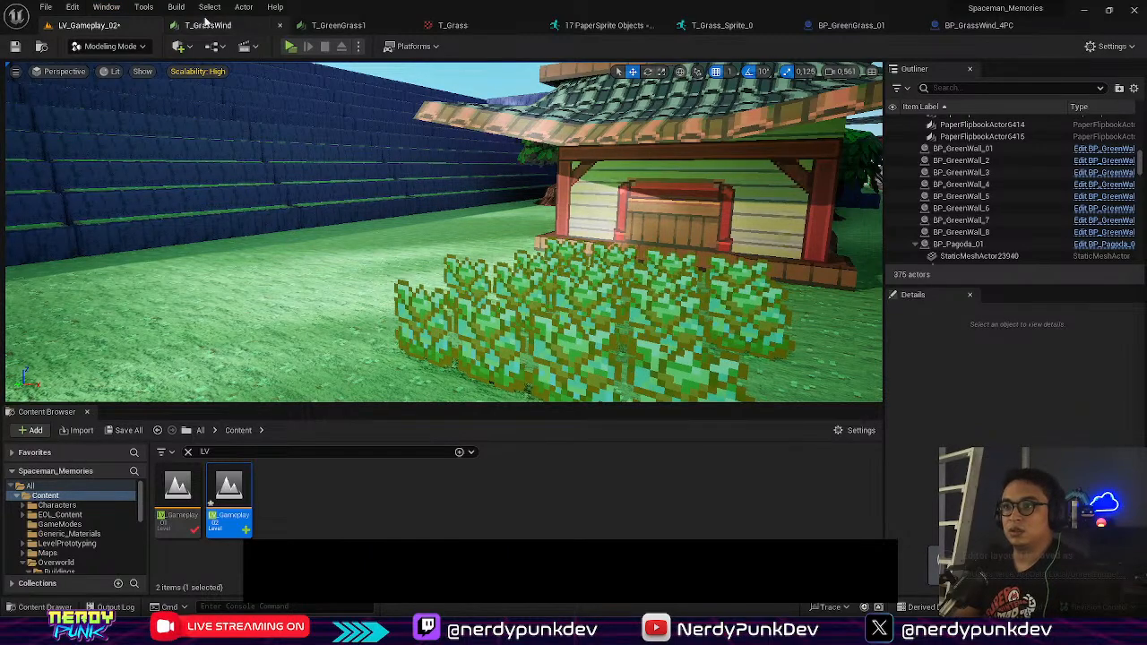
# Step: Load the Default Editor Layout to reset the editor windows
pyautogui.click(106, 8)
pyautogui.moveTo(203, 384)
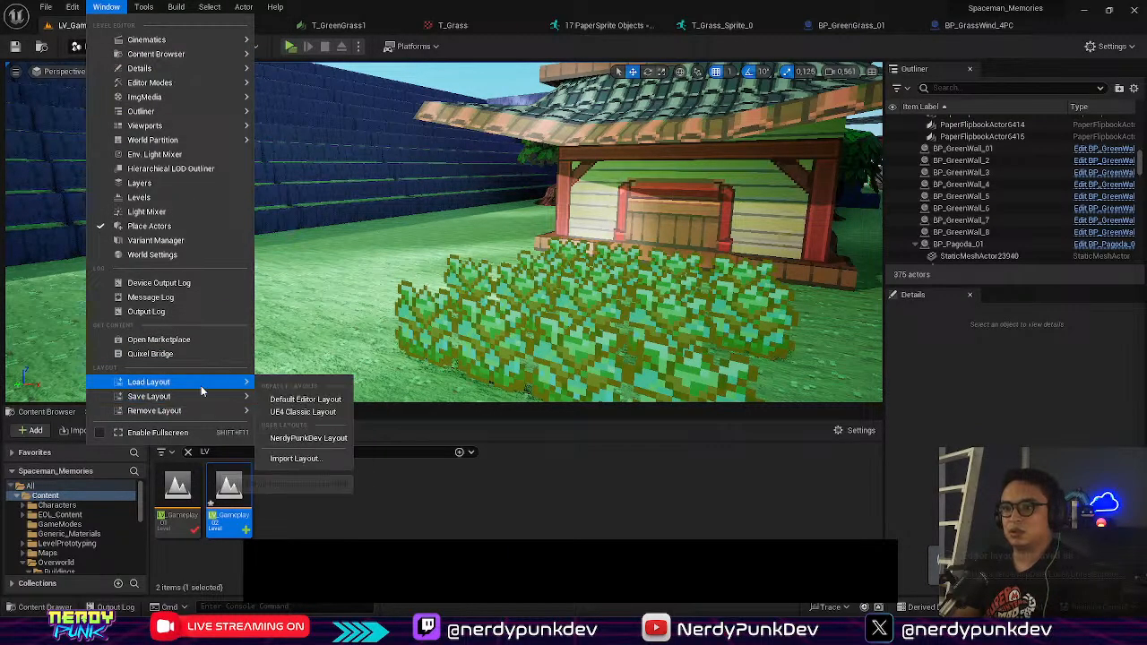
pyautogui.click(305, 399)
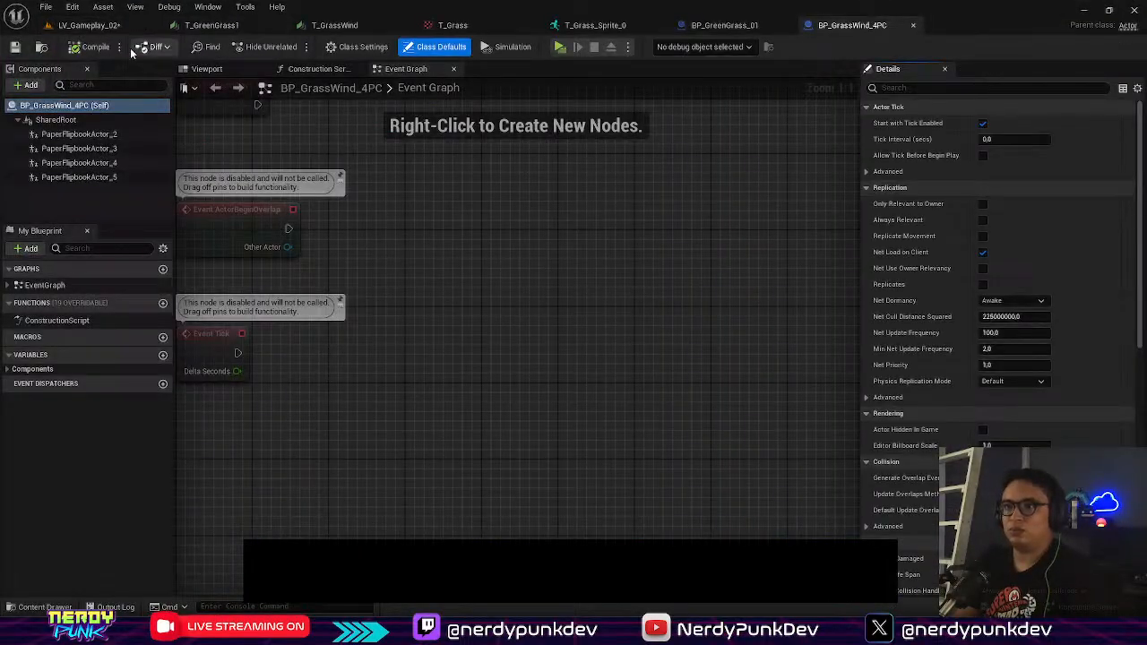
# Step: Return to the LV_Gameplay_02 level and switch it to Modeling mode
pyautogui.click(89, 25)
pyautogui.click(110, 47)
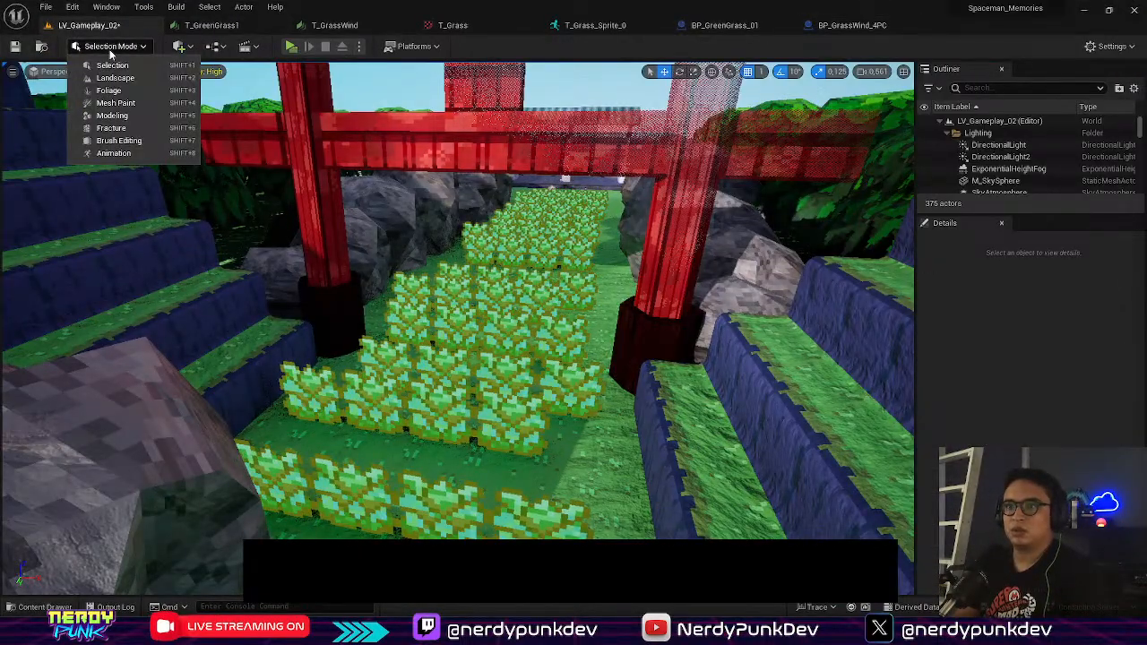
pyautogui.click(113, 116)
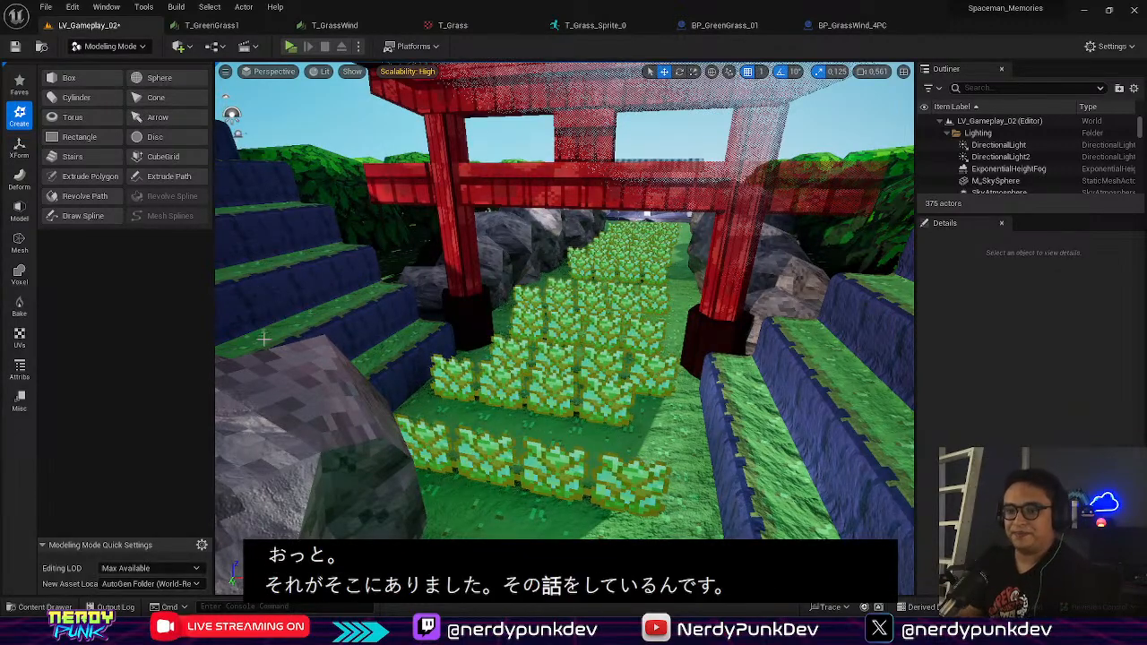
# Step: Dock the Content Browser in the layout below the viewport and make it slightly taller
pyautogui.click(34, 607)
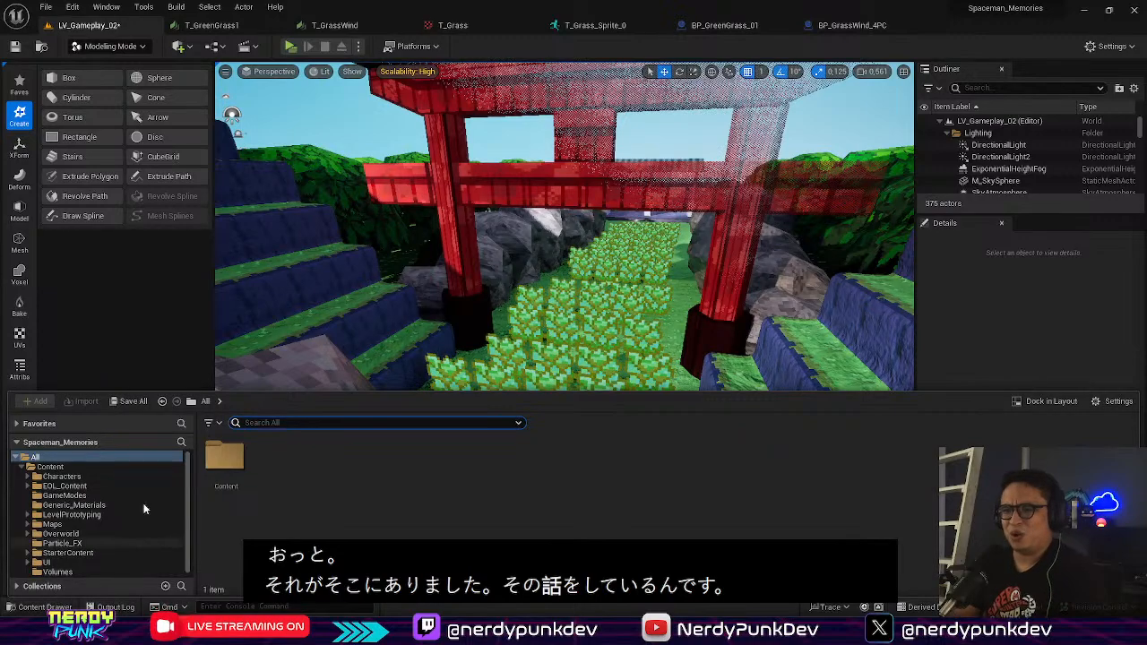
pyautogui.click(1049, 402)
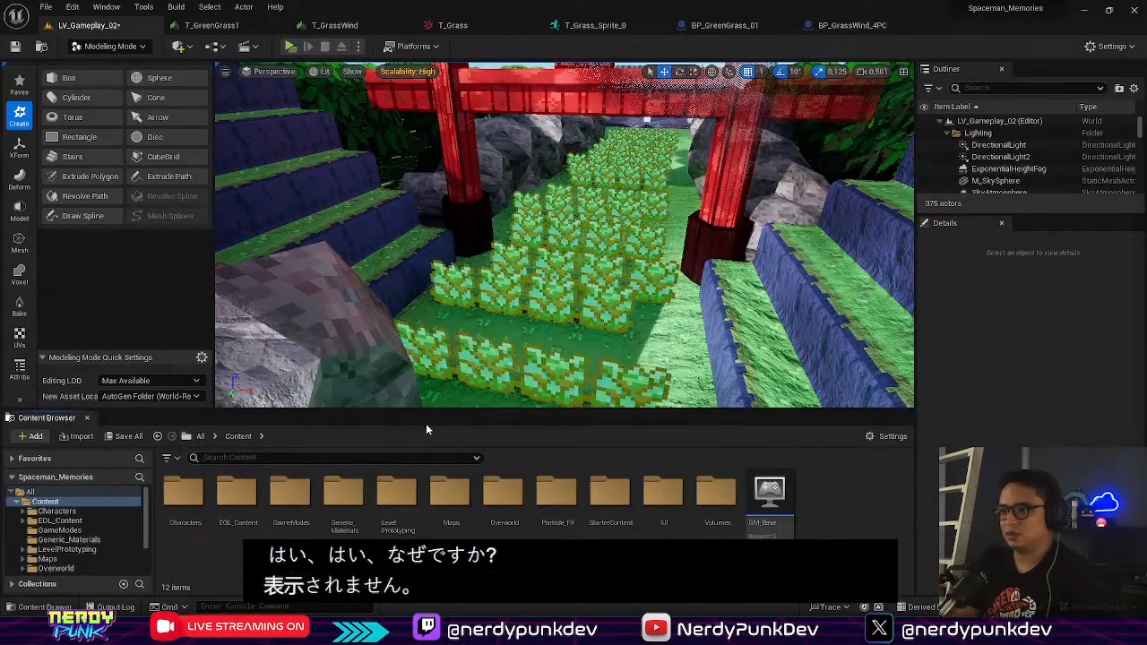
pyautogui.moveTo(423, 411); pyautogui.dragTo(430, 367)
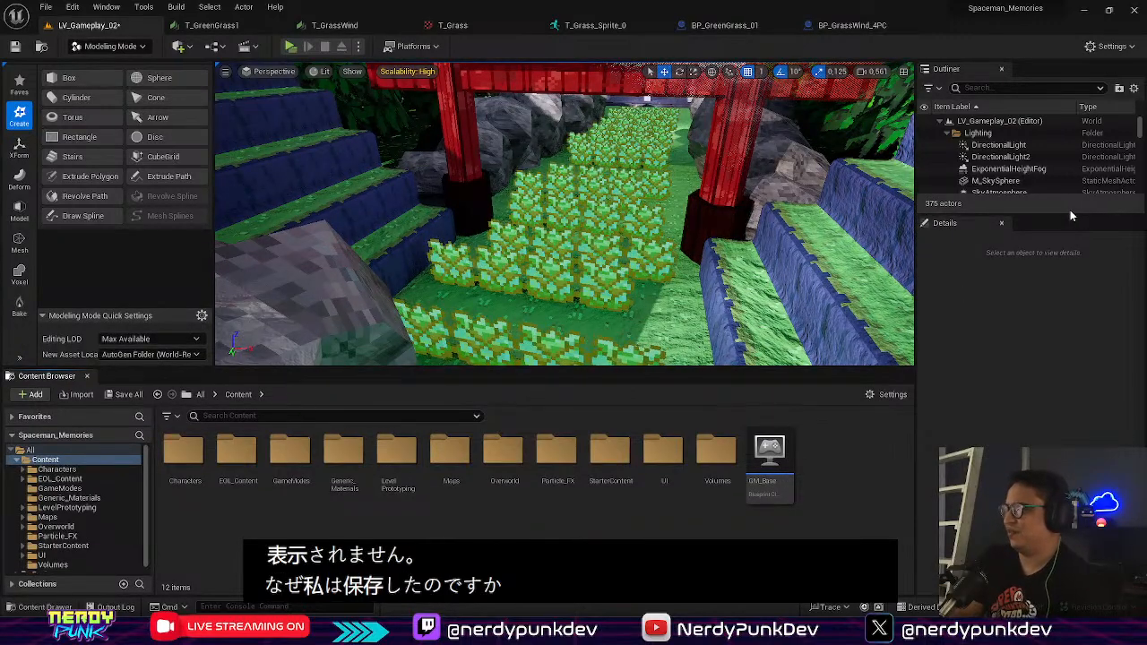
# Step: Enlarge the Outliner so that it shows more of the level's actor list
pyautogui.moveTo(1070, 211); pyautogui.dragTo(1099, 372)
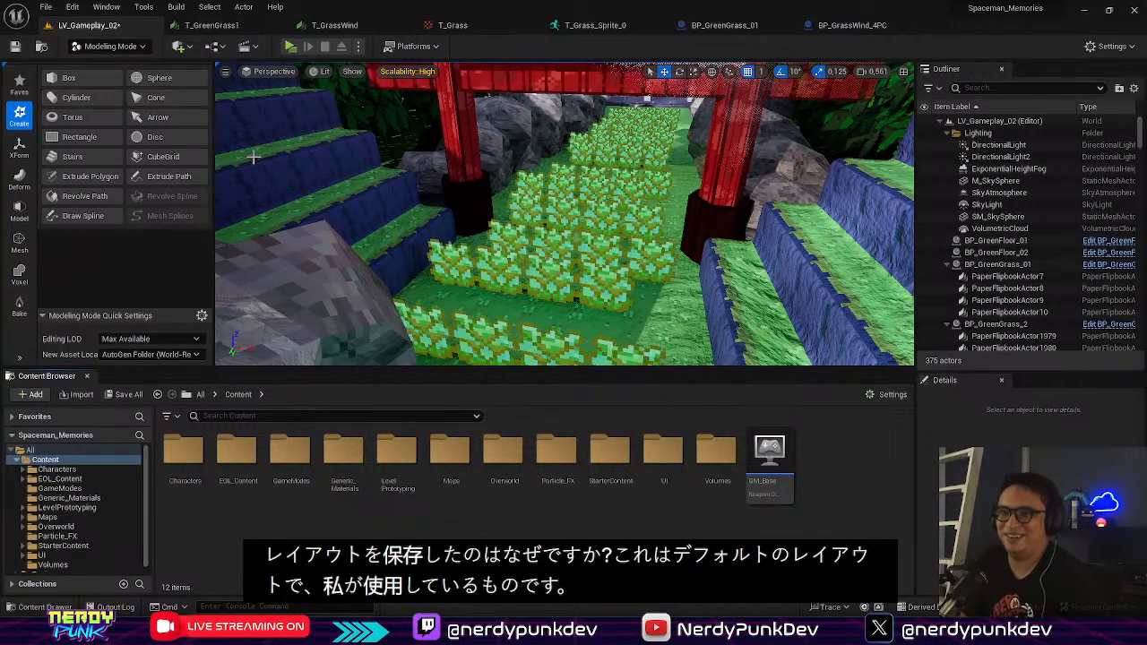
# Step: Examine the Model, Mesh and Favorites modeling tools with the grass group and the torii gate selected, looking for a pivot tool
pyautogui.click(455, 270)
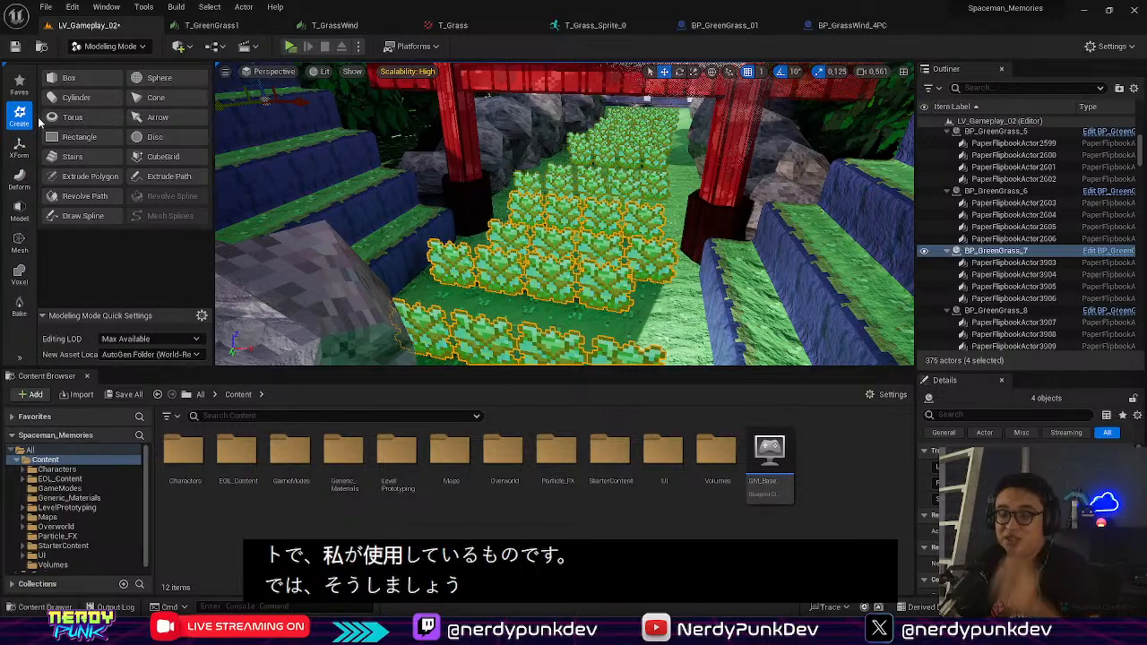
pyautogui.click(25, 209)
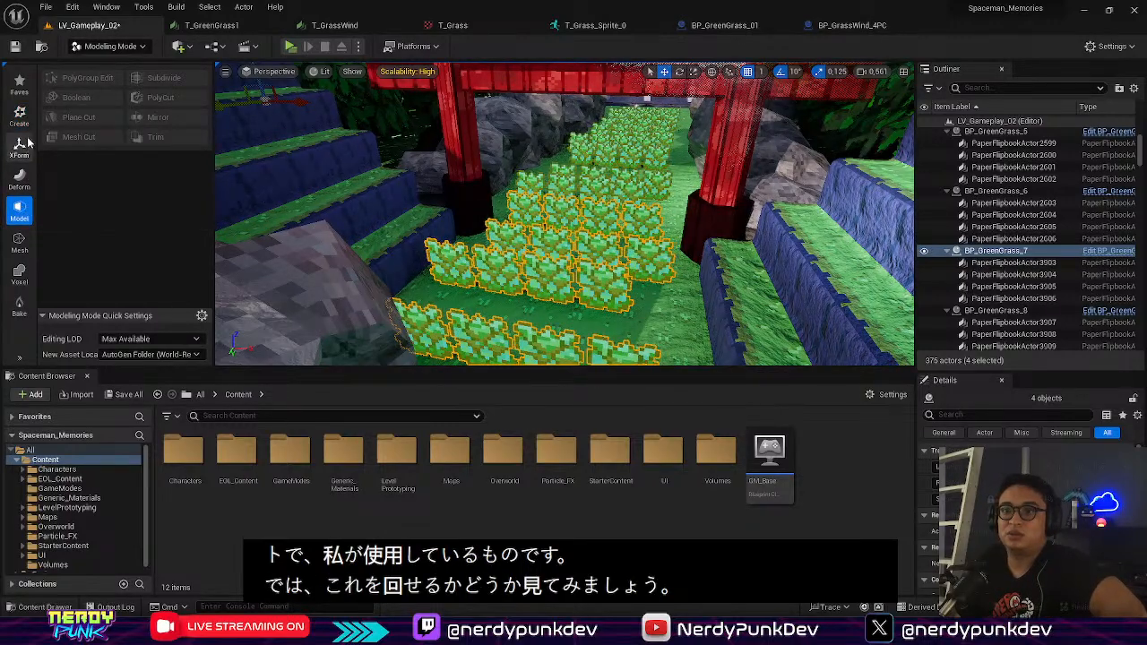
pyautogui.click(22, 247)
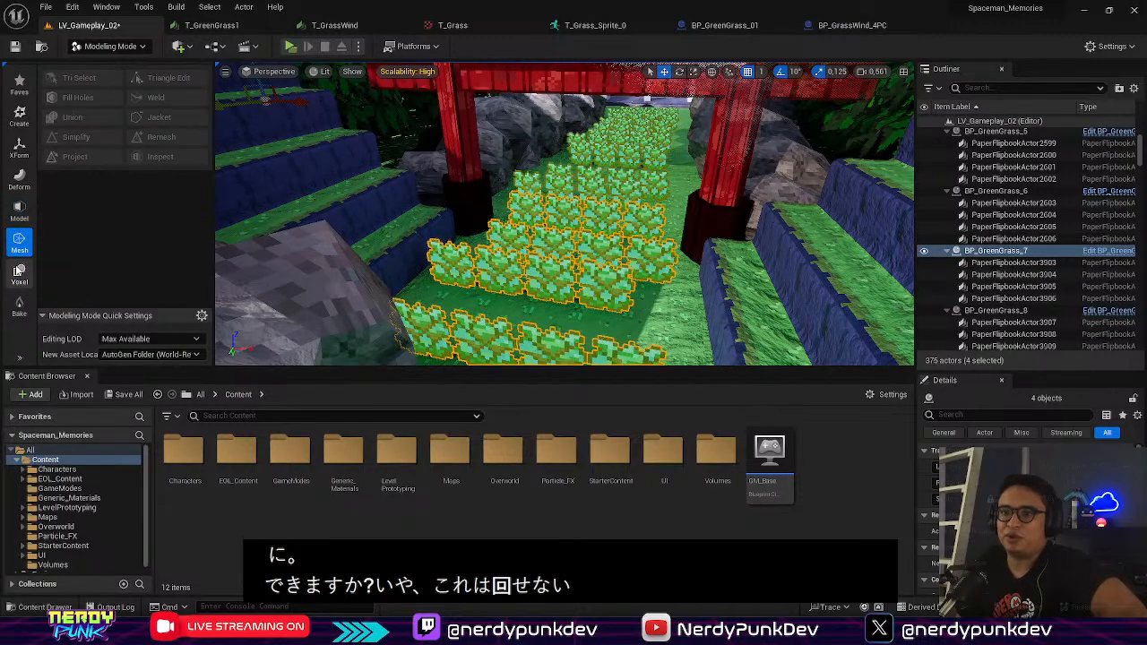
pyautogui.click(453, 153)
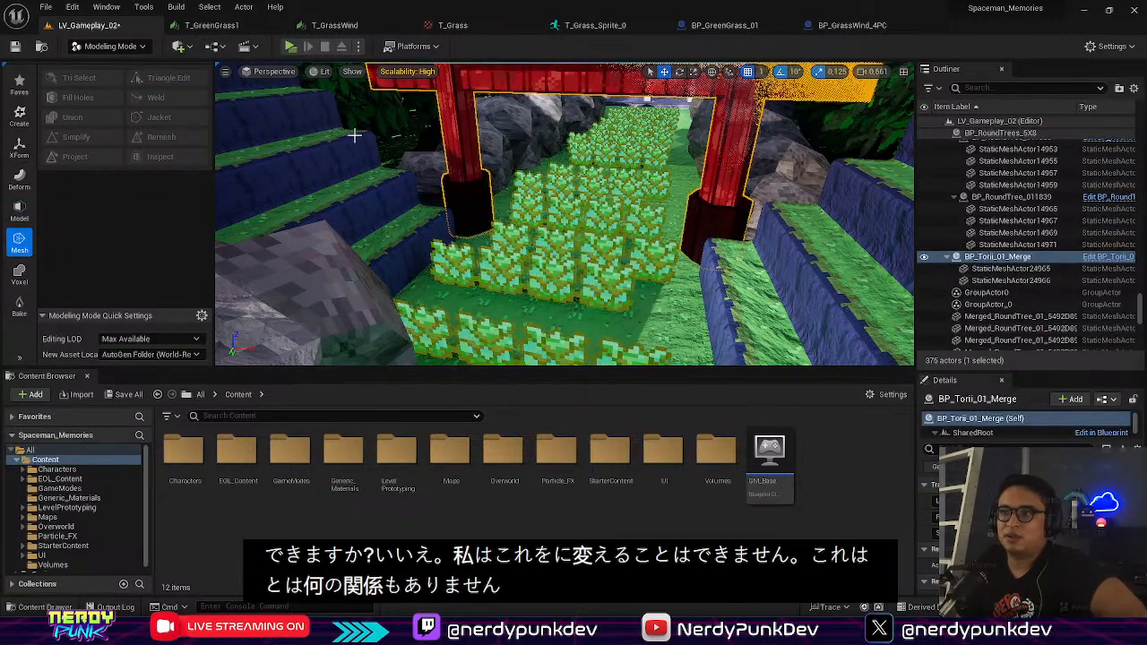
pyautogui.click(1035, 268)
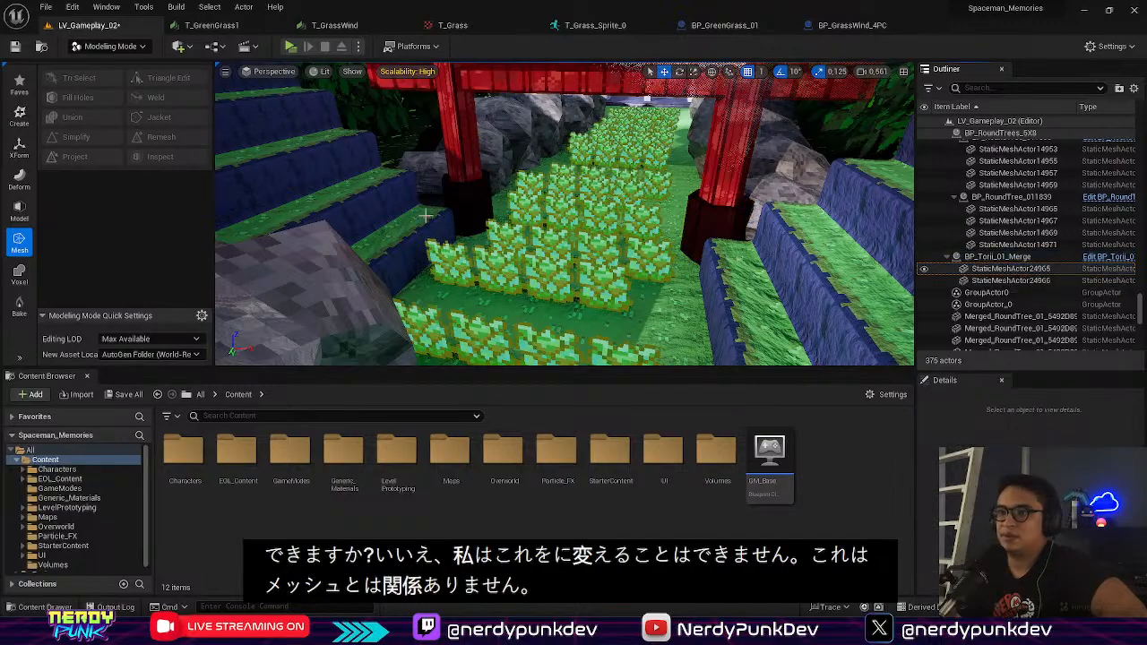
pyautogui.click(19, 212)
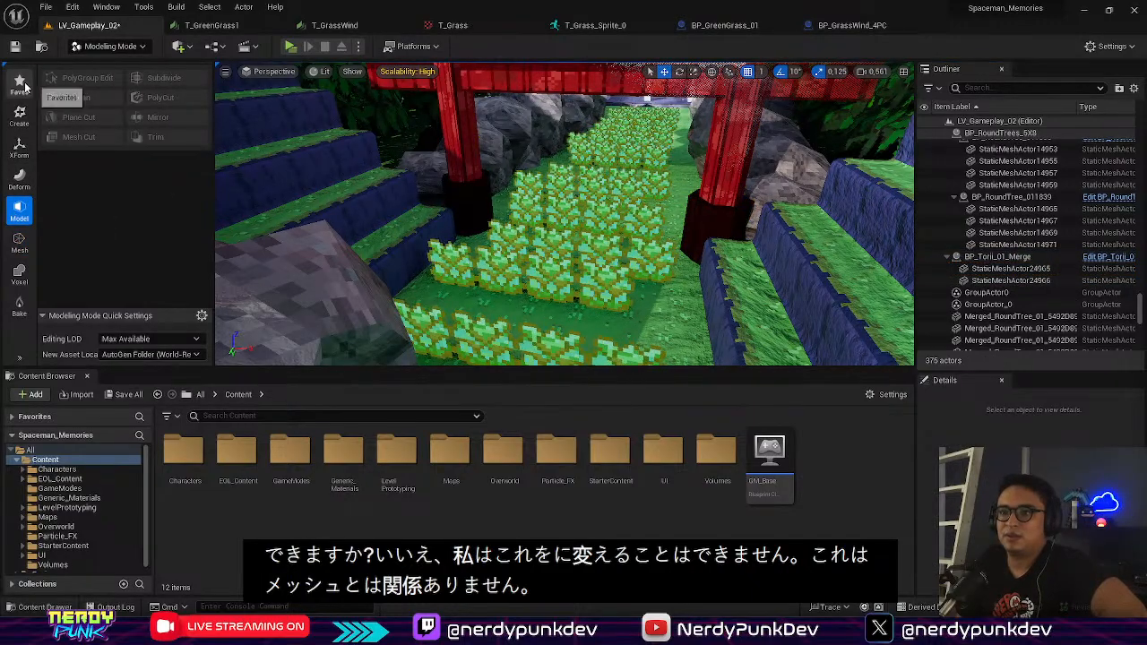
pyautogui.click(20, 84)
# Step: Select the grouped grass rows under the torii and apply Set Pivot Offset Here (Snapped) at the front row
pyautogui.moveTo(564, 213); pyautogui.dragTo(565, 269, button='right')
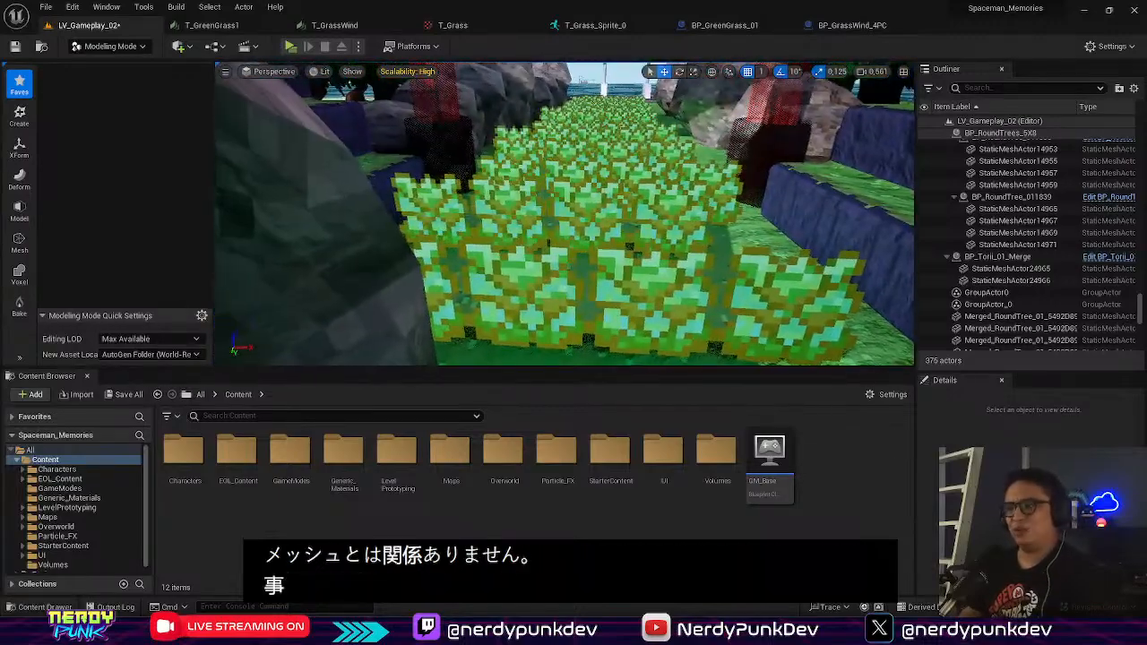
pyautogui.click(619, 230)
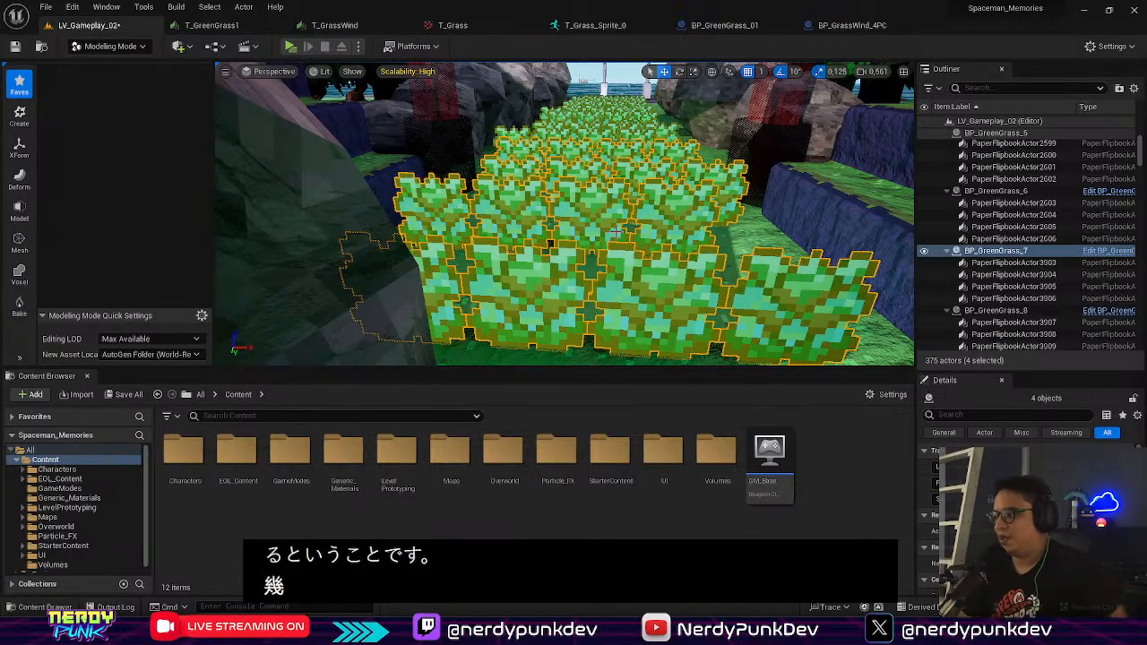
pyautogui.moveTo(484, 238); pyautogui.dragTo(367, 224, button='right')
pyautogui.press('s')
pyautogui.press('w')
pyautogui.press('w')
pyautogui.press('w')
pyautogui.press('w')
pyautogui.press('s')
pyautogui.press('w')
pyautogui.rightClick(545, 221)
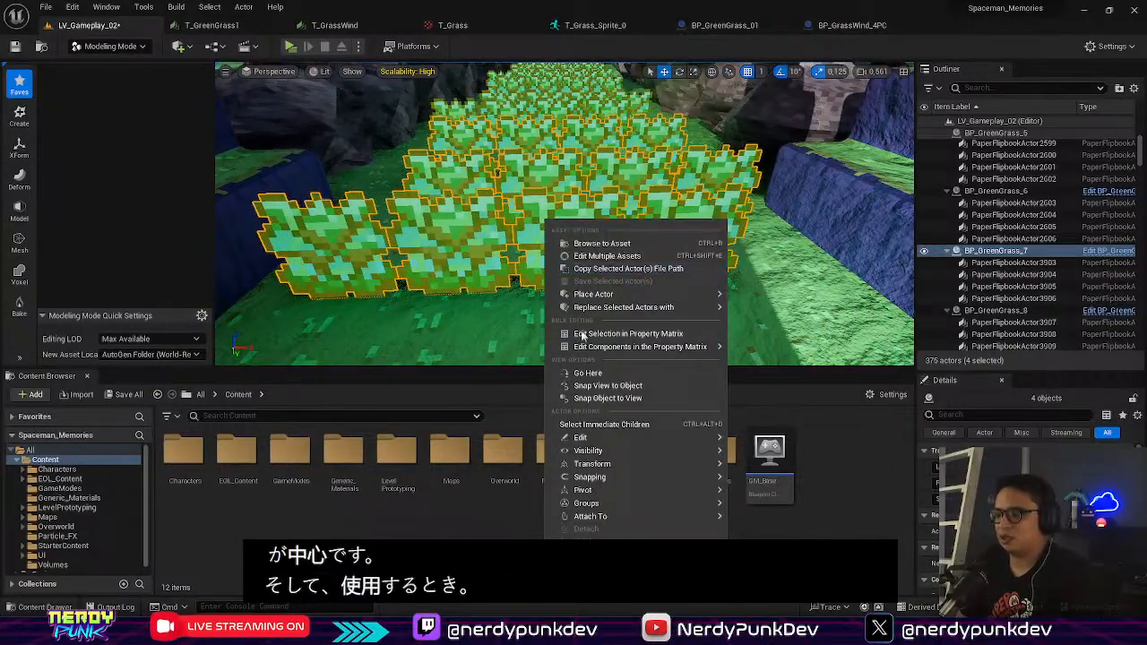
pyautogui.moveTo(663, 491)
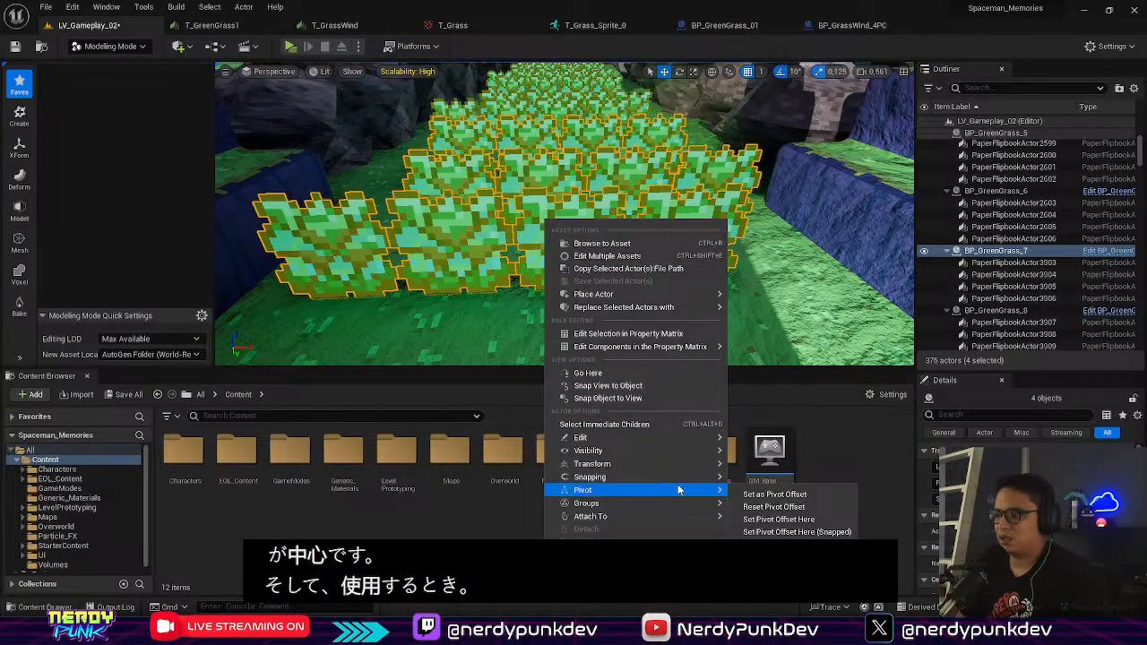
pyautogui.click(795, 532)
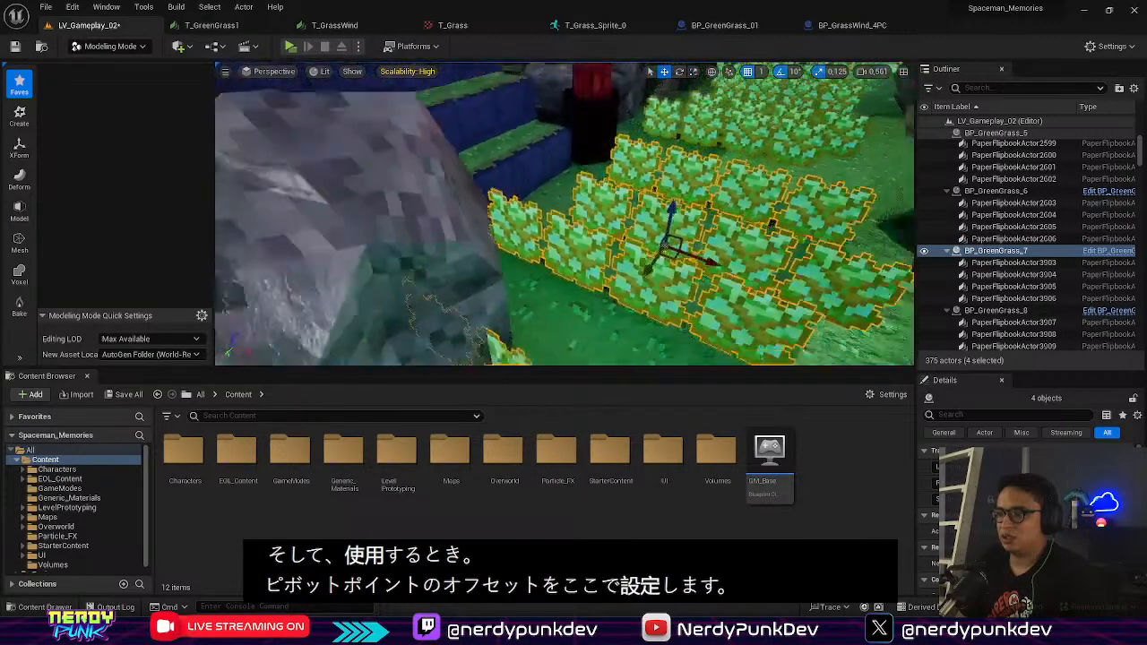
# Step: Try moving the grouped grass rows down the path with the offset pivot, deselect them, and undo the recent changes
pyautogui.moveTo(565, 214)
pyautogui.mouseDown(button='right')
pyautogui.moveTo(538, 233)
pyautogui.moveTo(551, 232)
pyautogui.mouseUp(button='right')
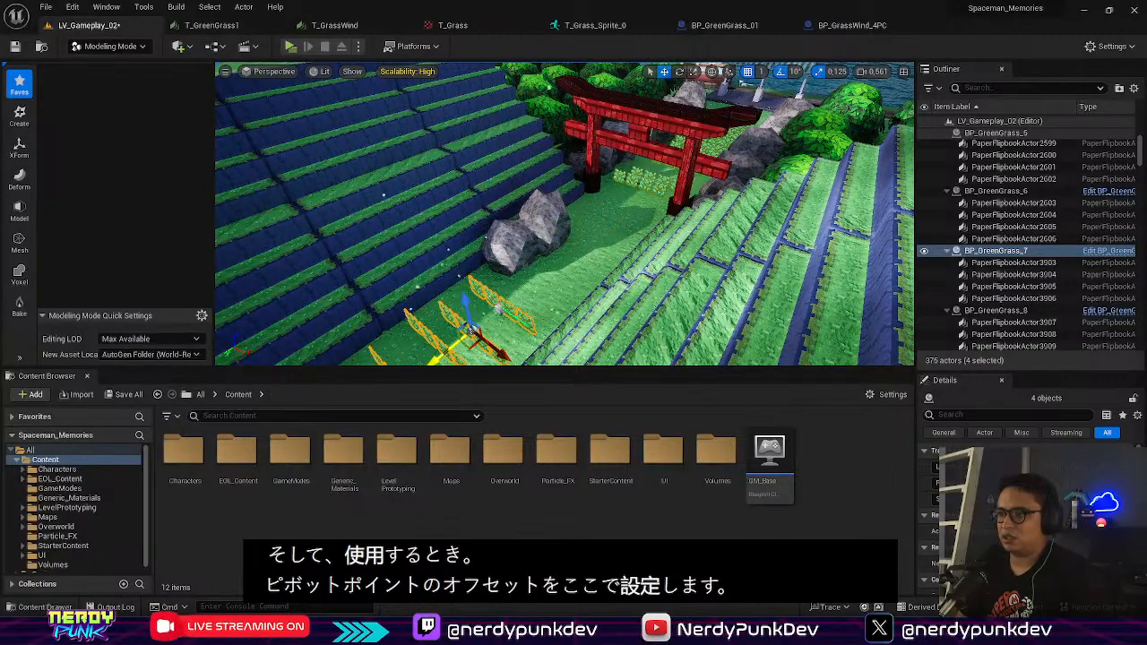
pyautogui.keyDown('alt'); pyautogui.moveTo(565, 215); pyautogui.dragTo(717, 214); pyautogui.keyUp('alt')
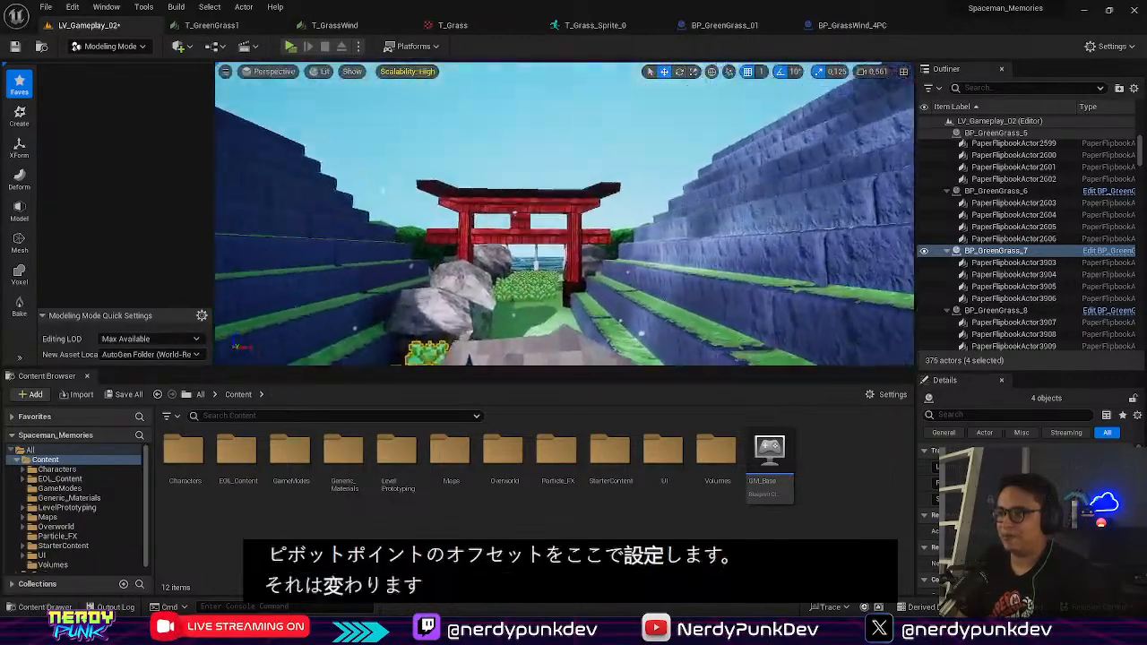
pyautogui.moveTo(565, 214); pyautogui.dragTo(614, 175, button='right')
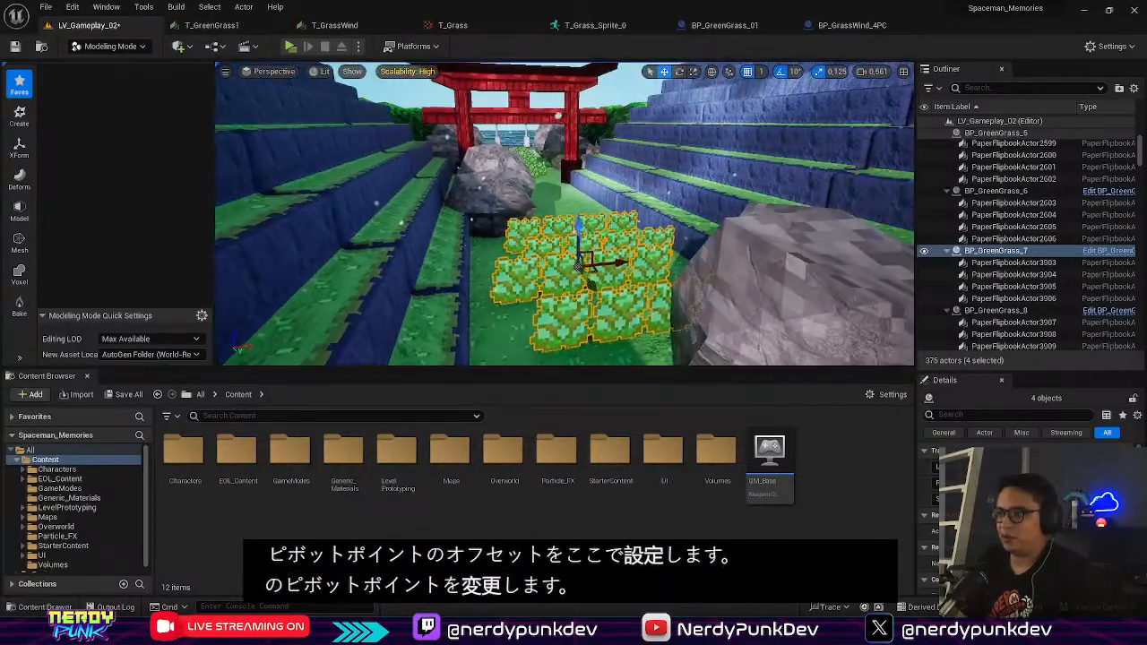
pyautogui.click(563, 213)
pyautogui.hotkey('ctrl', 'z')
pyautogui.moveTo(563, 213); pyautogui.dragTo(484, 224, button='right')
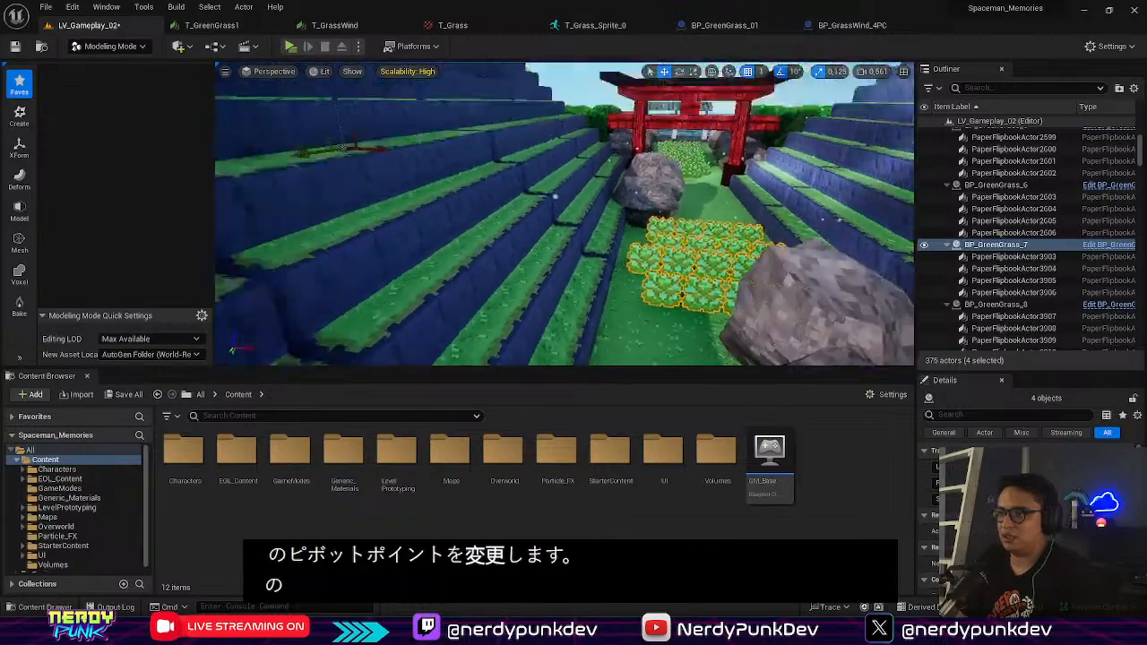
pyautogui.moveTo(618, 218)
pyautogui.mouseDown(button='right')
pyautogui.moveTo(587, 234)
pyautogui.moveTo(640, 220)
pyautogui.mouseUp(button='right')
pyautogui.click(640, 221)
pyautogui.hotkey('ctrl', 'z')
pyautogui.hotkey('ctrl', 'z')
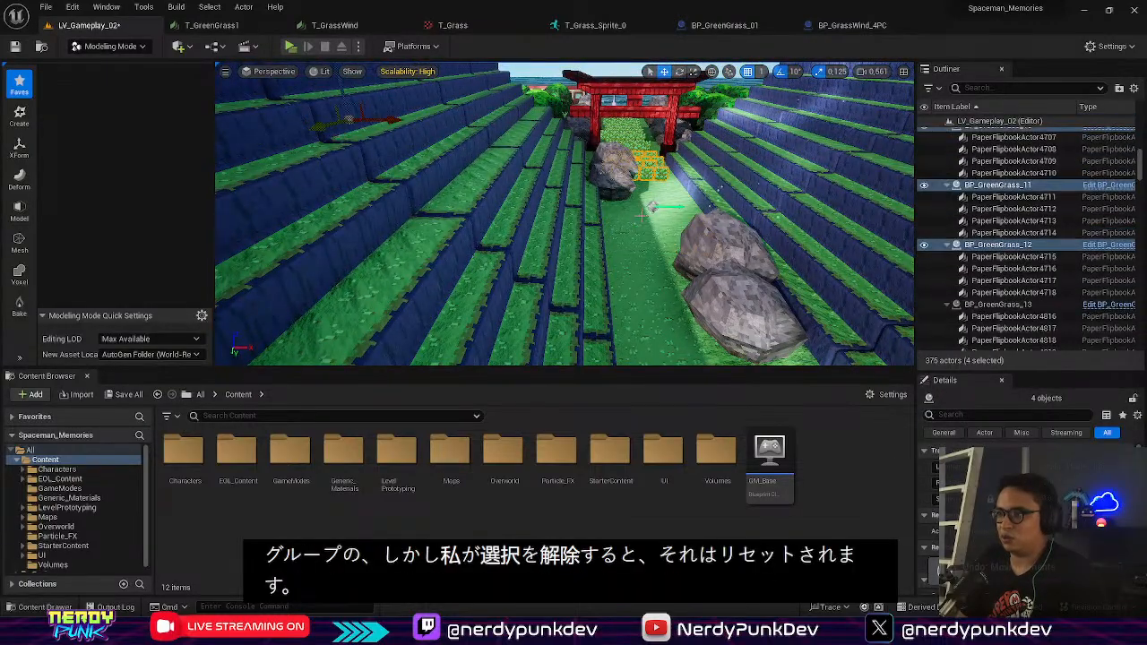
# Step: Duplicate a single ungrouped grass row from behind the torii gate onto the empty path beyond the rocks
pyautogui.rightClick(685, 132)
pyautogui.click(616, 172)
pyautogui.moveTo(616, 172)
pyautogui.mouseDown(button='right')
pyautogui.moveTo(656, 134)
pyautogui.moveTo(610, 162)
pyautogui.mouseUp(button='right')
pyautogui.press('w')
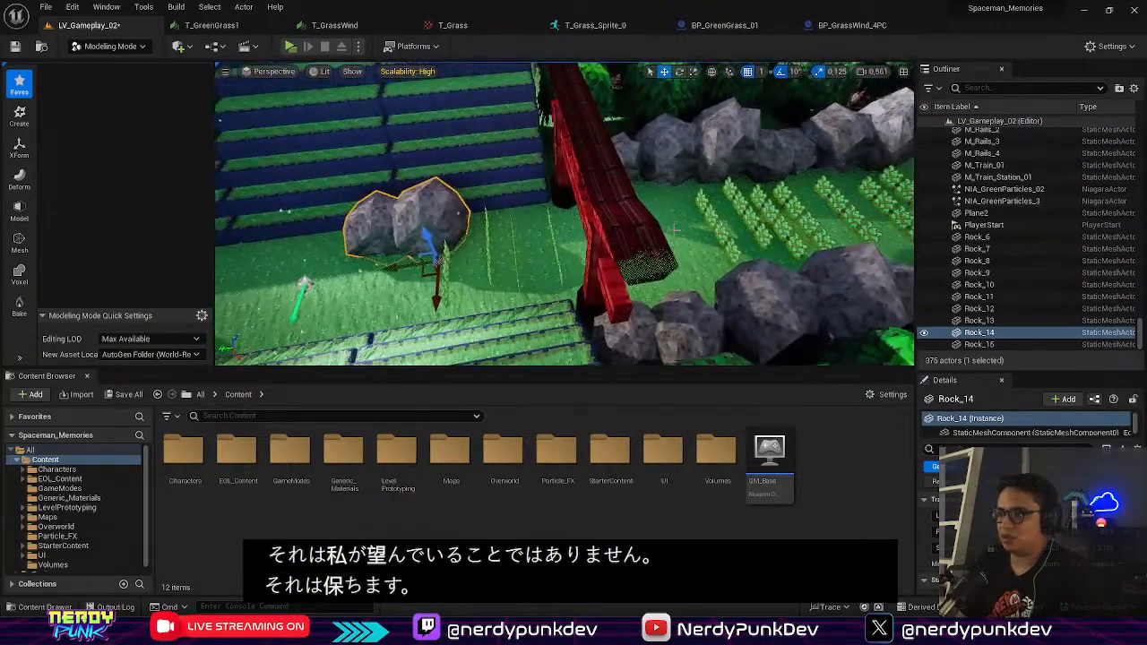
pyautogui.click(718, 224)
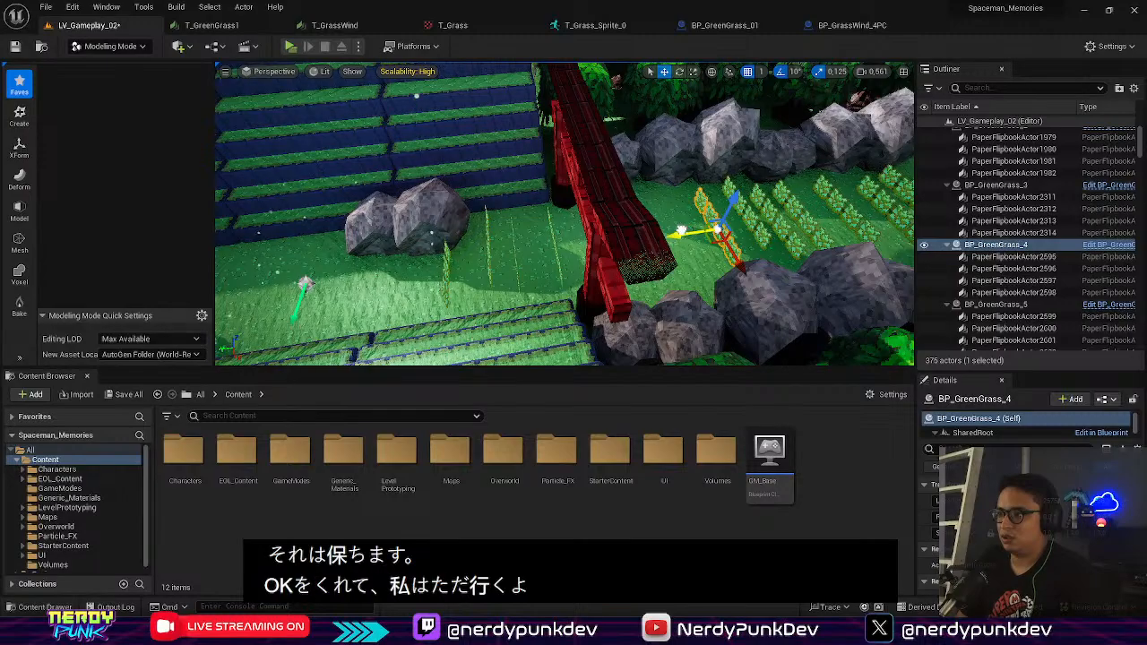
pyautogui.keyDown('alt'); pyautogui.moveTo(682, 228); pyautogui.dragTo(287, 308); pyautogui.keyUp('alt')
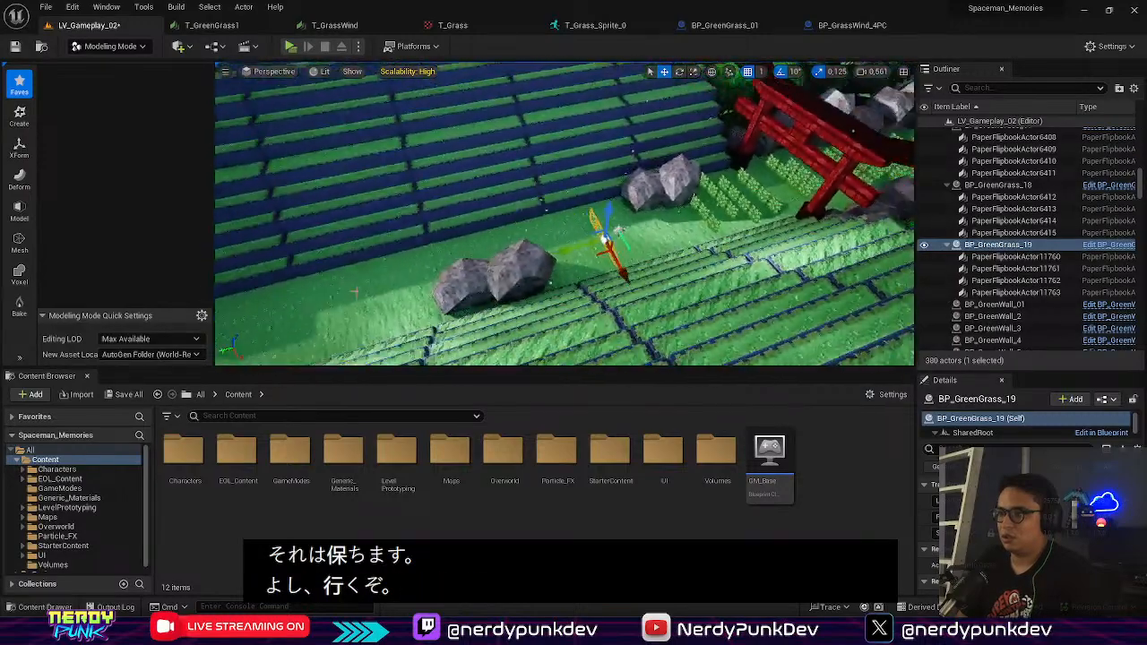
# Step: Duplicate the new grass row three times towards the camera along the path, staggering the copies sideways
pyautogui.moveTo(564, 215); pyautogui.dragTo(610, 221, button='right')
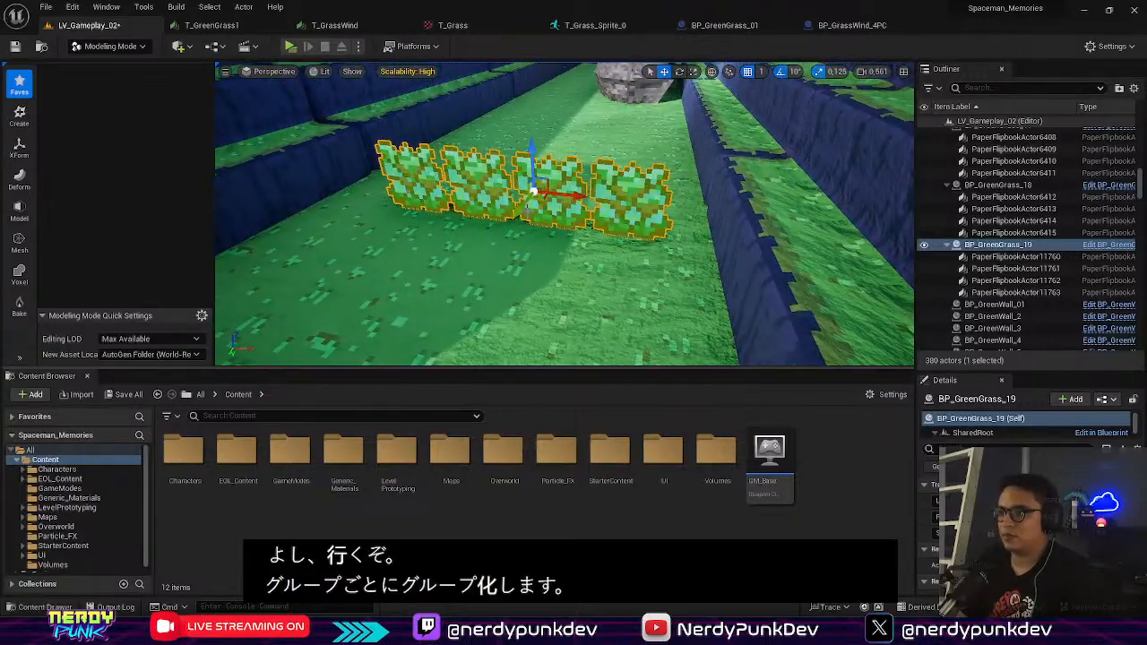
pyautogui.moveTo(570, 108); pyautogui.dragTo(565, 153, button='right')
pyautogui.moveTo(569, 242); pyautogui.dragTo(570, 280, button='right')
pyautogui.press('s')
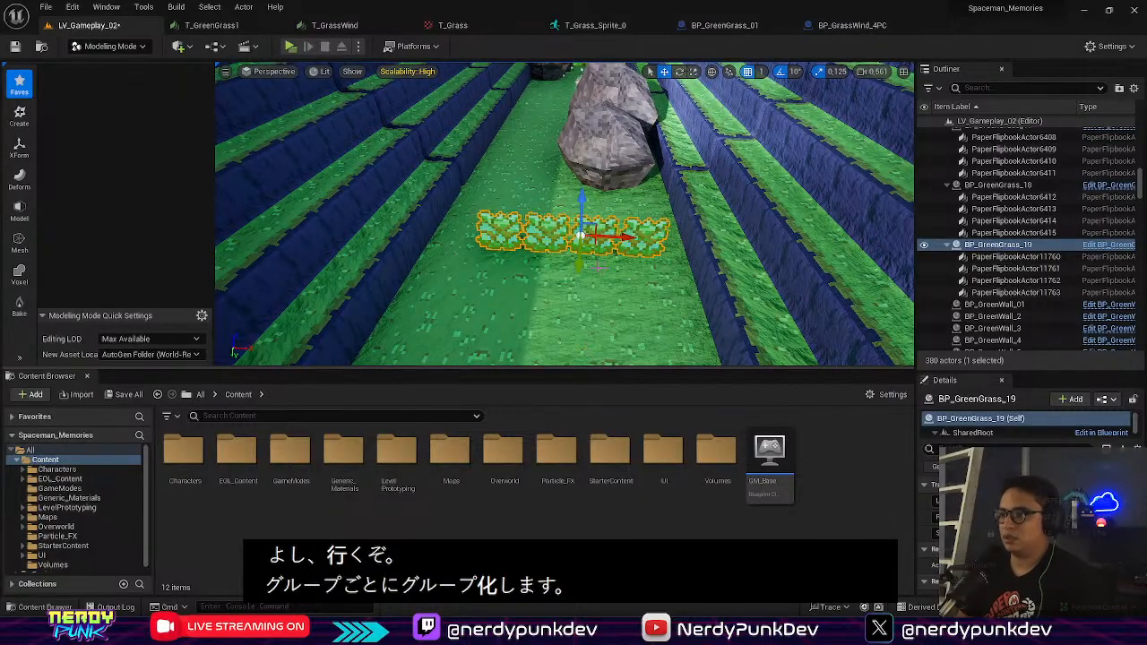
pyautogui.moveTo(578, 264)
pyautogui.mouseDown()
pyautogui.moveTo(580, 232)
pyautogui.moveTo(562, 276)
pyautogui.mouseUp()
pyautogui.moveTo(617, 241); pyautogui.dragTo(598, 240)
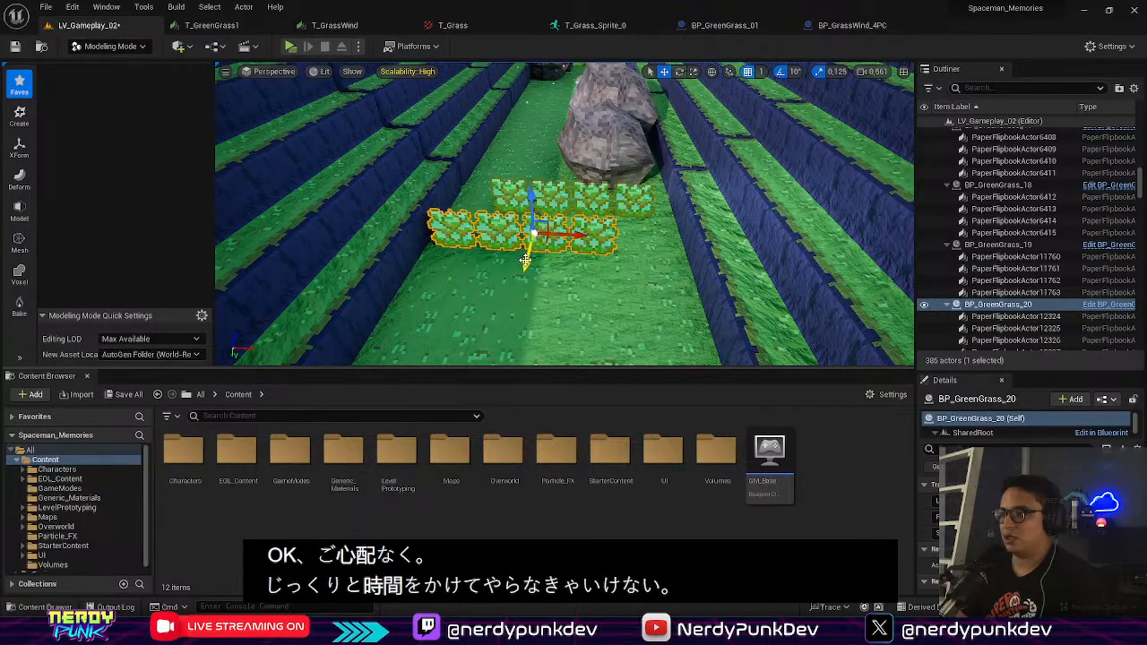
pyautogui.moveTo(525, 260); pyautogui.dragTo(524, 287)
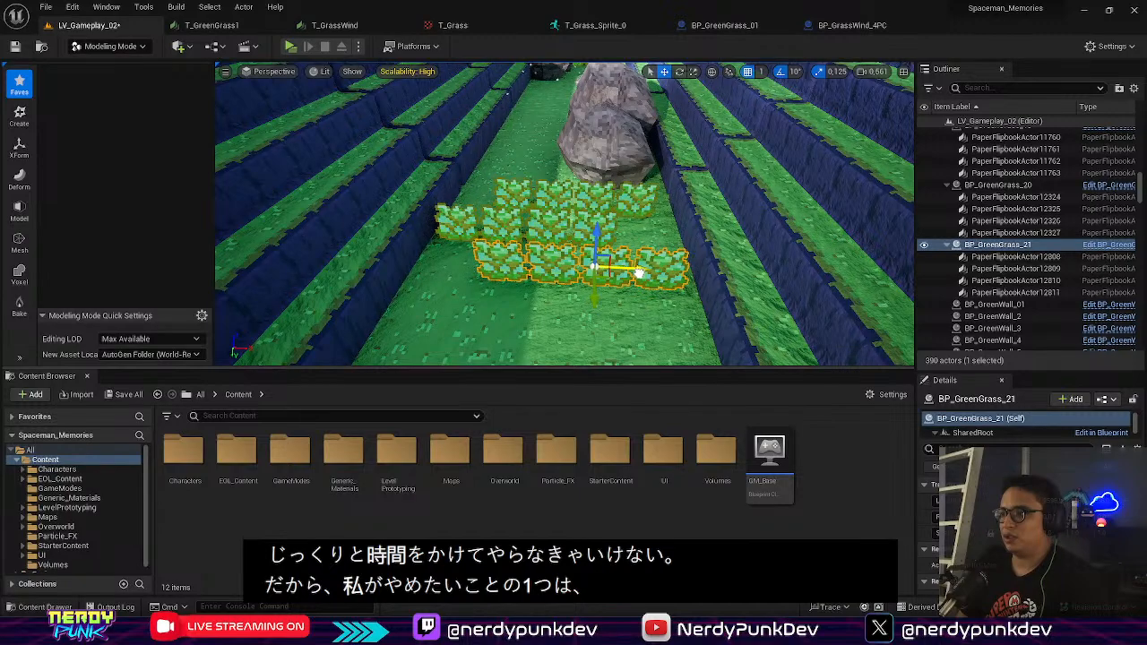
pyautogui.moveTo(591, 299)
pyautogui.keyDown('alt'); pyautogui.mouseDown()
pyautogui.moveTo(578, 354)
pyautogui.moveTo(607, 337)
pyautogui.moveTo(591, 321)
pyautogui.mouseUp(); pyautogui.keyUp('alt')
# Step: Add two more staggered copies of the grass row at the front of the new patch
pyautogui.moveTo(662, 309)
pyautogui.mouseDown(button='right')
pyautogui.moveTo(583, 307)
pyautogui.moveTo(677, 301)
pyautogui.mouseUp(button='right')
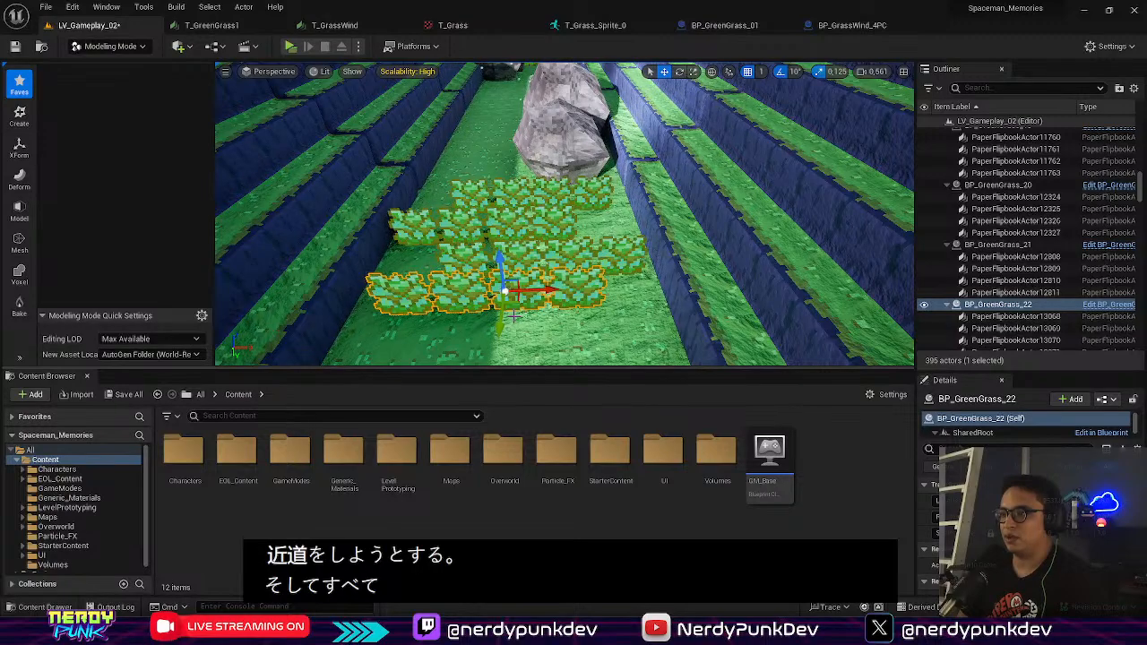
pyautogui.keyDown('alt'); pyautogui.moveTo(501, 325); pyautogui.dragTo(498, 352); pyautogui.keyUp('alt')
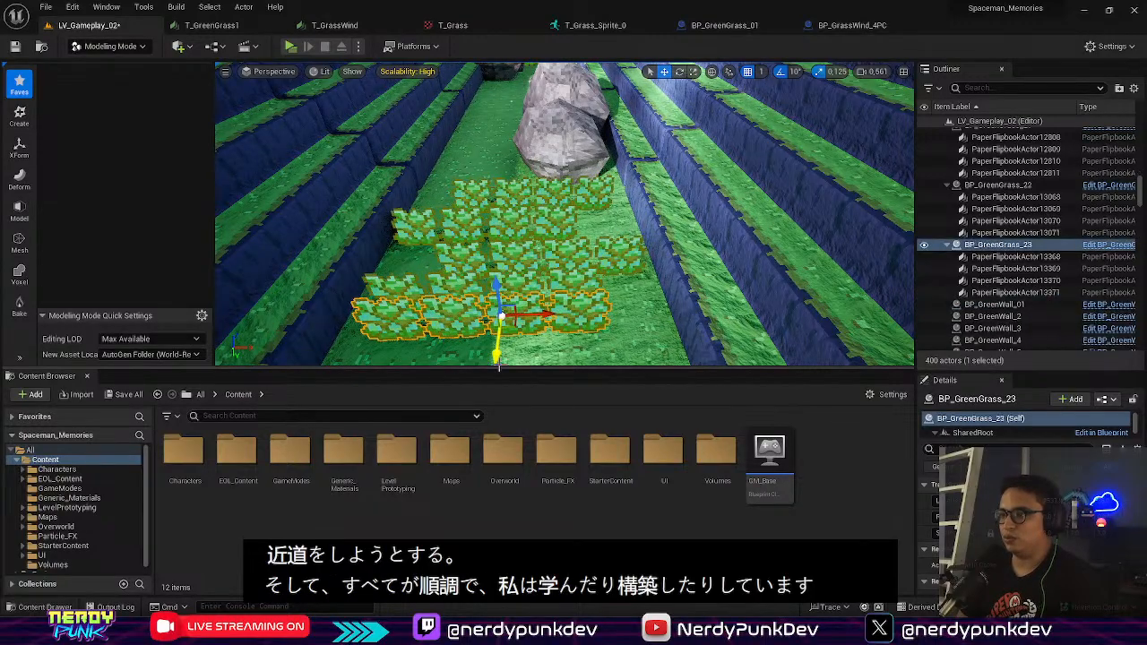
pyautogui.moveTo(497, 352); pyautogui.dragTo(574, 354, button='right')
pyautogui.press('w')
pyautogui.moveTo(542, 310); pyautogui.dragTo(618, 265, button='right')
pyautogui.moveTo(544, 300); pyautogui.dragTo(638, 300)
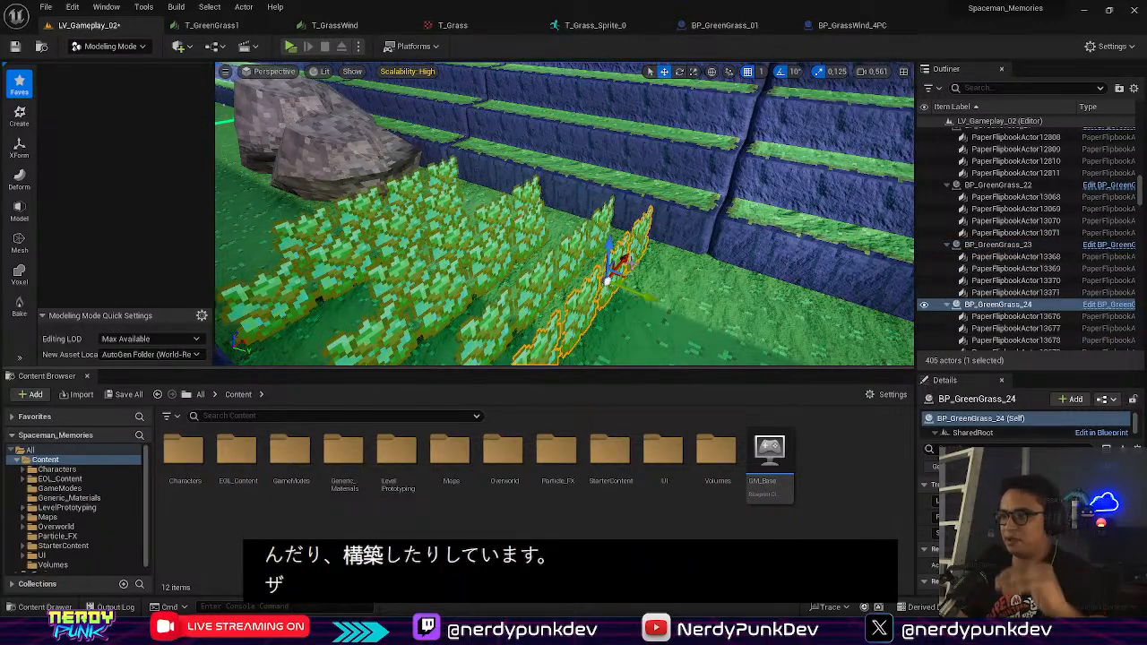
# Step: Extend the grass patch along the path with five more row copies, shifting them sideways and widening the gaps between the last ones
pyautogui.moveTo(651, 295); pyautogui.dragTo(574, 359, button='right')
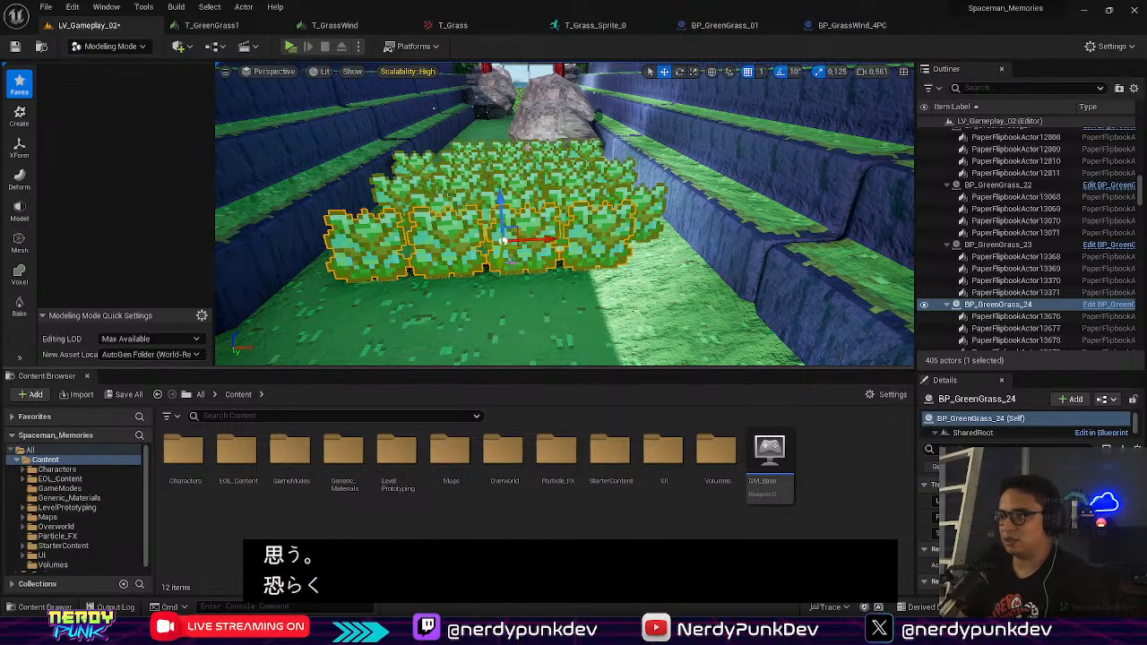
pyautogui.keyDown('alt'); pyautogui.moveTo(505, 262); pyautogui.dragTo(534, 315); pyautogui.keyUp('alt')
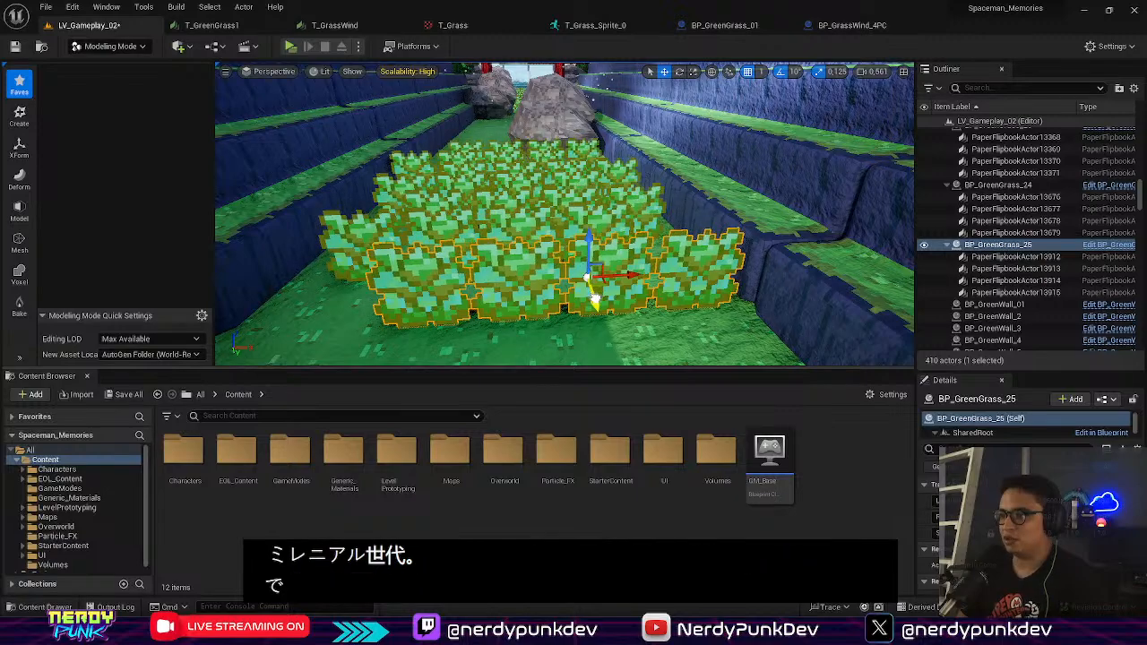
pyautogui.keyDown('alt'); pyautogui.moveTo(595, 290); pyautogui.dragTo(612, 335); pyautogui.keyUp('alt')
pyautogui.moveTo(612, 336); pyautogui.dragTo(564, 363, button='right')
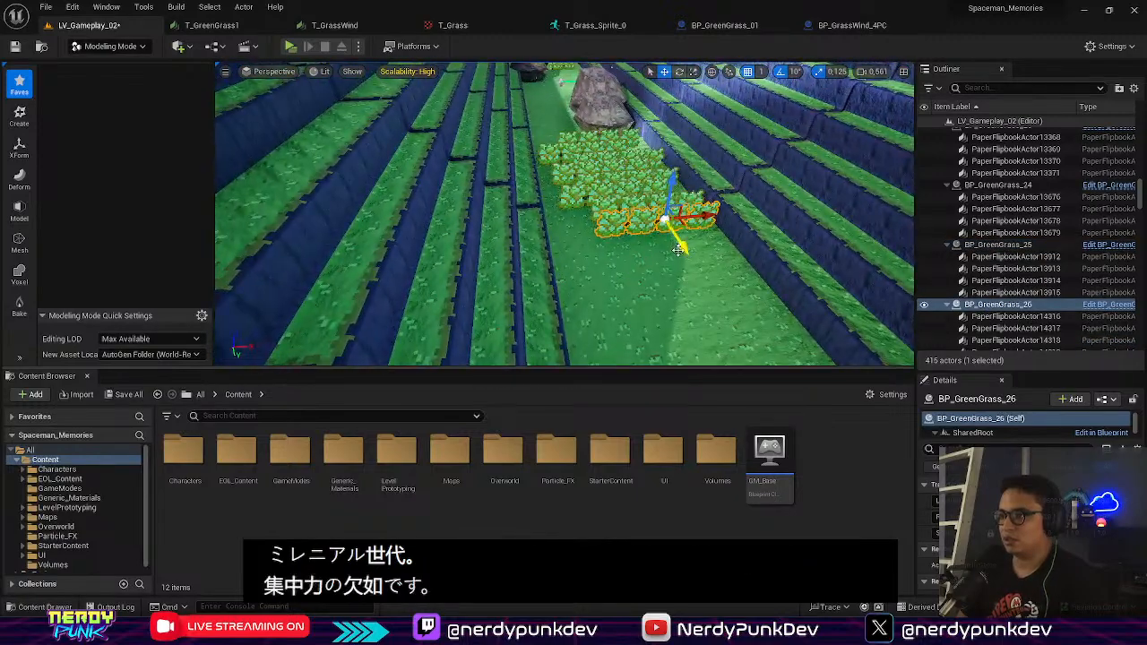
pyautogui.keyDown('alt'); pyautogui.moveTo(701, 270); pyautogui.dragTo(697, 307); pyautogui.keyUp('alt')
pyautogui.moveTo(749, 300)
pyautogui.mouseDown(button='right')
pyautogui.moveTo(753, 346)
pyautogui.moveTo(829, 358)
pyautogui.moveTo(748, 233)
pyautogui.moveTo(758, 224)
pyautogui.moveTo(761, 309)
pyautogui.mouseUp(button='right')
pyautogui.keyDown('alt'); pyautogui.moveTo(597, 226); pyautogui.dragTo(568, 268); pyautogui.keyUp('alt')
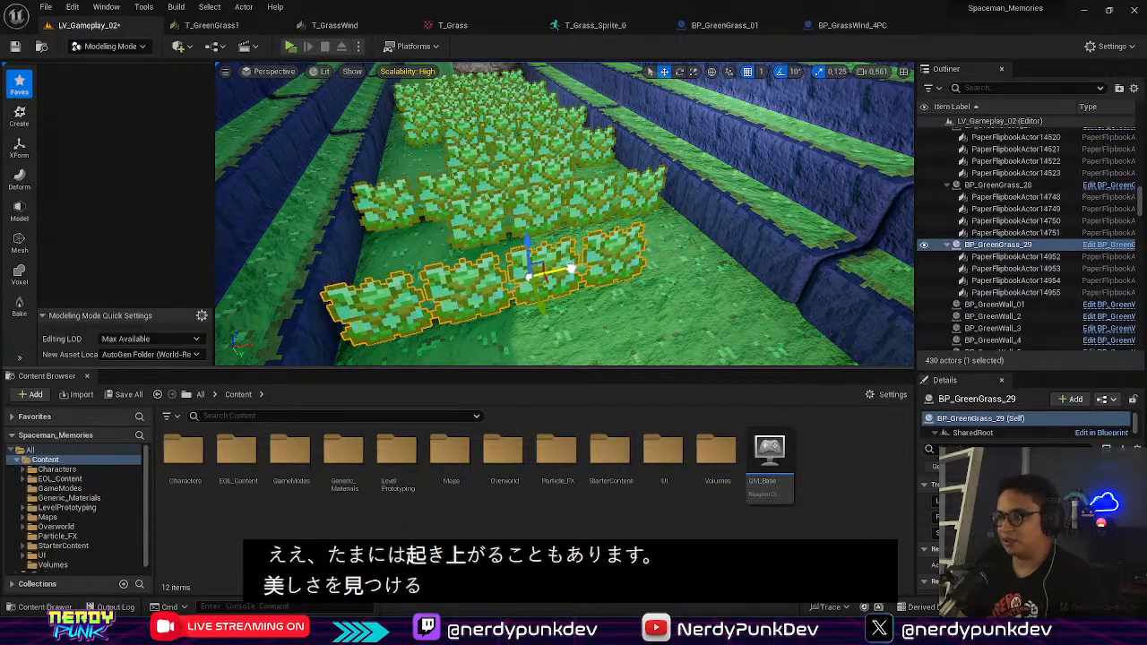
# Step: Place two more widely spaced copies of the grass row at the near end of the path
pyautogui.moveTo(569, 268)
pyautogui.mouseDown(button='right')
pyautogui.moveTo(645, 300)
pyautogui.moveTo(568, 268)
pyautogui.mouseUp(button='right')
pyautogui.press('s')
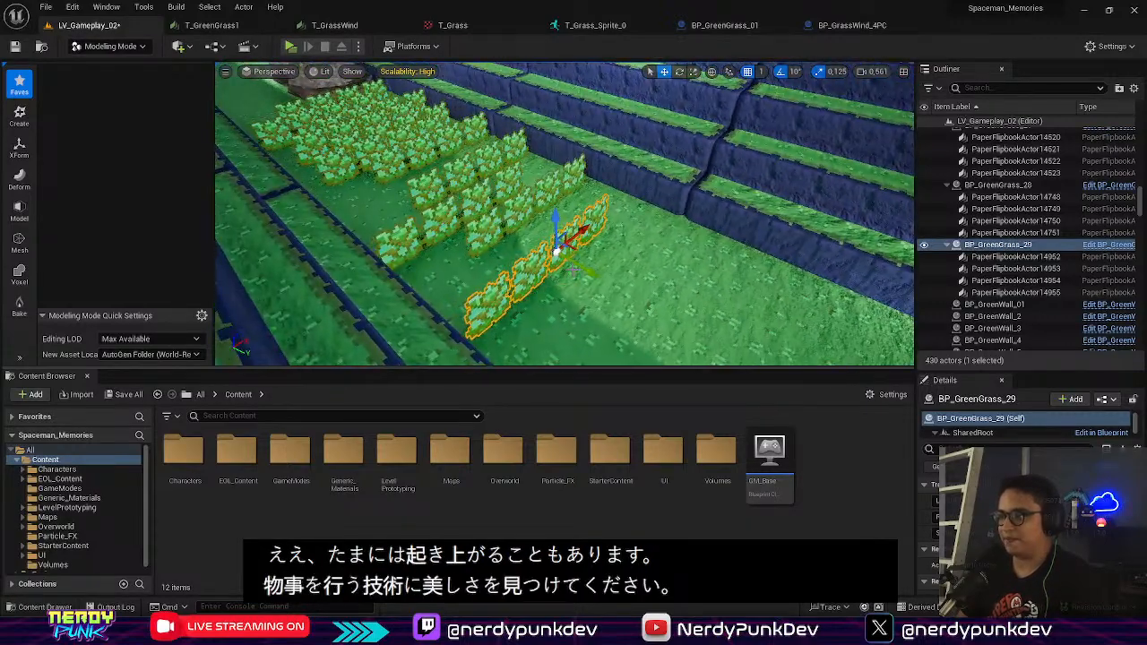
pyautogui.keyDown('alt'); pyautogui.moveTo(578, 266); pyautogui.dragTo(645, 304); pyautogui.keyUp('alt')
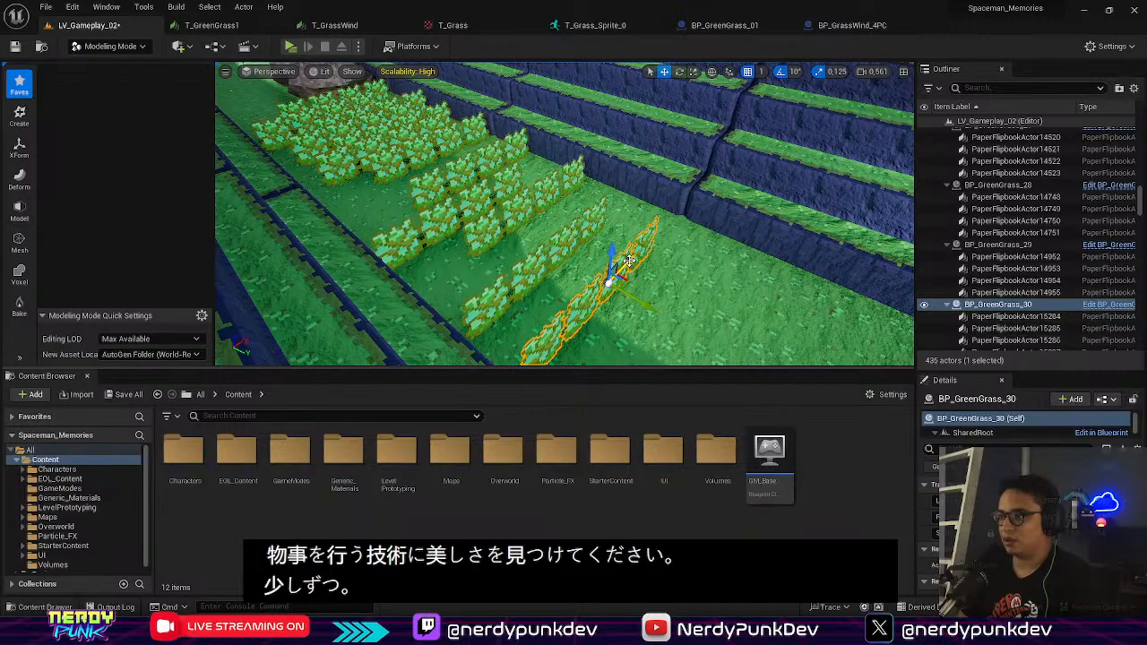
pyautogui.keyDown('alt'); pyautogui.moveTo(630, 261); pyautogui.dragTo(672, 296); pyautogui.keyUp('alt')
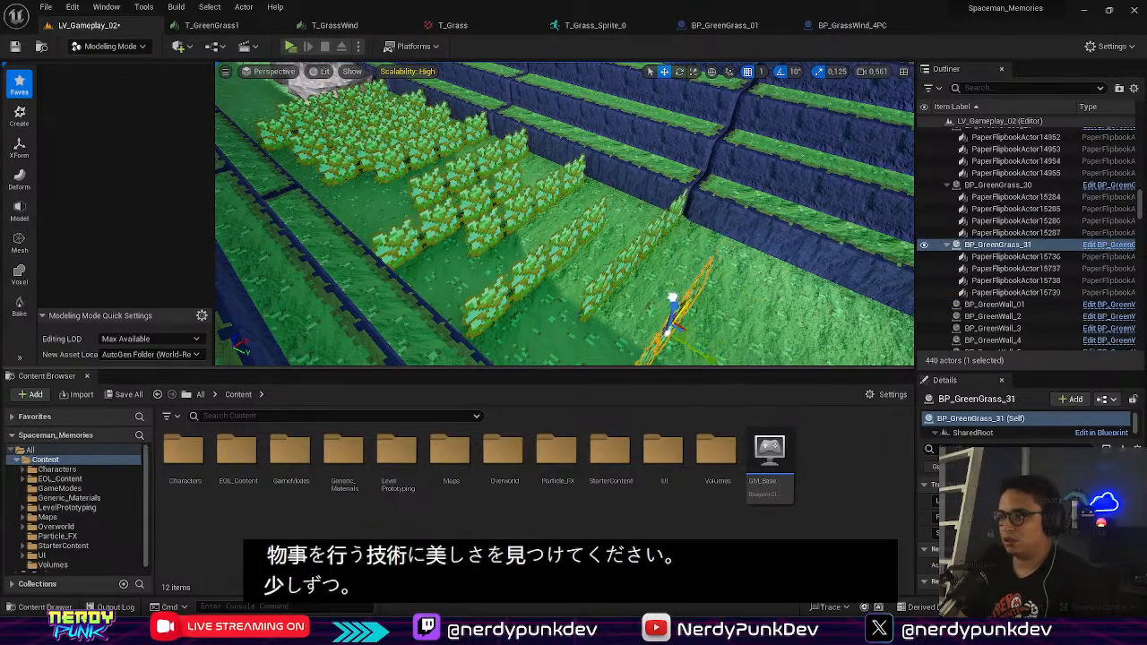
# Step: Play the level in a standalone preview to check the grass rows from the game camera
pyautogui.moveTo(672, 297); pyautogui.dragTo(520, 90, button='right')
pyautogui.click(290, 46)
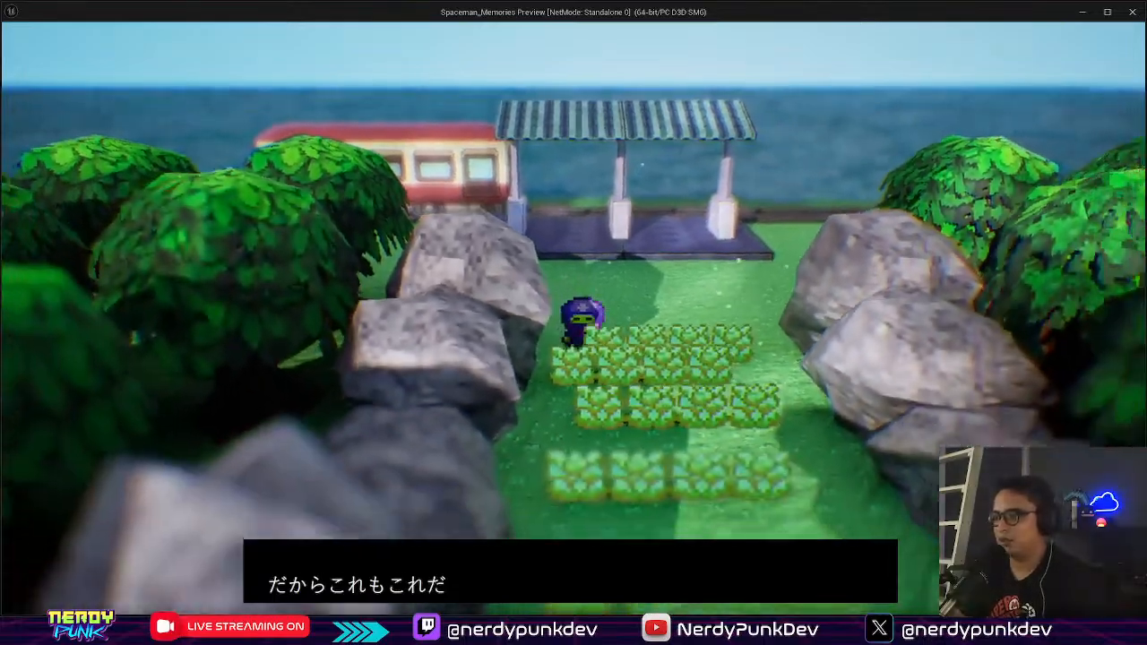
# Step: End the play preview and move the train along the rails so it stands partly under the station roof
pyautogui.press('s')
pyautogui.press('Escape')
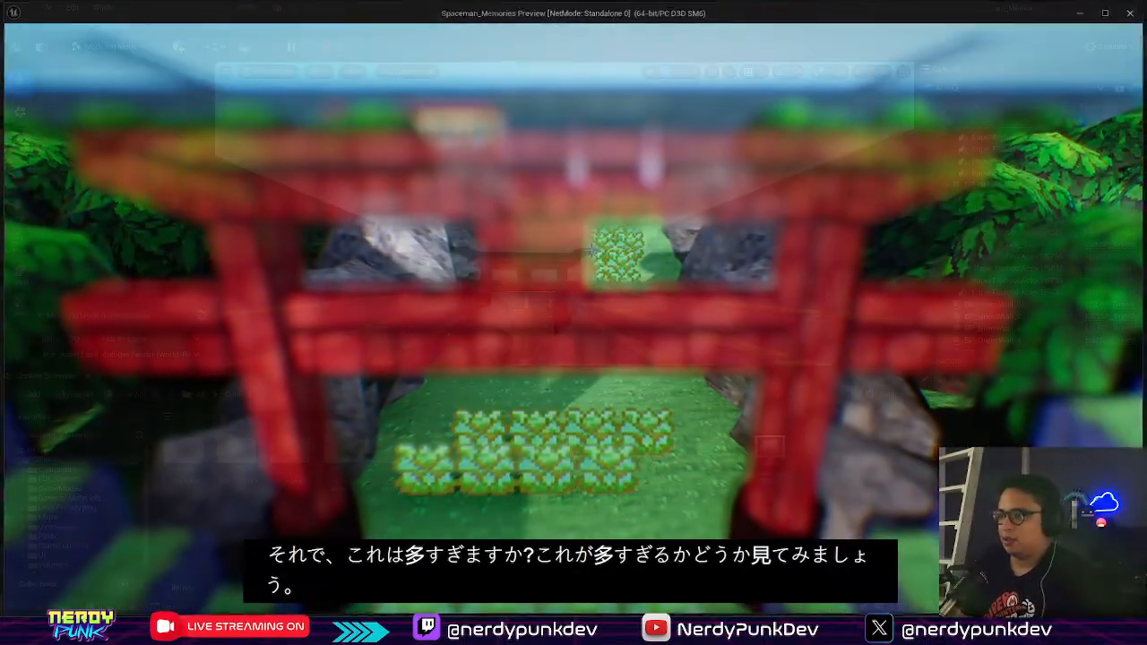
pyautogui.press('w')
pyautogui.moveTo(612, 239); pyautogui.dragTo(595, 233, button='right')
pyautogui.press('w')
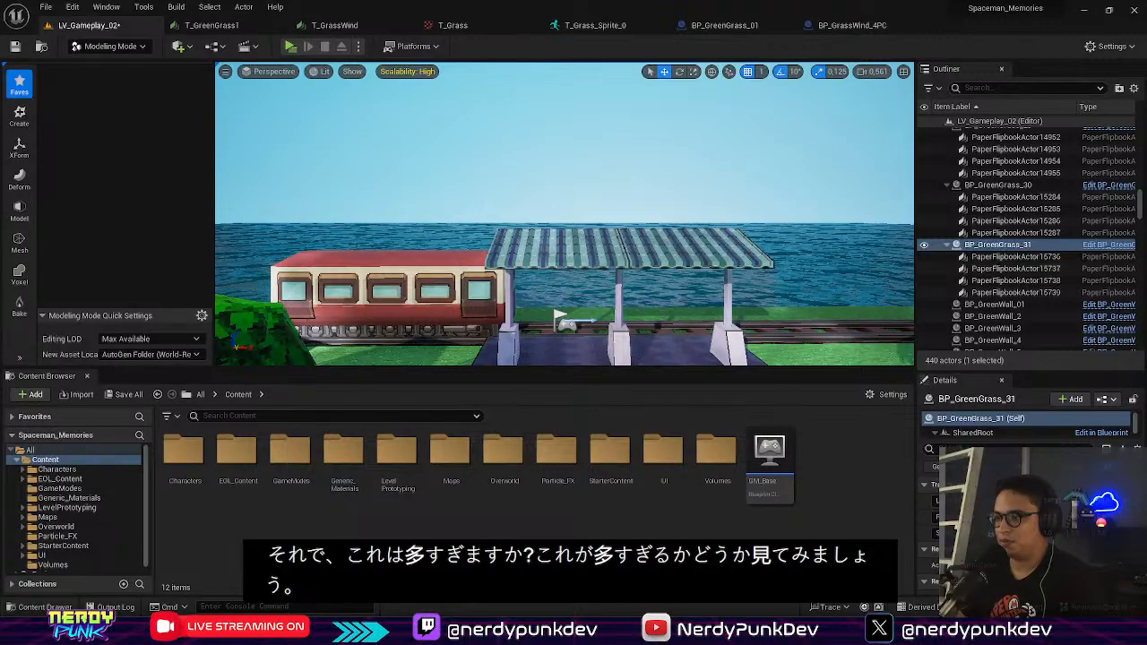
pyautogui.click(479, 309)
pyautogui.moveTo(545, 328); pyautogui.dragTo(630, 339)
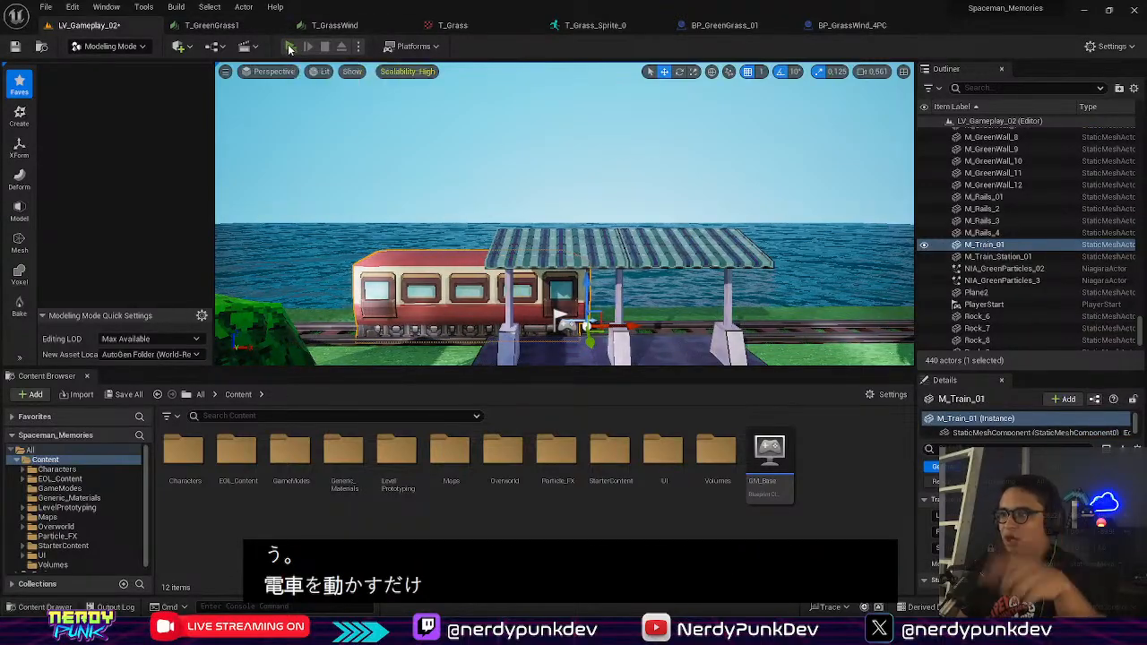
# Step: Play the level in a standalone preview and walk the path both ways to check the train position and grass density
pyautogui.click(290, 46)
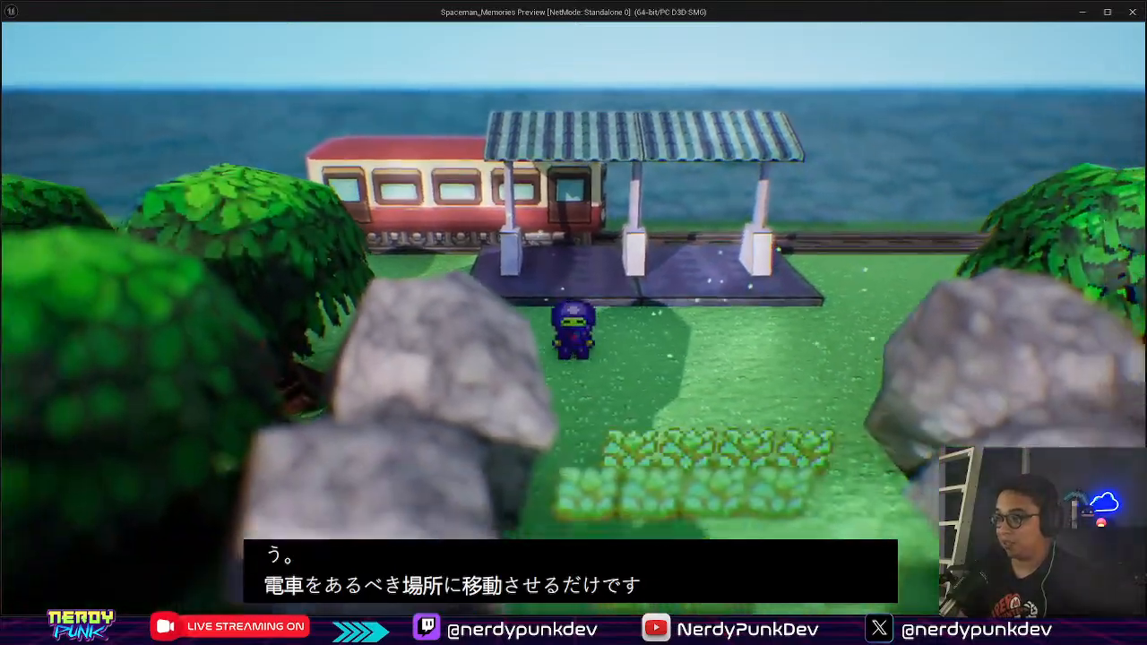
pyautogui.press('s')
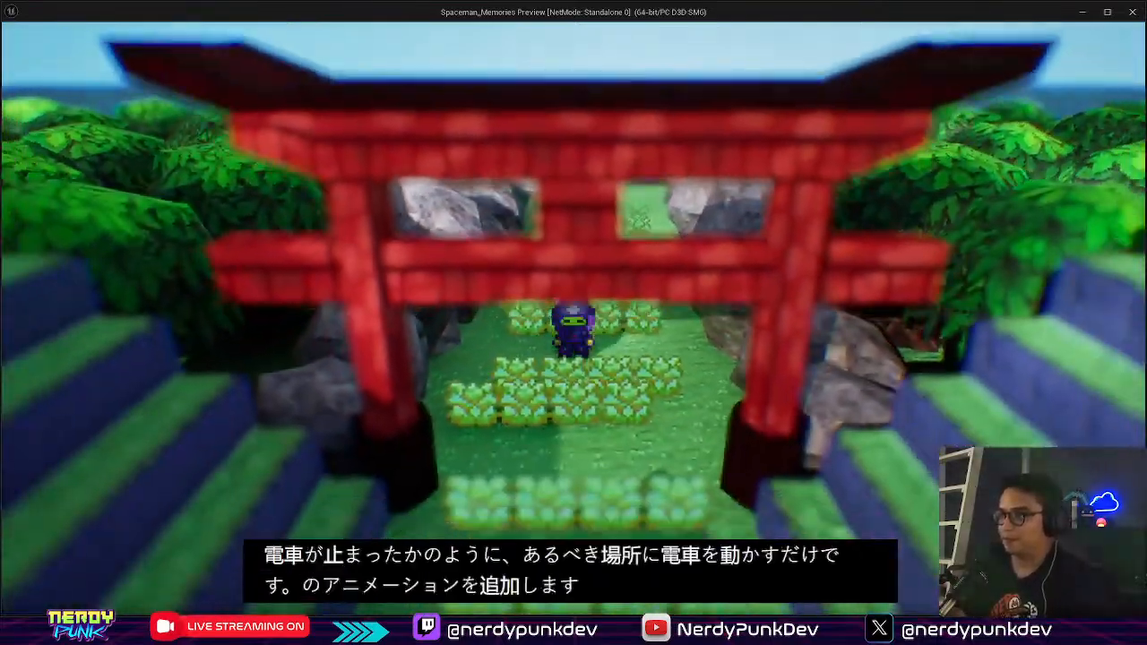
pyautogui.press('s')
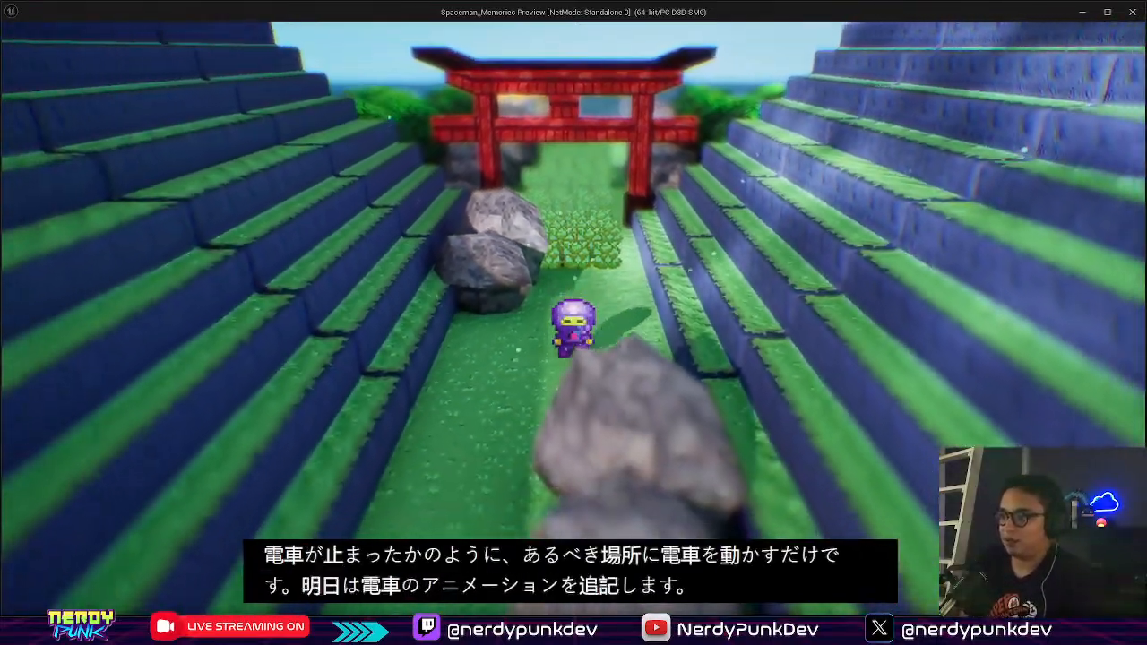
pyautogui.press('s')
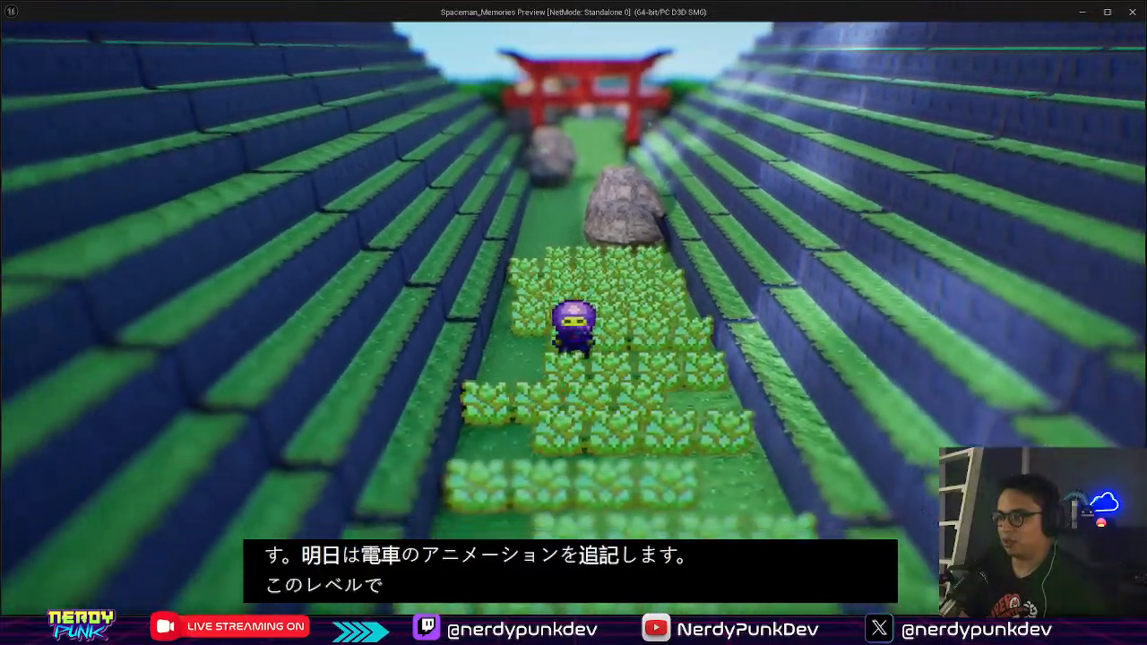
pyautogui.press('s')
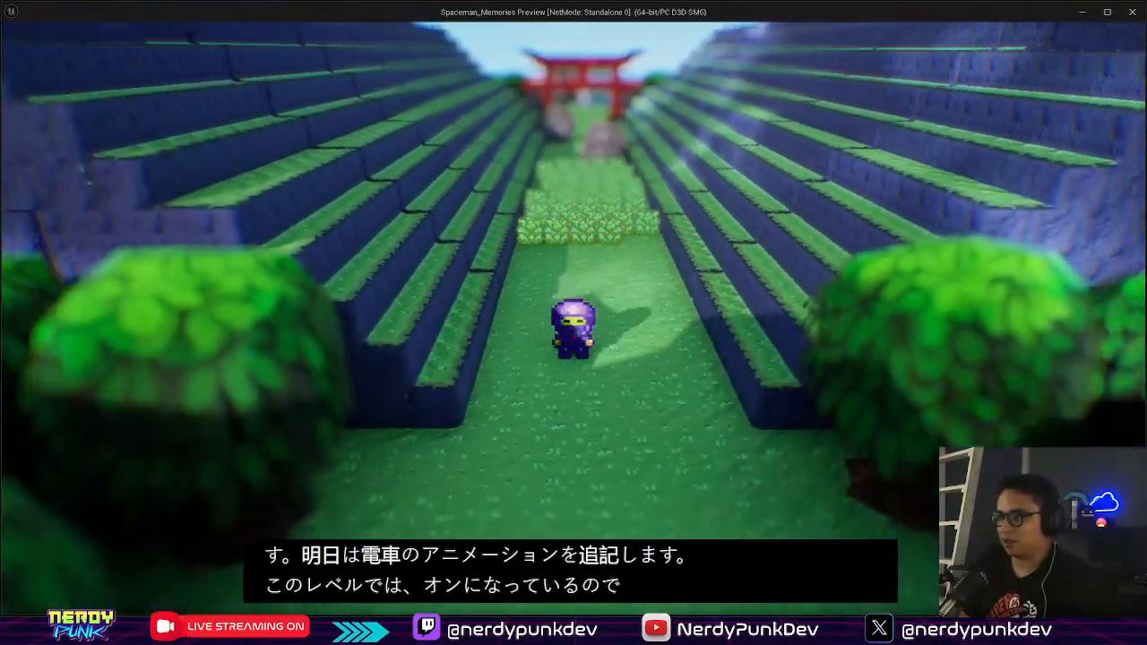
pyautogui.press('w')
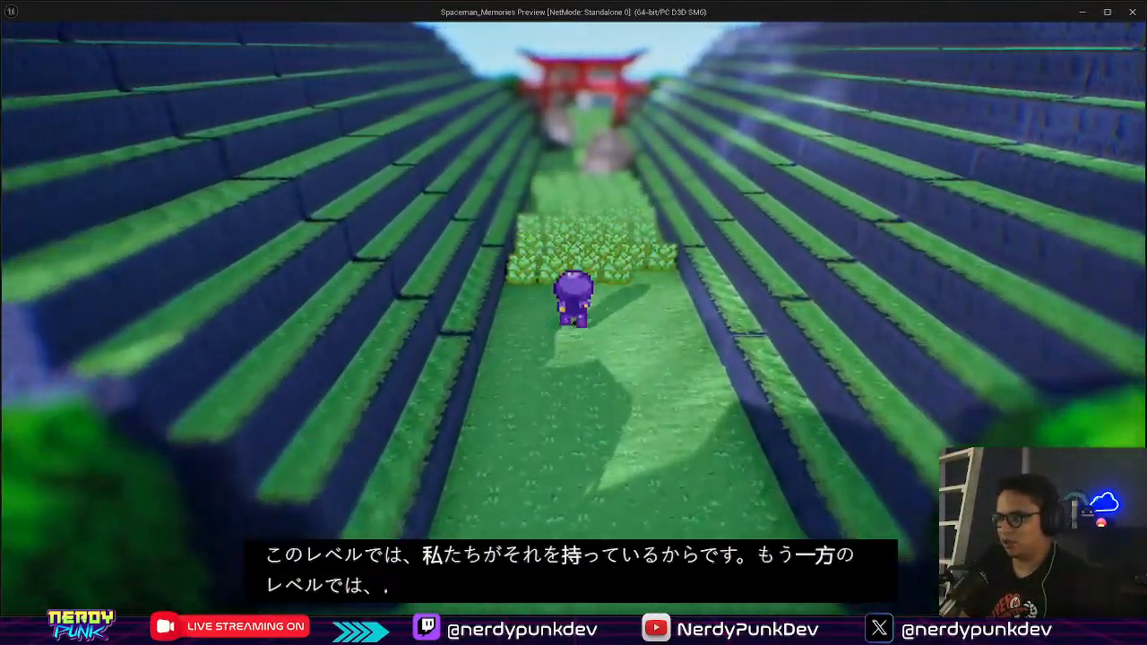
pyautogui.press('w')
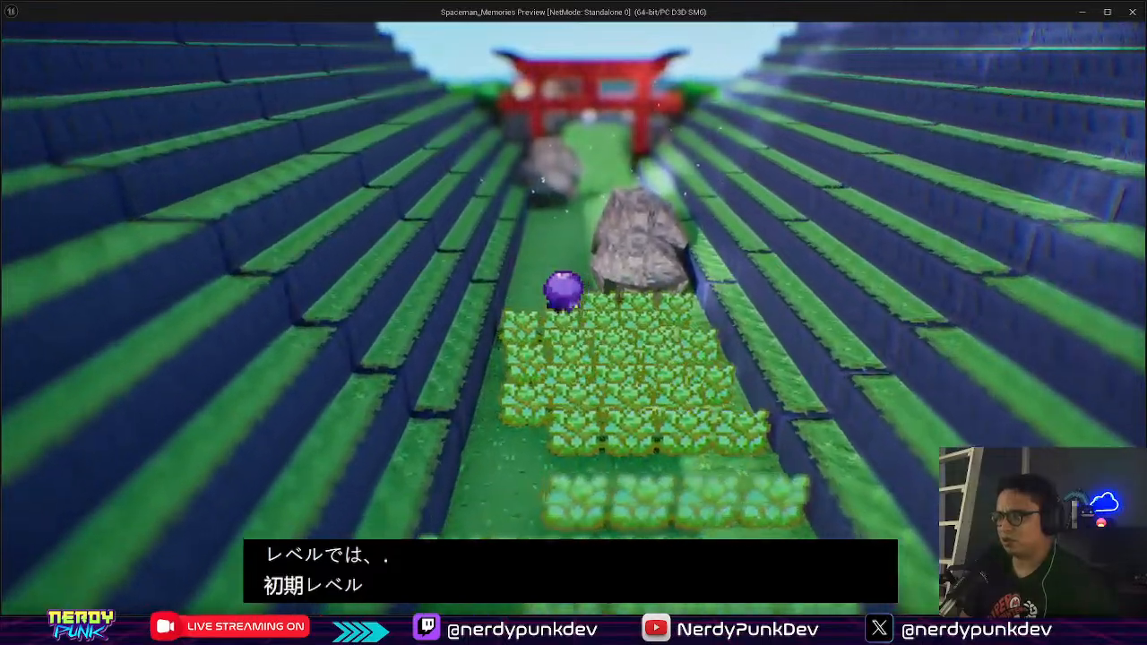
pyautogui.press('w')
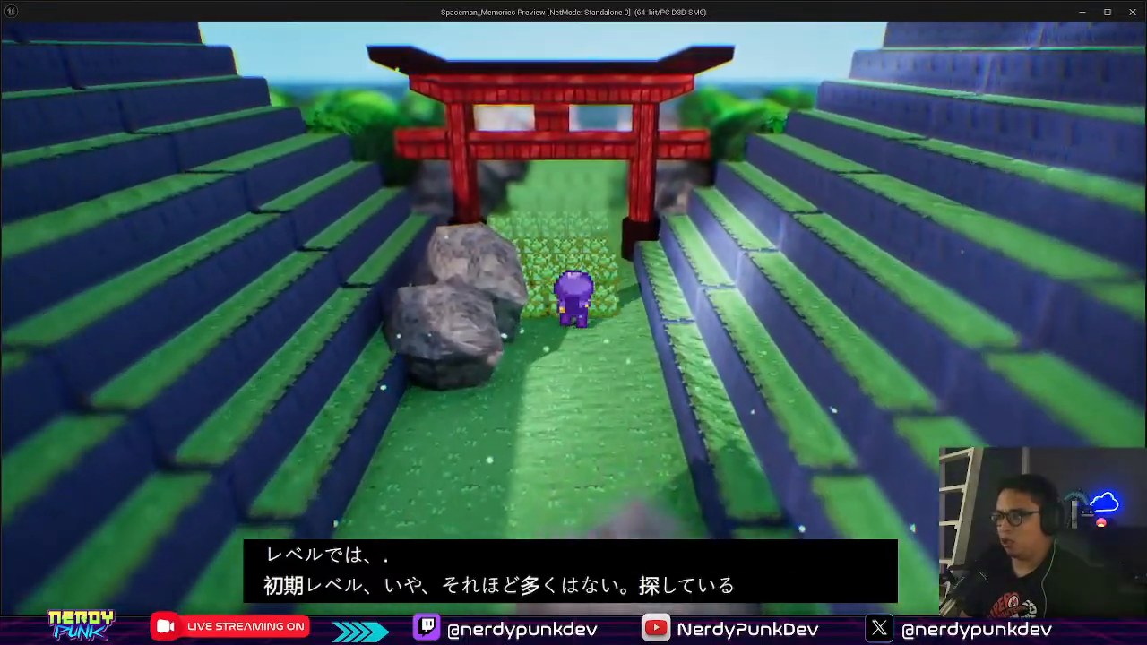
pyautogui.press('w')
pyautogui.press('s')
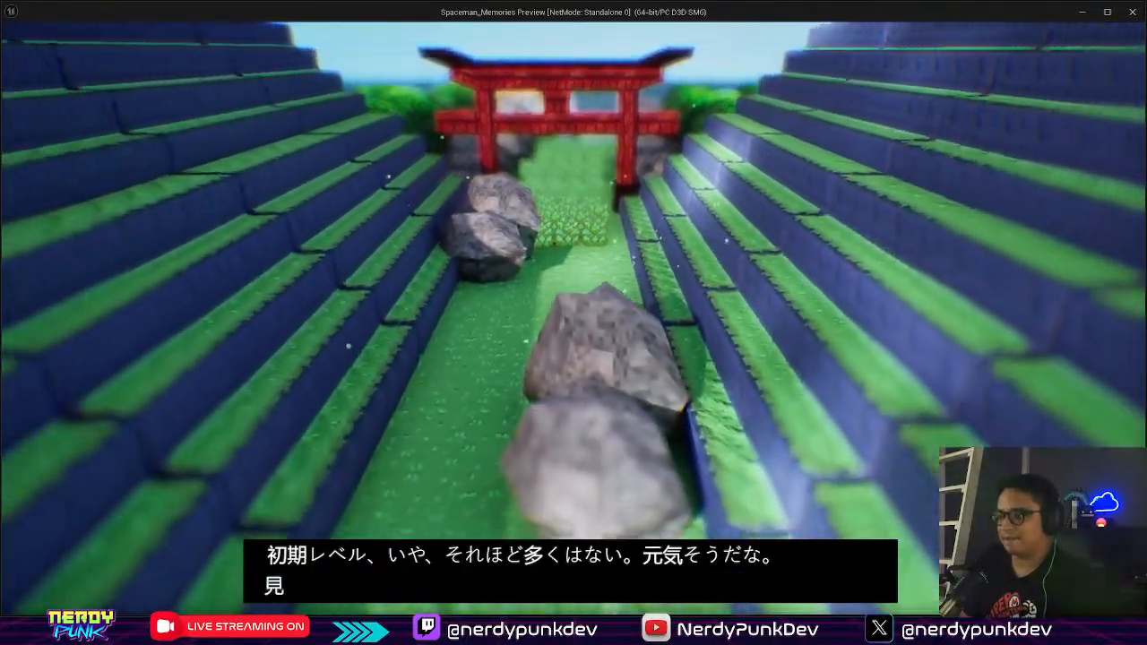
pyautogui.press('s')
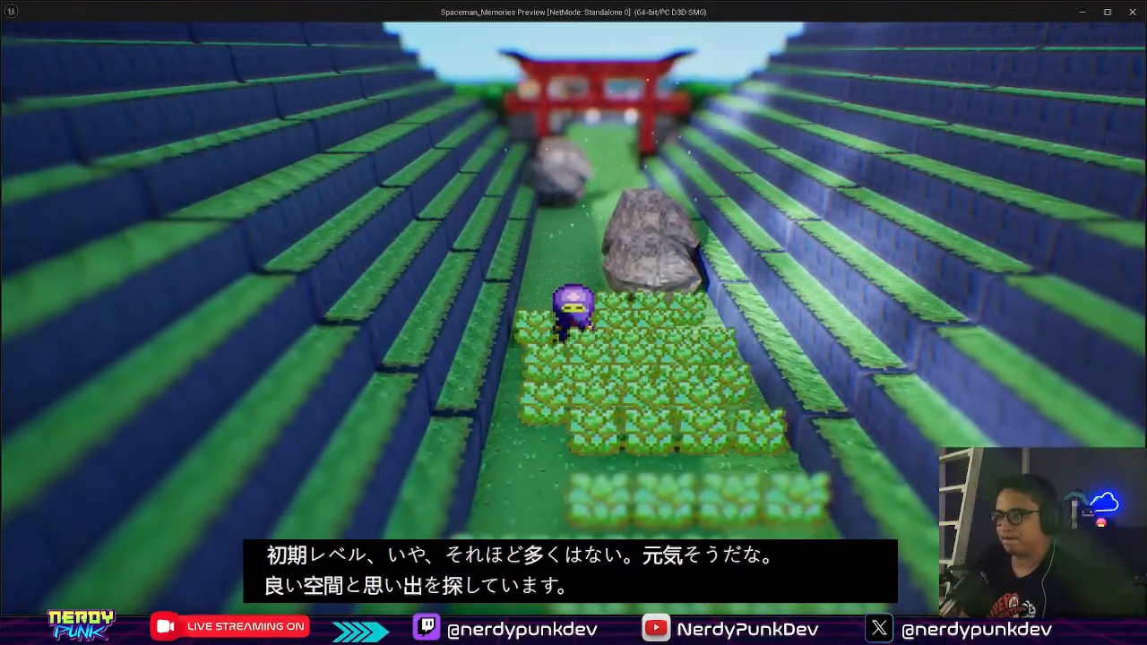
pyautogui.press('Escape')
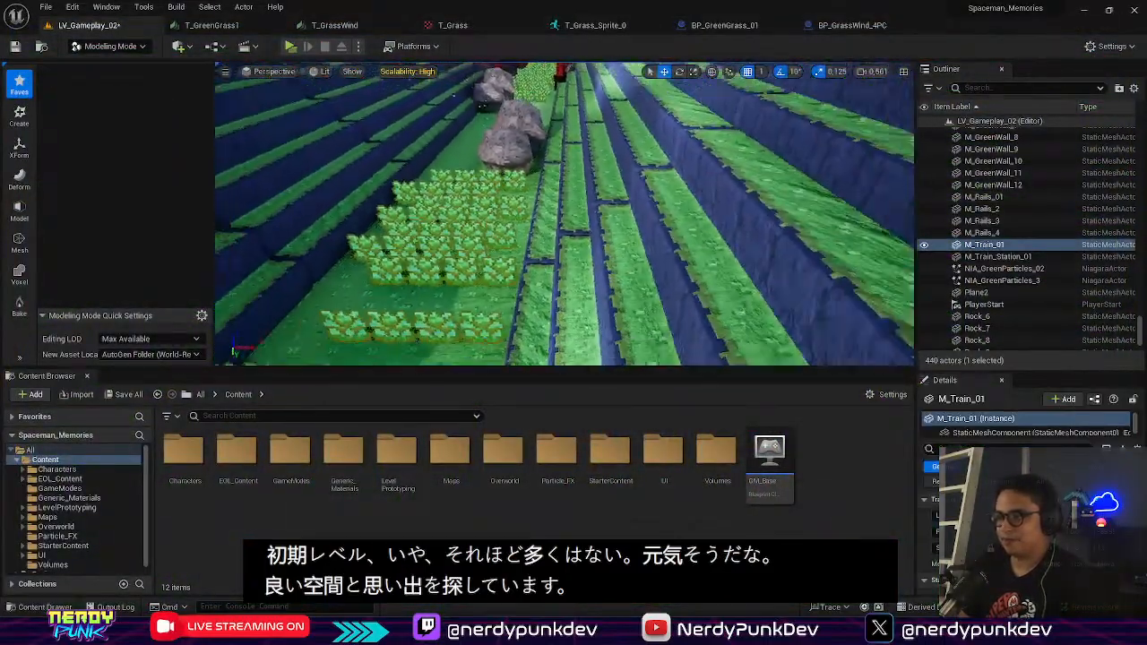
# Step: Duplicate the rock pair near the torii gate to the near end of the grass path and nudge the copy slightly inward
pyautogui.moveTo(565, 214); pyautogui.dragTo(555, 258, button='right')
pyautogui.press('s')
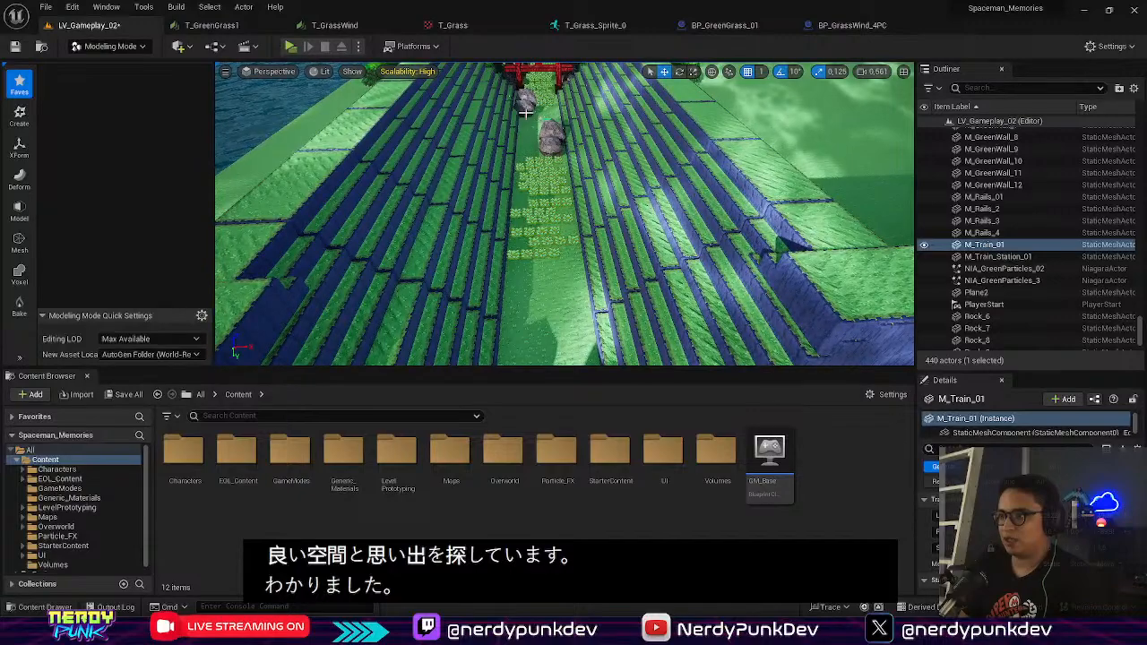
pyautogui.click(527, 109)
pyautogui.keyDown('alt'); pyautogui.moveTo(533, 109); pyautogui.dragTo(533, 280); pyautogui.keyUp('alt')
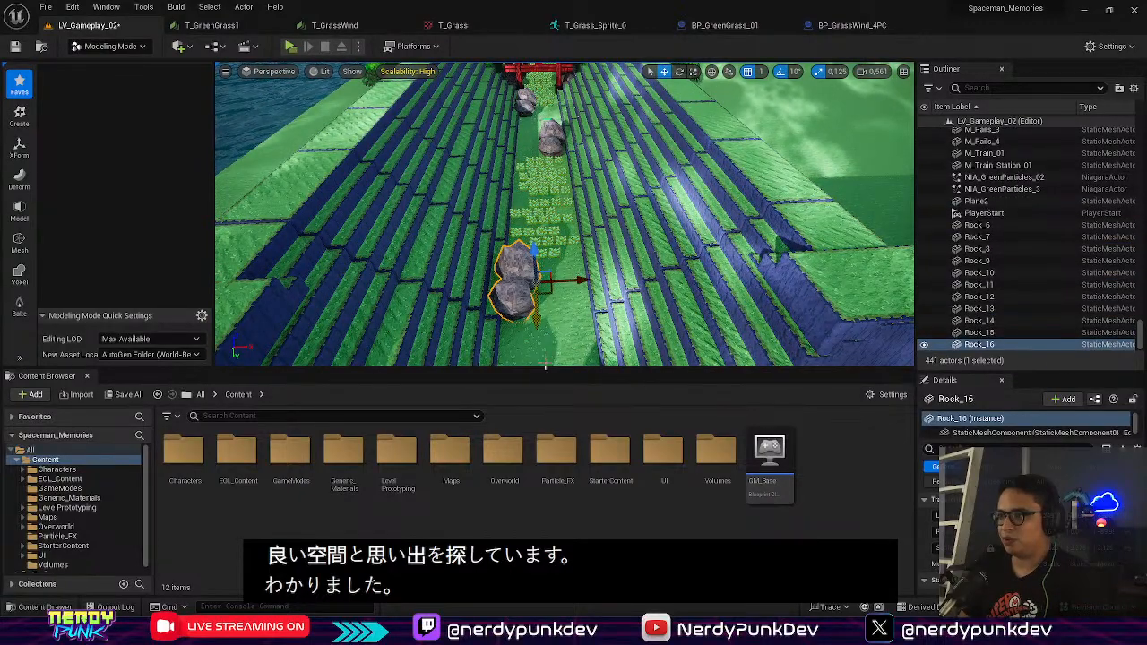
pyautogui.moveTo(546, 363); pyautogui.dragTo(546, 422, button='right')
pyautogui.moveTo(546, 363); pyautogui.dragTo(507, 211, button='right')
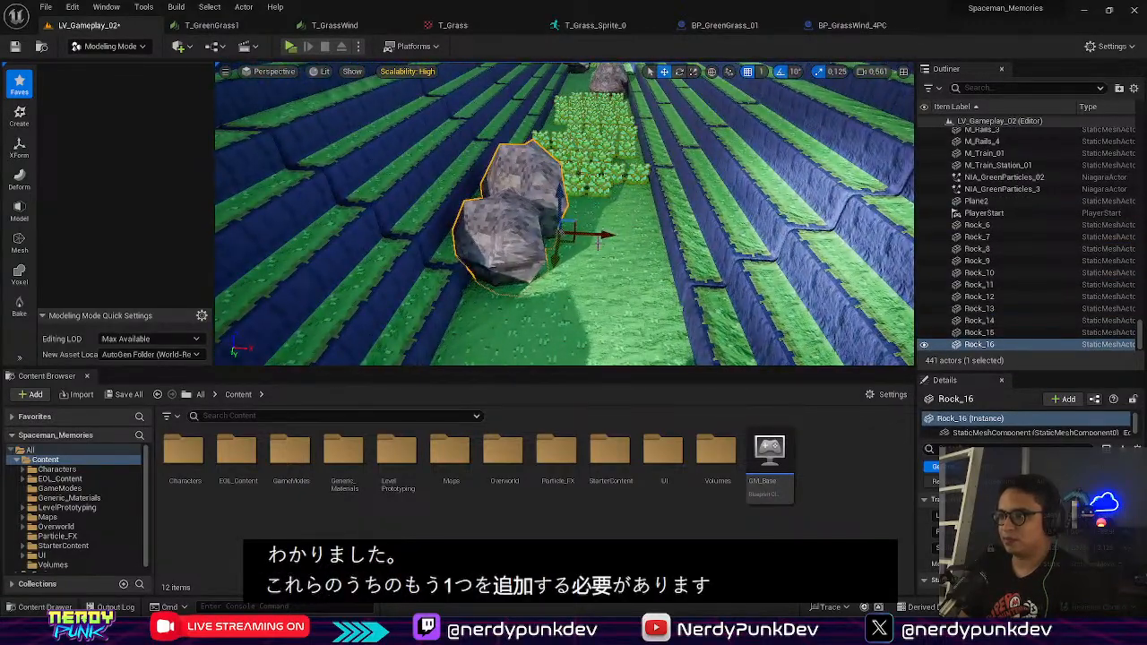
pyautogui.moveTo(598, 235); pyautogui.dragTo(602, 235)
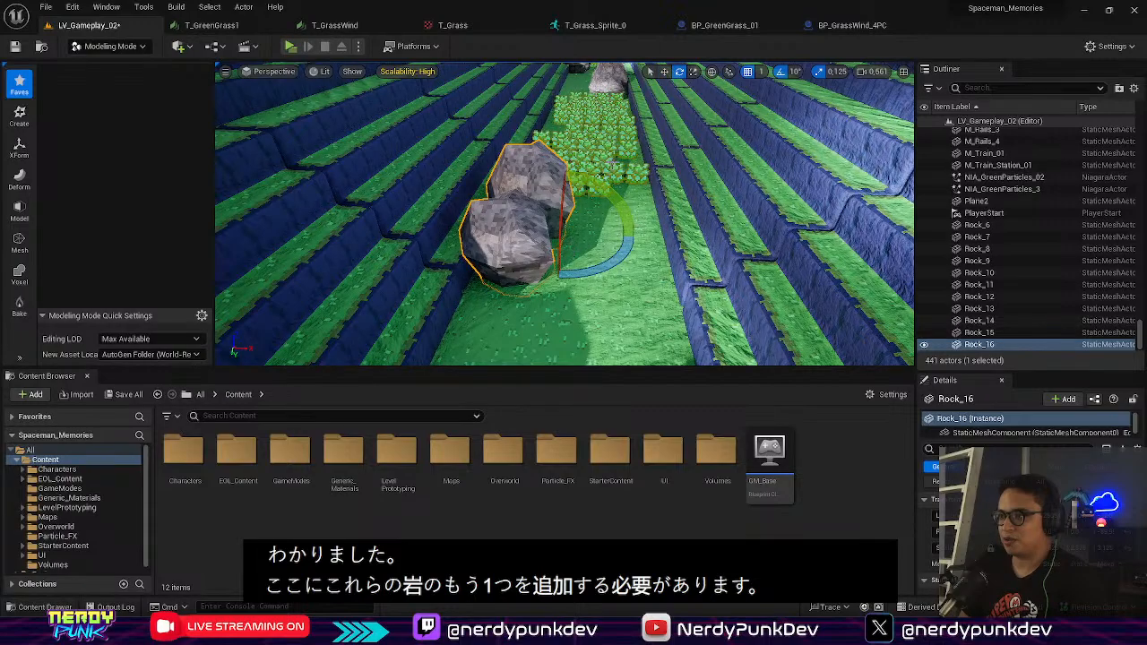
pyautogui.click(609, 166)
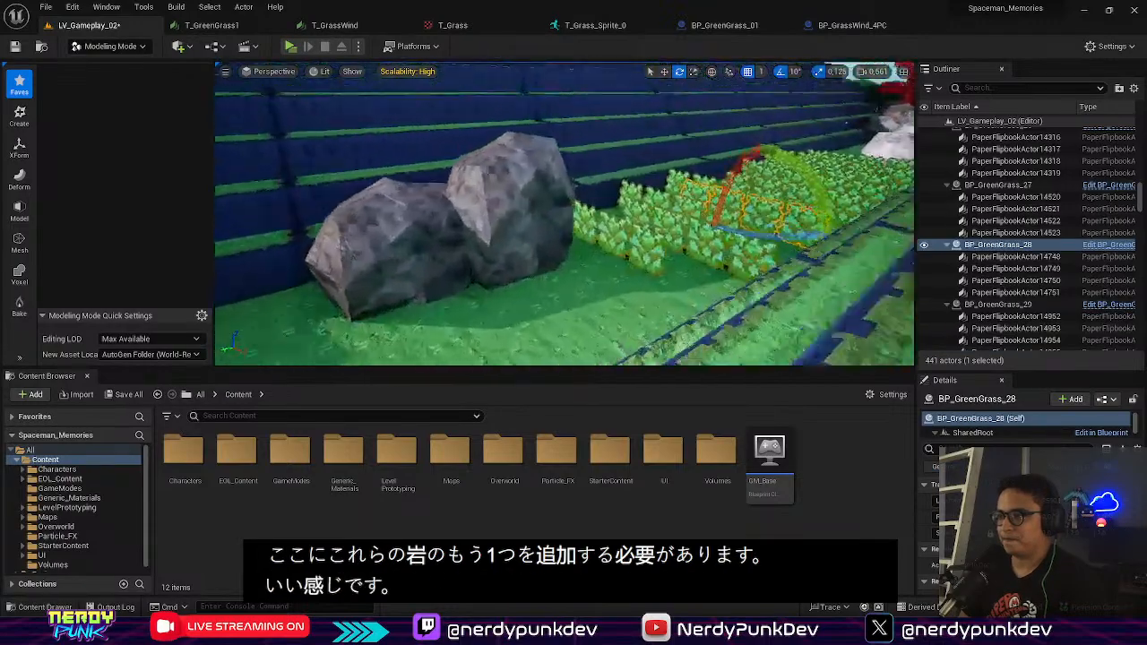
pyautogui.click(523, 156)
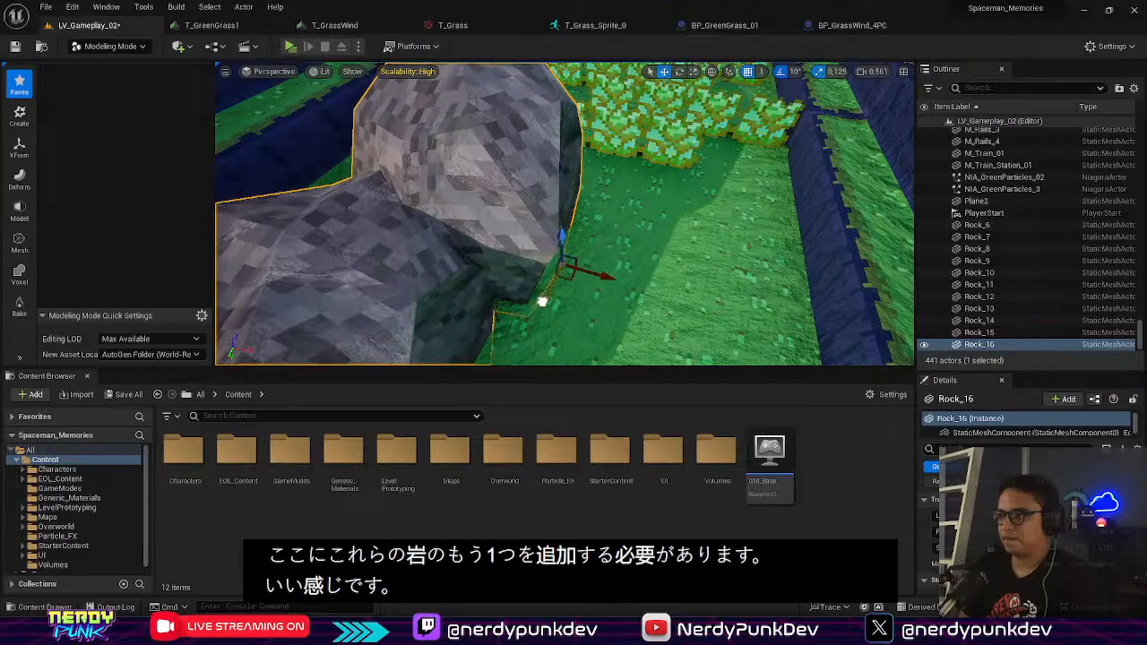
pyautogui.moveTo(543, 301)
pyautogui.mouseDown(button='right')
pyautogui.moveTo(543, 251)
pyautogui.moveTo(543, 296)
pyautogui.moveTo(538, 287)
pyautogui.mouseUp(button='right')
# Step: Try to duplicate the group of four staggered grass rows past the new rock pair, and undo the duplication
pyautogui.click(525, 228)
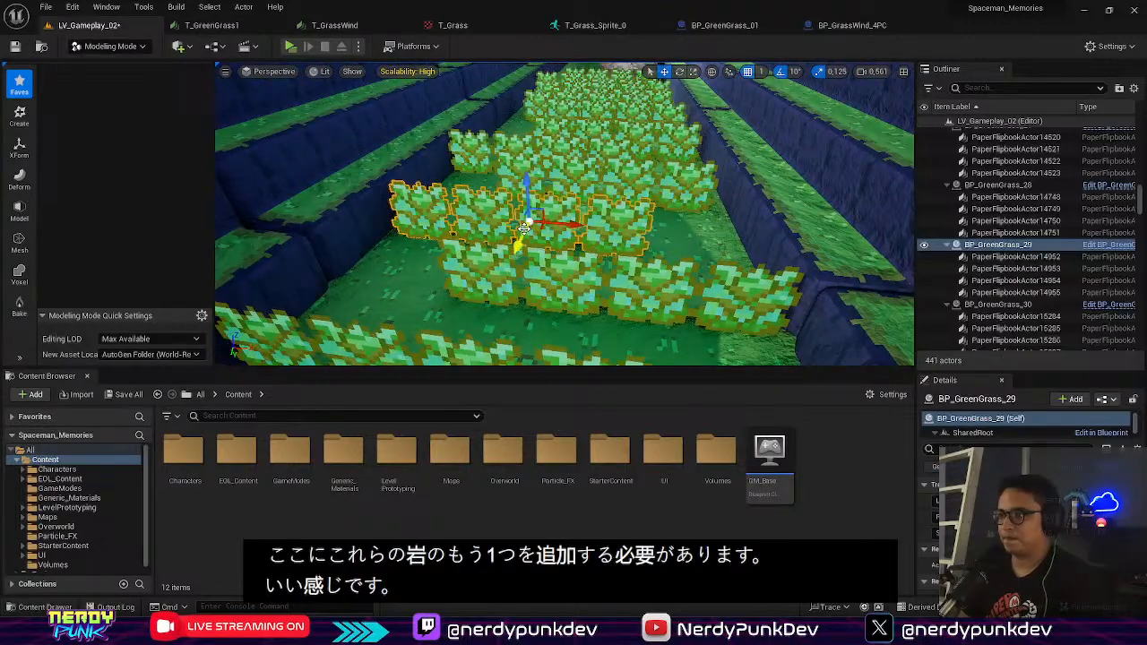
pyautogui.keyDown('shift'); pyautogui.click(544, 284); pyautogui.keyUp('shift')
pyautogui.keyDown('shift'); pyautogui.click(549, 192); pyautogui.keyUp('shift')
pyautogui.keyDown('shift'); pyautogui.click(552, 185); pyautogui.keyUp('shift')
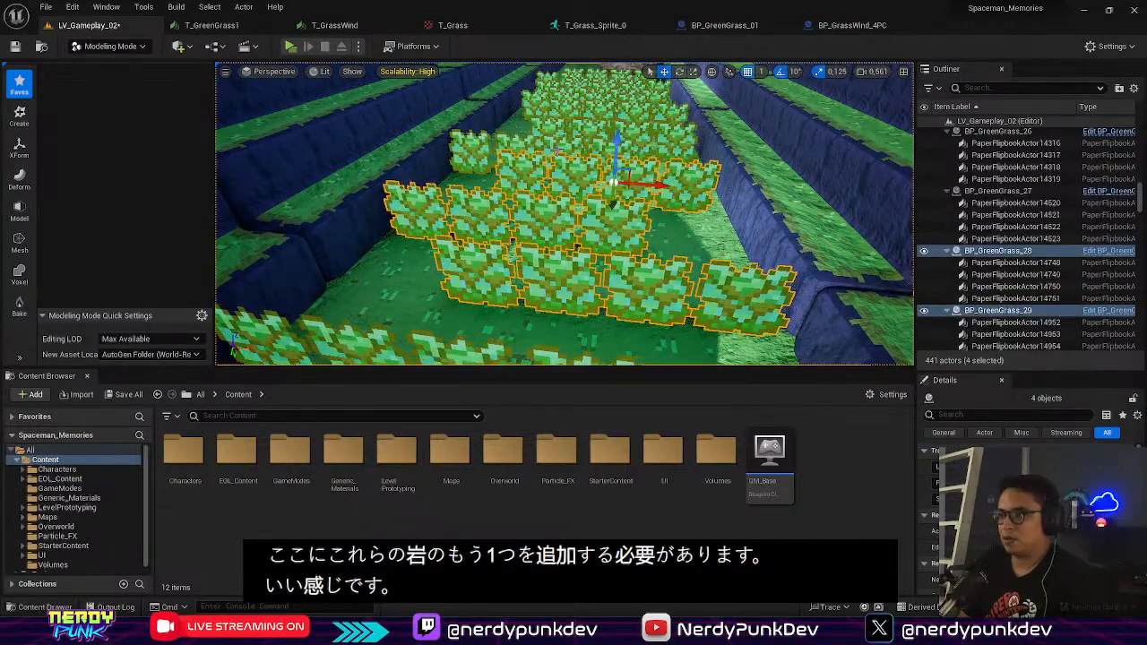
pyautogui.keyDown('shift'); pyautogui.click(613, 201); pyautogui.keyUp('shift')
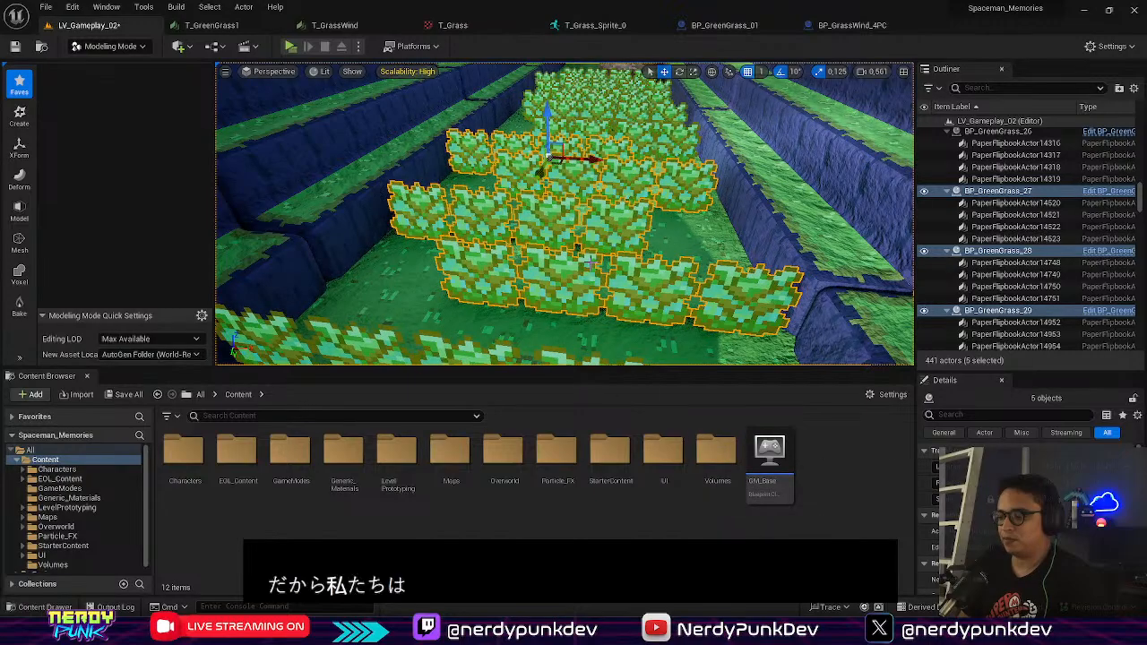
pyautogui.moveTo(590, 263); pyautogui.dragTo(596, 226, button='right')
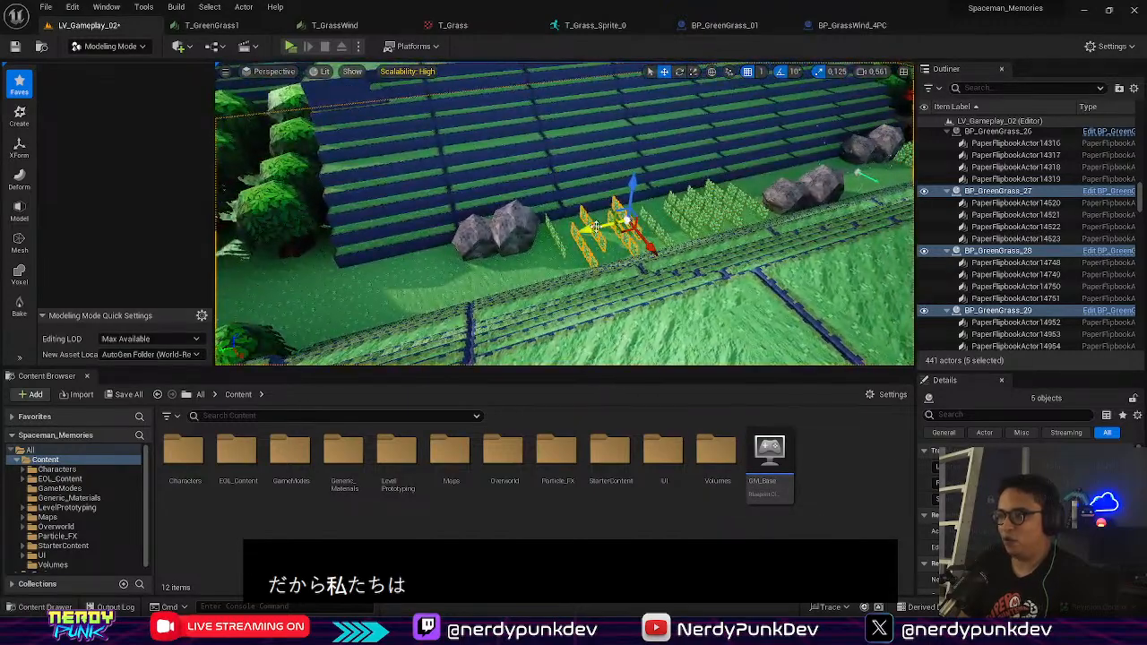
pyautogui.keyDown('alt'); pyautogui.moveTo(628, 219); pyautogui.dragTo(411, 264); pyautogui.keyUp('alt')
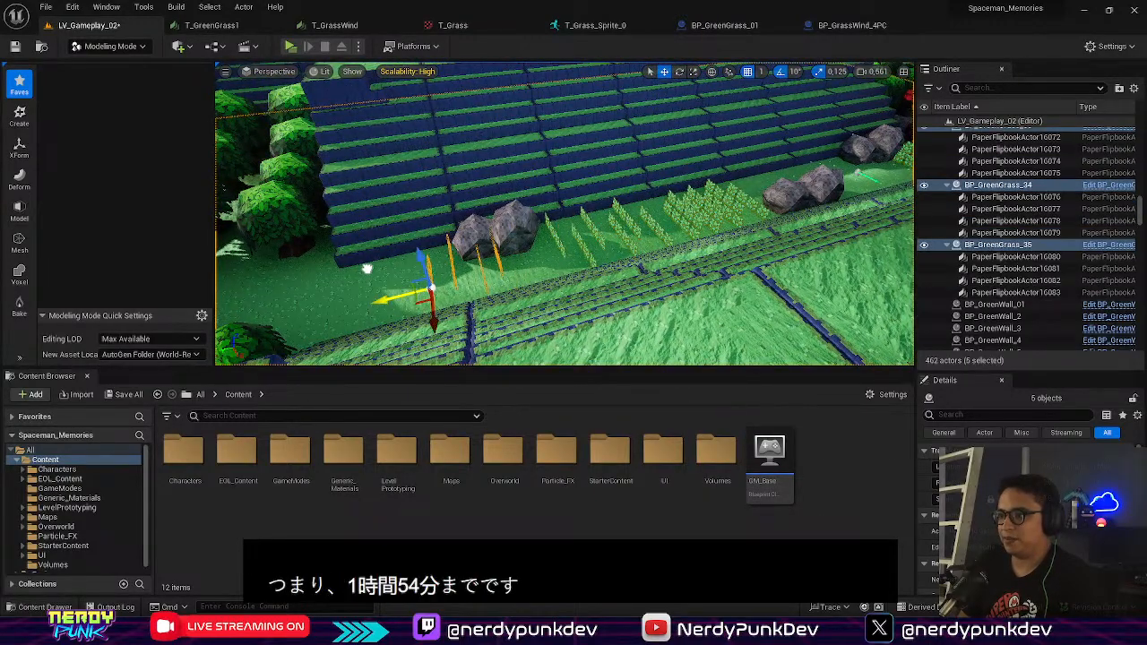
pyautogui.hotkey('ctrl', 'z')
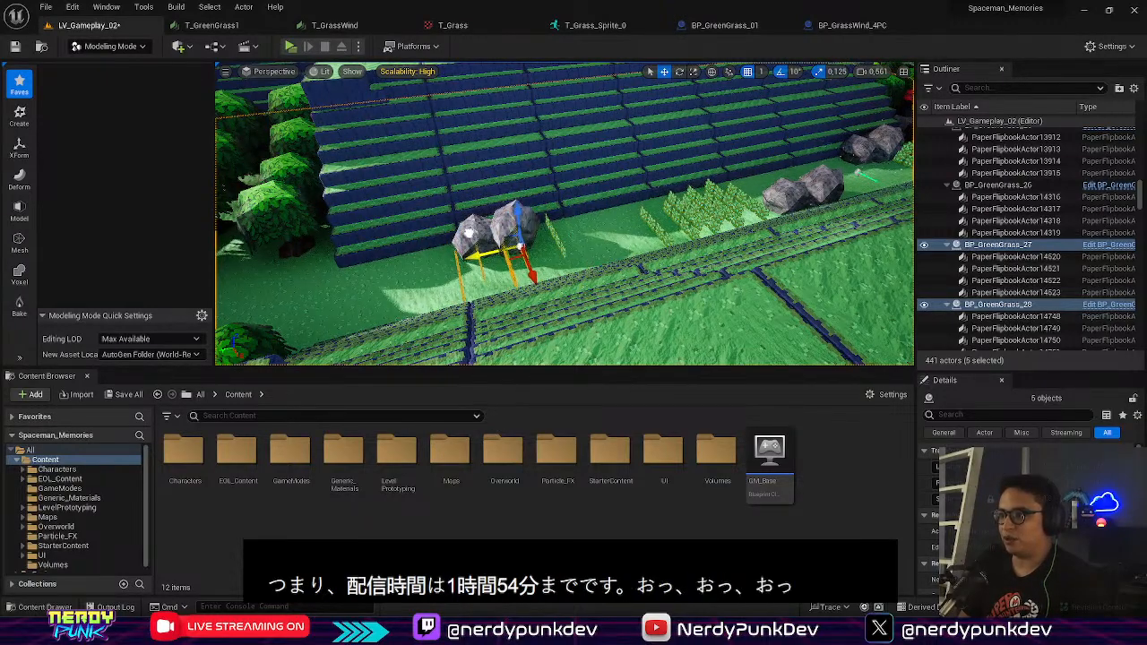
# Step: Try shifting the selected grass rows back and forth along the path beside the new rock pair
pyautogui.moveTo(469, 233); pyautogui.dragTo(359, 215, button='right')
pyautogui.moveTo(565, 214); pyautogui.dragTo(667, 219, button='right')
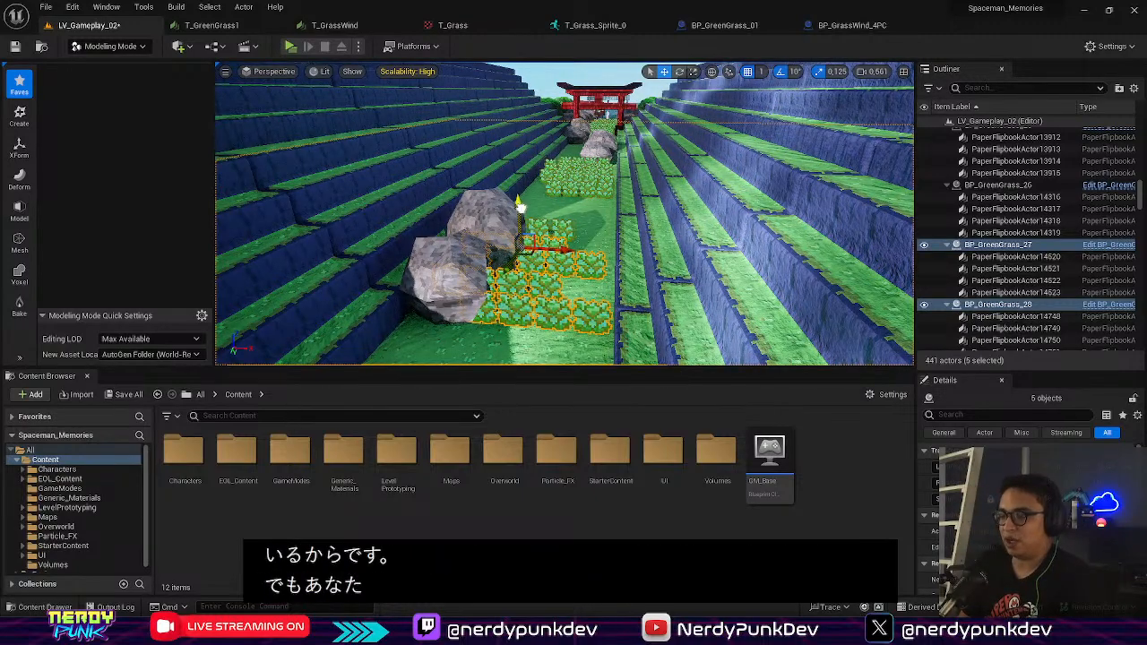
pyautogui.moveTo(521, 208); pyautogui.dragTo(539, 185)
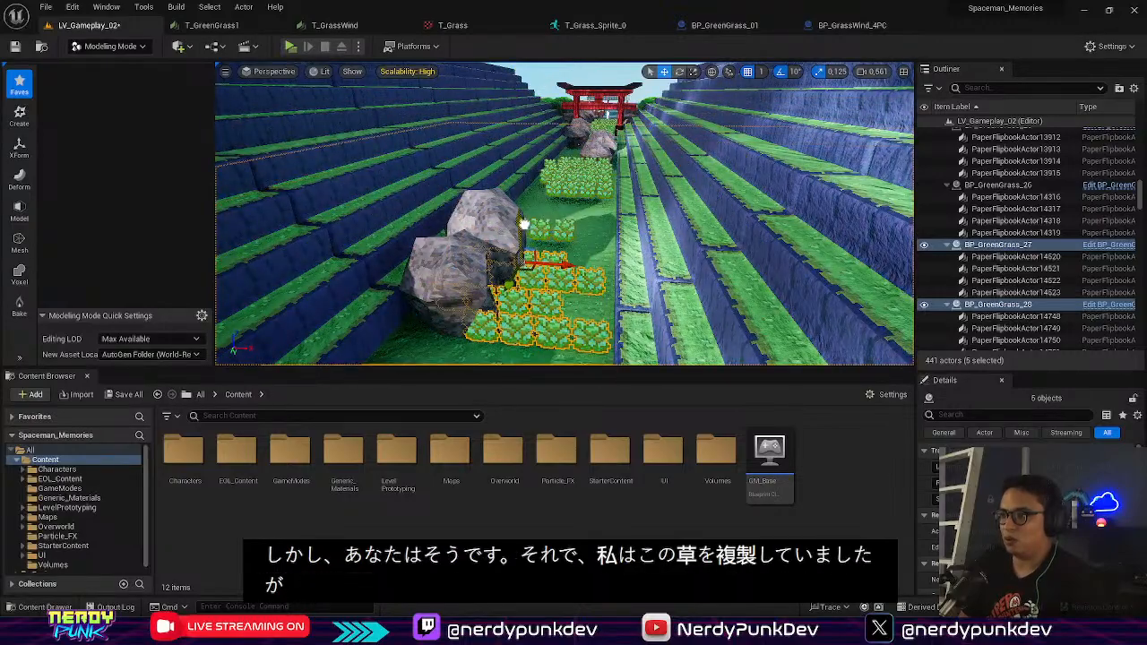
pyautogui.moveTo(525, 224); pyautogui.dragTo(515, 203)
pyautogui.moveTo(555, 233)
pyautogui.mouseDown(button='right')
pyautogui.moveTo(574, 221)
pyautogui.moveTo(507, 246)
pyautogui.moveTo(556, 235)
pyautogui.mouseUp(button='right')
pyautogui.press('d')
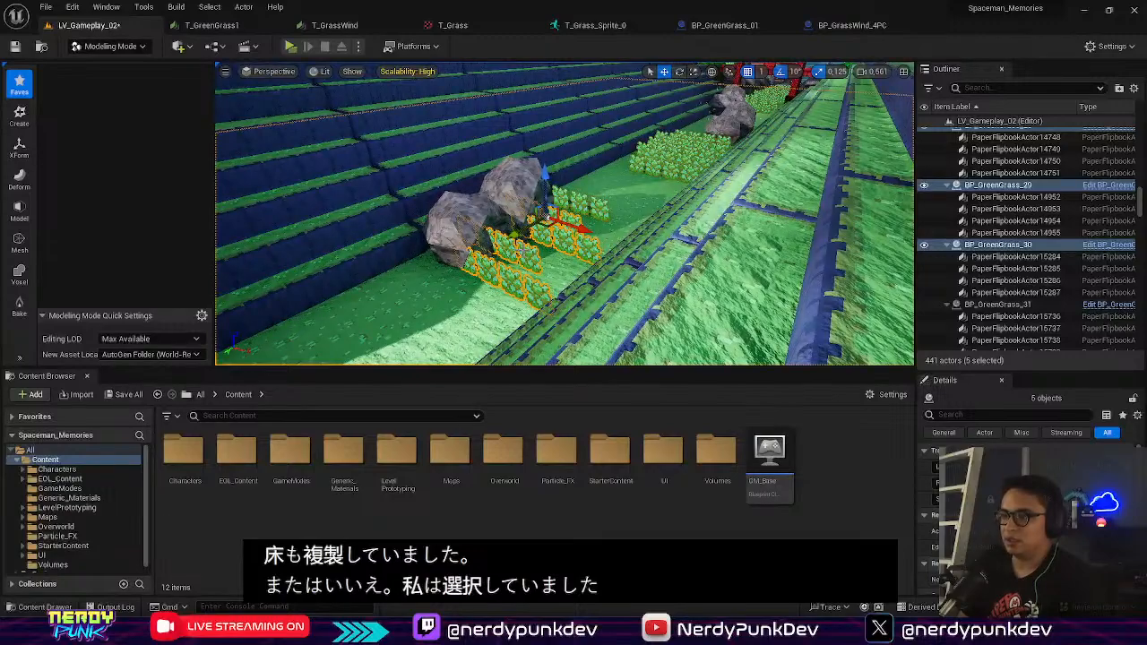
# Step: Reselect only the four grass rows beside the rocks, without the floor, and move them past the rocks to the path's near end
pyautogui.click(659, 194)
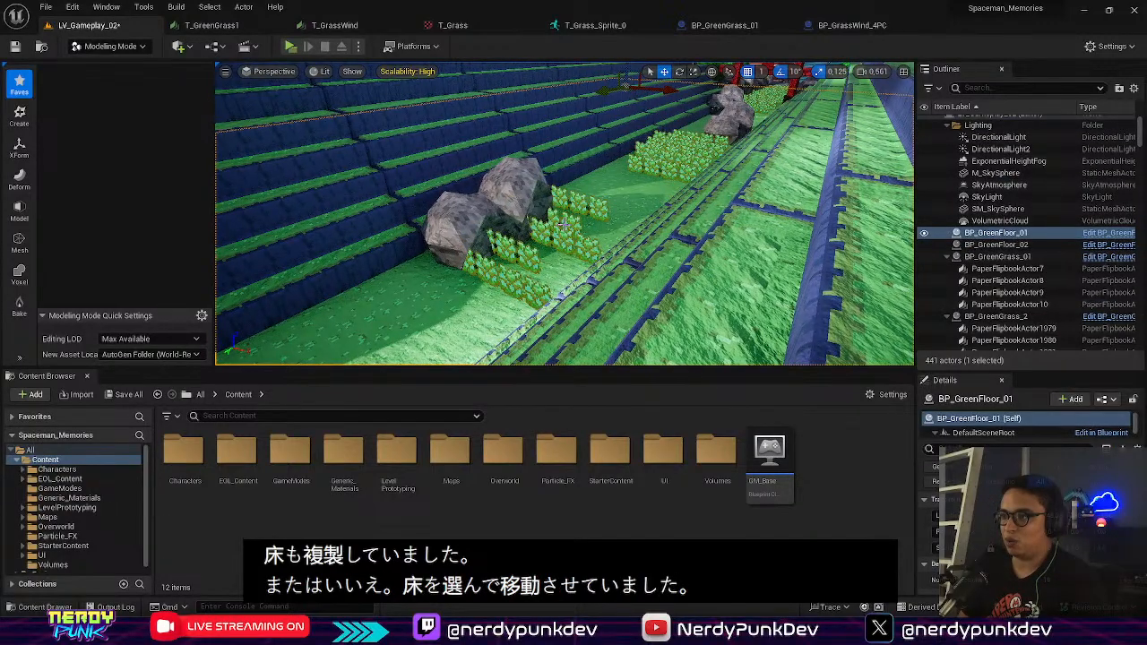
pyautogui.click(564, 224)
pyautogui.keyDown('ctrl'); pyautogui.click(527, 251); pyautogui.keyUp('ctrl')
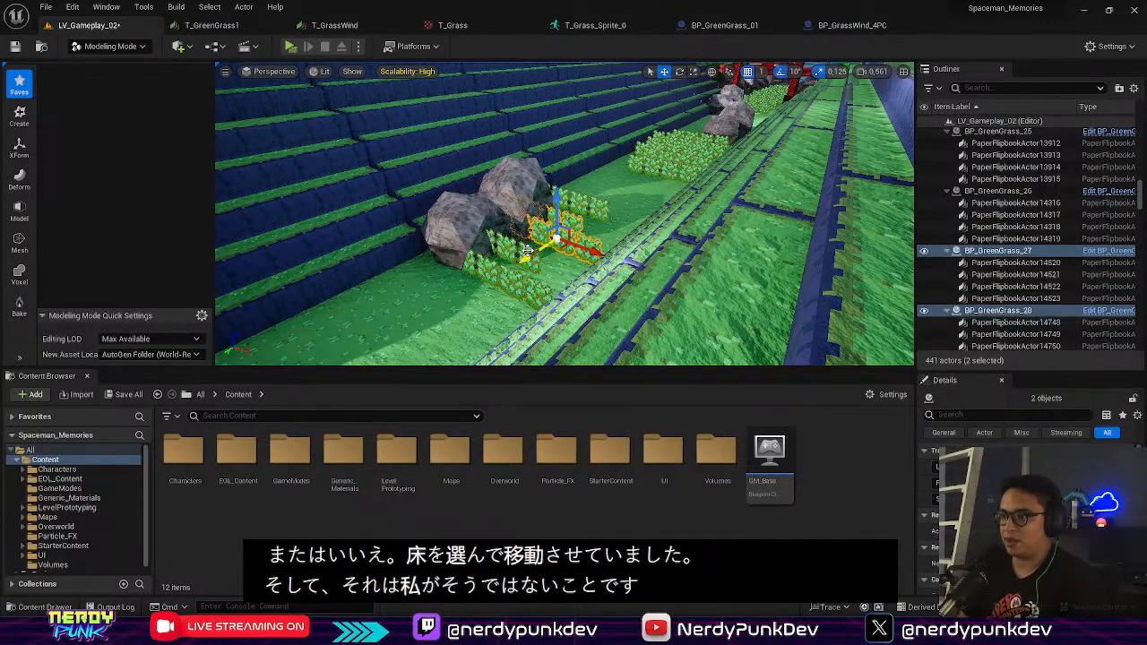
pyautogui.keyDown('ctrl'); pyautogui.click(503, 273); pyautogui.keyUp('ctrl')
pyautogui.keyDown('ctrl'); pyautogui.click(480, 299); pyautogui.keyUp('ctrl')
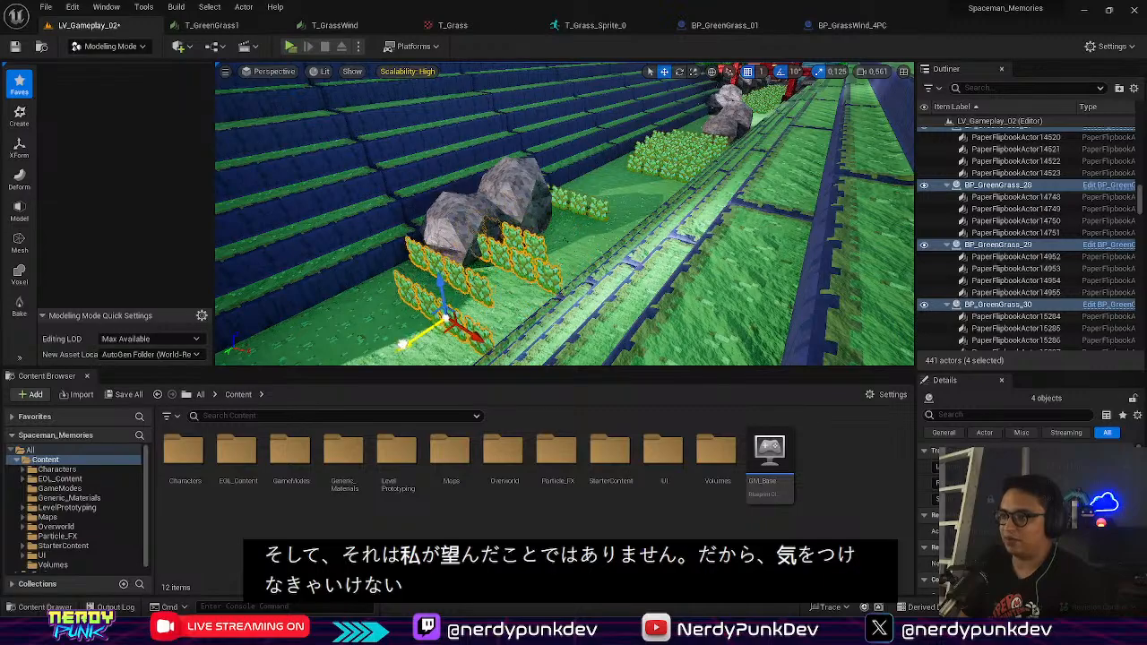
pyautogui.press('f')
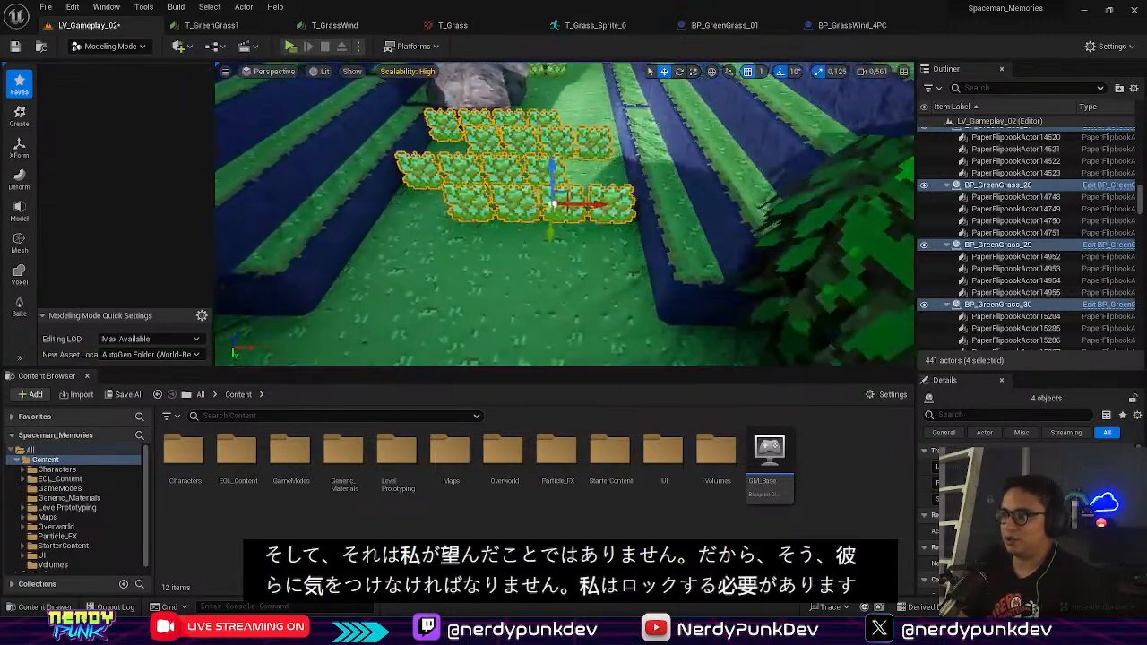
# Step: Reselect the four staggered grass rows beside the rocks, without the floor, and duplicate them onto the near end of the path
pyautogui.click(431, 276)
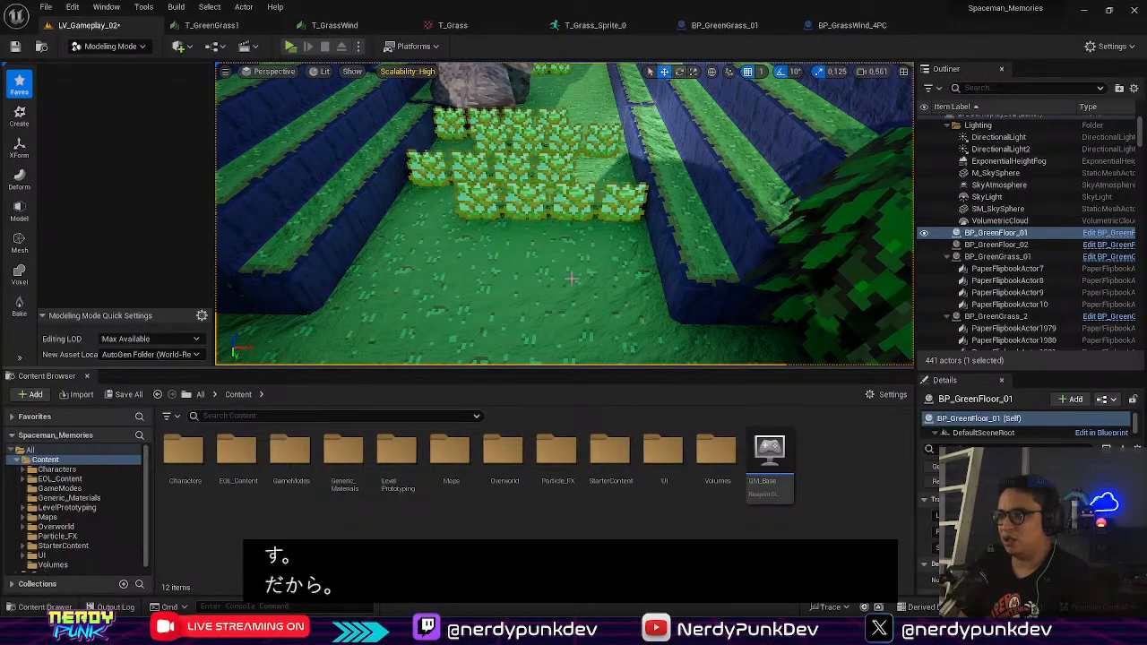
pyautogui.click(517, 171)
pyautogui.click(529, 121)
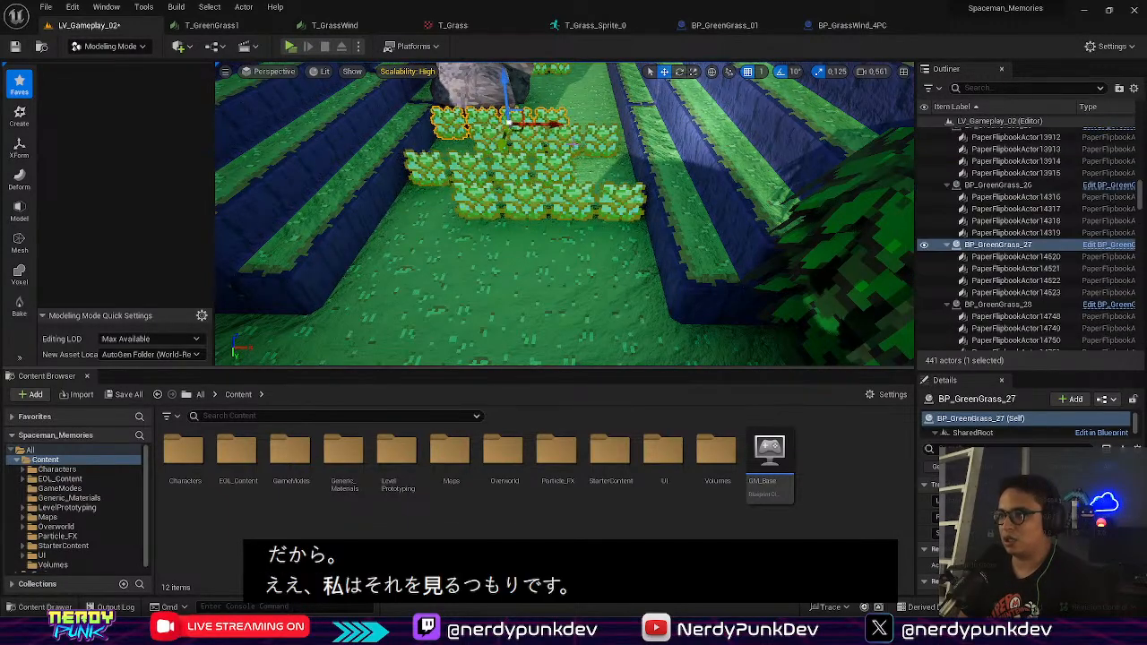
pyautogui.keyDown('shift'); pyautogui.click(538, 141); pyautogui.keyUp('shift')
pyautogui.keyDown('shift'); pyautogui.click(511, 170); pyautogui.keyUp('shift')
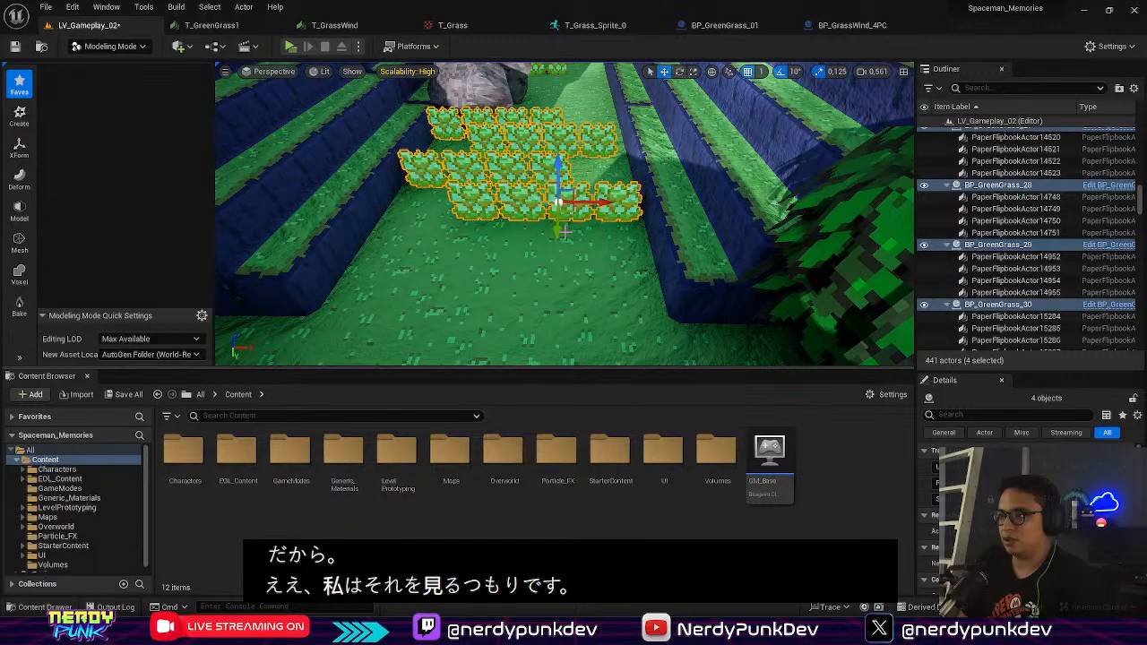
pyautogui.keyDown('alt'); pyautogui.moveTo(561, 229); pyautogui.dragTo(557, 235); pyautogui.keyUp('alt')
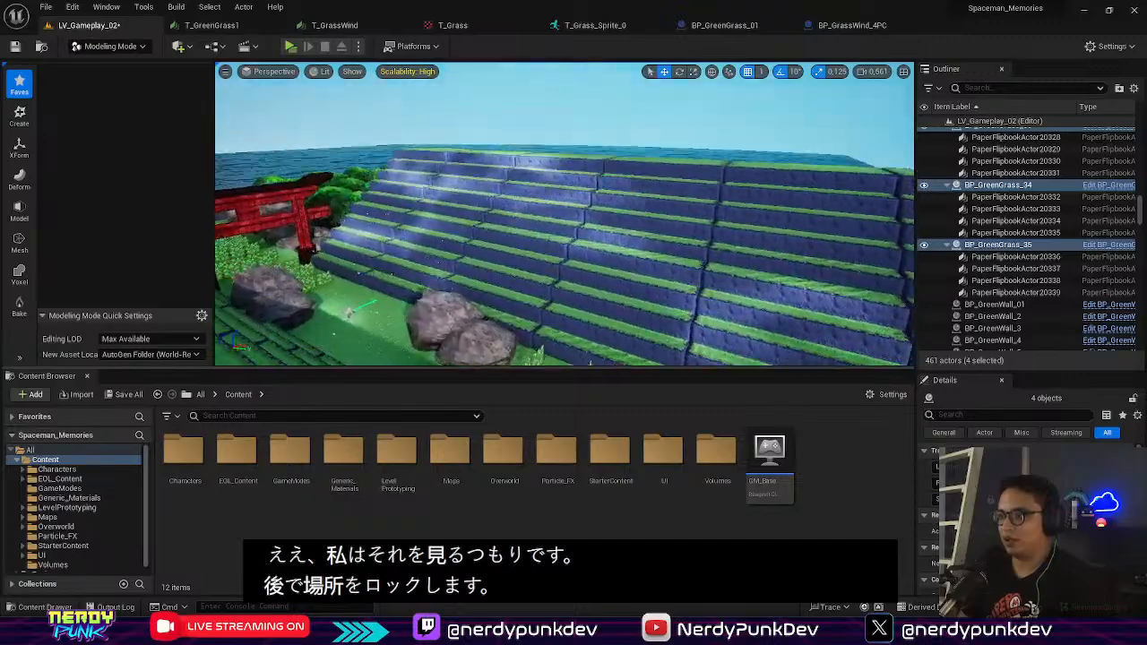
# Step: Duplicate the torii gate to the opposite end of the stepped-wall path and position the copy across the opening beside the round trees
pyautogui.moveTo(565, 216); pyautogui.dragTo(631, 269, button='right')
pyautogui.moveTo(565, 215); pyautogui.dragTo(502, 211, button='right')
pyautogui.click(489, 210)
pyautogui.keyDown('alt'); pyautogui.moveTo(525, 232); pyautogui.dragTo(866, 249); pyautogui.keyUp('alt')
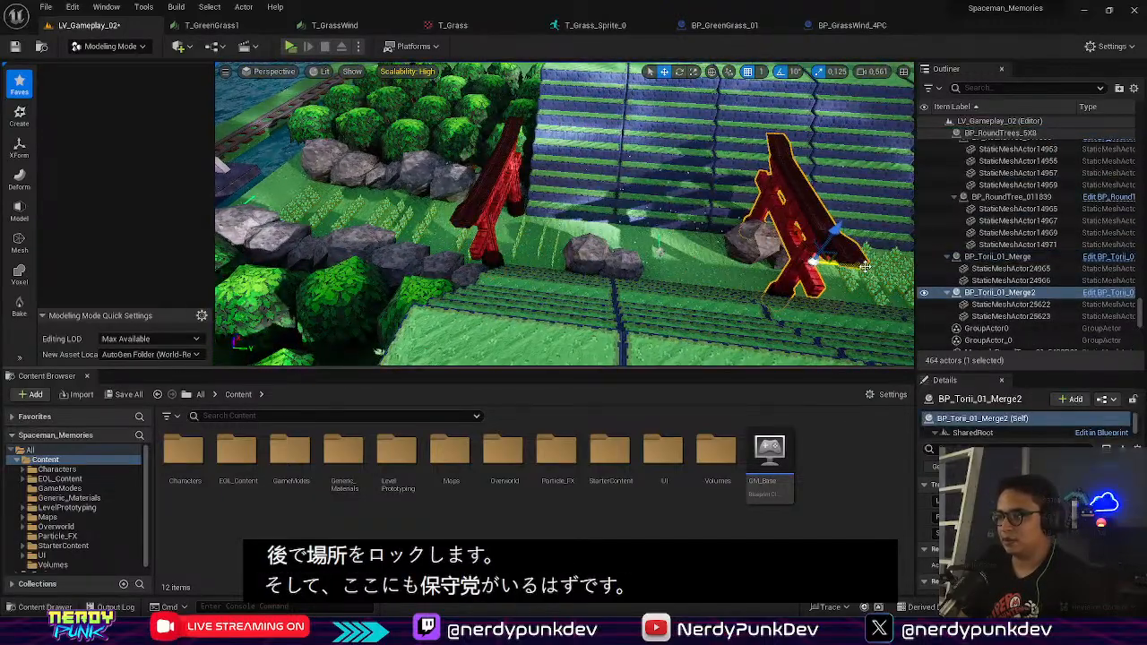
pyautogui.moveTo(866, 249); pyautogui.dragTo(905, 250, button='right')
pyautogui.moveTo(565, 215); pyautogui.dragTo(725, 209, button='right')
pyautogui.moveTo(683, 244); pyautogui.dragTo(728, 260)
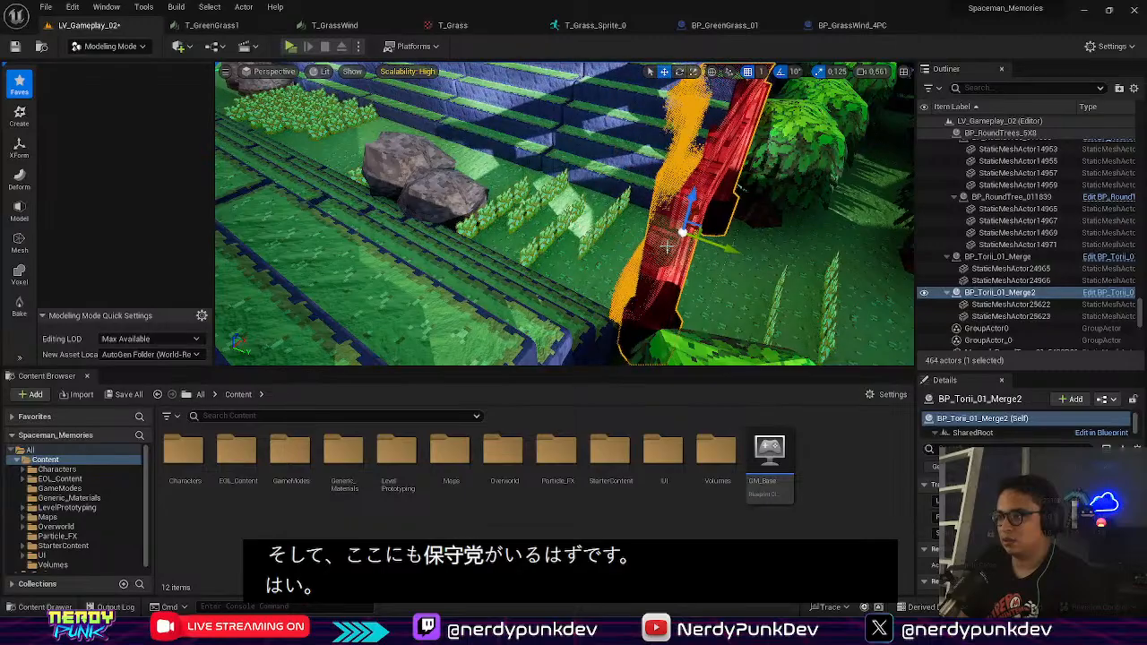
pyautogui.moveTo(729, 259); pyautogui.dragTo(775, 154, button='right')
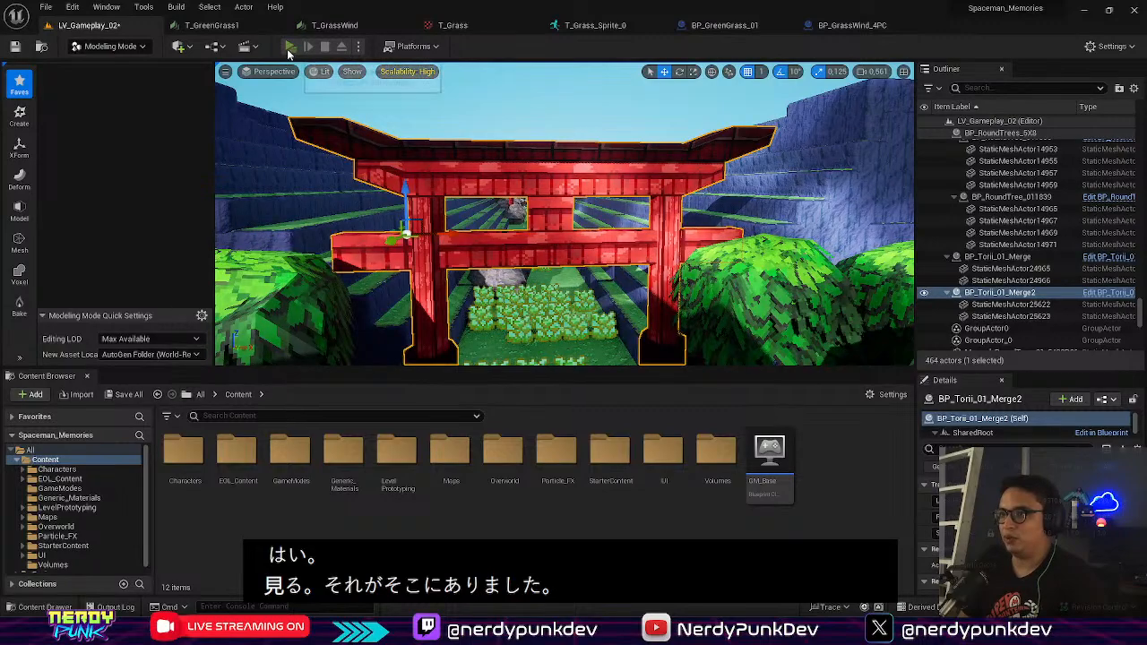
# Step: Play-test the level, walking the character back and forth along the station platform, and end the session
pyautogui.click(292, 47)
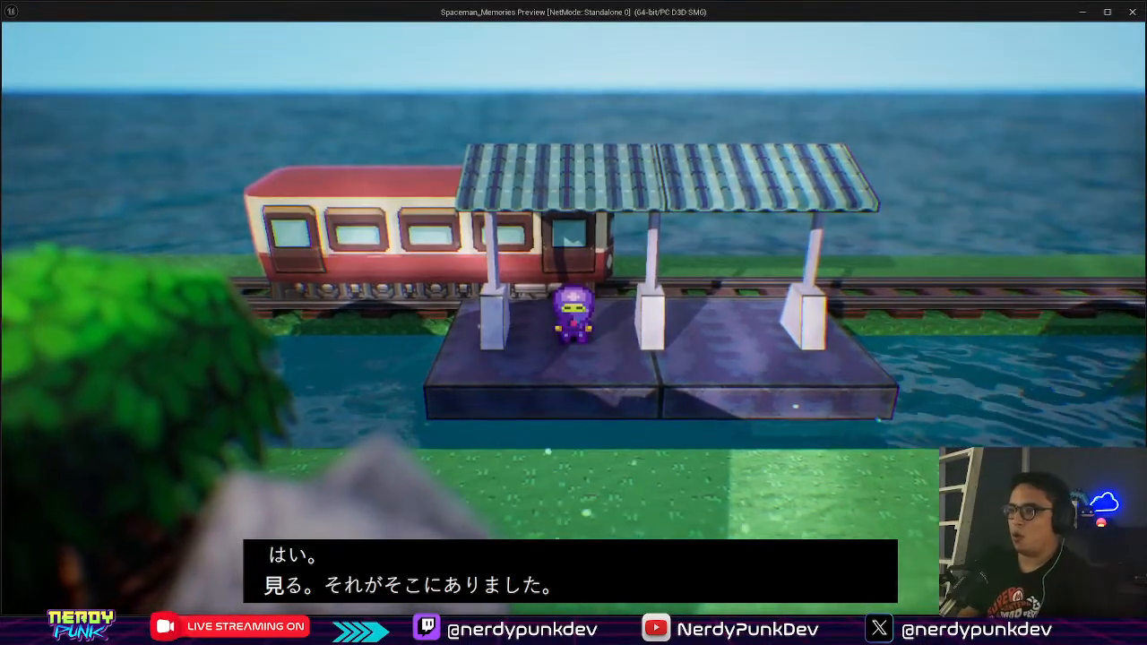
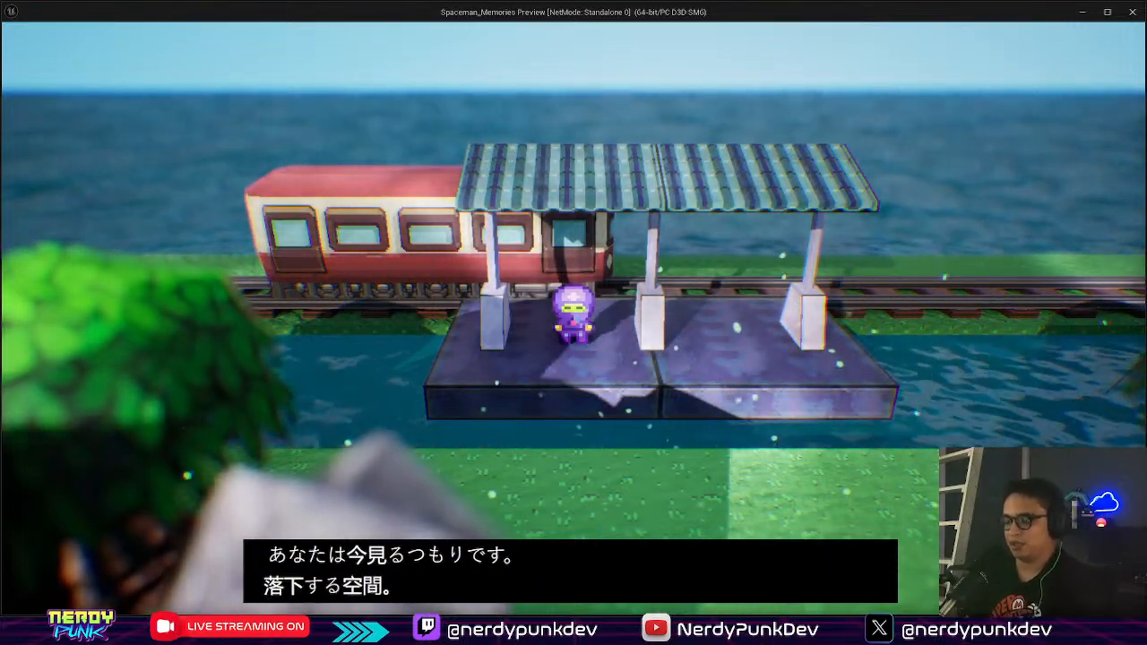
pyautogui.press('d')
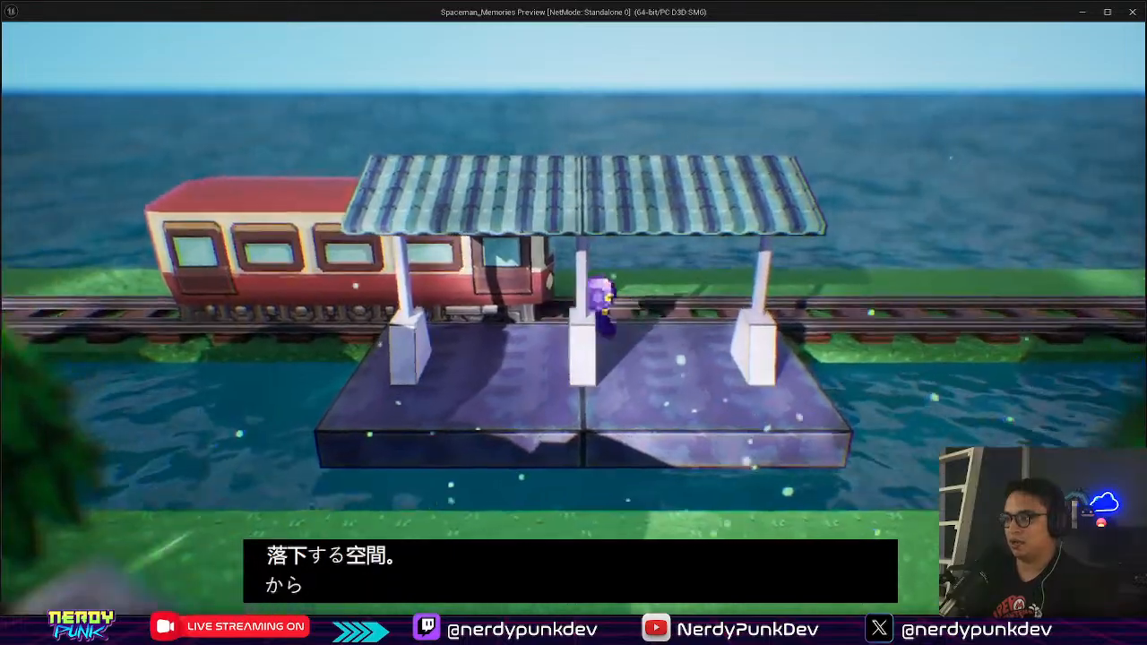
pyautogui.press('d')
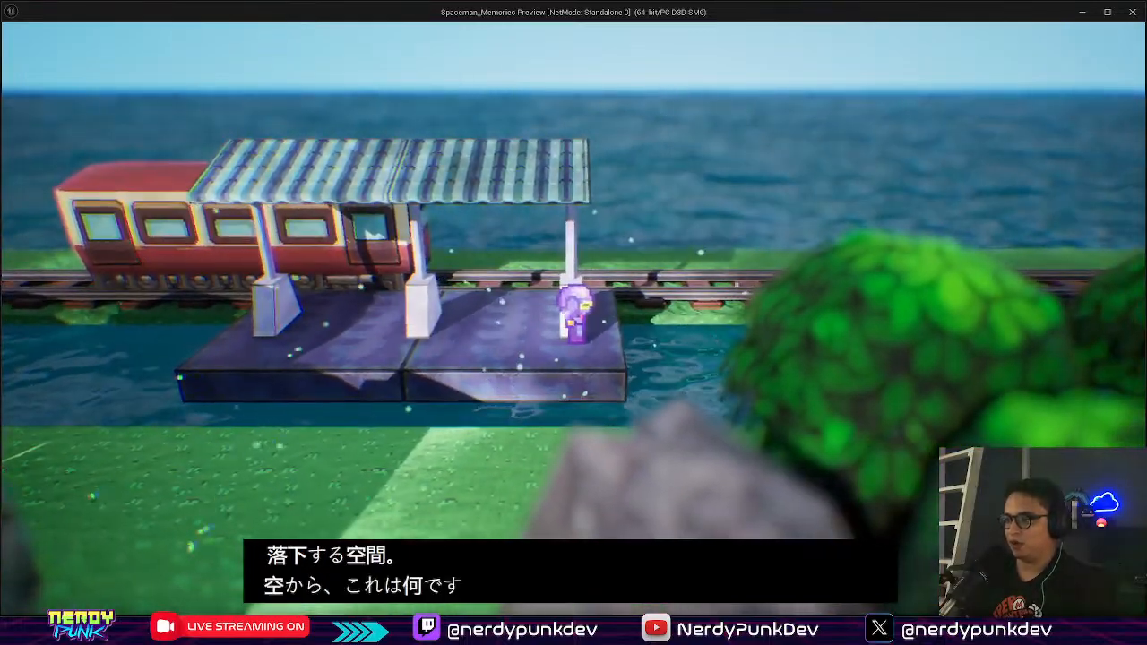
pyautogui.press('a')
pyautogui.press('a')
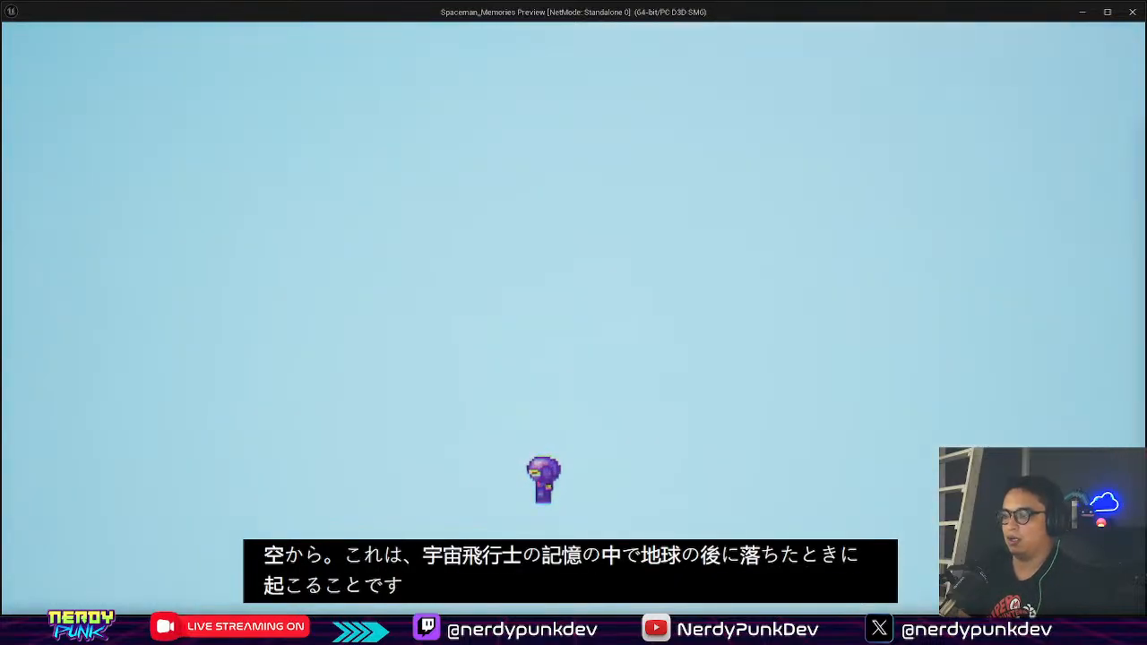
pyautogui.press('Escape')
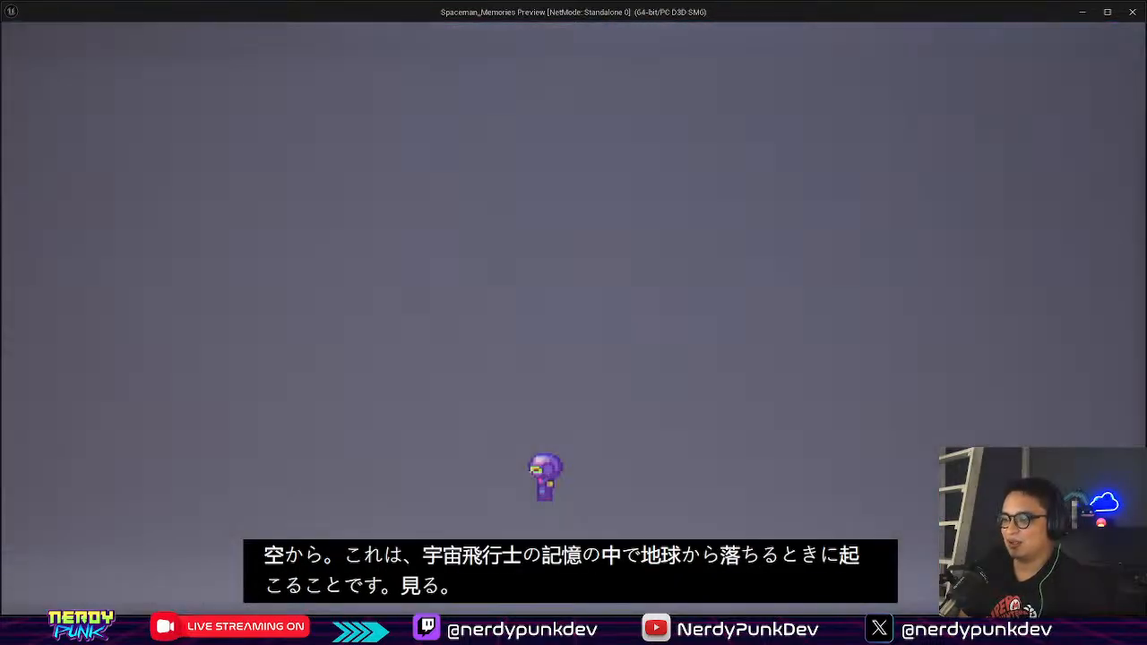
# Step: Set a pivot offset for BP_GreenFloor_01 on the ground beside the platform and realign the floor's edge next to the train rails
pyautogui.moveTo(565, 213); pyautogui.dragTo(609, 192, button='right')
pyautogui.click(428, 263)
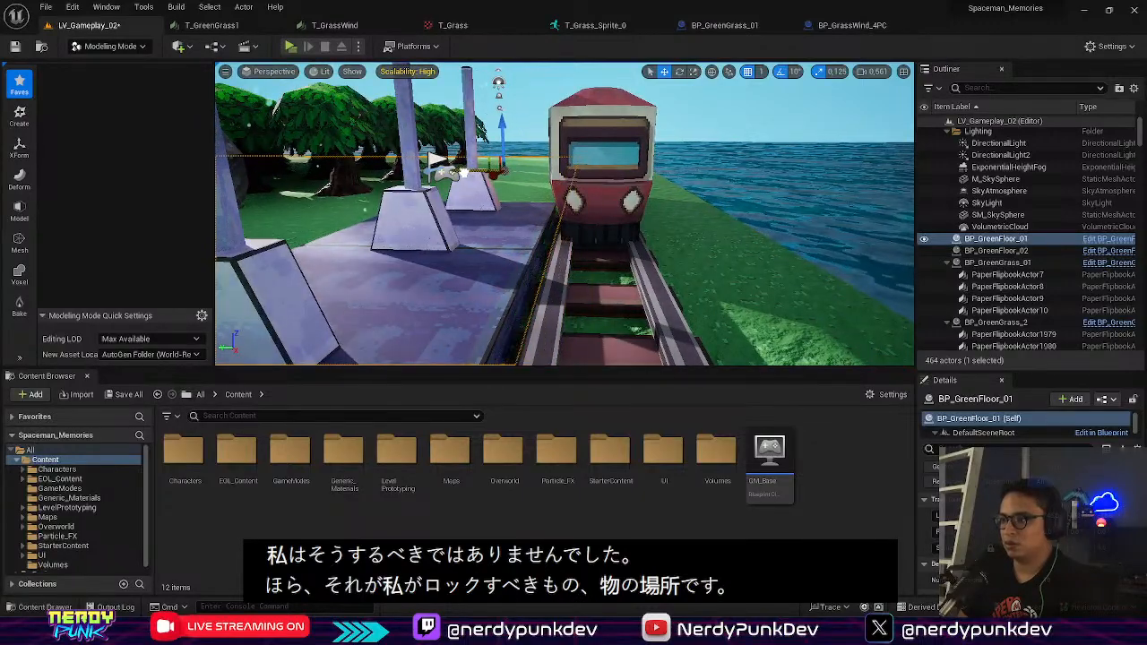
pyautogui.moveTo(594, 250)
pyautogui.mouseDown(button='right')
pyautogui.moveTo(594, 332)
pyautogui.moveTo(593, 179)
pyautogui.moveTo(538, 215)
pyautogui.moveTo(565, 188)
pyautogui.moveTo(565, 296)
pyautogui.moveTo(529, 277)
pyautogui.moveTo(475, 305)
pyautogui.moveTo(528, 277)
pyautogui.moveTo(515, 273)
pyautogui.moveTo(599, 246)
pyautogui.mouseUp(button='right')
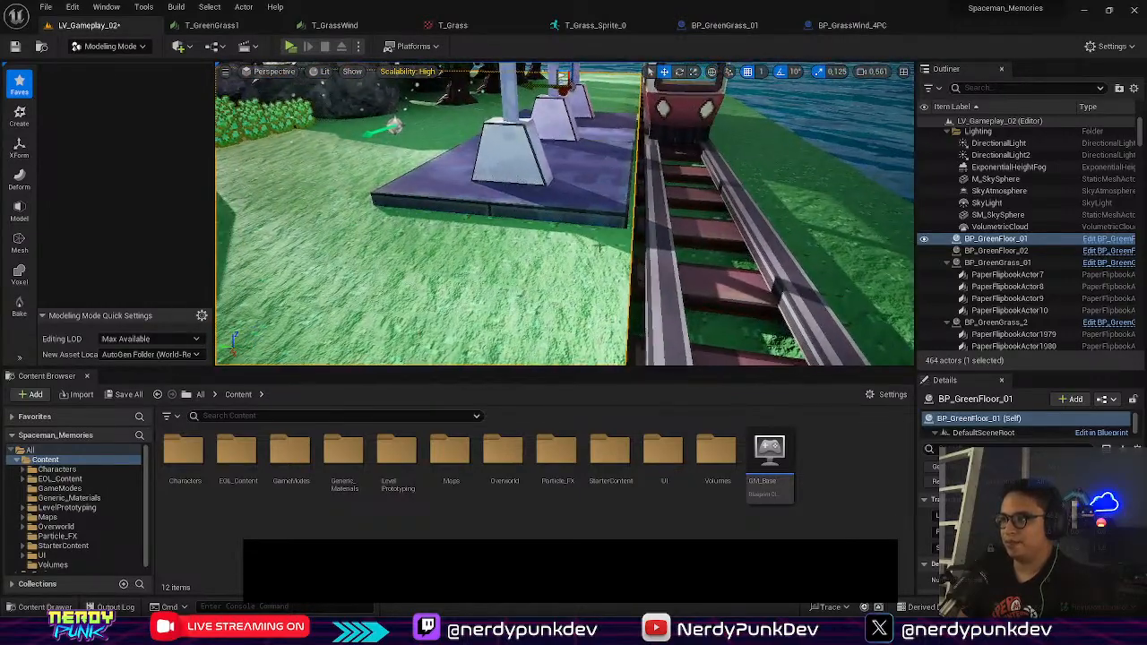
pyautogui.rightClick(542, 291)
pyautogui.moveTo(656, 518)
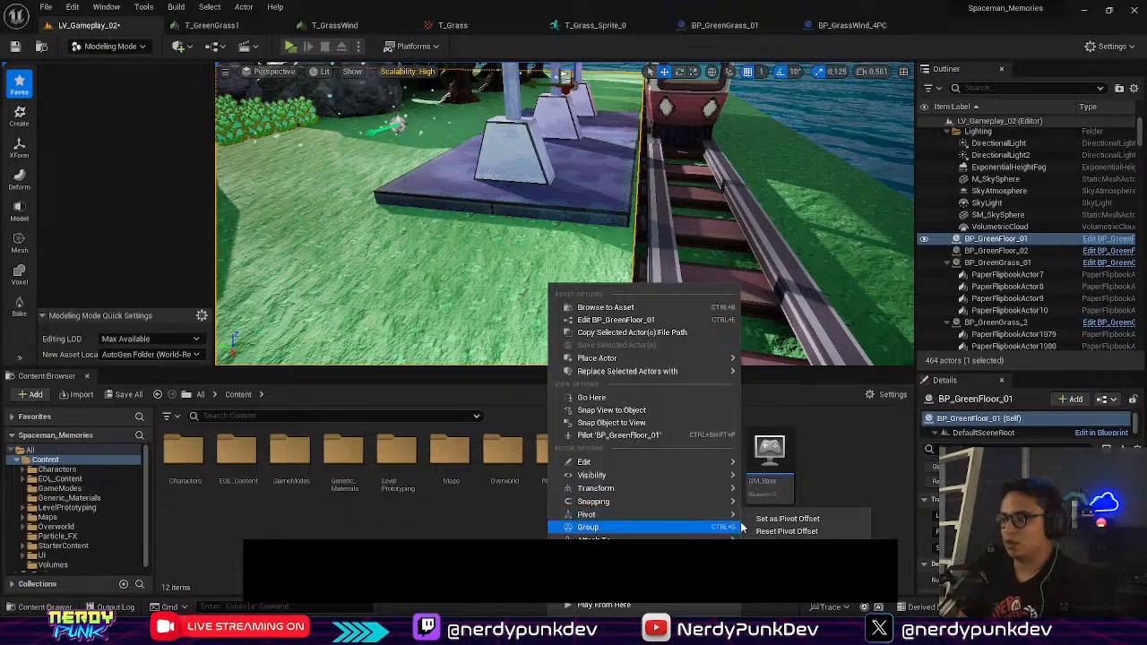
pyautogui.click(789, 514)
pyautogui.moveTo(514, 308); pyautogui.dragTo(487, 296)
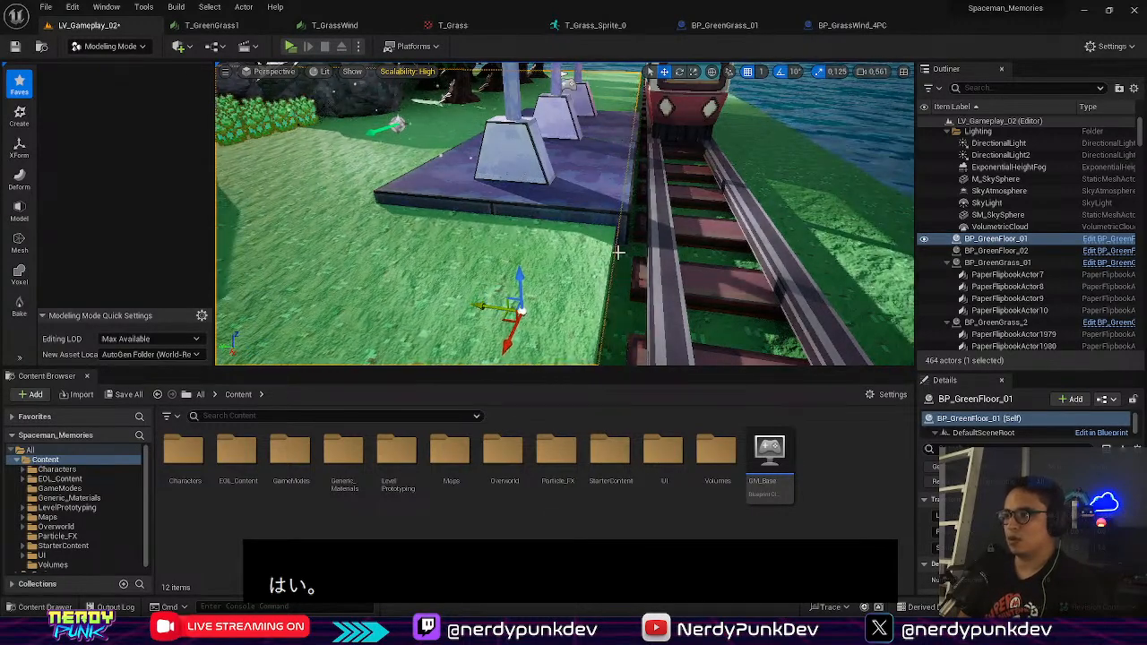
# Step: Play-test the level again, walking the character from the station along the grass path and through both torii gates
pyautogui.moveTo(591, 243); pyautogui.dragTo(296, 121, button='right')
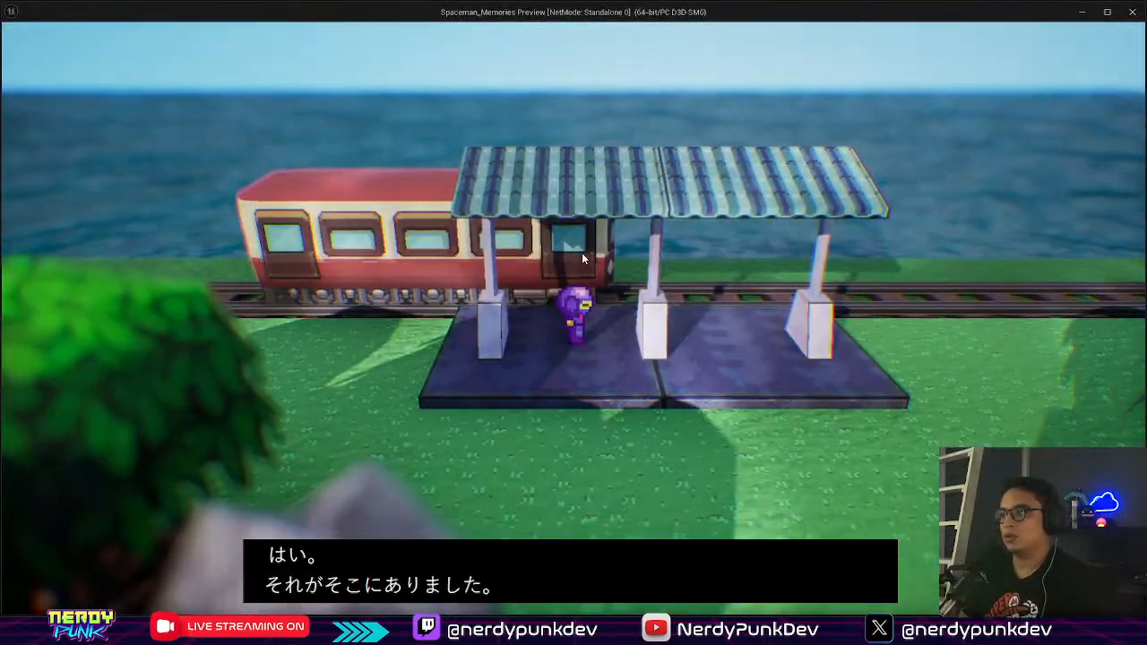
pyautogui.press('s')
pyautogui.press('s')
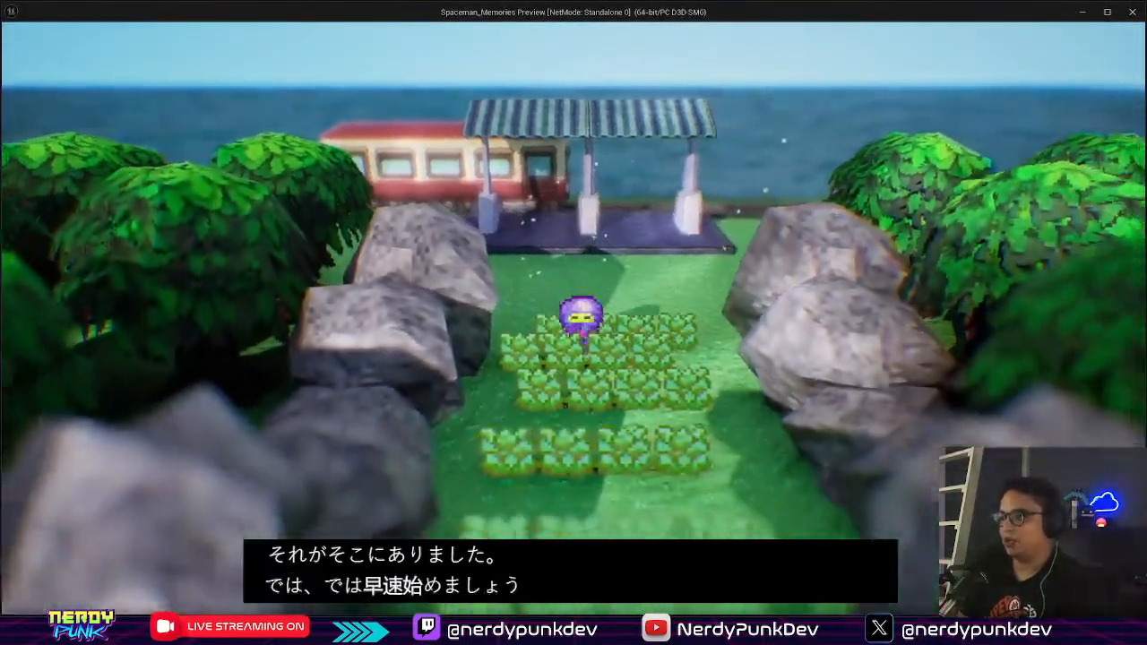
pyautogui.press('s')
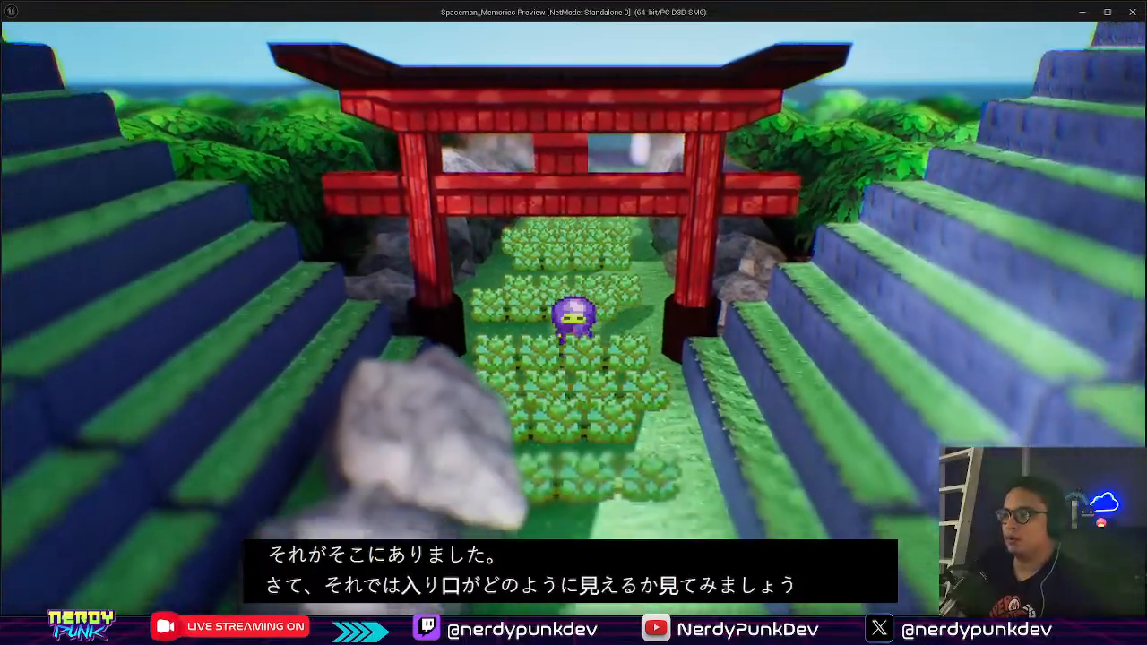
pyautogui.press('s')
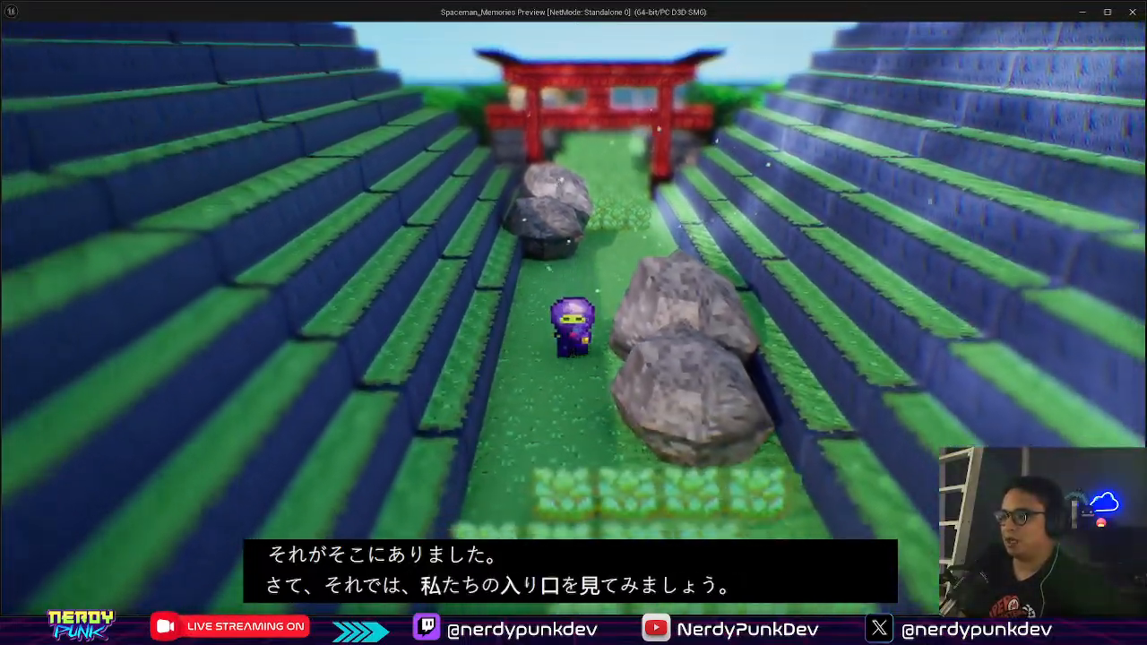
pyautogui.press('s')
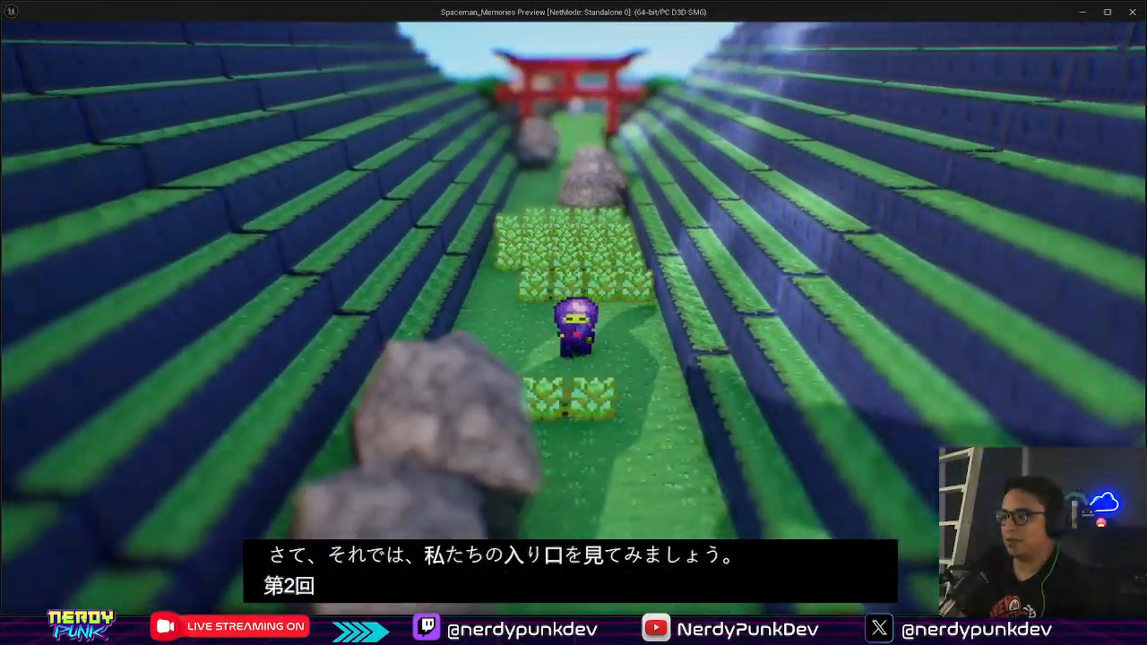
pyautogui.press('s')
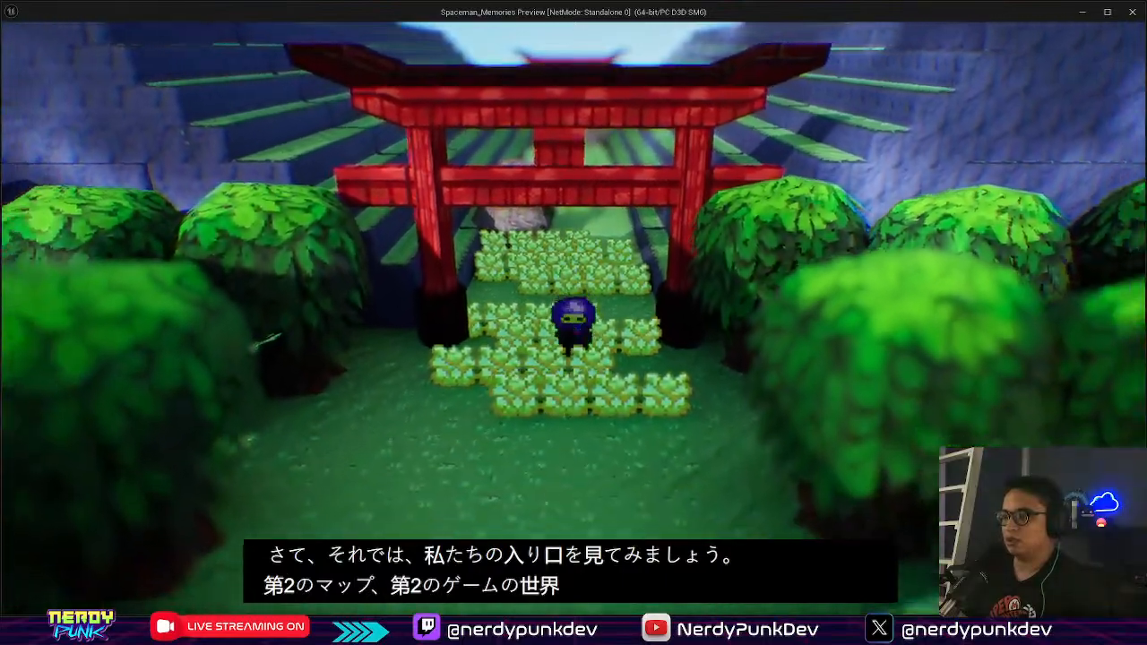
pyautogui.press('w')
pyautogui.press('w')
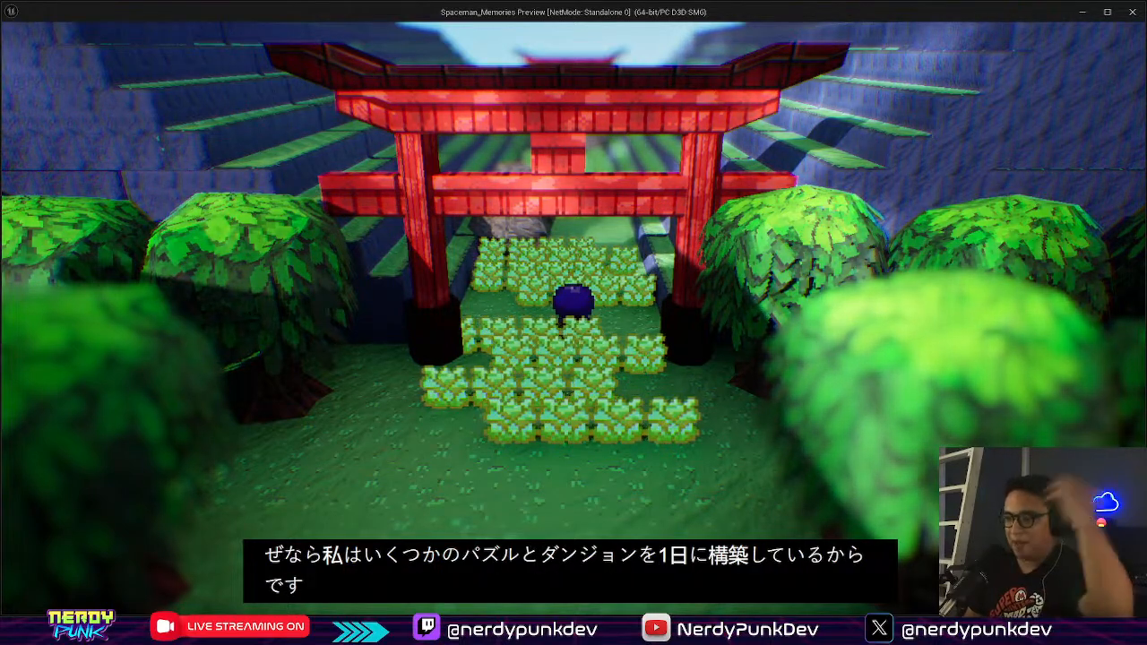
# Step: Walk back and forth through the second torii gate, continue to the open area past the two tiled-roof houses, and end play
pyautogui.press('s')
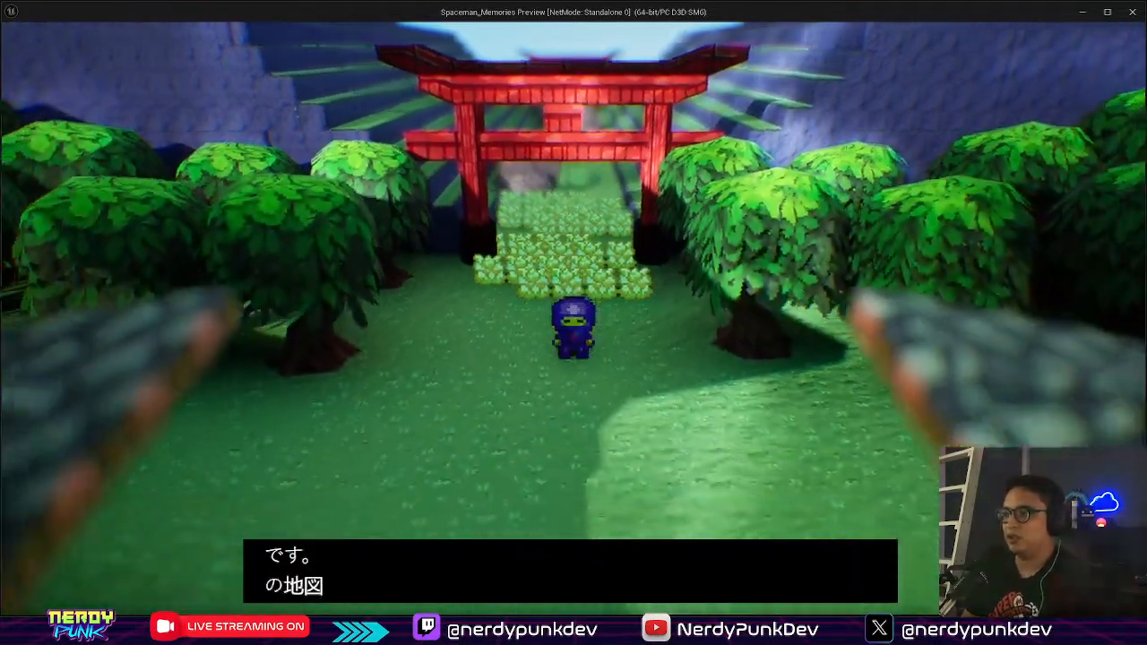
pyautogui.press('w')
pyautogui.press('w')
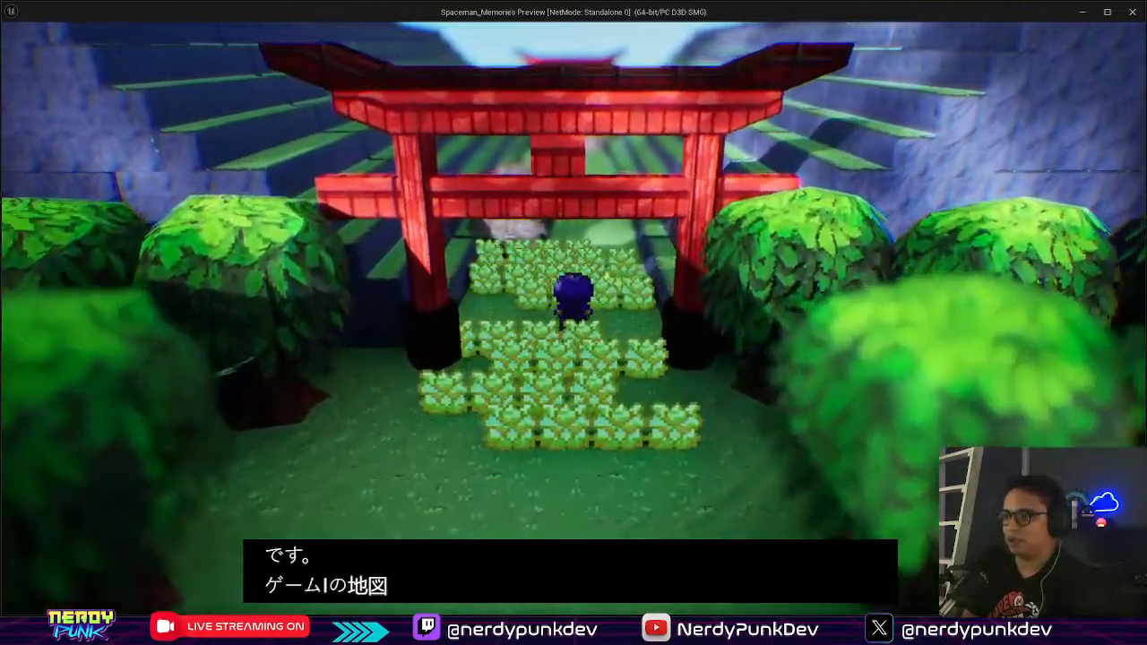
pyautogui.press('s')
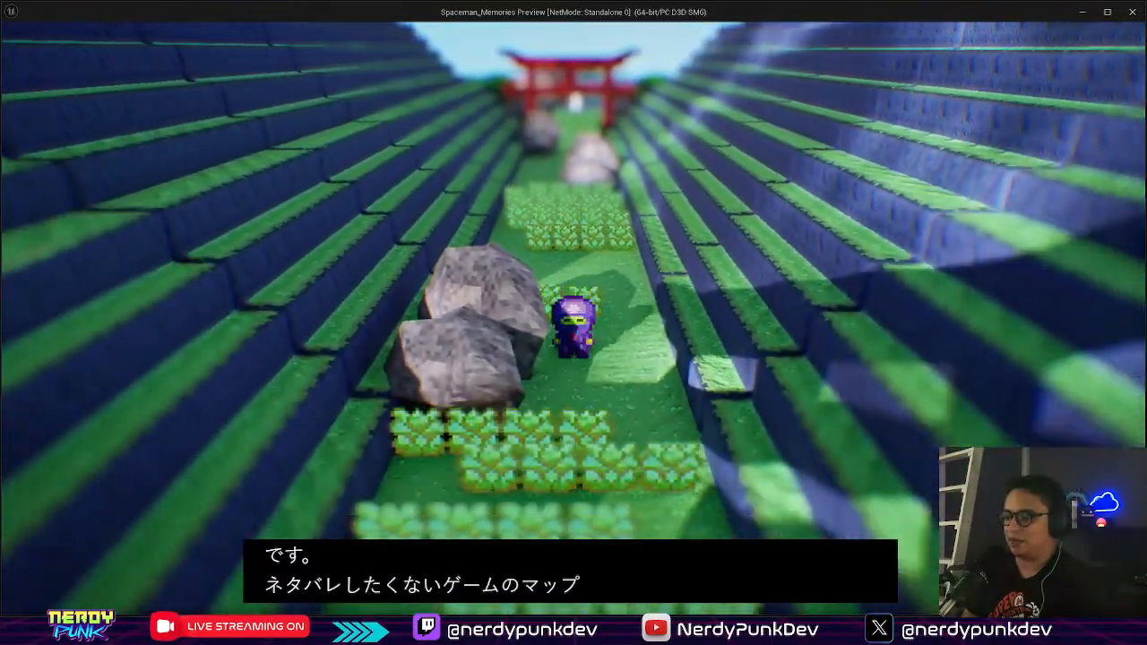
pyautogui.press('s')
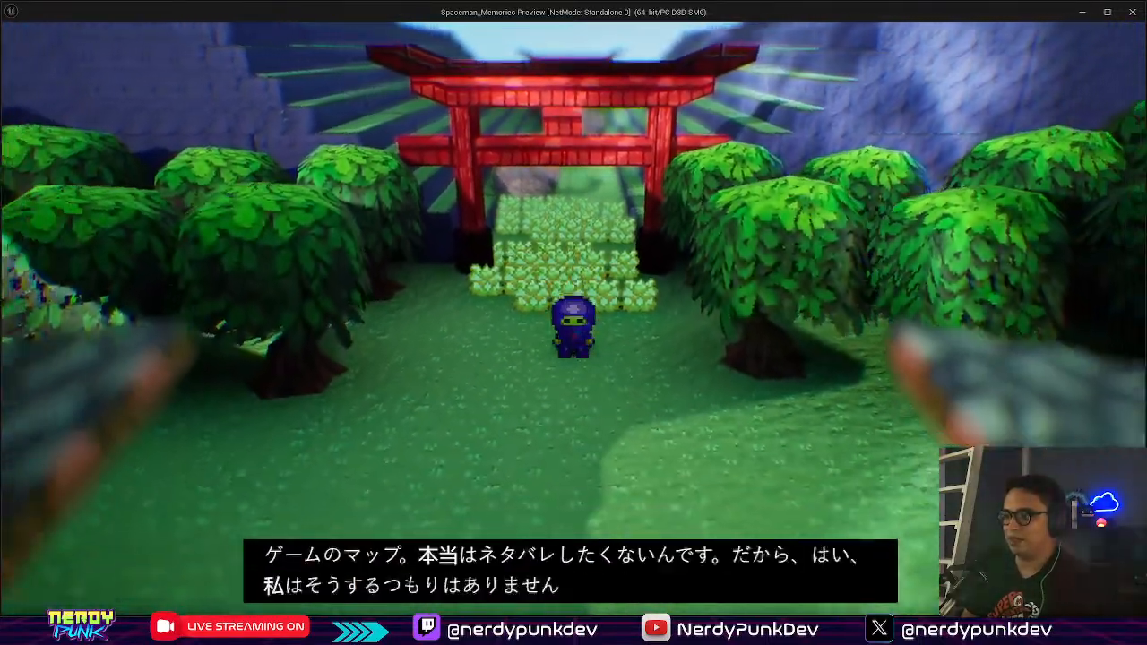
pyautogui.press('s')
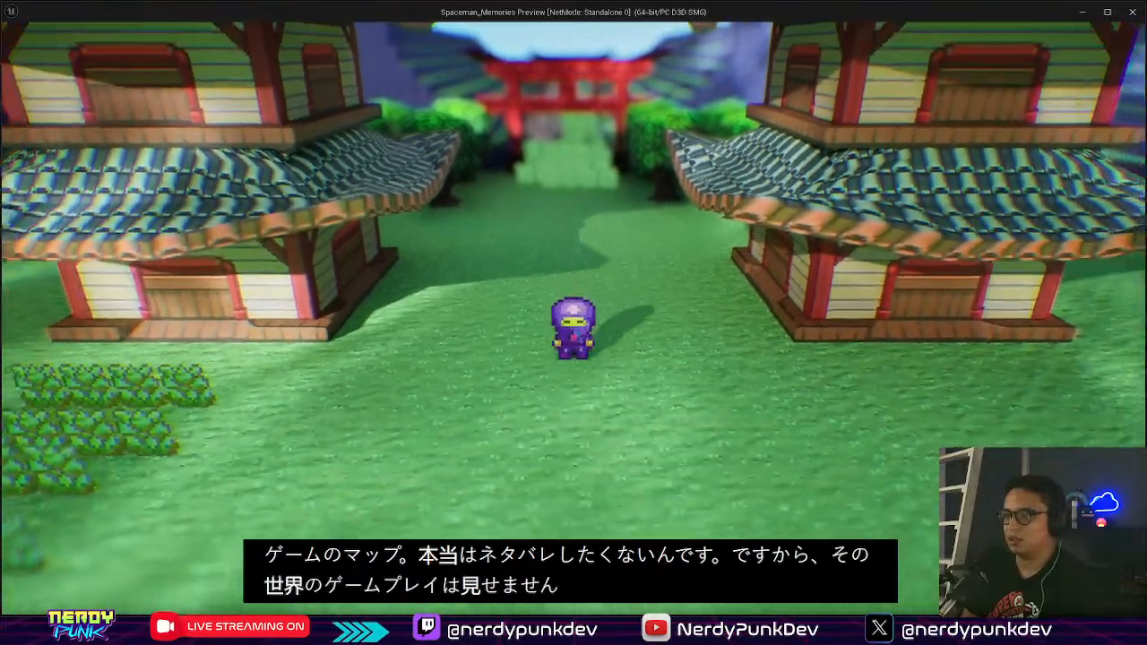
pyautogui.press('s')
pyautogui.press('w')
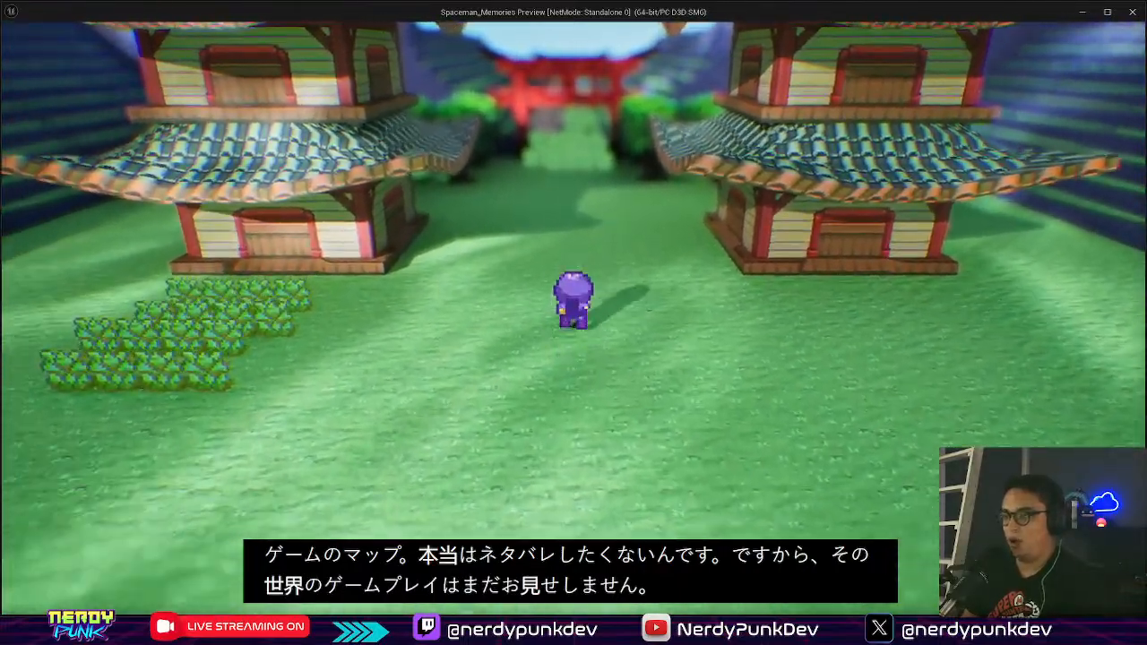
pyautogui.press('Escape')
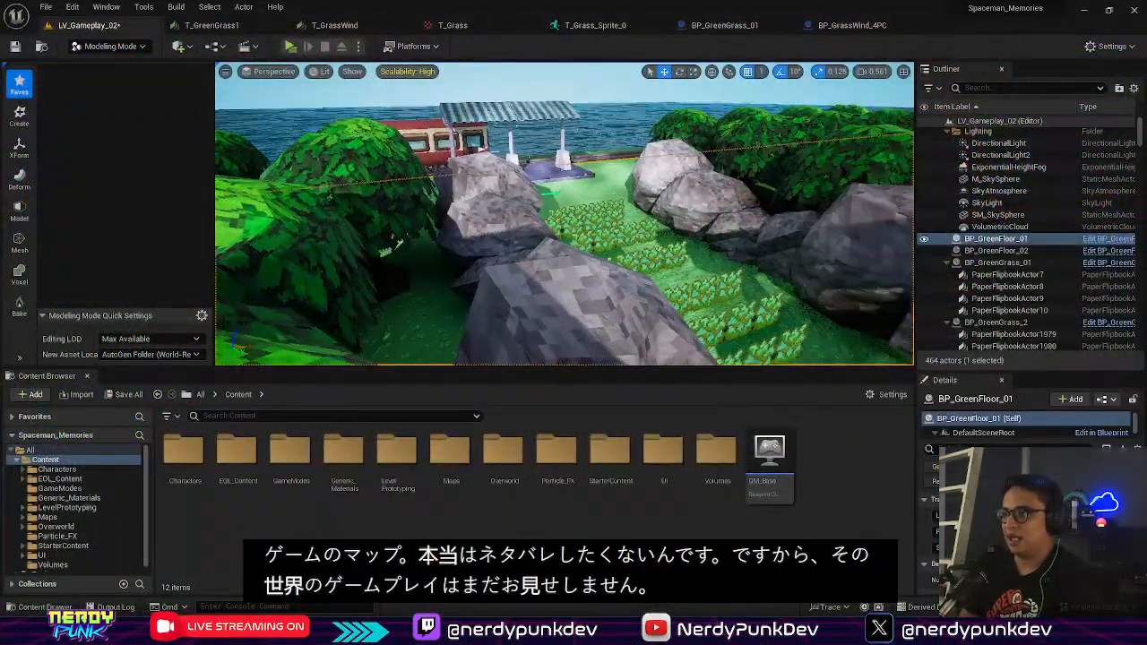
# Step: Delete the four grass rows in front of the tiled-roof house, applying the deletion to all referenced actors
pyautogui.moveTo(565, 215); pyautogui.dragTo(619, 235, button='right')
pyautogui.press('w')
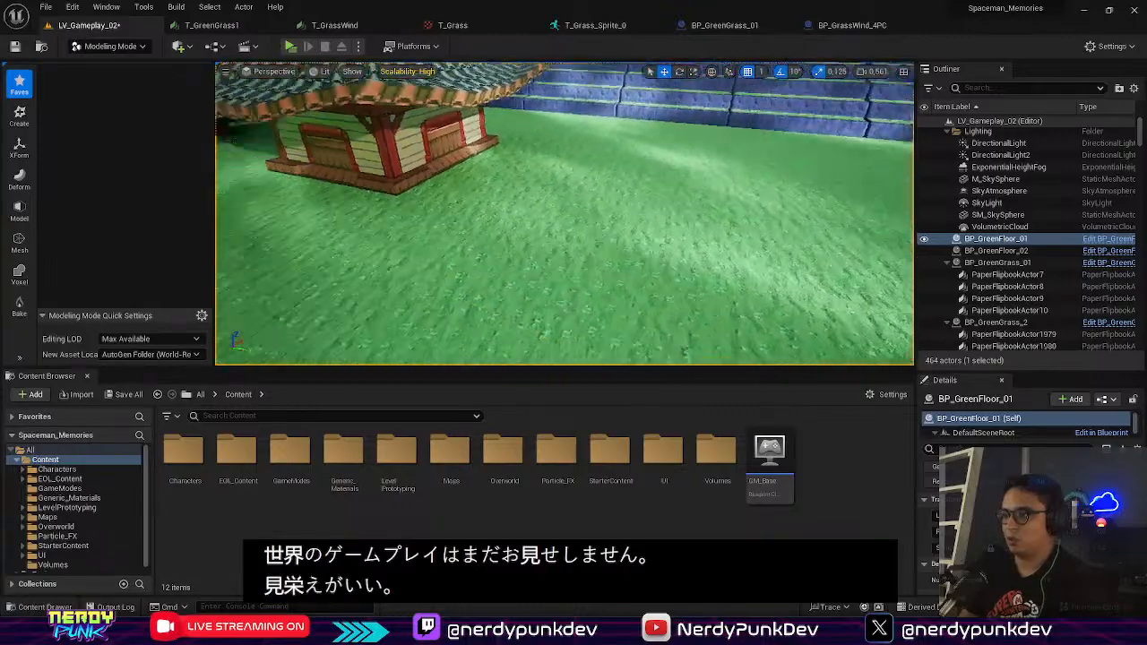
pyautogui.moveTo(565, 215); pyautogui.dragTo(458, 186, button='right')
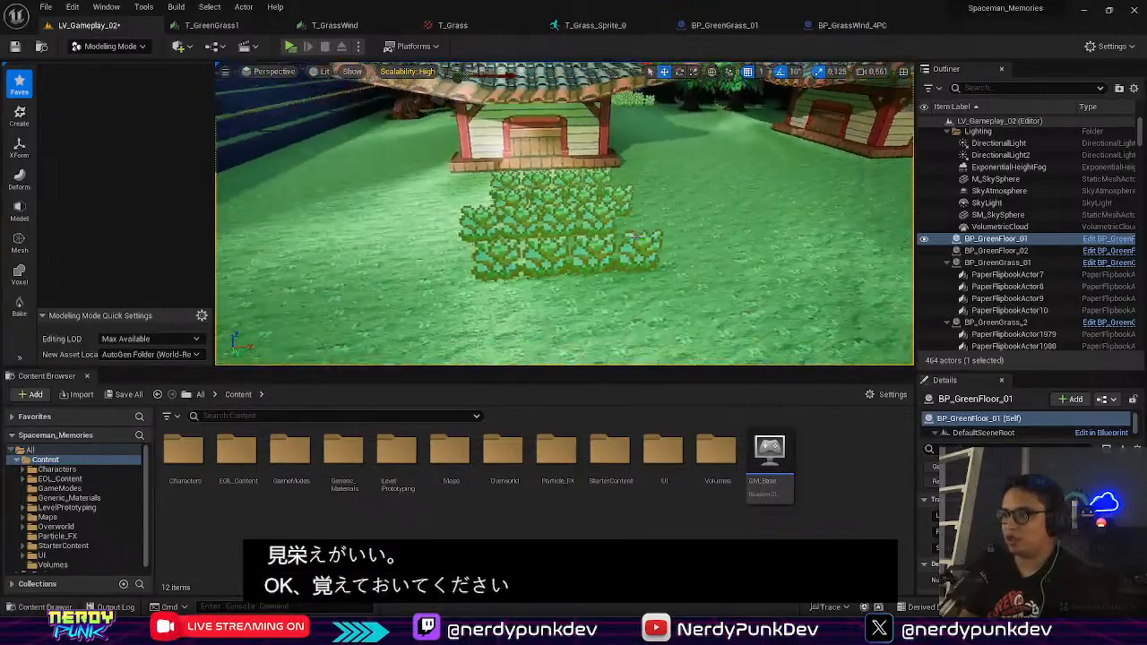
pyautogui.click(573, 204)
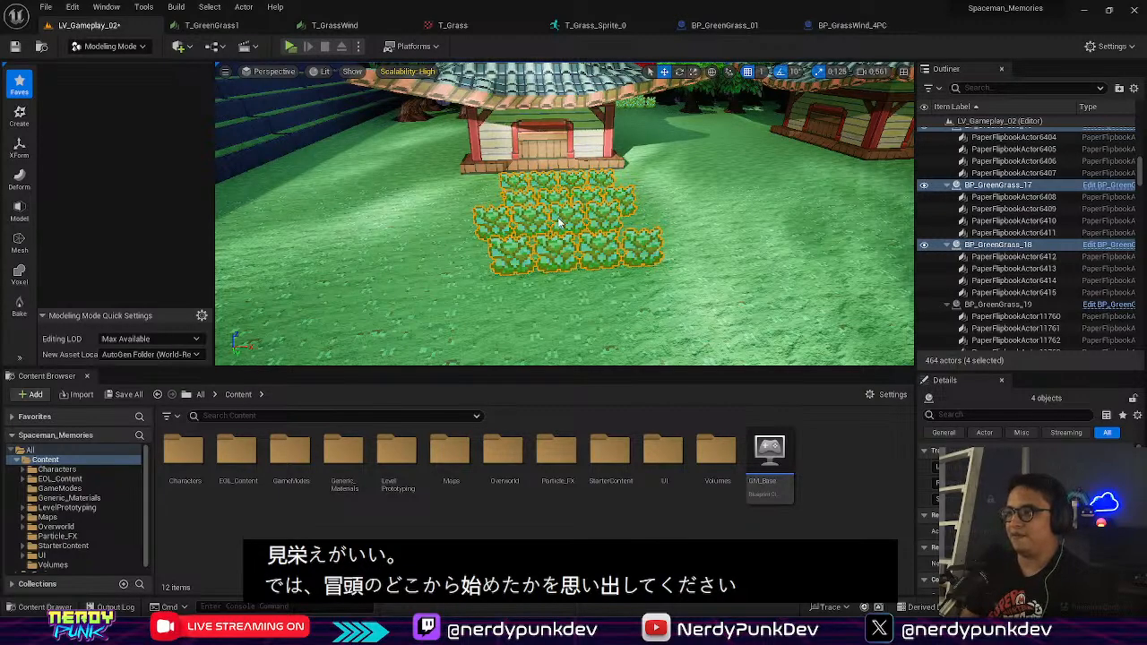
pyautogui.press('Delete')
pyautogui.click(481, 345)
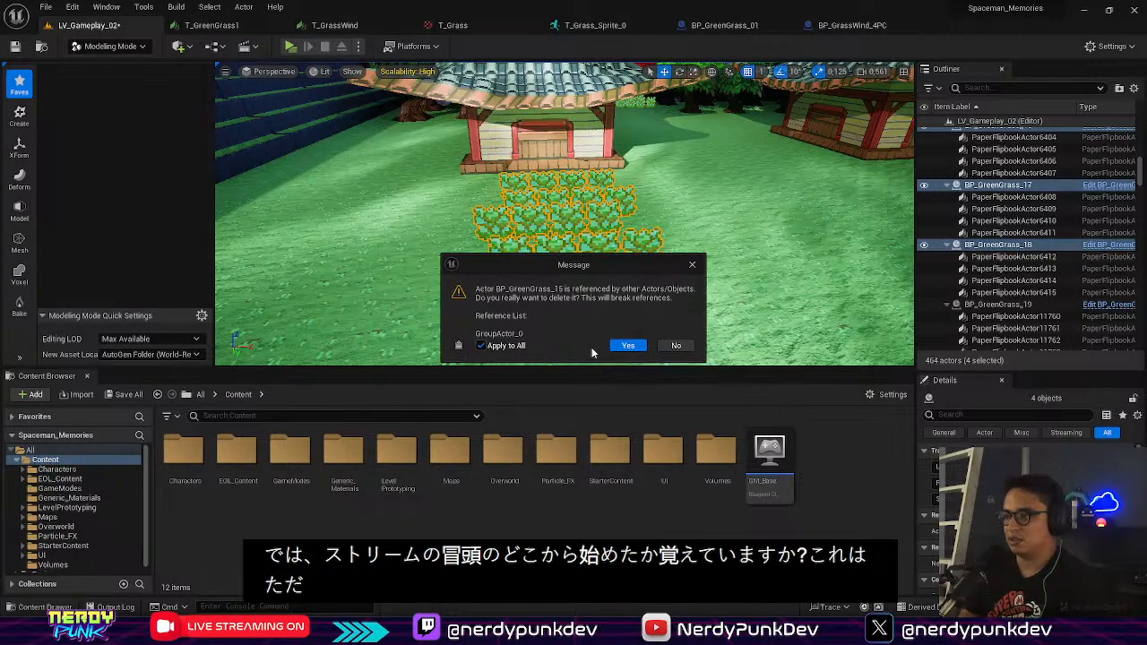
pyautogui.click(628, 346)
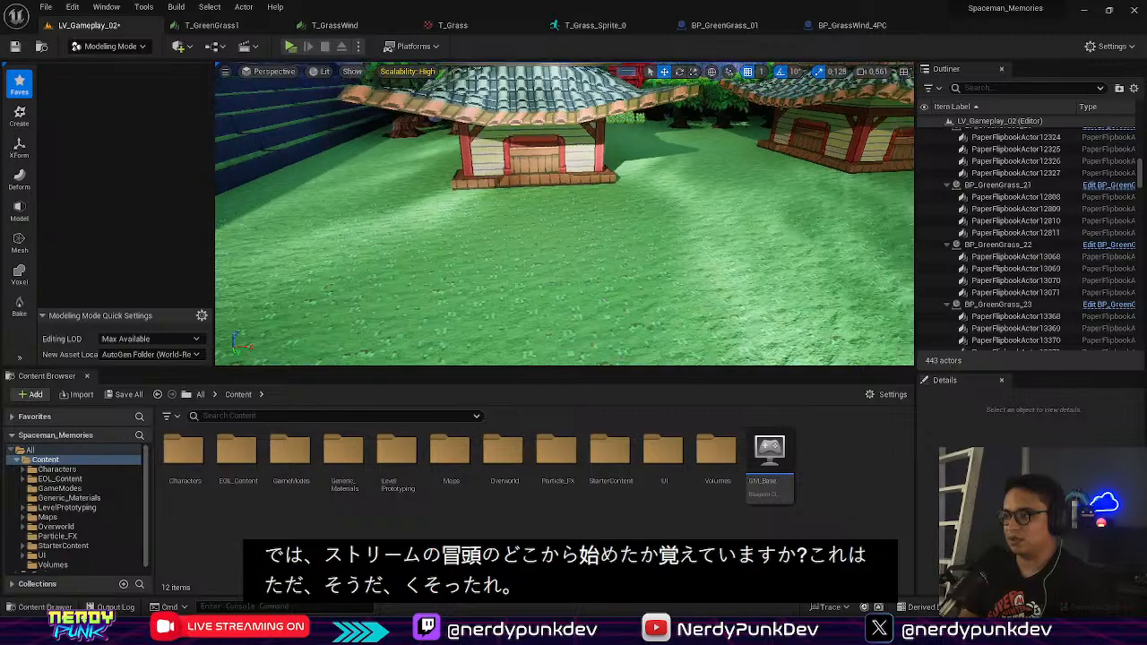
# Step: Select the four grass rows at the torii gate and duplicate them towards the open area between the two tiled-roof houses
pyautogui.moveTo(565, 213); pyautogui.dragTo(565, 323, button='right')
pyautogui.press('w')
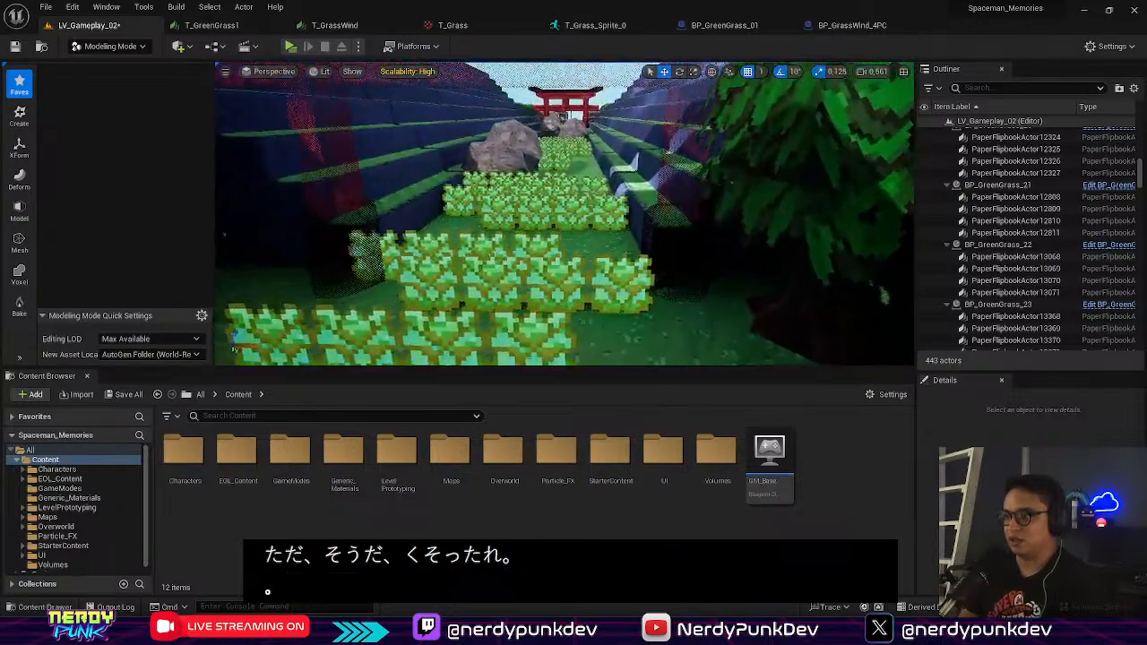
pyautogui.click(504, 231)
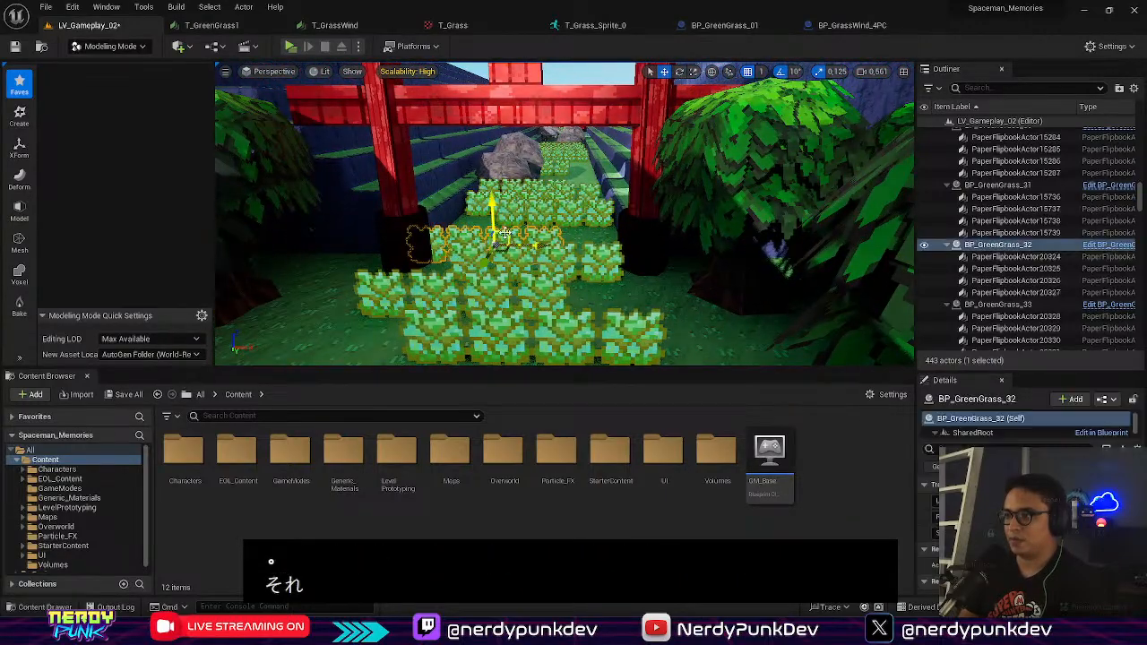
pyautogui.keyDown('ctrl'); pyautogui.click(590, 266); pyautogui.keyUp('ctrl')
pyautogui.keyDown('ctrl'); pyautogui.click(519, 316); pyautogui.keyUp('ctrl')
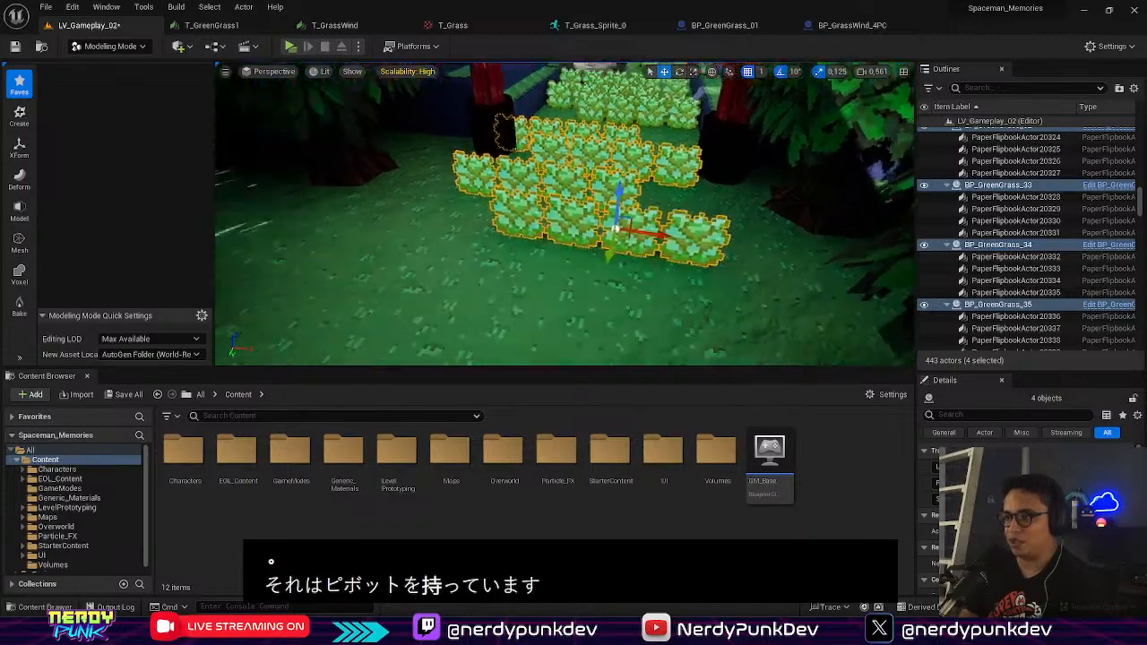
pyautogui.keyDown('alt'); pyautogui.moveTo(545, 248); pyautogui.dragTo(372, 344); pyautogui.keyUp('alt')
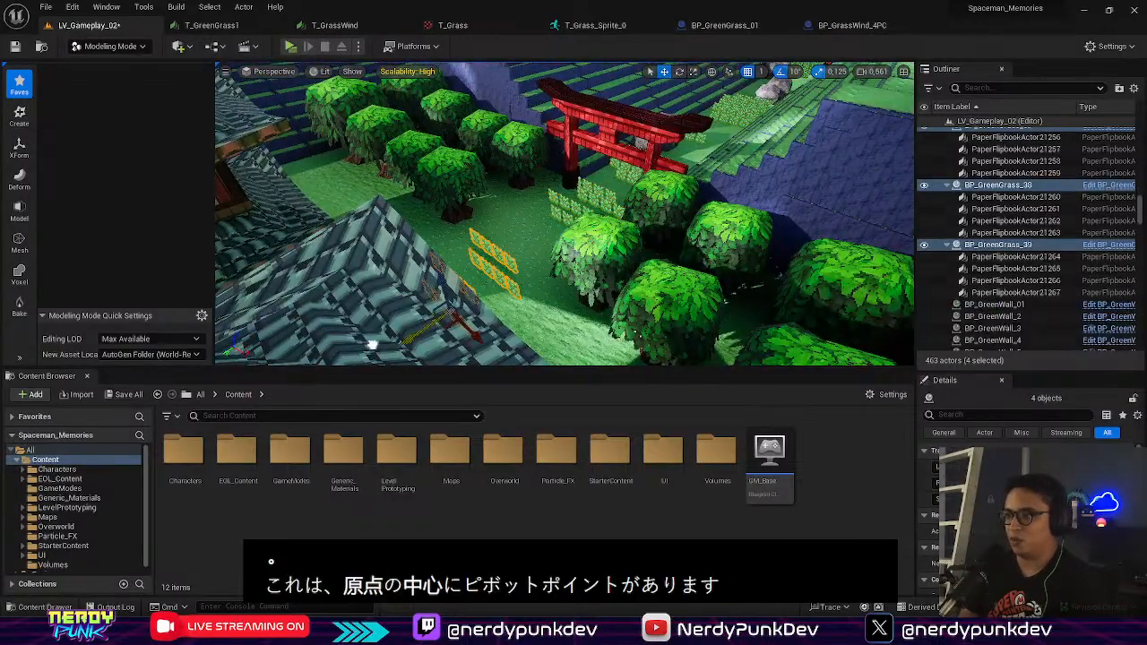
pyautogui.keyDown('alt'); pyautogui.moveTo(681, 337); pyautogui.dragTo(559, 242); pyautogui.keyUp('alt')
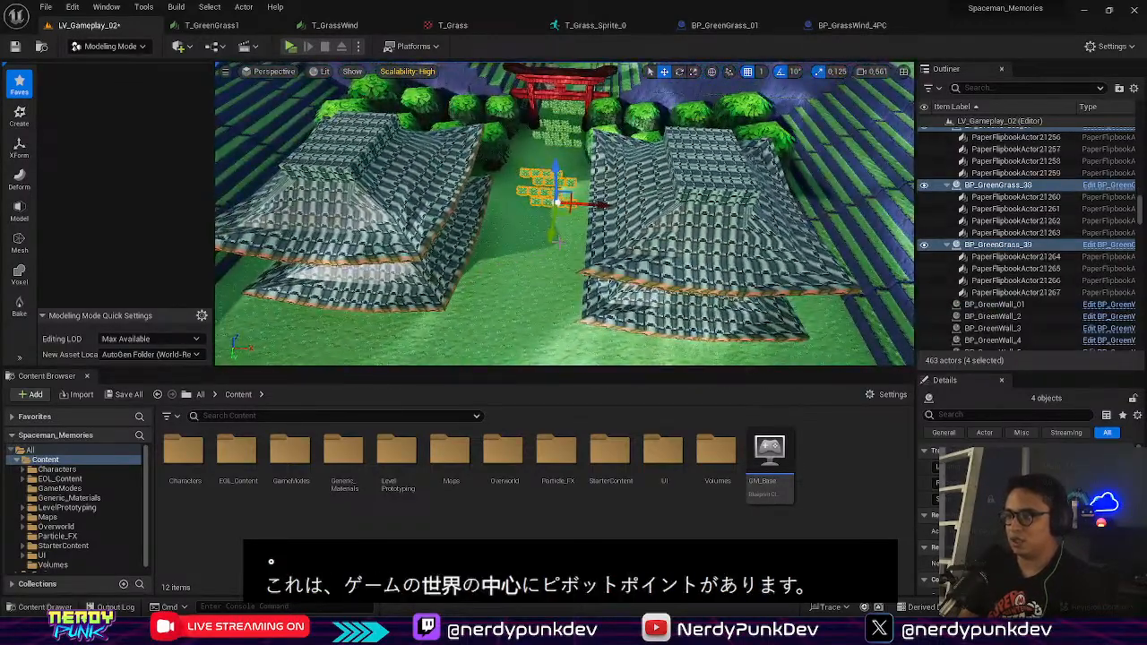
# Step: Move the duplicated grass rows onto the open ground in front of the nearer tiled-roof house
pyautogui.moveTo(535, 337); pyautogui.dragTo(466, 359, button='right')
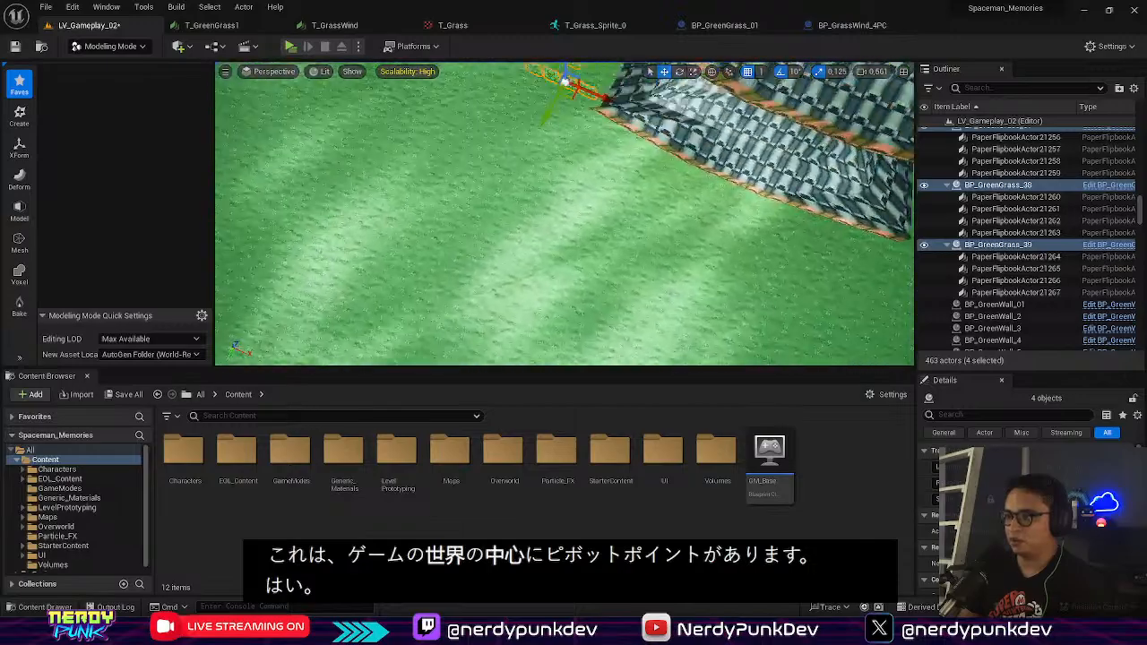
pyautogui.scroll(-1, 563, 269)
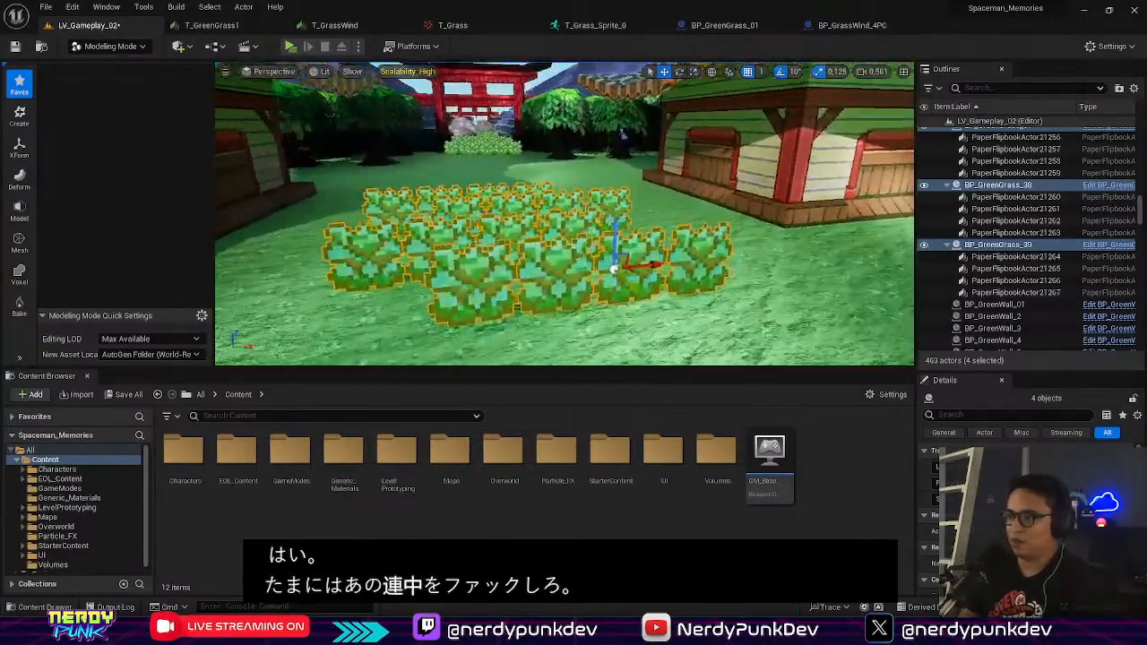
pyautogui.moveTo(517, 309); pyautogui.dragTo(449, 305, button='right')
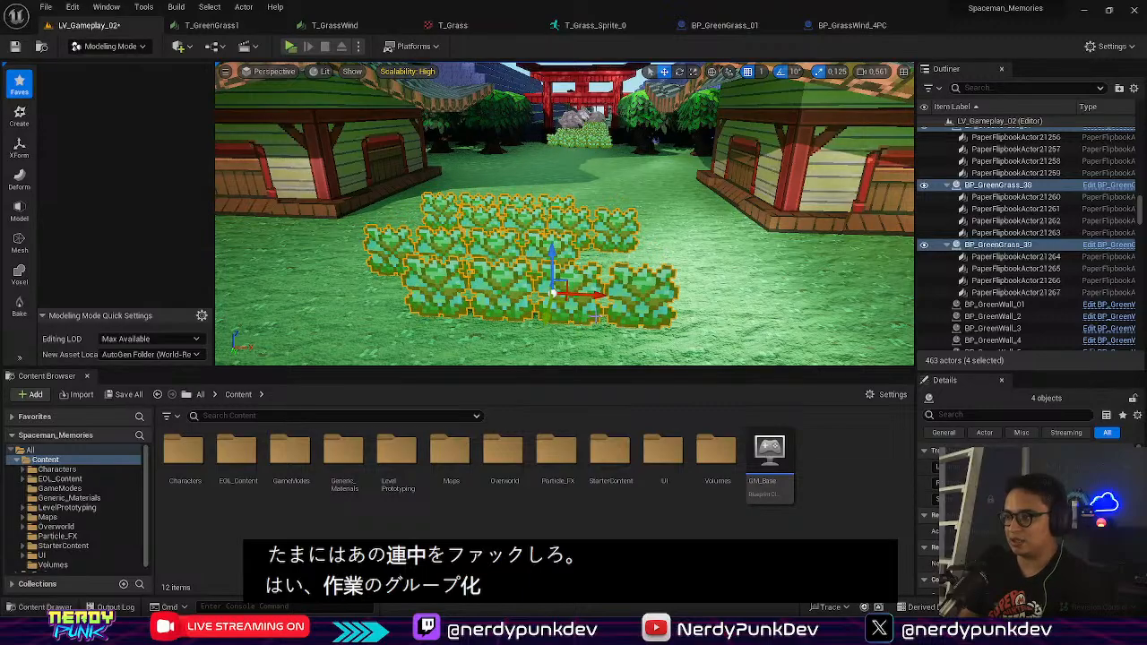
pyautogui.moveTo(565, 269); pyautogui.dragTo(618, 260, button='right')
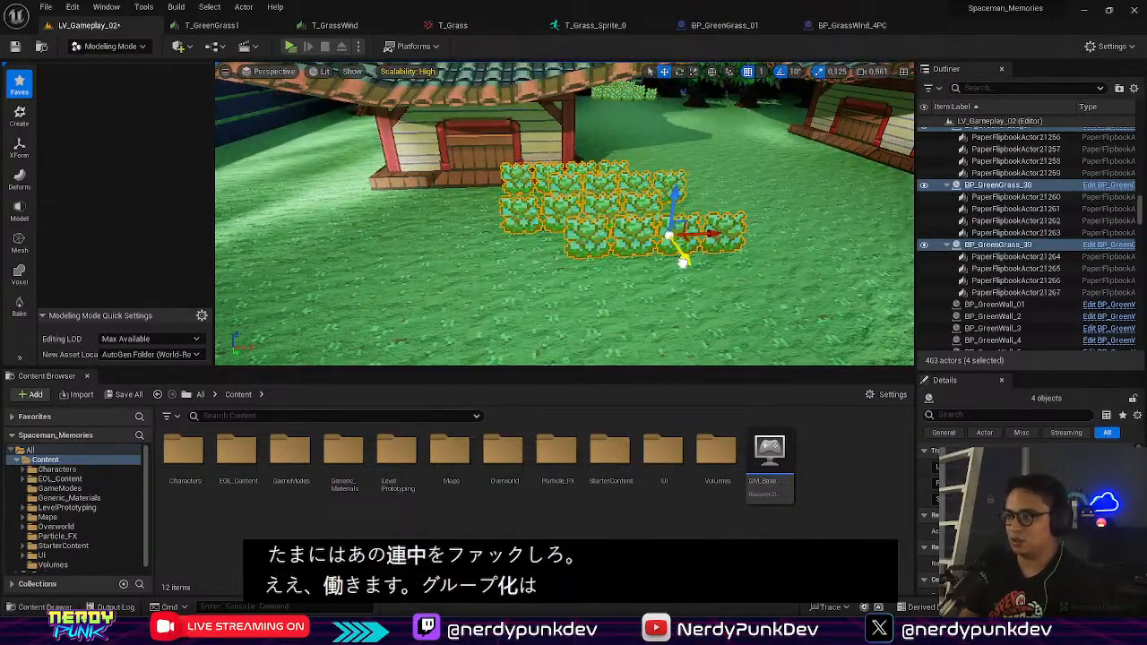
pyautogui.moveTo(681, 257); pyautogui.dragTo(724, 313)
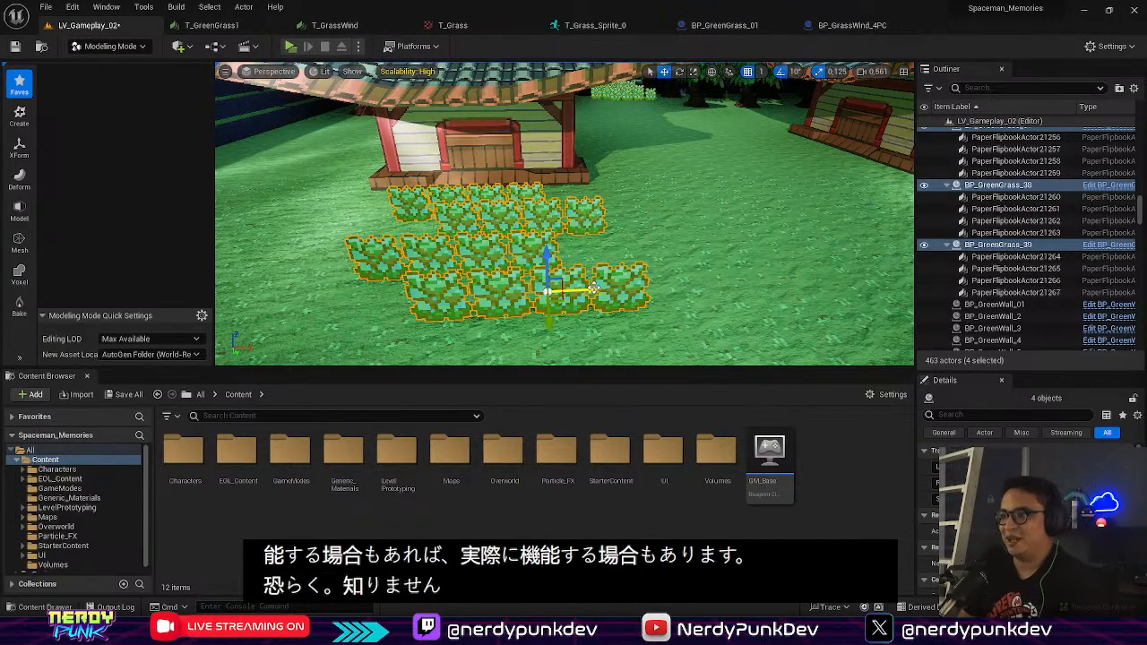
# Step: Duplicate the four selected grass rows across to the ground in front of the other tiled-roof house
pyautogui.scroll(-4, 570, 305)
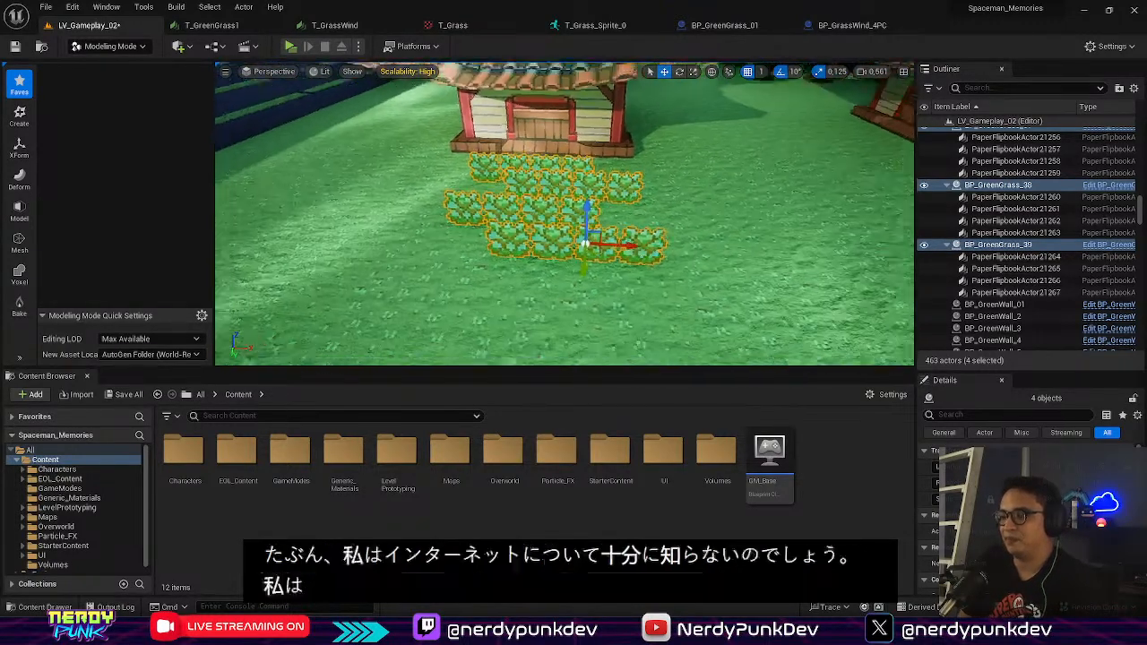
pyautogui.keyDown('alt'); pyautogui.moveTo(529, 218); pyautogui.dragTo(896, 253); pyautogui.keyUp('alt')
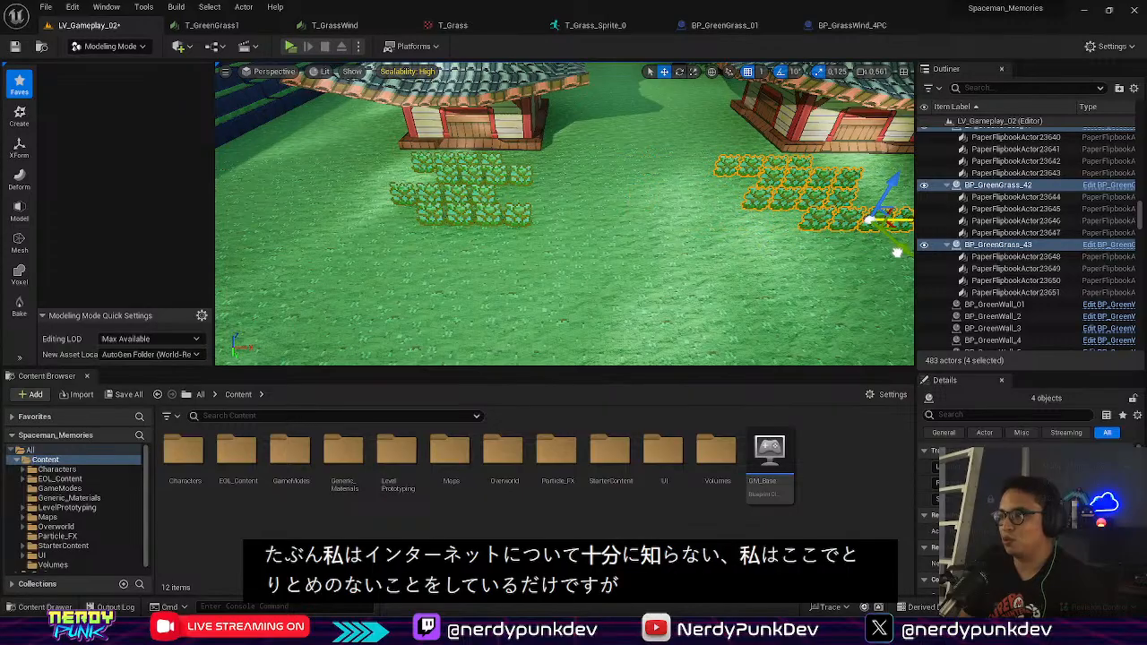
pyautogui.moveTo(639, 231); pyautogui.dragTo(610, 117, button='right')
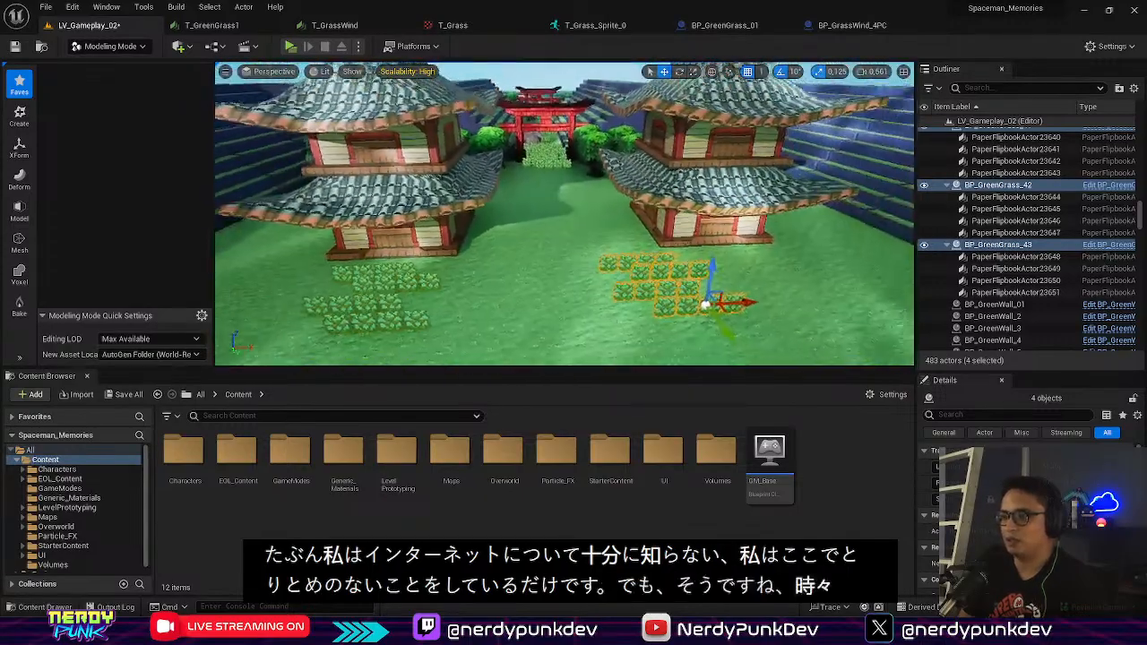
# Step: Select the two neighbouring round trees beside the torii gate together
pyautogui.moveTo(610, 215); pyautogui.dragTo(529, 144, button='right')
pyautogui.press('w')
pyautogui.moveTo(565, 213); pyautogui.dragTo(627, 278, button='right')
pyautogui.click(512, 159)
pyautogui.keyDown('shift'); pyautogui.click(610, 161); pyautogui.keyUp('shift')
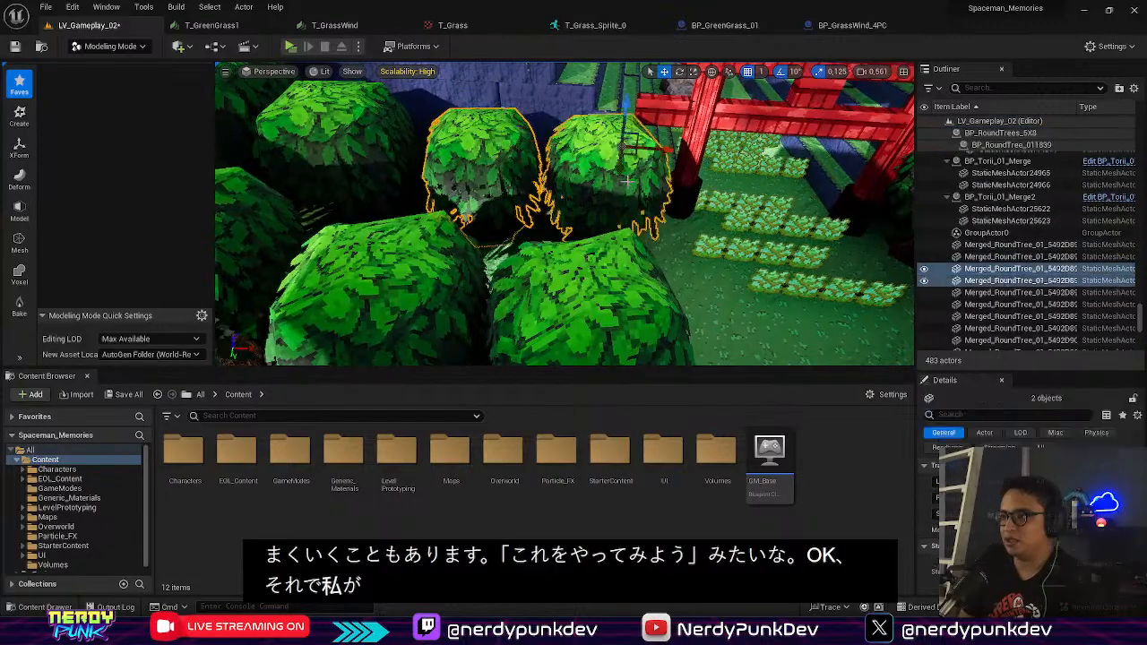
pyautogui.moveTo(609, 162); pyautogui.dragTo(582, 134, button='right')
pyautogui.press('w')
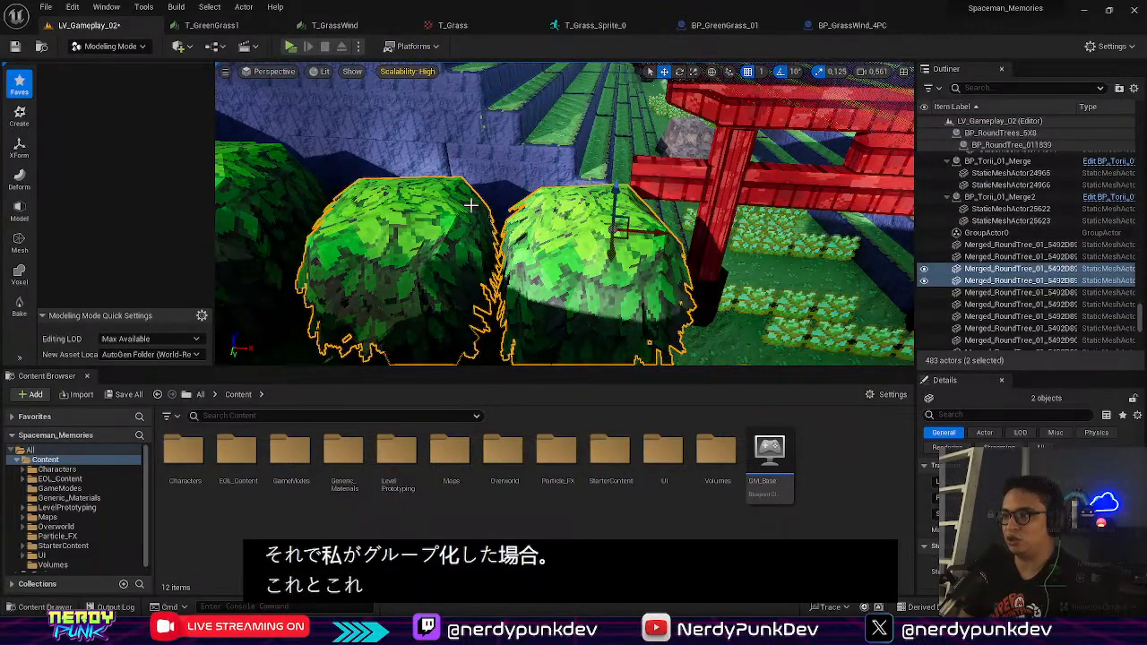
# Step: Group the two selected round trees beside the torii gate and check the group's pivot up close
pyautogui.hotkey('ctrl', 'g')
pyautogui.press('f')
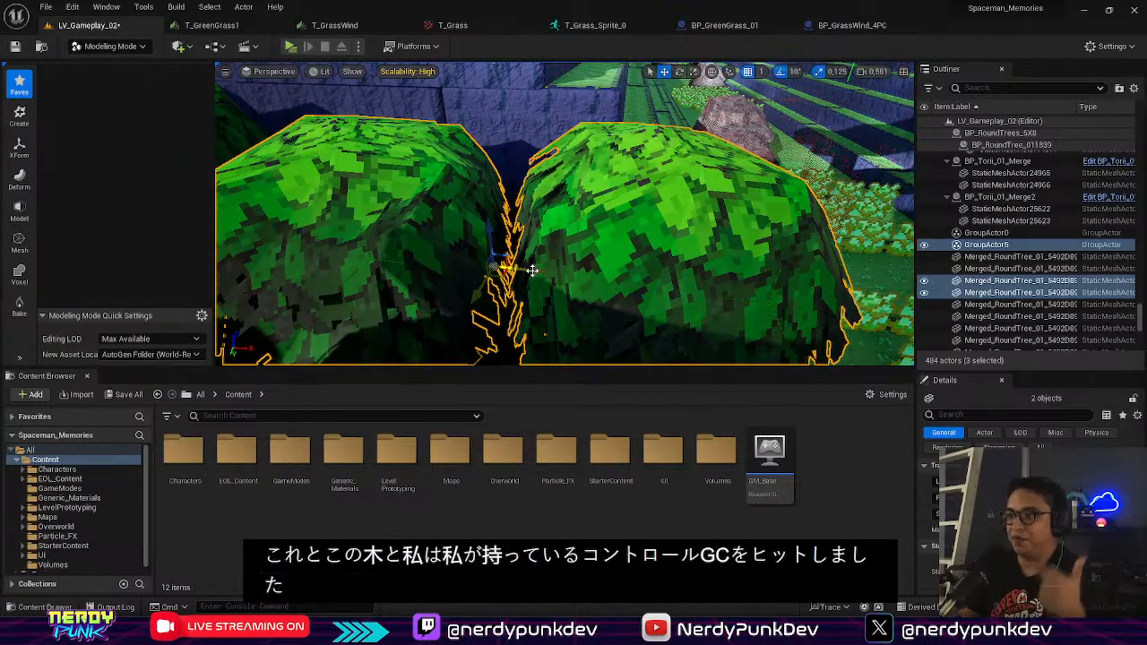
pyautogui.moveTo(482, 272); pyautogui.dragTo(301, 150, button='right')
pyautogui.scroll(-3, 517, 253)
pyautogui.scroll(-3, 551, 156)
pyautogui.click(509, 158)
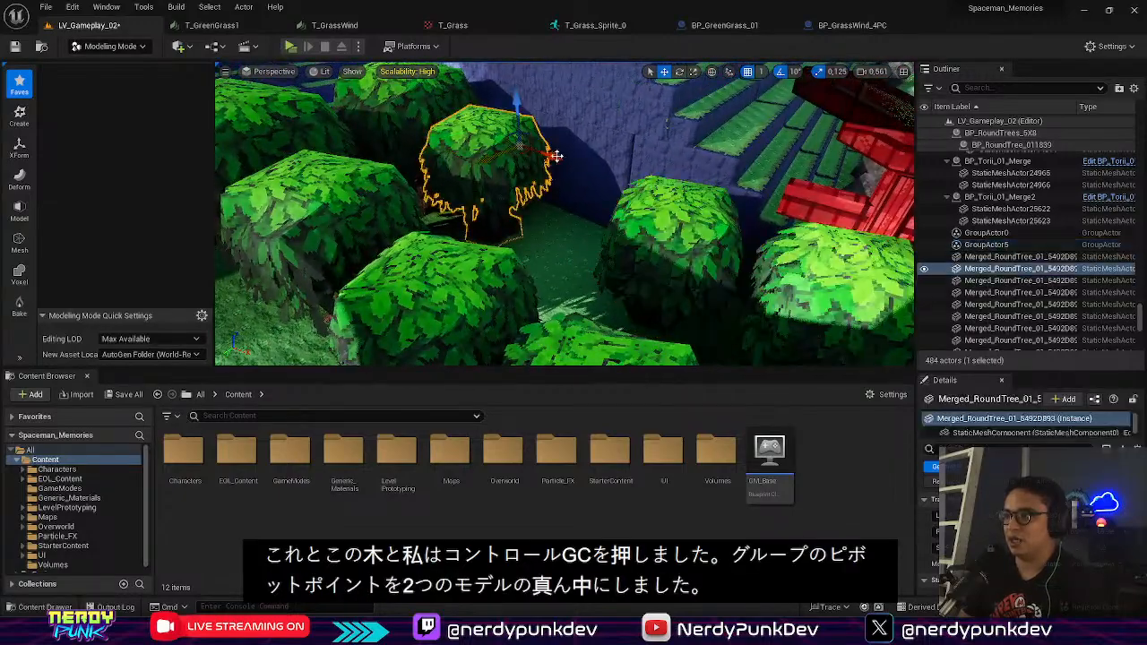
pyautogui.click(805, 296)
pyautogui.moveTo(758, 312); pyautogui.dragTo(708, 234, button='right')
# Step: Undo the grouping of the two round trees
pyautogui.hotkey('ctrl', 'z')
pyautogui.hotkey('ctrl', 'z')
pyautogui.hotkey('ctrl', 'z')
pyautogui.hotkey('ctrl', 'z')
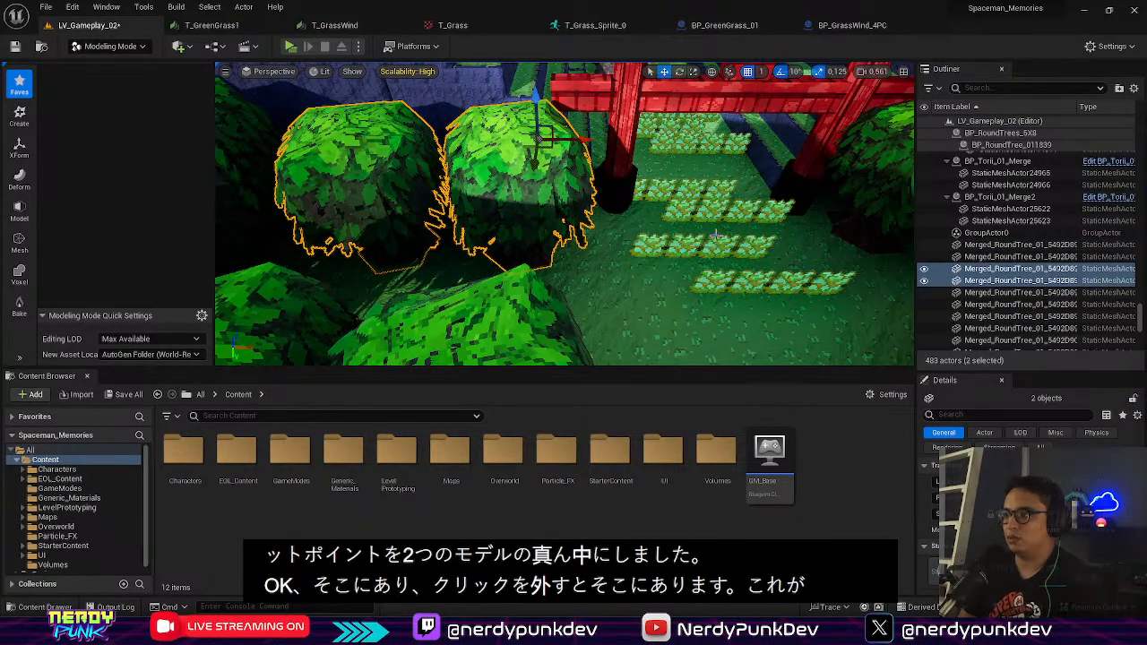
# Step: Select the four green grass rows in front of the torii gate and group them
pyautogui.click(717, 235)
pyautogui.press('f')
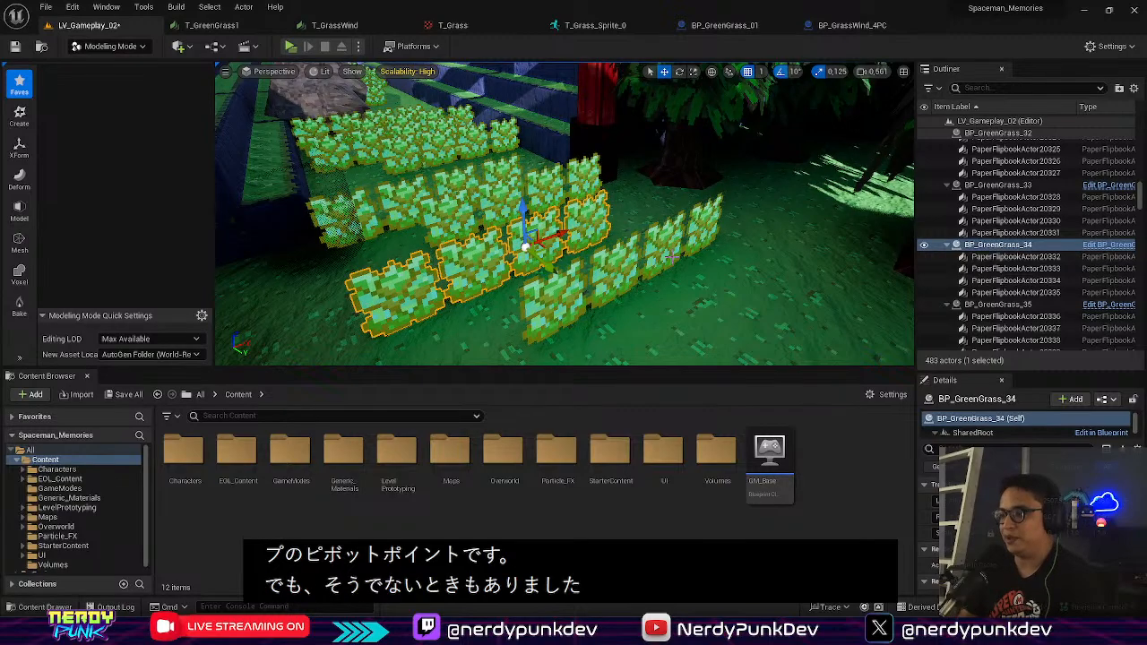
pyautogui.keyDown('ctrl'); pyautogui.click(419, 196); pyautogui.keyUp('ctrl')
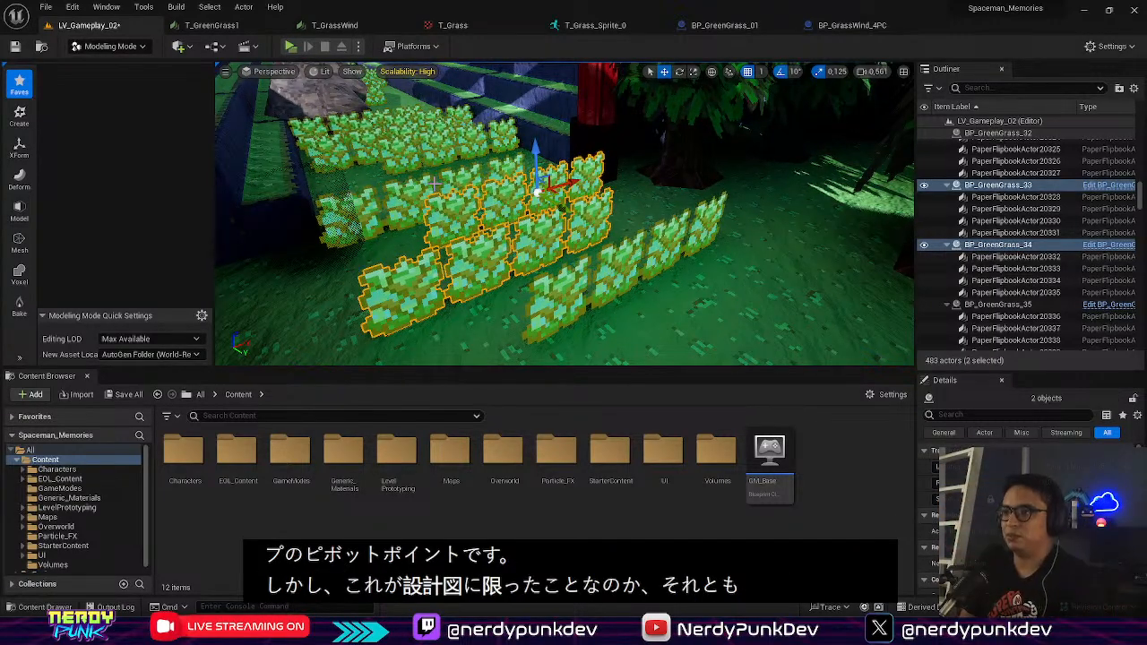
pyautogui.keyDown('ctrl'); pyautogui.click(517, 225); pyautogui.keyUp('ctrl')
pyautogui.click(404, 202)
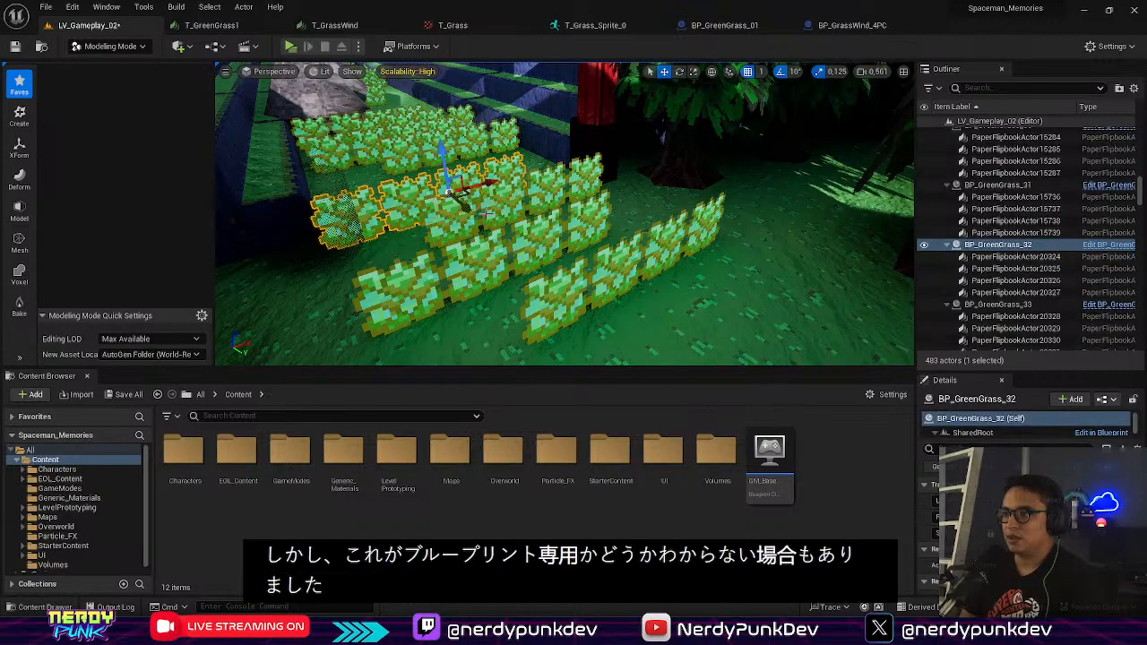
pyautogui.keyDown('ctrl'); pyautogui.click(533, 188); pyautogui.keyUp('ctrl')
pyautogui.keyDown('ctrl'); pyautogui.click(542, 240); pyautogui.keyUp('ctrl')
pyautogui.keyDown('ctrl'); pyautogui.click(612, 283); pyautogui.keyUp('ctrl')
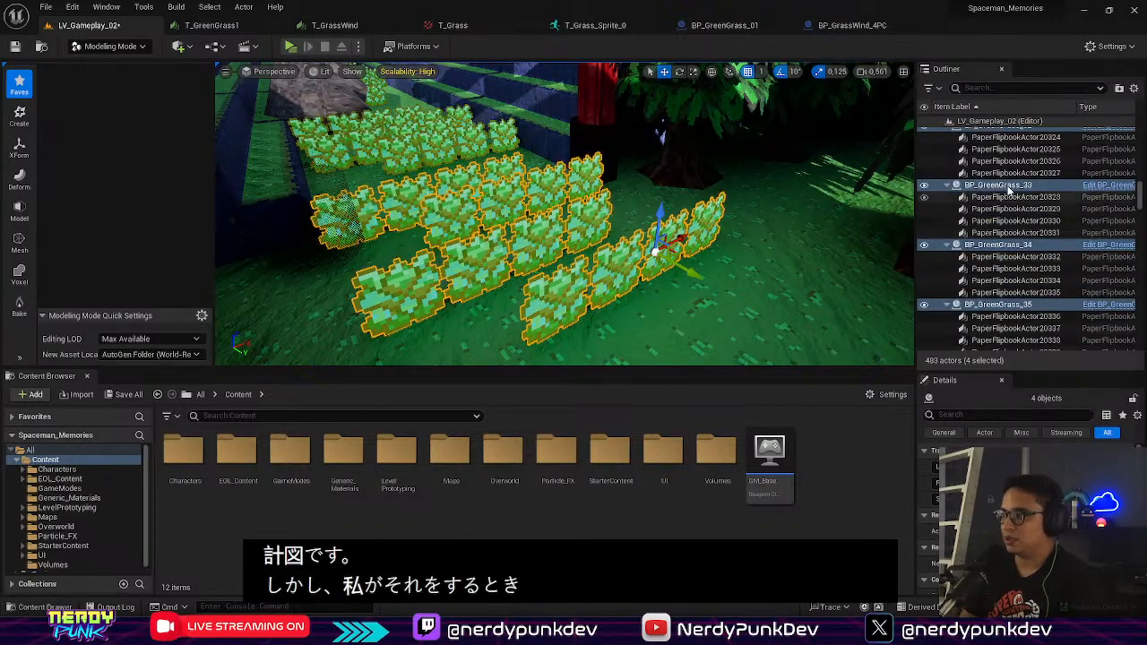
pyautogui.hotkey('ctrl', 'g')
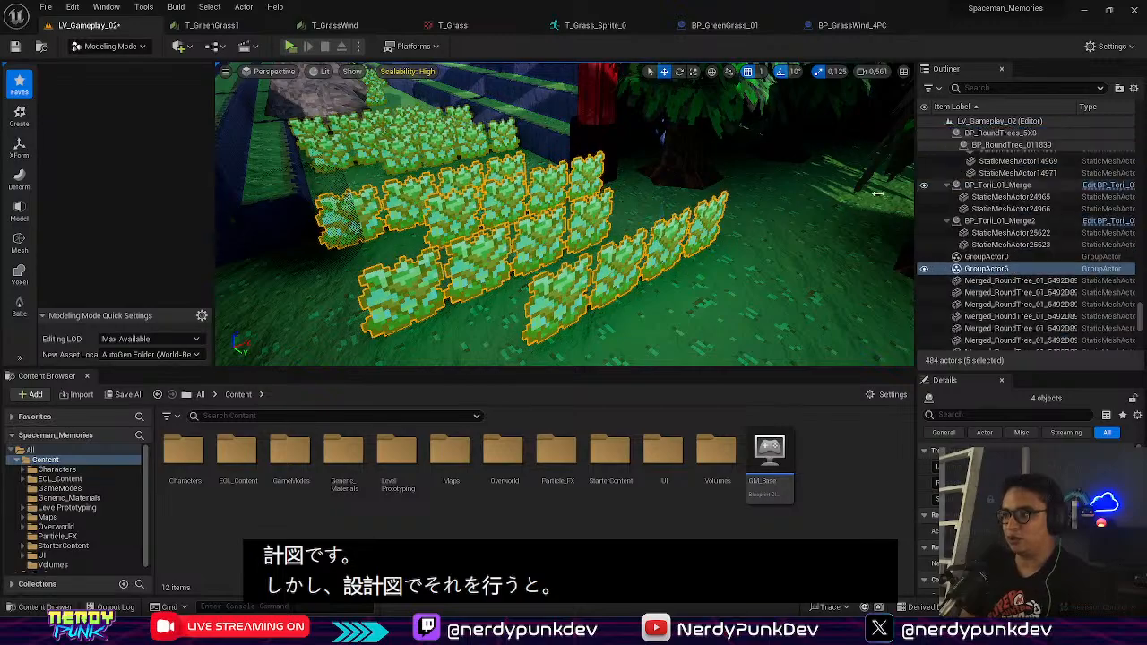
# Step: Look for the pivot of the grouped grass rows elsewhere in the level and undo the grouping
pyautogui.moveTo(564, 215); pyautogui.dragTo(305, 184, button='right')
pyautogui.press('w')
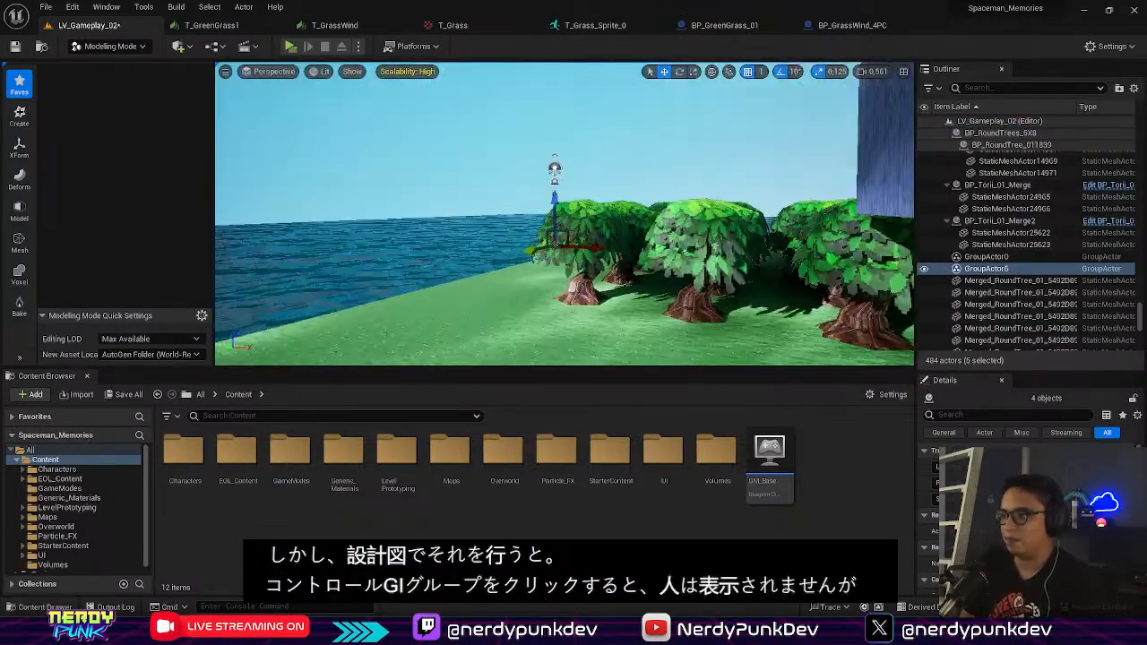
pyautogui.moveTo(565, 216); pyautogui.dragTo(592, 206, button='right')
pyautogui.press('w')
pyautogui.press('w')
pyautogui.hotkey('ctrl', 'z')
# Step: Move the four grass rows in front of the pagoda sideways along the X axis
pyautogui.press('w')
pyautogui.press('w')
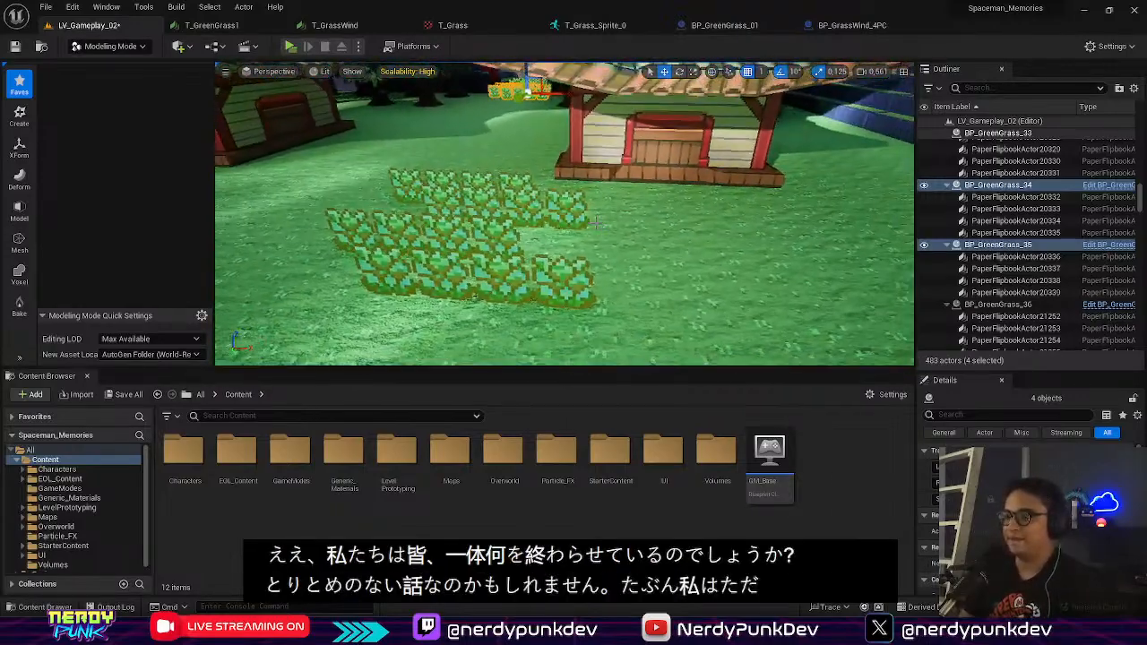
pyautogui.click(495, 183)
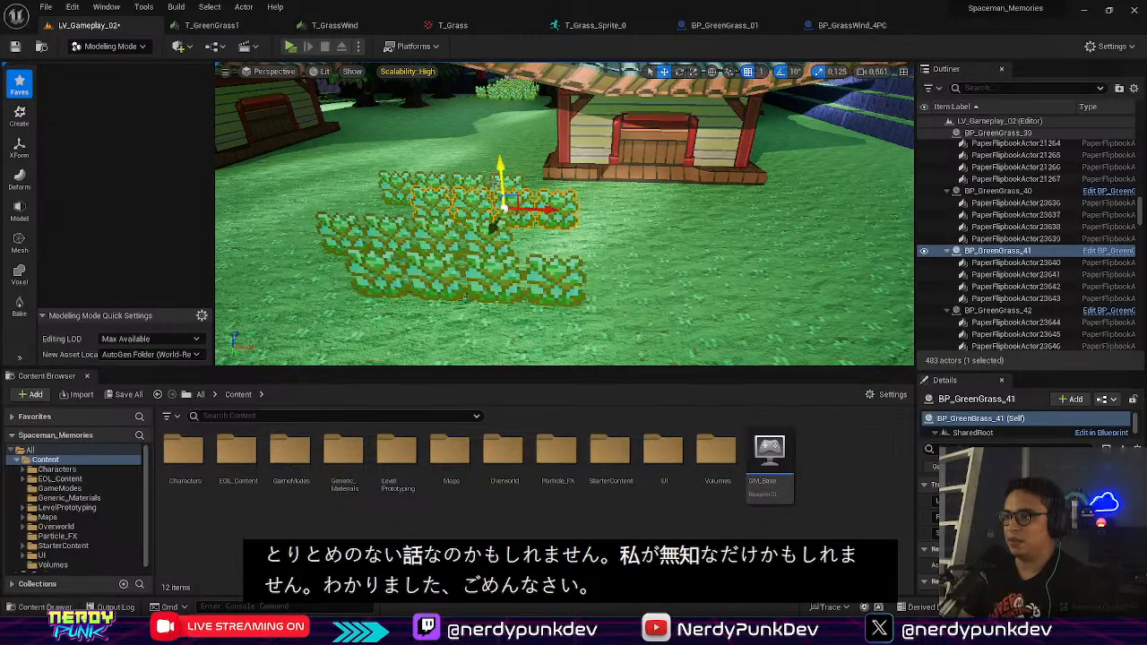
pyautogui.click(458, 179)
pyautogui.keyDown('shift'); pyautogui.click(461, 204); pyautogui.keyUp('shift')
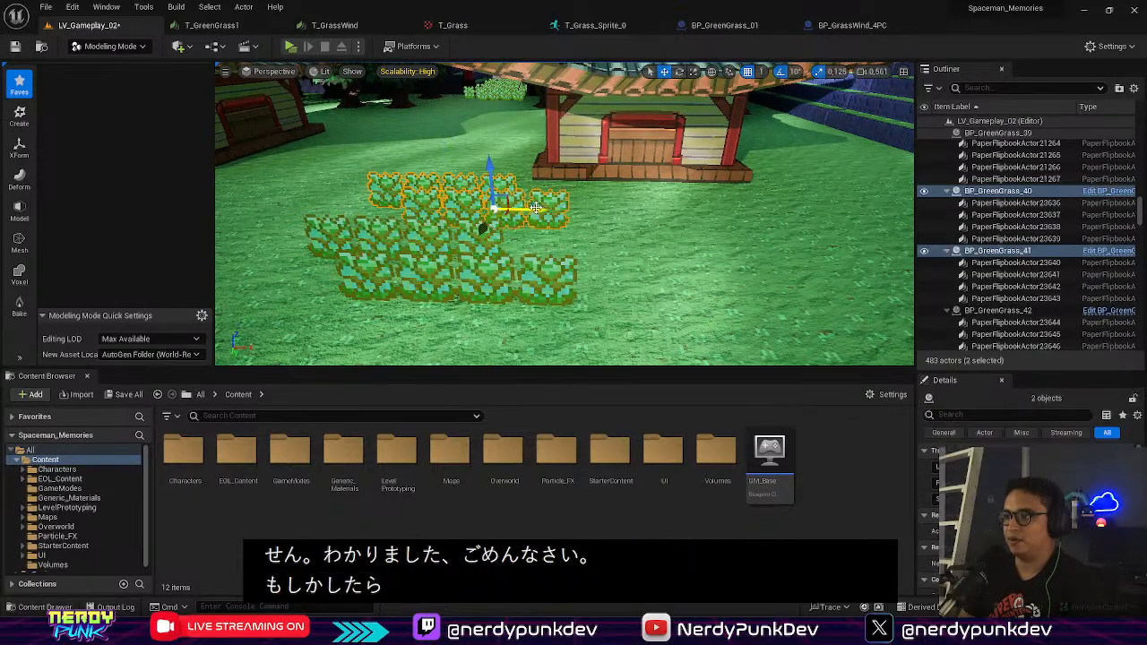
pyautogui.keyDown('shift'); pyautogui.click(448, 236); pyautogui.keyUp('shift')
pyautogui.keyDown('shift'); pyautogui.click(435, 276); pyautogui.keyUp('shift')
pyautogui.moveTo(504, 277); pyautogui.dragTo(774, 285)
# Step: Duplicate the four grass rows at the torii gate out toward the pagodas
pyautogui.moveTo(645, 238); pyautogui.dragTo(661, 238, button='right')
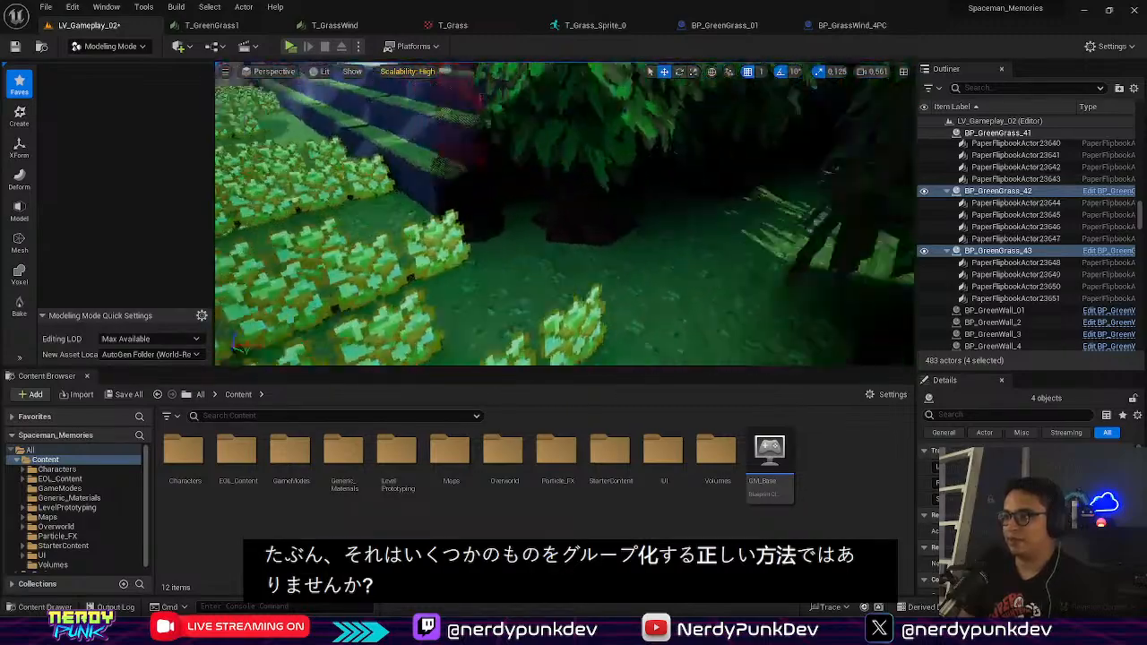
pyautogui.click(476, 233)
pyautogui.click(420, 251)
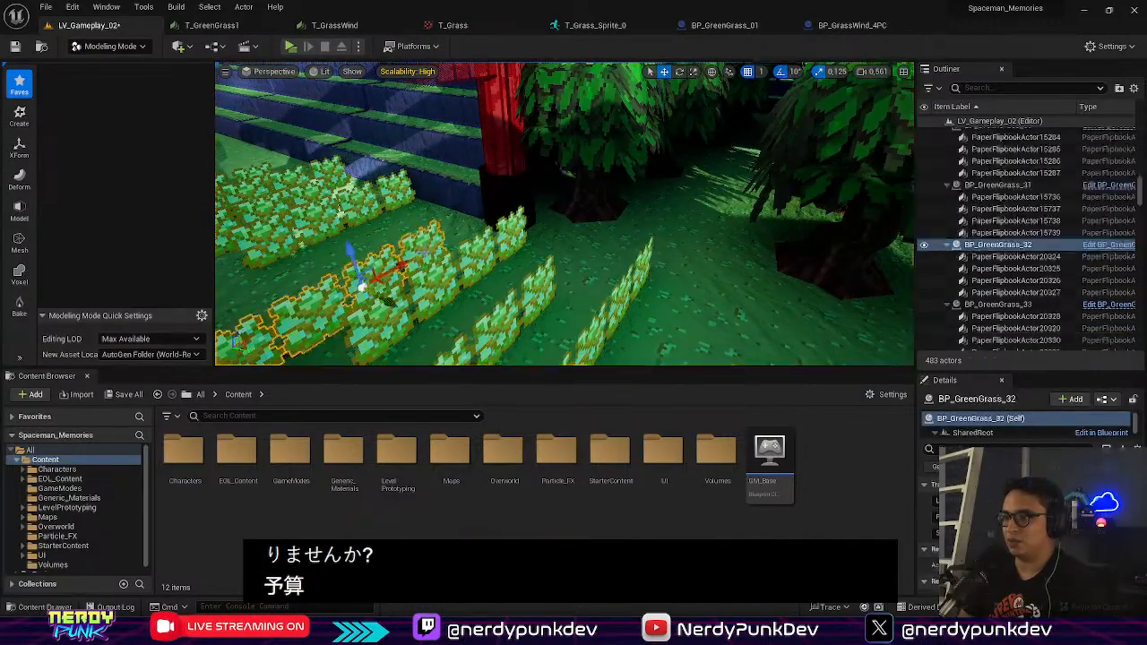
pyautogui.keyDown('shift'); pyautogui.click(458, 280); pyautogui.keyUp('shift')
pyautogui.click(447, 274)
pyautogui.keyDown('shift'); pyautogui.click(409, 259); pyautogui.keyUp('shift')
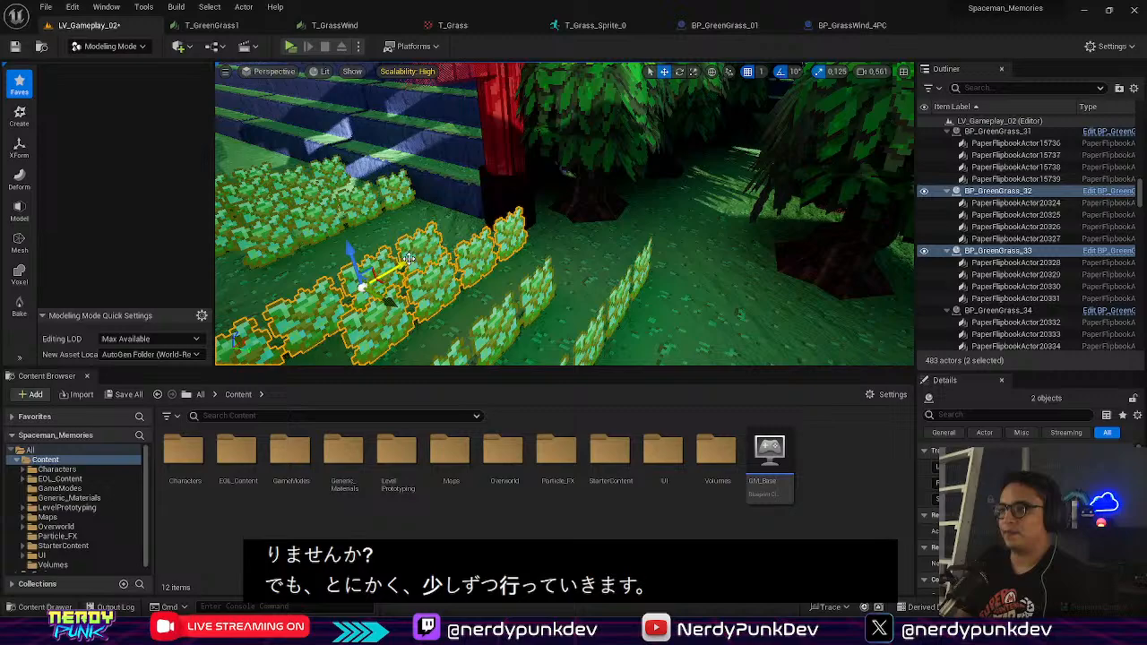
pyautogui.click(495, 323)
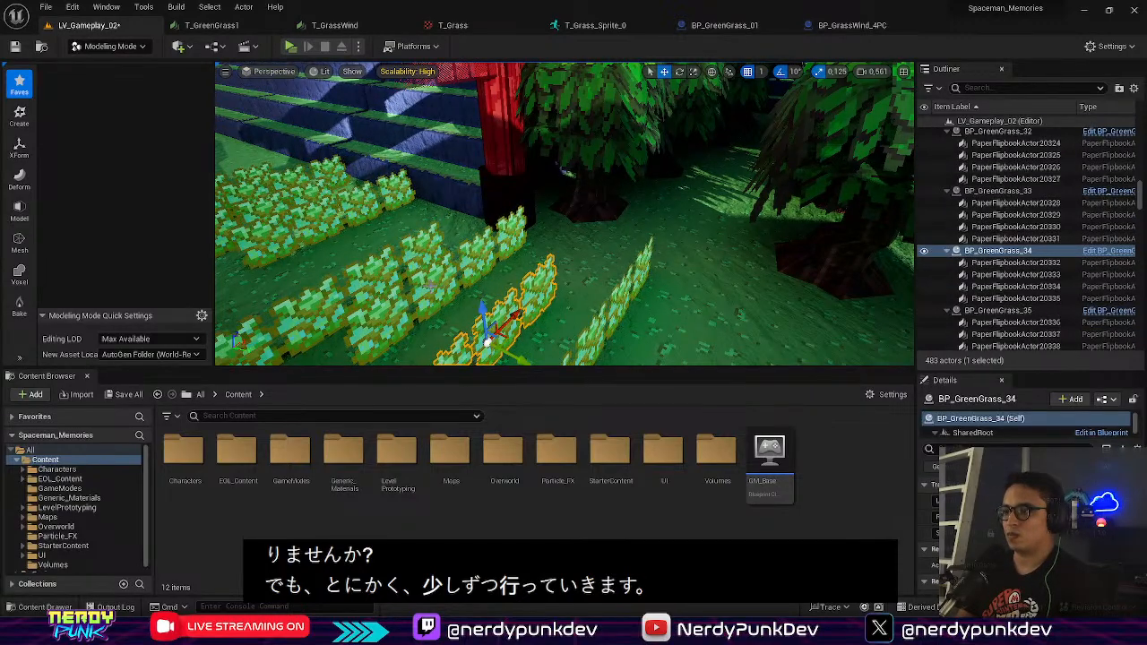
pyautogui.keyDown('shift'); pyautogui.click(430, 286); pyautogui.keyUp('shift')
pyautogui.keyDown('shift'); pyautogui.click(405, 258); pyautogui.keyUp('shift')
pyautogui.keyDown('shift'); pyautogui.click(597, 326); pyautogui.keyUp('shift')
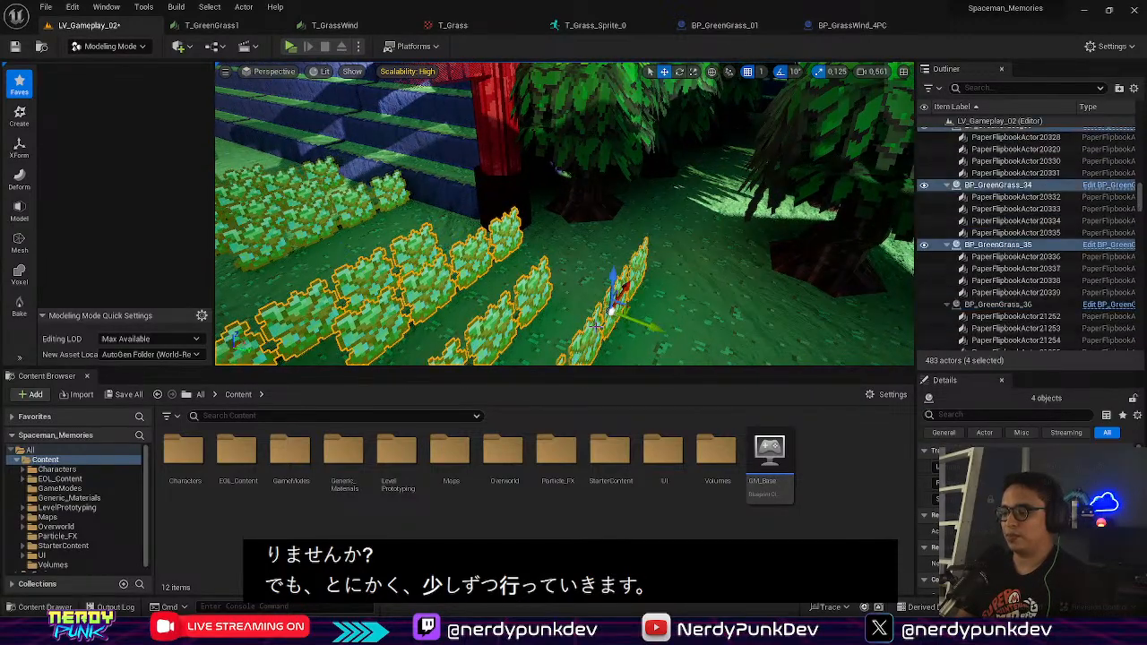
pyautogui.moveTo(565, 213)
pyautogui.mouseDown(button='right')
pyautogui.moveTo(466, 152)
pyautogui.moveTo(573, 225)
pyautogui.mouseUp(button='right')
pyautogui.moveTo(503, 220)
pyautogui.mouseDown(button='right')
pyautogui.moveTo(504, 251)
pyautogui.moveTo(504, 221)
pyautogui.mouseUp(button='right')
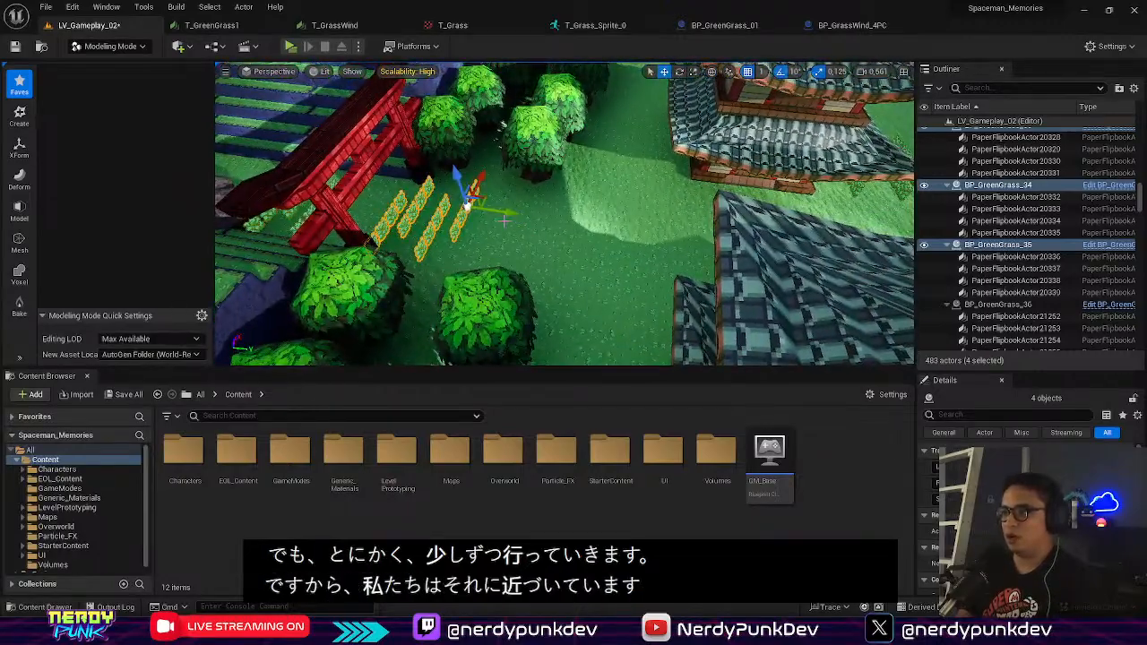
pyautogui.keyDown('alt'); pyautogui.moveTo(507, 215); pyautogui.dragTo(763, 296); pyautogui.keyUp('alt')
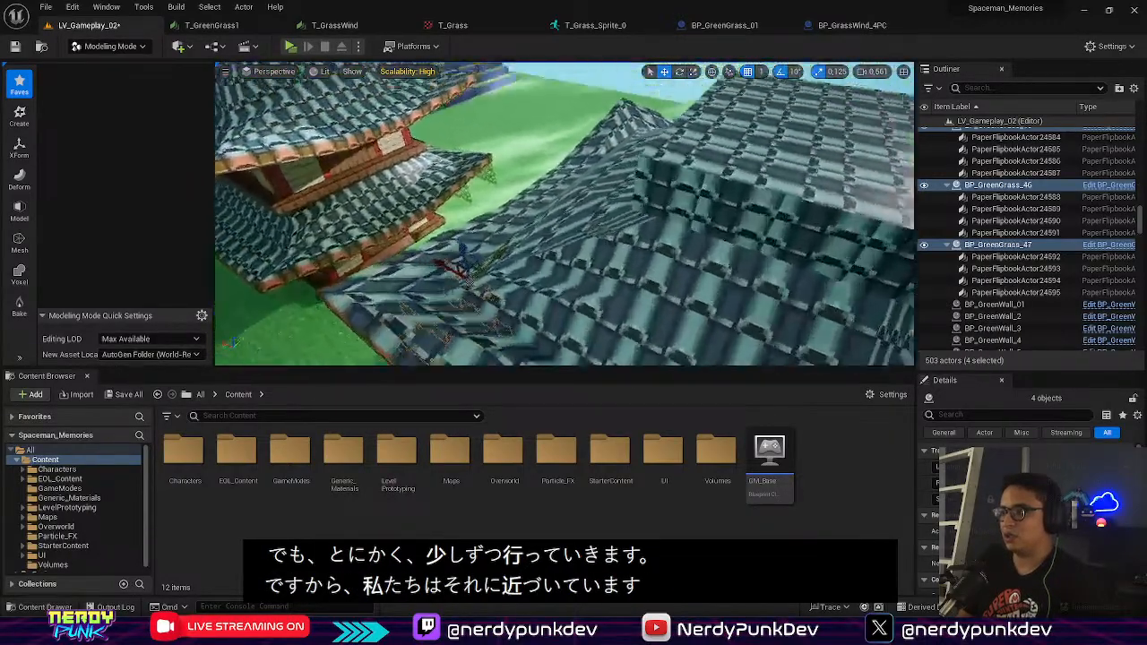
# Step: Position the duplicated grass rows on the open lawn between the two pagodas
pyautogui.moveTo(565, 213); pyautogui.dragTo(448, 260, button='right')
pyautogui.moveTo(515, 215); pyautogui.dragTo(565, 161, button='right')
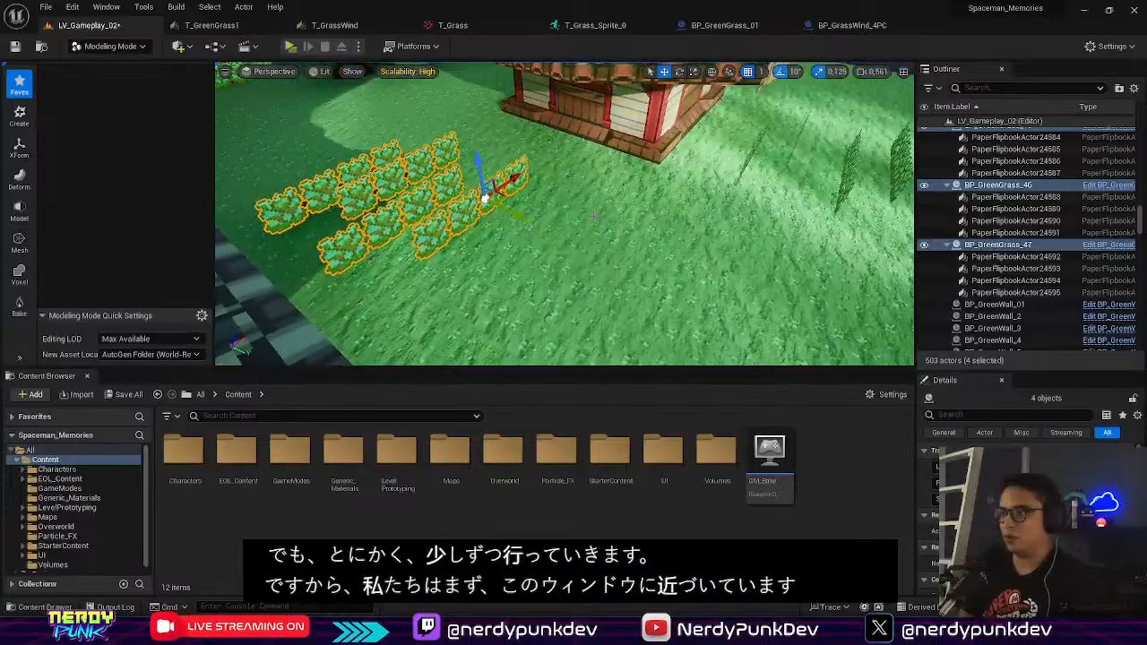
pyautogui.moveTo(667, 265); pyautogui.dragTo(842, 170, button='right')
pyautogui.moveTo(564, 213); pyautogui.dragTo(681, 198, button='right')
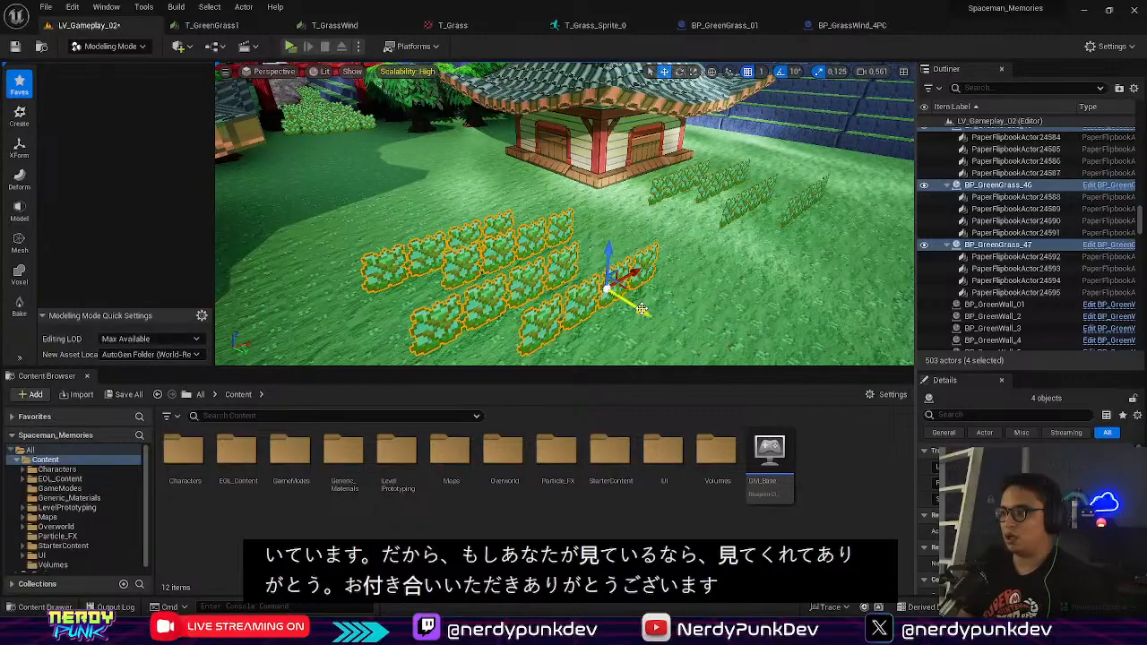
pyautogui.moveTo(534, 242); pyautogui.dragTo(475, 242, button='right')
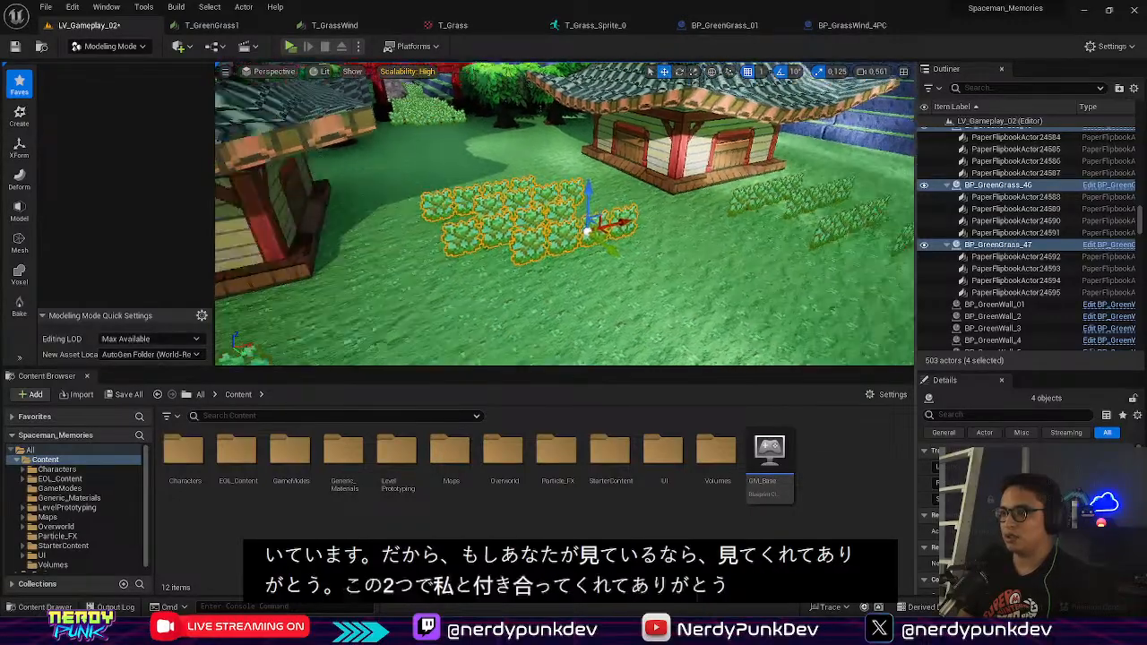
pyautogui.moveTo(565, 214); pyautogui.dragTo(564, 134, button='right')
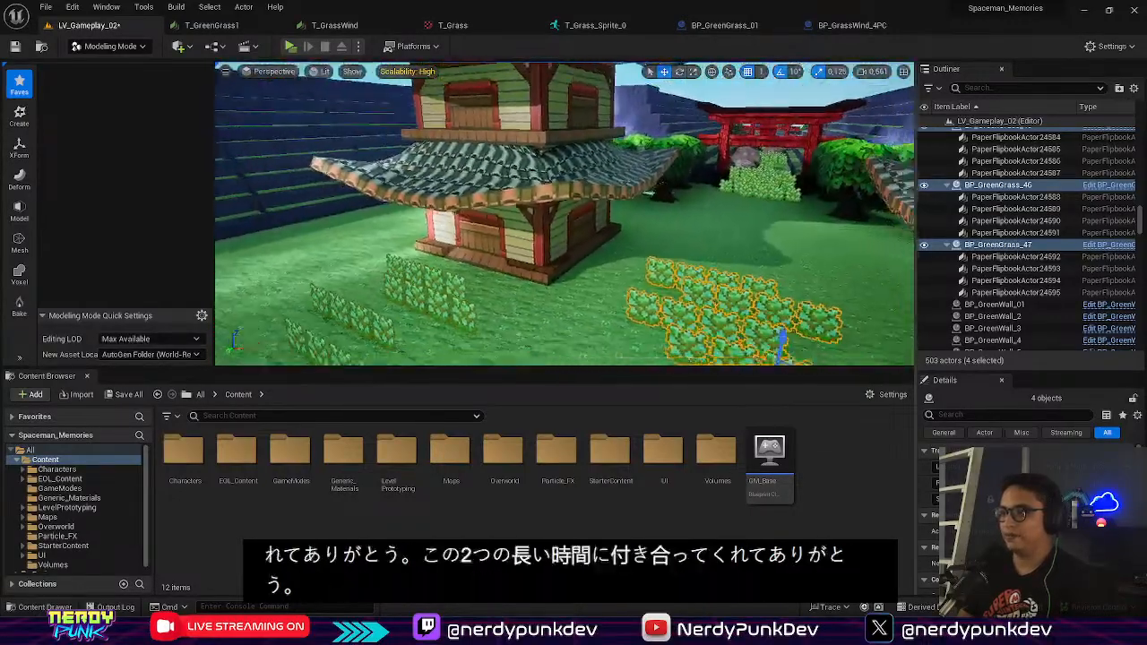
# Step: Duplicate the four grass rows in front of the left pagoda farther out onto the lawn
pyautogui.moveTo(564, 214); pyautogui.dragTo(466, 242, button='right')
pyautogui.click(586, 215)
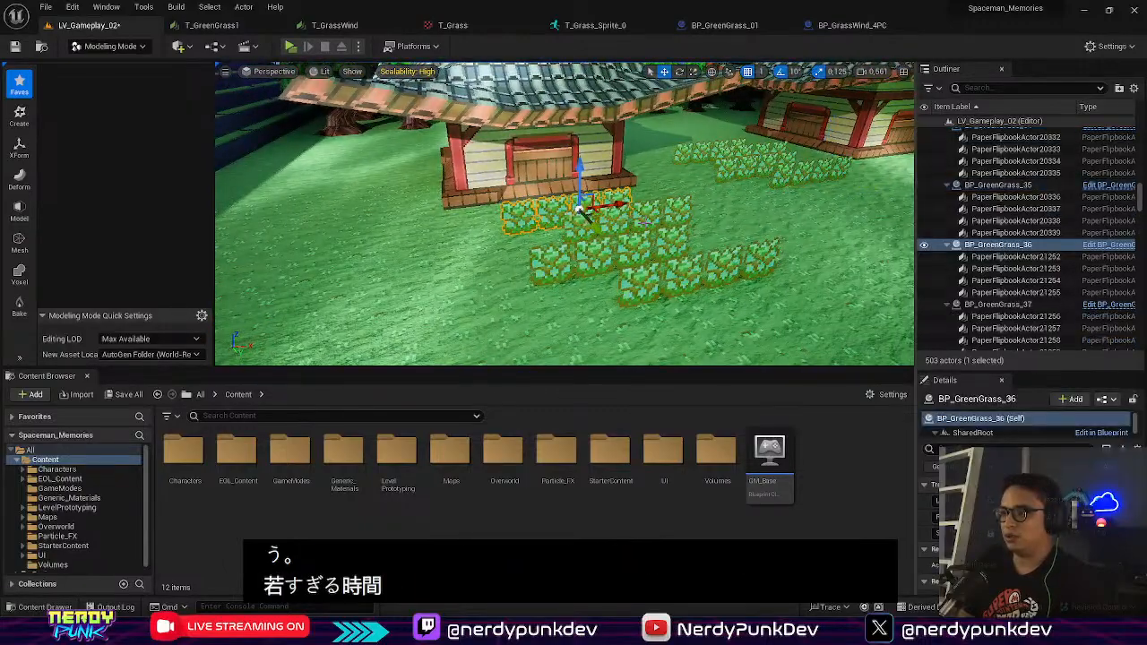
pyautogui.keyDown('shift'); pyautogui.click(648, 221); pyautogui.keyUp('shift')
pyautogui.keyDown('shift'); pyautogui.click(641, 251); pyautogui.keyUp('shift')
pyautogui.keyDown('shift'); pyautogui.click(724, 259); pyautogui.keyUp('shift')
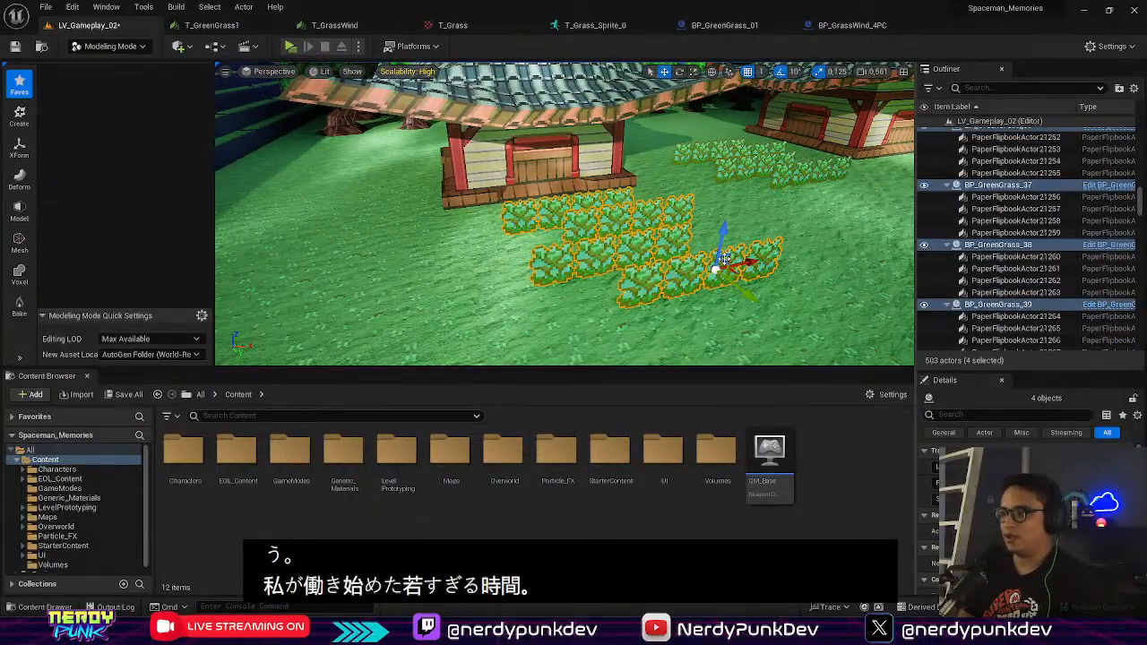
pyautogui.keyDown('alt'); pyautogui.moveTo(759, 263); pyautogui.dragTo(289, 311); pyautogui.keyUp('alt')
pyautogui.press('f')
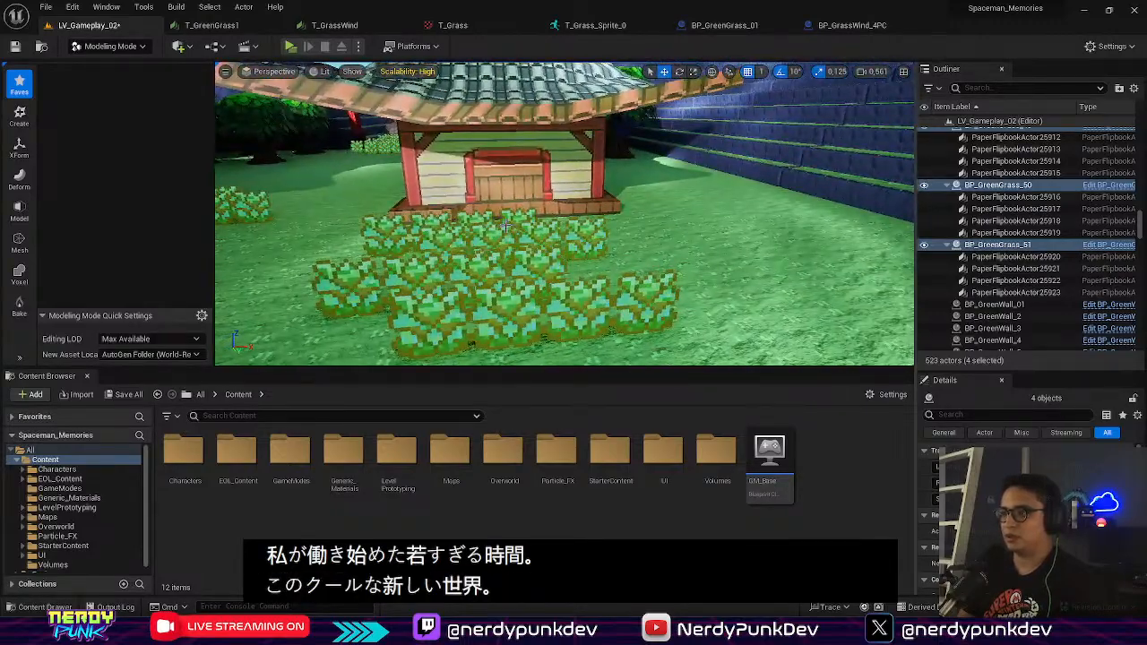
# Step: Duplicate the four grass rows in front of the right pagoda farther out onto the lawn
pyautogui.click(506, 226)
pyautogui.keyDown('shift'); pyautogui.click(399, 227); pyautogui.keyUp('shift')
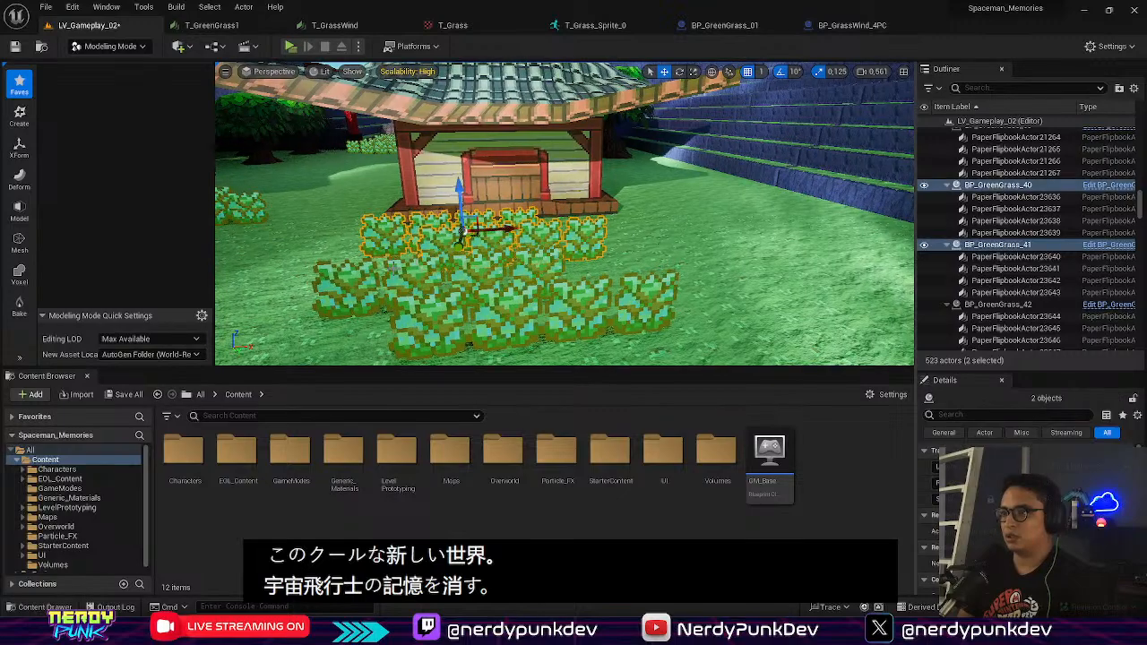
pyautogui.keyDown('shift'); pyautogui.click(430, 270); pyautogui.keyUp('shift')
pyautogui.keyDown('shift'); pyautogui.click(488, 297); pyautogui.keyUp('shift')
pyautogui.press('s')
pyautogui.moveTo(669, 222); pyautogui.dragTo(555, 273, button='right')
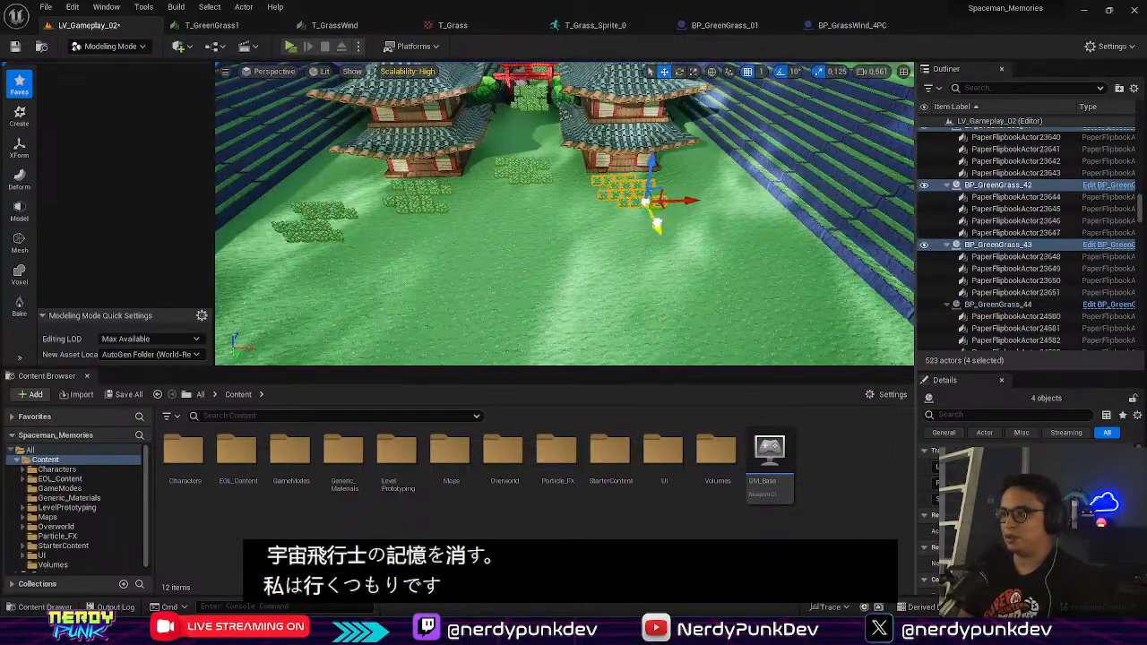
pyautogui.keyDown('alt'); pyautogui.moveTo(657, 223); pyautogui.dragTo(770, 240); pyautogui.keyUp('alt')
# Step: Duplicate both pagodas farther from the torii gate to form a second pair along the lawn
pyautogui.click(421, 143)
pyautogui.keyDown('alt'); pyautogui.moveTo(400, 170); pyautogui.dragTo(273, 285); pyautogui.keyUp('alt')
pyautogui.scroll(-3, 506, 262)
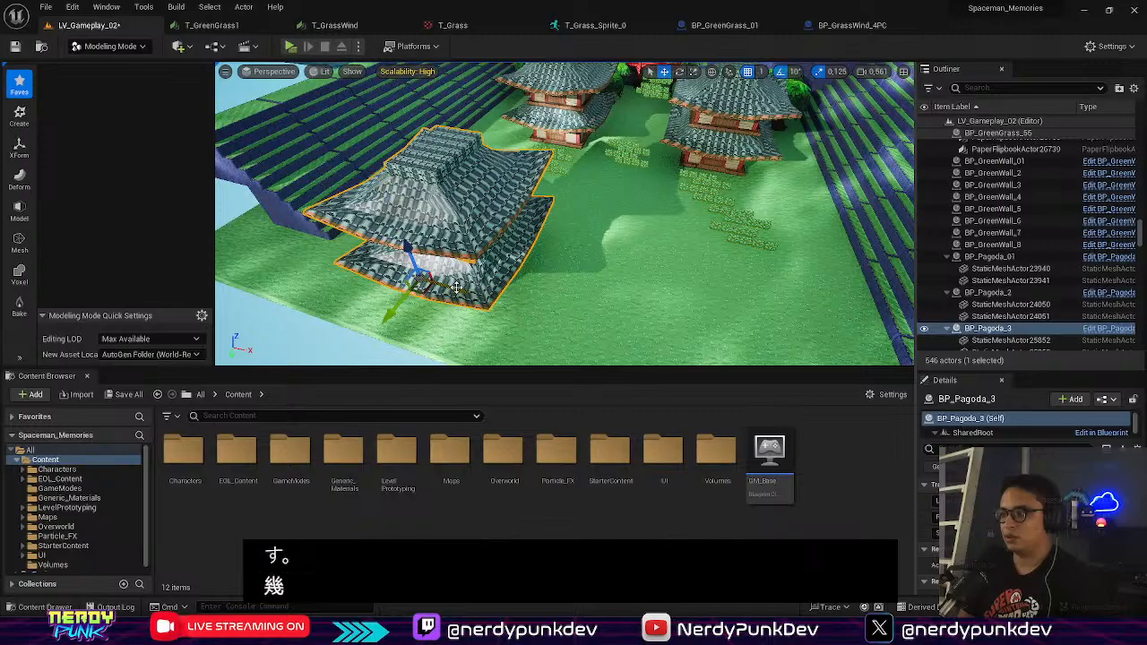
pyautogui.click(715, 153)
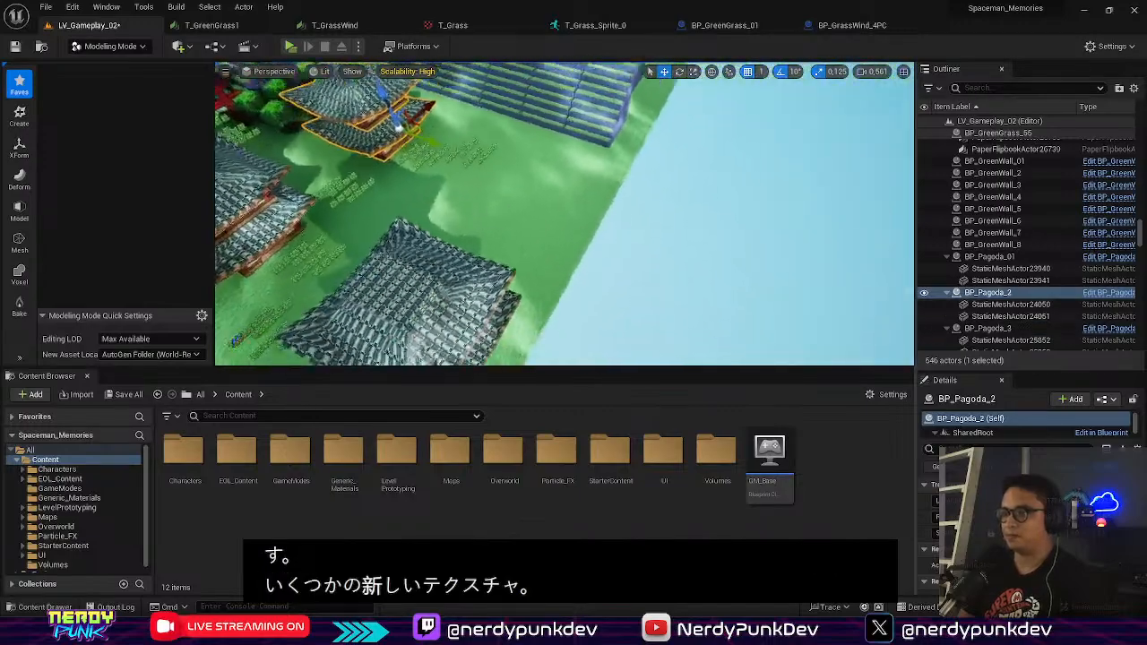
pyautogui.keyDown('alt'); pyautogui.moveTo(474, 170); pyautogui.dragTo(691, 219); pyautogui.keyUp('alt')
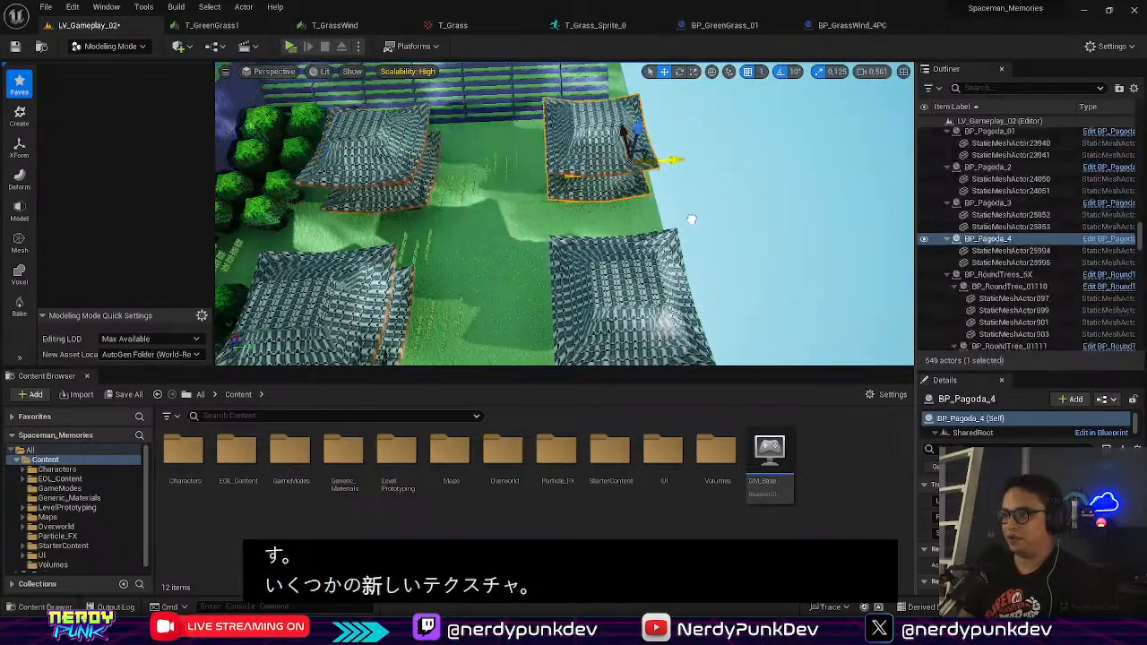
pyautogui.moveTo(685, 215); pyautogui.dragTo(565, 168, button='right')
# Step: Search the content for "sakura" and place the M_SakuraTree_13_Blueprint tree on the lawn, shifted toward the left-hand pagodas
pyautogui.click(273, 414)
pyautogui.write('s')
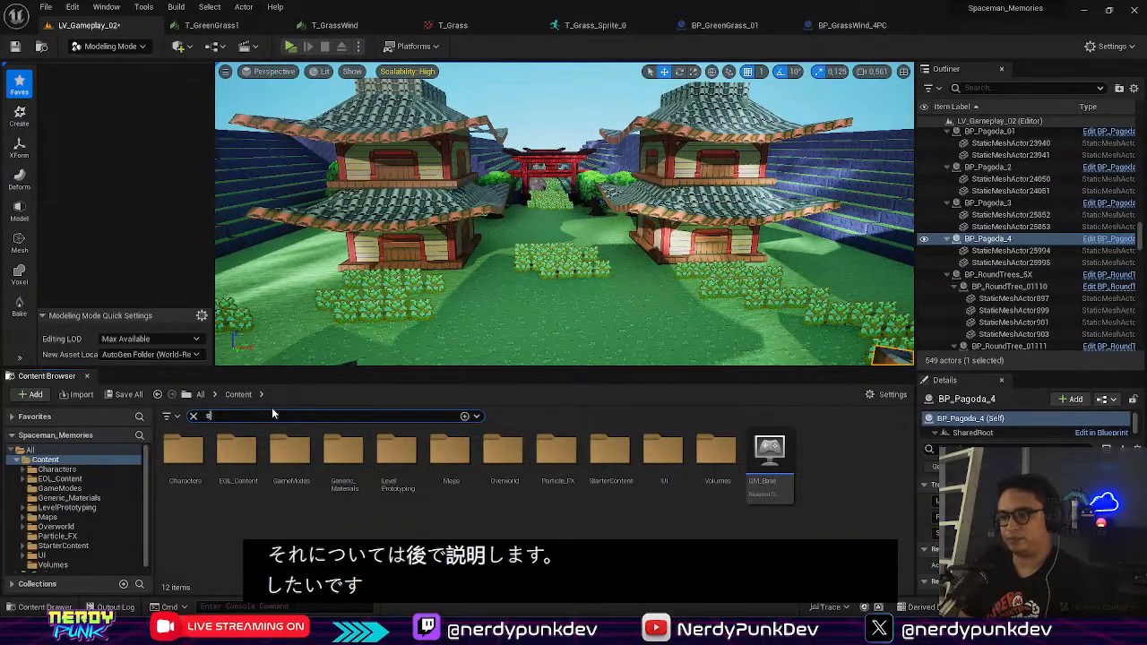
pyautogui.write('akura')
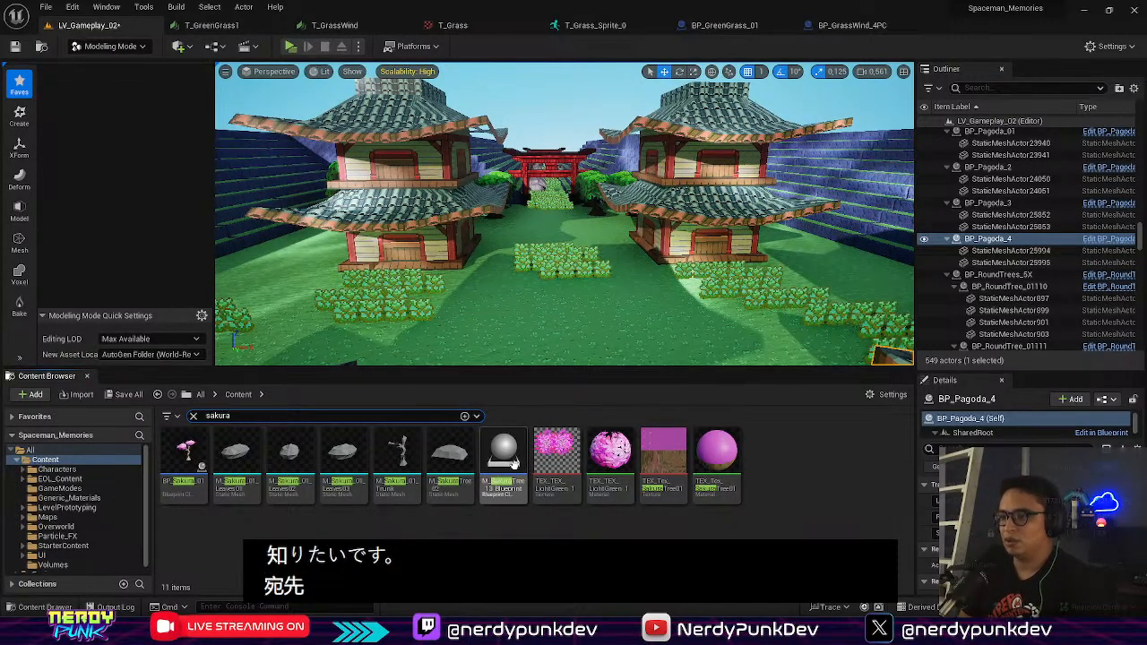
pyautogui.moveTo(503, 453); pyautogui.dragTo(554, 336)
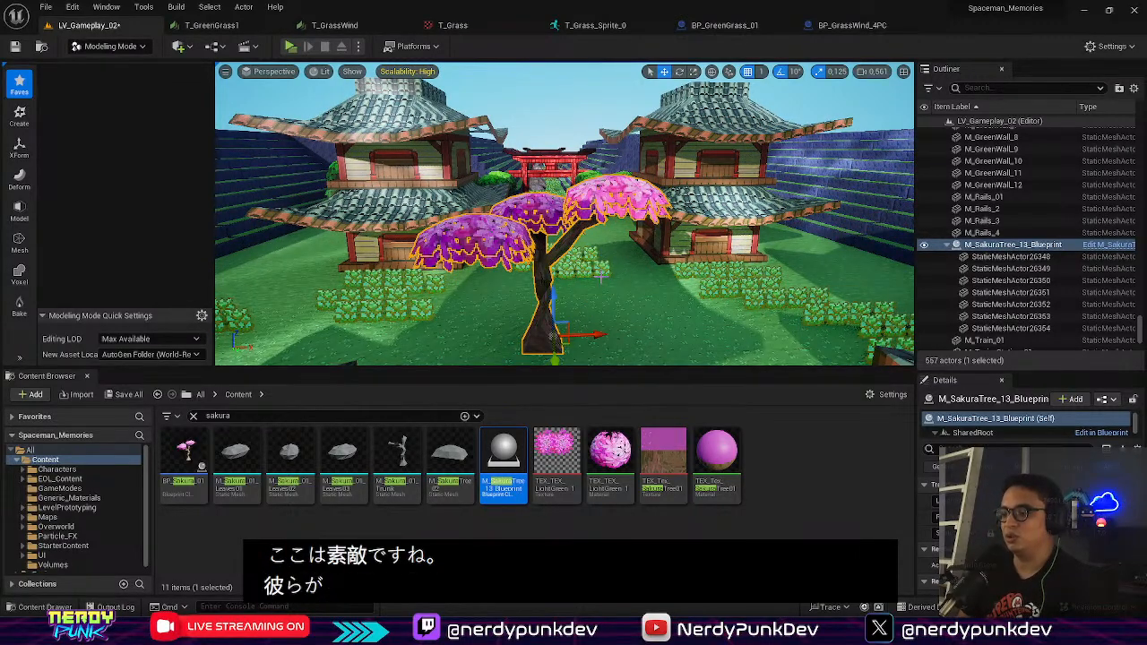
pyautogui.moveTo(602, 333); pyautogui.dragTo(376, 315)
pyautogui.moveTo(376, 315); pyautogui.dragTo(459, 288, button='right')
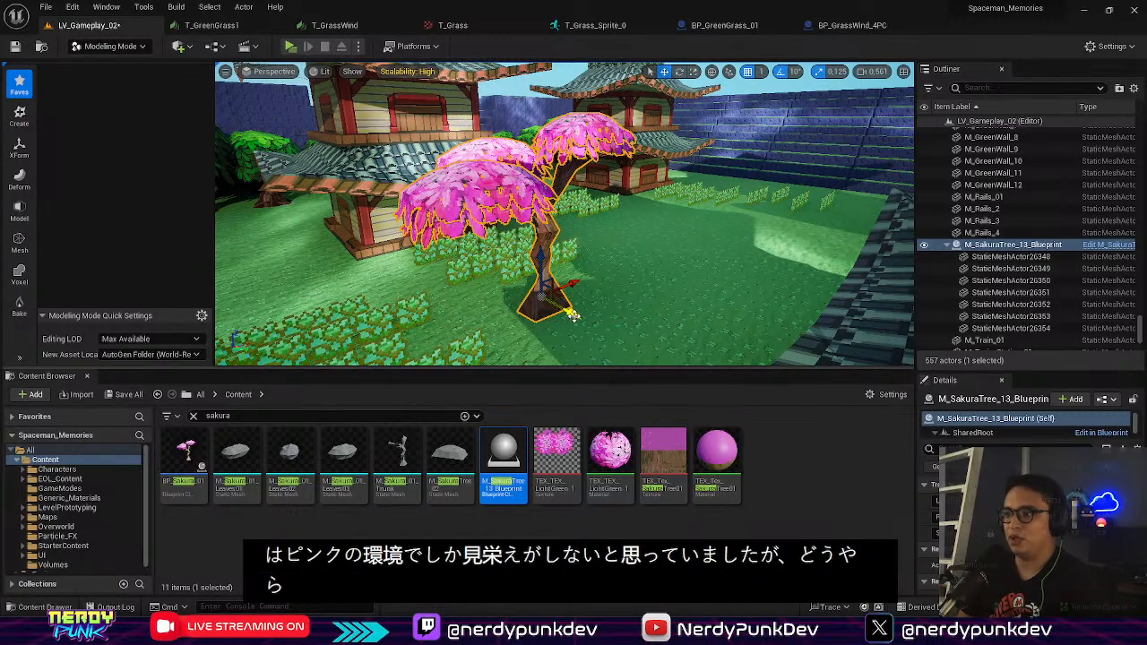
# Step: Reposition the sakura tree on the lawn in front of the left pagoda's grass rows
pyautogui.moveTo(564, 213); pyautogui.dragTo(537, 246, button='right')
pyautogui.moveTo(504, 293); pyautogui.dragTo(585, 253)
pyautogui.press('e')
pyautogui.moveTo(585, 253); pyautogui.dragTo(498, 297, button='right')
pyautogui.press('w')
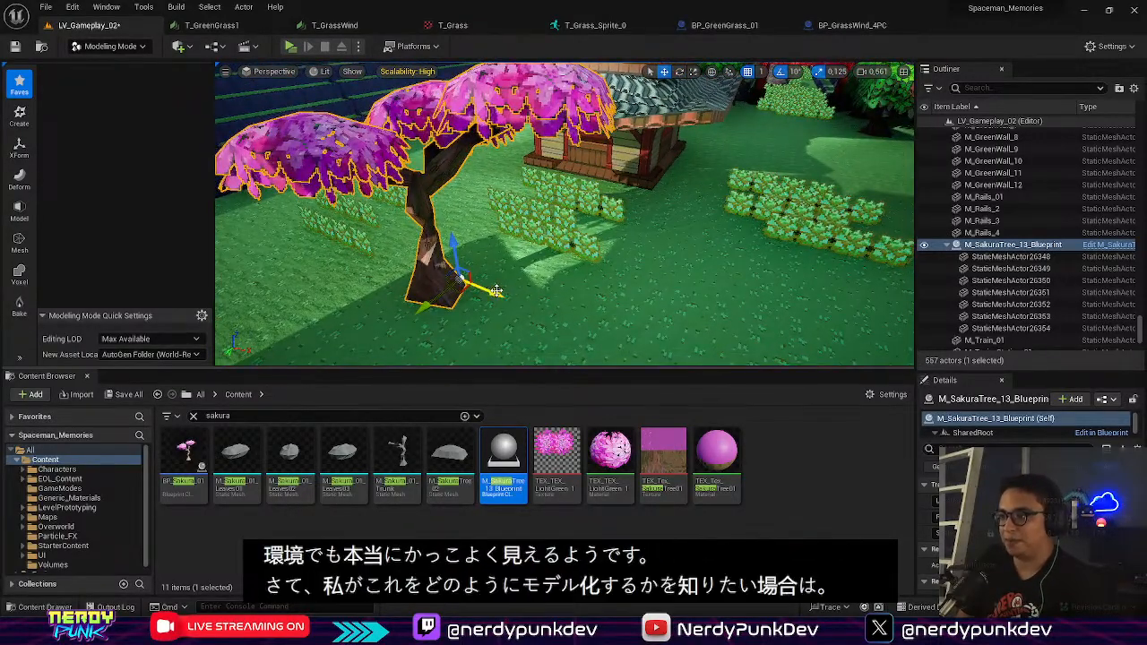
# Step: Duplicate the sakura tree across the lawn and rotate the copy about its vertical axis
pyautogui.keyDown('alt'); pyautogui.moveTo(498, 297); pyautogui.dragTo(741, 353); pyautogui.keyUp('alt')
pyautogui.moveTo(740, 354); pyautogui.dragTo(502, 215, button='right')
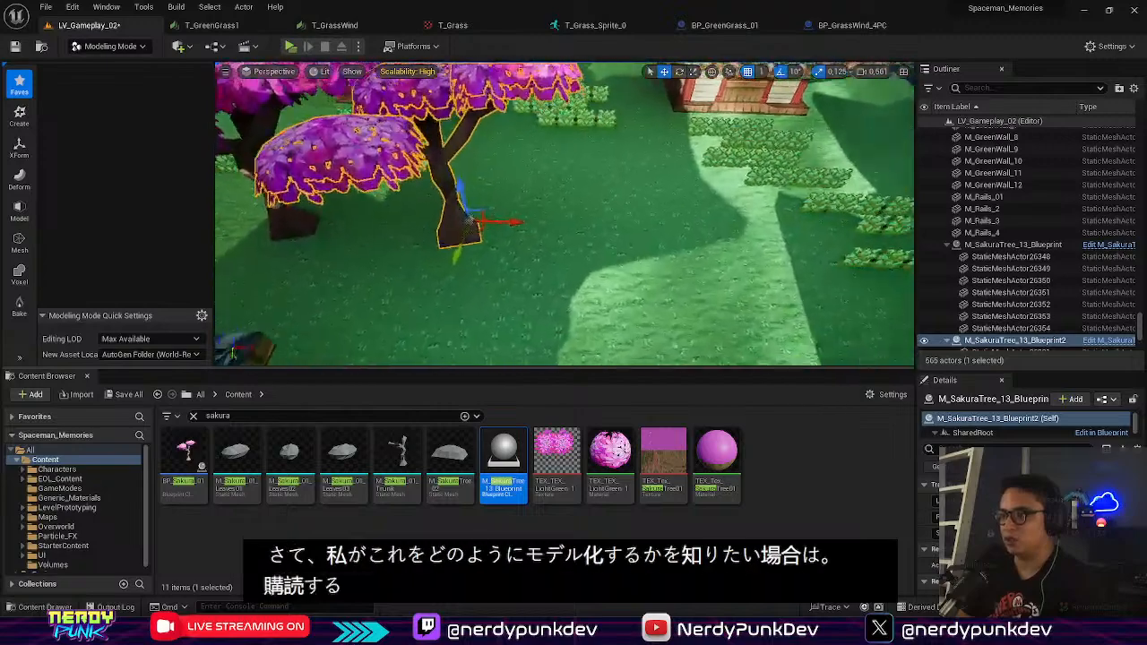
pyautogui.rightClick(491, 209)
pyautogui.click(424, 232)
pyautogui.moveTo(424, 232); pyautogui.dragTo(449, 220, button='right')
pyautogui.click(424, 232)
pyautogui.press('e')
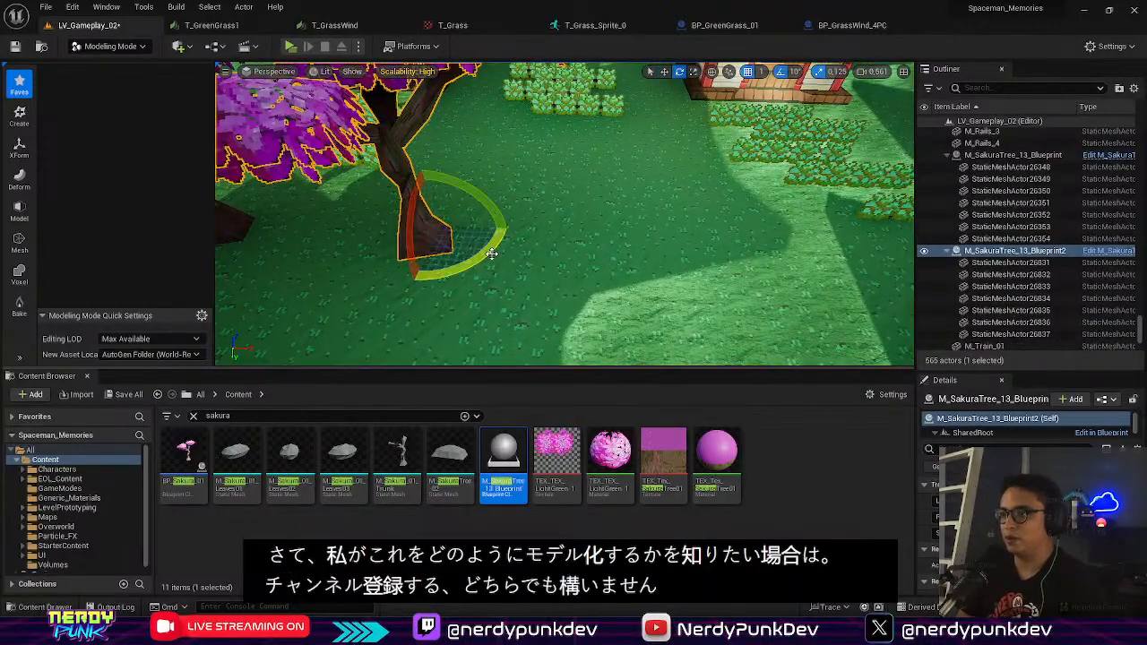
pyautogui.moveTo(479, 253)
pyautogui.mouseDown()
pyautogui.moveTo(505, 311)
pyautogui.moveTo(500, 243)
pyautogui.moveTo(495, 251)
pyautogui.mouseUp()
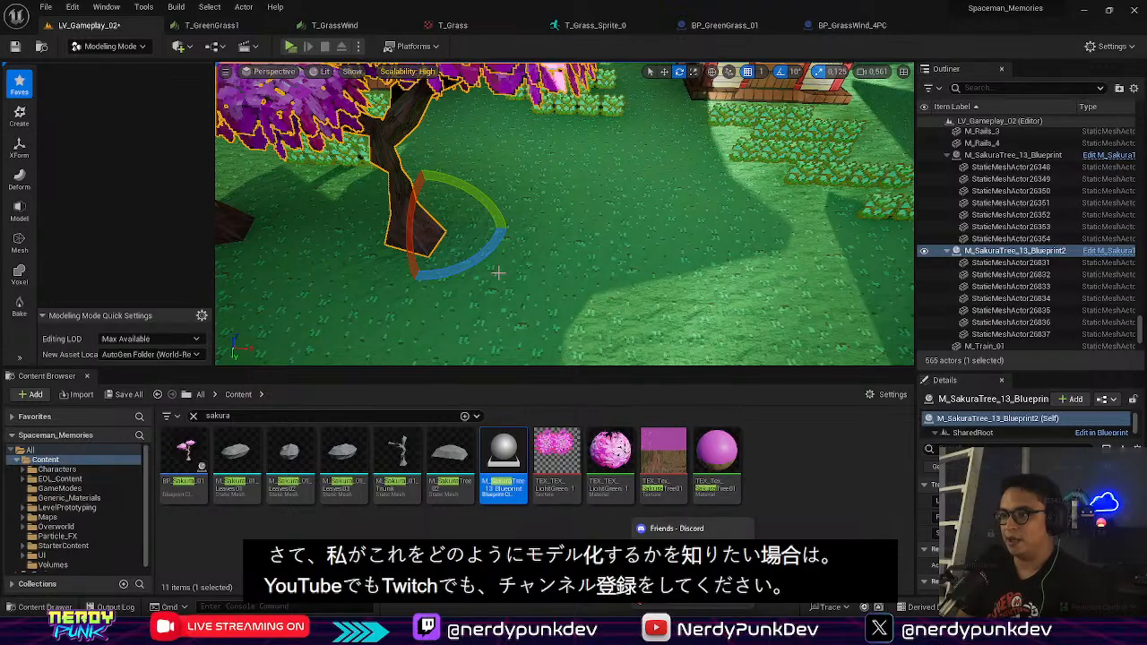
# Step: Shift the duplicated sakura tree outward beside the right-hand pagoda's grass rows
pyautogui.press('w')
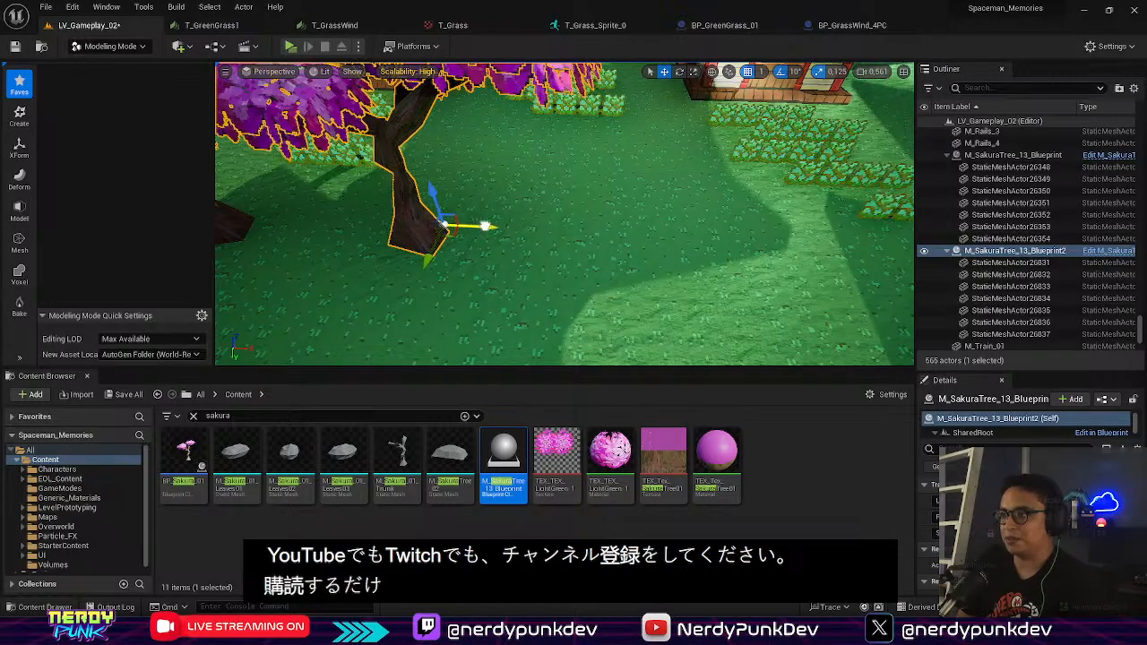
pyautogui.press('f')
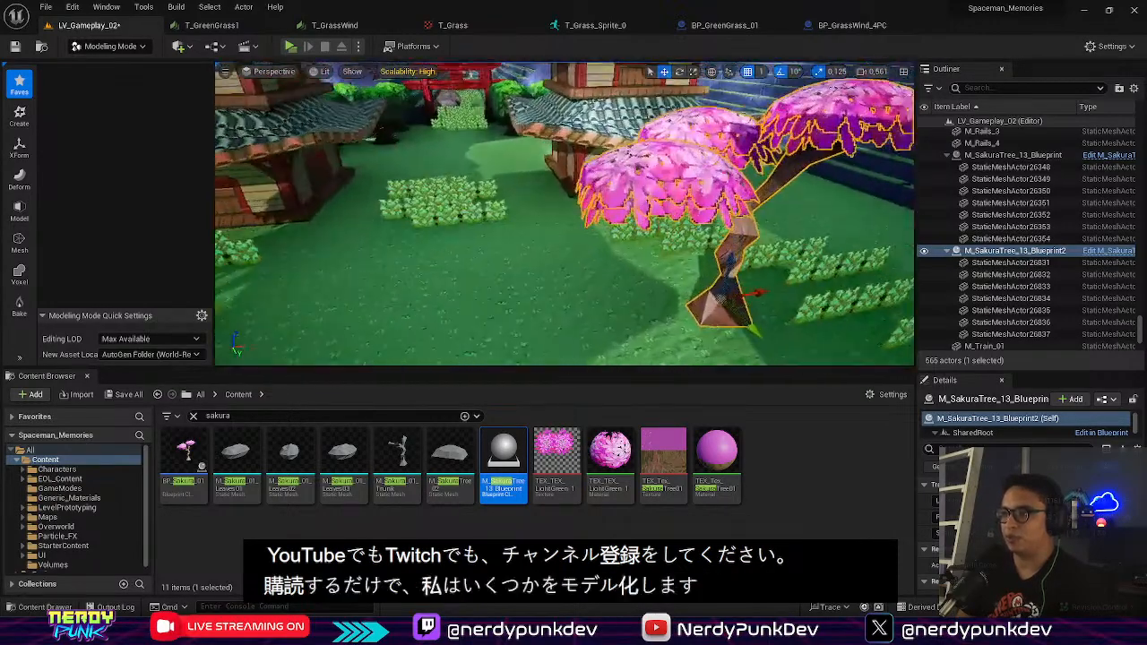
pyautogui.moveTo(761, 297); pyautogui.dragTo(779, 299)
pyautogui.click(628, 287)
pyautogui.moveTo(628, 286); pyautogui.dragTo(403, 255, button='right')
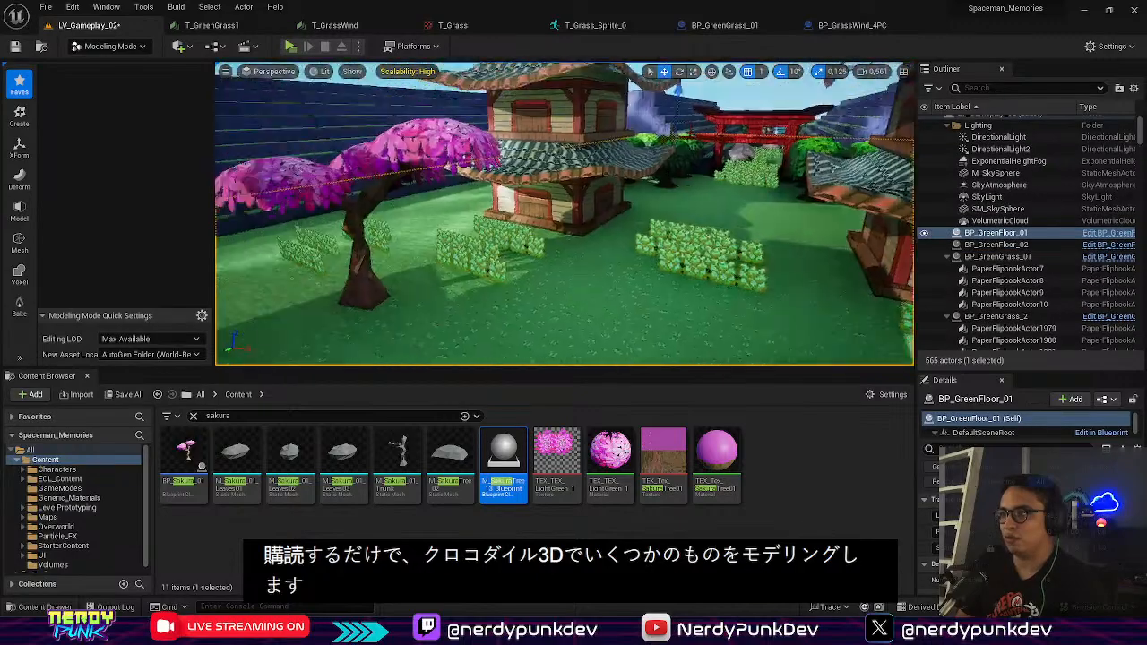
# Step: Examine the placement of the two sakura trees among the pagodas and grass rows from several angles
pyautogui.moveTo(565, 214); pyautogui.dragTo(762, 224, button='right')
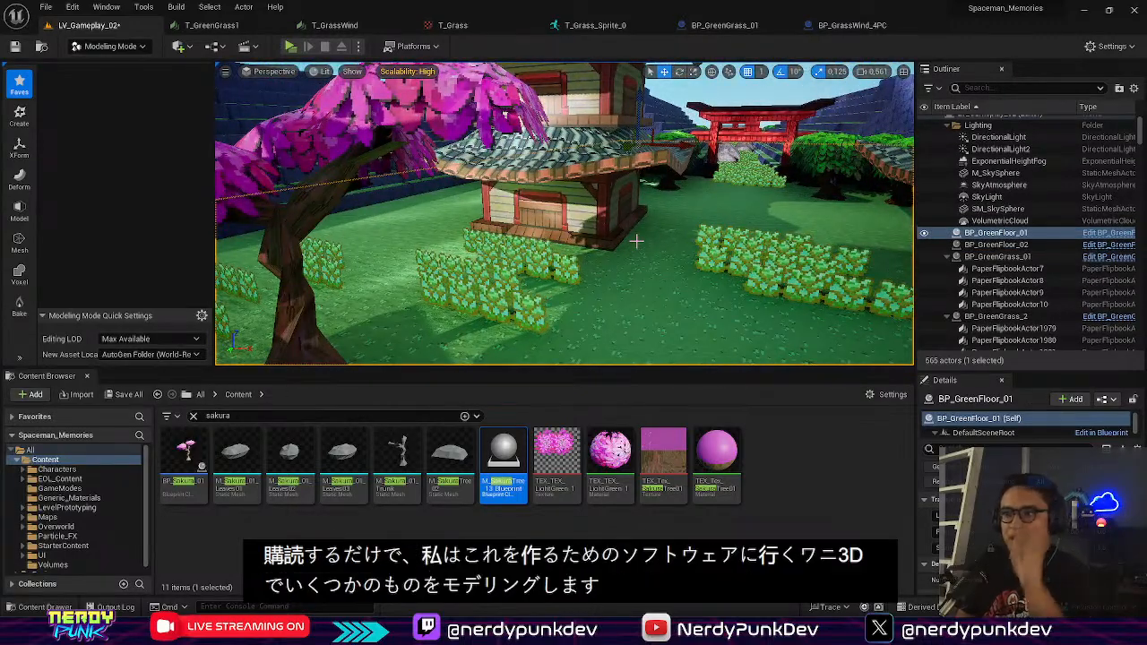
pyautogui.moveTo(565, 213); pyautogui.dragTo(659, 231, button='right')
pyautogui.press('w')
pyautogui.press('s')
pyautogui.press('s')
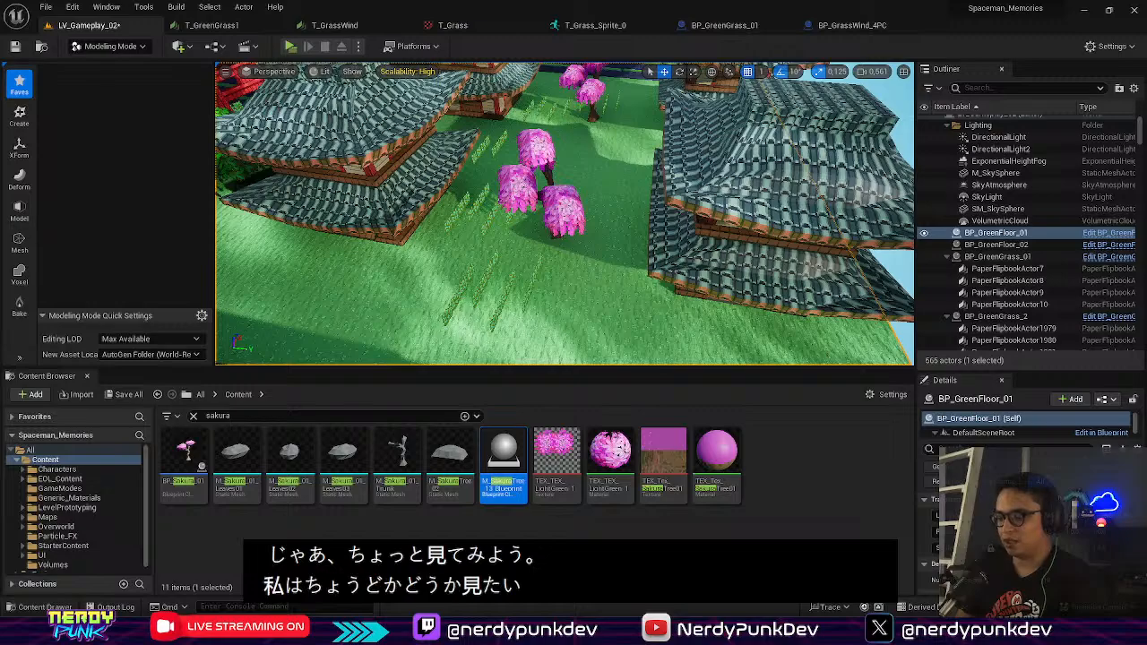
pyautogui.press('super+d')
pyautogui.press('super+d')
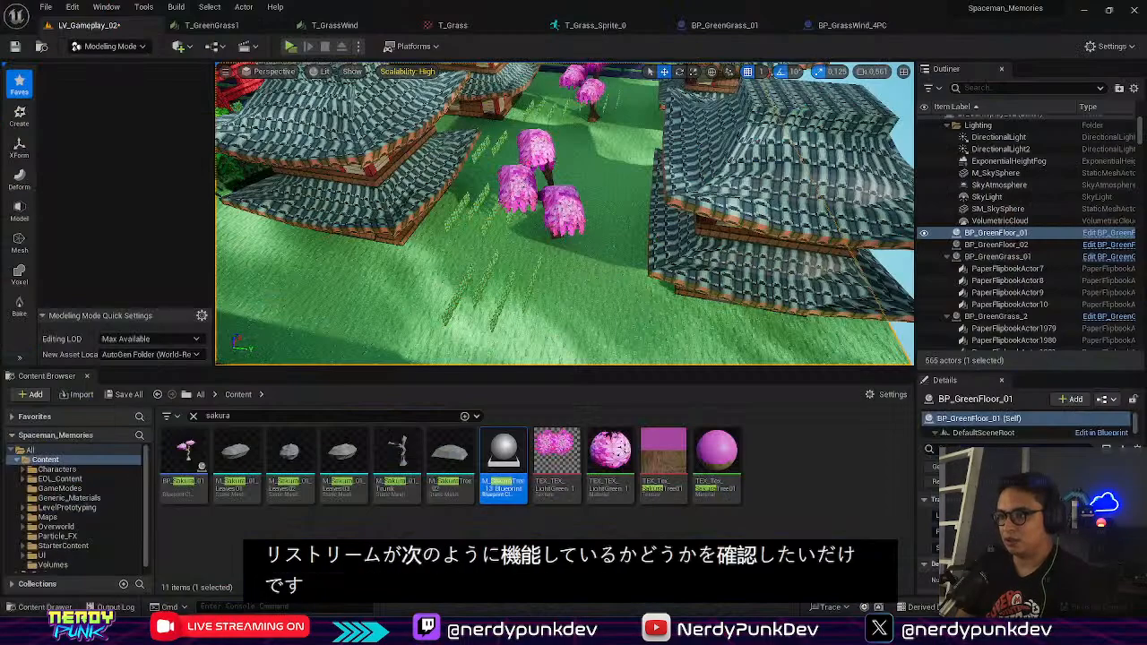
pyautogui.moveTo(550, 321); pyautogui.dragTo(498, 269, button='right')
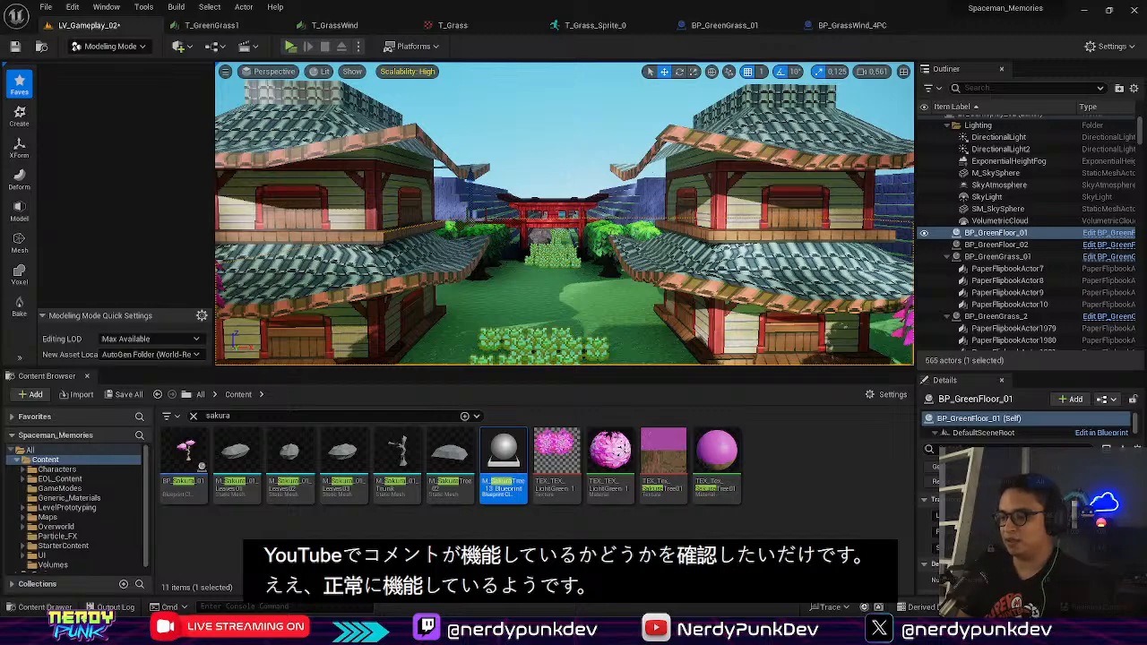
# Step: Play the level in a new window, walk the character through the torii gates to the sakura trees, and end the preview
pyautogui.moveTo(565, 214); pyautogui.dragTo(555, 247, button='right')
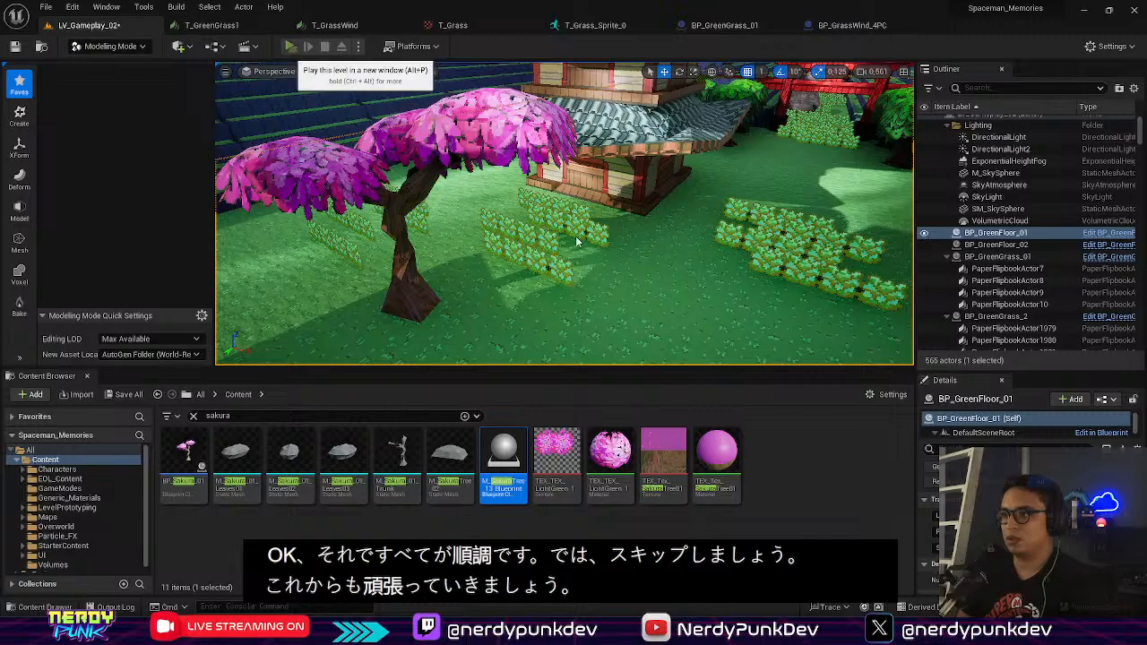
pyautogui.press('s')
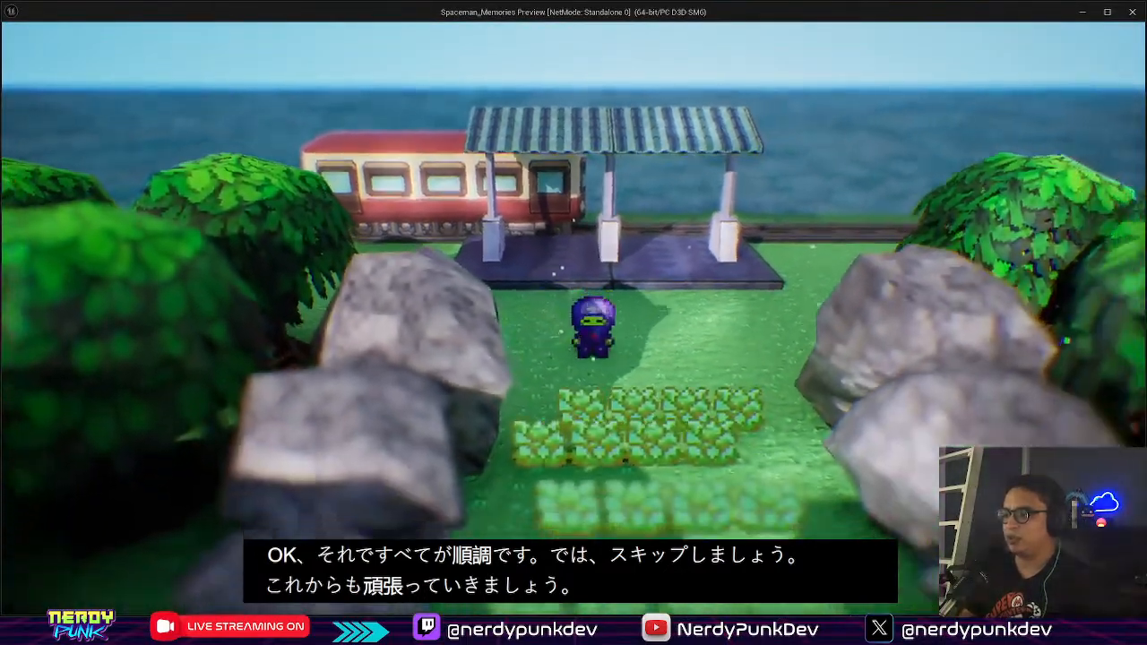
pyautogui.press('s')
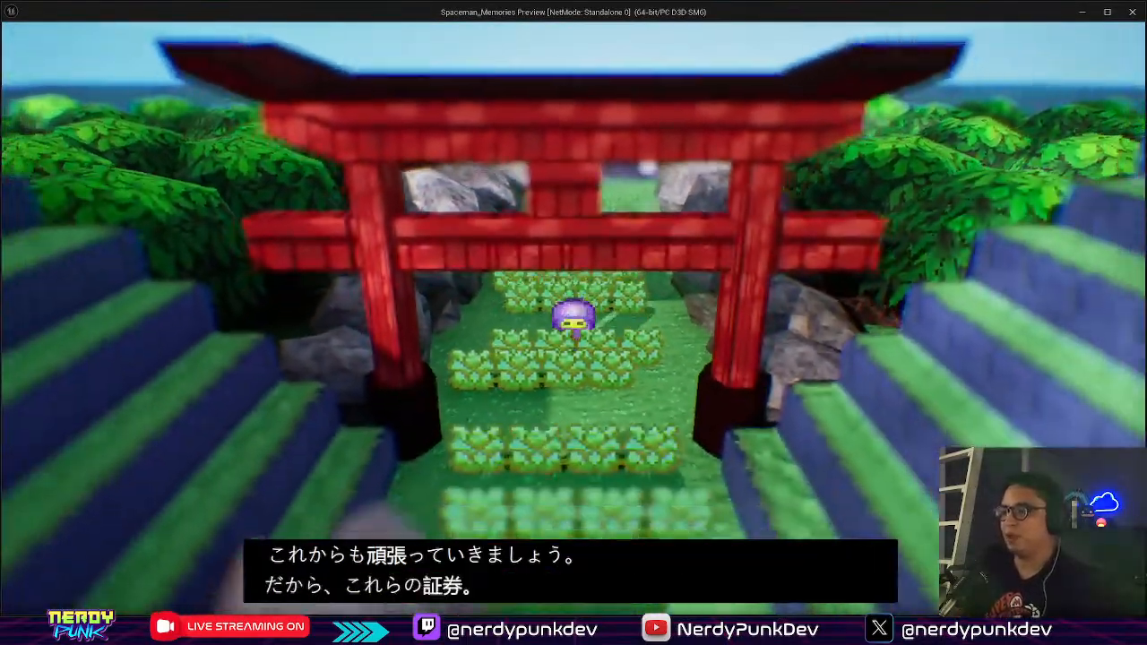
pyautogui.press('s')
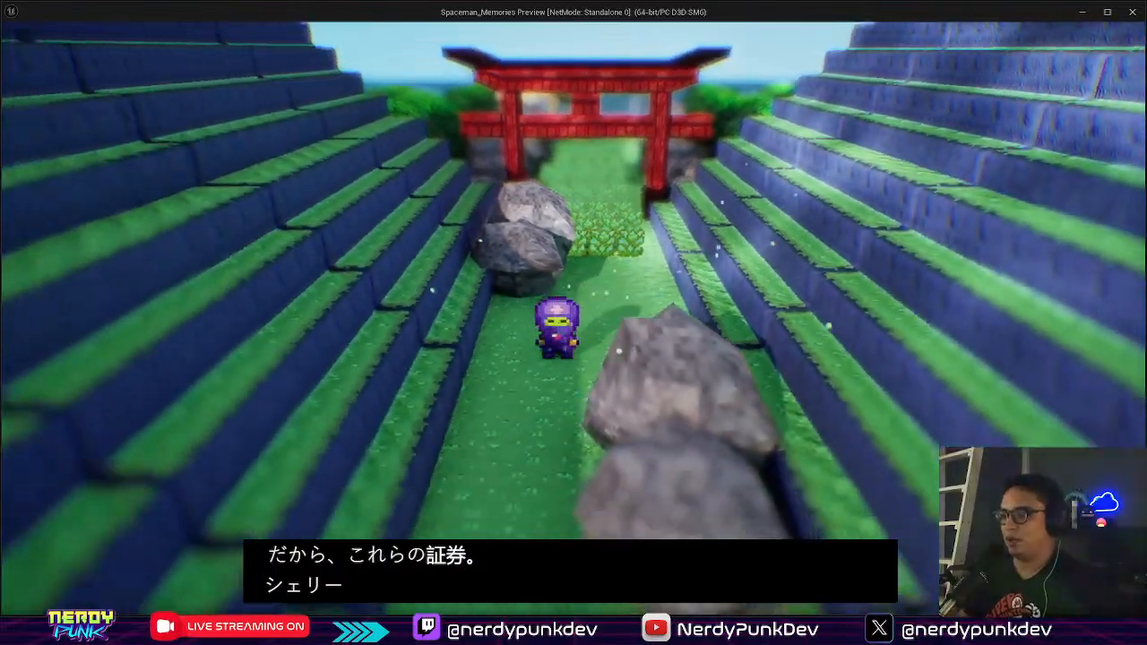
pyautogui.press('s')
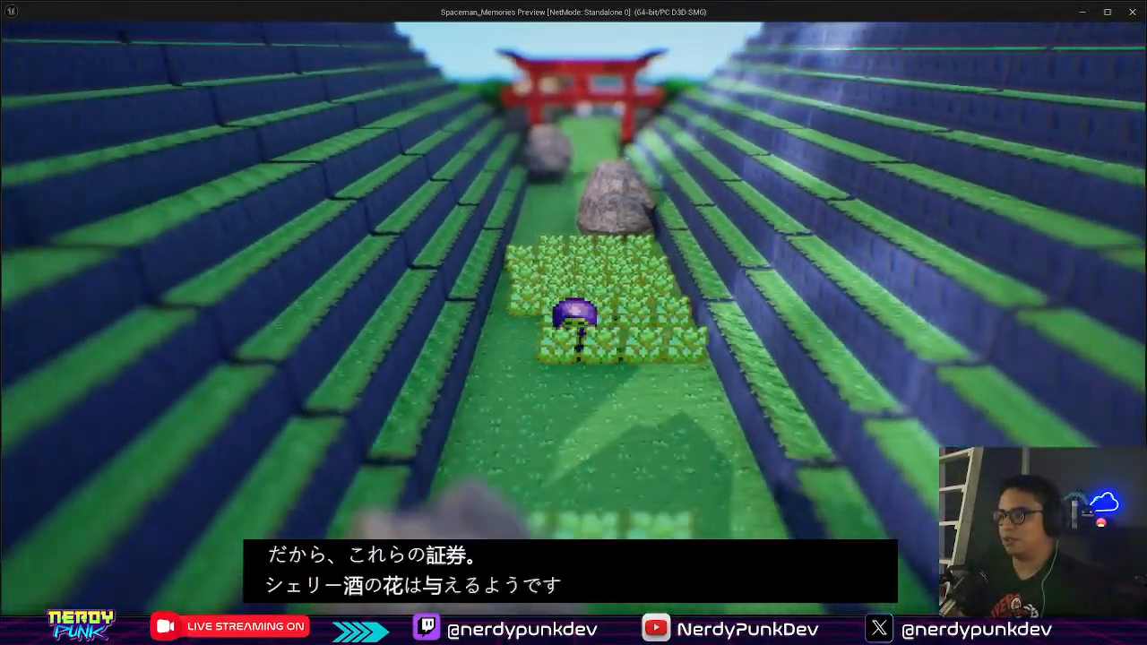
pyautogui.press('s')
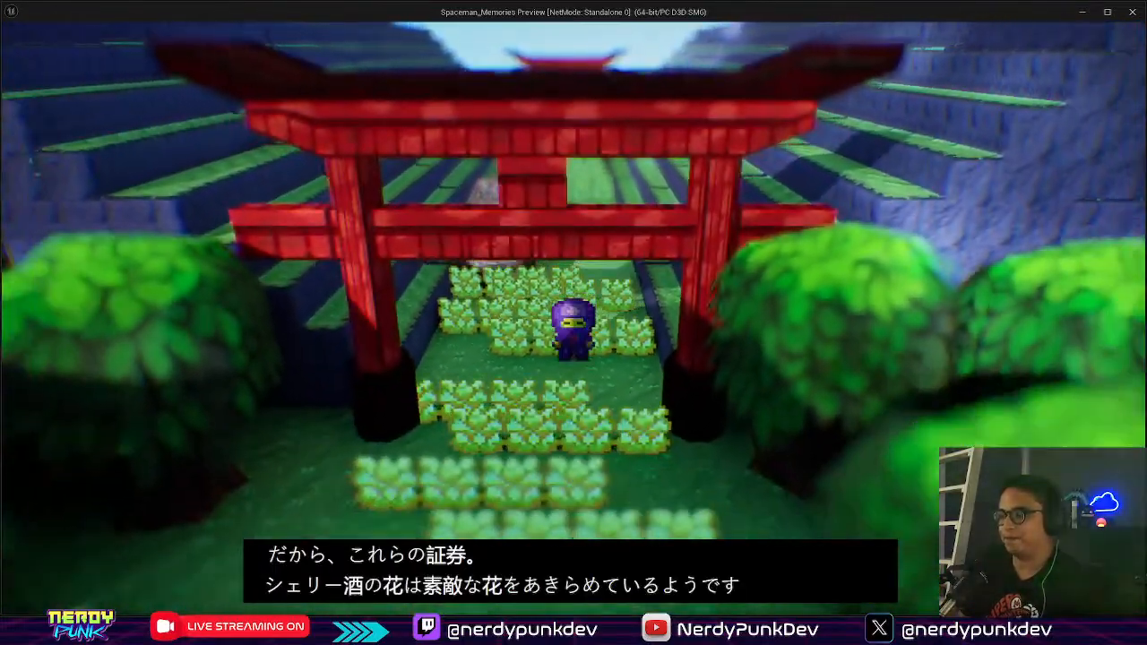
pyautogui.press('s')
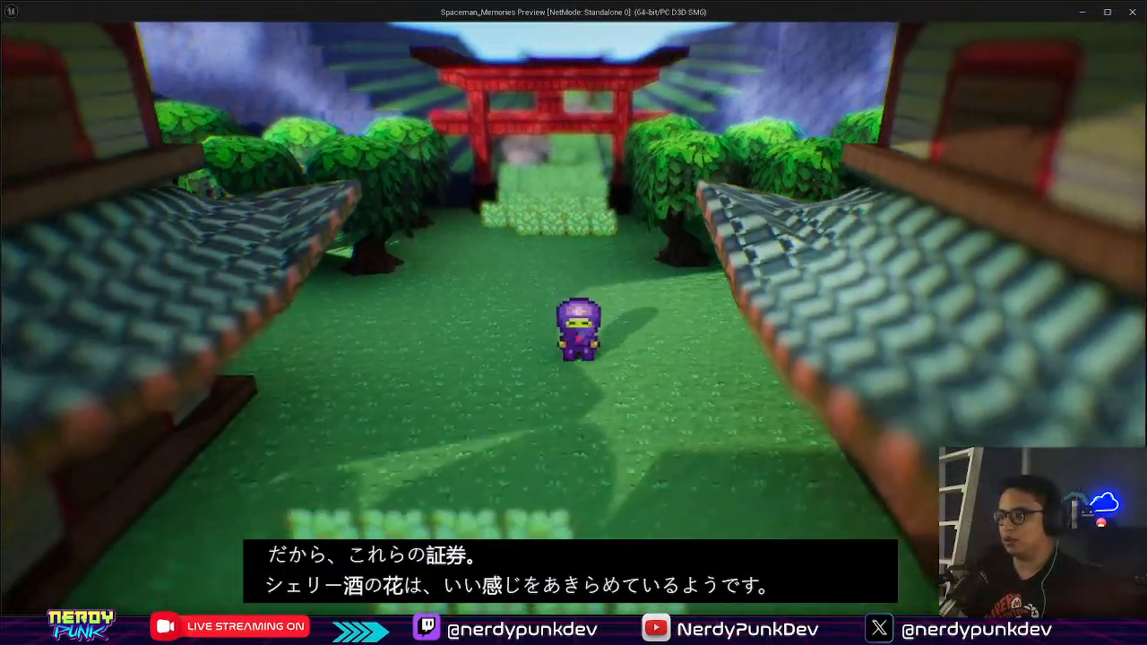
pyautogui.press('s')
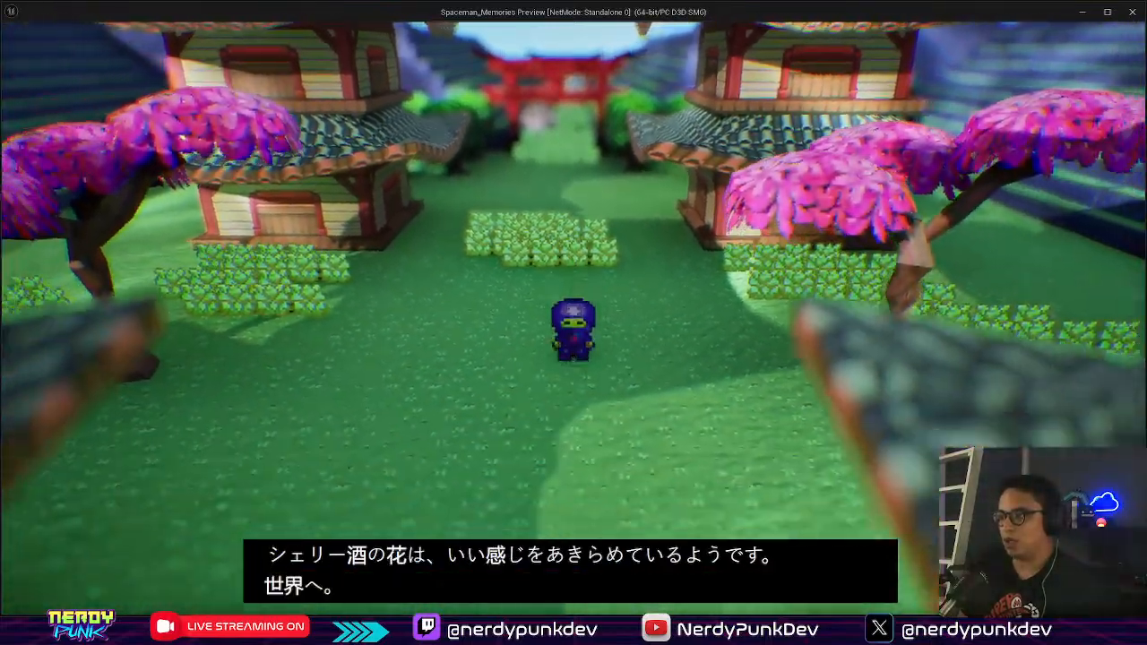
pyautogui.press('w')
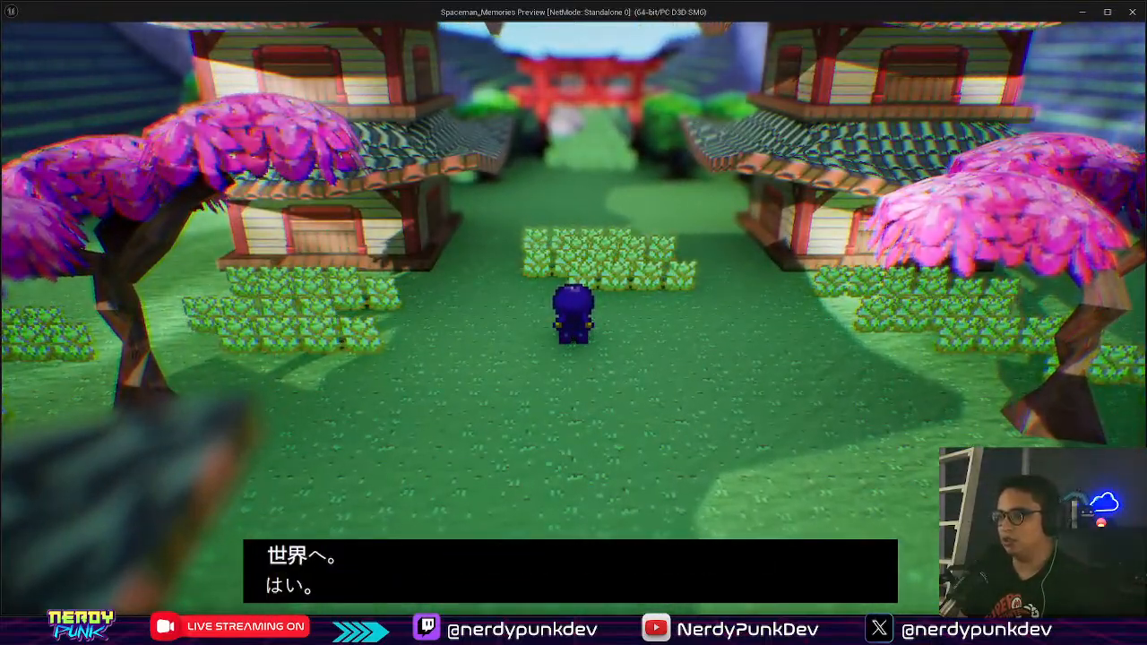
pyautogui.press('w')
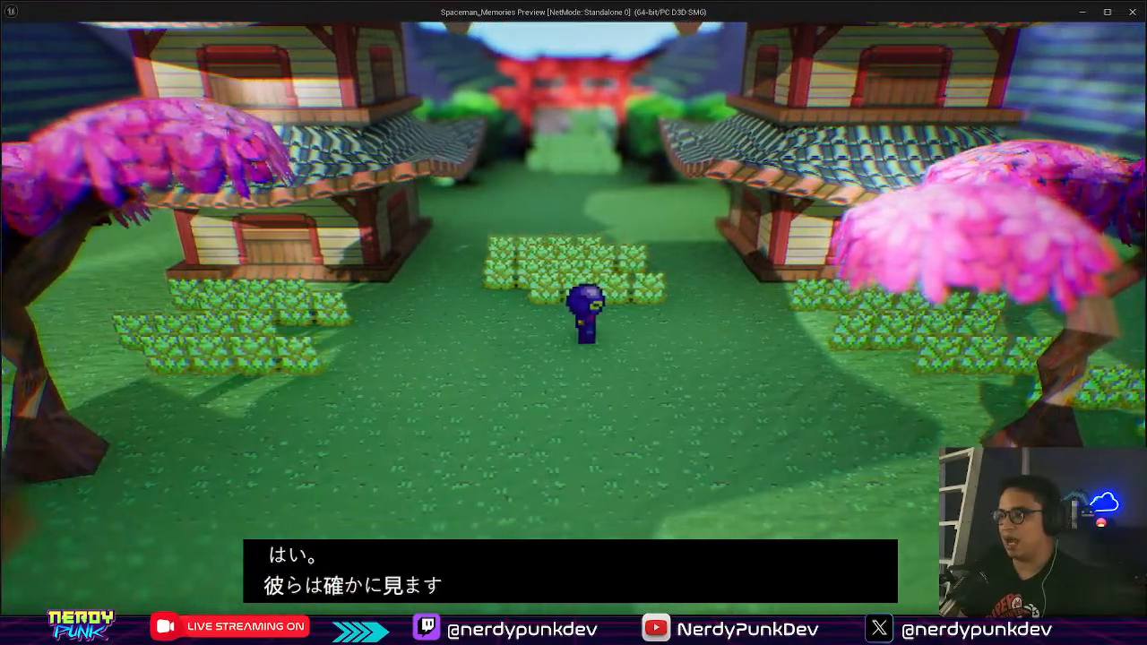
pyautogui.press('w')
pyautogui.press('Escape')
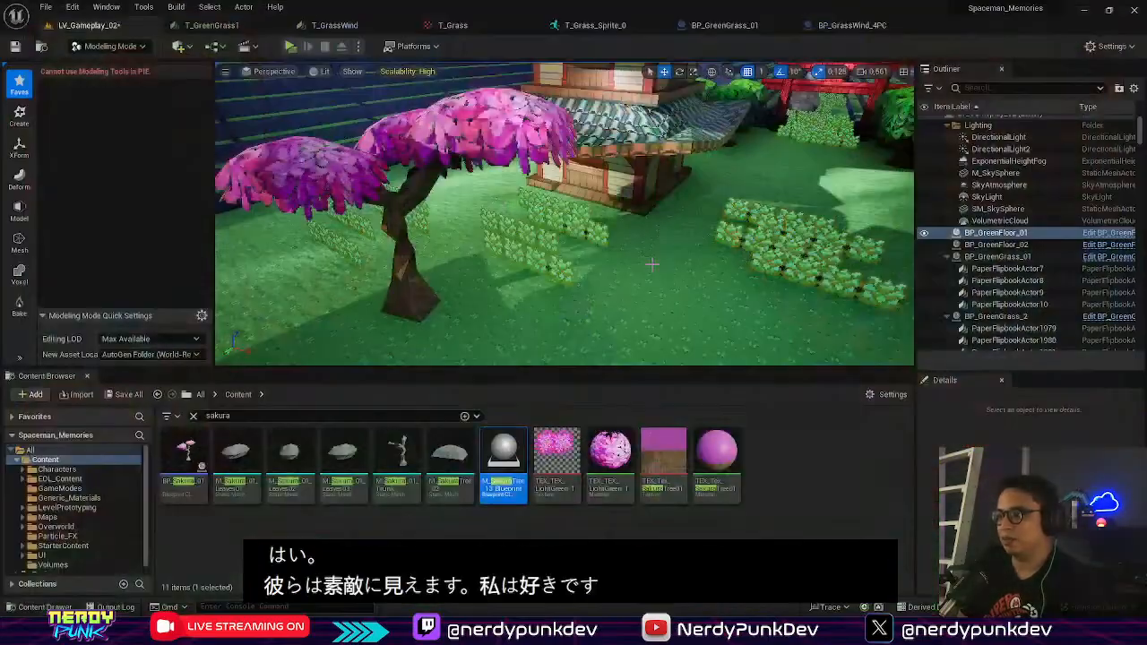
# Step: Duplicate the rock pair beside the stepped wall and bring the copy toward the torii gate
pyautogui.moveTo(564, 215); pyautogui.dragTo(475, 215, button='right')
pyautogui.press('w')
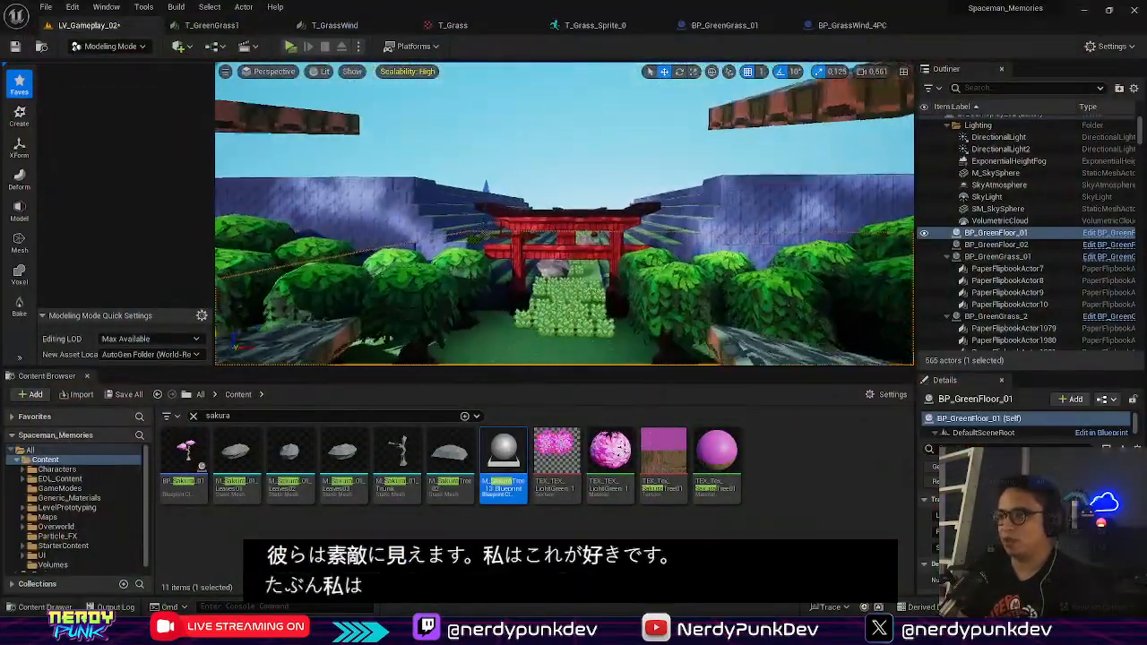
pyautogui.press('w')
pyautogui.moveTo(565, 216); pyautogui.dragTo(565, 260, button='right')
pyautogui.press('s')
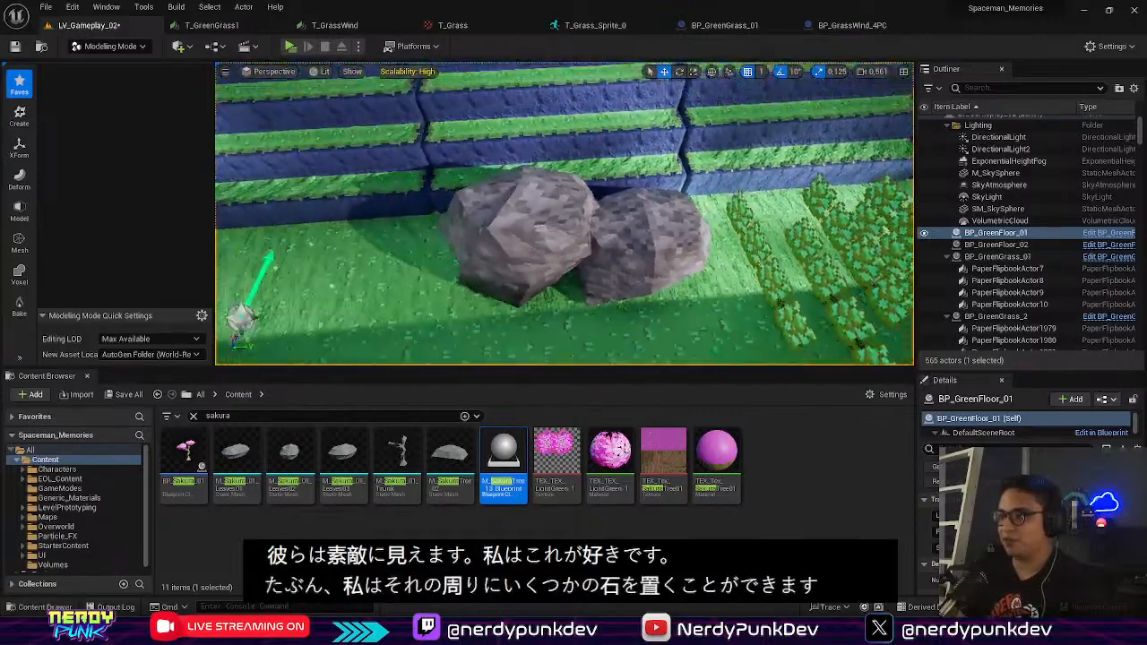
pyautogui.click(592, 220)
pyautogui.keyDown('alt'); pyautogui.moveTo(614, 224); pyautogui.dragTo(868, 215); pyautogui.keyUp('alt')
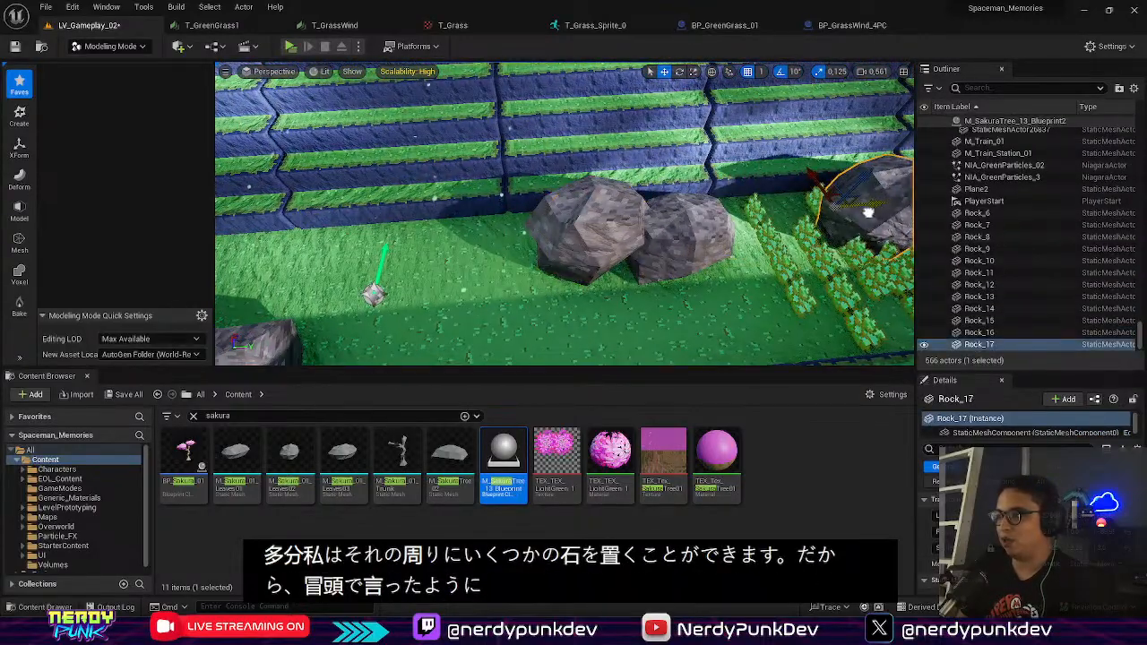
pyautogui.moveTo(869, 215); pyautogui.dragTo(1003, 224, button='right')
pyautogui.moveTo(611, 208); pyautogui.dragTo(529, 116, button='right')
pyautogui.press('d')
pyautogui.press('w')
# Step: Move the copied rock pair past the torii gate and green trees onto the lawn between the pagodas
pyautogui.moveTo(328, 181); pyautogui.dragTo(508, 202)
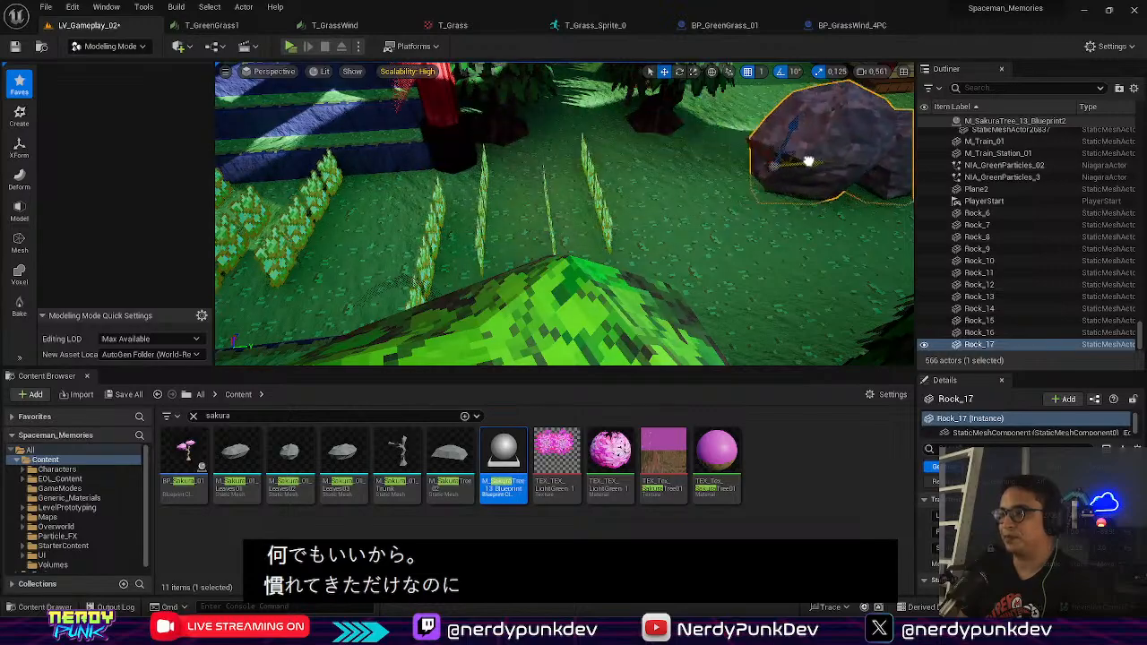
pyautogui.moveTo(809, 161); pyautogui.dragTo(871, 170)
pyautogui.moveTo(553, 215); pyautogui.dragTo(583, 251, button='right')
pyautogui.press('w')
pyautogui.press('s')
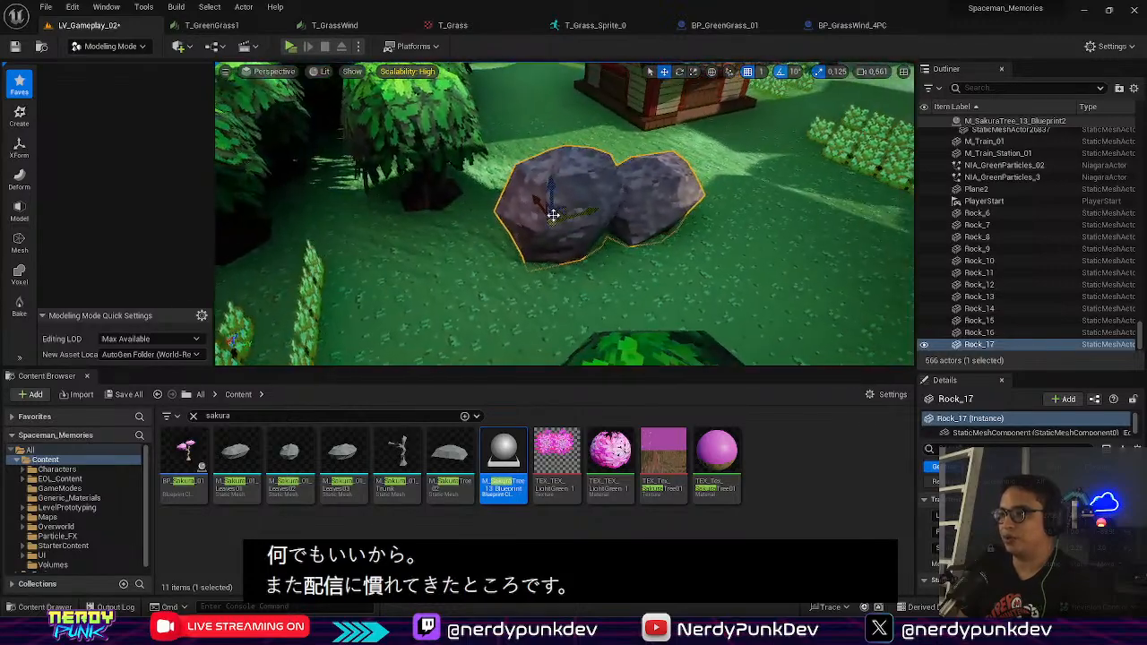
pyautogui.moveTo(586, 210); pyautogui.dragTo(806, 154)
pyautogui.moveTo(807, 155); pyautogui.dragTo(995, 99, button='right')
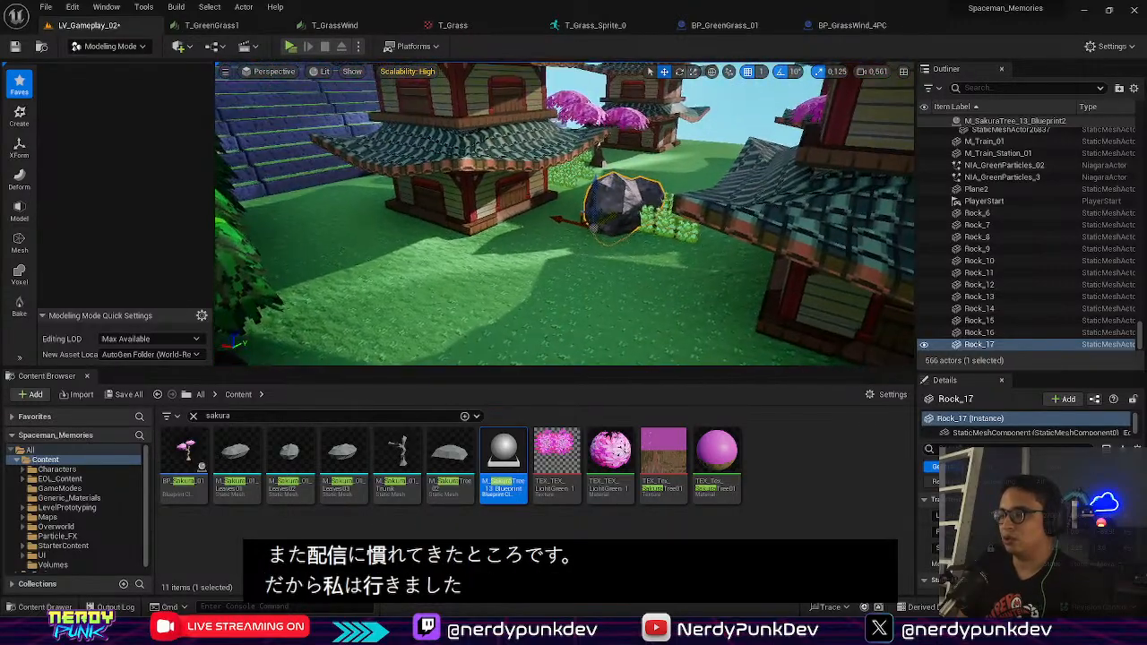
# Step: Move the copied rock pair off the central grass rows toward the right-hand sakura tree
pyautogui.moveTo(699, 173); pyautogui.dragTo(627, 224, button='right')
pyautogui.press('w')
pyautogui.press('d')
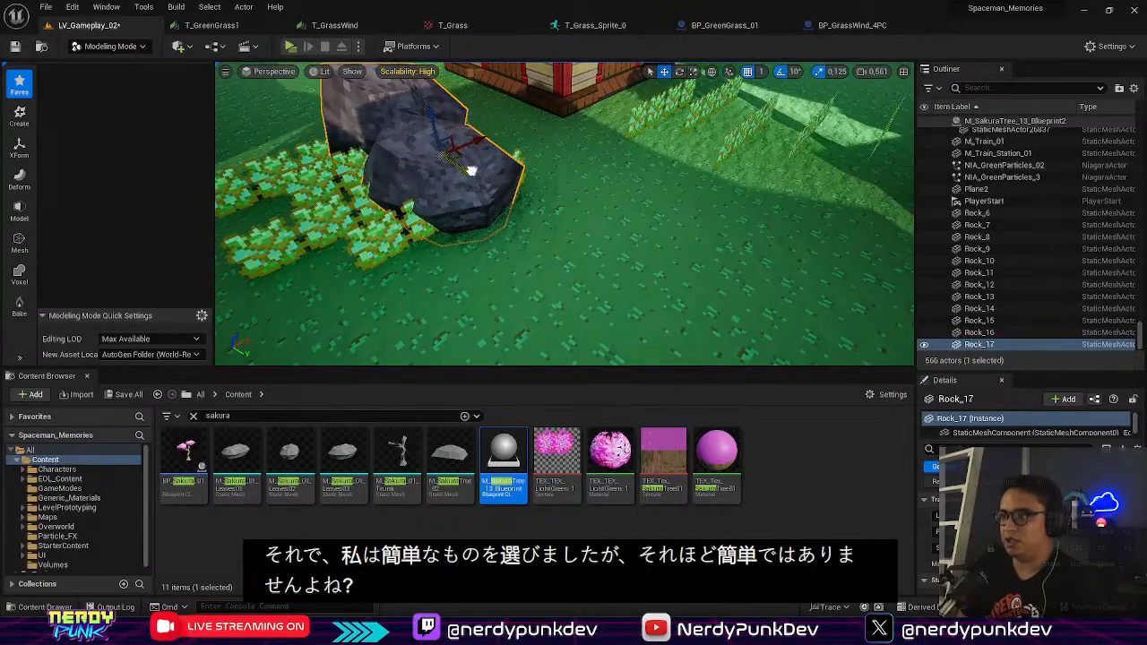
pyautogui.moveTo(472, 171); pyautogui.dragTo(610, 273)
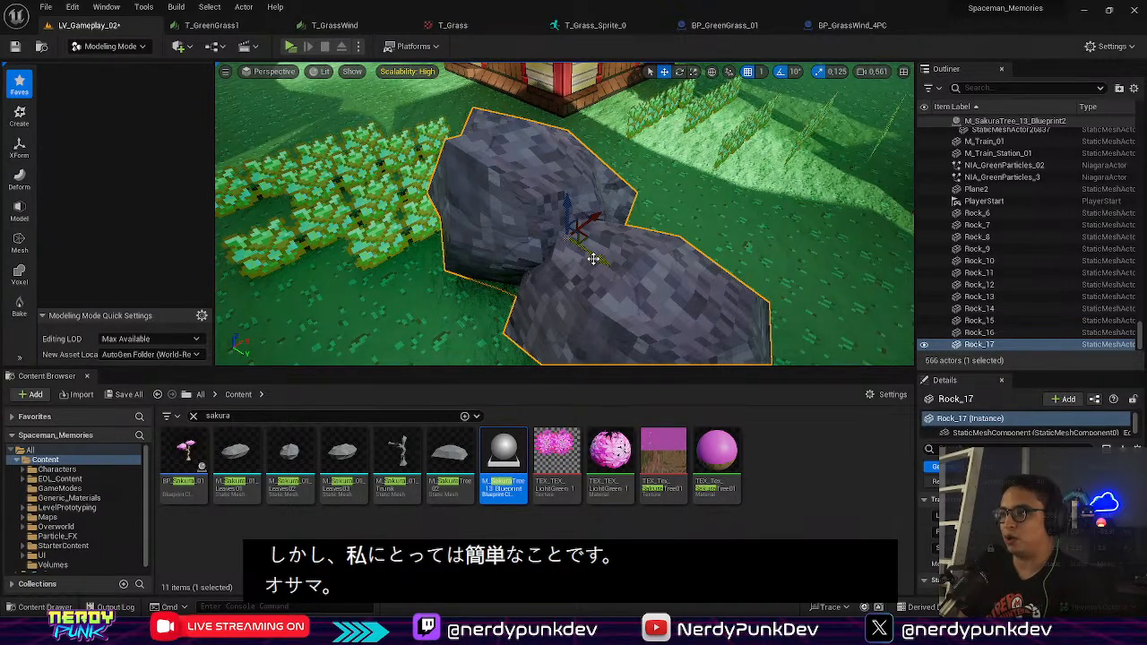
pyautogui.moveTo(594, 259); pyautogui.dragTo(502, 186, button='right')
pyautogui.moveTo(661, 277); pyautogui.dragTo(793, 285)
# Step: Scale the copied rock pair down to a smaller size near the right-hand sakura tree
pyautogui.press('e')
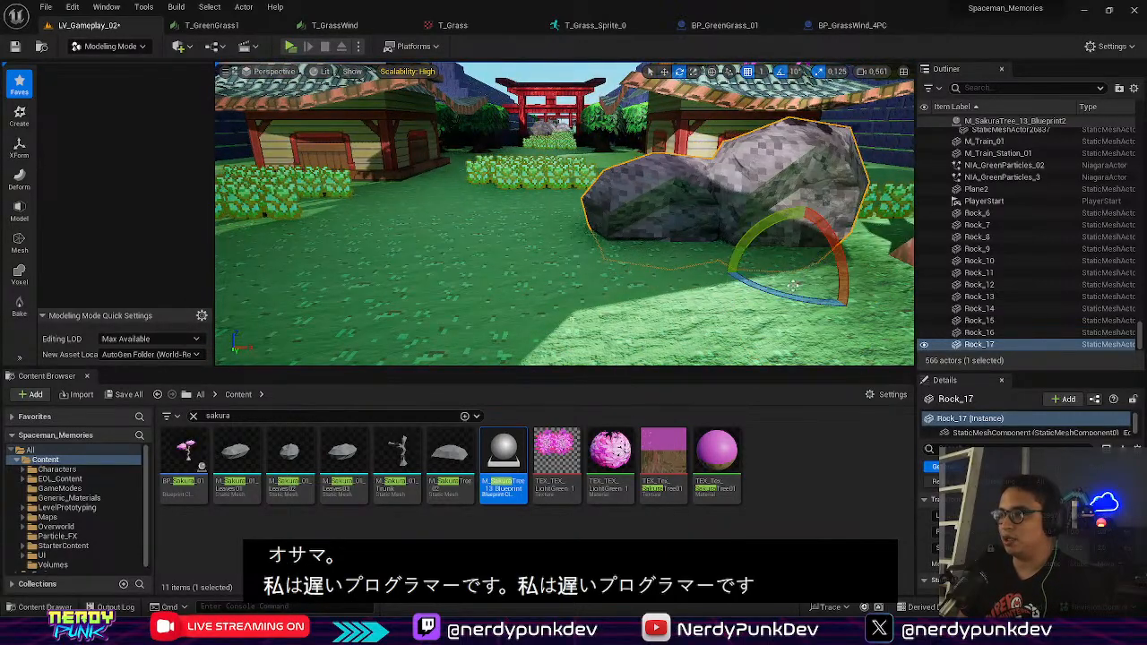
pyautogui.press('r')
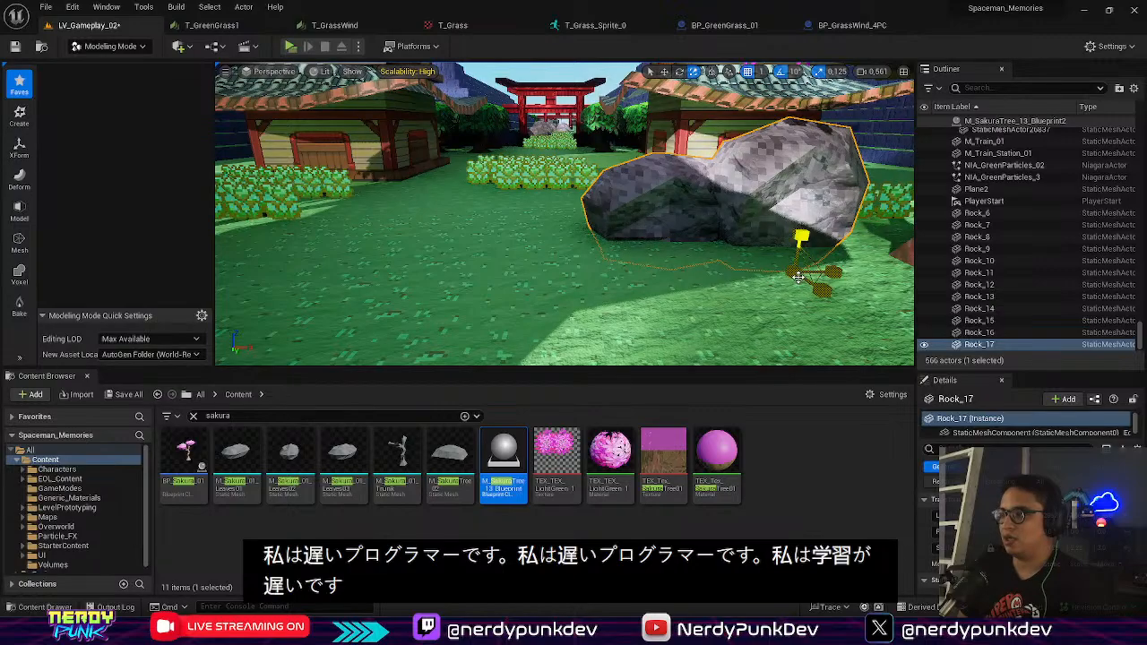
pyautogui.press('w')
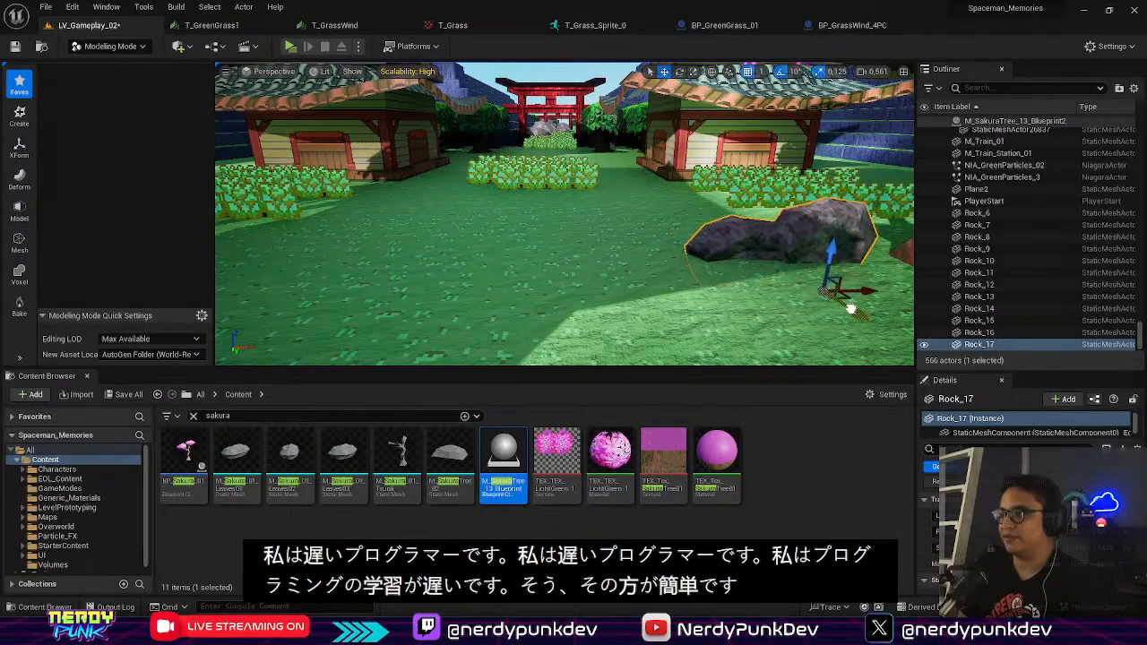
# Step: Widen the small rock pair along its Y axis and shift it along the lawn by the sakura trunk
pyautogui.press('f')
pyautogui.moveTo(565, 213); pyautogui.dragTo(591, 271, button='right')
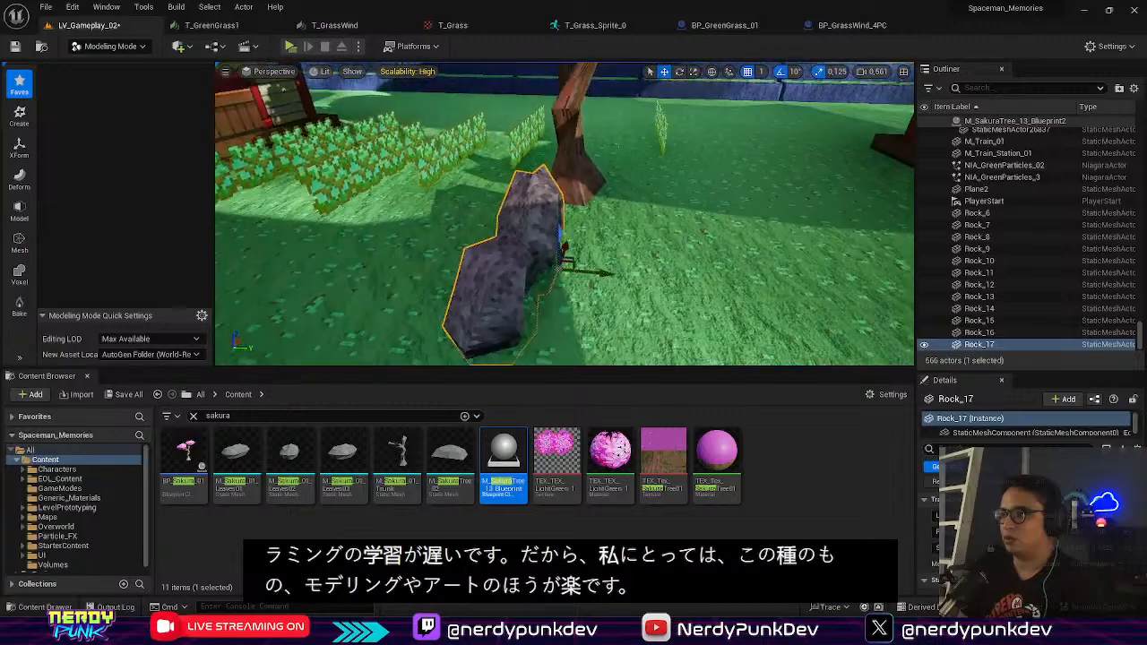
pyautogui.press('r')
pyautogui.moveTo(599, 269); pyautogui.dragTo(662, 275)
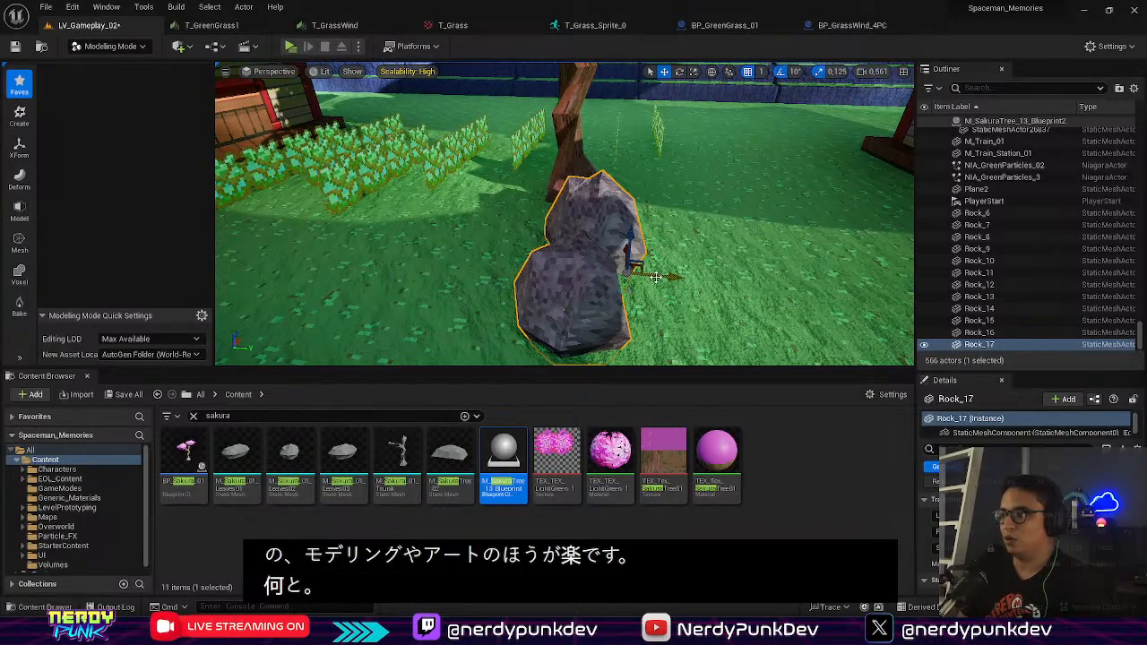
# Step: Shift the rock pair in front of the sakura trunk and place a copy of it behind the trunk
pyautogui.moveTo(657, 277); pyautogui.dragTo(686, 320, button='right')
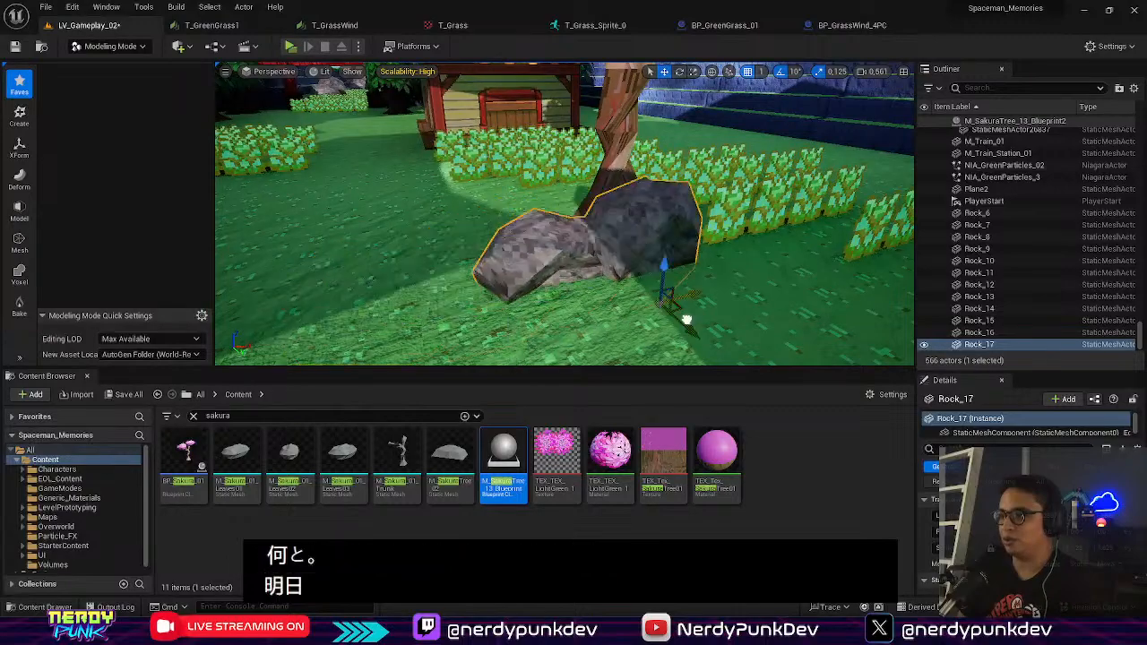
pyautogui.moveTo(687, 320); pyautogui.dragTo(637, 262)
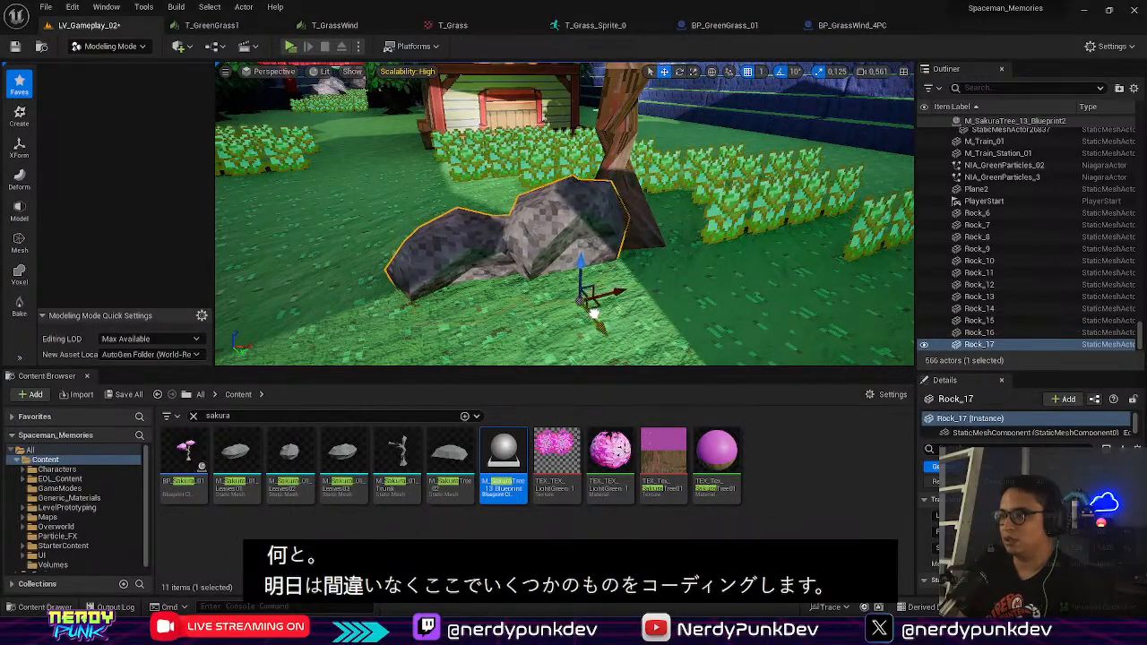
pyautogui.keyDown('alt'); pyautogui.moveTo(620, 296); pyautogui.dragTo(647, 288); pyautogui.keyUp('alt')
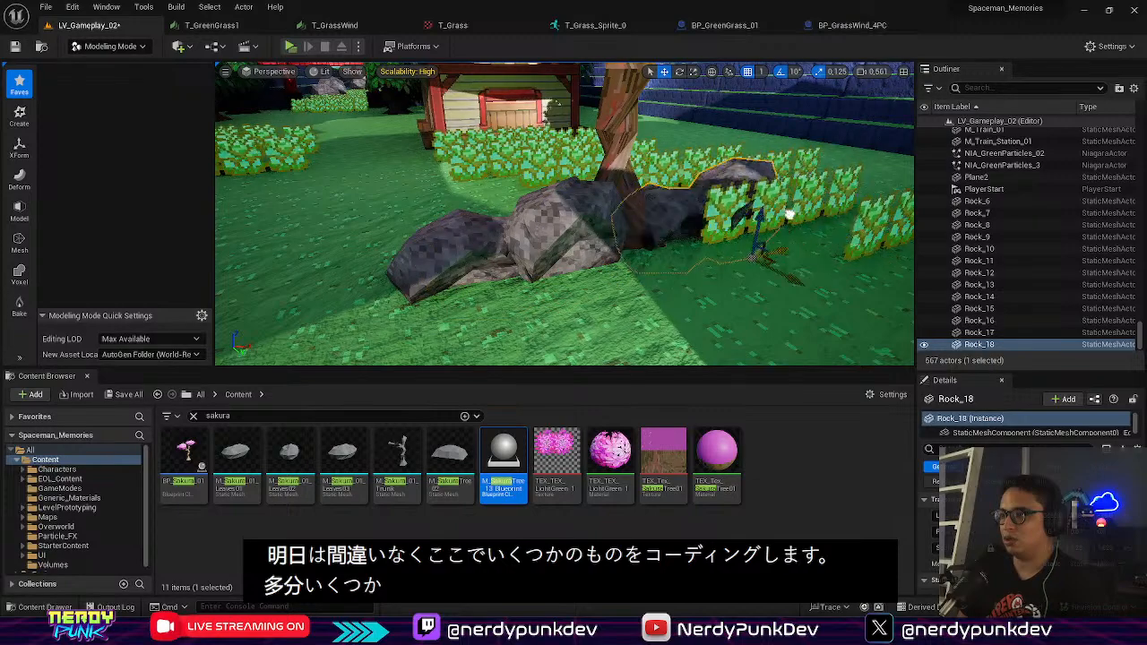
pyautogui.moveTo(790, 215); pyautogui.dragTo(821, 306)
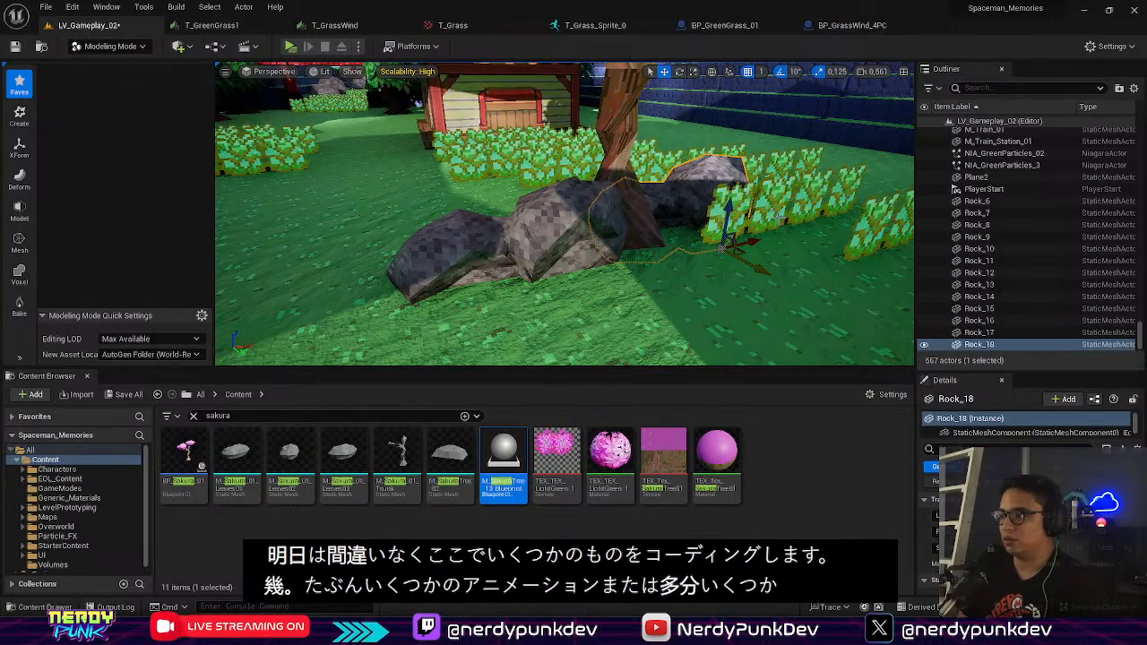
# Step: Move the grass row that overlaps the copied rocks sideways so it stands clear of them
pyautogui.click(781, 218)
pyautogui.moveTo(804, 199); pyautogui.dragTo(849, 190)
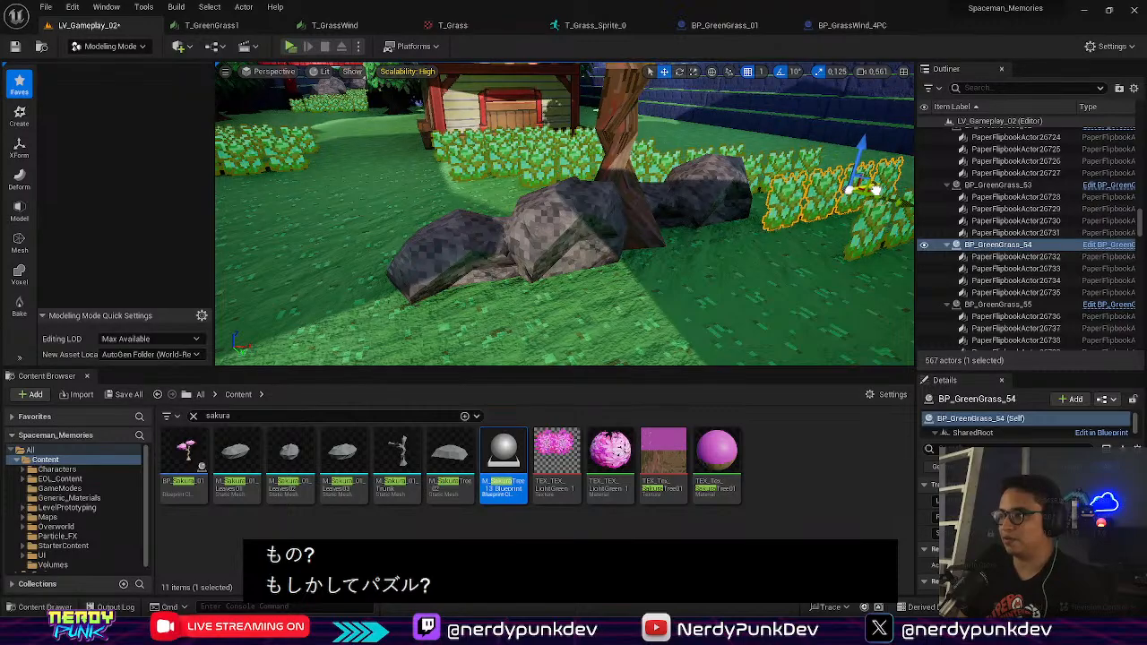
pyautogui.moveTo(875, 190); pyautogui.dragTo(843, 202, button='right')
# Step: Copy the front rock pair across the central lawn to the sakura tree on the opposite side
pyautogui.click(574, 193)
pyautogui.moveTo(574, 193); pyautogui.dragTo(502, 193, button='right')
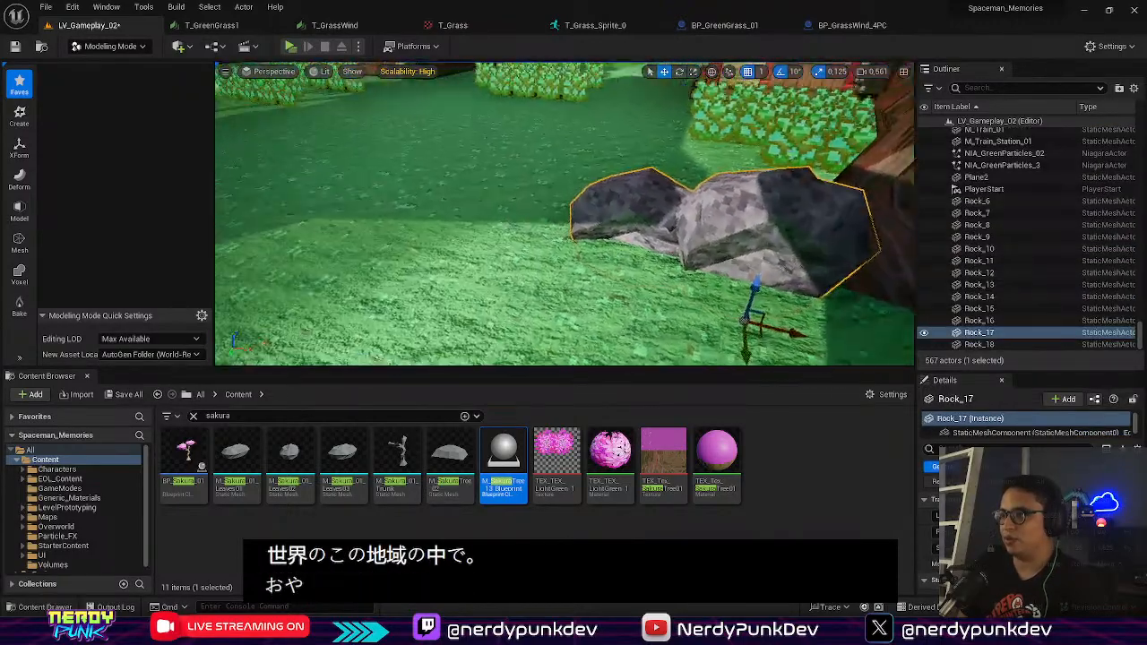
pyautogui.moveTo(676, 287); pyautogui.dragTo(676, 260, button='right')
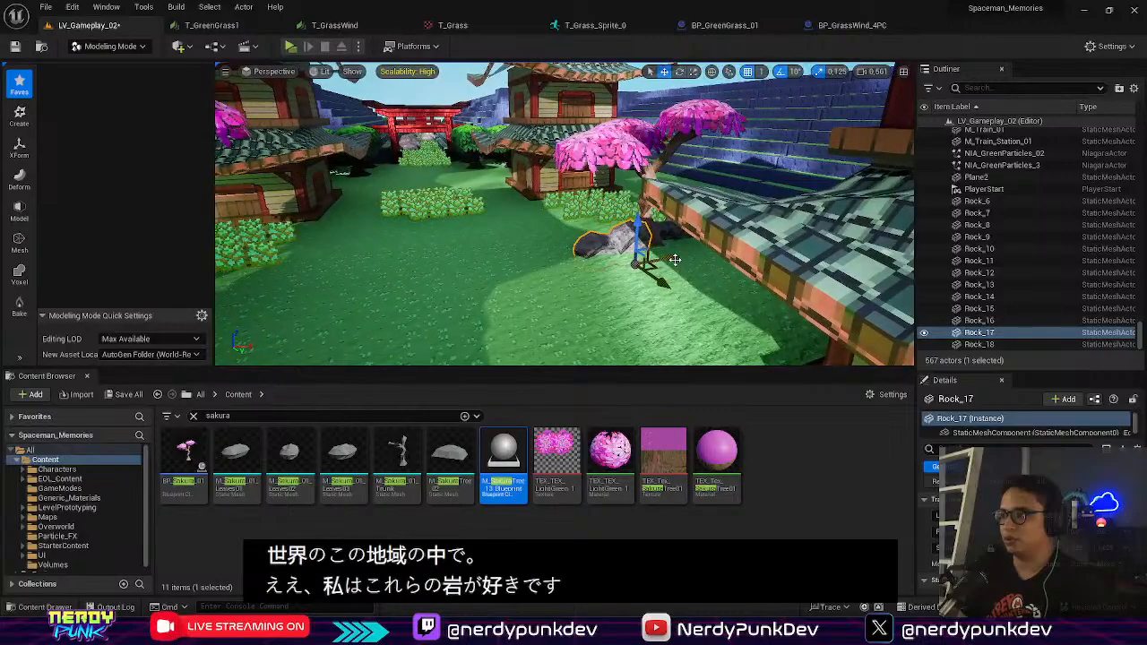
pyautogui.keyDown('alt'); pyautogui.moveTo(676, 260); pyautogui.dragTo(382, 293); pyautogui.keyUp('alt')
pyautogui.moveTo(382, 292); pyautogui.dragTo(247, 312, button='right')
# Step: Rotate the copied rock pair to face the other way and move it against the base of the opposite sakura trunk
pyautogui.press('e')
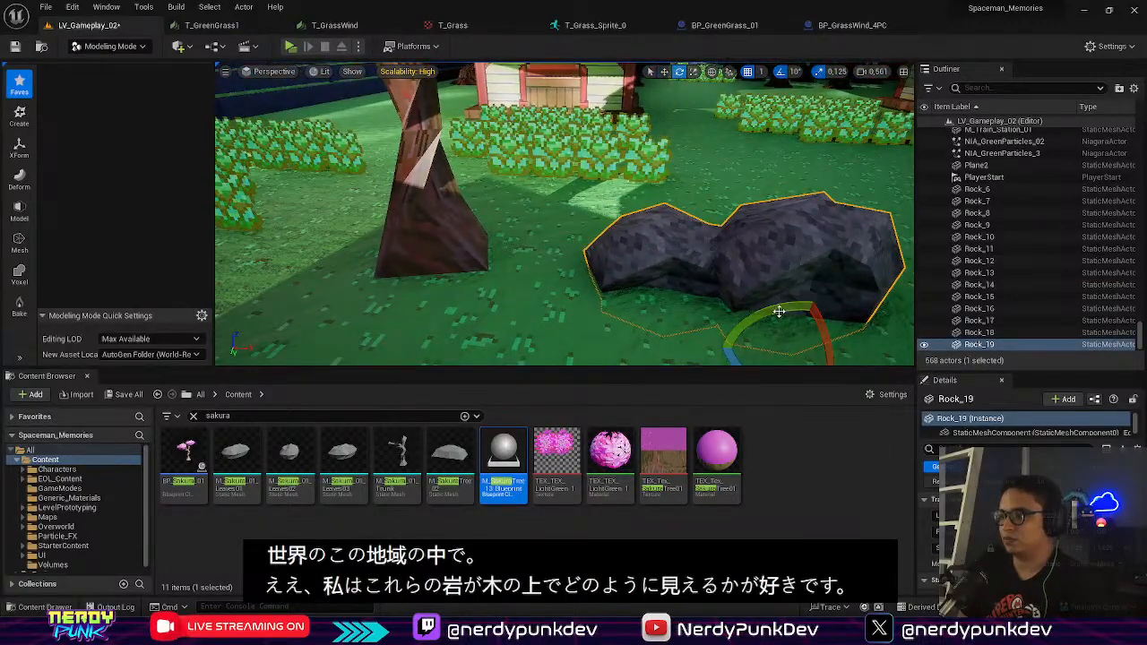
pyautogui.moveTo(779, 311)
pyautogui.mouseDown(button='right')
pyautogui.moveTo(811, 324)
pyautogui.moveTo(798, 315)
pyautogui.mouseUp(button='right')
pyautogui.moveTo(672, 318)
pyautogui.mouseDown()
pyautogui.moveTo(729, 307)
pyautogui.moveTo(597, 257)
pyautogui.moveTo(619, 345)
pyautogui.moveTo(681, 323)
pyautogui.mouseUp()
pyautogui.press('w')
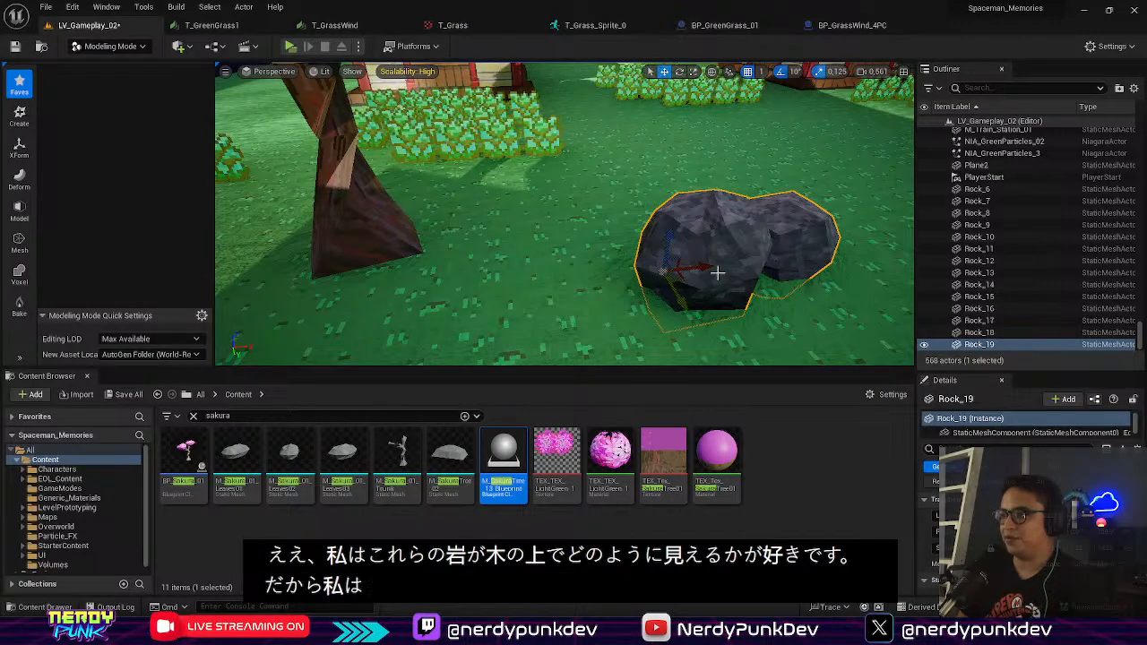
pyautogui.moveTo(707, 263); pyautogui.dragTo(396, 289)
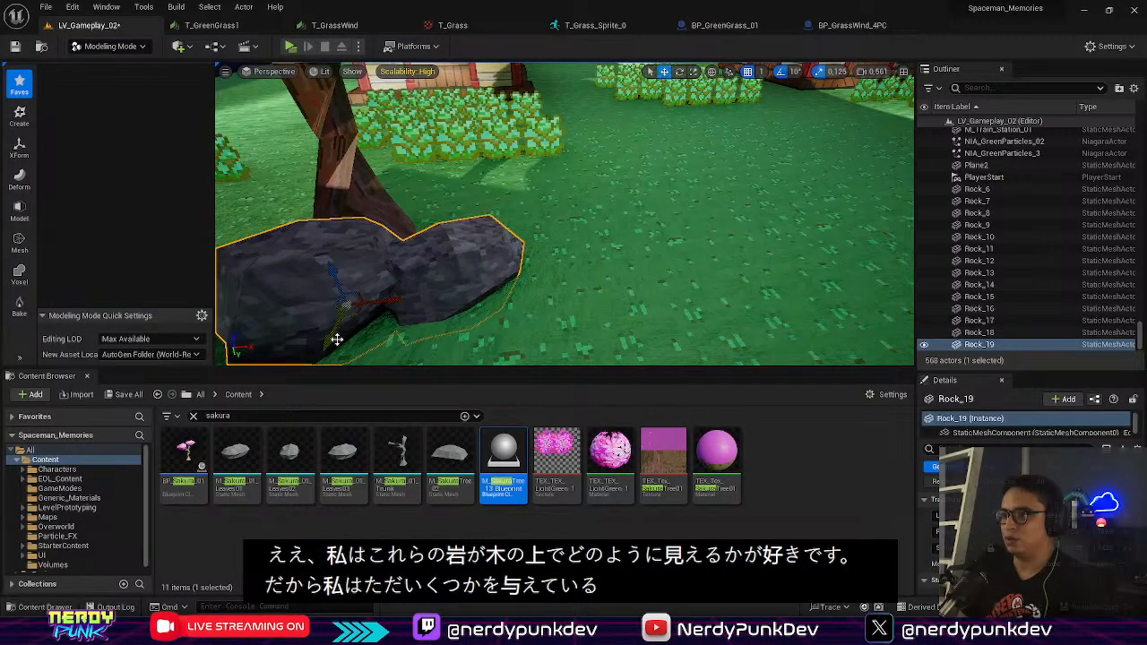
pyautogui.moveTo(339, 311); pyautogui.dragTo(340, 285)
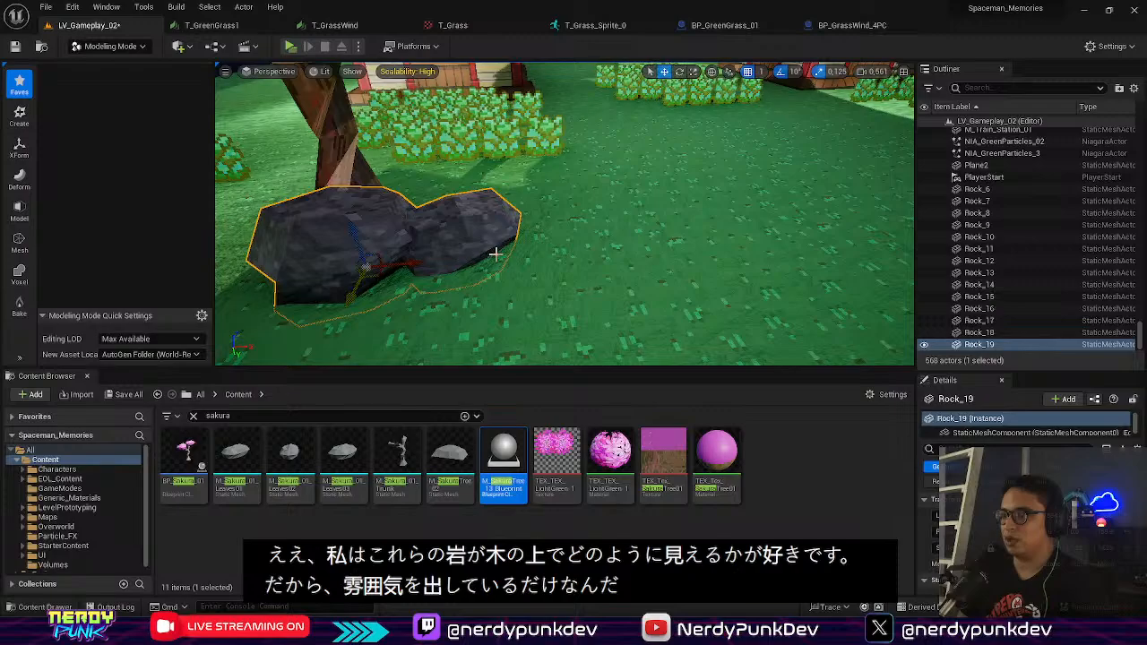
pyautogui.press('s')
pyautogui.moveTo(496, 254); pyautogui.dragTo(525, 238, button='right')
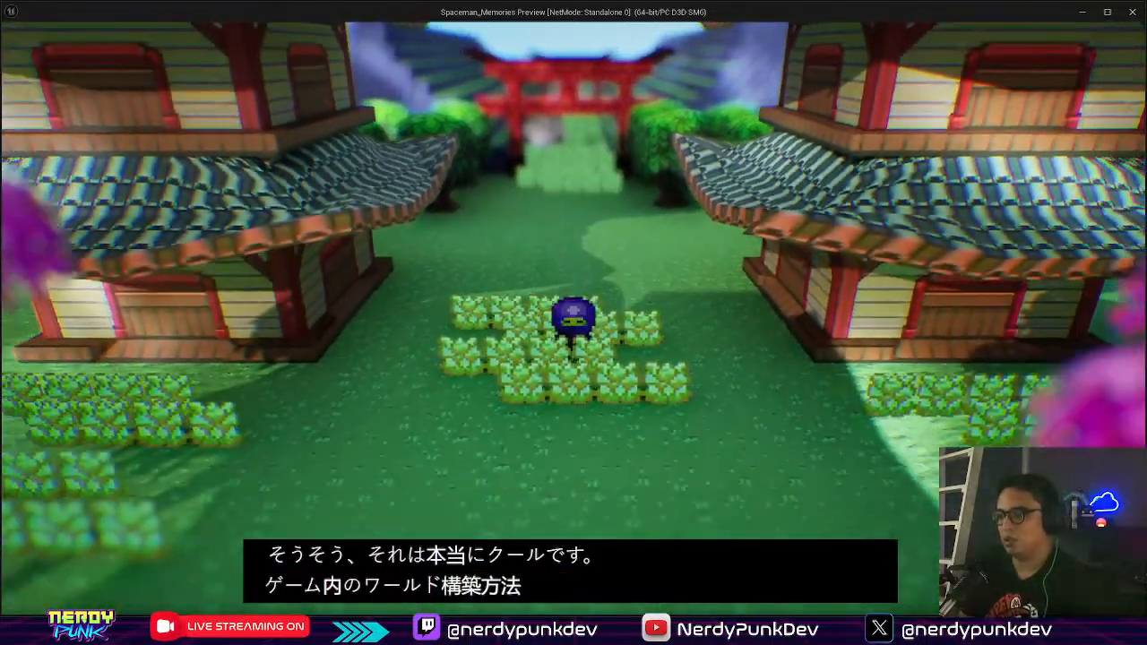
# Step: Play-test the level by walking the character past the pagodas, sakura trees and new rocks, and exit the preview
pyautogui.press('s')
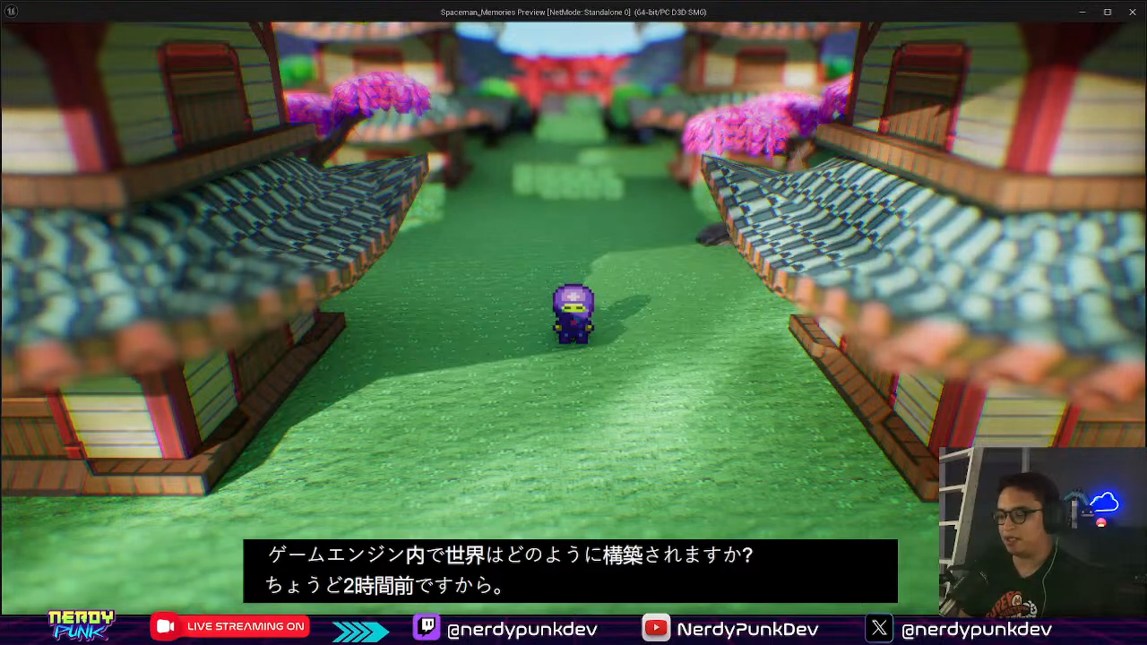
pyautogui.press('w')
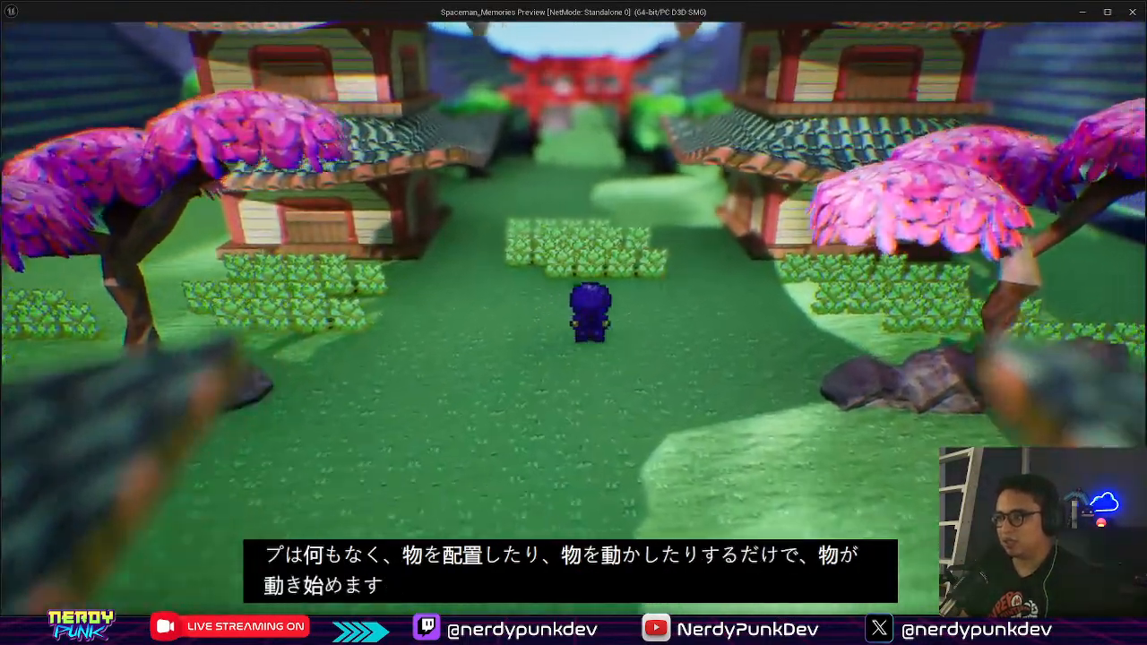
pyautogui.press('s')
pyautogui.press('a')
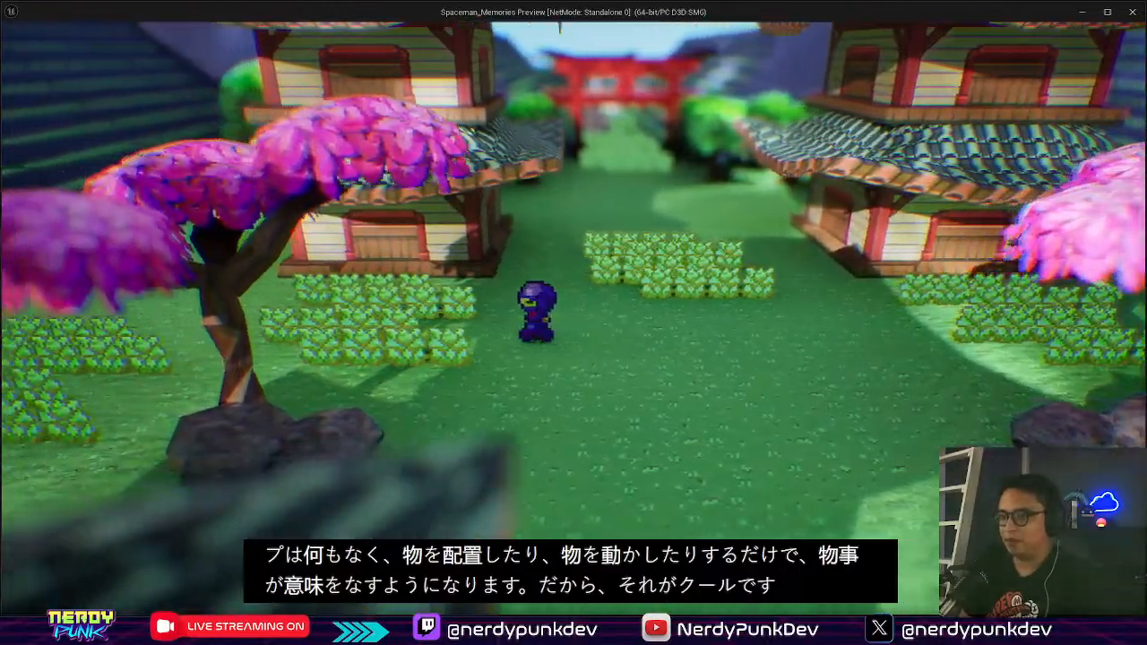
pyautogui.press('d')
pyautogui.press('s')
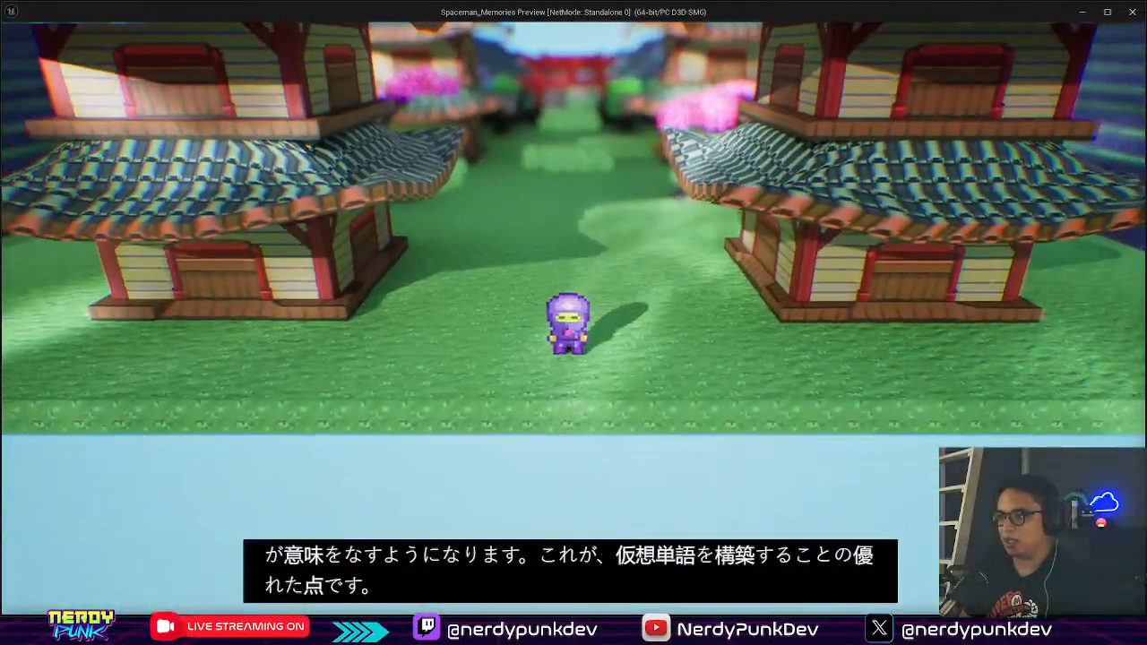
pyautogui.press('w')
pyautogui.press('Escape')
# Step: Try extending the ground with a duplicate of BP_GreenFloor_01 in front of the pagodas, and delete the duplicate
pyautogui.moveTo(606, 353); pyautogui.dragTo(529, 353, button='right')
pyautogui.press('s')
pyautogui.moveTo(529, 236); pyautogui.dragTo(659, 278, button='right')
pyautogui.click(606, 237)
pyautogui.press('s')
pyautogui.press('s')
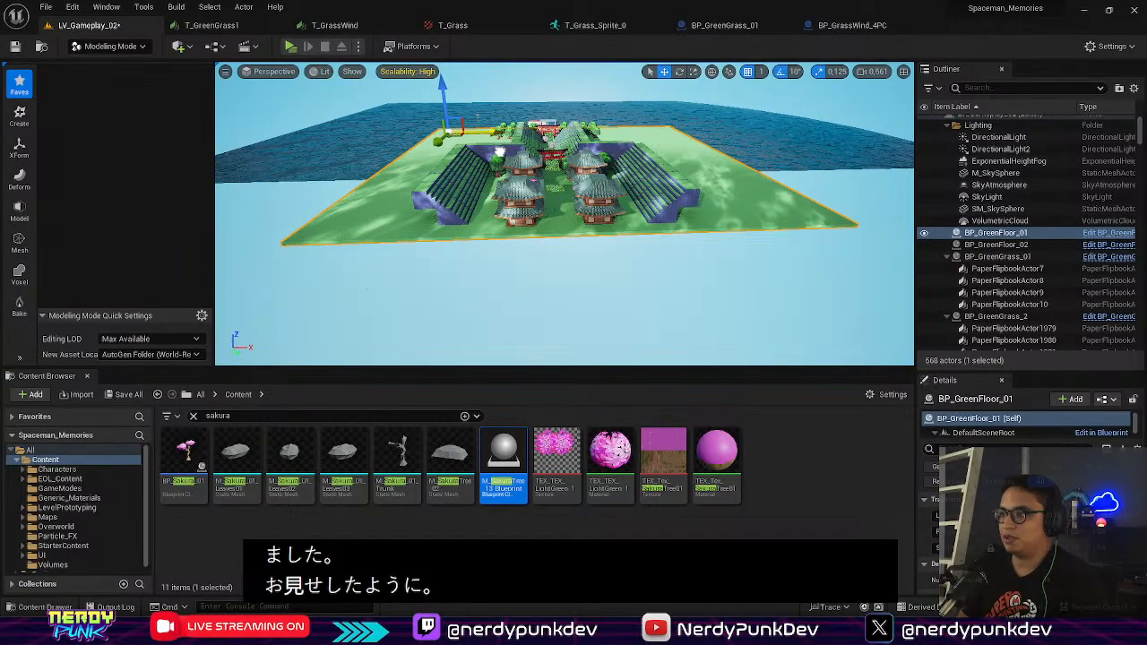
pyautogui.moveTo(501, 151); pyautogui.dragTo(503, 151)
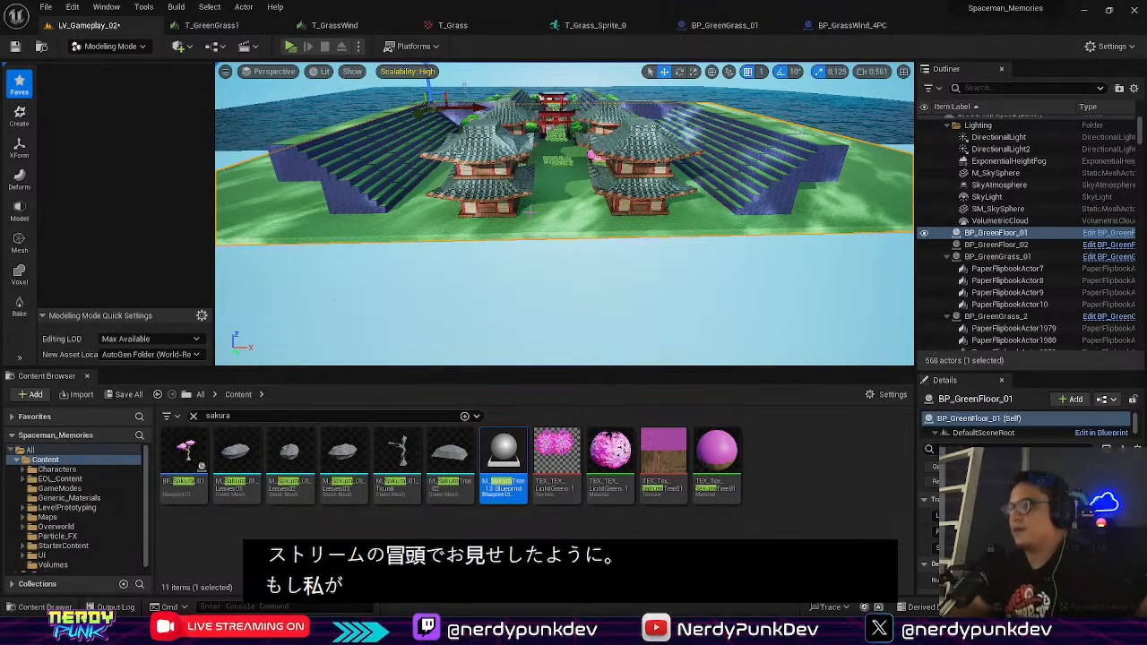
pyautogui.moveTo(565, 213); pyautogui.dragTo(588, 206, button='right')
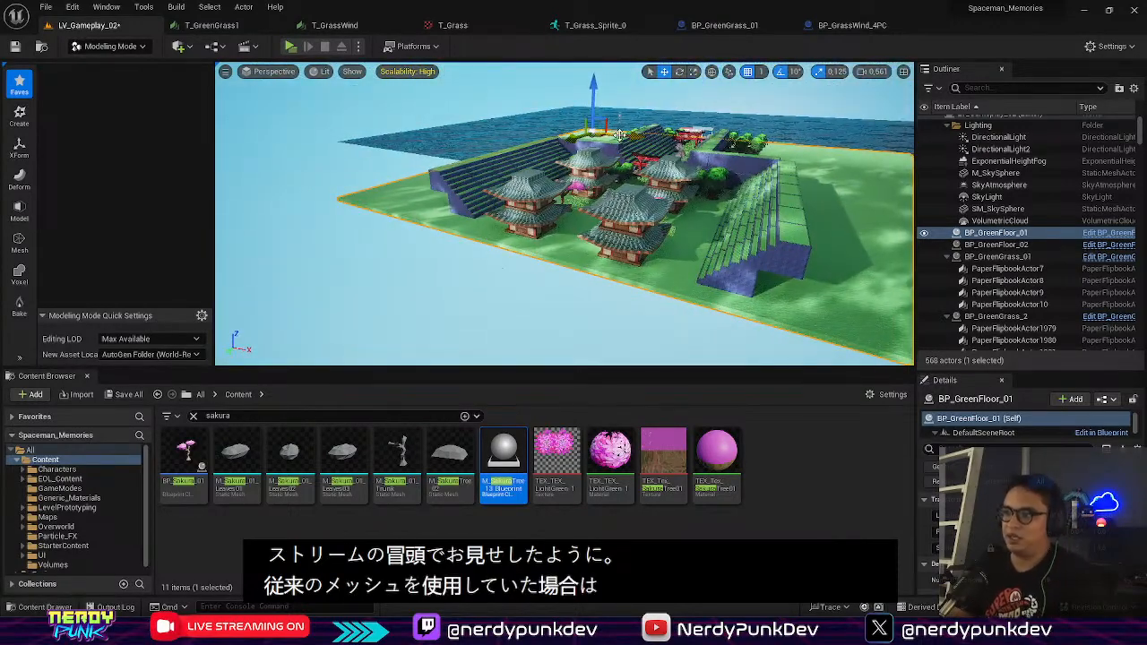
pyautogui.keyDown('alt'); pyautogui.moveTo(566, 134); pyautogui.dragTo(319, 210); pyautogui.keyUp('alt')
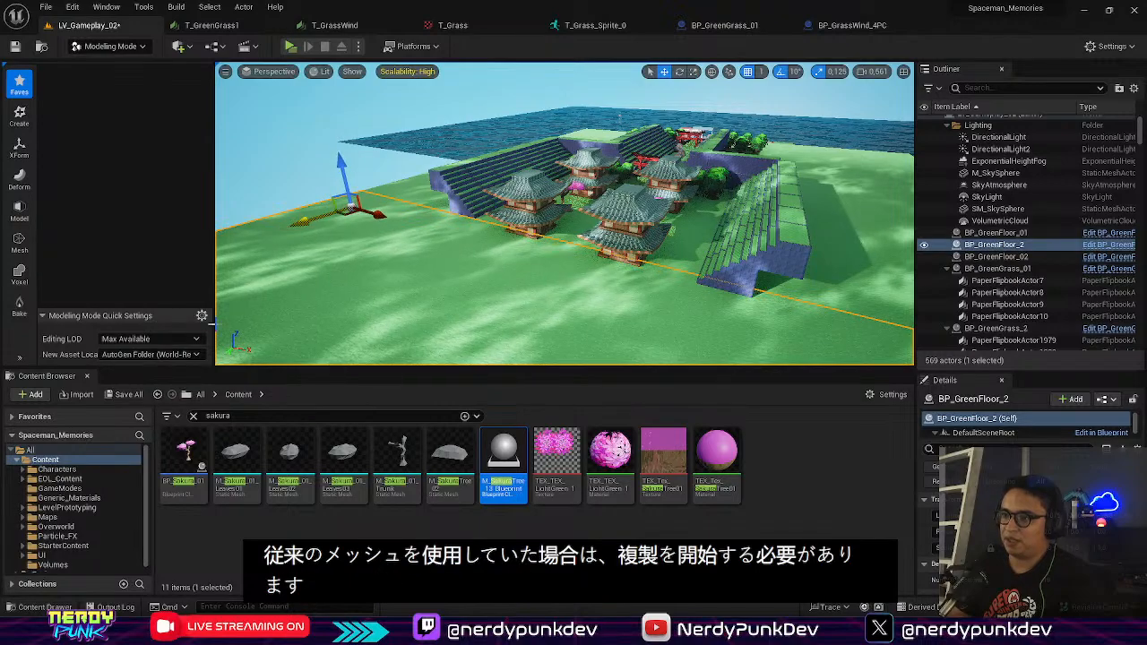
pyautogui.press('Delete')
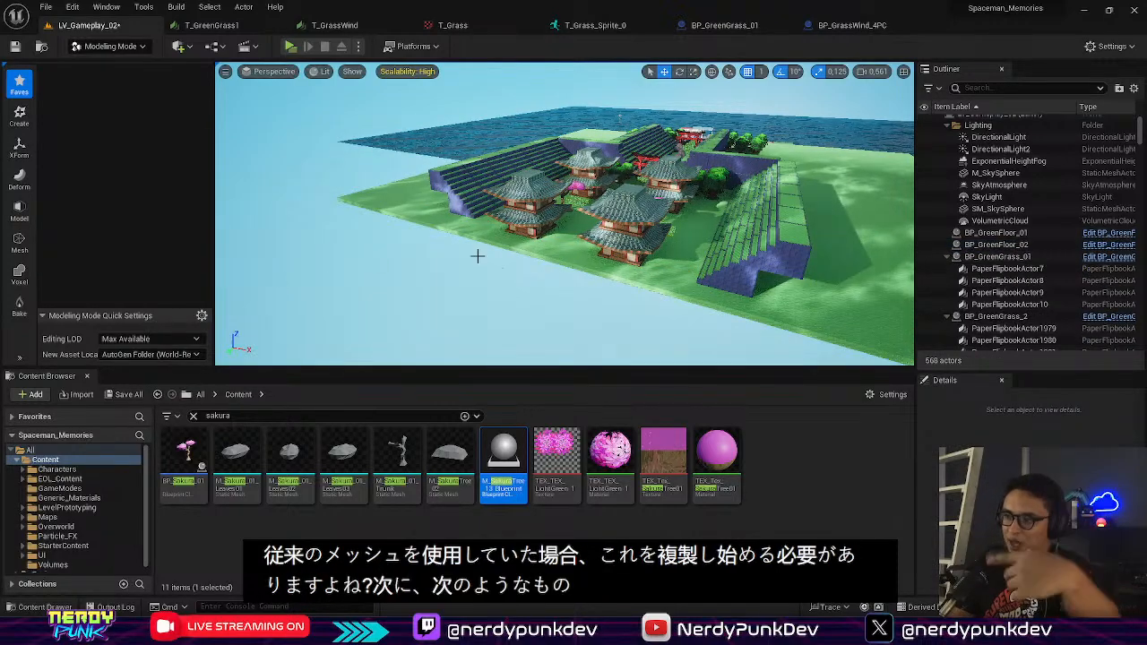
# Step: Extend the BP_GreenFloor_01 ground far beyond the front pagodas, comparing shorter and longer sizes and keeping a longer one
pyautogui.click(441, 218)
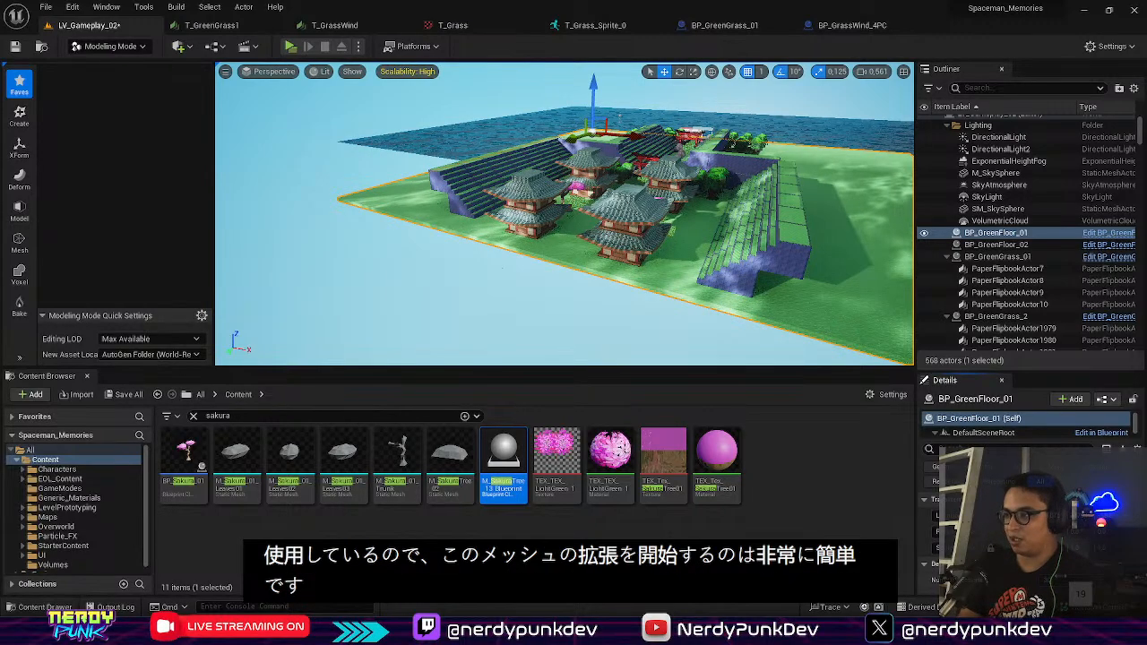
pyautogui.hotkey('ctrl', 'z')
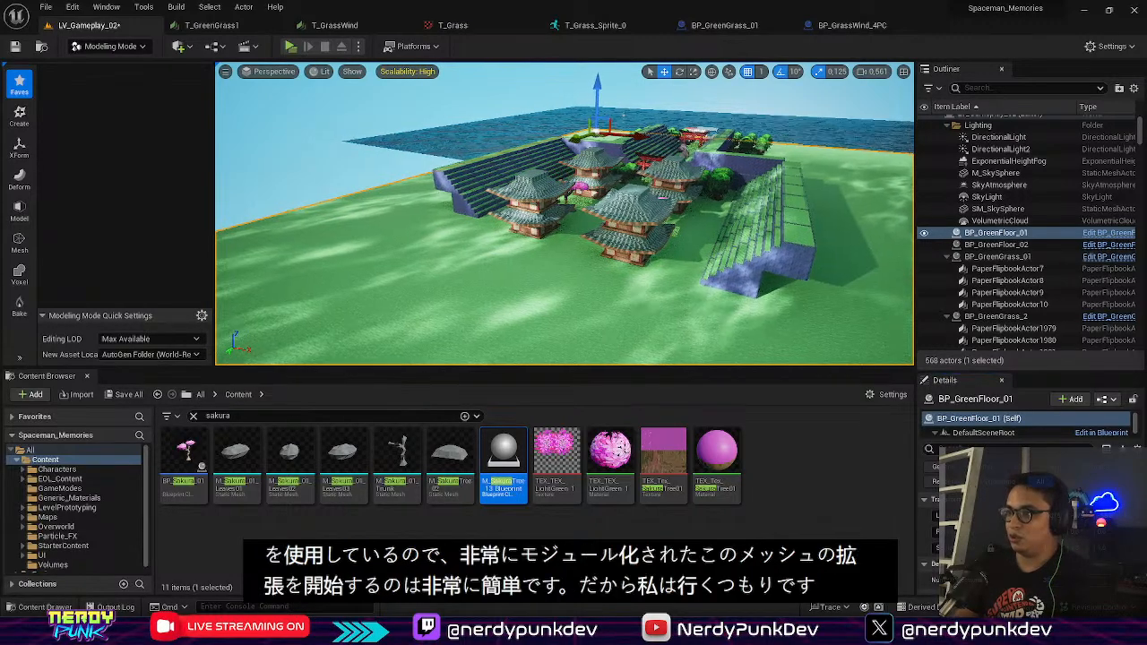
pyautogui.moveTo(565, 213); pyautogui.dragTo(542, 242, button='right')
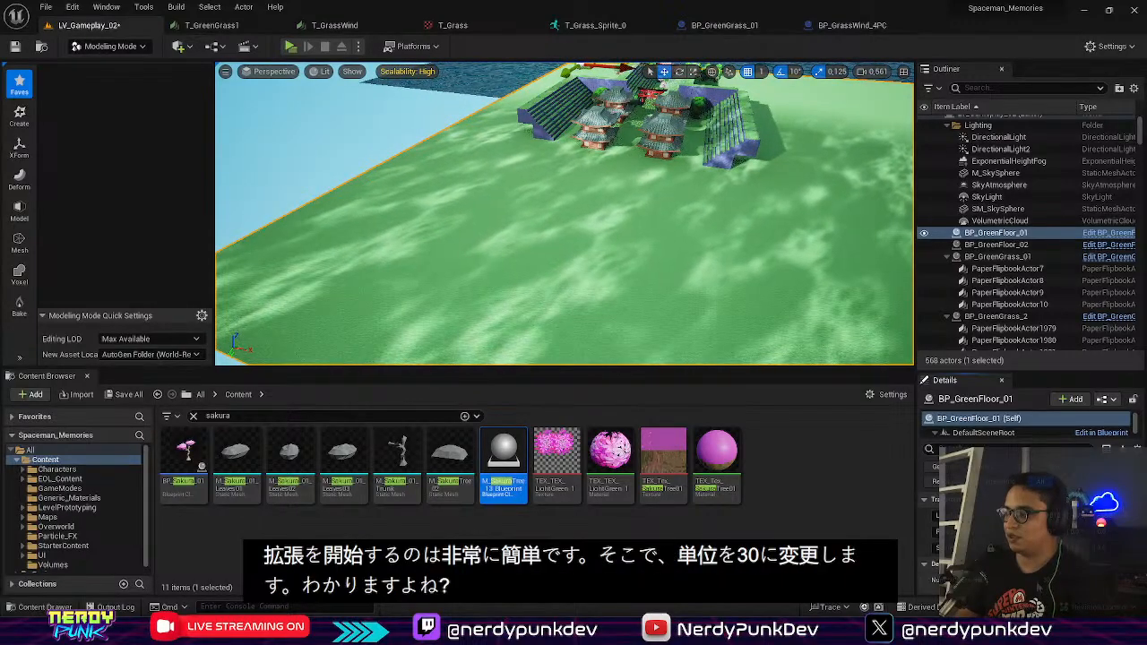
pyautogui.hotkey('ctrl', 'z')
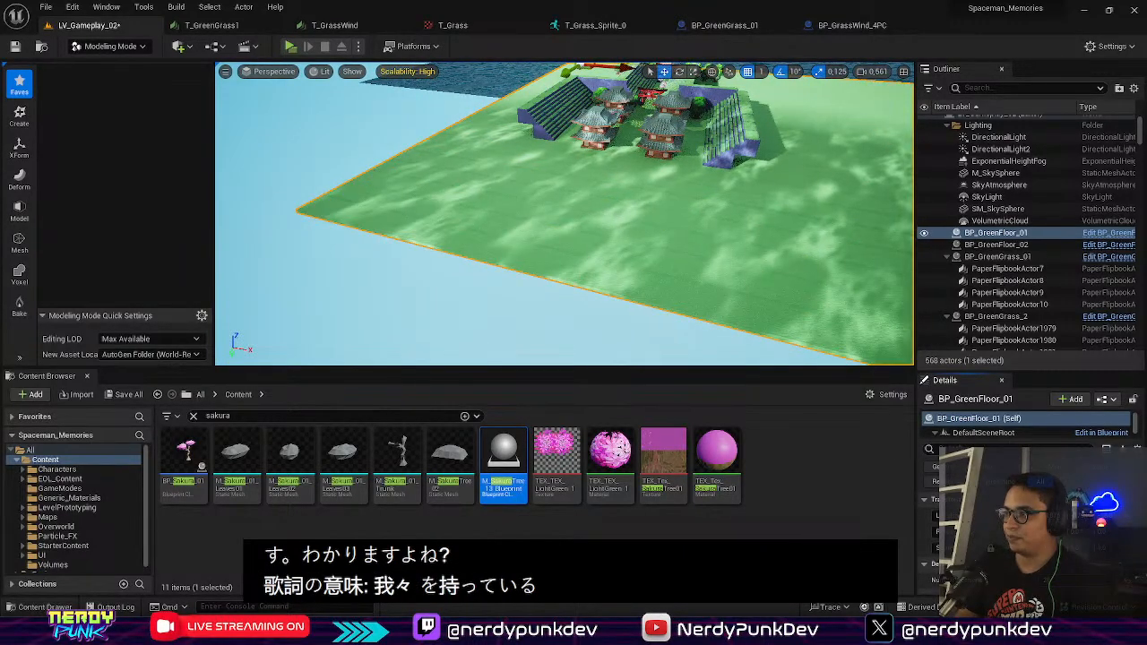
pyautogui.hotkey('ctrl', 'z')
pyautogui.hotkey('ctrl', 'y')
pyautogui.hotkey('ctrl', 'y')
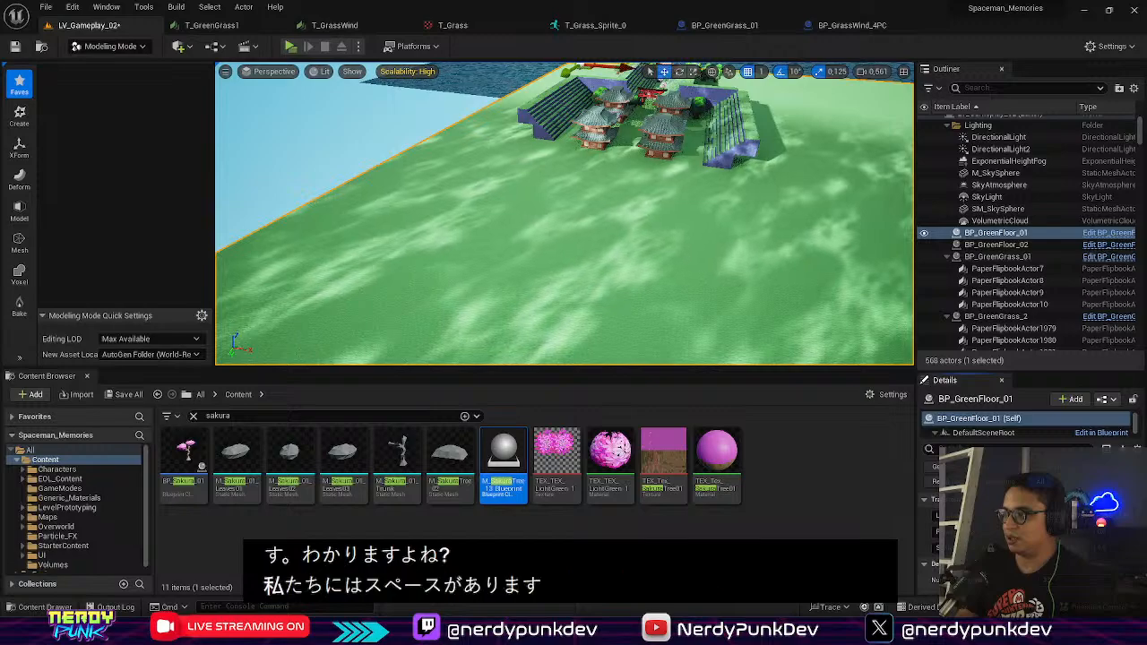
pyautogui.hotkey('ctrl', 'z')
pyautogui.hotkey('ctrl', 'z')
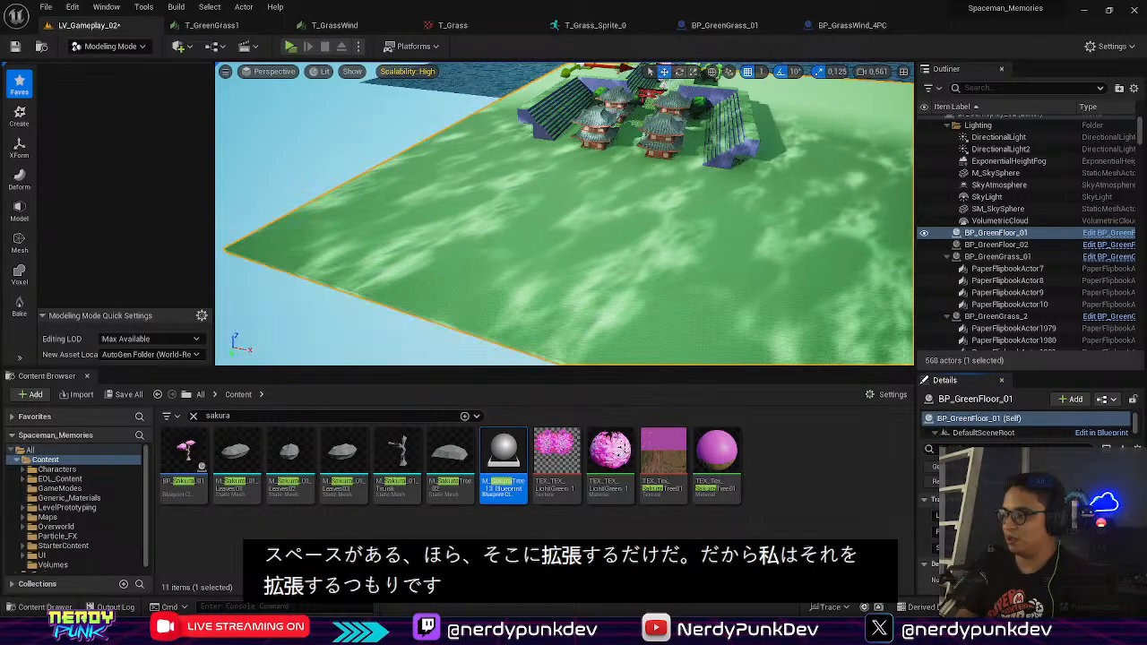
pyautogui.hotkey('ctrl', 'y')
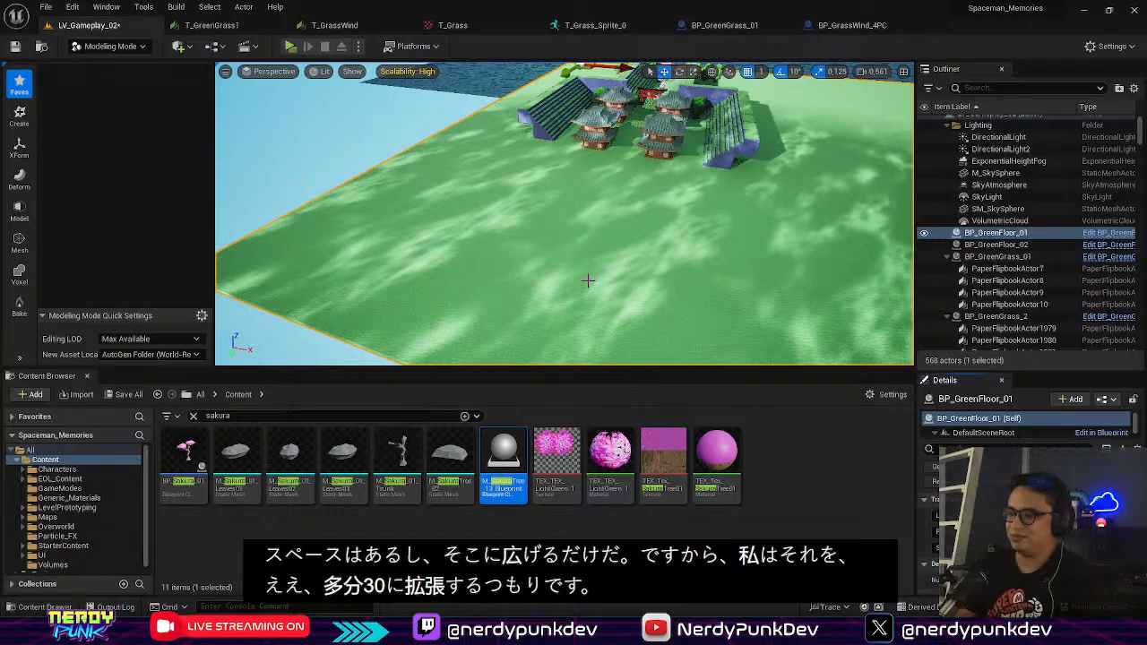
pyautogui.hotkey('ctrl', 'y')
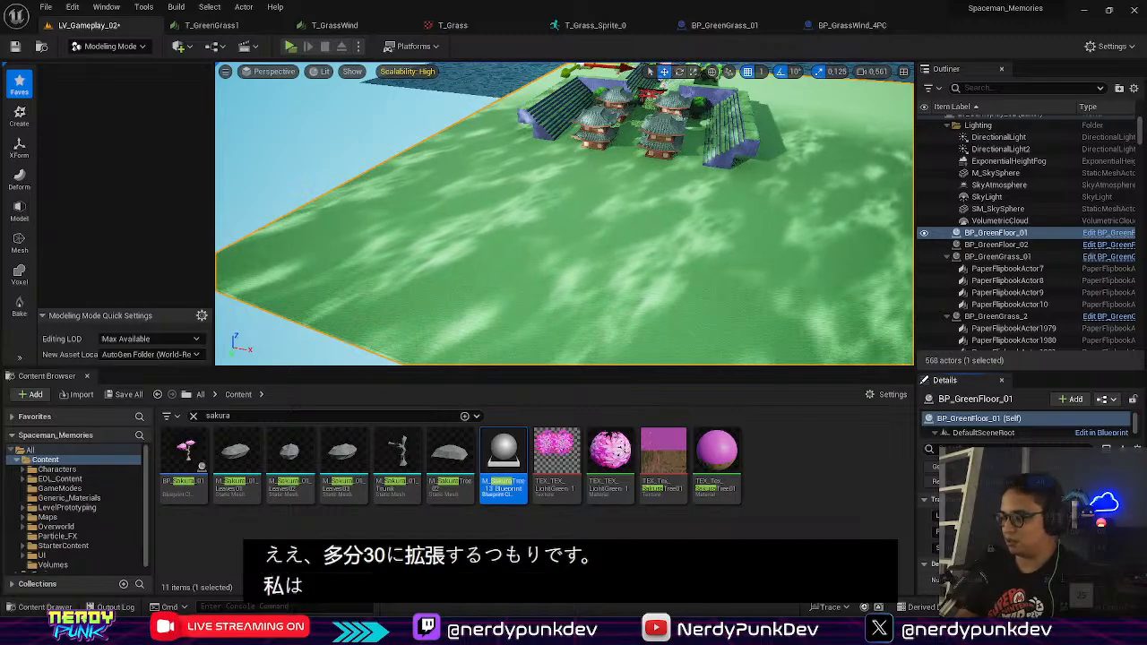
pyautogui.moveTo(604, 181); pyautogui.dragTo(628, 112, button='right')
pyautogui.press('w')
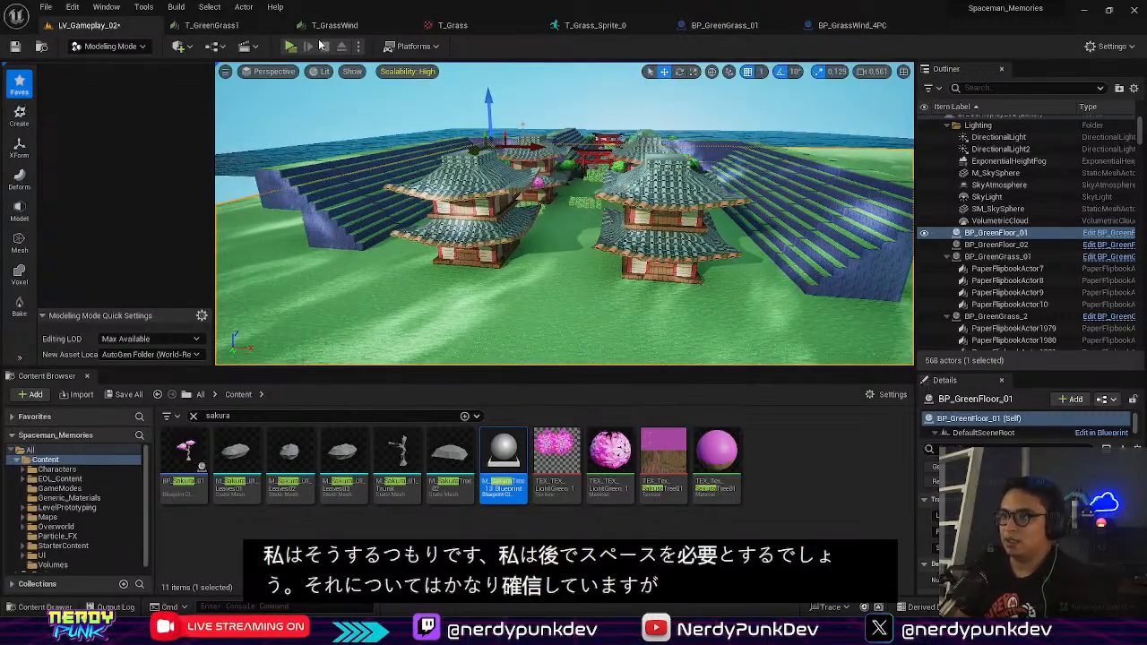
# Step: Play-test the level by walking the character to the torii gate and around the extended ground in front of the pagodas
pyautogui.click(288, 49)
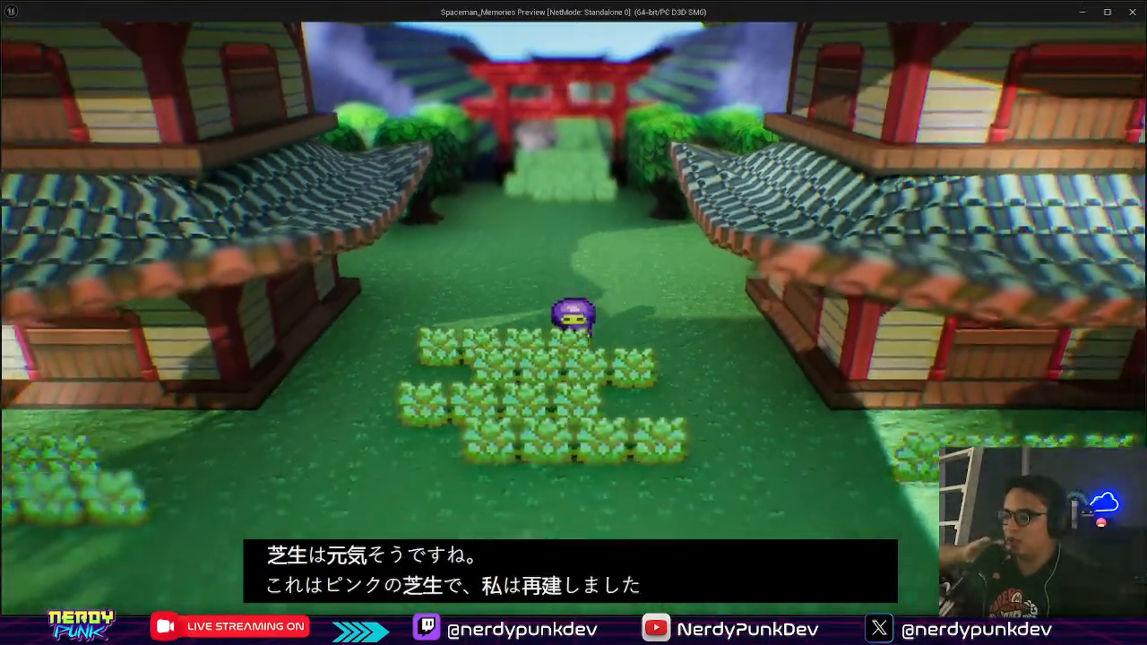
pyautogui.press('w')
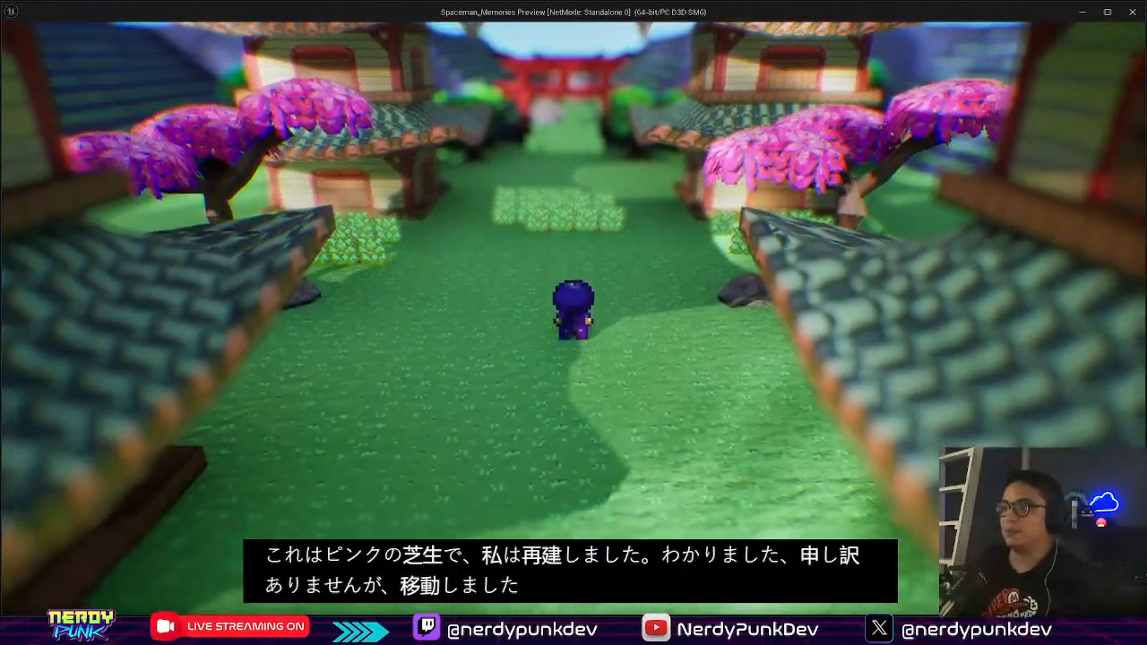
pyautogui.press('w')
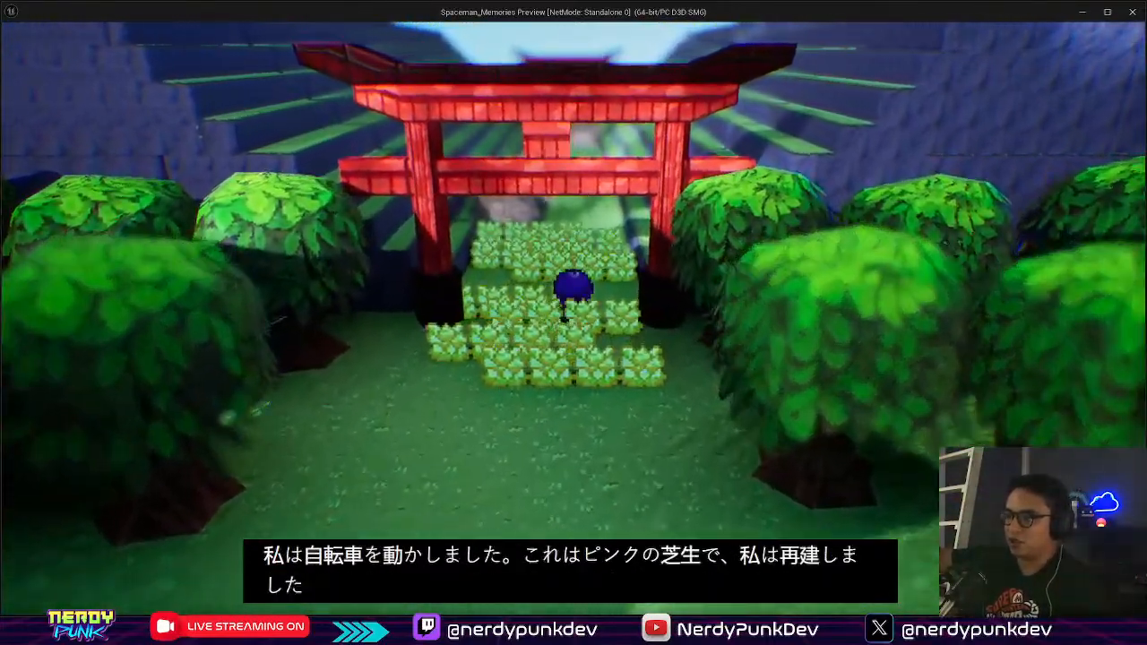
pyautogui.press('w')
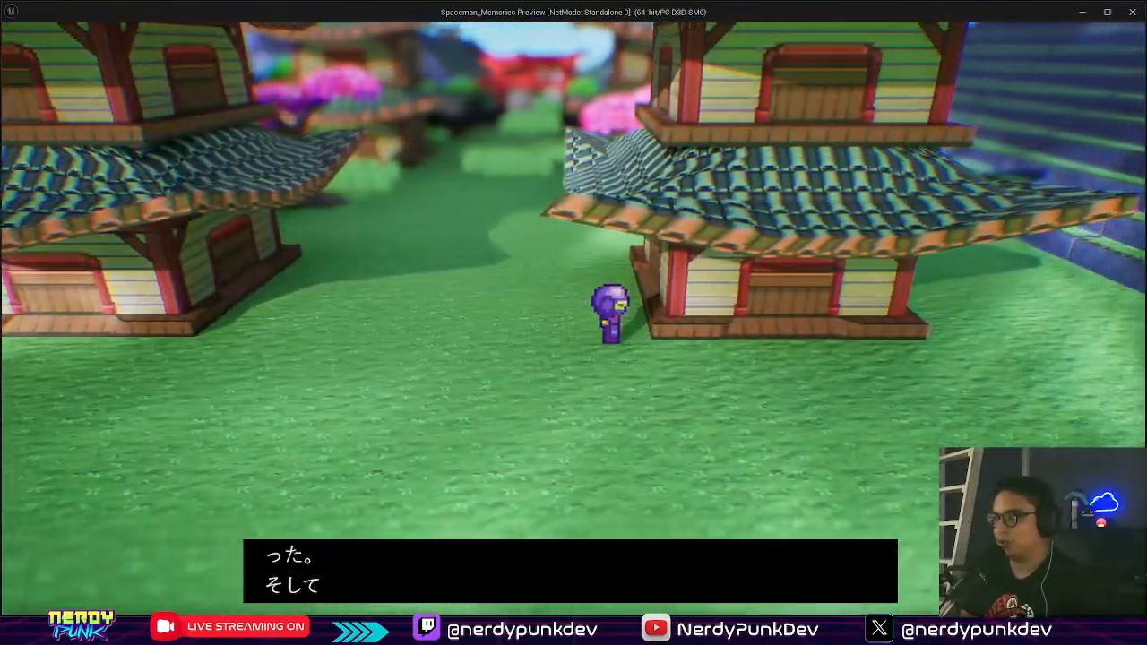
pyautogui.press('d')
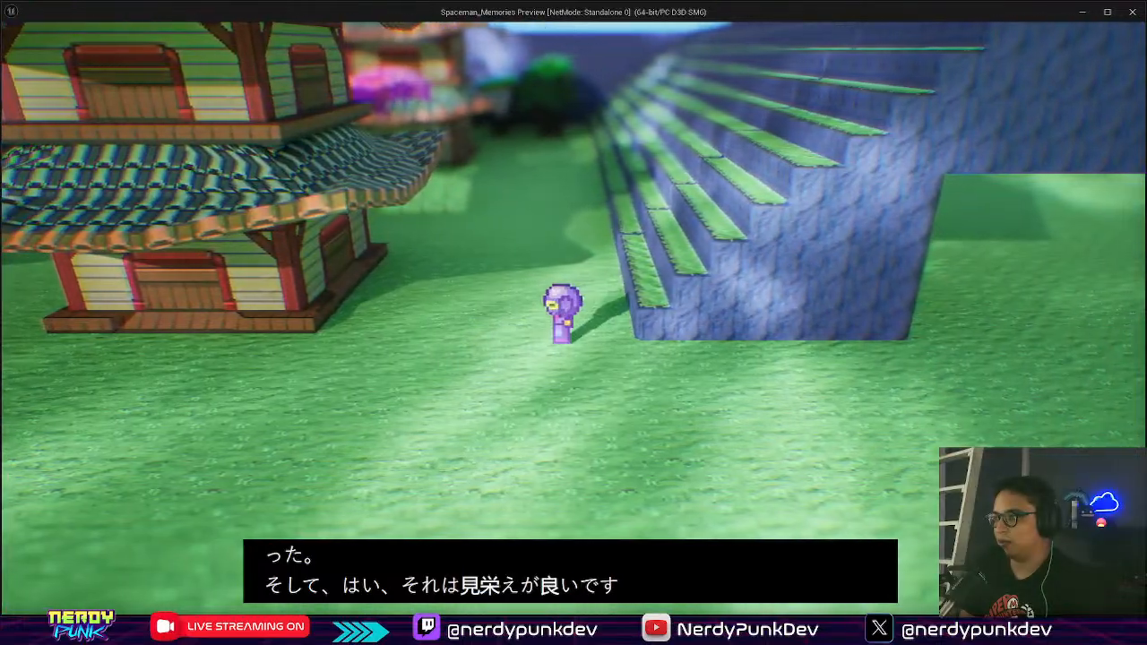
pyautogui.press('a')
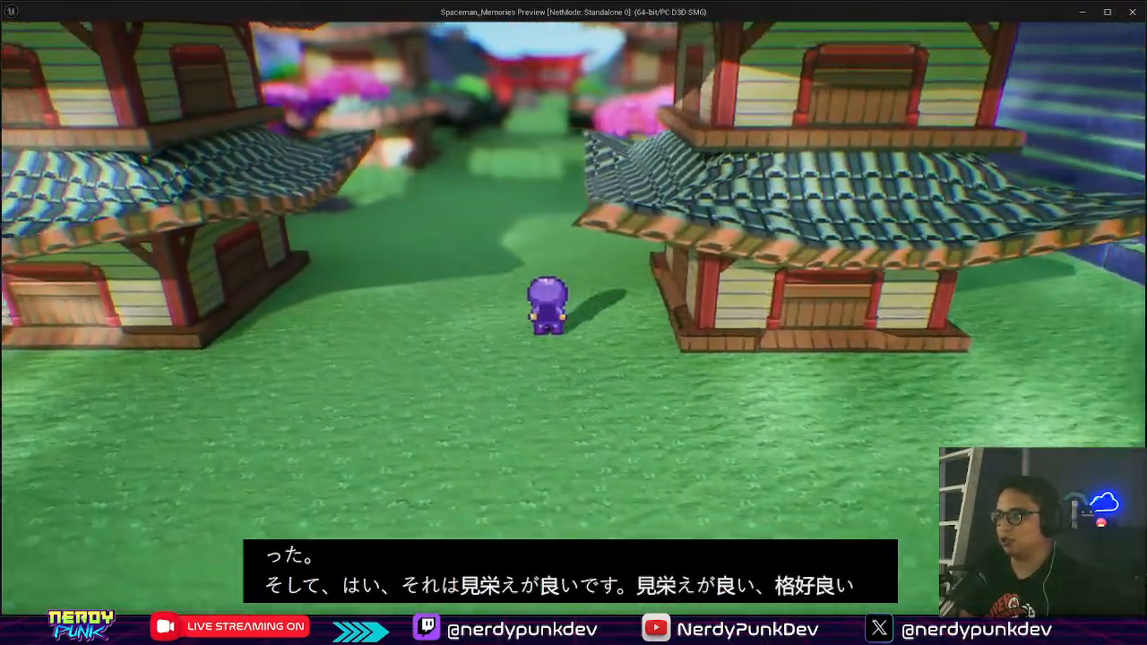
pyautogui.press('w')
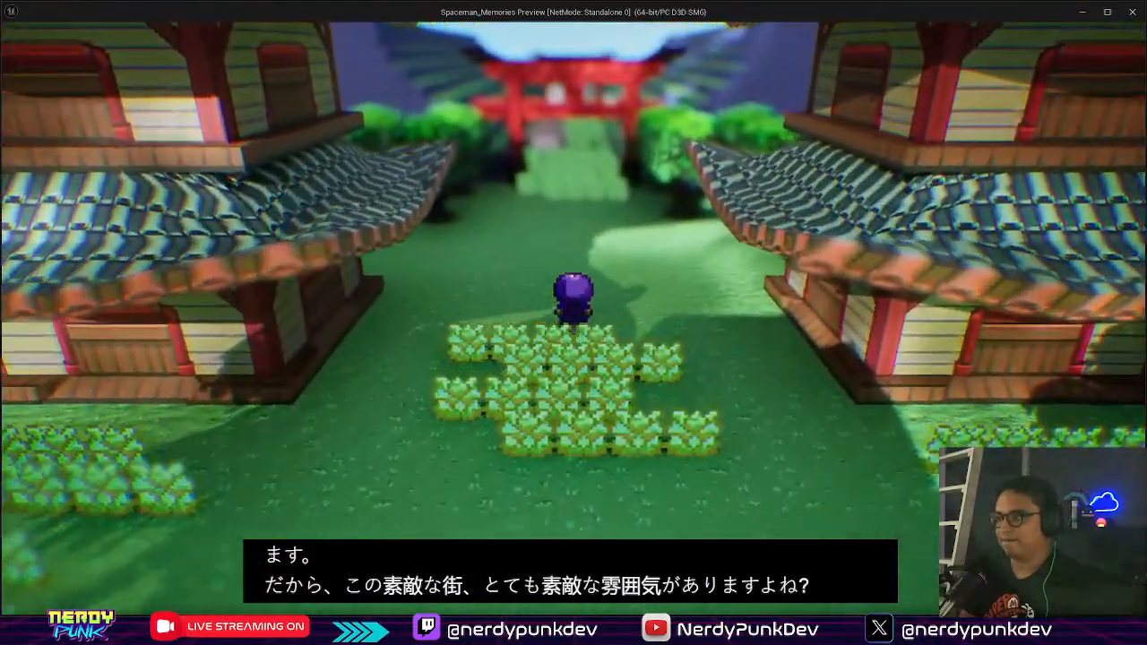
pyautogui.press('w')
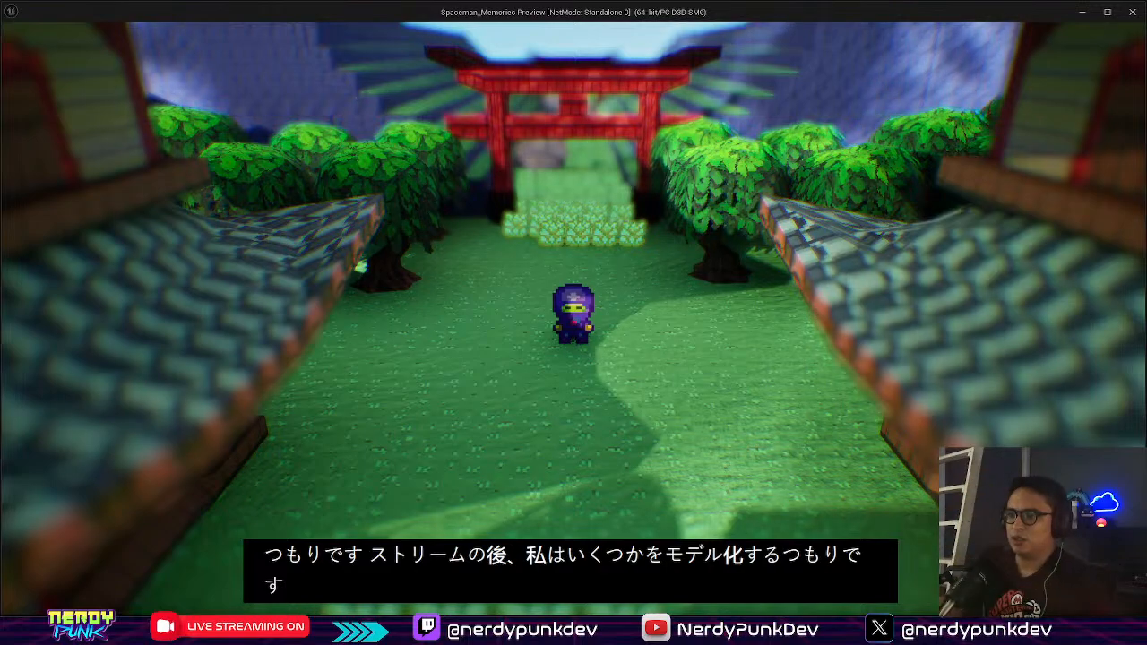
# Step: Walk the character around the grass clumps, sakura trees and rear pagodas to check the open areas, and exit the preview
pyautogui.press('a')
pyautogui.press('s')
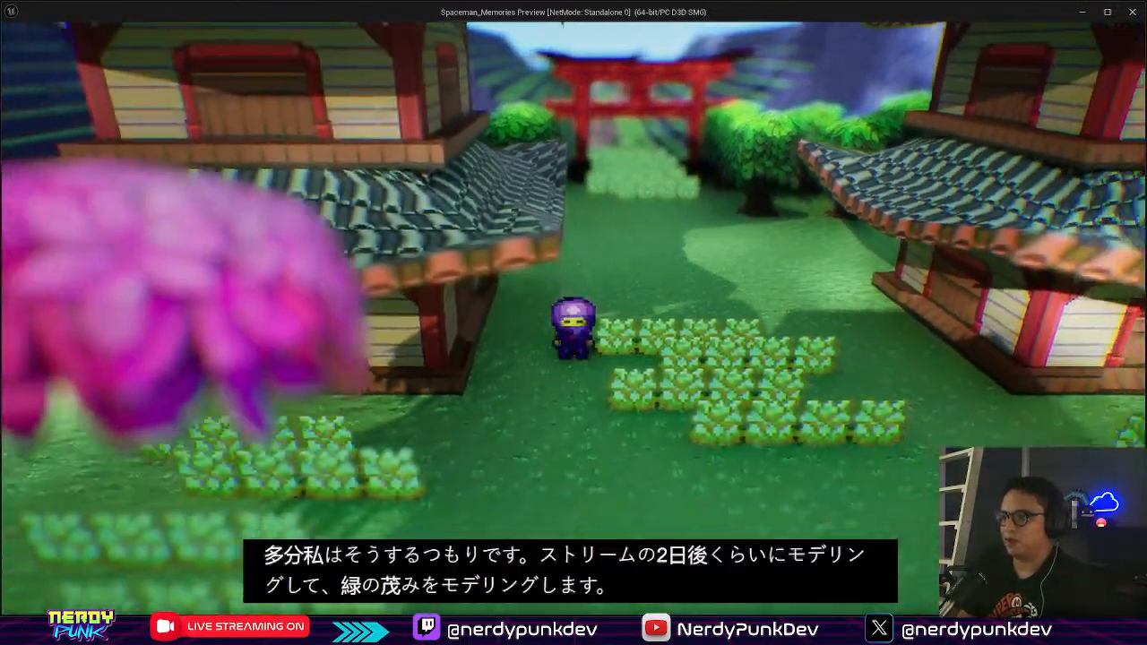
pyautogui.press('a')
pyautogui.press('w')
pyautogui.press('w')
pyautogui.press('d')
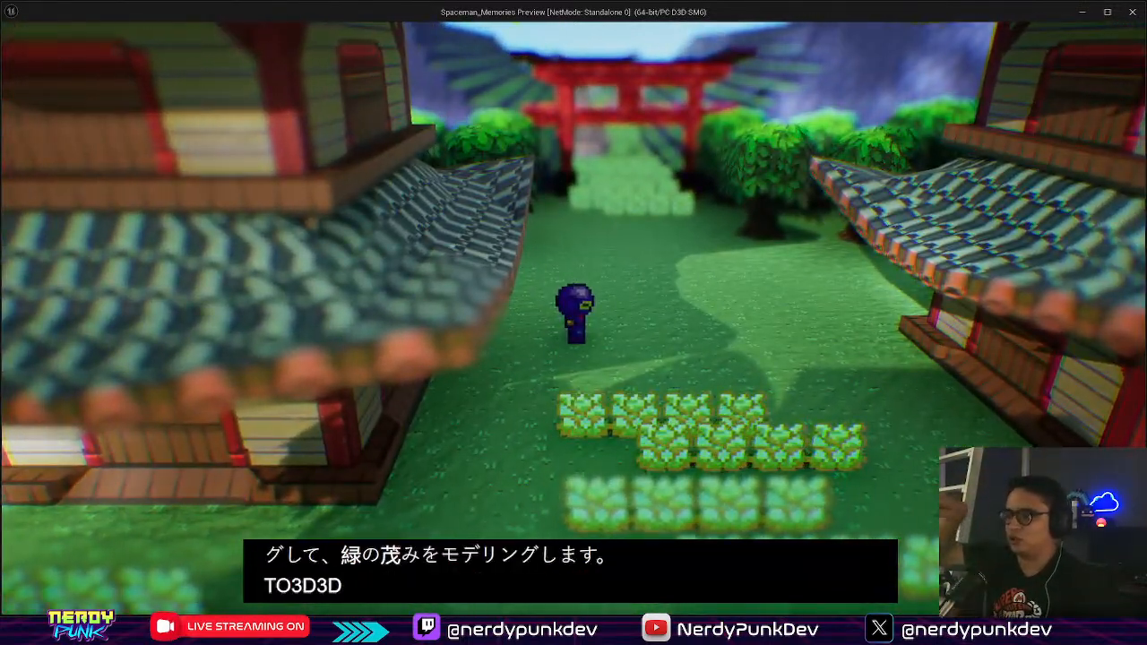
pyautogui.press('a')
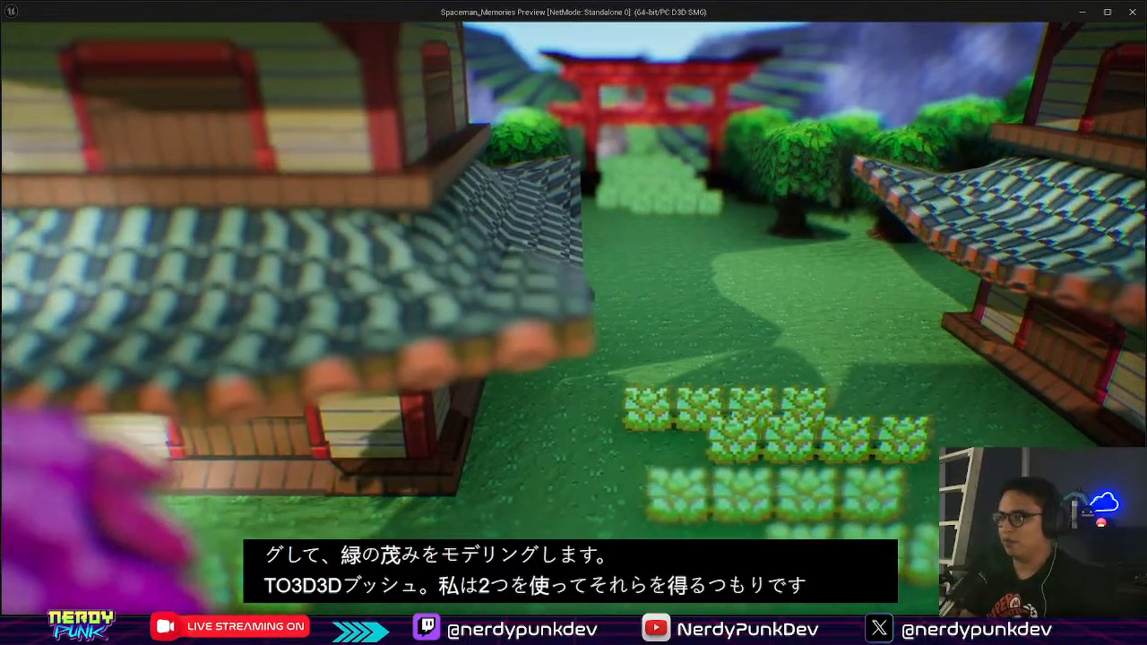
pyautogui.press('d')
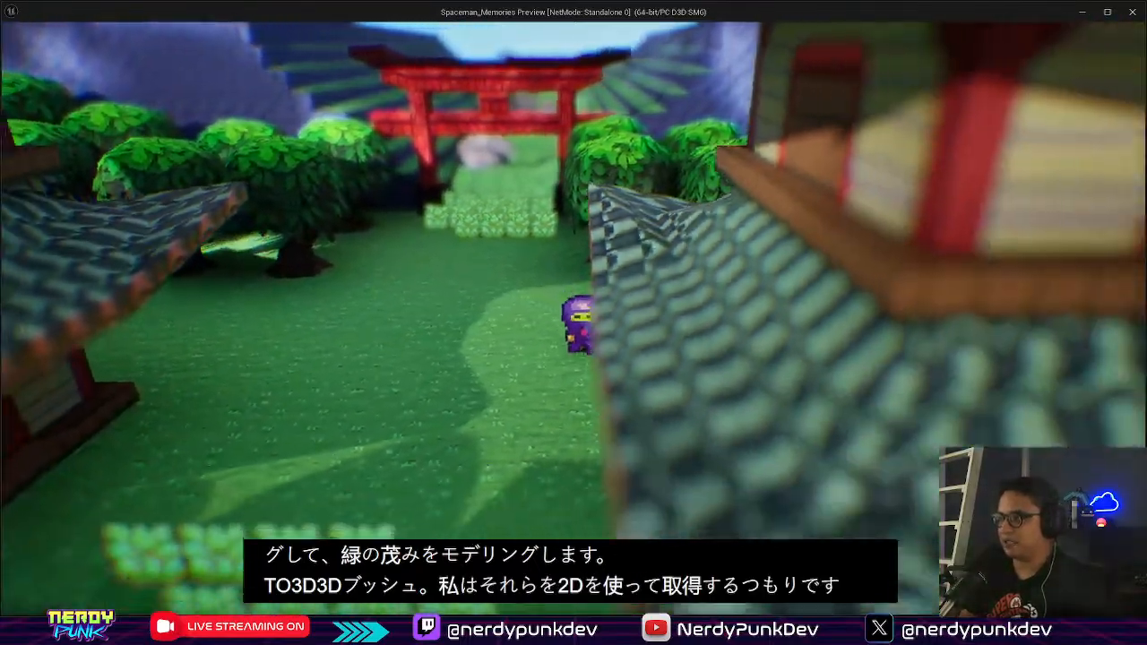
pyautogui.press('s')
pyautogui.press('w')
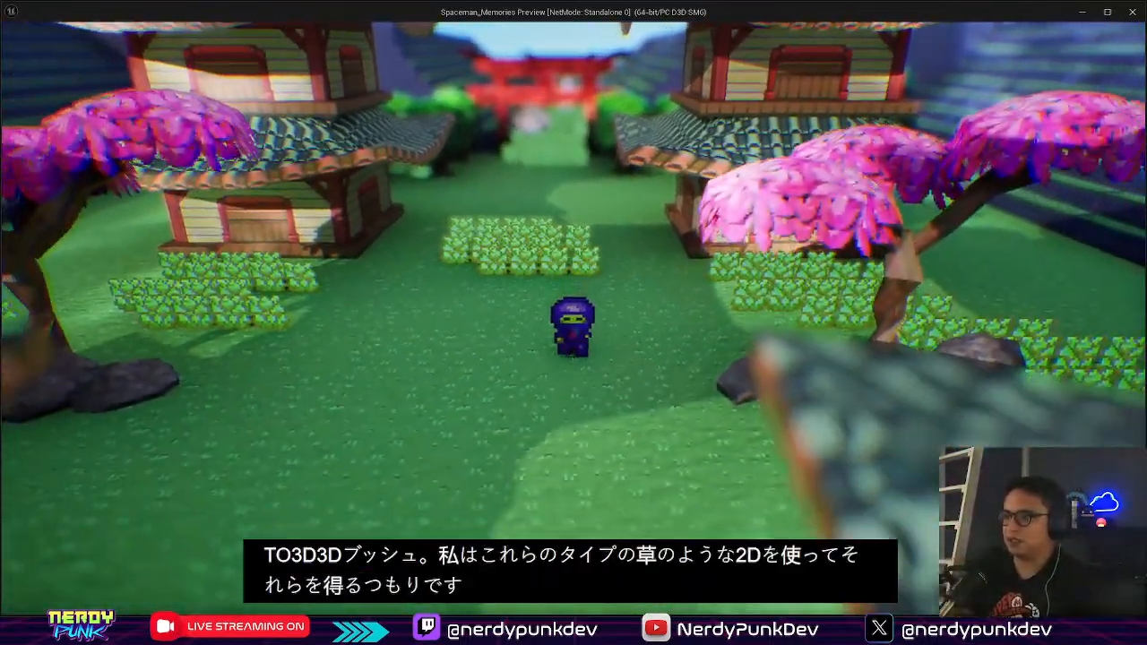
pyautogui.press('w')
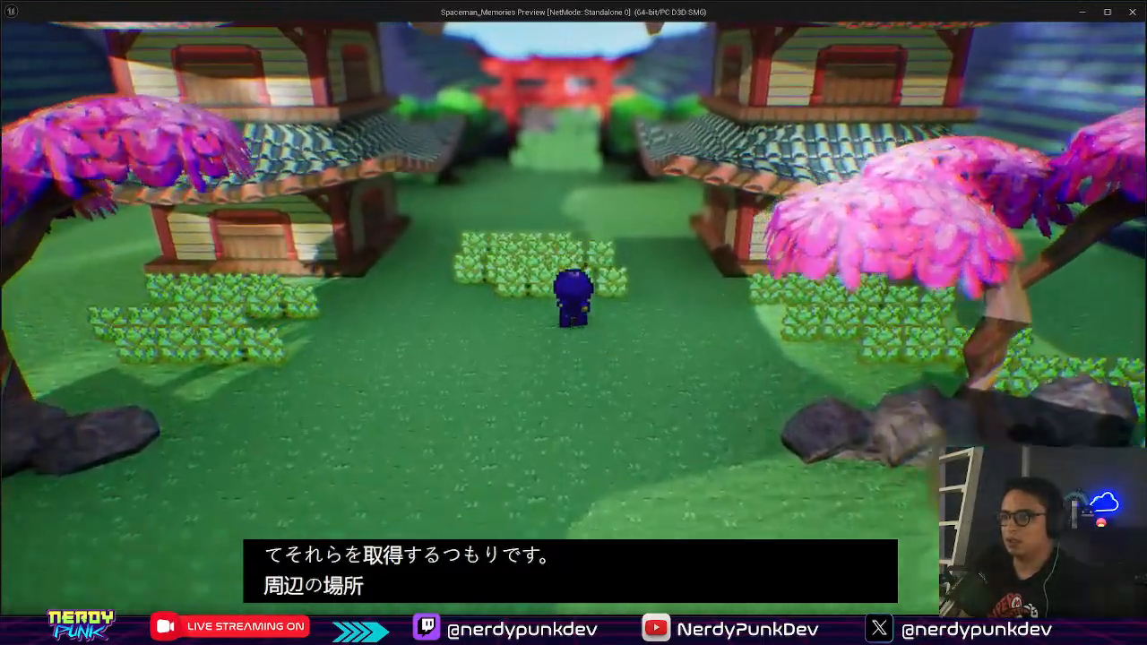
pyautogui.press('s')
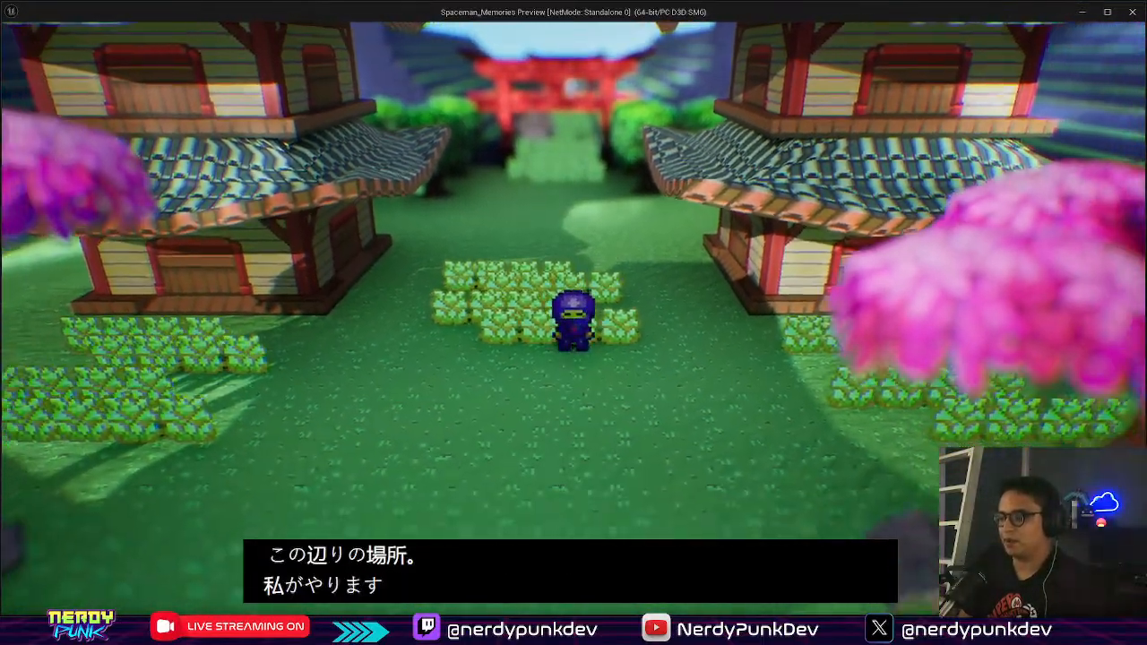
pyautogui.press('Escape')
# Step: Switch the editor from Modeling to Selection mode
pyautogui.moveTo(555, 349)
pyautogui.mouseDown(button='right')
pyautogui.moveTo(628, 350)
pyautogui.moveTo(555, 350)
pyautogui.mouseUp(button='right')
pyautogui.press('w')
pyautogui.click(112, 46)
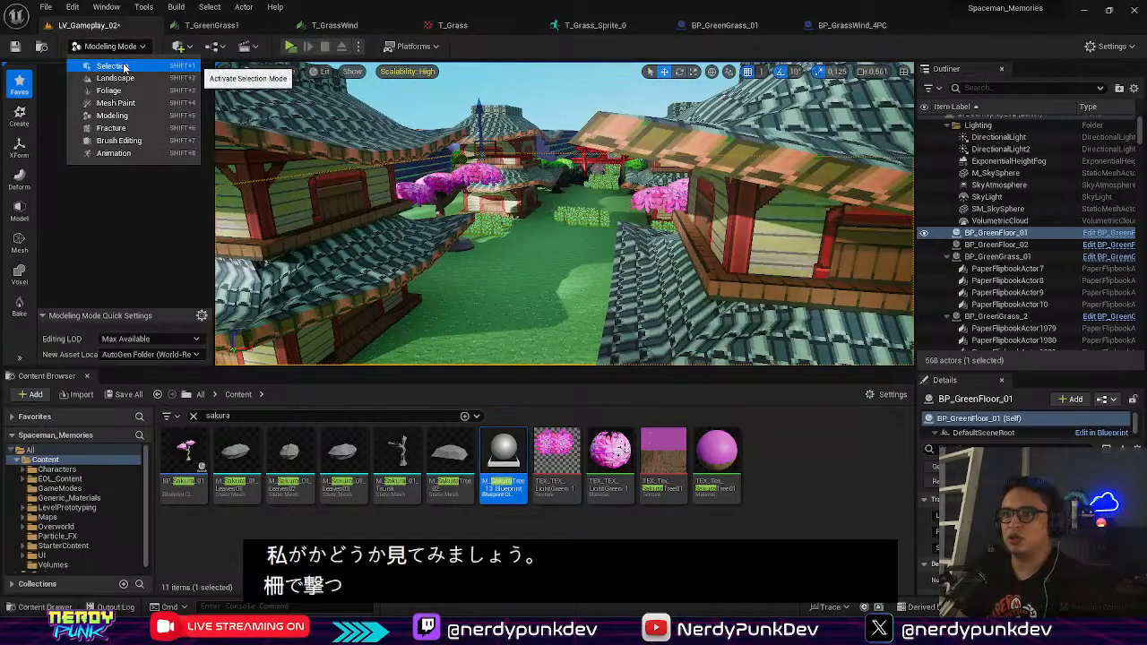
pyautogui.click(125, 67)
# Step: Search the project assets for "fence" and place Wood_Fence_02 behind the central grass clump between the pagodas
pyautogui.press('w')
pyautogui.moveTo(452, 302); pyautogui.dragTo(484, 314, button='right')
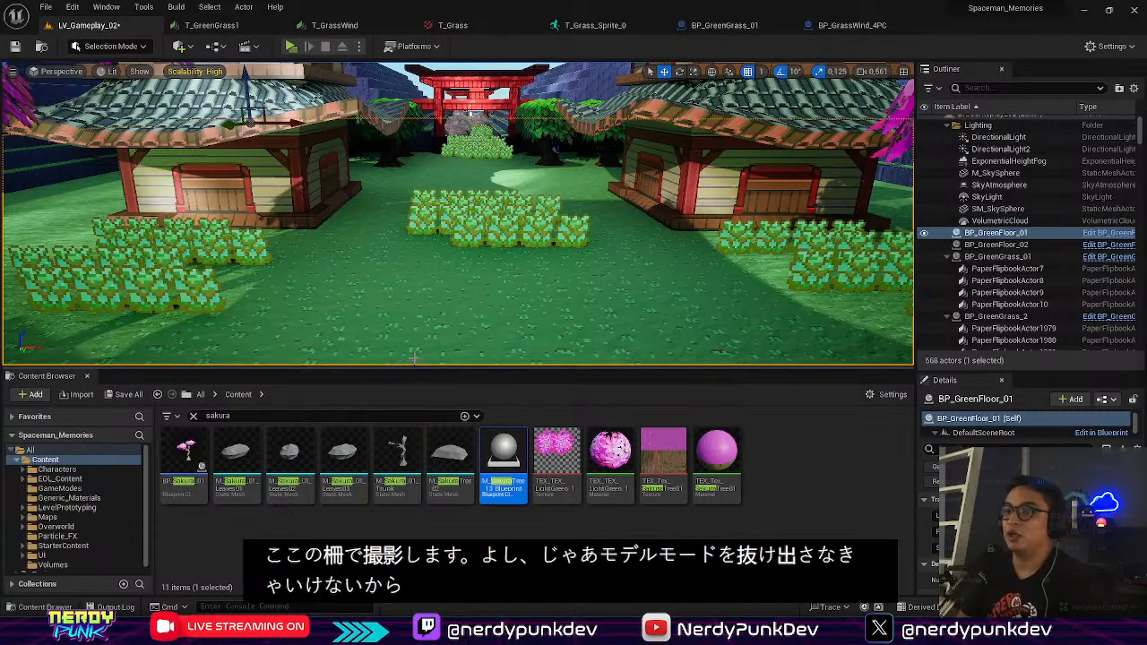
pyautogui.moveTo(407, 370)
pyautogui.mouseDown()
pyautogui.moveTo(403, 393)
pyautogui.moveTo(404, 365)
pyautogui.mouseUp()
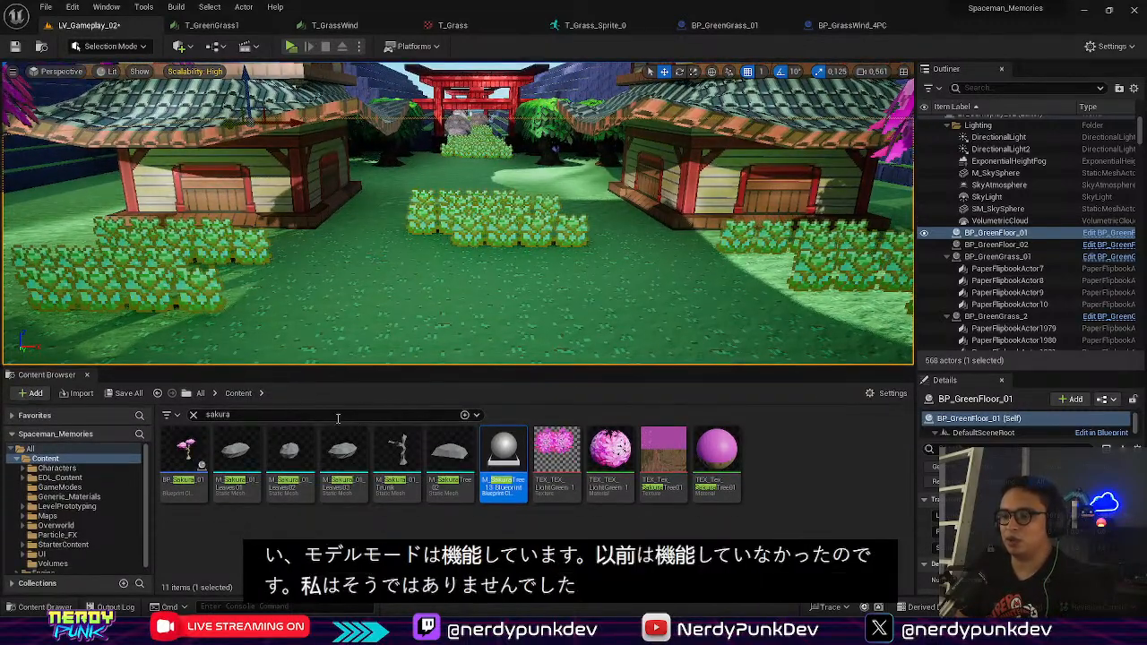
pyautogui.click(265, 415)
pyautogui.write('fence')
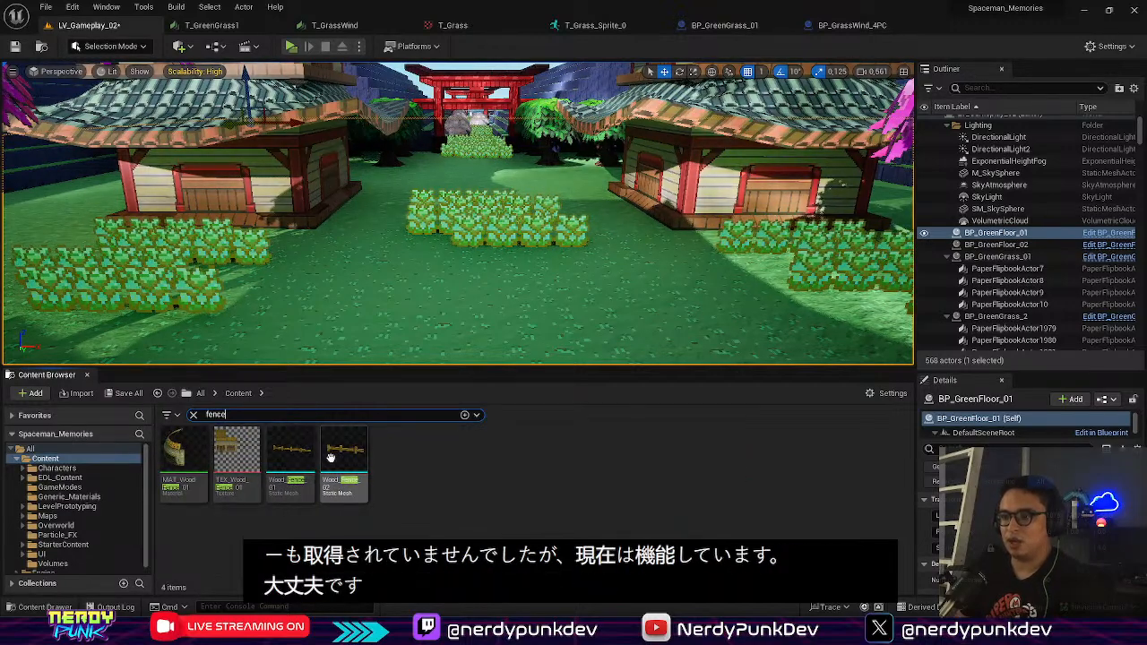
pyautogui.moveTo(291, 439)
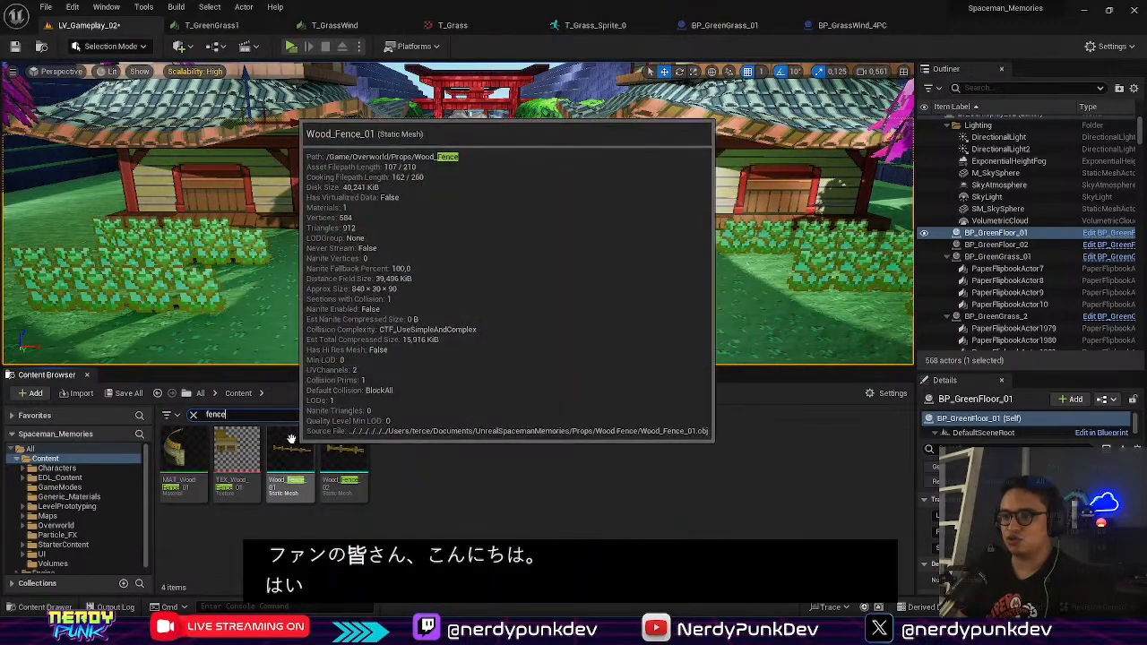
pyautogui.moveTo(362, 464)
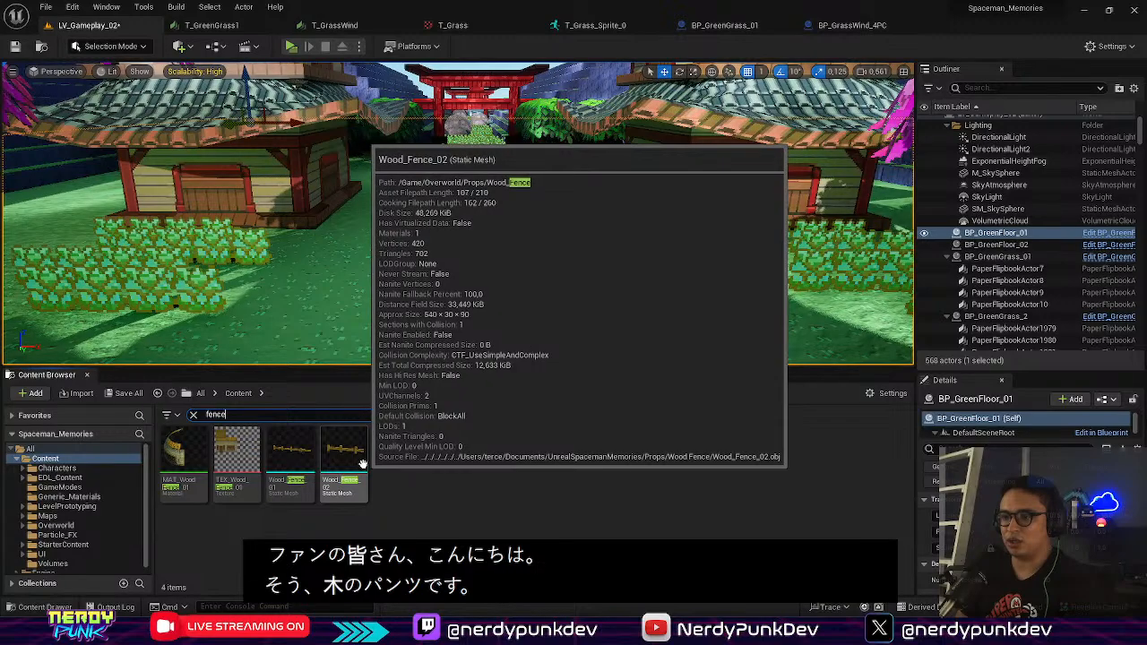
pyautogui.moveTo(362, 464); pyautogui.dragTo(464, 275)
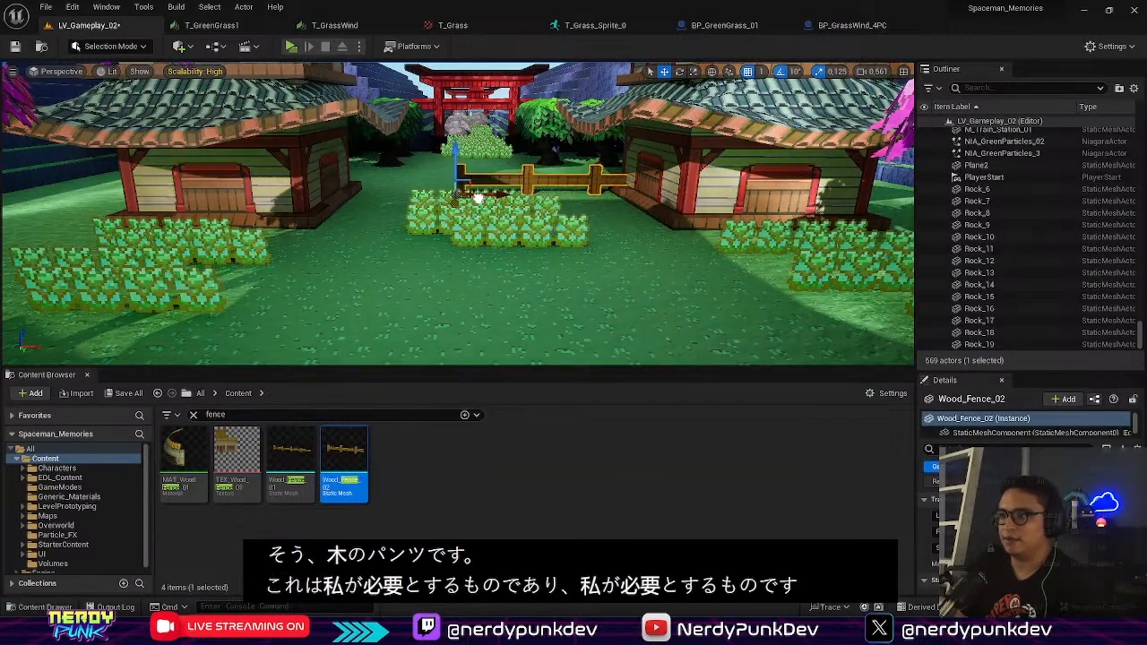
pyautogui.moveTo(478, 198); pyautogui.dragTo(478, 190)
pyautogui.moveTo(518, 217); pyautogui.dragTo(457, 193, button='right')
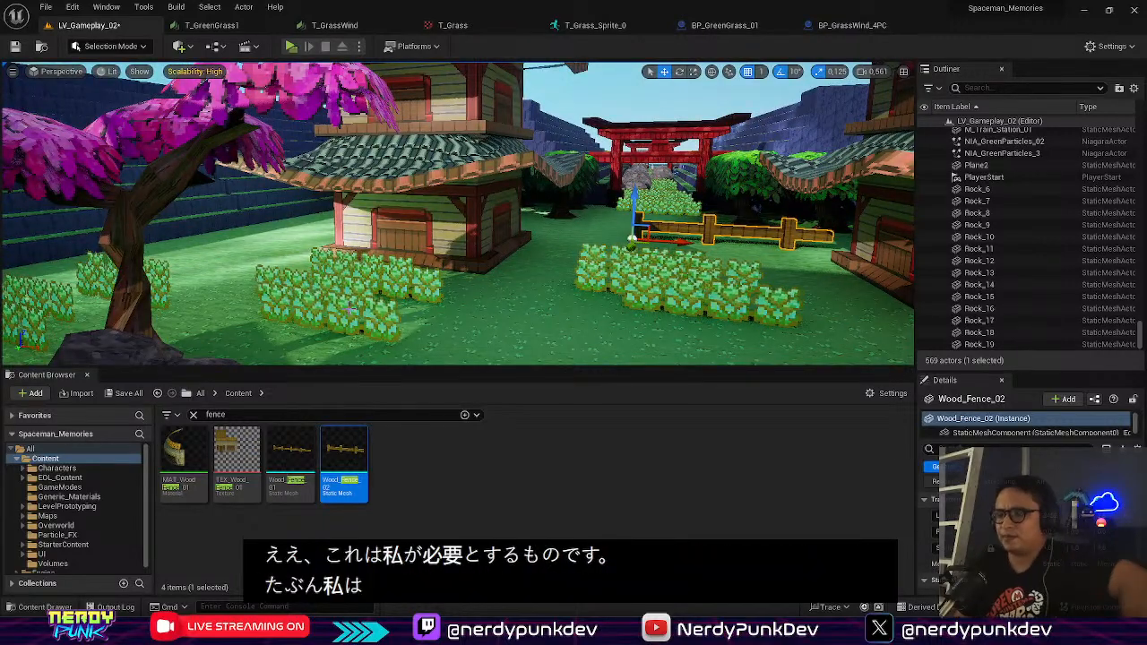
# Step: Search the project assets for "wood" and place the Wood_House_01 mesh on the path between the pagodas
pyautogui.click(225, 412)
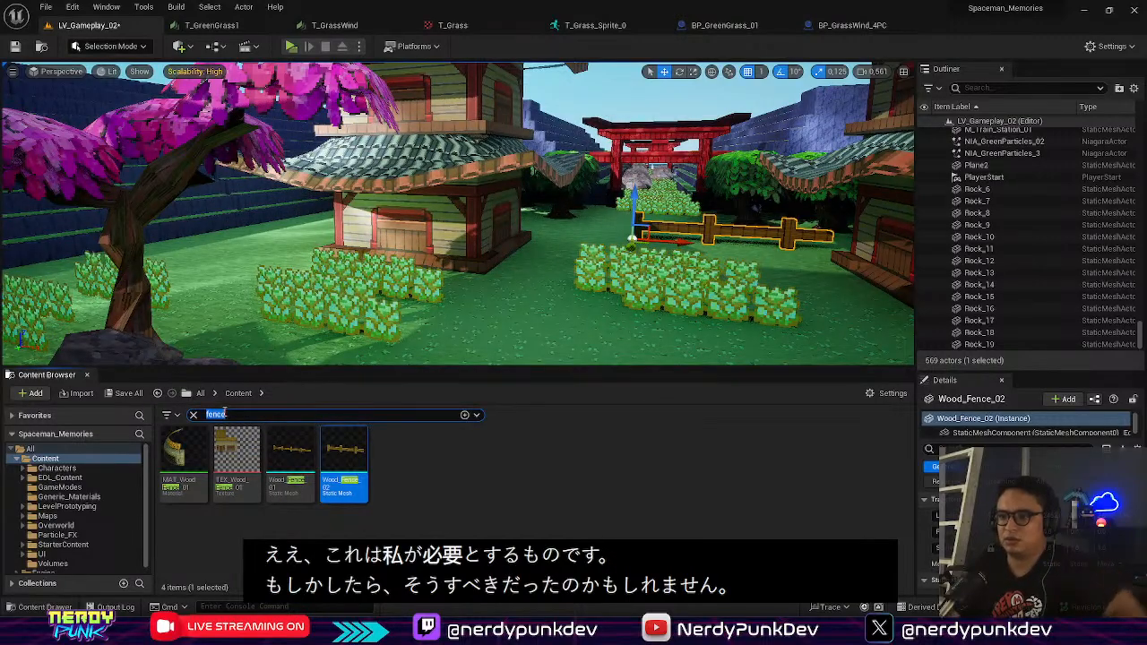
pyautogui.write('wood')
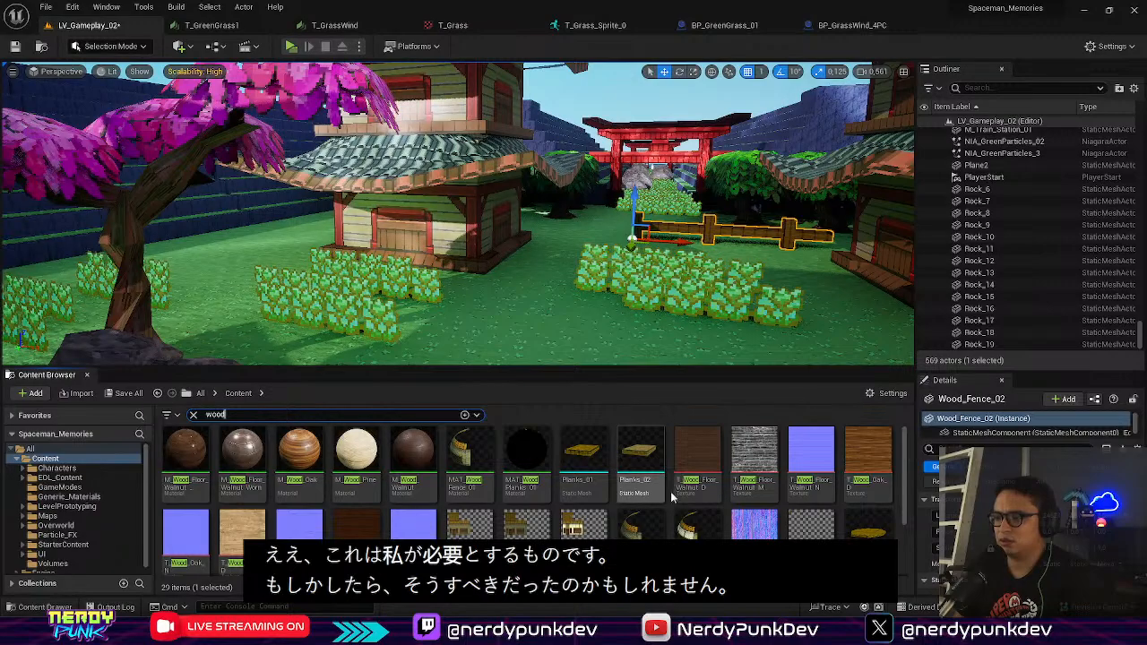
pyautogui.scroll(-1, 674, 482)
pyautogui.scroll(-1, 674, 482)
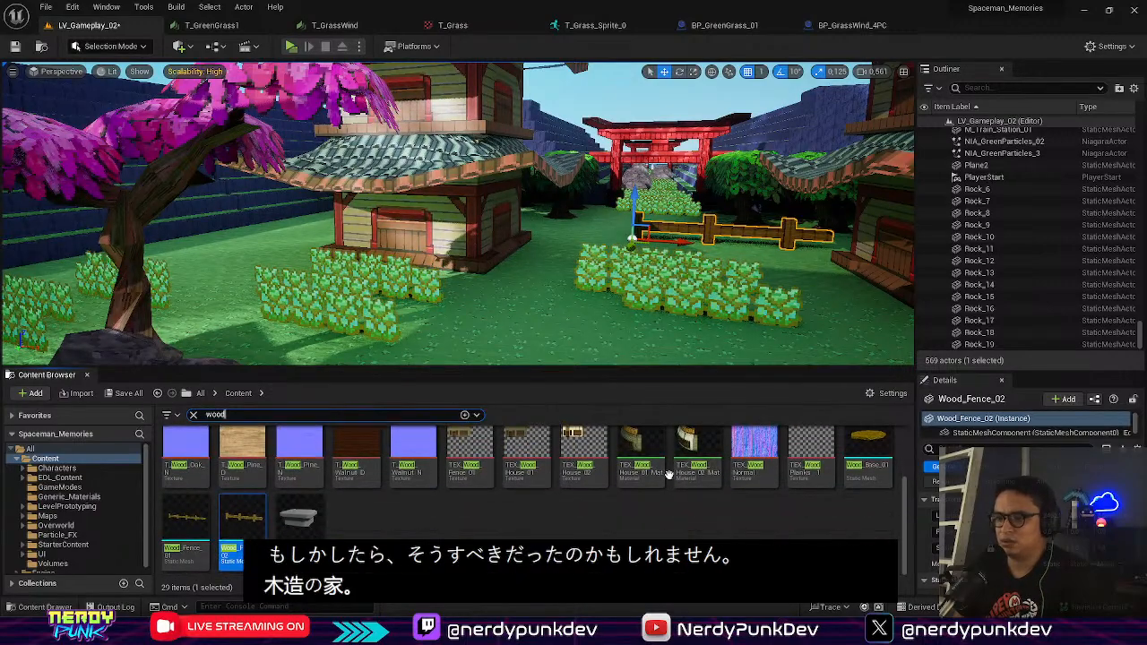
pyautogui.moveTo(756, 208); pyautogui.dragTo(789, 260, button='right')
pyautogui.moveTo(313, 509); pyautogui.dragTo(404, 333)
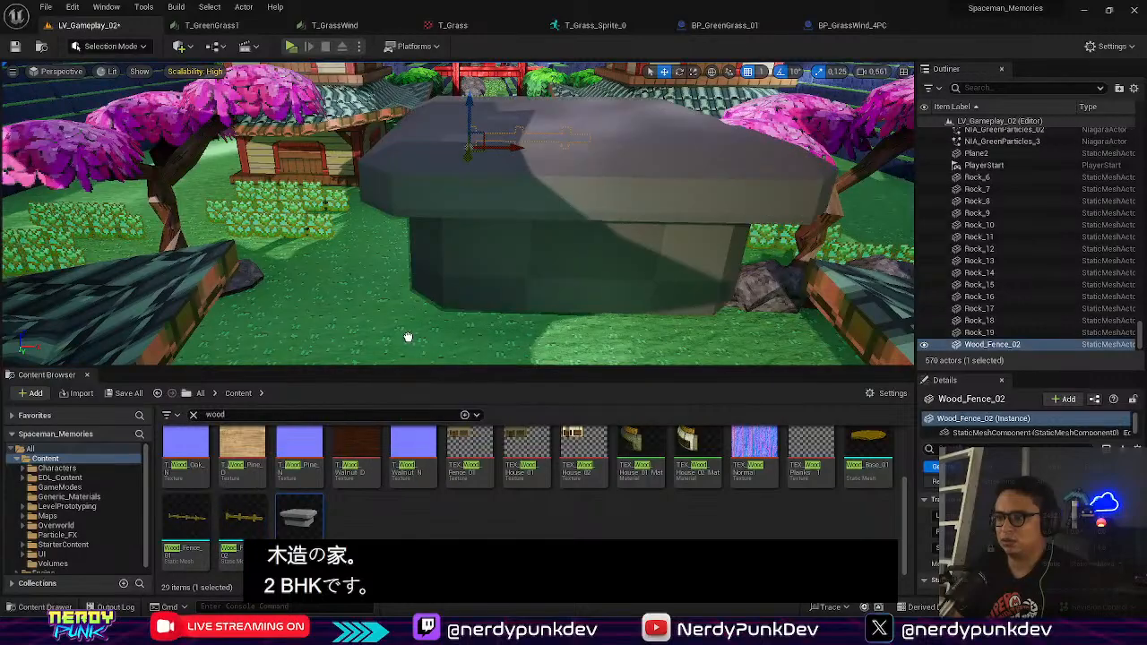
# Step: Move Wood_House_01 off the central path to the front-left pagoda
pyautogui.moveTo(404, 333); pyautogui.dragTo(404, 324, button='right')
pyautogui.press('s')
pyautogui.moveTo(512, 225); pyautogui.dragTo(511, 255, button='right')
pyautogui.press('w')
pyautogui.moveTo(423, 248); pyautogui.dragTo(424, 273)
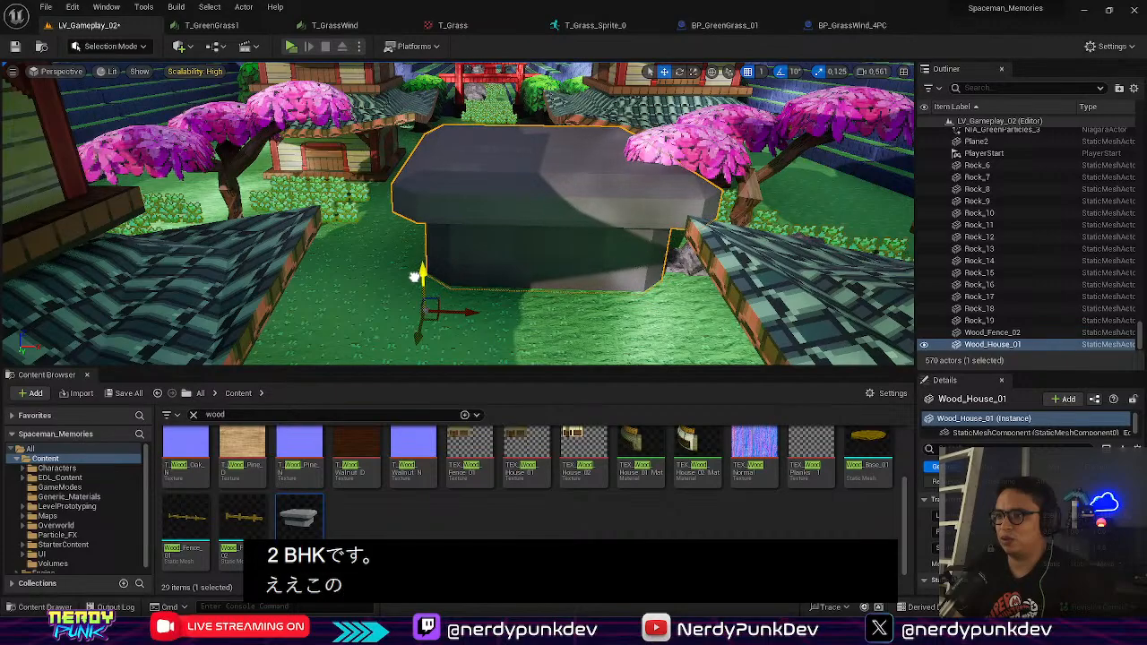
pyautogui.moveTo(416, 275); pyautogui.dragTo(443, 280, button='right')
pyautogui.press('s')
pyautogui.press('s')
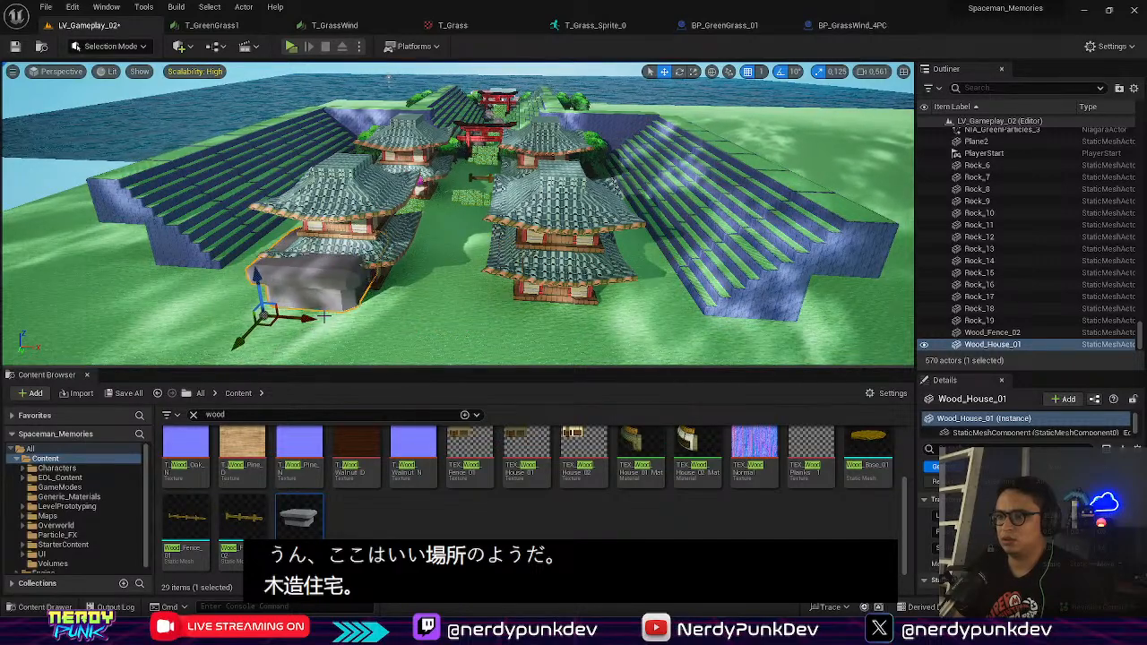
# Step: Delete the two front pagodas
pyautogui.click(359, 206)
pyautogui.press('Delete')
pyautogui.click(538, 224)
pyautogui.press('Delete')
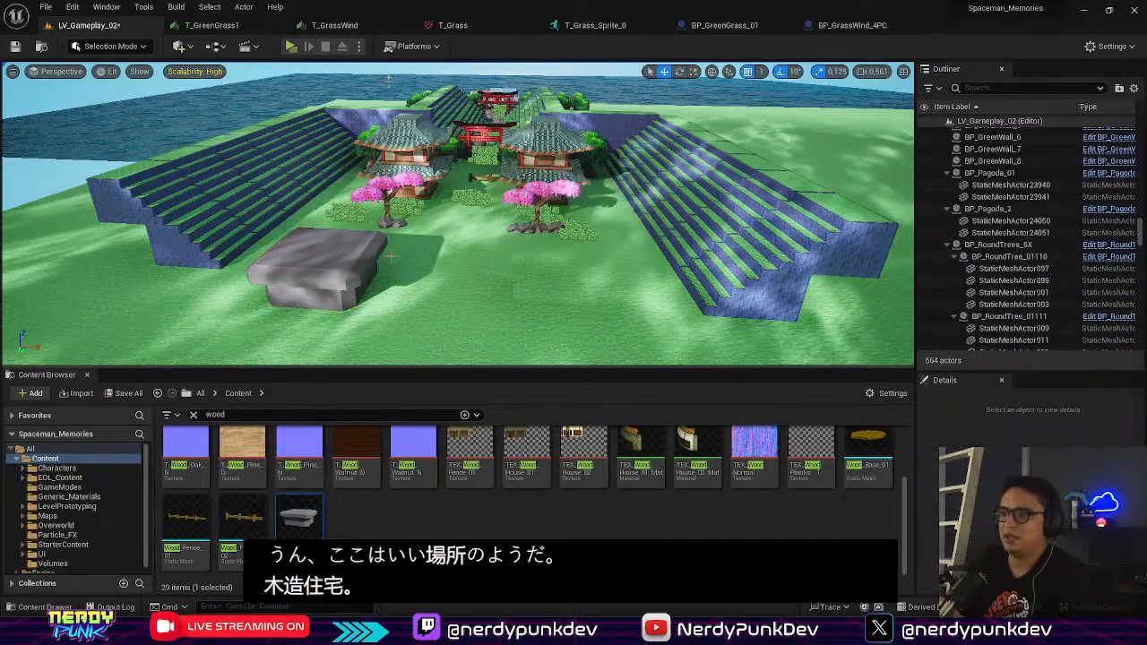
# Step: Shift Wood_House_01 inward on the cleared ground in front of the left sakura tree, and place a duplicate on the opposite side
pyautogui.click(264, 271)
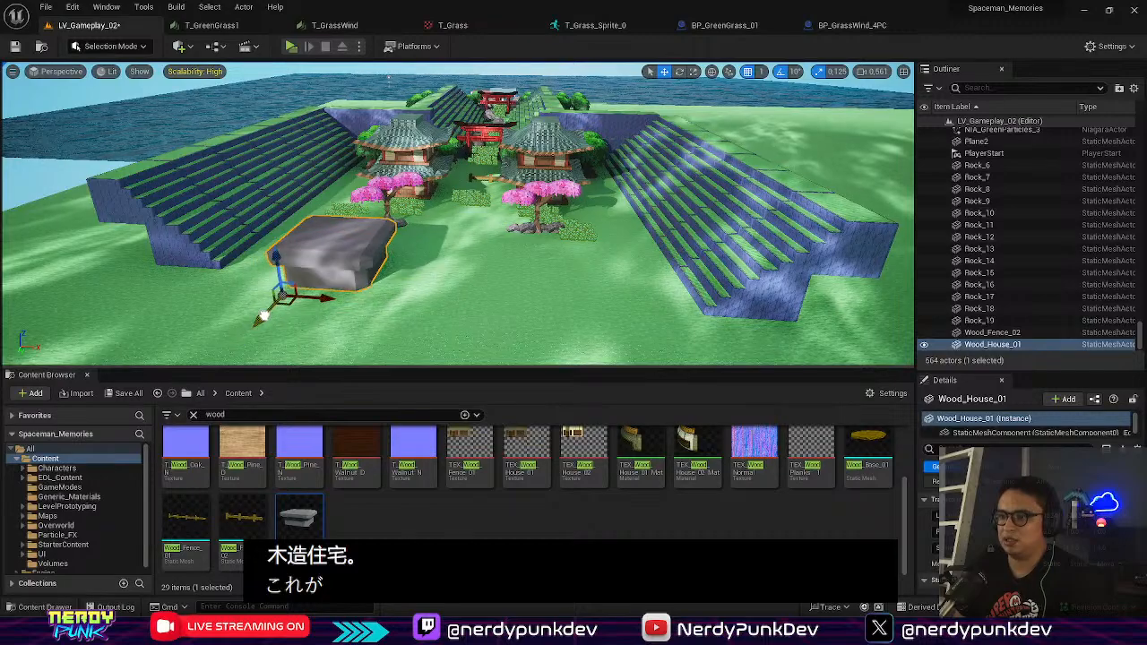
pyautogui.moveTo(317, 288); pyautogui.dragTo(356, 303)
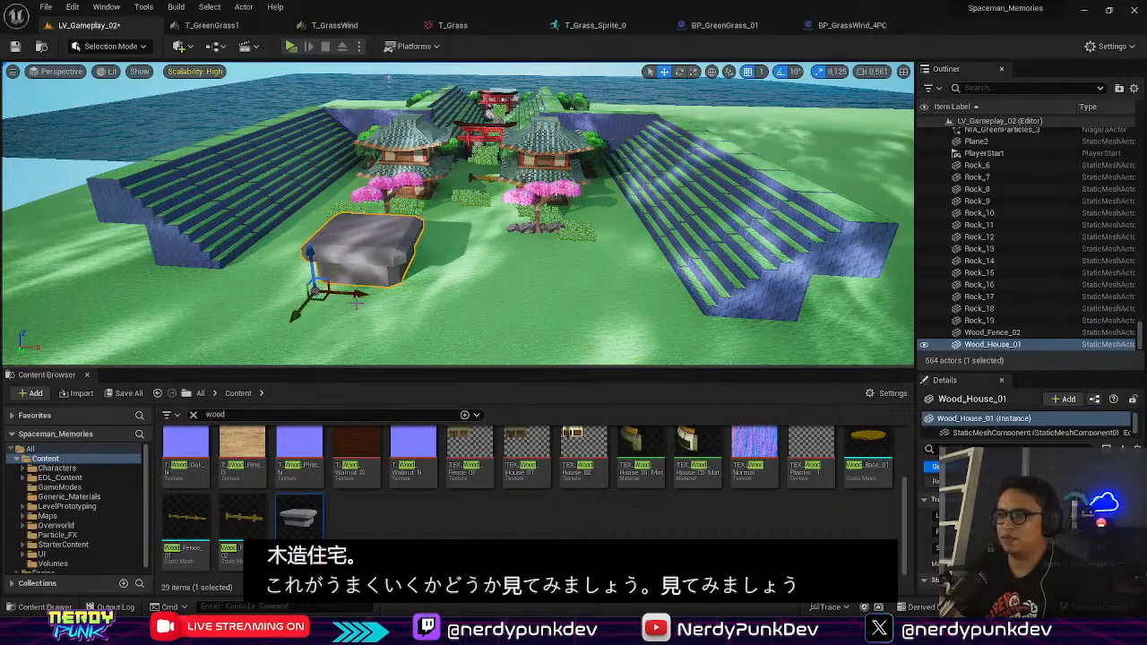
pyautogui.moveTo(464, 221); pyautogui.dragTo(242, 355, button='right')
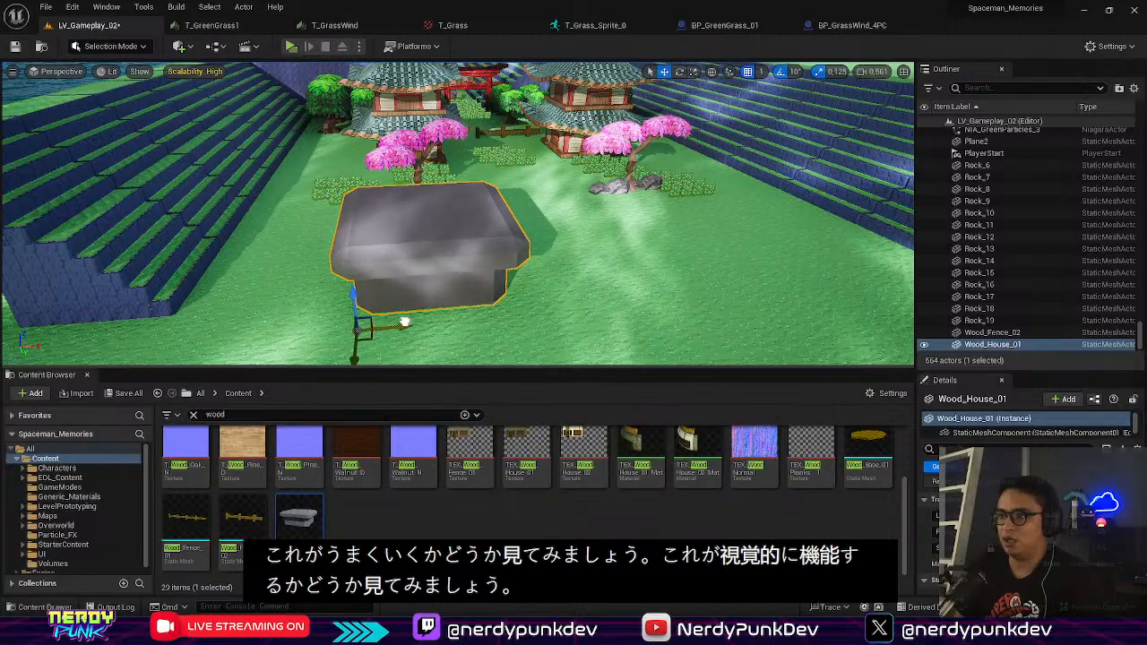
pyautogui.keyDown('alt'); pyautogui.moveTo(399, 330); pyautogui.dragTo(641, 296); pyautogui.keyUp('alt')
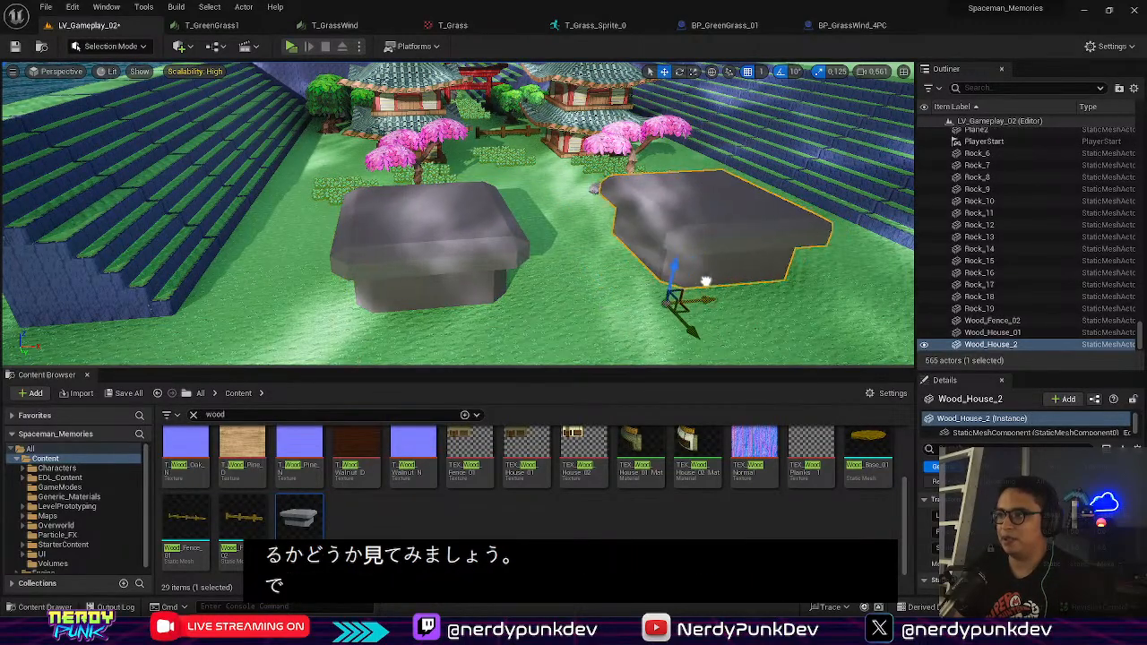
pyautogui.moveTo(707, 282); pyautogui.dragTo(699, 229, button='right')
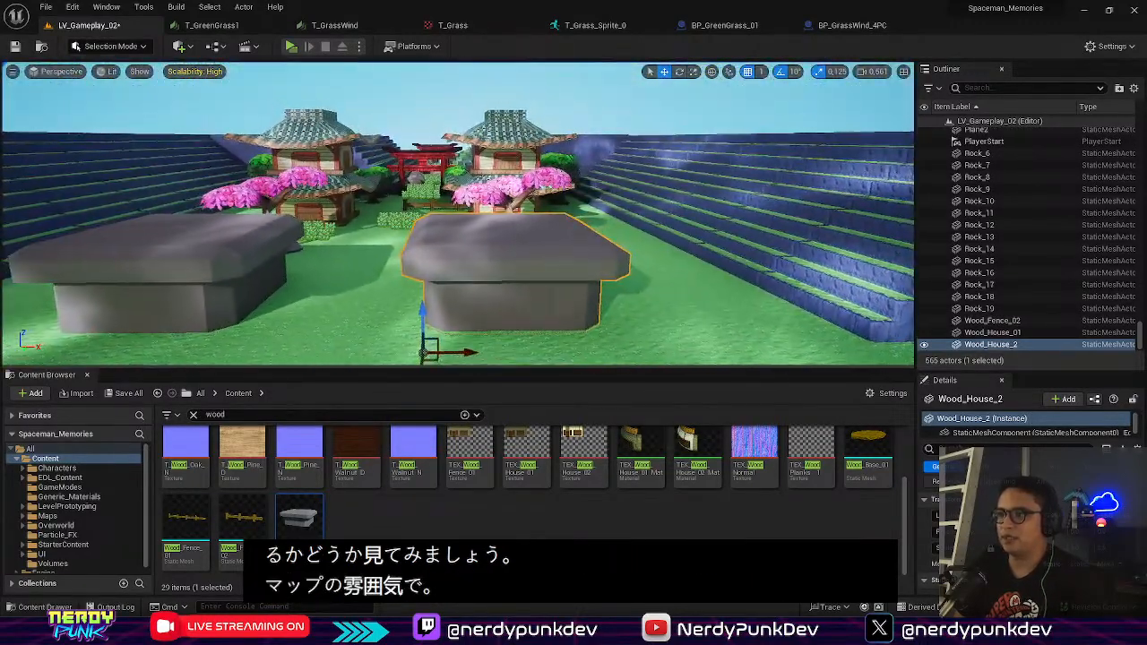
# Step: Move the duplicated Wood_House_2 farther outward from the first wooden house to widen the gap between them
pyautogui.moveTo(460, 352); pyautogui.dragTo(503, 351)
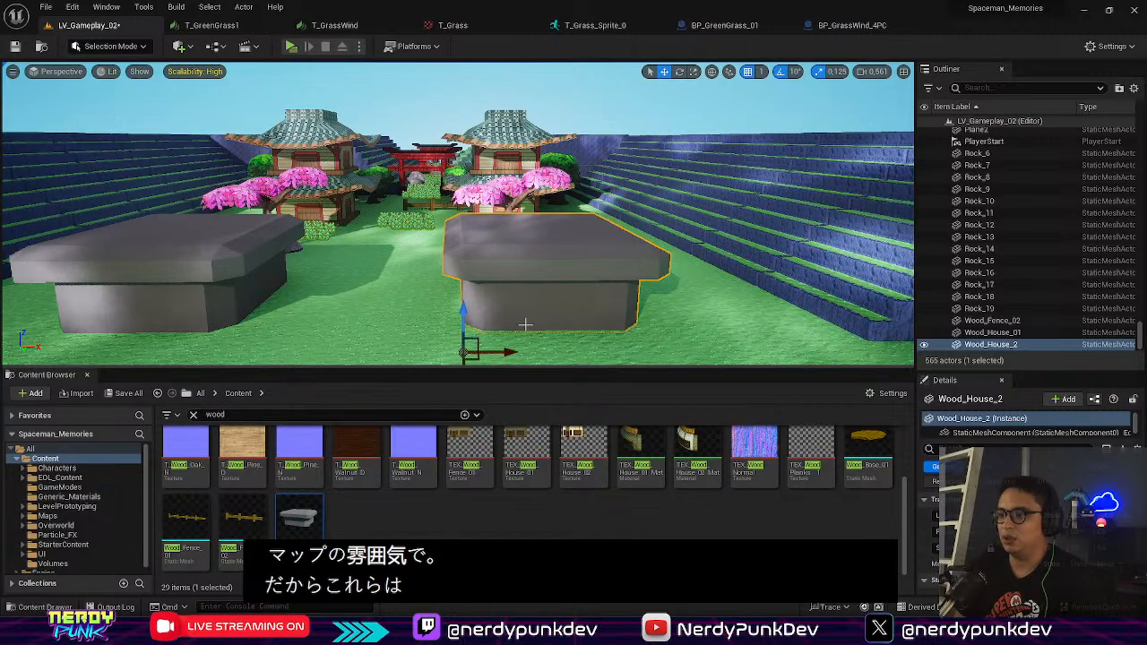
pyautogui.moveTo(525, 325); pyautogui.dragTo(514, 280, button='right')
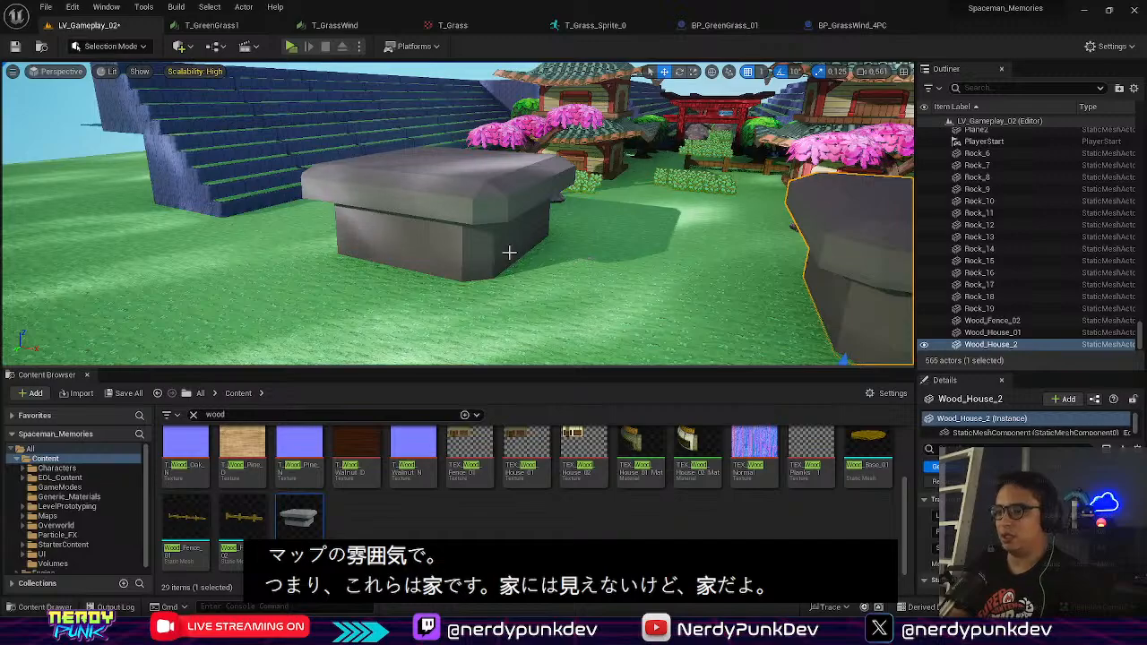
pyautogui.moveTo(512, 249)
pyautogui.mouseDown(button='right')
pyautogui.moveTo(708, 253)
pyautogui.moveTo(522, 253)
pyautogui.moveTo(511, 241)
pyautogui.mouseUp(button='right')
pyautogui.press('s')
pyautogui.press('w')
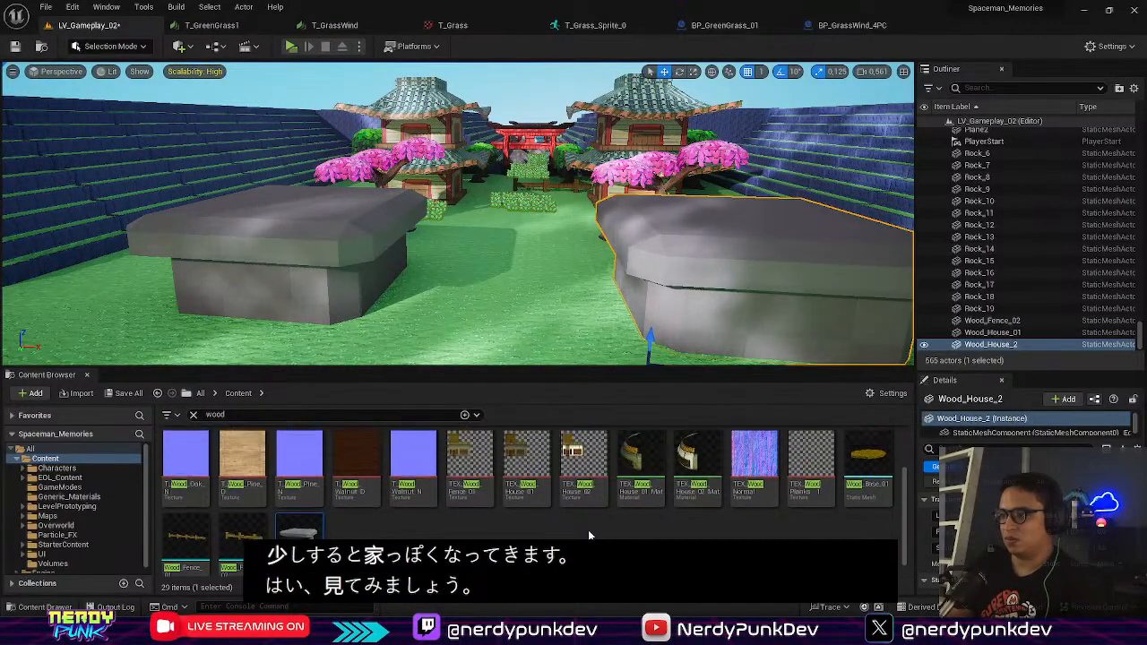
# Step: Apply the TEX_Wood_House_01_Mat material to both wooden houses
pyautogui.scroll(1, 588, 536)
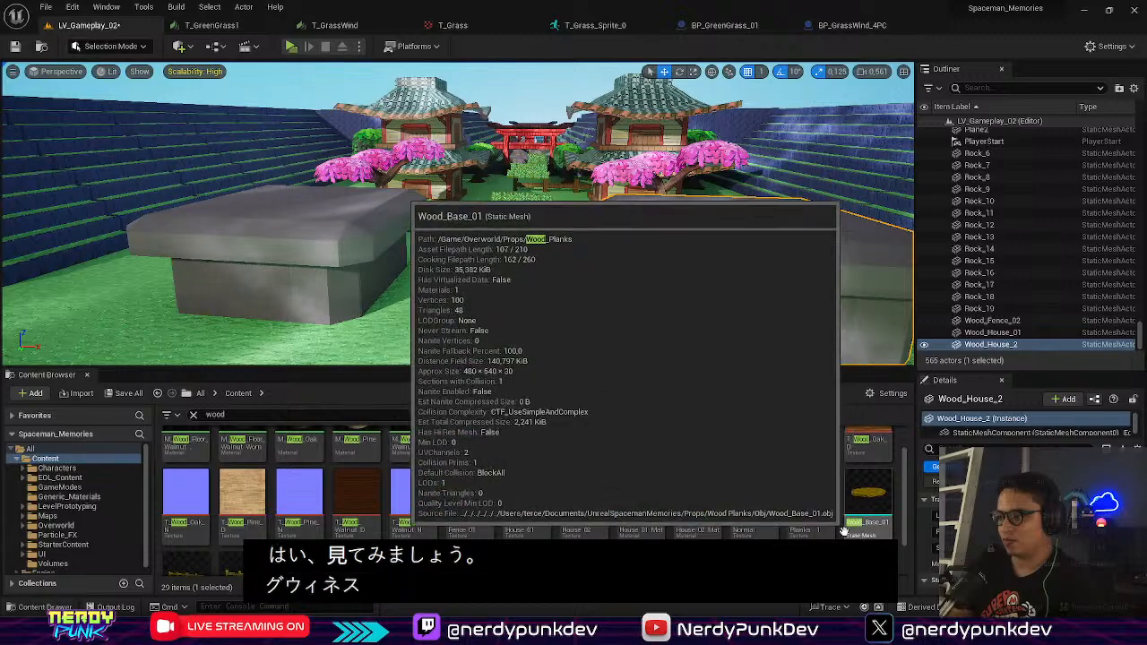
pyautogui.moveTo(641, 498); pyautogui.dragTo(300, 273)
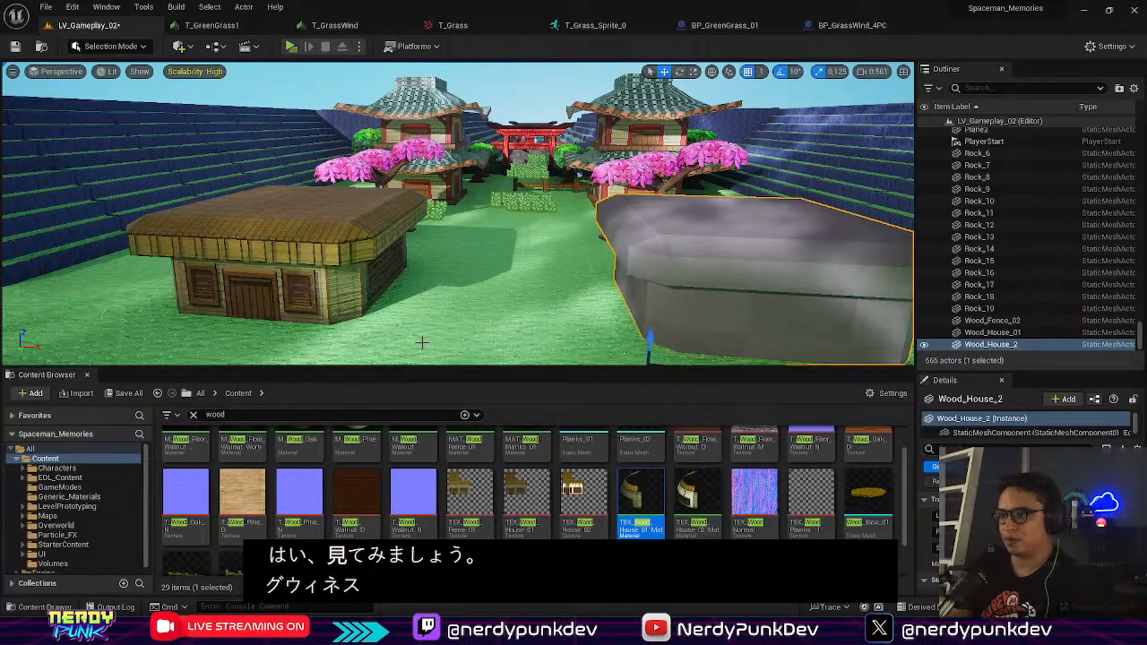
pyautogui.moveTo(421, 341); pyautogui.dragTo(690, 288)
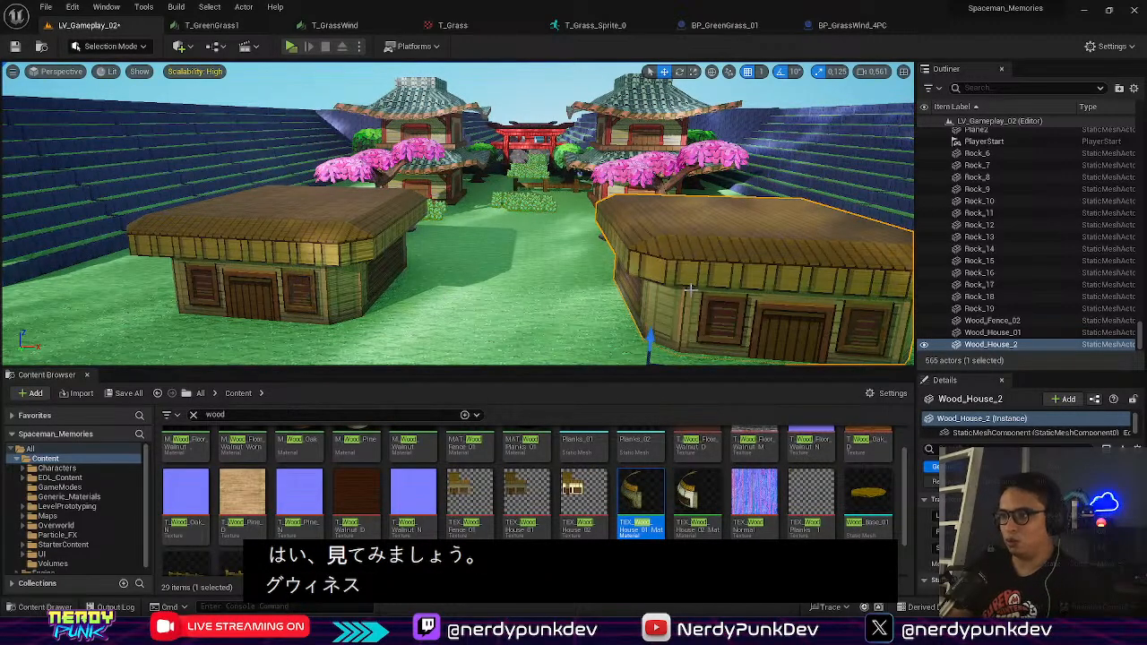
pyautogui.moveTo(556, 223); pyautogui.dragTo(472, 227, button='right')
pyautogui.press('a')
pyautogui.press('d')
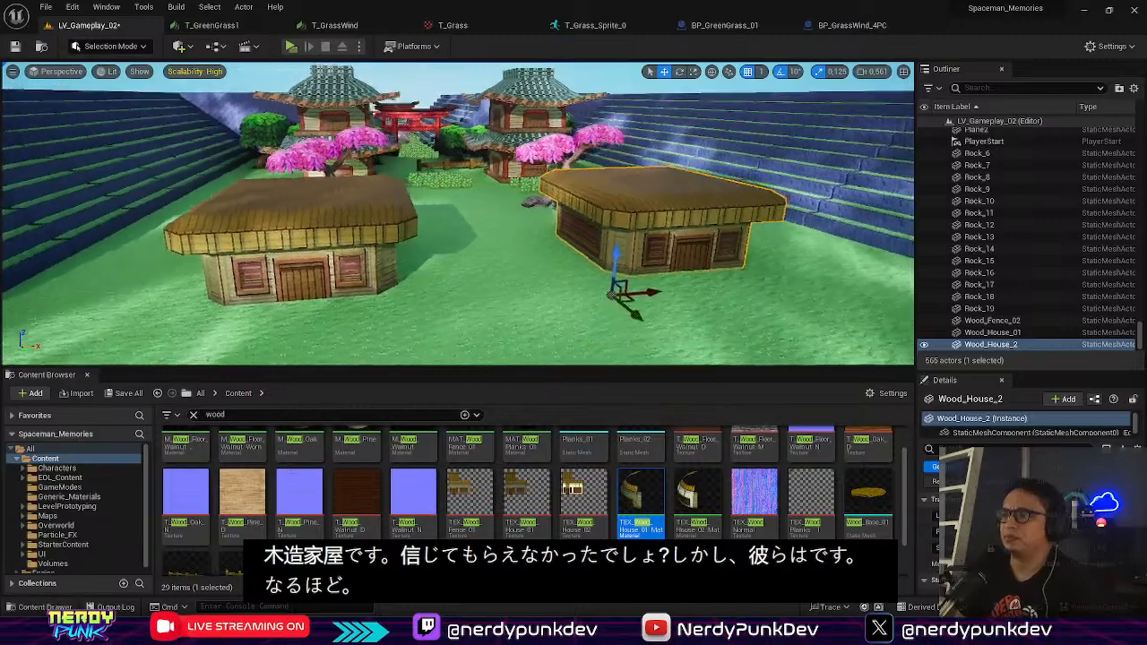
pyautogui.press('s')
pyautogui.press('d')
pyautogui.moveTo(471, 227); pyautogui.dragTo(412, 226, button='right')
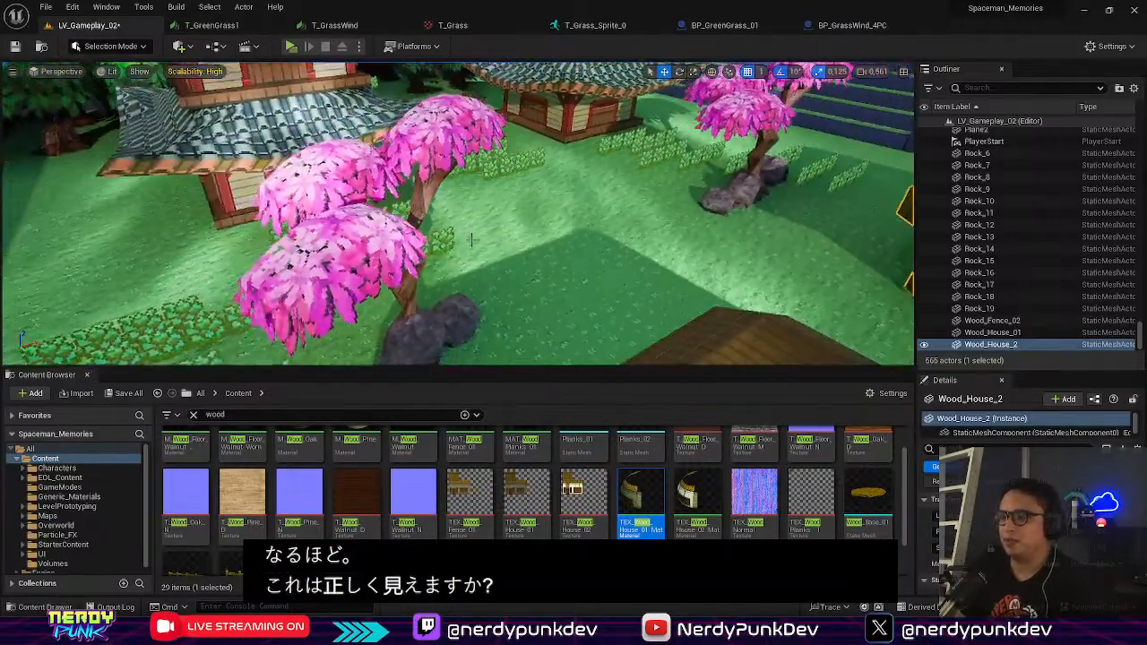
pyautogui.moveTo(471, 241); pyautogui.dragTo(398, 269, button='right')
pyautogui.click(421, 282)
pyautogui.keyDown('shift'); pyautogui.click(459, 318); pyautogui.keyUp('shift')
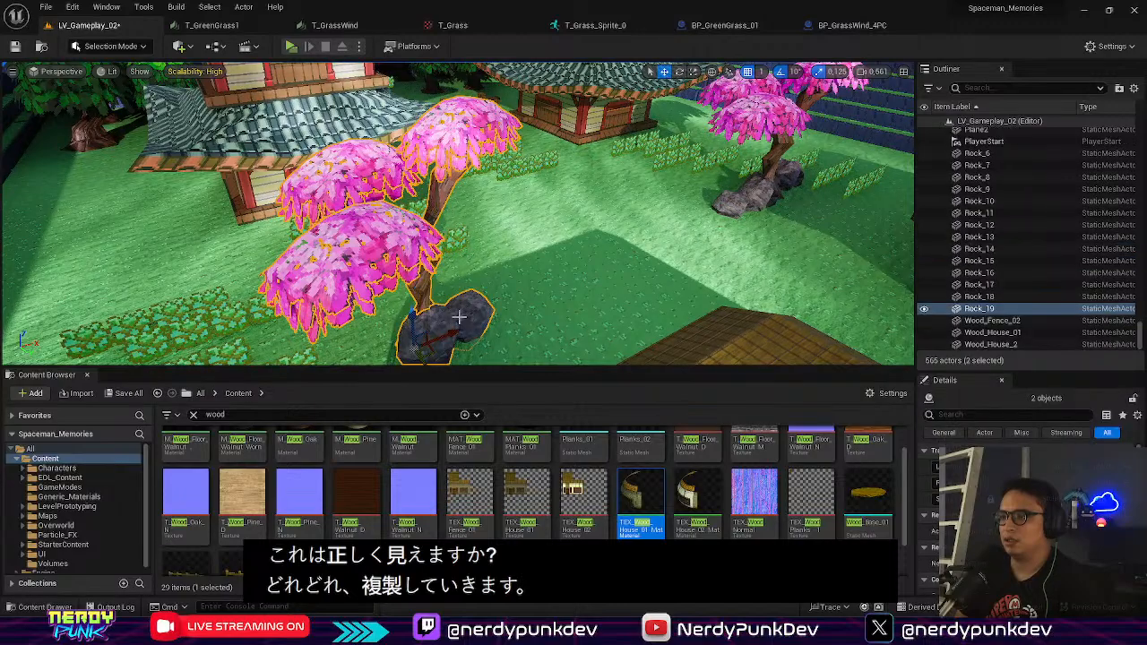
pyautogui.keyDown('shift'); pyautogui.click(744, 199); pyautogui.keyUp('shift')
pyautogui.keyDown('shift'); pyautogui.click(789, 175); pyautogui.keyUp('shift')
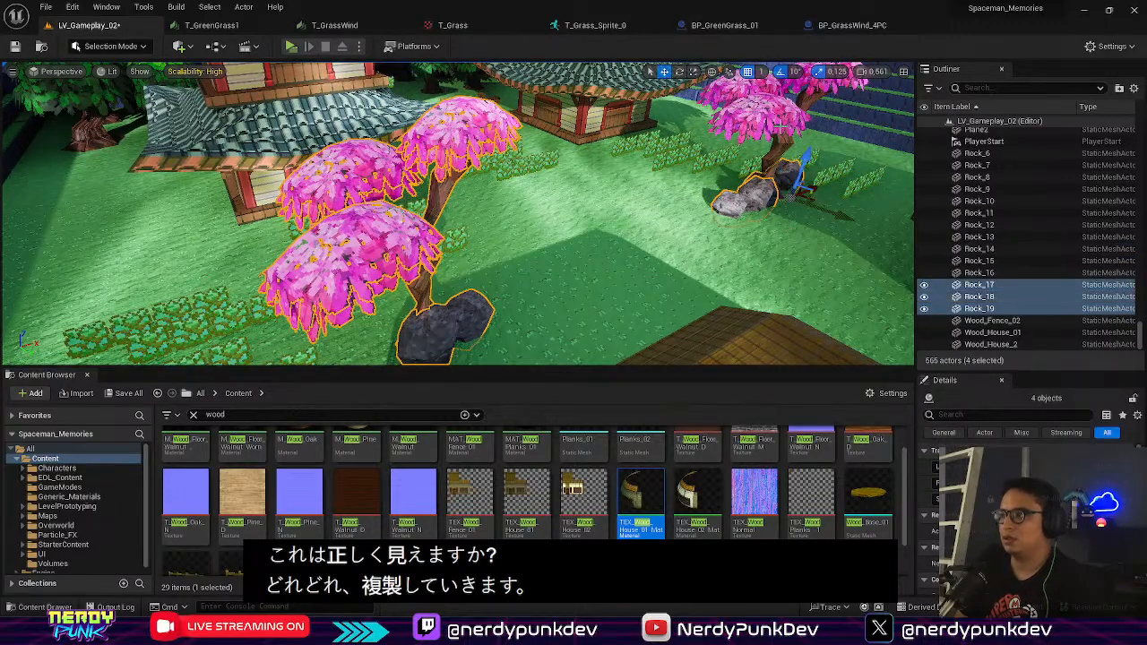
pyautogui.keyDown('shift'); pyautogui.click(777, 148); pyautogui.keyUp('shift')
pyautogui.click(670, 152)
# Step: Duplicate both sakura trees with their three base rocks and place the copies in front of the wooden houses
pyautogui.moveTo(670, 152); pyautogui.dragTo(717, 197, button='right')
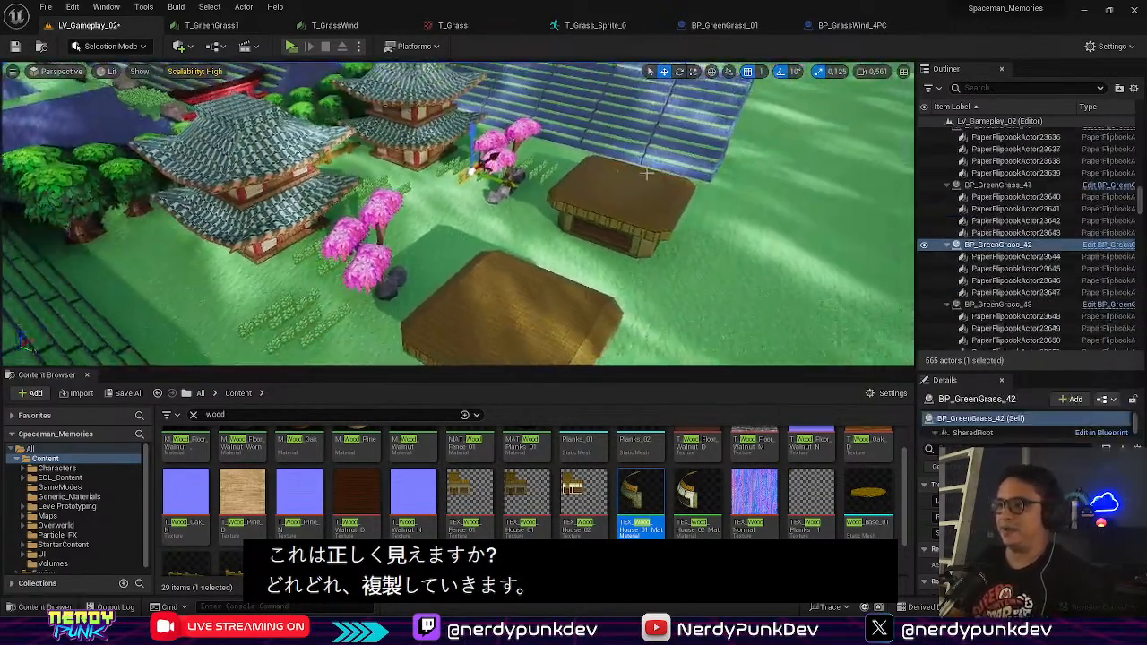
pyautogui.click(393, 279)
pyautogui.keyDown('shift'); pyautogui.click(359, 268); pyautogui.keyUp('shift')
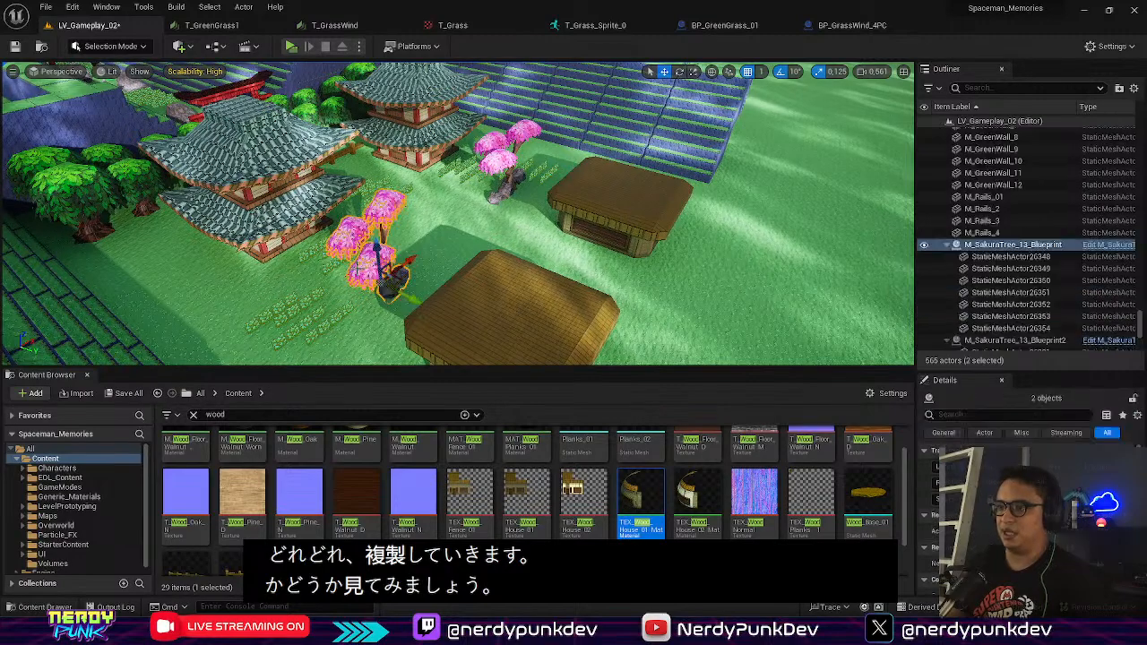
pyautogui.keyDown('shift'); pyautogui.click(500, 195); pyautogui.keyUp('shift')
pyautogui.keyDown('shift'); pyautogui.click(520, 182); pyautogui.keyUp('shift')
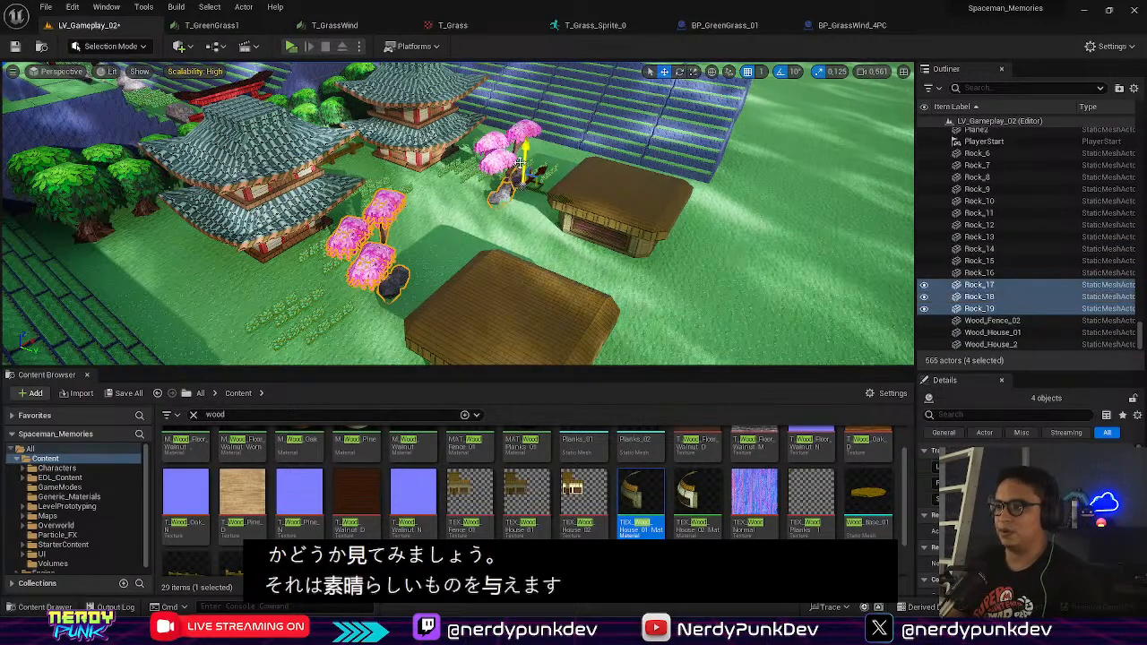
pyautogui.keyDown('shift'); pyautogui.click(524, 179); pyautogui.keyUp('shift')
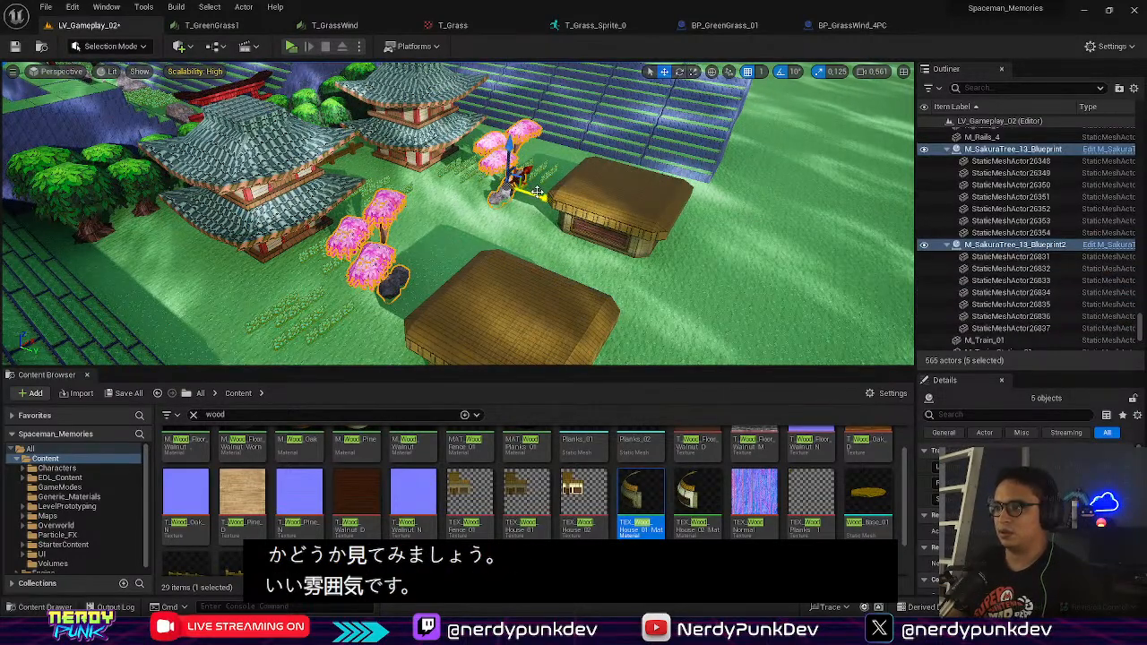
pyautogui.keyDown('alt'); pyautogui.moveTo(537, 191); pyautogui.dragTo(542, 349); pyautogui.keyUp('alt')
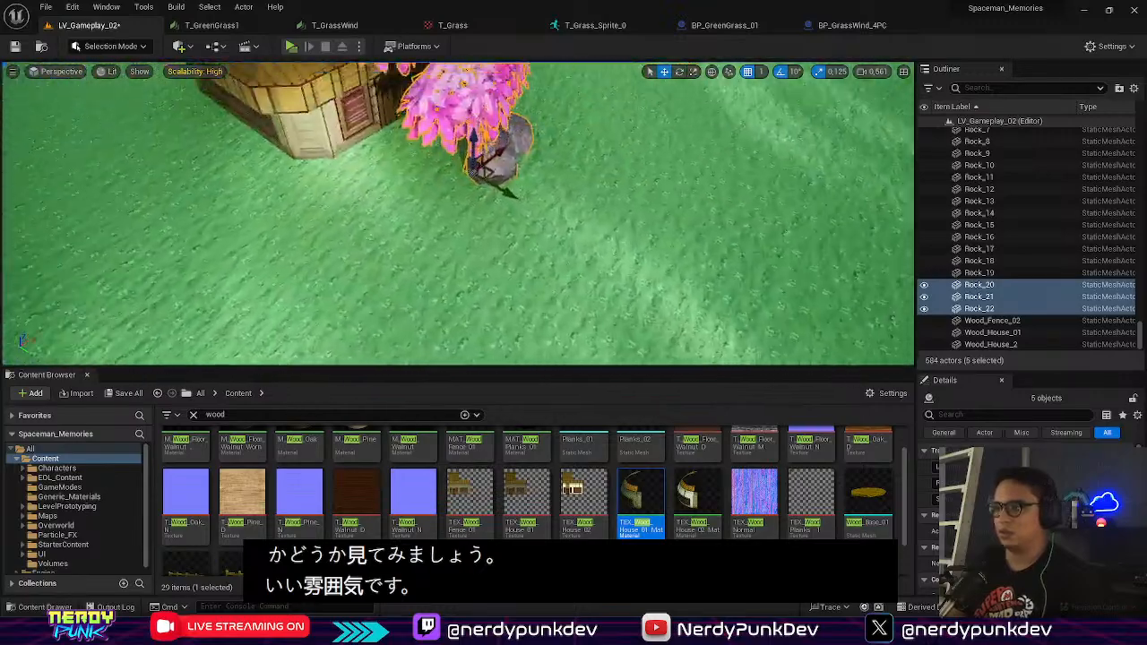
# Step: Move the two copied sakura trees, each with its base rocks, outward to the outer sides of the wooden houses
pyautogui.moveTo(501, 278); pyautogui.dragTo(501, 197, button='right')
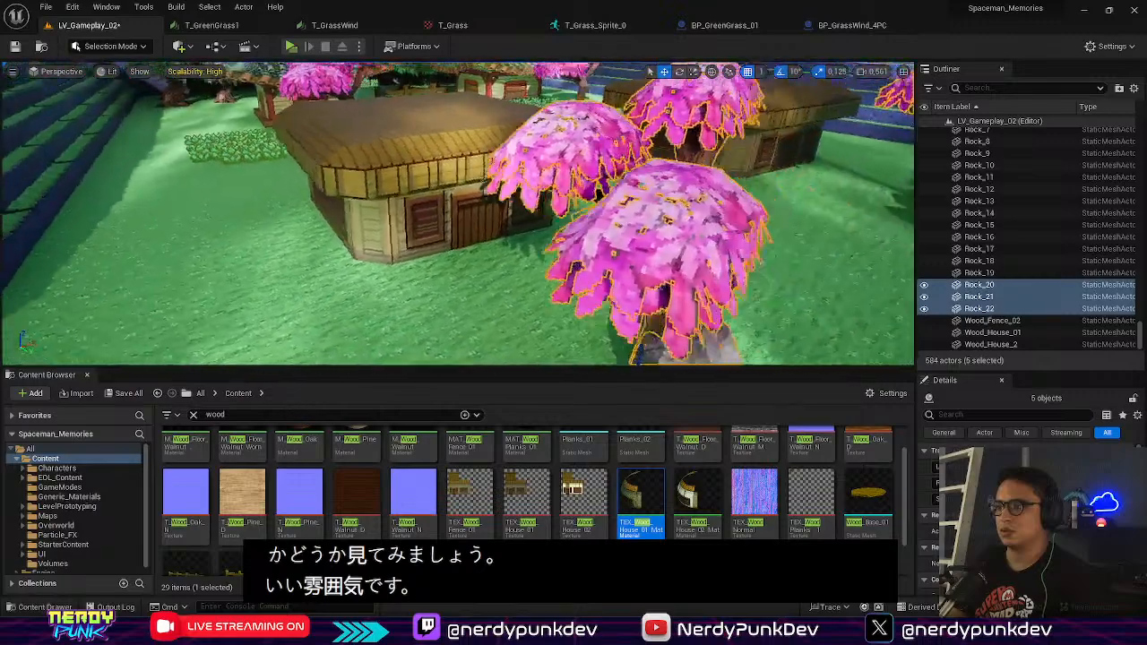
pyautogui.moveTo(501, 215); pyautogui.dragTo(457, 215, button='right')
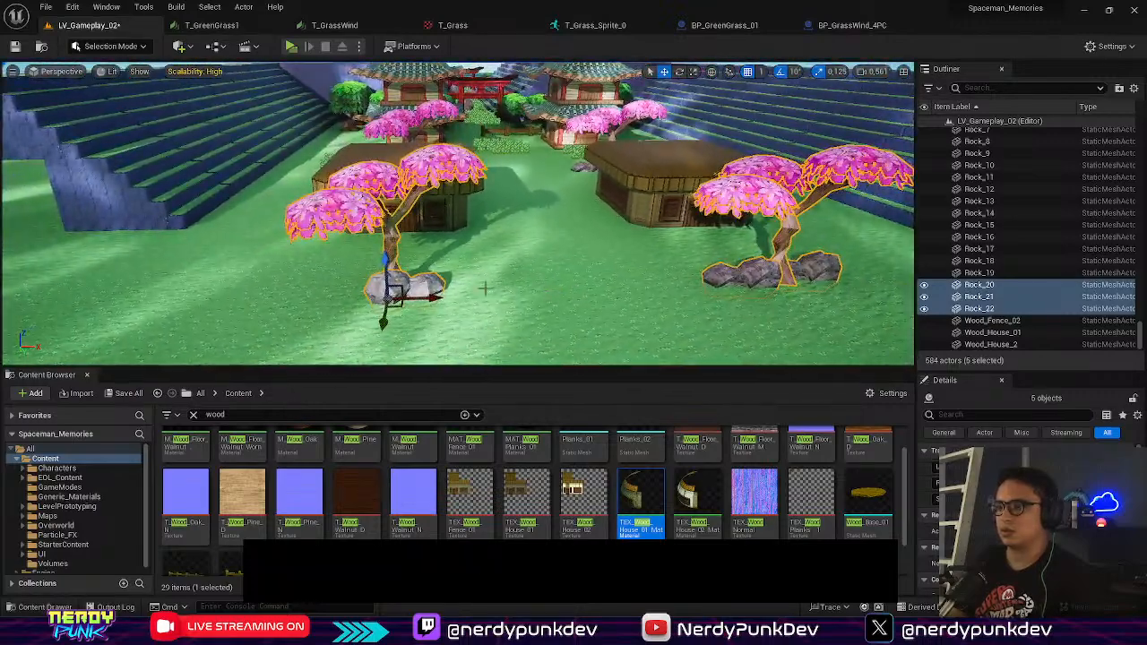
pyautogui.click(402, 263)
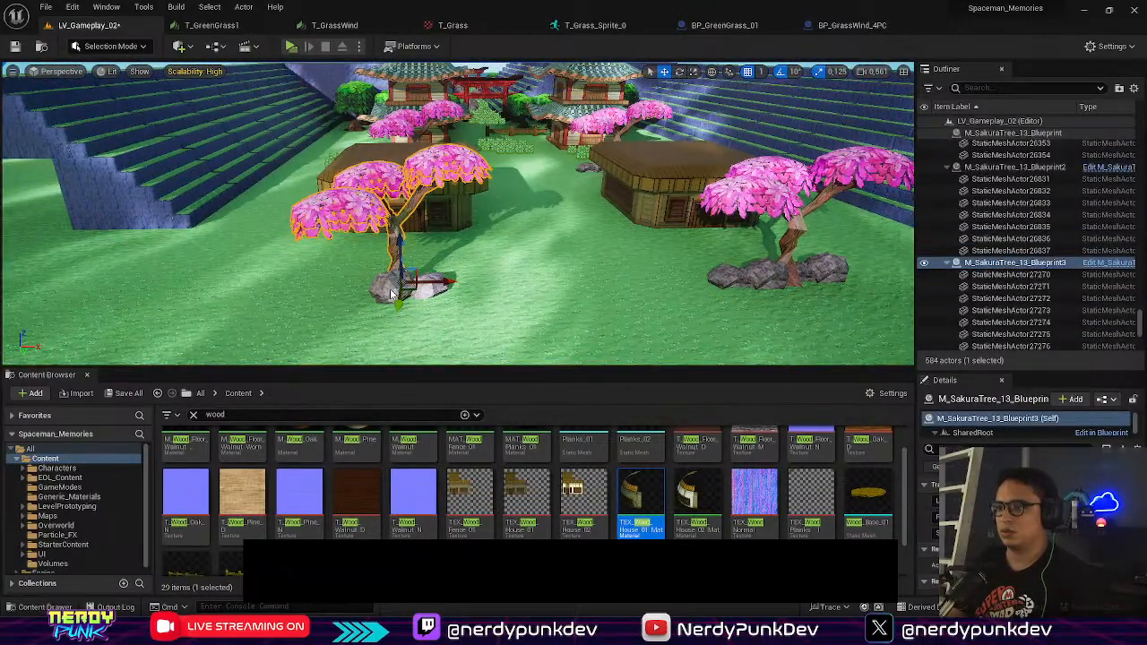
pyautogui.keyDown('ctrl'); pyautogui.click(394, 292); pyautogui.keyUp('ctrl')
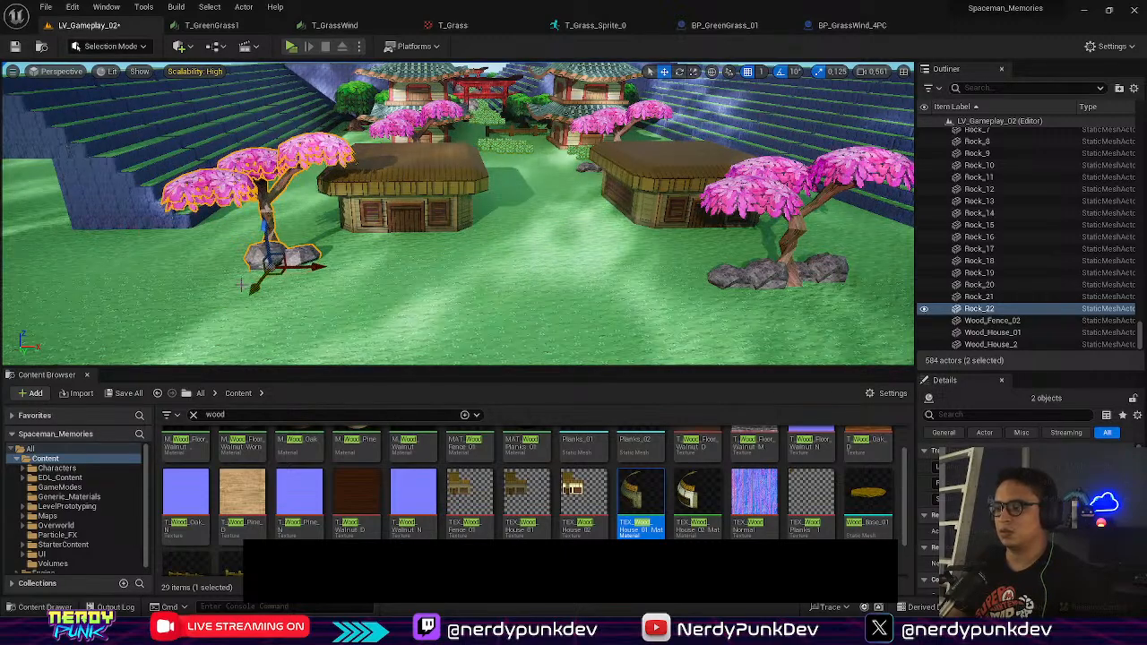
pyautogui.click(791, 247)
pyautogui.keyDown('ctrl'); pyautogui.click(746, 276); pyautogui.keyUp('ctrl')
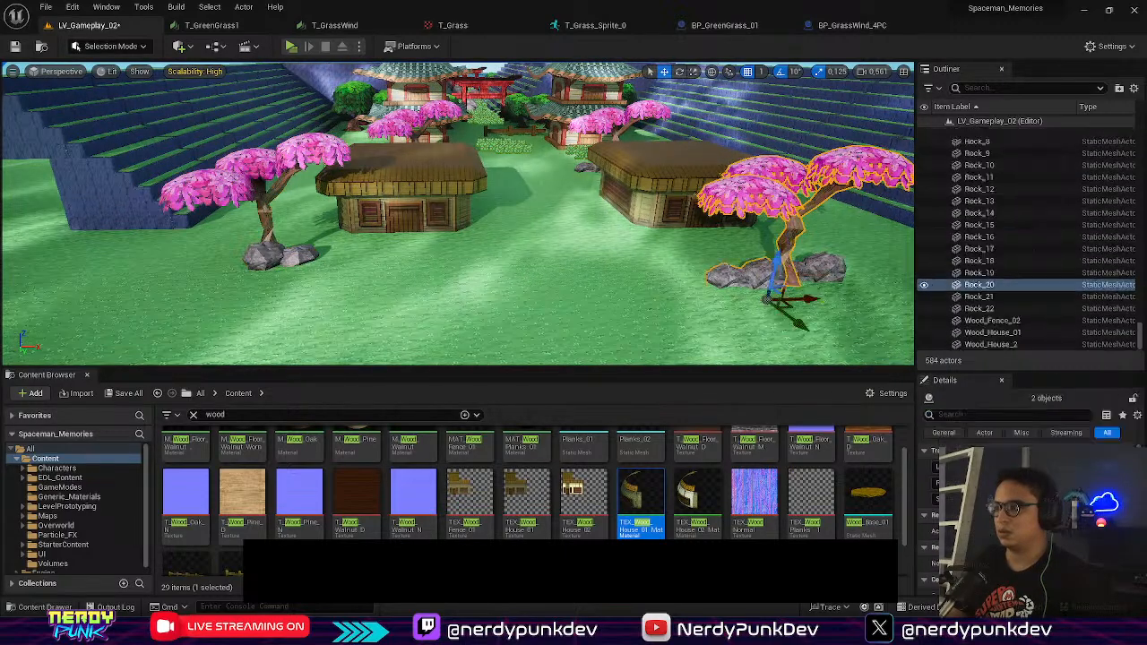
pyautogui.keyDown('ctrl'); pyautogui.click(819, 273); pyautogui.keyUp('ctrl')
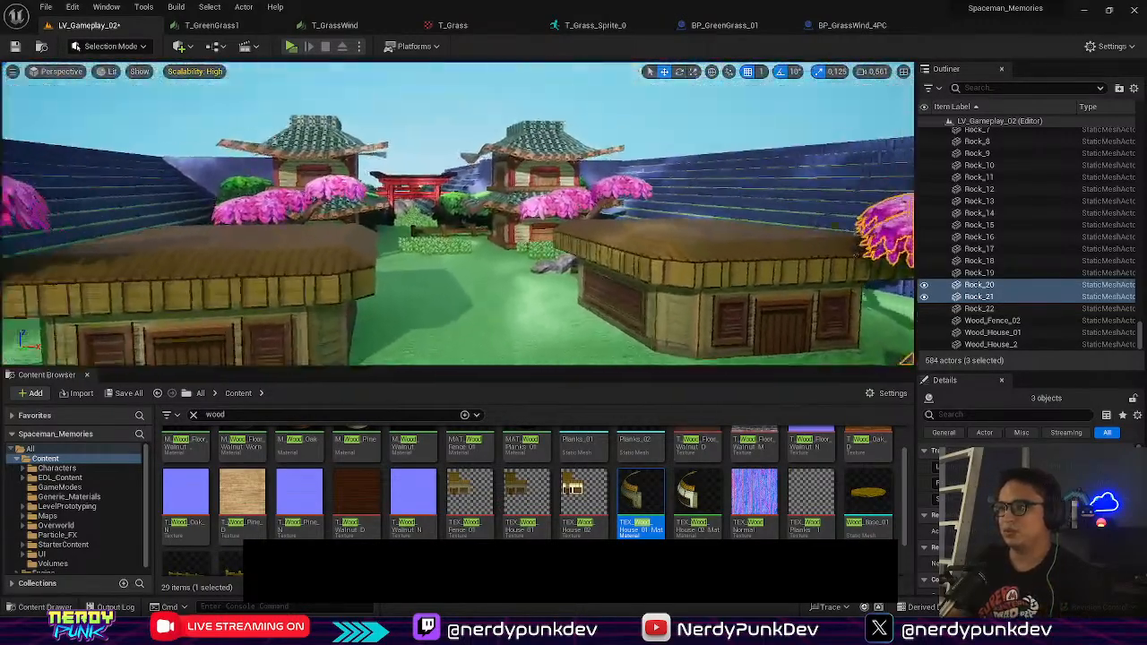
# Step: Duplicate a round green tree from beside the pagodas and place the copy on the ground between the two wooden houses
pyautogui.press('w')
pyautogui.press('s')
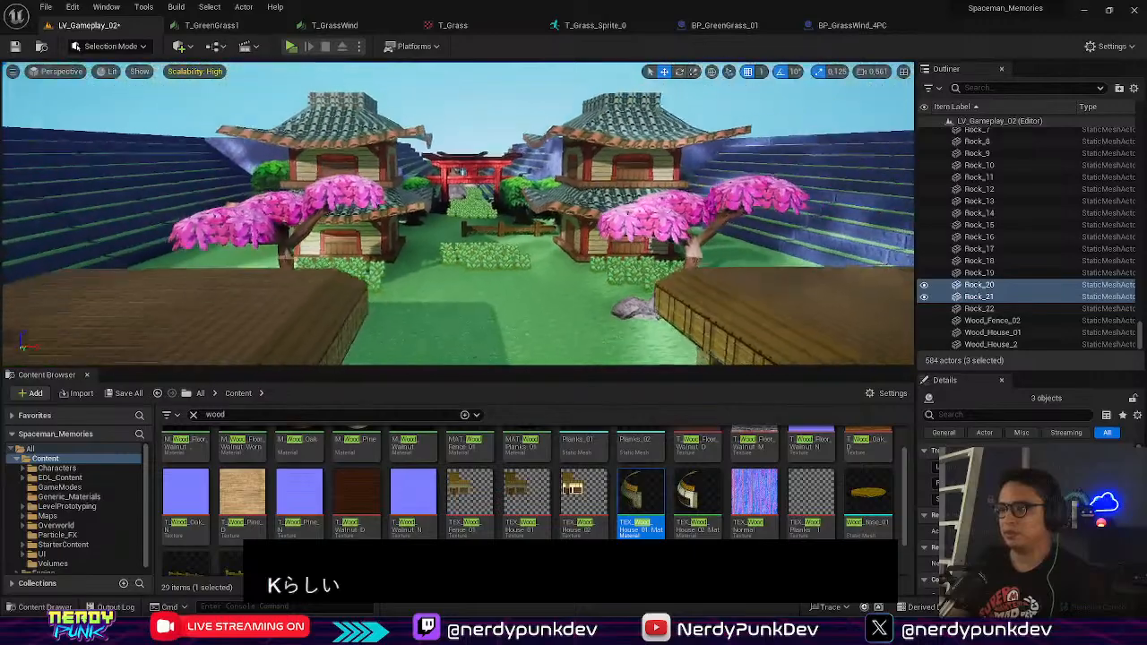
pyautogui.press('w')
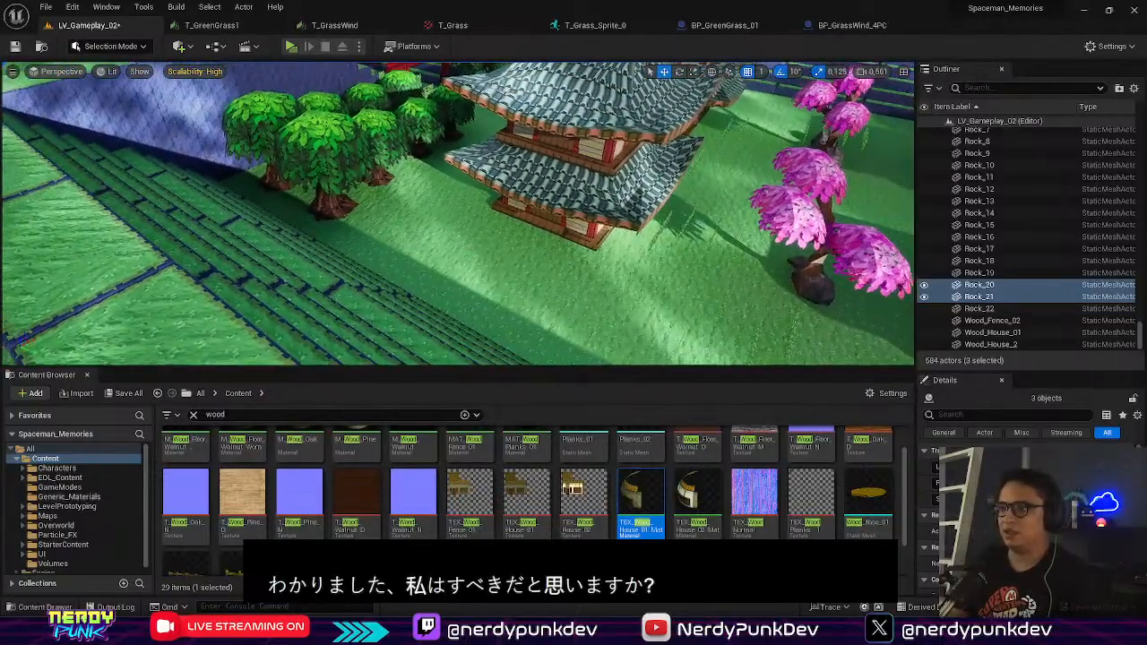
pyautogui.click(335, 180)
pyautogui.keyDown('alt'); pyautogui.moveTo(314, 135); pyautogui.dragTo(652, 263); pyautogui.keyUp('alt')
pyautogui.moveTo(457, 214); pyautogui.dragTo(269, 213, button='right')
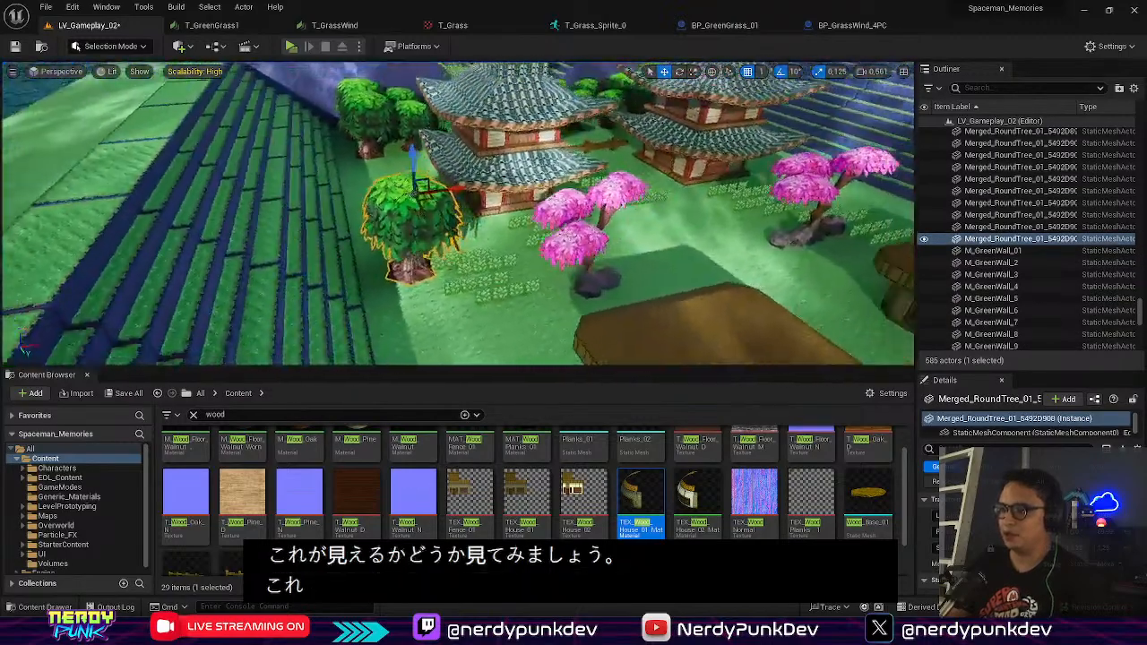
pyautogui.scroll(-3, 457, 213)
pyautogui.moveTo(411, 167); pyautogui.dragTo(444, 292)
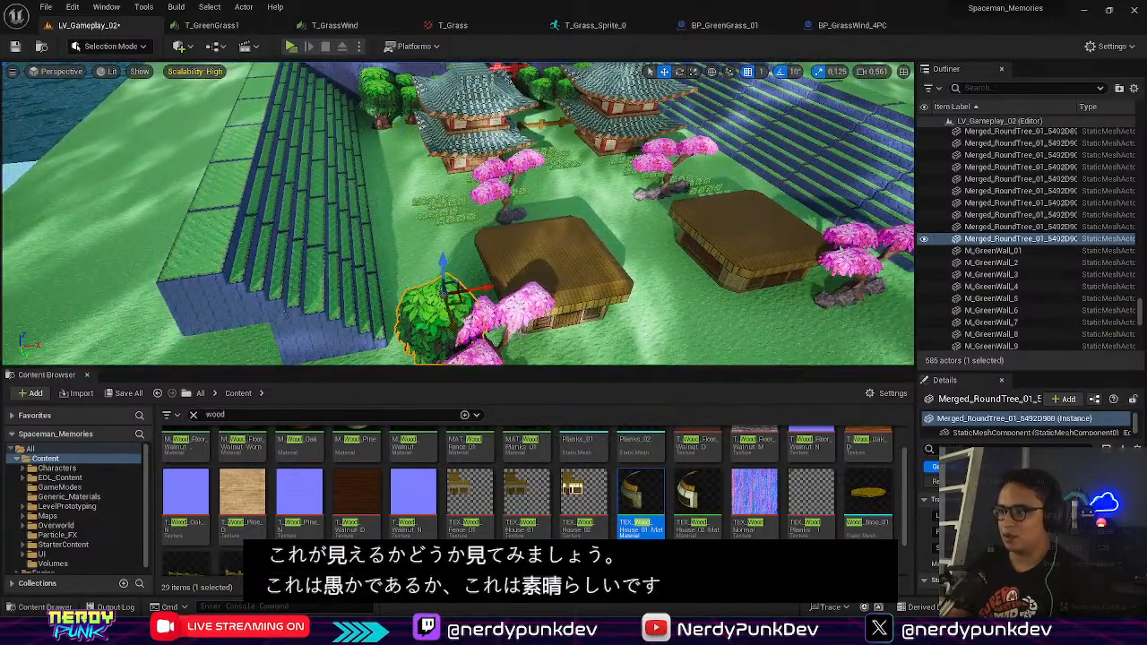
pyautogui.moveTo(746, 279); pyautogui.dragTo(640, 322)
pyautogui.moveTo(589, 278); pyautogui.dragTo(573, 359, button='right')
pyautogui.moveTo(574, 269); pyautogui.dragTo(565, 331, button='right')
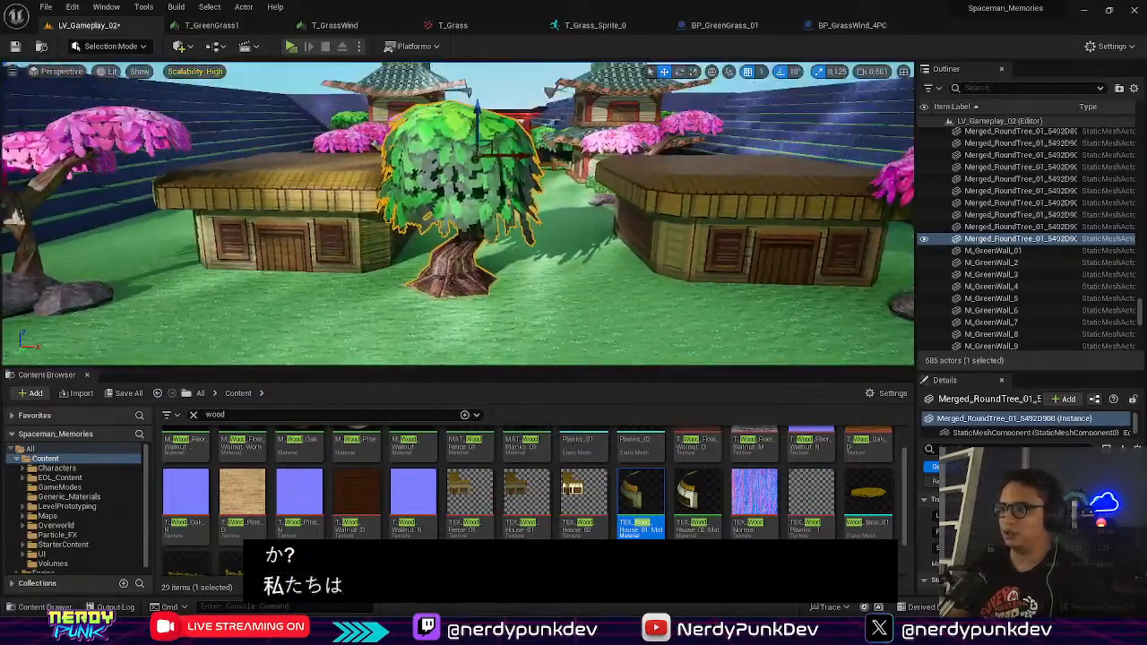
# Step: Scale up the copied round tree so it towers over the wooden houses as a big old tree
pyautogui.press('e')
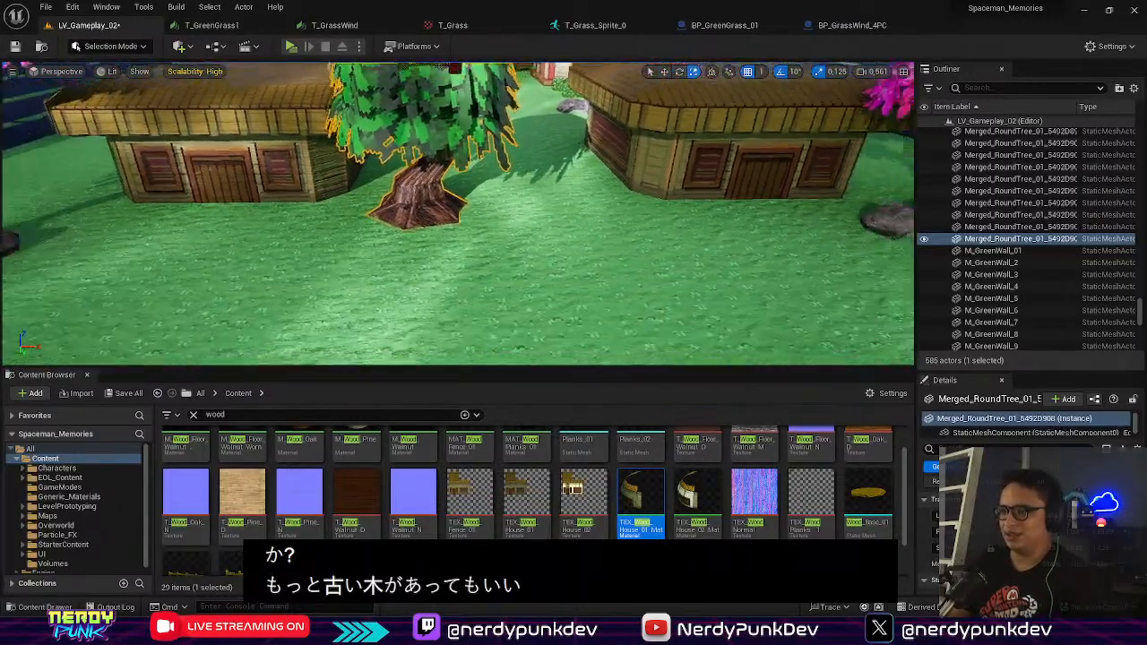
pyautogui.moveTo(574, 269); pyautogui.dragTo(592, 184, button='right')
pyautogui.moveTo(425, 171); pyautogui.dragTo(440, 157)
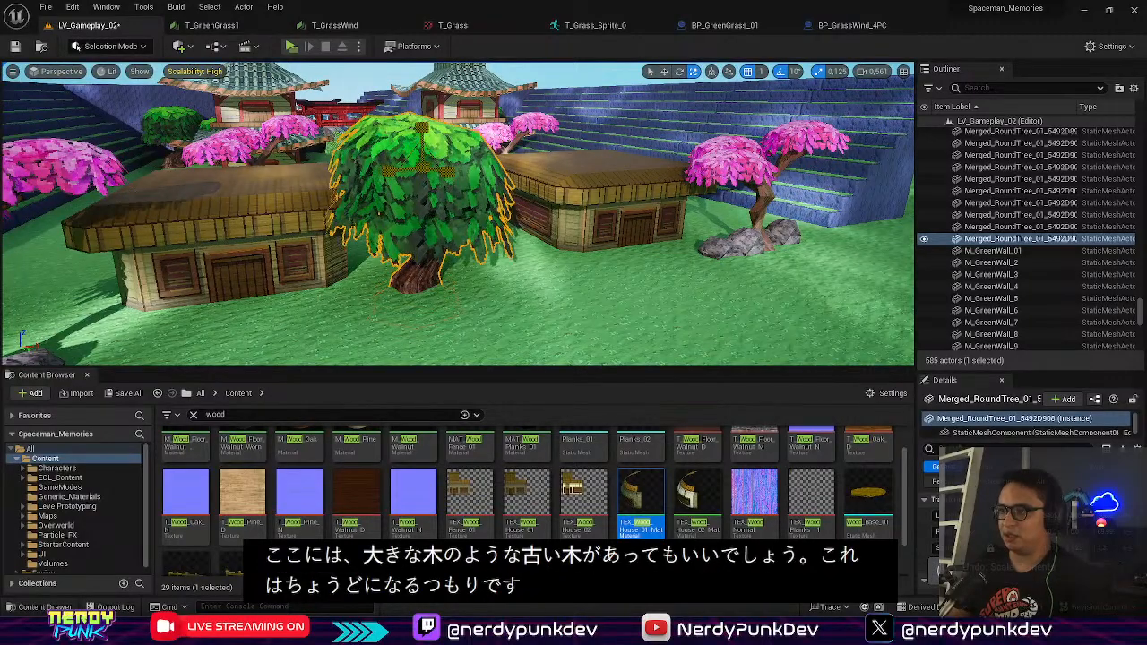
pyautogui.moveTo(366, 267); pyautogui.dragTo(376, 295, button='right')
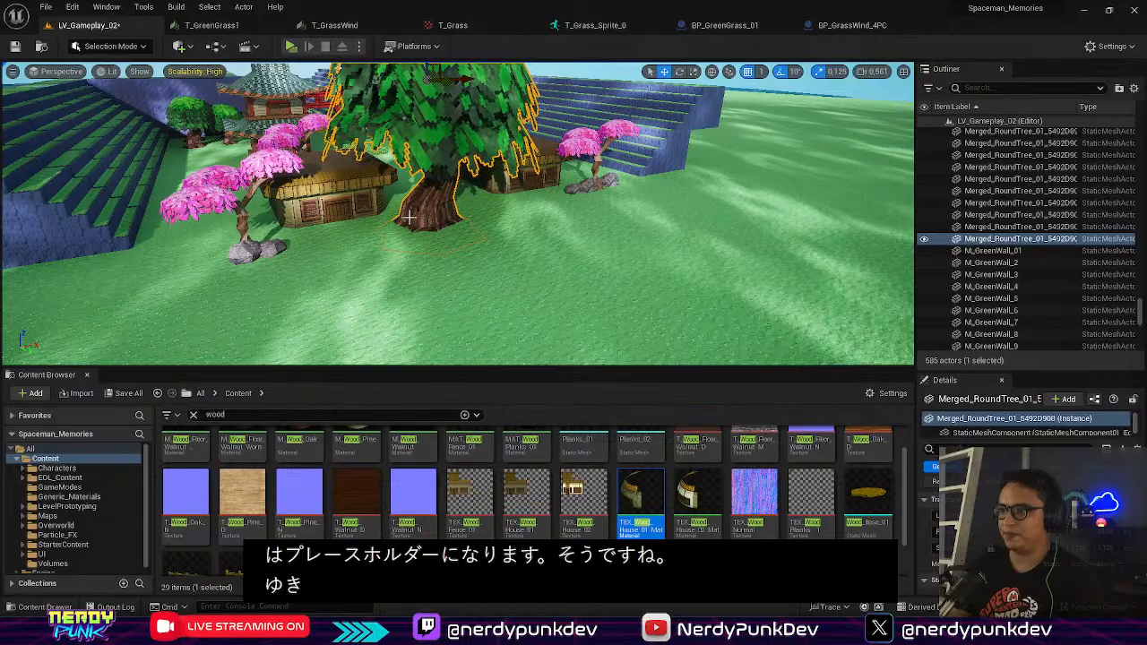
# Step: Move the enlarged round tree forward onto the open ground in front of the houses, centred between the sakura trees
pyautogui.moveTo(409, 217); pyautogui.dragTo(582, 276, button='right')
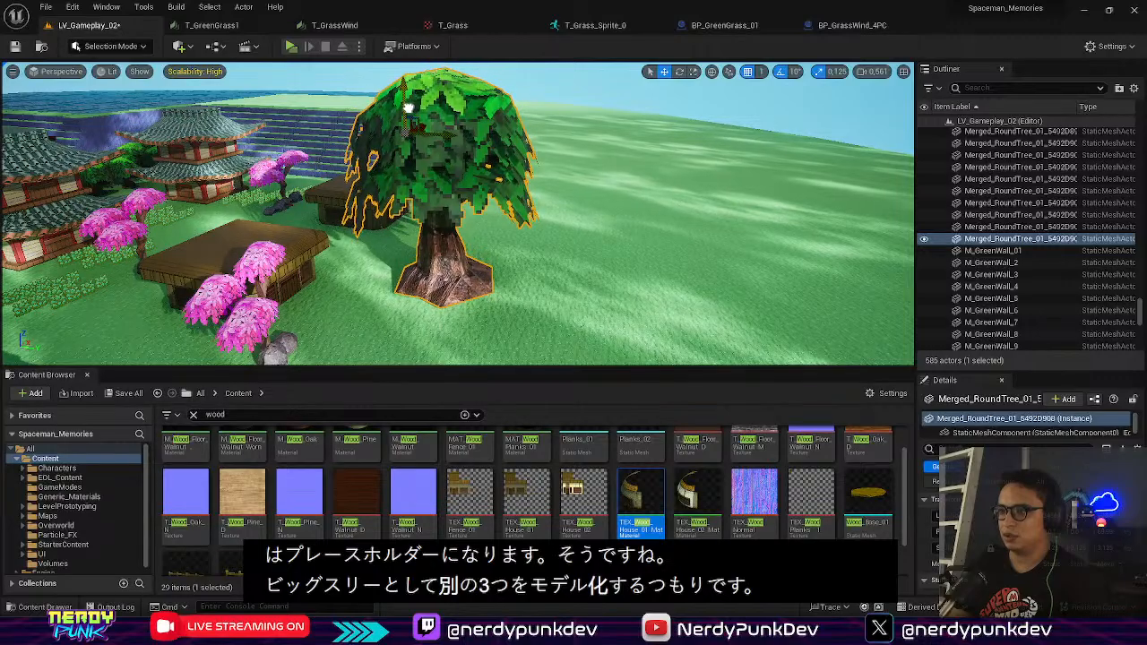
pyautogui.moveTo(408, 107); pyautogui.dragTo(437, 185, button='right')
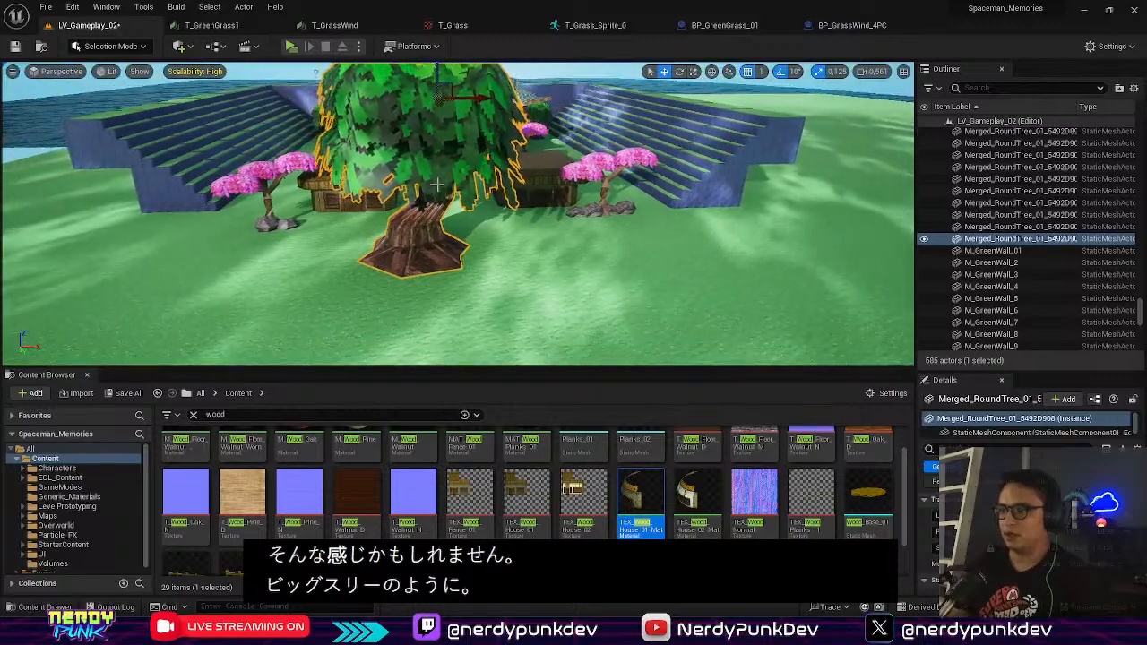
pyautogui.moveTo(471, 99)
pyautogui.mouseDown()
pyautogui.moveTo(492, 100)
pyautogui.moveTo(467, 108)
pyautogui.moveTo(477, 116)
pyautogui.mouseUp()
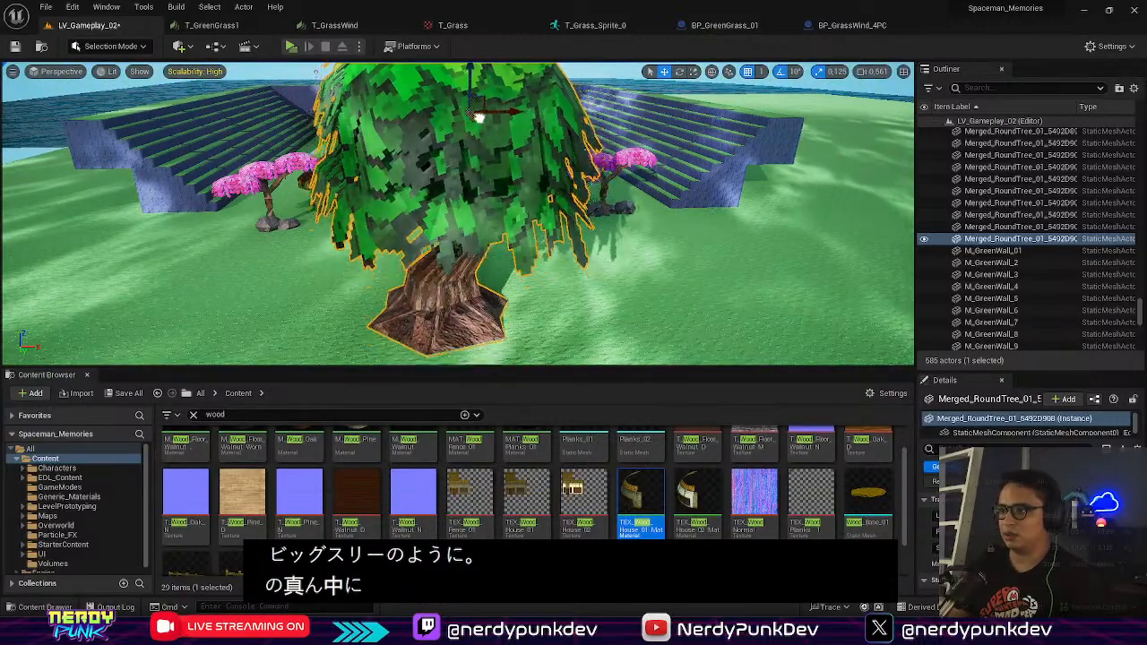
pyautogui.moveTo(476, 104); pyautogui.dragTo(489, 166, button='right')
# Step: Start the play preview and walk the character from the train station along the terraced path through both torii gates to the wooden fence
pyautogui.click(290, 46)
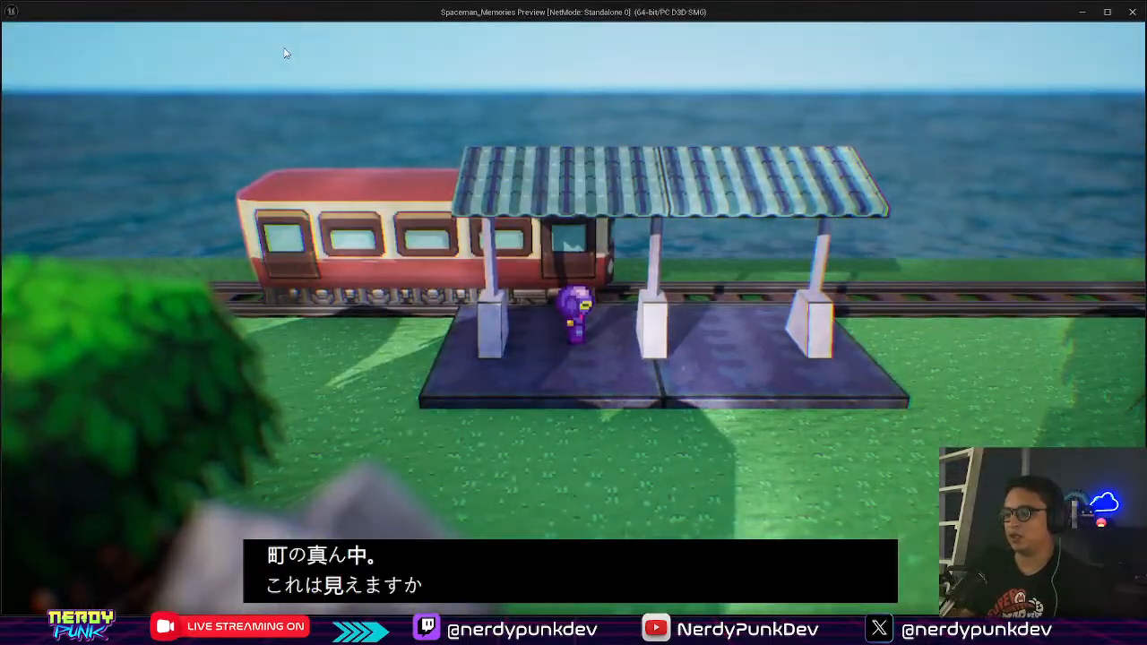
pyautogui.press('s')
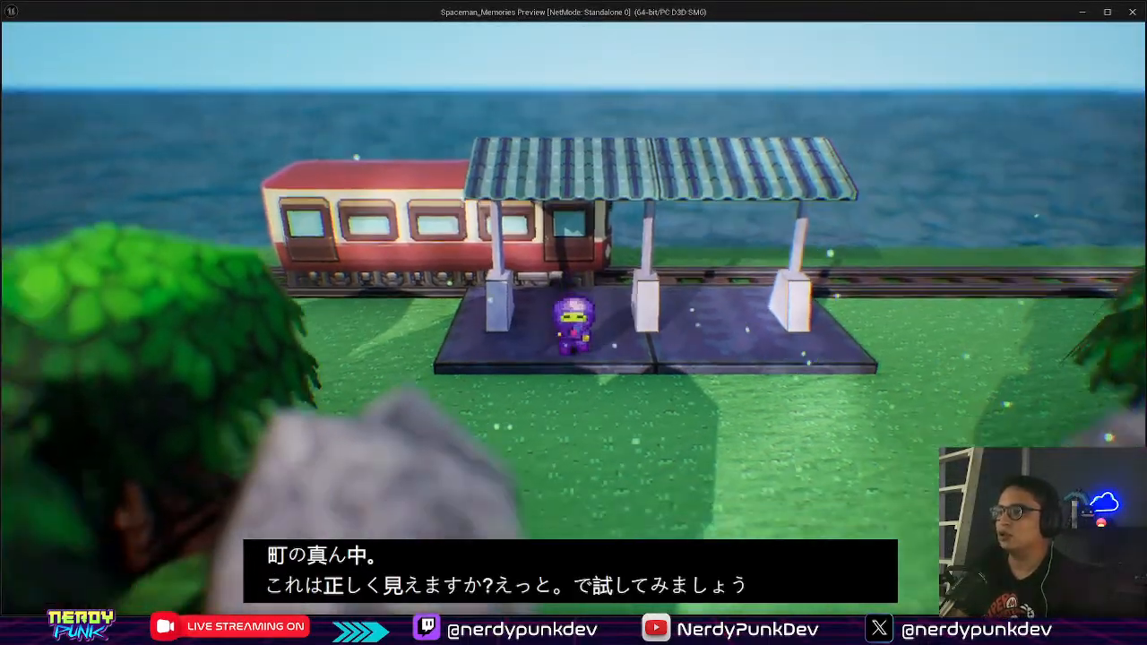
pyautogui.press('s')
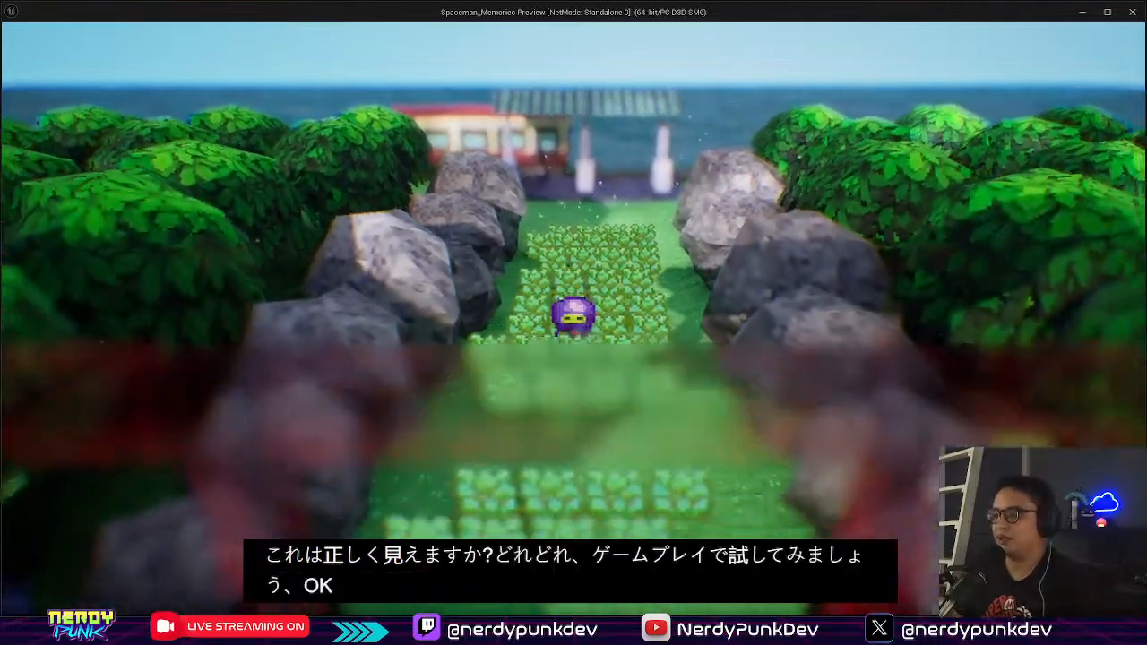
pyautogui.press('s')
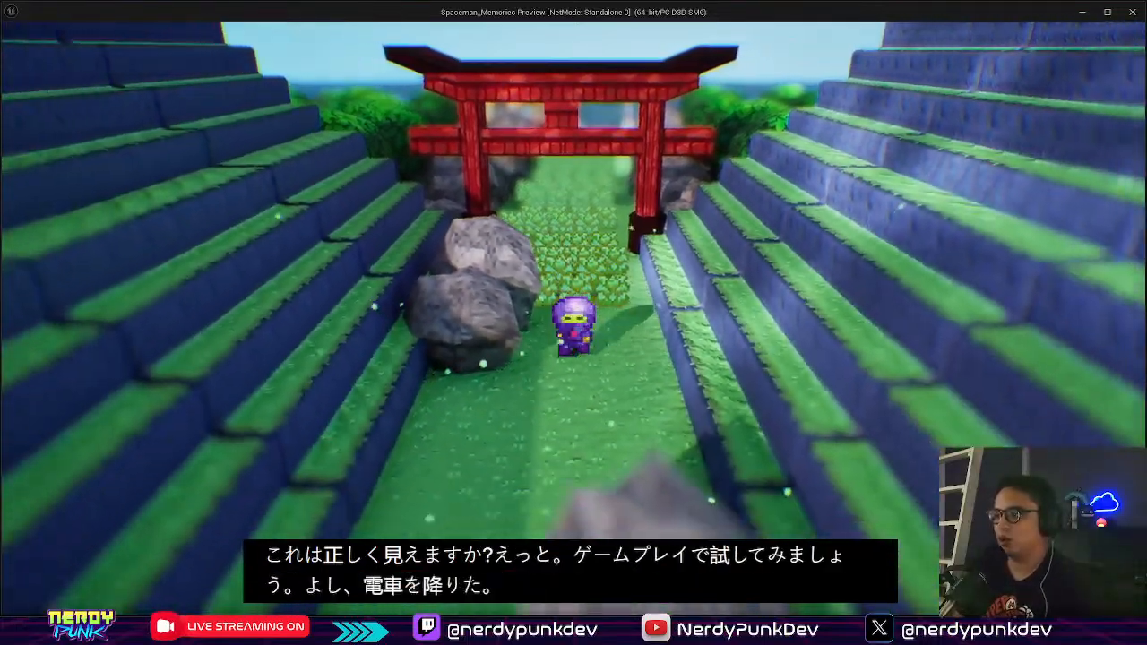
pyautogui.press('s')
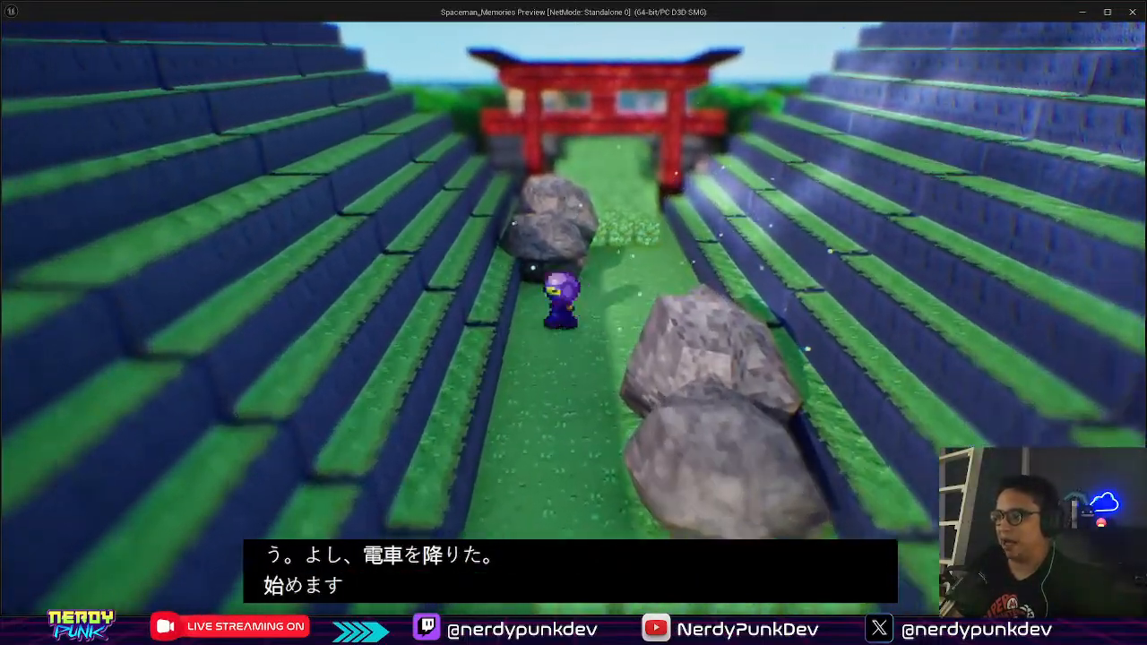
pyautogui.press('w')
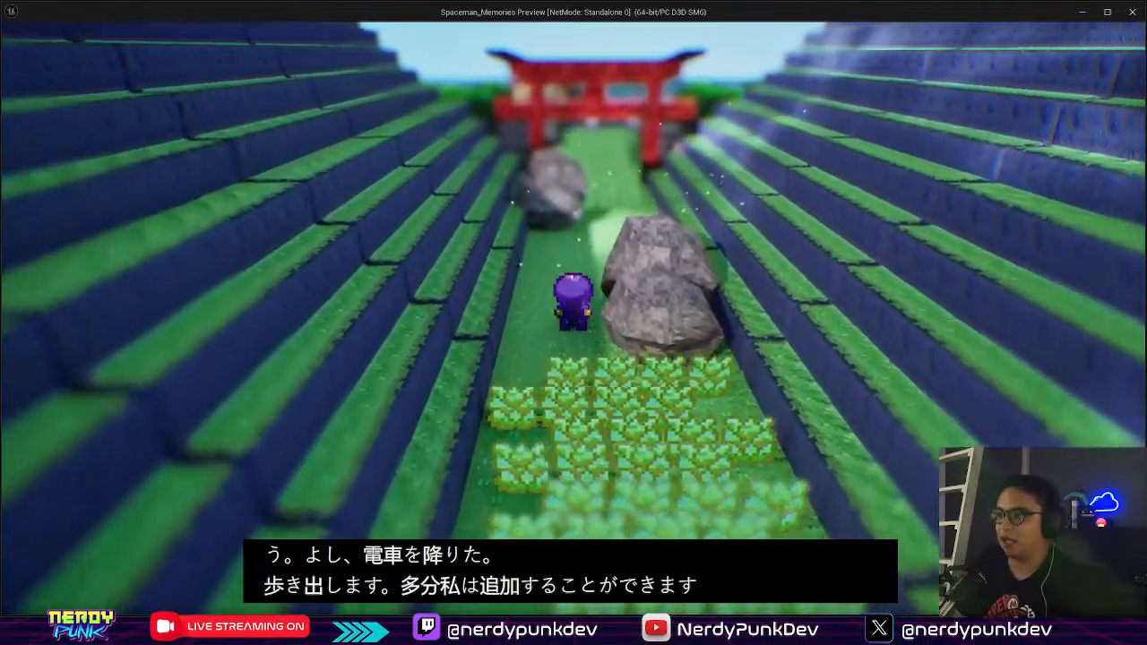
pyautogui.press('s')
pyautogui.press('s')
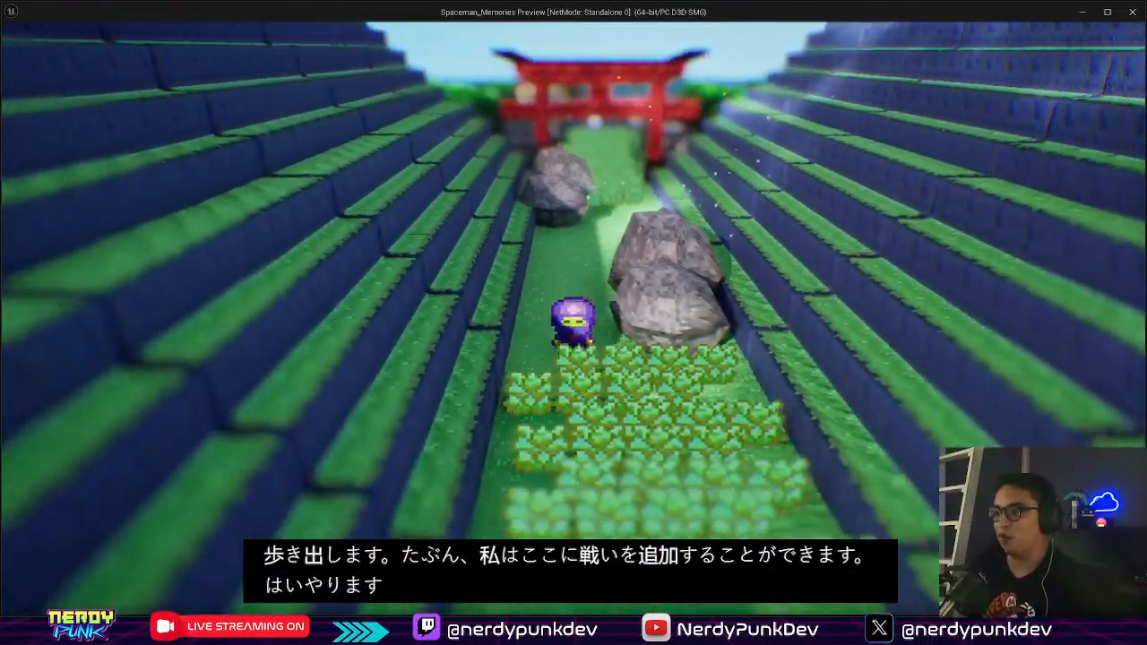
pyautogui.press('s')
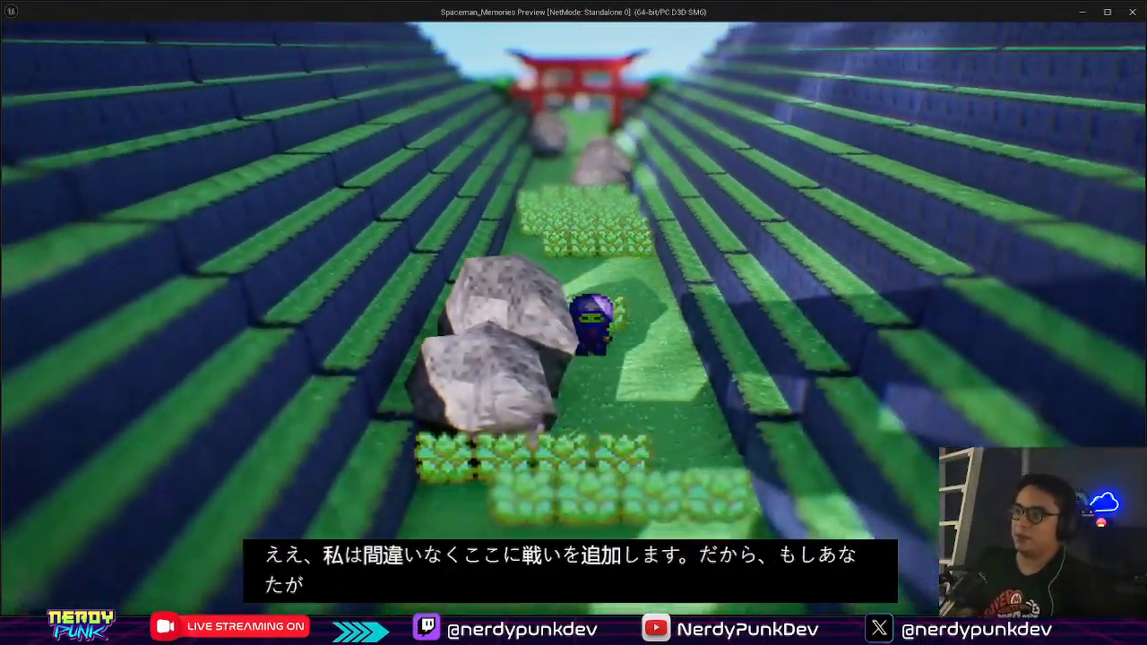
pyautogui.press('s')
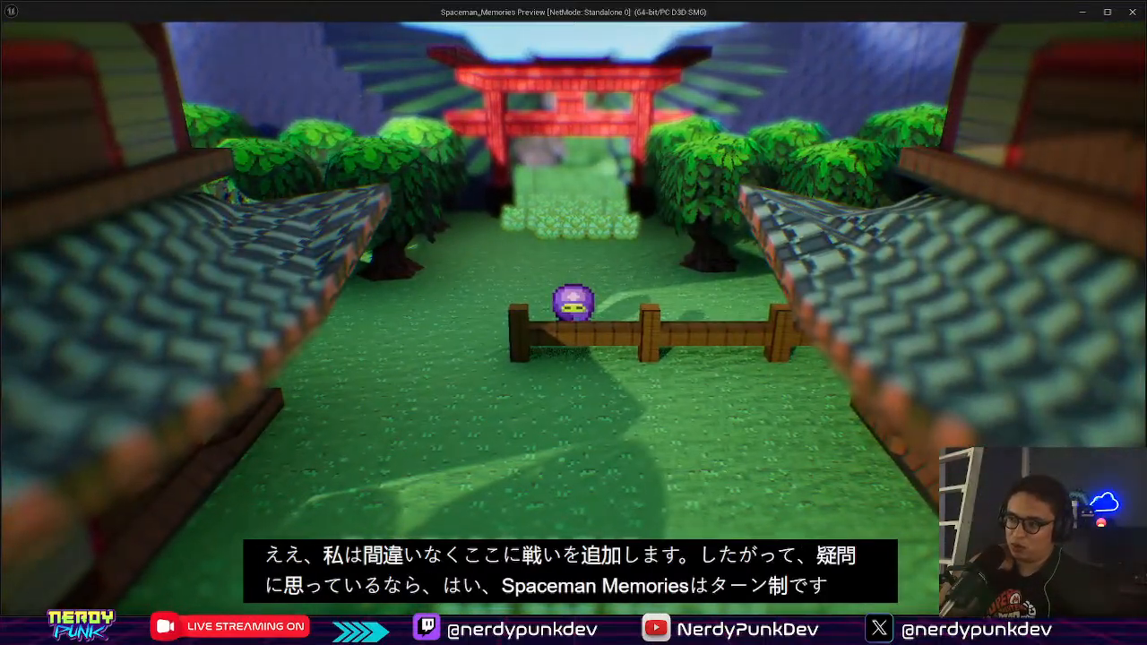
# Step: Walk the character around the fence and between the wooden houses to the open ground in front of the big tree
pyautogui.press('d')
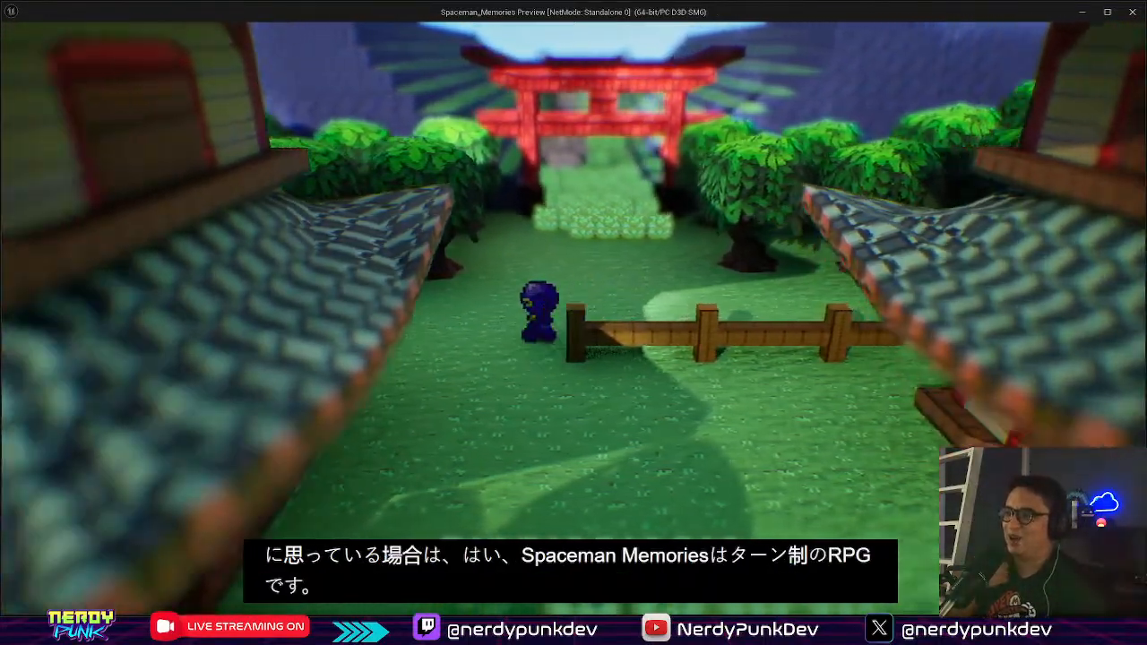
pyautogui.press('a')
pyautogui.press('s')
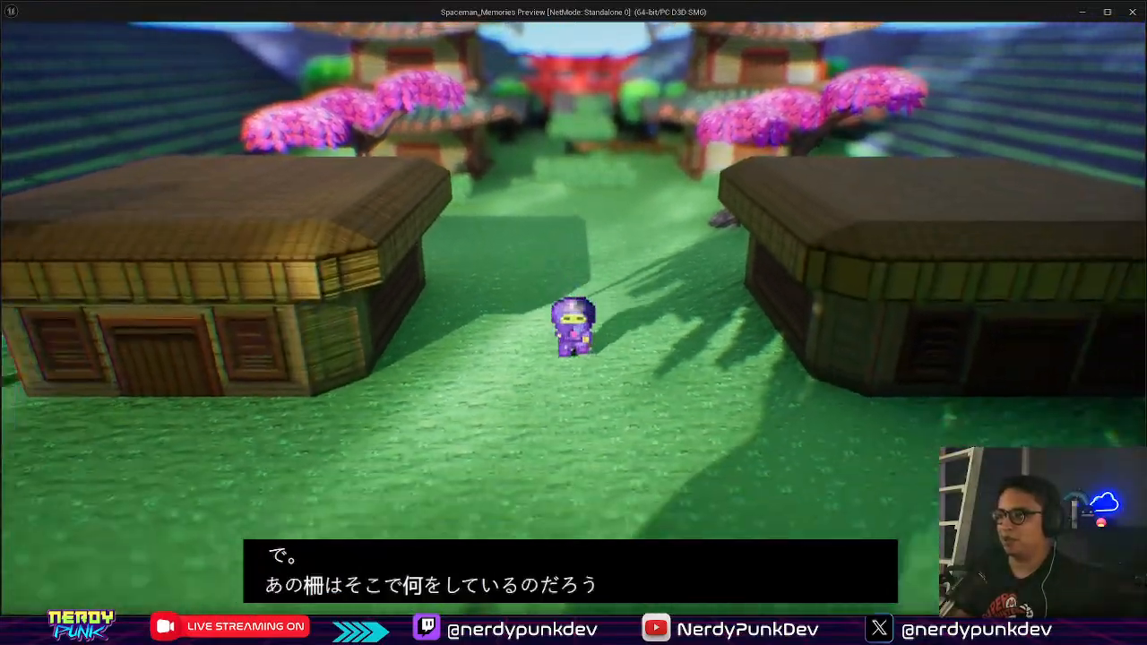
pyautogui.press('s')
pyautogui.press('d')
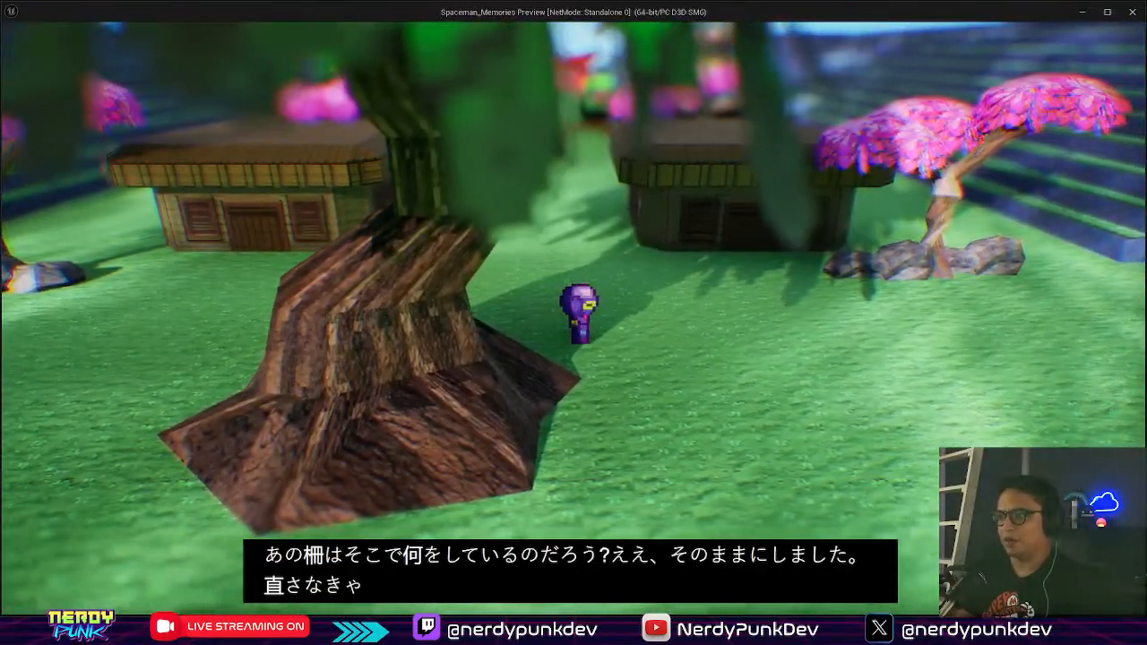
pyautogui.press('a')
pyautogui.press('s')
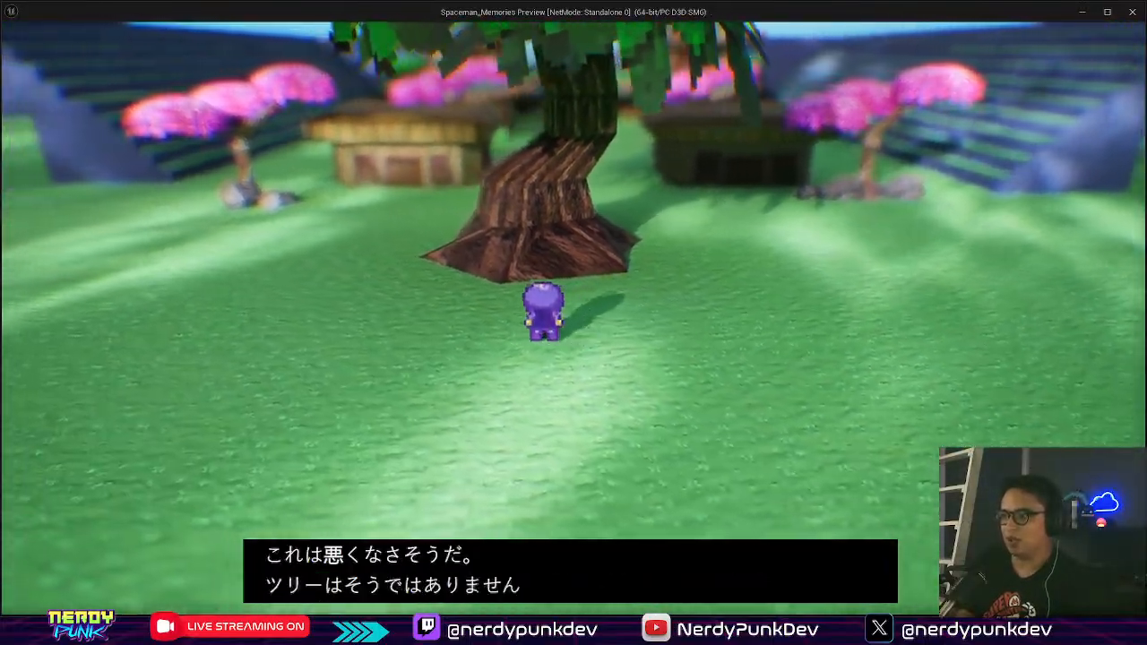
# Step: Walk around the big tree and between the wooden houses to examine the tree's look and scale in the village
pyautogui.press('w')
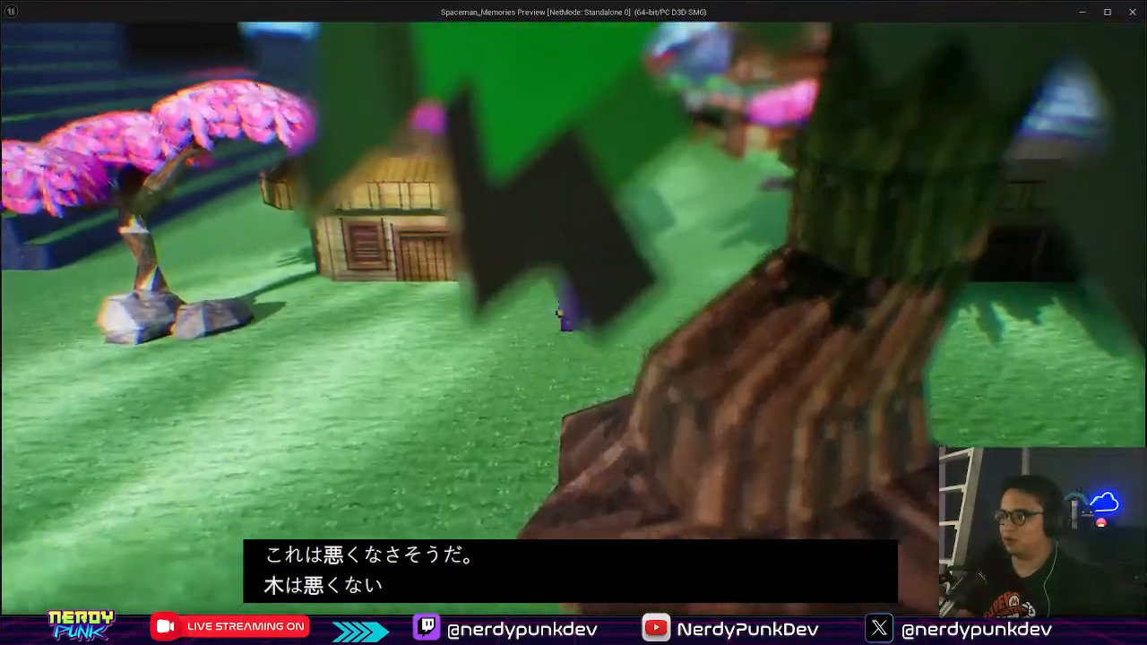
pyautogui.press('d')
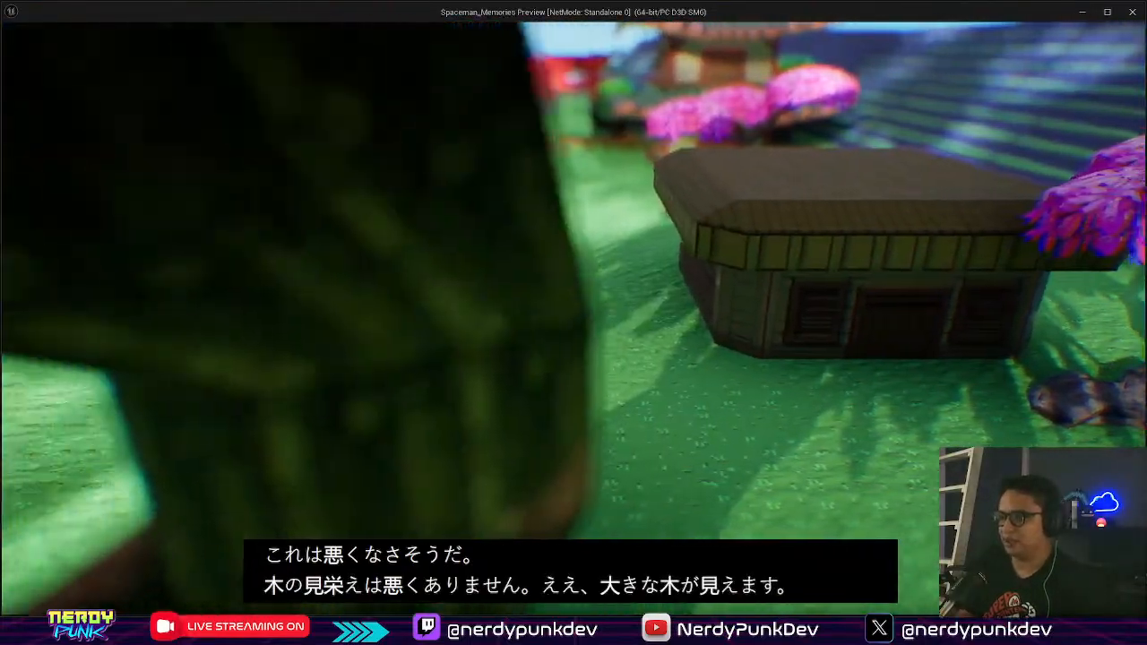
pyautogui.press('w')
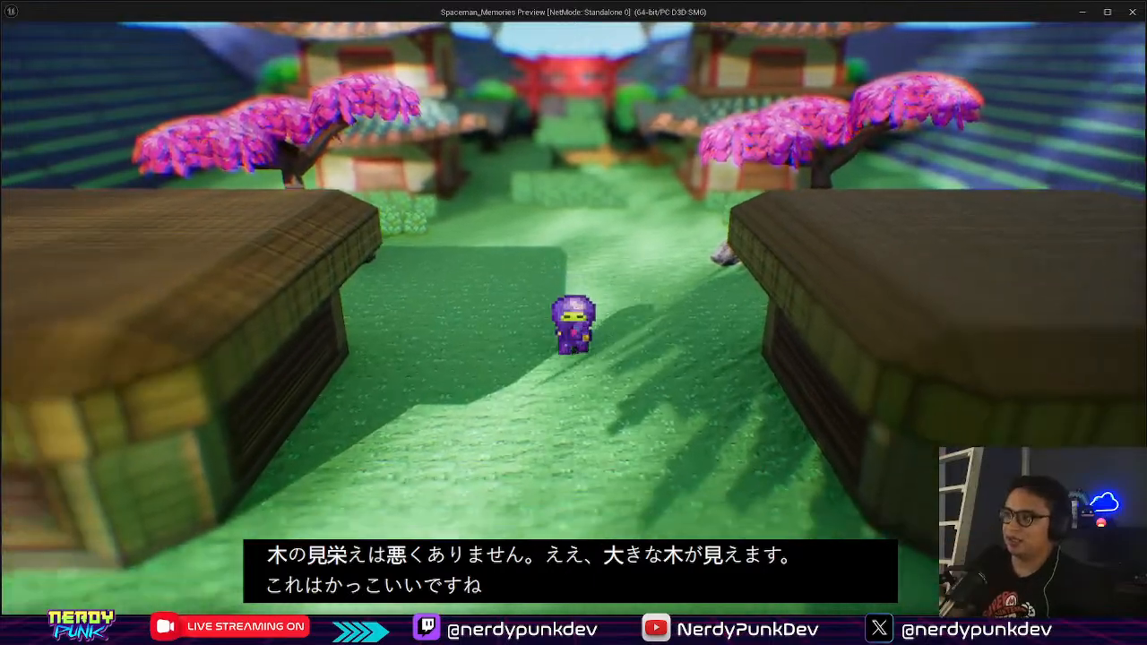
pyautogui.press('s')
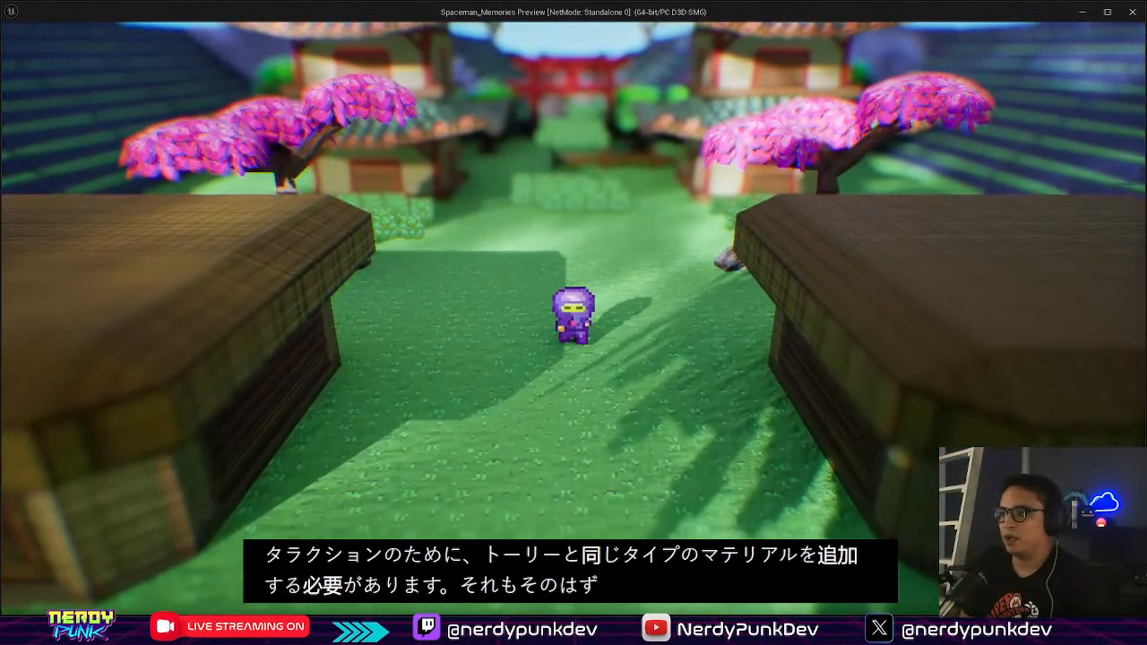
pyautogui.press('w')
pyautogui.press('s')
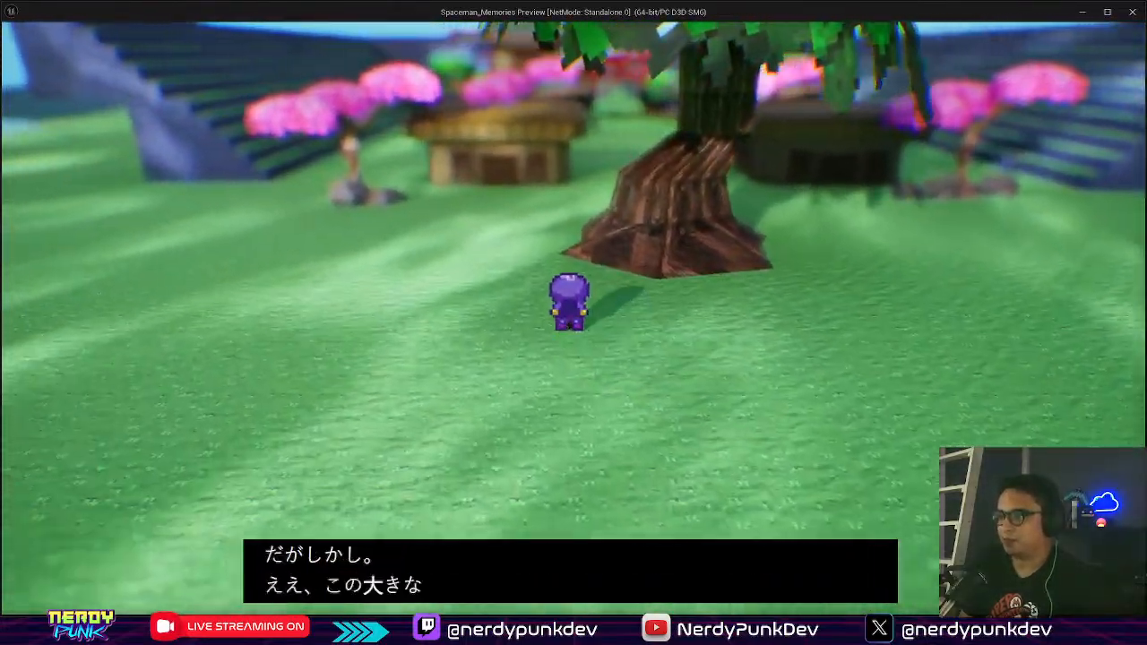
pyautogui.press('w')
pyautogui.press('d')
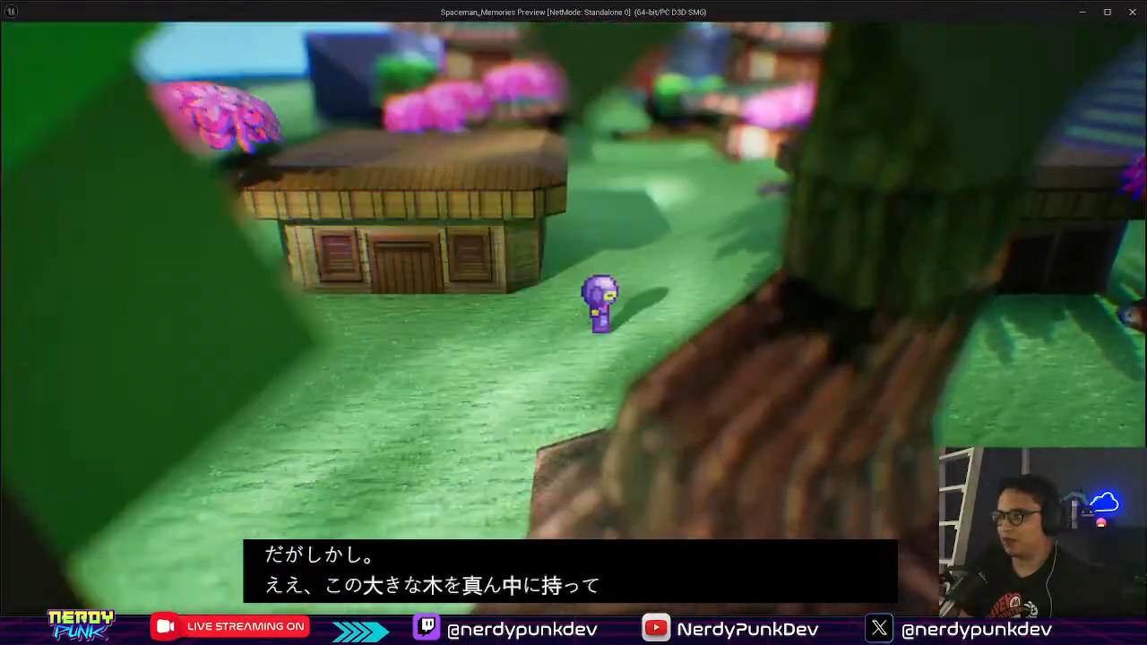
pyautogui.press('w')
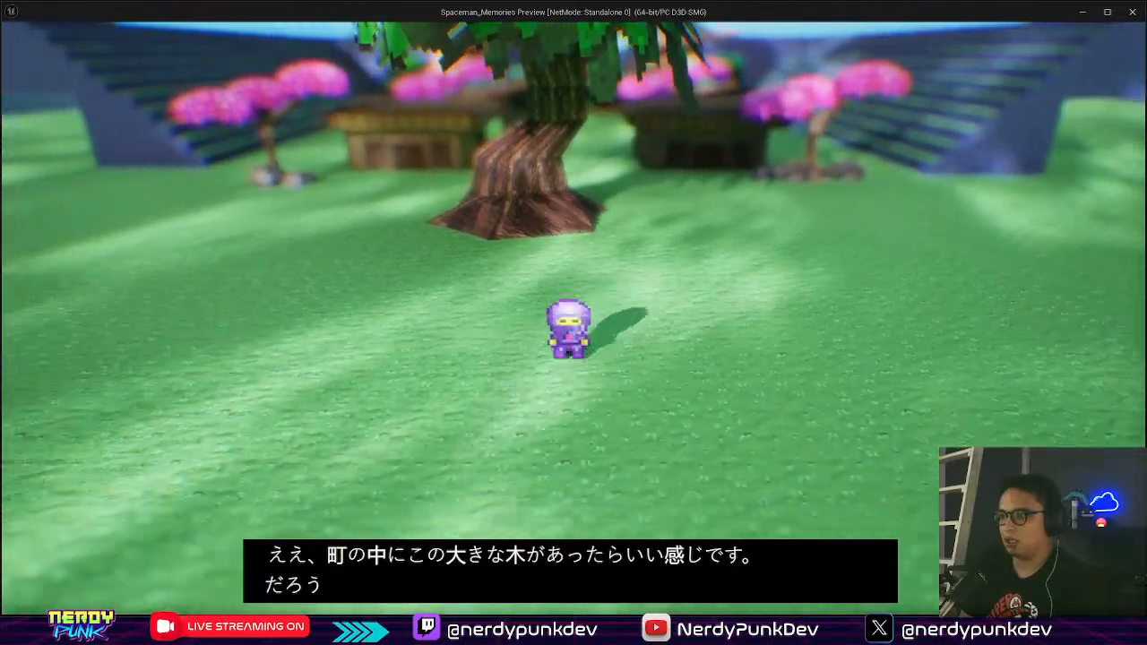
# Step: Walk the character from the big tree back past the houses and pagodas, up the terraced path to the torii near the station
pyautogui.press('w')
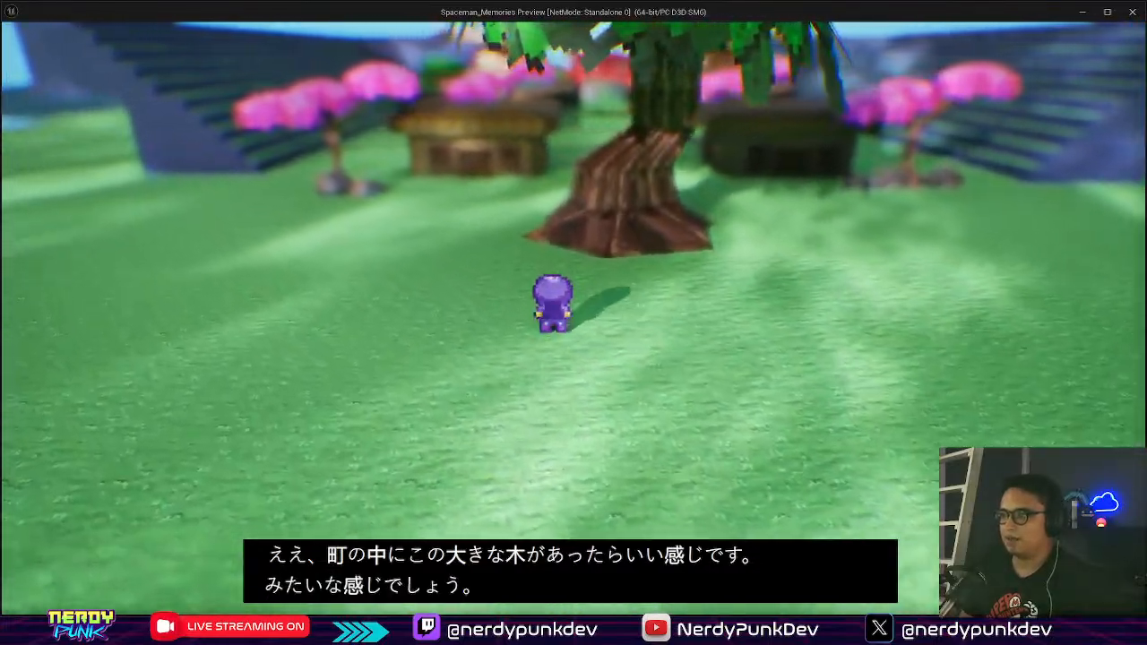
pyautogui.press('w')
pyautogui.press('a')
pyautogui.press('d')
pyautogui.press('w')
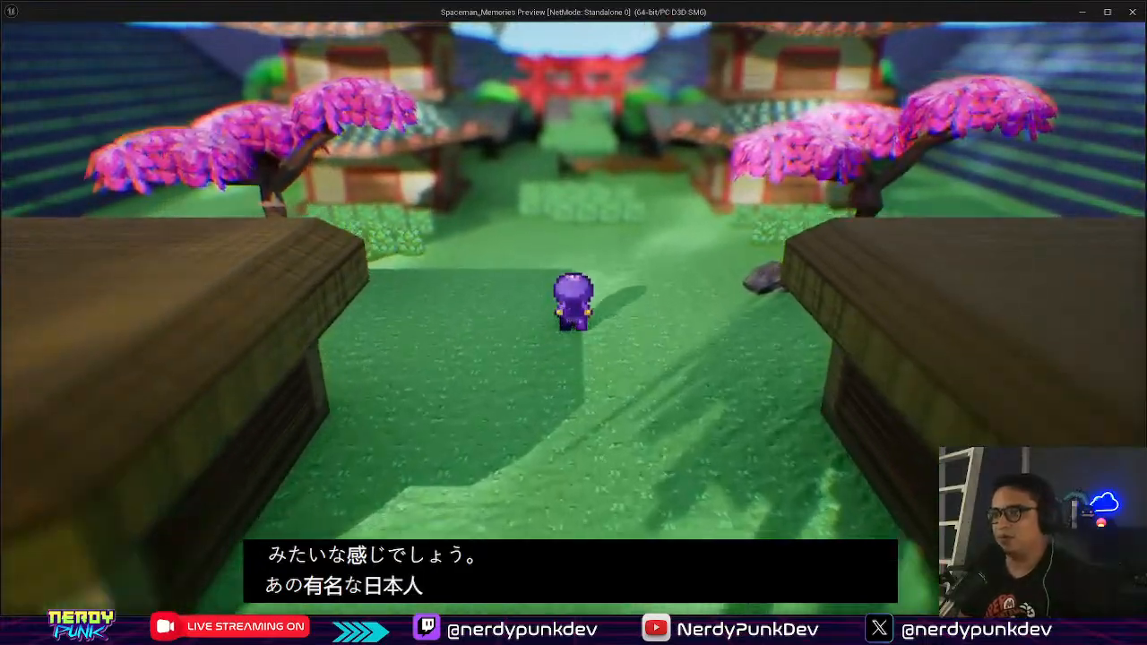
pyautogui.press('w')
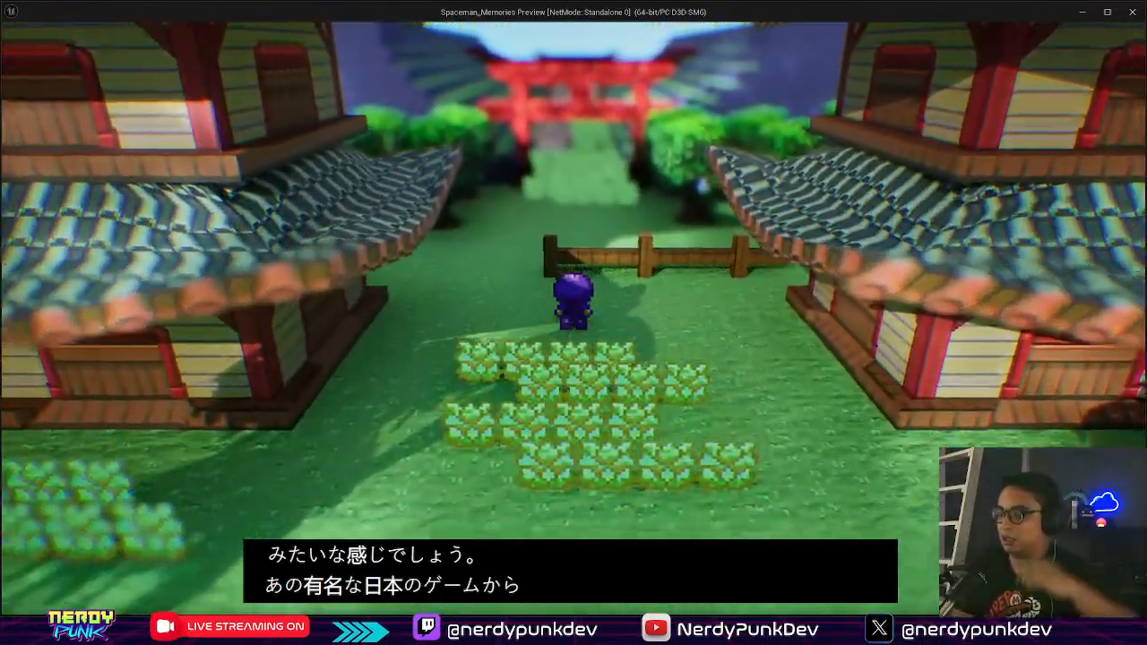
pyautogui.press('w')
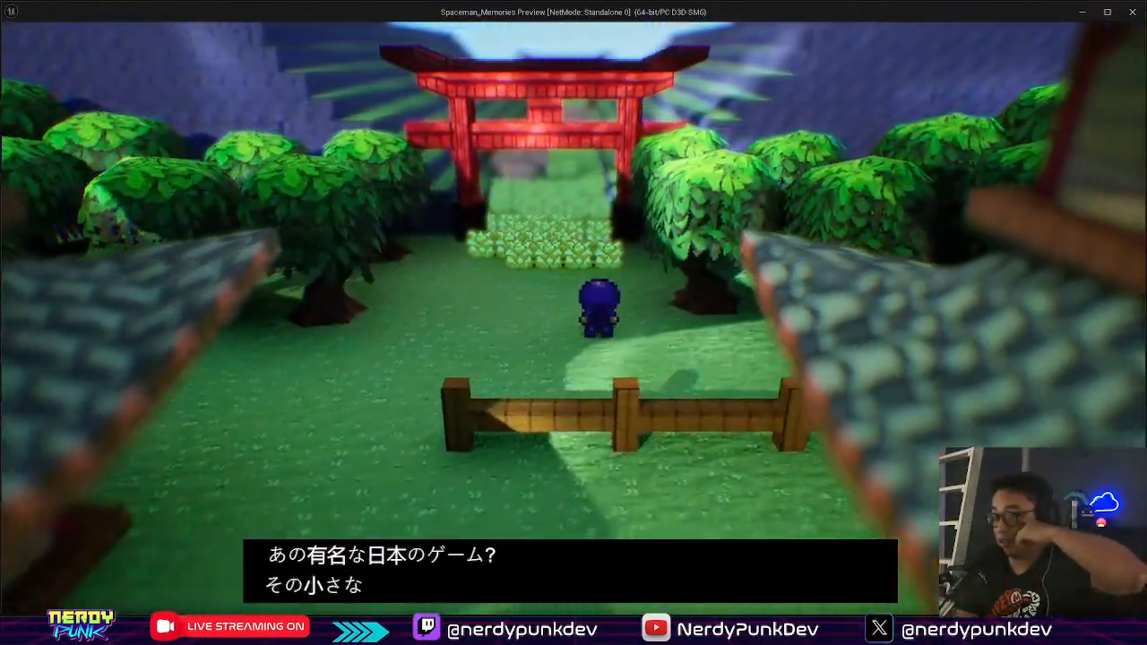
pyautogui.press('w')
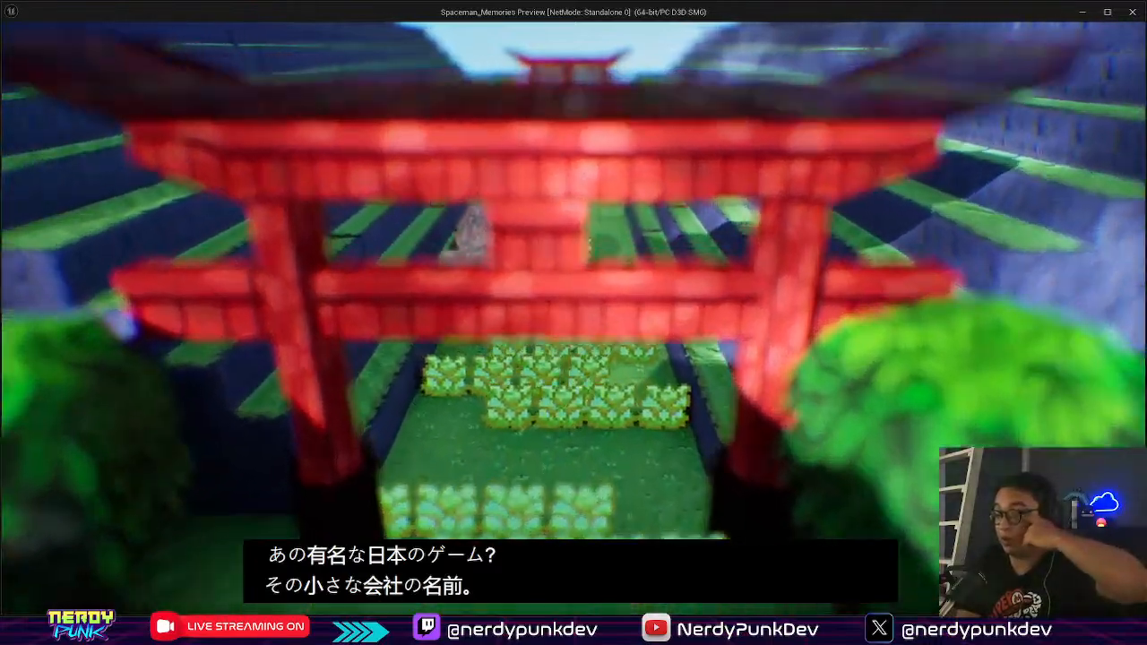
pyautogui.press('w')
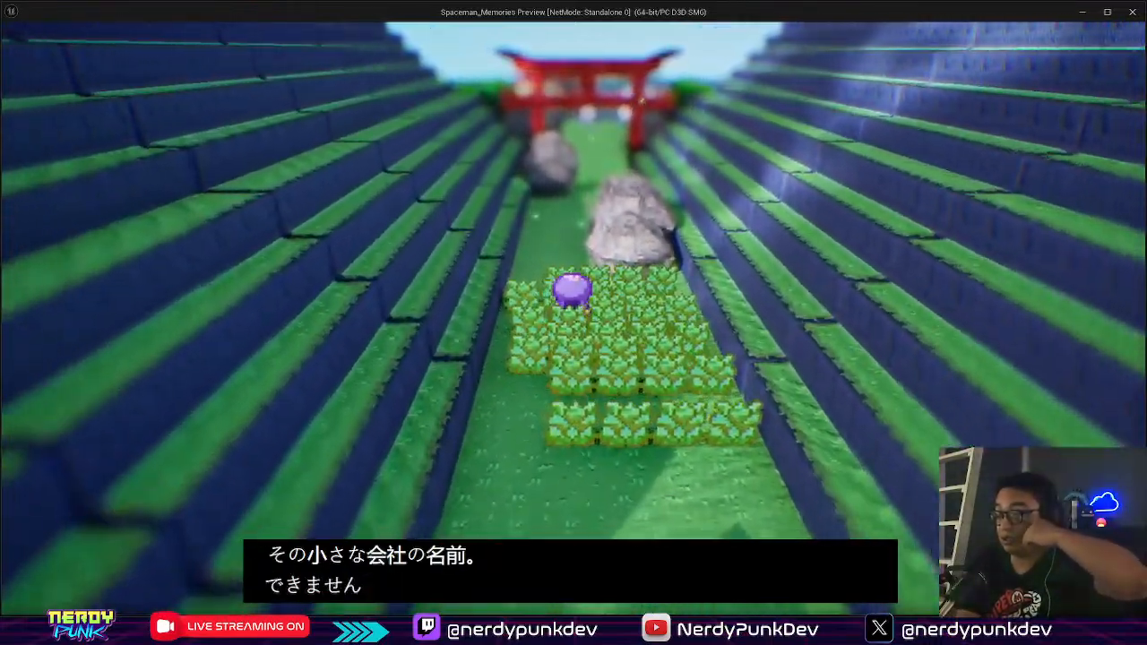
pyautogui.press('w')
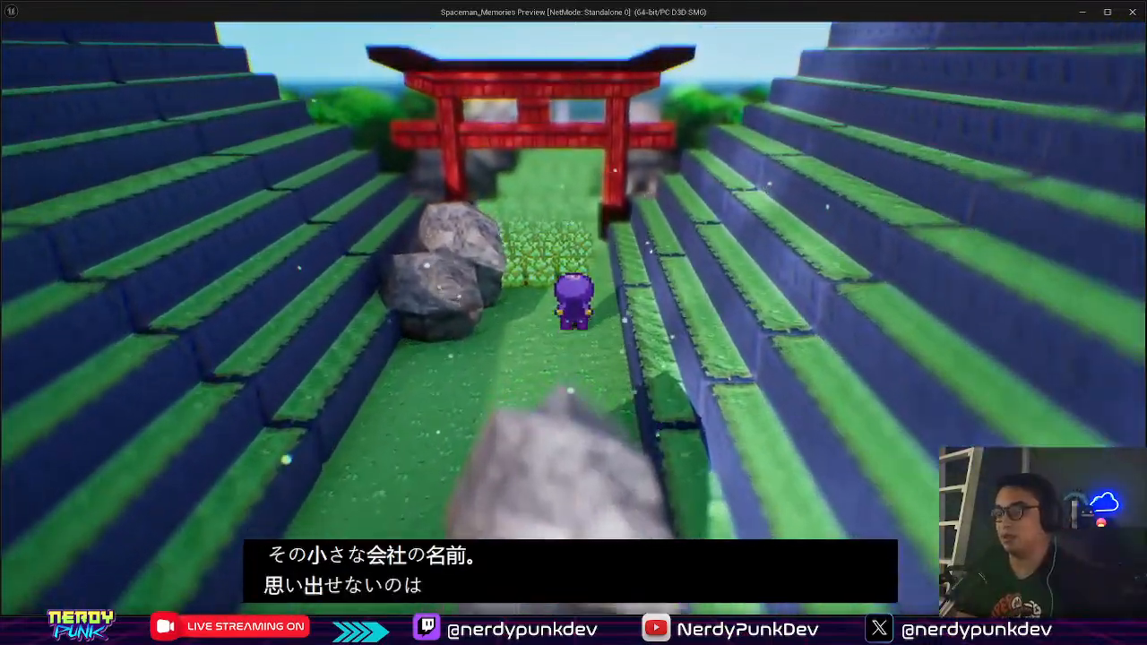
pyautogui.press('w')
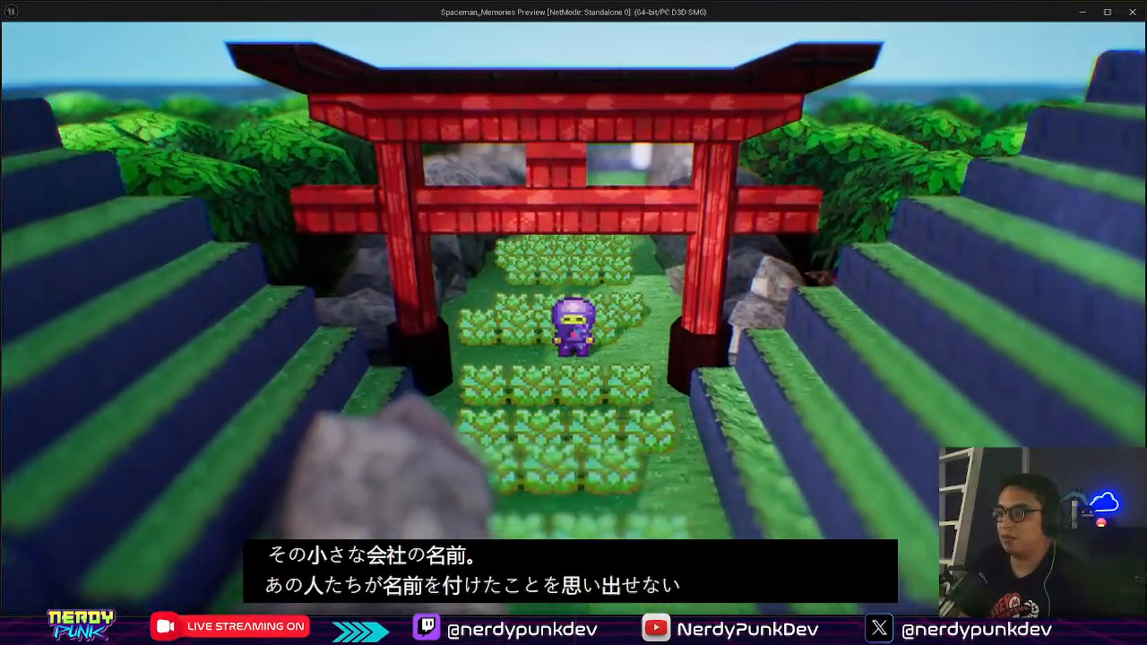
# Step: Walk the character down the terraced path into the village again and examine the big tree's trunk up close
pyautogui.press('s')
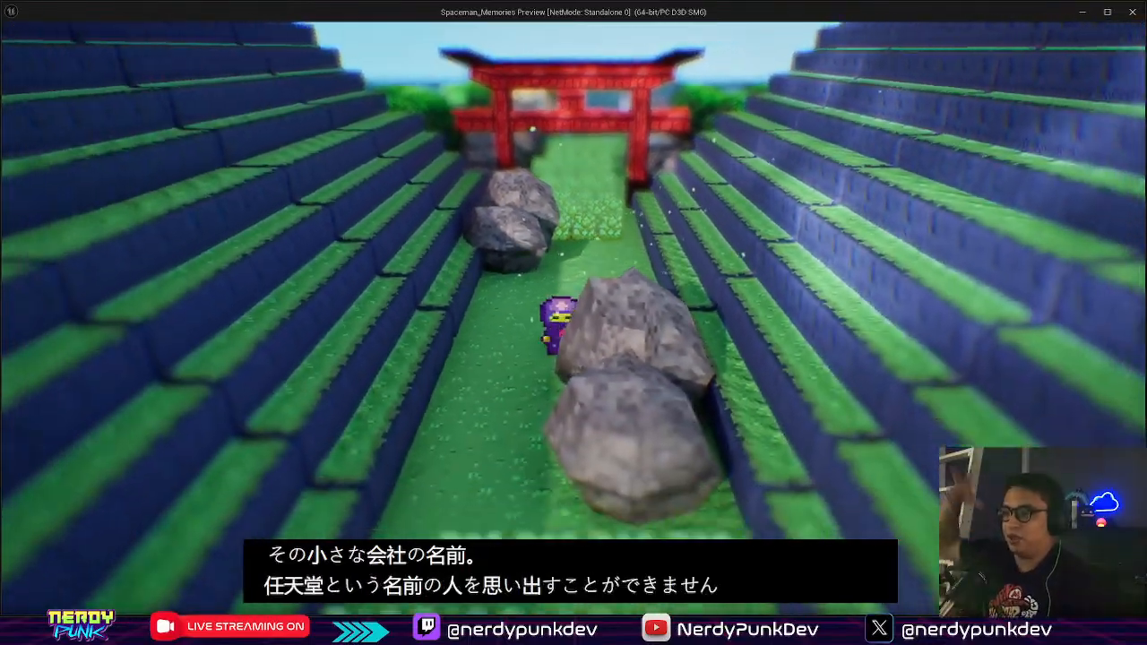
pyautogui.press('s')
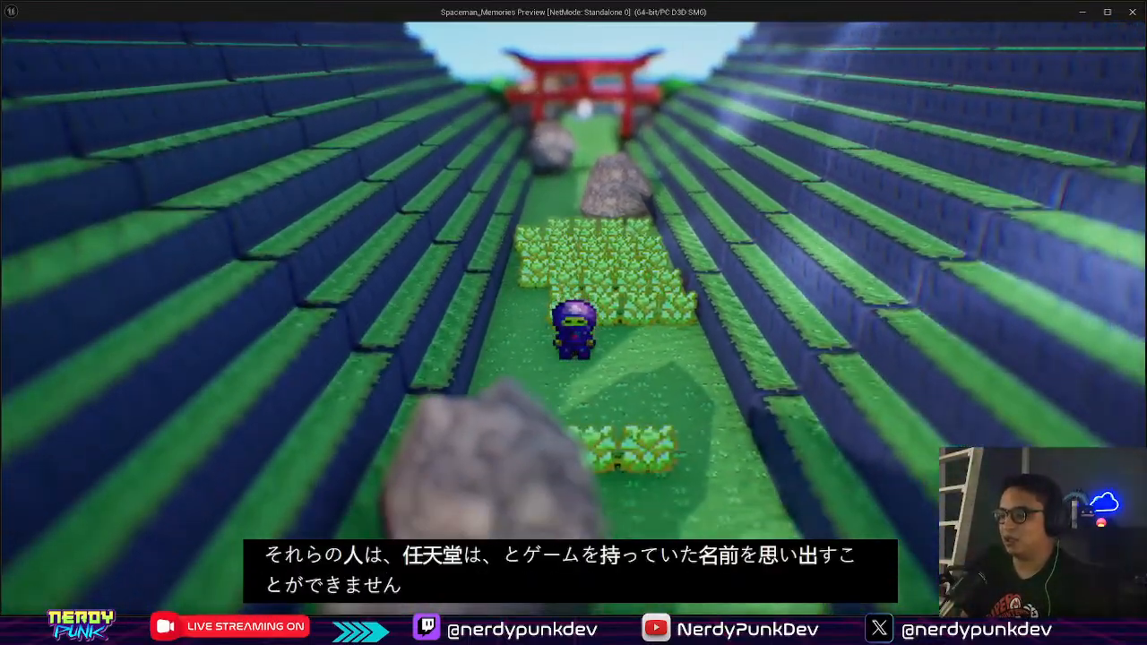
pyautogui.press('s')
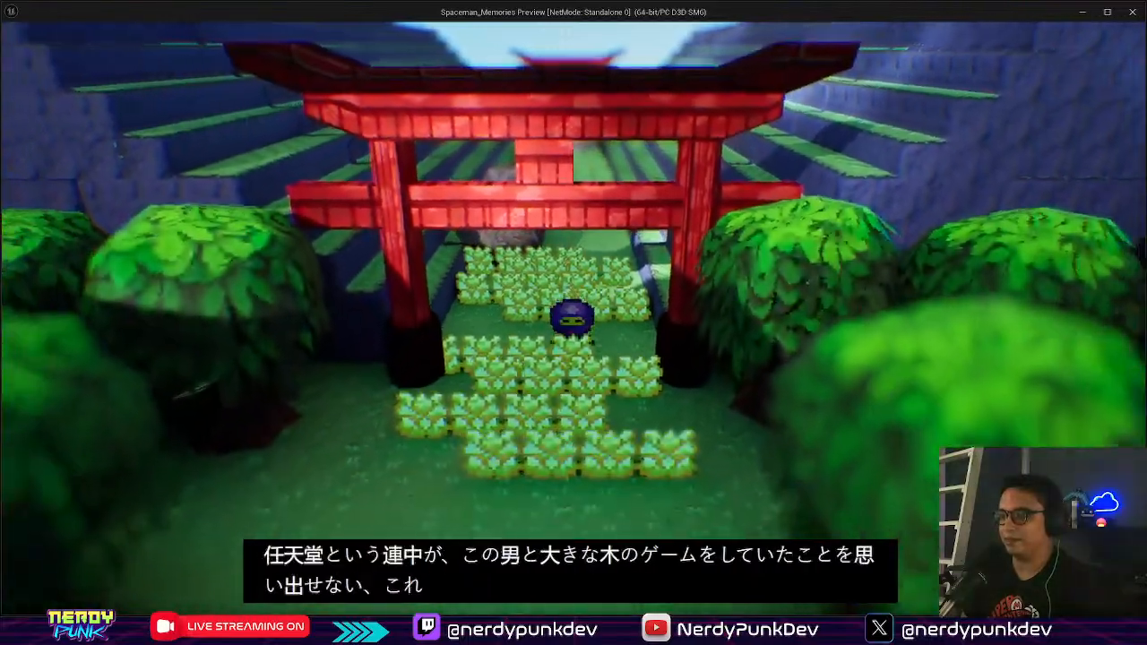
pyautogui.press('s')
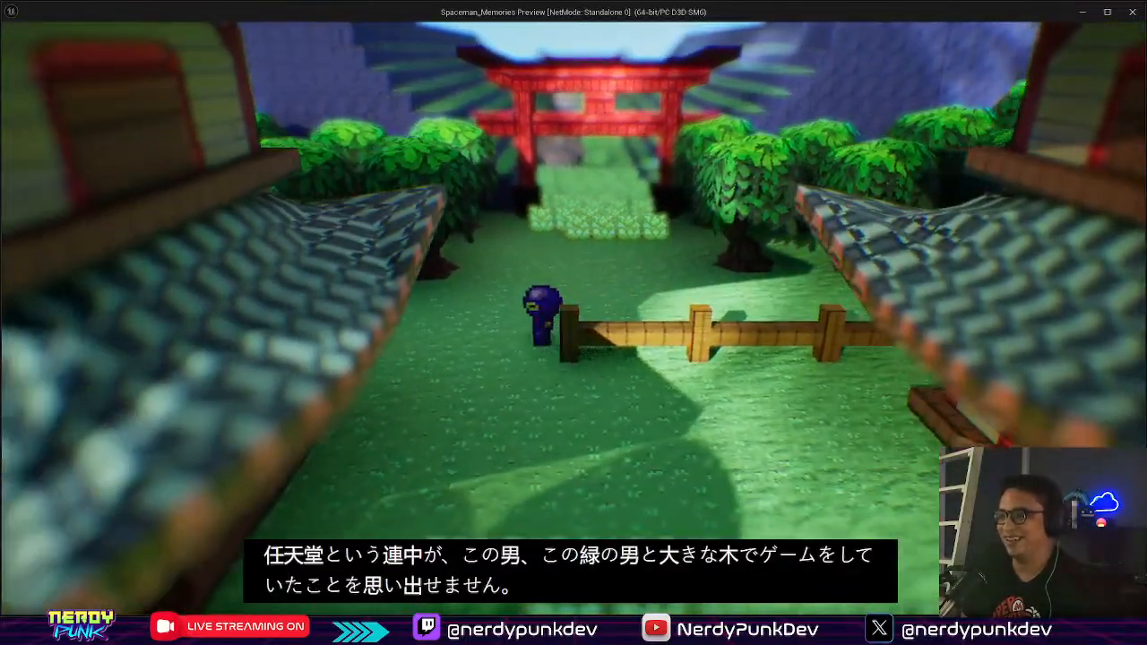
pyautogui.press('s')
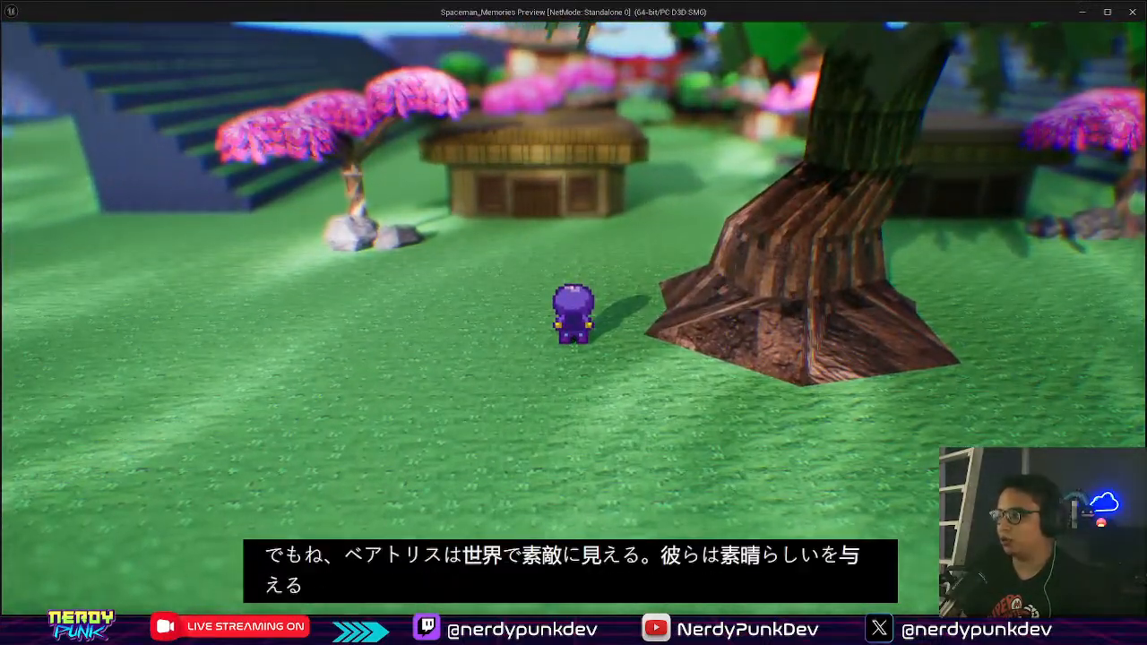
pyautogui.press('s')
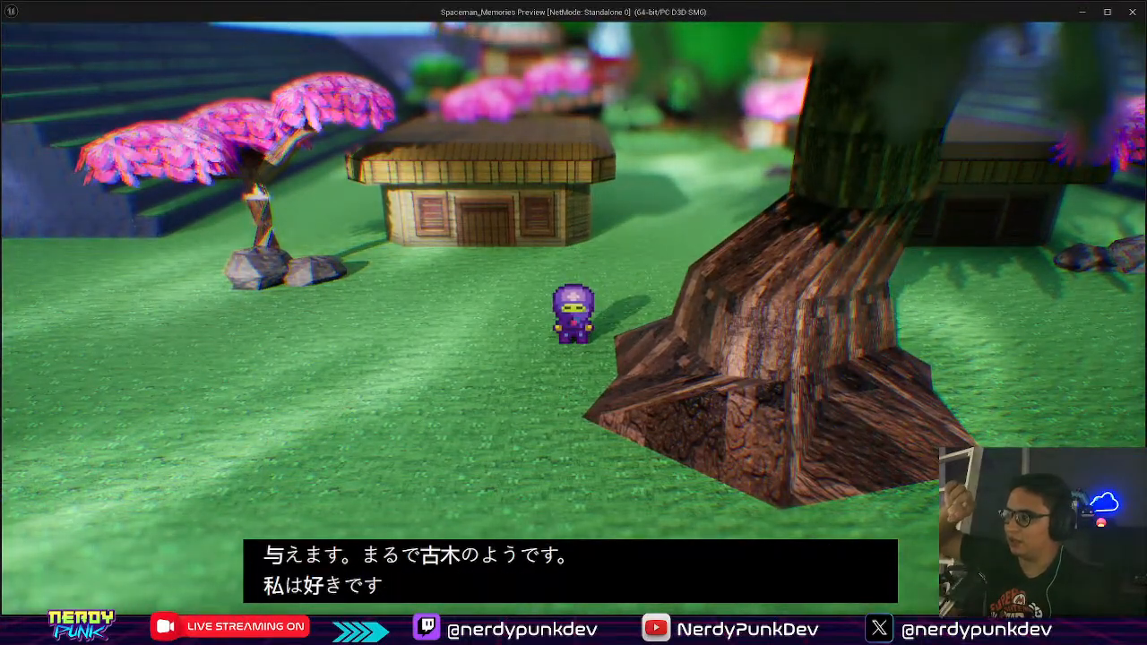
pyautogui.press('d')
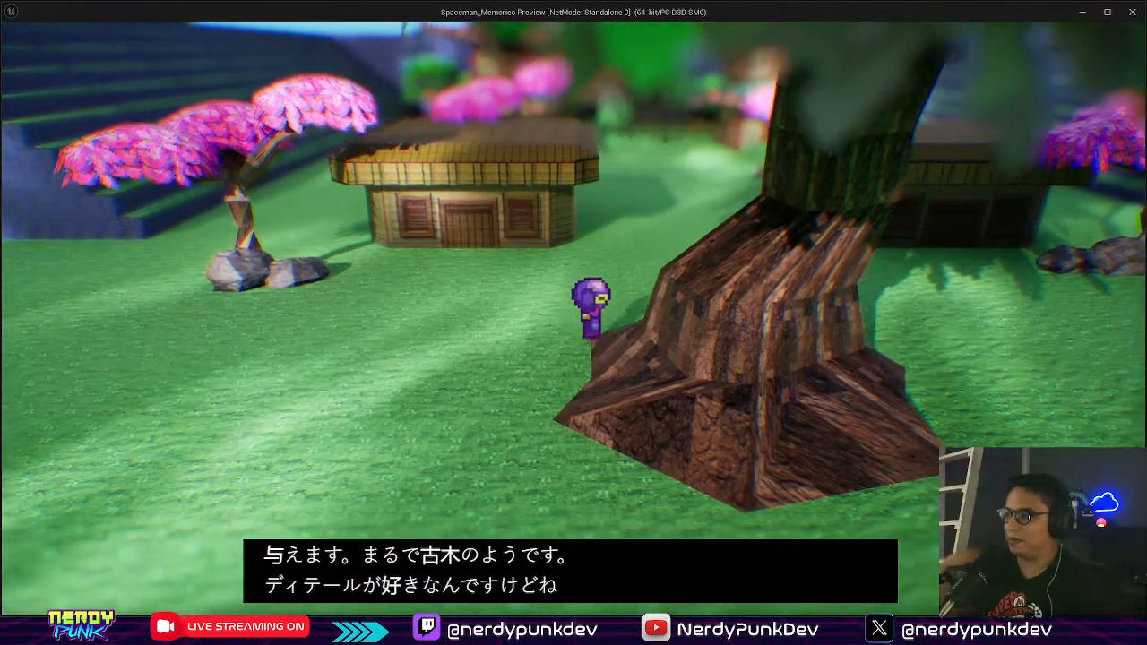
# Step: Walk the character past the big tree's trunk and end the play preview
pyautogui.press('a')
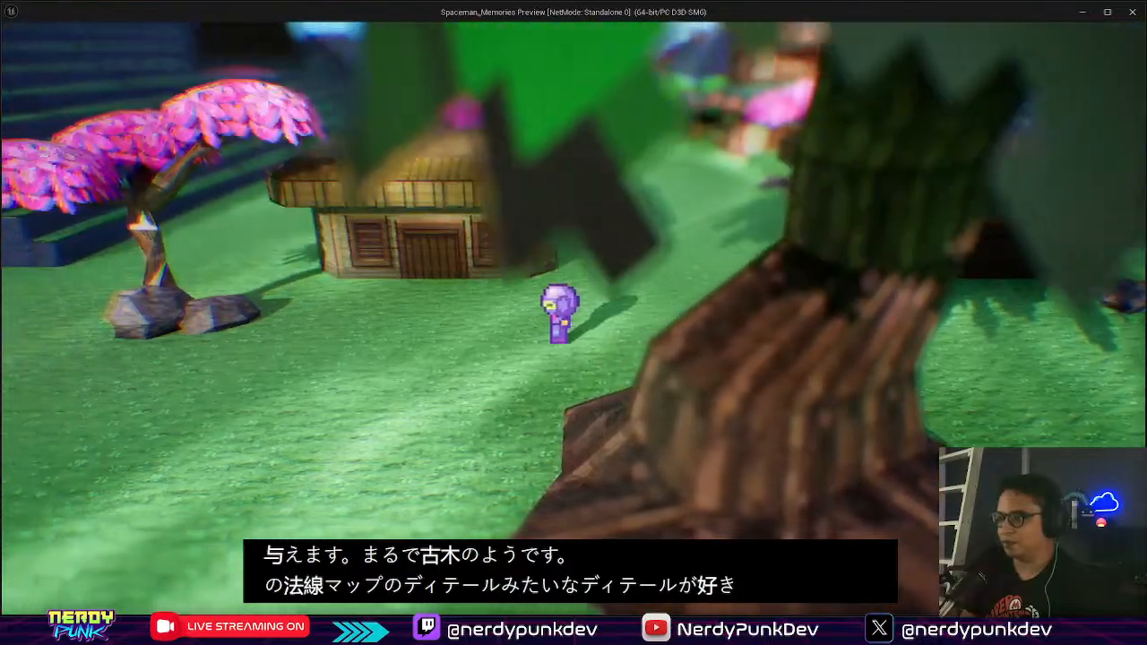
pyautogui.press('w')
pyautogui.press('Escape')
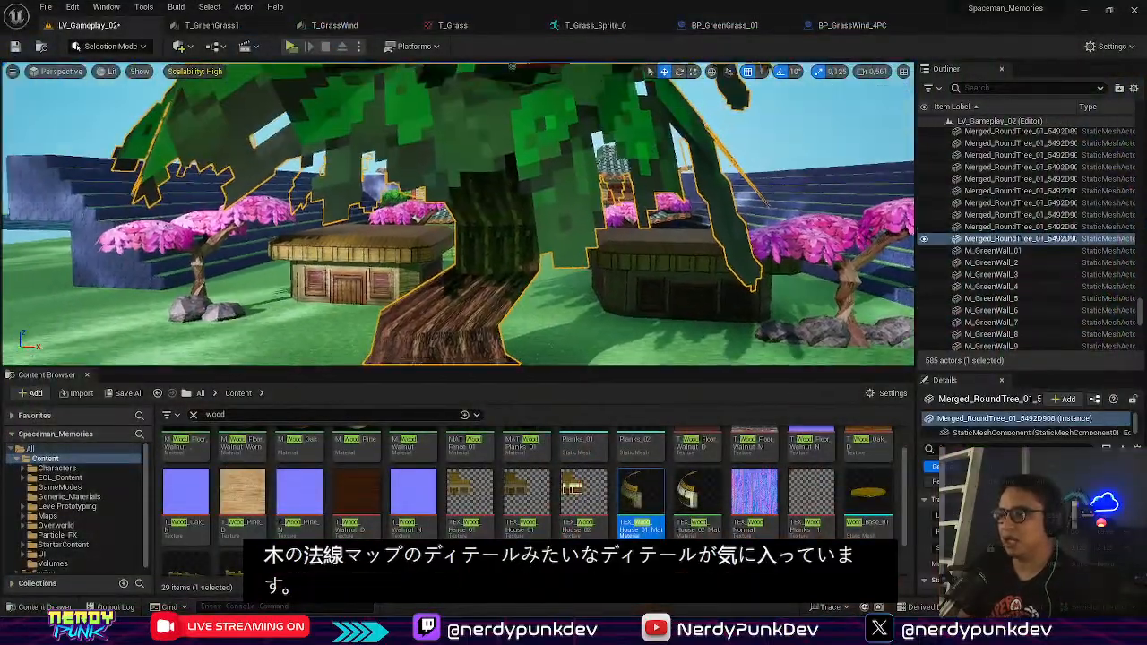
# Step: Duplicate the two pagodas and place the copies side by side on the open ground beyond the big tree
pyautogui.moveTo(457, 214); pyautogui.dragTo(507, 247, button='right')
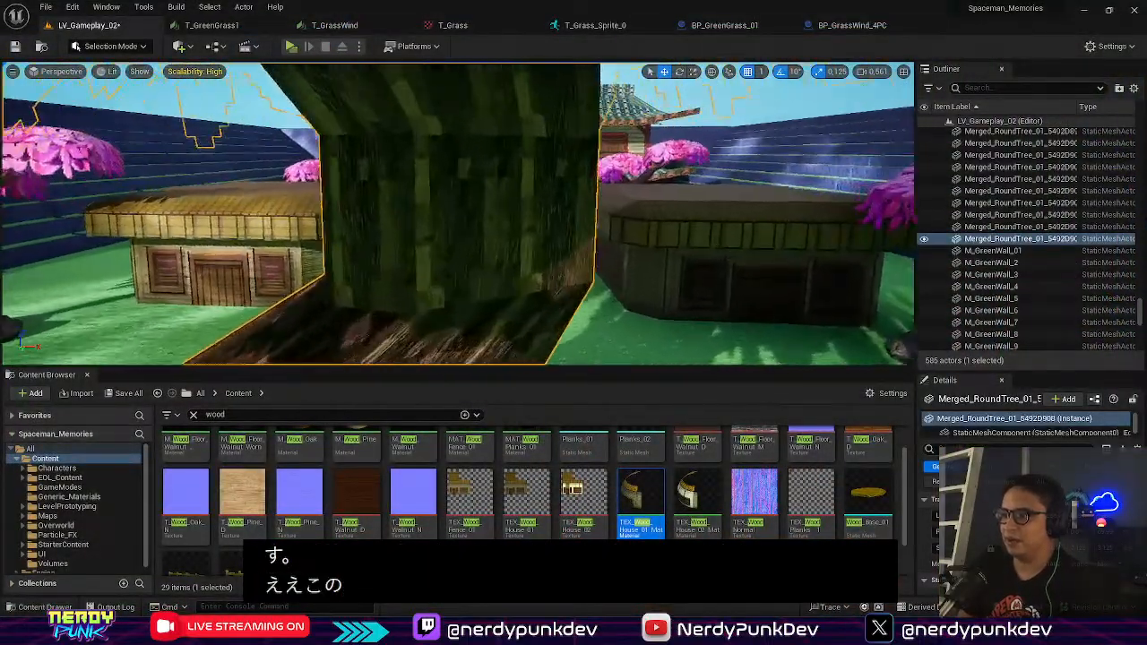
pyautogui.press('w')
pyautogui.moveTo(459, 213); pyautogui.dragTo(341, 213, button='right')
pyautogui.press('s')
pyautogui.press('w')
pyautogui.moveTo(457, 213); pyautogui.dragTo(619, 206, button='right')
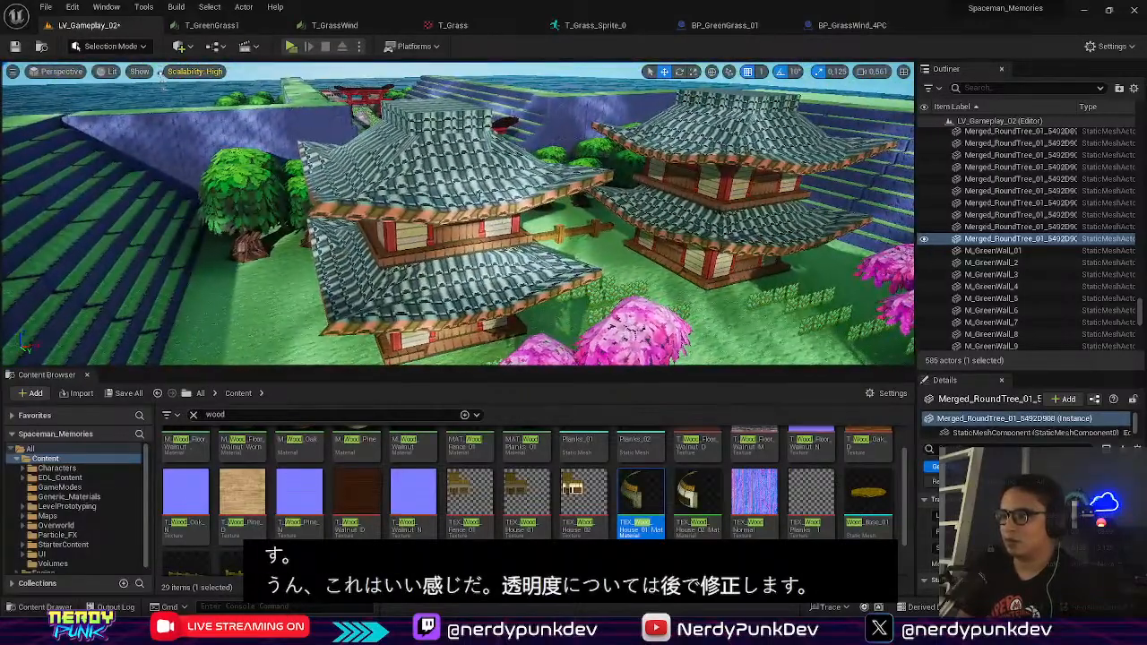
pyautogui.click(478, 197)
pyautogui.keyDown('shift'); pyautogui.click(717, 179); pyautogui.keyUp('shift')
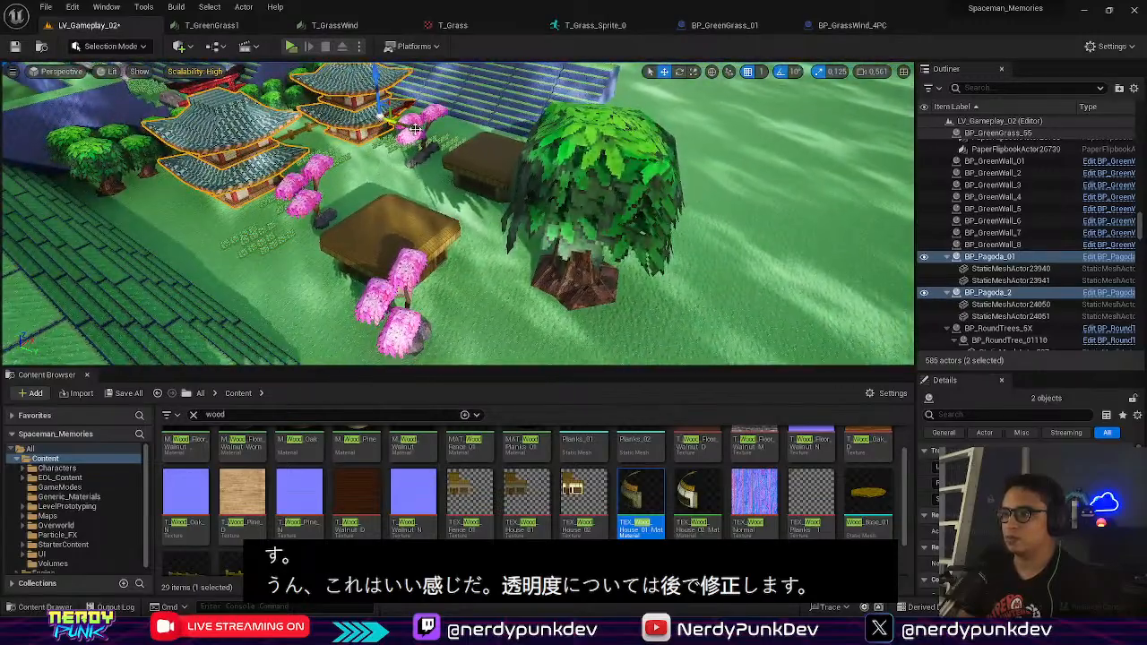
pyautogui.keyDown('alt'); pyautogui.moveTo(415, 129); pyautogui.dragTo(776, 325); pyautogui.keyUp('alt')
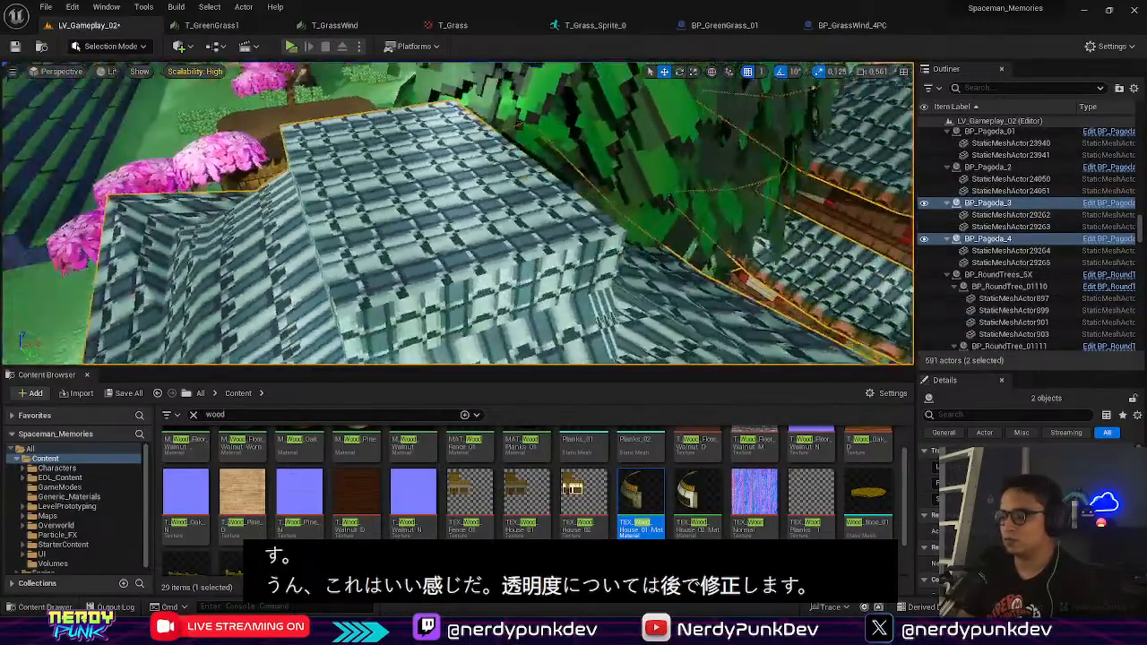
pyautogui.moveTo(457, 213); pyautogui.dragTo(359, 213, button='right')
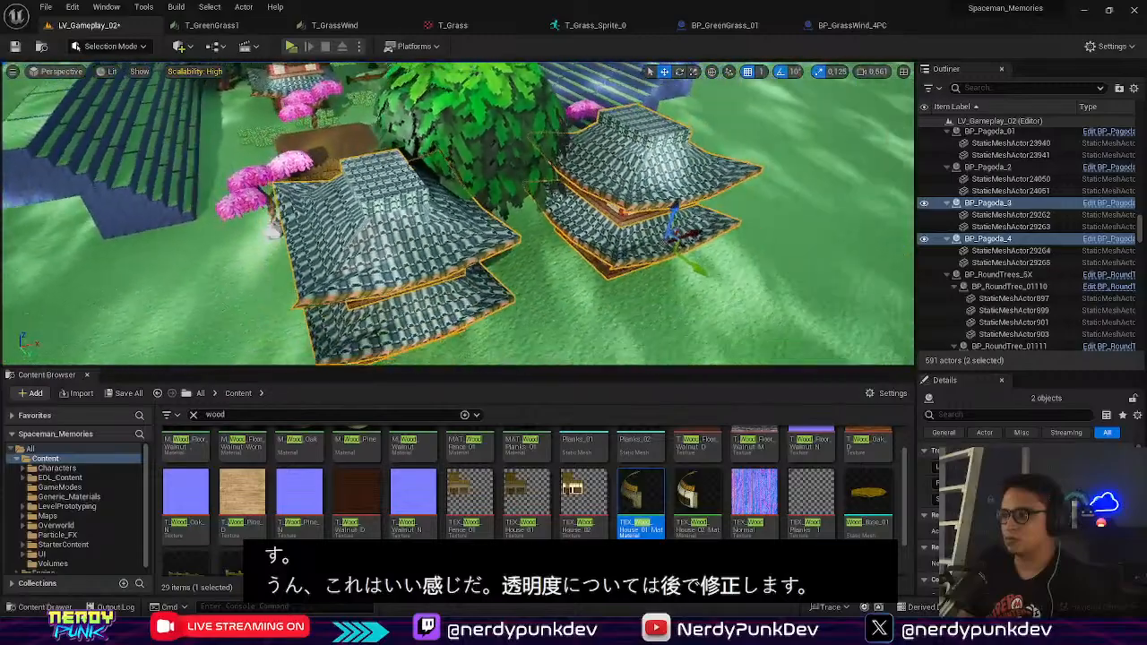
pyautogui.moveTo(700, 261); pyautogui.dragTo(700, 262, button='right')
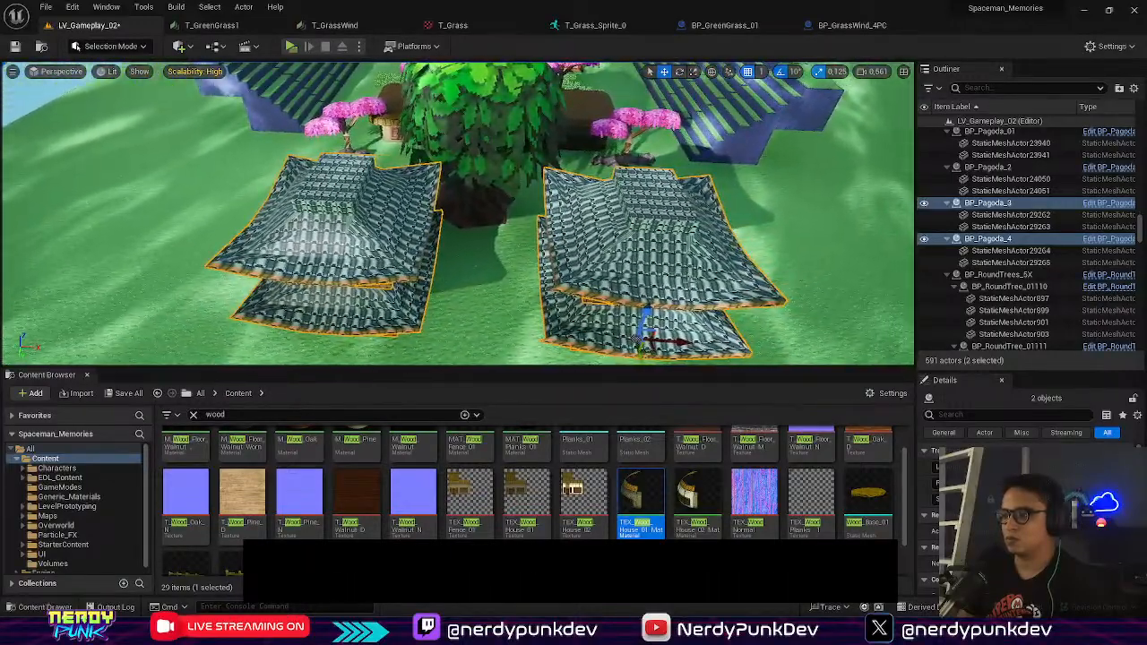
# Step: Spread the two copied pagodas apart, leaving a wide open clearing between them in front of the big tree
pyautogui.click(379, 321)
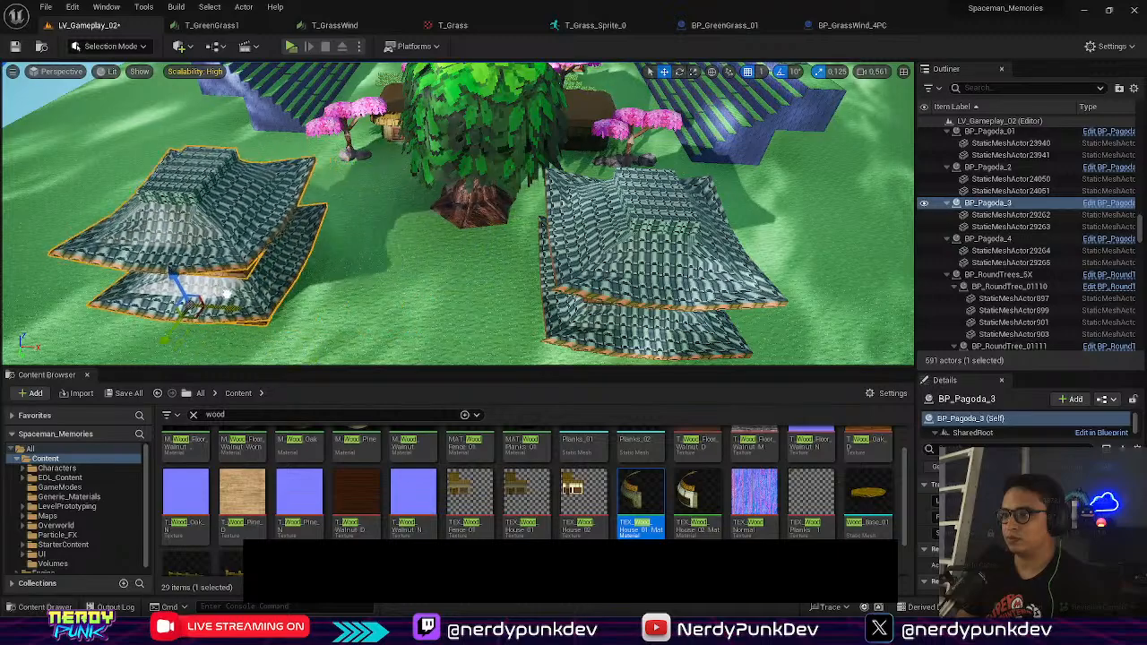
pyautogui.click(578, 274)
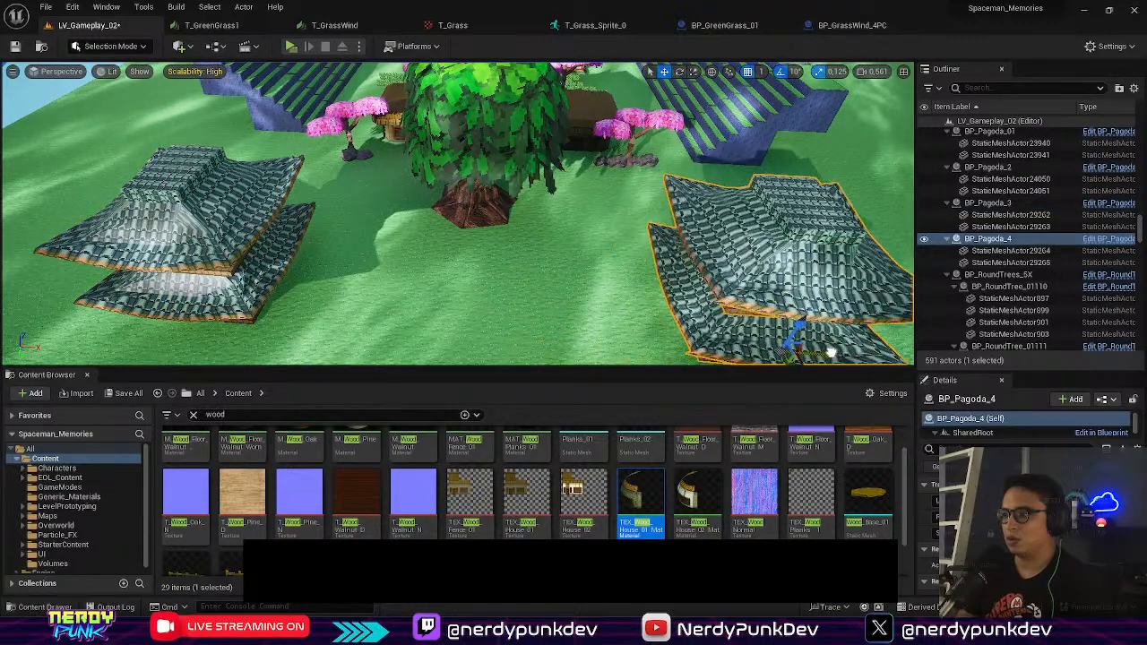
pyautogui.press('a')
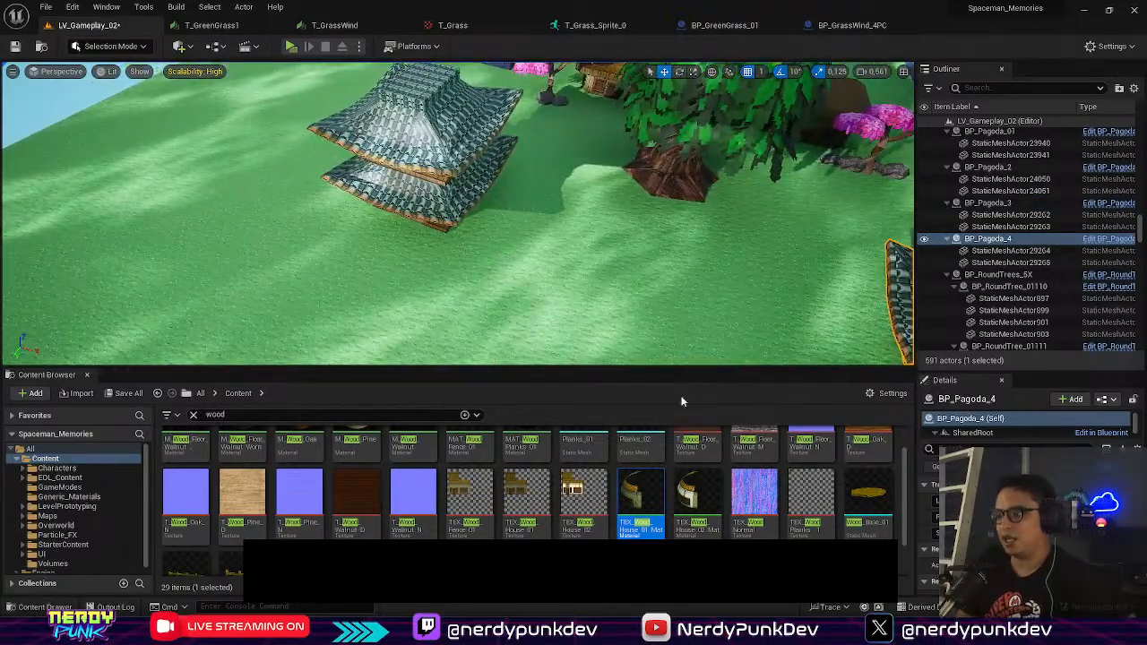
pyautogui.moveTo(573, 269); pyautogui.dragTo(587, 157, button='right')
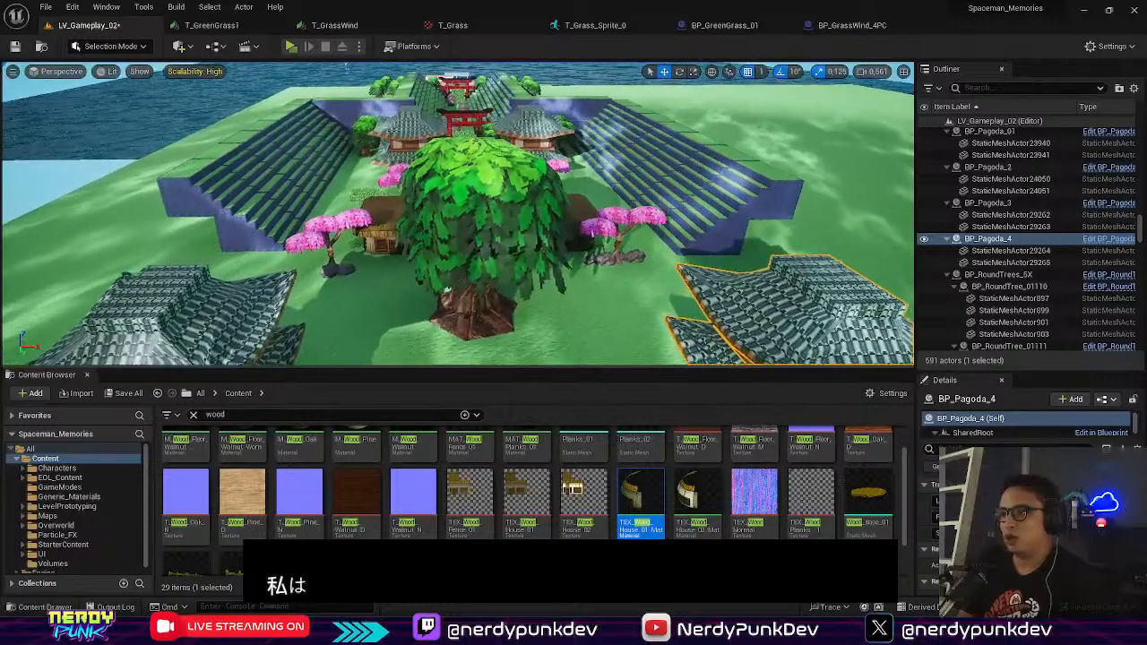
pyautogui.moveTo(746, 628)
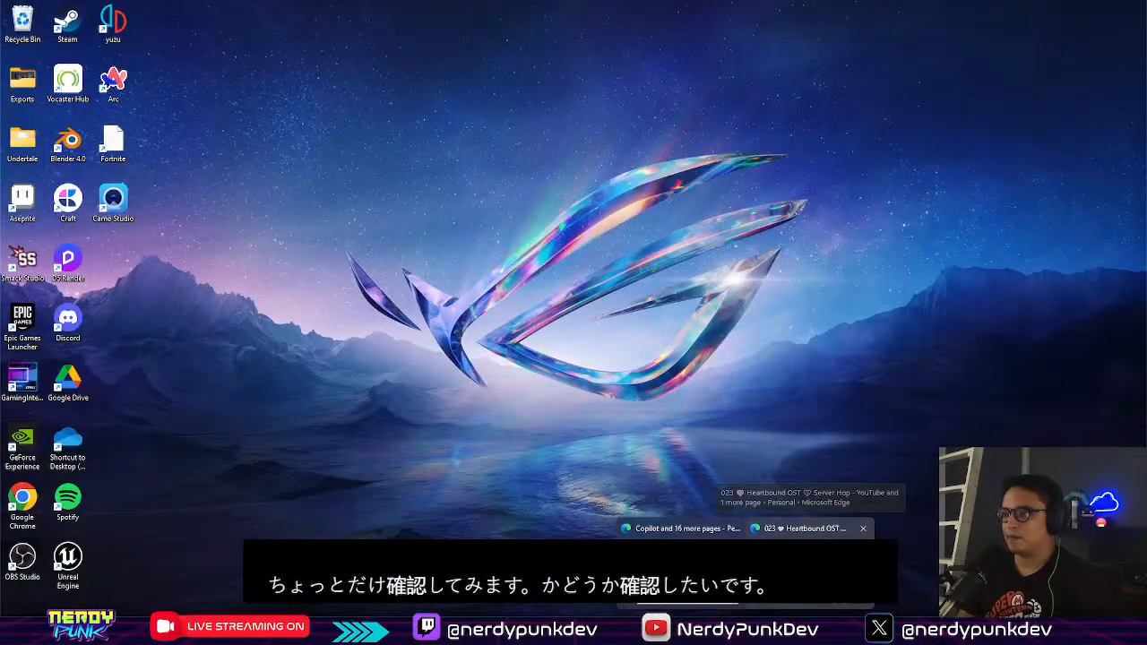
pyautogui.click(677, 528)
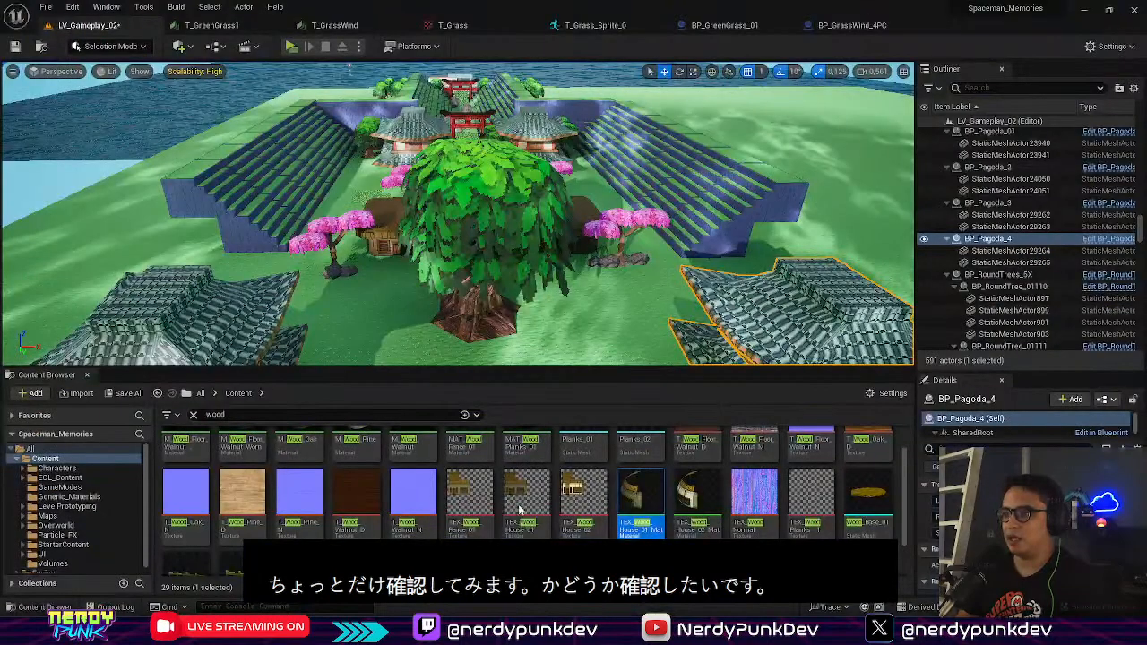
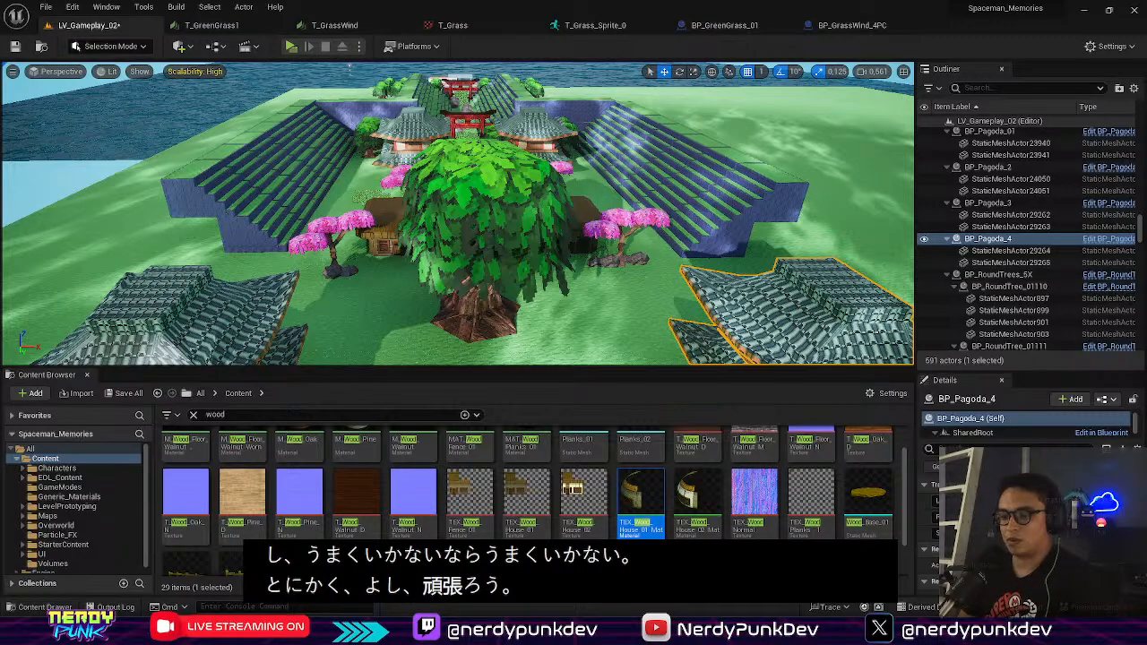
# Step: Select the big tree and examine its trunk, its foliage and the surrounding village walls from several angles
pyautogui.click(487, 253)
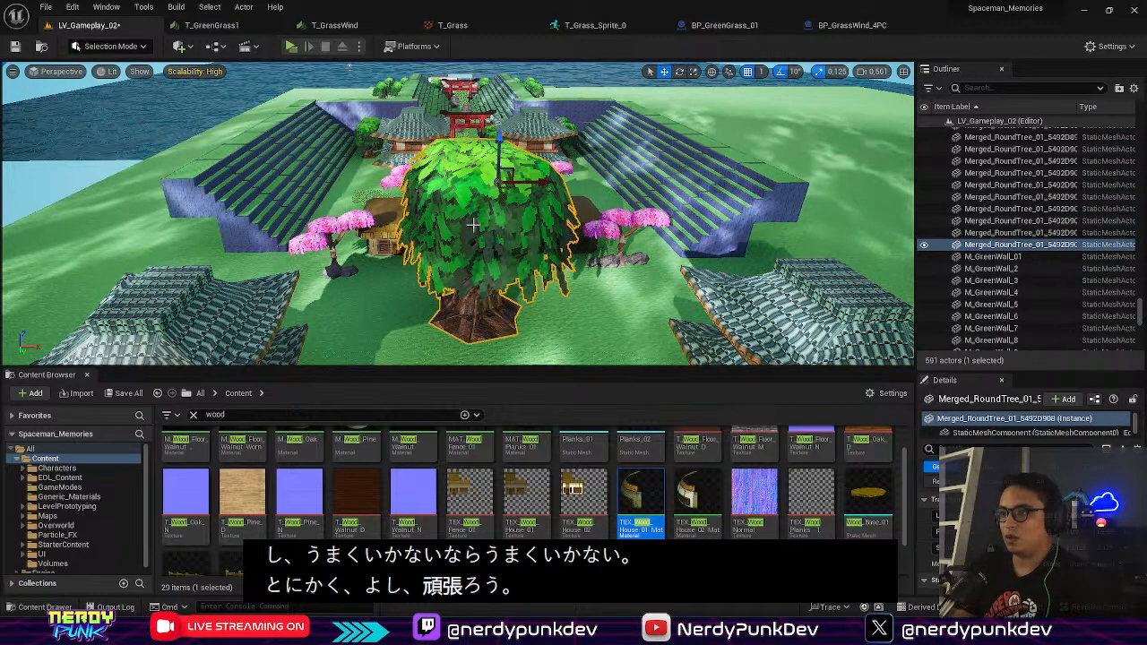
pyautogui.moveTo(486, 253); pyautogui.dragTo(554, 261, button='right')
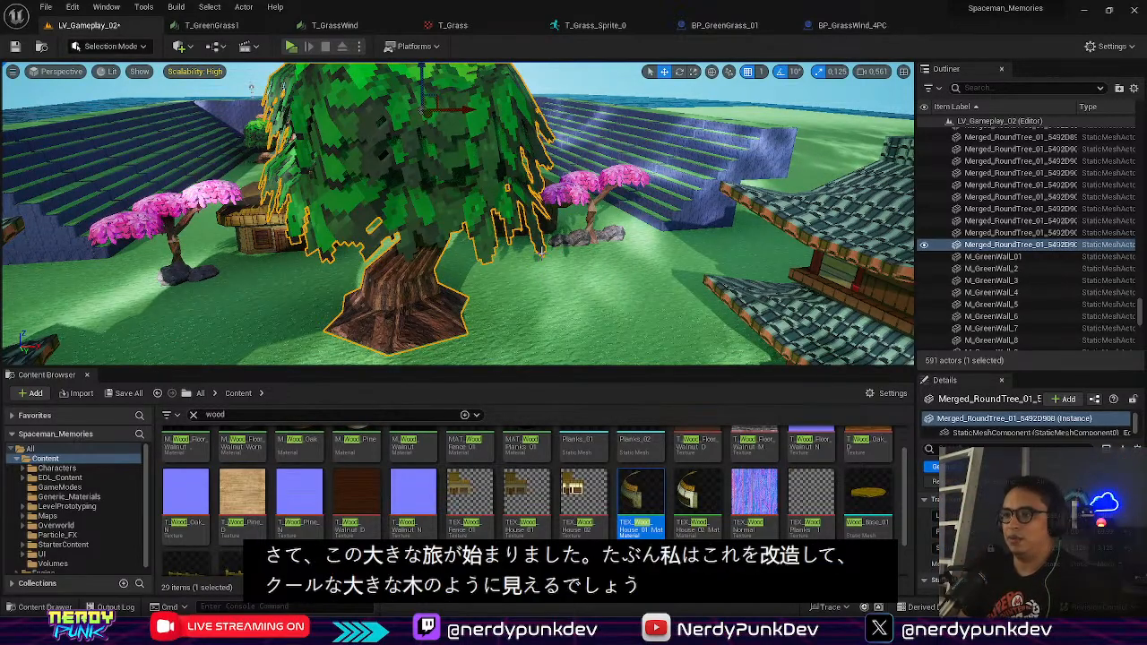
pyautogui.press('w')
pyautogui.moveTo(535, 270); pyautogui.dragTo(663, 274, button='right')
pyautogui.press('w')
pyautogui.press('s')
pyautogui.press('a')
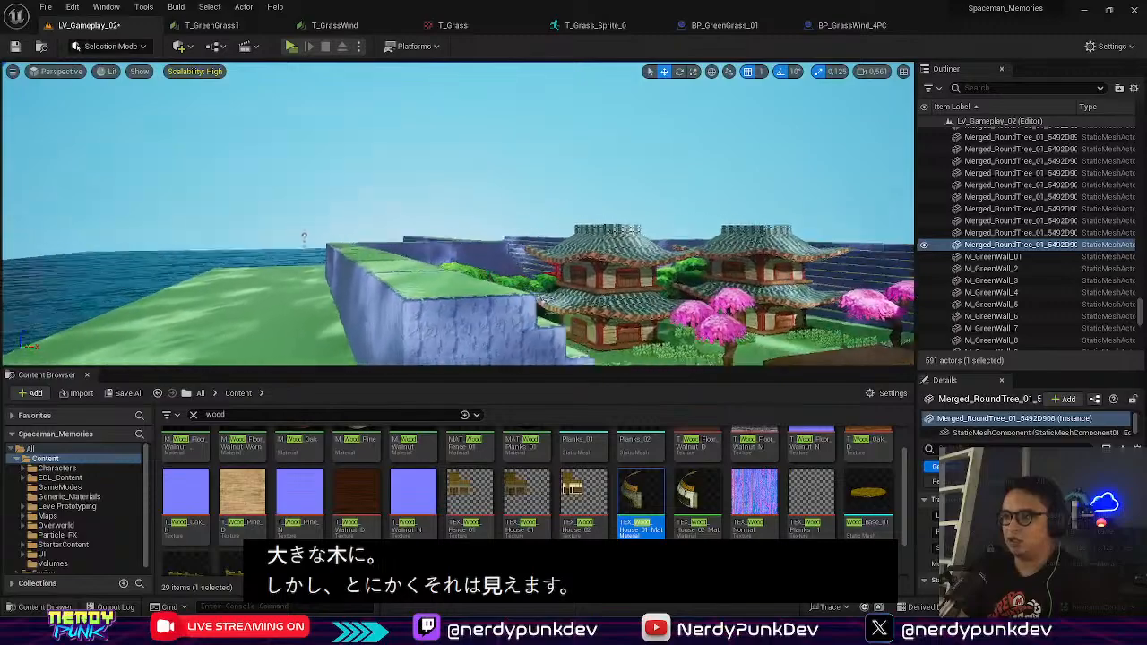
pyautogui.press('w')
pyautogui.moveTo(340, 282); pyautogui.dragTo(431, 364, button='right')
pyautogui.click(341, 281)
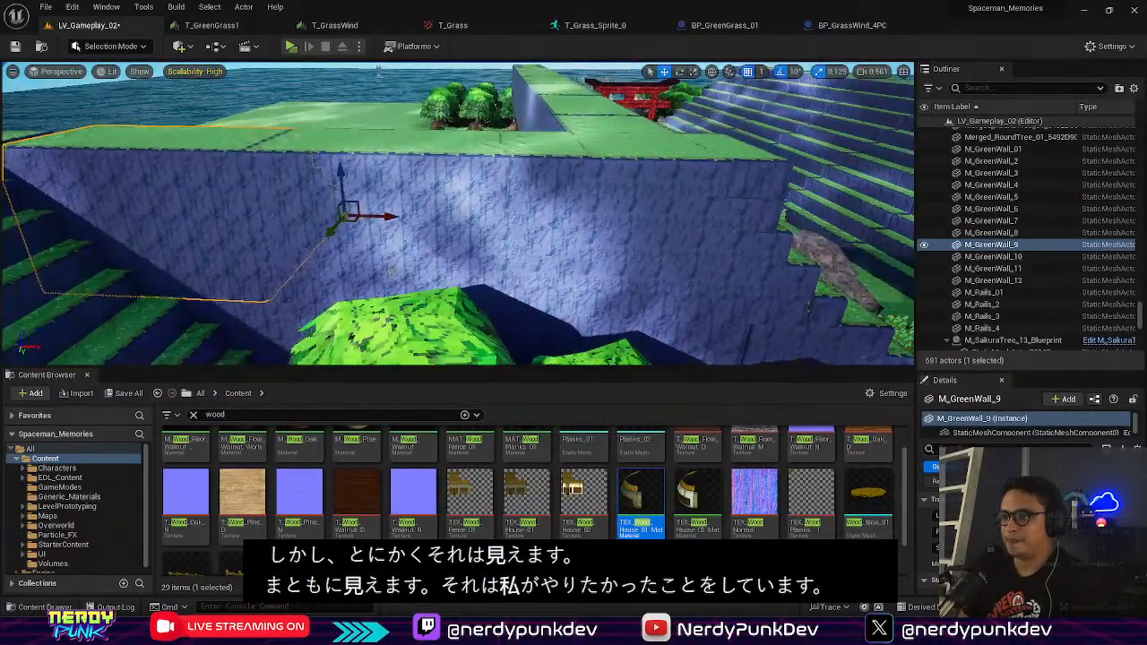
pyautogui.keyDown('shift'); pyautogui.click(391, 272); pyautogui.keyUp('shift')
pyautogui.keyDown('shift'); pyautogui.click(661, 216); pyautogui.keyUp('shift')
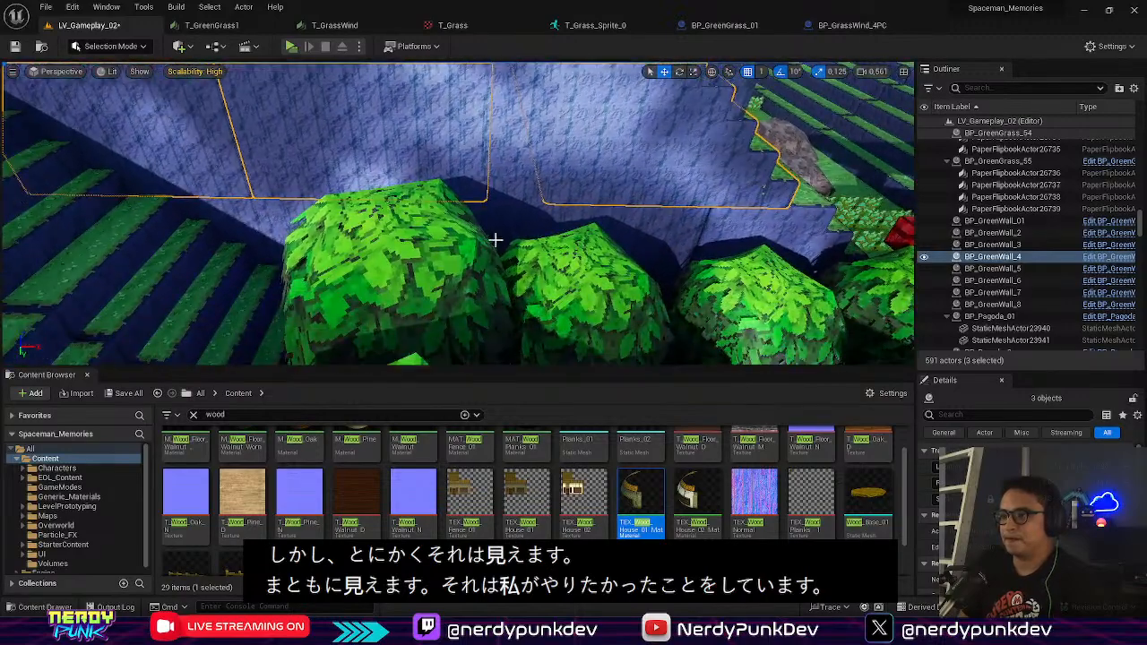
# Step: Duplicate the six M_GreenWall pieces 01, 2, 3, 7, 8 and 9 and place the copies beyond the end of the long terrace
pyautogui.click(496, 240)
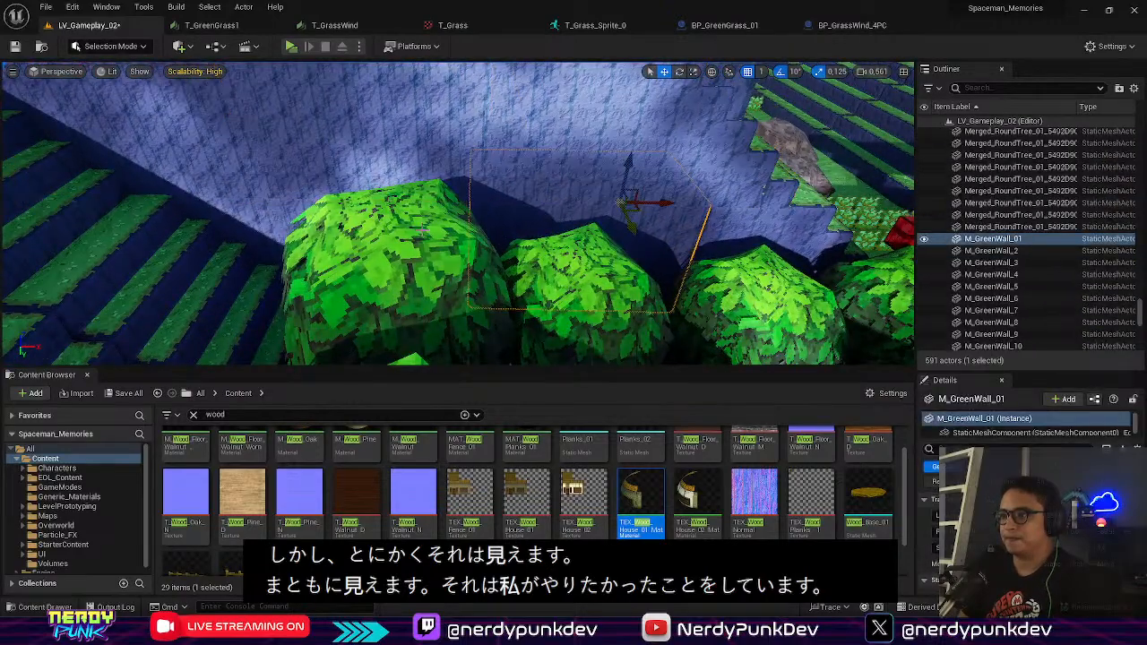
pyautogui.keyDown('shift'); pyautogui.click(286, 231); pyautogui.keyUp('shift')
pyautogui.keyDown('shift'); pyautogui.click(225, 220); pyautogui.keyUp('shift')
pyautogui.keyDown('shift'); pyautogui.click(210, 149); pyautogui.keyUp('shift')
pyautogui.keyDown('shift'); pyautogui.click(460, 122); pyautogui.keyUp('shift')
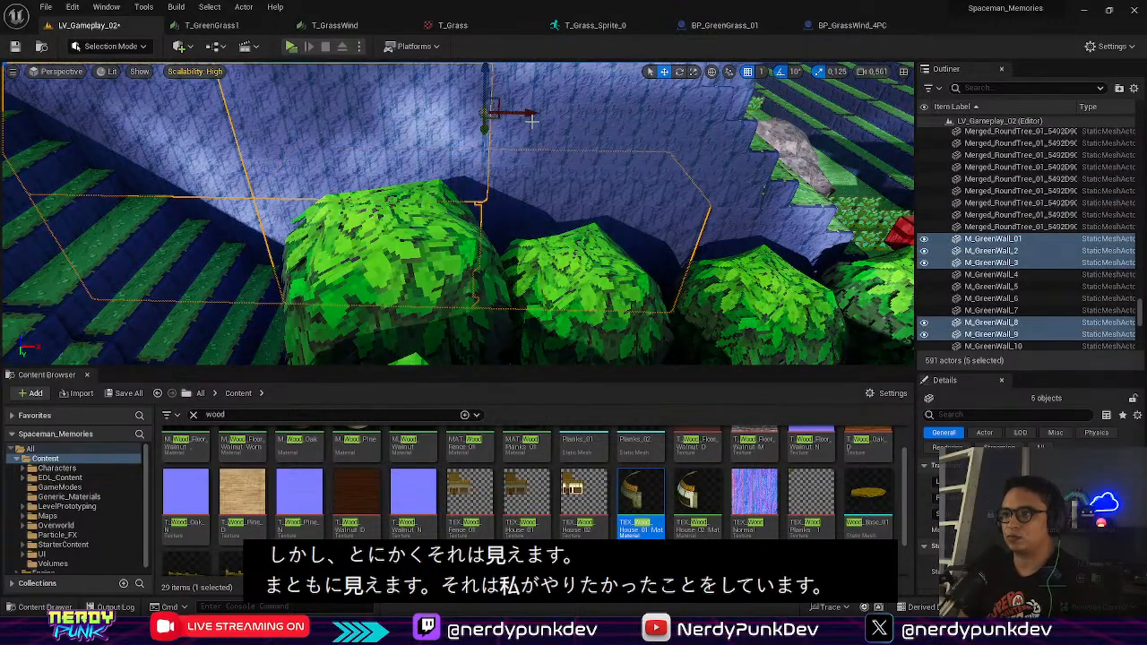
pyautogui.keyDown('shift'); pyautogui.click(547, 150); pyautogui.keyUp('shift')
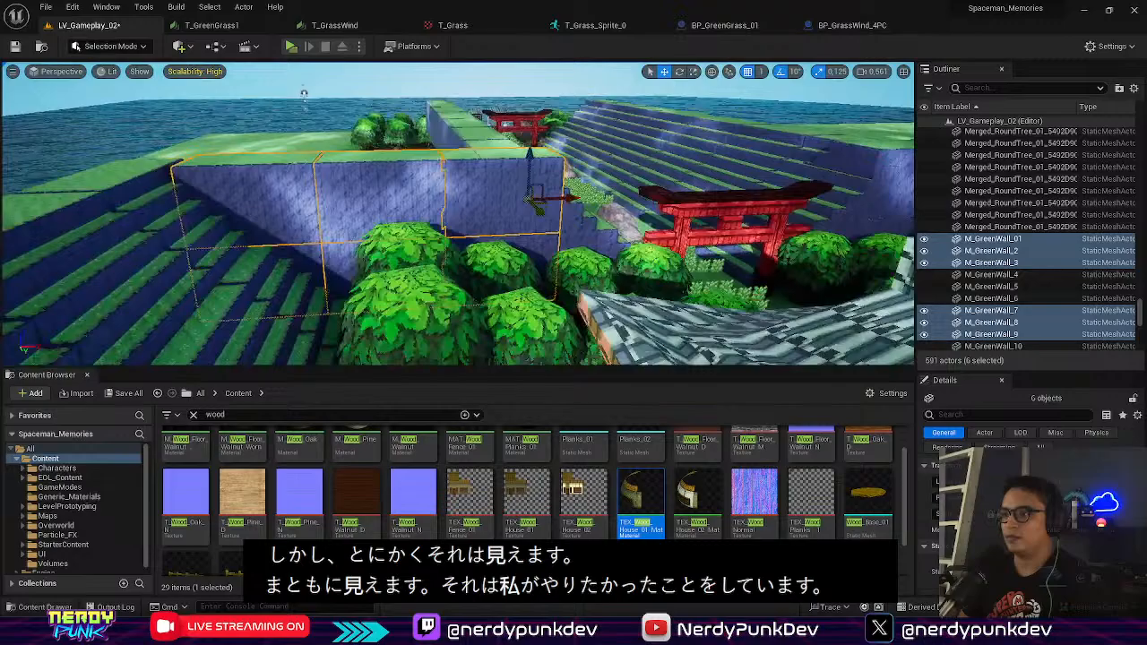
pyautogui.moveTo(546, 150); pyautogui.dragTo(591, 157, button='right')
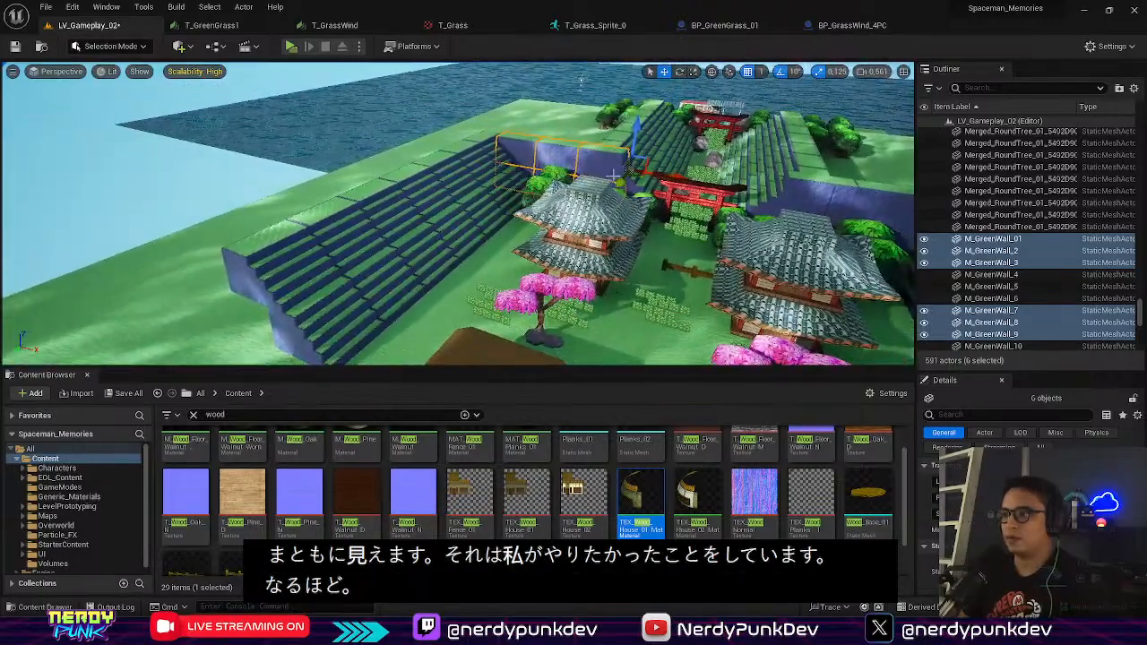
pyautogui.keyDown('alt'); pyautogui.moveTo(618, 182); pyautogui.dragTo(391, 278); pyautogui.keyUp('alt')
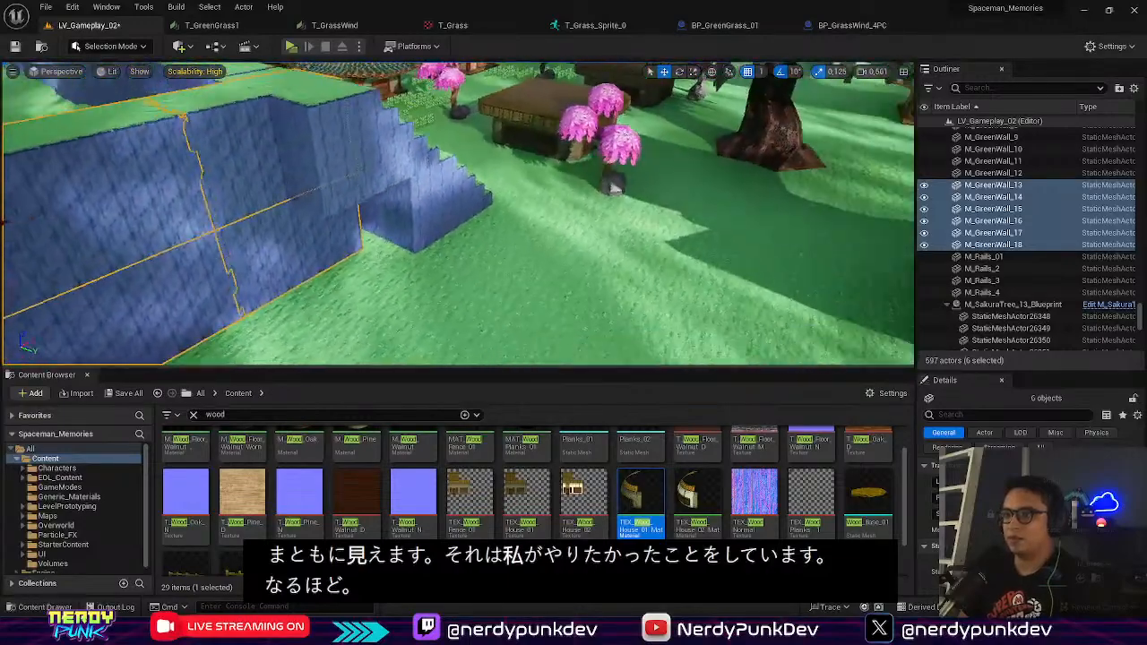
# Step: Rotate the six copied wall pieces about the vertical axis so their stepped side faces the open ground
pyautogui.moveTo(300, 209); pyautogui.dragTo(300, 209, button='right')
pyautogui.press('e')
pyautogui.moveTo(197, 294); pyautogui.dragTo(241, 277)
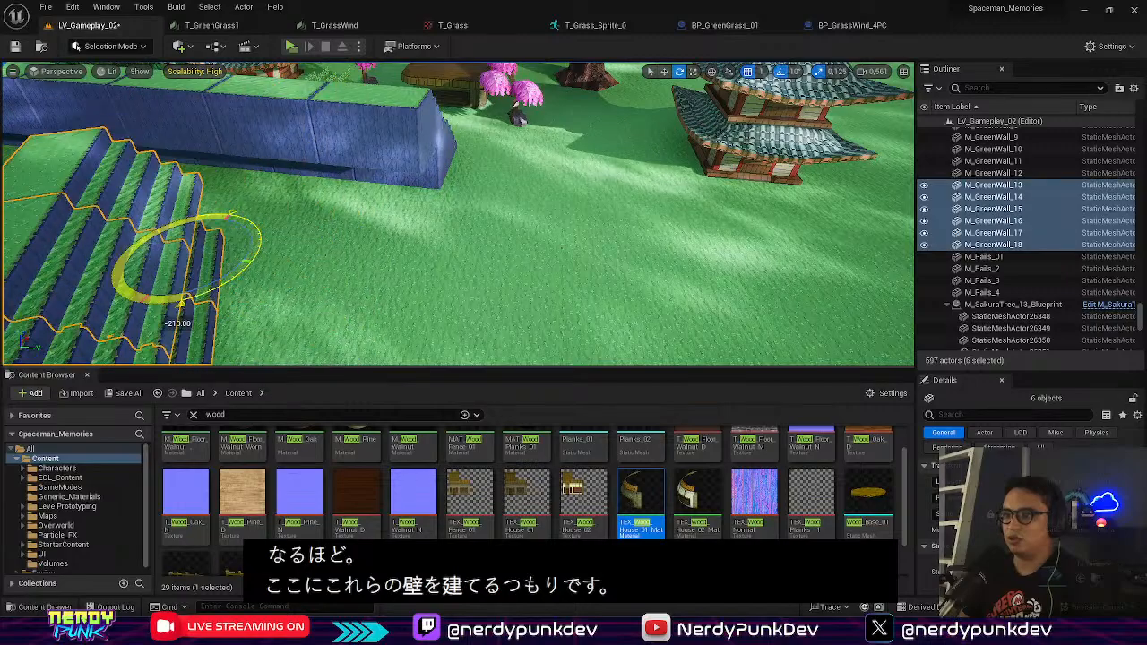
pyautogui.moveTo(184, 304); pyautogui.dragTo(143, 314)
pyautogui.moveTo(144, 314); pyautogui.dragTo(54, 313, button='right')
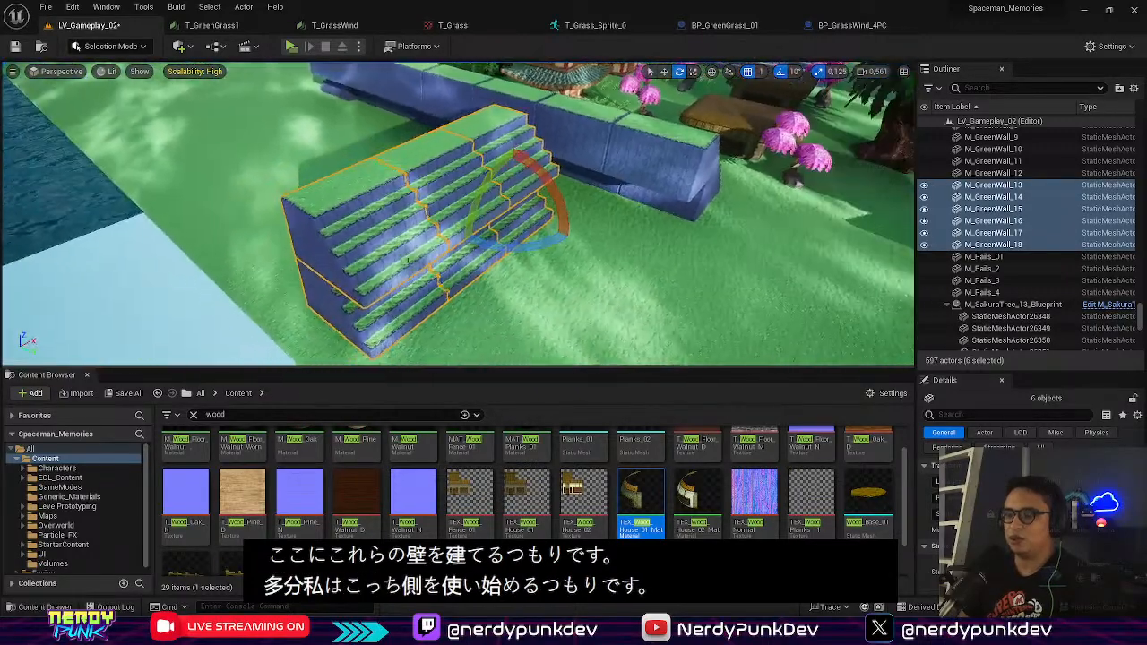
pyautogui.click(403, 244)
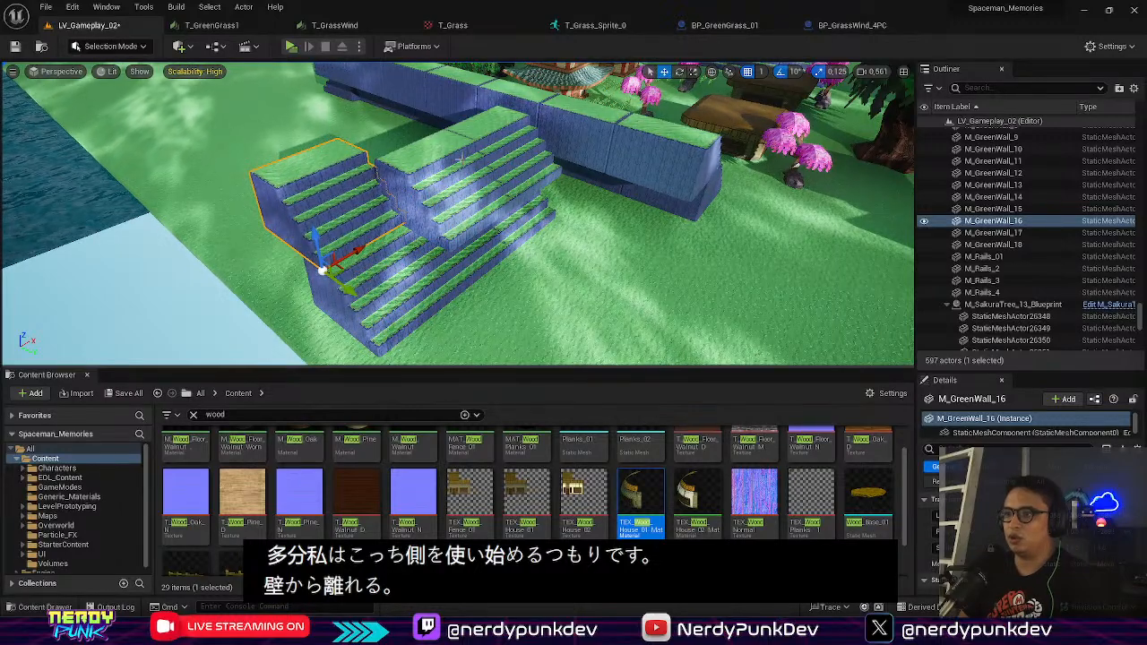
pyautogui.click(468, 177)
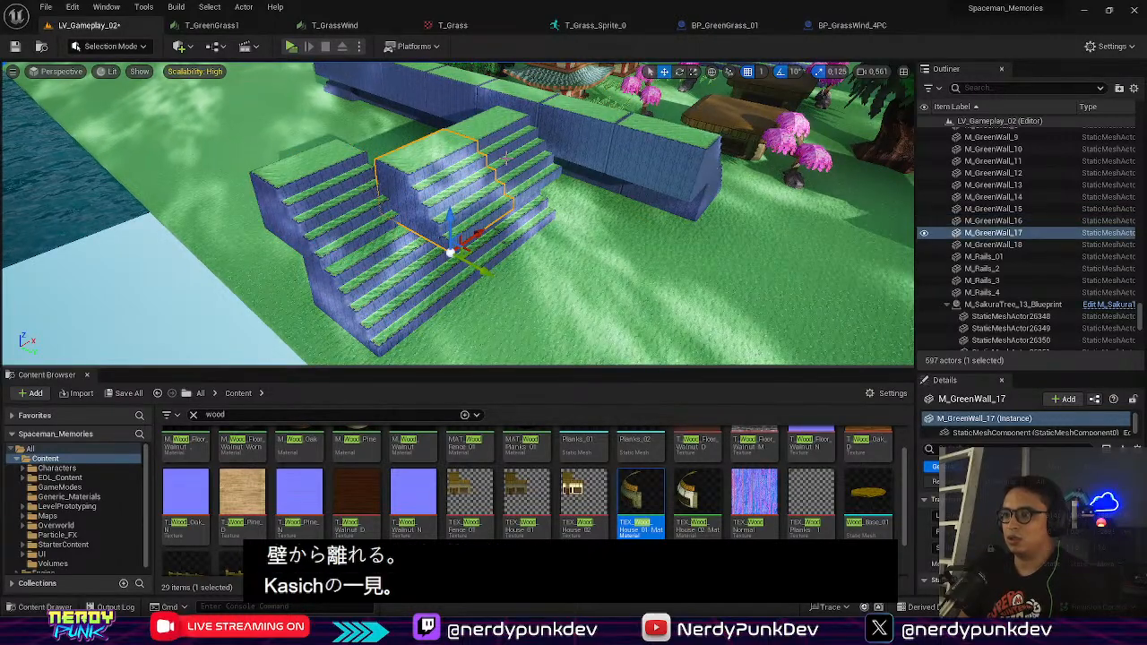
pyautogui.hotkey('ctrl', 'z')
pyautogui.hotkey('ctrl', 'z')
# Step: Move the three upper wall copies, M_GreenWall_16, 17 and 18, back so their steps continue the slope of the lower row
pyautogui.keyDown('shift'); pyautogui.click(443, 178); pyautogui.keyUp('shift')
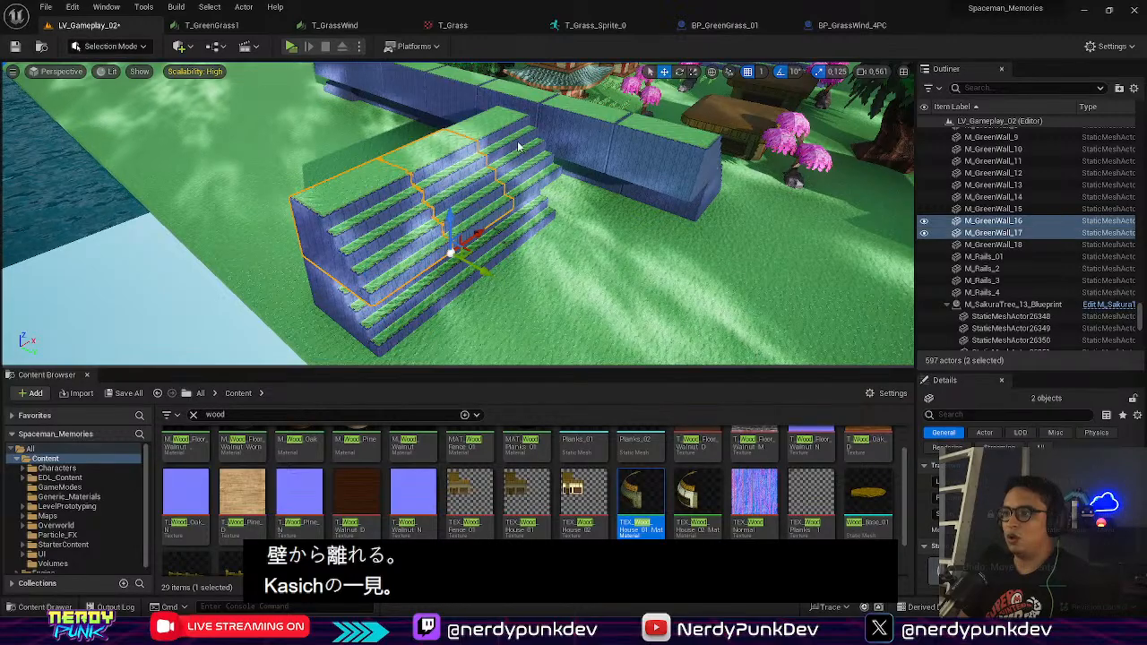
pyautogui.keyDown('shift'); pyautogui.click(507, 143); pyautogui.keyUp('shift')
pyautogui.moveTo(508, 143); pyautogui.dragTo(457, 179, button='right')
pyautogui.press('w')
pyautogui.press('w')
pyautogui.press('s')
pyautogui.press('d')
pyautogui.press('a')
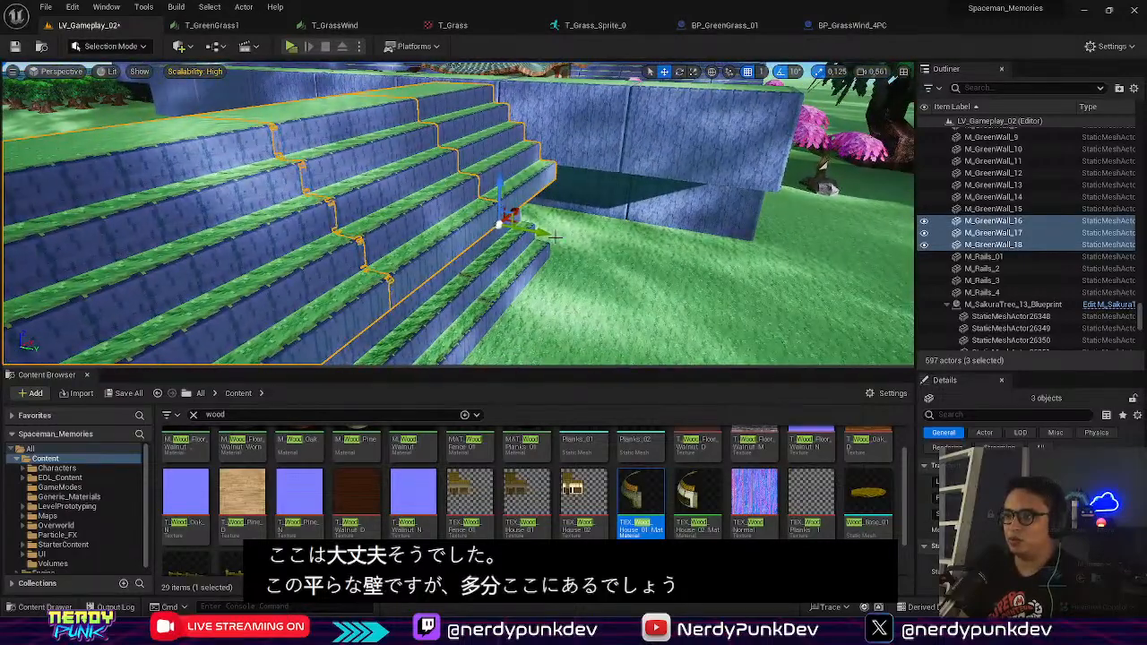
pyautogui.moveTo(541, 232); pyautogui.dragTo(424, 215)
pyautogui.press('a')
pyautogui.moveTo(424, 215); pyautogui.dragTo(493, 207, button='right')
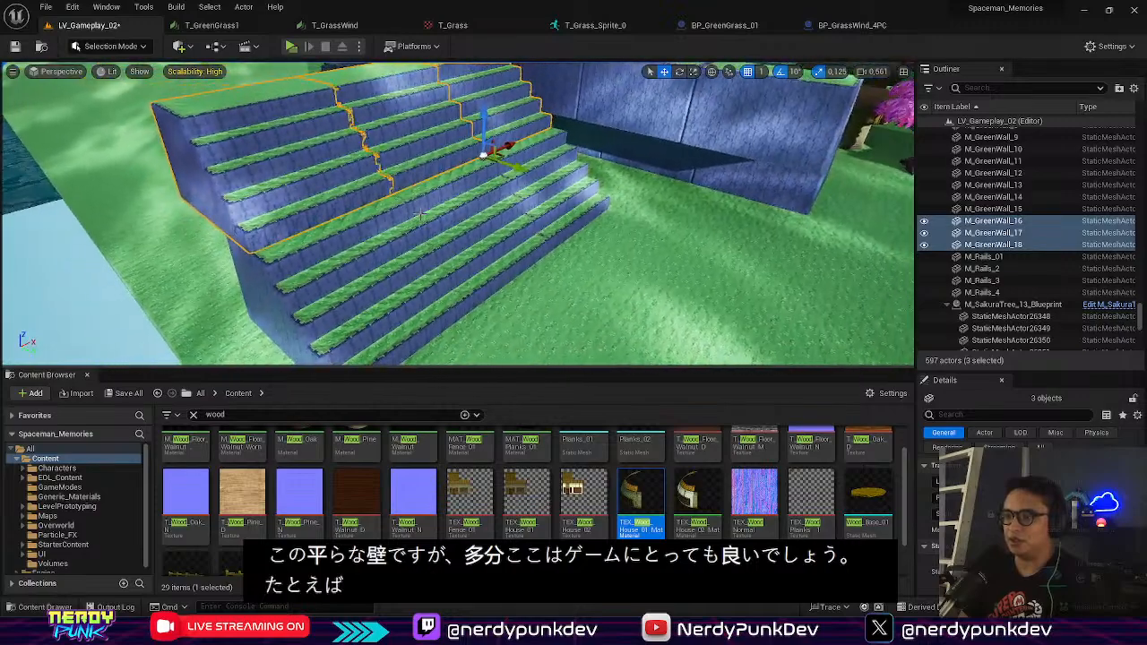
# Step: Add the three lower wall copies to the selection and move M_GreenWall_13 to 18 together away from the long terrace
pyautogui.keyDown('ctrl'); pyautogui.click(467, 269); pyautogui.keyUp('ctrl')
pyautogui.keyDown('ctrl'); pyautogui.click(404, 241); pyautogui.keyUp('ctrl')
pyautogui.keyDown('ctrl'); pyautogui.click(557, 202); pyautogui.keyUp('ctrl')
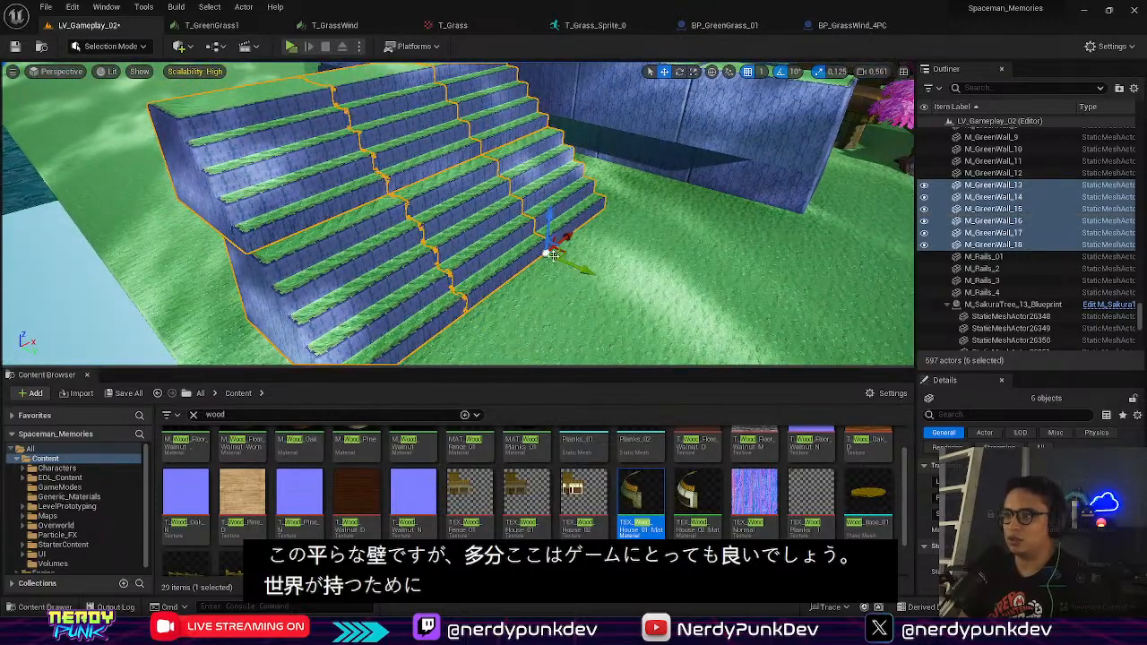
pyautogui.moveTo(573, 262); pyautogui.dragTo(664, 307)
pyautogui.press('d')
pyautogui.moveTo(665, 306); pyautogui.dragTo(609, 300, button='right')
pyautogui.press('s')
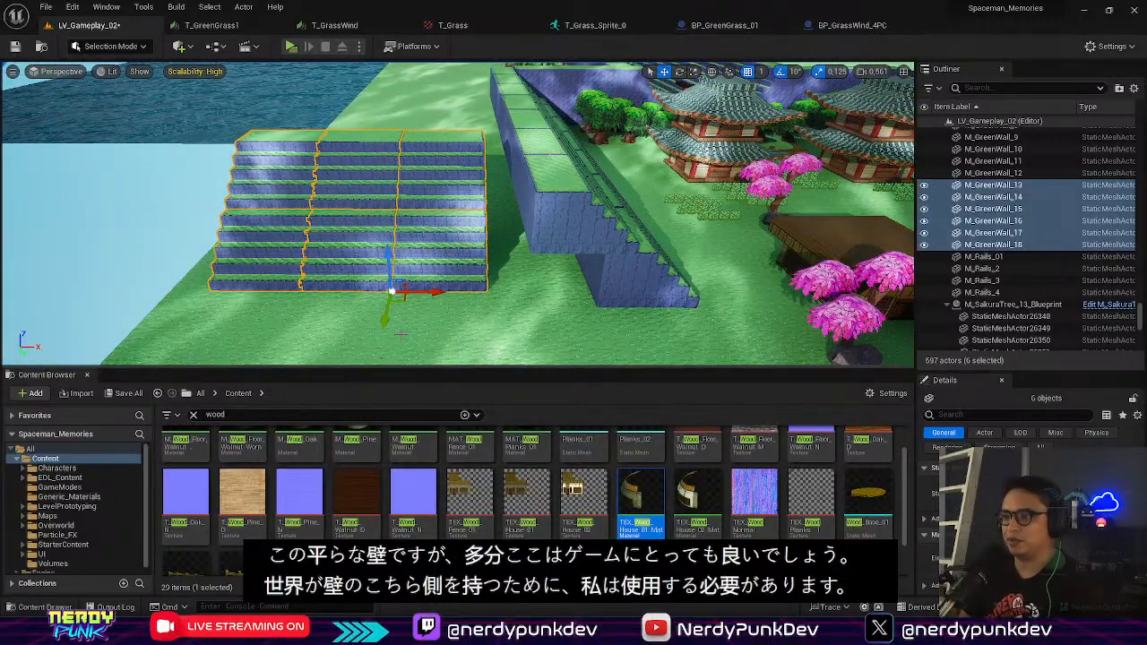
# Step: Shift the six wall copies sideways in line with the terrace's end and pull them forward, leaving a passage between the lower walls
pyautogui.moveTo(384, 325); pyautogui.dragTo(382, 351)
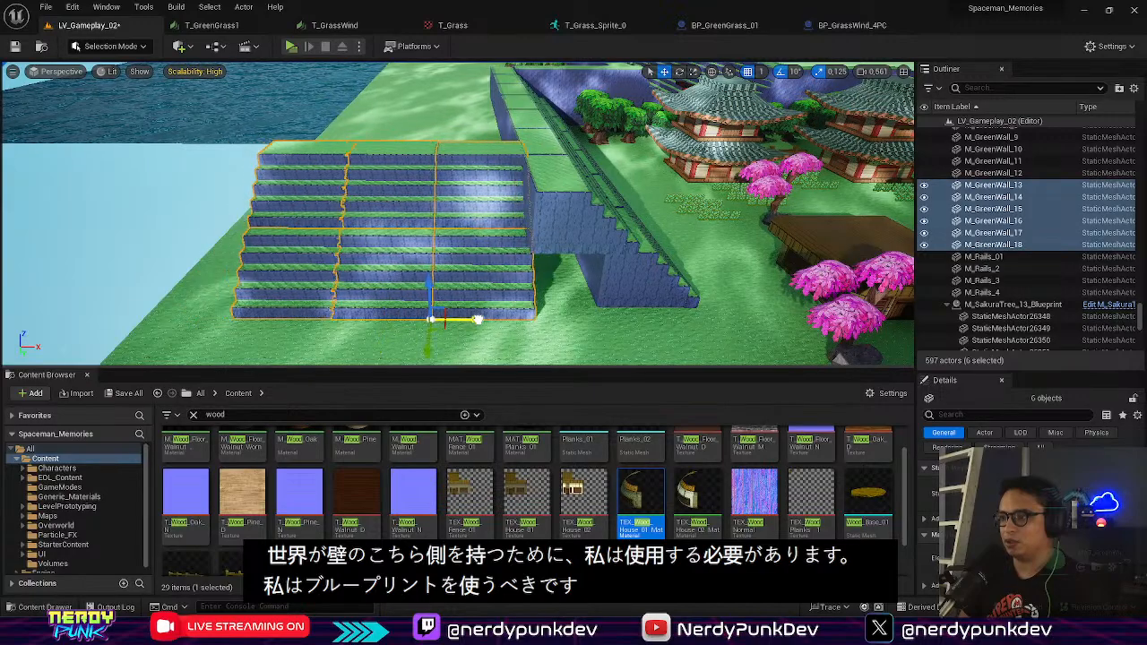
pyautogui.moveTo(477, 320); pyautogui.dragTo(507, 322)
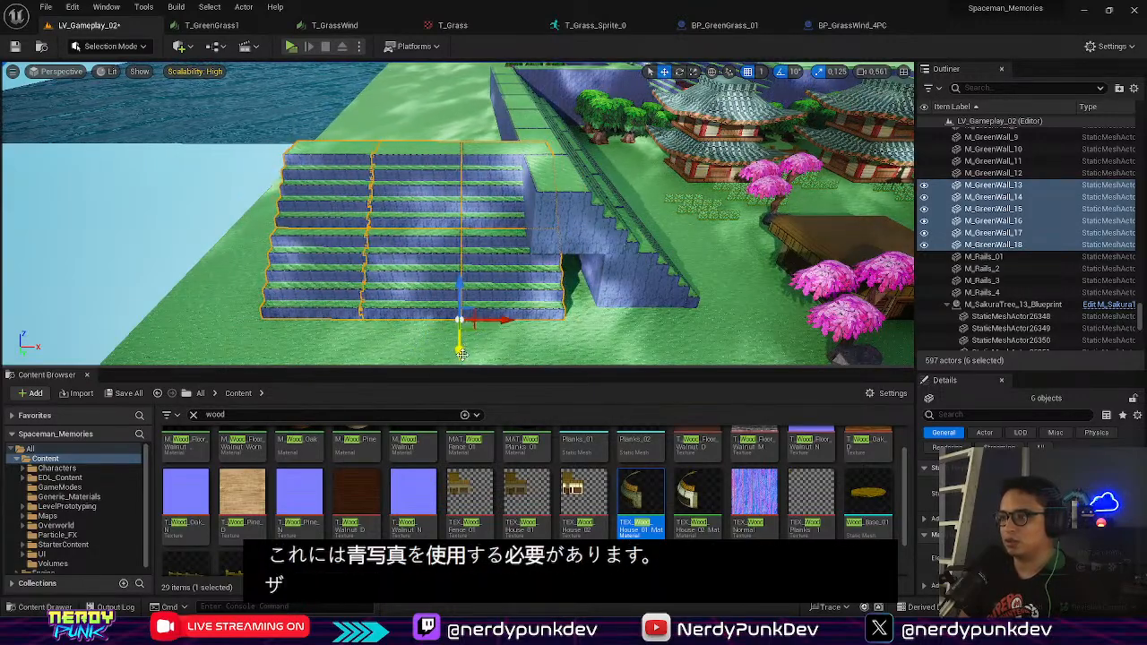
pyautogui.moveTo(461, 354); pyautogui.dragTo(461, 363)
pyautogui.moveTo(467, 234)
pyautogui.mouseDown(button='right')
pyautogui.moveTo(502, 295)
pyautogui.moveTo(466, 234)
pyautogui.mouseUp(button='right')
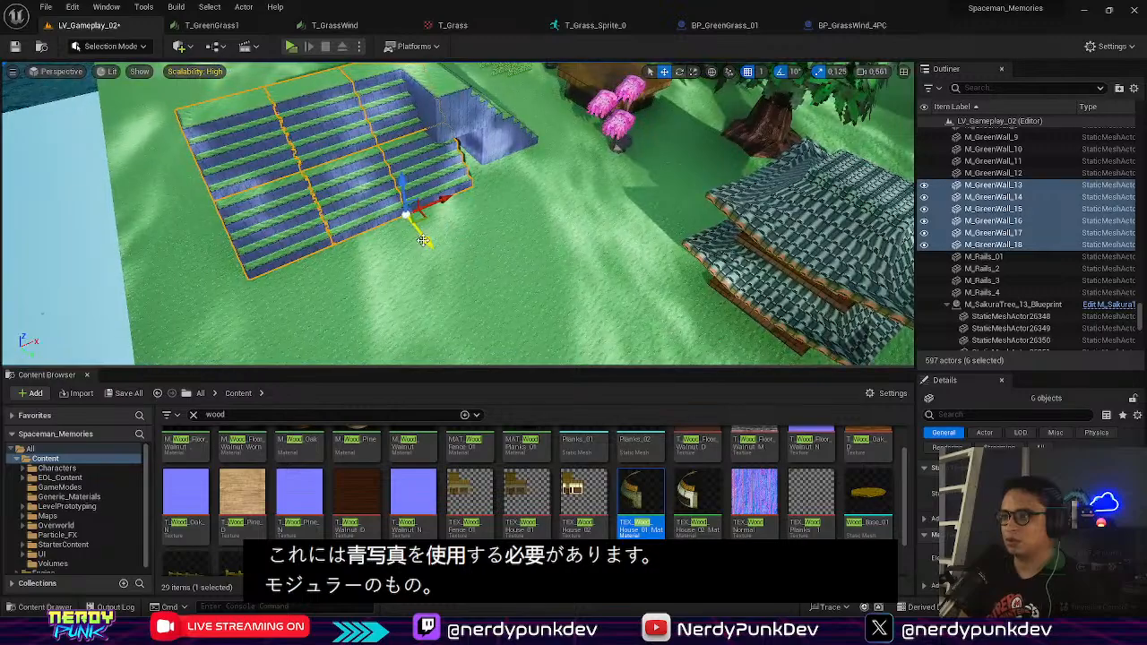
pyautogui.moveTo(423, 240); pyautogui.dragTo(472, 300)
pyautogui.moveTo(473, 301); pyautogui.dragTo(431, 220, button='right')
pyautogui.press('w')
pyautogui.press('s')
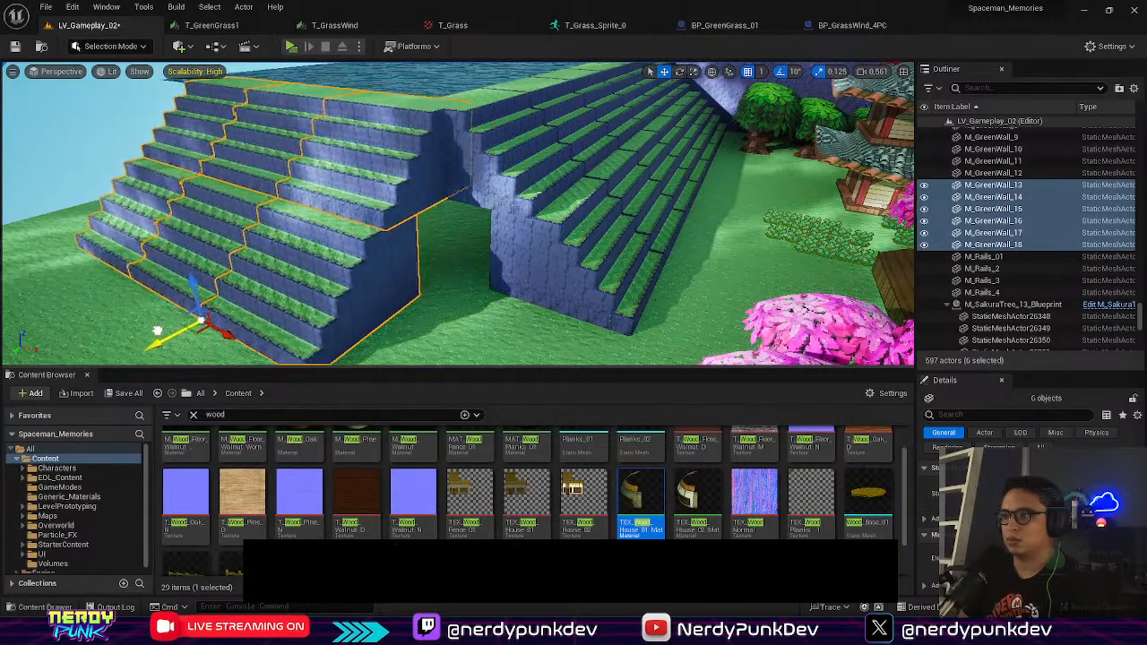
# Step: Try to duplicate the upper wall piece M_GreenWall_18 beside the gap, and undo the copy
pyautogui.click(513, 191)
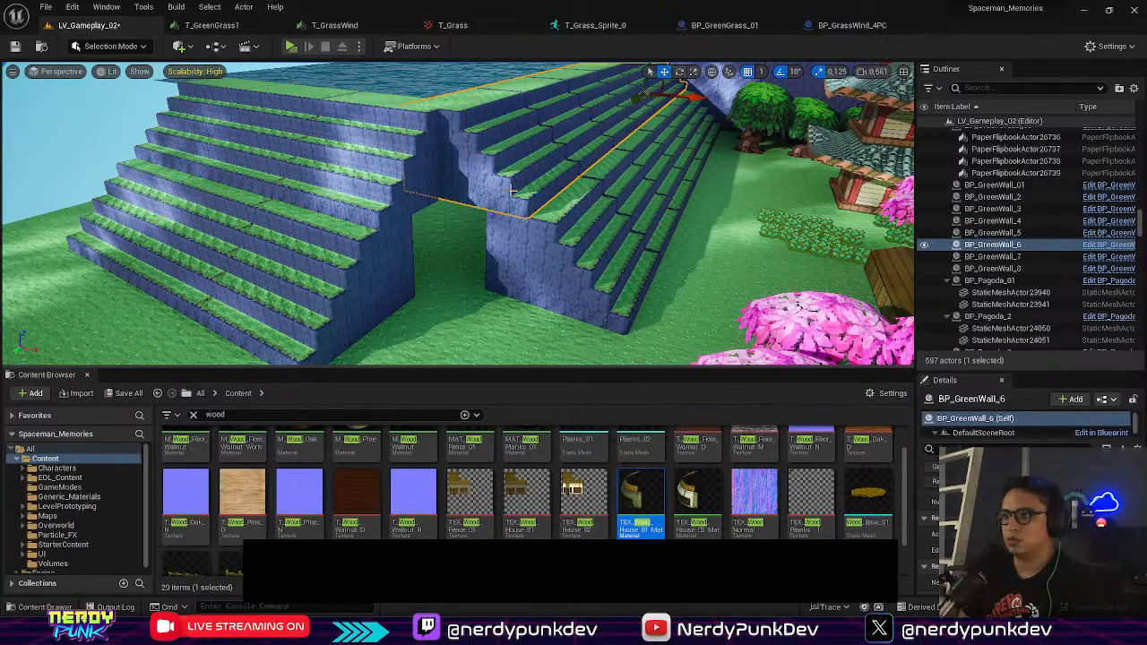
pyautogui.click(384, 190)
pyautogui.keyDown('alt'); pyautogui.moveTo(305, 207); pyautogui.dragTo(414, 247); pyautogui.keyUp('alt')
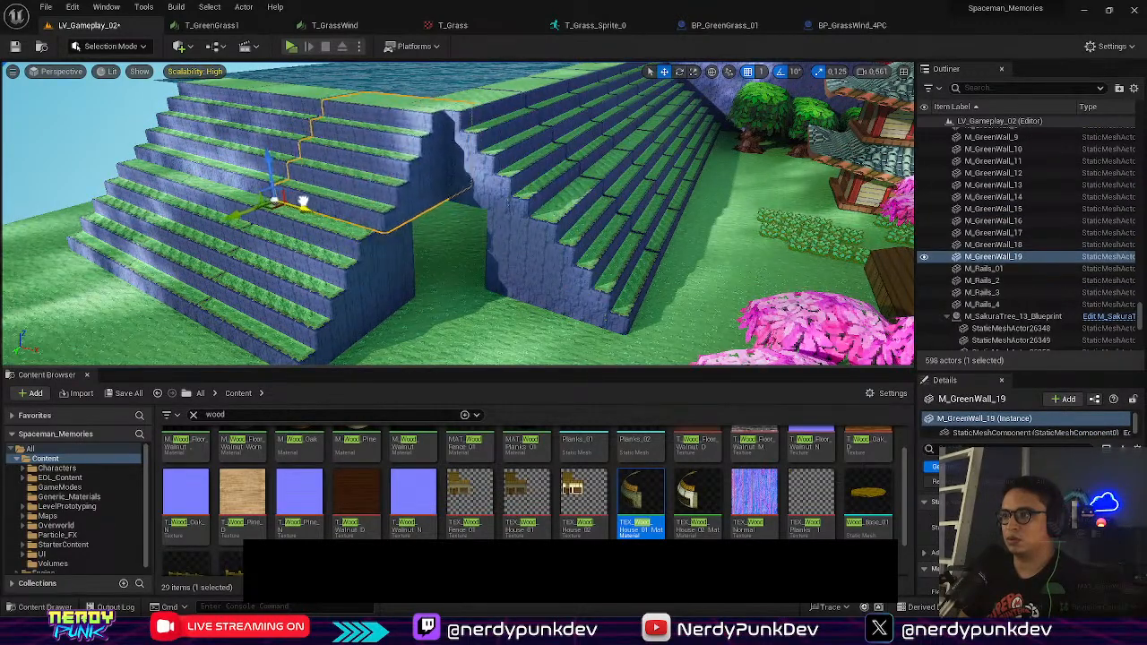
pyautogui.hotkey('ctrl', 'z')
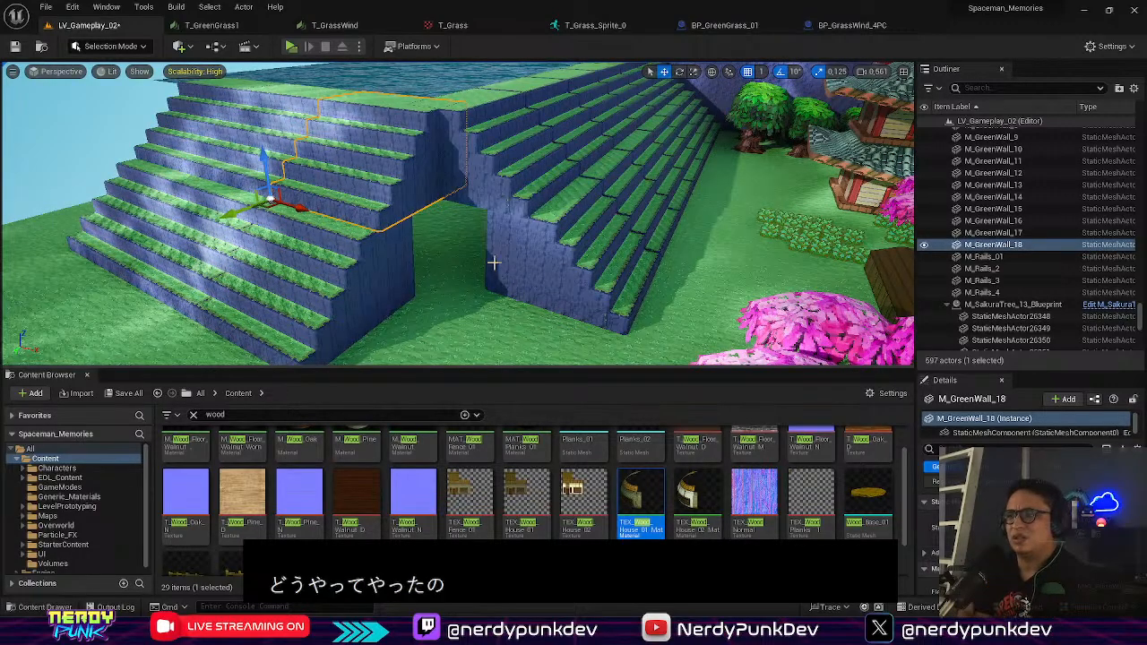
# Step: Try to place a duplicate of the long upper terrace BP_GreenWall_6 on its outer side, and undo the copy
pyautogui.press('w')
pyautogui.moveTo(492, 267); pyautogui.dragTo(358, 357, button='right')
pyautogui.press('w')
pyautogui.moveTo(457, 216); pyautogui.dragTo(444, 314, button='right')
pyautogui.press('s')
pyautogui.press('w')
pyautogui.moveTo(457, 269); pyautogui.dragTo(502, 224, button='right')
pyautogui.press('s')
pyautogui.click(428, 253)
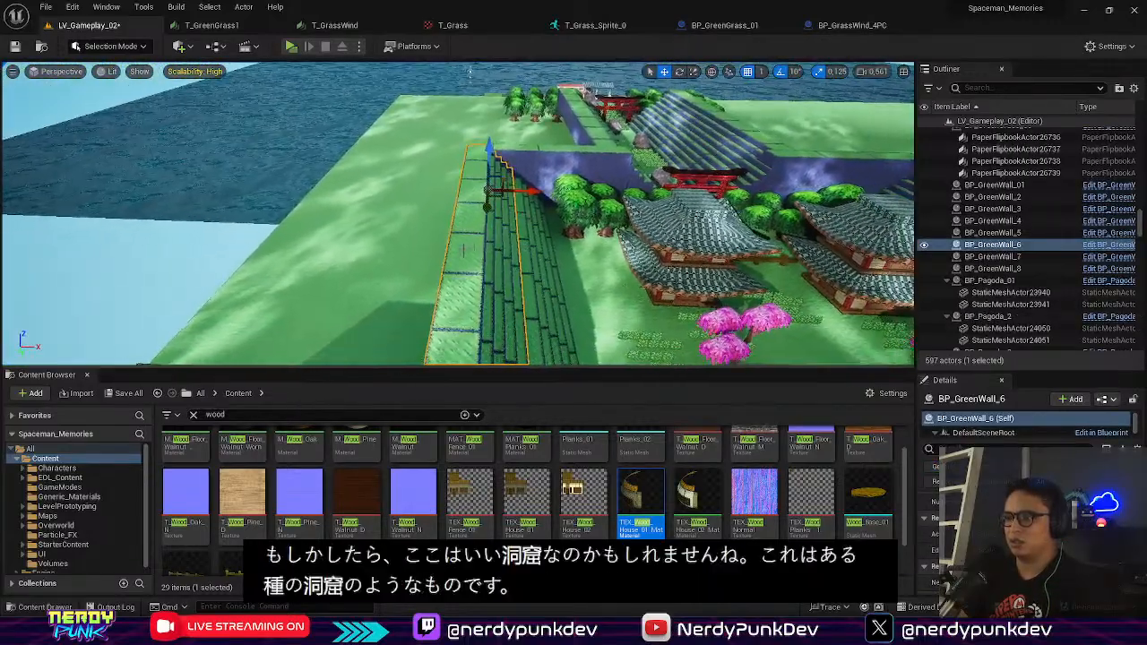
pyautogui.keyDown('alt'); pyautogui.moveTo(537, 190); pyautogui.dragTo(480, 189); pyautogui.keyUp('alt')
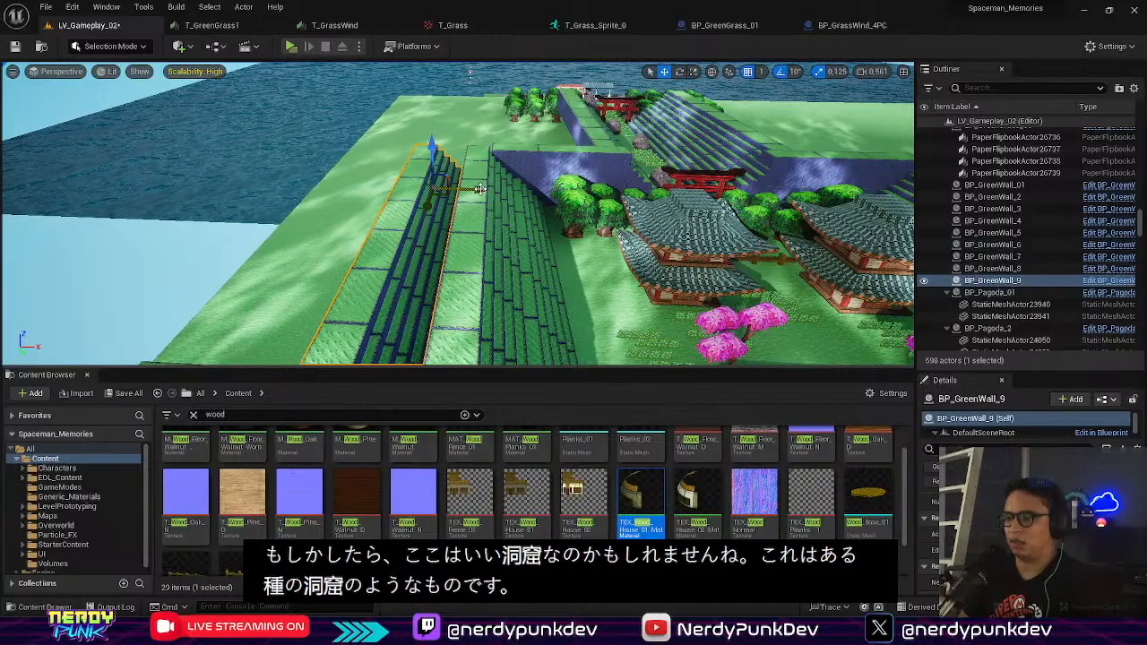
pyautogui.hotkey('ctrl', 'z')
# Step: Play-test the level, walking the character from the first torii gate through the rock-strewn valley and out of the second gate
pyautogui.moveTo(481, 189); pyautogui.dragTo(448, 224, button='right')
pyautogui.press('w')
pyautogui.press('s')
pyautogui.click(289, 47)
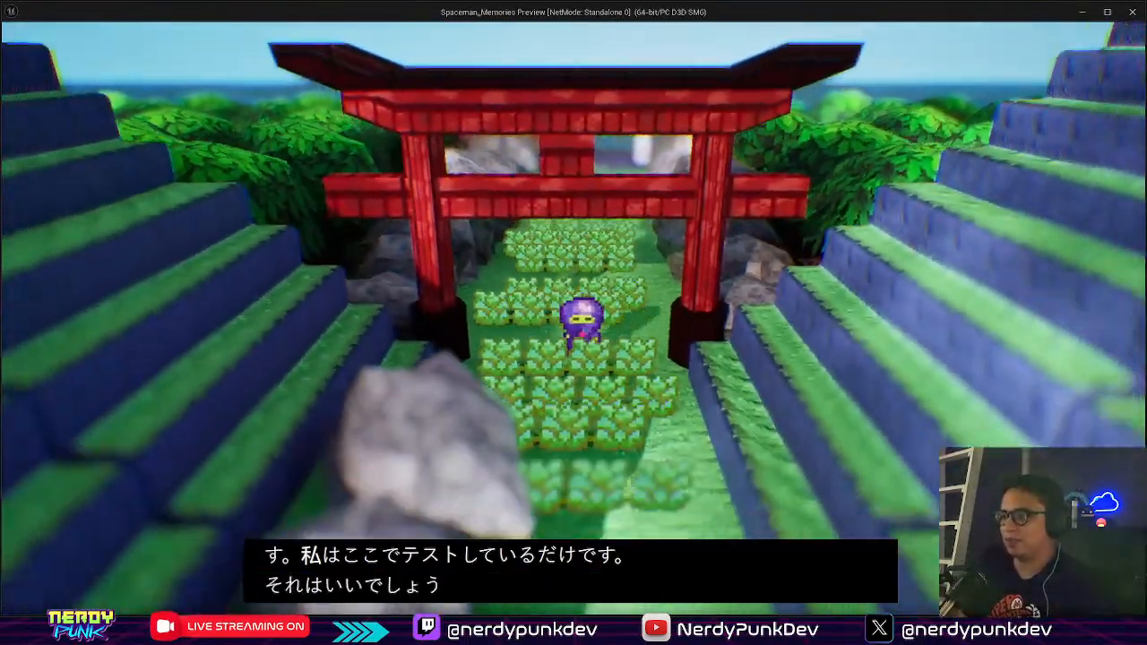
pyautogui.press('s')
pyautogui.press('d')
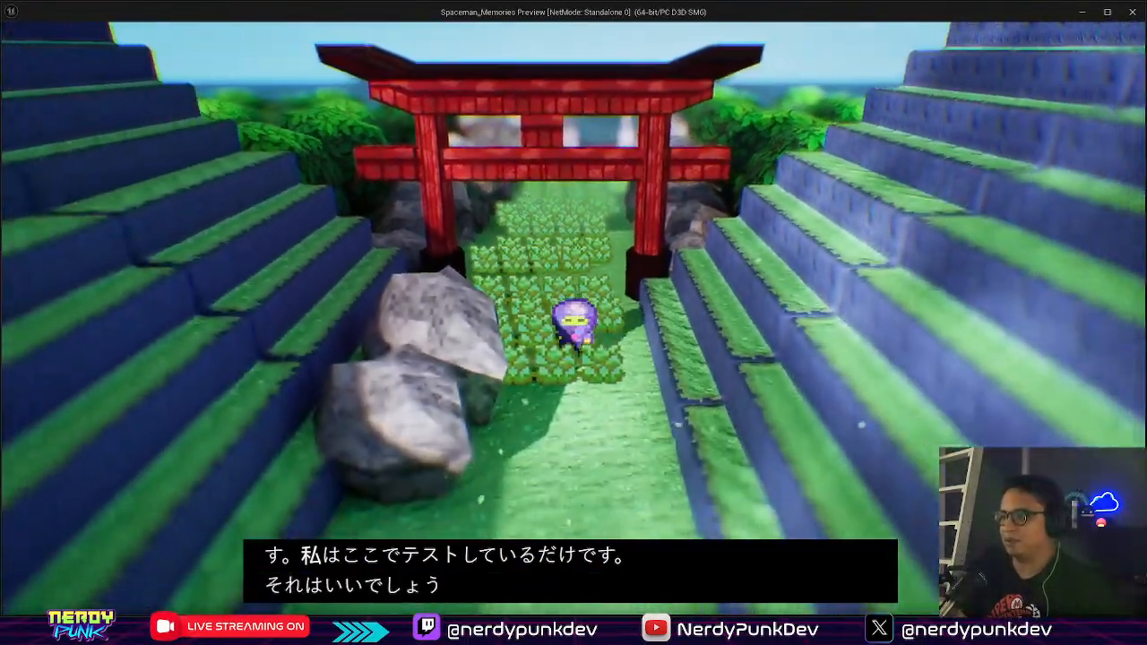
pyautogui.press('a')
pyautogui.press('s')
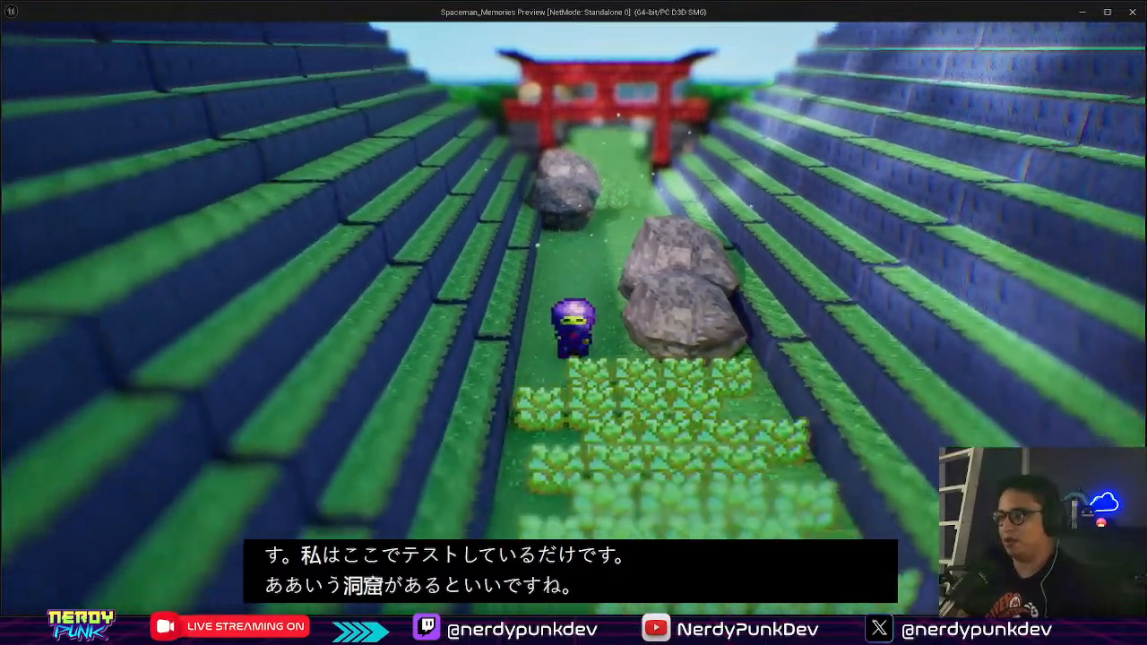
pyautogui.press('s')
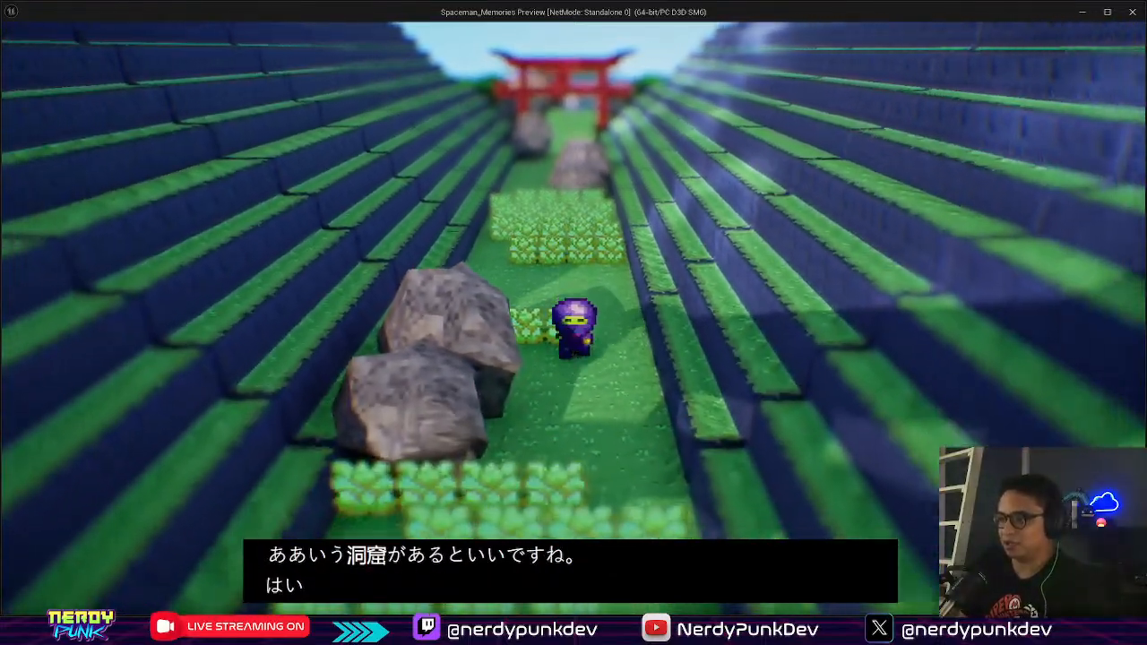
pyautogui.press('a')
pyautogui.press('s')
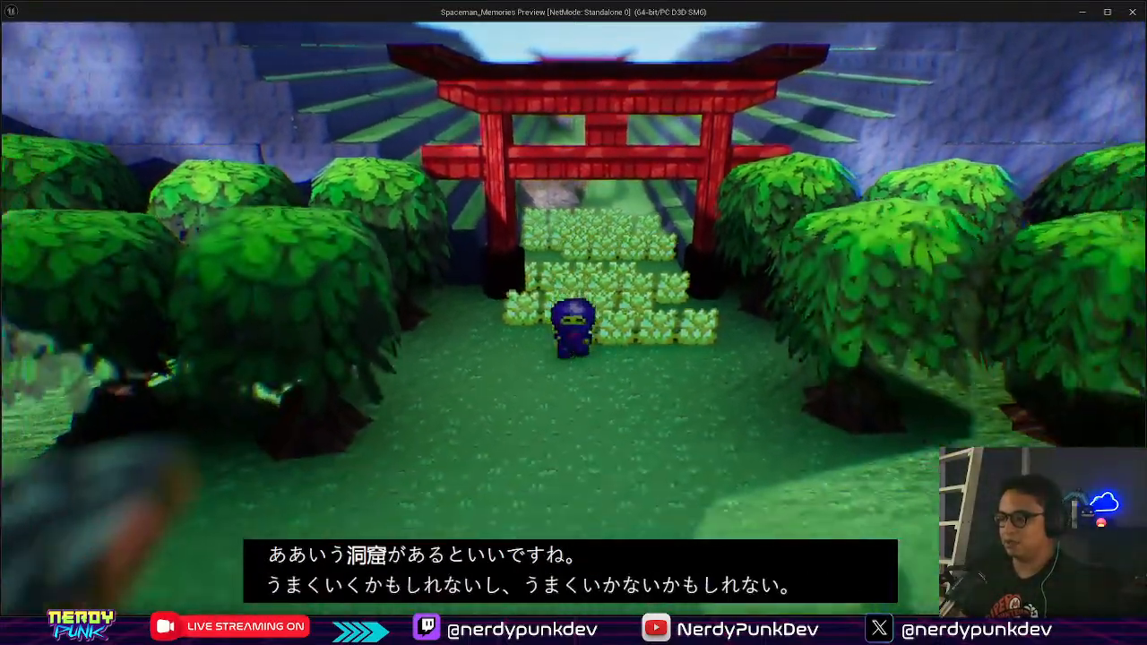
# Step: Walk the character around the fence, past the wooden houses and over to the new stepped walls
pyautogui.press('w')
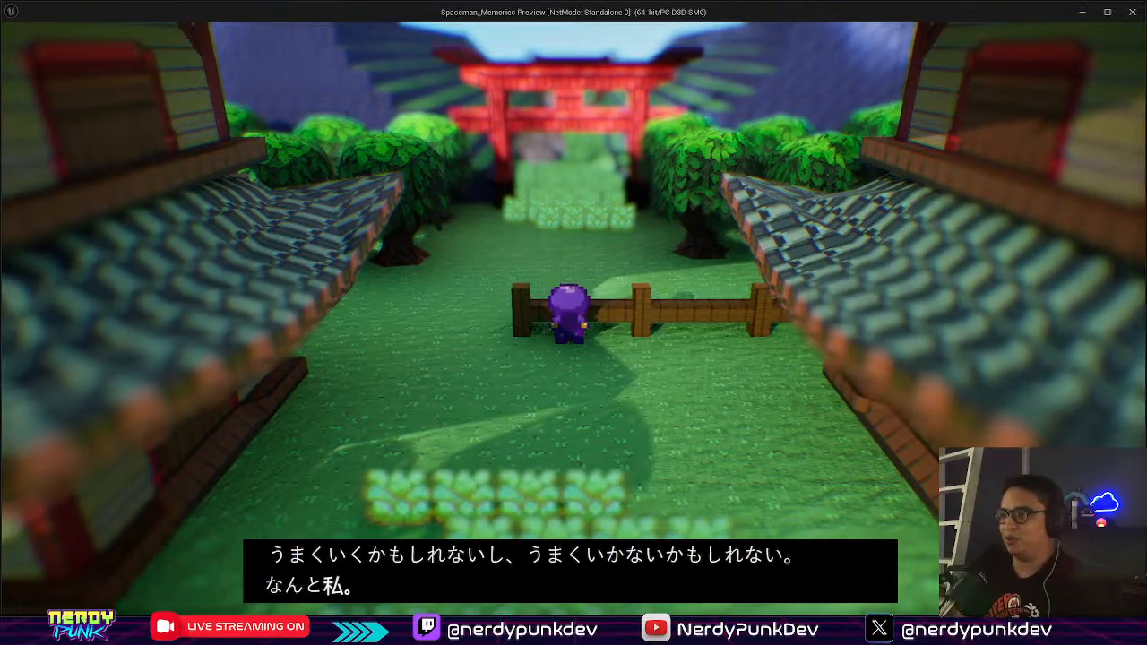
pyautogui.press('w')
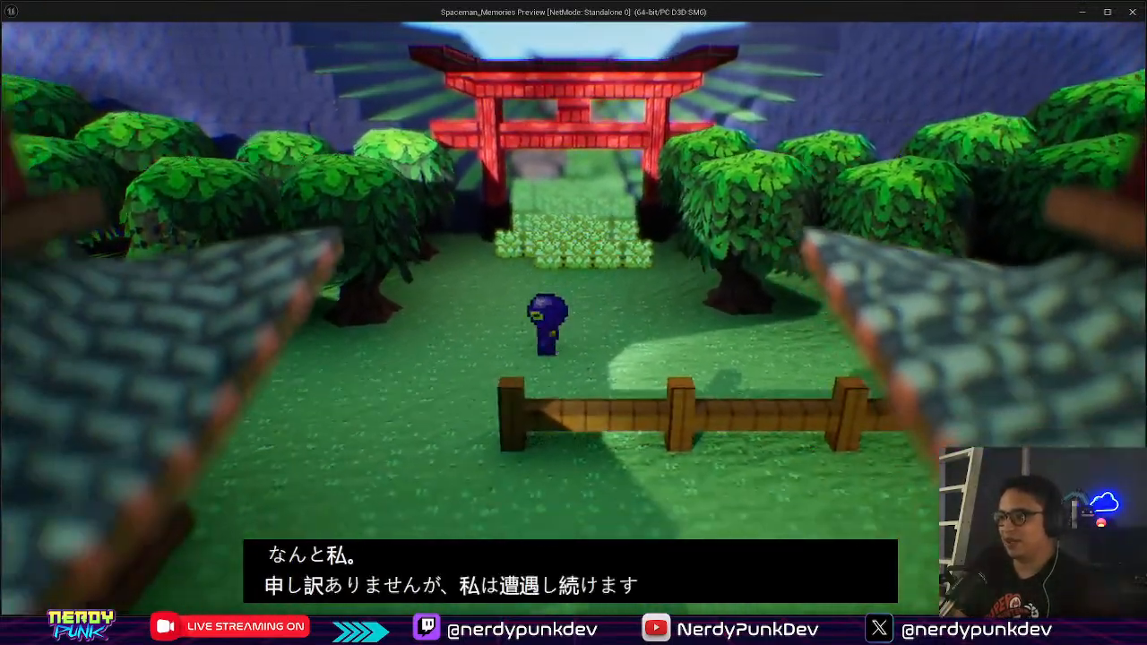
pyautogui.press('s')
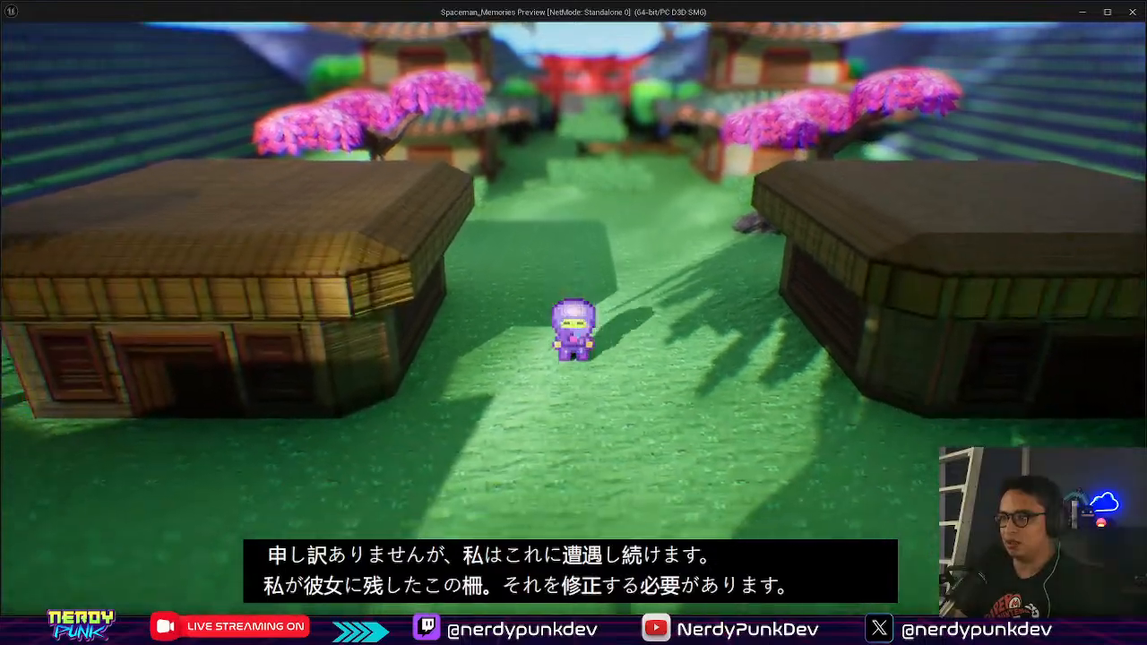
pyautogui.press('a')
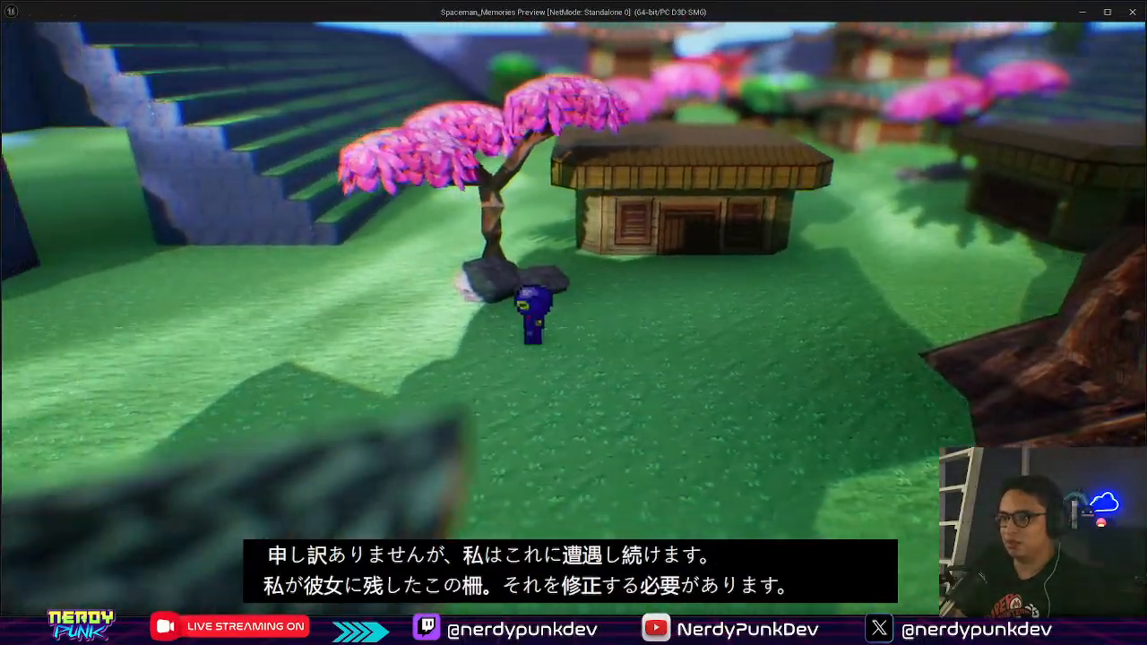
pyautogui.press('a')
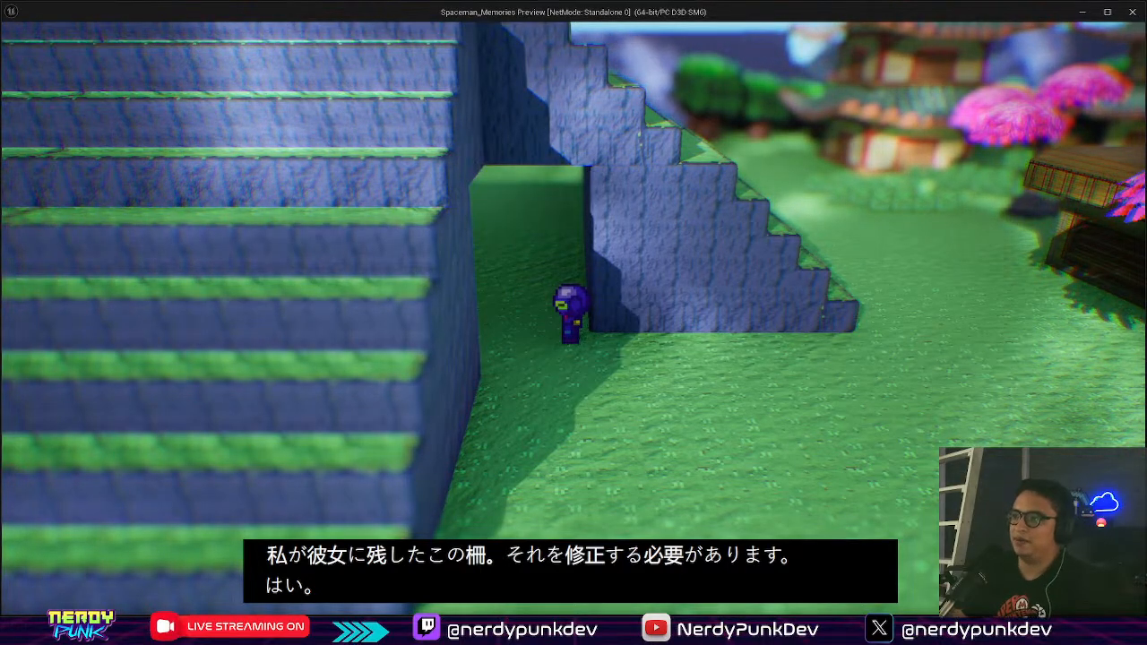
# Step: Walk the character around and through the passage between the stepped walls to examine it in game, and end the play test
pyautogui.press('d')
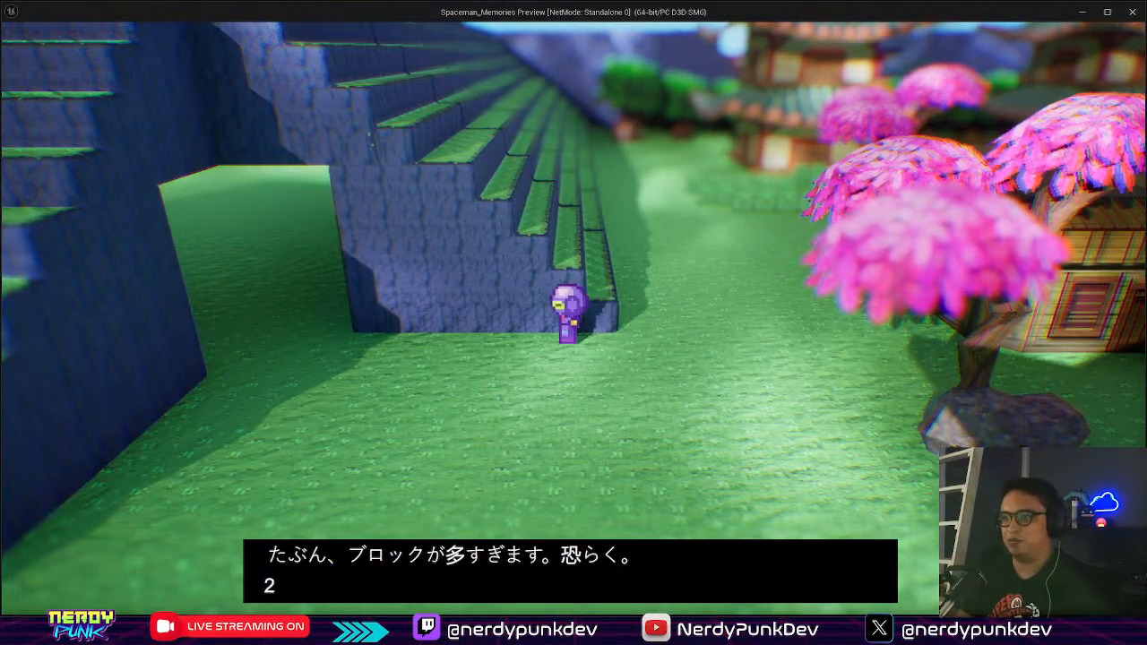
pyautogui.press('a')
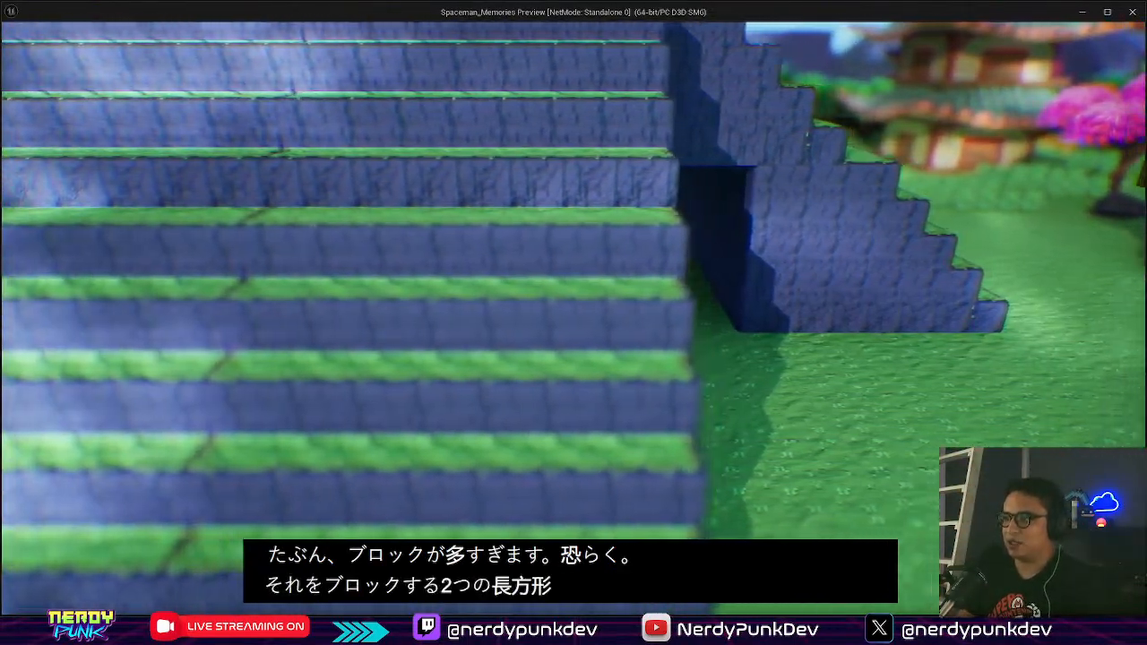
pyautogui.press('d')
pyautogui.press('d')
pyautogui.press('a')
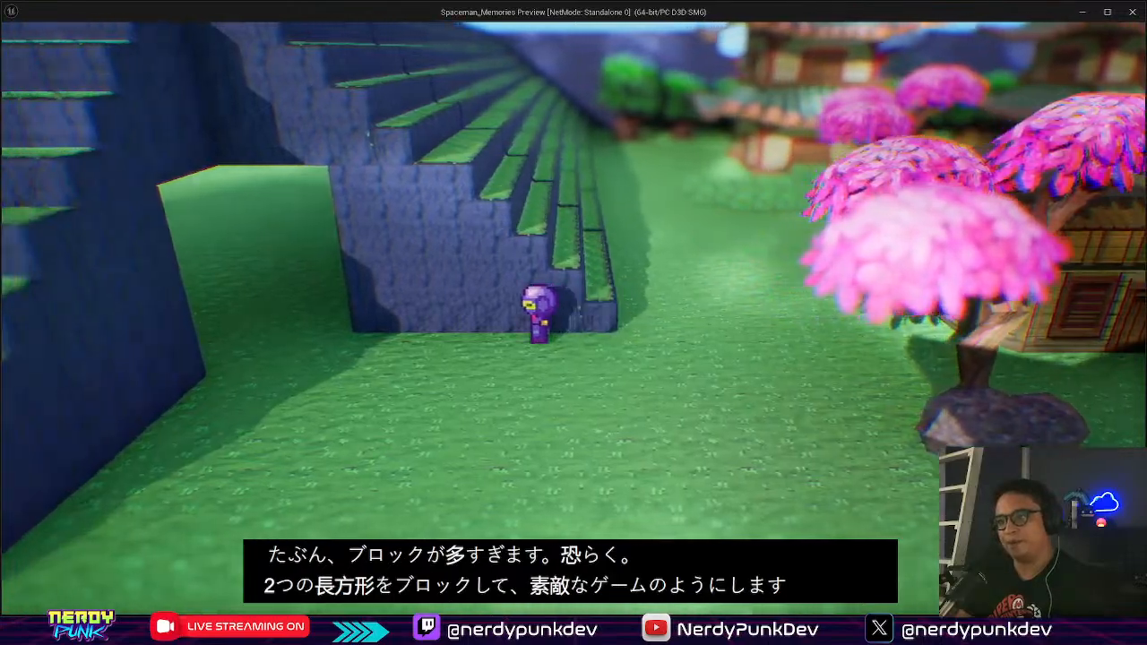
pyautogui.press('a')
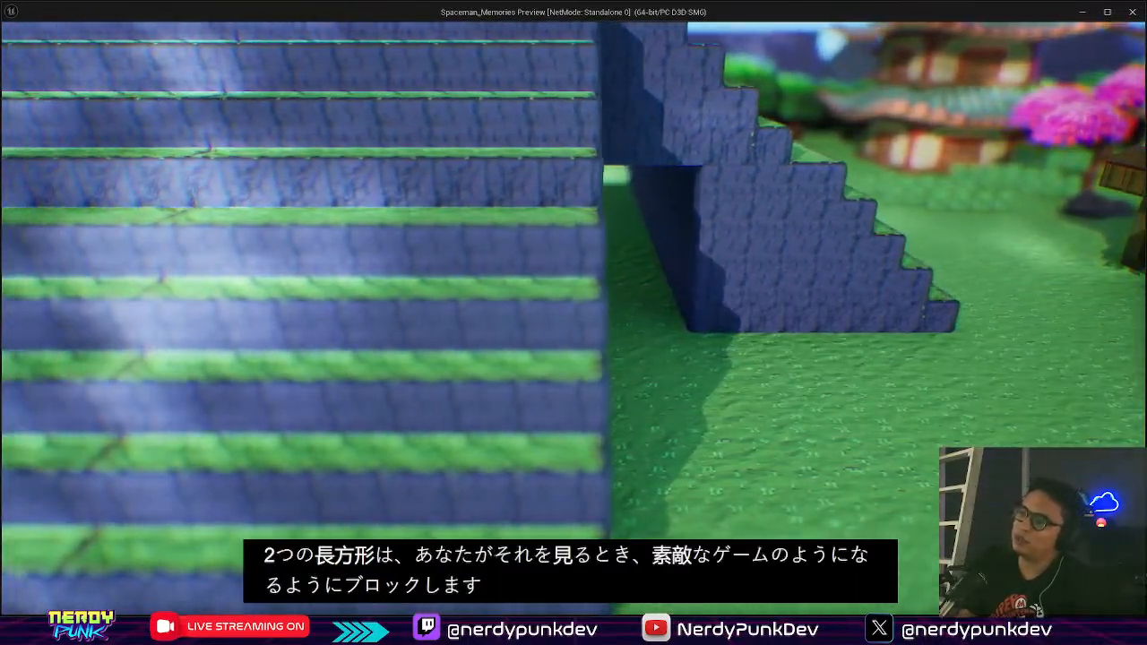
pyautogui.press('d')
pyautogui.press('w')
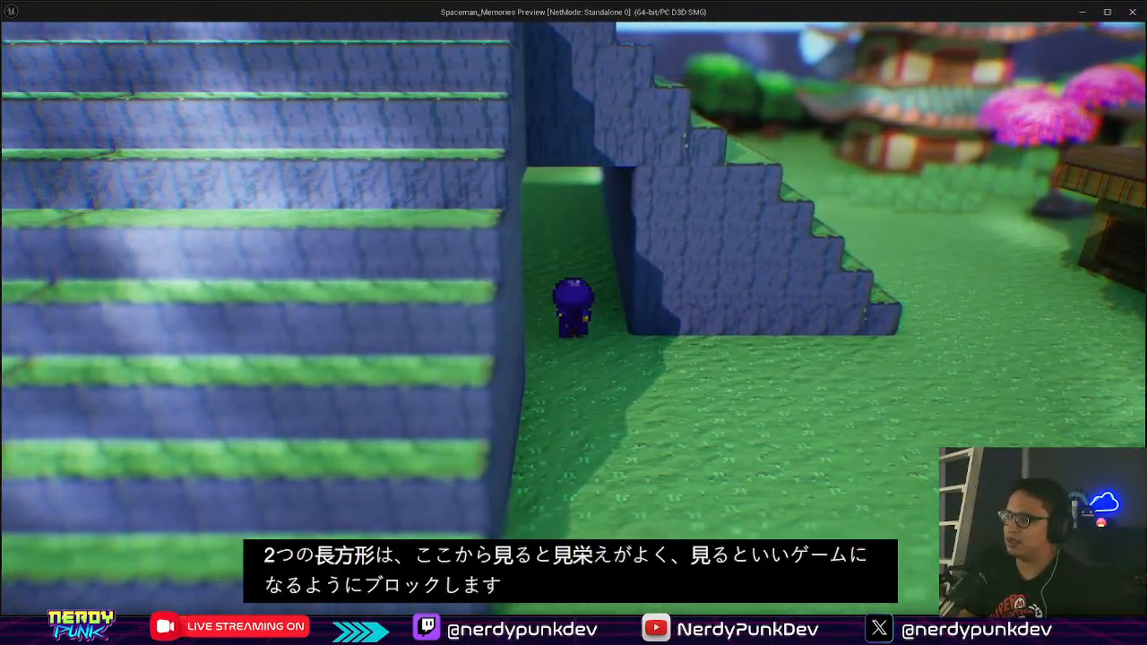
pyautogui.press('w')
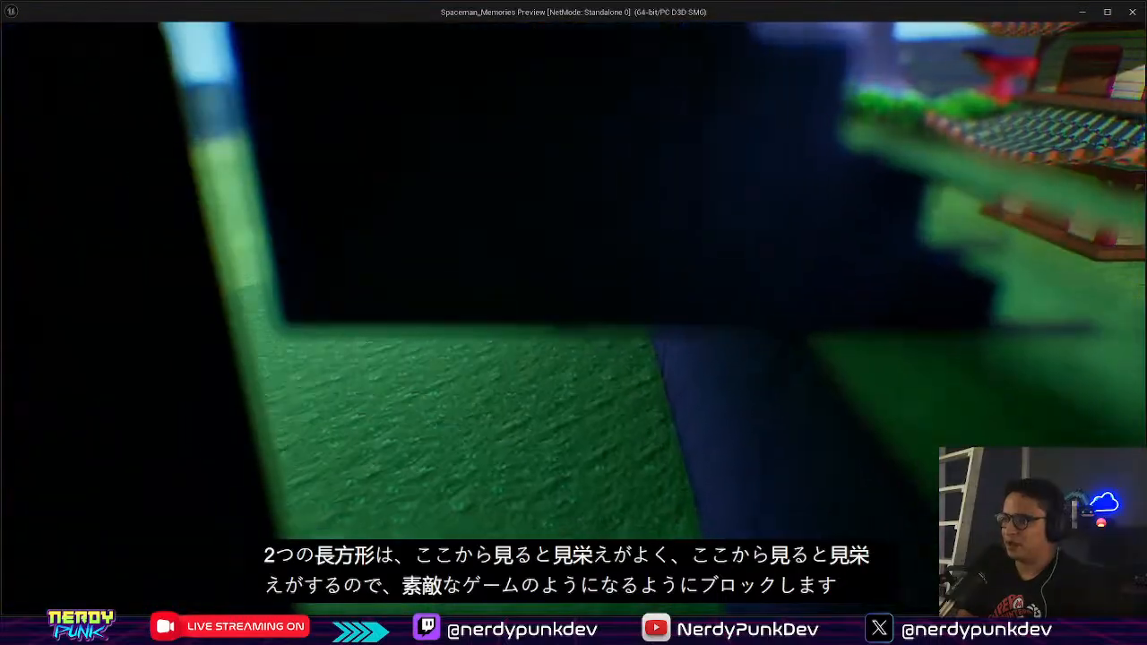
pyautogui.press('s')
pyautogui.press('s')
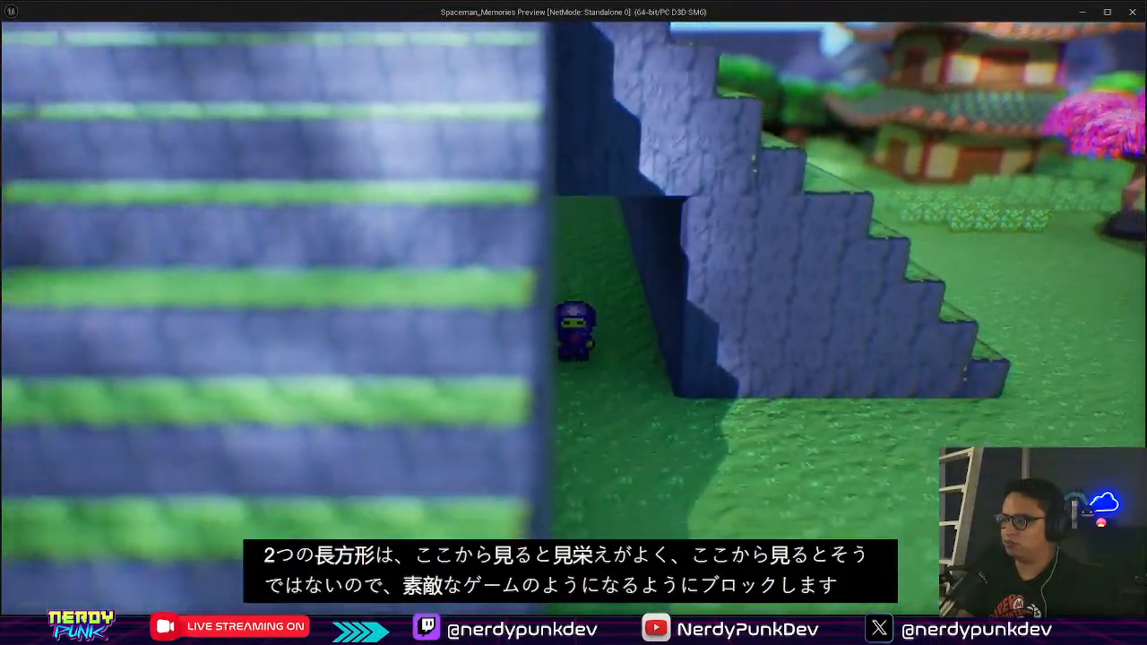
pyautogui.press('s')
pyautogui.press('d')
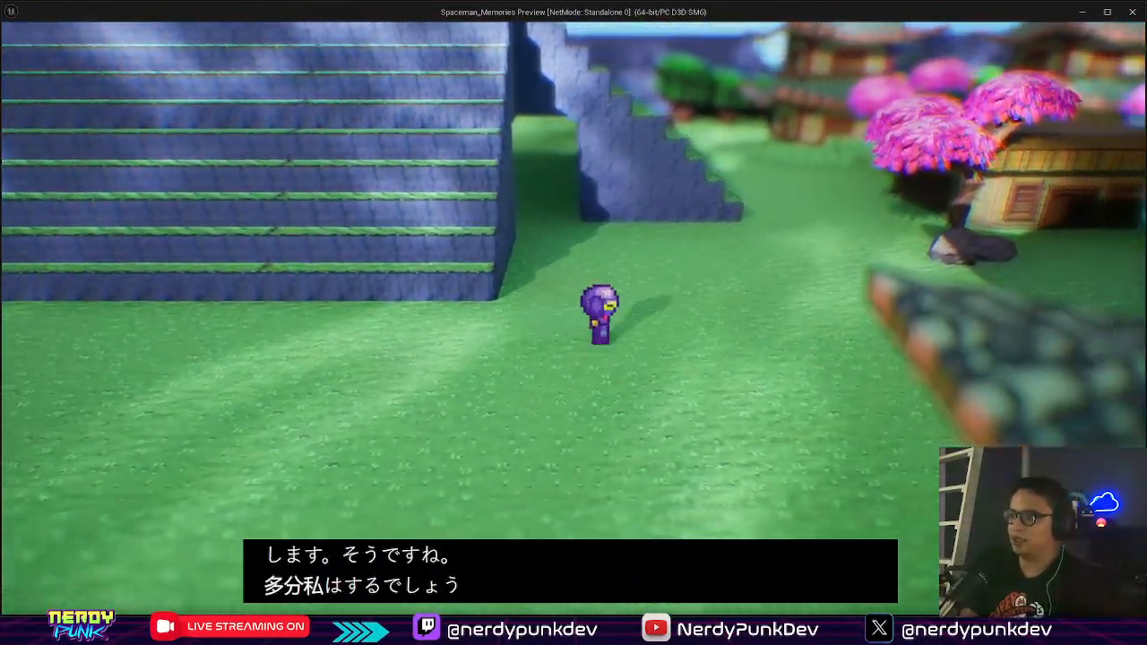
pyautogui.press('w')
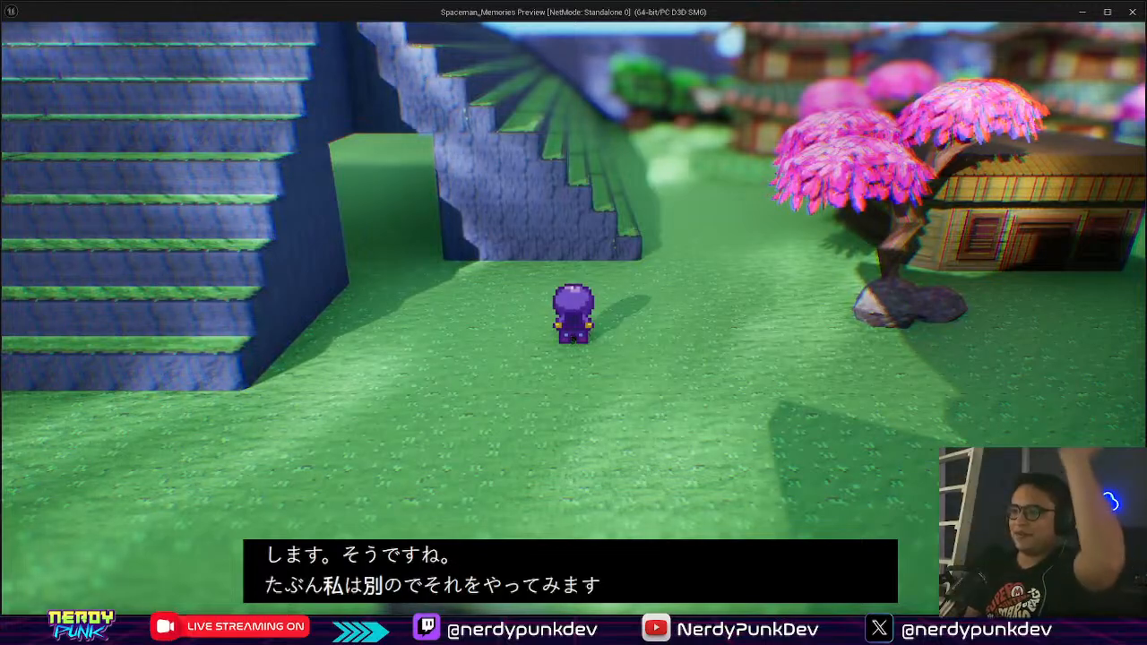
pyautogui.press('Escape')
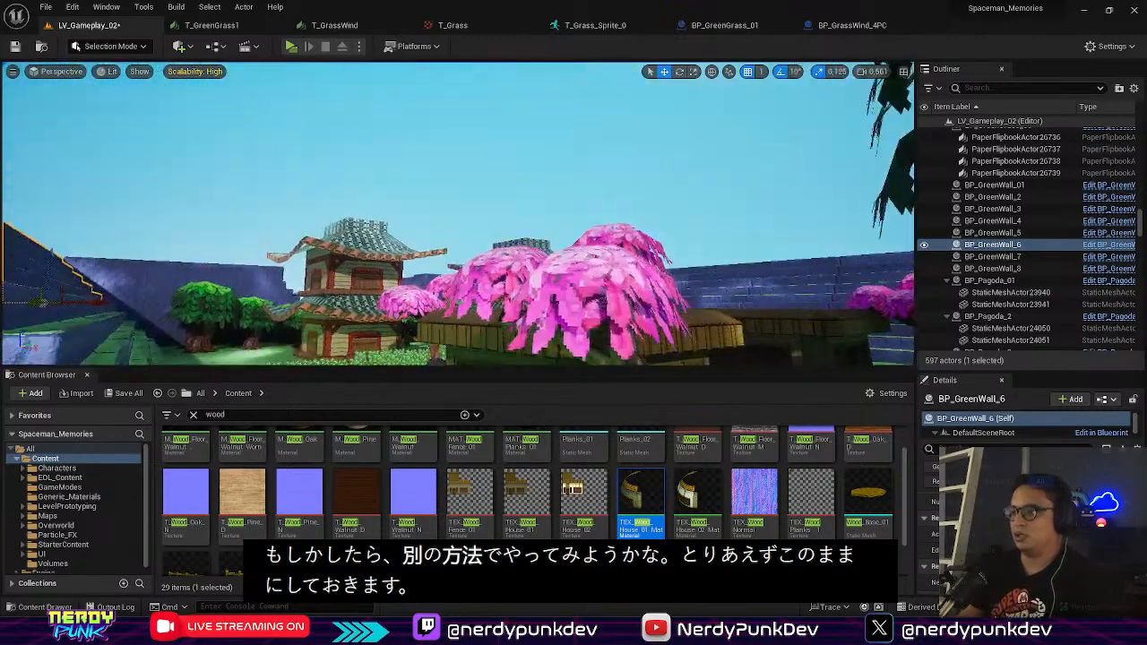
# Step: Duplicate the rock pair Rock_14 beside the terraced wall in the valley, near the torii gate
pyautogui.press('w')
pyautogui.moveTo(458, 214); pyautogui.dragTo(341, 265, button='right')
pyautogui.press('w')
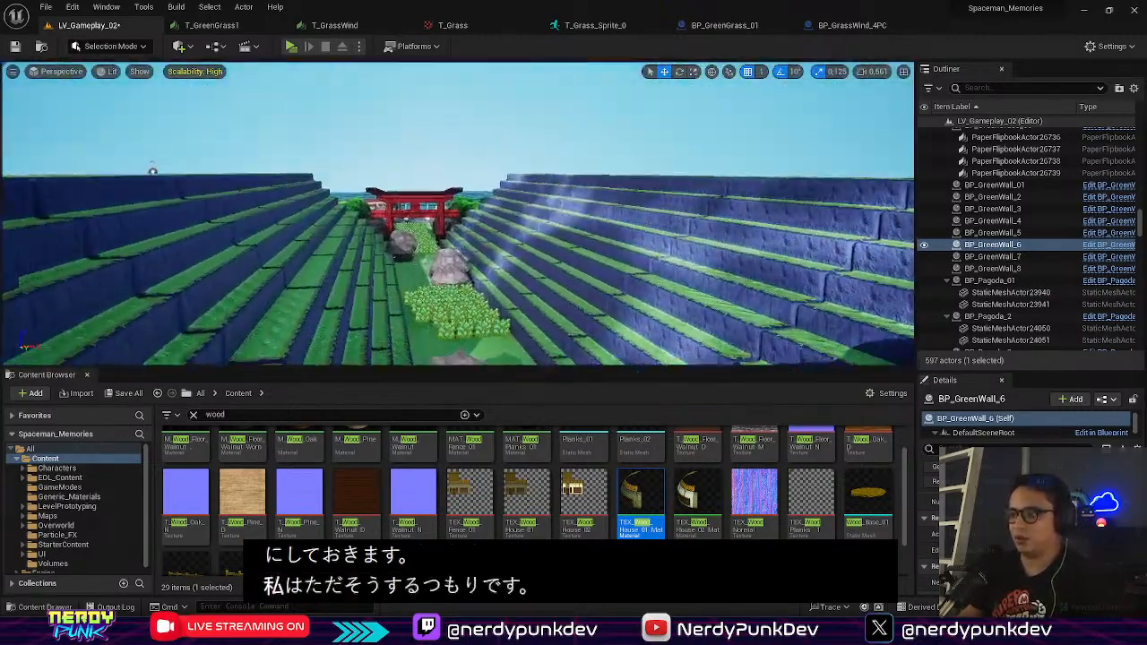
pyautogui.press('w')
pyautogui.moveTo(458, 214); pyautogui.dragTo(359, 273, button='right')
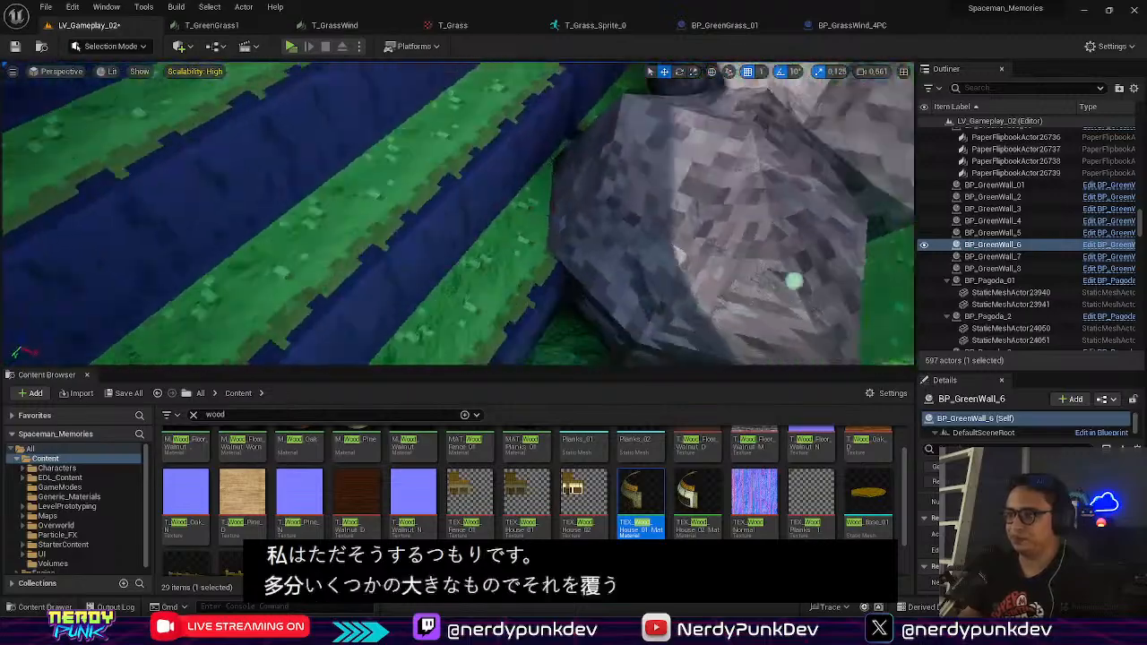
pyautogui.moveTo(458, 213); pyautogui.dragTo(395, 224, button='right')
pyautogui.press('s')
pyautogui.click(587, 247)
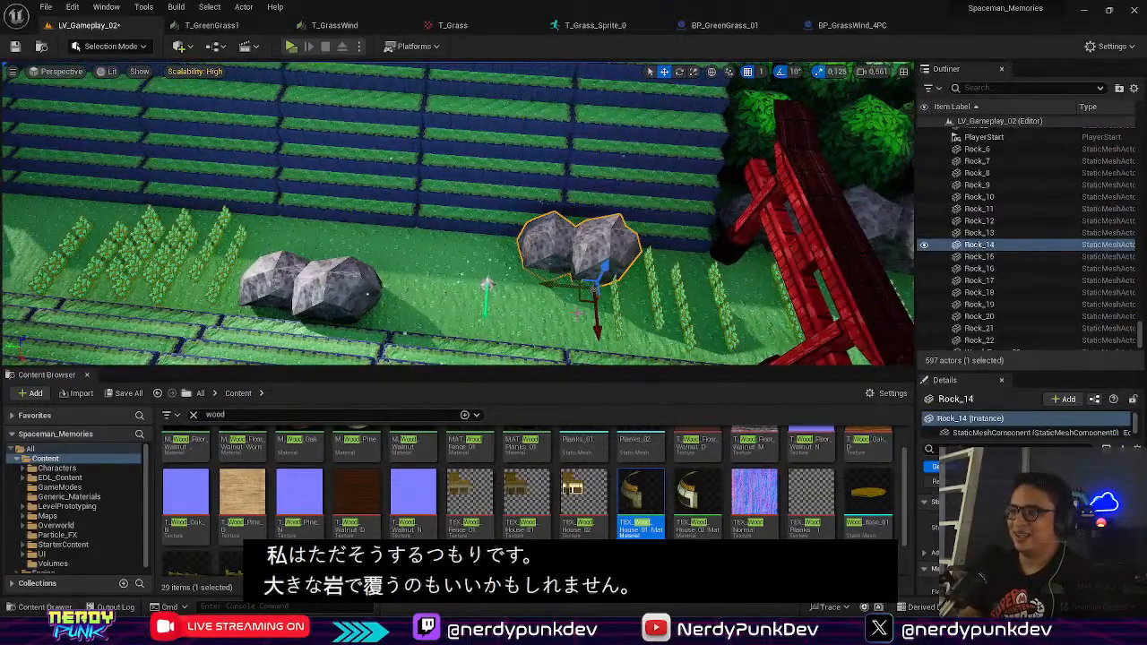
pyautogui.keyDown('alt'); pyautogui.moveTo(550, 285); pyautogui.dragTo(2, 232); pyautogui.keyUp('alt')
pyautogui.moveTo(587, 306); pyautogui.dragTo(502, 292, button='right')
pyautogui.press('w')
pyautogui.press('s')
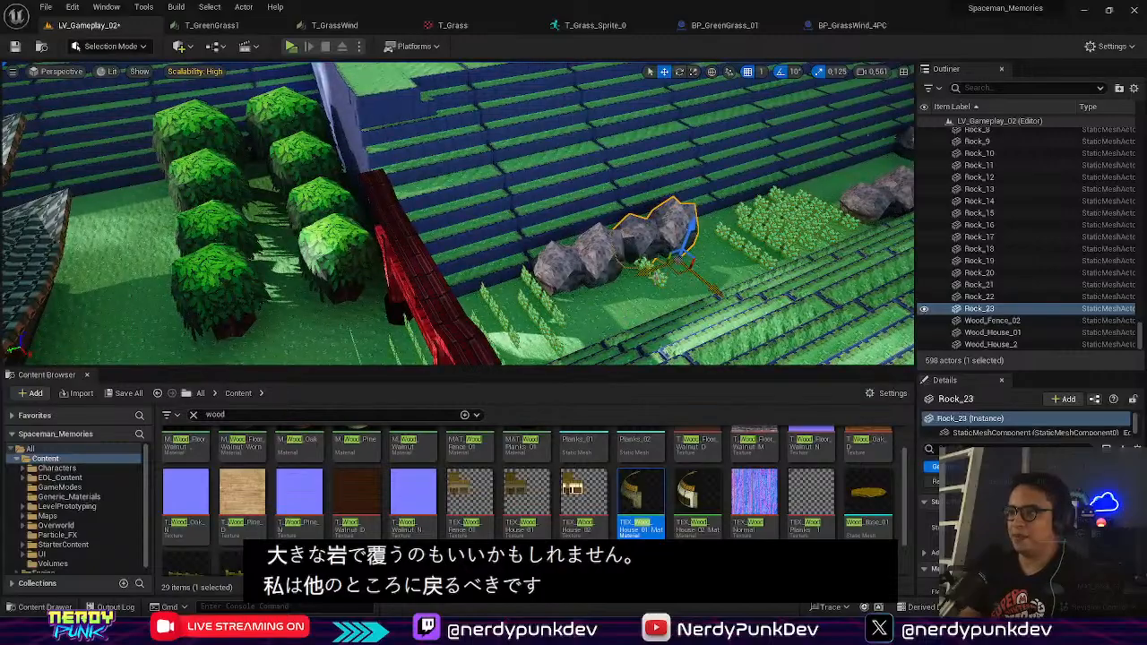
# Step: Move the duplicated rocks out of the valley, past the pagodas and cherry trees, to the ground in front of the stepped walls' passage
pyautogui.moveTo(320, 337); pyautogui.dragTo(161, 363)
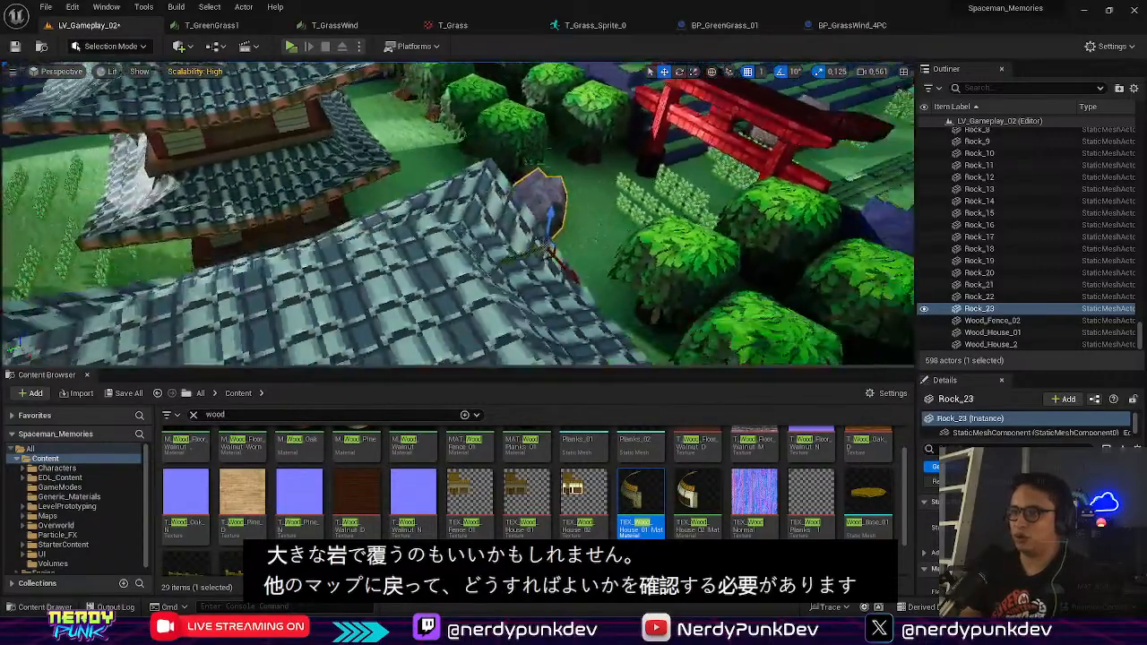
pyautogui.press('s')
pyautogui.moveTo(547, 157); pyautogui.dragTo(553, 233, button='right')
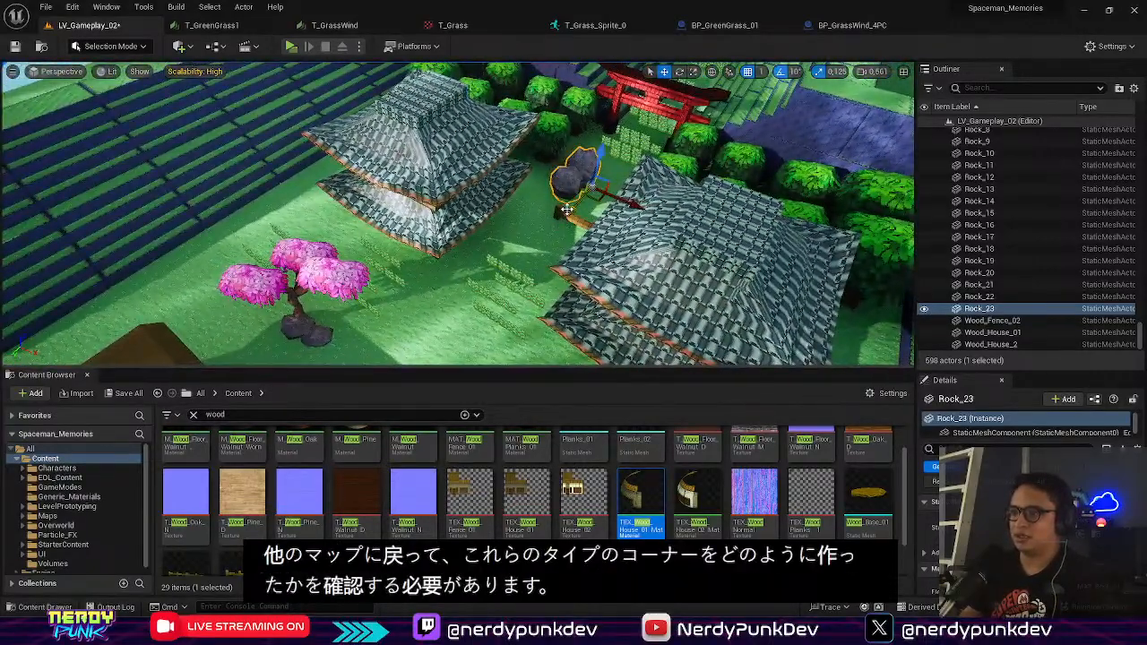
pyautogui.moveTo(567, 209); pyautogui.dragTo(395, 345)
pyautogui.moveTo(394, 345); pyautogui.dragTo(180, 358, button='right')
pyautogui.moveTo(429, 283); pyautogui.dragTo(448, 260, button='right')
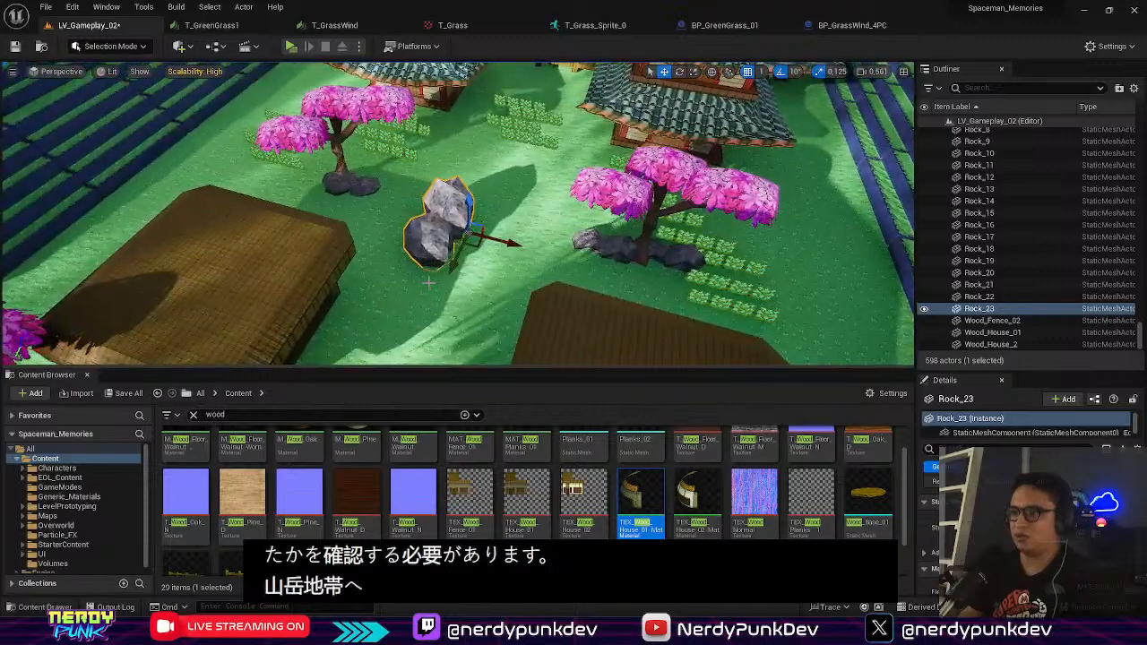
pyautogui.moveTo(451, 273); pyautogui.dragTo(107, 228)
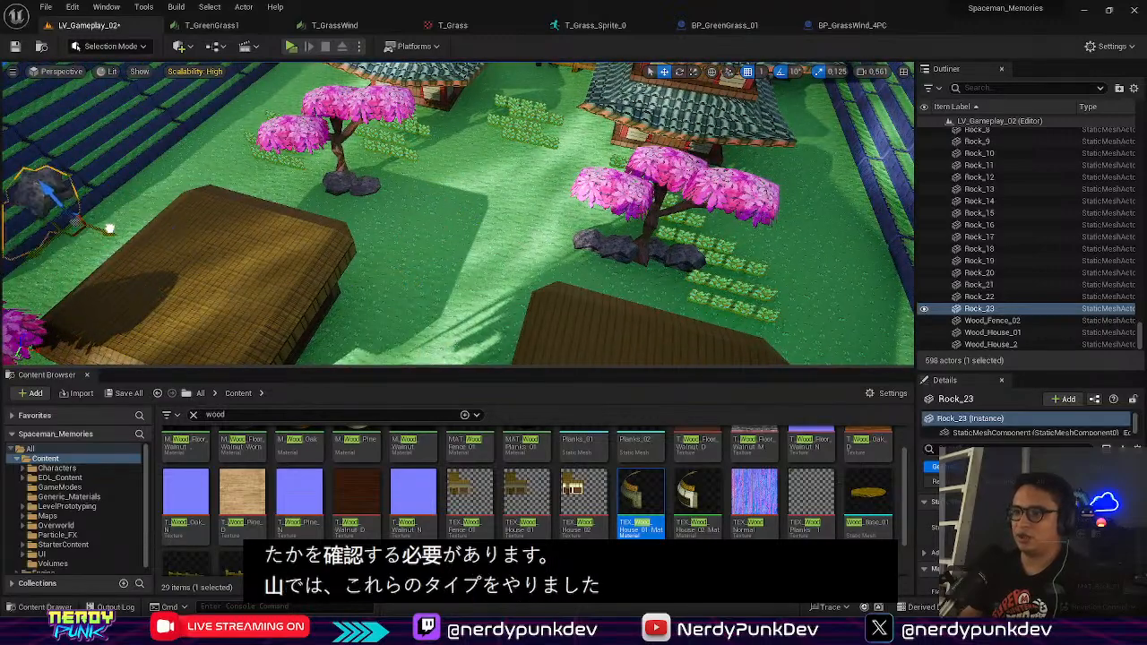
pyautogui.moveTo(108, 227); pyautogui.dragTo(45, 108, button='right')
pyautogui.moveTo(191, 228); pyautogui.dragTo(175, 228, button='right')
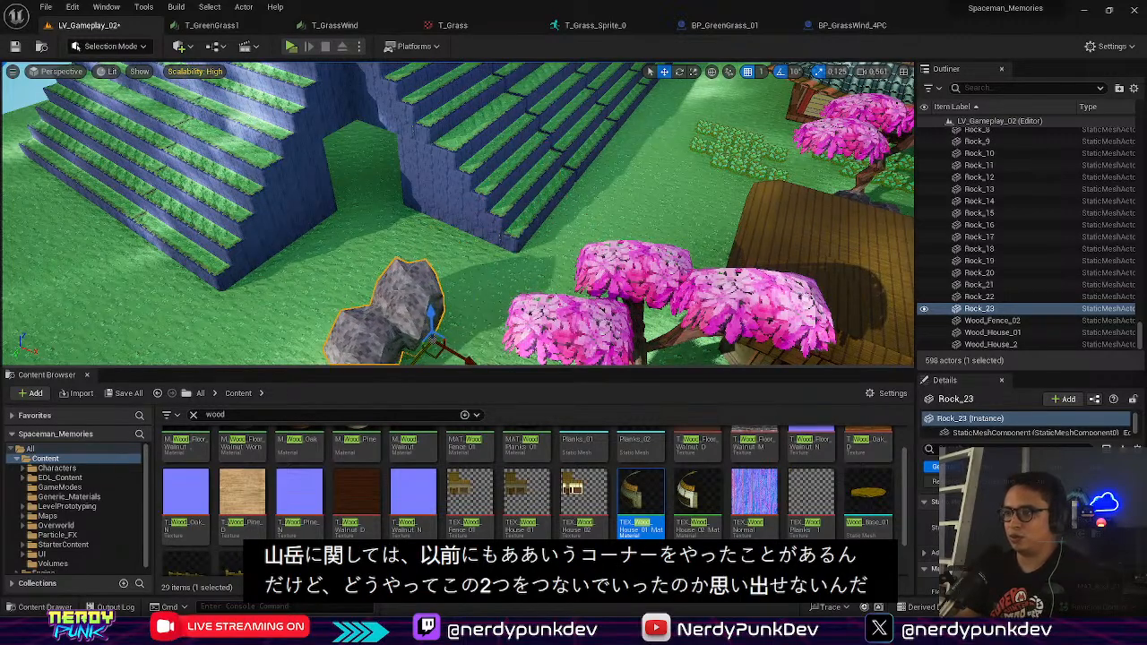
# Step: Position the duplicated rocks in the gap between the two stepped green walls
pyautogui.press('f')
pyautogui.moveTo(542, 218); pyautogui.dragTo(390, 205)
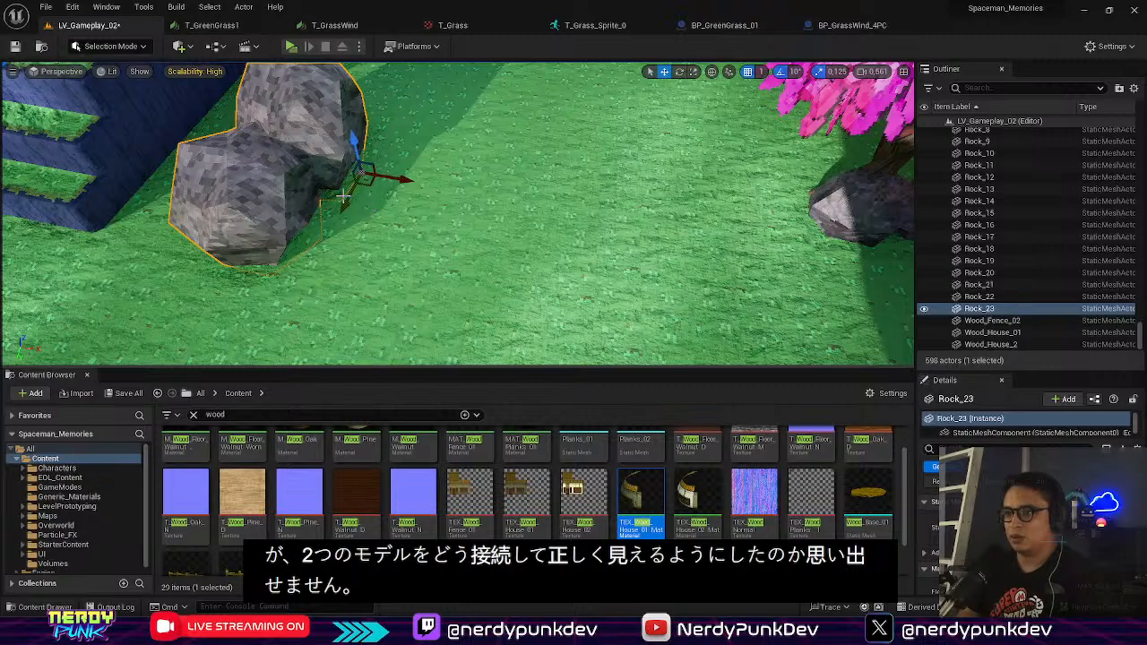
pyautogui.moveTo(372, 146); pyautogui.dragTo(392, 102)
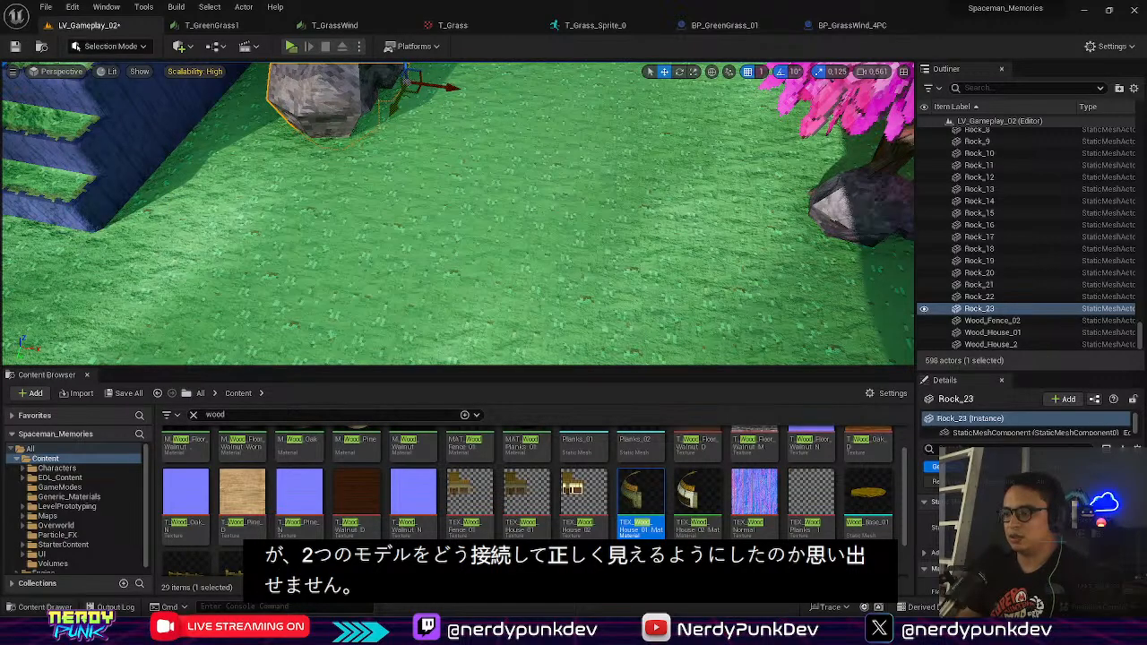
pyautogui.moveTo(334, 296)
pyautogui.mouseDown(button='right')
pyautogui.moveTo(376, 323)
pyautogui.moveTo(340, 305)
pyautogui.mouseUp(button='right')
pyautogui.press('f')
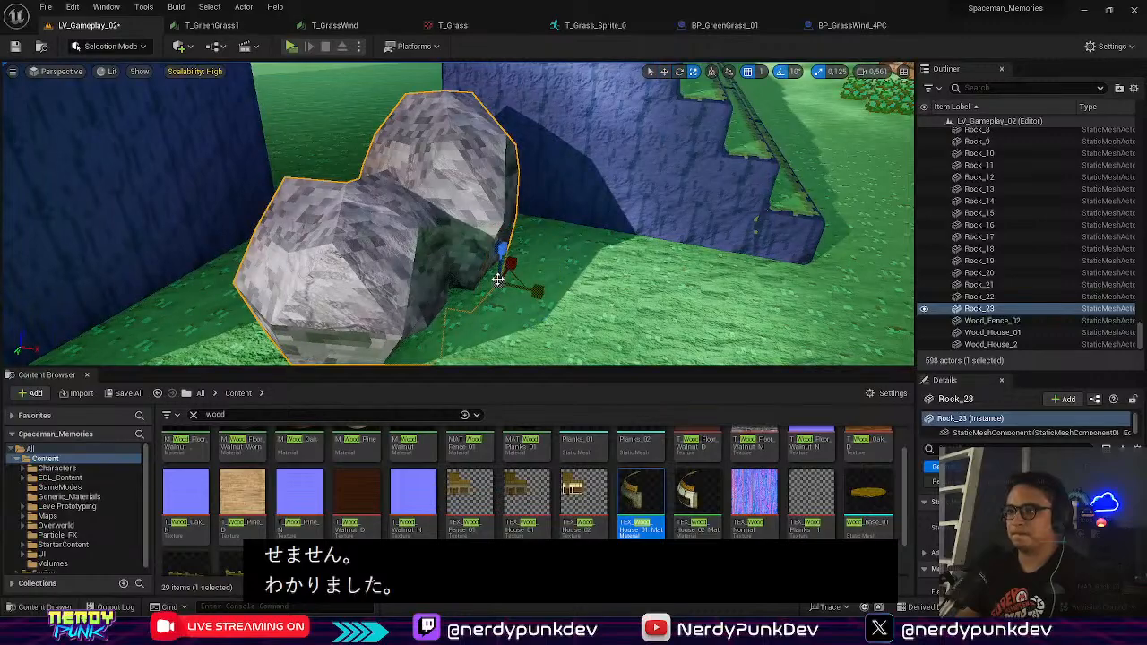
# Step: Scale up the rocks in the wall gap and rotate them 10° about the vertical axis
pyautogui.moveTo(497, 282); pyautogui.dragTo(525, 265)
pyautogui.moveTo(525, 264); pyautogui.dragTo(583, 269, button='right')
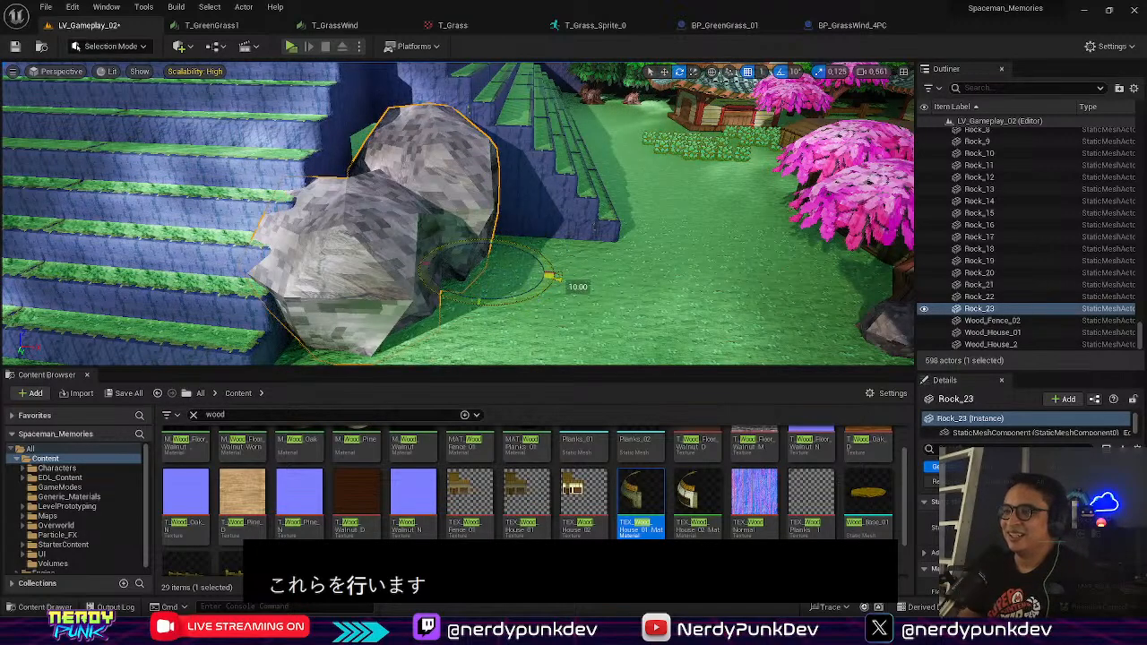
pyautogui.moveTo(548, 276)
pyautogui.mouseDown()
pyautogui.moveTo(494, 276)
pyautogui.moveTo(559, 278)
pyautogui.mouseUp()
pyautogui.moveTo(559, 278); pyautogui.dragTo(627, 359, button='right')
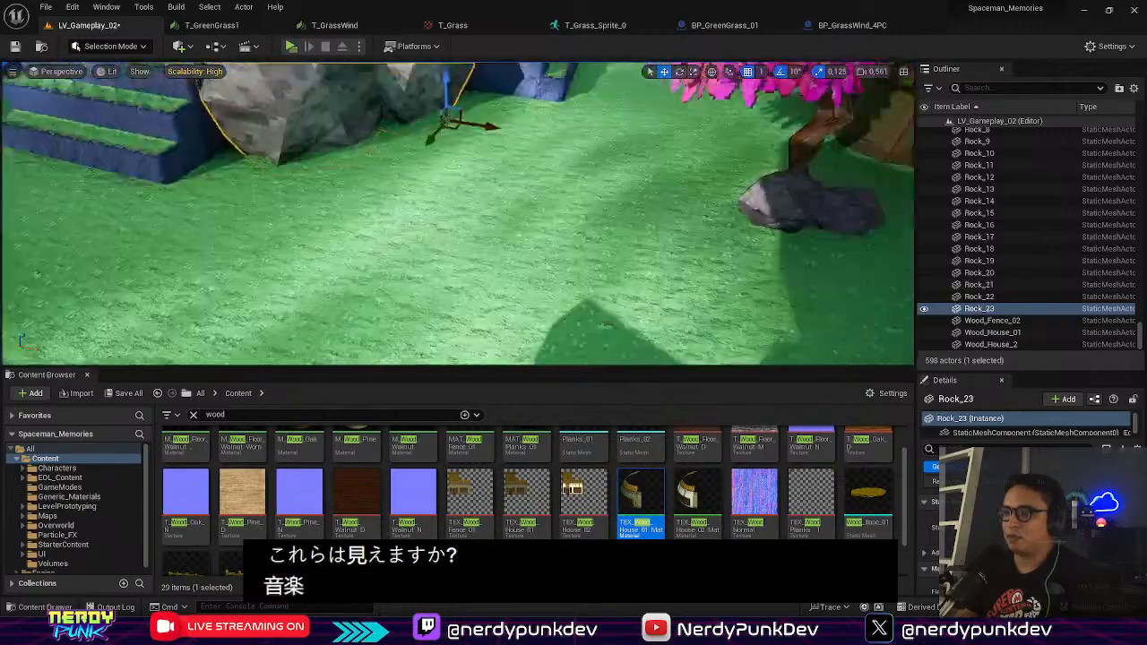
# Step: Duplicate the enlarged rocks in the wall gap and place the copy above them against the stepped walls
pyautogui.moveTo(589, 147); pyautogui.dragTo(661, 123, button='right')
pyautogui.press('w')
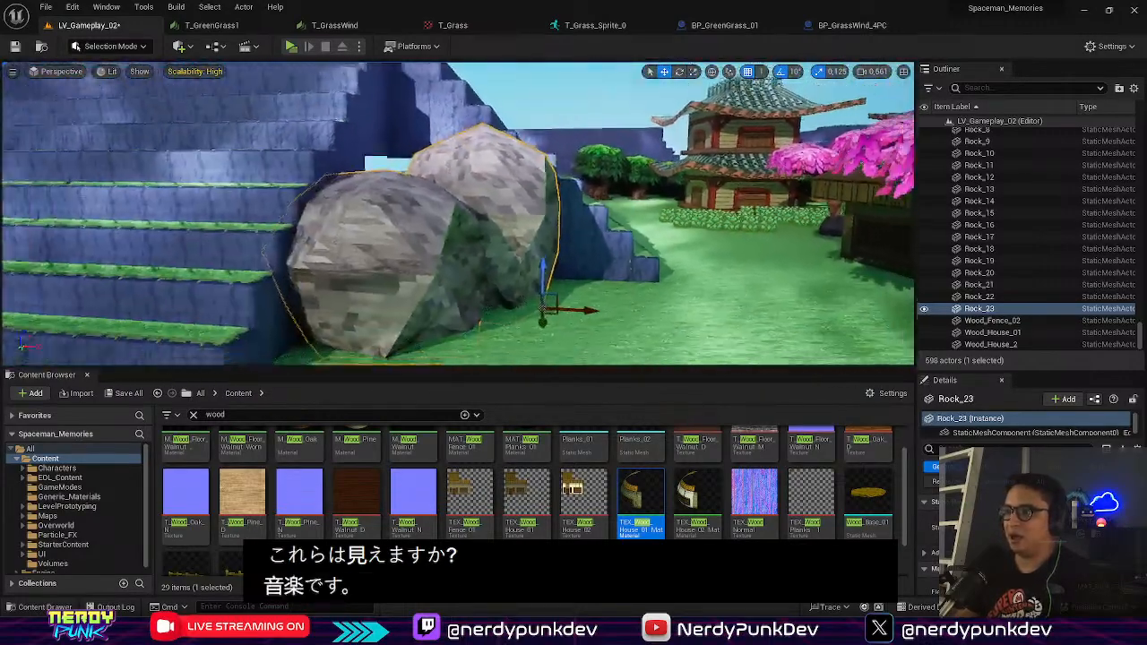
pyautogui.moveTo(589, 148); pyautogui.dragTo(422, 210, button='right')
pyautogui.press('w')
pyautogui.press('s')
pyautogui.press('w')
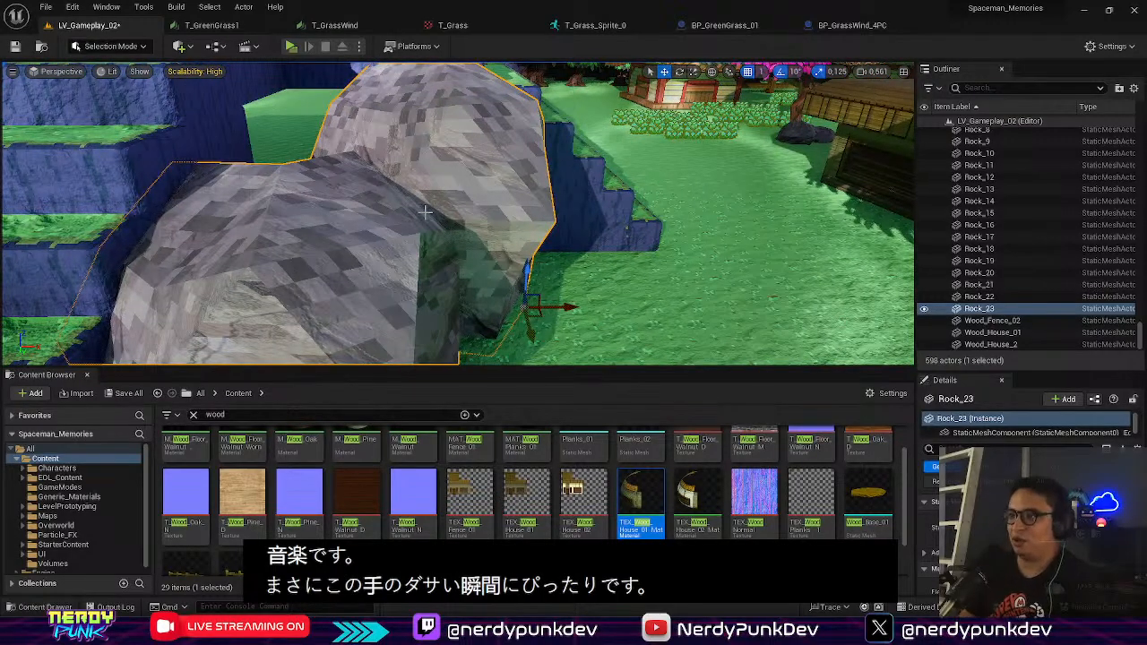
pyautogui.press('s')
pyautogui.moveTo(425, 212); pyautogui.dragTo(465, 250, button='right')
pyautogui.moveTo(467, 196); pyautogui.dragTo(399, 99, button='right')
pyautogui.keyDown('alt'); pyautogui.moveTo(593, 317); pyautogui.dragTo(500, 191); pyautogui.keyUp('alt')
# Step: Shift the upper rock pair horizontally so it sits tighter over the lower rocks in the wall gap
pyautogui.press('e')
pyautogui.press('r')
pyautogui.press('w')
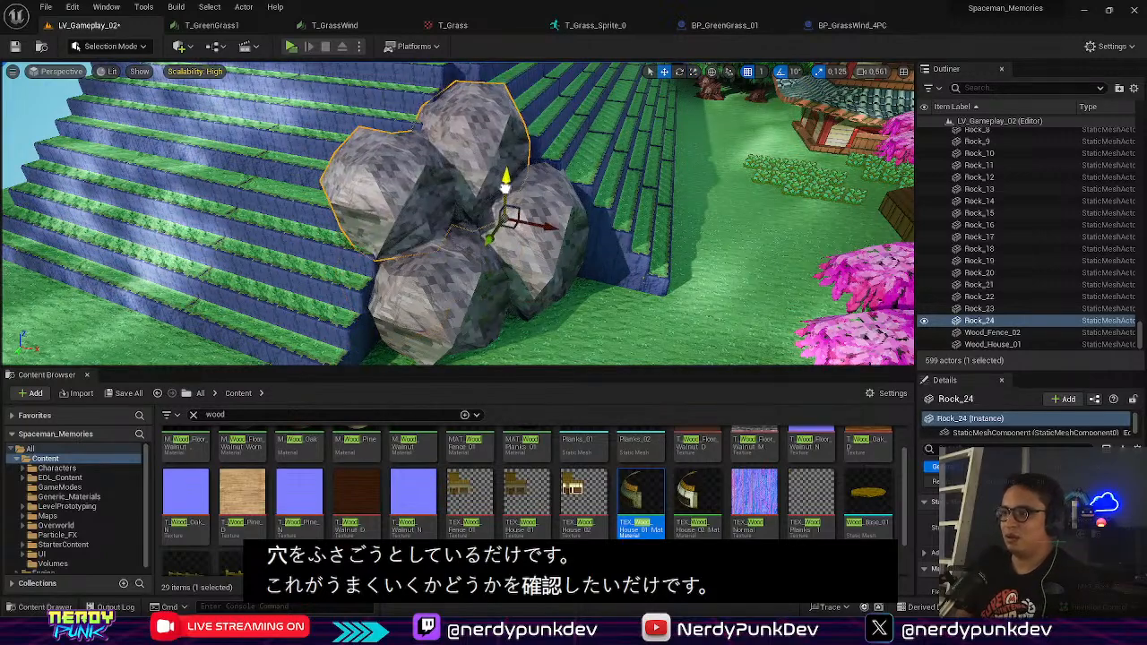
pyautogui.moveTo(555, 232); pyautogui.dragTo(502, 230)
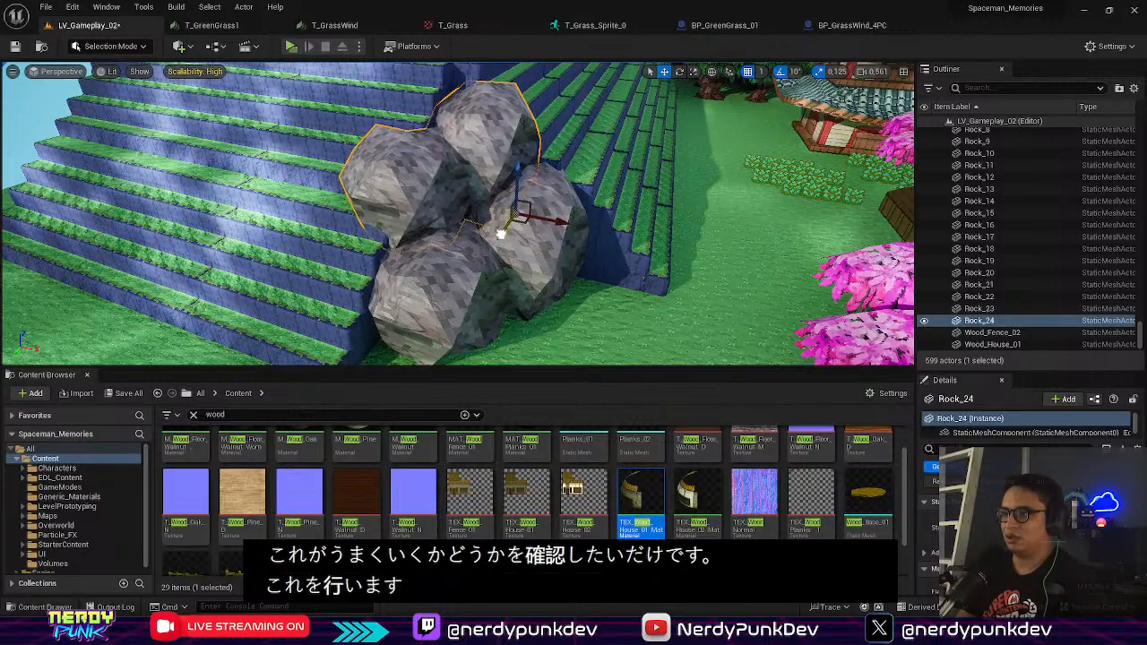
pyautogui.click(622, 274)
pyautogui.moveTo(623, 274); pyautogui.dragTo(623, 220, button='right')
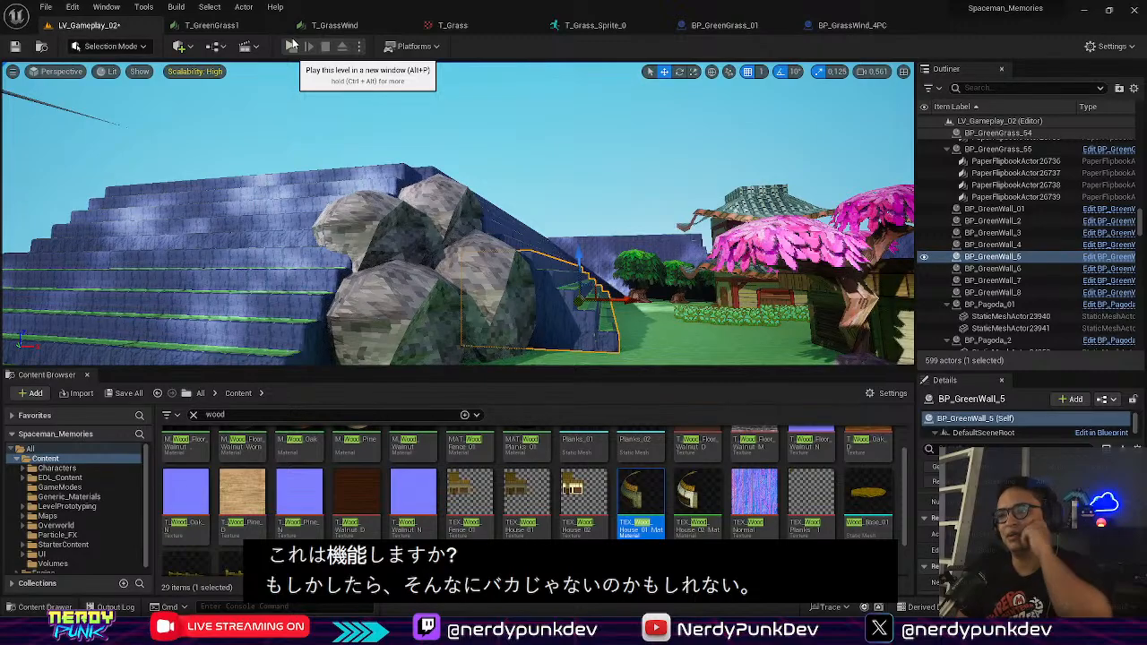
# Step: Play-test the level, walking the character through the torii gates and rock valley into the village, and end the test
pyautogui.click(292, 46)
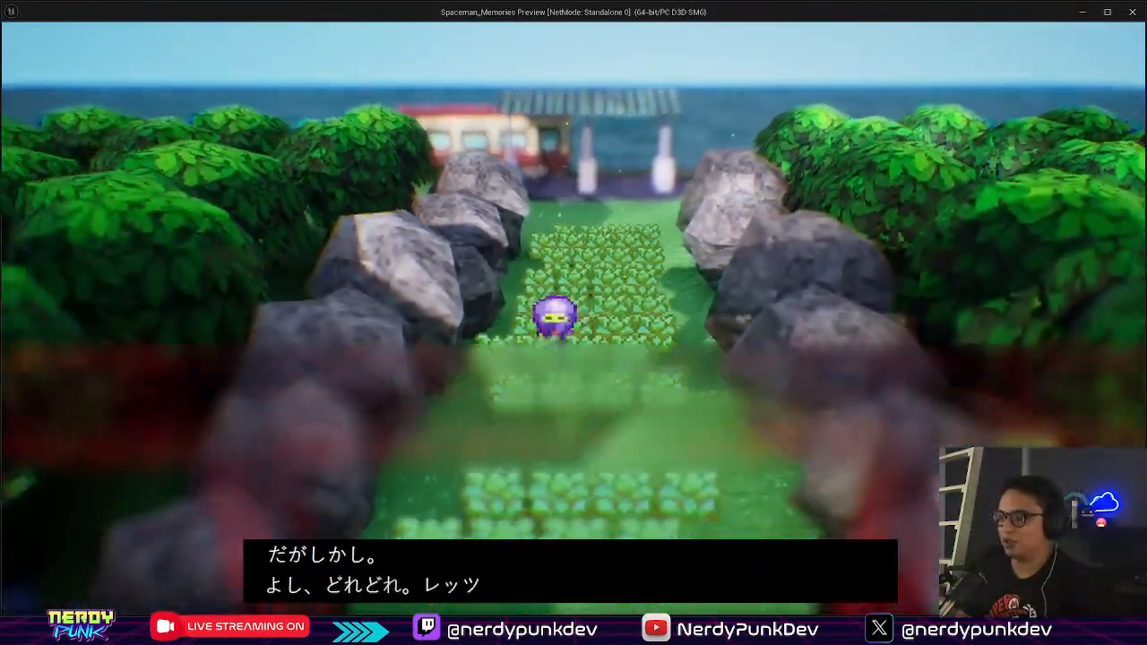
pyautogui.press('s')
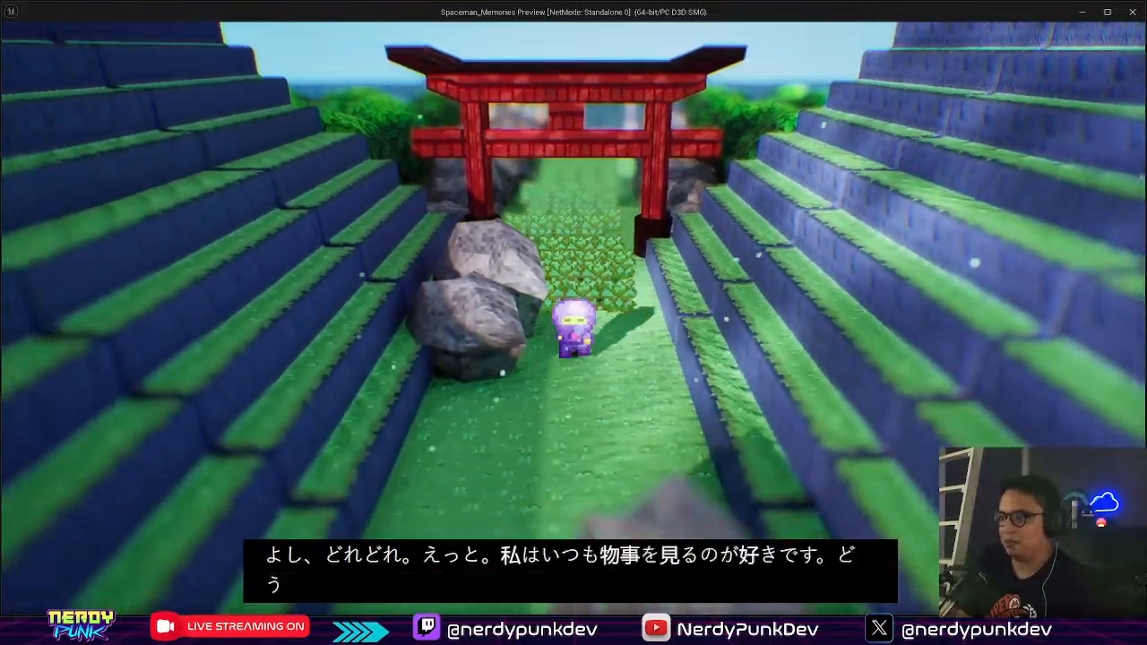
pyautogui.press('a')
pyautogui.press('s')
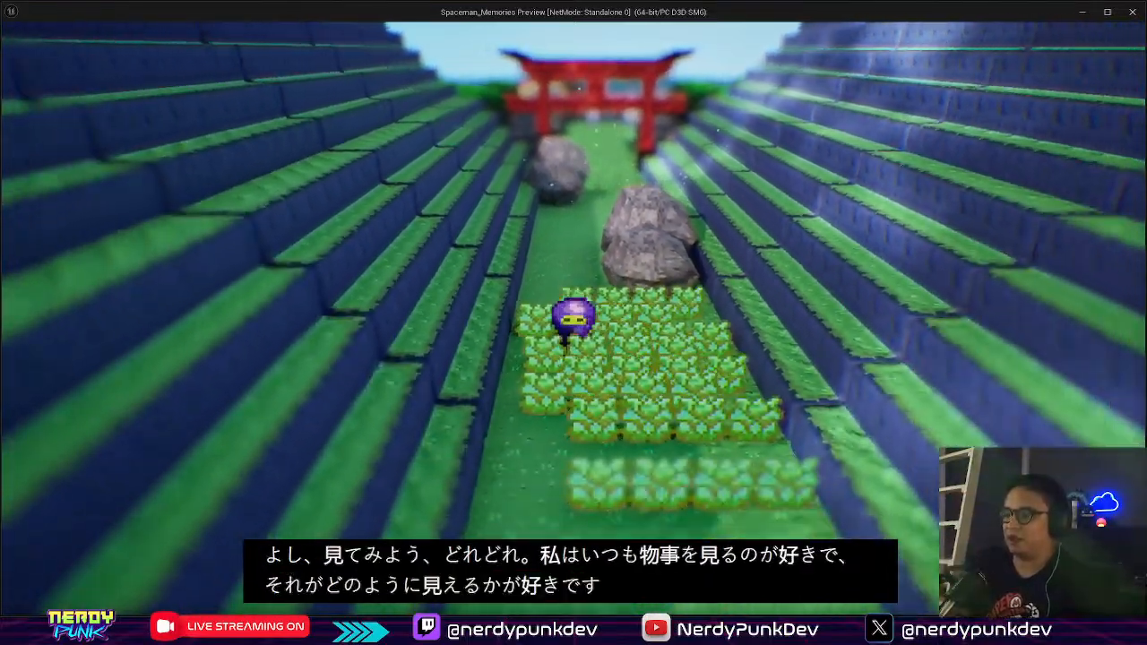
pyautogui.press('d')
pyautogui.press('s')
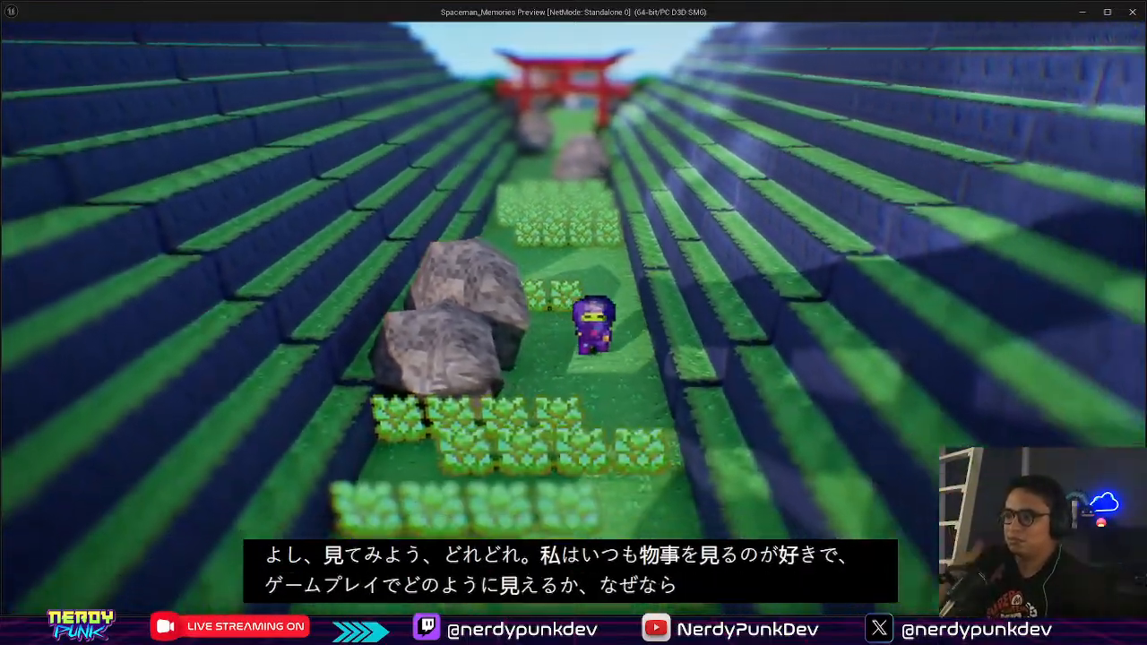
pyautogui.press('s')
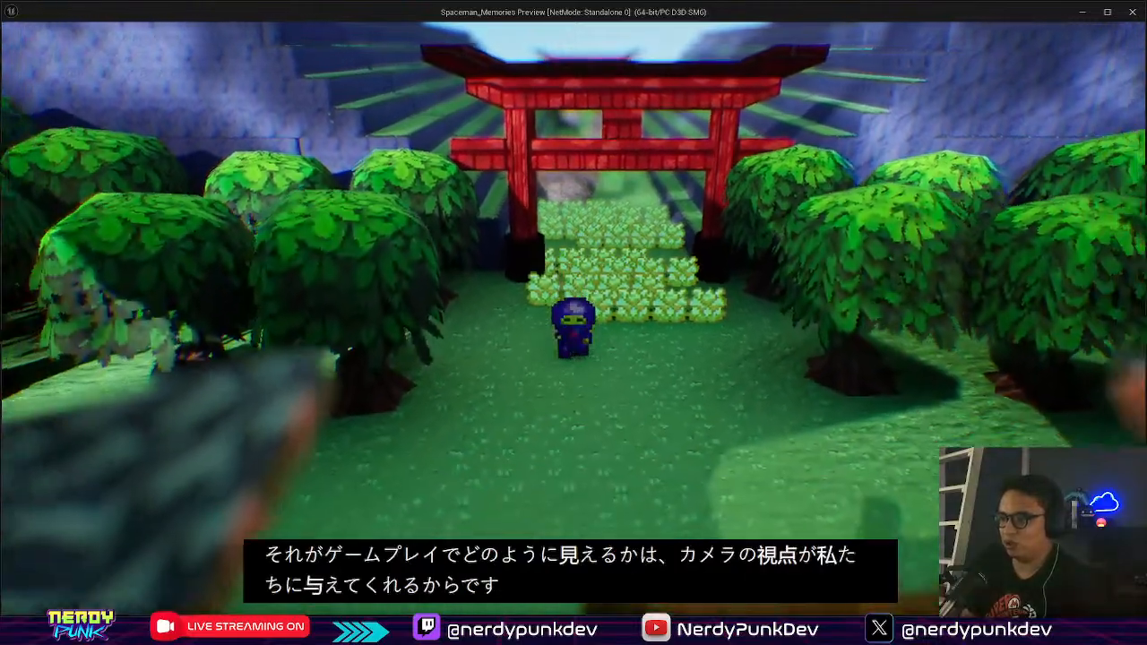
pyautogui.press('Escape')
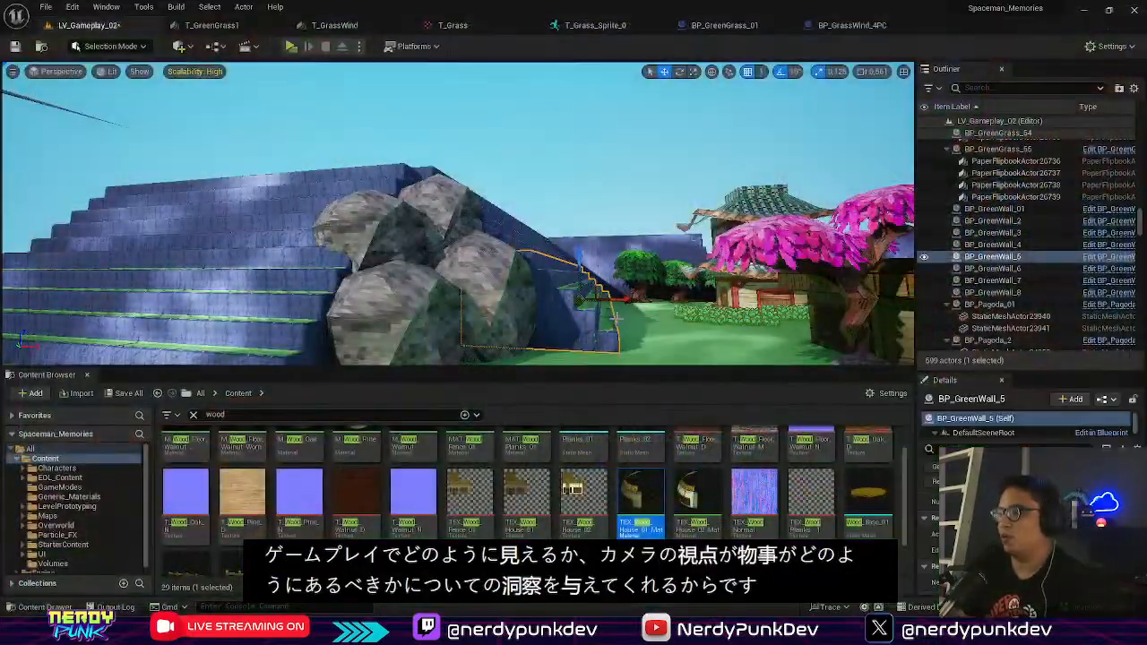
# Step: Rotate the wooden fence Wood_Fence_02 and set its end against the nearest pagoda's corner, clearing the path from the torii gate
pyautogui.press('w')
pyautogui.moveTo(616, 325); pyautogui.dragTo(820, 305, button='right')
pyautogui.press('w')
pyautogui.press('w')
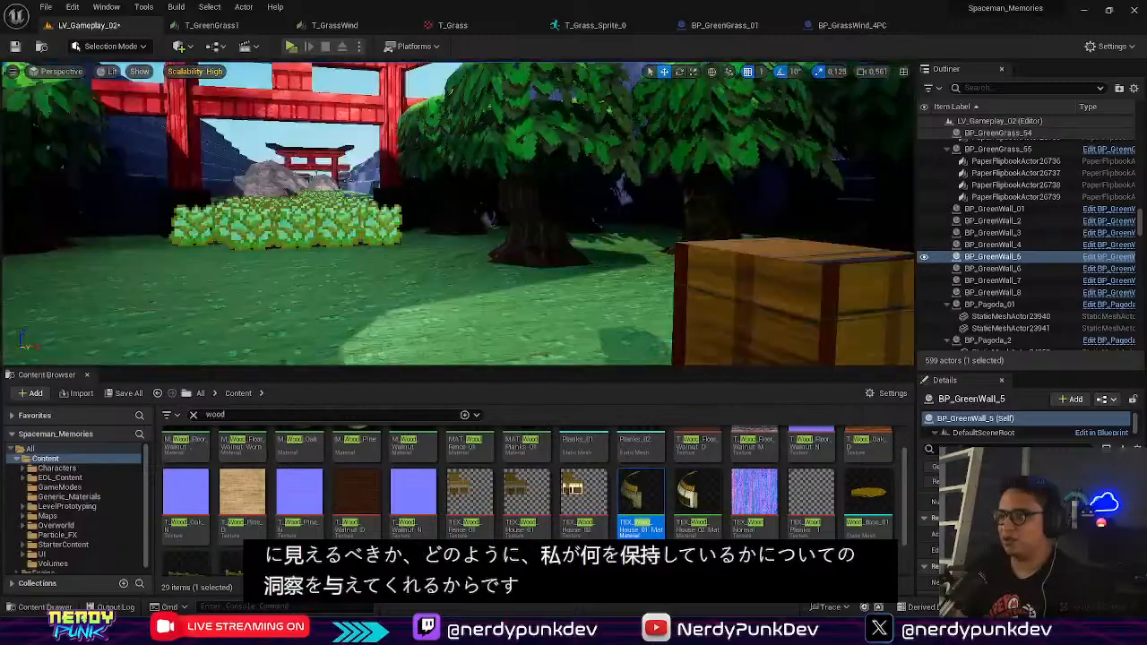
pyautogui.click(538, 161)
pyautogui.press('e')
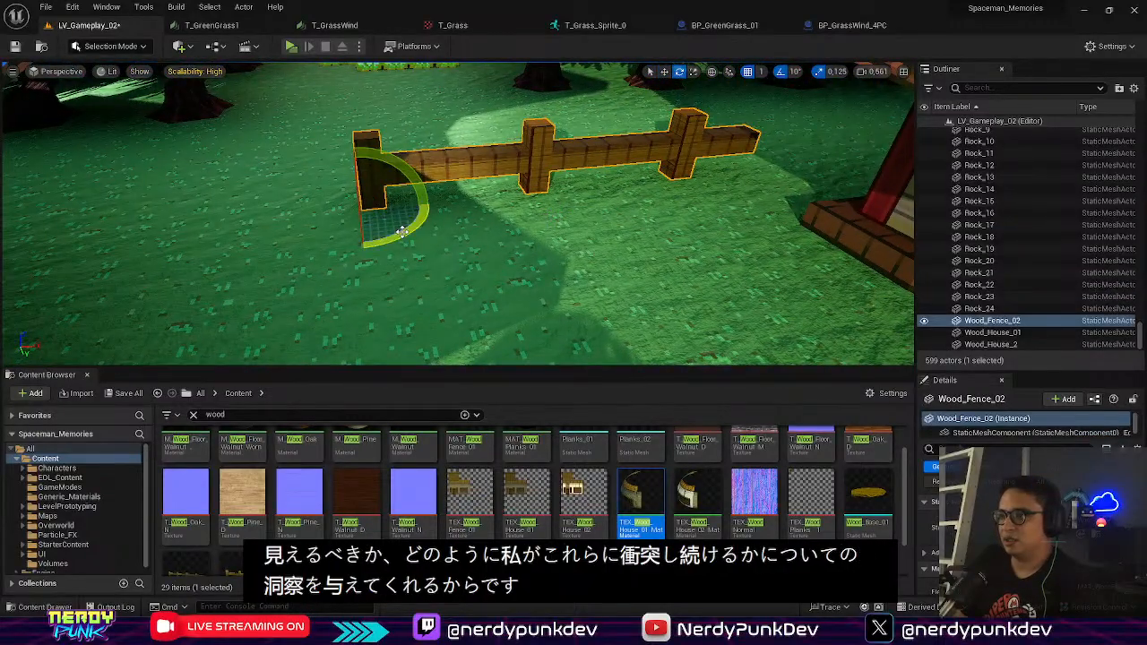
pyautogui.moveTo(423, 211); pyautogui.dragTo(414, 235)
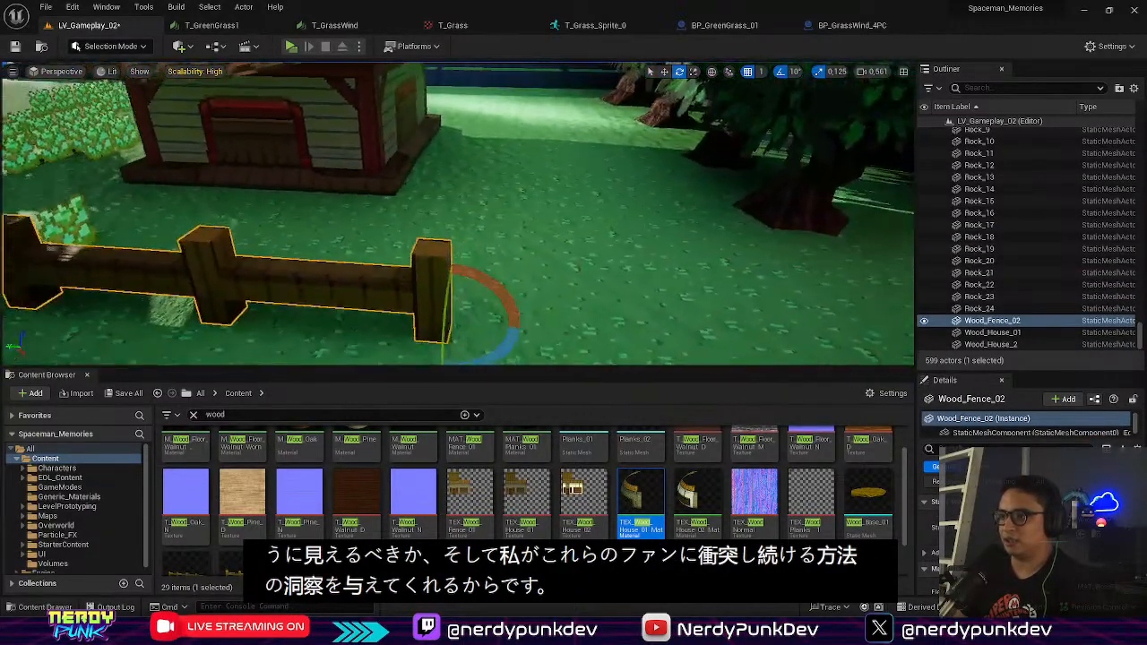
pyautogui.moveTo(389, 332); pyautogui.dragTo(412, 325, button='right')
pyautogui.press('w')
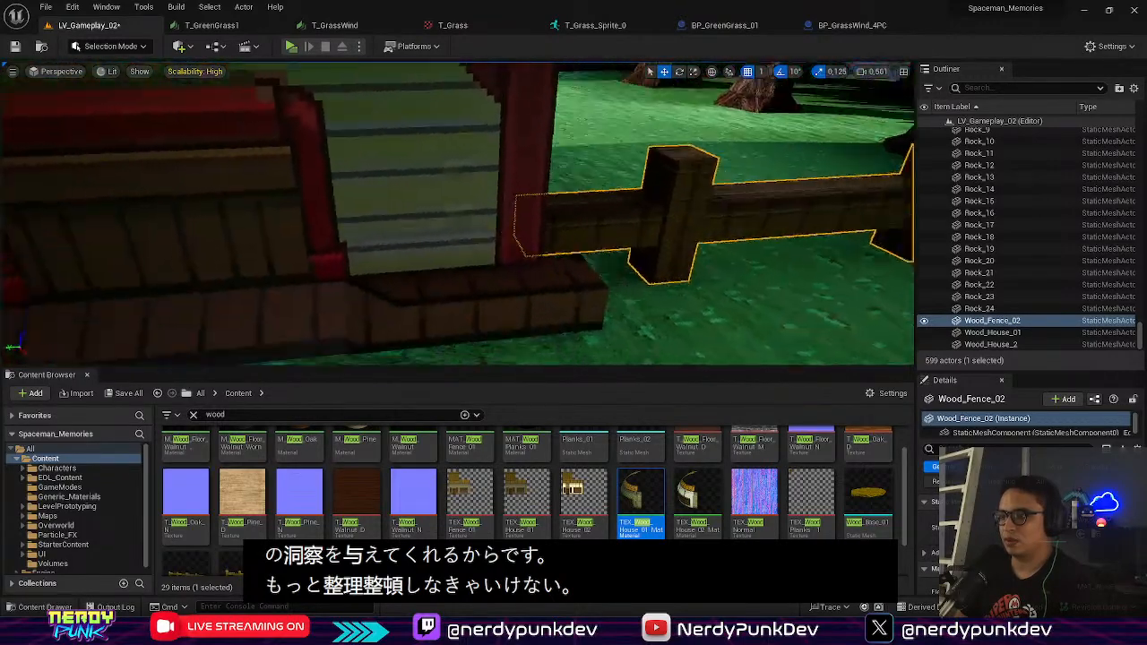
pyautogui.moveTo(574, 215); pyautogui.dragTo(502, 242, button='right')
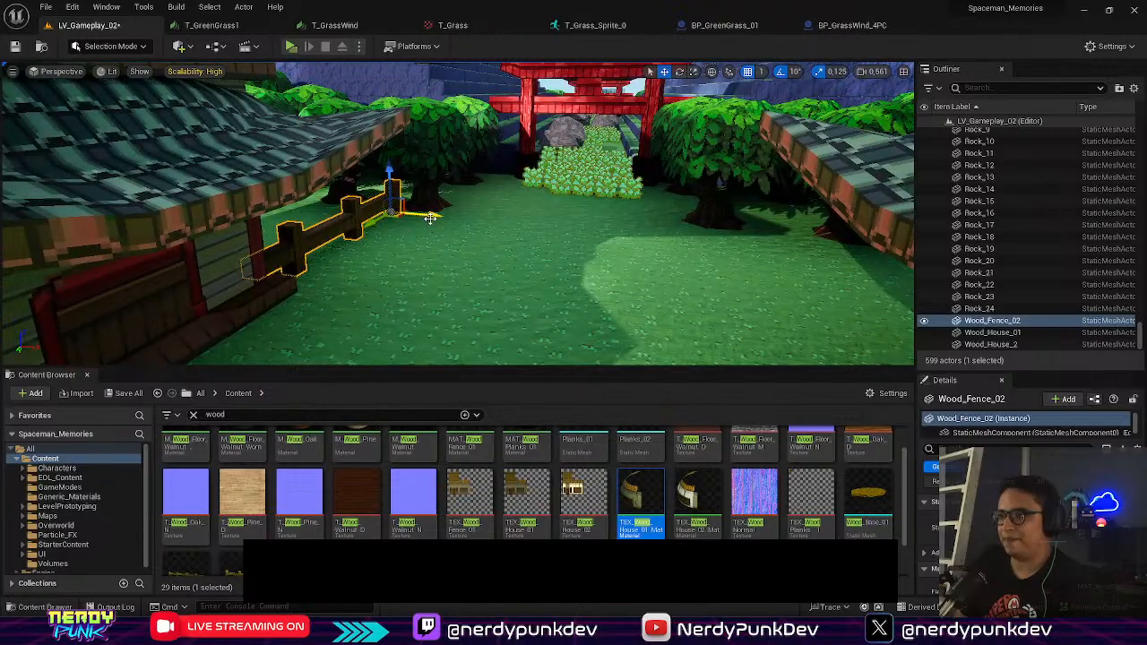
# Step: Duplicate the wooden fence across the path and place the copy against the opposite pagoda
pyautogui.keyDown('alt'); pyautogui.moveTo(431, 218); pyautogui.dragTo(867, 290); pyautogui.keyUp('alt')
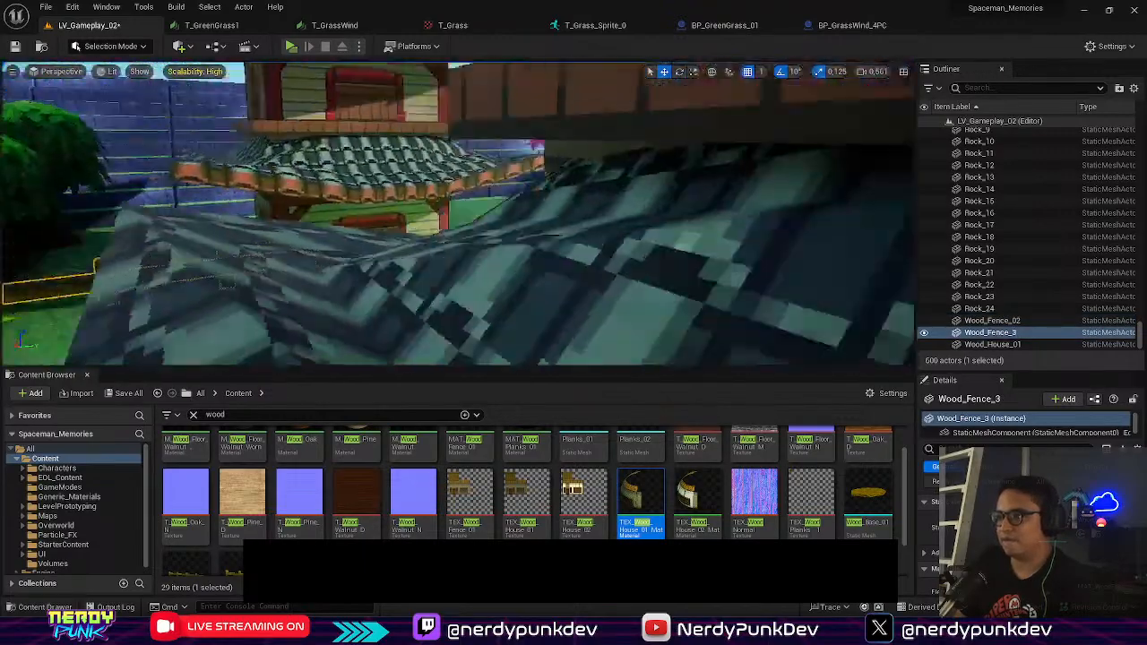
pyautogui.moveTo(574, 215); pyautogui.dragTo(538, 224, button='right')
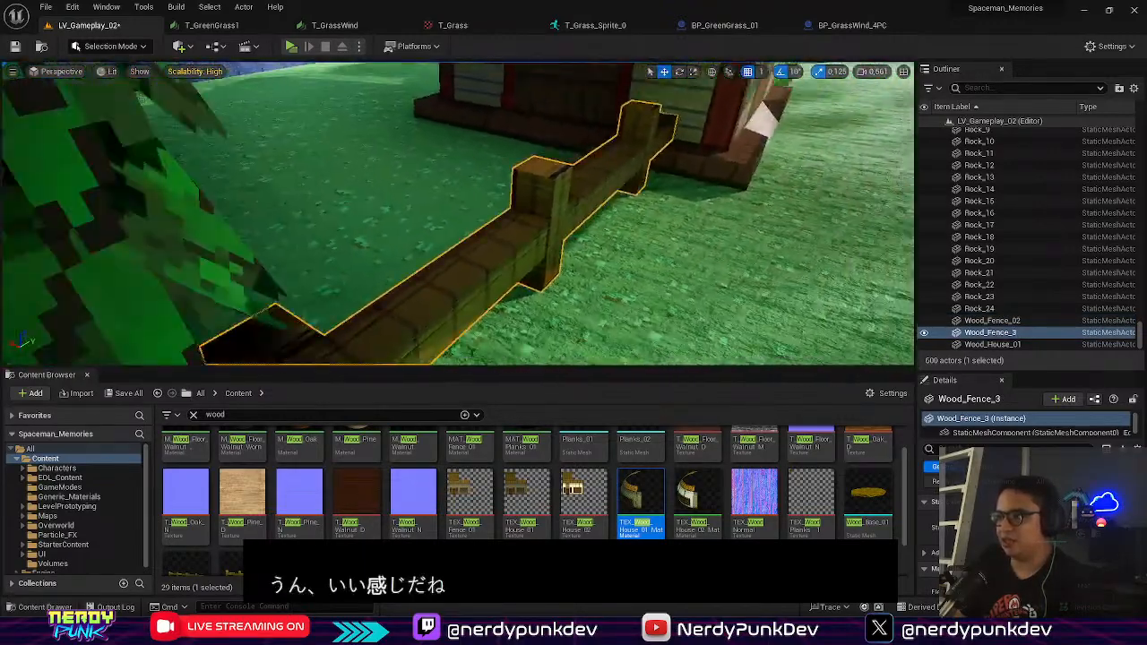
pyautogui.moveTo(252, 327)
pyautogui.mouseDown(button='right')
pyautogui.moveTo(296, 319)
pyautogui.moveTo(242, 327)
pyautogui.moveTo(252, 327)
pyautogui.mouseUp(button='right')
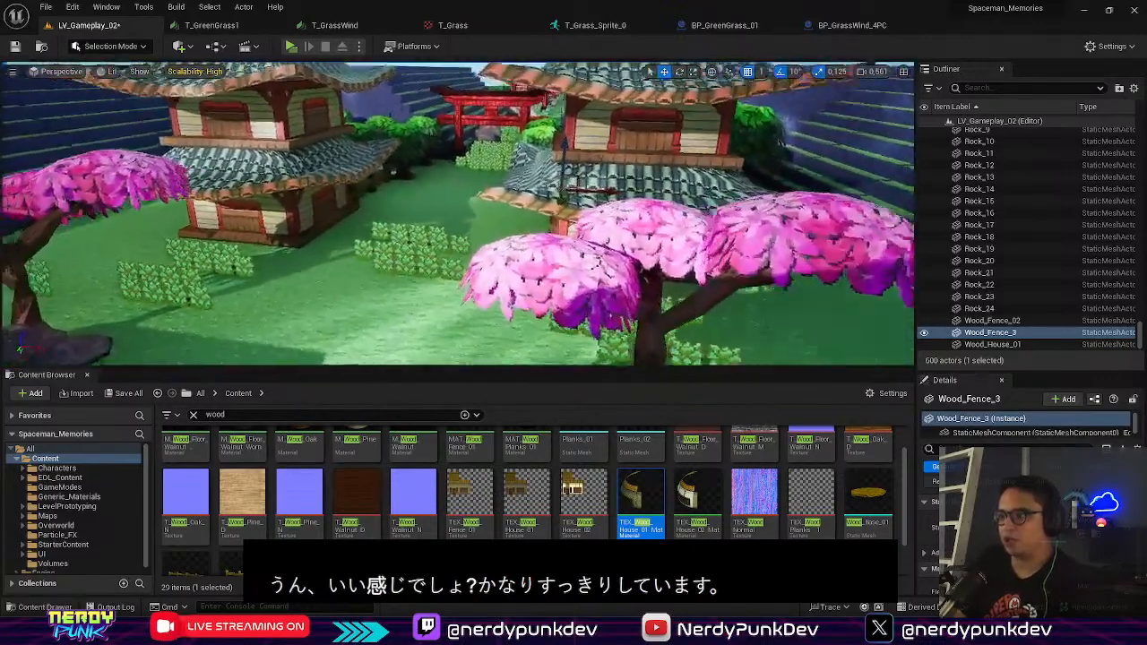
pyautogui.moveTo(394, 170); pyautogui.dragTo(259, 146, button='right')
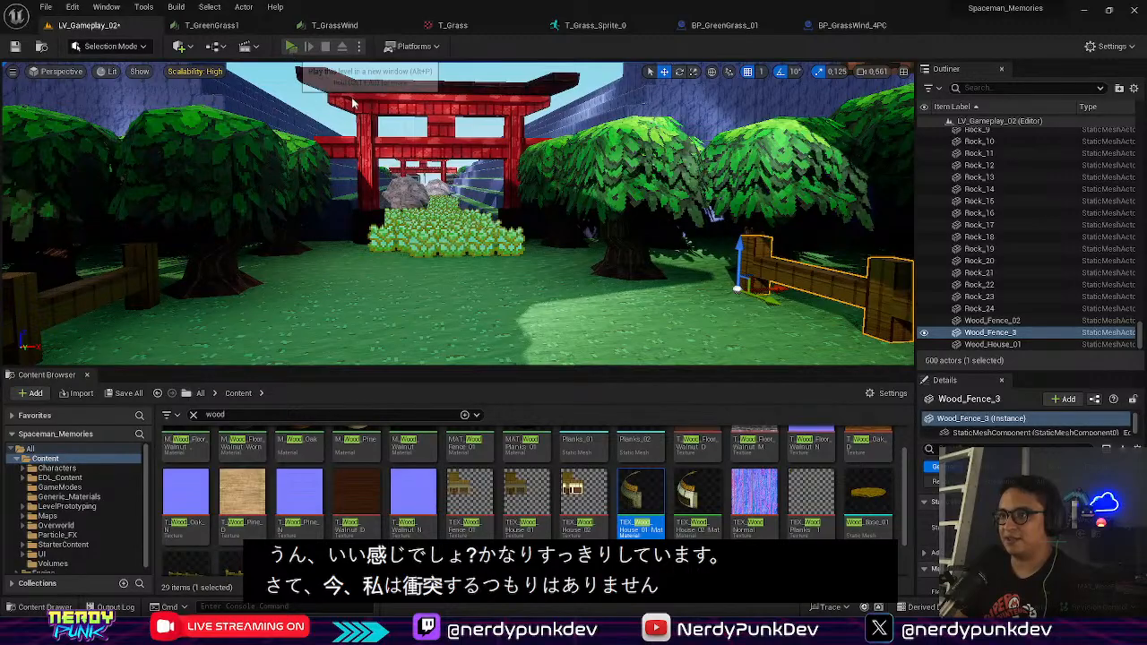
# Step: Play-test the level, walking the character from the train station through the torii gates and rock valley to the pagodas
pyautogui.press('s')
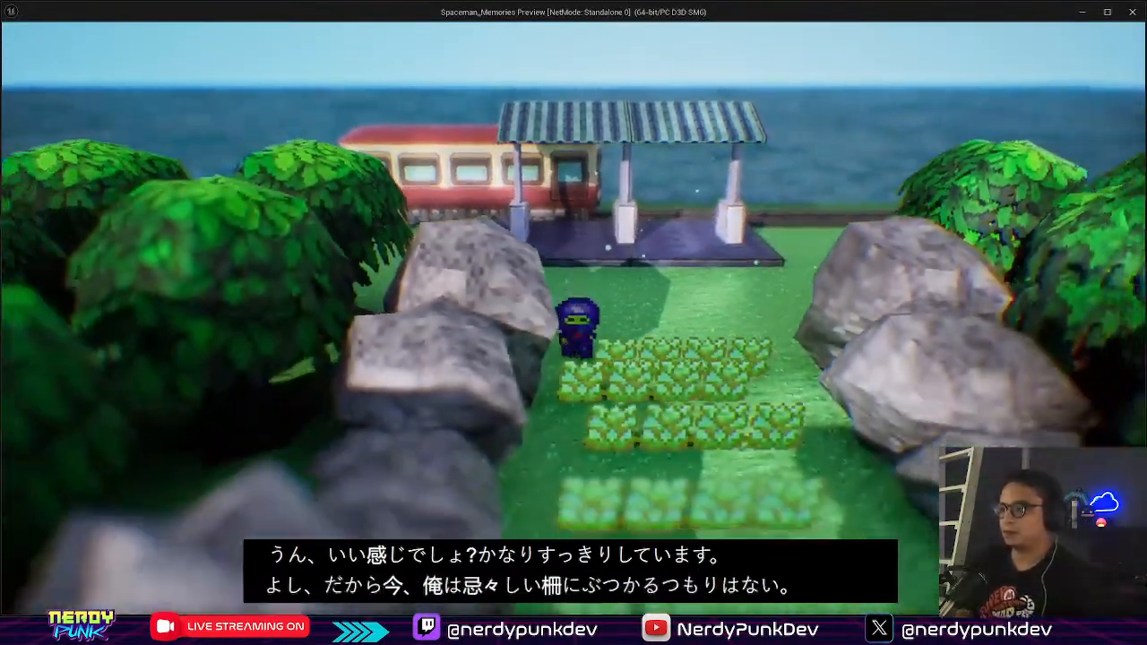
pyautogui.press('s')
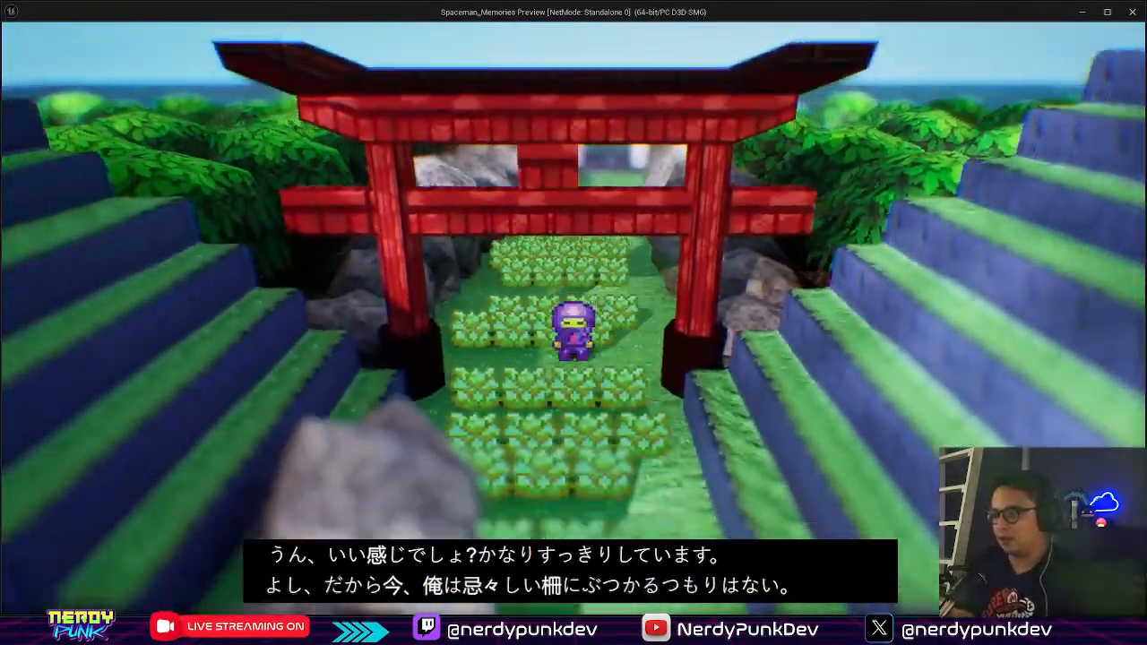
pyautogui.press('s')
pyautogui.press('s')
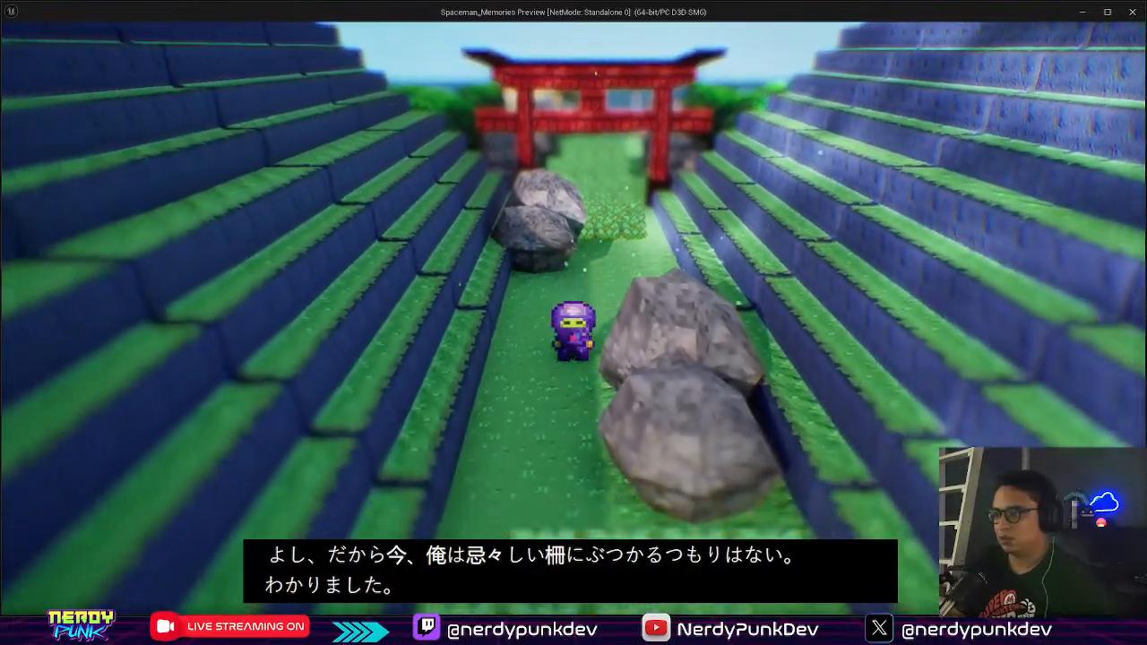
pyautogui.press('s')
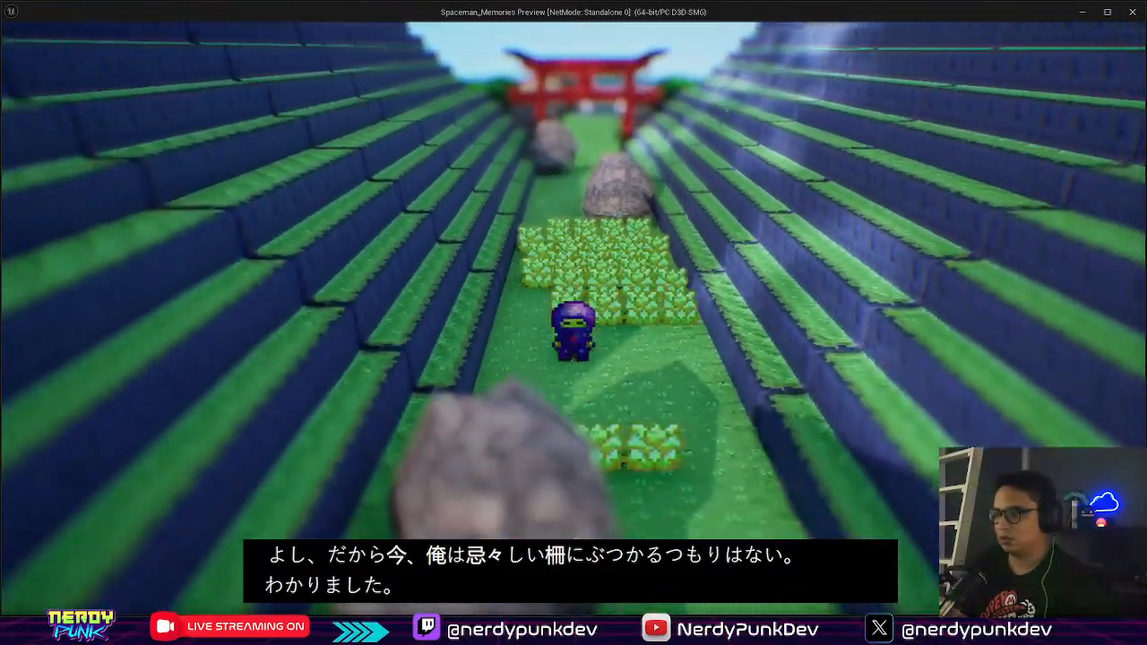
pyautogui.press('s')
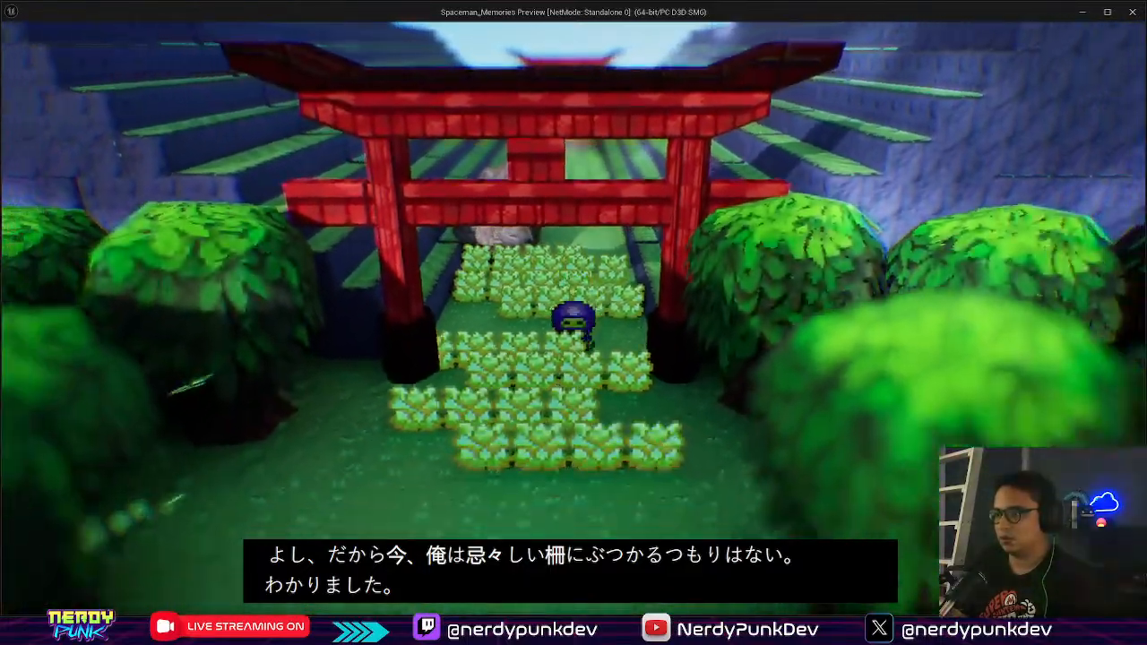
pyautogui.press('s')
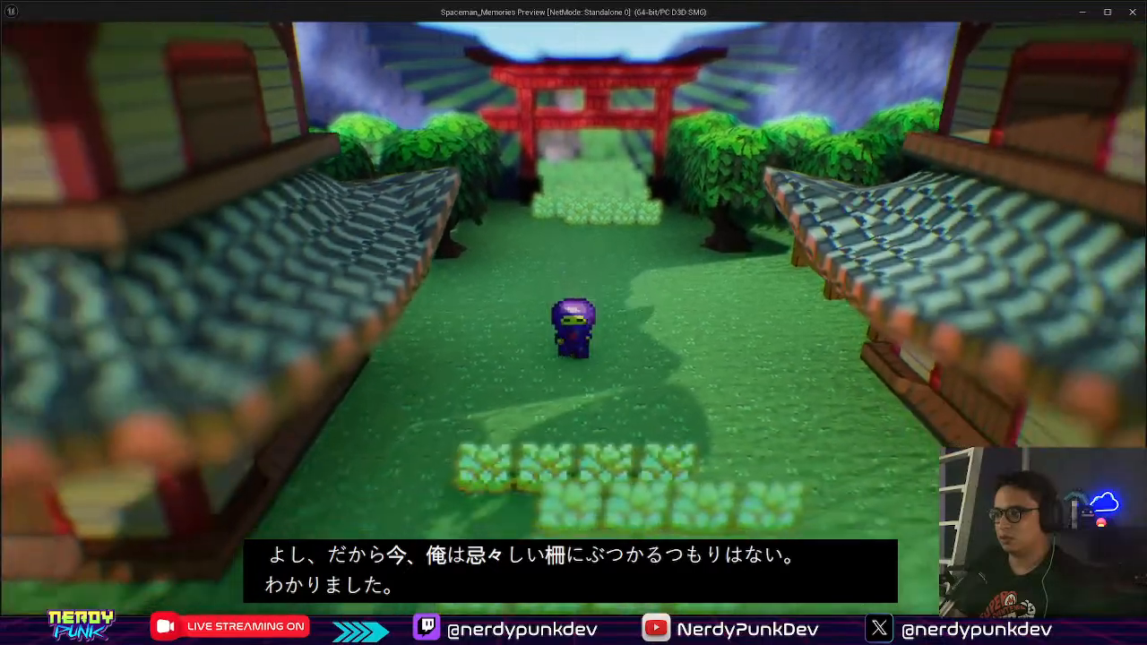
# Step: Walk the character from side to side between the pagodas to test the fences flanking the path
pyautogui.press('w')
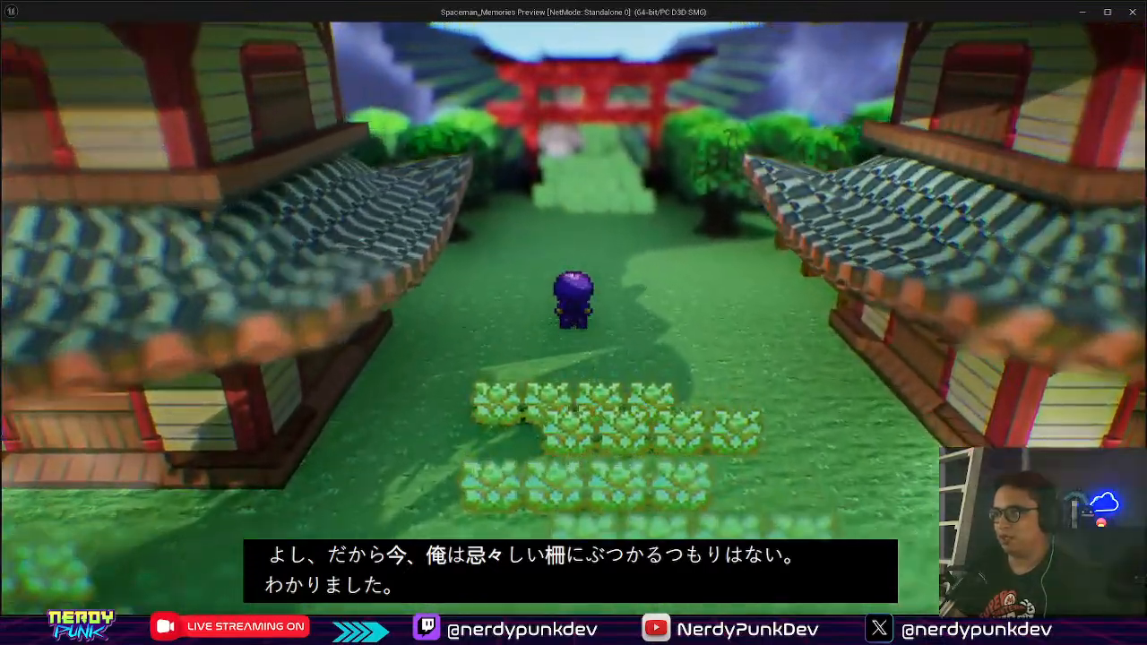
pyautogui.press('d')
pyautogui.press('a')
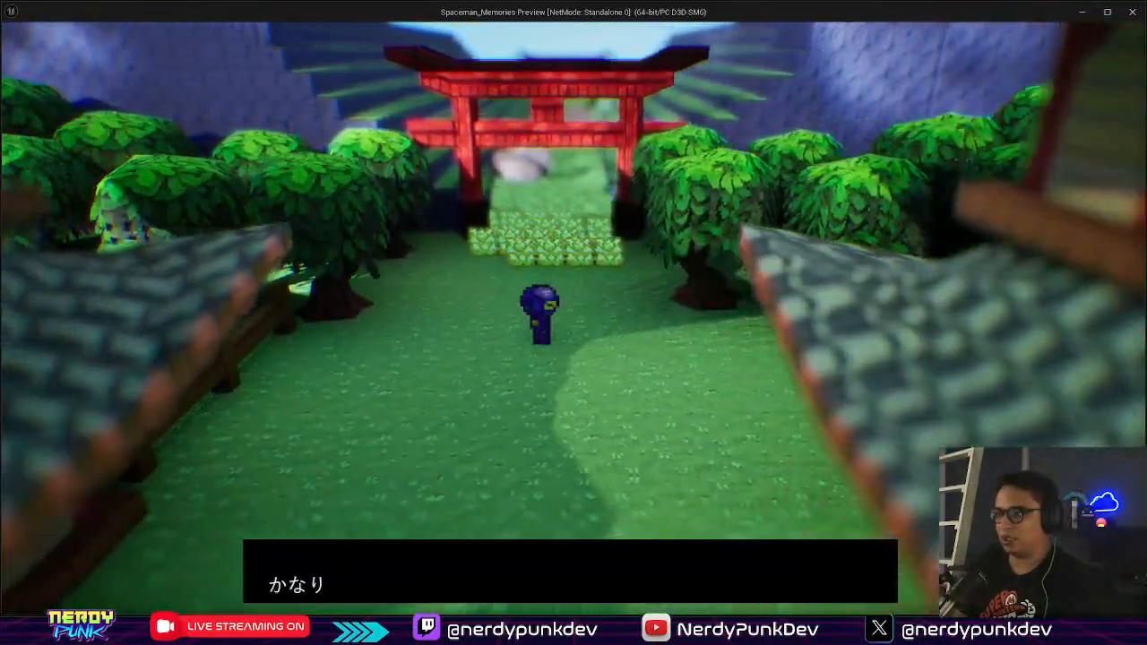
pyautogui.press('d')
pyautogui.press('a')
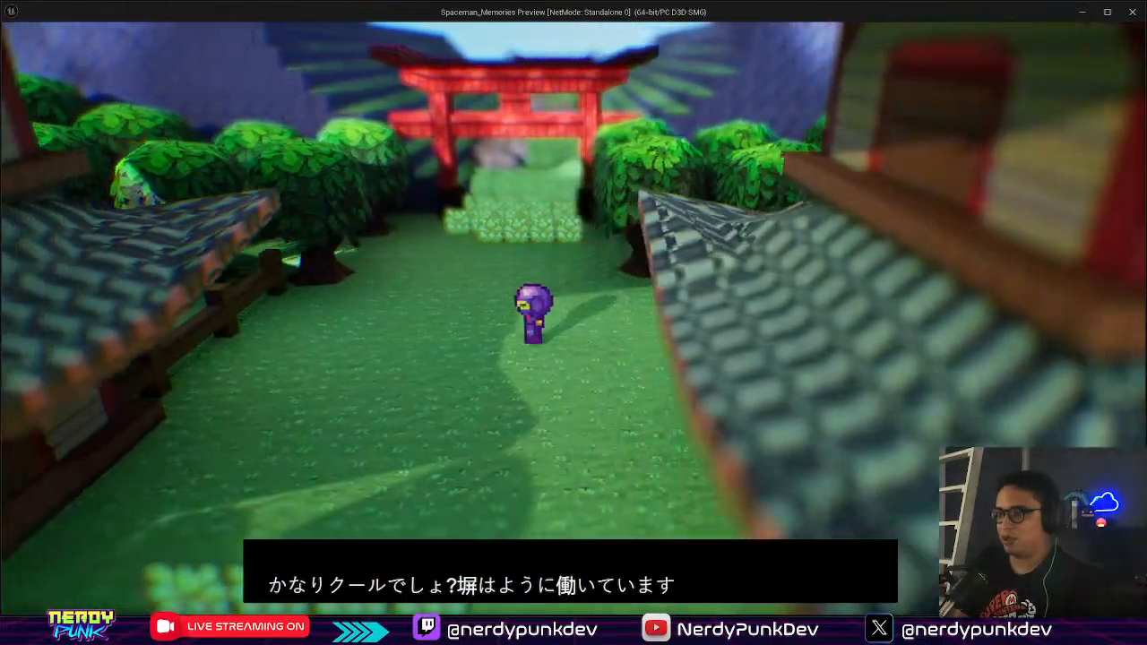
# Step: Walk the character past the pink sakura trees and around both thatched houses to check the village grounds
pyautogui.press('s')
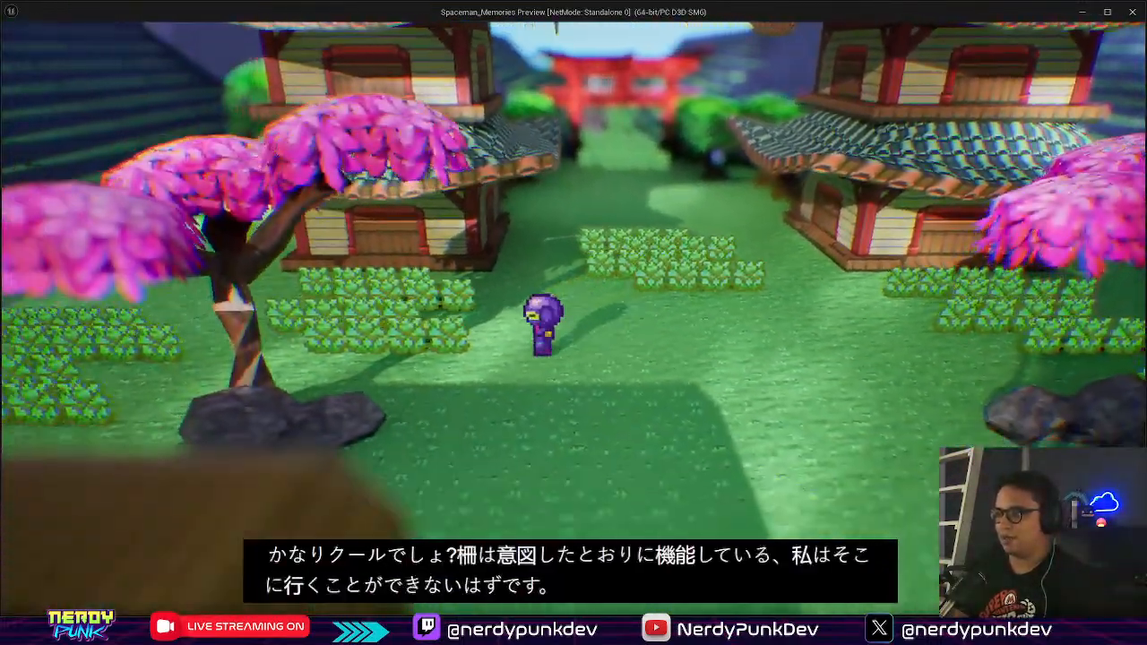
pyautogui.press('a')
pyautogui.press('s')
pyautogui.press('d')
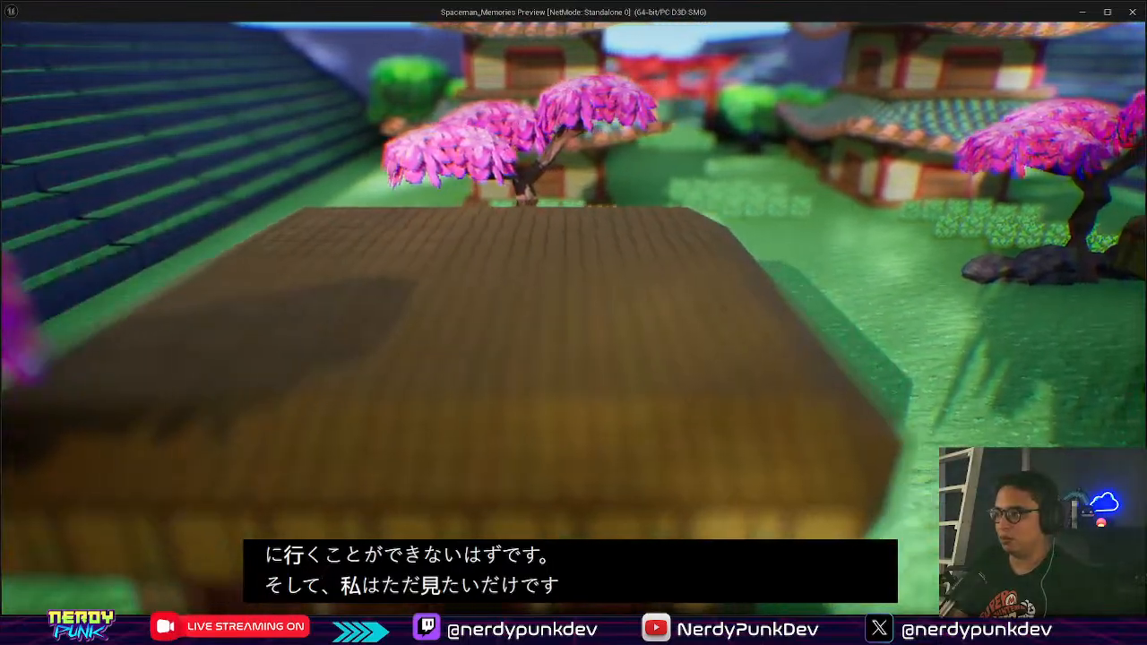
pyautogui.press('w')
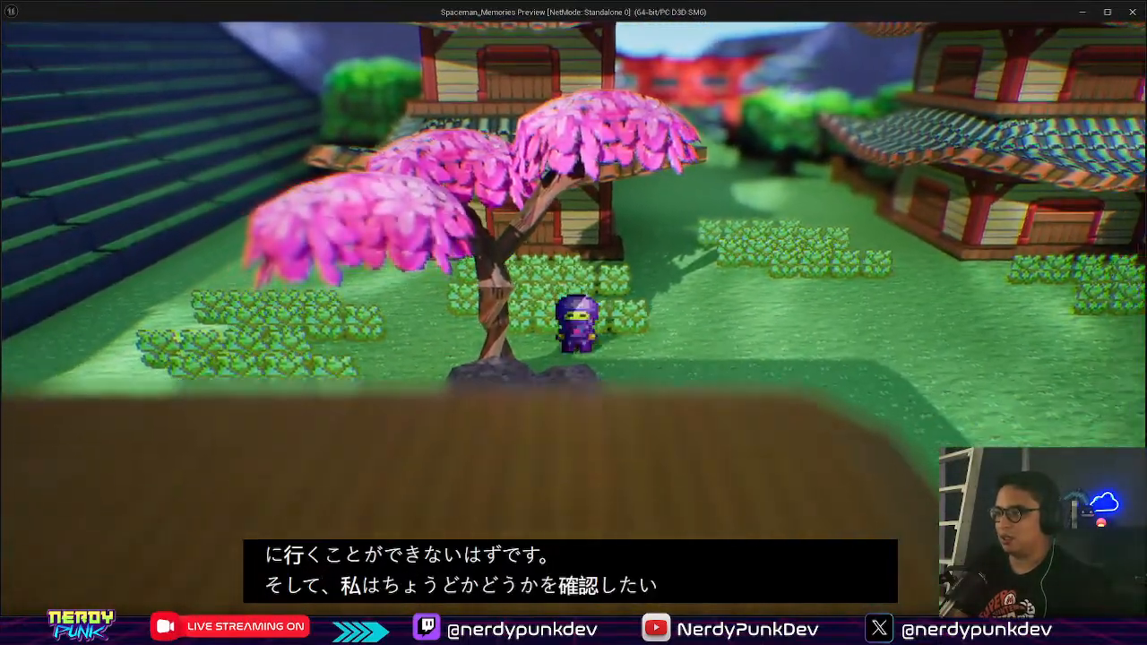
pyautogui.press('s')
pyautogui.press('d')
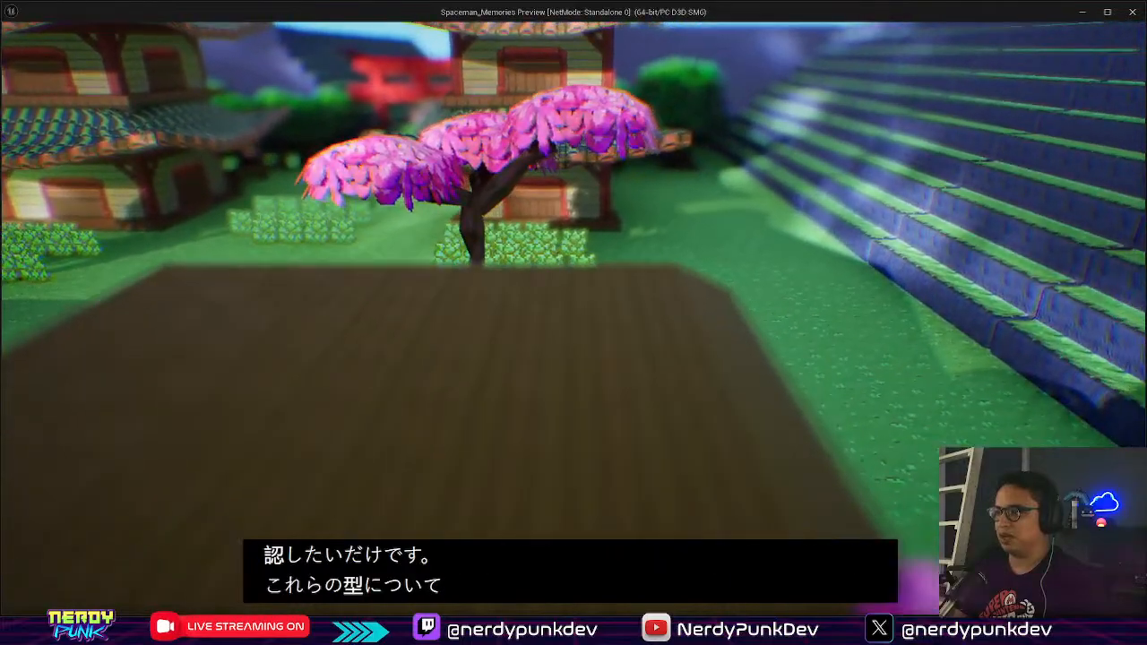
pyautogui.press('a')
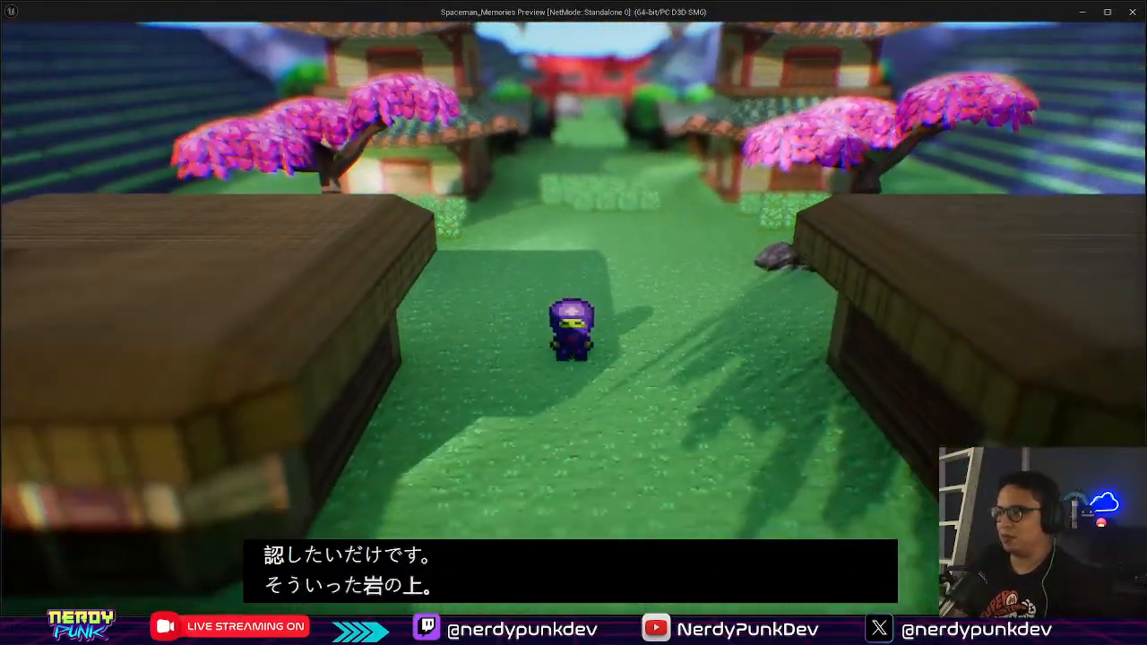
# Step: Walk the character past the giant tree and beside the pagoda to inspect the rock pile at the terraced wall
pyautogui.press('s')
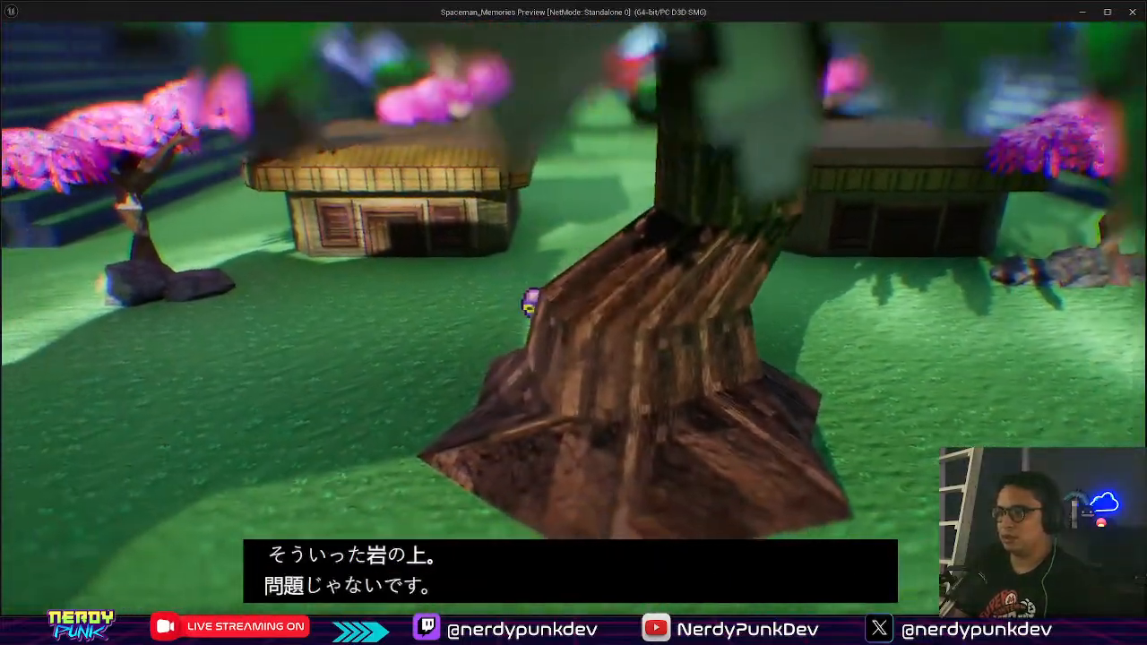
pyautogui.press('a')
pyautogui.press('s')
pyautogui.press('w')
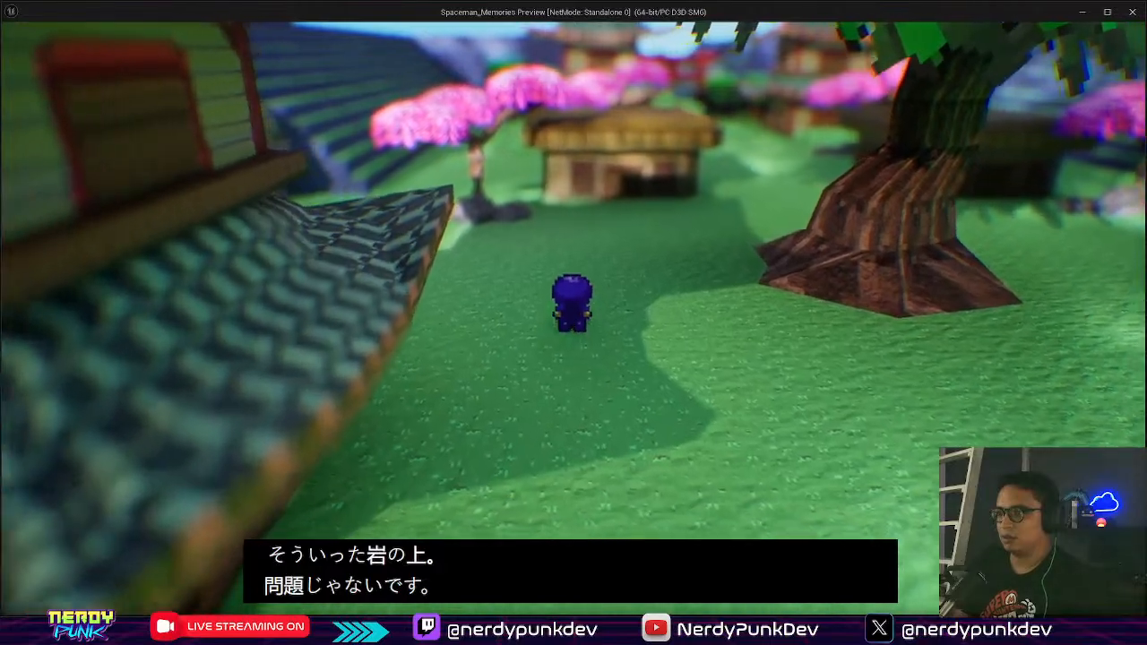
pyautogui.press('s')
pyautogui.press('w')
pyautogui.press('w')
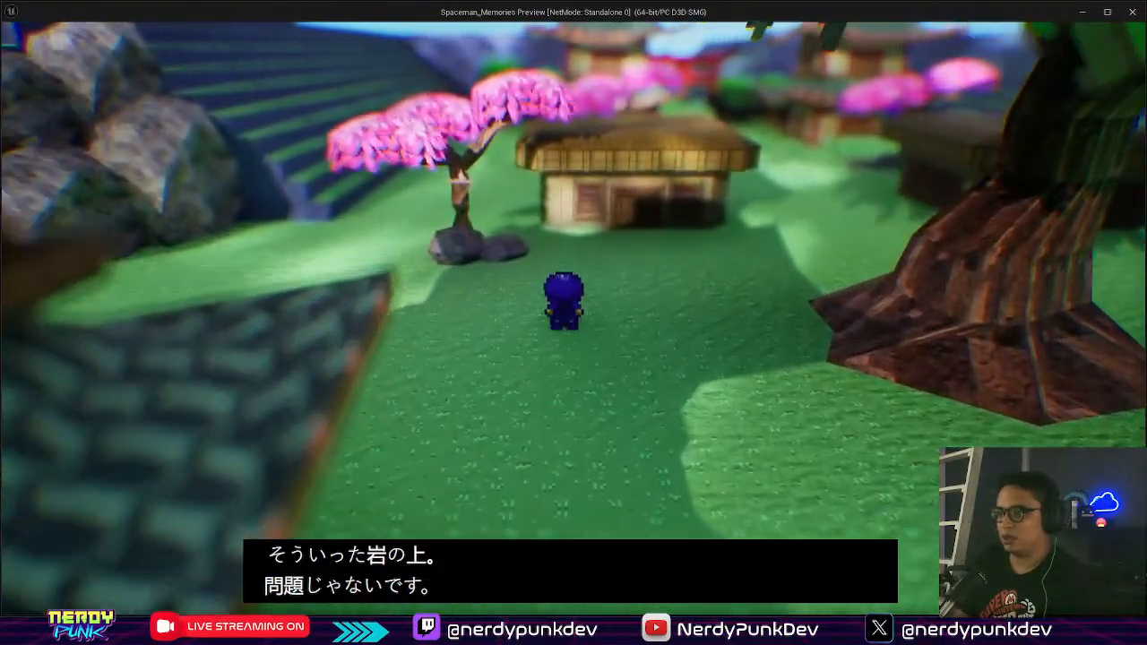
pyautogui.press('a')
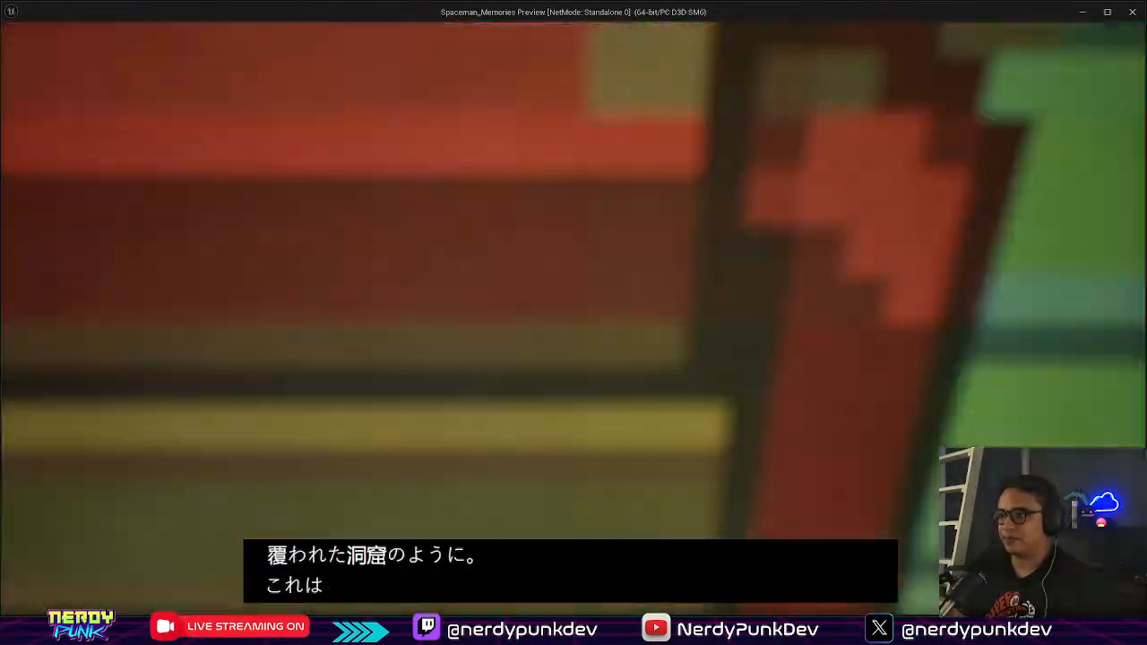
# Step: Walk the character around both sides of the giant tree to compare the two wall ends, and end the play test
pyautogui.press('d')
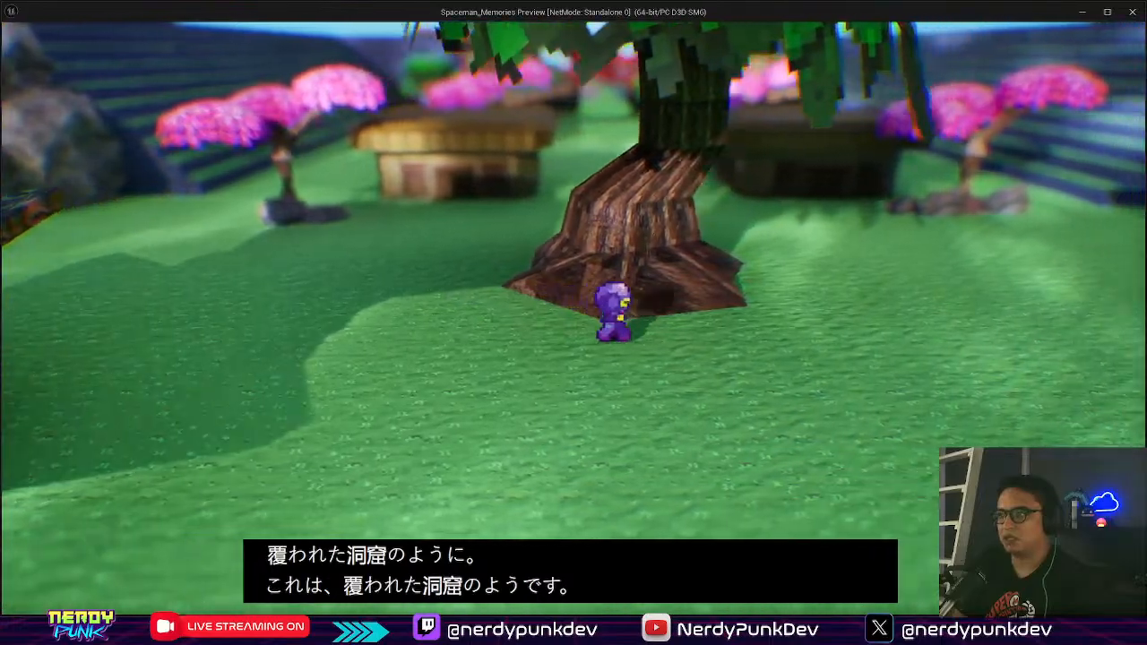
pyautogui.press('w')
pyautogui.press('d')
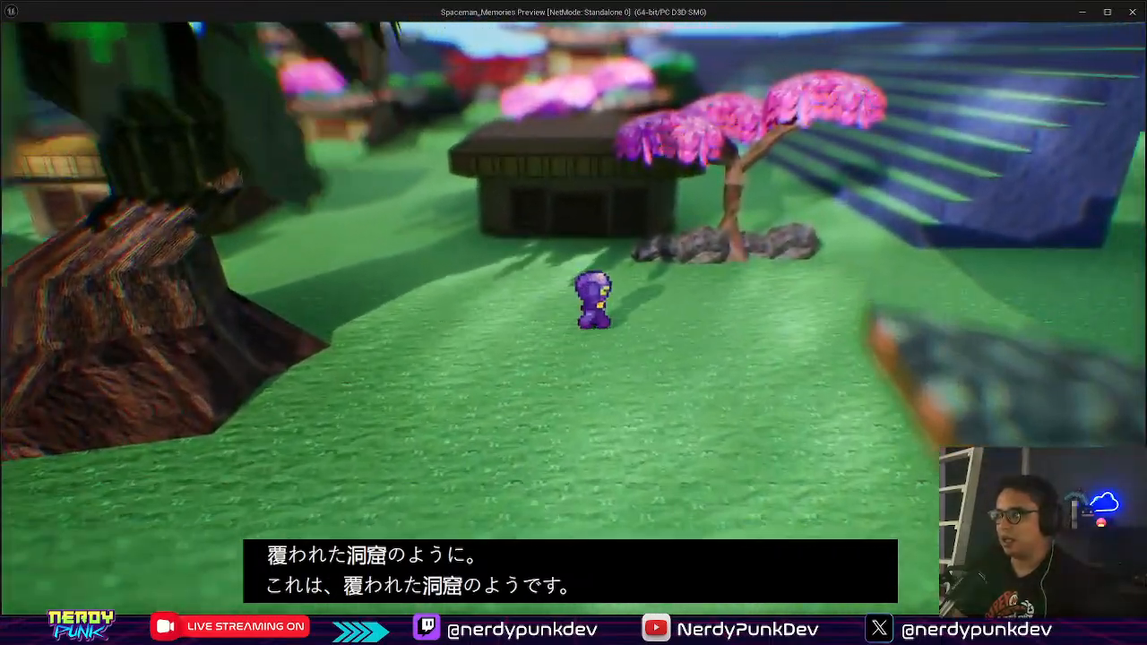
pyautogui.press('a')
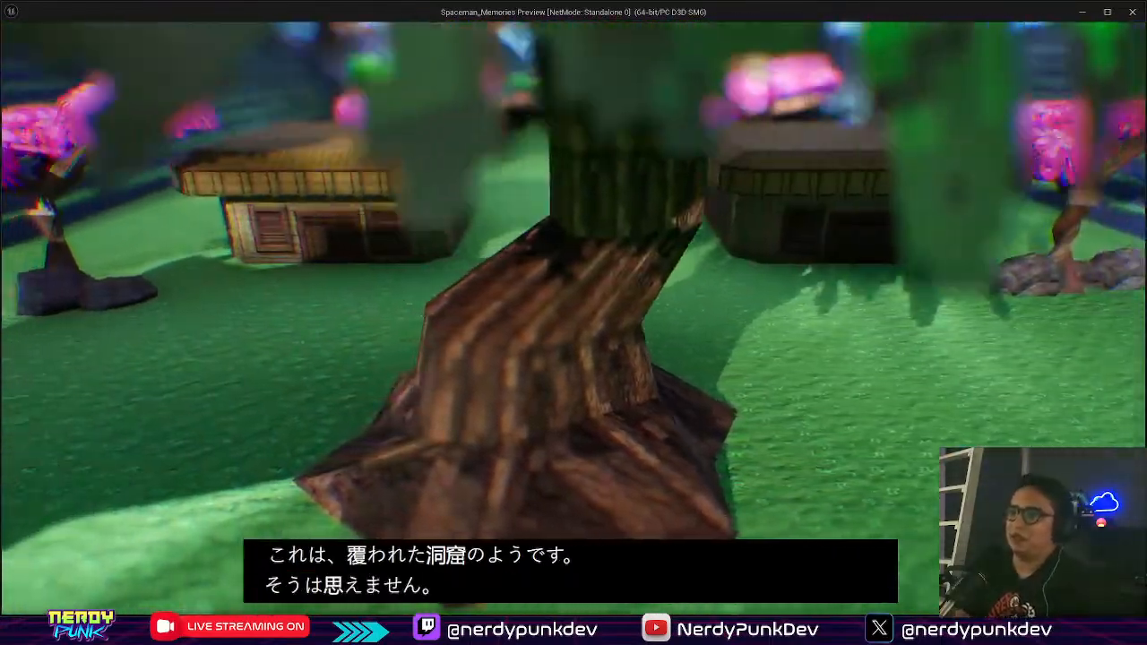
pyautogui.press('s')
pyautogui.press('d')
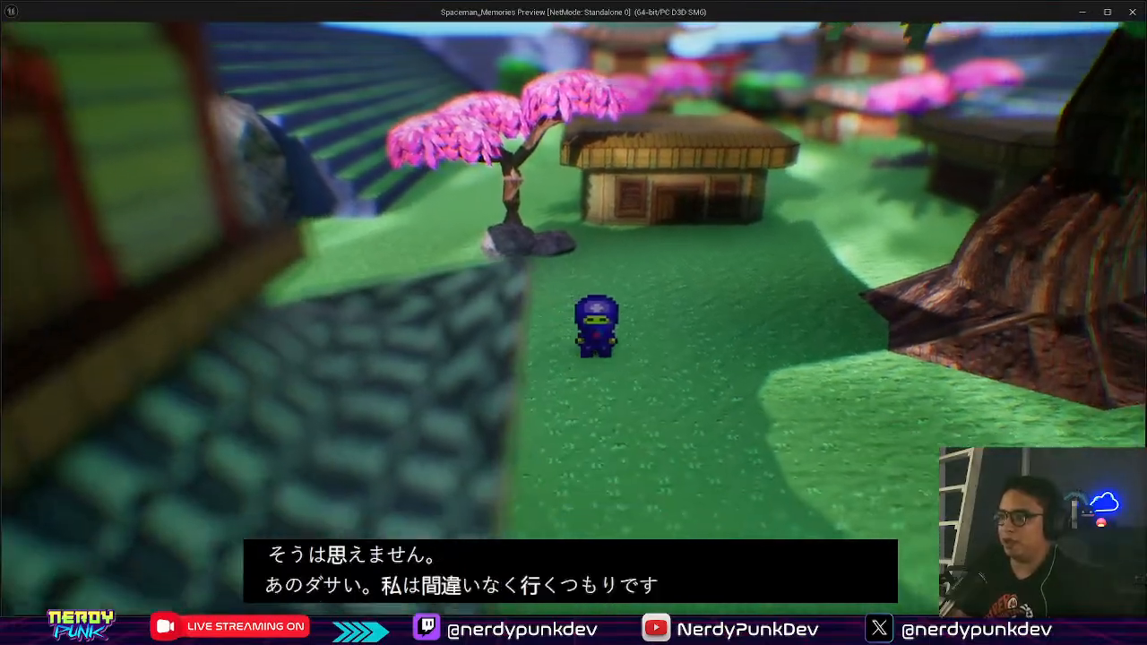
pyautogui.press('d')
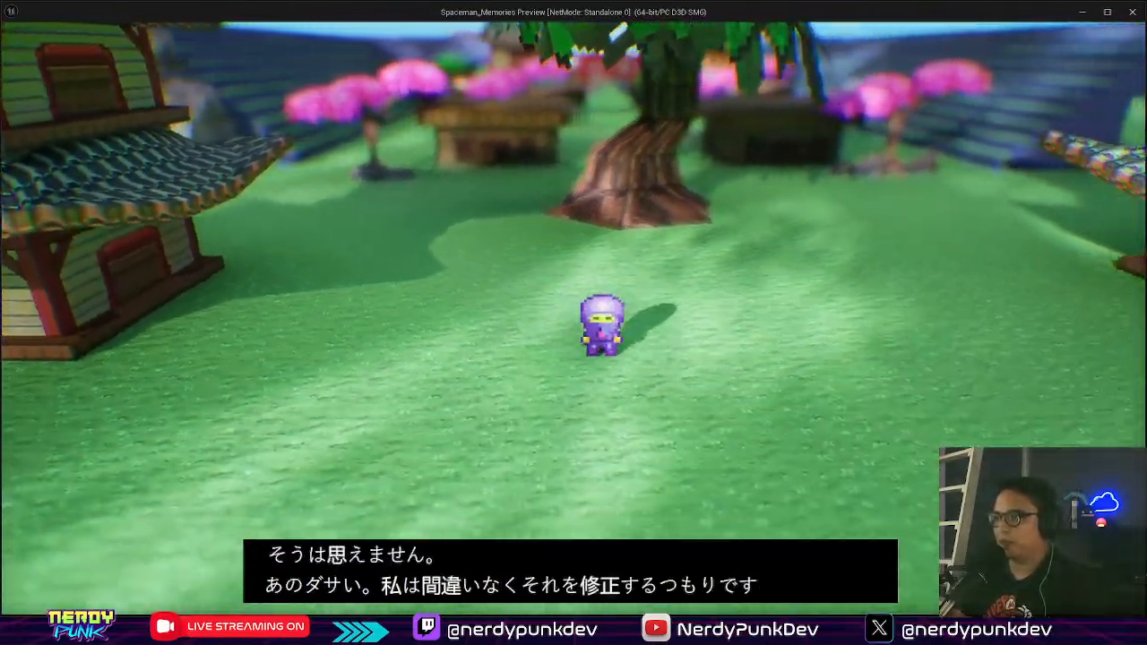
pyautogui.press('w')
pyautogui.press('Escape')
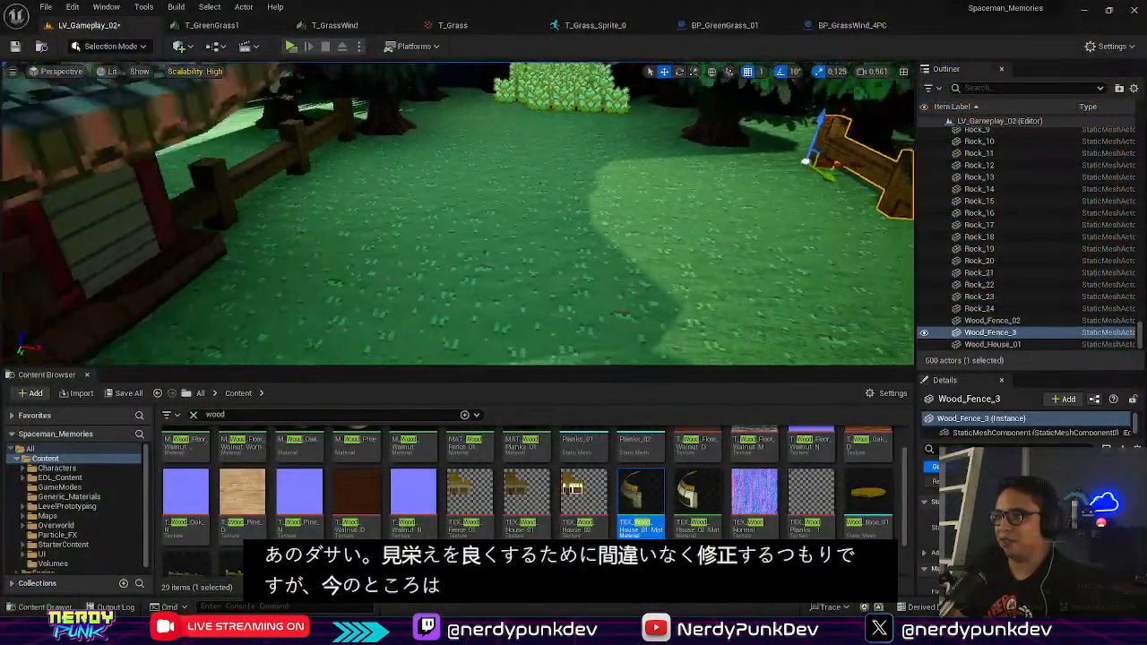
# Step: Select the rock groups Rock_23 and Rock_24 at the terraced wall and duplicate them across to the opposite wall
pyautogui.moveTo(457, 214); pyautogui.dragTo(417, 171, button='right')
pyautogui.press('w')
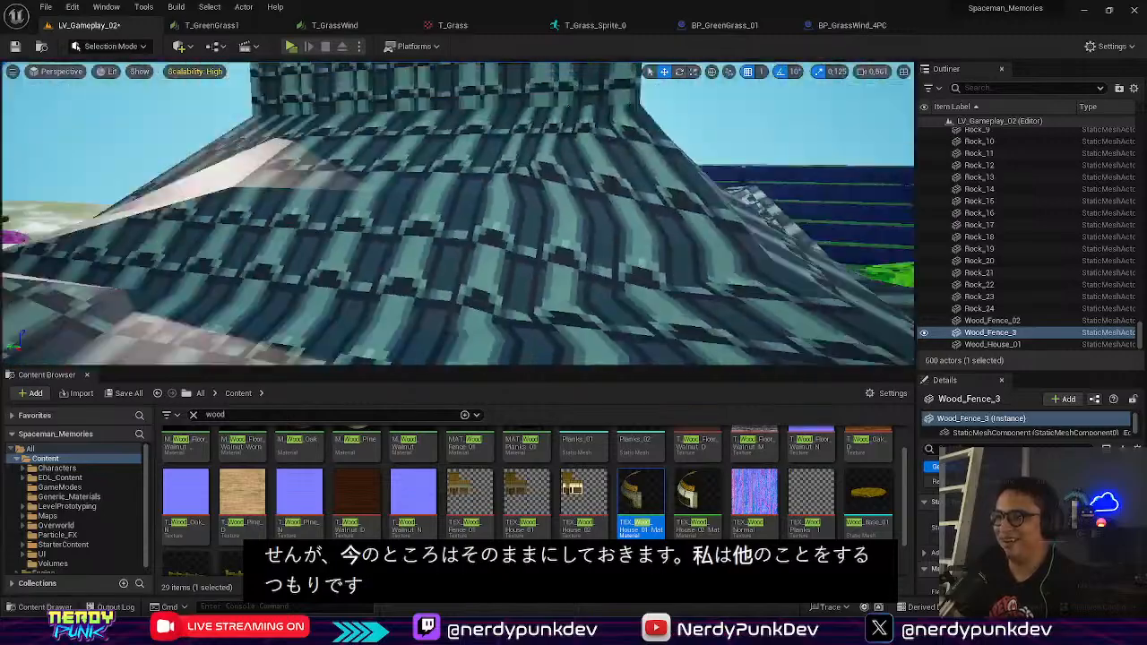
pyautogui.press('w')
pyautogui.moveTo(458, 213); pyautogui.dragTo(377, 170, button='right')
pyautogui.press('s')
pyautogui.click(445, 180)
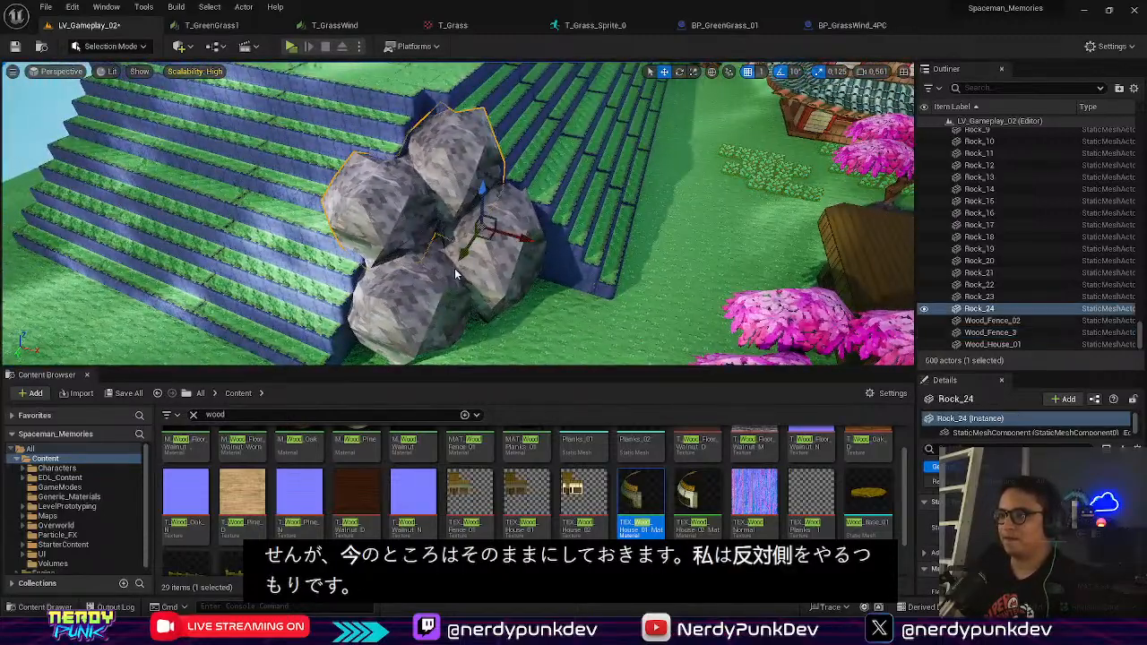
pyautogui.keyDown('shift'); pyautogui.click(456, 269); pyautogui.keyUp('shift')
pyautogui.moveTo(455, 269); pyautogui.dragTo(547, 251, button='right')
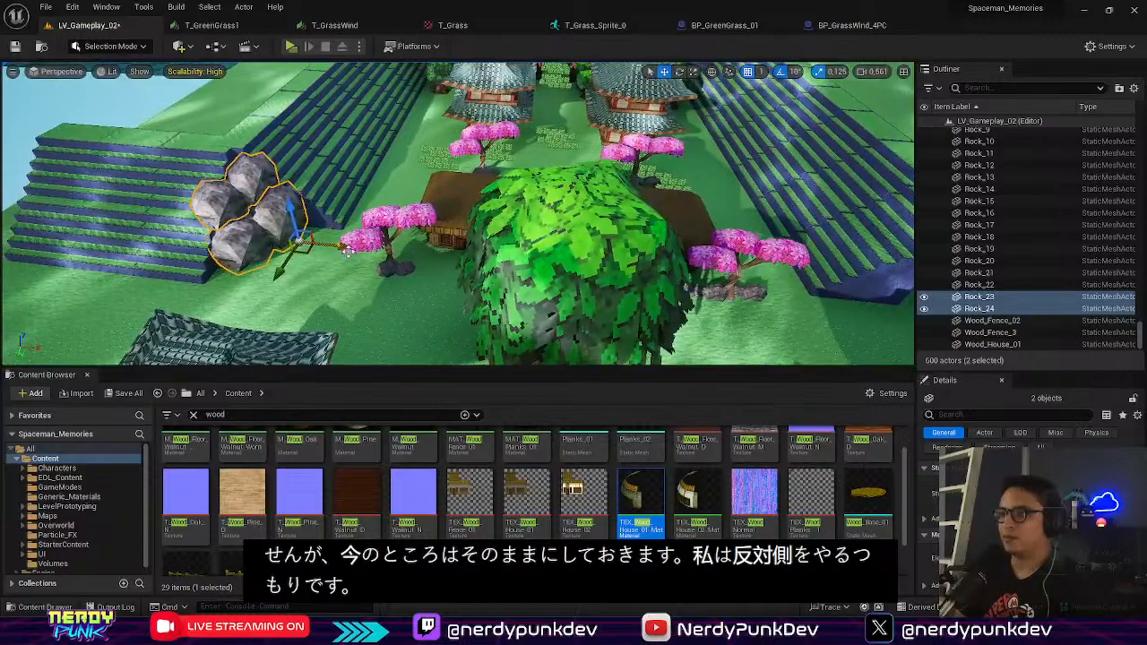
pyautogui.keyDown('alt'); pyautogui.moveTo(348, 252); pyautogui.dragTo(901, 257); pyautogui.keyUp('alt')
# Step: Rotate the duplicated rock groups about the vertical axis and move them outward at the end of the opposite terraced wall
pyautogui.moveTo(901, 256); pyautogui.dragTo(950, 256, button='right')
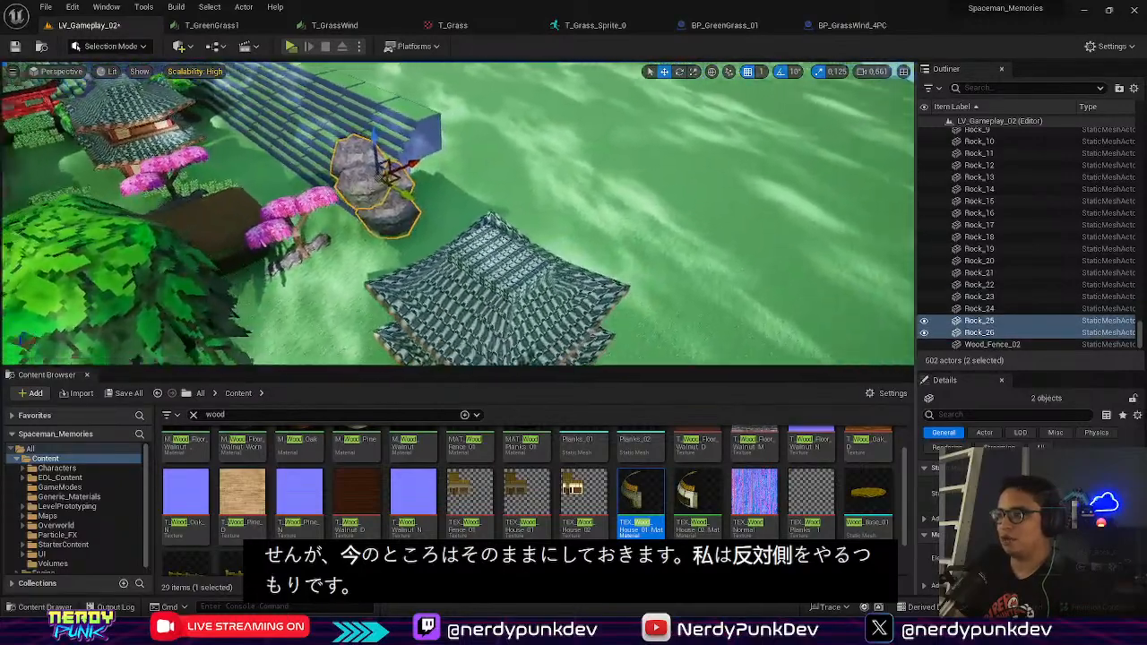
pyautogui.moveTo(458, 214); pyautogui.dragTo(358, 214, button='right')
pyautogui.press('w')
pyautogui.moveTo(705, 270); pyautogui.dragTo(681, 269, button='right')
pyautogui.press('e')
pyautogui.moveTo(570, 185); pyautogui.dragTo(498, 191)
pyautogui.press('w')
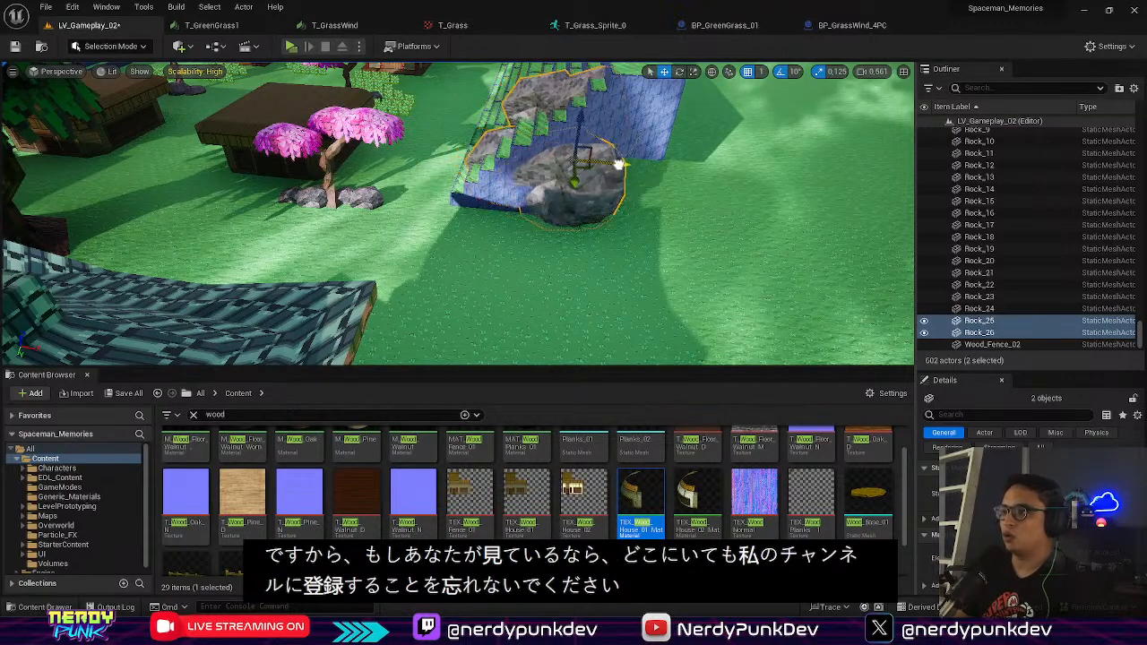
pyautogui.moveTo(619, 164); pyautogui.dragTo(690, 262)
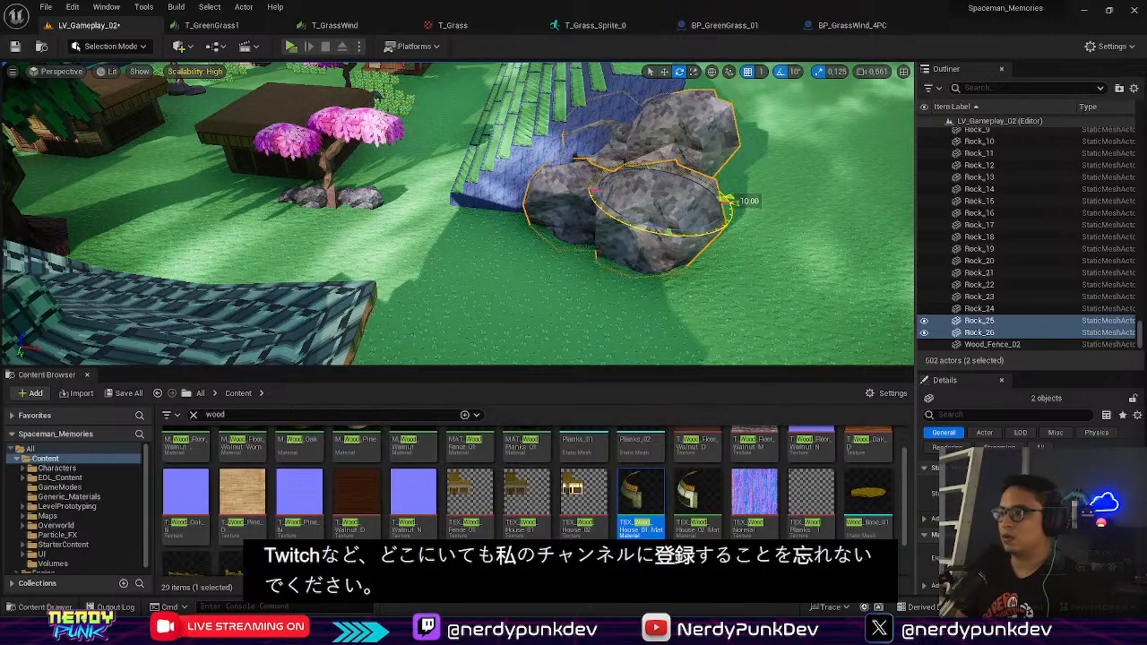
pyautogui.moveTo(724, 196); pyautogui.dragTo(733, 204)
# Step: Fly through the level to review the torii gates, train station, tree rows and pagodas
pyautogui.moveTo(733, 204); pyautogui.dragTo(771, 143, button='right')
pyautogui.press('w')
pyautogui.moveTo(613, 99); pyautogui.dragTo(565, 216, button='right')
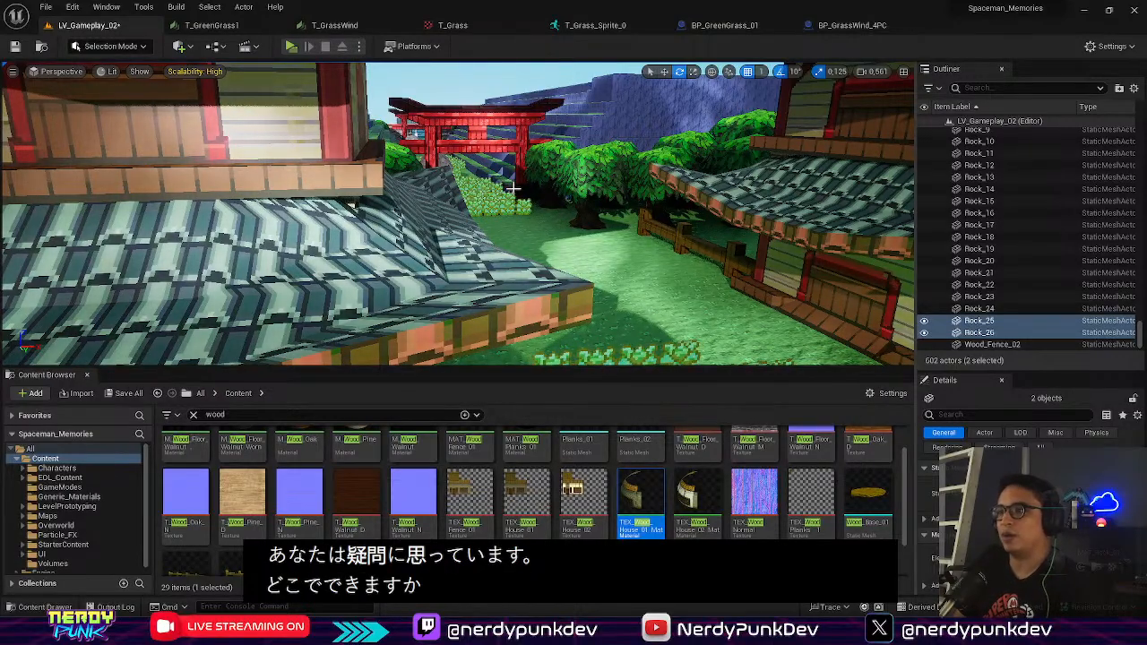
pyautogui.press('w')
pyautogui.moveTo(415, 133); pyautogui.dragTo(504, 178, button='right')
pyautogui.press('w')
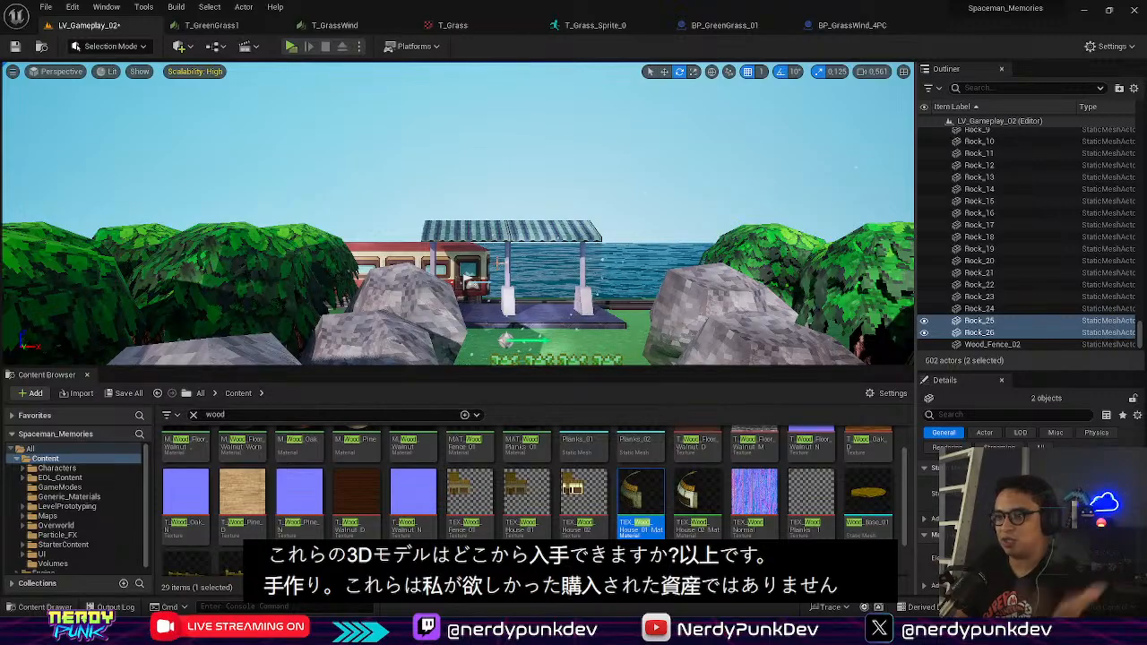
pyautogui.moveTo(582, 321)
pyautogui.mouseDown(button='right')
pyautogui.moveTo(538, 314)
pyautogui.moveTo(582, 320)
pyautogui.mouseUp(button='right')
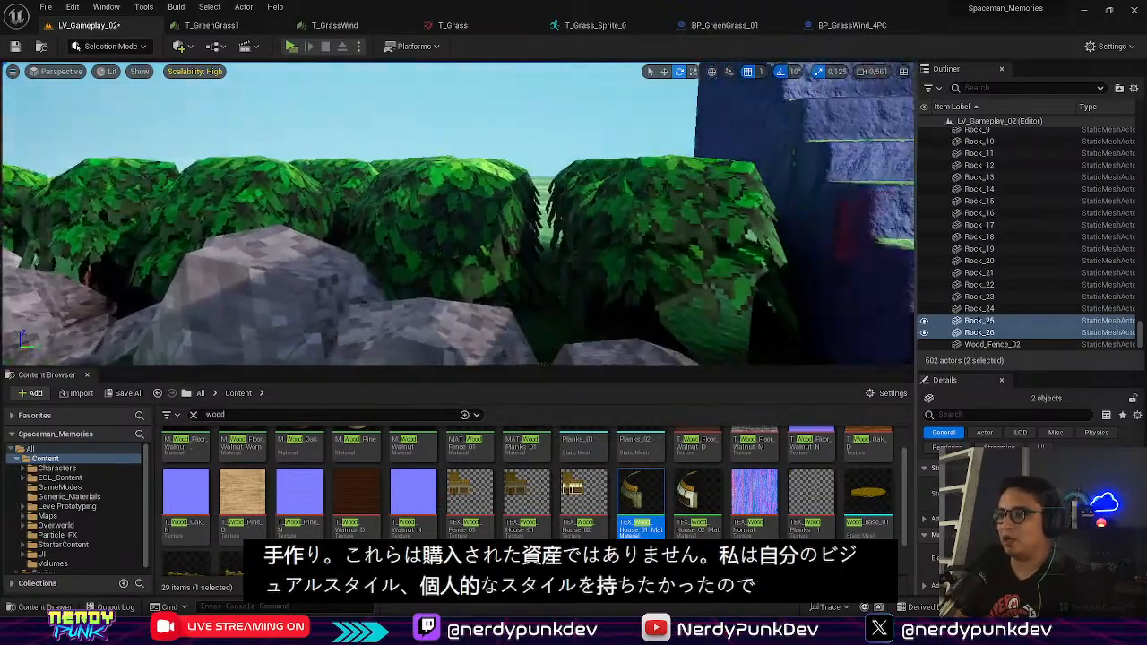
pyautogui.moveTo(457, 213); pyautogui.dragTo(439, 279, button='right')
pyautogui.press('w')
pyautogui.press('s')
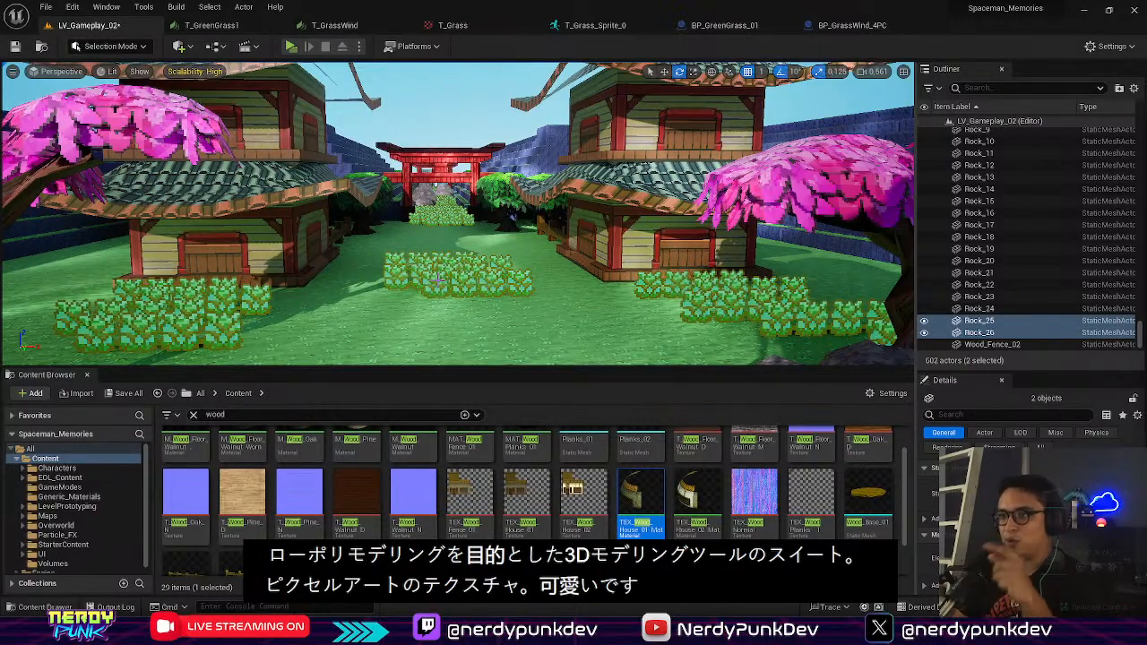
# Step: Select the six green wall sections M_GreenWall_13 to M_GreenWall_18 that form the terraced wall's end beside the rocks
pyautogui.moveTo(438, 279); pyautogui.dragTo(215, 322, button='right')
pyautogui.press('s')
pyautogui.press('w')
pyautogui.press('w')
pyautogui.press('s')
pyautogui.click(458, 189)
pyautogui.click(408, 197)
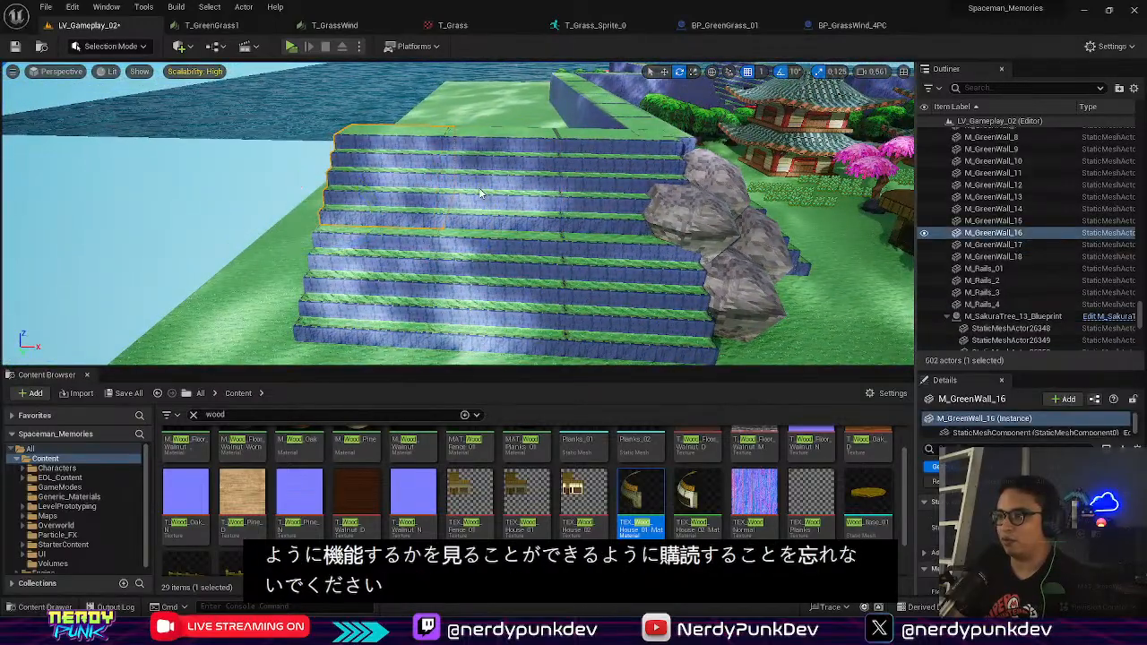
pyautogui.keyDown('shift'); pyautogui.click(481, 189); pyautogui.keyUp('shift')
pyautogui.keyDown('shift'); pyautogui.click(600, 205); pyautogui.keyUp('shift')
pyautogui.keyDown('shift'); pyautogui.click(628, 292); pyautogui.keyUp('shift')
pyautogui.keyDown('shift'); pyautogui.click(500, 291); pyautogui.keyUp('shift')
pyautogui.keyDown('shift'); pyautogui.click(377, 291); pyautogui.keyUp('shift')
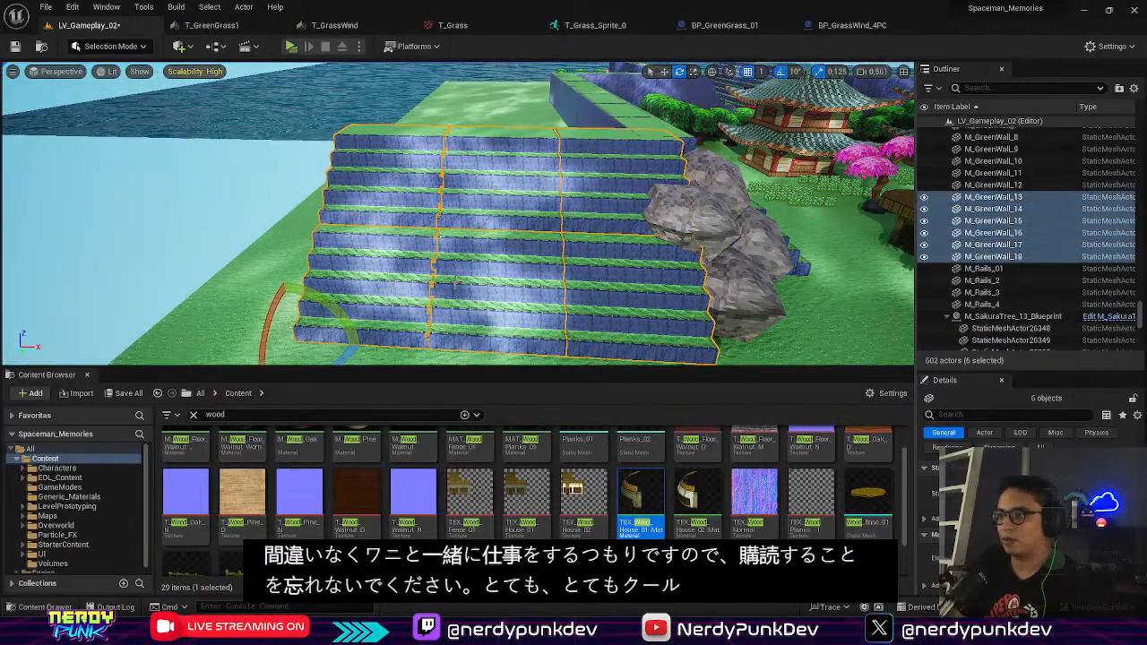
# Step: Duplicate the six selected wall sections and move the copies to the opposite terraced wall, beside its rock group
pyautogui.moveTo(376, 291); pyautogui.dragTo(289, 235, button='right')
pyautogui.press('s')
pyautogui.press('w')
pyautogui.keyDown('alt'); pyautogui.moveTo(260, 230); pyautogui.dragTo(834, 300); pyautogui.keyUp('alt')
pyautogui.moveTo(834, 300); pyautogui.dragTo(254, 82, button='right')
pyautogui.press('d')
pyautogui.moveTo(448, 227); pyautogui.dragTo(768, 207)
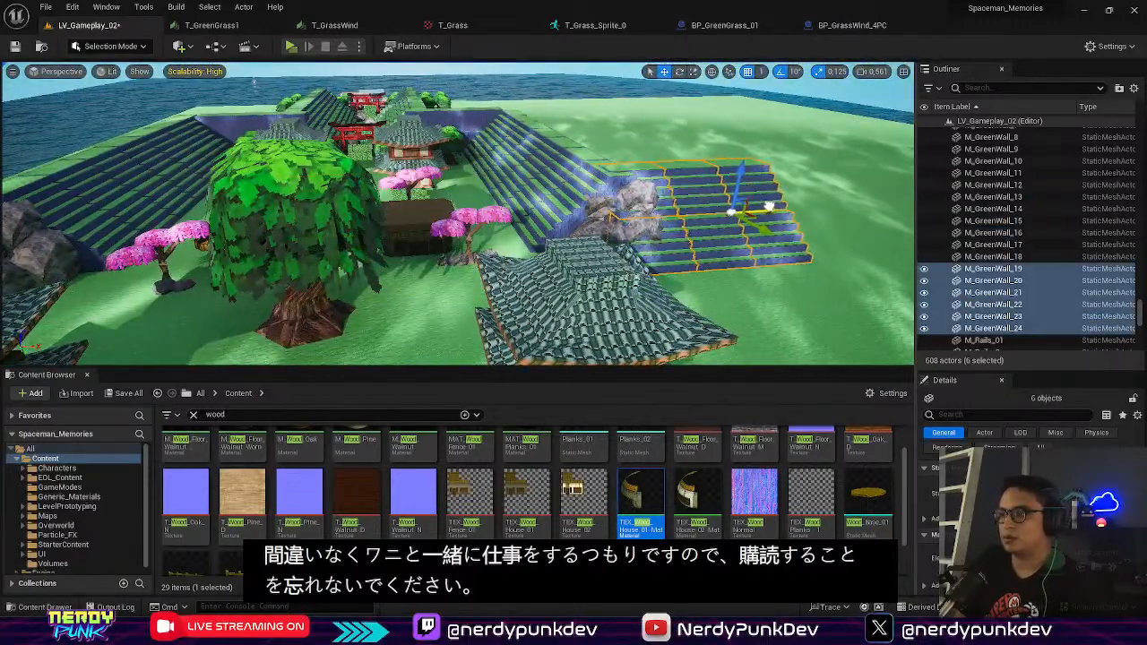
# Step: Nudge the duplicated wall sections slightly outward from the rocks and check how their lower edge meets the ground
pyautogui.press('w')
pyautogui.moveTo(807, 204); pyautogui.dragTo(878, 260, button='right')
pyautogui.press('w')
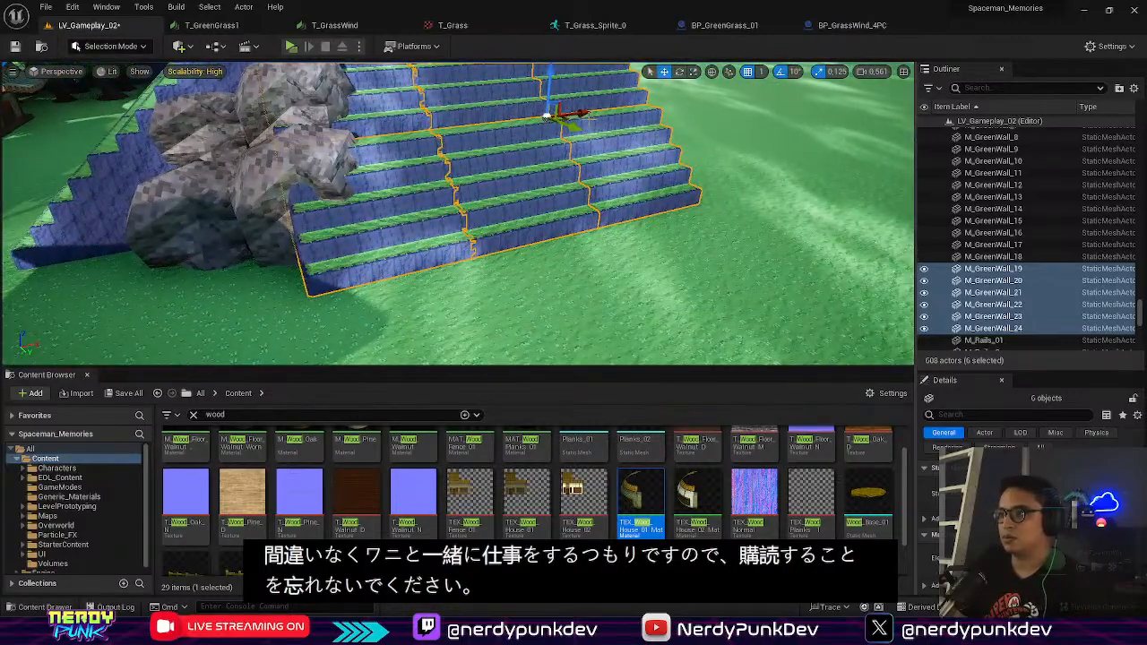
pyautogui.moveTo(584, 116)
pyautogui.mouseDown()
pyautogui.moveTo(622, 115)
pyautogui.moveTo(589, 120)
pyautogui.mouseUp()
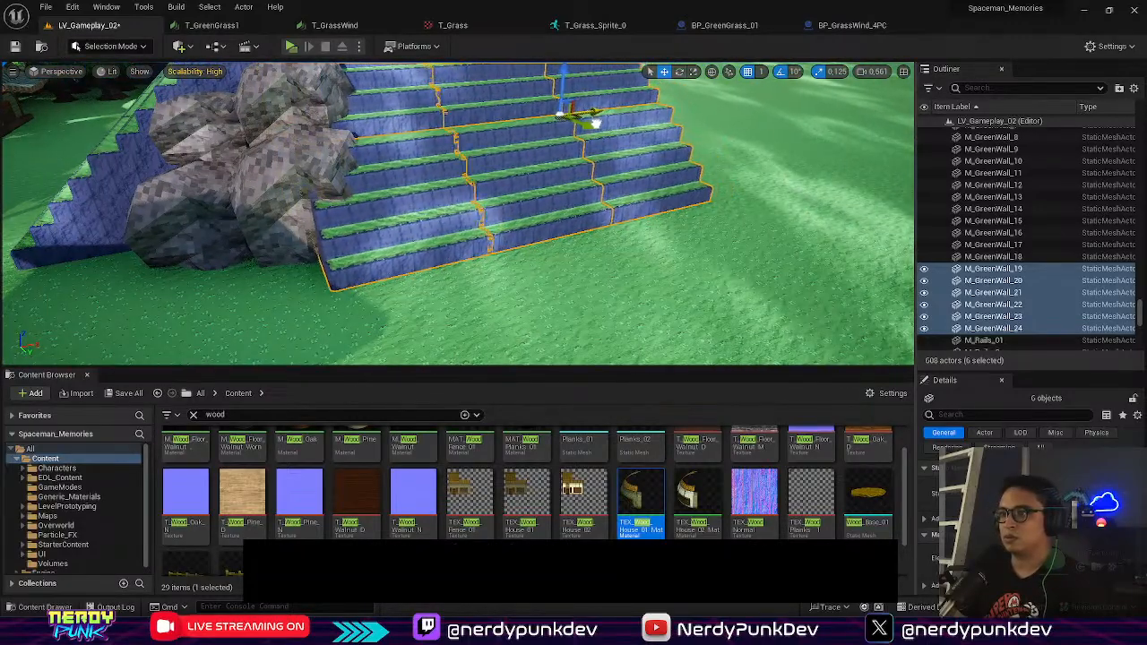
pyautogui.moveTo(589, 120); pyautogui.dragTo(574, 63, button='right')
pyautogui.press('a')
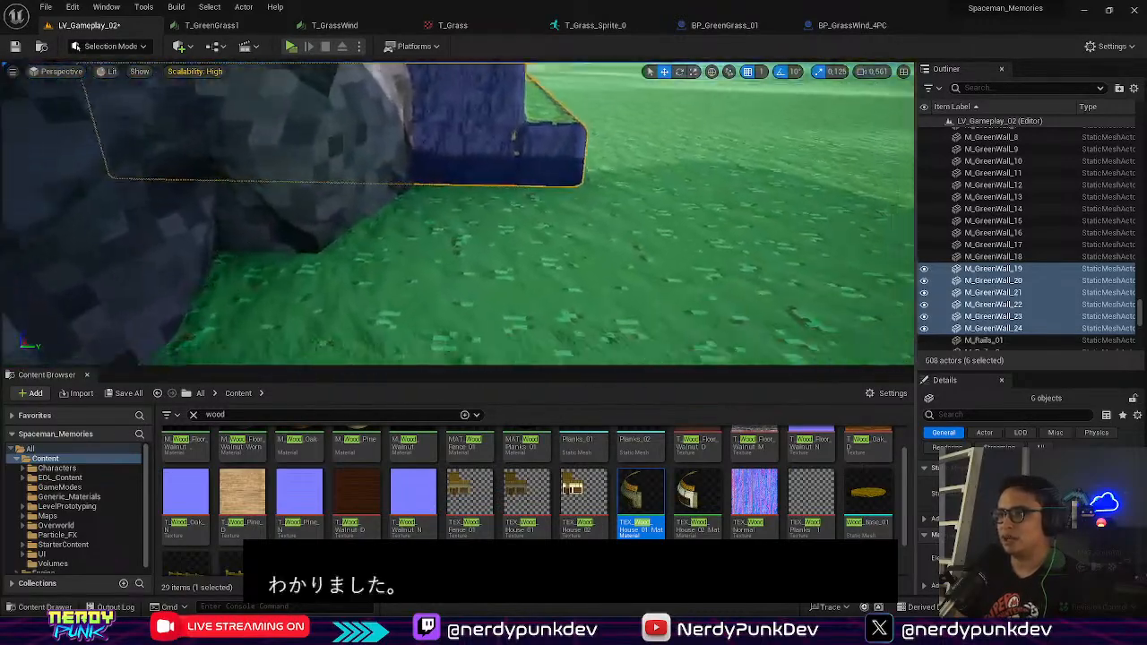
pyautogui.moveTo(538, 198); pyautogui.dragTo(538, 125, button='right')
pyautogui.press('w')
pyautogui.moveTo(537, 179); pyautogui.dragTo(646, 117, button='right')
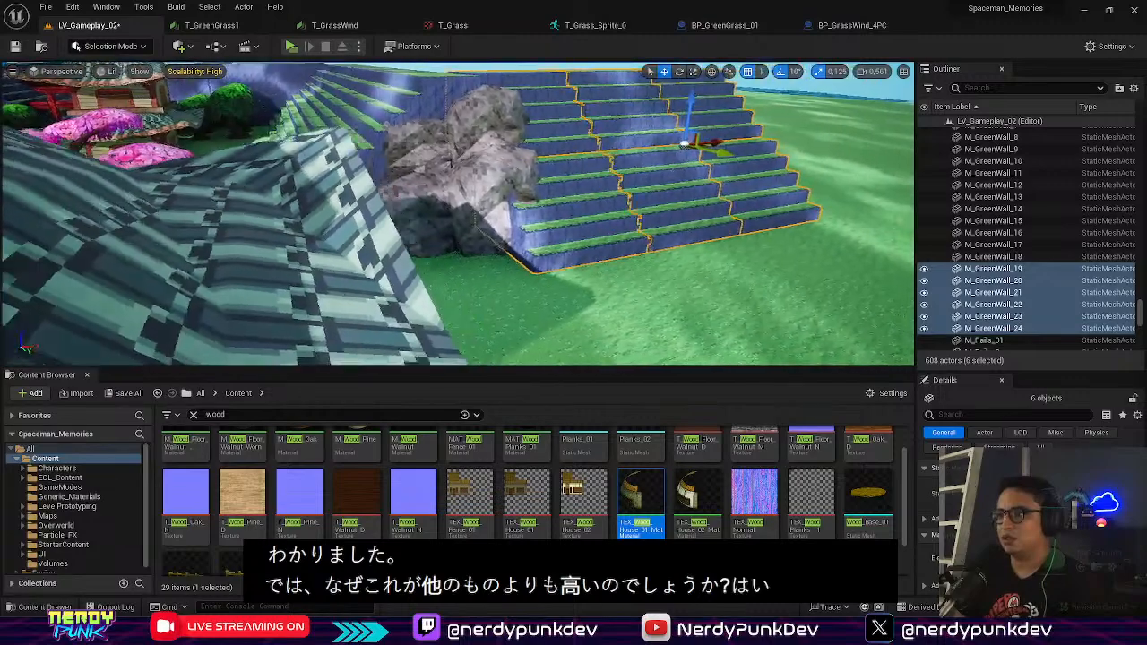
pyautogui.moveTo(538, 179); pyautogui.dragTo(610, 180, button='right')
pyautogui.press('d')
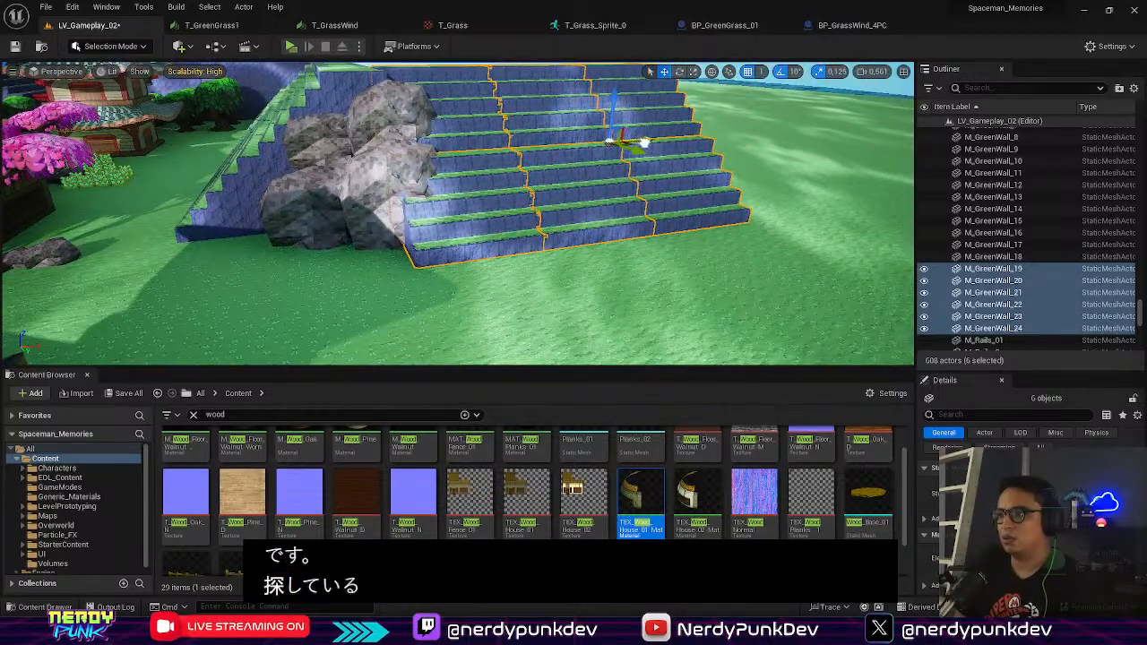
# Step: Reselect the six duplicated wall sections, M_GreenWall_19 to M_GreenWall_24
pyautogui.click(690, 198)
pyautogui.click(484, 224)
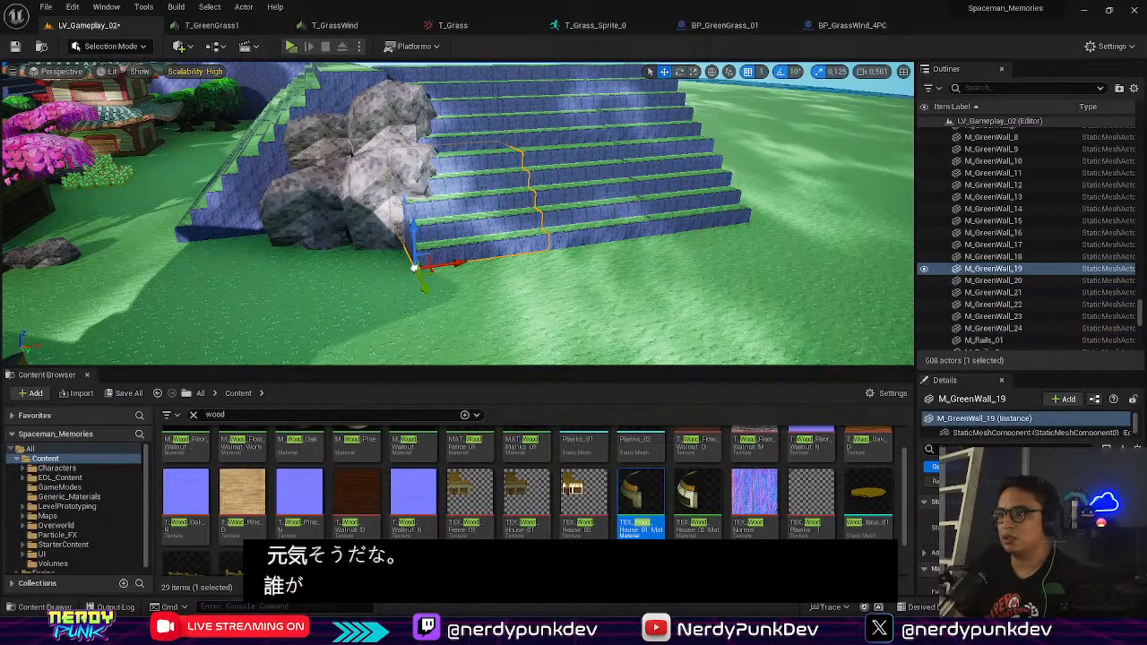
pyautogui.keyDown('shift'); pyautogui.click(475, 107); pyautogui.keyUp('shift')
pyautogui.keyDown('shift'); pyautogui.click(553, 116); pyautogui.keyUp('shift')
pyautogui.keyDown('shift'); pyautogui.click(583, 197); pyautogui.keyUp('shift')
pyautogui.keyDown('shift'); pyautogui.click(681, 190); pyautogui.keyUp('shift')
pyautogui.keyDown('shift'); pyautogui.click(647, 118); pyautogui.keyUp('shift')
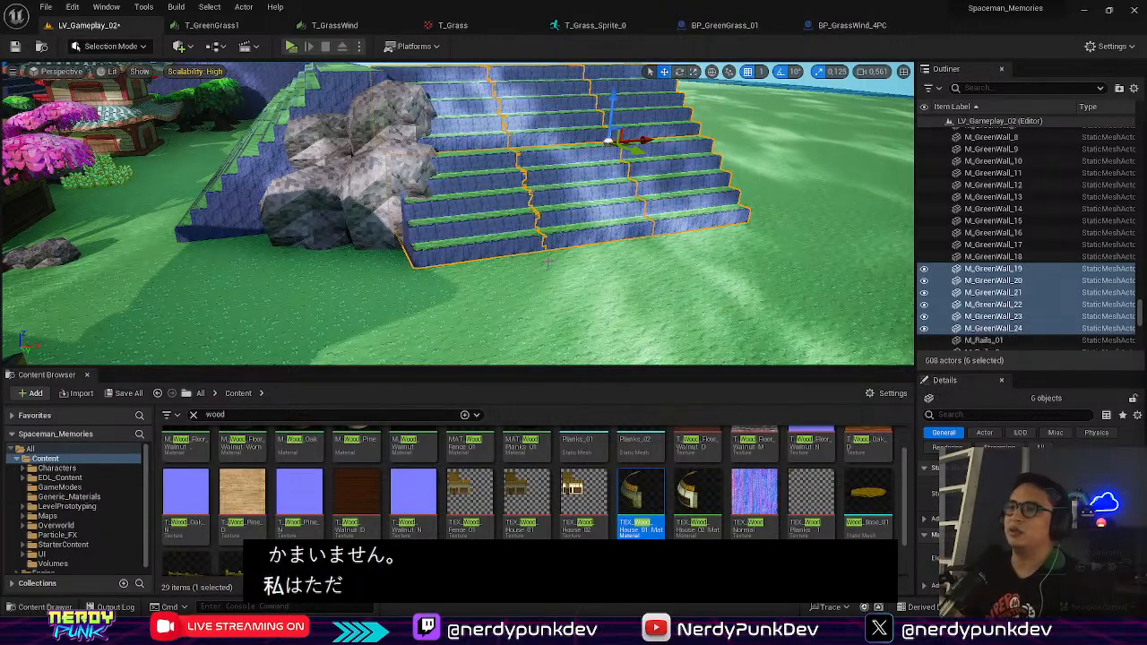
# Step: Select the two front pagodas, BP_Pagoda_3 and BP_Pagoda_4, and move them farther away from the giant tree
pyautogui.moveTo(549, 263); pyautogui.dragTo(305, 251, button='right')
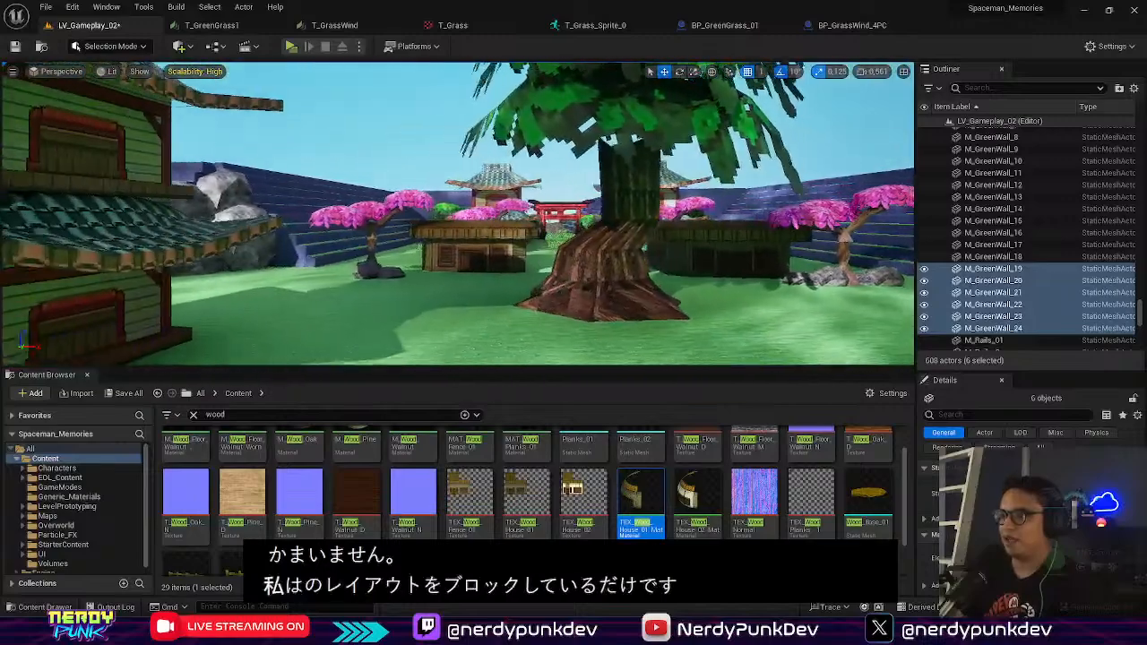
pyautogui.press('s')
pyautogui.moveTo(439, 240); pyautogui.dragTo(350, 205, button='right')
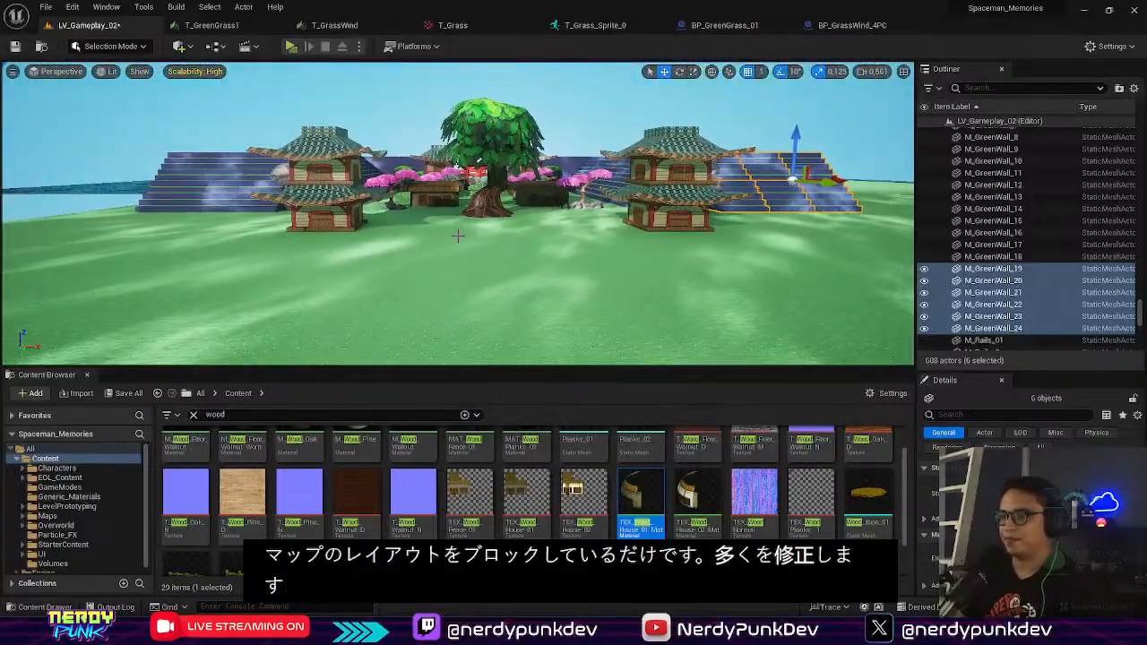
pyautogui.click(350, 204)
pyautogui.keyDown('shift'); pyautogui.click(683, 199); pyautogui.keyUp('shift')
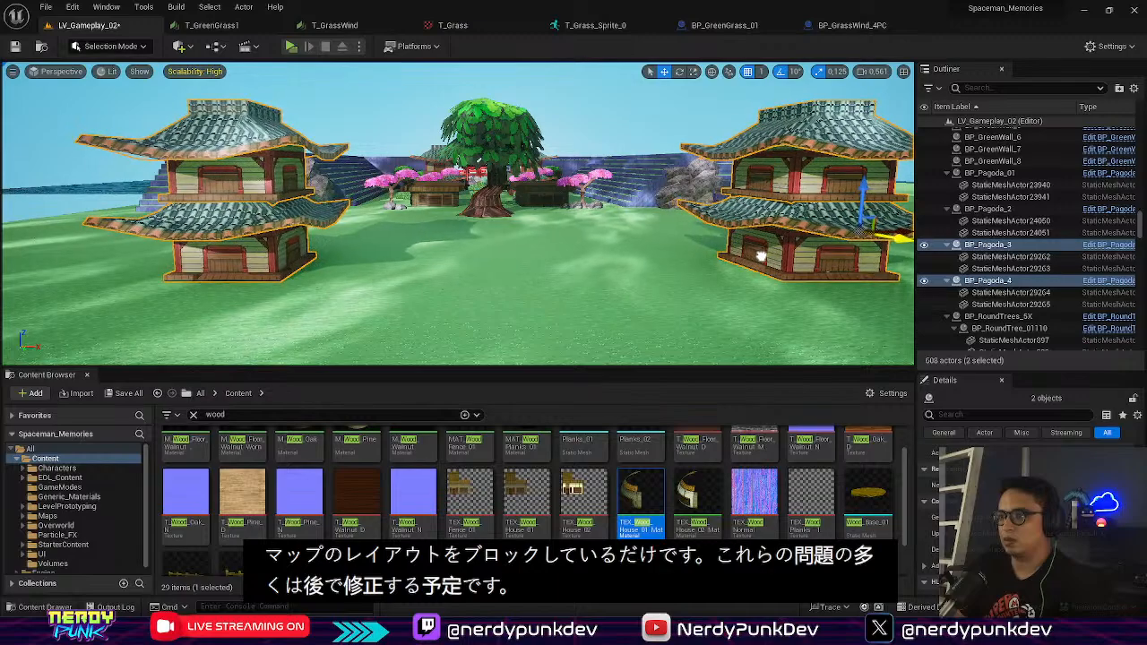
pyautogui.click(593, 100)
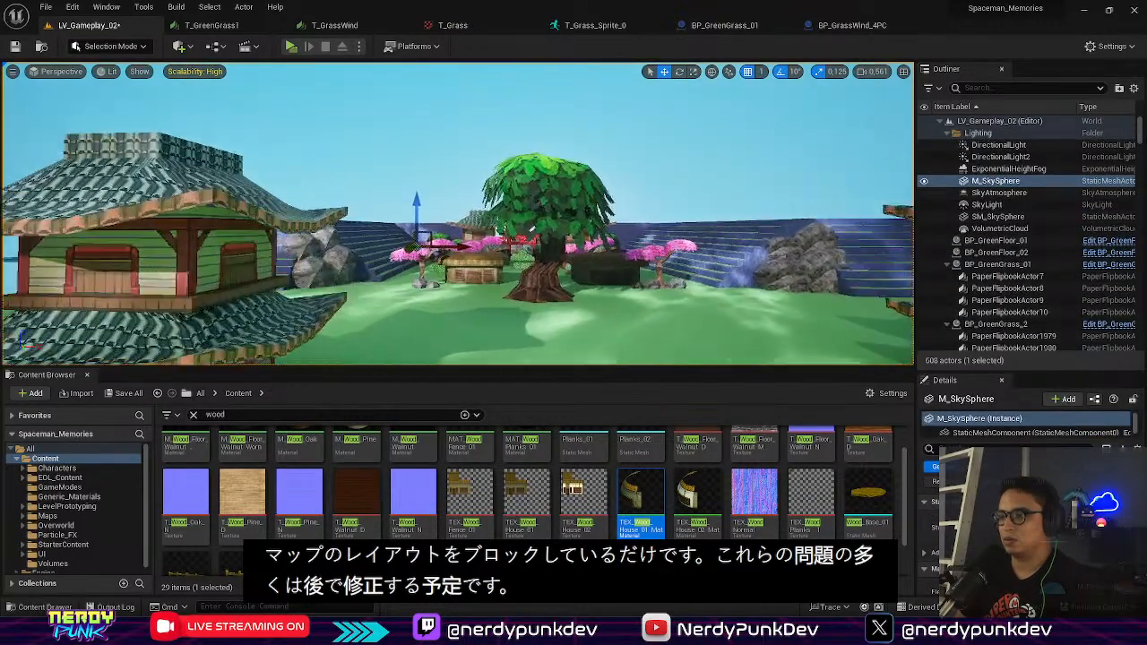
# Step: Start a play test and walk the character from the train station through the torii gates and village to the giant tree
pyautogui.click(293, 46)
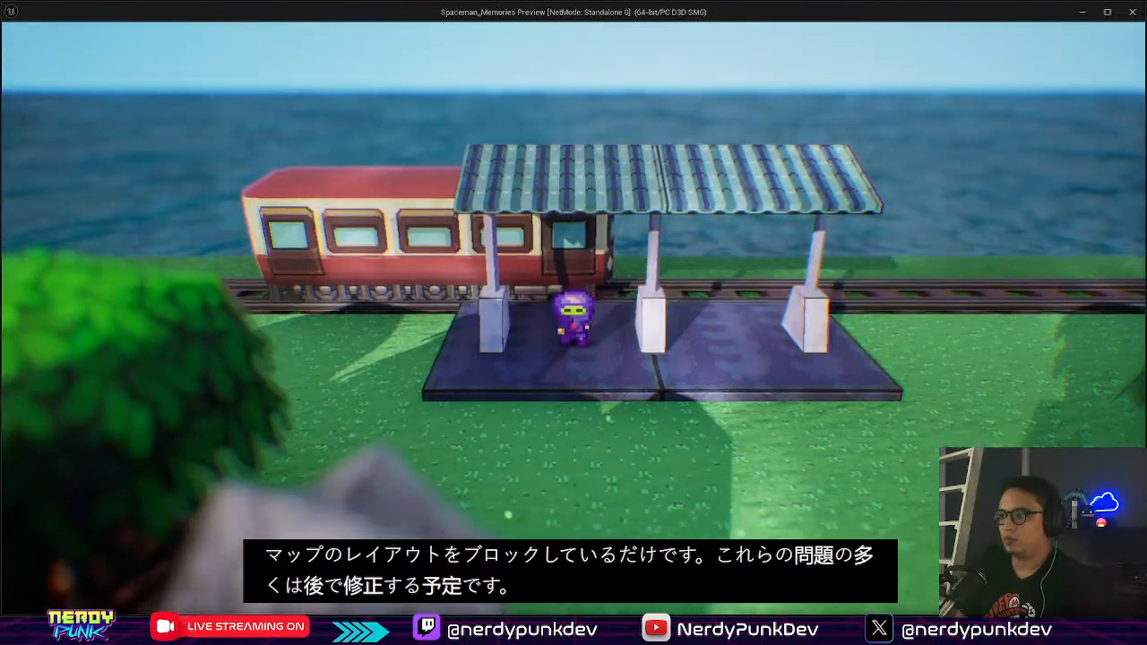
pyautogui.press('s')
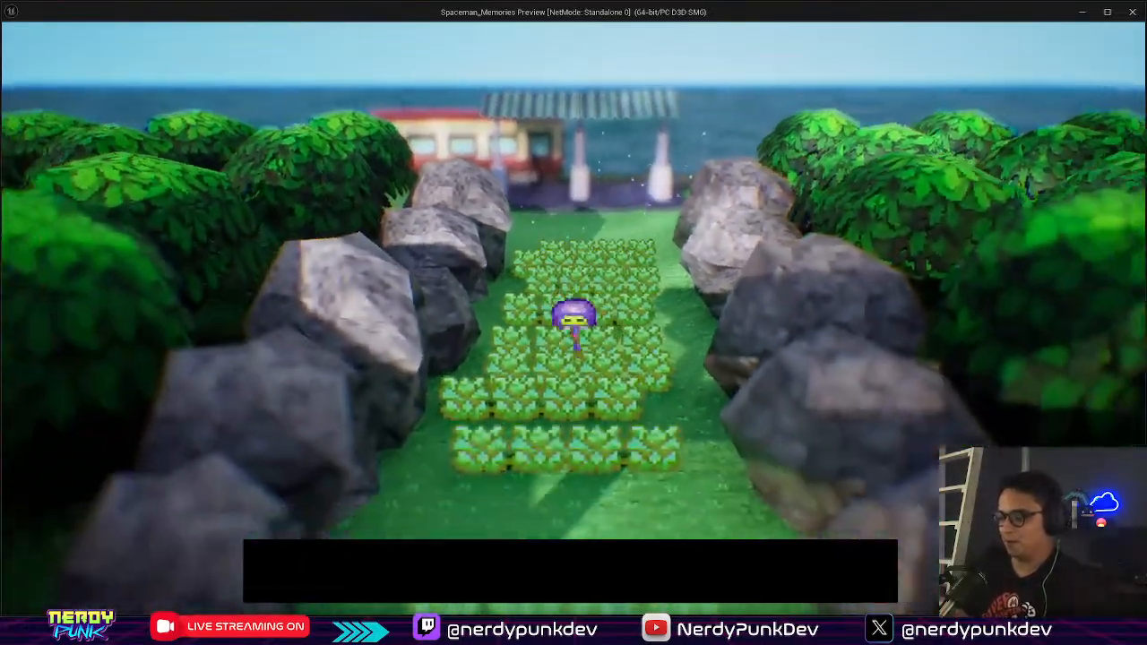
pyautogui.press('s')
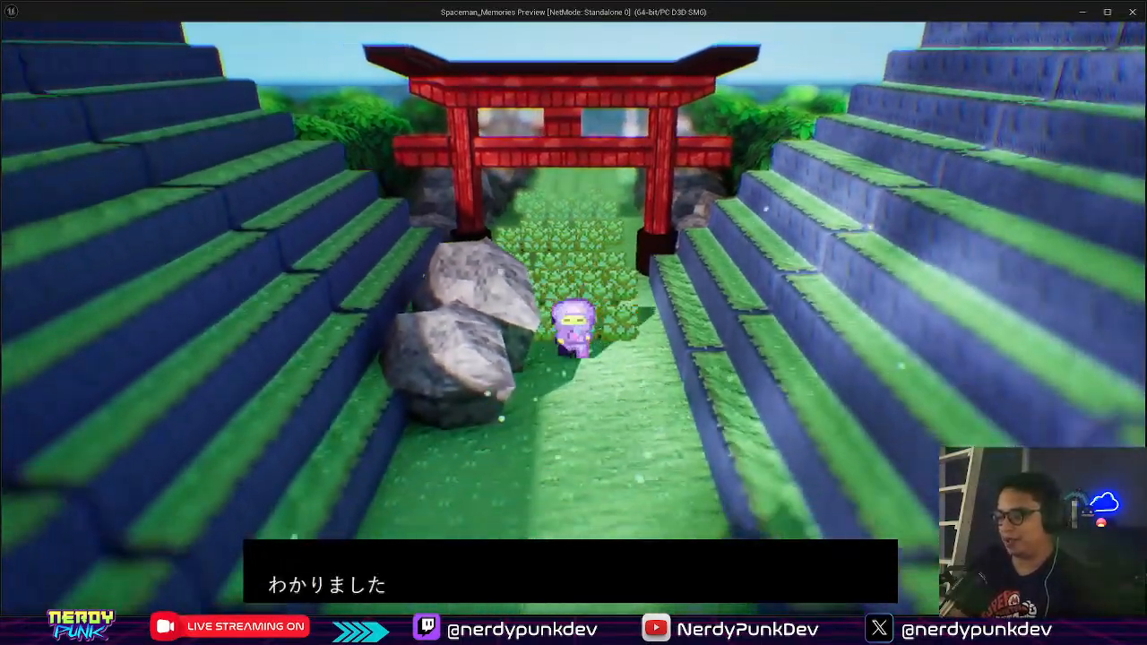
pyautogui.press('s')
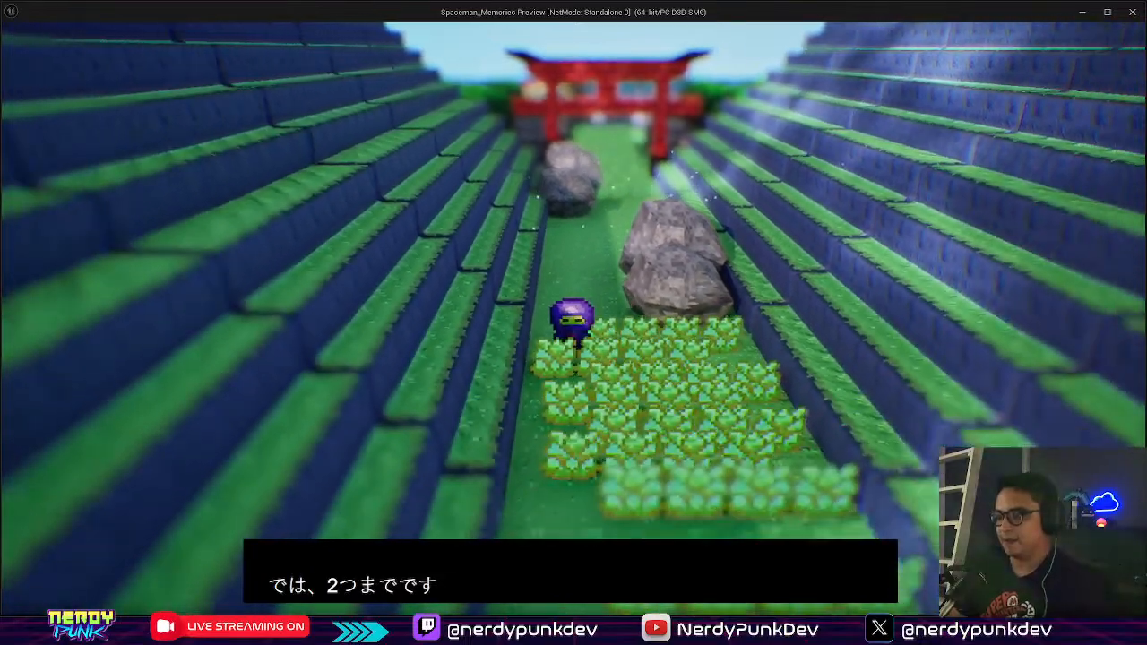
pyautogui.press('s')
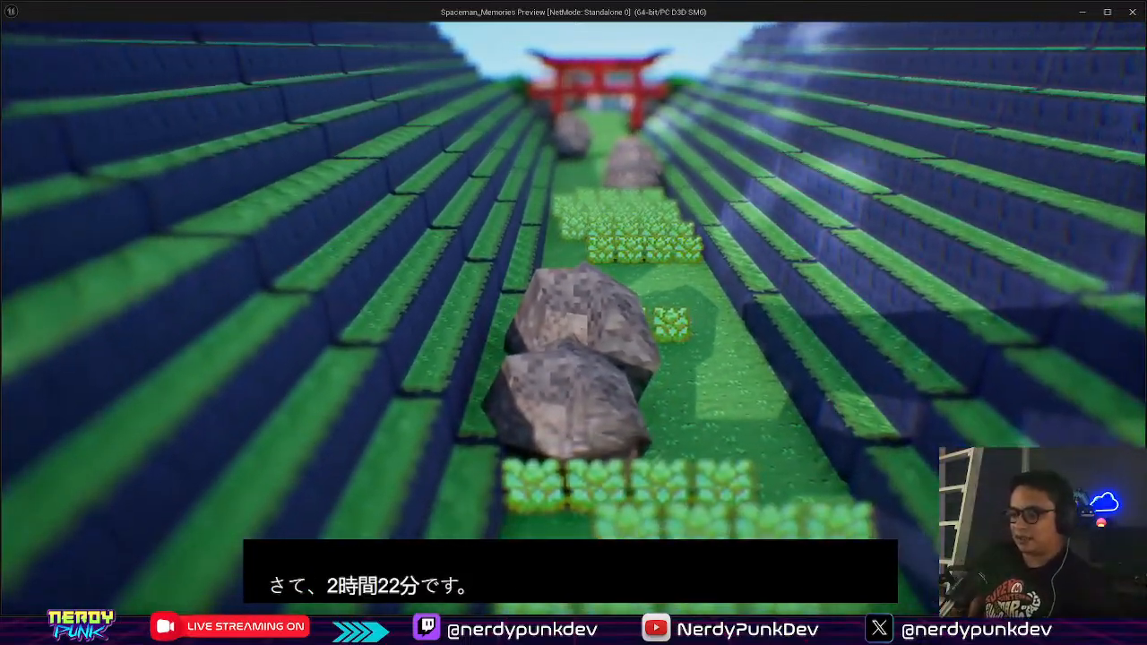
pyautogui.press('s')
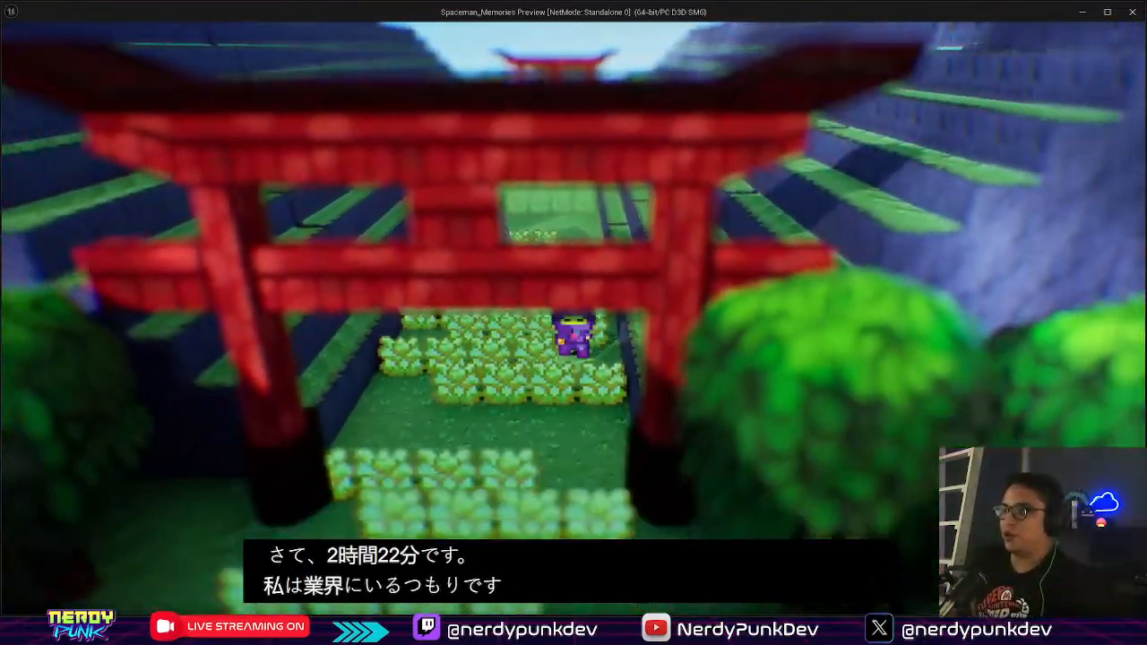
pyautogui.press('s')
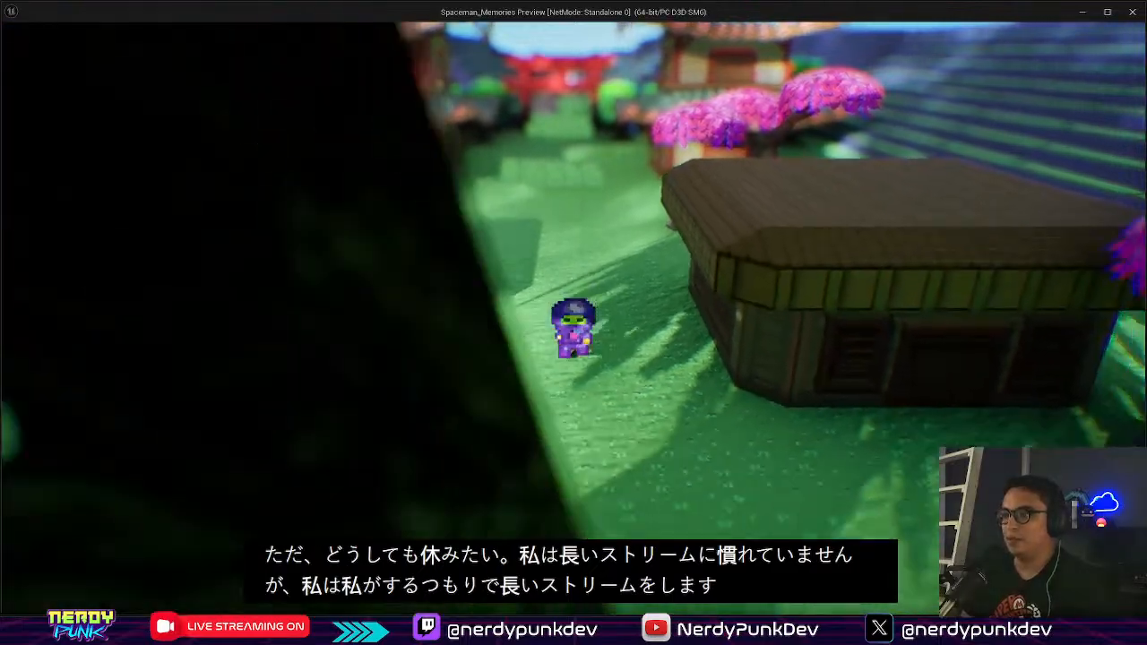
pyautogui.press('s')
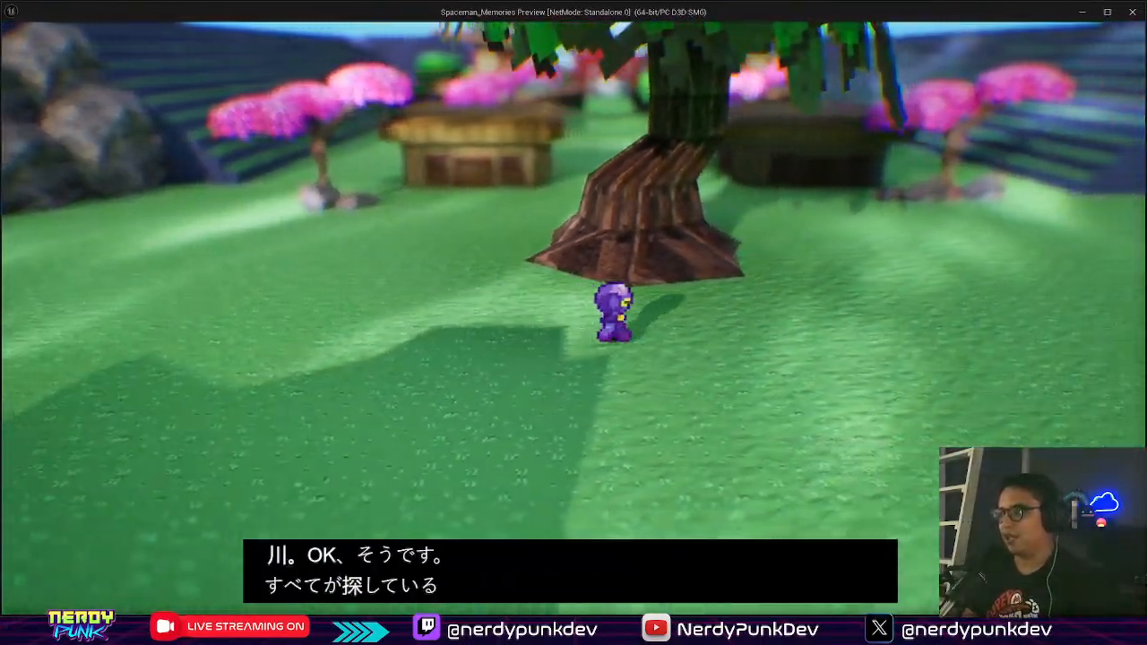
# Step: Walk the character back past the pagodas to the torii gate, return to the wooden houses, and end the play test
pyautogui.press('w')
pyautogui.press('a')
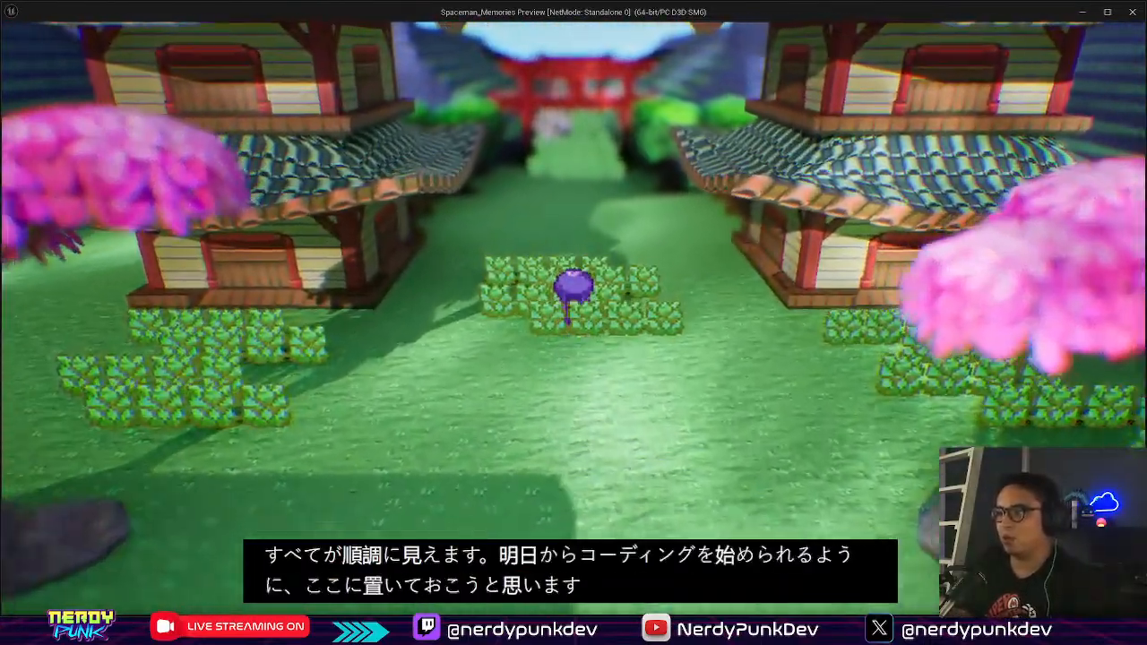
pyautogui.press('w')
pyautogui.press('w')
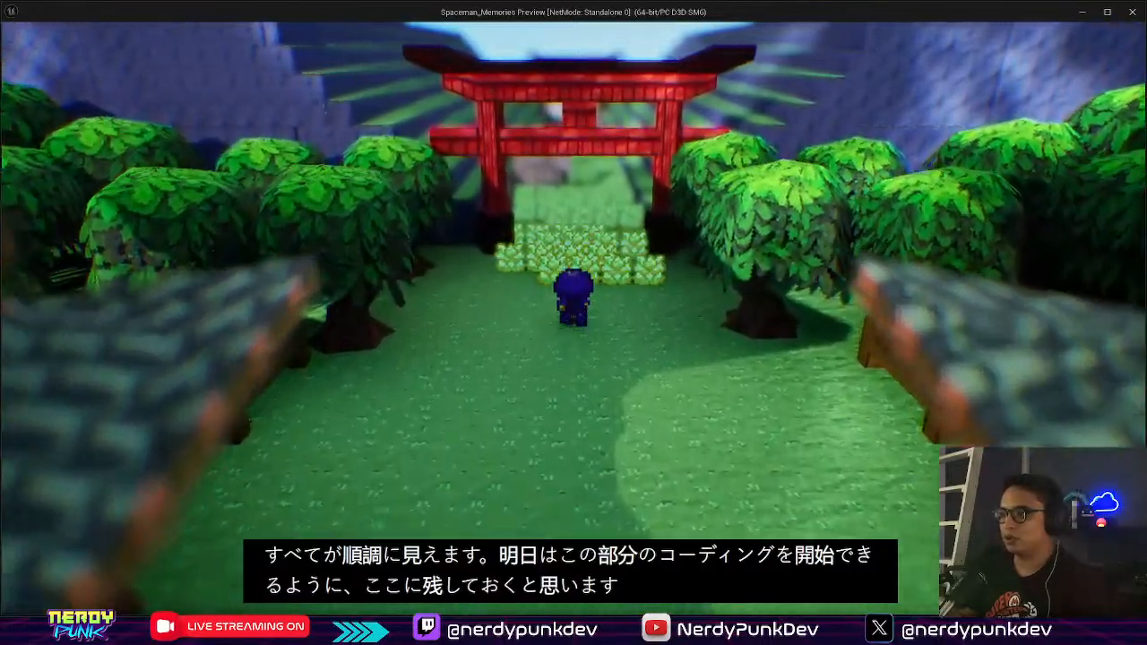
pyautogui.press('s')
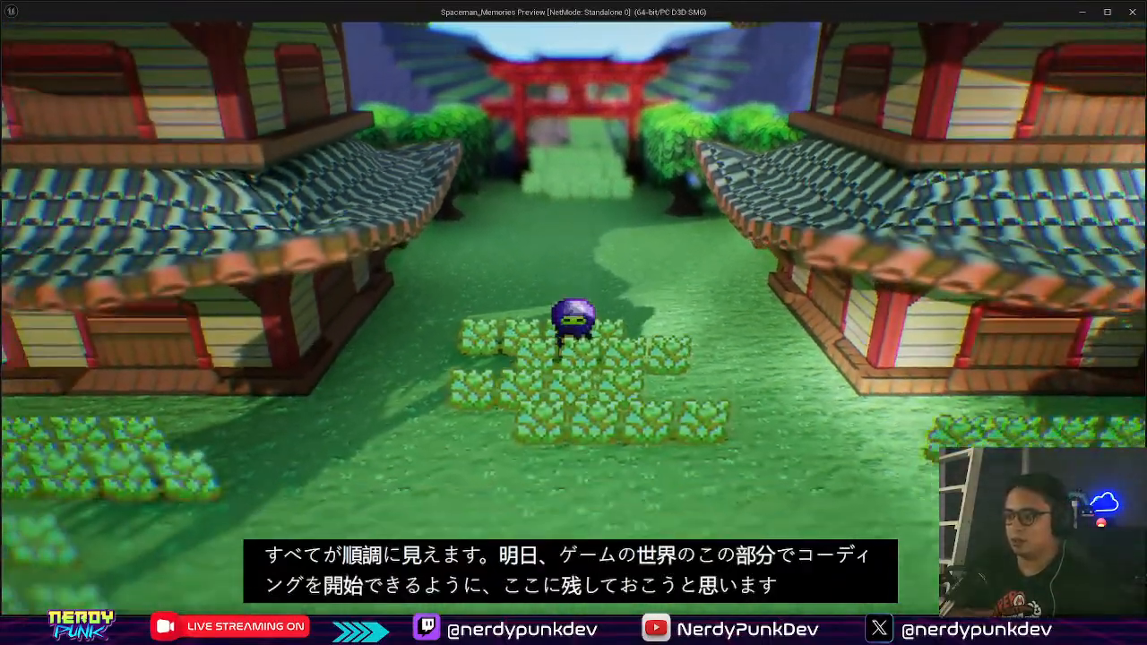
pyautogui.press('s')
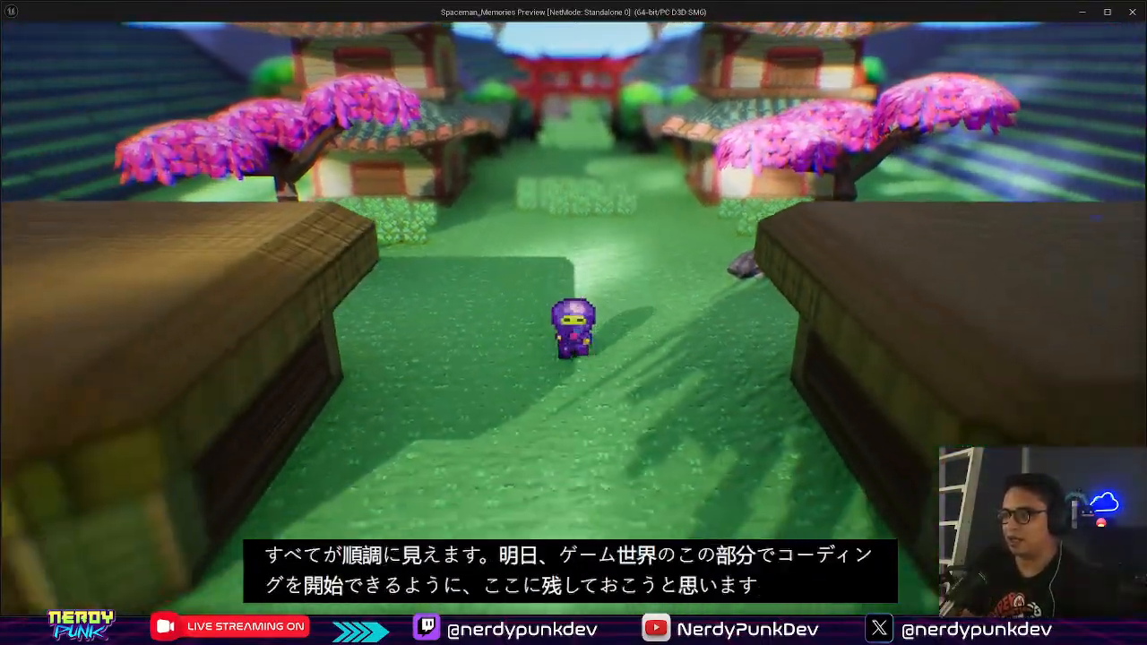
pyautogui.press('s')
pyautogui.press('d')
pyautogui.press('w')
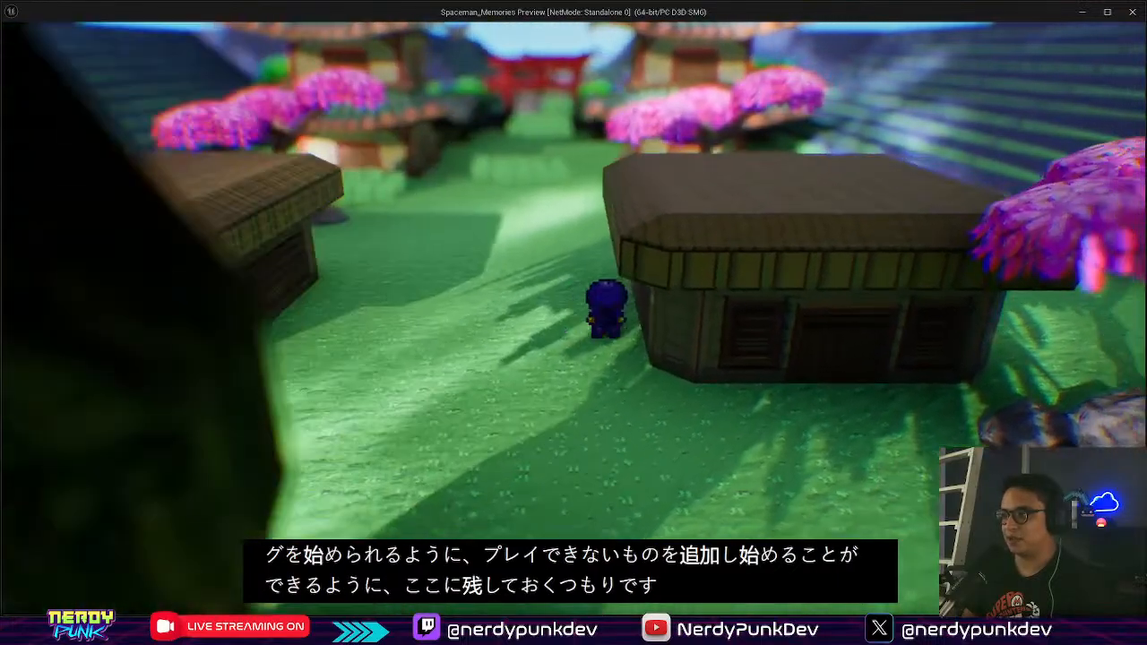
pyautogui.press('d')
pyautogui.press('s')
pyautogui.press('a')
pyautogui.press('w')
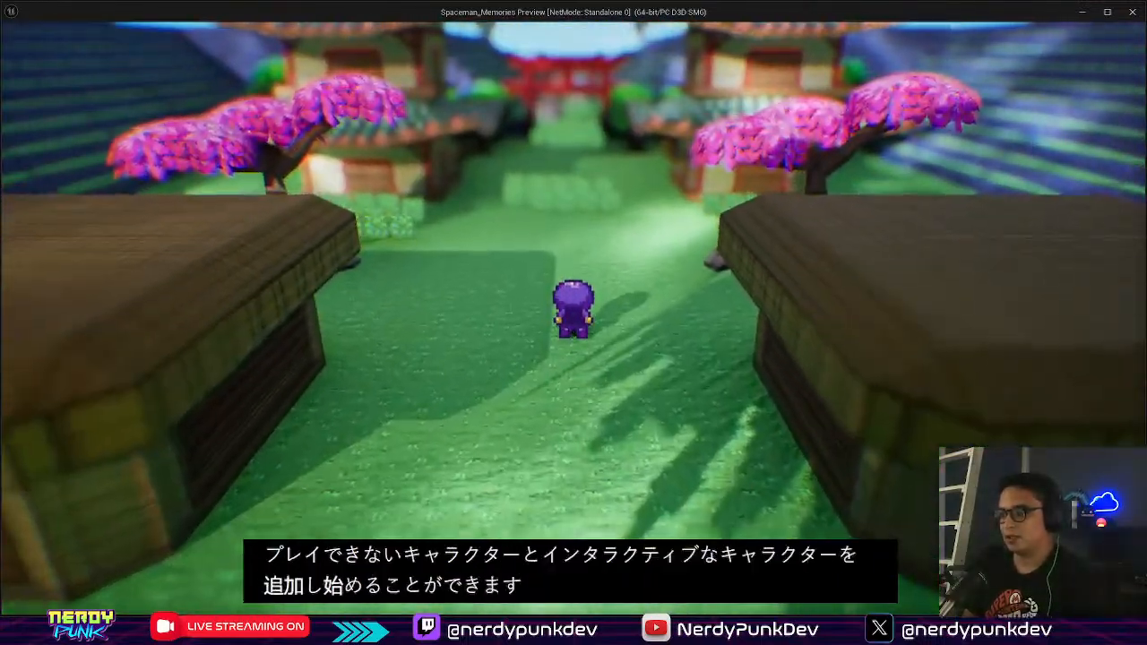
pyautogui.press('Escape')
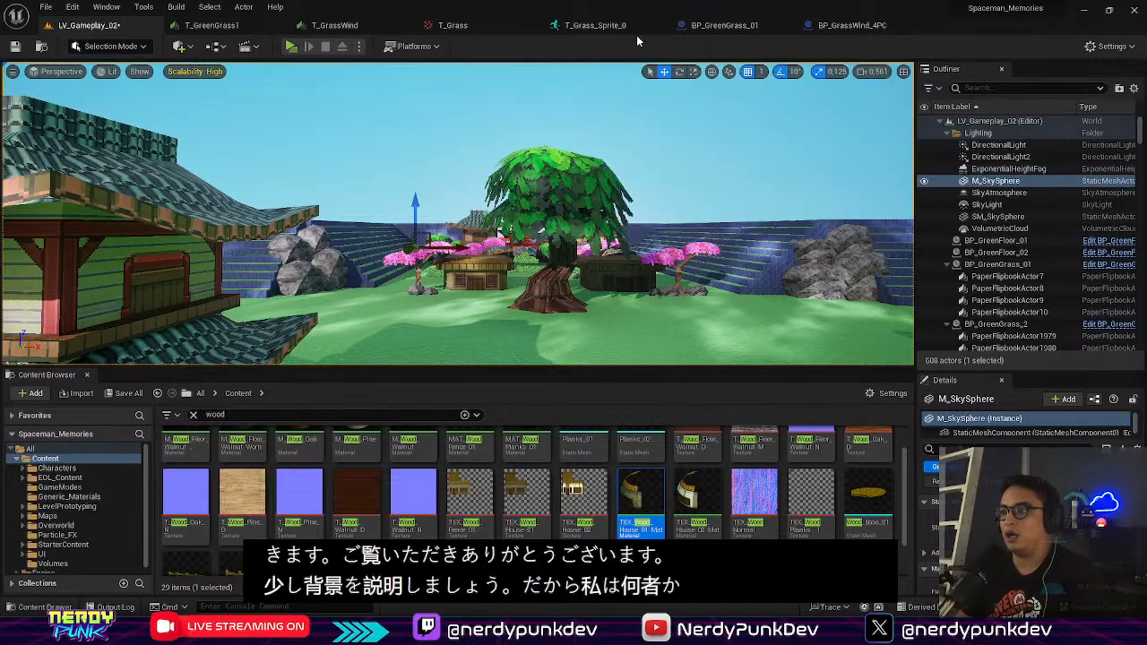
pyautogui.press('w')
pyautogui.moveTo(558, 200); pyautogui.dragTo(484, 266, button='right')
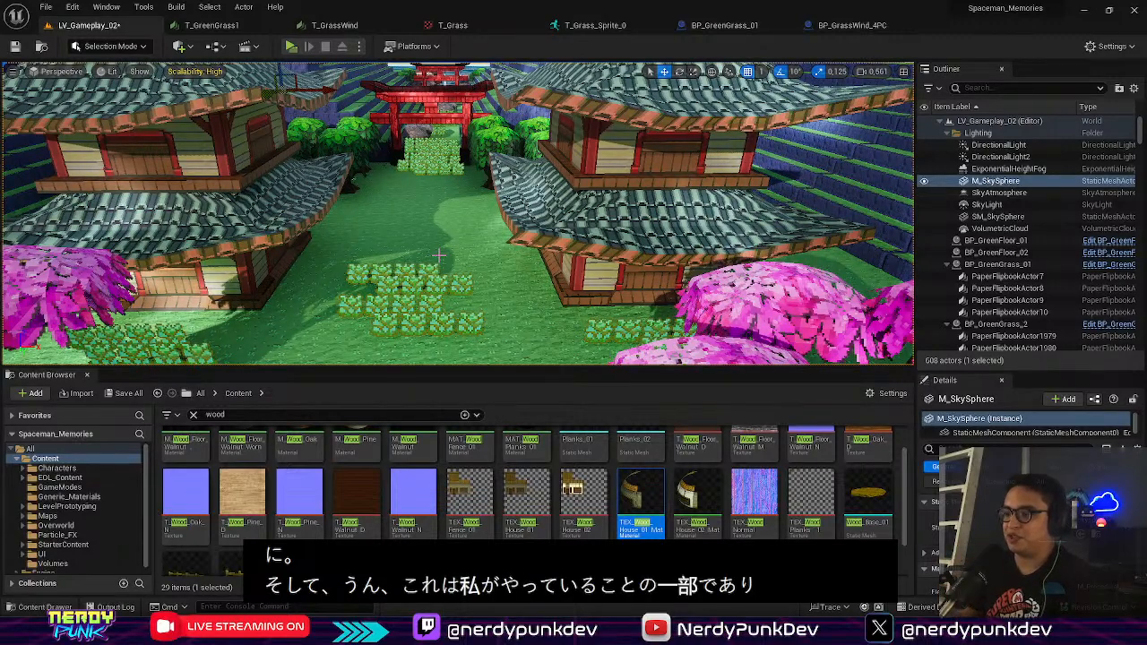
# Step: Switch to the Edge browser and skim the Unreal Engine Proficiency Project - Log 00 blog post, dismissing its subscription prompt
pyautogui.moveTo(746, 628)
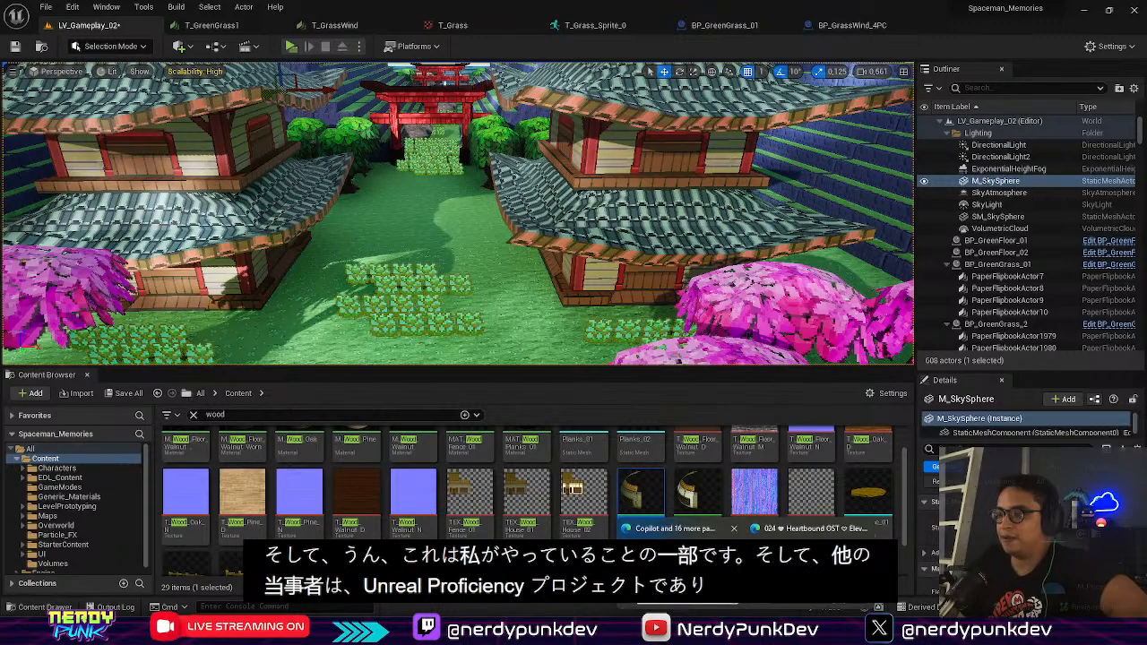
pyautogui.click(676, 565)
pyautogui.click(76, 115)
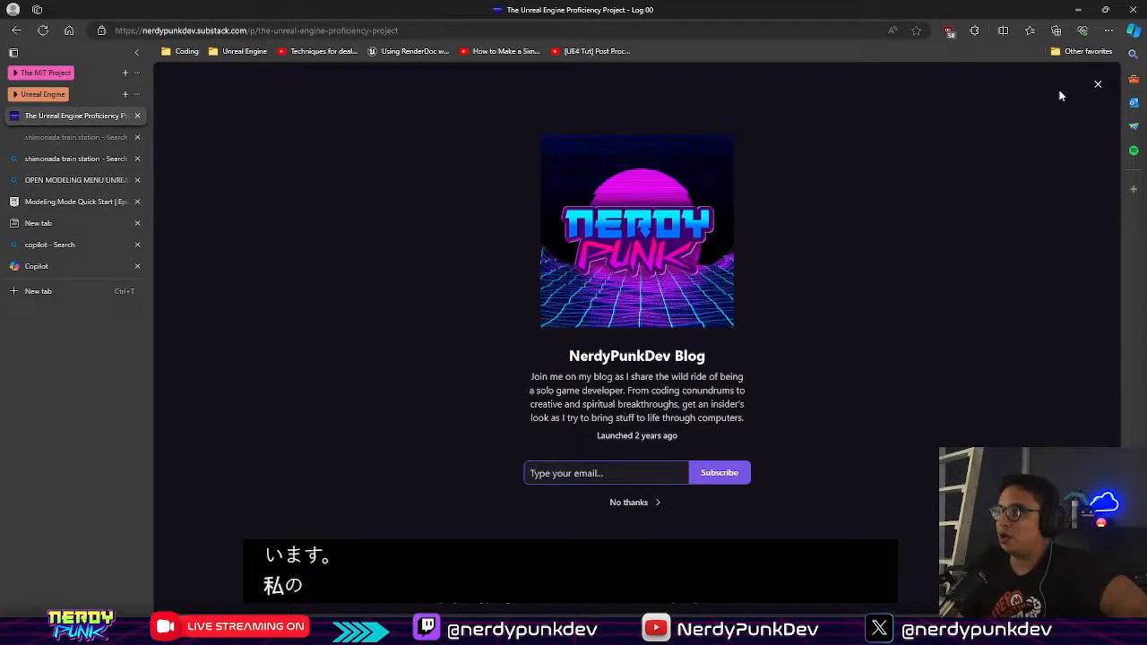
pyautogui.click(1096, 86)
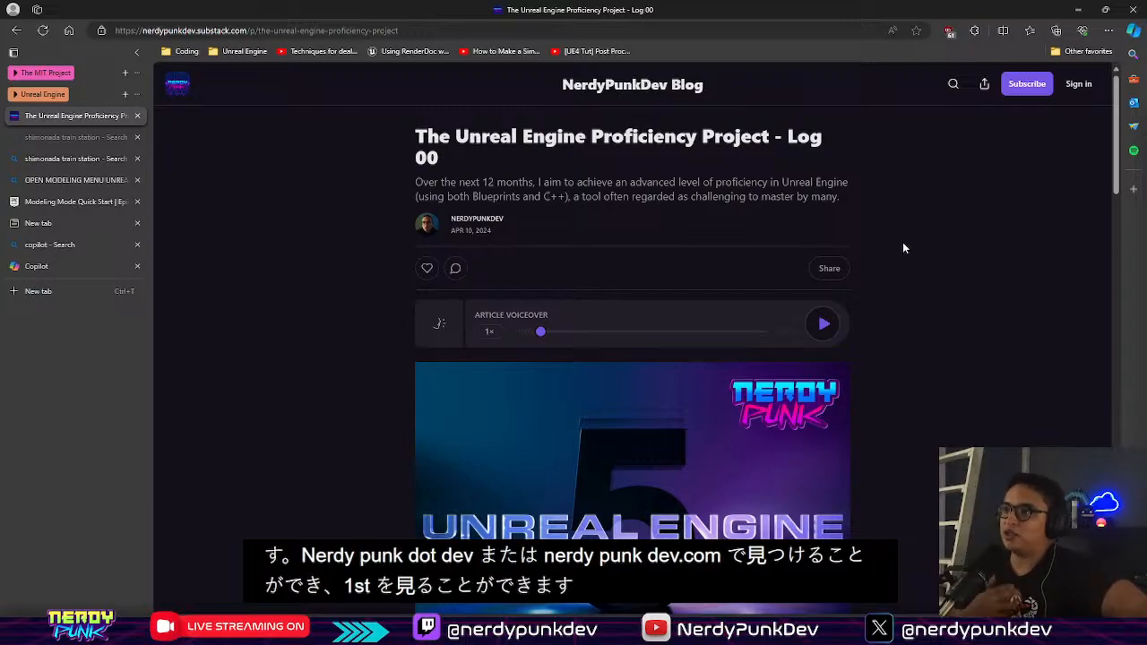
pyautogui.scroll(-6, 929, 211)
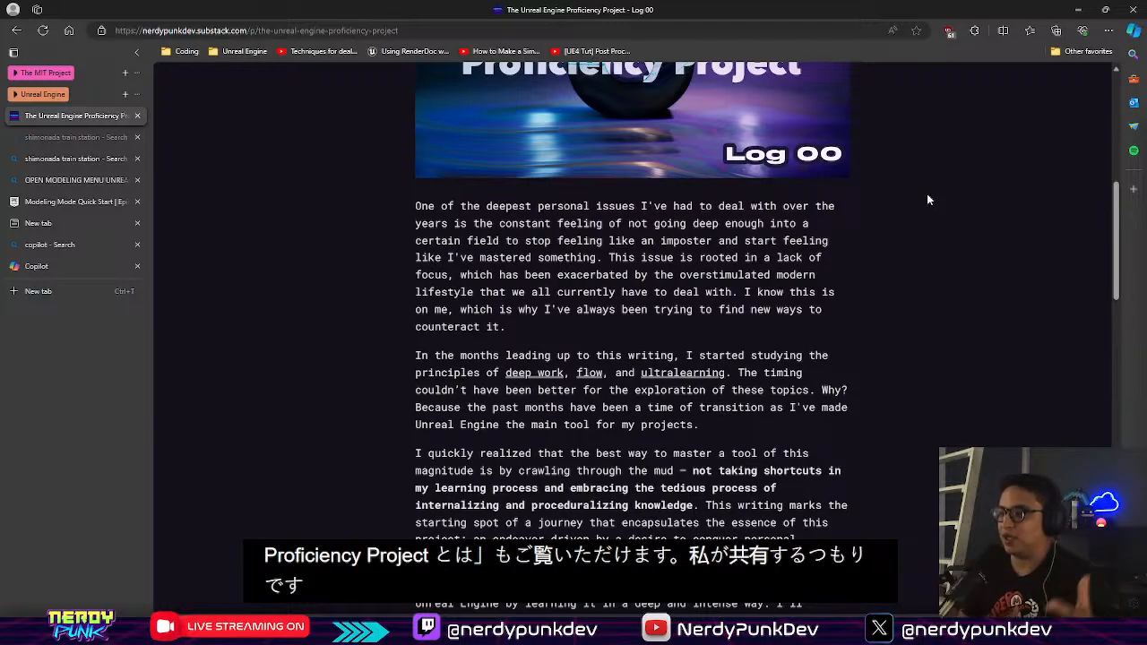
pyautogui.scroll(6, 927, 193)
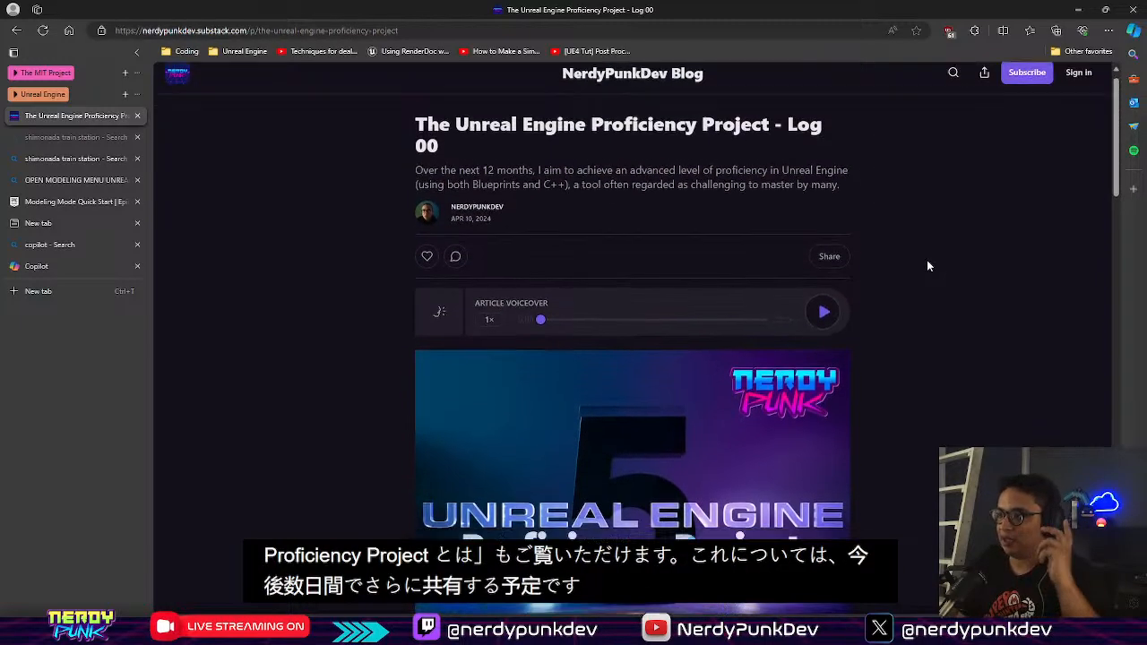
# Step: Read the introduction of the Unreal Engine Proficiency Project - Log 00 post and return to its header image
pyautogui.scroll(-2, 928, 266)
pyautogui.scroll(-4, 935, 263)
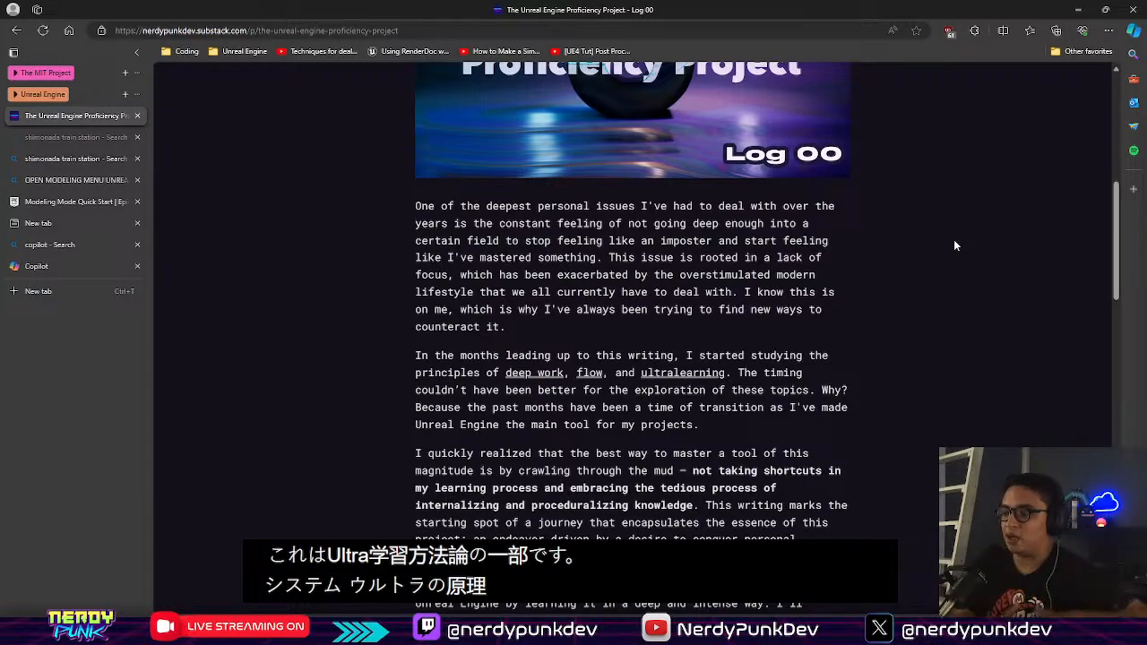
pyautogui.scroll(1, 1004, 364)
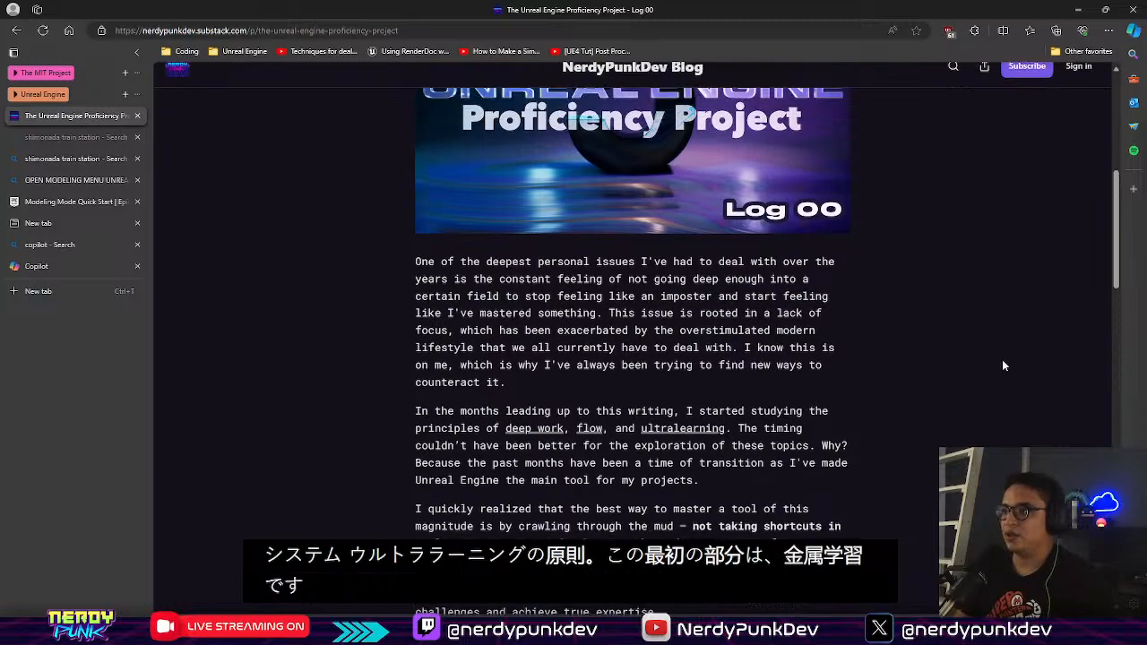
pyautogui.scroll(5, 1004, 341)
pyautogui.scroll(-2, 1005, 310)
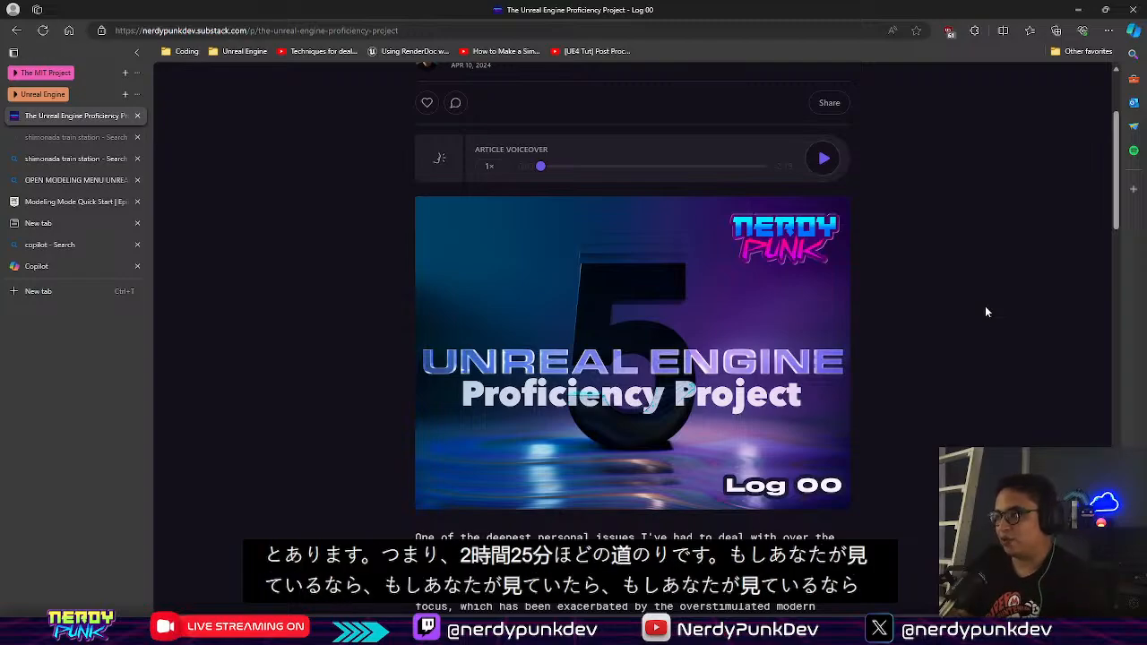
pyautogui.scroll(1, 986, 297)
pyautogui.scroll(1, 986, 298)
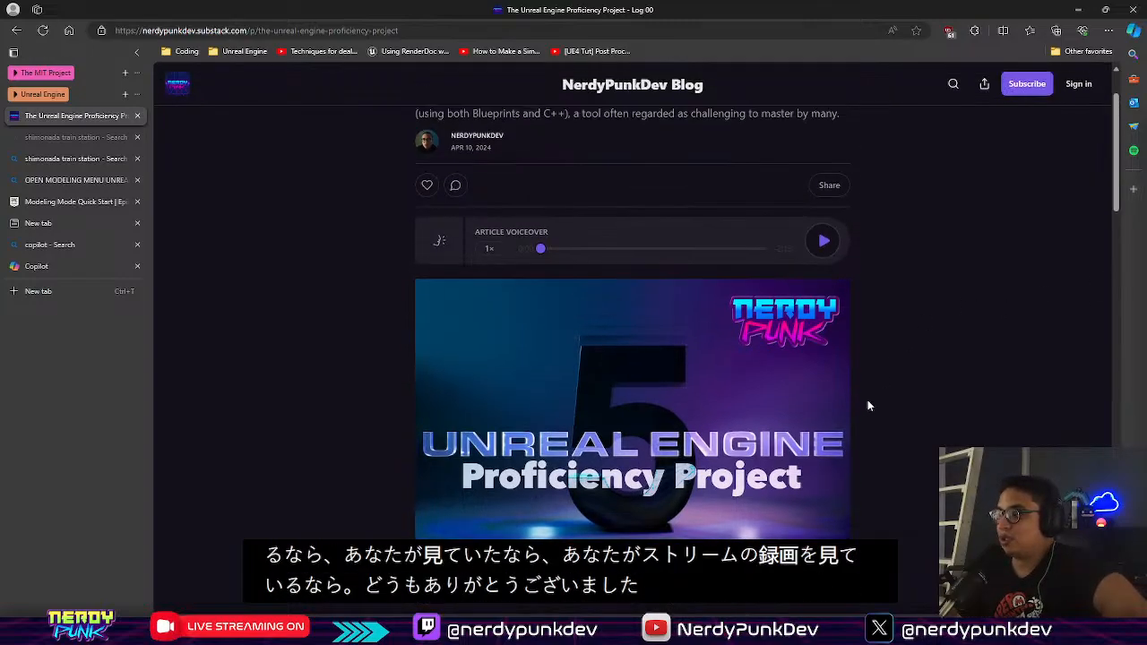
# Step: Switch back to the Spaceman_Memories project in Unreal Editor and start a play test of LV_Gameplay_02 in a new window
pyautogui.moveTo(772, 627)
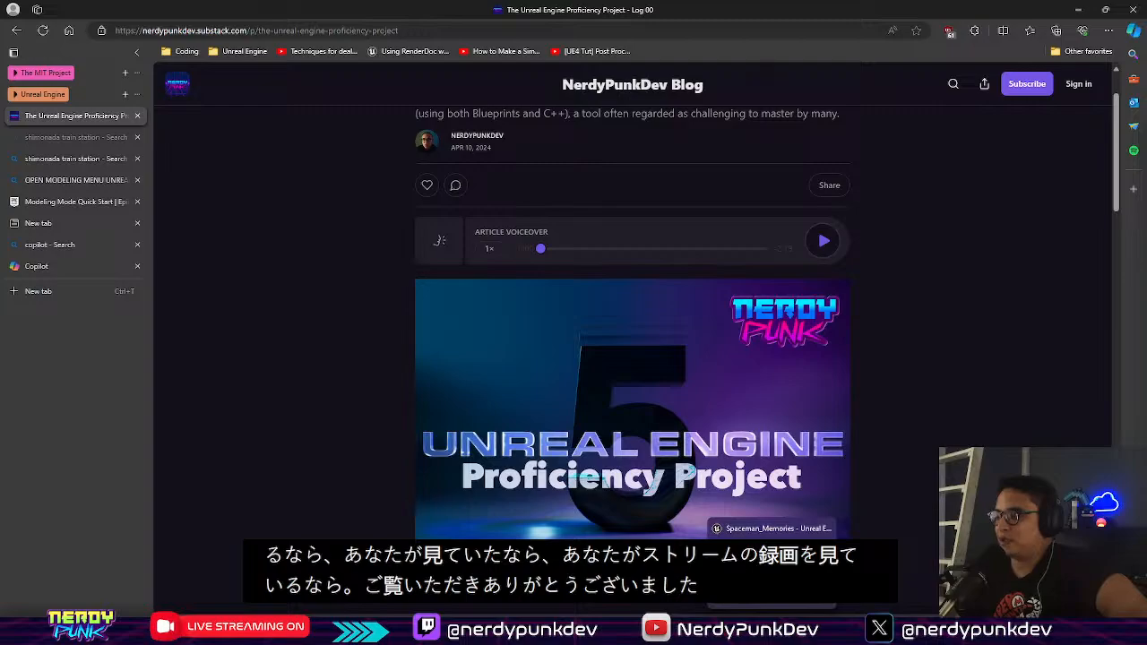
pyautogui.click(779, 533)
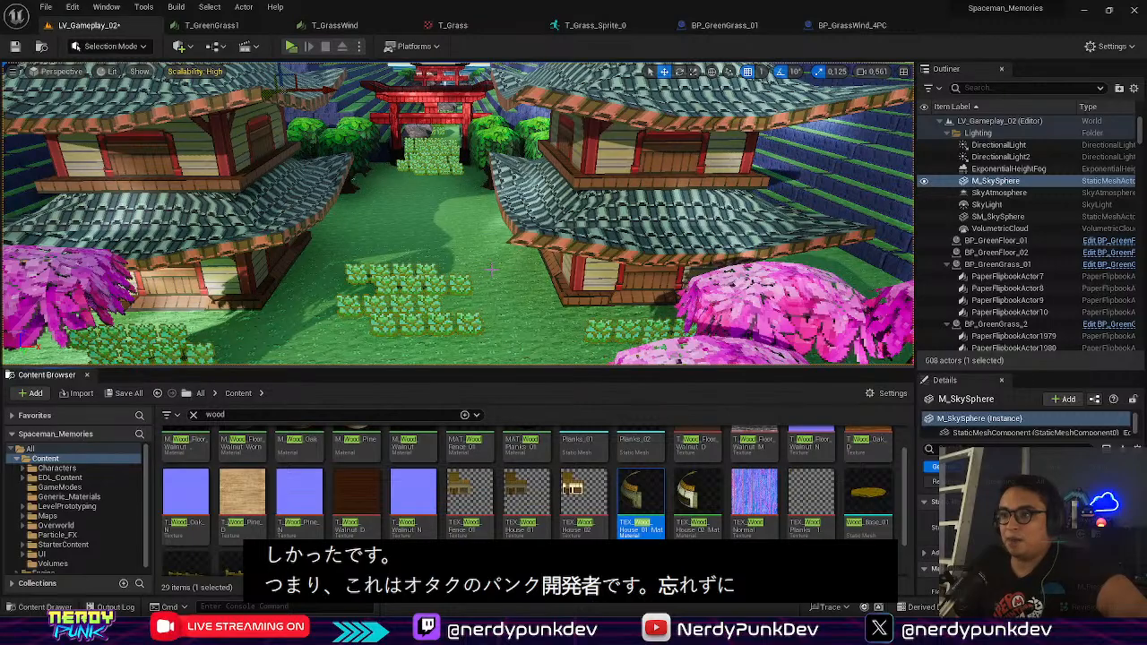
pyautogui.moveTo(491, 270); pyautogui.dragTo(45, 251, button='right')
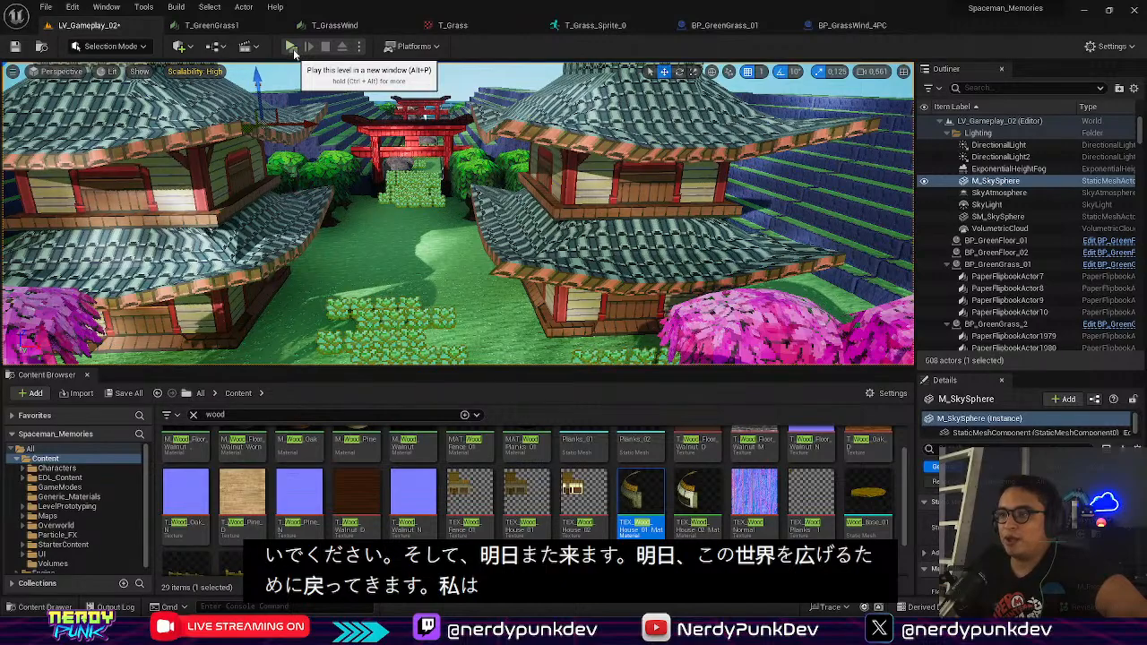
pyautogui.click(292, 47)
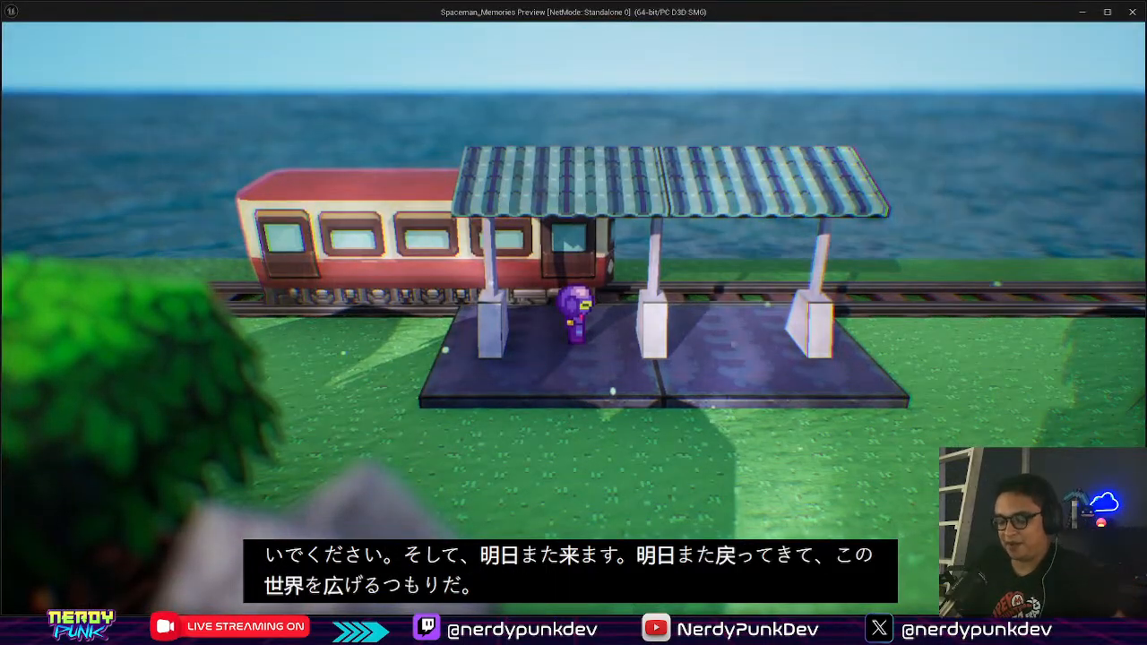
# Step: Walk the character around the train station platform, along the rail tracks, and between the nearby rocks and grass patches
pyautogui.press('s')
pyautogui.press('w')
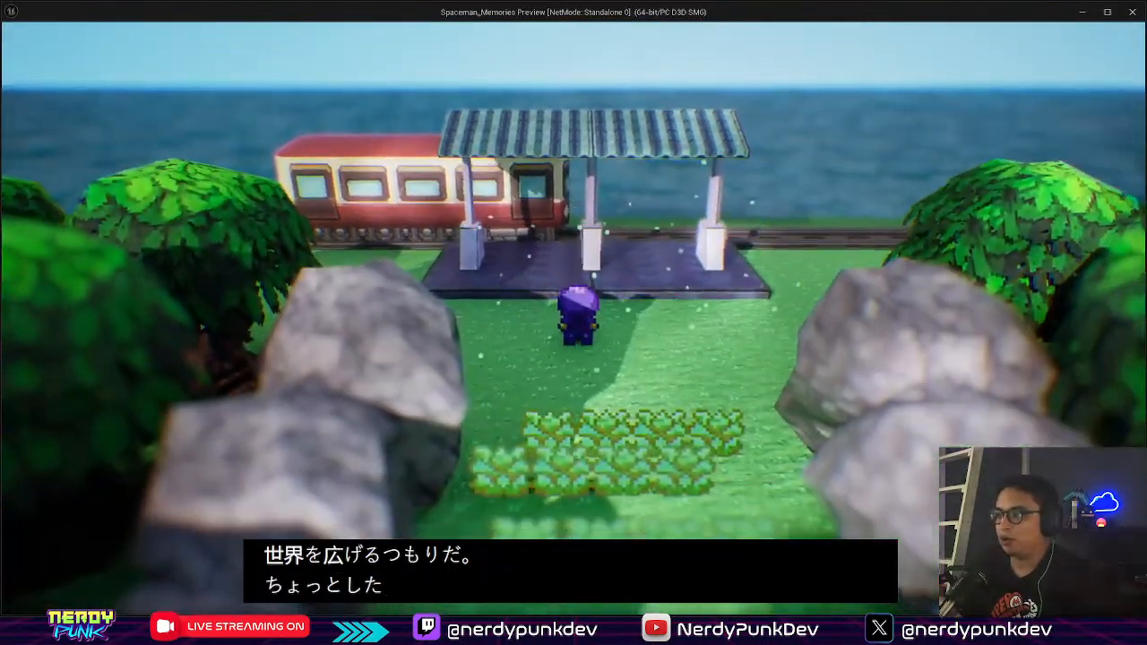
pyautogui.press('w')
pyautogui.press('a')
pyautogui.press('d')
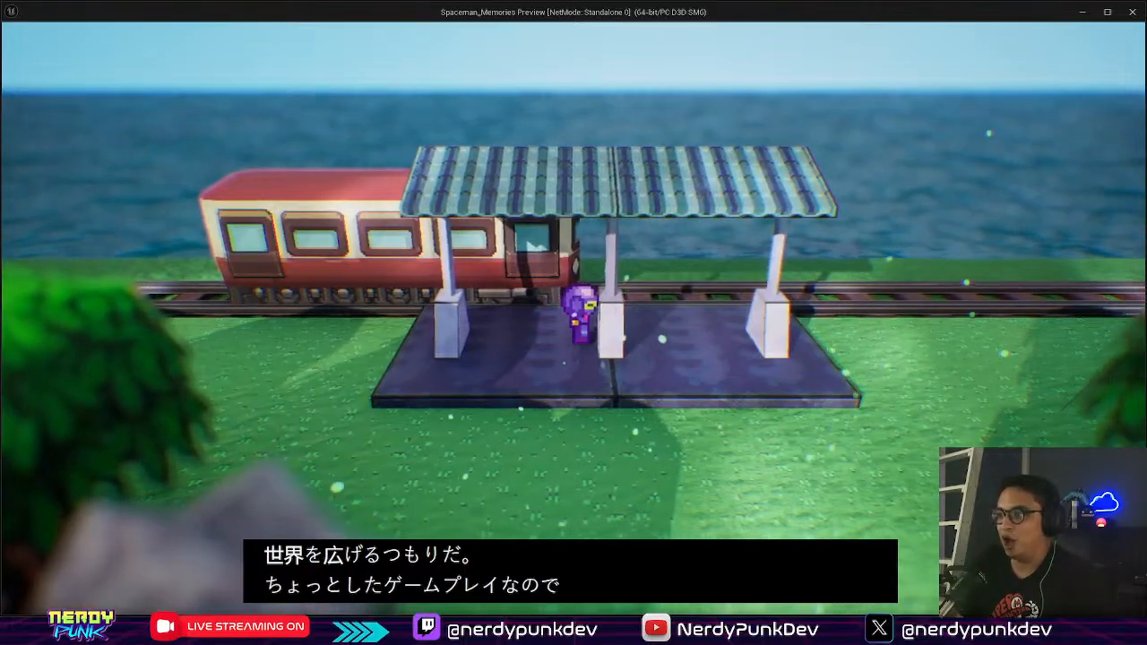
pyautogui.press('s')
pyautogui.press('d')
pyautogui.press('w')
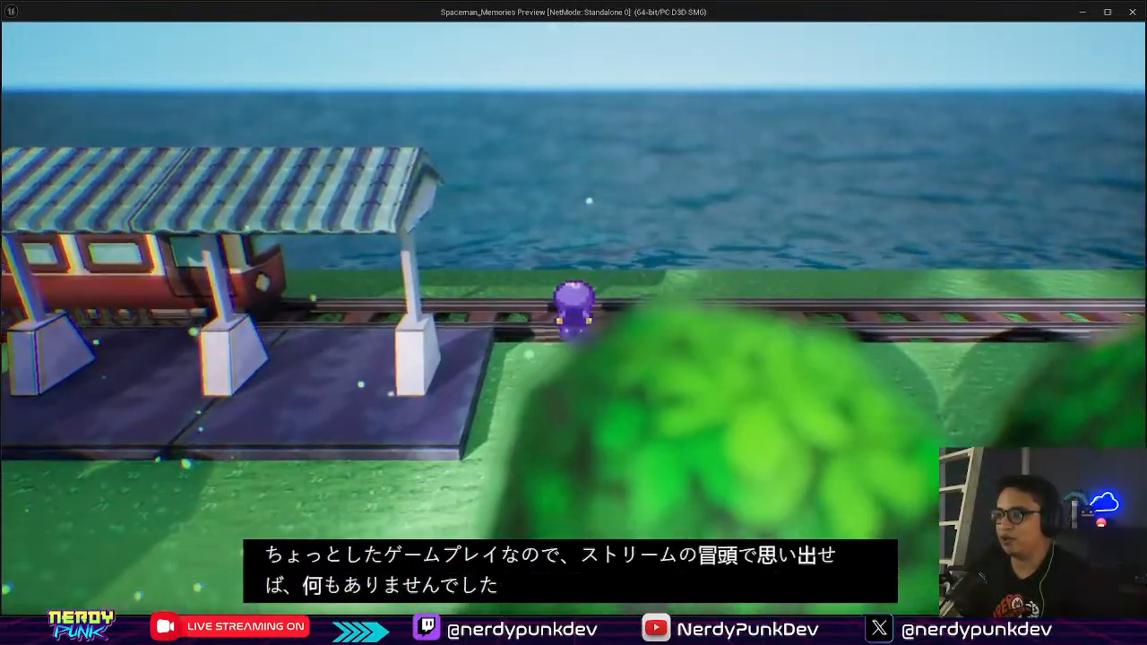
pyautogui.press('a')
pyautogui.press('s')
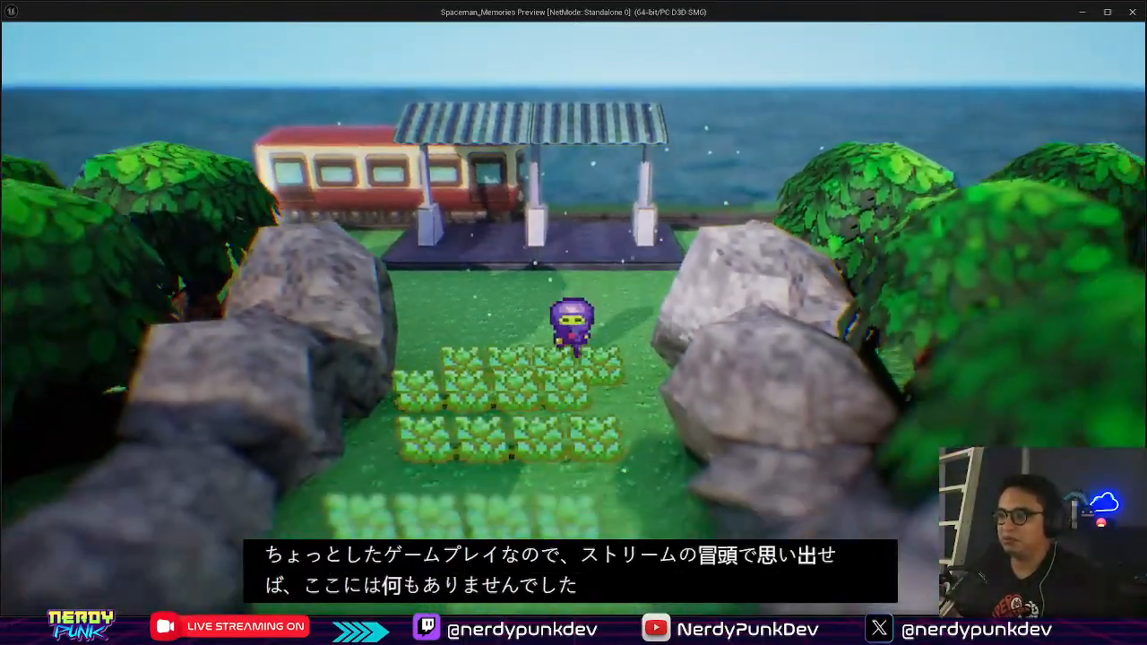
pyautogui.press('w')
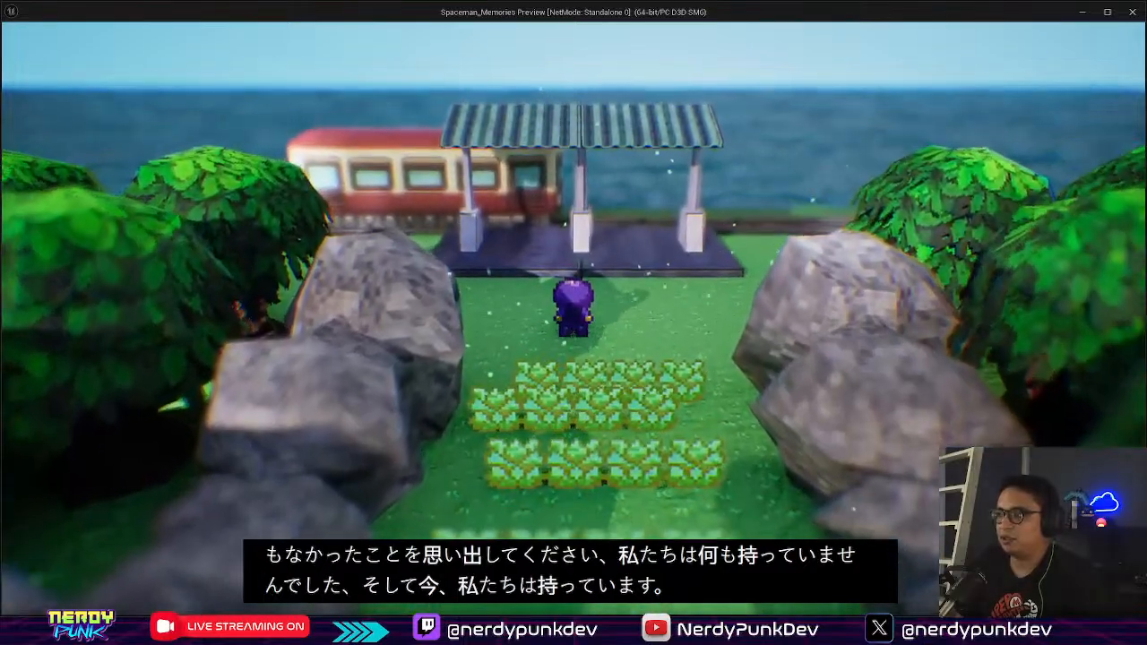
# Step: Walk the character through the torii gates and the terraced corridor, past the pagodas to the giant tree
pyautogui.press('s')
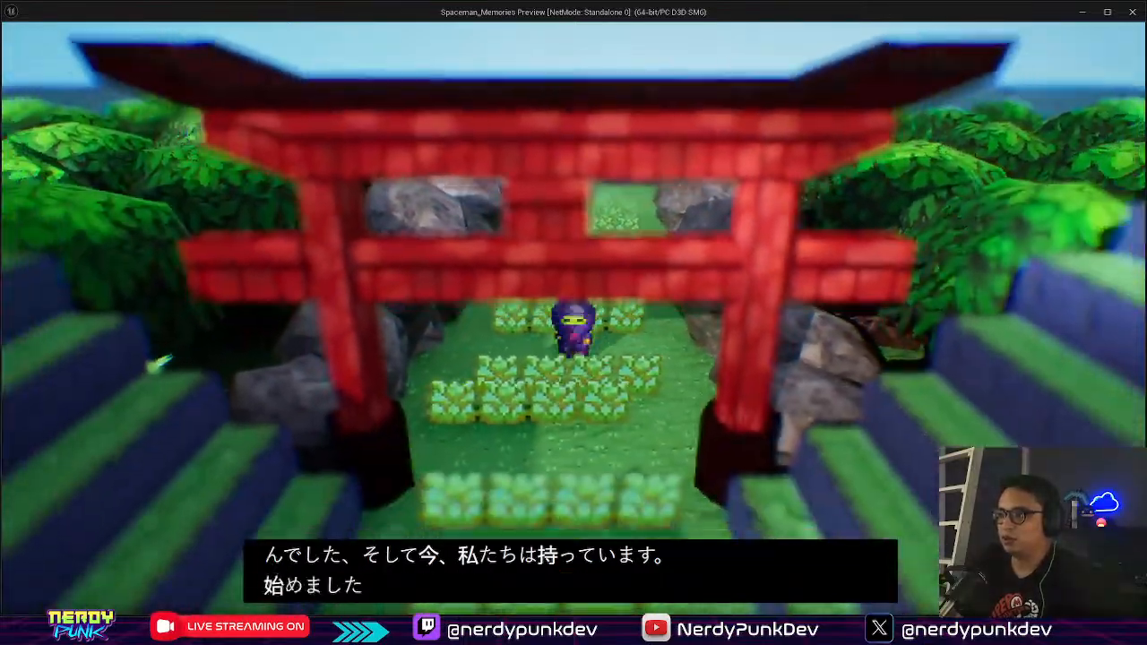
pyautogui.press('s')
pyautogui.press('d')
pyautogui.press('a')
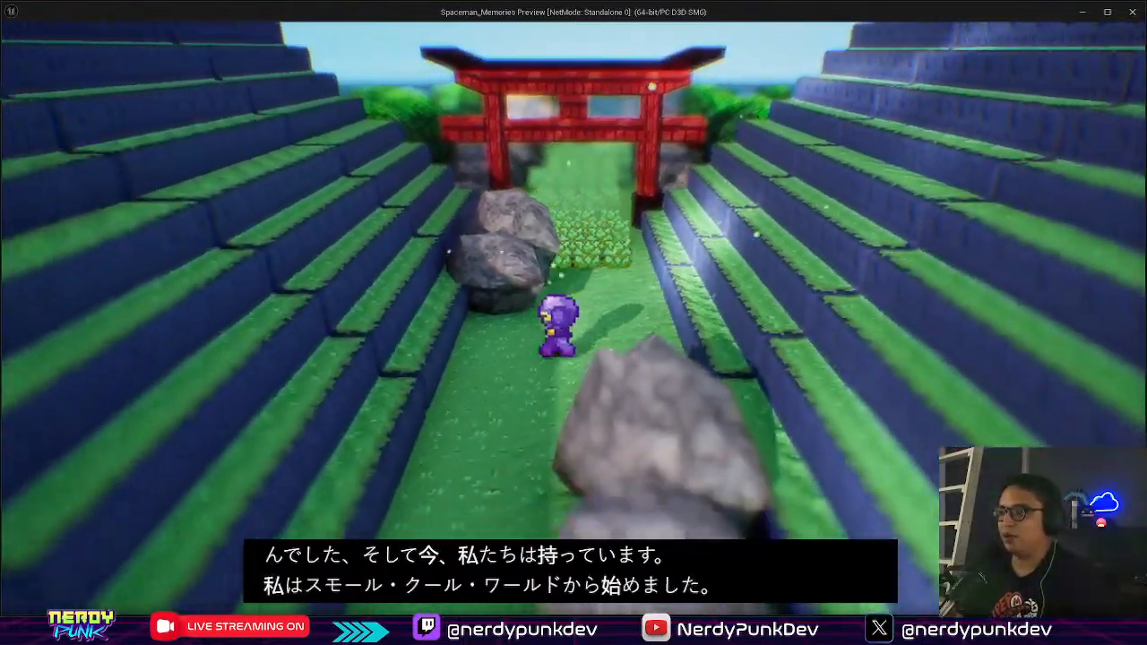
pyautogui.press('s')
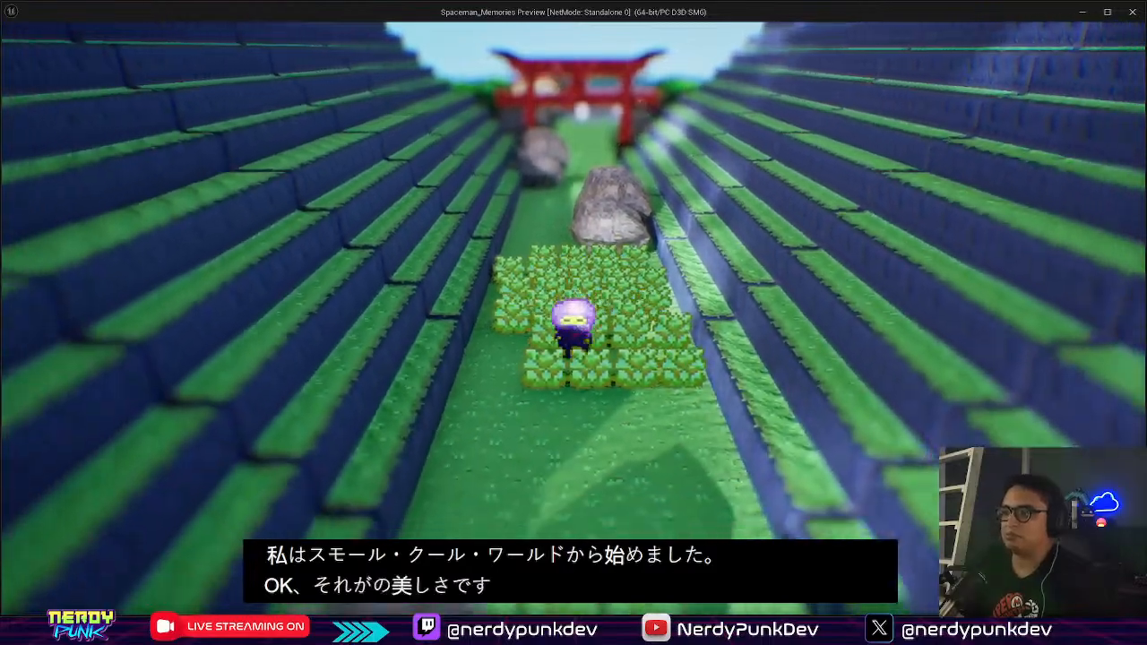
pyautogui.press('s')
pyautogui.press('d')
pyautogui.press('a')
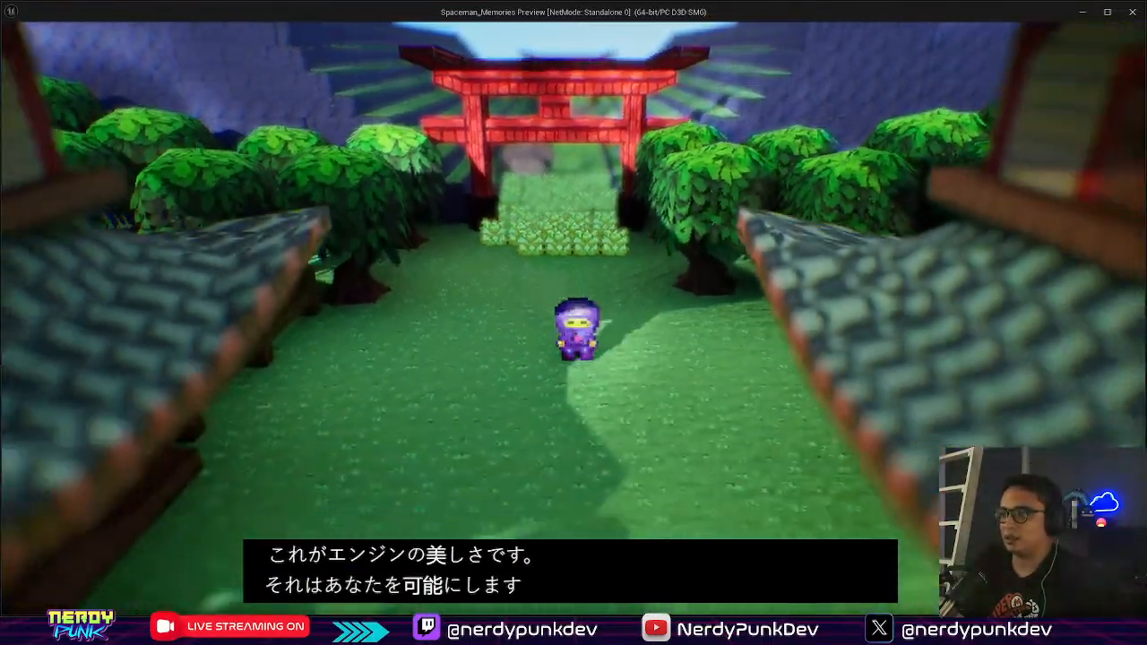
pyautogui.press('s')
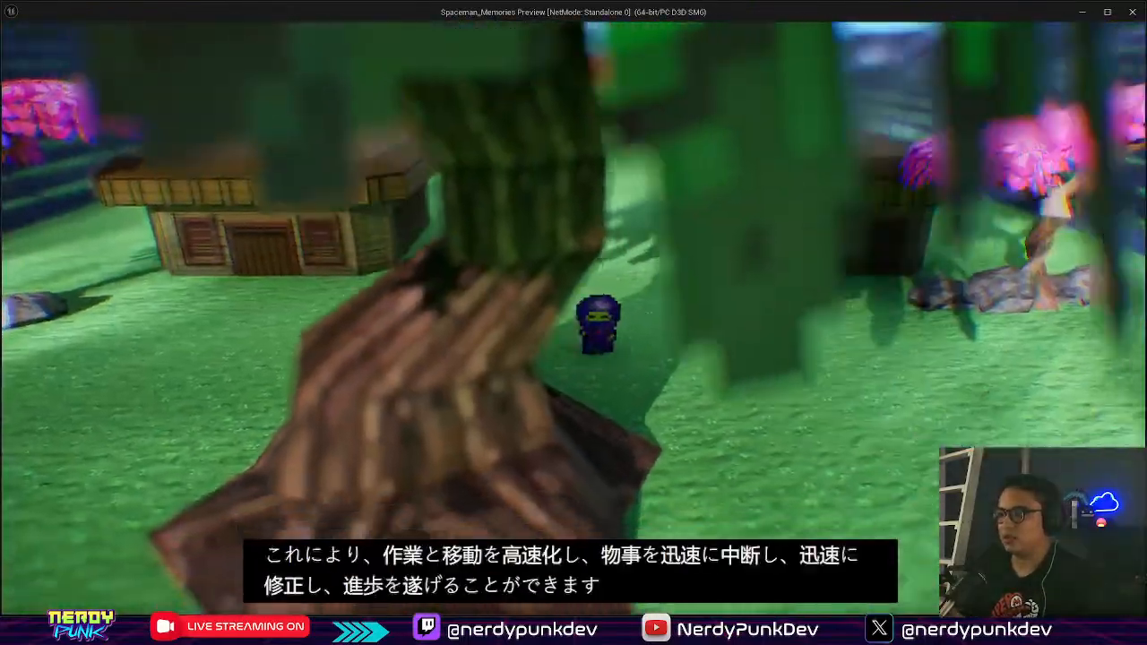
# Step: Walk the character past the wooden house and pink trees to the terraced wall, and end the play test
pyautogui.press('d')
pyautogui.press('w')
pyautogui.press('a')
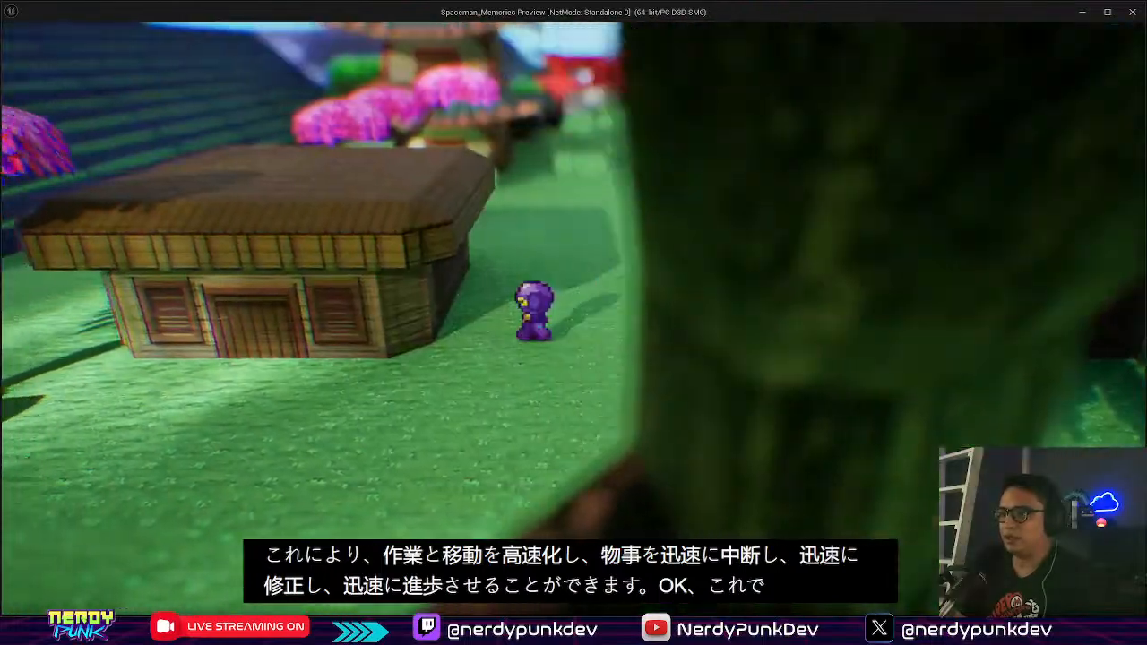
pyautogui.press('a')
pyautogui.press('s')
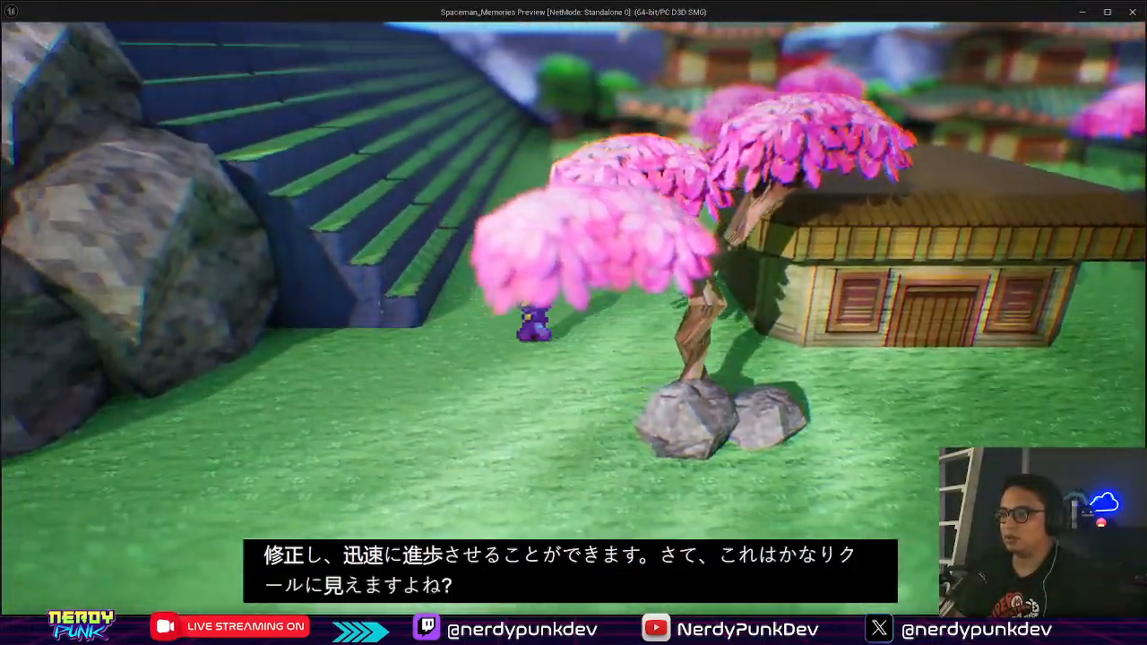
pyautogui.press('s')
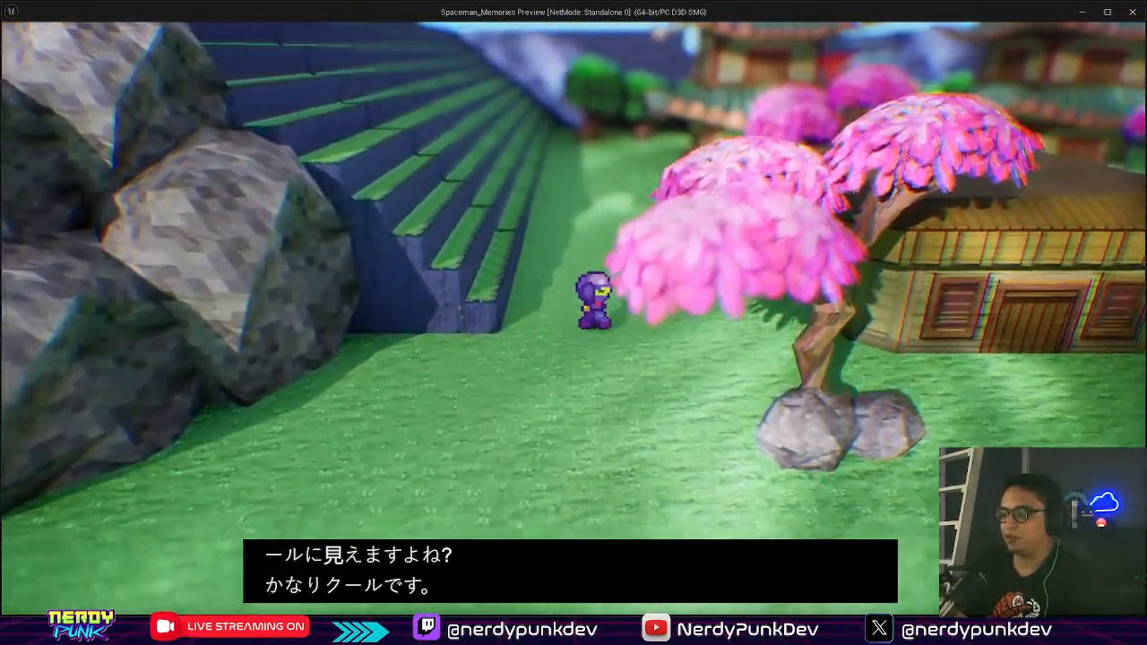
pyautogui.press('w')
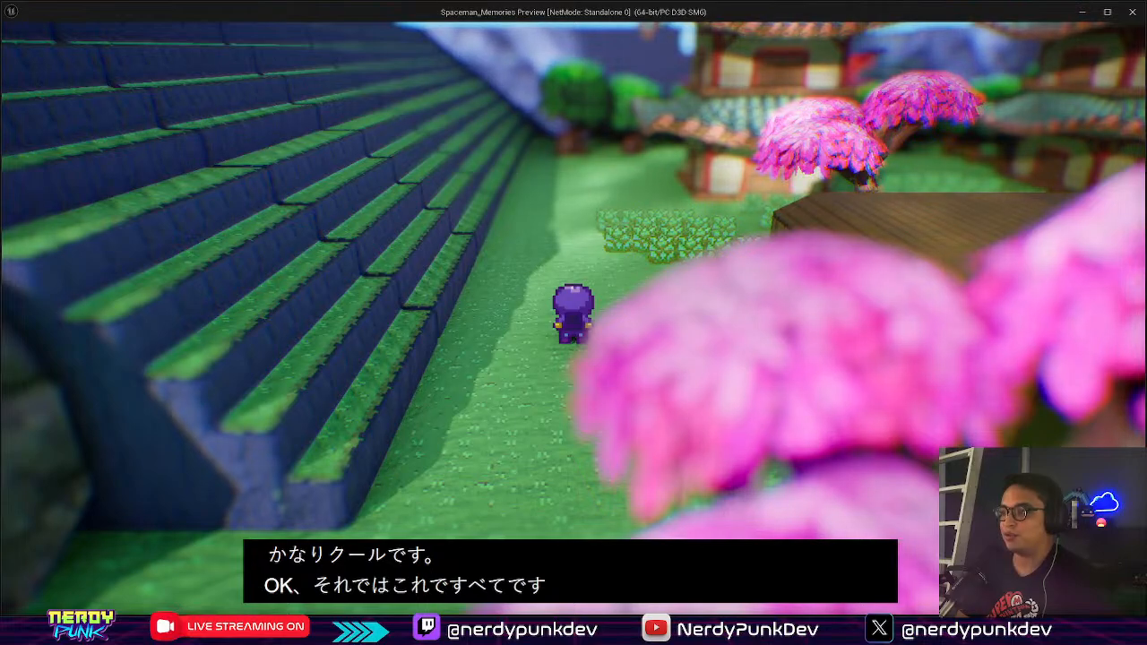
pyautogui.press('Escape')
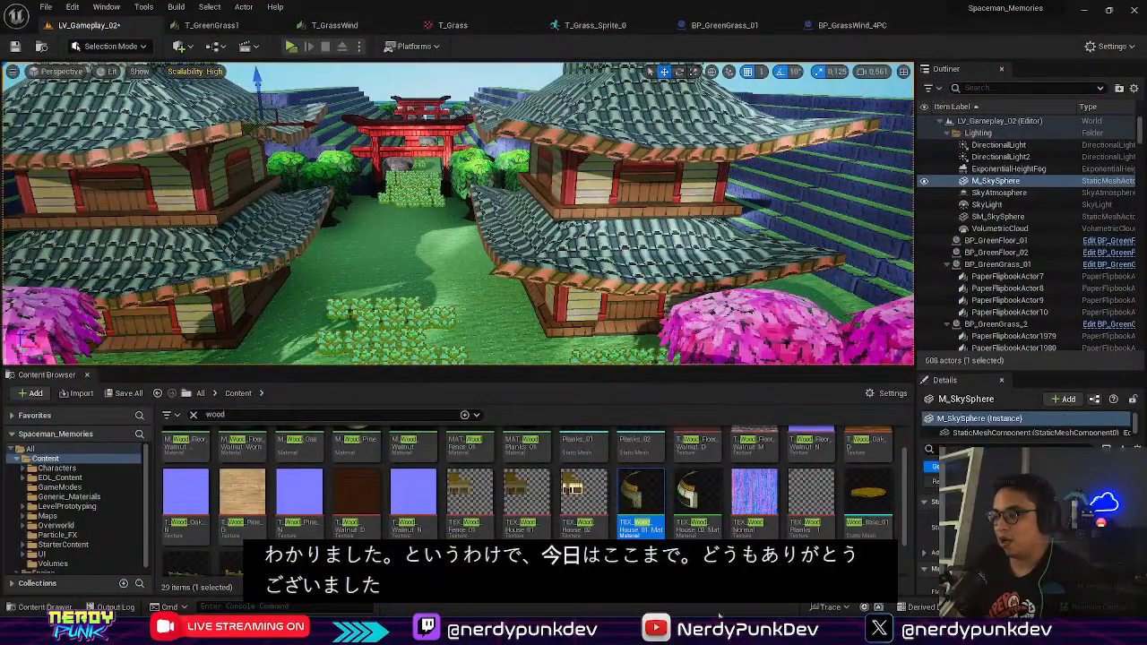